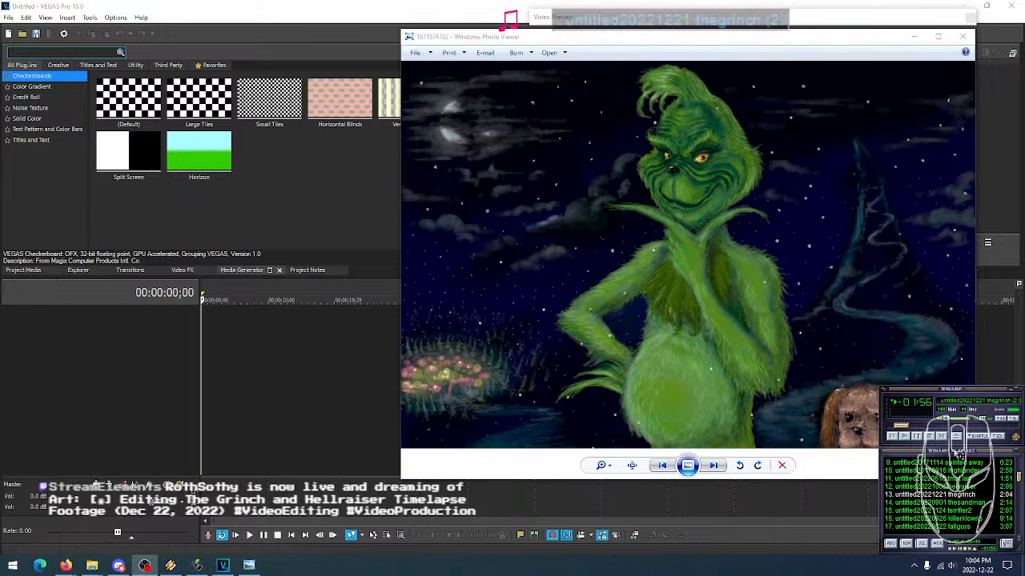
Move the music player's window out of the way, hide its playlist and adjust the playback volume
left_click_drag(954, 400, 954, 501)
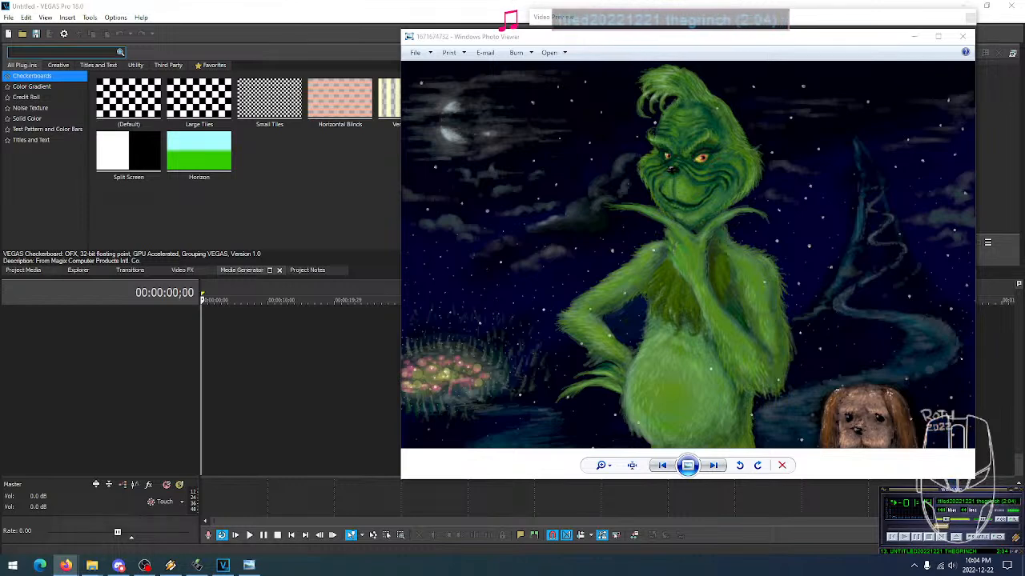
left_click(144, 565)
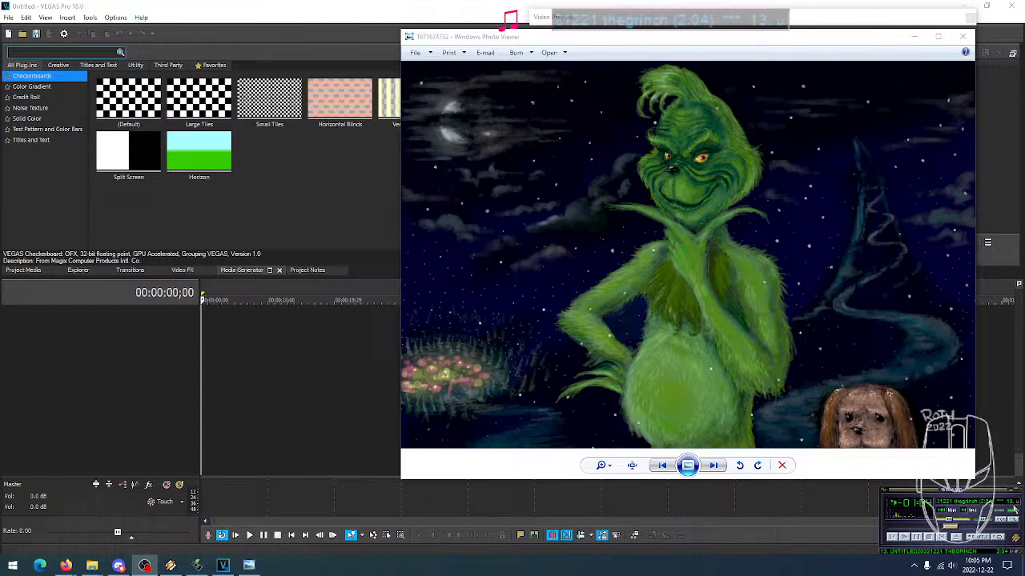
key("XF86AudioRaiseVolume")
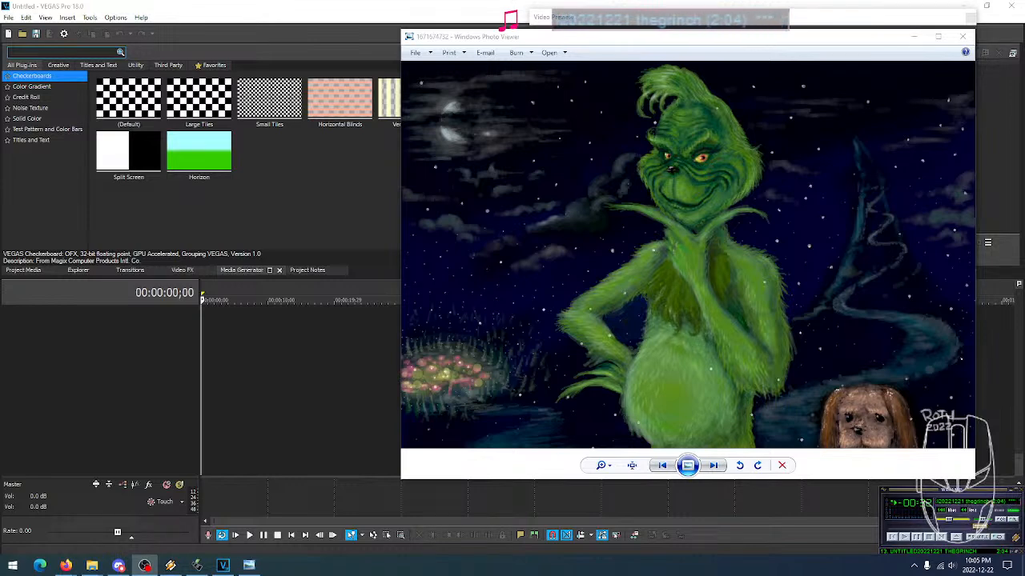
scroll(966, 516, "up", 4)
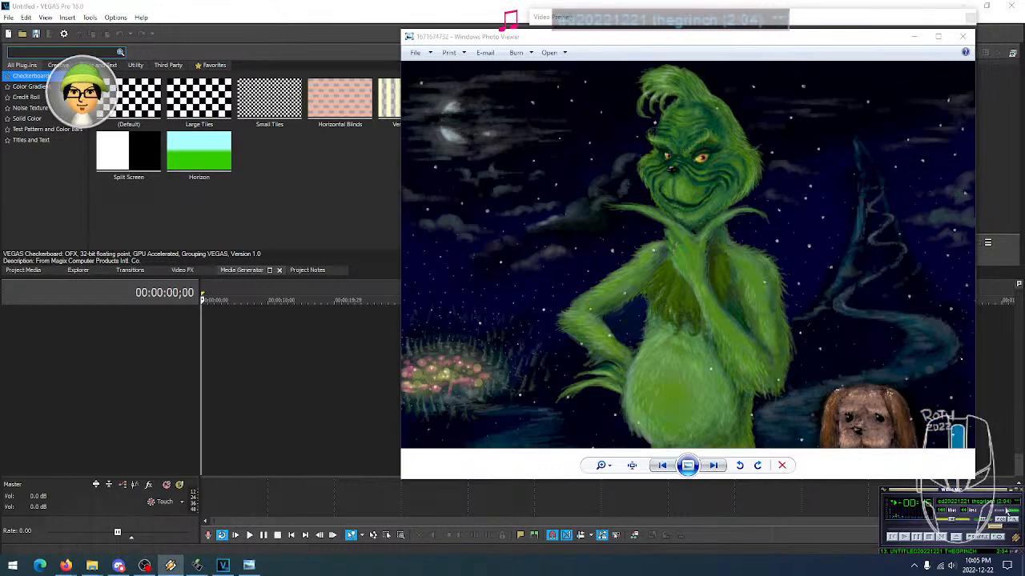
scroll(972, 510, "down", 3)
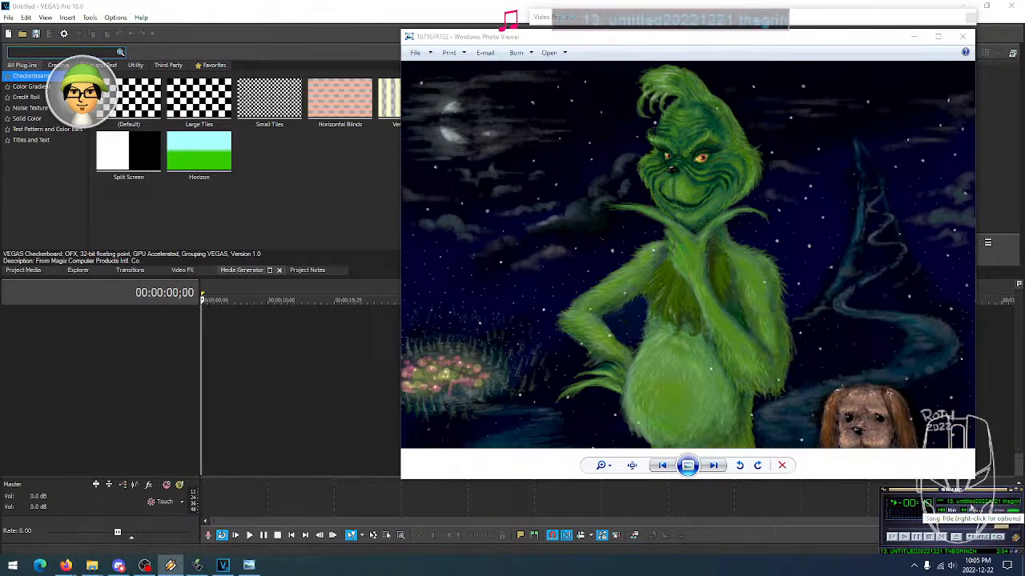
scroll(973, 513, "down", 1)
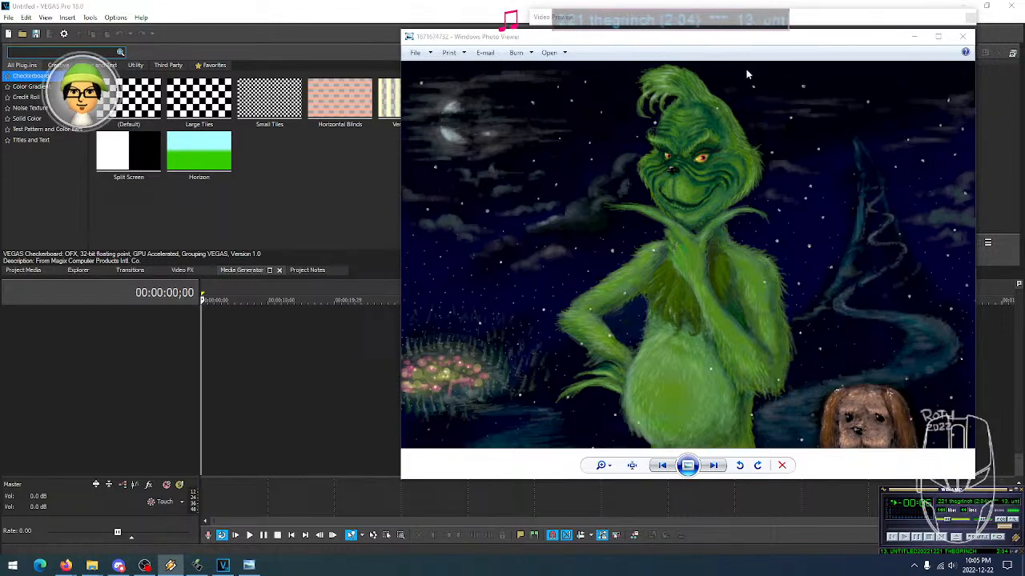
left_click(676, 42)
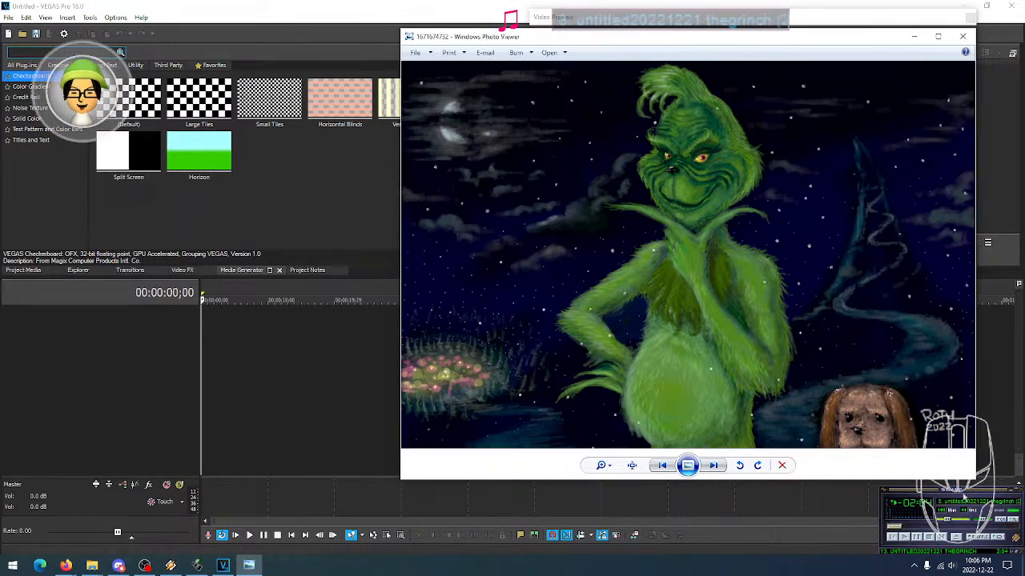
left_click(965, 496)
scroll(960, 504, "up", 2)
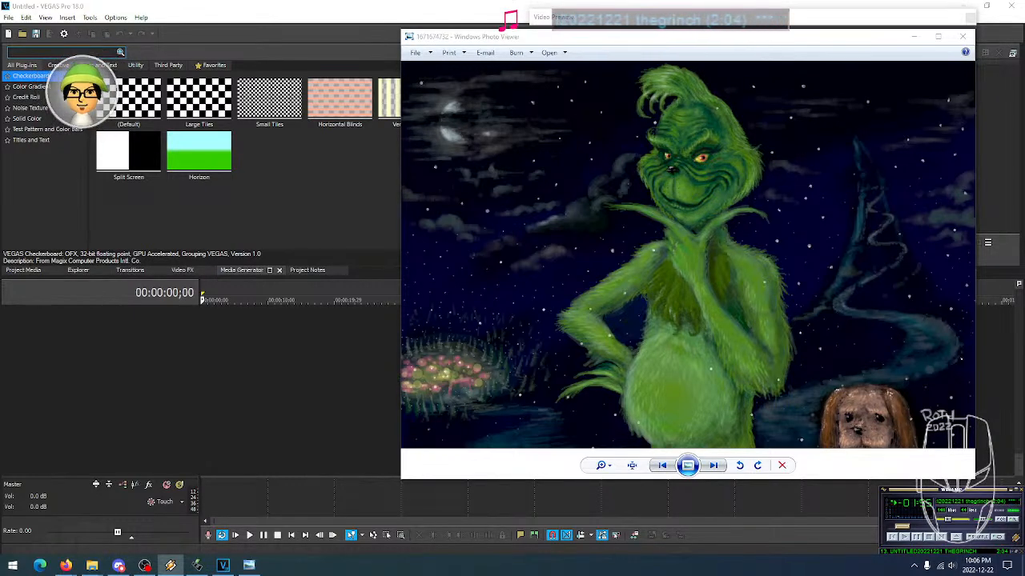
Close the photo viewer showing the Grinch drawing and reposition the floating Video Preview window
left_click_drag(660, 43, 464, 57)
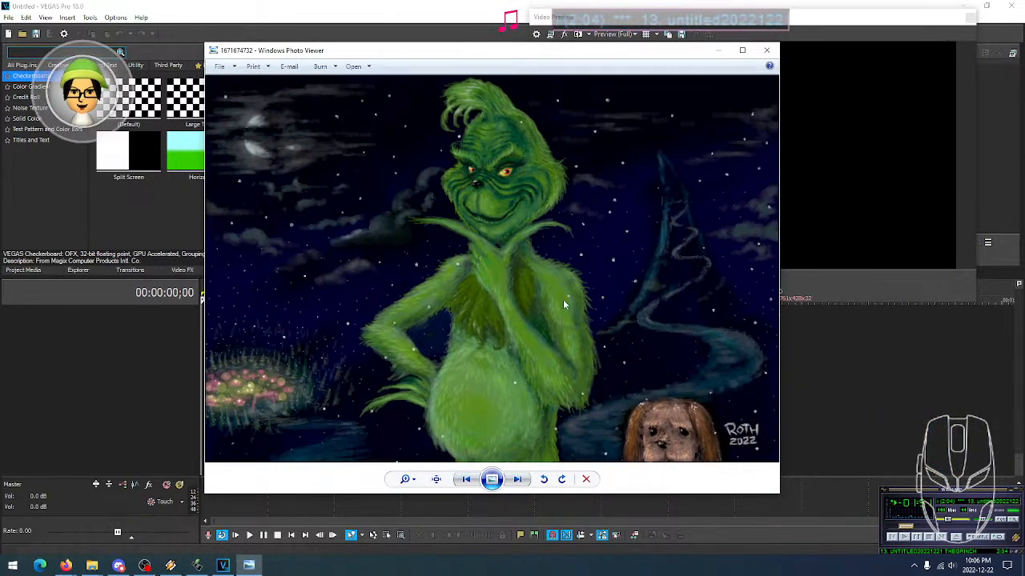
left_click_drag(612, 58, 624, 52)
left_click(778, 45)
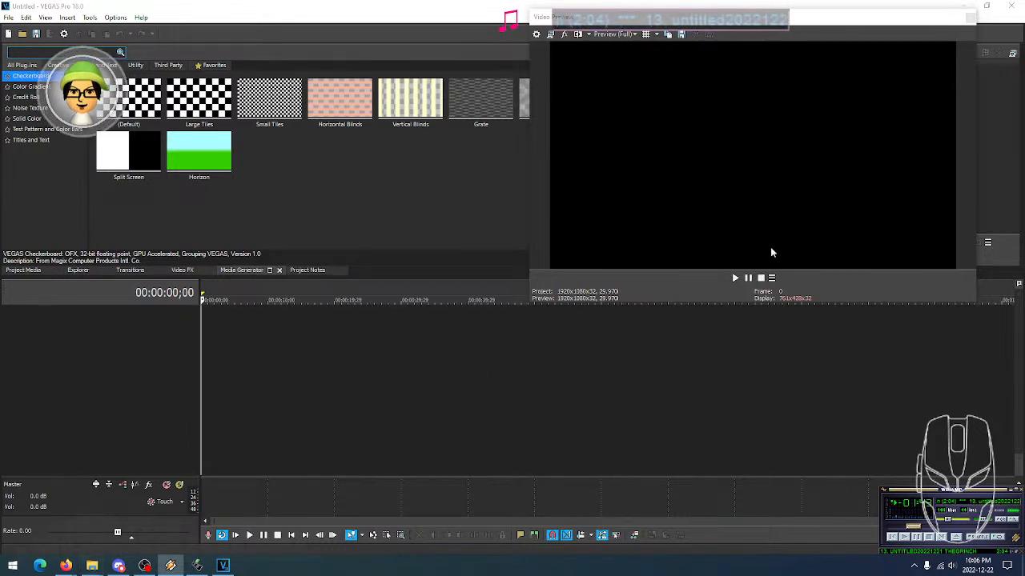
left_click(269, 15)
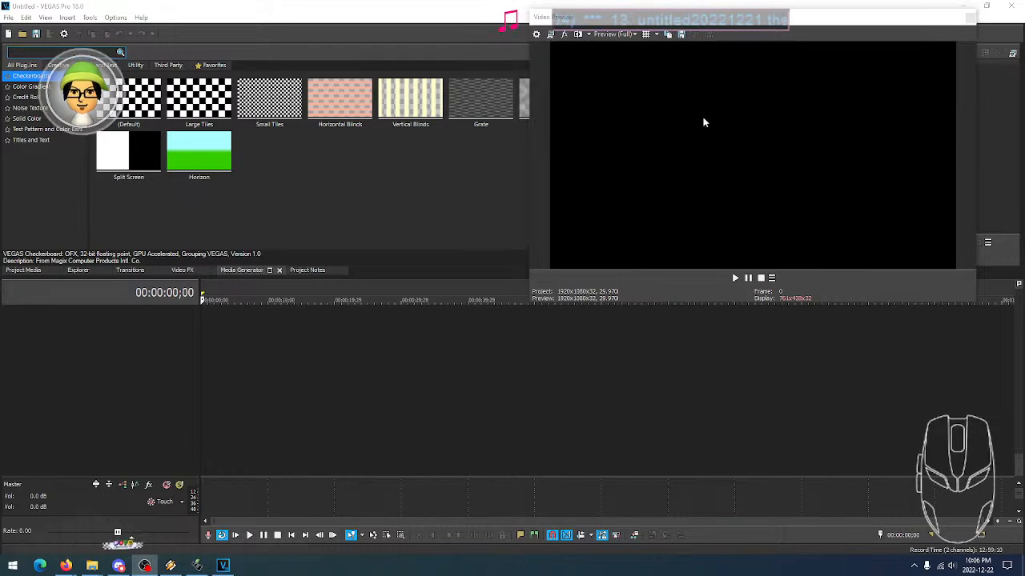
left_click_drag(790, 17, 810, 45)
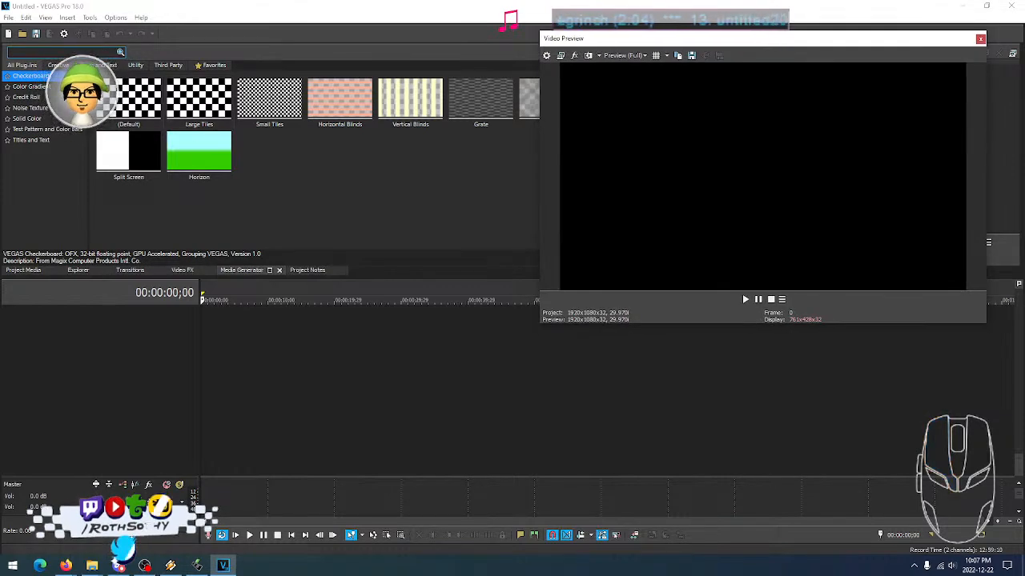
left_click(8, 18)
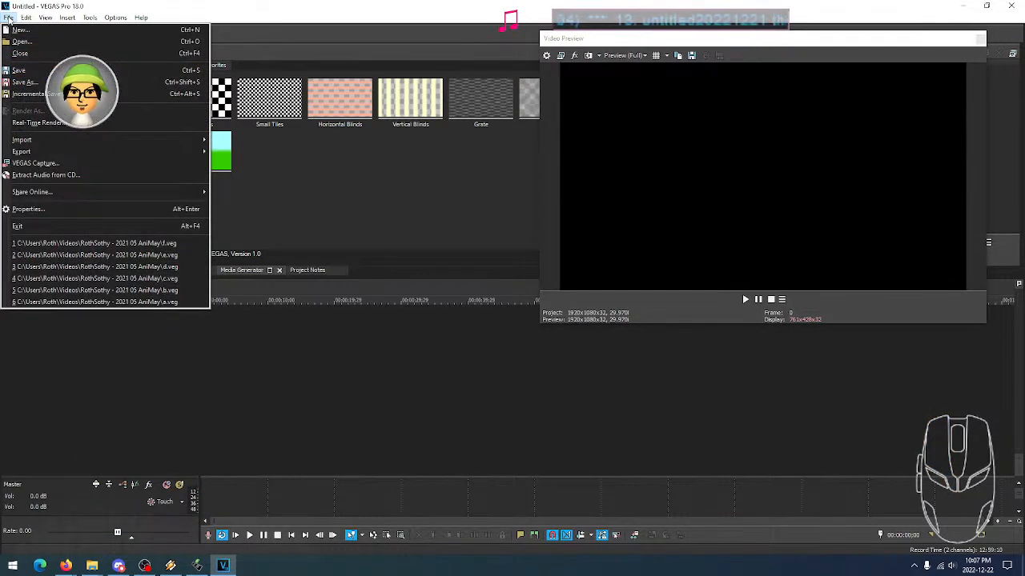
left_click(8, 17)
left_click(8, 17)
left_click(8, 18)
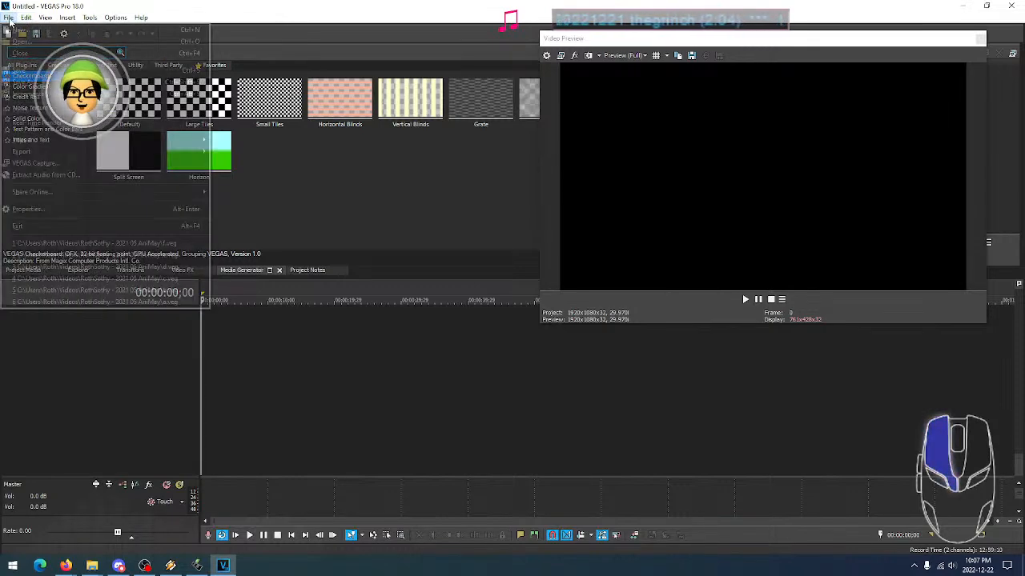
left_click(32, 17)
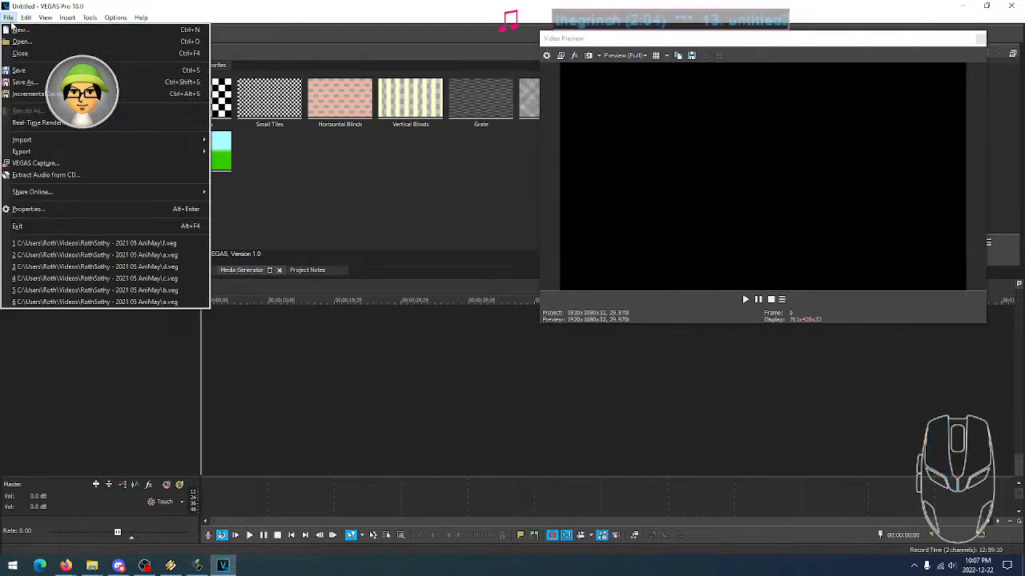
left_click(357, 23)
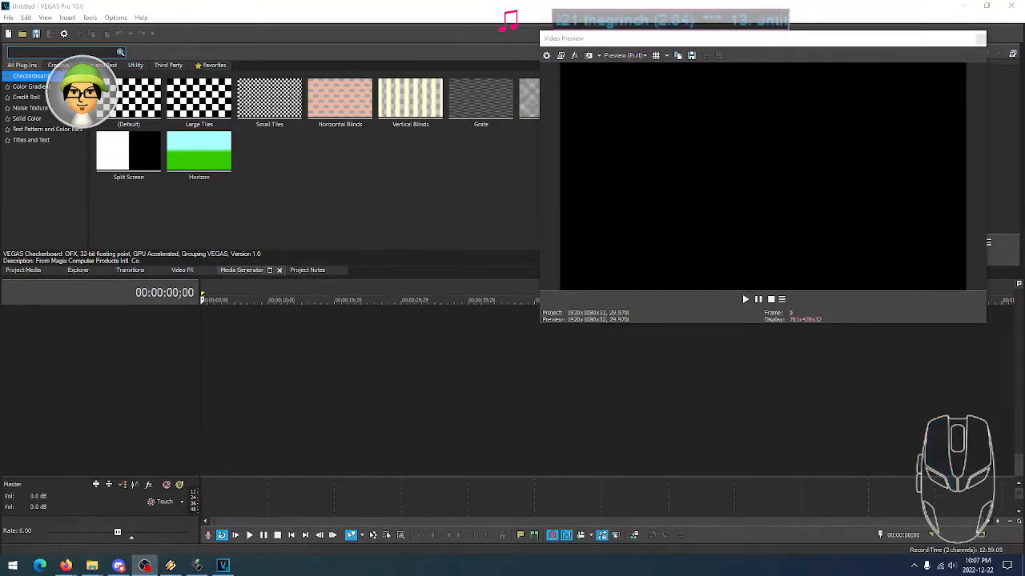
left_click(8, 18)
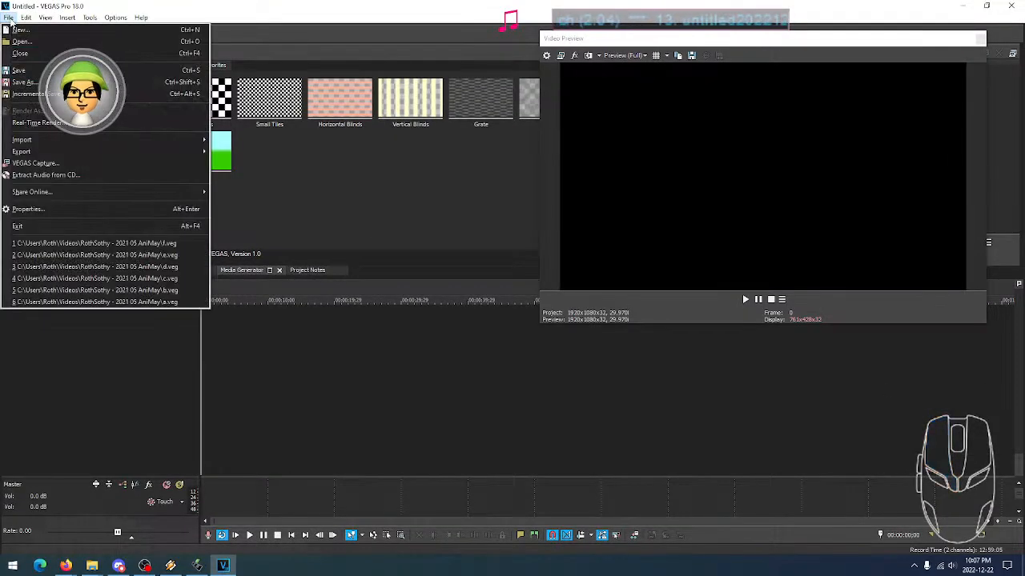
left_click(10, 19)
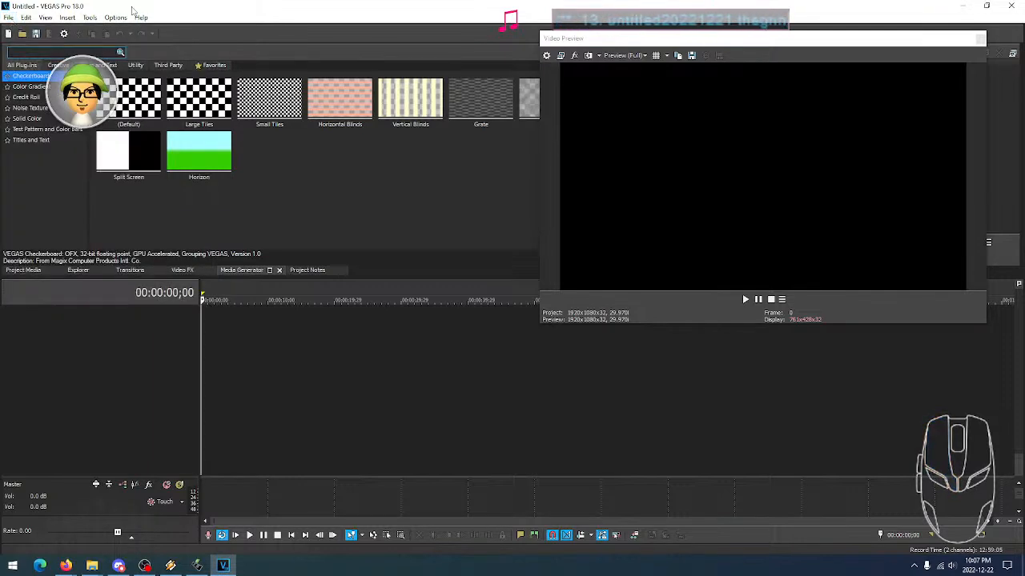
left_click(8, 18)
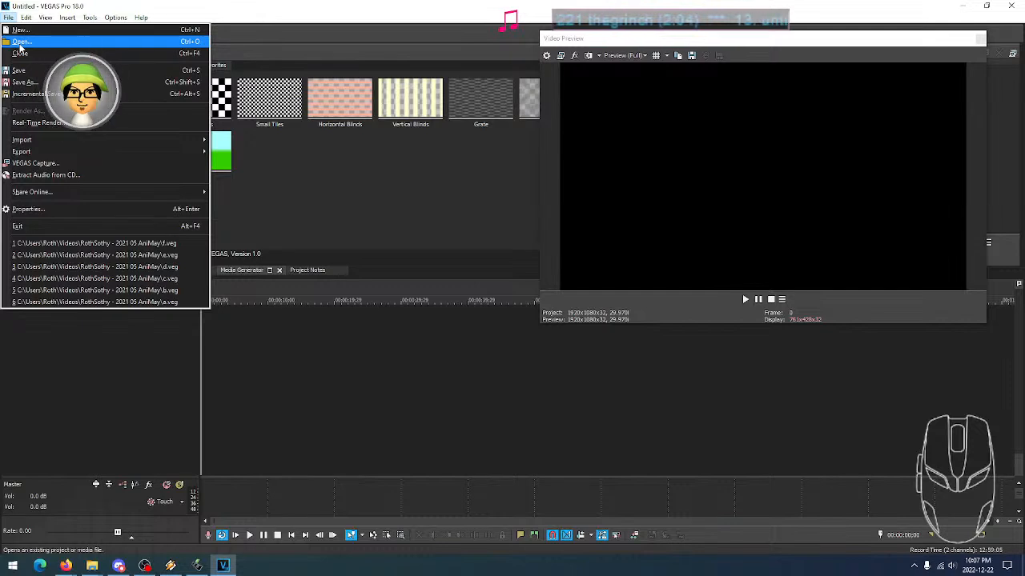
left_click(295, 69)
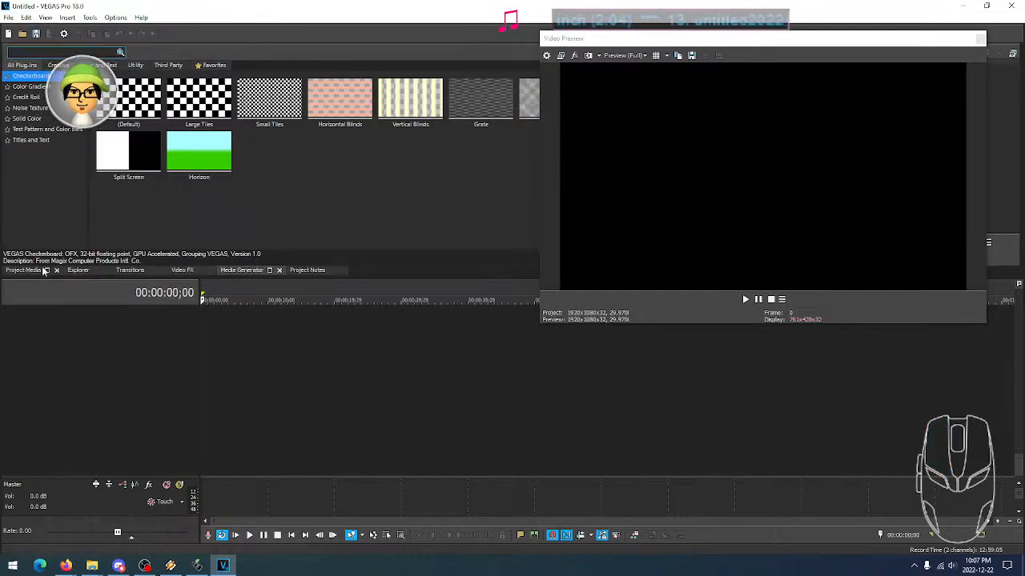
Browse the Videos folder for existing projects or media files, and leave without opening any
left_click(8, 18)
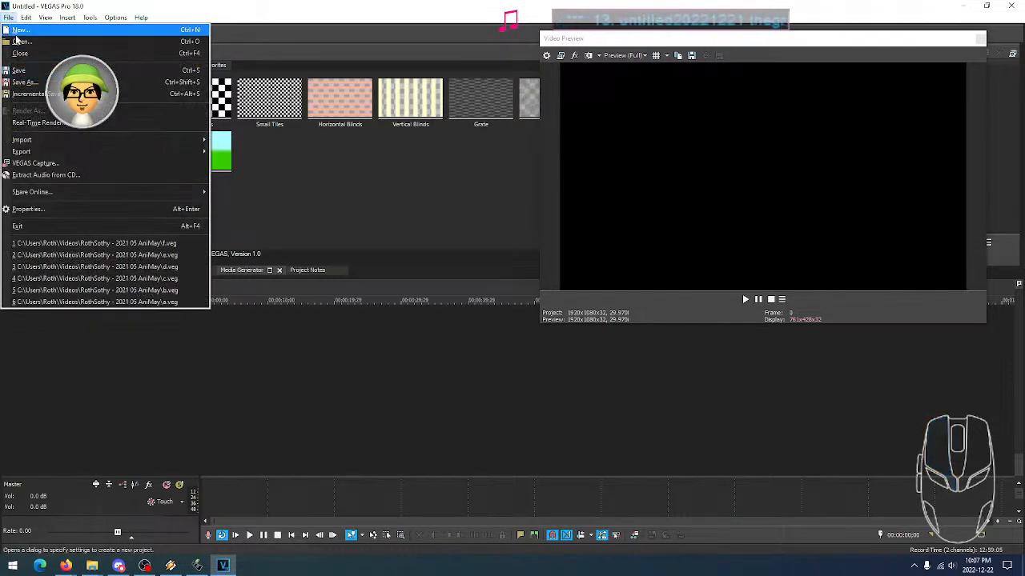
left_click(20, 41)
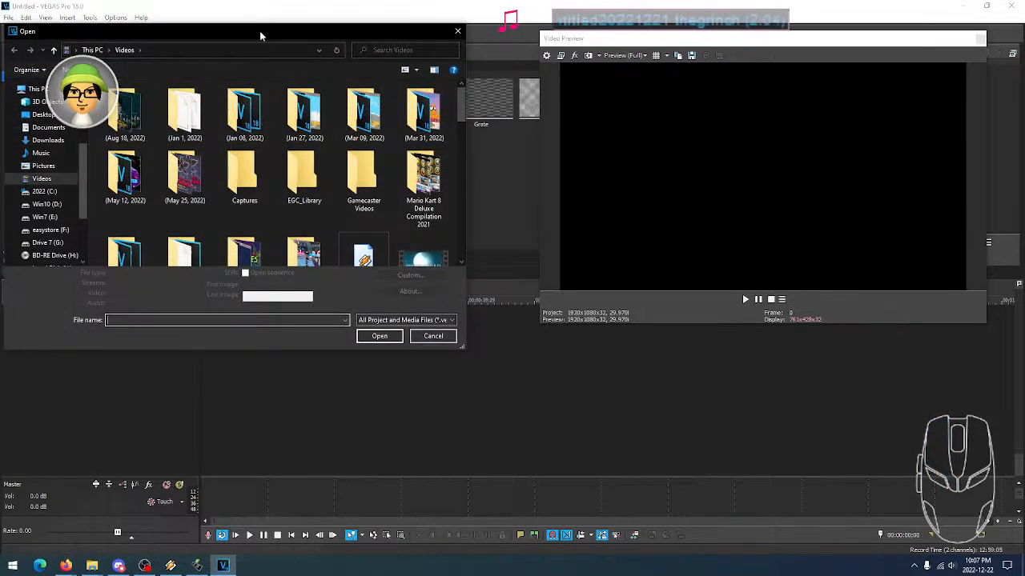
middle_click(323, 220)
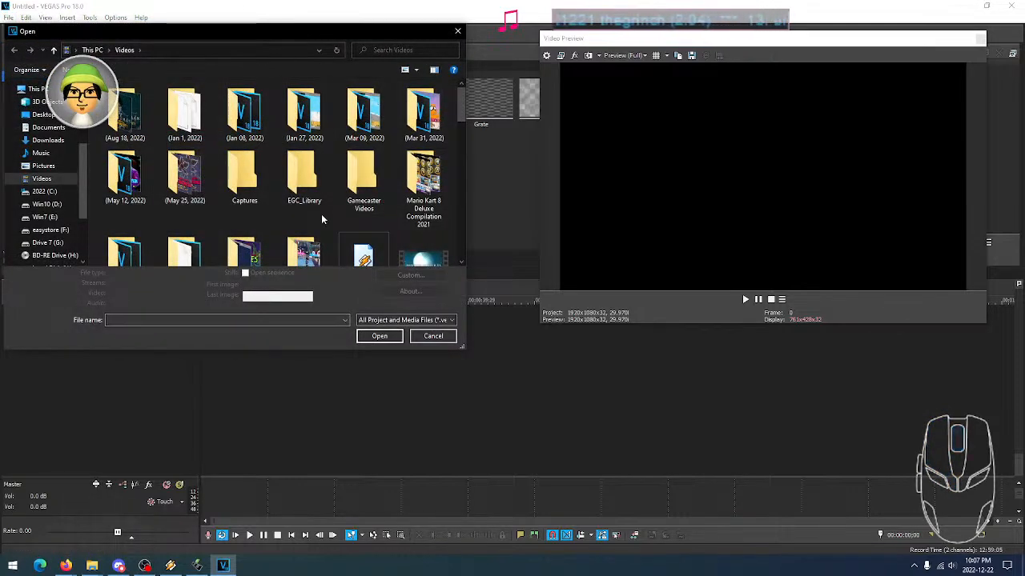
scroll(323, 219, "down", 1)
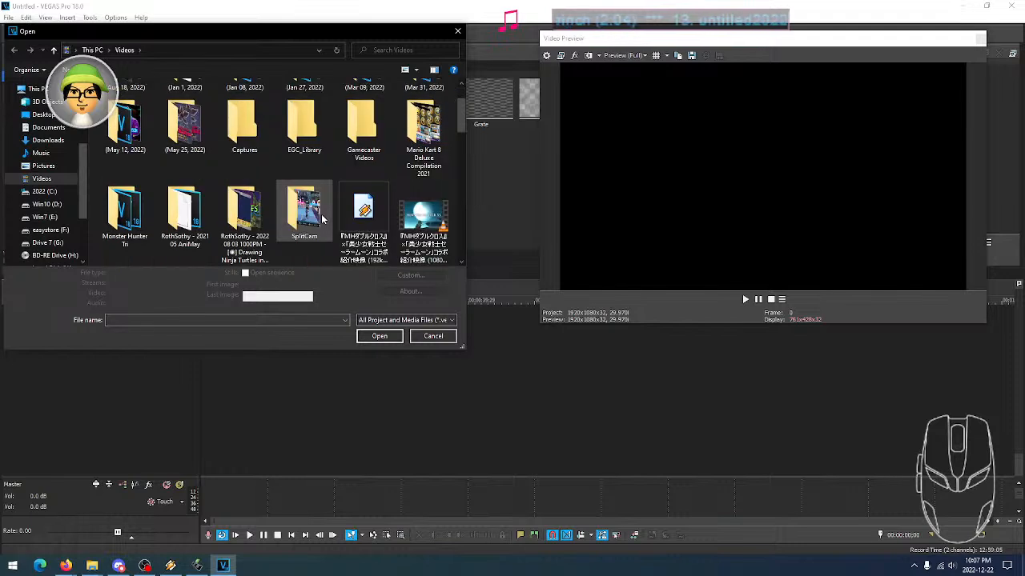
left_click(255, 220)
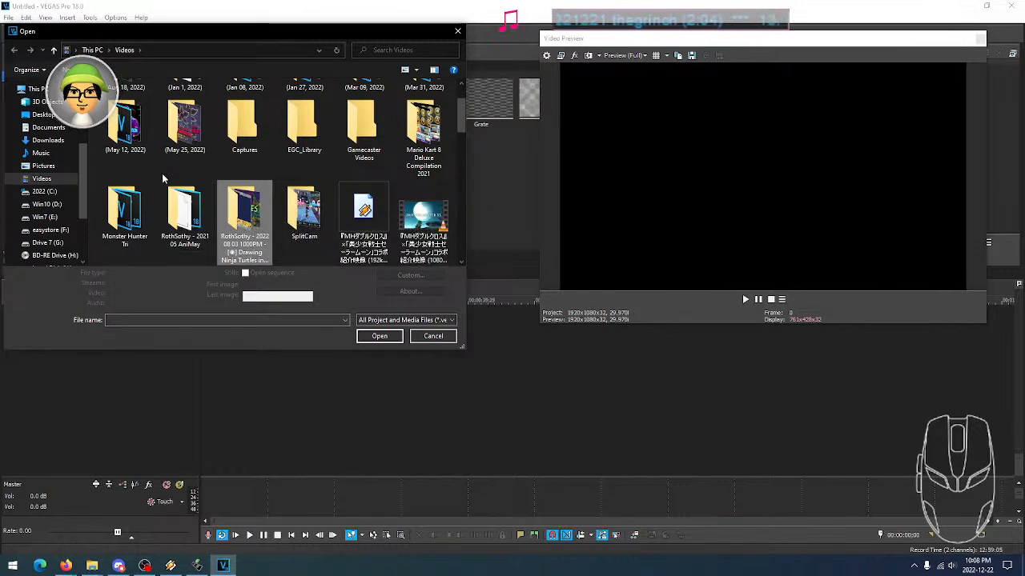
scroll(279, 179, "down", 1)
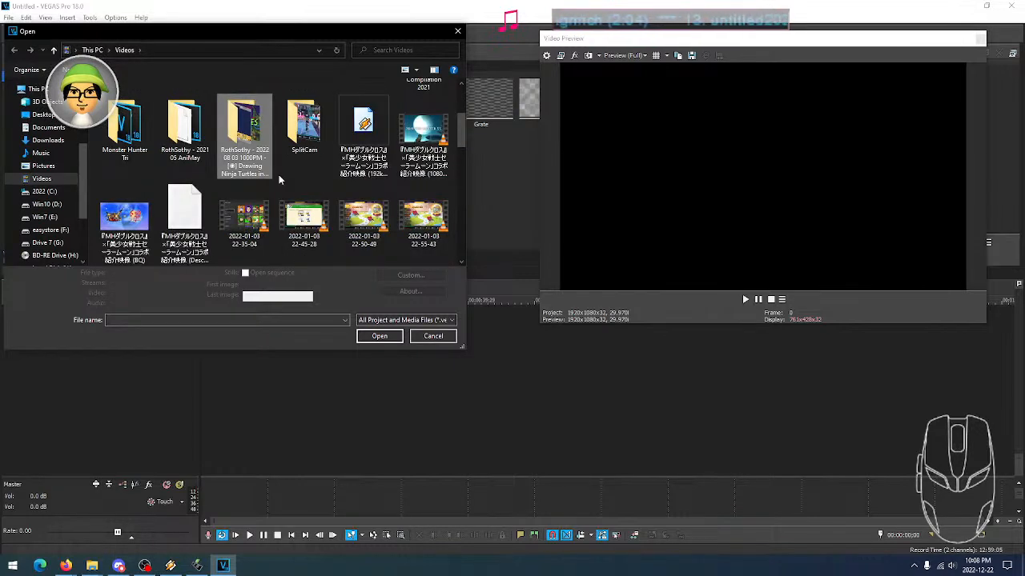
scroll(279, 180, "up", 1)
scroll(280, 180, "up", 1)
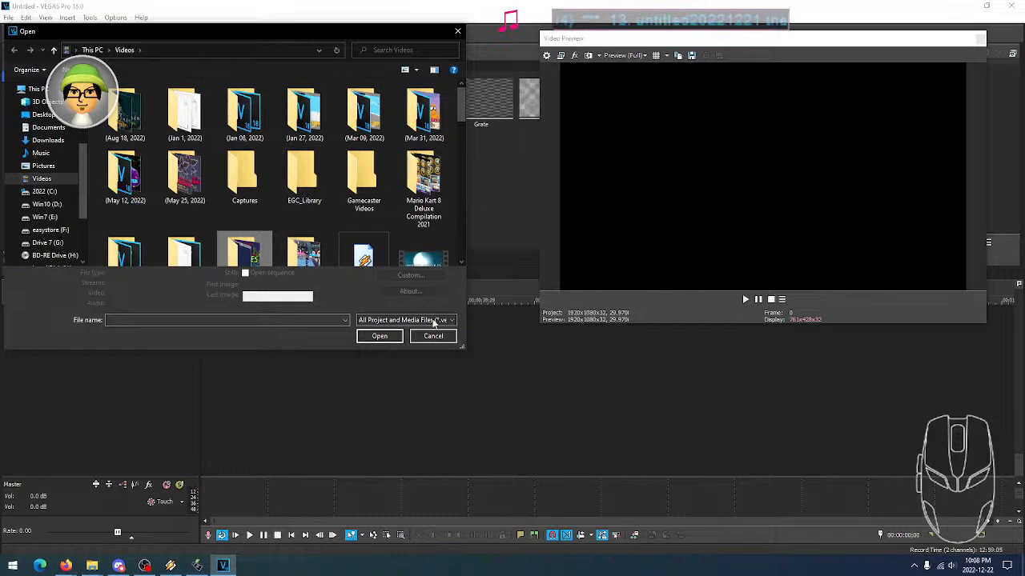
left_click(433, 335)
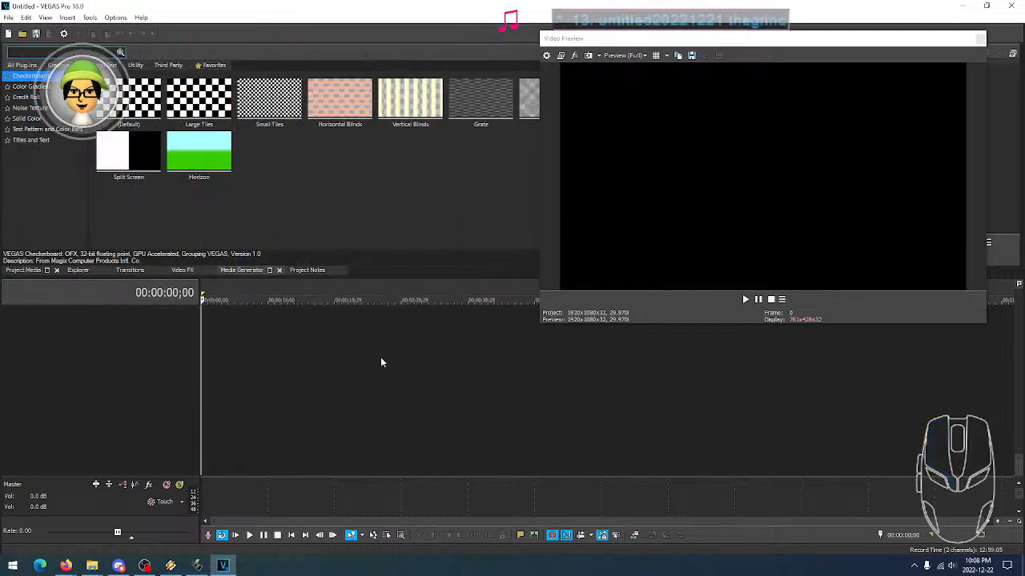
Import both MP4 recordings from the "Drawing The Grinch in Scribble It!" folder into the project media
left_click(24, 269)
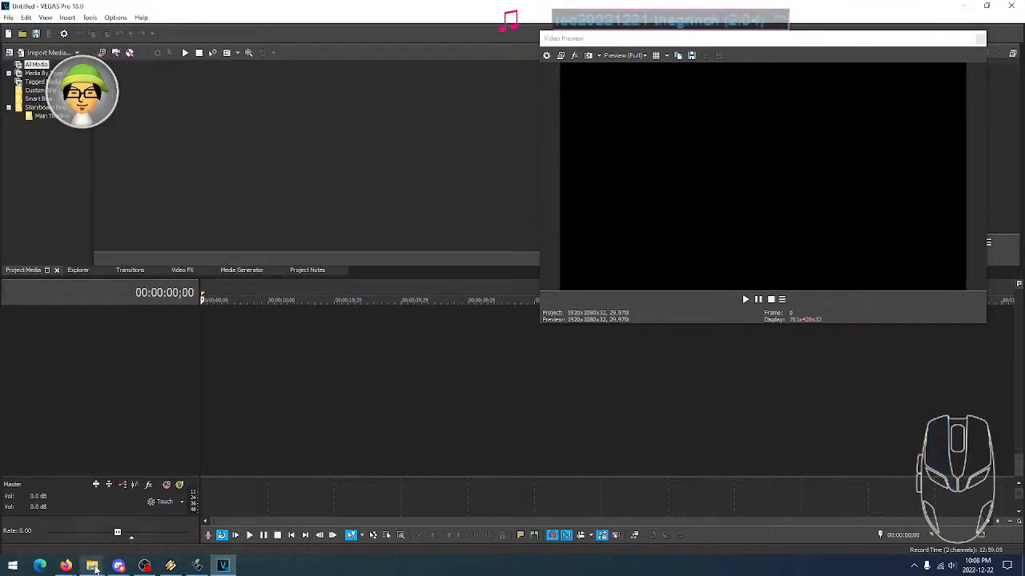
left_click(92, 549)
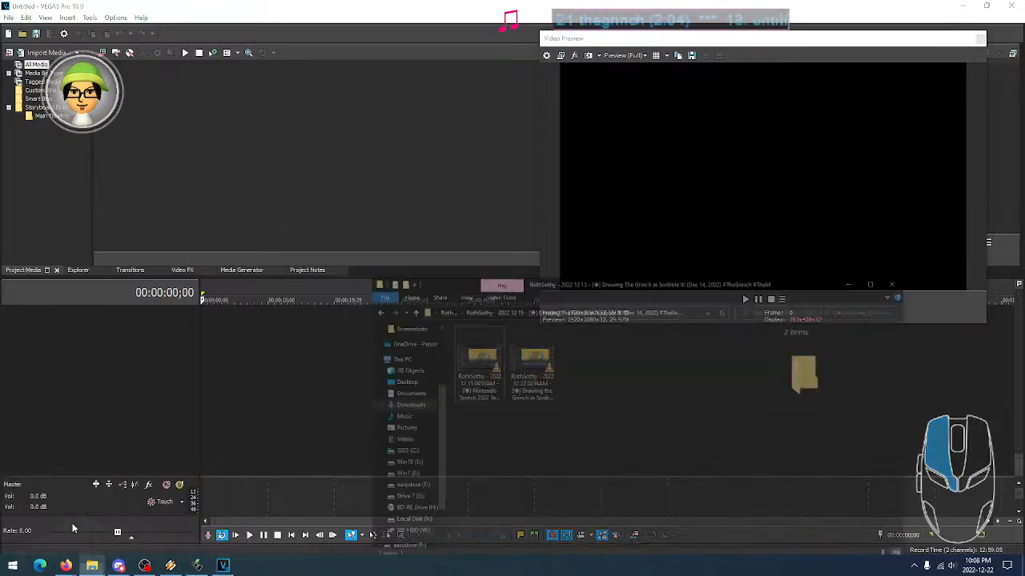
left_click(536, 332)
left_click_drag(246, 156, 170, 148)
left_click_drag(600, 342, 216, 130)
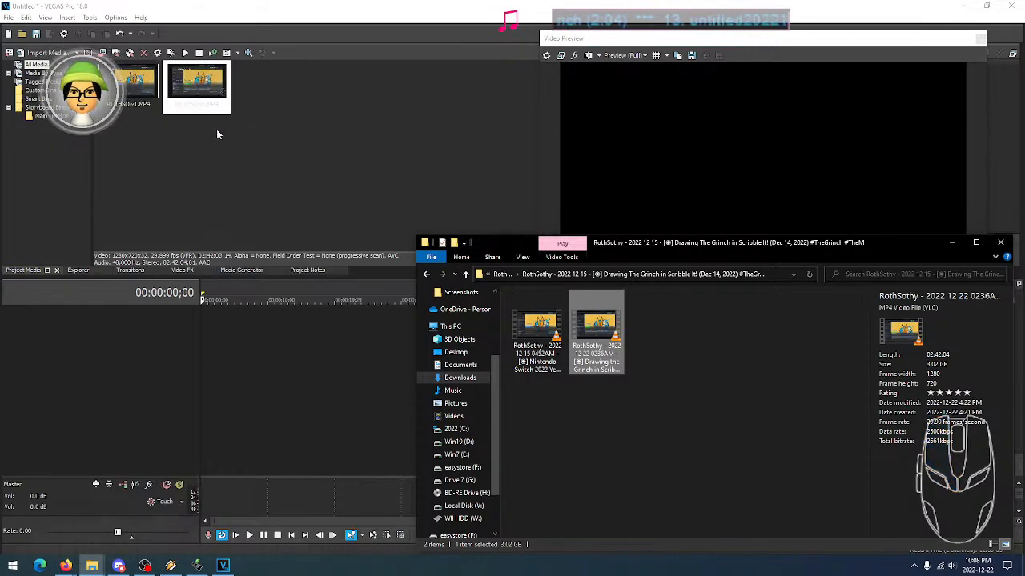
Minimize the file explorer window and select the ROTHSO~1.MP4 clip in the project media
left_click(664, 313)
left_click_drag(663, 245, 632, 235)
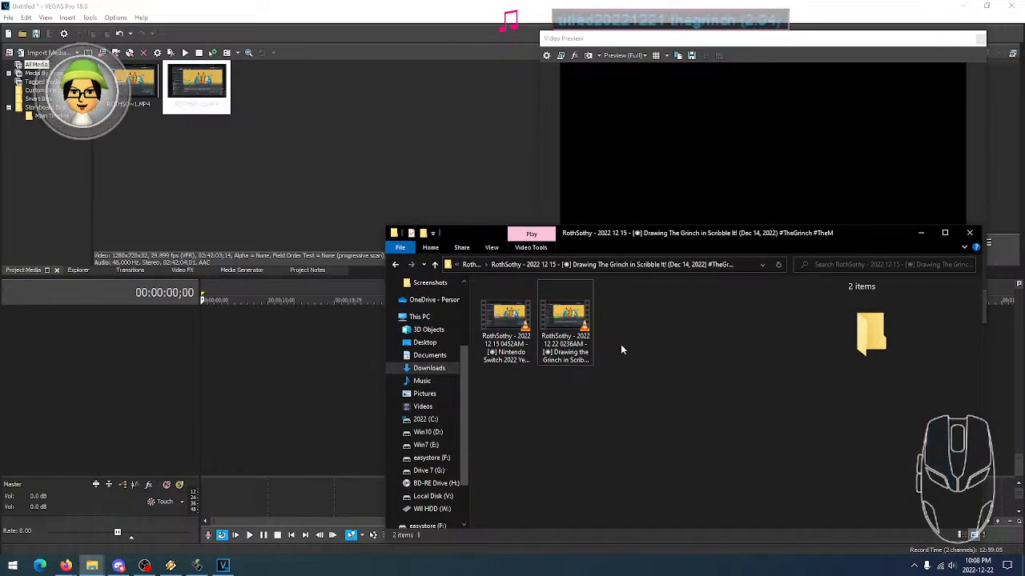
left_click_drag(576, 388, 501, 334)
left_click(611, 416)
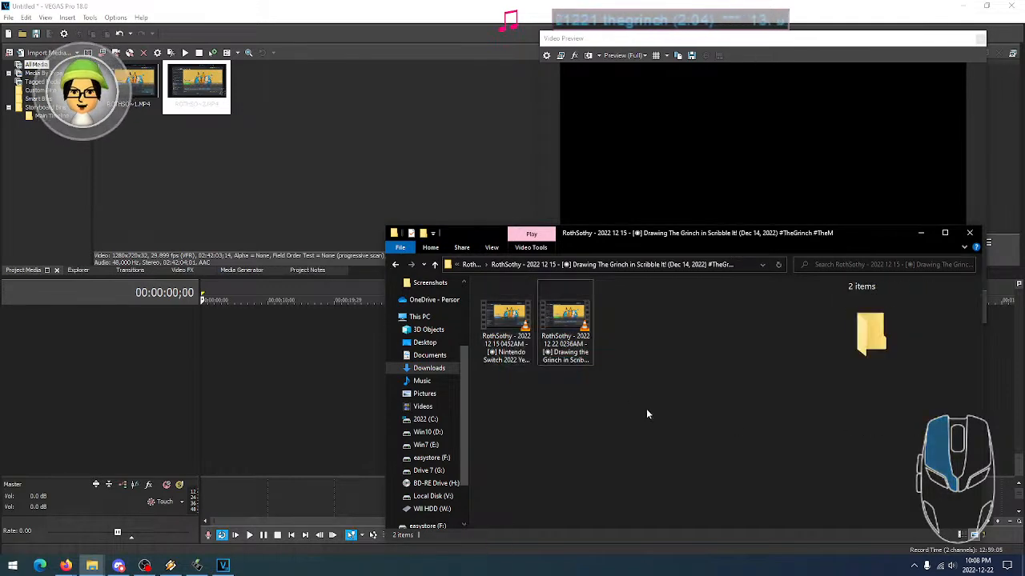
left_click(920, 233)
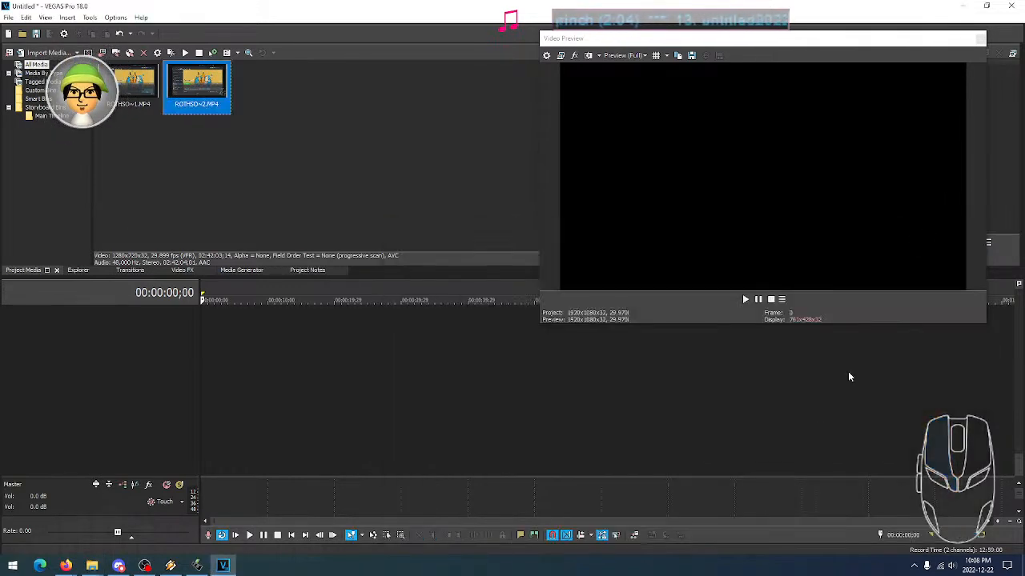
left_click(124, 92)
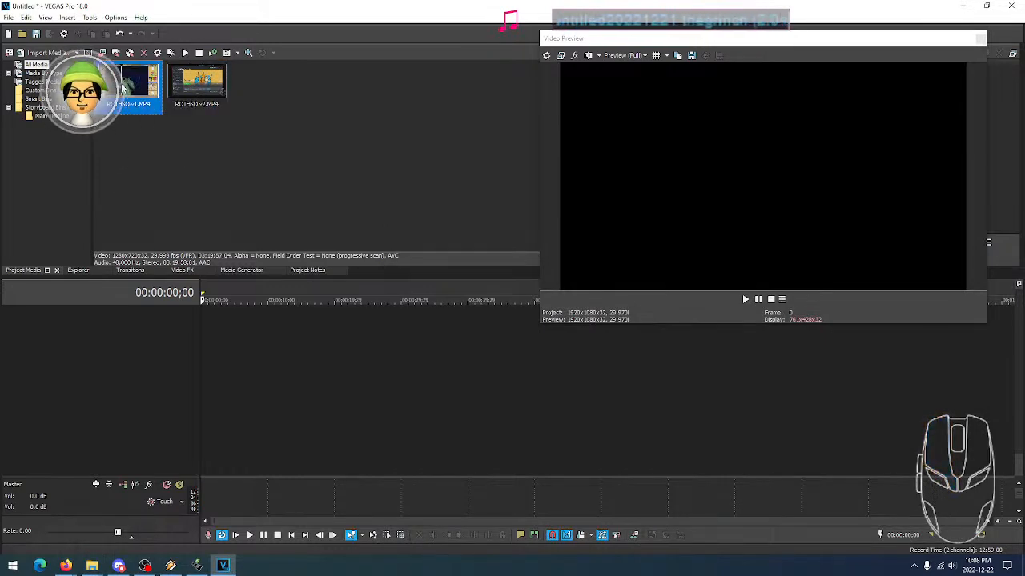
left_click_drag(132, 88, 211, 320)
left_click_drag(111, 104, 119, 131)
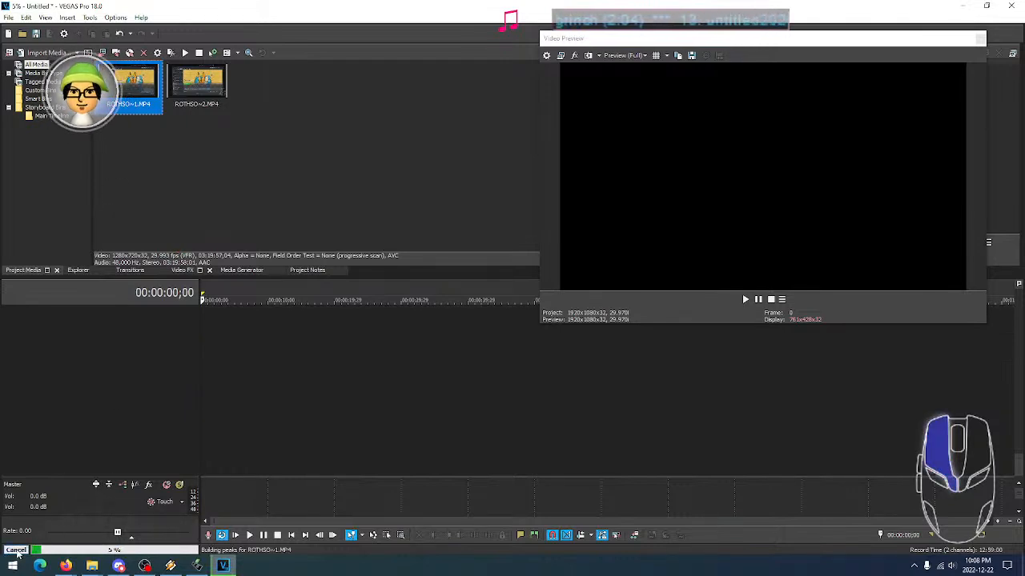
left_click(16, 551)
left_click(171, 187)
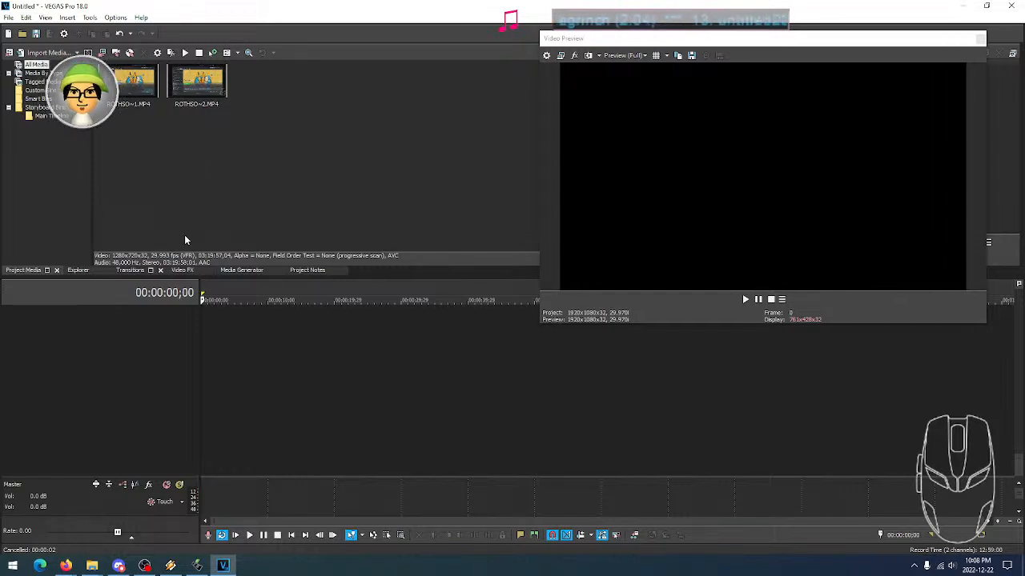
Open the Timelapse Template project from the Videos folder, discarding the changes to the untitled project
left_click(9, 19)
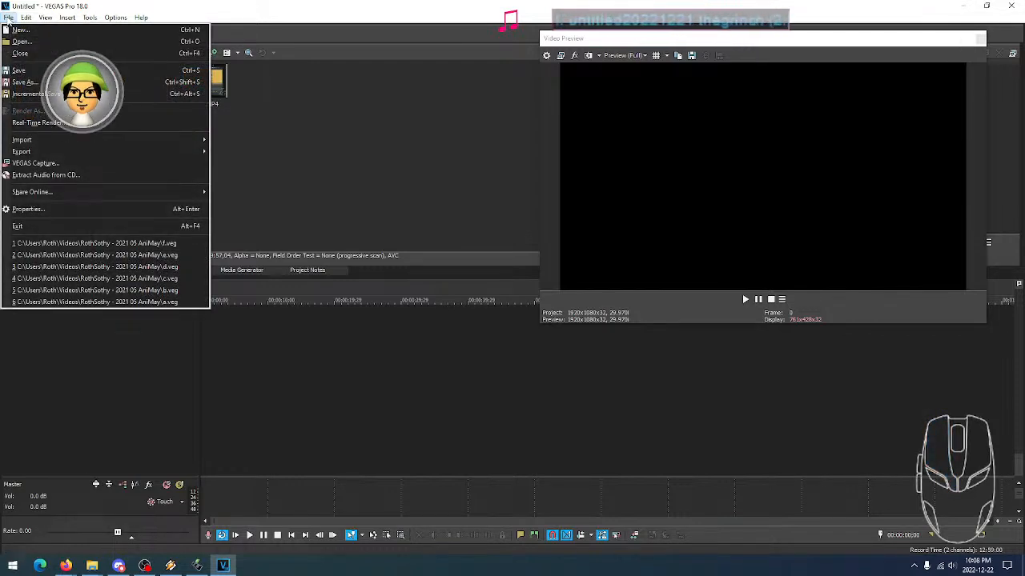
left_click(21, 41)
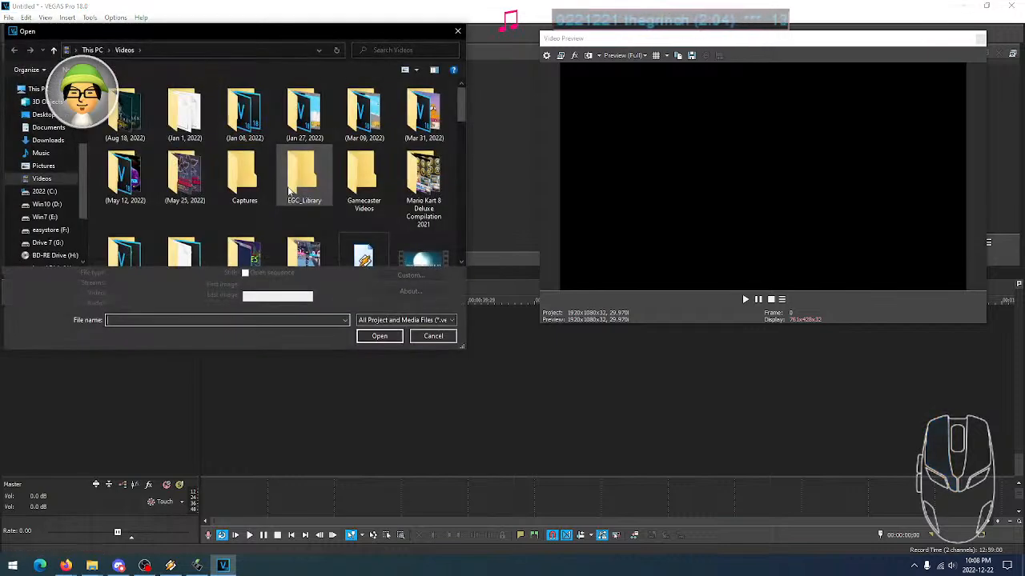
scroll(273, 224, "down", 10)
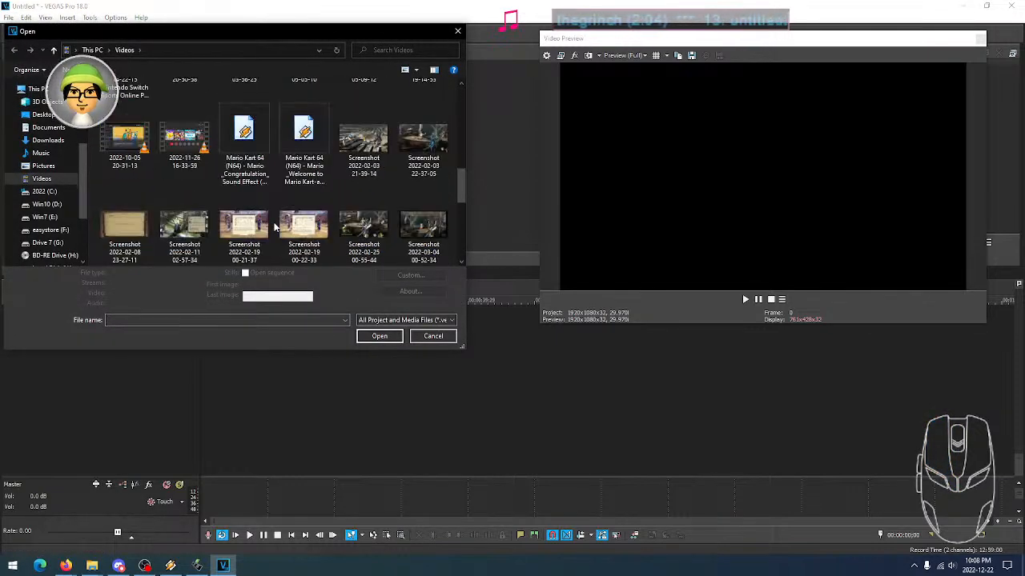
scroll(274, 227, "down", 5)
left_click(304, 159)
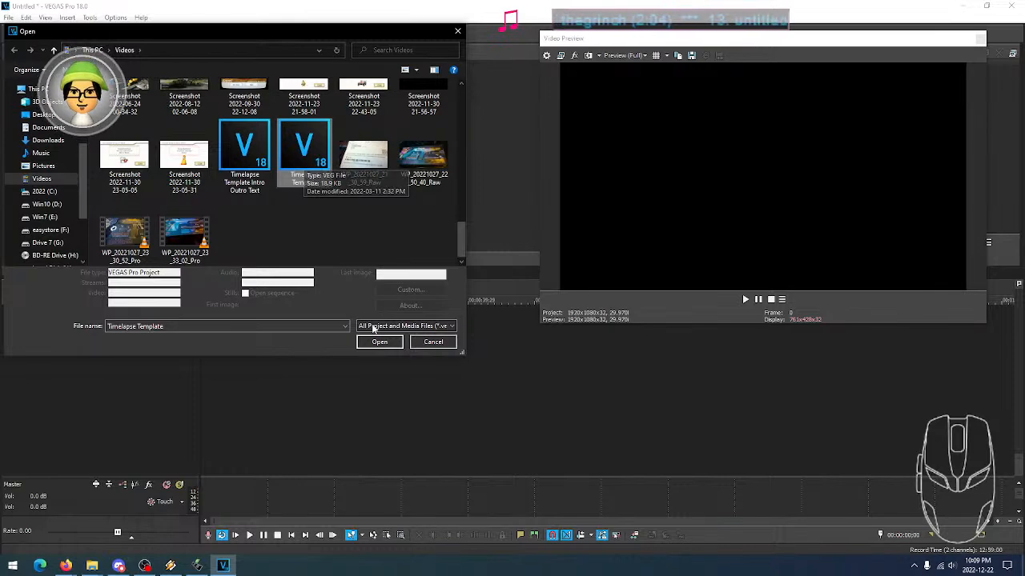
left_click(380, 342)
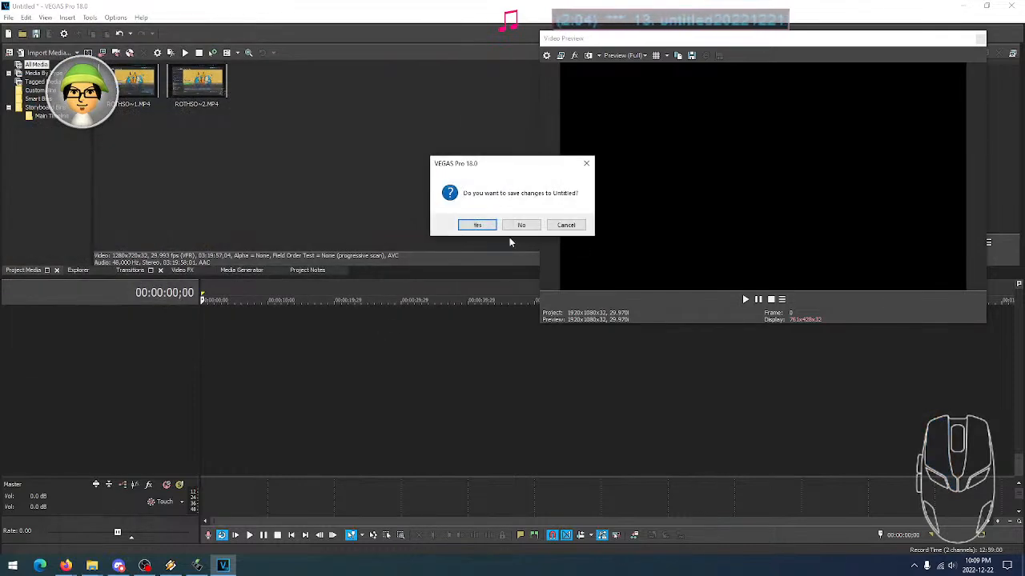
left_click(522, 225)
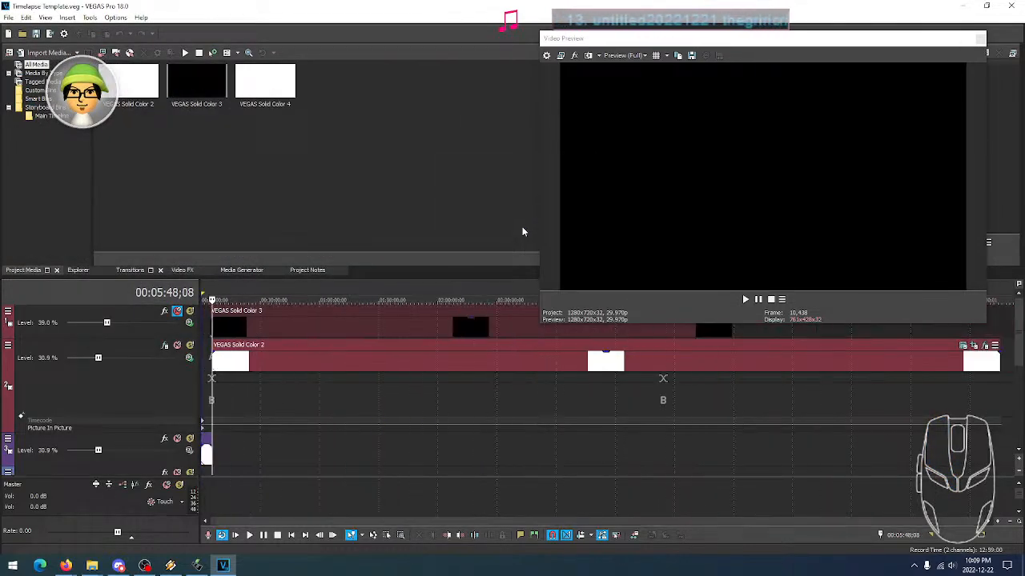
Examine the template's tracks and the opening minutes of its timeline, then return the playhead to the start
mouse_move(1019, 344)
left_mouse_down()
mouse_move(1019, 372)
mouse_move(1020, 352)
mouse_move(1020, 361)
left_mouse_up()
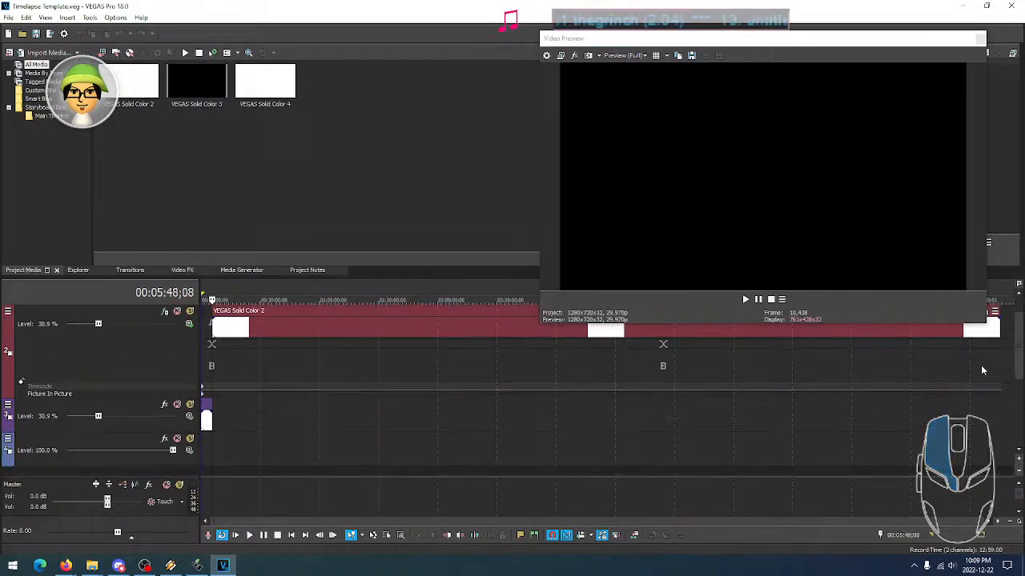
left_click(206, 367)
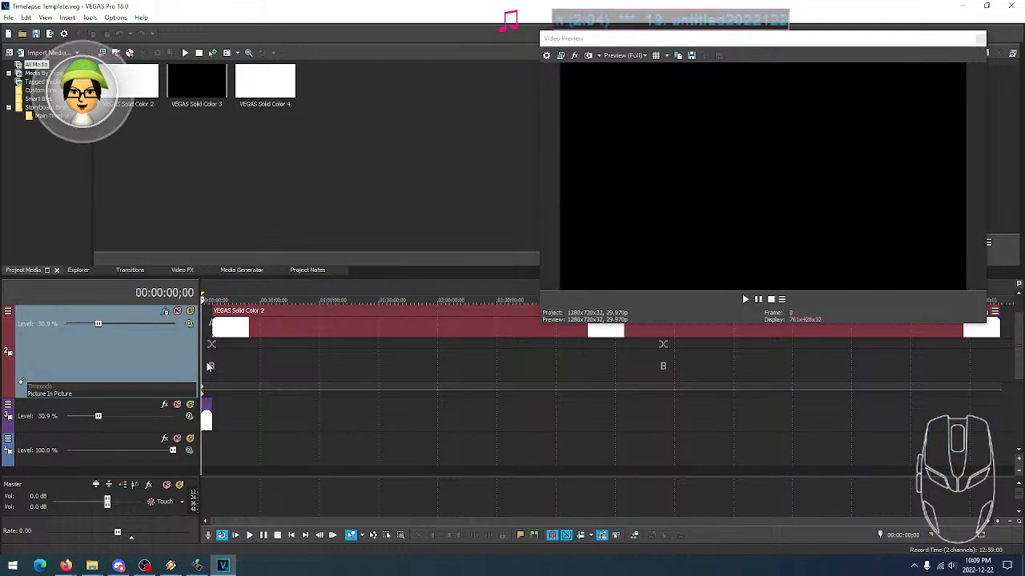
left_click(209, 366)
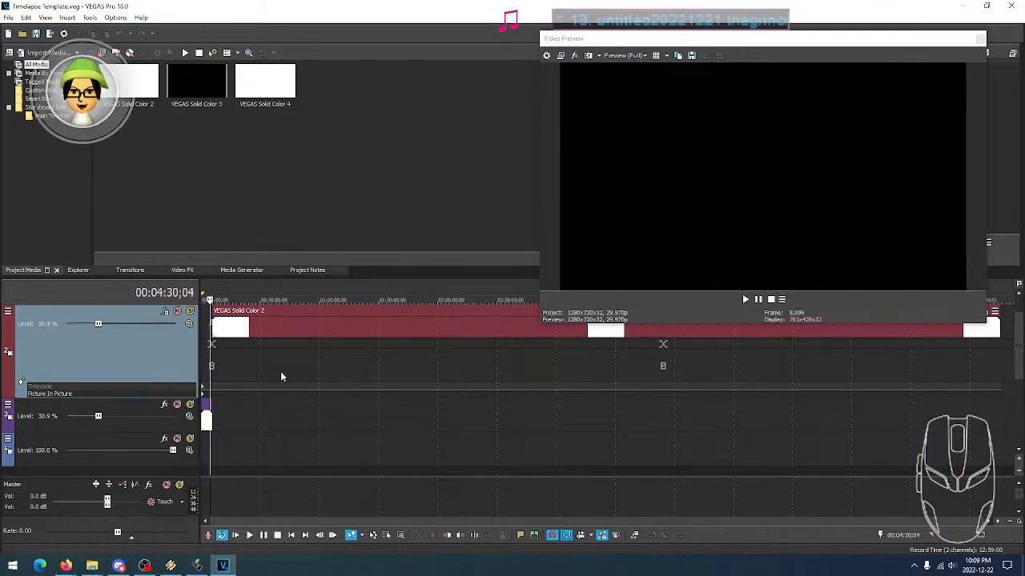
left_click(213, 368)
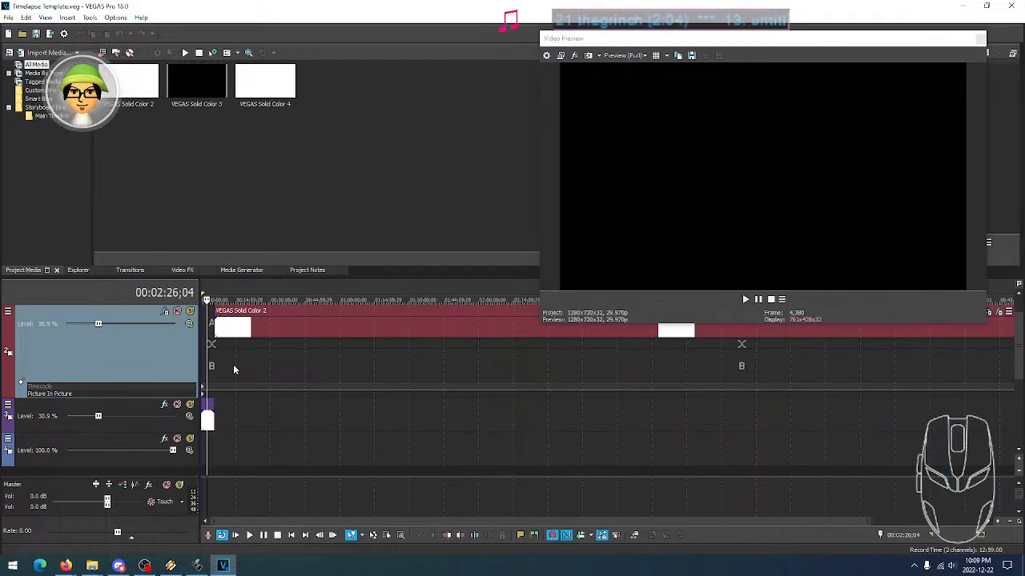
left_click(221, 294)
left_click(237, 294)
left_click(257, 294)
left_click(273, 293)
left_click(220, 294)
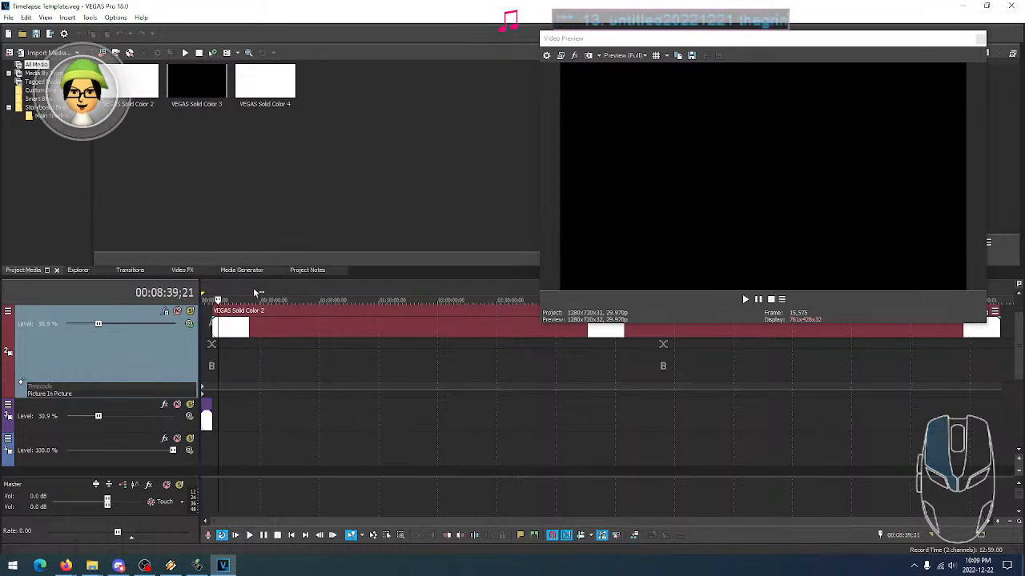
scroll(1018, 342, "up", 1)
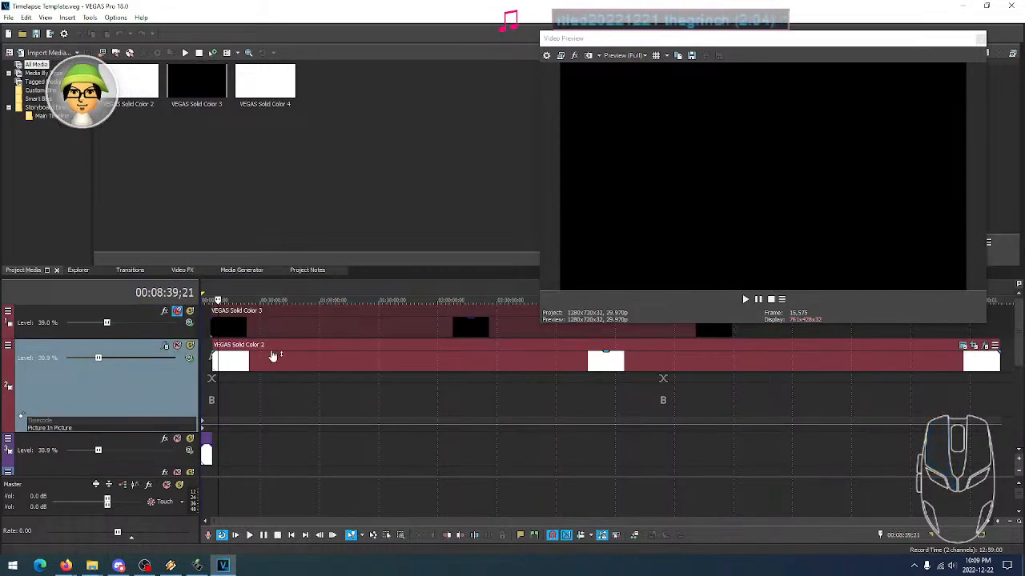
left_click(215, 292)
left_click(205, 291)
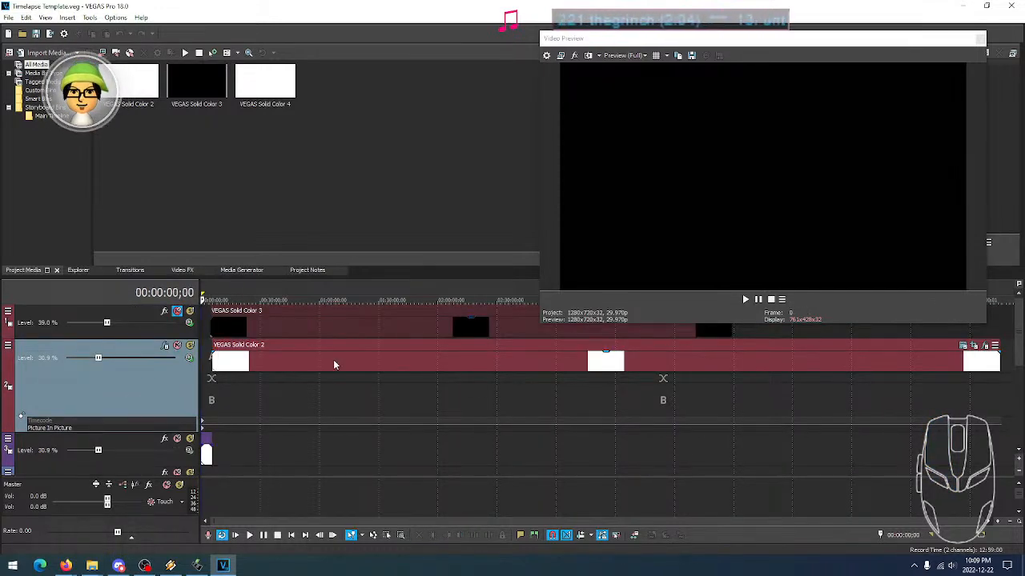
Shorten the floating Video Preview window so that it no longer covers the timeline ruler and tracks
left_click_drag(642, 323, 637, 280)
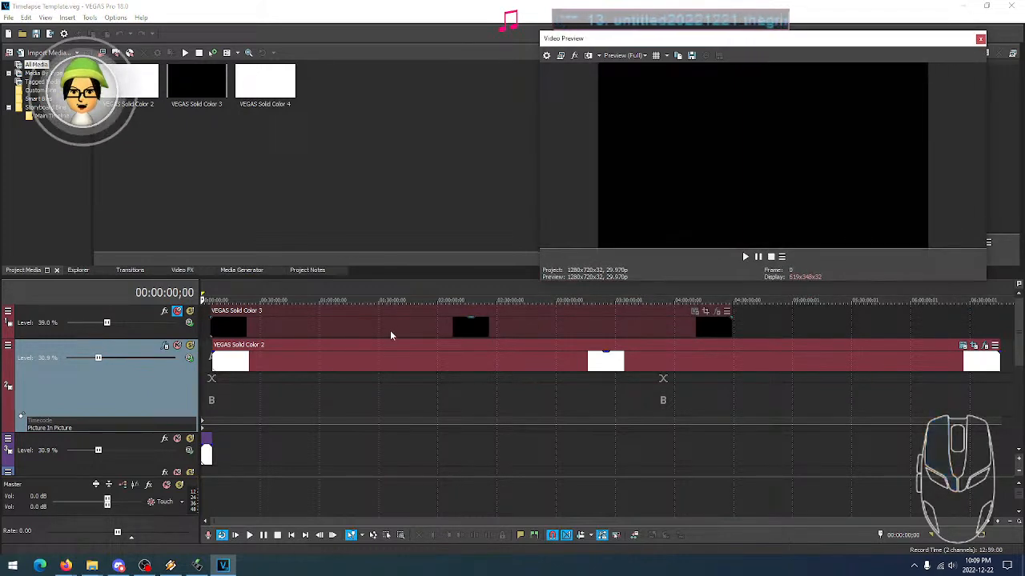
mouse_move(216, 293)
left_mouse_down()
mouse_move(327, 293)
mouse_move(212, 291)
left_mouse_up()
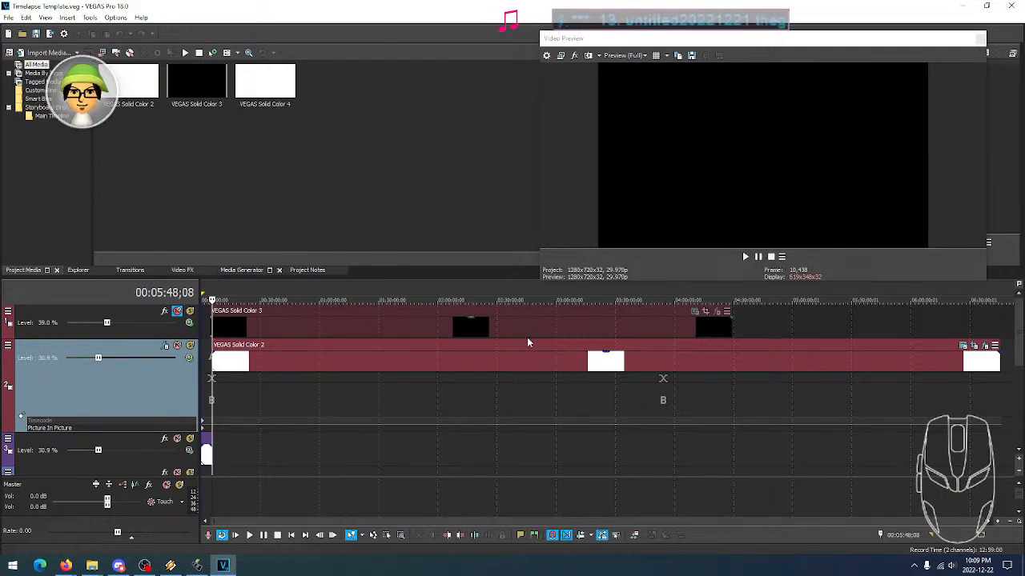
left_click_drag(901, 294, 968, 291)
left_click(982, 293)
left_click(990, 292)
left_click_drag(893, 281, 890, 267)
Examine the end of the template timeline and the white solid color event on track 2
left_click(935, 294)
left_click_drag(503, 521, 749, 504)
left_click(712, 293)
left_click(728, 291)
left_click_drag(694, 522, 358, 507)
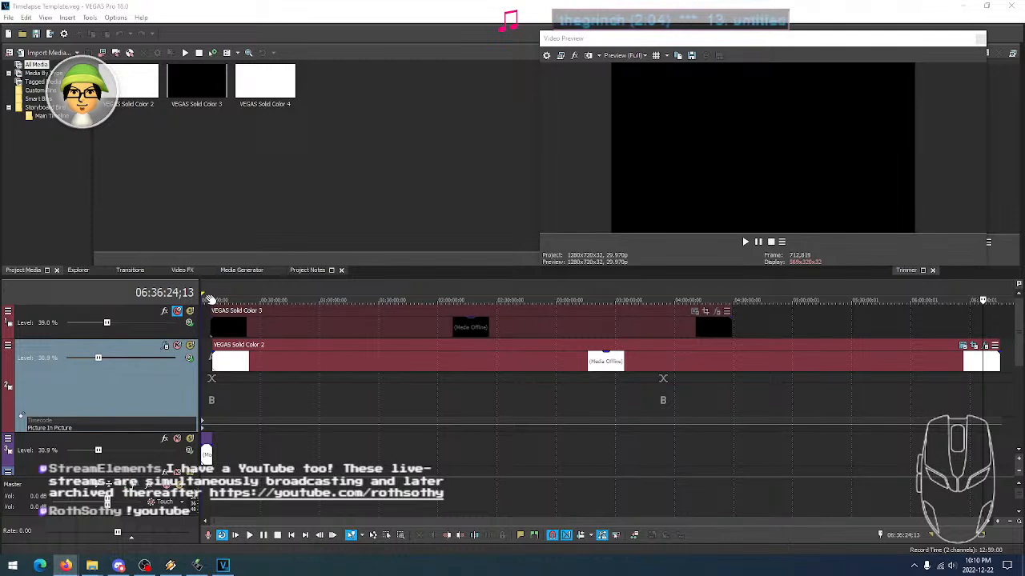
left_click(209, 300)
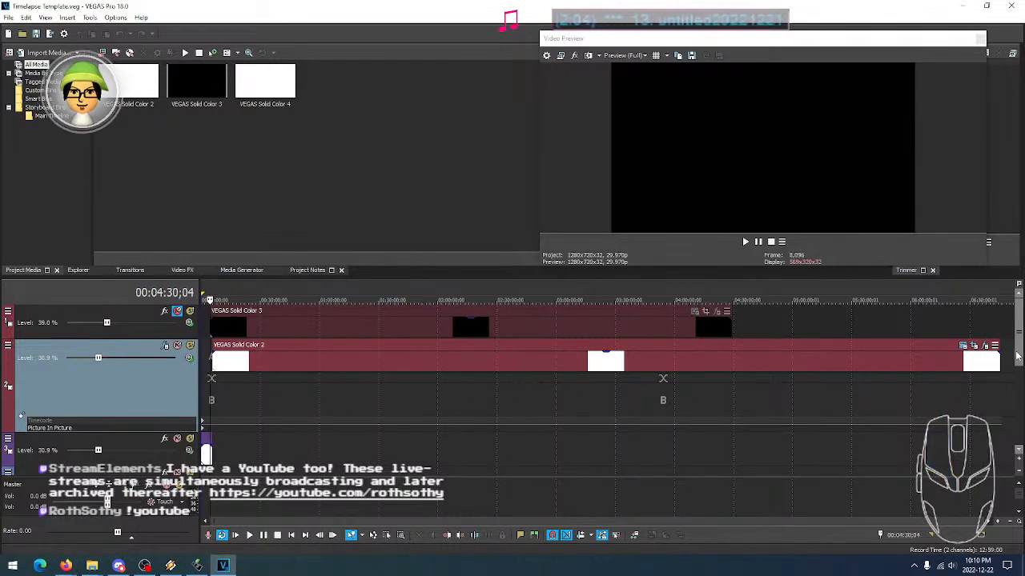
left_click_drag(1014, 358, 1020, 366)
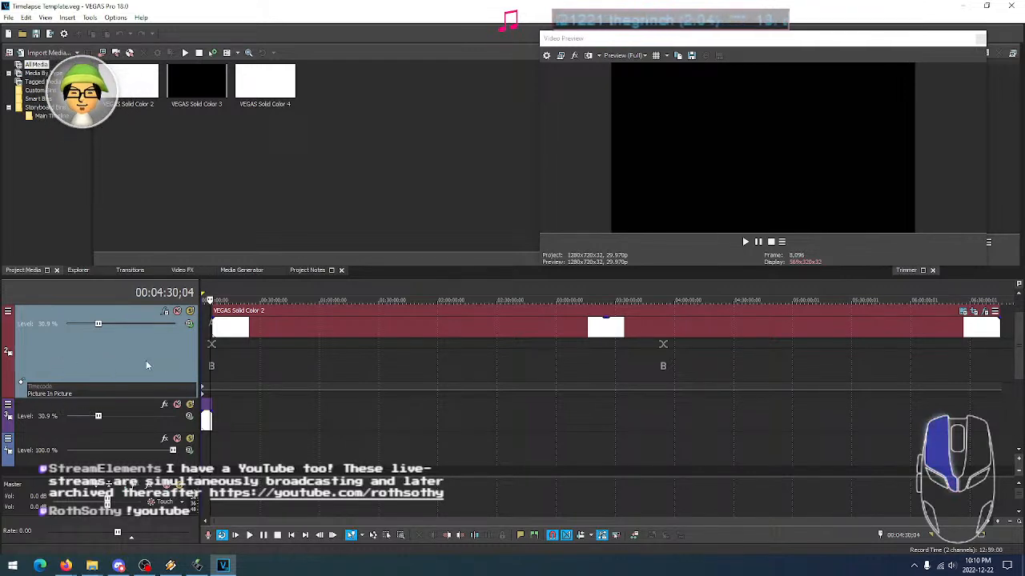
left_click(260, 330)
left_click(236, 329)
left_click(310, 329)
left_click(364, 329)
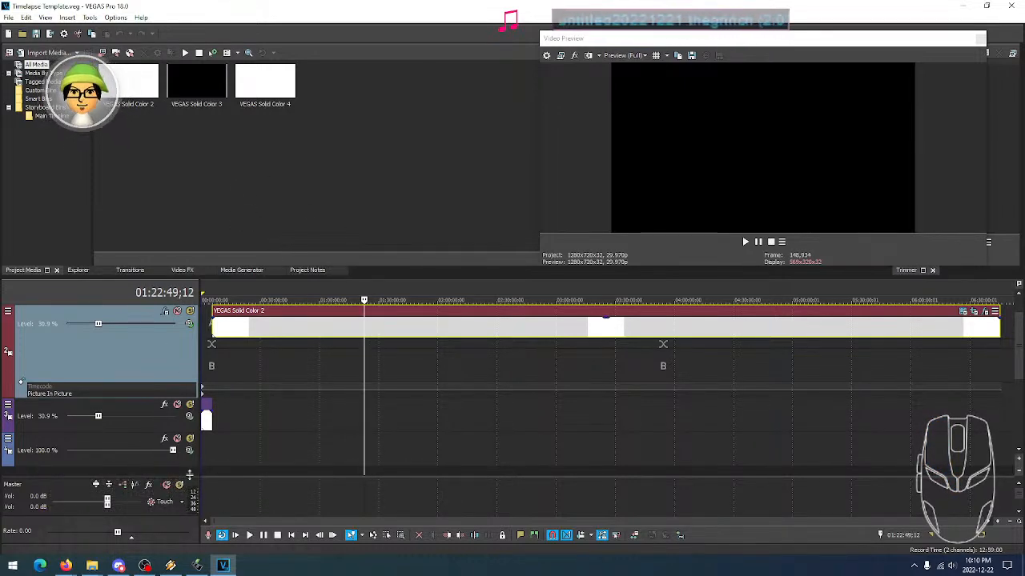
mouse_move(92, 565)
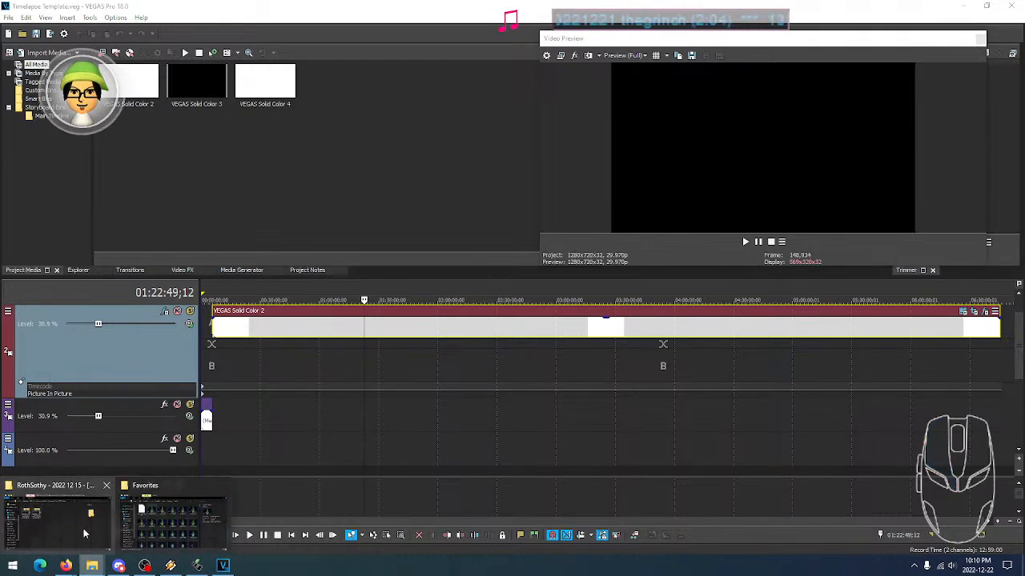
left_click(101, 531)
left_click_drag(509, 321, 316, 238)
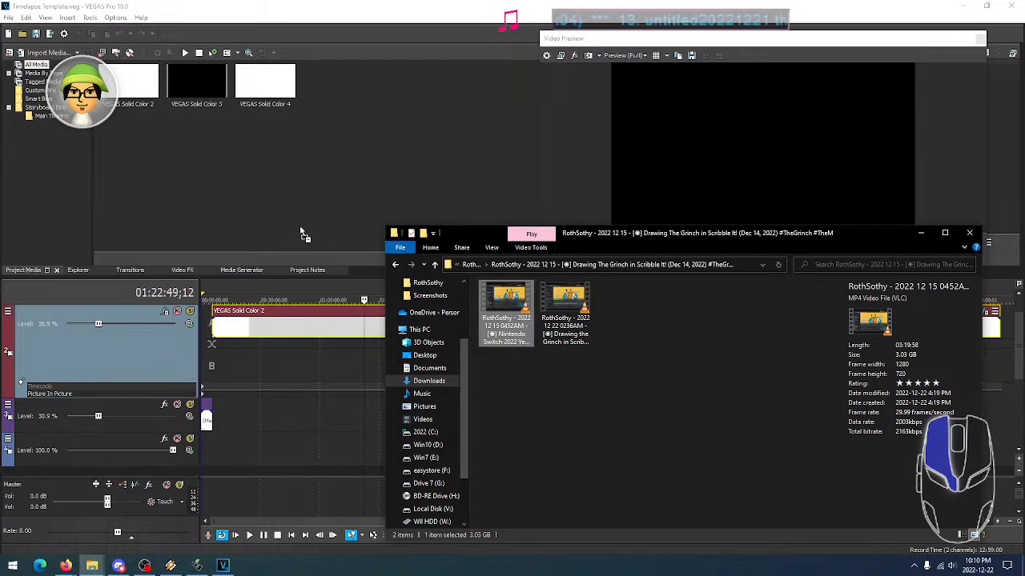
left_click_drag(350, 233, 218, 459)
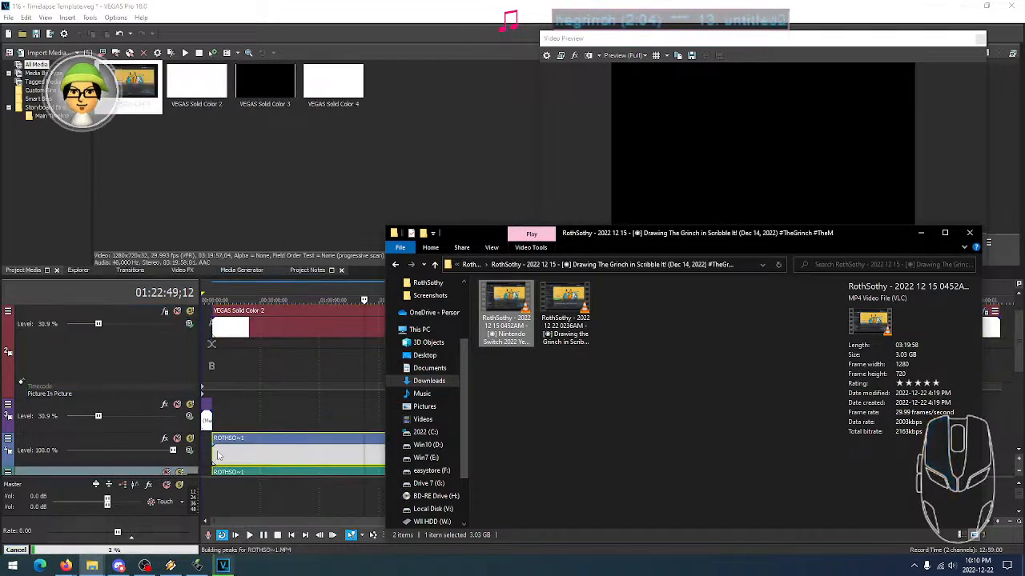
left_click(20, 549)
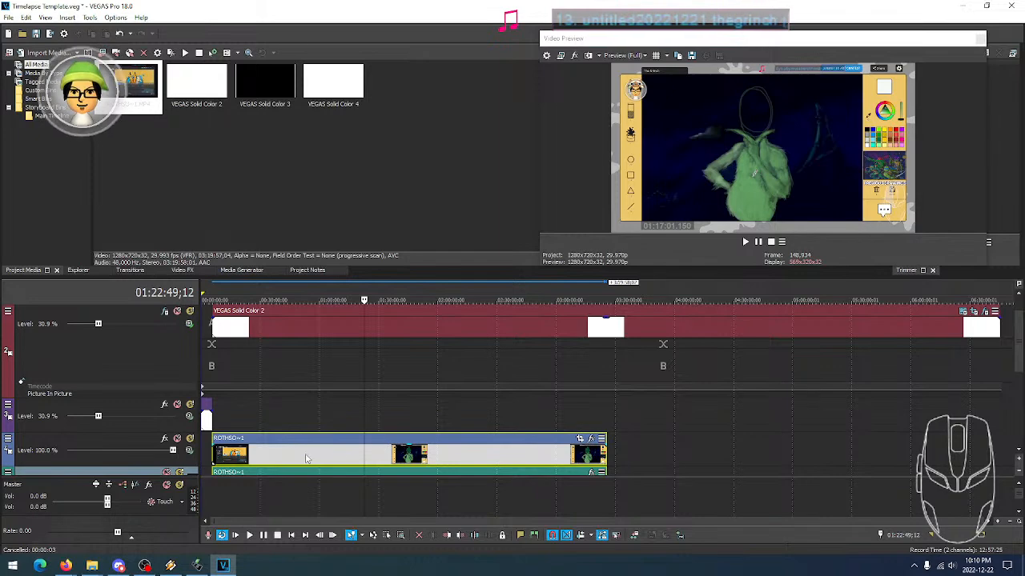
Scrub through the first hour of the recording on track 4 to look for where the drawing session starts
left_click(257, 418)
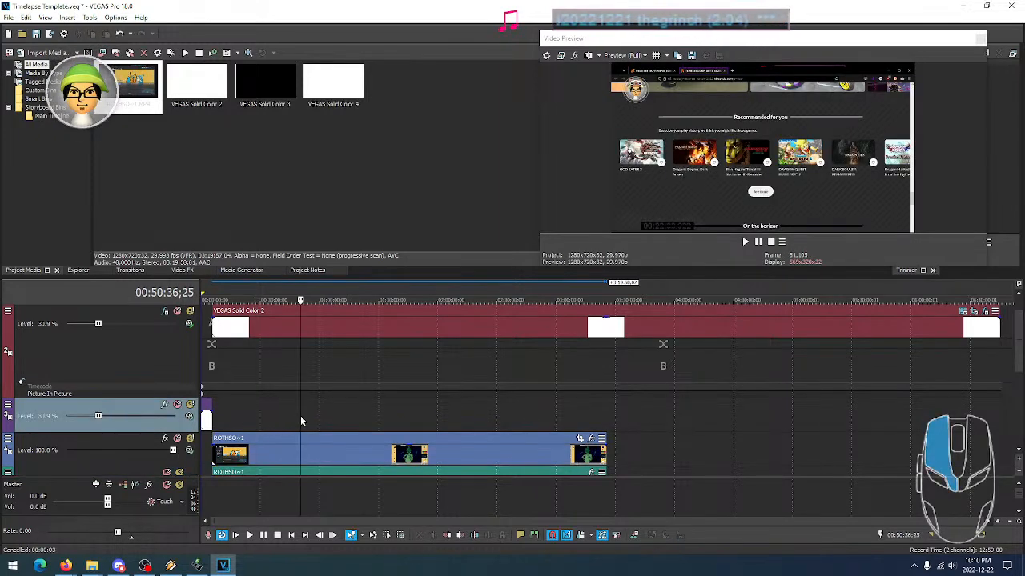
left_click(300, 416)
left_click(269, 418)
left_click(288, 417)
left_click(260, 417)
left_click(237, 416)
left_click(257, 417)
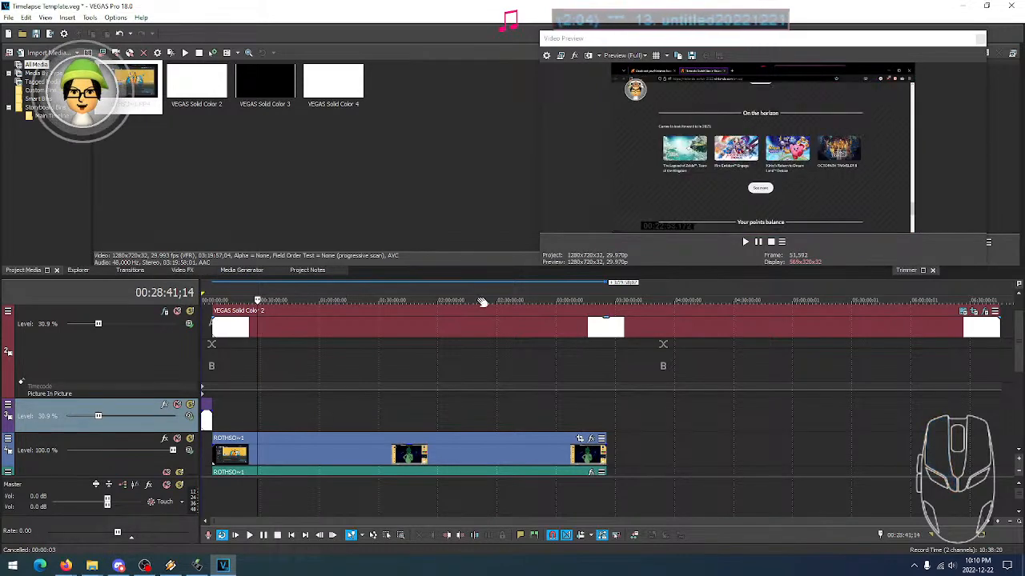
left_click(248, 417)
left_click(236, 416)
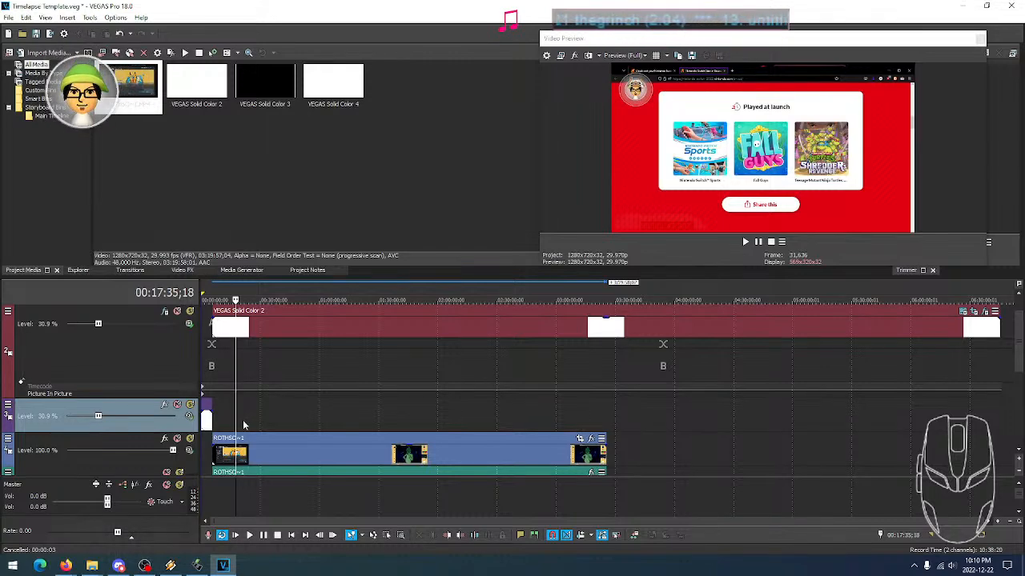
left_click(243, 420)
left_click(246, 421)
left_click(233, 420)
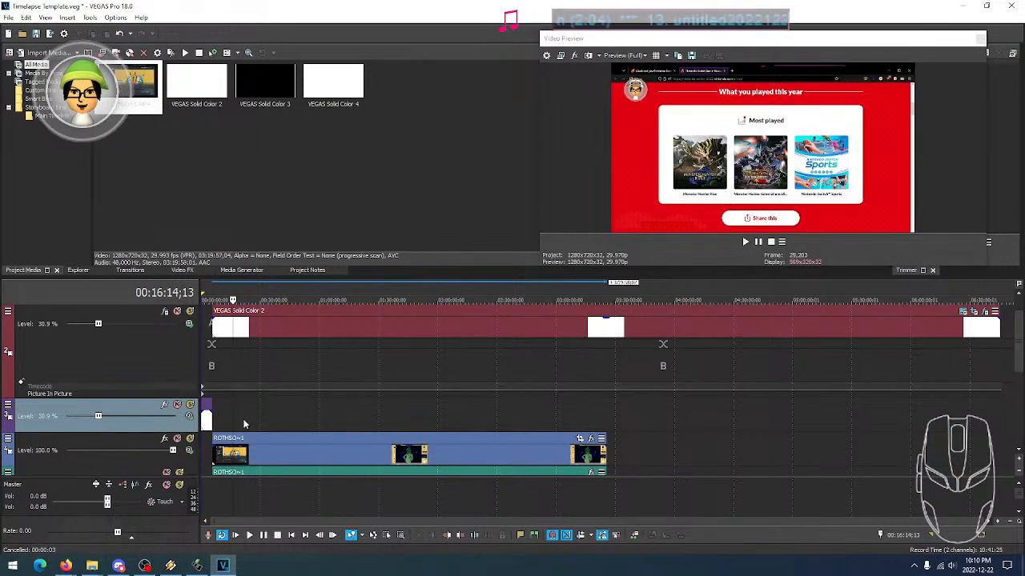
left_click(244, 424)
left_click(230, 425)
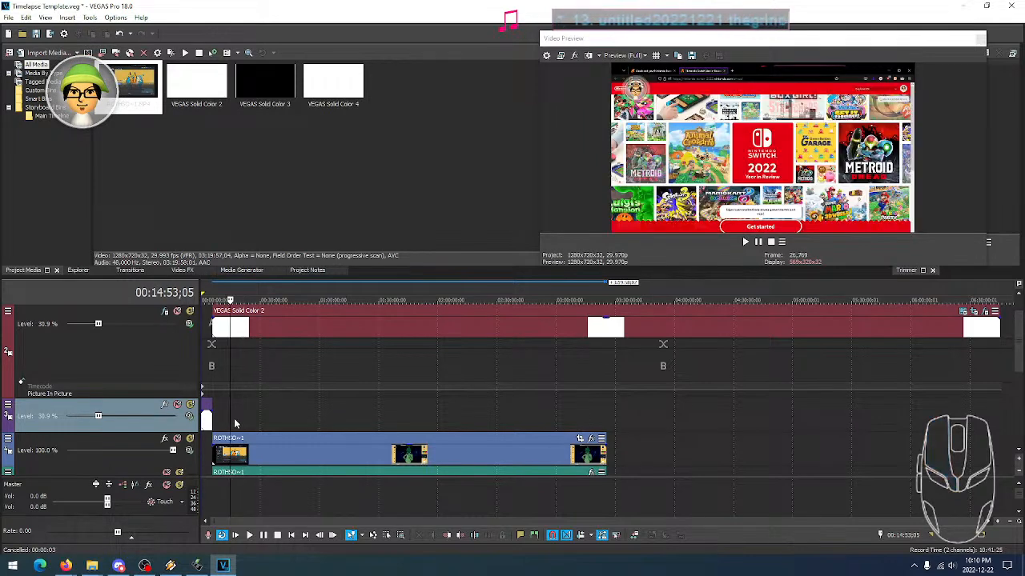
left_click(232, 422)
left_click(227, 417)
left_click(226, 418)
left_click(227, 422)
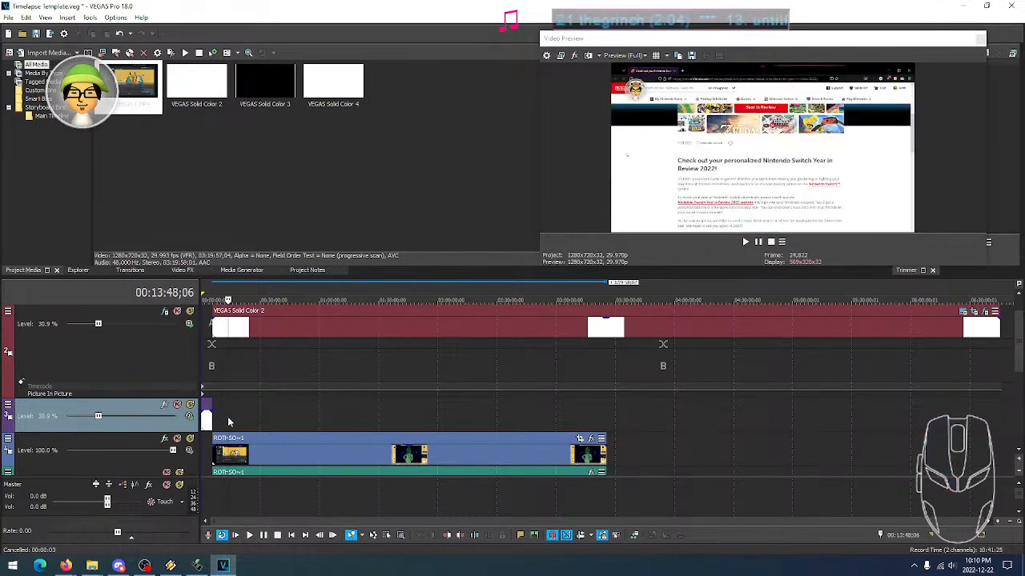
left_click(236, 416)
left_click(247, 417)
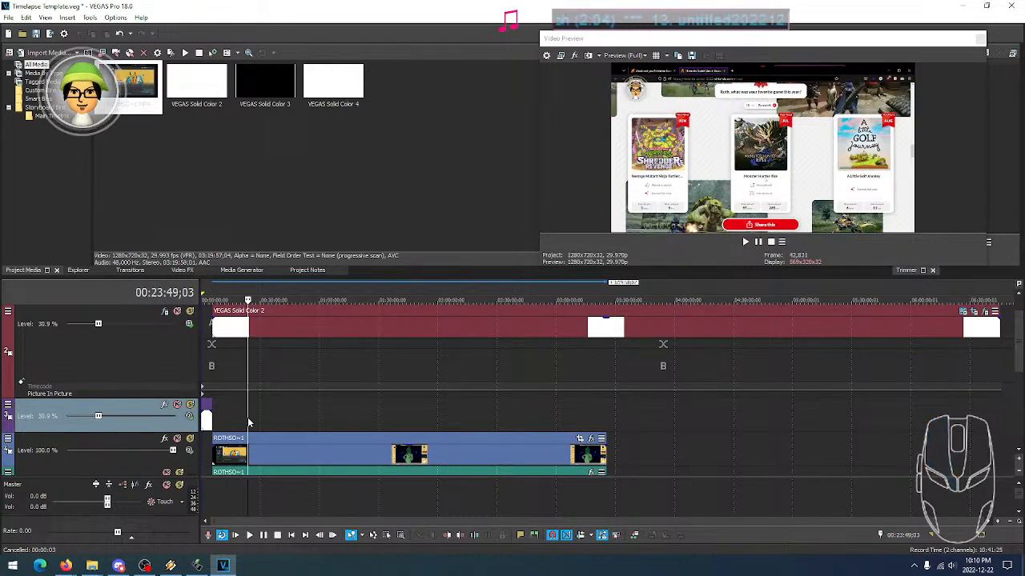
left_click(236, 417)
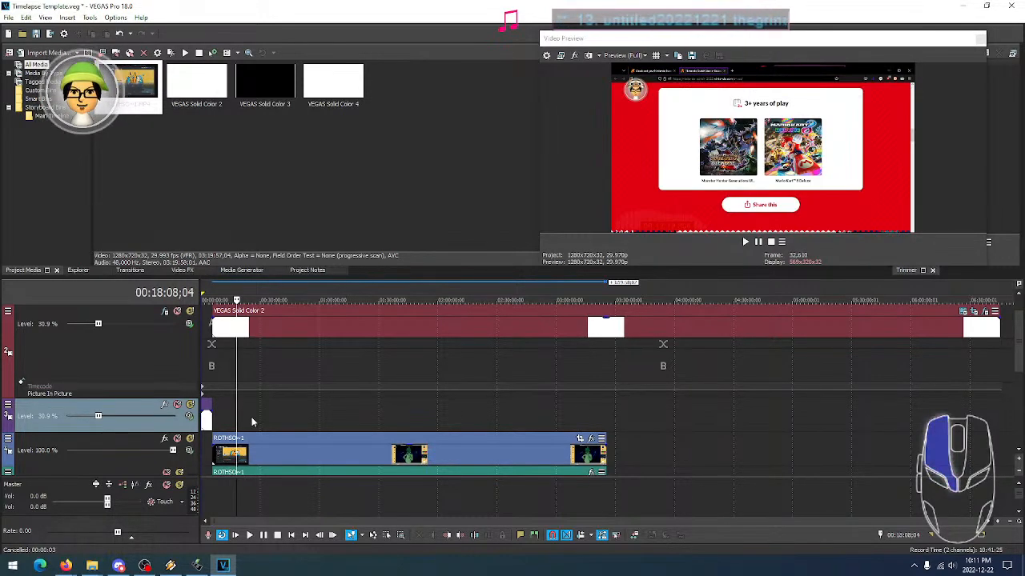
left_click(251, 418)
left_click(241, 416)
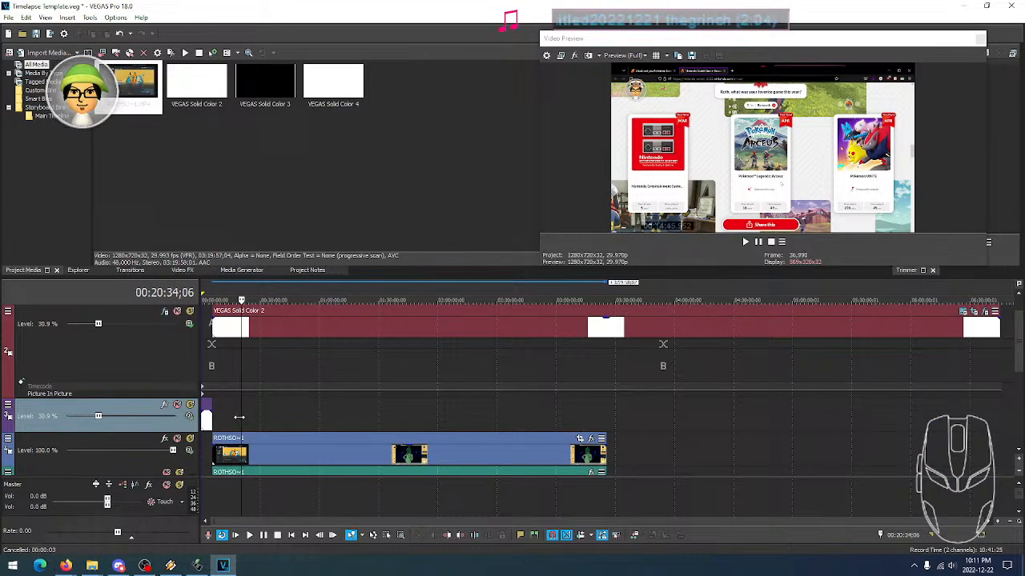
left_click(238, 416)
left_click(249, 420)
left_click(266, 418)
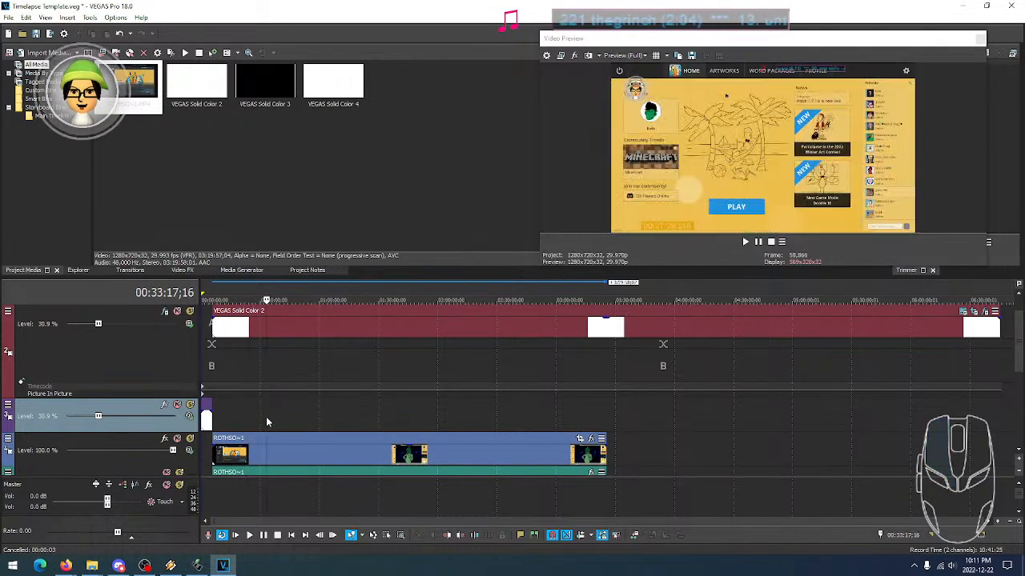
Scrub the recording on track 4 between about 33 and 37 minutes to locate where the drawing session starts
left_click(251, 417)
left_click(267, 419)
left_click(267, 457)
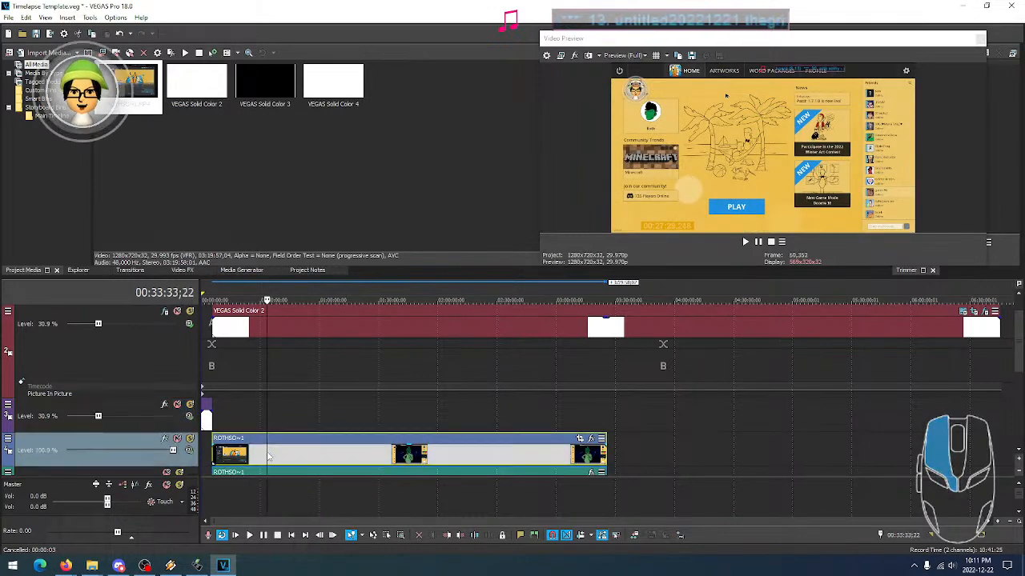
left_click(260, 457)
left_click(269, 457)
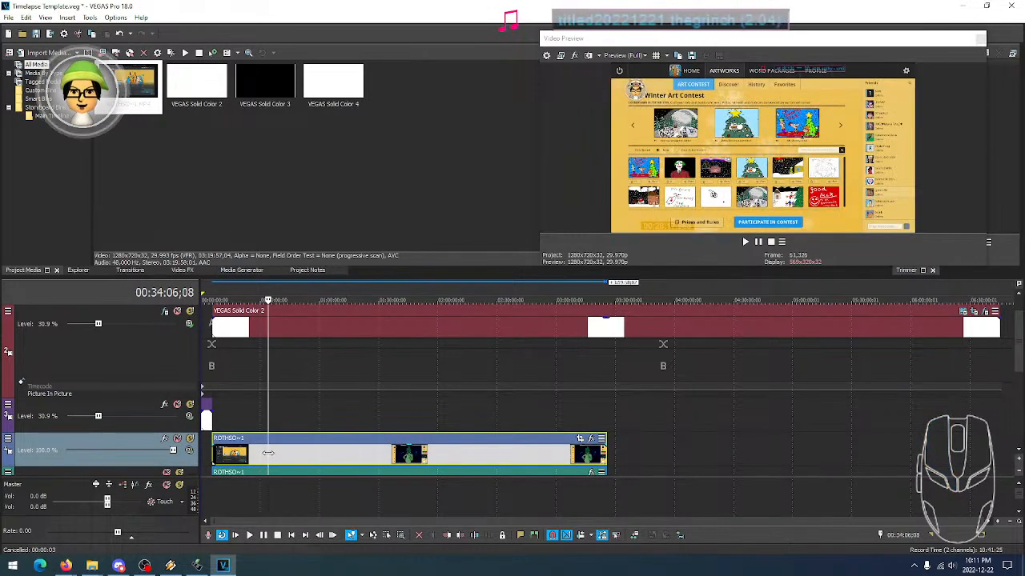
left_click(258, 457)
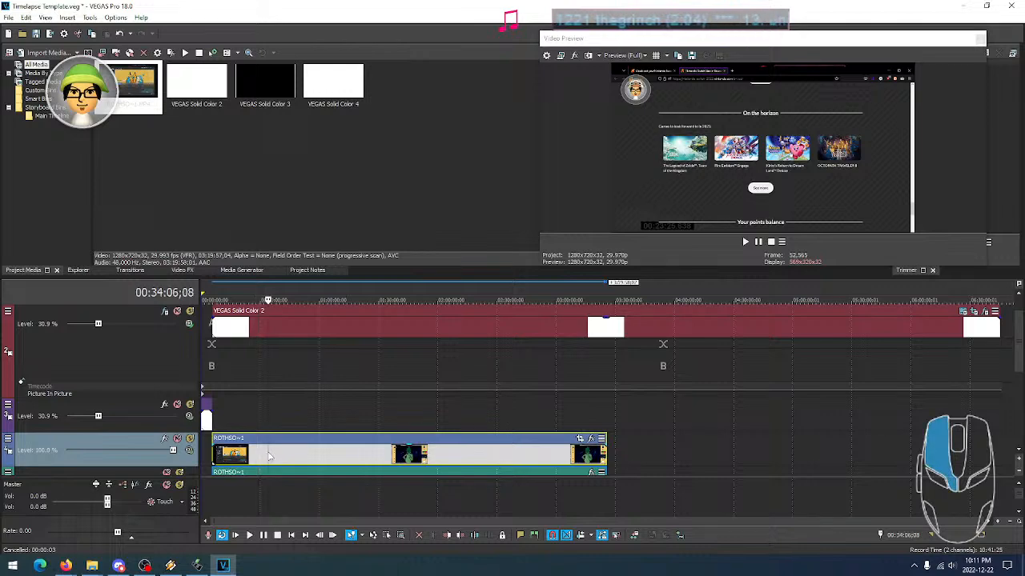
left_click(269, 457)
scroll(268, 453, "up", 3)
left_click(372, 453)
left_click_drag(372, 453, 357, 459)
scroll(357, 459, "down", 2)
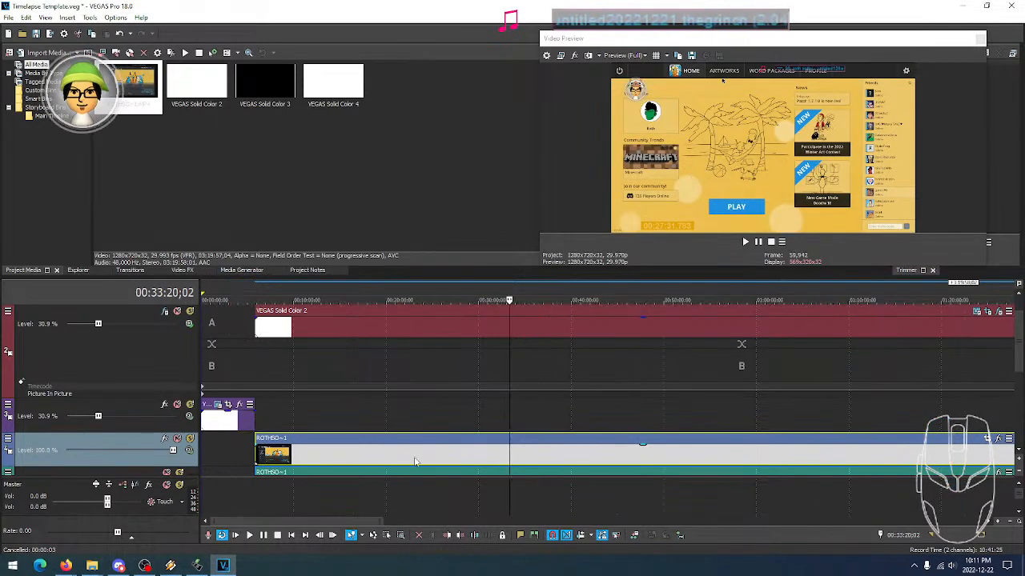
left_click(536, 462)
mouse_move(536, 462)
left_mouse_down()
mouse_move(515, 464)
mouse_move(561, 460)
mouse_move(540, 467)
left_mouse_up()
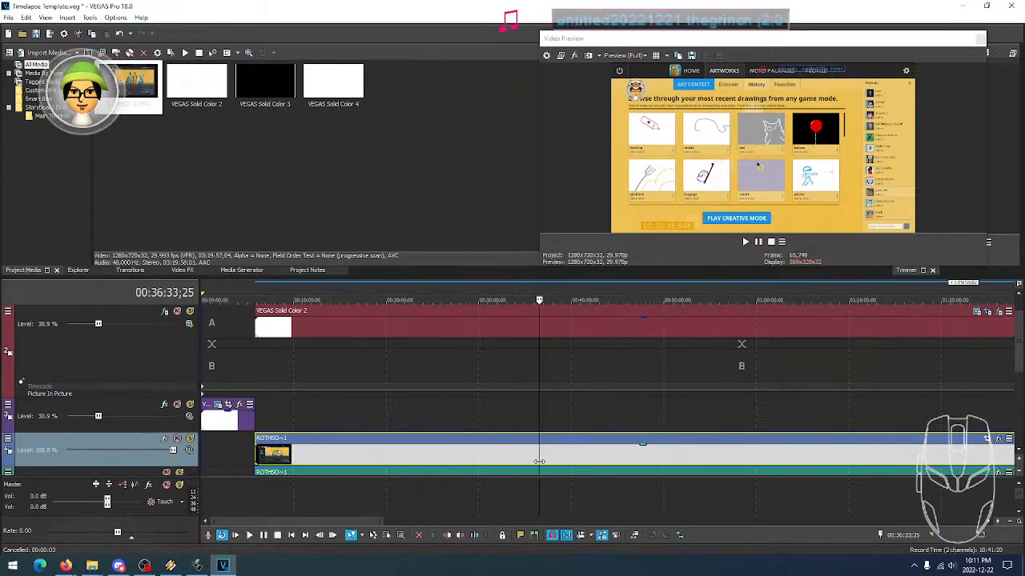
left_click(540, 466)
Split the track 4 recording at 00:36:47;18, on the Creative Mode loading screen, and delete the part before it
scroll(538, 462, "up", 1)
scroll(539, 462, "up", 3)
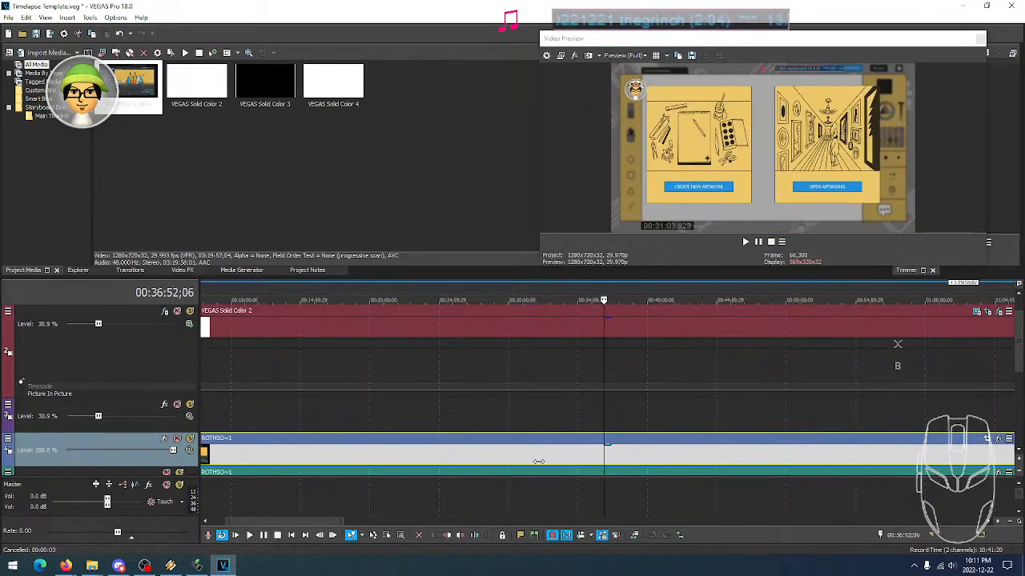
scroll(538, 462, "down", 1)
scroll(538, 462, "up", 1)
scroll(538, 462, "down", 2)
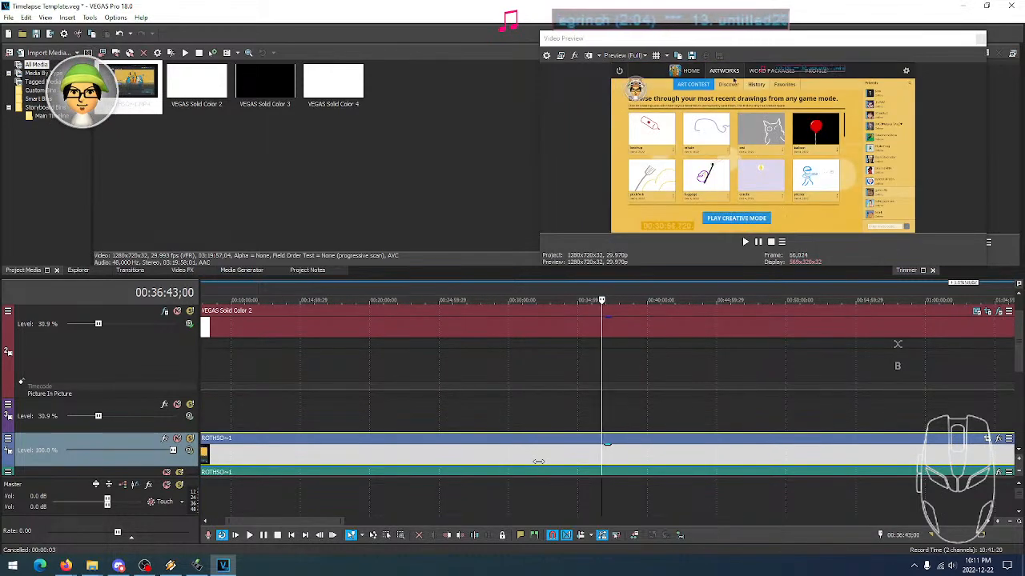
scroll(539, 462, "up", 1)
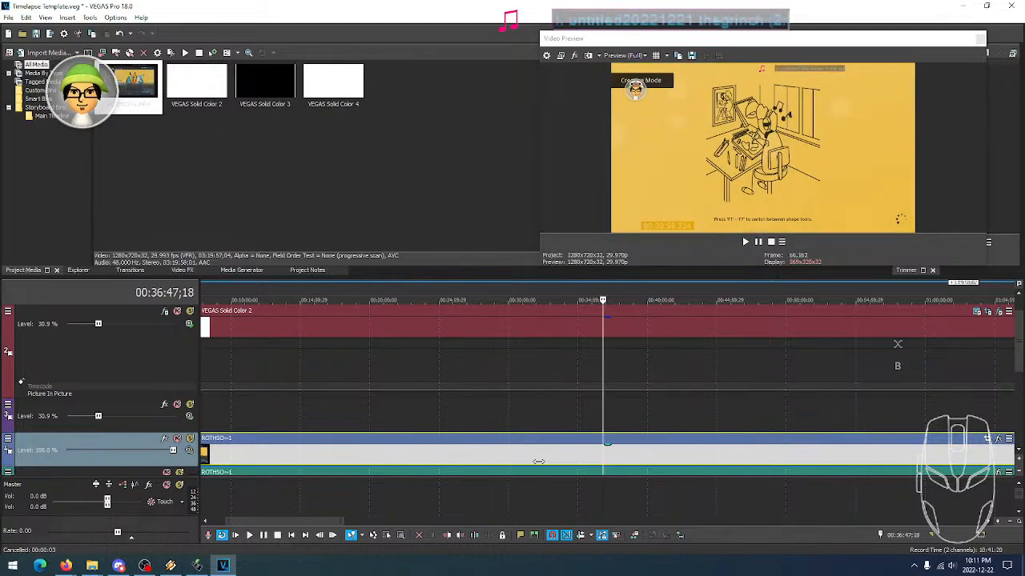
key("s")
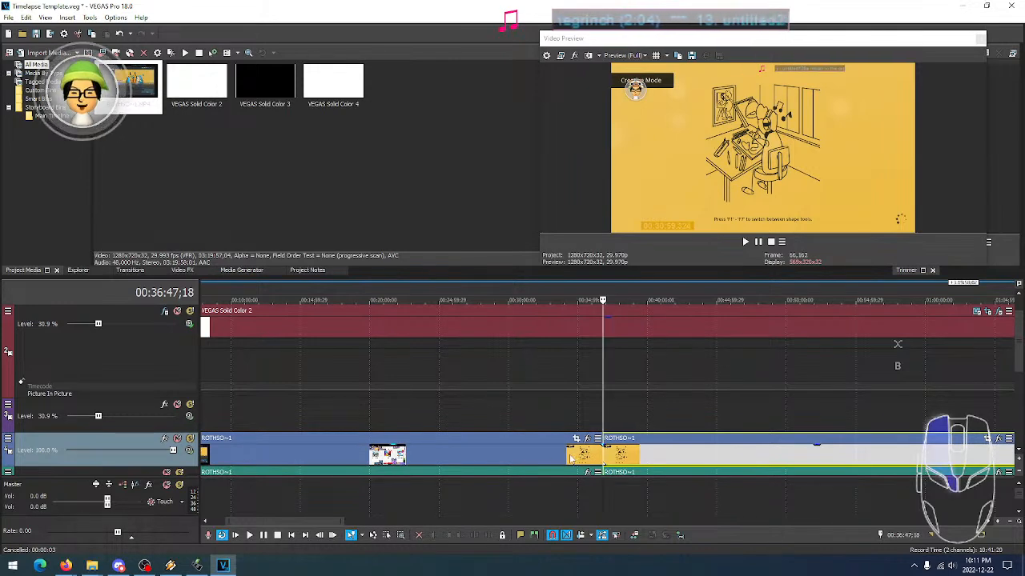
left_click(570, 457)
key("Delete")
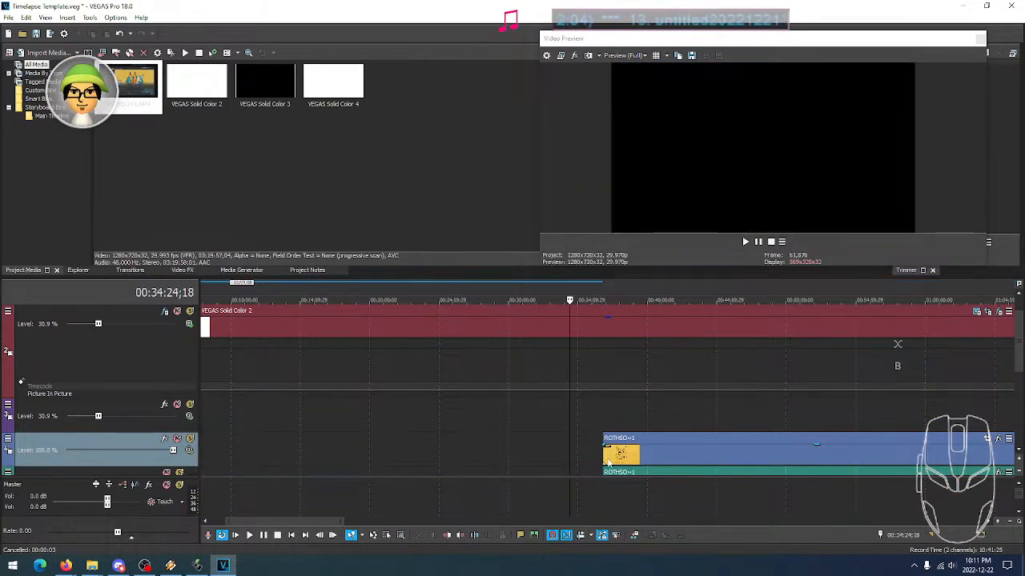
Move the trimmed recording on track 4 back so that it starts at the end of the white track 3 event
left_click_drag(1019, 362, 1019, 377)
left_click(396, 378)
left_click_drag(395, 378, 188, 372)
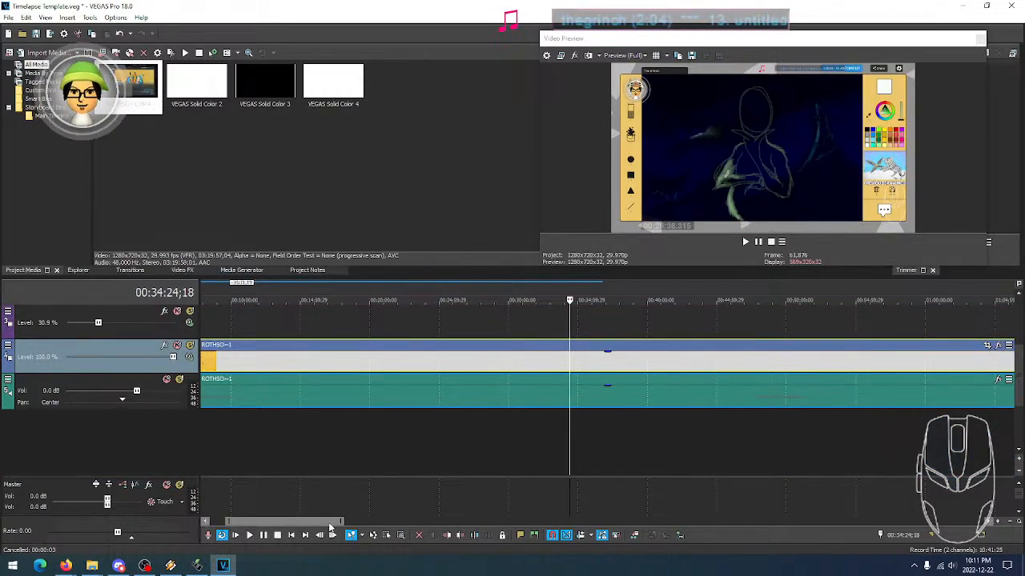
left_click_drag(331, 525, 293, 521)
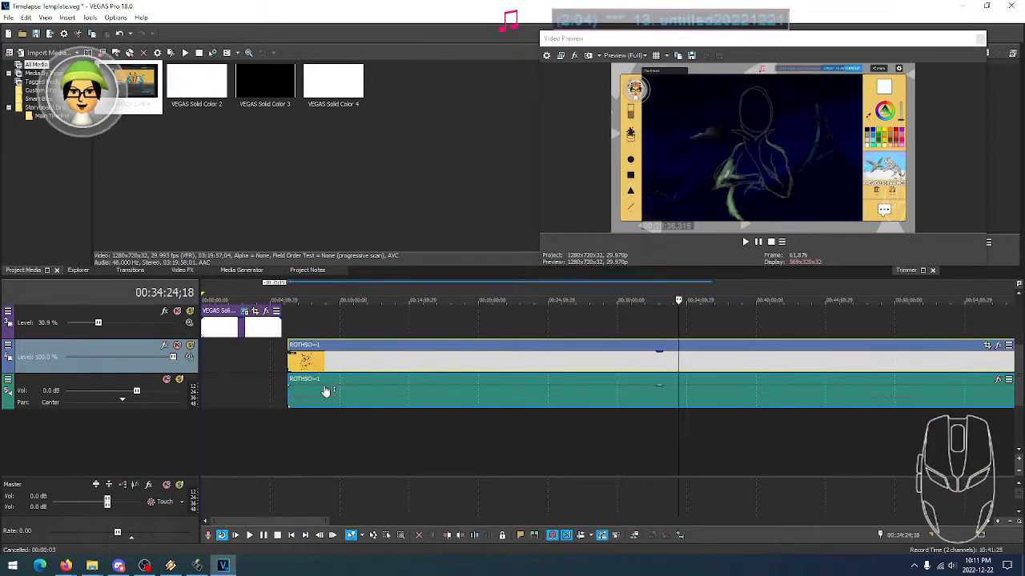
left_click_drag(326, 390, 319, 390)
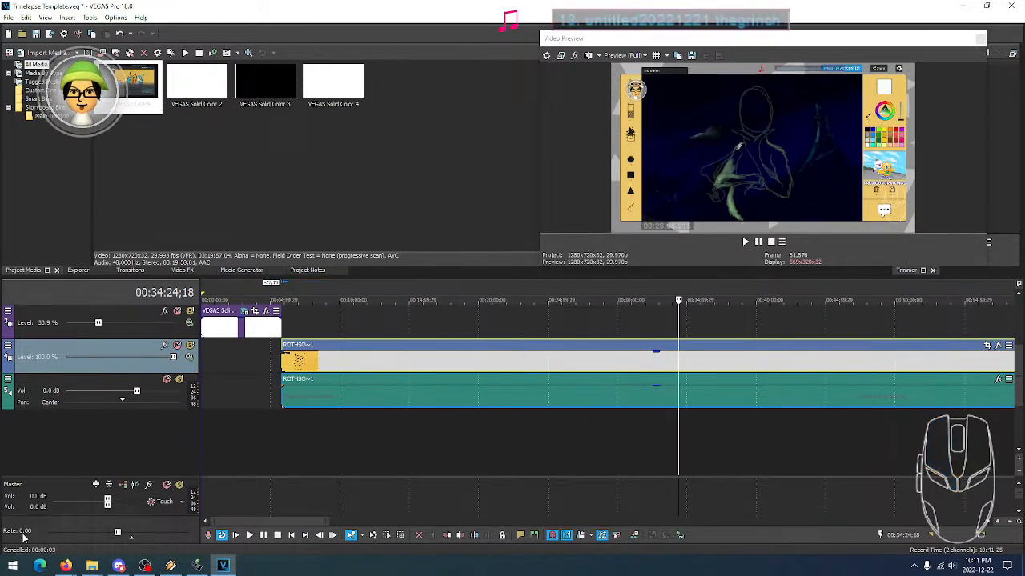
left_click(39, 393)
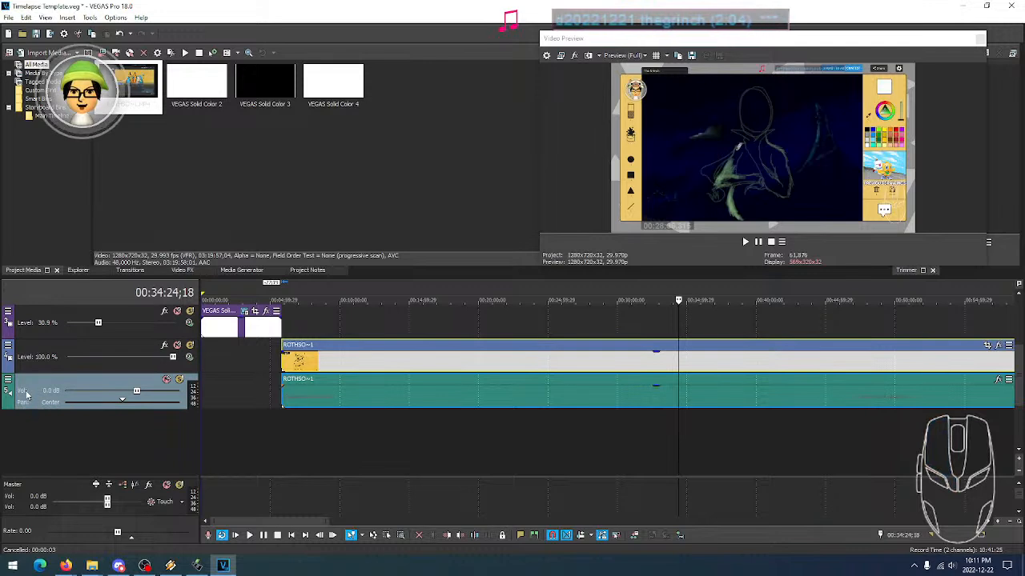
right_click(35, 386)
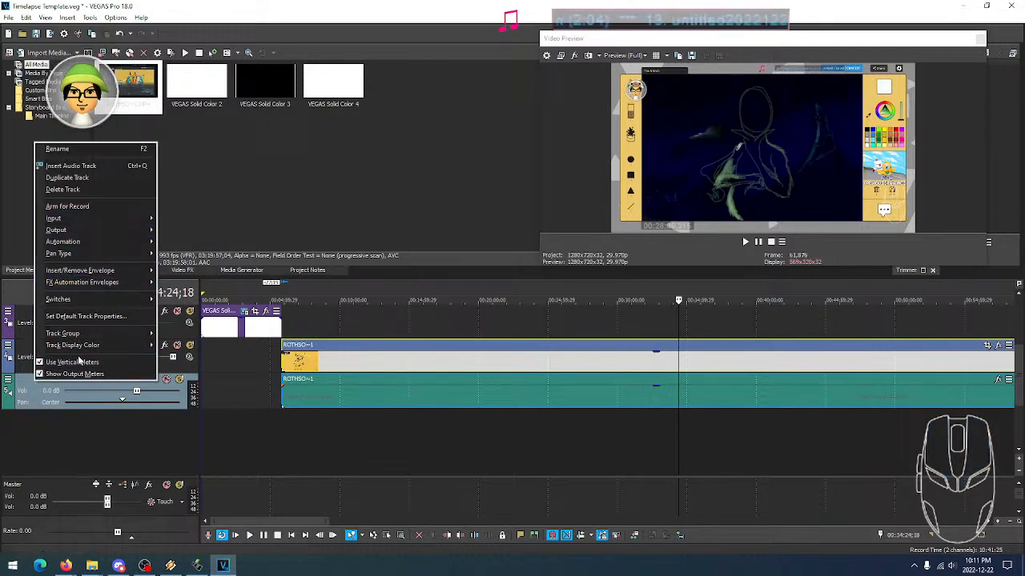
left_click(111, 458)
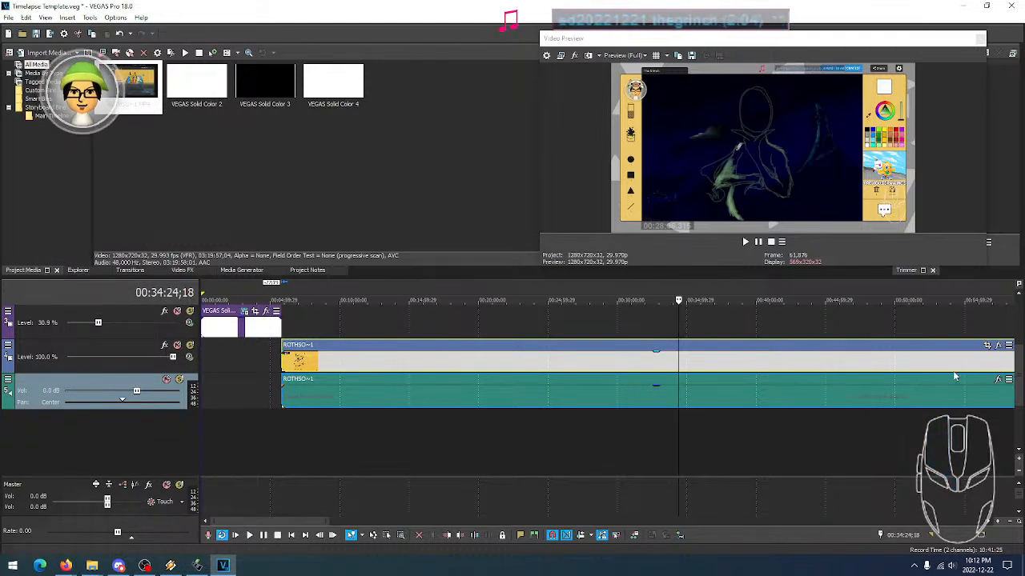
right_click(36, 386)
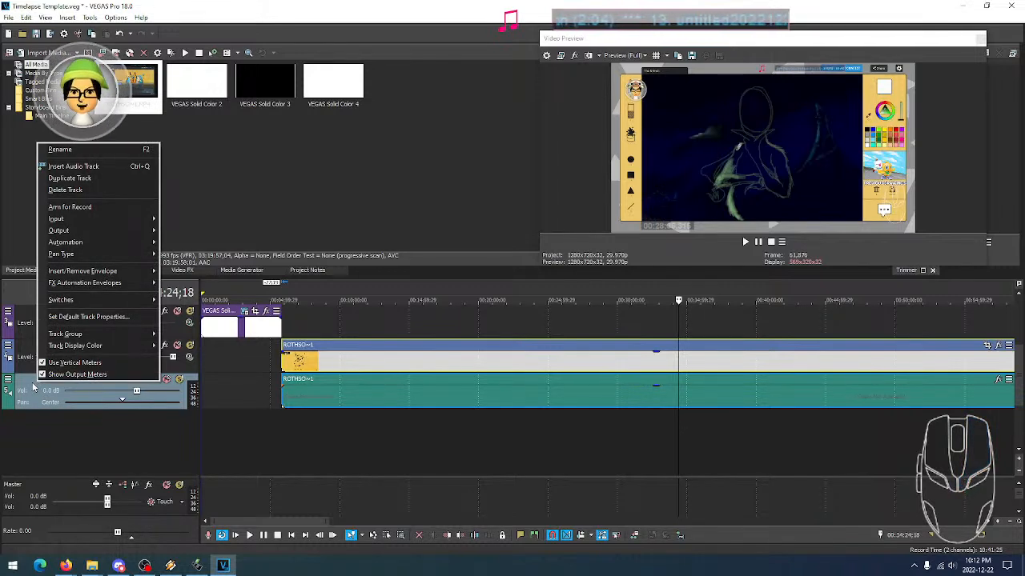
left_click(28, 389)
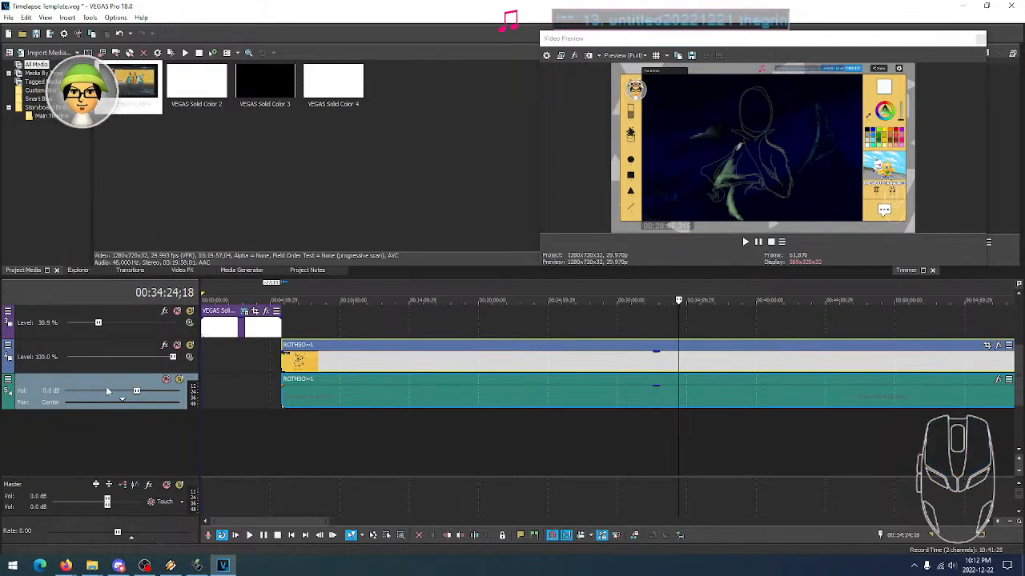
Examine the trimmed recording's separate video and audio events and scrub through its drawing footage up to about 30 minutes
left_click(316, 397)
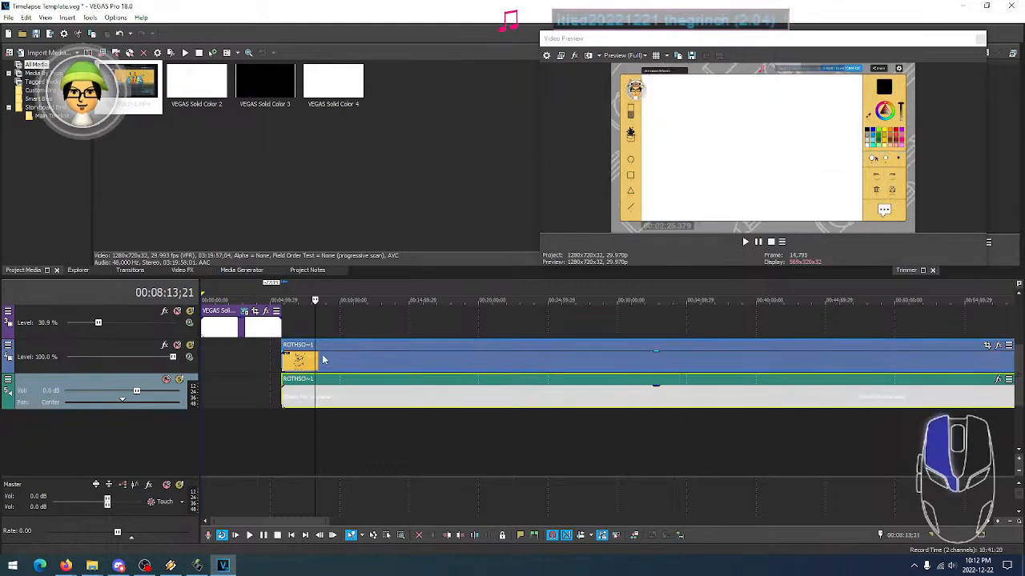
left_click(322, 358)
left_click(339, 361)
left_click(341, 388)
left_click(346, 363)
left_click(349, 390)
left_click(349, 387)
left_click(344, 358)
left_click(336, 400)
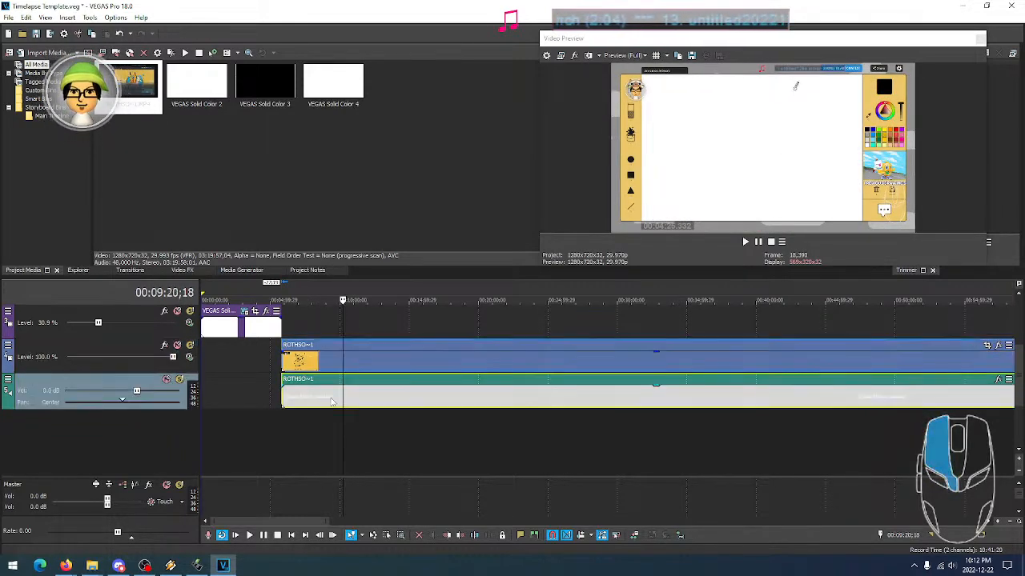
left_click(330, 389)
left_click(325, 362)
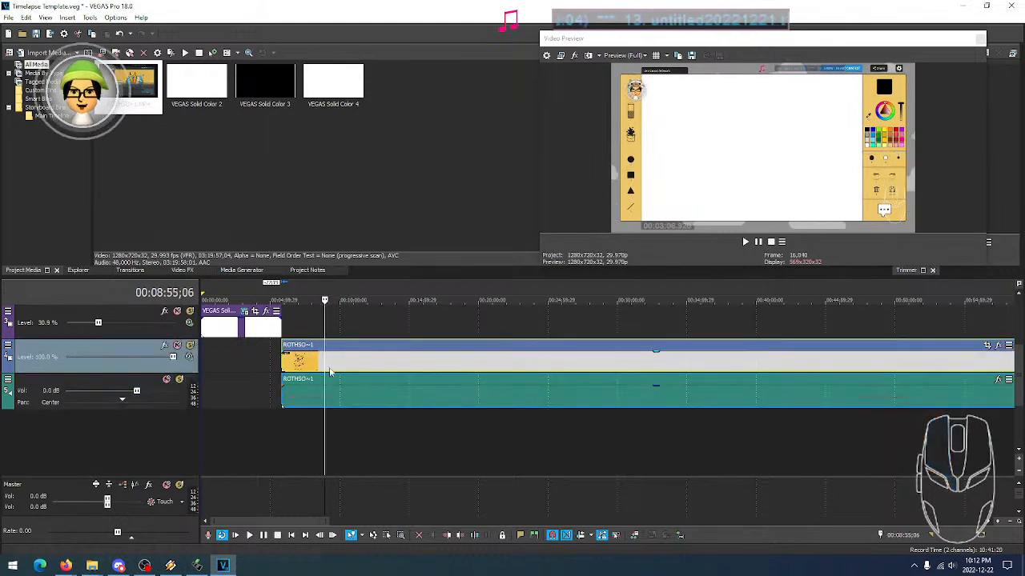
left_click(452, 366)
left_click(499, 366)
left_click(587, 367)
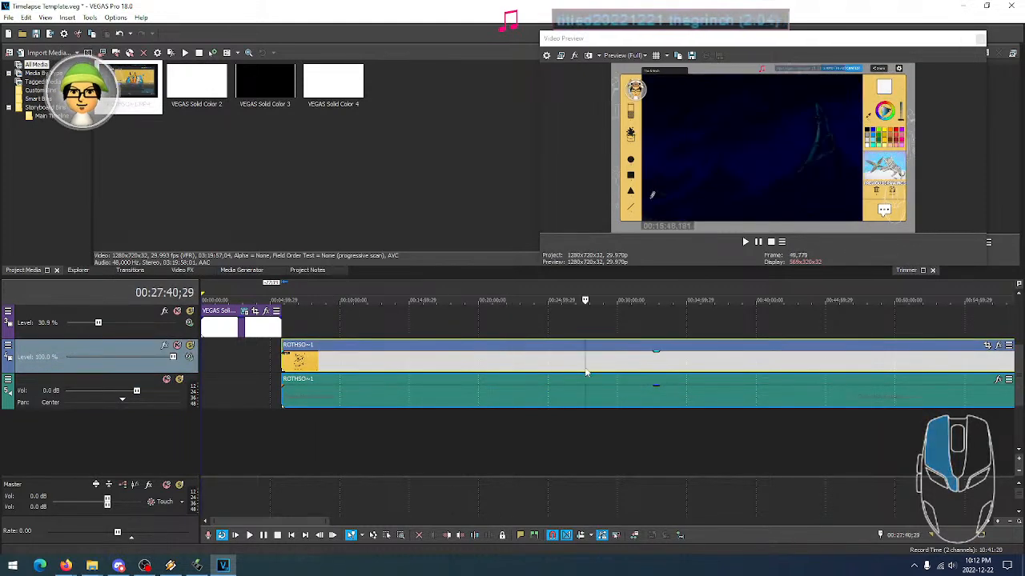
left_click(633, 369)
left_click(649, 372)
left_click(606, 371)
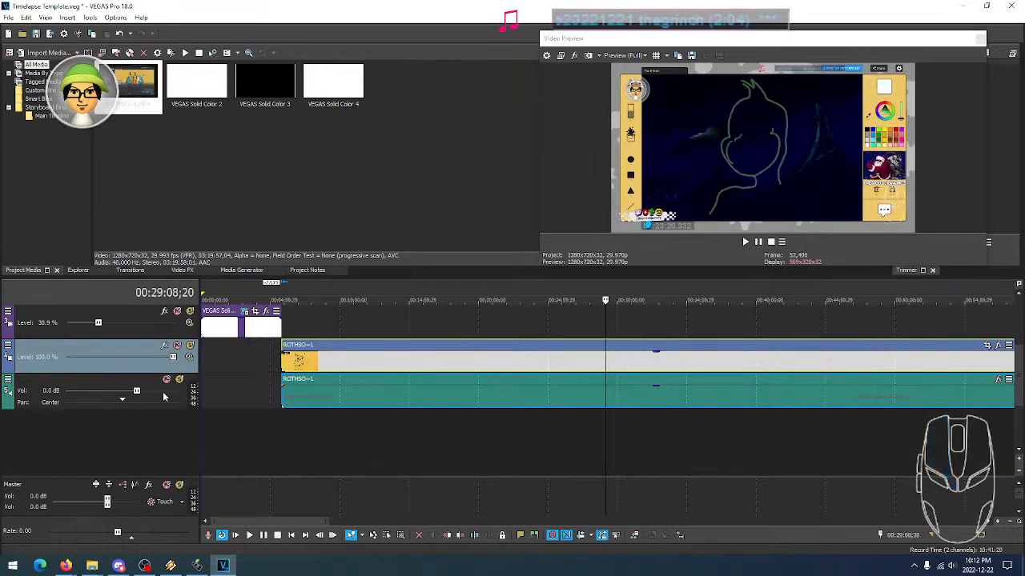
Delete audio track 5 together with the recording's audio event
left_click(38, 402)
right_click(37, 402)
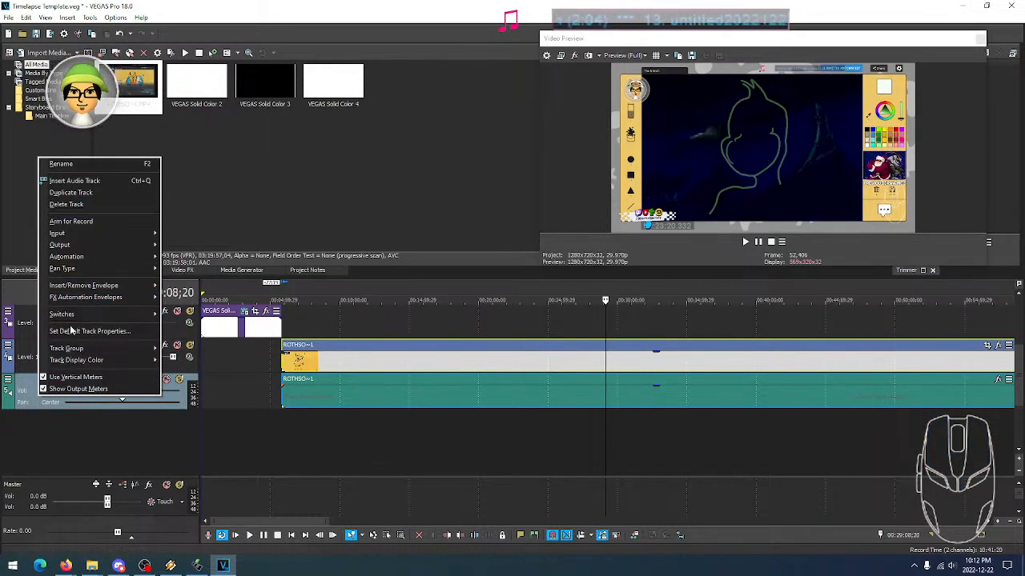
left_click(145, 566)
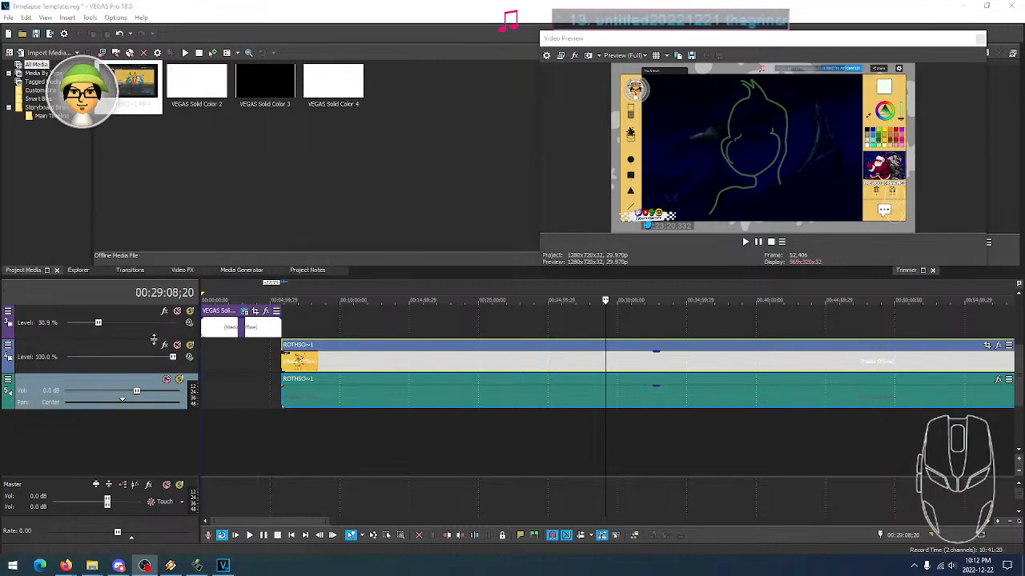
right_click(41, 399)
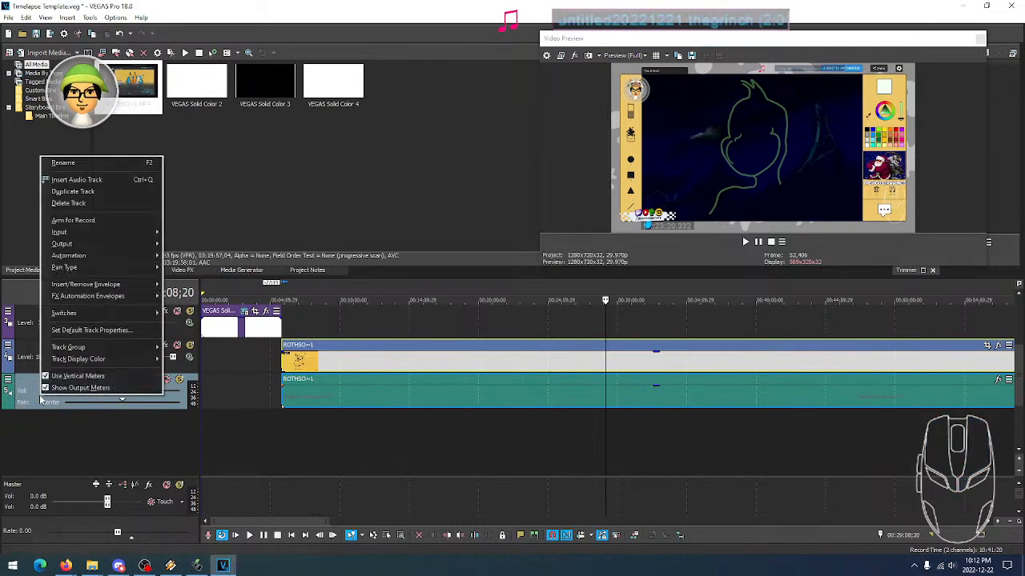
left_click(79, 203)
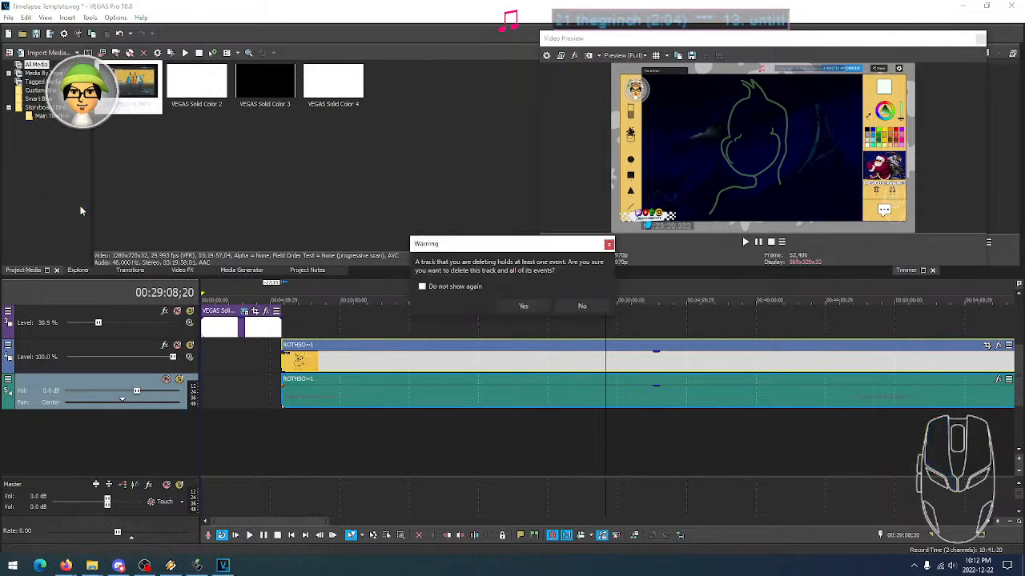
left_click(521, 307)
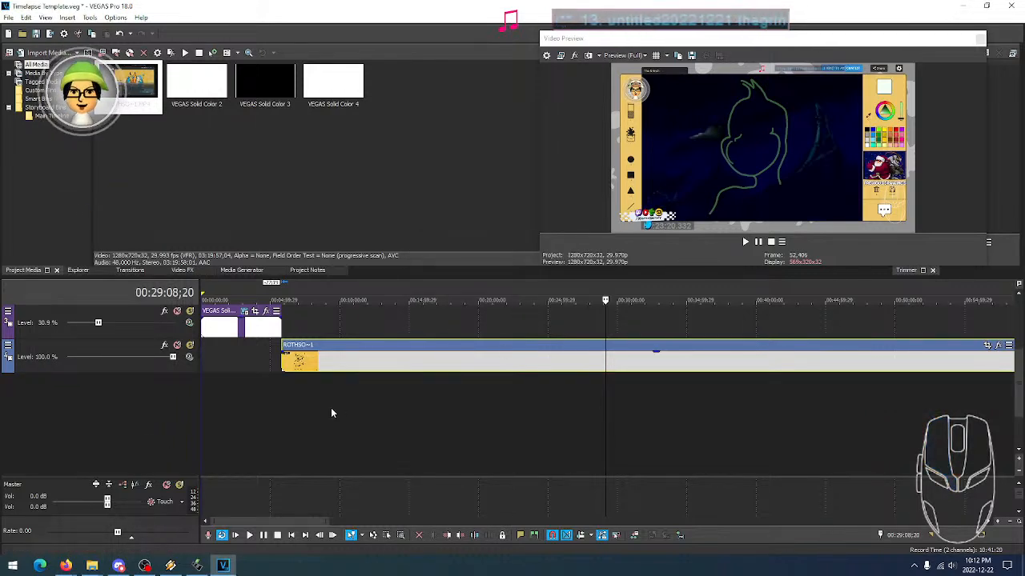
Shift the track 4 recording slightly earlier so its loading screen overlaps the end of the white track 3 event at 00:05:48;08
left_click(276, 368)
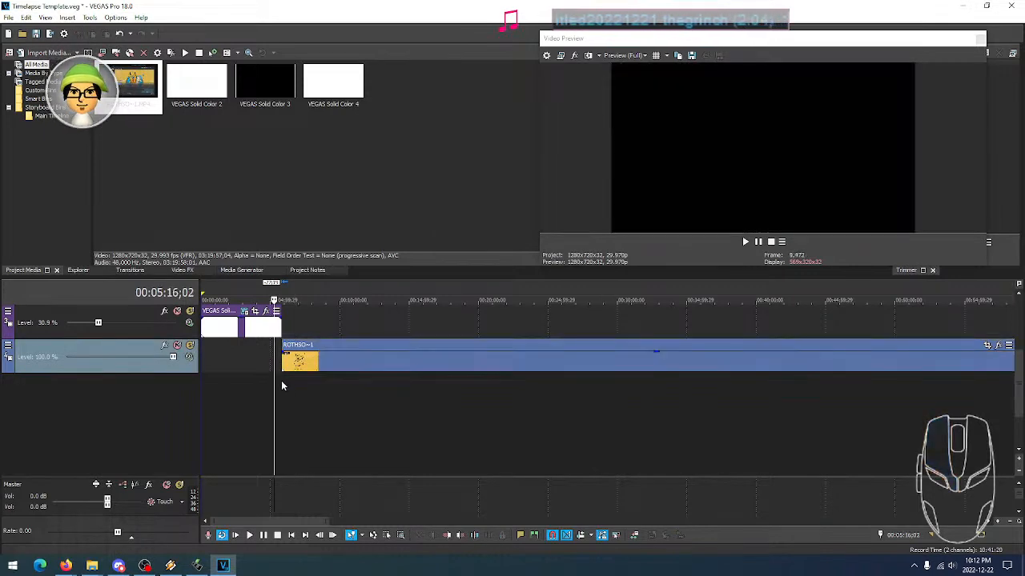
scroll(284, 386, "up", 3)
left_click(355, 384)
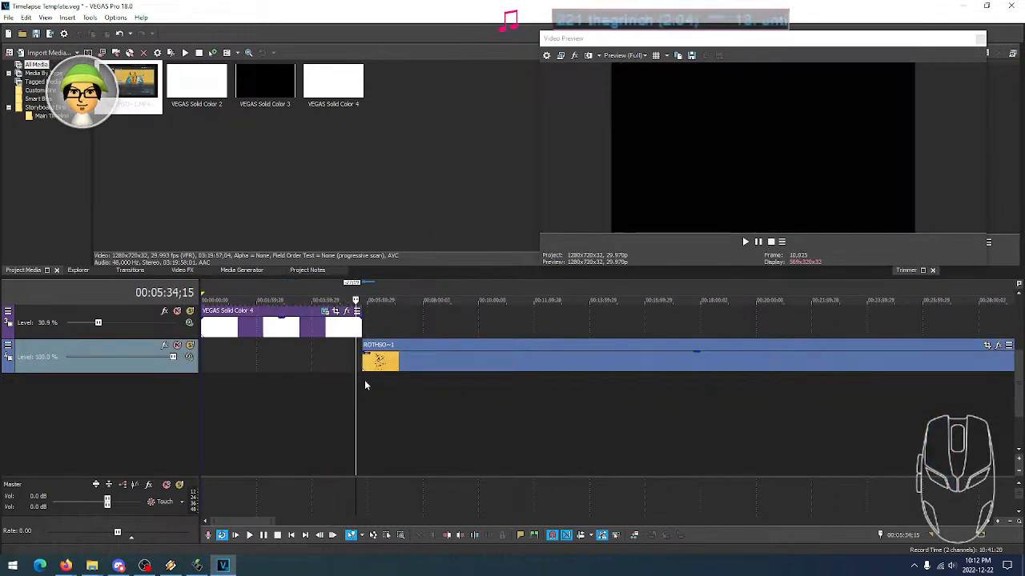
left_click(362, 387)
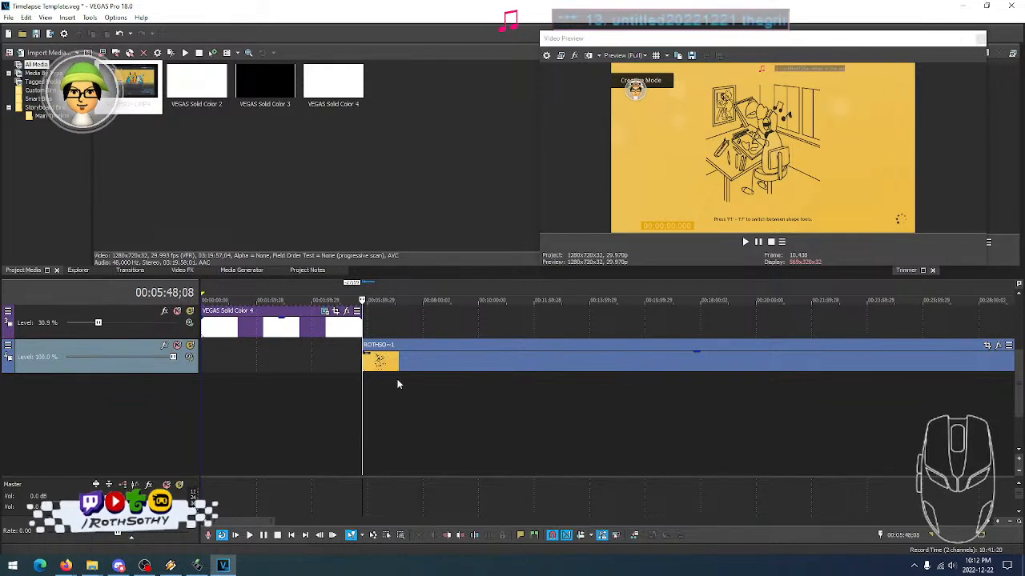
mouse_move(392, 368)
left_mouse_down()
mouse_move(373, 369)
mouse_move(385, 371)
left_mouse_up()
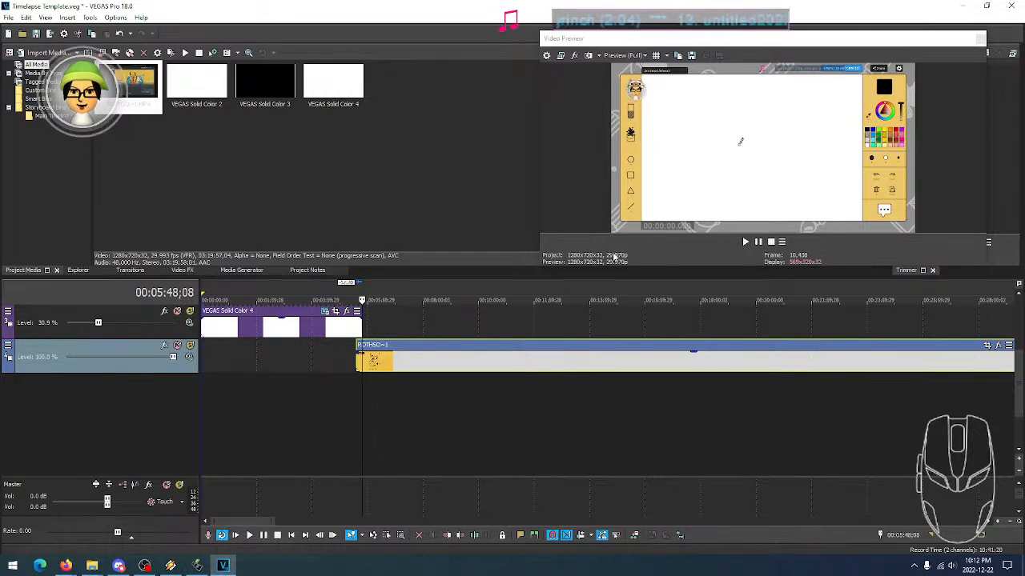
Enlarge the floating Video Preview window and scrub the recording from 00:05:48;08 to about 00:15:29 to check the elapsed-time overlay
left_click_drag(539, 268, 310, 447)
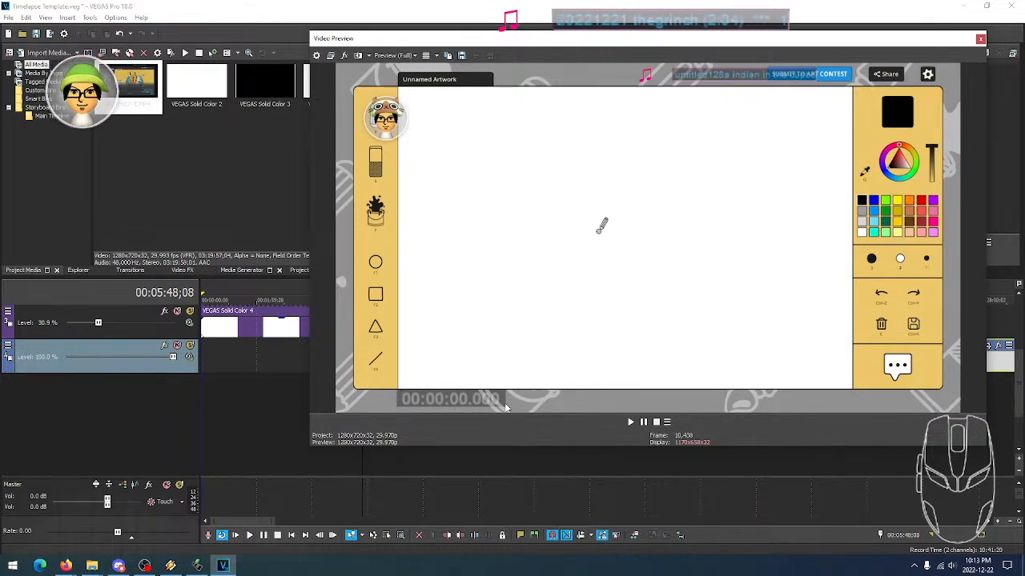
left_click(523, 467)
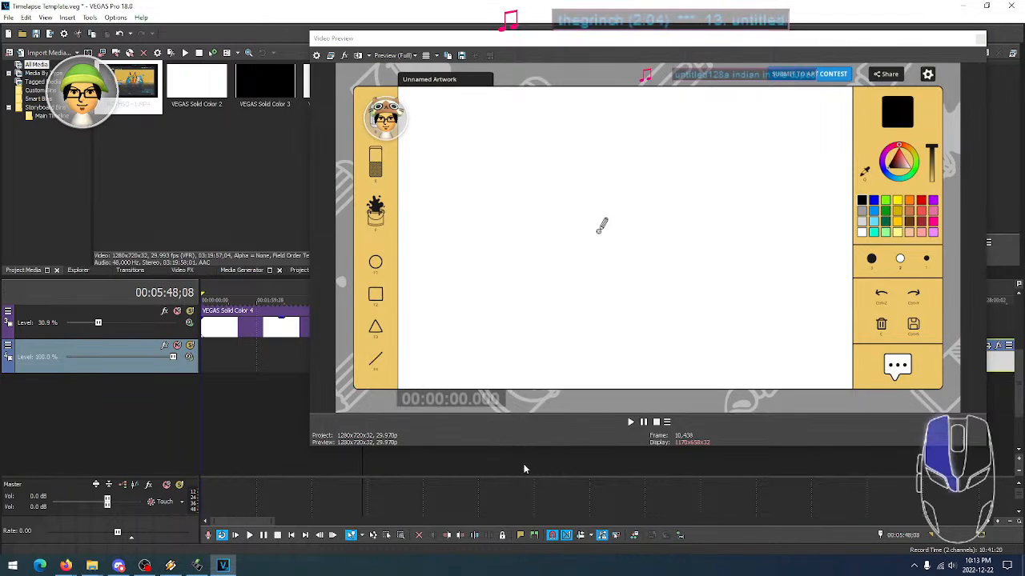
left_click(558, 467)
left_click(594, 469)
left_click(657, 469)
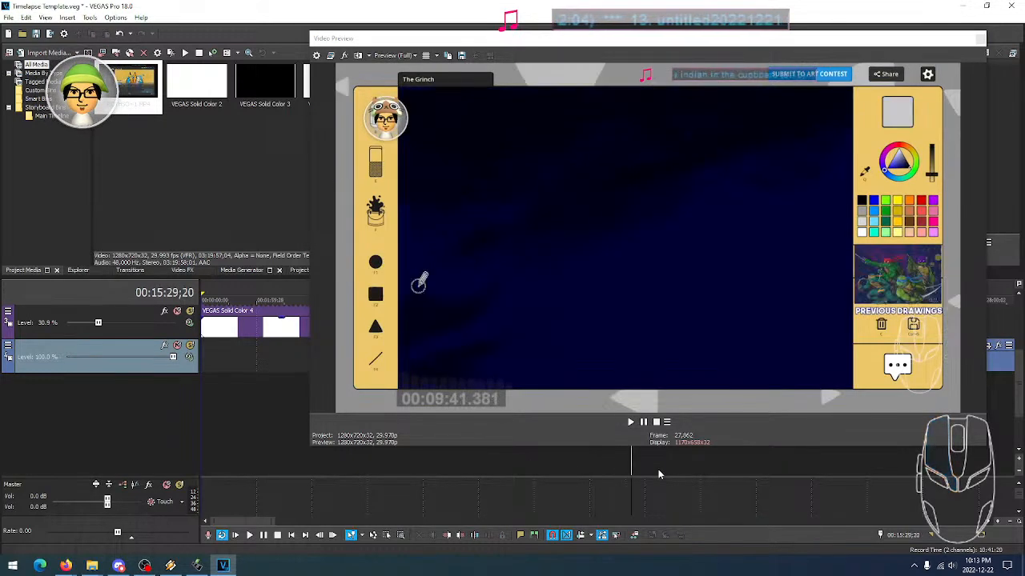
Scrub the track 4 recording from about 00:15:29 to beyond 00:24:04 to check the drawing against the elapsed-time overlay
left_click(690, 469)
left_click(703, 469)
left_click(715, 469)
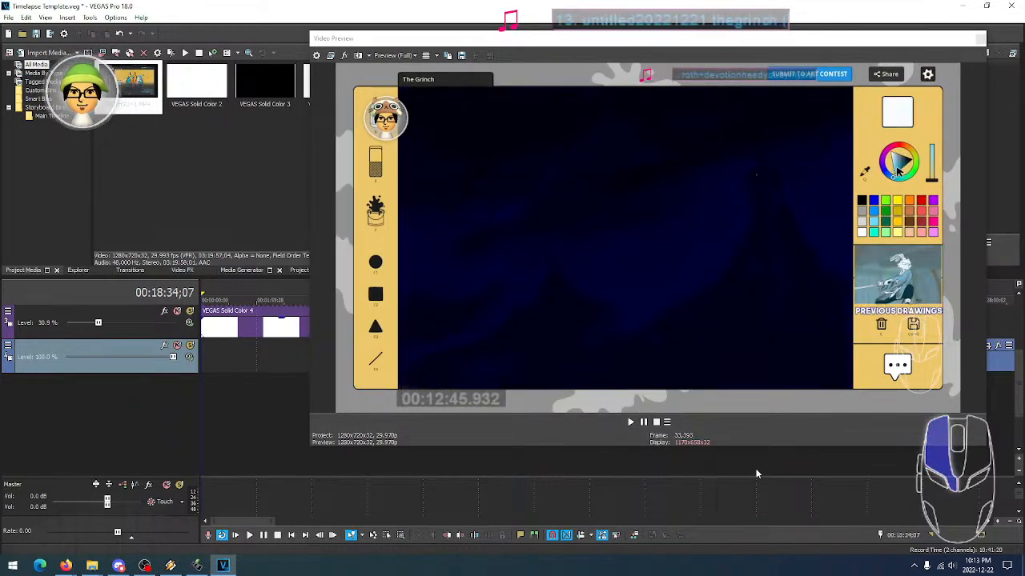
left_click(757, 468)
left_click(796, 468)
left_click(833, 468)
left_click(869, 468)
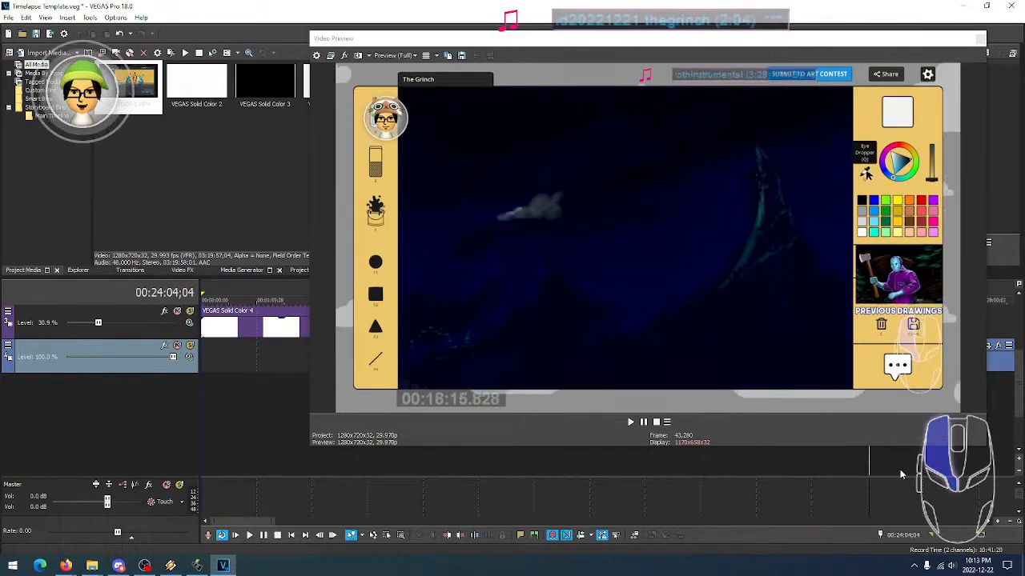
left_click(899, 469)
Return to 00:06:58;20 and scrub the recording forward to 00:22:09;27 to recheck the elapsed-time overlay
left_click(394, 467)
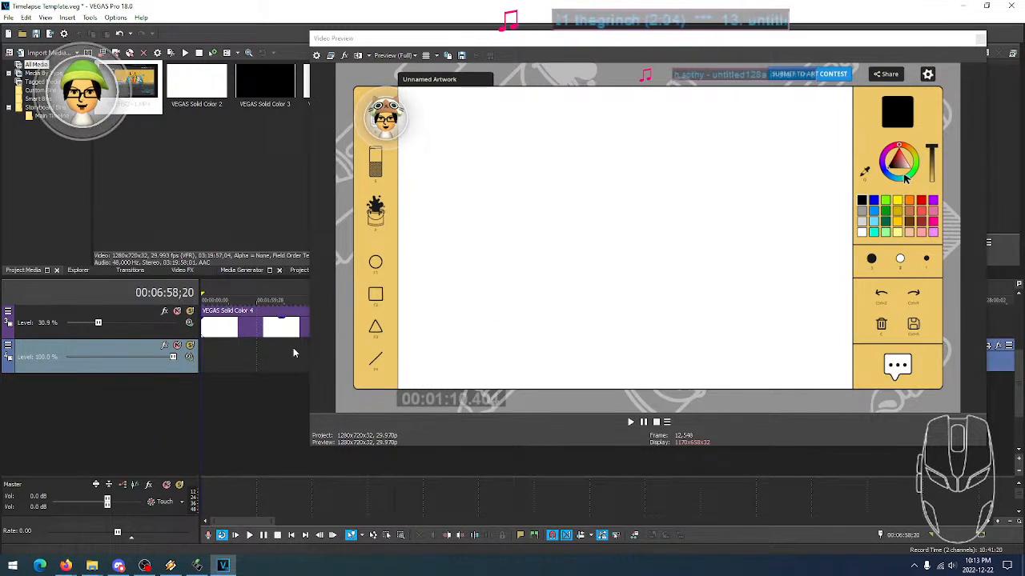
left_click(449, 459)
left_click(517, 471)
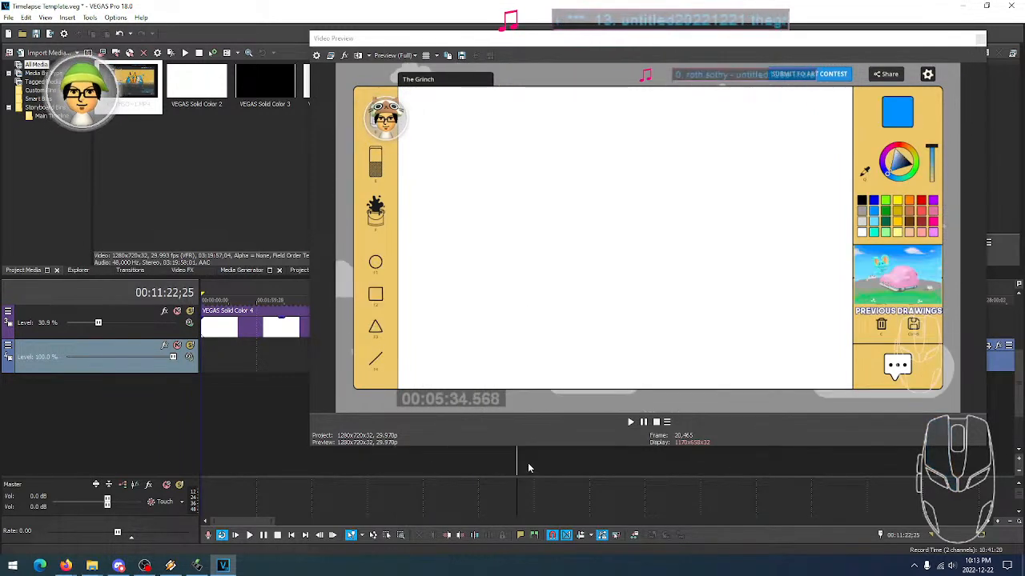
left_click(581, 470)
left_click(645, 465)
left_click(685, 467)
left_click(725, 464)
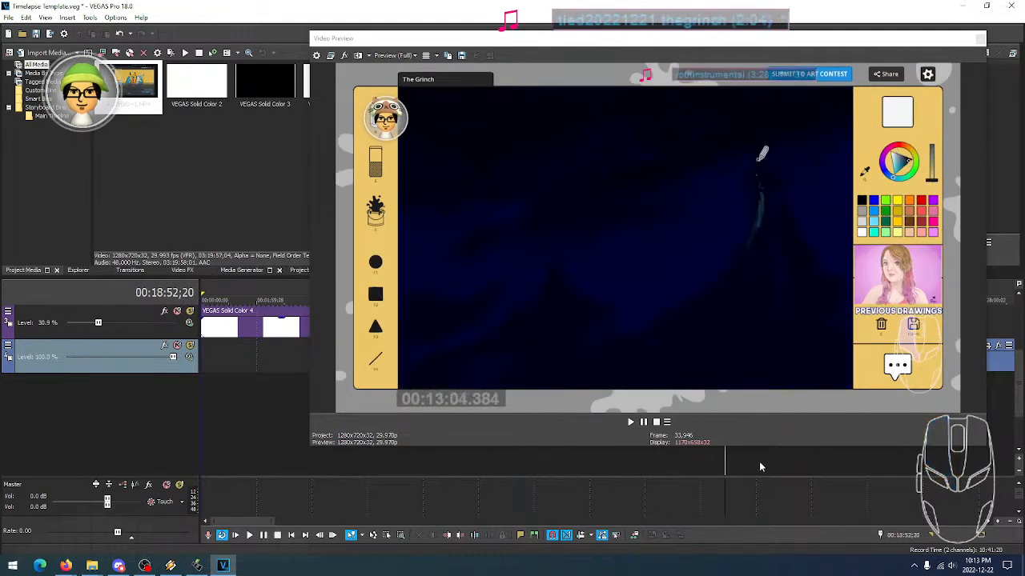
left_click(759, 465)
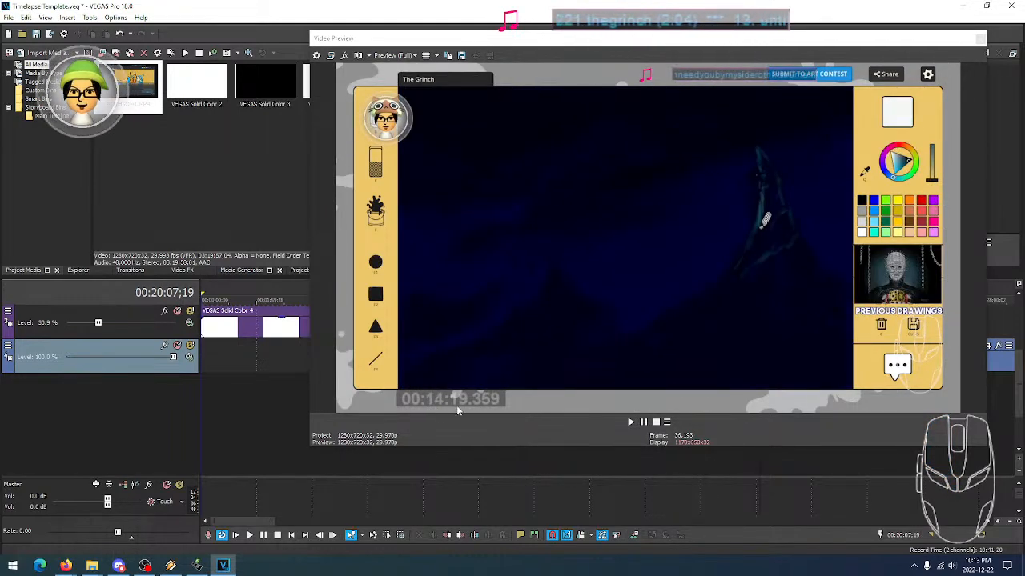
left_click(816, 464)
Reduce the height of the Video Preview window and review the drawing footage up to 01:29:51;24
left_click_drag(714, 447, 689, 309)
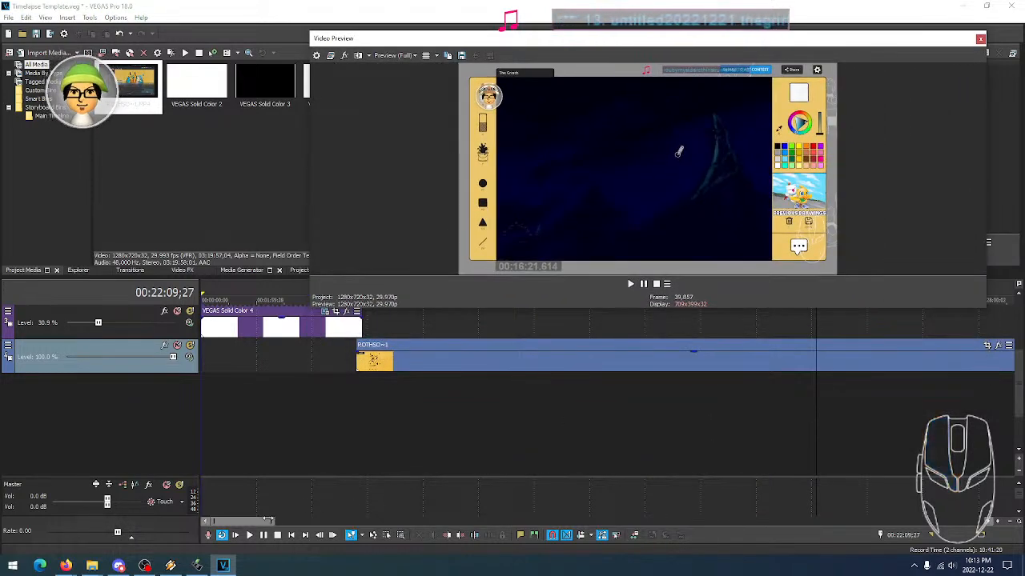
left_click_drag(273, 521, 551, 522)
left_click_drag(335, 401, 361, 398)
left_click(386, 399)
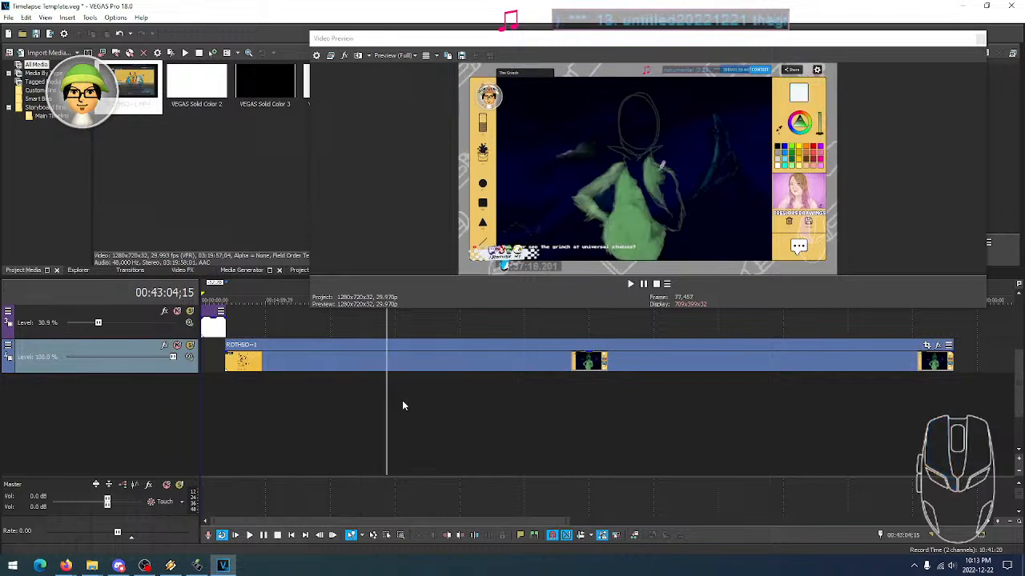
left_click(403, 400)
left_click(430, 404)
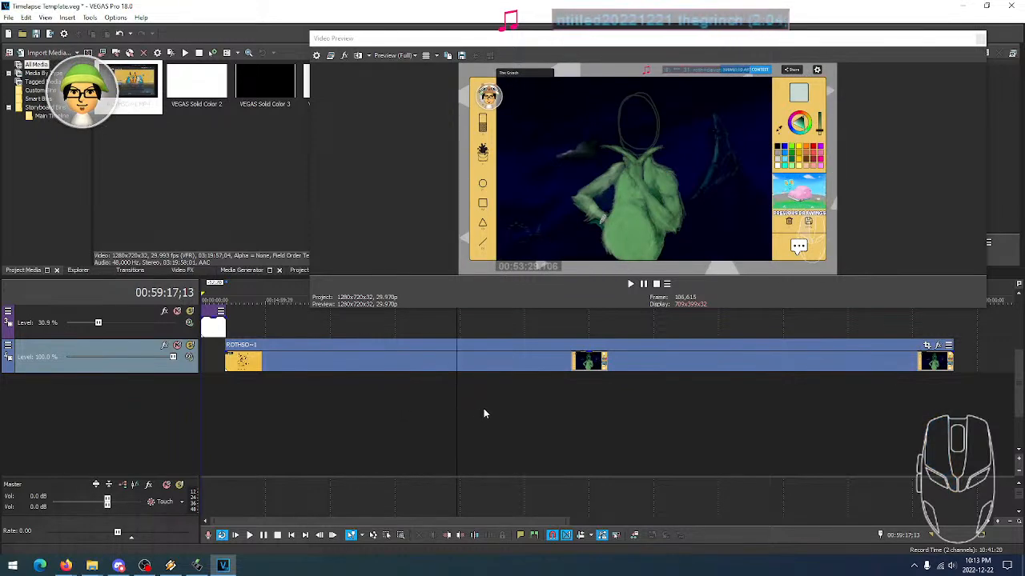
left_click(484, 408)
left_click(542, 406)
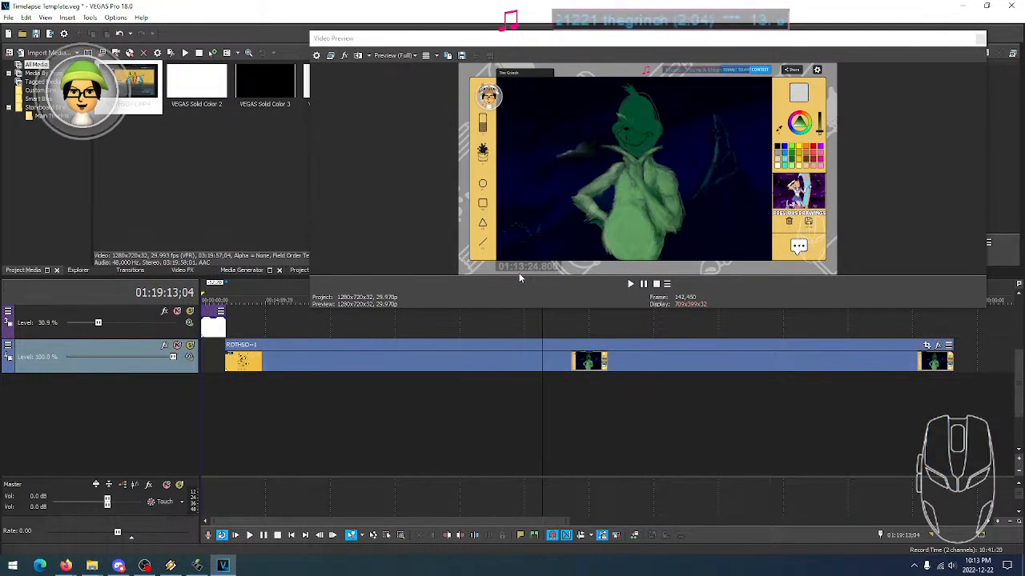
left_click(587, 430)
Reposition the Video Preview window clear of the timeline ruler and review the drawing footage up to 02:37:49;01
left_click_drag(687, 42, 686, 21)
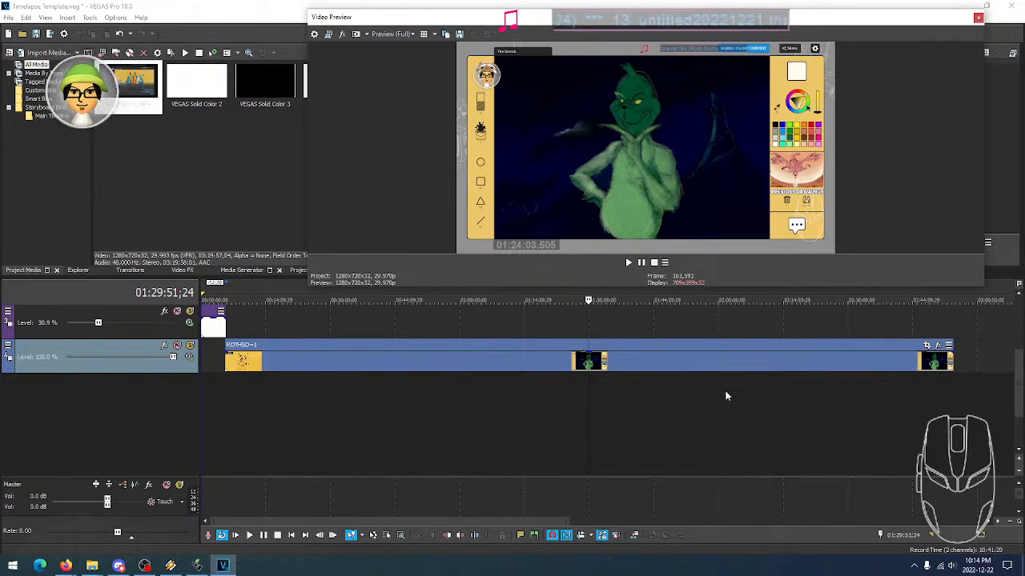
left_click(615, 401)
left_click(647, 401)
left_click(673, 401)
left_click(696, 400)
left_click(724, 400)
left_click(759, 400)
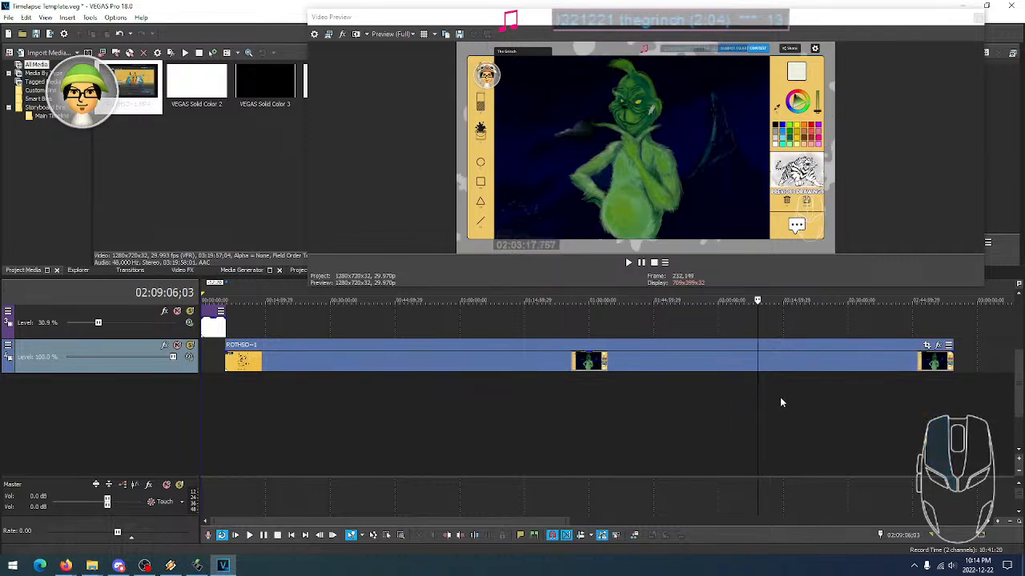
left_click(792, 399)
left_click(821, 392)
left_click(881, 389)
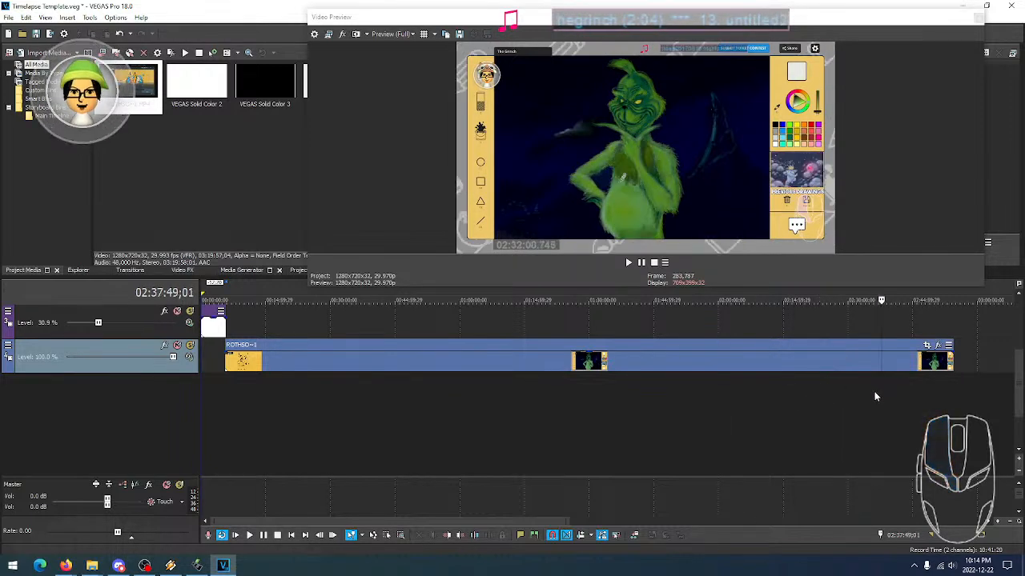
Examine the last minutes of the recording up to 02:53:24;24 to find where the drawing session ends
left_click(904, 395)
left_click(918, 396)
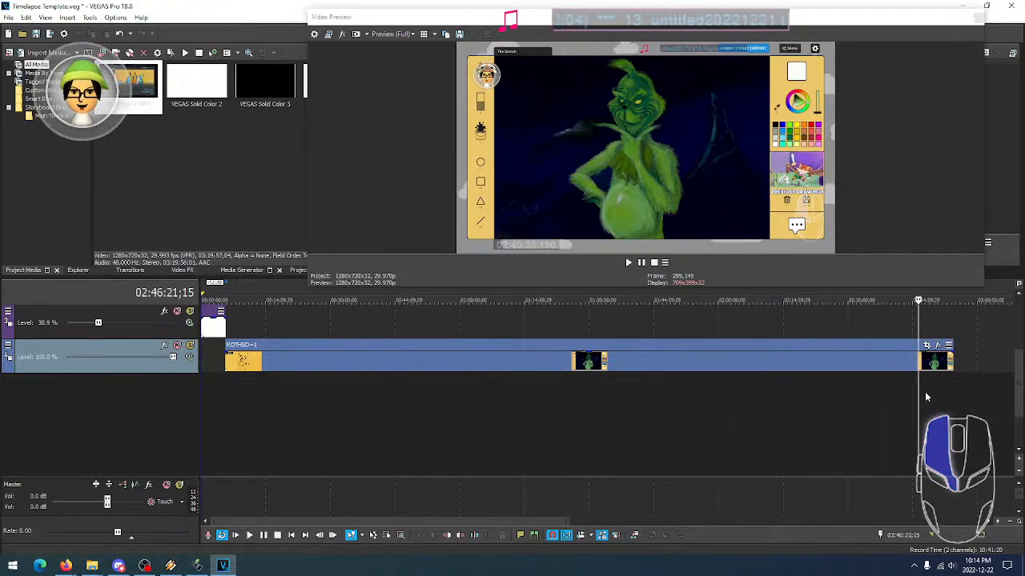
left_click(924, 391)
left_click(931, 390)
left_click(935, 389)
left_click(942, 393)
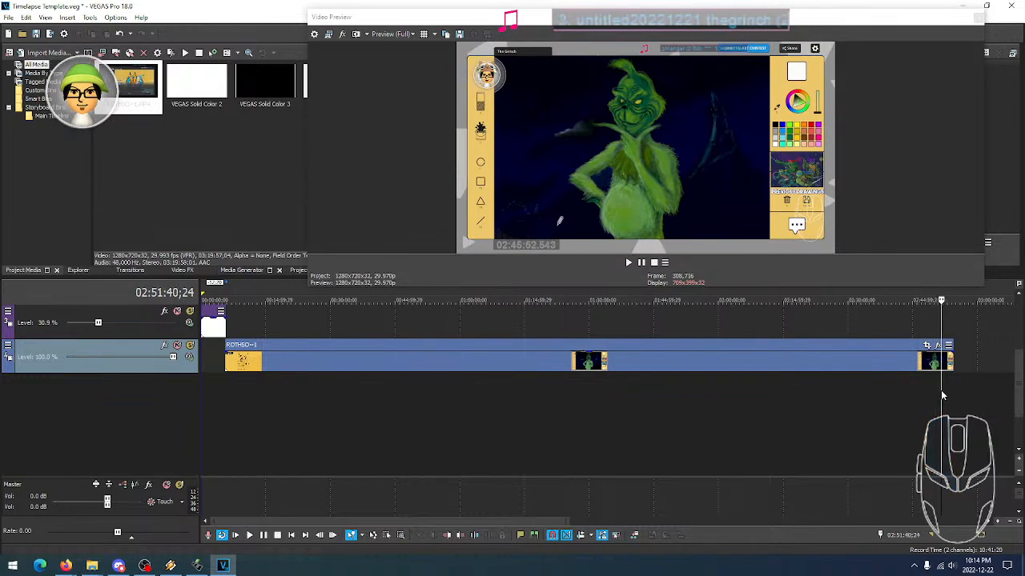
left_click(945, 390)
left_click(952, 388)
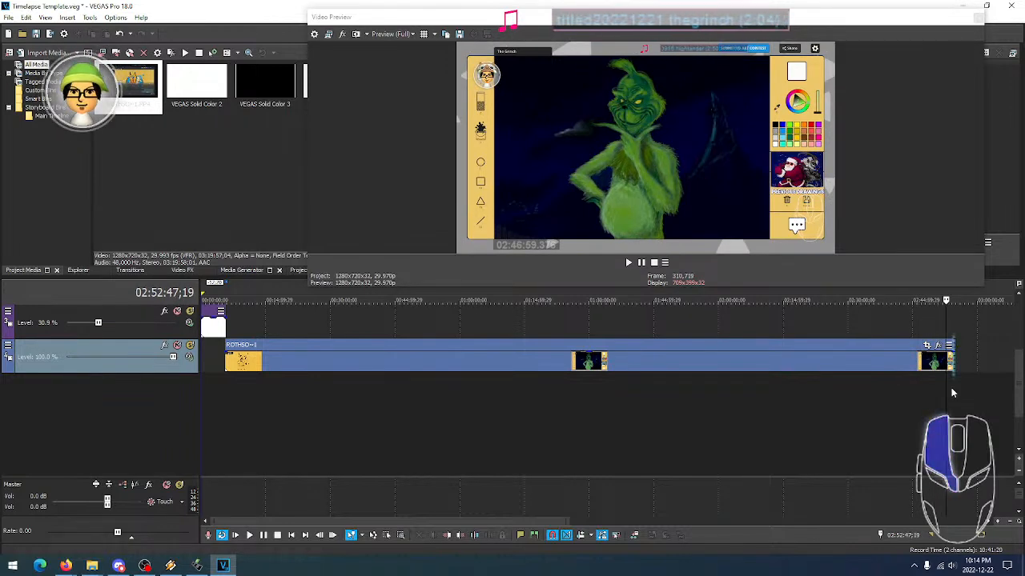
left_click(944, 388)
left_click(949, 389)
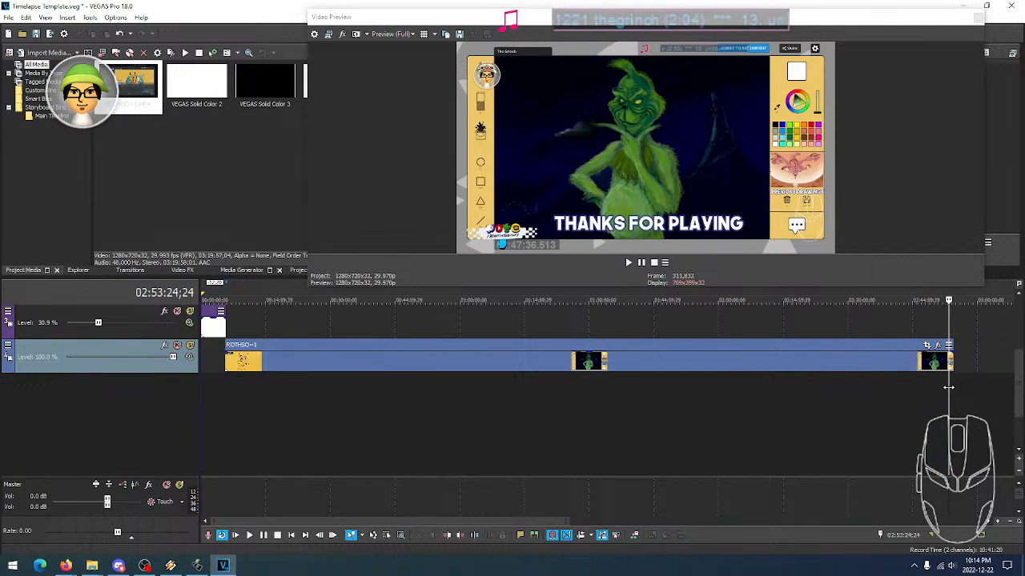
Narrow down where the THANKS FOR PLAYING caption begins by checking frames of the recording around 02:53:24
scroll(948, 365, "up", 3)
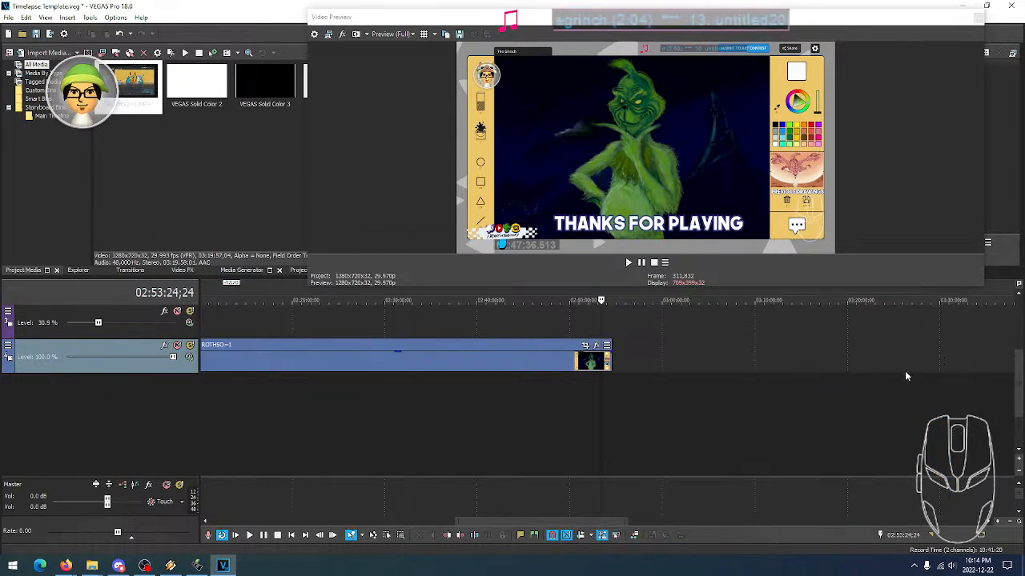
left_click(595, 363)
left_click(582, 363)
left_click(593, 363)
left_click(596, 364)
left_click(597, 363)
left_click(601, 363)
left_click(603, 361)
left_click(602, 364)
left_click(602, 364)
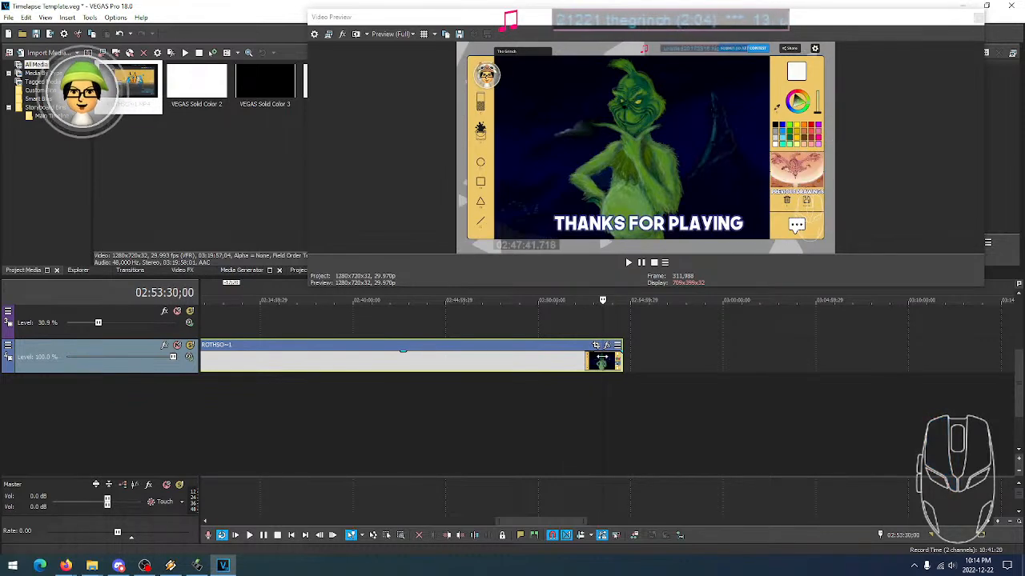
left_click(602, 360)
left_click(602, 361)
left_click(602, 361)
left_click(601, 361)
left_click(601, 357)
scroll(601, 357, "up", 1)
left_click(602, 357)
left_click(602, 357)
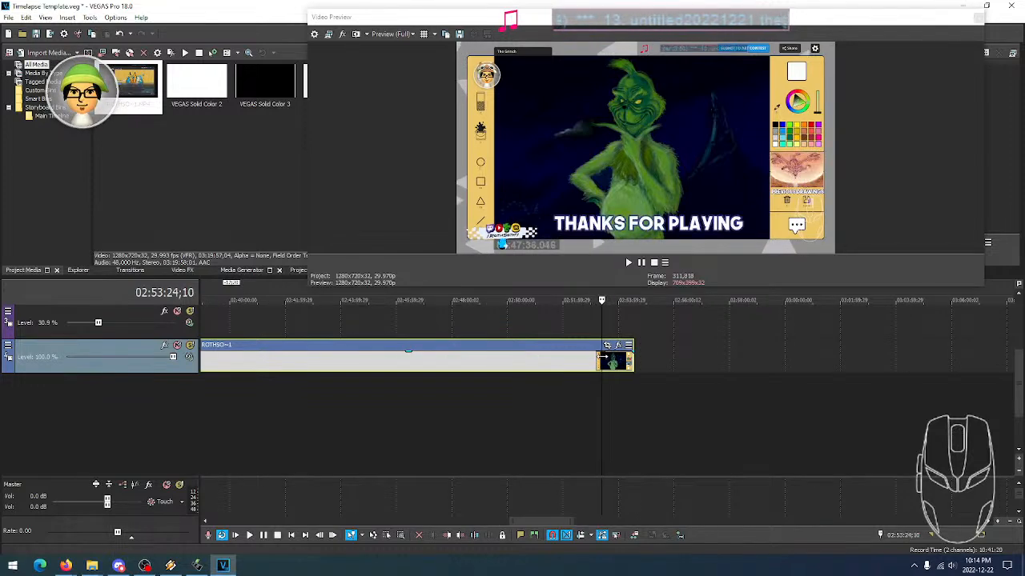
left_click(602, 360)
scroll(631, 356, "up", 8)
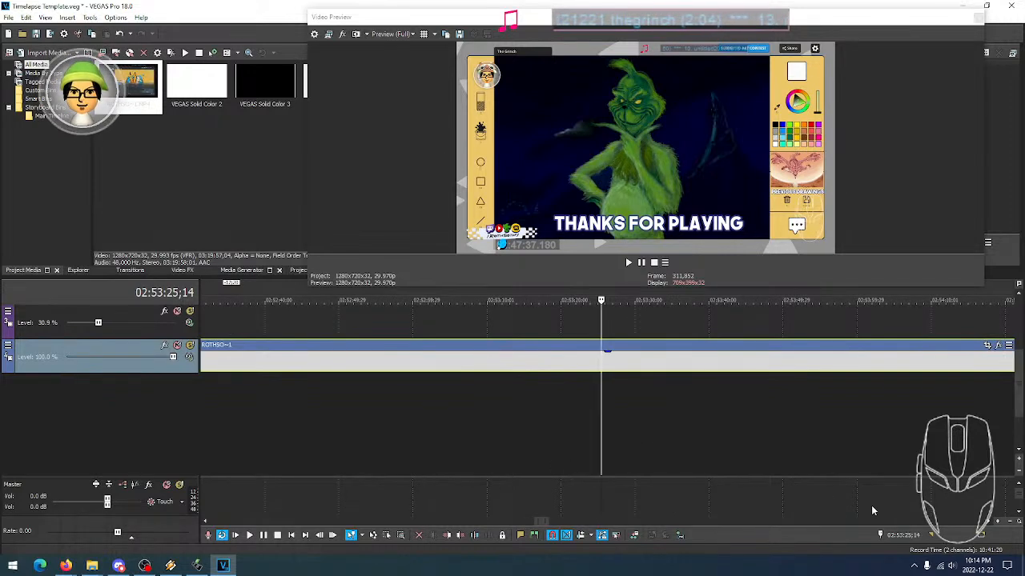
left_click(987, 523)
left_click(986, 522)
left_click(987, 523)
left_click(987, 523)
left_click(987, 523)
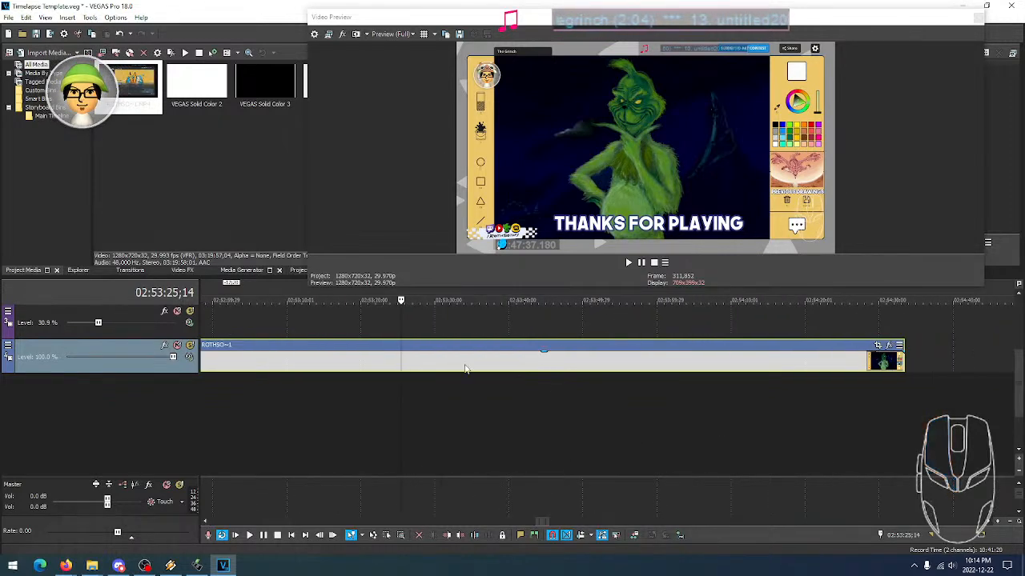
Split the track 4 recording at 02:53:23;18, on the last frame before the THANKS FOR PLAYING caption
scroll(404, 367, "up", 1)
left_click(606, 368)
key("Left")
key("Left")
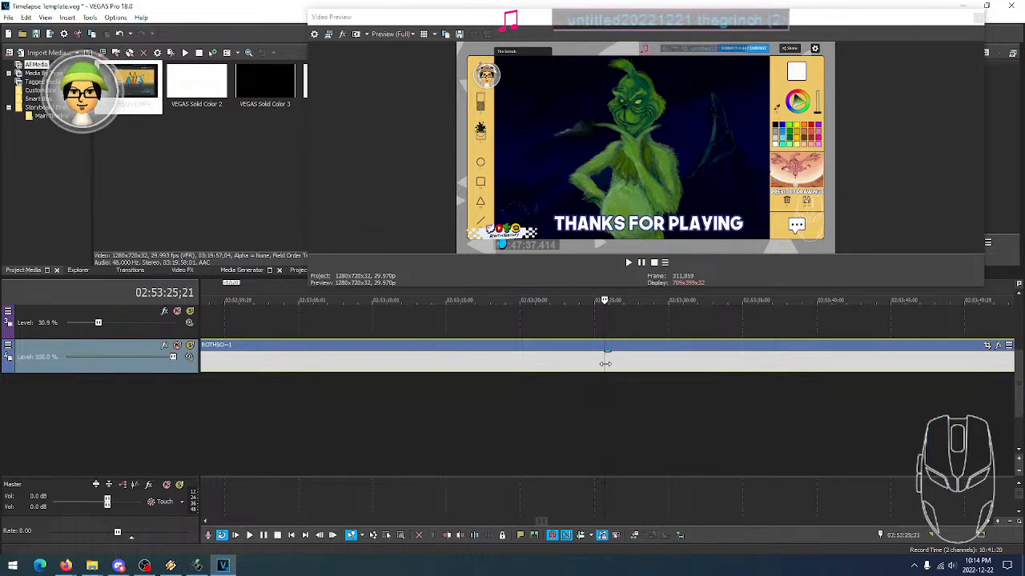
key("Left")
key("Left")
key("Left")
key("Left")
key("Left")
key("Left")
key("Left")
key("Left")
key("Left")
key("Left")
key("Left")
key("Left")
key("Left")
key("Left")
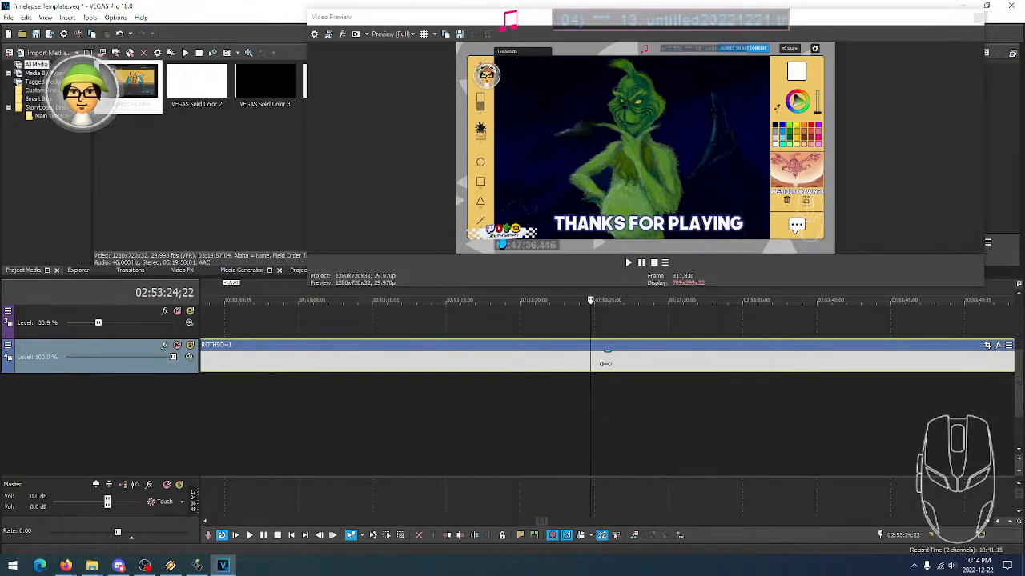
key("Left")
key("Left")
key("Left")
key("Left")
key("Left")
key("Left")
key("Left")
key("Left")
key("Left")
key("Left")
key("Left")
key("Left")
key("Left")
key("Left")
key("Left")
key("Left")
key("Left")
key("Left")
key("Left")
key("Left")
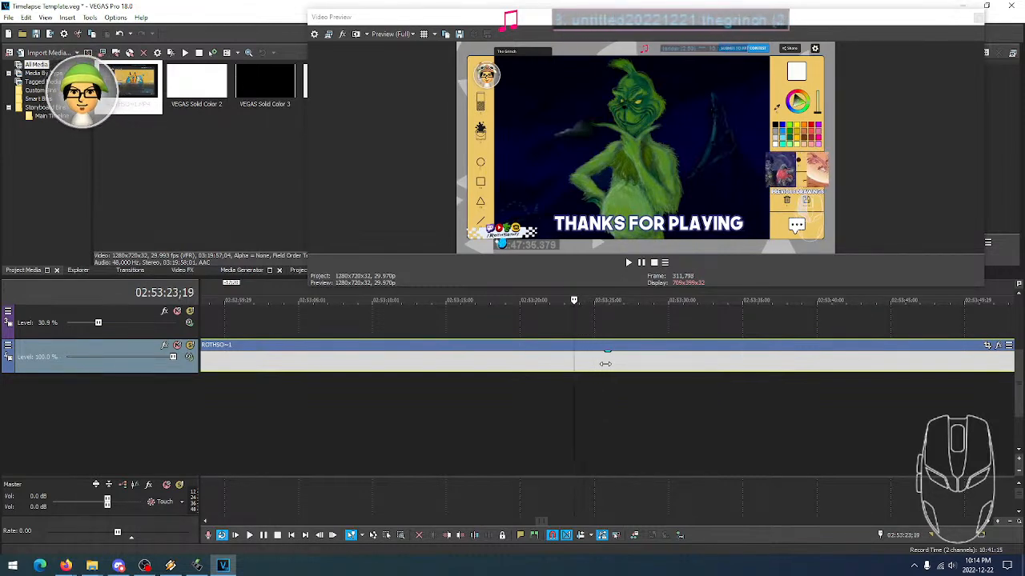
key("Right")
key("Right")
key("Right")
key("Right")
key("Right")
key("Right")
key("Right")
key("Right")
key("Right")
key("Right")
key("Right")
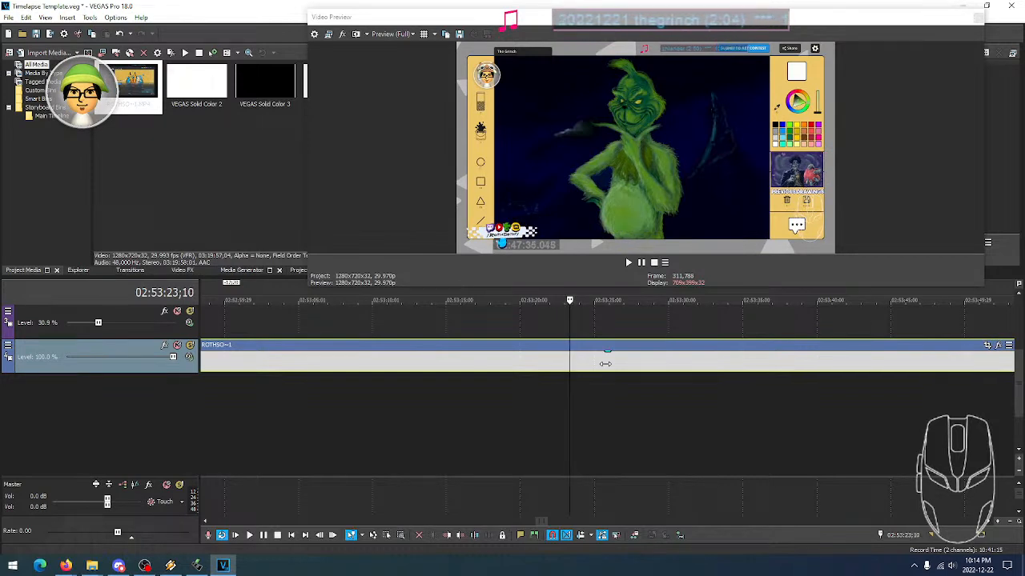
key("Right")
key("Right")
key("Left")
key("Left")
key("Left")
key("Left")
key("Right")
key("Right")
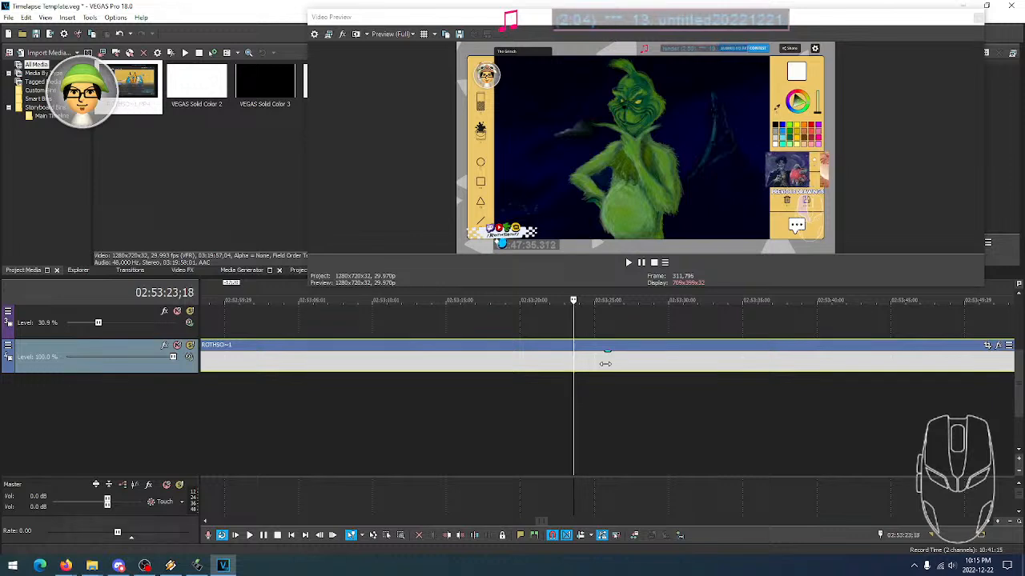
key("Right")
key("Left")
key("Right")
key("Left")
key("Left")
key("Left")
key("Right")
key("Right")
key("Right")
key("Right")
key("Left")
key("Left")
key("Right")
key("Right")
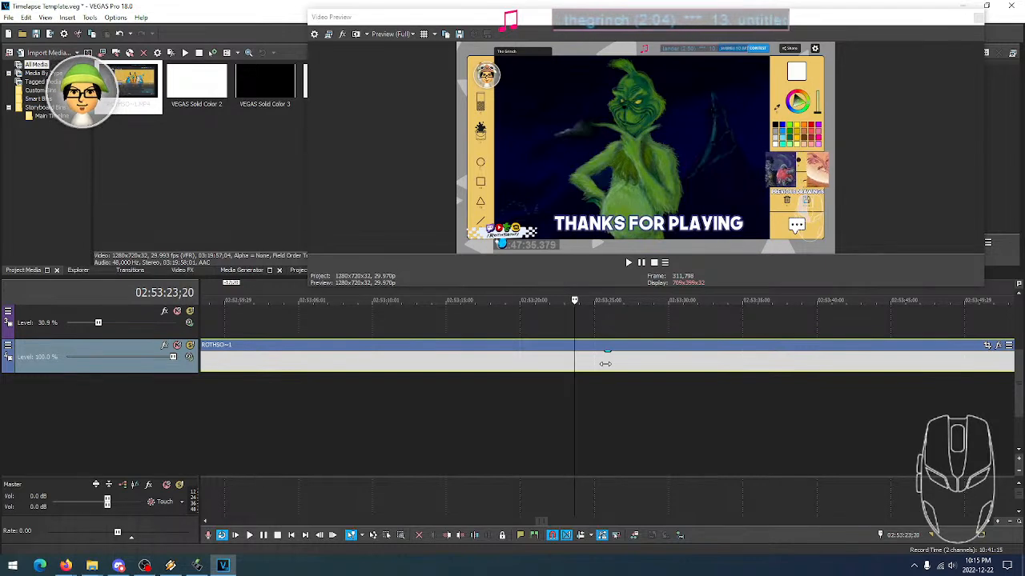
key("Left")
key("Left")
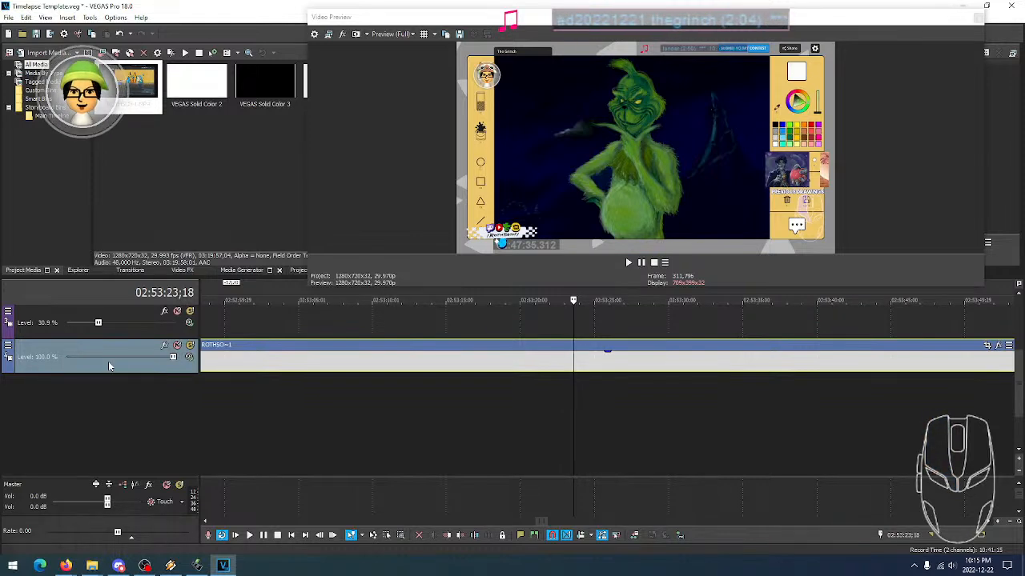
key("s")
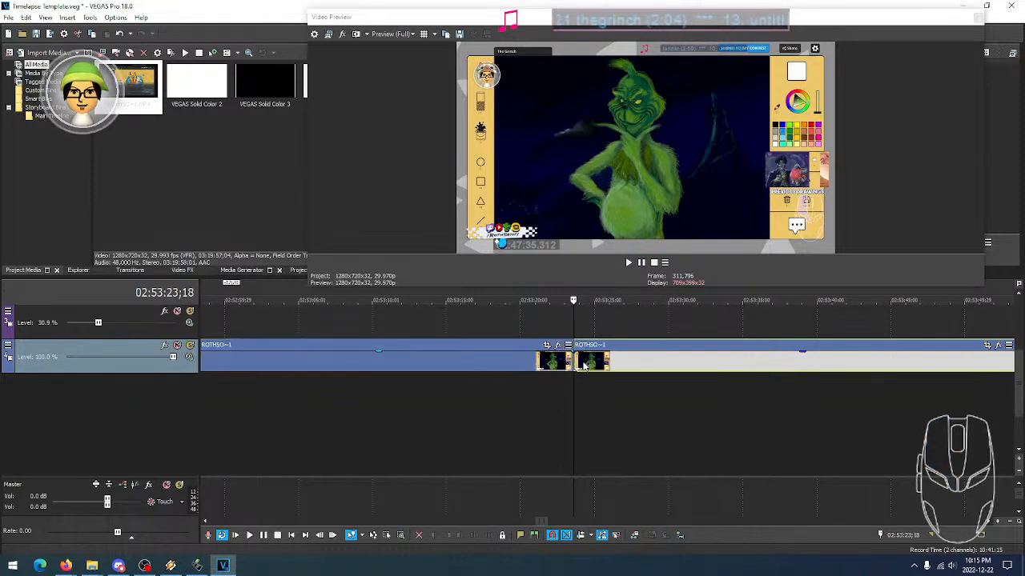
Delete the part of the track 4 recording that follows the split before the THANKS FOR PLAYING caption
left_click(586, 364)
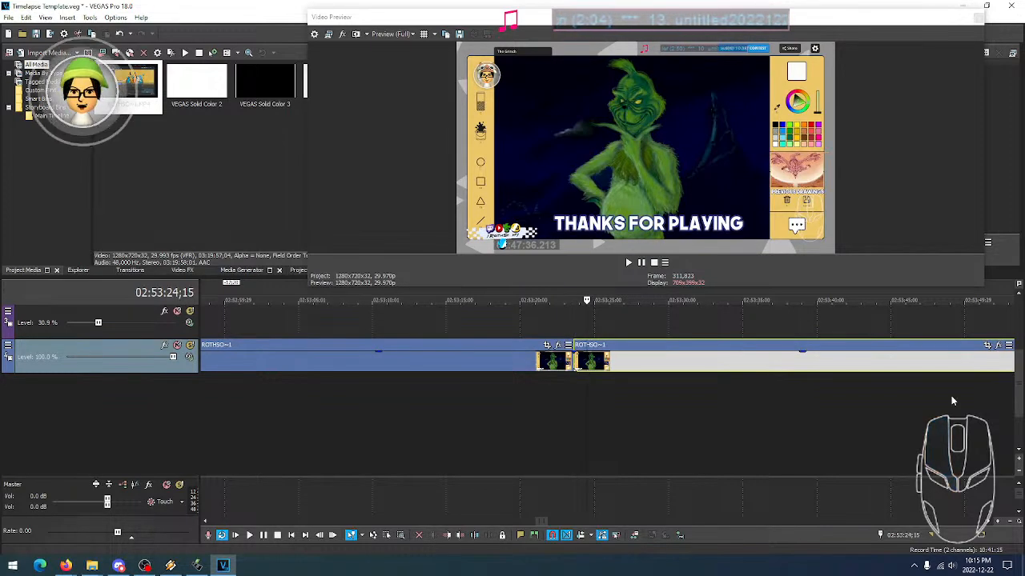
left_click_drag(1019, 400, 1019, 381)
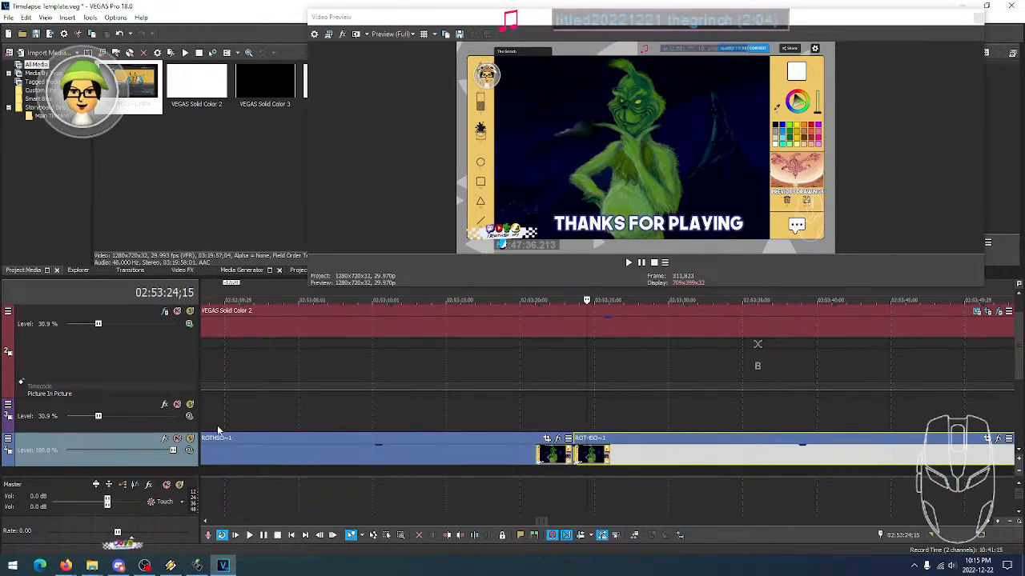
left_click(618, 462)
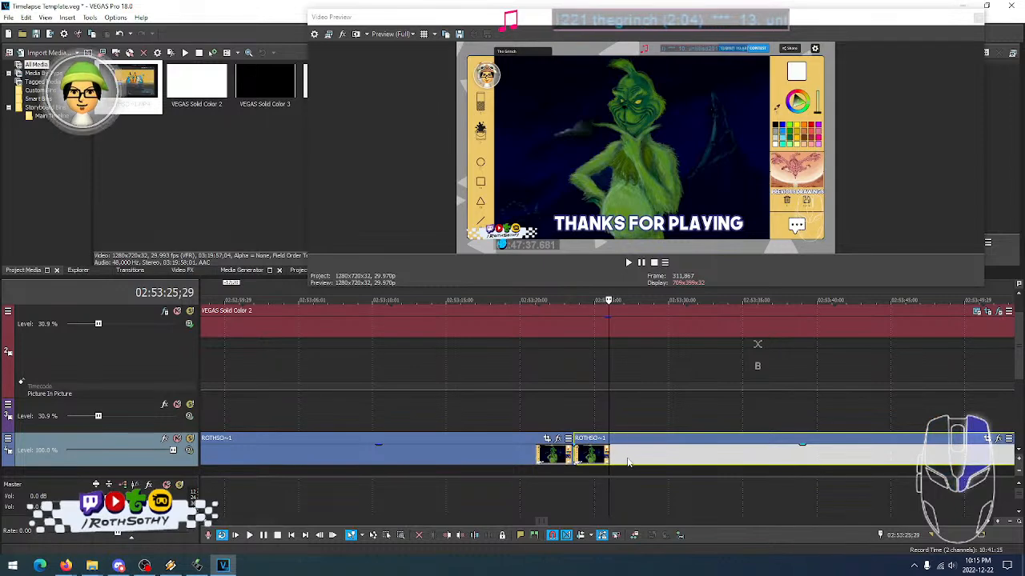
right_click(628, 463)
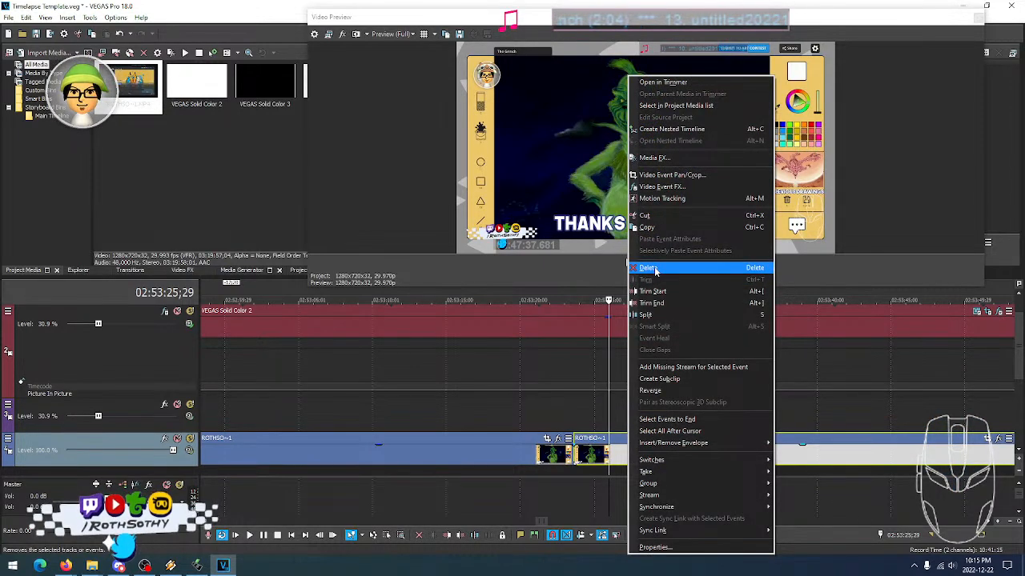
left_click(593, 467)
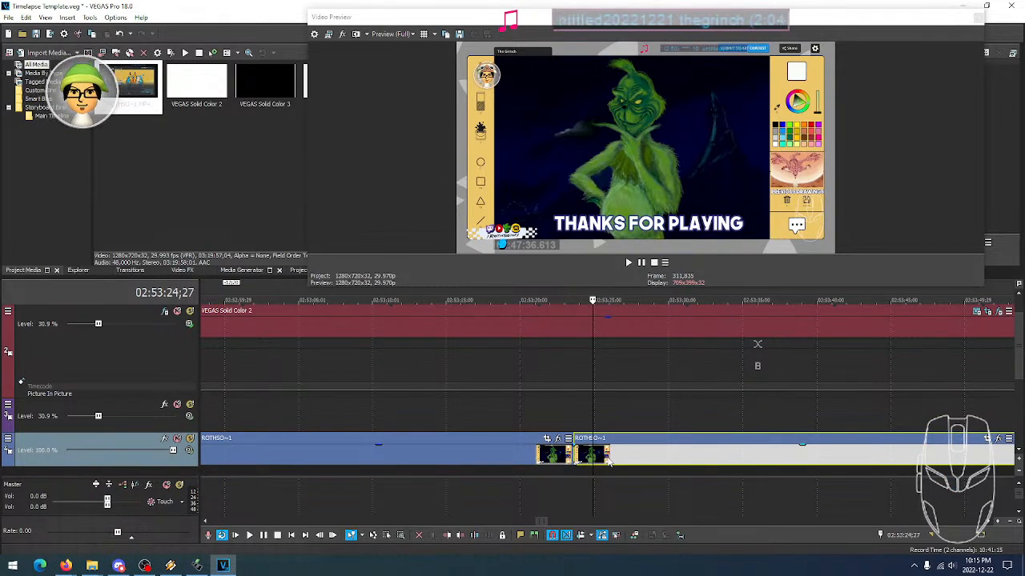
key("Delete")
scroll(604, 453, "down", 4)
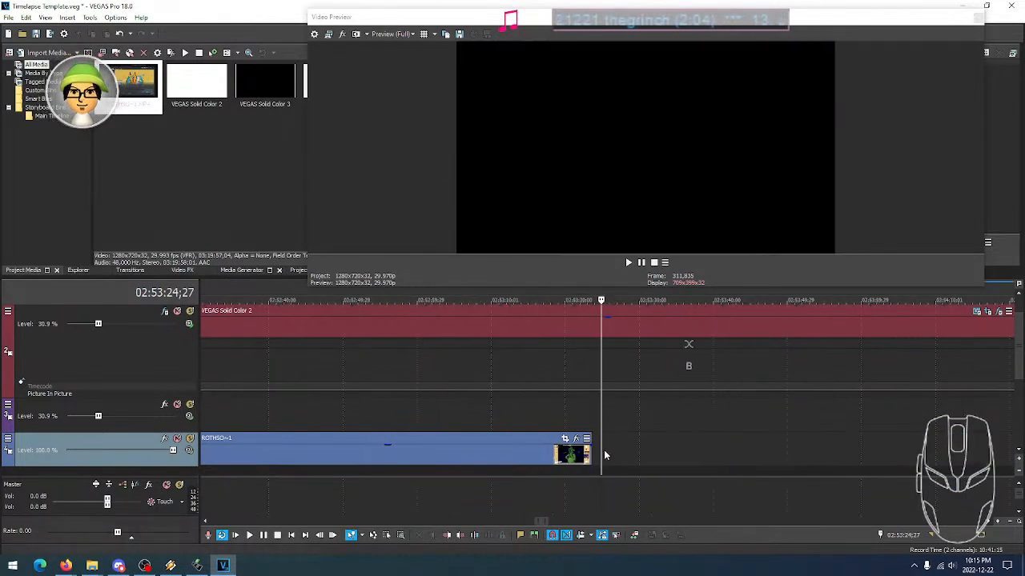
scroll(613, 449, "down", 5)
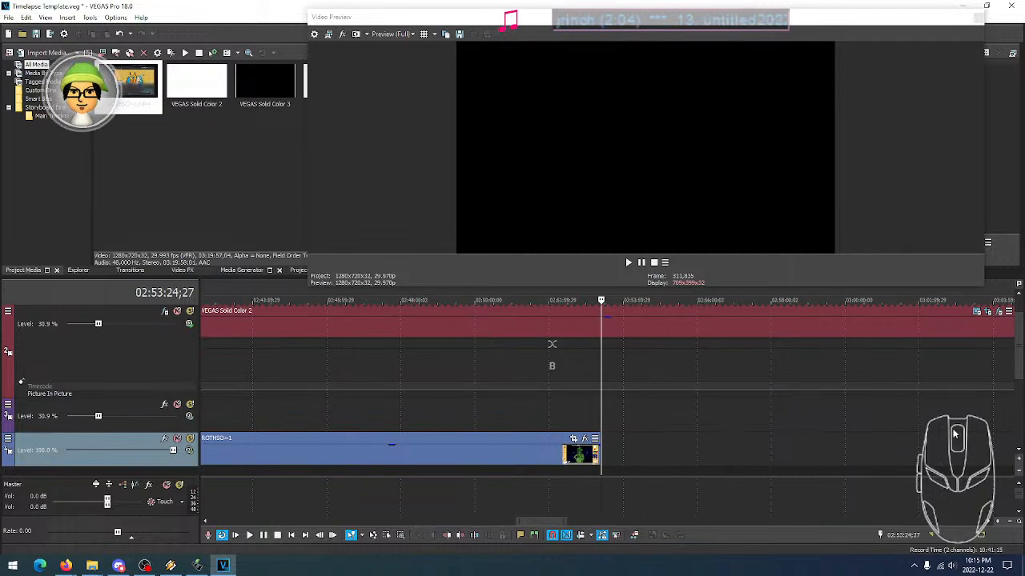
left_click_drag(1018, 368, 1019, 413)
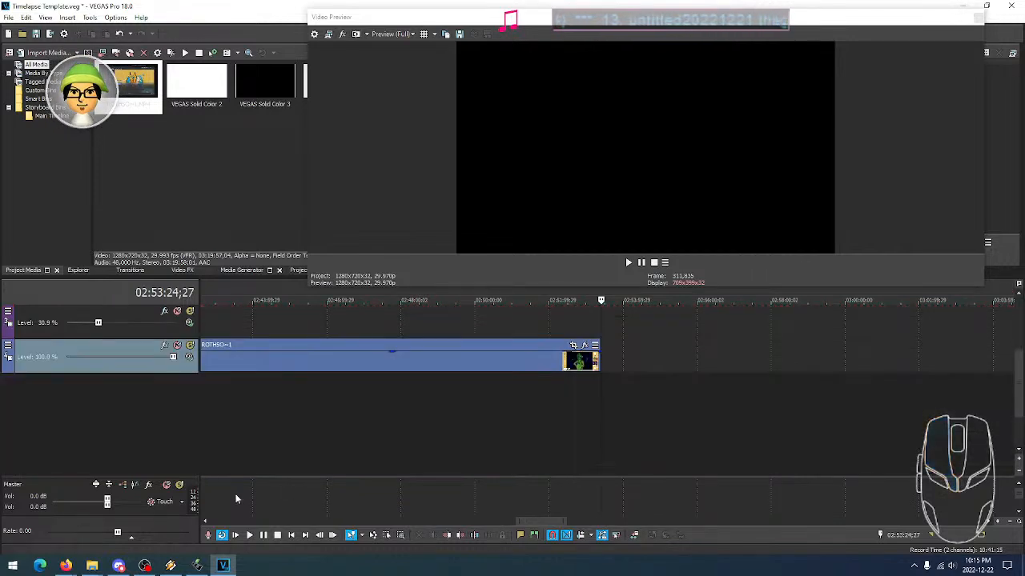
mouse_move(92, 565)
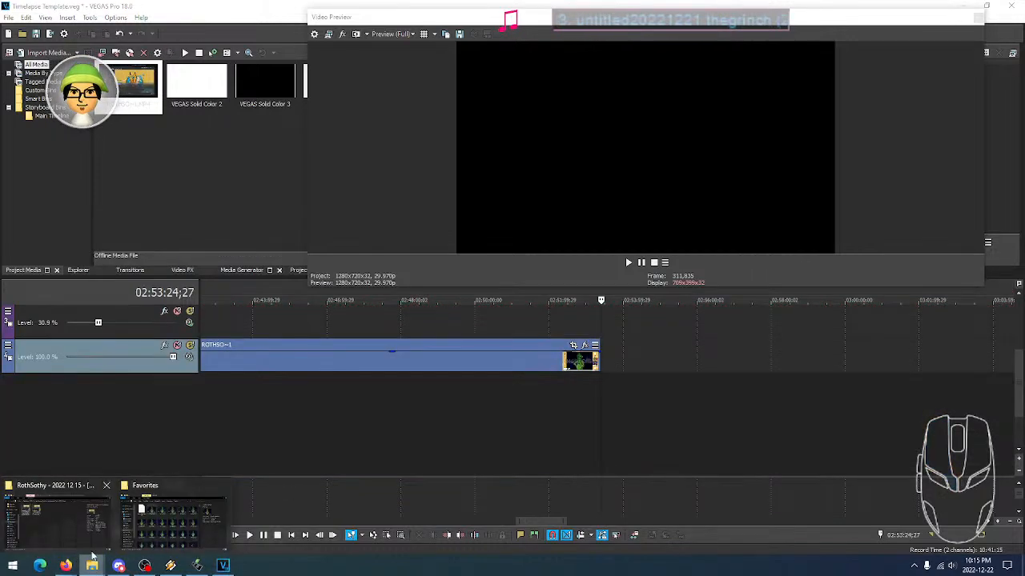
left_click(53, 524)
left_click(566, 324)
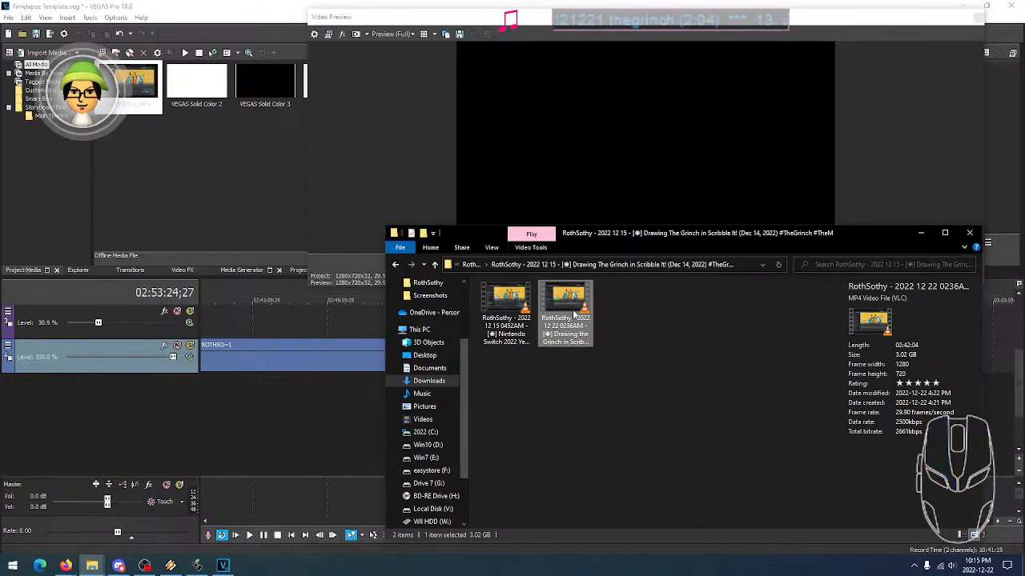
left_click_drag(610, 242, 647, 249)
Resize the Video Preview to about 723x407 and place it above the timeline ruler, clear of the Project Media thumbnails
left_click_drag(308, 284, 608, 278)
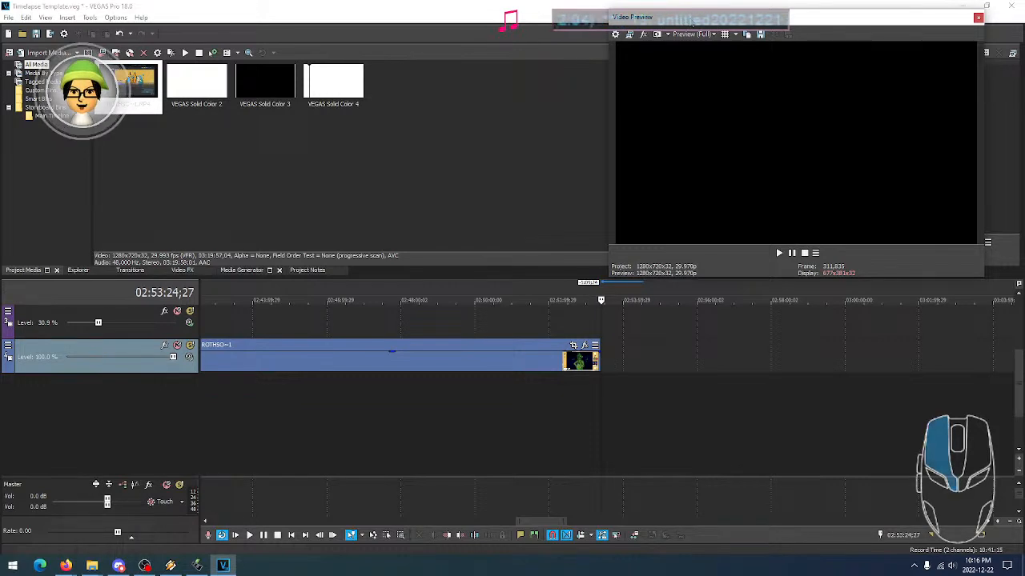
left_click_drag(775, 247, 776, 458)
left_click_drag(688, 18, 277, 40)
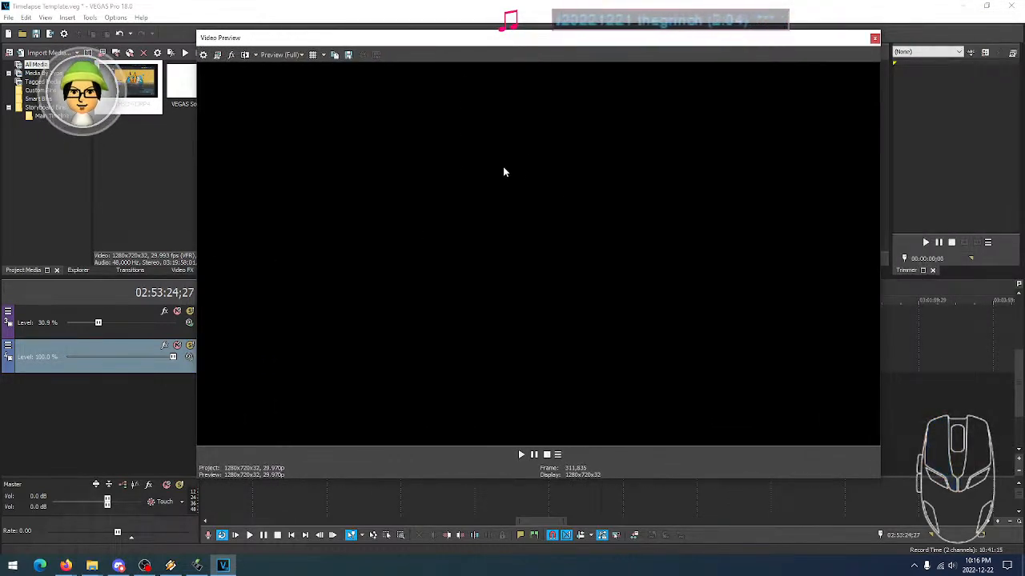
left_click_drag(197, 479, 457, 331)
left_click_drag(640, 30, 742, 18)
left_click_drag(556, 308, 590, 290)
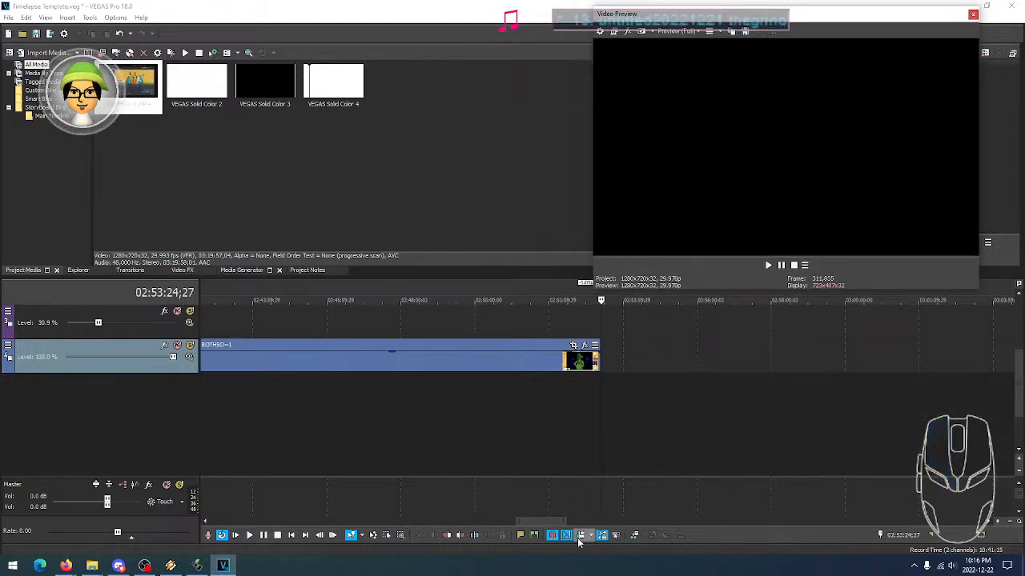
left_click_drag(549, 523, 557, 521)
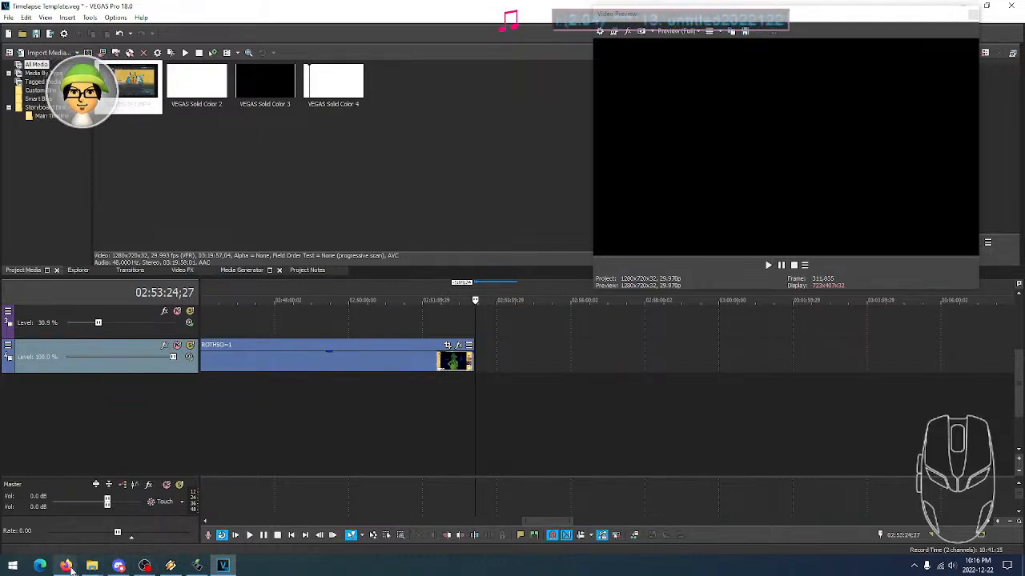
mouse_move(92, 568)
left_click(64, 531)
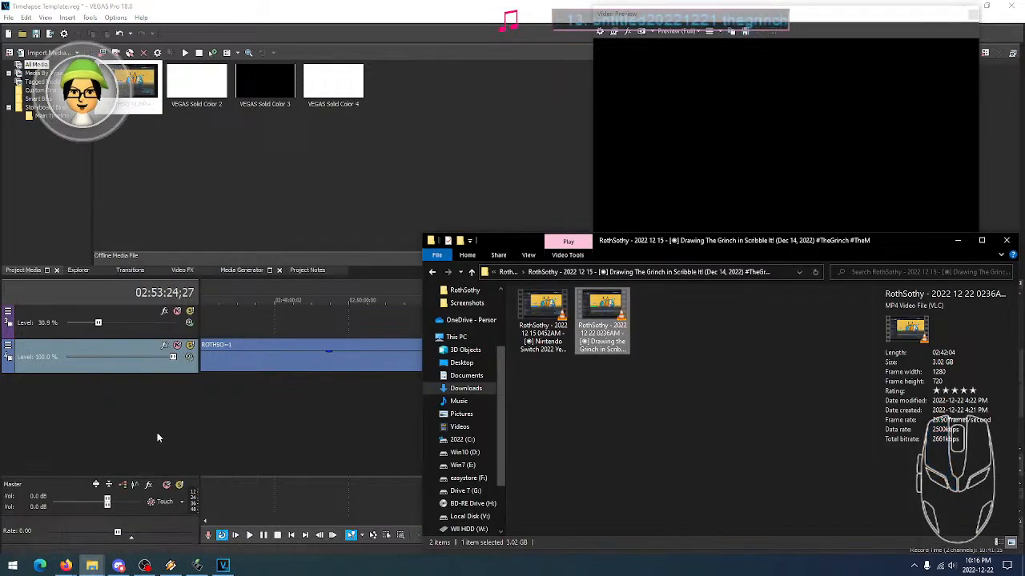
left_click_drag(634, 244, 625, 53)
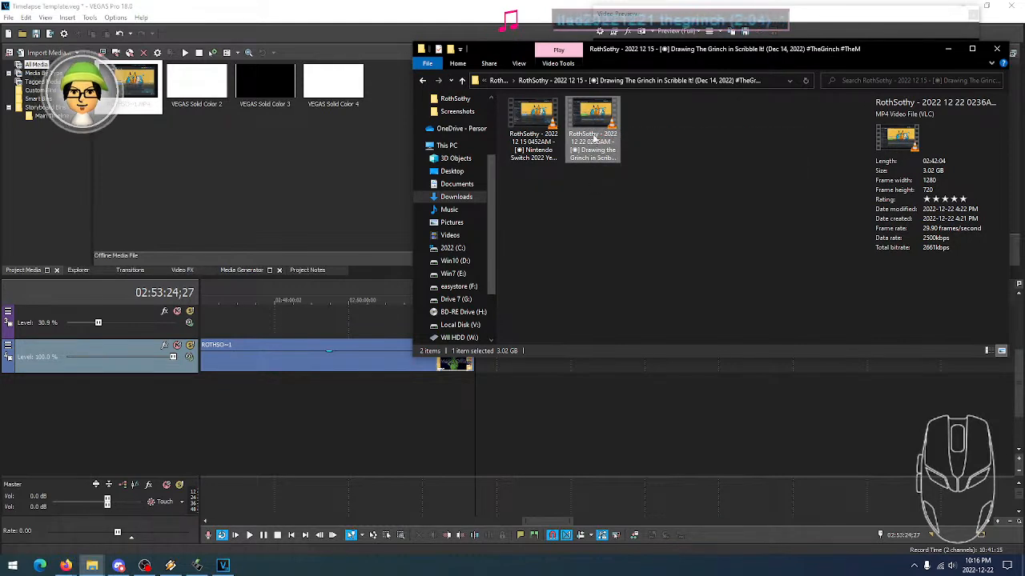
left_click_drag(593, 128, 472, 418)
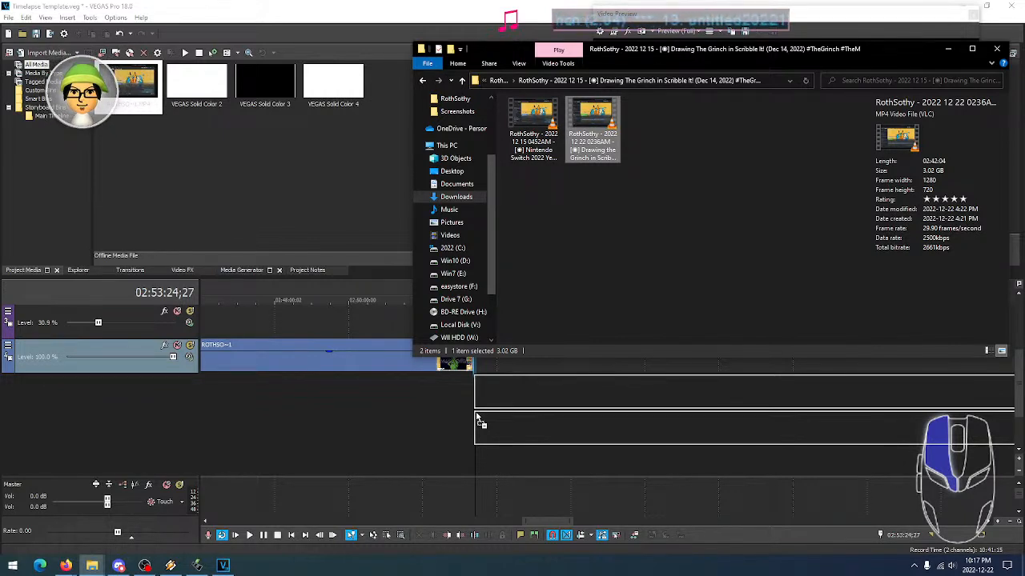
left_click_drag(478, 418, 477, 419)
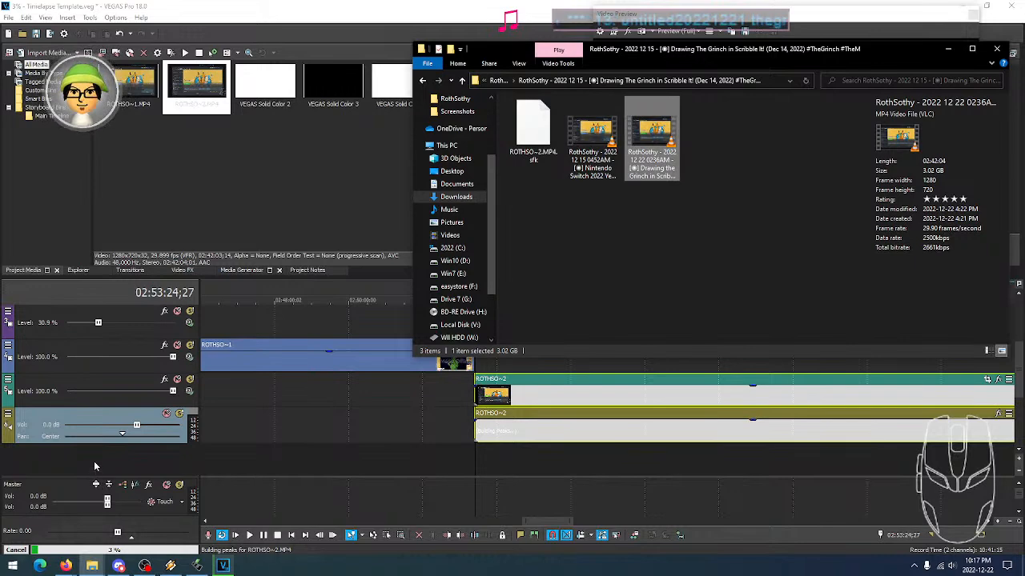
Cancel building the audio peaks for the second recording and delete its audio track with all events
left_click(95, 468)
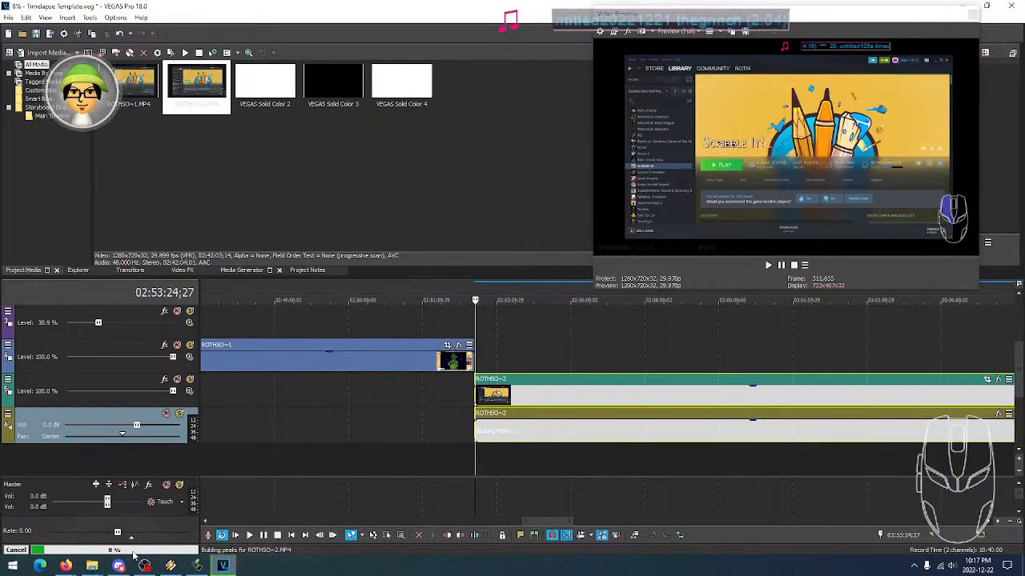
left_click(16, 550)
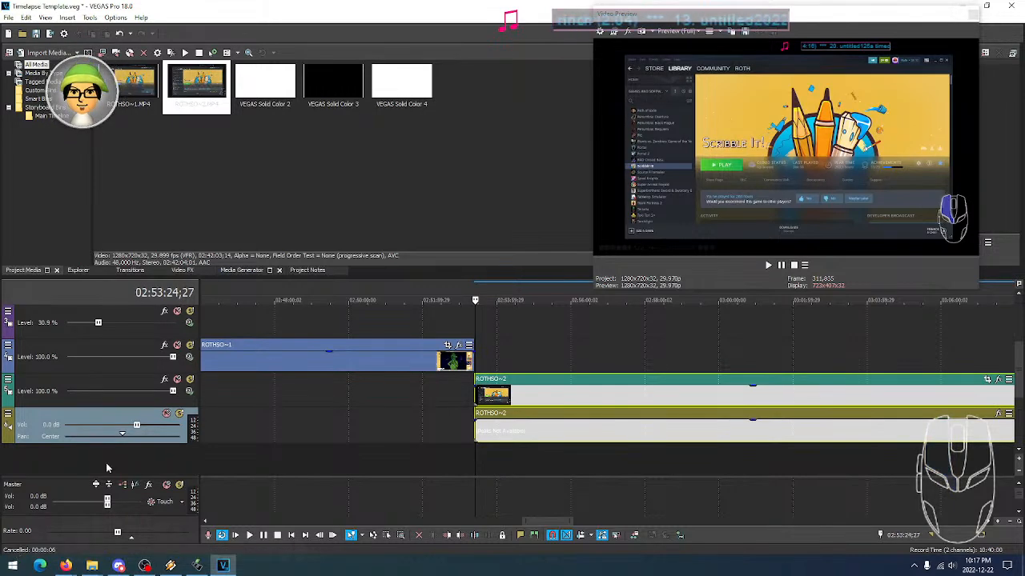
right_click(29, 431)
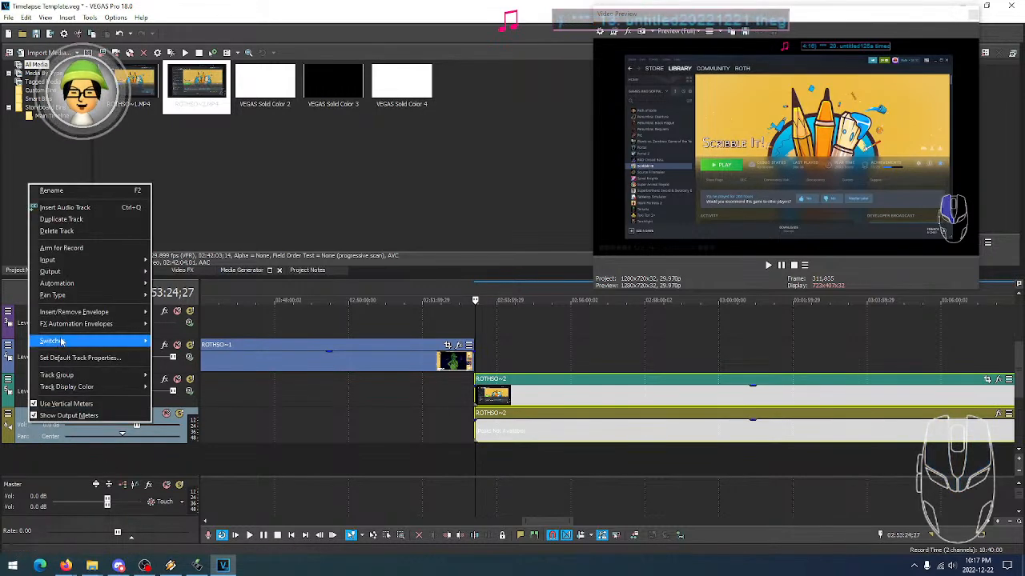
left_click(73, 233)
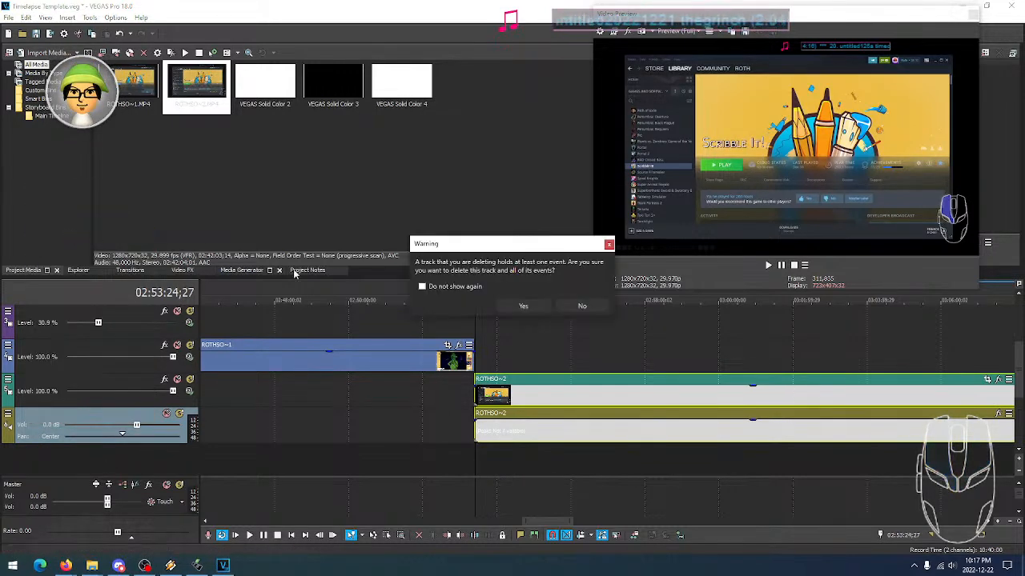
left_click(522, 305)
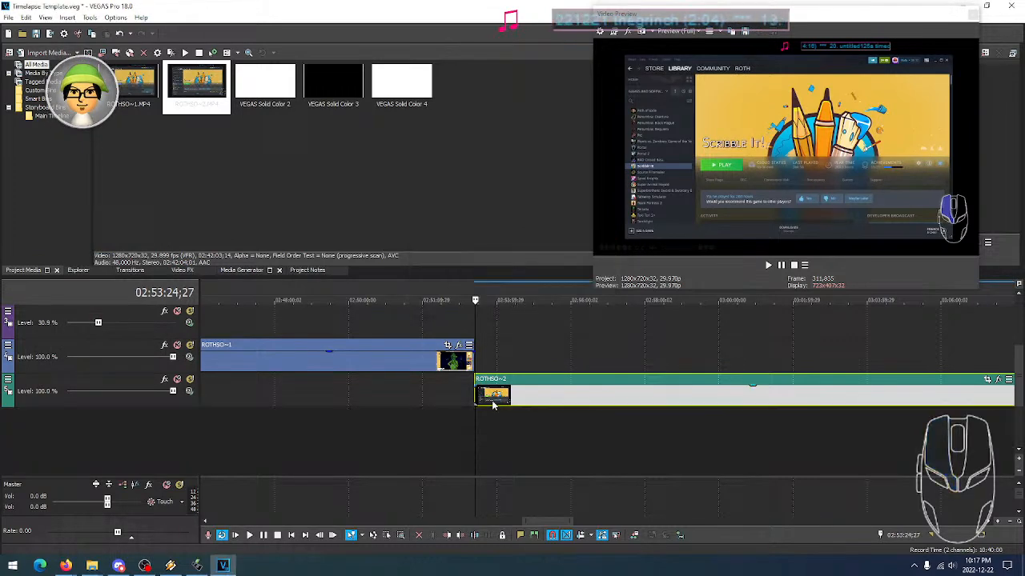
Examine the opening minutes of the second recording on track 5 up to 02:56:41;24
left_click(467, 412)
scroll(487, 420, "down", 2)
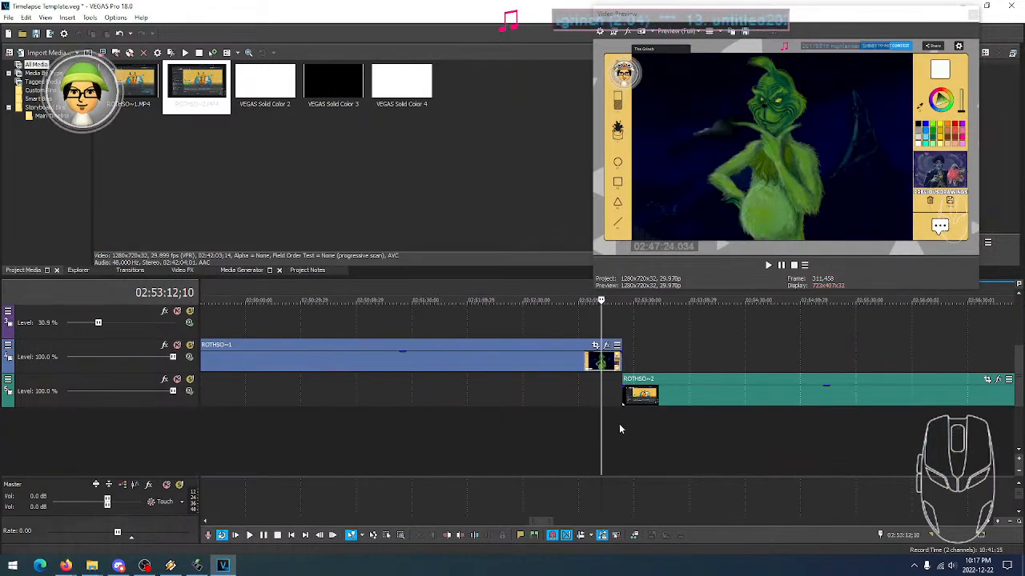
left_click_drag(545, 522, 550, 523)
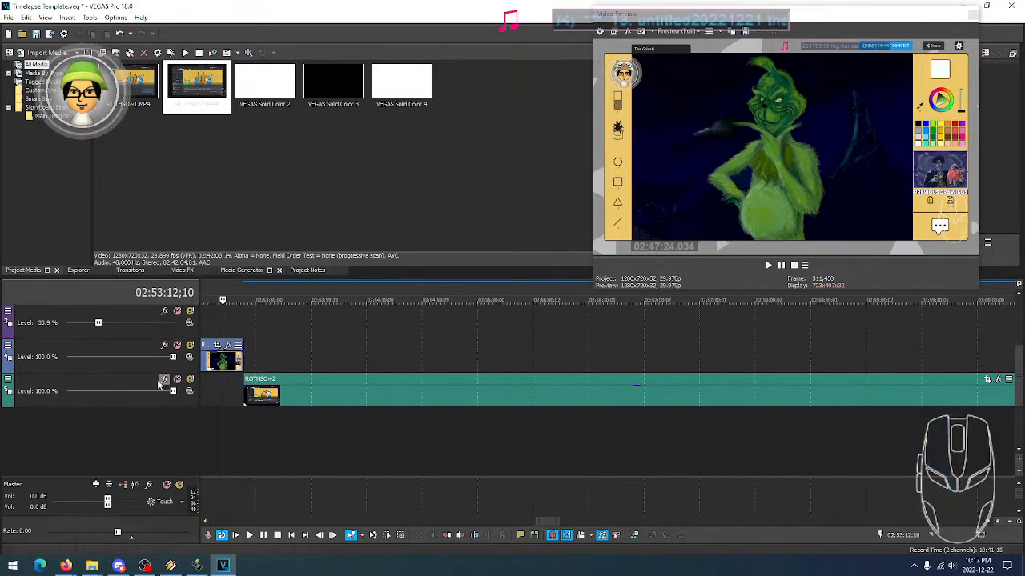
left_click(109, 405)
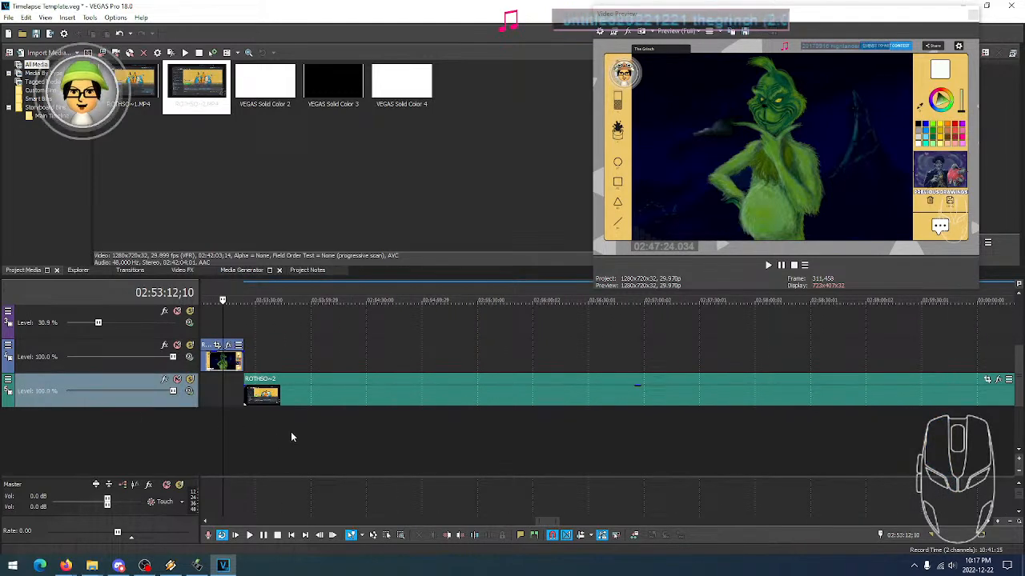
left_click(246, 393)
left_click(256, 395)
left_click(294, 399)
left_click(305, 401)
left_click(318, 402)
left_click(333, 404)
left_click(353, 405)
left_click(377, 405)
left_click(388, 403)
left_click(427, 402)
left_click(456, 402)
left_click(467, 401)
left_click(486, 401)
left_click(502, 402)
left_click(517, 402)
left_click(530, 402)
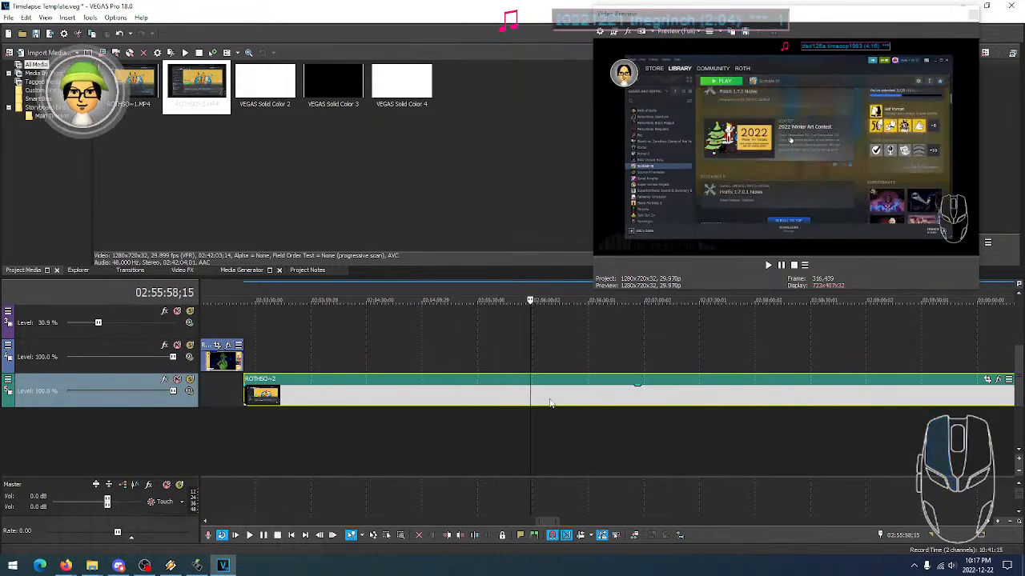
left_click(551, 402)
left_click(571, 403)
left_click(579, 403)
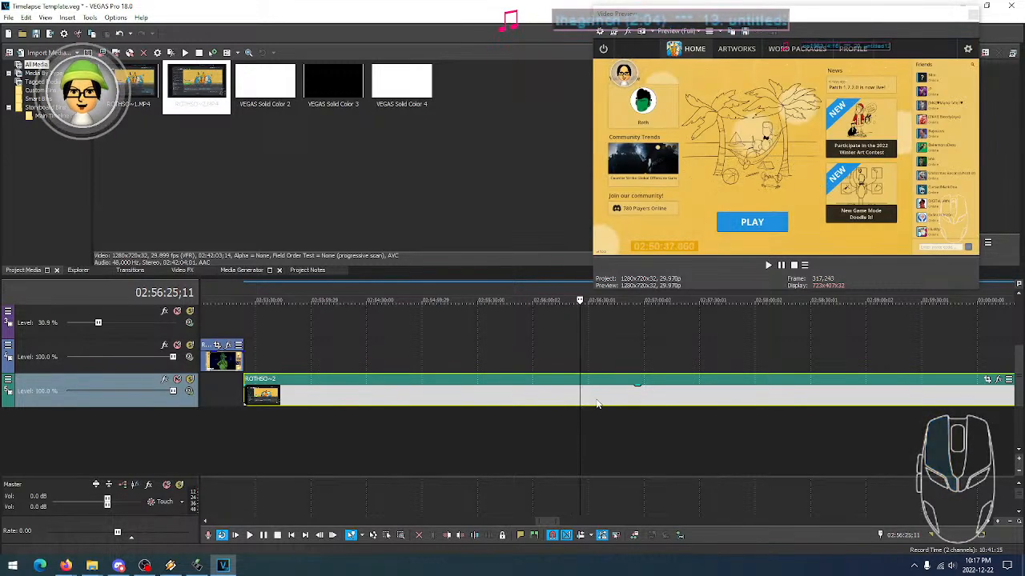
left_click(602, 404)
left_click(611, 404)
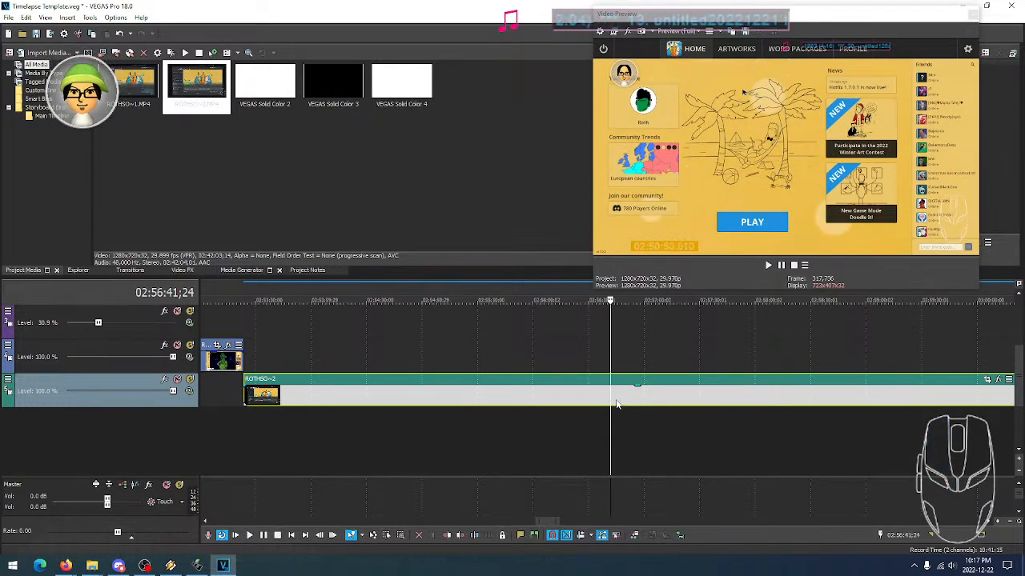
Continue through the second recording up to 02:59:15;20, looking for where the Grinch drawing is opened
left_click(619, 405)
left_click(631, 404)
left_click(650, 404)
left_click(665, 404)
left_click(682, 404)
scroll(686, 404, "down", 2)
left_click(615, 403)
left_click(647, 404)
left_click(661, 404)
left_click(679, 405)
left_click(699, 404)
left_click(709, 404)
left_click(732, 404)
left_click(742, 406)
Narrow down where the Grinch drawing is opened from the artwork history by checking frames around 03:00:17;01
scroll(743, 407, "down", 2)
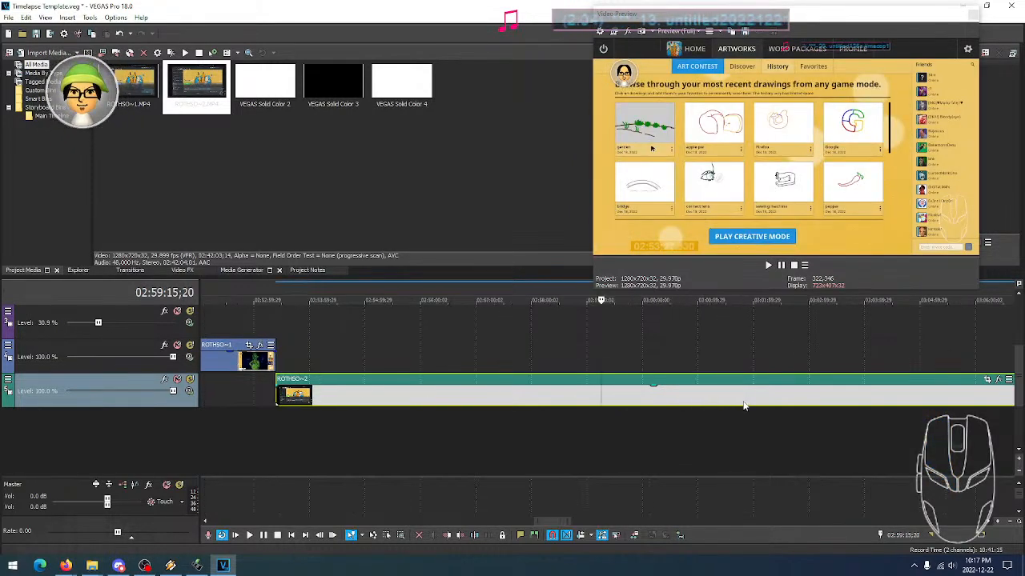
left_click(614, 399)
left_click(622, 400)
left_click(647, 399)
left_click(661, 399)
left_click(654, 400)
left_click(640, 399)
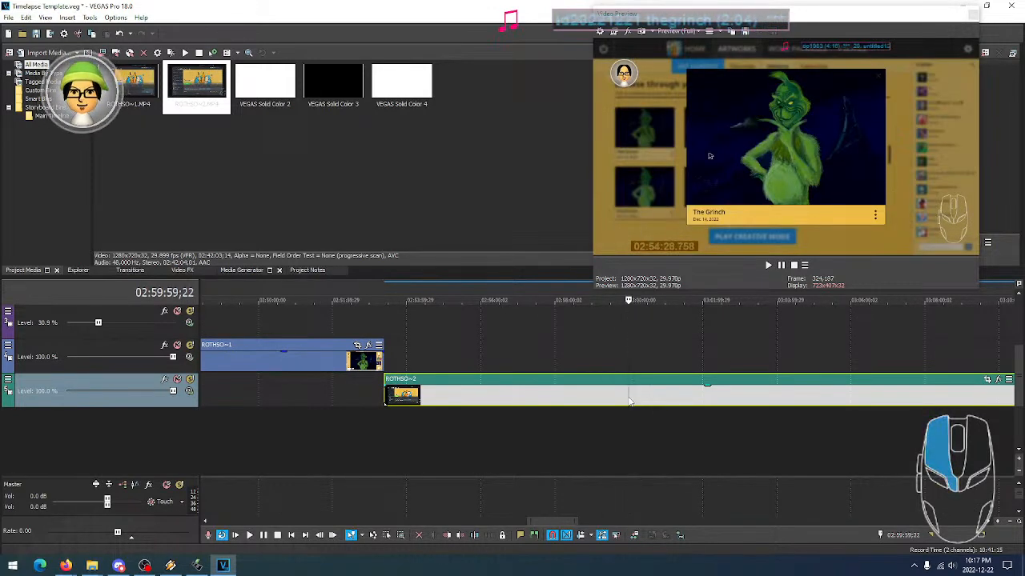
left_click(629, 399)
left_click(625, 400)
left_click(629, 399)
left_click(633, 400)
left_click(636, 400)
left_click(637, 400)
left_click(627, 400)
left_click(635, 400)
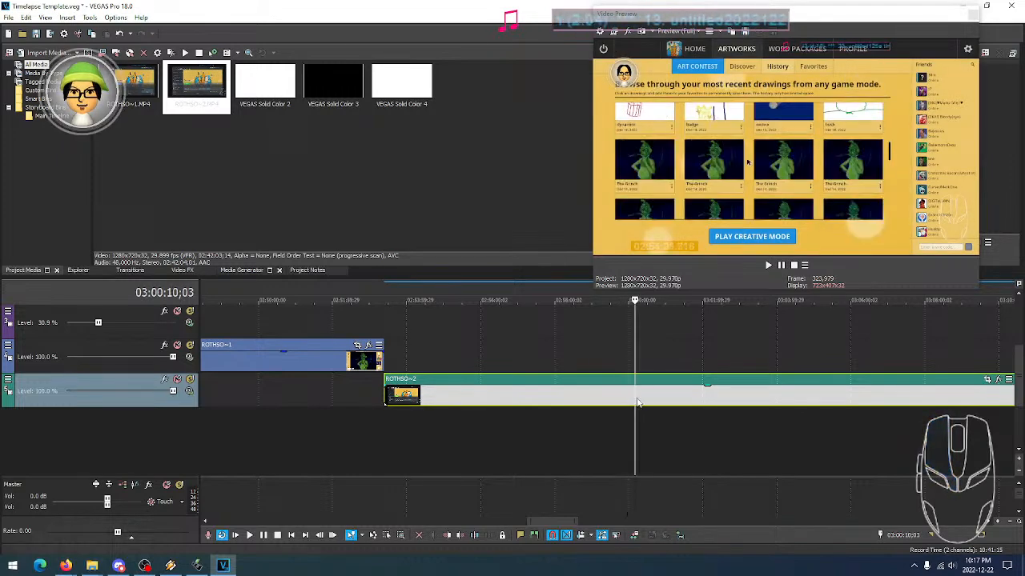
left_click(638, 399)
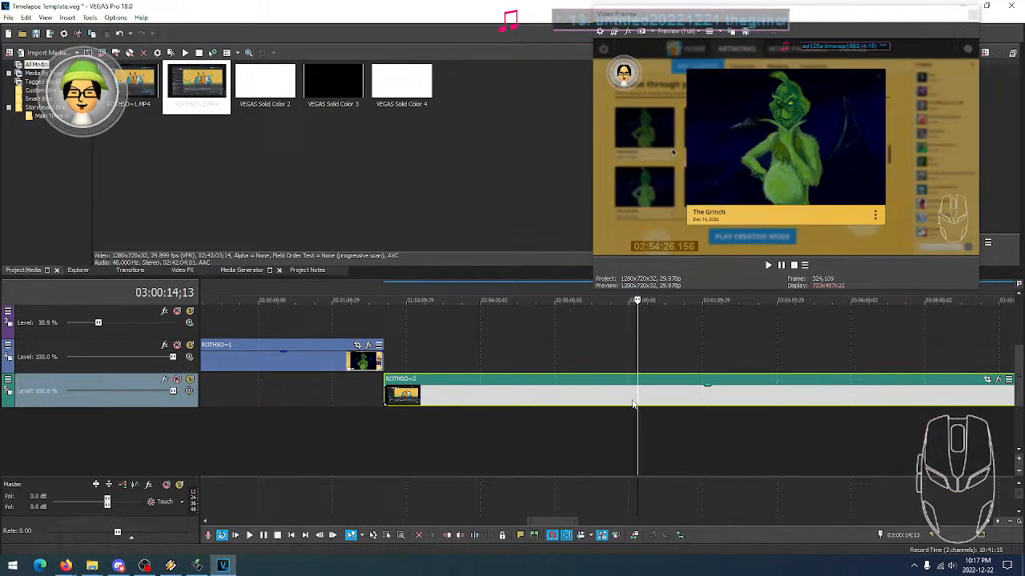
left_click(632, 399)
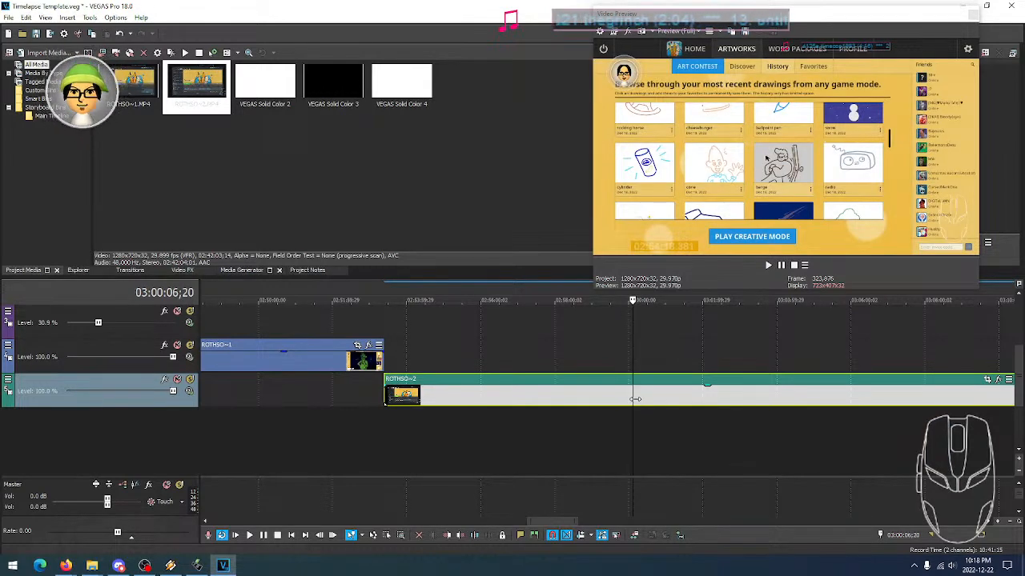
left_click(636, 400)
left_click(638, 404)
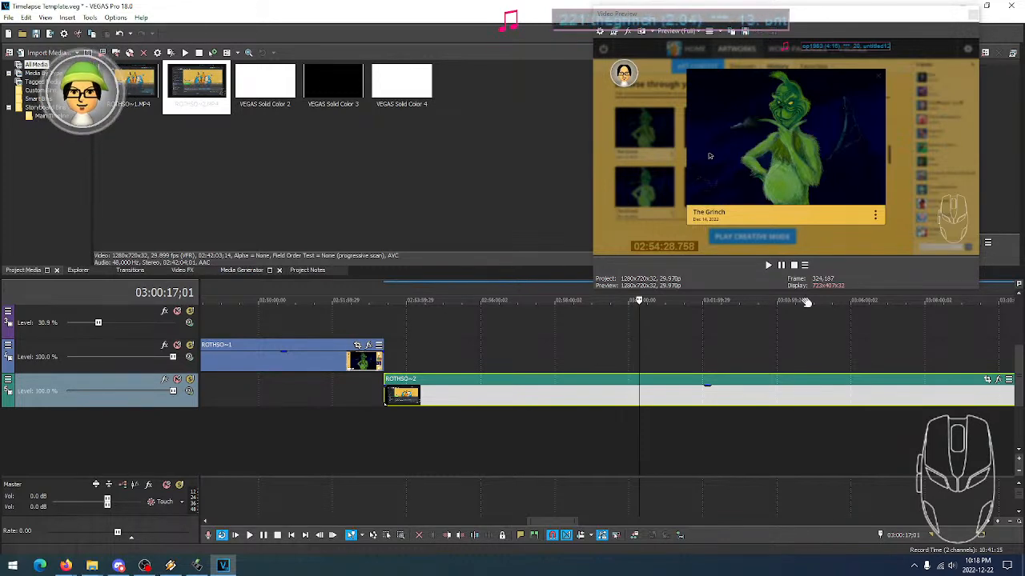
Check the second recording between 02:59:57;05 and 03:05:25;26, comparing the artwork history with the opened Grinch drawing
left_click(676, 134)
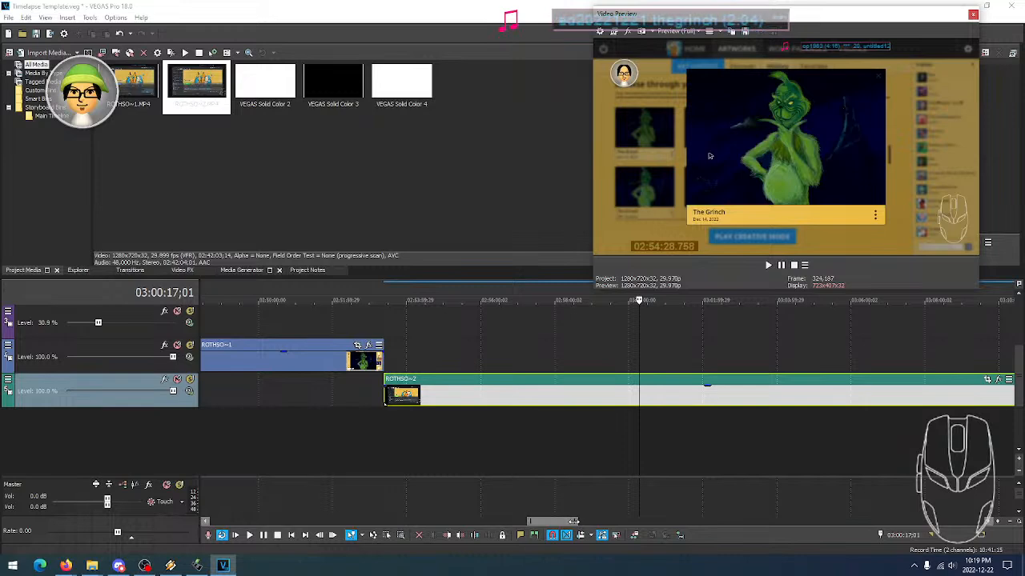
scroll(709, 156, "down", 4)
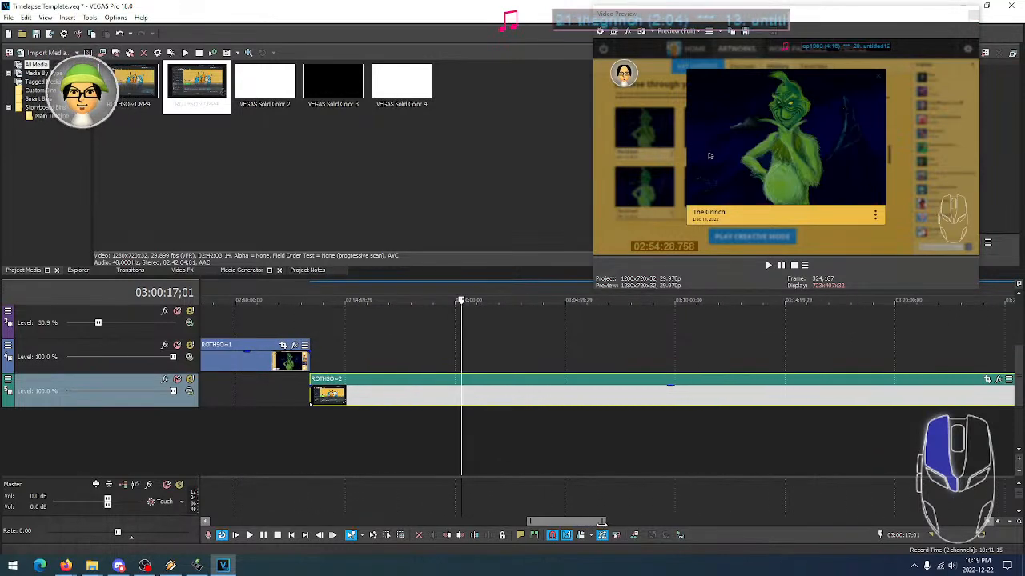
scroll(582, 521, "right", 5)
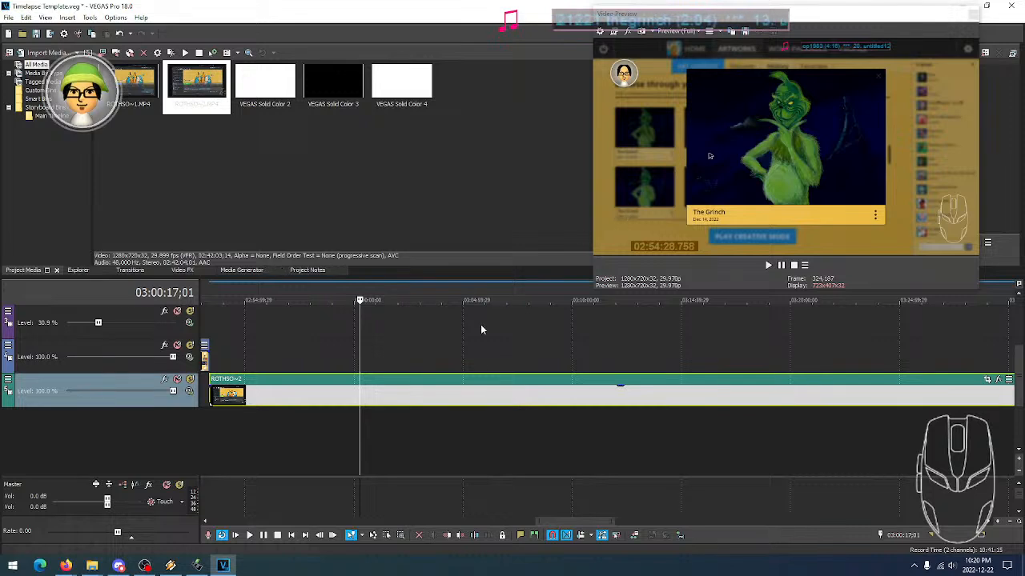
left_click_drag(555, 526, 567, 526)
left_click(234, 430)
left_click(217, 425)
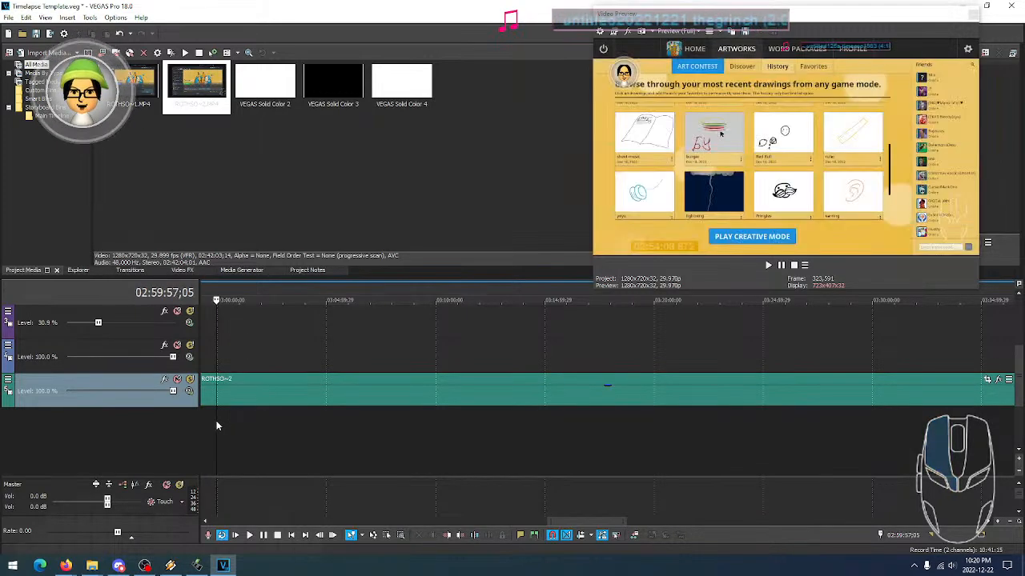
left_click(264, 431)
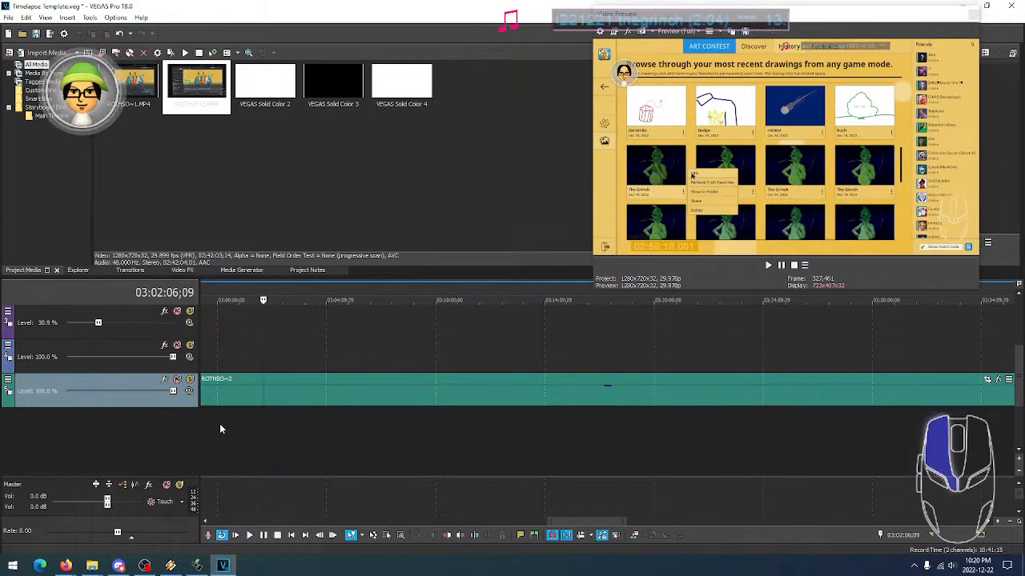
left_click(219, 423)
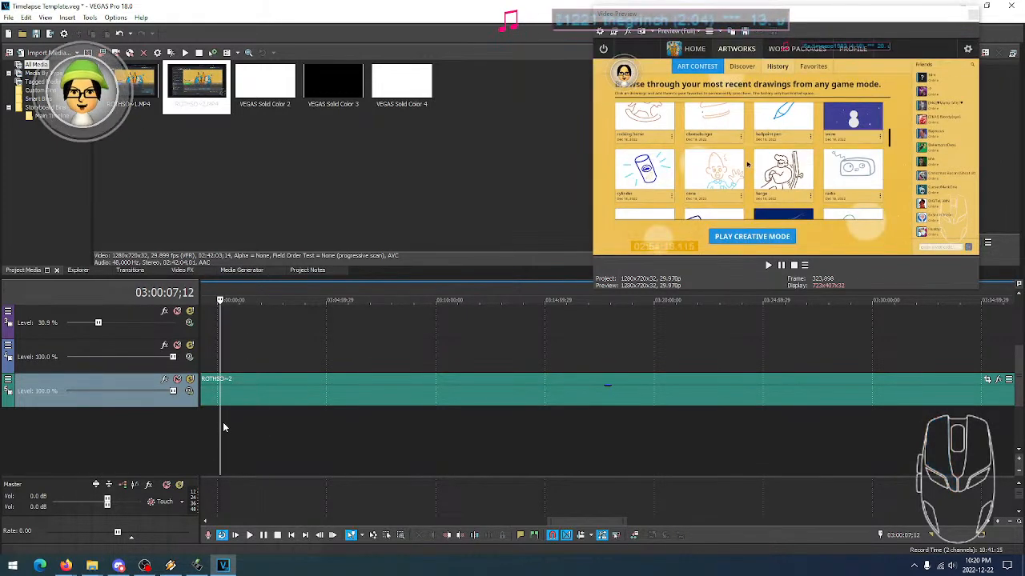
left_click(275, 424)
left_click(312, 421)
left_click(335, 422)
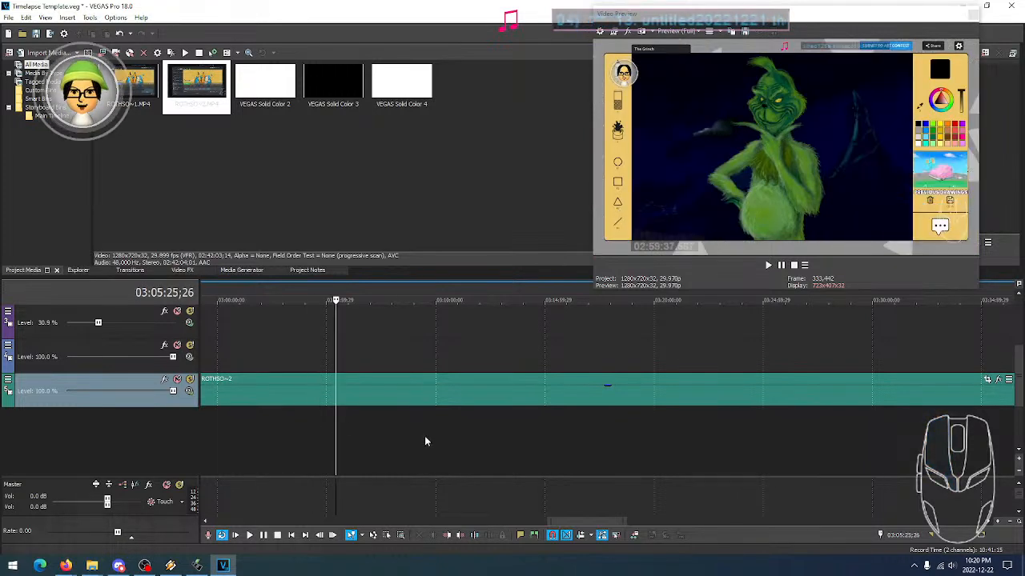
Check further into the second recording, from 03:09:45;18 to 03:15:18;06, for progress on the Grinch drawing
left_click(430, 423)
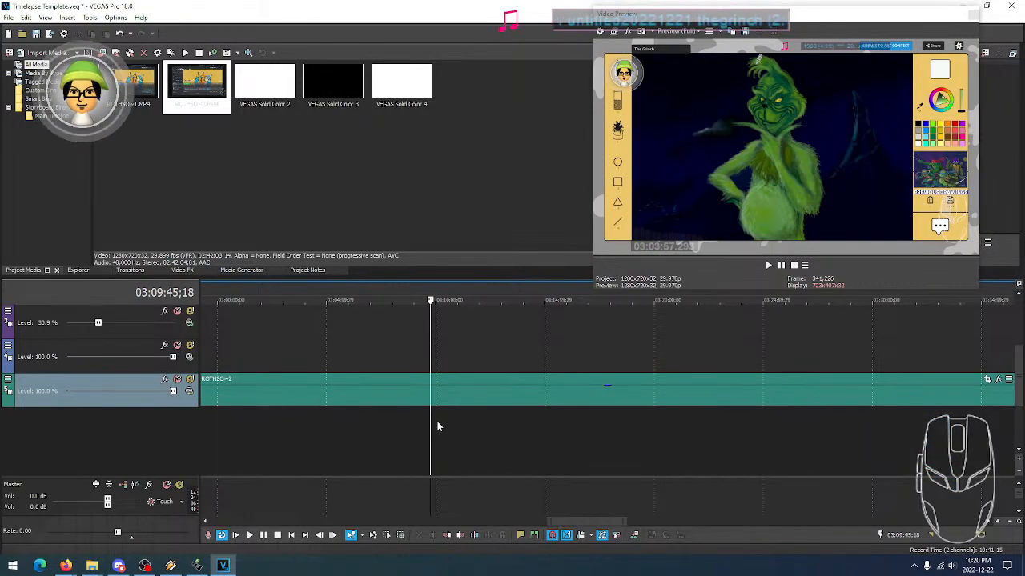
left_click(437, 424)
left_click(434, 421)
scroll(480, 428, "down", 2)
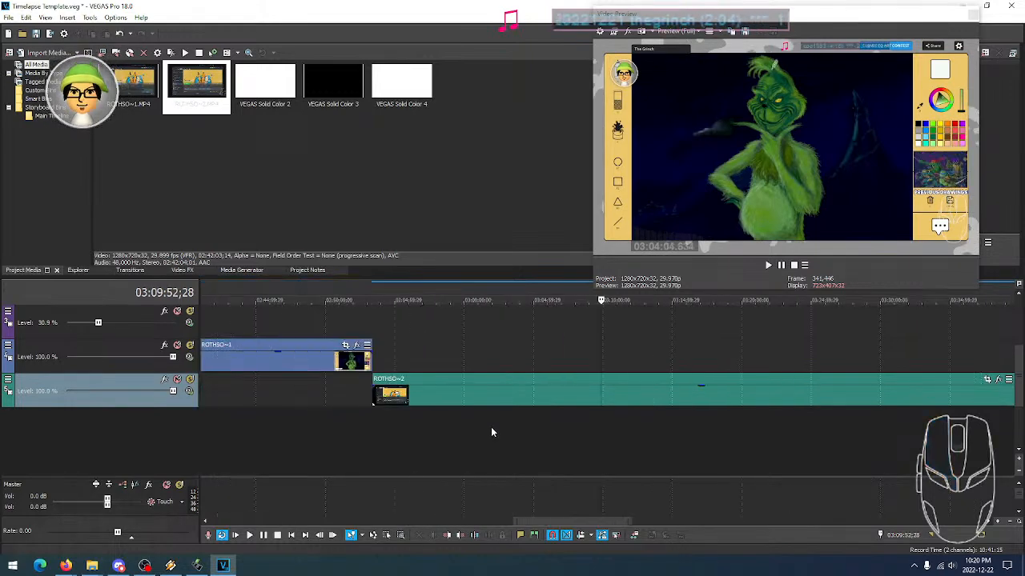
scroll(490, 433, "up", 1)
left_click(650, 423)
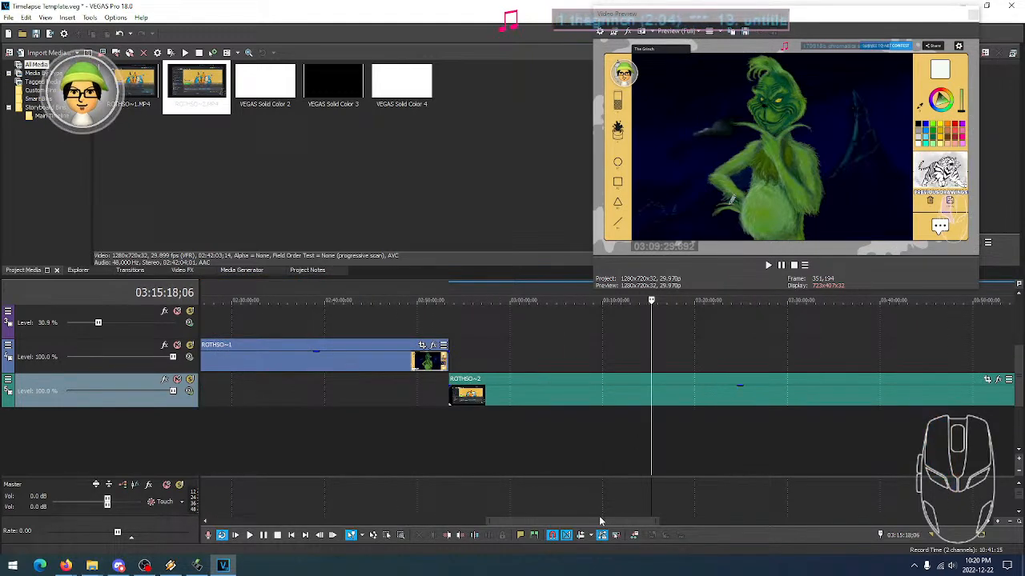
Go back near the start of the second recording and browse from 02:58:55;14 to 03:02:09;01 for the drawing's opening
left_click(470, 433)
left_click(485, 427)
left_click(499, 428)
left_click(516, 402)
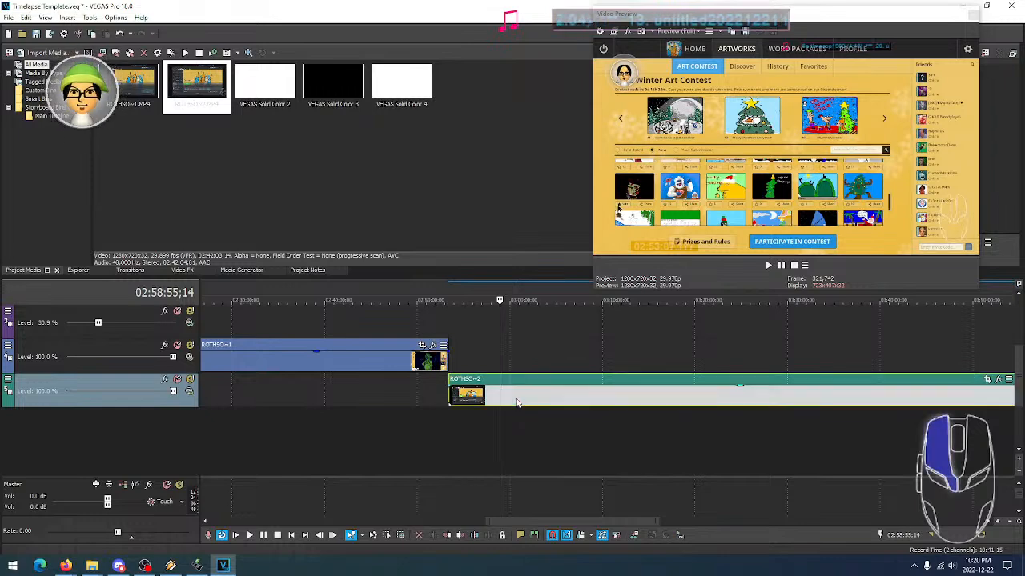
scroll(549, 411, "up", 3)
mouse_move(605, 402)
left_mouse_down()
mouse_move(661, 396)
mouse_move(639, 400)
left_mouse_up()
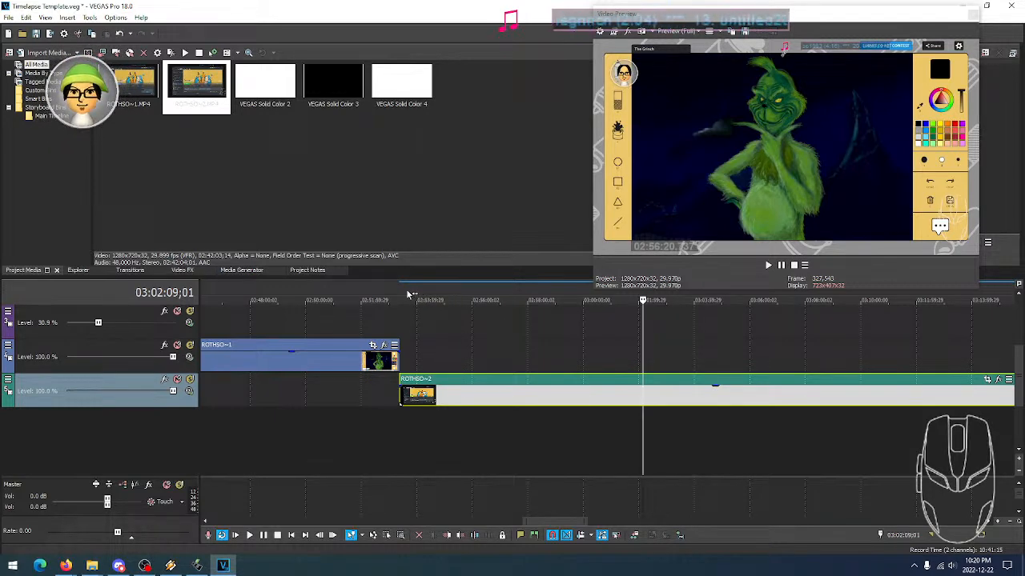
Pinpoint where the Grinch drawing opens by stepping back and forth through the second recording between 03:02:03;28 and 03:02:10;22
scroll(588, 322, "up", 4)
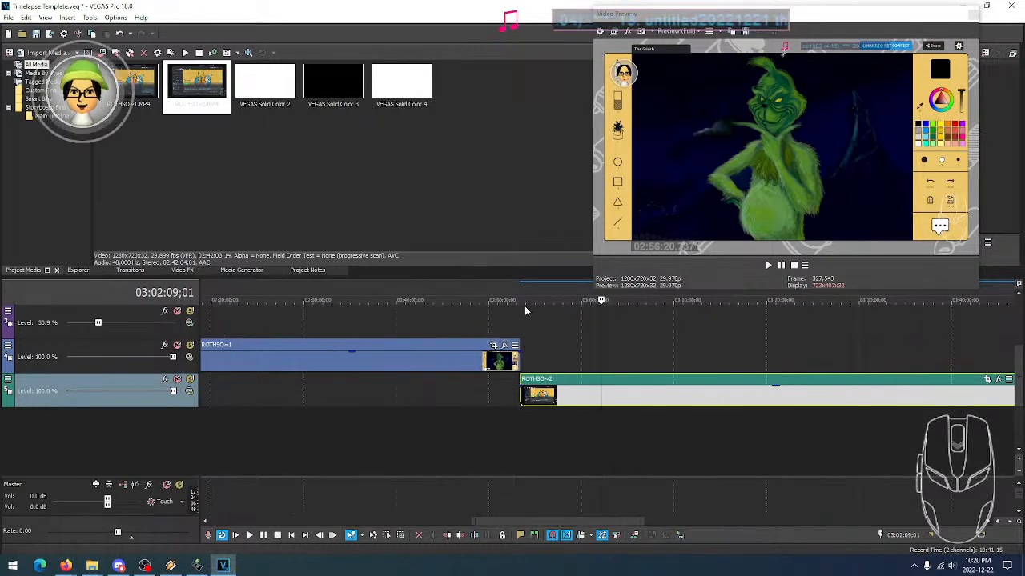
scroll(682, 318, "down", 1)
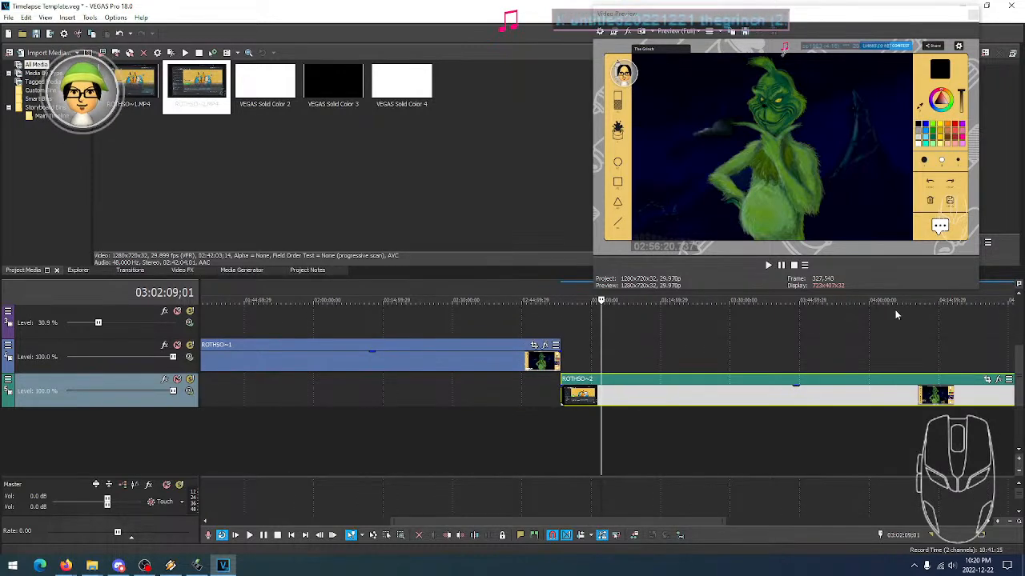
left_click_drag(662, 521, 734, 517)
scroll(441, 399, "up", 4)
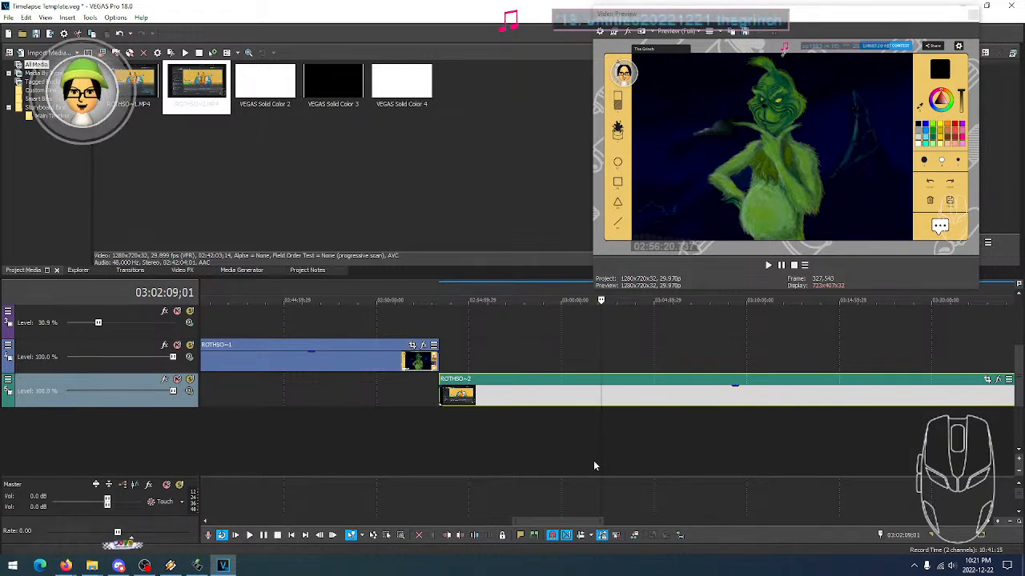
left_click(584, 521)
left_click(152, 412)
left_click(45, 399)
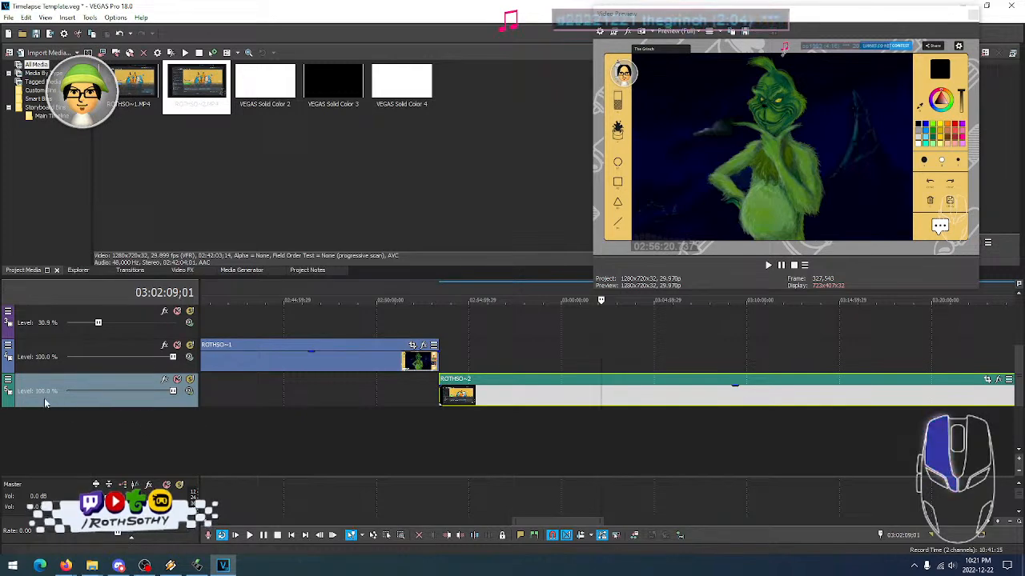
left_click(601, 400)
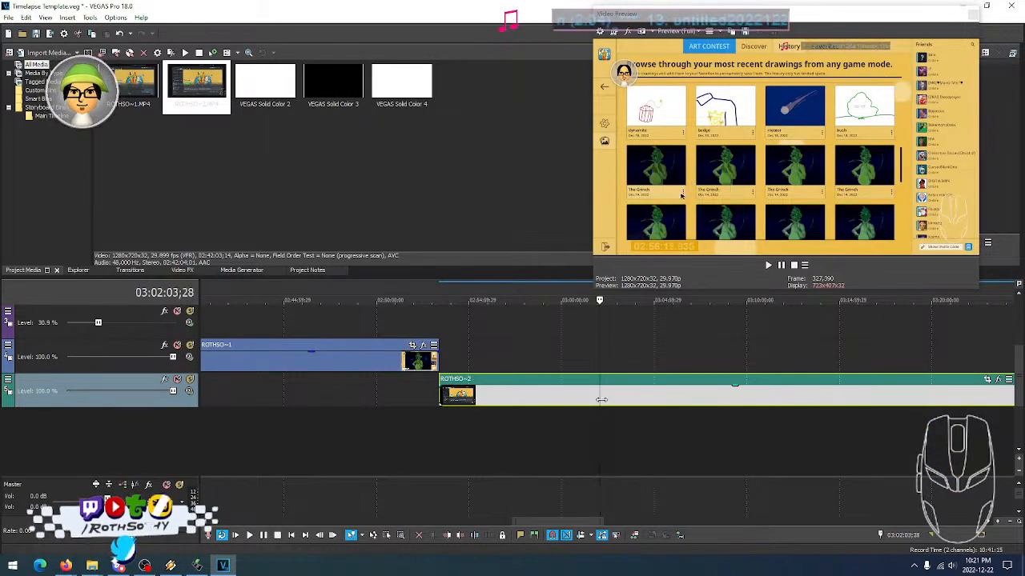
key("Left")
key("Left")
key("Left")
key("Right")
key("Left")
key("Left")
key("Right")
key("Right")
key("Right")
key("Right")
key("Right")
key("Right")
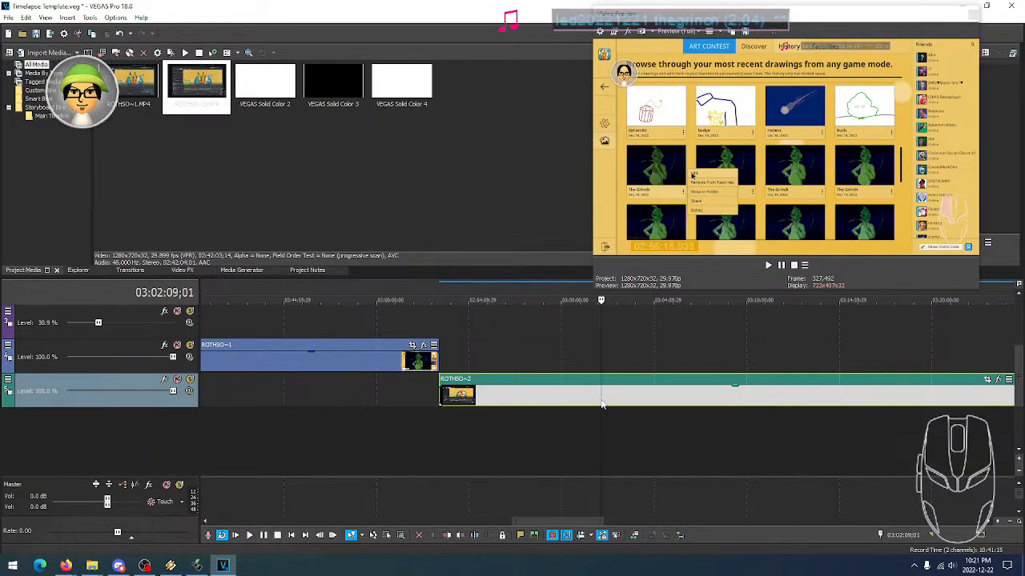
key("Right")
key("Right")
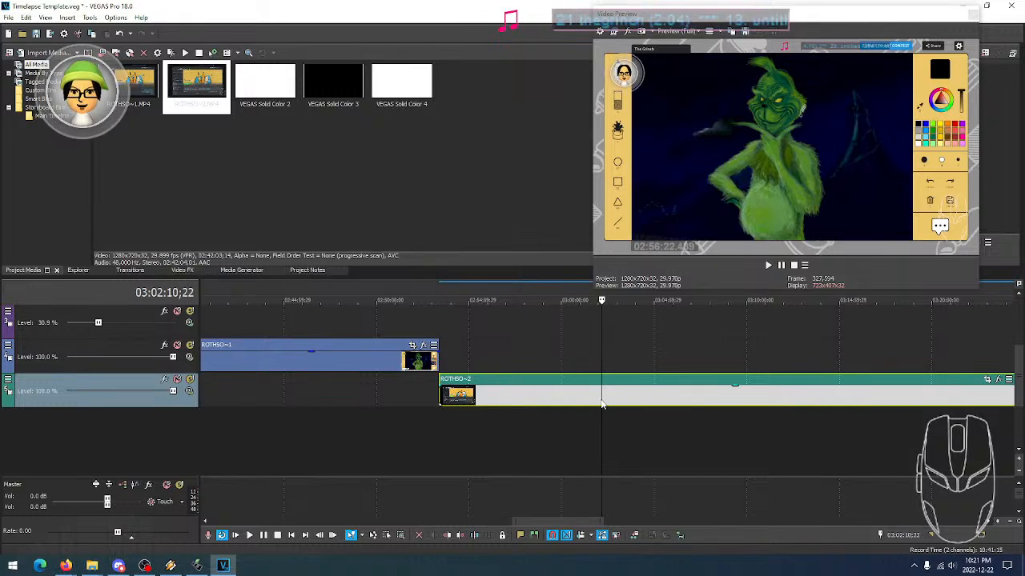
Step forward through the second recording from 03:02:10;22 to 03:05:50;07, looking for where drawing work on the Grinch resumes
key("Right")
key("Right")
key("Right")
key("Right")
key("Right")
key("Right")
key("Right")
key("Right")
key("Right")
key("Right")
key("Right")
key("Right")
key("Right")
key("Right")
key("Right")
key("Right")
key("Right")
key("Right")
key("Right")
key("Right")
key("Right")
key("Right")
key("Right")
key("Right")
key("Right")
key("Right")
key("Right")
key("Right")
key("Right")
key("Right")
key("Right")
key("Right")
key("Right")
key("Right")
key("Right")
key("Right")
key("Right")
key("Right")
key("Right")
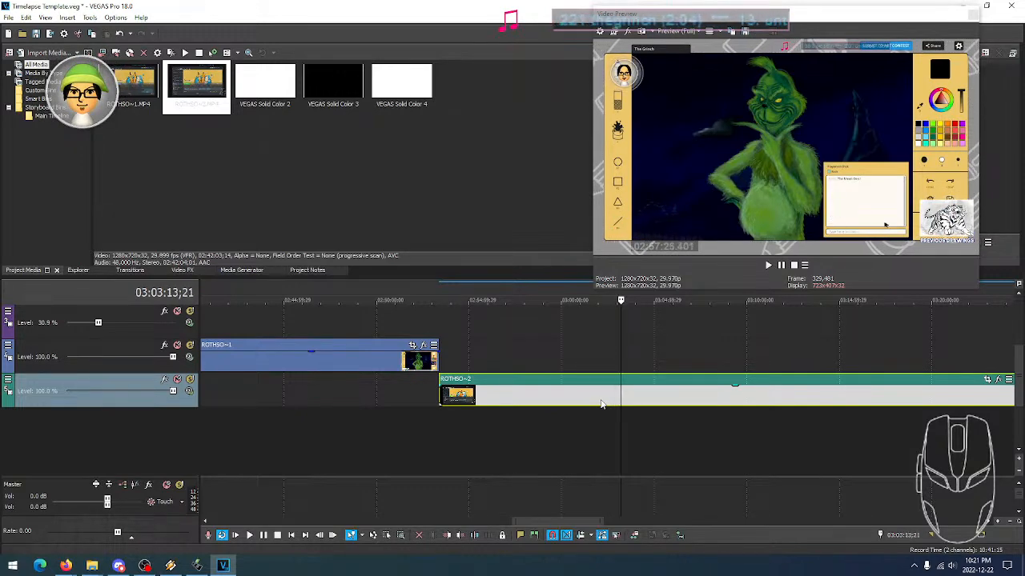
key("Right")
key("Right")
key("Right")
key("Right")
key("Right")
key("Right")
key("Right")
key("Right")
key("Right")
key("Right")
key("Right")
key("Right")
key("Right")
key("Right")
key("Right")
key("Right")
key("Right")
key("Right")
key("Right")
key("Right")
key("Right")
key("Right")
key("Right")
key("Right")
key("Right")
key("Right")
key("Right")
key("Right")
key("Right")
key("Right")
key("Right")
key("Right")
key("Right")
key("Right")
key("Right")
key("Right")
key("Right")
key("Right")
key("Right")
key("Right")
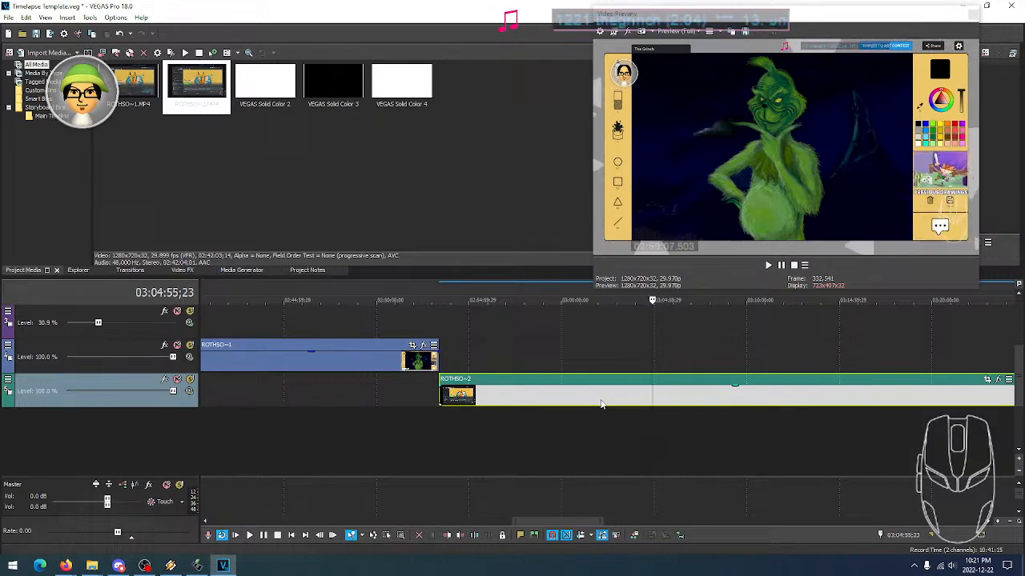
key("Right")
key("Right")
key("Right")
key("Right")
key("Right")
key("Right")
key("Right")
key("Right")
key("Right")
key("Right")
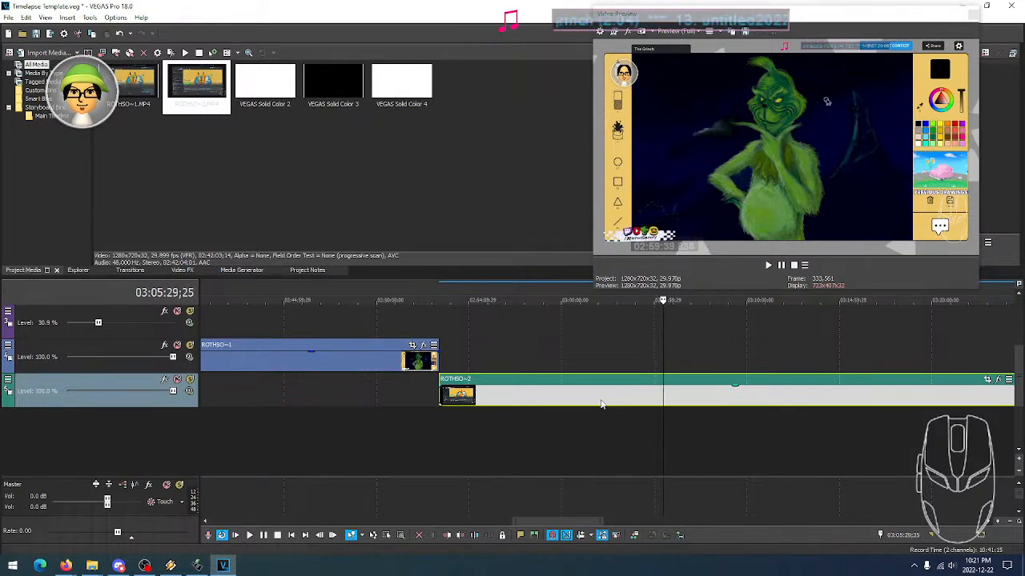
key("Right")
key("Right")
key("Right")
key("Right")
key("Right")
key("Right")
key("Right")
key("Right")
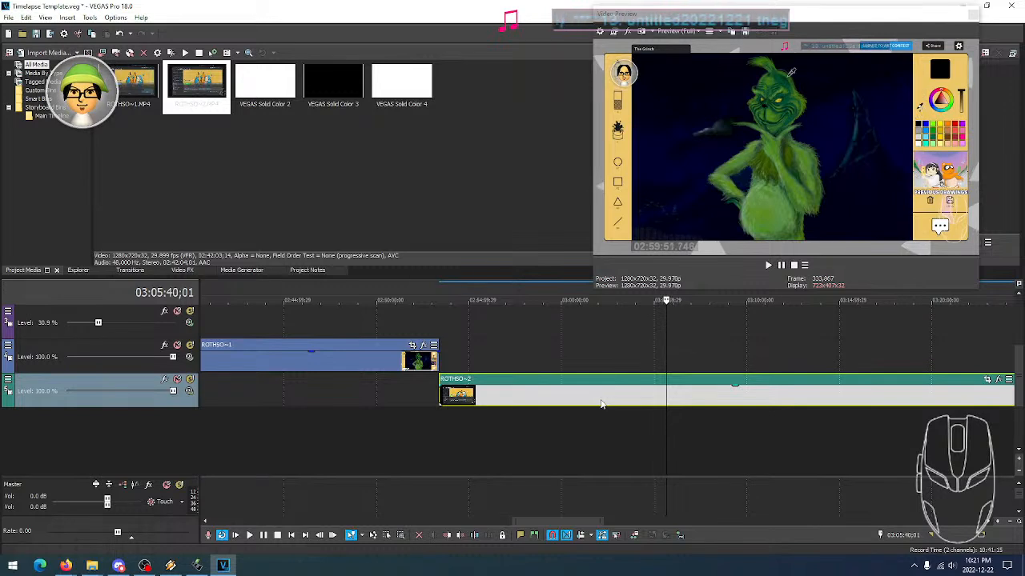
Step back to 03:05:11;04 and forward to 03:05:26;13 to narrow down where drawing work resumes
key("Left")
key("Left")
key("Left")
key("Left")
key("Left")
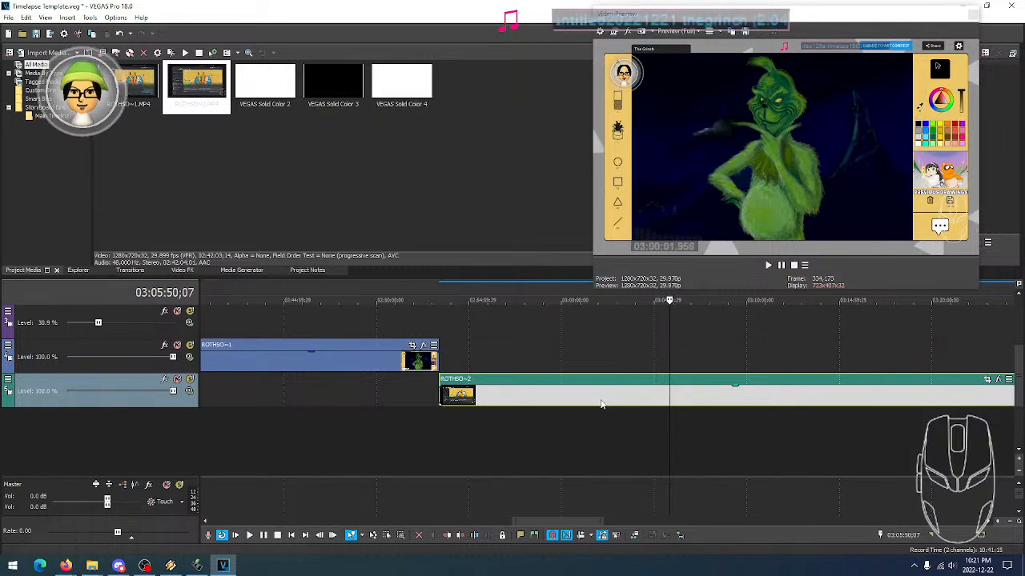
key("Left")
key("Left")
key("Left")
key("Left")
key("Left")
key("Left")
key("Left")
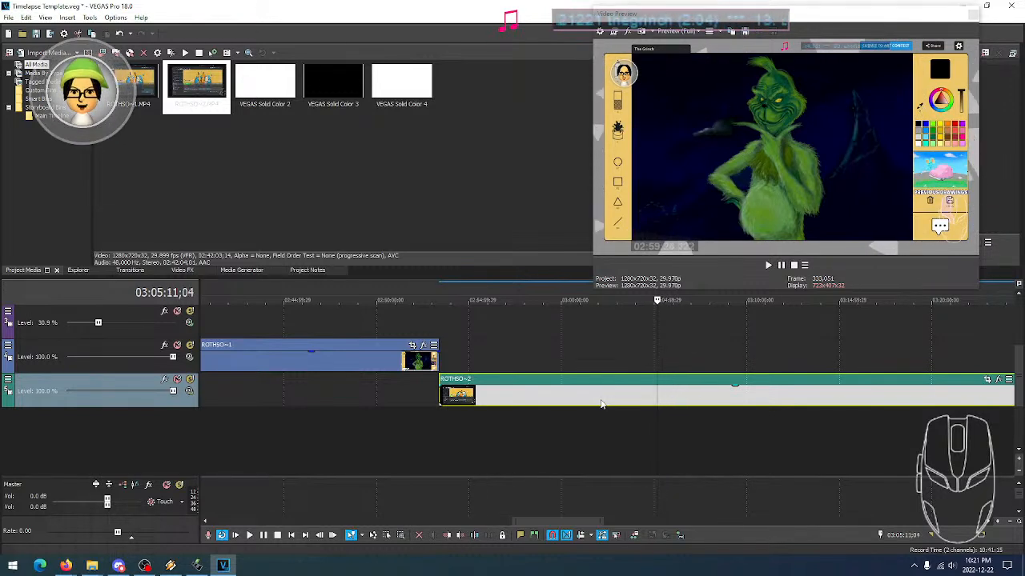
key("Right")
key("Right")
key("Right")
key("Right")
key("Right")
key("Right")
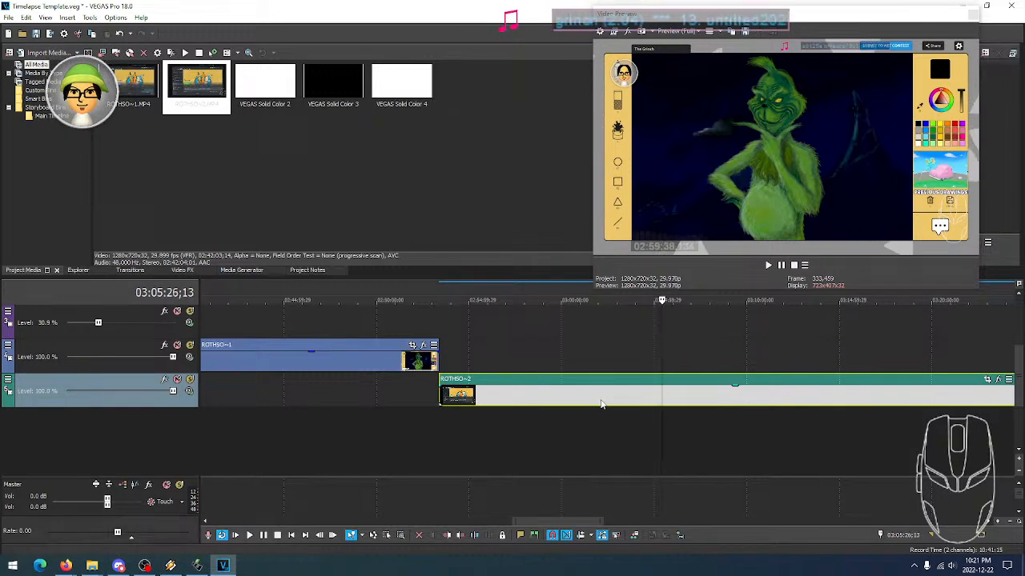
Step back and forth through the second recording between 03:05:19;19 and 03:05:29;25 to pinpoint where drawing work resumes
key("Left")
key("Left")
key("Left")
key("Left")
key("Left")
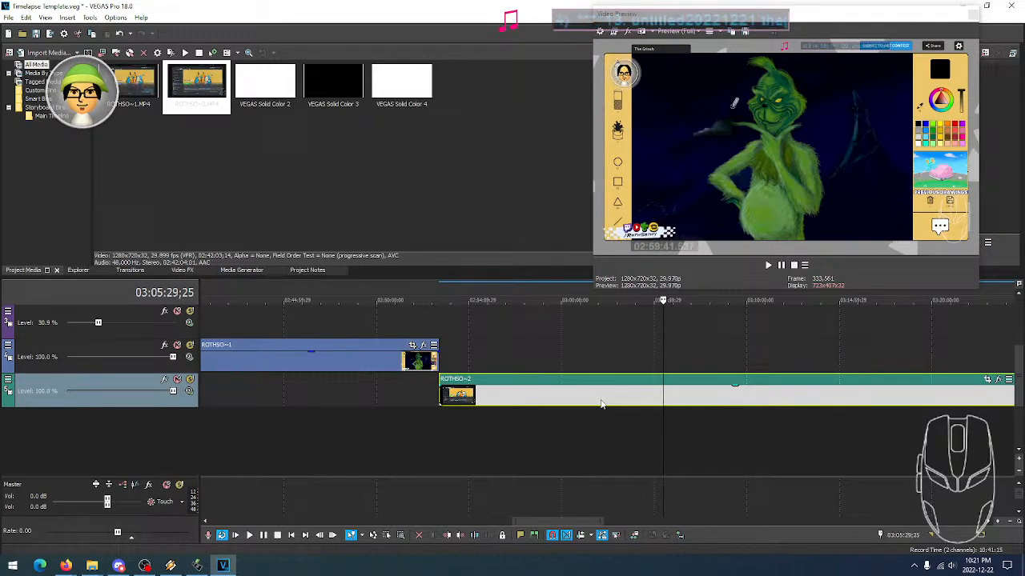
key("Left")
key("Right")
key("Right")
key("Right")
key("Right")
key("Right")
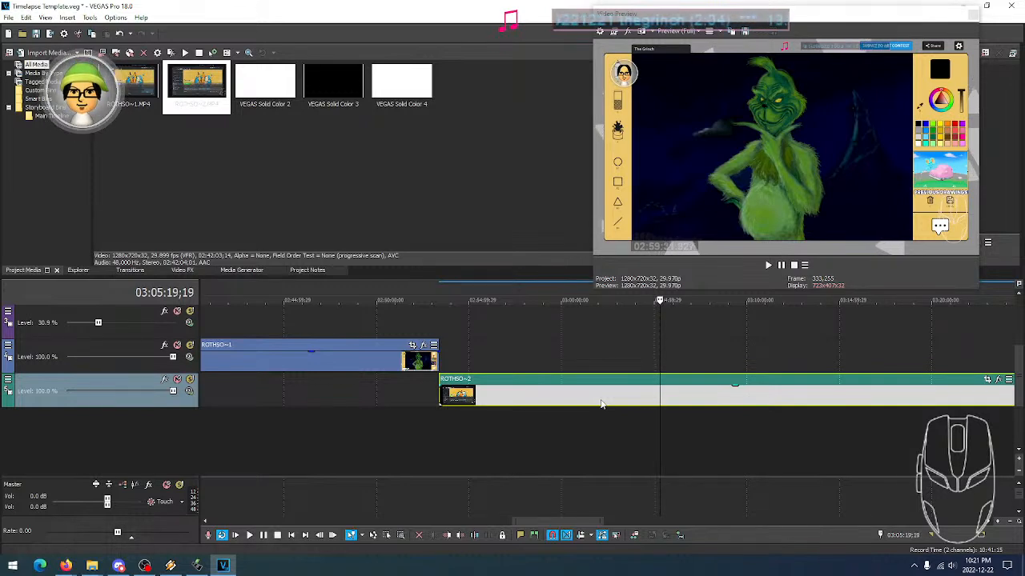
key("Left")
key("Left")
key("Right")
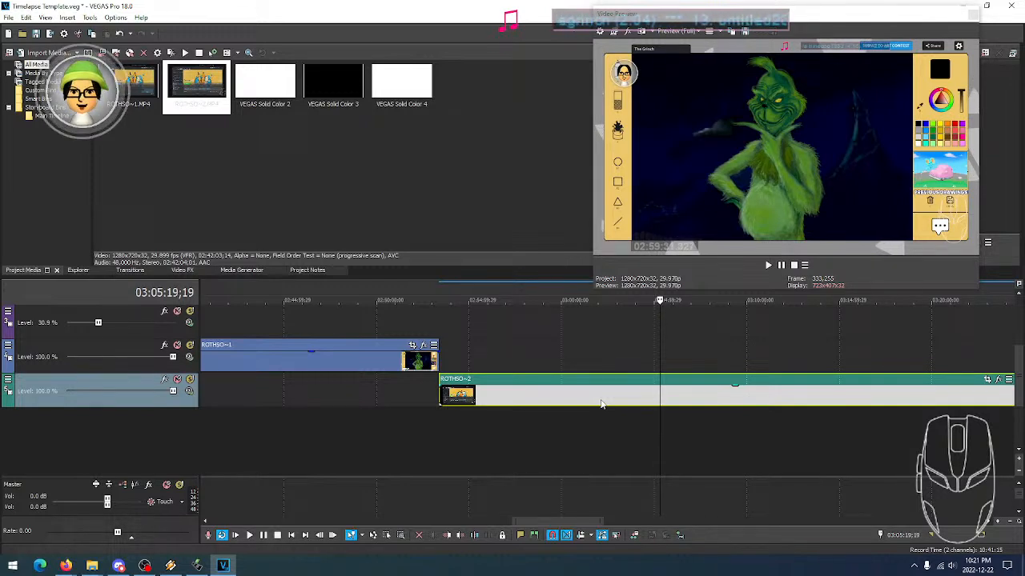
Split the second recording at 03:05:19;11 and delete the part before the cut
left_click(661, 397)
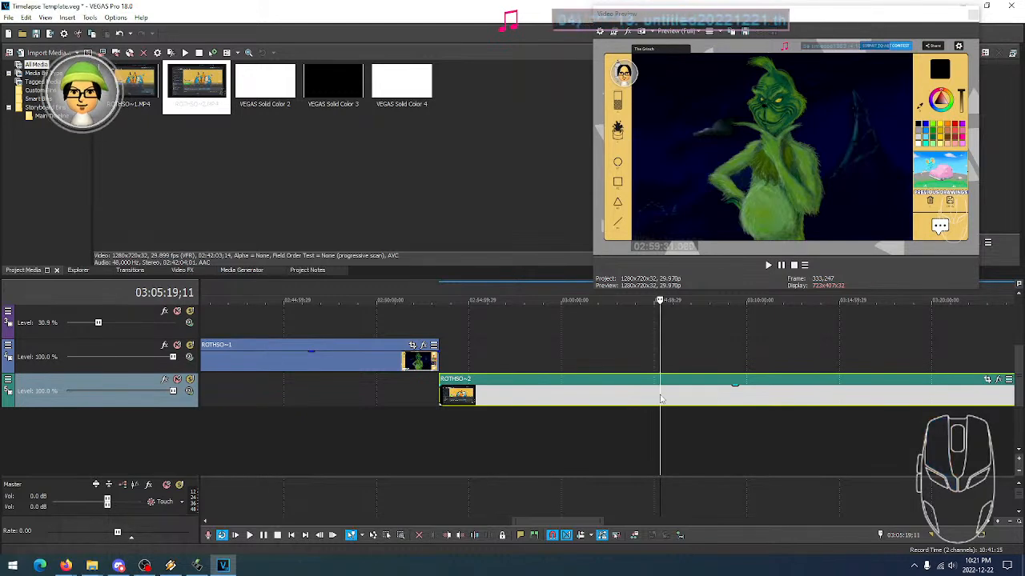
key("s")
left_click(630, 399)
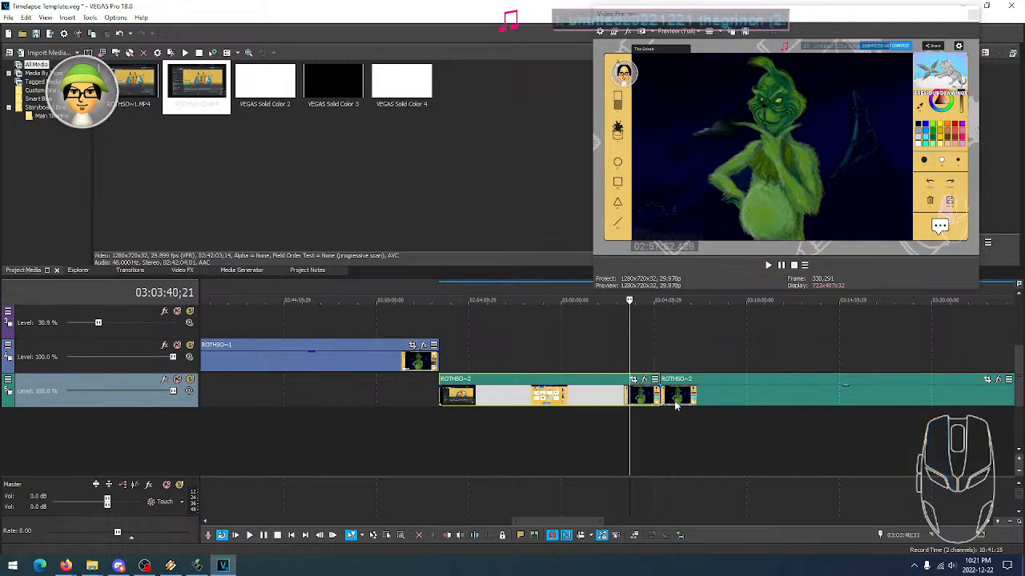
key("Delete")
Move the trimmed second recording so it starts exactly at the end of the first recording
left_click_drag(676, 397, 457, 387)
left_click(430, 414)
scroll(441, 417, "up", 2)
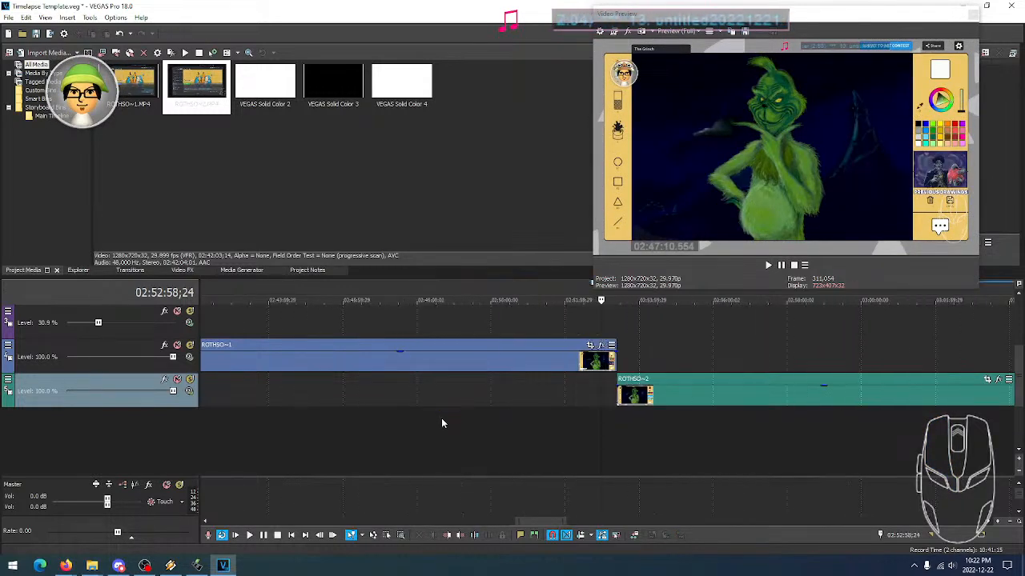
scroll(604, 440, "up", 3)
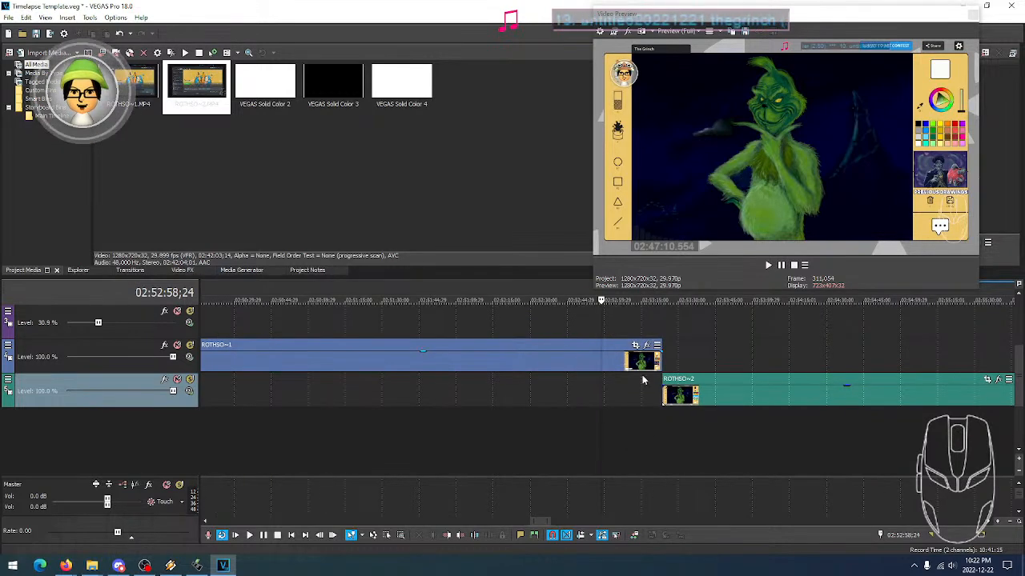
scroll(543, 519, "right", 3)
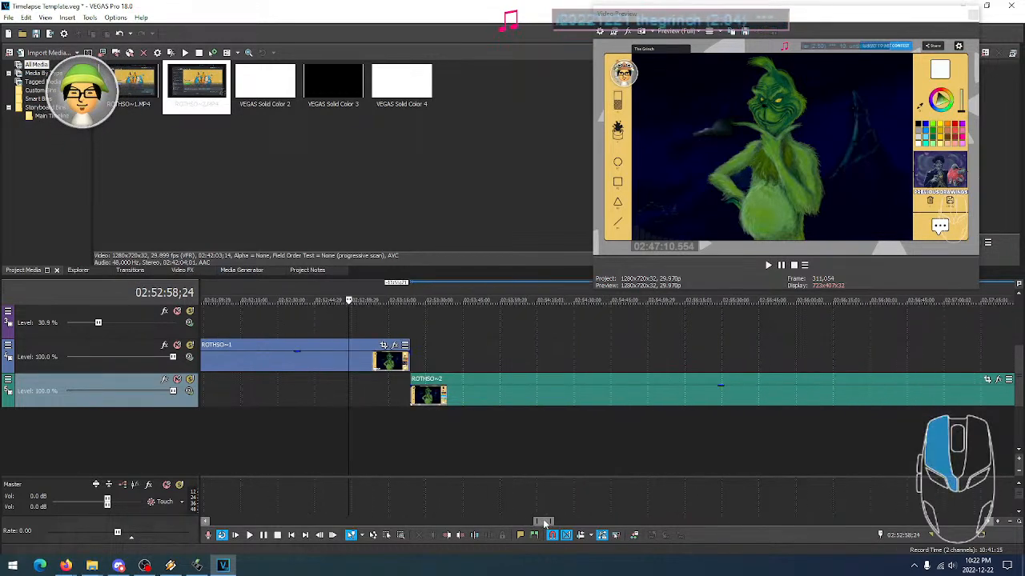
scroll(404, 396, "up", 3)
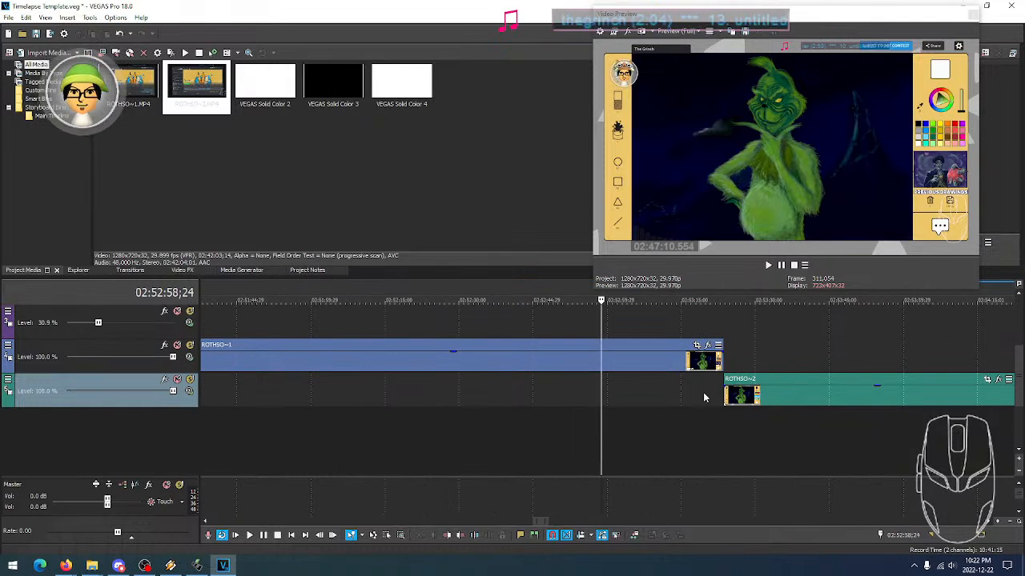
scroll(823, 401, "up", 4)
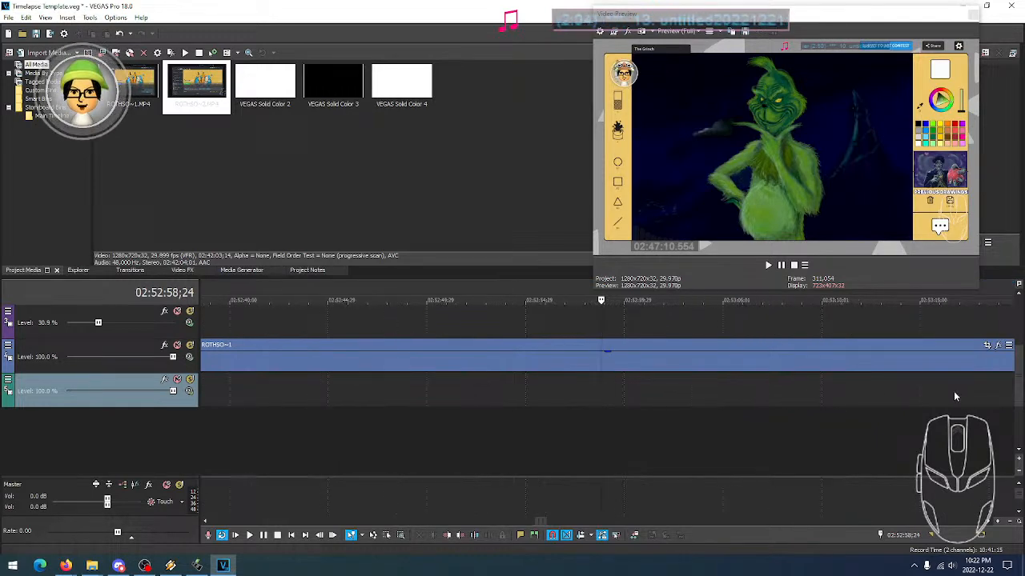
Preview the end of the first recording by playing from 02:53:08;14 and checking the frame at 02:53:19;25
scroll(953, 392, "down", 2)
scroll(955, 398, "down", 2)
left_click(679, 317)
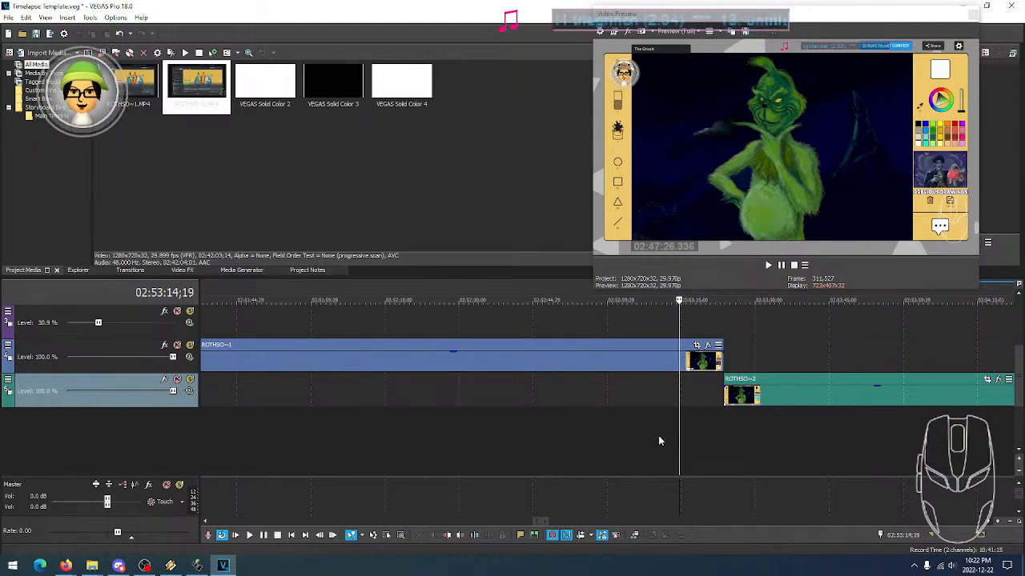
left_click(649, 301)
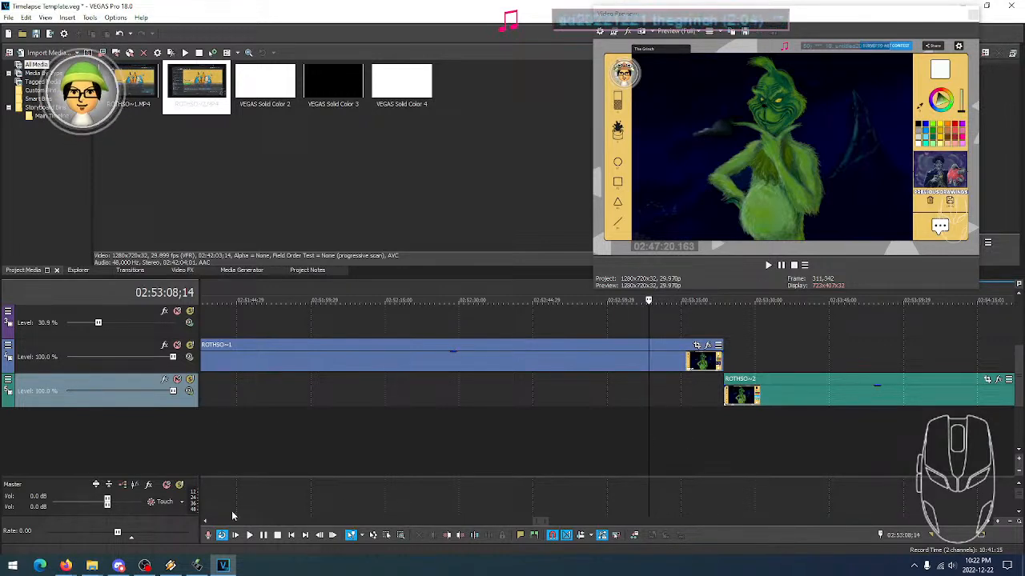
left_click(248, 536)
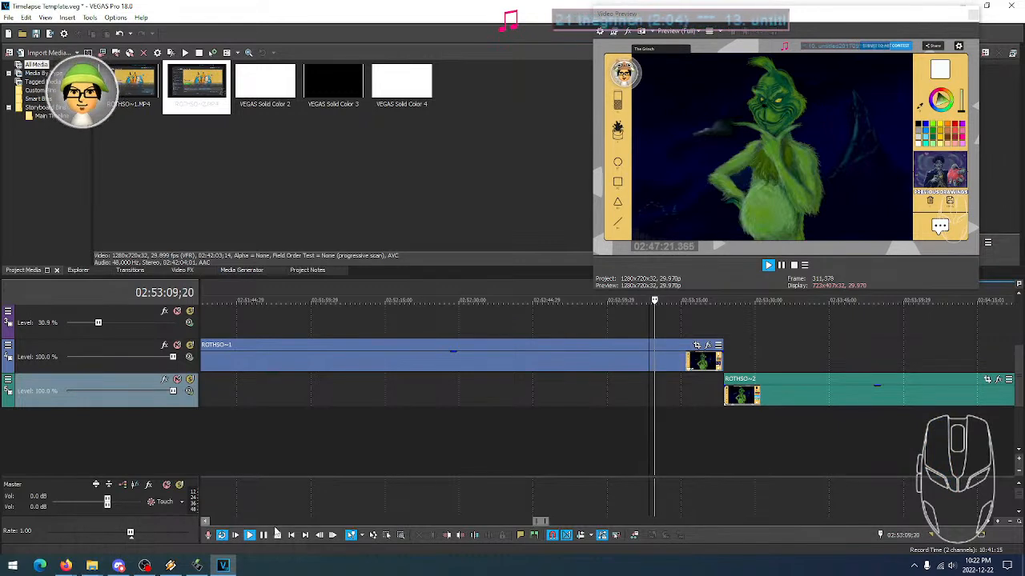
left_click(277, 536)
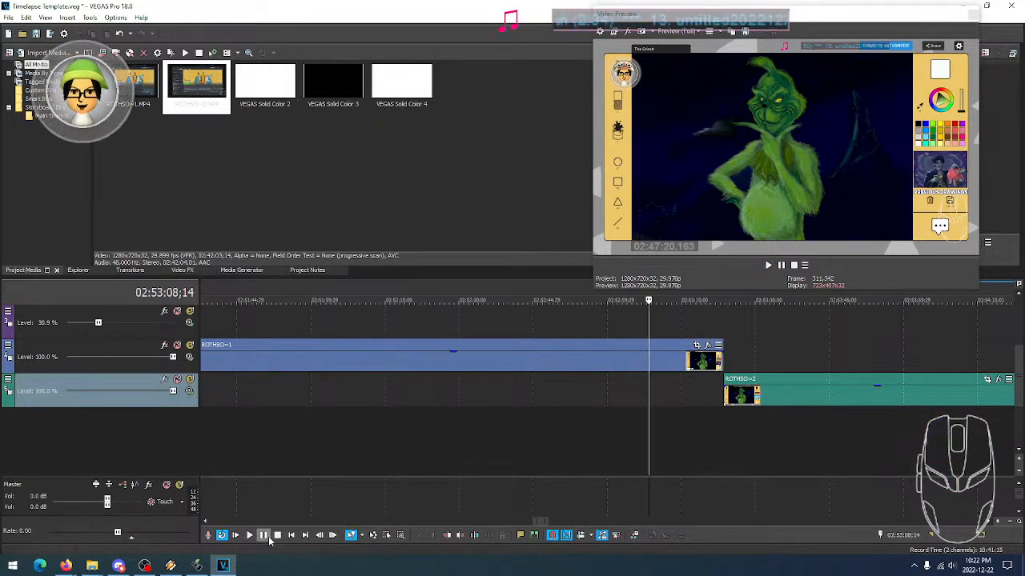
left_click(704, 443)
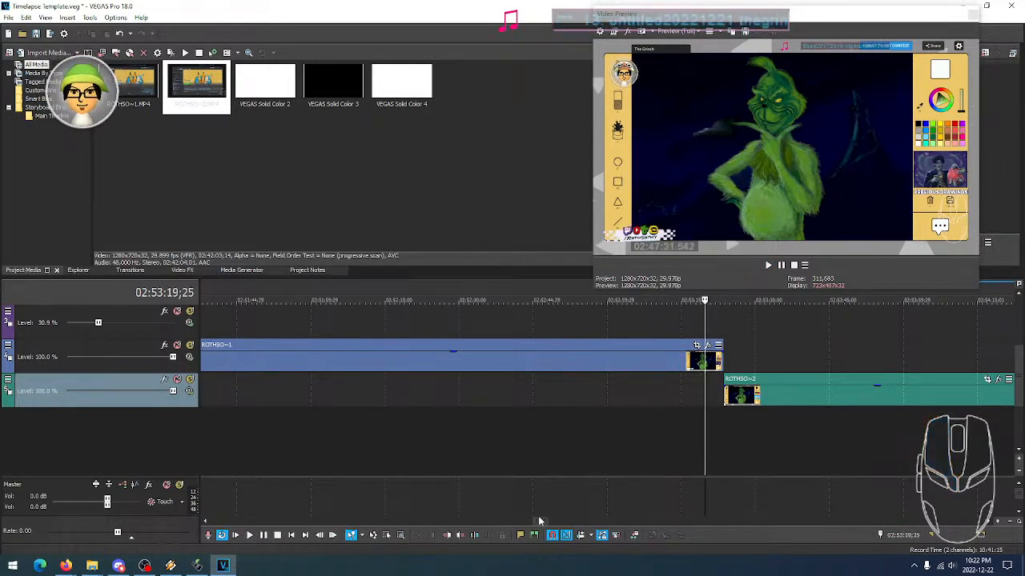
Inspect the join between the two recordings up close, from 02:53:23;01 to 02:53:23;18
left_click_drag(534, 521, 541, 521)
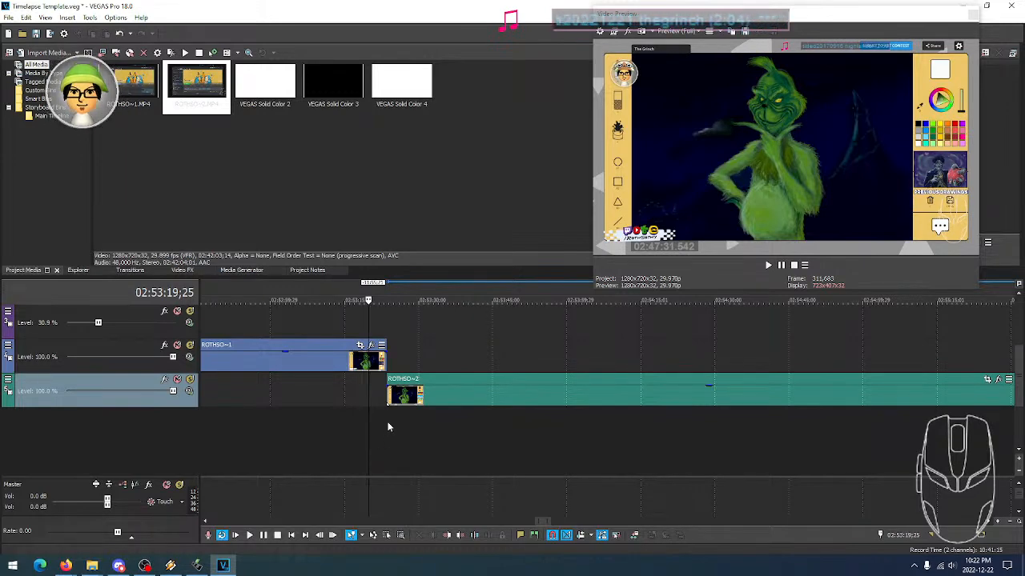
scroll(373, 423, "up", 6)
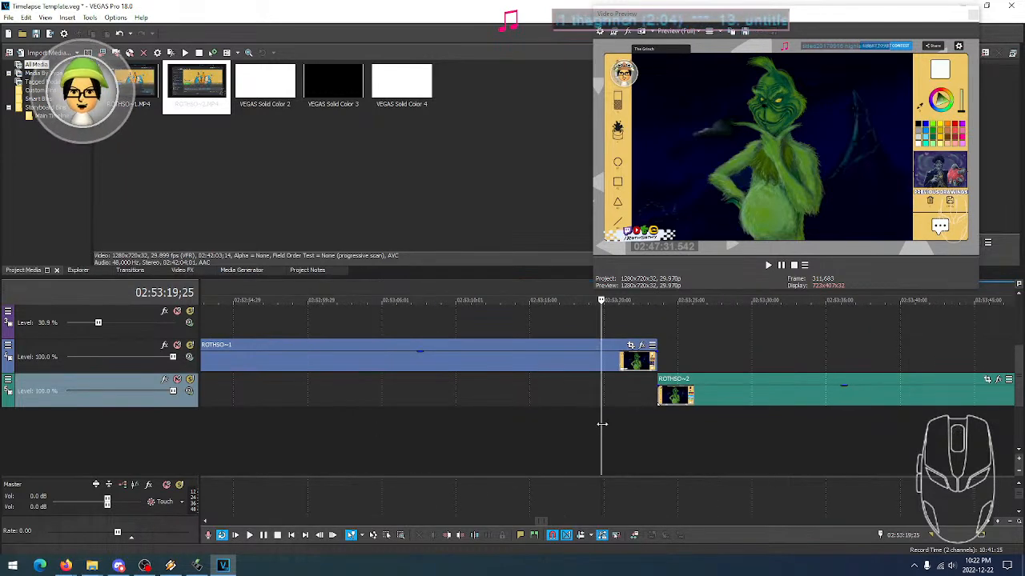
scroll(681, 424, "up", 5)
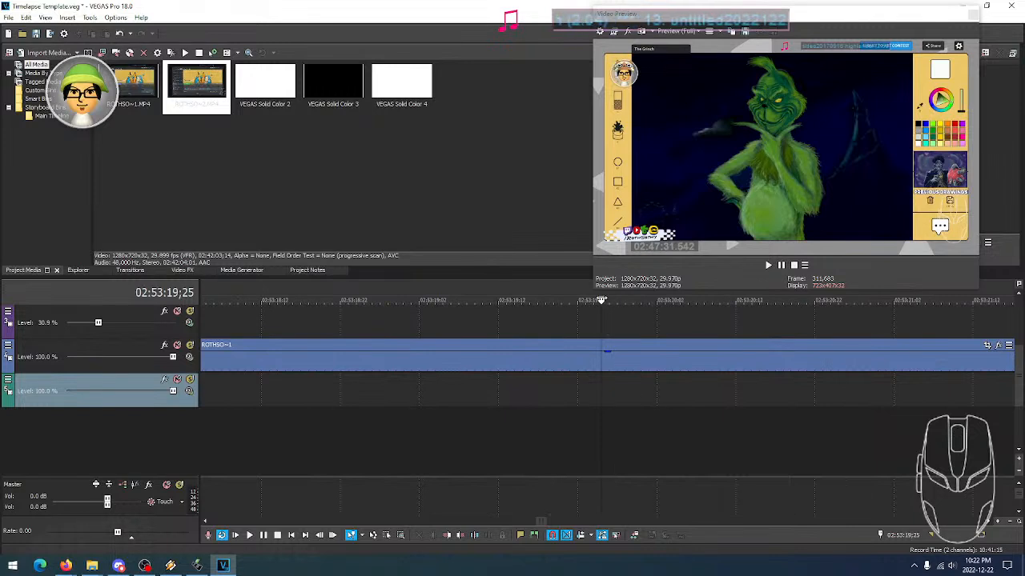
scroll(632, 432, "down", 4)
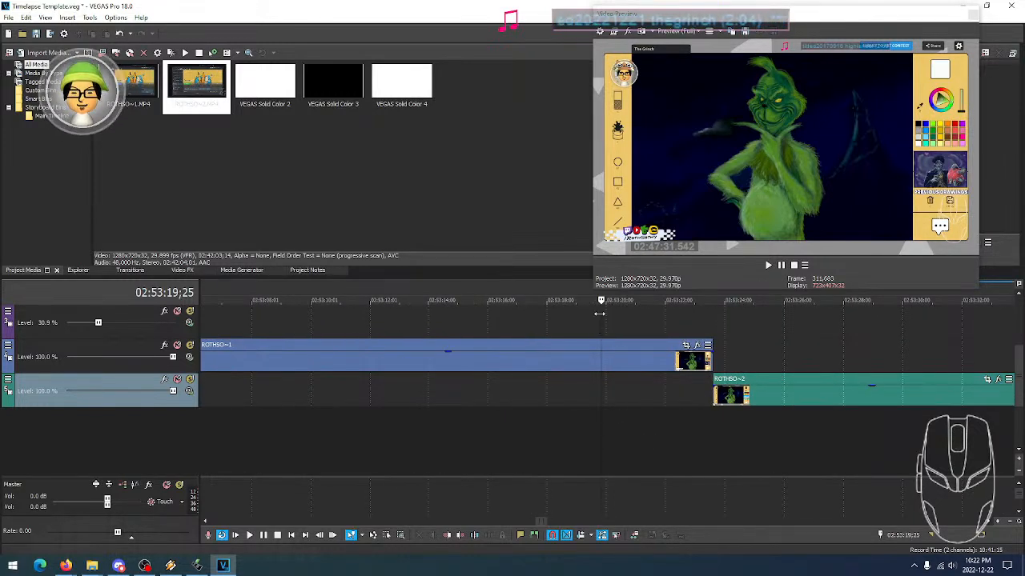
scroll(632, 436, "down", 3)
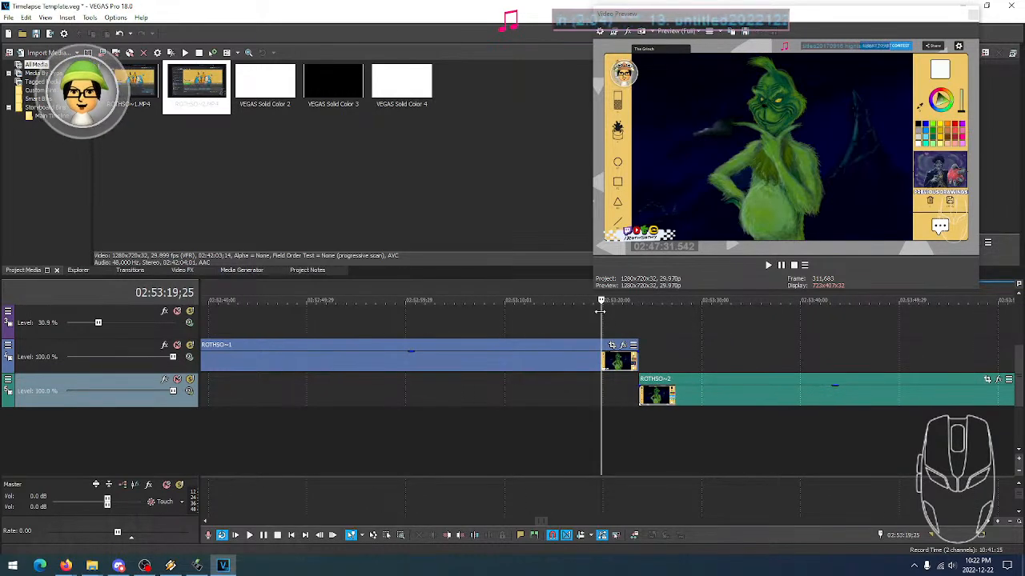
left_click(627, 427)
left_click(632, 427)
scroll(645, 424, "up", 6)
scroll(688, 404, "left", 2)
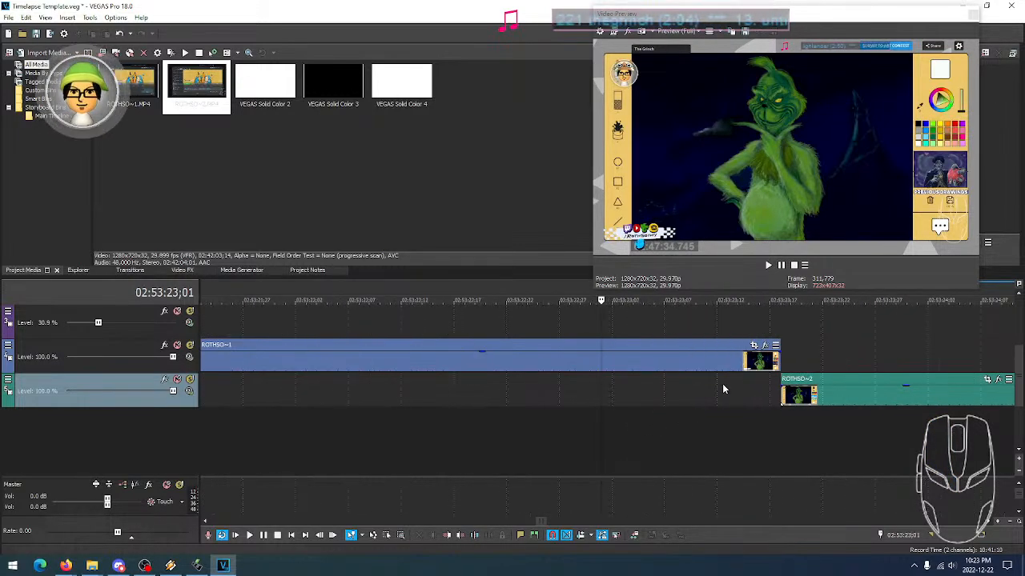
left_click(772, 420)
left_click(777, 422)
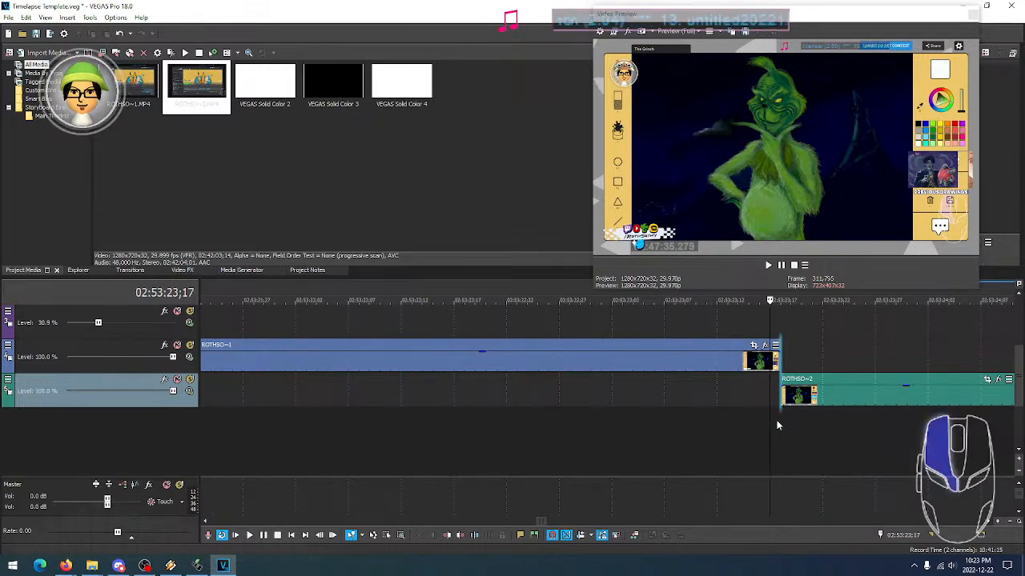
left_click(775, 420)
left_click(777, 421)
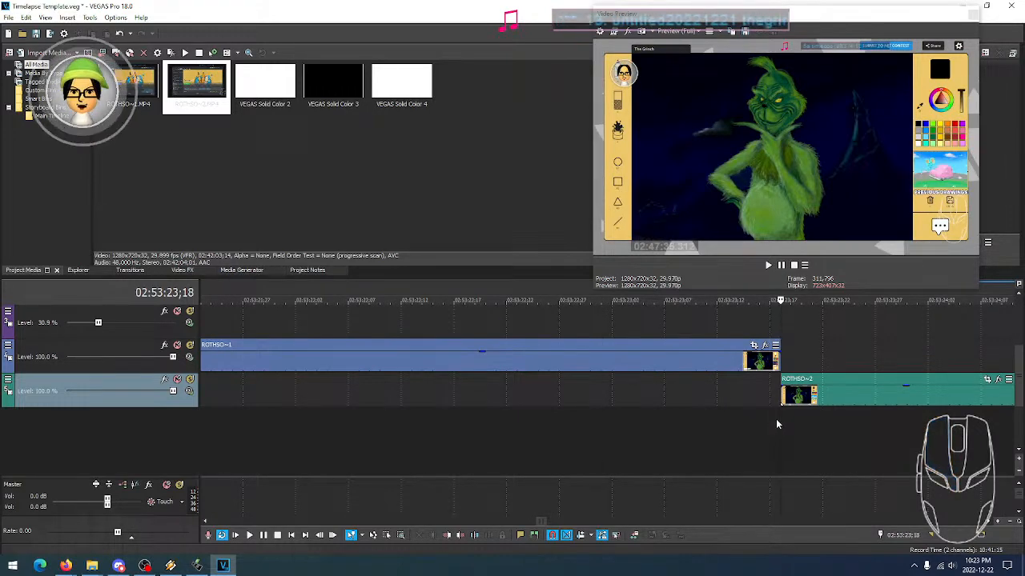
Step frame by frame back and forth across the join to compare the first recording's last frames with the second's opening
key("Left")
key("Right")
key("Right")
key("Left")
key("Left")
key("Right")
key("Right")
key("Left")
key("Left")
key("Right")
key("Right")
key("Left")
key("Left")
key("Left")
key("Left")
key("Right")
key("Right")
key("Right")
key("Right")
key("Right")
key("Right")
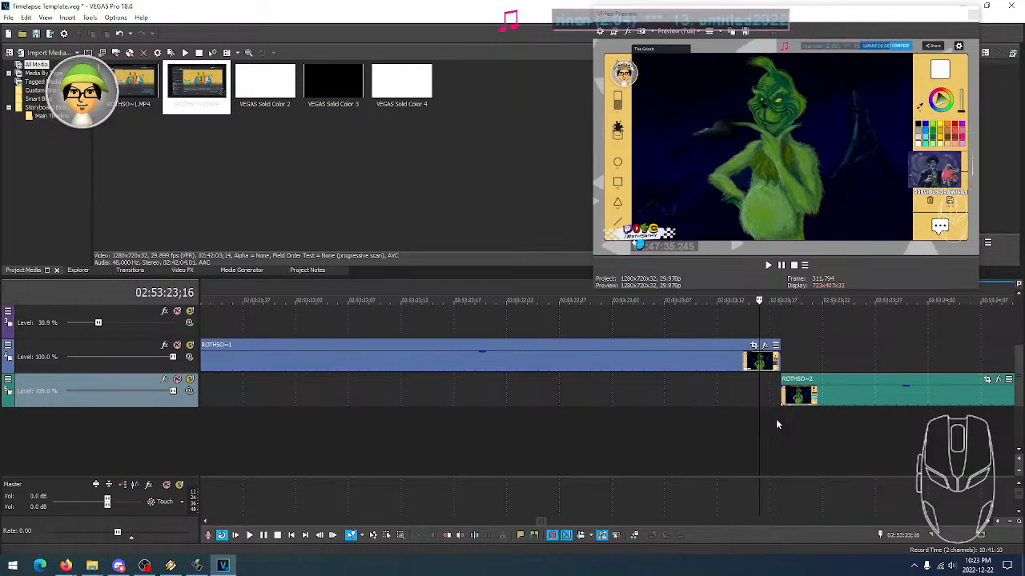
Step back through the last frames of the first recording from 02:53:23;16 to 02:53:23;13
key("Left")
key("Left")
key("Left")
key("Left")
key("Left")
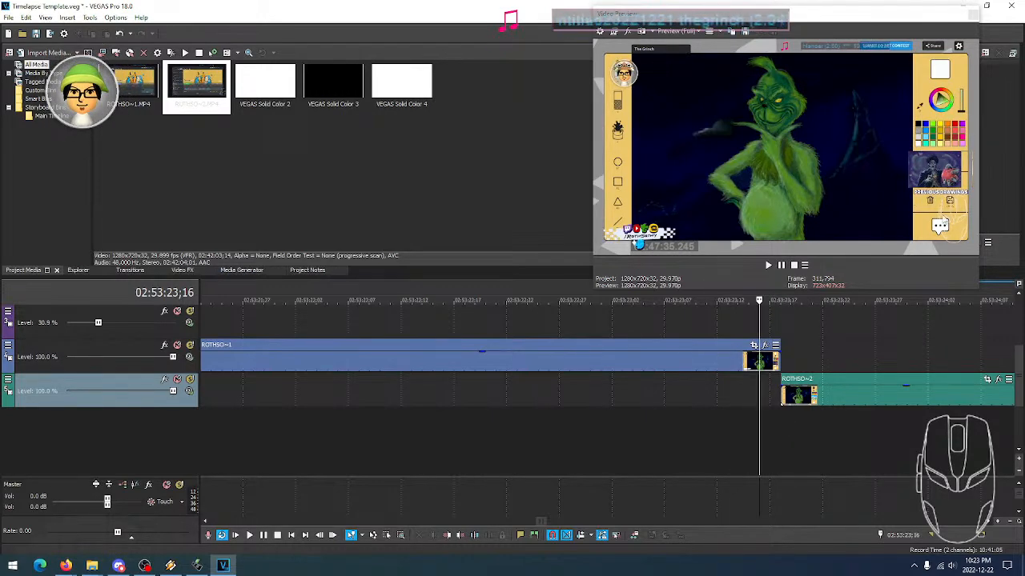
key("Left")
key("Left")
key("Left")
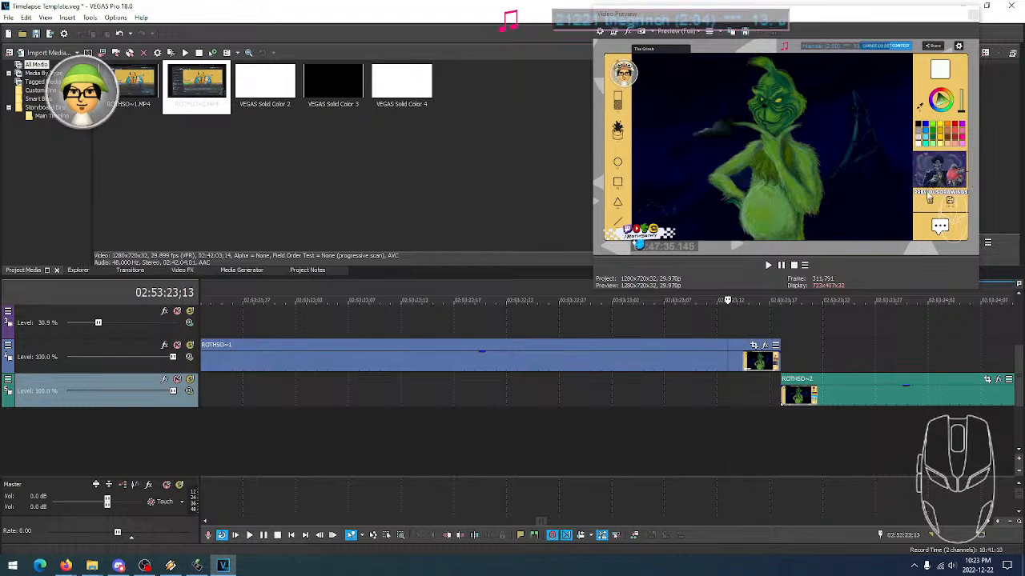
Step forward from 02:53:23;13 over the join and recheck the transition around 02:53:23;18
key("Right")
key("Right")
key("Right")
key("Right")
key("Right")
key("Right")
key("Right")
key("Right")
key("Left")
key("Left")
key("Right")
key("Right")
key("Left")
key("Left")
key("Left")
key("Up")
Compare the Grinch drawing on either side of the join at points between 02:53:23;15 and 02:53:26;11
scroll(720, 423, "down", 1)
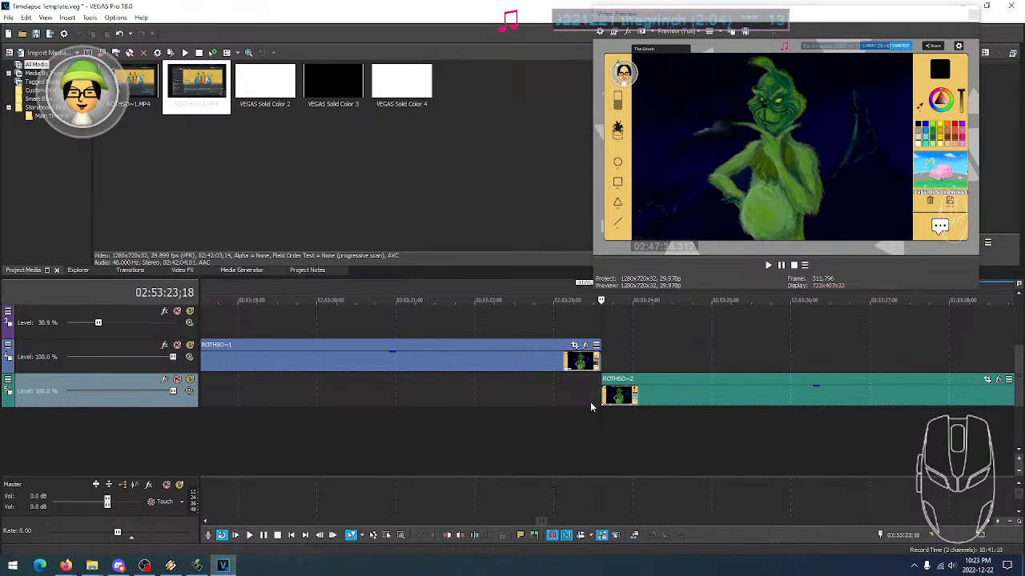
left_click(582, 427)
left_click(596, 427)
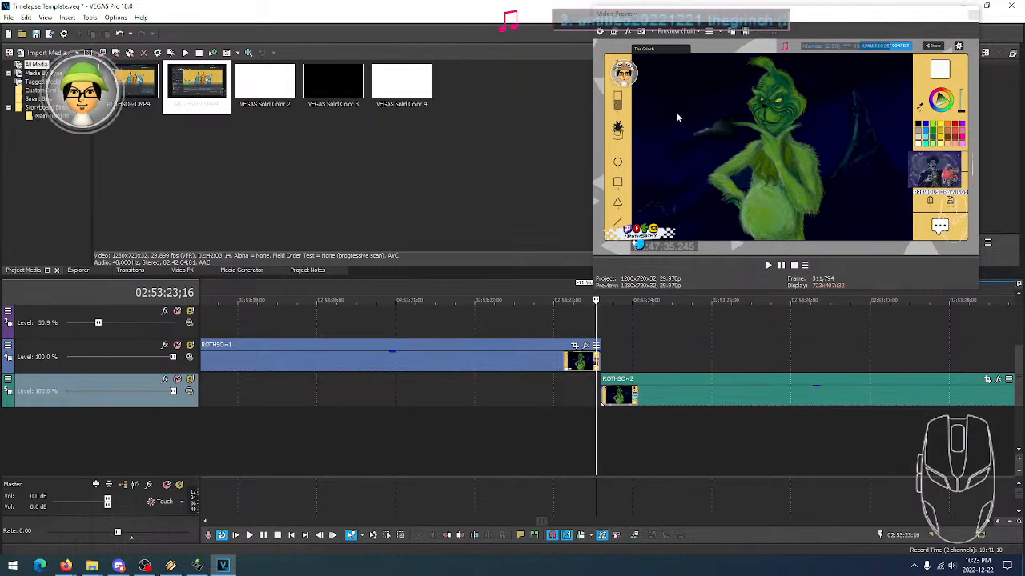
left_click(589, 432)
left_click(607, 432)
left_click(593, 434)
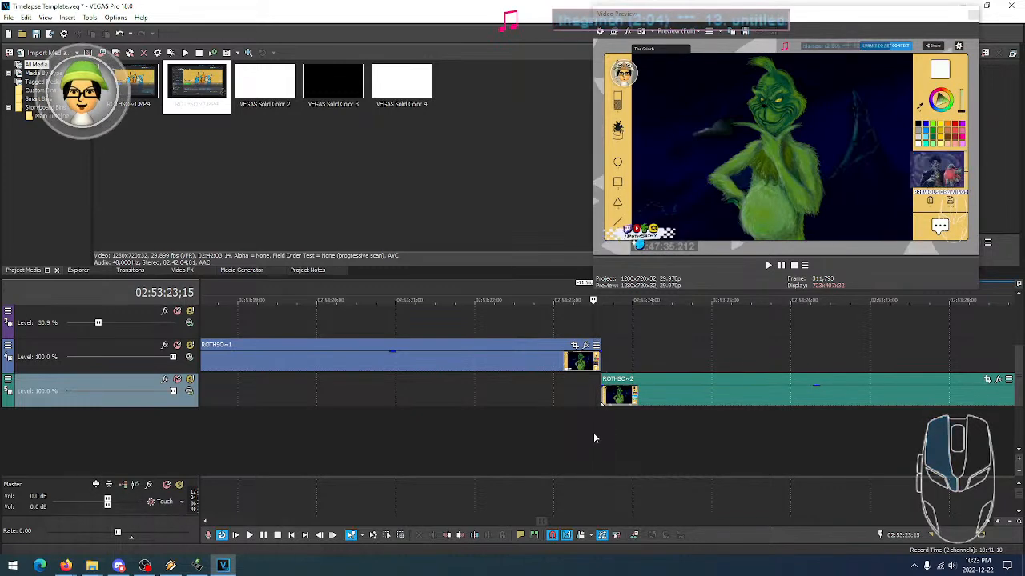
scroll(643, 438, "down", 5)
scroll(643, 437, "down", 1)
left_click(612, 425)
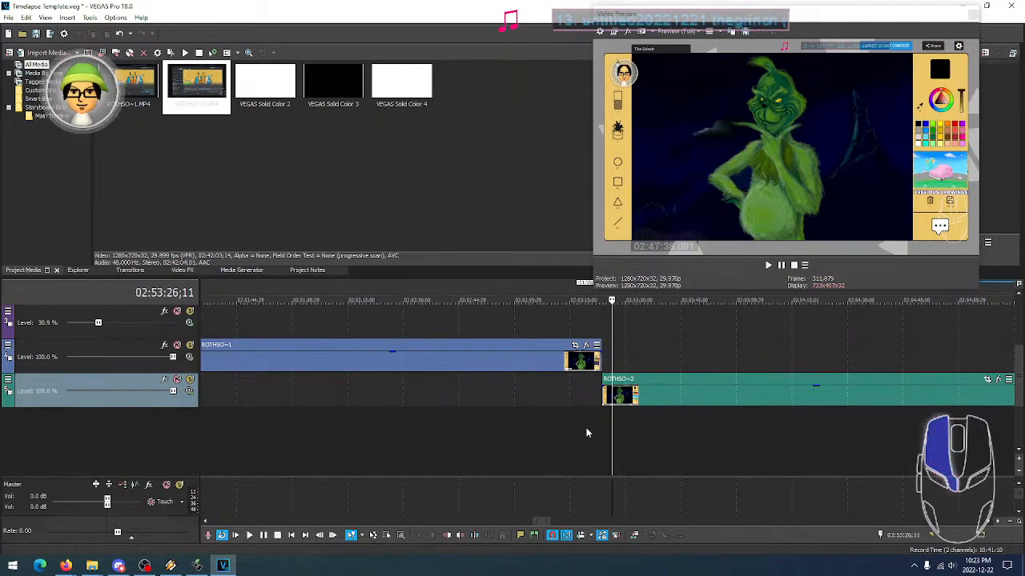
left_click(586, 427)
Sample the second recording at several points from 03:49:31;17 to 04:57:44;01 to review the drawing's progress
scroll(664, 431, "down", 1)
scroll(663, 431, "down", 2)
left_click(654, 400)
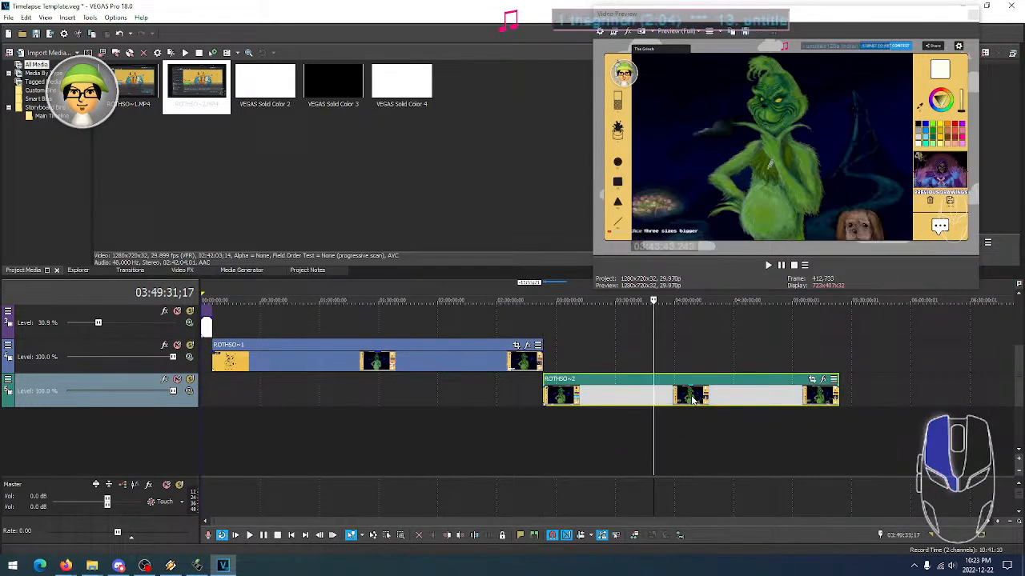
left_click(693, 399)
left_click(764, 400)
left_click(789, 402)
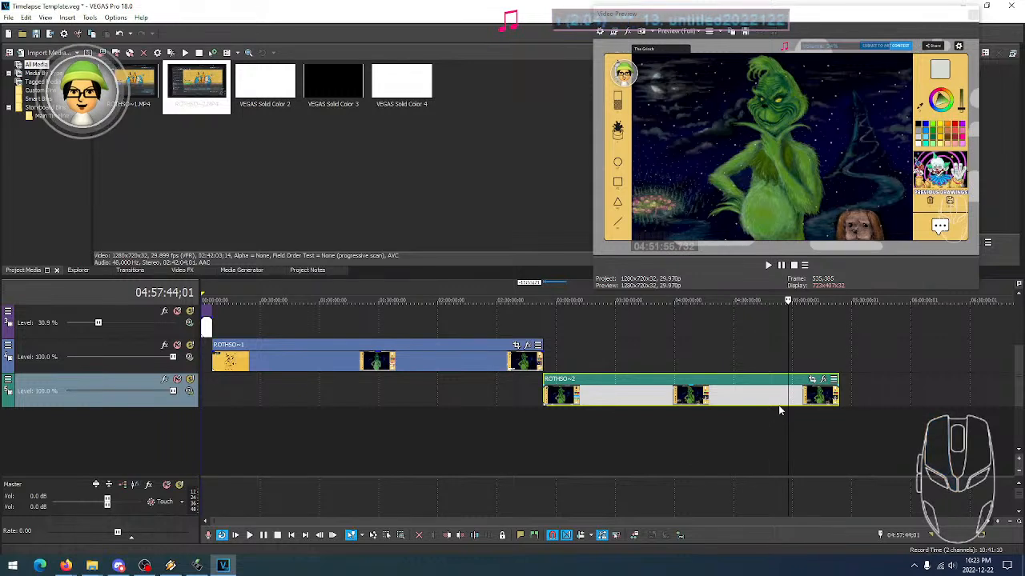
left_click(145, 565)
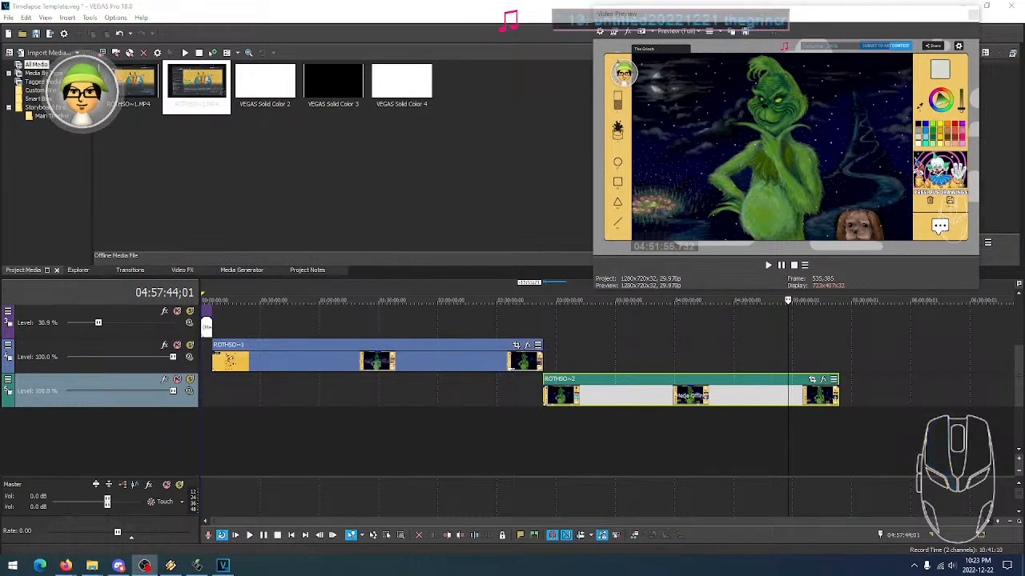
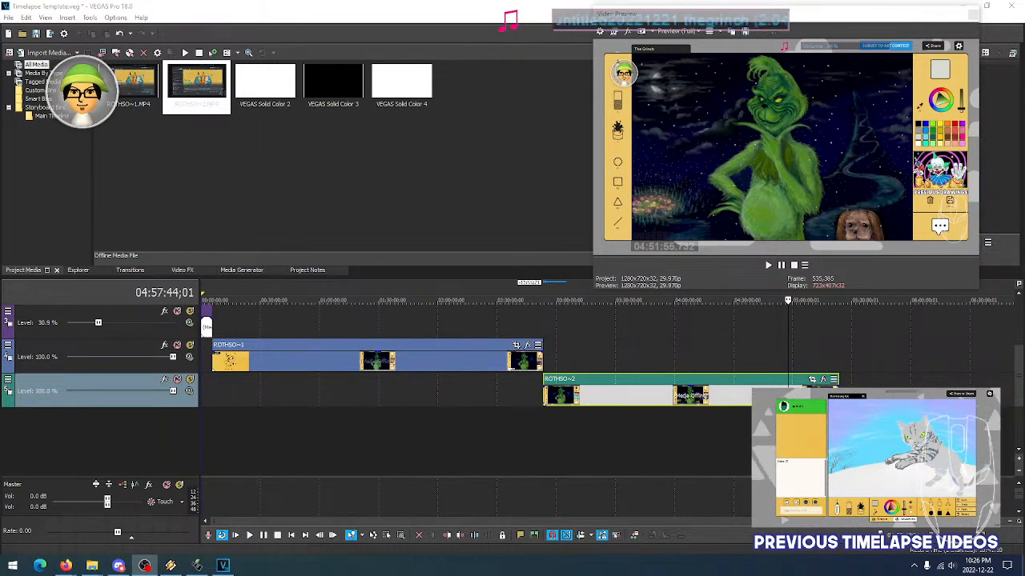
left_click(679, 222)
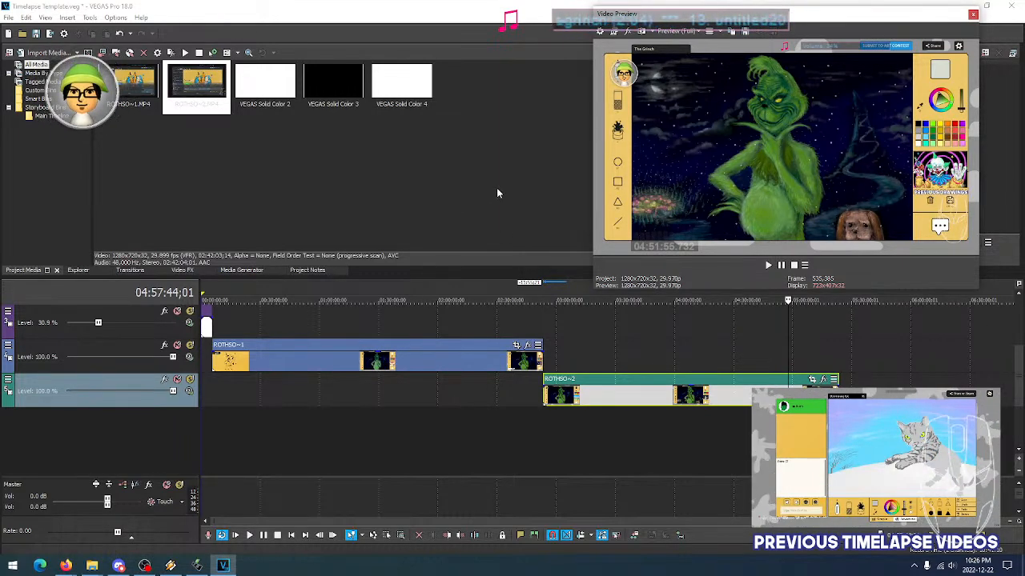
Sample the final stretch of the second recording around 05:19:29;22 to find where the finished, signed drawing should end
left_click(491, 21)
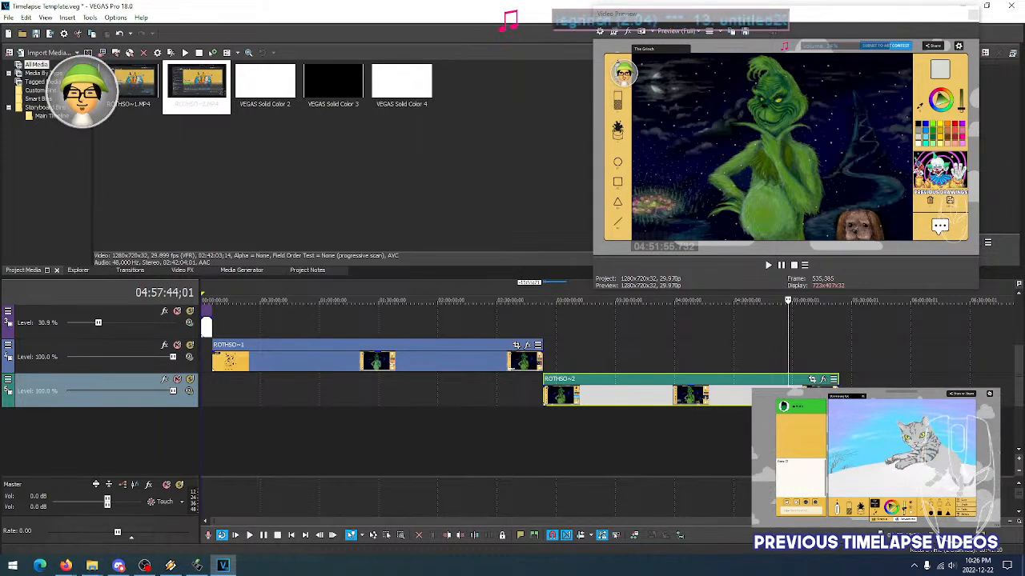
scroll(689, 432, "up", 5)
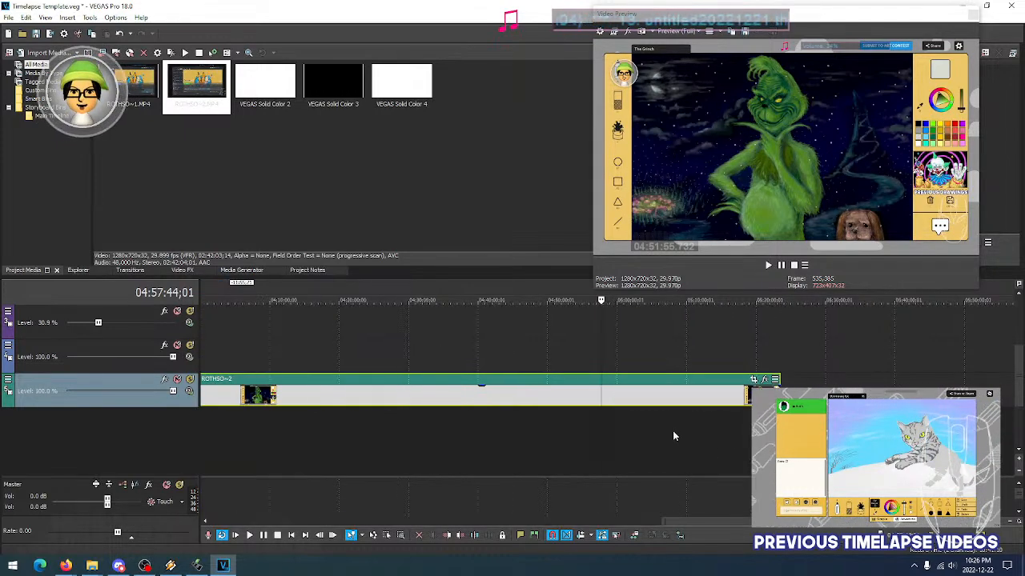
left_click(728, 396)
left_click(743, 397)
left_click(750, 397)
left_click(759, 397)
left_click(764, 398)
left_click(753, 397)
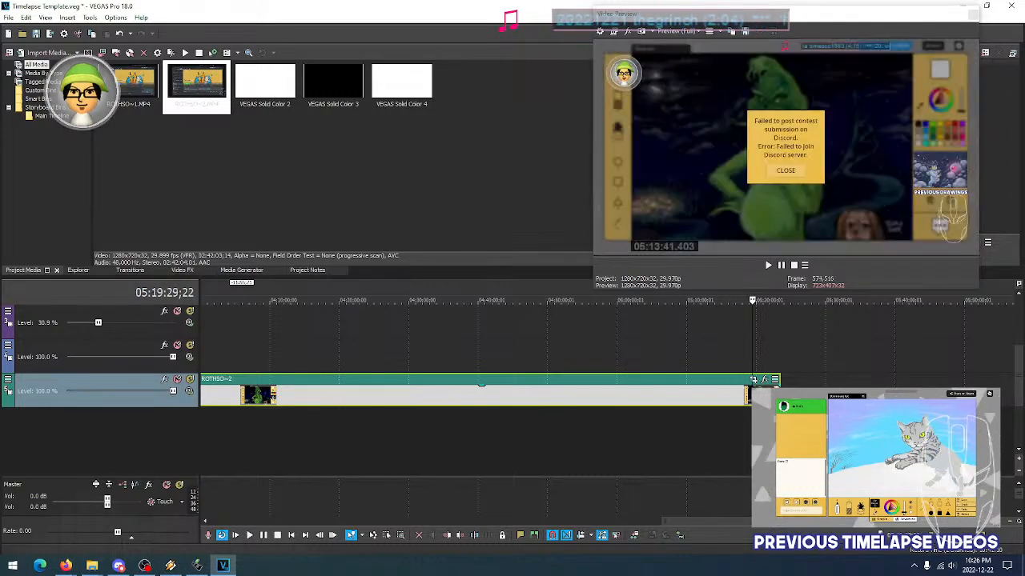
left_click(763, 397)
left_click(768, 398)
left_click(747, 398)
left_click(755, 398)
left_click(768, 398)
left_click(765, 398)
left_click(745, 398)
left_click(762, 398)
Split the second recording at 05:21:29;18, delete everything after that point, and check its new last frames
mouse_move(763, 301)
left_mouse_down()
mouse_move(777, 300)
mouse_move(765, 300)
left_mouse_up()
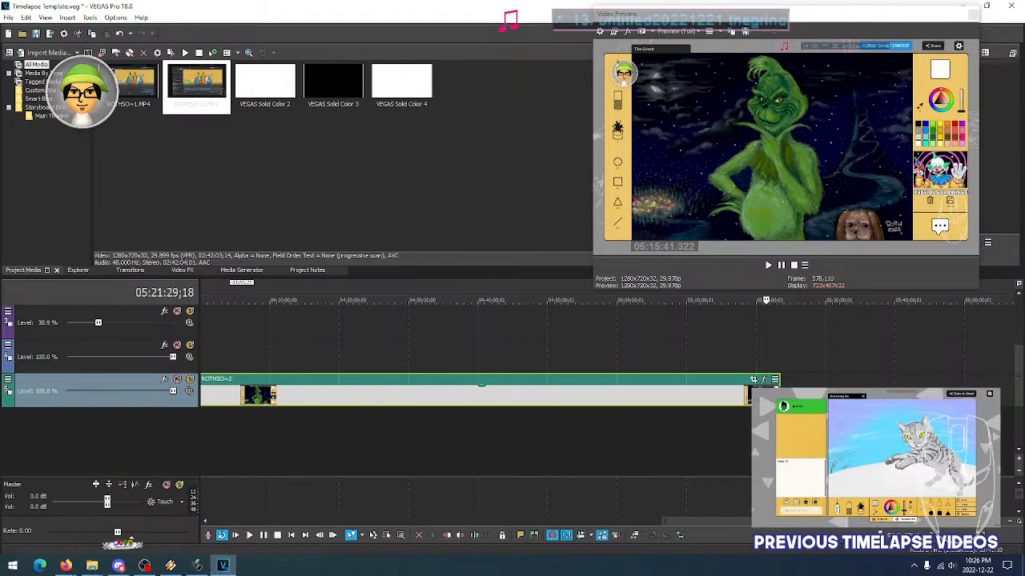
scroll(650, 403, "up", 5)
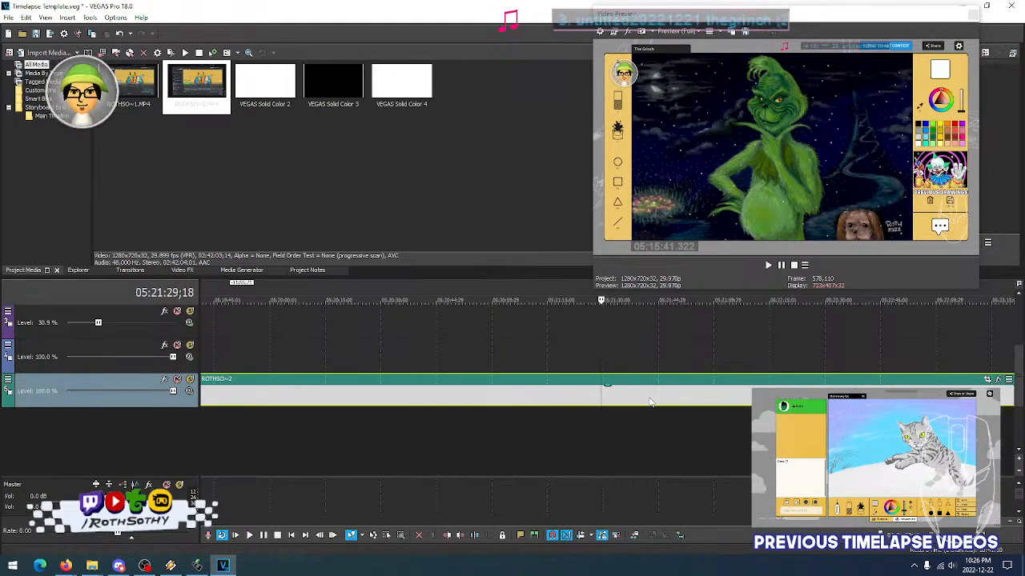
key("s")
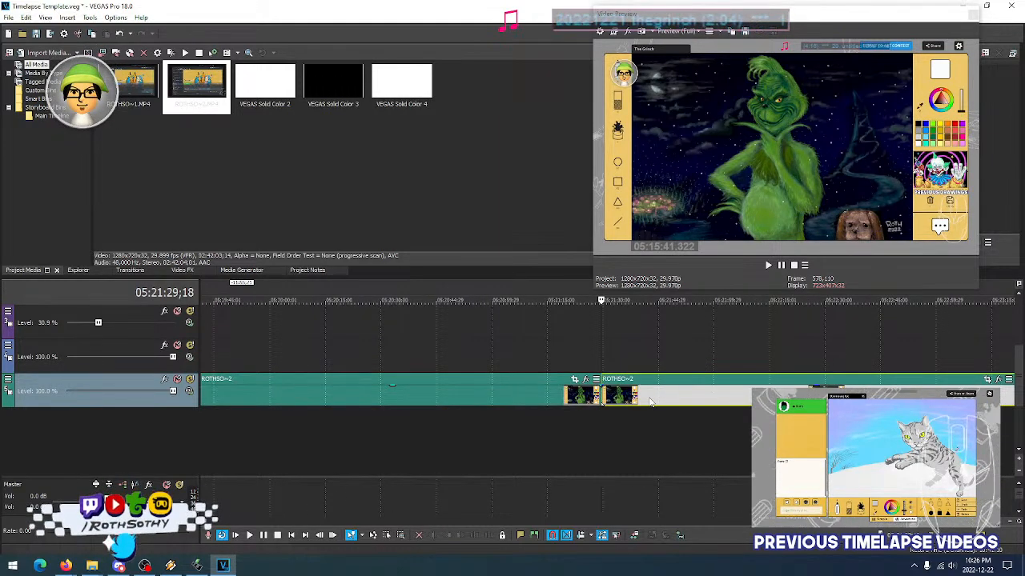
key("Delete")
left_click(595, 402)
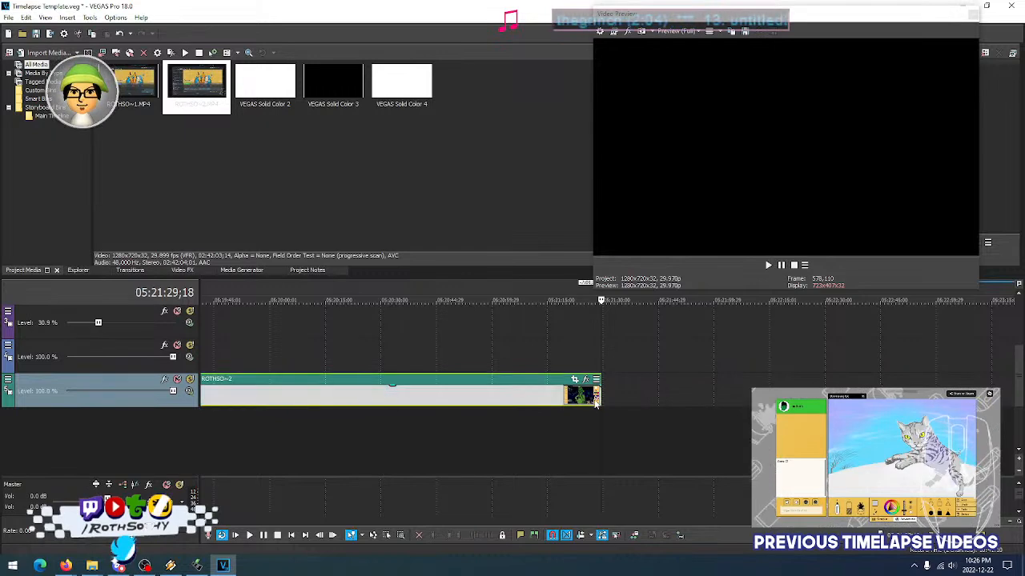
left_click(595, 403)
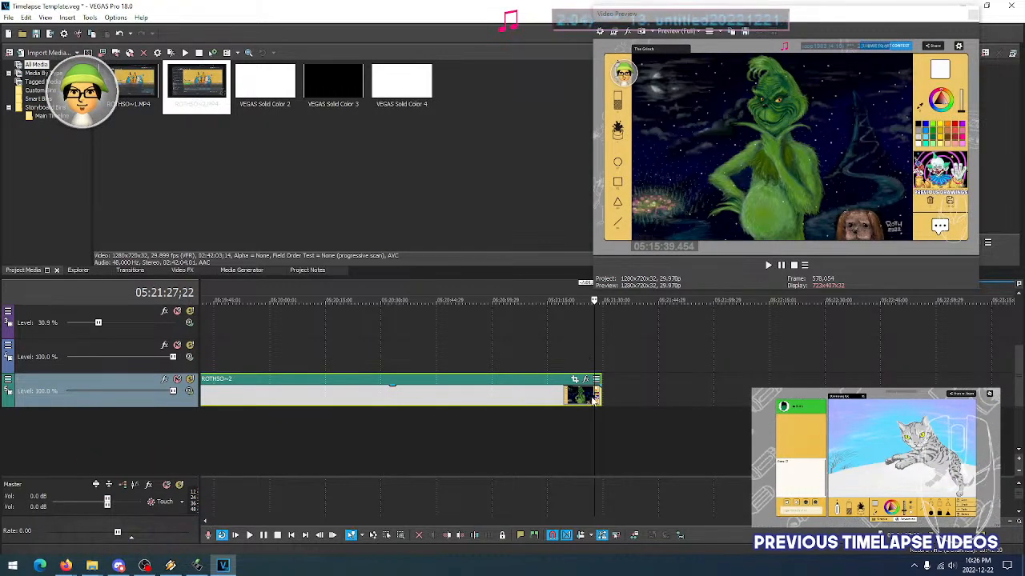
left_click(600, 397)
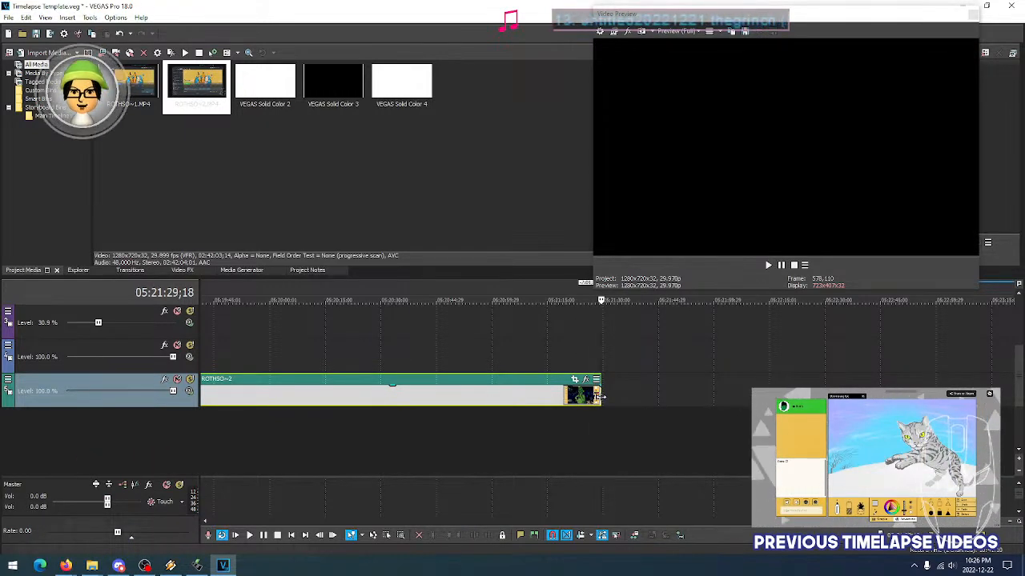
left_click(595, 398)
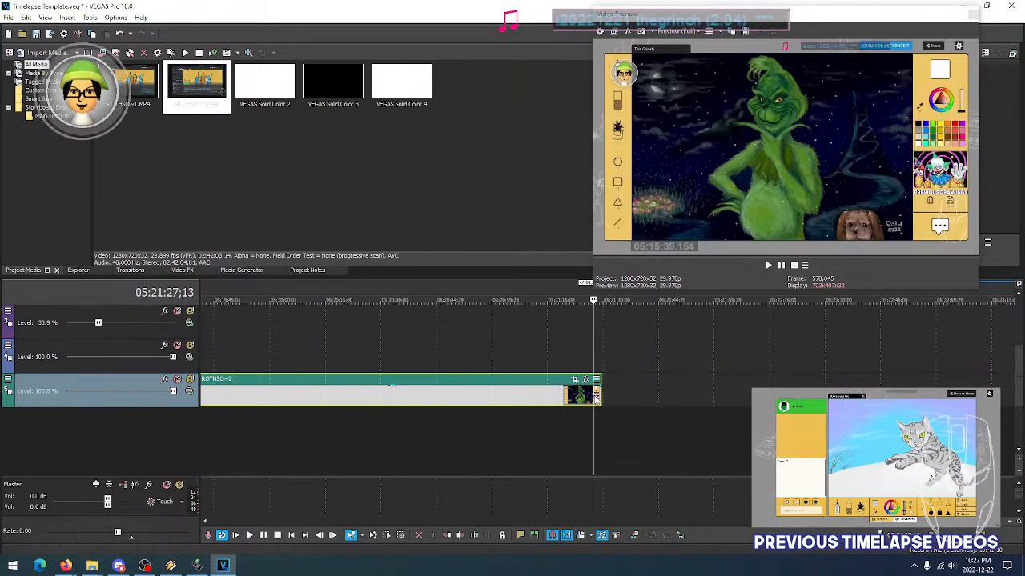
Set the loop selection to the entire project and show the whole timeline
right_click(554, 291)
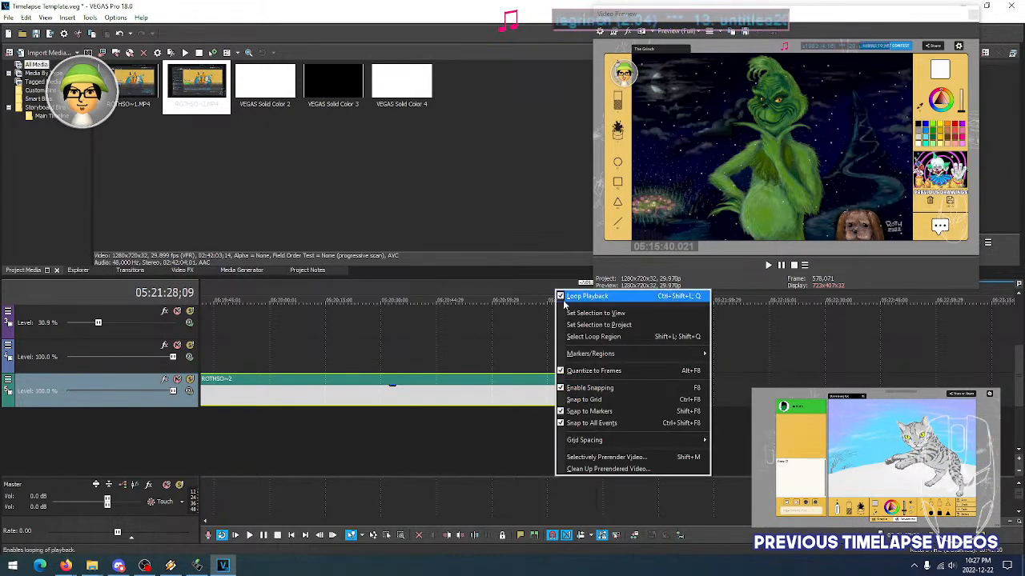
left_click(570, 325)
scroll(689, 348, "down", 10)
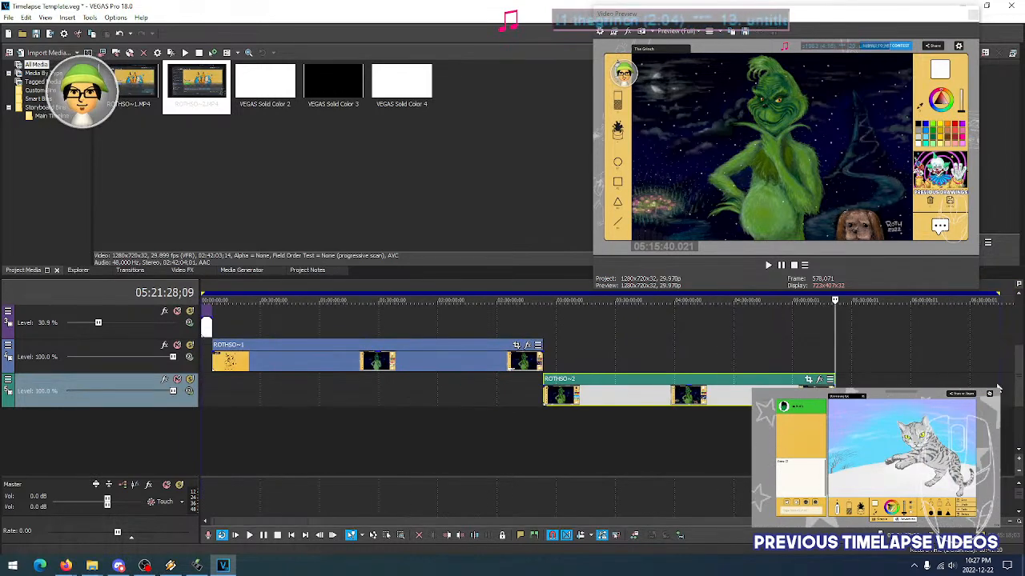
Compare the end of the VEGAS Solid Color 2 timecode overlay with the end of the trimmed second recording
left_click_drag(1020, 391, 1019, 340)
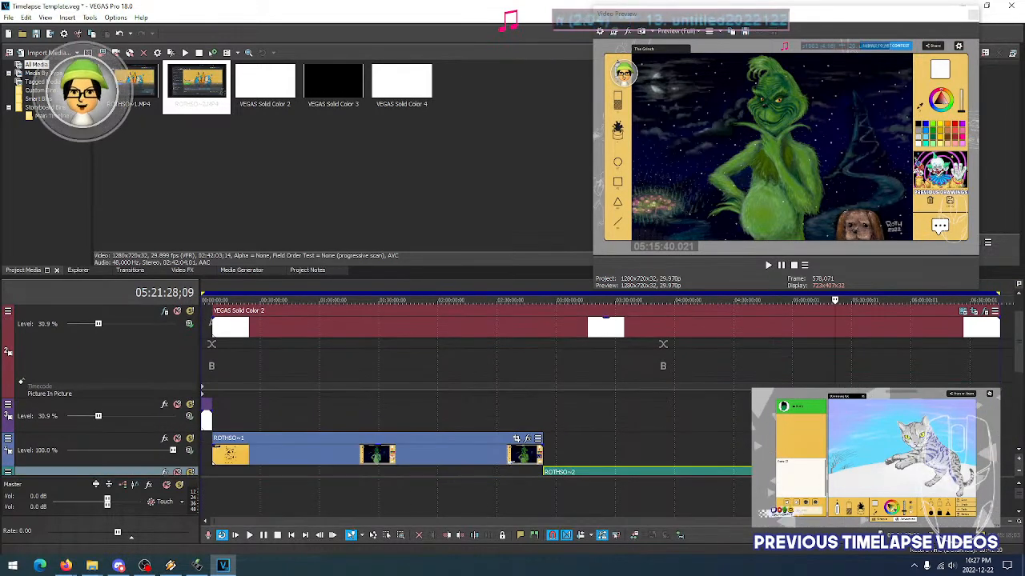
left_click(984, 342)
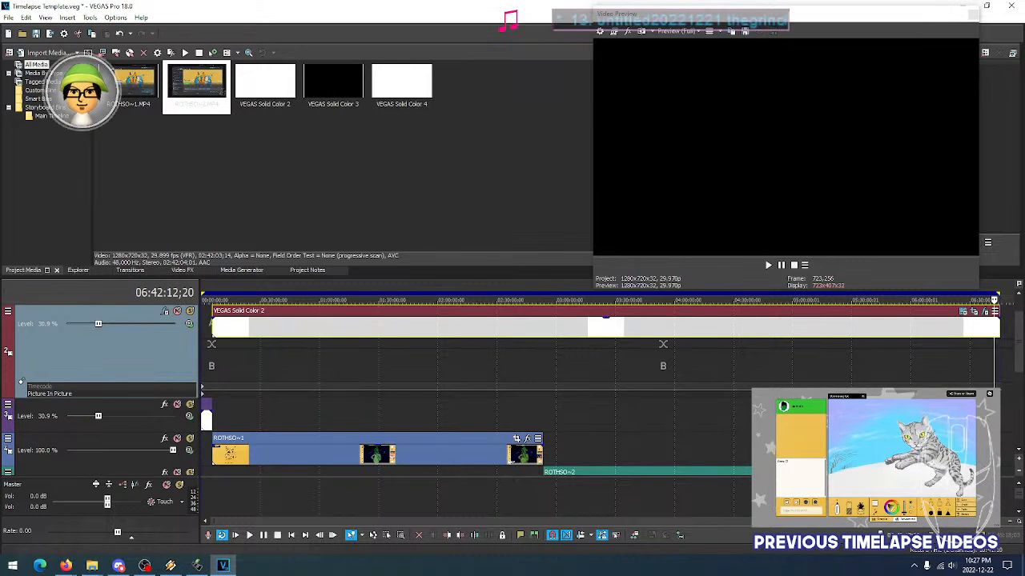
left_click(835, 329)
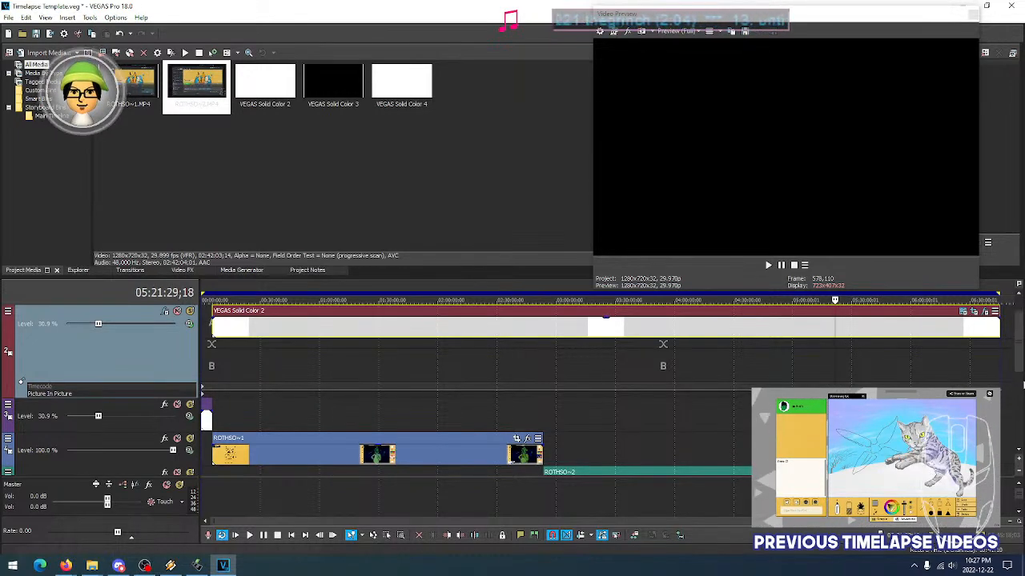
left_click_drag(1019, 389, 1019, 405)
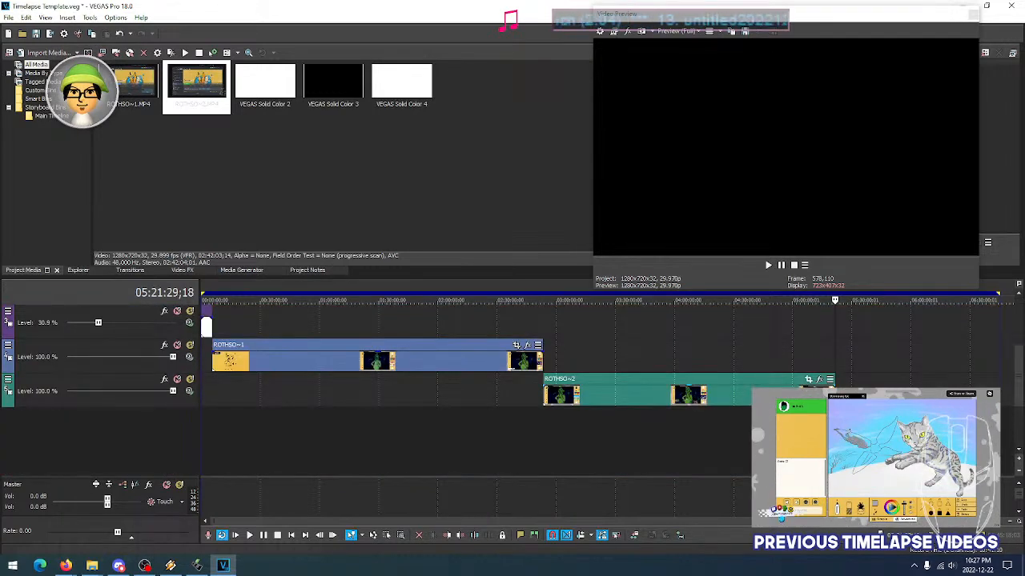
left_click(833, 390)
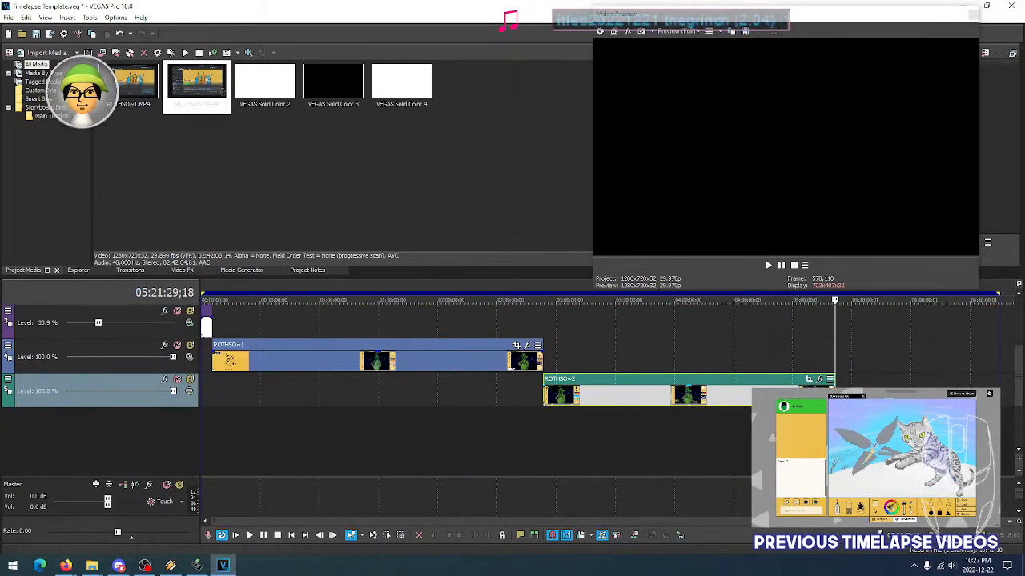
left_click(827, 396)
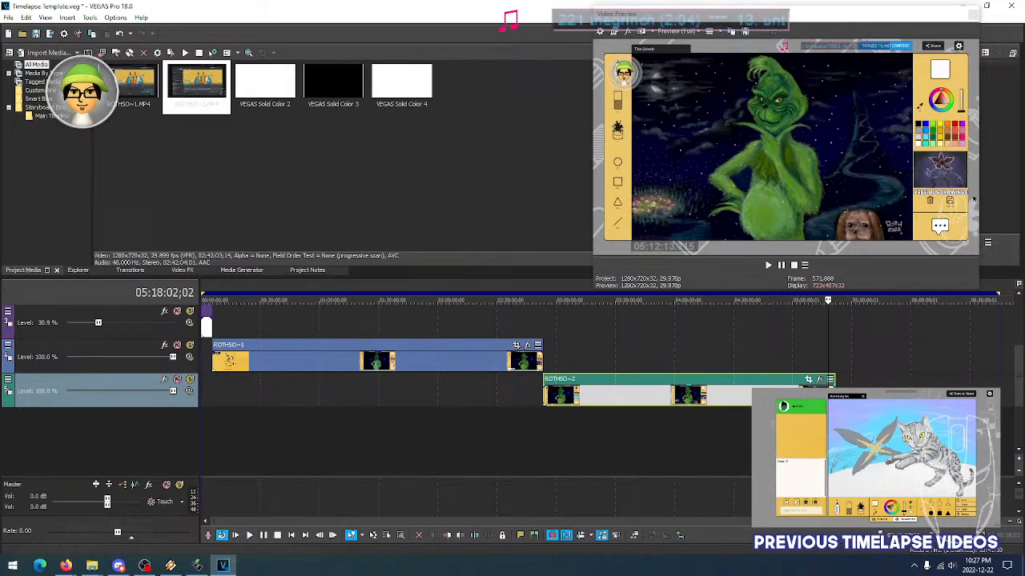
Split the VEGAS Solid Color 2 timecode overlay at 05:20:11;24 and remove the part after the cut
left_click_drag(1019, 396, 1020, 353)
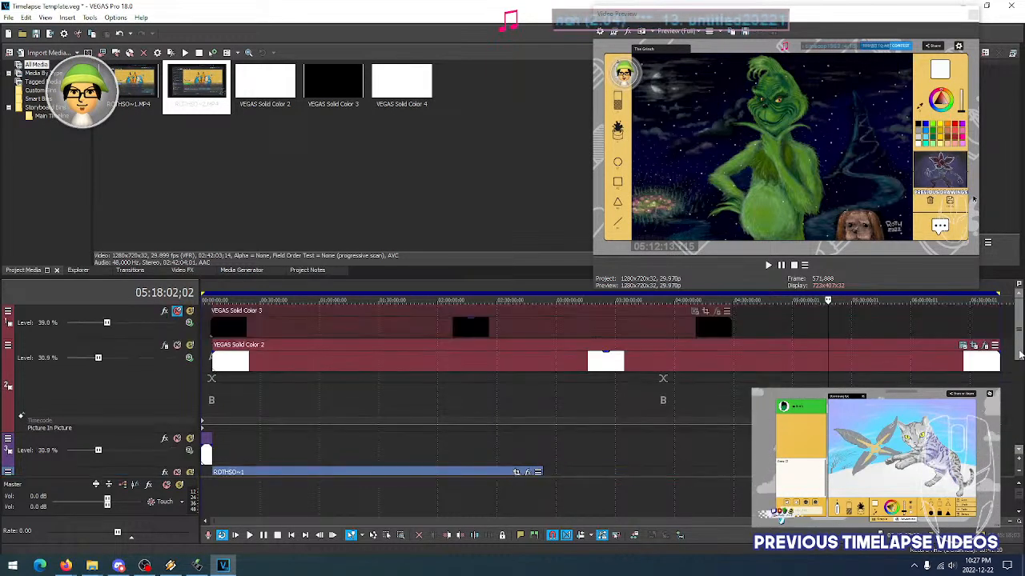
left_click(828, 365)
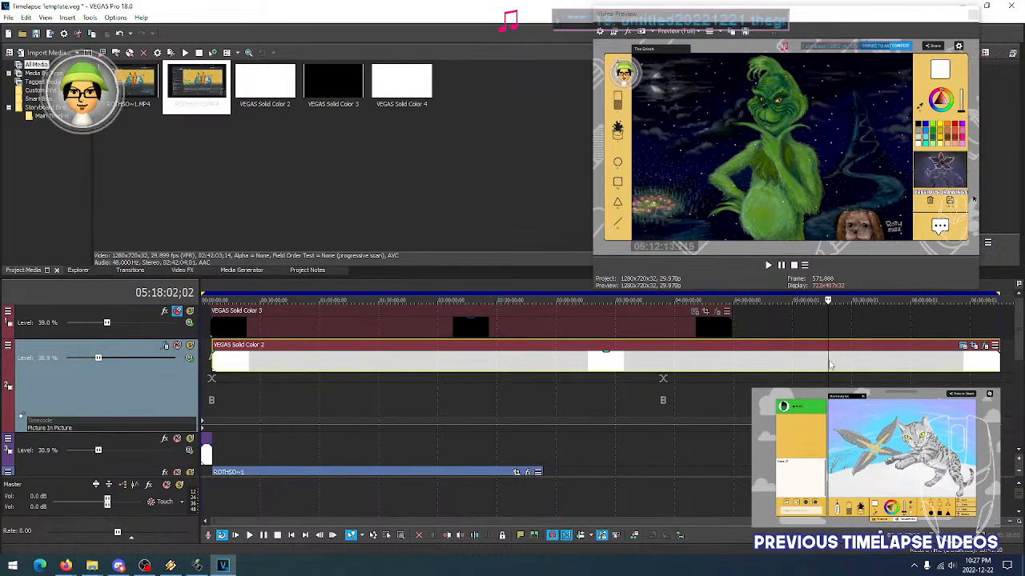
left_click(828, 360)
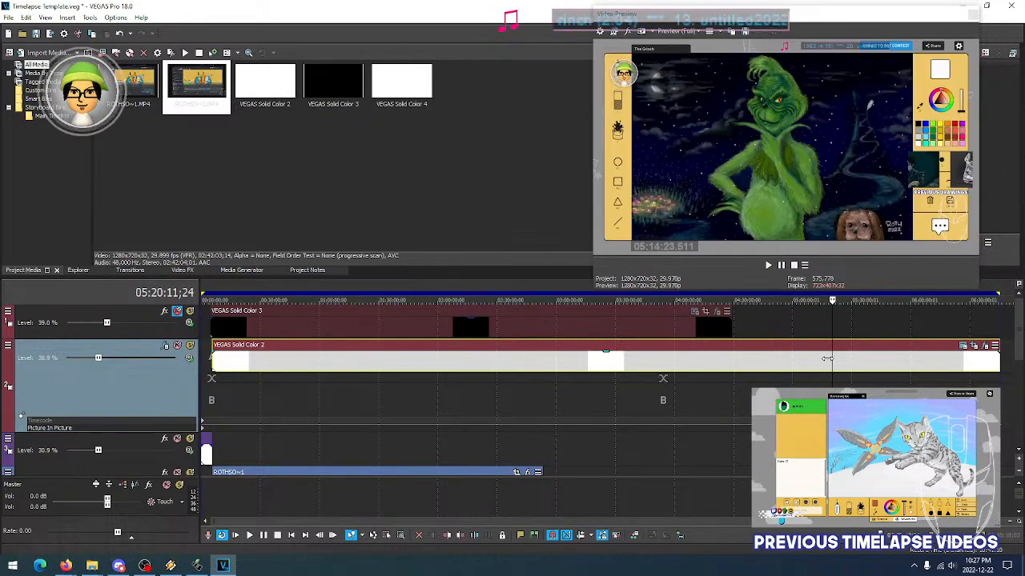
key("Right")
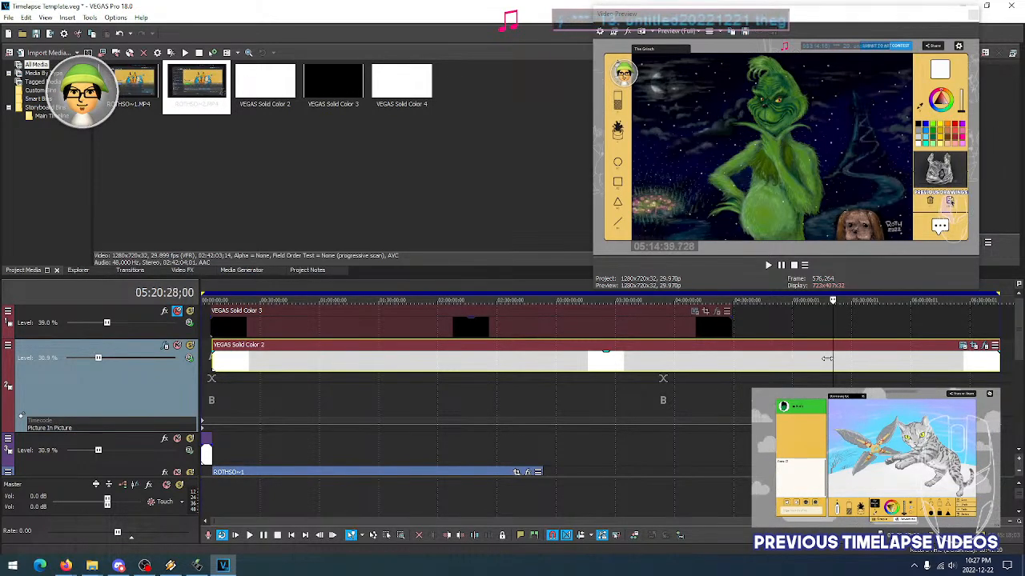
key("Left")
key("Left")
key("Right")
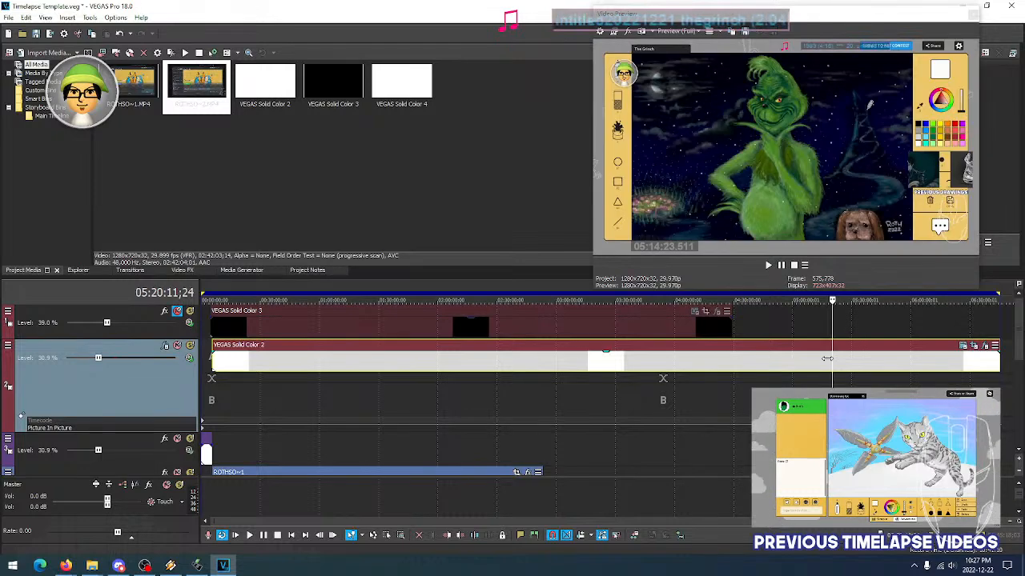
key("s")
left_click(860, 407)
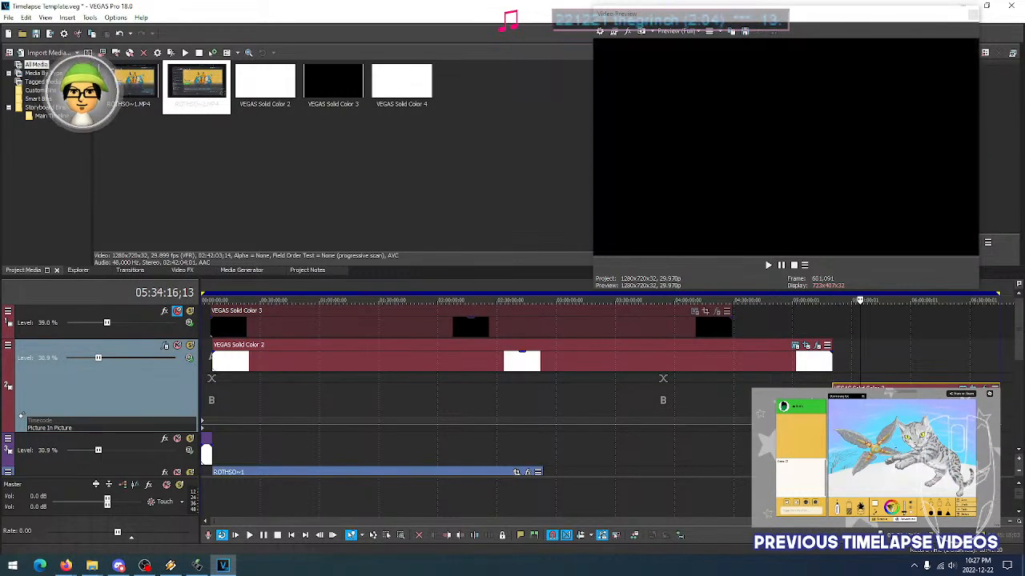
Inspect the finished Grinch drawing at 05:14:30;27 in an enlarged video preview, then shrink the preview again
left_click(826, 362)
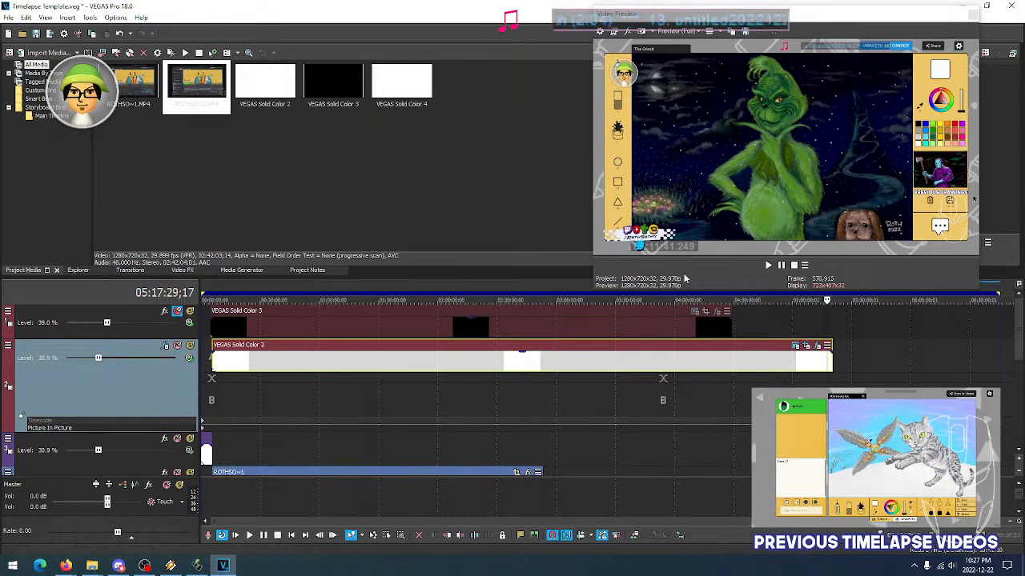
left_click(820, 361)
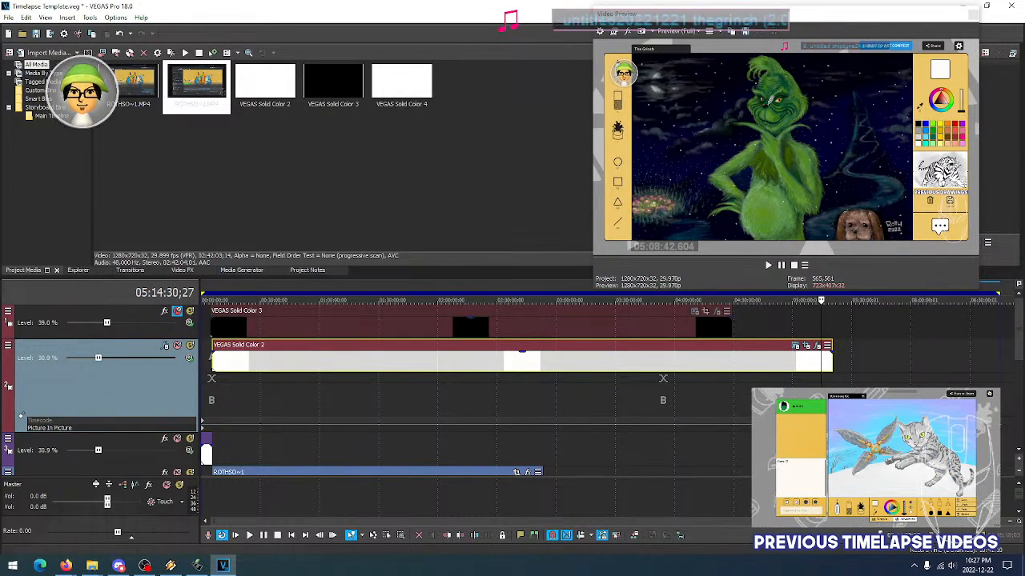
left_click_drag(1018, 328, 1019, 404)
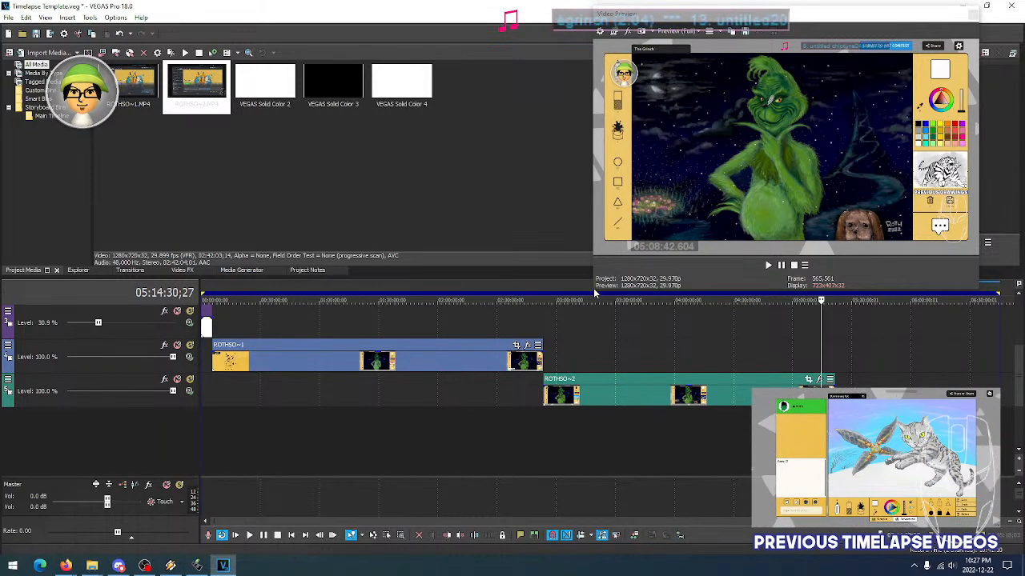
left_click_drag(593, 289, 370, 397)
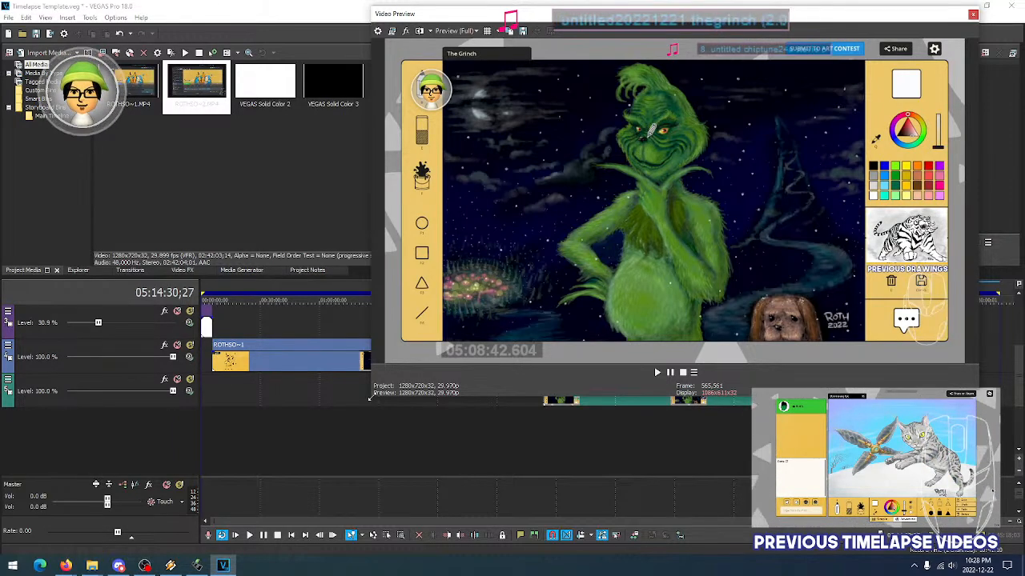
left_click_drag(372, 393, 504, 294)
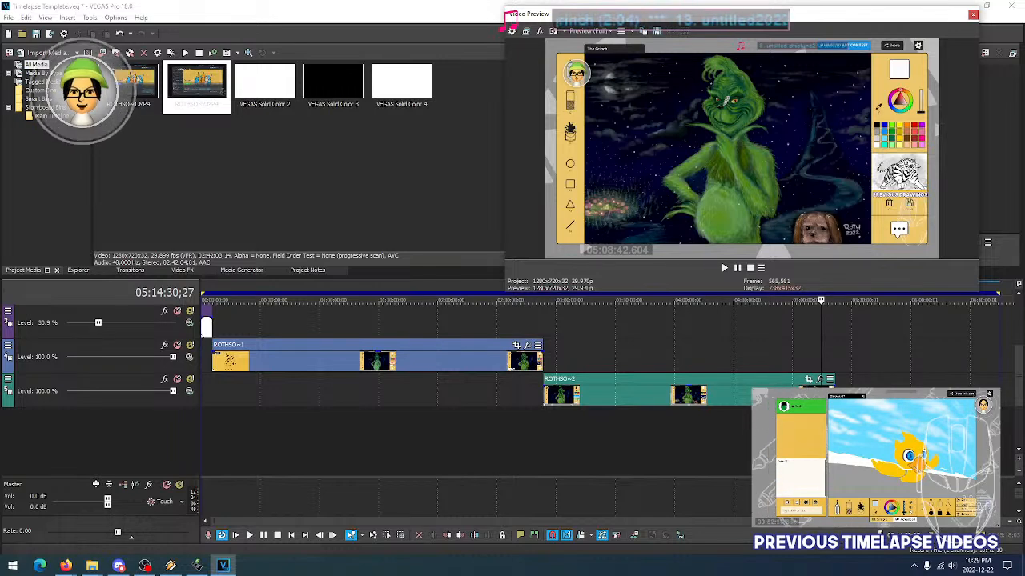
Set the loop selection to the entire shortened project and reduce the video preview's height to uncover the timeline's top edge
left_click(145, 566)
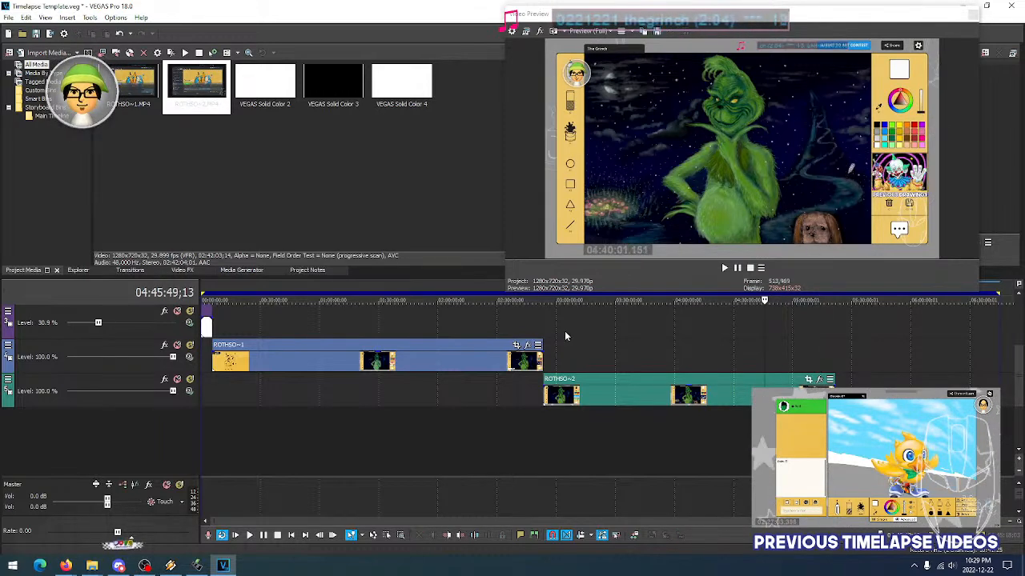
right_click(475, 289)
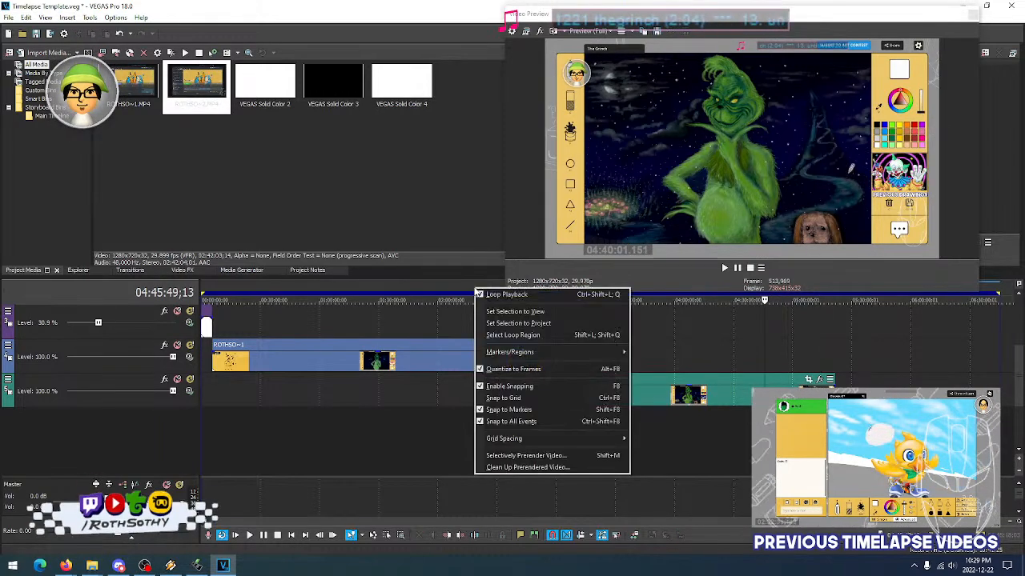
left_click(483, 323)
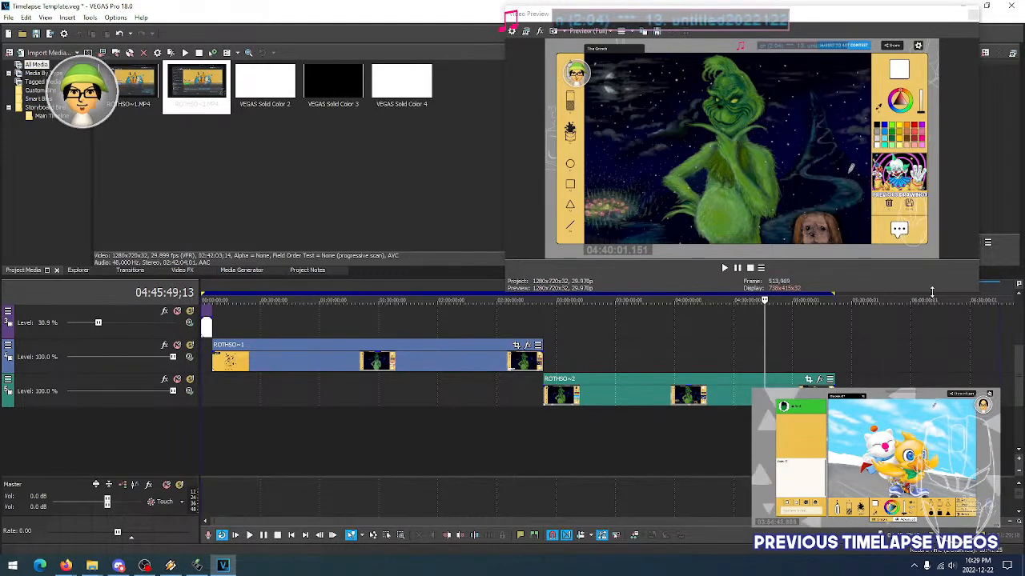
left_click_drag(931, 293, 931, 282)
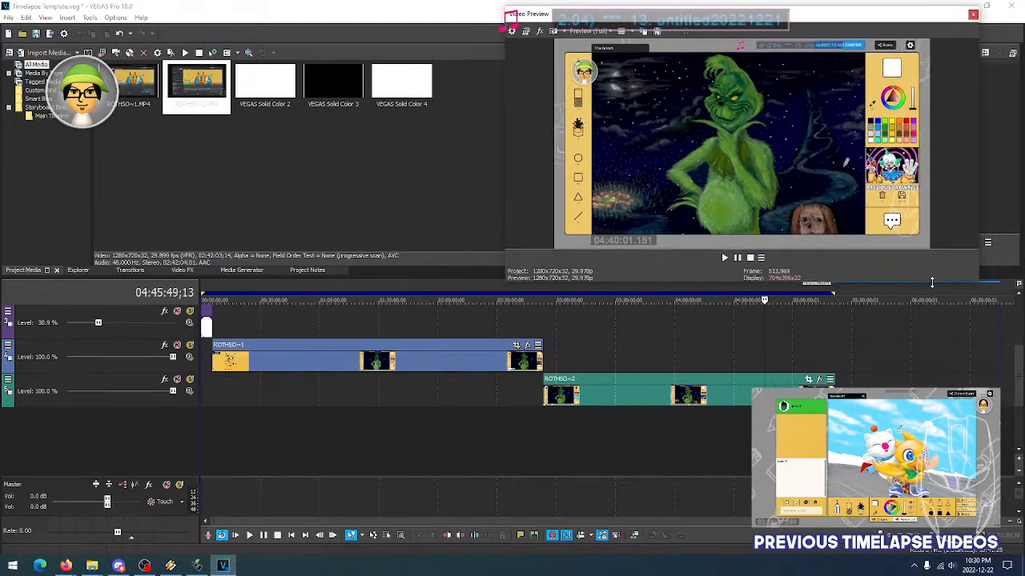
Compare the end of the VEGAS Solid Color 2 timecode overlay with the end of the loop selection at a closer zoom
right_click(473, 287)
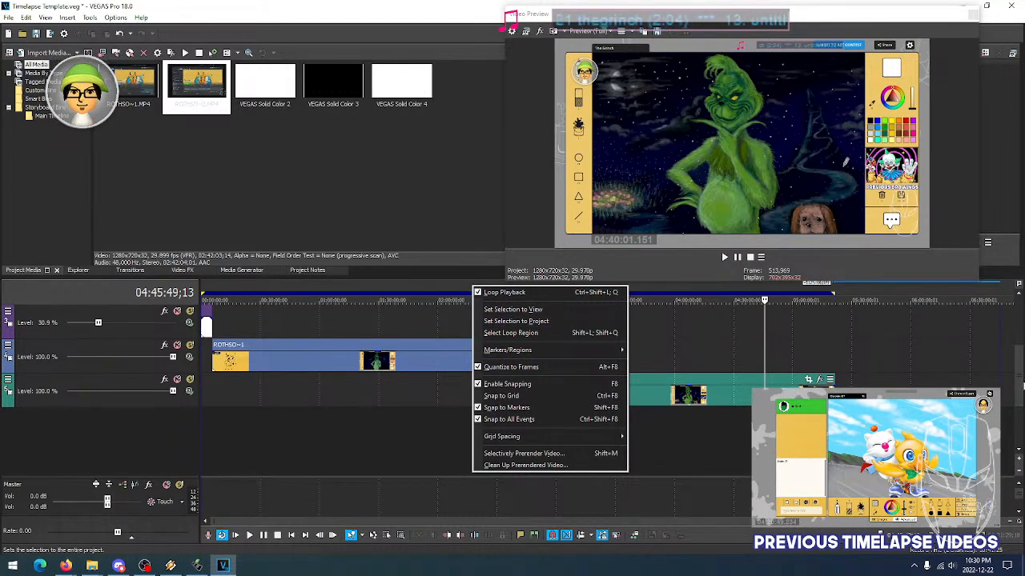
left_click(1023, 386)
left_click_drag(1016, 386, 1005, 334)
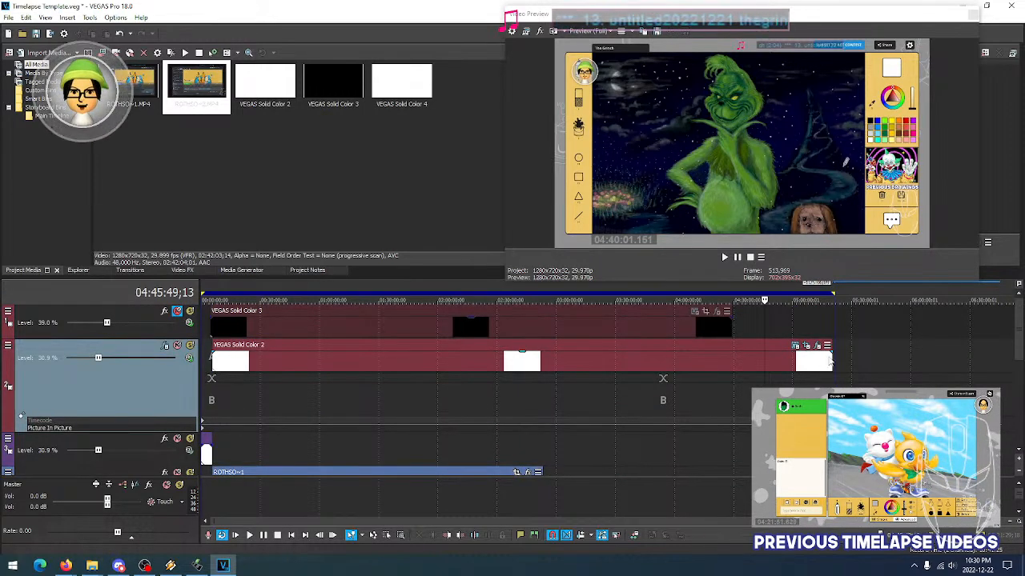
left_click(829, 362)
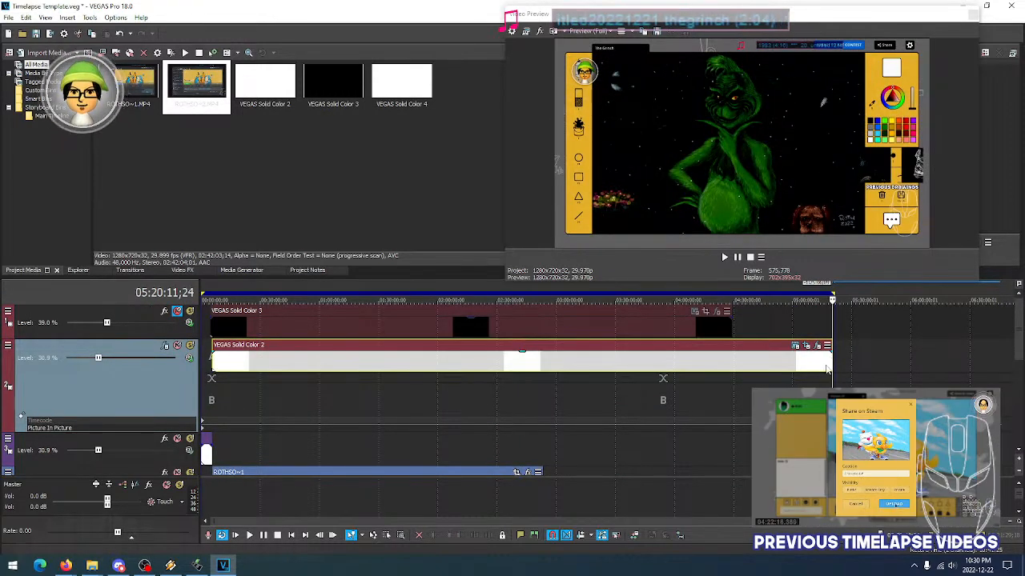
left_click_drag(1018, 347, 1018, 362)
scroll(849, 364, "up", 3)
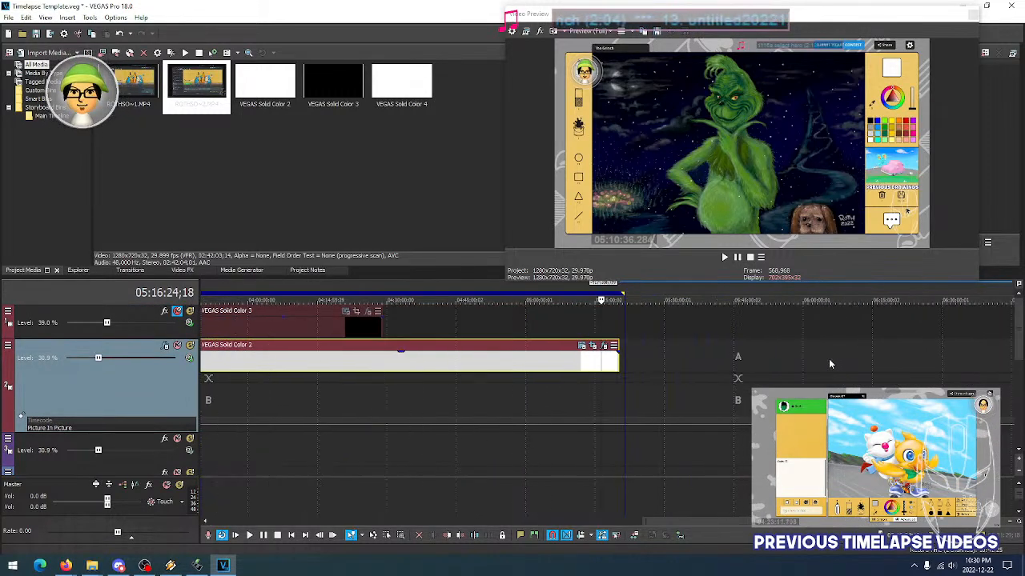
left_click(613, 366)
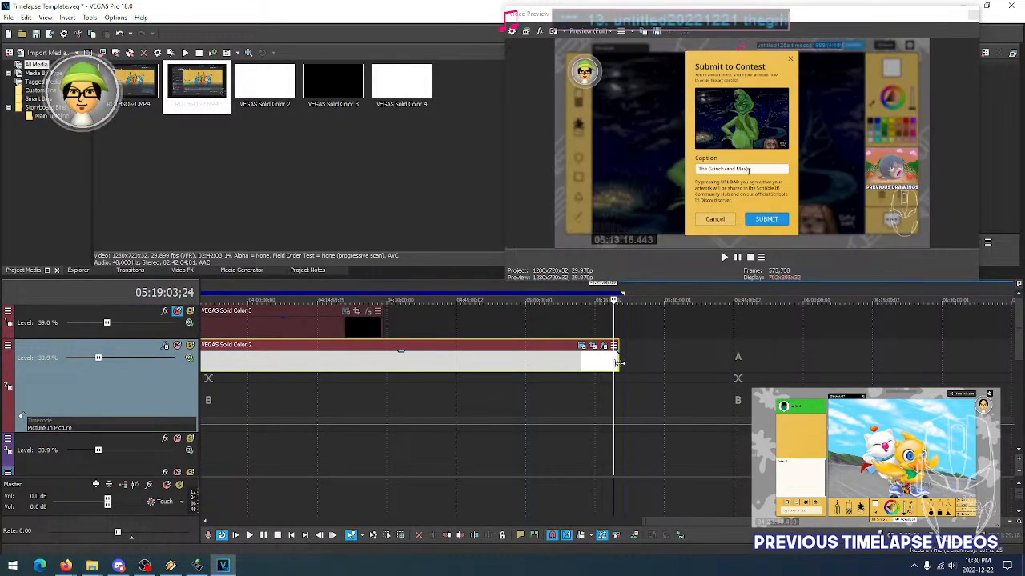
left_click(621, 366)
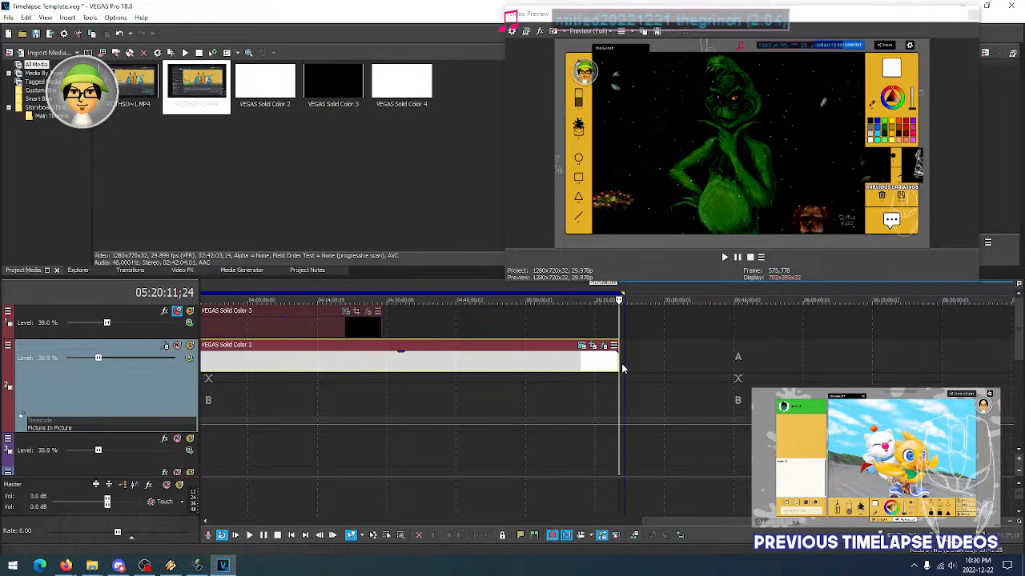
Extend the end of the VEGAS Solid Color 2 timecode overlay to the end of the loop selection
key("Left")
key("Left")
key("Left")
key("Left")
key("Left")
key("Left")
key("Left")
key("Left")
key("Left")
key("Left")
key("Left")
key("Left")
key("Left")
key("Left")
key("Left")
key("Left")
key("Left")
key("Left")
key("Left")
key("Left")
key("Left")
key("Left")
left_click_drag(619, 361, 623, 366)
Check the timecode and drawing in the video preview between 05:20:33;21 and 05:19:31;14, near the extended overlay's end
left_click(620, 360)
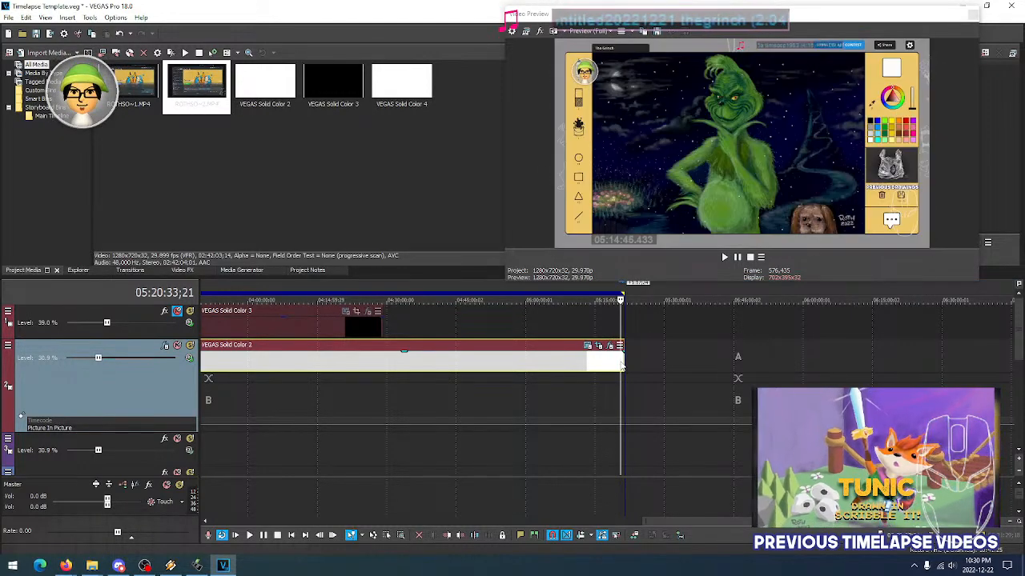
mouse_move(1019, 353)
left_mouse_down()
mouse_move(1019, 367)
mouse_move(1021, 355)
left_mouse_up()
key("space")
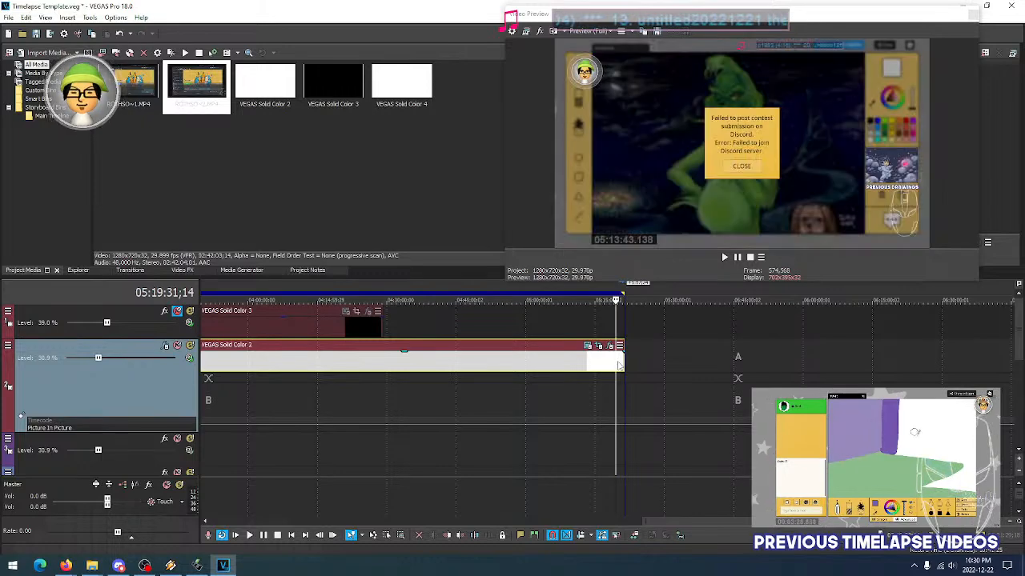
key("space")
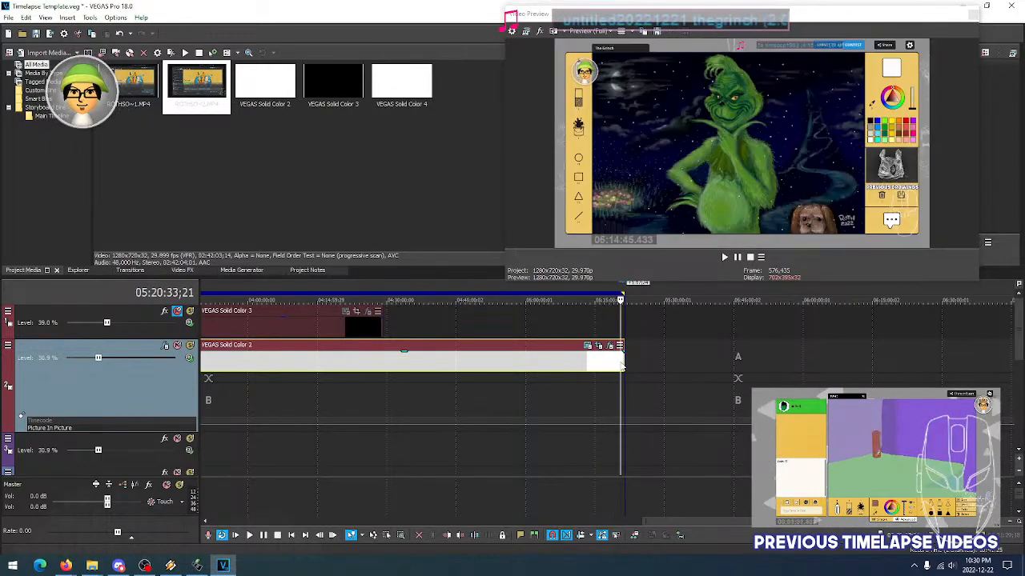
left_click(615, 364)
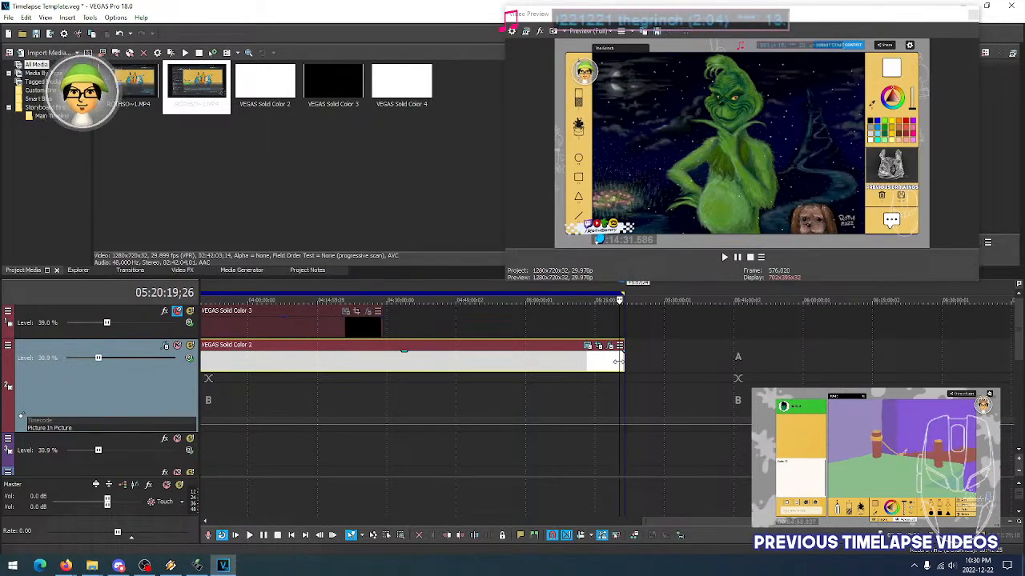
key("Left")
key("Left")
key("Left")
key("End")
key("Left")
key("Left")
key("Left")
key("Left")
key("Left")
key("Left")
key("Left")
key("Left")
key("Left")
key("Left")
key("Left")
key("Left")
key("Left")
key("Left")
key("Left")
key("Left")
key("Left")
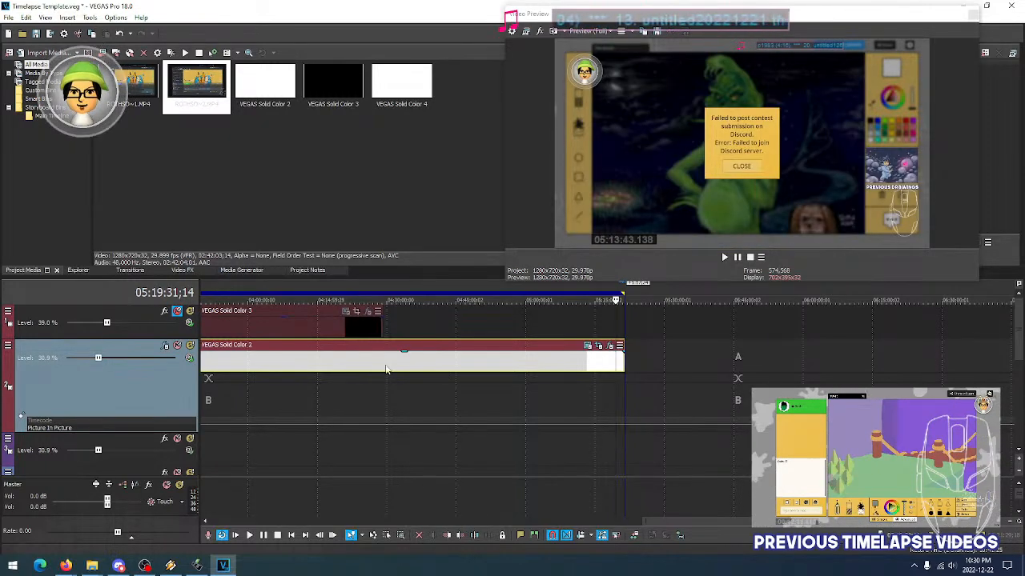
right_click(160, 365)
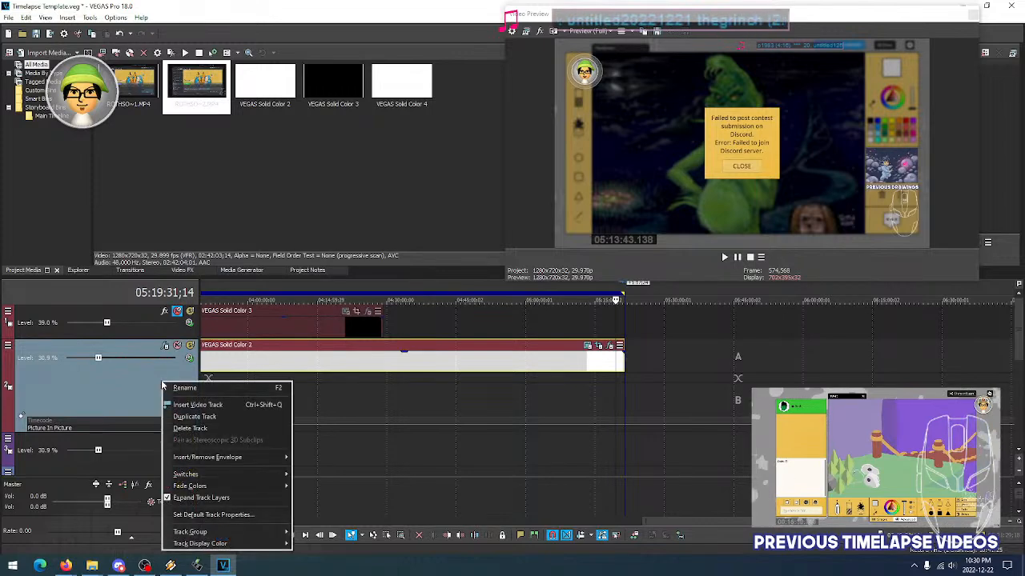
key("Escape")
left_click(143, 331)
right_click(142, 331)
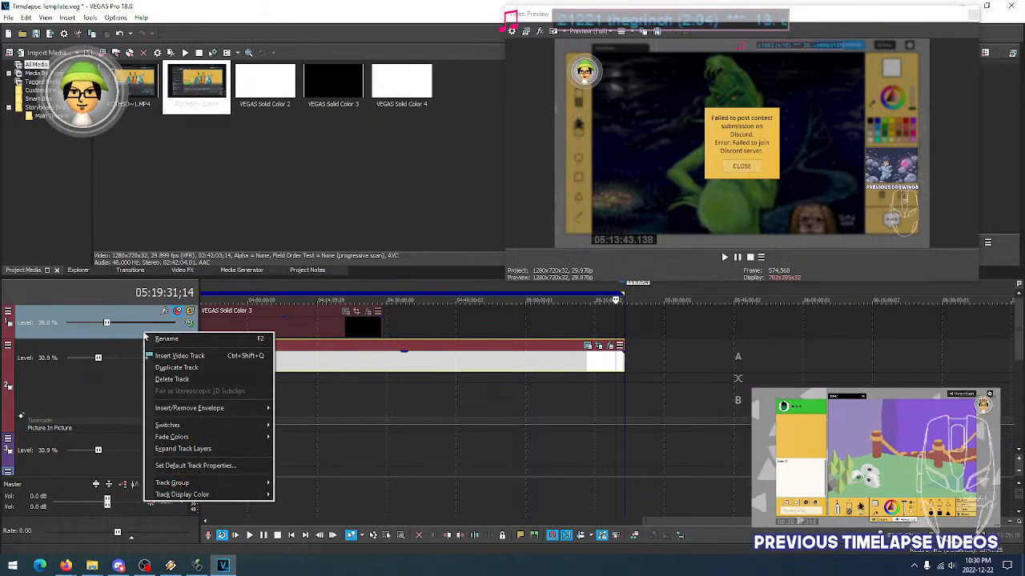
left_click(121, 389)
left_click_drag(1018, 342, 1018, 382)
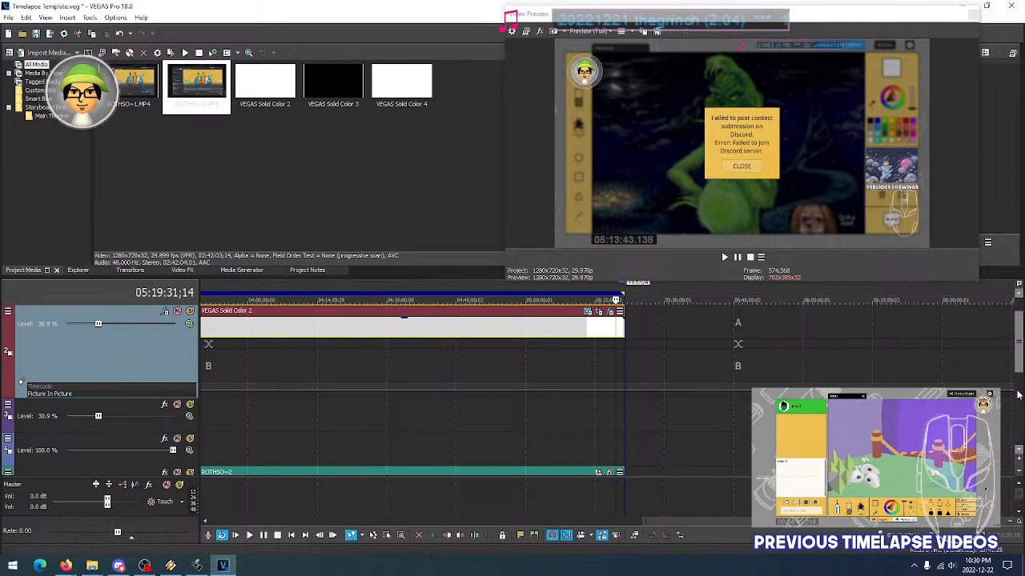
key("Delete")
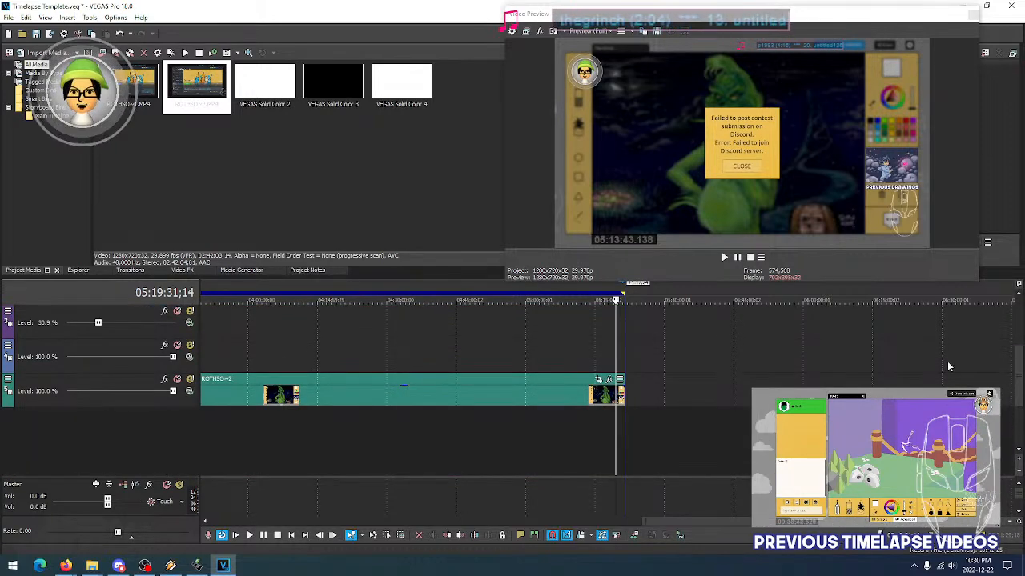
key("ctrl+z")
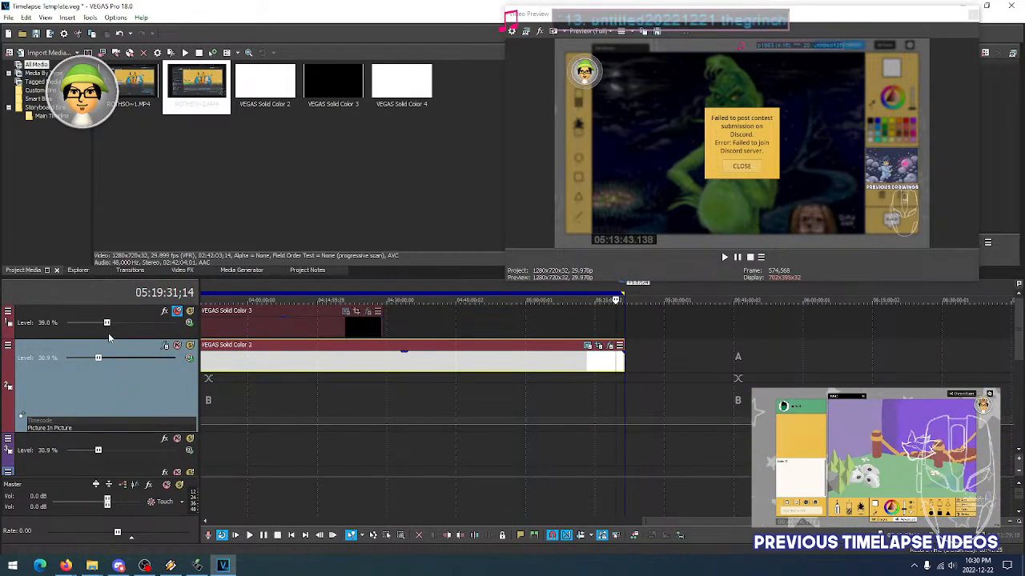
left_click(80, 328)
right_click(75, 330)
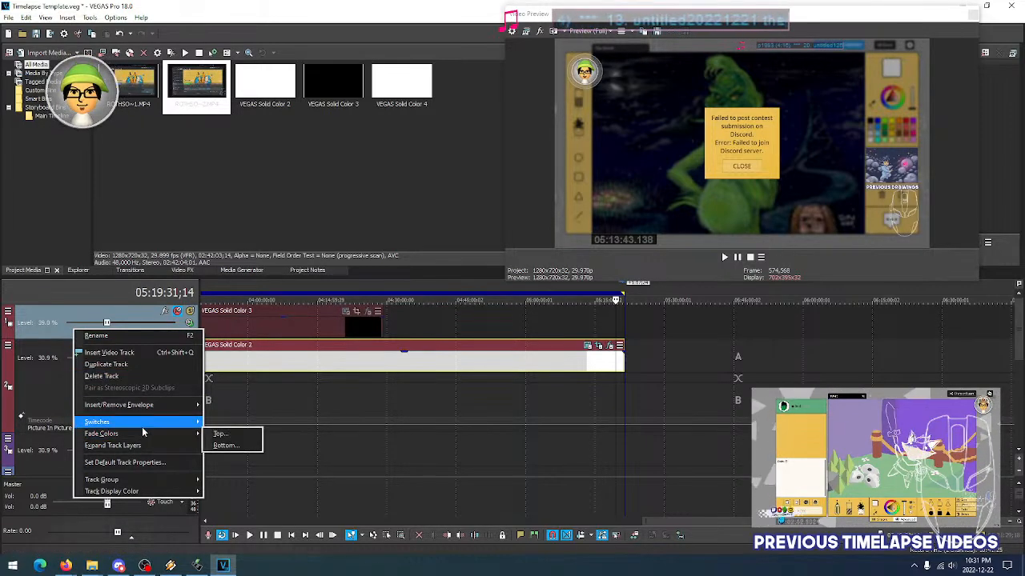
mouse_move(148, 422)
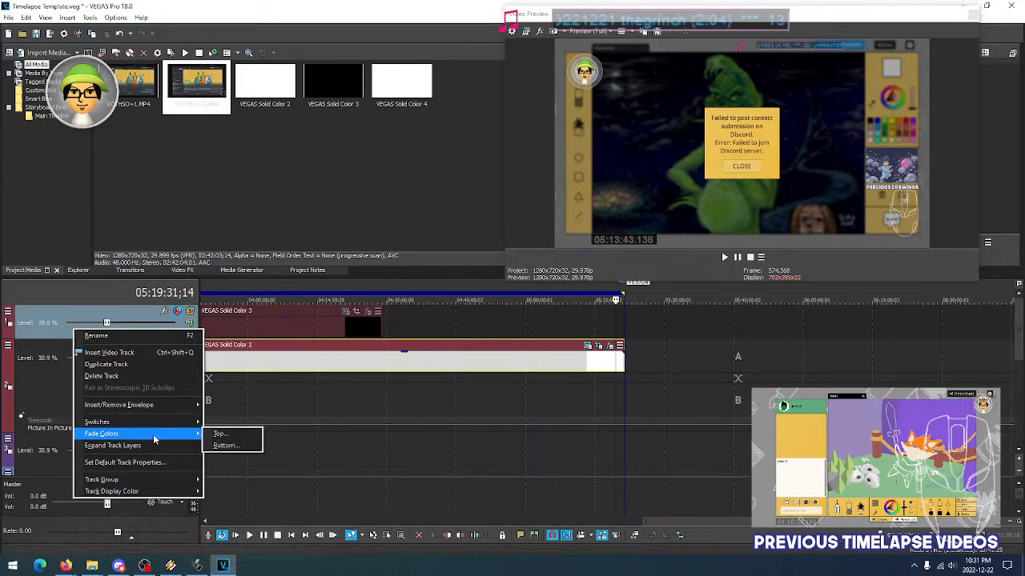
left_click(48, 387)
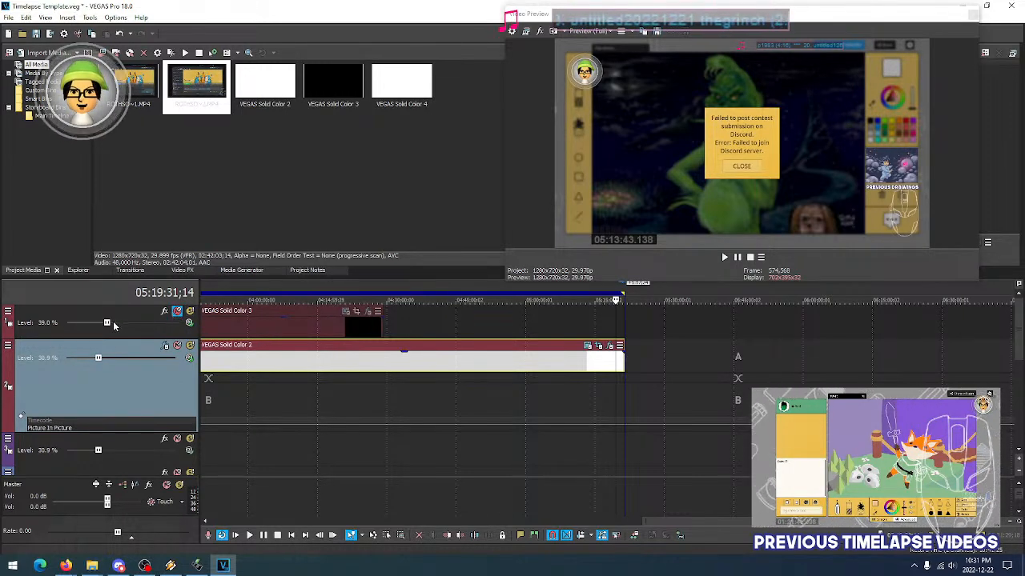
Examine the timecode track's Picture In Picture effect settings and the available VEGAS track effects, leaving the effect chain as it is
left_click(165, 347)
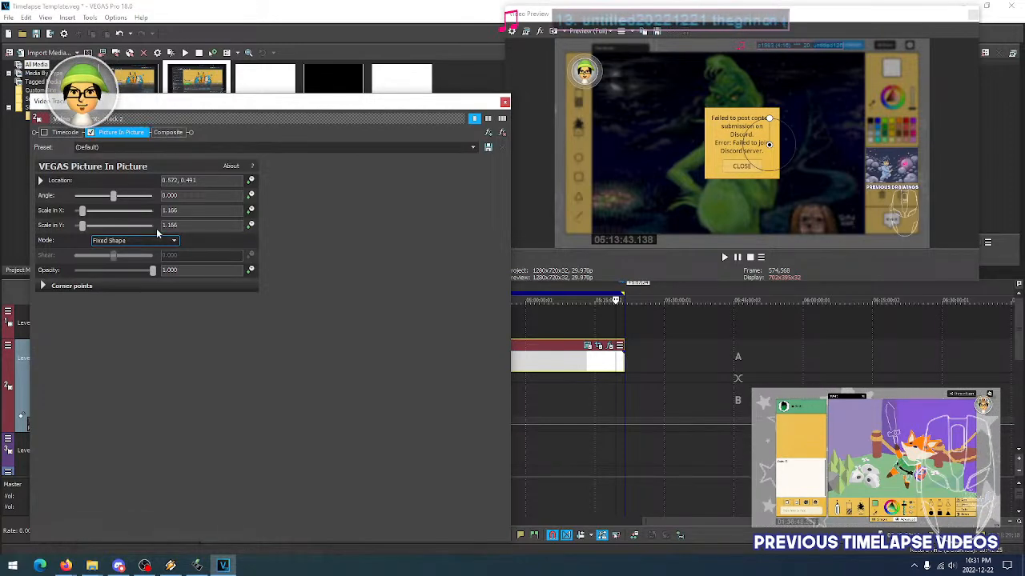
left_click(487, 133)
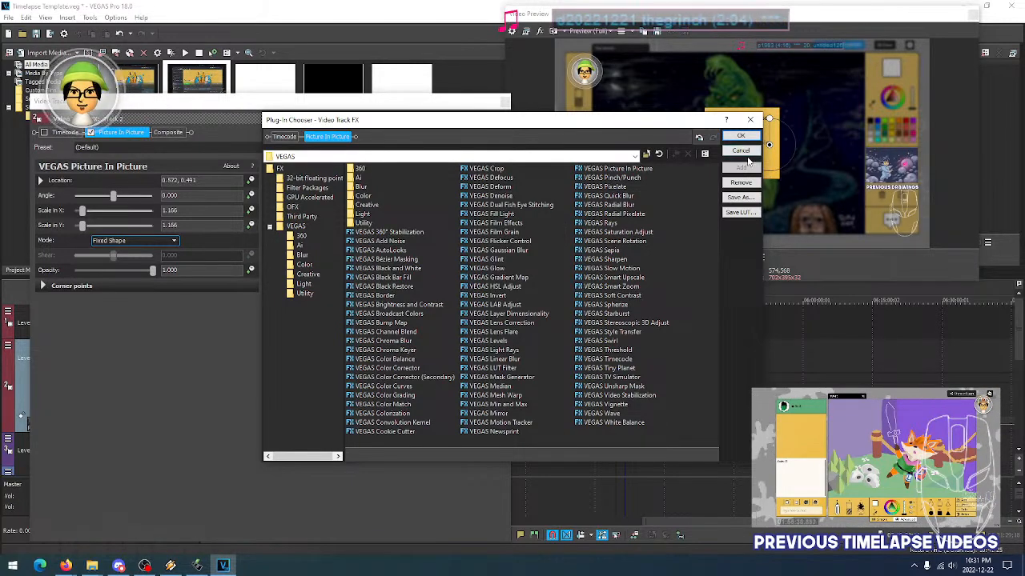
key("Escape")
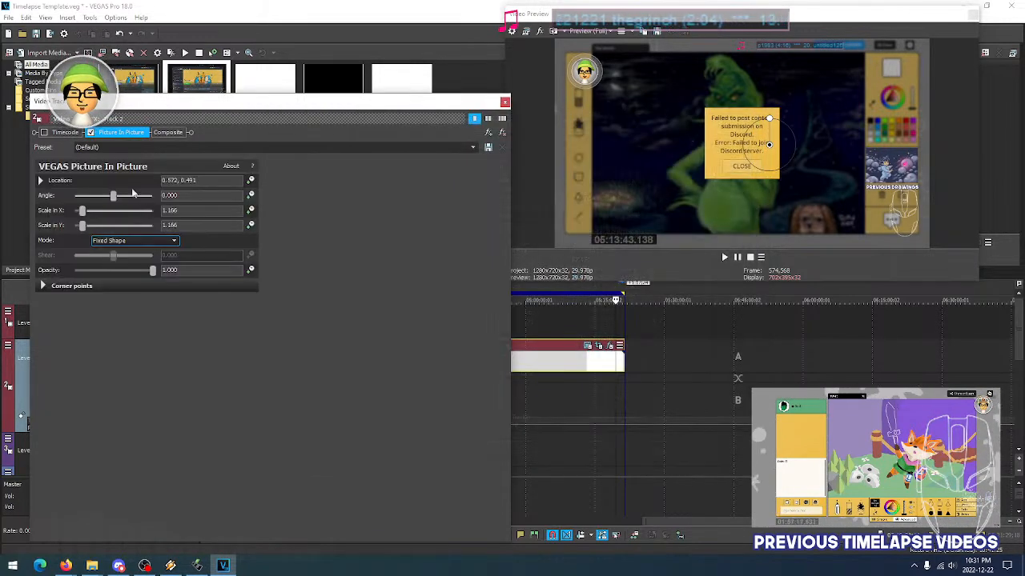
left_click(504, 102)
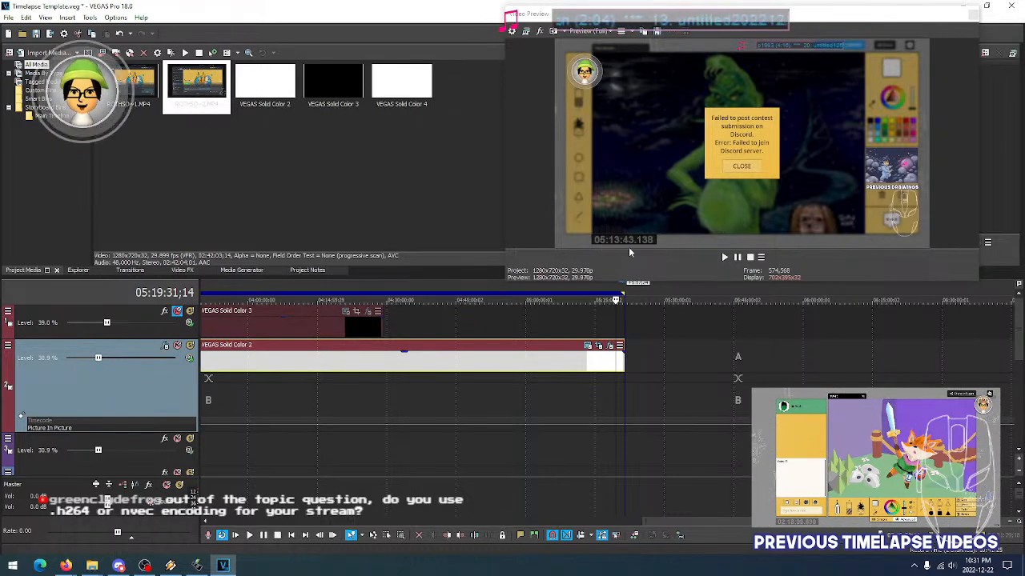
left_click(165, 345)
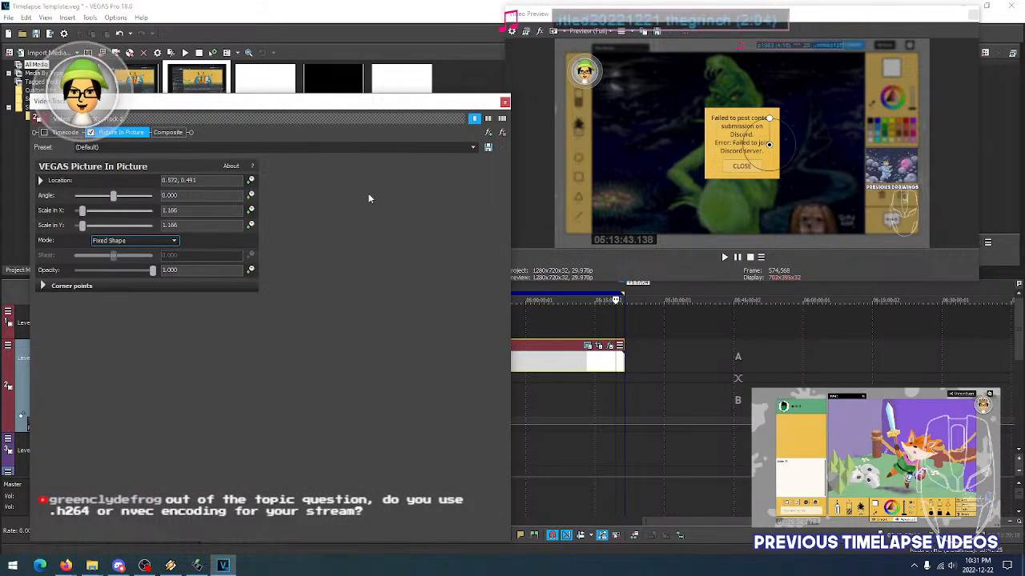
left_click_drag(324, 108, 326, 91)
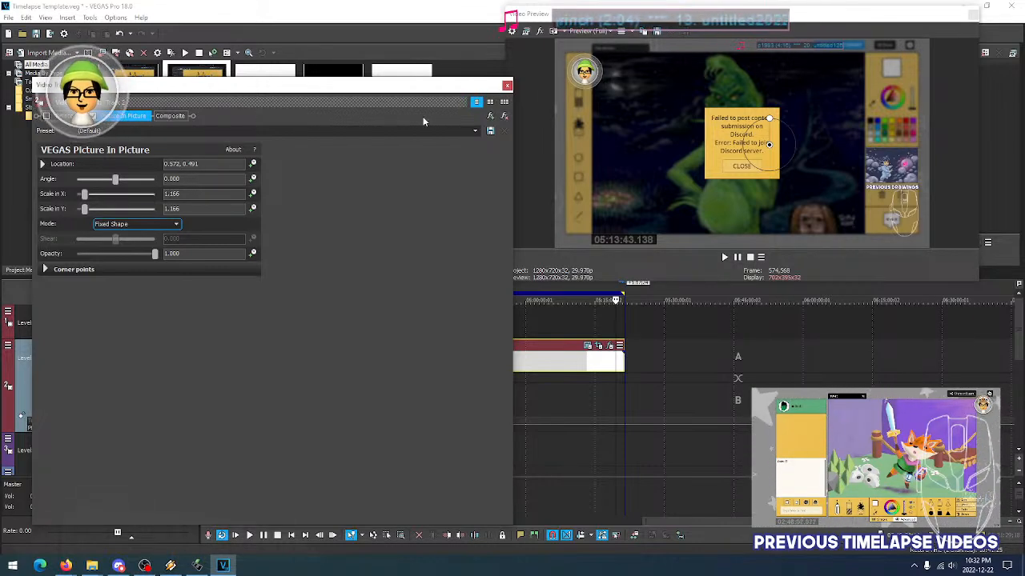
left_click(506, 85)
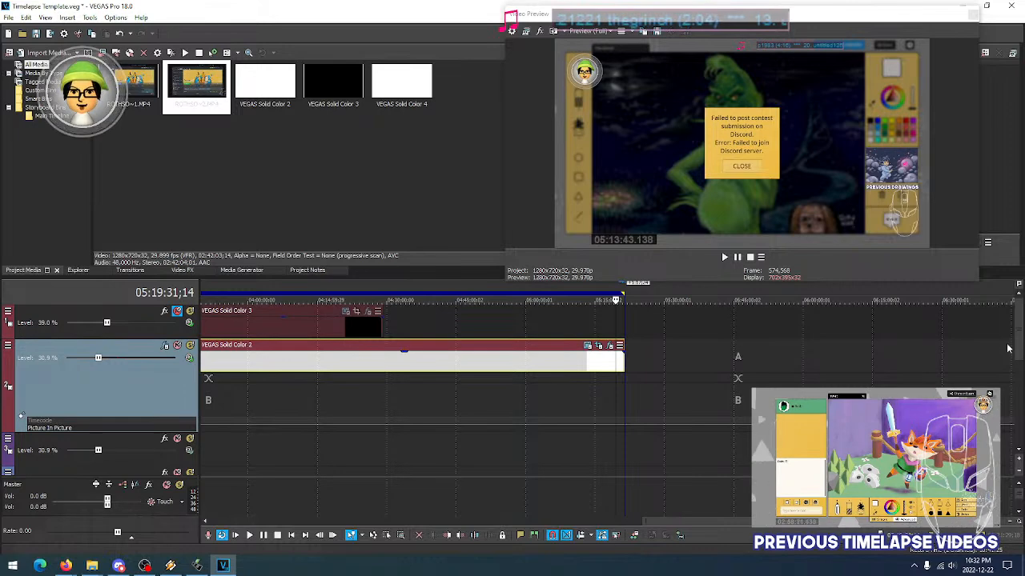
Return to the project's beginning and place the playhead at 00:05:48;08, where the first recording and timecode overlay start
mouse_move(1019, 344)
left_mouse_down()
mouse_move(1019, 358)
mouse_move(1019, 344)
left_mouse_up()
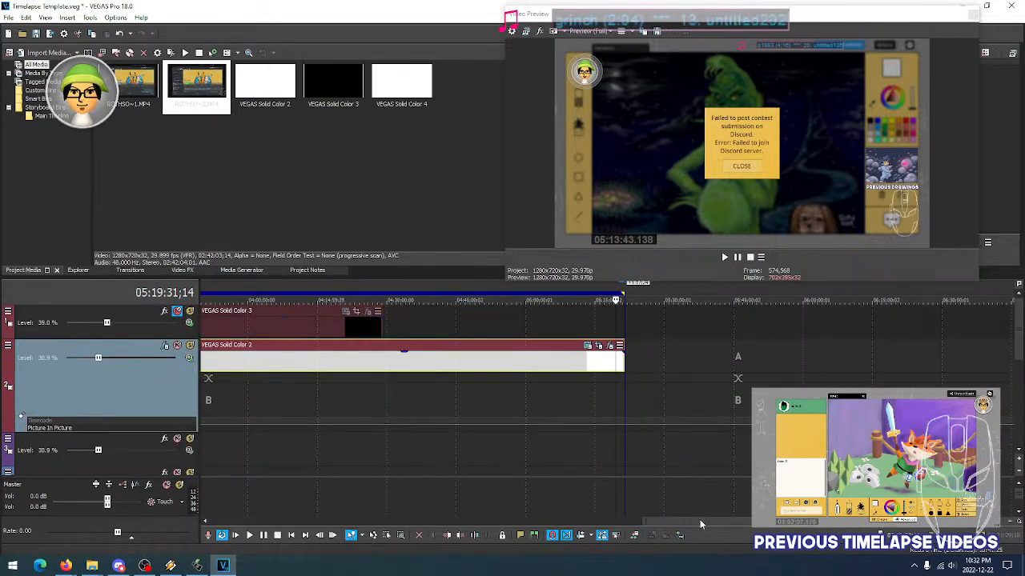
left_click_drag(689, 523, 245, 522)
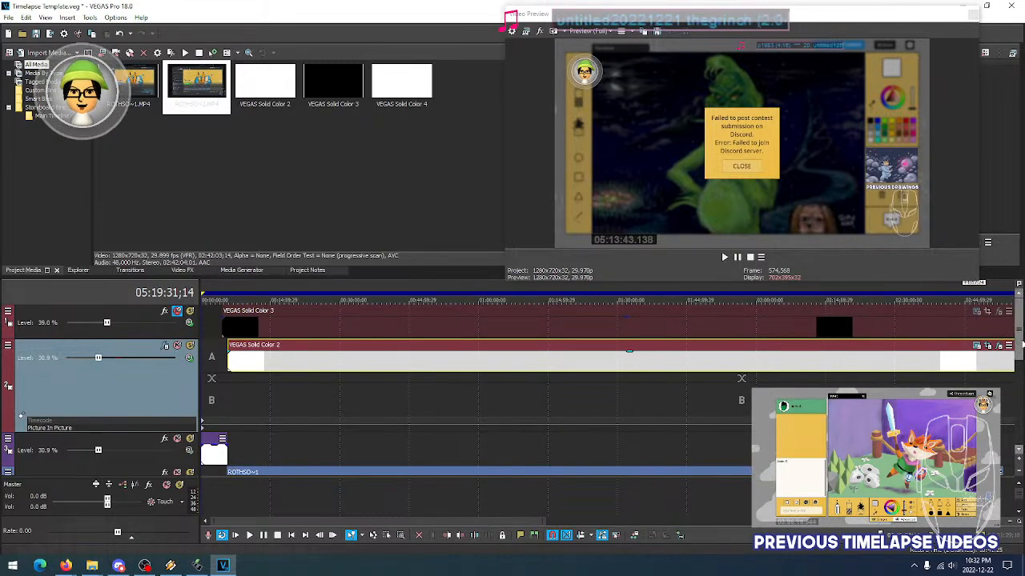
mouse_move(1019, 352)
left_mouse_down()
mouse_move(1022, 390)
mouse_move(1019, 349)
left_mouse_up()
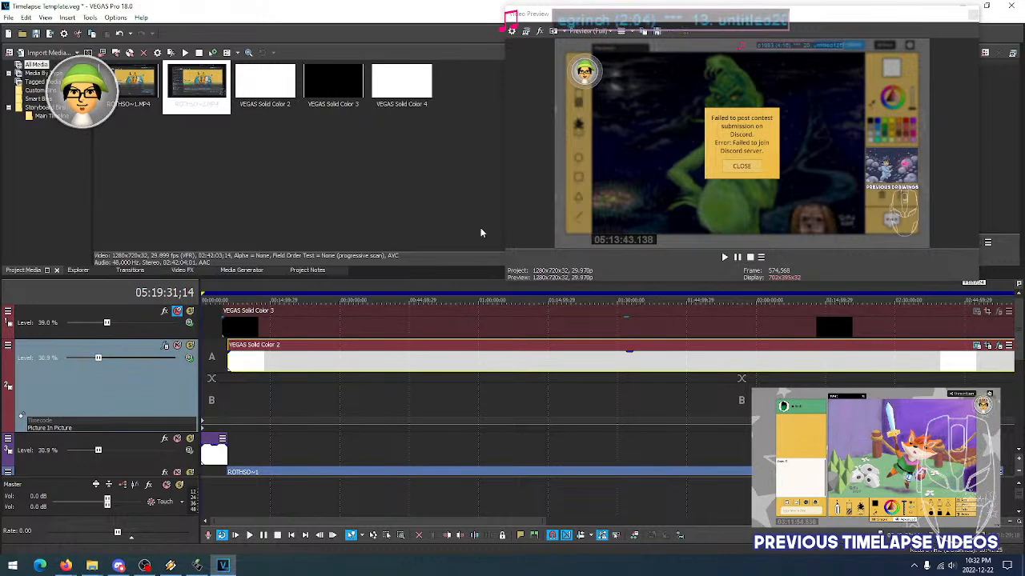
left_click(12, 19)
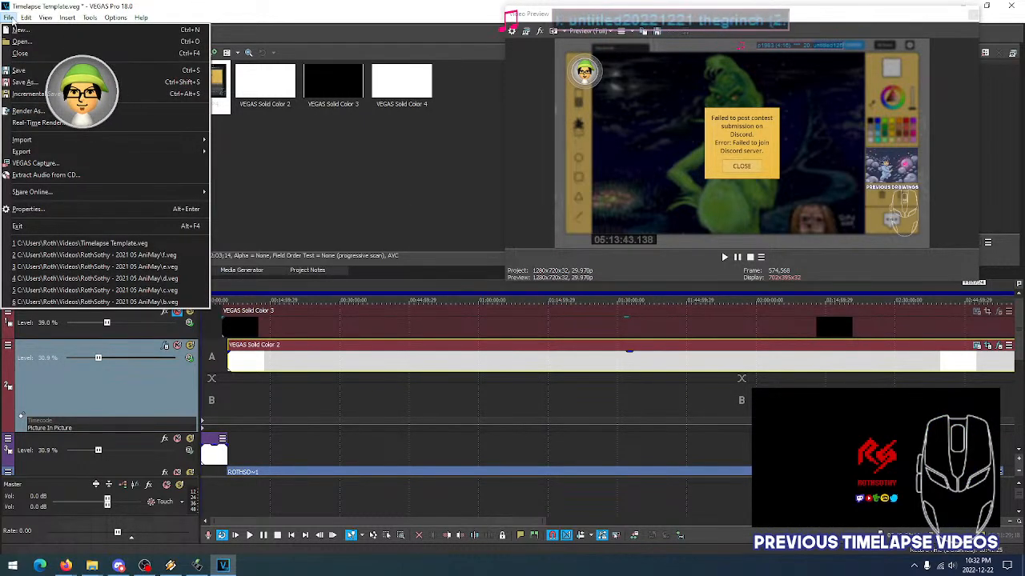
left_click(163, 7)
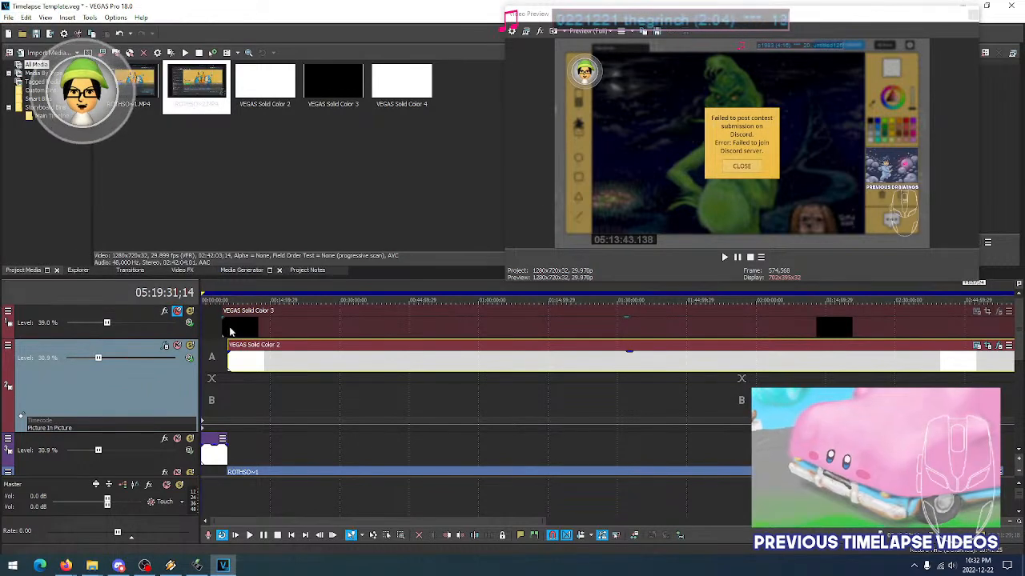
left_click_drag(224, 289, 213, 289)
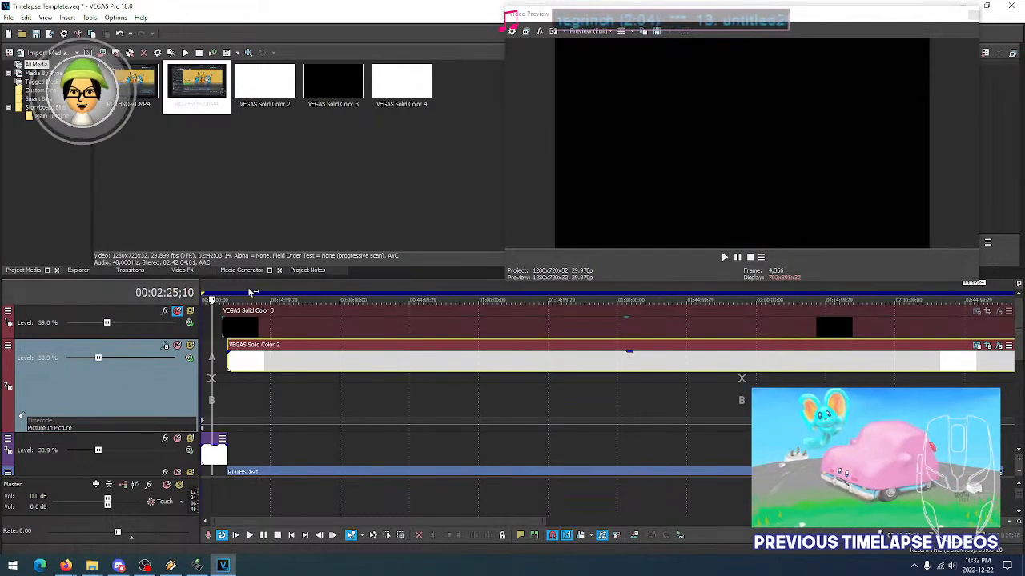
left_click(228, 291)
left_click(211, 291)
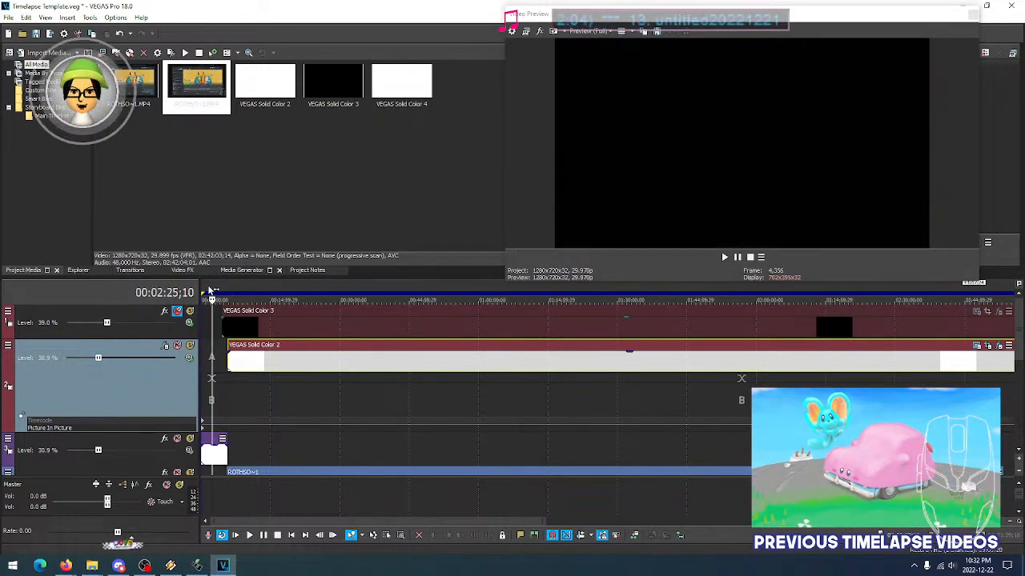
left_click(216, 290)
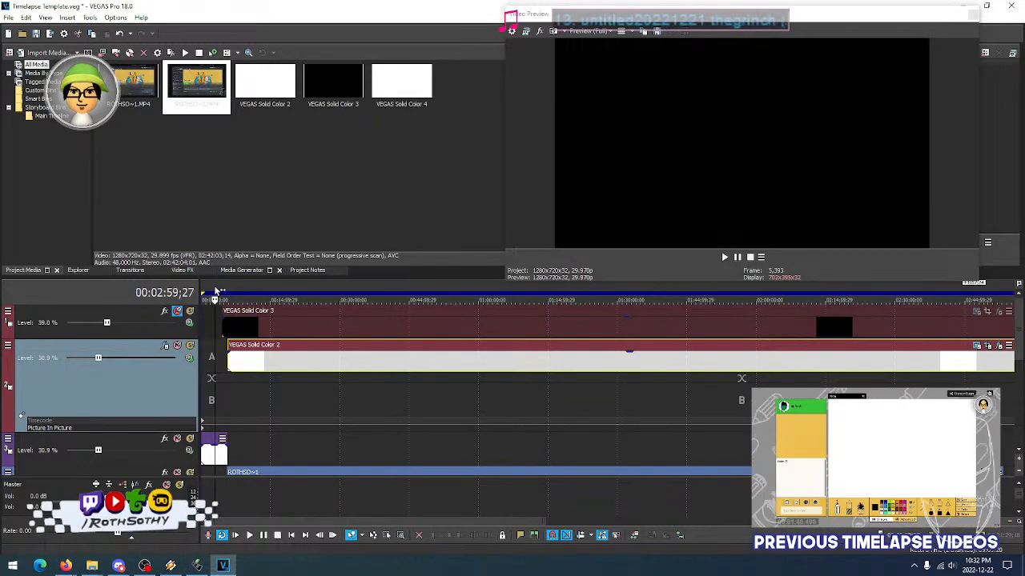
left_click_drag(217, 289, 230, 291)
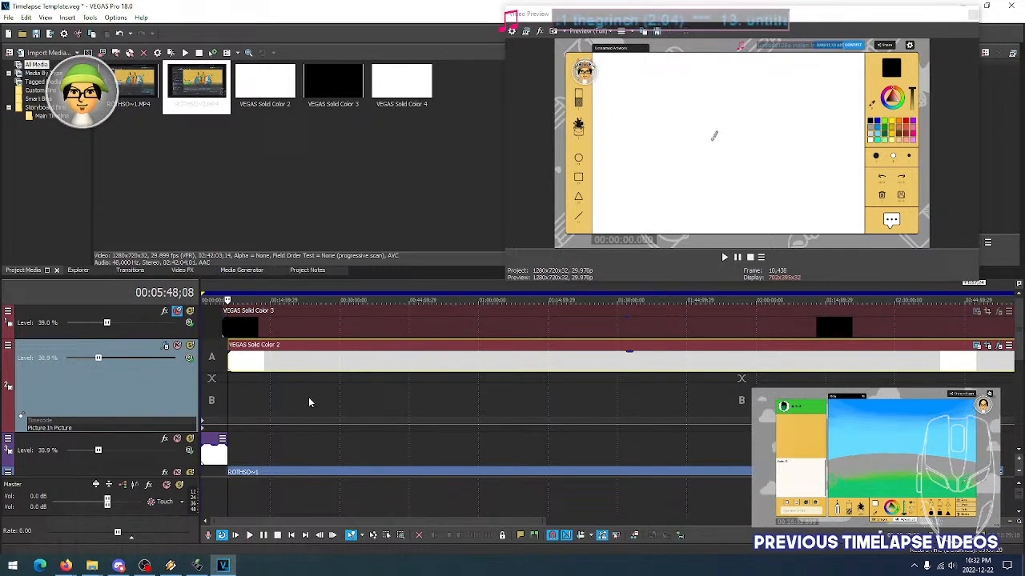
Add a marker named "start" at 00:05:48;08, where the timecode overlay begins
scroll(316, 395, "up", 5)
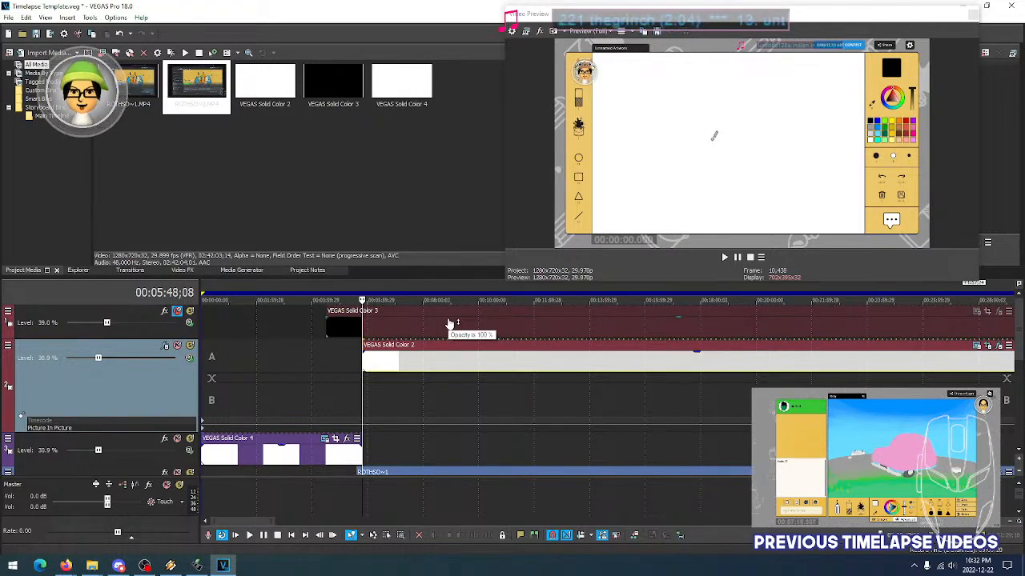
key("m")
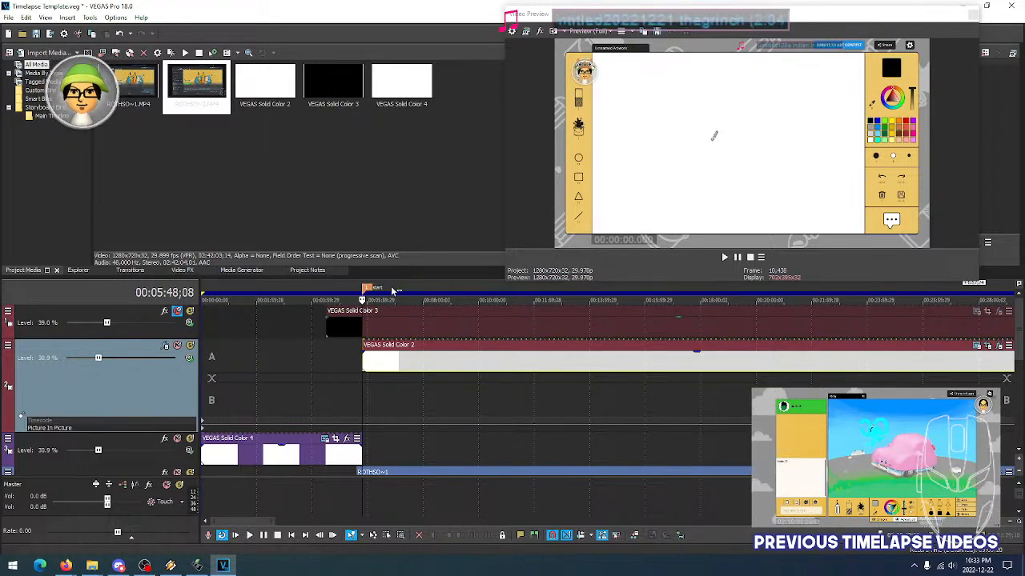
Check the drawing's final stages in the video preview between 04:55:50;10 and 05:14:14;20
scroll(529, 395, "down", 10)
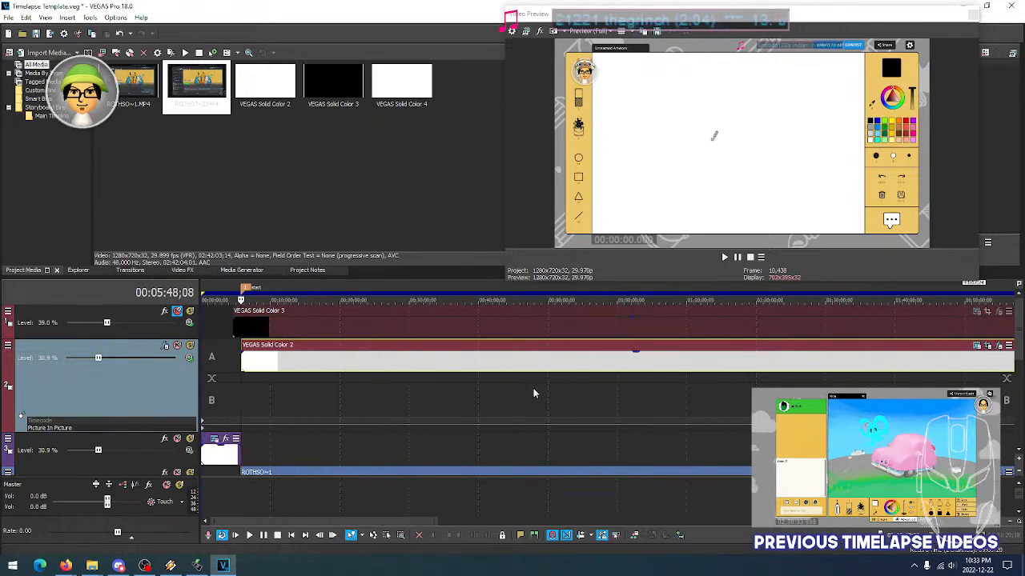
scroll(523, 391, "down", 2)
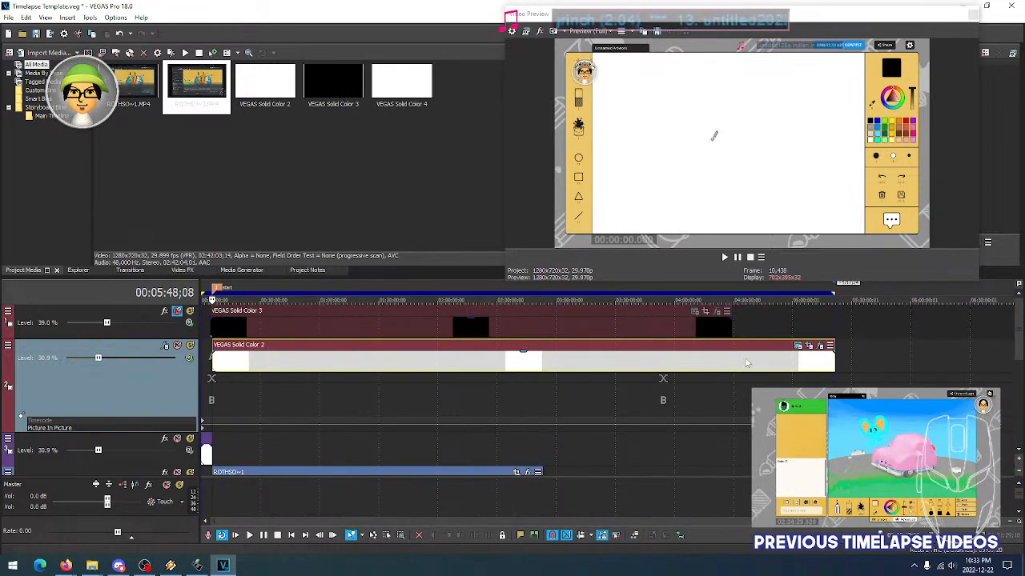
left_click(814, 365)
left_click(820, 363)
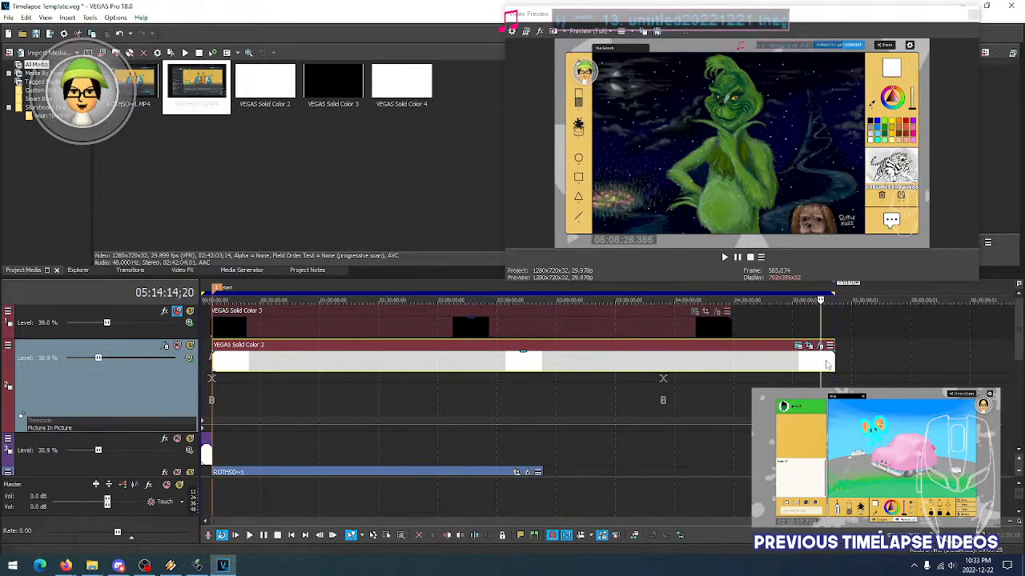
left_click(825, 363)
left_click(799, 362)
left_click(785, 362)
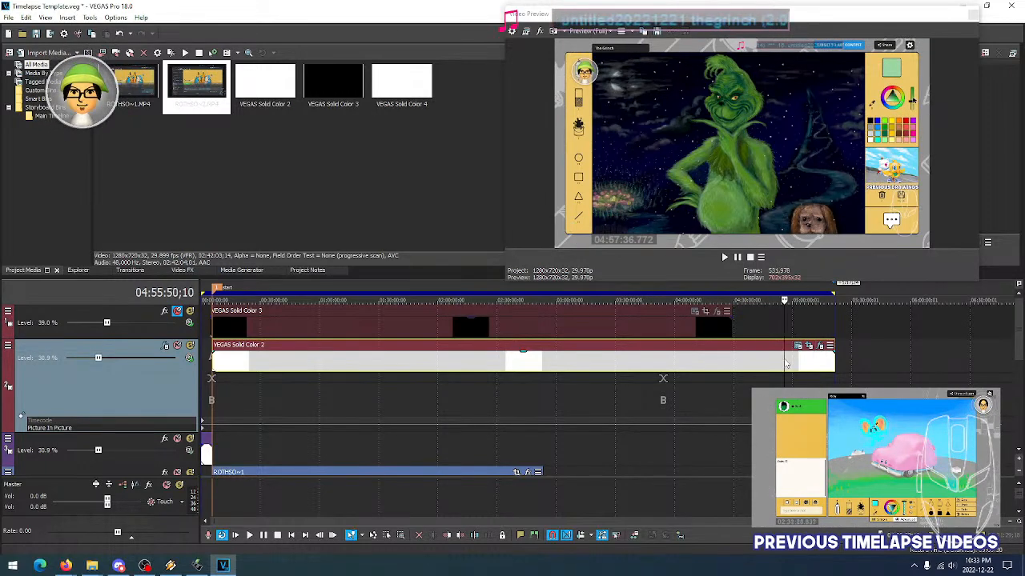
left_click(804, 360)
left_click(812, 360)
left_click(815, 362)
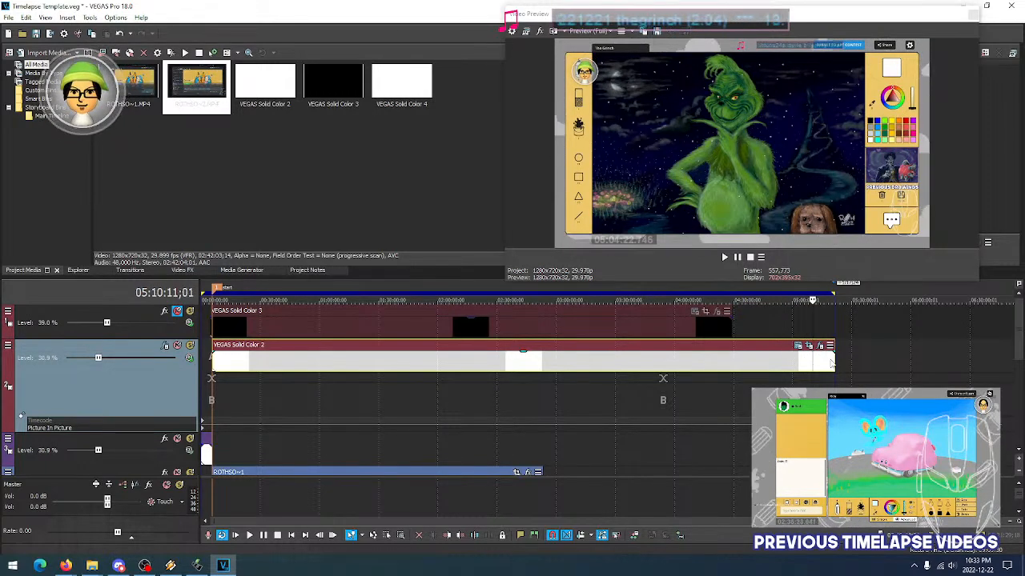
Find where the artwork is finished before the Submit to Contest window opens, and place the playhead at 05:17:51;07
scroll(602, 361, "up", 5)
left_click(593, 367)
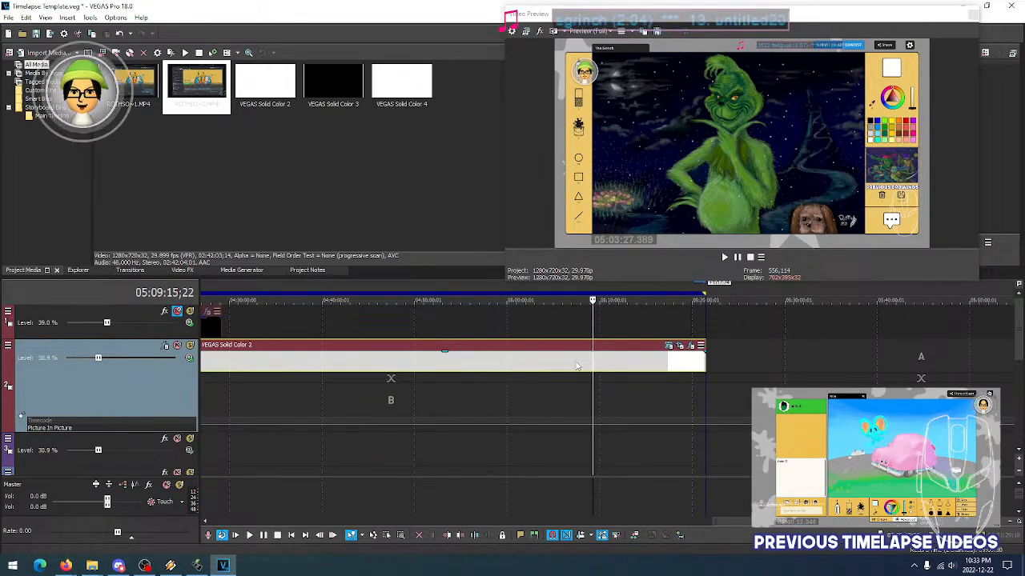
left_click(577, 367)
left_click(602, 367)
left_click(638, 366)
left_click(659, 366)
left_click(677, 366)
left_click(654, 367)
left_click(665, 366)
left_click(675, 367)
left_click(665, 367)
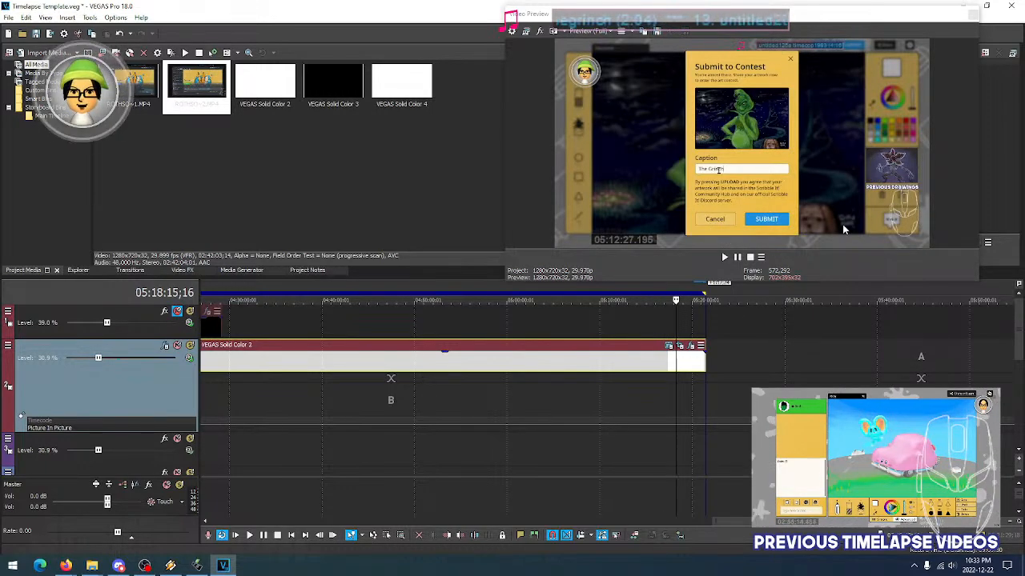
left_click(672, 365)
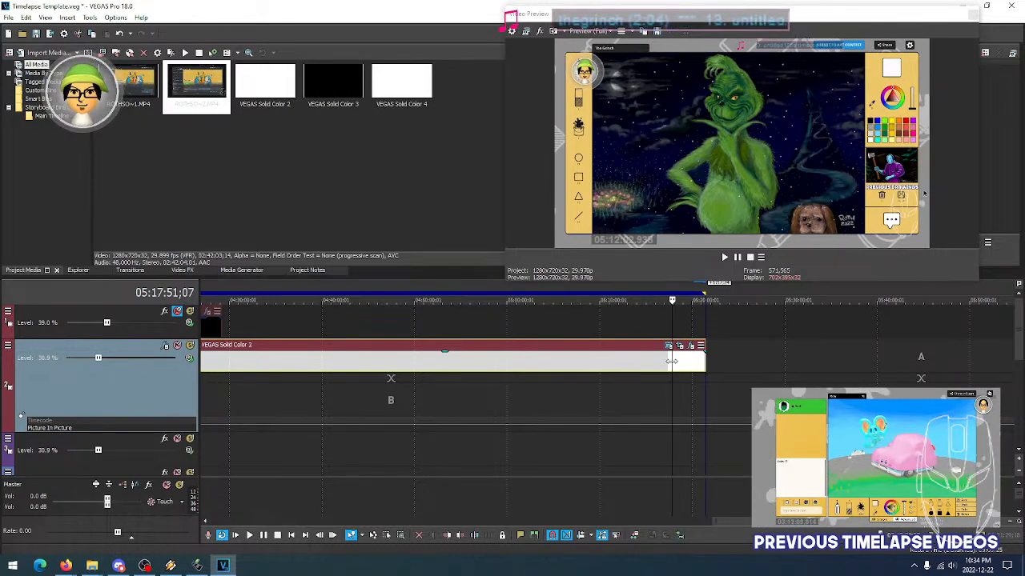
Compare the frames around the finished drawing between 05:17:40;28 and 05:17:54;20, returning the playhead to 05:17:51;07
key("Left")
key("Left")
key("Left")
key("Left")
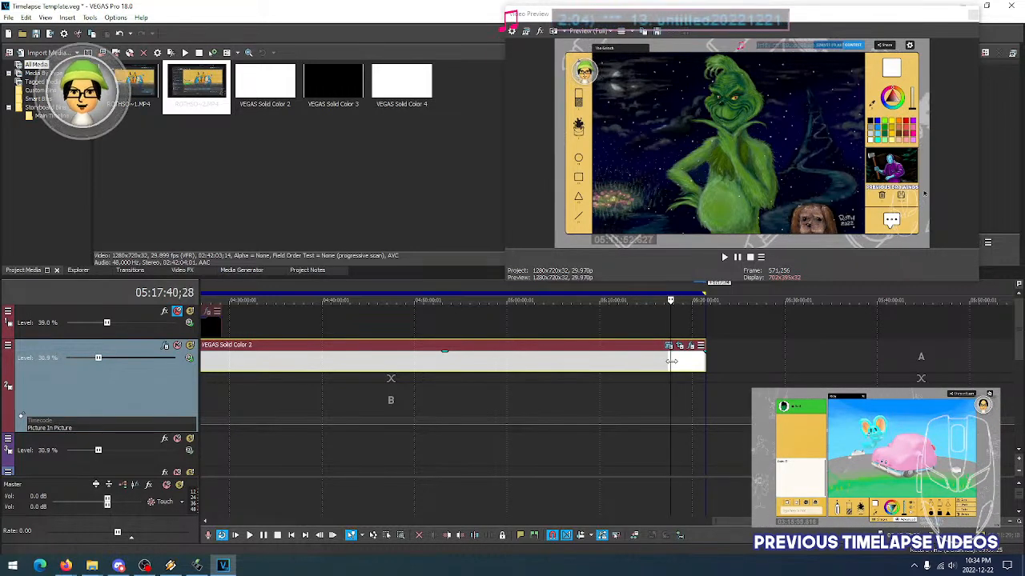
key("Right")
key("Left")
key("Left")
key("Left")
key("Left")
key("Right")
key("Right")
key("Left")
key("Right")
key("Right")
key("Right")
key("Right")
key("Right")
key("Right")
key("Right")
key("Right")
key("Left")
key("Left")
key("Right")
key("Right")
key("Right")
key("Left")
key("Right")
key("Left")
key("Left")
key("Right")
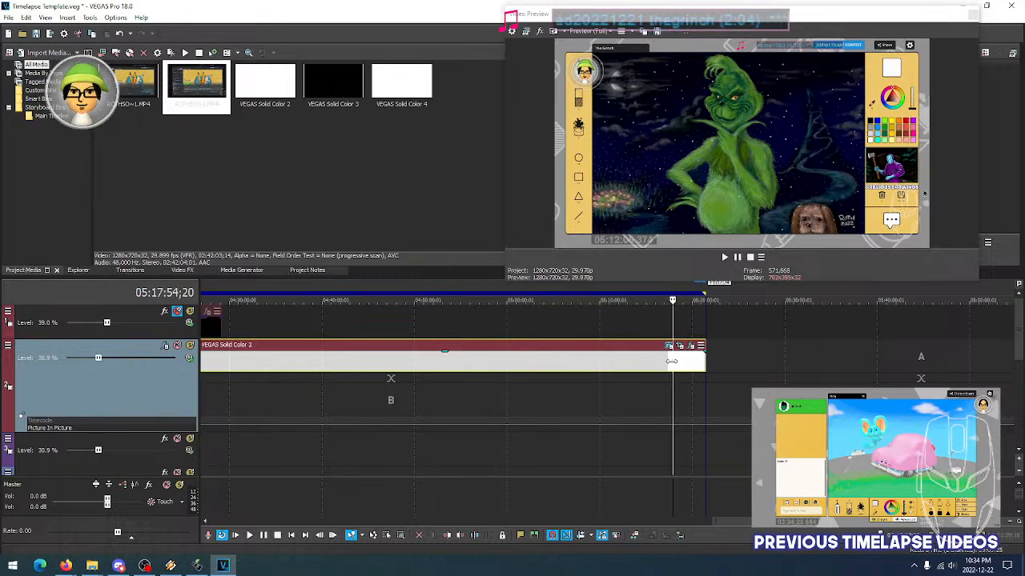
key("Left")
key("Left")
key("Right")
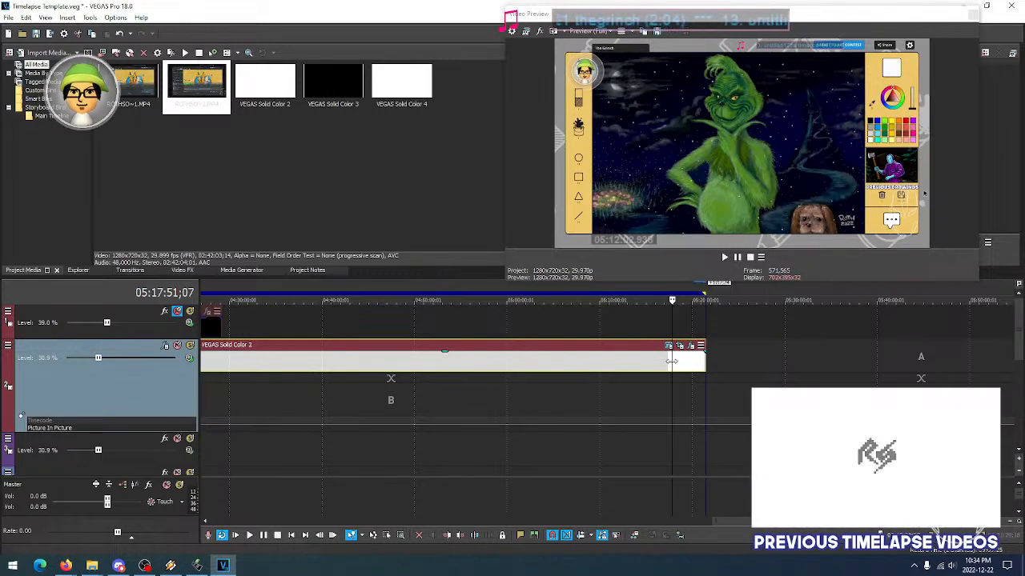
Add a marker named "end" at the playhead position 05:17:51;07
type("m")
type("end")
key("Return")
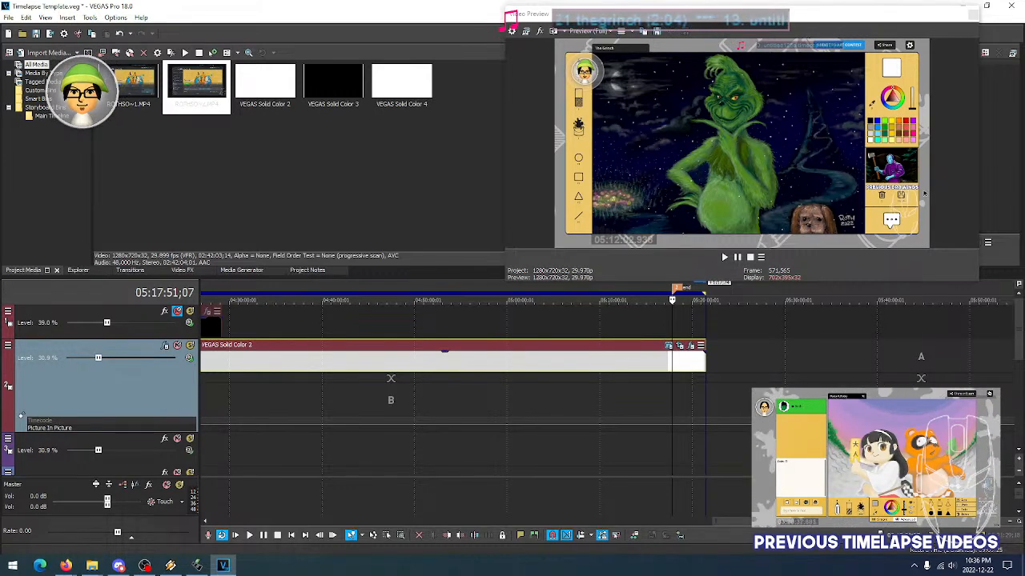
Start saving the project under a new location and browse to the end of the Videos folder's contents
key("alt+Tab")
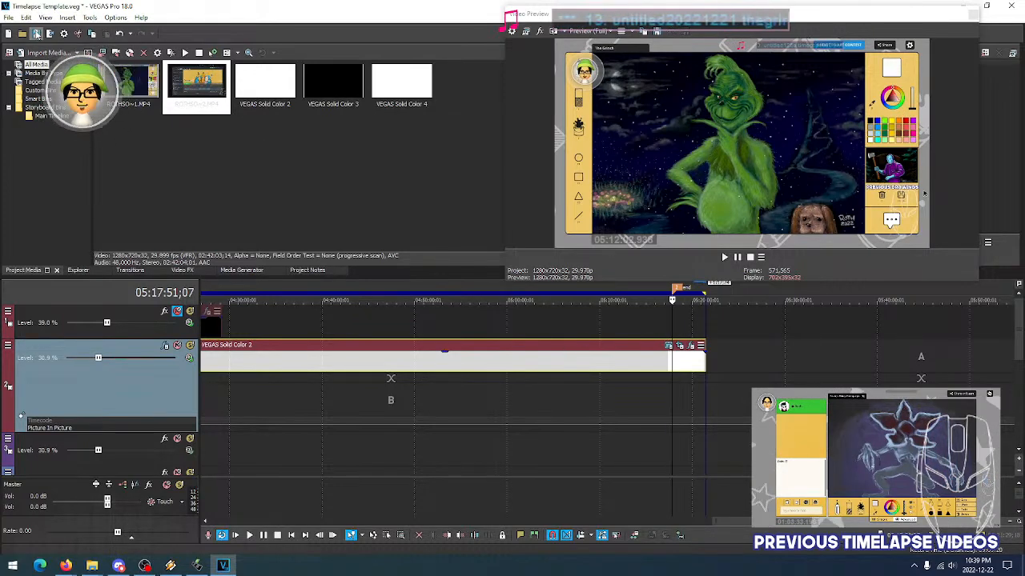
scroll(413, 382, "down", 5)
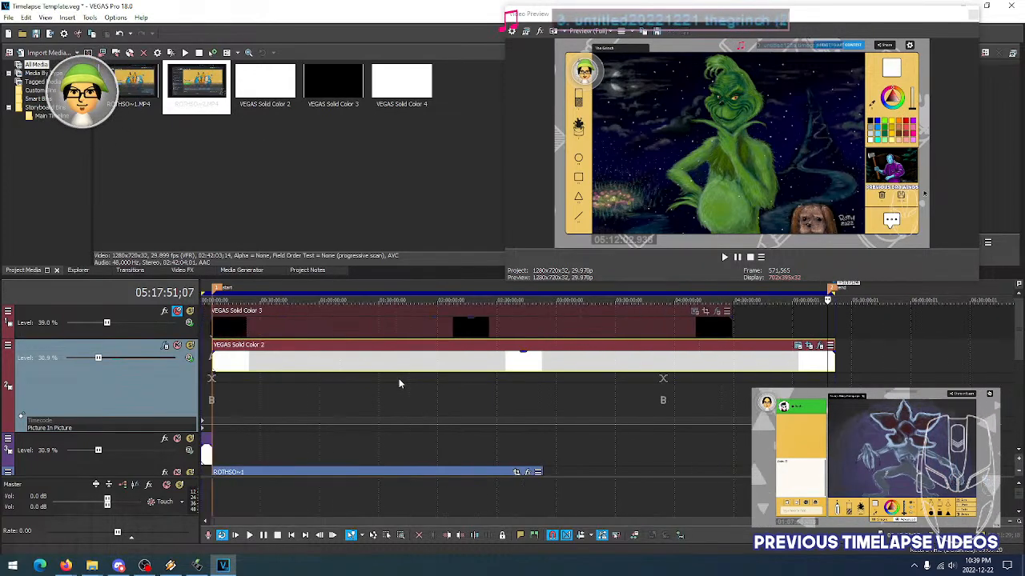
left_click(8, 17)
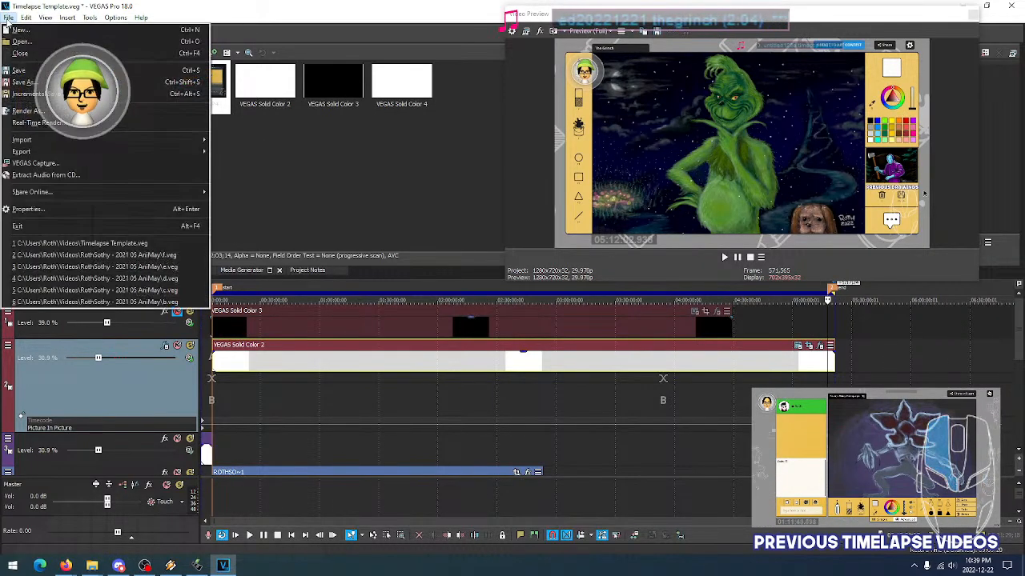
left_click(32, 81)
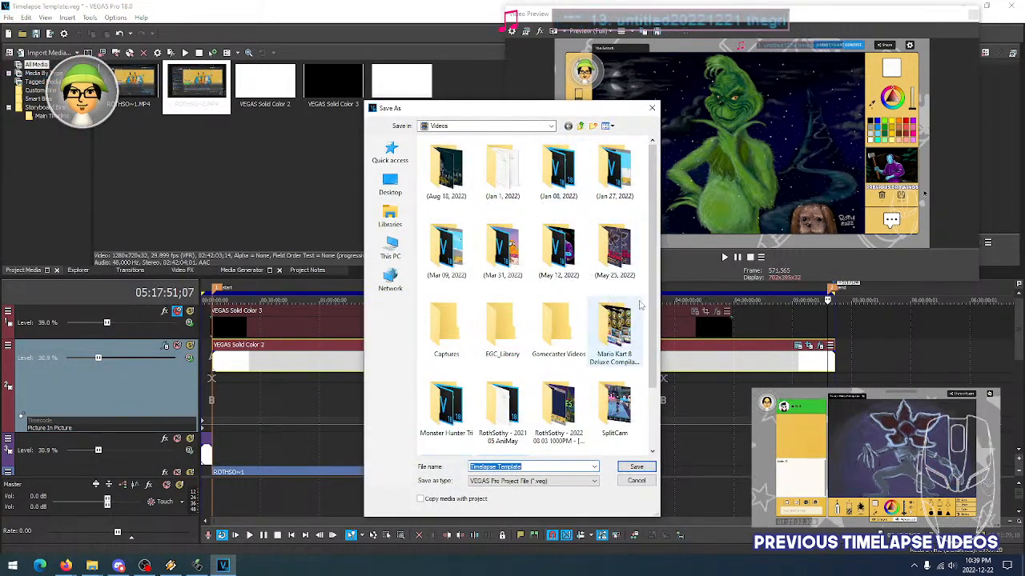
scroll(640, 304, "down", 1)
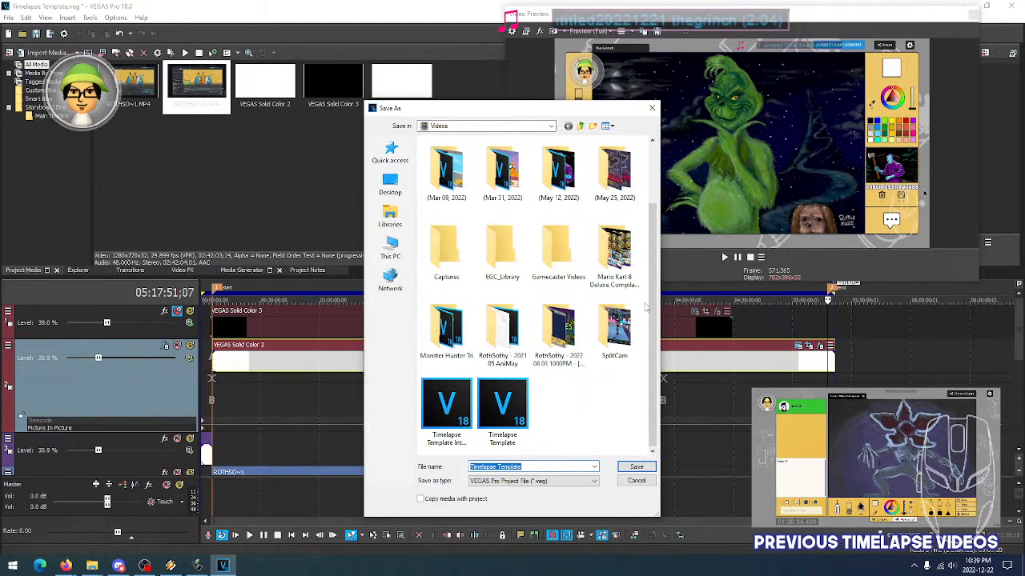
scroll(645, 306, "up", 1)
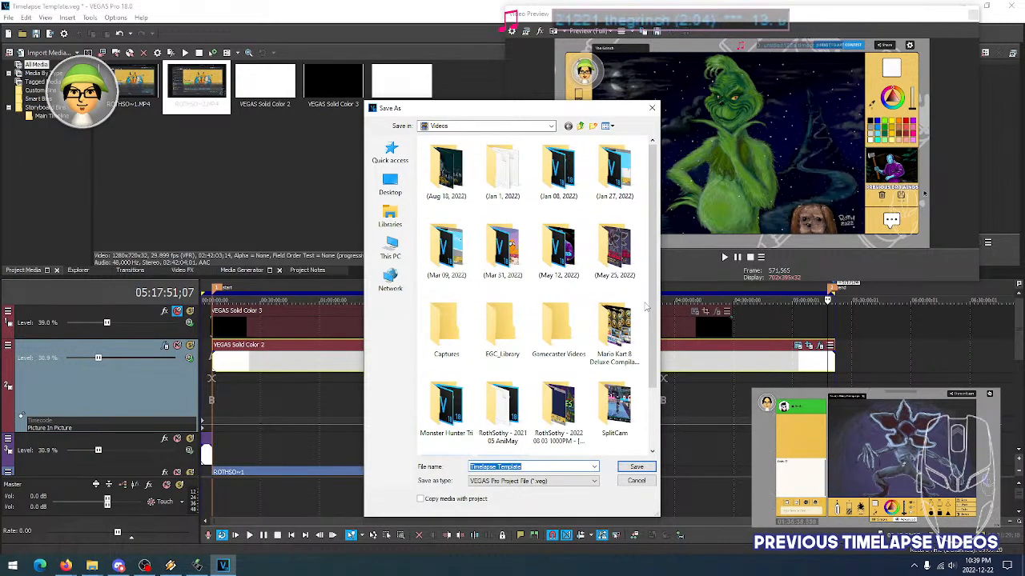
scroll(645, 307, "down", 1)
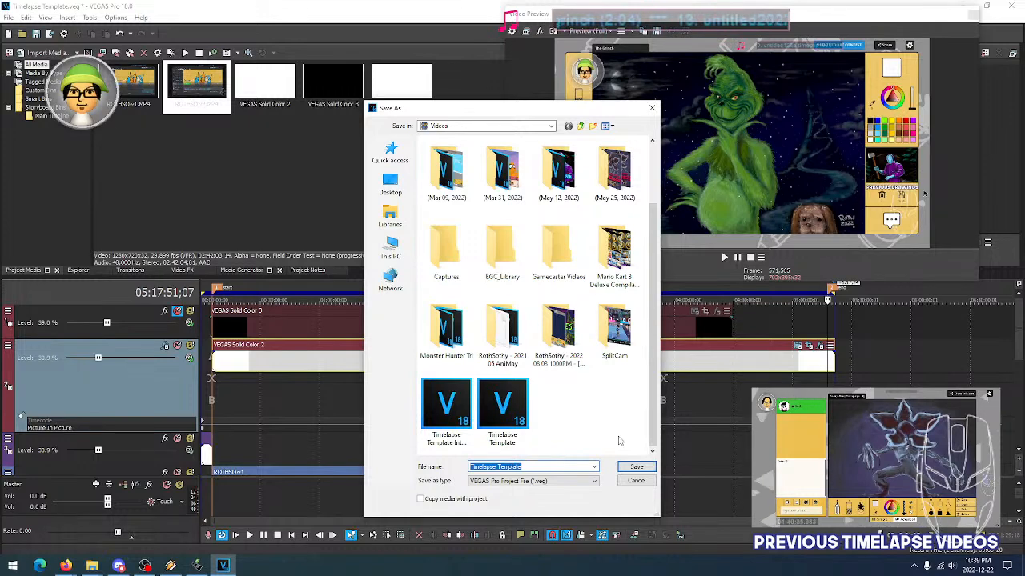
right_click(563, 408)
left_click(556, 420)
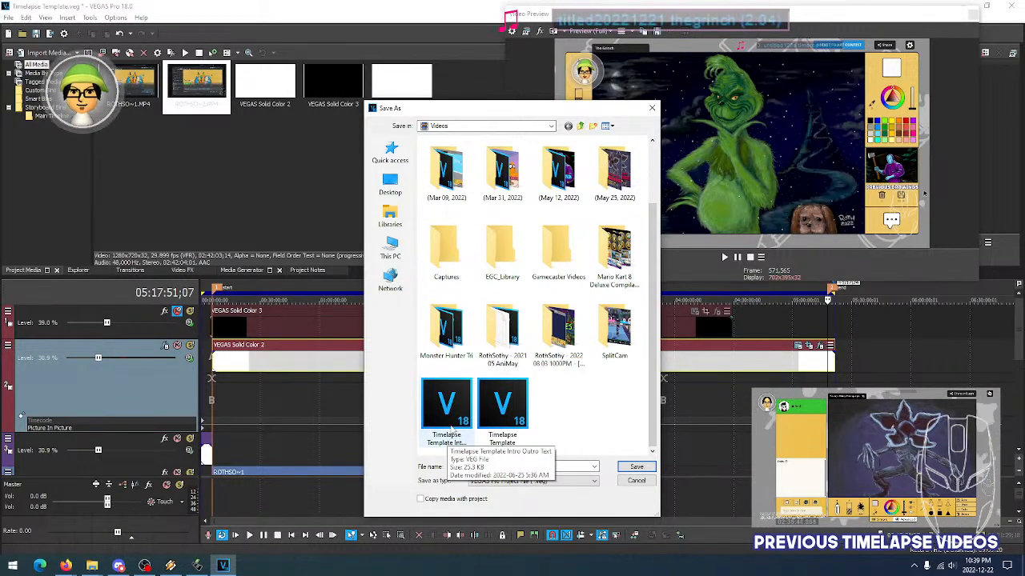
Create a new folder in Videos, named with the channel name followed by "- The Grinch"
right_click(571, 414)
mouse_move(621, 524)
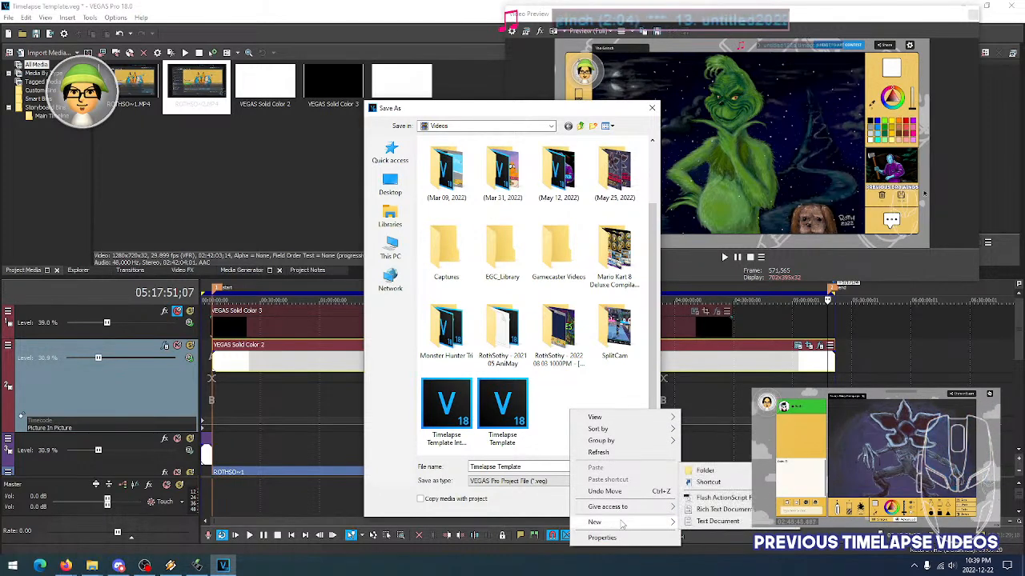
left_click(705, 471)
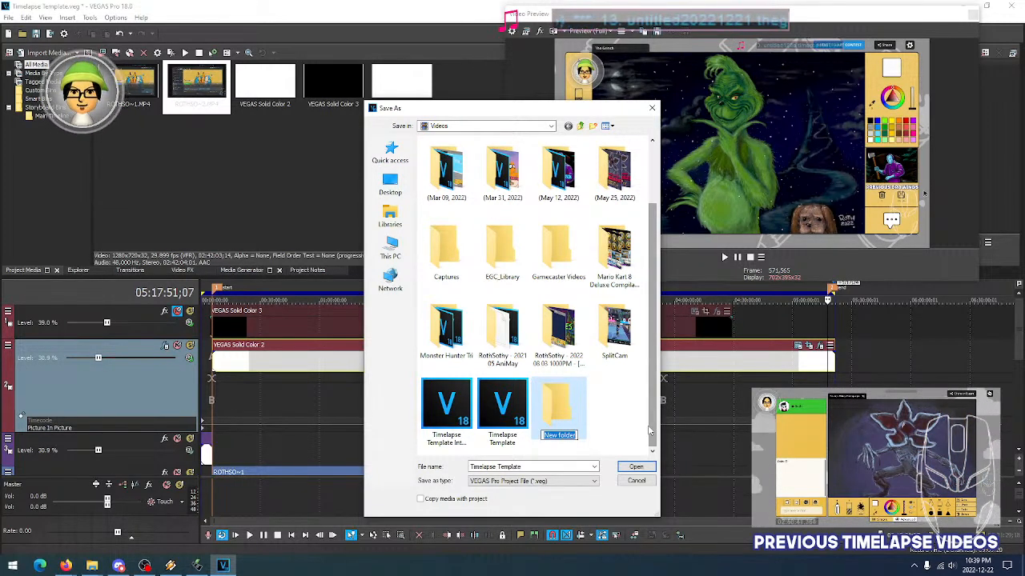
type("Rothi")
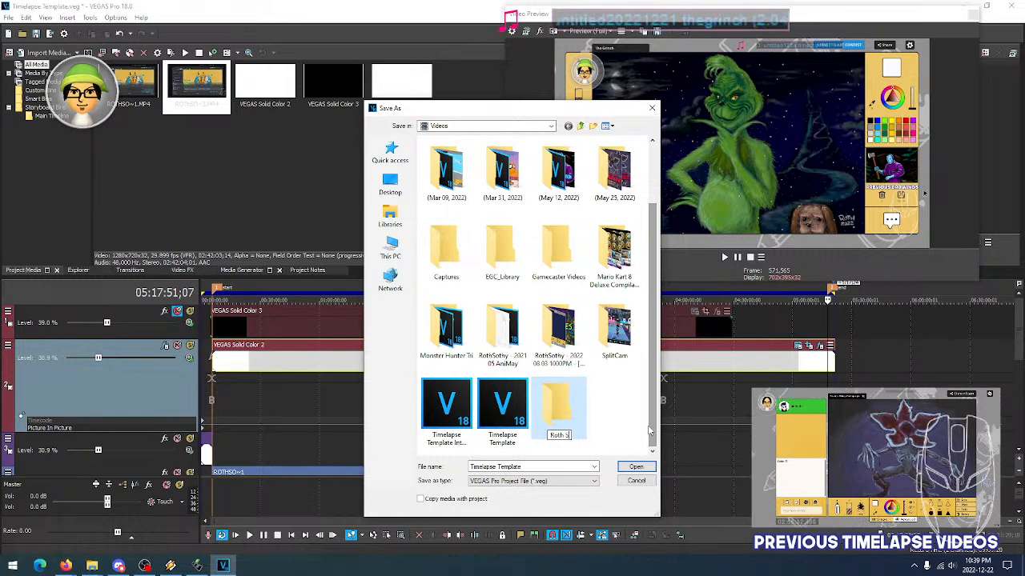
type("Sothy -")
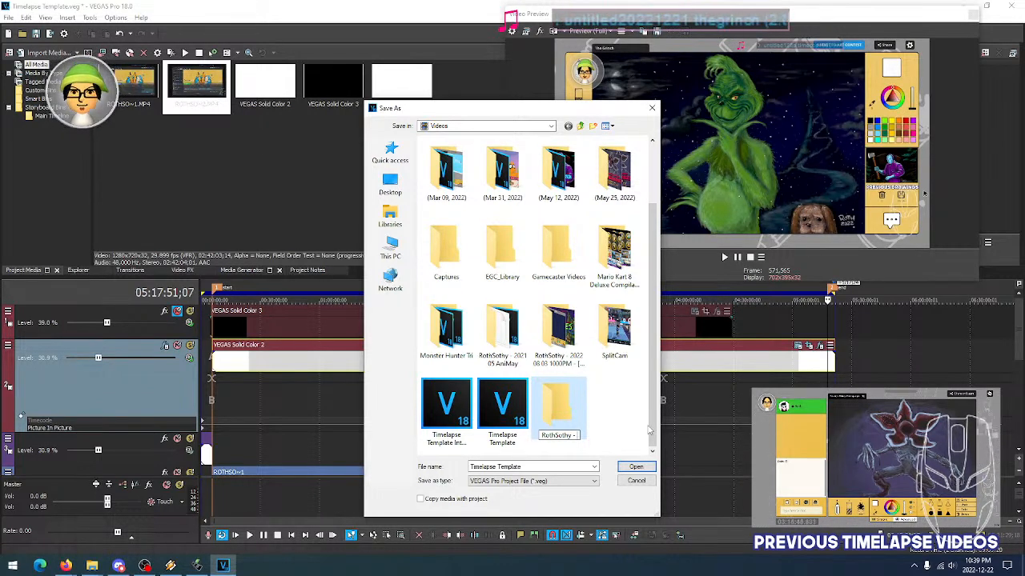
type("The G")
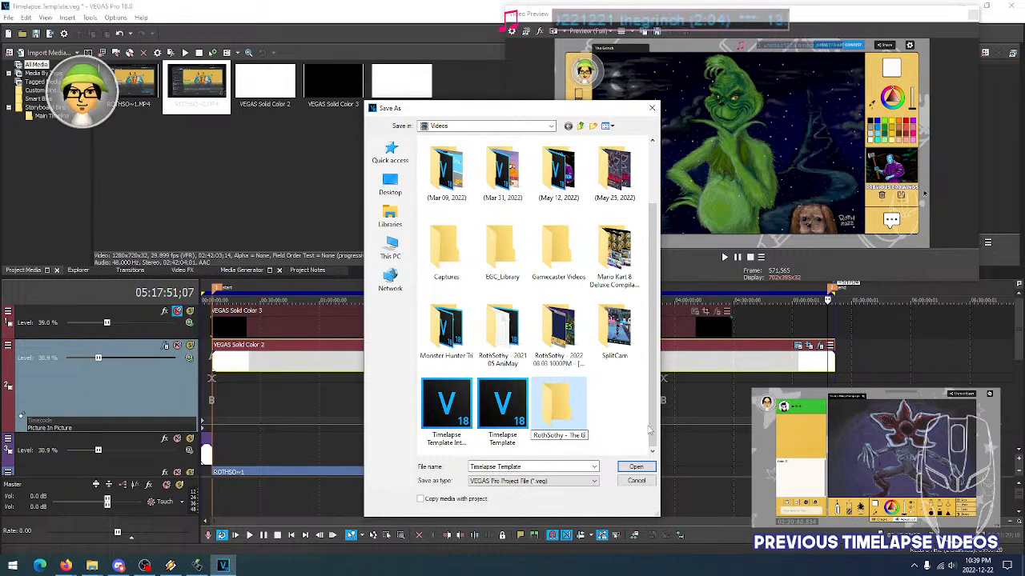
type("rinch")
key("Return")
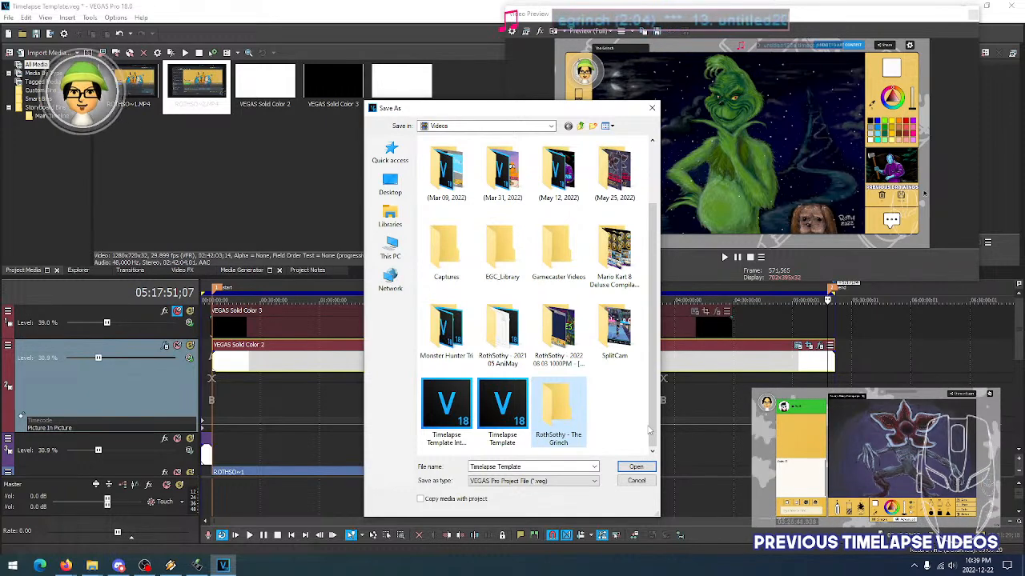
Switch to File Explorer and look up the full name of the 2022 12 15 Grinch recordings folder under Downloads
mouse_move(92, 564)
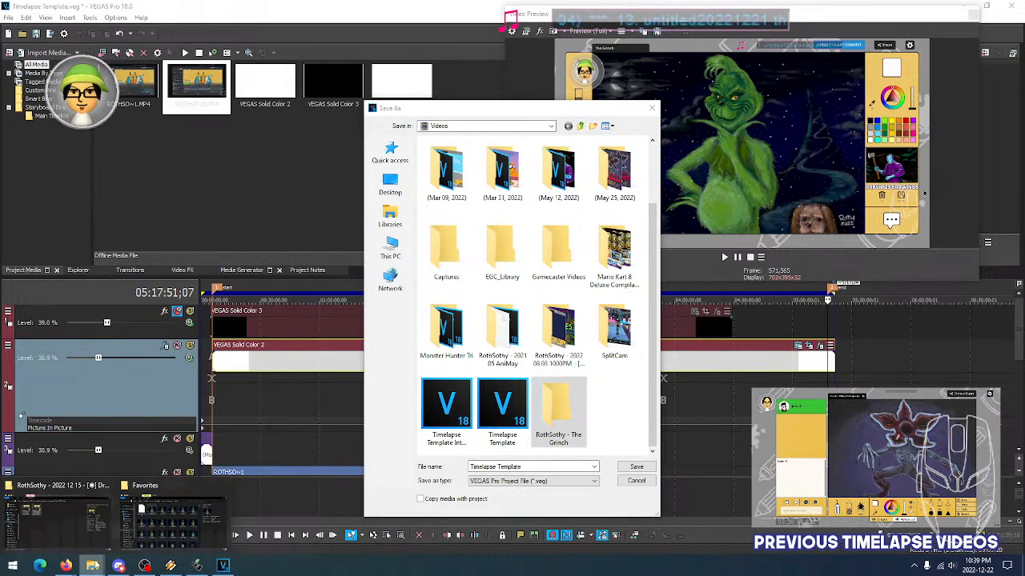
left_click(77, 543)
left_click(722, 191)
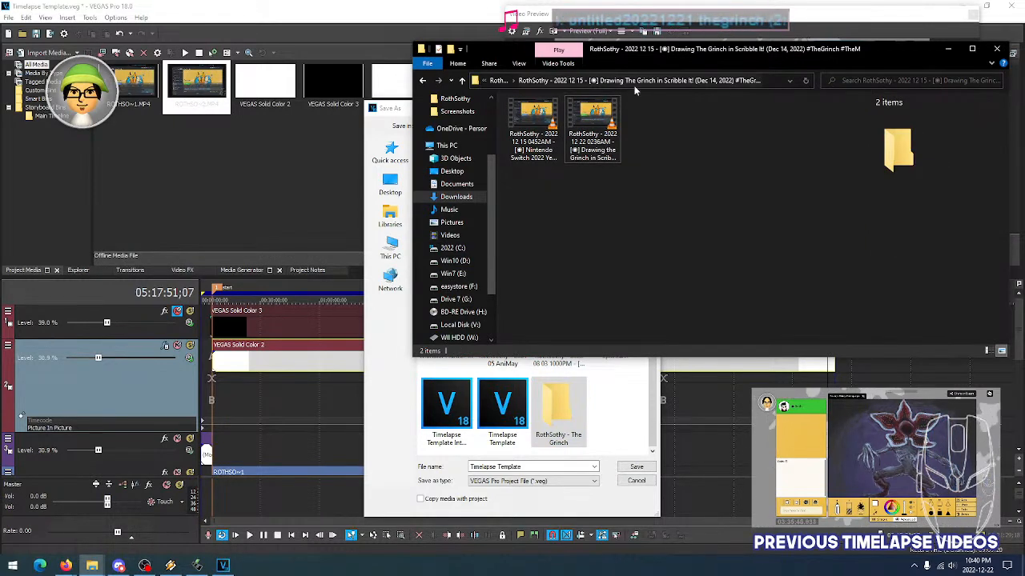
left_click(498, 80)
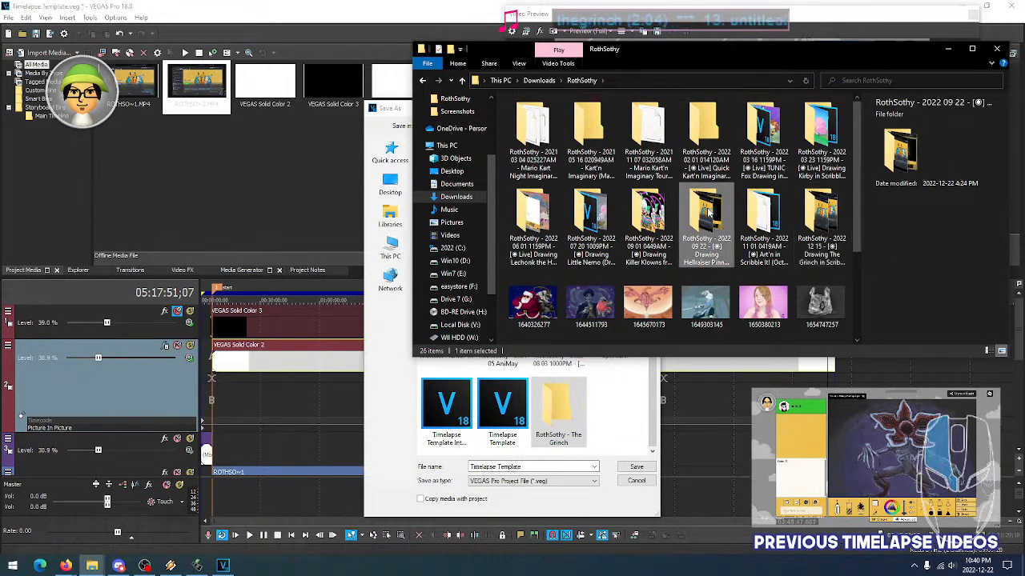
left_click(823, 239)
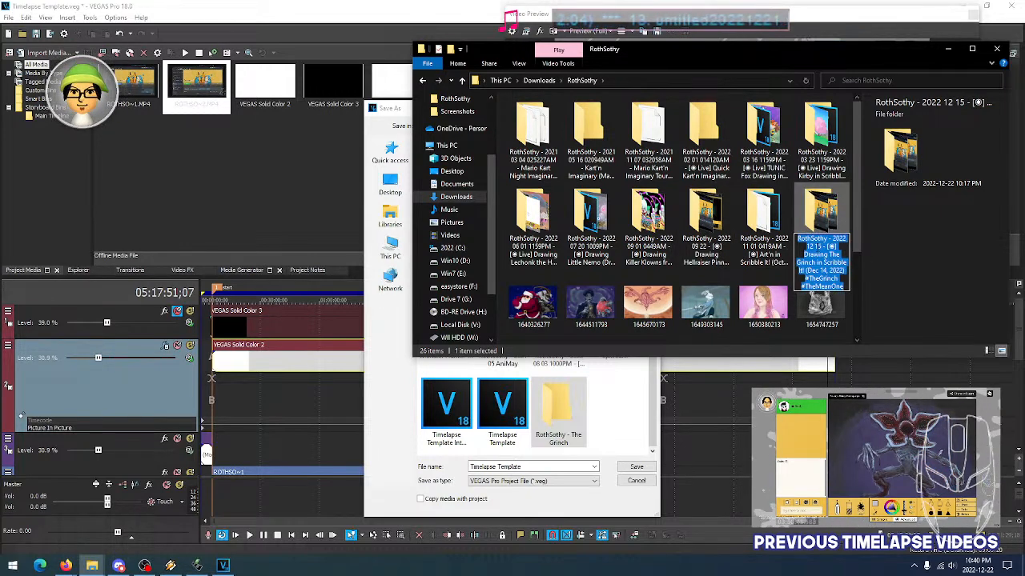
left_click(850, 192)
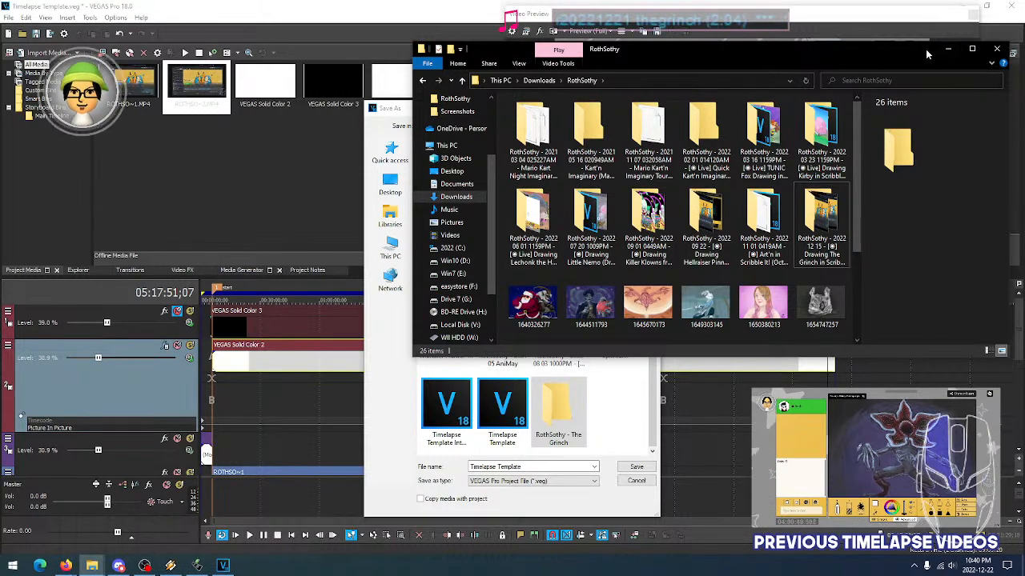
Return to the VEGAS Pro save dialog and open the new Grinch folder as the save location
left_click(948, 50)
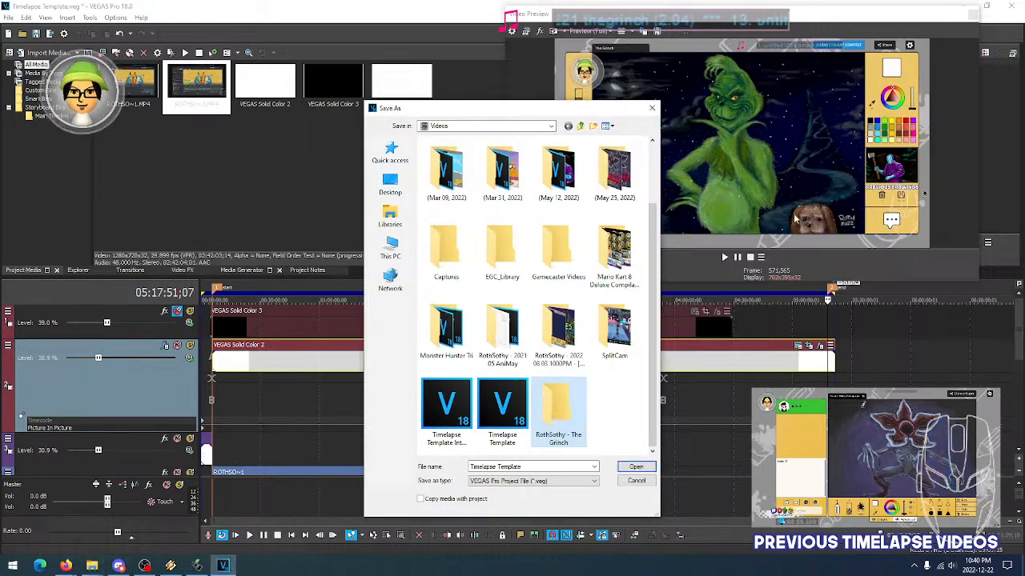
double_click(561, 408)
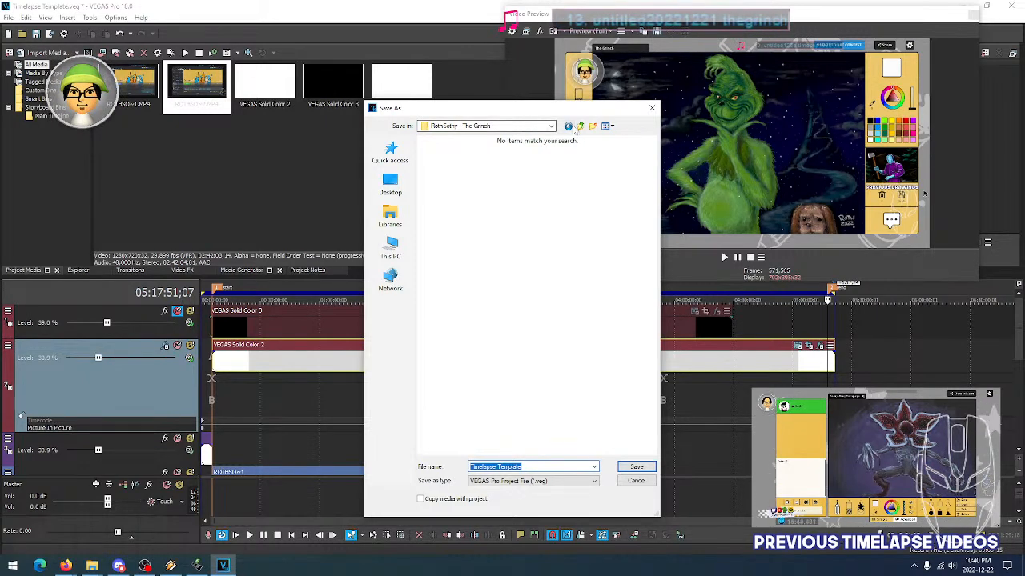
Save the project as "a" in the new Grinch folder and close it
left_click(526, 313)
left_click(531, 467)
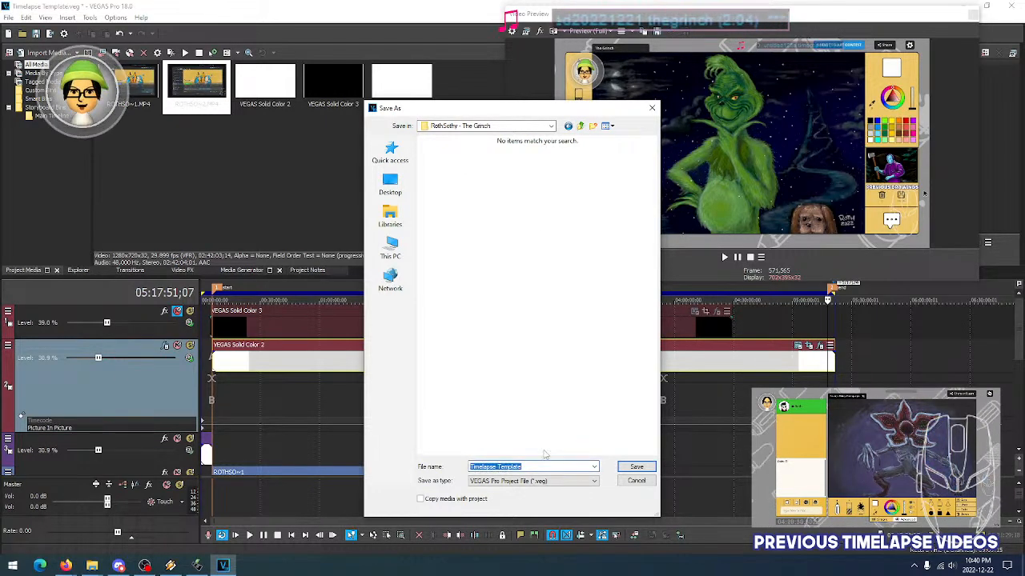
type("a")
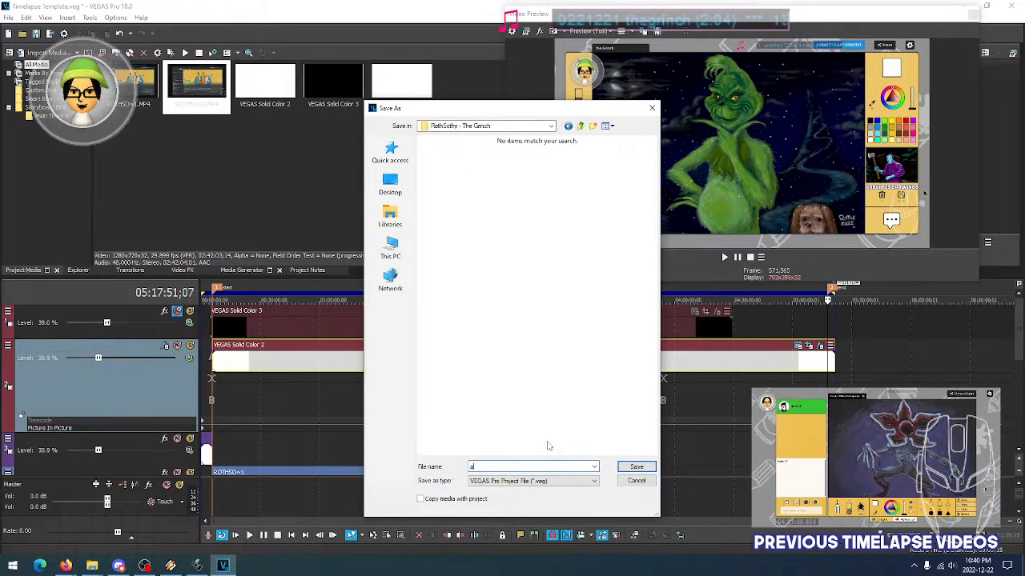
left_click(634, 467)
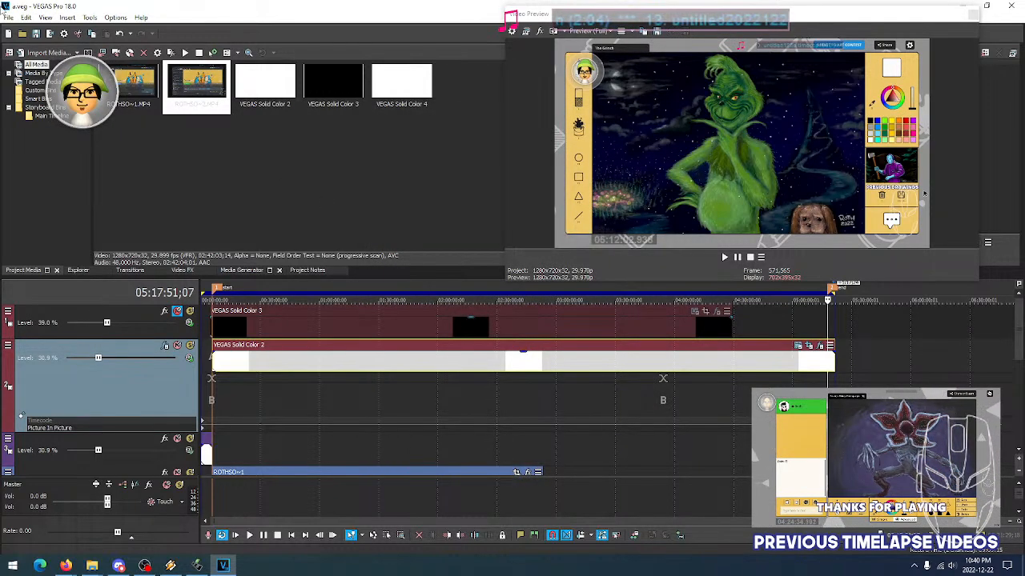
left_click(9, 19)
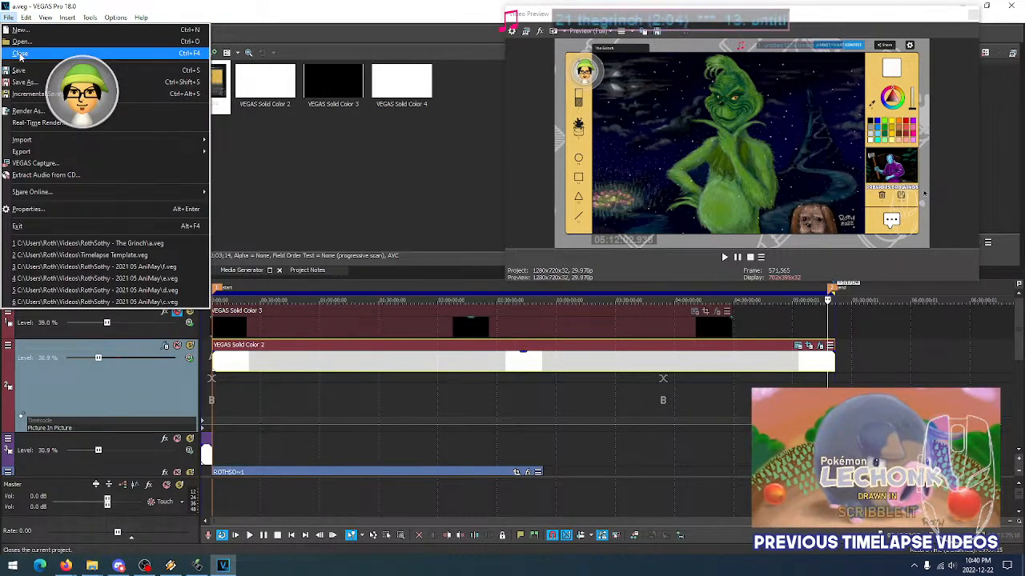
left_click(20, 53)
Import the saved project file "a" from the Grinch folder in Videos as media into the empty project
left_click(8, 18)
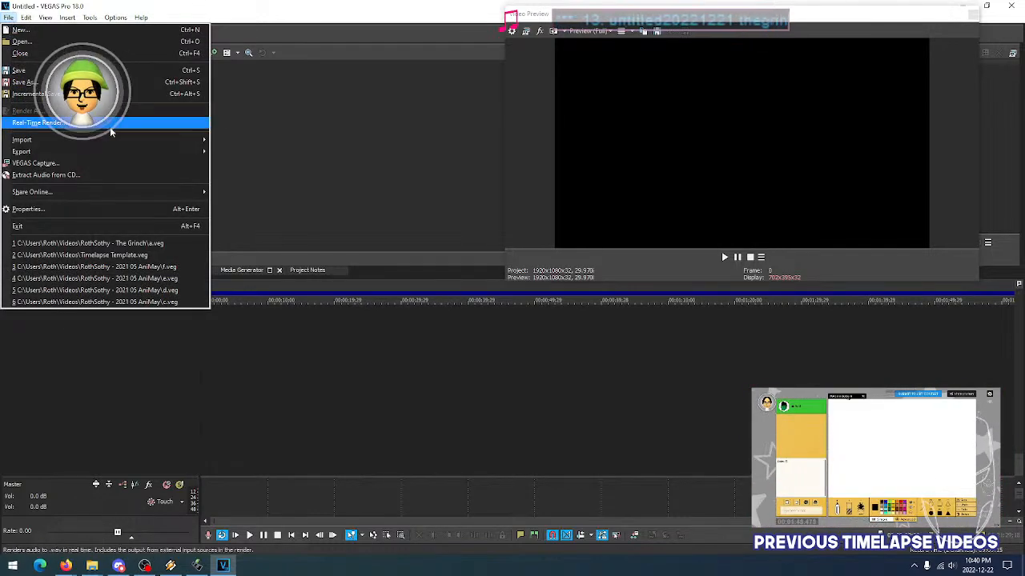
mouse_move(169, 142)
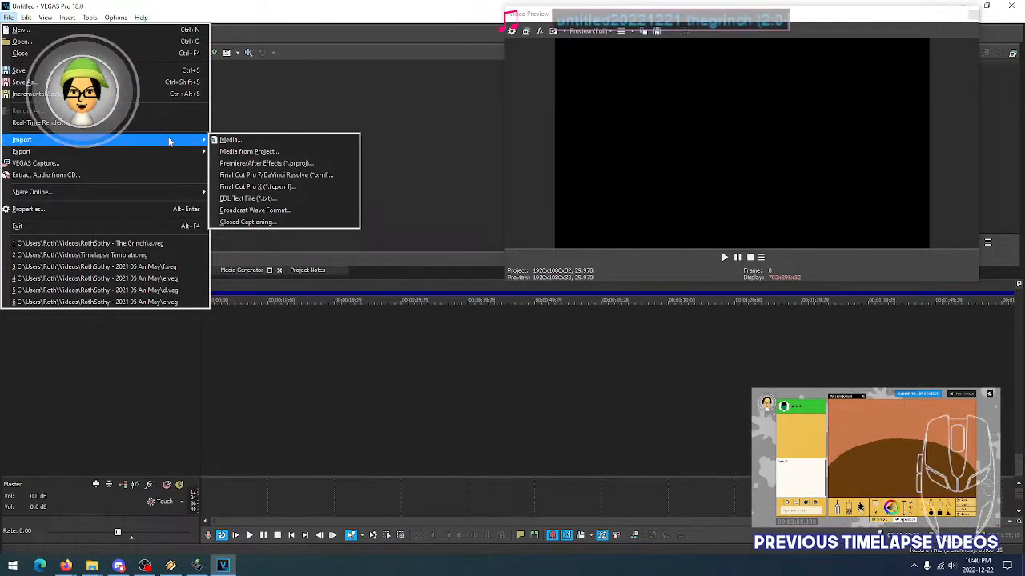
left_click(230, 140)
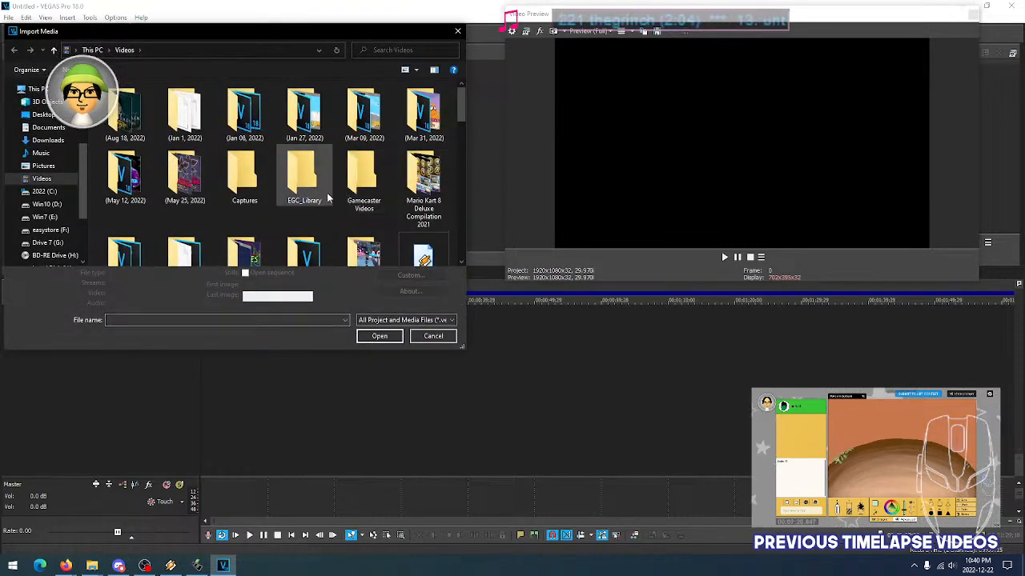
scroll(320, 199, "down", 1)
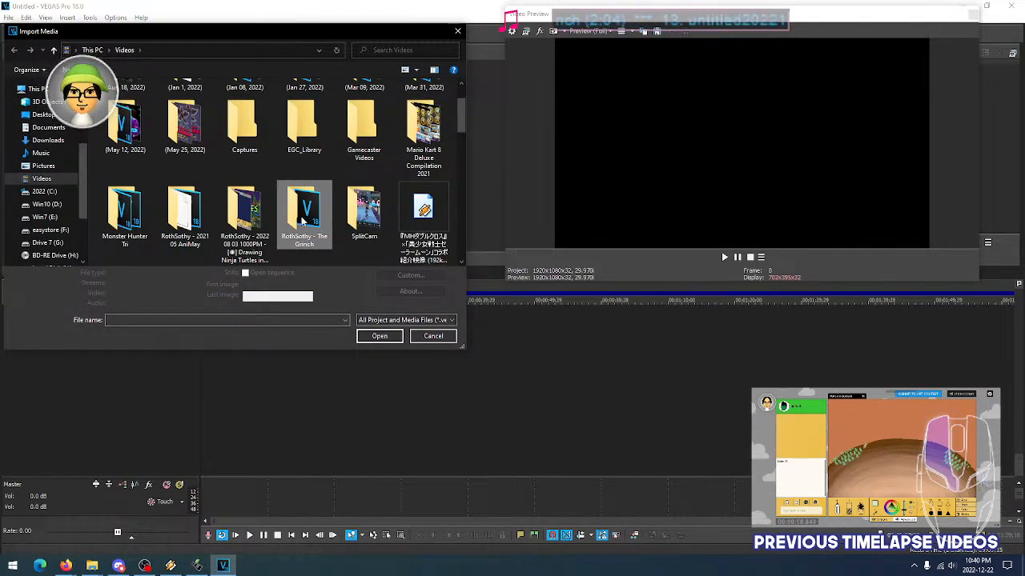
double_click(308, 209)
left_click(142, 126)
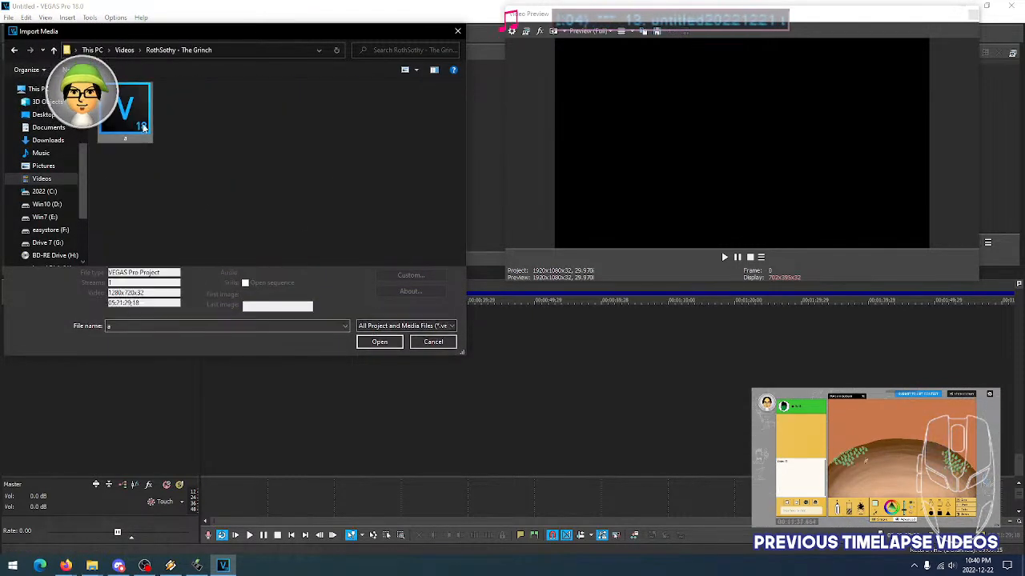
left_click(379, 341)
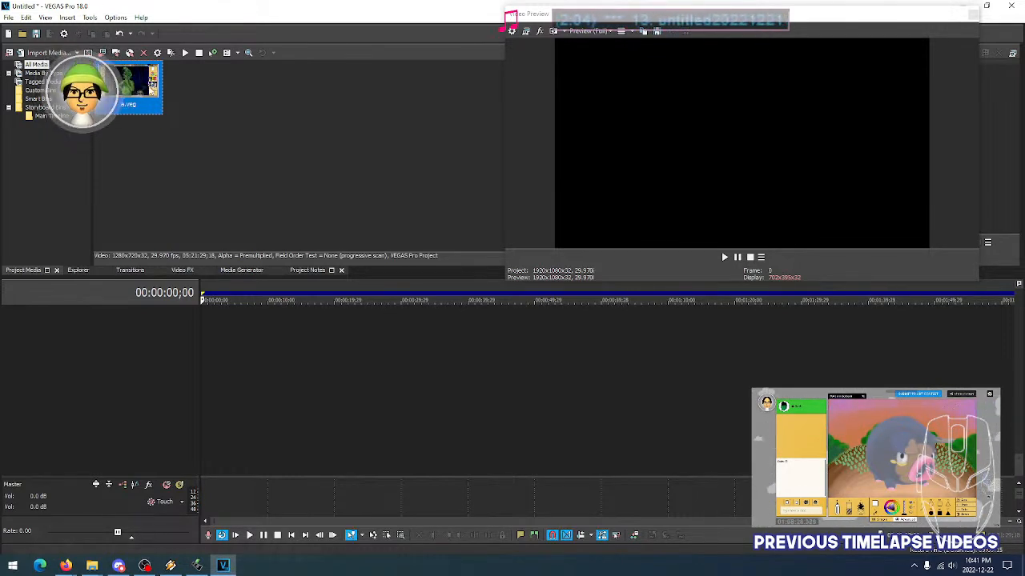
left_click(152, 149)
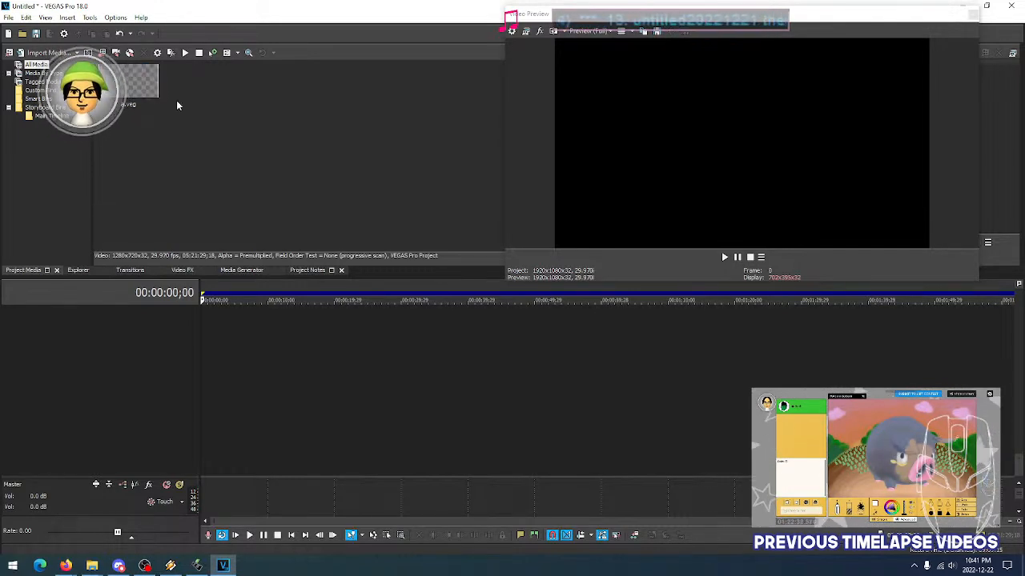
left_click(126, 94)
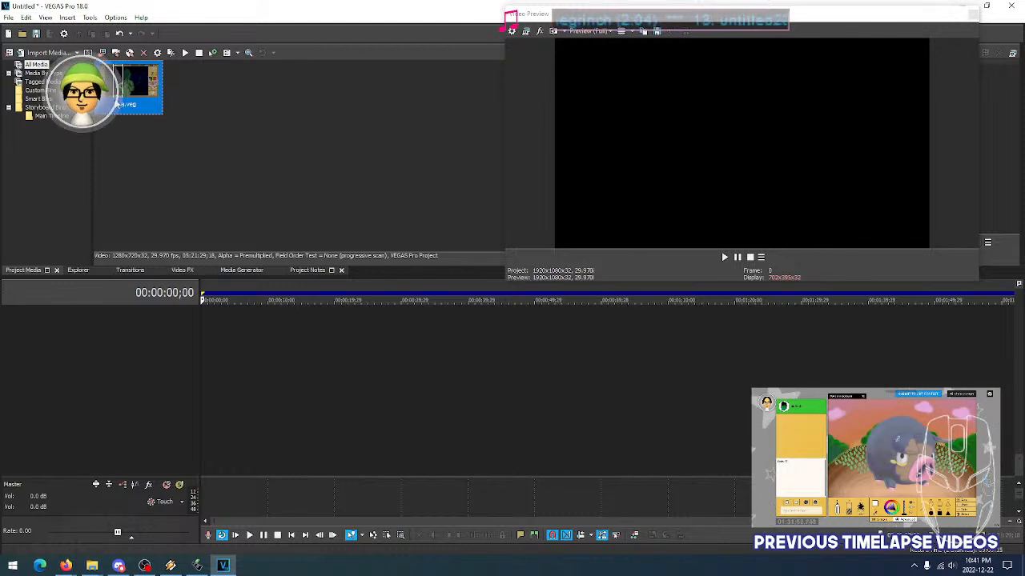
left_click(227, 148)
left_click(142, 92)
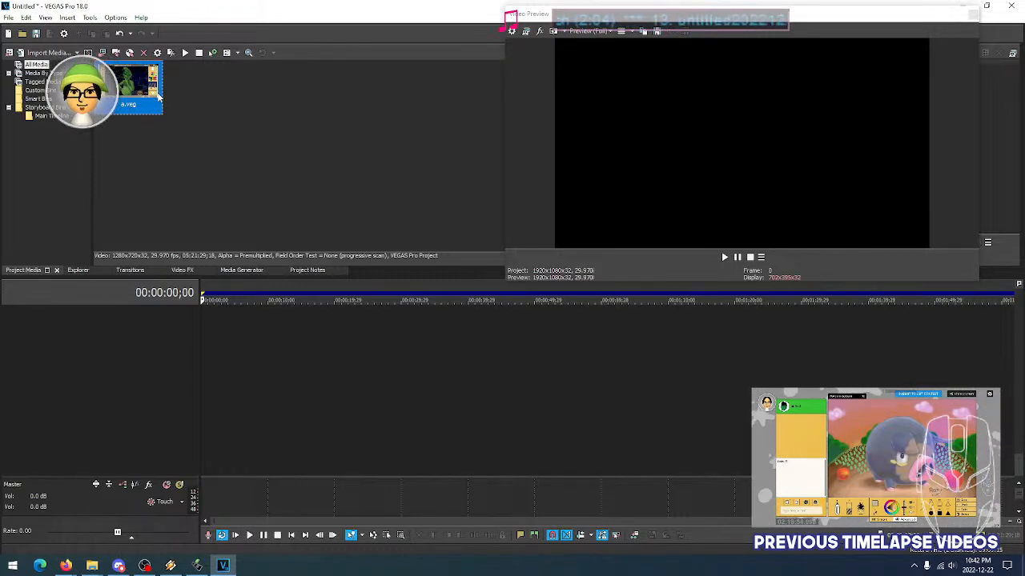
left_click(185, 149)
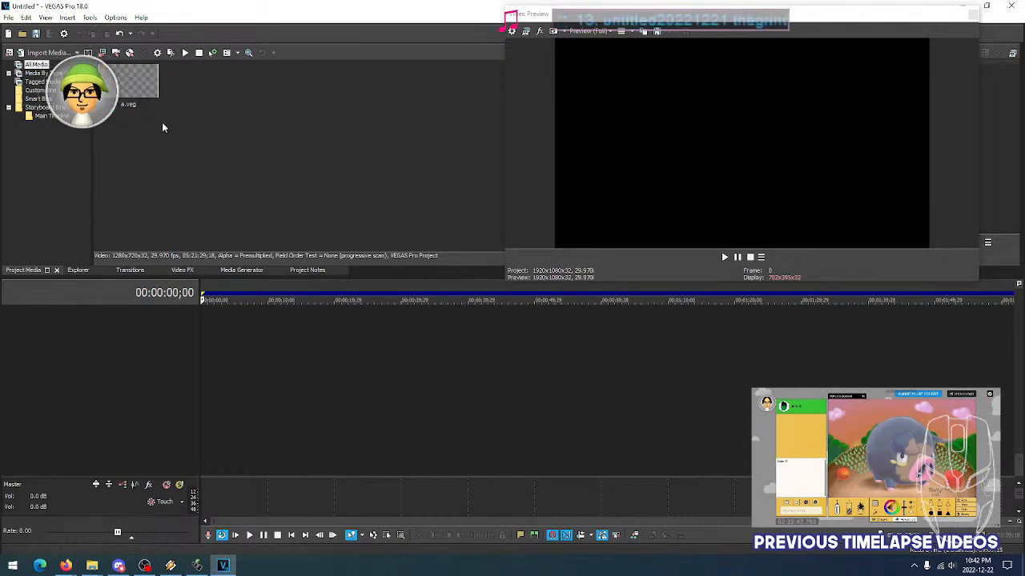
Place the a.veg clip at the start of the timeline and match the project video settings to it
left_click_drag(151, 104, 206, 339)
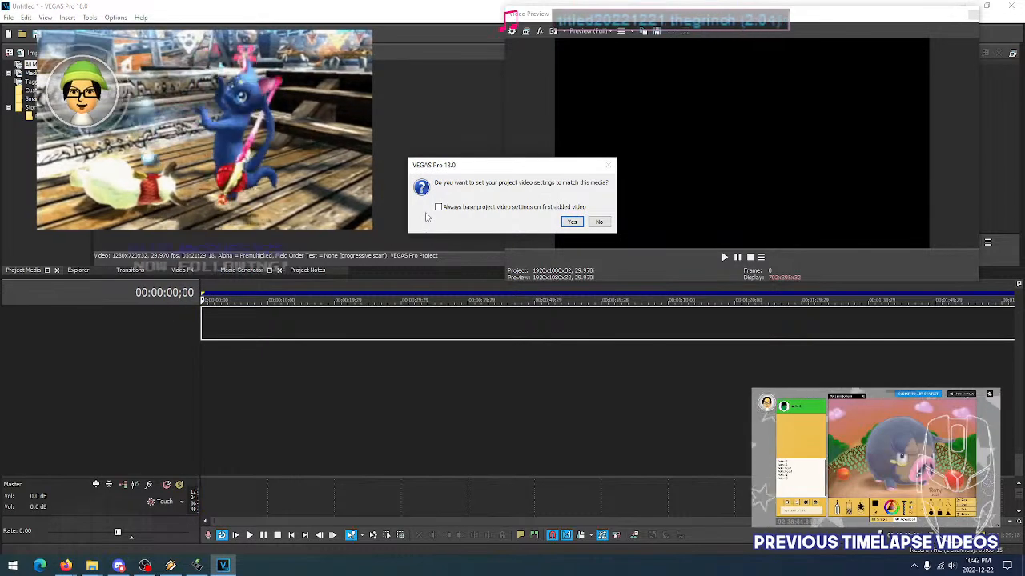
left_click_drag(506, 167, 361, 179)
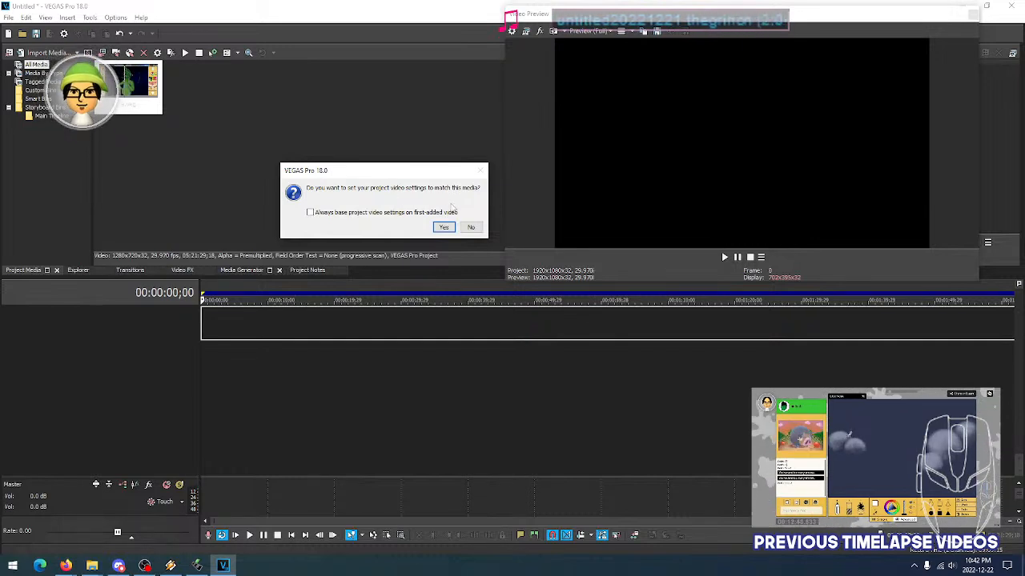
left_click(442, 228)
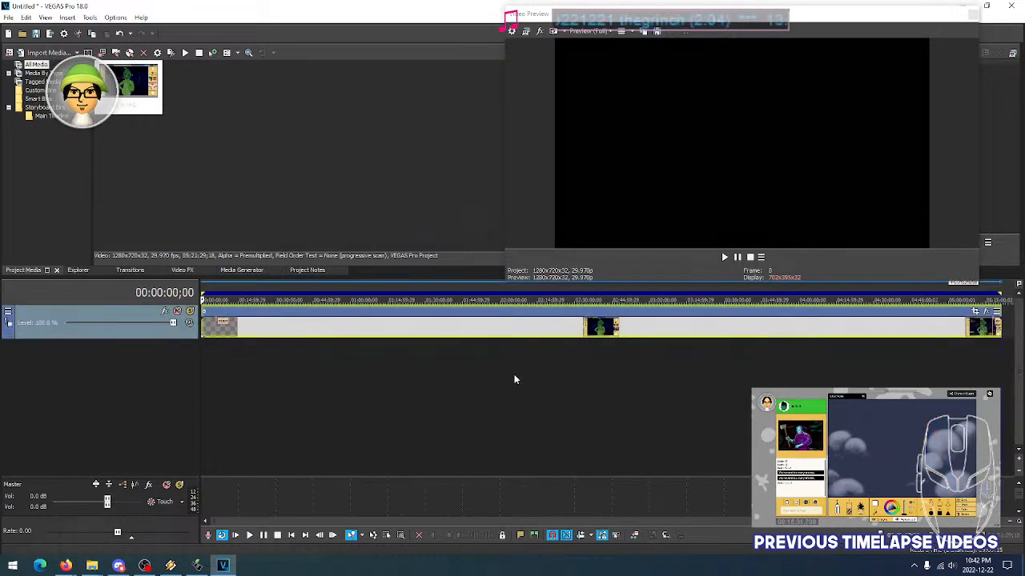
Check the preview at several points in the opening minutes of the nested clip, around its start marker
left_click(217, 329)
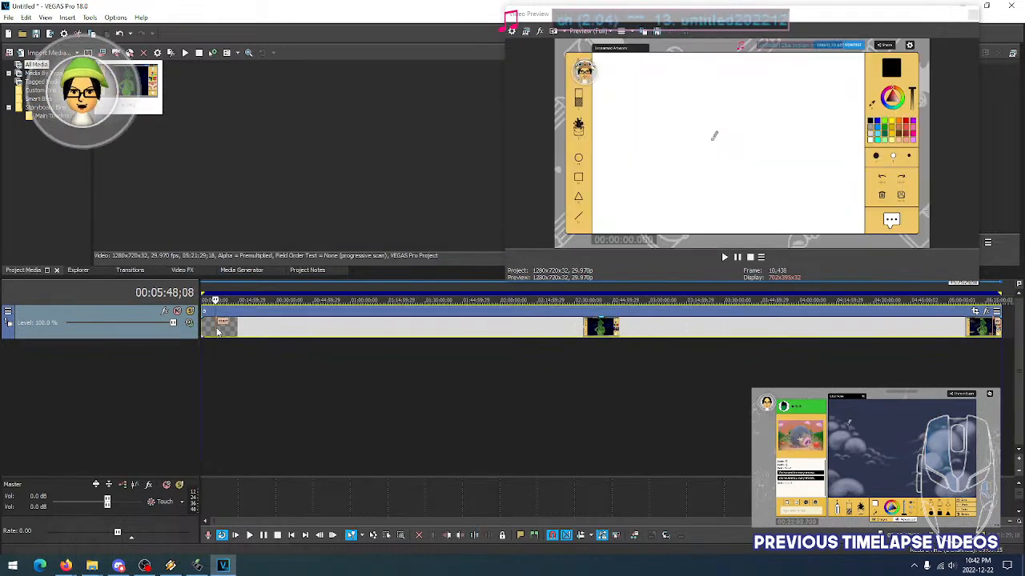
left_click(347, 352)
left_click(271, 331)
left_click(216, 329)
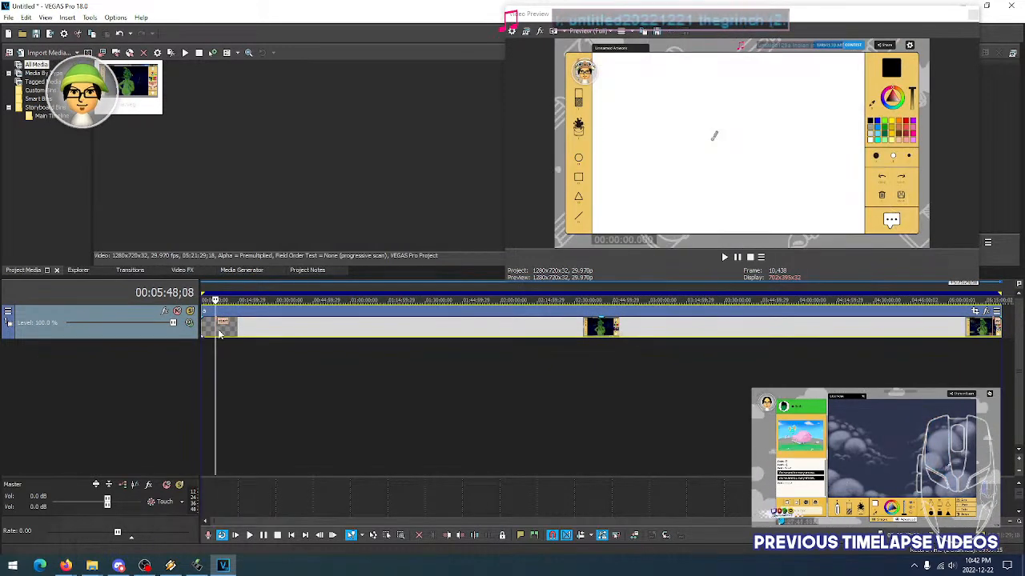
left_click(209, 329)
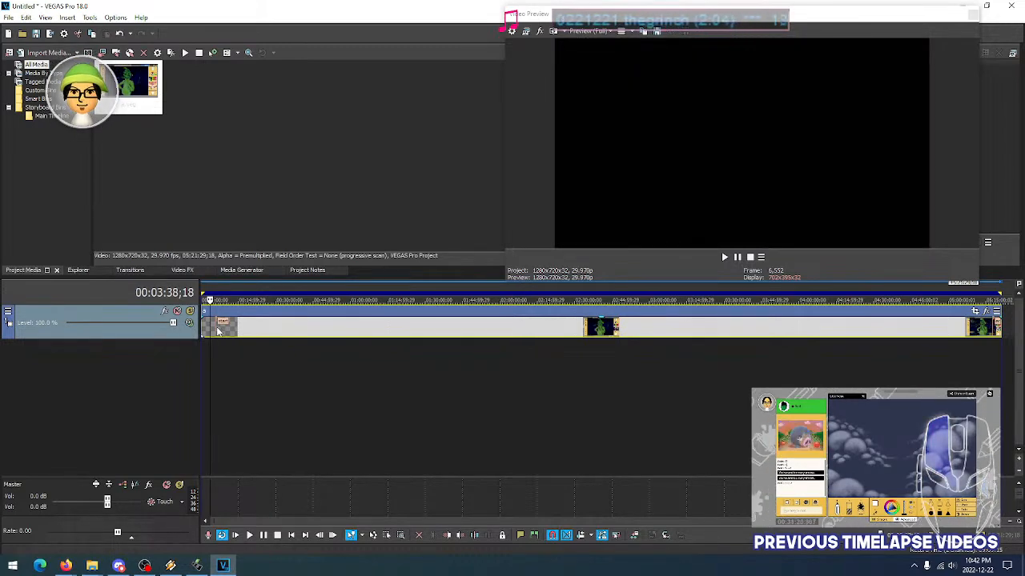
left_click(217, 330)
left_click(214, 333)
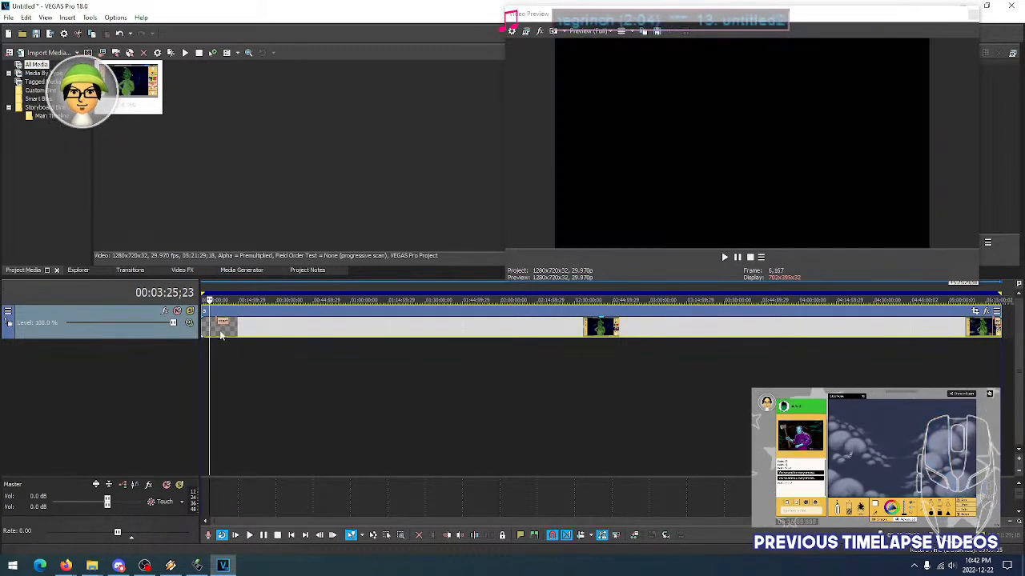
Compare the stretch before the nested clip's start marker with the frame at the marker itself
scroll(240, 332, "up", 8)
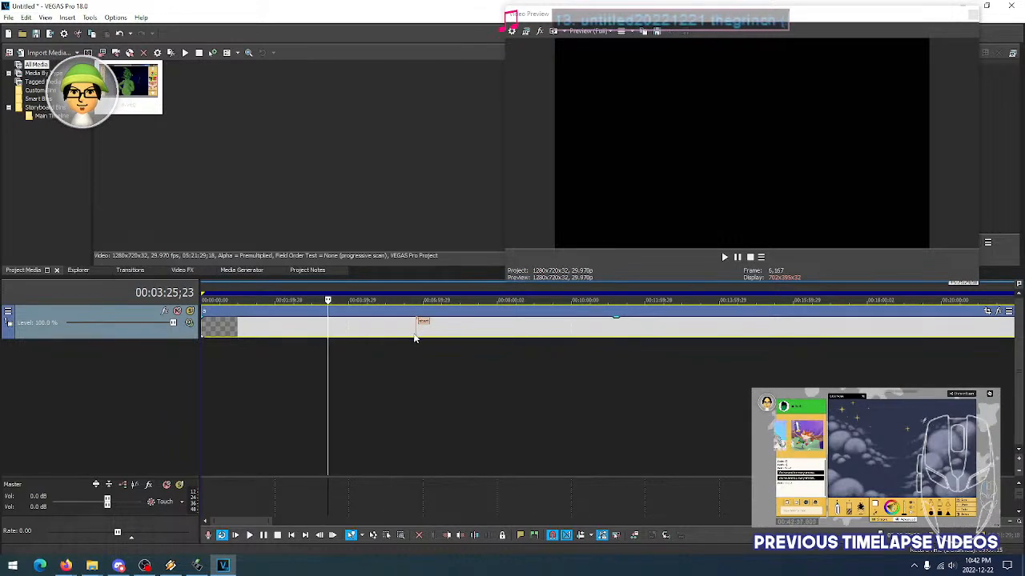
left_click(409, 335)
left_click(389, 331)
left_click(404, 331)
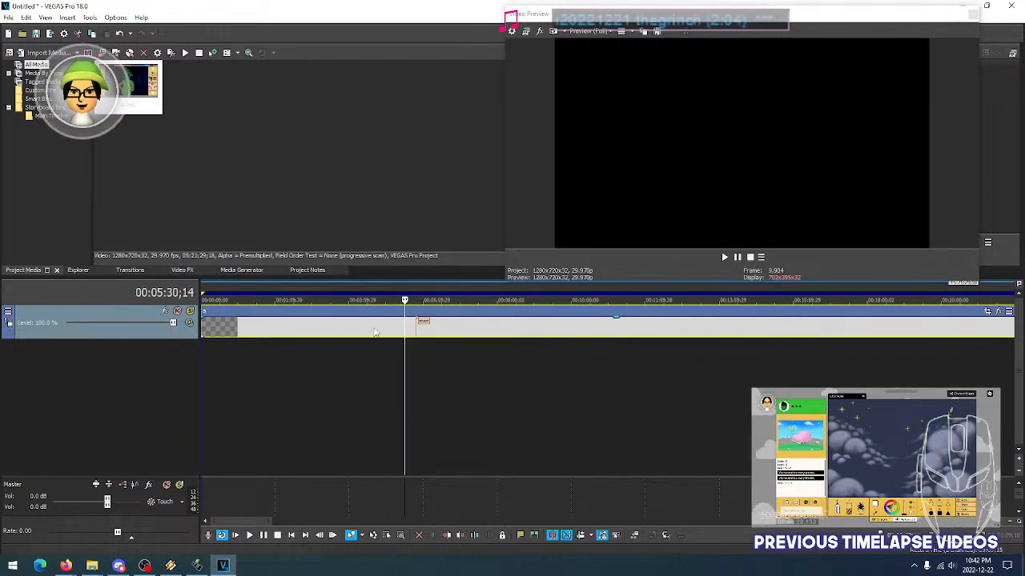
left_click(365, 331)
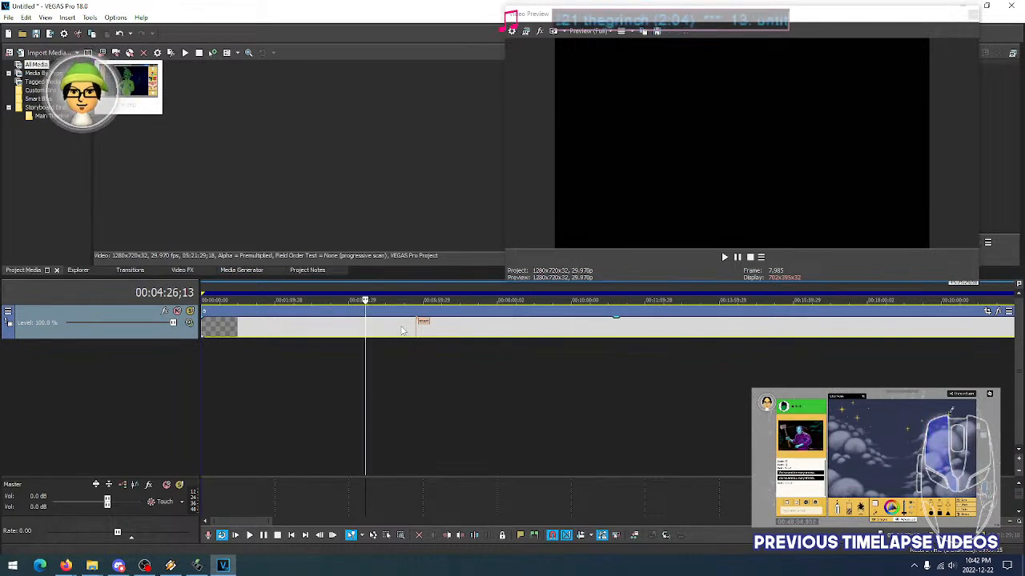
left_click(351, 332)
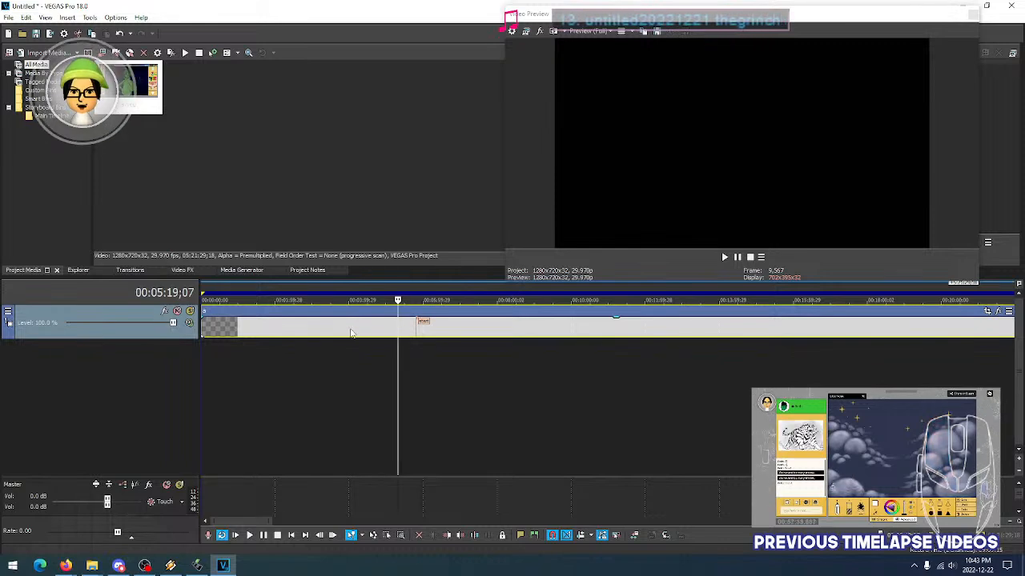
left_click(403, 332)
left_click(348, 330)
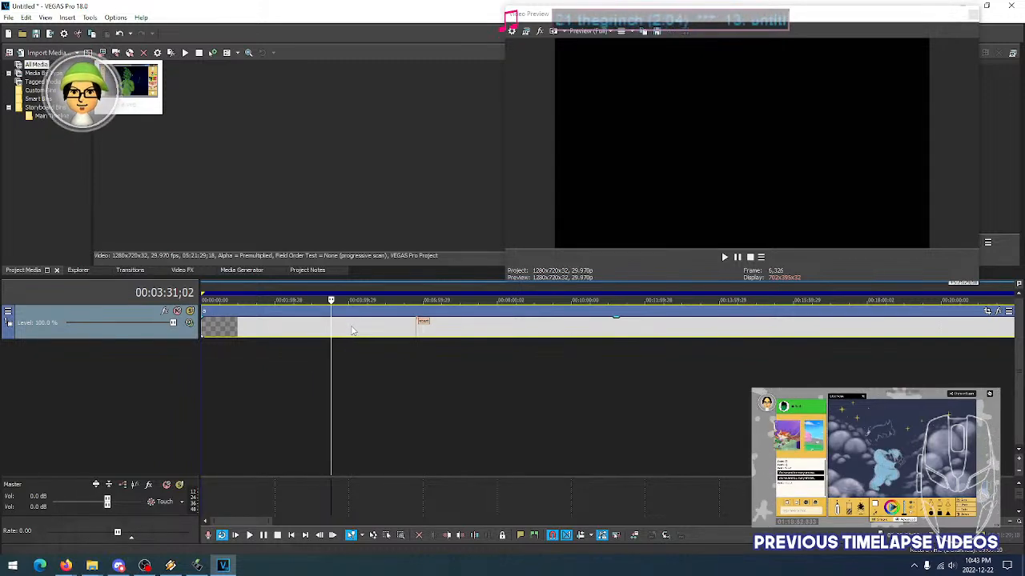
left_click(403, 339)
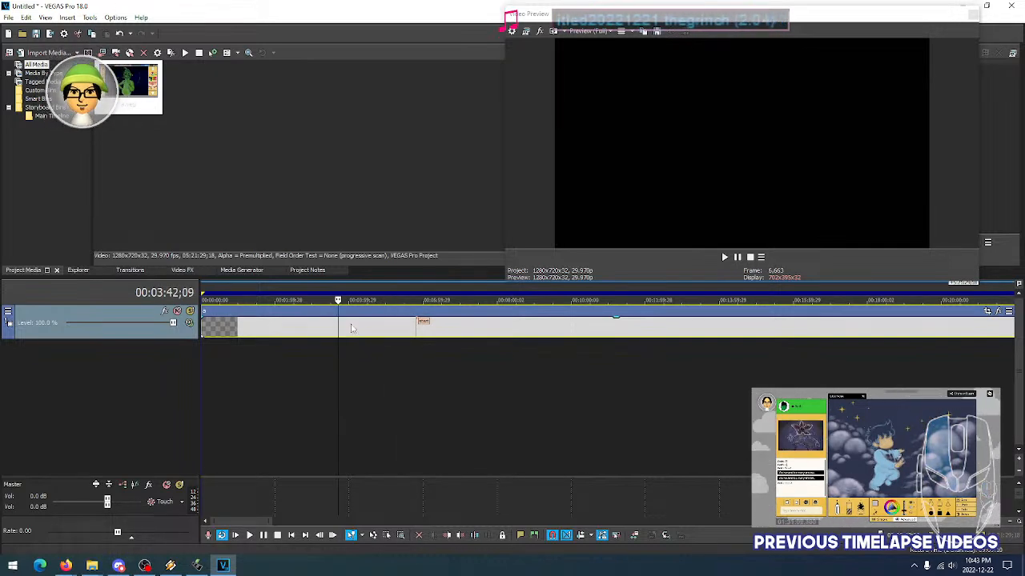
left_click(417, 335)
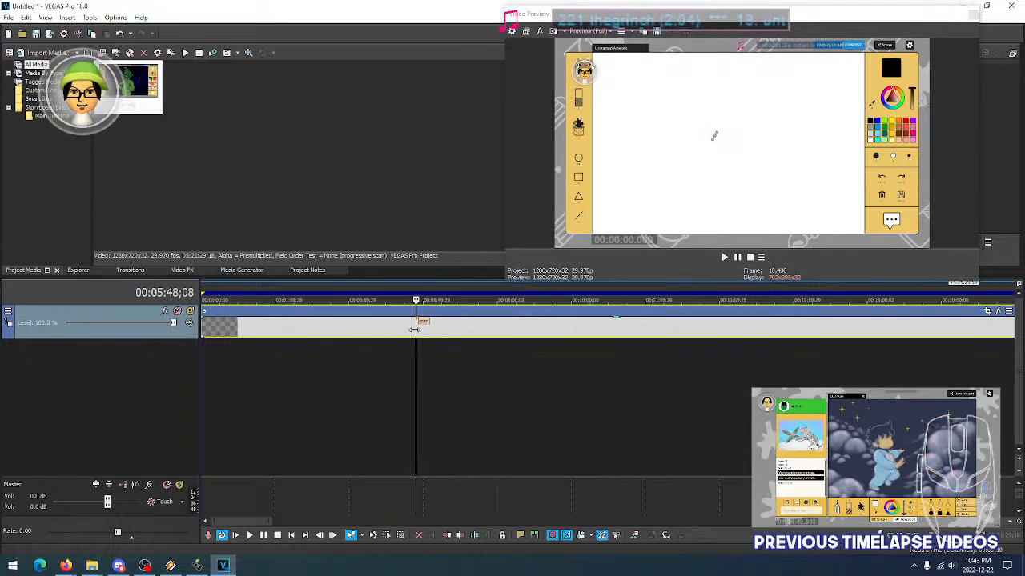
left_click(403, 336)
left_click(440, 334)
left_click(416, 334)
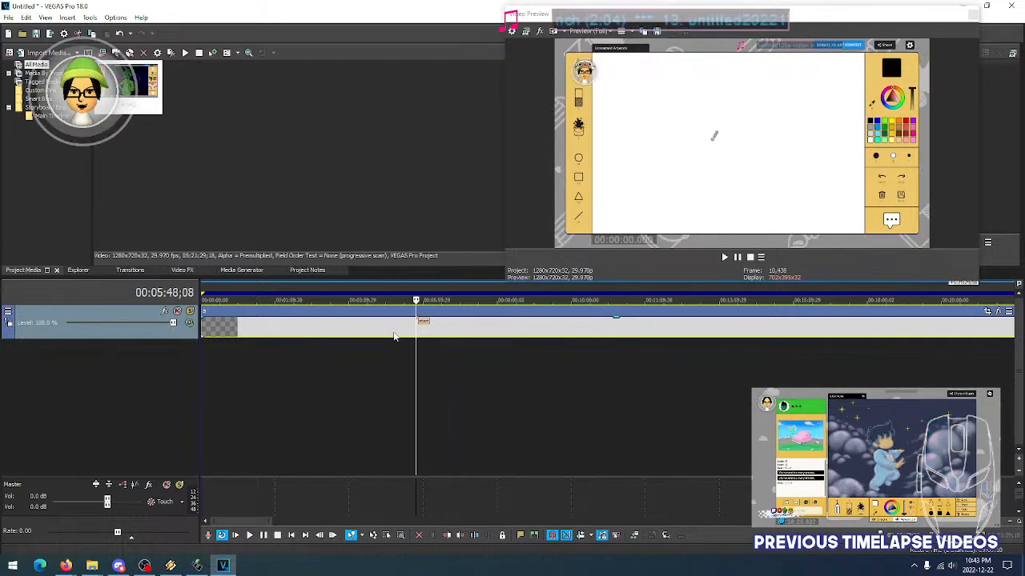
left_click(376, 335)
left_click(417, 335)
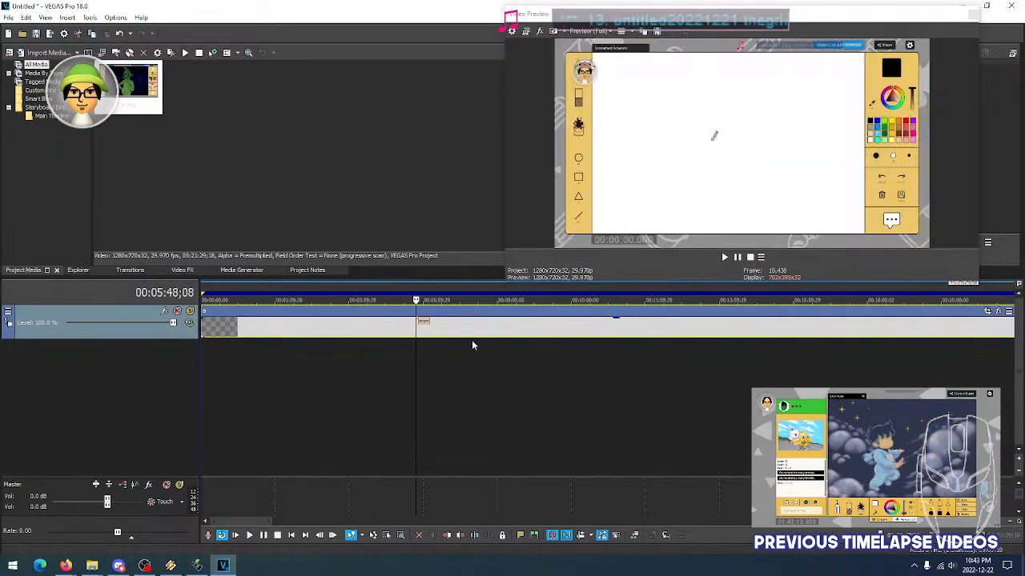
left_click(402, 334)
Check the drawing's first minutes after the start marker and place the playhead at that marker, at 00:05:48;08
scroll(369, 332, "down", 5)
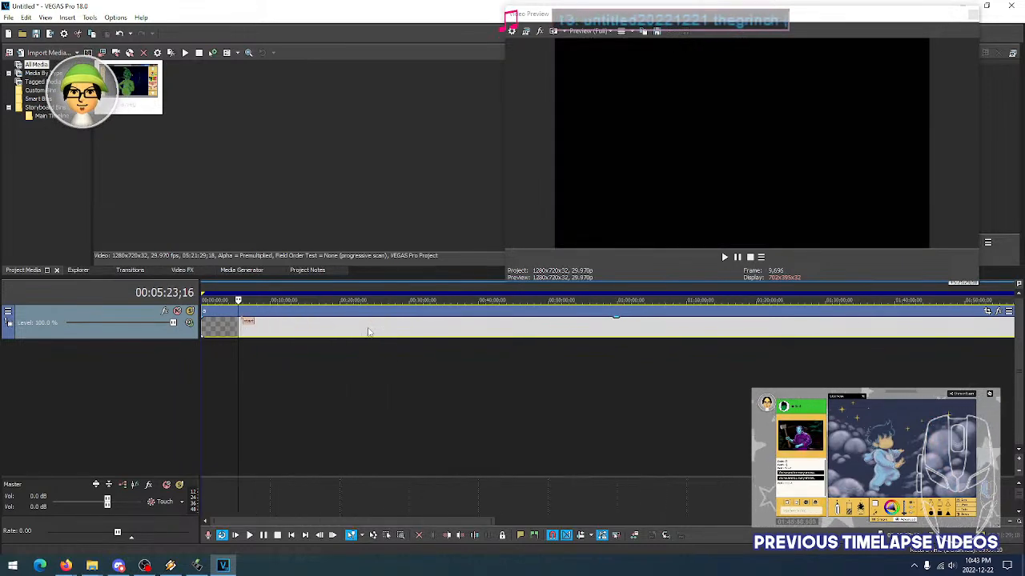
left_click(274, 333)
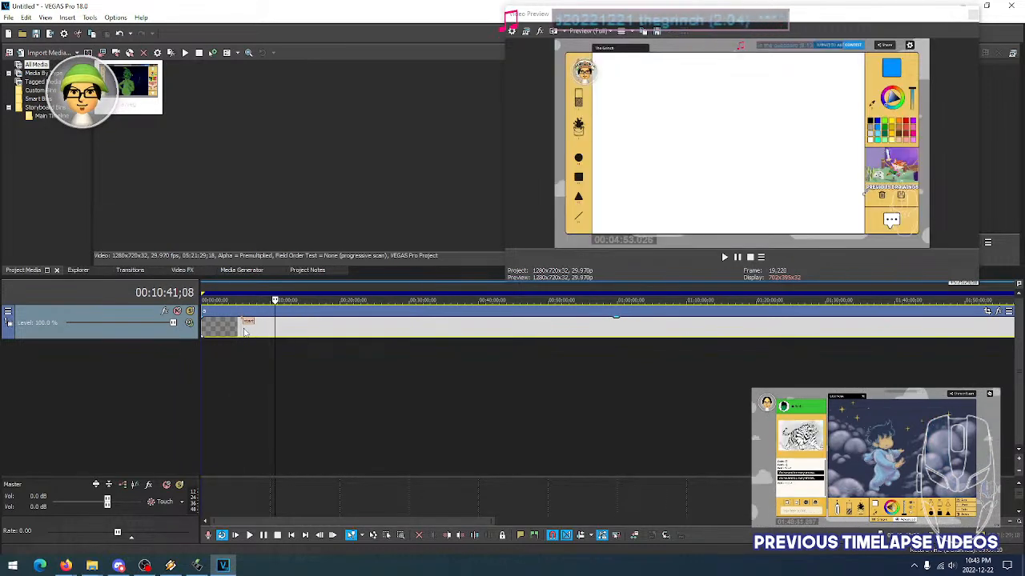
left_click(242, 332)
left_click(290, 332)
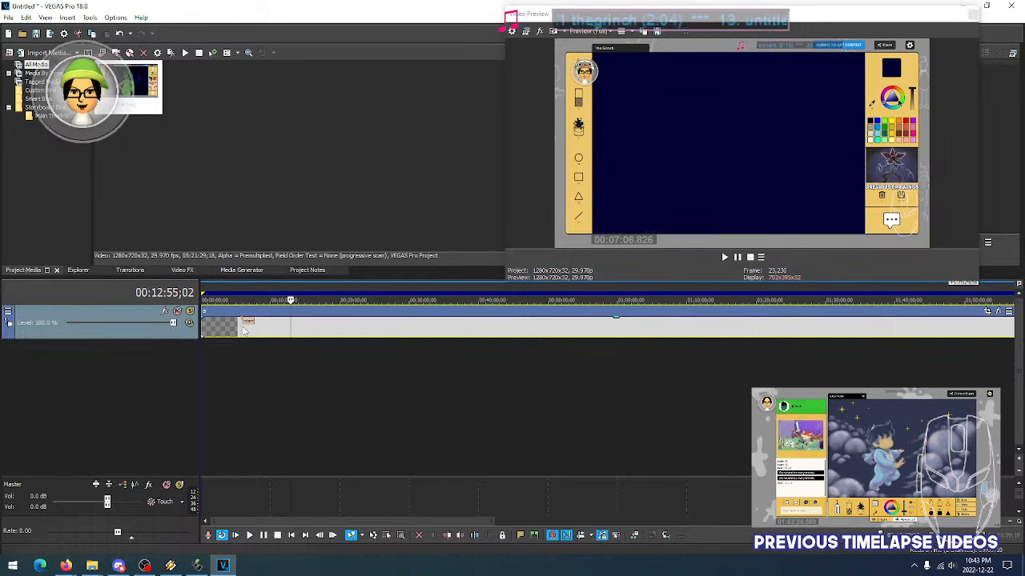
left_click(243, 331)
scroll(307, 333, "up", 5)
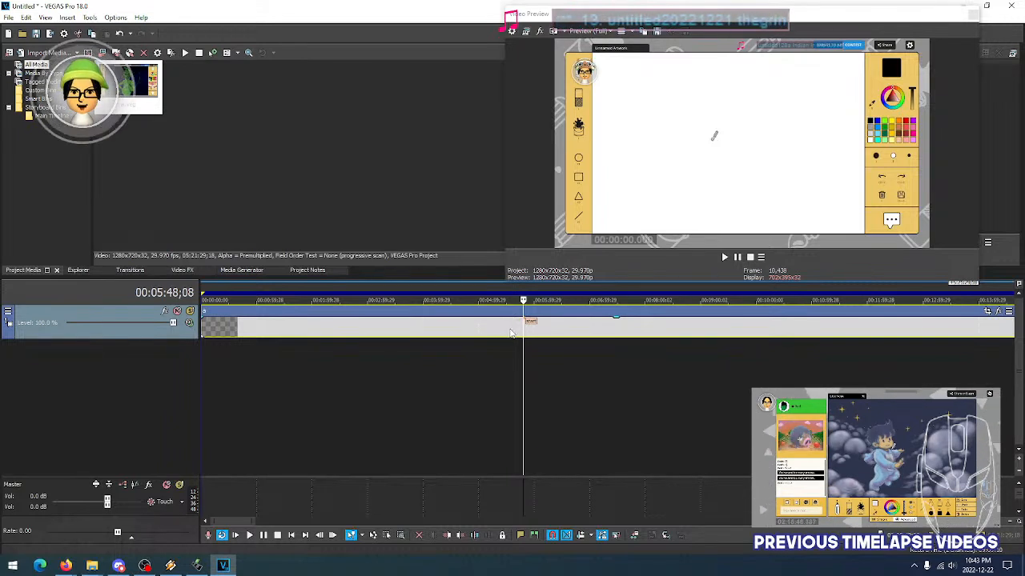
scroll(510, 334, "up", 5)
scroll(610, 334, "up", 3)
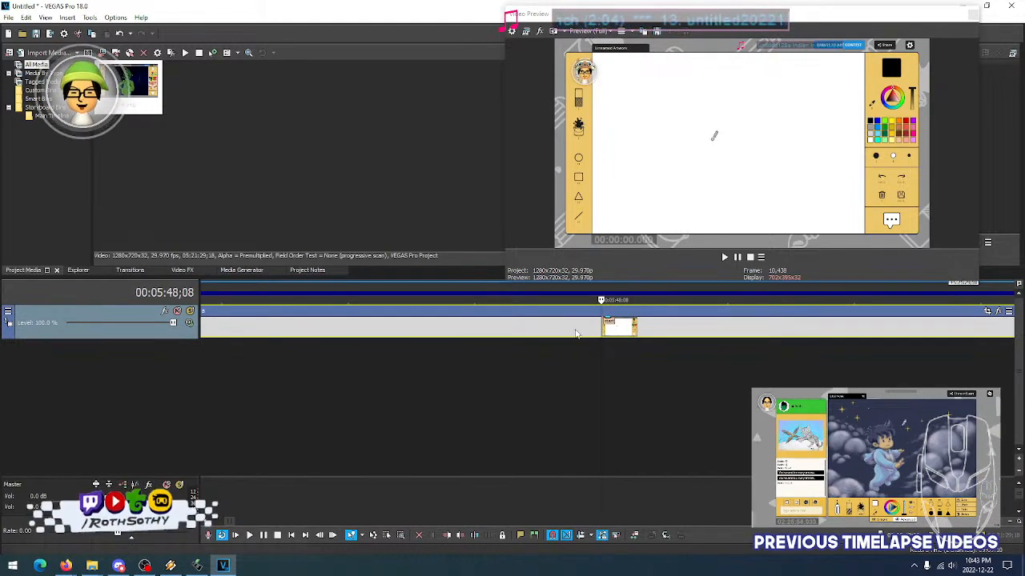
Compare the frame just before the nested clip's start marker with the frame at the marker, ending with the playhead at 00:05:48;08
key("Left")
key("Right")
key("Left")
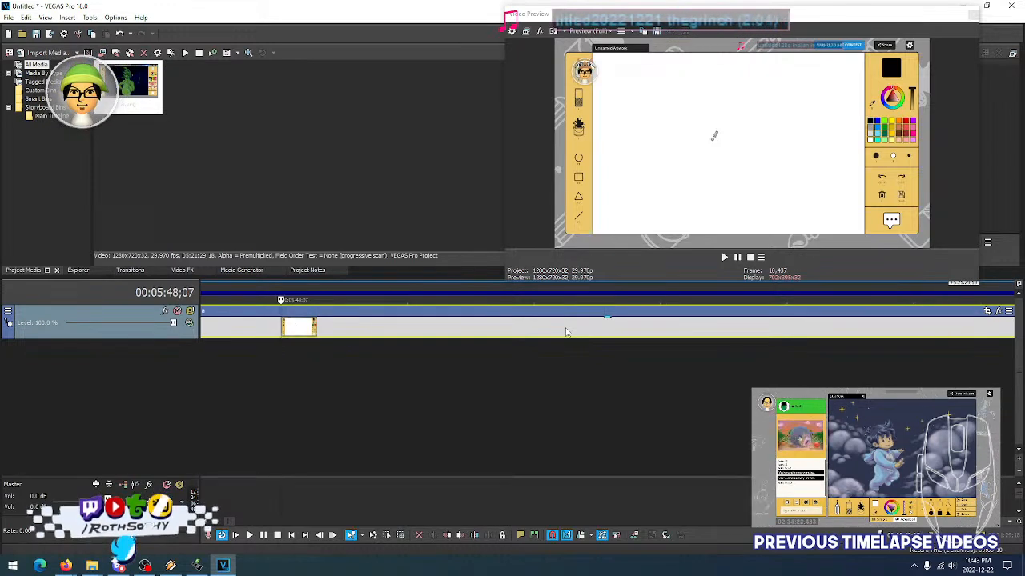
scroll(286, 337, "up", 1)
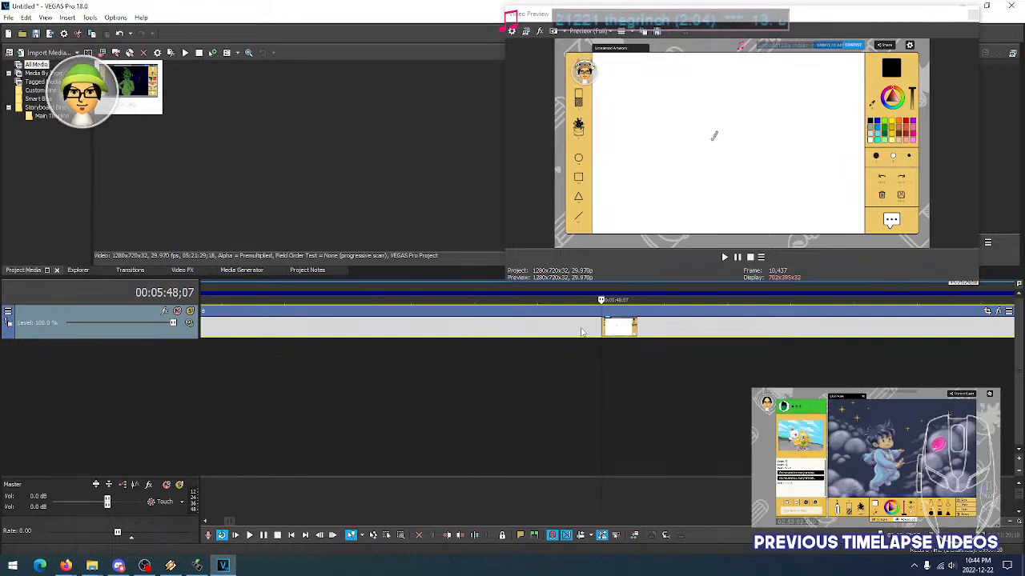
scroll(584, 331, "down", 5)
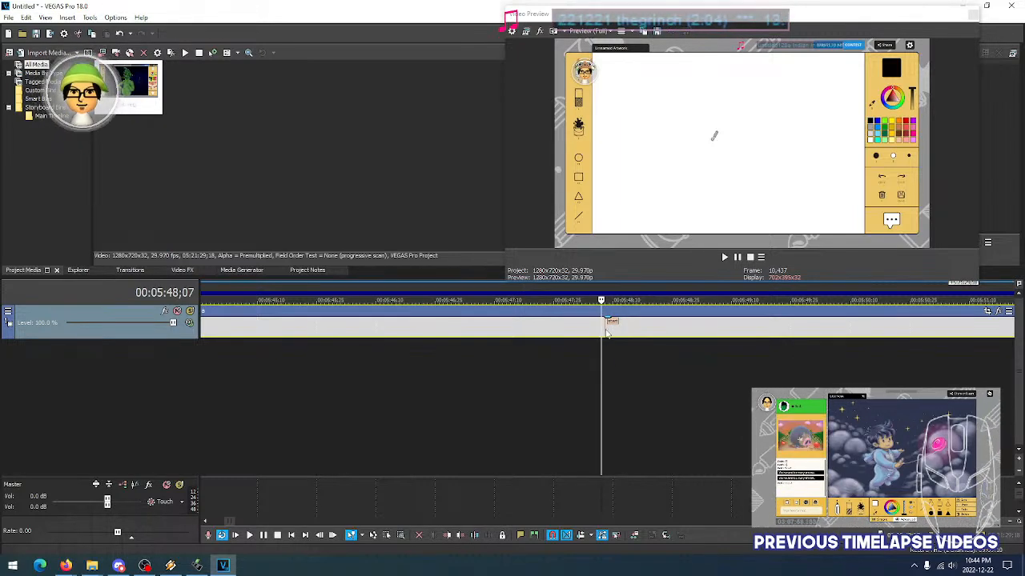
left_click(605, 331)
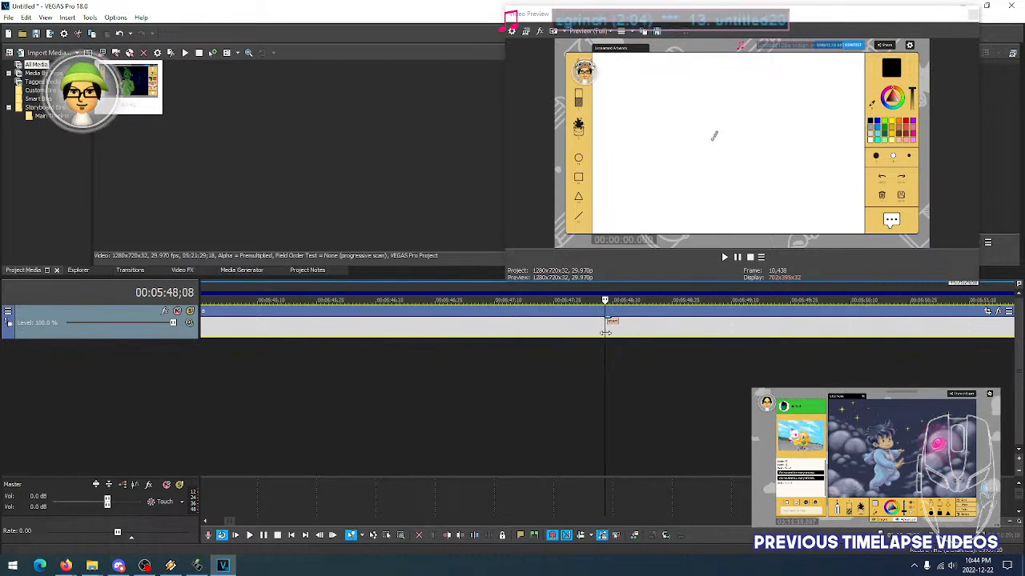
scroll(605, 330, "down", 5)
scroll(604, 329, "up", 8)
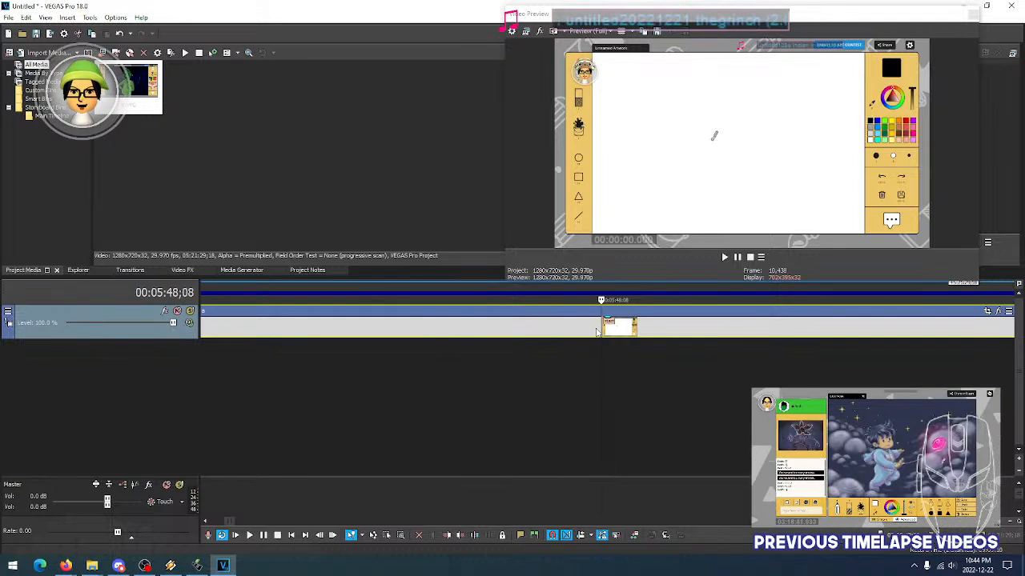
scroll(600, 331, "up", 6)
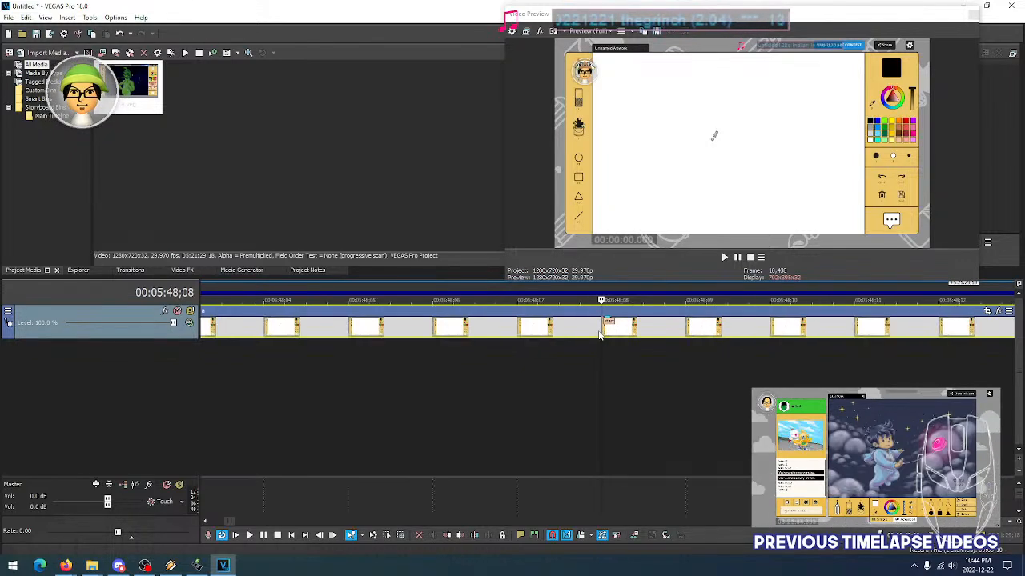
scroll(600, 328, "up", 5)
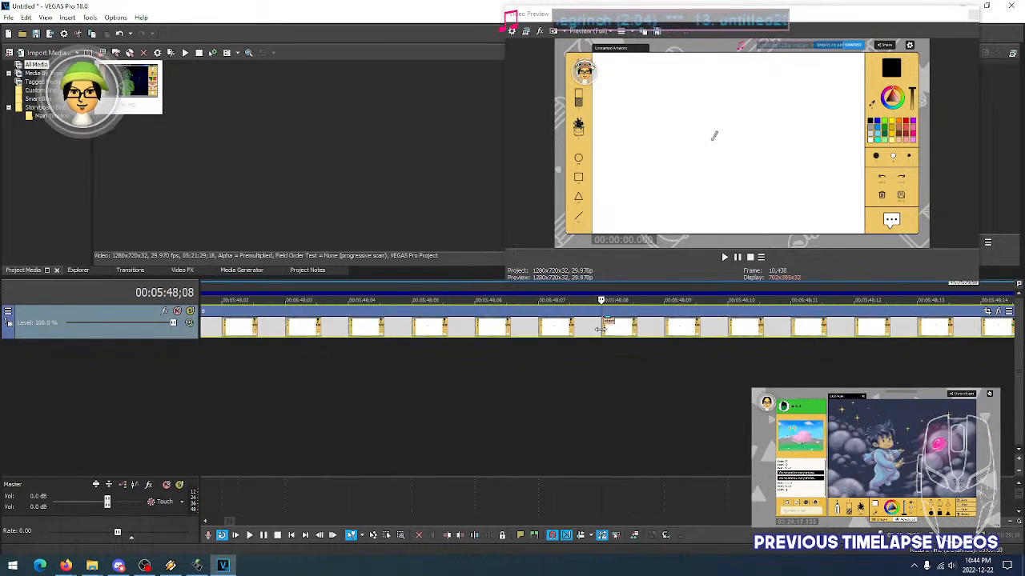
scroll(600, 329, "down", 4)
scroll(600, 329, "down", 8)
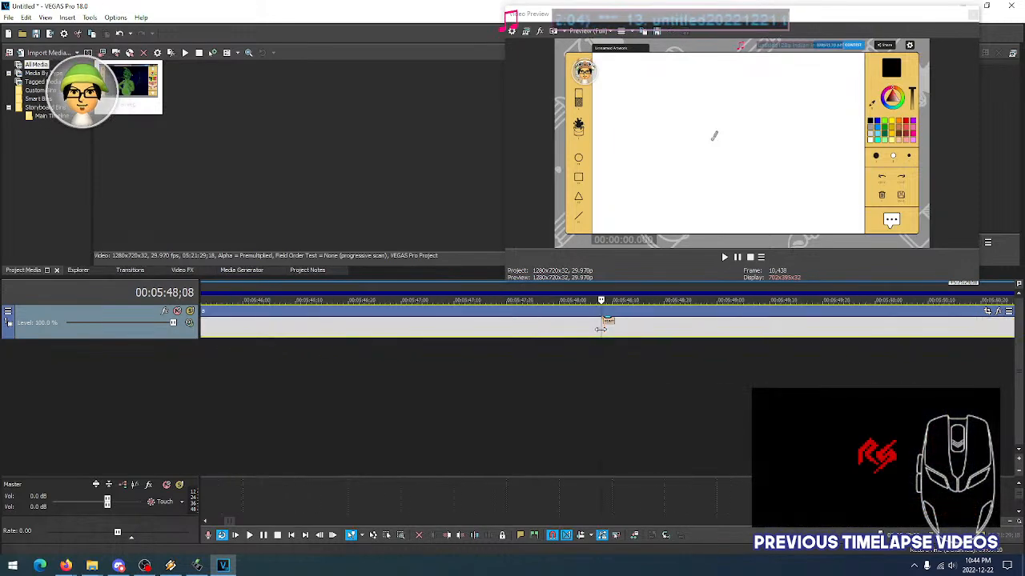
scroll(598, 336, "down", 3)
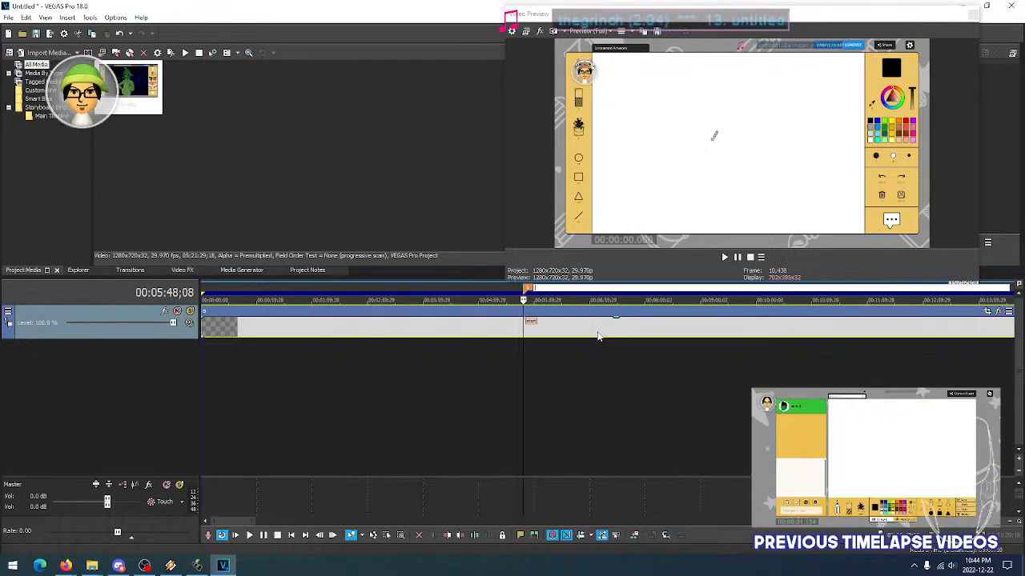
Delete the project marker 1 at 00:05:48;08, above the nested clip's own start marker
right_click(529, 291)
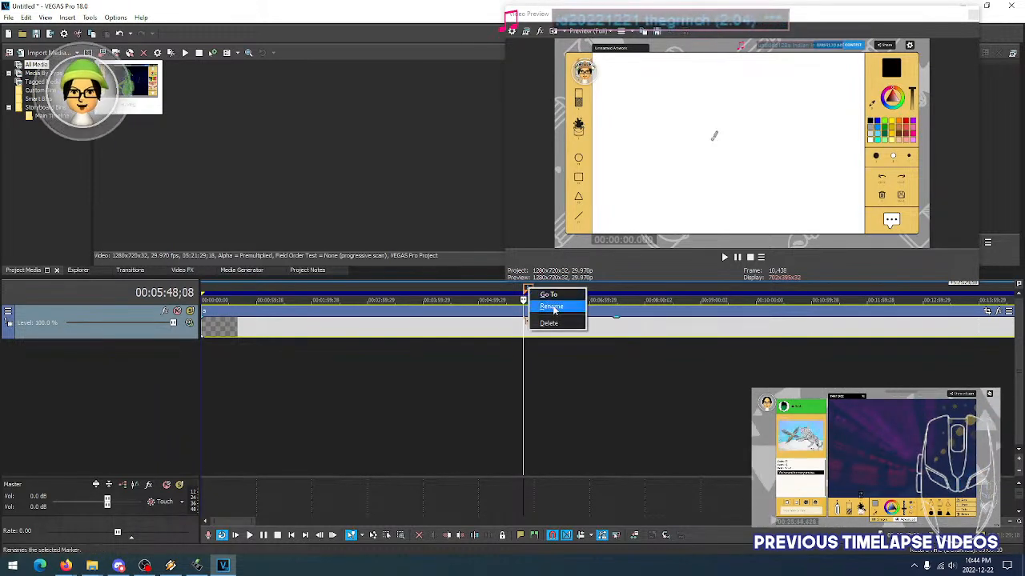
left_click(520, 351)
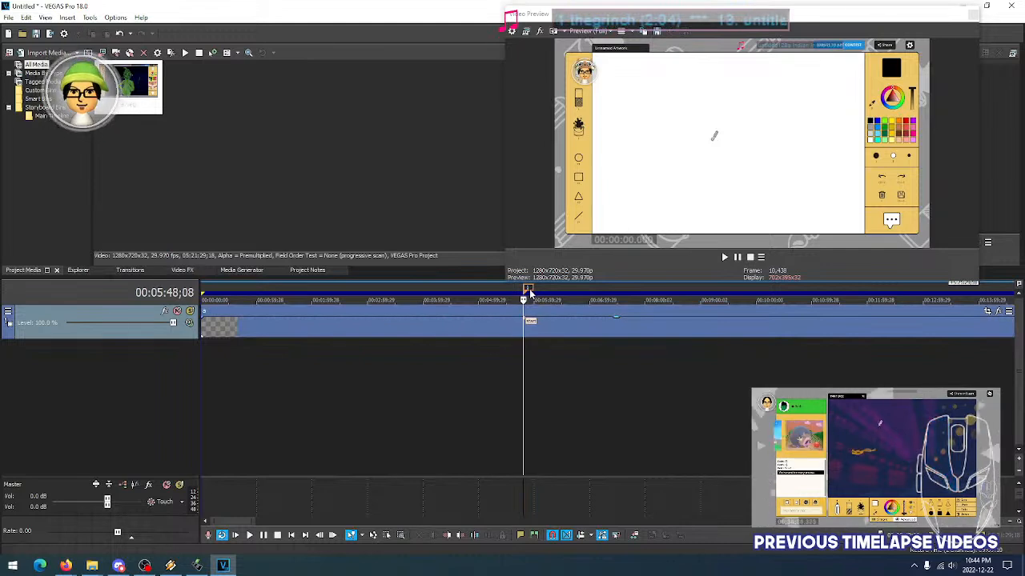
right_click(530, 294)
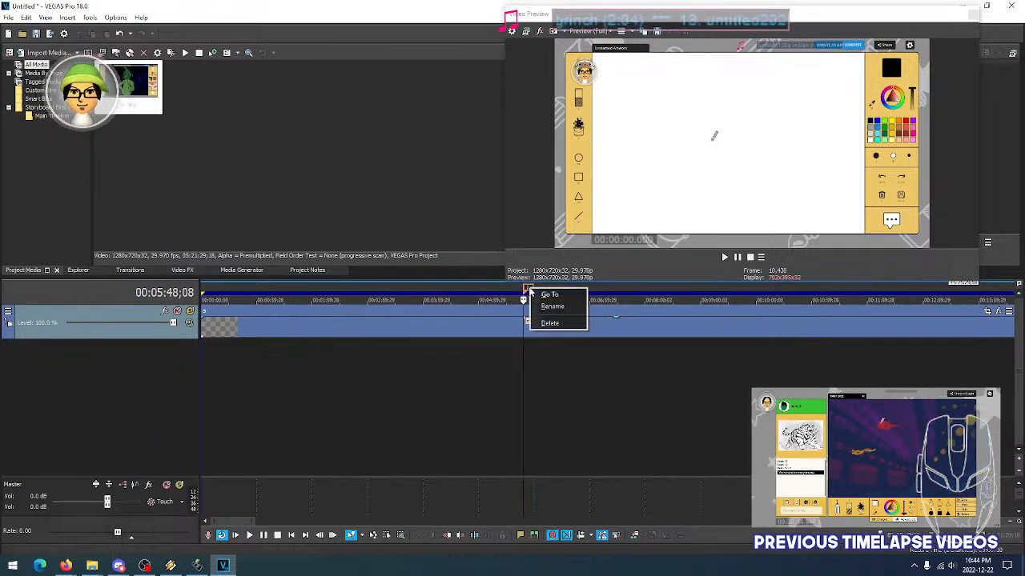
left_click(549, 324)
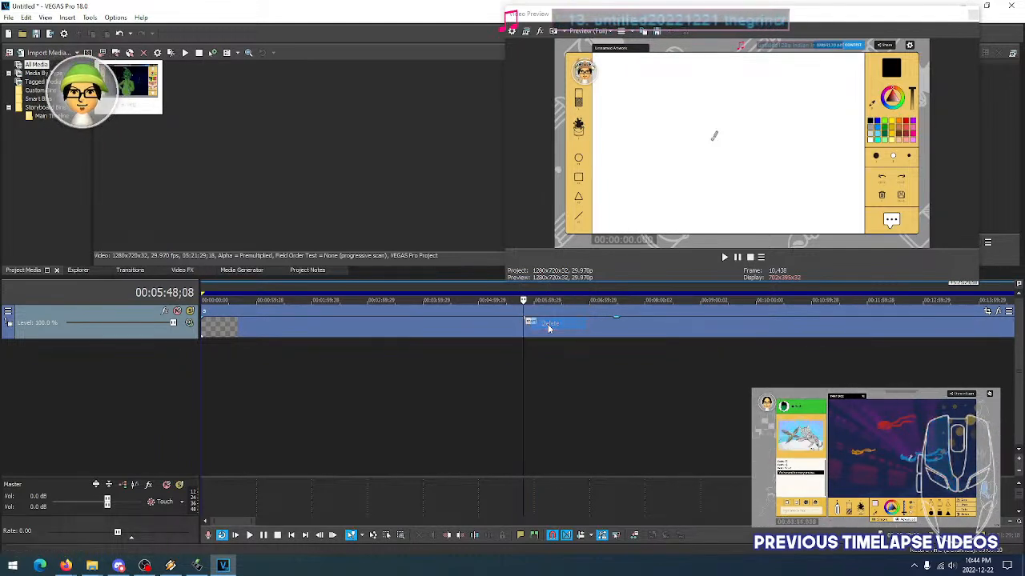
Move the playhead back to 00:00:27;02 near the start of the nested clip and check the clip's event properties
left_click(492, 332)
left_click(431, 332)
left_click(359, 331)
left_click(225, 332)
right_click(313, 327)
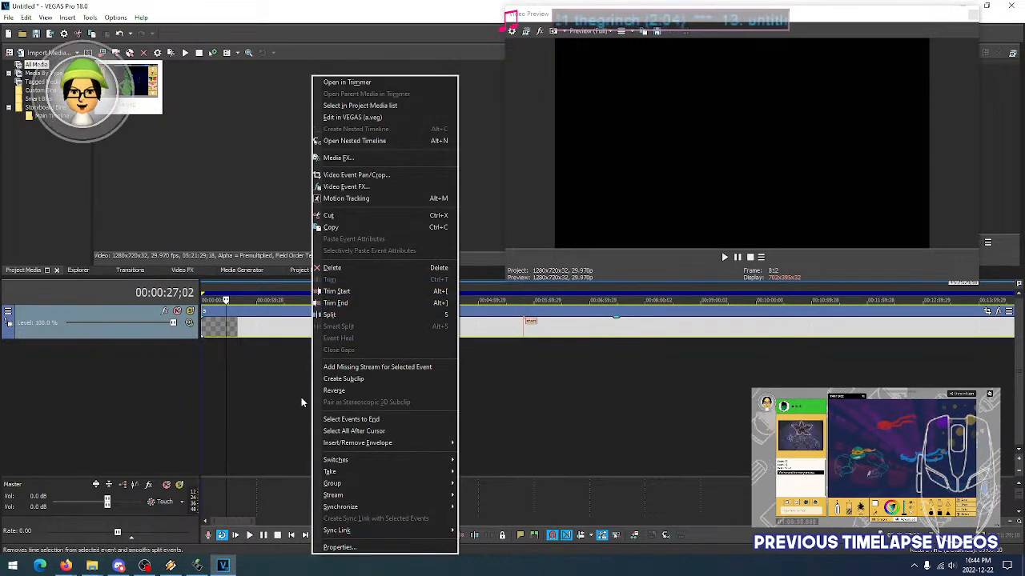
left_click(360, 549)
left_click_drag(485, 83, 350, 146)
left_click(452, 453)
Examine the general and media properties of a.veg in the project media, closing them without changes
right_click(132, 87)
left_click(128, 119)
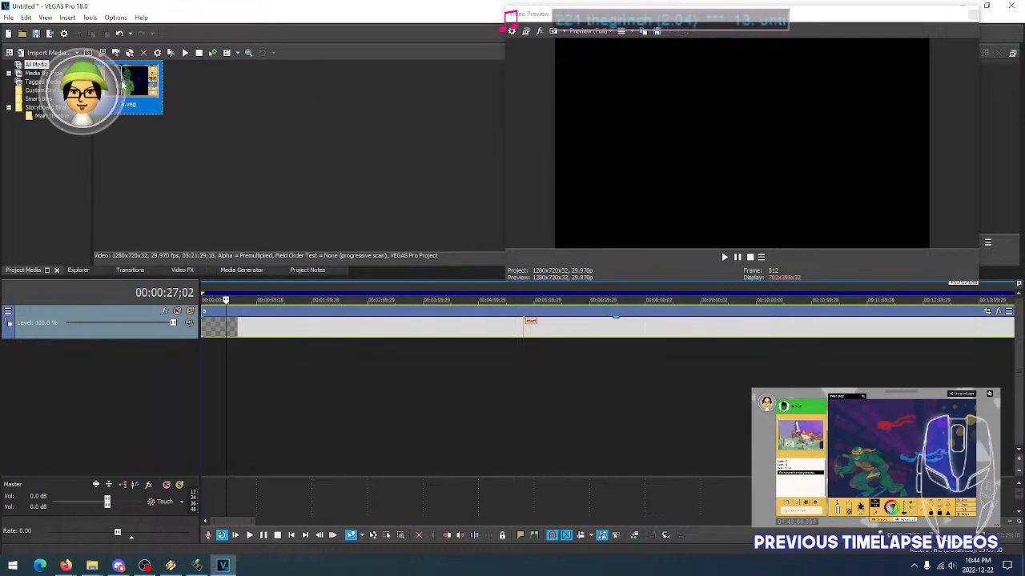
right_click(133, 87)
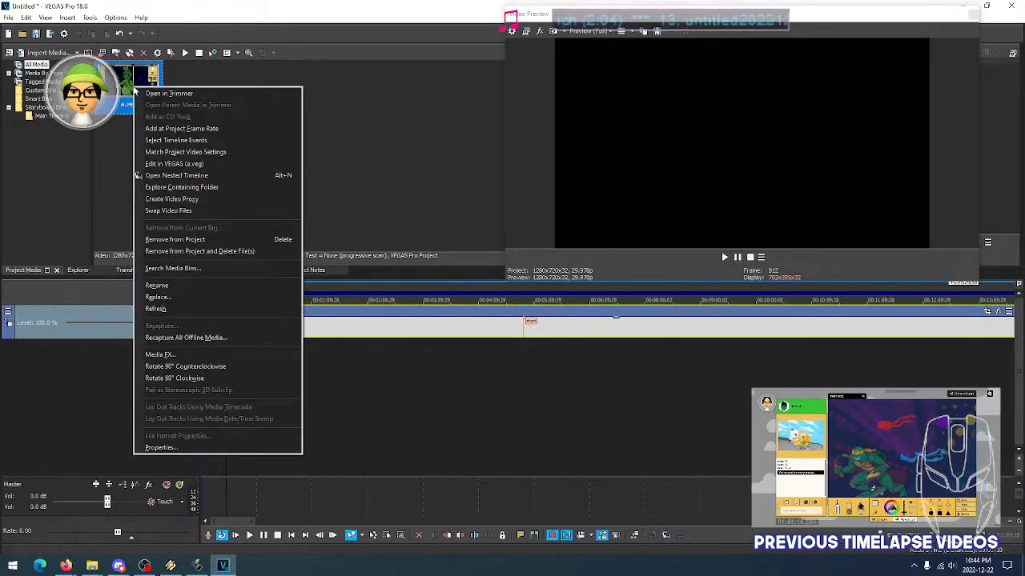
left_click(113, 164)
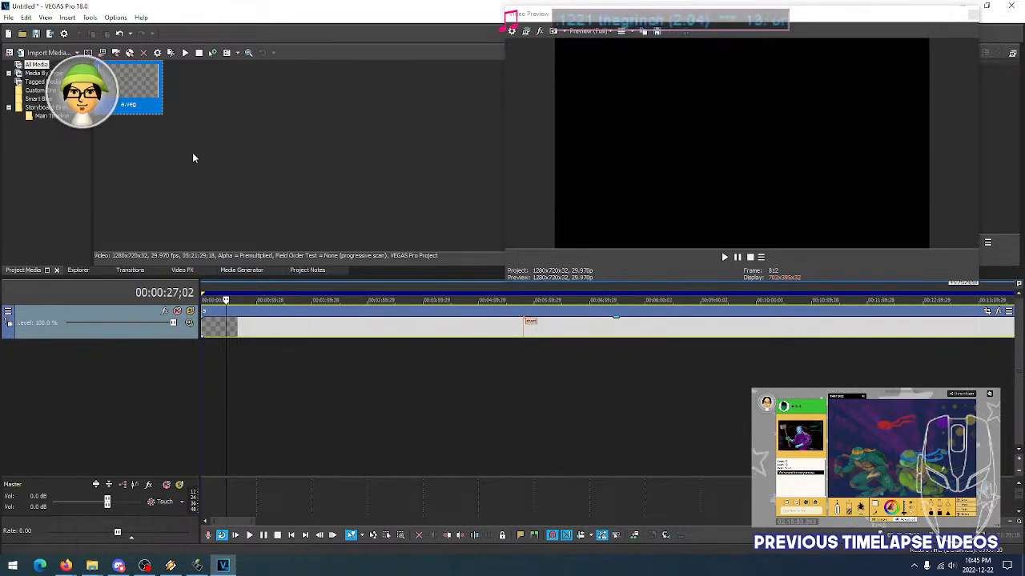
right_click(123, 82)
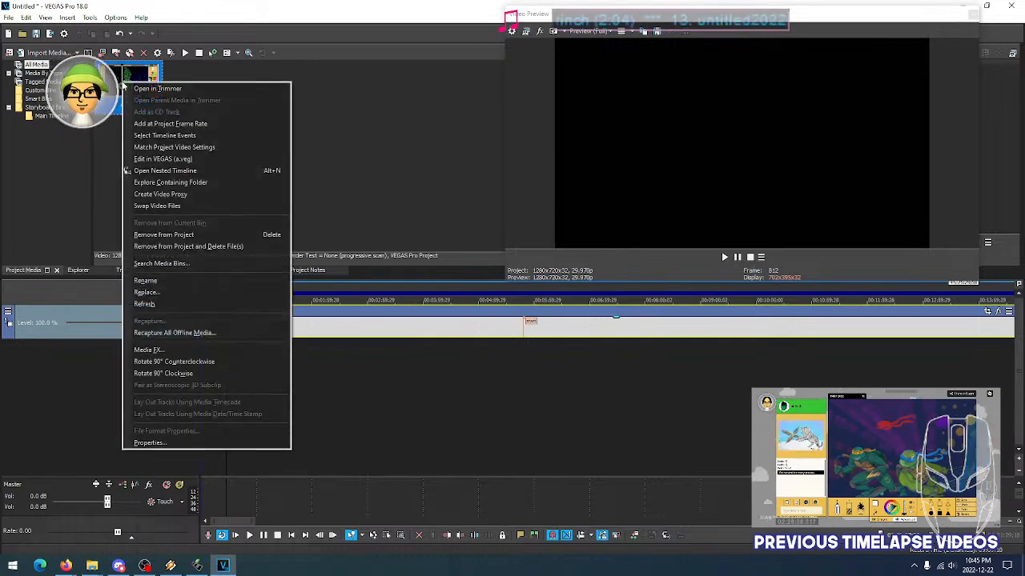
left_click(173, 441)
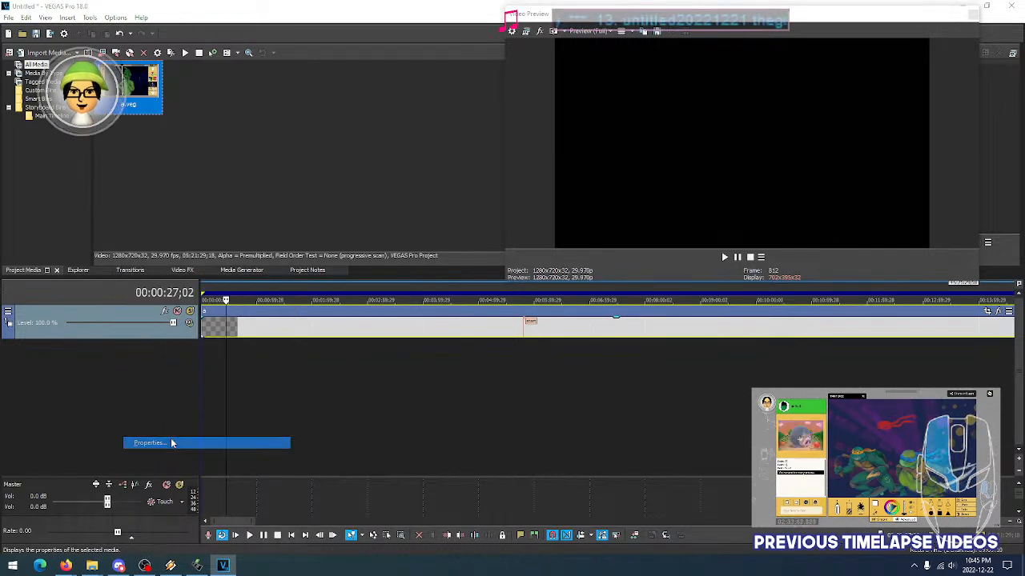
left_click_drag(476, 81, 319, 107)
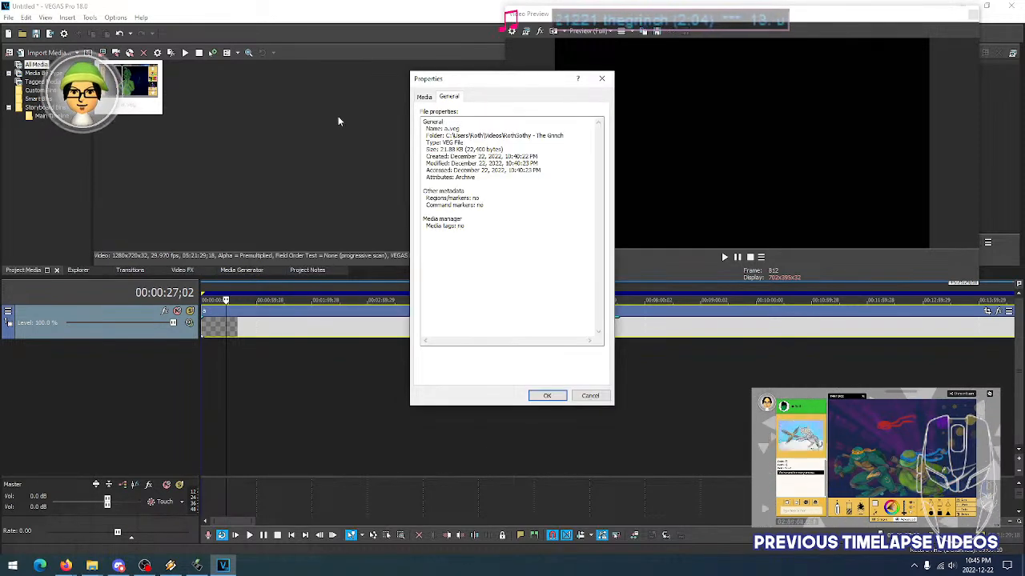
left_click(424, 96)
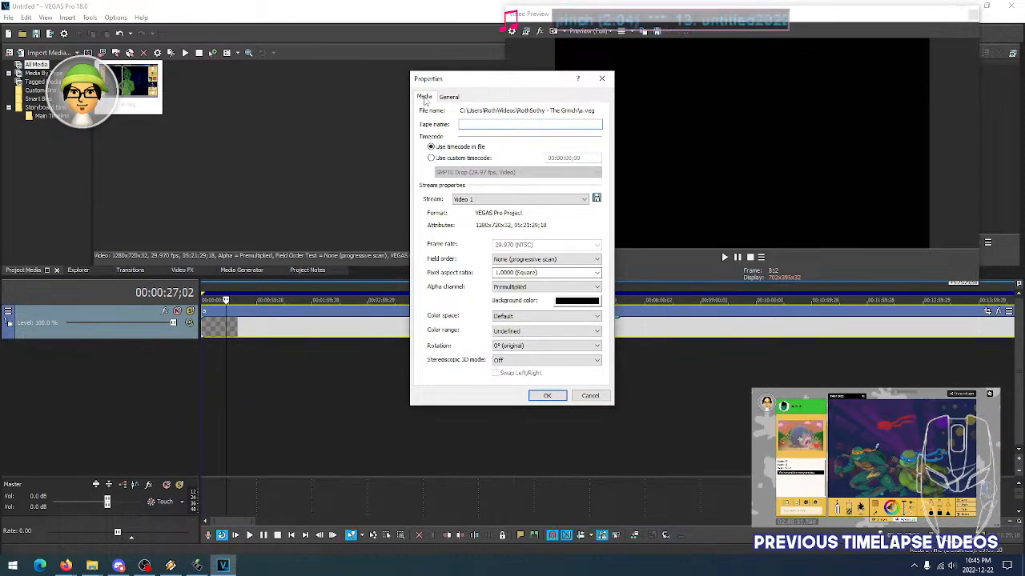
left_click(589, 397)
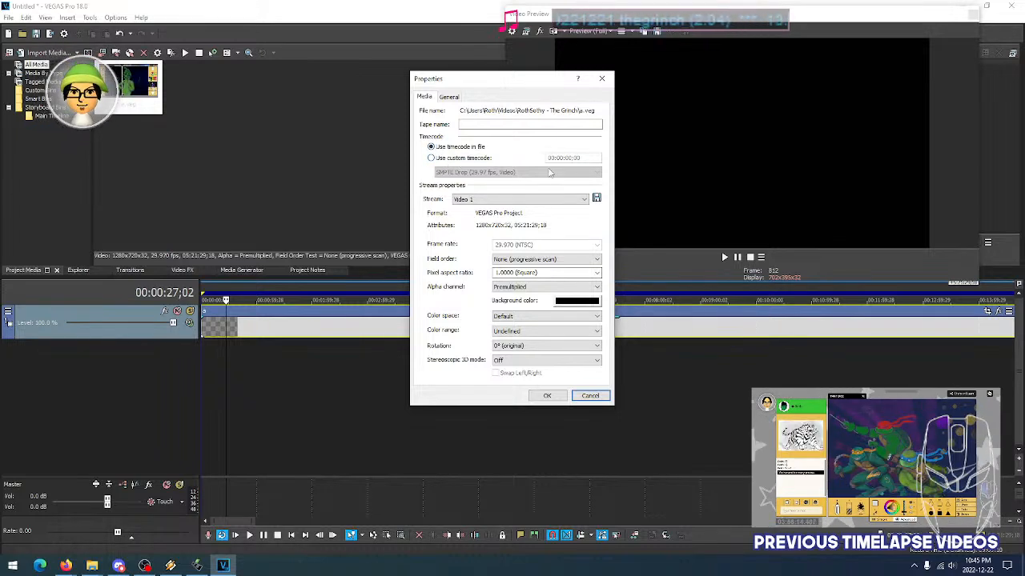
left_click(590, 395)
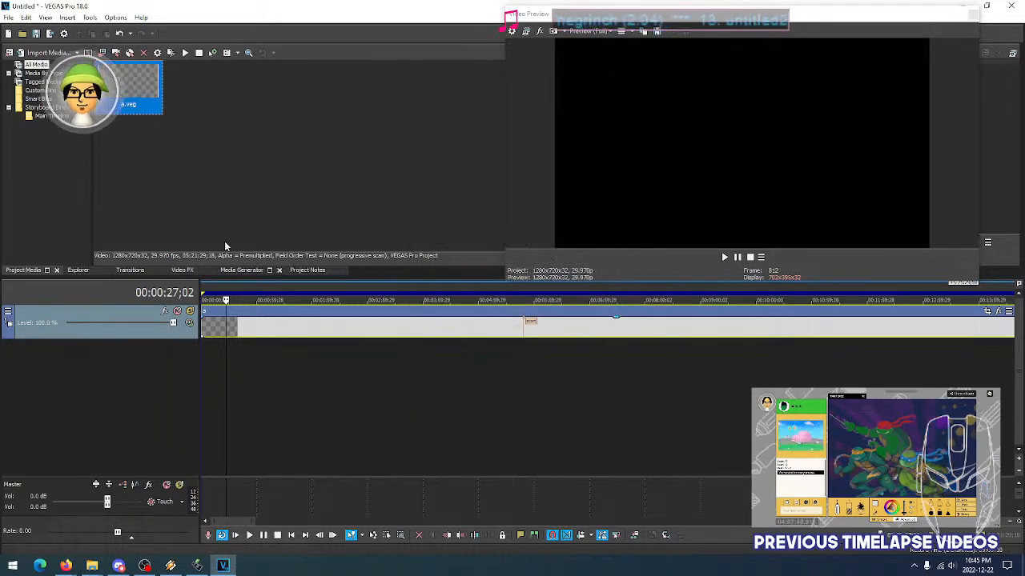
Disable resampling in the video event properties of the a.veg clip on the timeline
left_click(152, 160)
left_click(134, 96)
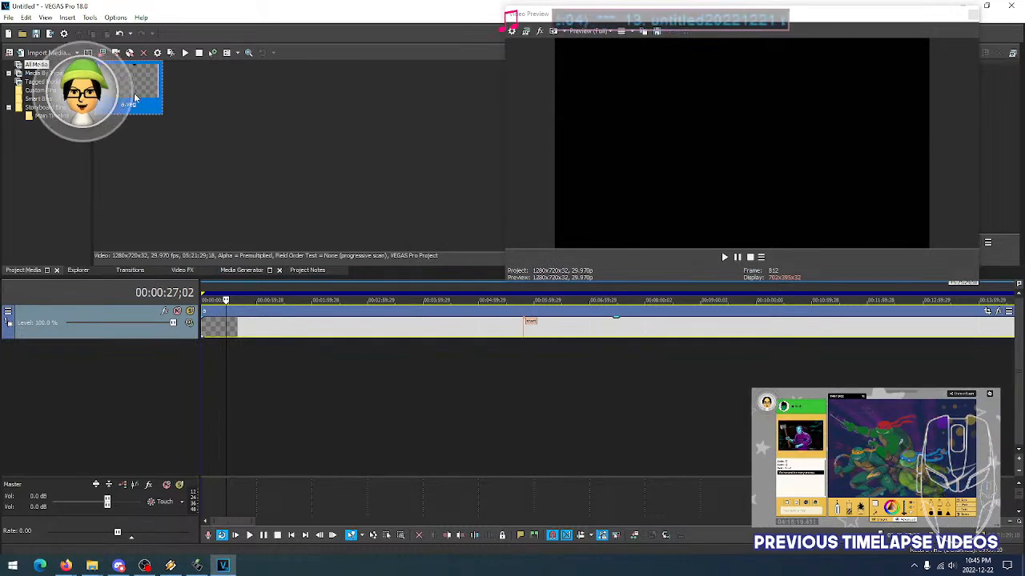
right_click(211, 334)
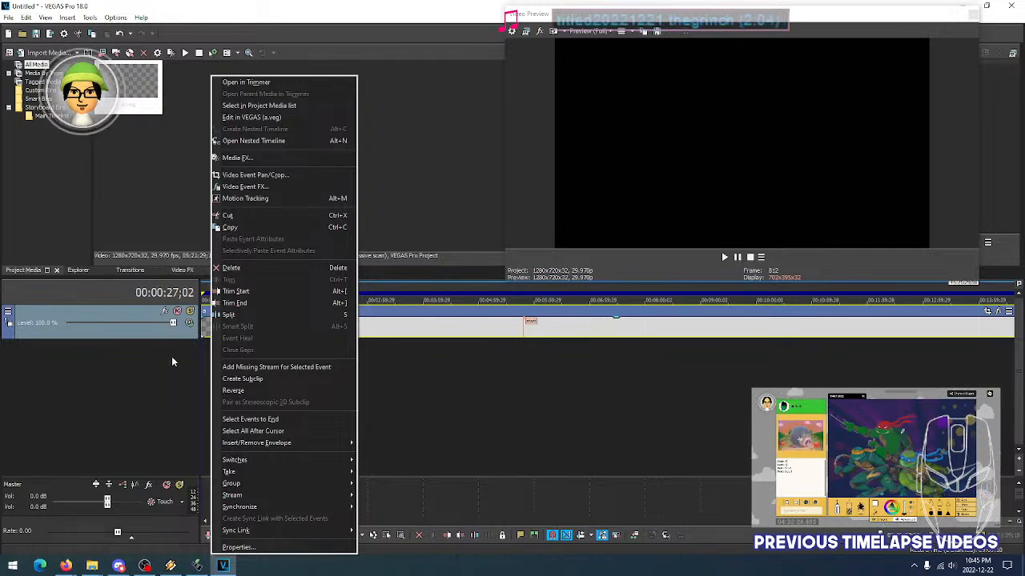
left_click(174, 361)
left_click(220, 330)
right_click(220, 330)
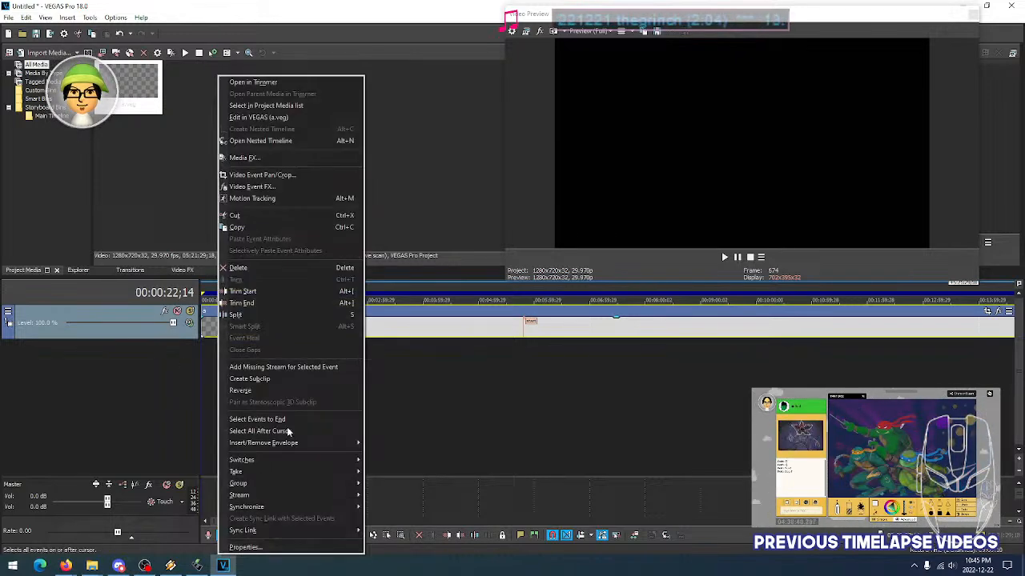
left_click(264, 547)
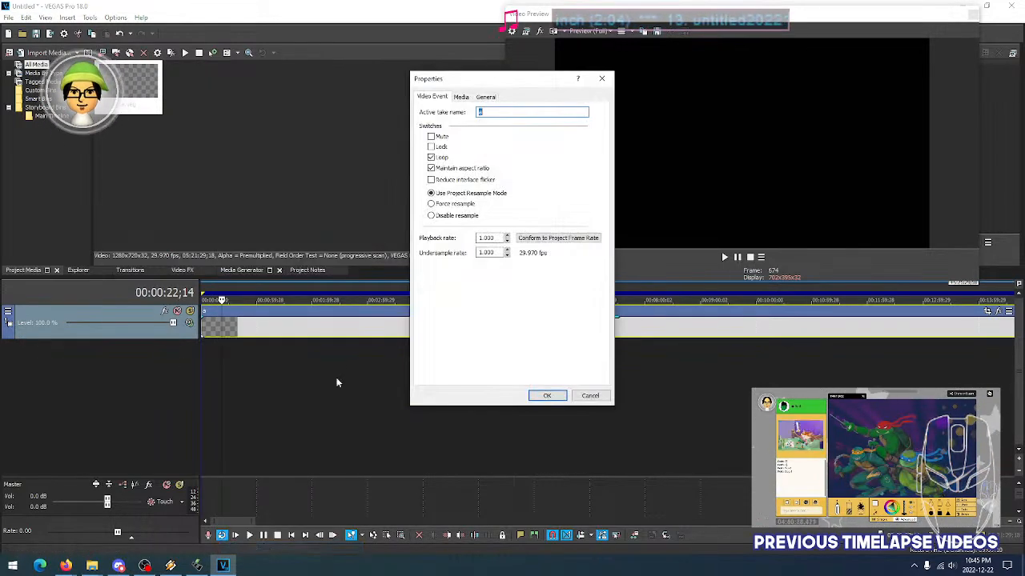
left_click_drag(519, 78, 345, 117)
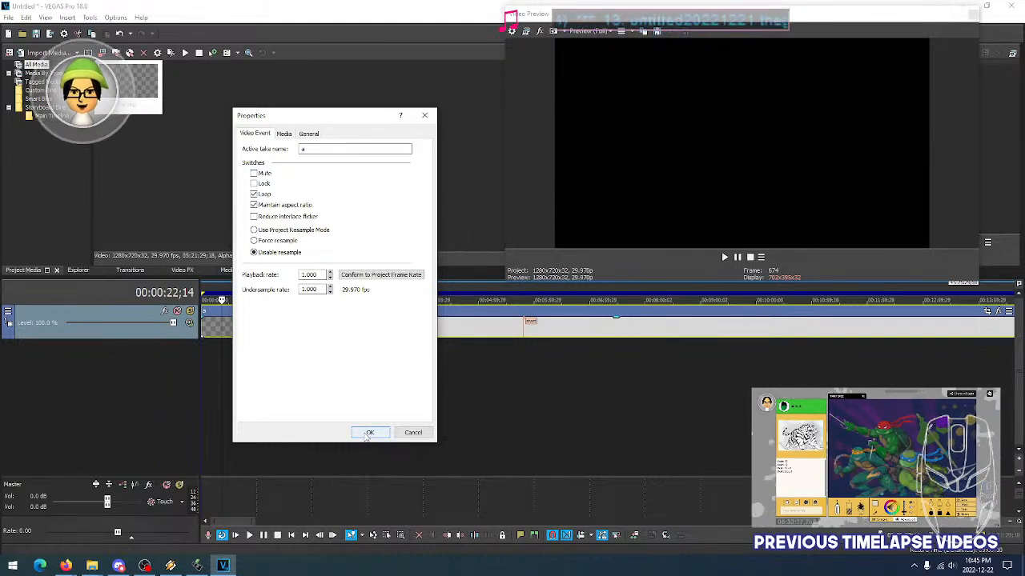
left_click(370, 433)
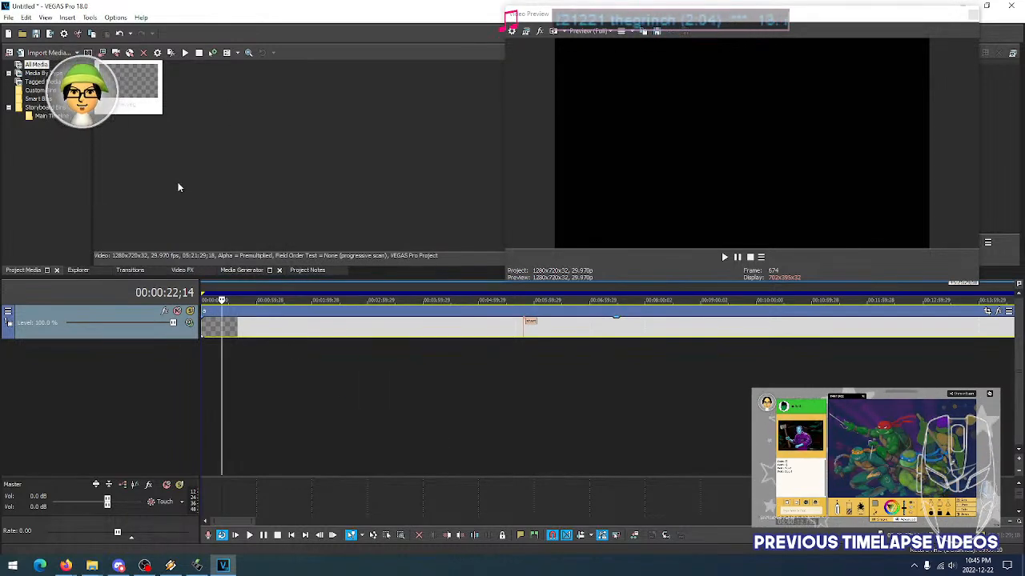
Check the resample and playback rate settings in the timeline clip's properties, leaving them unchanged
left_click(226, 330)
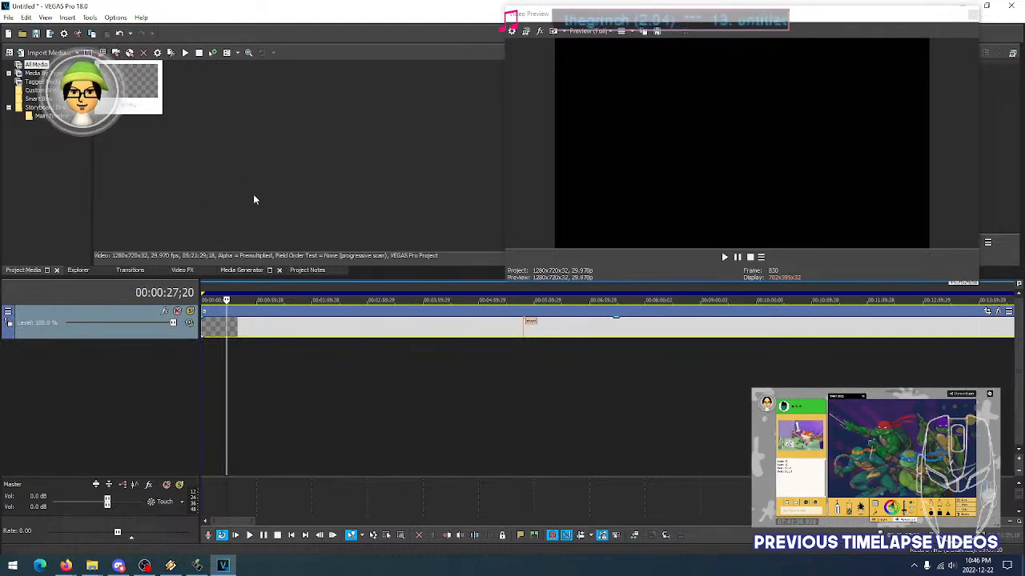
right_click(228, 338)
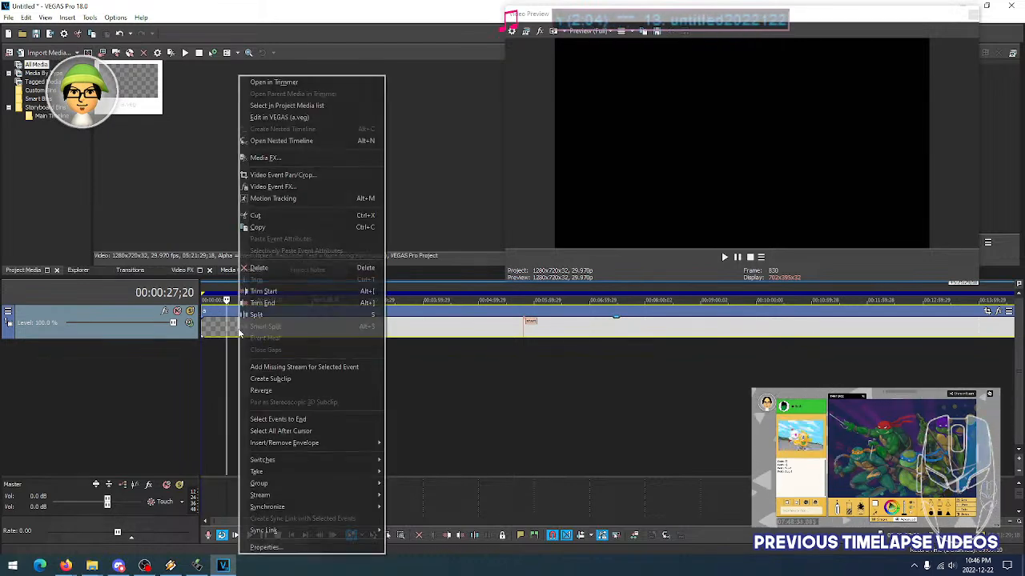
left_click(280, 548)
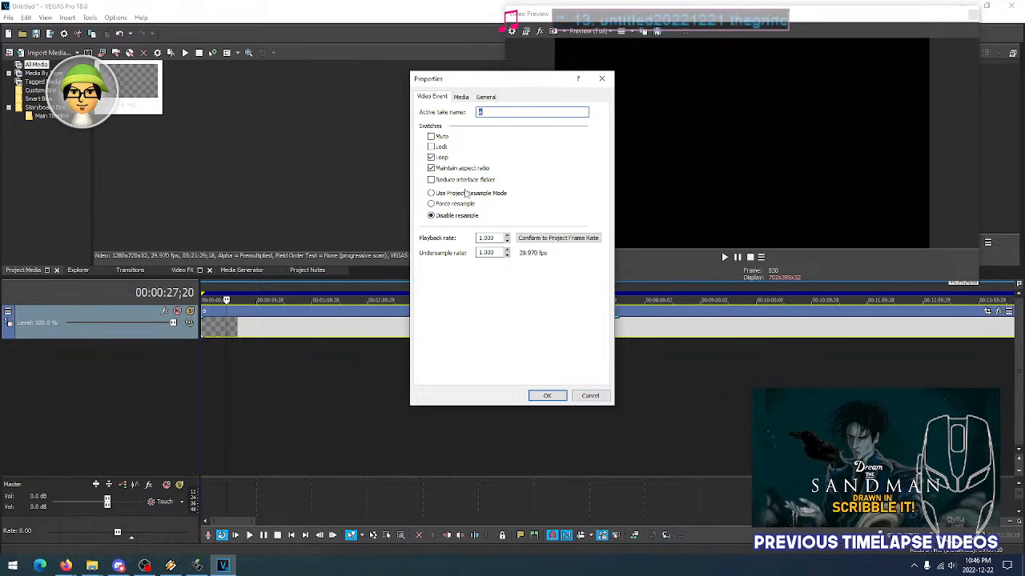
left_click_drag(484, 81, 335, 107)
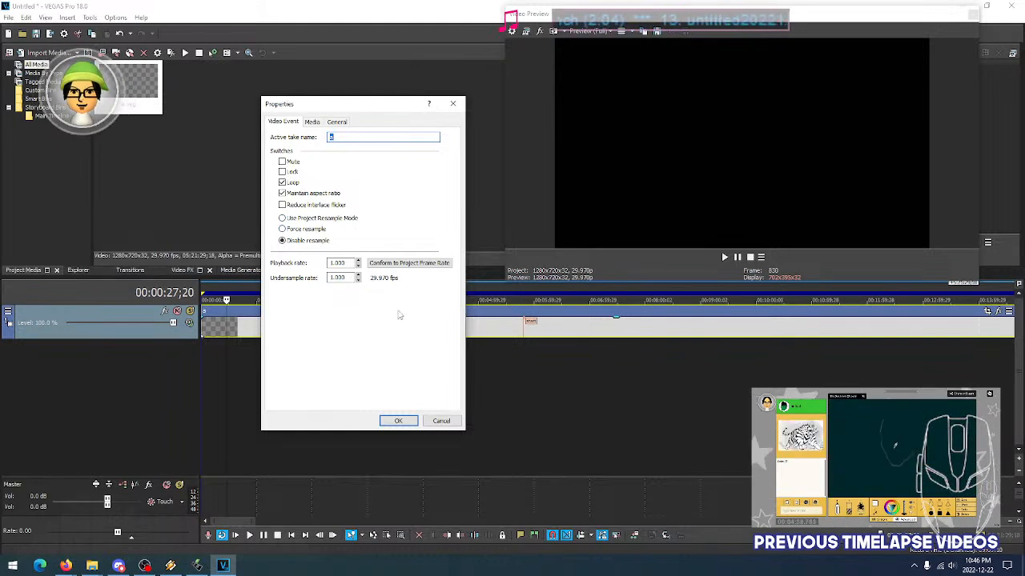
left_click(439, 422)
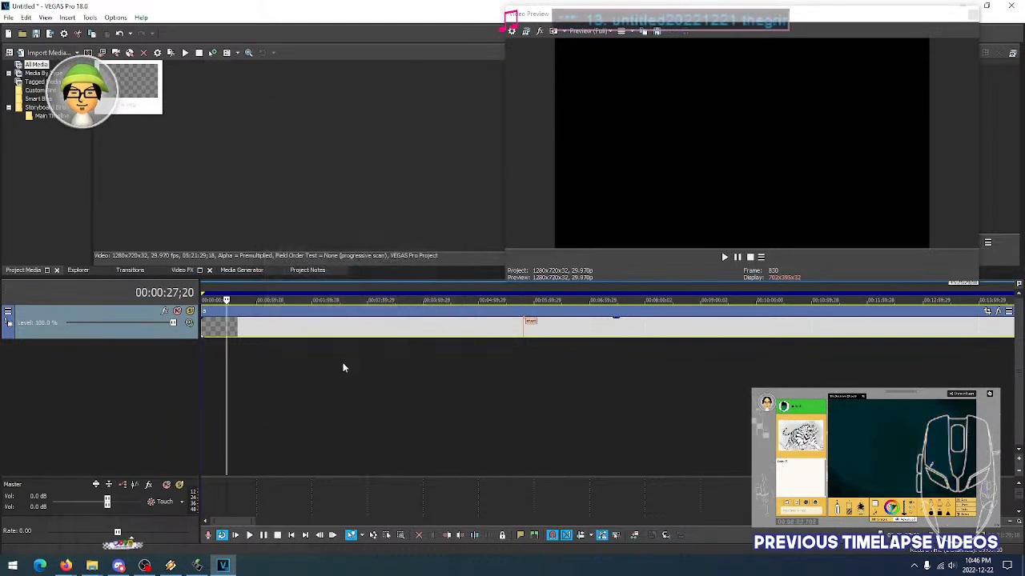
Fit the whole clip into the timeline view and preview frames from its beginning, middle and end
left_click(340, 365)
left_click(410, 365)
left_click(535, 364)
left_click(693, 365)
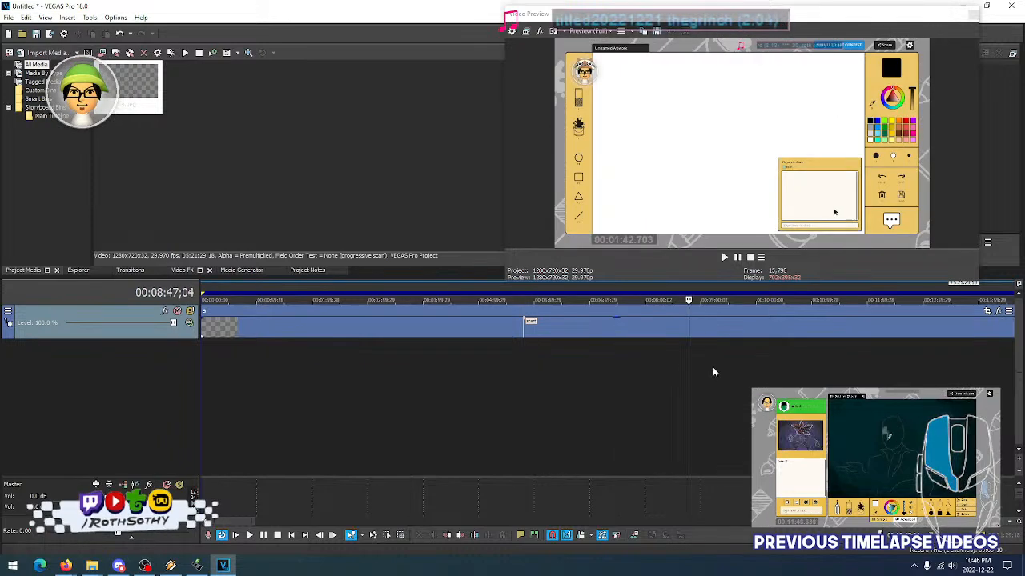
scroll(750, 371, "down", 10)
left_click(623, 392)
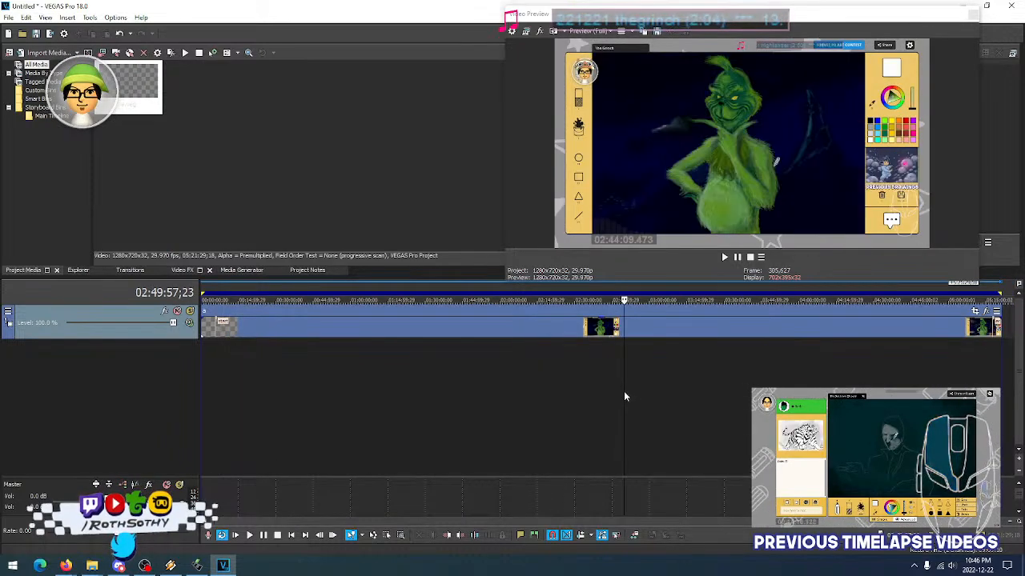
left_click(264, 389)
left_click(451, 392)
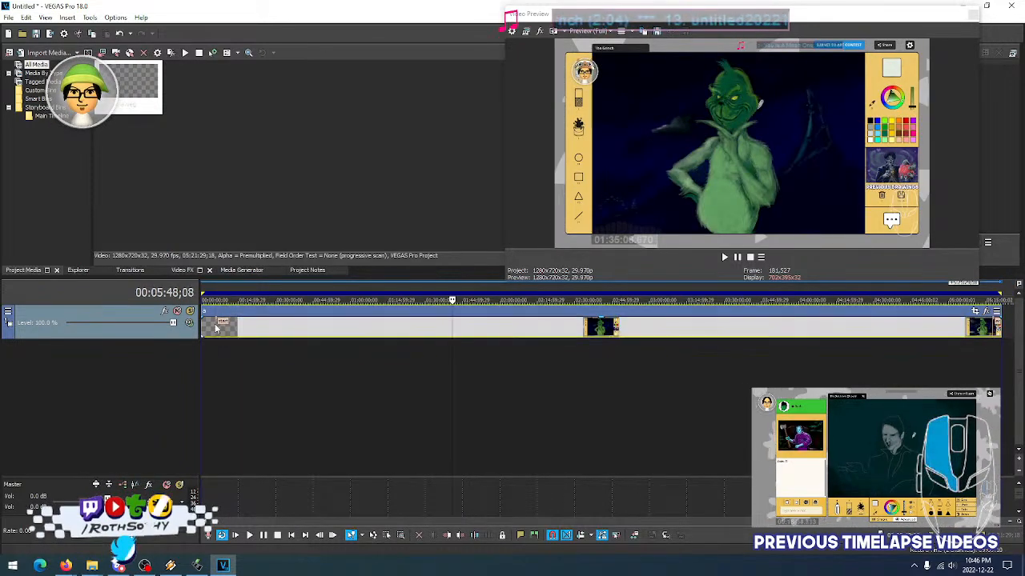
left_click(218, 352)
left_click(856, 333)
left_click(979, 332)
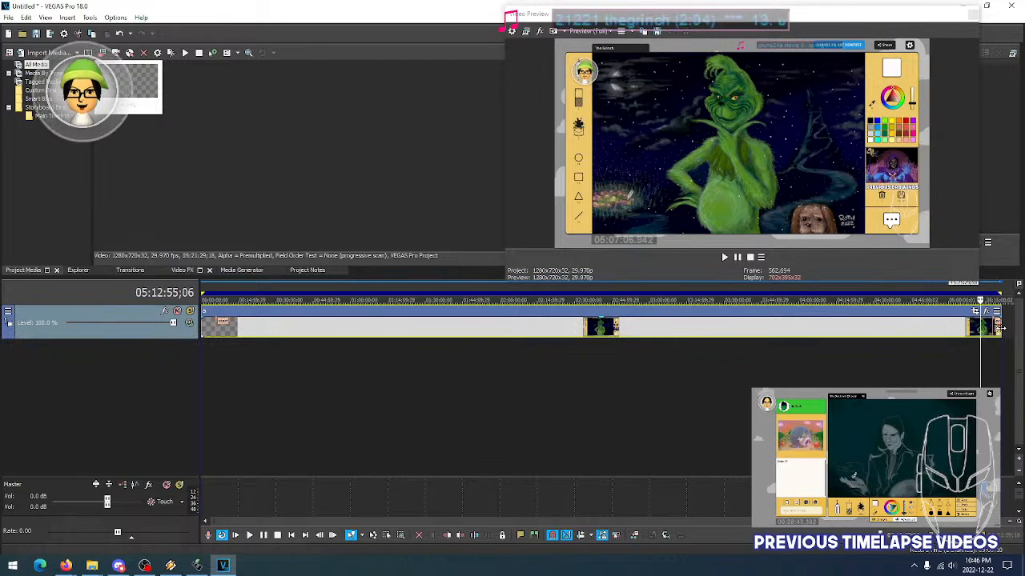
left_click(955, 333)
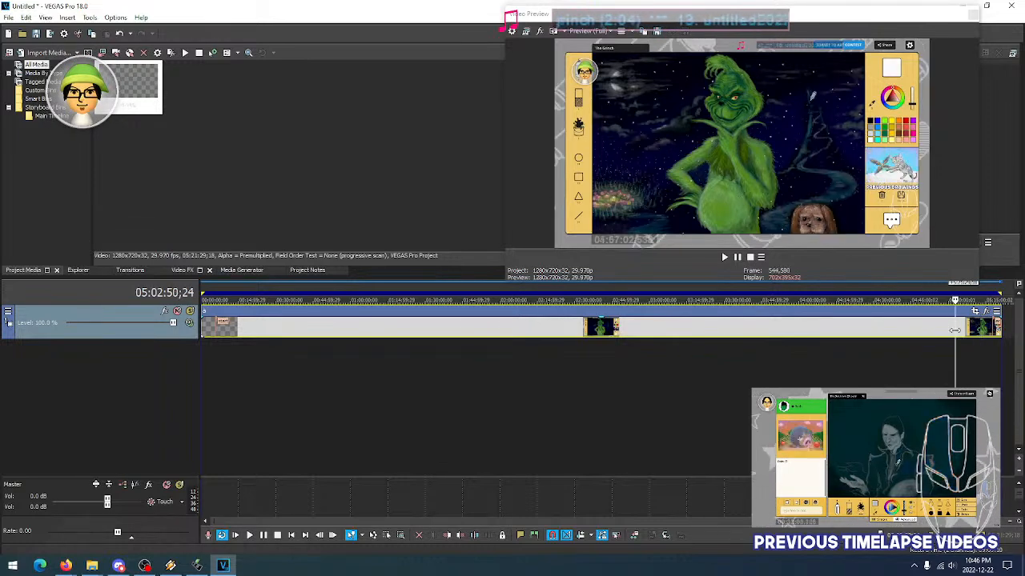
left_click(896, 333)
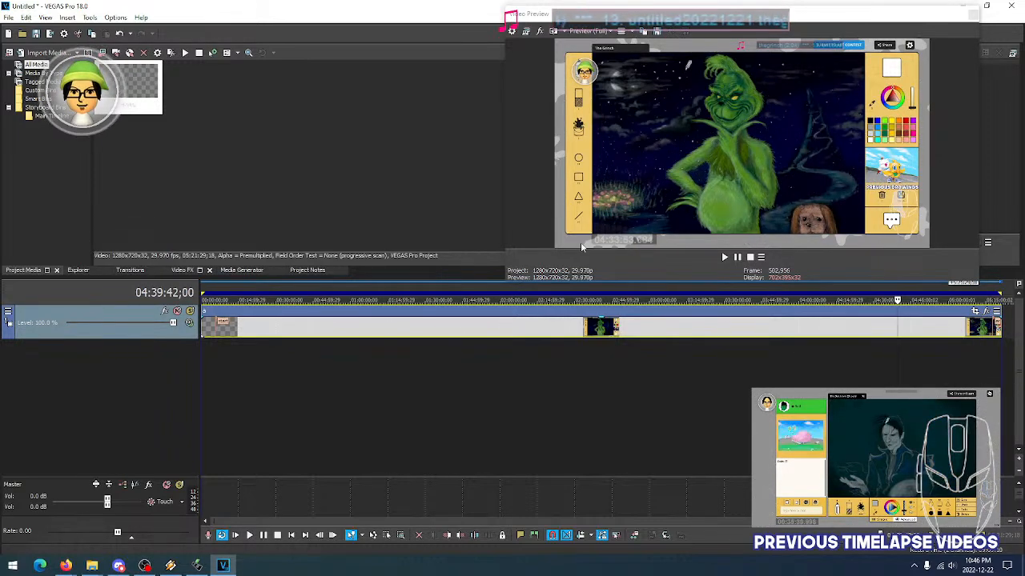
left_click(503, 329)
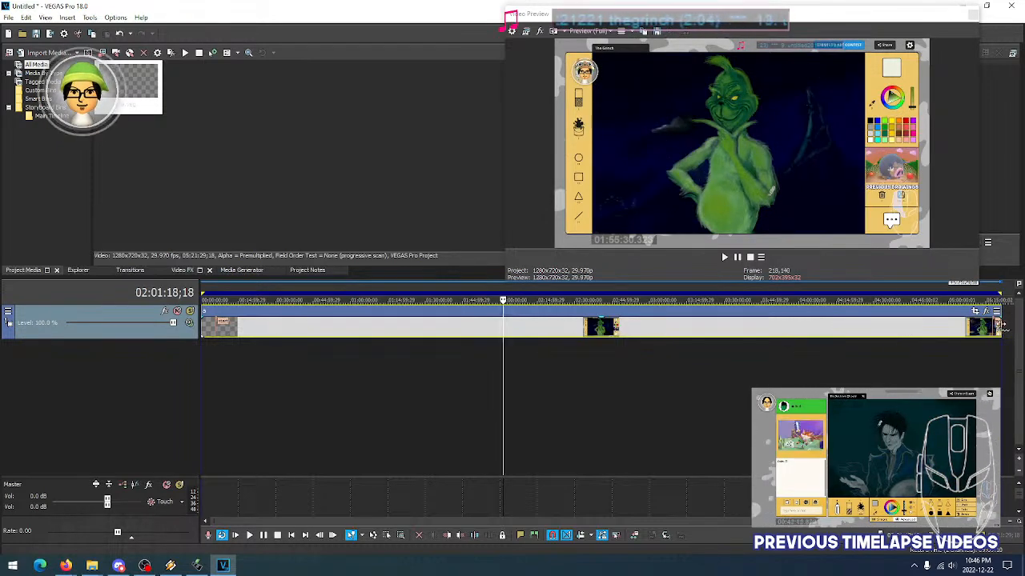
Speed up the clip by time-compressing its end to about 01:20:22;11 on the timeline
left_click_drag(998, 324, 400, 335)
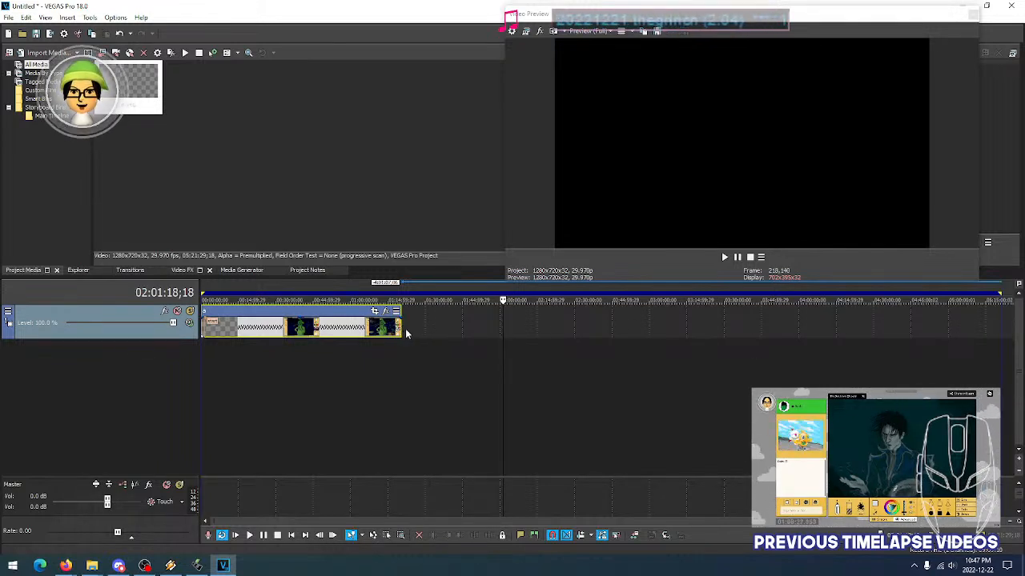
key("ctrl+z")
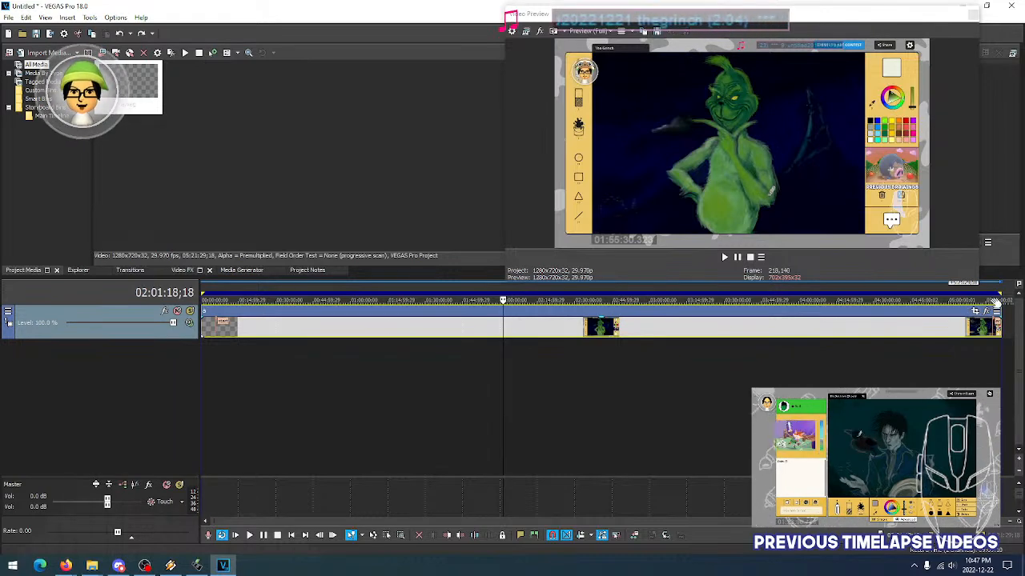
left_click_drag(999, 328, 401, 344)
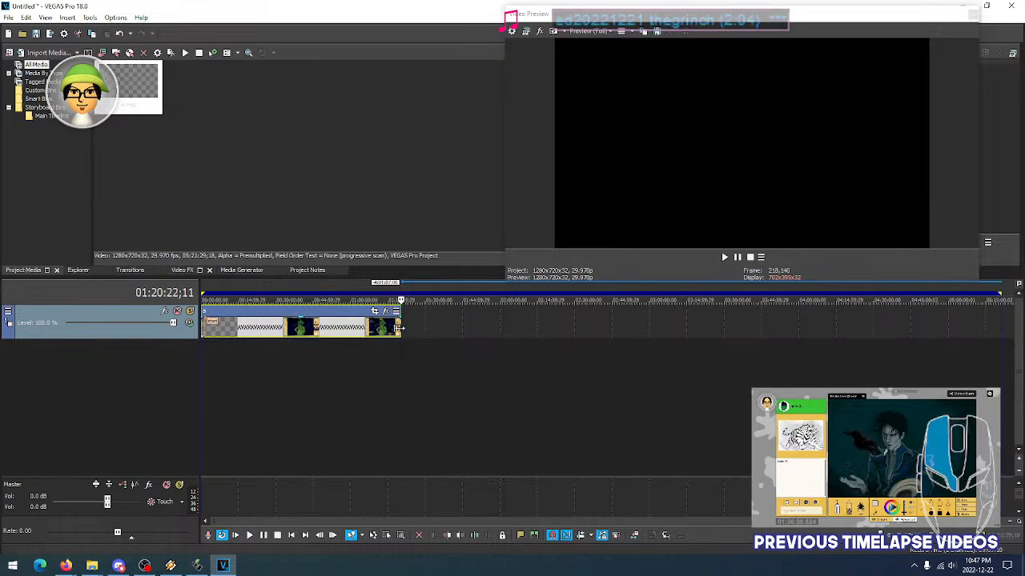
left_click(402, 324)
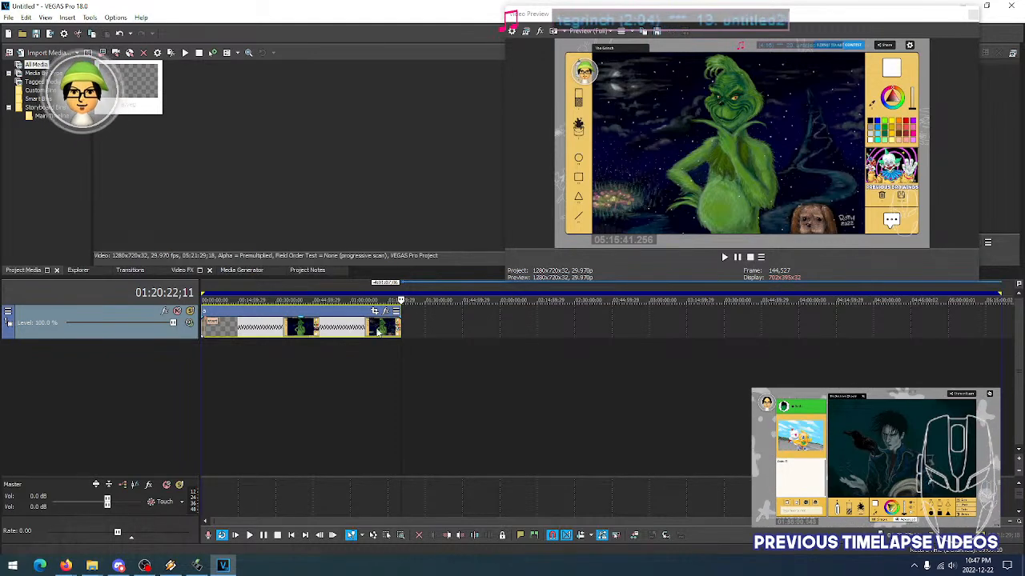
Play back the sped-up clip and preview it at several points between its start and end
left_click(207, 346)
left_click(231, 350)
left_click(268, 346)
key("space")
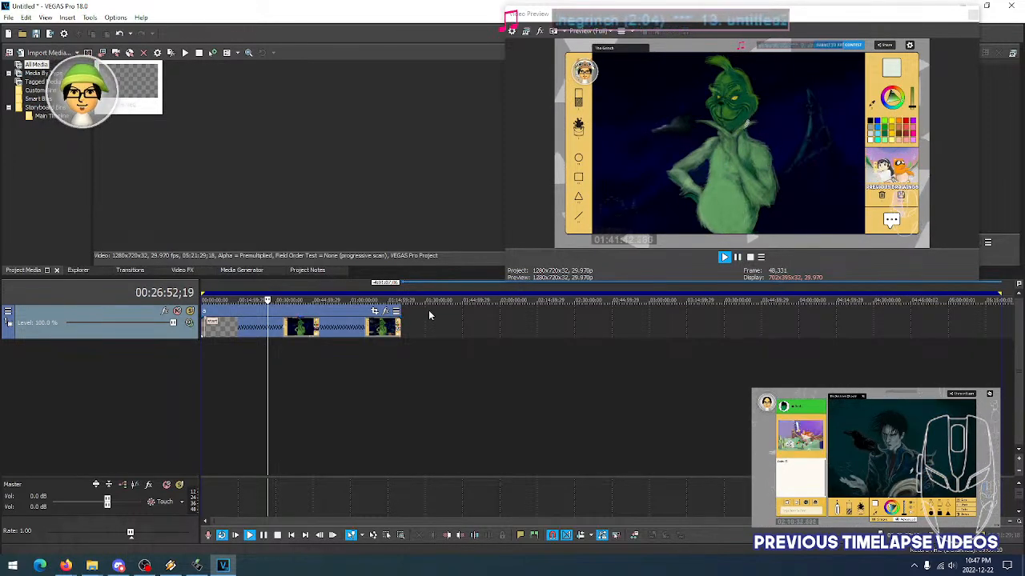
left_click(344, 362)
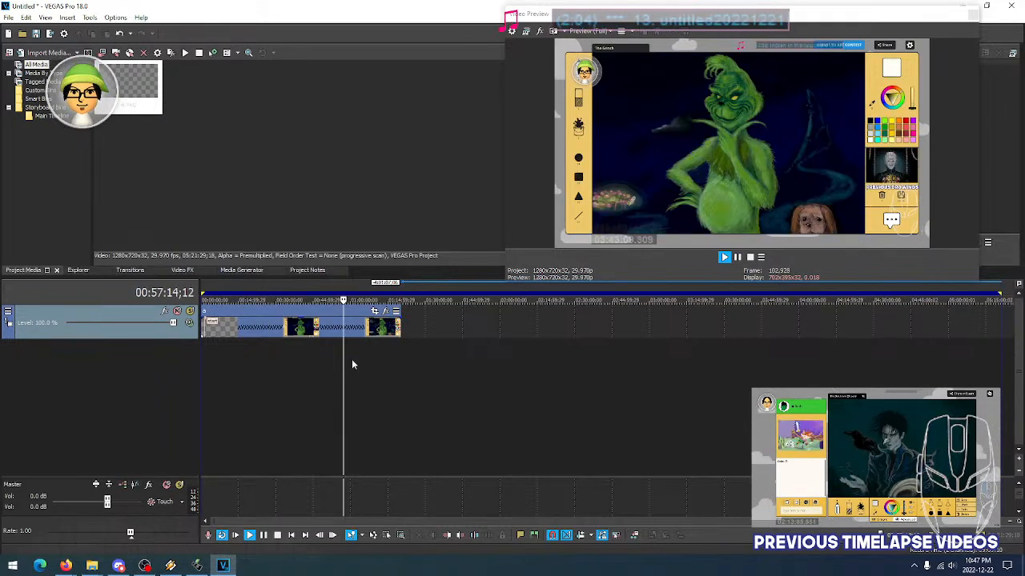
left_click(355, 357)
left_click(366, 355)
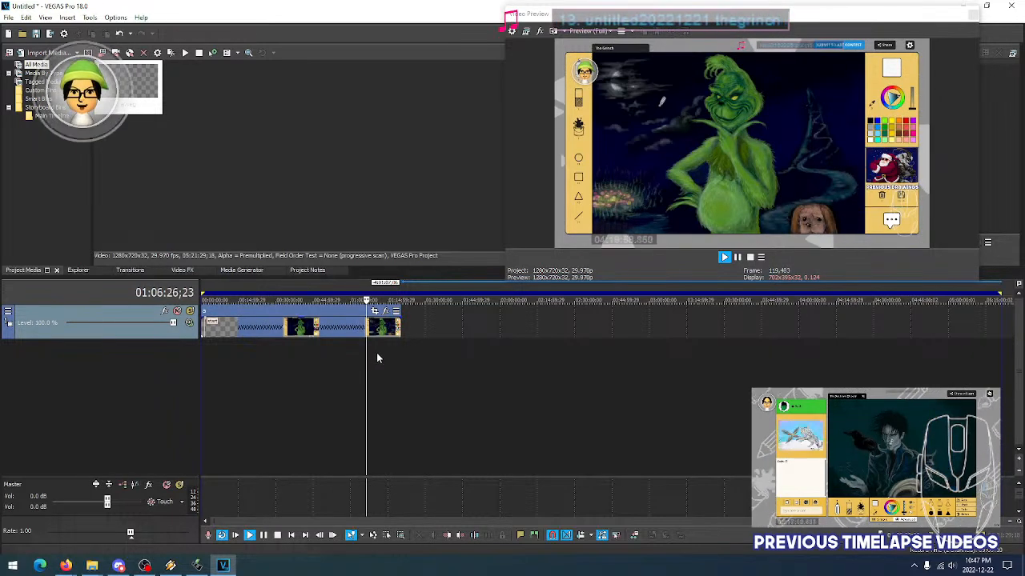
left_click(376, 353)
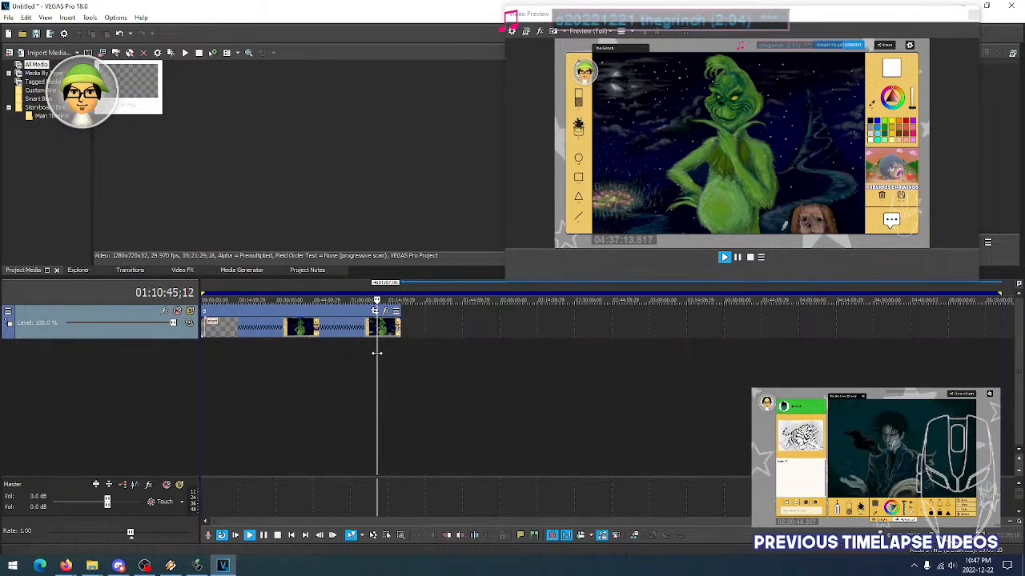
left_click(364, 352)
left_click(380, 351)
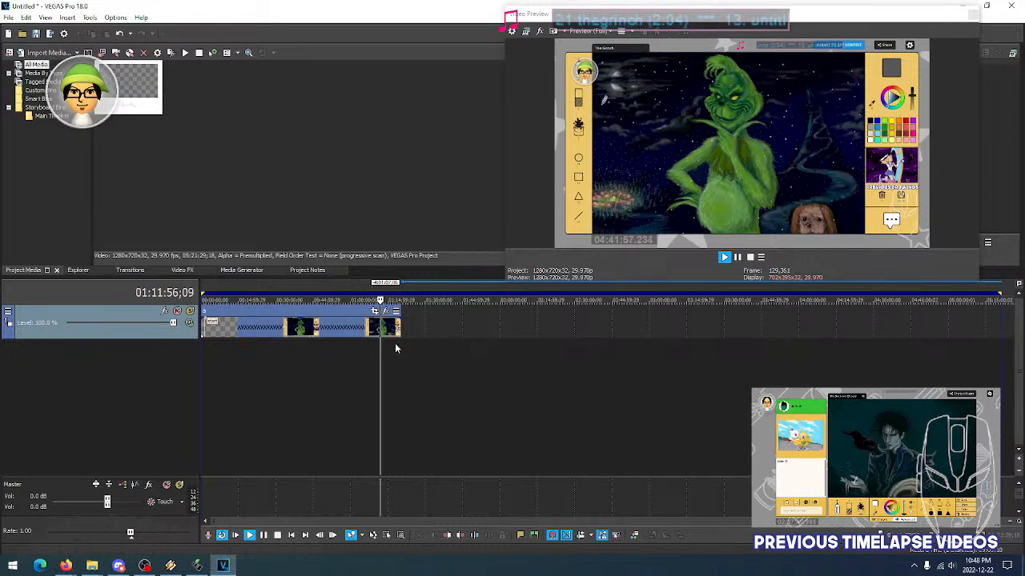
Set the loop region selection to the project length and examine the end of the compressed clip up close
right_click(390, 286)
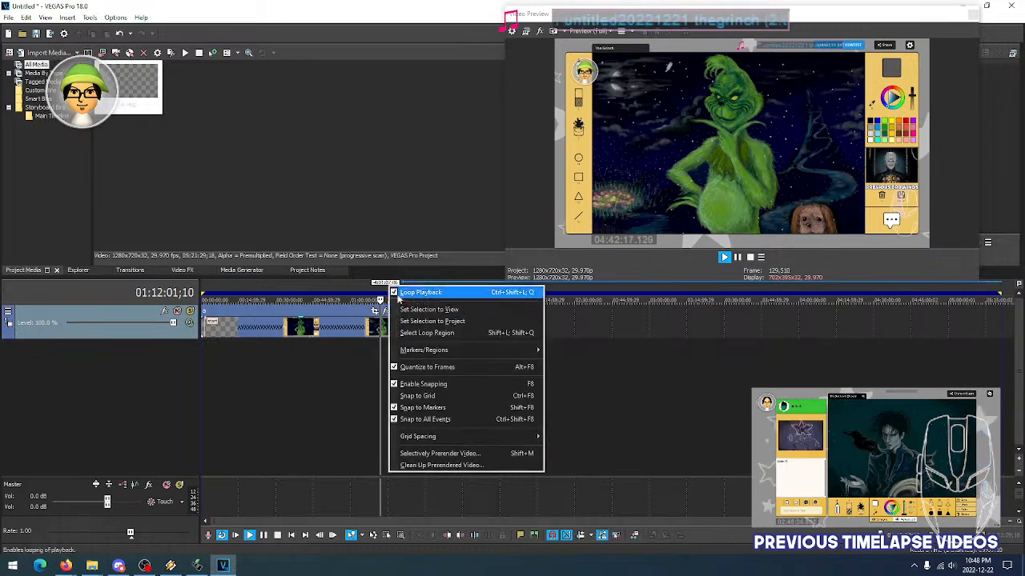
left_click(420, 322)
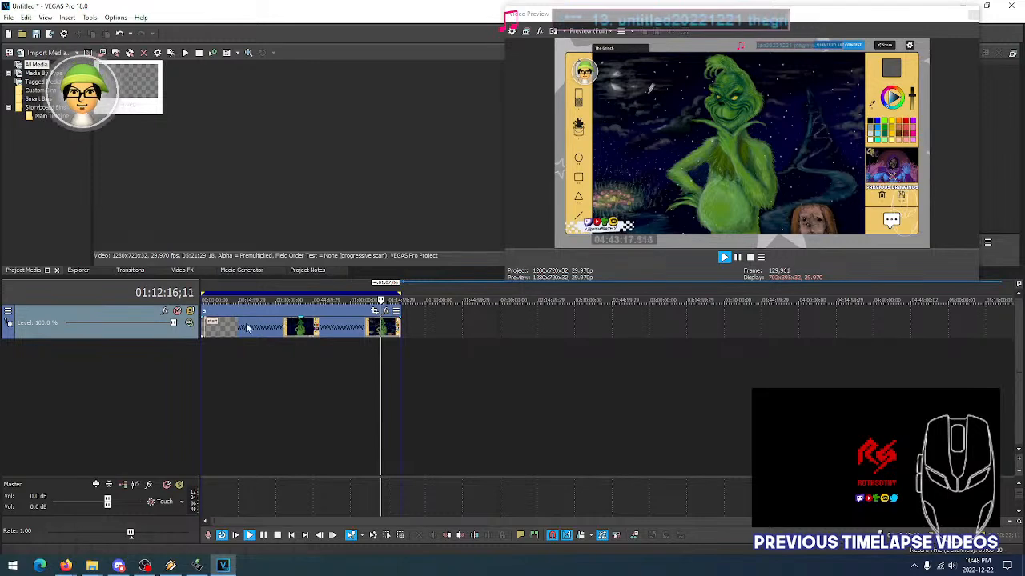
left_click(217, 328)
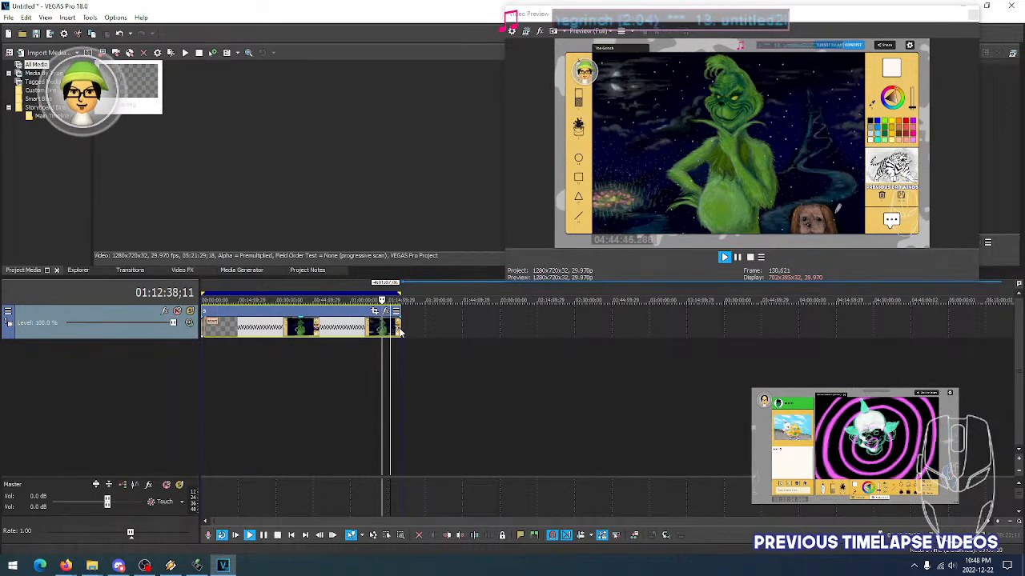
scroll(394, 335, "up", 3)
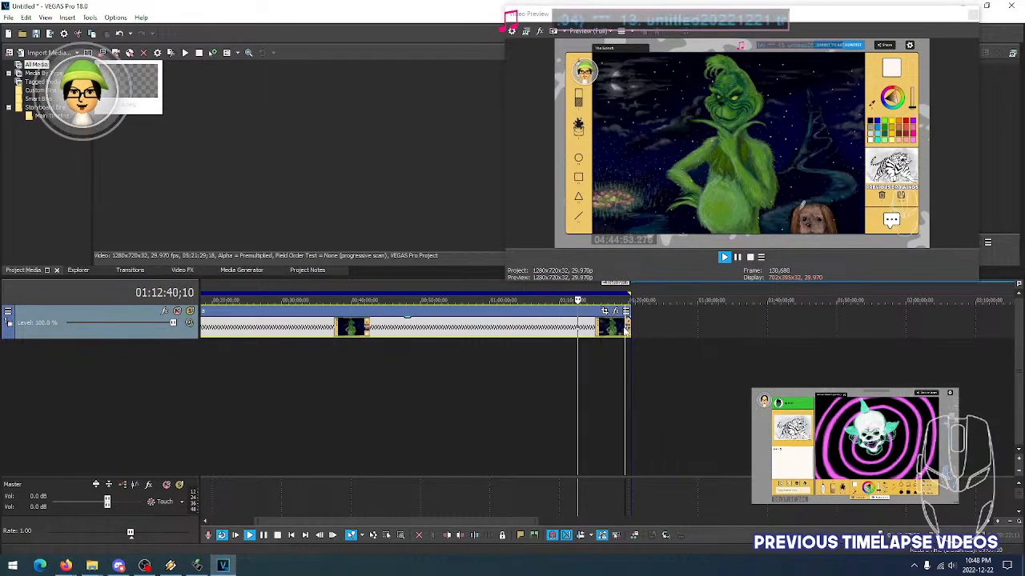
scroll(622, 330, "up", 3)
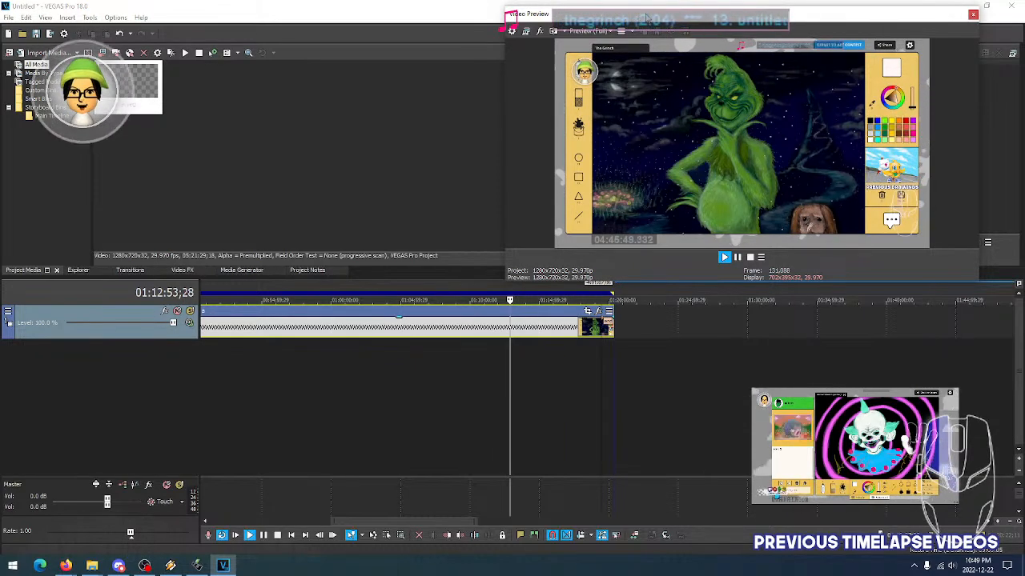
Reposition the floating Video Preview window, widen it slightly and reduce its height so it clears the timeline
left_click_drag(647, 16, 647, 6)
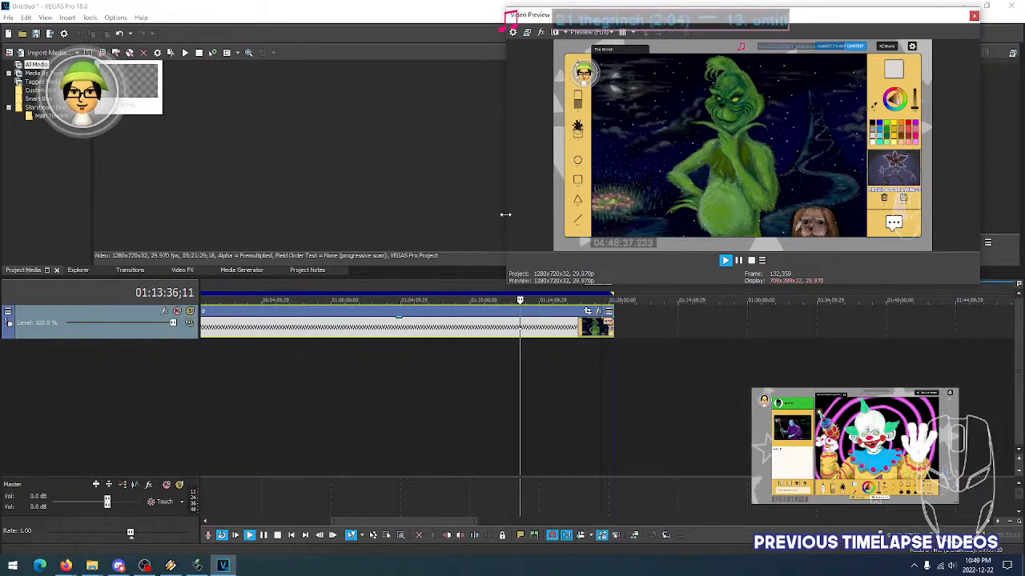
mouse_move(505, 215)
left_mouse_down()
mouse_move(560, 211)
mouse_move(486, 216)
left_mouse_up()
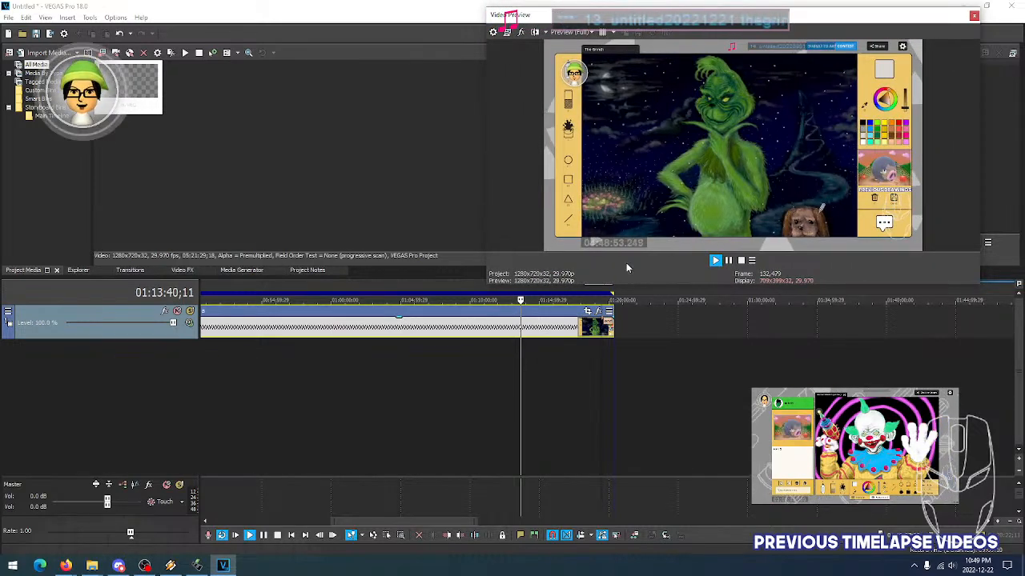
left_click_drag(654, 285, 656, 263)
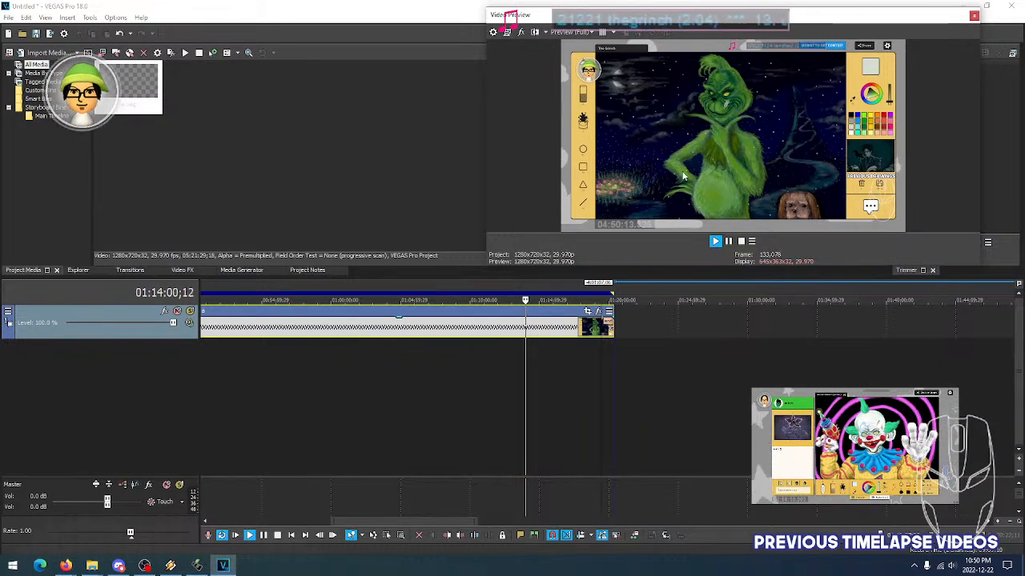
Preview several points in the last stretch of the compressed clip, between about 01:10:00 and 01:17:37
left_click_drag(546, 353, 583, 351)
scroll(583, 352, "up", 3)
scroll(603, 352, "down", 7)
scroll(512, 360, "up", 2)
mouse_move(582, 355)
left_mouse_down()
mouse_move(600, 350)
mouse_move(520, 352)
mouse_move(601, 352)
left_mouse_up()
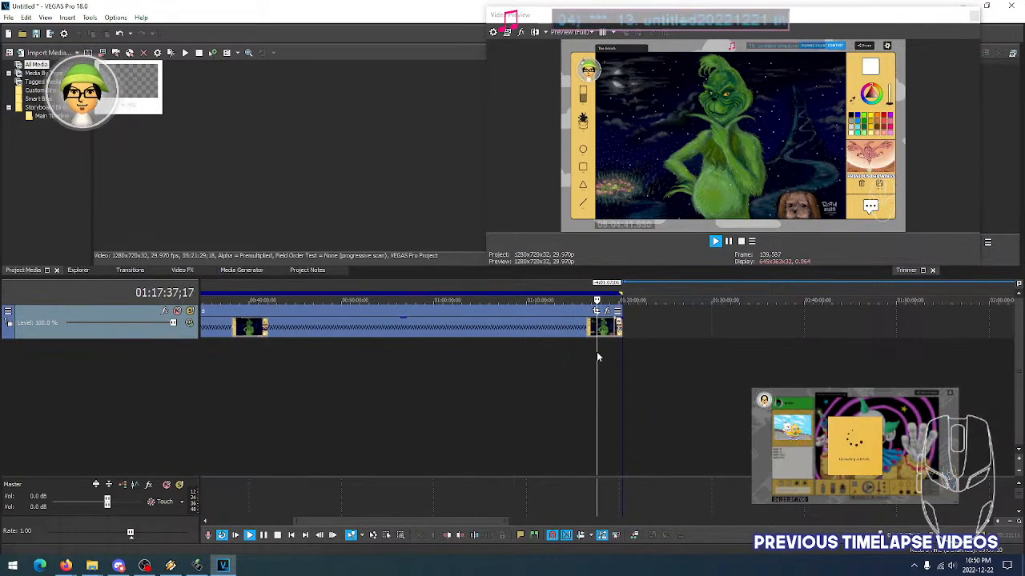
left_click(534, 356)
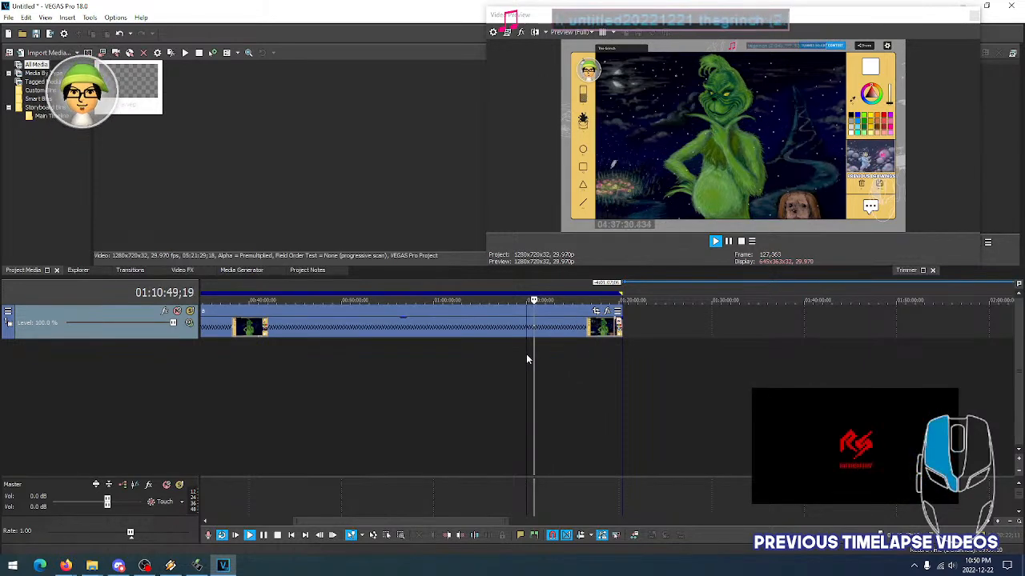
scroll(615, 343, "up", 2)
scroll(615, 343, "up", 1)
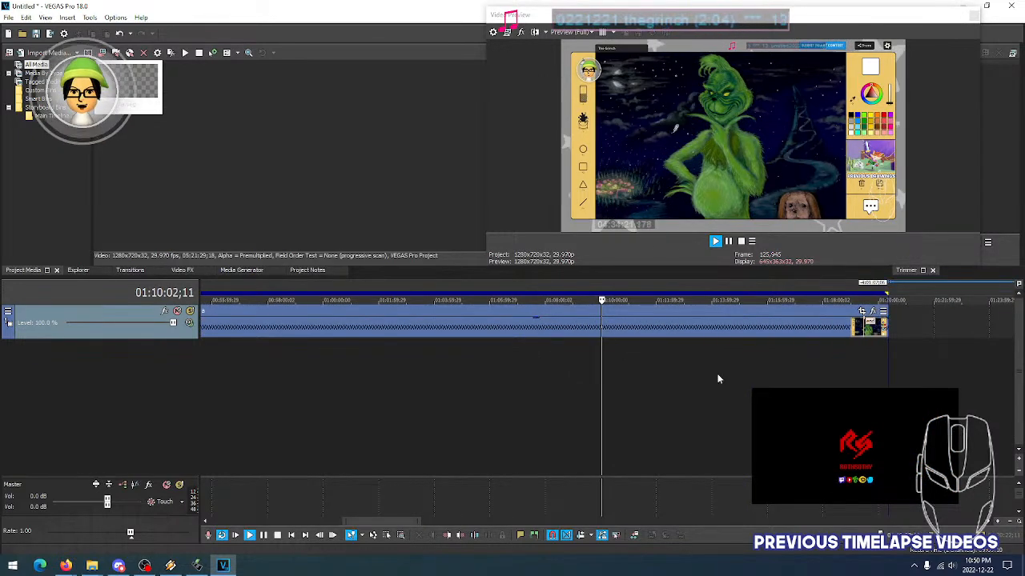
Stop playback and examine the frames just before and around the clip's embedded end marker
left_click(847, 333)
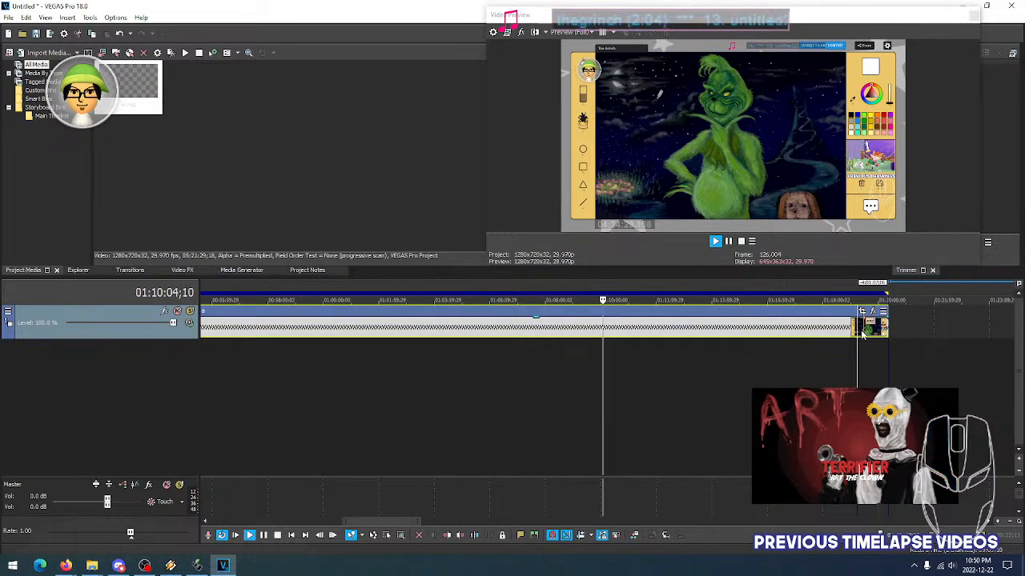
left_click(845, 343)
key("space")
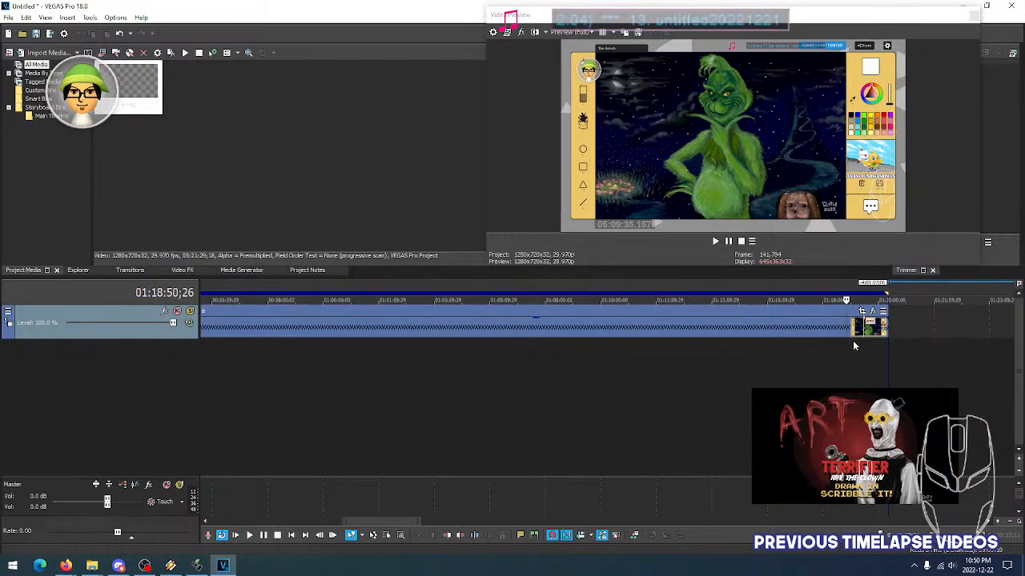
left_click(860, 348)
scroll(453, 367, "down", 5)
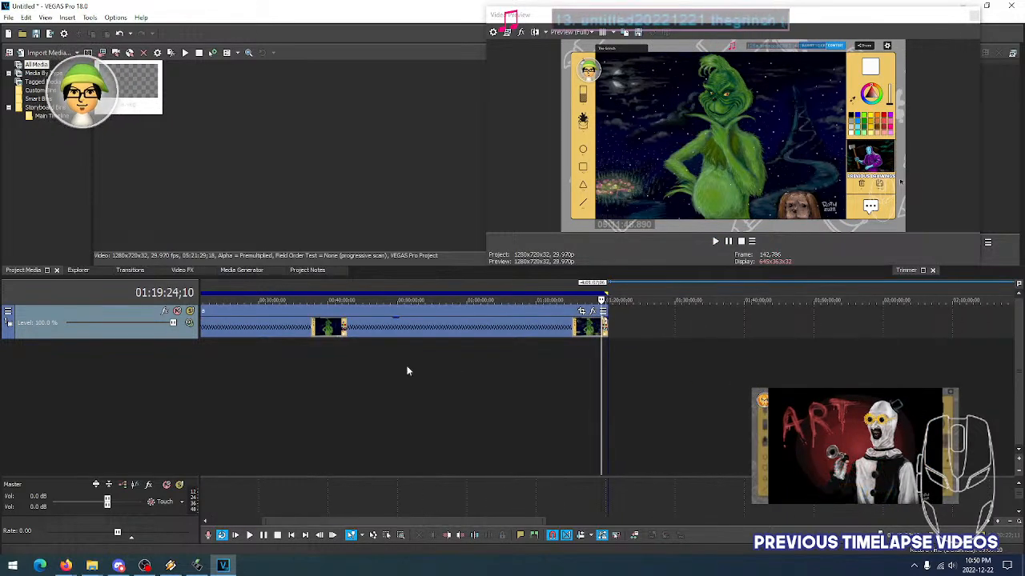
Move the playhead to the nested clip's embedded start marker at 00:01:27;01 and examine it at frame level
left_click(205, 330)
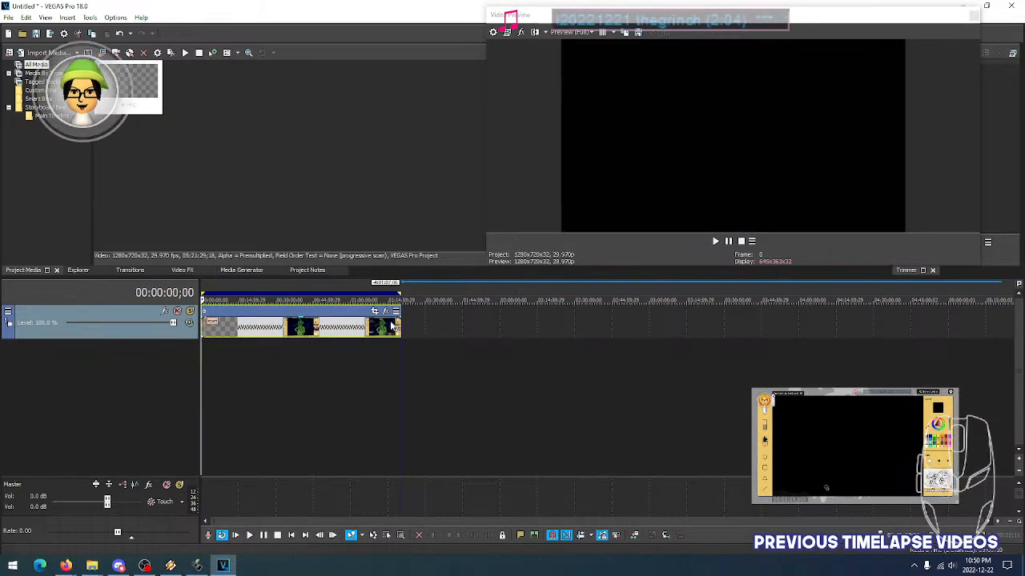
scroll(222, 331, "up", 4)
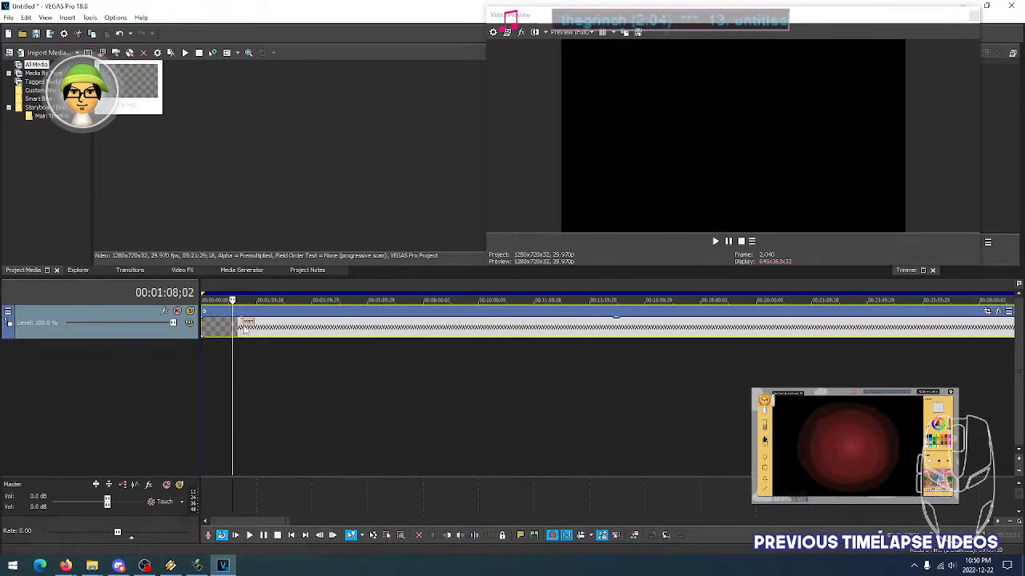
left_click(241, 328)
scroll(252, 330, "up", 10)
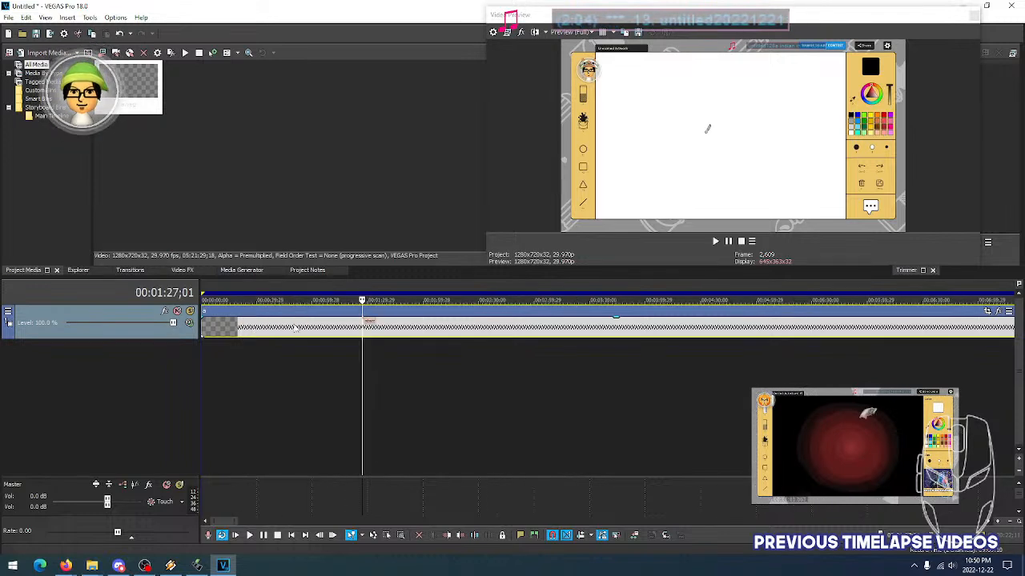
scroll(606, 335, "up", 10)
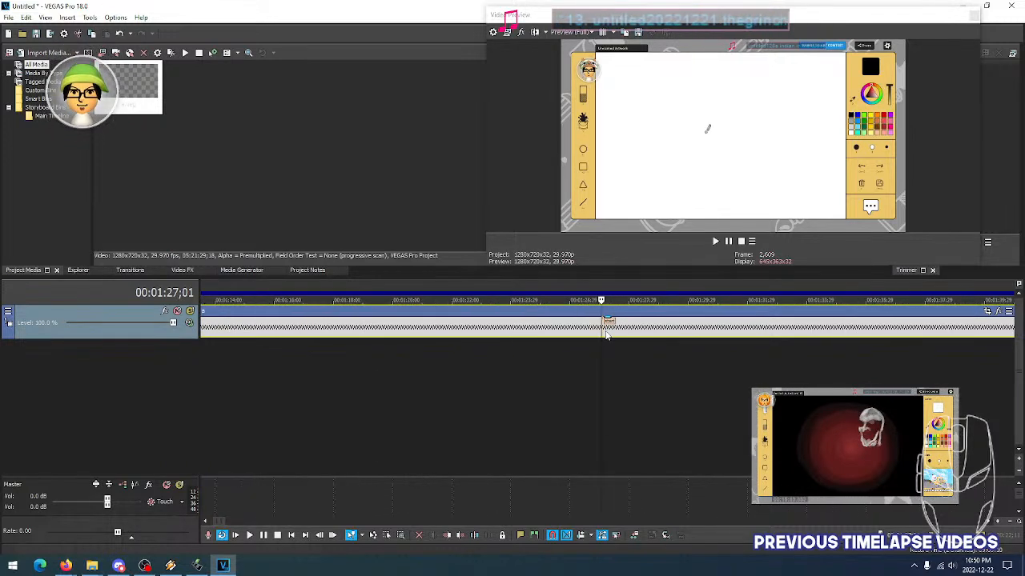
scroll(606, 335, "down", 3)
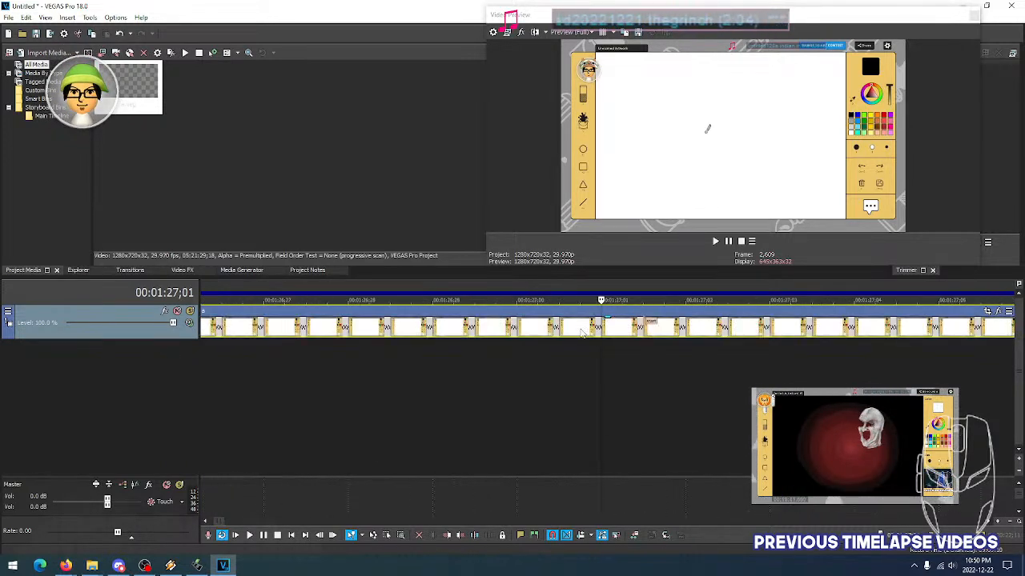
scroll(577, 333, "down", 6)
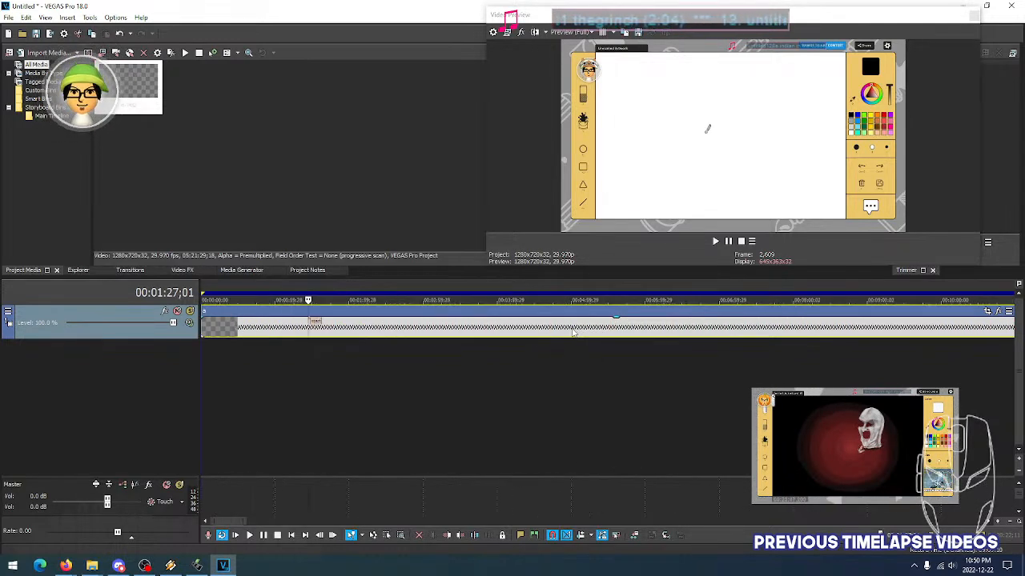
scroll(606, 328, "up", 8)
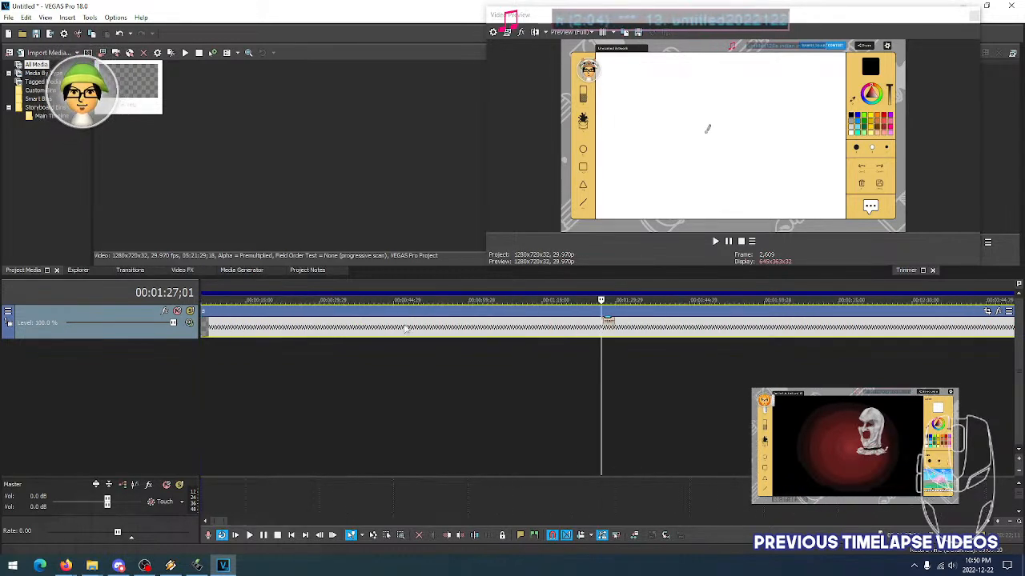
scroll(606, 324, "up", 15)
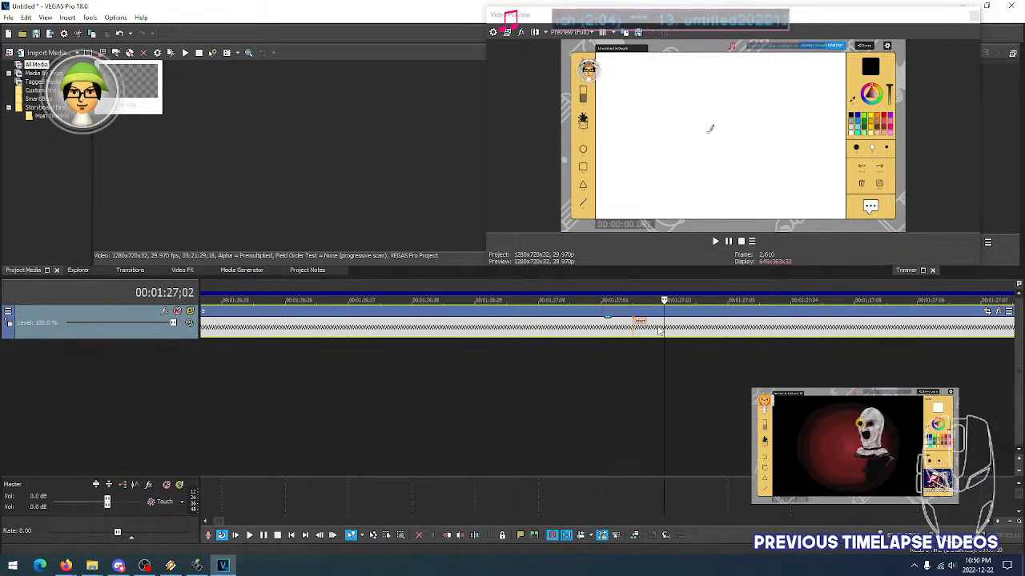
Compare the frames on either side of the embedded start marker and insert an unnamed timeline marker at 00:01:27;01
key("Right")
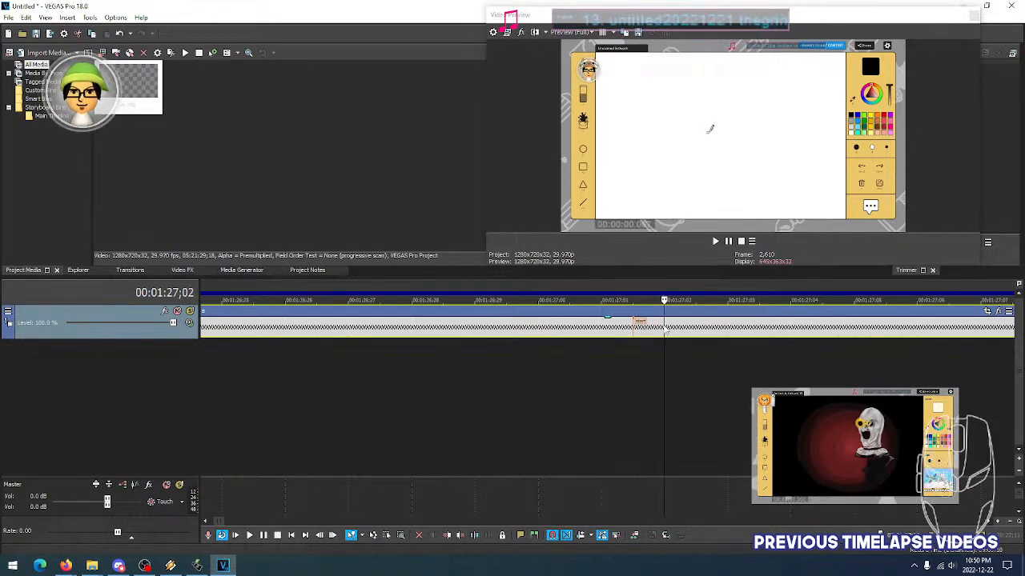
key("Left")
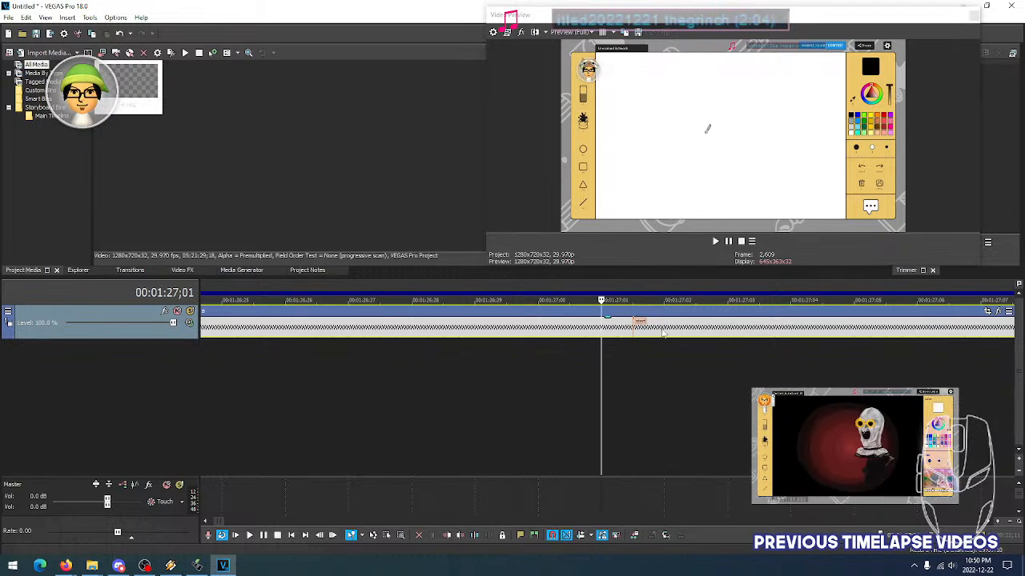
key("Right")
key("Left")
key("Right")
key("Left")
key("Right")
key("Left")
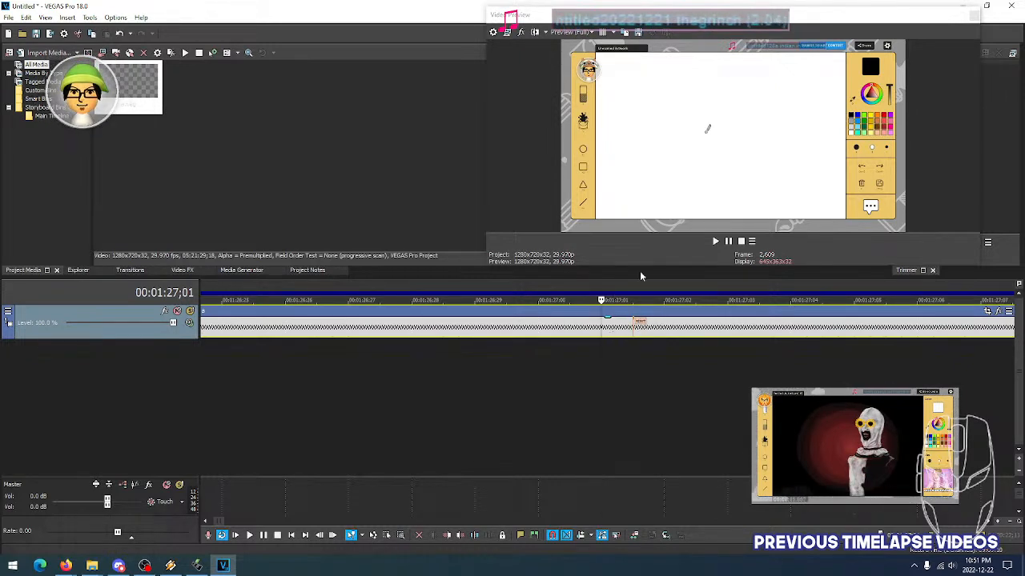
key("m")
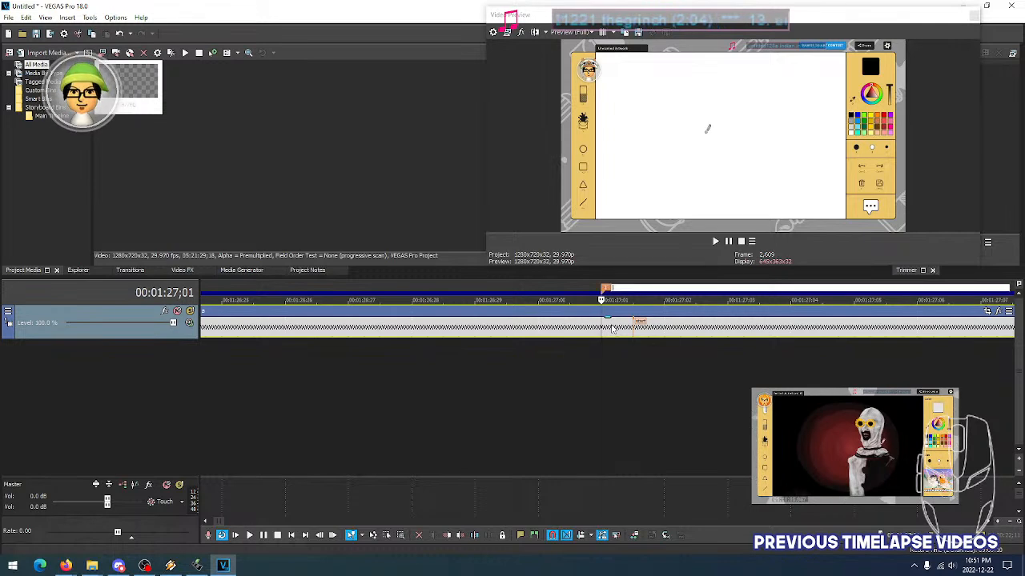
key("Return")
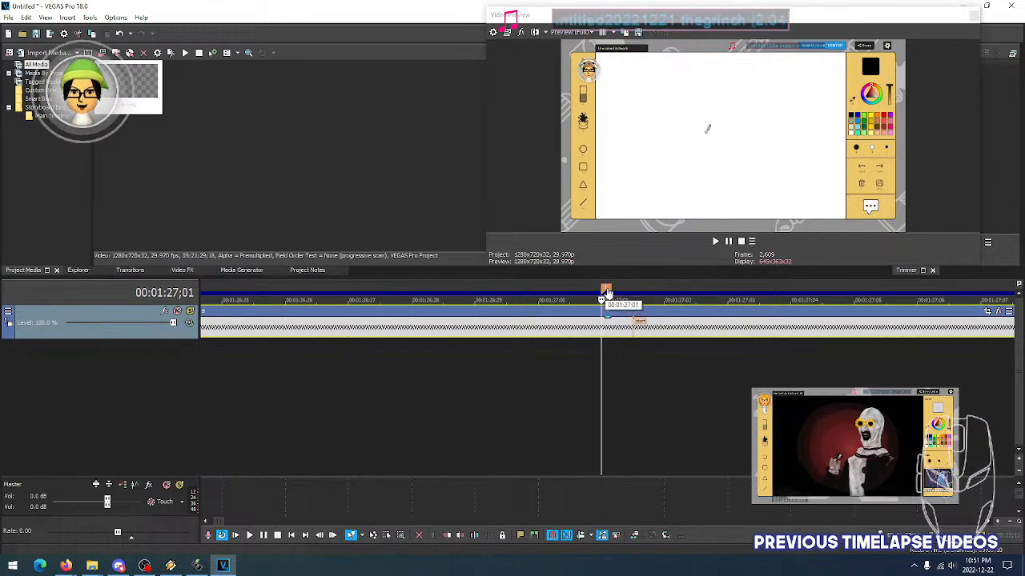
Insert an unnamed timeline marker at the nested clip's embedded end marker, at 01:19:27;25
scroll(600, 336, "down", 5)
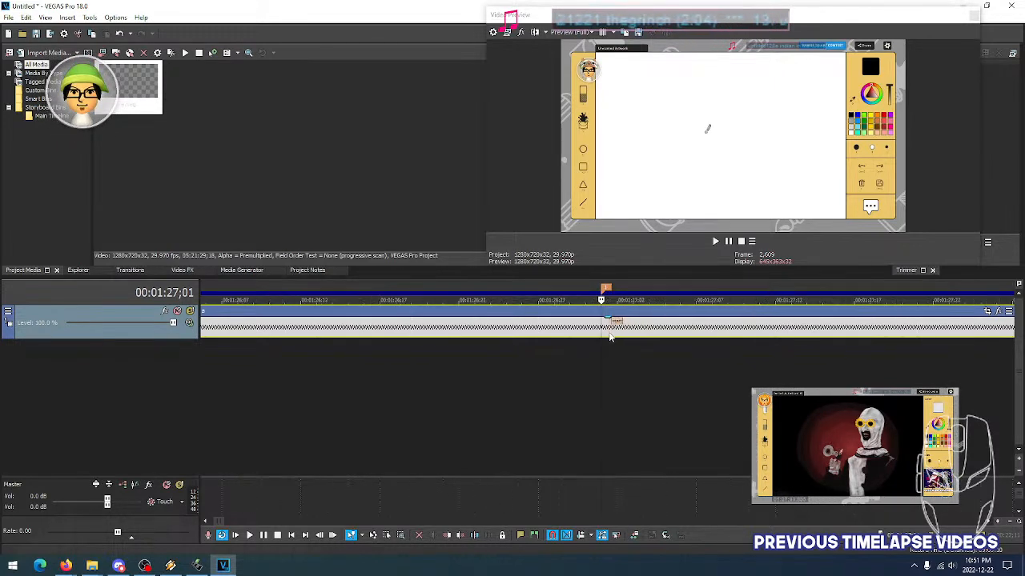
scroll(600, 336, "down", 3)
scroll(601, 298, "down", 4)
scroll(323, 299, "down", 2)
scroll(483, 321, "down", 3)
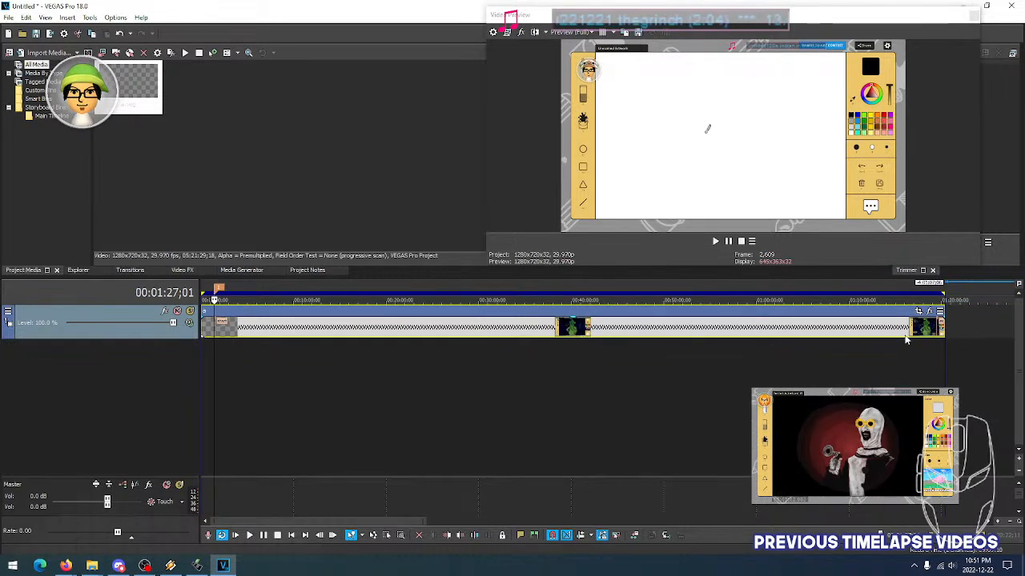
left_click(937, 329)
scroll(937, 326, "up", 3)
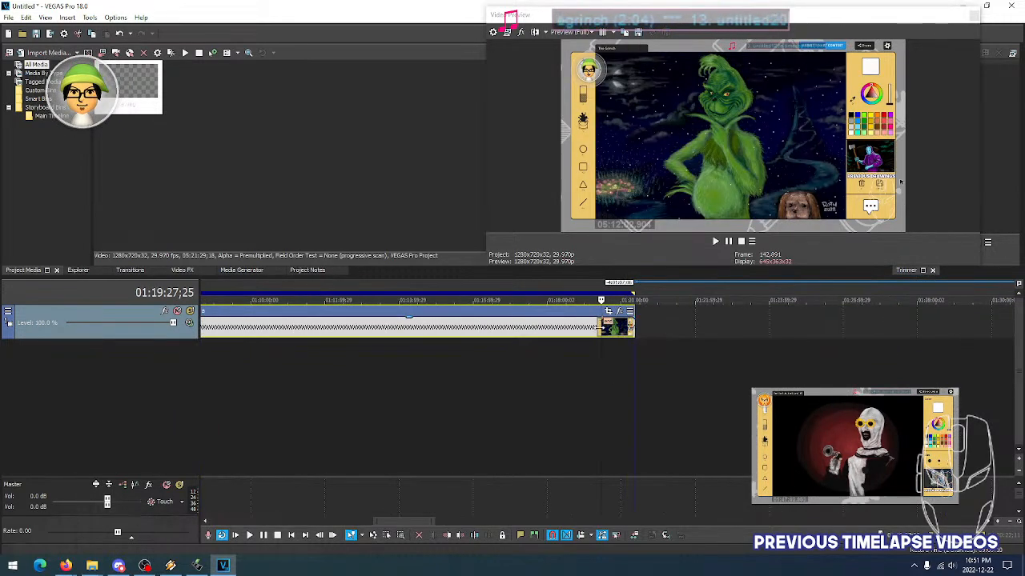
left_click(591, 332)
scroll(593, 332, "up", 6)
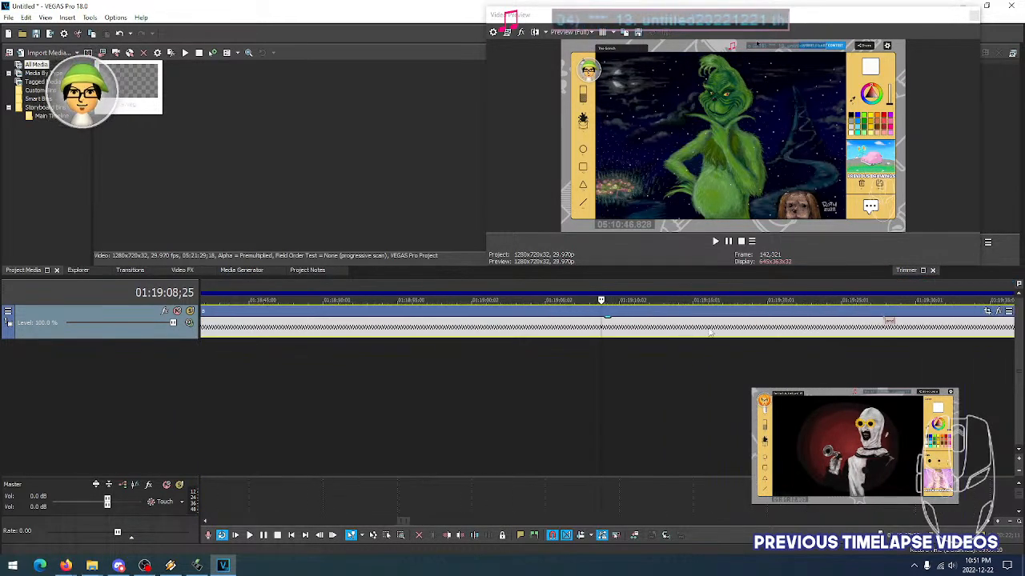
left_click(884, 335)
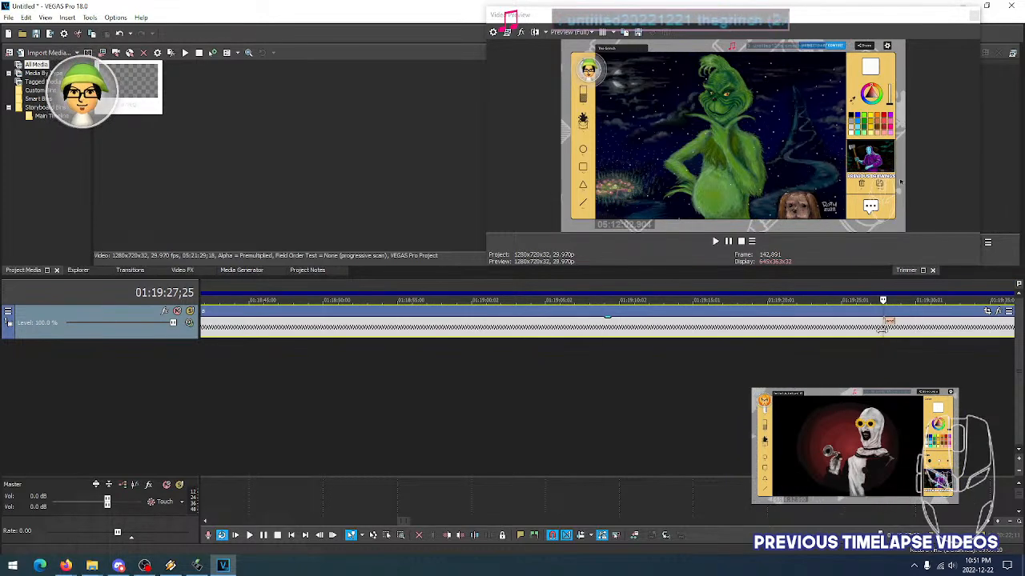
key("m")
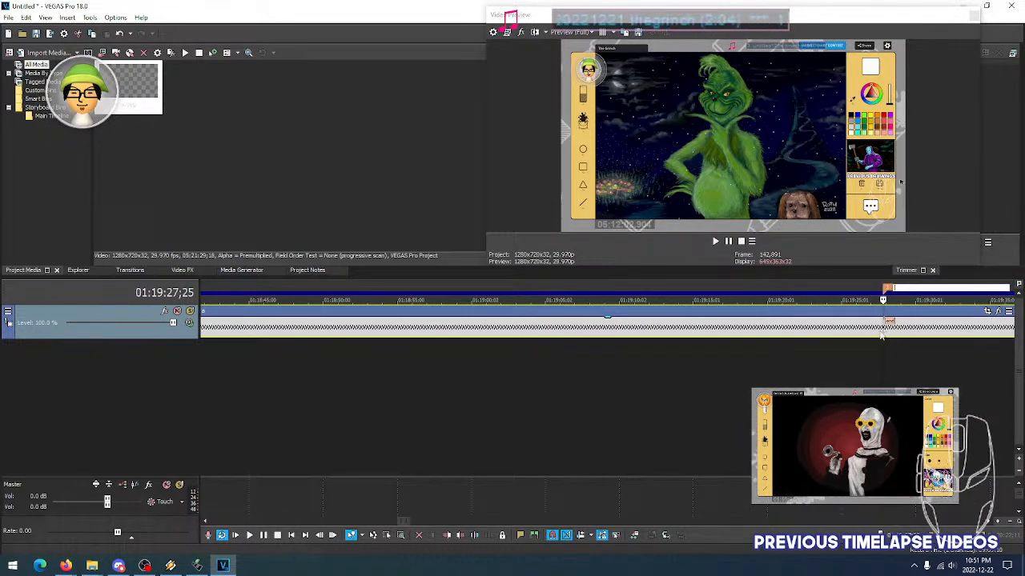
key("Return")
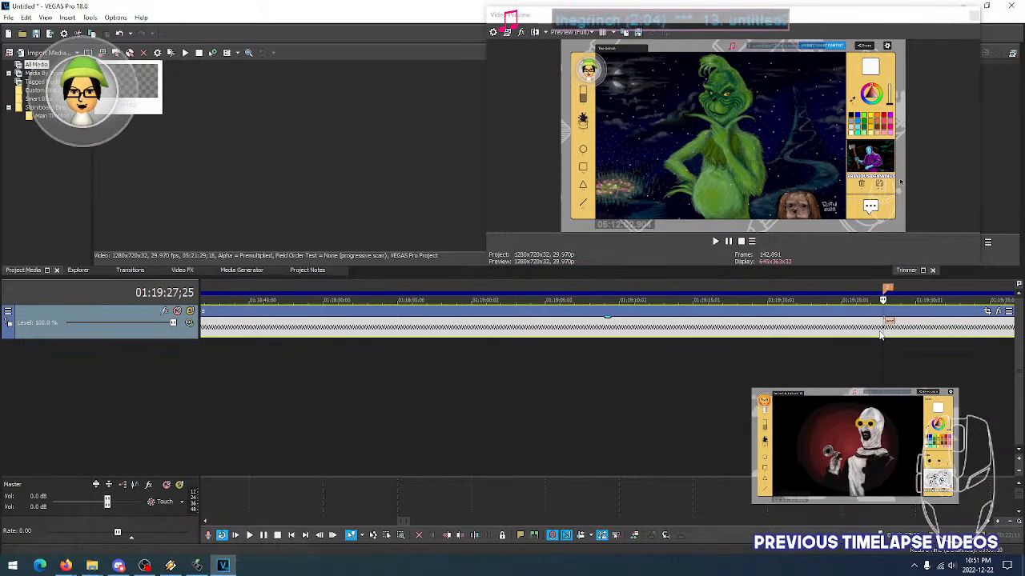
Set the time selection from the marker at 01:19:27;25 to the end of the clip
scroll(779, 324, "down", 5)
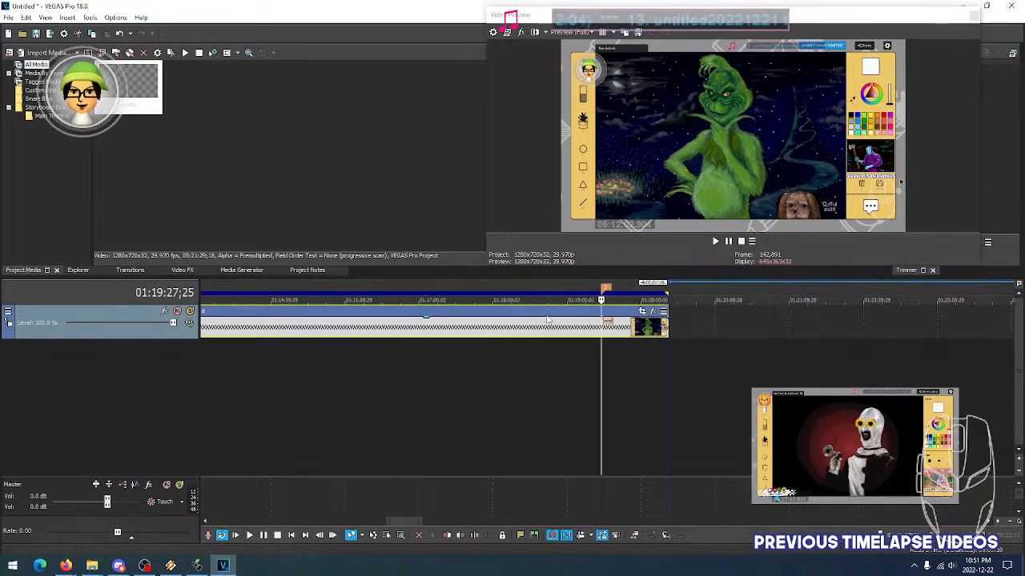
scroll(548, 319, "down", 5)
scroll(545, 319, "up", 6)
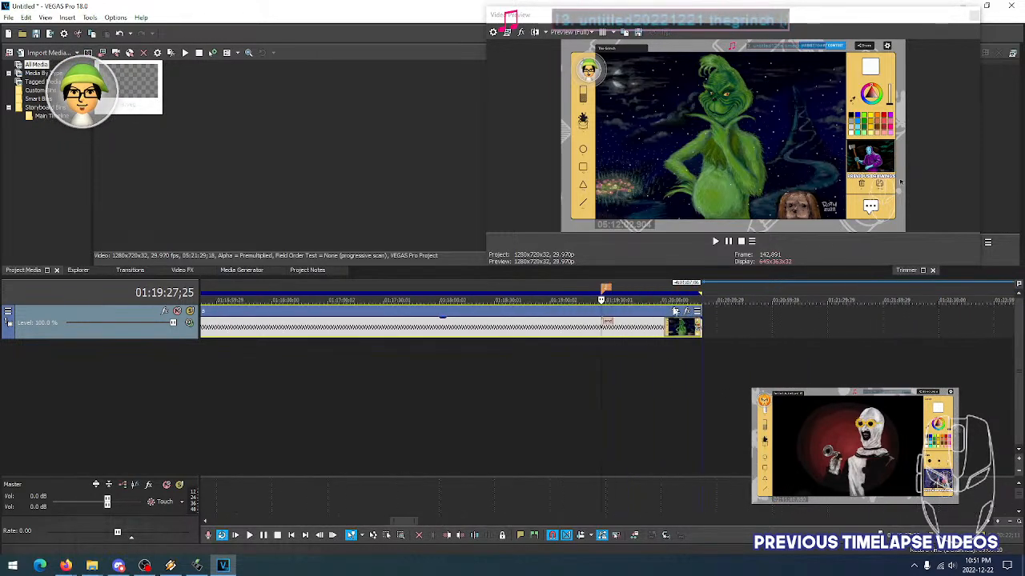
scroll(674, 311, "up", 2)
scroll(640, 302, "down", 1)
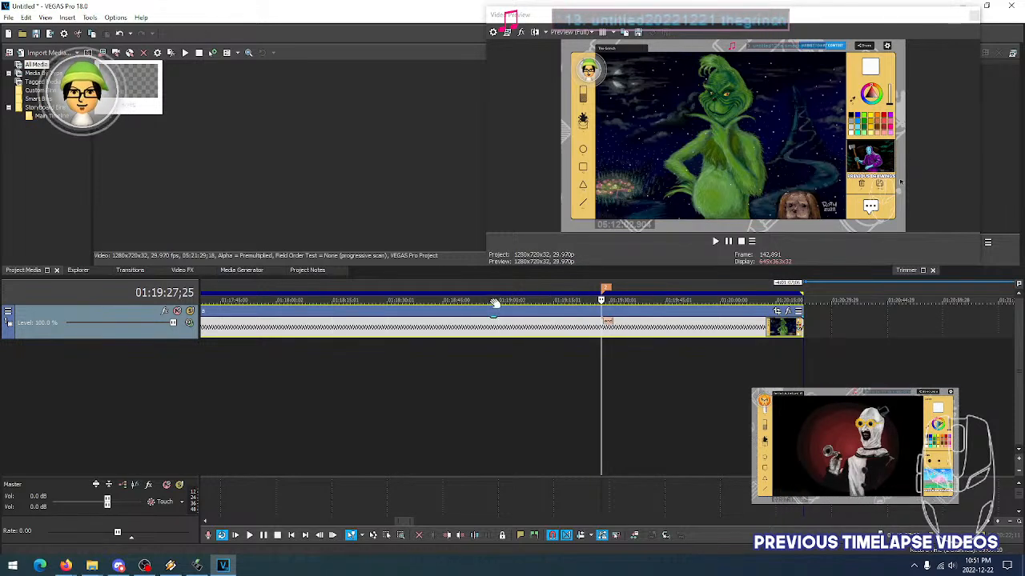
double_click(641, 286)
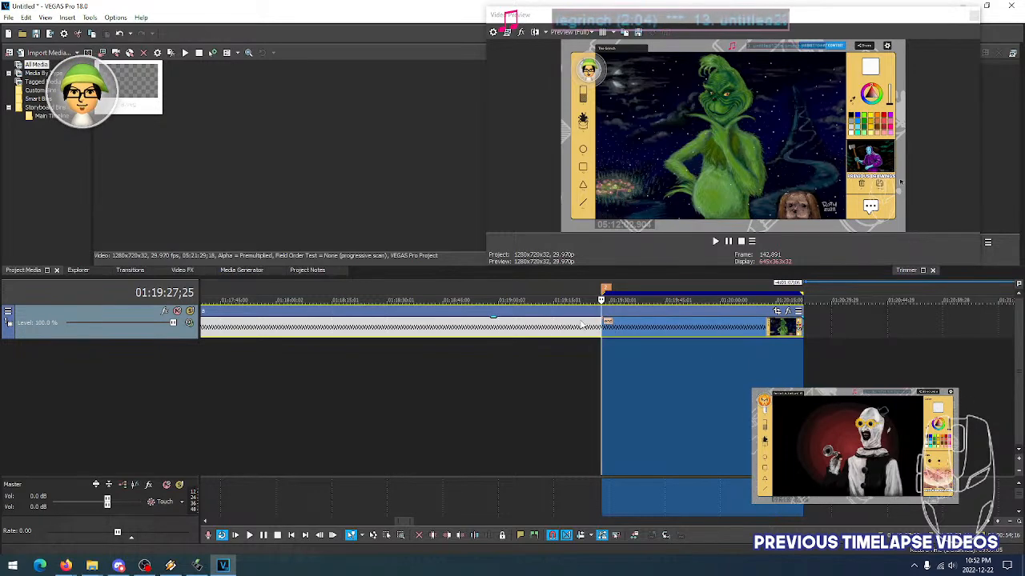
Set the time selection to the section between the two timeline markers and check where it begins
scroll(593, 328, "down", 5)
scroll(582, 324, "up", 5)
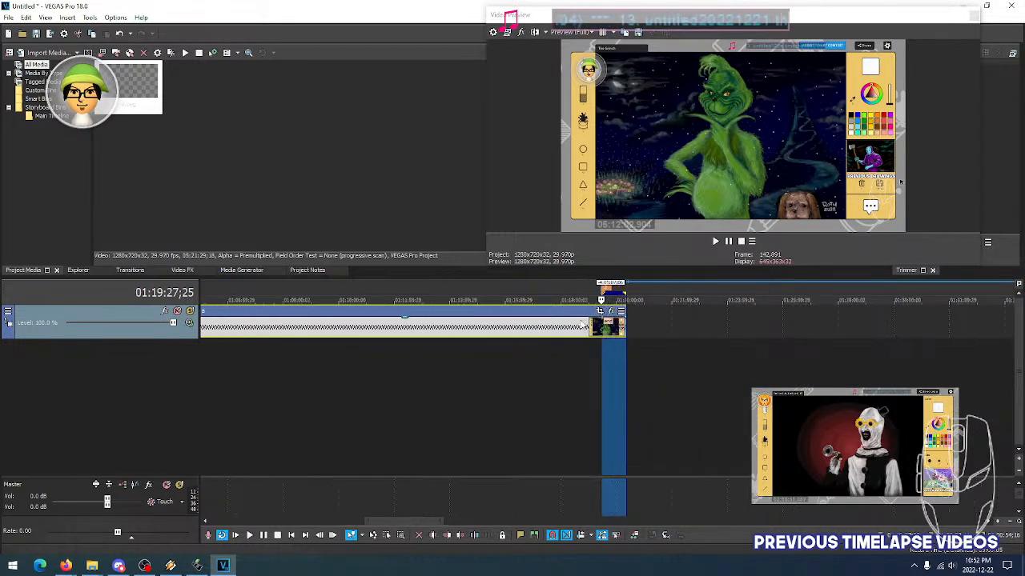
scroll(581, 324, "down", 6)
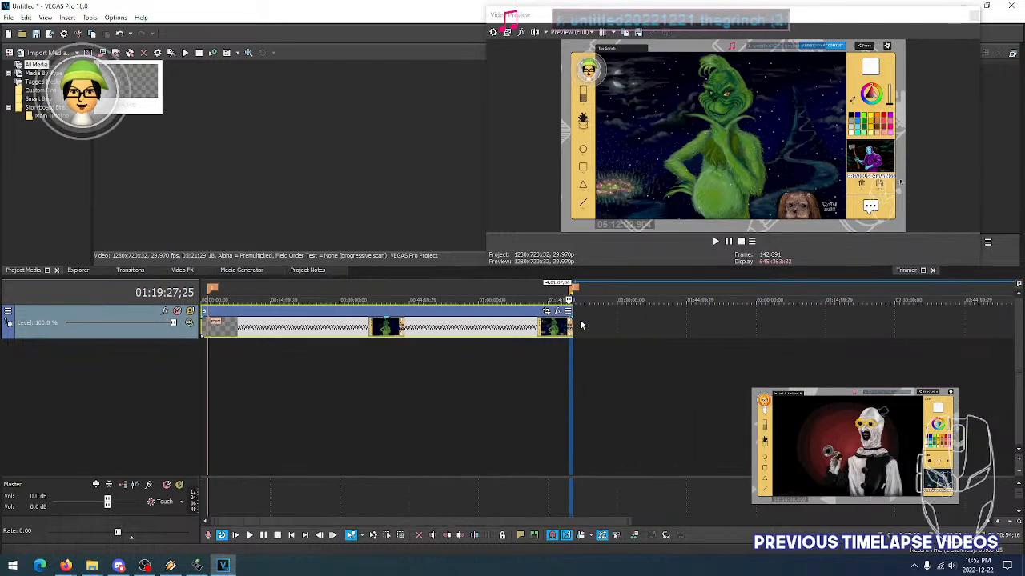
scroll(582, 310, "up", 2)
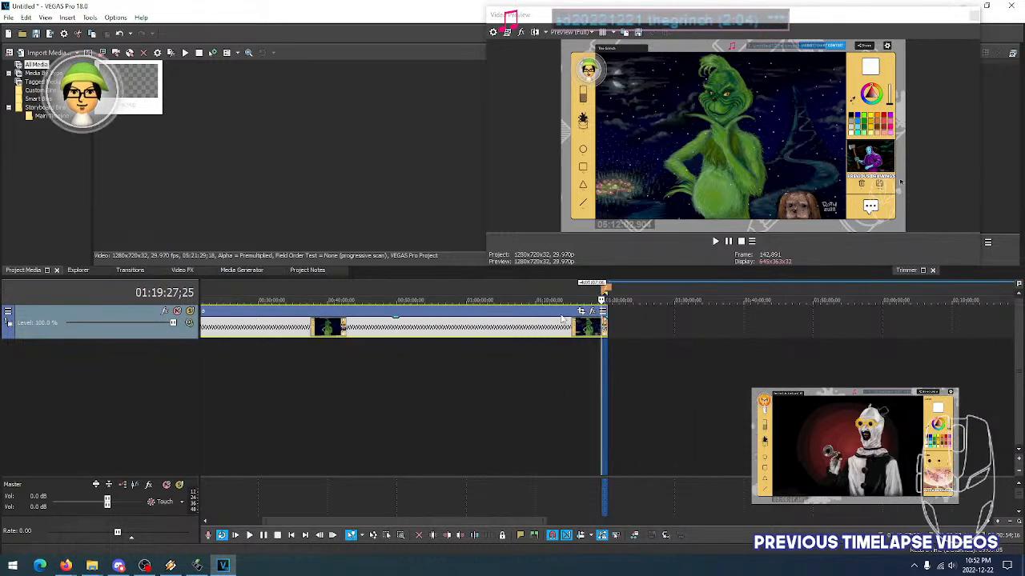
double_click(526, 289)
scroll(492, 336, "down", 3)
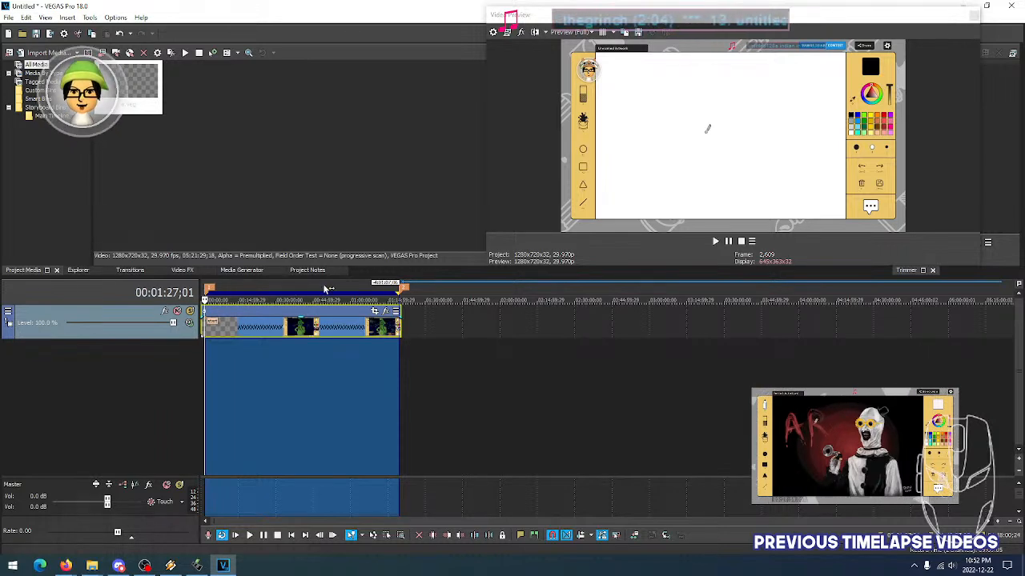
scroll(305, 288, "up", 5)
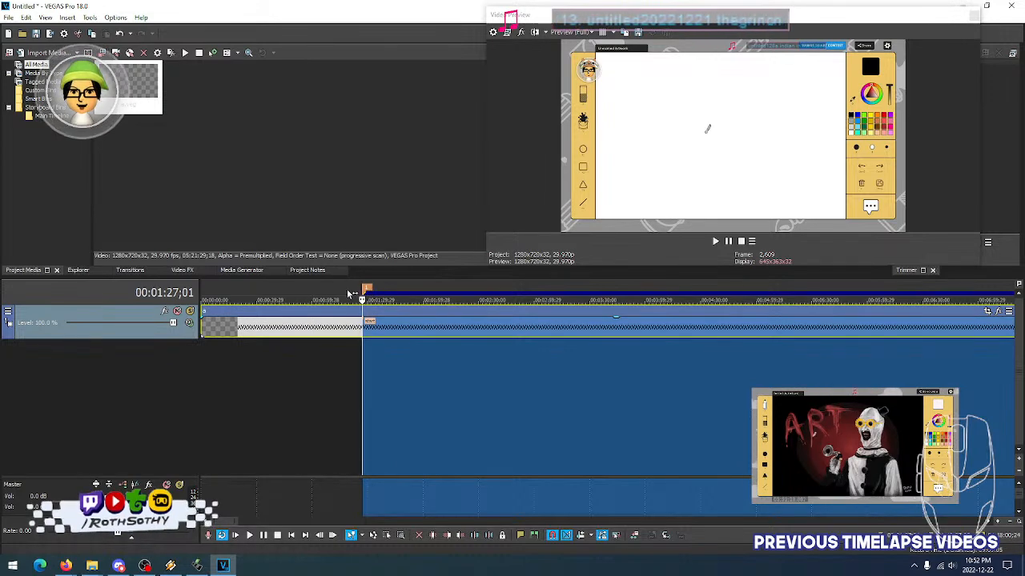
Set the time selection from the start of the project to the first timeline marker
double_click(306, 290)
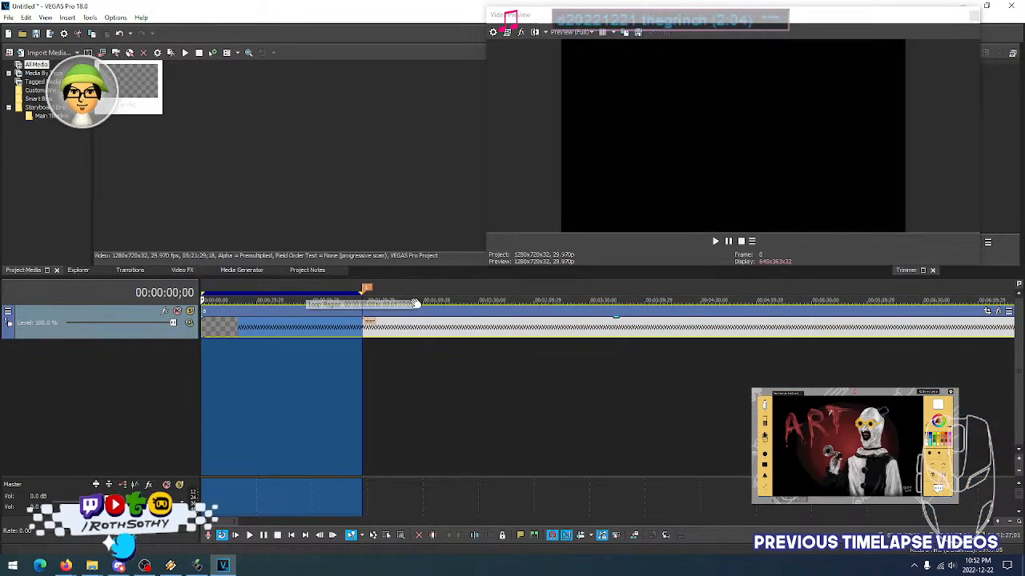
double_click(409, 291)
double_click(337, 289)
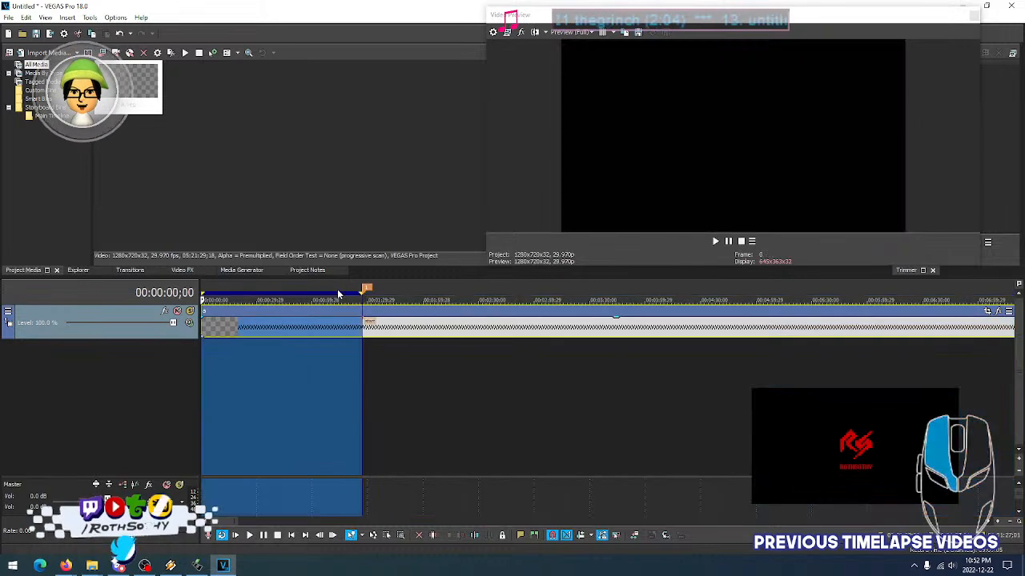
Extend the end of the time selection past the first marker and reset it to the section between the two markers
left_click_drag(361, 293, 595, 293)
scroll(589, 290, "down", 10)
double_click(466, 293)
scroll(226, 297, "up", 5)
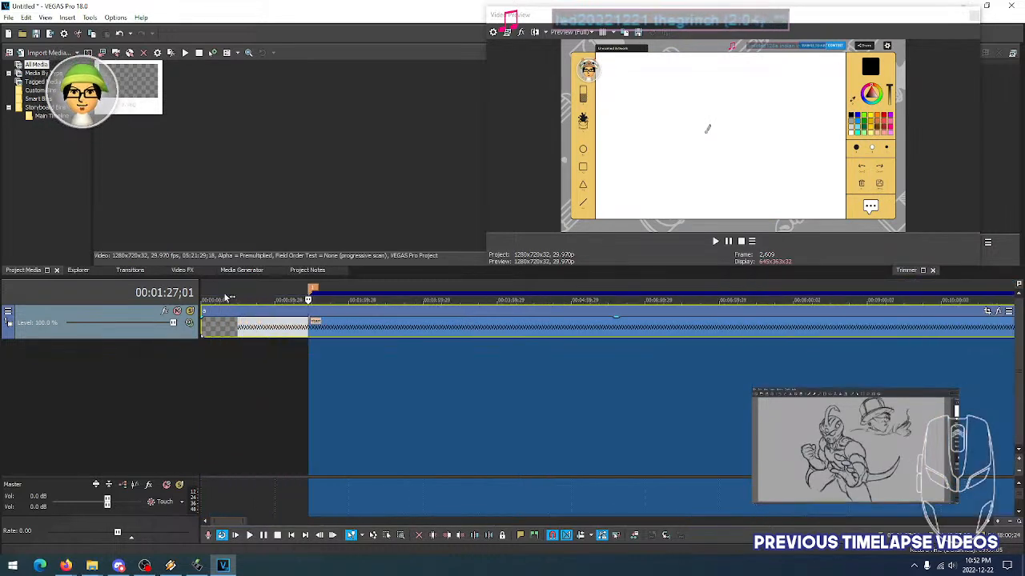
scroll(226, 297, "up", 4)
right_click(485, 295)
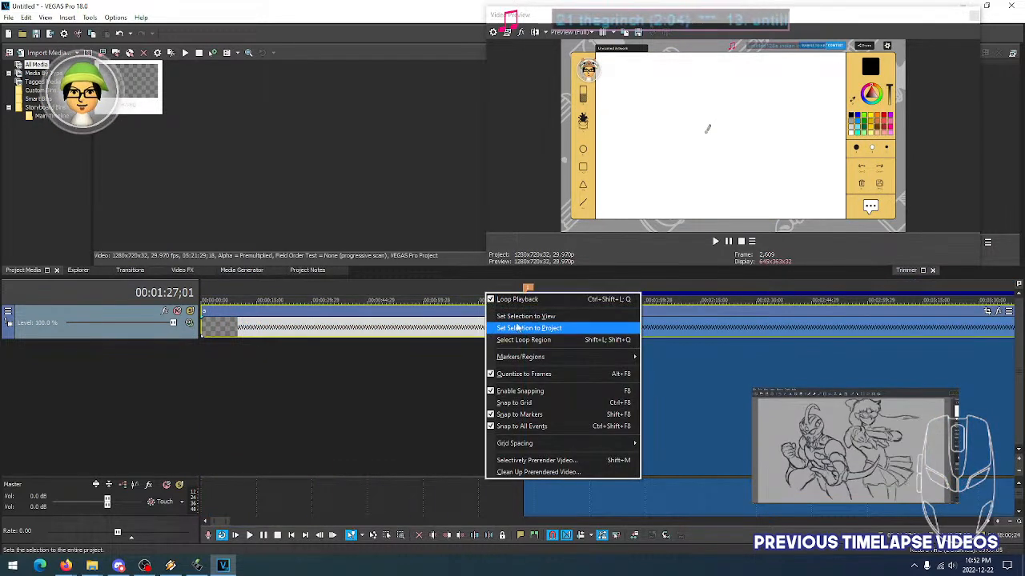
left_click(477, 279)
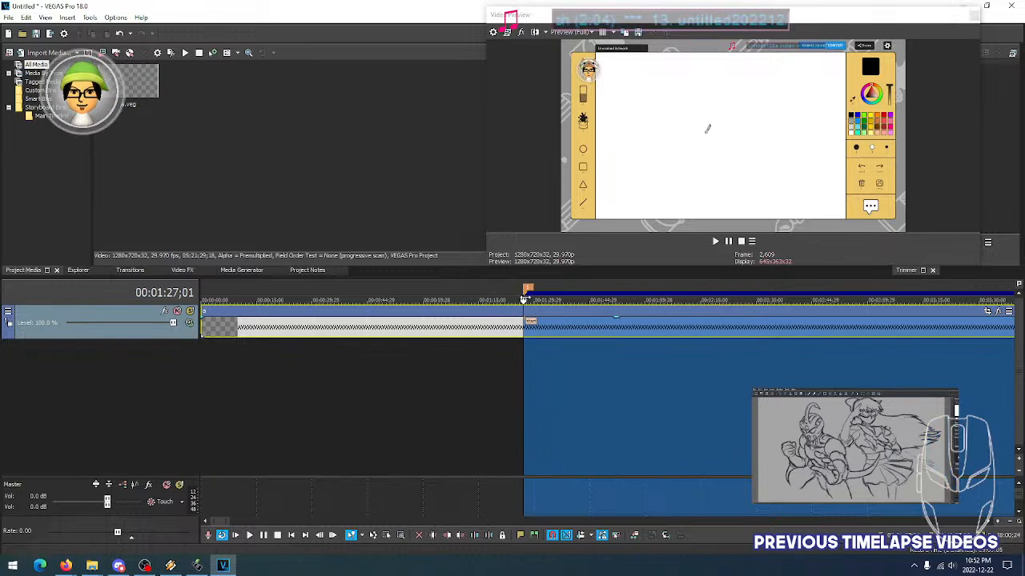
Extend the start of the time selection from the first marker back to 00:00:00;00
left_click_drag(525, 299, 192, 303)
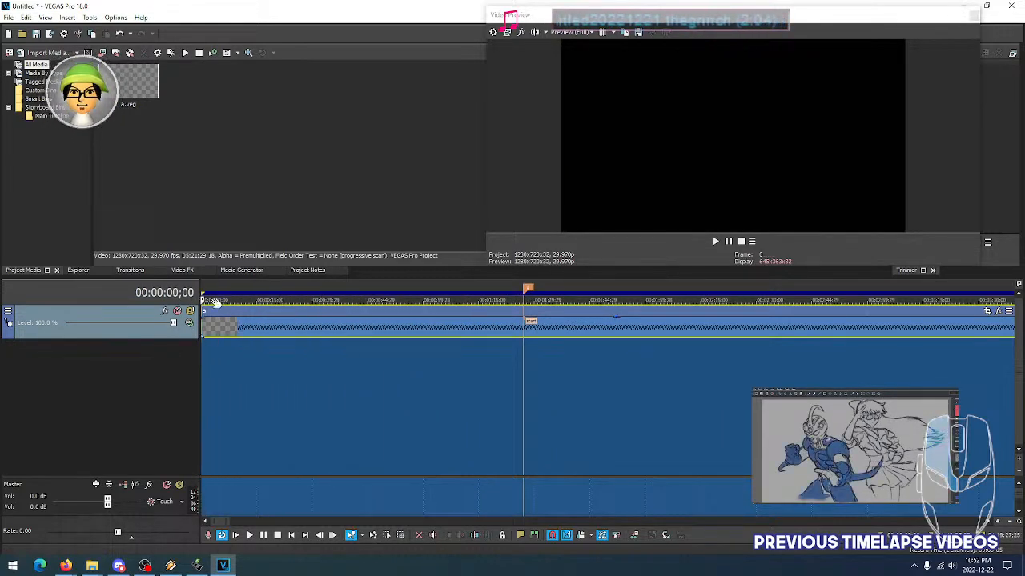
scroll(638, 336, "down", 6)
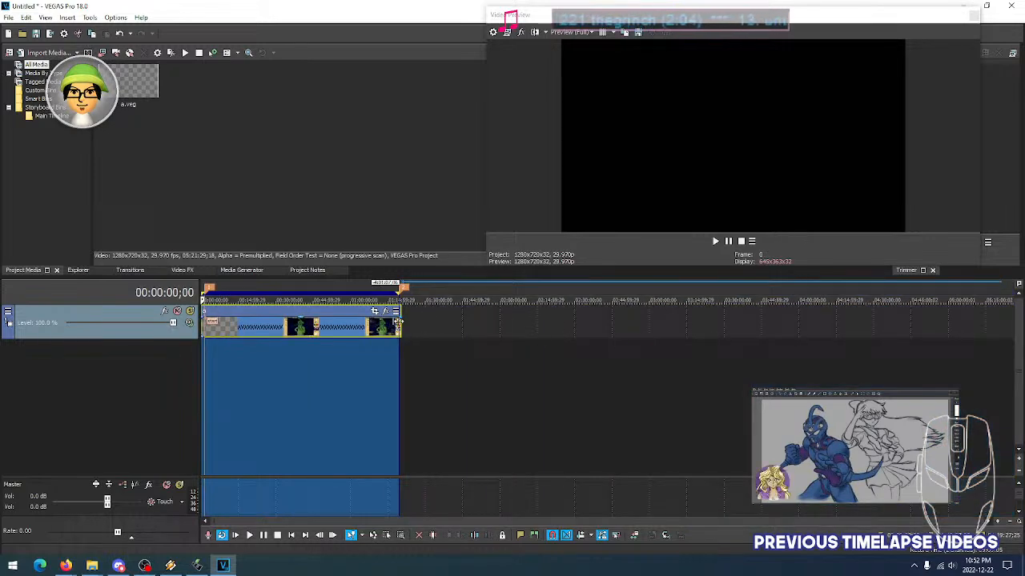
scroll(410, 326, "up", 3)
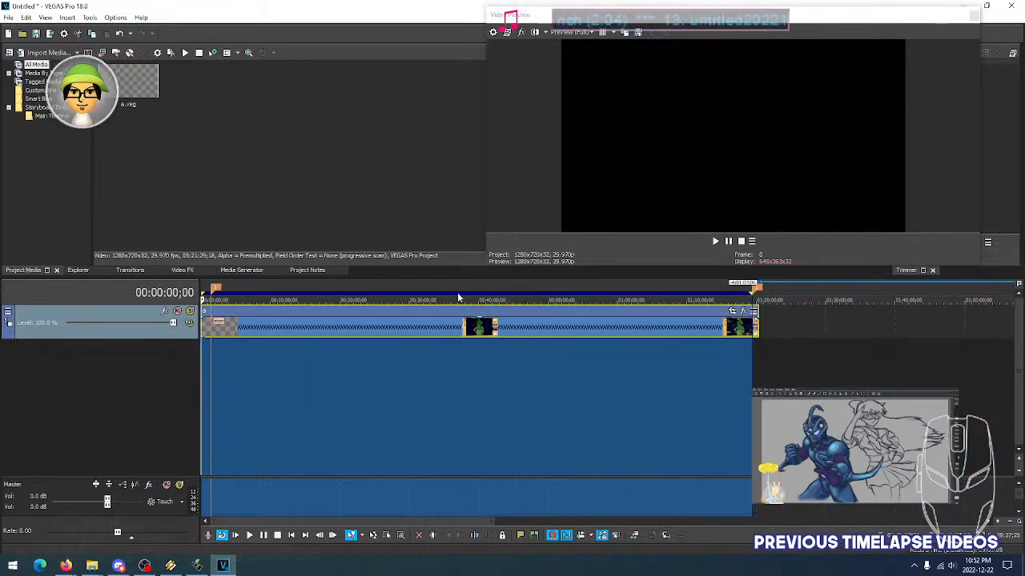
scroll(459, 295, "down", 3)
scroll(453, 296, "up", 5)
scroll(448, 295, "down", 2)
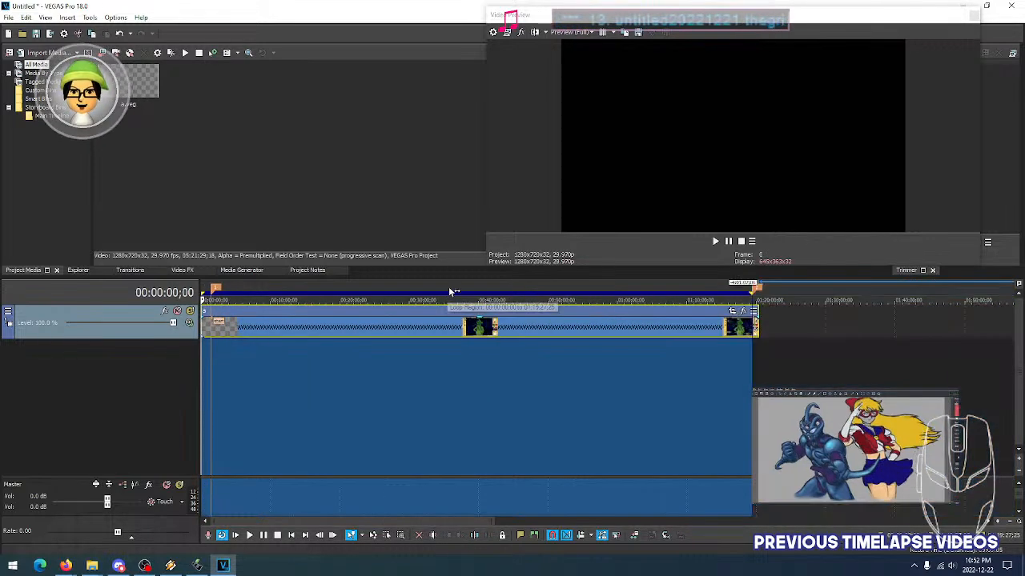
Return the time selection to the section between the two timeline markers
double_click(450, 292)
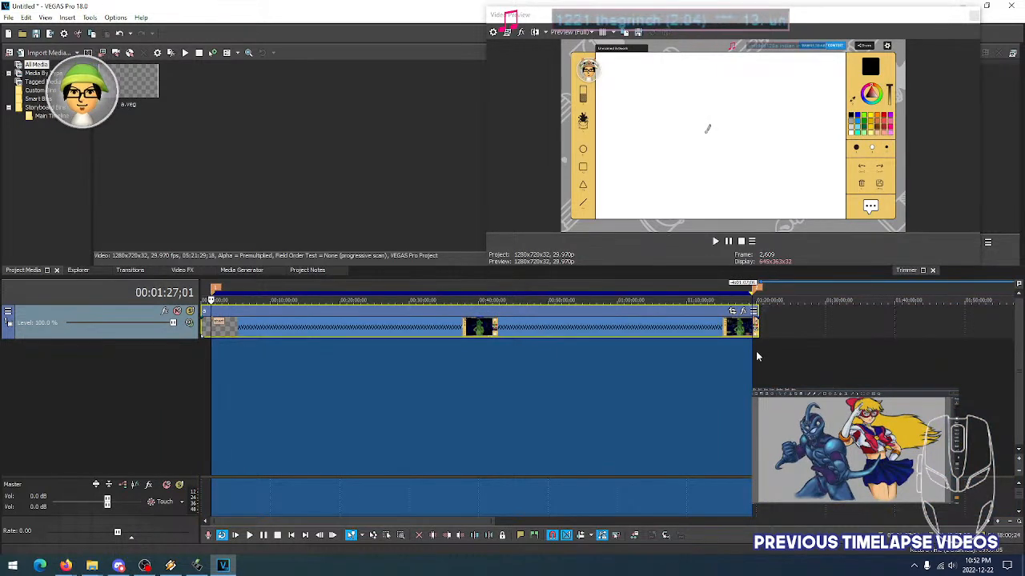
left_click(693, 357)
left_click(679, 294)
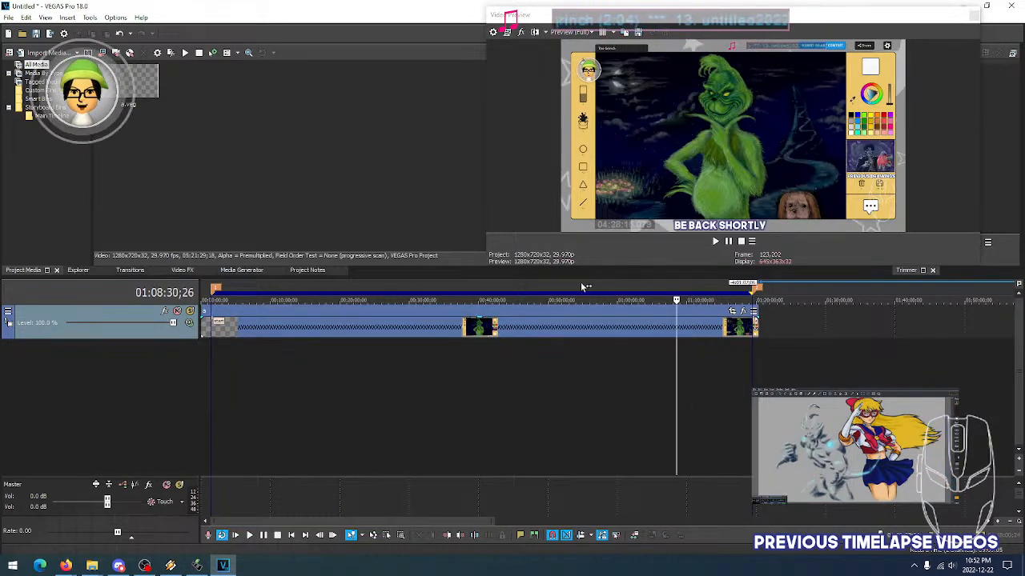
Set the time selection to the entire project
left_click(647, 292)
right_click(647, 293)
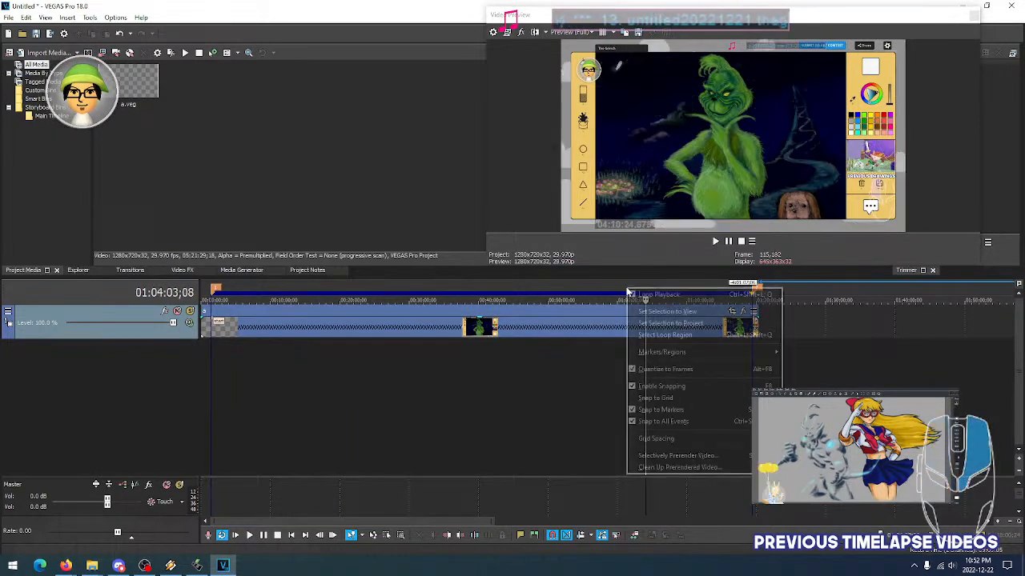
left_click(651, 323)
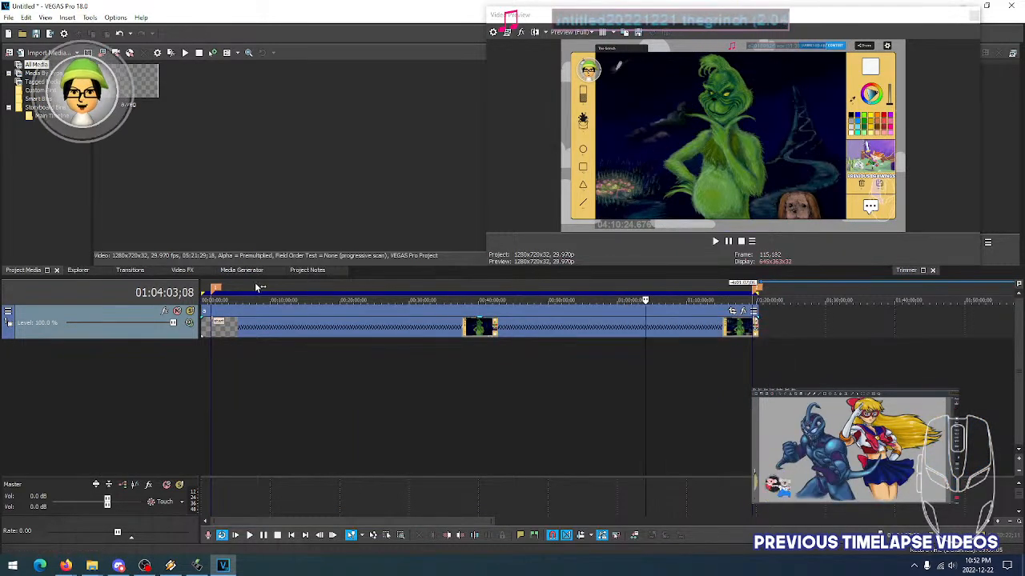
Review the Sony AVC/MVC templates and the render options in the Render As settings, and leave without rendering
left_click(8, 17)
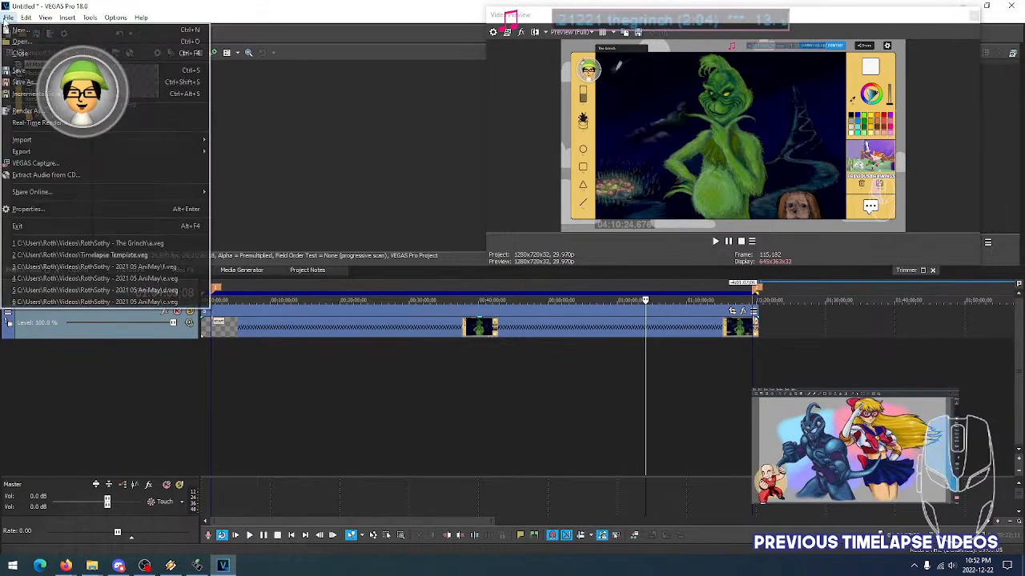
mouse_move(119, 156)
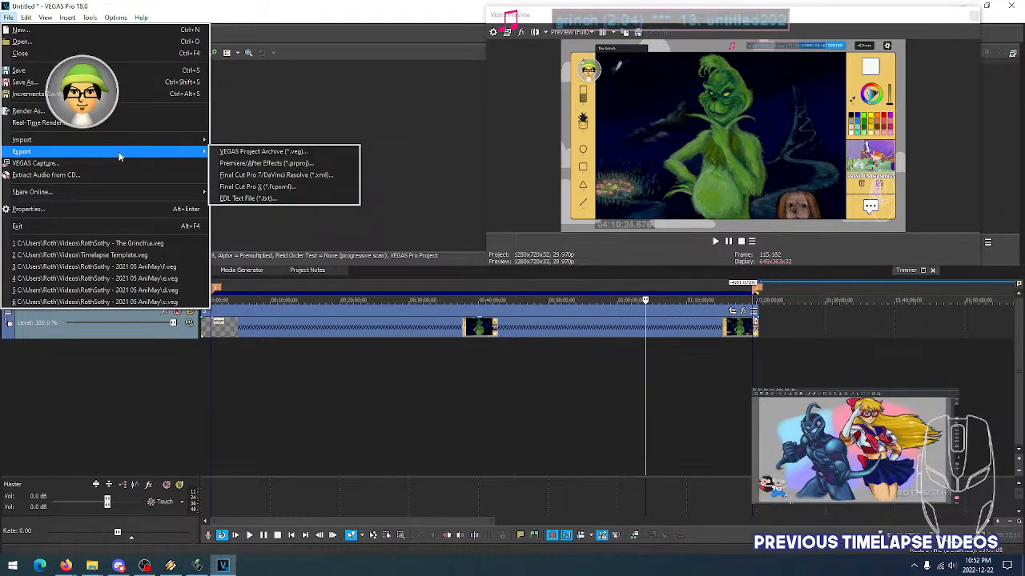
left_click(44, 113)
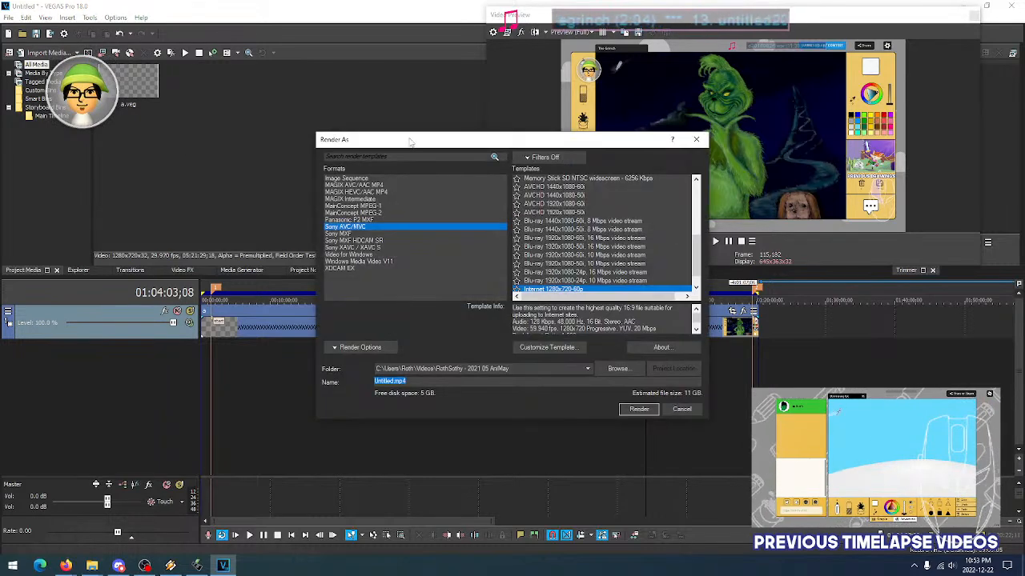
left_click_drag(412, 143, 220, 133)
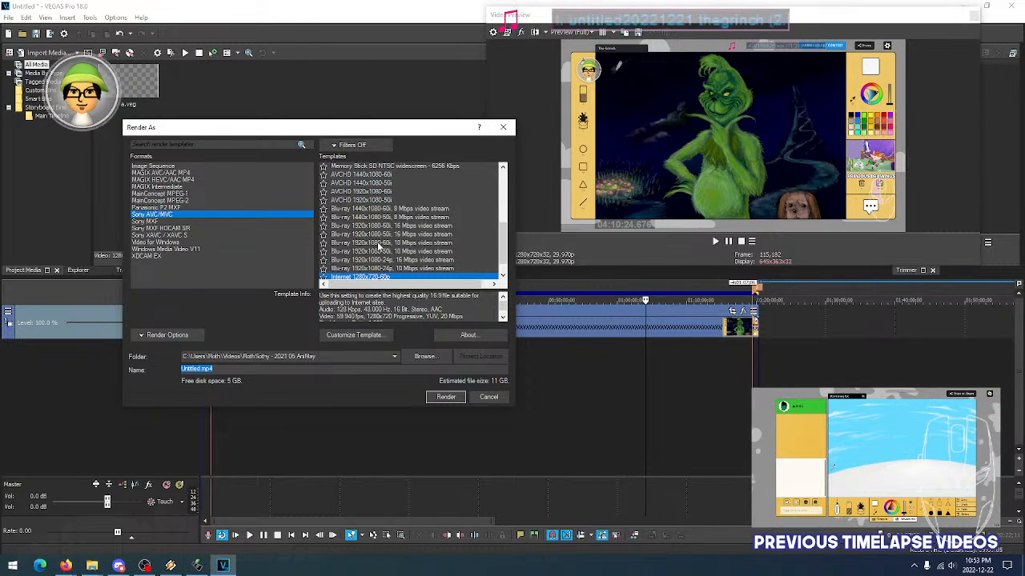
scroll(364, 232, "down", 1)
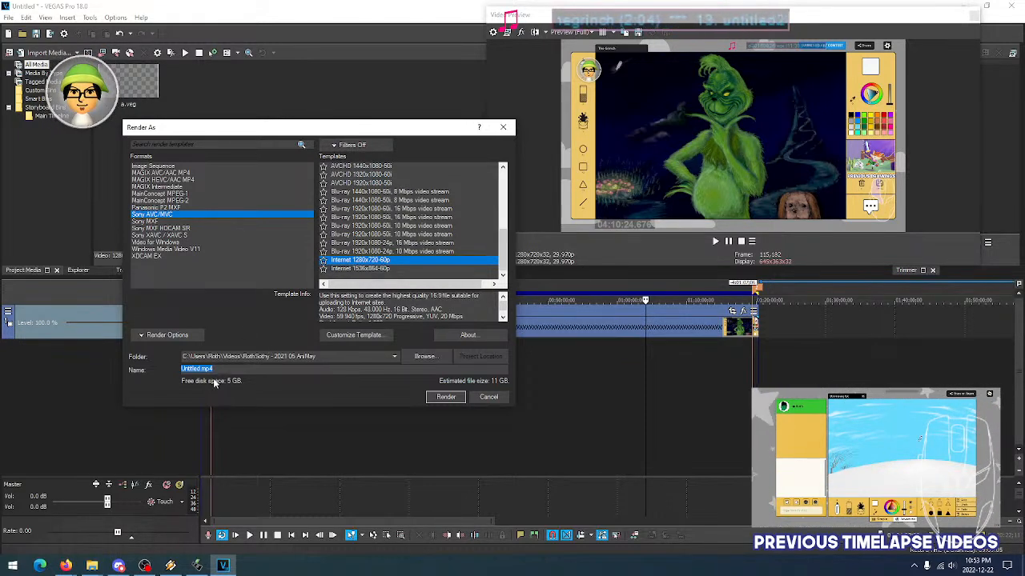
left_click(142, 336)
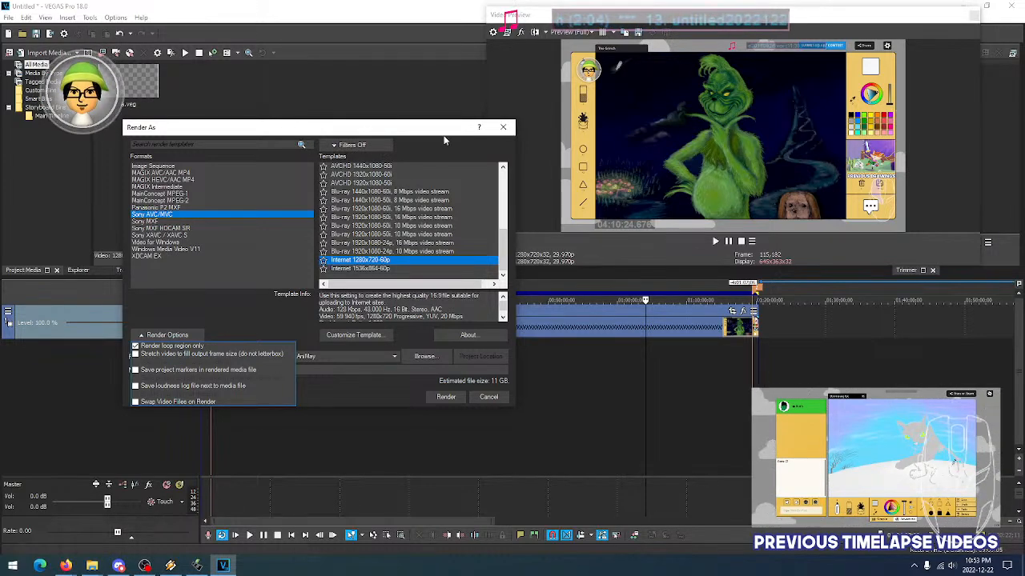
left_click(489, 396)
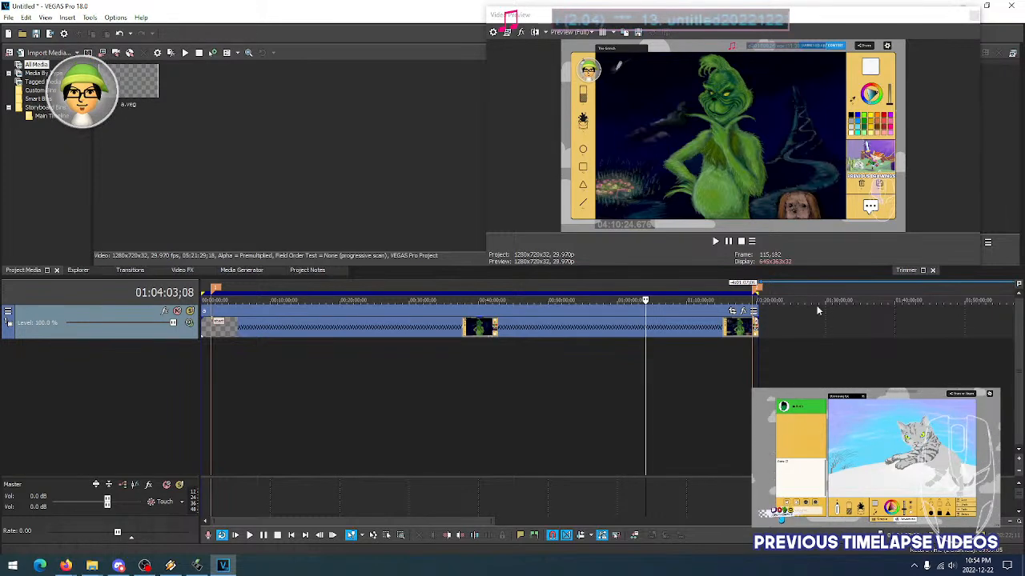
left_click(812, 344)
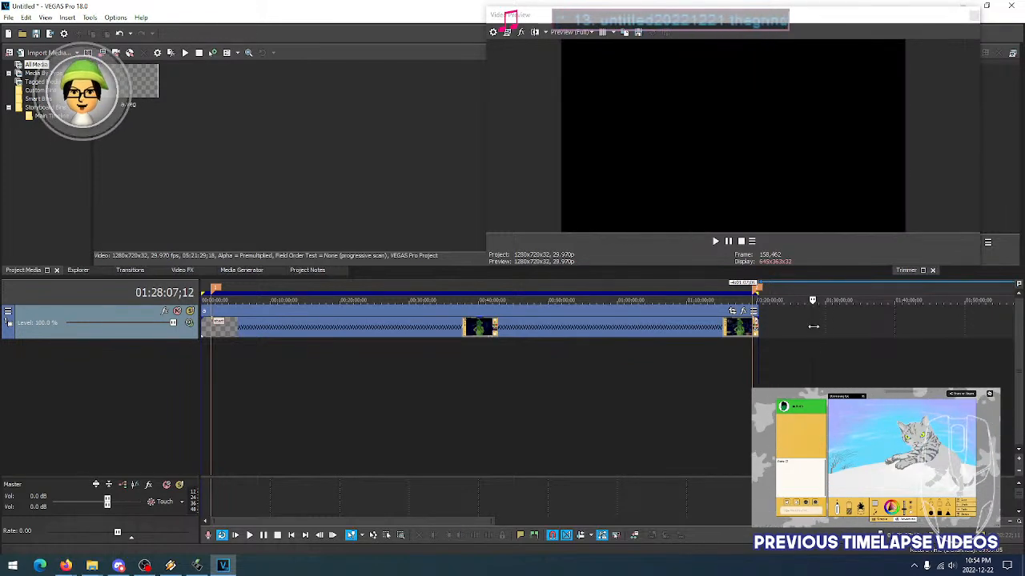
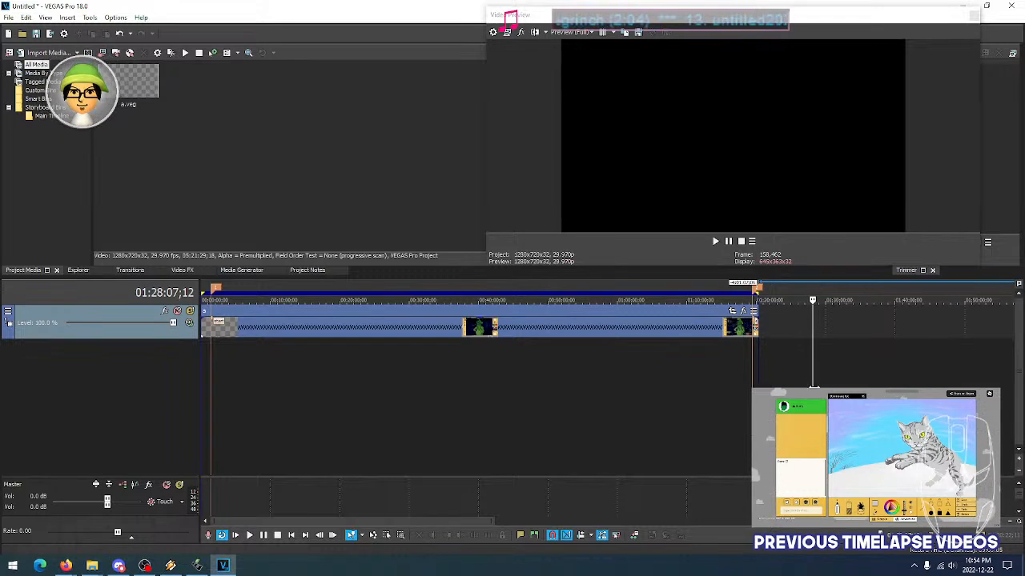
left_click(765, 368)
left_click(713, 373)
left_click(785, 373)
left_click(735, 372)
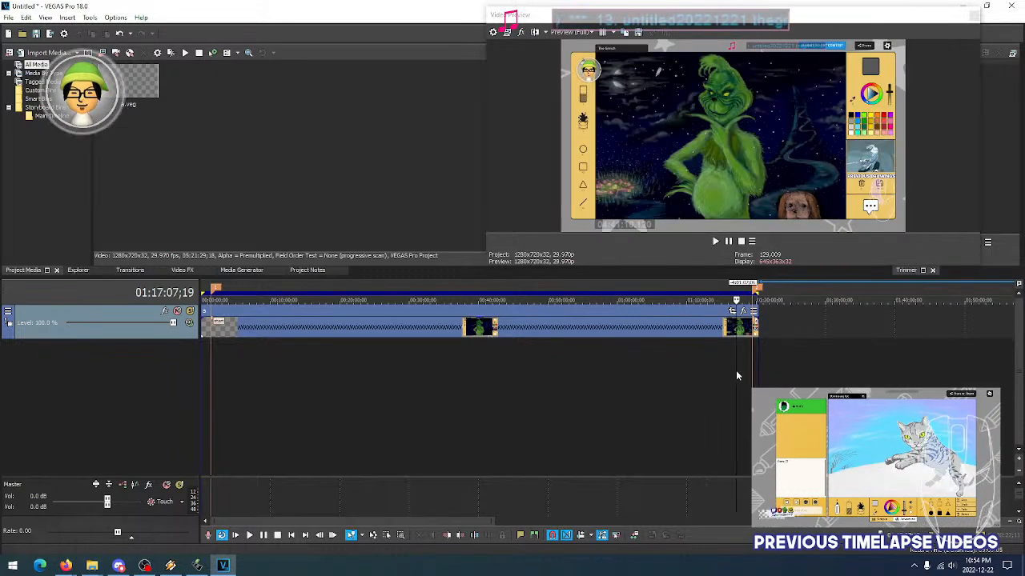
right_click(670, 298)
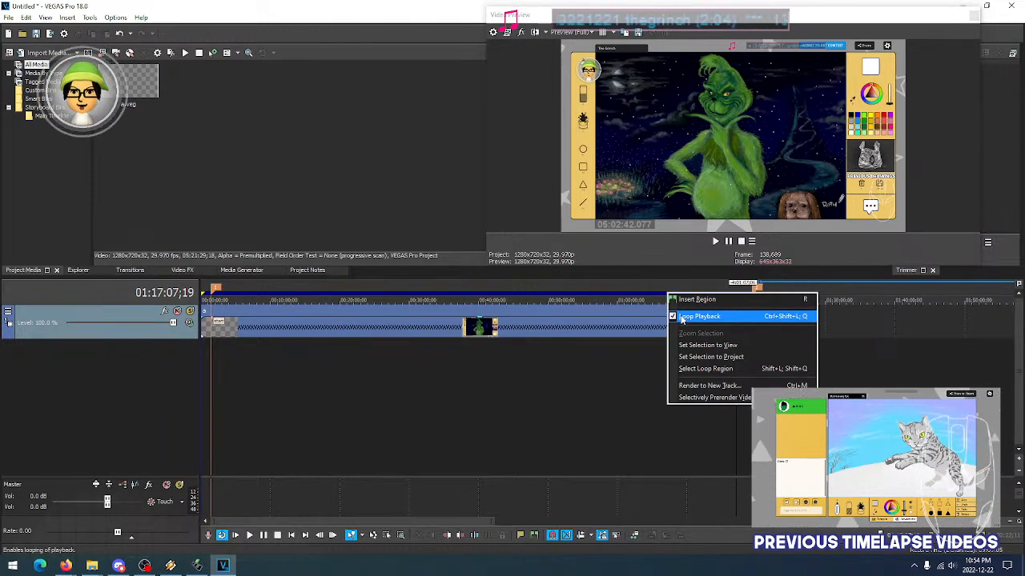
left_click(180, 382)
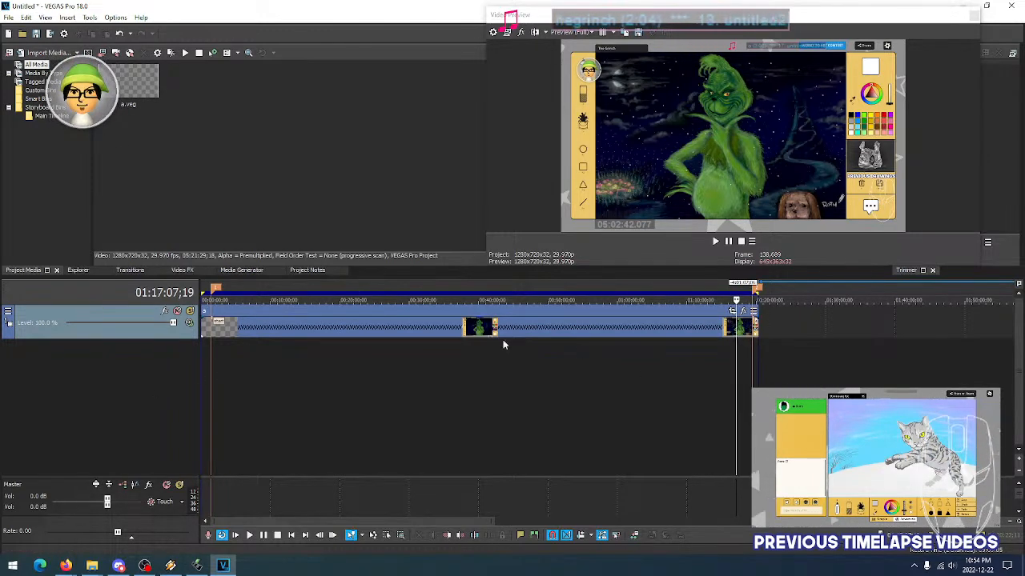
Check the nested clip's playback rate, undersample rate and resample mode in its event properties and leave without changes
left_click(507, 335)
right_click(554, 330)
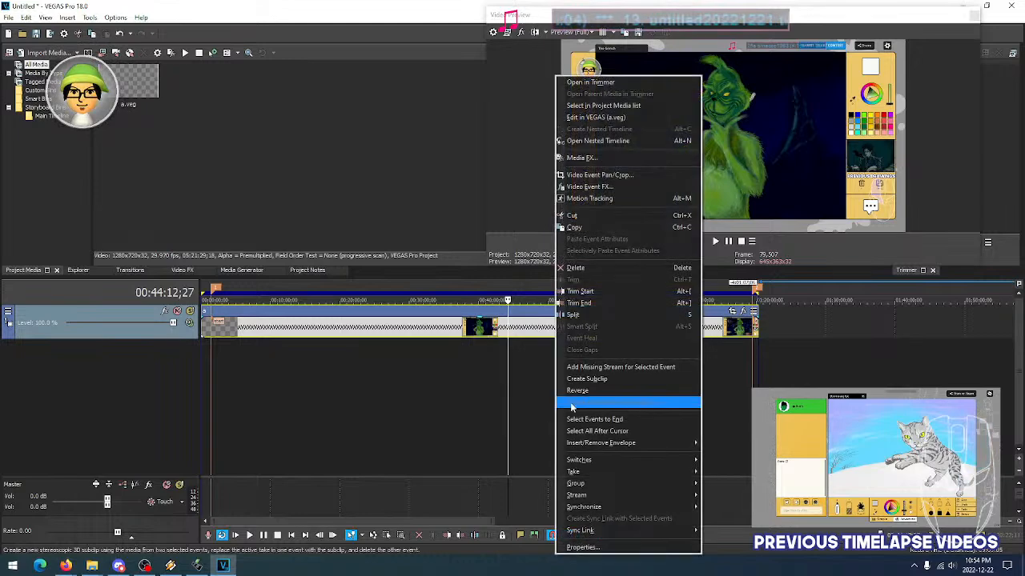
left_click(582, 547)
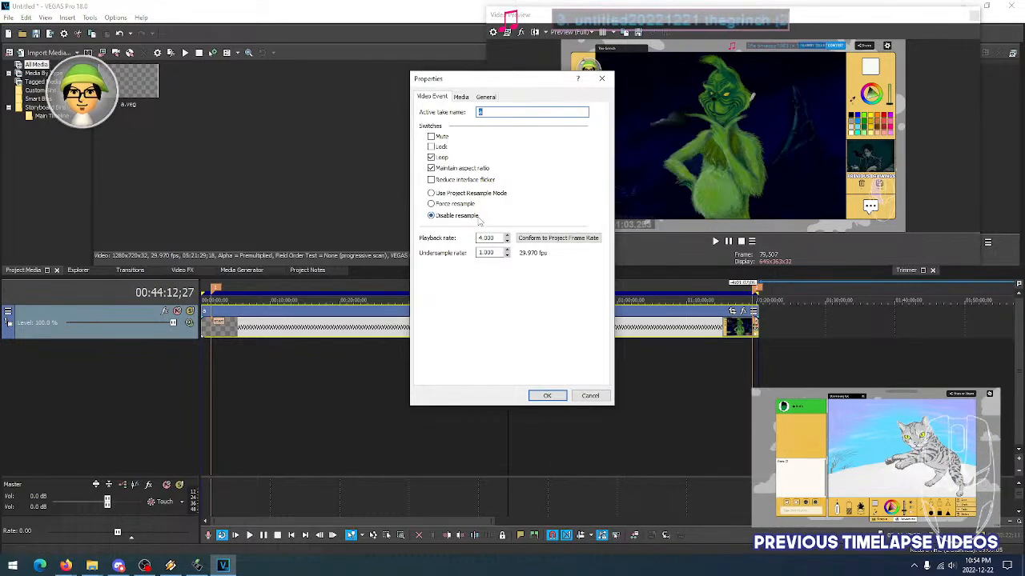
left_click(590, 399)
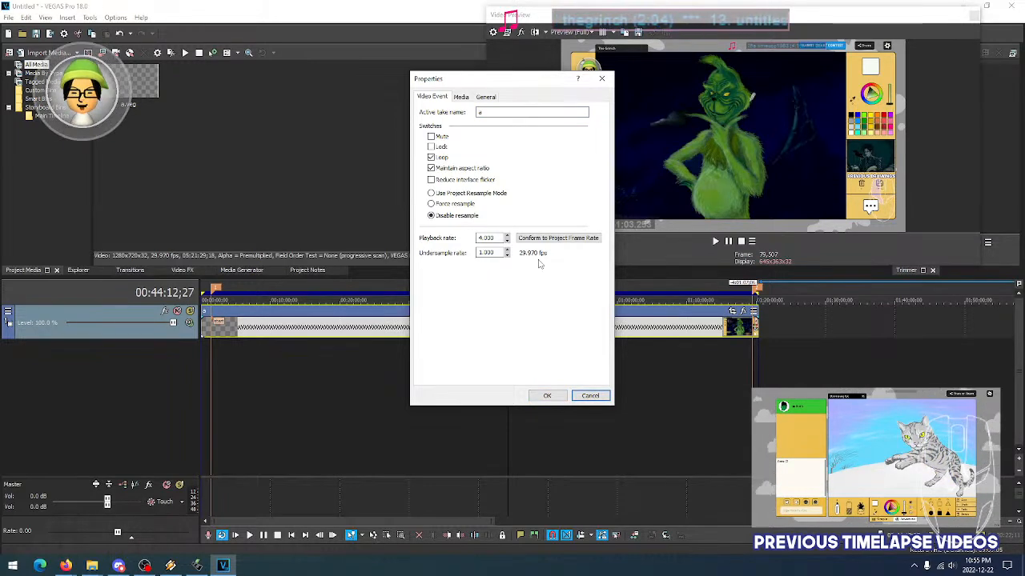
left_click(590, 395)
Set the project's frame rate to 59.940 (Double NTSC) in the project properties and apply the change
left_click(8, 18)
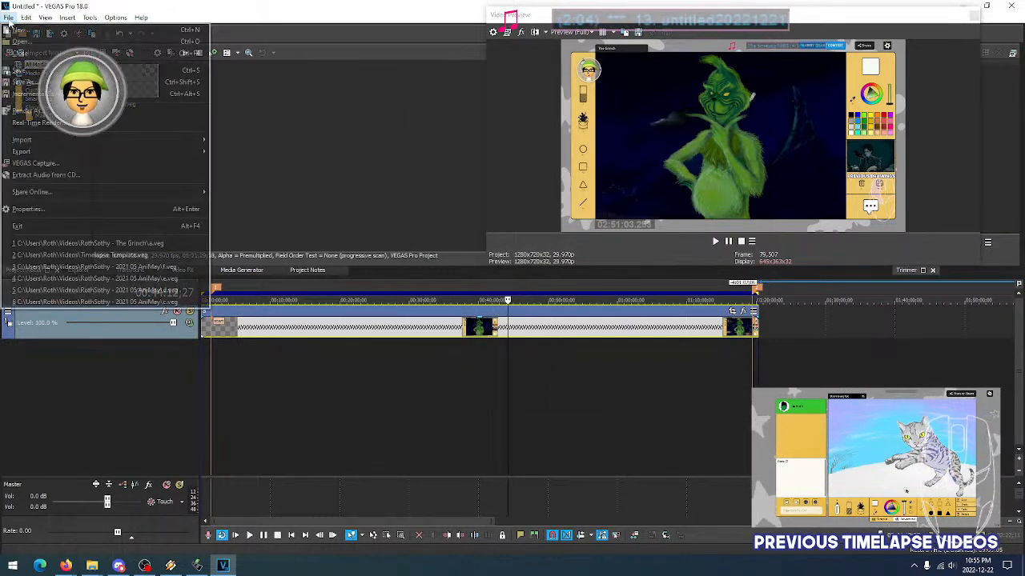
left_click(100, 210)
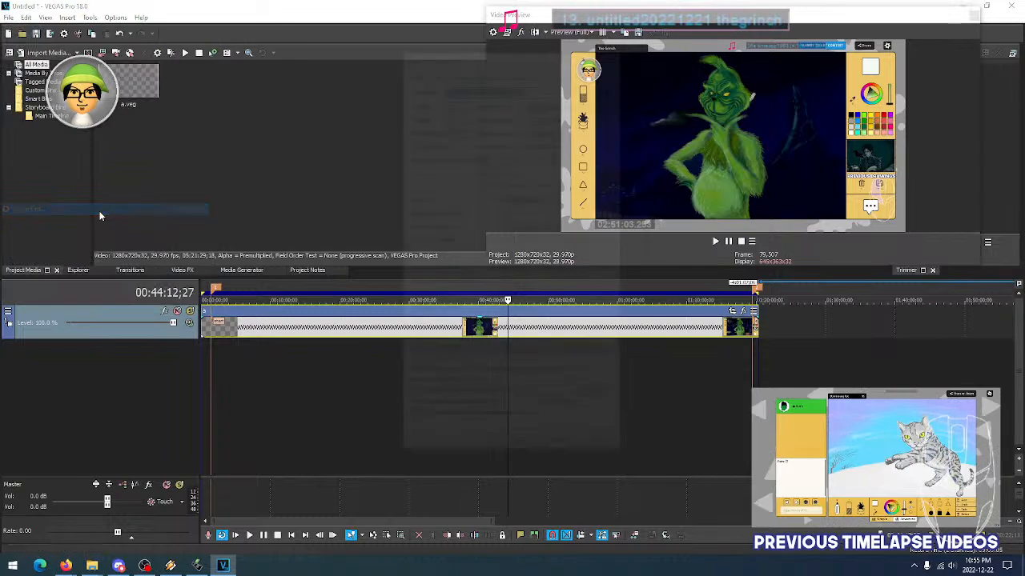
left_click_drag(504, 76, 338, 67)
left_click(392, 153)
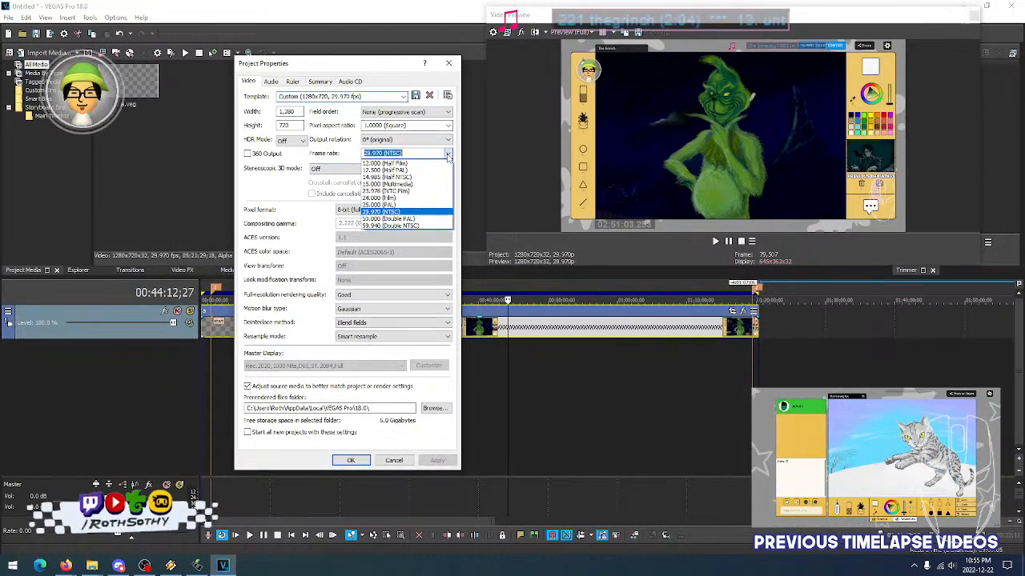
left_click(412, 226)
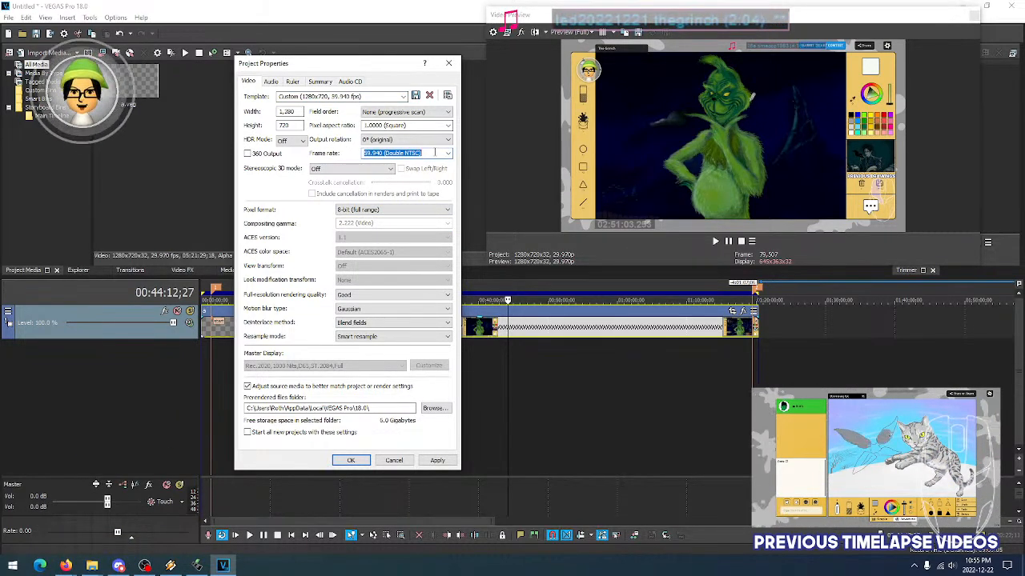
left_click(452, 159)
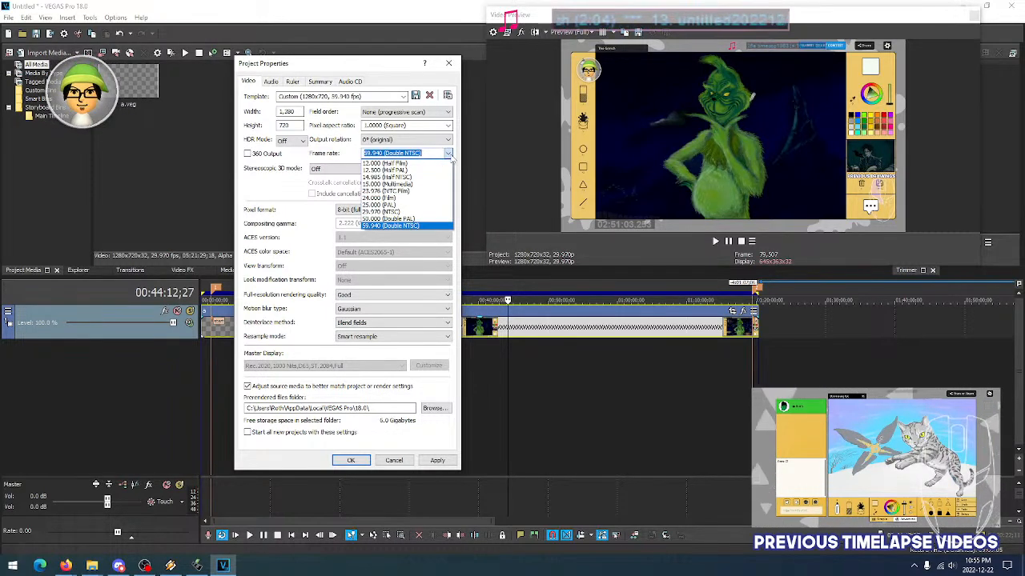
left_click(451, 153)
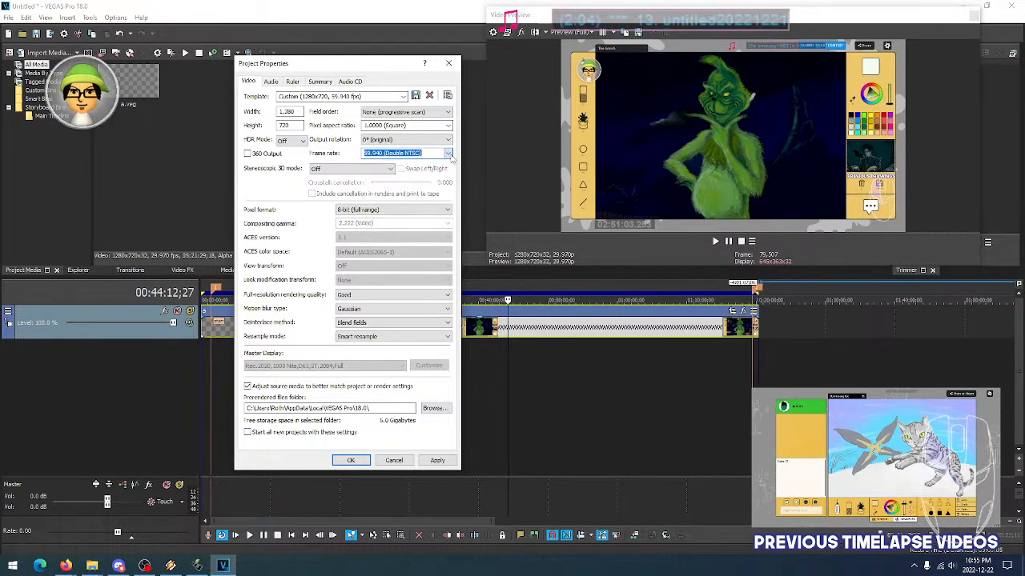
left_click(438, 461)
left_click(353, 461)
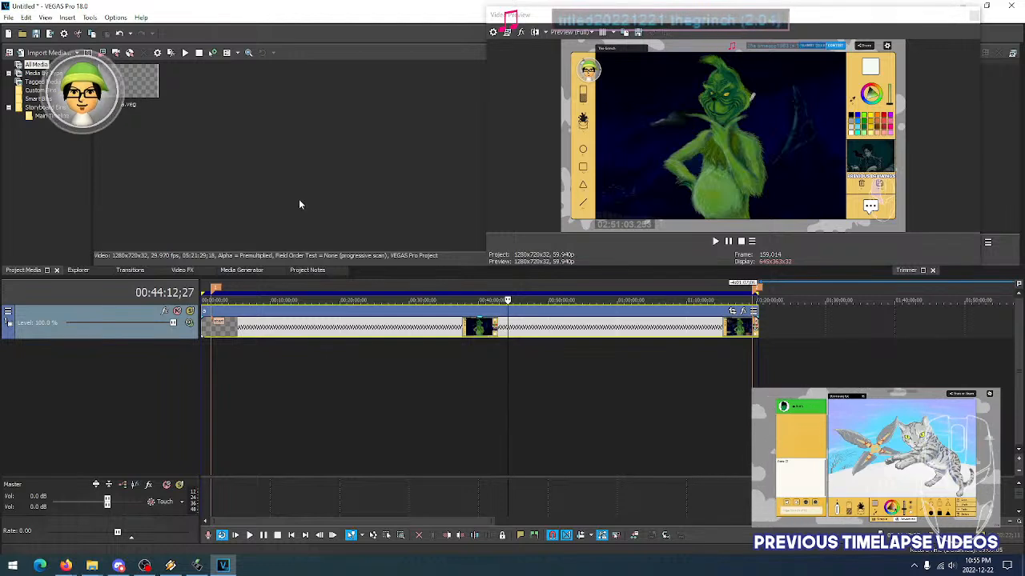
Play back the sped-up nested clip from about 42 minutes to preview the timelapse
left_click_drag(246, 338, 393, 332)
left_click(492, 329)
key("space")
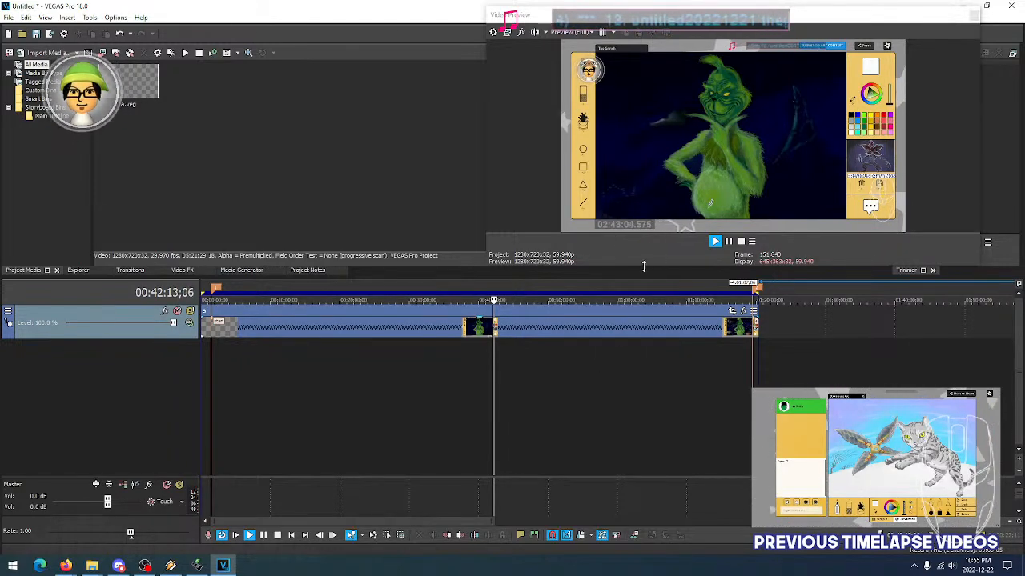
Review the nested clip's resample mode, playback rate and media settings in its event properties and leave without changes
right_click(439, 330)
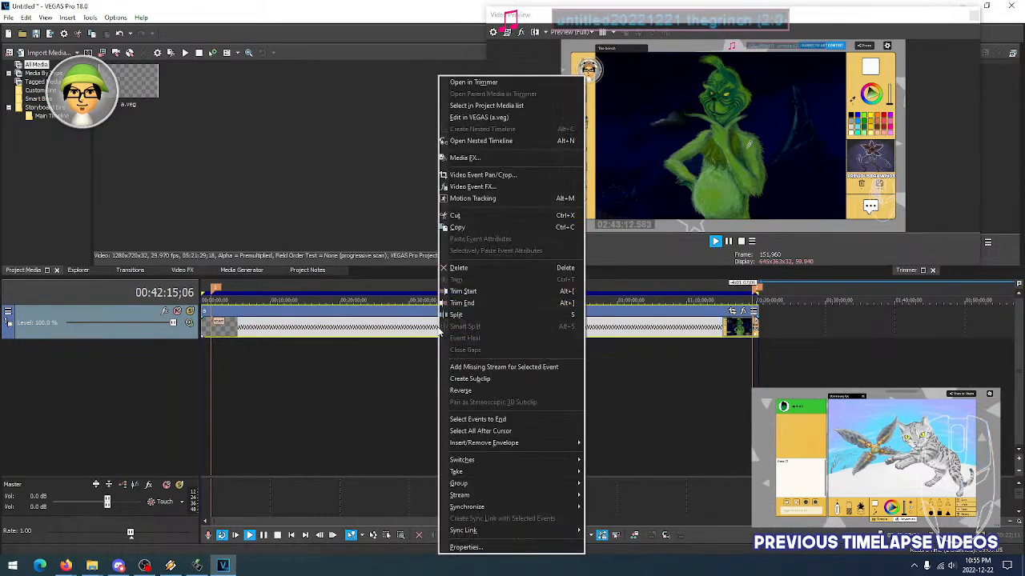
left_click(497, 549)
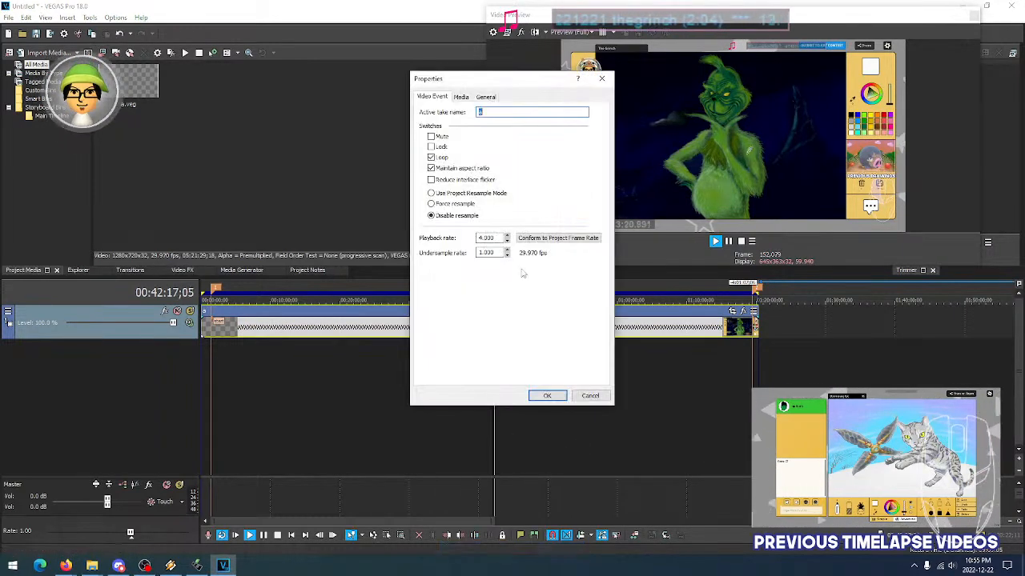
left_click_drag(502, 96, 379, 81)
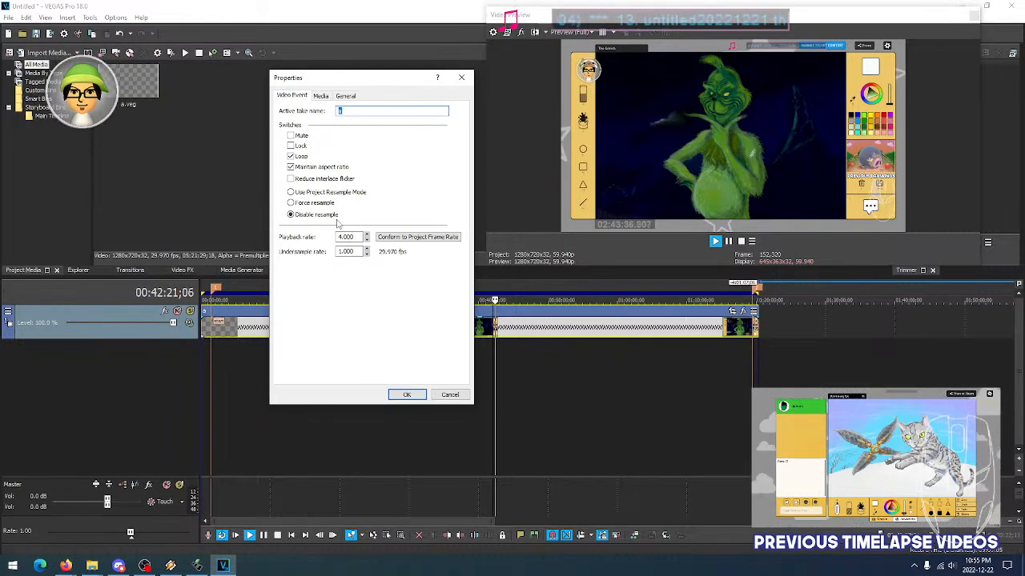
left_click(320, 96)
left_click(292, 95)
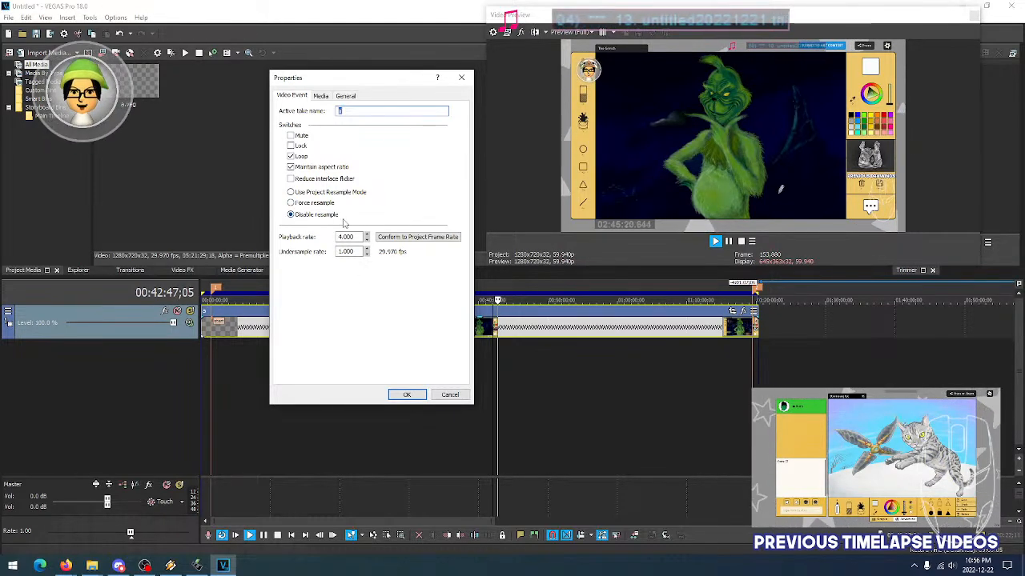
left_click(452, 400)
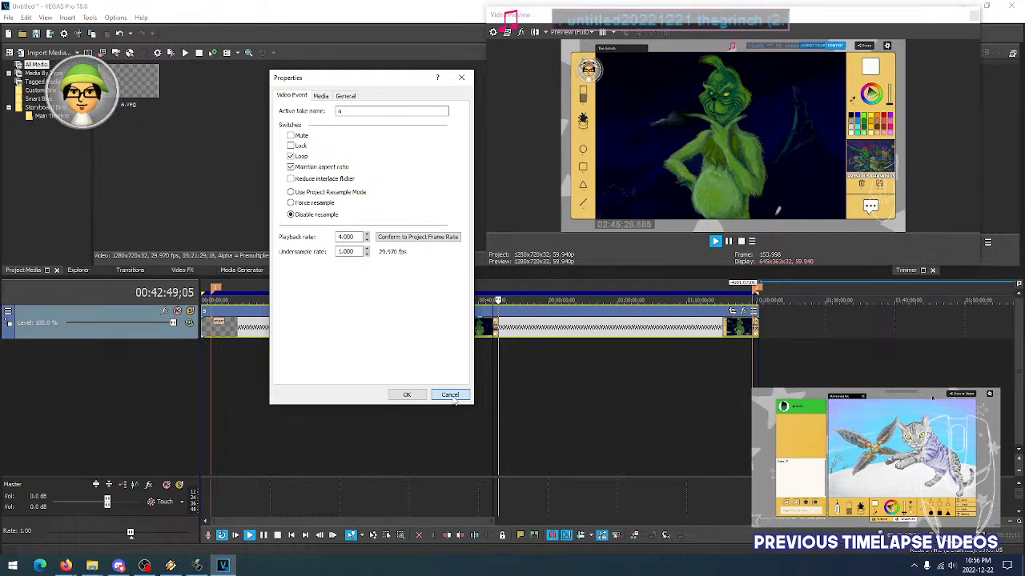
left_click(451, 396)
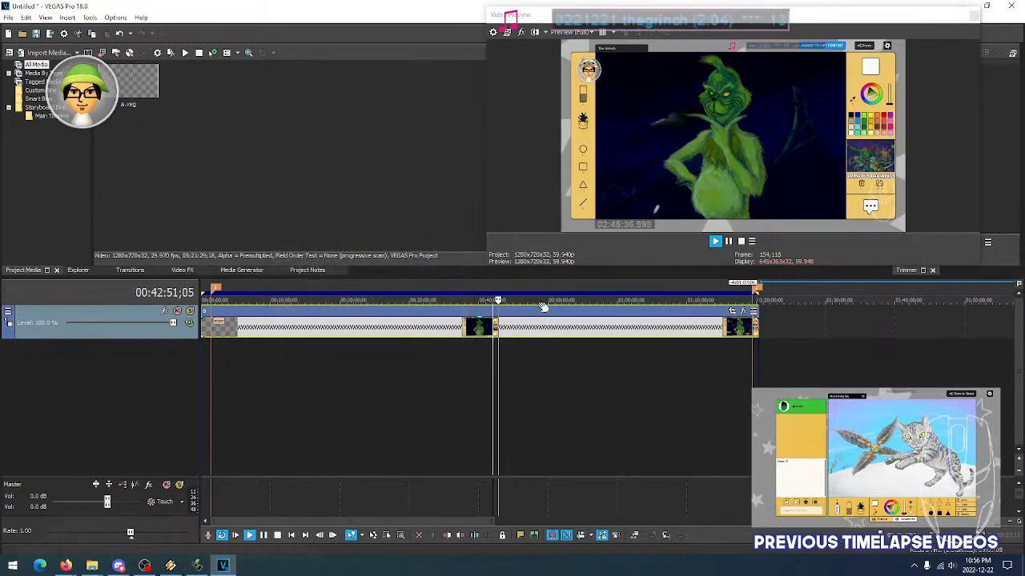
Save the project as b.veg in the same folder as a.veg
left_click(8, 17)
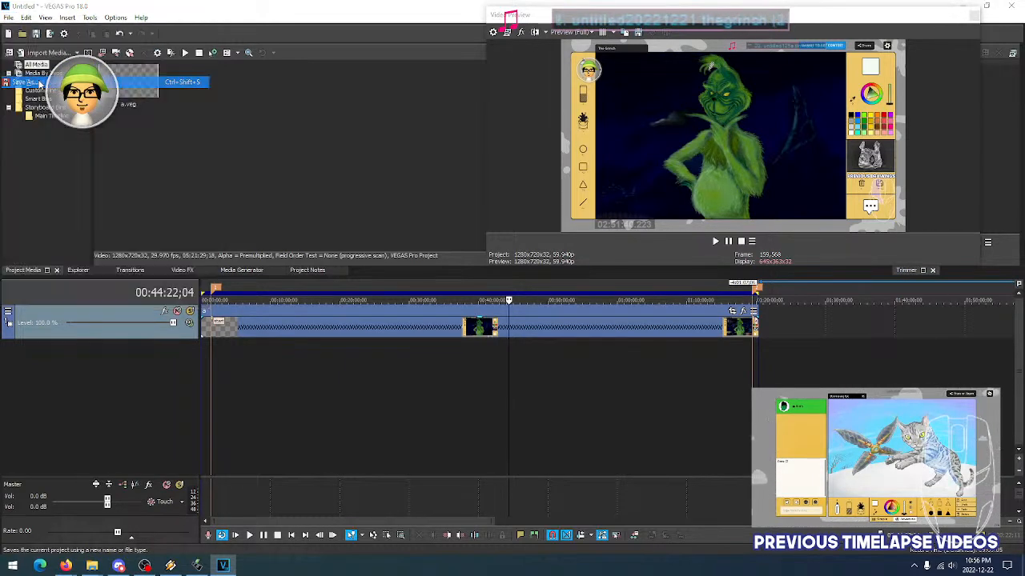
left_click(38, 83)
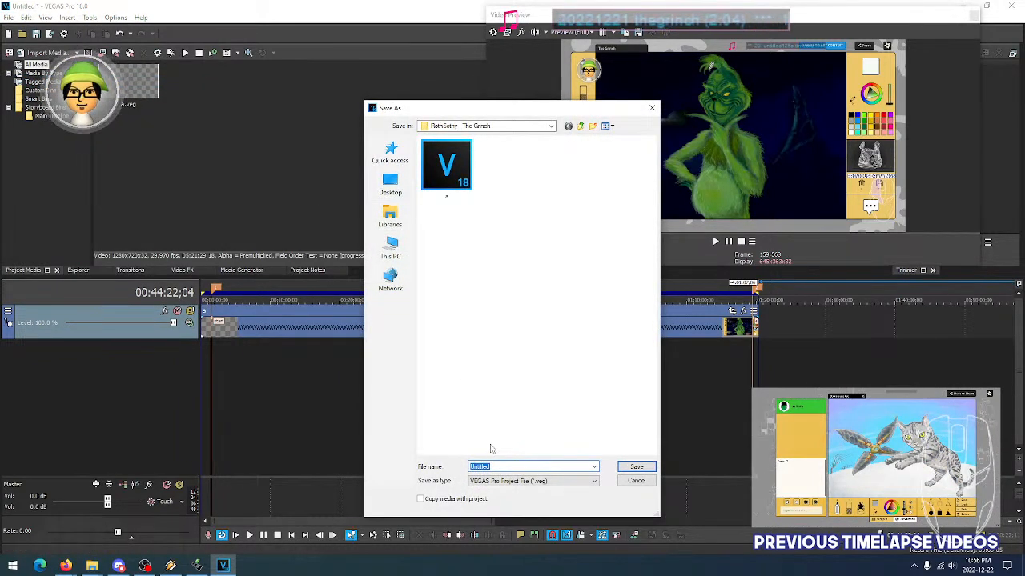
left_click(636, 467)
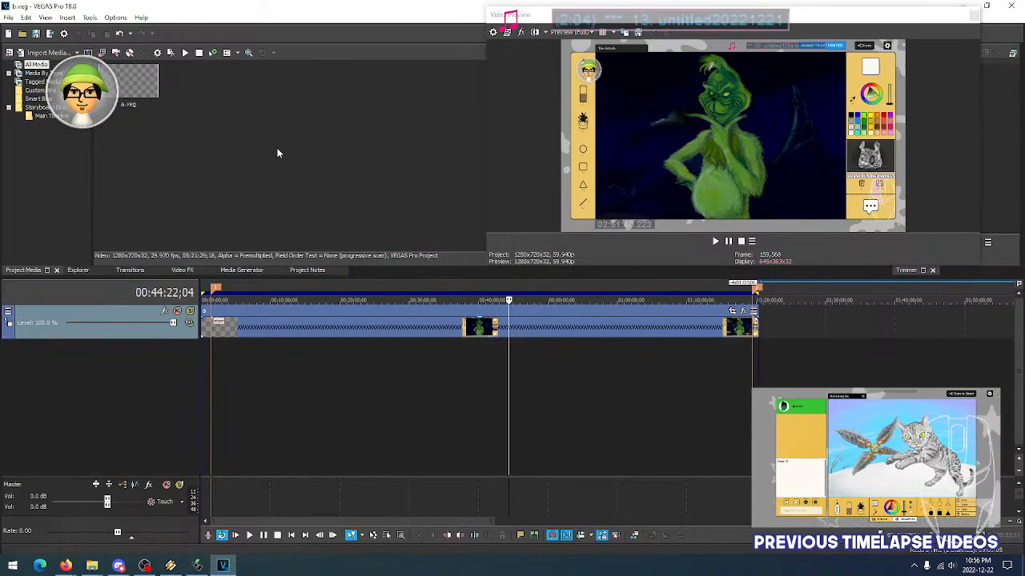
Recheck the resample mode and playback rate of the nested a clip, leaving its event properties unchanged
left_click(255, 329)
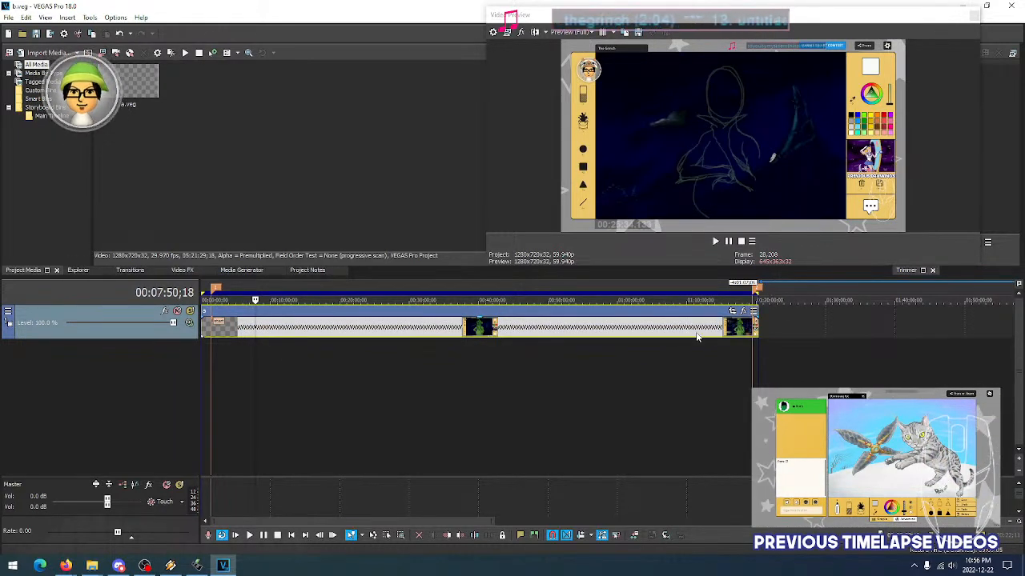
right_click(485, 327)
left_click(520, 546)
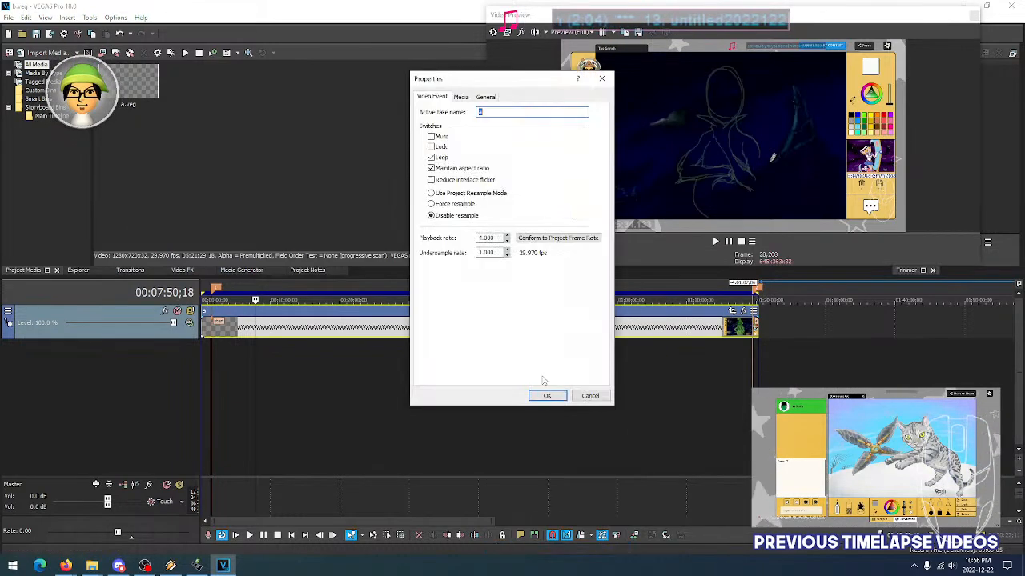
left_click(589, 395)
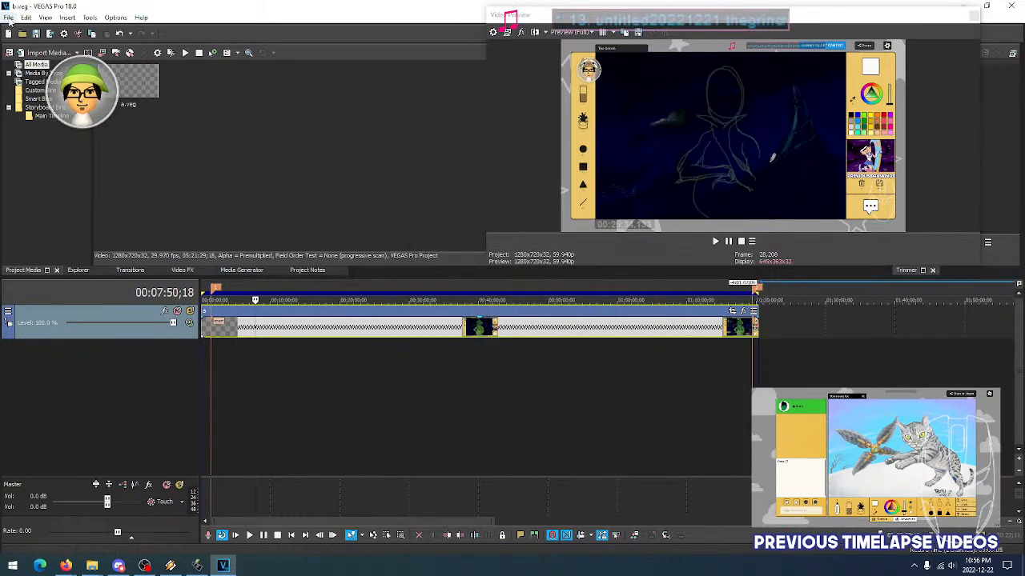
Close the b.veg project and import b.veg as media into a fresh project
left_click(8, 17)
left_click(32, 50)
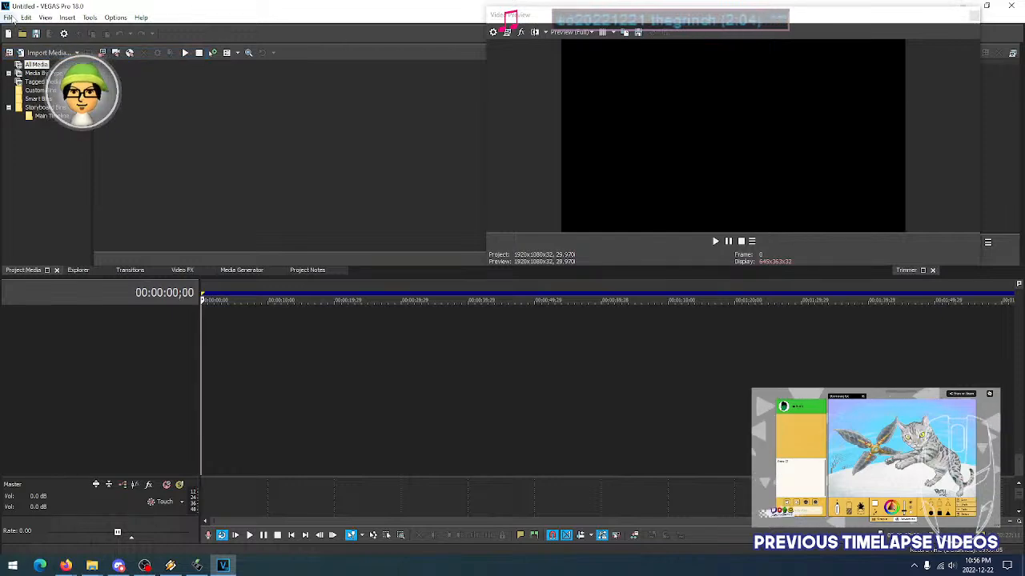
left_click(8, 17)
mouse_move(104, 140)
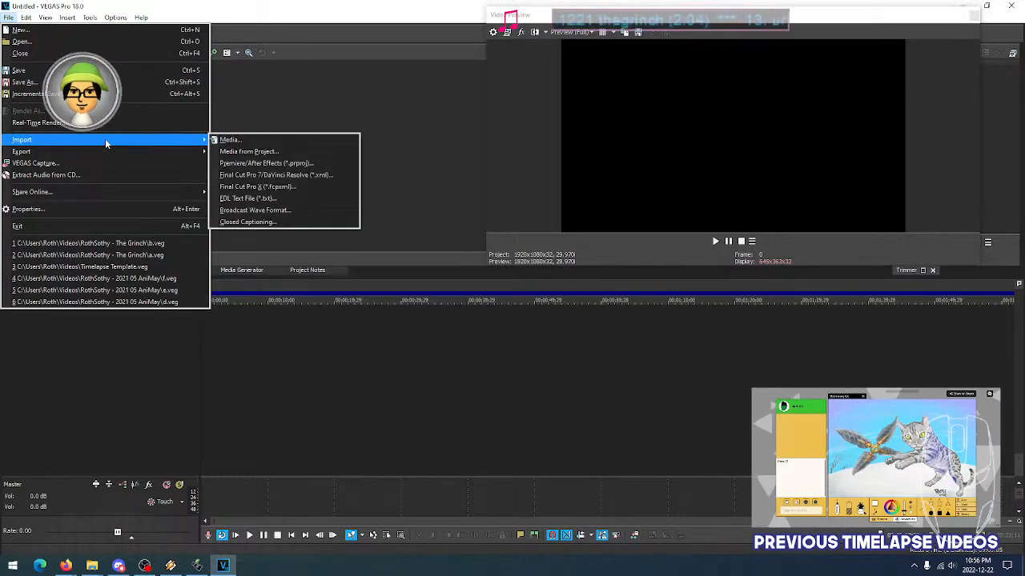
left_click(228, 142)
left_click(189, 128)
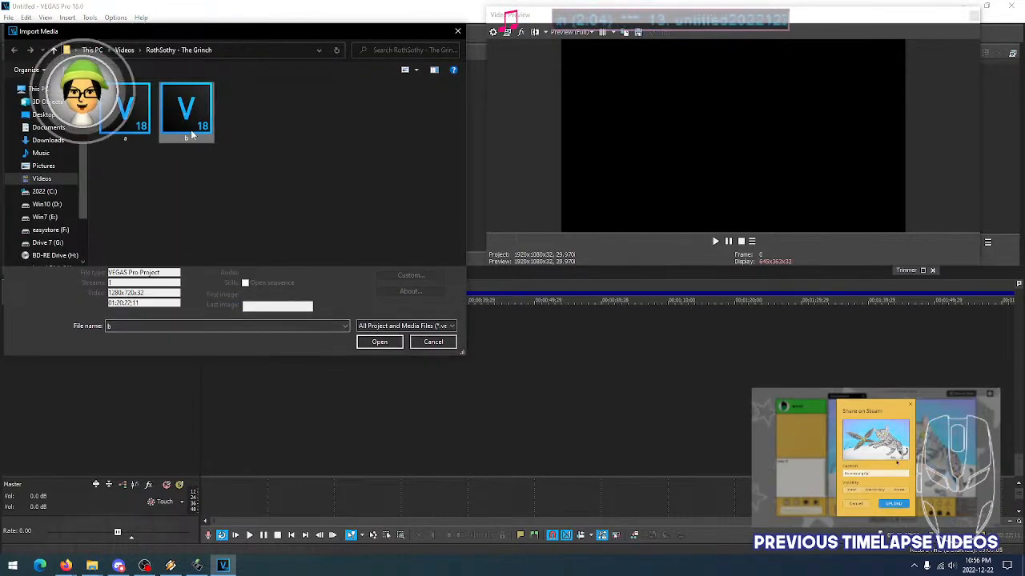
left_click(379, 342)
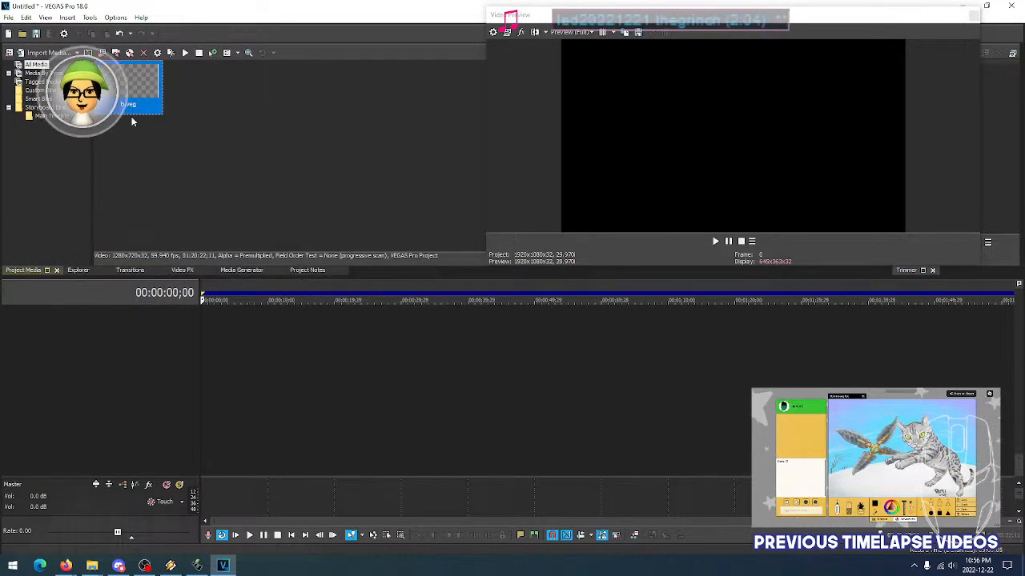
Place b.veg at the start of the timeline with project video settings matched to it, and confirm its event properties
left_click_drag(135, 90, 293, 336)
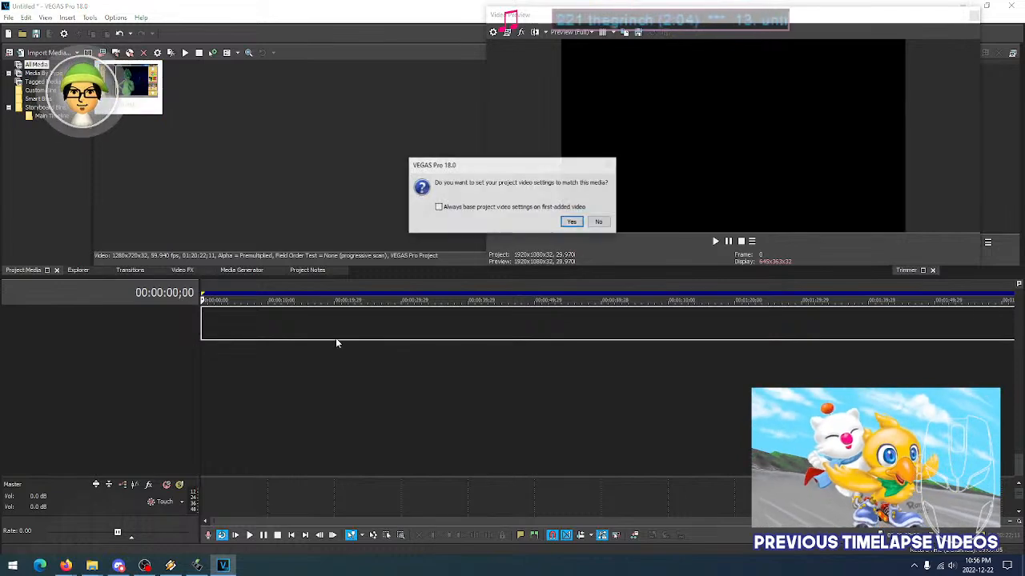
left_click(571, 222)
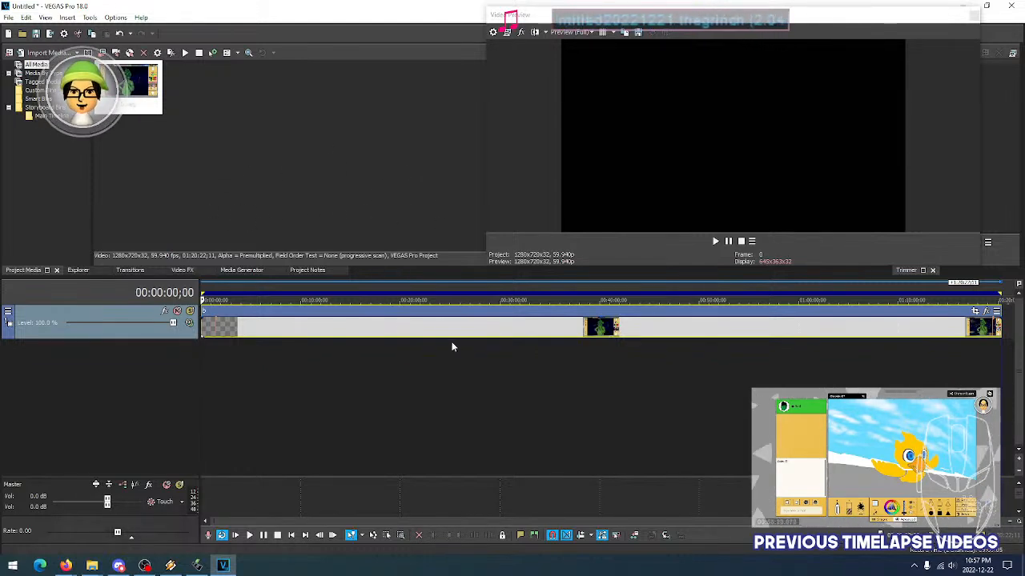
right_click(355, 328)
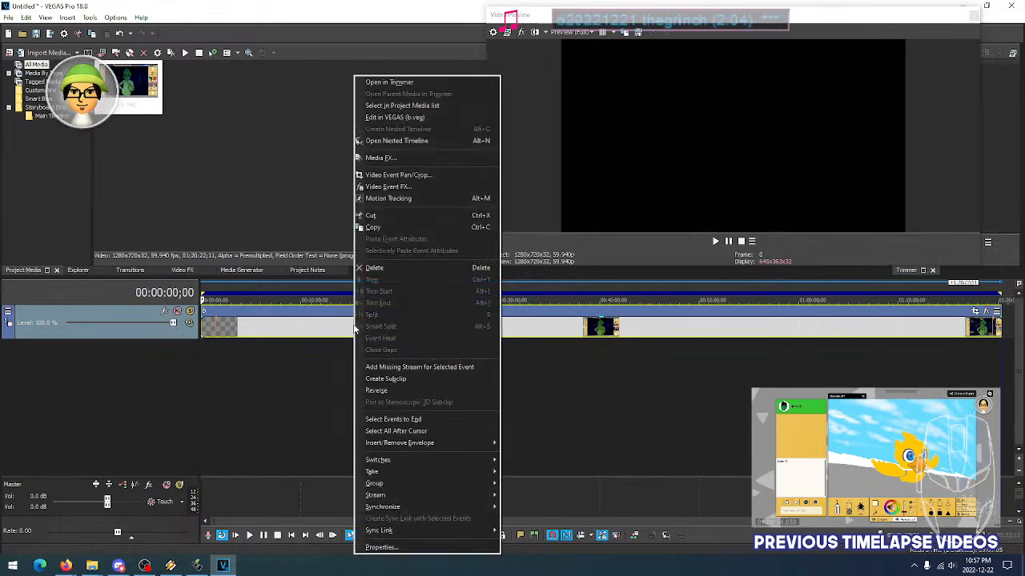
left_click(381, 546)
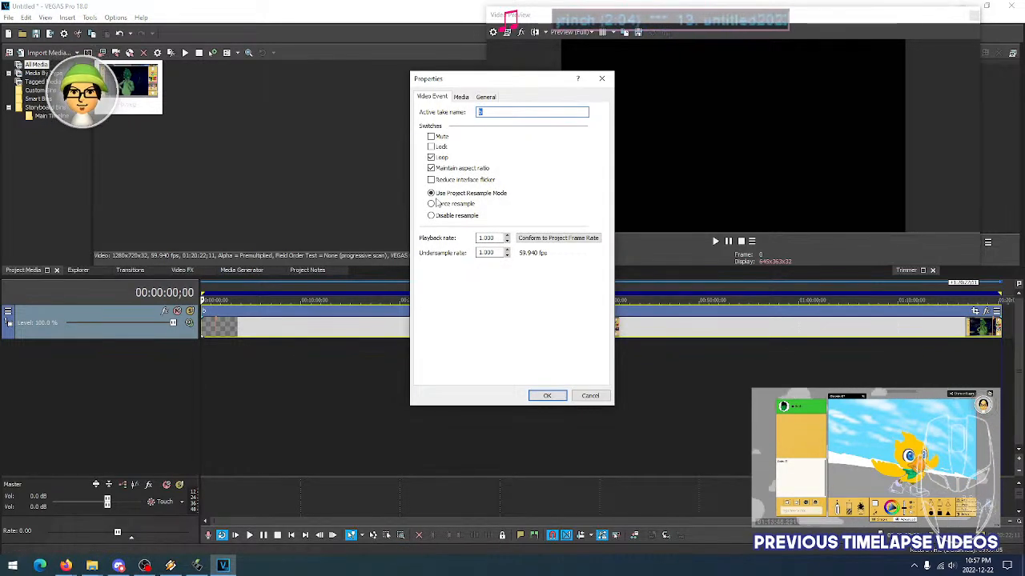
left_click(546, 395)
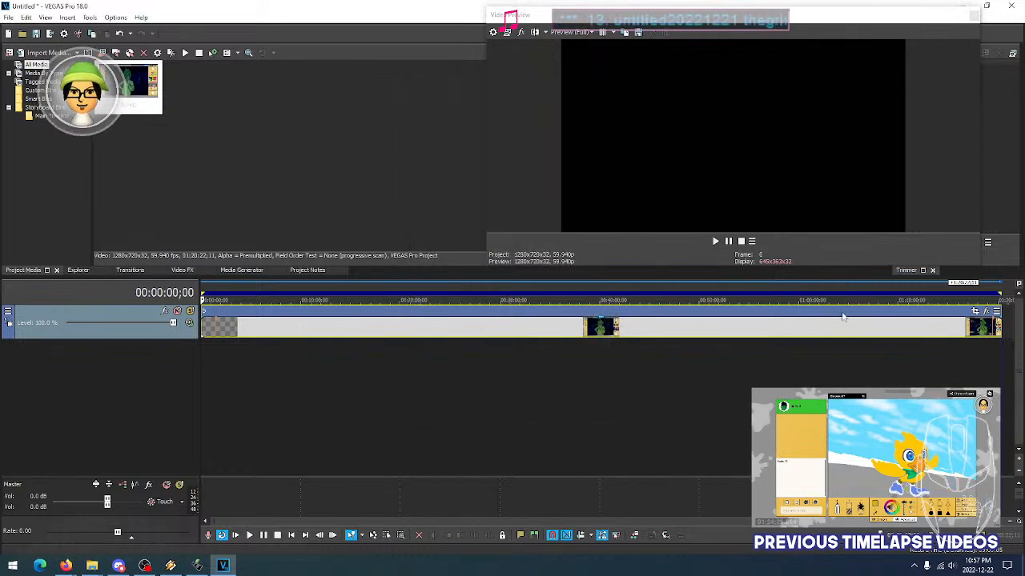
Split the b clip at 01:19:27;25 near the finished drawing and time-compress the first part to about 20 minutes
left_click(994, 327)
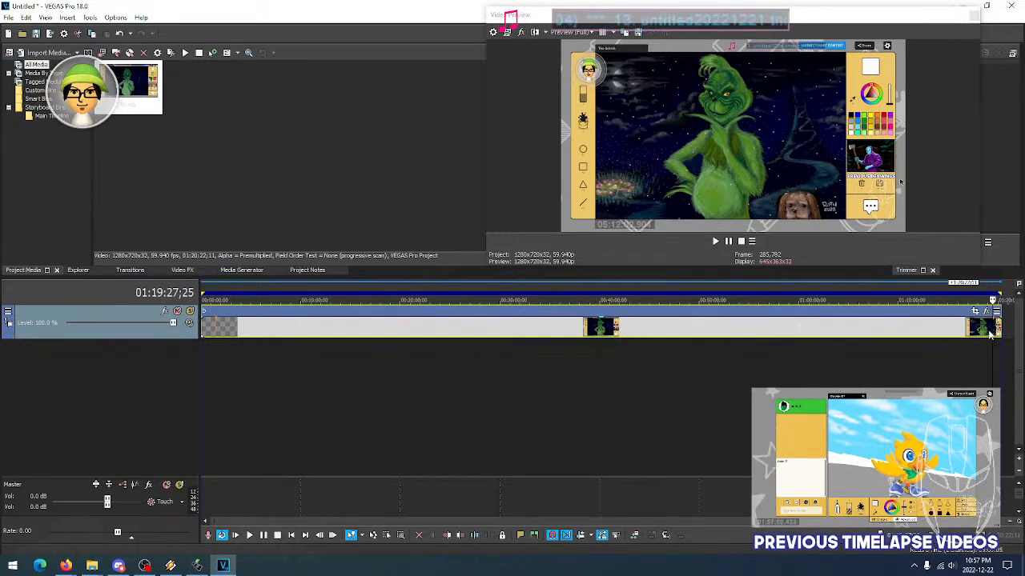
scroll(989, 336, "up", 10)
scroll(624, 340, "down", 12)
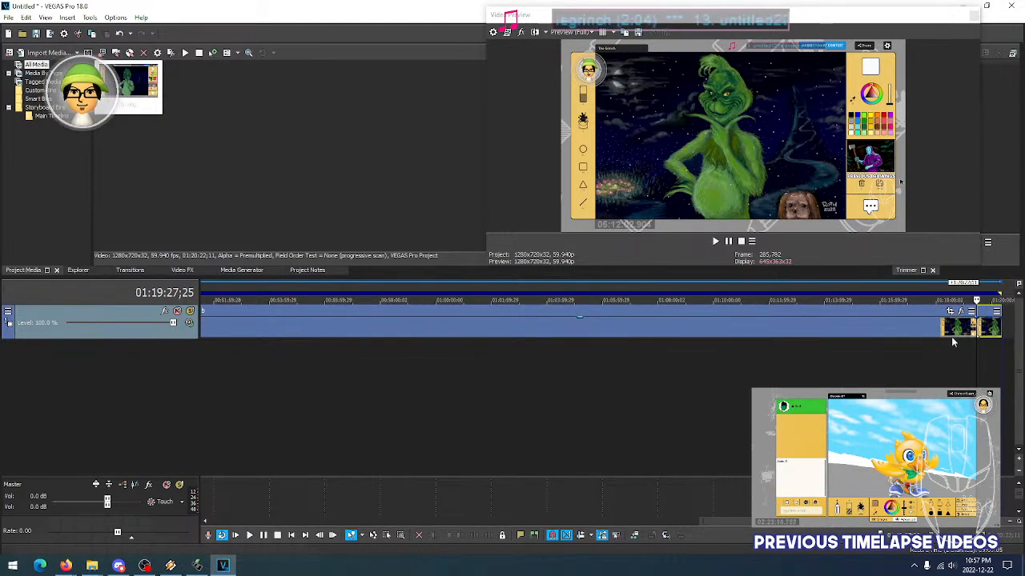
scroll(908, 338, "down", 4)
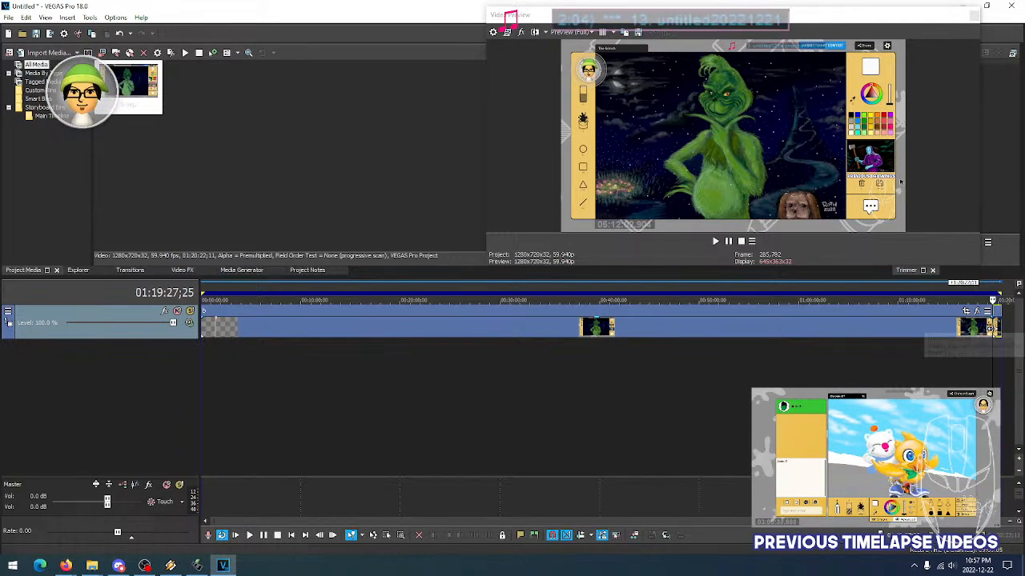
left_click_drag(990, 329, 305, 330)
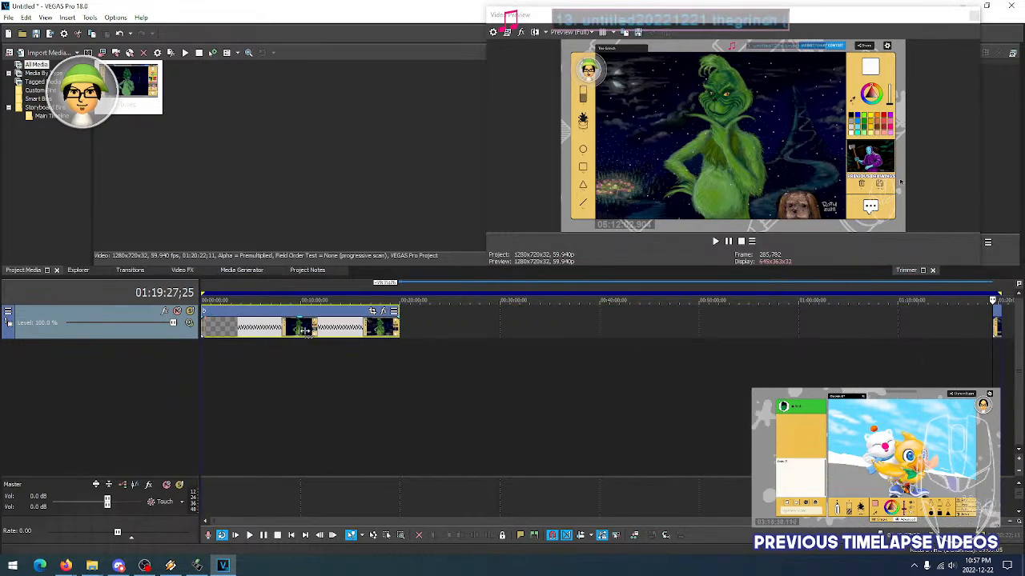
Move the short end piece back along the track to butt against the end of the compressed clip
scroll(998, 332, "up", 5)
left_click_drag(962, 330, 297, 344)
scroll(327, 349, "down", 5)
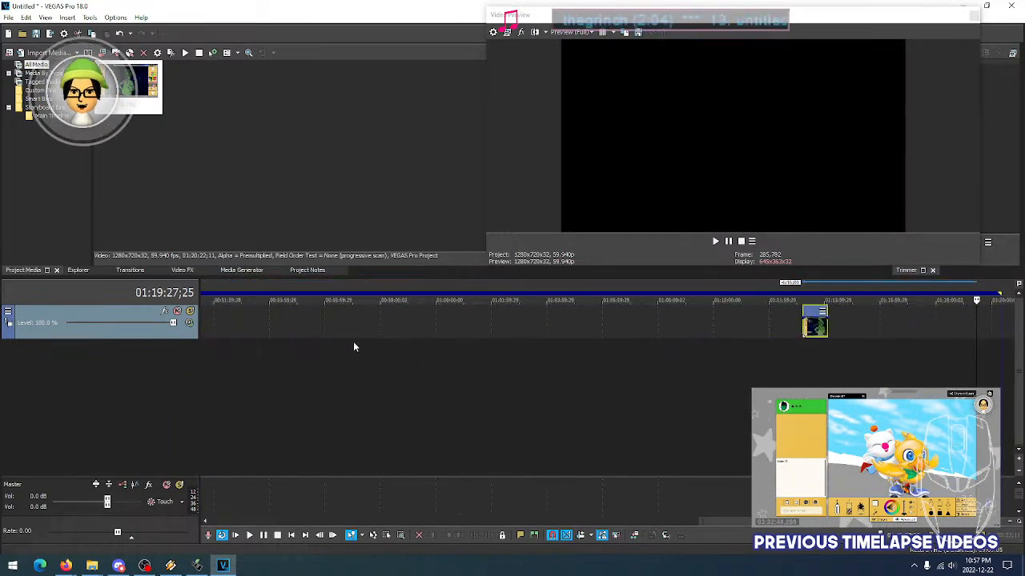
scroll(834, 327, "down", 1)
left_click_drag(874, 329, 226, 329)
scroll(247, 335, "up", 5)
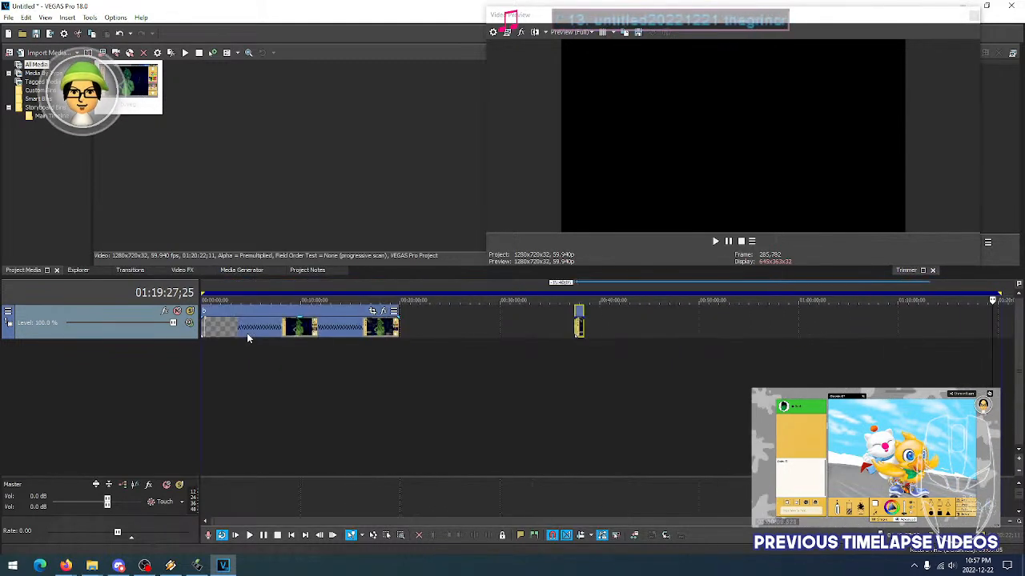
left_click_drag(578, 328, 406, 323)
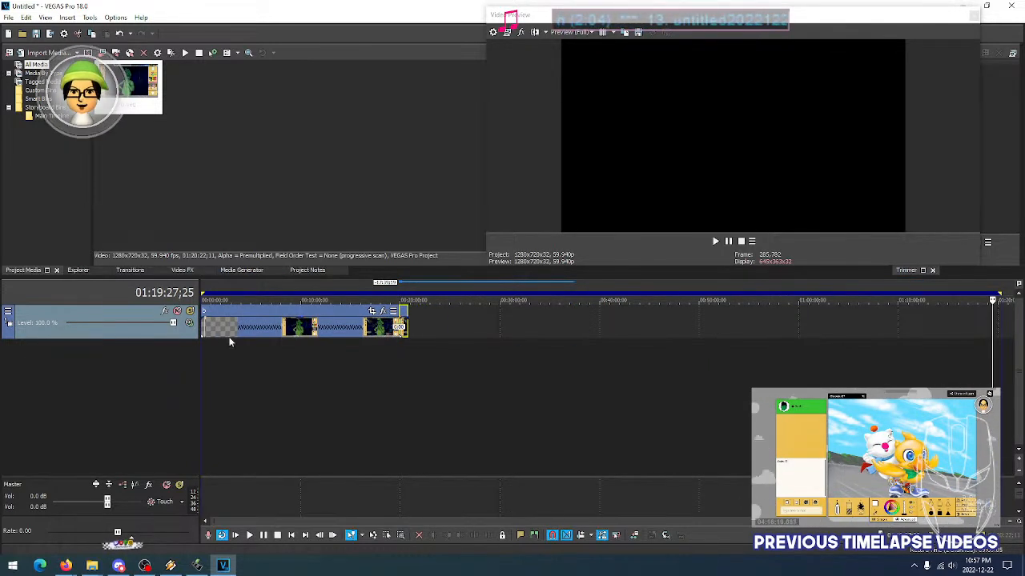
Set the time selection to the whole shortened project
right_click(392, 289)
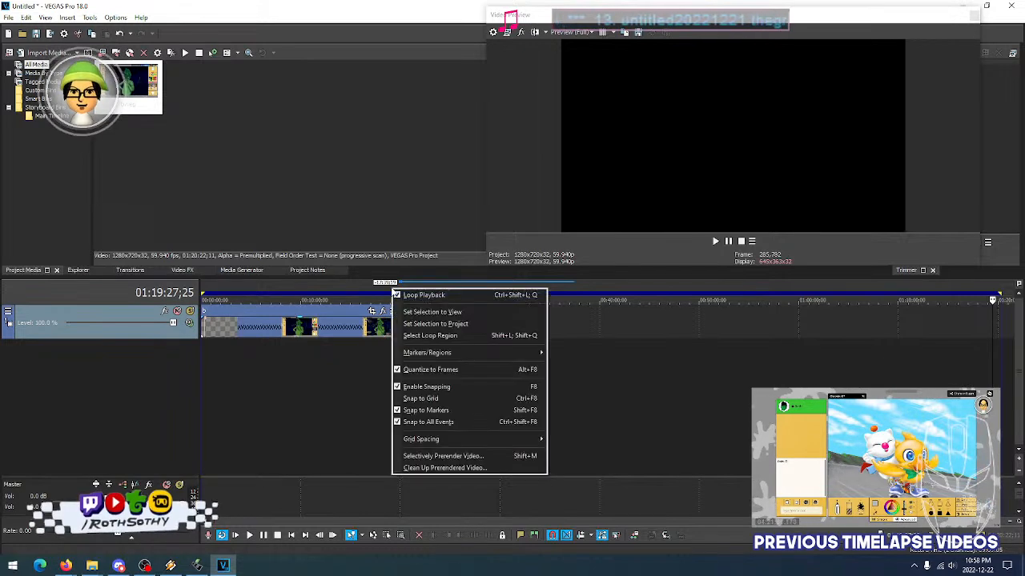
left_click(422, 323)
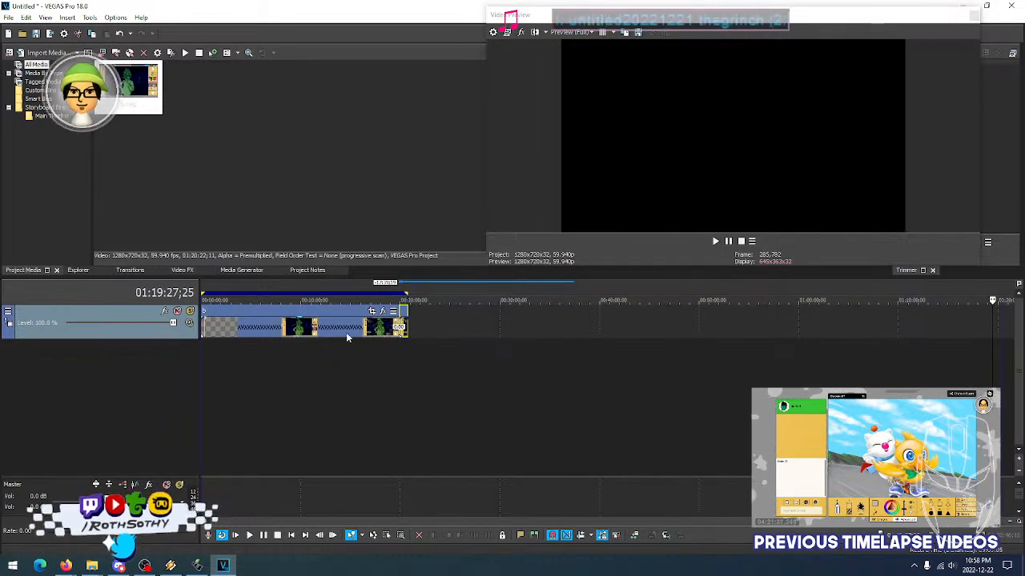
right_click(256, 289)
left_click(234, 325)
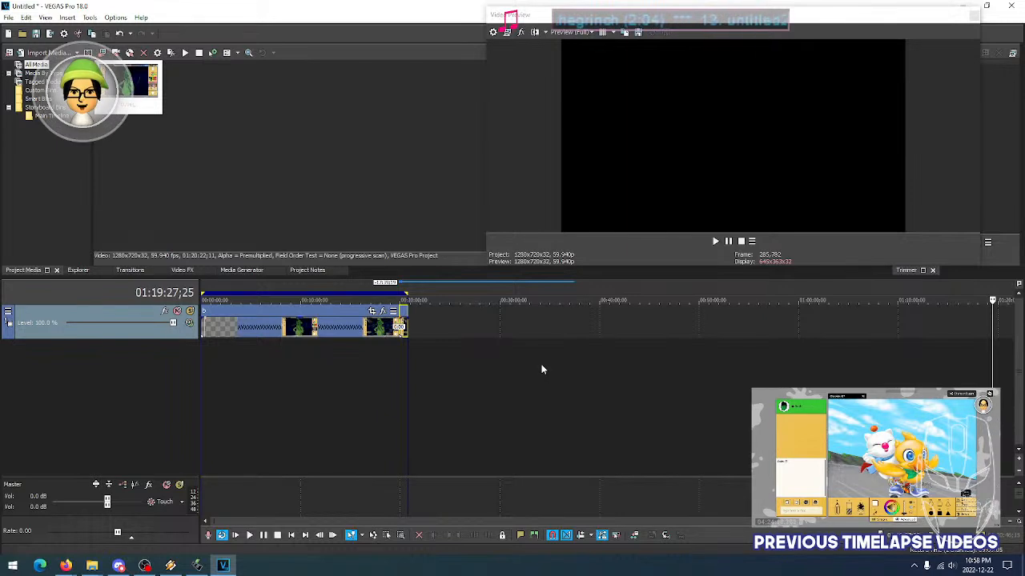
Examine the opening seconds of the compressed timeline, comparing frames from the start to just past 20 seconds
scroll(541, 369, "up", 5)
scroll(976, 319, "up", 1)
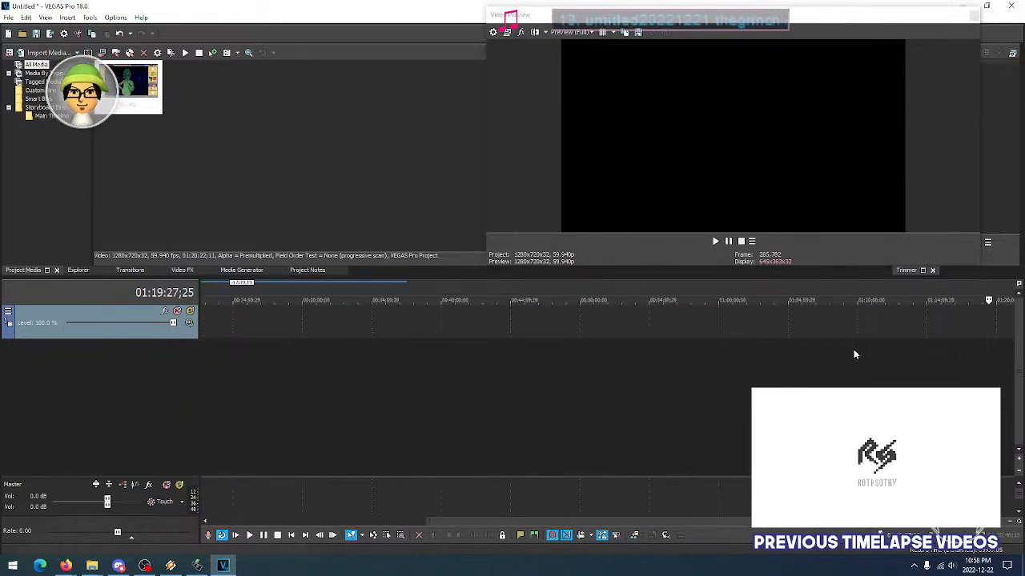
scroll(853, 349, "down", 8)
key("ctrl+Home")
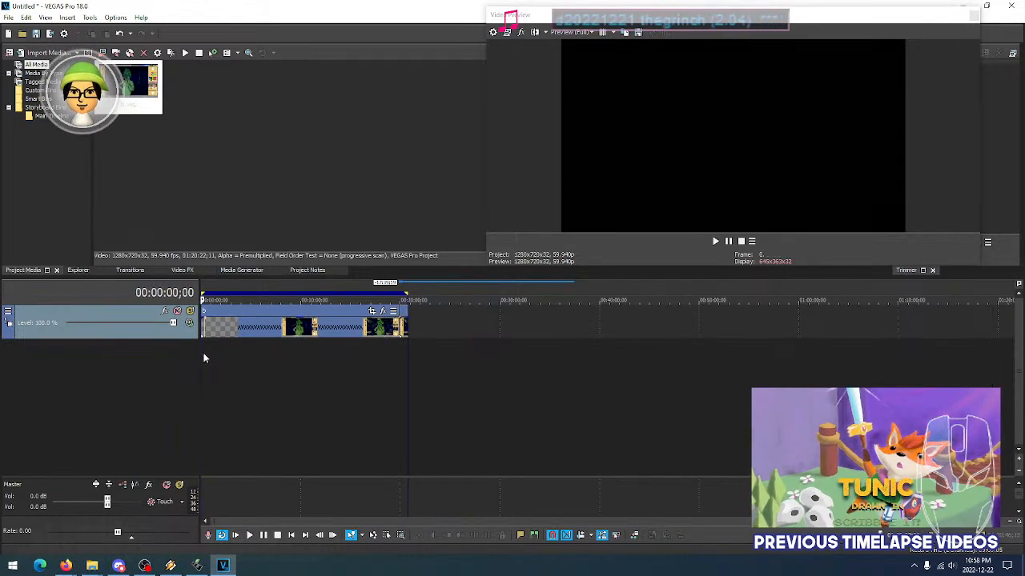
scroll(233, 357, "up", 6)
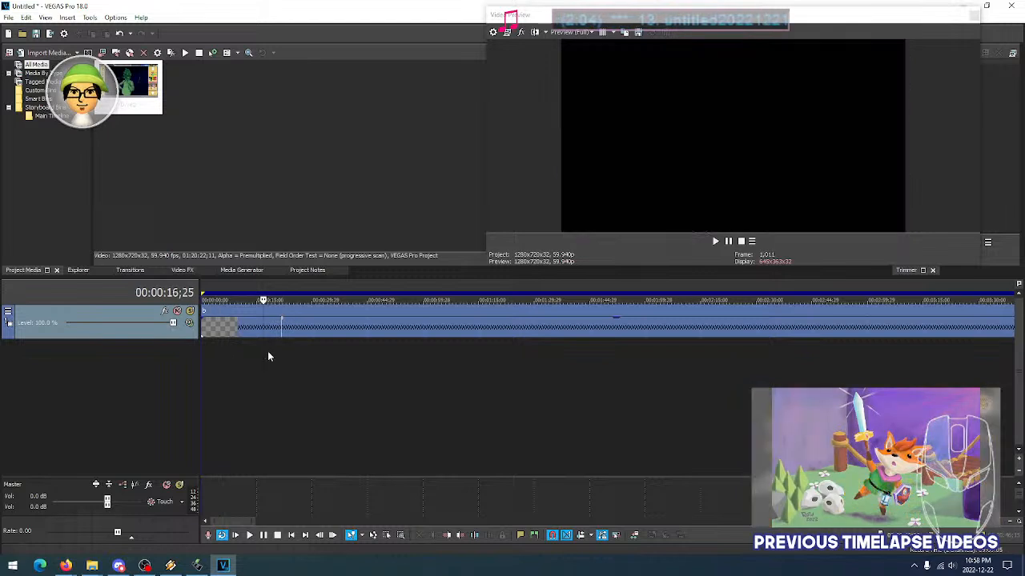
left_click(277, 353)
left_click(246, 369)
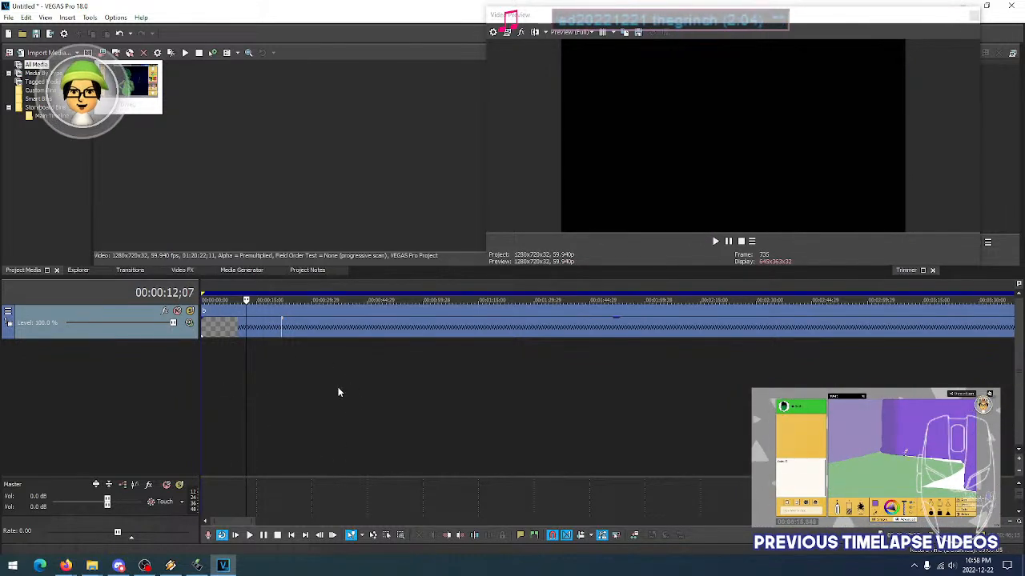
left_click(283, 377)
left_click(241, 377)
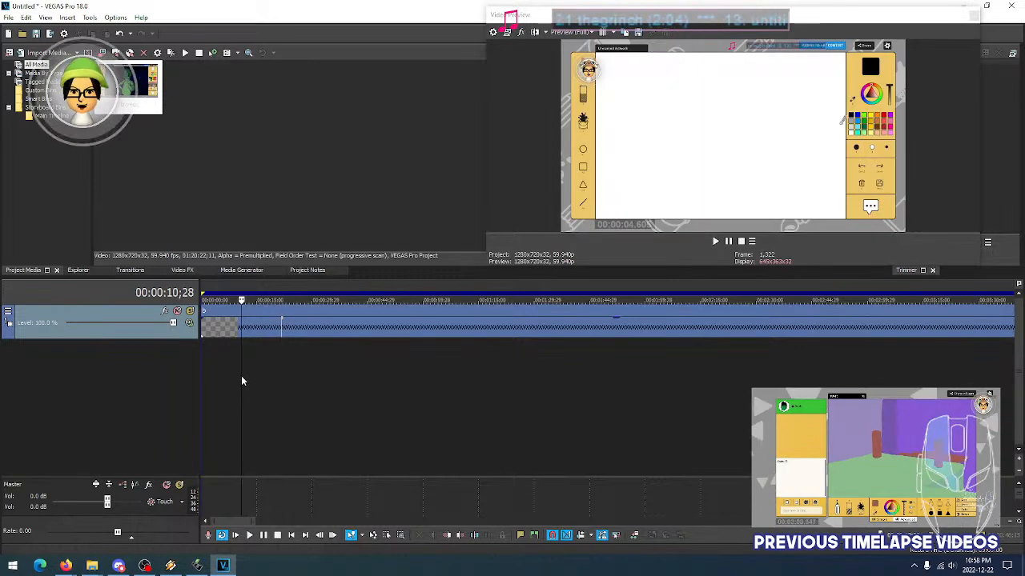
Preview frames across the first three minutes of the compressed clip to examine how the drawing progresses
left_click(297, 376)
left_click(371, 377)
left_click(499, 374)
left_click(542, 372)
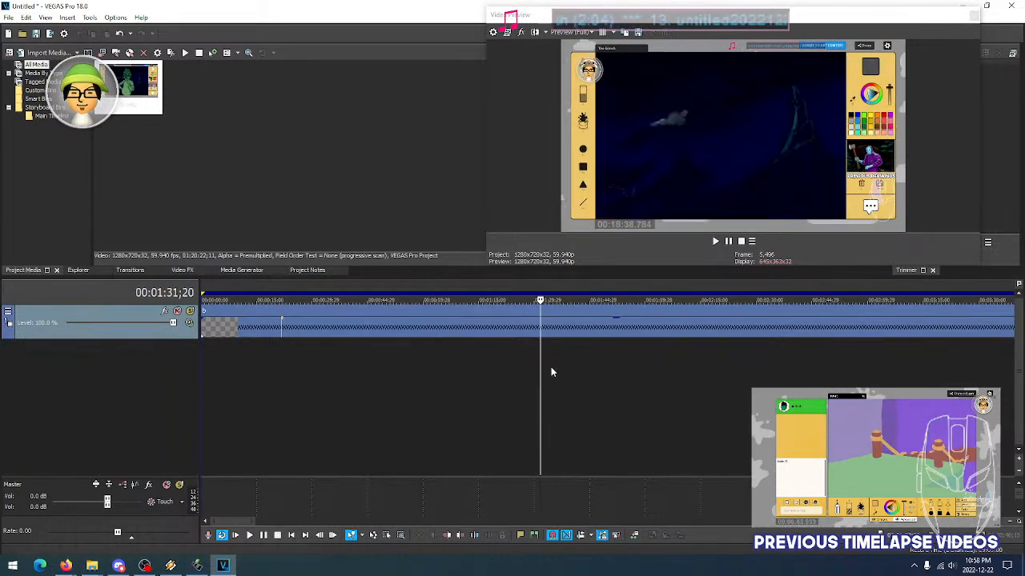
left_click(665, 367)
left_click(718, 365)
left_click(771, 365)
left_click(814, 365)
left_click(862, 362)
left_click(641, 366)
left_click(755, 369)
left_click(574, 373)
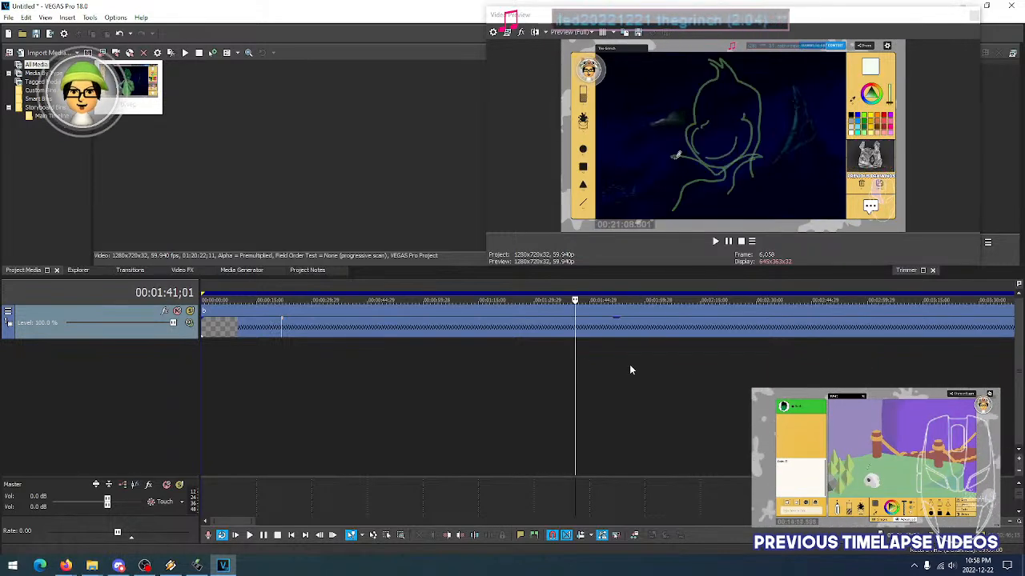
left_click(574, 326)
left_click(545, 327)
left_click(483, 327)
left_click(397, 327)
left_click(353, 327)
left_click(404, 327)
left_click(526, 327)
left_click(617, 326)
left_click(650, 327)
left_click(702, 327)
left_click(578, 327)
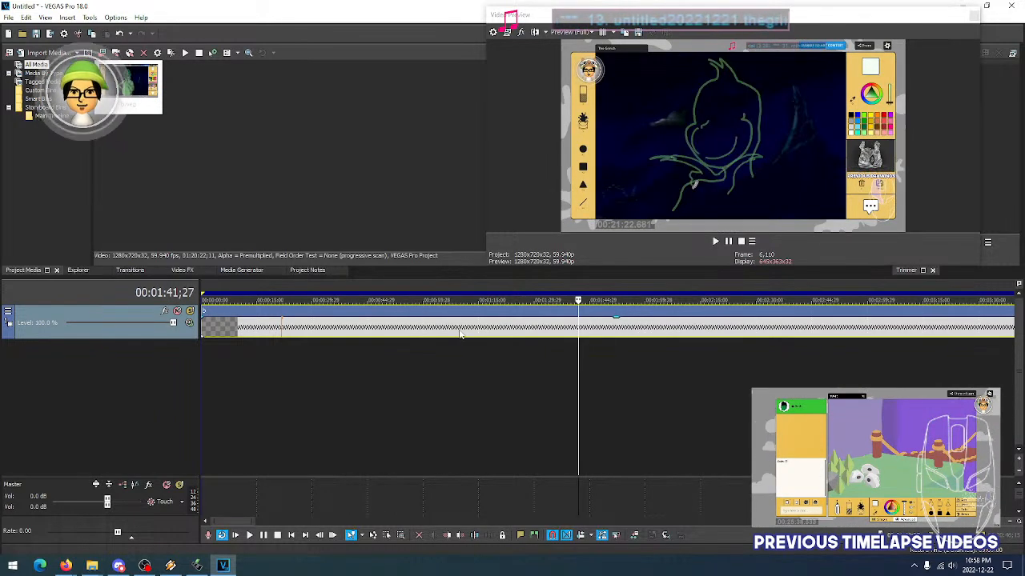
scroll(460, 335, "down", 4)
scroll(378, 339, "up", 3)
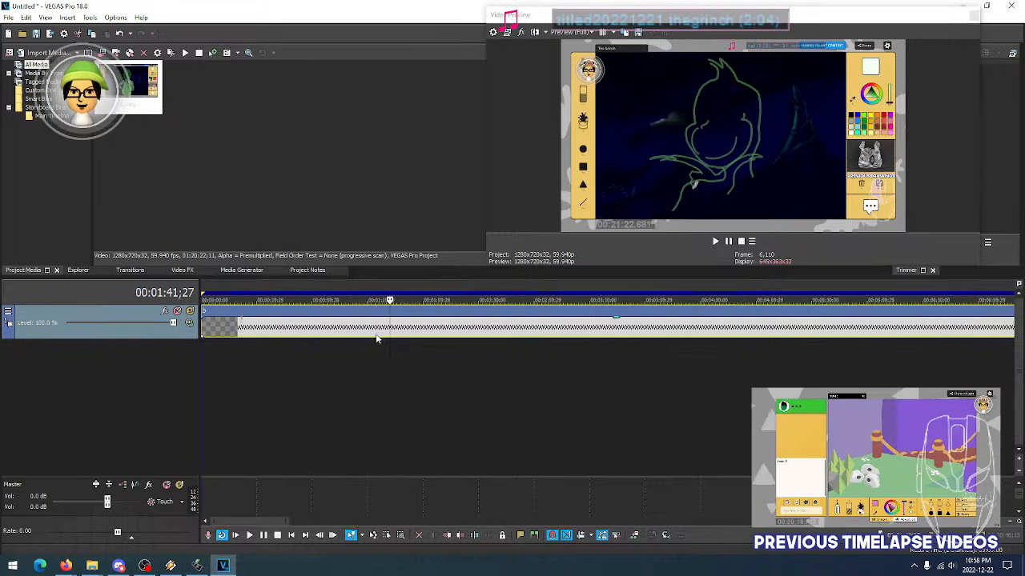
left_click(442, 331)
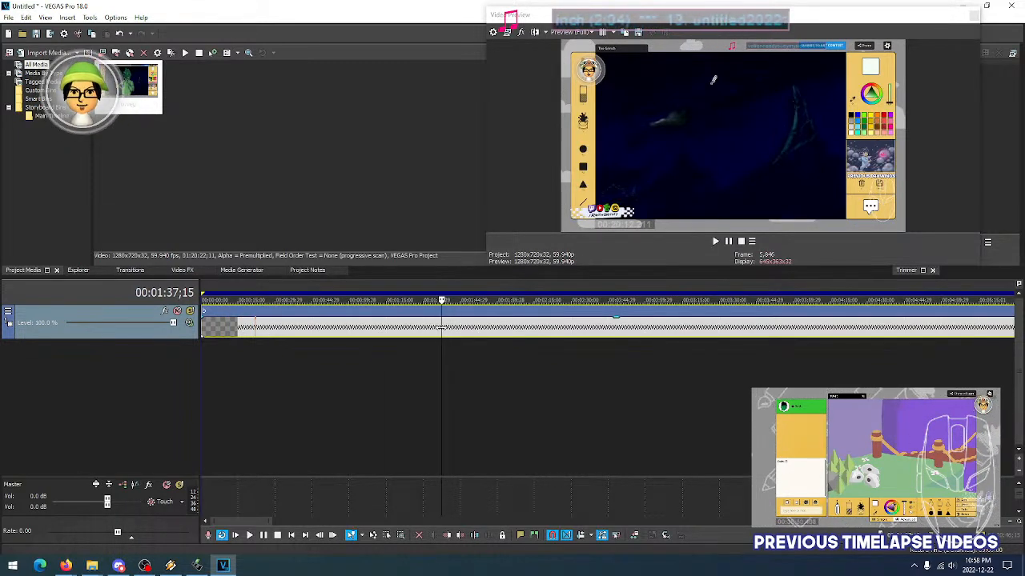
Shift the compressed clip later along the track and move it back to the start of the timeline
left_click_drag(372, 332, 413, 334)
left_click_drag(343, 328, 318, 326)
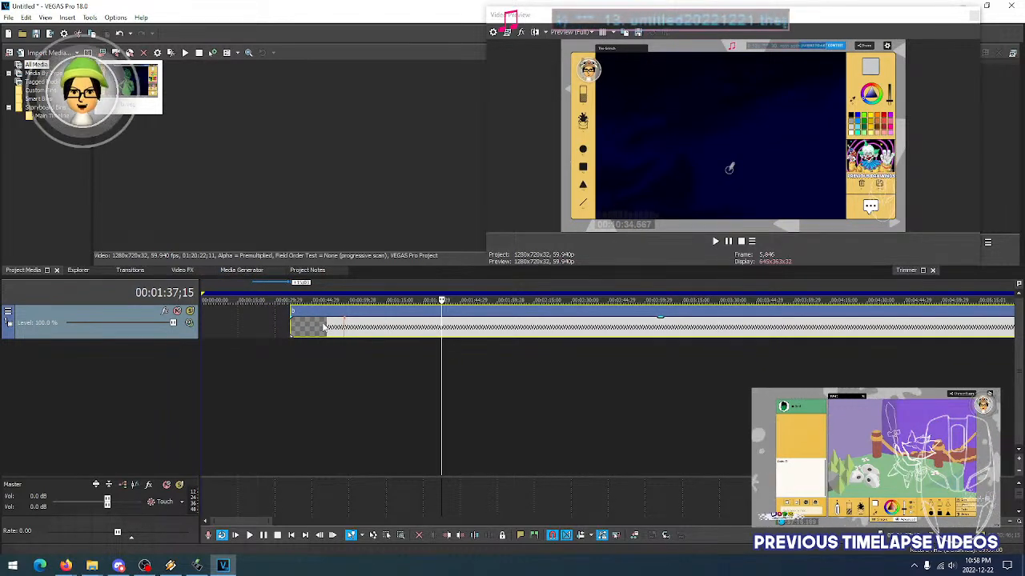
scroll(286, 325, "down", 6)
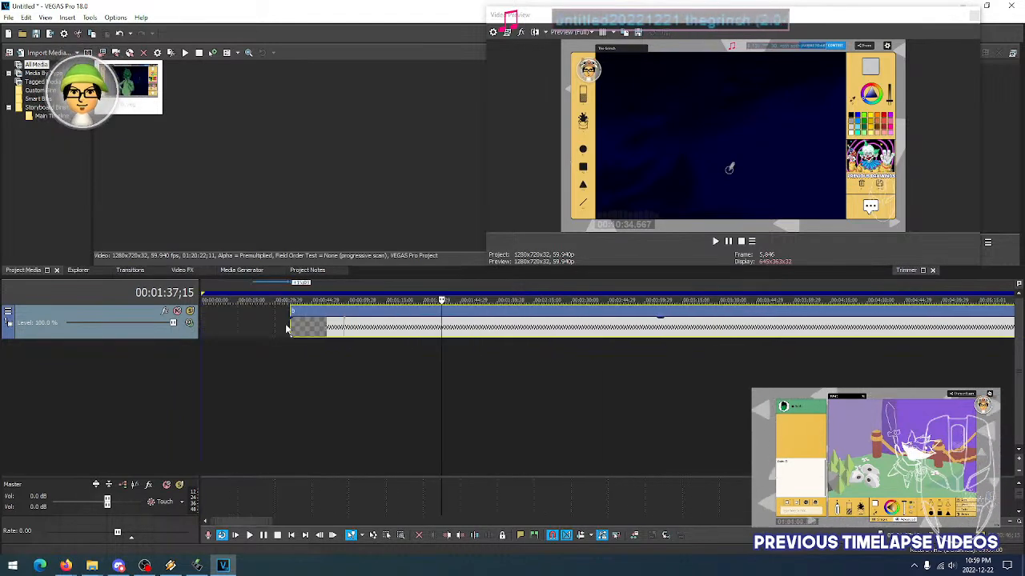
scroll(233, 318, "up", 2)
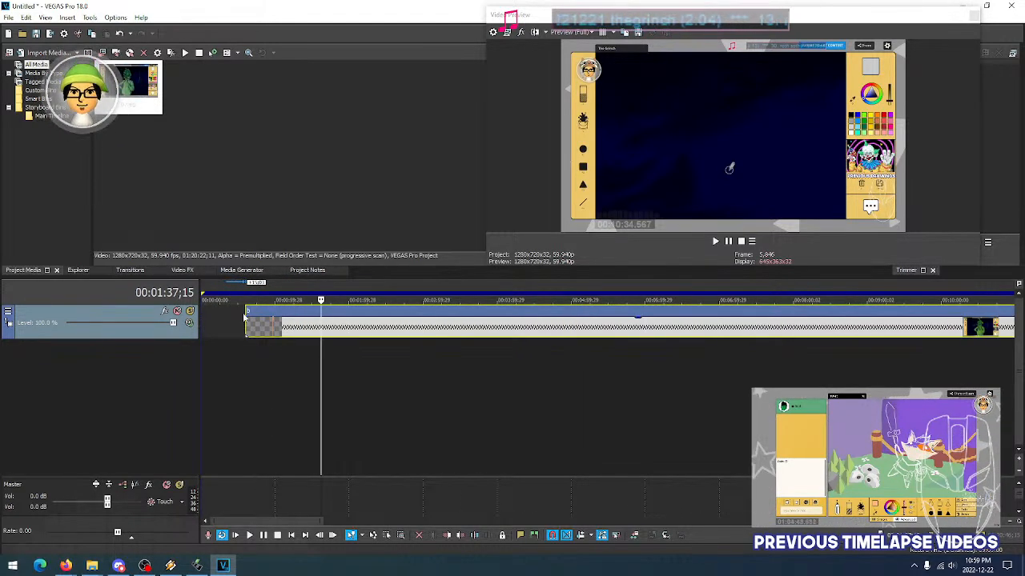
scroll(302, 325, "up", 3)
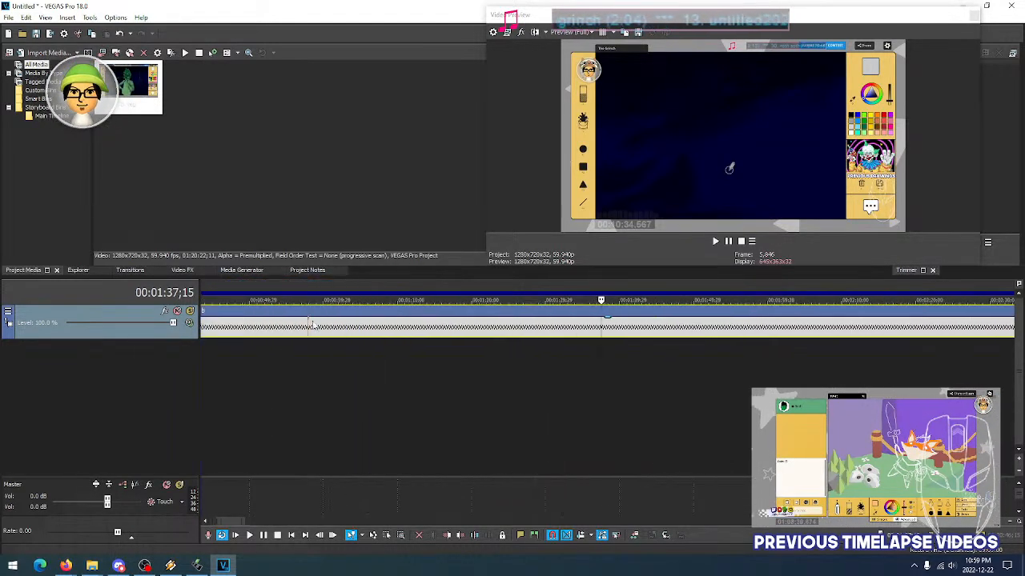
scroll(290, 329, "down", 2)
left_click_drag(309, 328, 302, 332)
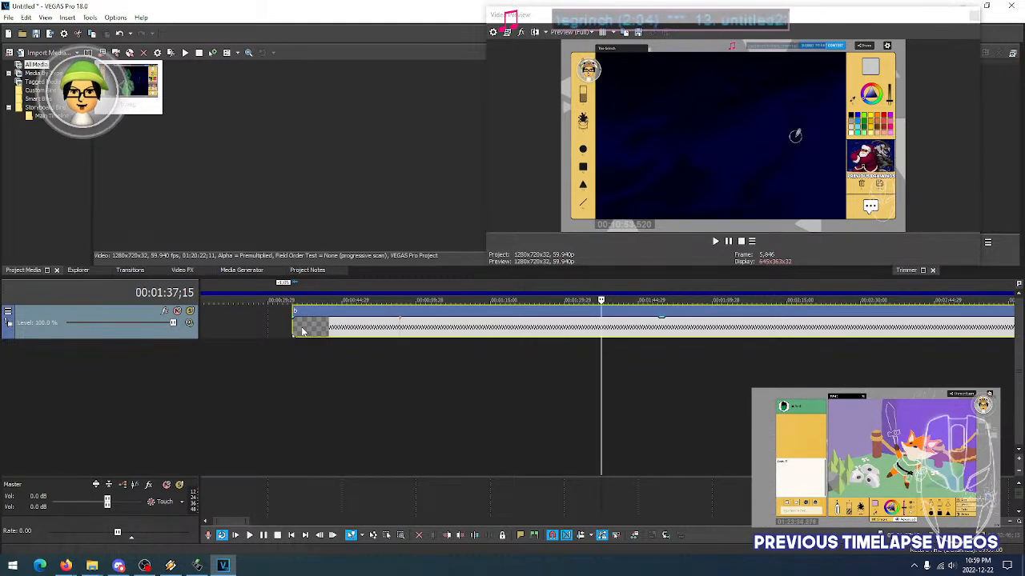
left_click(312, 328)
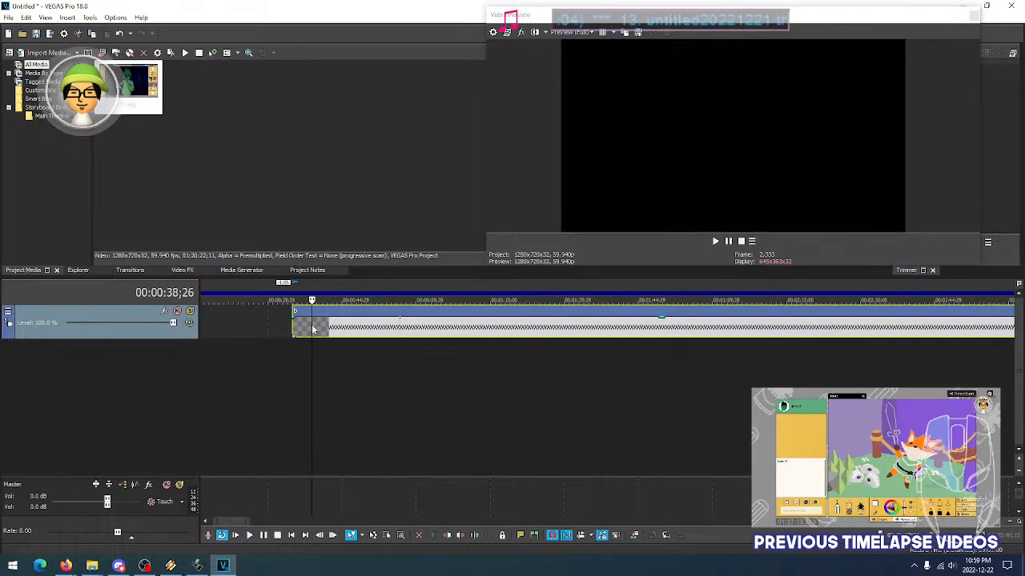
scroll(272, 338, "up", 1)
scroll(272, 338, "down", 2)
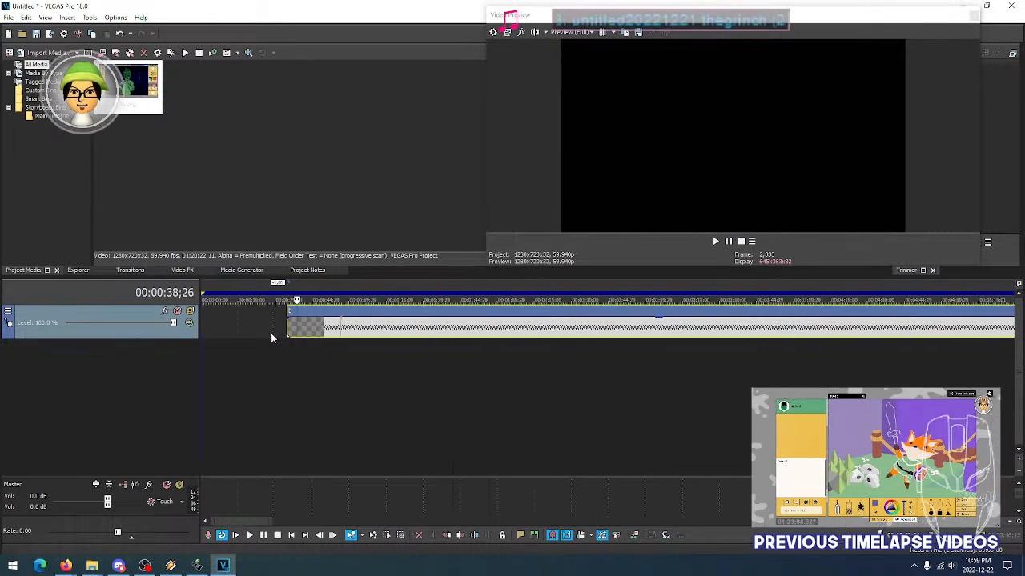
left_click_drag(358, 328, 272, 325)
Examine the frames around the empty lead-in of the compressed clip for the point where the footage begins
left_click(238, 329)
left_click(254, 331)
left_click(238, 330)
left_click(218, 331)
left_click(212, 330)
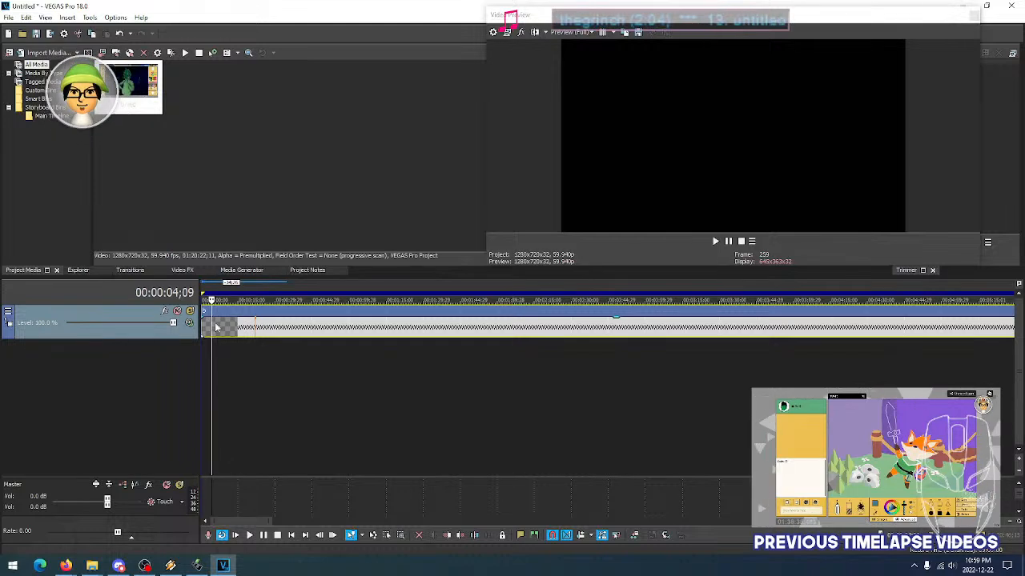
left_click(242, 327)
left_click(247, 329)
left_click(254, 329)
left_click(242, 329)
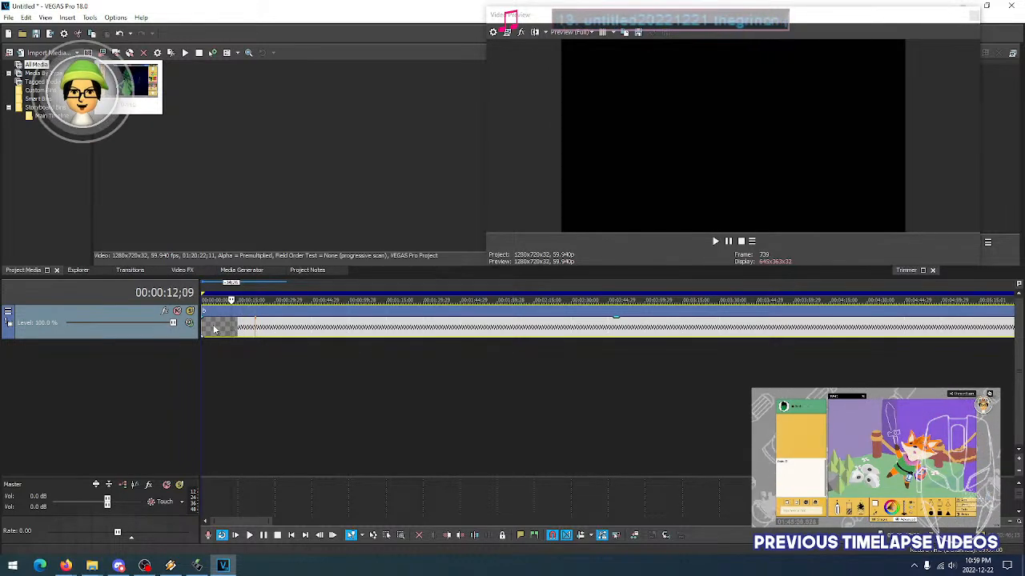
left_click(254, 331)
Add a marker at 00:00:21;22, where the blank canvas appears near the start of the clip
scroll(308, 328, "up", 5)
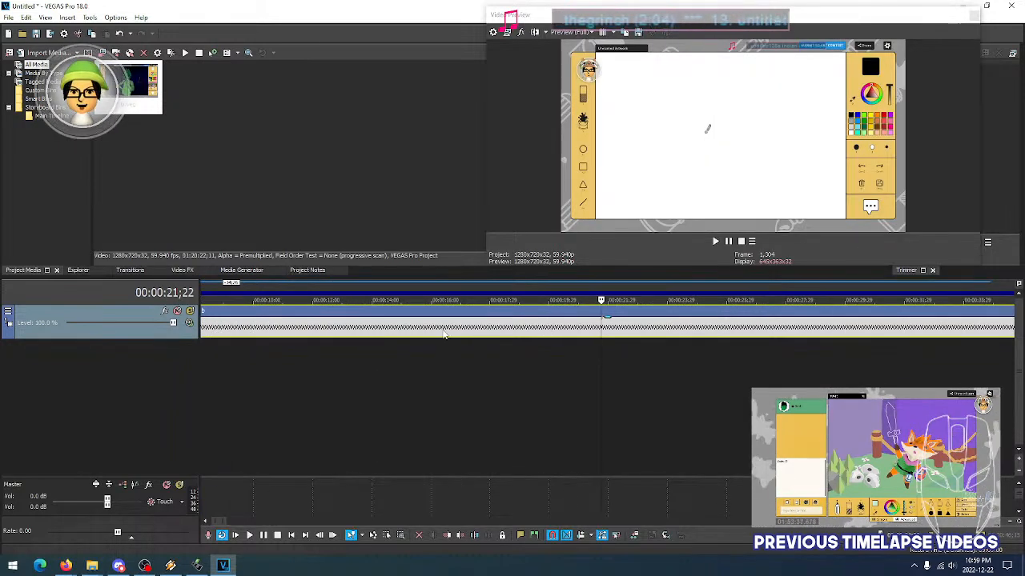
scroll(450, 335, "down", 8)
left_click(243, 335)
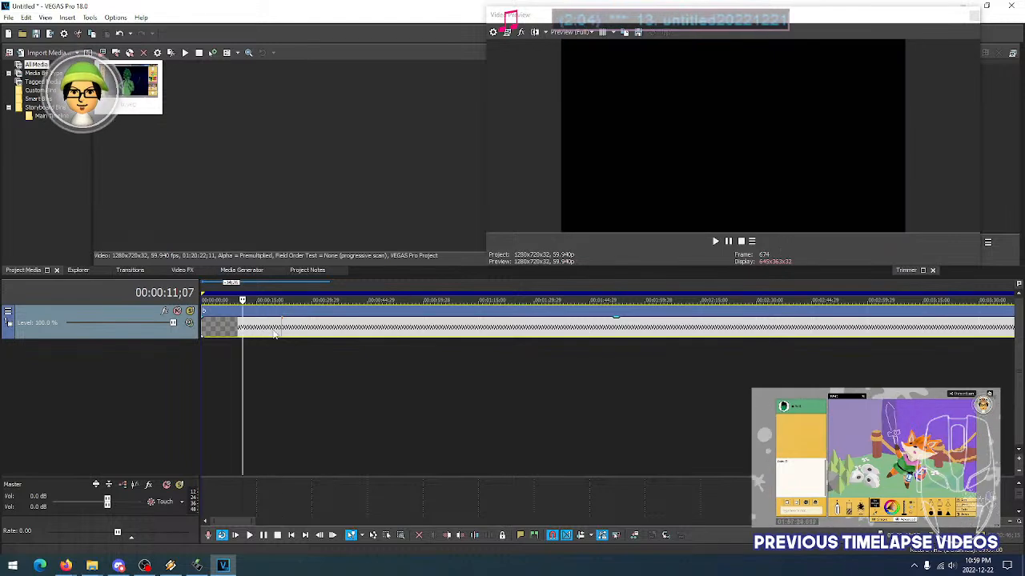
scroll(368, 328, "up", 8)
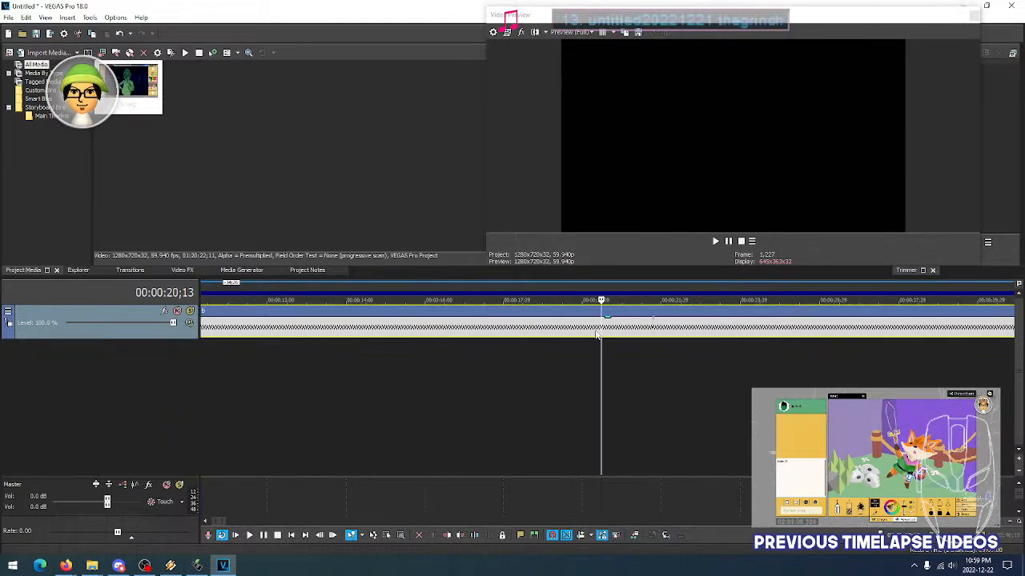
left_click(634, 336)
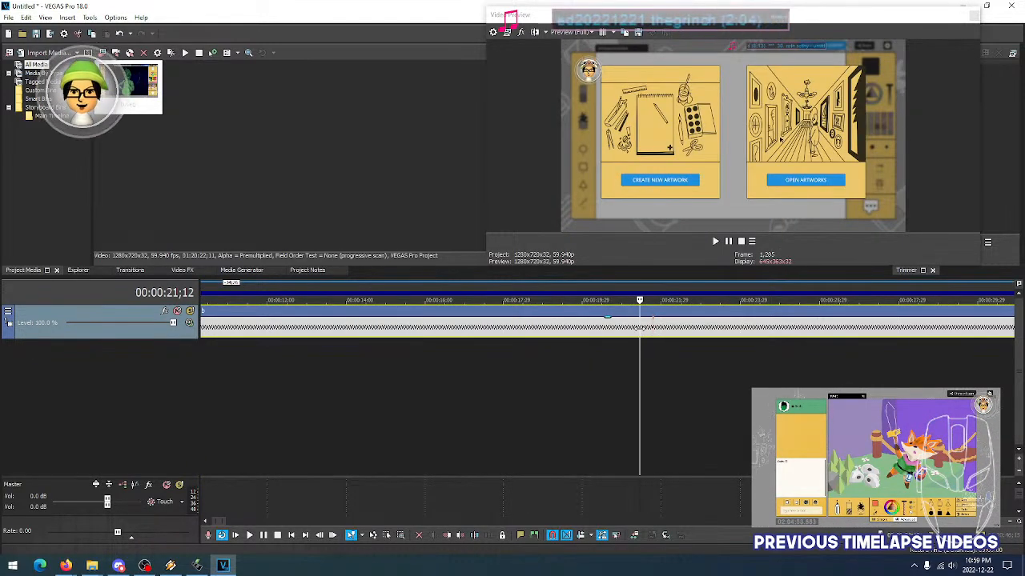
left_click(652, 326)
scroll(632, 328, "up", 5)
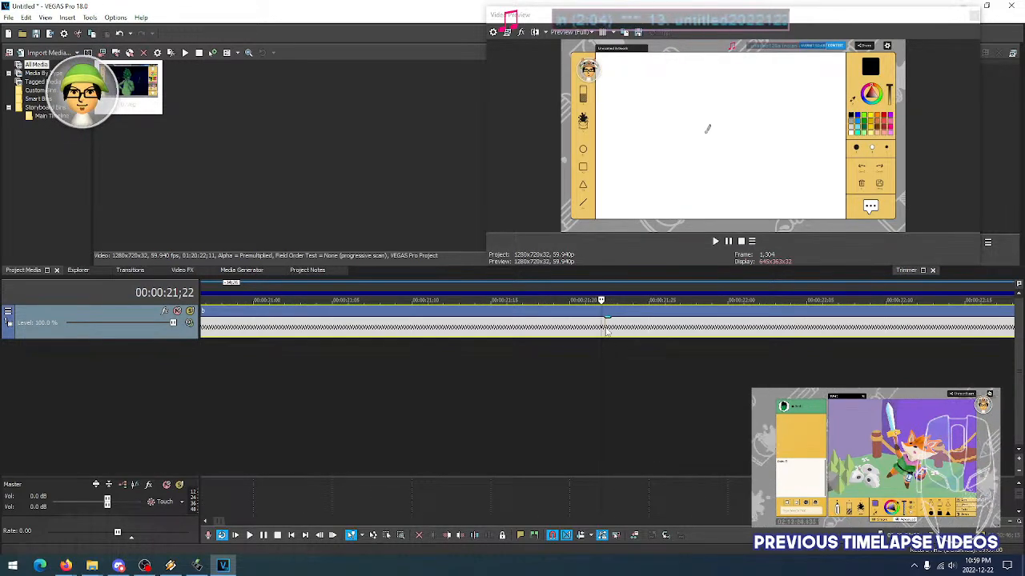
double_click(606, 331)
left_click(593, 329)
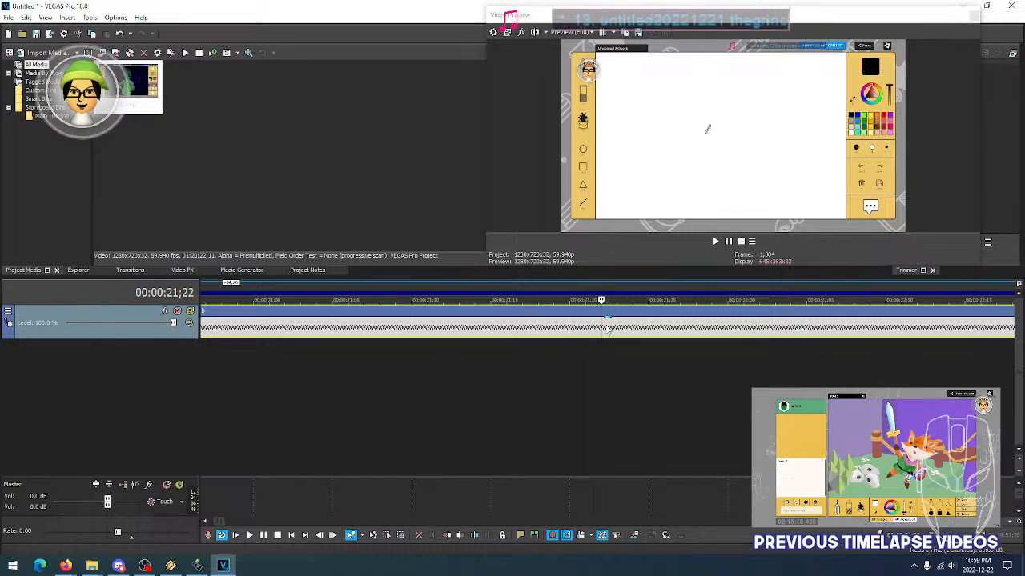
key("m")
Add a second marker at 00:19:51;28, on the cut between the compressed clip and the short end piece
scroll(608, 331, "down", 15)
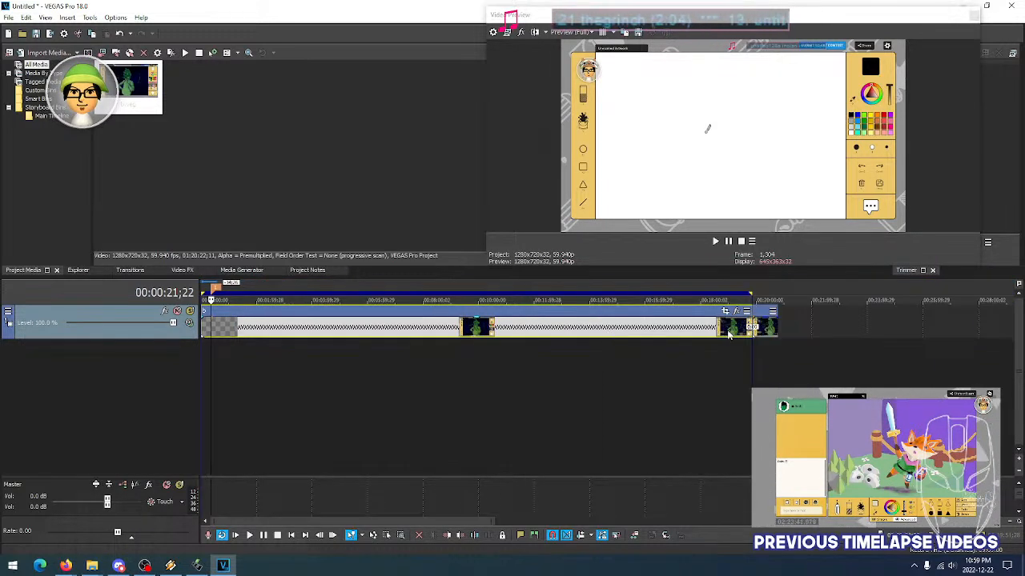
left_click(752, 328)
scroll(738, 326, "up", 8)
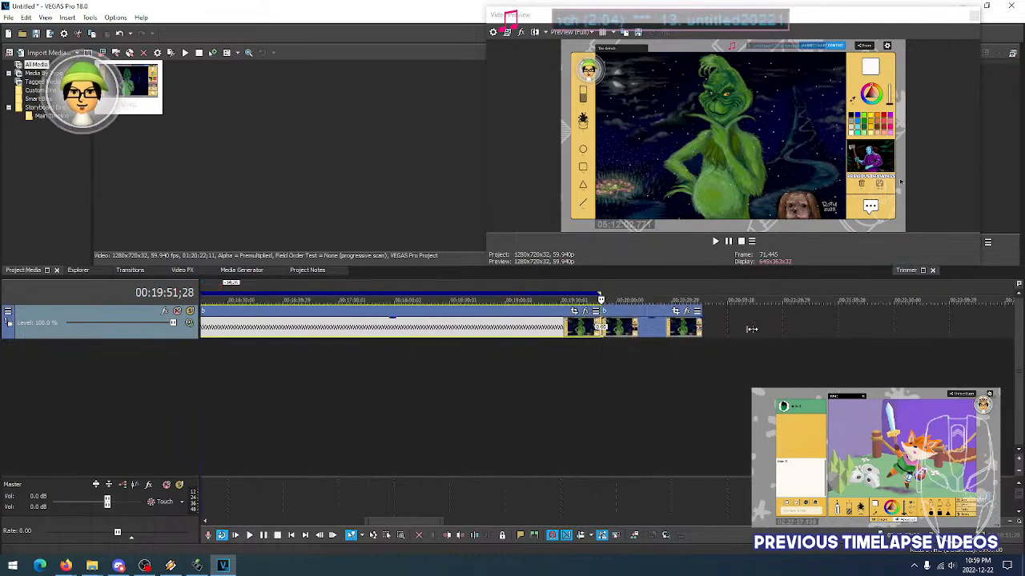
key("m")
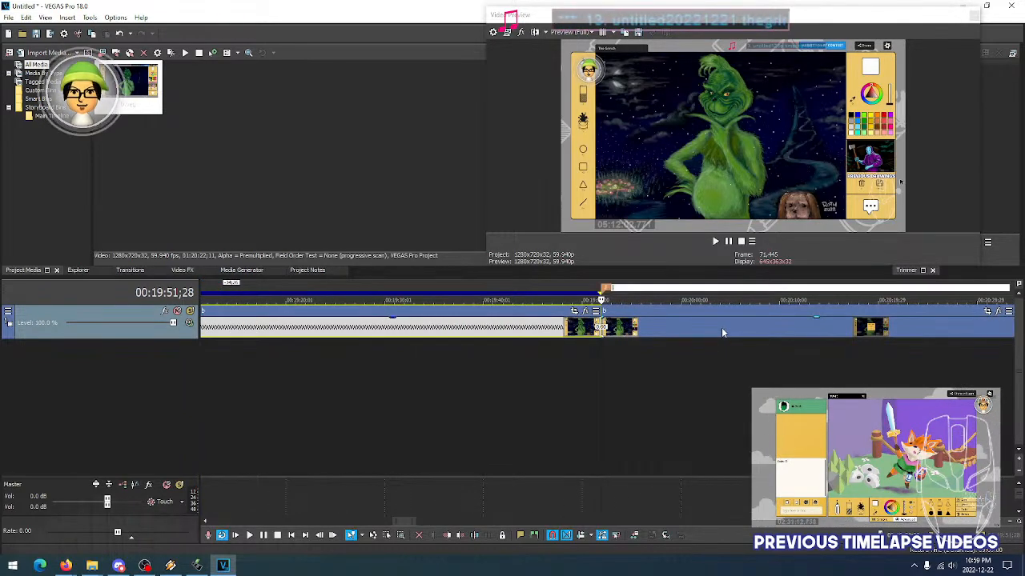
Set the time selection to the entire project, including the short end piece
scroll(628, 320, "down", 6)
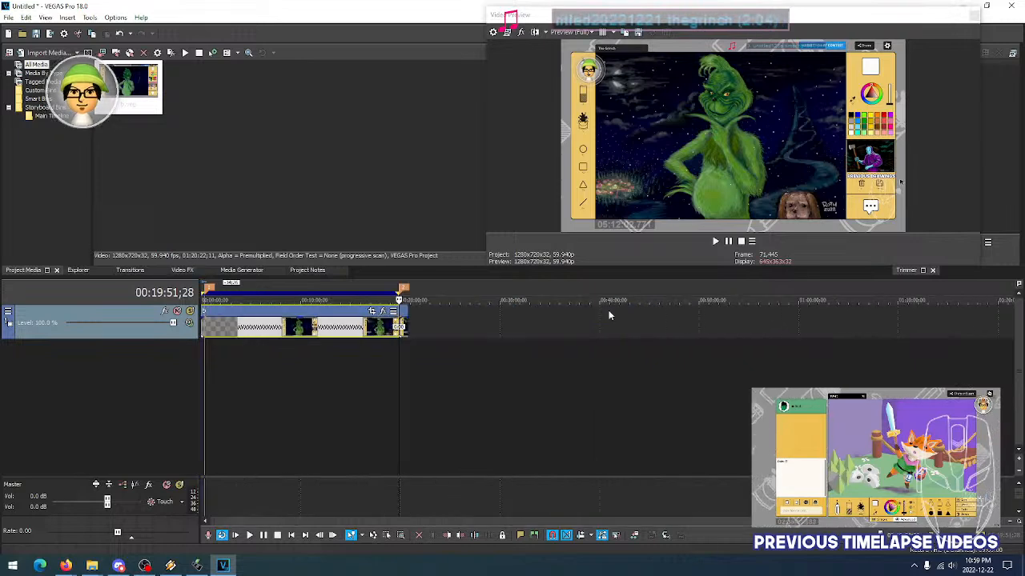
right_click(359, 291)
left_click(396, 309)
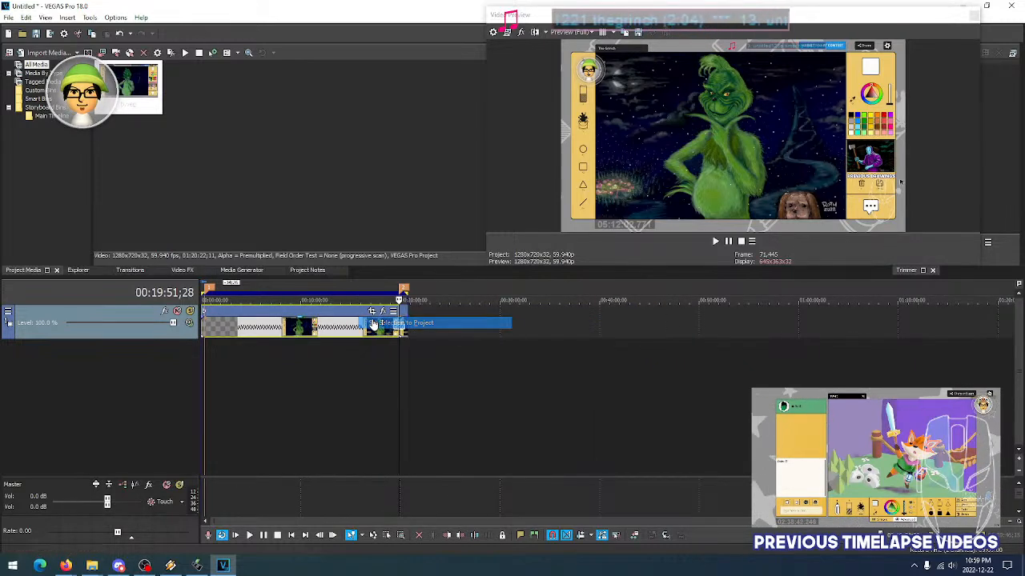
Check the event properties of the compressed clip and the short end piece, including resample mode and playback rate
right_click(370, 335)
left_click(437, 549)
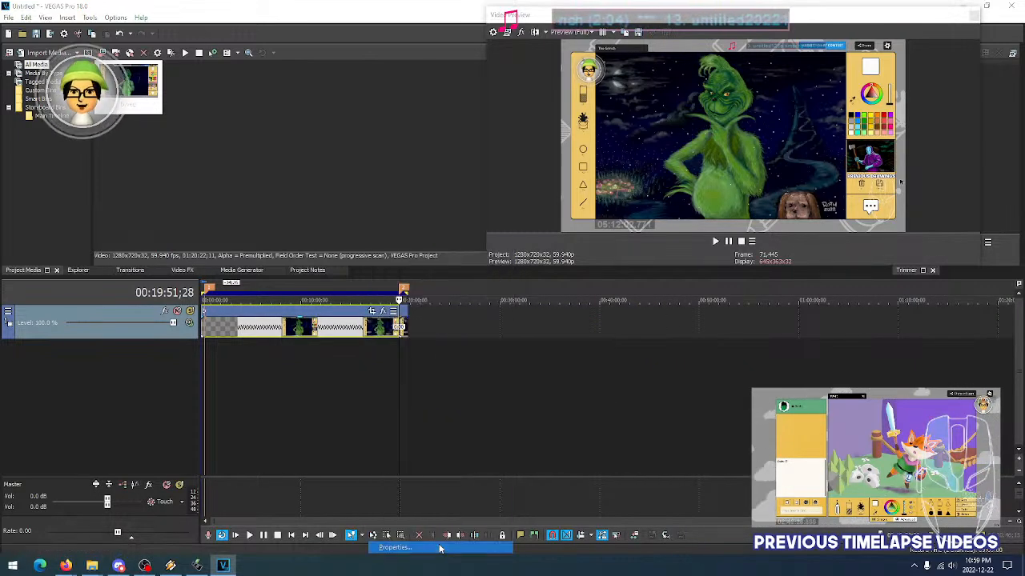
left_click(599, 398)
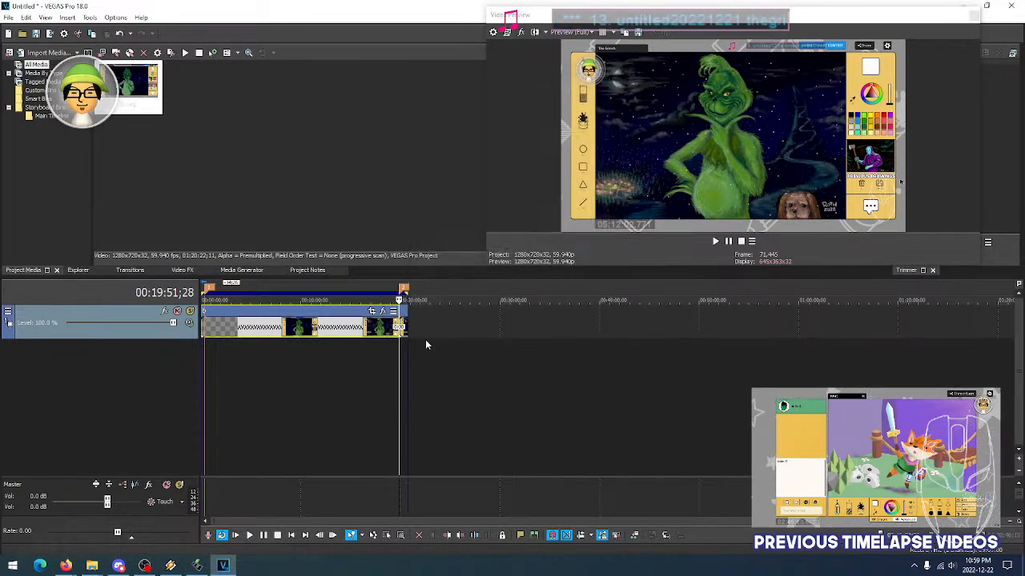
right_click(403, 336)
left_click(436, 548)
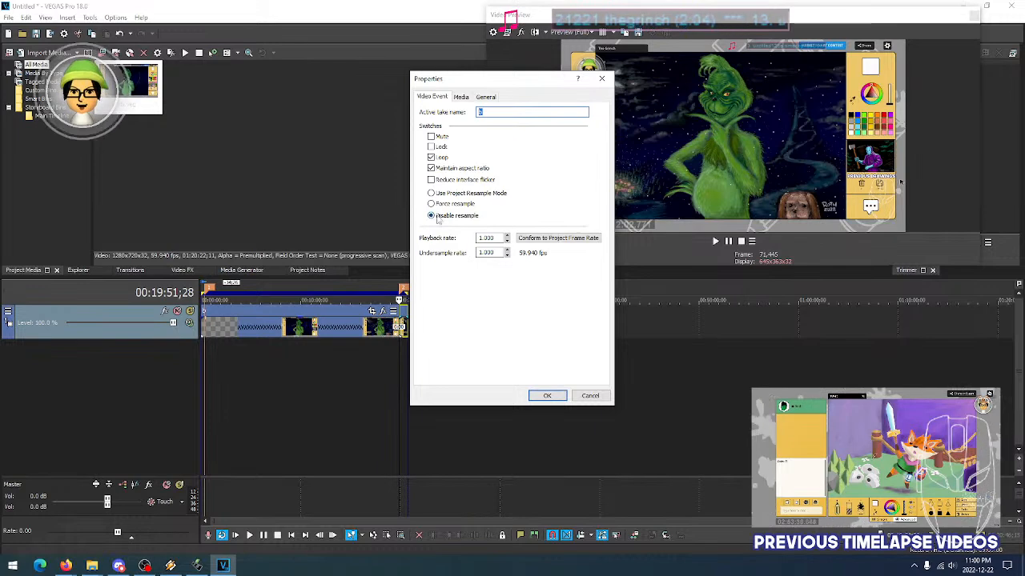
left_click(589, 399)
Recheck the resample mode of the compressed clip and the short end piece individually in their event properties
scroll(382, 331, "up", 4)
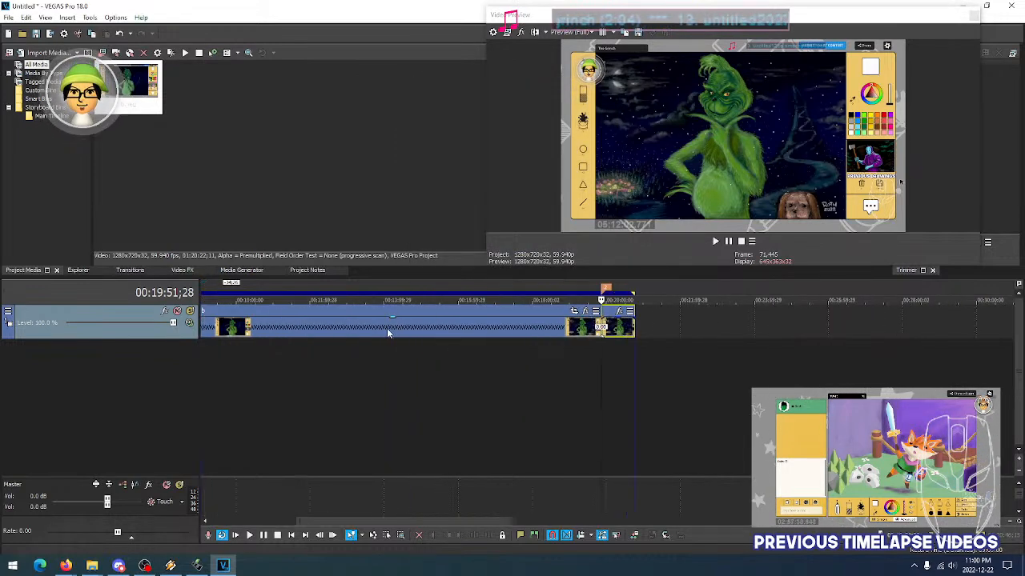
left_click(584, 329)
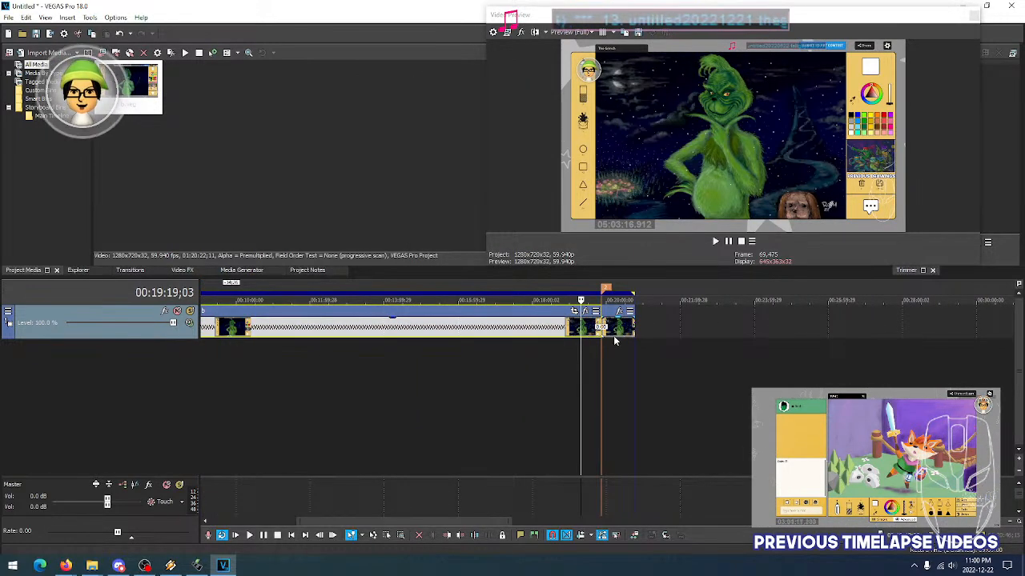
scroll(605, 335, "up", 3)
right_click(622, 330)
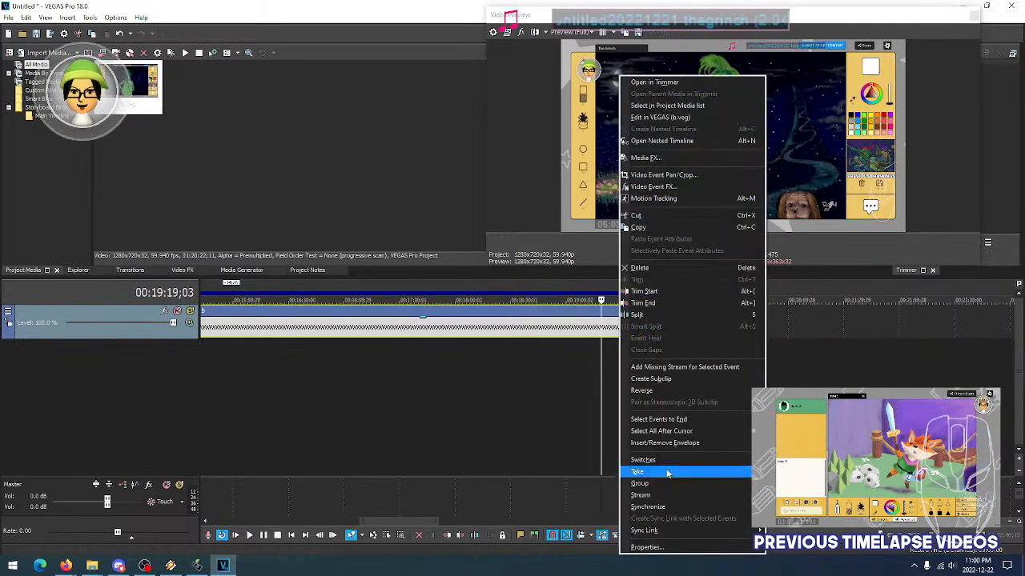
left_click(640, 545)
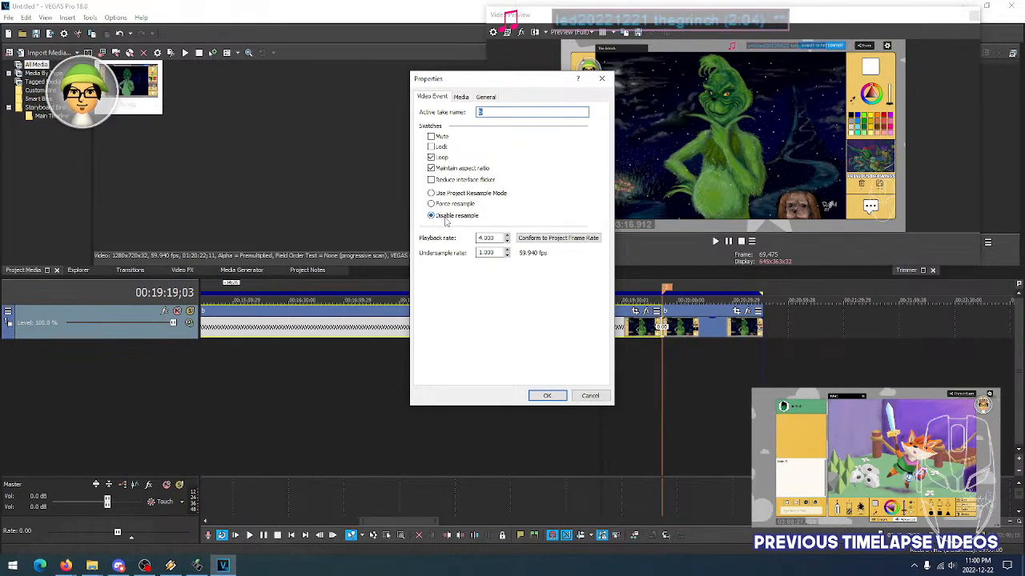
left_click(590, 396)
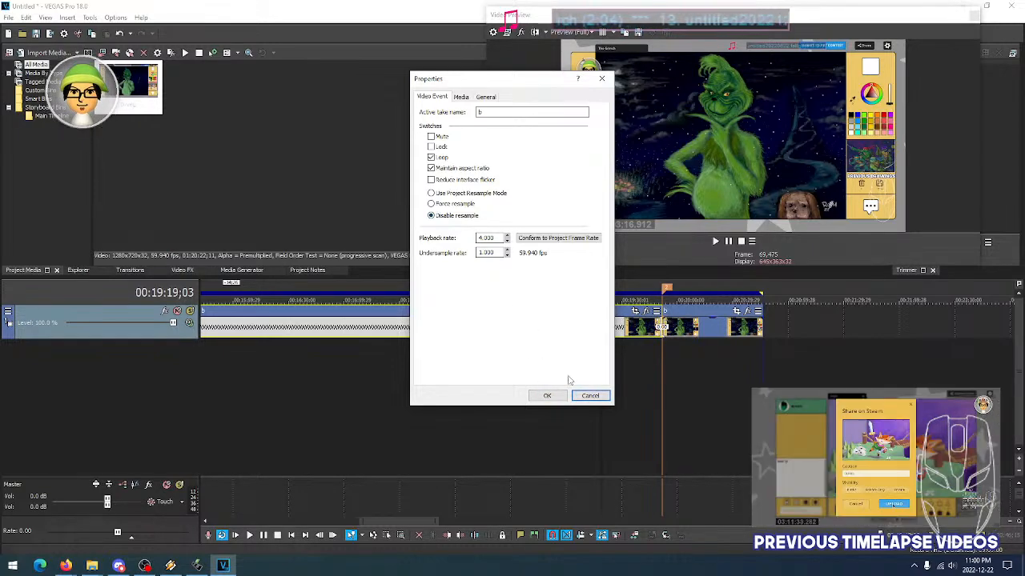
left_click(547, 396)
right_click(702, 330)
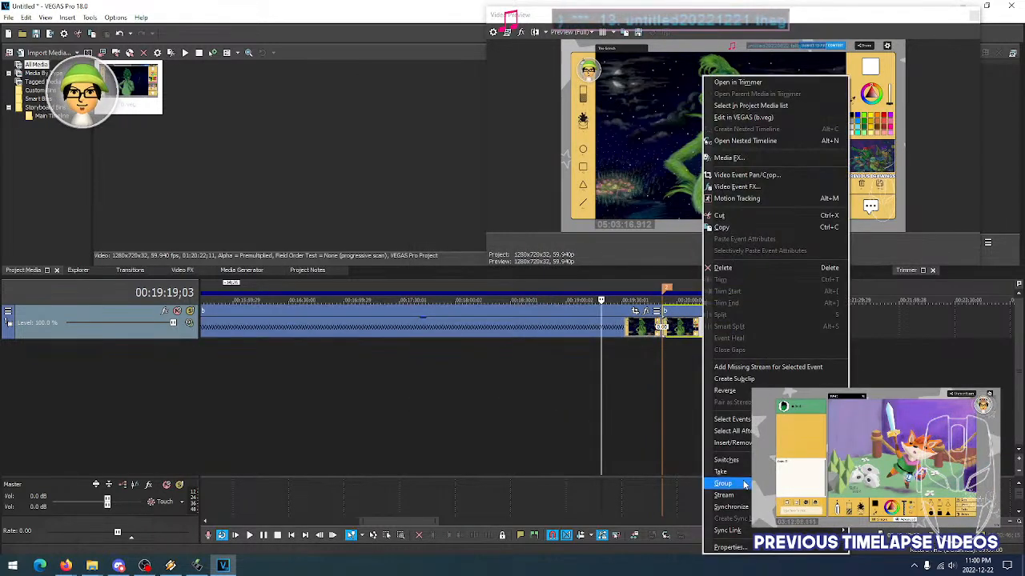
left_click(724, 548)
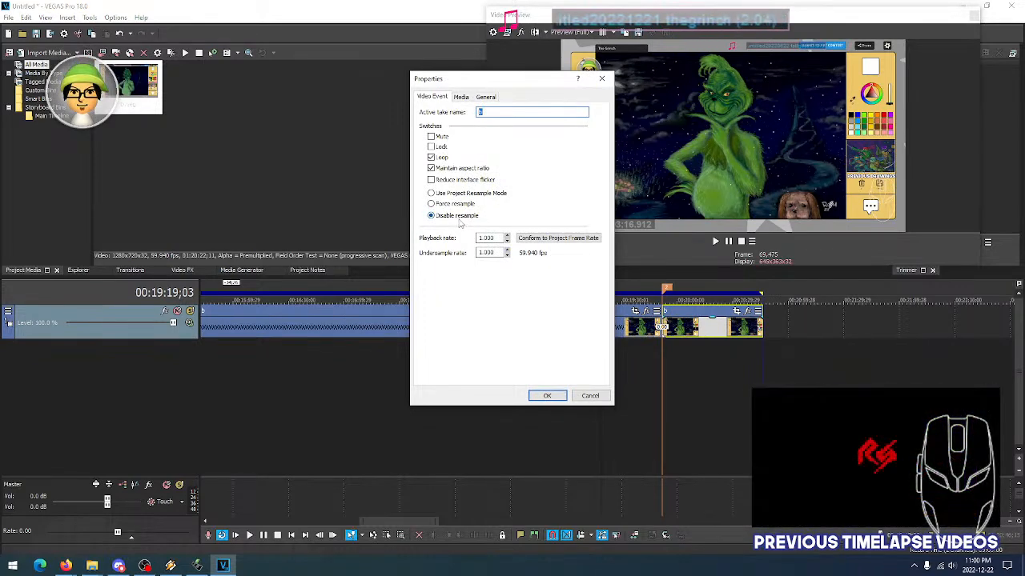
left_click(600, 397)
Select both clips together and look through their shared options, the track's options and the view options
left_click(697, 330)
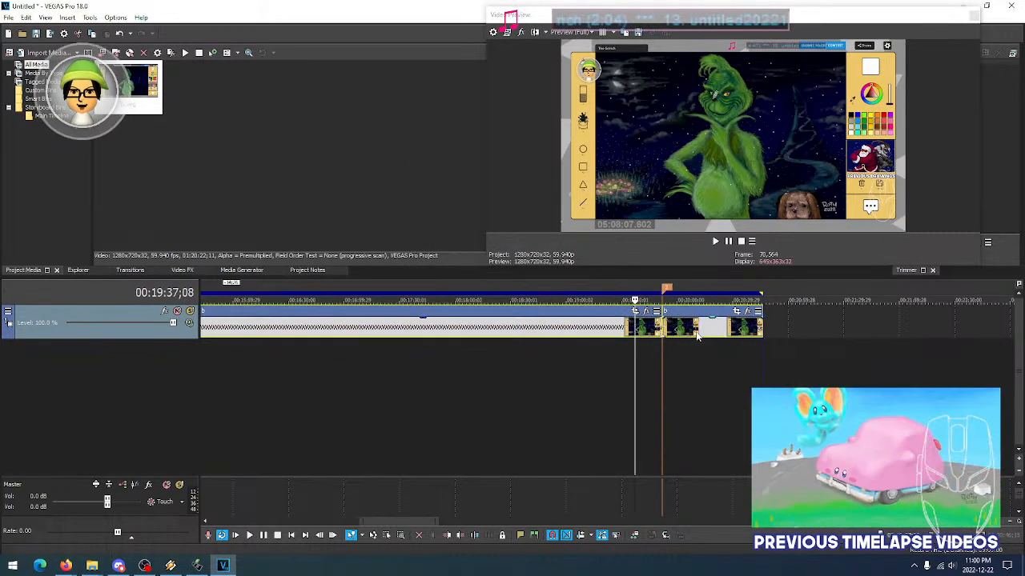
right_click(610, 328)
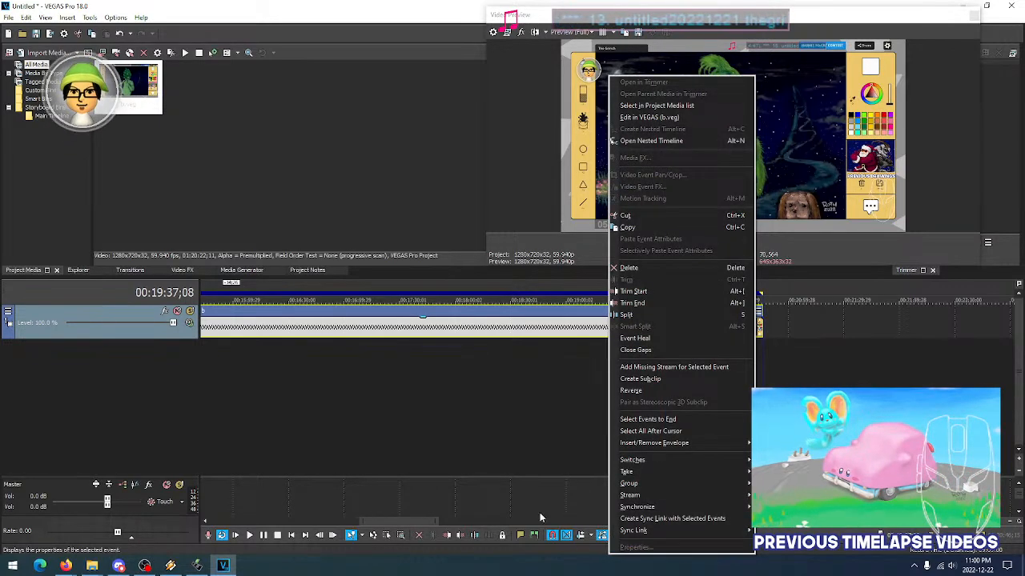
left_click(137, 381)
right_click(138, 341)
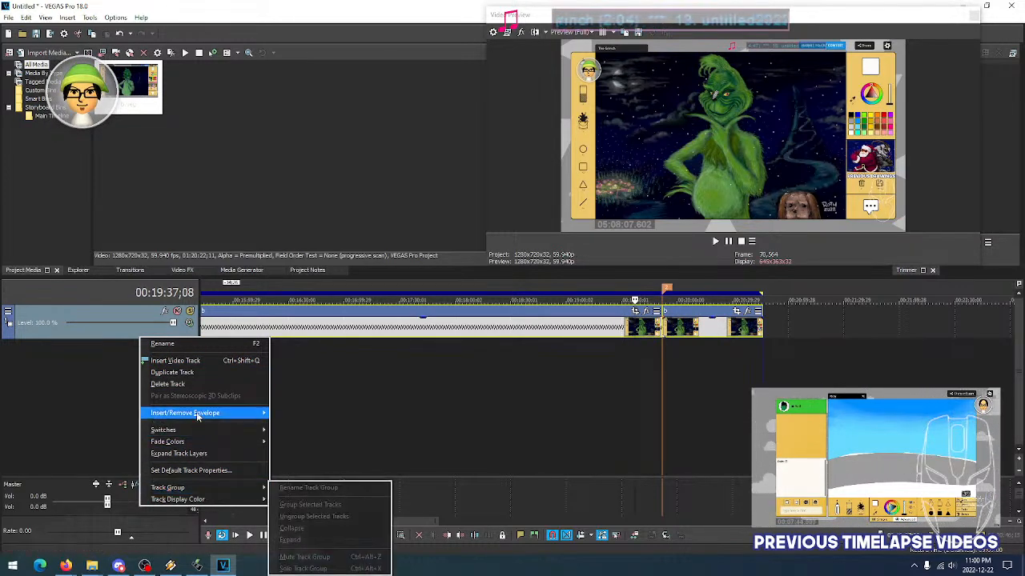
mouse_move(196, 419)
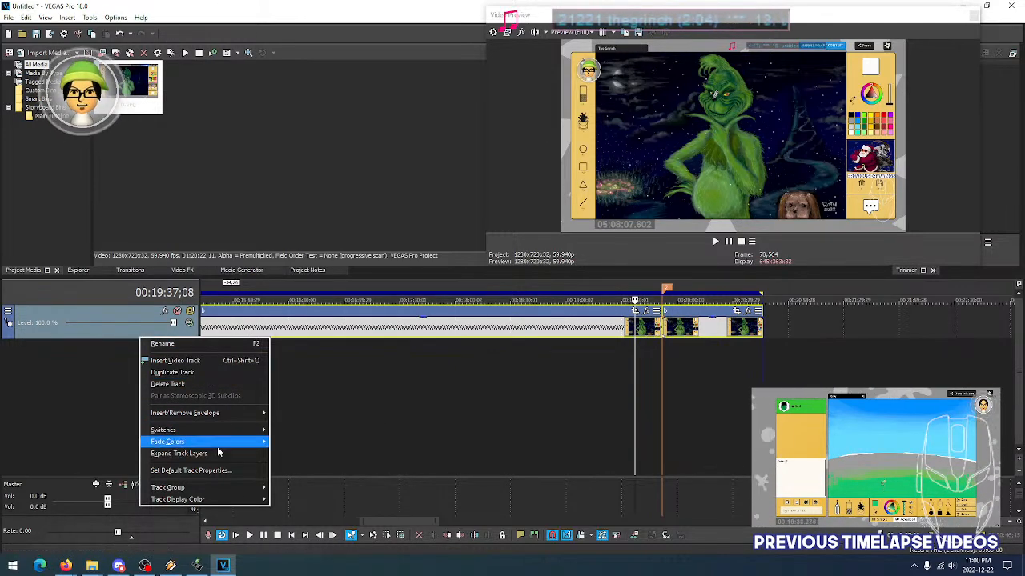
mouse_move(220, 433)
mouse_move(205, 454)
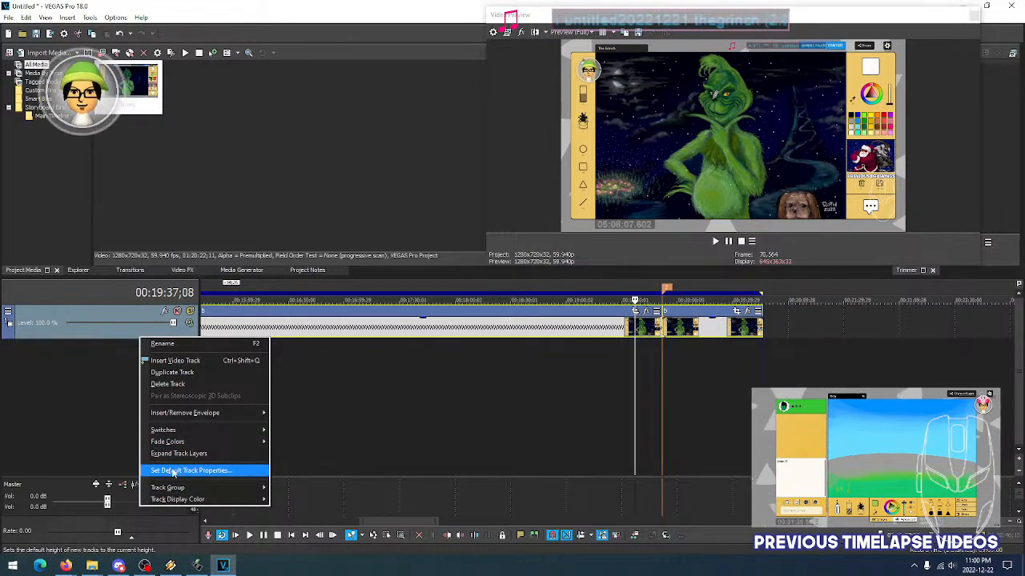
left_click(45, 328)
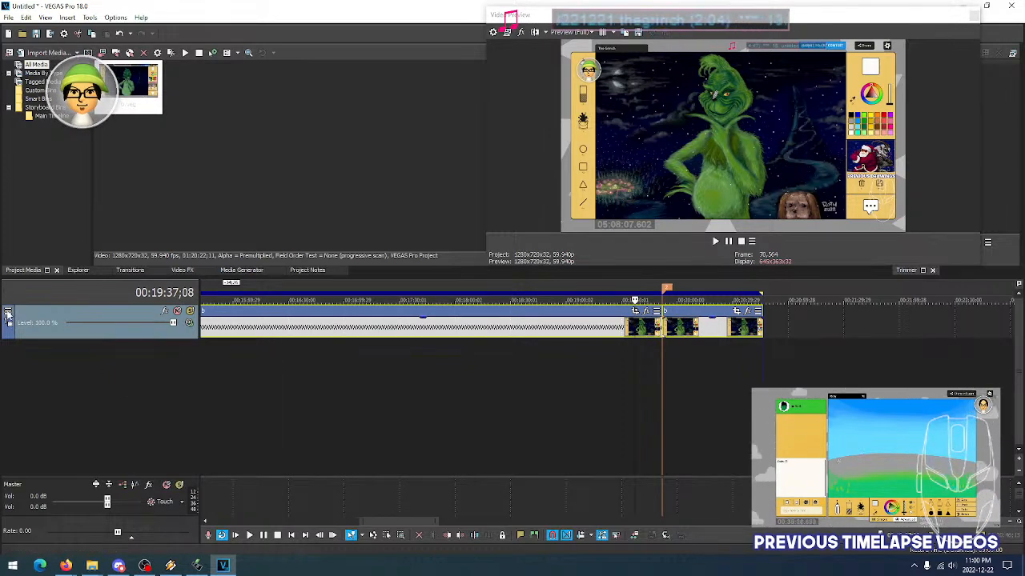
left_click(8, 312)
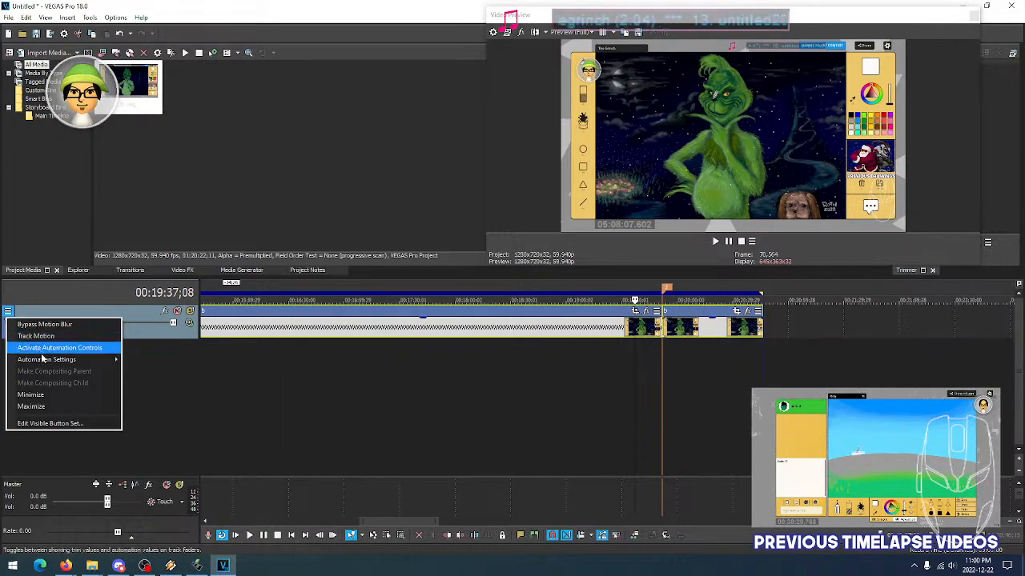
mouse_move(44, 362)
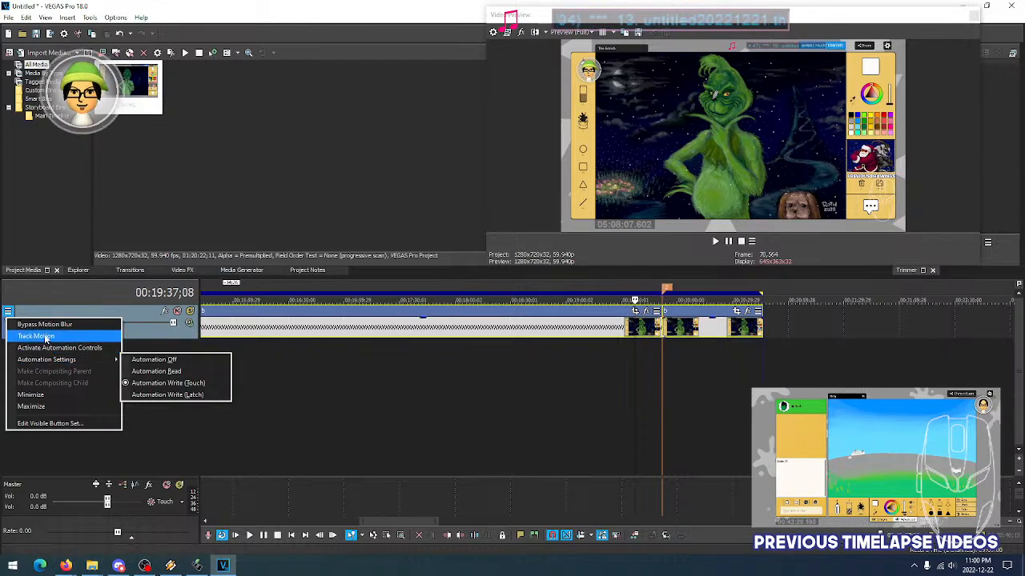
left_click(69, 446)
right_click(165, 335)
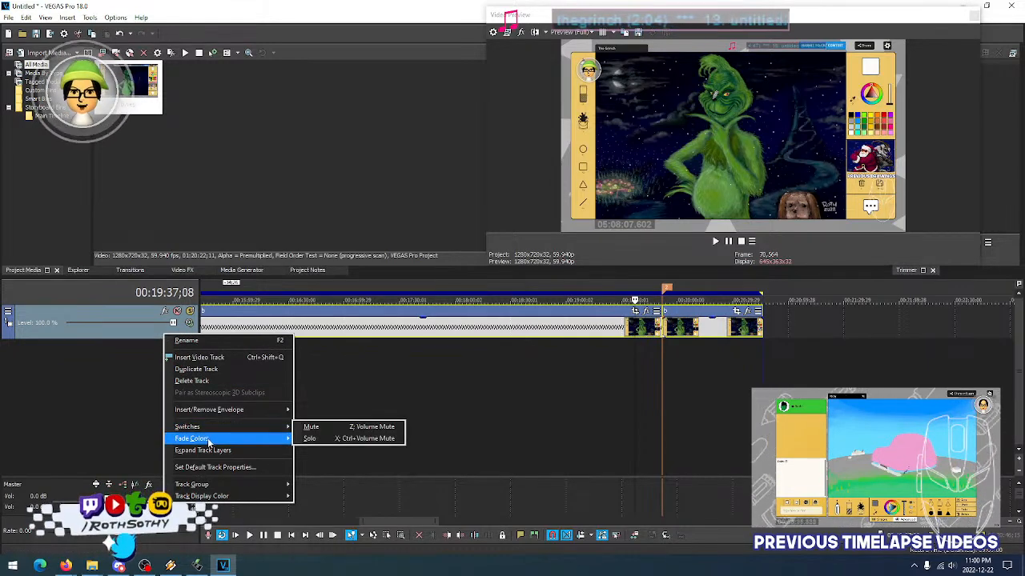
mouse_move(184, 431)
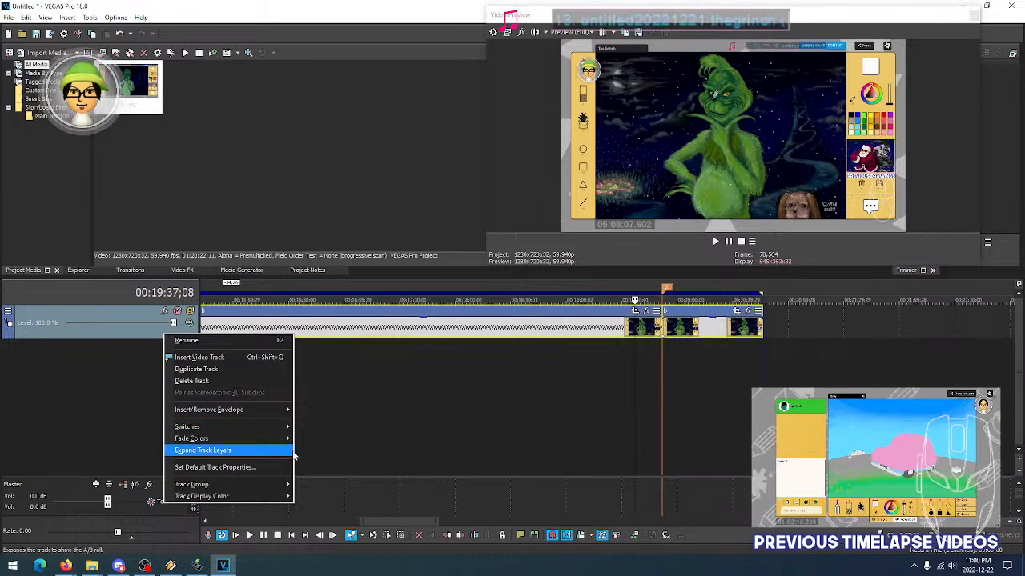
mouse_move(282, 429)
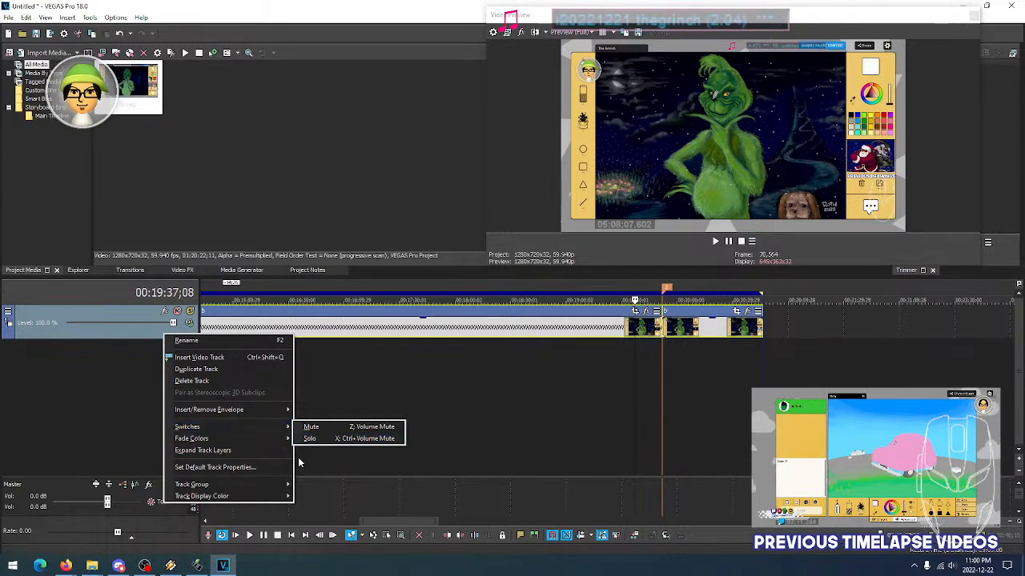
left_click(152, 390)
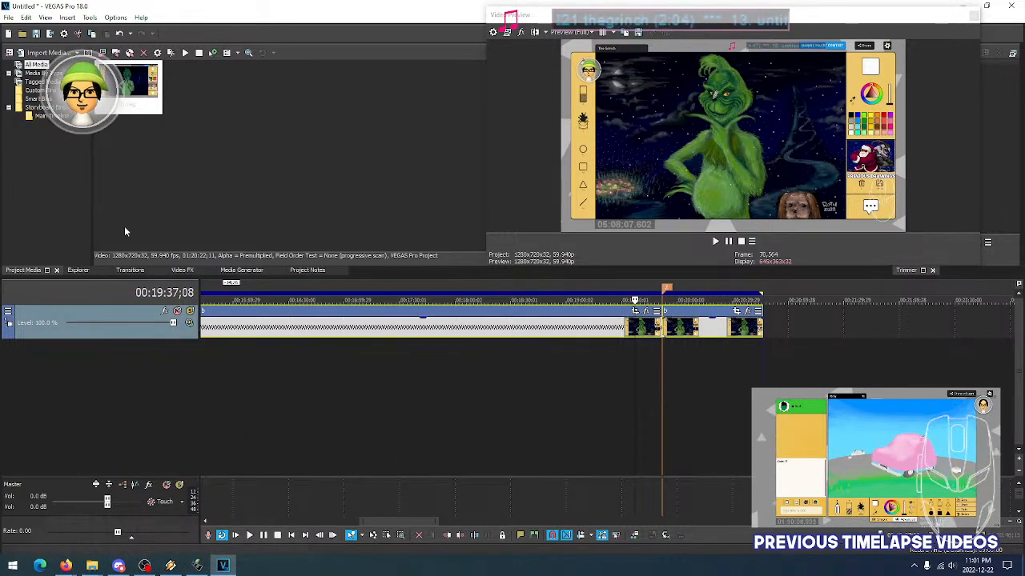
left_click(46, 18)
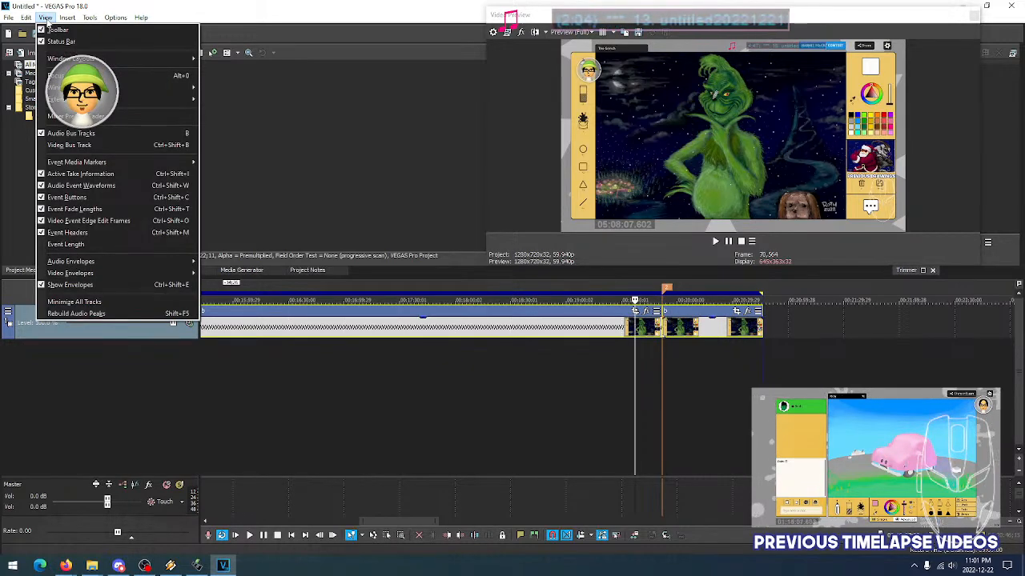
left_click(442, 340)
Inspect the compressed clip's event properties once more without changing any setting
left_click(522, 331)
scroll(380, 388, "down", 6)
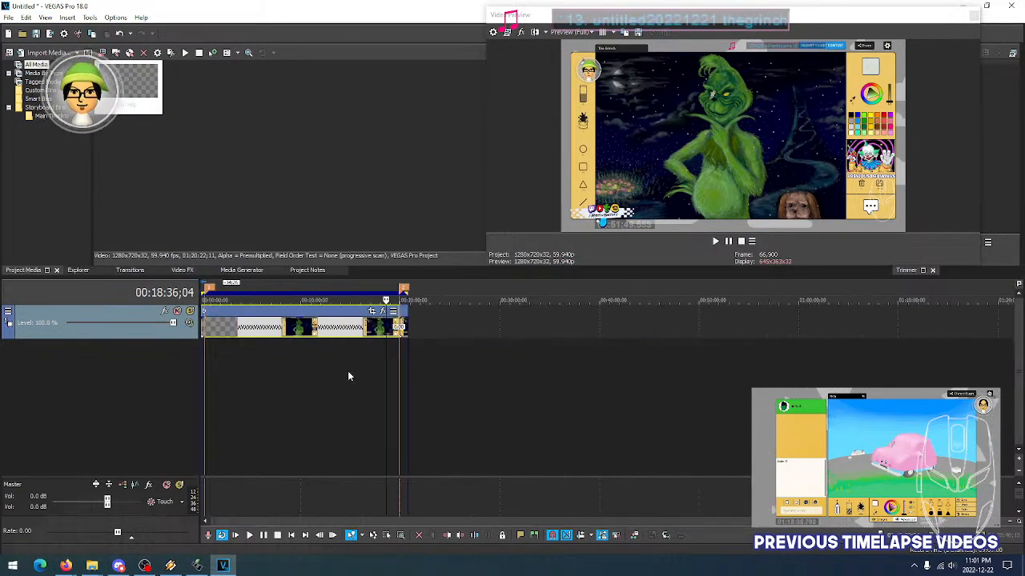
scroll(304, 346, "up", 4)
scroll(343, 351, "down", 3)
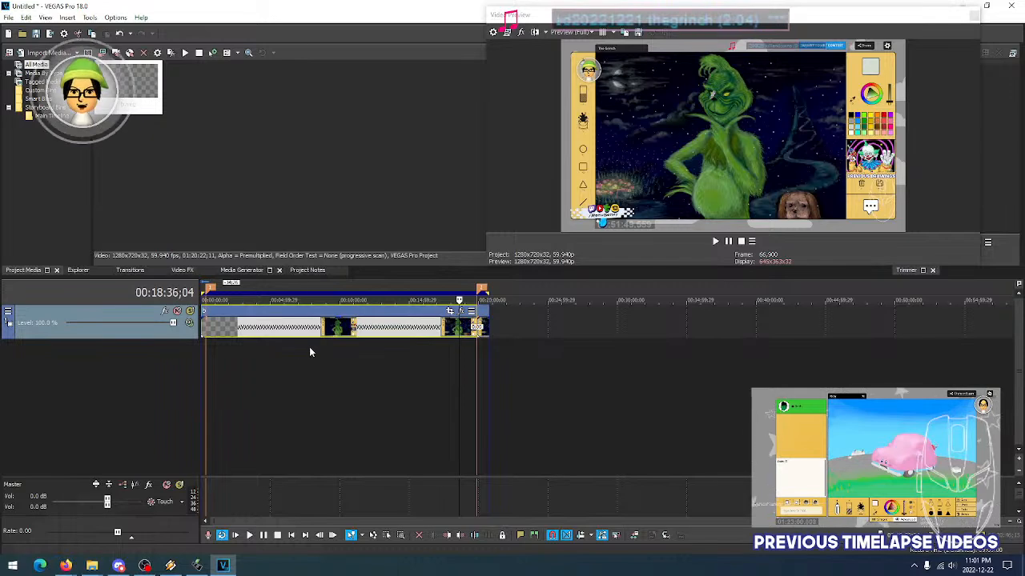
left_click(325, 327)
right_click(325, 326)
left_click(360, 547)
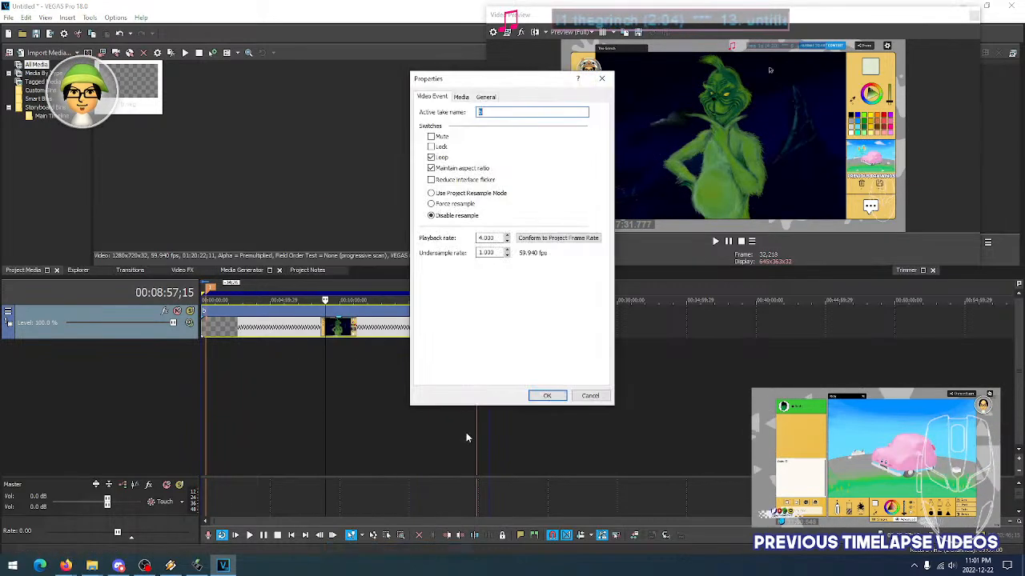
left_click(589, 396)
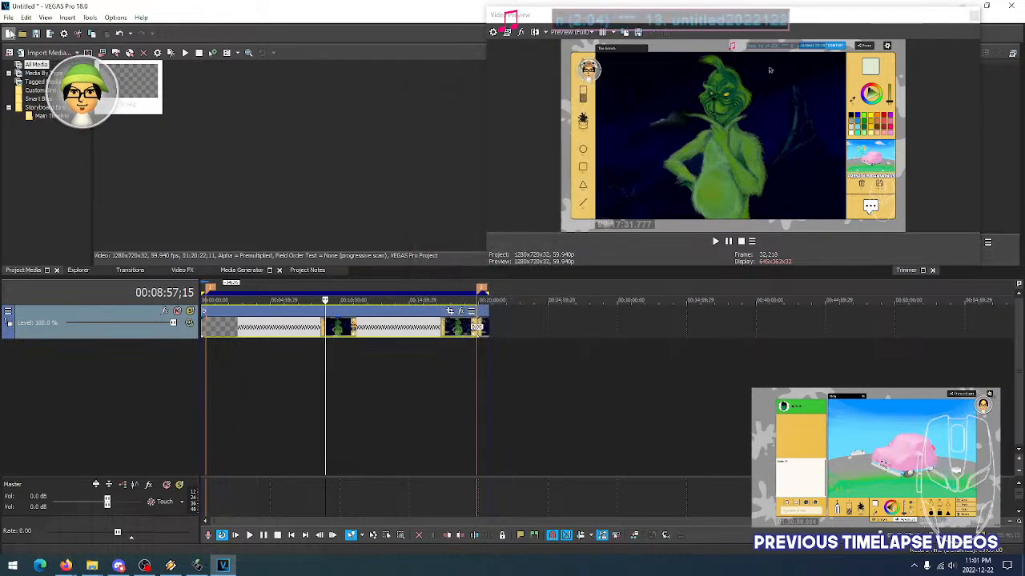
Save the project as c in the folder that holds projects a and b
left_click(8, 16)
left_click(32, 84)
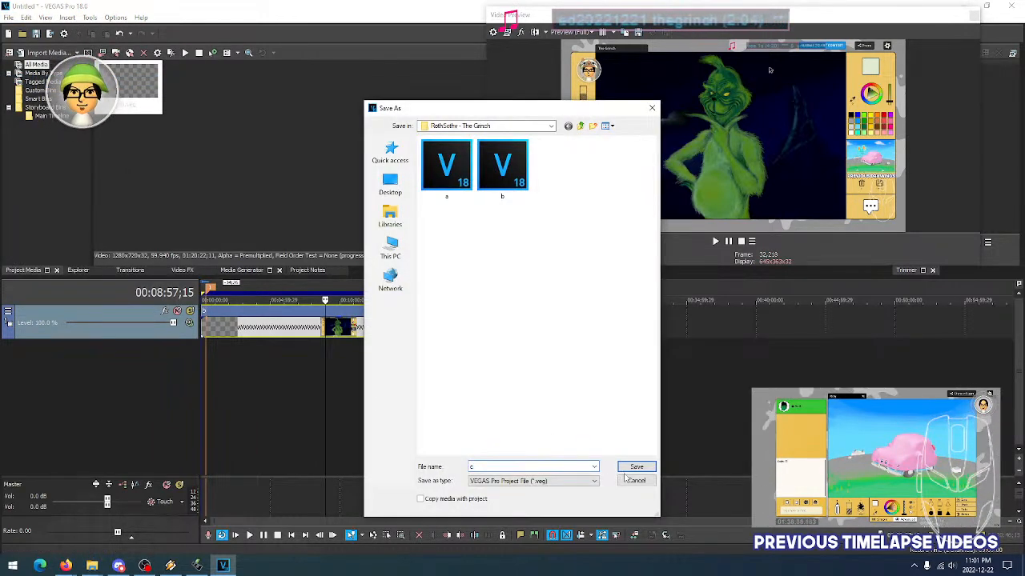
type("c")
left_click(634, 467)
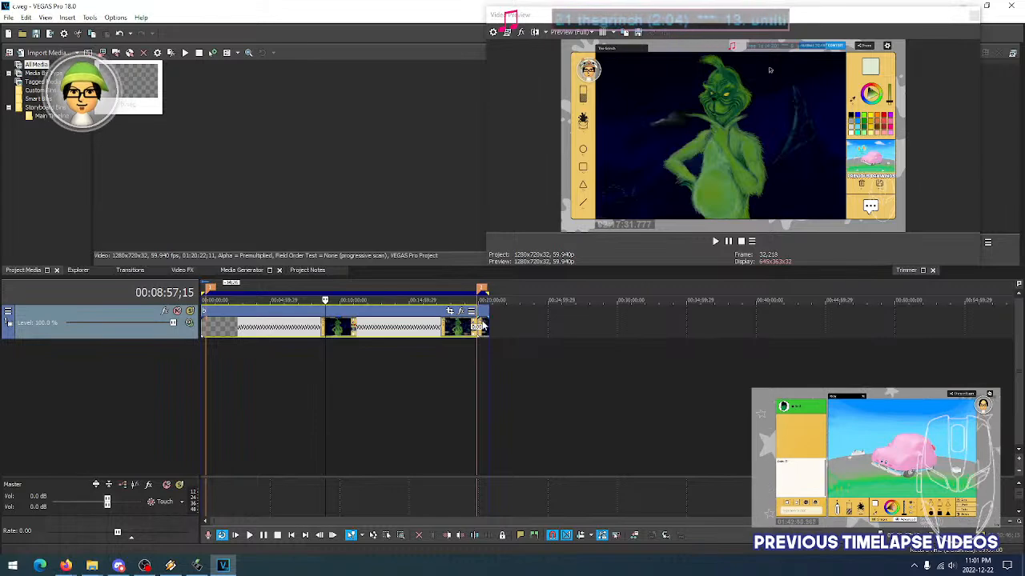
Examine the cut and the short end piece up to its last frames in the preview
scroll(483, 327, "up", 3)
scroll(536, 316, "down", 3)
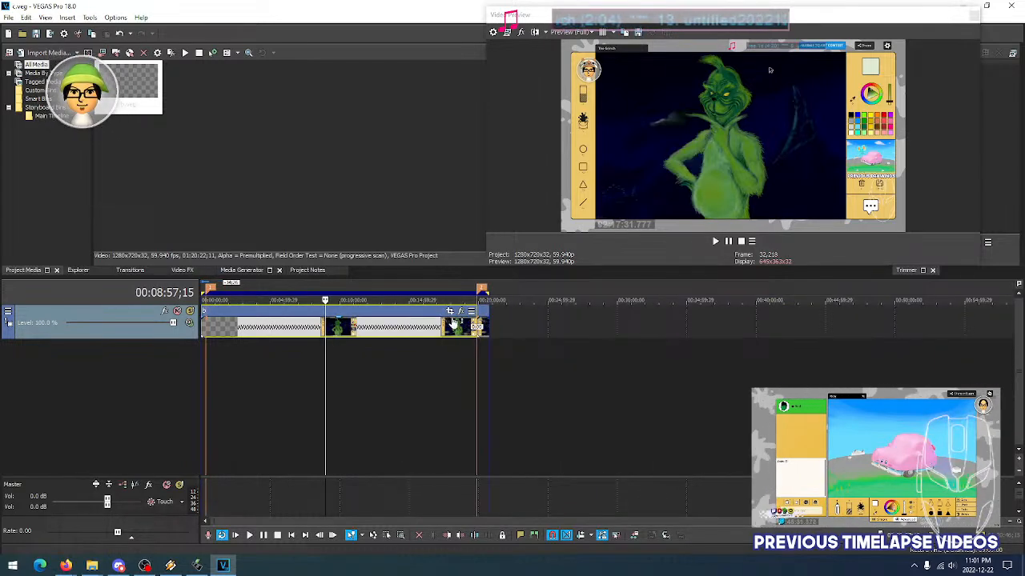
scroll(446, 333, "up", 2)
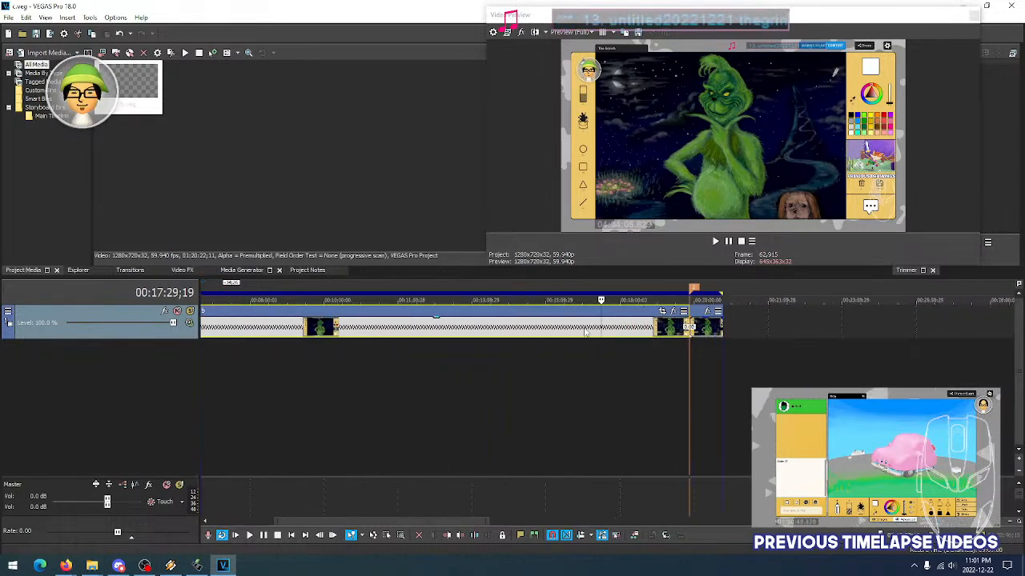
scroll(710, 328, "up", 1)
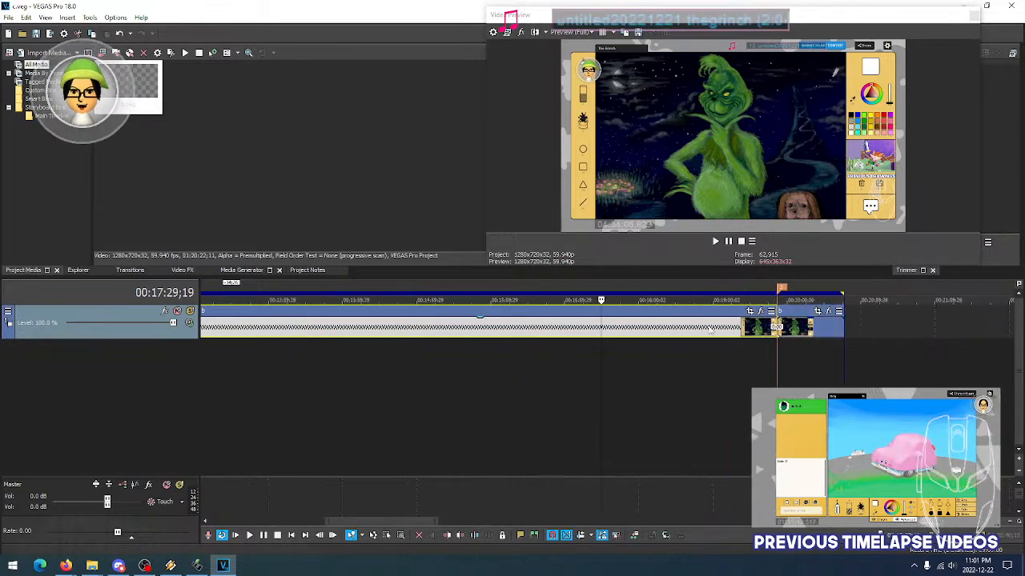
left_click(808, 335)
left_click(829, 331)
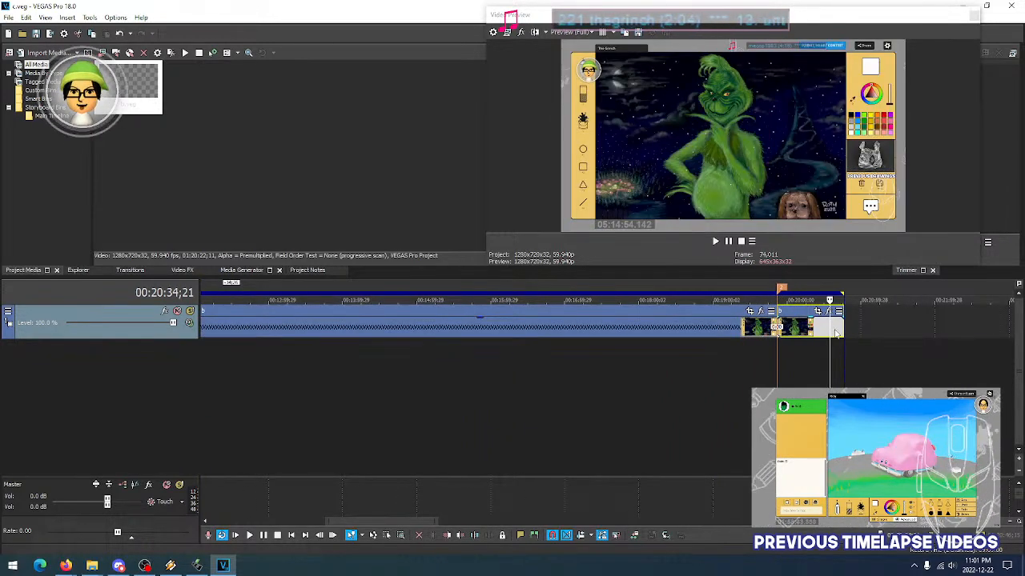
left_click(842, 328)
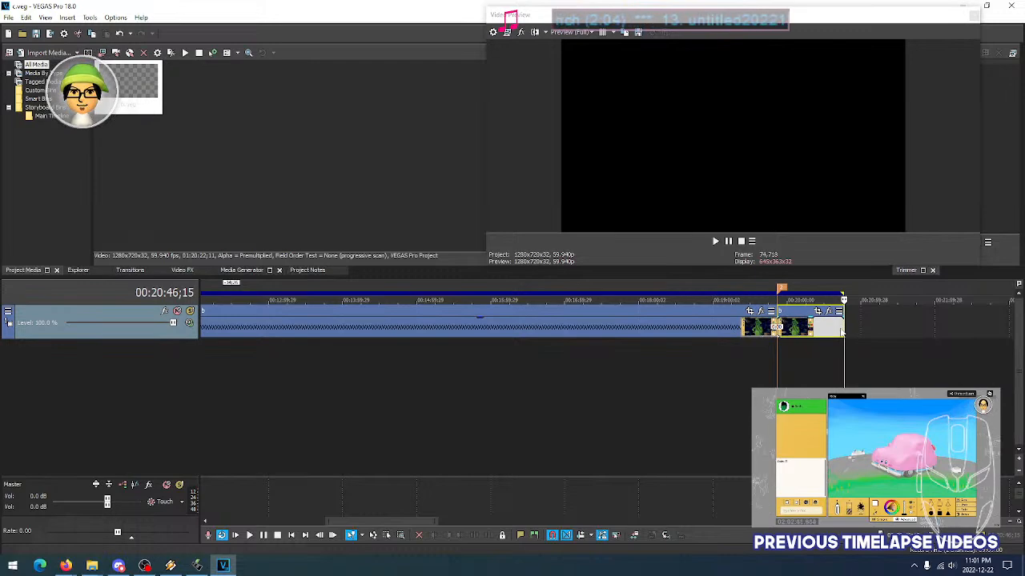
left_click(838, 332)
scroll(701, 336, "down", 6)
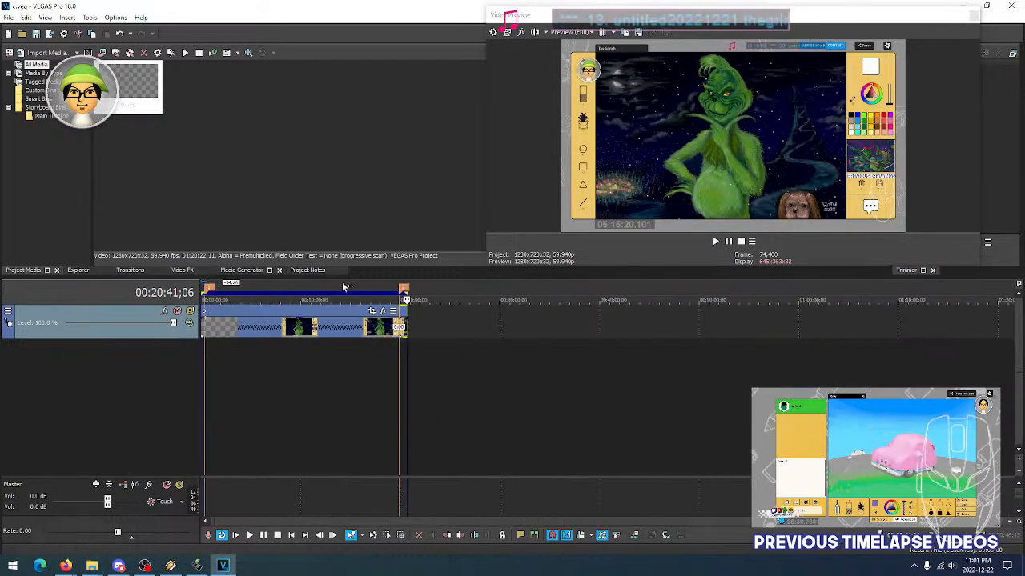
Close project c and import c.veg as media into the new empty project
left_click(8, 17)
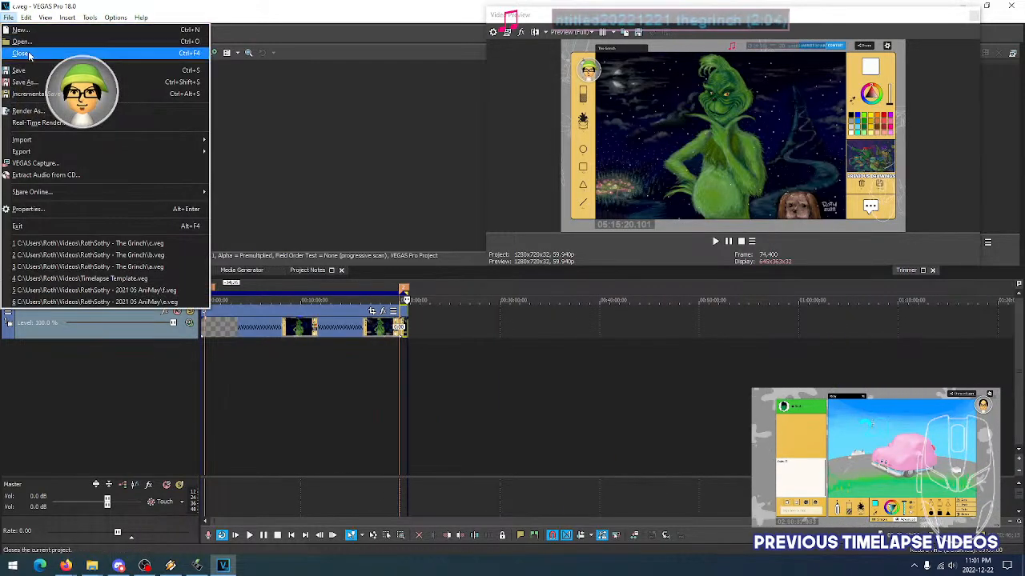
left_click(28, 53)
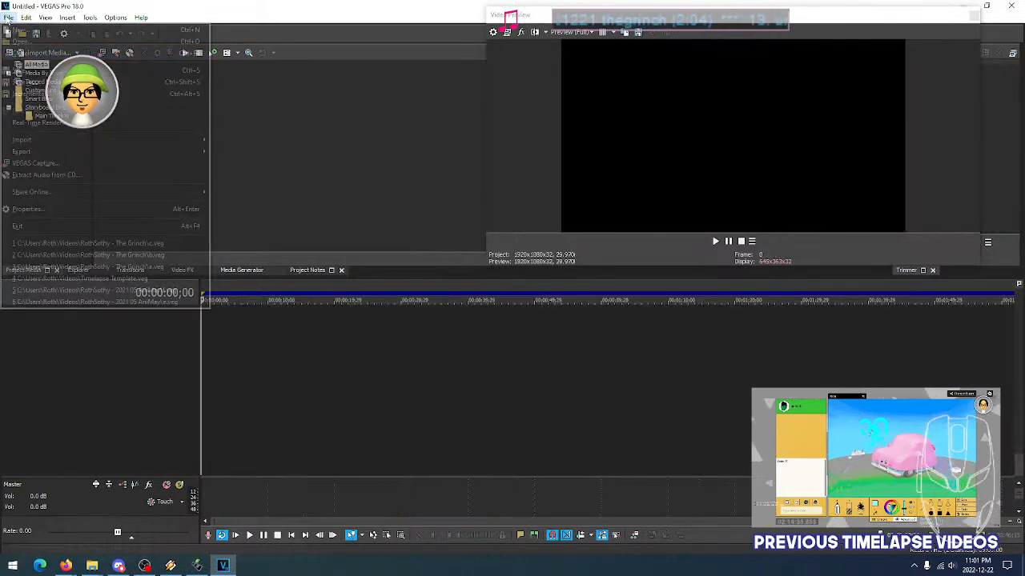
left_click(8, 17)
mouse_move(107, 141)
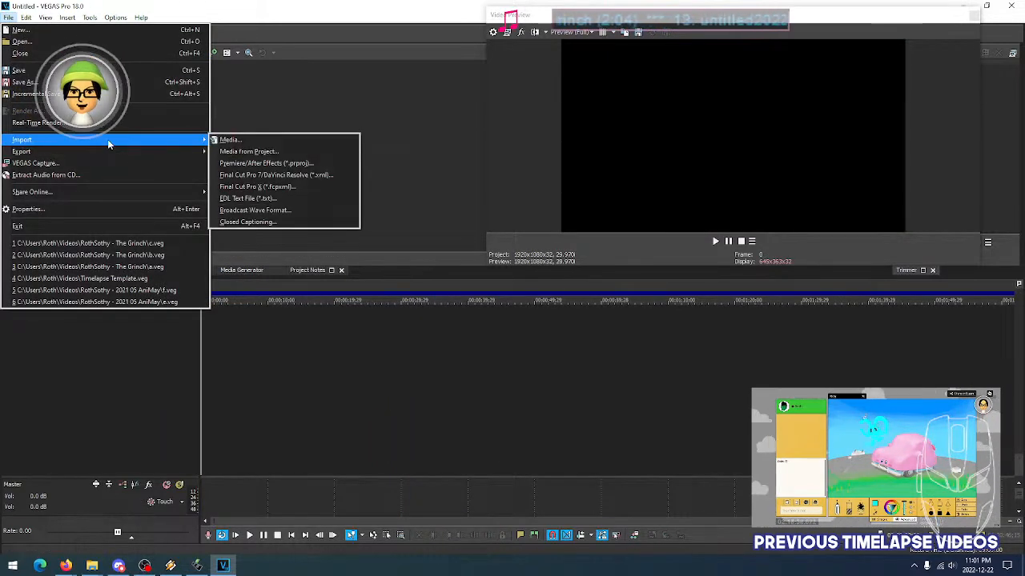
left_click(229, 141)
left_click(230, 135)
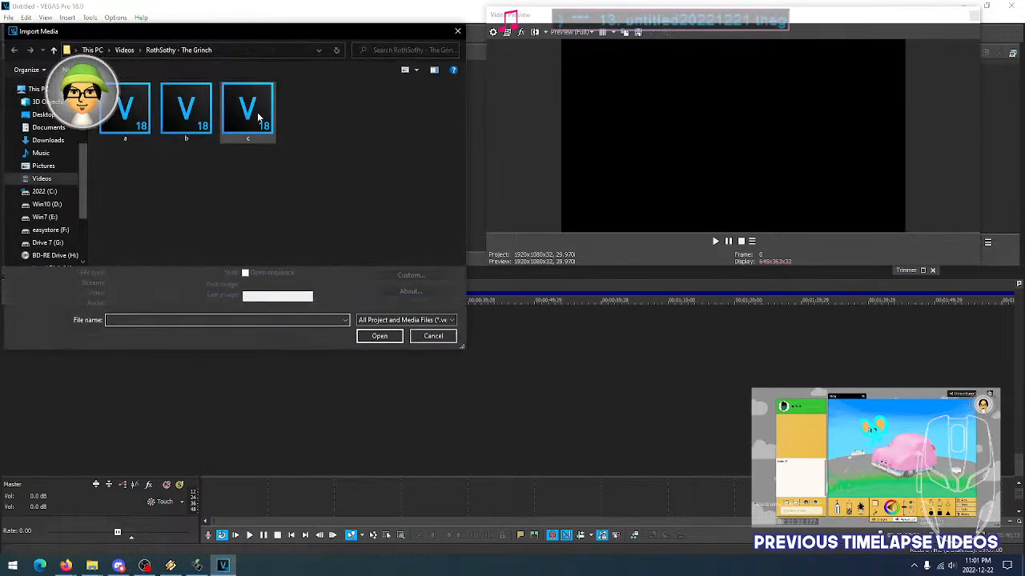
left_click(380, 341)
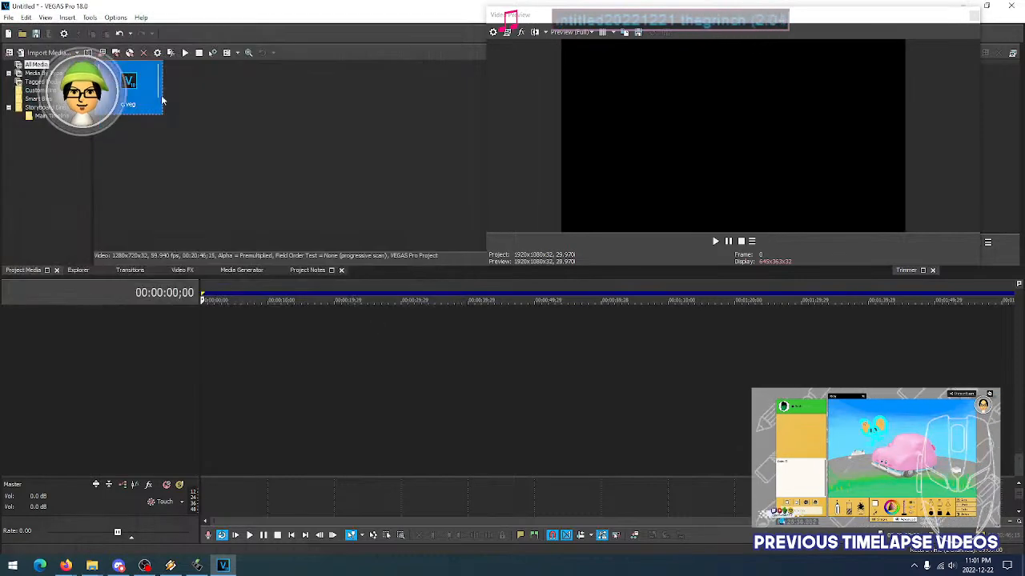
Place c.veg at the start of the timeline with the project video settings matched to it, and disable resampling for the clip
left_click_drag(207, 327, 205, 326)
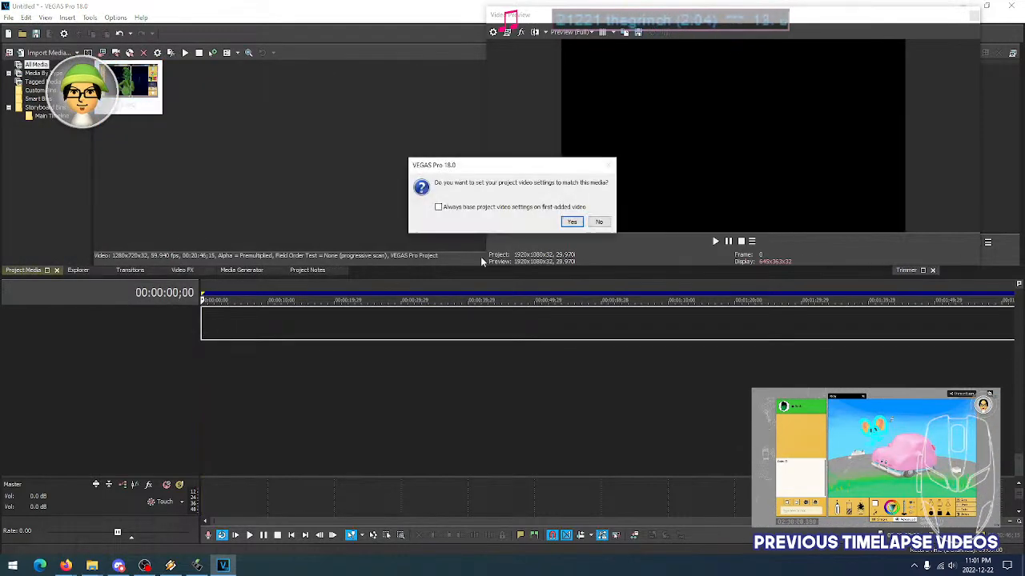
left_click(565, 223)
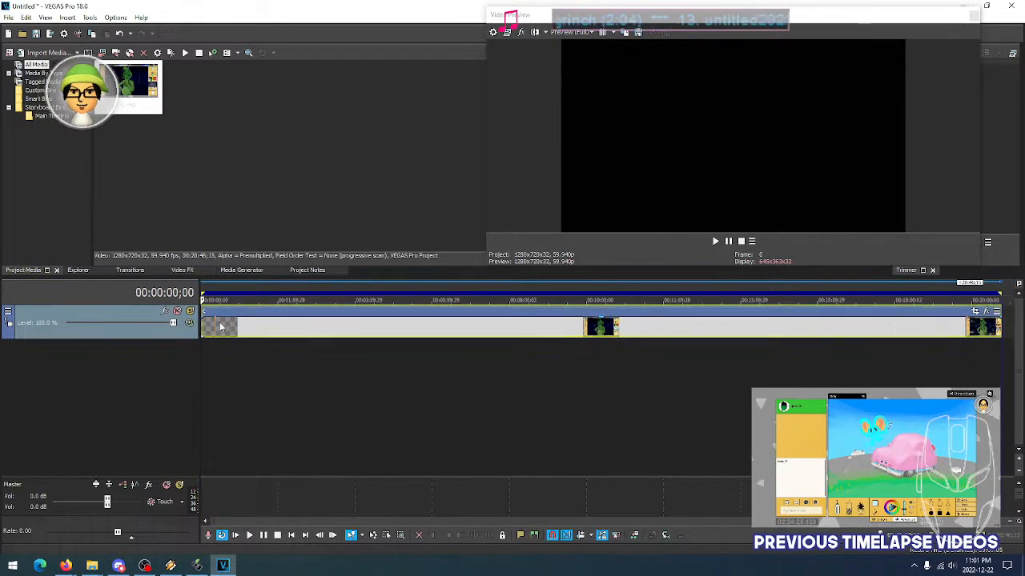
left_click(966, 336)
right_click(783, 336)
left_click(808, 373)
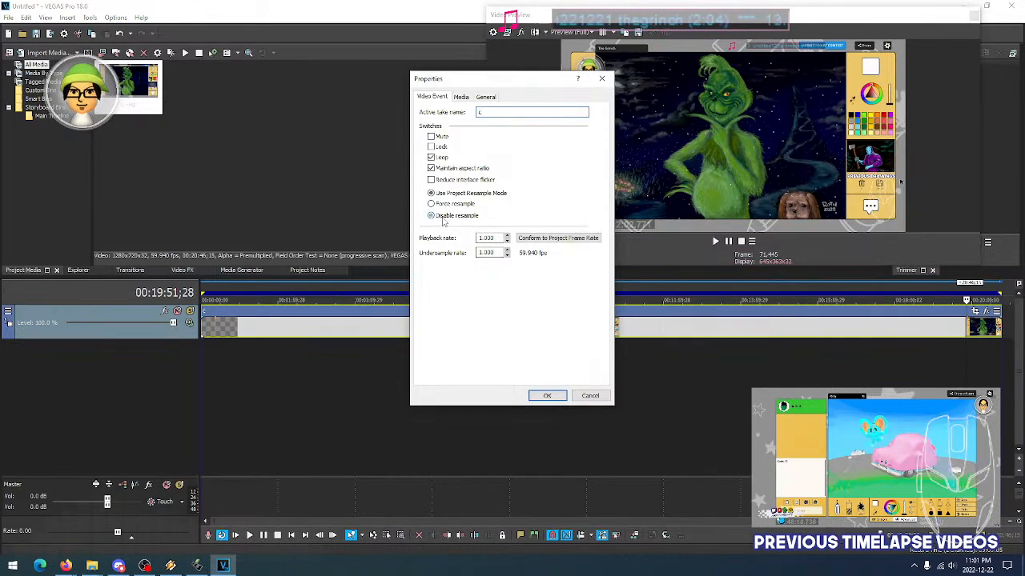
left_click(549, 396)
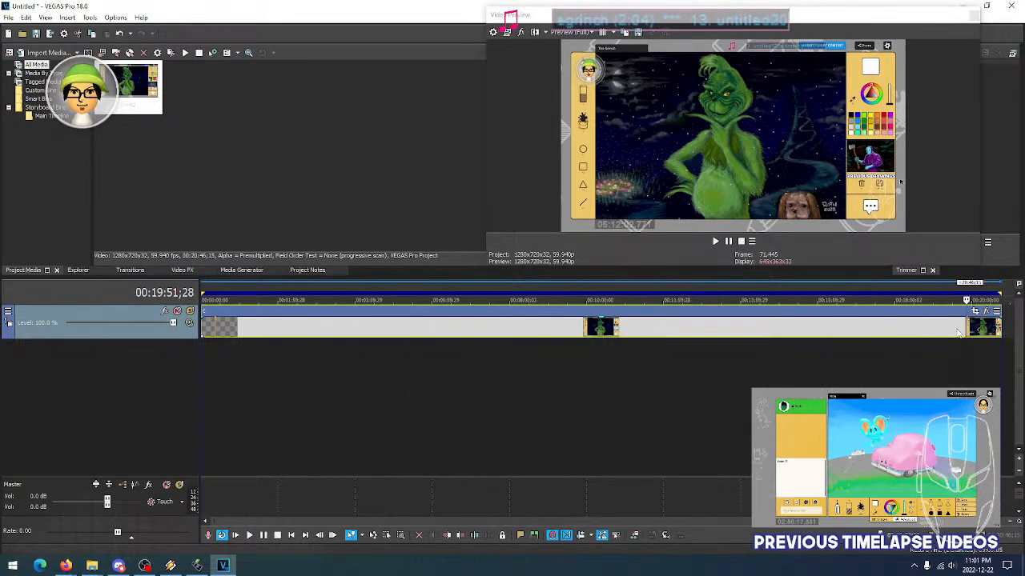
Split the clip at 00:19:51;28 to separate the short end piece
left_click(956, 332)
scroll(957, 332, "up", 7)
left_click(828, 332)
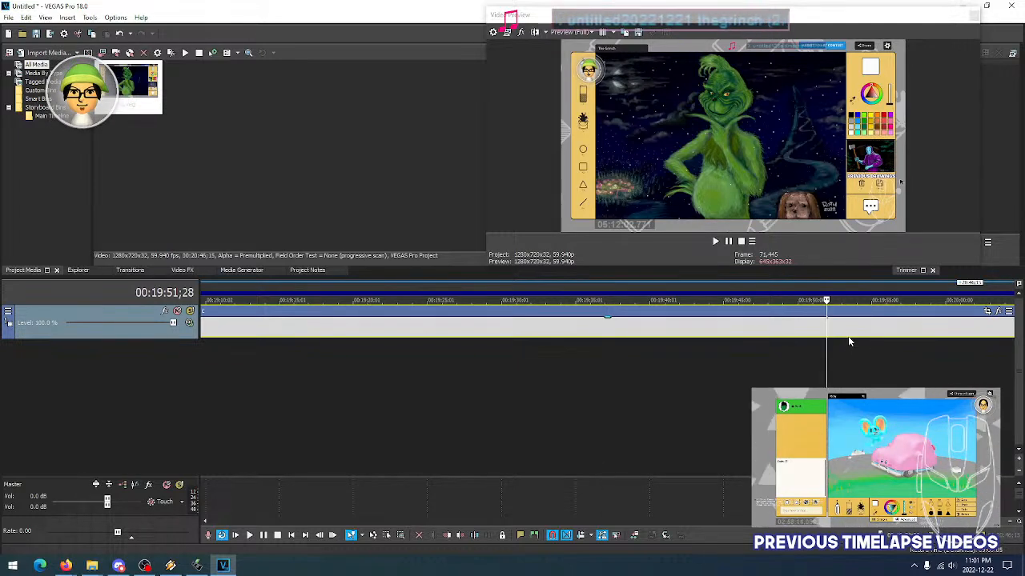
scroll(848, 337, "down", 7)
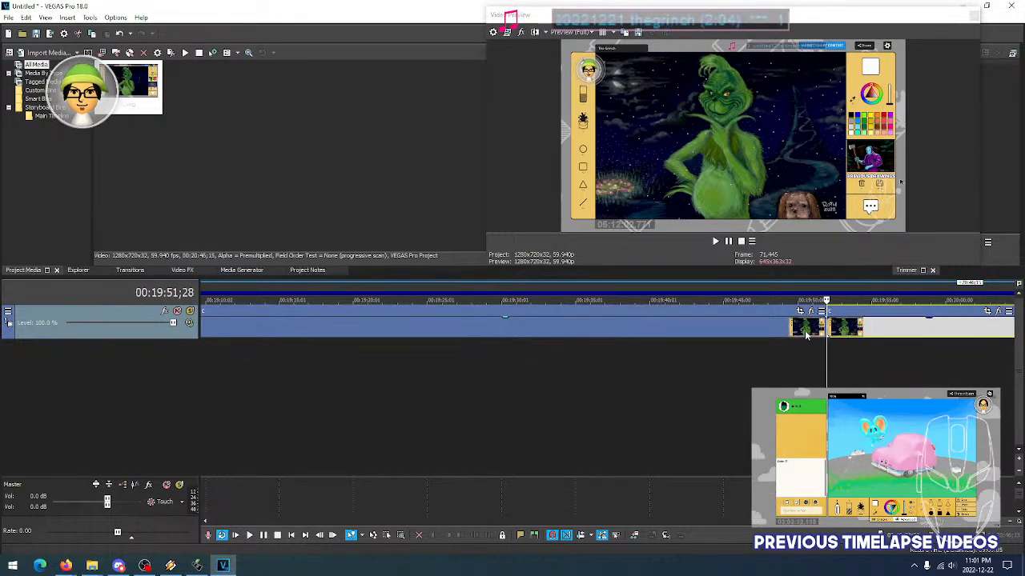
scroll(805, 329, "down", 5)
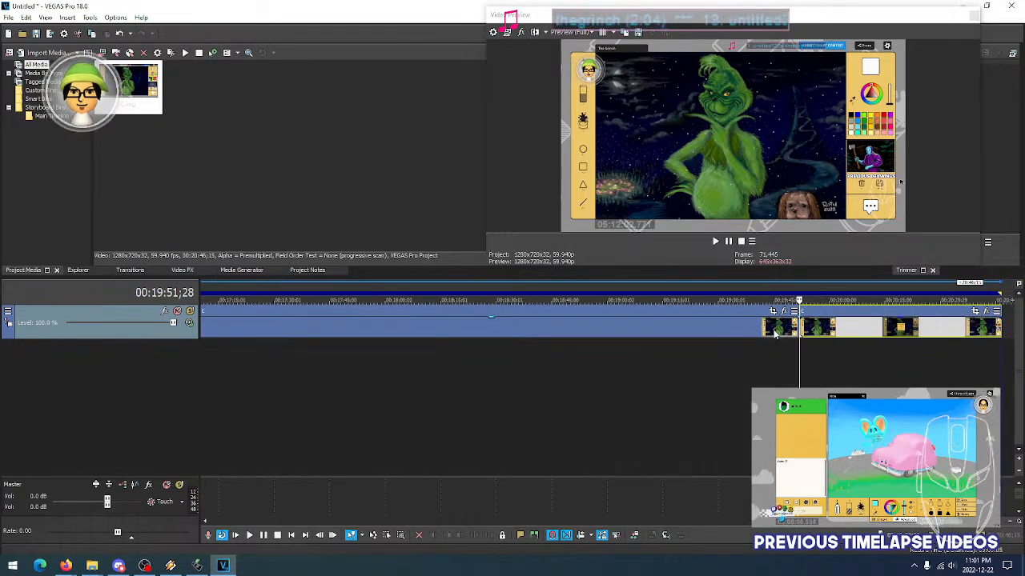
Time-compress the long first piece to about a quarter of its length and move the end piece directly against it
left_click(872, 328)
left_click_drag(934, 330, 198, 344)
scroll(304, 340, "down", 2)
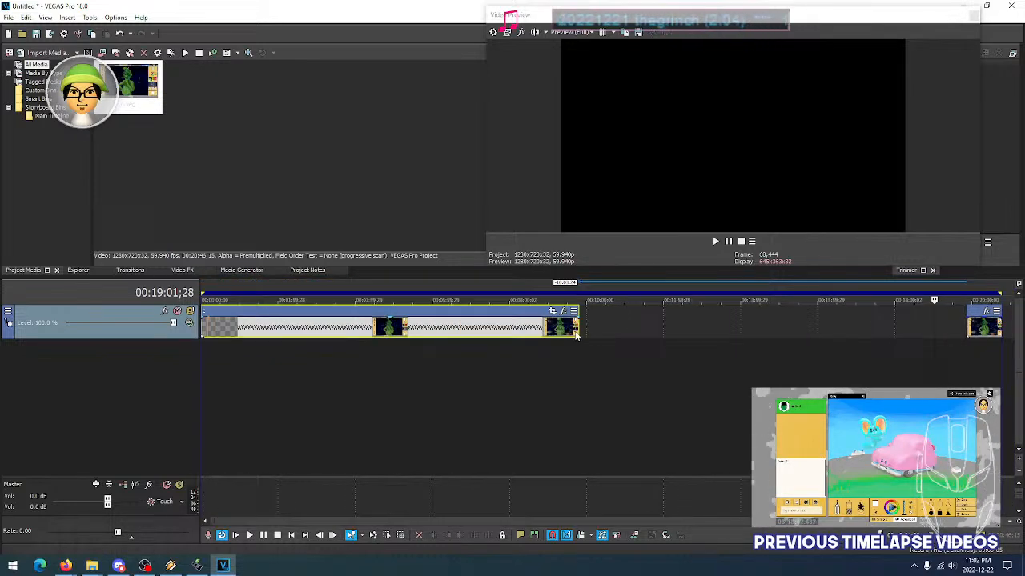
left_click_drag(578, 330, 393, 329)
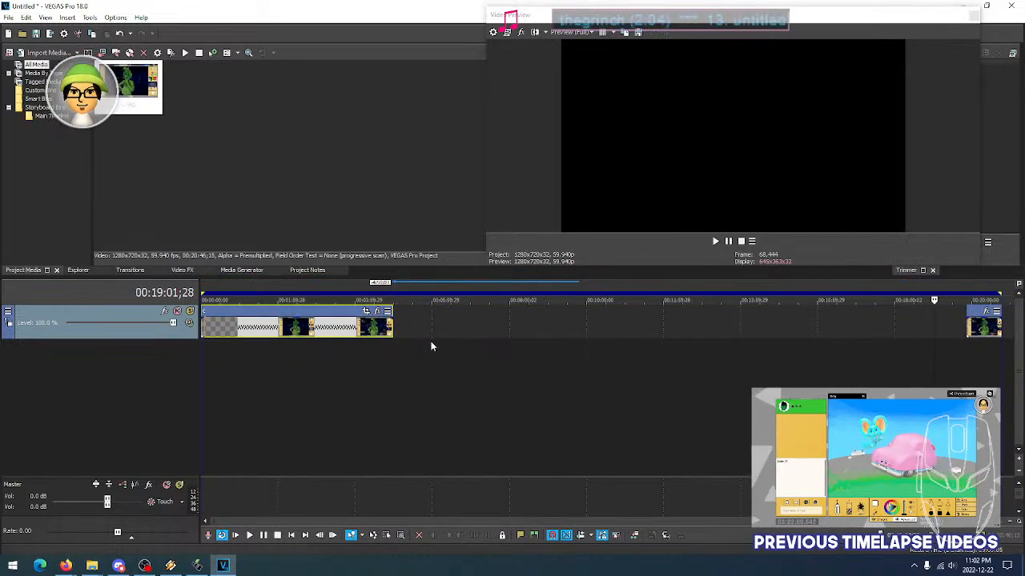
left_click(379, 332)
left_click_drag(977, 332, 405, 337)
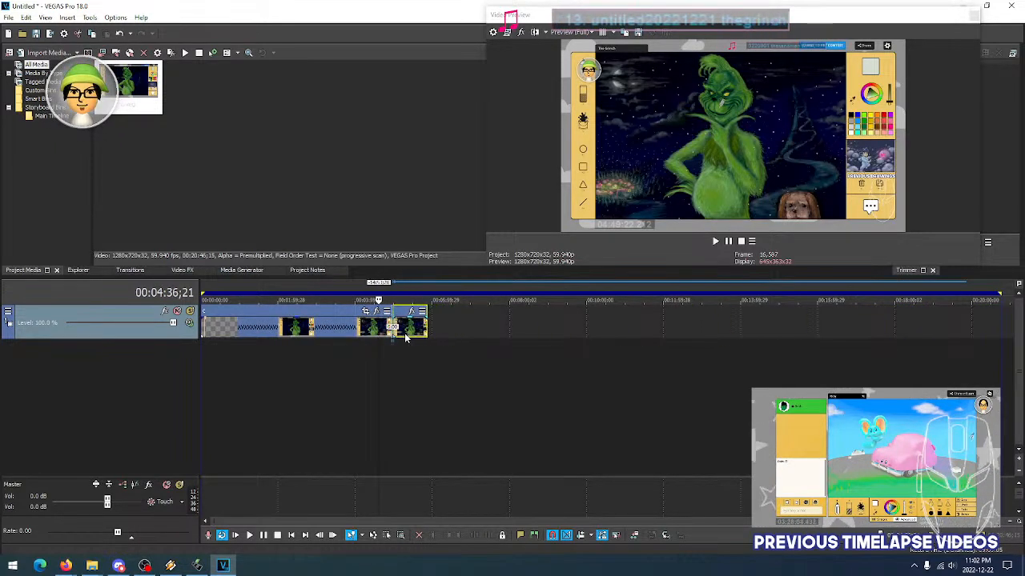
Set the loop selection to the length of the project
right_click(392, 292)
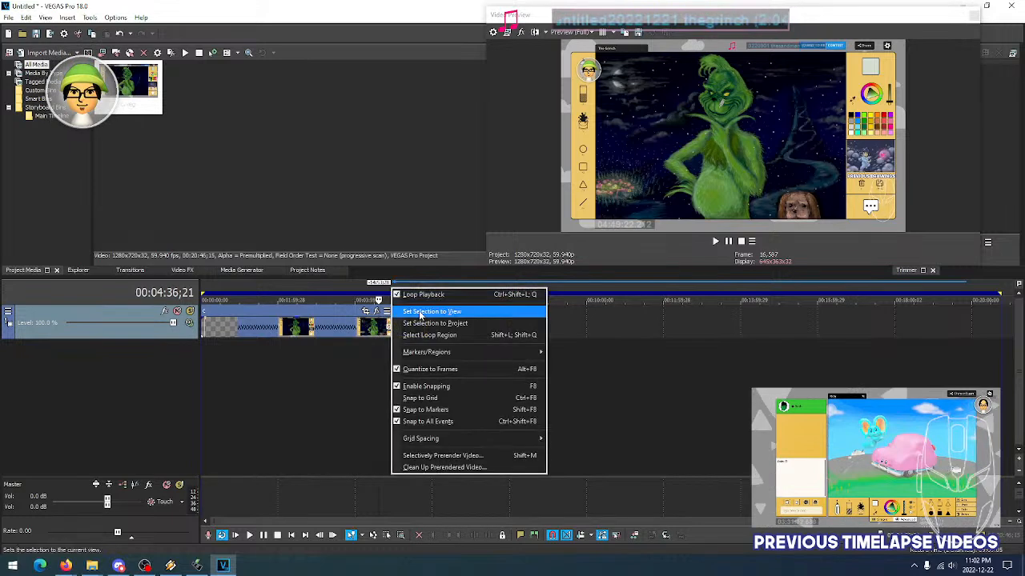
left_click(437, 322)
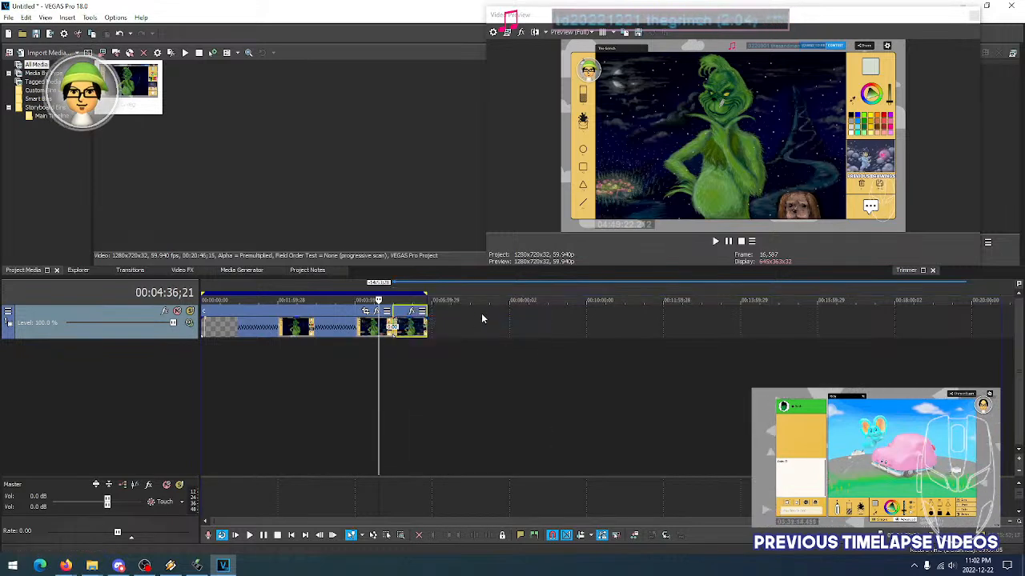
right_click(400, 290)
left_click(169, 383)
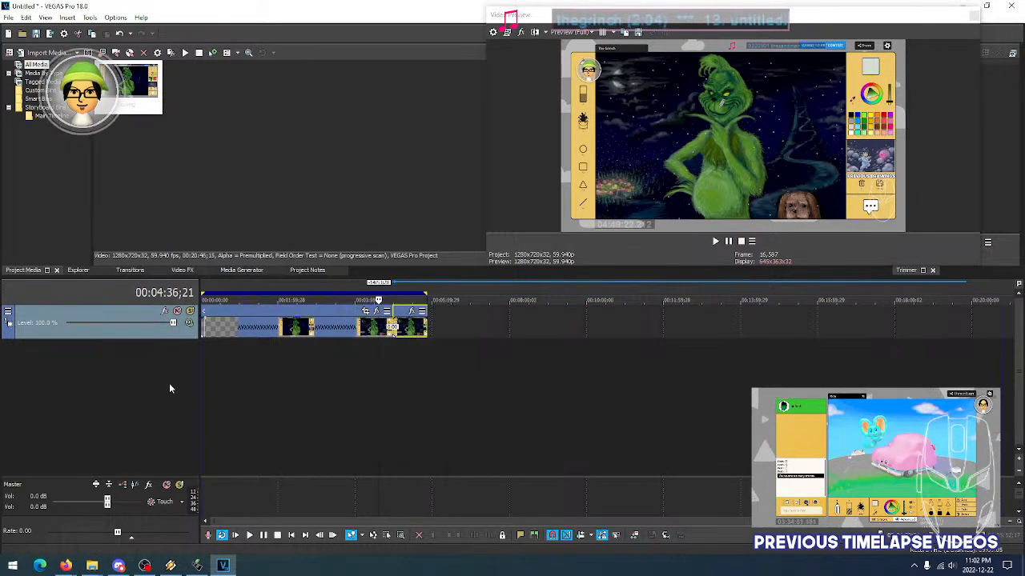
Add a marker at 00:00:05;13, where the drawing recording begins
left_click(205, 330)
scroll(239, 329, "up", 4)
scroll(244, 329, "up", 3)
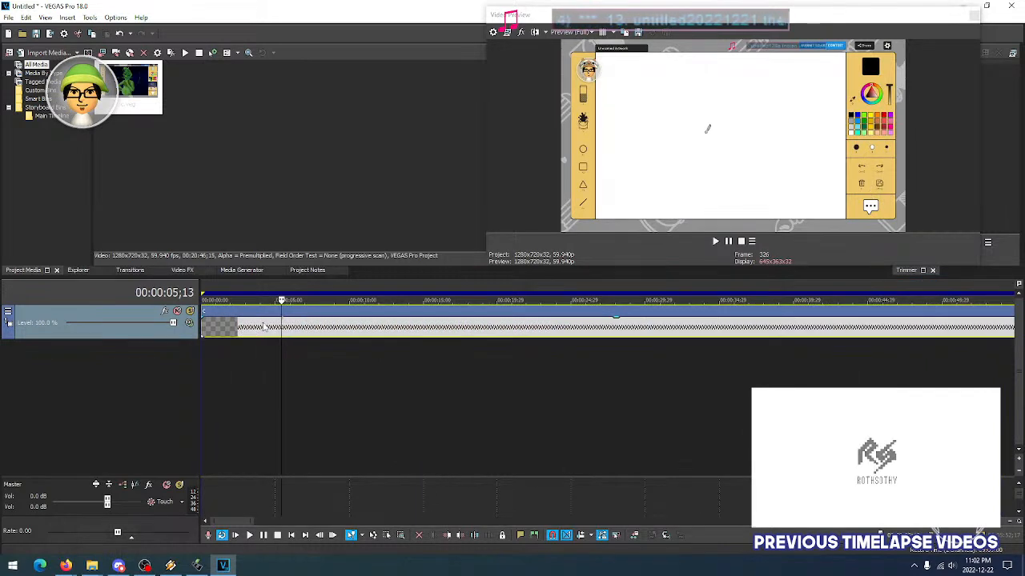
key("m")
key("Return")
Play the timelapse opening across the marker, and check the last frames of the end piece
left_click(212, 328)
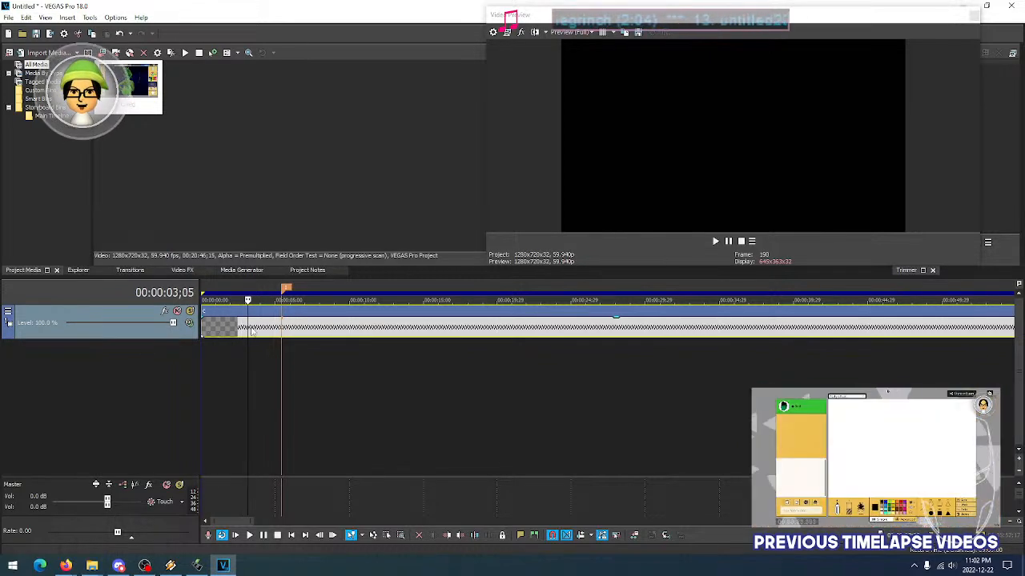
scroll(251, 328, "down", 3)
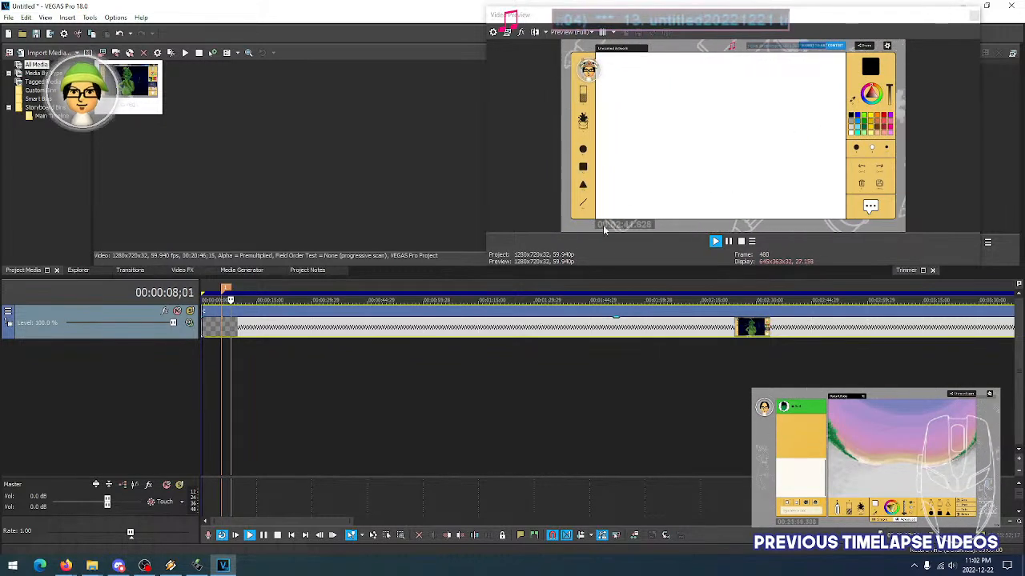
scroll(524, 332, "down", 4)
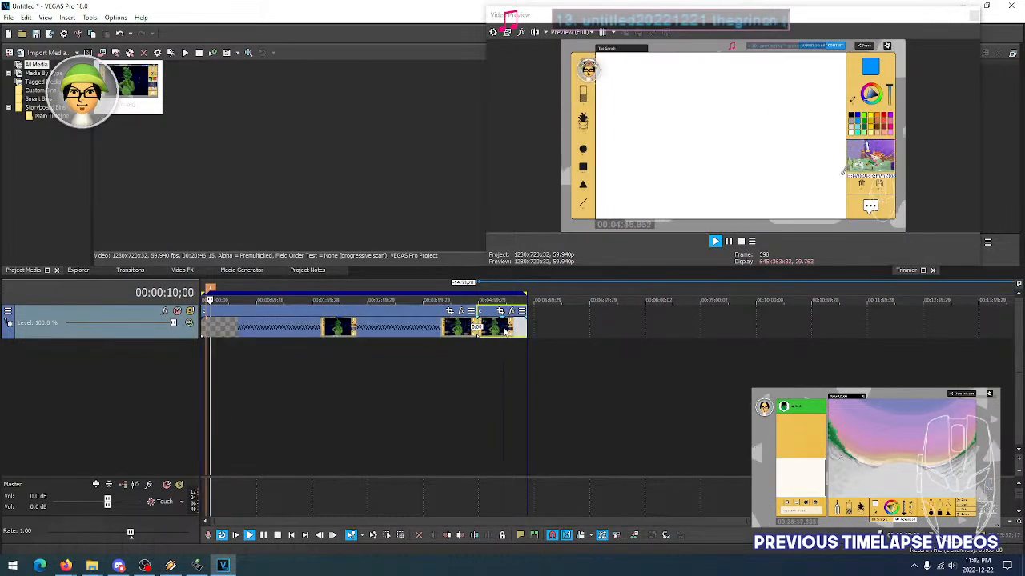
scroll(536, 329, "up", 3)
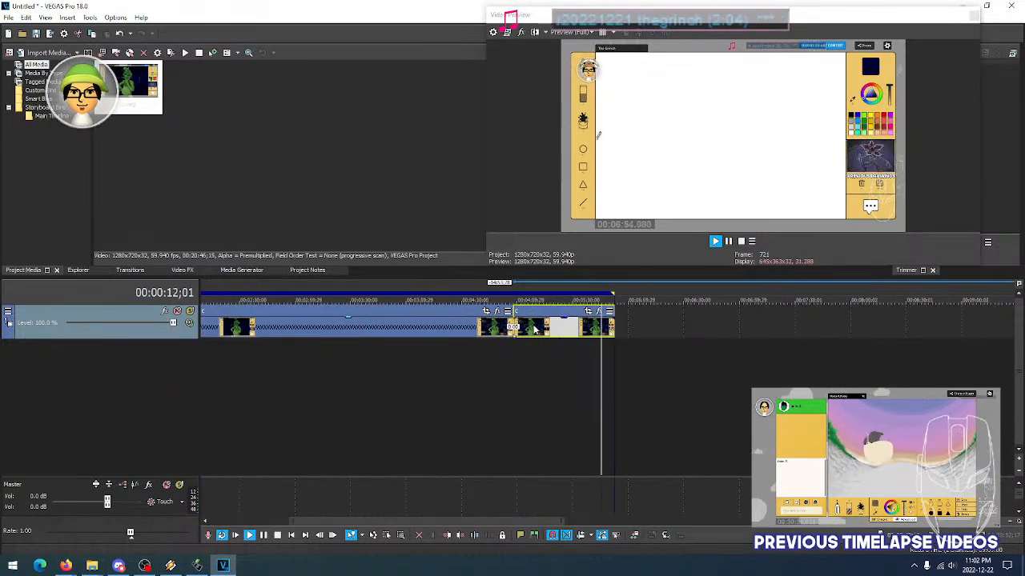
key("space")
left_click(612, 328)
left_click(617, 327)
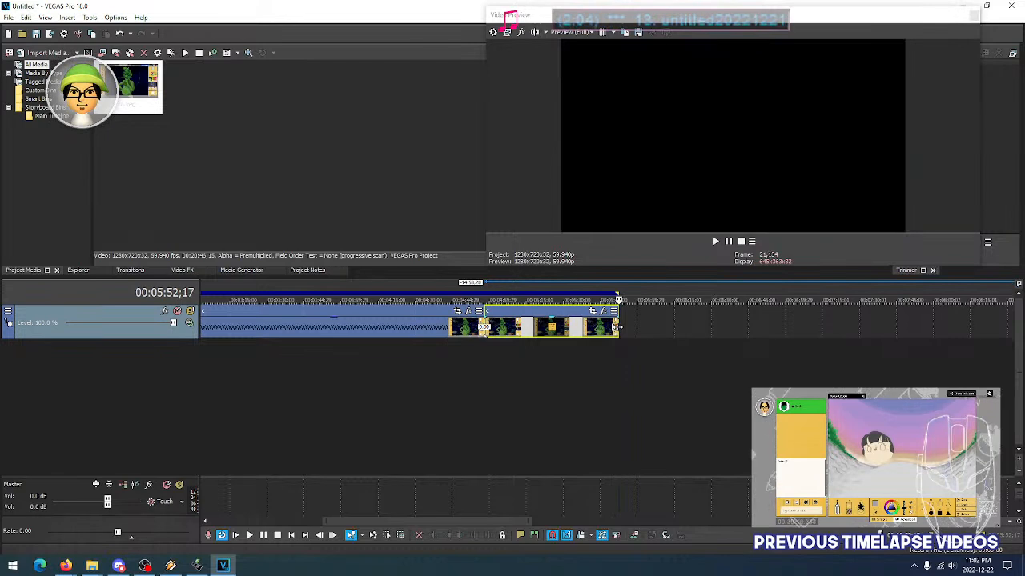
left_click(612, 327)
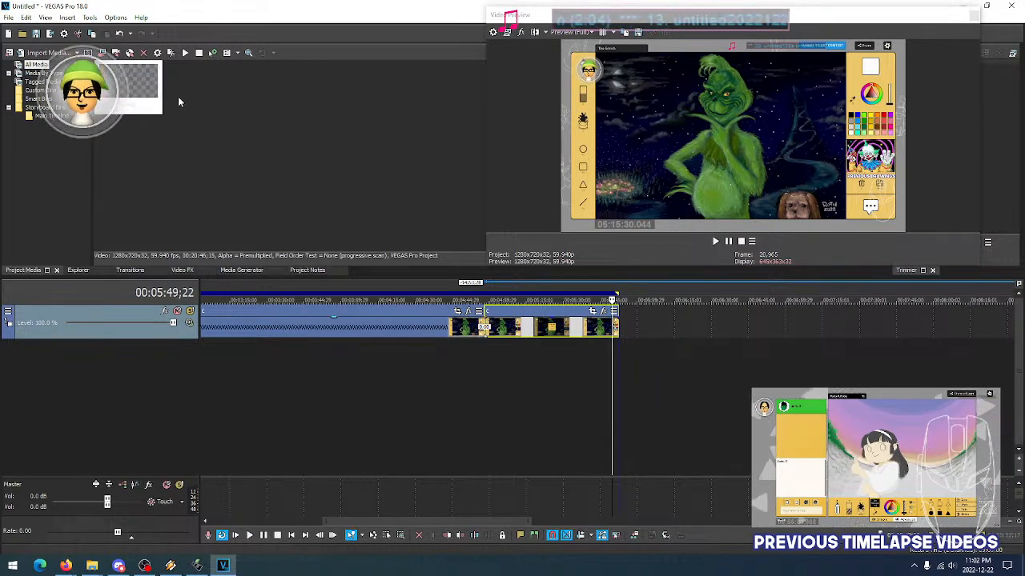
Compare frames before and after the cut between the compressed clip and the end piece in the preview
left_click(552, 327)
left_click(497, 328)
left_click(430, 328)
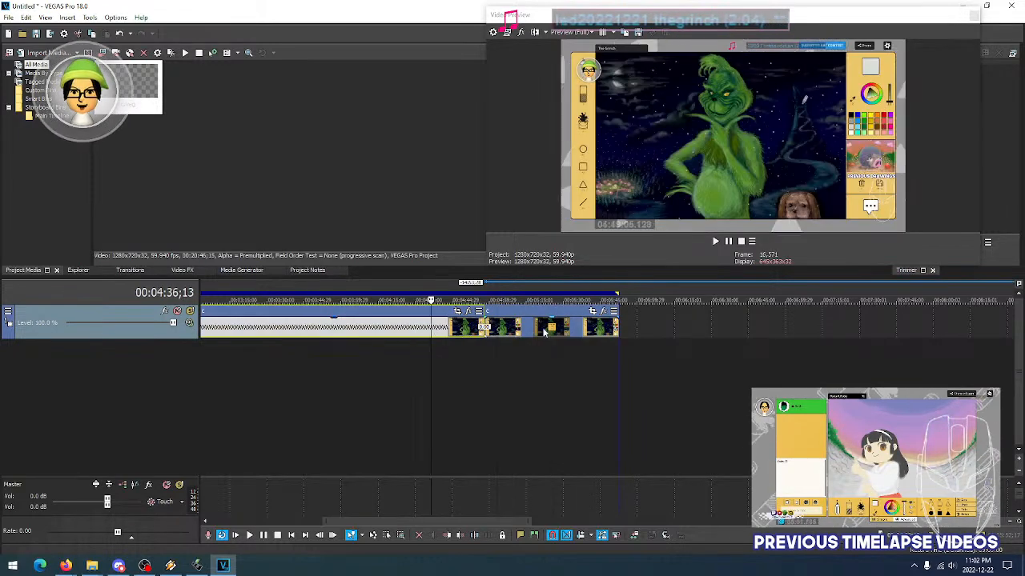
left_click(537, 328)
scroll(560, 329, "down", 4)
left_click(502, 329)
left_click(432, 329)
left_click(501, 329)
left_click(417, 329)
left_click(387, 329)
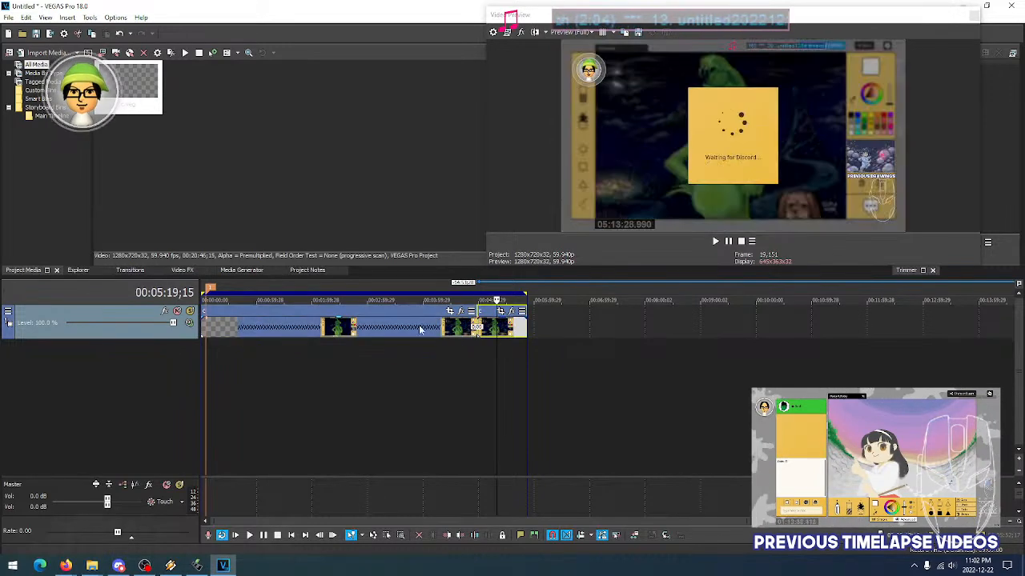
left_click(293, 334)
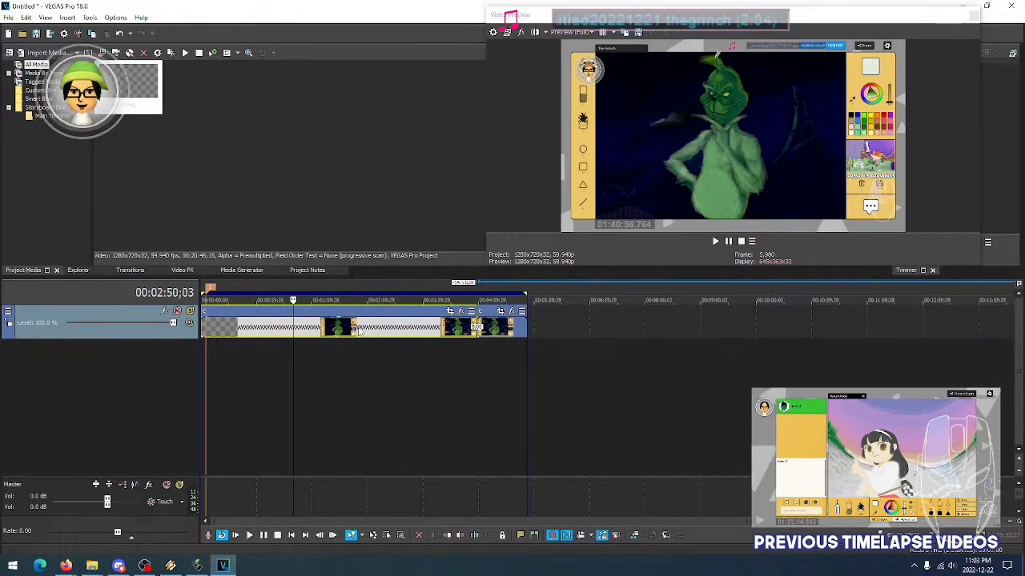
left_click(357, 328)
left_click(443, 330)
left_click(516, 331)
scroll(409, 336, "up", 3)
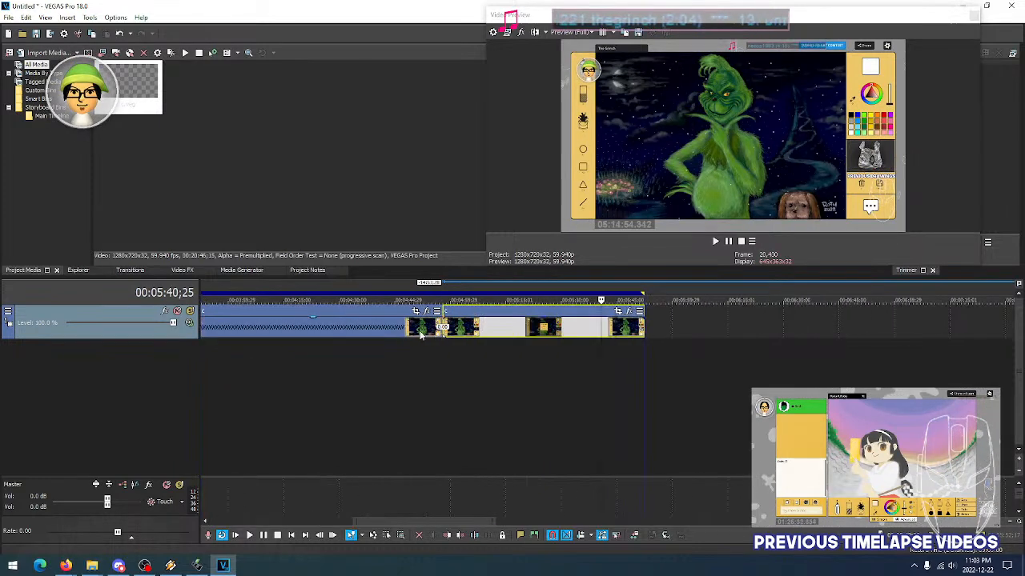
left_click(422, 331)
left_click(386, 331)
left_click(480, 331)
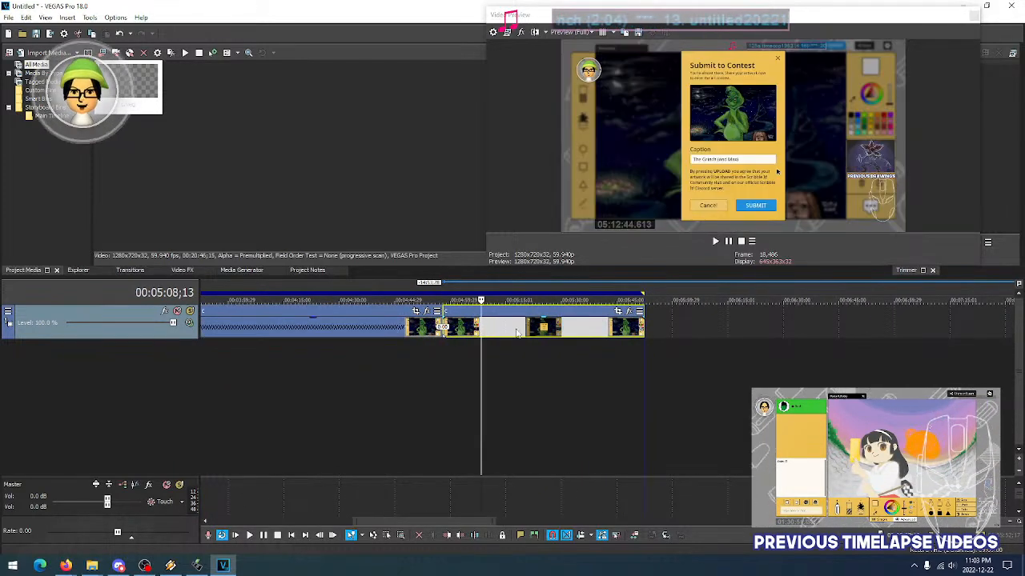
left_click(516, 330)
left_click(547, 331)
left_click(316, 329)
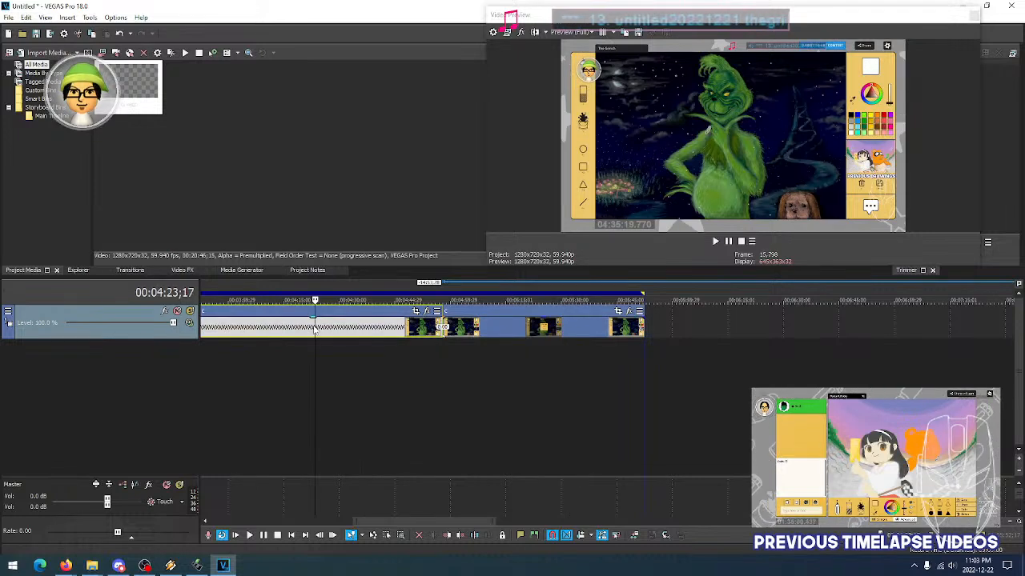
Sample frames along the whole compressed clip and the end piece to review the drawing's progress
scroll(292, 329, "down", 2)
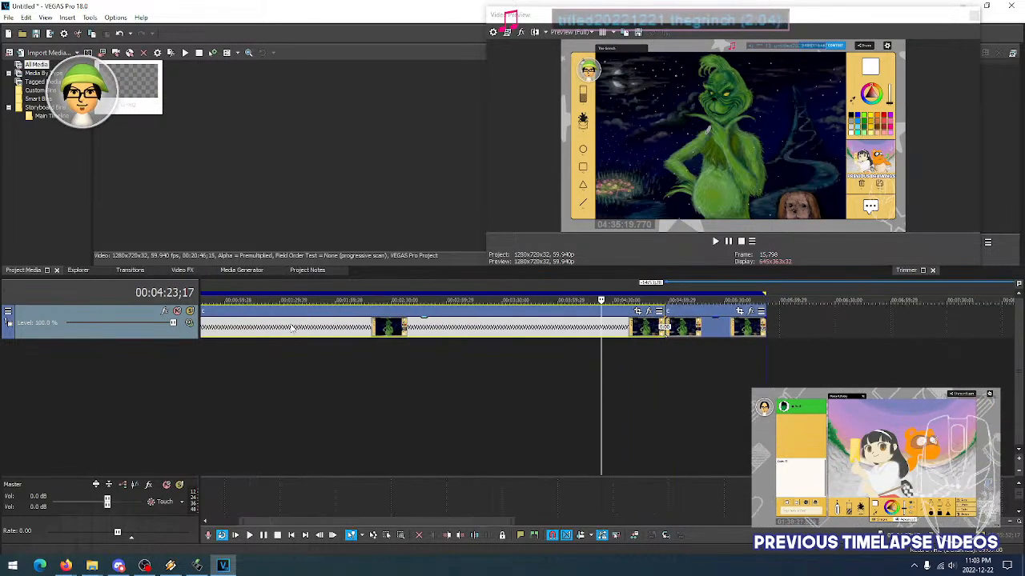
left_click(293, 329)
scroll(290, 325, "down", 3)
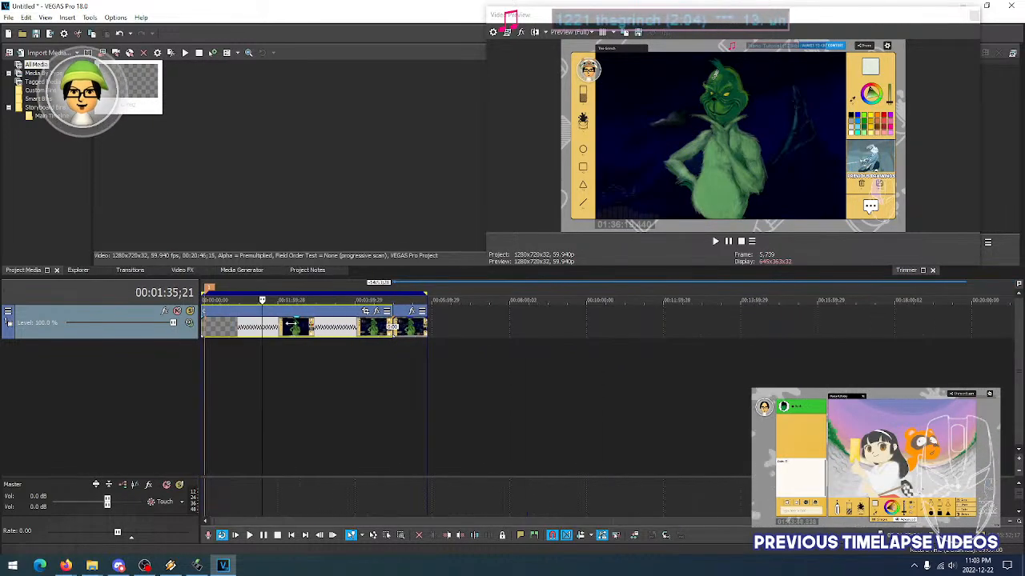
left_click(229, 331)
left_click(279, 332)
left_click(335, 332)
left_click(406, 333)
left_click(348, 333)
left_click(286, 330)
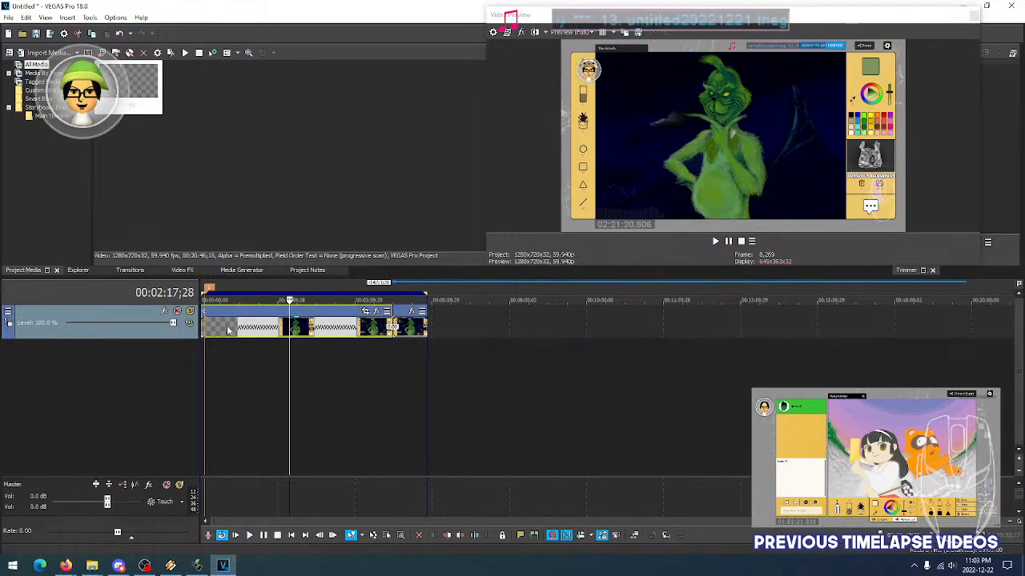
left_click(228, 331)
left_click(316, 330)
left_click(344, 330)
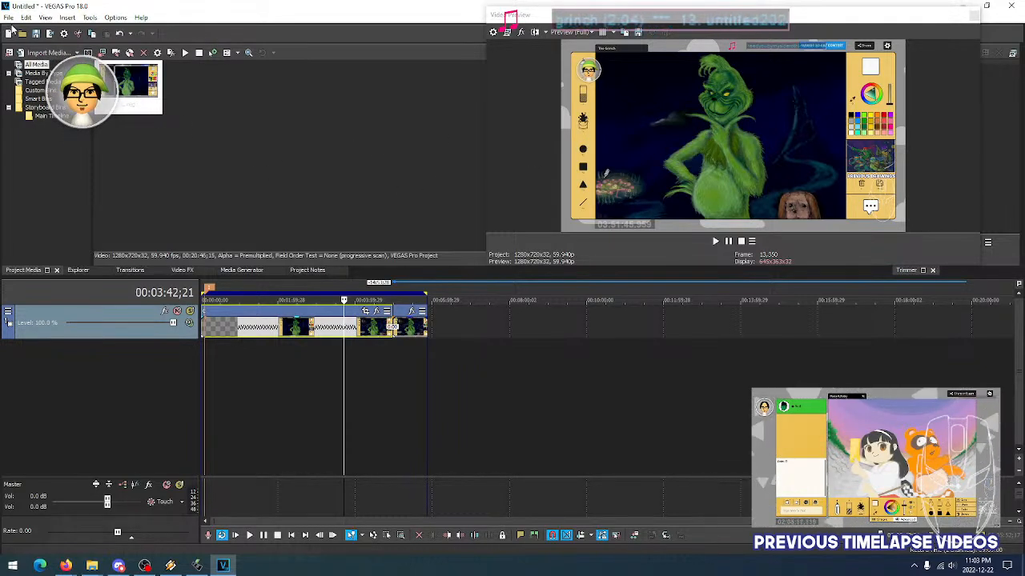
Inspect the event properties of the compressed clip and of the end piece without changing anything
right_click(366, 328)
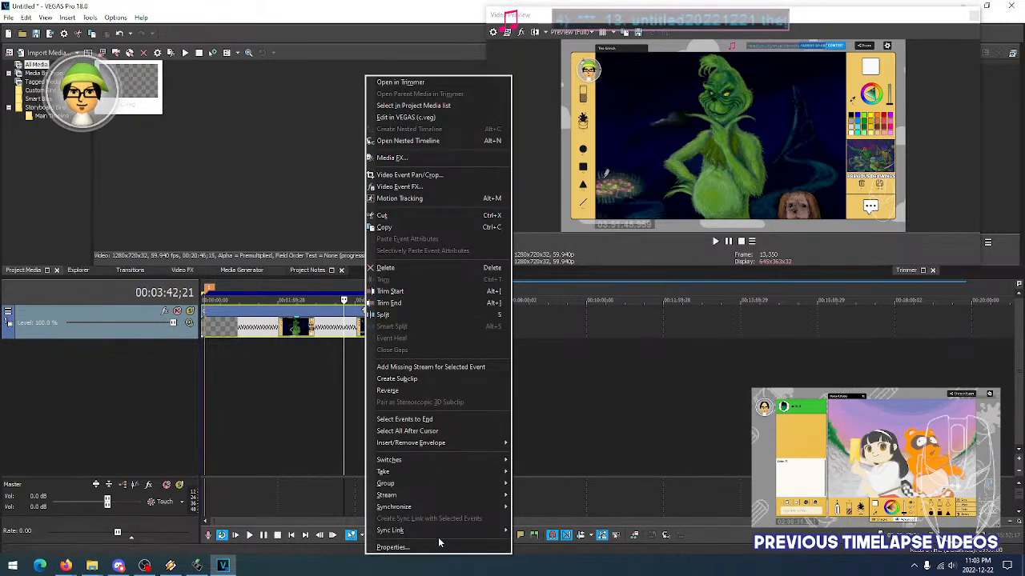
left_click(400, 548)
left_click(592, 397)
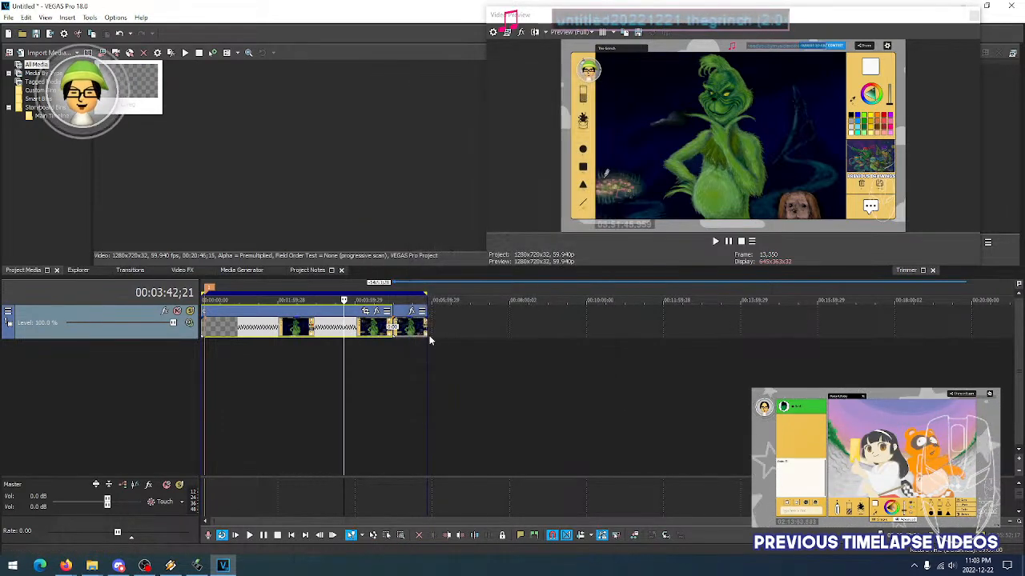
right_click(406, 328)
left_click(437, 548)
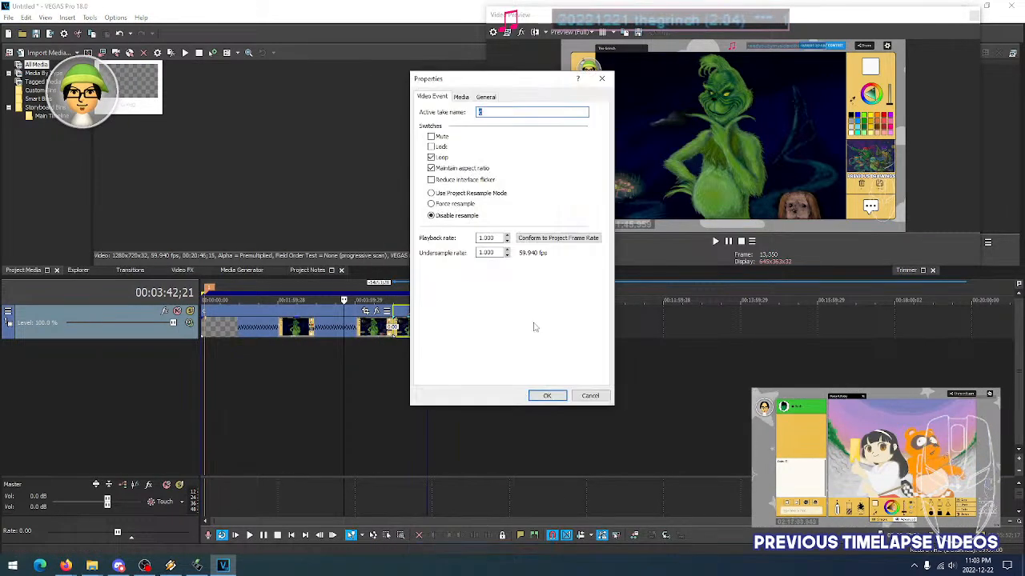
left_click(586, 396)
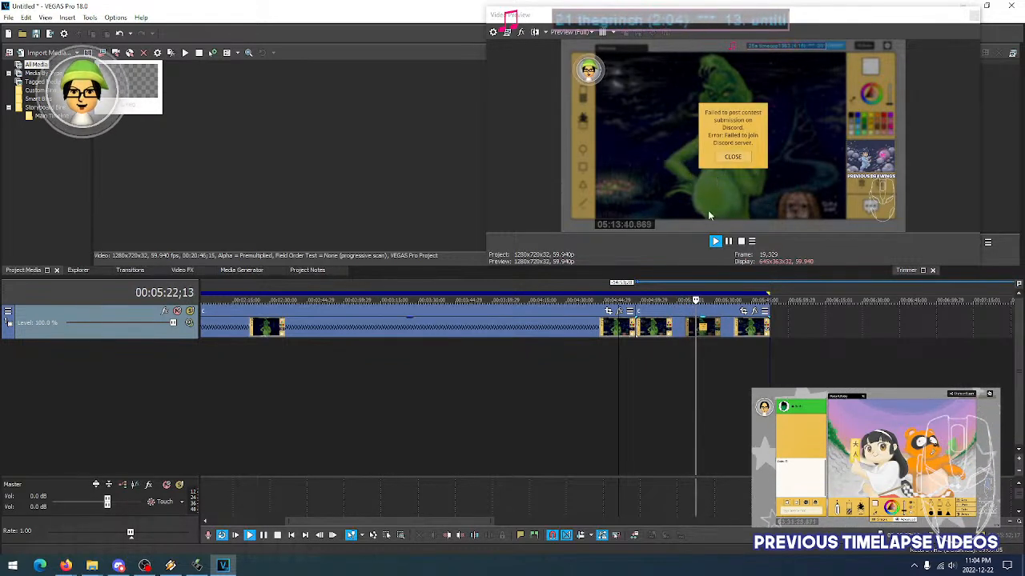
Check a frame early in the end piece and play its last seconds in the preview
left_click(647, 332)
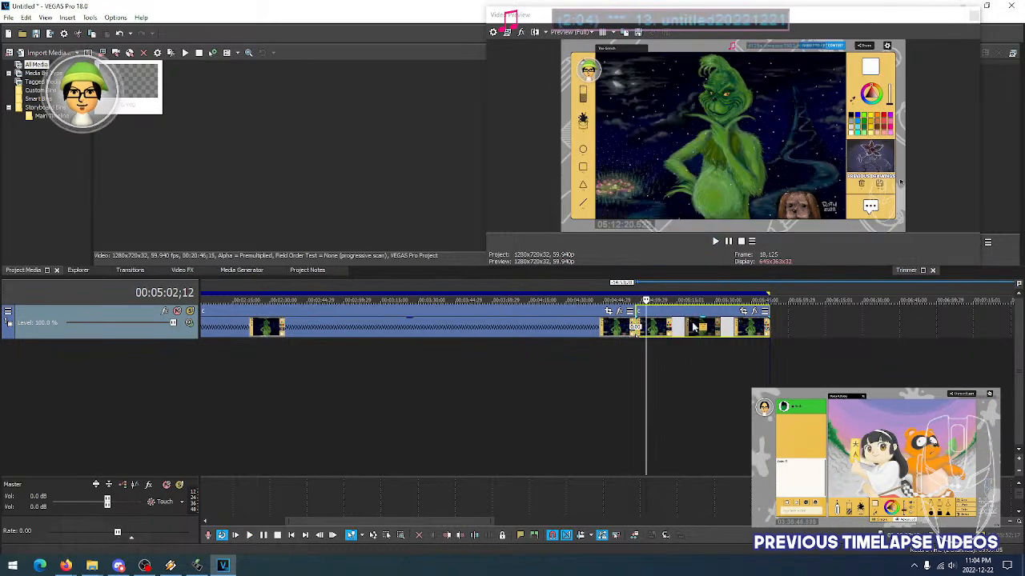
left_click(750, 329)
key("space")
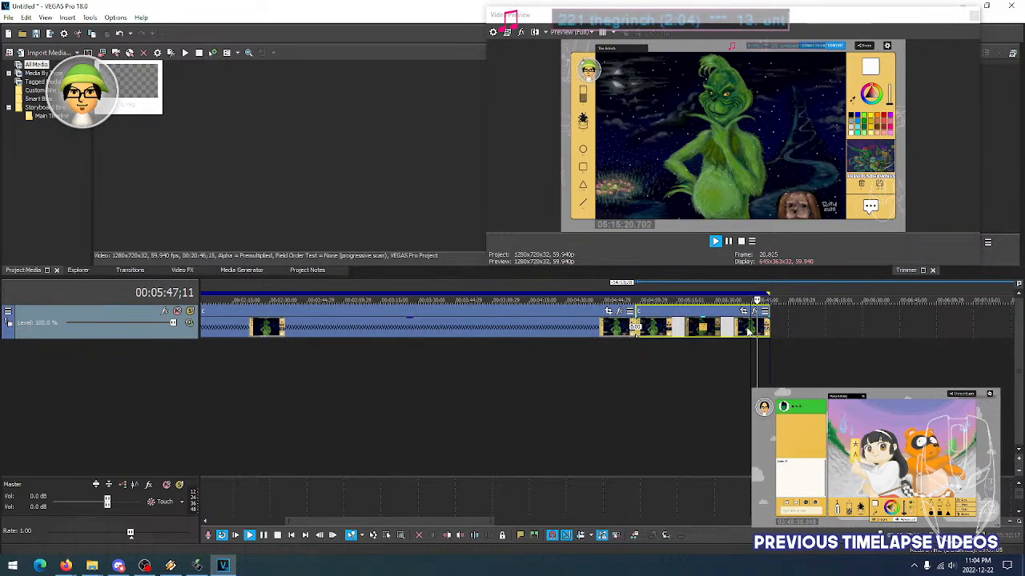
key("space")
Try to time-compress the whole end piece to about 14 seconds, and fit the loop selection to the project
left_click_drag(766, 326, 655, 329)
right_click(641, 284)
left_click(663, 319)
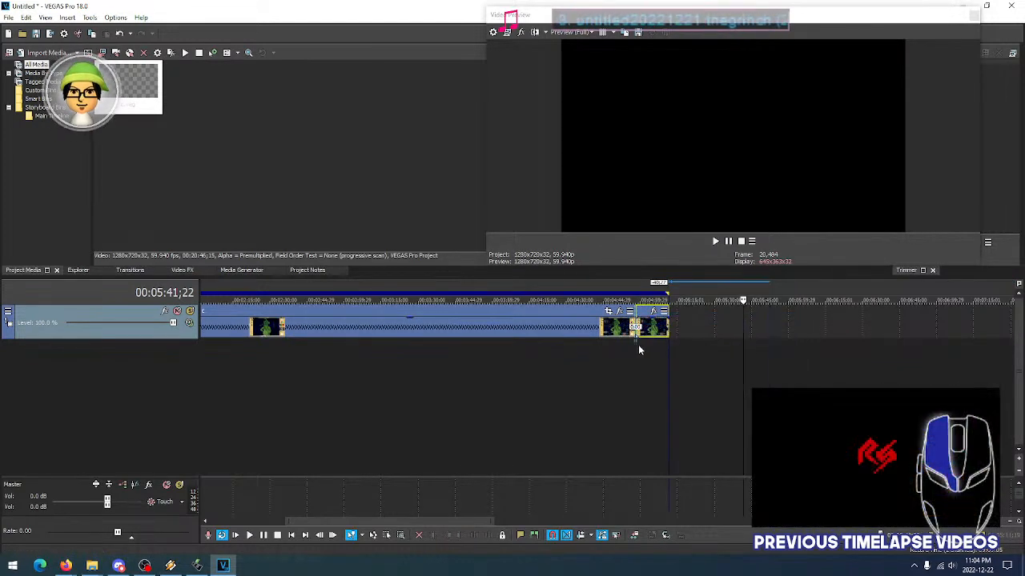
Play the shortened end piece from its start and check a frame in its middle
left_click(638, 344)
key("space")
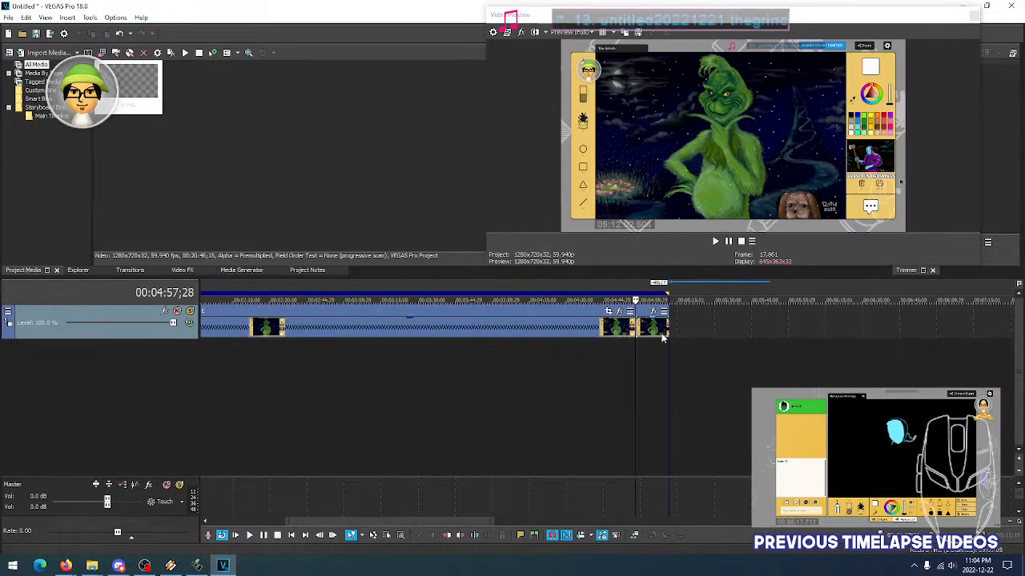
left_click(654, 333)
scroll(693, 337, "up", 2)
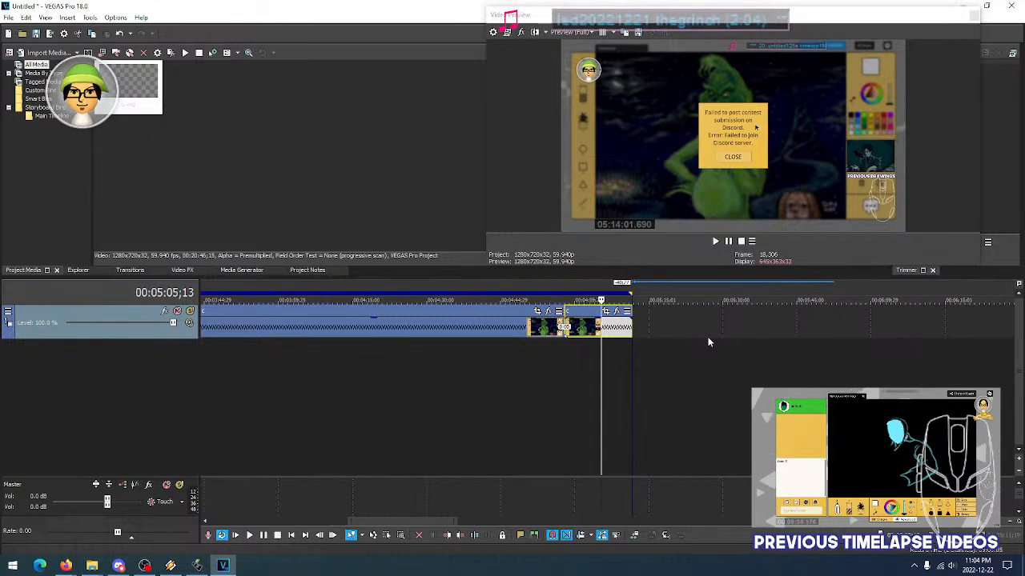
Split the restored end piece at 00:05:30;22, just after the failed contest submission message closes
left_click(663, 336)
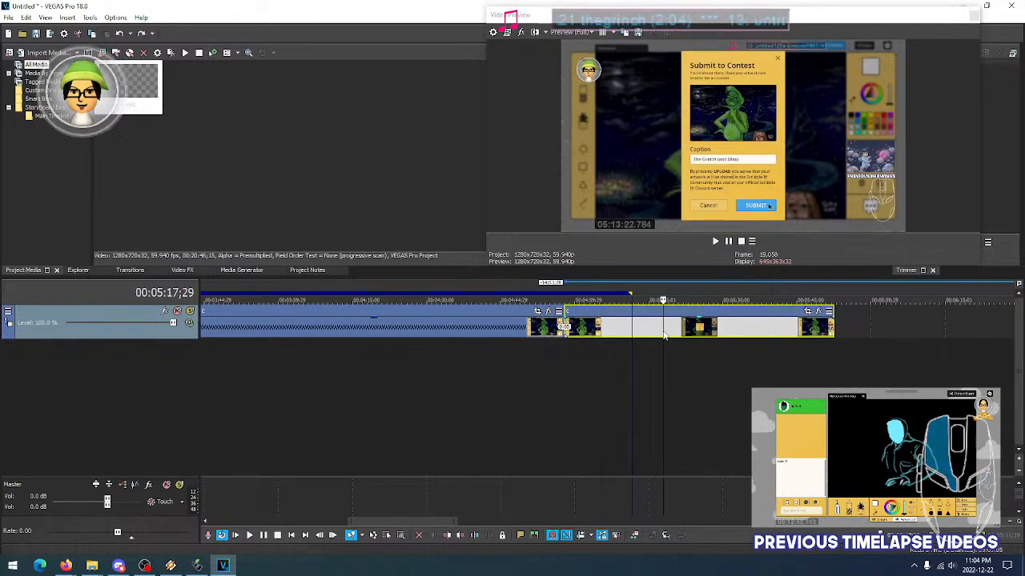
left_click(680, 336)
left_click(694, 335)
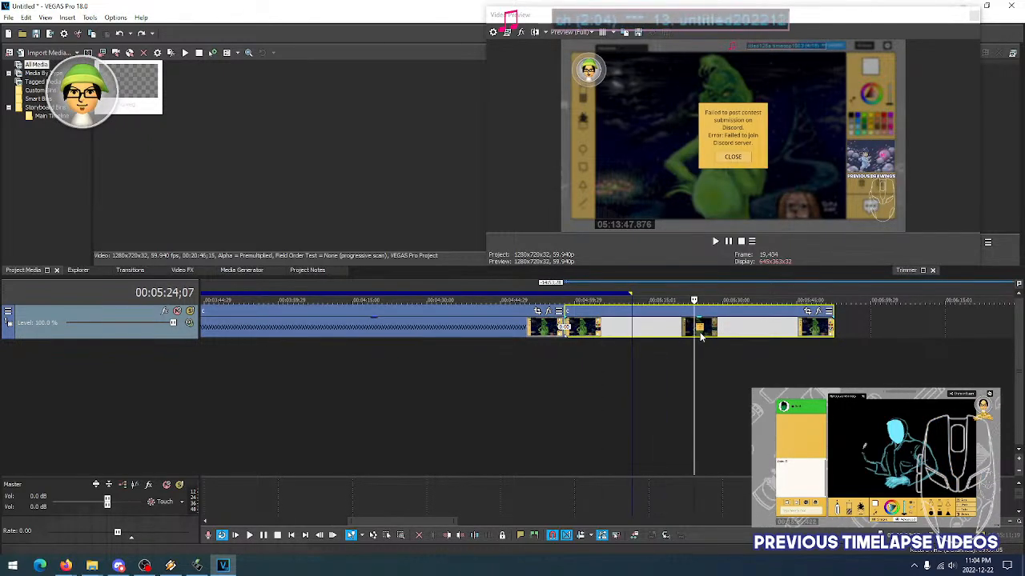
left_click_drag(693, 329, 700, 329)
key("Right")
key("Right")
key("Right")
key("Right")
key("Right")
key("Right")
key("Right")
key("Right")
key("Right")
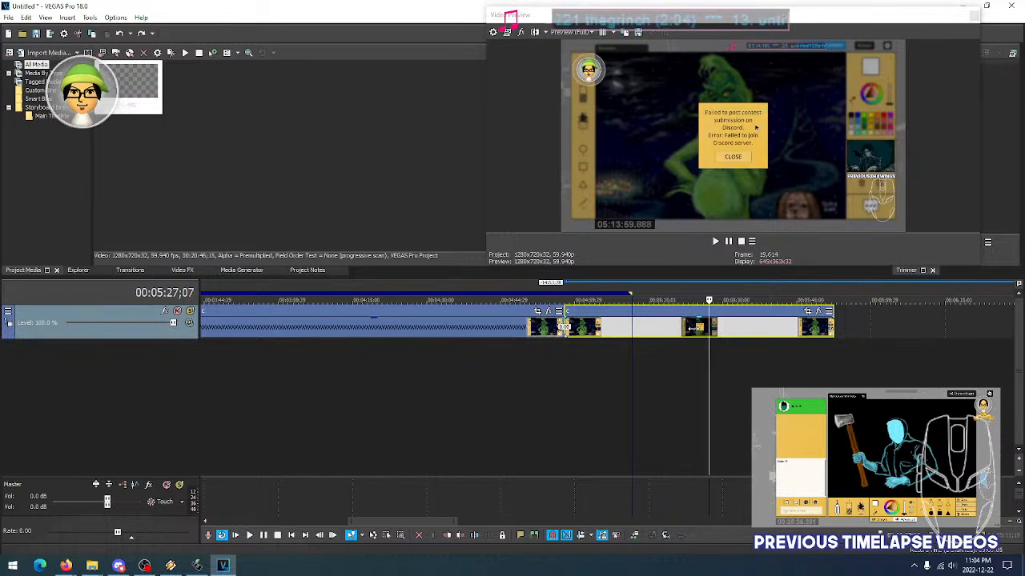
key("Right")
key("Right")
key("Right")
key("Right")
key("Right")
key("Right")
key("Right")
key("Right")
key("Right")
key("Right")
key("Right")
key("Right")
key("Right")
key("Right")
key("Right")
key("Right")
key("Right")
key("Right")
key("Right")
key("Right")
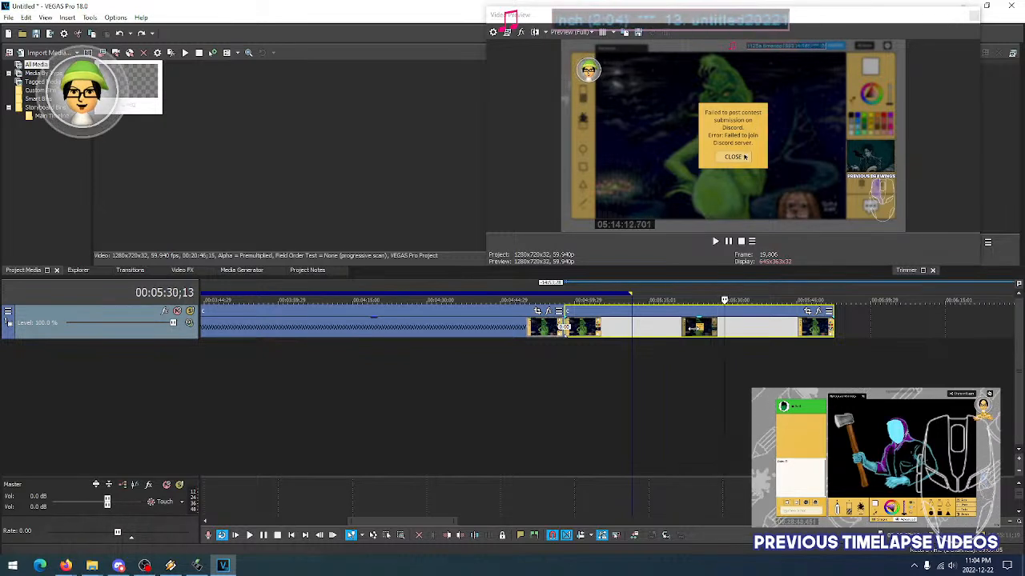
key("Right")
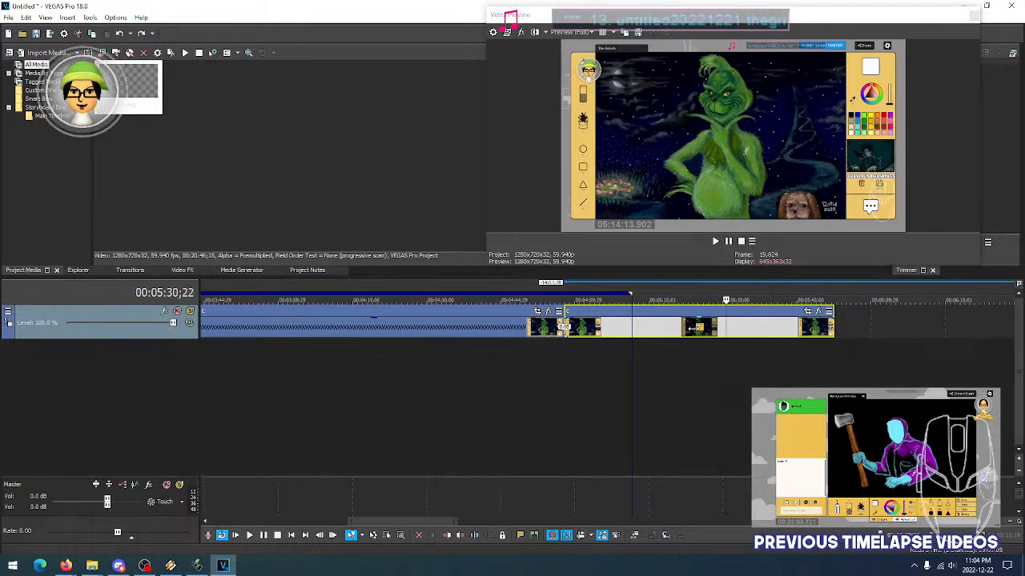
key("s")
Time-compress the part of the end piece before the split to about 8 seconds
left_click(682, 330)
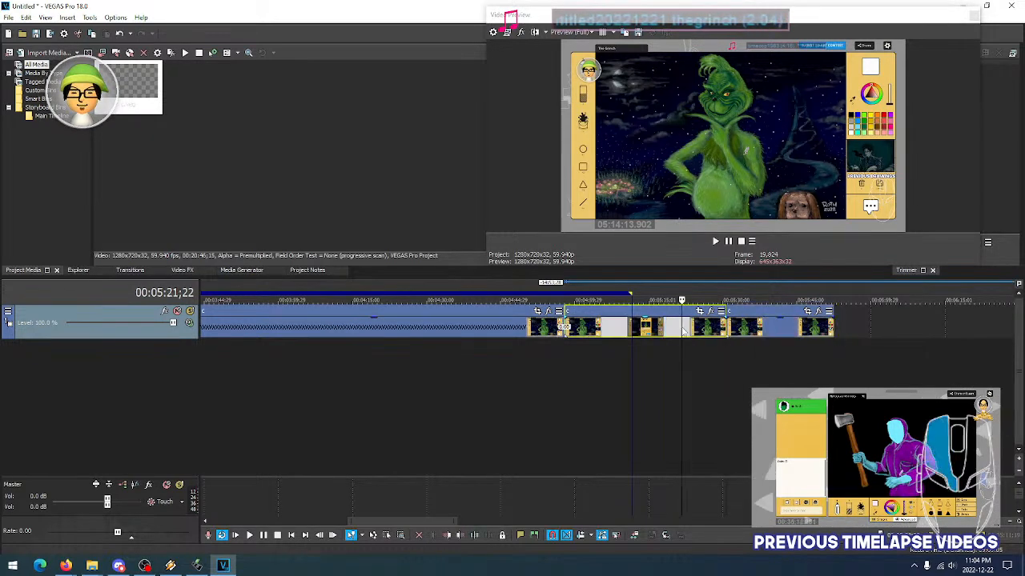
left_click_drag(724, 333, 602, 331)
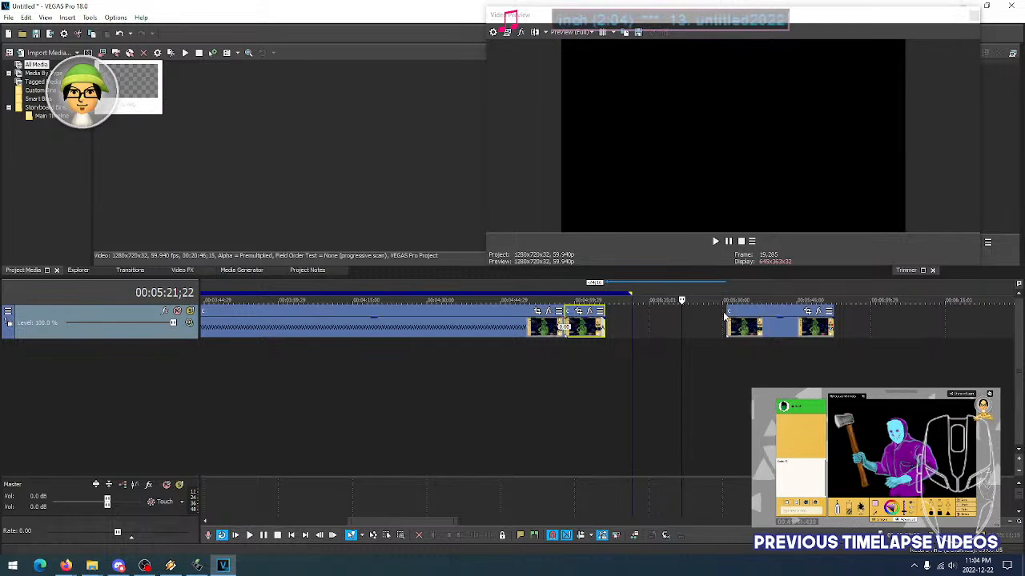
Move the remaining last piece against the newly compressed part, and fit the loop selection to the whole project
left_click_drag(754, 330, 620, 331)
right_click(610, 293)
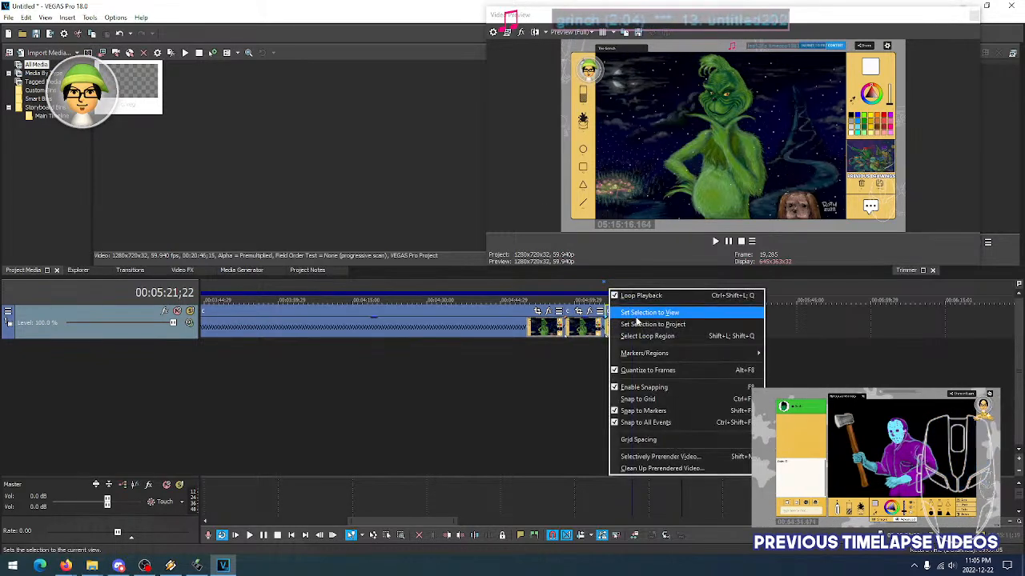
left_click(622, 328)
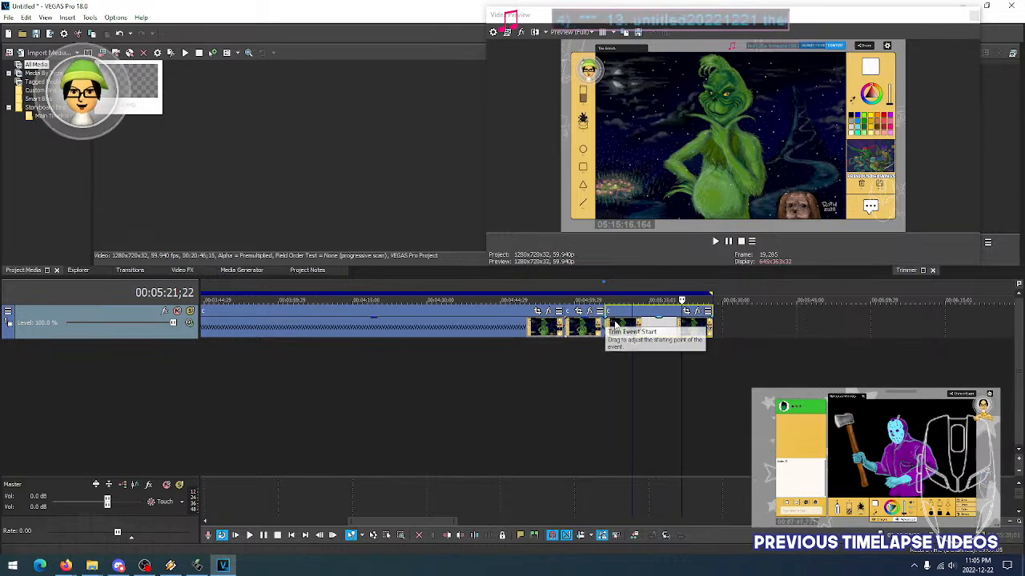
Compare frames before and after the cut between the newly compressed part and the last piece
scroll(615, 331, "up", 2)
left_click(382, 331)
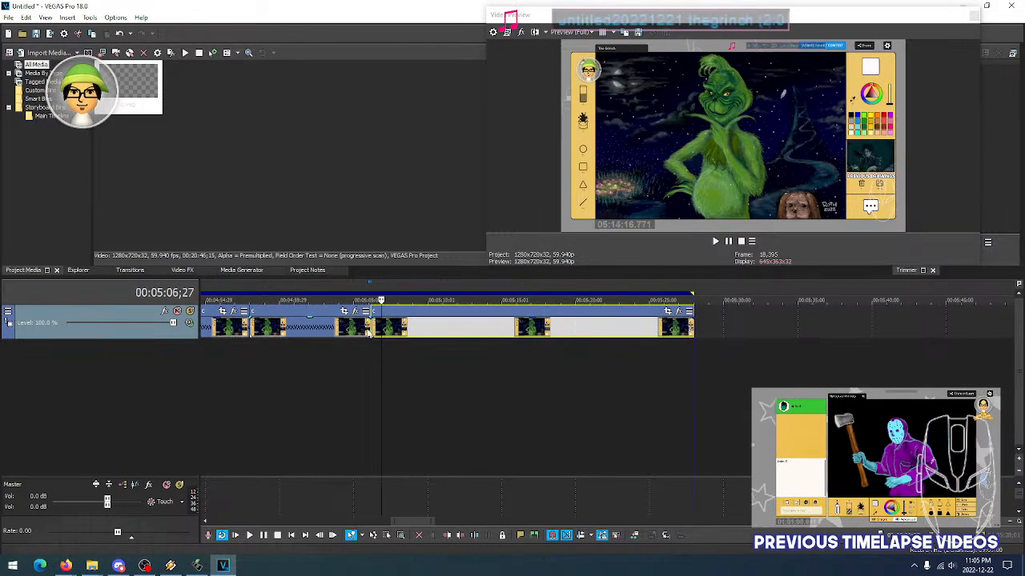
left_click(361, 329)
left_click(375, 330)
scroll(369, 344, "up", 2)
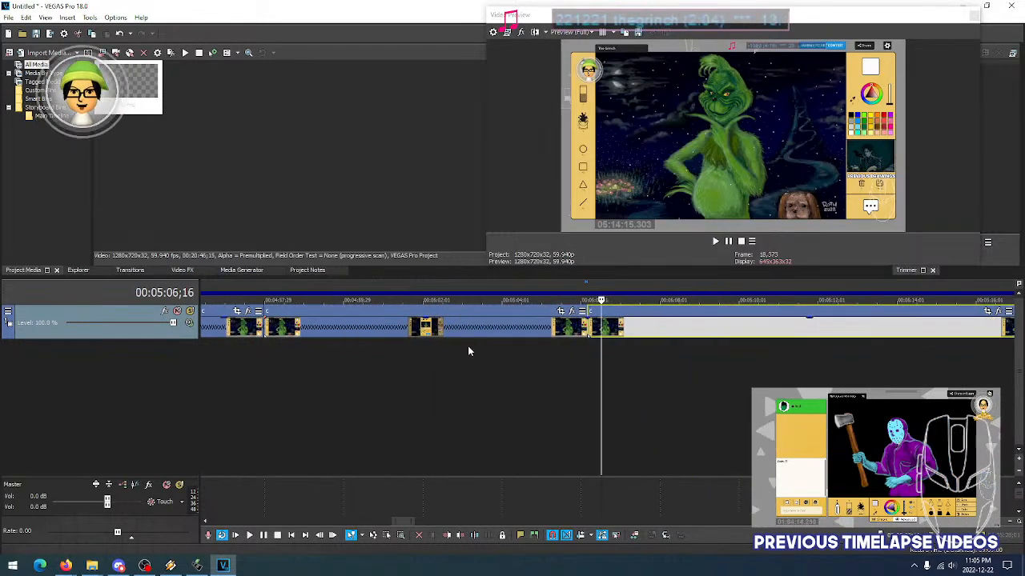
left_click(580, 332)
left_click(590, 334)
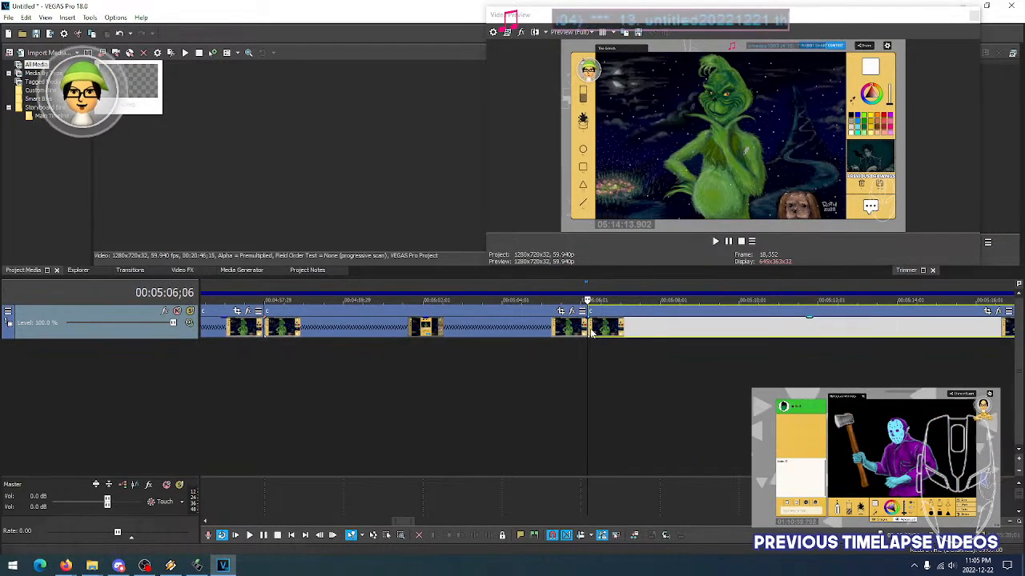
left_click(577, 333)
left_click(606, 333)
left_click(570, 333)
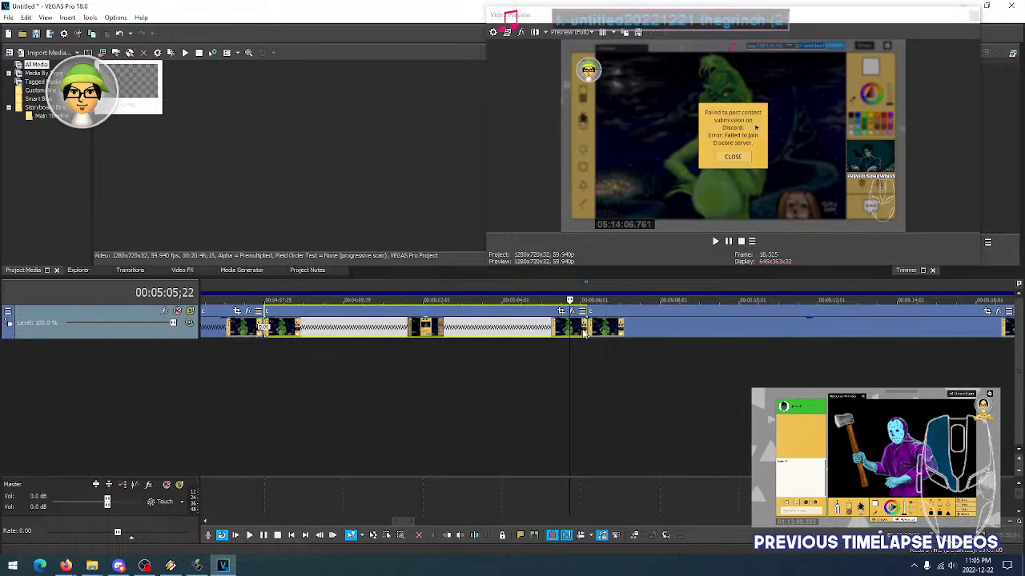
left_click(602, 332)
left_click(570, 333)
left_click(606, 333)
left_click(559, 333)
left_click(539, 332)
left_click(613, 333)
left_click(552, 333)
left_click(613, 333)
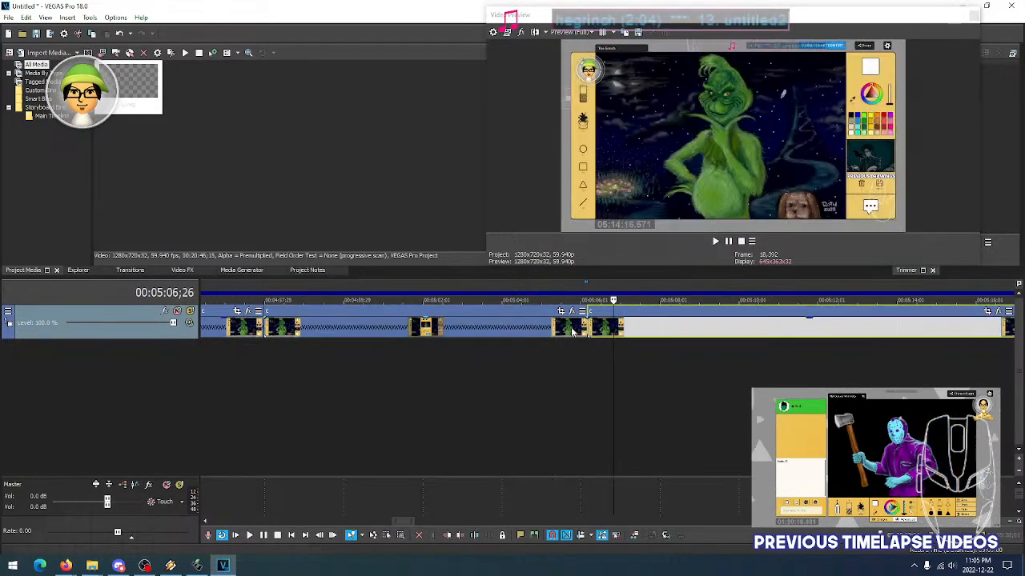
left_click(559, 333)
Move the last piece about 5 frames earlier so it overlaps the compressed part in a short crossfade
scroll(608, 333, "up", 3)
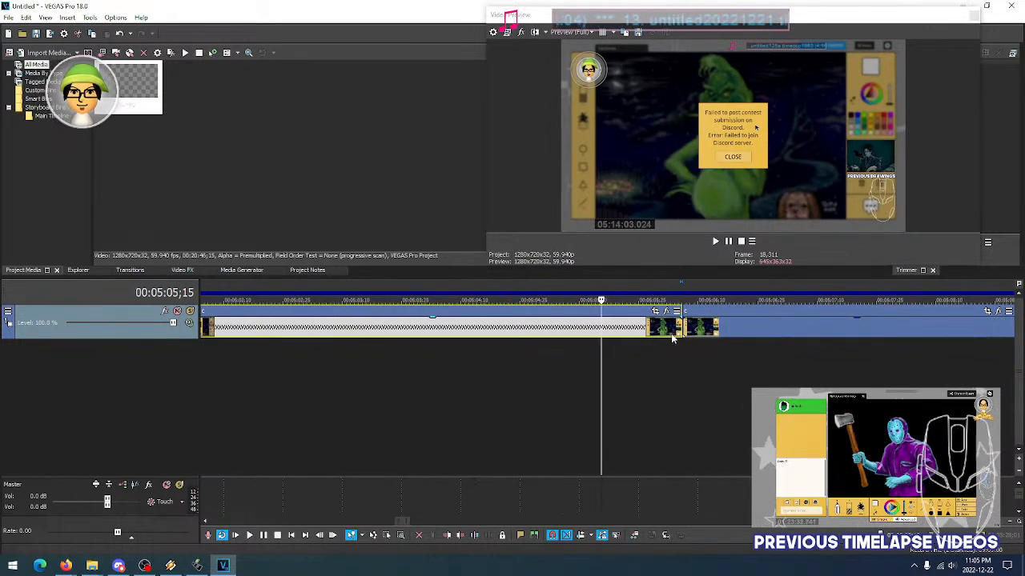
left_click(669, 333)
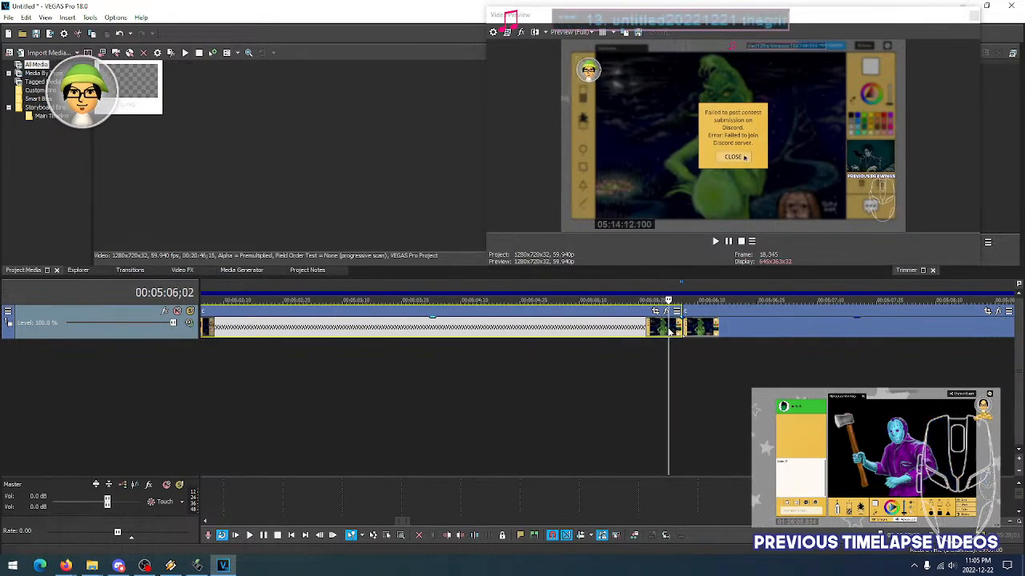
left_click(718, 330)
left_click_drag(682, 329, 657, 327)
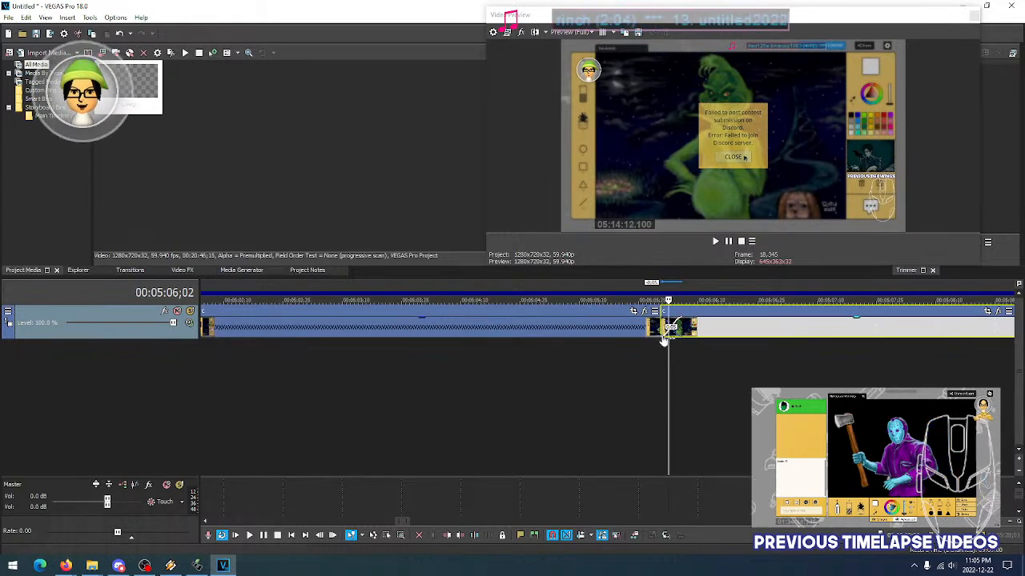
Step frame by frame through the crossfade from 00:05:06;00 to 00:05:06;05 in the preview
left_click(661, 343)
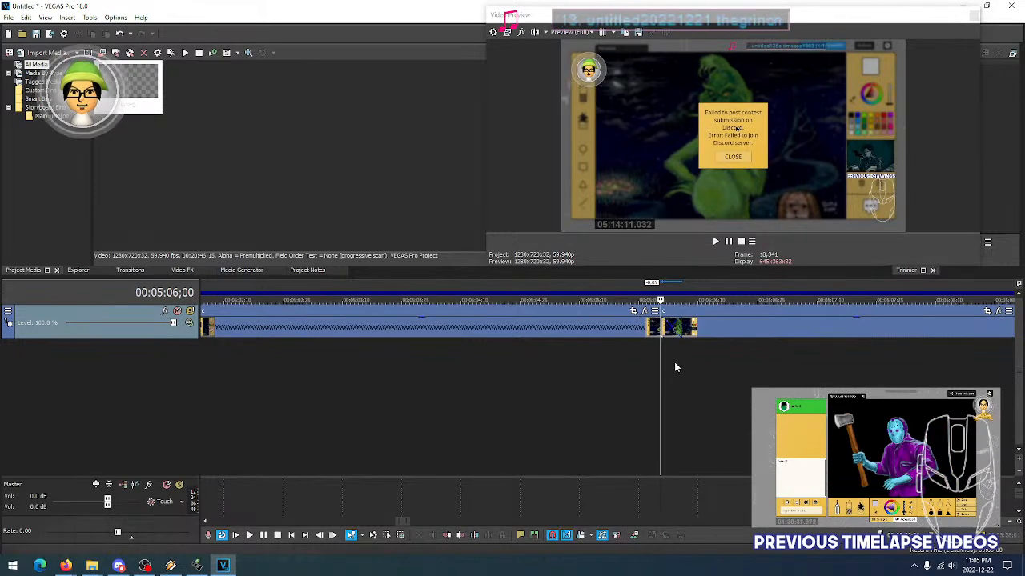
key("Right")
key("Right")
key("Right")
key("Right")
key("Right")
key("Right")
key("Right")
key("Right")
key("Right")
key("Right")
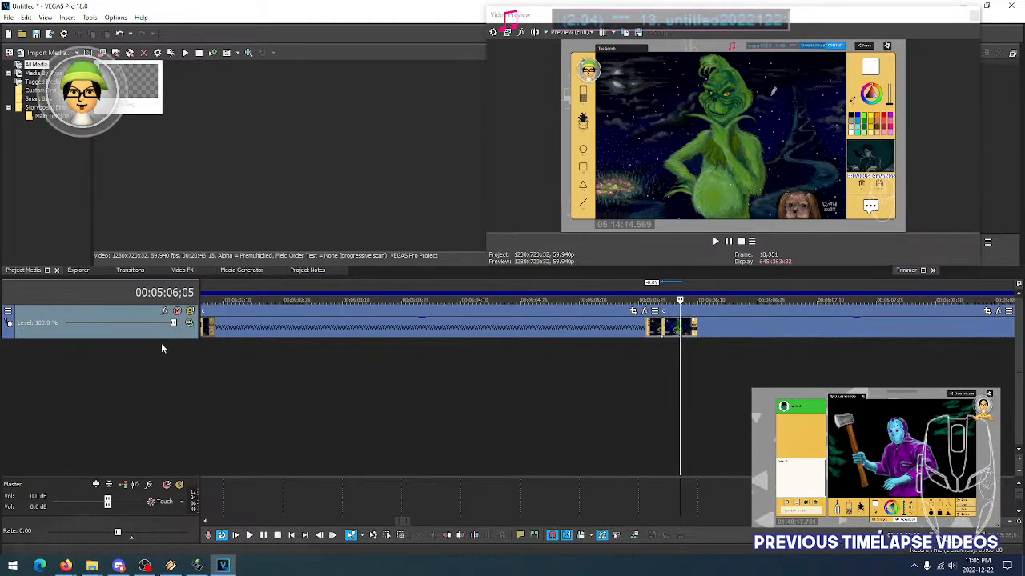
Insert a video track above the existing one and move the last piece onto it, keeping its time position
right_click(118, 361)
left_click(152, 388)
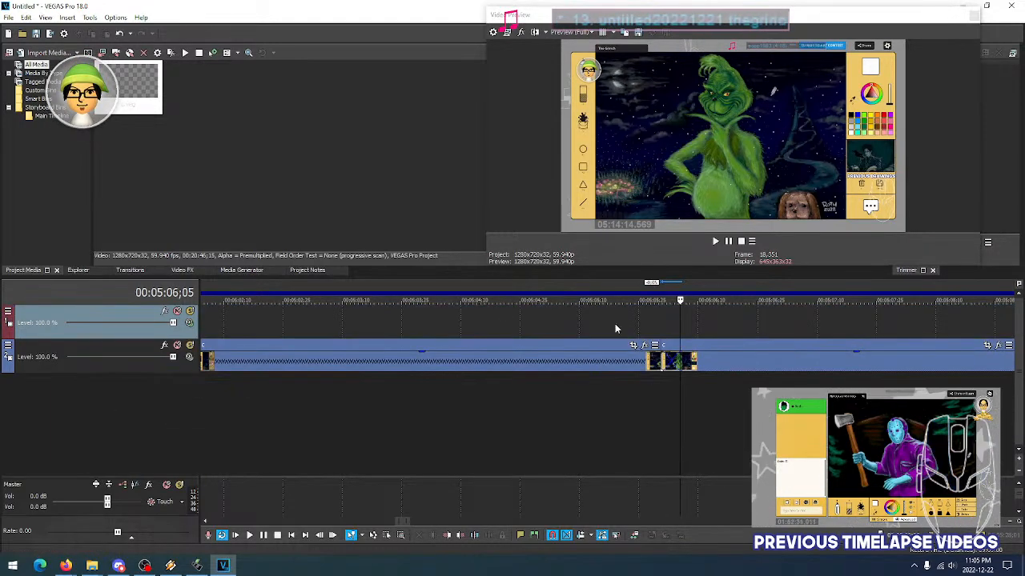
left_click_drag(697, 364, 696, 325)
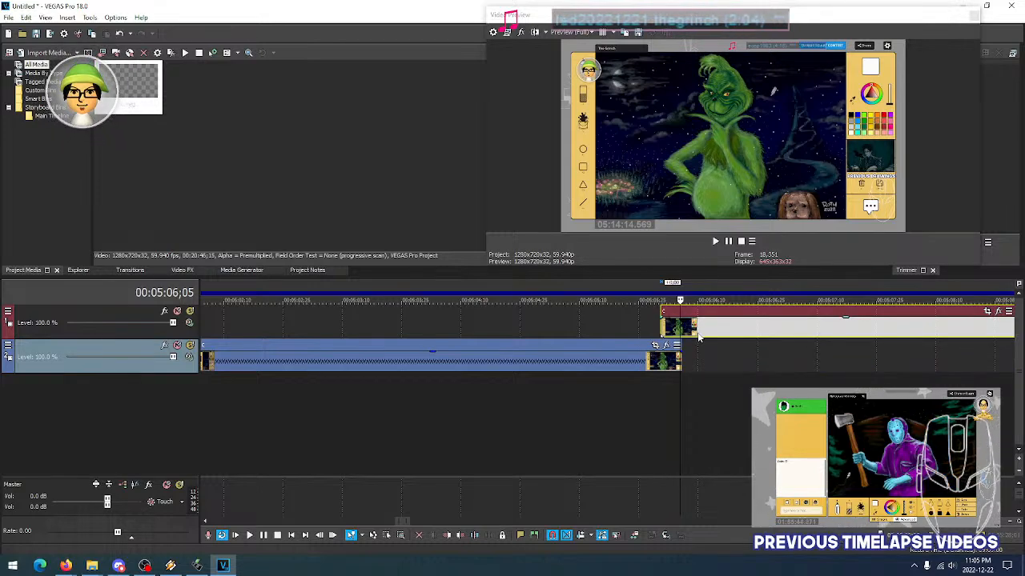
Step frame by frame backward and forward across the overlap of the two tracks to check the transition to the last piece
left_click(659, 386)
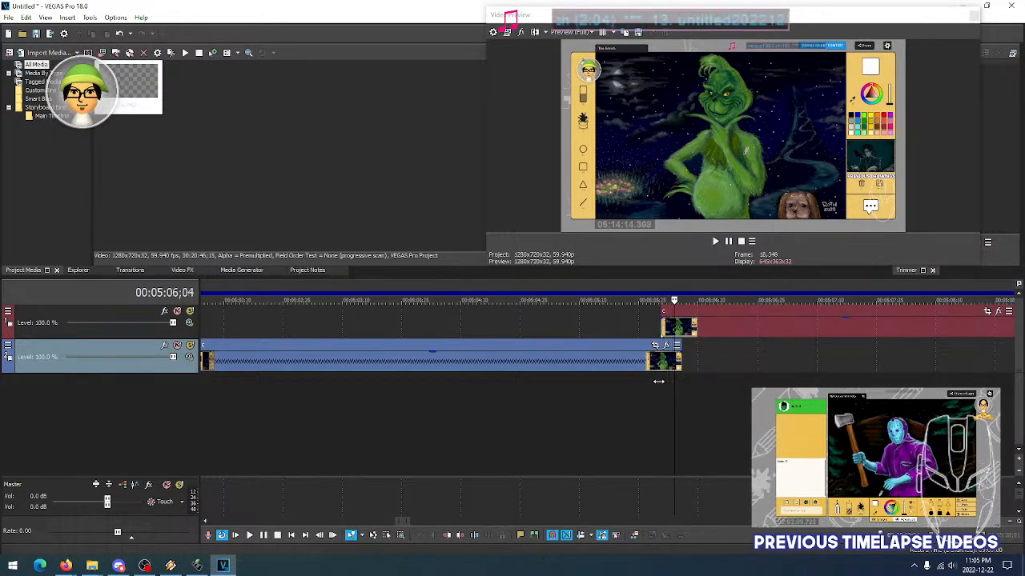
key("Left")
key("Left")
key("Left")
key("Left")
key("Left")
key("Left")
key("Left")
key("Left")
key("Left")
key("Left")
key("Left")
key("Left")
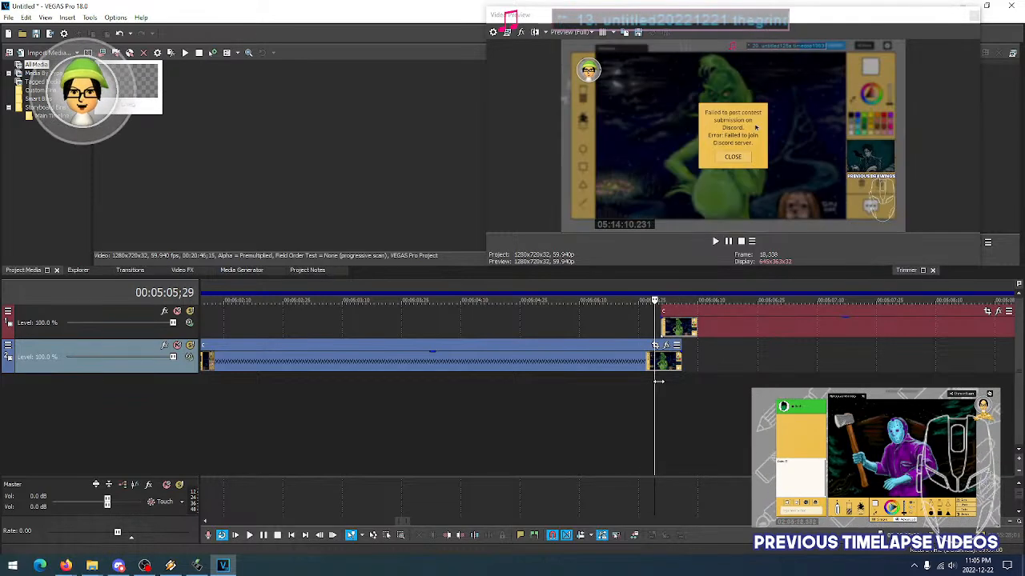
left_click(677, 327)
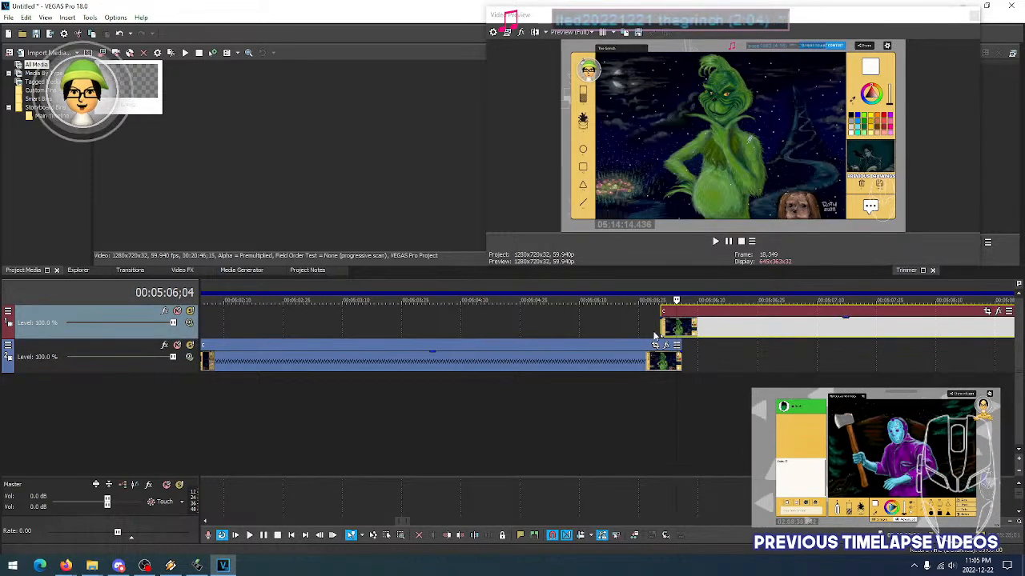
left_click(649, 335)
key("Right")
key("Right")
key("Right")
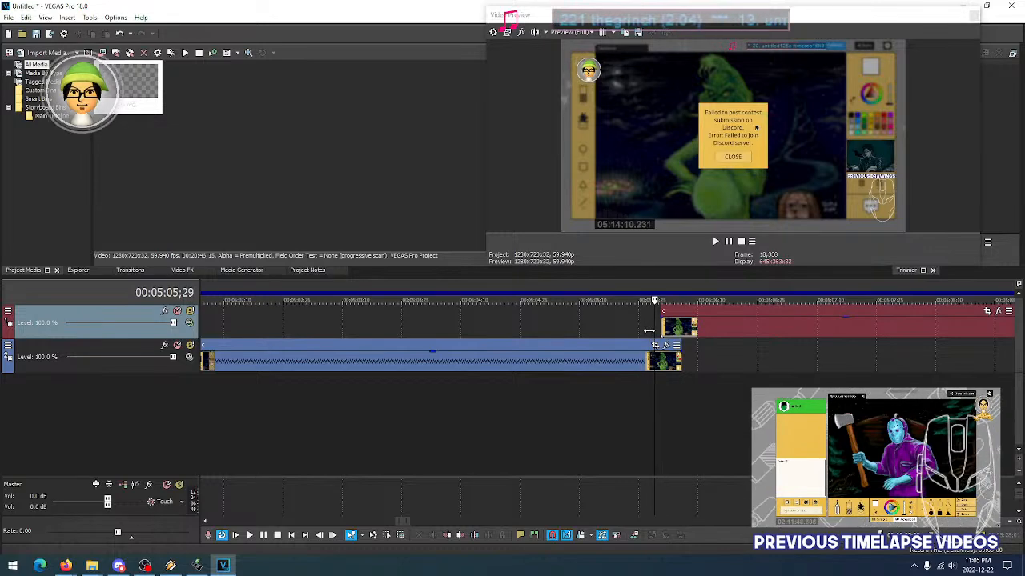
key("Right")
key("Right")
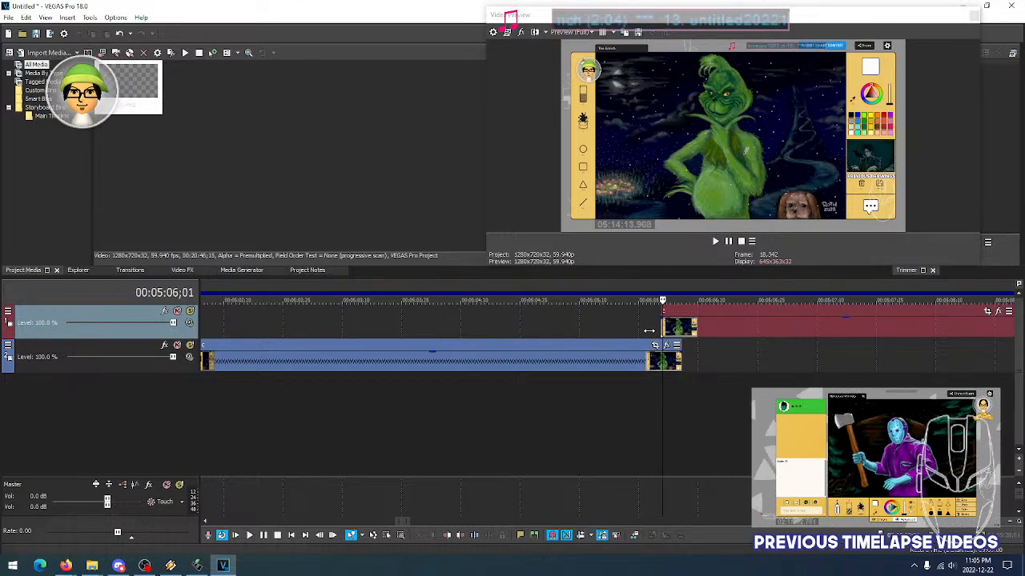
Add a short fade-in of about 5 frames to the last piece, spanning its overlap with the compressed part, and increase the track height
key("Left")
key("Left")
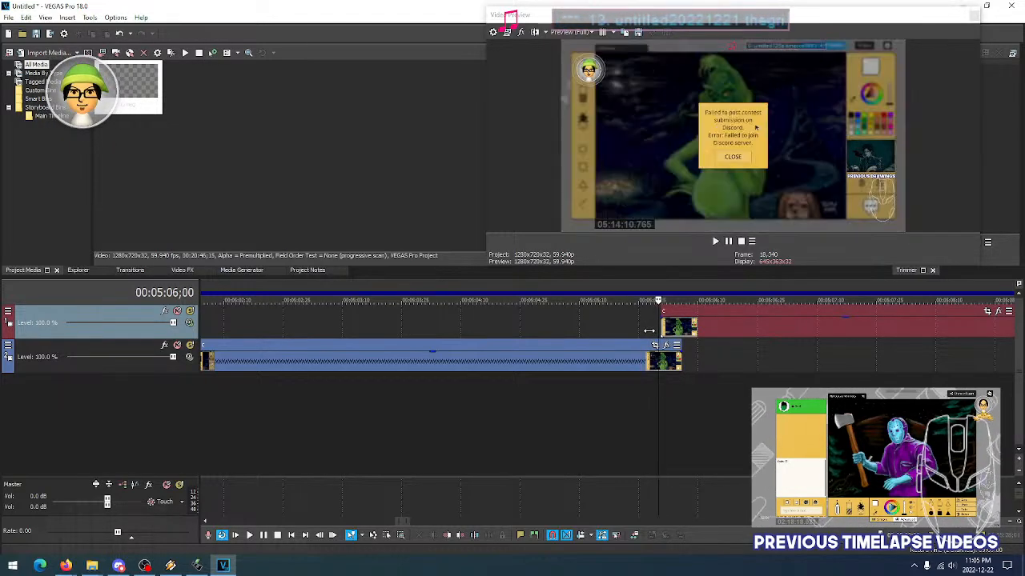
key("Right")
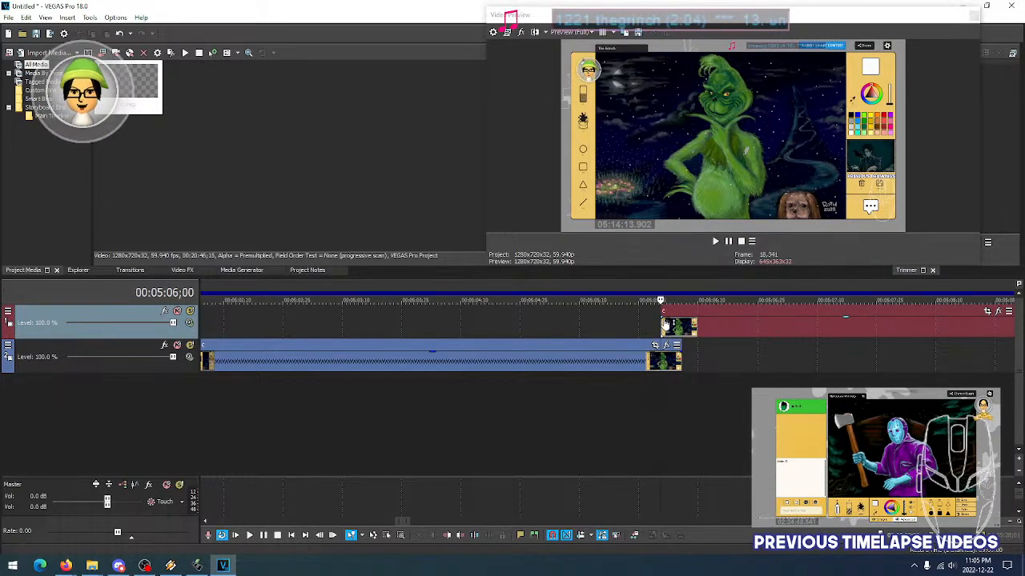
left_click_drag(660, 319, 681, 321)
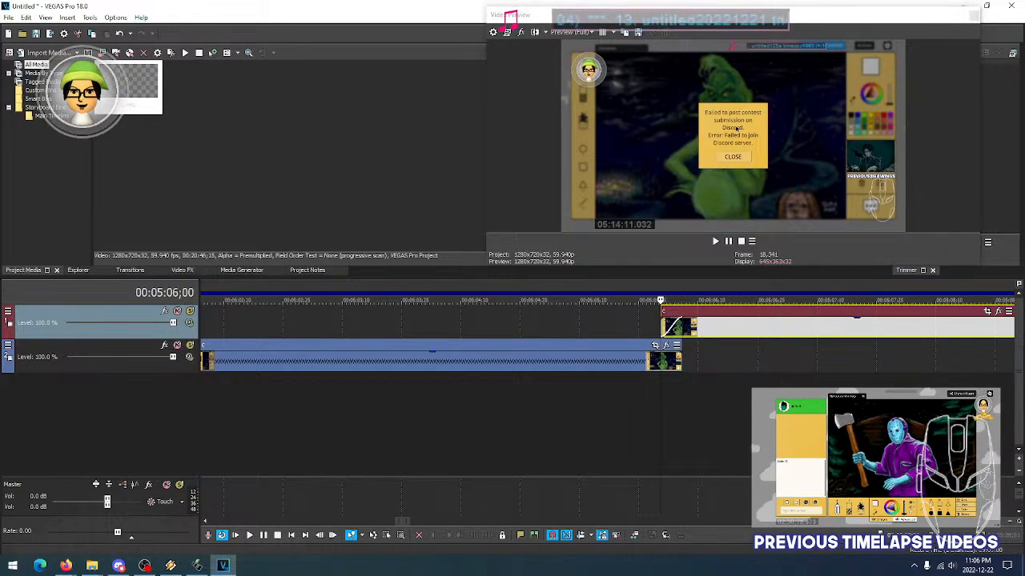
left_click(1019, 459)
left_click(1019, 459)
left_click(1019, 460)
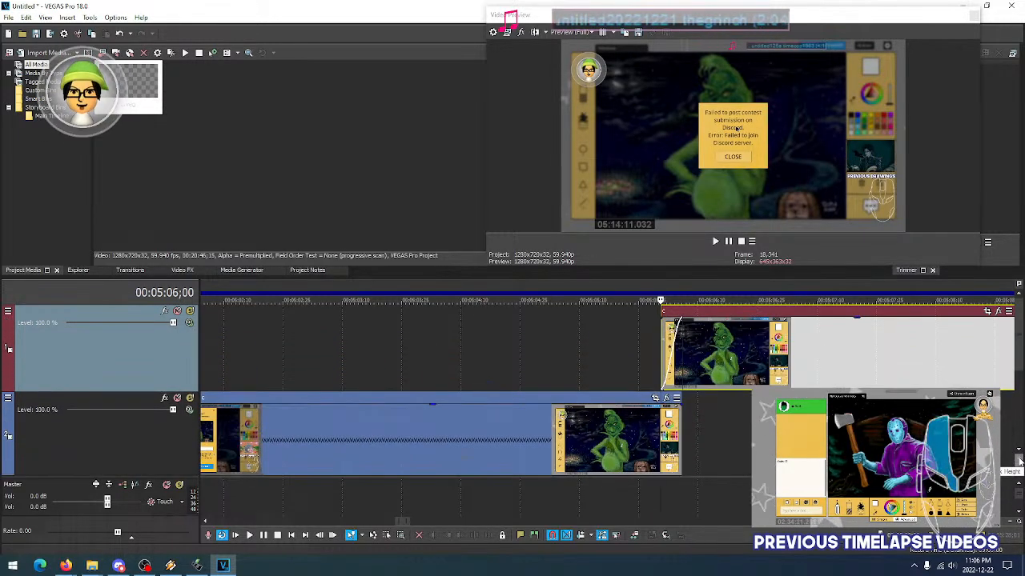
left_click(1019, 478)
left_click(1019, 478)
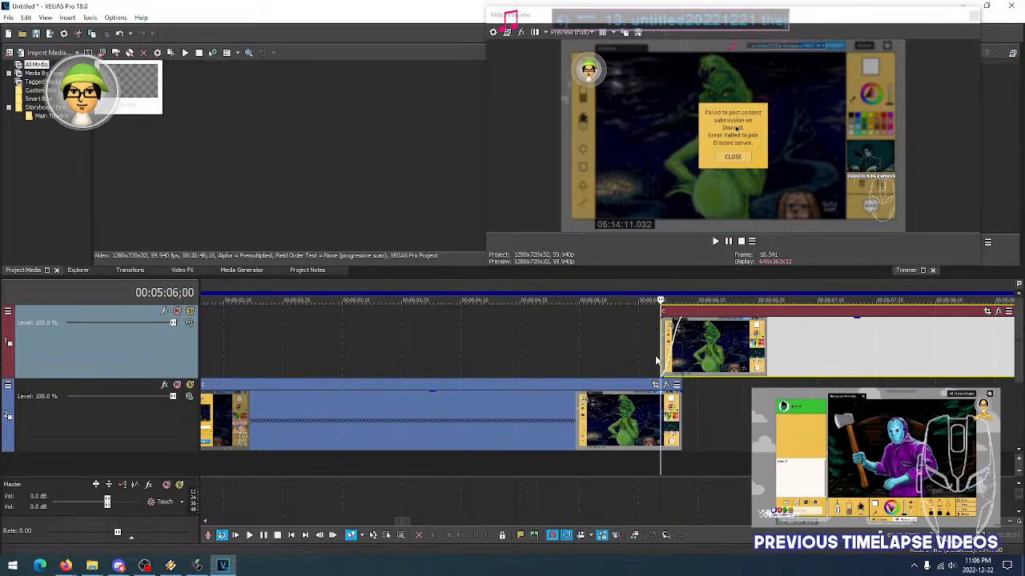
mouse_move(681, 347)
left_mouse_down()
mouse_move(669, 348)
mouse_move(678, 347)
left_mouse_up()
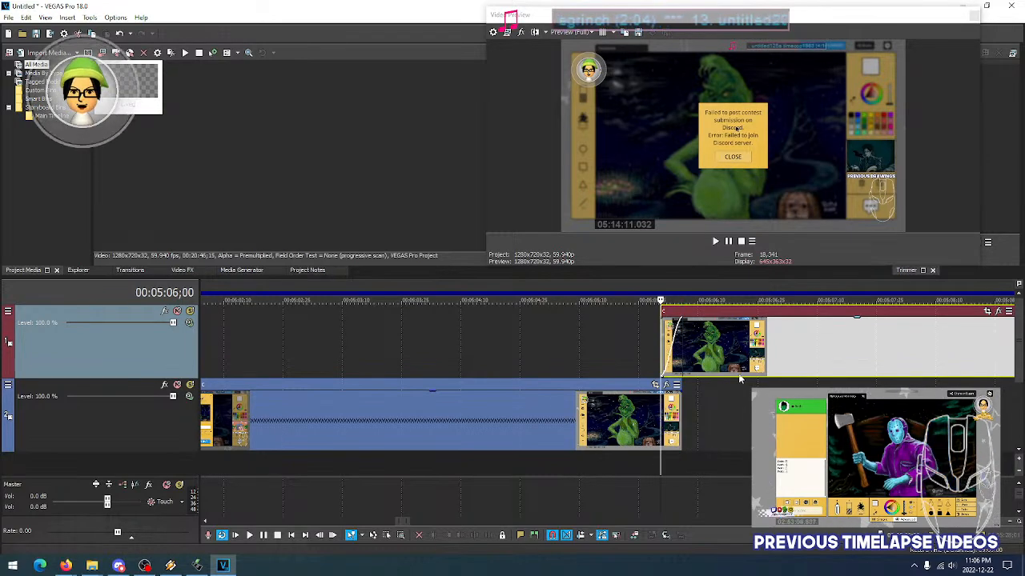
Step frame by frame forward and backward through the last piece's fade-in to examine how it blends with the compressed part
key("Right")
key("Right")
key("Right")
key("Right")
key("Right")
key("Right")
key("Right")
key("Right")
key("Right")
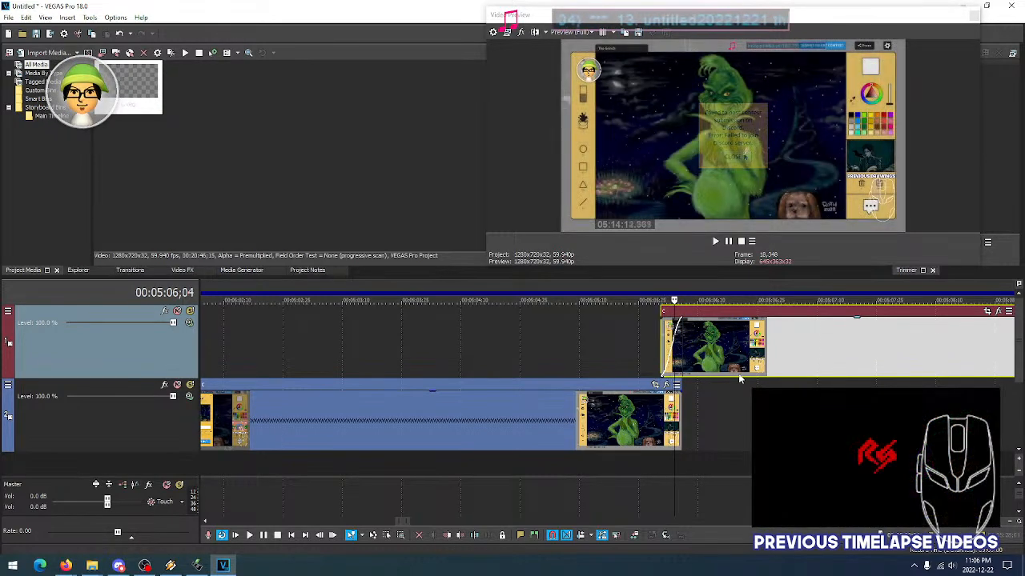
key("Right")
key("Right")
key("Right")
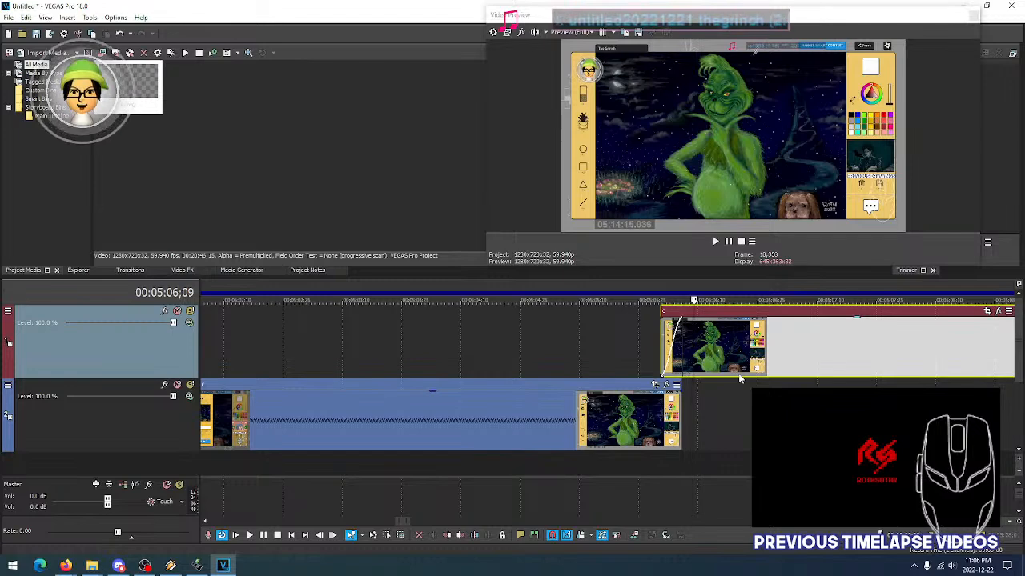
key("Left")
key("Left")
key("Left")
key("Left")
key("Left")
key("Left")
key("Left")
key("Left")
key("Left")
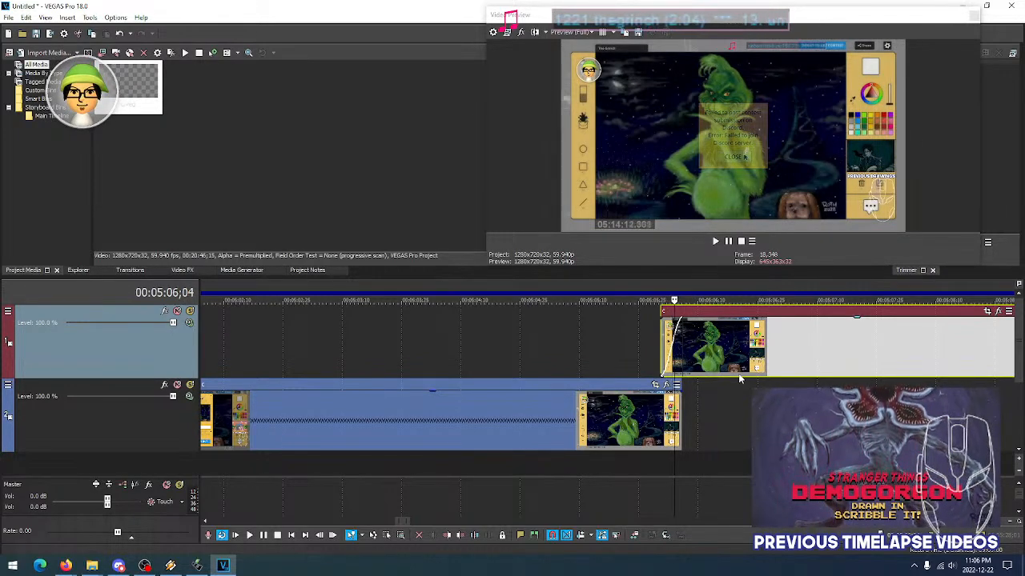
Change the last piece's fade-in type to the slow-starting curve and play back the transition
left_click_drag(679, 339, 679, 341)
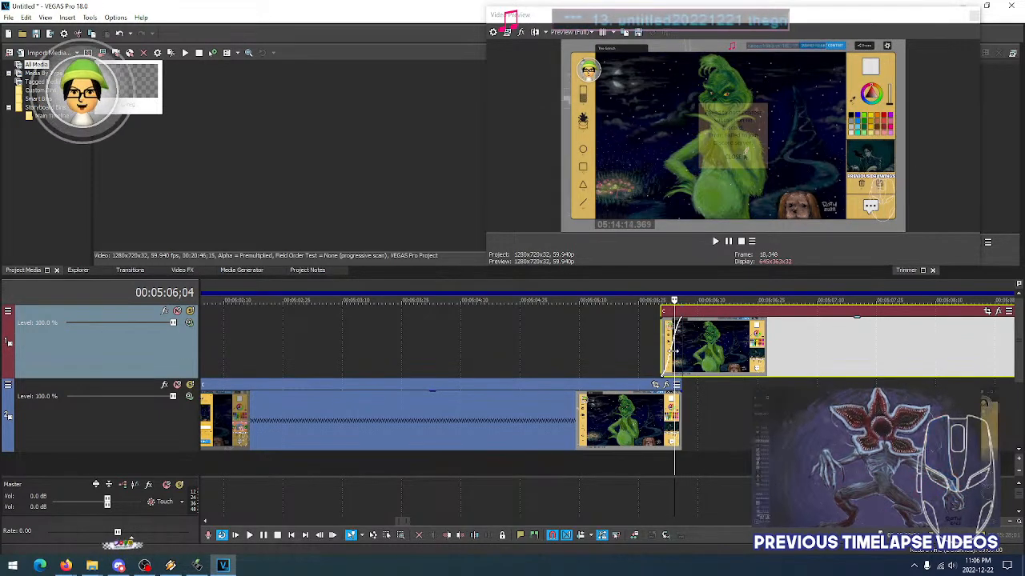
right_click(669, 364)
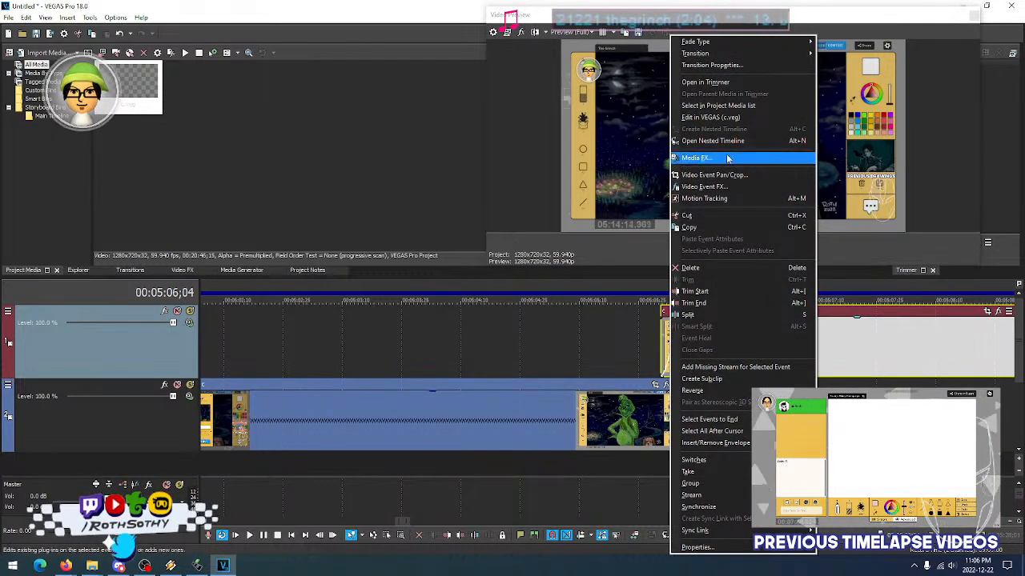
mouse_move(719, 46)
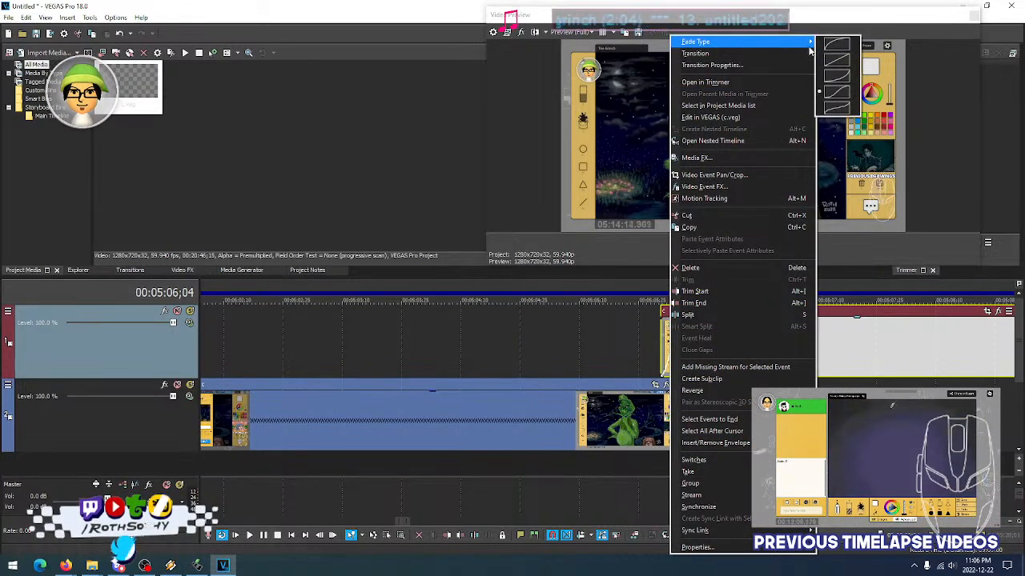
left_click(838, 77)
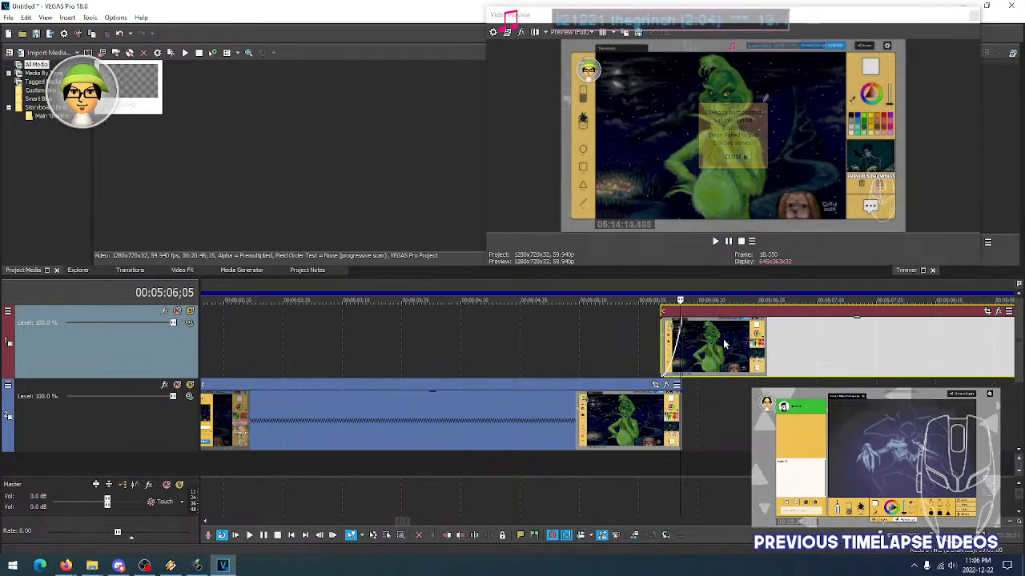
key("space")
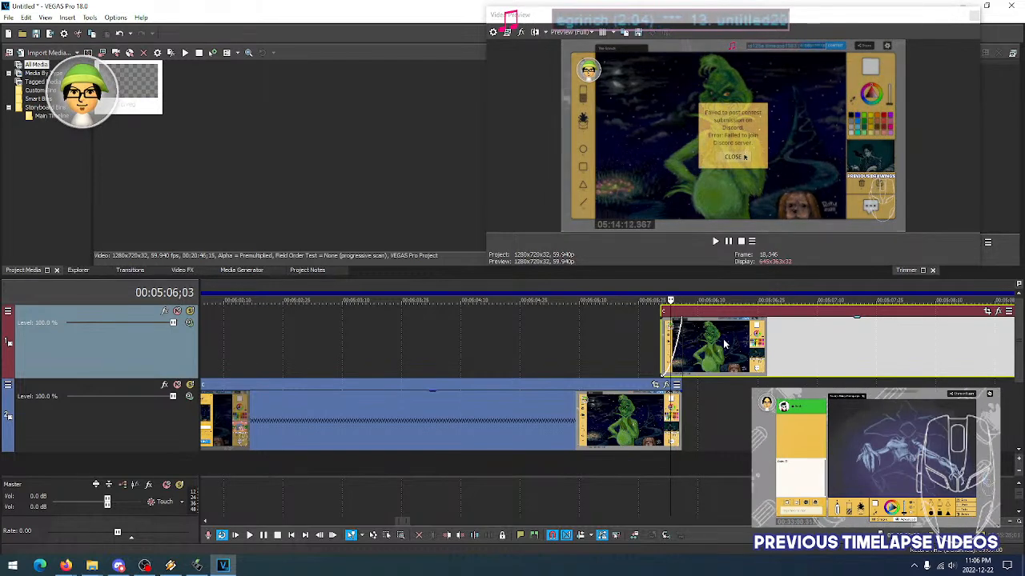
key("space")
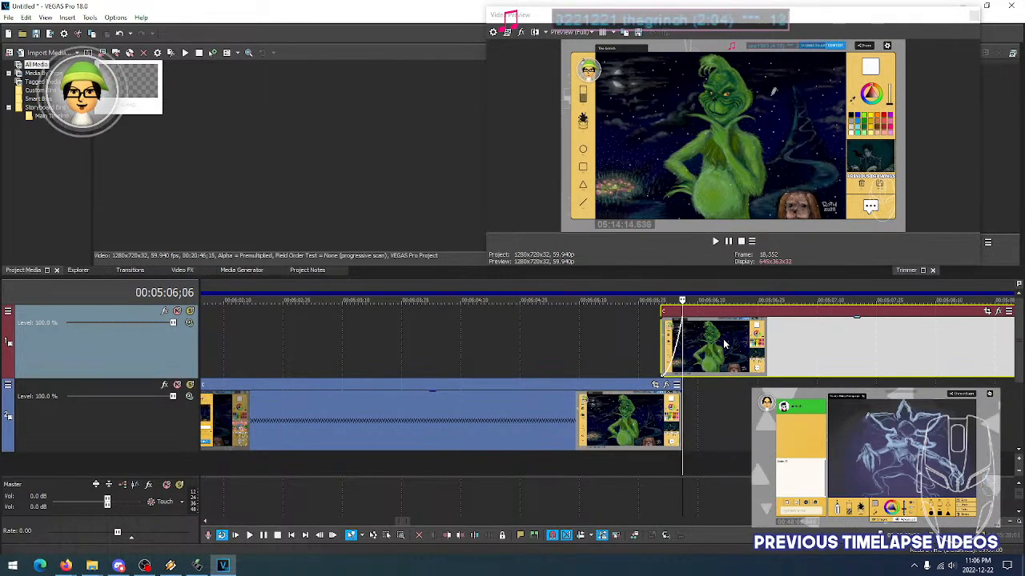
Try a short fade-out at the end of the compressed part instead, stepping frame by frame through the overlap from 00:05:06;00
left_click(655, 406)
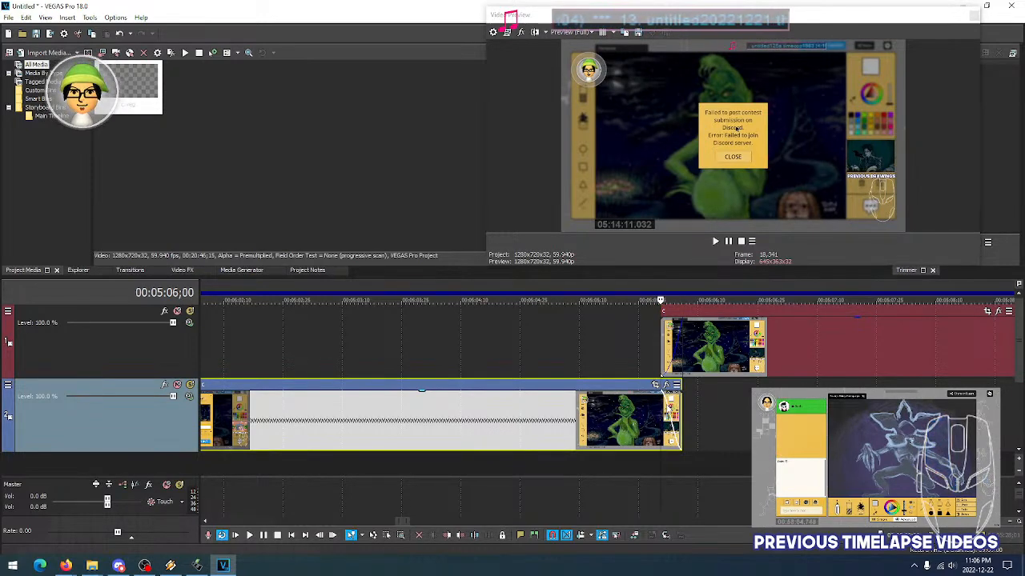
key("Right")
key("Right")
key("Right")
key("Right")
key("Right")
key("Right")
key("Right")
key("Right")
key("Right")
key("Right")
key("Right")
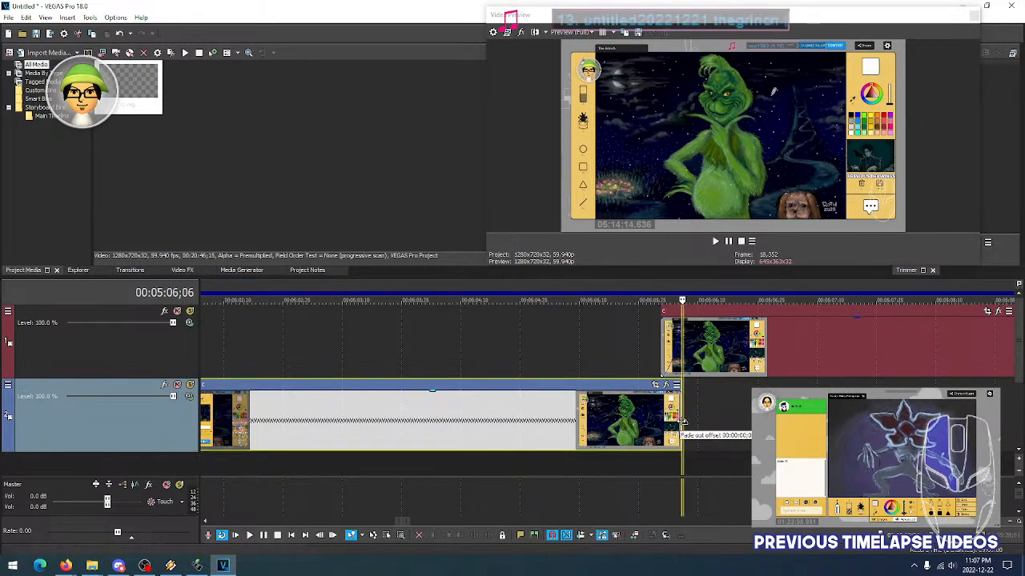
Move the last piece back down onto the compressed part's track and reduce the track height
left_click(679, 348)
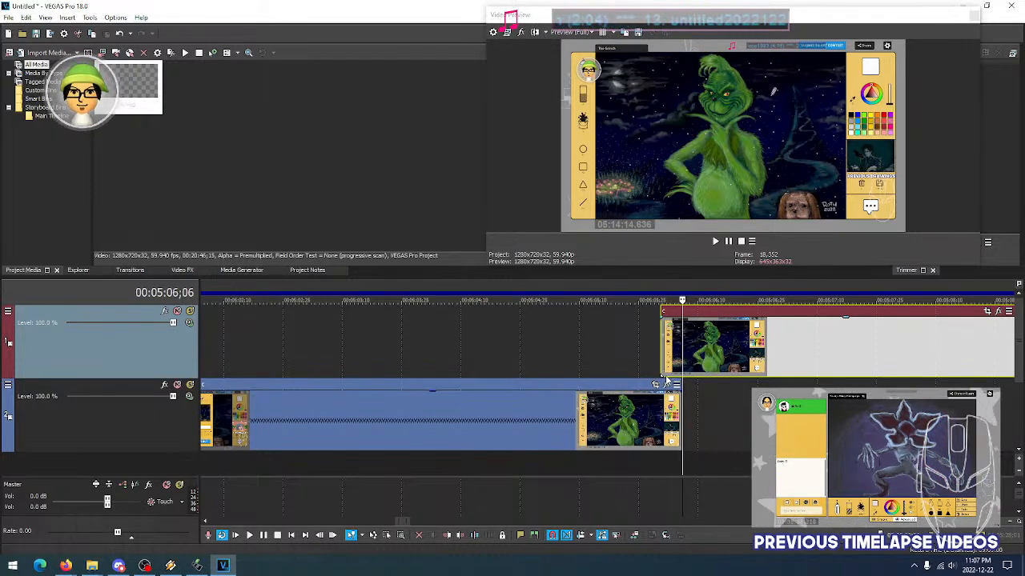
mouse_move(663, 382)
left_mouse_down()
mouse_move(685, 376)
mouse_move(658, 381)
left_mouse_up()
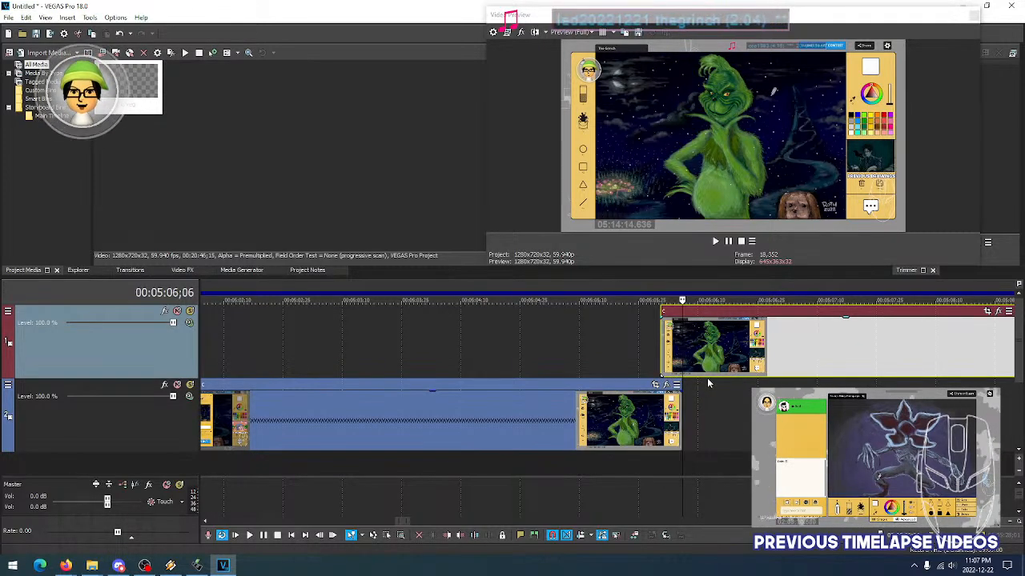
scroll(709, 380, "down", 5)
scroll(709, 380, "down", 2)
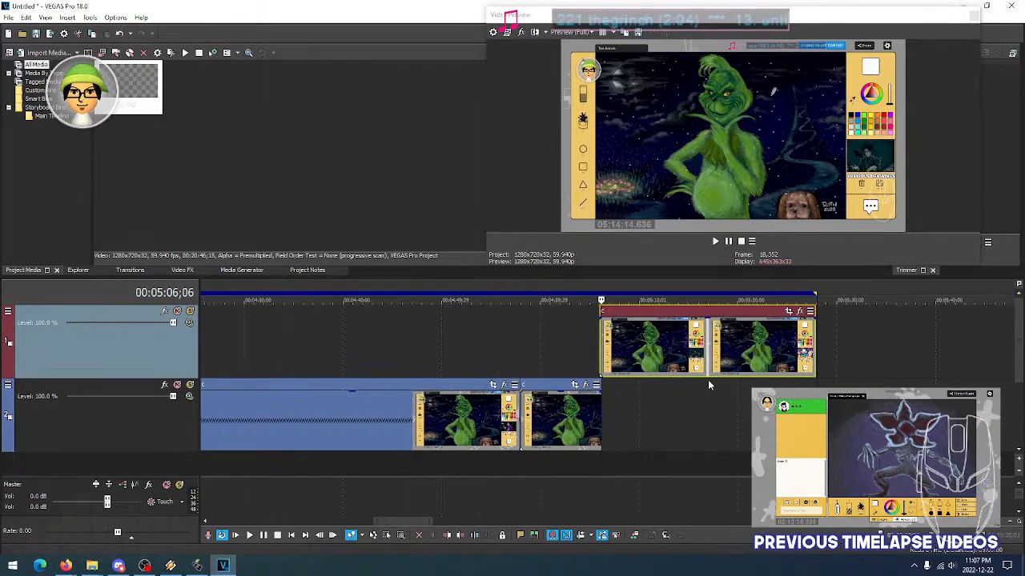
scroll(612, 361, "up", 6)
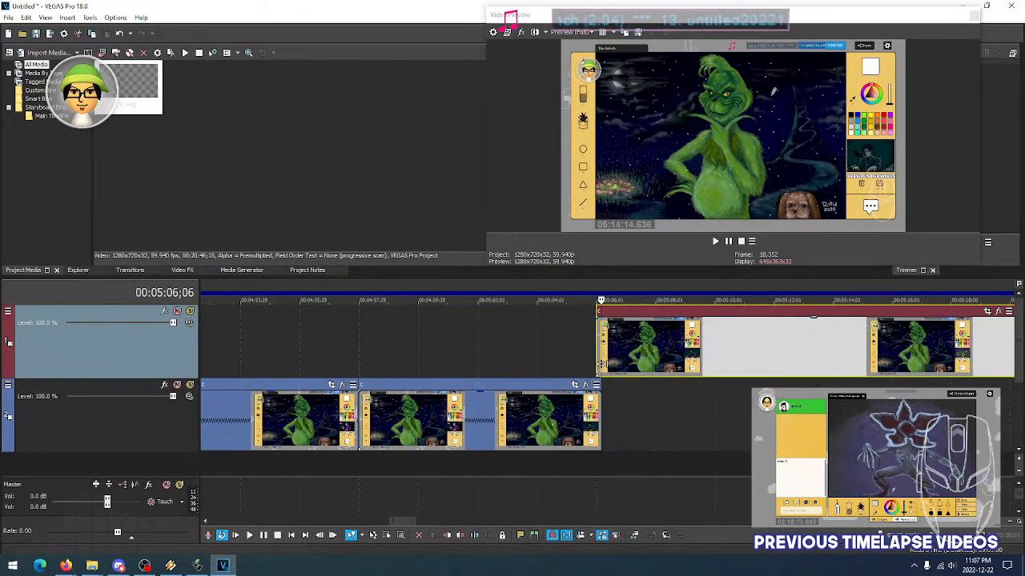
left_click_drag(593, 362, 661, 392)
scroll(663, 365, "down", 4)
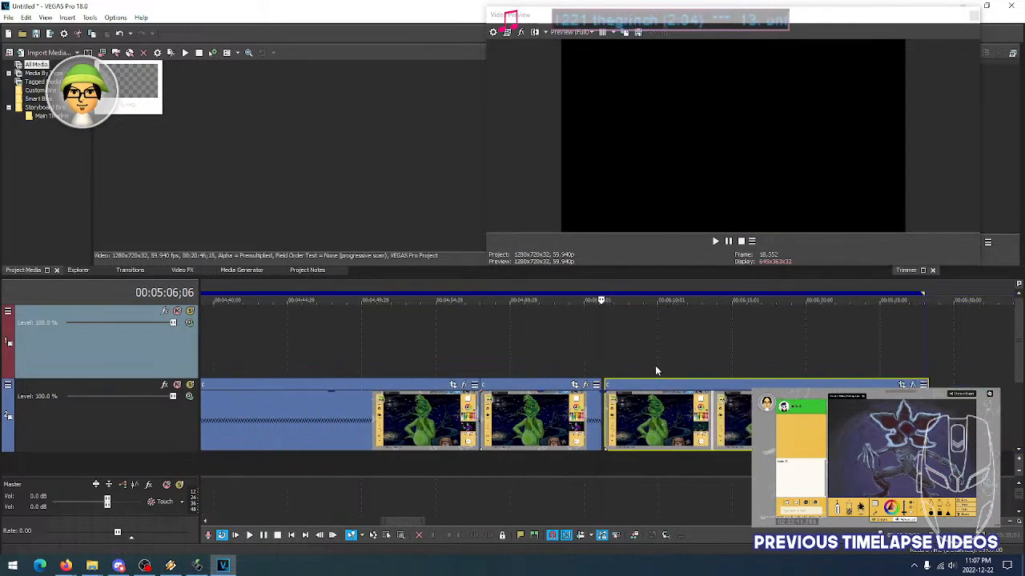
left_click(1019, 473)
left_click(1018, 474)
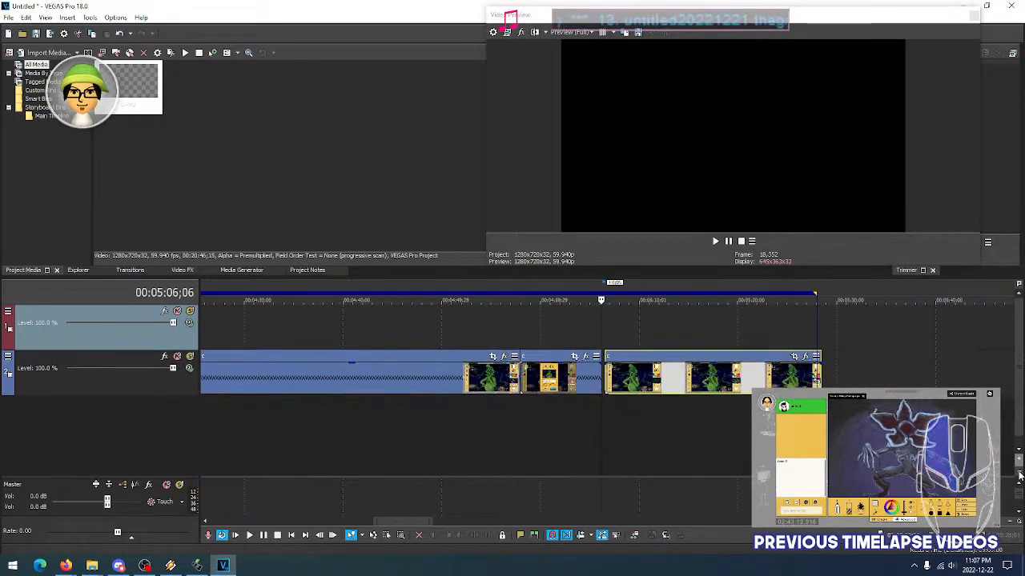
Slide the last piece along the track until it starts exactly where the compressed part ends, without overlap or gap
left_click(590, 336)
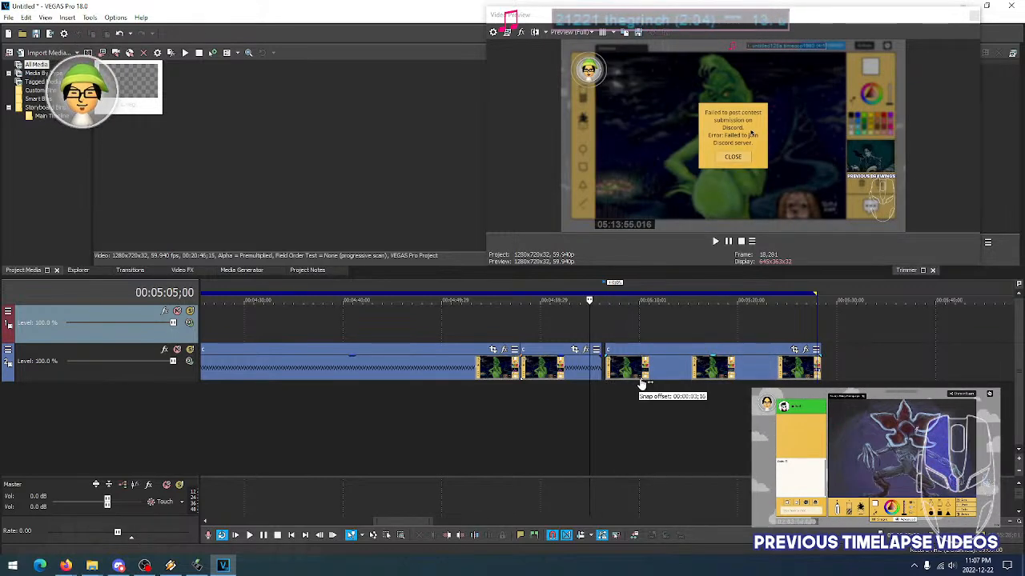
mouse_move(670, 371)
left_mouse_down()
mouse_move(642, 380)
mouse_move(677, 379)
left_mouse_up()
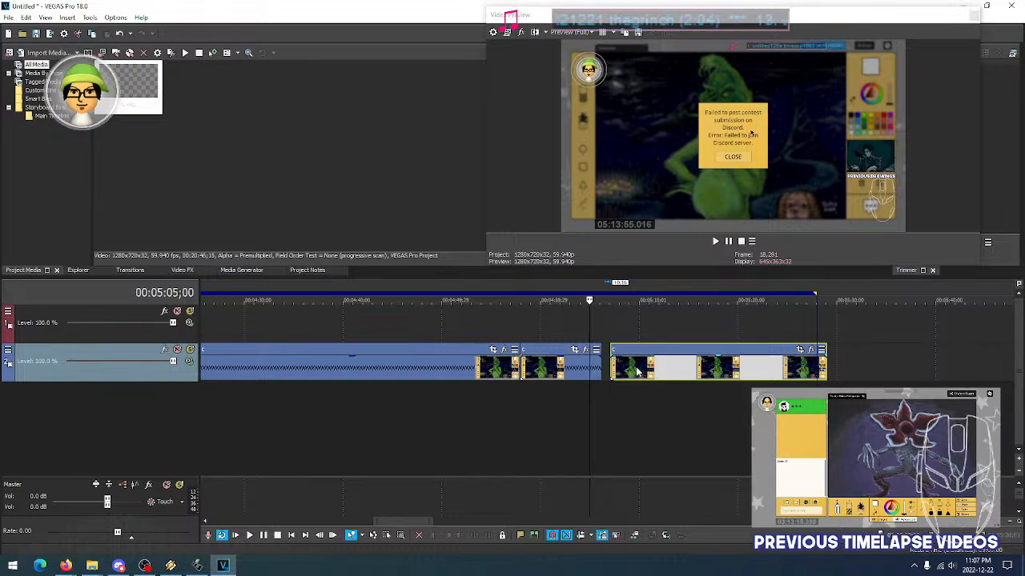
left_click_drag(638, 374, 633, 374)
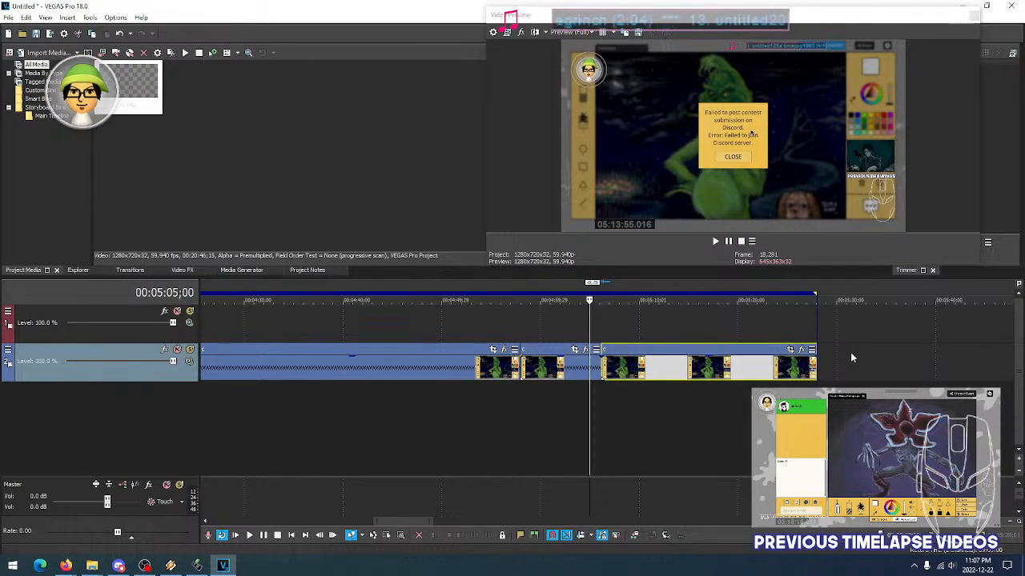
right_click(791, 290)
left_click(809, 322)
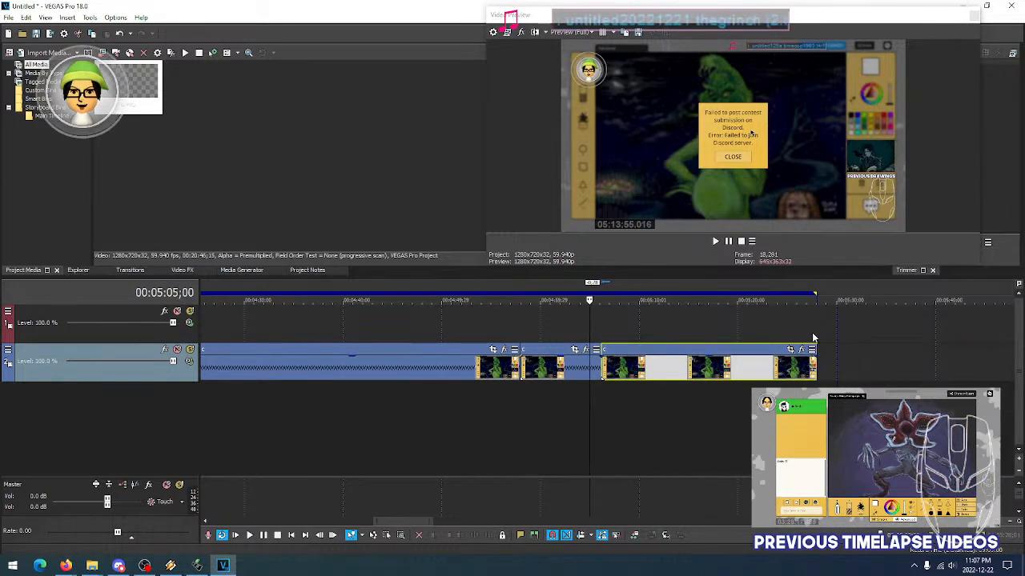
scroll(439, 341, "down", 8)
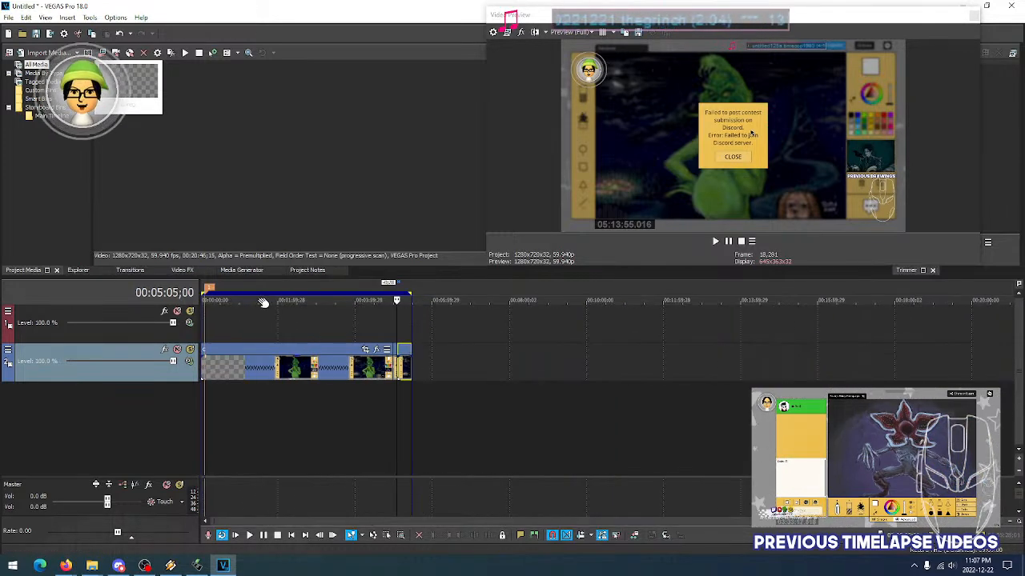
Save the project as d.veg in the Grinch folder alongside projects a, b and c
left_click(9, 16)
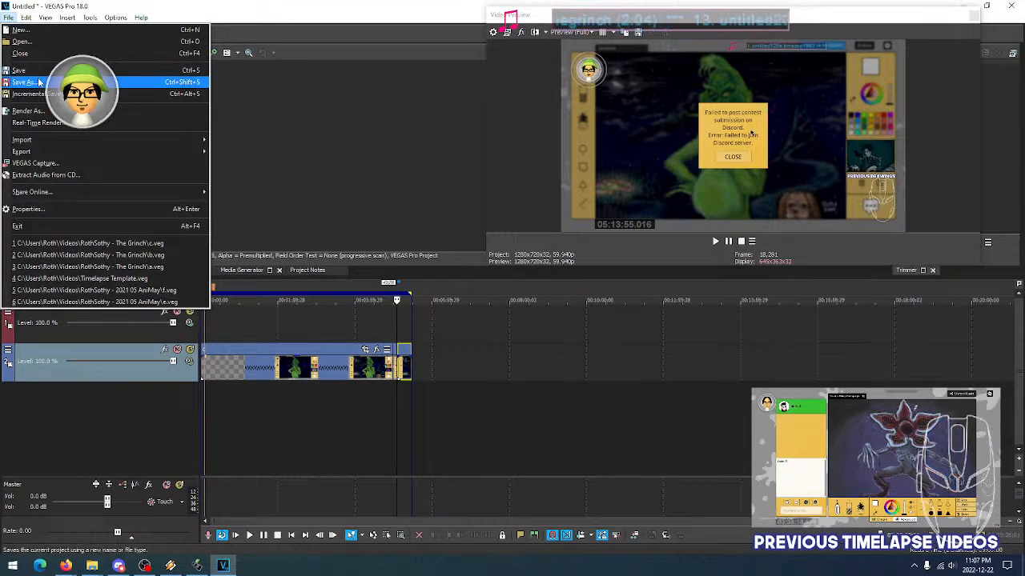
left_click(32, 80)
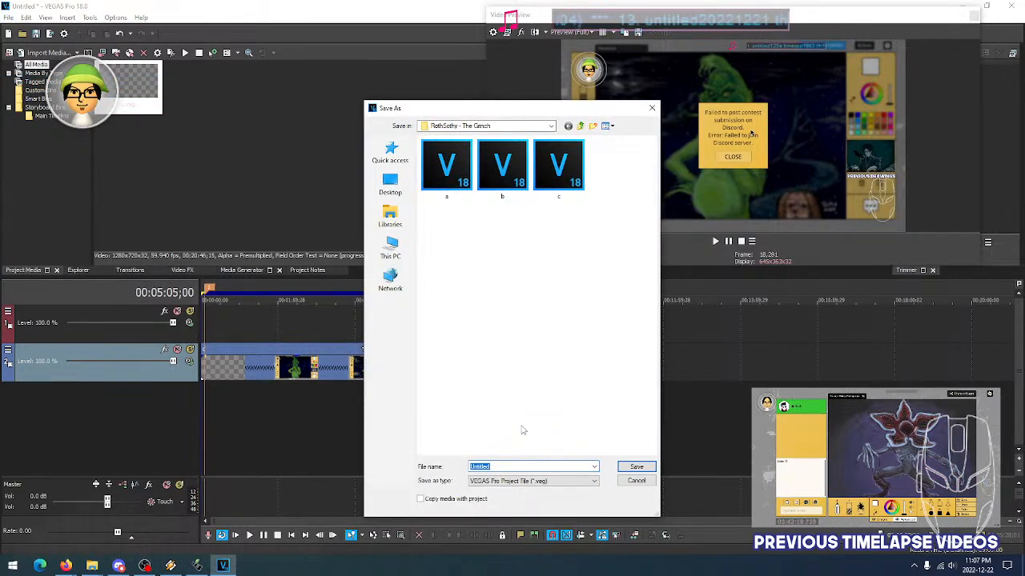
left_click(624, 469)
Check the long compressed clip's playback rate and resample setting in its properties, making no changes
right_click(376, 375)
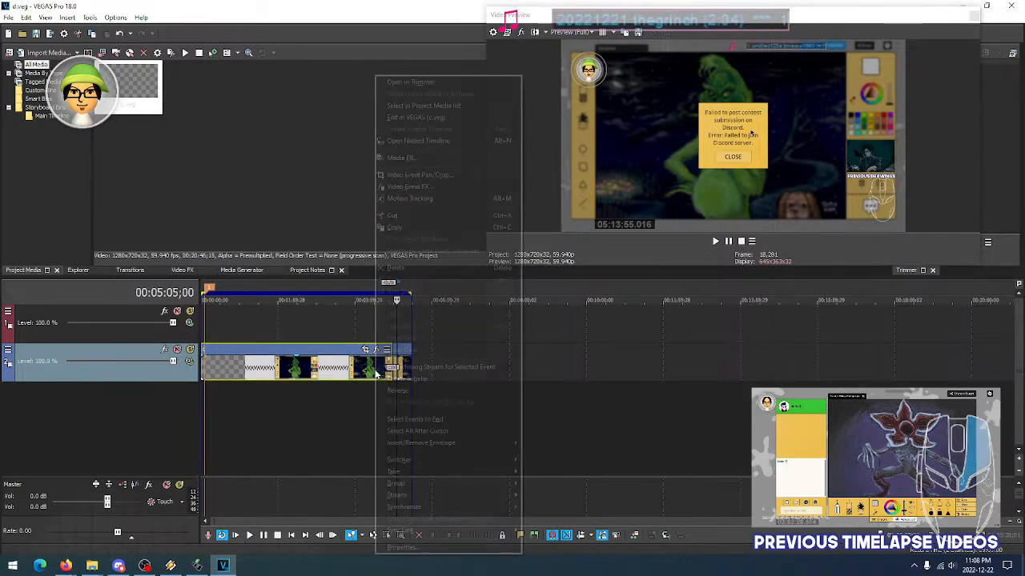
left_click(400, 547)
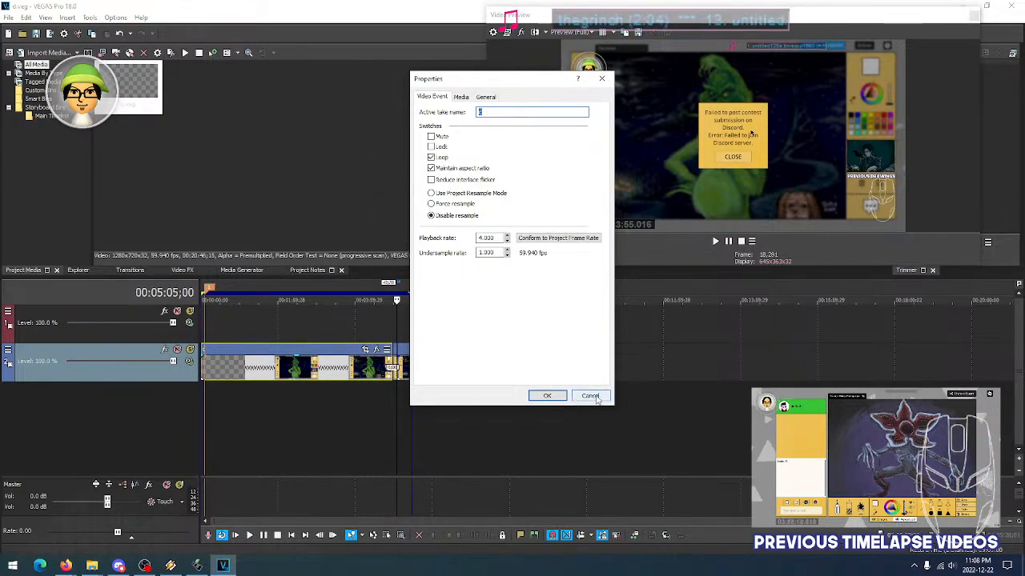
left_click(594, 398)
scroll(438, 391, "up", 4)
scroll(489, 391, "down", 4)
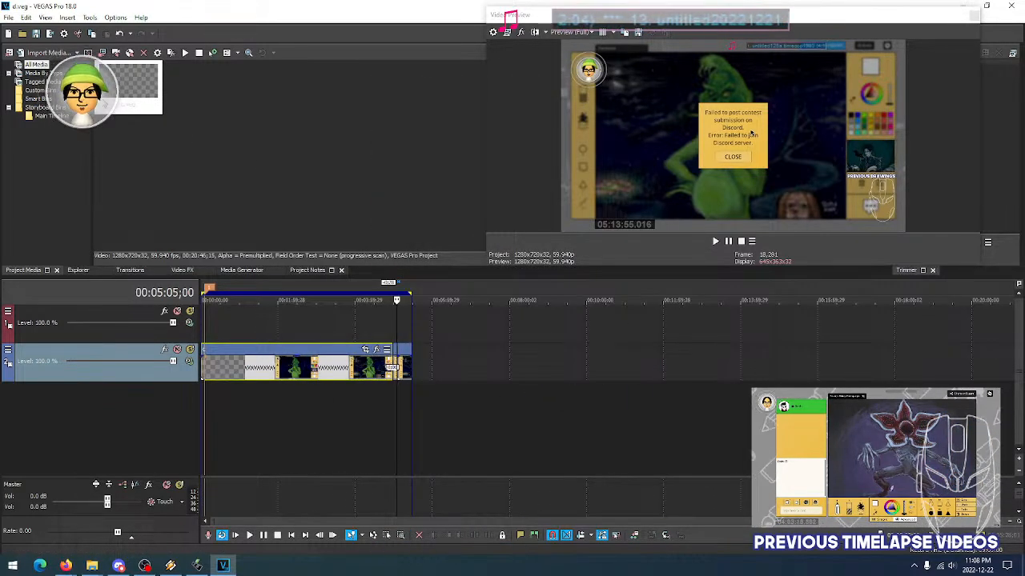
Close the d.veg project and import d.veg from the Grinch folder as media into the new empty project
left_click(10, 18)
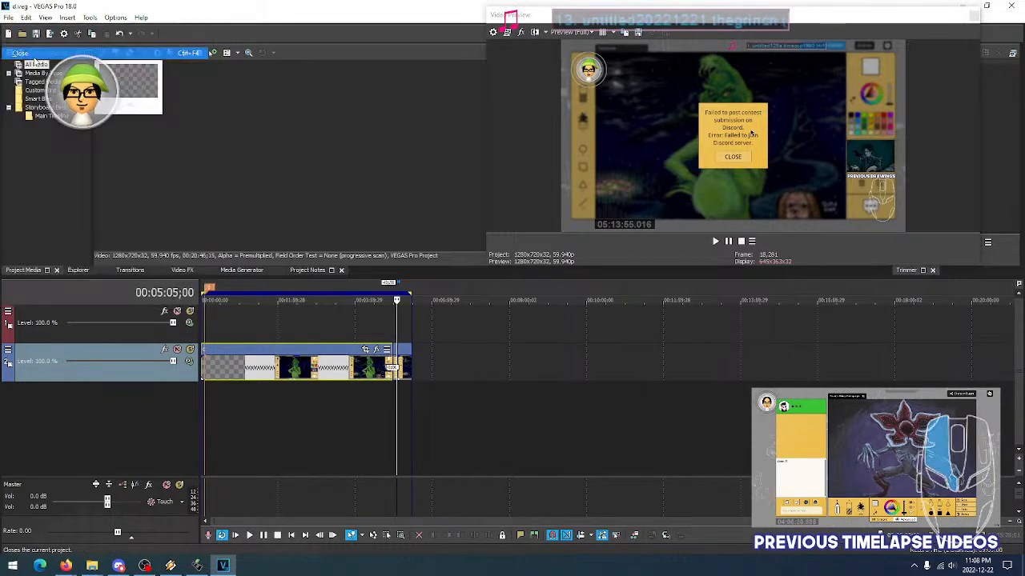
left_click(13, 30)
left_click(8, 16)
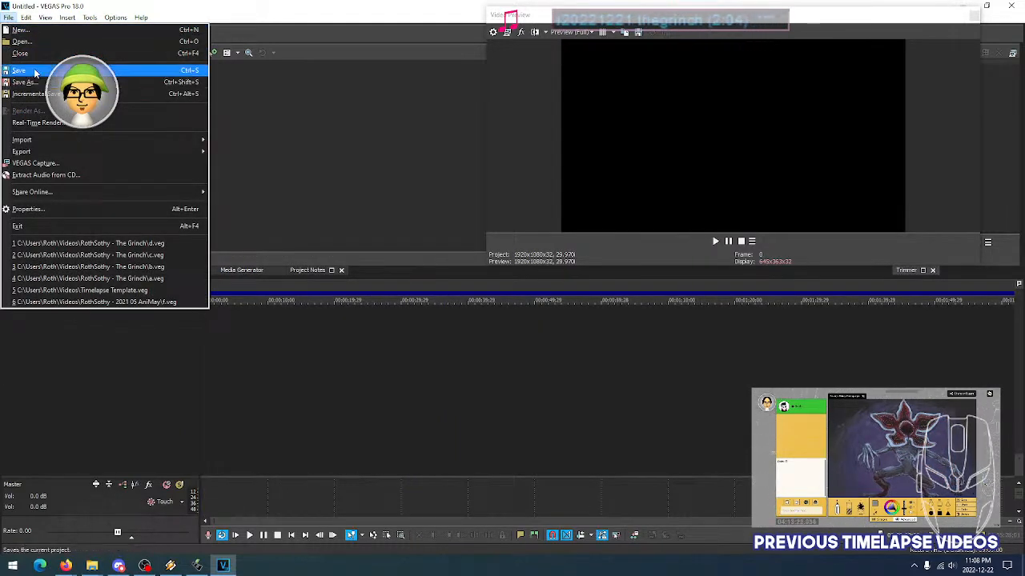
mouse_move(32, 142)
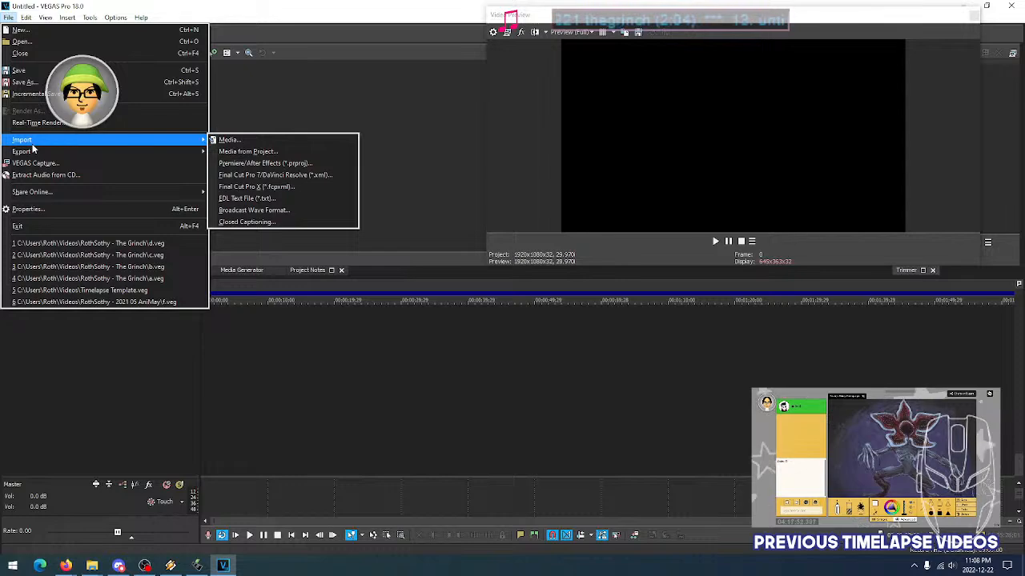
left_click(228, 142)
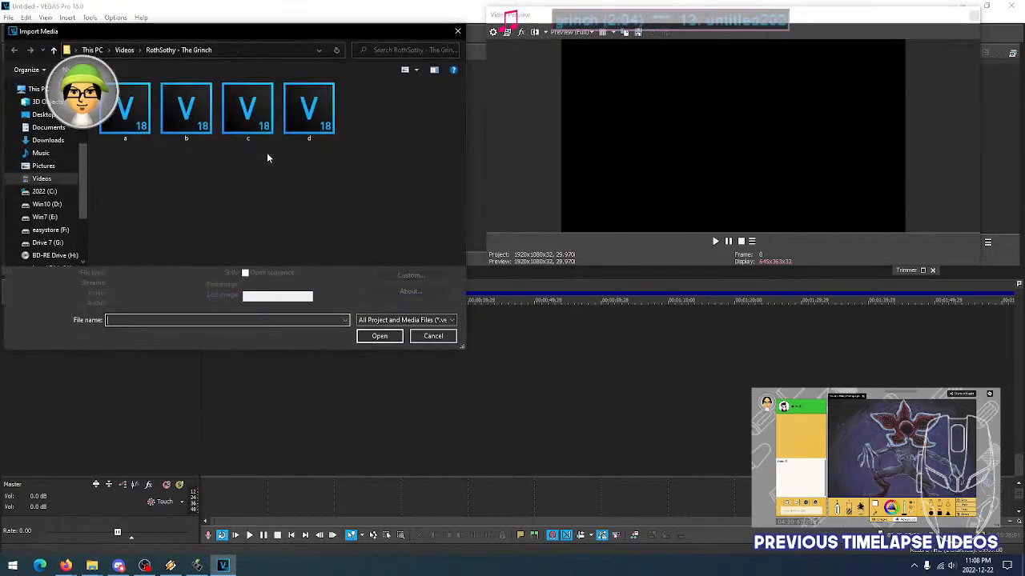
left_click(316, 125)
left_click(378, 342)
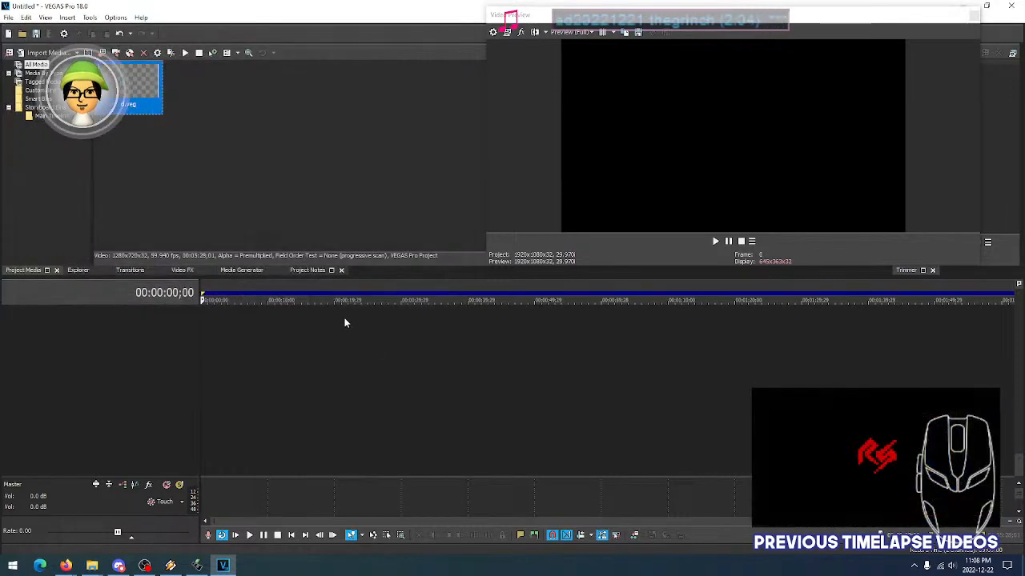
Place d.veg at the timeline start, match the project video settings to it, and time-compress the clip to under half its length
left_click_drag(137, 88, 203, 335)
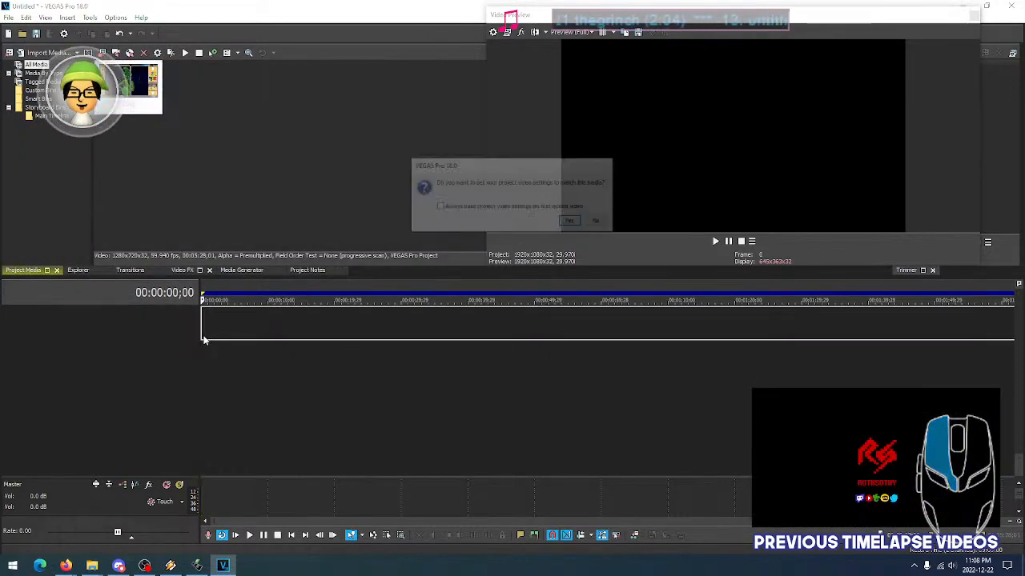
left_click(570, 222)
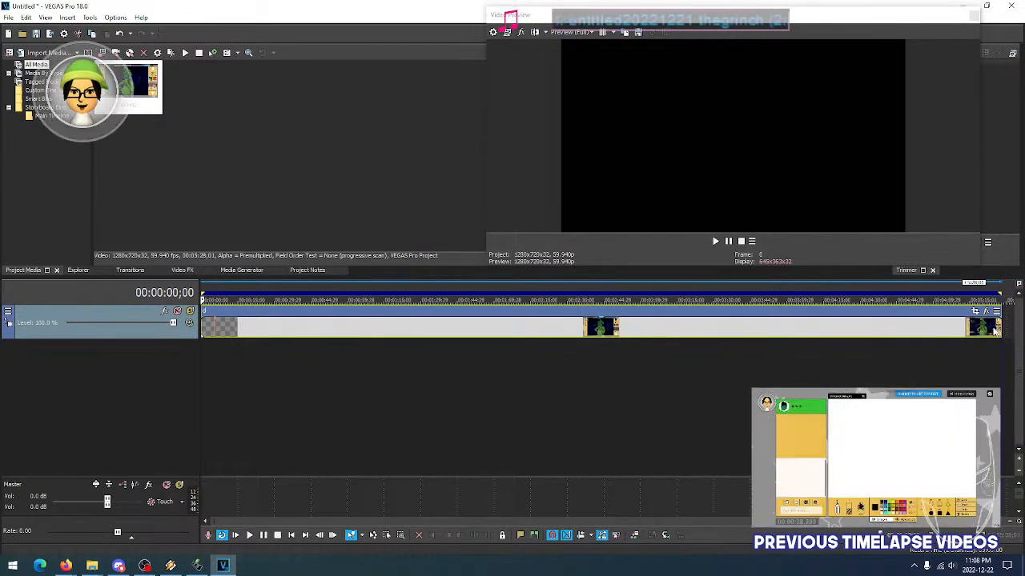
mouse_move(1001, 326)
left_mouse_down()
mouse_move(428, 336)
mouse_move(566, 330)
left_mouse_up()
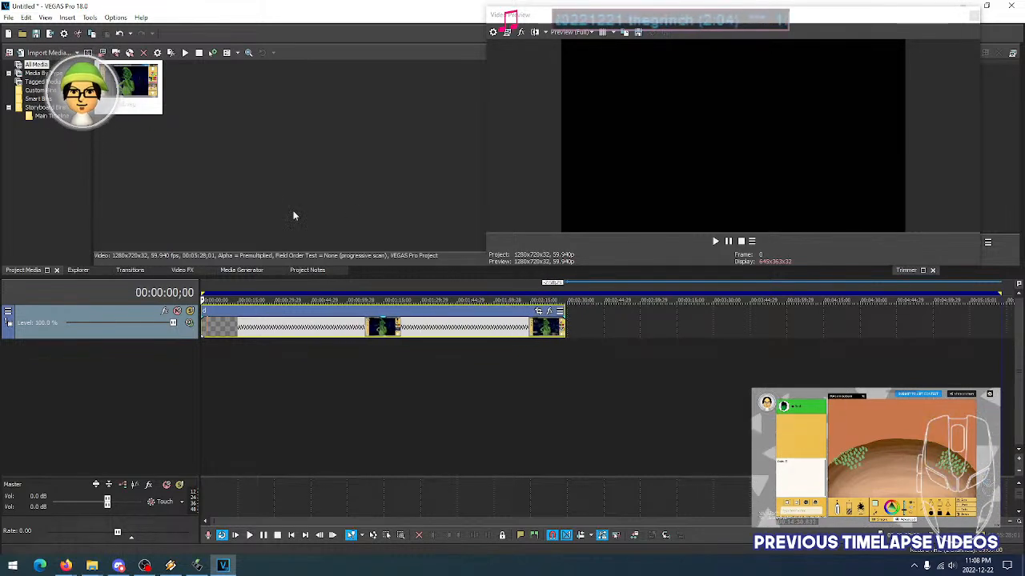
Close the untitled project without saving it
left_click(10, 18)
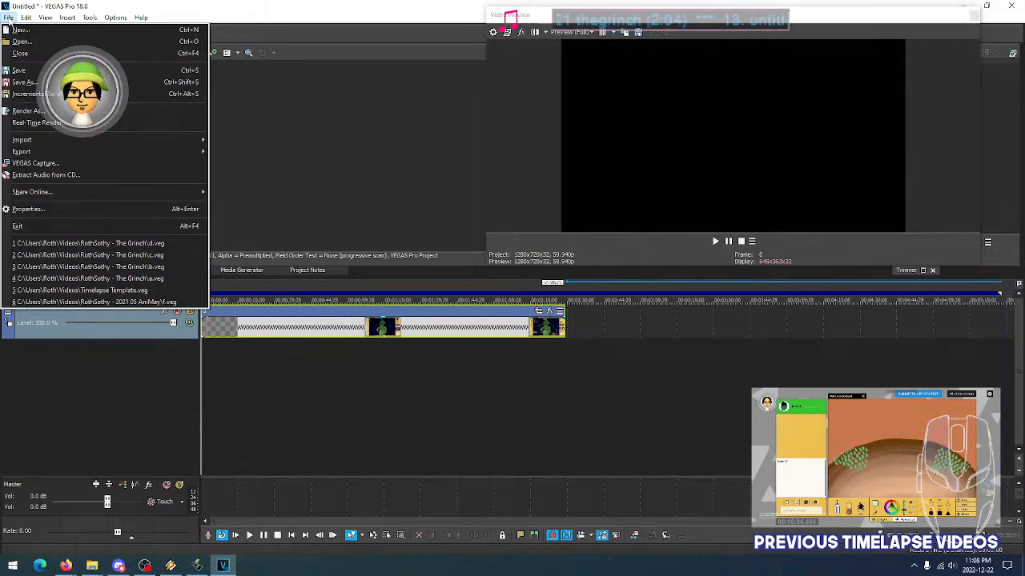
left_click(24, 37)
left_click(521, 225)
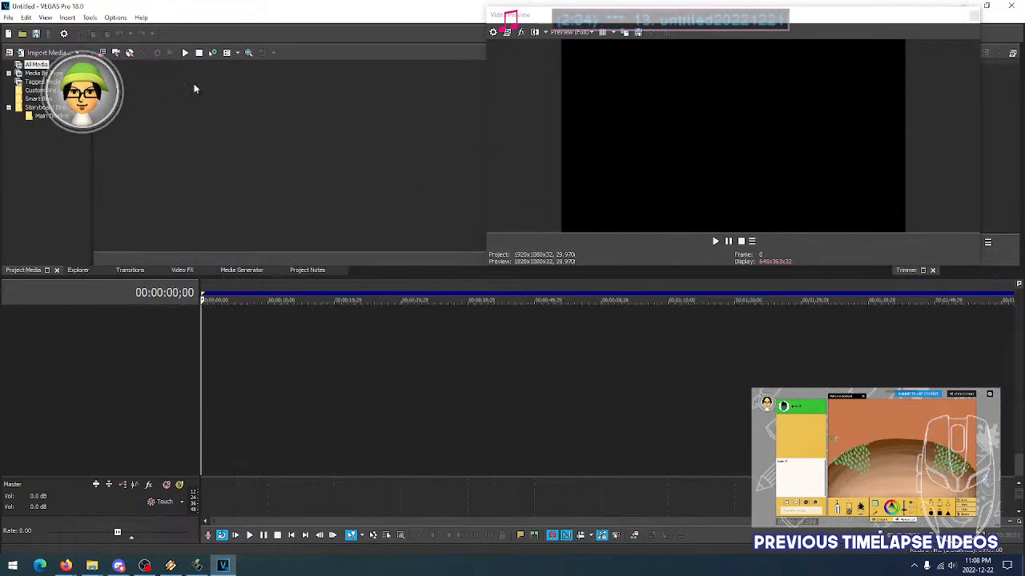
Open the Timelapse Template Intro Outro Text project from the Videos folder
left_click(9, 18)
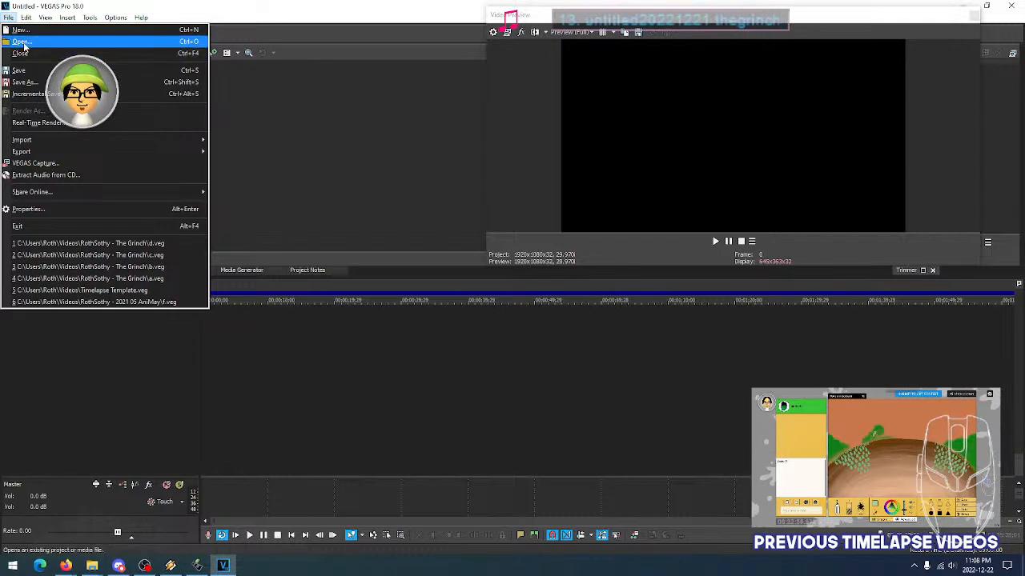
left_click(25, 42)
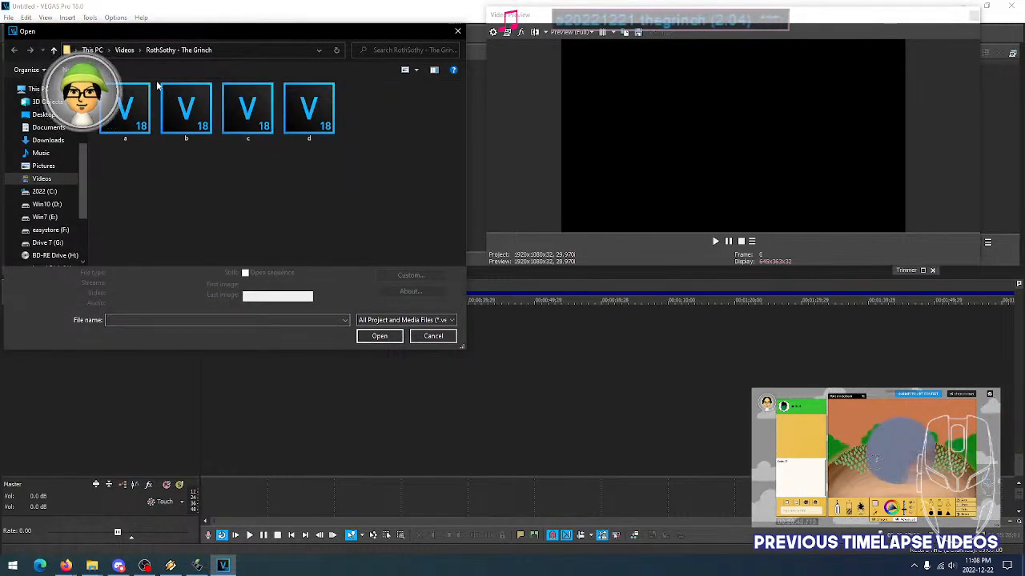
left_click(124, 50)
scroll(323, 218, "down", 10)
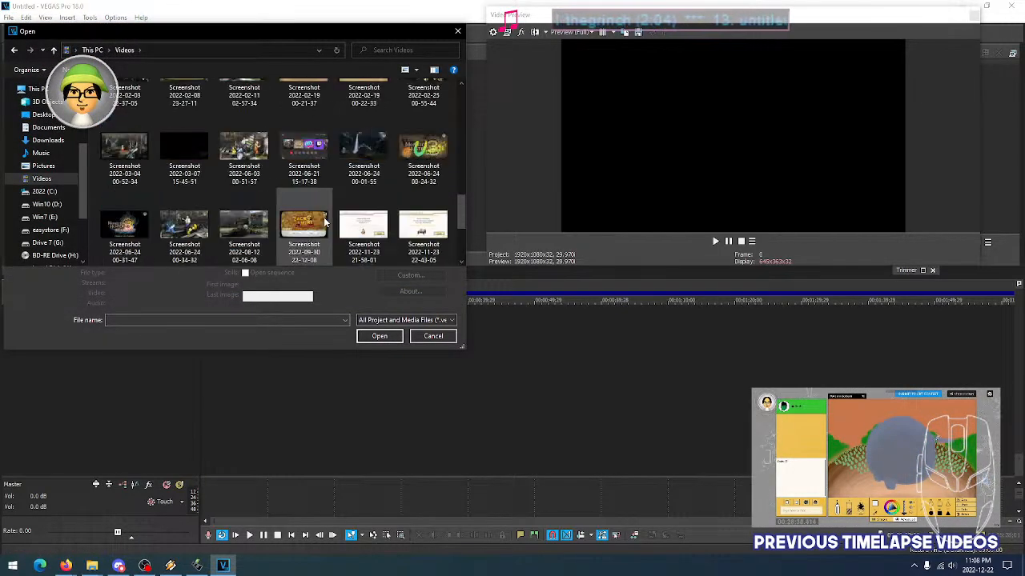
left_click(304, 159)
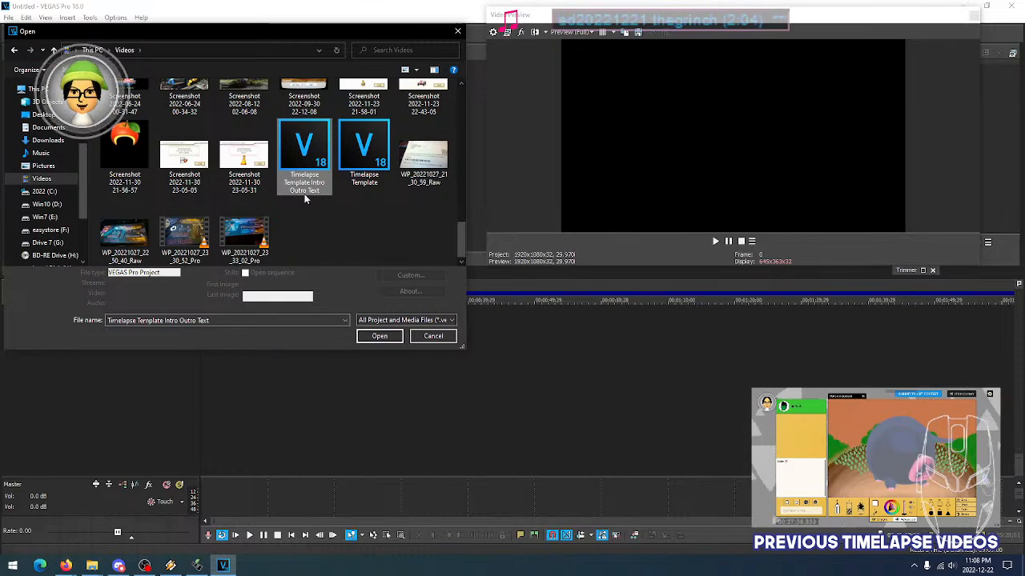
left_click(380, 336)
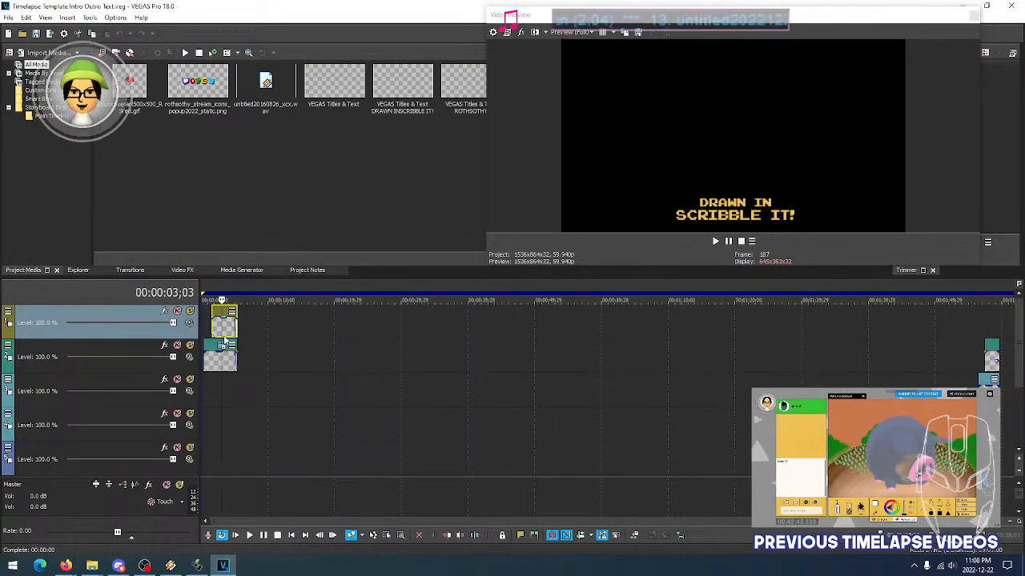
Reduce the height of all tracks and play the intro text from the start of the timeline
left_click(1019, 473)
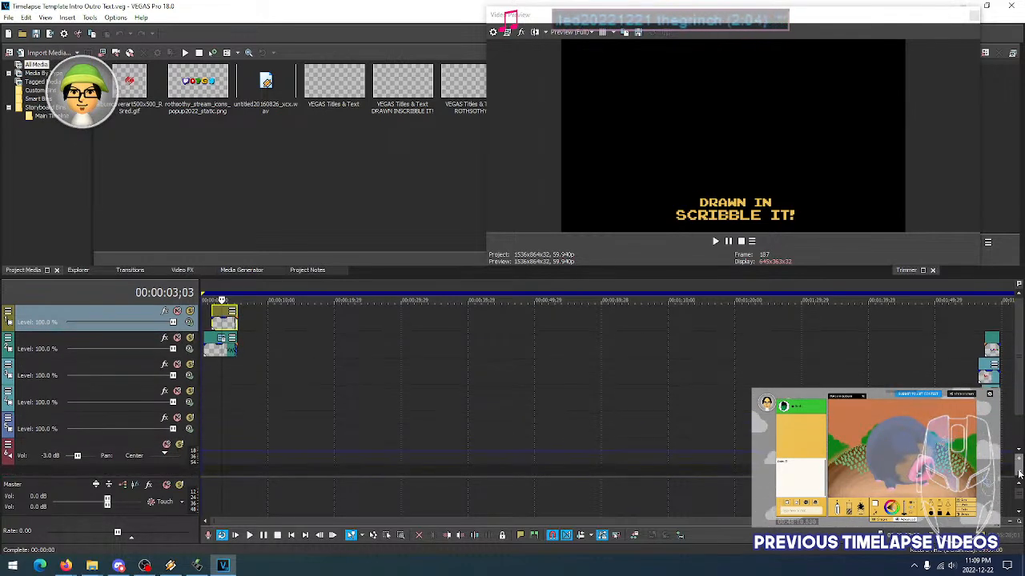
left_click(205, 290)
key("space")
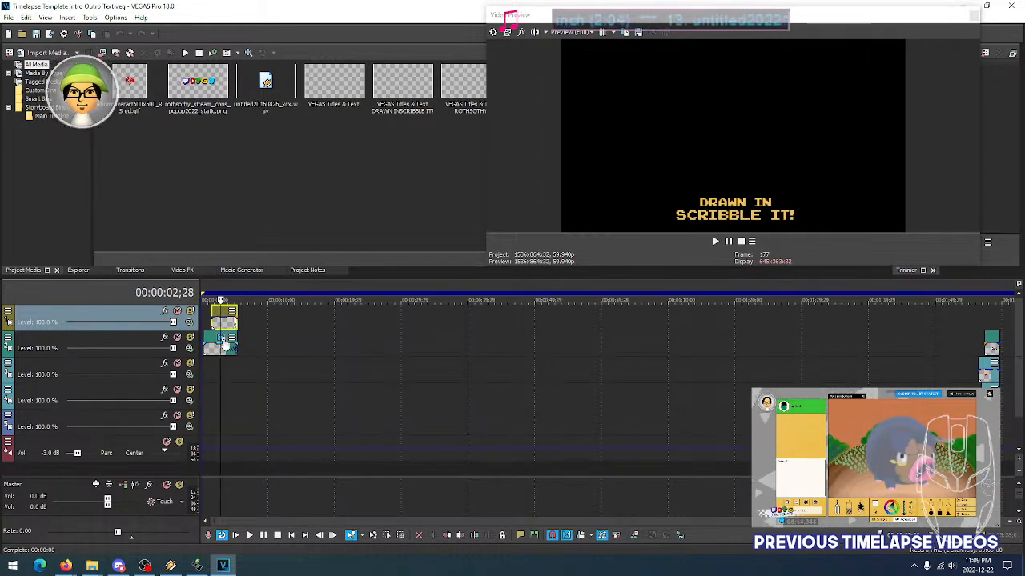
Open the text settings of the "DRAWN IN SCRIBBLE IT!" title and select all of its text
scroll(248, 342, "up", 5)
scroll(249, 340, "up", 3)
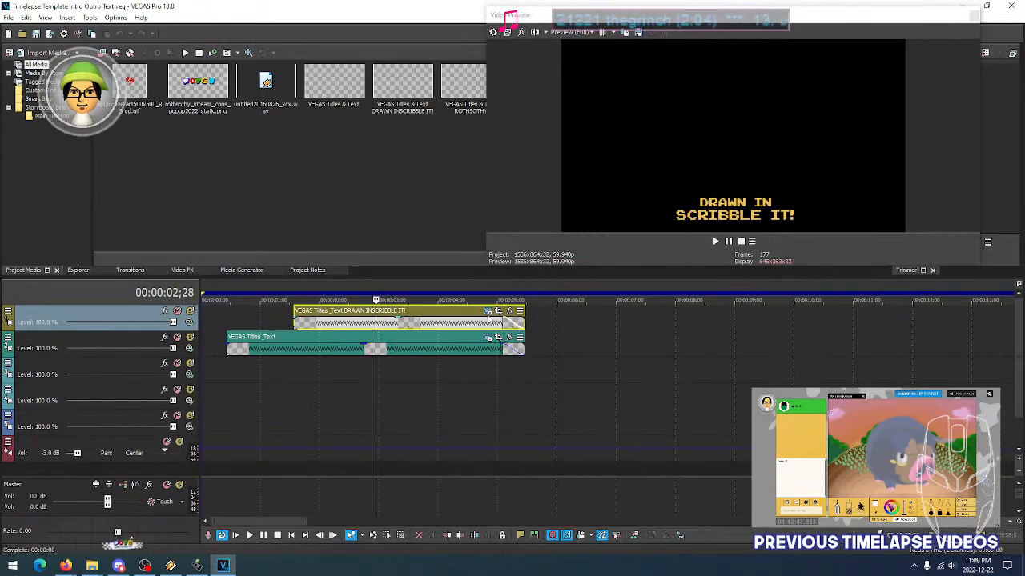
left_click(489, 312)
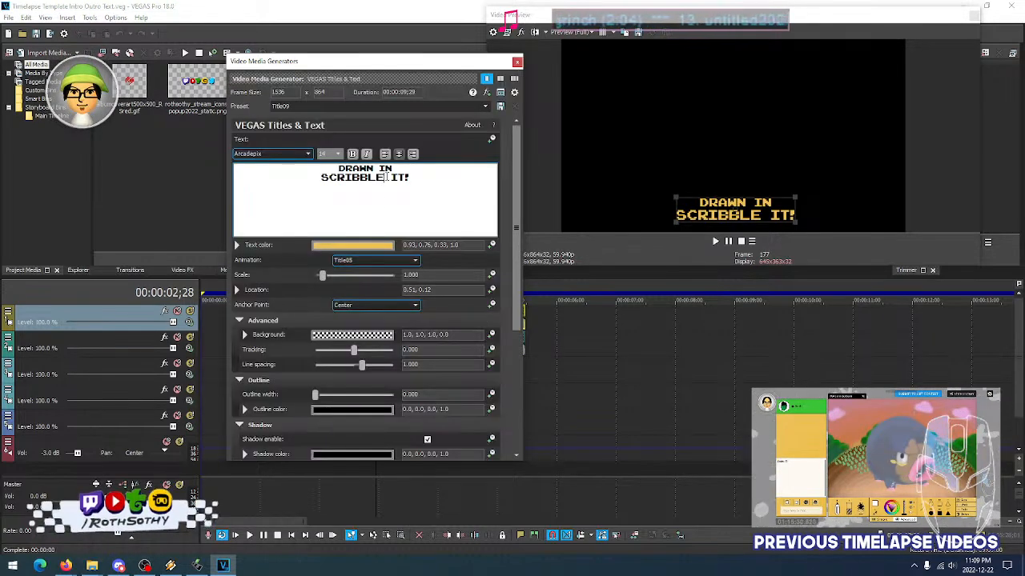
left_click(435, 203)
key("ctrl+a")
Browse the available fonts and set the selected title text to Arial
left_click(308, 153)
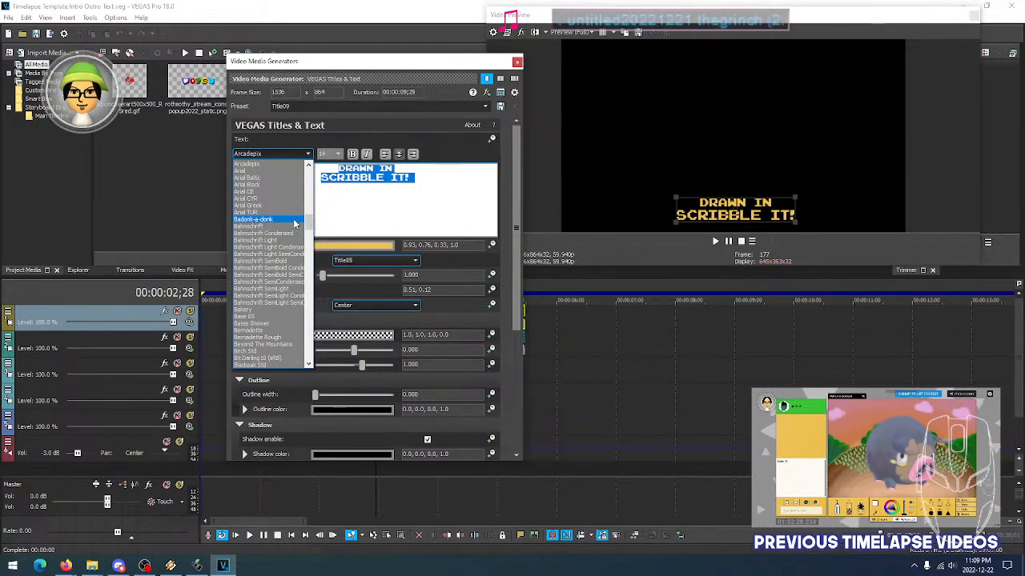
scroll(293, 229, "down", 1)
scroll(293, 229, "down", 1)
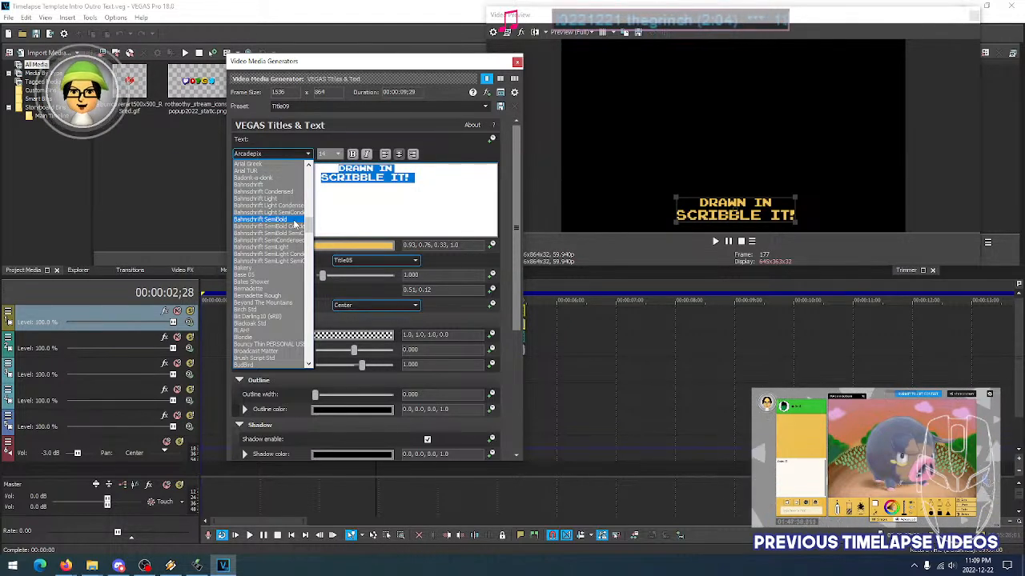
scroll(293, 228, "down", 1)
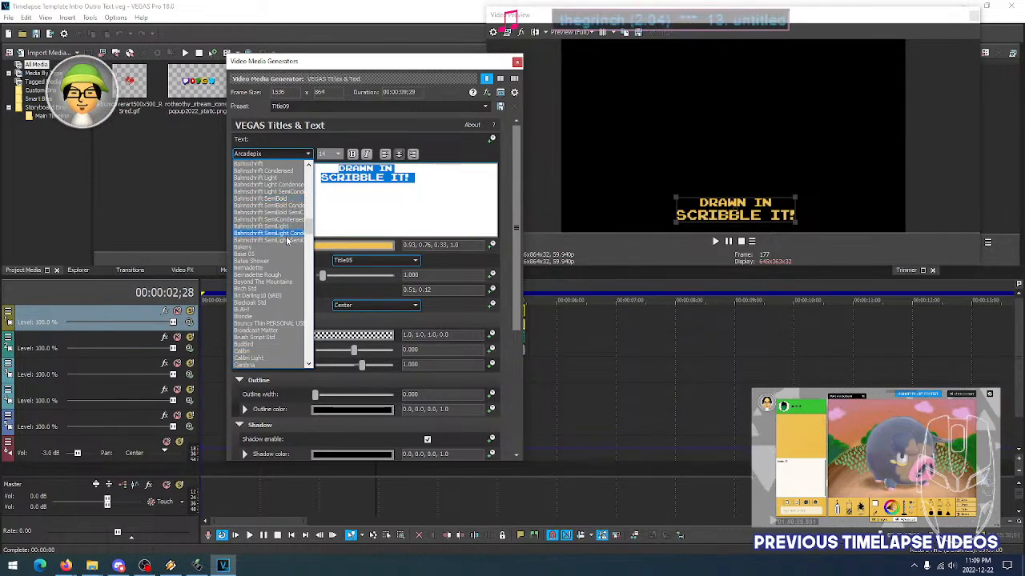
scroll(292, 264, "down", 3)
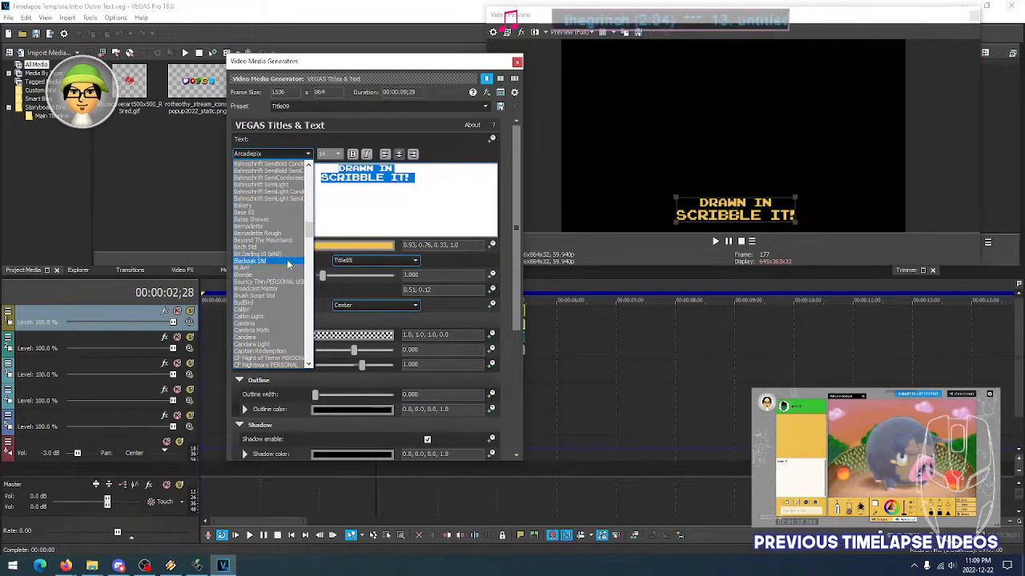
scroll(288, 264, "up", 5)
scroll(288, 264, "up", 2)
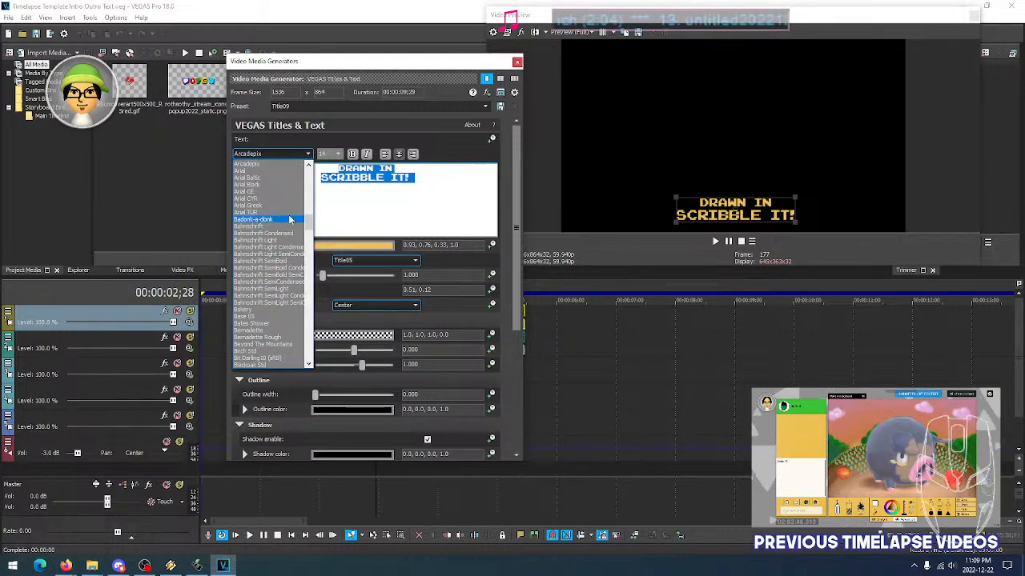
left_click(272, 171)
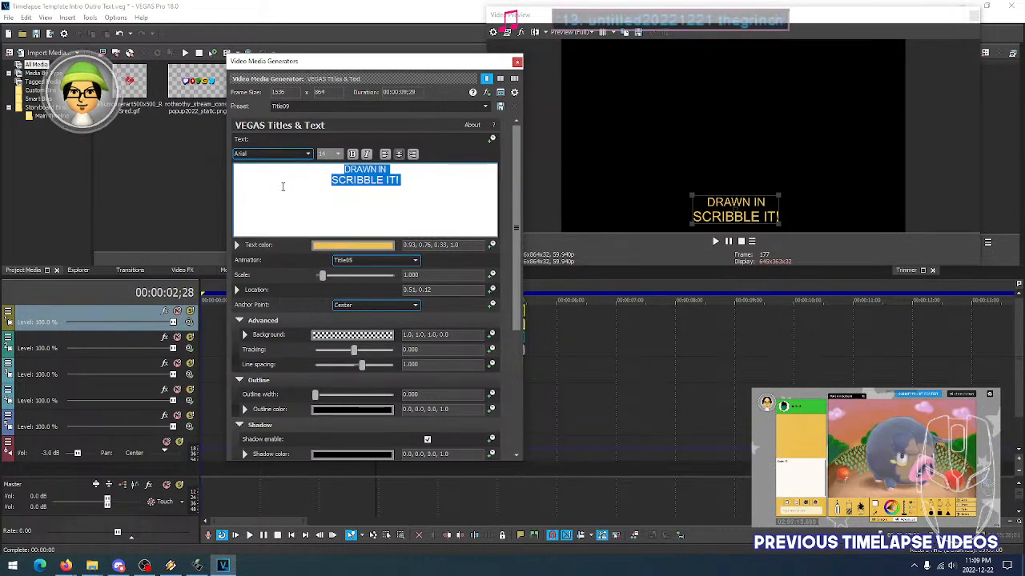
Try successive fonts on the title text, from Arial Black through Arial CYR to Badonk-a-donk
scroll(281, 157, "down", 1)
scroll(281, 158, "down", 1)
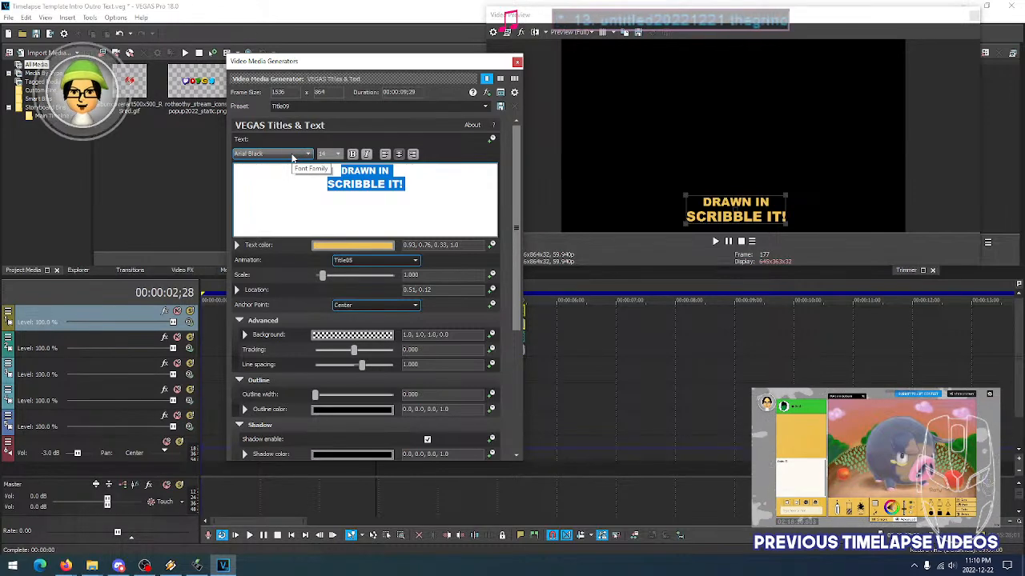
scroll(292, 157, "down", 1)
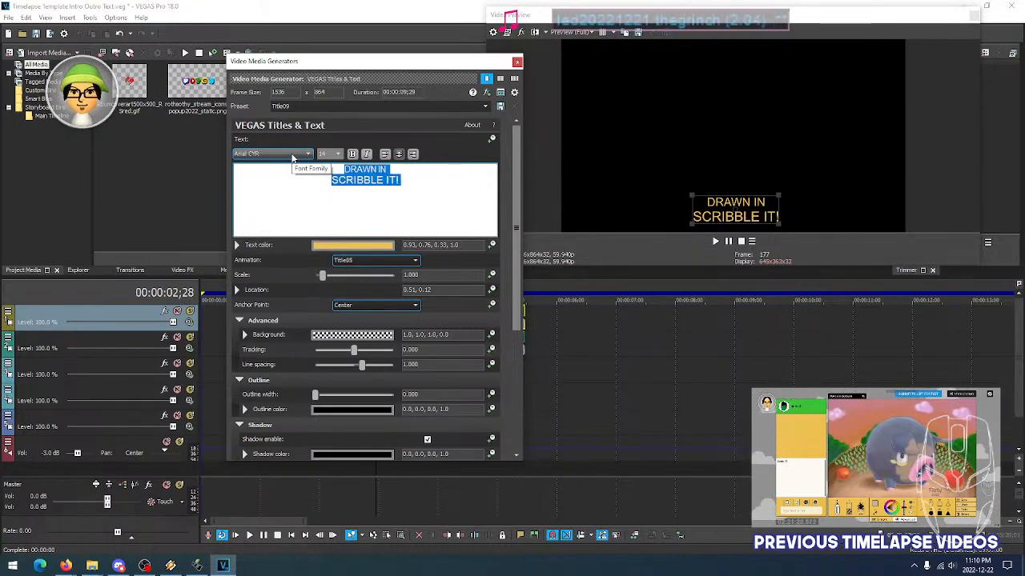
scroll(292, 157, "down", 1)
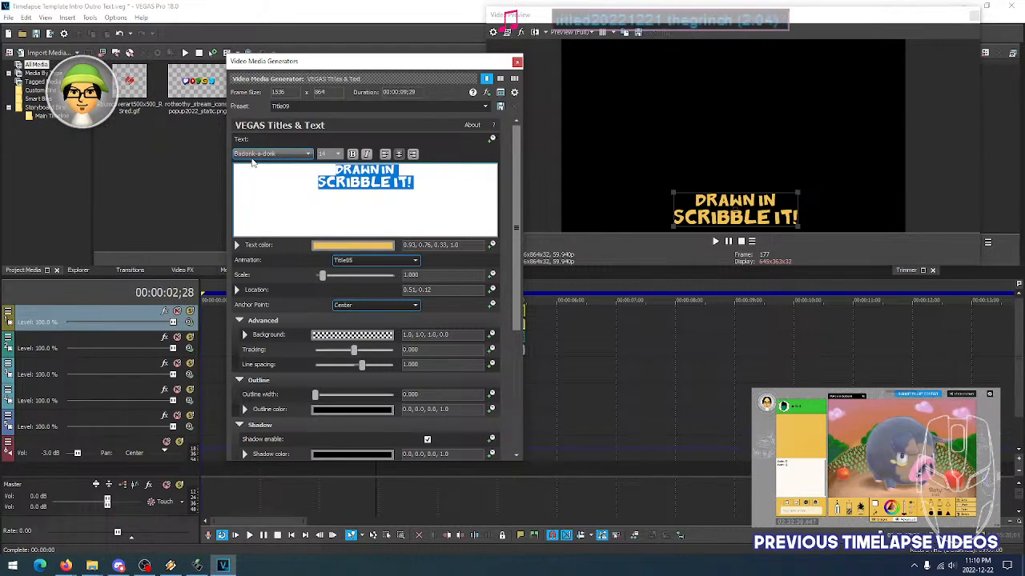
Switch the title font to Bahnschrift, enlarge the video preview, and place the title settings window clear of it
left_click_drag(324, 67, 306, 130)
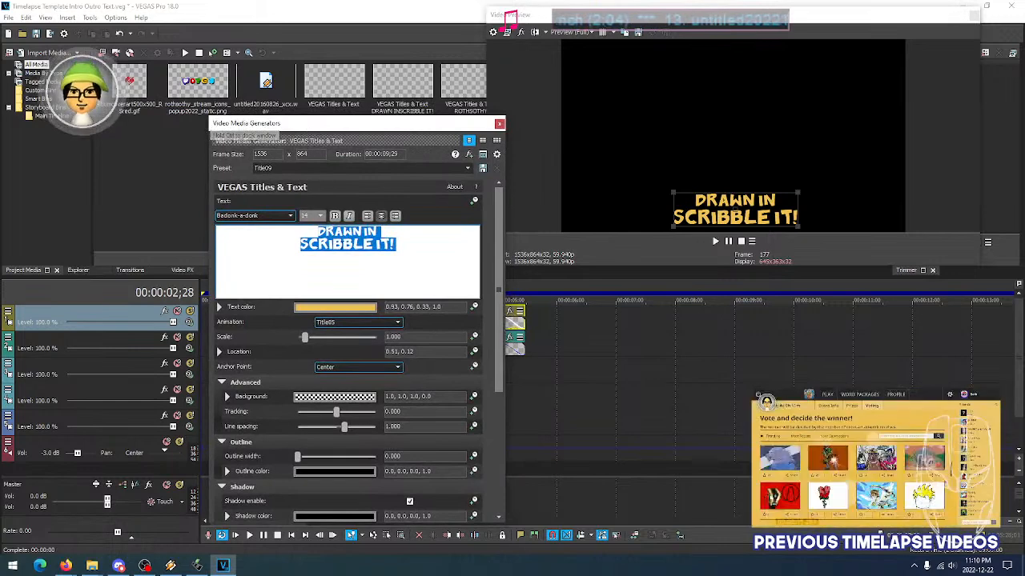
scroll(282, 225, "down", 1)
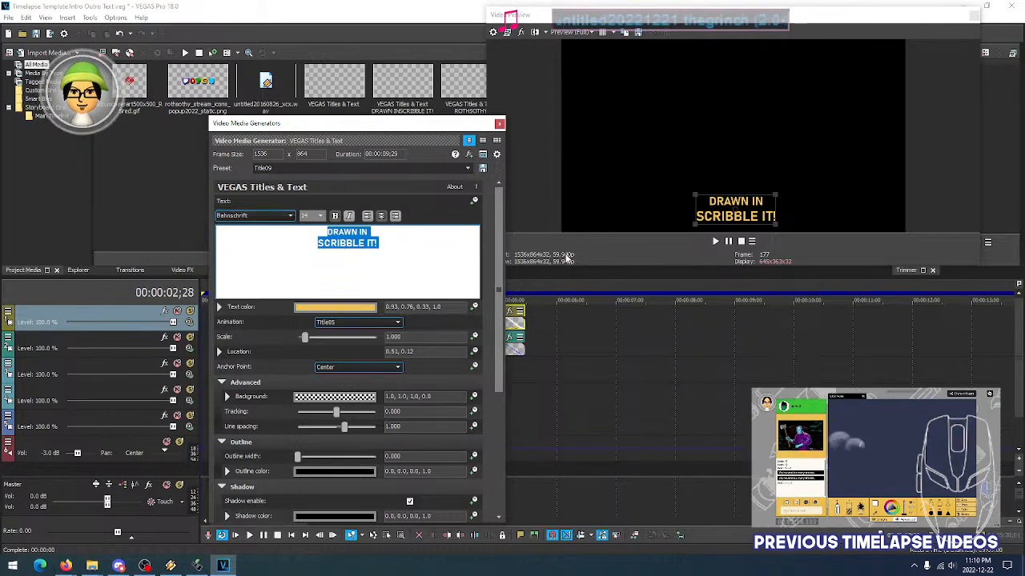
left_click_drag(582, 266, 582, 355)
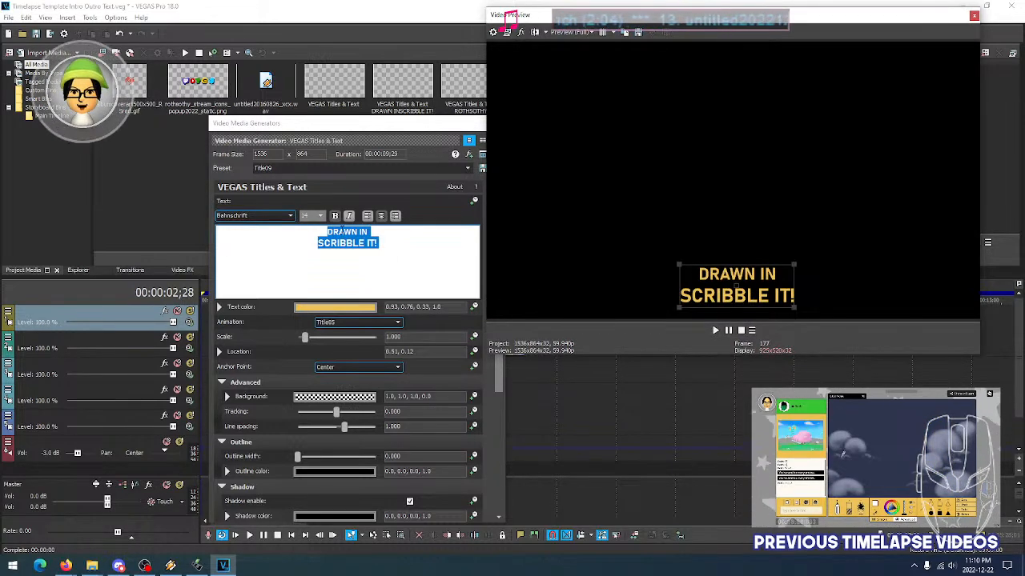
left_click_drag(368, 126, 349, 127)
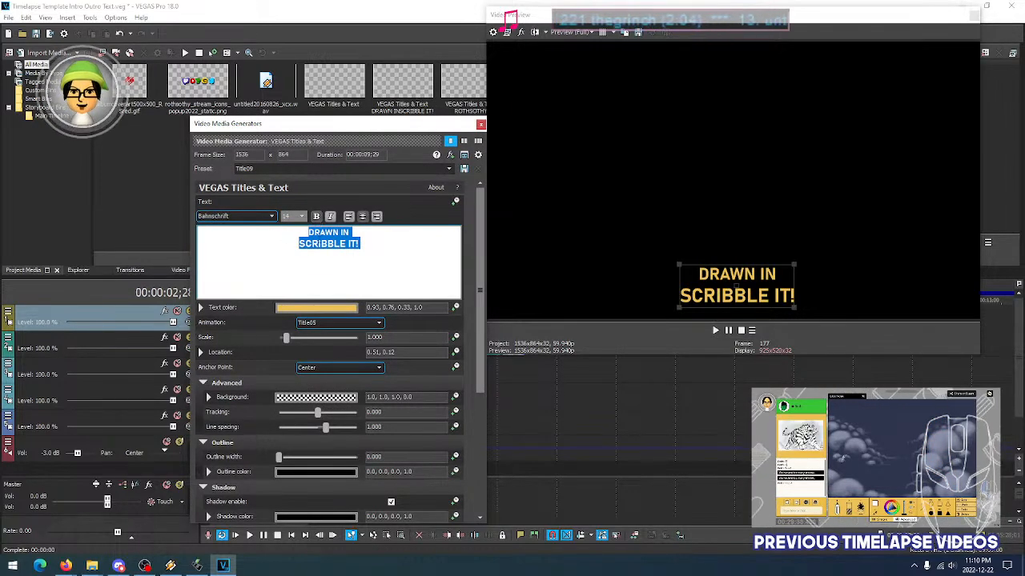
Try successive Bahnschrift variants on the title text, from Condensed through Light Condensed to SemiBold
left_click(271, 216)
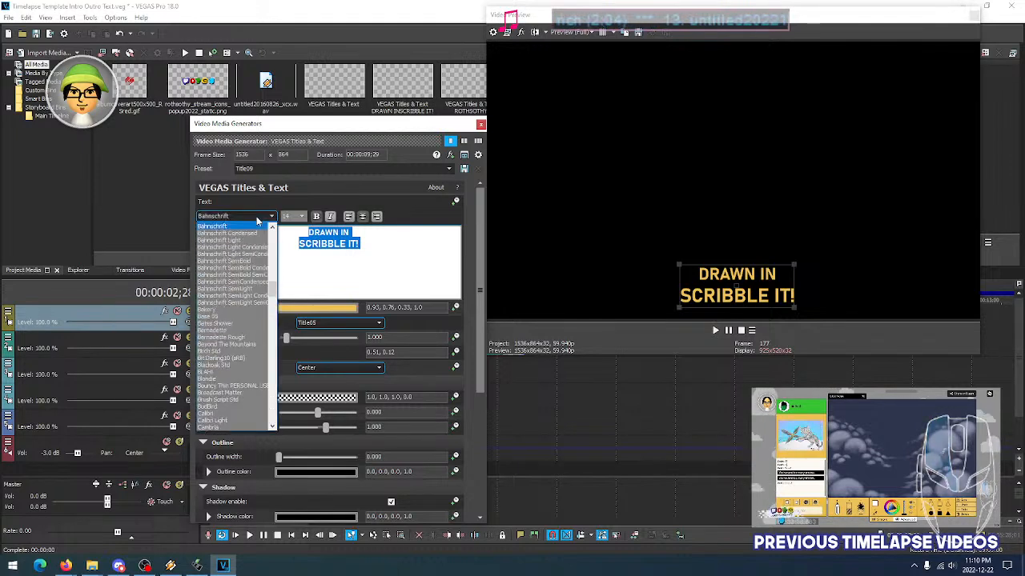
left_click(241, 230)
scroll(257, 221, "down", 3)
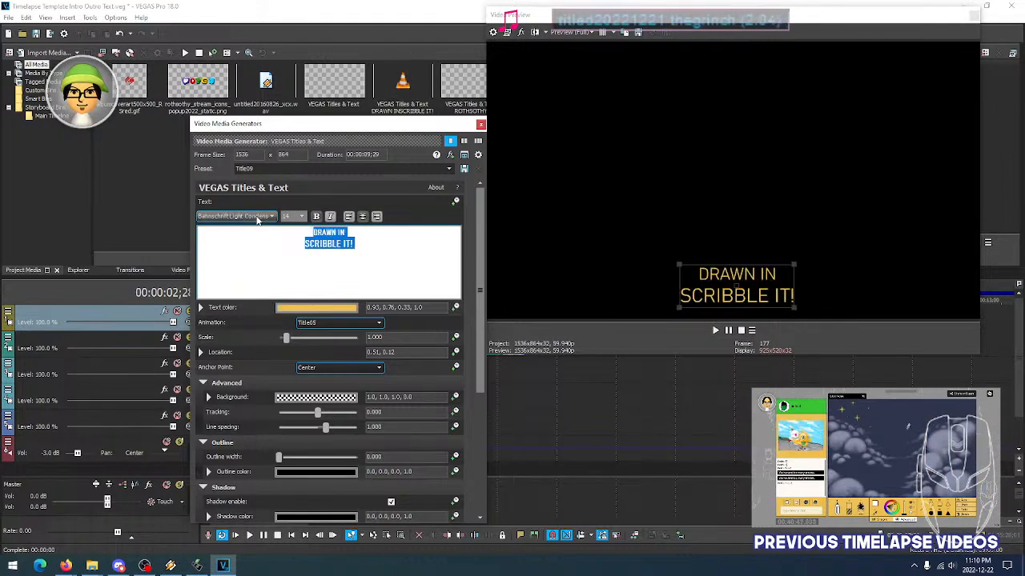
scroll(257, 221, "down", 1)
scroll(257, 221, "down", 1)
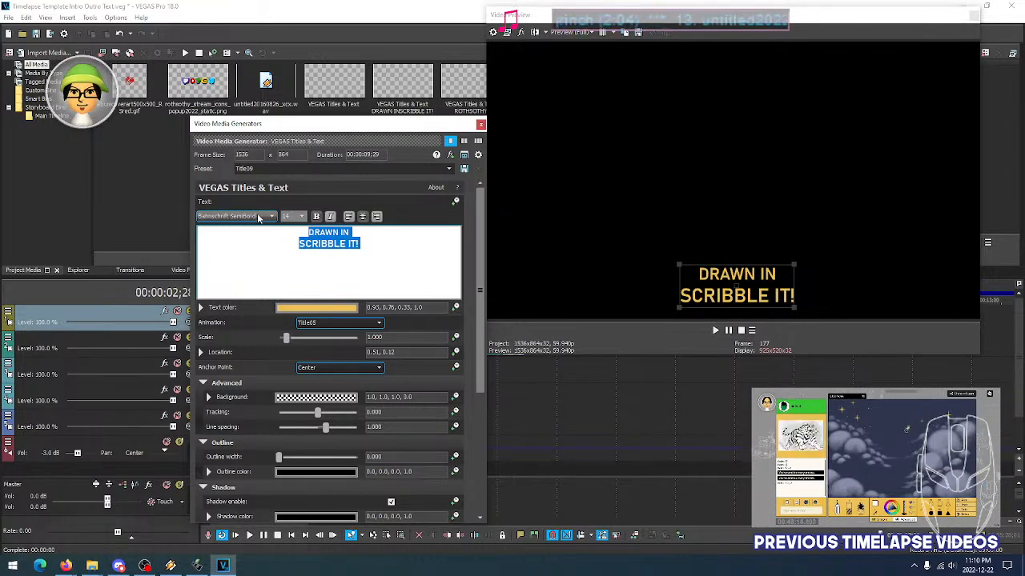
Try further Bahnschrift variants on the title text, from SemiBold Condensed to SemiLight SemiCondensed
left_click(270, 217)
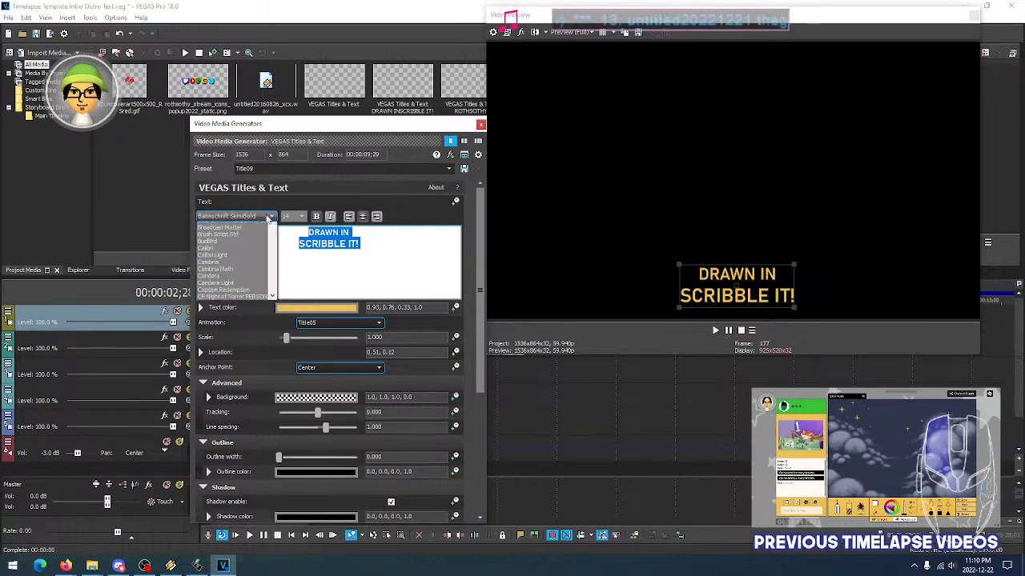
left_click(270, 217)
scroll(268, 218, "down", 2)
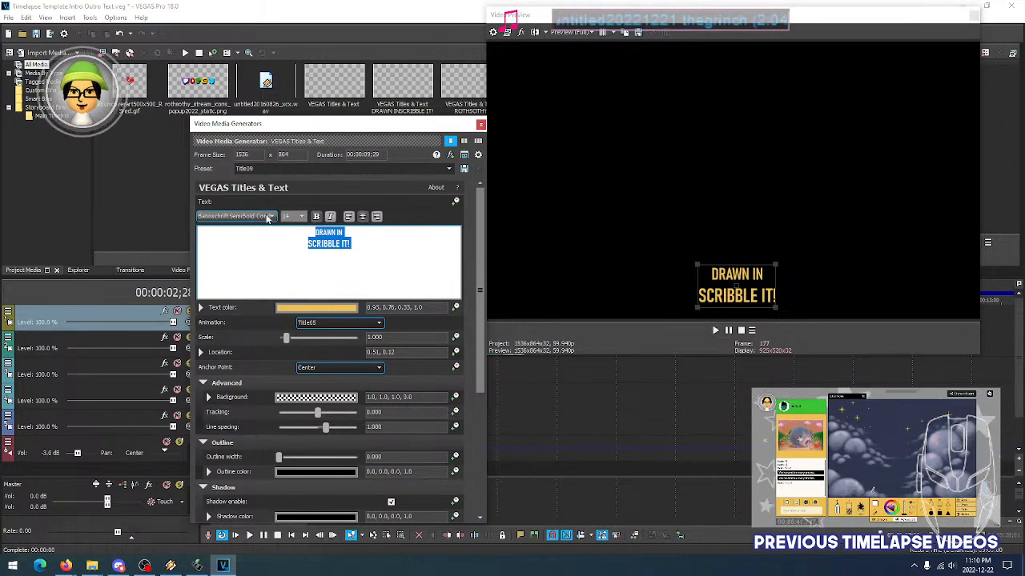
scroll(268, 217, "down", 2)
scroll(268, 218, "down", 1)
scroll(268, 217, "up", 1)
Compare the title text in regular Bahnschrift and in Bahnschrift SemiBold
left_click(270, 217)
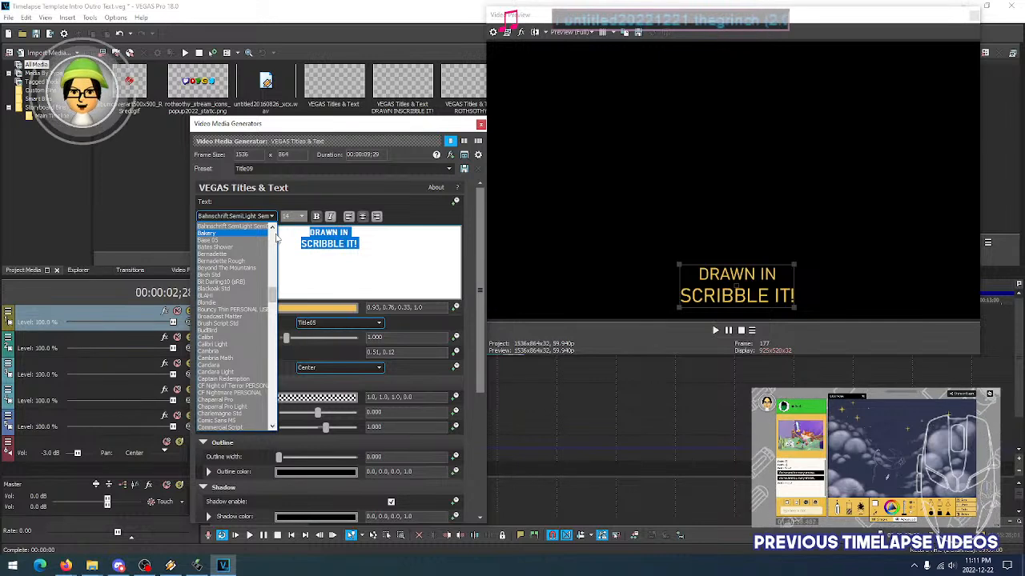
scroll(272, 240, "up", 4)
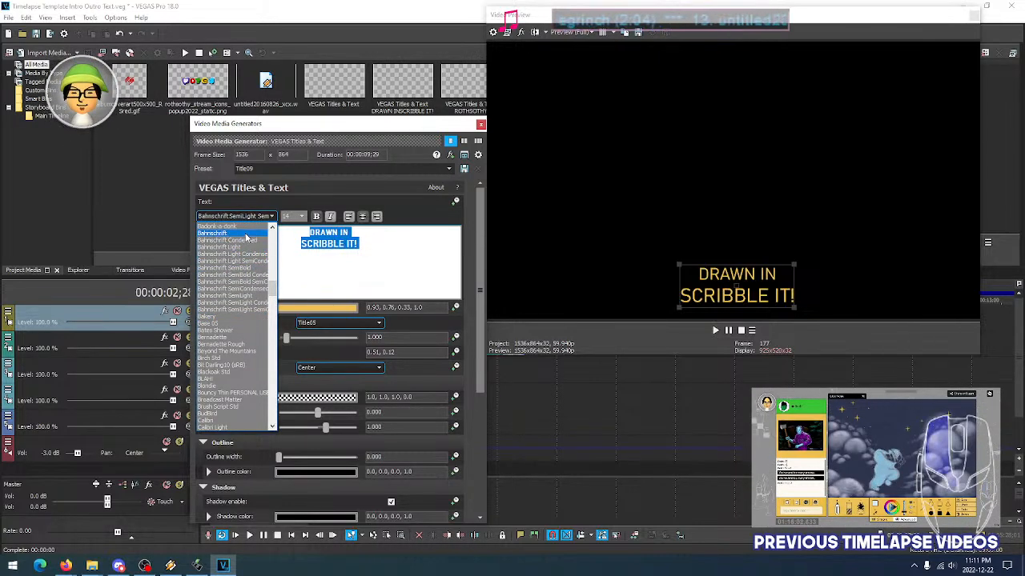
left_click(248, 234)
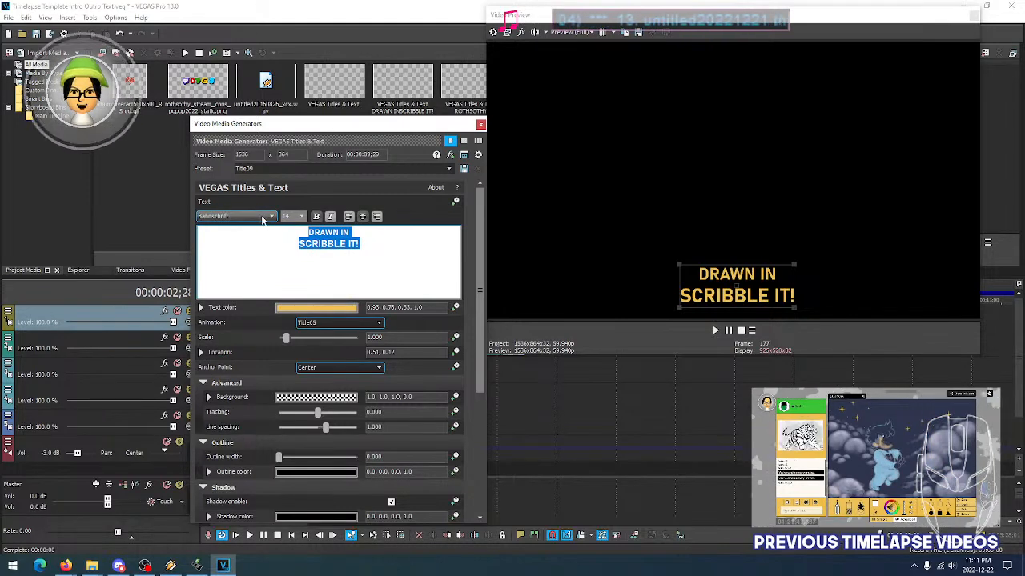
left_click(263, 217)
left_click(263, 218)
left_click(263, 218)
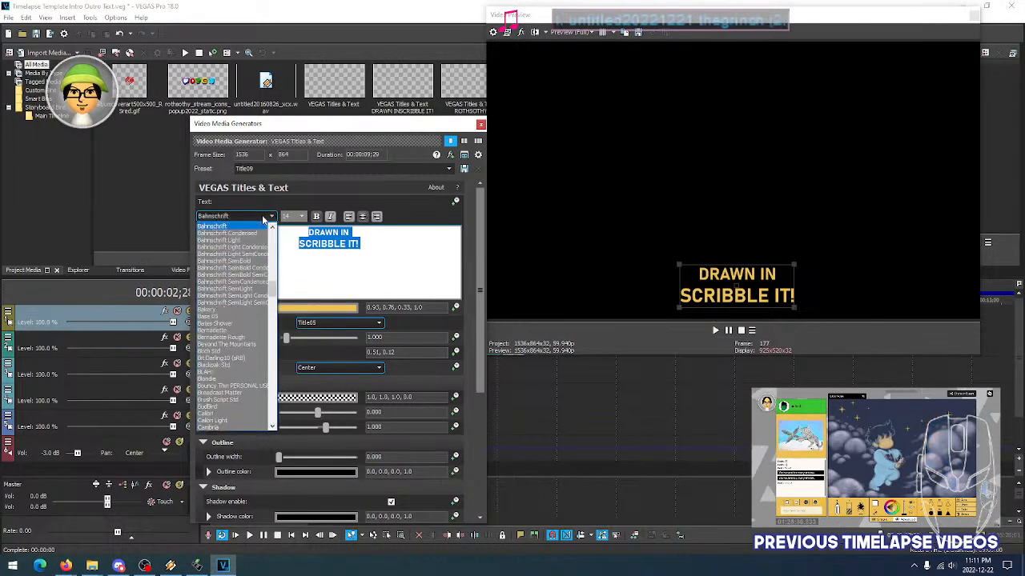
left_click(256, 261)
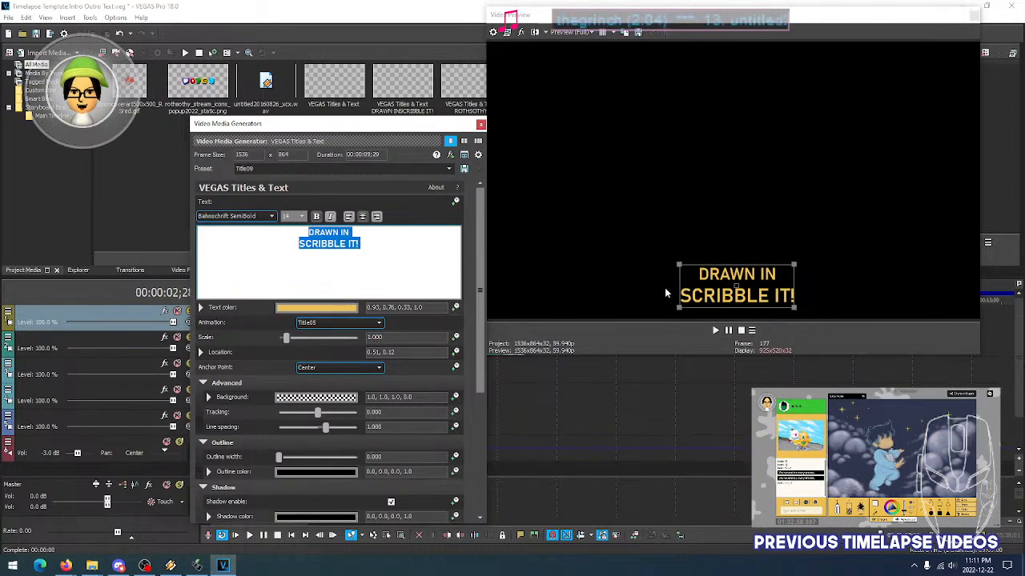
Try the Bahnschrift Condensed and Bahnschrift Light fonts on the title text
left_click(264, 217)
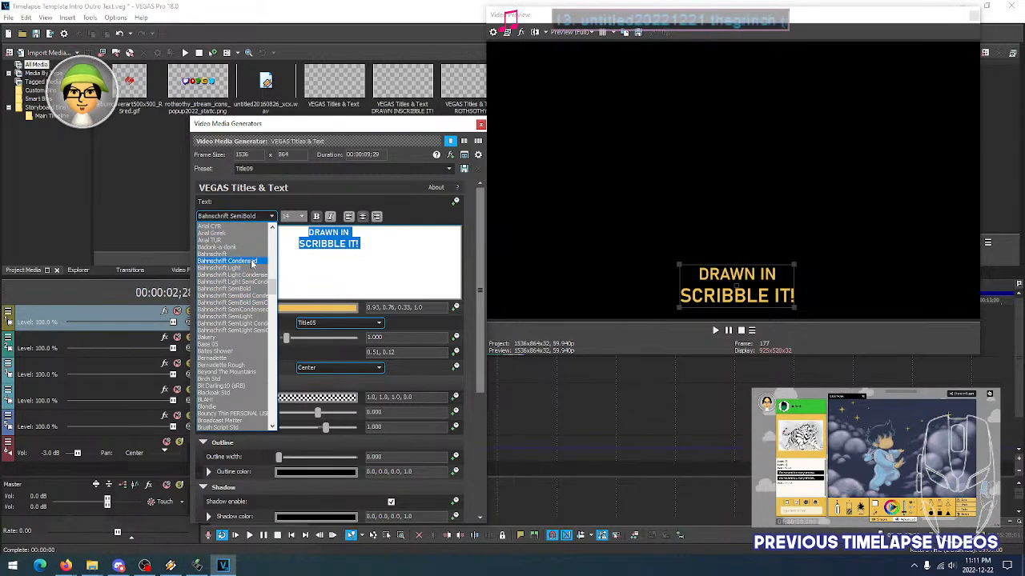
left_click(253, 262)
left_click(256, 216)
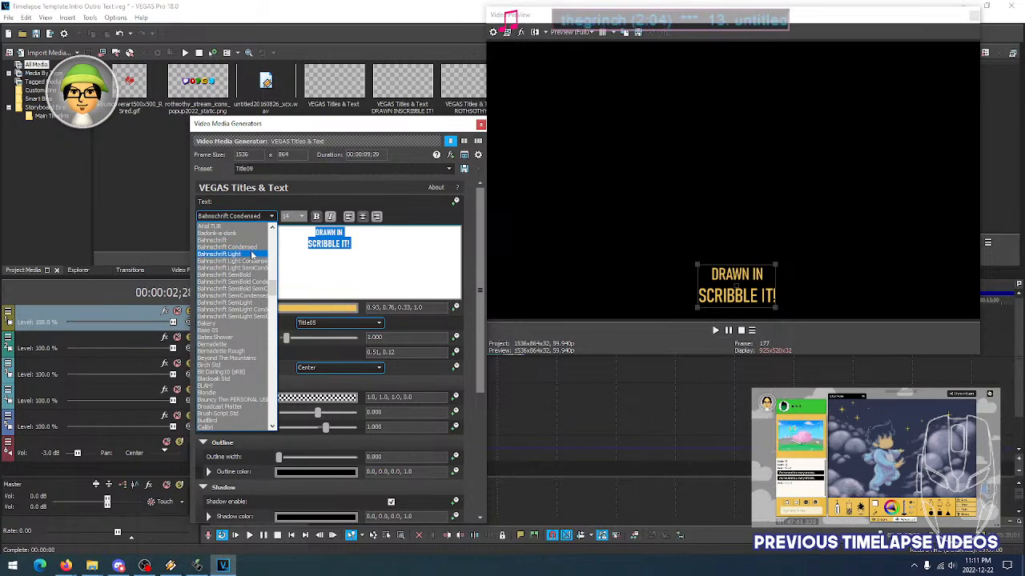
left_click(251, 253)
left_click(261, 214)
left_click(261, 215)
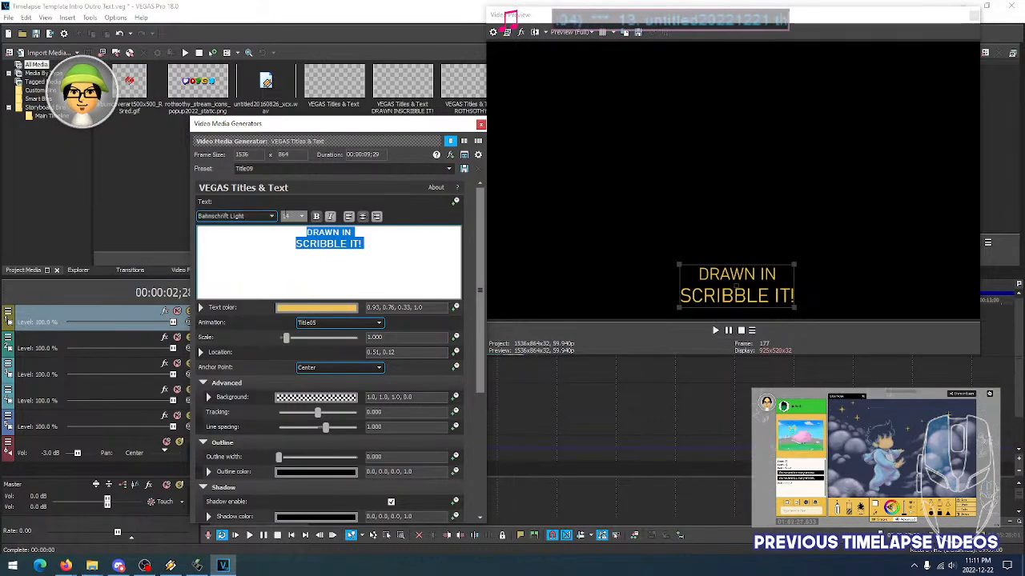
Try the Bahnschrift Light title text without bold formatting, and turn bold back on
left_click(316, 216)
left_click(316, 217)
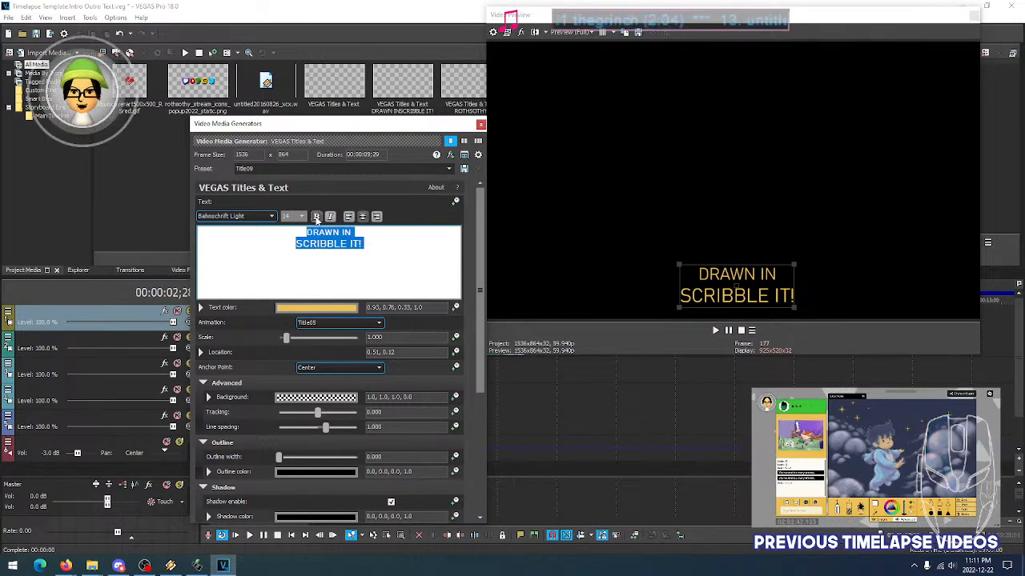
left_click(316, 218)
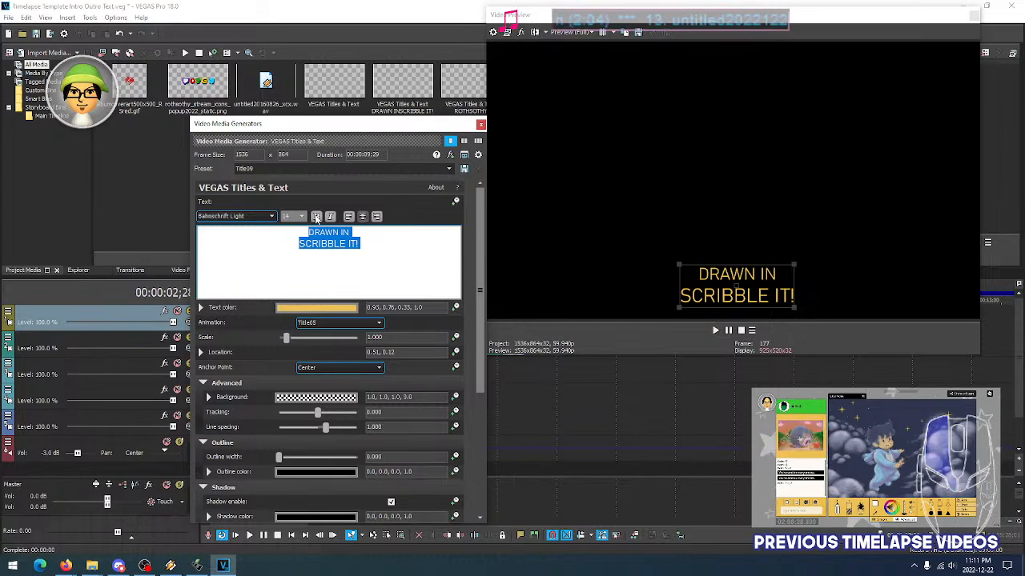
left_click(316, 218)
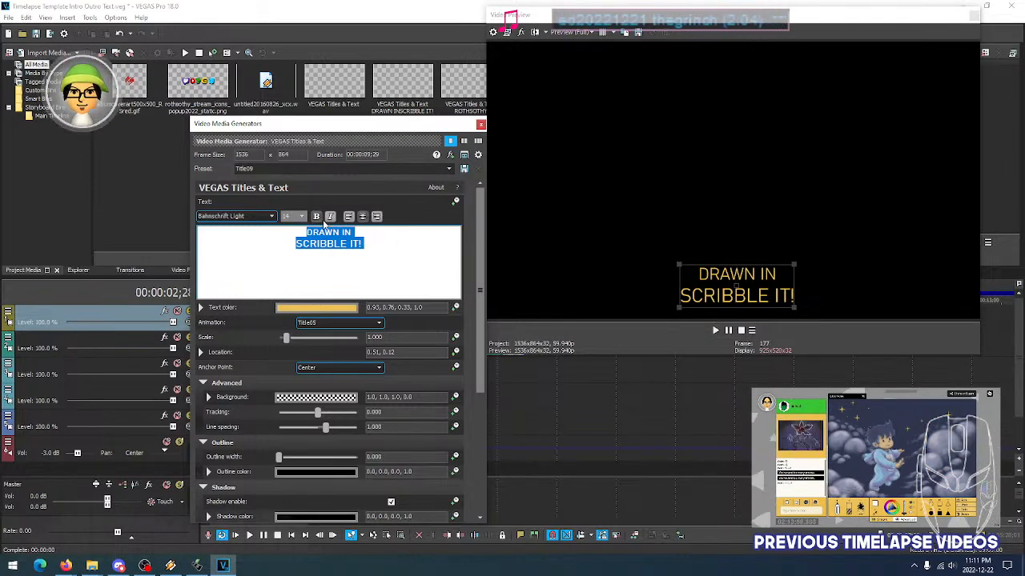
Set the title font back to Bahnschrift and deselect the title text
left_click(273, 217)
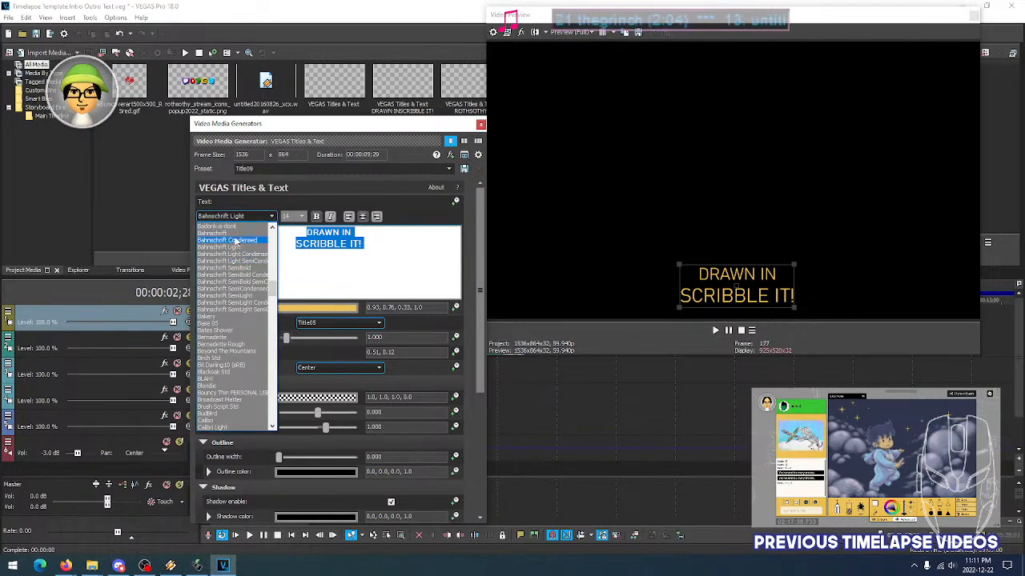
left_click(230, 234)
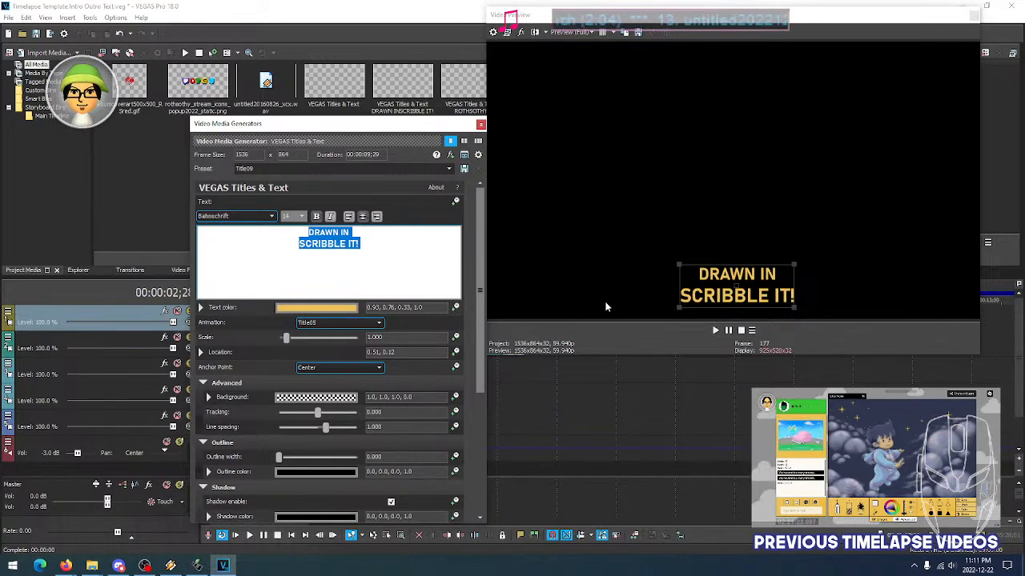
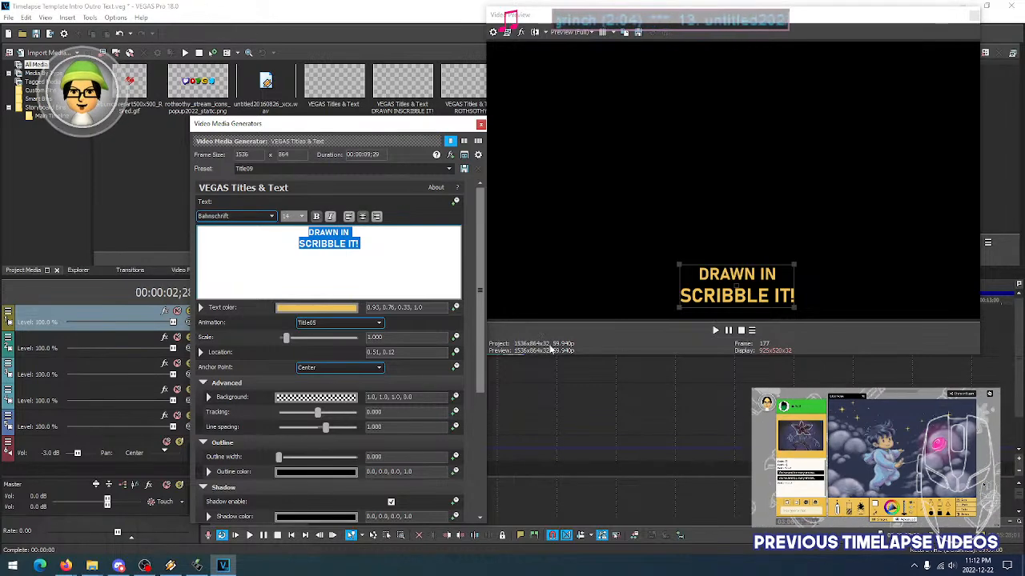
left_click(393, 247)
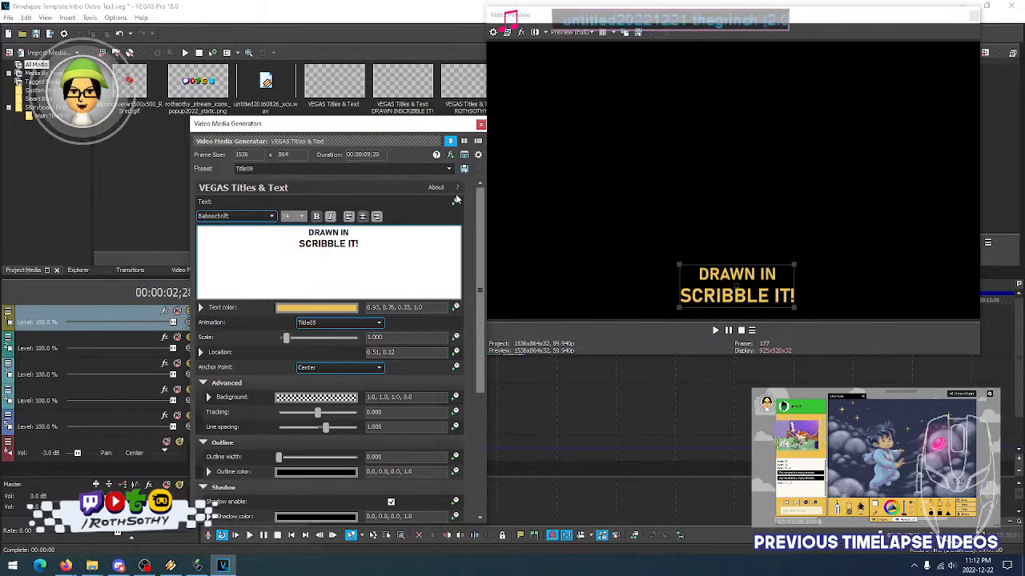
Look over the title's outline and shadow settings and close the title settings window
left_click_drag(401, 125, 378, 104)
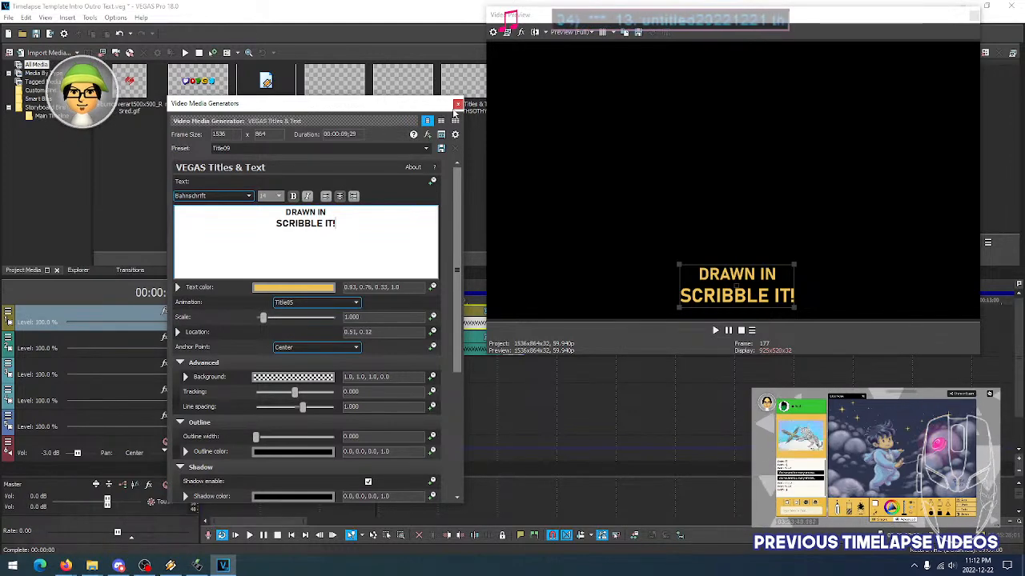
left_click_drag(458, 187, 464, 308)
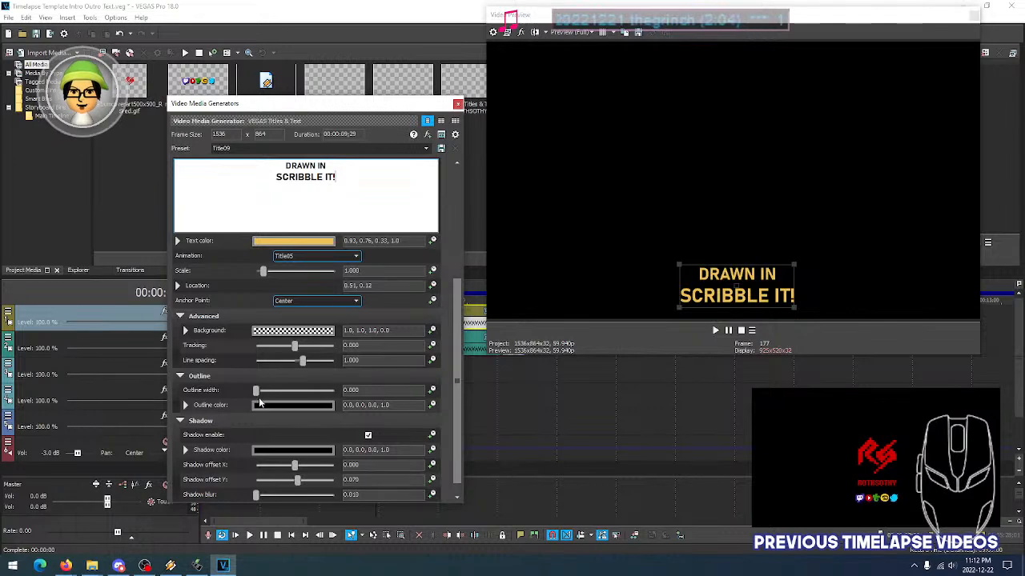
mouse_move(255, 394)
left_mouse_down()
mouse_move(376, 393)
mouse_move(241, 390)
left_mouse_up()
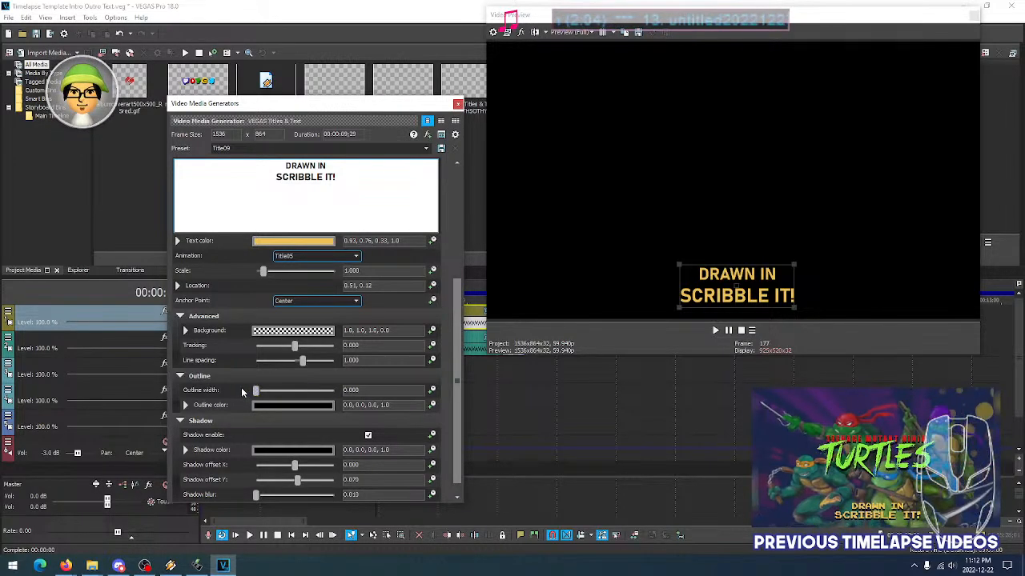
left_click(457, 105)
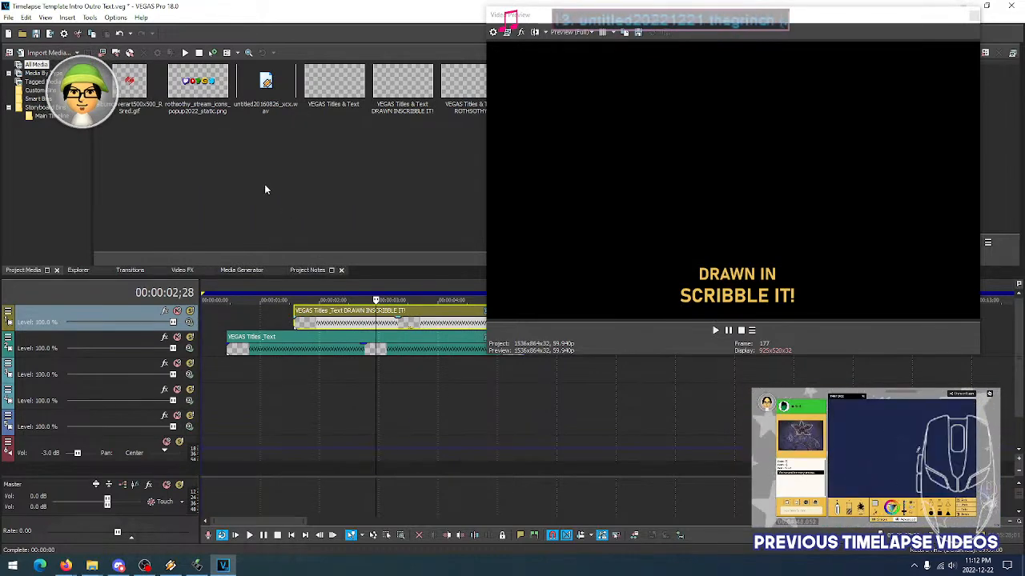
Import the project file d.veg from the "RothSothy - The Grinch" folder into the project media
left_click(10, 17)
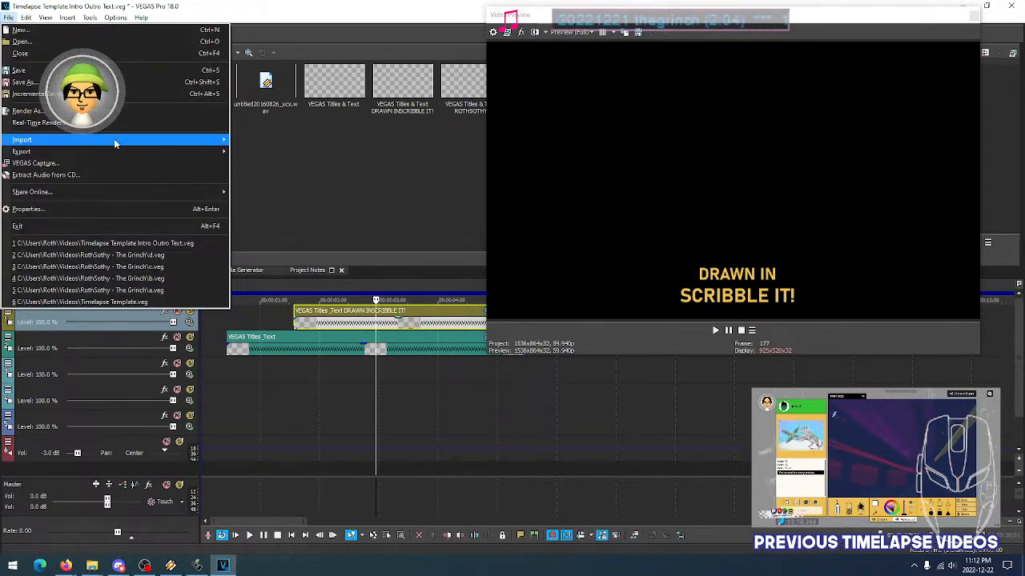
mouse_move(120, 140)
left_click(245, 140)
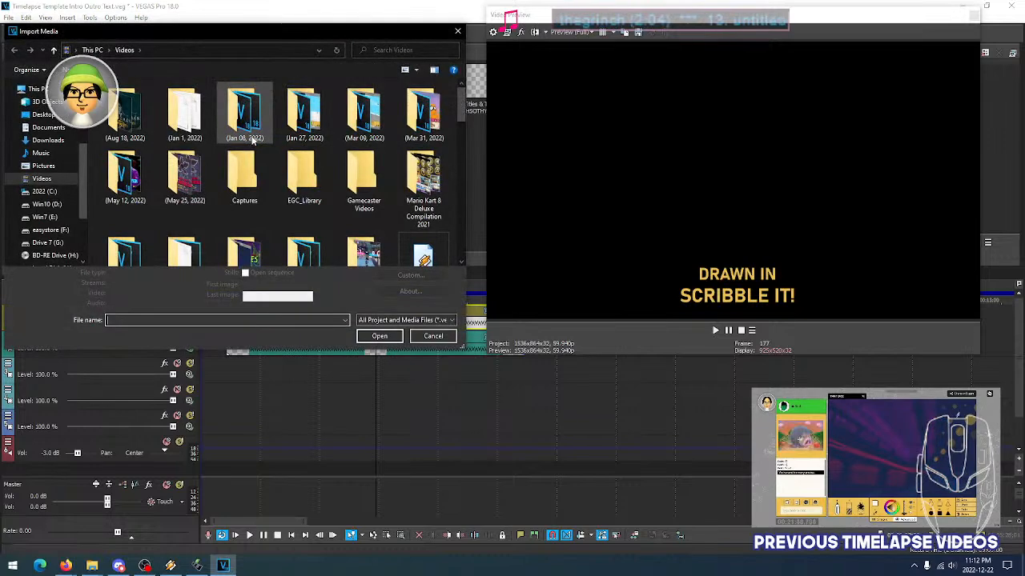
scroll(316, 208, "down", 1)
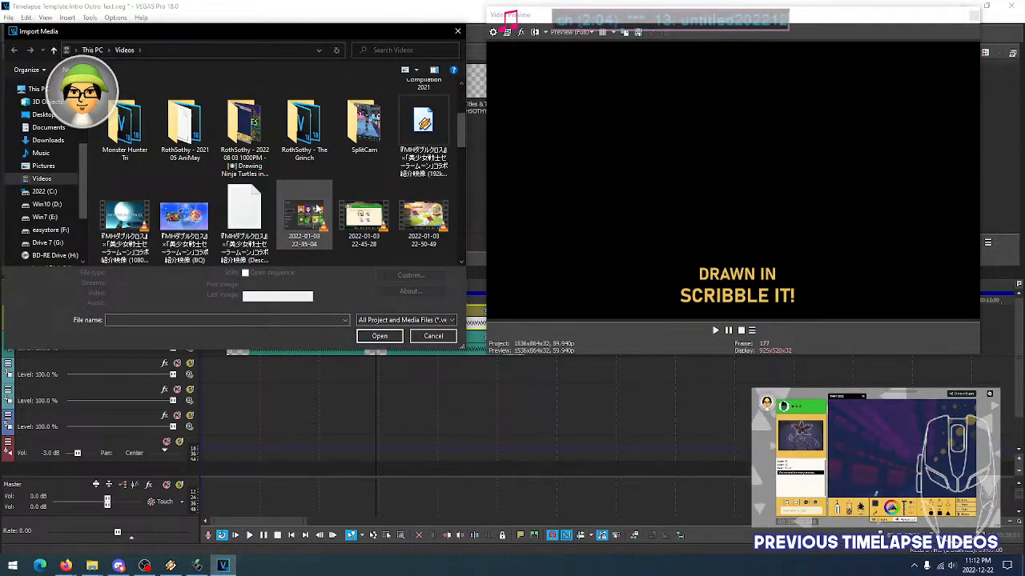
double_click(305, 128)
left_click(306, 128)
left_click(374, 343)
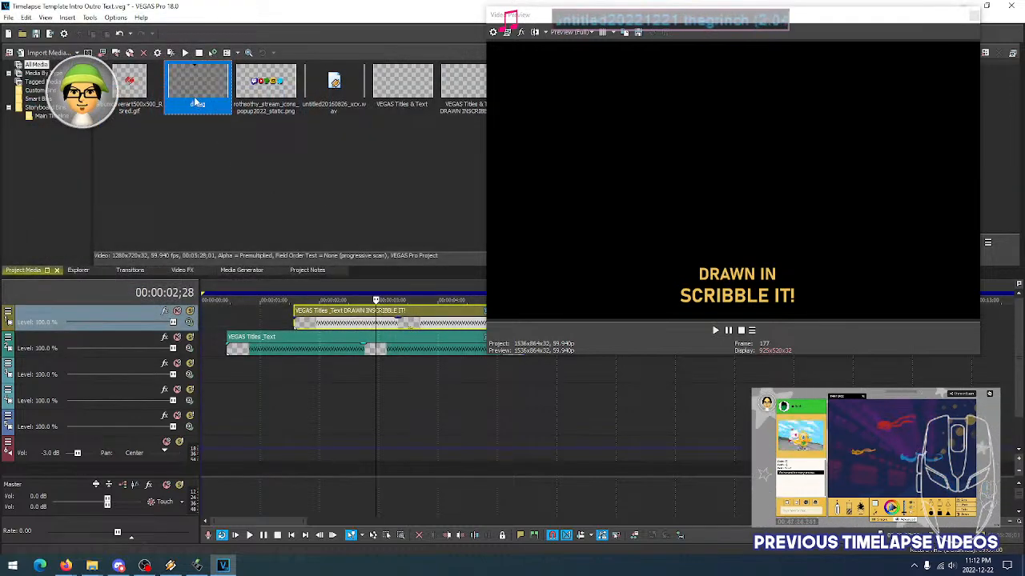
Place d.veg at the timeline start on a new track below the existing ones, matching the project video settings to it
left_click(8, 319)
key("Delete")
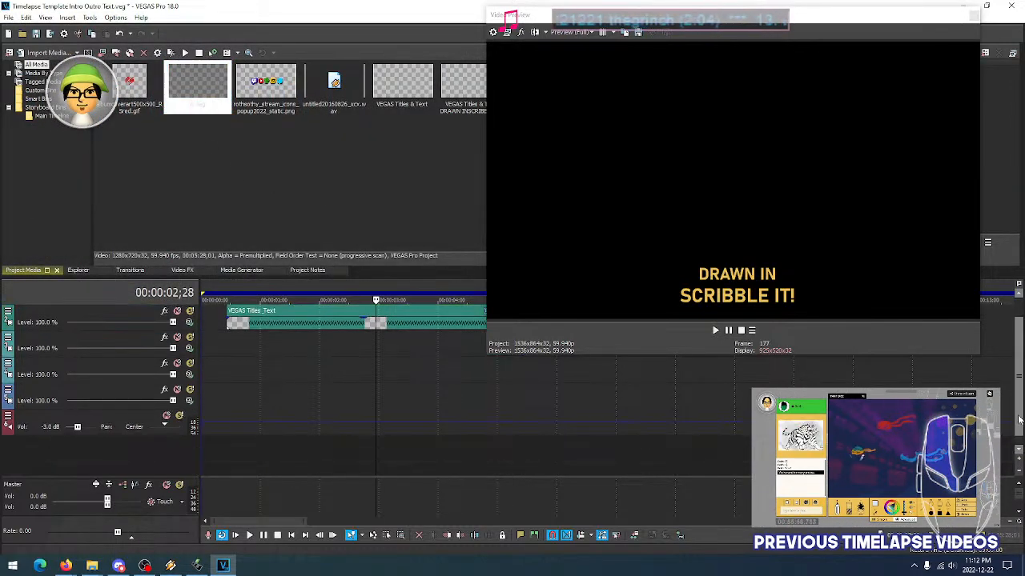
left_click_drag(200, 94, 211, 448)
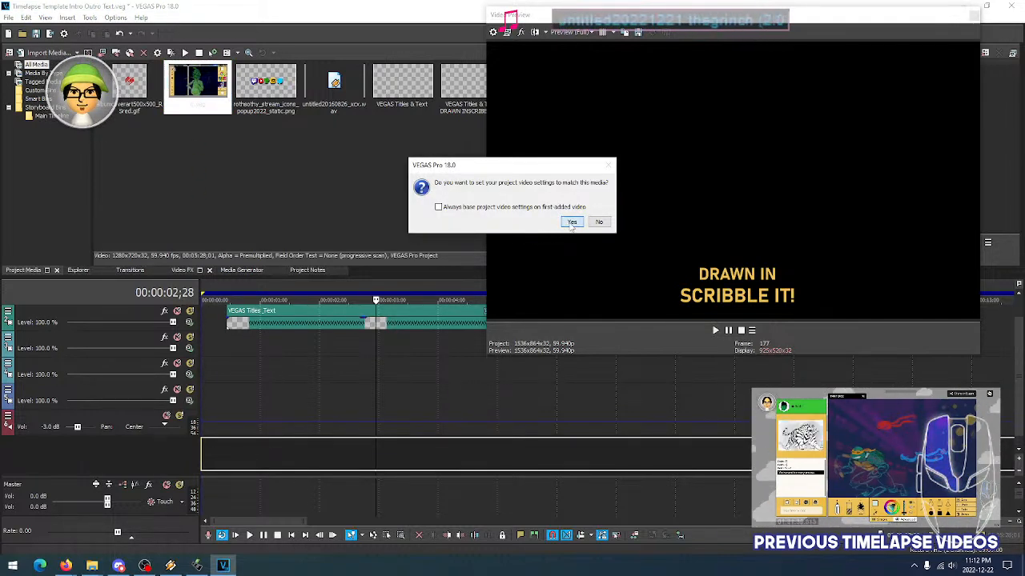
left_click_drag(518, 165, 365, 168)
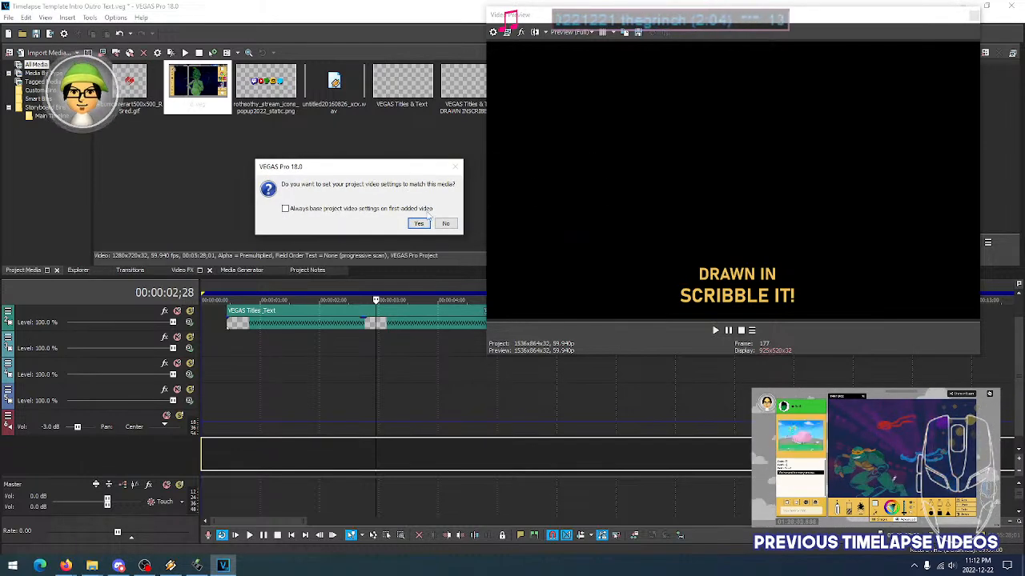
left_click(419, 224)
Scrub the opening seconds of the nested d.veg event to find where its drawing footage begins relative to the intro titles
left_click(389, 466)
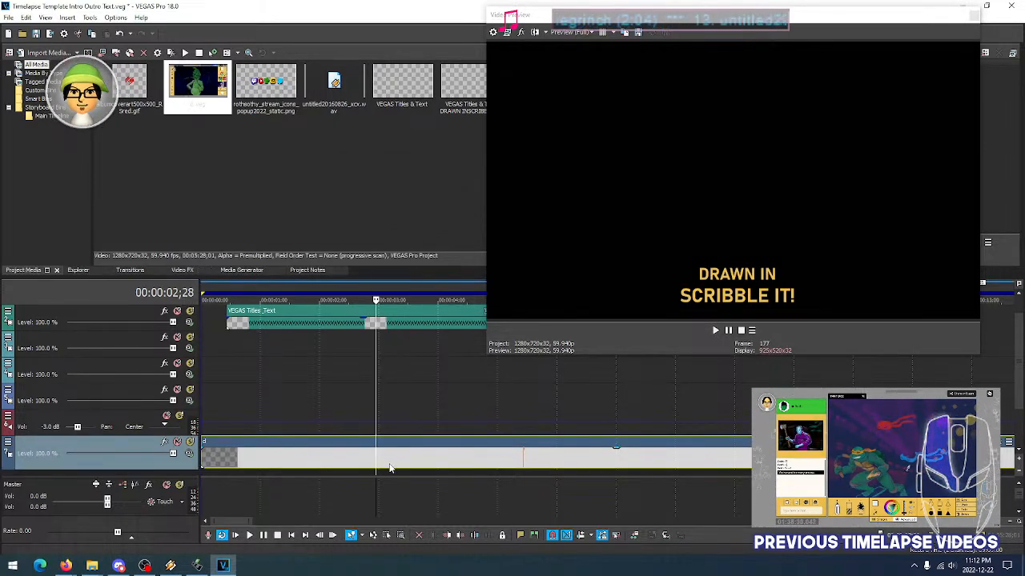
left_click(514, 466)
left_click(538, 466)
left_click(565, 466)
left_click(516, 466)
left_click(545, 467)
left_click(513, 465)
left_click(539, 466)
left_click(512, 465)
left_click(542, 467)
scroll(564, 469, "down", 3)
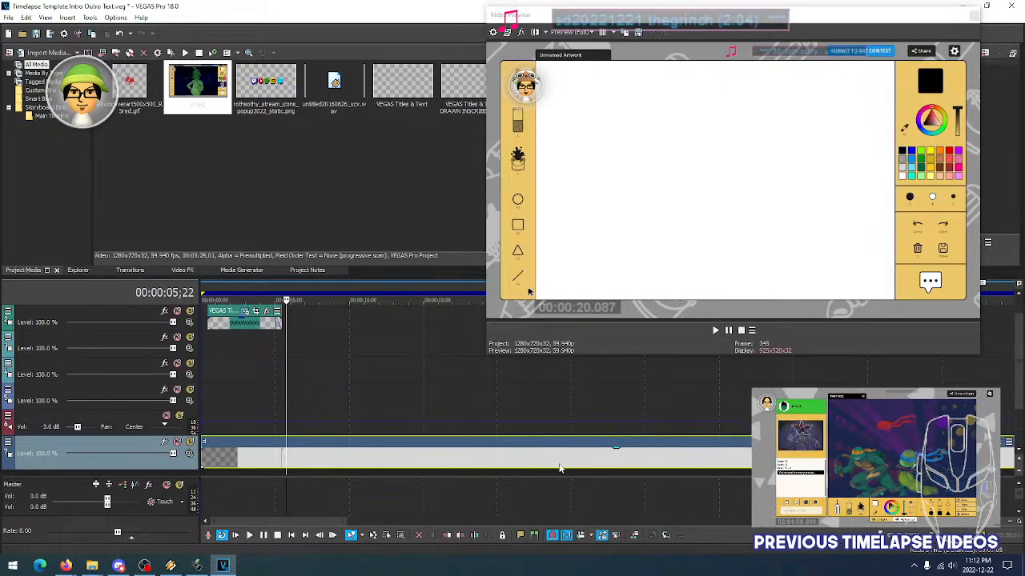
left_click(266, 462)
left_click(280, 462)
left_click(270, 462)
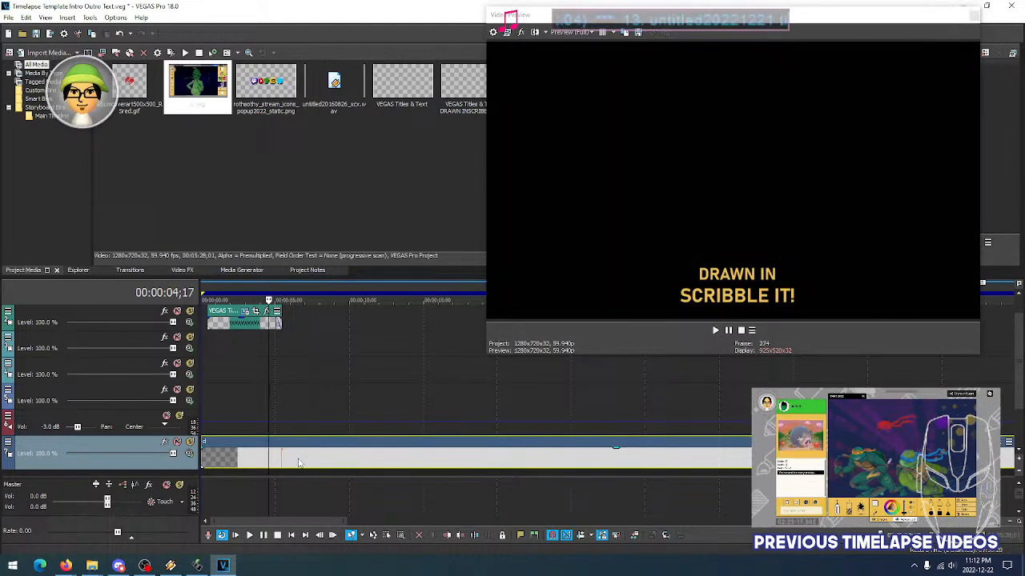
left_click_drag(1017, 379, 1018, 354)
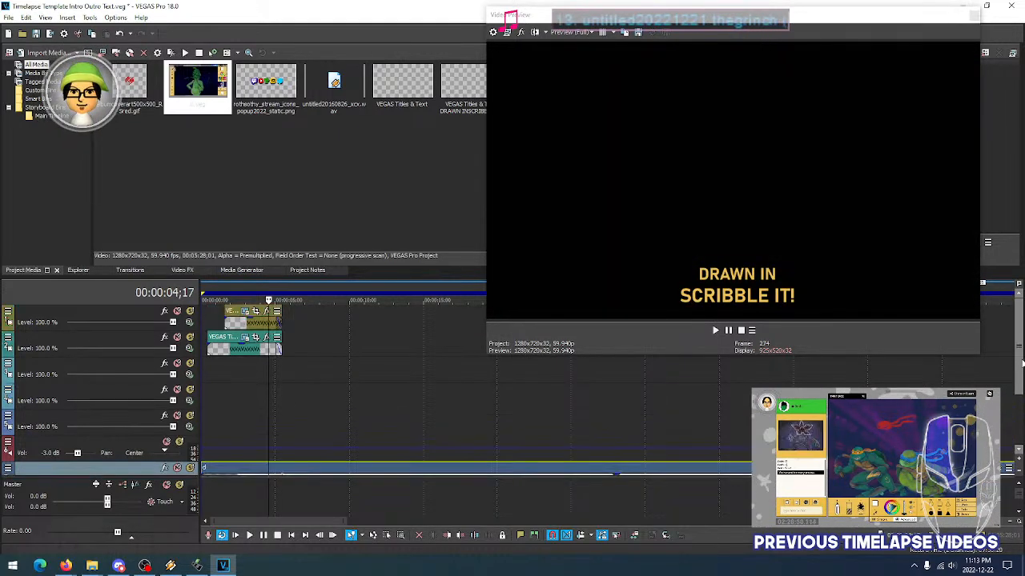
Check where the intro title events end and place the cursor at about that time on the d.veg event
left_click(278, 322)
key("ctrl+alt+Right")
key("ctrl+alt+Right")
scroll(287, 341, "up", 3)
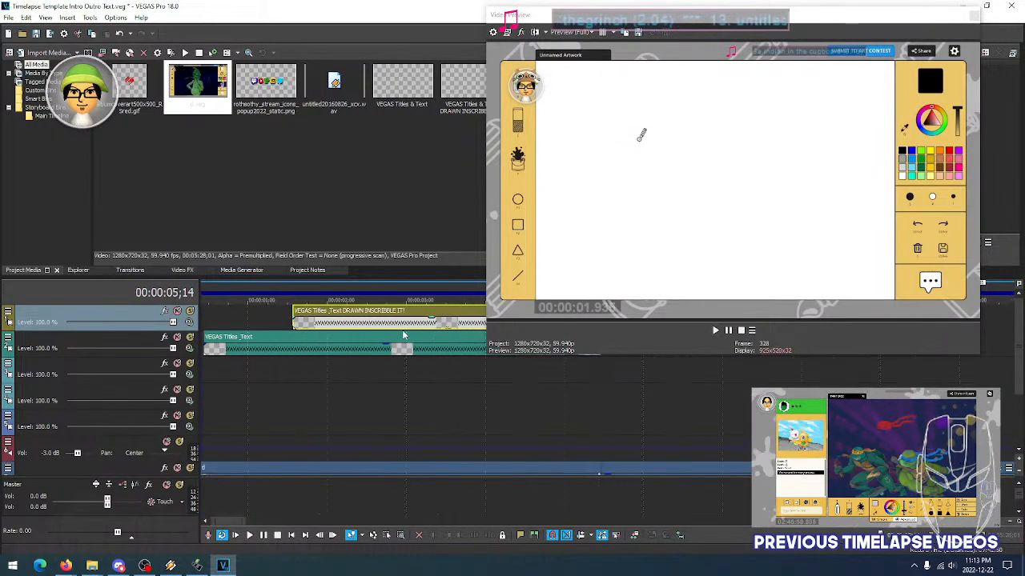
left_click(396, 323)
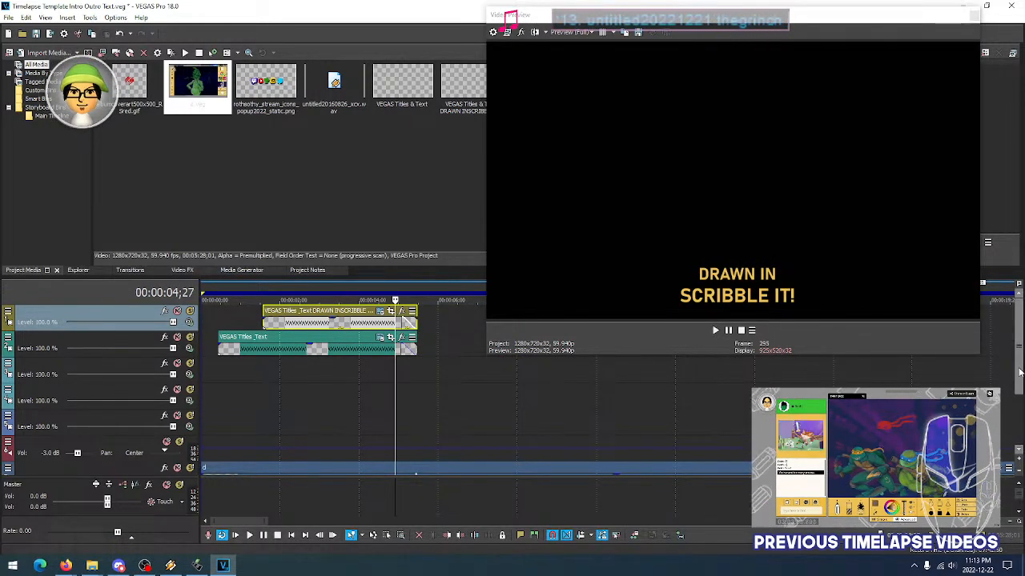
left_click_drag(1017, 380, 1017, 409)
left_click(415, 437)
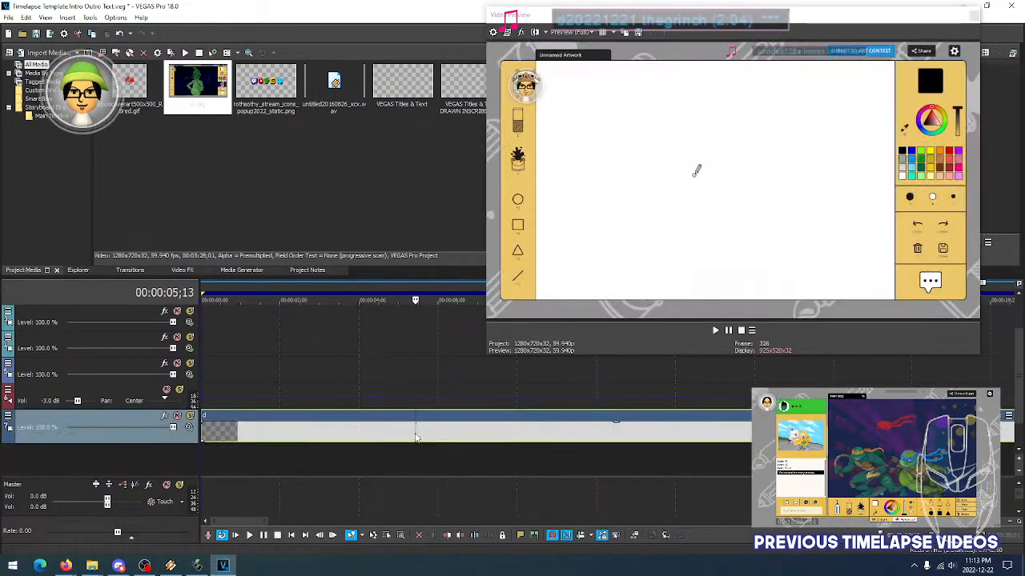
Step frame by frame through the d.veg event just past five seconds to locate the exact frame where its footage begins
key("Left")
key("Left")
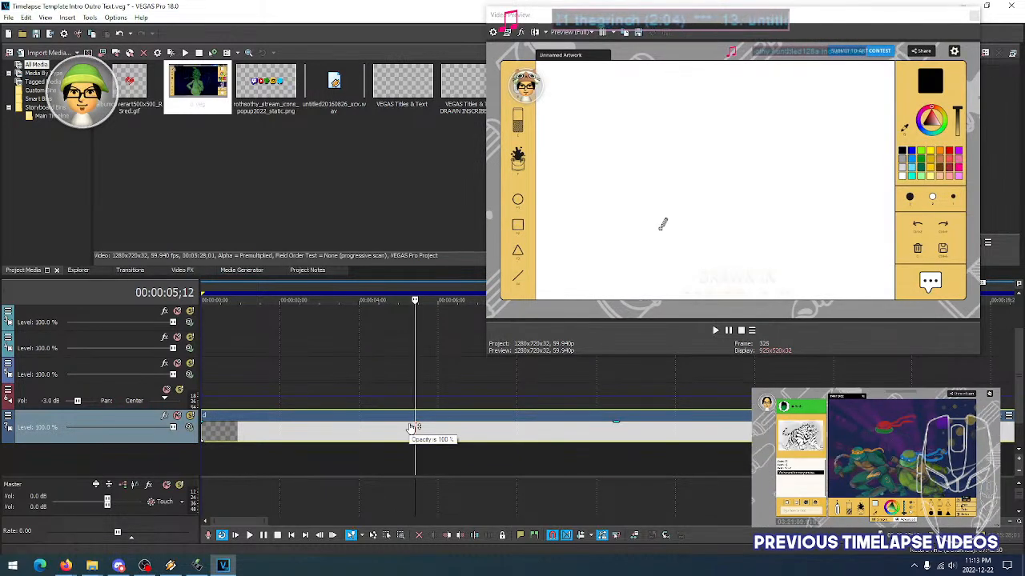
key("Right")
key("Left")
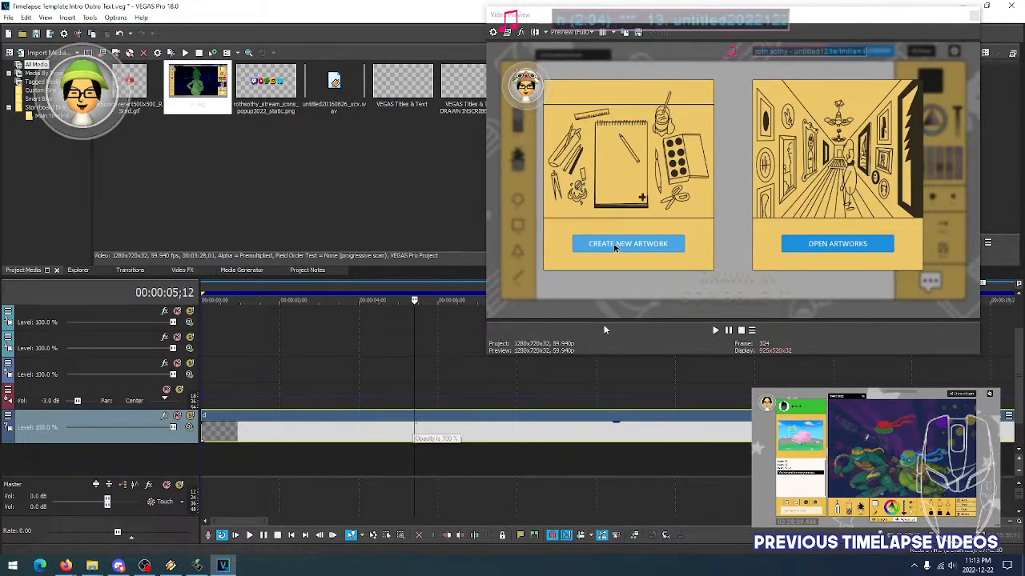
key("Left")
key("Left")
key("Right")
key("Right")
key("Right")
key("Right")
key("Right")
key("Left")
key("Right")
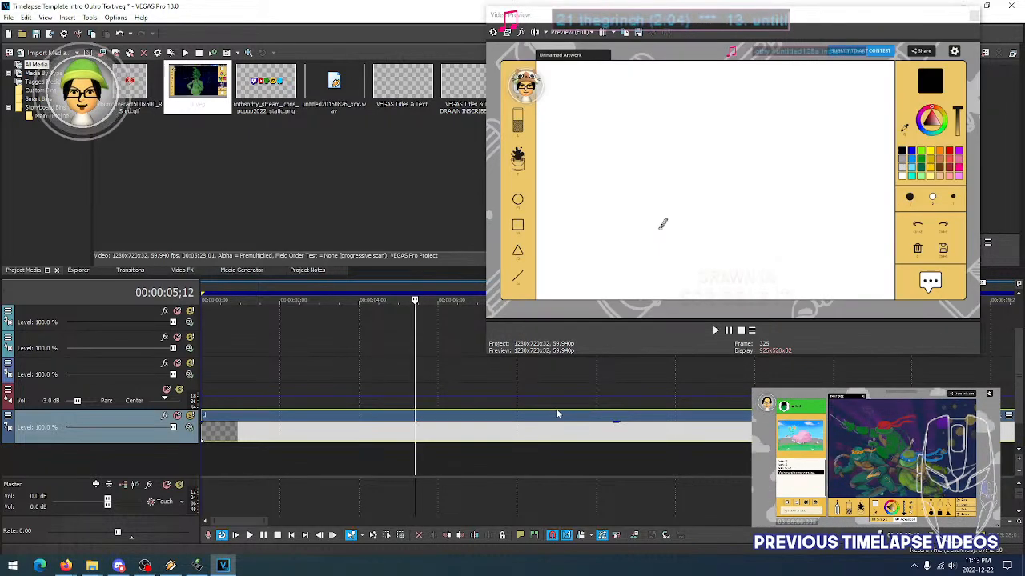
key("Left")
key("Left")
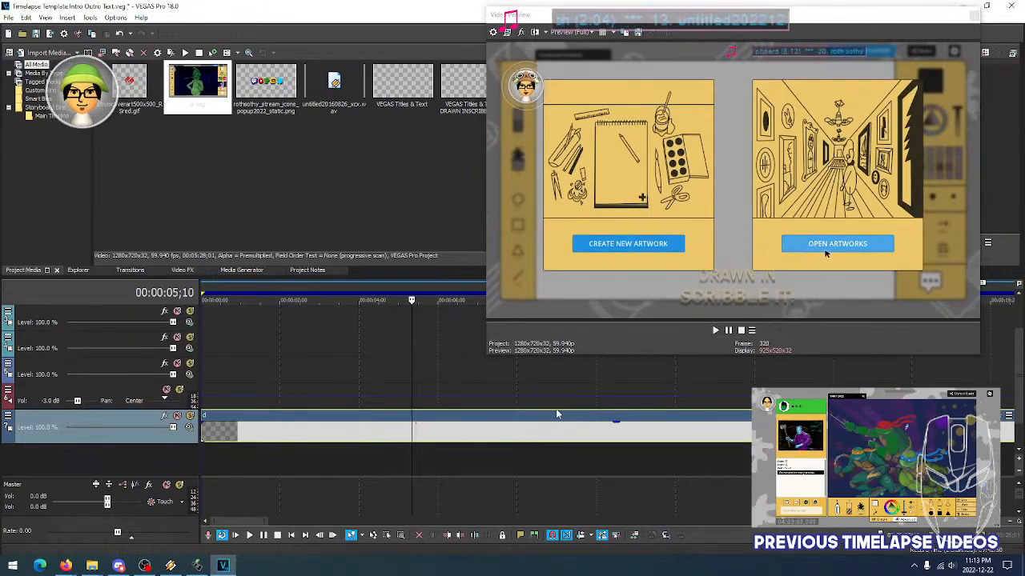
key("Left")
key("Left")
key("Left")
key("Left")
key("Left")
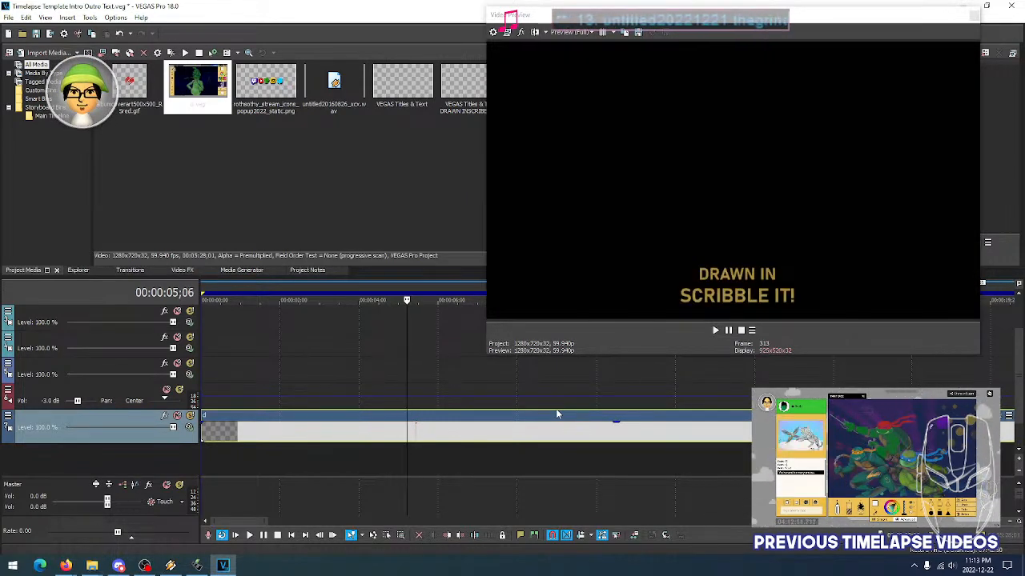
key("Right")
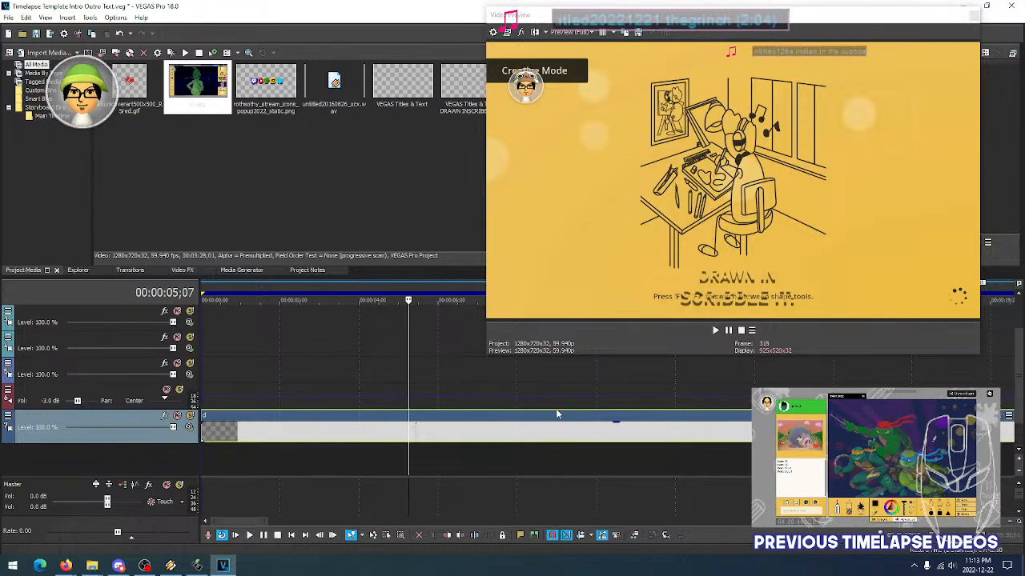
key("Left")
Split the d.veg event at 00:00:05;07, delete the part before the split and move the remainder earlier to overlap the intro titles' end
left_click(411, 438)
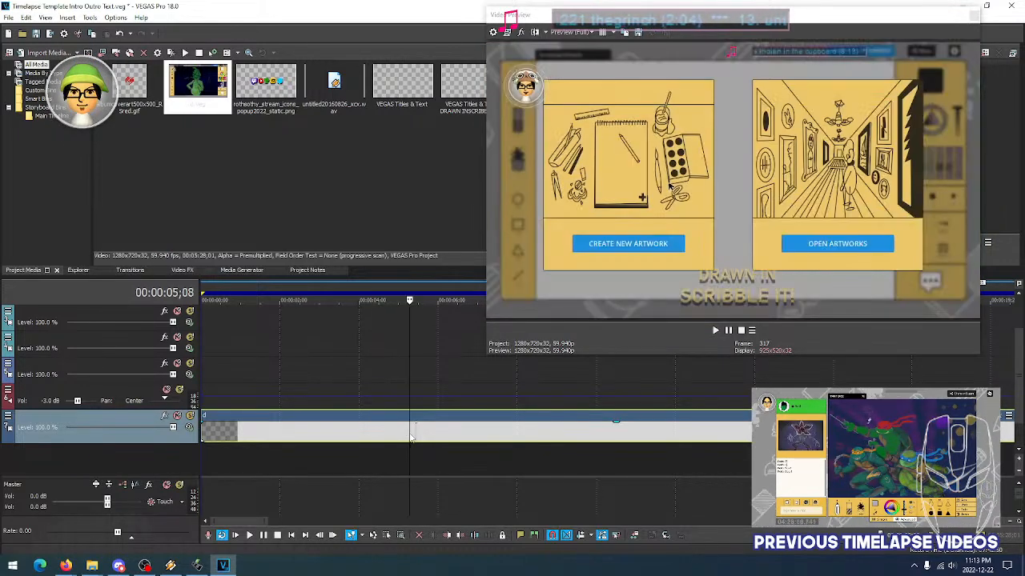
key("Left")
key("Left")
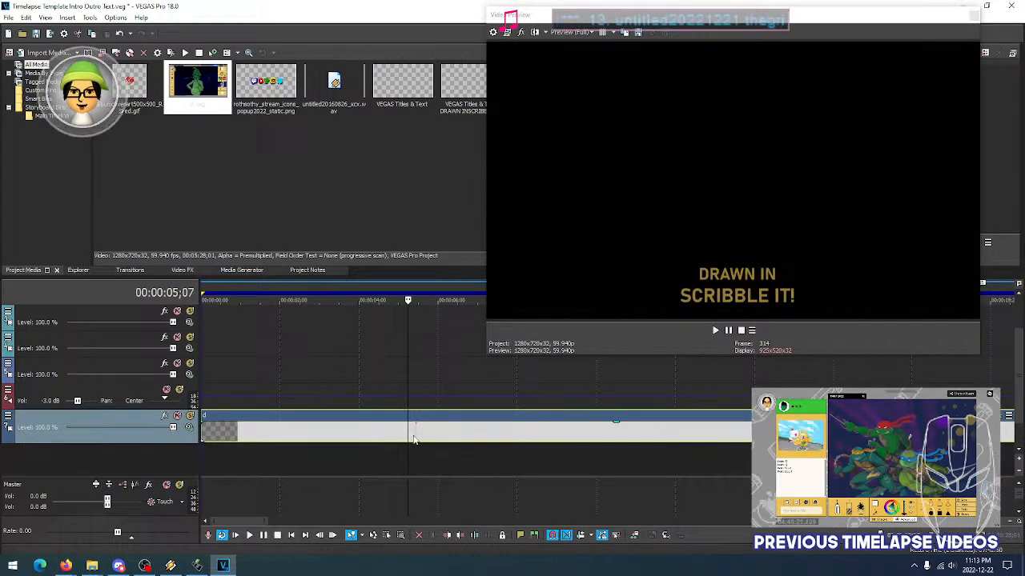
key("s")
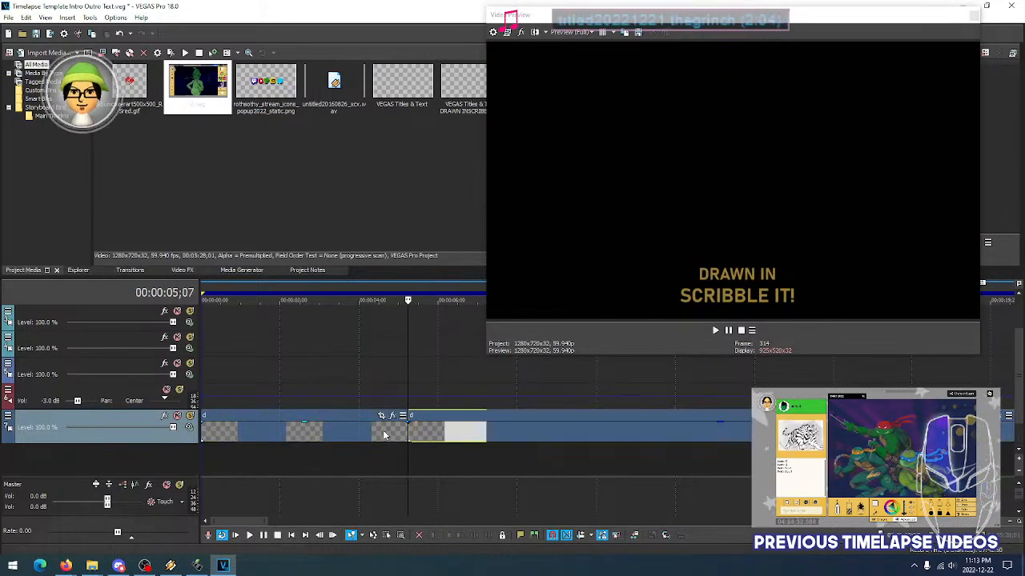
key("Delete")
left_click_drag(432, 432, 382, 438)
Time-compress the d.veg event by stretching its end back to about 00:02:11, slightly past the outro text
scroll(433, 440, "down", 5)
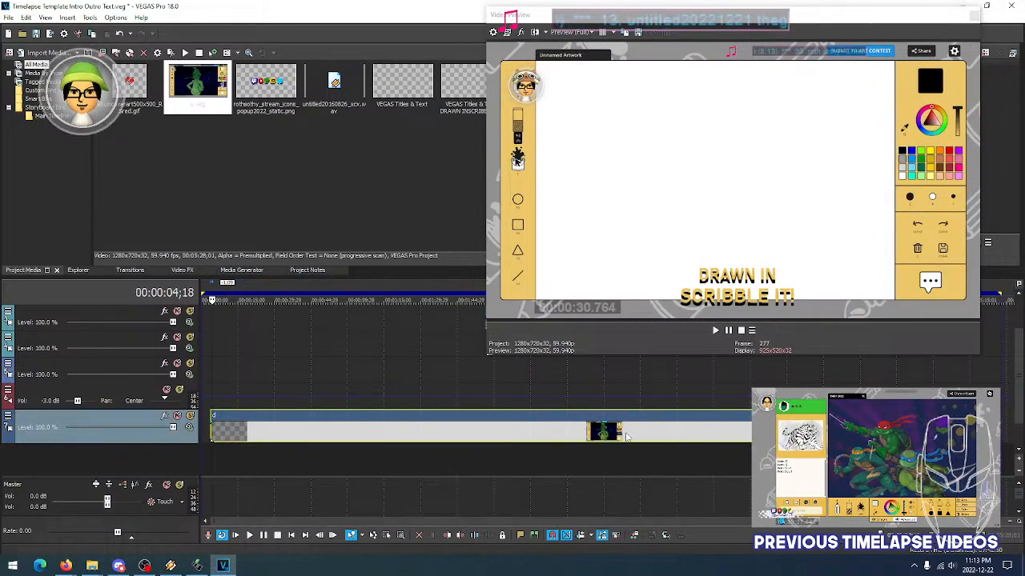
left_click(626, 437)
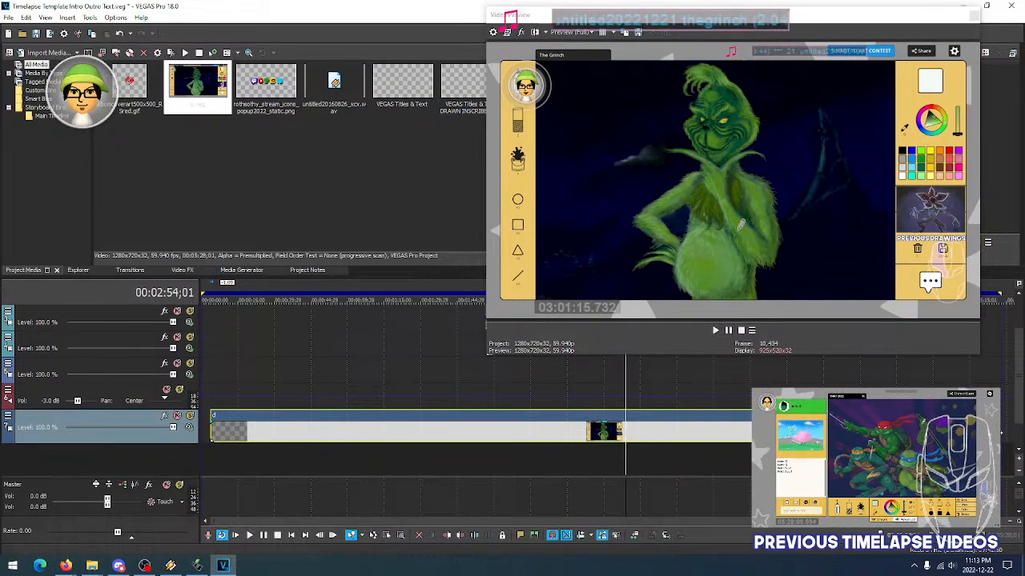
left_click_drag(998, 433, 532, 439)
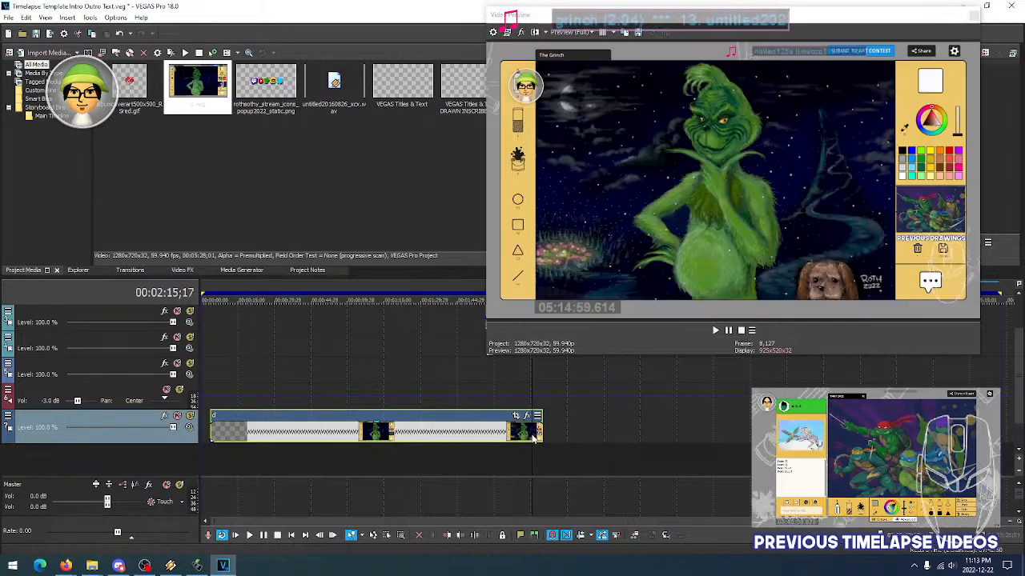
left_click(506, 436)
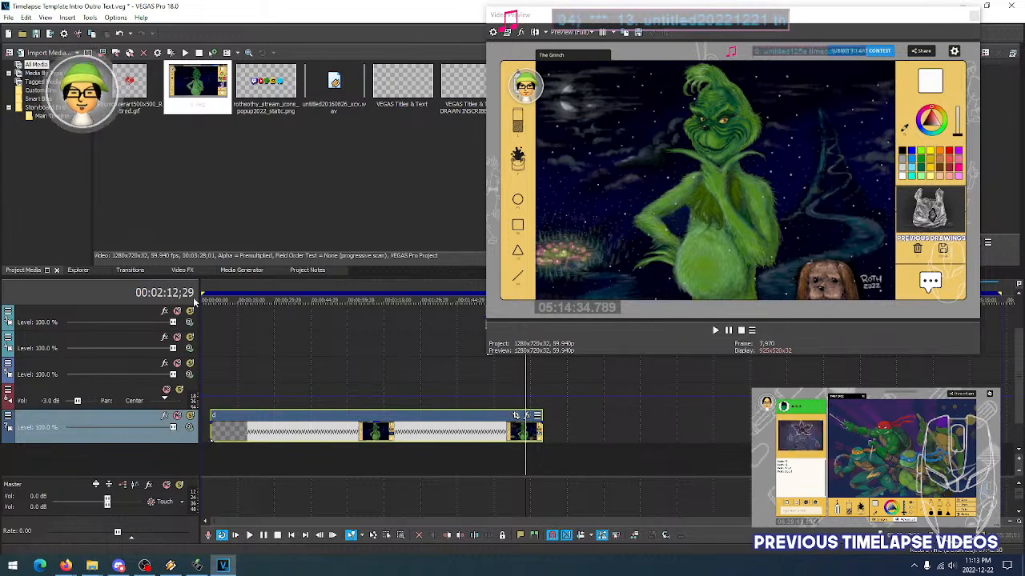
left_click(522, 435)
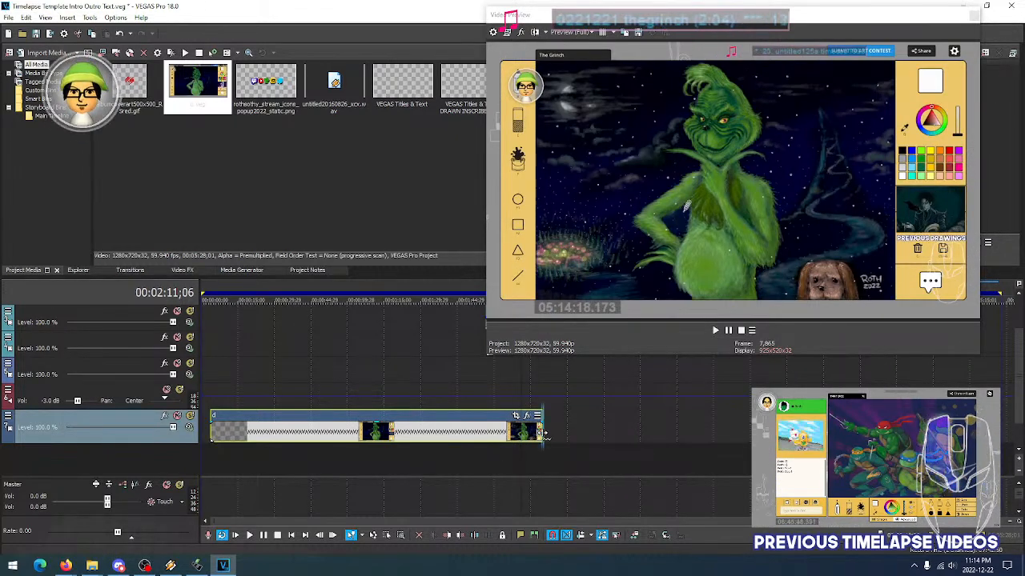
left_click_drag(541, 435, 518, 436)
left_click(509, 436)
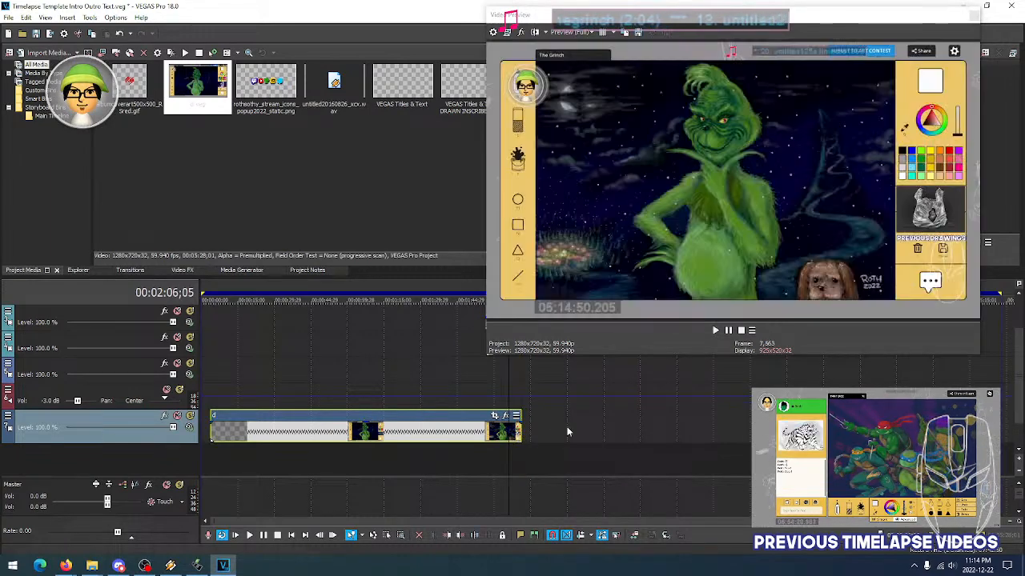
Reduce the height of the video preview window to uncover the outro text events on the upper tracks
left_click_drag(1018, 376, 1018, 344)
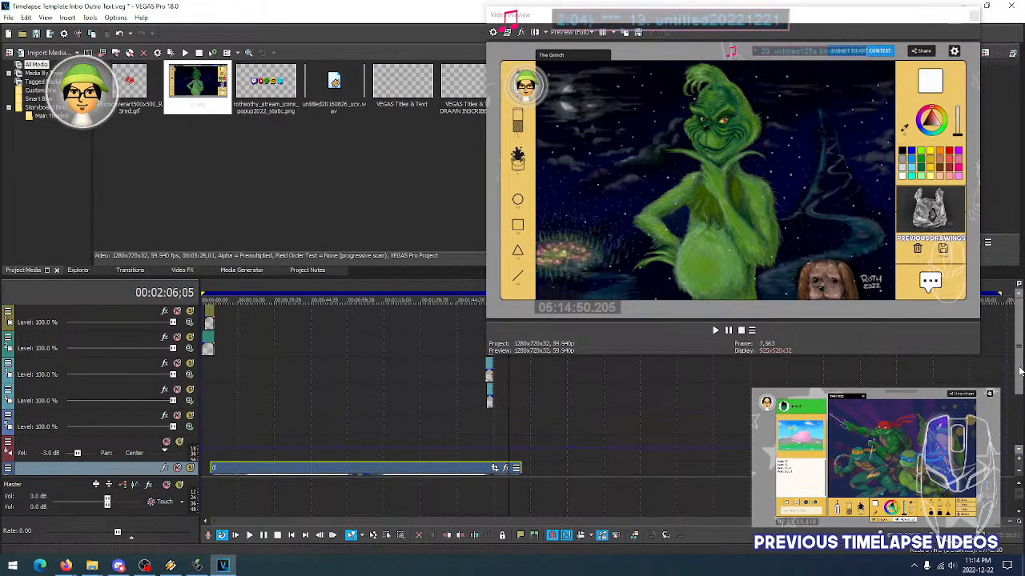
left_click_drag(665, 355, 661, 291)
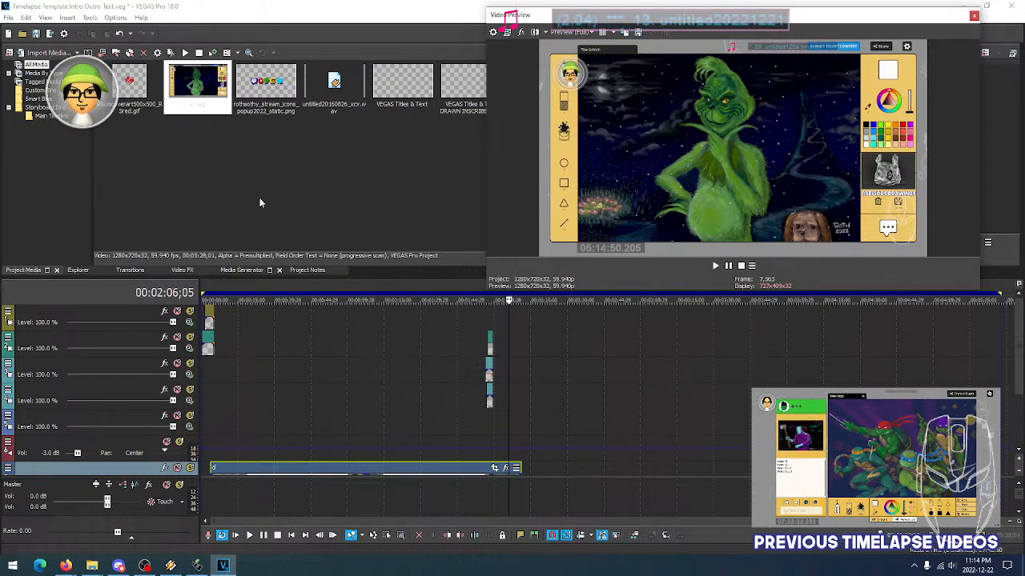
left_click(214, 195)
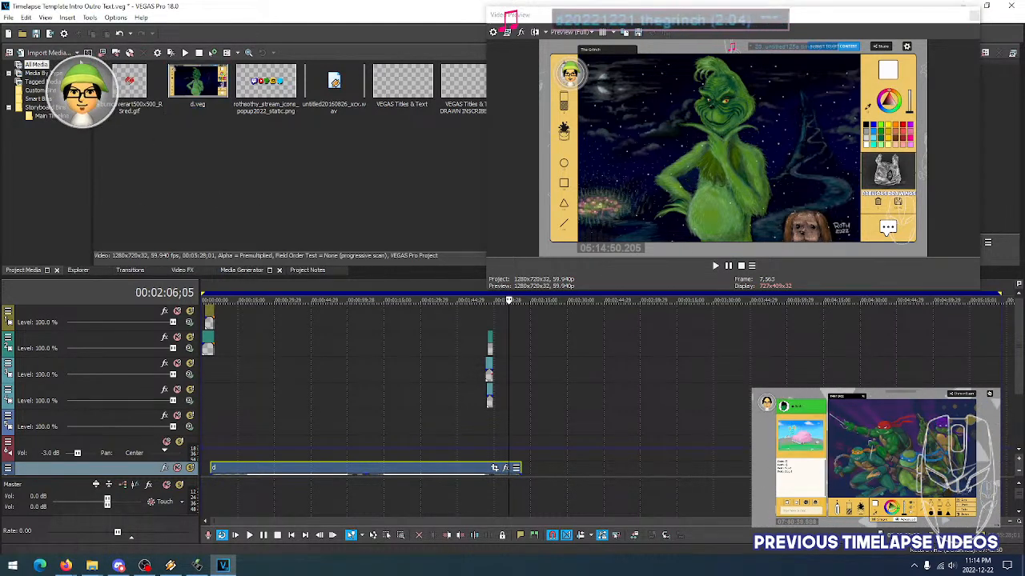
left_click(8, 17)
left_click(27, 82)
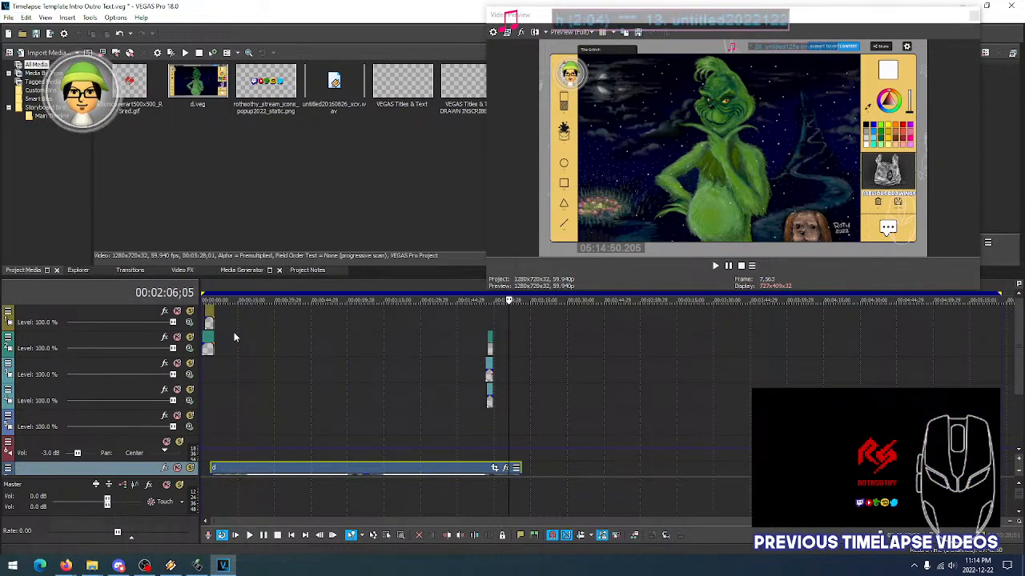
Examine the "DRAWN IN SCRIBBLE IT!" title at the timeline's start, previewing frames before, during and near the end of it
left_click(210, 323)
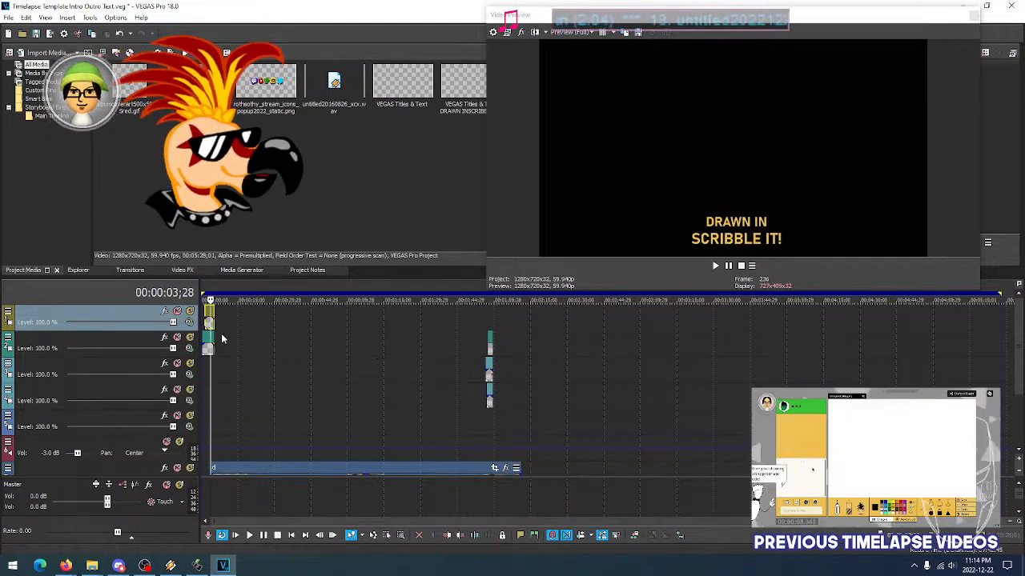
scroll(221, 333, "up", 2)
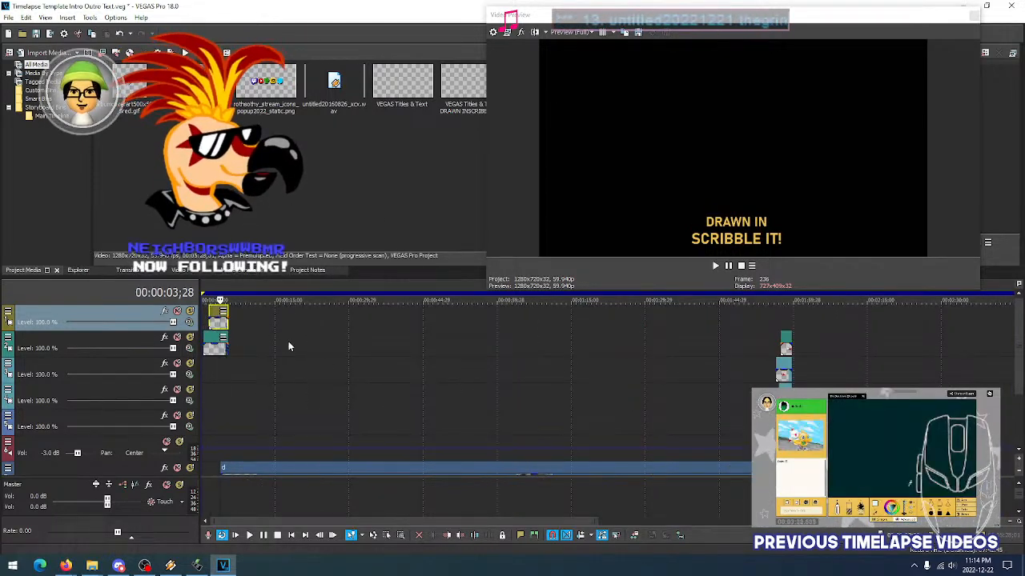
scroll(288, 341, "up", 3)
left_click(236, 328)
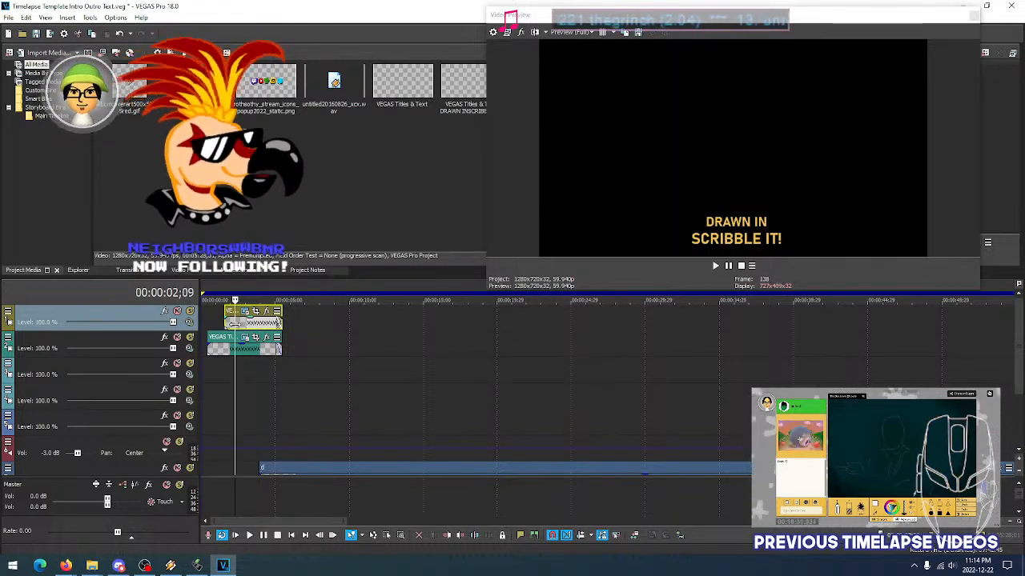
left_click(239, 325)
left_click(225, 327)
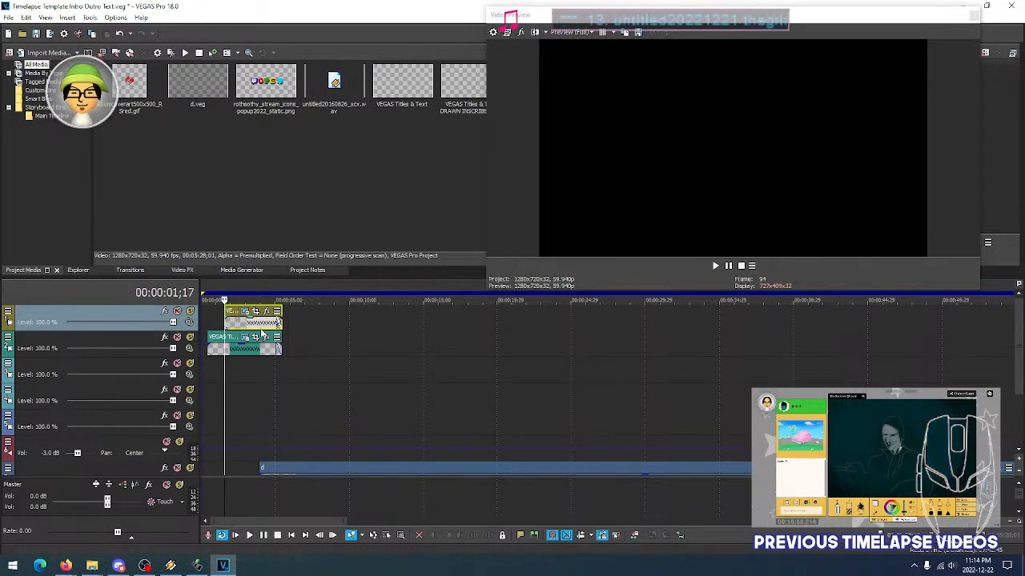
left_click(235, 327)
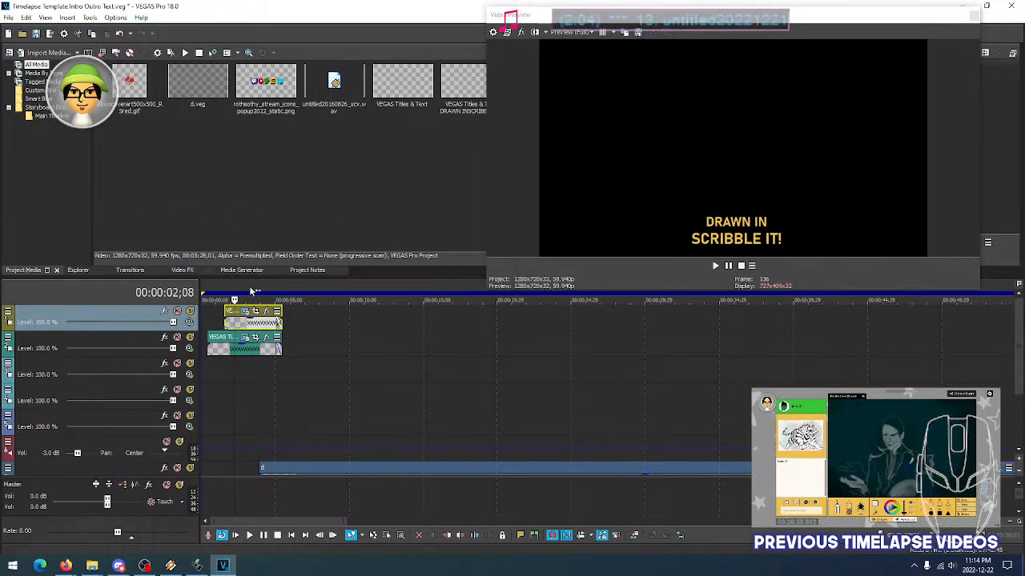
left_click_drag(236, 292, 270, 291)
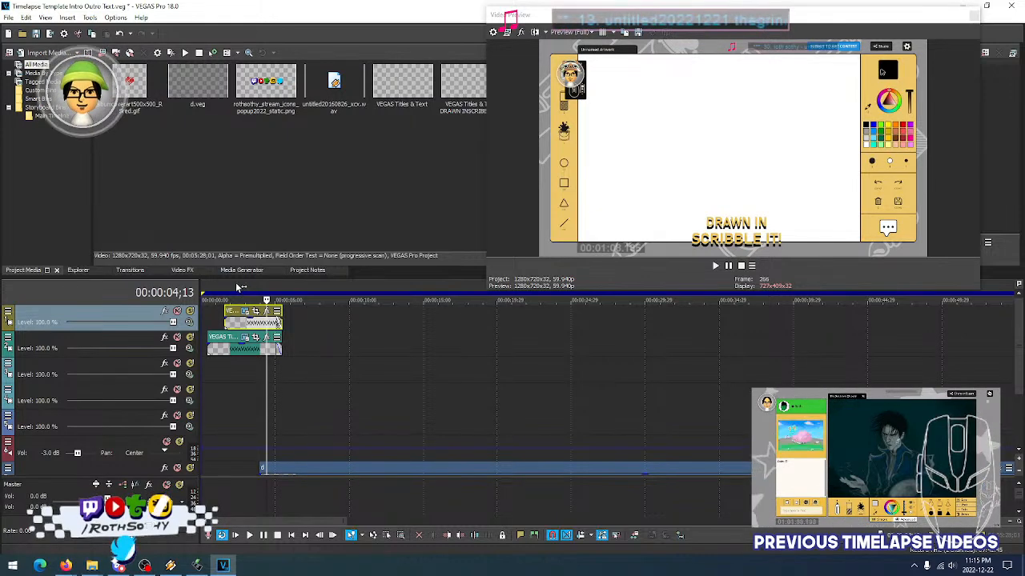
left_click(253, 293)
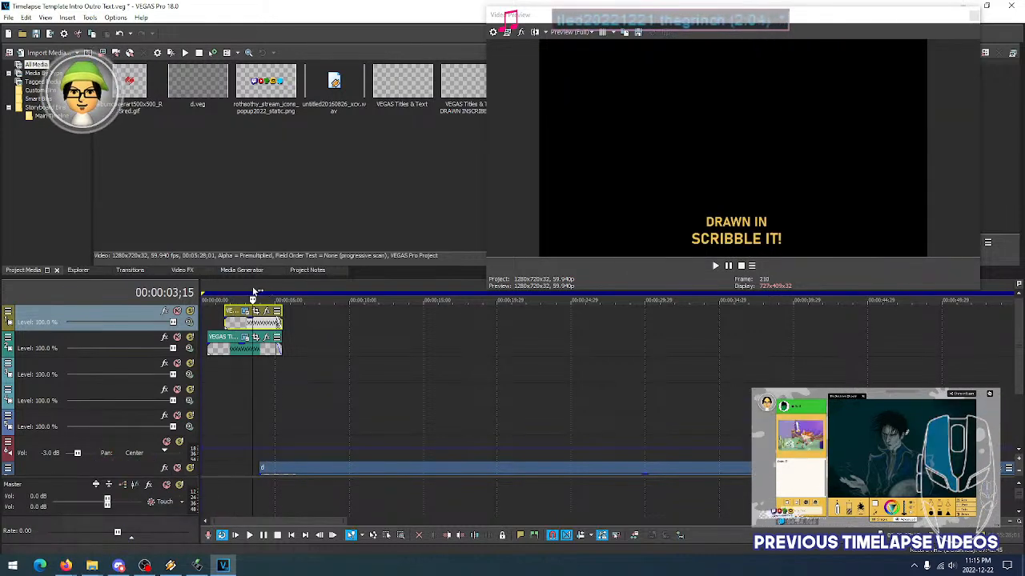
left_click(240, 293)
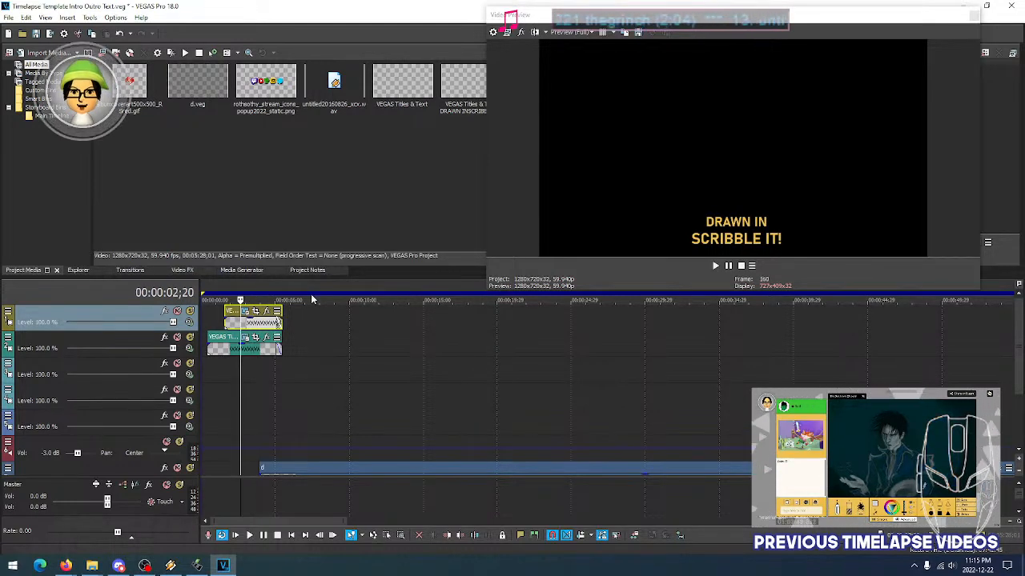
Preview frames across the second-track intro title and check where the intro text overlaps the start of the timelapse clip
left_click(258, 353)
left_click(254, 355)
left_click(237, 355)
left_click(251, 354)
left_click(233, 354)
left_click(258, 354)
left_click(240, 355)
left_click(258, 354)
left_click(235, 355)
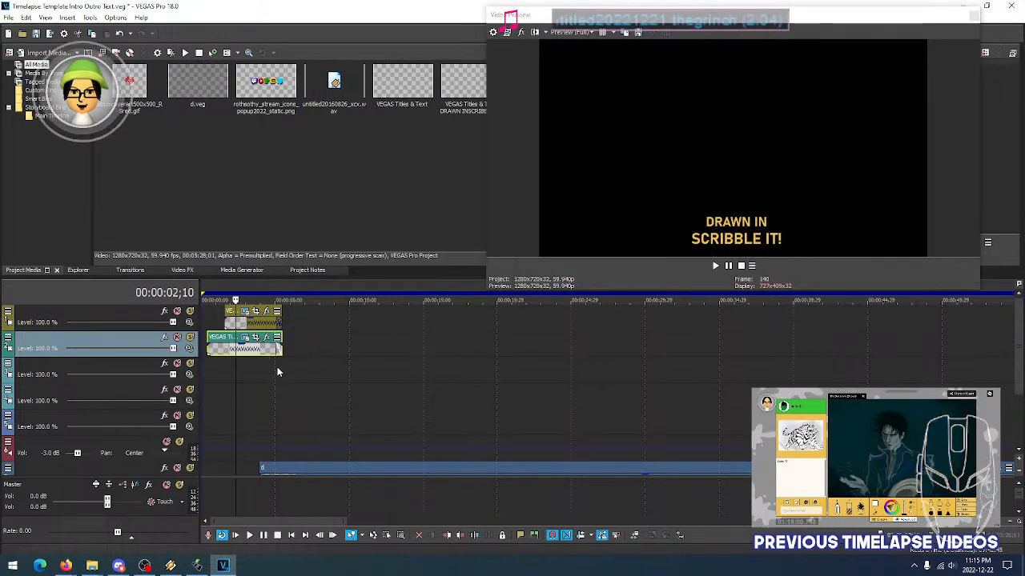
mouse_move(1021, 370)
left_mouse_down()
mouse_move(1021, 401)
mouse_move(1021, 368)
left_mouse_up()
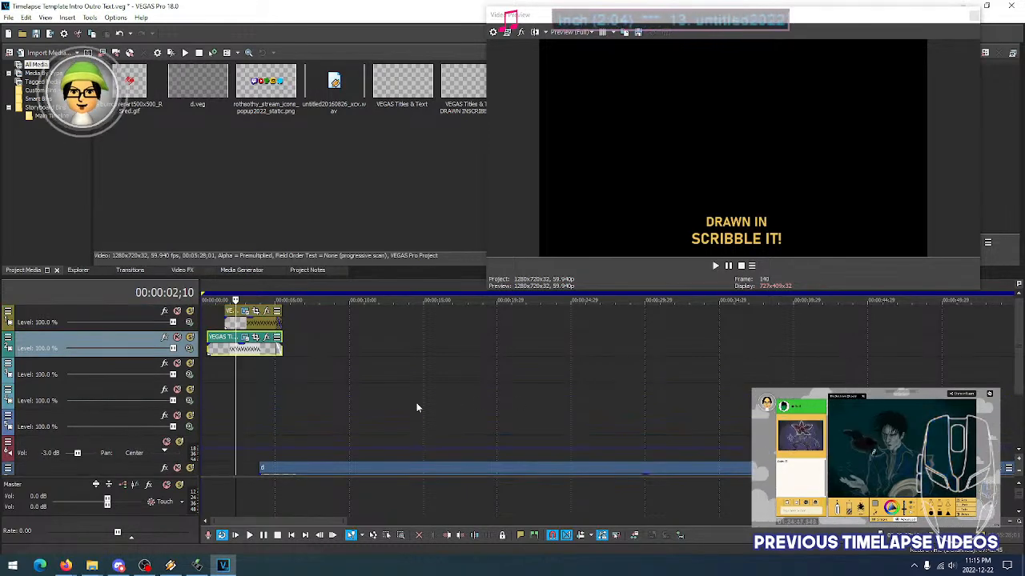
left_click(254, 391)
left_click(272, 389)
left_click(264, 389)
left_click(270, 389)
left_click(263, 389)
left_click(269, 389)
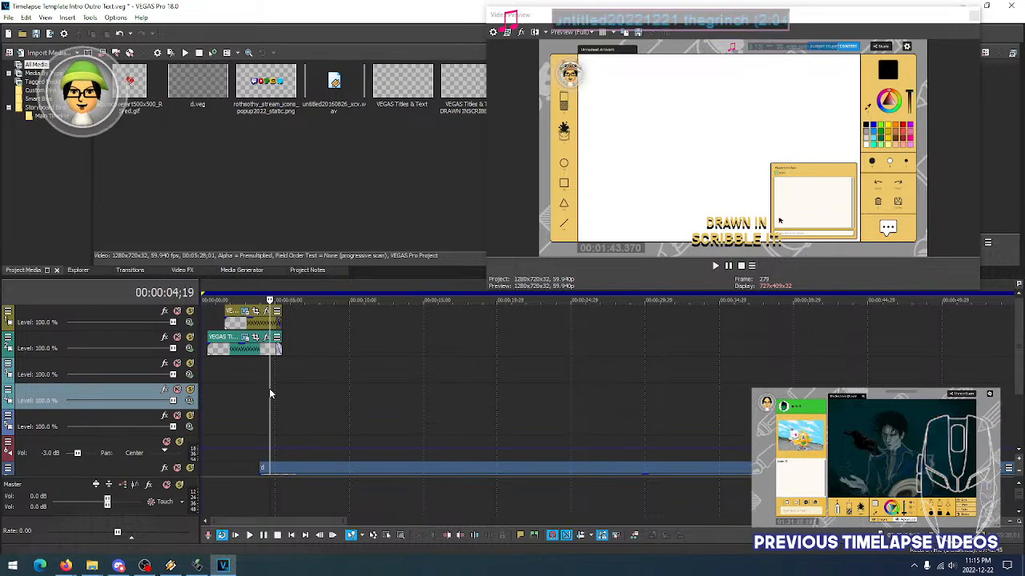
left_click(260, 388)
left_click(273, 386)
left_click(279, 387)
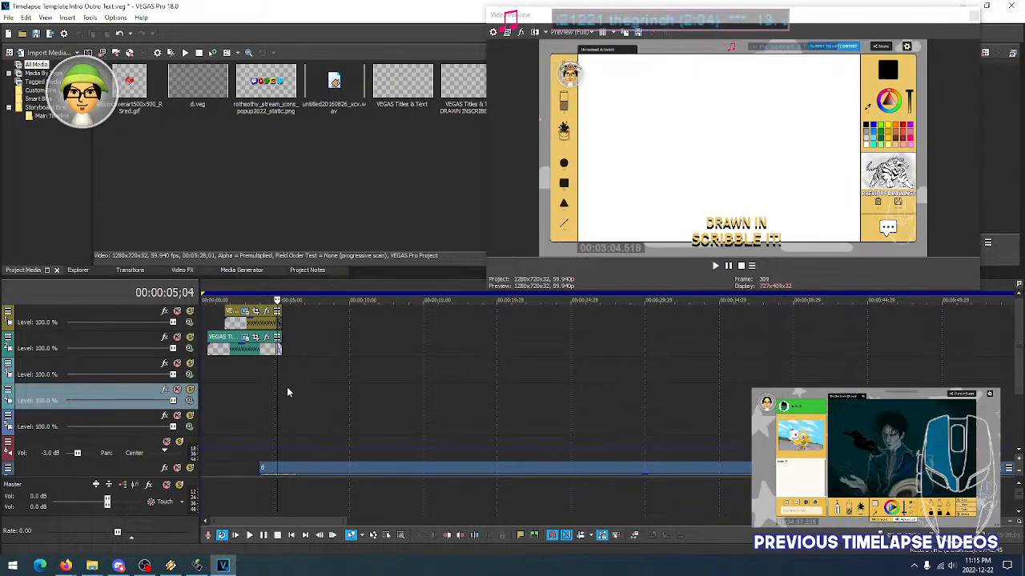
Review the drawing's progress by previewing points along the whole timelapse clip between the intro and outro
left_click(362, 391)
scroll(396, 390, "down", 5)
left_click(349, 389)
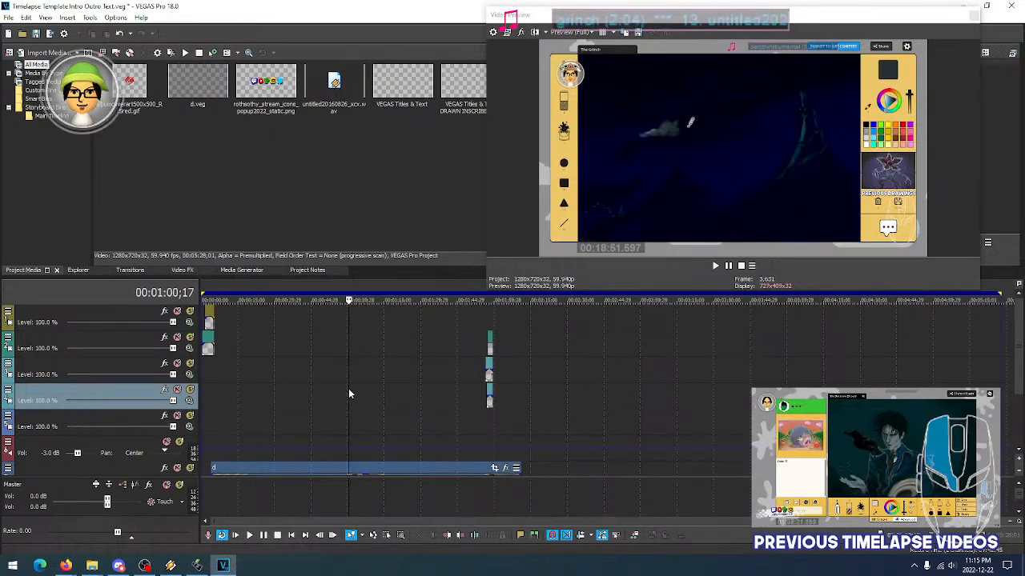
left_click(398, 393)
left_click(418, 397)
left_click(463, 404)
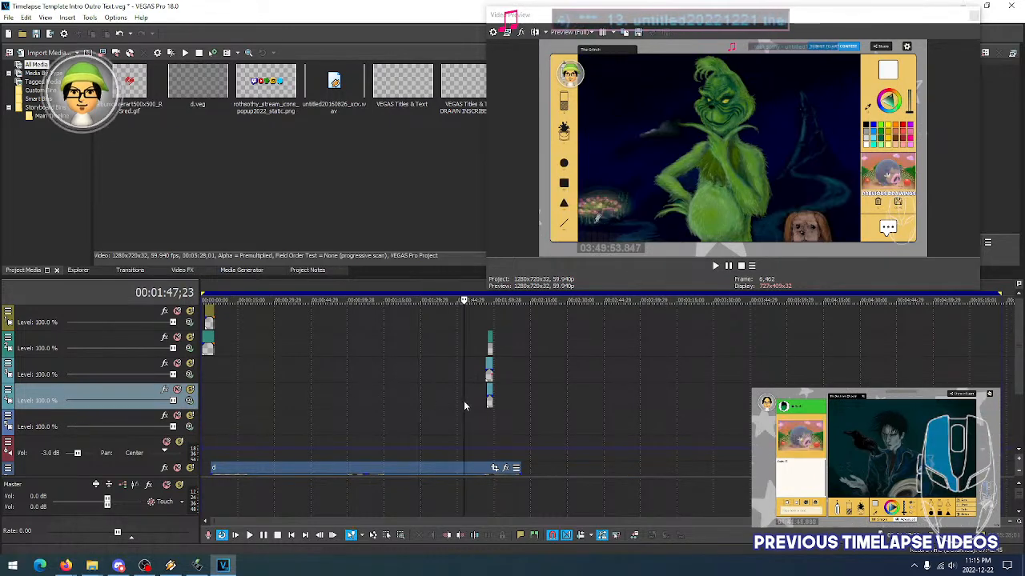
left_click(472, 403)
left_click(504, 400)
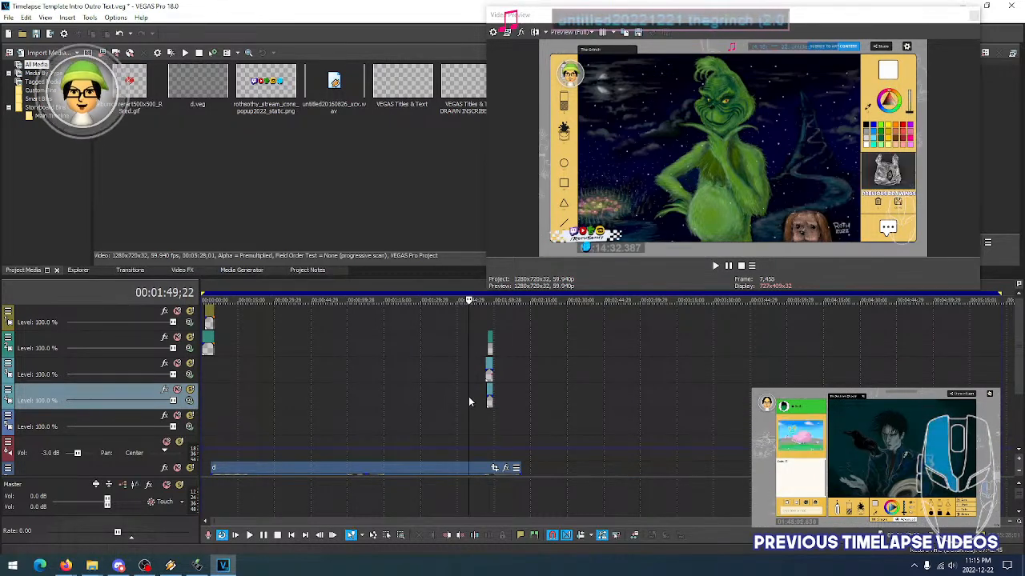
left_click(465, 401)
left_click(476, 396)
left_click(481, 398)
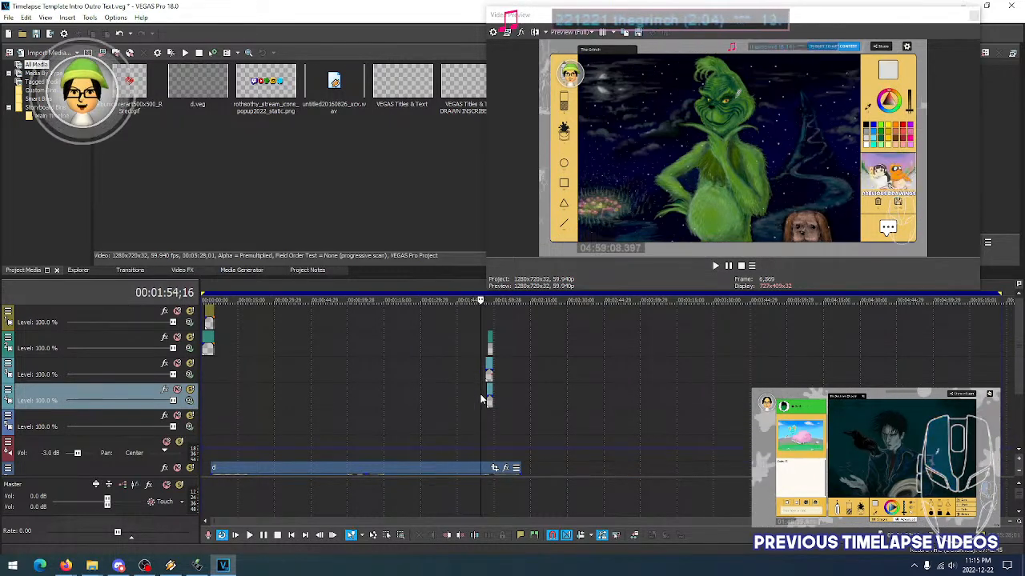
left_click(476, 402)
left_click(429, 396)
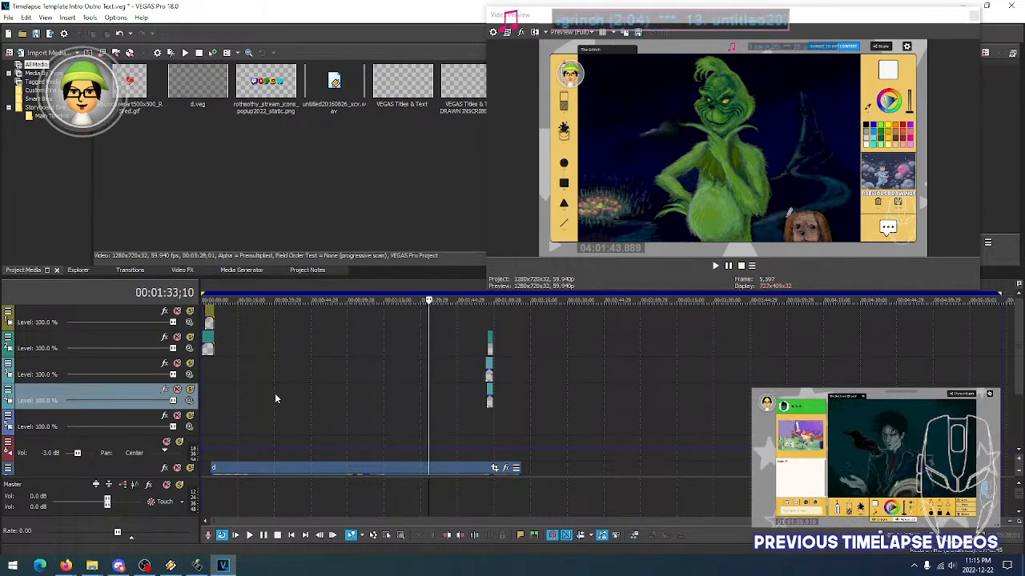
left_click(217, 396)
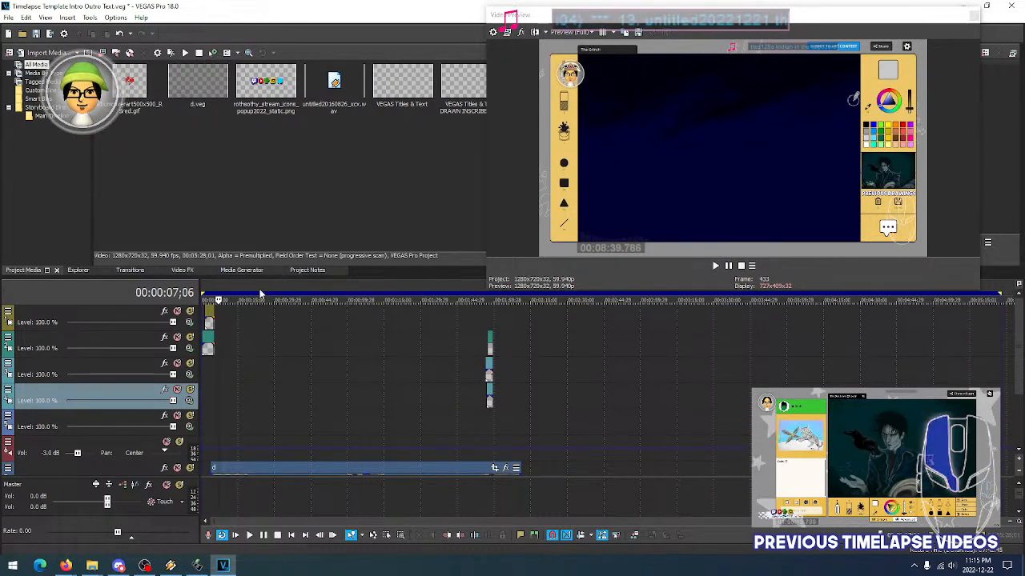
Preview the outro near the end of the timelapse clip, where the red logo and channel text overlay the finished drawing
left_click(456, 298)
left_click(479, 390)
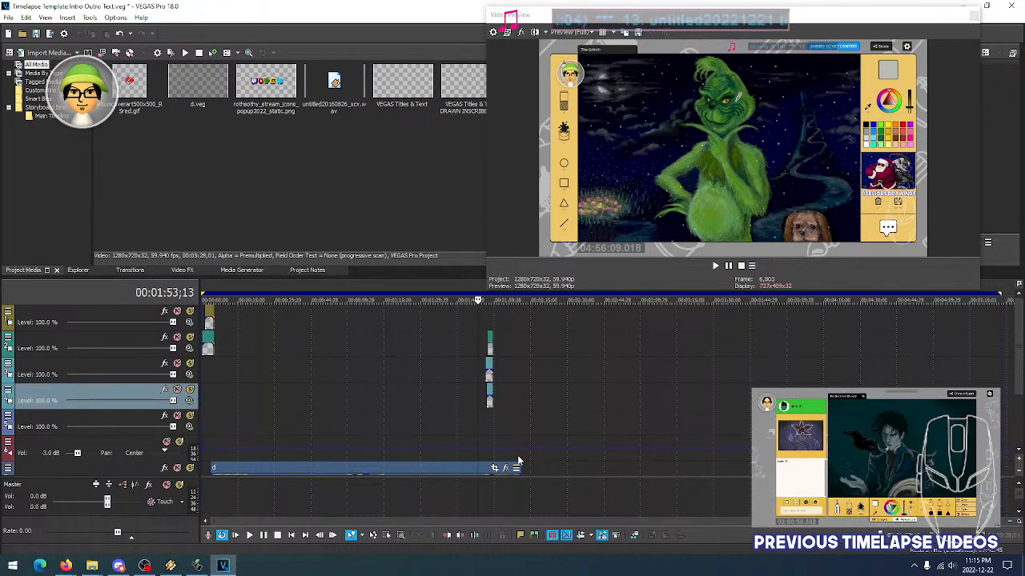
left_click(485, 422)
scroll(485, 421, "up", 3)
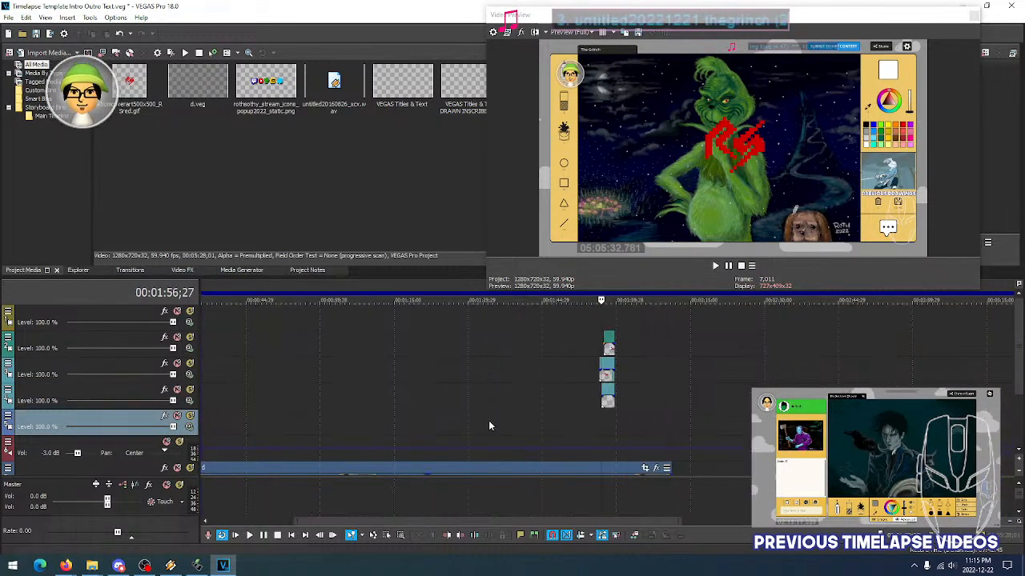
left_click(613, 419)
scroll(614, 419, "up", 1)
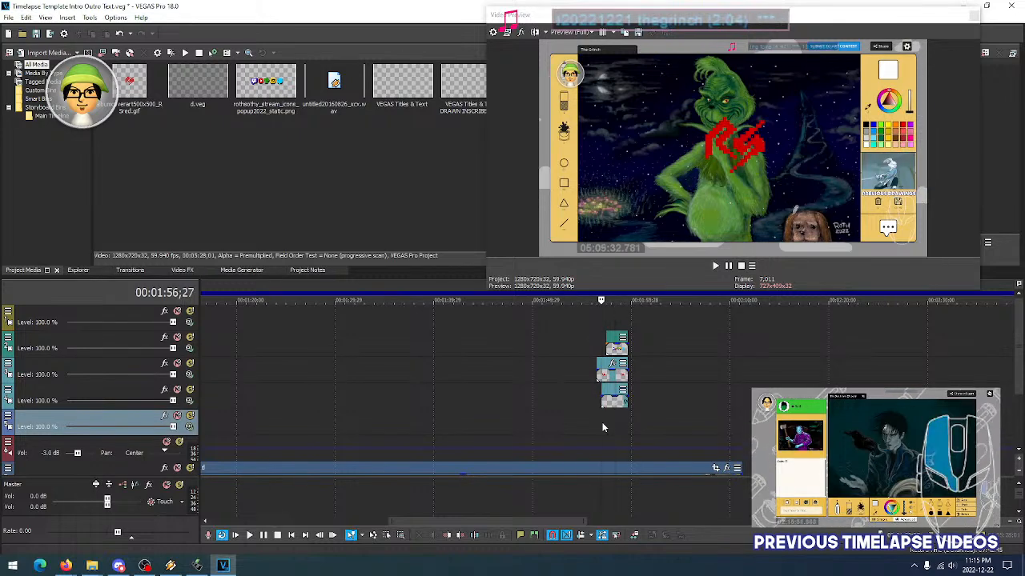
left_click(607, 428)
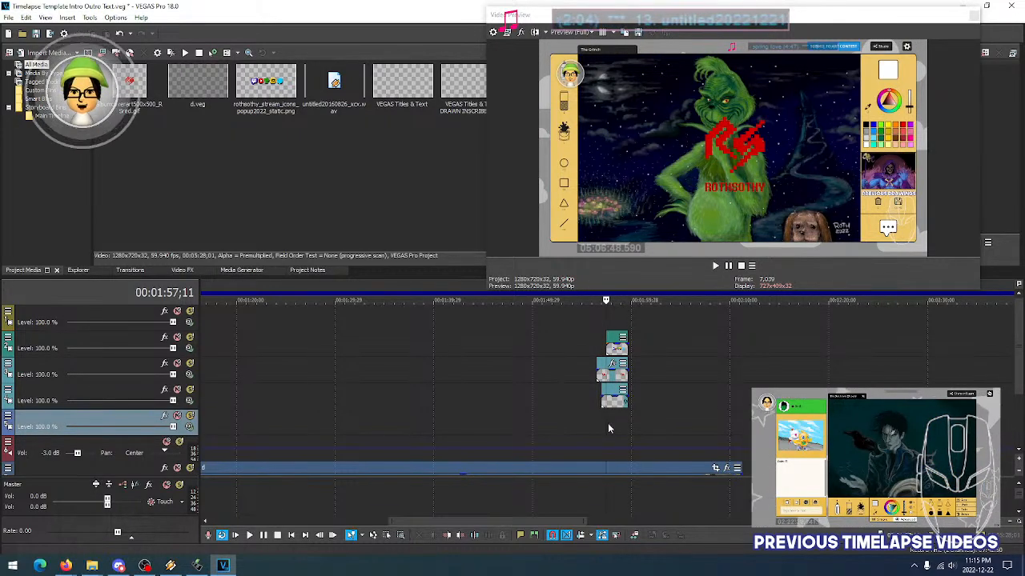
Switch to the browser's DLive window, show it on the main monitor, and return it to the other monitor
key("alt+Tab")
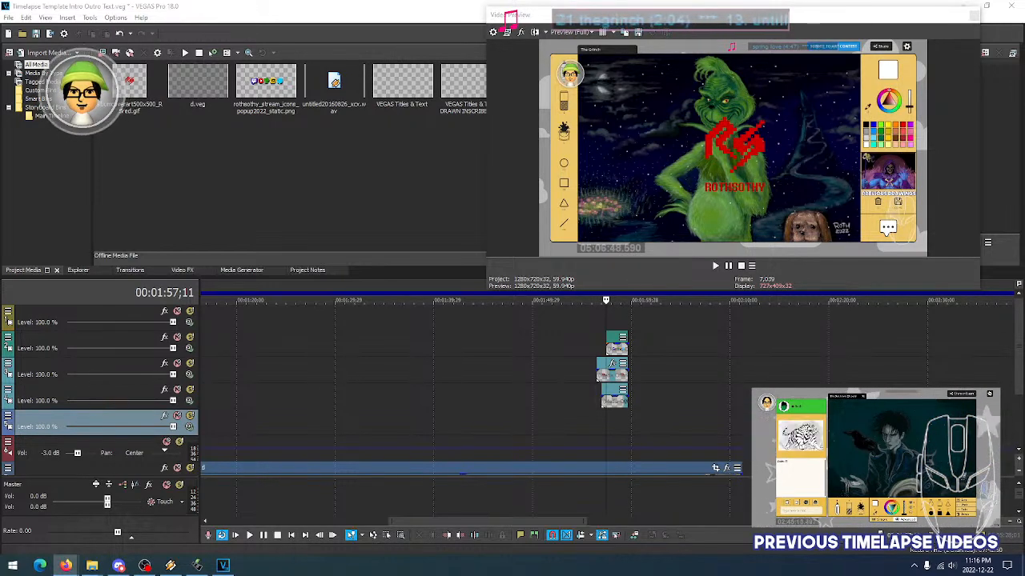
left_click_drag(1024, 287, 542, 306)
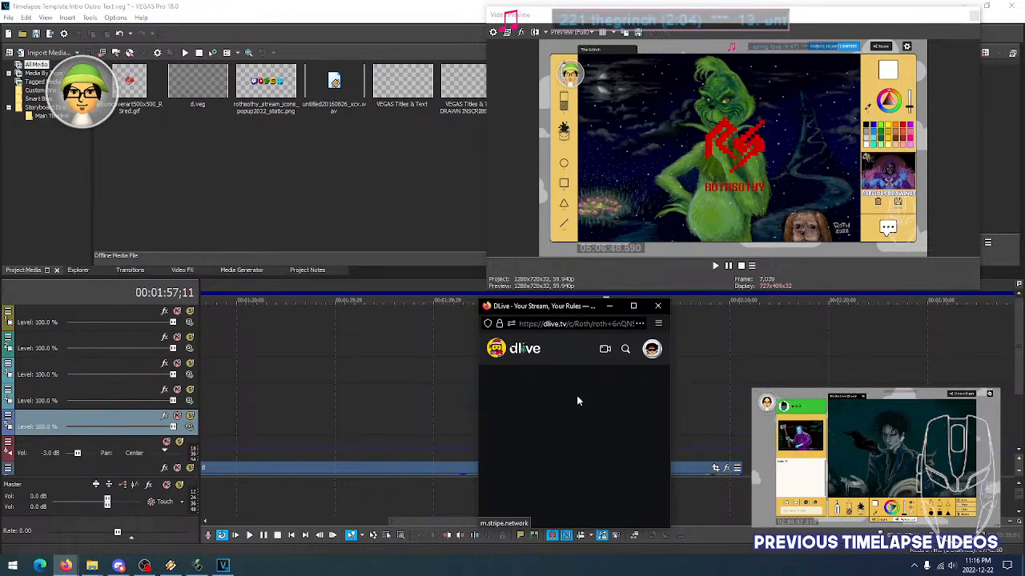
left_click_drag(550, 311, 1024, 306)
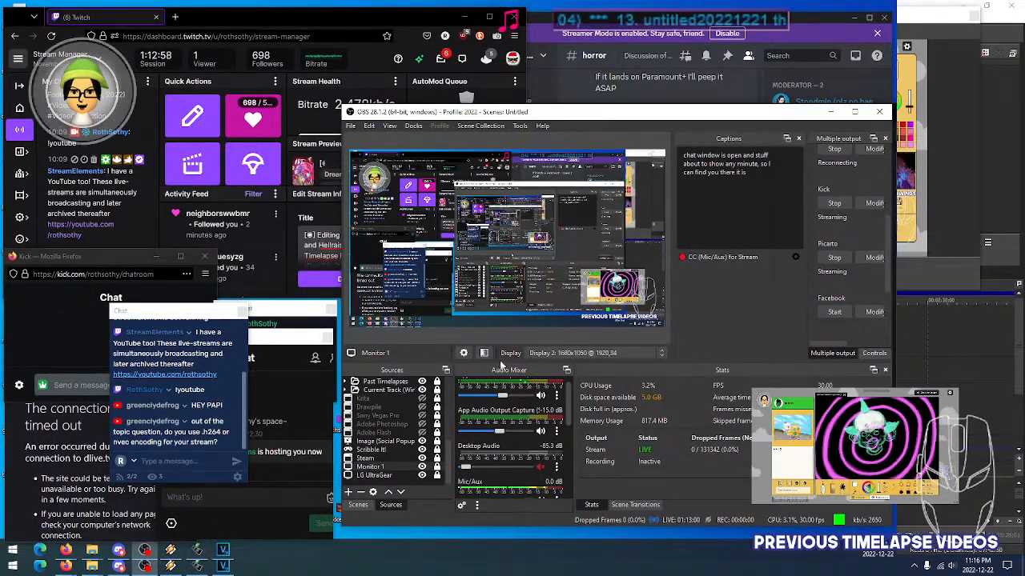
Switch to OBS and hide the LG UltraGear source in the current scene
left_click(422, 475)
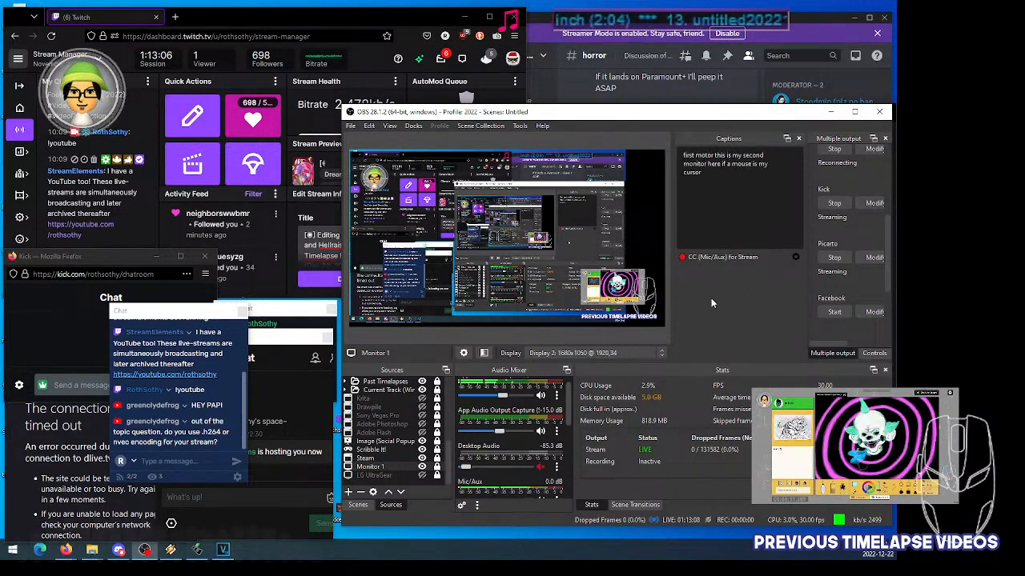
Reload the timed-out DLive page and move the Picarto chat window up, clear of the other chat windows
left_click(91, 426)
right_click(90, 388)
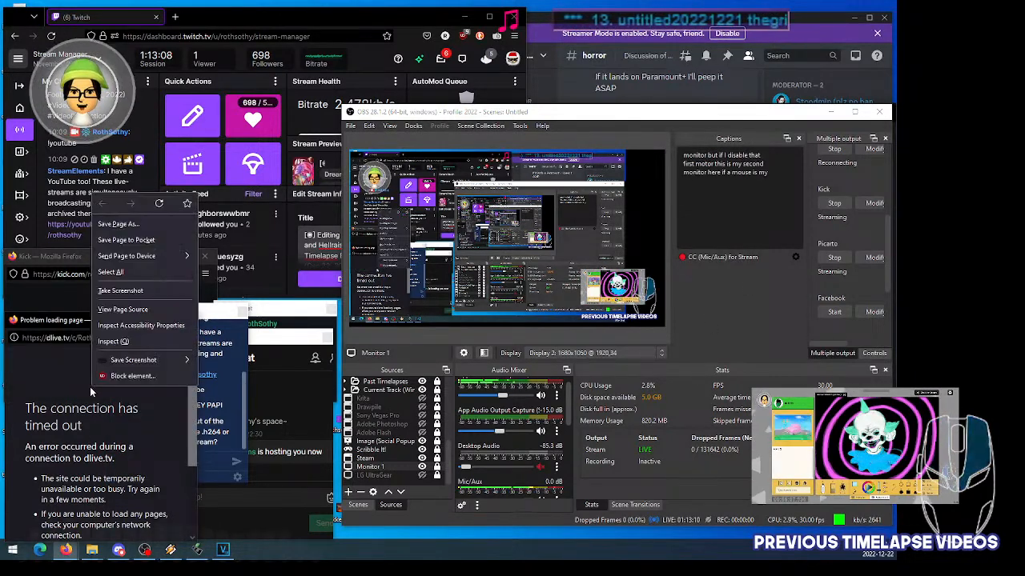
left_click(67, 387)
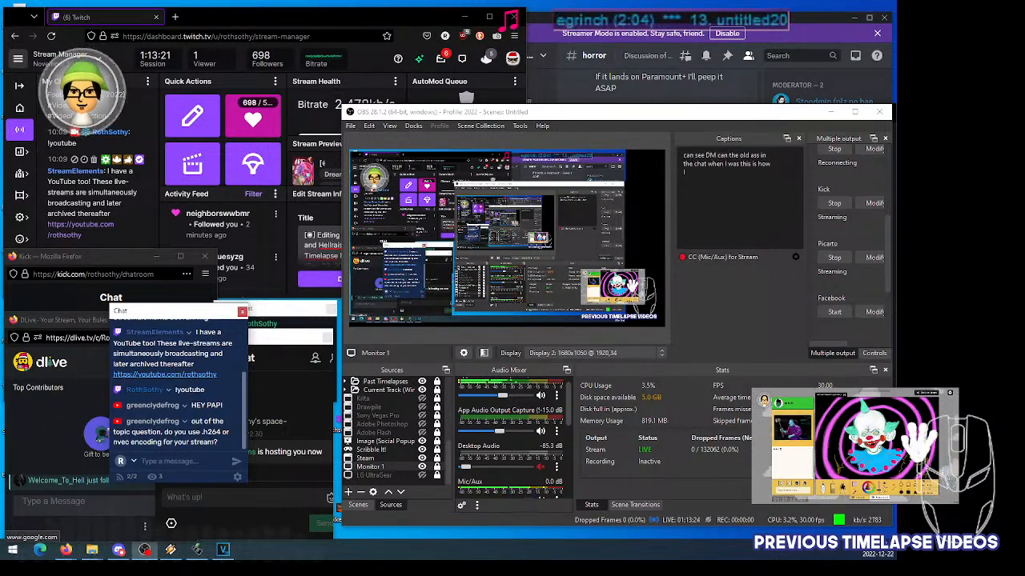
left_click_drag(292, 313, 294, 256)
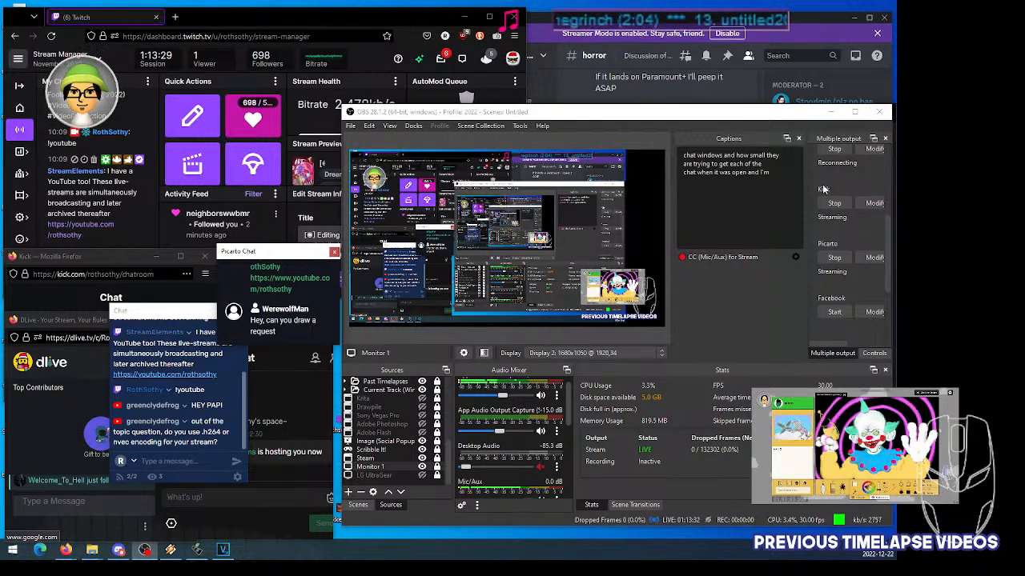
Widen the OBS Multiple output dock and review its streaming targets, from Restream and DLive to Trovo and Kick
left_click_drag(673, 217, 630, 222)
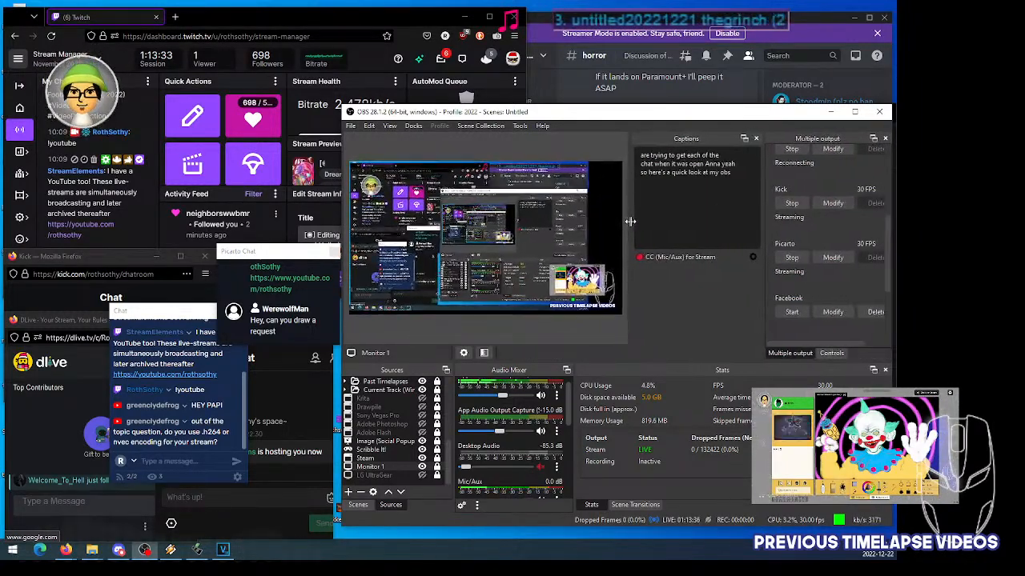
scroll(810, 184, "up", 2)
scroll(794, 186, "up", 3)
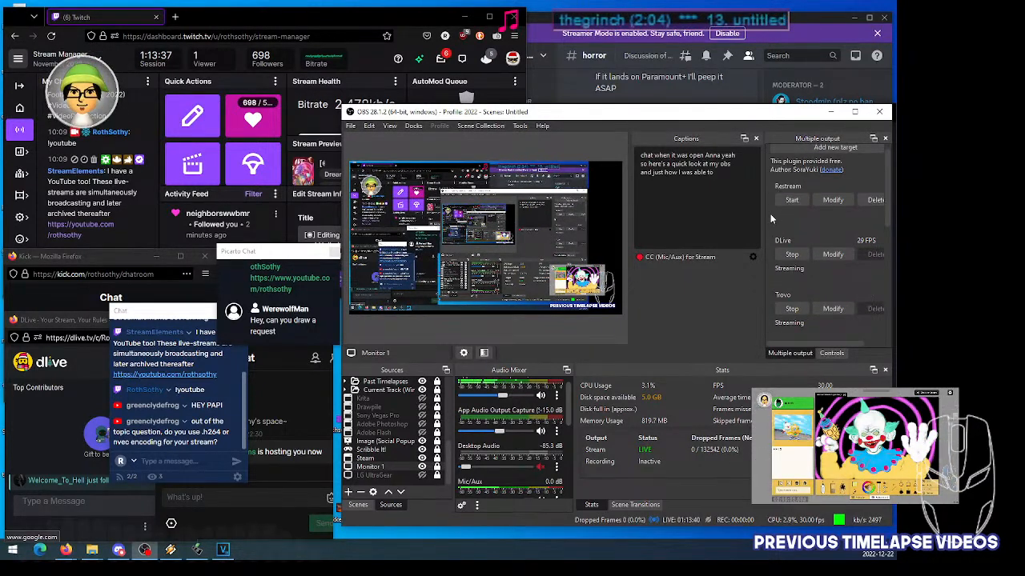
scroll(769, 213, "down", 1)
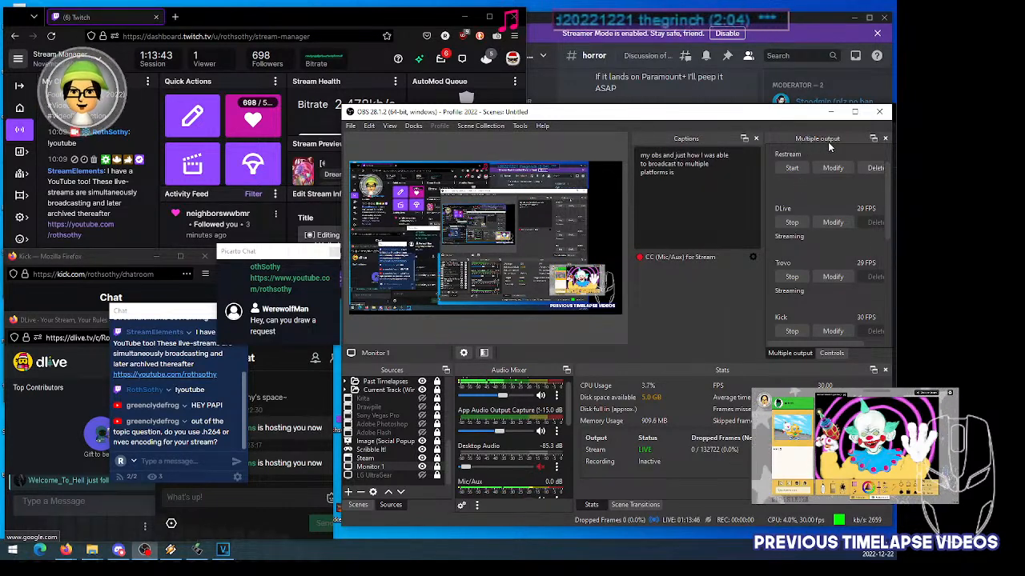
scroll(793, 208, "up", 2)
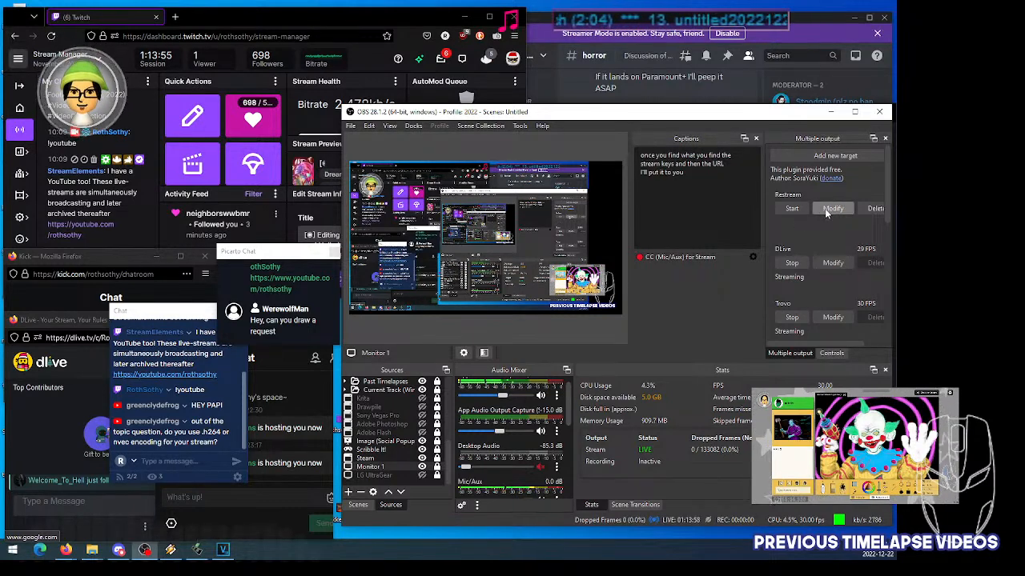
Open the settings for adding a new streaming target, review its video encoder choices, and close them without adding the target
left_click(809, 157)
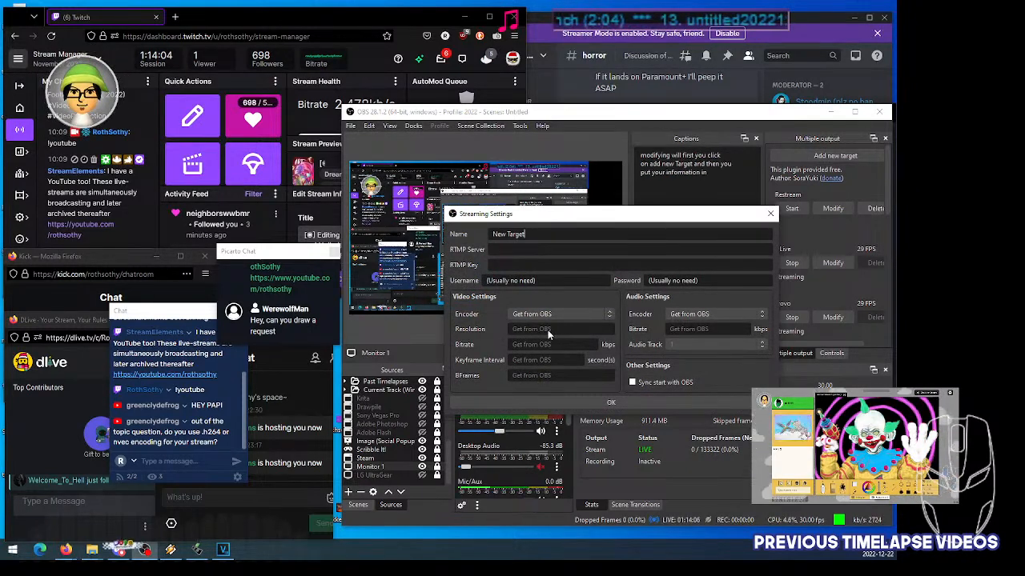
left_click_drag(545, 214, 600, 158)
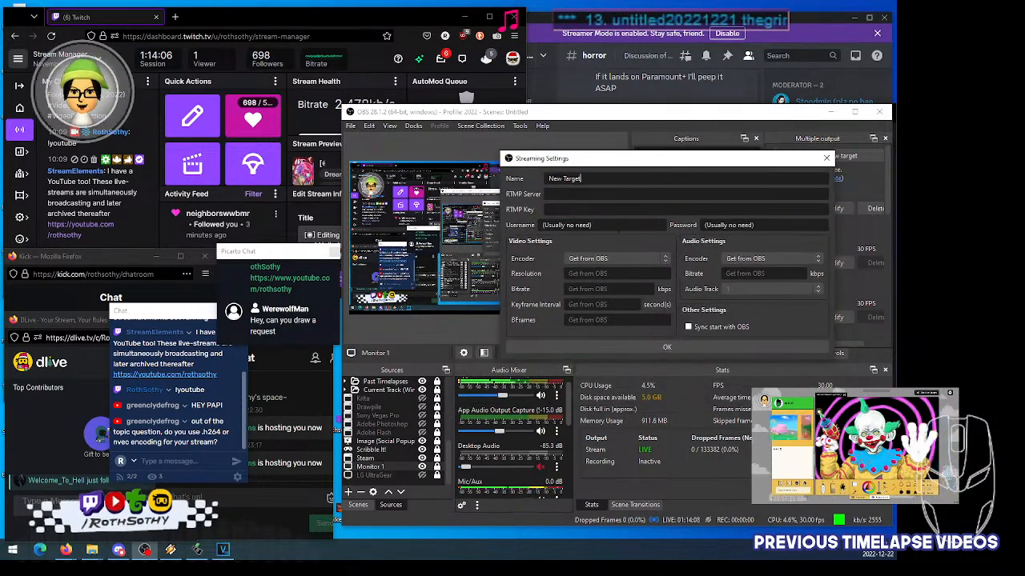
left_click(612, 258)
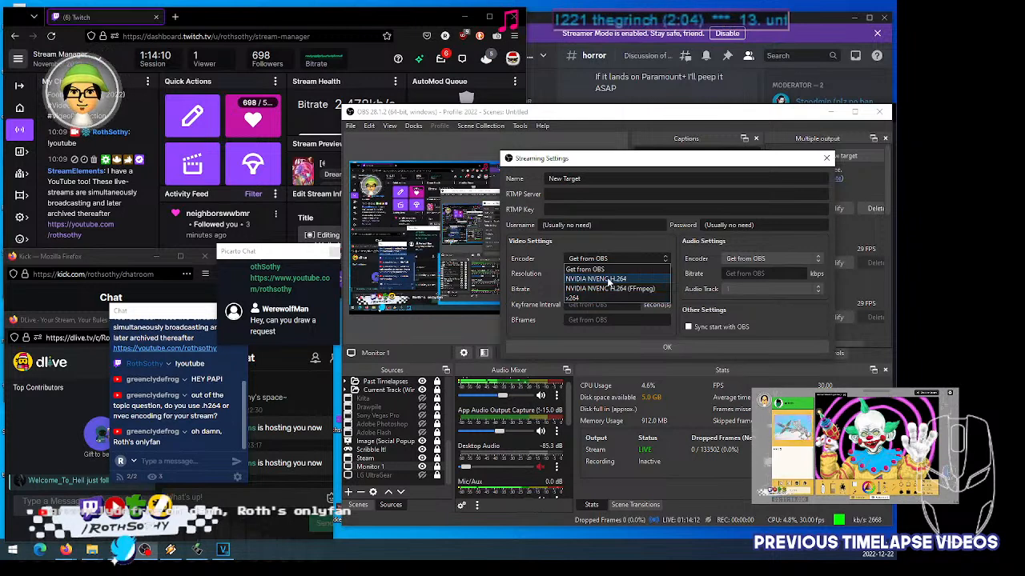
left_click(580, 245)
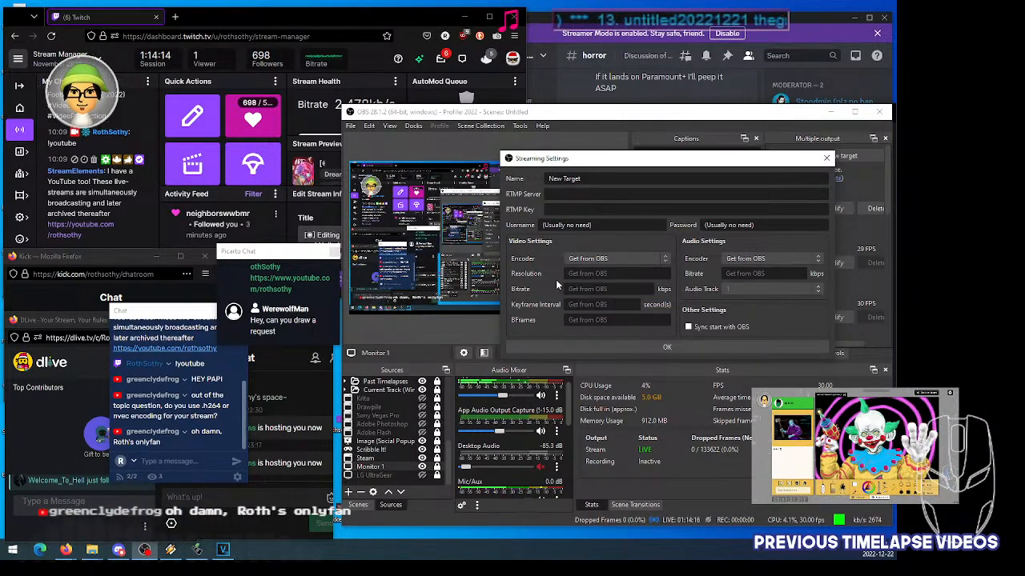
left_click(603, 259)
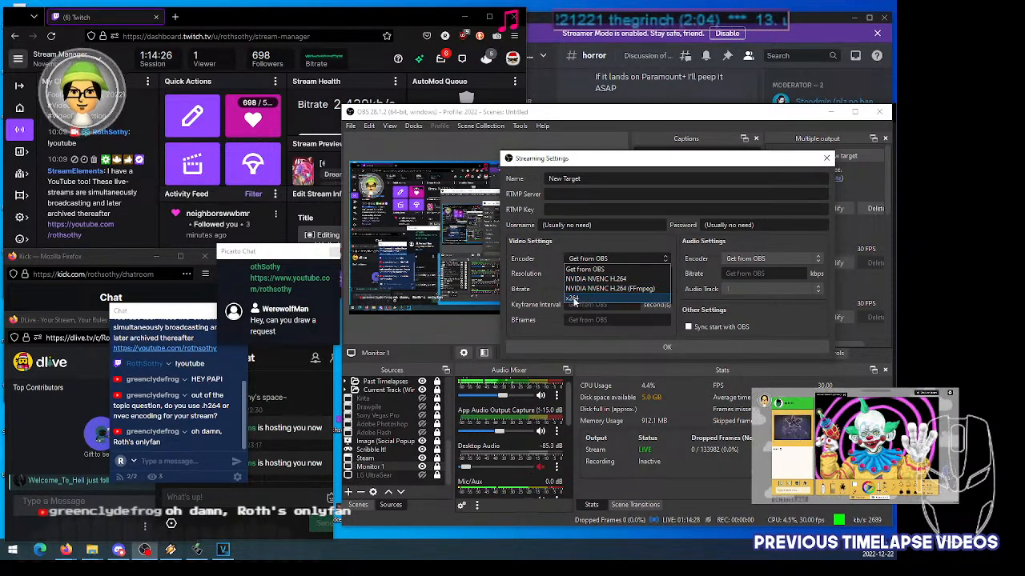
left_click(555, 243)
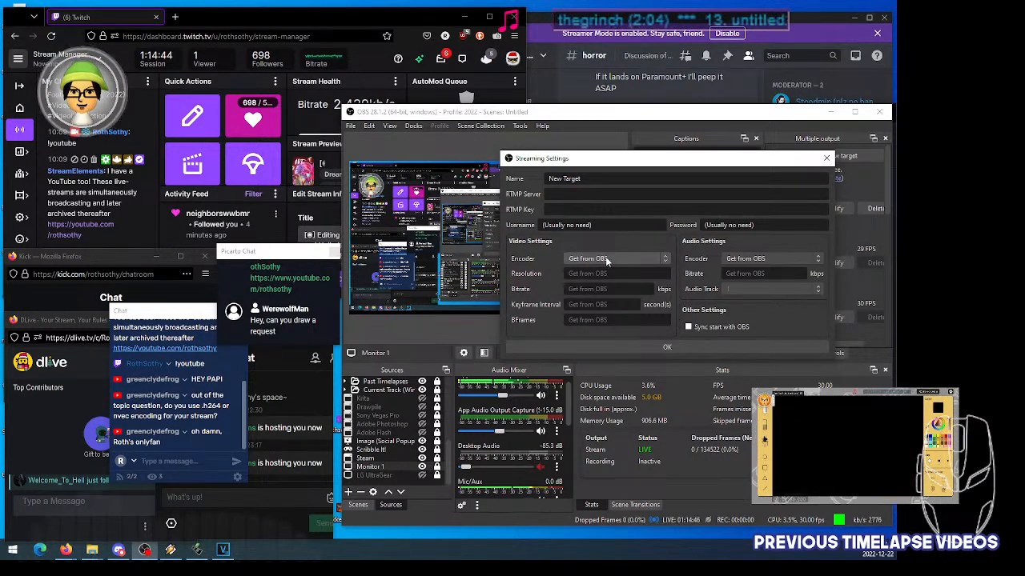
left_click_drag(639, 166, 629, 96)
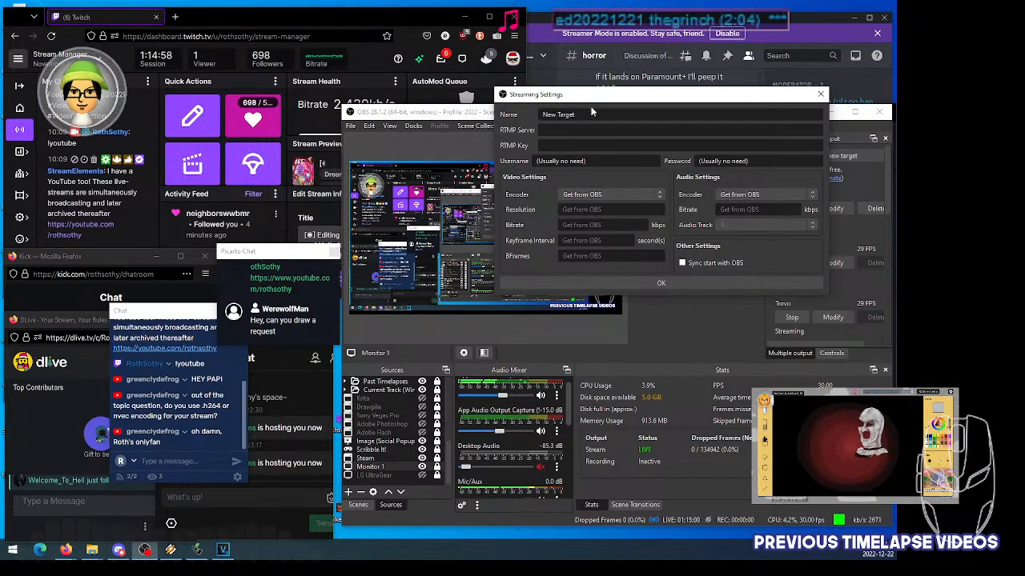
left_click_drag(599, 100, 598, 114)
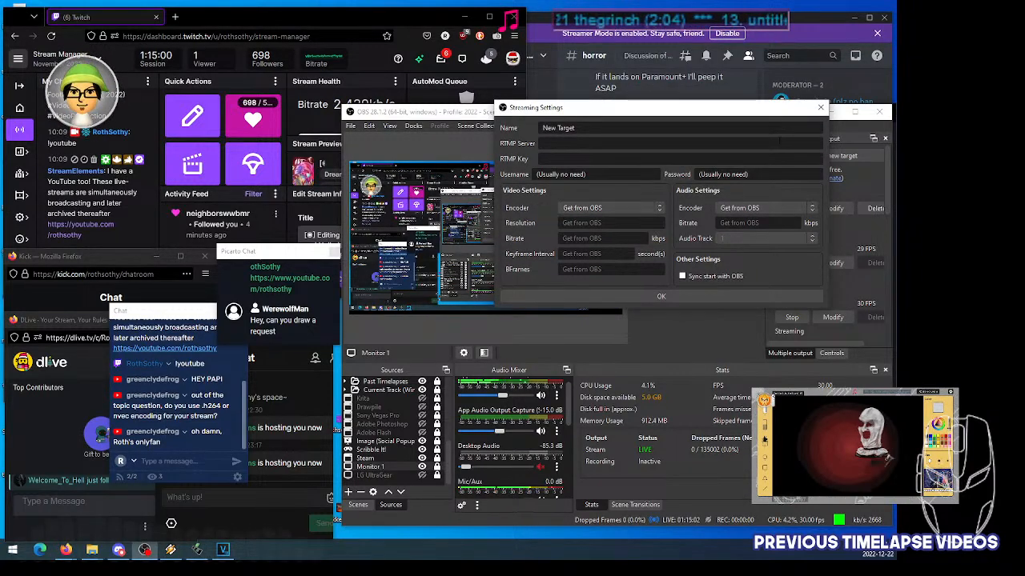
left_click(820, 107)
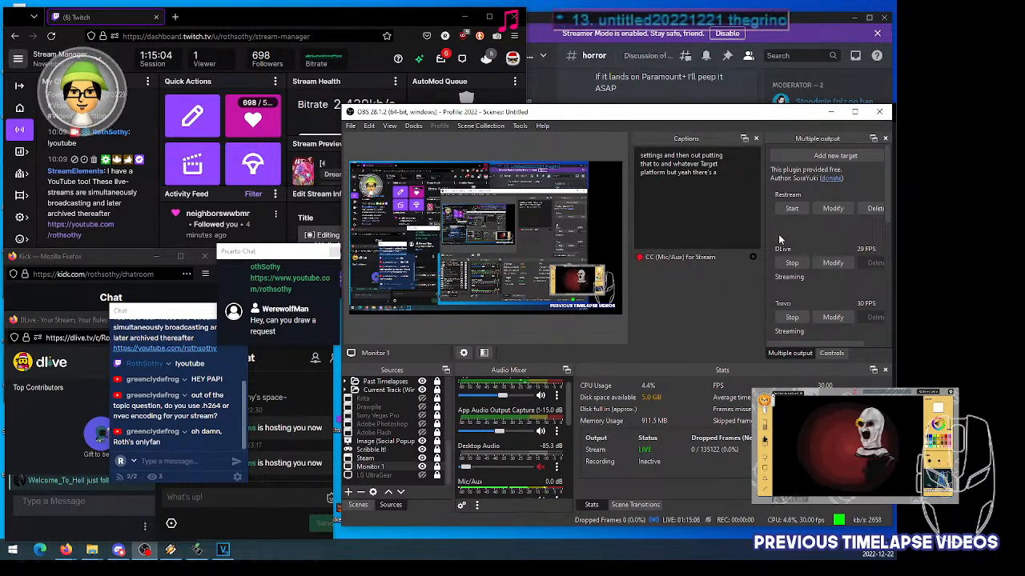
scroll(780, 239, "down", 2)
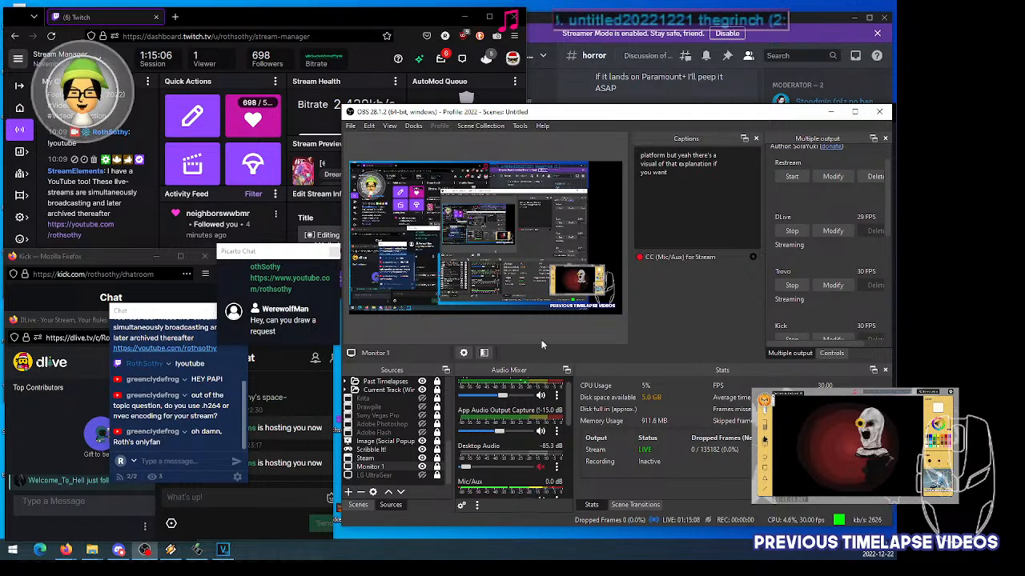
Show the LG UltraGear source in OBS instead of Monitor 1 and bring the Chat window onto the VEGAS Pro monitor
left_click(422, 476)
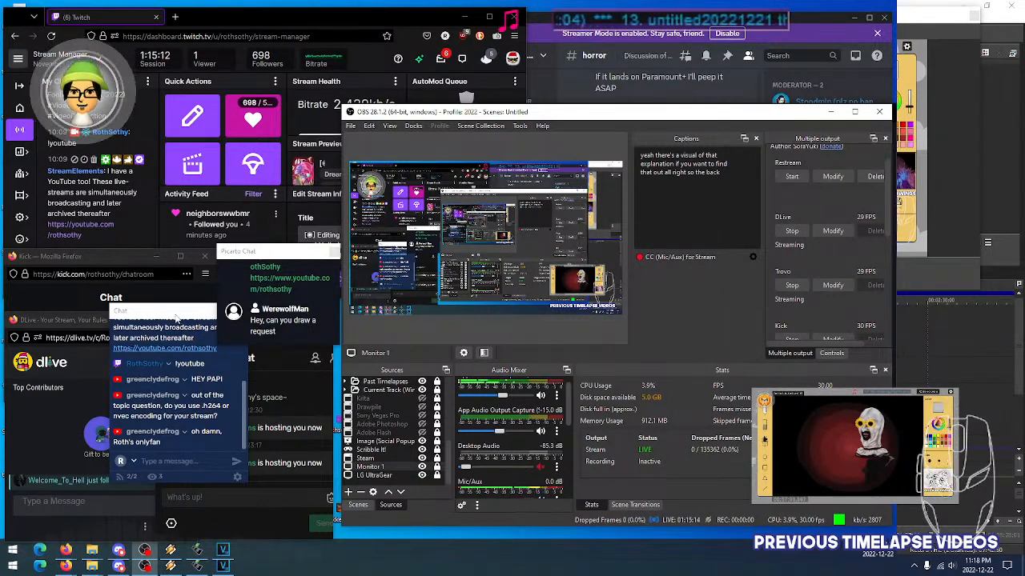
left_click(177, 318)
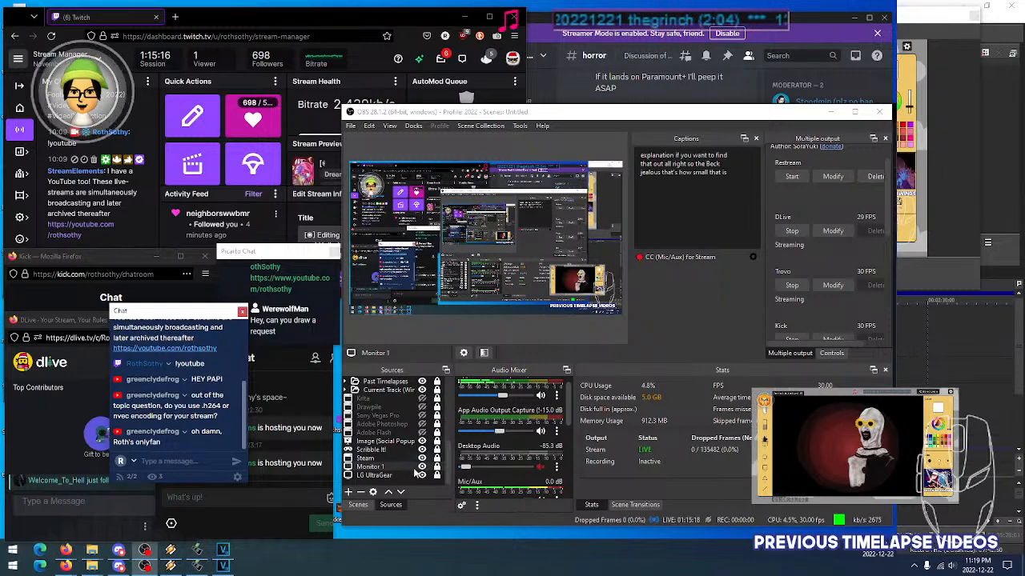
left_click_drag(196, 317, 942, 342)
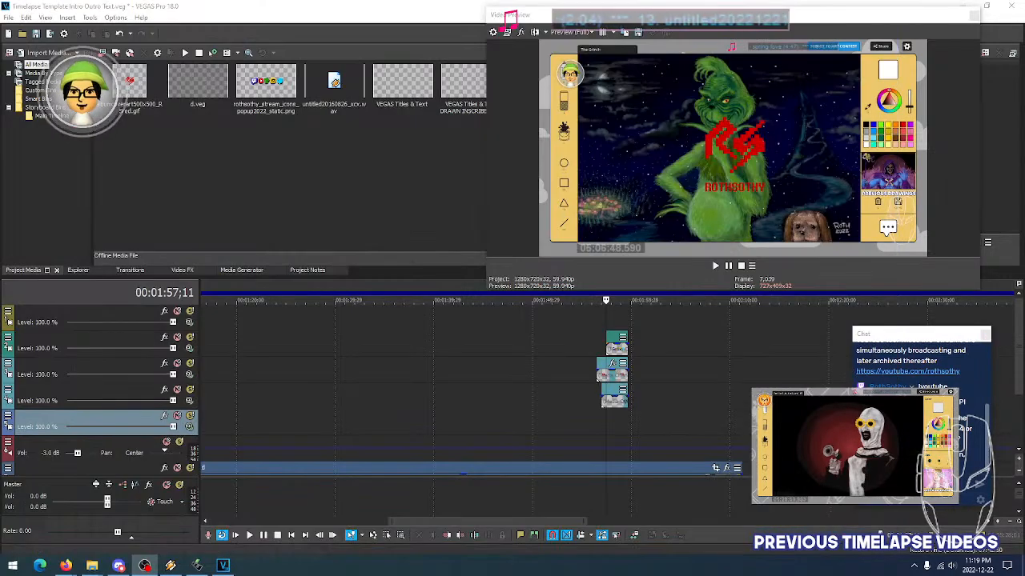
Place the Chat window over the VEGAS Pro timeline, read its recent messages, and move it back off the monitor
left_click_drag(928, 337, 670, 335)
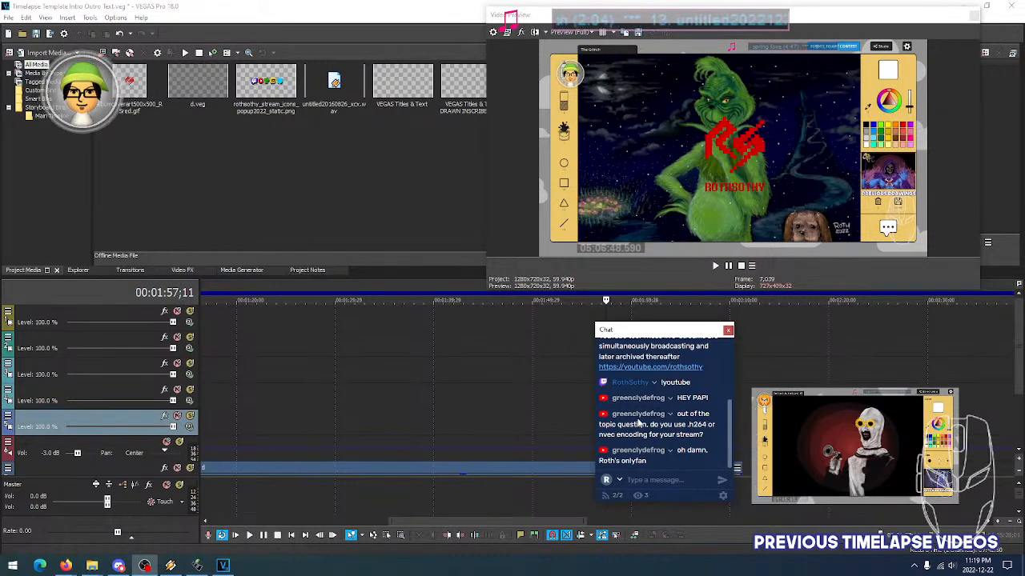
scroll(711, 416, "up", 2)
scroll(710, 416, "down", 2)
left_click_drag(623, 337, 1023, 305)
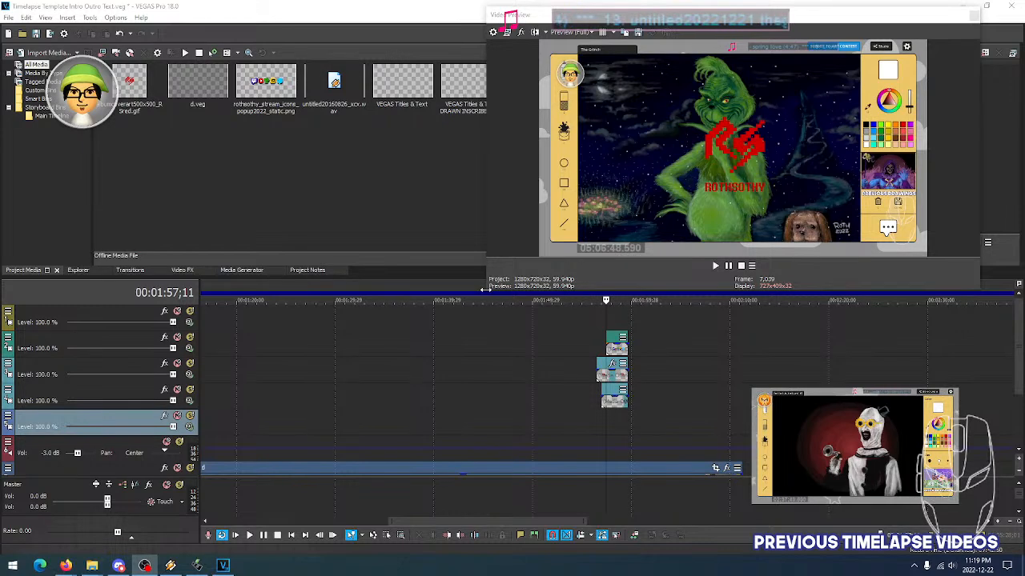
Shrink the Video Preview window to a 672x378 display and zoom the timeline in on the outro's icon, logo and text events
left_click_drag(483, 293, 489, 273)
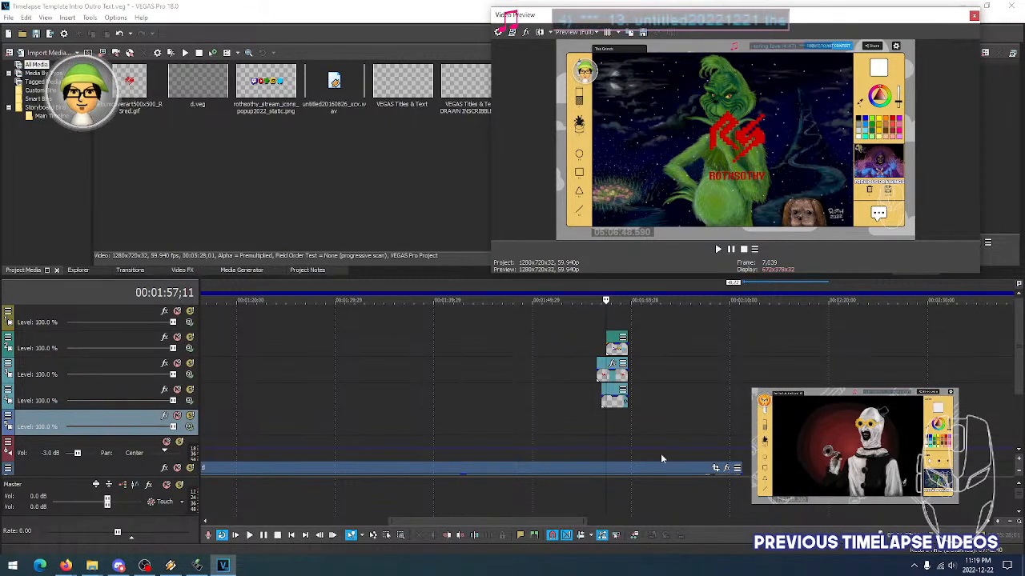
left_click(611, 425)
left_click(601, 426)
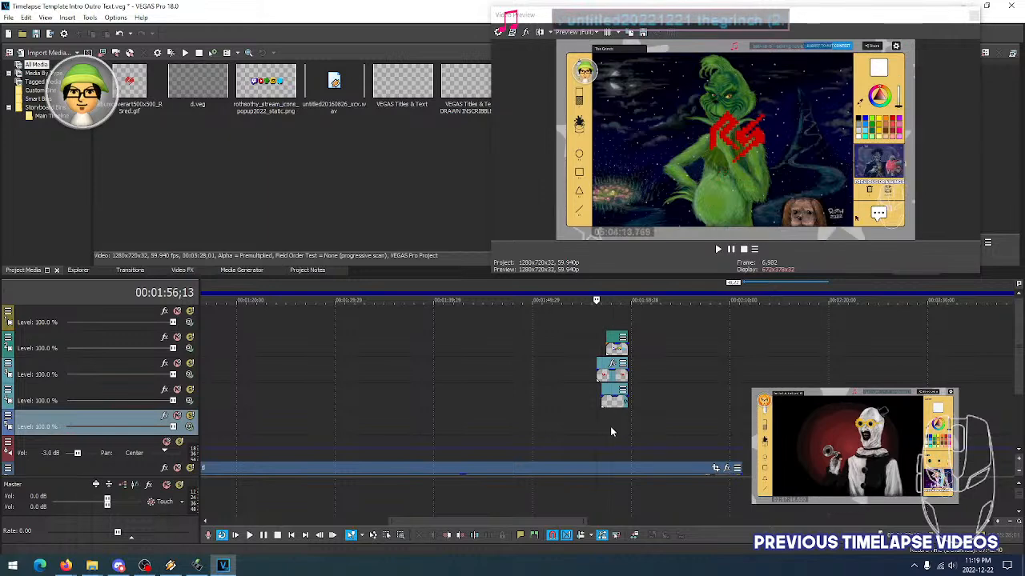
left_click(617, 432)
scroll(608, 429, "up", 8)
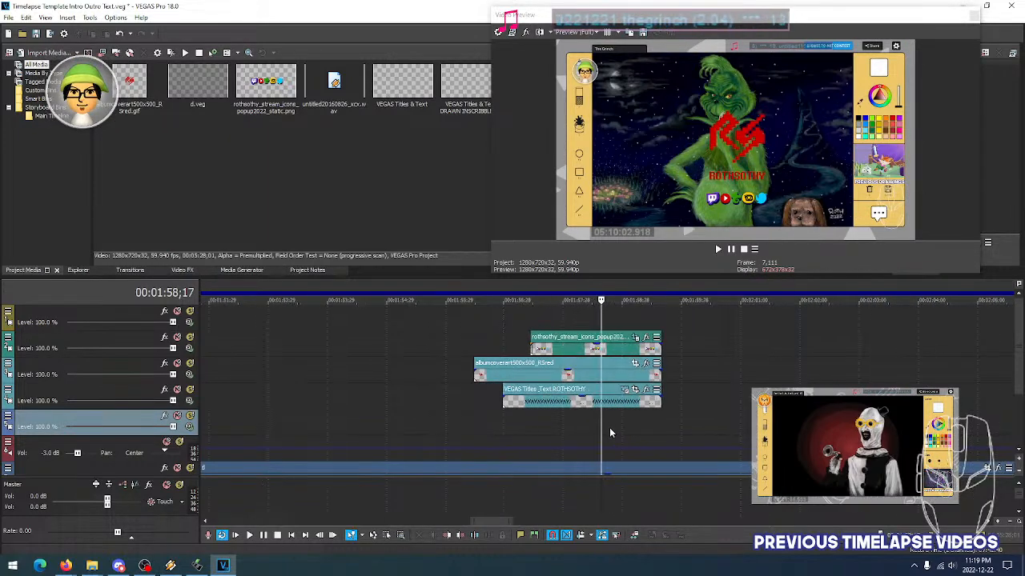
Examine the stream icons event in the outro at several points from its start to its end at 00:01:59;18
left_click(637, 355)
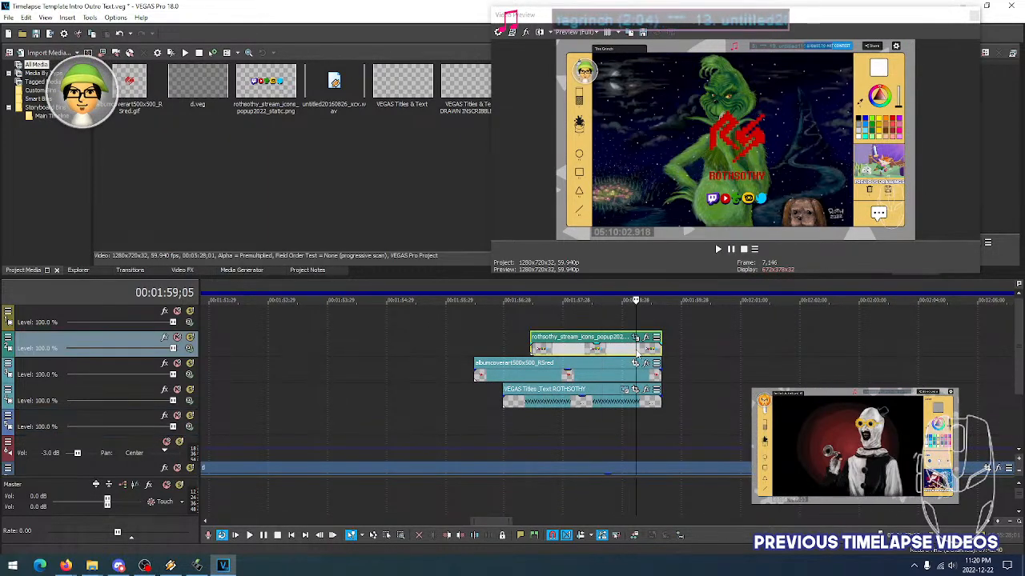
left_click(606, 349)
left_click(571, 350)
left_click(598, 350)
left_click(544, 350)
left_click(572, 349)
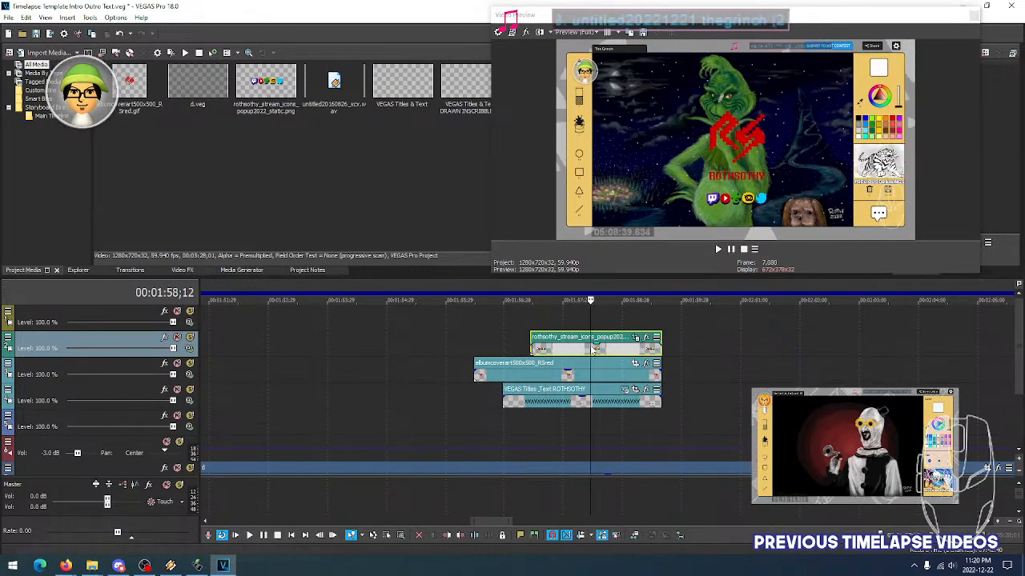
left_click(606, 349)
left_click(626, 350)
left_click(645, 350)
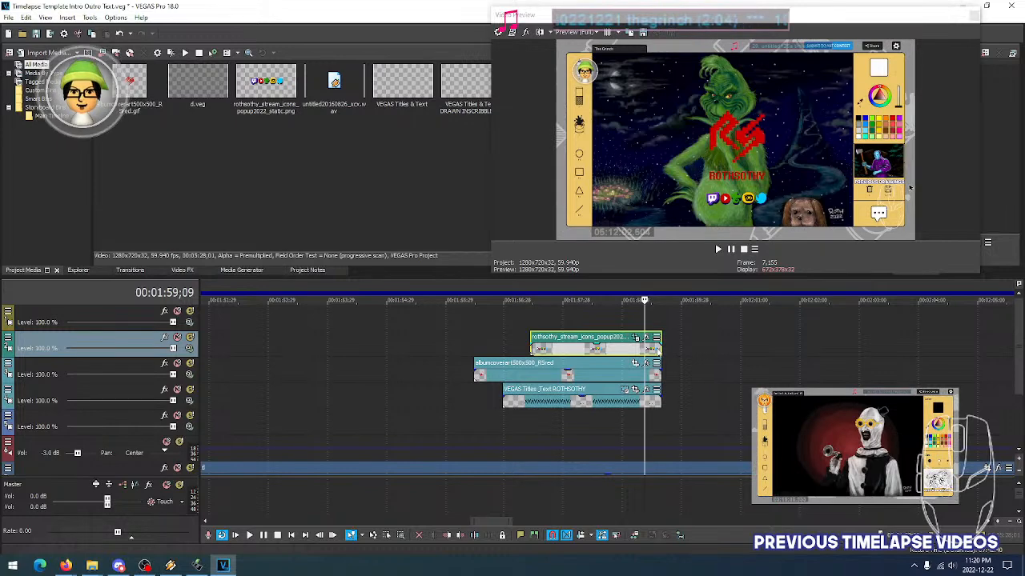
left_click(660, 350)
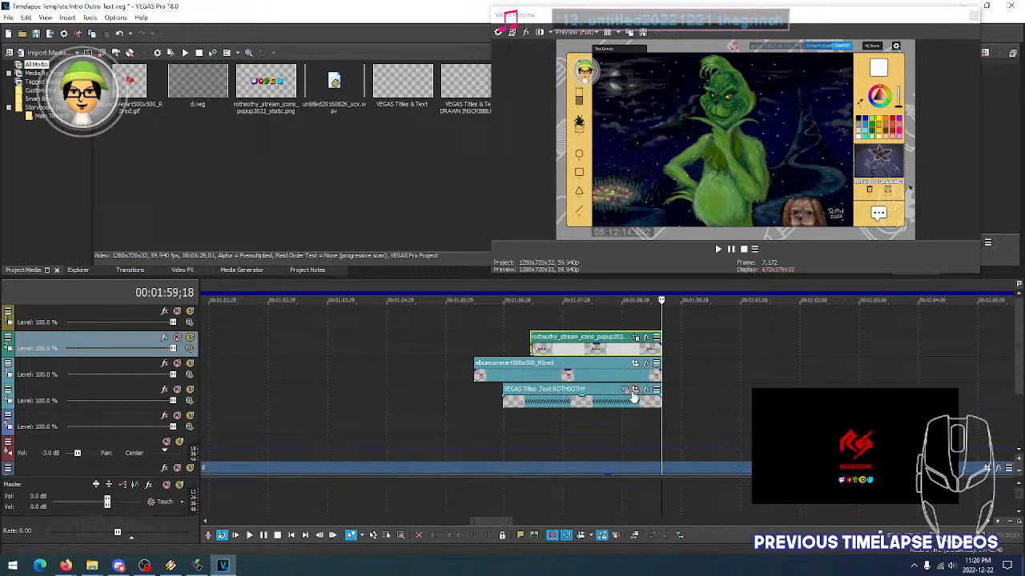
Trim the end of the timelapse video event d on the lowest track to match the end of the outro events
scroll(681, 385, "down", 8)
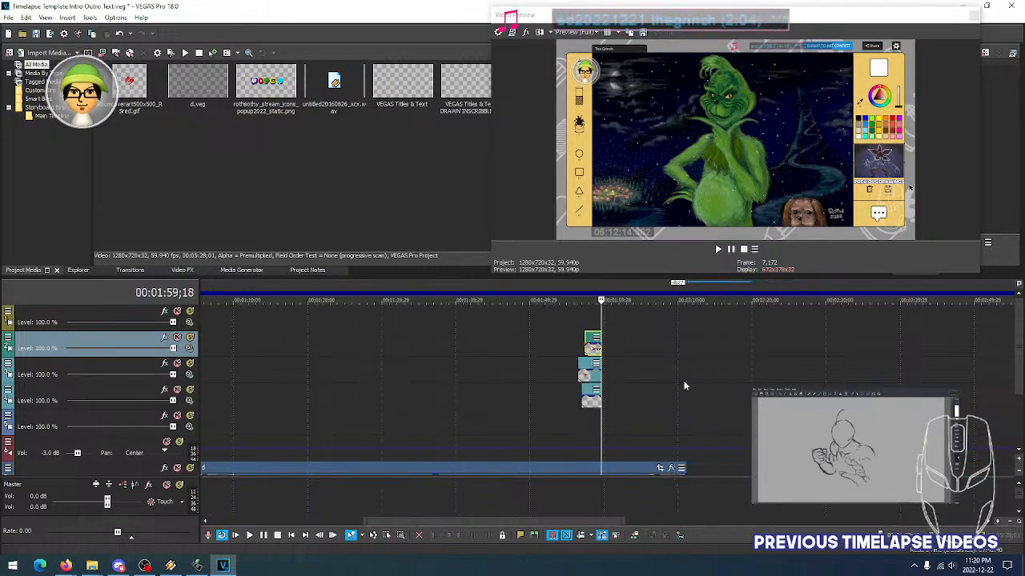
left_click_drag(1018, 353, 1019, 385)
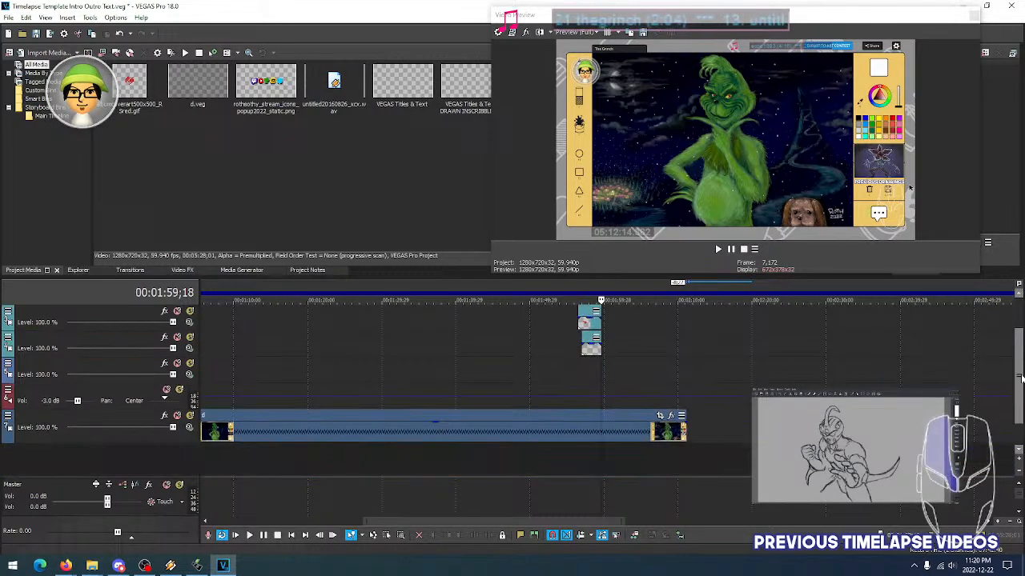
left_click(663, 432)
left_click_drag(683, 433, 600, 433)
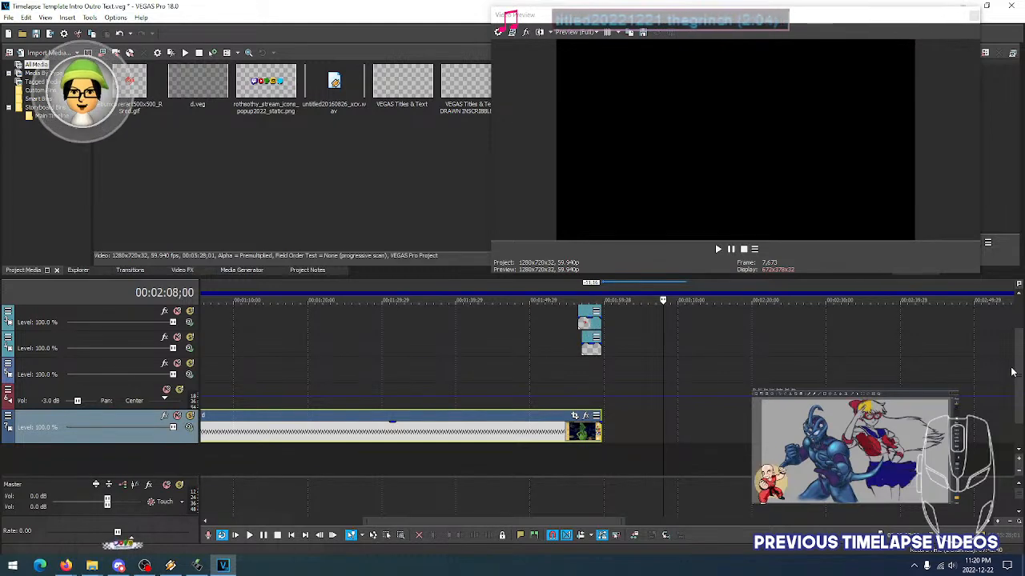
scroll(1017, 350, "up", 2)
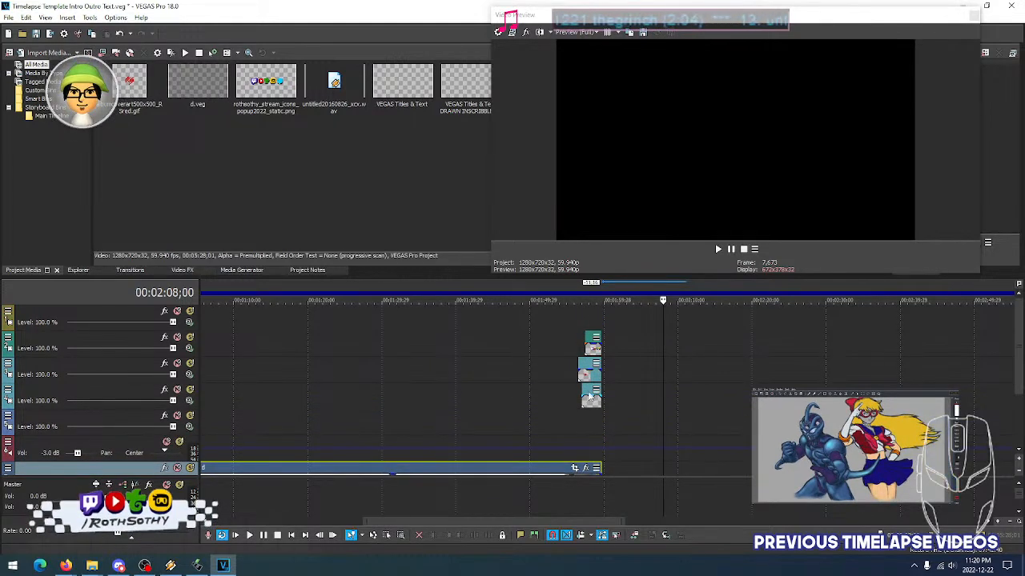
Place the playhead at the outro's end at 00:01:59;18 and set the selection to the whole project
left_click(562, 475)
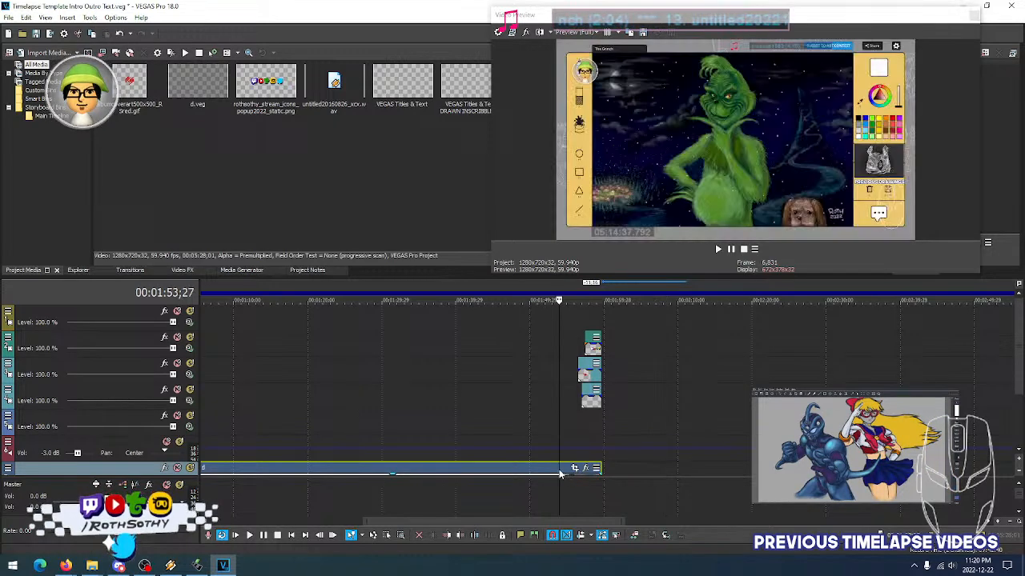
left_click(600, 428)
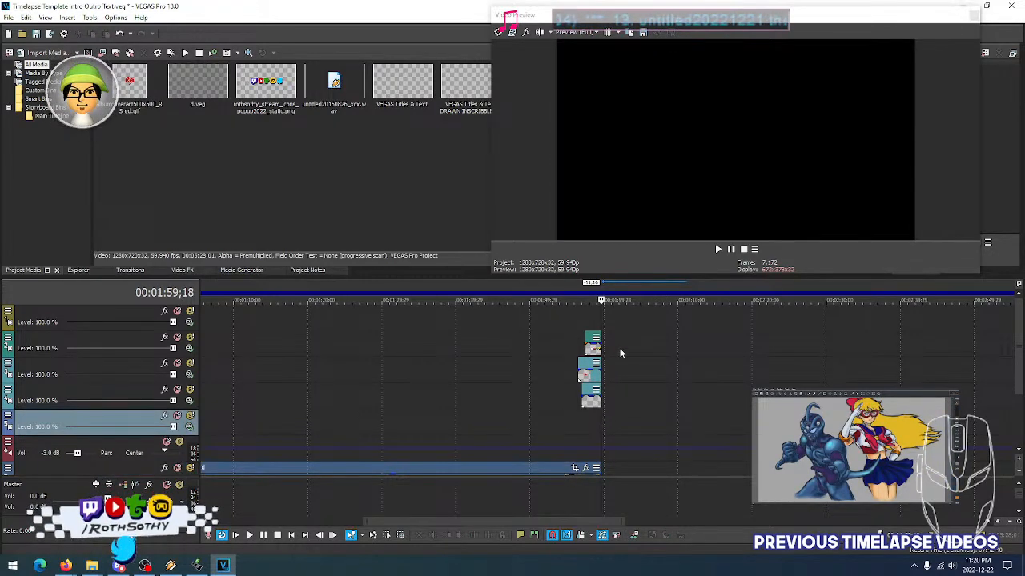
right_click(579, 286)
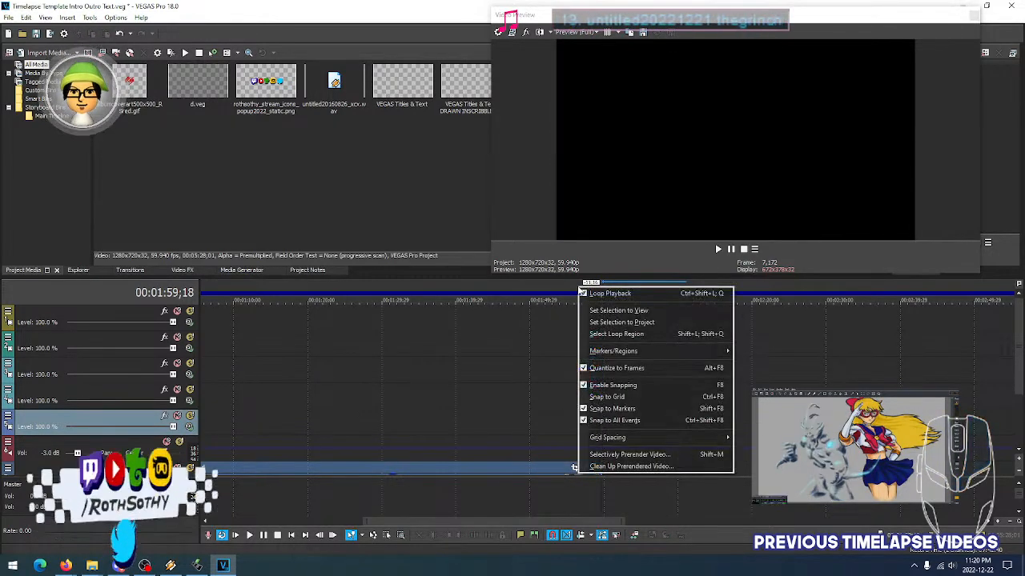
left_click(614, 323)
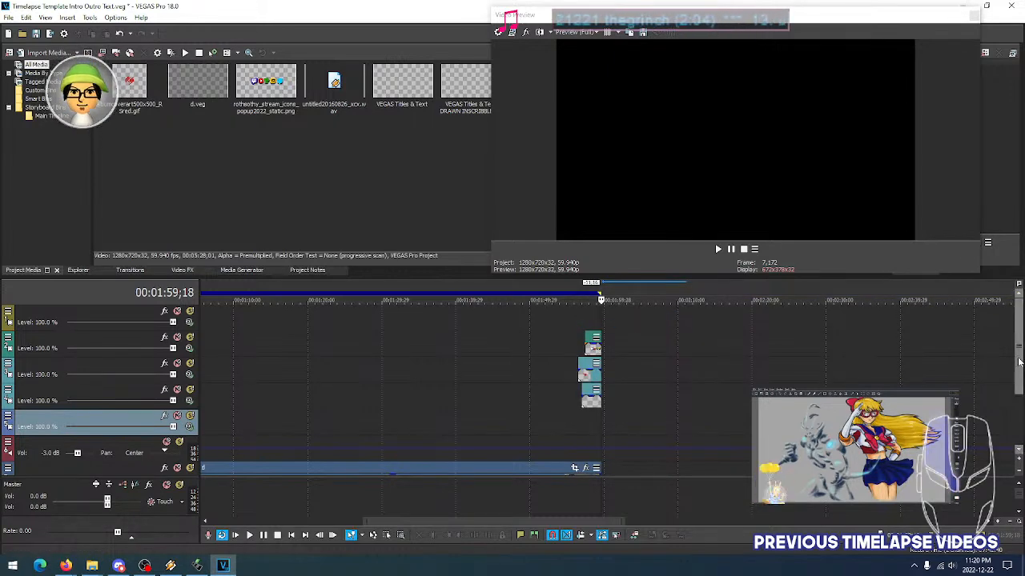
Examine the outro's timing against the timelapse video by previewing points along the stream icons and red logo events
left_click_drag(1019, 365, 1020, 386)
scroll(595, 457, "up", 3)
scroll(555, 448, "up", 3)
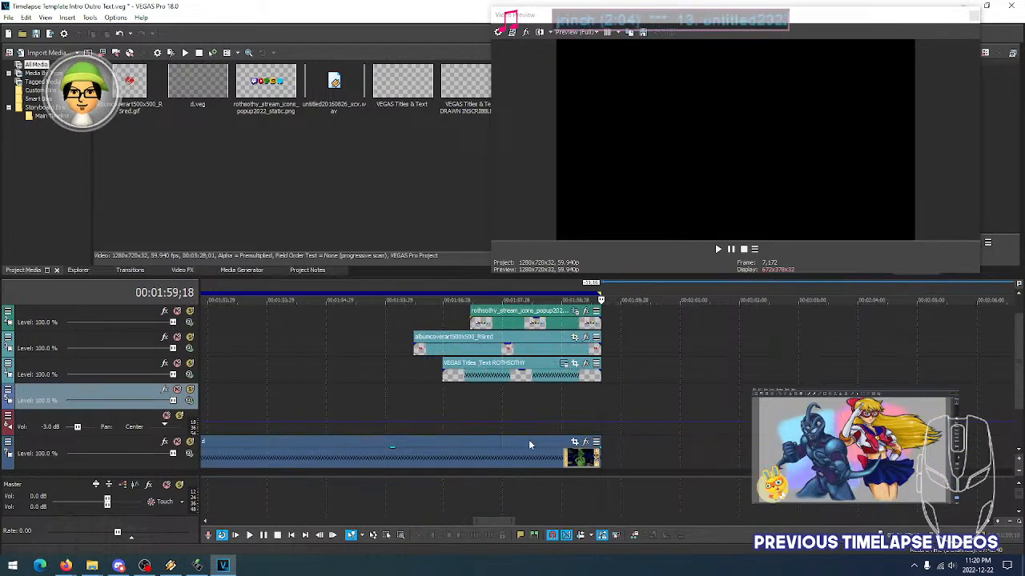
left_click(412, 409)
left_click(564, 460)
key("space")
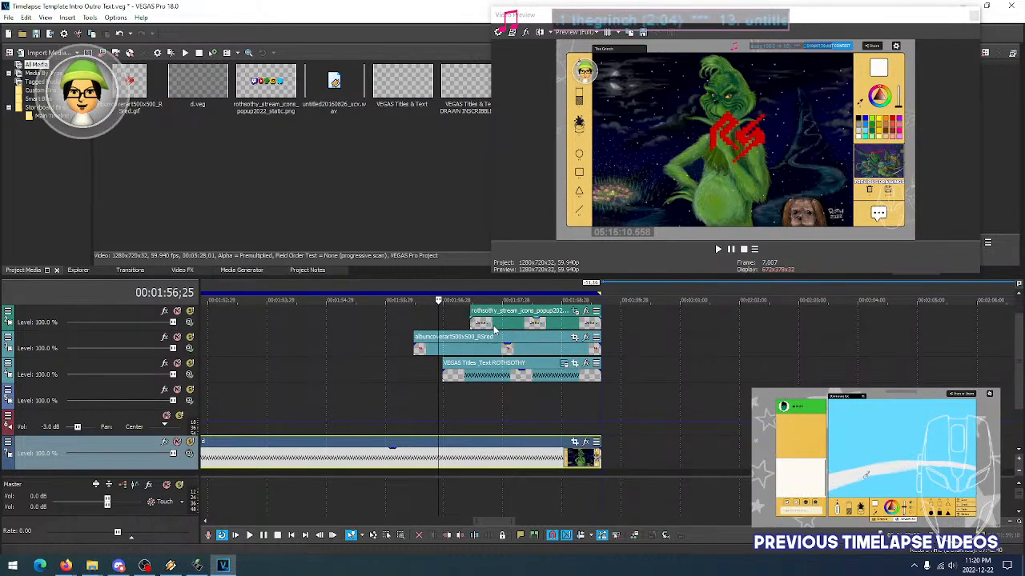
left_click(495, 324)
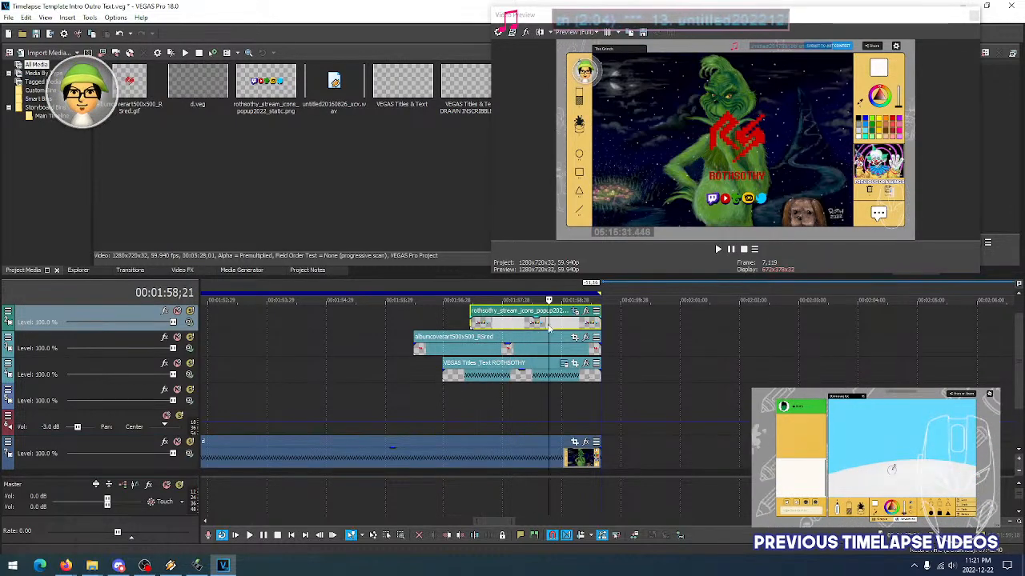
left_click(450, 347)
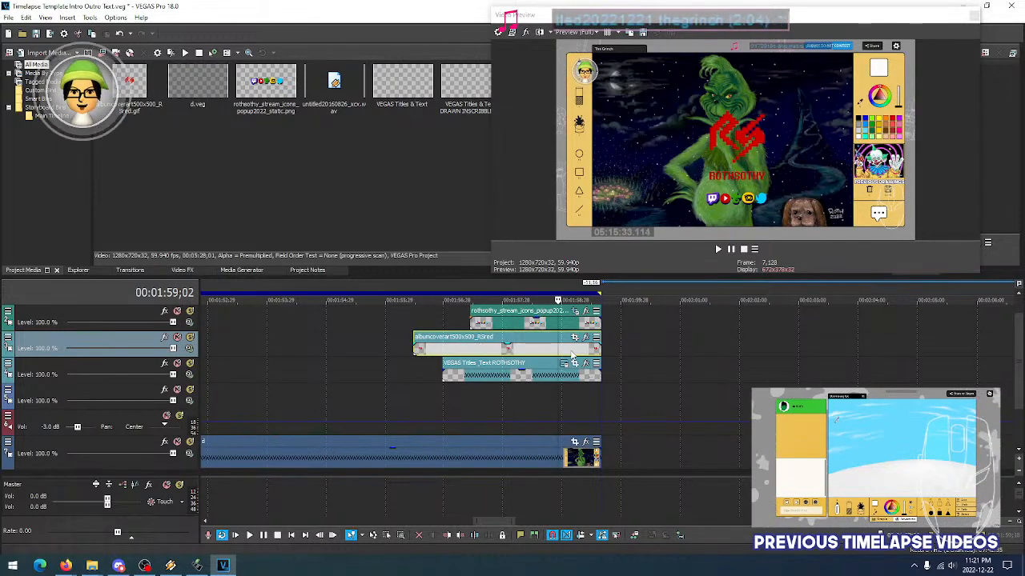
left_click(483, 352)
left_click(441, 350)
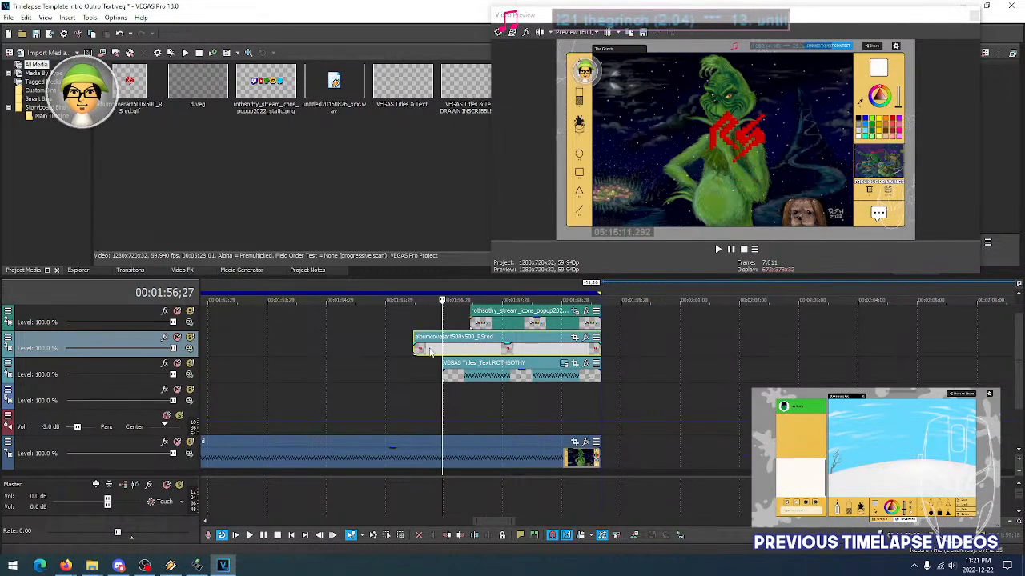
Preview the outro at points along the albumcoverart500x500_RSred event and timelapse event d, checking when the logo, title and stream icons appear
left_click(427, 351)
left_click(497, 353)
left_click(522, 350)
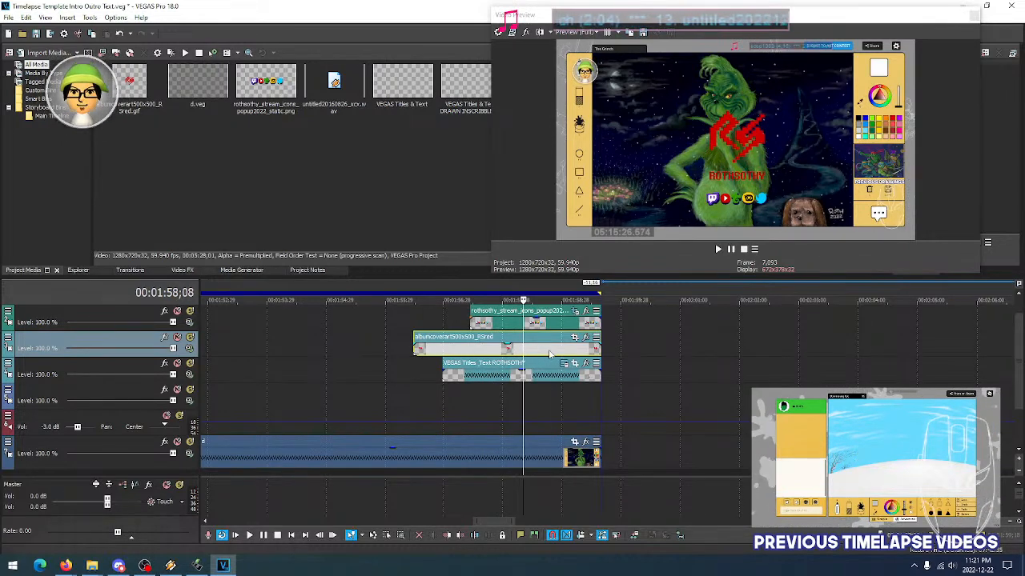
left_click(545, 349)
left_click(457, 353)
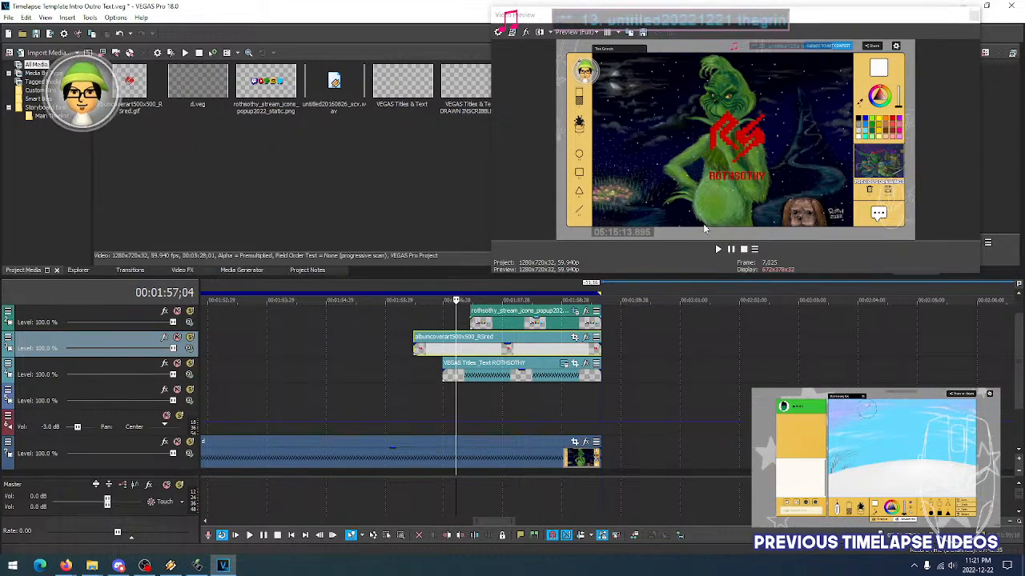
left_click(514, 352)
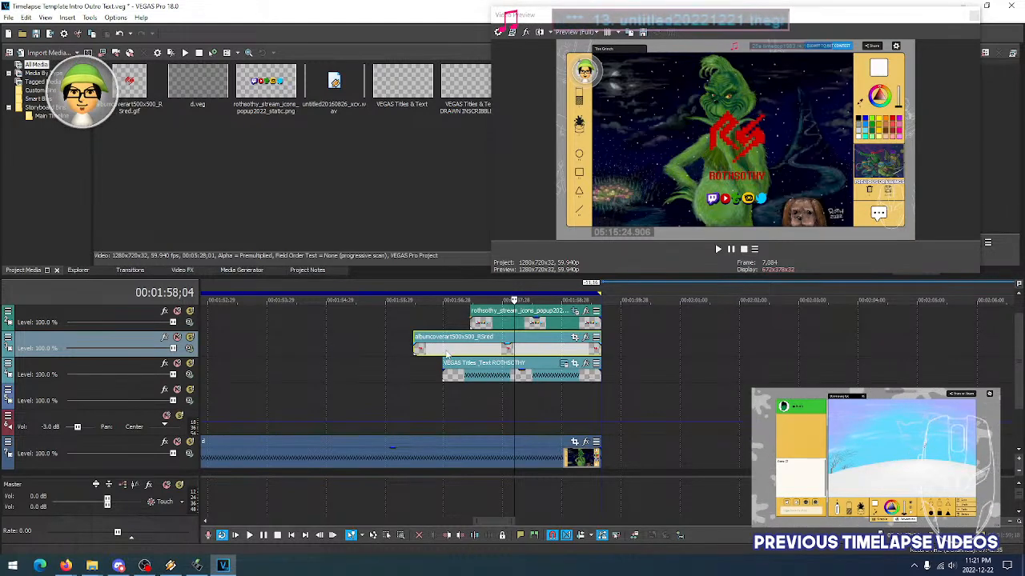
left_click(447, 354)
left_click(481, 354)
left_click(514, 352)
left_click(536, 462)
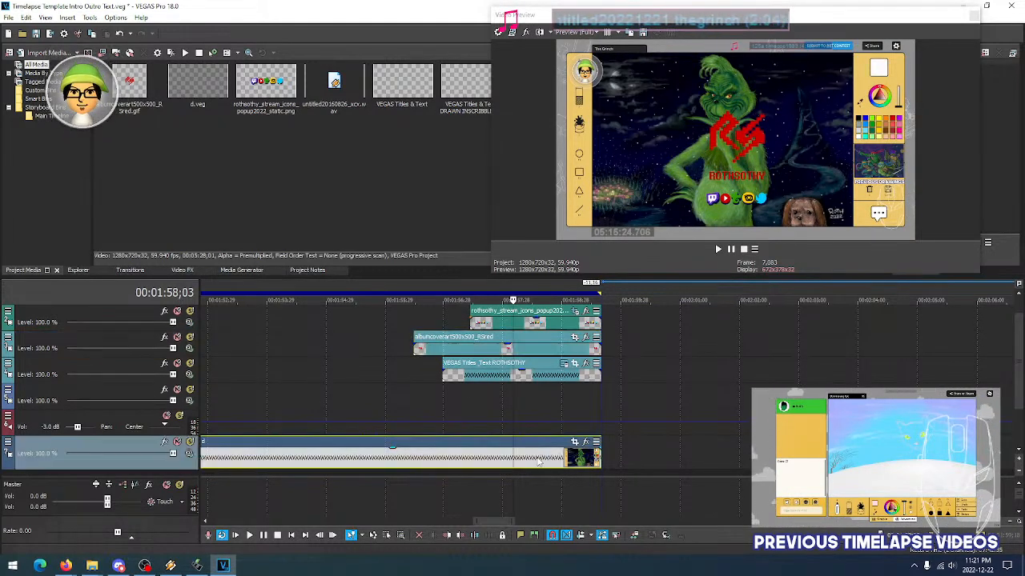
left_click(411, 461)
left_click(470, 464)
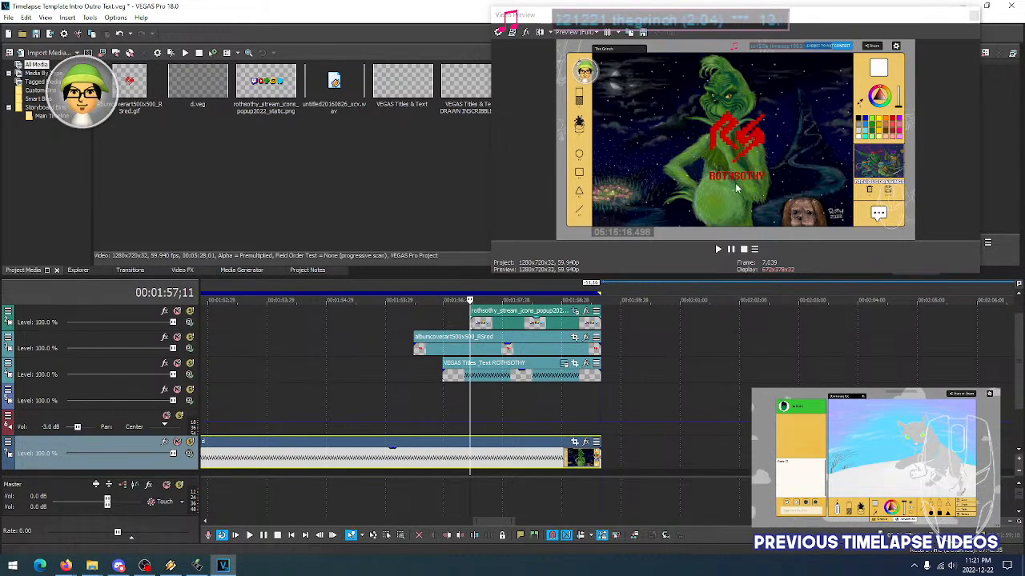
Compare outro frames from before and after the stream icons' entrance, between about 00:01:57 and 00:01:58;15
left_click(521, 344)
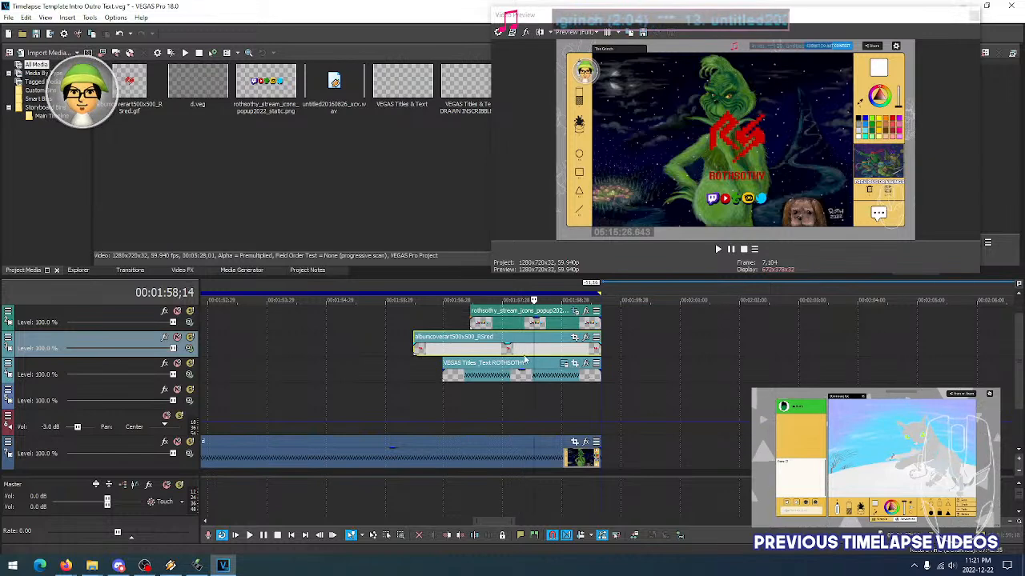
left_click(479, 354)
left_click(515, 355)
left_click(539, 355)
left_click(490, 355)
left_click(532, 356)
left_click(485, 355)
left_click(536, 355)
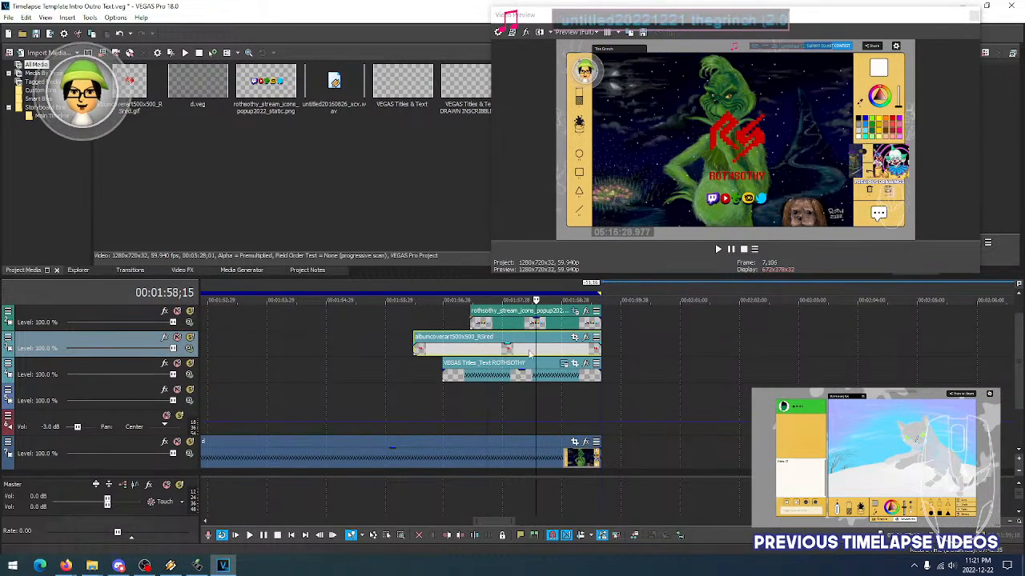
left_click(534, 354)
left_click(520, 463)
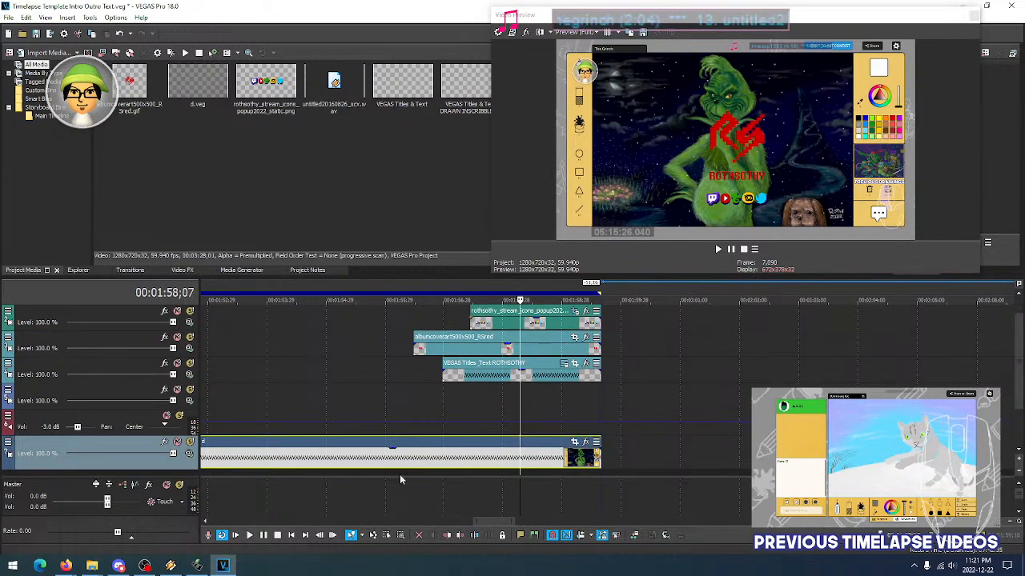
left_click(436, 468)
left_click(466, 463)
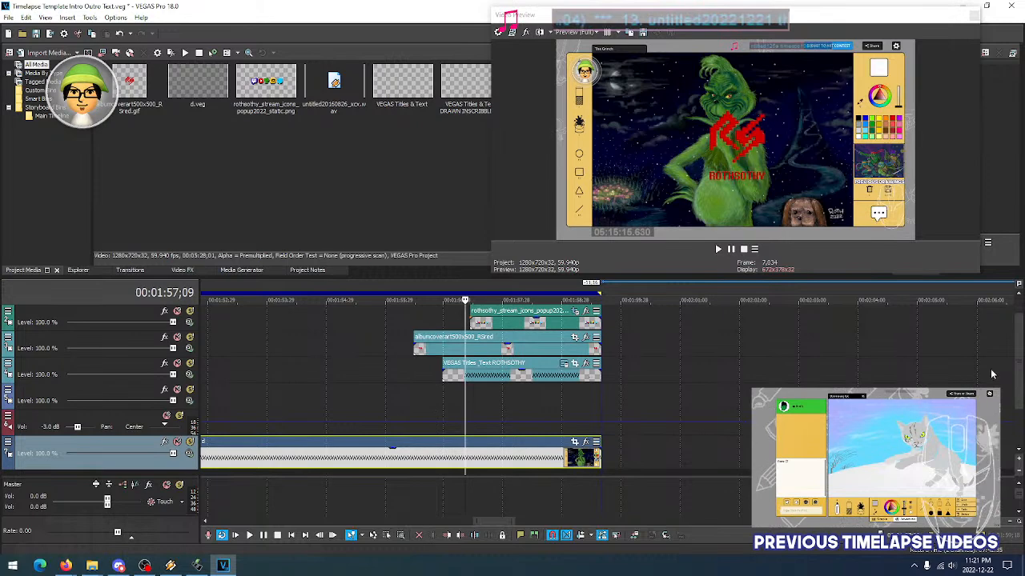
Switch to Winamp to check the thegrinch track in the playlist, and minimize the player
left_click_drag(1020, 368, 1018, 389)
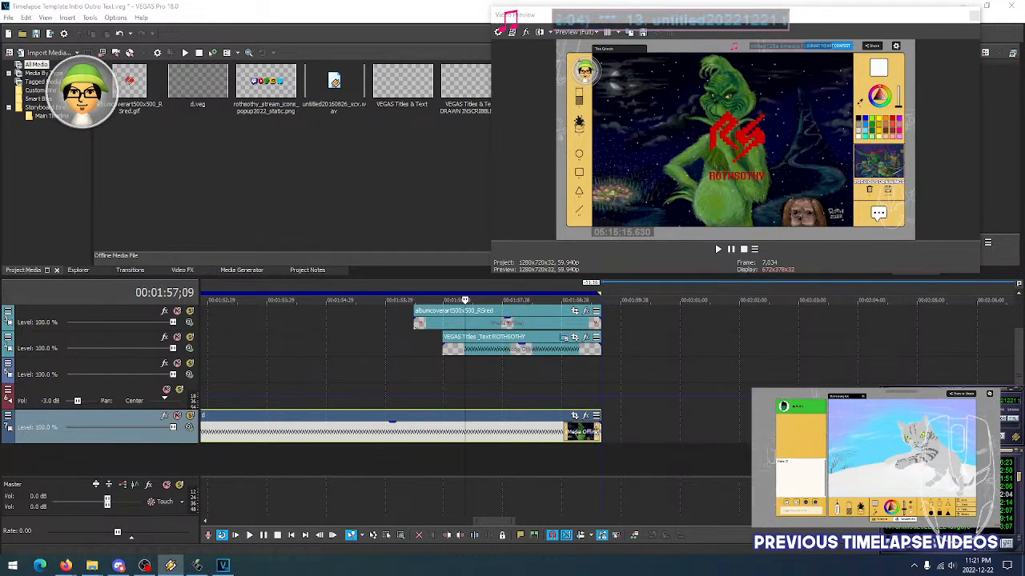
left_click_drag(945, 392, 674, 393)
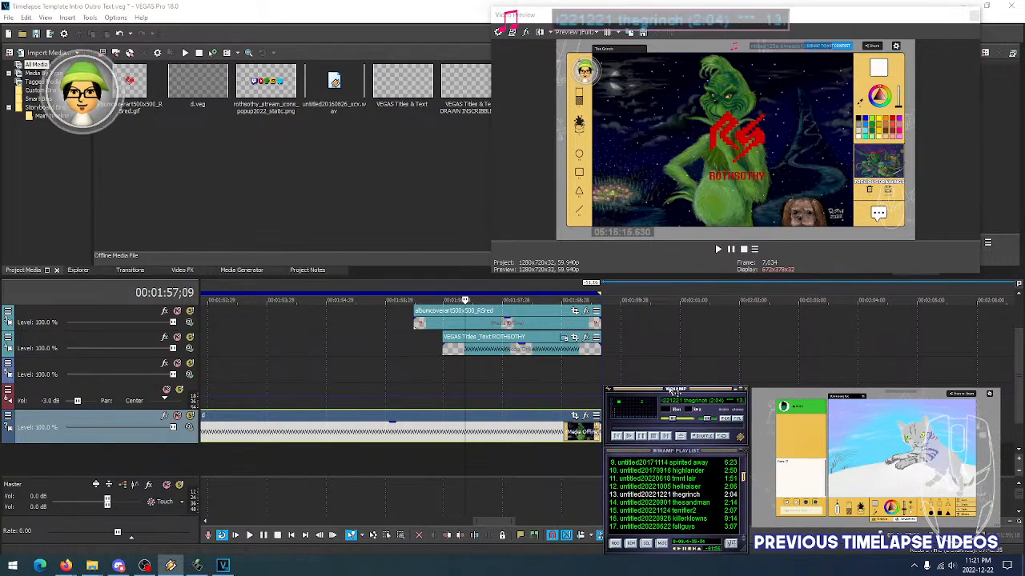
left_click(736, 390)
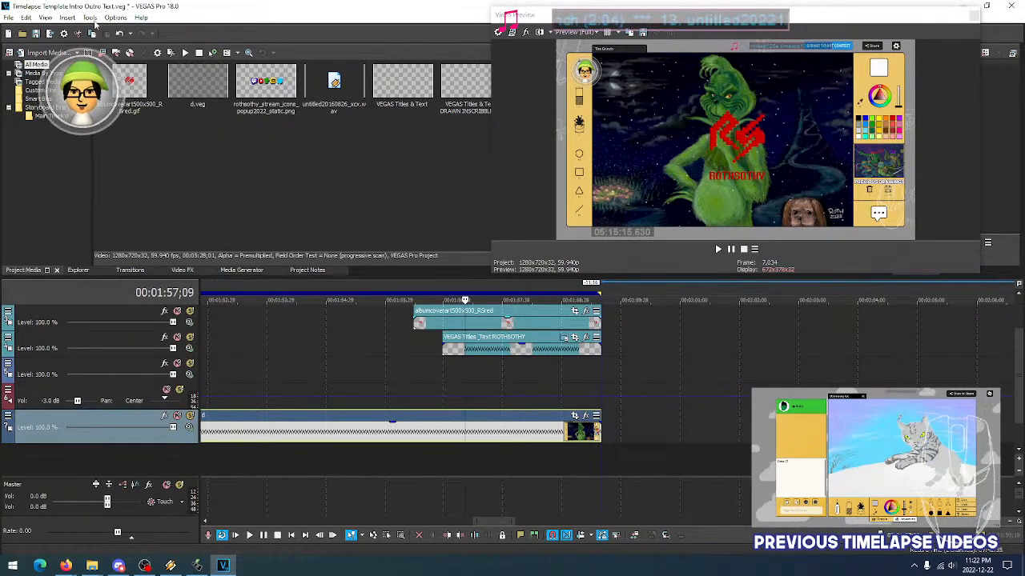
Place the playhead at 00:01:57;15 and save the project as e in the RothSothy - The Grinch folder
left_click(478, 438)
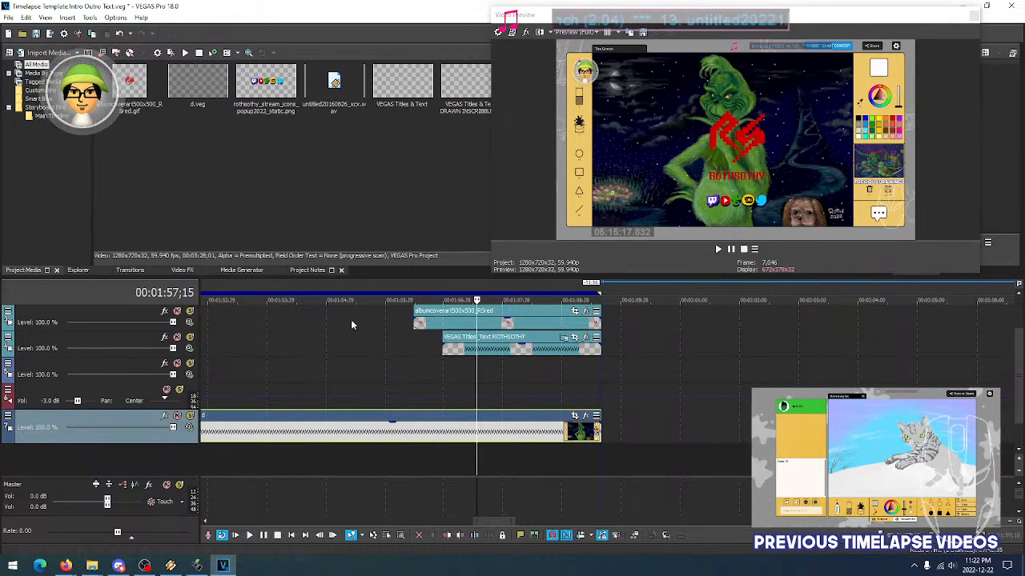
left_click(9, 17)
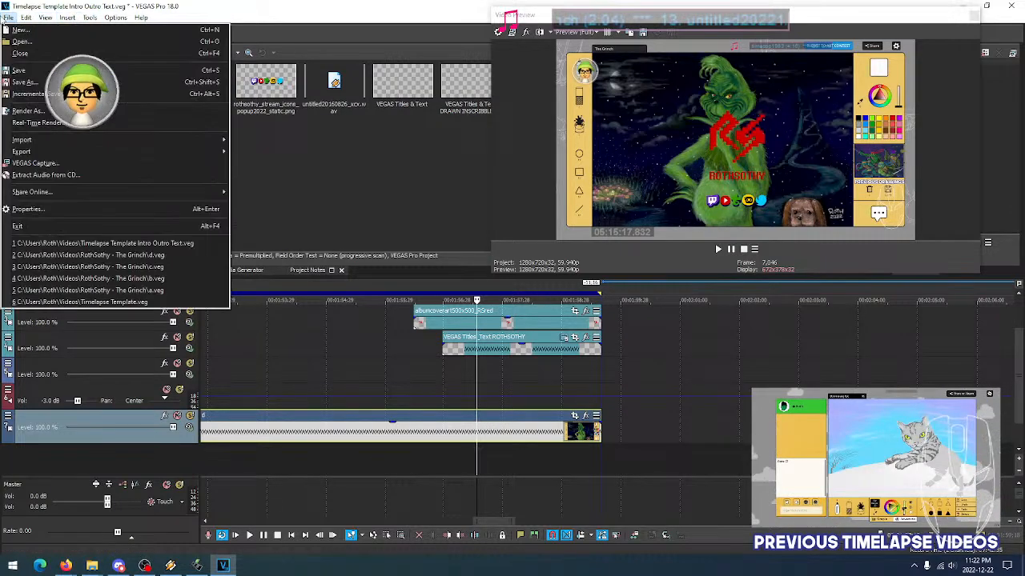
left_click(22, 82)
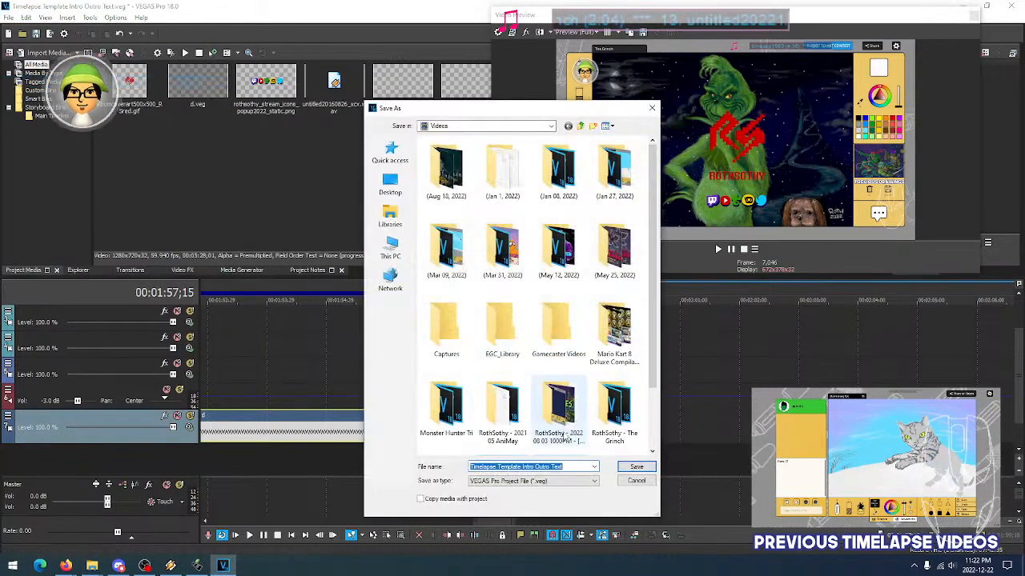
scroll(579, 416, "down", 1)
double_click(614, 332)
left_click_drag(558, 466, 470, 467)
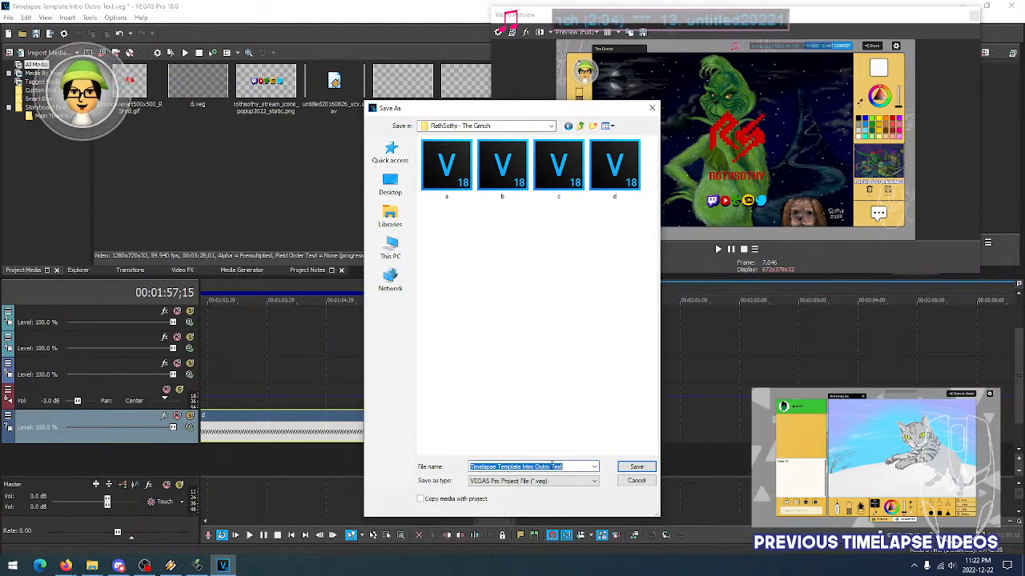
type("e")
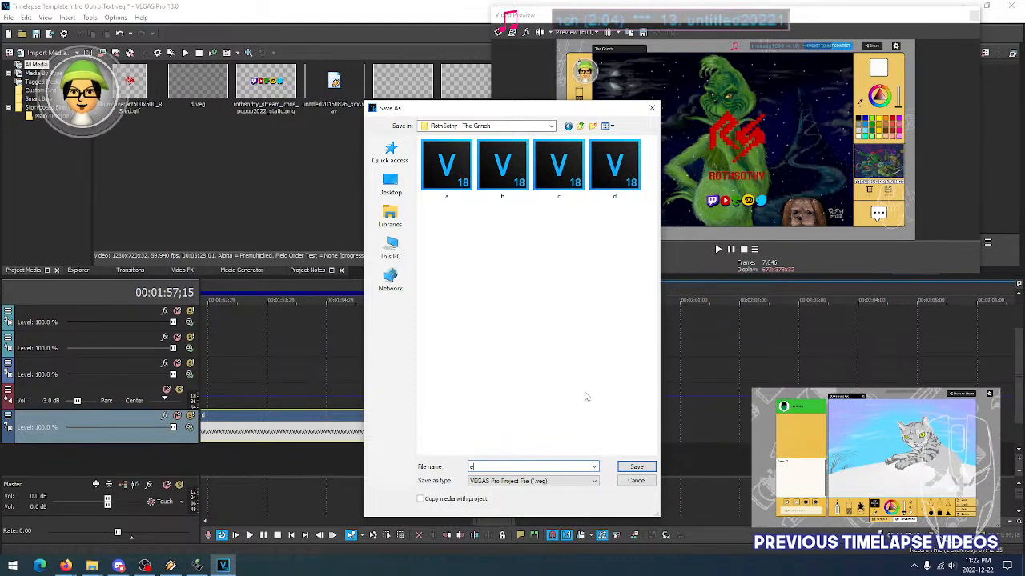
left_click(637, 467)
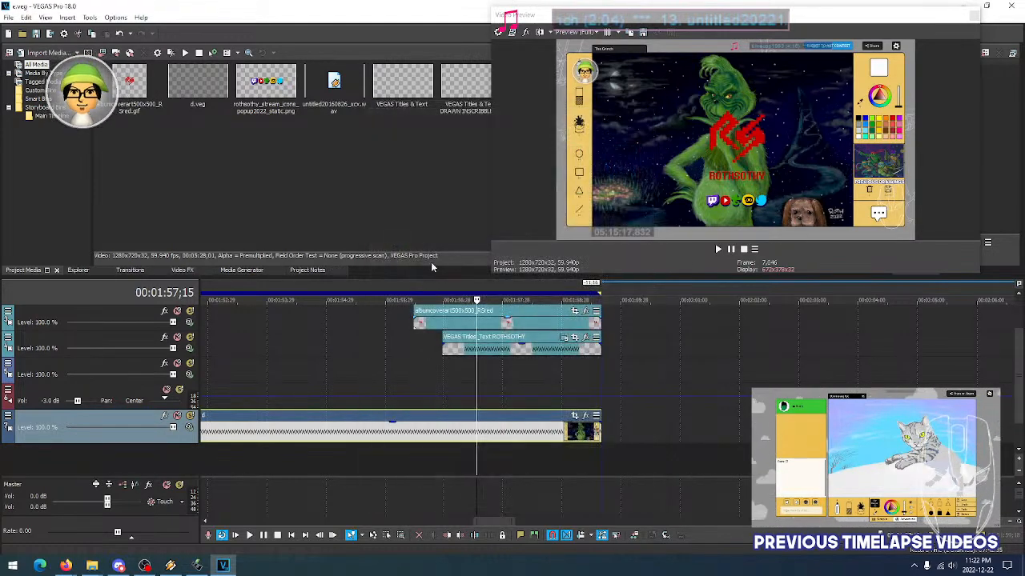
Import the audio file untitled20221221_thegrinch from the Music folder into the project media
left_click(8, 17)
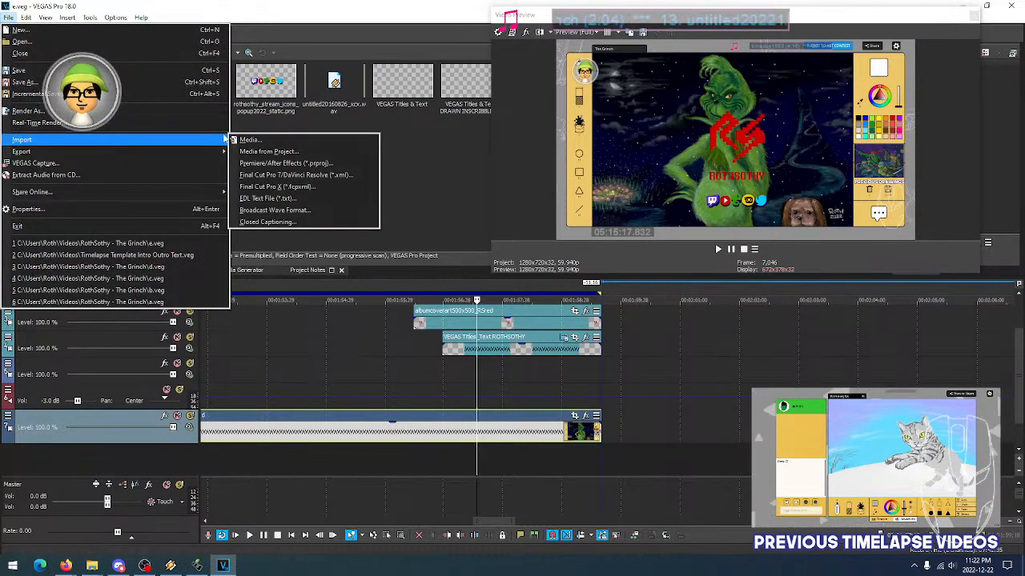
left_click(246, 141)
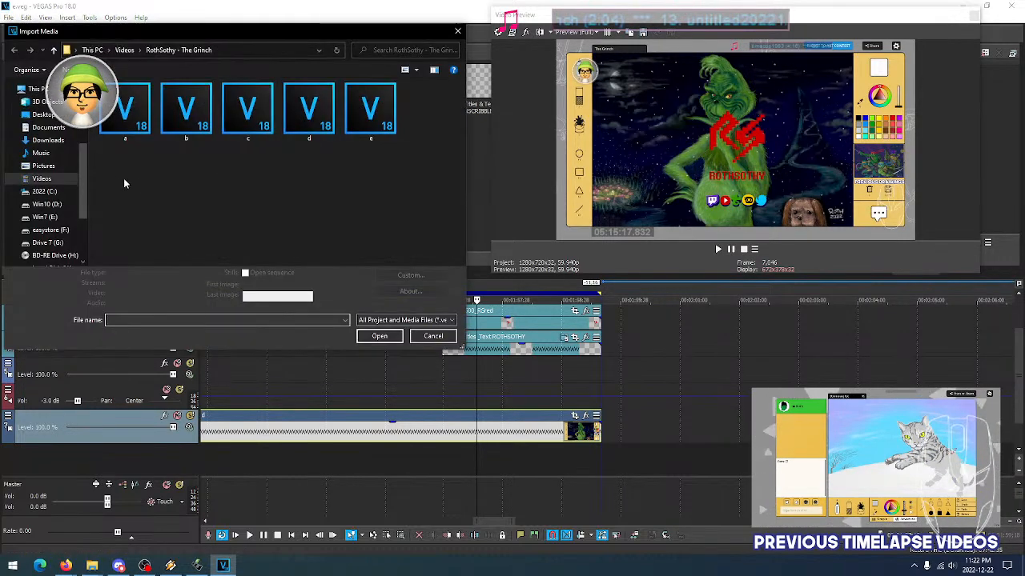
left_click(41, 152)
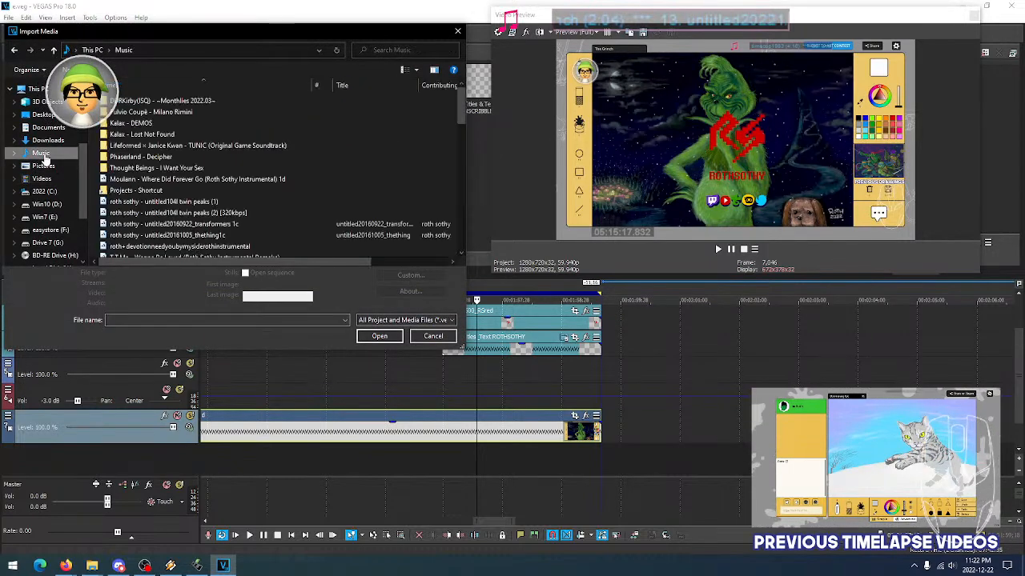
scroll(278, 180, "down", 10)
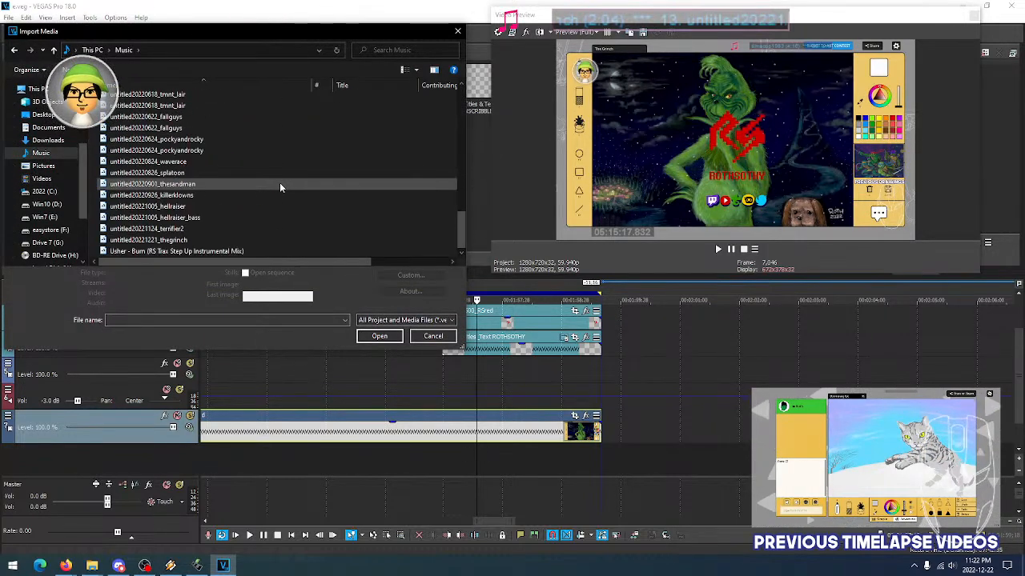
left_click(264, 239)
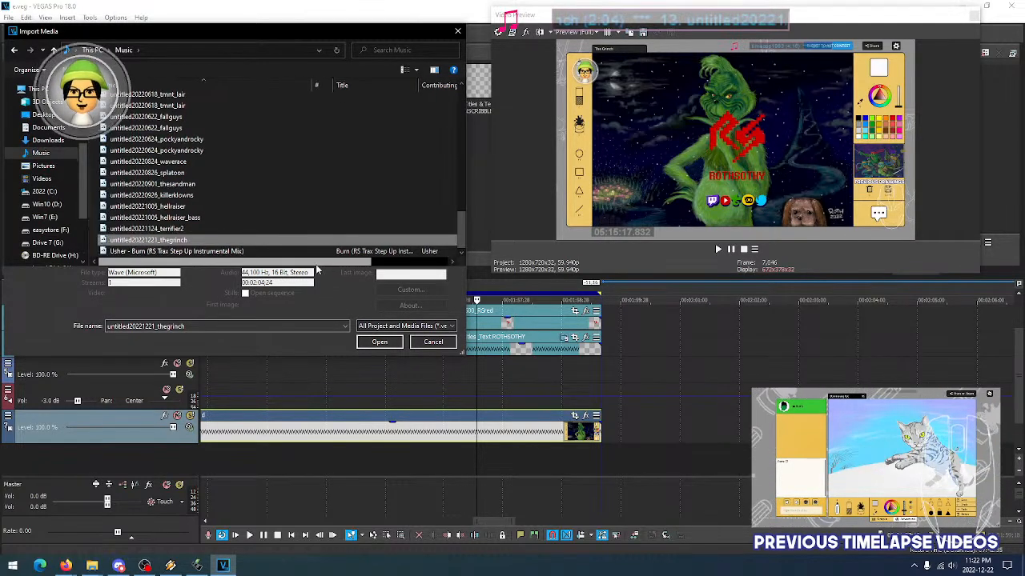
left_click(374, 344)
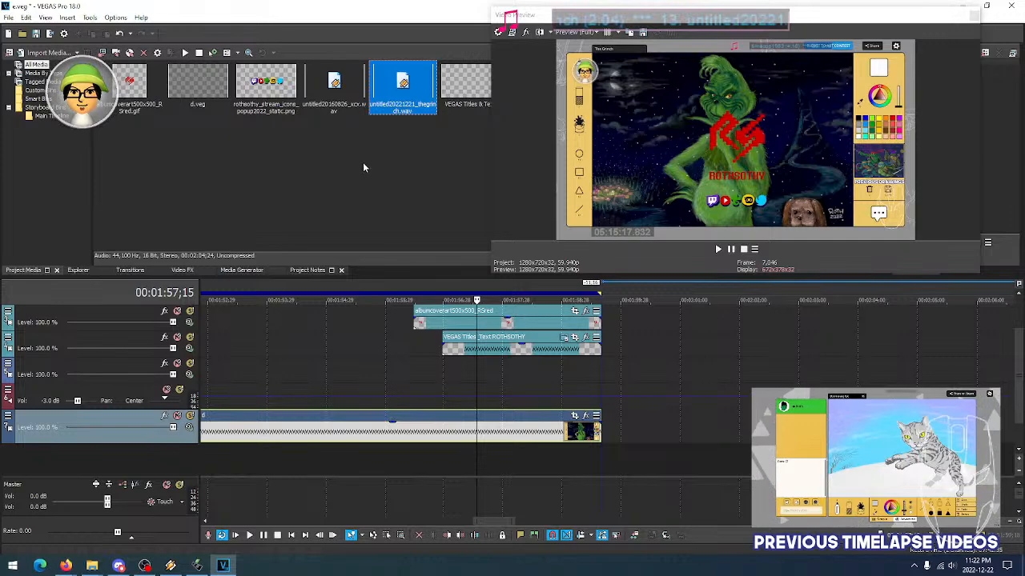
Narrow the video preview to uncover the project media, and remove untitled20160826_xcx.wav from the project
left_click_drag(489, 151, 649, 136)
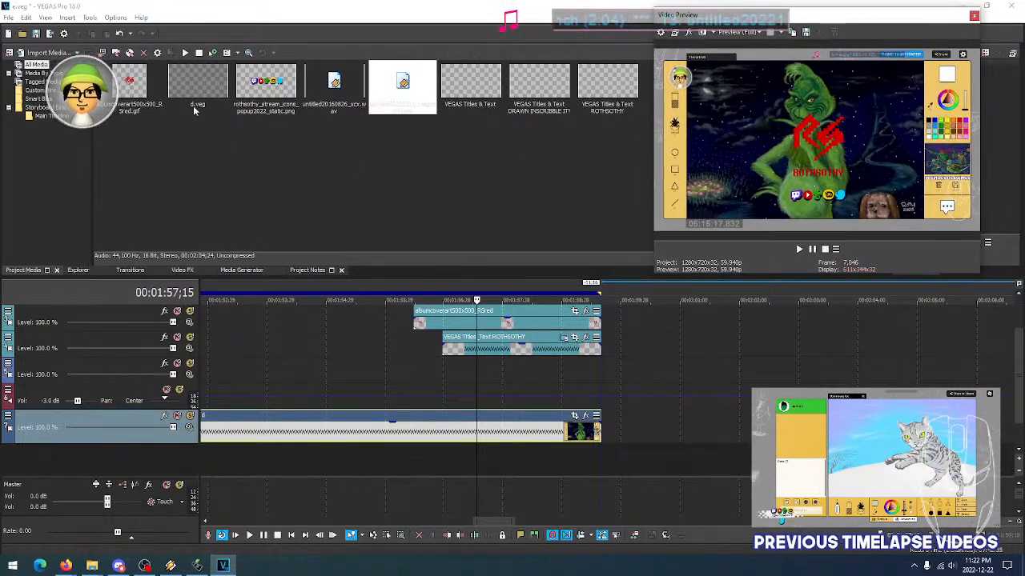
left_click(334, 85)
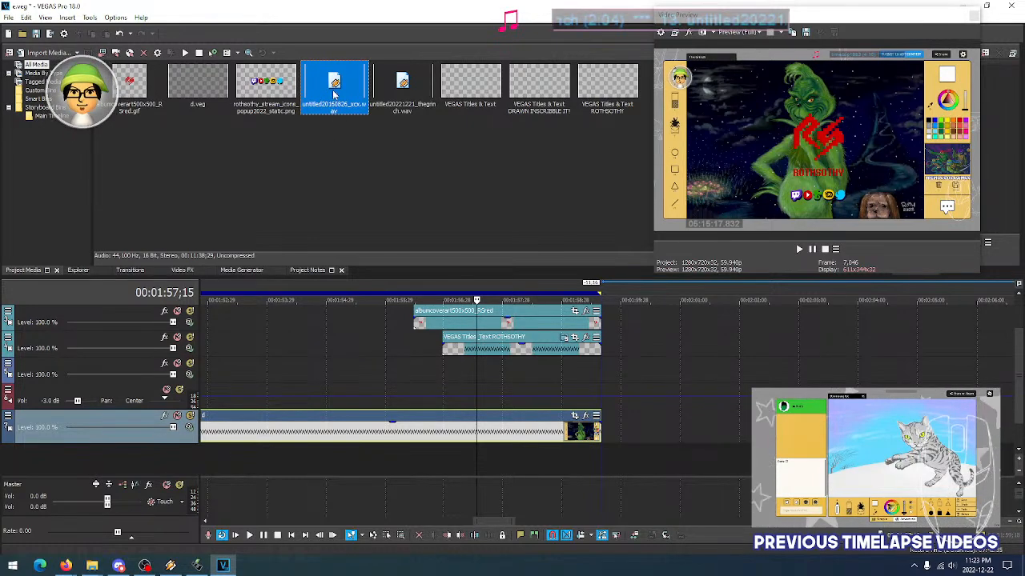
key("Delete")
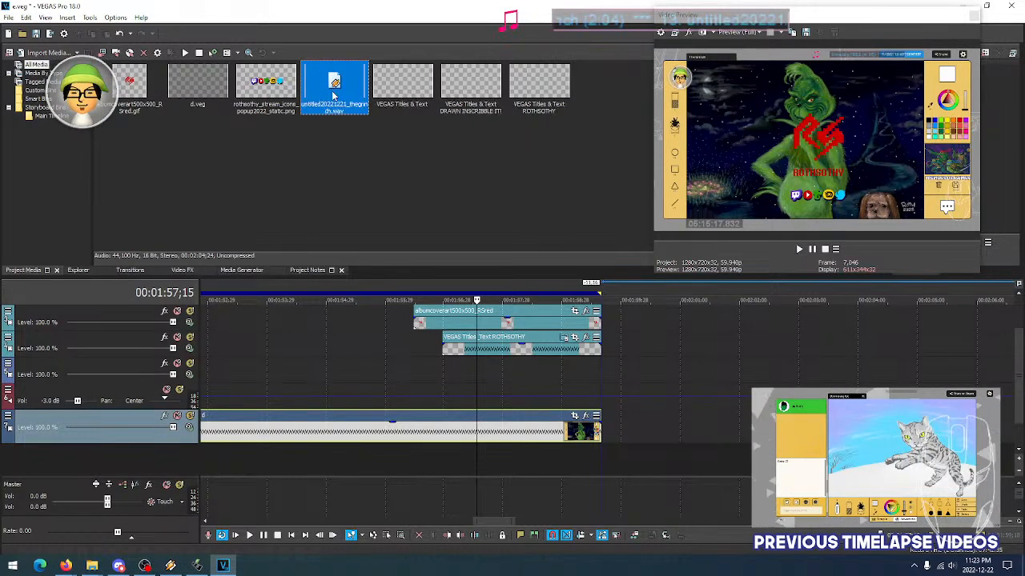
Add untitled20221221_thegrinch.wav to a new audio track below the timelapse video, starting at the beginning of the project
left_click(337, 144)
left_click(334, 112)
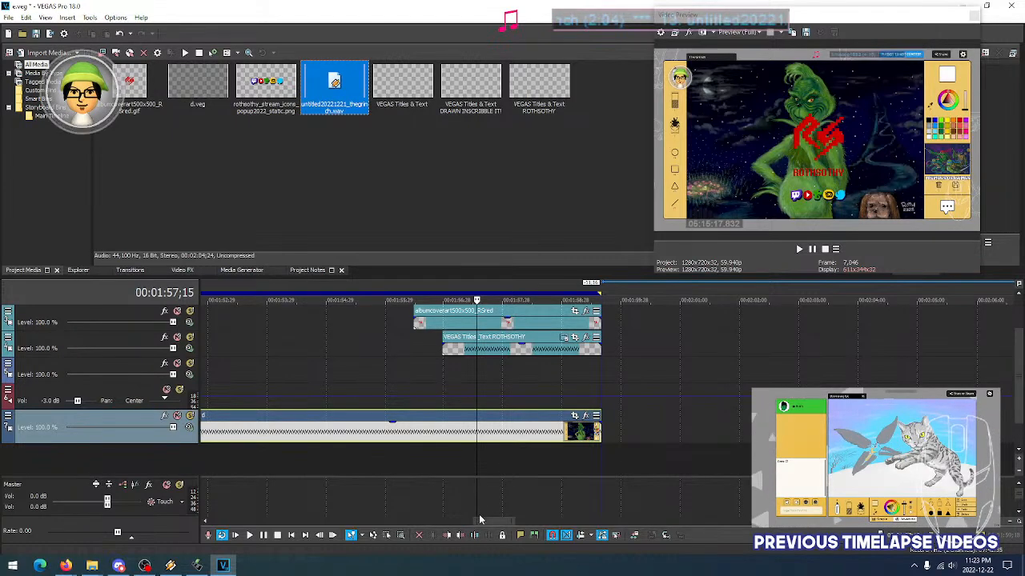
left_click_drag(473, 521, 253, 477)
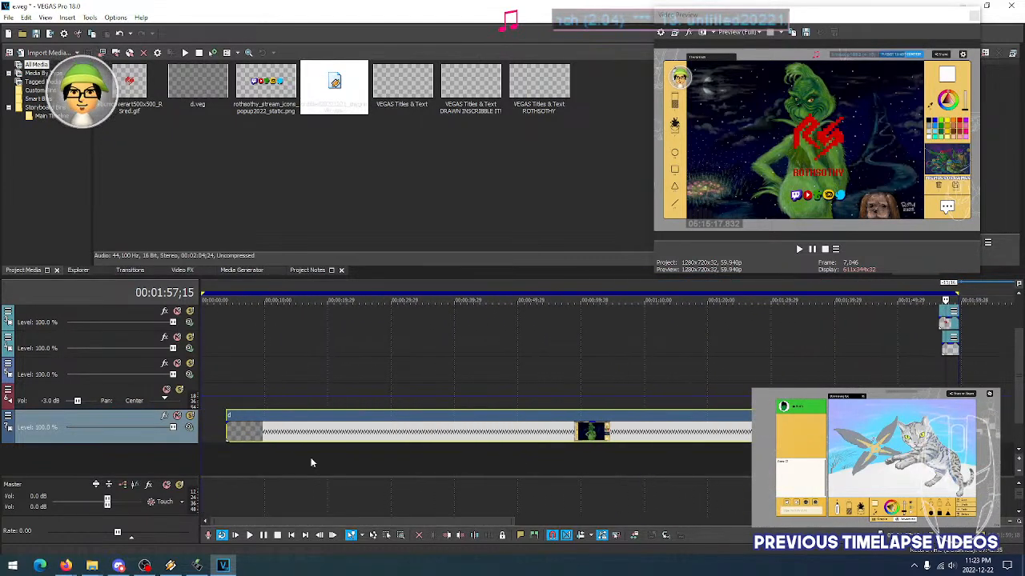
left_click_drag(510, 521, 565, 521)
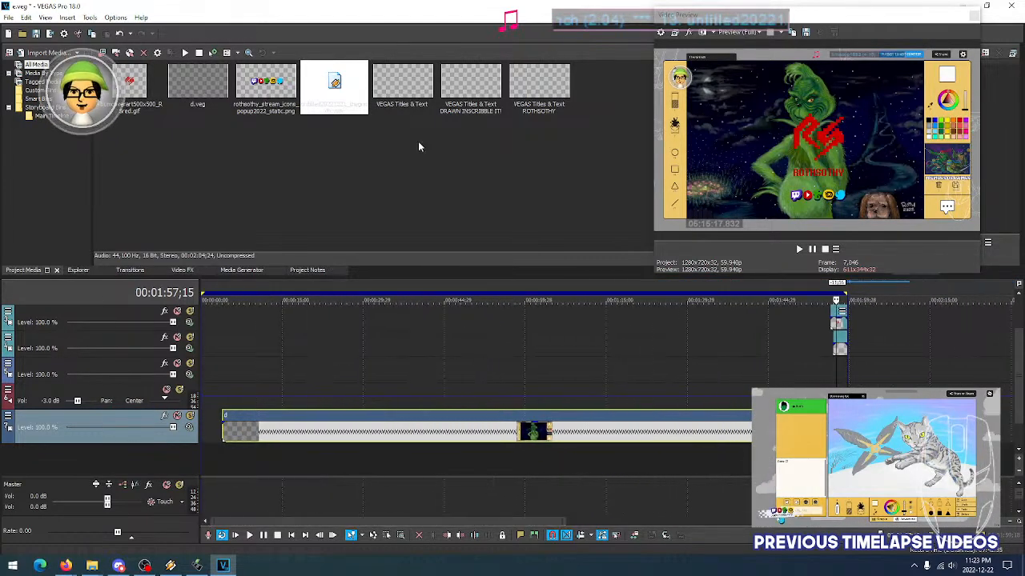
left_click_drag(338, 104, 205, 473)
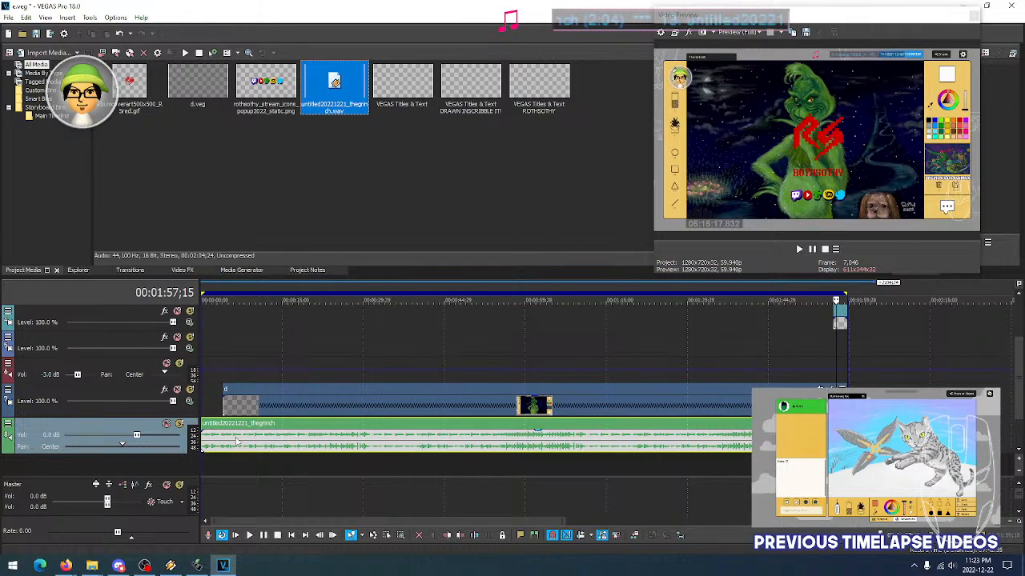
Place the playhead at 00:00:01;17 near the music's start and examine the OBS Audio Mixer levels
left_click(210, 442)
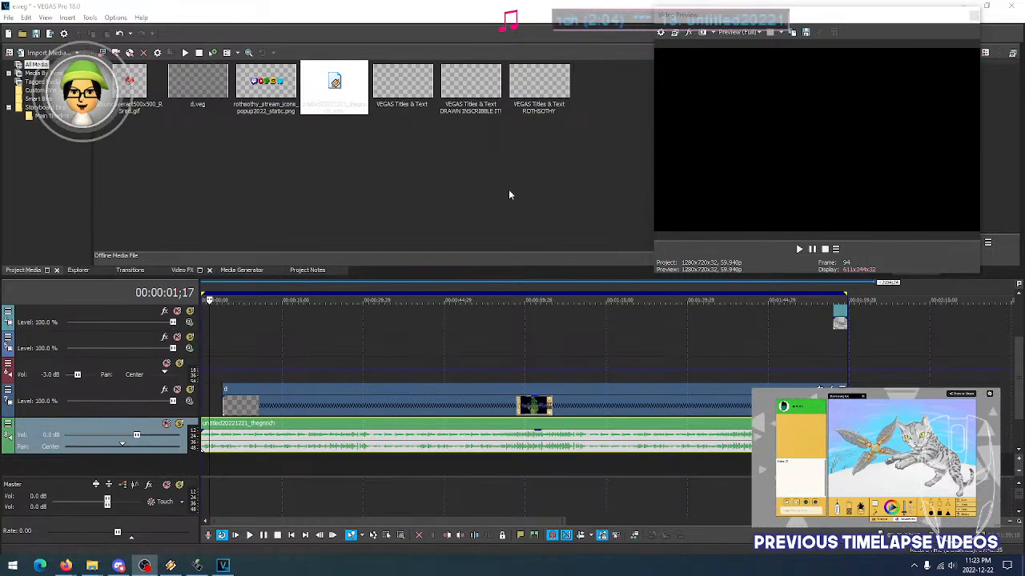
left_click(262, 536)
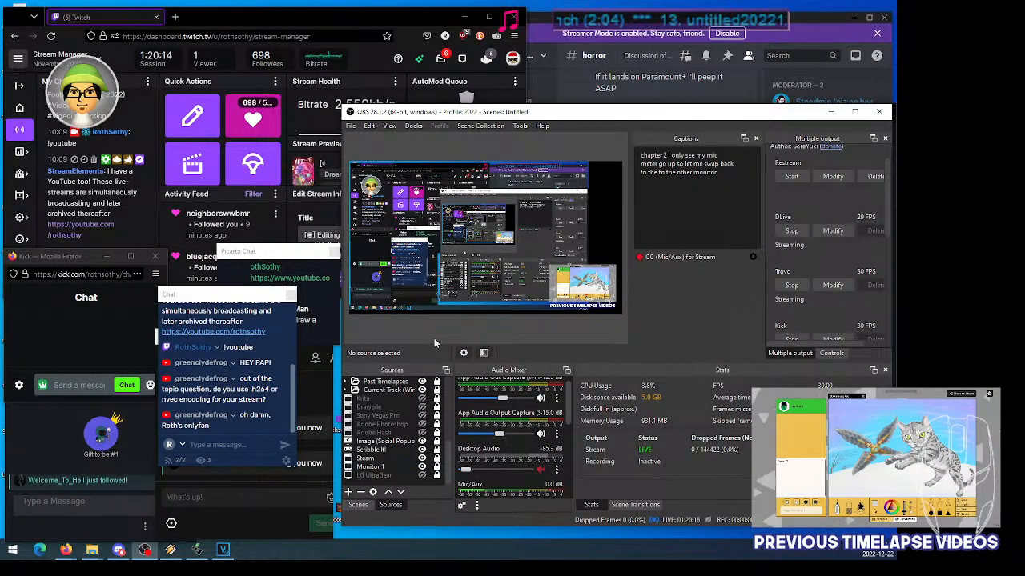
scroll(519, 444, "down", 2)
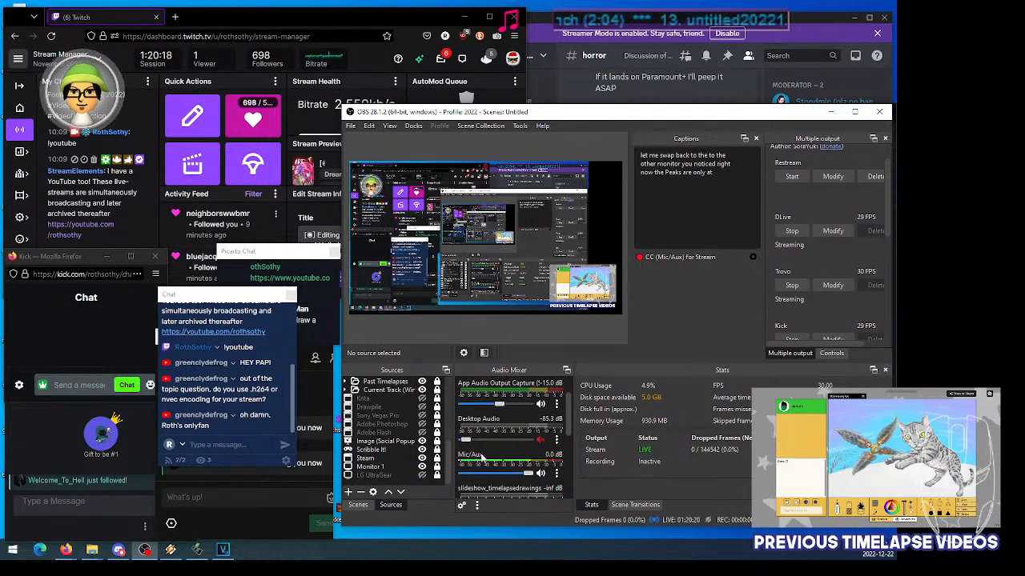
scroll(528, 420, "up", 2)
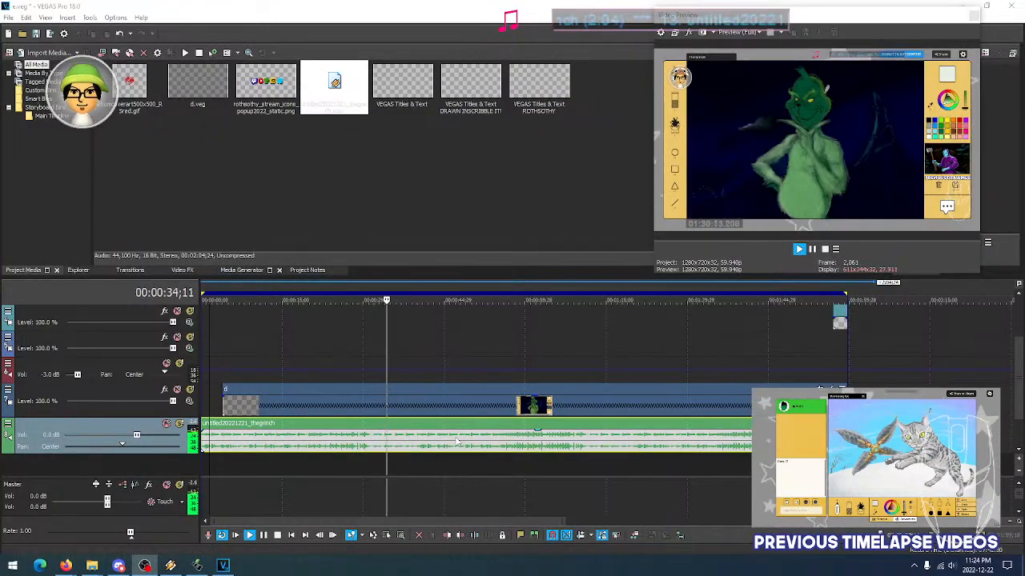
Pause the playback, lower the Grinch music track's volume to -6.4 dB, and resume playing the timeline
key("space")
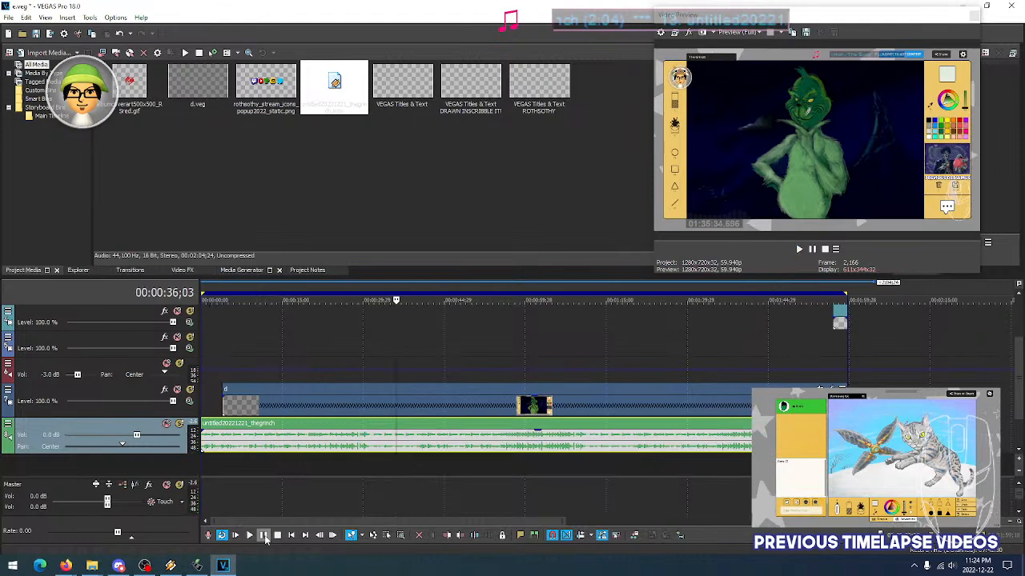
left_click_drag(136, 435, 114, 438)
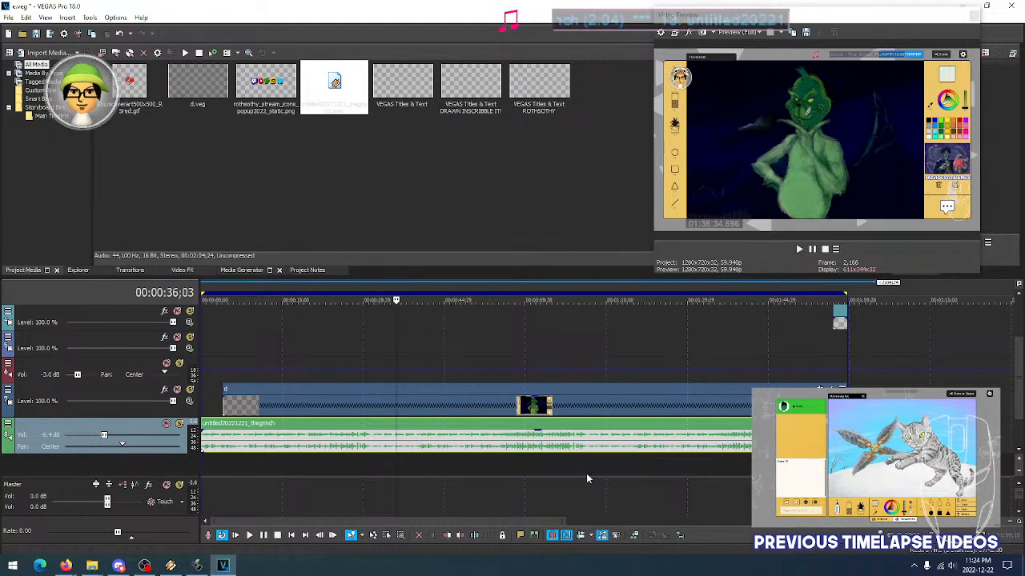
left_click(250, 535)
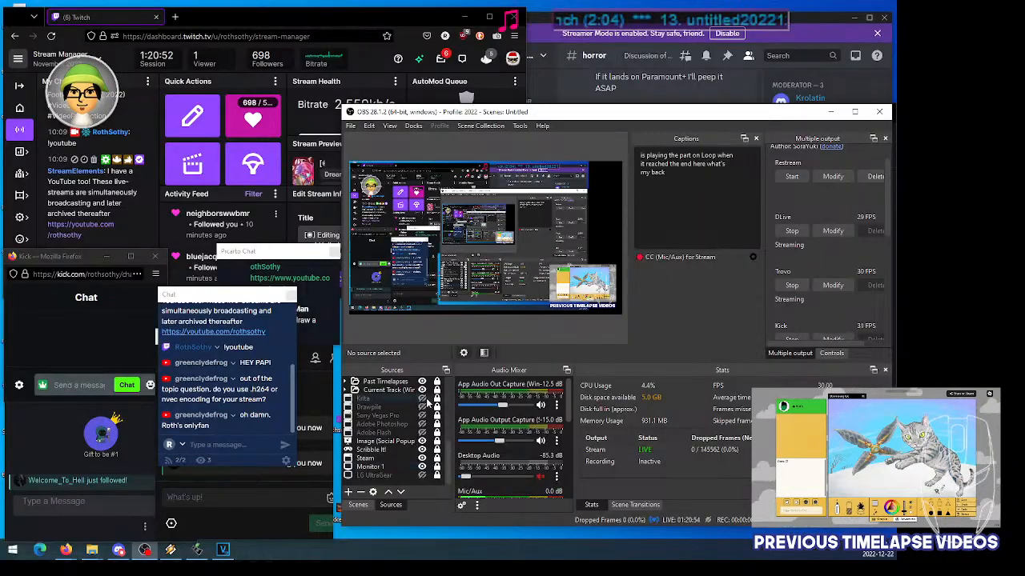
Switch to OBS, open the properties of the App Audio Out Capture (Winamp, VLC) source, and shrink and move the dialog above the Audio Mixer
scroll(420, 432, "up", 8)
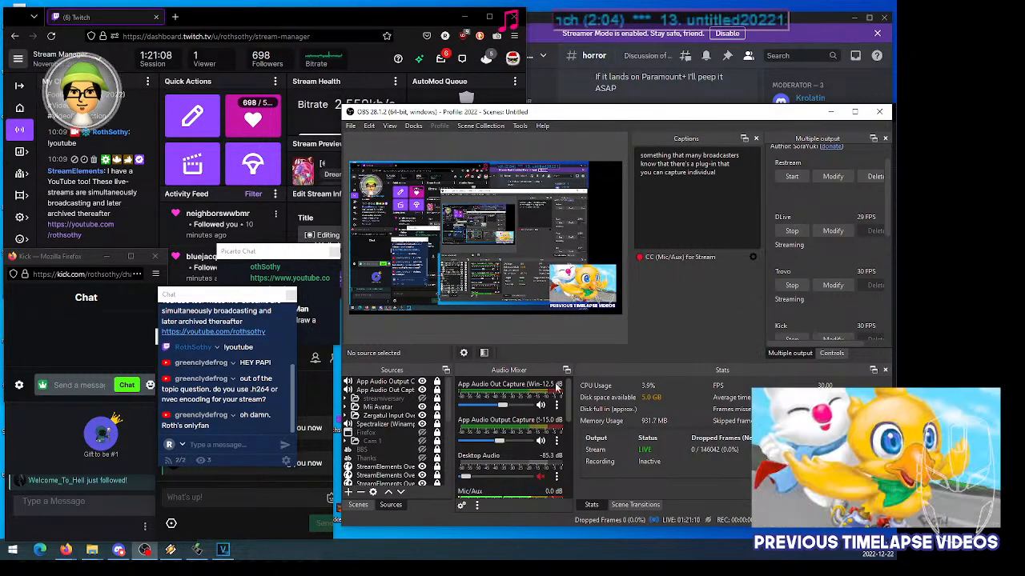
left_click(557, 406)
left_click(583, 526)
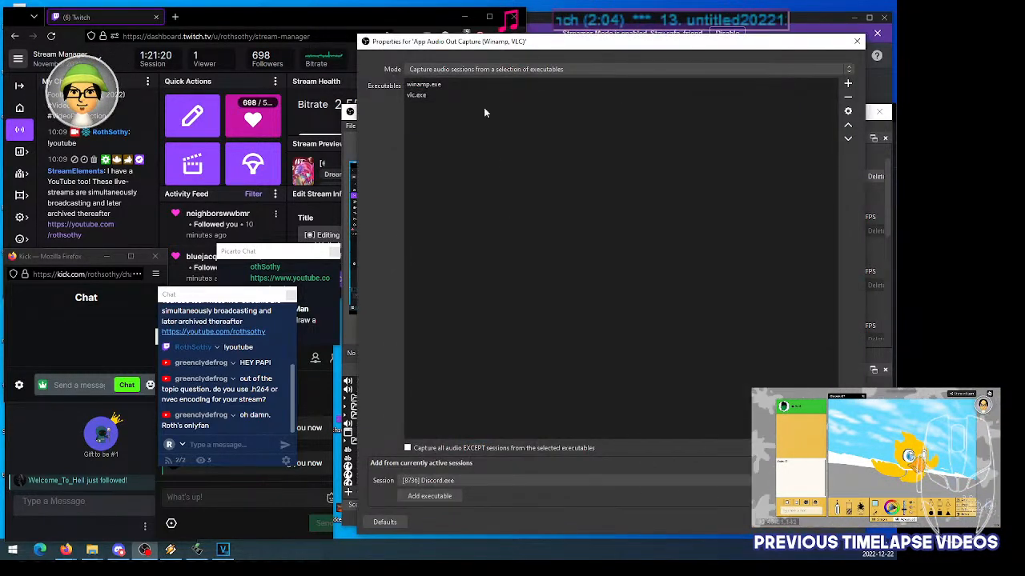
left_click_drag(485, 35, 486, 278)
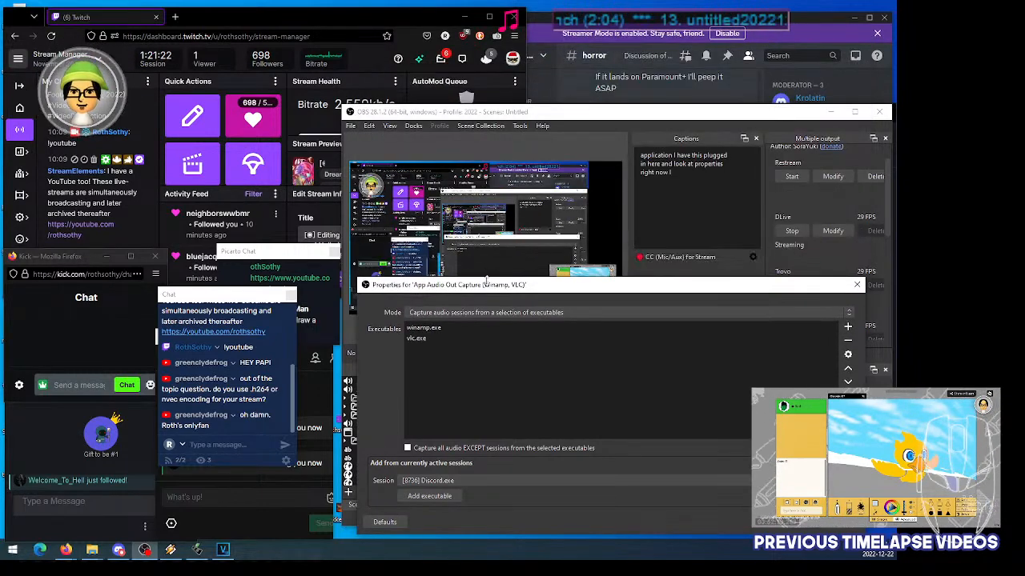
left_click(416, 339)
double_click(416, 339)
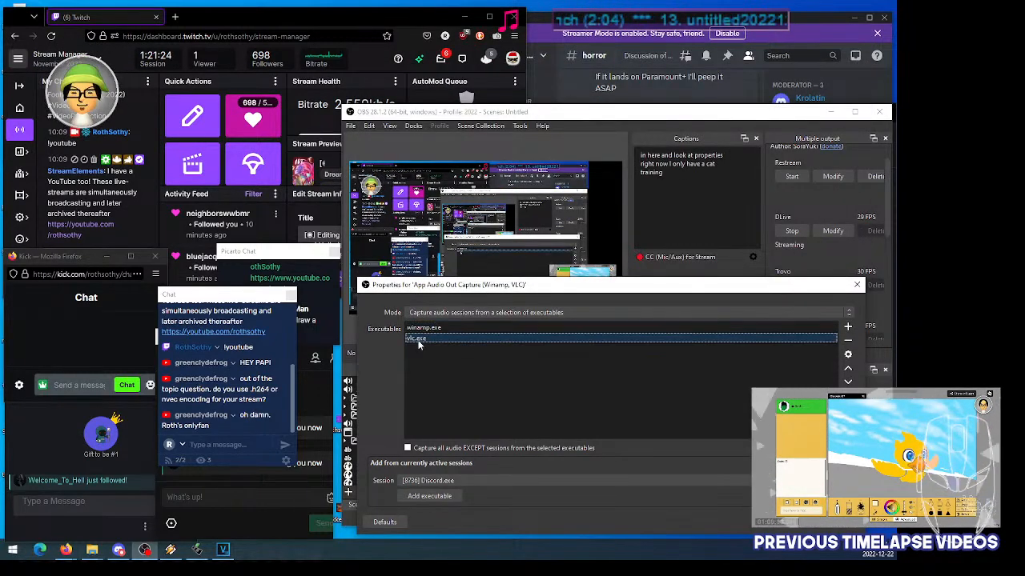
left_click_drag(357, 299, 470, 93)
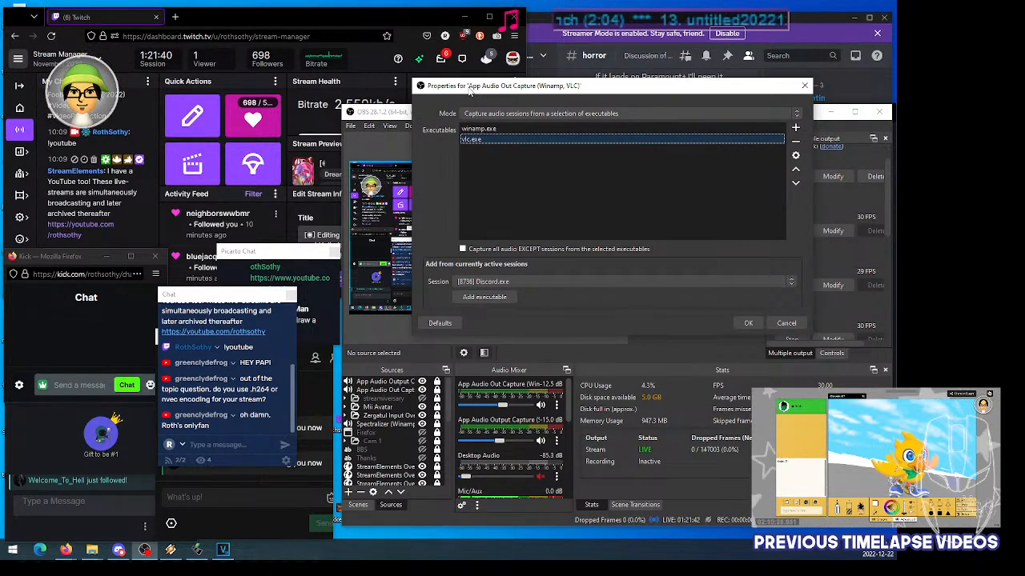
left_click_drag(470, 90, 466, 86)
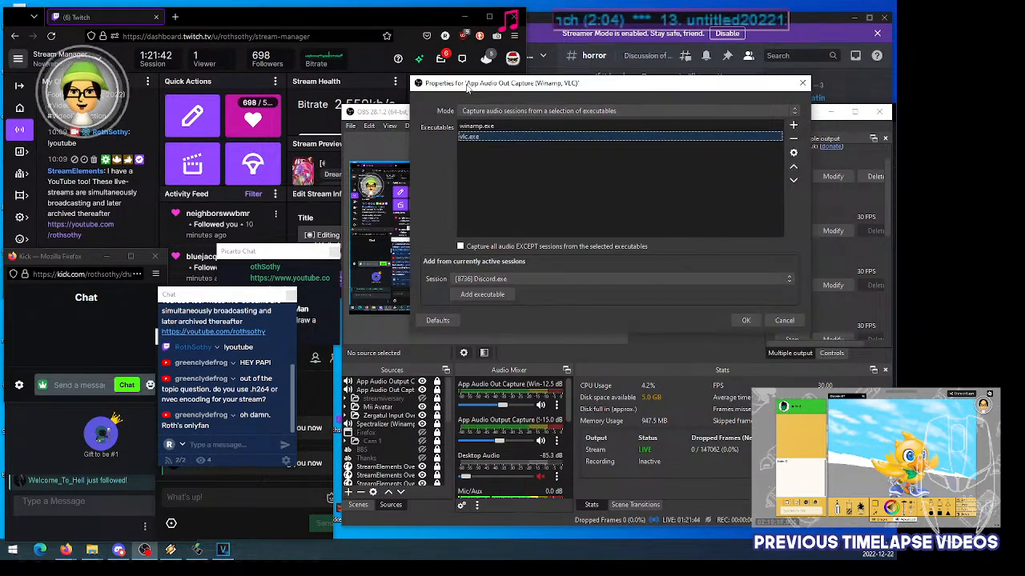
Examine the winamp.exe and vlc.exe entries in the source's list of captured executables
left_click(495, 155)
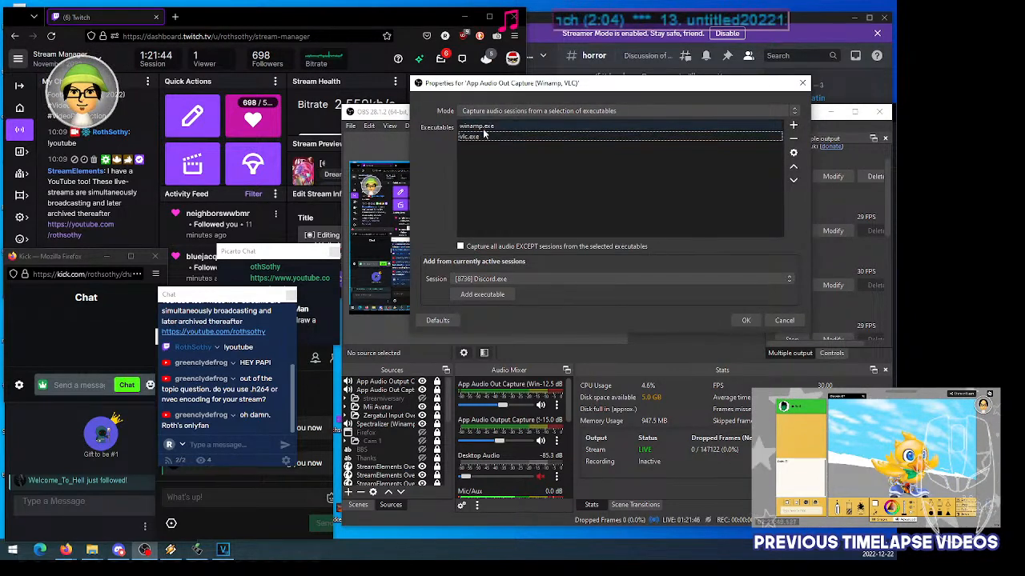
left_click(482, 128)
left_click(477, 136)
left_click(482, 128)
left_click(478, 136)
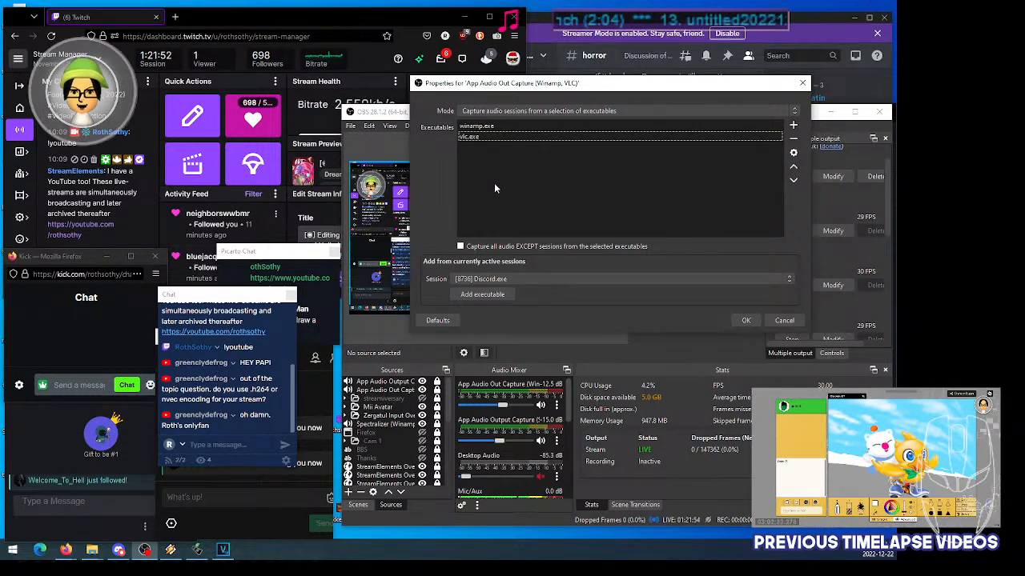
Add vegas180.exe from the currently active sessions to the captured executables
left_click(558, 278)
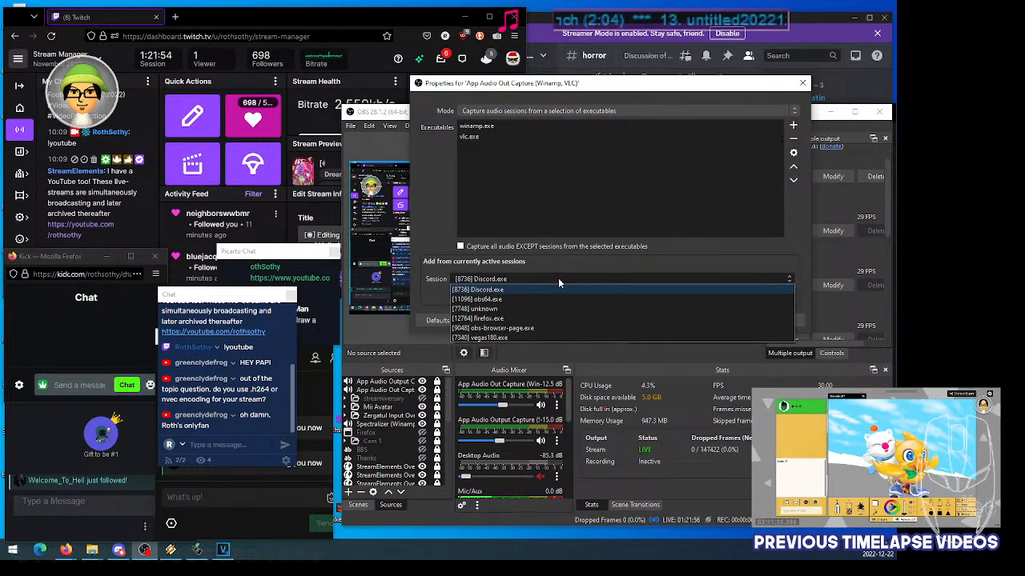
left_click(558, 277)
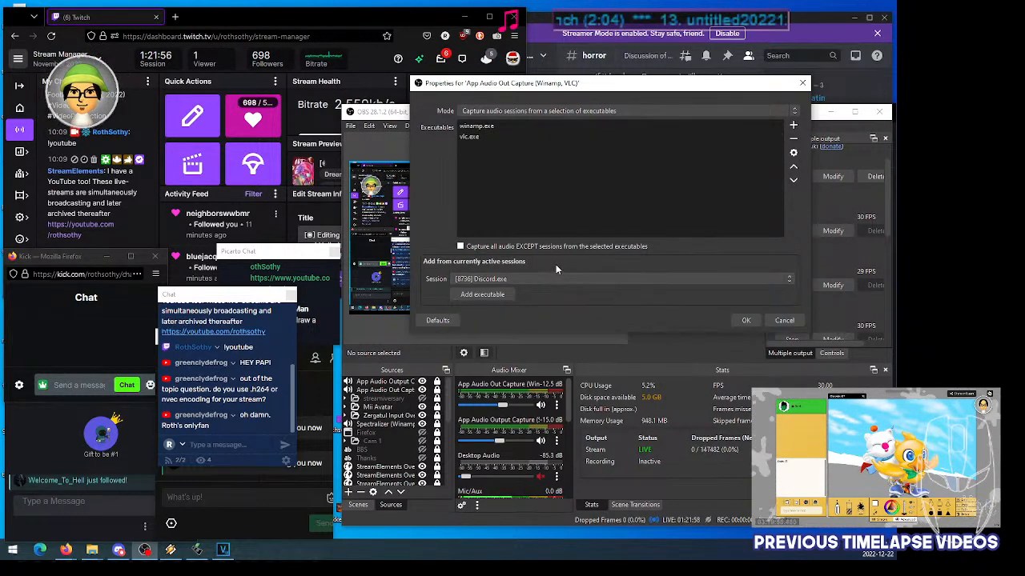
left_click(533, 281)
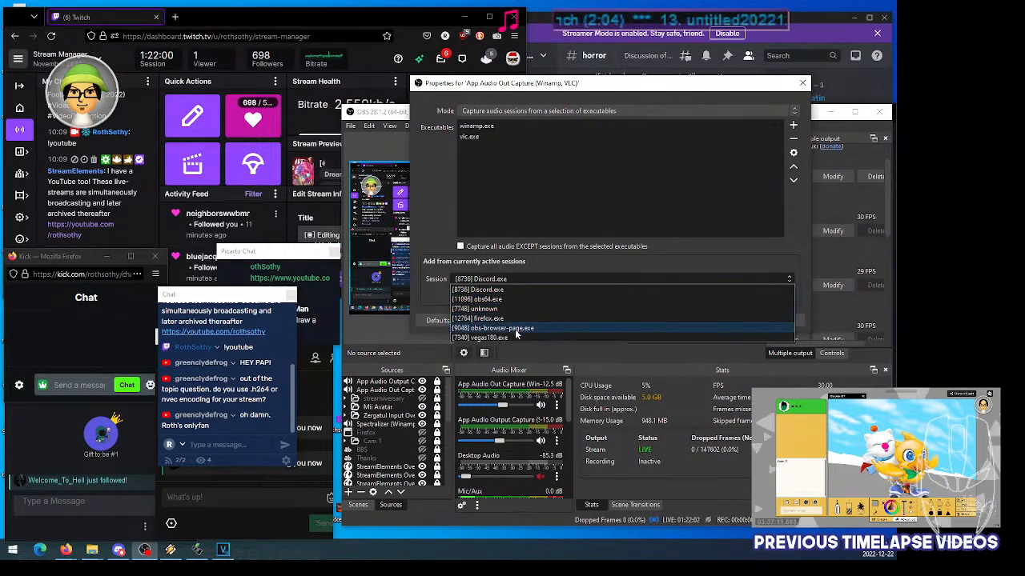
left_click(499, 338)
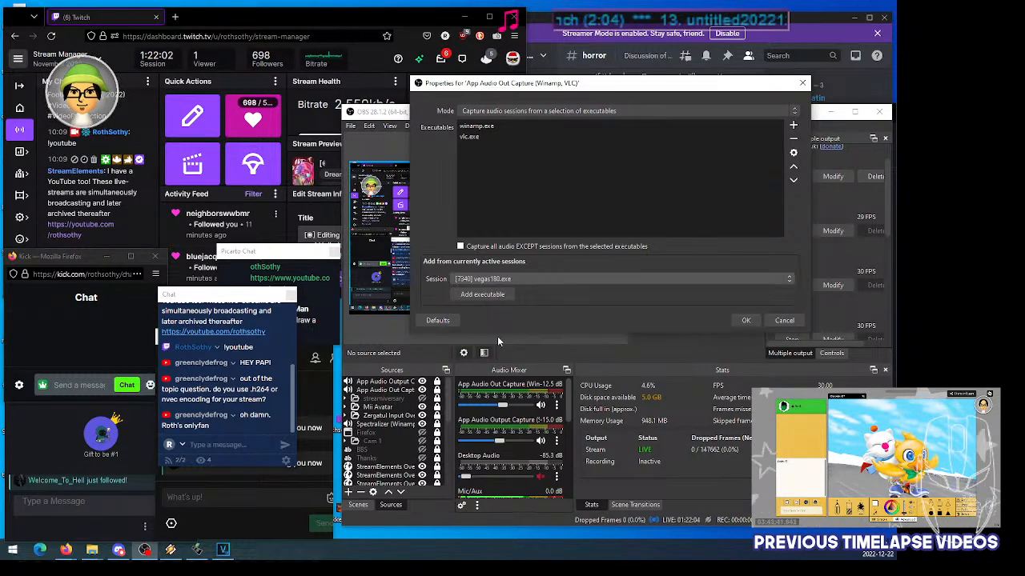
left_click(479, 297)
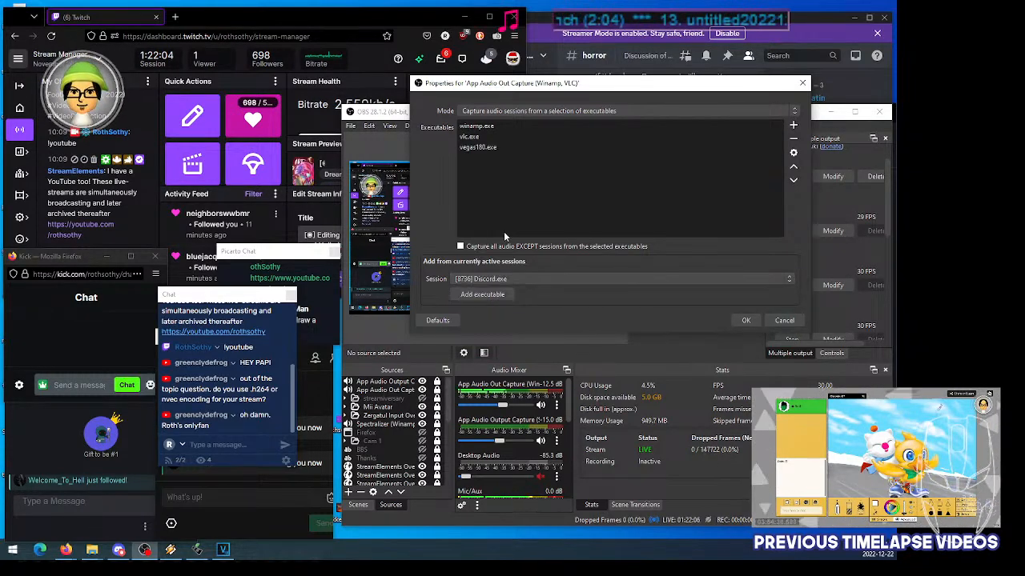
left_click(479, 149)
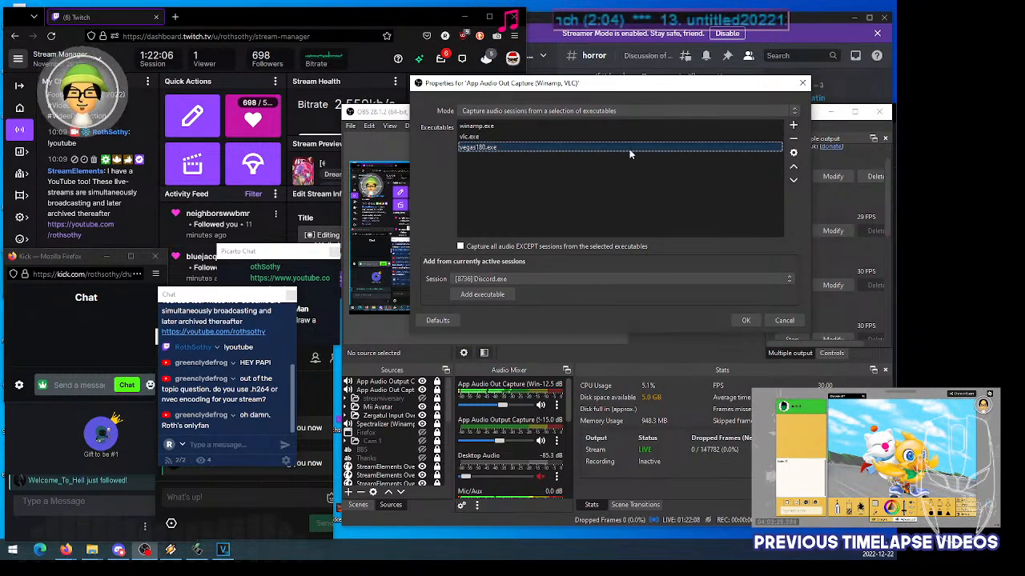
left_click(793, 125)
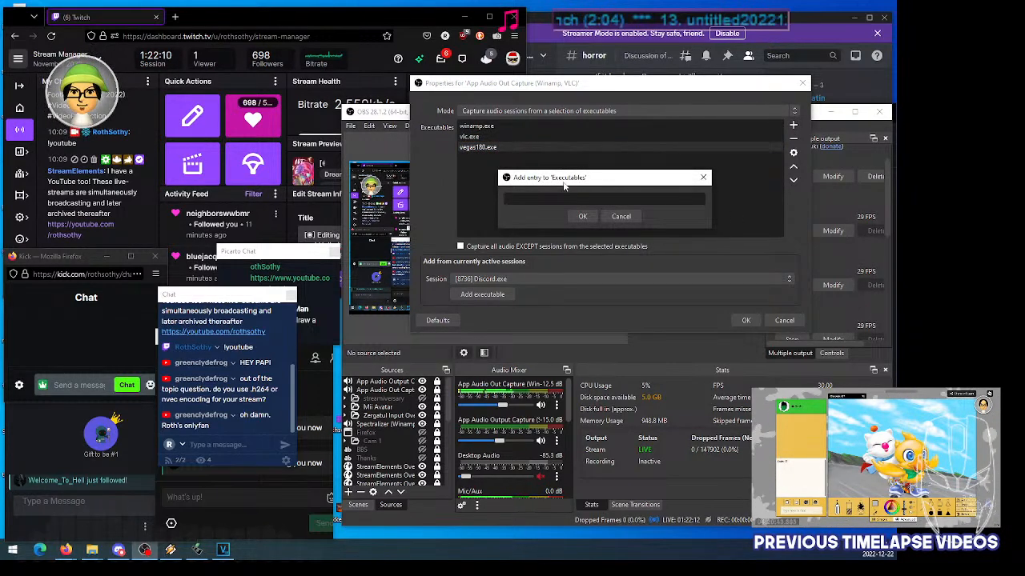
left_click(621, 216)
left_click(498, 149)
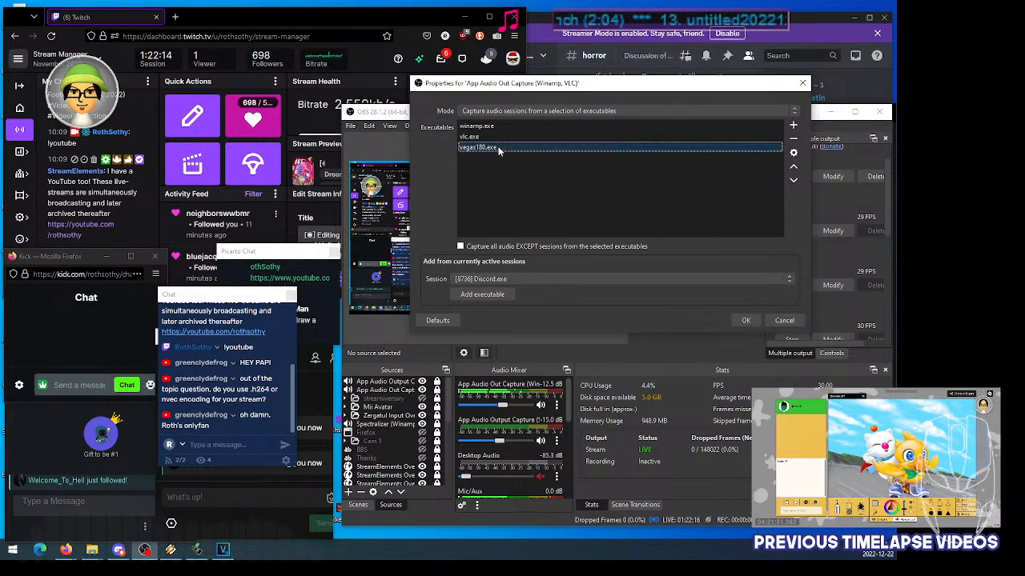
left_click(792, 154)
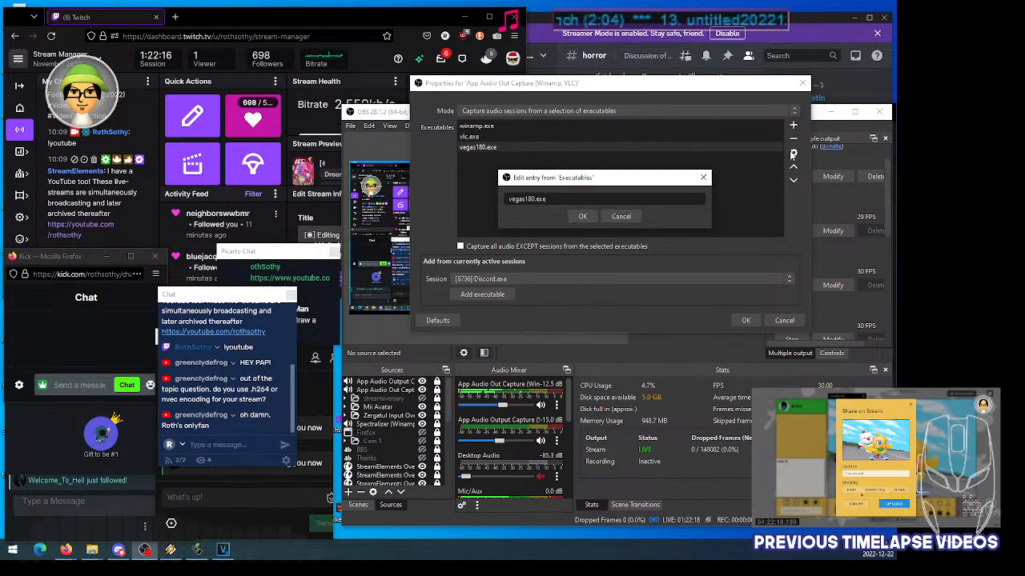
left_click(621, 216)
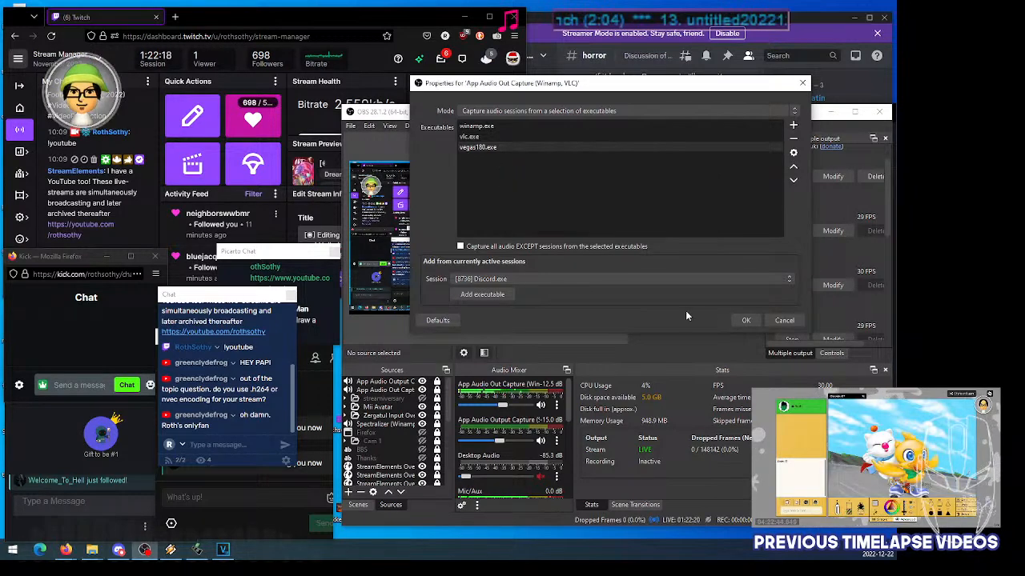
Add Discord.exe from the active sessions to the captured executables as a demonstration, and remove it from the list again
left_click(483, 294)
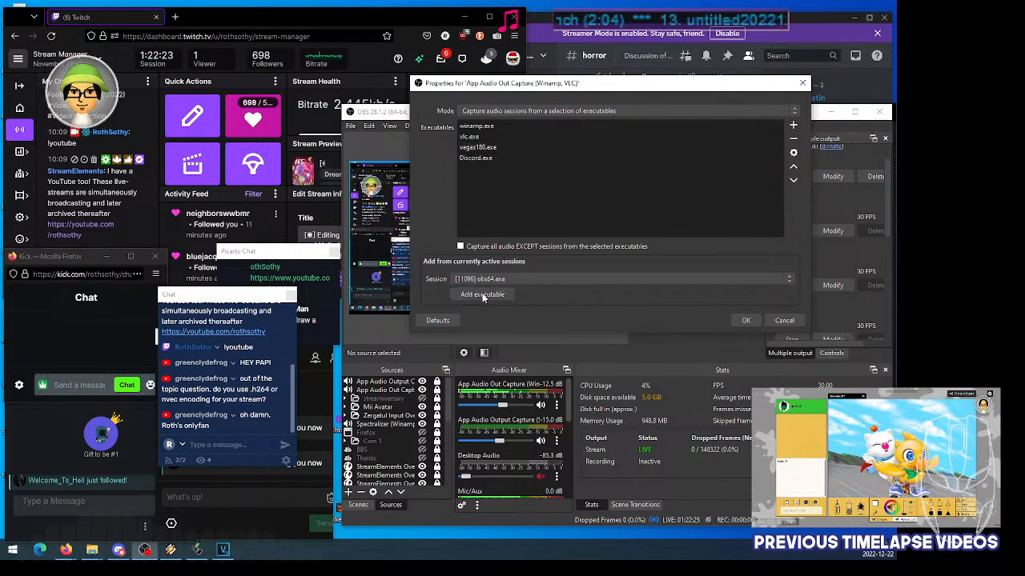
left_click(479, 160)
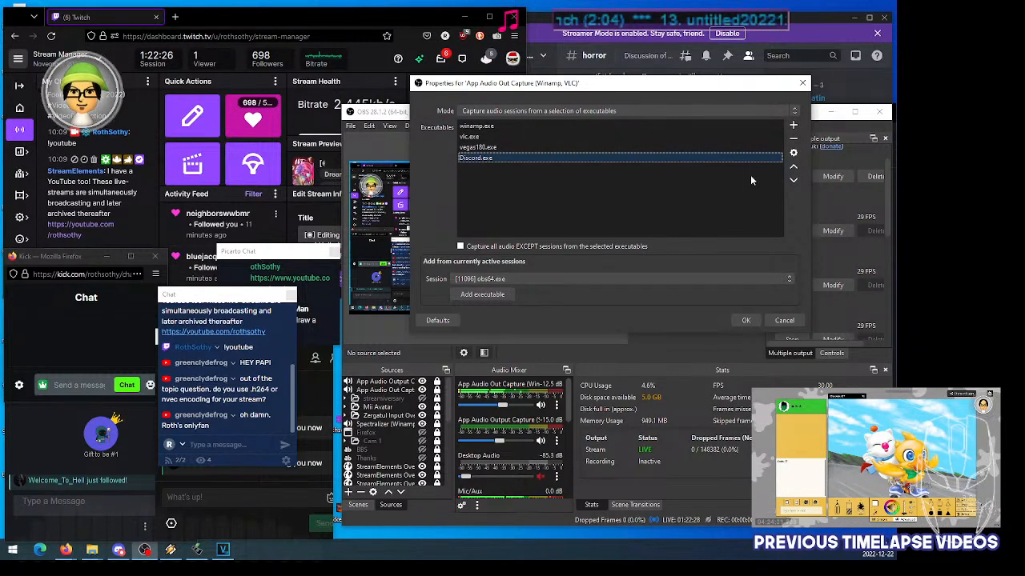
left_click(493, 282)
left_click(493, 286)
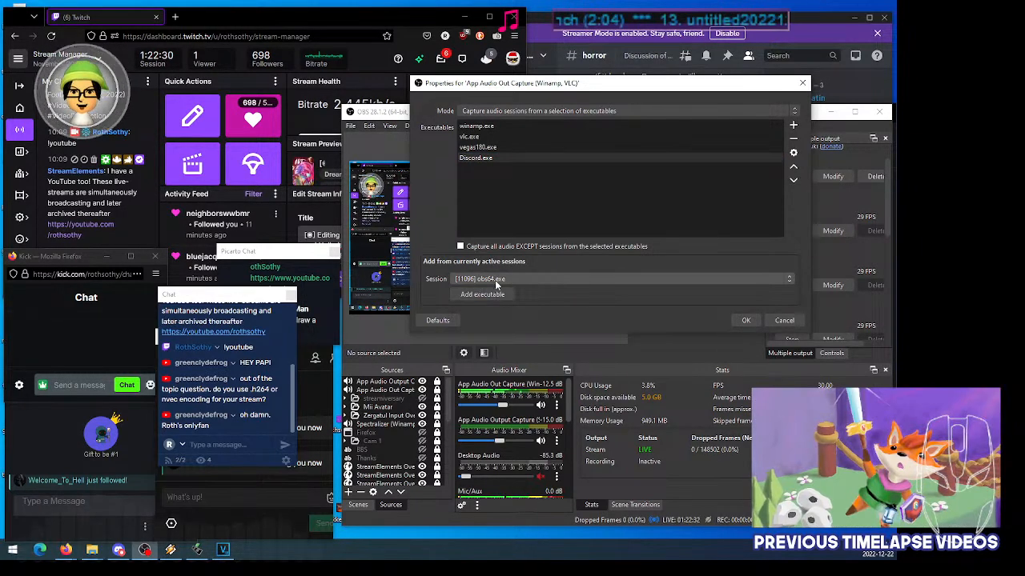
left_click(496, 281)
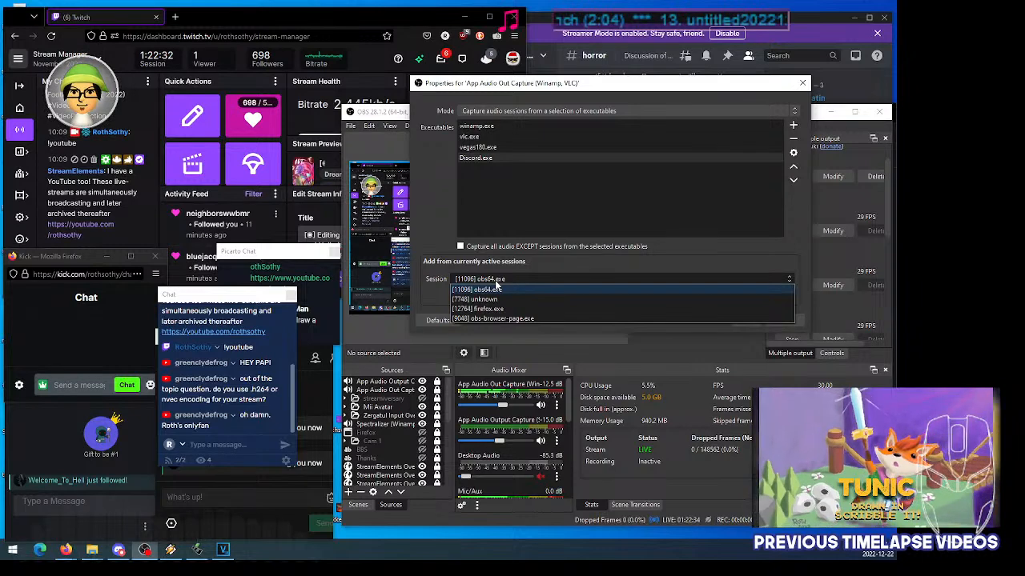
left_click(495, 282)
left_click(705, 165)
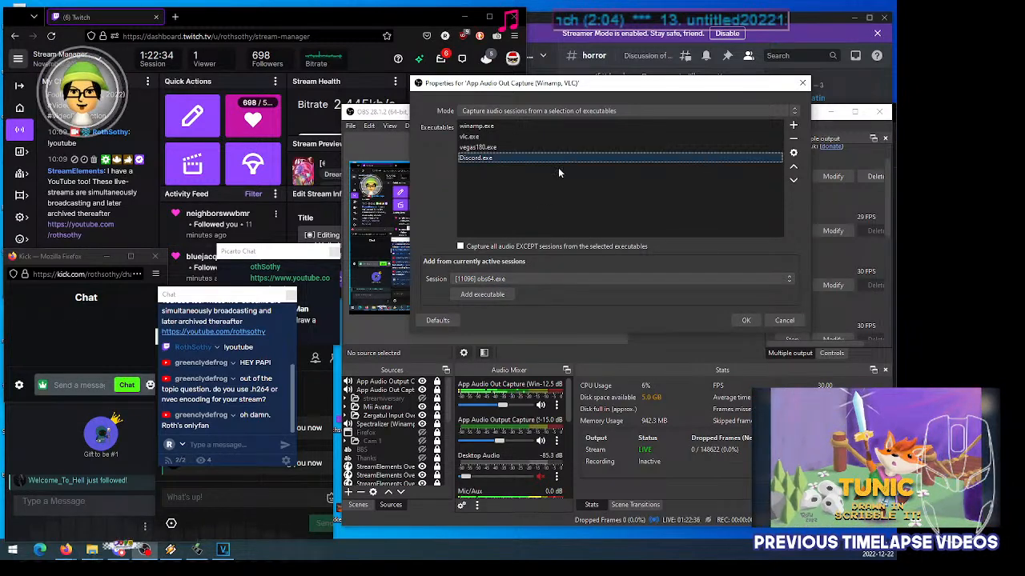
left_click(484, 150)
left_click(484, 158)
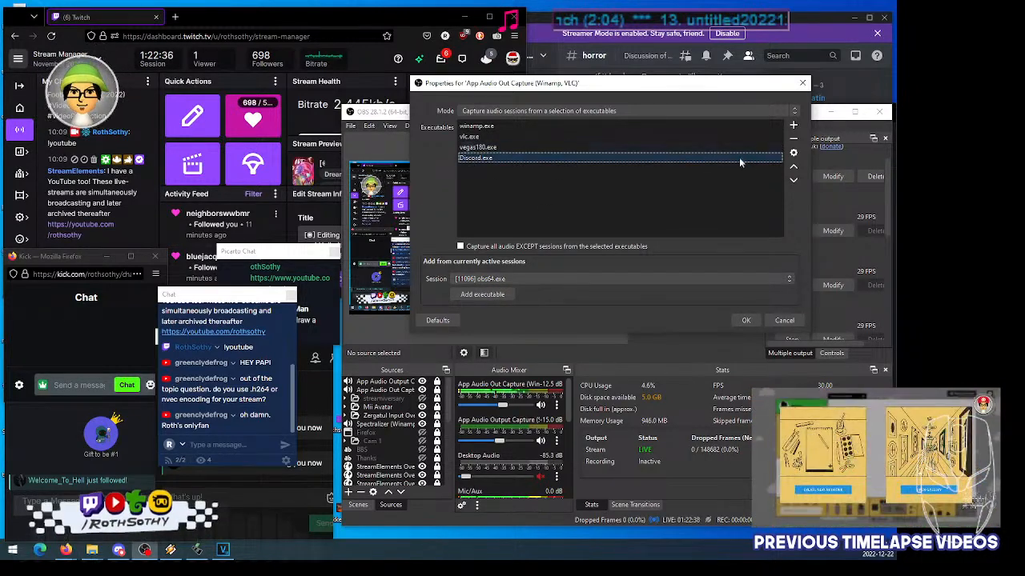
left_click(793, 139)
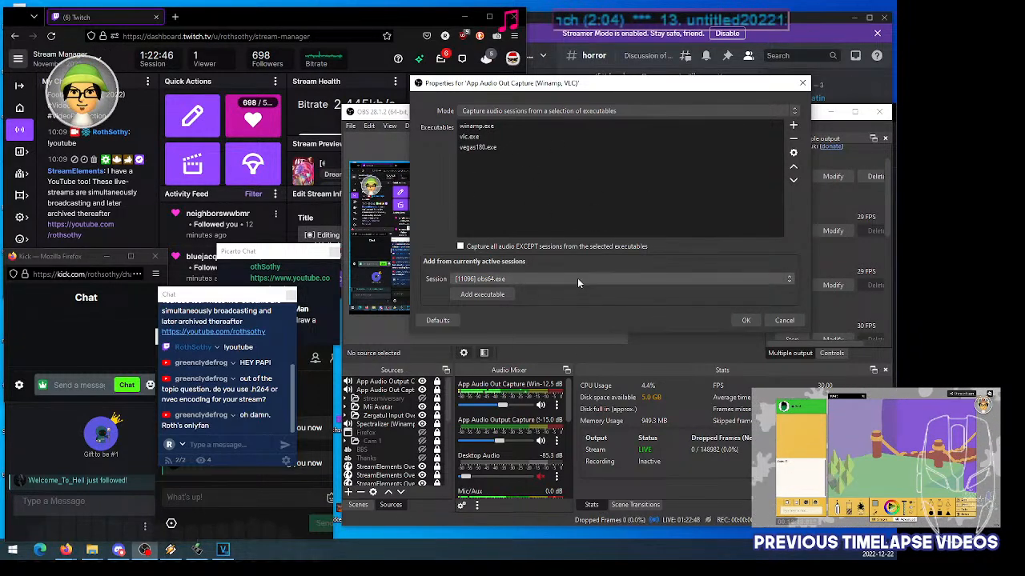
Apply the capture source's changed properties and review the sources in the OBS Audio Mixer
left_click(737, 322)
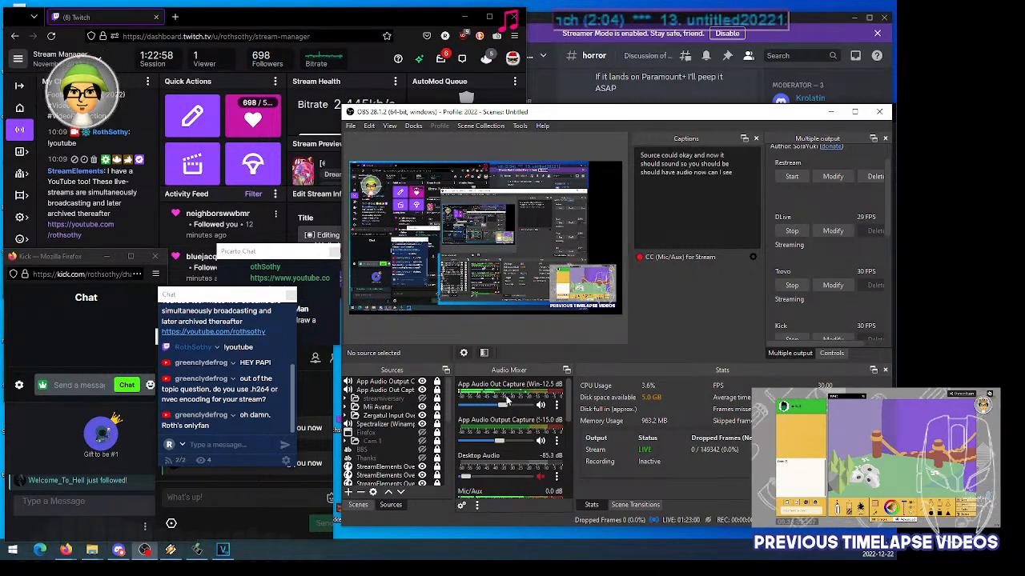
scroll(403, 469, "down", 3)
scroll(403, 469, "down", 4)
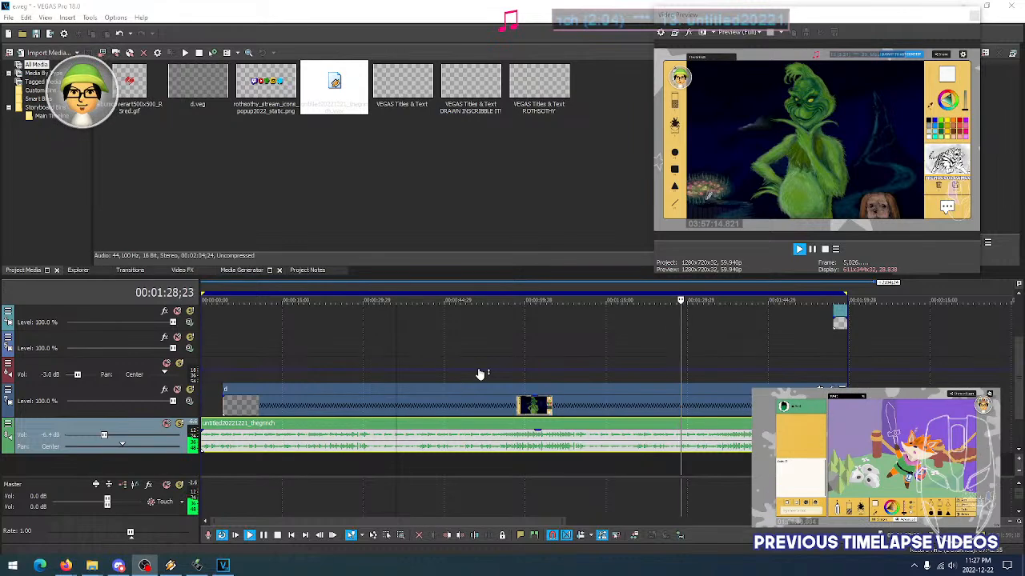
Replay the timeline from an earlier point in VEGAS Pro, and select untitled20221221 thegrinch in the Winamp playlist
key("space")
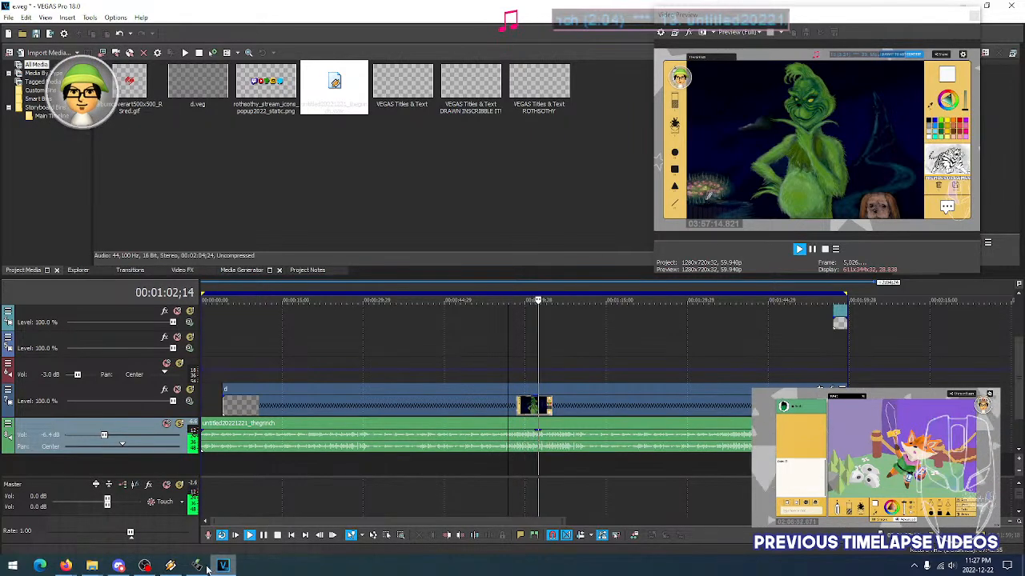
left_click(170, 566)
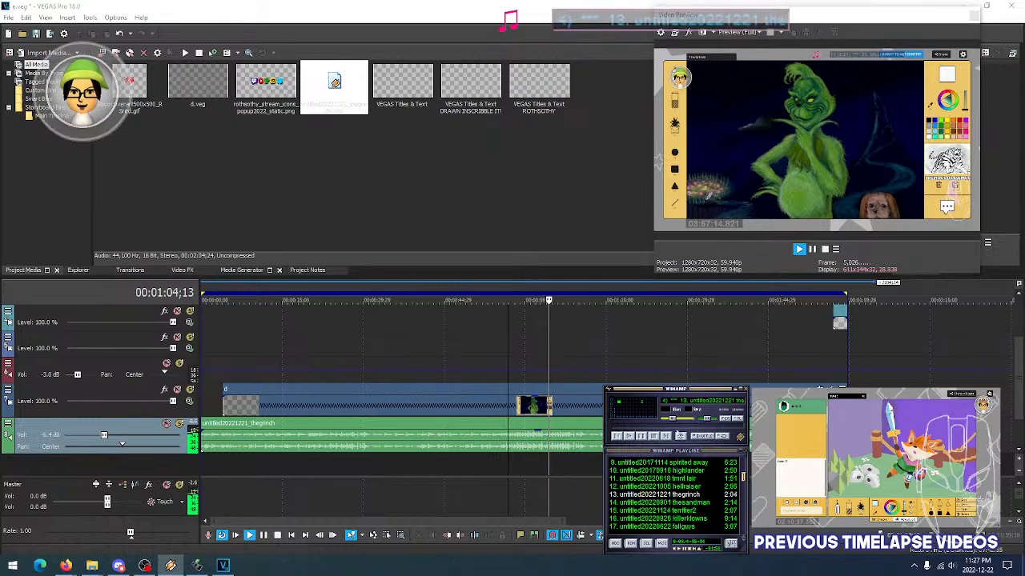
double_click(675, 451)
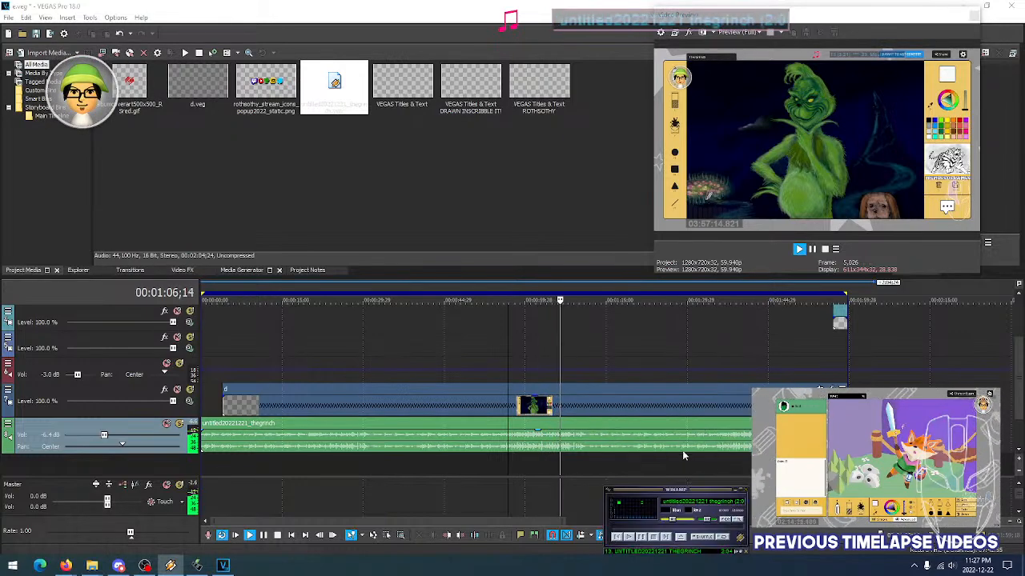
double_click(658, 551)
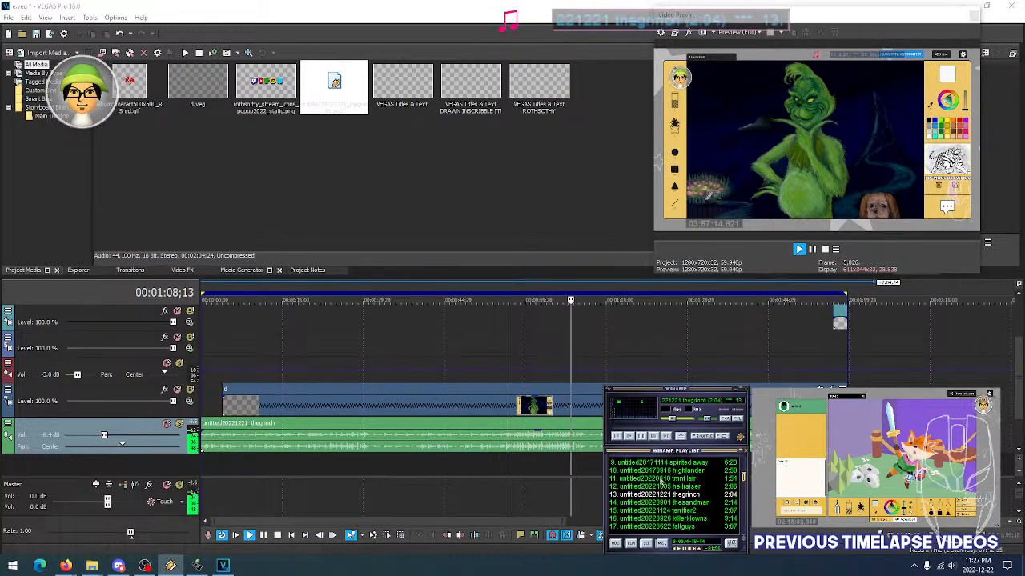
left_click(659, 495)
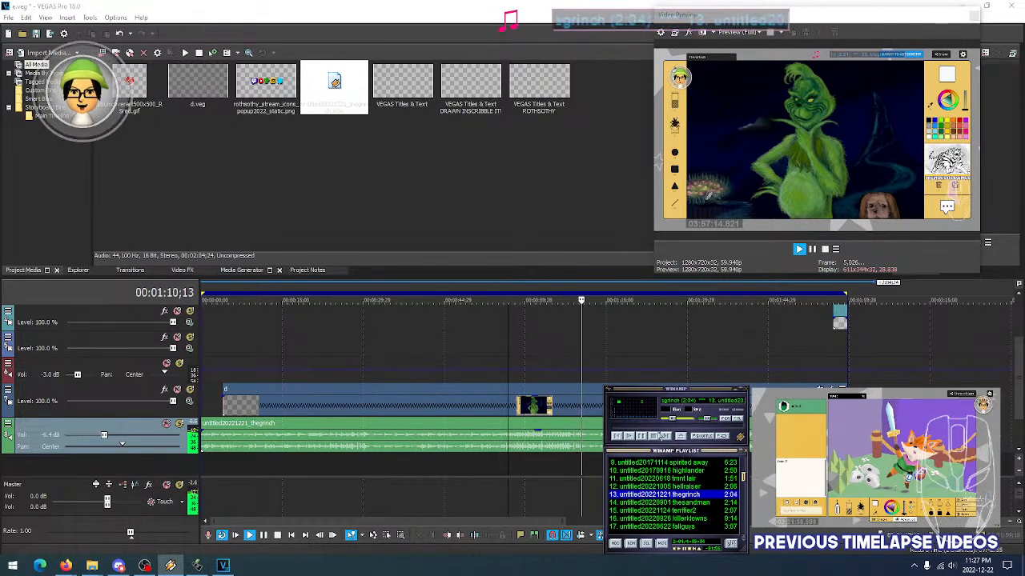
left_click(741, 392)
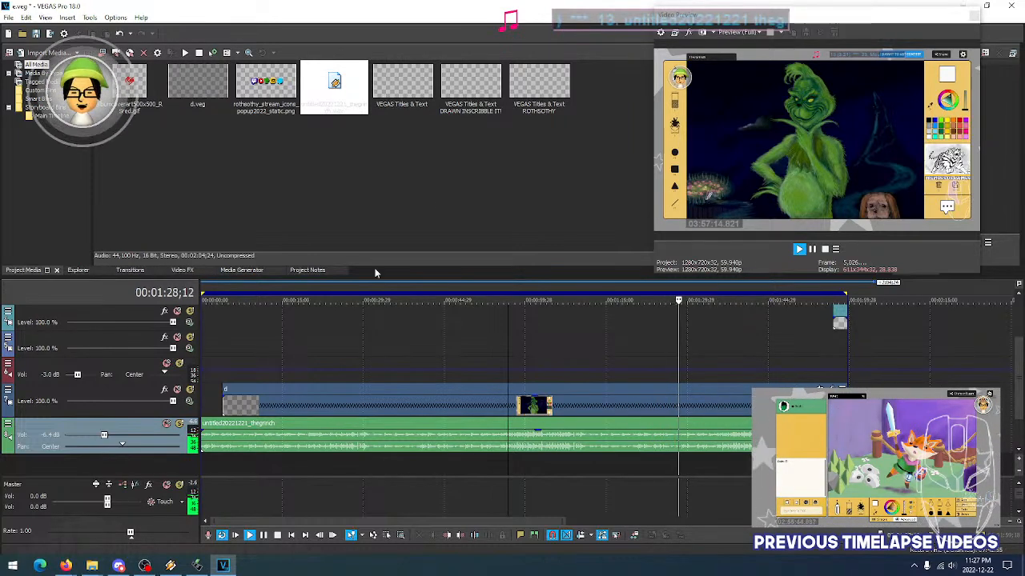
left_click(170, 566)
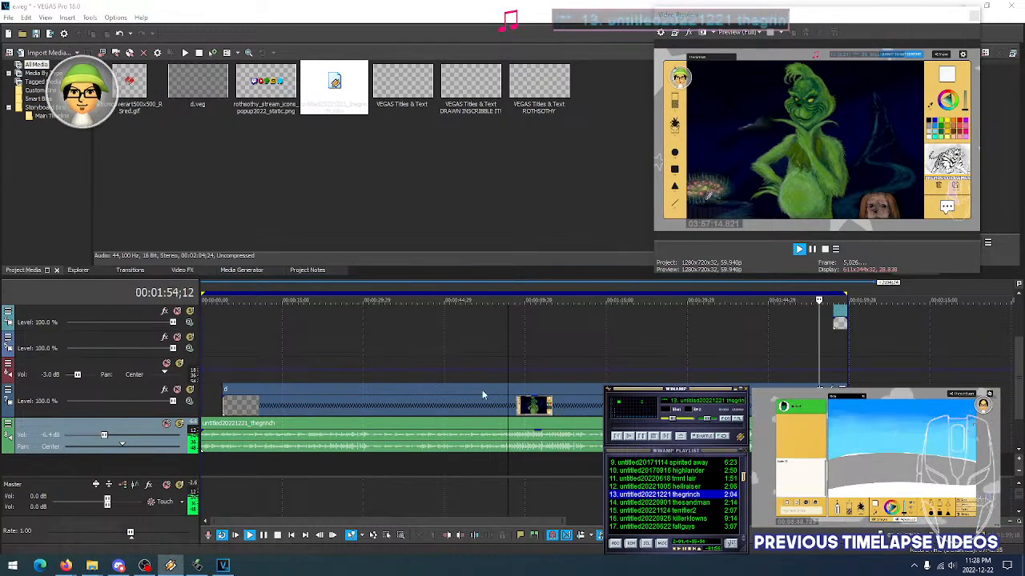
left_click(537, 521)
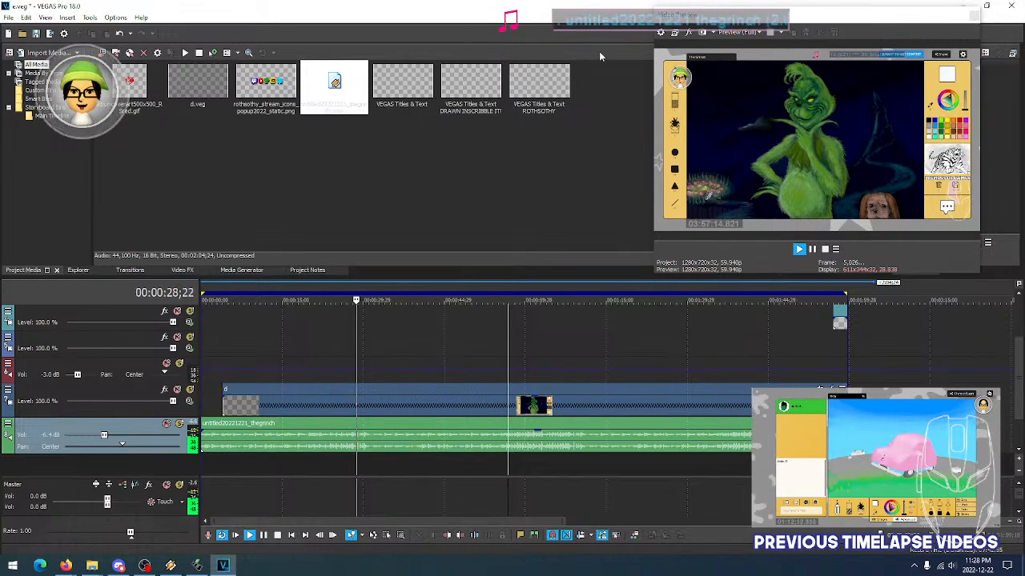
left_click(171, 566)
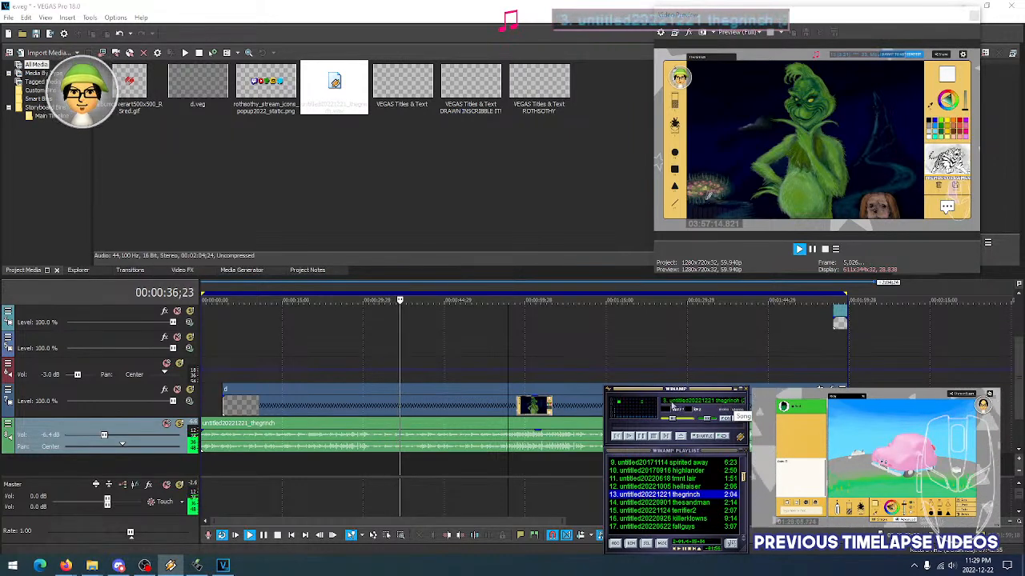
left_click(736, 390)
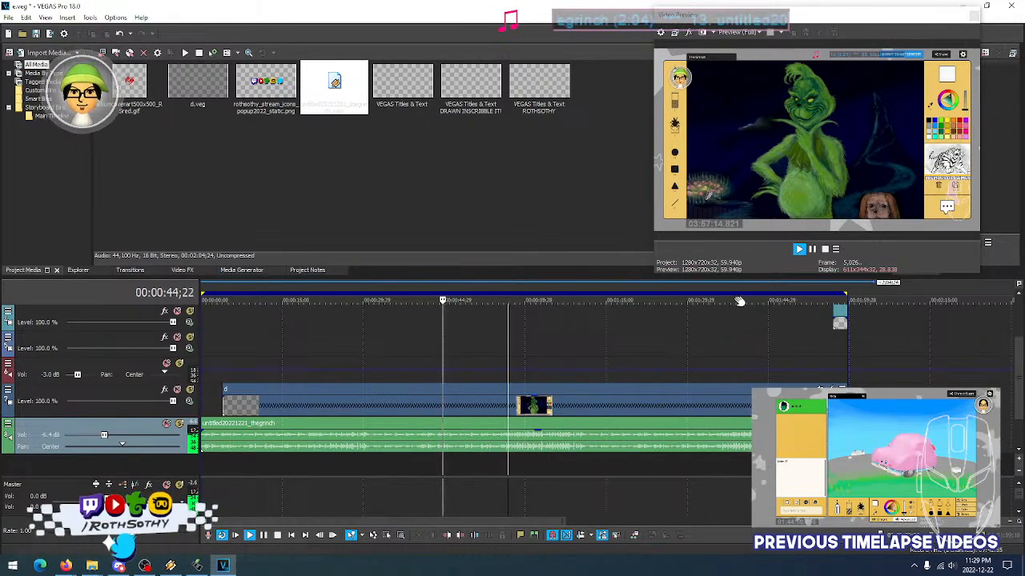
left_click(171, 565)
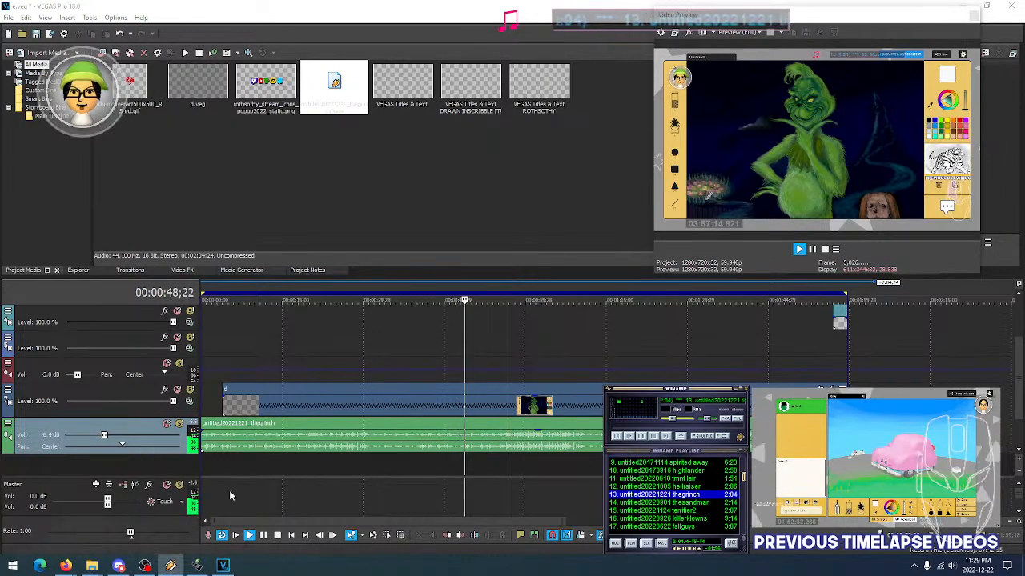
left_click(171, 565)
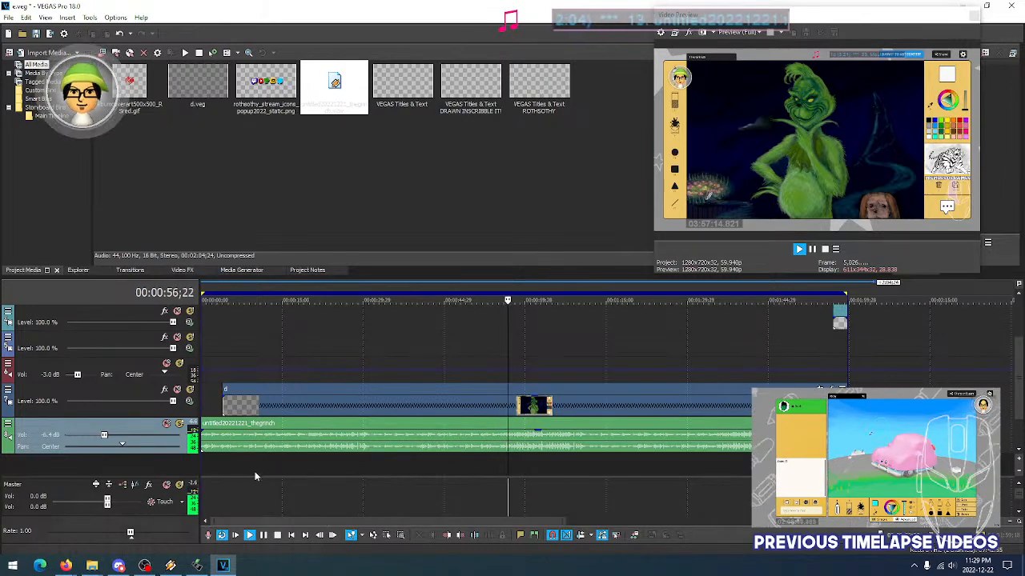
Replay the timeline from just after its start to check the music
scroll(237, 461, "down", 3)
scroll(238, 460, "up", 3)
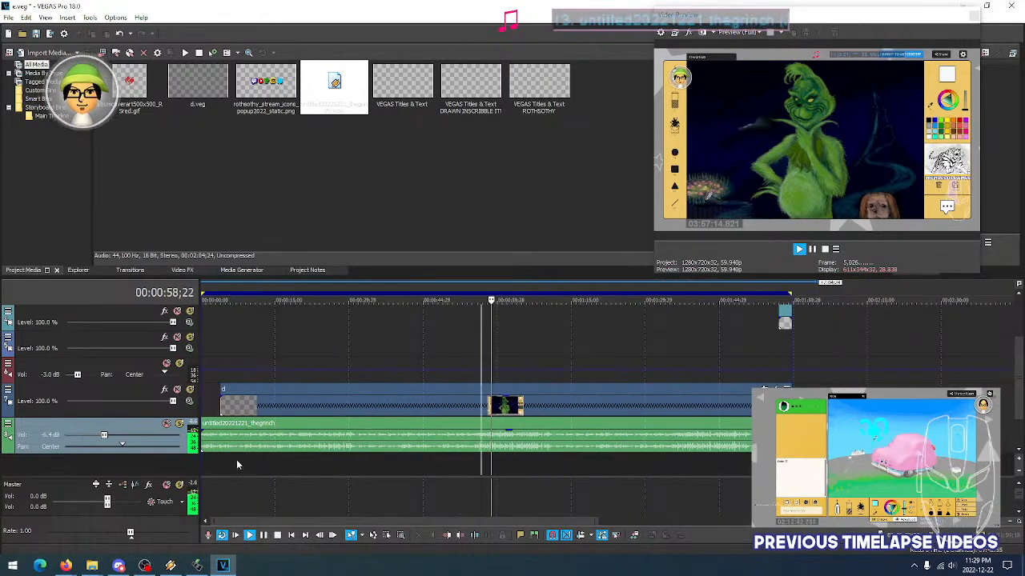
left_click(215, 459)
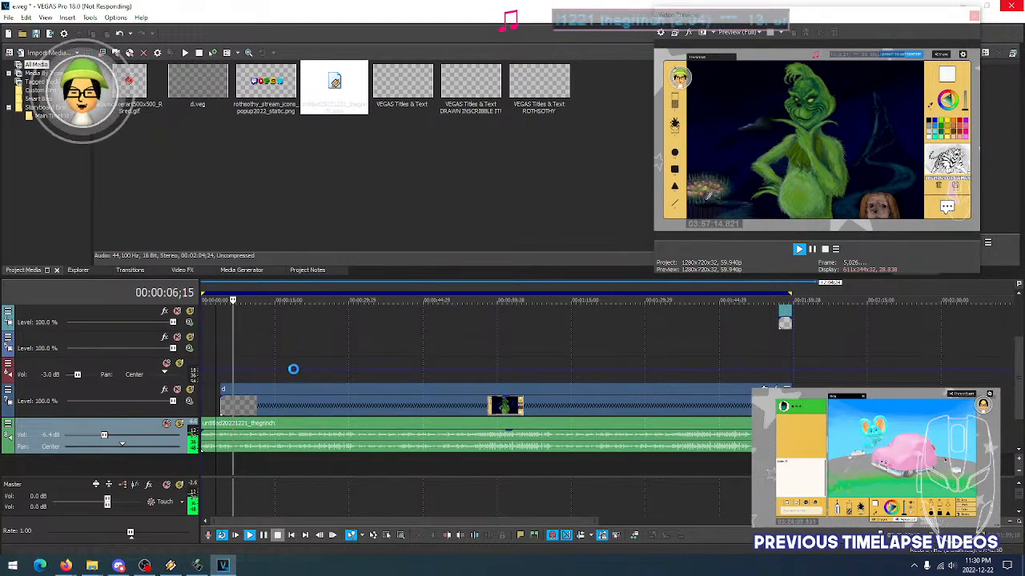
Switch to Winamp and play untitled20221124 terrifier2 from the playlist
left_click(172, 566)
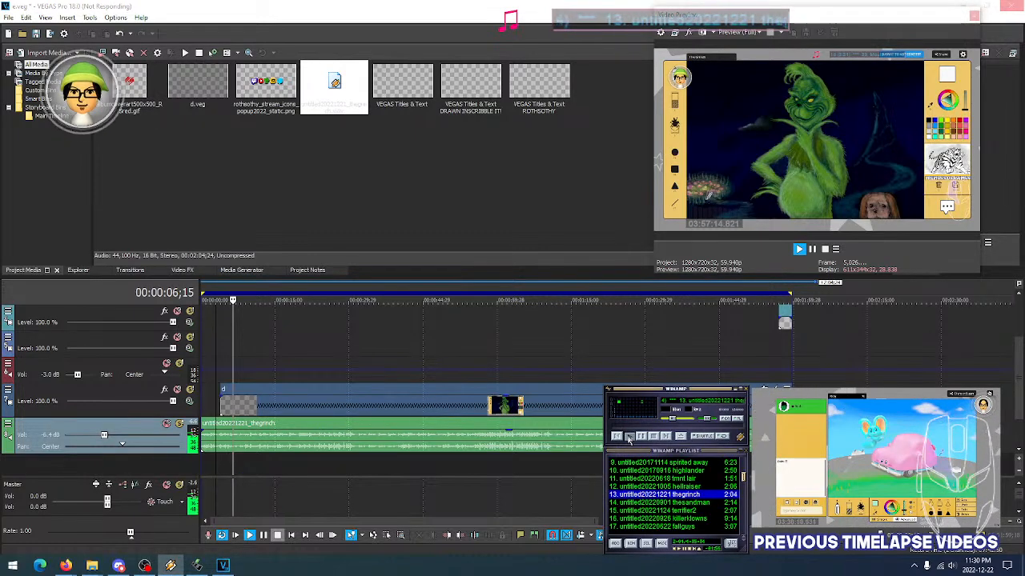
key("Up")
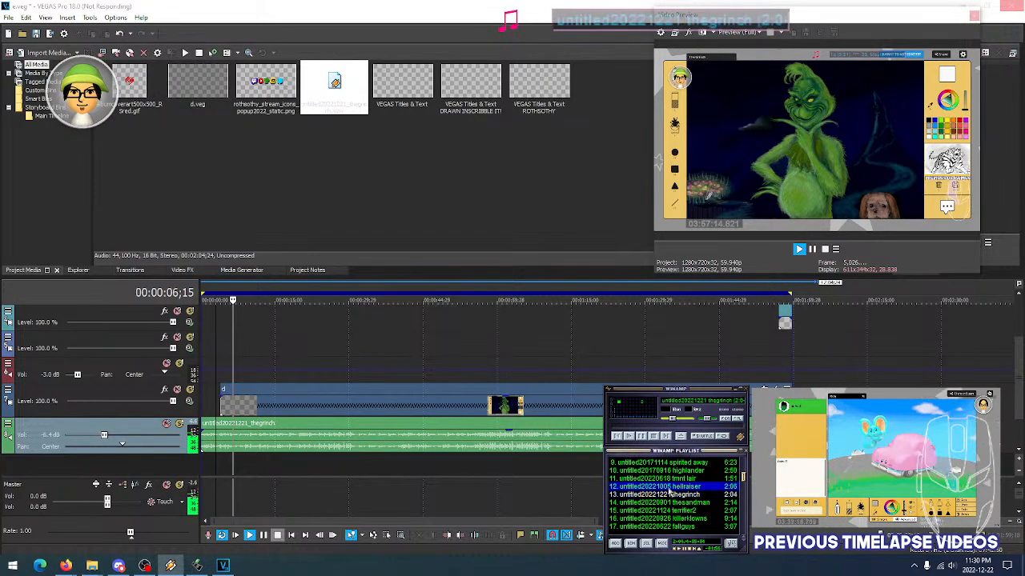
double_click(669, 503)
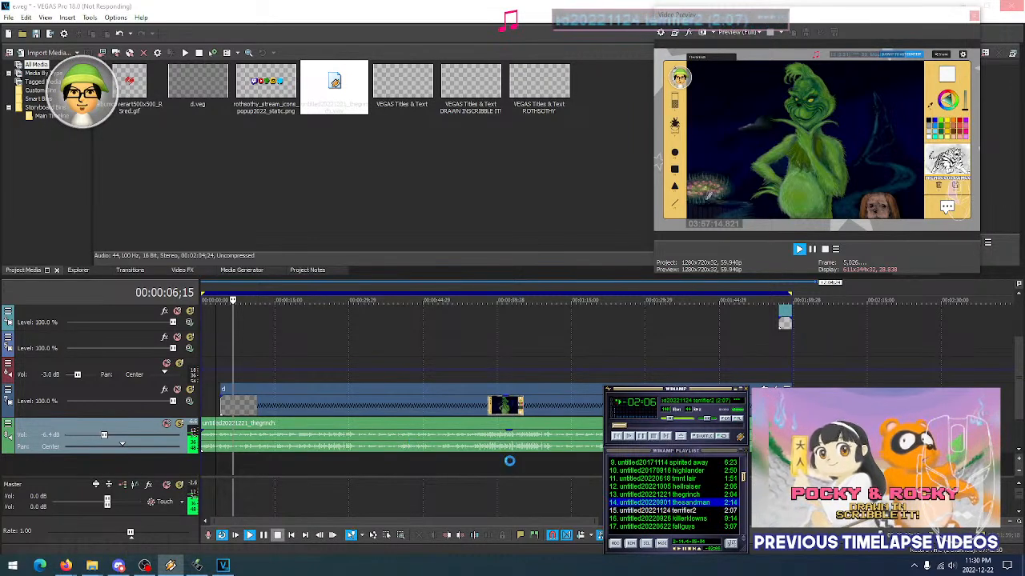
Force the frozen VEGAS Pro window to close without waiting for it to respond
left_click(186, 5)
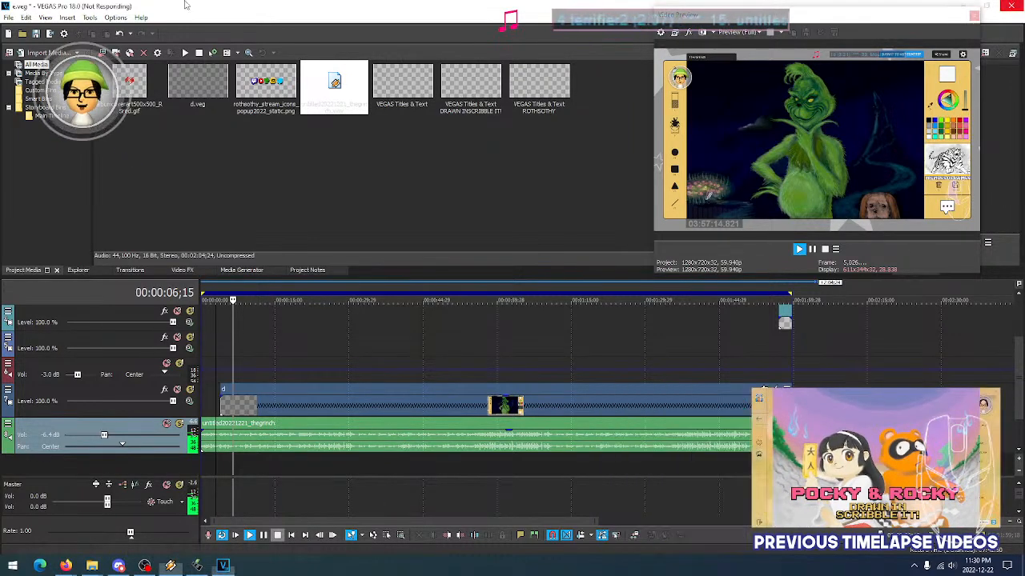
right_click(197, 12)
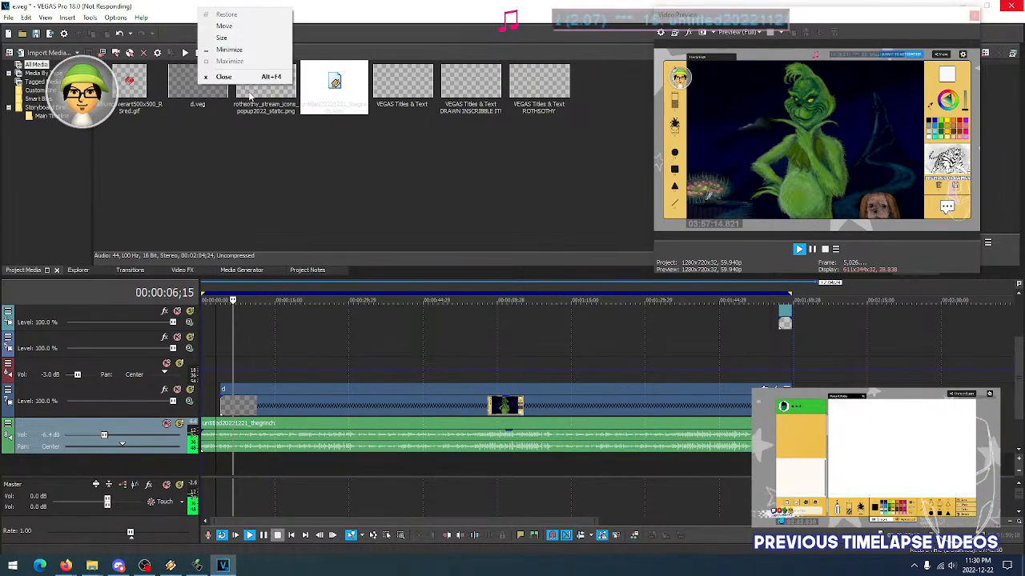
left_click(245, 78)
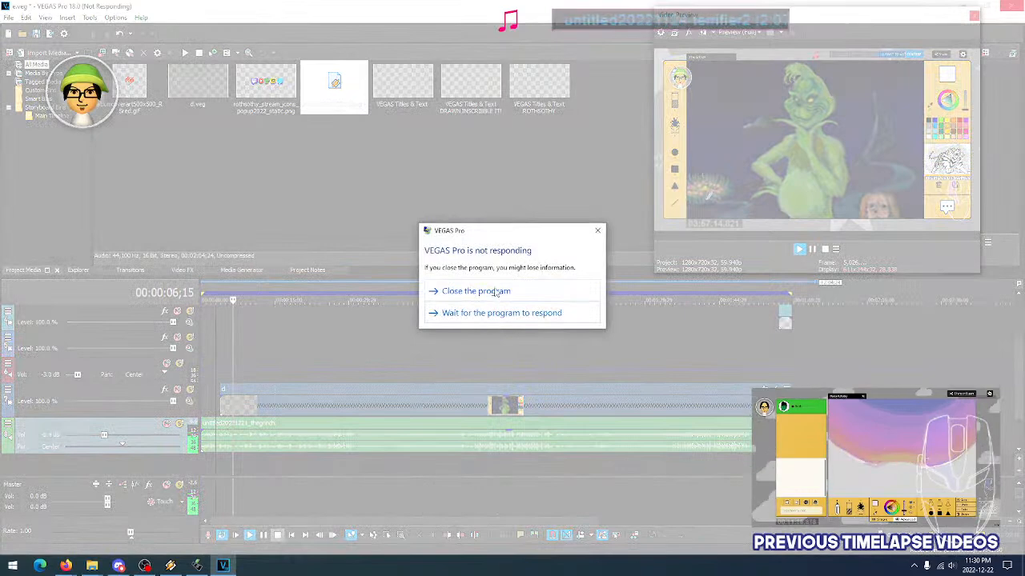
left_click(494, 292)
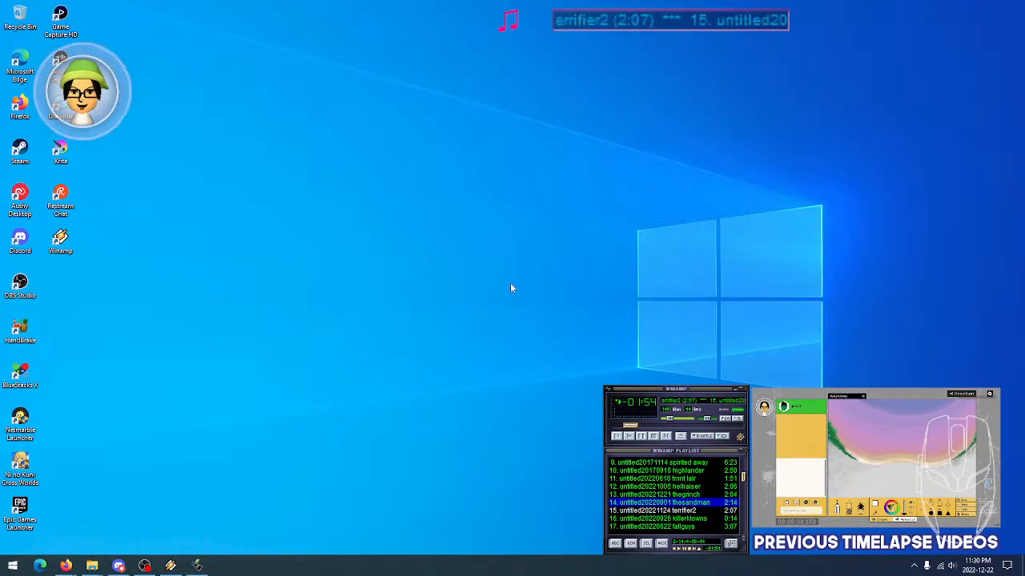
Relaunch VEGAS Pro and restore the autosaved project
left_click(9, 569)
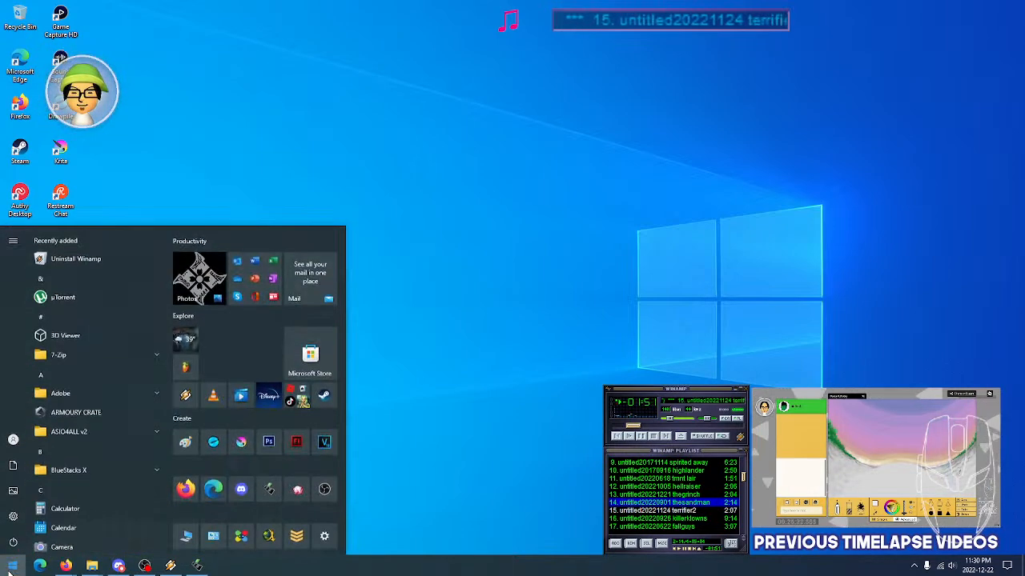
left_click(325, 452)
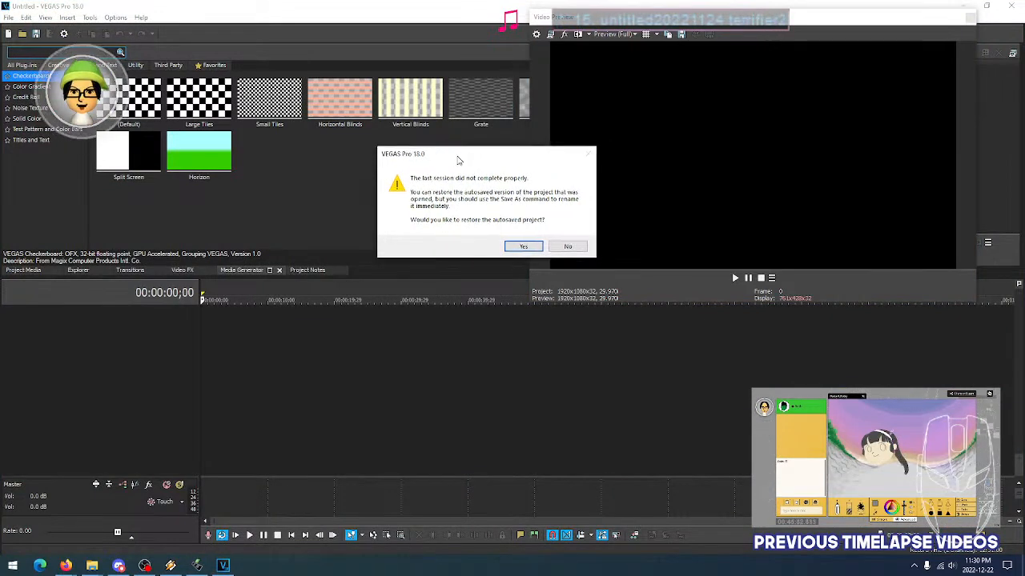
left_click_drag(429, 164, 410, 159)
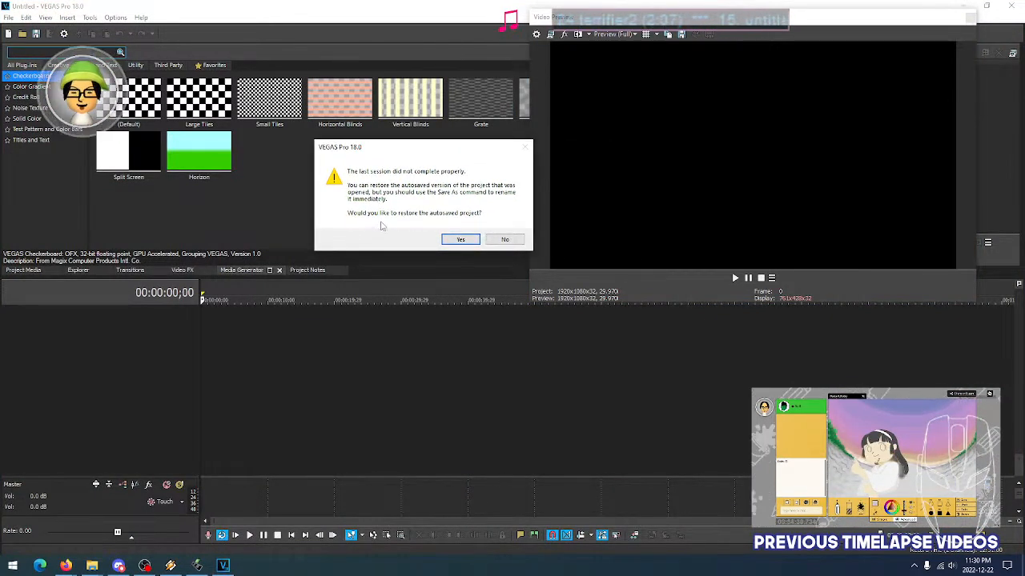
left_click(462, 241)
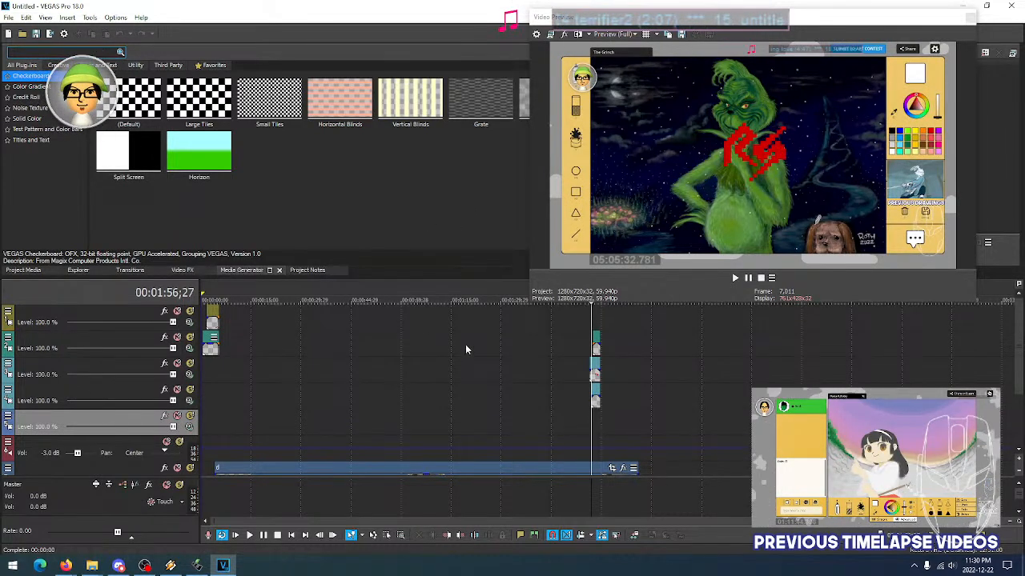
Check the closing logo and title clips near the end of the restored timeline in the preview
left_click(582, 394)
scroll(600, 396, "up", 2)
scroll(616, 386, "up", 2)
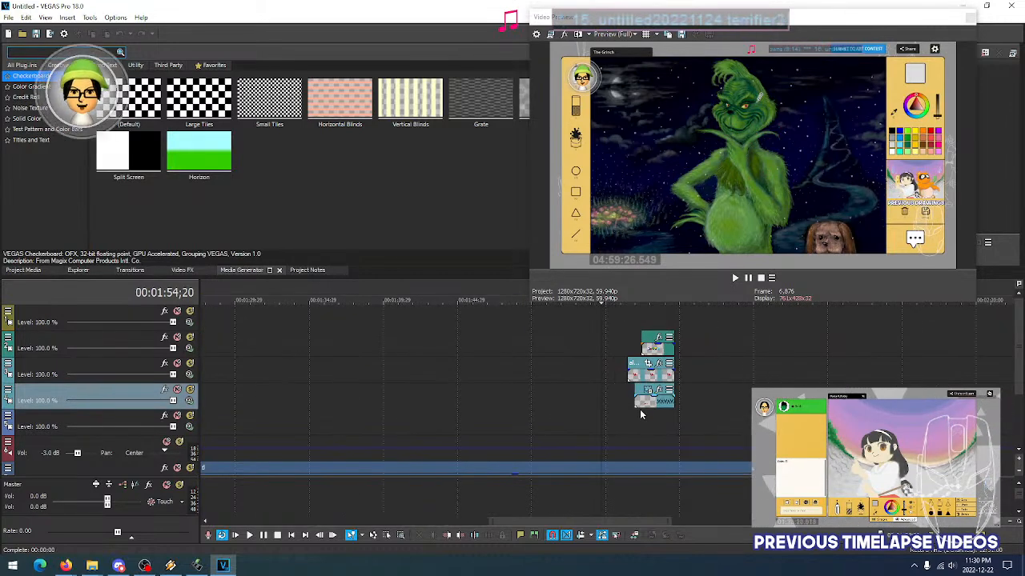
left_click(641, 422)
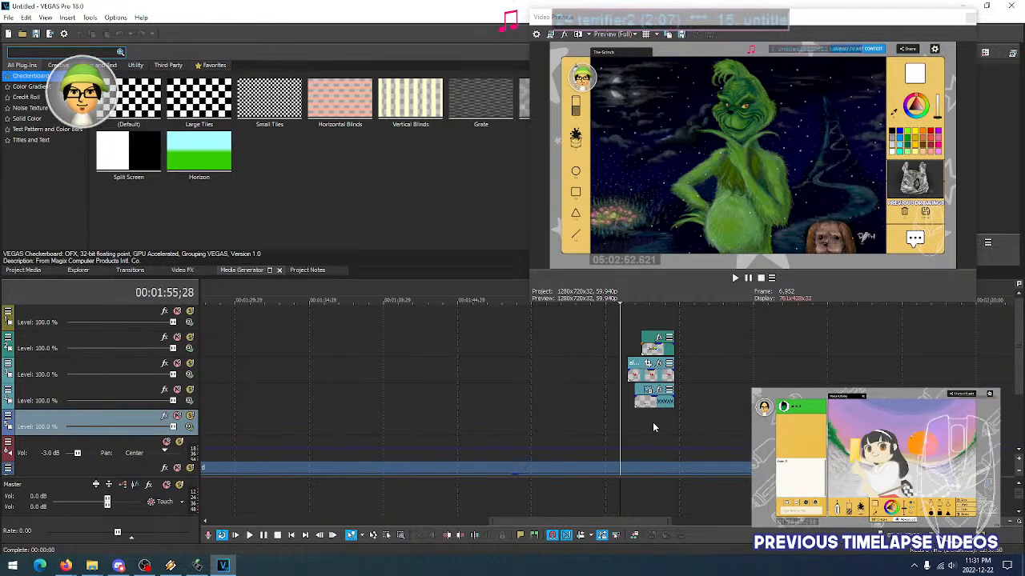
left_click(652, 422)
left_click(647, 424)
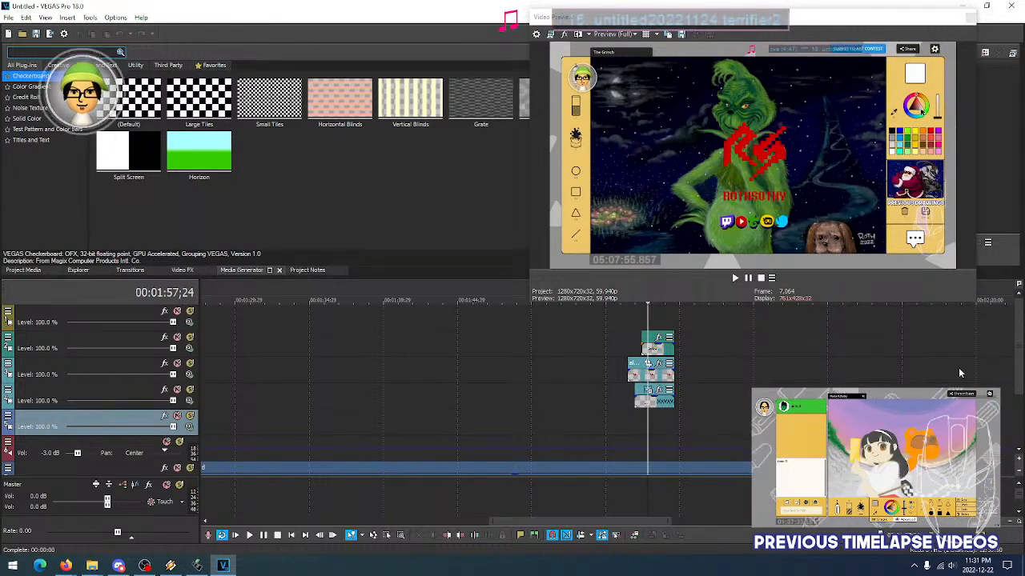
Reduce the height of the Video Preview window to uncover the timeline ruler, and bring the lower tracks into view
mouse_move(1019, 348)
left_mouse_down()
mouse_move(1019, 365)
mouse_move(1020, 335)
left_mouse_up()
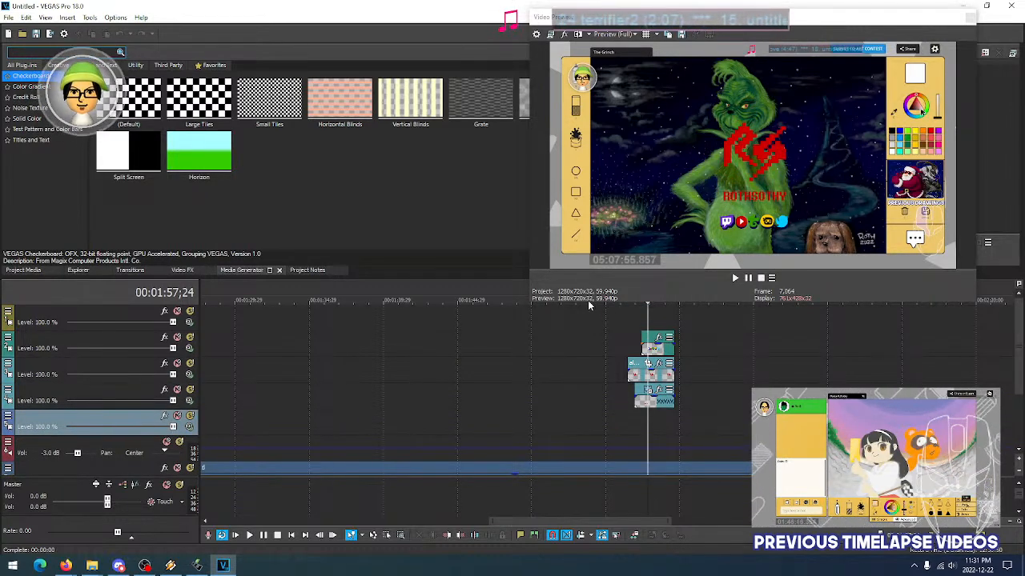
left_click_drag(588, 305, 588, 281)
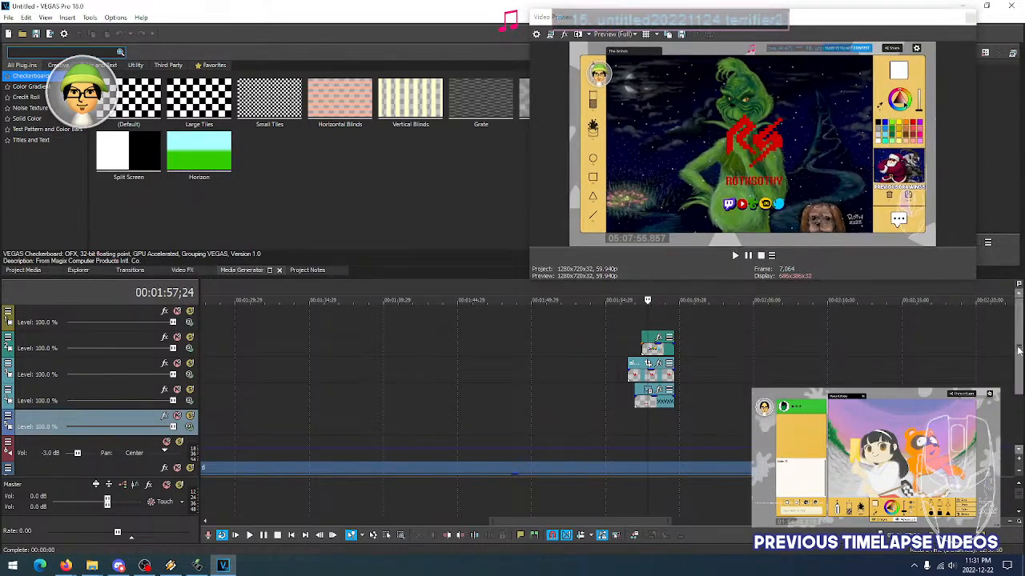
scroll(512, 410, "down", 3)
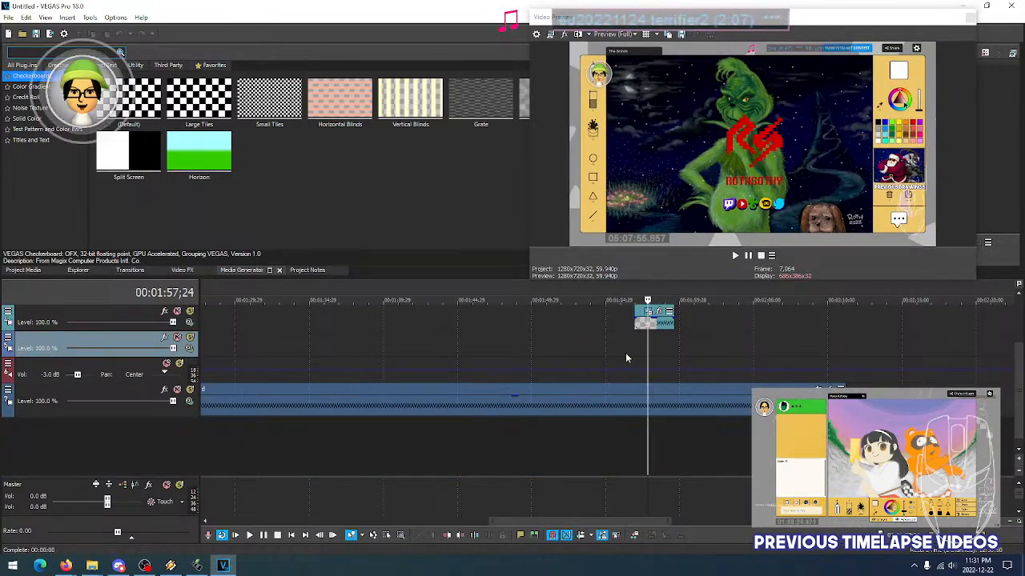
Import the audio file untitled20221221_thegrinch from the Music folder into the project
left_click(8, 17)
mouse_move(66, 139)
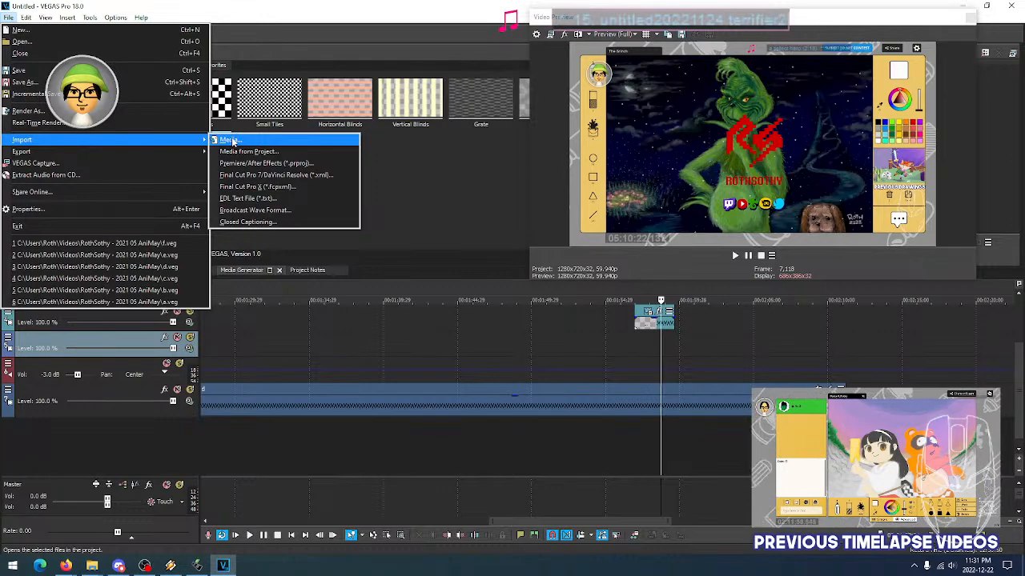
left_click(232, 141)
scroll(296, 192, "down", 3)
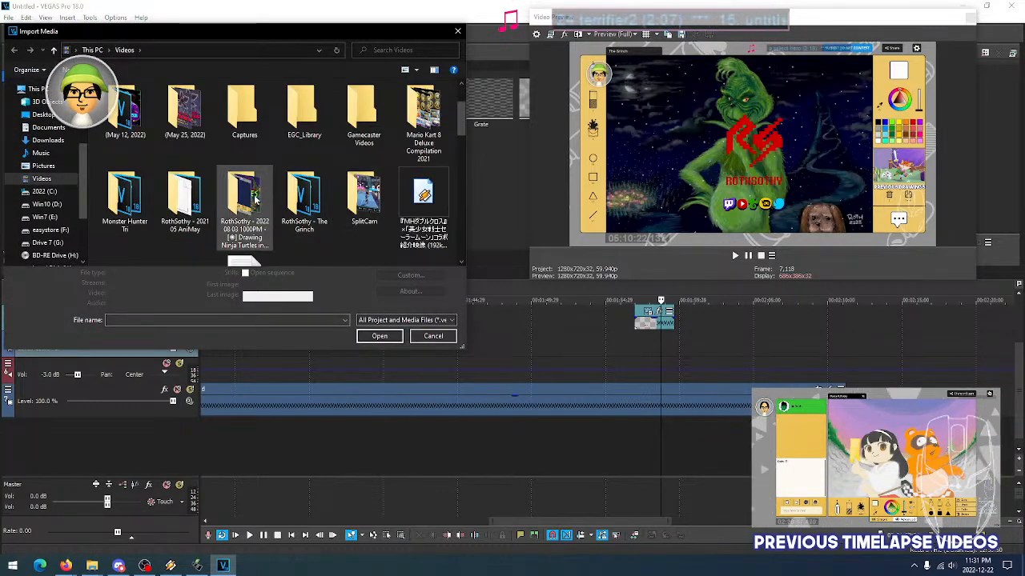
double_click(302, 198)
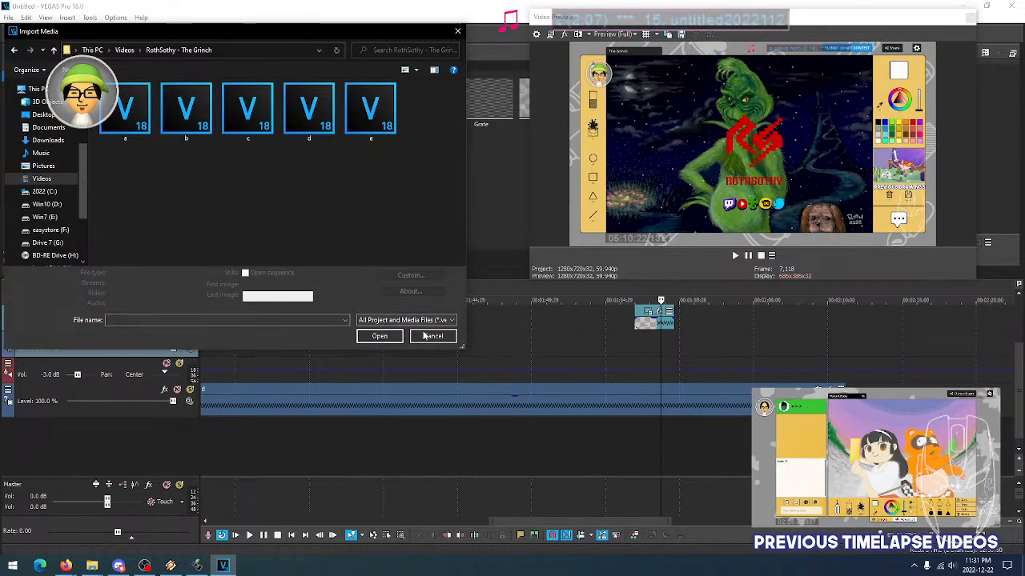
left_click(41, 152)
scroll(371, 192, "down", 5)
scroll(372, 197, "down", 10)
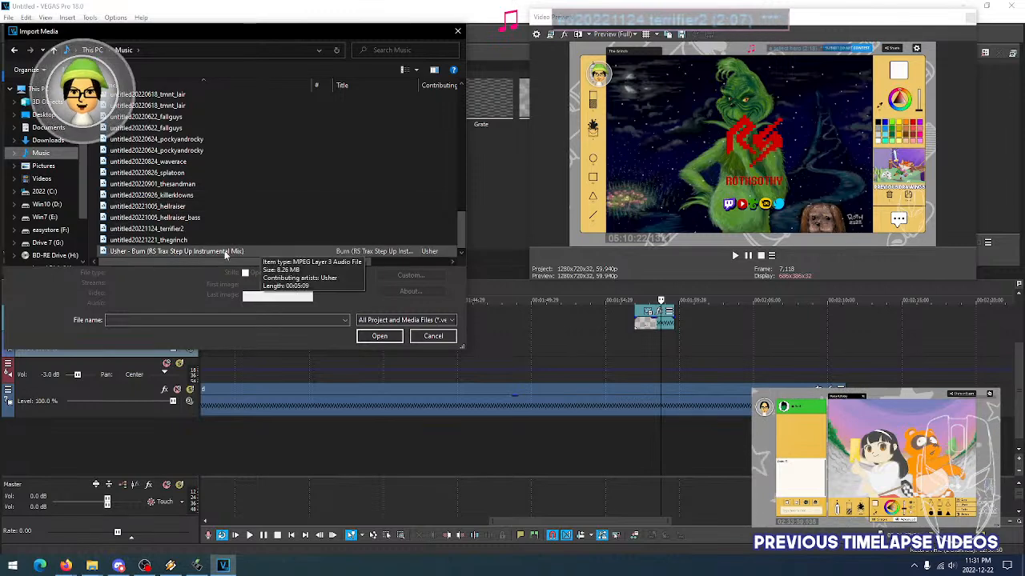
left_click(181, 241)
left_click(368, 341)
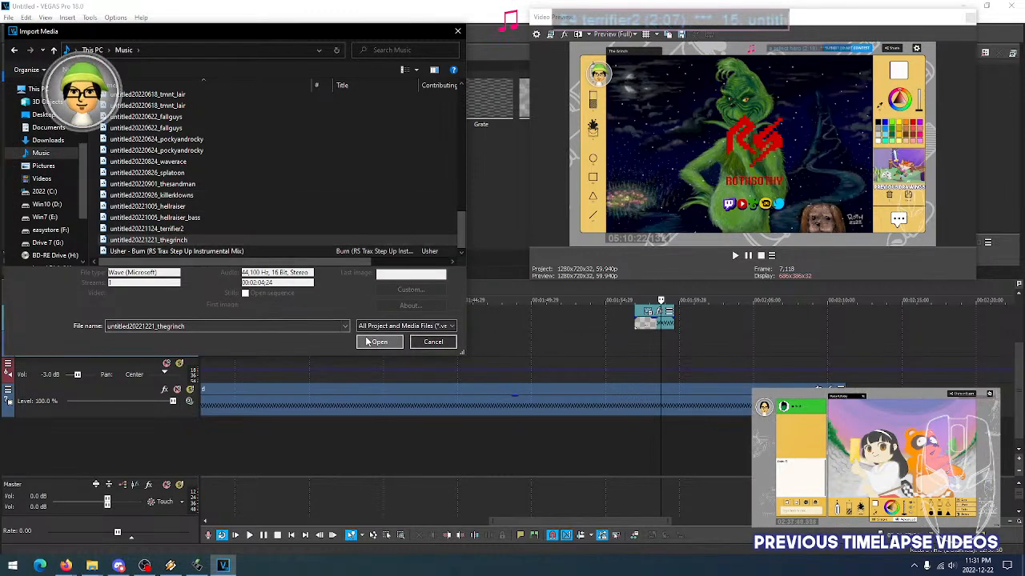
Remove untitled20160826_xcr.wav from the project media, and place untitled20221221_thegrinch.wav on a new audio track below the video, aligned to the timeline's start
key("Left")
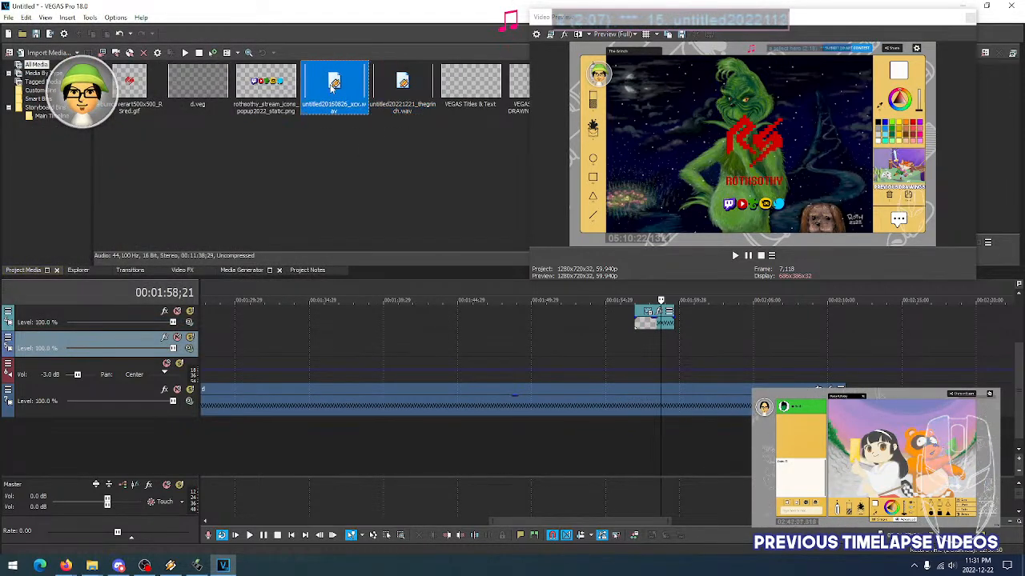
key("Delete")
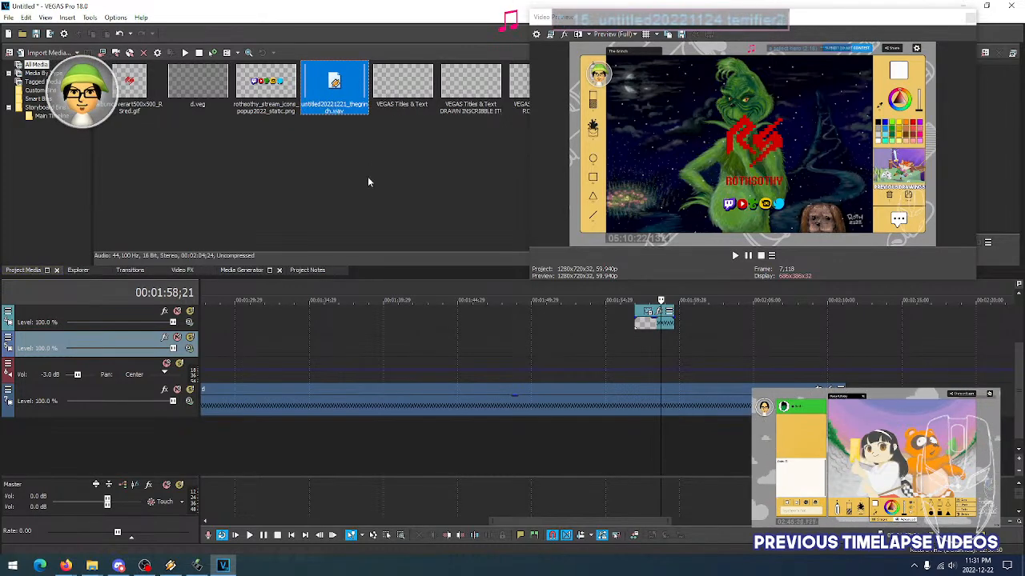
left_click_drag(354, 100, 201, 435)
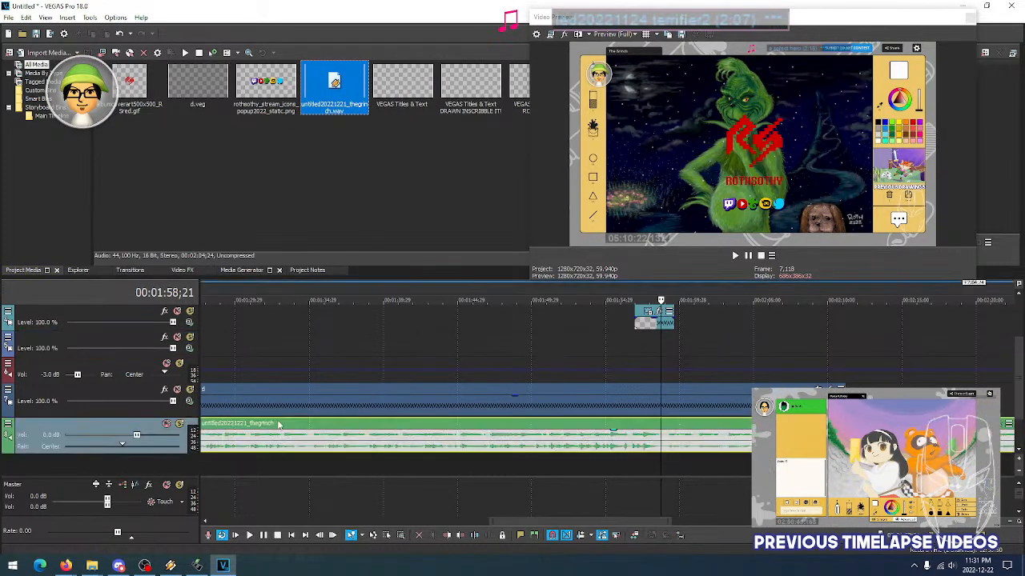
scroll(278, 419, "down", 3)
left_click_drag(515, 454, 230, 448)
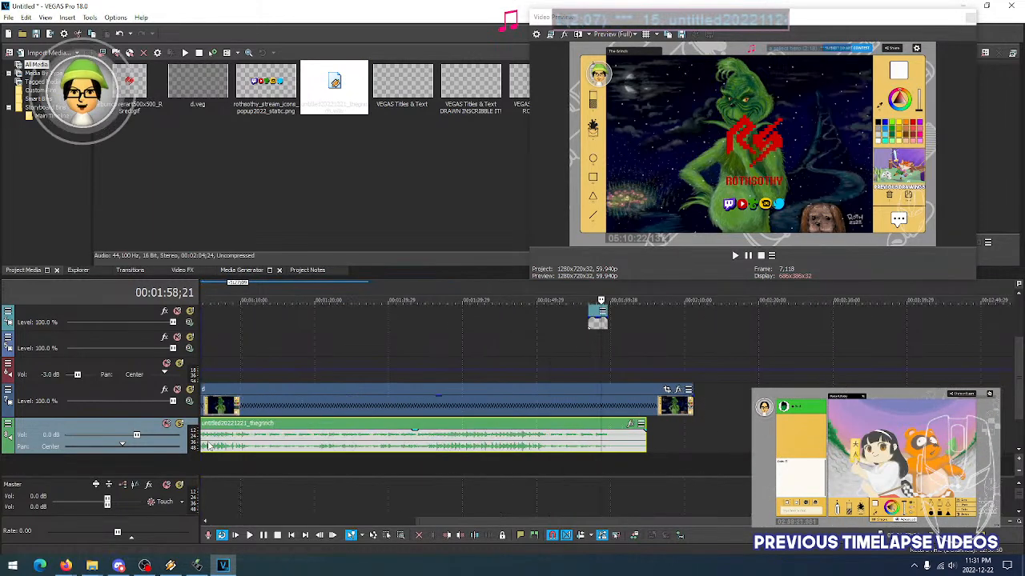
Shift the untitled20221221_thegrinch audio clip slightly later, so it begins about half a second after the timeline's start
left_click(203, 462)
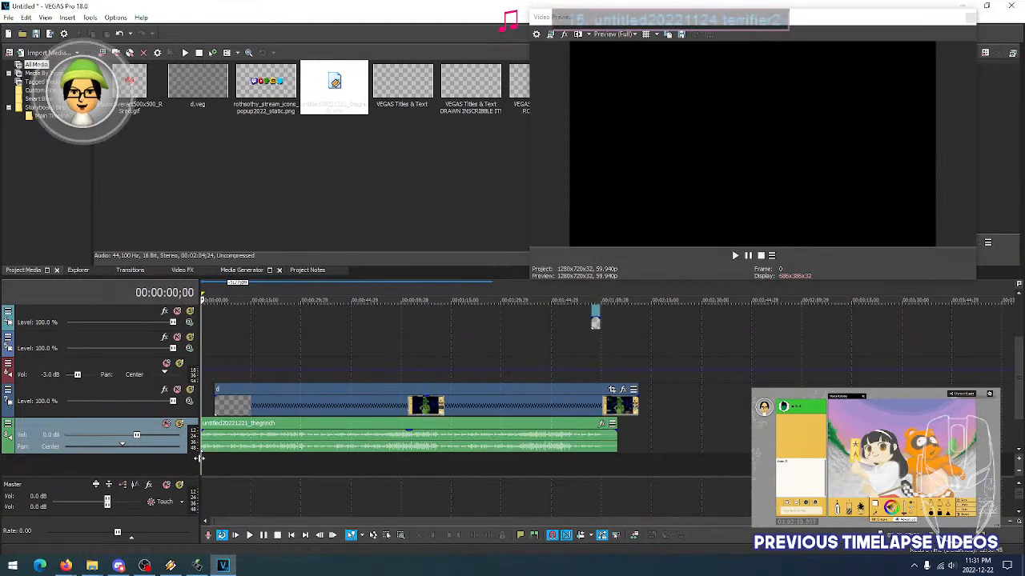
scroll(203, 453, "up", 5)
left_click_drag(209, 445, 231, 443)
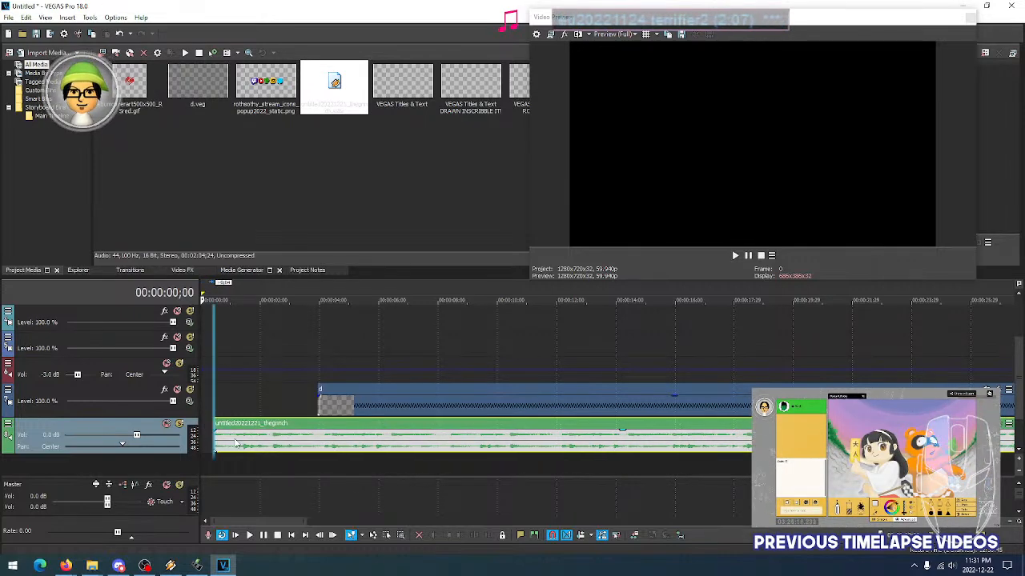
scroll(319, 454, "down", 5)
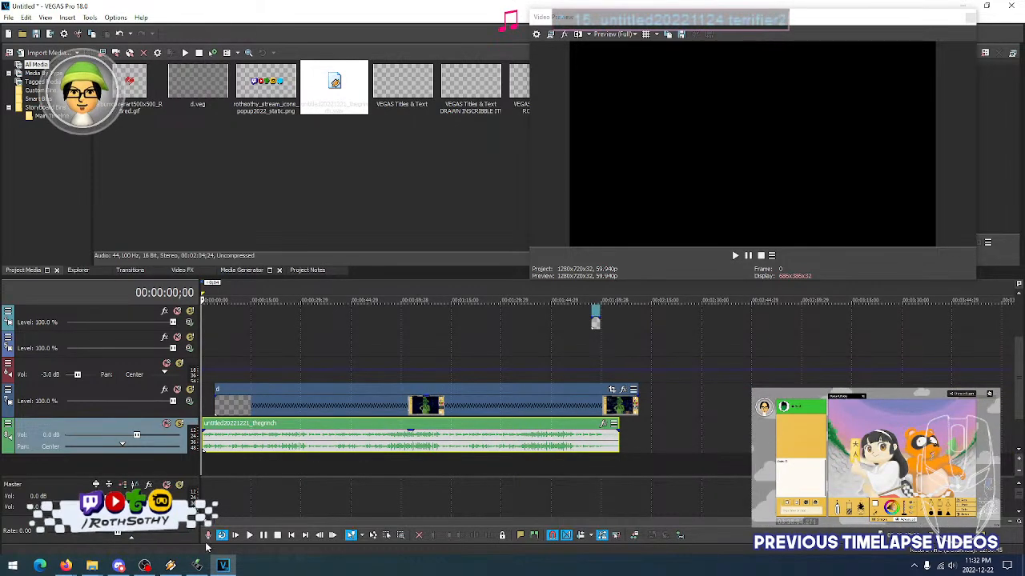
Switch to Winamp to stop the background track, and return to VEGAS Pro with the beginning of the music clip in view
left_click(170, 565)
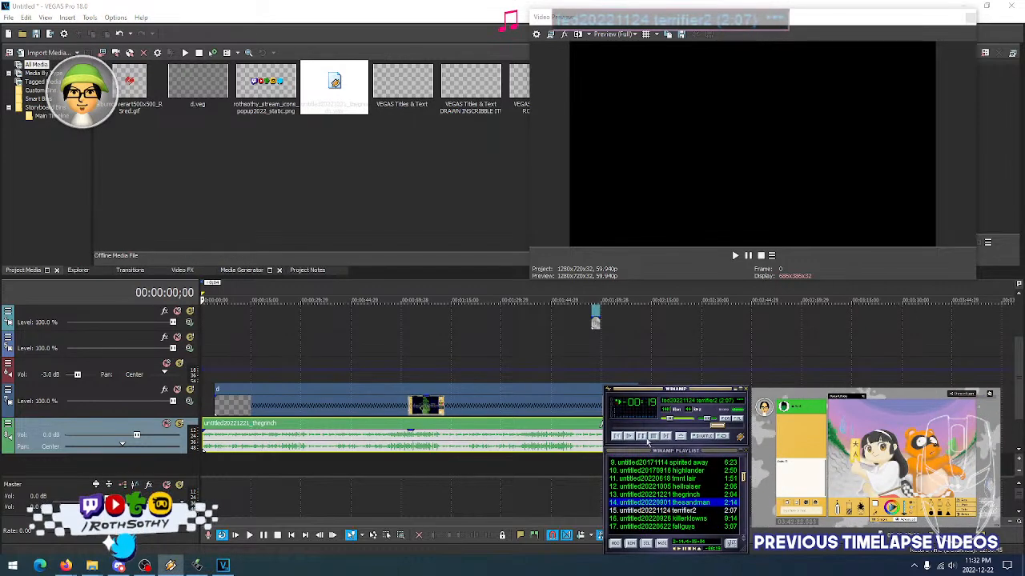
left_click(653, 437)
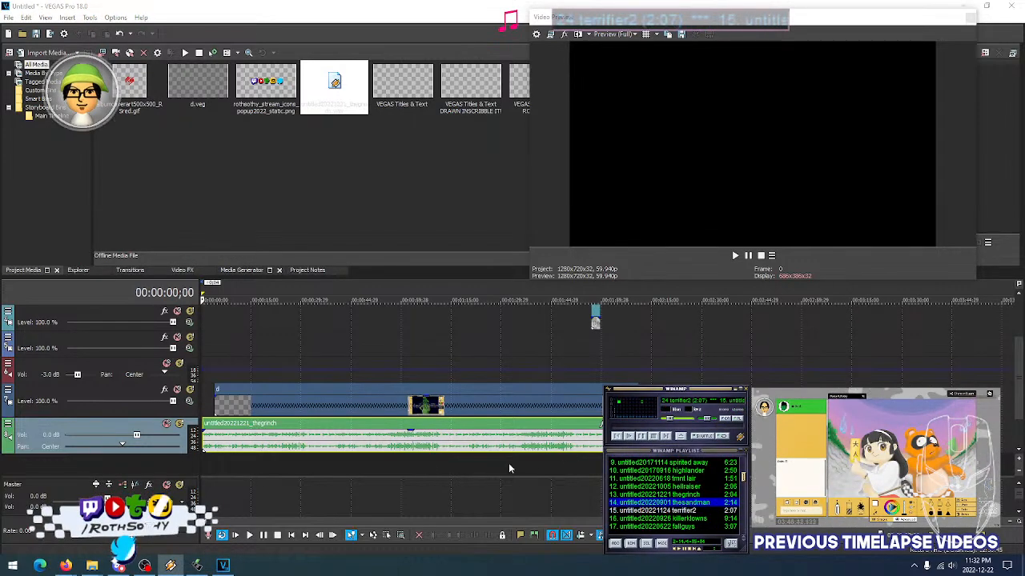
left_click(281, 445)
scroll(226, 447, "up", 3)
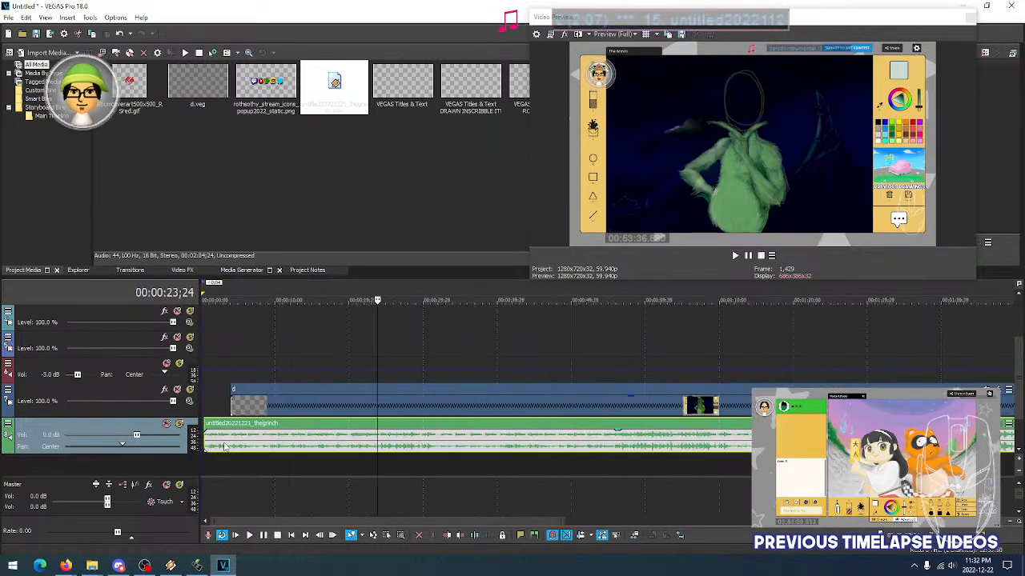
scroll(226, 446, "up", 1)
Save the project as e in The Grinch project folder under Videos, replacing the existing e.veg
left_click(9, 18)
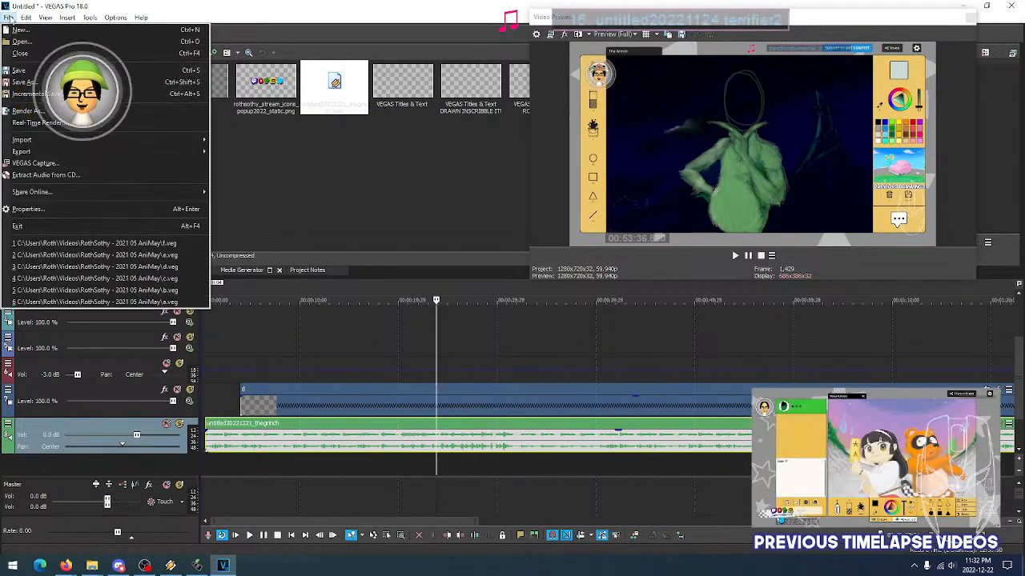
left_click(32, 83)
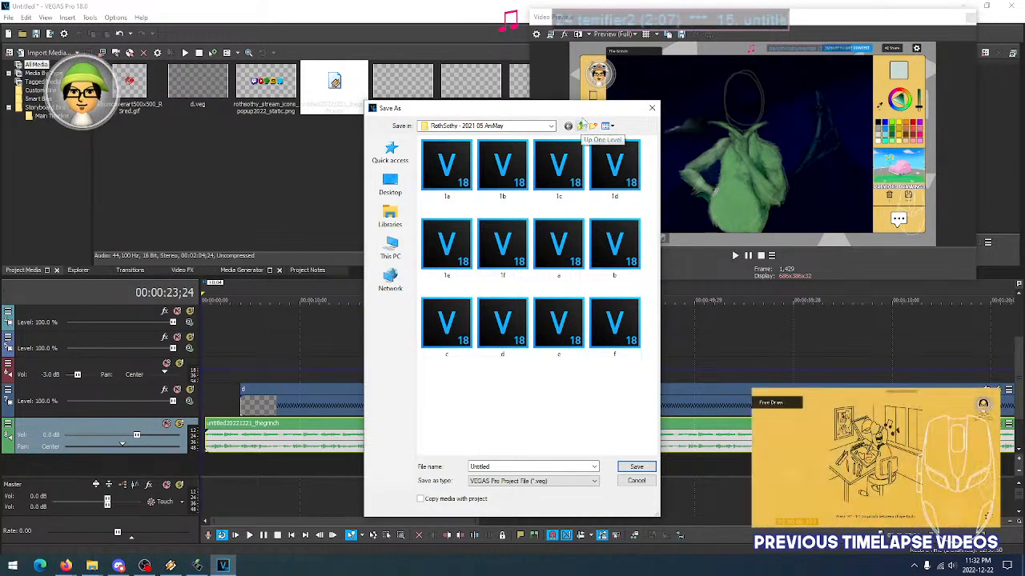
left_click(581, 127)
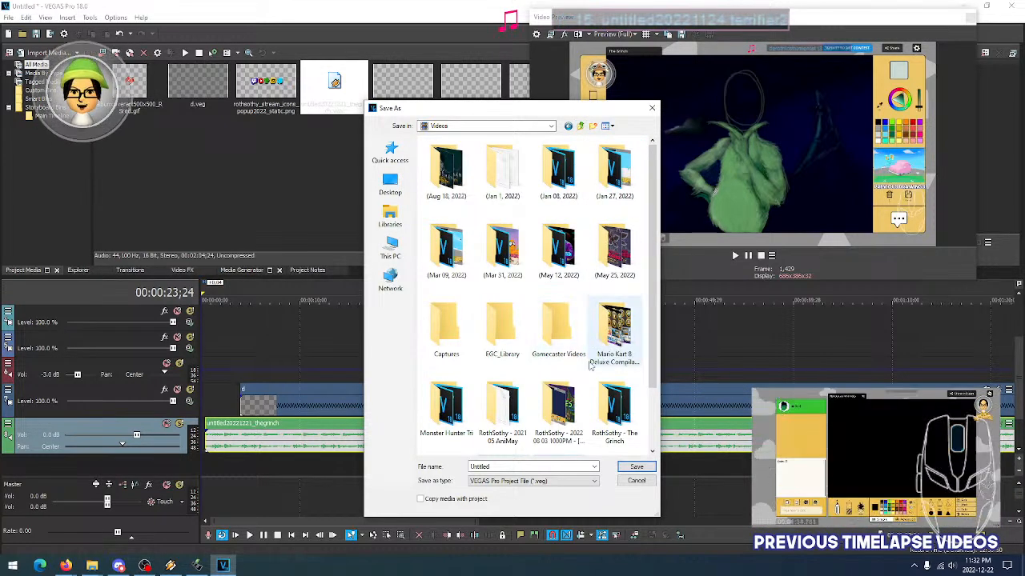
scroll(584, 312, "down", 1)
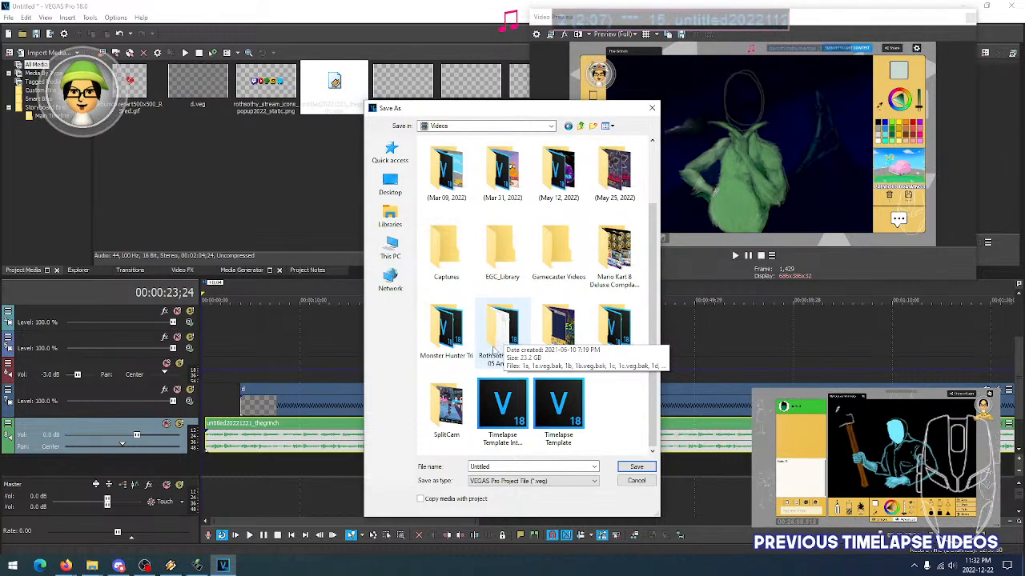
left_click(566, 346)
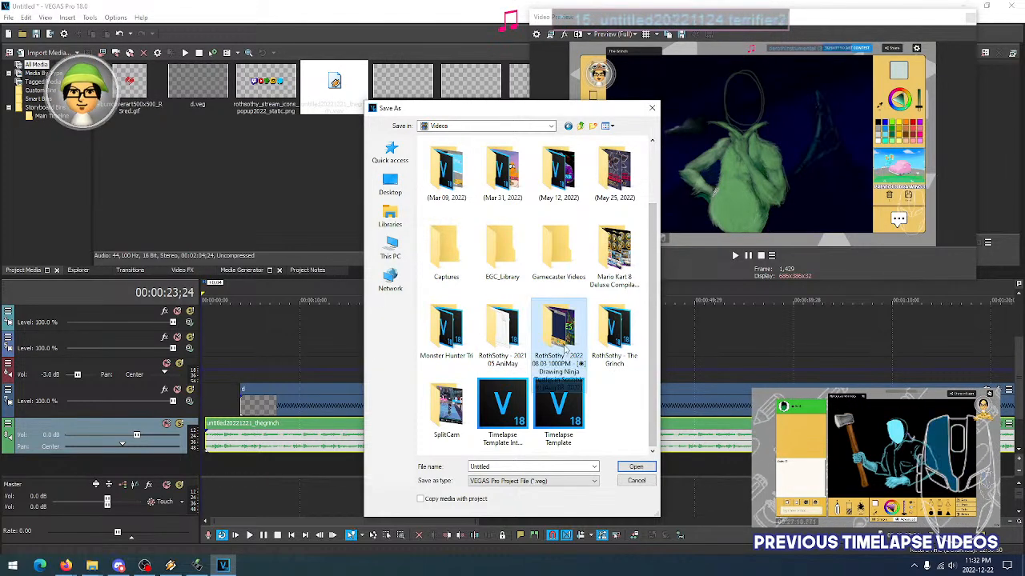
double_click(615, 342)
left_click(446, 248)
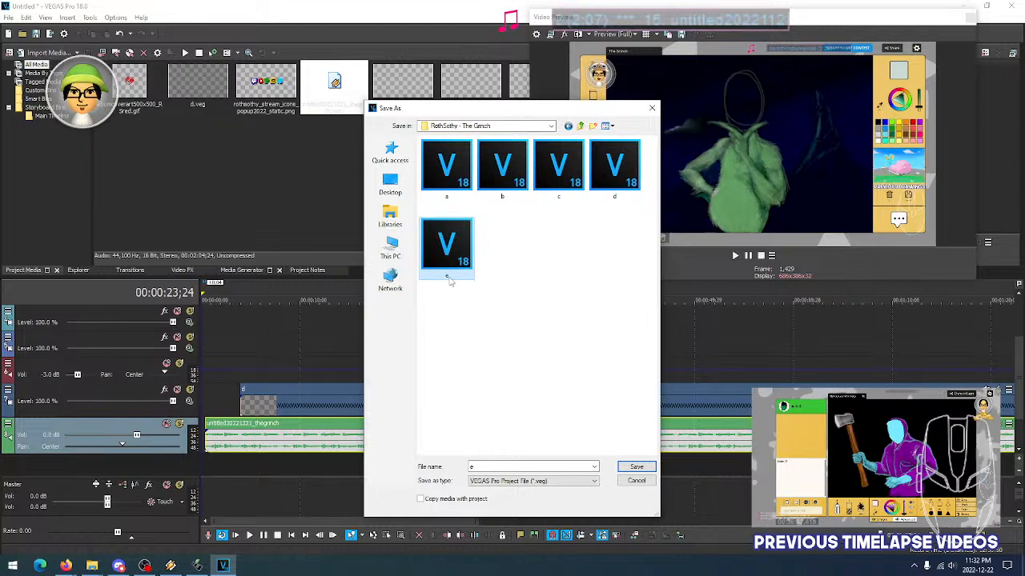
left_click(636, 468)
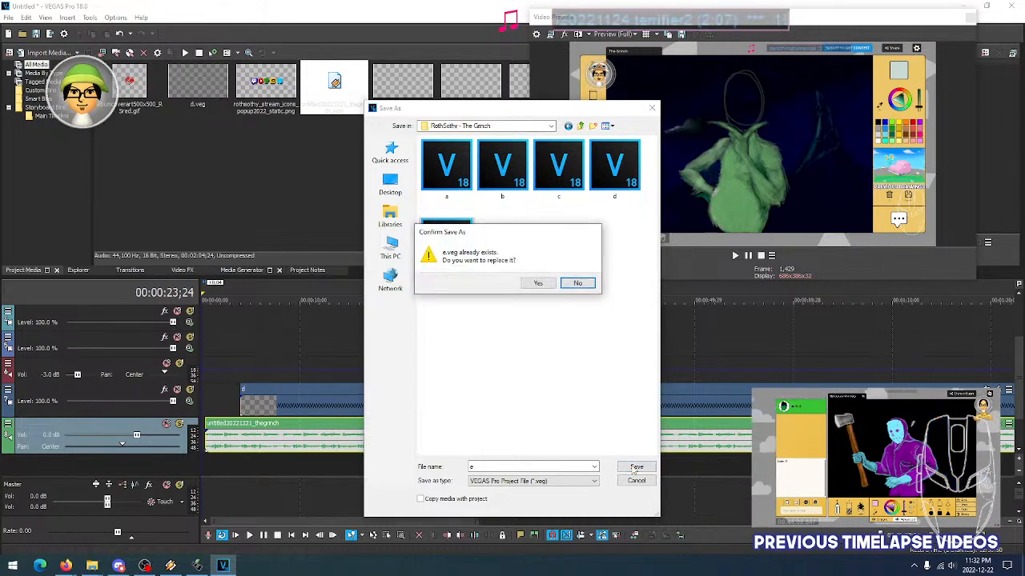
left_click(590, 288)
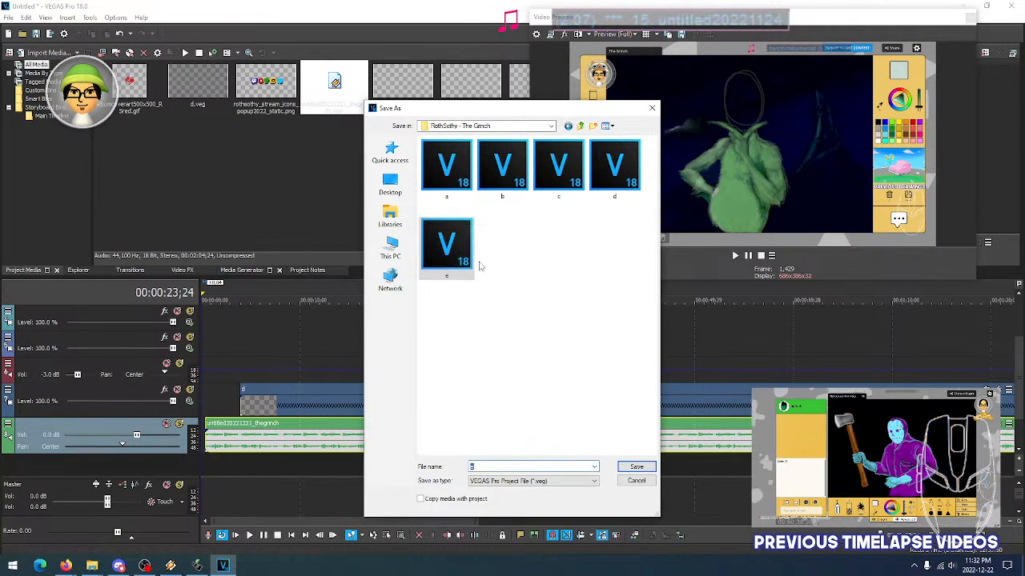
left_click(636, 467)
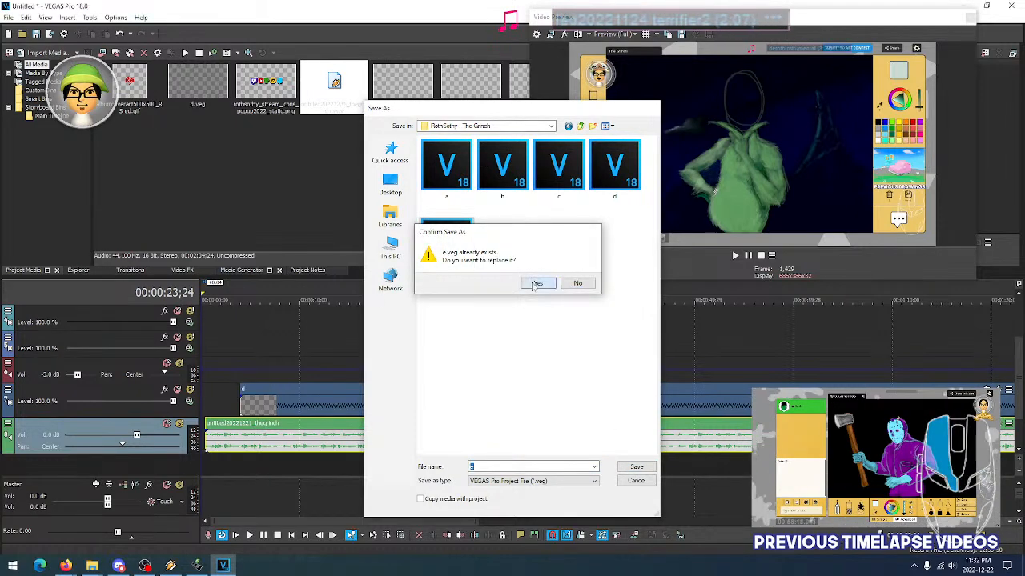
left_click(536, 284)
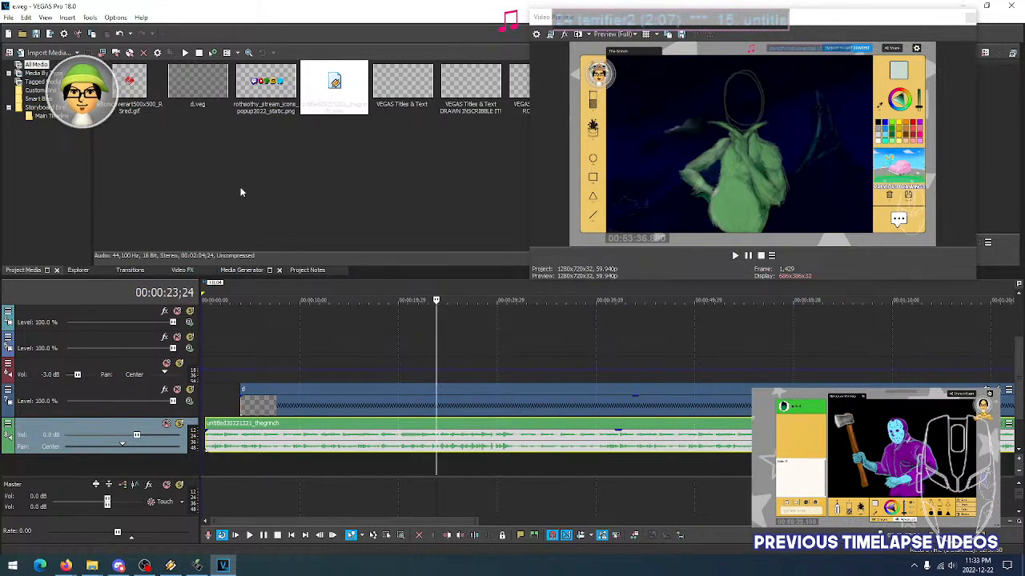
Play the timeline with its new music from around 26 seconds and again from around 15 seconds to judge the sound
scroll(525, 386, "down", 5)
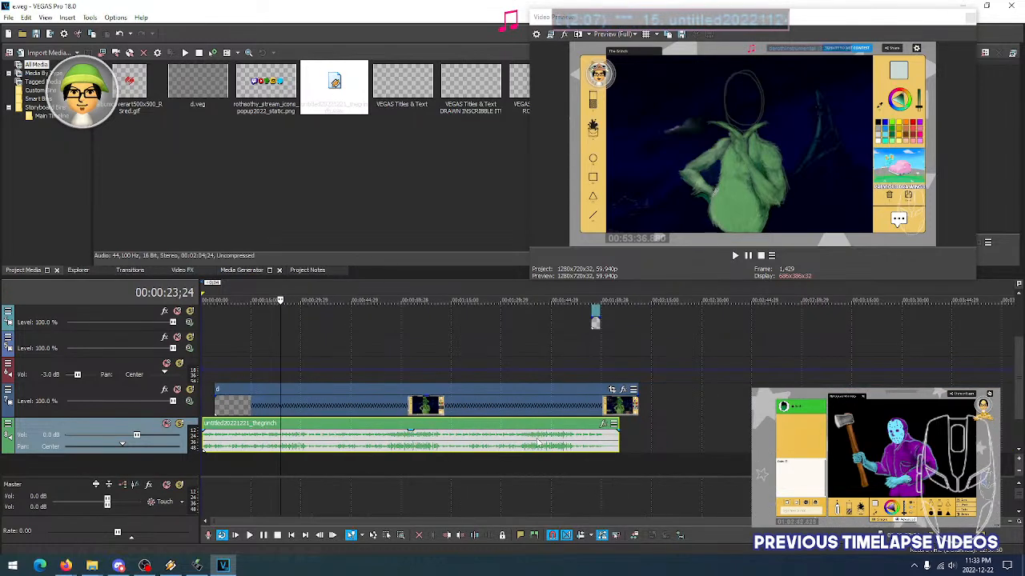
left_click(264, 457)
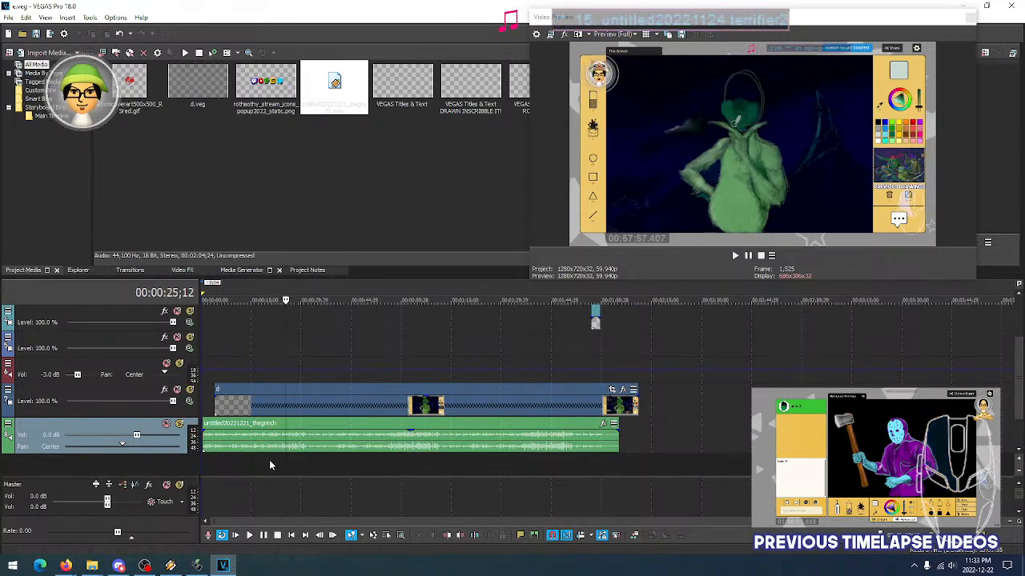
left_click(275, 462)
key("space")
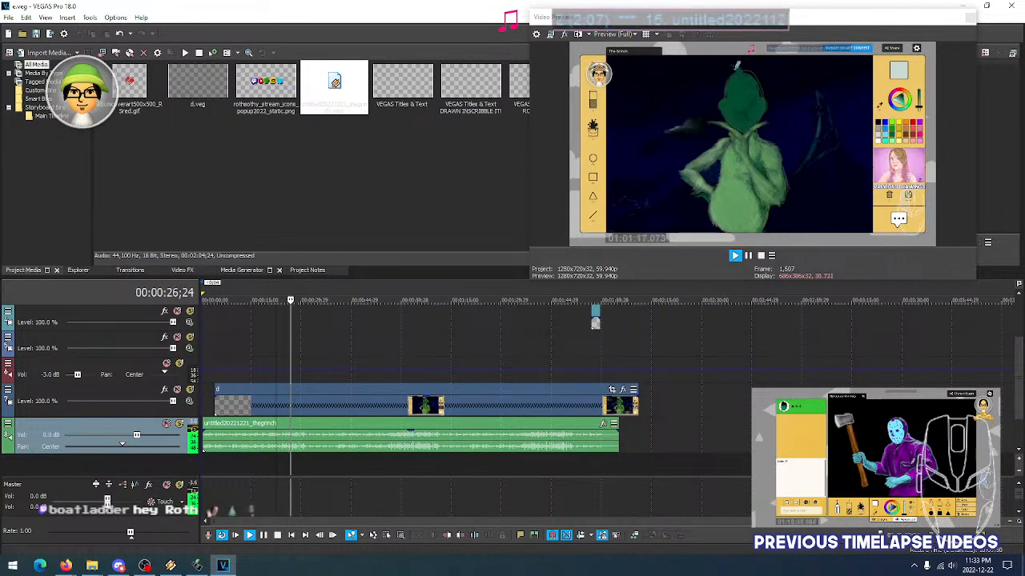
left_click(250, 469)
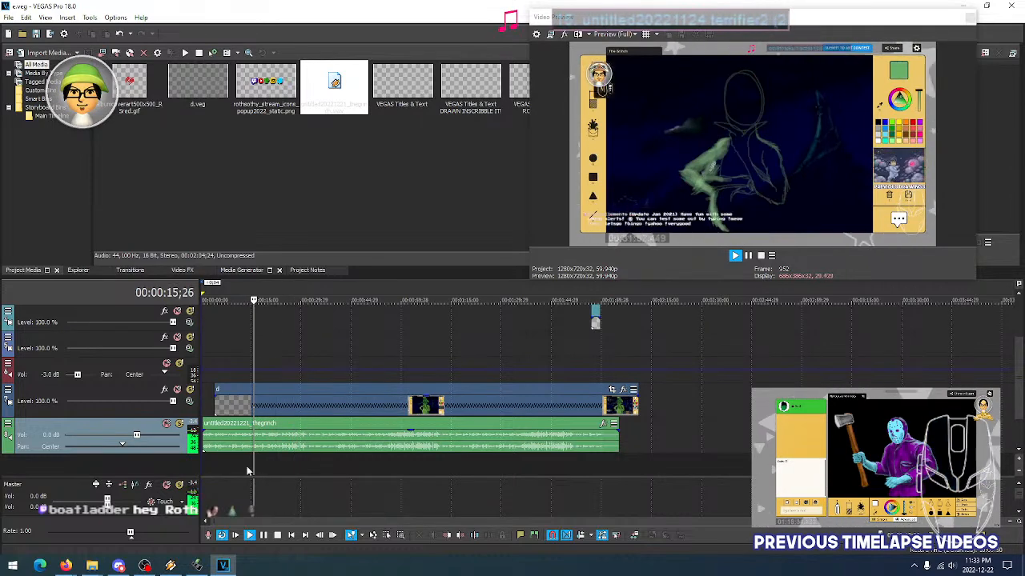
left_click(262, 537)
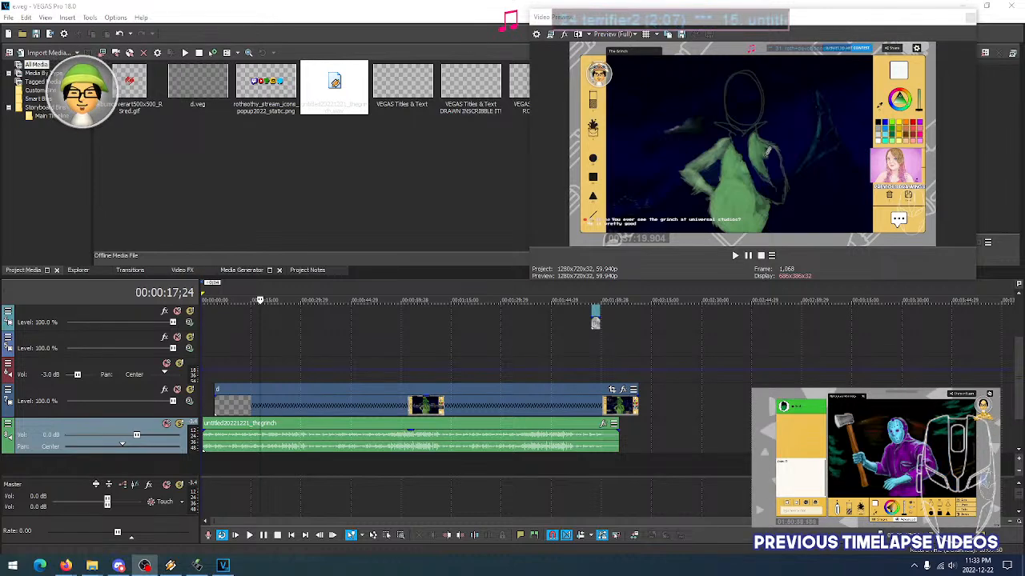
Lower the music track's volume to -1.1 dB and play the timeline from about 13 seconds to check the level
left_click(245, 466)
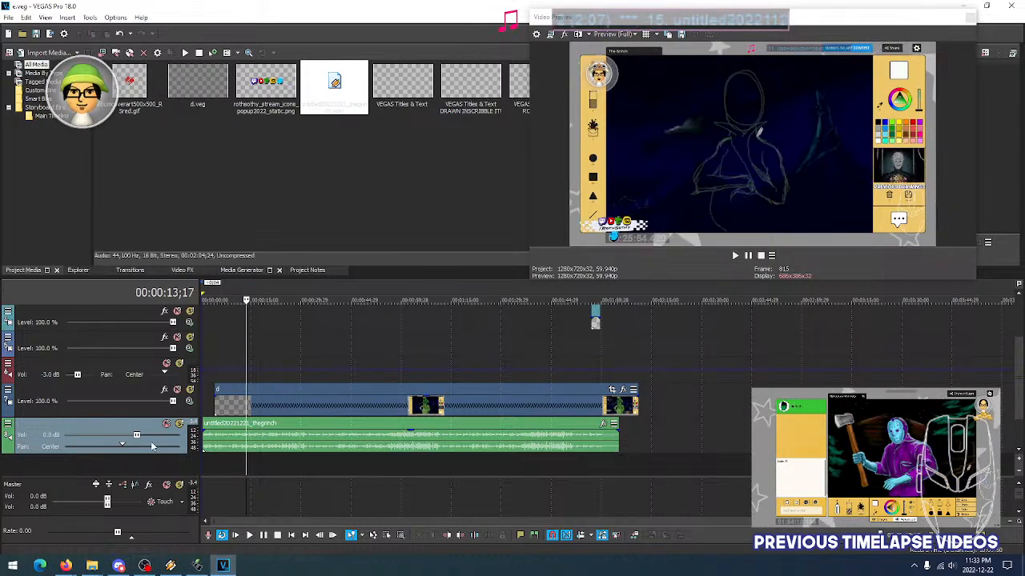
left_click_drag(136, 436, 130, 437)
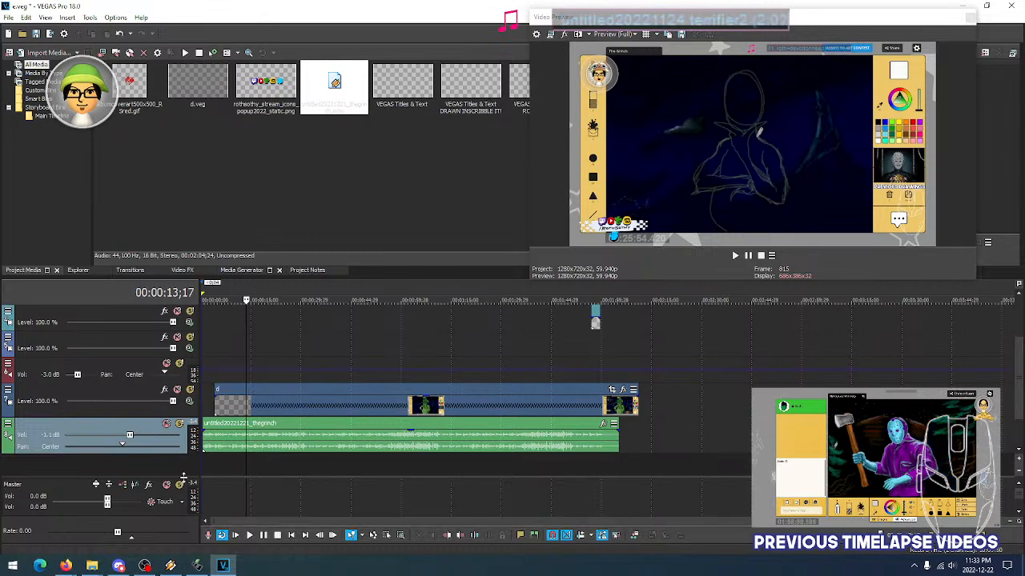
left_click(249, 535)
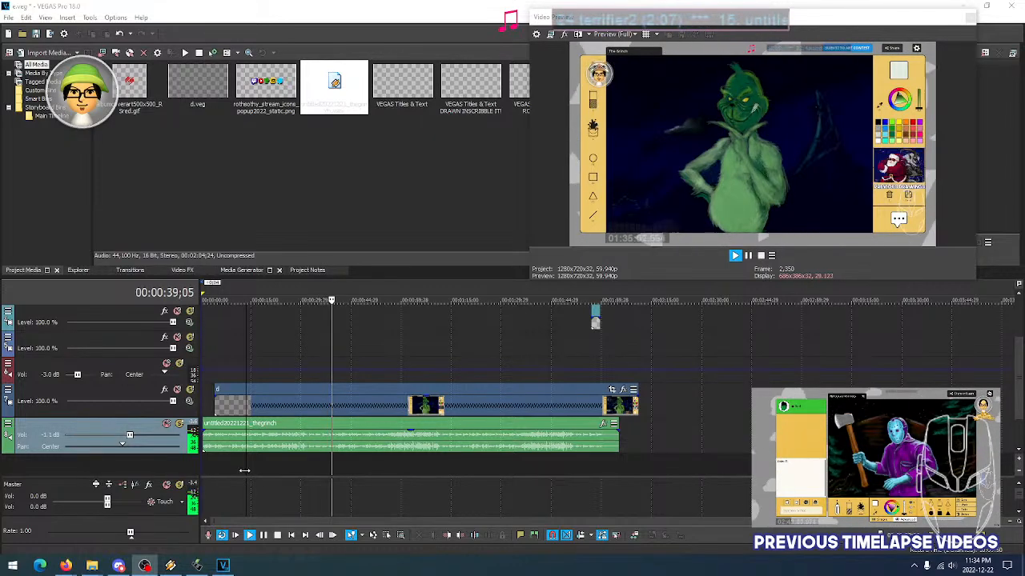
key("space")
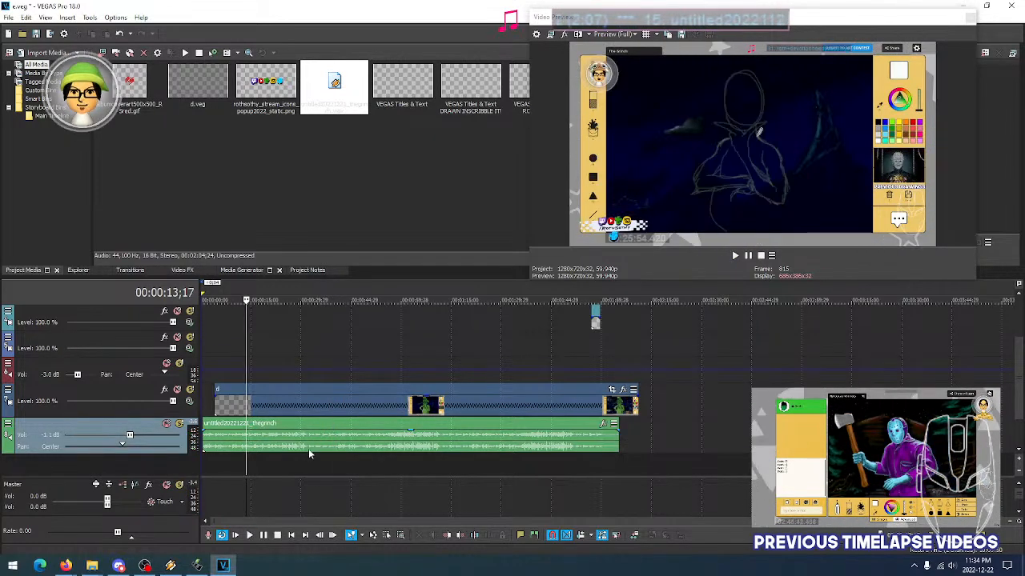
Examine the drawing's progress in the preview at several points along the middle of the music clip
left_click(413, 453)
left_click(438, 449)
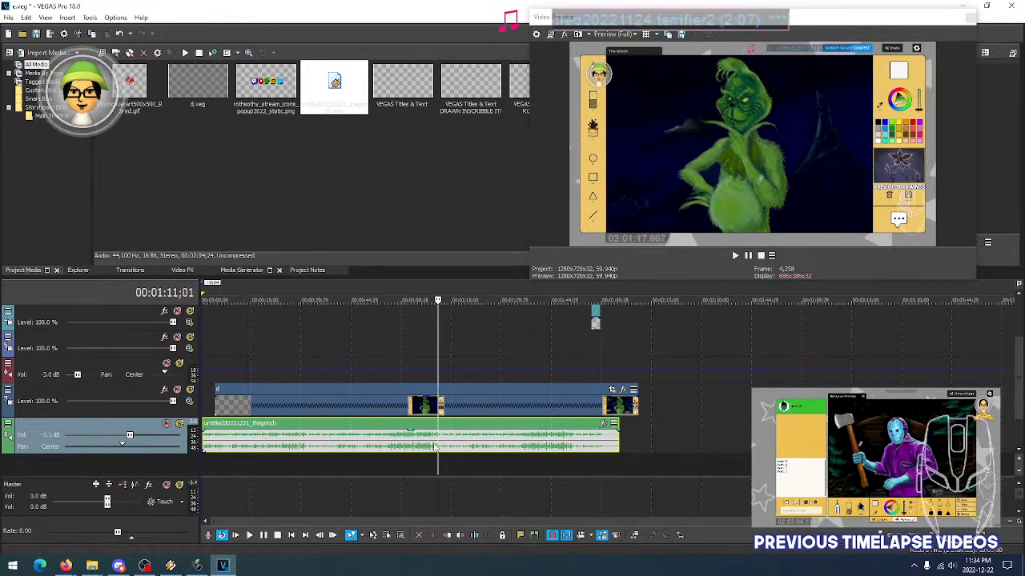
left_click(377, 449)
left_click(346, 450)
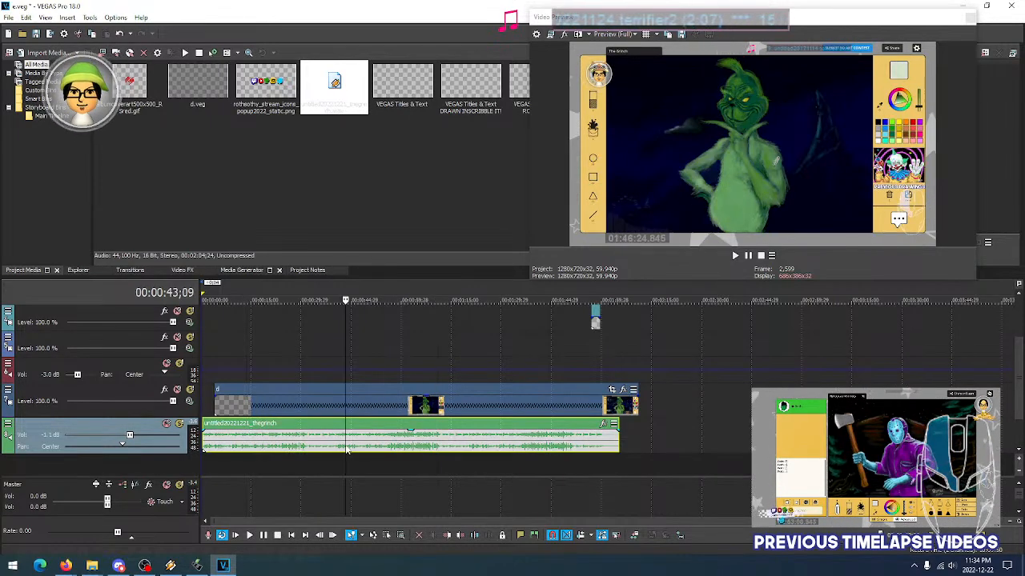
left_click(394, 455)
left_click(405, 458)
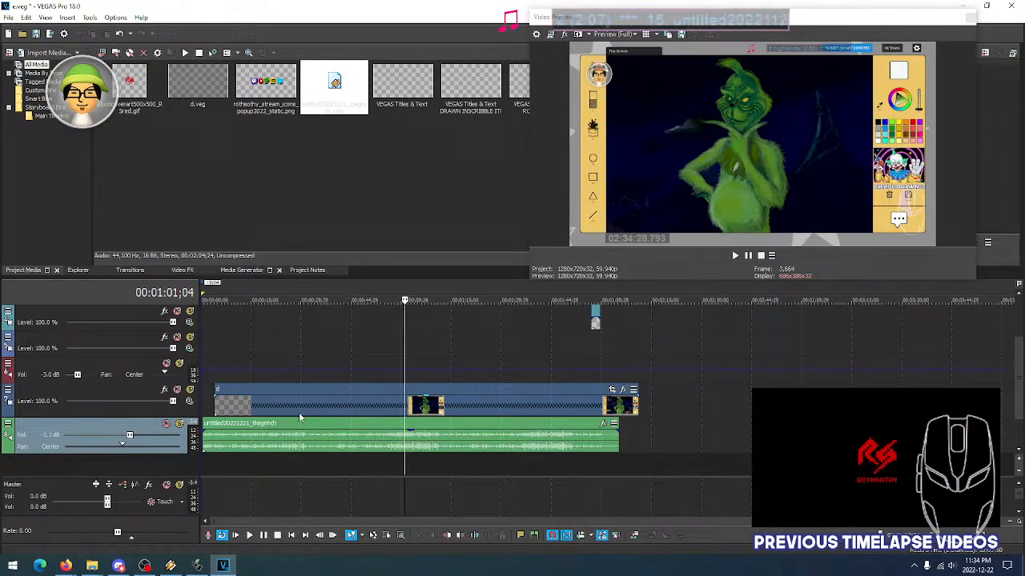
left_click(256, 464)
left_click(329, 460)
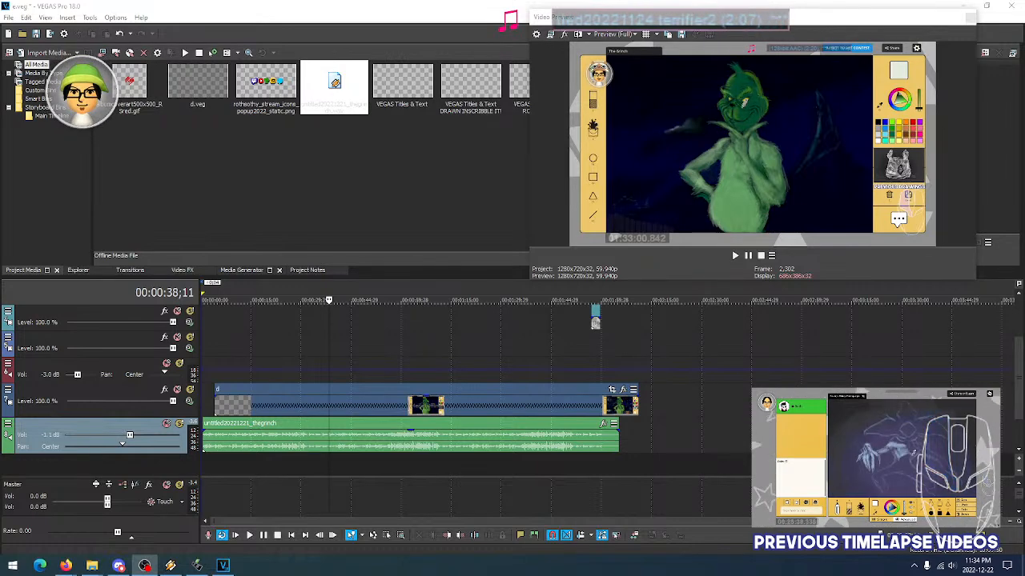
Play the timeline briefly from about 20 seconds to hear the music with the adjusted volume
left_click(270, 476)
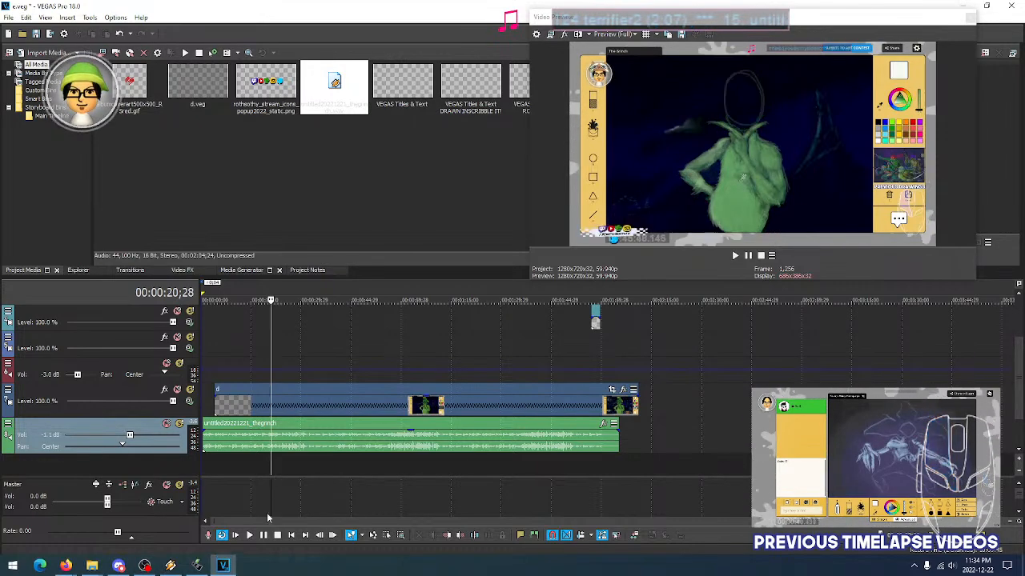
left_click(249, 536)
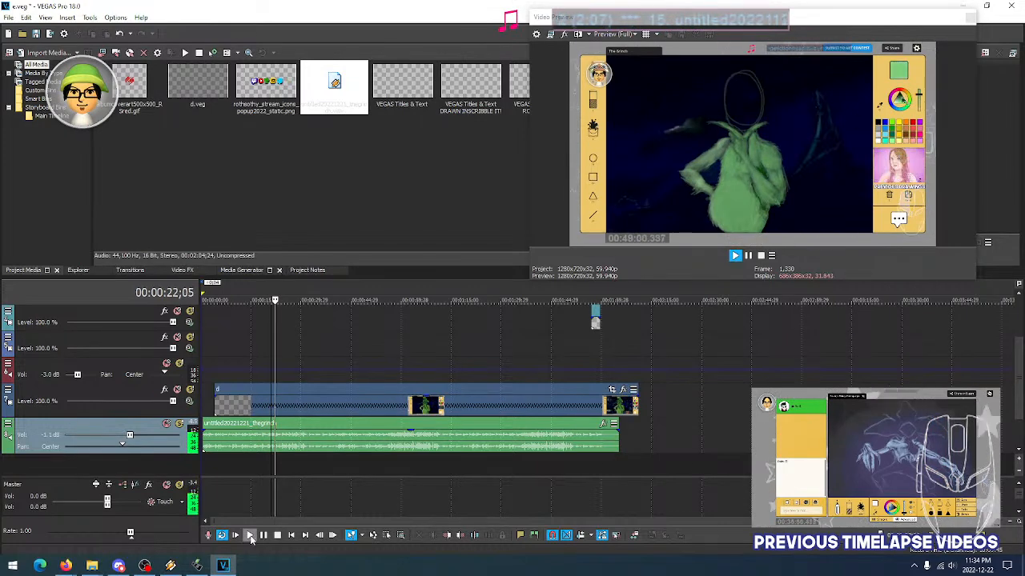
left_click(278, 535)
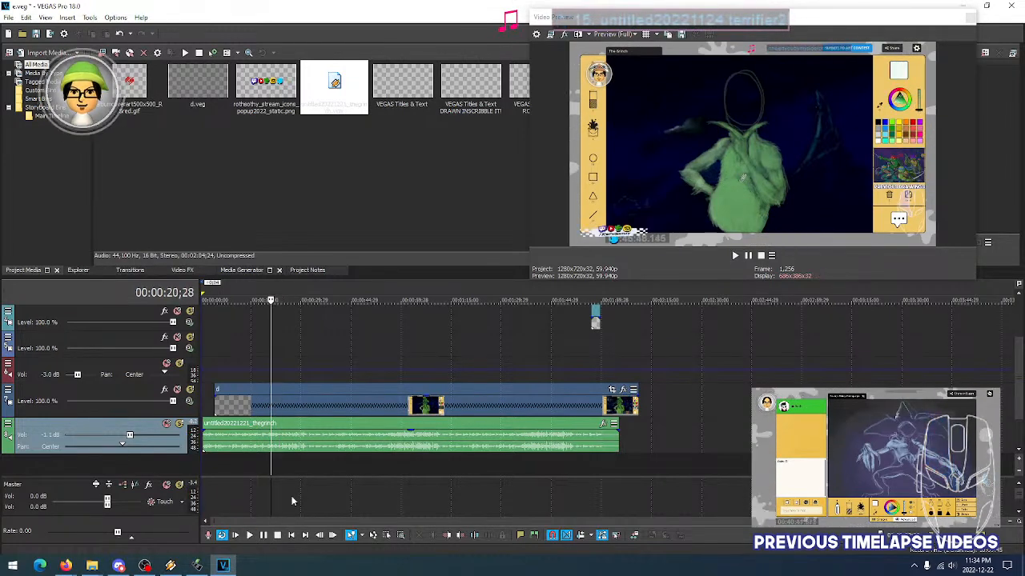
Switch to Winamp, start the untitled20221124 terrifier2 track again, and move the player window clear of the timeline clips
left_click(170, 565)
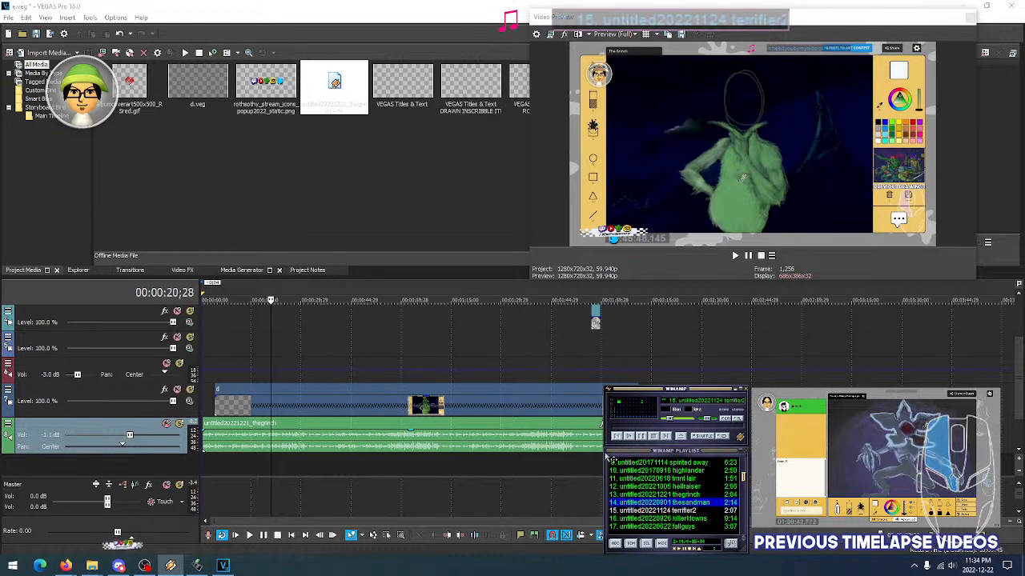
left_click(628, 438)
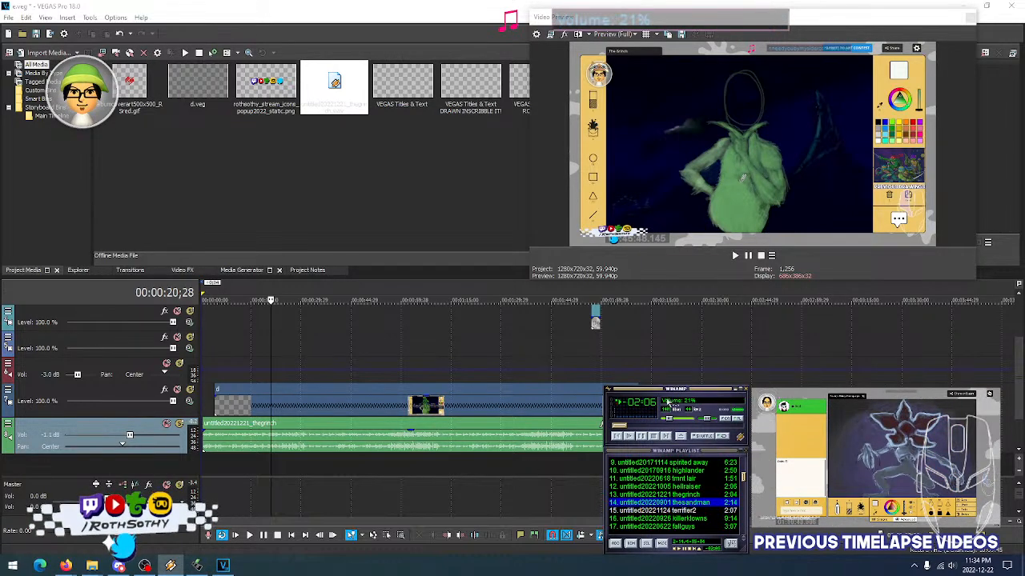
left_click_drag(676, 390, 949, 393)
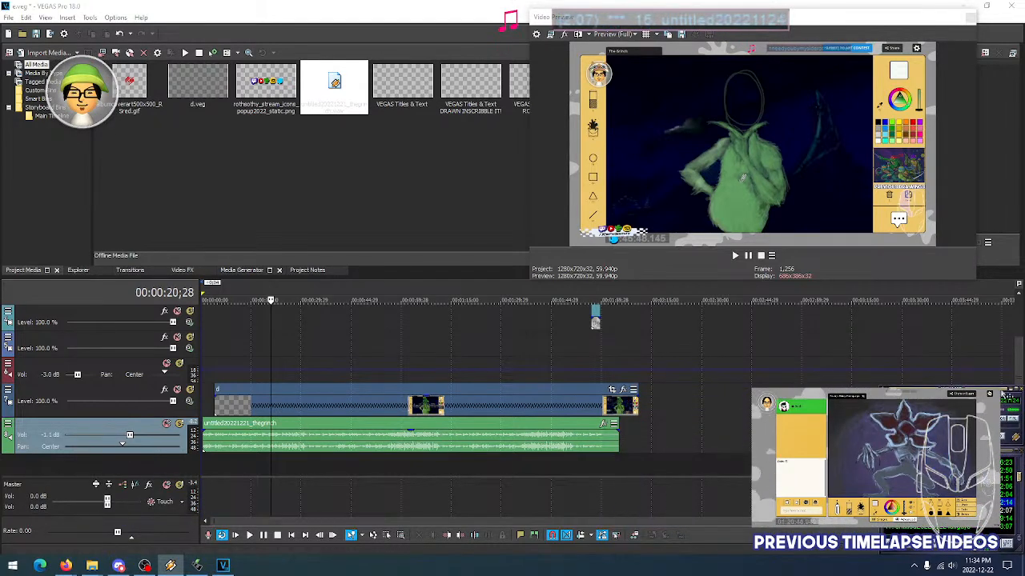
Examine the drawing's progress in the preview at points from about 20 seconds to nearly two minutes
left_click(250, 467)
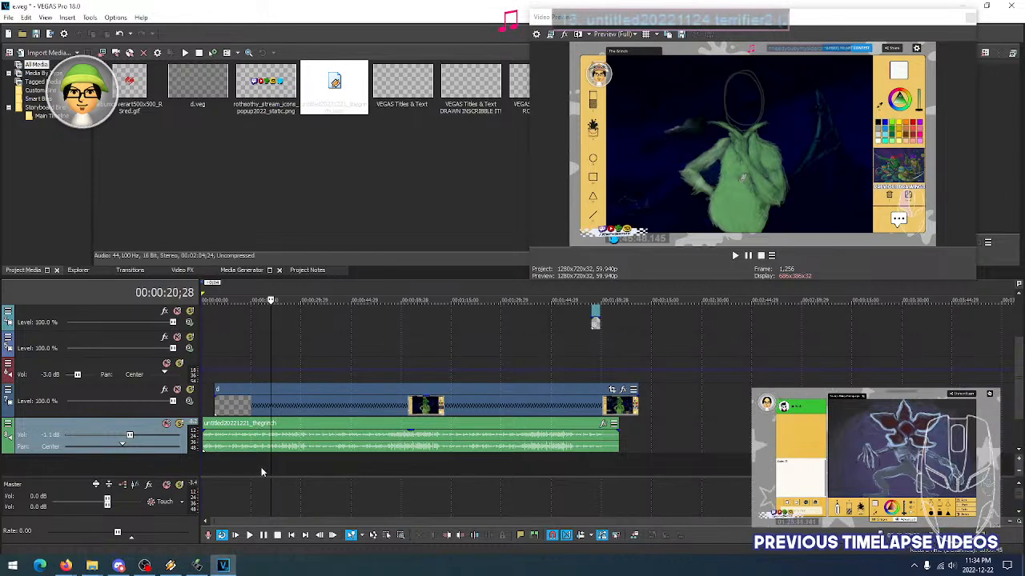
left_click(277, 465)
left_click(244, 465)
left_click(273, 465)
left_click(345, 465)
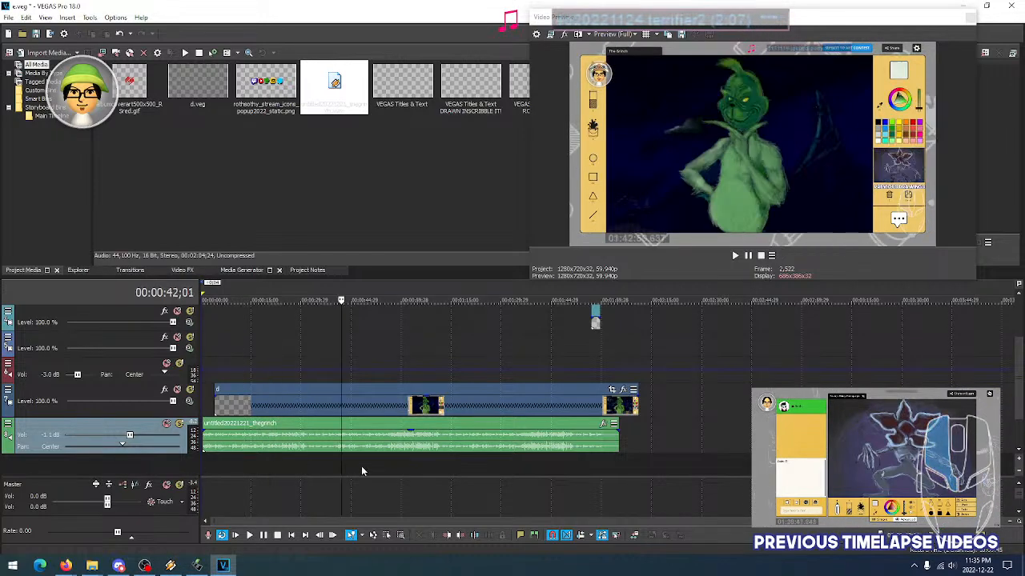
left_click(436, 465)
left_click(481, 465)
left_click(541, 465)
left_click(569, 465)
left_click(591, 467)
left_click(583, 468)
left_click(576, 467)
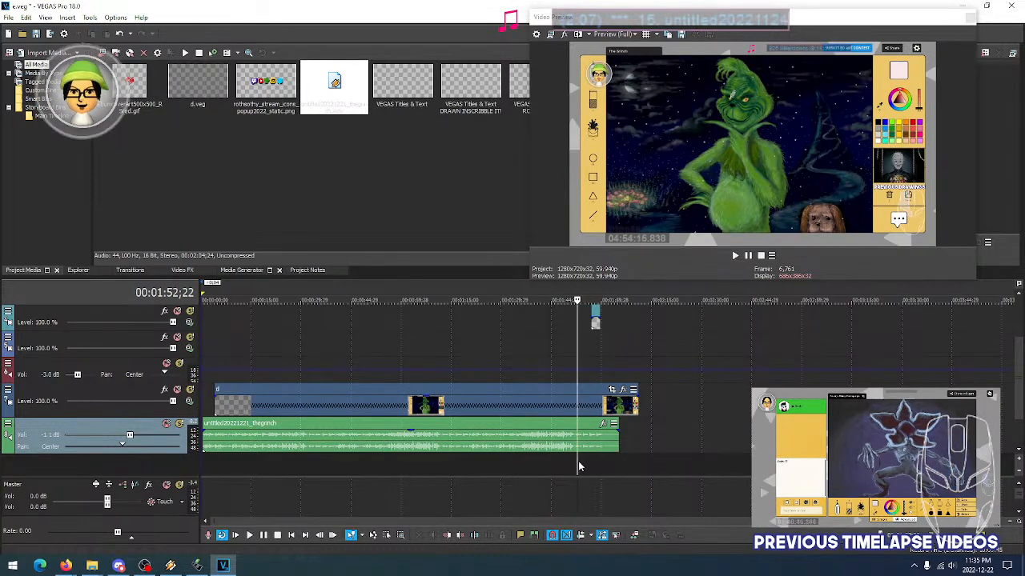
left_click(590, 465)
left_click(573, 473)
left_click(569, 472)
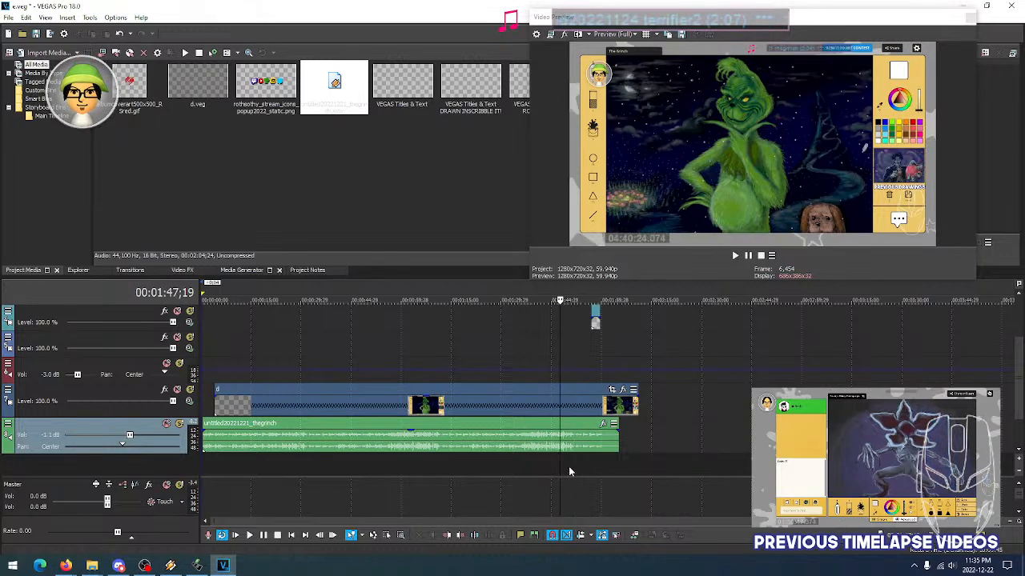
Compare the drawing's progress with the music waveform between about 1:22 and 1:47
left_click(553, 449)
left_click(528, 462)
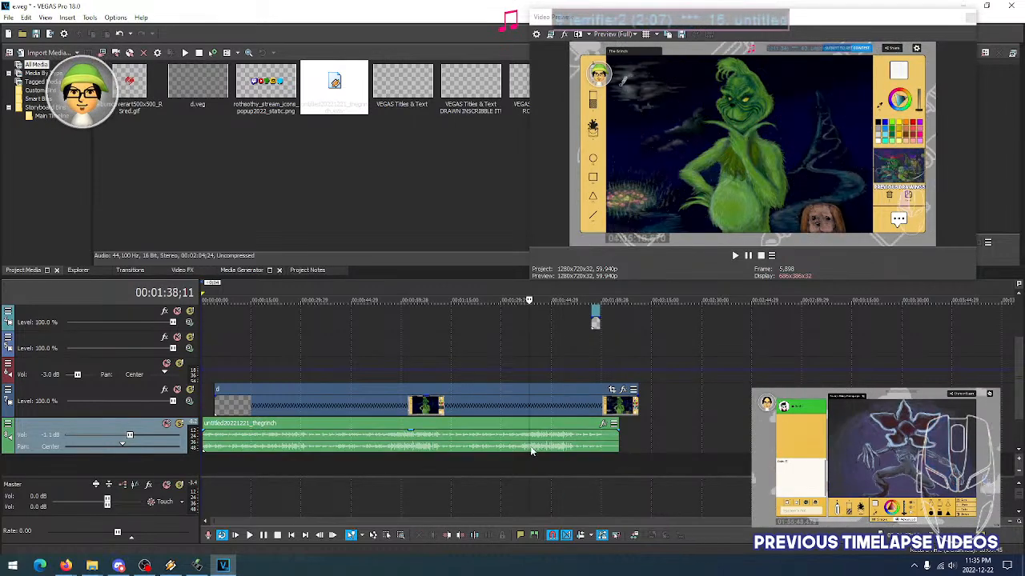
left_click(519, 464)
left_click(510, 467)
left_click(513, 450)
left_click(505, 462)
left_click(507, 450)
scroll(524, 449, "up", 3)
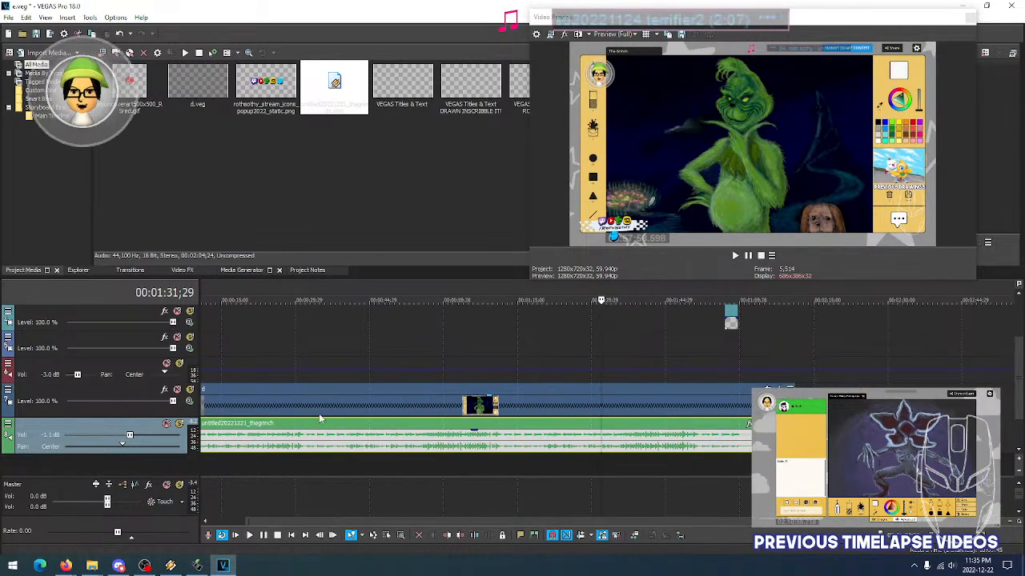
left_click_drag(564, 521, 516, 517)
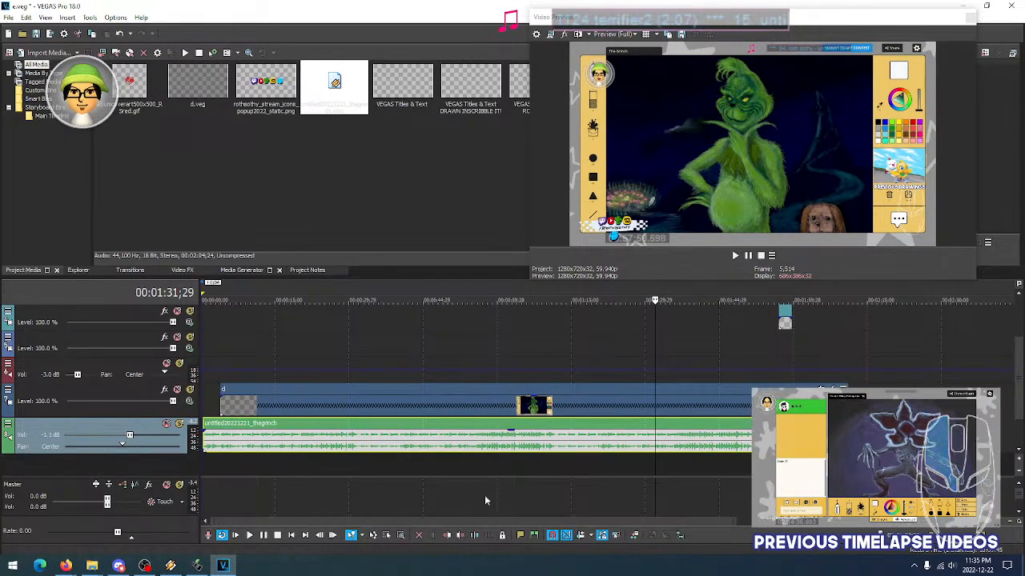
left_click(593, 444)
left_click(624, 445)
left_click(583, 443)
left_click(621, 444)
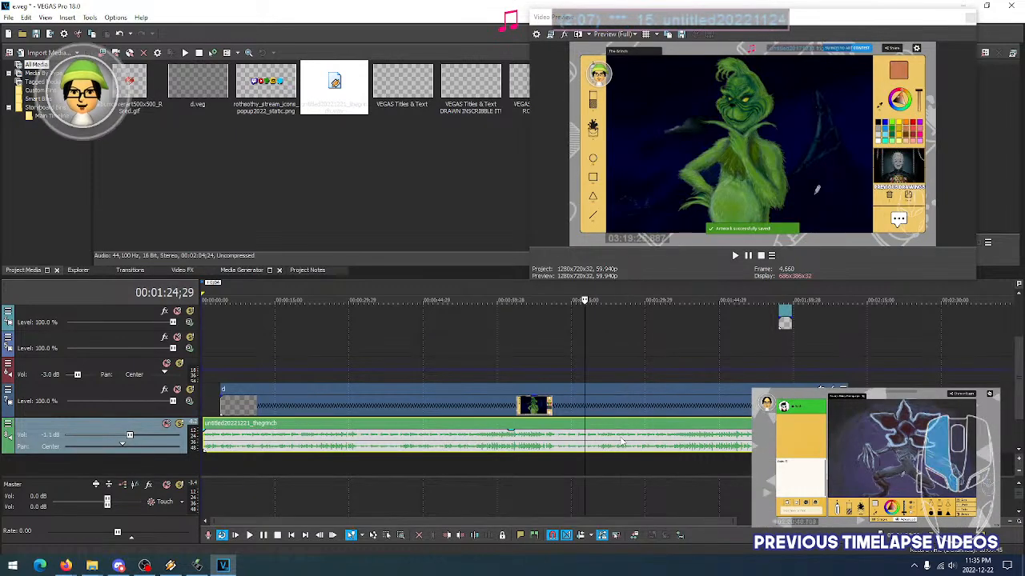
left_click(587, 443)
left_click(607, 442)
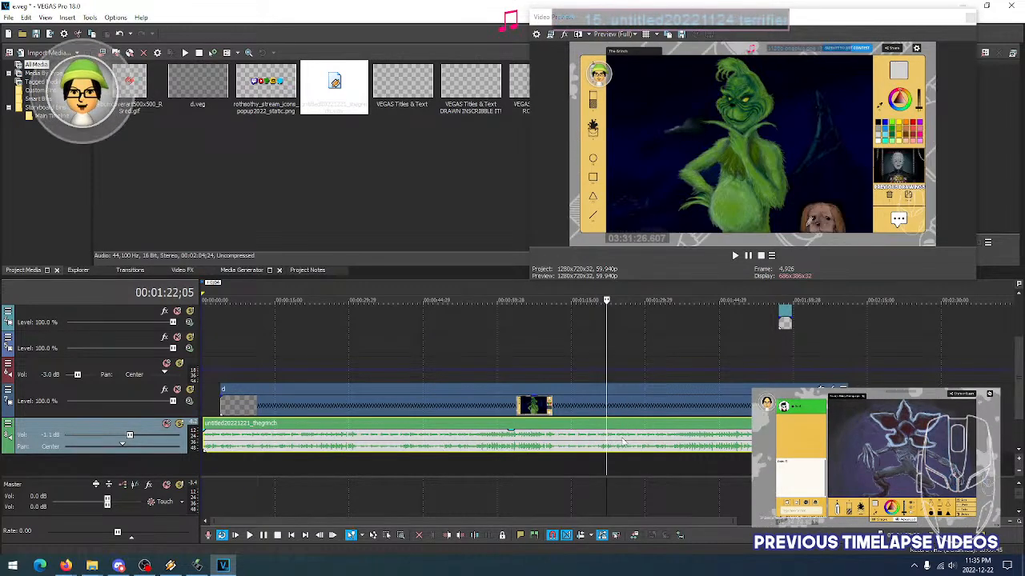
Examine the preview at several points around the loud passage in the middle of the music clip
left_click(574, 444)
left_click(625, 444)
left_click(528, 444)
left_click(504, 445)
left_click(549, 444)
left_click(512, 444)
left_click(568, 444)
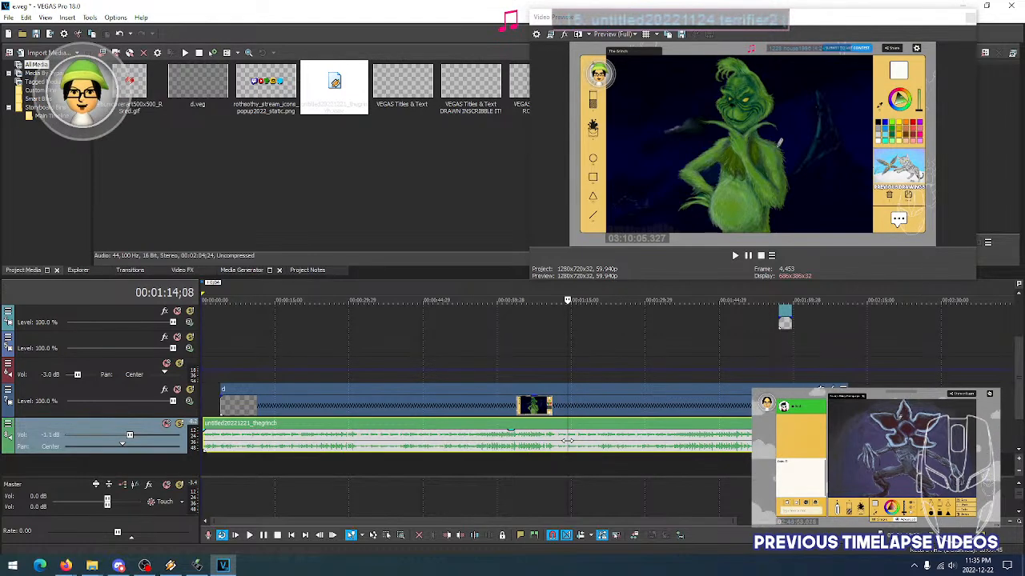
left_click(470, 445)
left_click(572, 446)
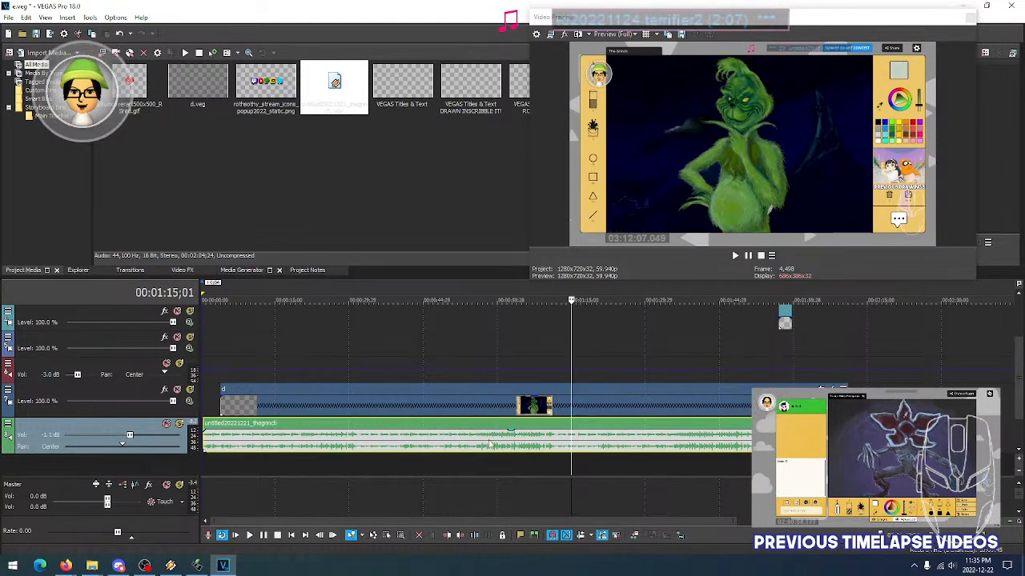
Check the preview at earlier points back to the start of the music clip and inspect its opening seconds
left_click(467, 445)
left_click(414, 449)
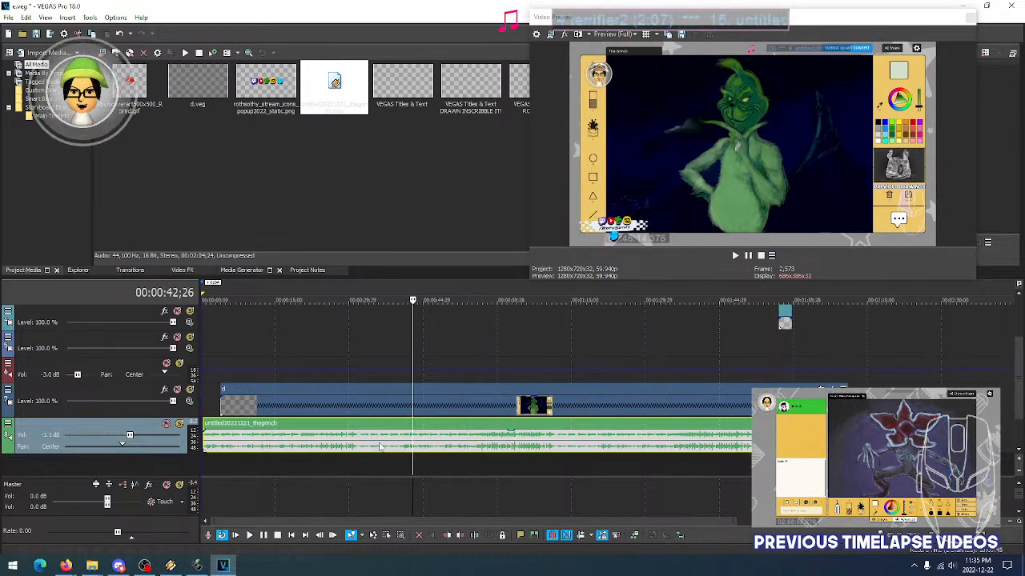
left_click(381, 447)
left_click(359, 446)
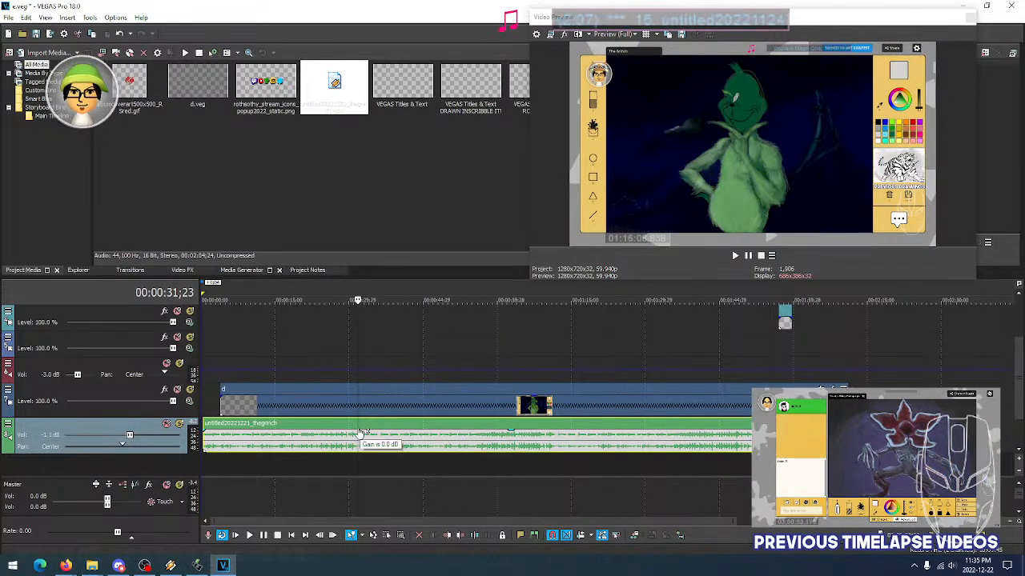
left_click(207, 445)
scroll(212, 445, "up", 5)
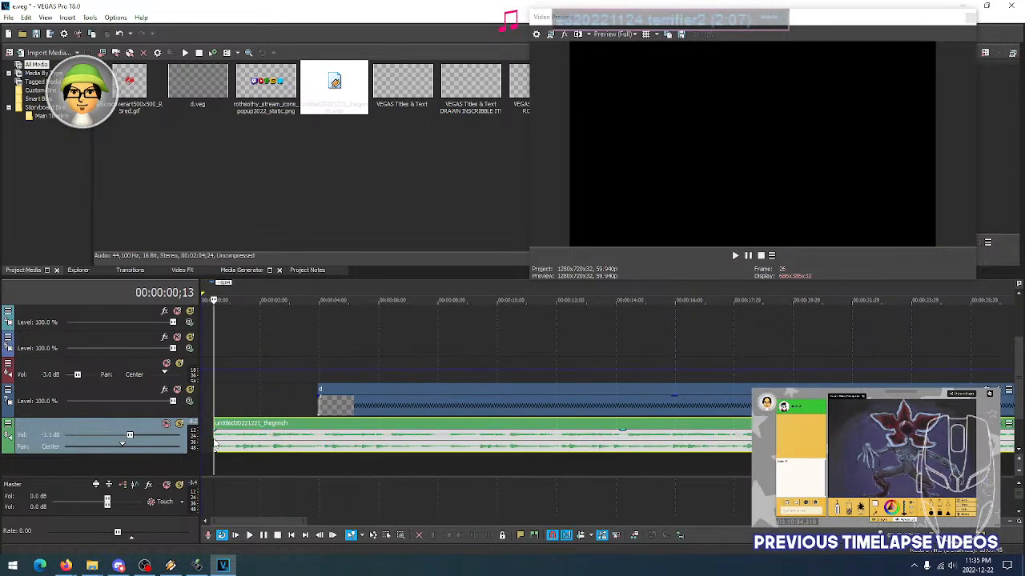
scroll(214, 442, "up", 1)
left_click(203, 441)
left_click(207, 441)
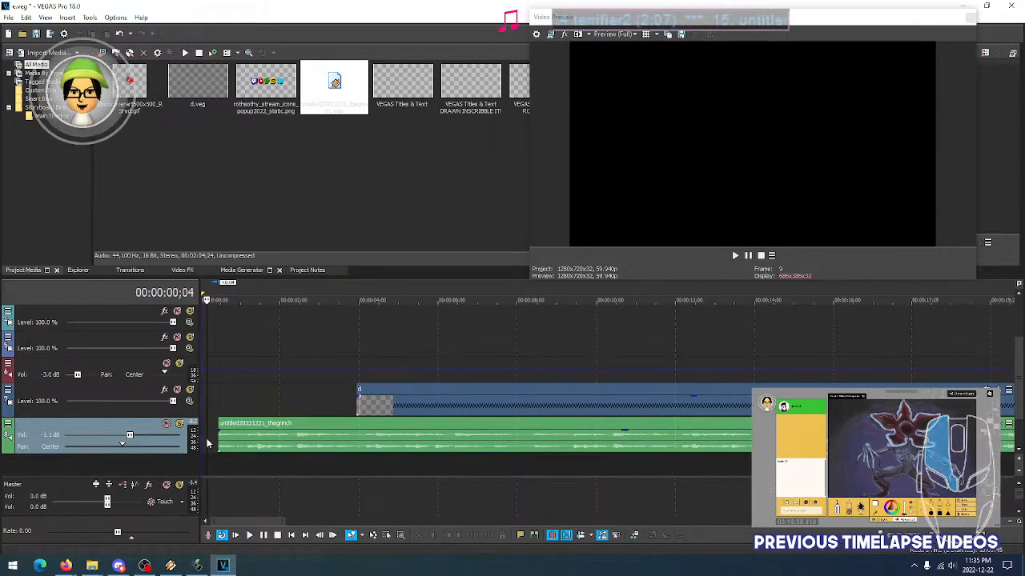
left_click(606, 442)
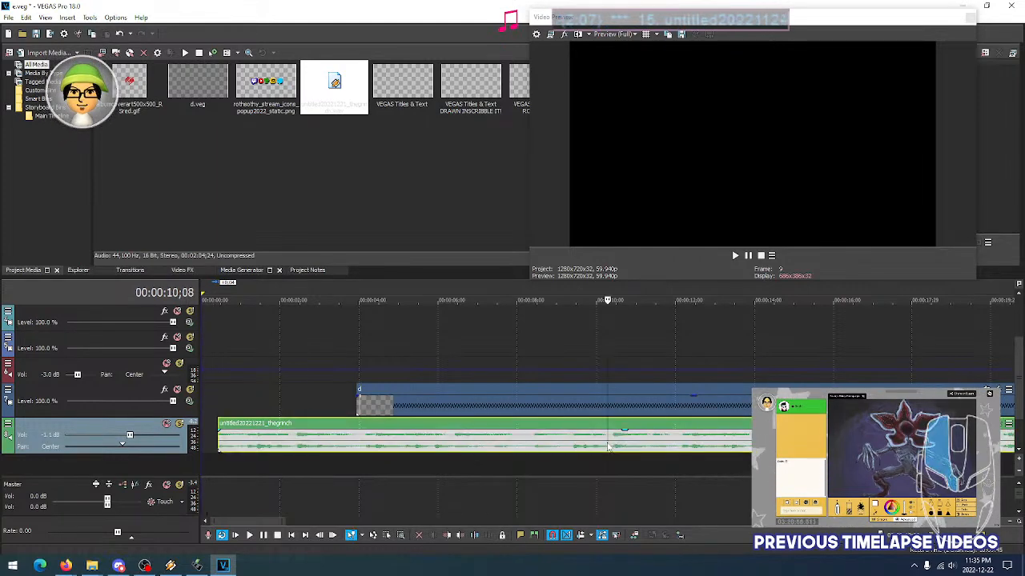
Check the closing section of the music against the preview at about 1:38 and 1:53, and start playback there
scroll(644, 442, "down", 6)
scroll(673, 437, "down", 2)
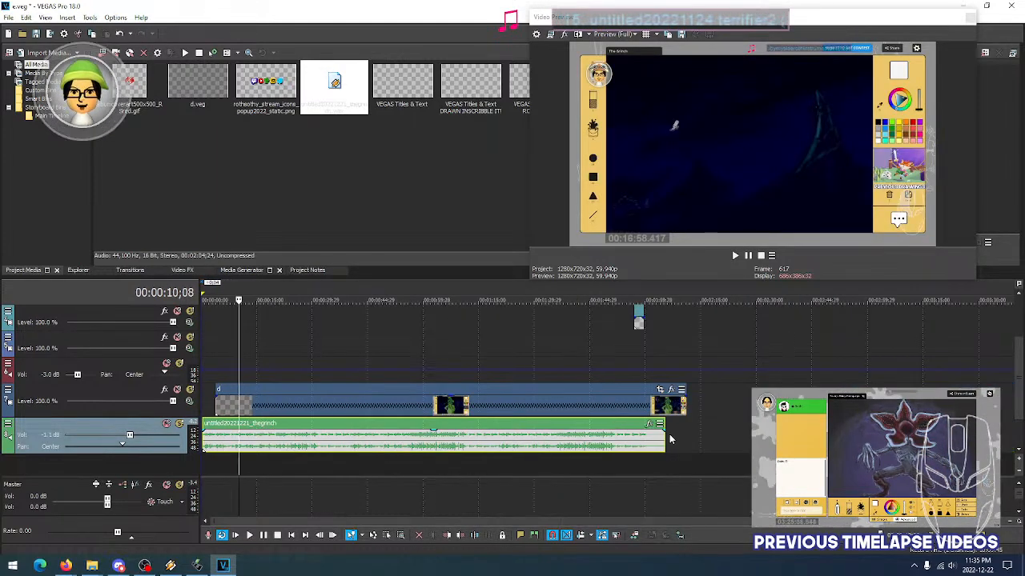
left_click(584, 446)
left_click(567, 445)
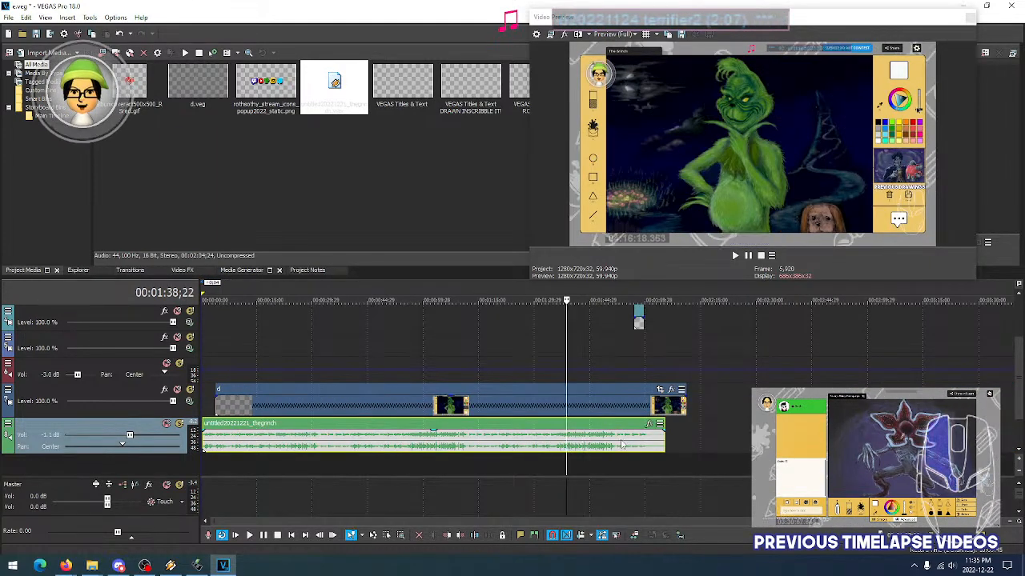
left_click(622, 445)
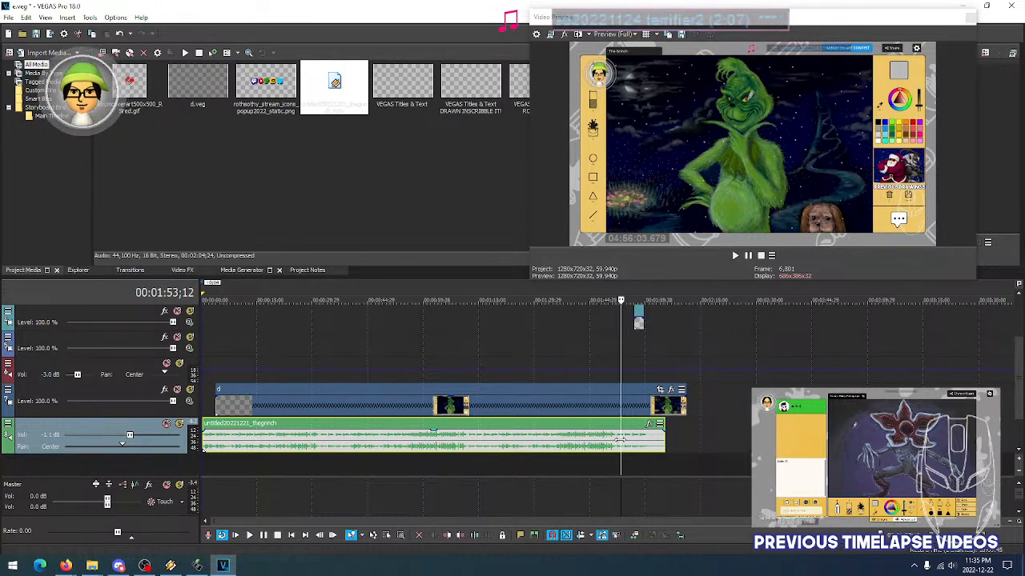
key("space")
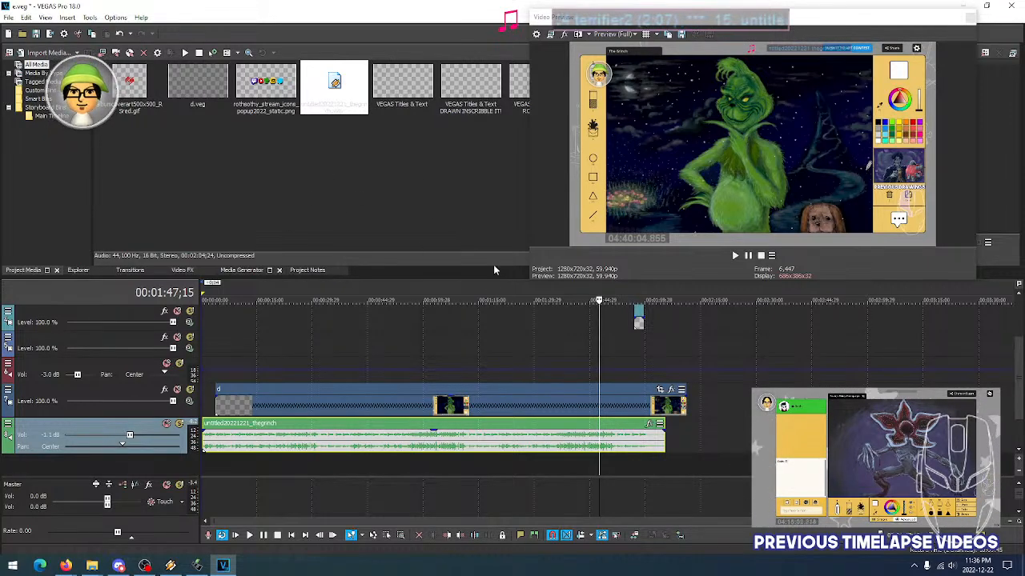
Compare the preview on both sides of where the music's last loud passage ends, from about 1:44 to 1:54
left_click(608, 442)
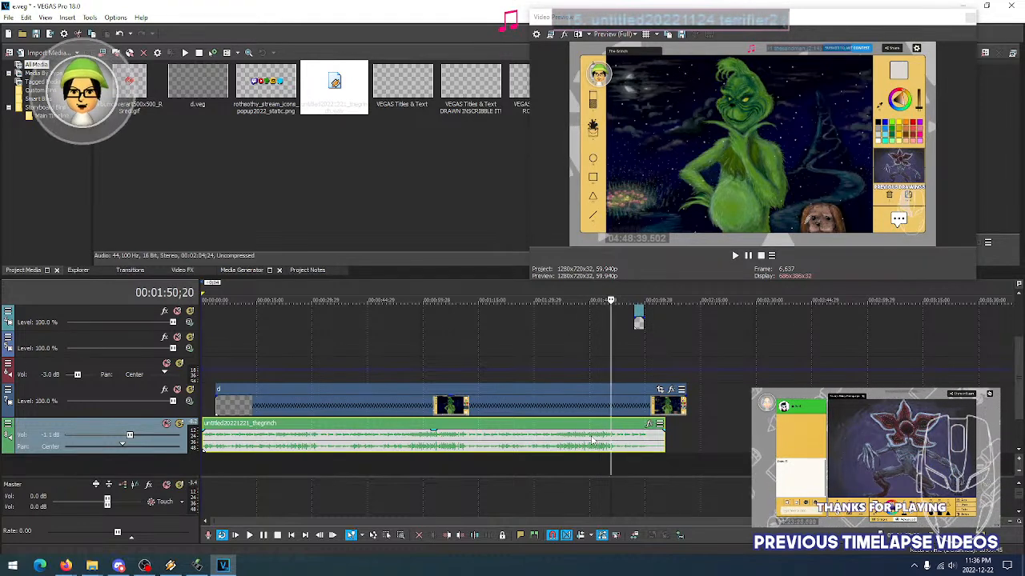
left_click(591, 440)
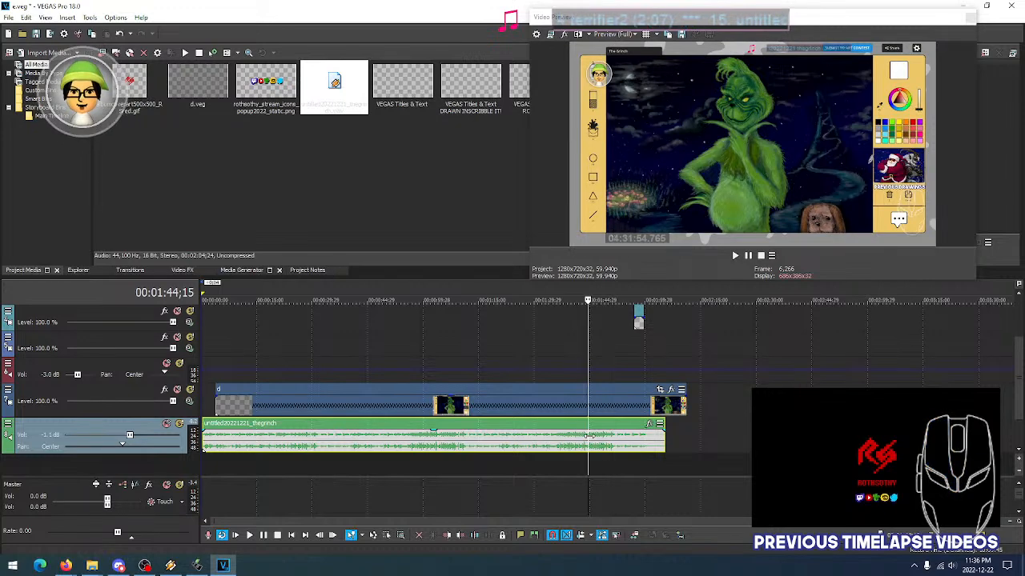
left_click(618, 441)
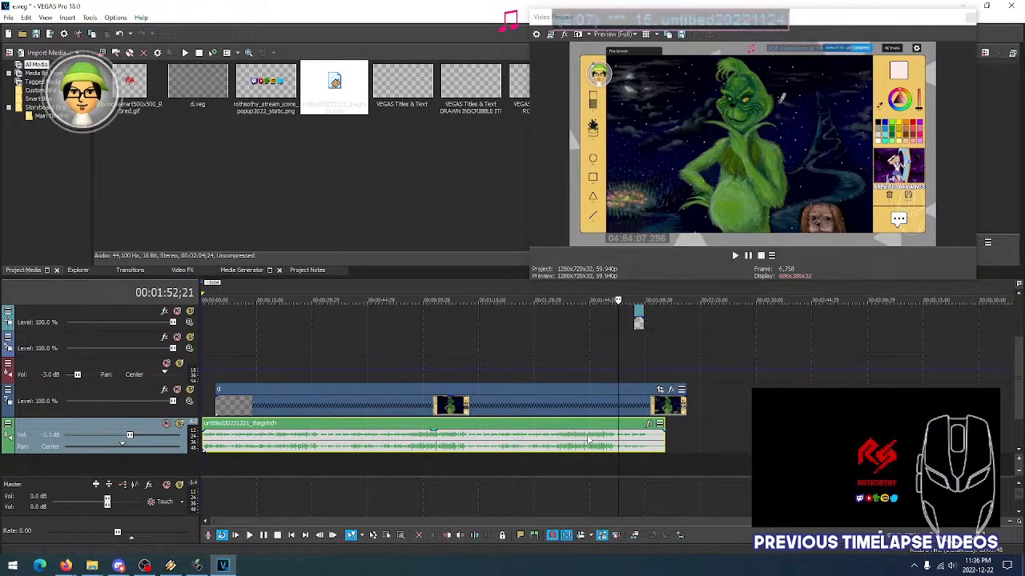
left_click(588, 440)
left_click(623, 440)
left_click(591, 441)
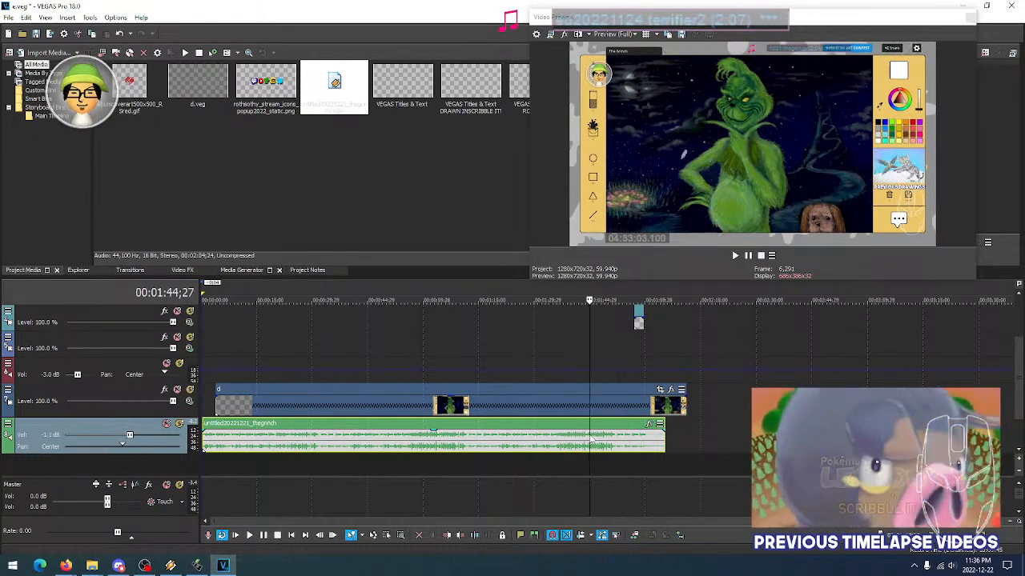
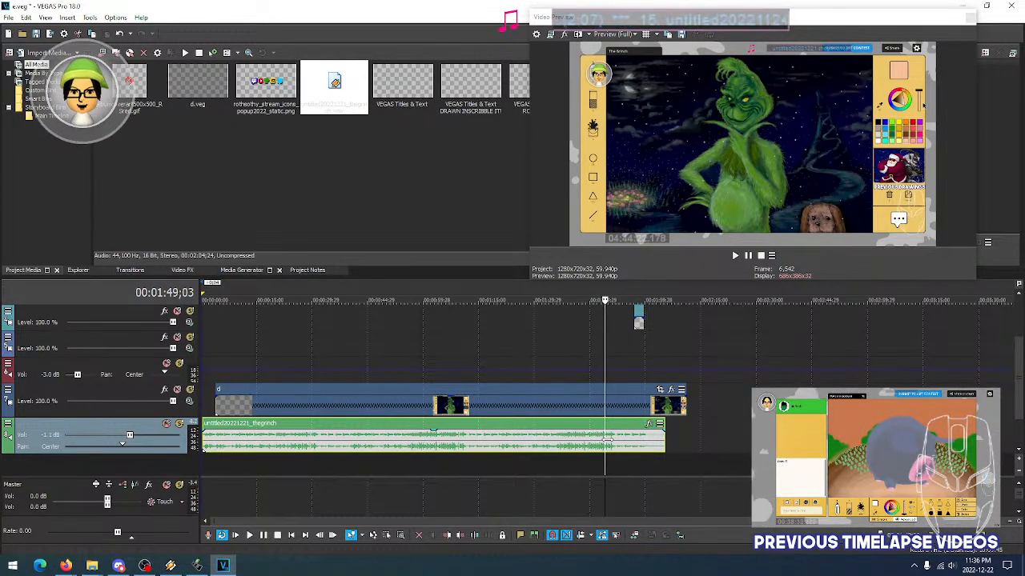
left_click(626, 436)
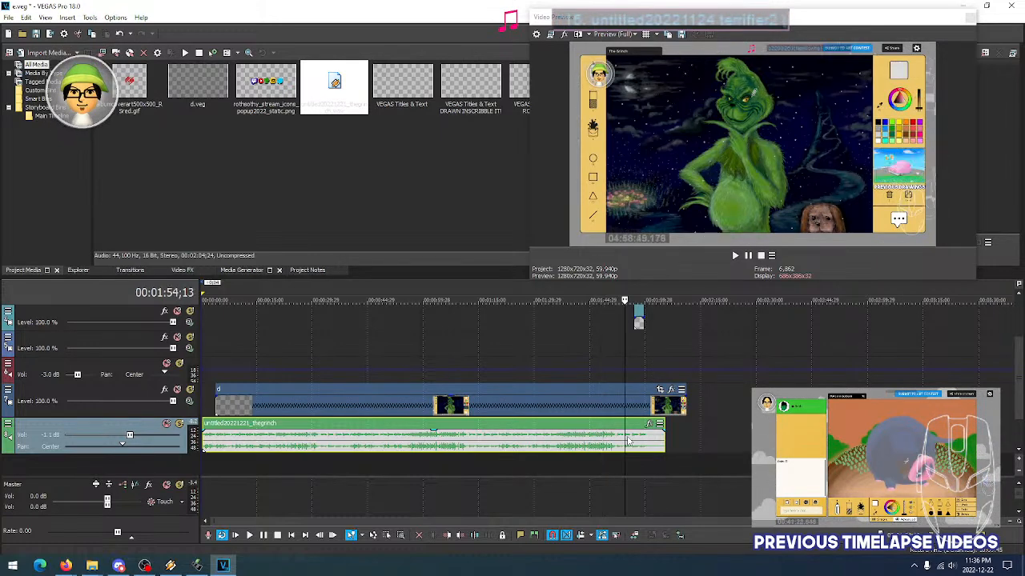
Examine closely how the drawing's final stage lines up with the music's last loud passage and quiet ending
scroll(627, 437, "up", 2)
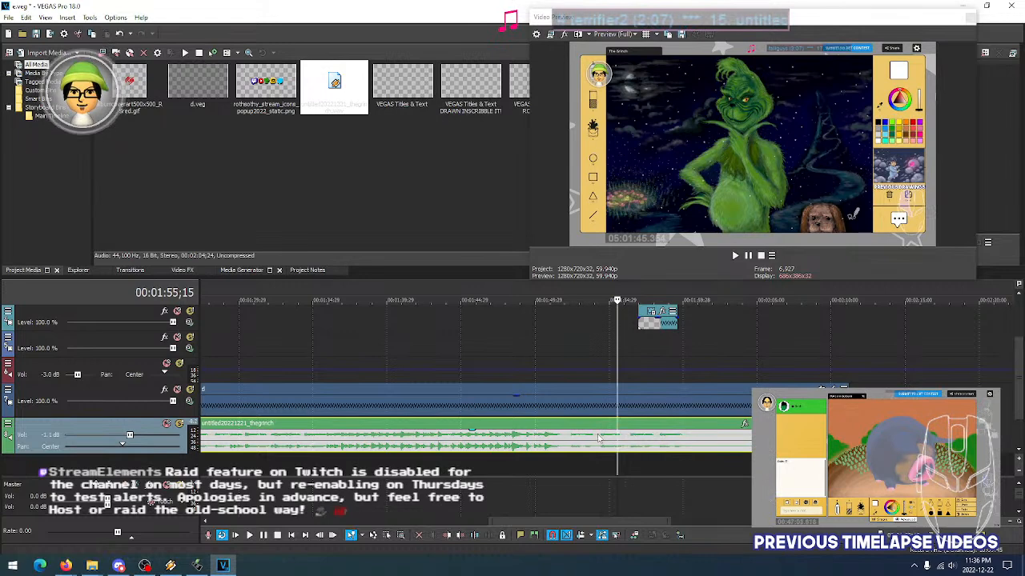
left_click(513, 438)
left_click(615, 440)
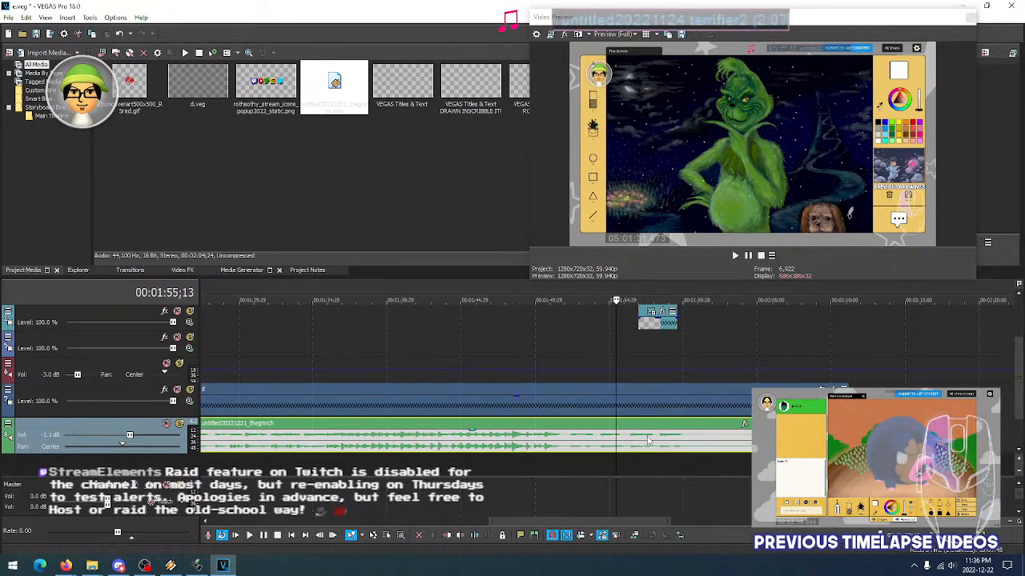
left_click(644, 439)
left_click(630, 440)
left_click(645, 439)
left_click(666, 440)
left_click(642, 440)
left_click(547, 440)
left_click(510, 439)
left_click(483, 439)
left_click(541, 440)
left_click(603, 440)
left_click(543, 441)
left_click(515, 440)
left_click(612, 440)
left_click(550, 440)
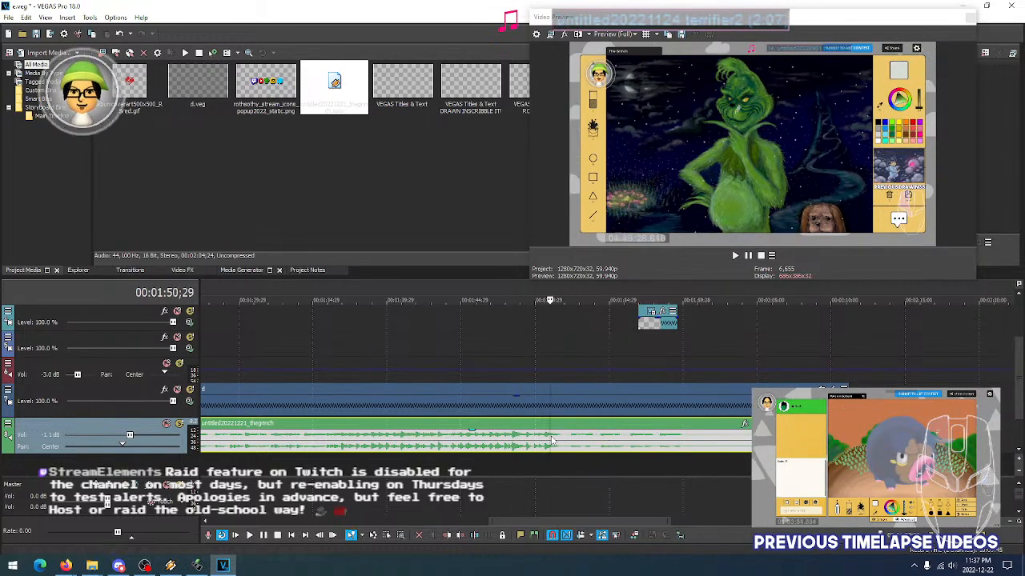
Examine the middle and the final stretch of the d video event beyond the end of the music clip
scroll(551, 440, "down", 5)
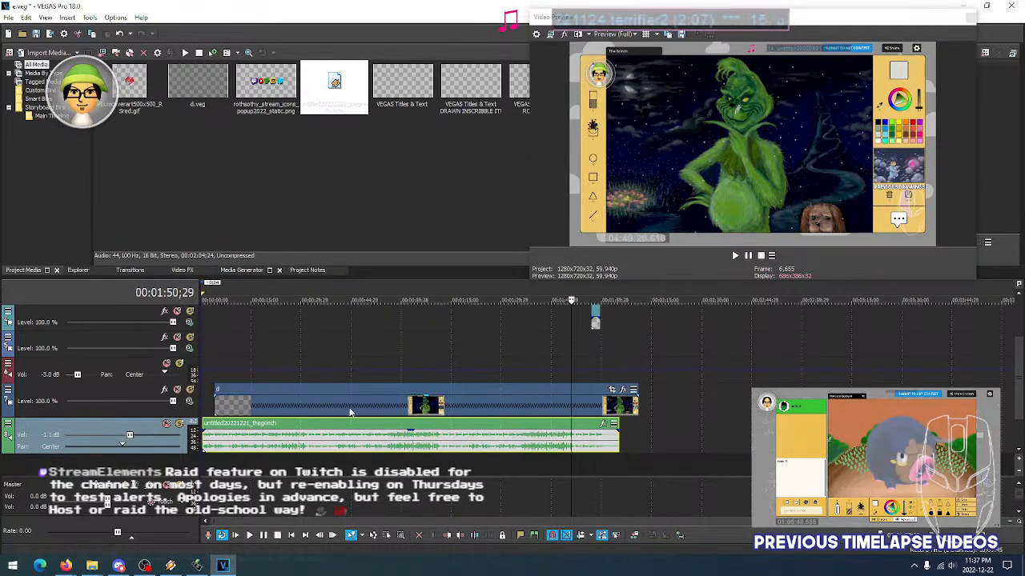
left_click(486, 411)
left_click(622, 411)
scroll(623, 411, "up", 5)
left_click(768, 410)
left_click(716, 411)
left_click(675, 412)
left_click(633, 412)
Review the properties of the d video event, including its playback rate, and close them
right_click(635, 412)
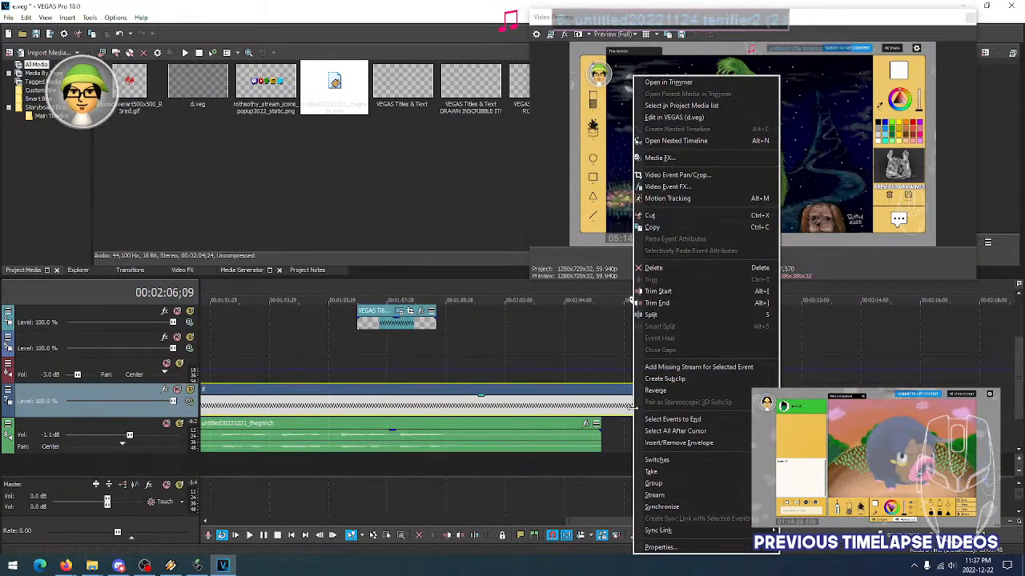
left_click(663, 544)
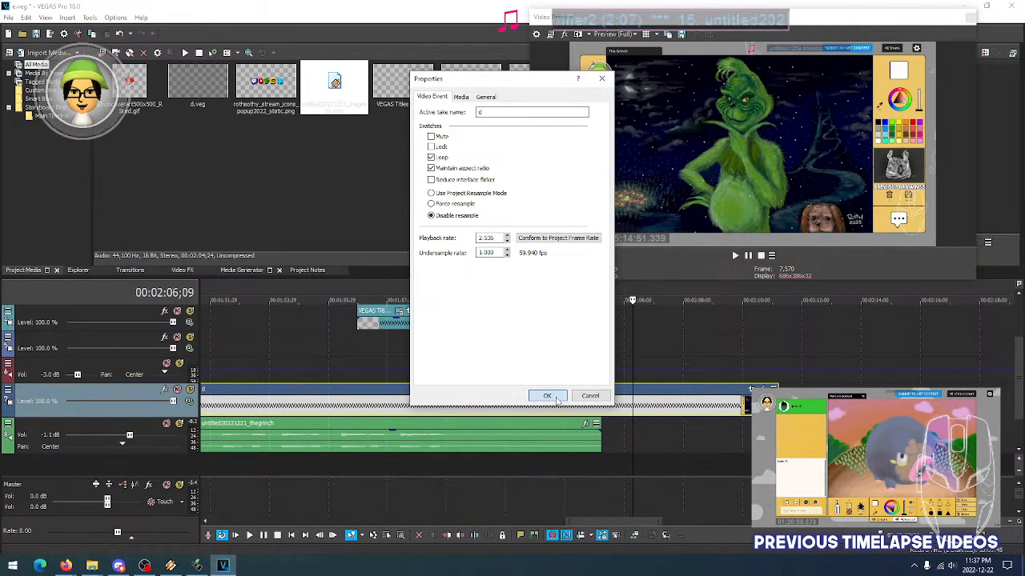
left_click(547, 397)
Examine the preview at several points along the beginning of the d video event
left_click(573, 410)
scroll(432, 406, "down", 3)
scroll(433, 407, "down", 1)
left_click(236, 409)
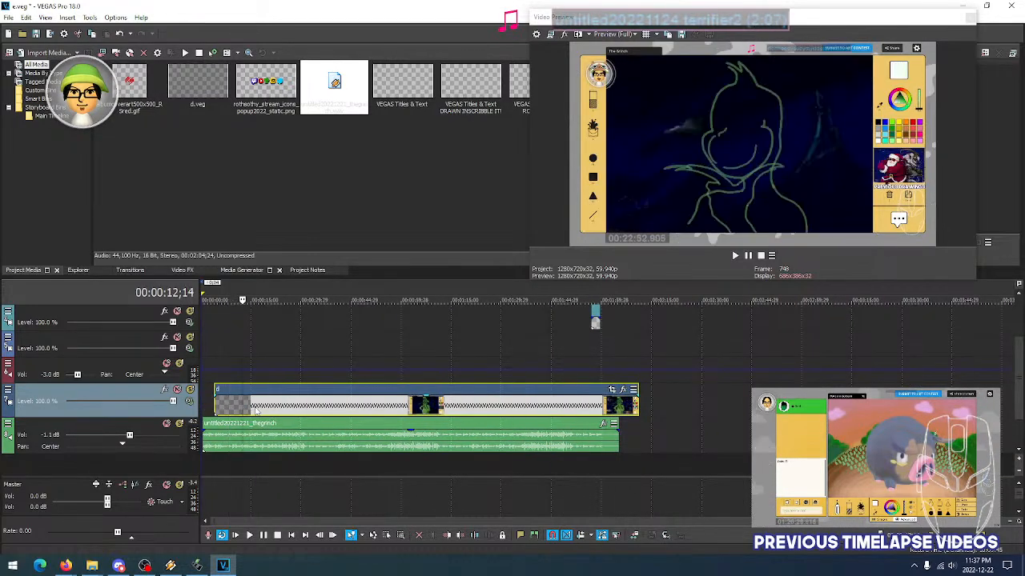
left_click(262, 410)
left_click(280, 413)
left_click(216, 411)
left_click(207, 411)
left_click(215, 410)
left_click(225, 410)
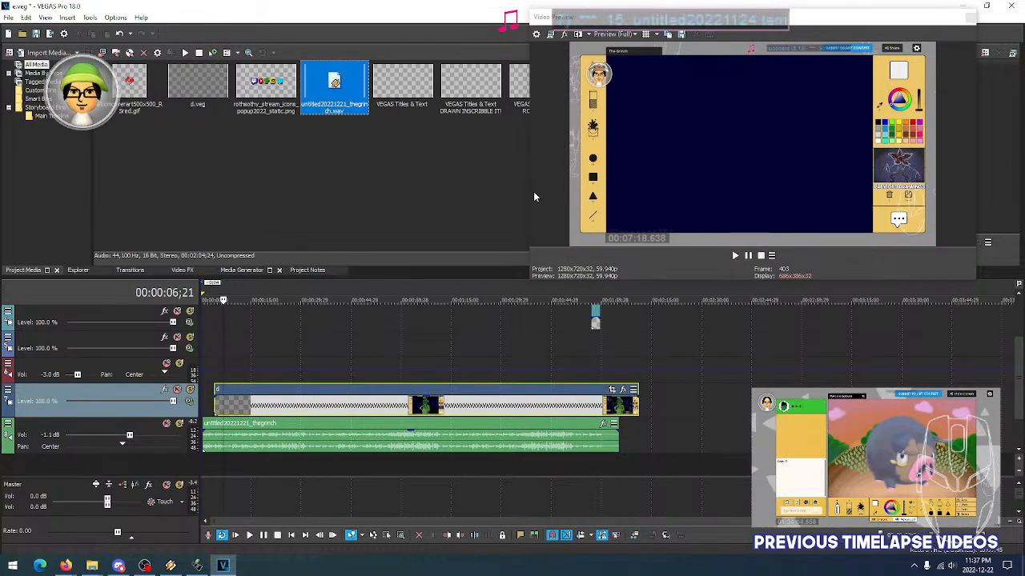
Narrow the floating Video Preview window to uncover the last project media thumbnail
left_click_drag(529, 191, 600, 189)
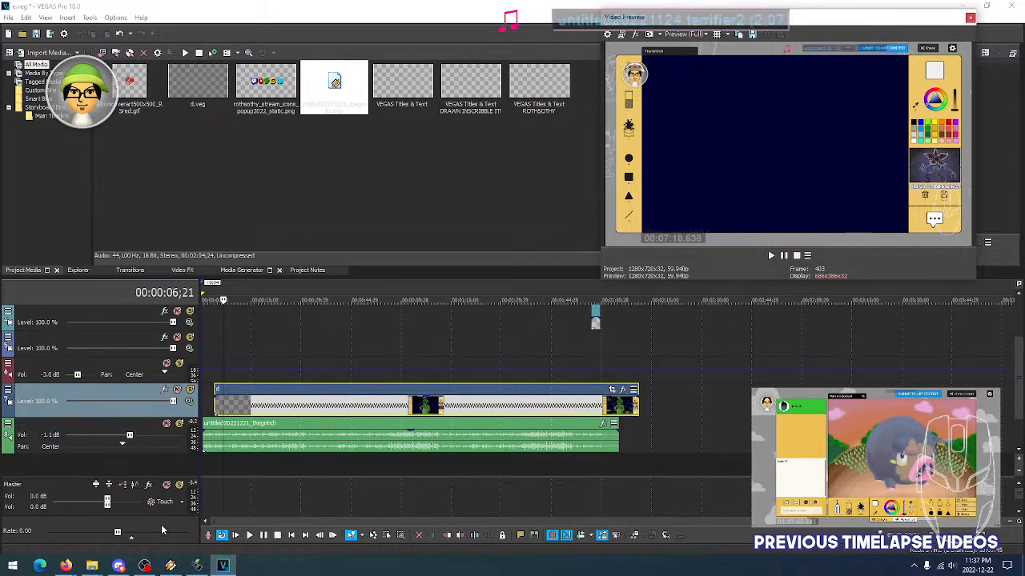
Switch to File Explorer and check the contents of the December 15 Grinch folder in the RothSothy downloads folder
mouse_move(89, 568)
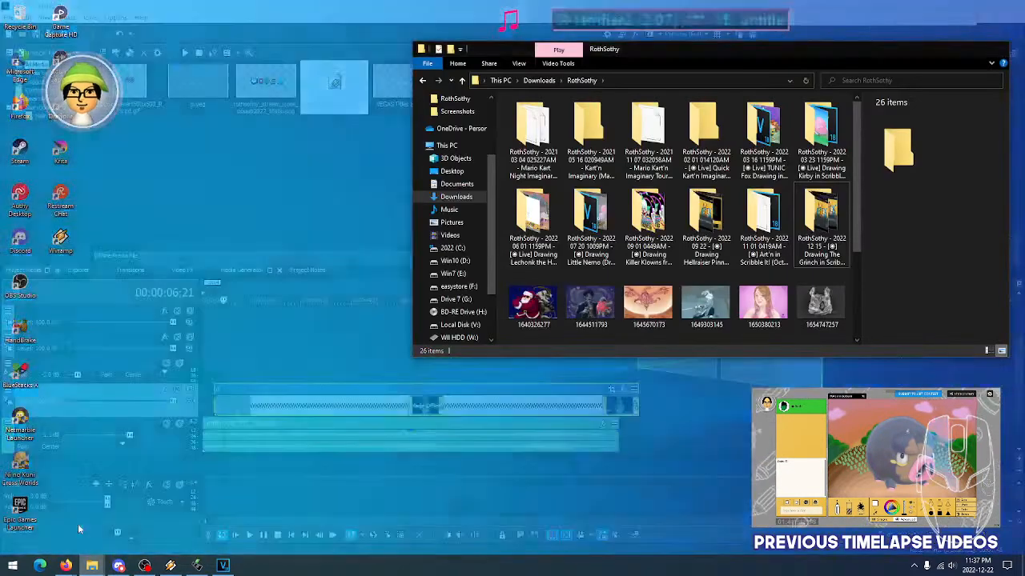
left_click(80, 524)
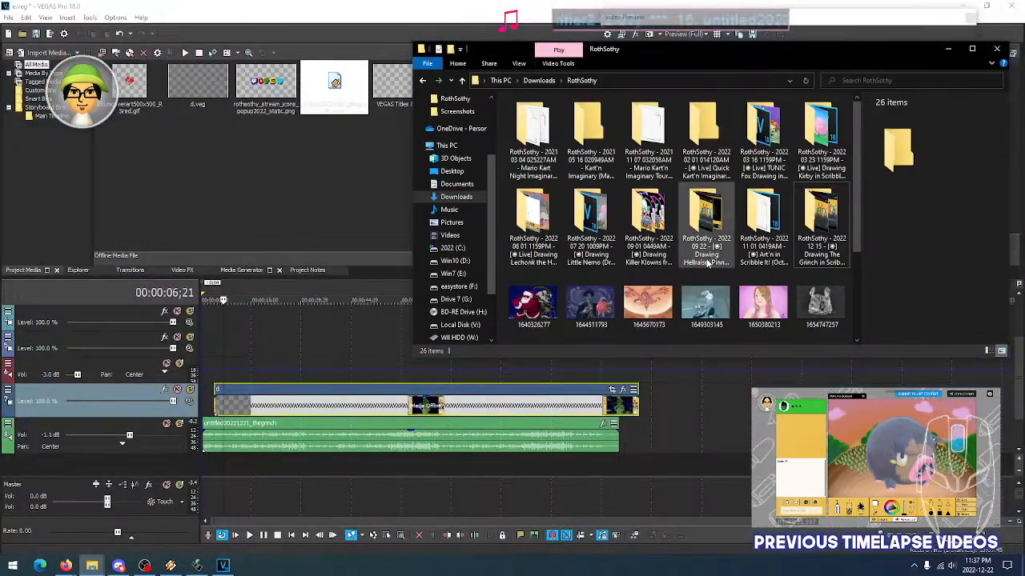
double_click(821, 217)
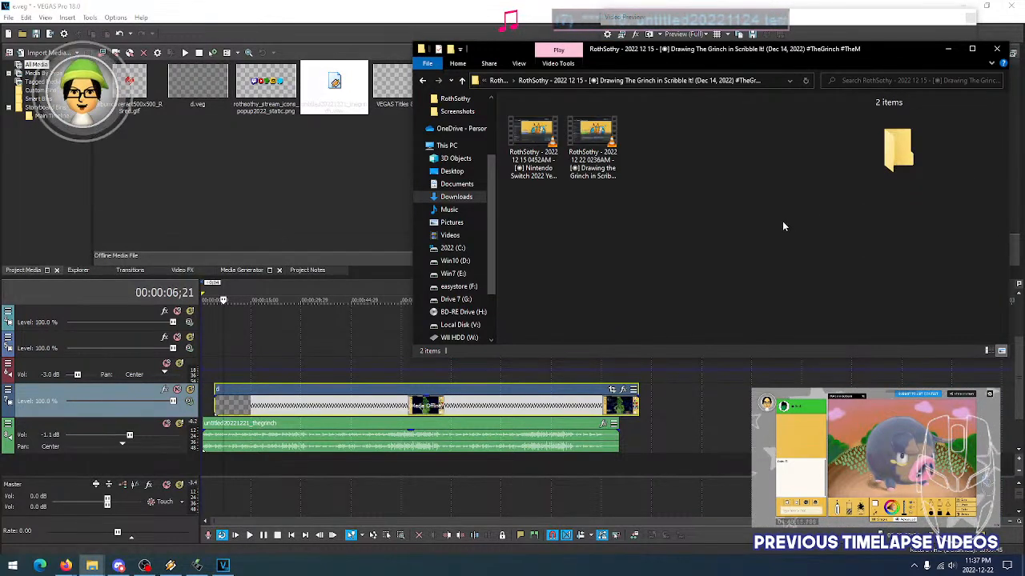
left_click(422, 81)
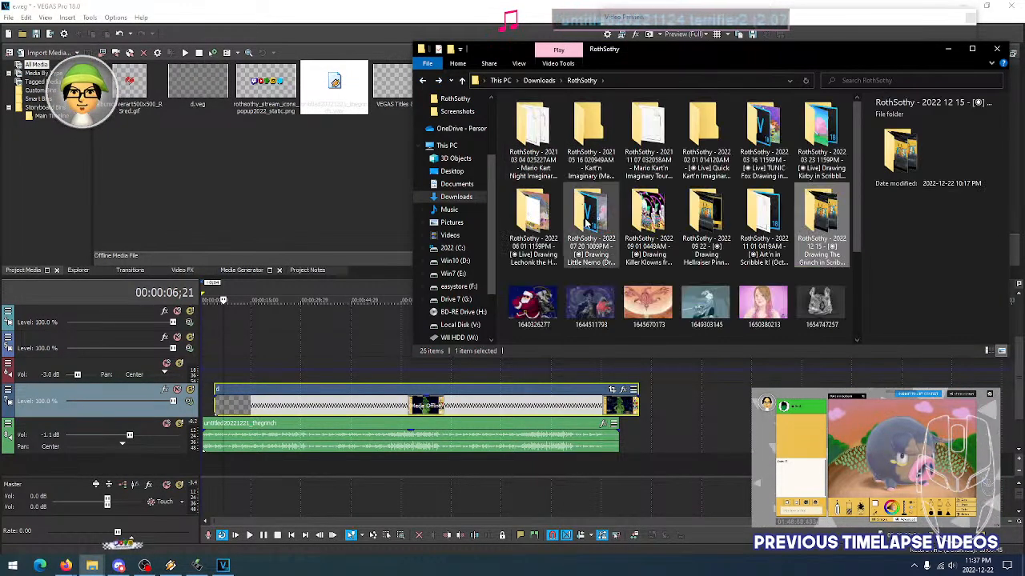
scroll(587, 240, "down", 2)
left_click(587, 313)
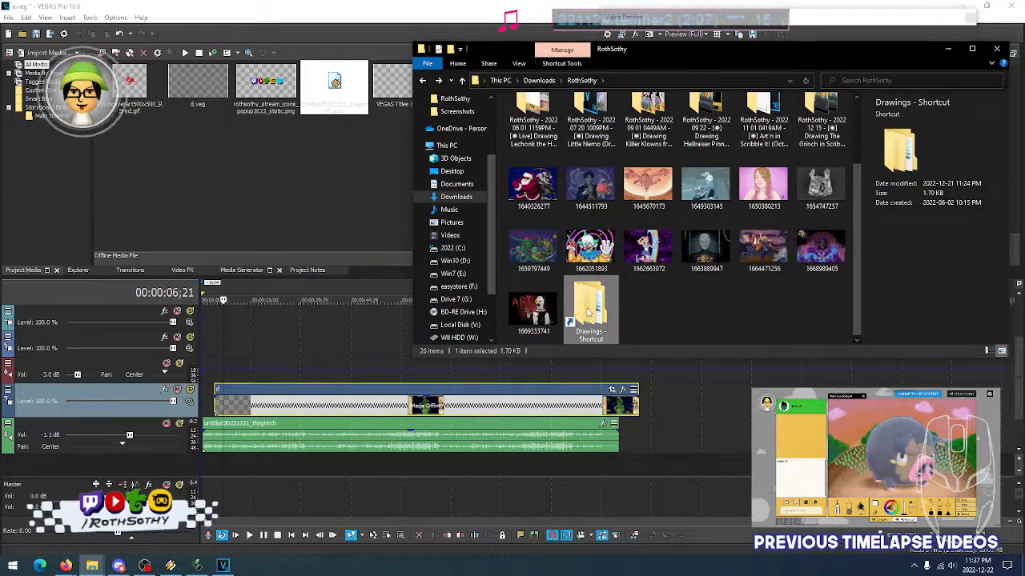
double_click(587, 312)
left_click(534, 116)
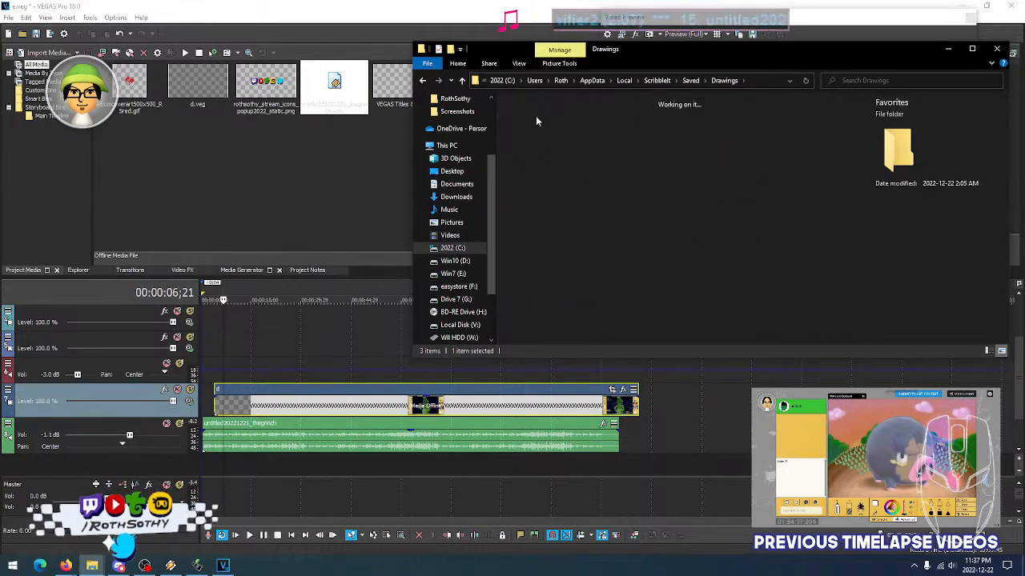
double_click(535, 117)
left_click(591, 128)
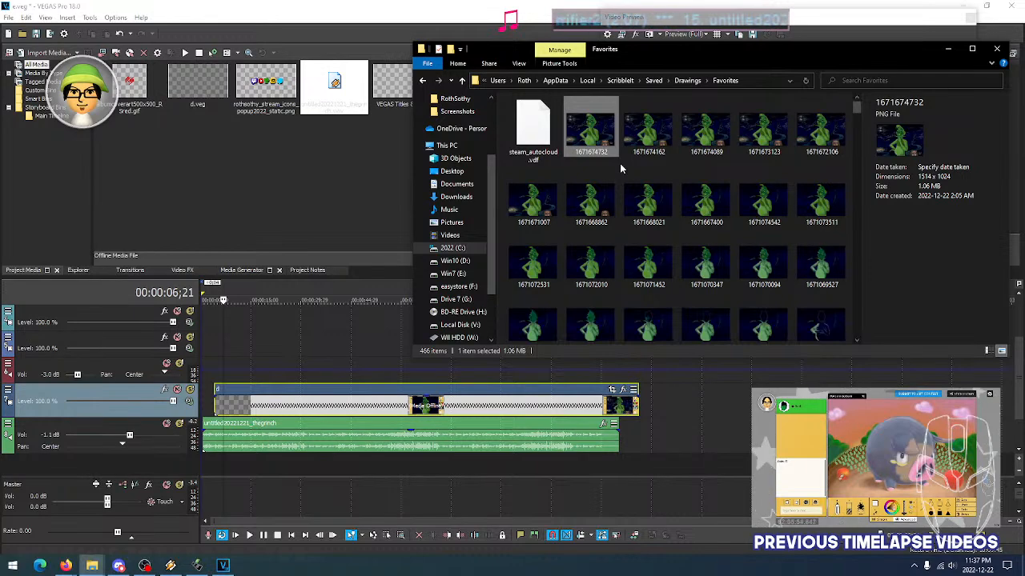
Browse the saved drawings in the Favorites folder from the newest down to the oldest
scroll(620, 165, "down", 5)
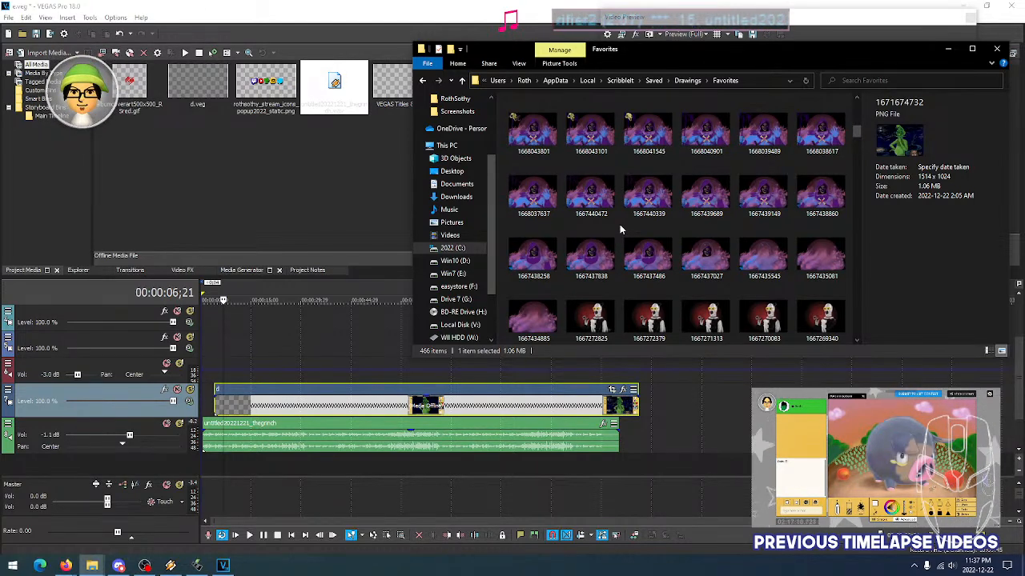
scroll(620, 229, "down", 3)
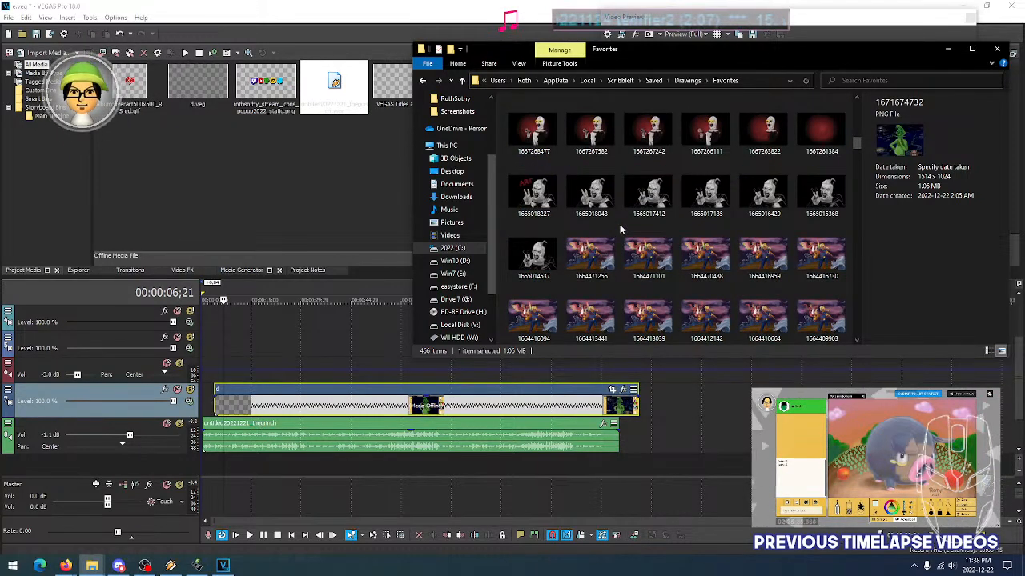
scroll(619, 229, "down", 5)
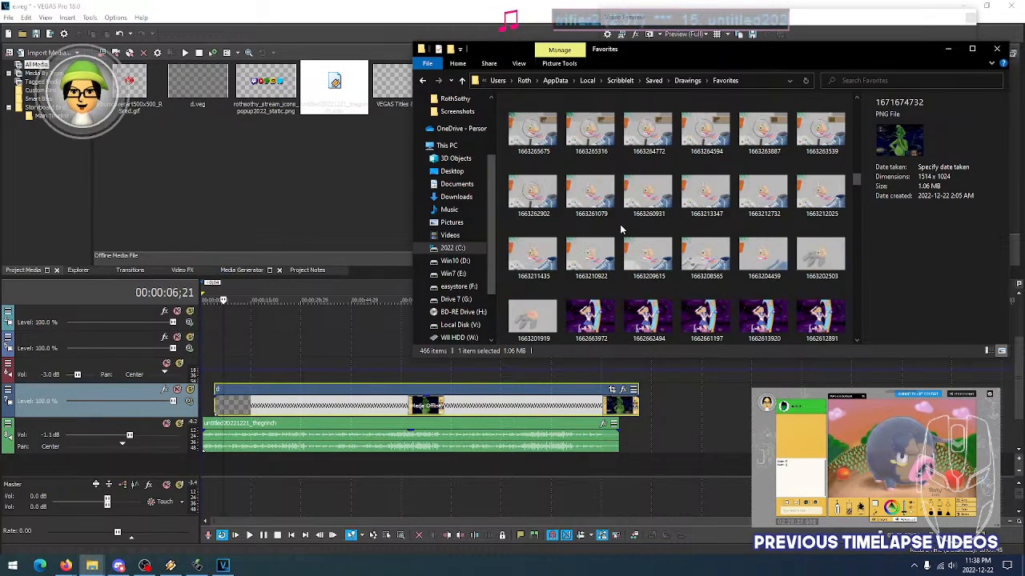
scroll(620, 229, "down", 8)
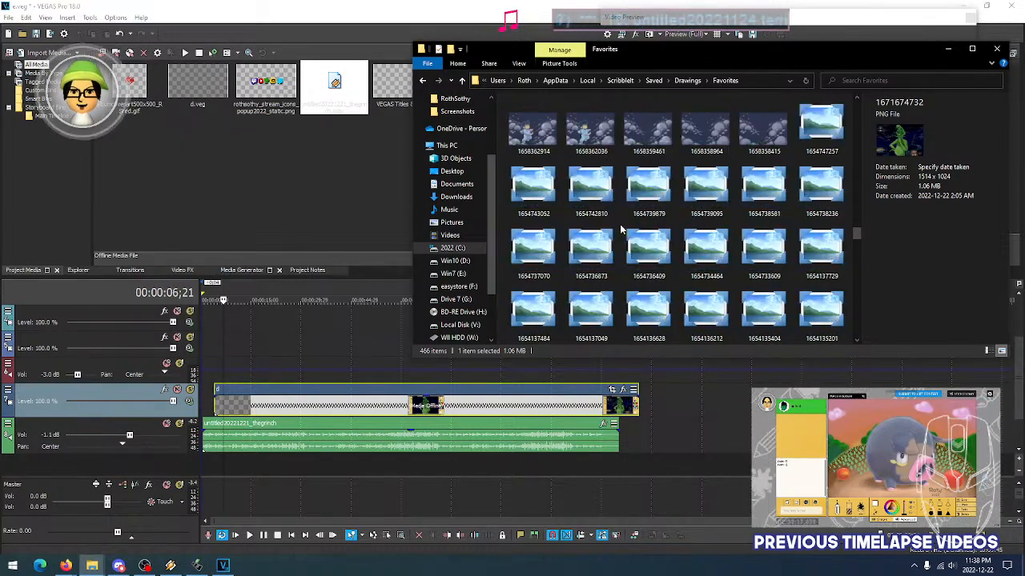
scroll(621, 230, "down", 3)
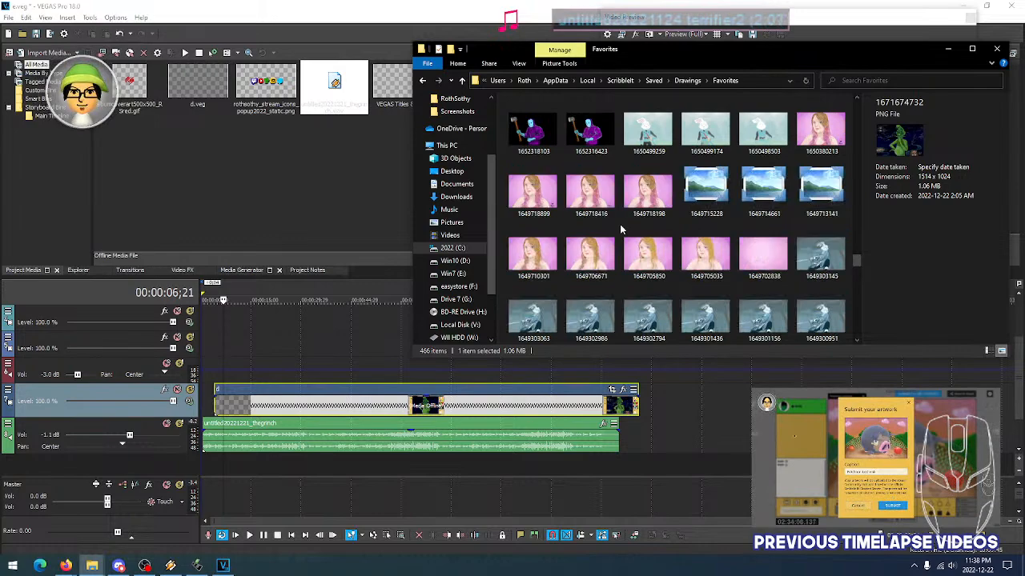
scroll(621, 230, "down", 8)
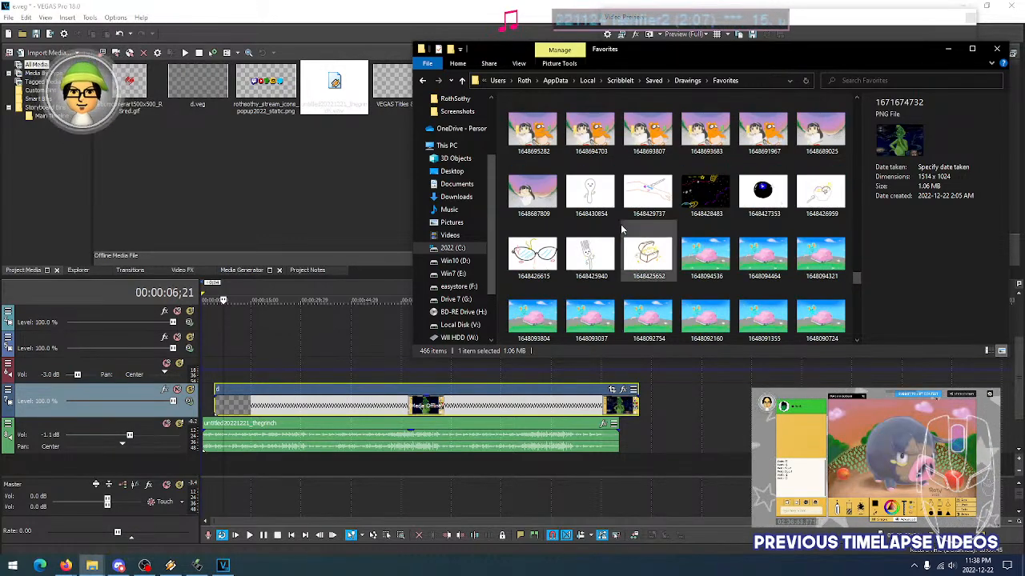
scroll(621, 230, "down", 10)
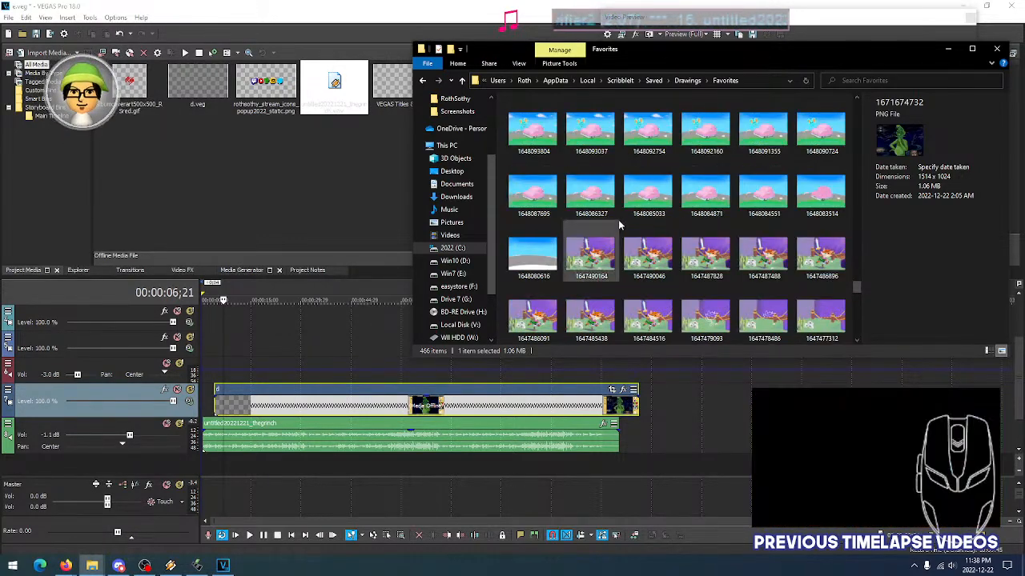
scroll(618, 226, "down", 15)
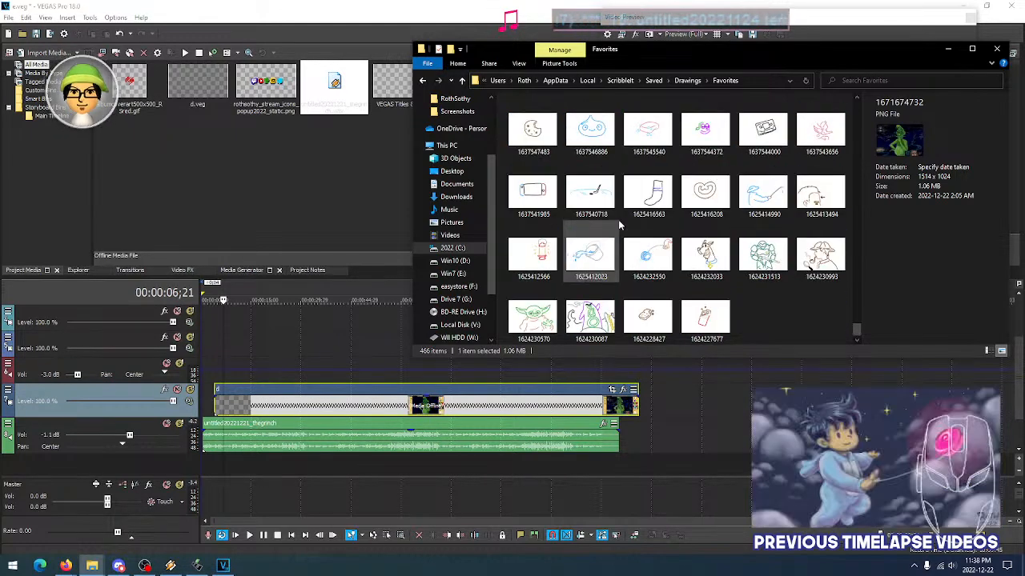
left_click(758, 321)
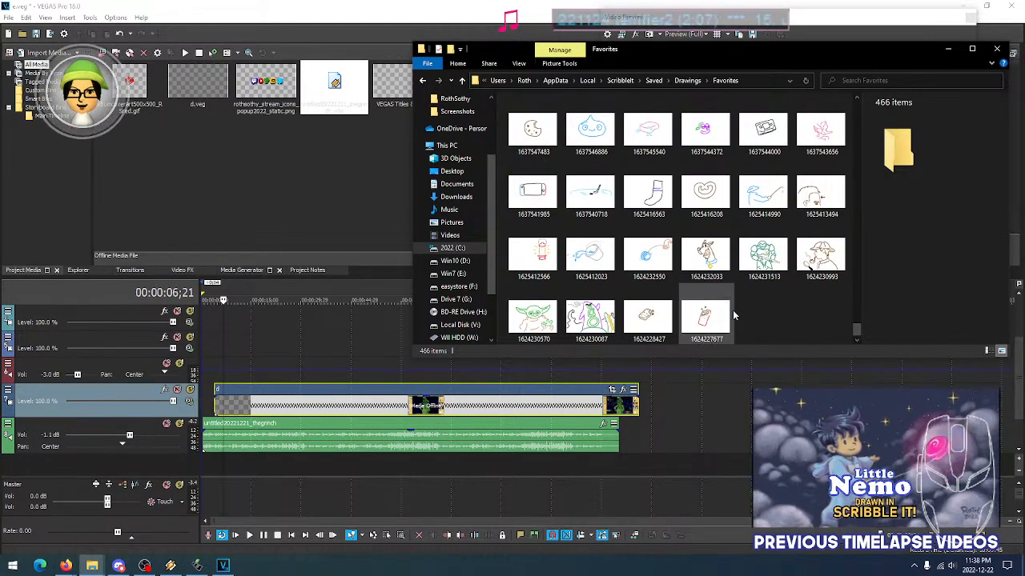
left_click(718, 317)
left_click(772, 291)
left_click(762, 264)
left_click(717, 261)
left_click(710, 314)
left_click(712, 262)
left_click(764, 260)
left_click(711, 263)
left_click(709, 315)
left_click(712, 263)
left_click(764, 264)
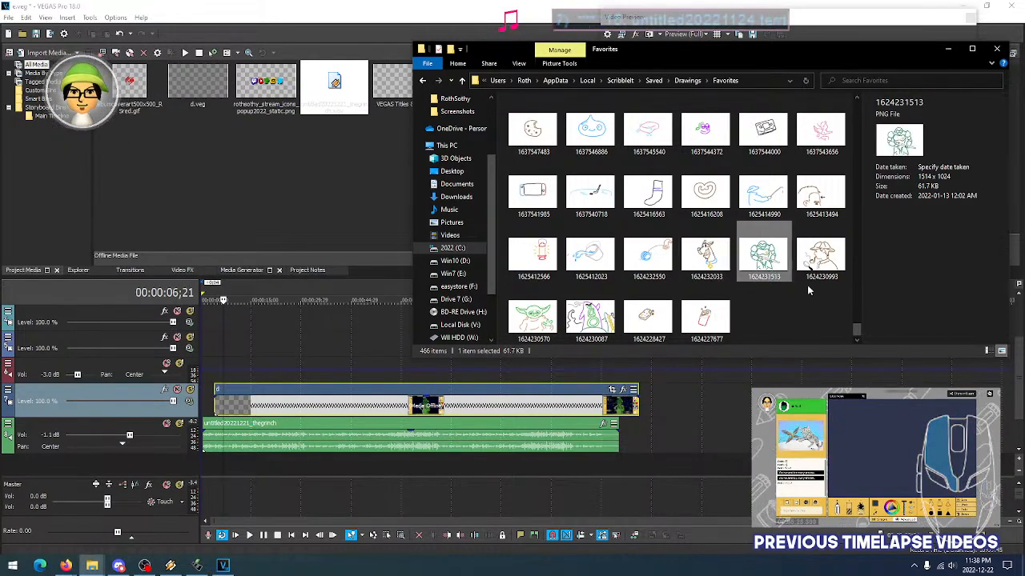
left_click(836, 316)
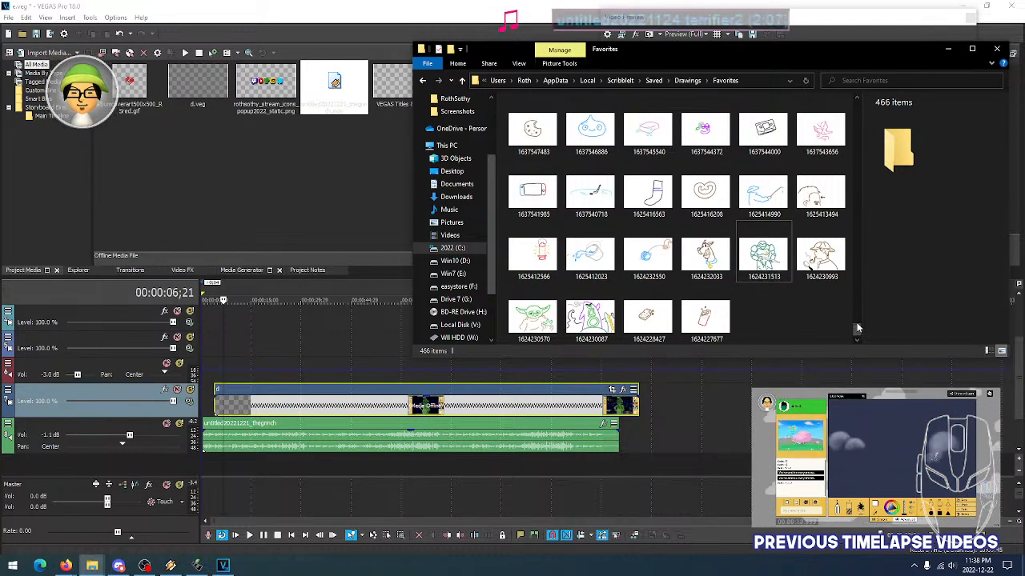
scroll(857, 327, "up", 3)
scroll(854, 326, "up", 1)
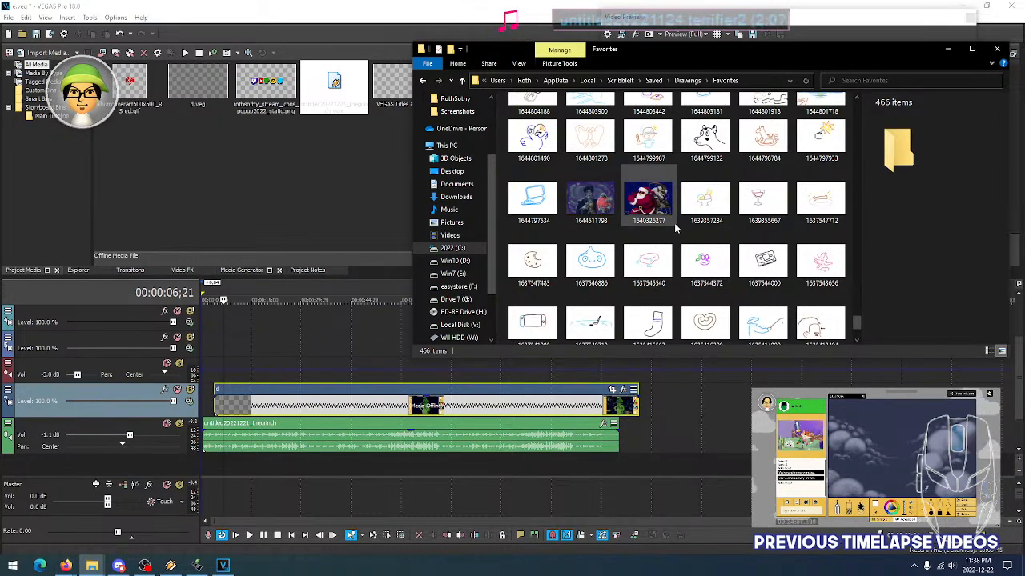
left_click(646, 206)
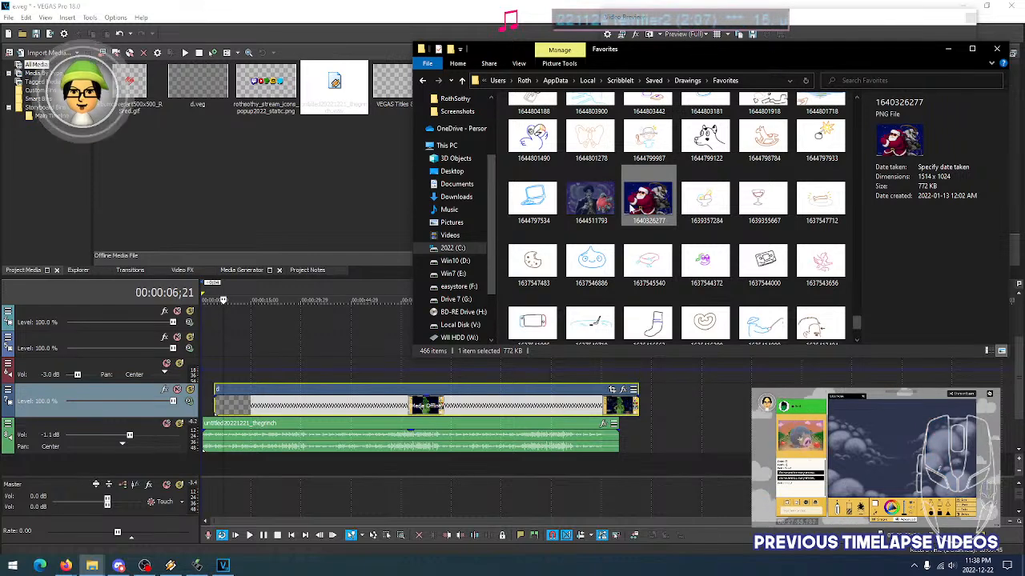
left_click(602, 208)
left_click(636, 204)
left_click(601, 204)
left_click(635, 205)
left_click(597, 204)
left_click(635, 204)
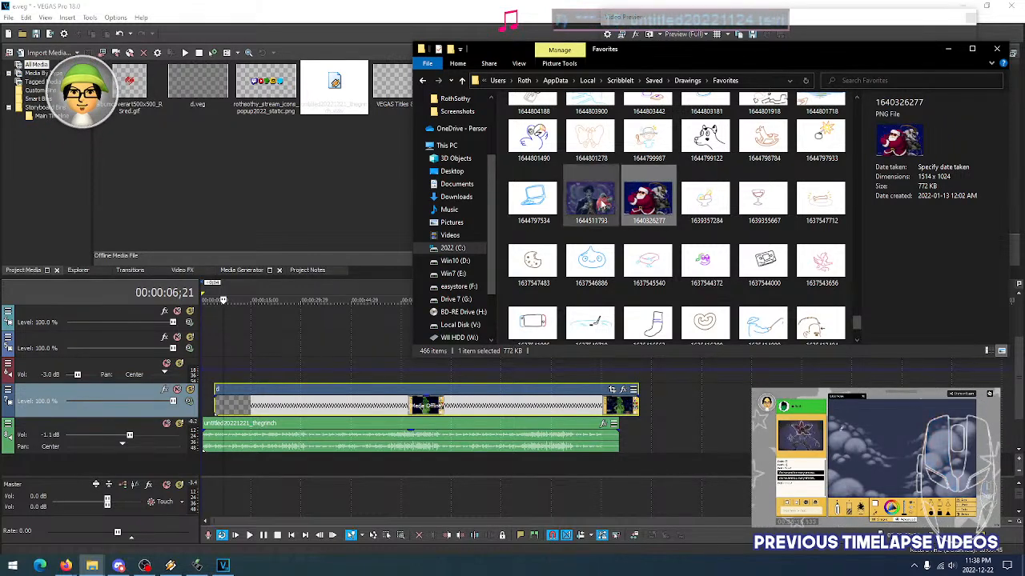
left_click(602, 206)
left_click(636, 204)
left_click(602, 206)
left_click(632, 203)
left_click(601, 206)
left_click(635, 205)
left_click(602, 206)
left_click(636, 205)
left_click(602, 206)
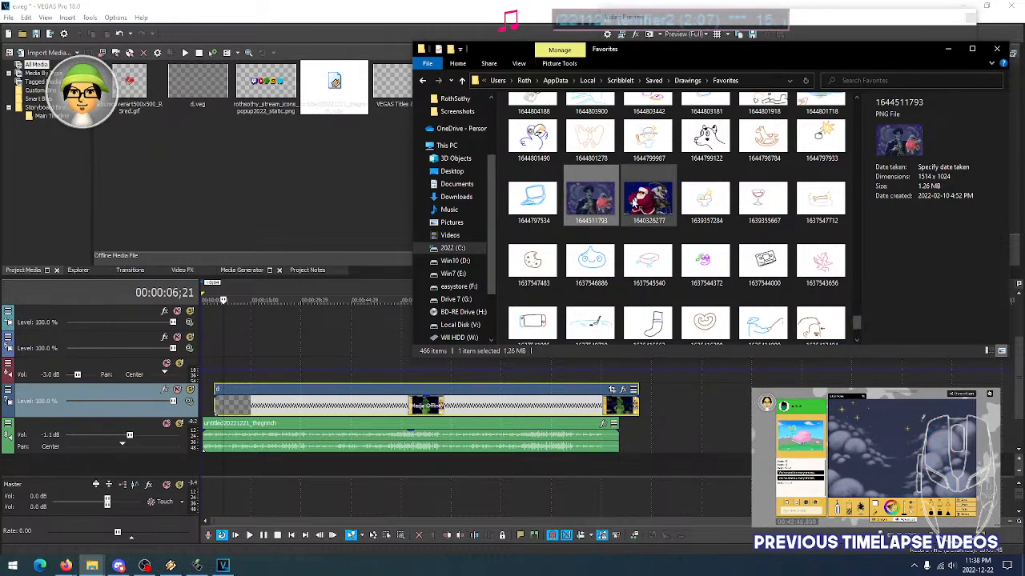
left_click(635, 205)
left_click(602, 206)
left_click(635, 205)
left_click(602, 206)
left_click(635, 205)
left_click(602, 205)
left_click(635, 205)
left_click(602, 206)
left_click(636, 205)
left_click(602, 206)
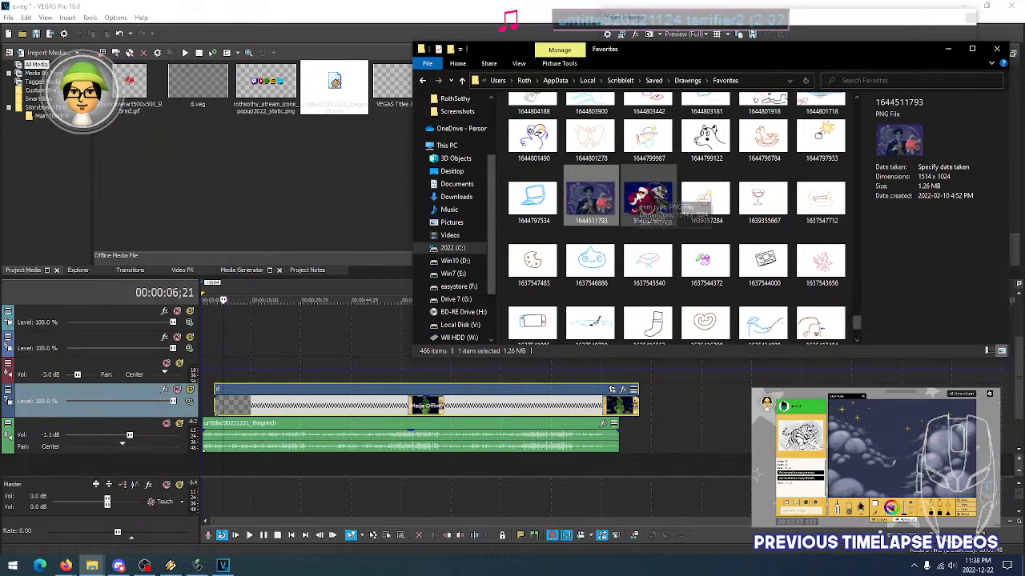
left_click(635, 197)
double_click(650, 205)
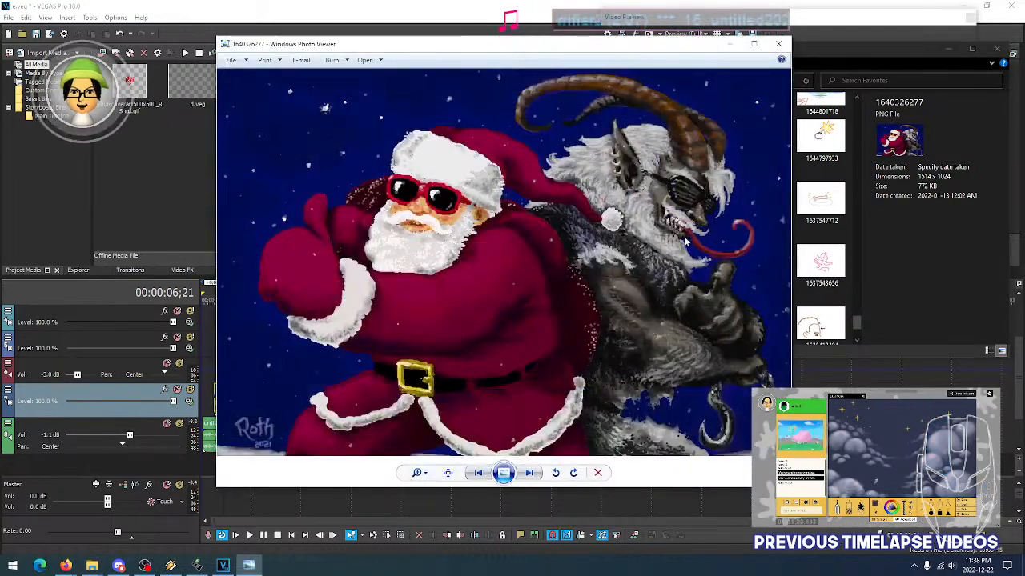
left_click_drag(587, 52, 572, 37)
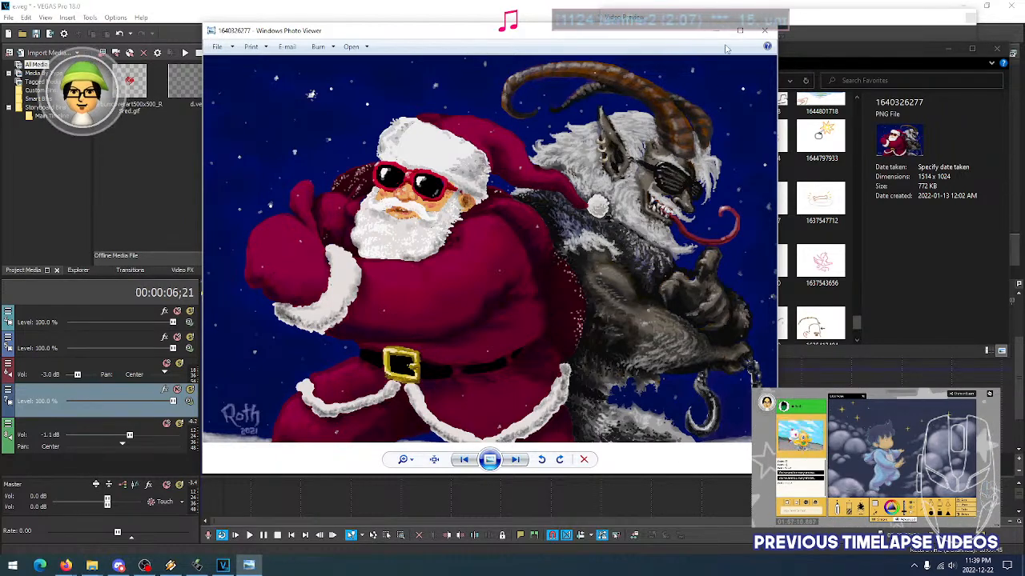
left_click(765, 36)
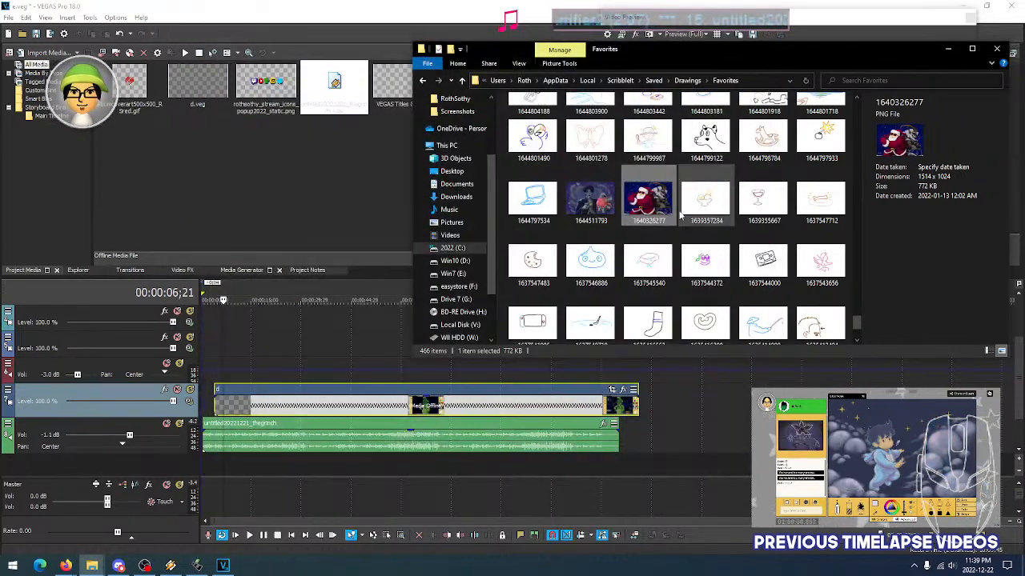
left_click(597, 210)
left_click(632, 212)
left_click(606, 210)
left_click(642, 207)
left_click(608, 205)
left_click(641, 204)
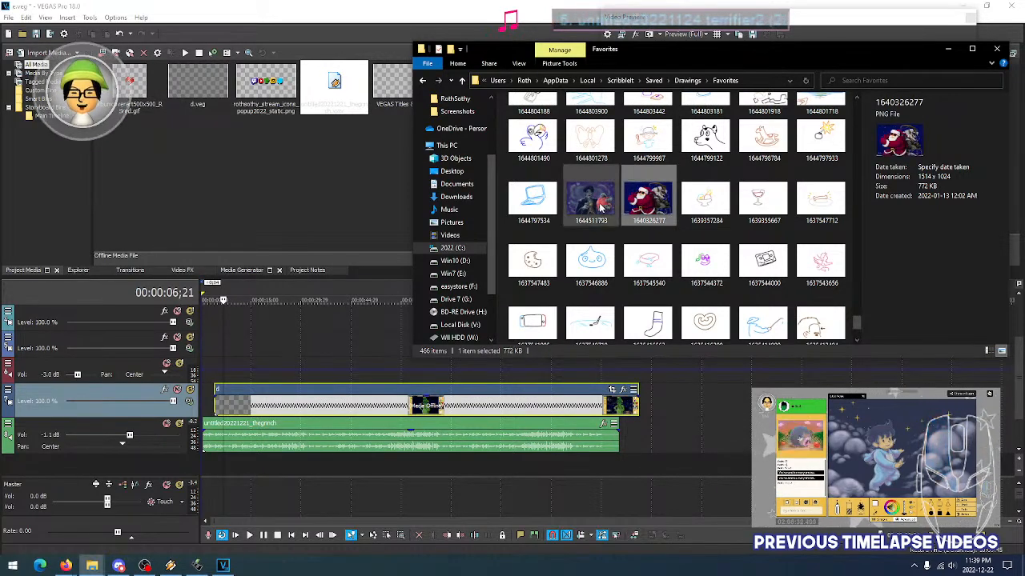
double_click(658, 203)
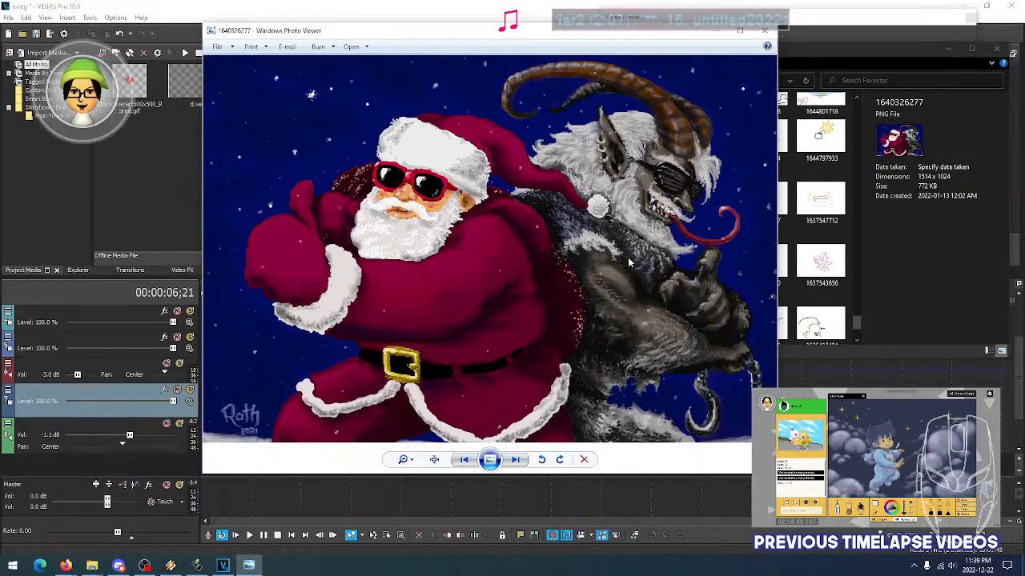
mouse_move(698, 42)
left_mouse_down()
mouse_move(687, 55)
mouse_move(715, 55)
mouse_move(695, 56)
left_mouse_up()
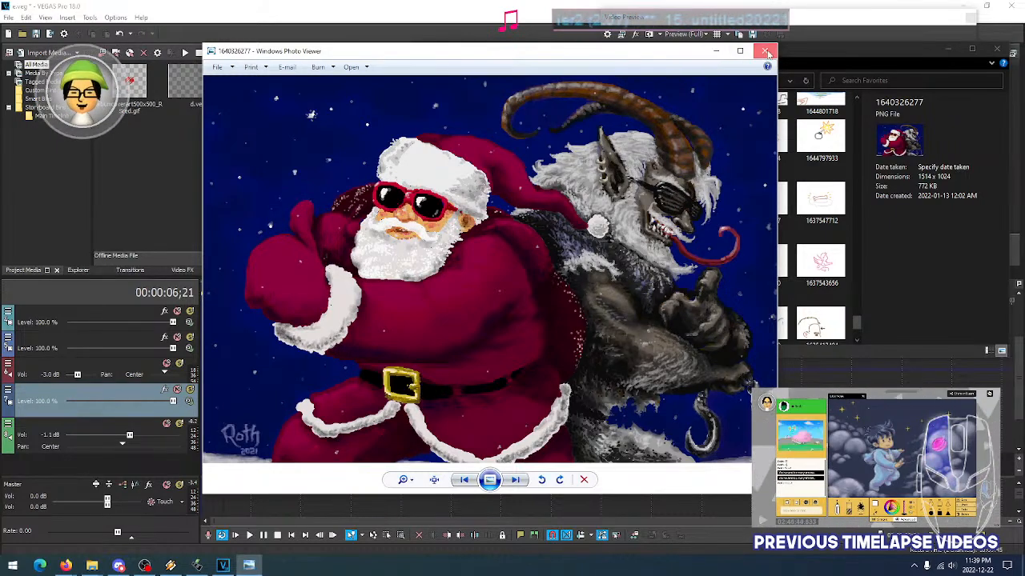
left_click(766, 53)
left_click(503, 231)
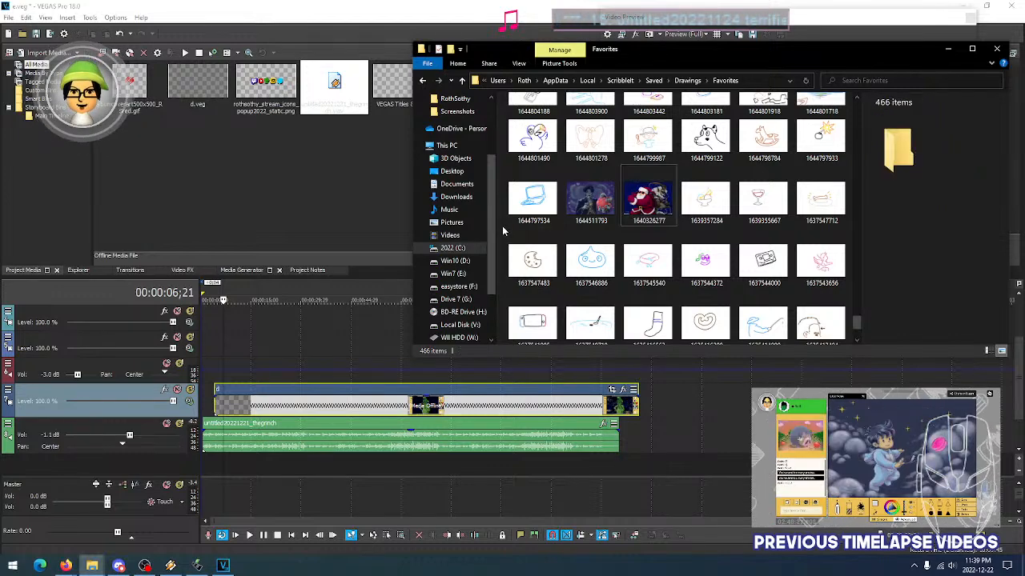
scroll(503, 229, "up", 2)
scroll(608, 248, "up", 3)
left_click(756, 272)
left_click(592, 268)
left_click(589, 228)
left_click(591, 260)
left_click(588, 229)
left_click(528, 229)
scroll(561, 232, "up", 3)
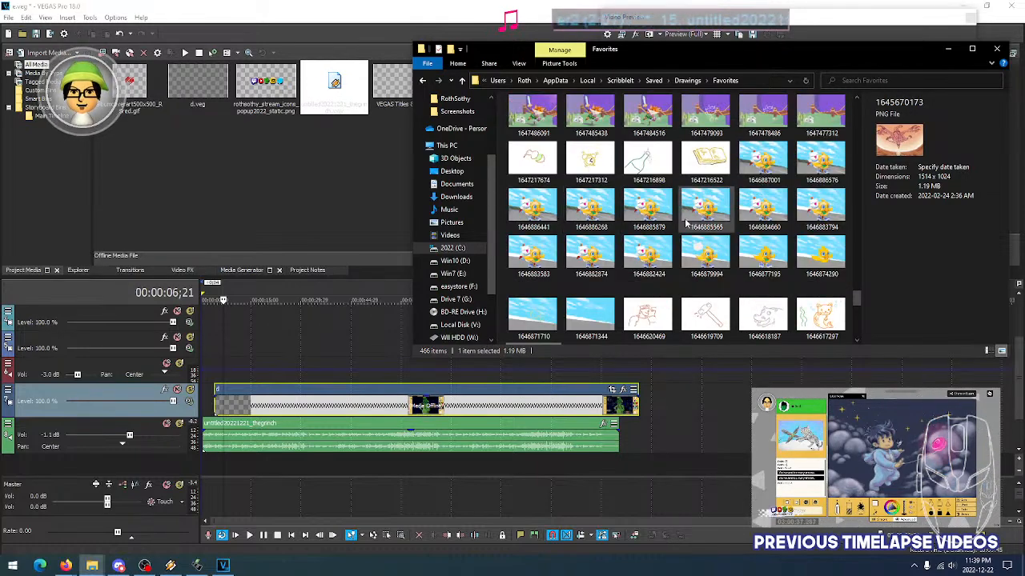
left_click(648, 256)
left_click(799, 259)
left_click(764, 162)
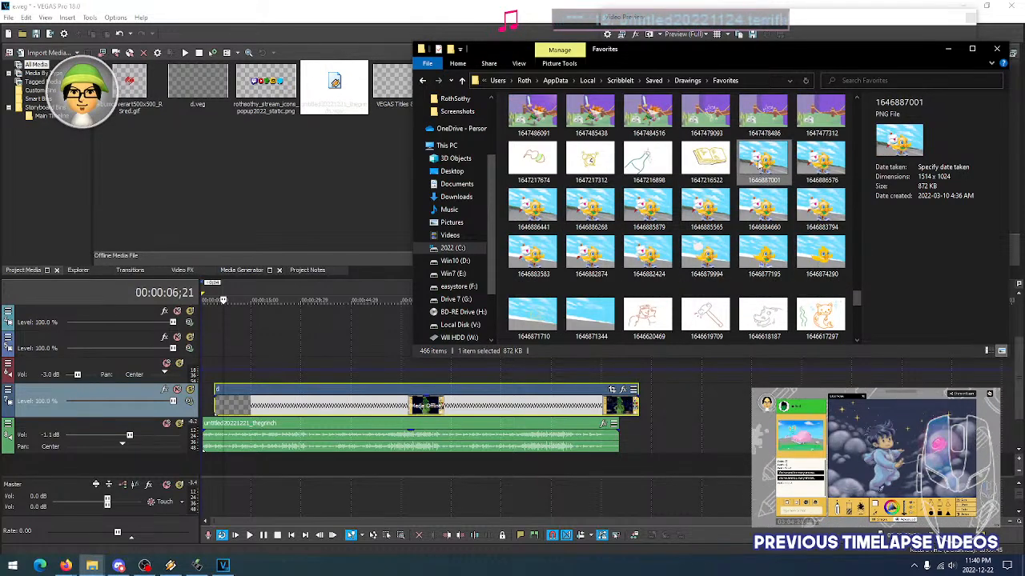
double_click(757, 162)
left_click(765, 50)
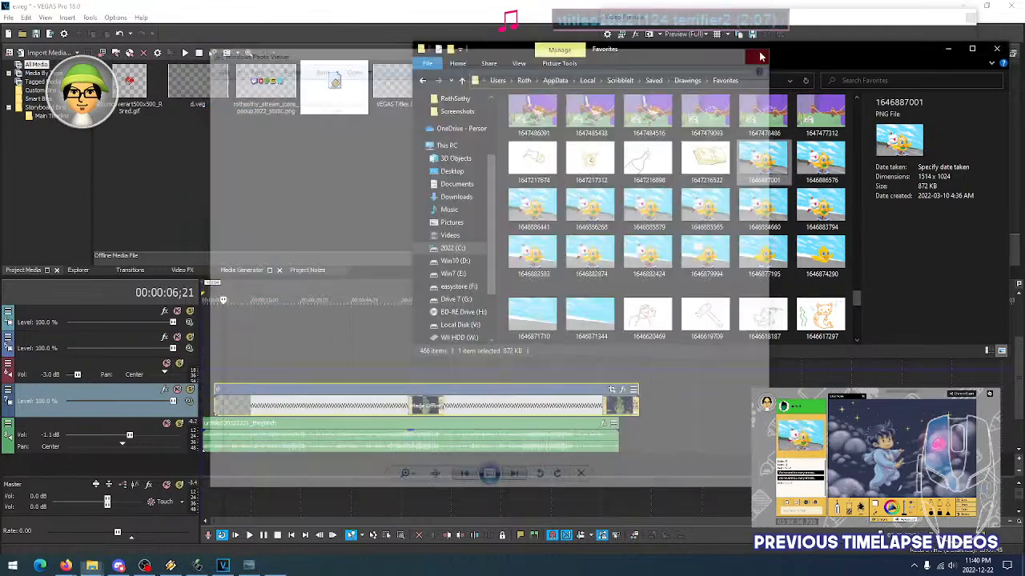
scroll(608, 232, "up", 3)
left_click(606, 232)
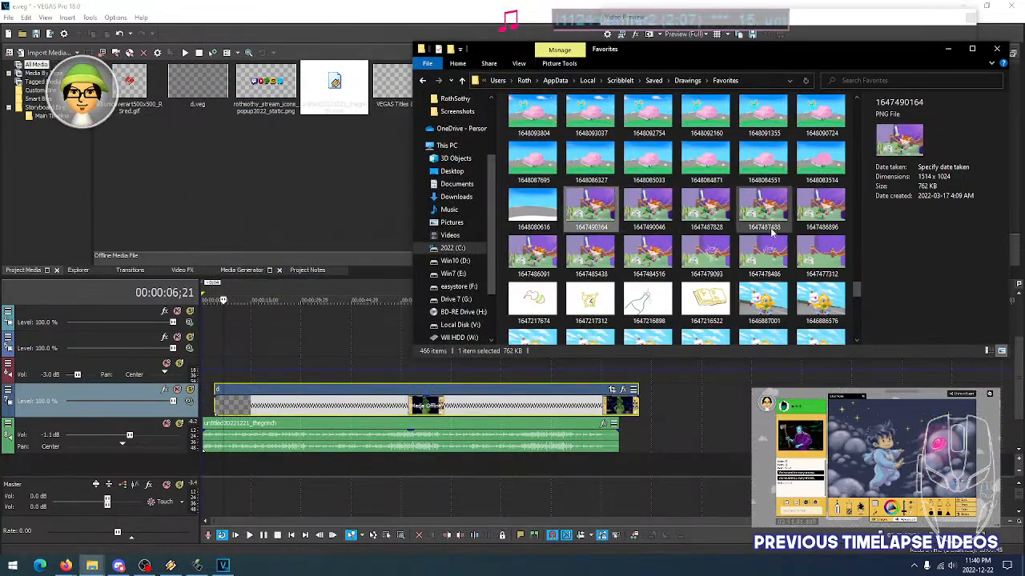
scroll(680, 237, "down", 10)
scroll(719, 240, "up", 3)
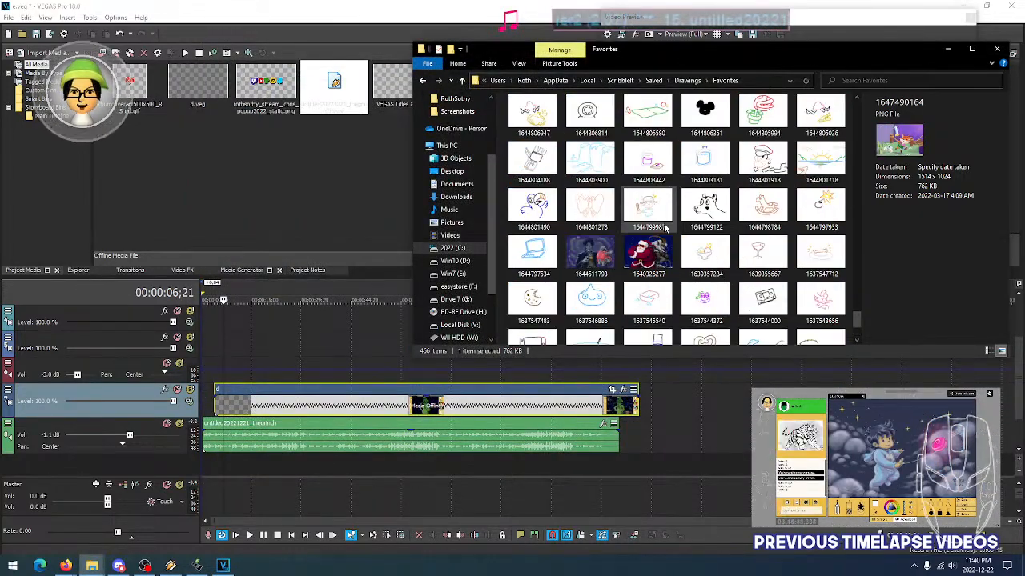
left_click(648, 254)
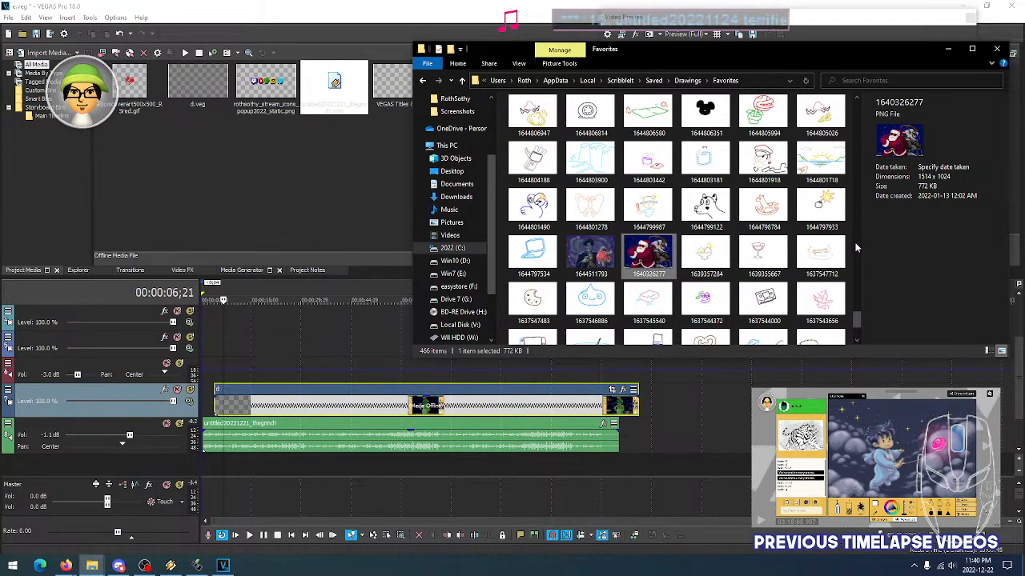
left_click_drag(857, 318, 857, 104)
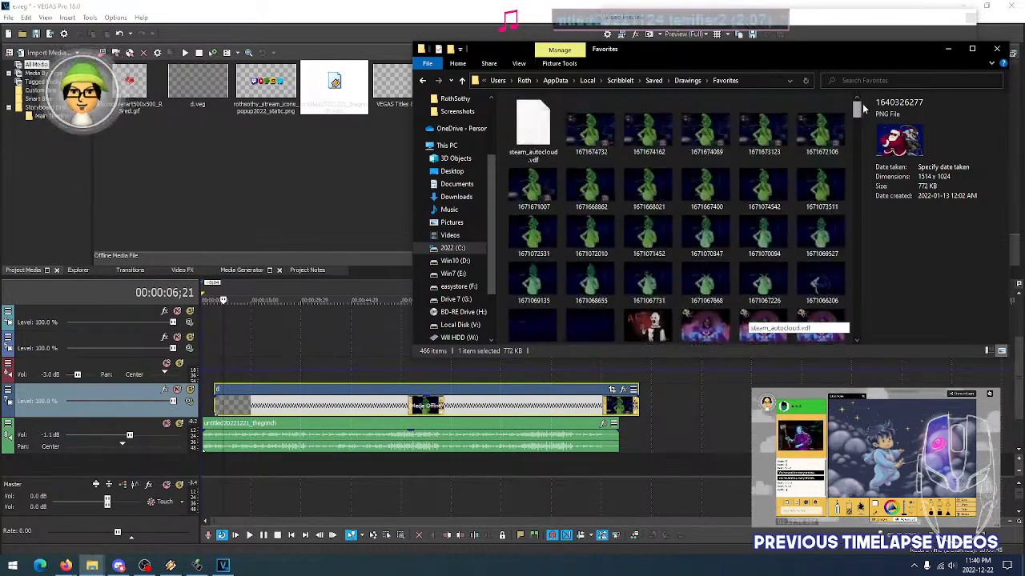
left_click(606, 141)
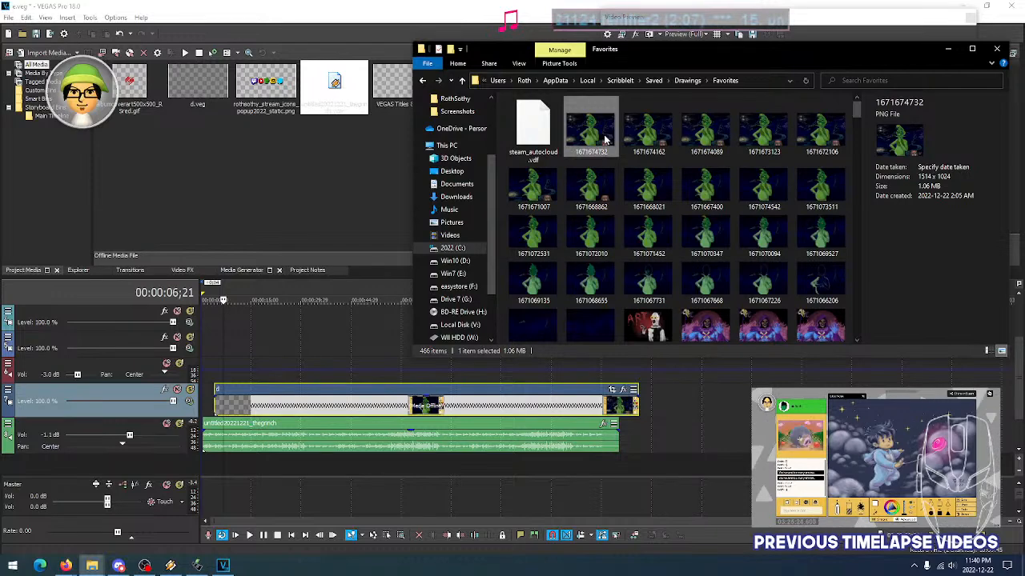
Paste the Grinch drawing into the 2022 12 15 "Drawing The Grinch in Scribble It!" folder inside Downloads
left_click(100, 564)
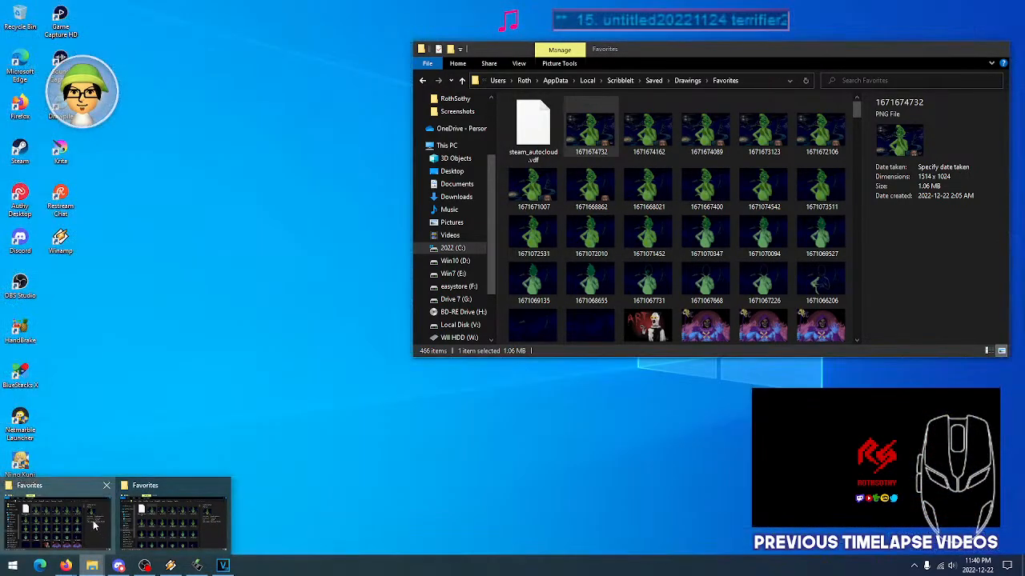
left_click(93, 520)
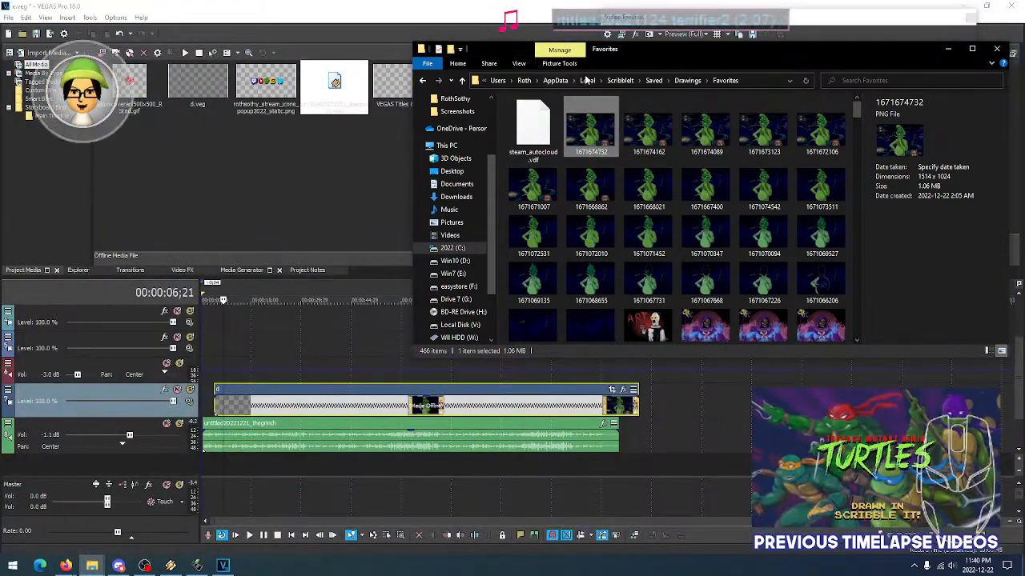
left_click_drag(628, 52, 606, 65)
left_click(402, 96)
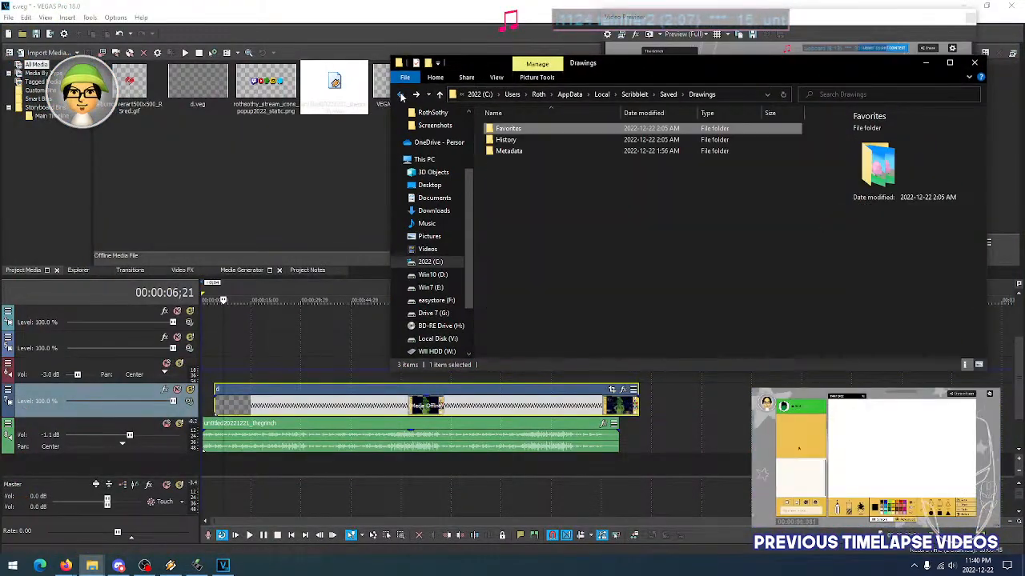
left_click(402, 95)
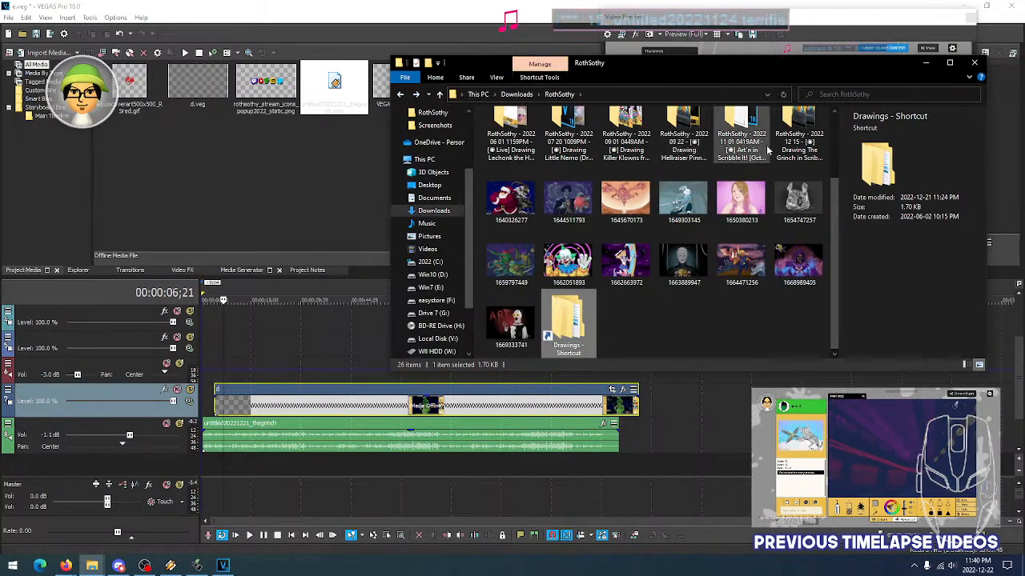
double_click(799, 134)
right_click(643, 232)
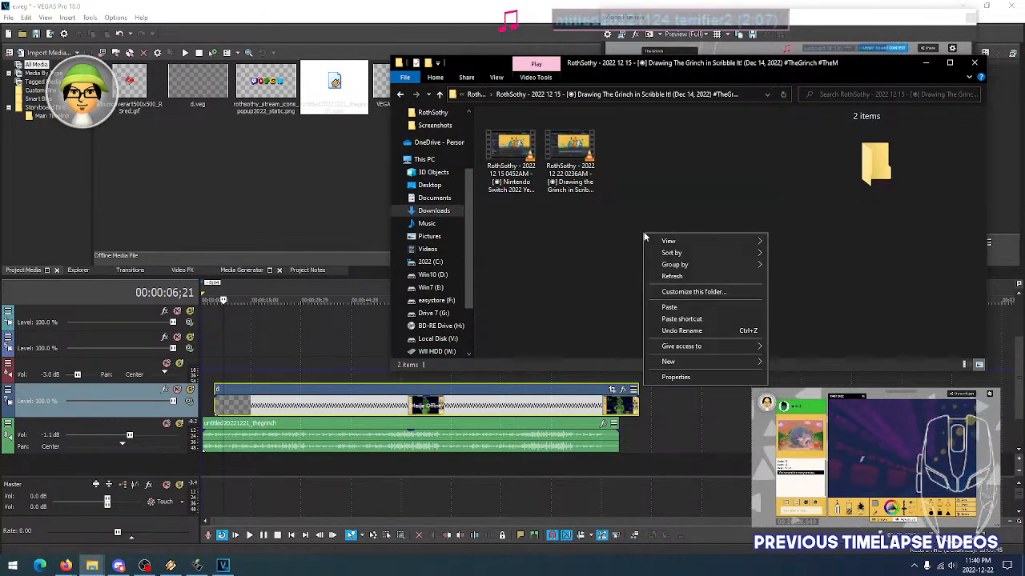
left_click(654, 310)
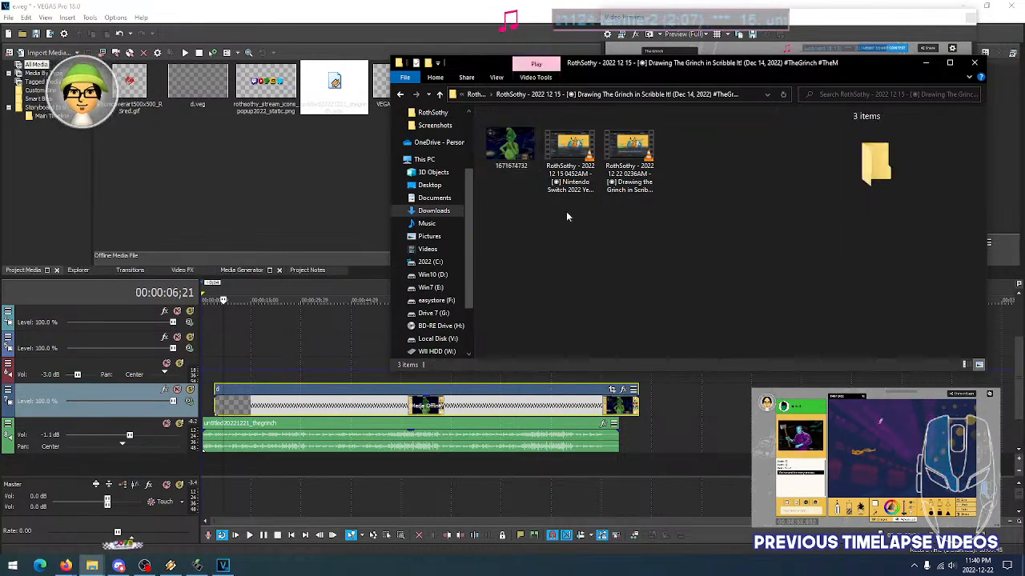
Import 1671674732.png into the project media and place it at the timeline start on a new topmost video track
left_click_drag(227, 198, 223, 193)
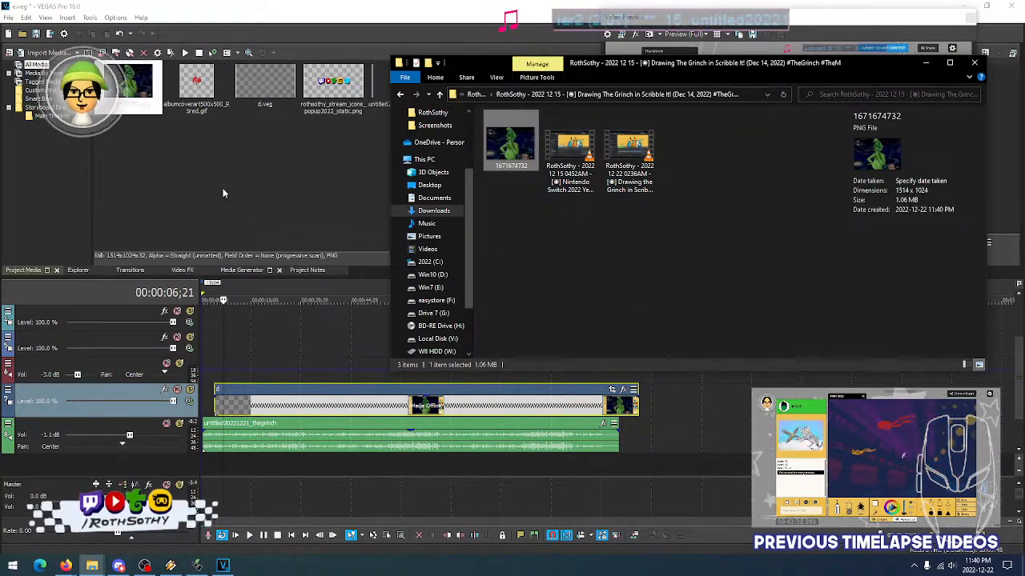
left_click(169, 115)
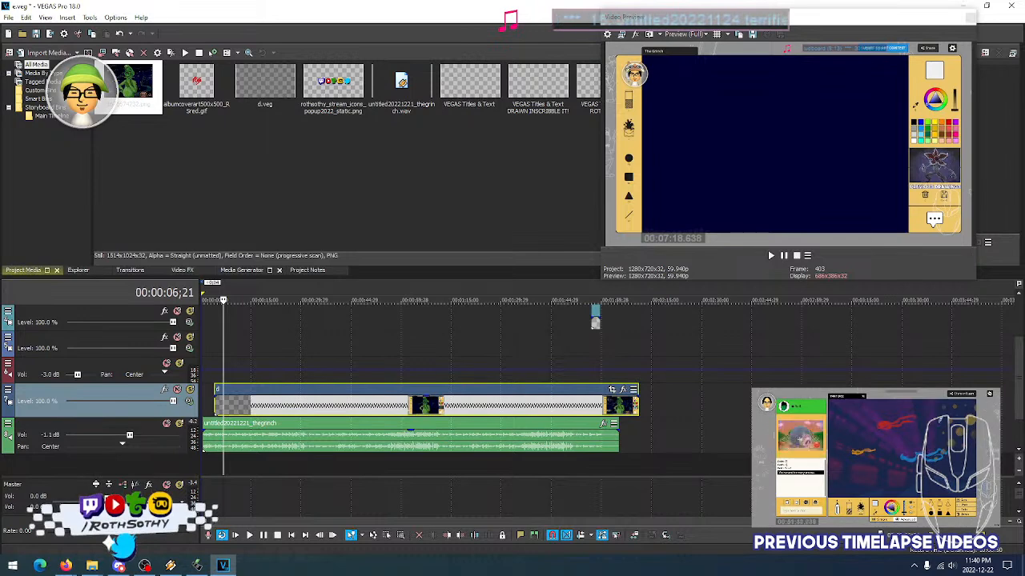
left_click_drag(1018, 360, 1018, 327)
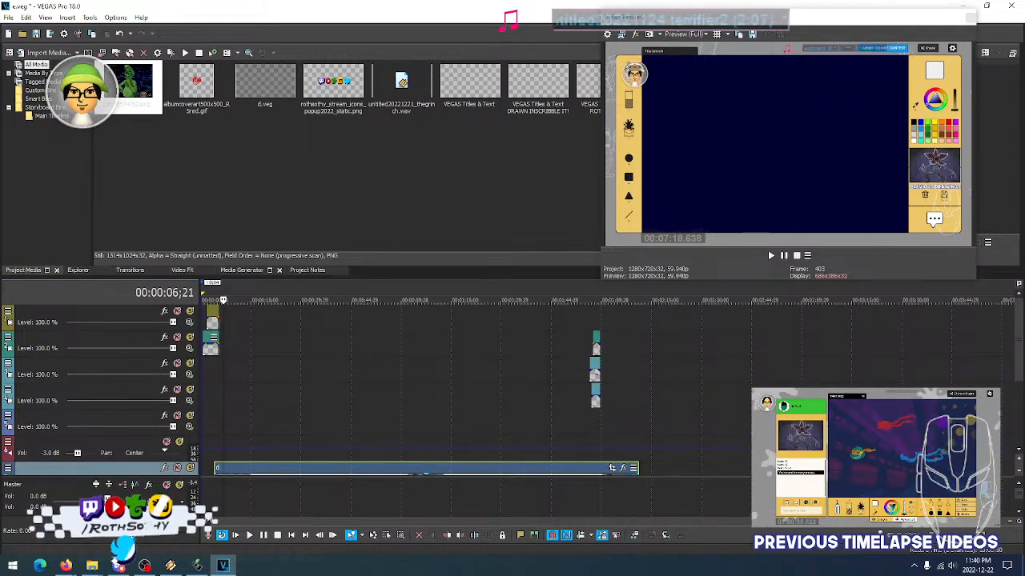
scroll(212, 323, "up", 8)
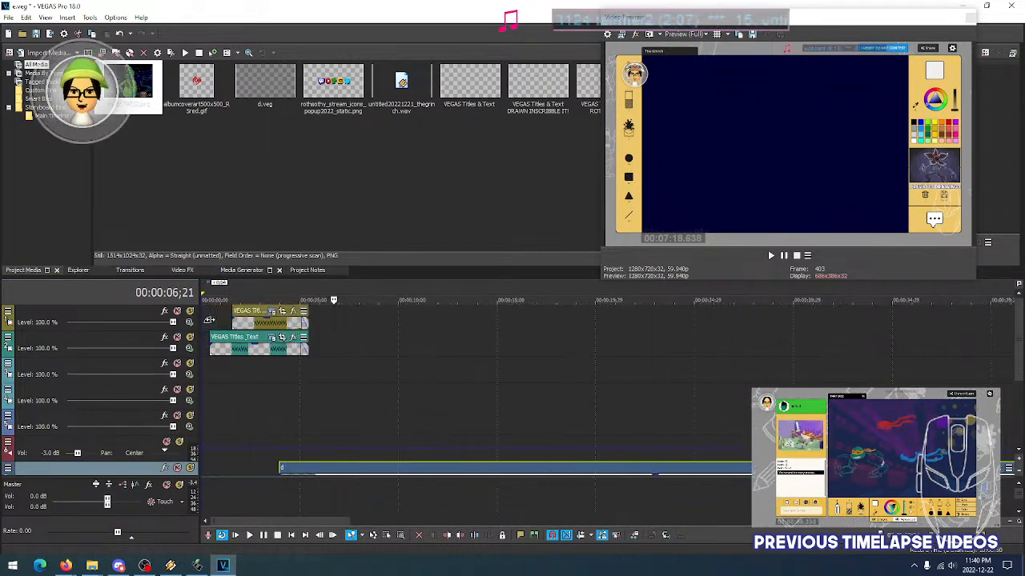
right_click(37, 320)
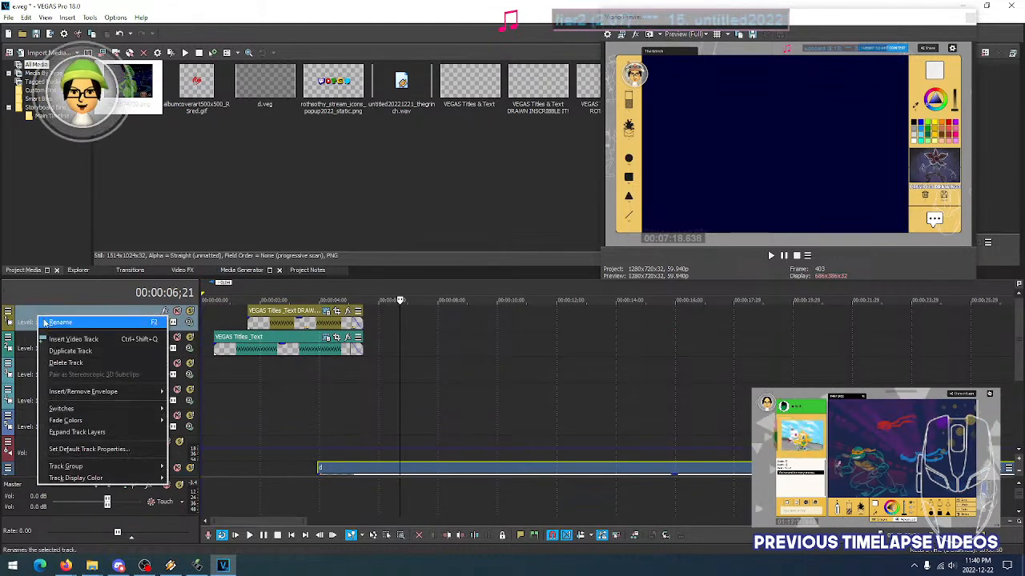
left_click(64, 340)
left_click_drag(131, 86, 219, 325)
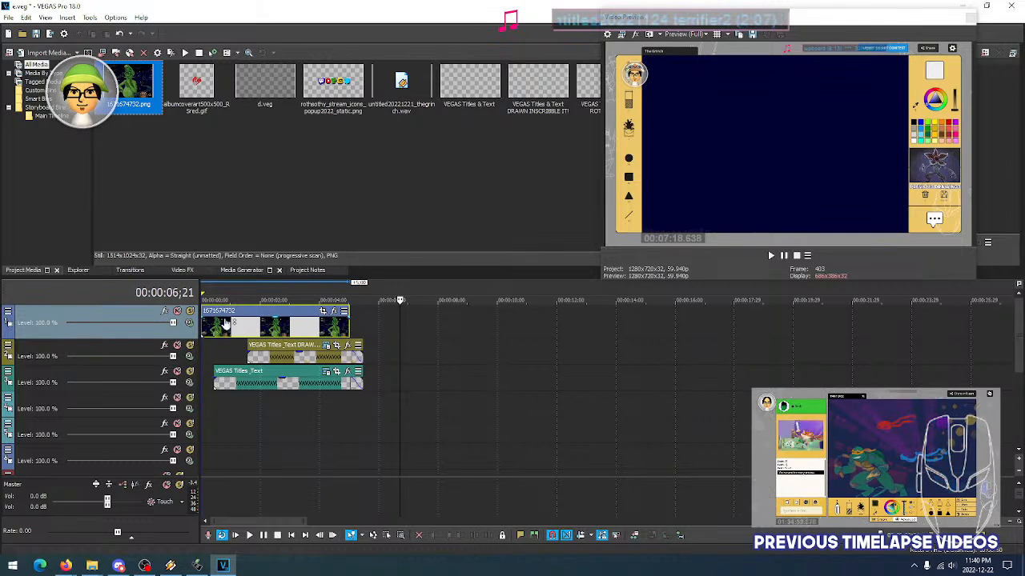
Check the Grinch picture in the preview at several points along its event
left_click(206, 334)
left_click(214, 331)
left_click_drag(211, 332, 261, 332)
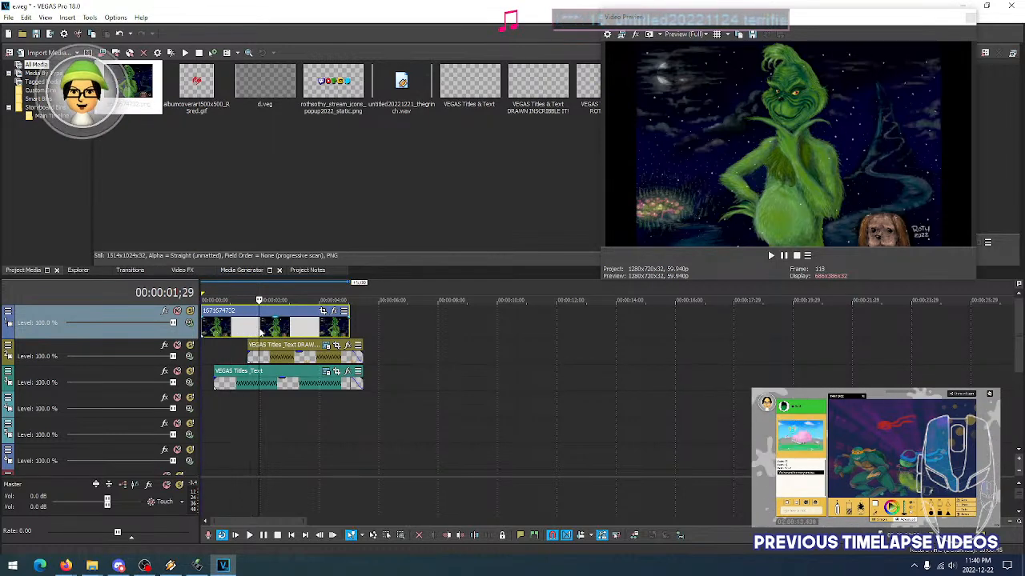
left_click(204, 330)
left_click(235, 327)
left_click(259, 329)
left_click(292, 327)
left_click(231, 328)
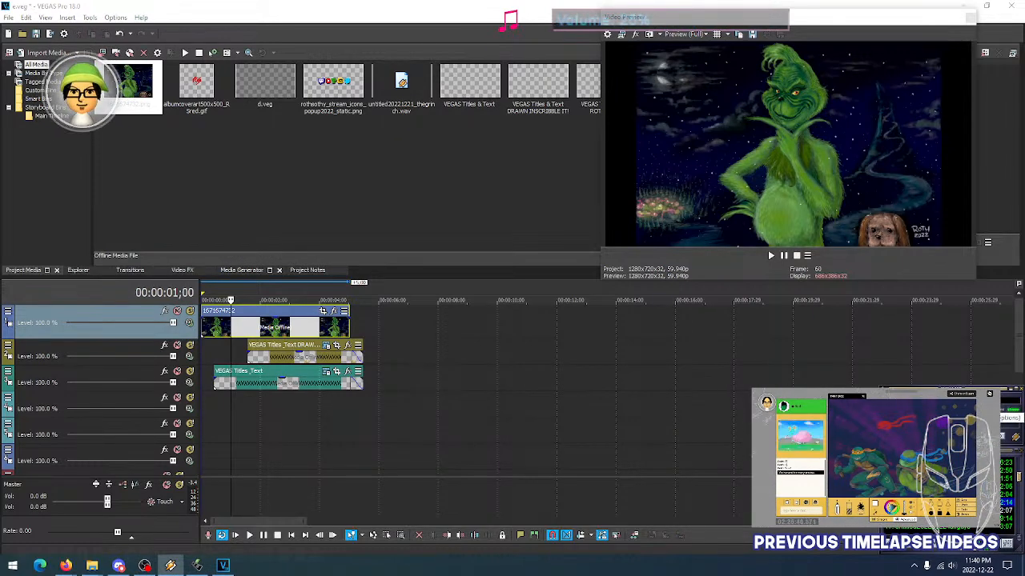
left_click(233, 329)
left_click(222, 329)
left_click(238, 328)
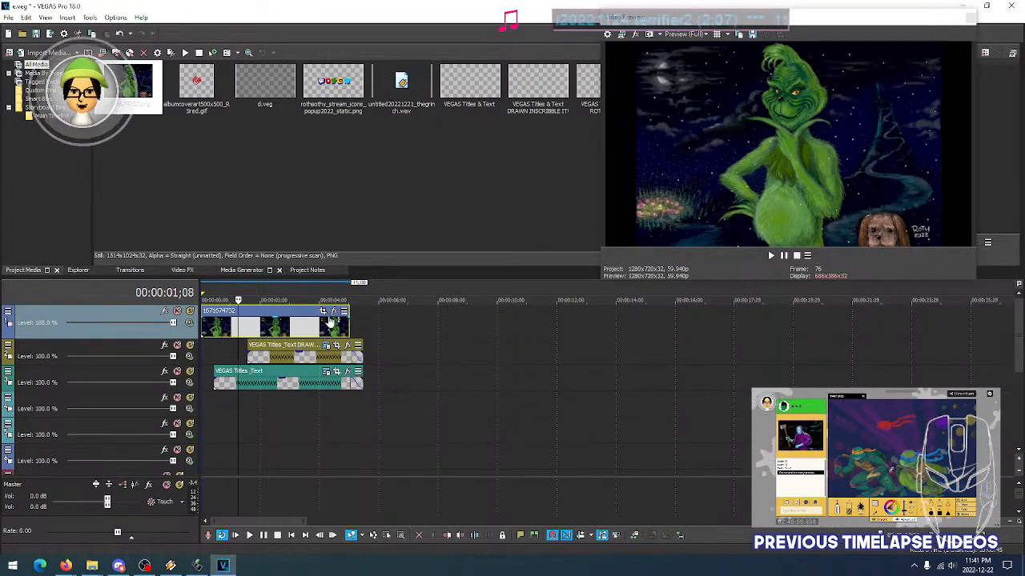
left_click(260, 328)
left_click(274, 330)
left_click(298, 330)
left_click(307, 330)
left_click(325, 330)
left_click(309, 330)
left_click(276, 329)
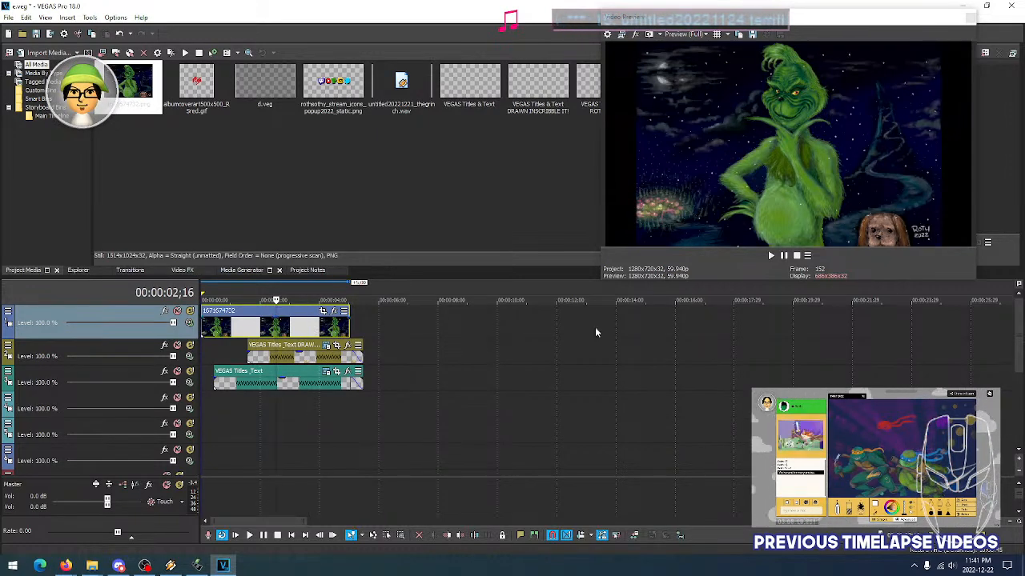
left_click(298, 357)
left_click(239, 330)
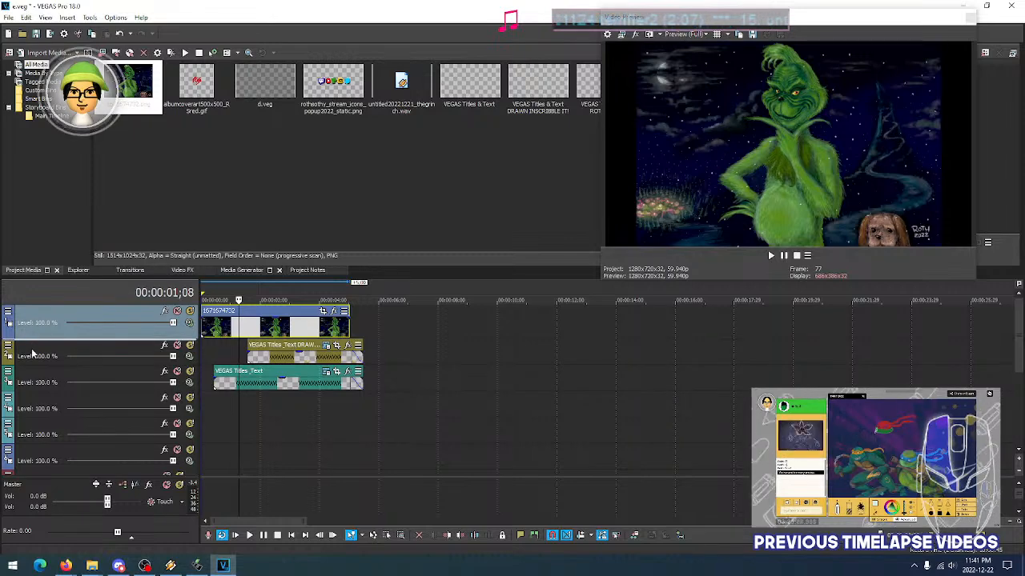
Move the Grinch picture track below the two title tracks and check the titles over the picture
left_click_drag(36, 393, 37, 384)
mouse_move(268, 302)
left_mouse_down()
mouse_move(297, 286)
mouse_move(319, 297)
mouse_move(301, 296)
left_mouse_up()
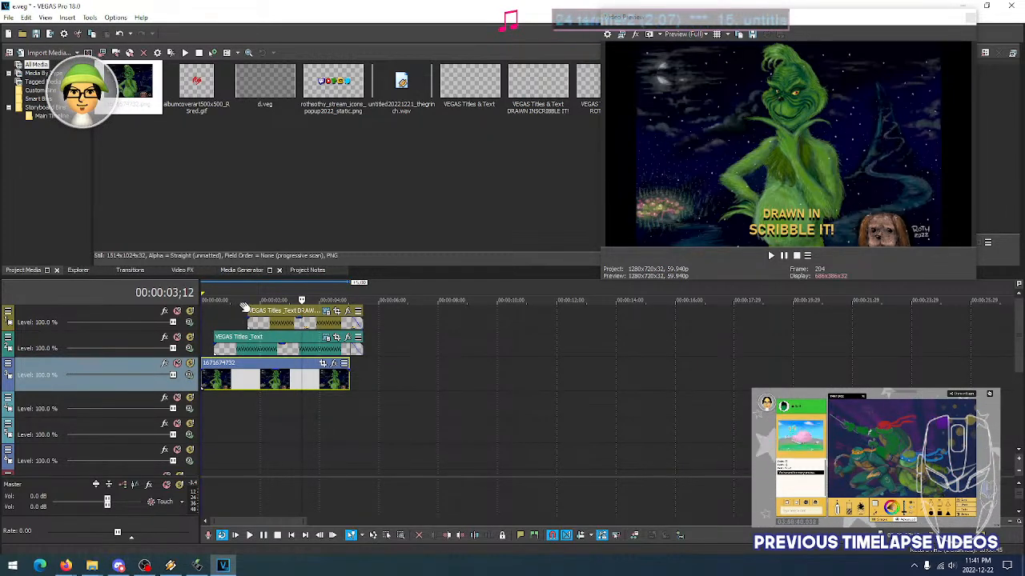
left_click(244, 297)
left_click_drag(261, 294, 246, 292)
Examine the beginning of the DRAWN IN SCRIBBLE IT! title over the Grinch picture frame by frame
double_click(252, 291)
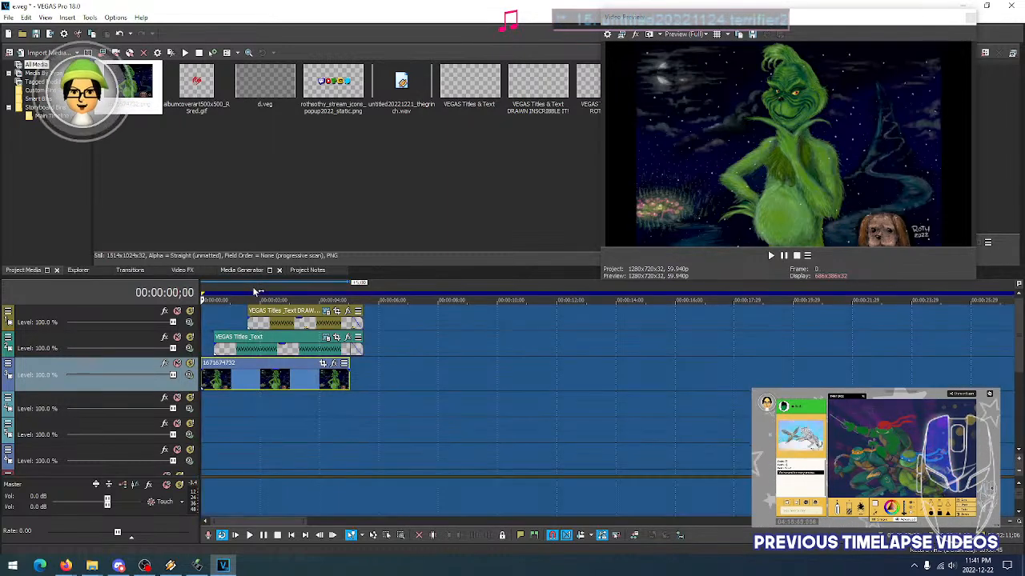
left_click(248, 291)
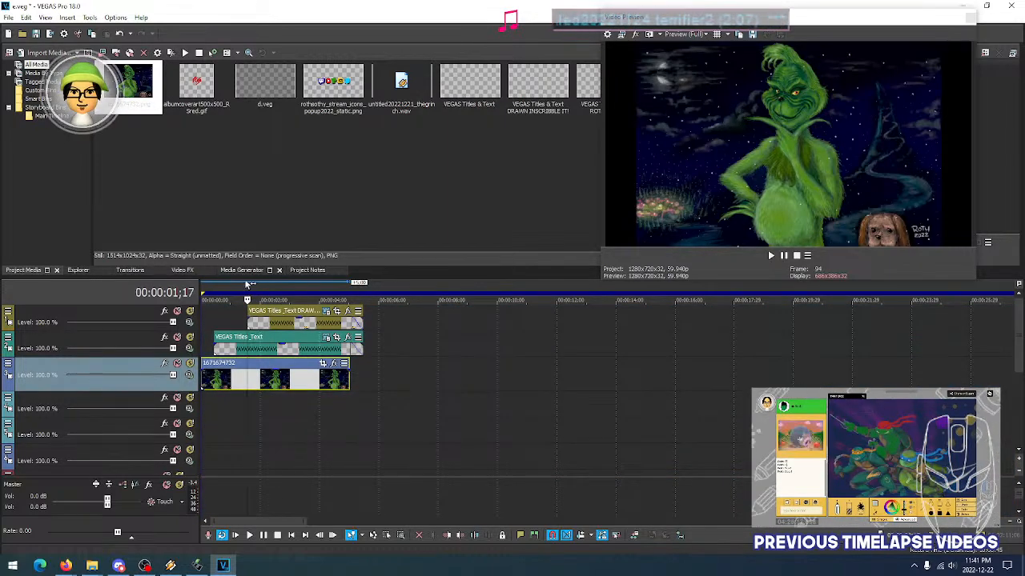
key("Right")
key("Right")
key("Right")
key("Right")
key("Right")
key("Right")
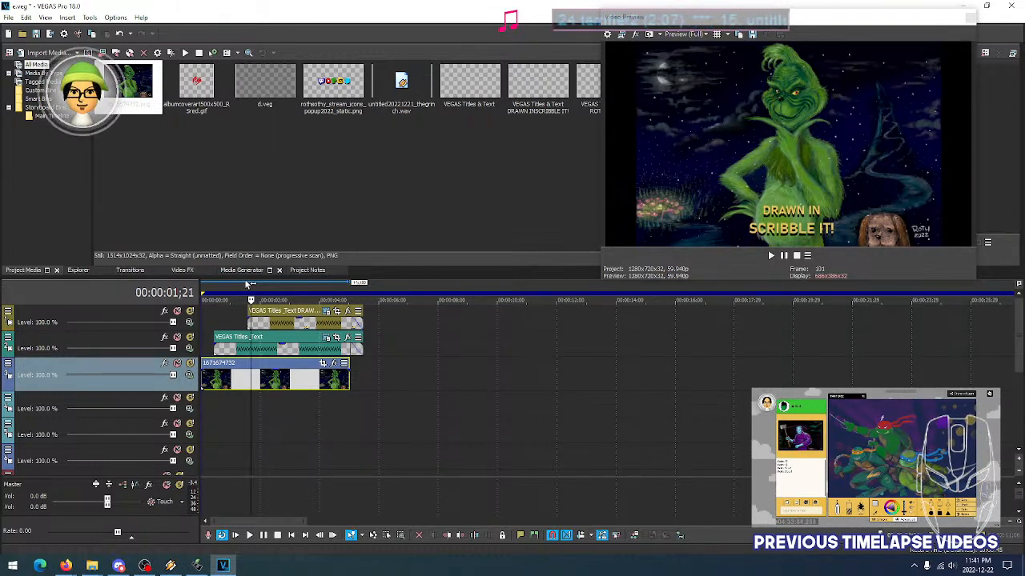
key("Right")
key("Right")
key("Right")
key("Right")
key("Right")
key("Right")
key("Right")
key("Right")
key("Right")
key("Right")
key("Right")
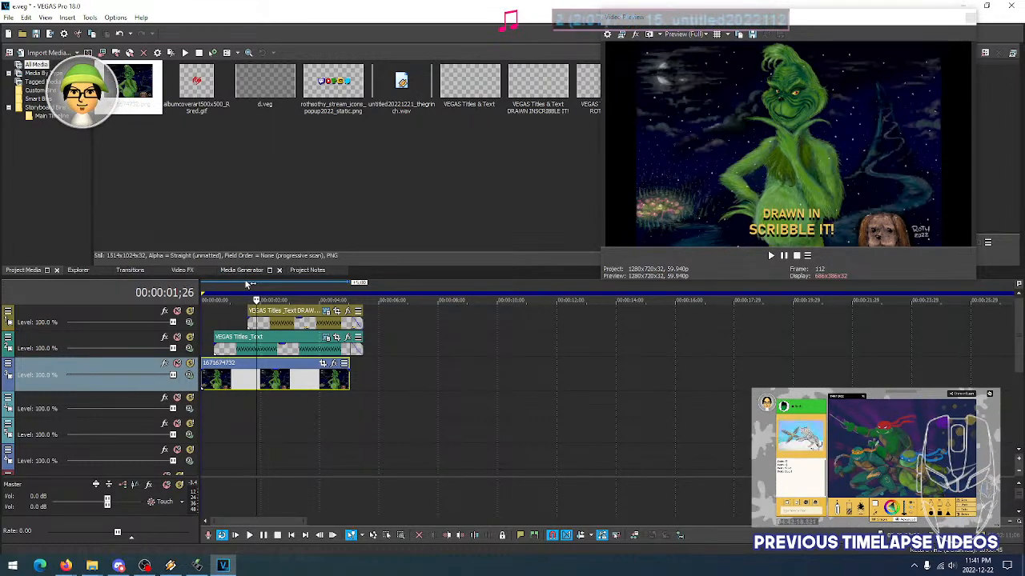
key("Right")
key("Right")
key("Right")
key("Right")
key("Right")
key("Right")
key("Right")
key("Right")
key("Right")
key("Right")
key("Right")
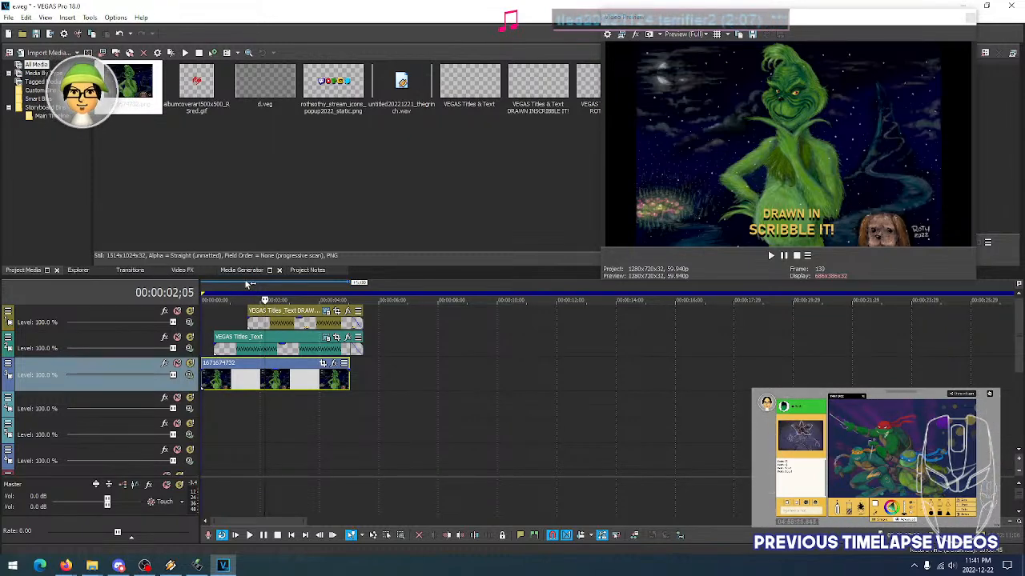
Play the intro from the start of the DRAWN IN SCRIBBLE IT! title up to the end of the Grinch picture
left_click(246, 285)
key("space")
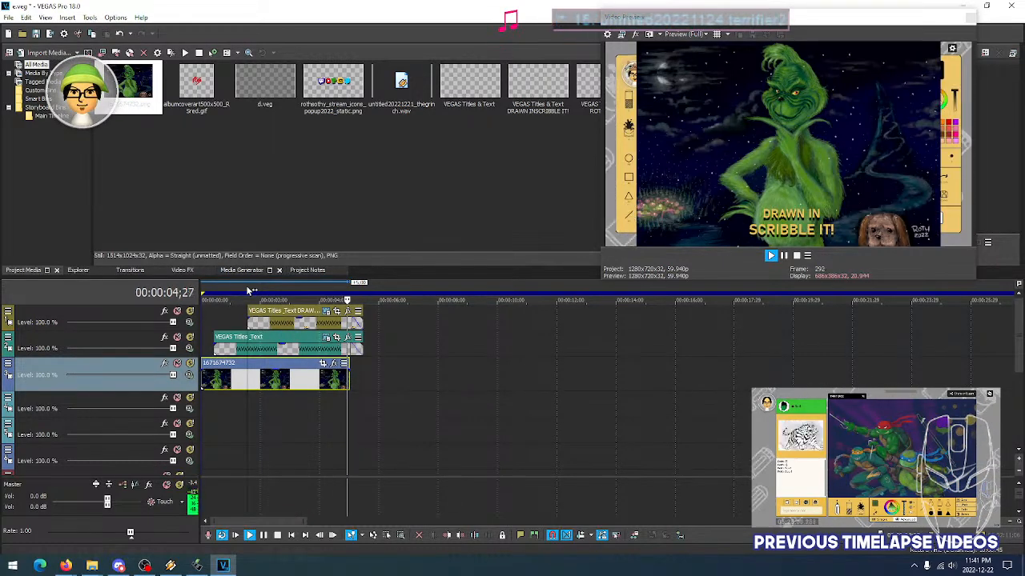
key("space")
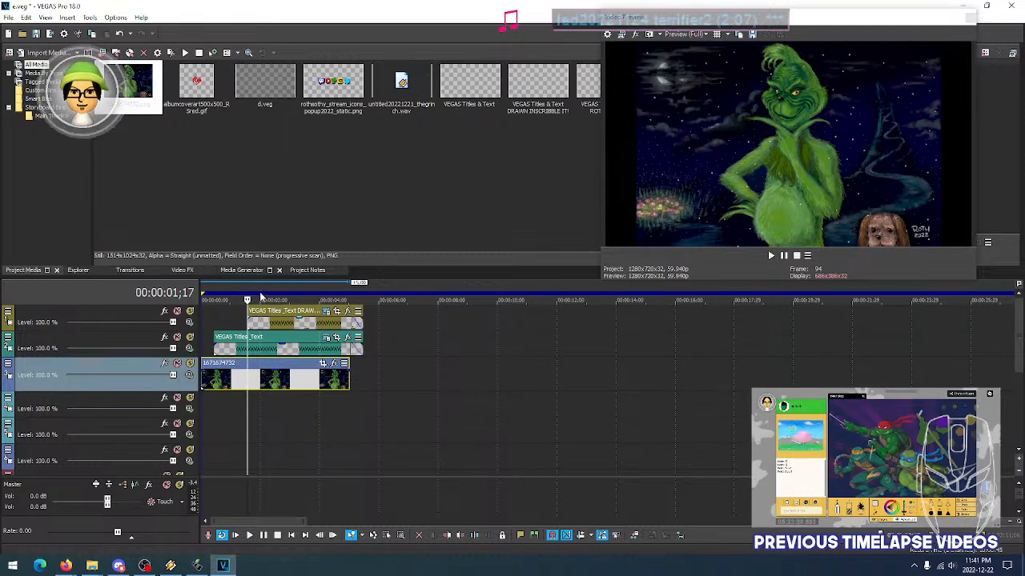
Insert a video track above the Grinch picture track and place a second 1671674732.png at its start
right_click(40, 386)
left_click(86, 240)
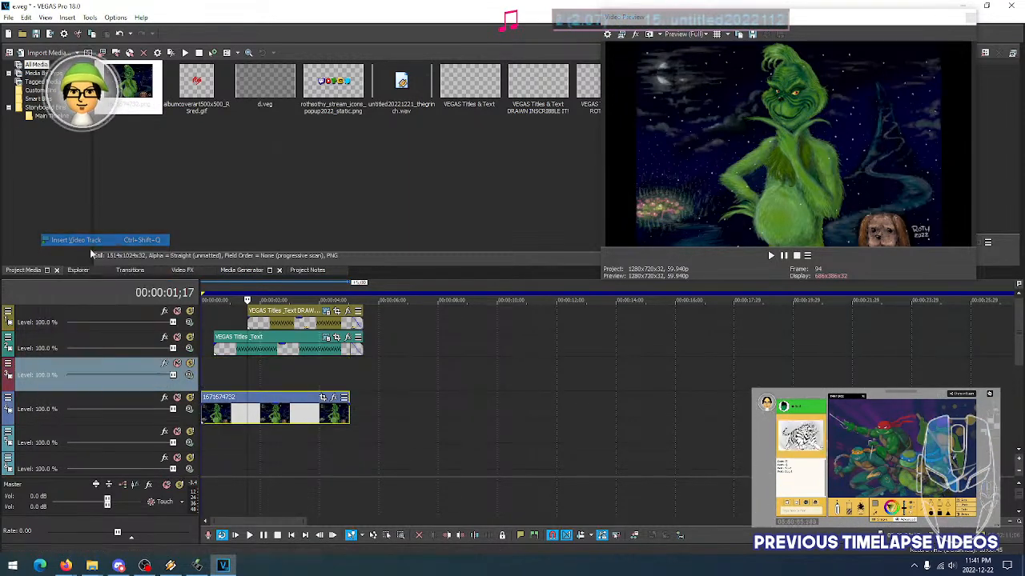
left_click(125, 101)
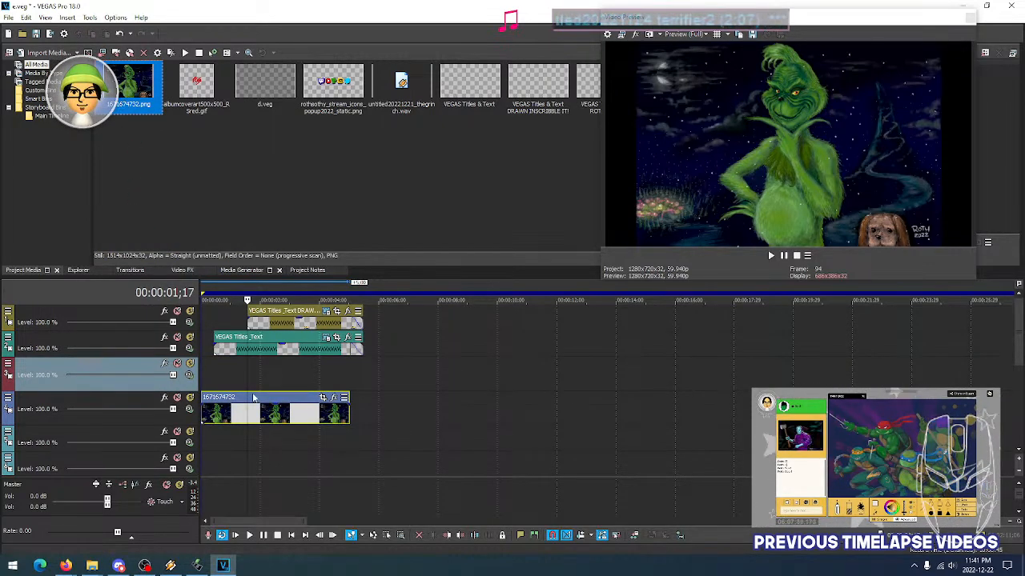
left_click(217, 412)
right_click(213, 419)
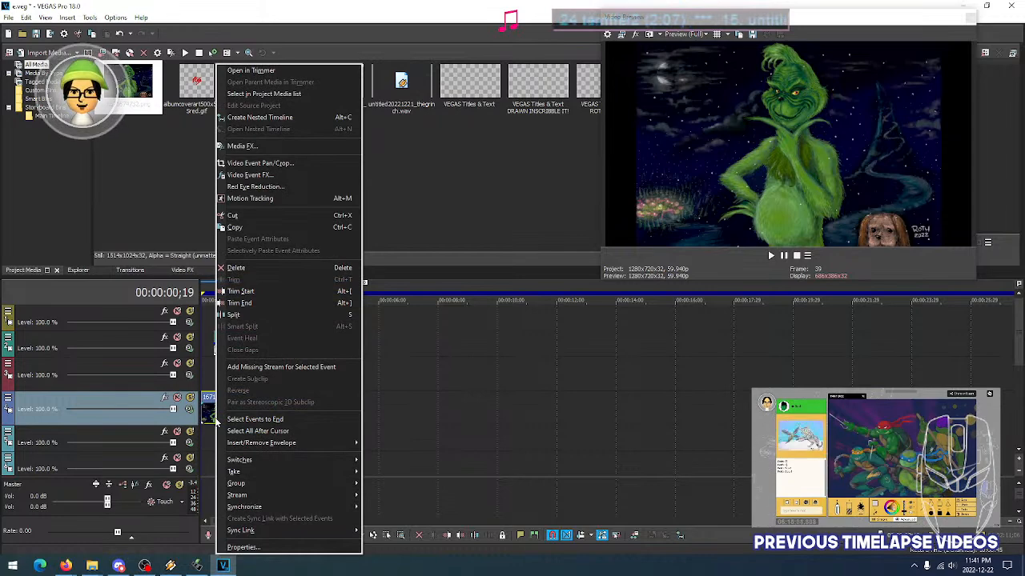
left_click(213, 420)
left_click_drag(138, 104, 199, 382)
left_click(248, 382)
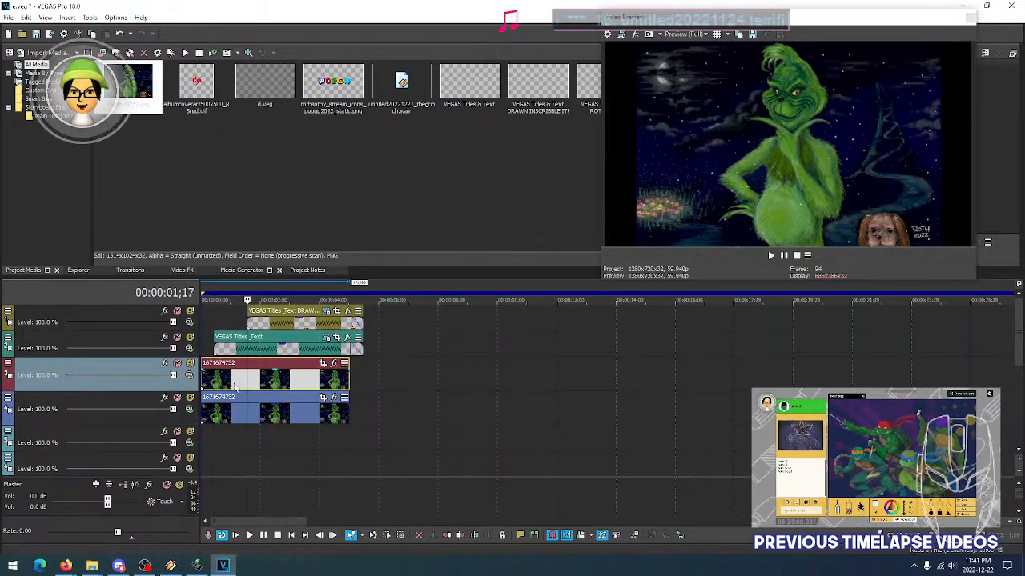
Examine frame by frame the cut from the end of the Grinch pictures to the start of the drawing timelapse
left_click(334, 384)
left_click(342, 385)
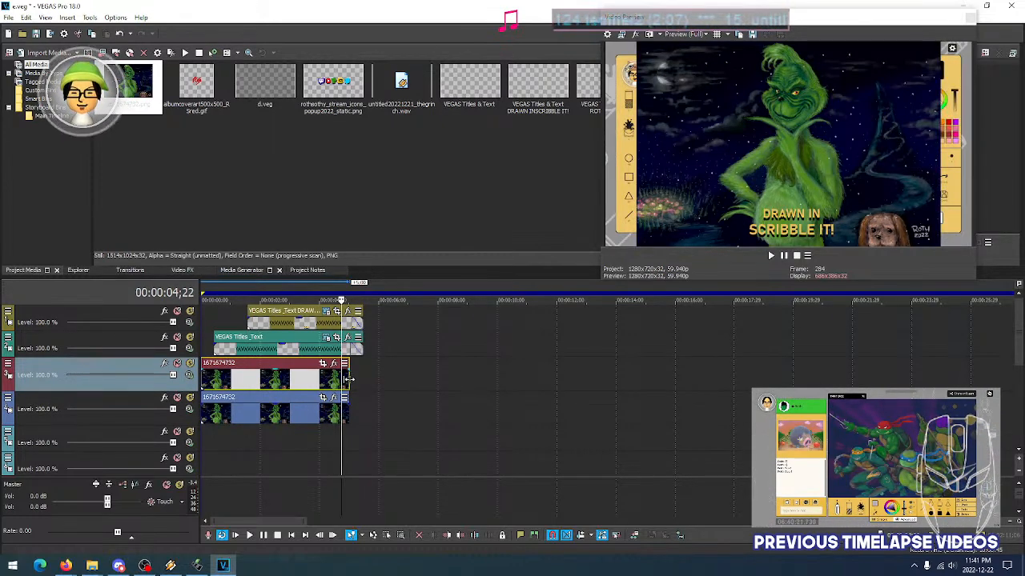
left_click(344, 376)
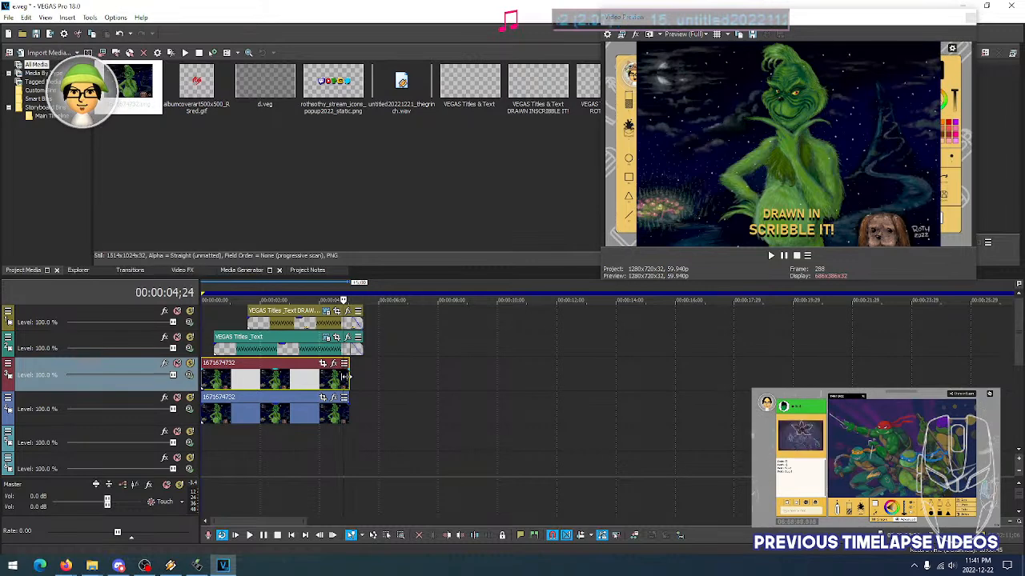
key("Right")
key("Right")
key("Right")
key("Right")
key("Right")
key("Right")
key("Right")
key("Right")
key("Right")
key("Right")
key("Right")
key("Right")
key("Right")
key("Right")
key("Right")
key("Right")
key("Right")
key("Right")
key("Right")
key("Right")
key("Left")
key("Left")
key("Left")
key("Left")
key("Left")
key("Left")
key("Left")
key("Left")
key("Left")
key("Left")
key("Left")
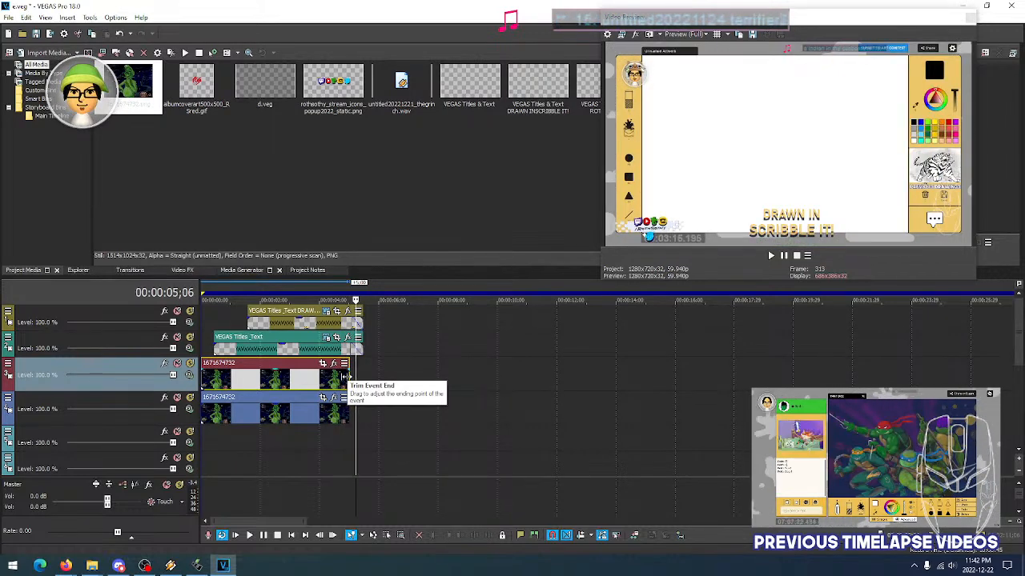
key("Right")
key("Right")
key("Right")
key("Right")
key("Right")
key("Right")
key("Right")
key("Right")
key("Right")
key("Right")
key("Right")
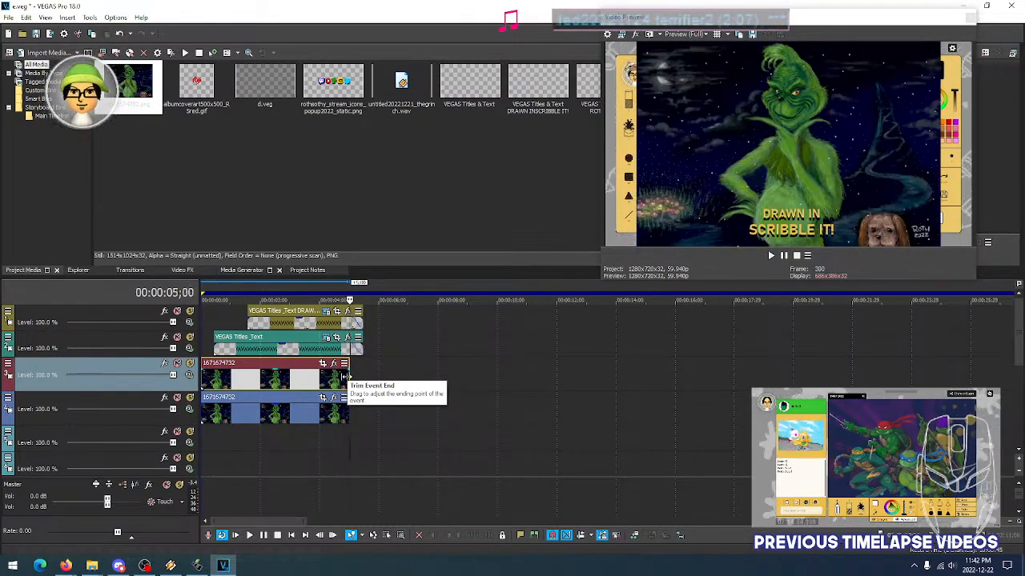
key("Left")
key("Left")
key("Left")
key("Left")
key("Left")
key("Left")
key("Left")
key("Left")
key("Left")
key("Left")
key("Left")
key("Left")
key("Left")
key("Left")
key("Left")
key("Left")
key("Left")
key("Left")
key("Left")
key("Left")
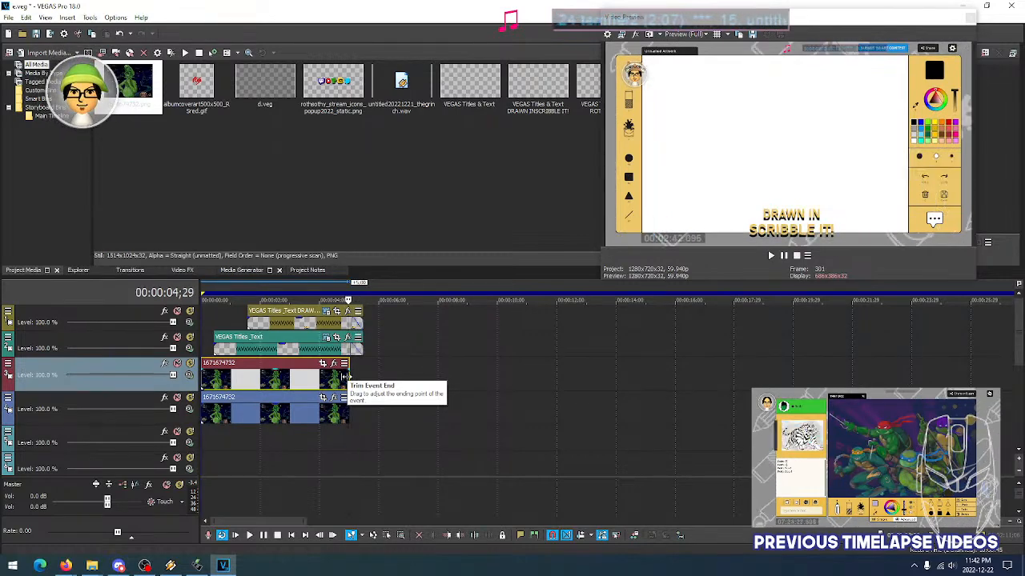
key("Right")
key("Right")
key("Right")
key("Right")
key("Right")
key("Right")
key("Right")
key("Right")
key("Right")
key("Right")
key("Right")
key("Right")
key("Right")
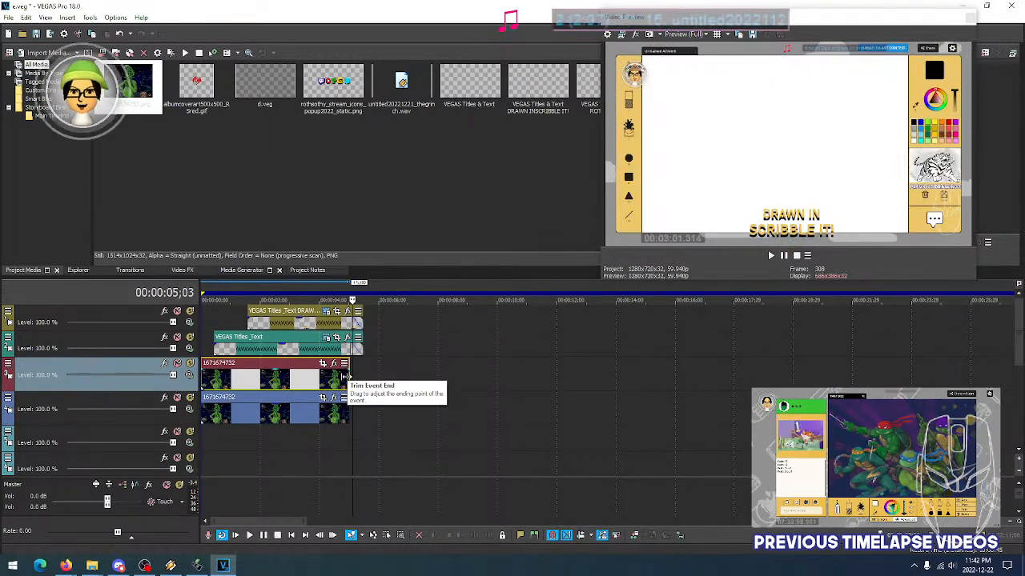
key("Left")
key("Left")
key("Left")
key("Left")
key("Left")
key("Left")
key("Left")
key("Left")
key("Left")
key("Left")
key("Right")
key("Right")
key("Right")
key("Right")
key("Right")
key("Right")
key("Right")
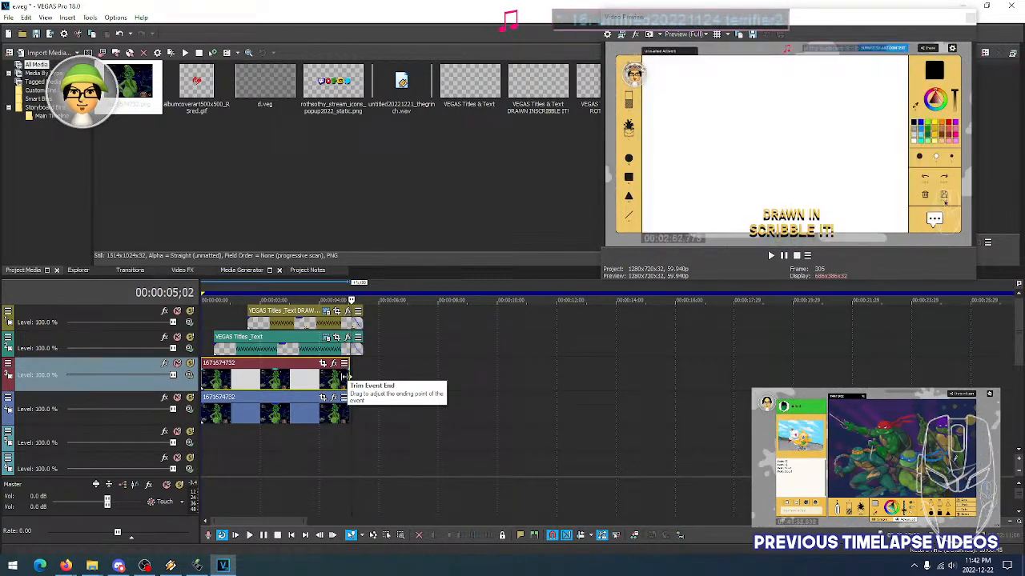
key("Left")
key("Left")
key("Left")
key("Left")
key("Left")
key("Left")
key("Left")
key("Left")
key("Left")
key("Left")
key("Left")
key("Left")
key("Right")
key("Right")
key("Right")
key("Right")
key("Right")
key("Right")
key("Right")
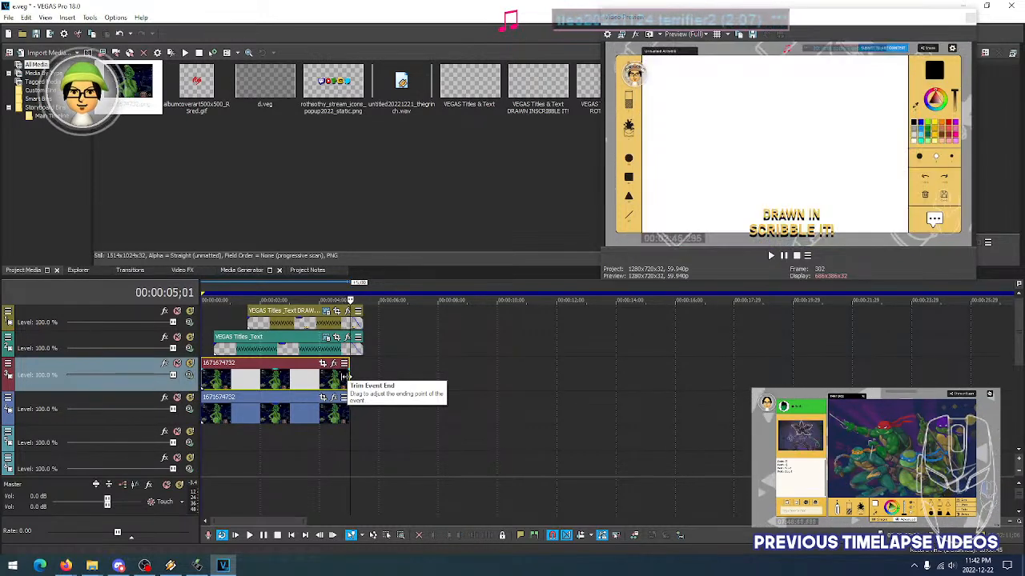
key("Left")
key("Left")
key("Left")
key("Left")
key("Left")
key("Left")
key("Left")
key("Left")
key("Left")
key("Left")
key("Left")
key("Left")
key("Right")
key("Right")
key("Right")
key("Right")
key("Right")
key("Right")
key("Right")
key("Right")
key("Right")
key("Right")
key("Left")
key("Left")
key("Left")
key("Left")
key("Left")
key("Left")
key("Left")
key("Left")
key("Left")
key("Right")
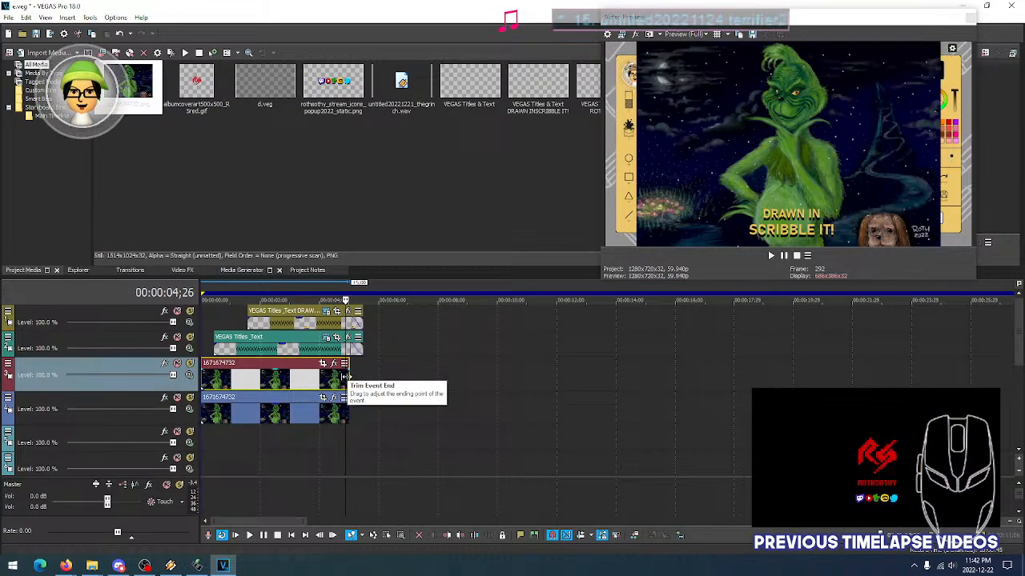
Examine frame by frame the fade-out of the DRAWN IN SCRIBBLE IT! title over the opening of the drawing timelapse
key("Right")
key("Right")
key("Right")
key("Right")
key("Right")
key("Right")
key("Right")
key("Right")
key("Right")
key("Right")
key("Right")
key("Right")
key("Right")
key("Right")
key("Right")
key("Right")
key("Right")
key("Right")
key("Right")
key("Right")
key("Right")
key("Right")
key("Right")
key("Right")
key("Right")
key("Right")
key("Right")
key("Right")
key("Right")
key("Right")
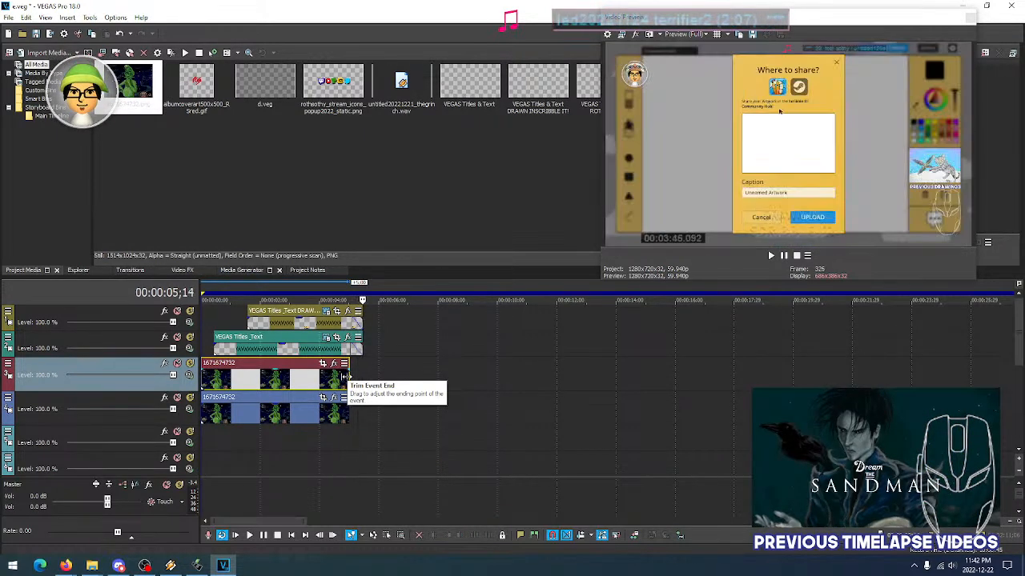
key("Right")
key("Right")
key("Right")
key("Right")
key("Right")
key("Right")
key("Right")
key("Right")
key("Right")
key("Right")
key("Right")
key("Right")
key("Right")
key("Right")
key("Right")
key("Right")
key("Right")
key("Right")
key("Right")
key("Right")
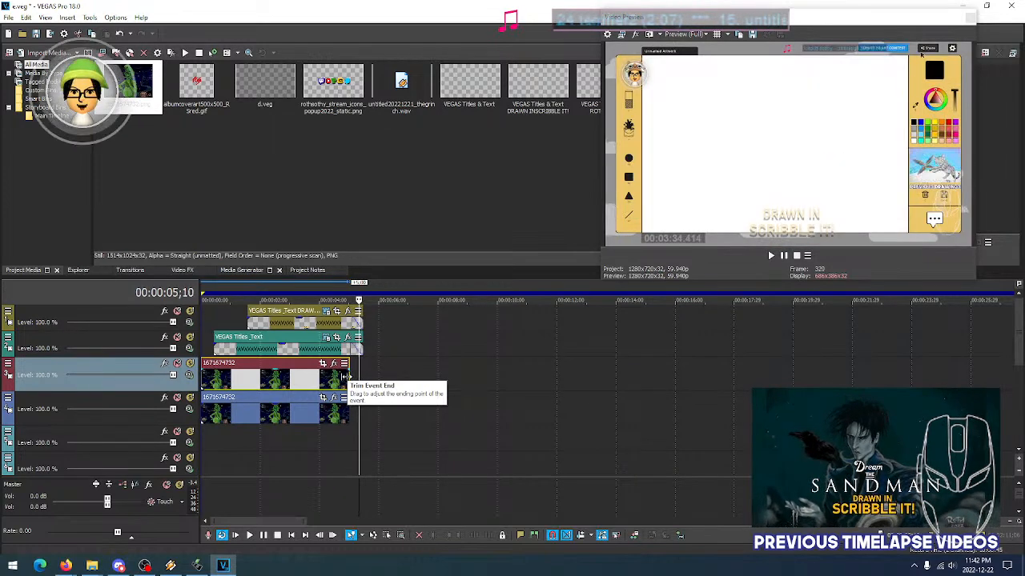
key("Right")
key("Right")
key("Right")
key("Right")
key("Right")
key("Right")
key("Right")
key("Right")
key("Right")
key("Right")
key("Right")
key("Right")
key("Right")
key("Right")
key("Right")
key("Right")
key("Right")
key("Right")
key("Right")
key("Right")
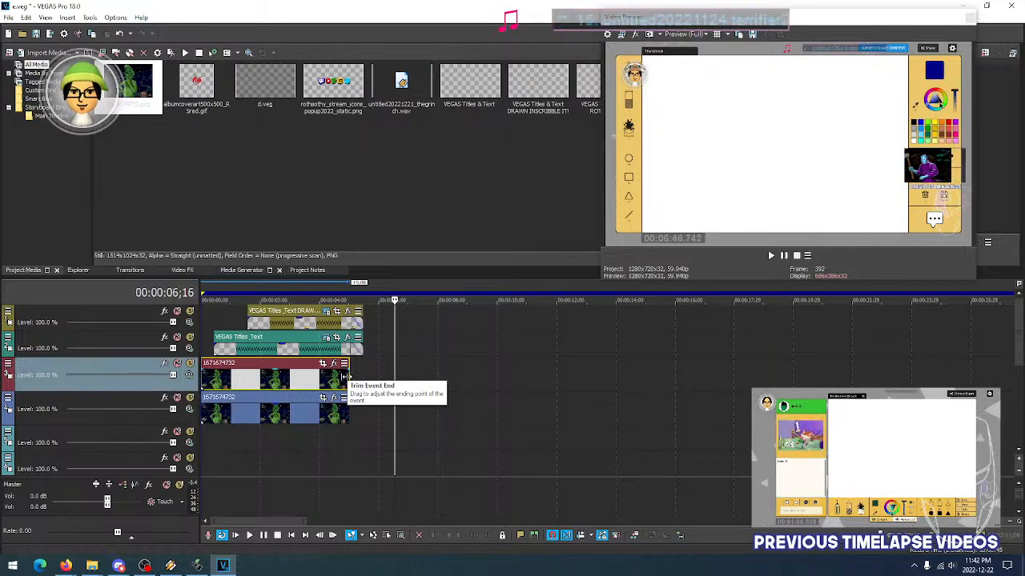
left_click(321, 382)
scroll(340, 382, "up", 4)
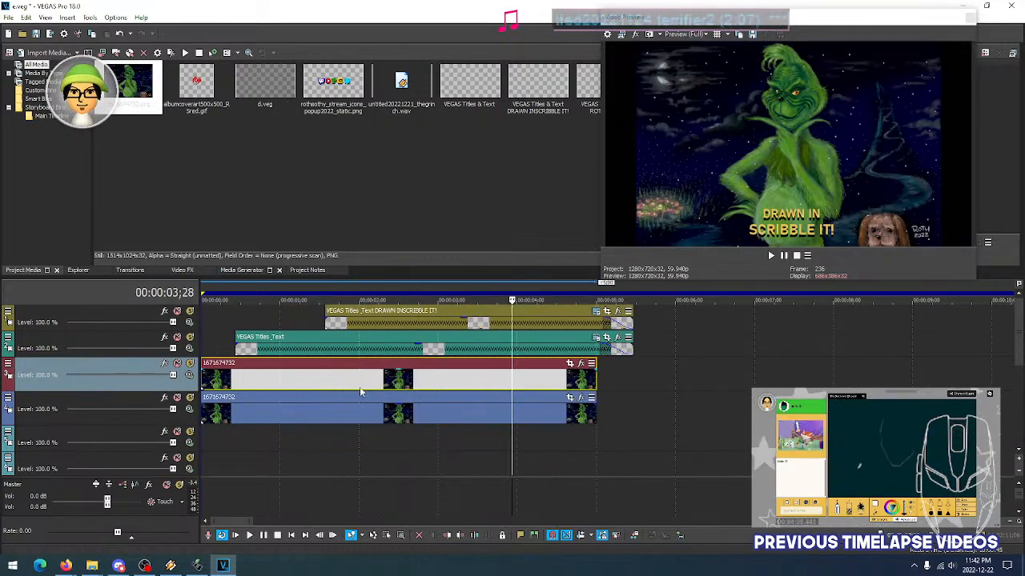
left_click(324, 414)
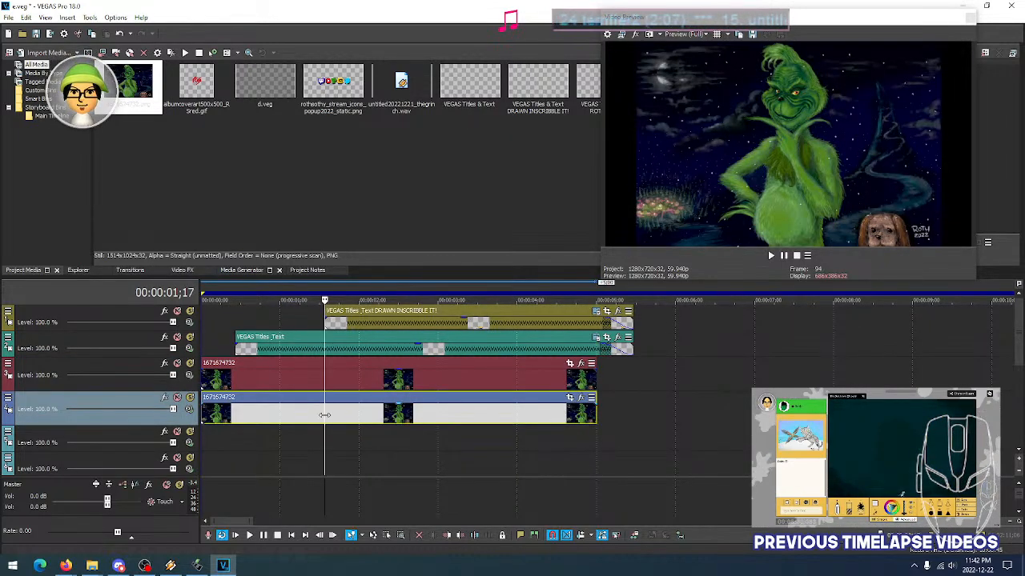
left_click(581, 397)
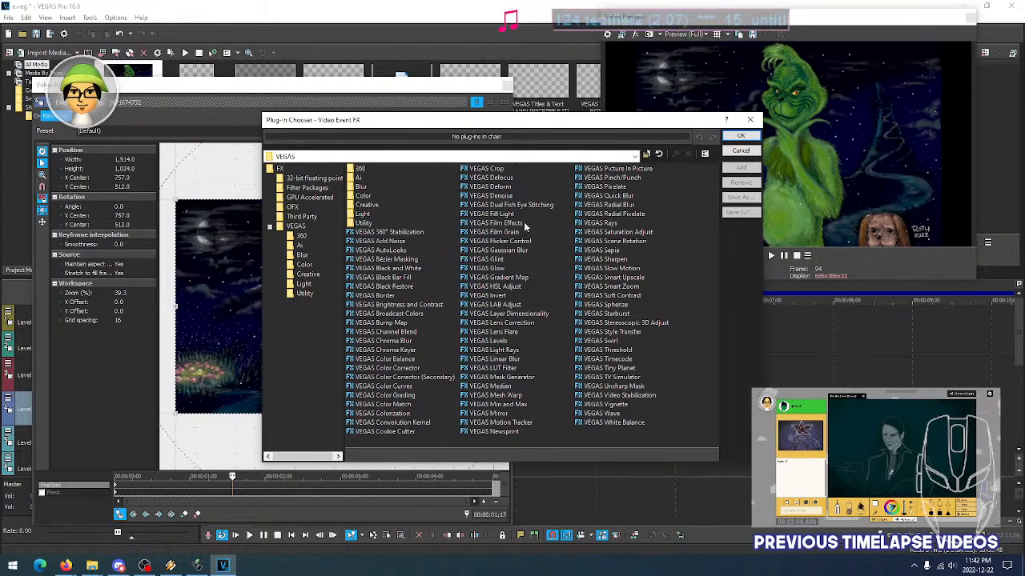
left_click(499, 250)
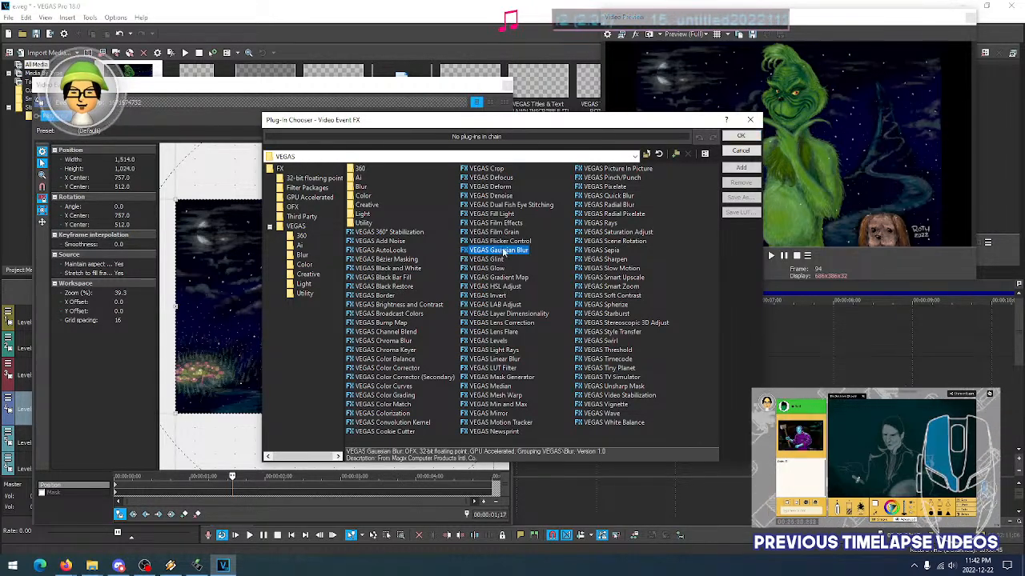
left_click(740, 167)
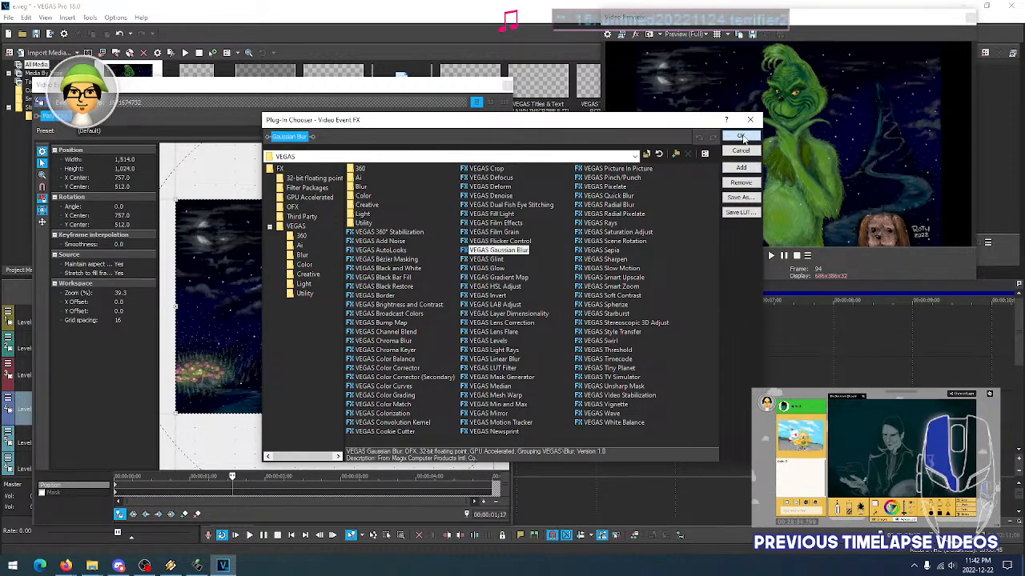
left_click(740, 137)
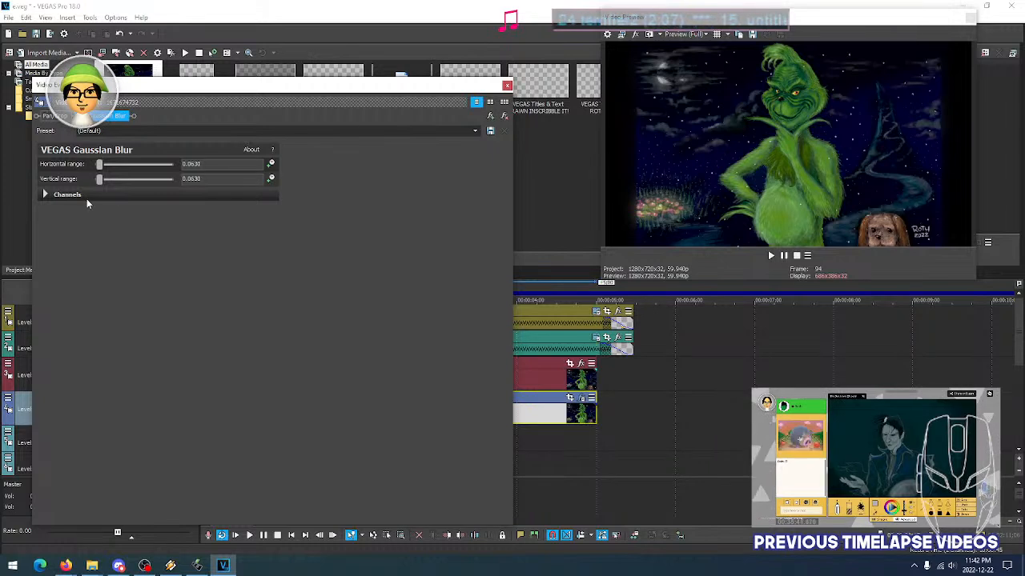
left_click(46, 196)
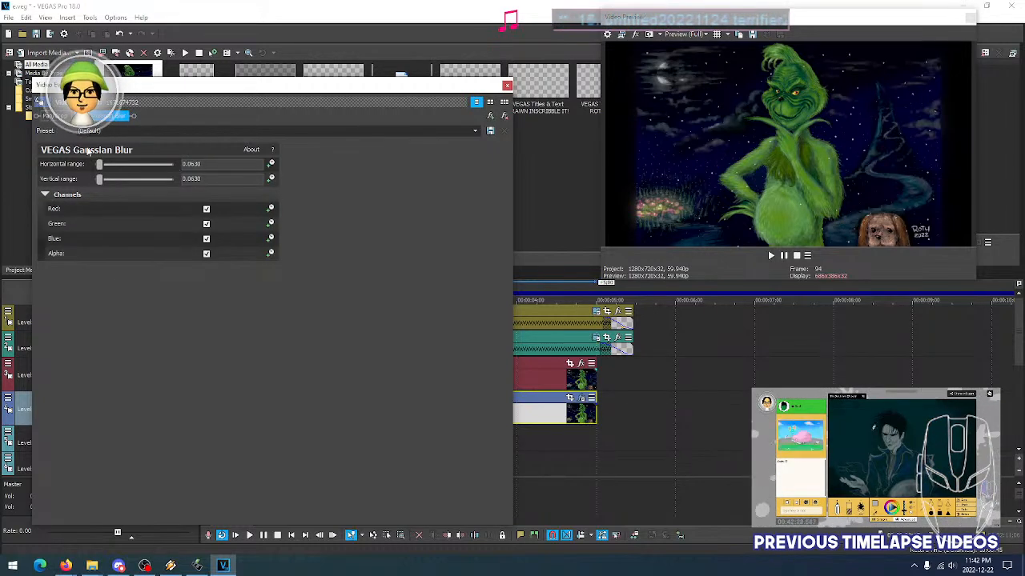
left_click(507, 85)
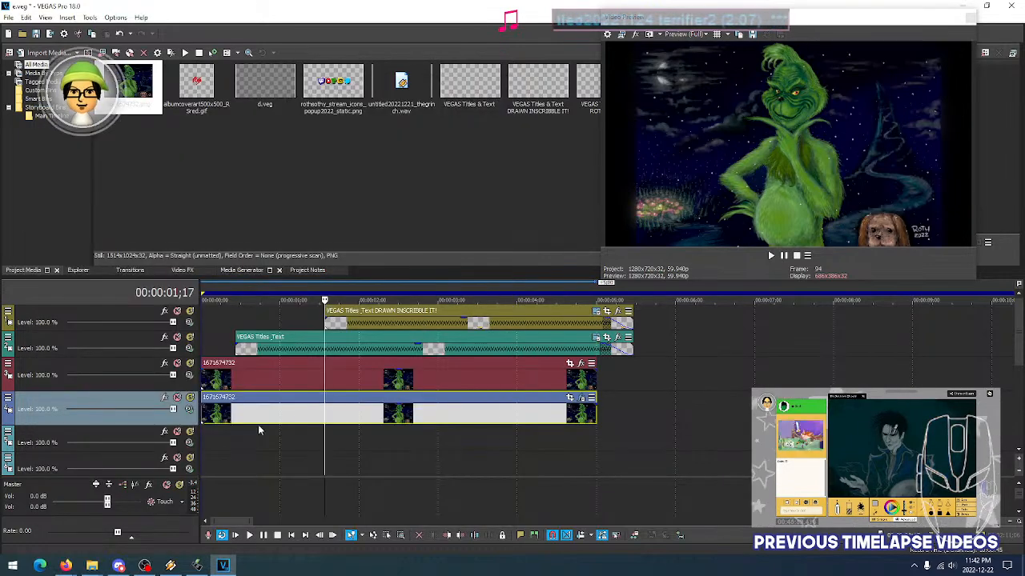
Place the playhead near the end of the Grinch pictures at 00:00:04;18 and open Pan/Crop for the blurred lower picture
left_click(574, 440)
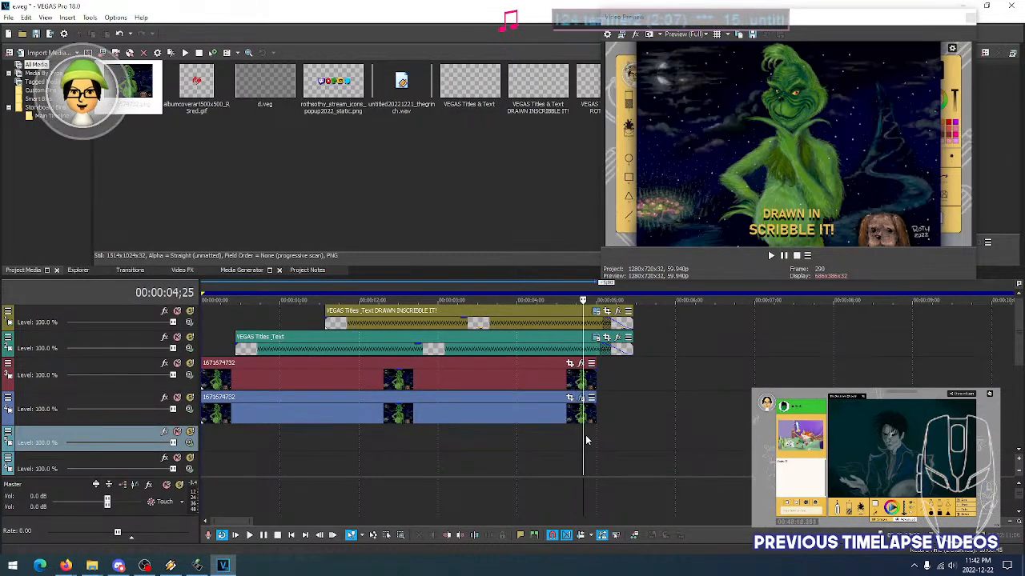
left_click(563, 441)
left_click(533, 439)
left_click(566, 438)
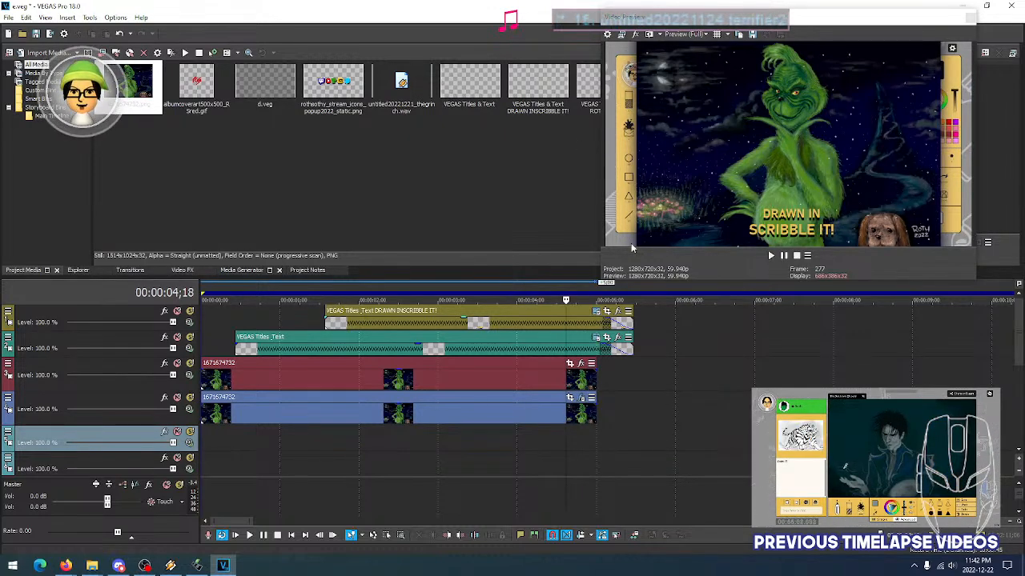
left_click(570, 398)
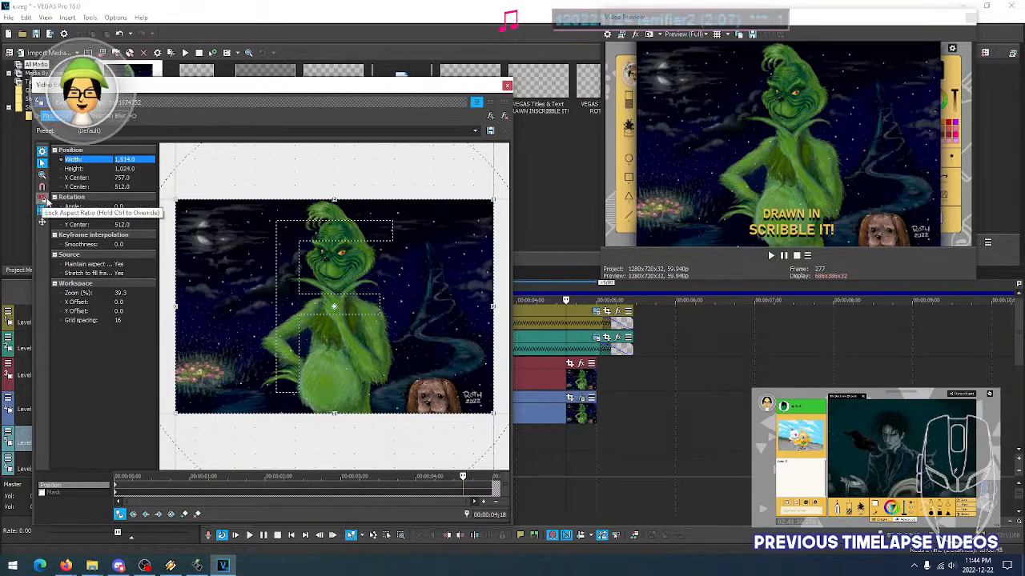
Try shrinking the blurred picture's crop frame from its upper-left corner, and undo the change
left_click_drag(181, 204, 240, 238)
key("ctrl+z")
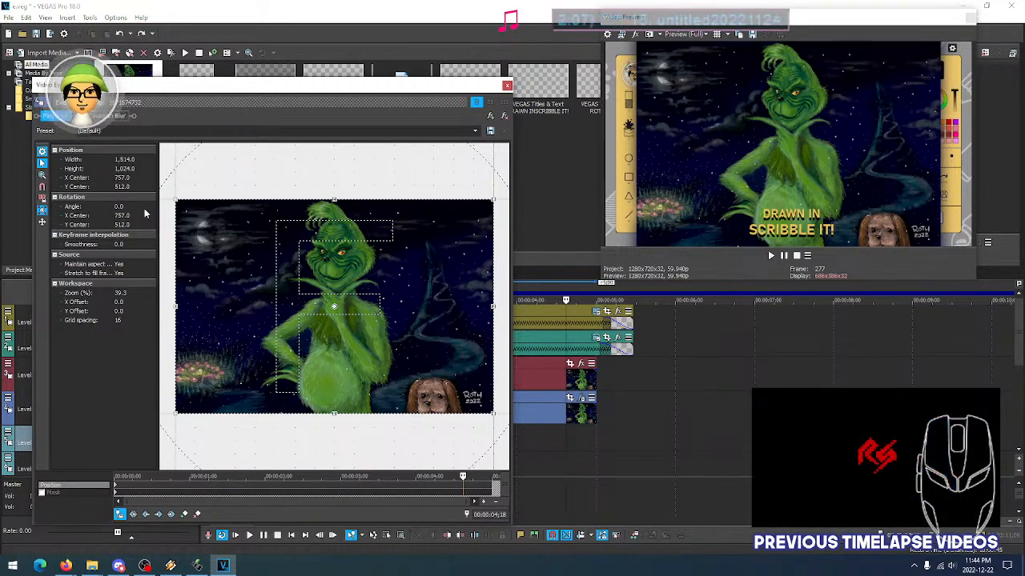
left_click(42, 210)
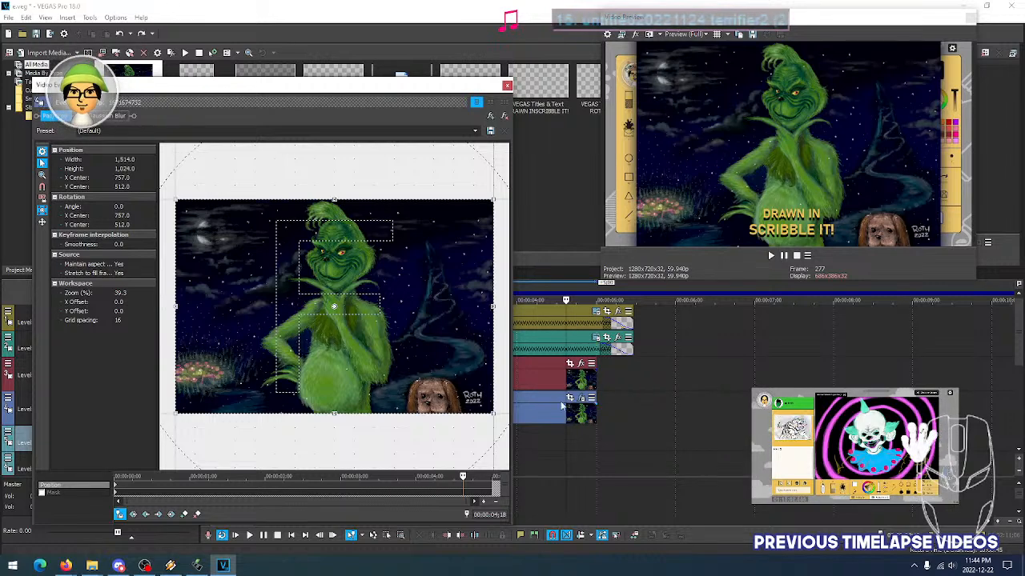
Turn off cursor syncing for the Pan/Crop keyframes and place the keyframe cursor at the start of the event
left_click(119, 515)
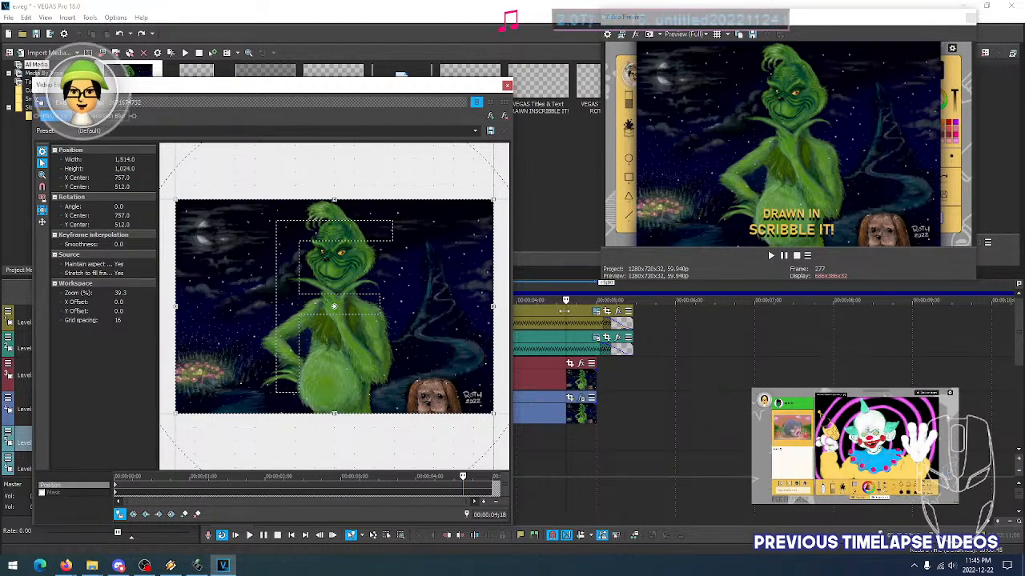
left_click(120, 516)
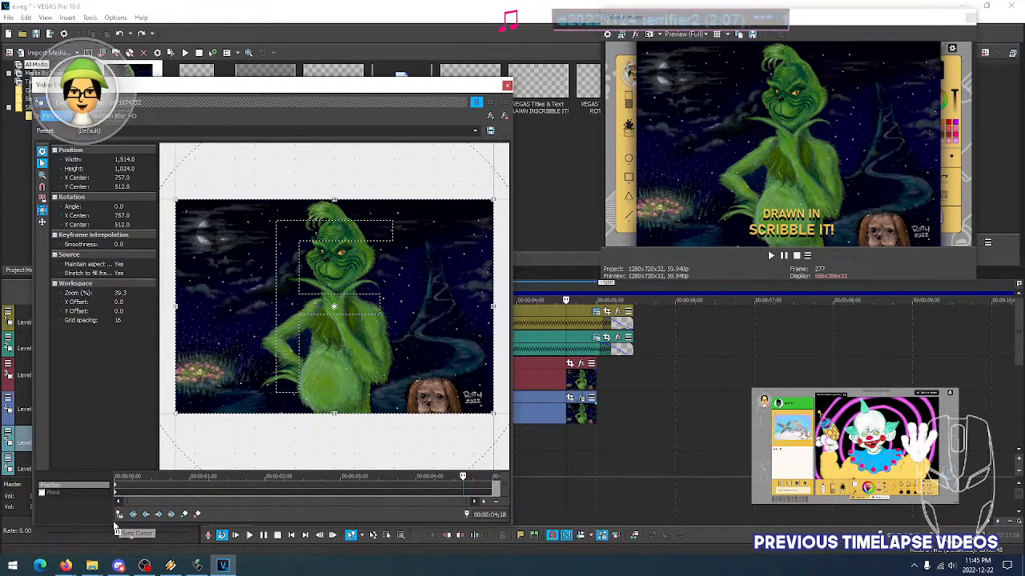
left_click_drag(462, 476, 151, 477)
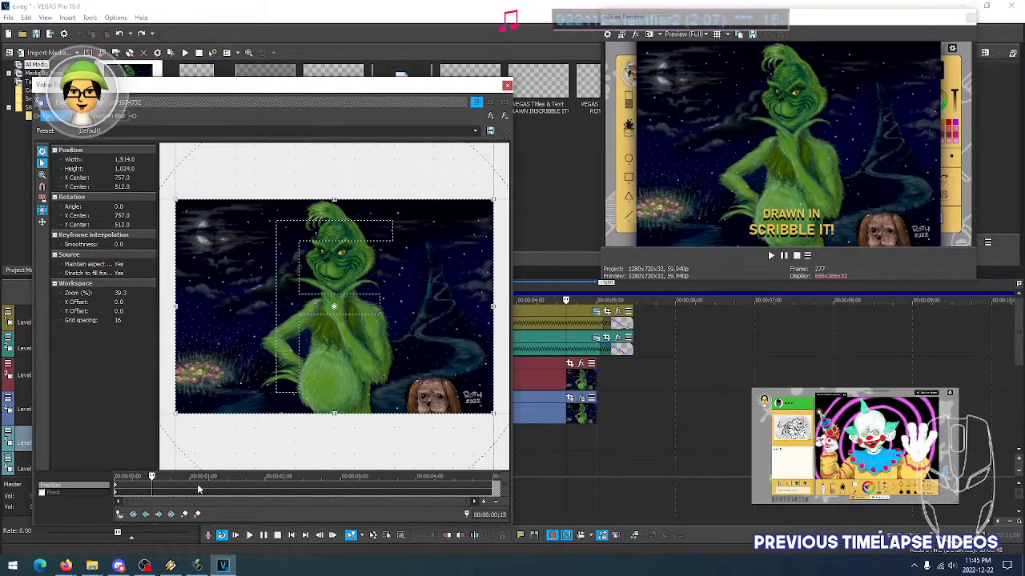
left_click_drag(151, 476, 110, 480)
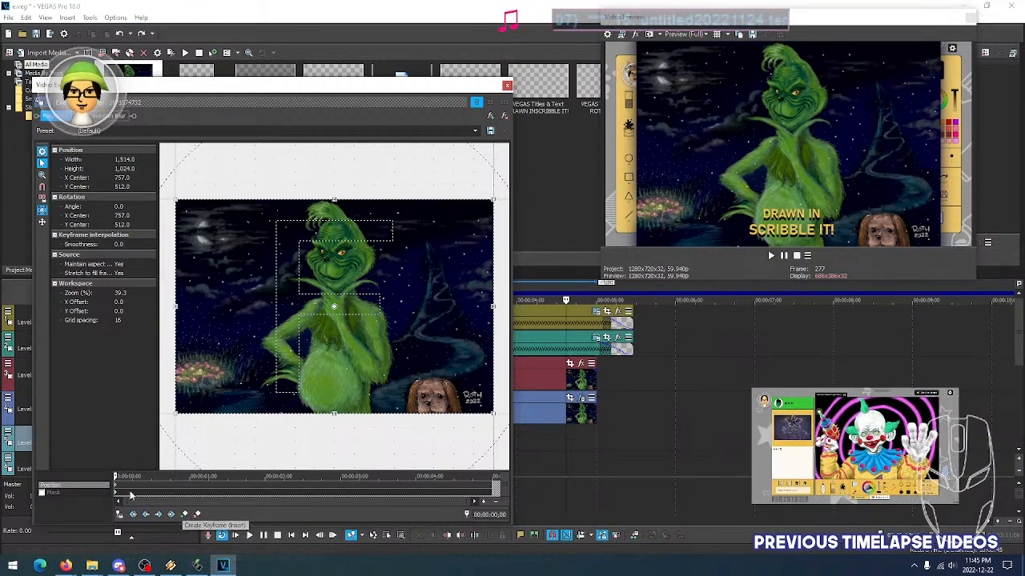
left_click(197, 487)
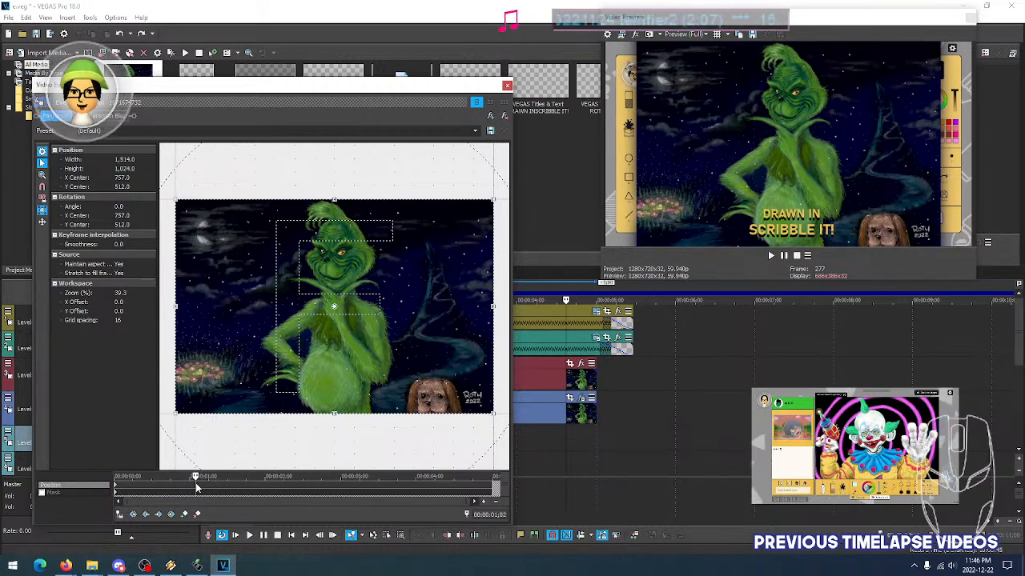
left_click(116, 488)
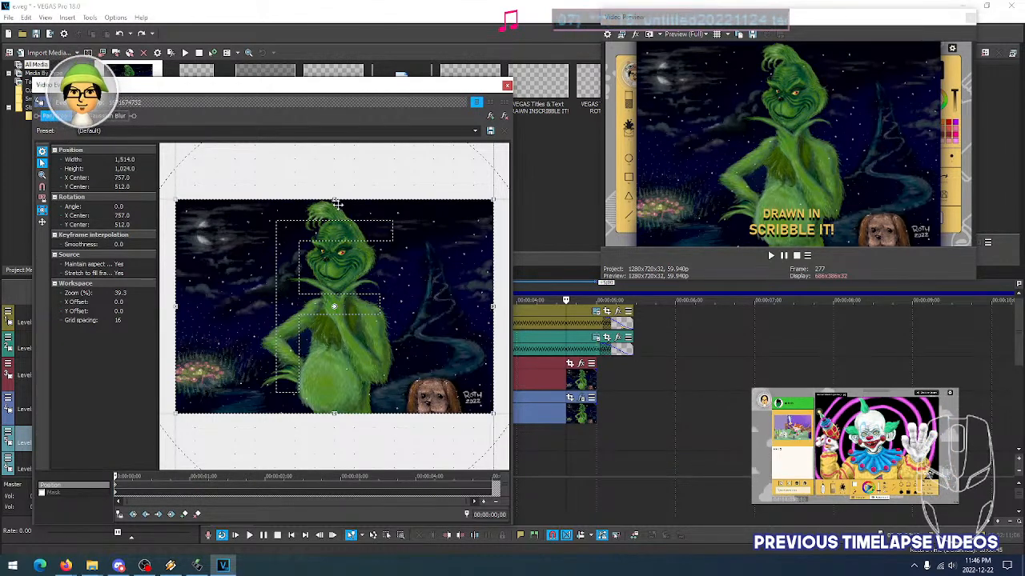
Set the blurred picture's crop frame to a width of 1280 and a height of 720
left_click(125, 159)
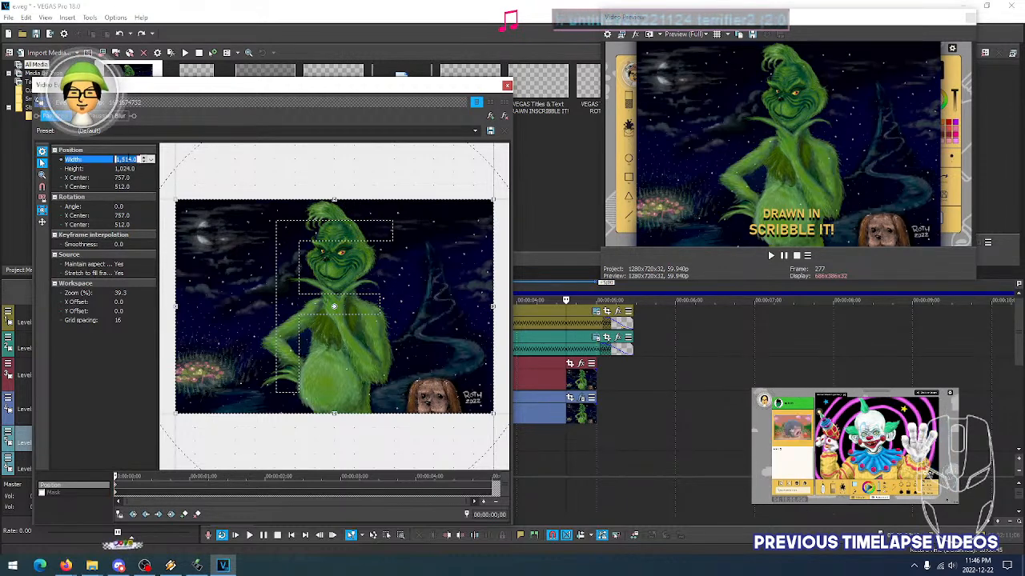
type("1280")
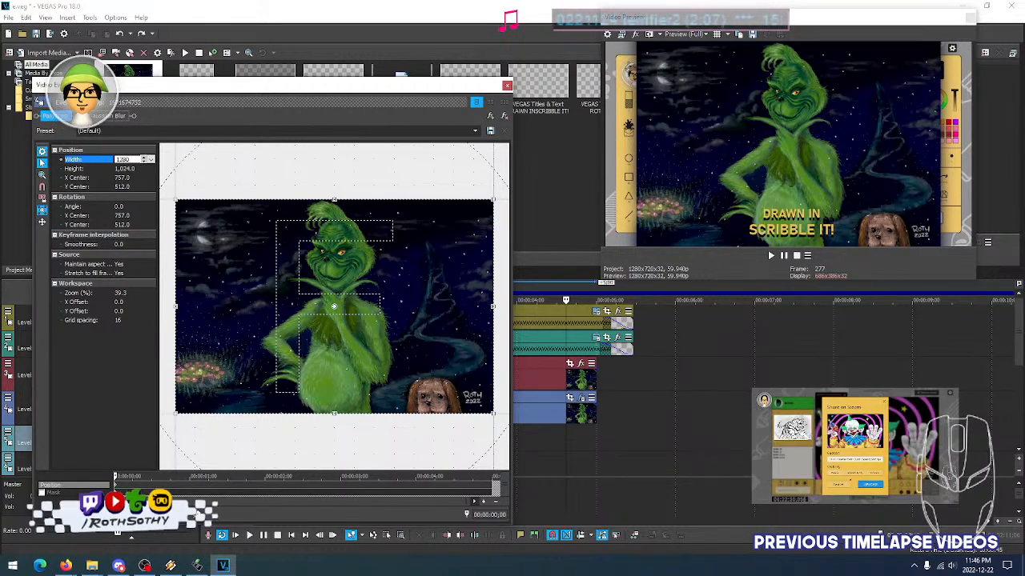
left_click(125, 169)
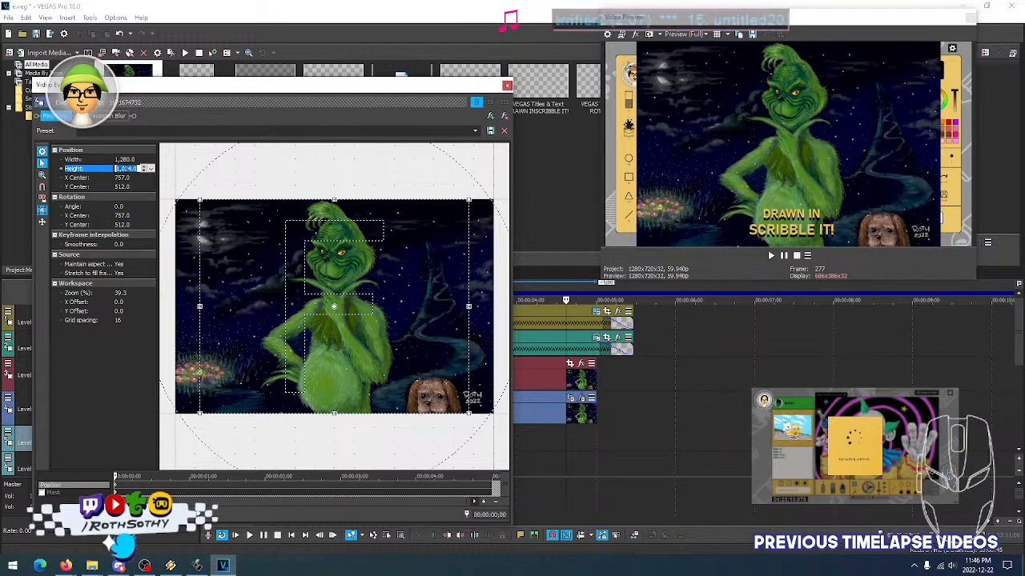
type("720")
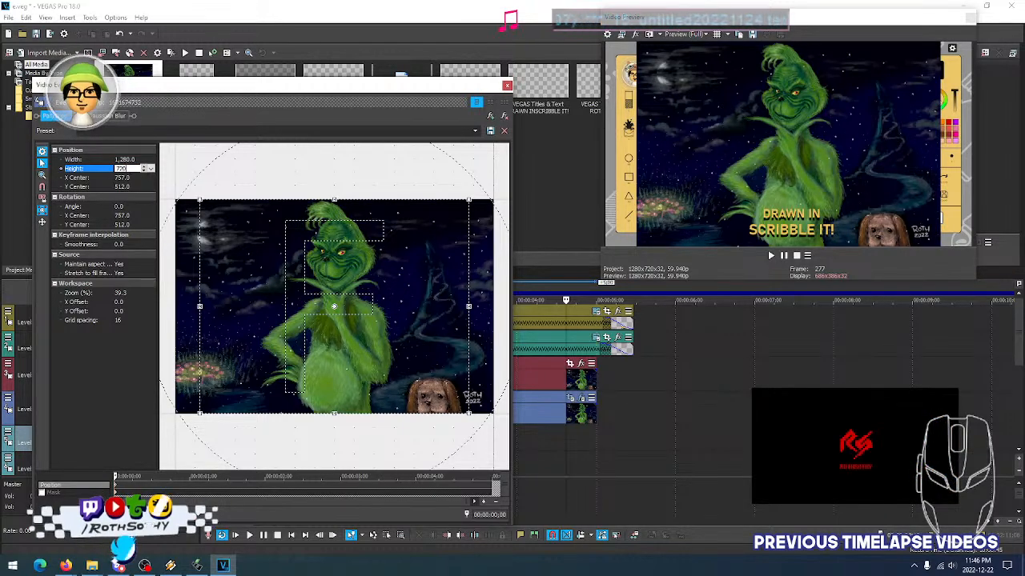
key("Return")
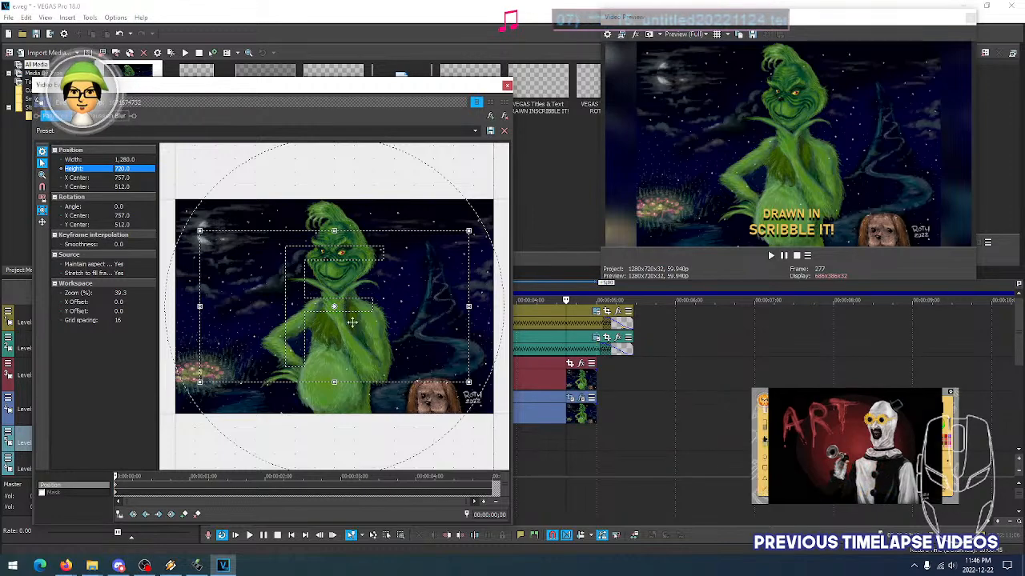
Enlarge the crop frame proportionally to about 1,397 by 785.8 and centre it on the picture at 757, 512
mouse_move(349, 313)
left_mouse_down()
mouse_move(375, 333)
mouse_move(336, 288)
mouse_move(351, 306)
left_mouse_up()
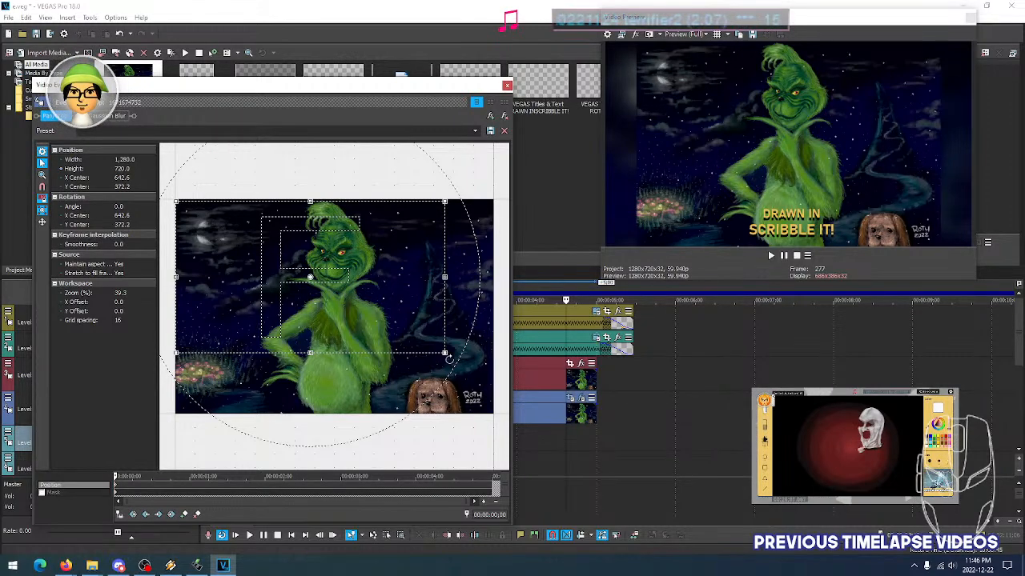
left_click_drag(444, 353, 471, 372)
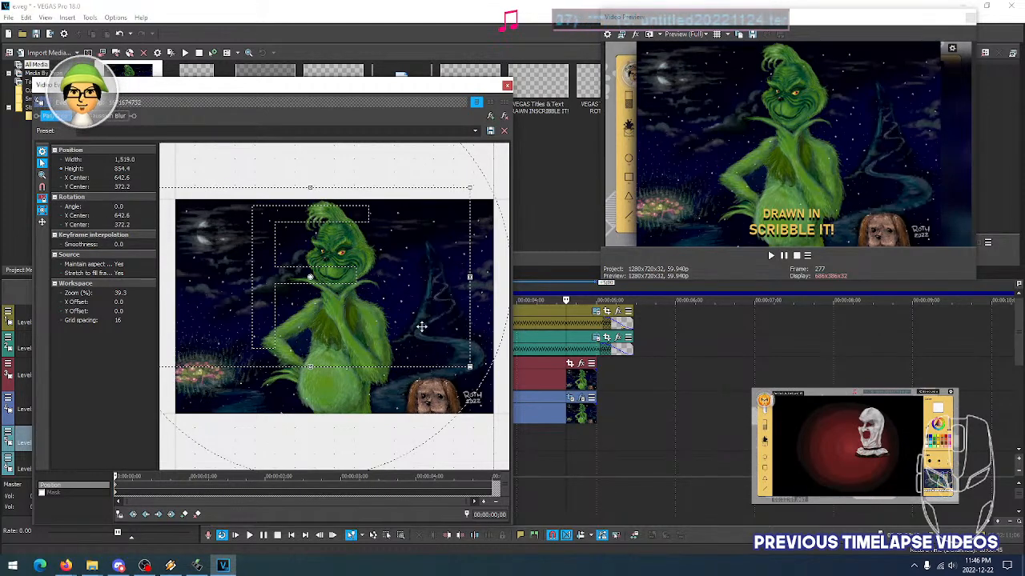
left_click_drag(389, 311, 420, 345)
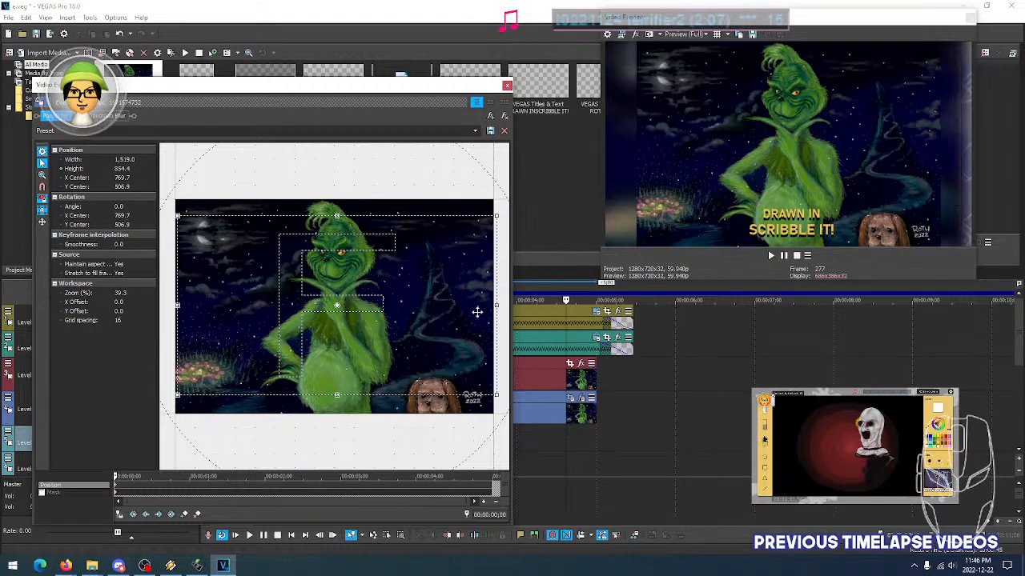
left_click_drag(495, 304, 402, 273)
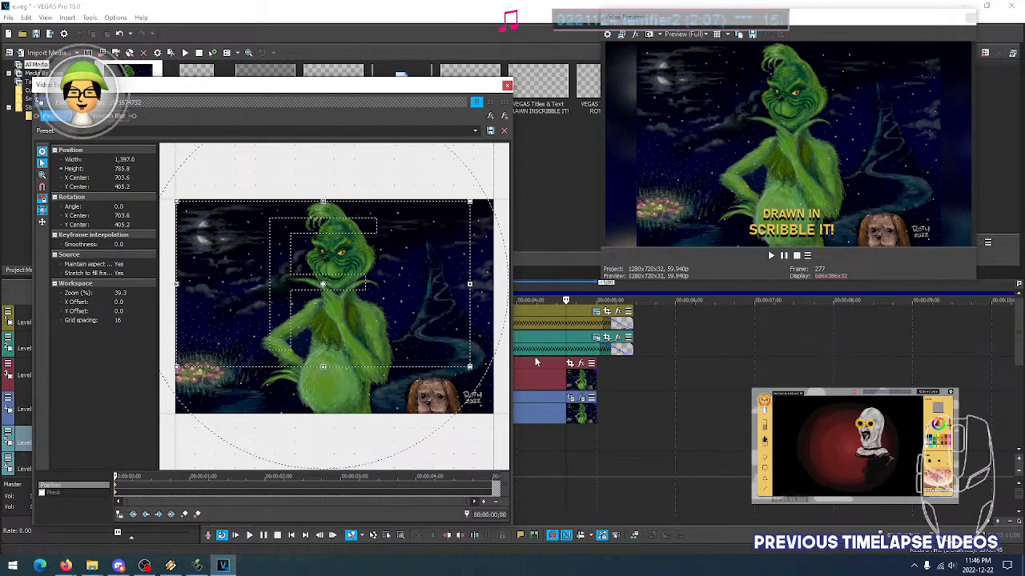
mouse_move(433, 298)
left_mouse_down()
mouse_move(446, 318)
mouse_move(416, 309)
left_mouse_up()
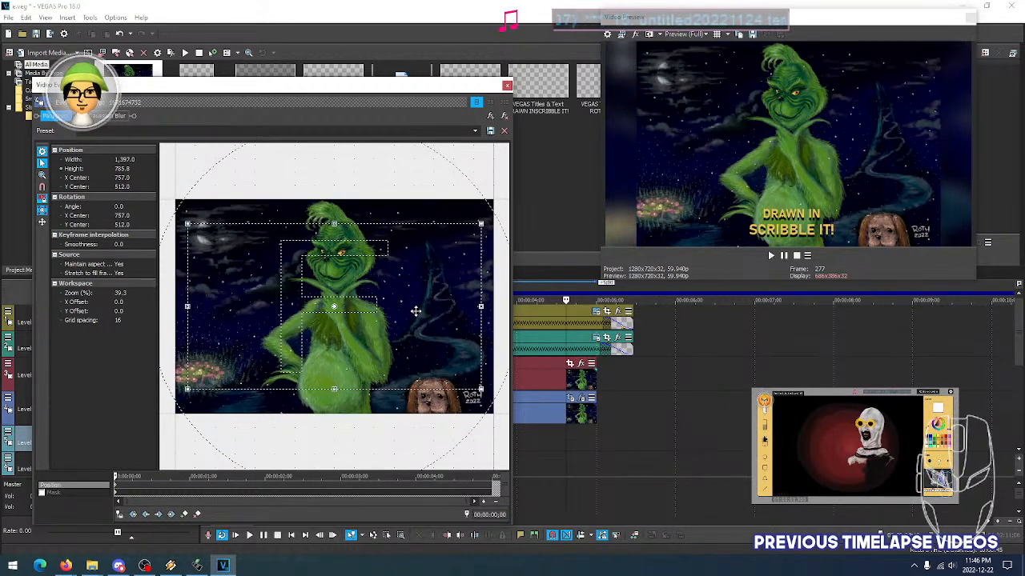
Move the rotation centre to the crop frame's upper-left corner and try resizing the frame from its corners
left_click_drag(334, 306, 192, 228)
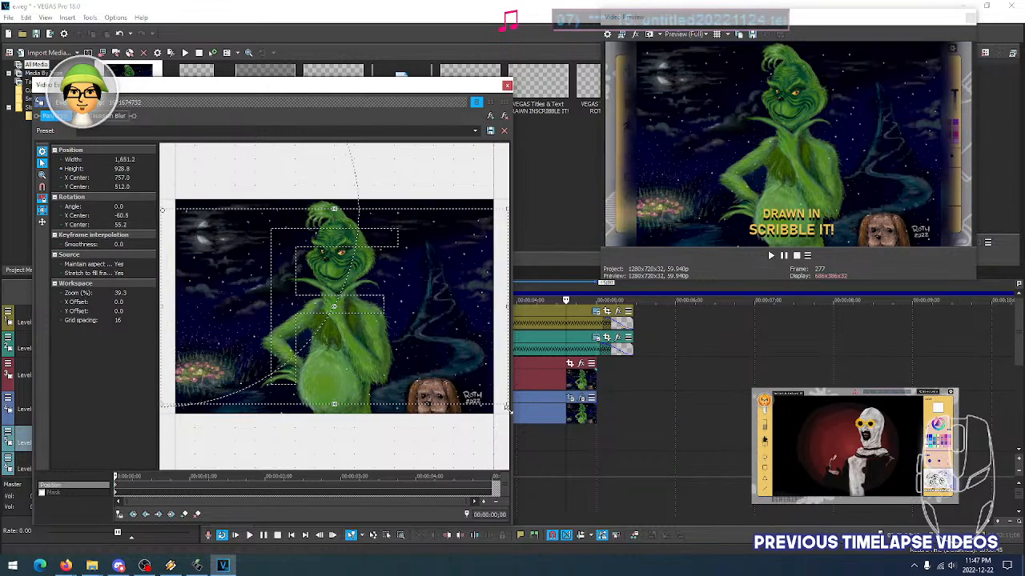
left_click_drag(480, 390, 462, 378)
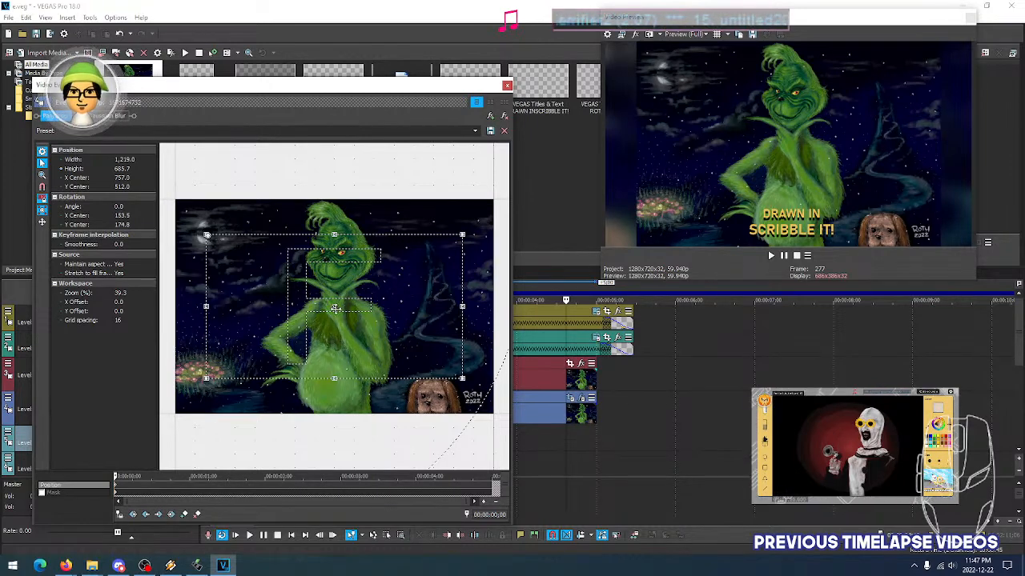
left_click_drag(206, 237, 298, 270)
left_click_drag(274, 245, 189, 178)
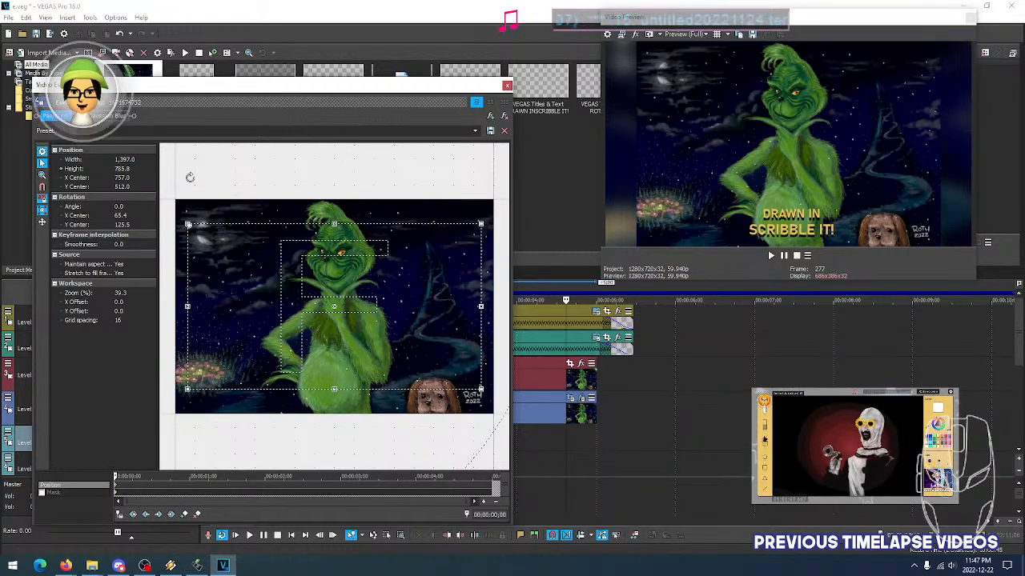
Try resizing the blurred picture's crop frame from its corners, ending at about 1,046.6 by 588.7
mouse_move(188, 225)
left_mouse_down()
mouse_move(210, 234)
mouse_move(202, 223)
left_mouse_up()
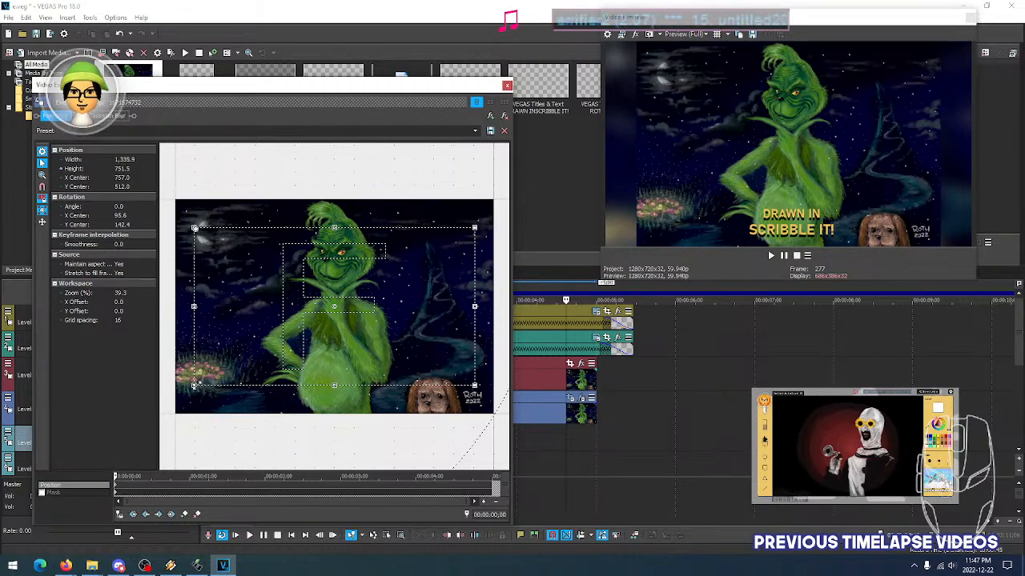
left_click_drag(476, 229, 424, 284)
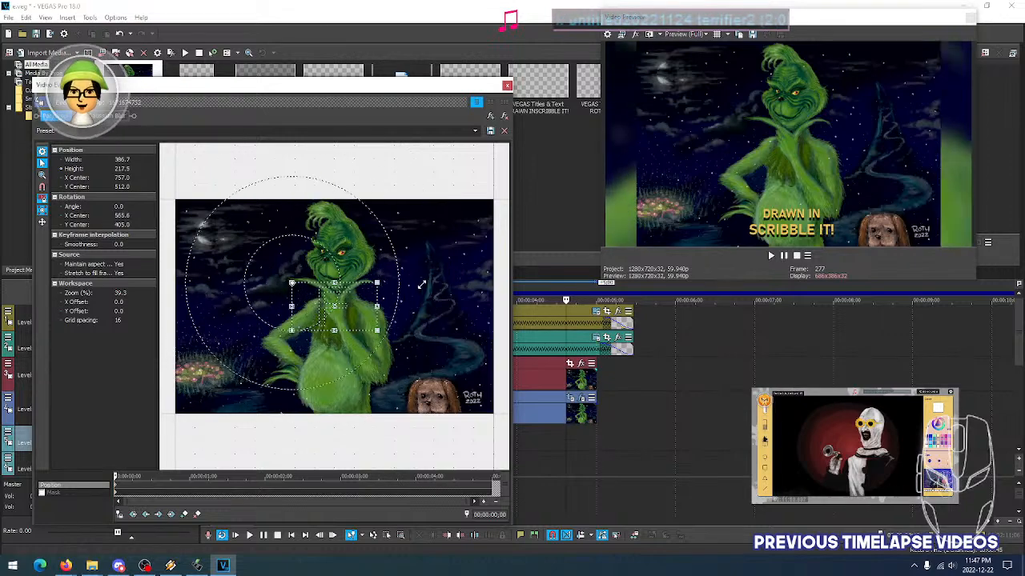
left_click_drag(289, 281, 229, 246)
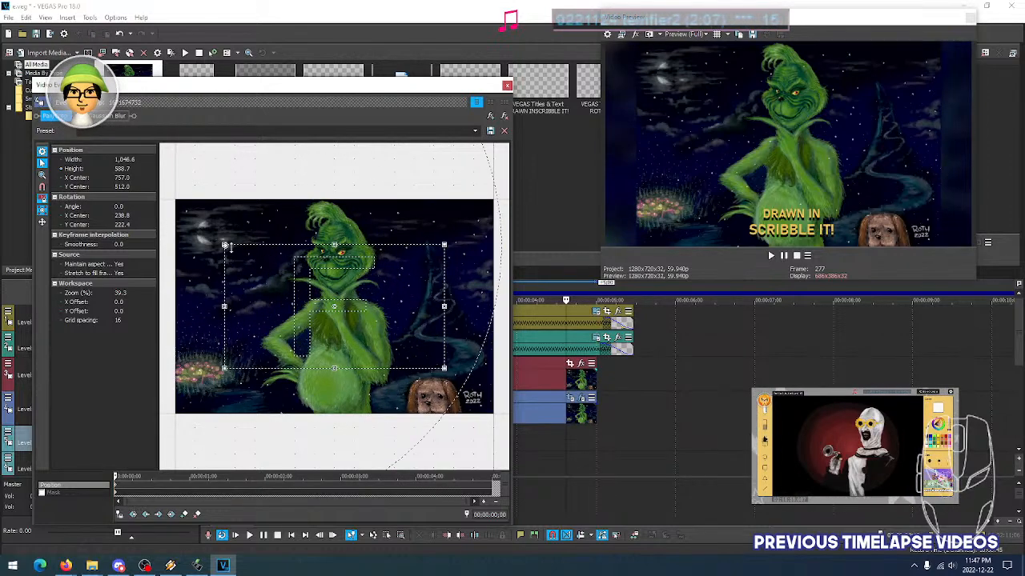
Return the rotation centre to the middle of the crop frame, recentre both at 757, 512, and enlarge the frame to about 1,489.1 by 837.6
left_click(225, 245)
left_click_drag(450, 353, 327, 287)
mouse_move(212, 242)
left_mouse_down()
mouse_move(328, 296)
mouse_move(325, 304)
left_mouse_up()
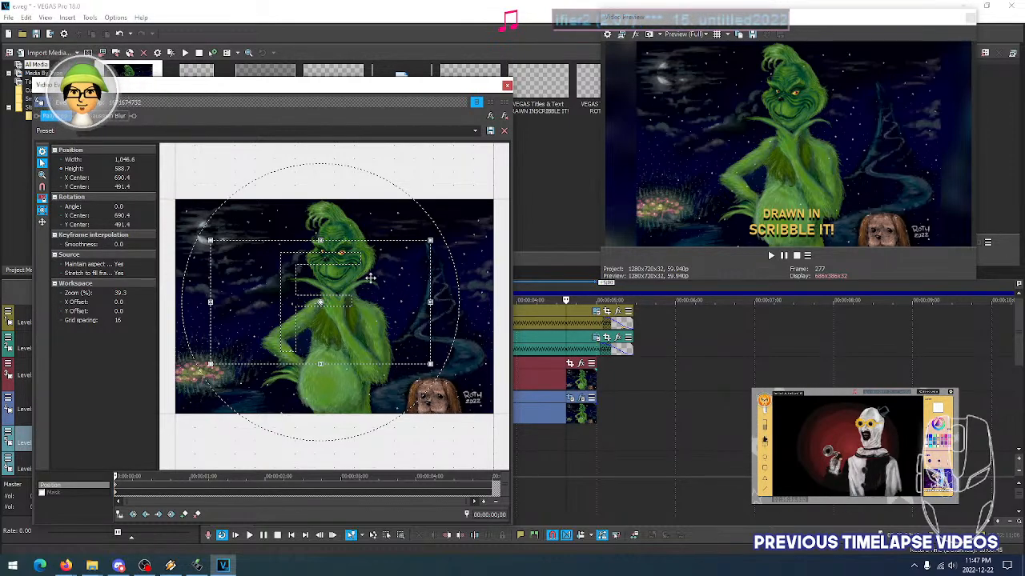
left_click_drag(328, 318, 350, 317)
mouse_move(389, 278)
left_mouse_down()
mouse_move(346, 252)
mouse_move(383, 282)
left_mouse_up()
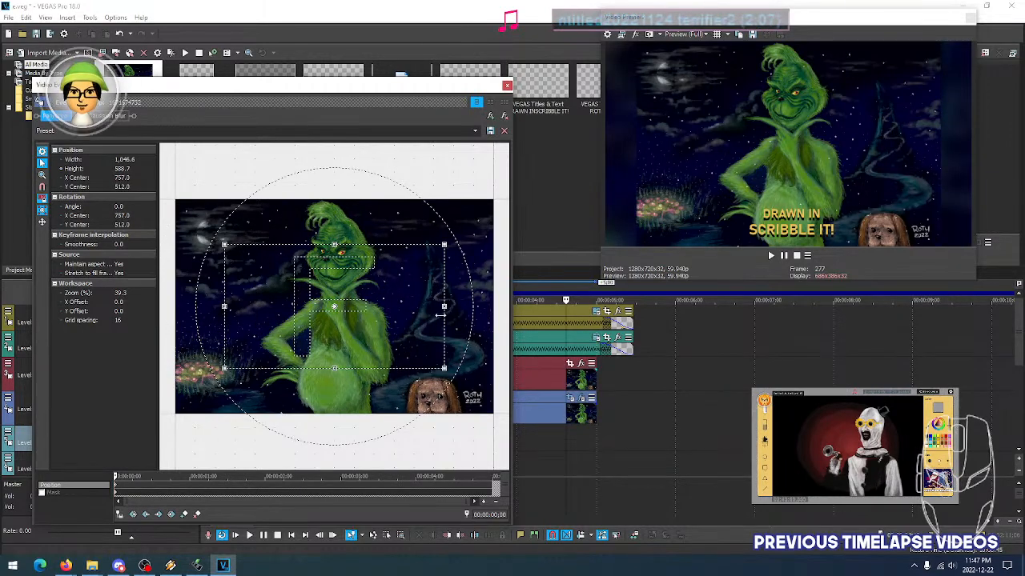
left_click_drag(447, 317, 491, 307)
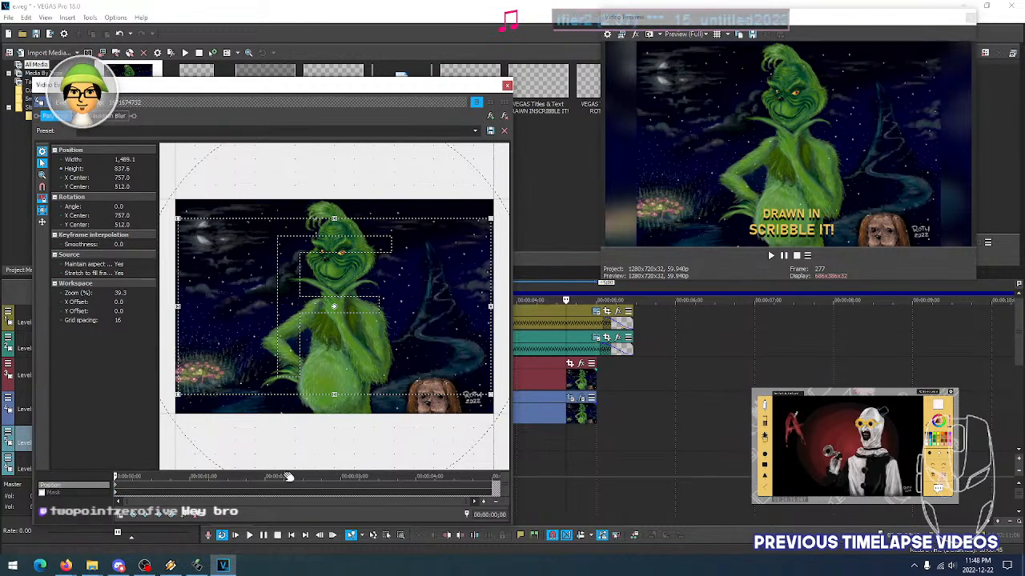
Add a Pan/Crop keyframe at 4;06 and shrink the crop frame there to about 1,307.1 by 735.3
left_click(352, 490)
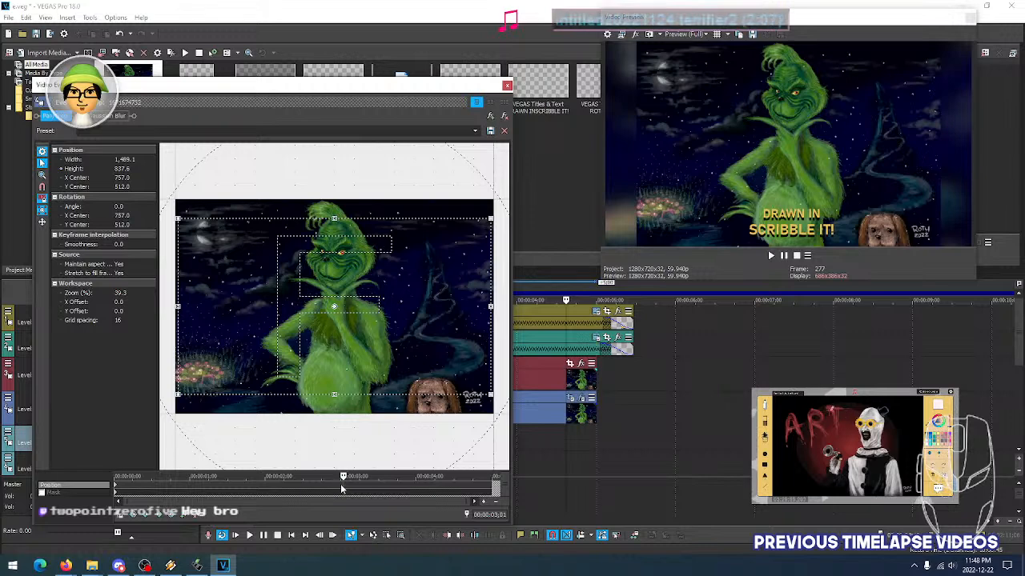
left_click_drag(340, 484, 422, 482)
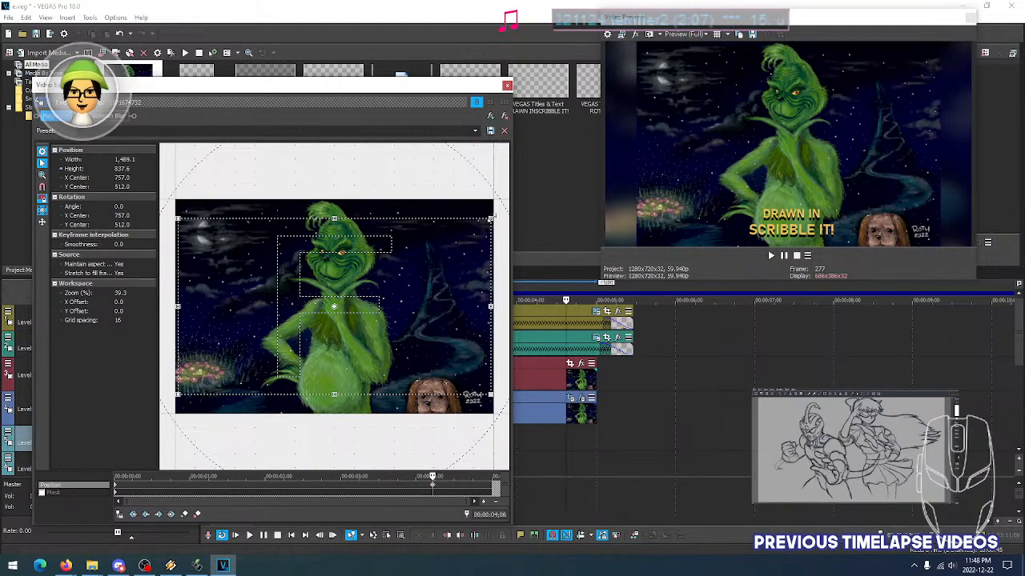
left_click_drag(491, 216, 472, 229)
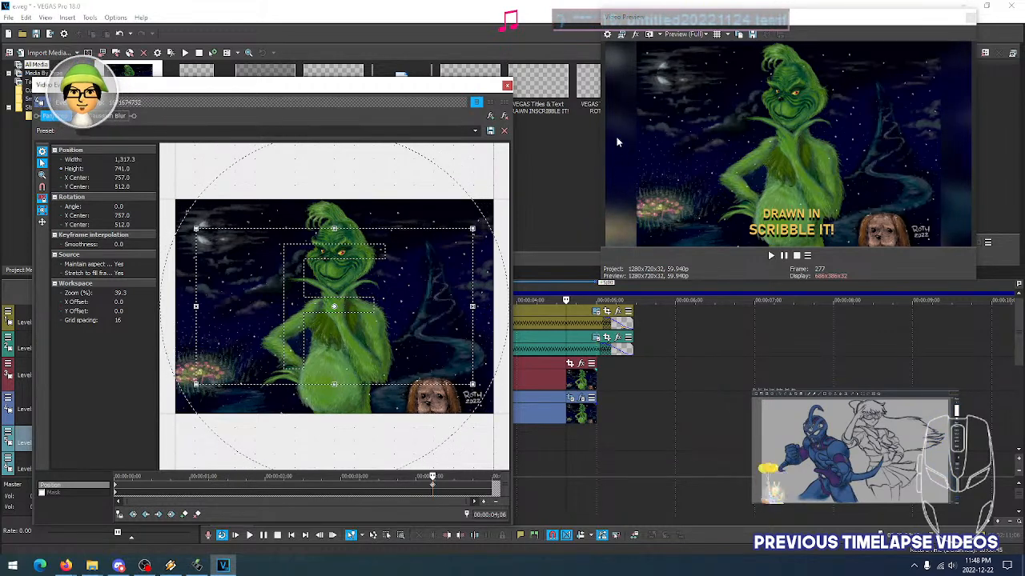
mouse_move(472, 230)
left_mouse_down()
mouse_move(445, 251)
mouse_move(444, 235)
mouse_move(441, 263)
left_mouse_up()
left_click_drag(380, 319, 383, 315)
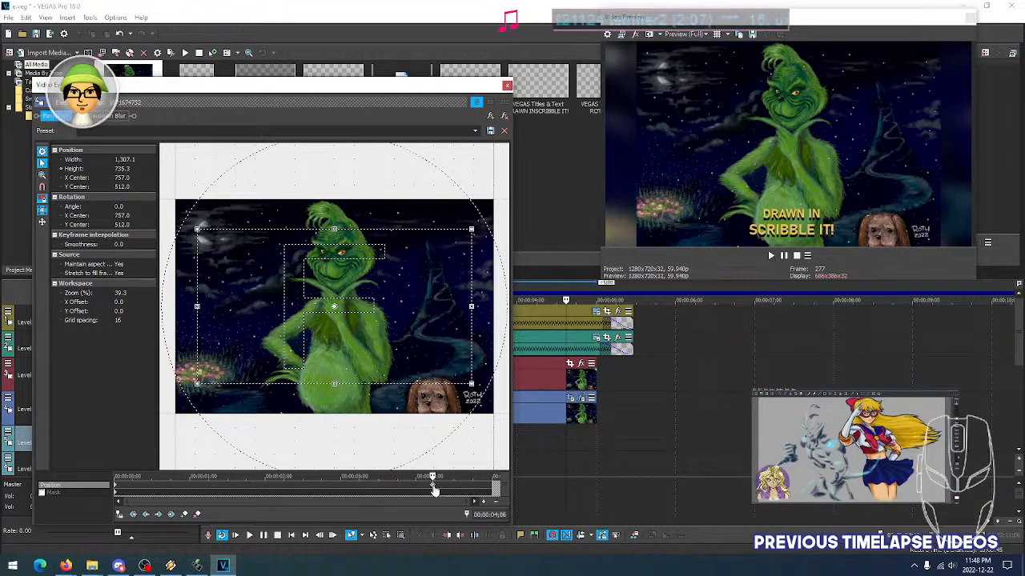
Move the second crop keyframe to the end of the event at 5;00 and close the Pan/Crop settings
left_click(474, 490)
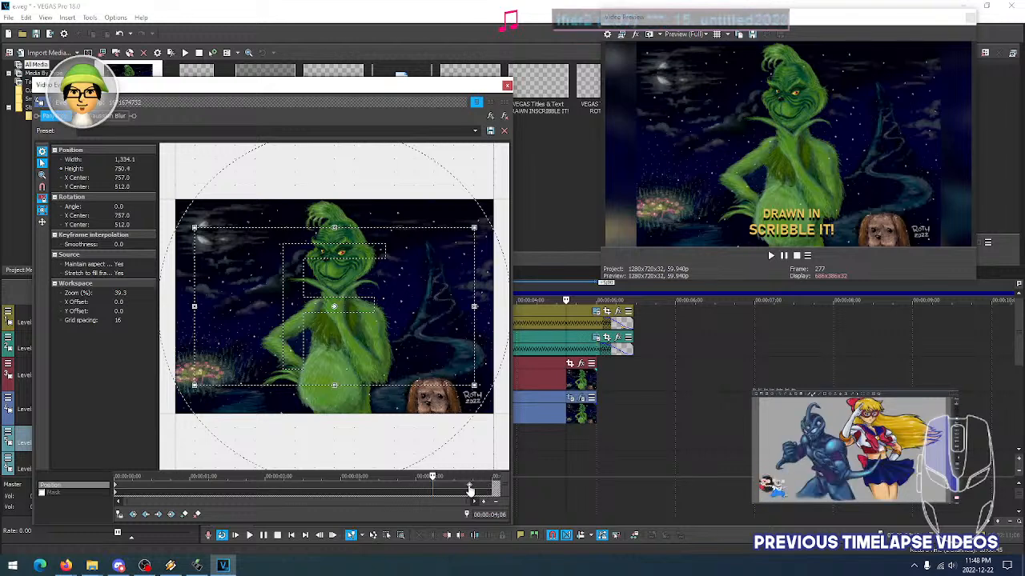
left_click(441, 489)
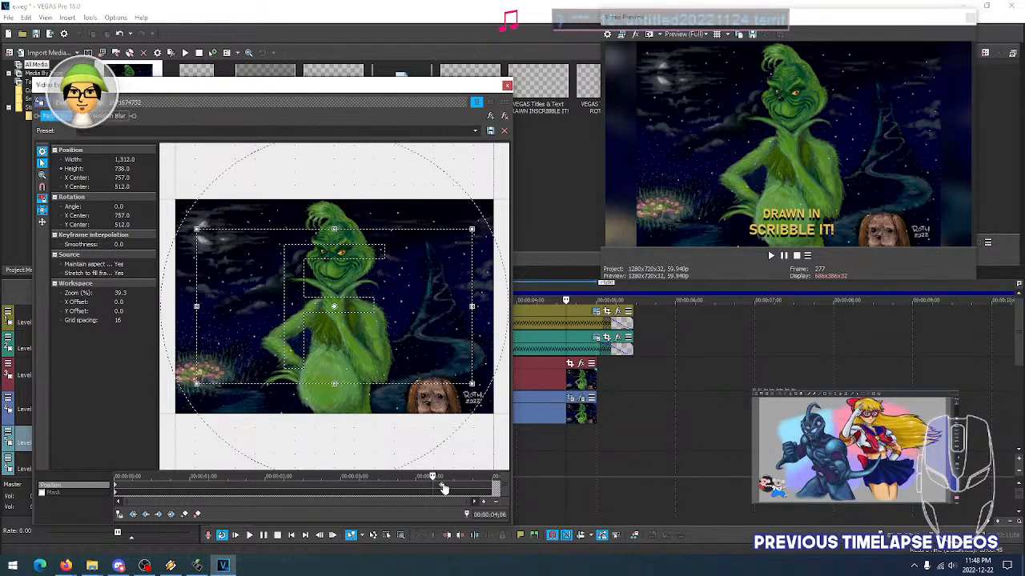
left_click(493, 490)
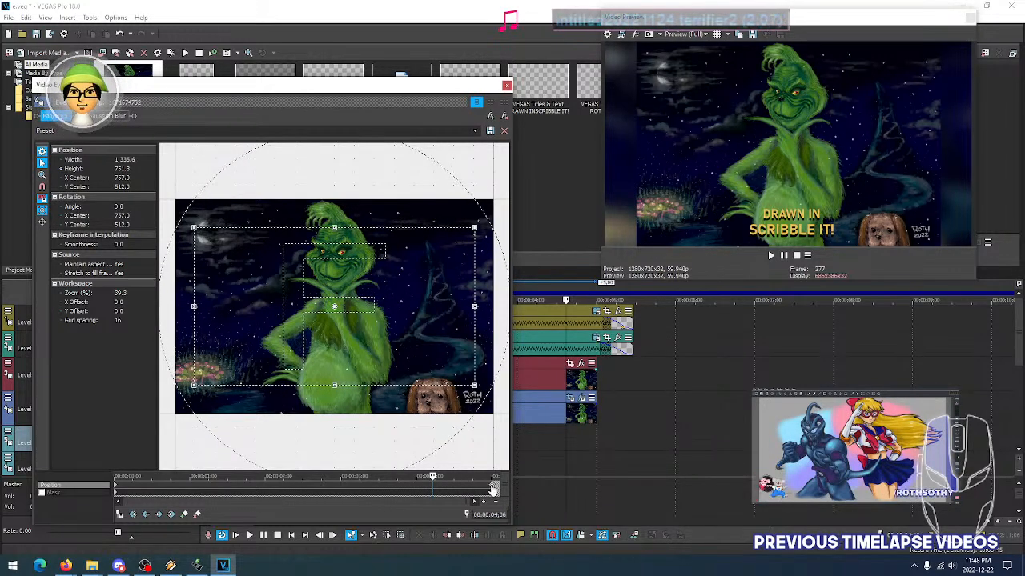
left_click(494, 490)
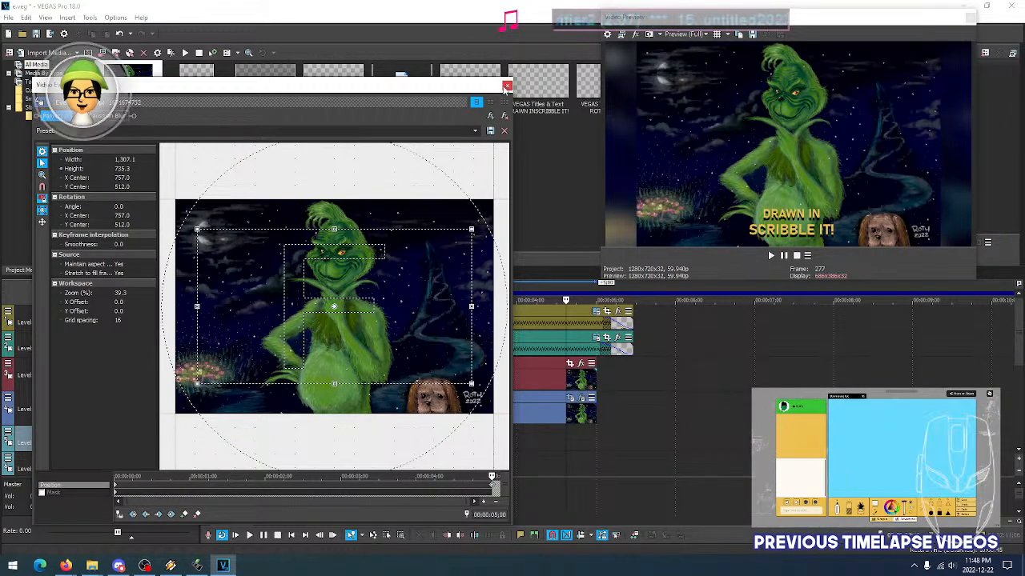
left_click(505, 86)
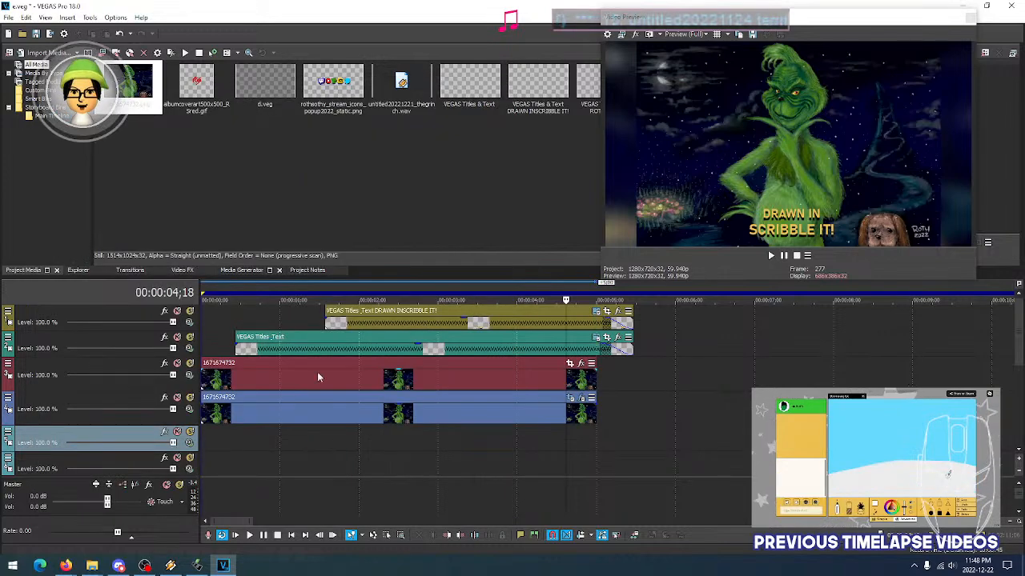
Check several frames near the end of the blurred picture event and review its Pan/Crop settings
left_click(250, 409)
left_click(489, 413)
left_click(533, 416)
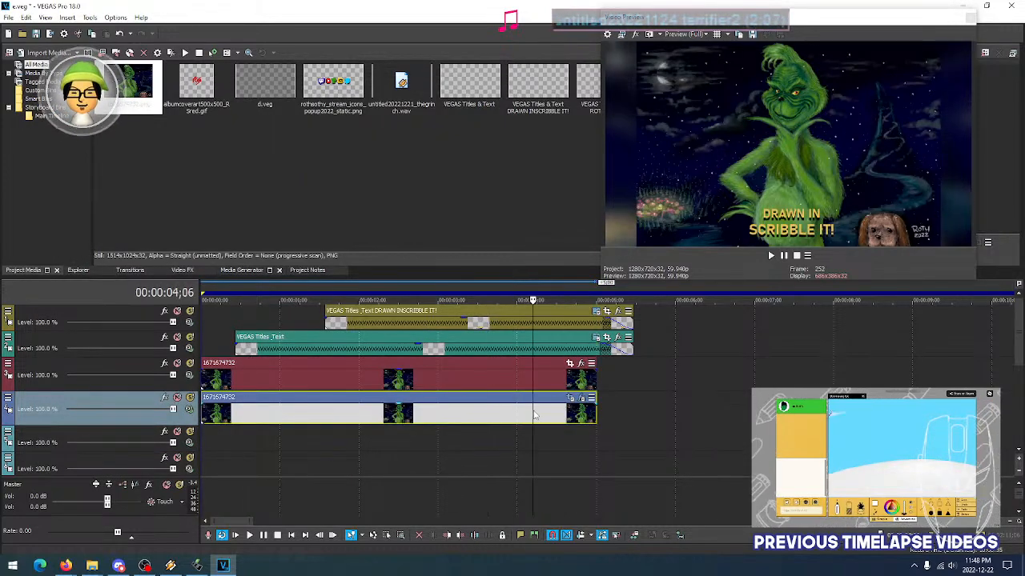
left_click(557, 418)
left_click(506, 418)
left_click(541, 417)
left_click(572, 413)
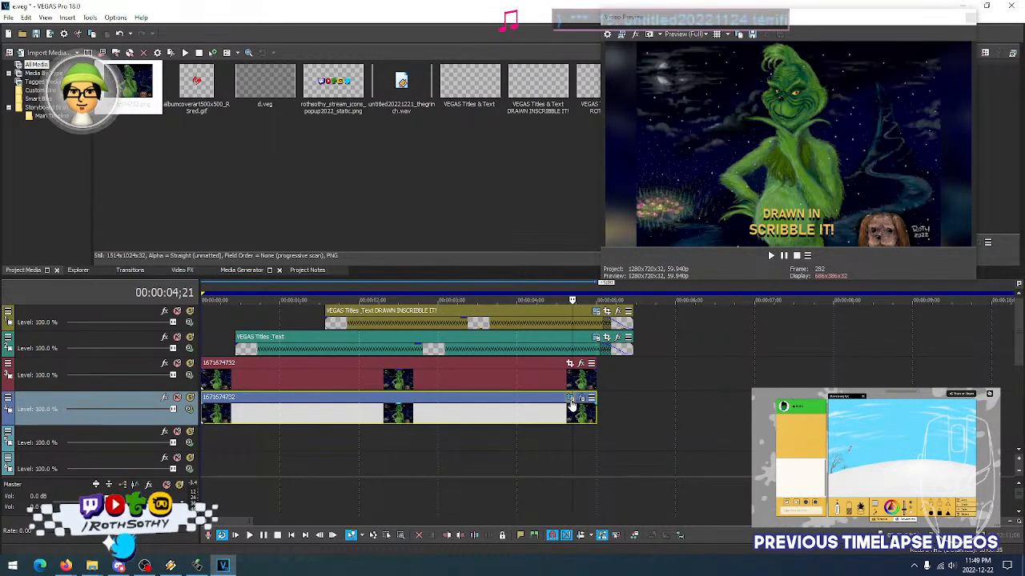
left_click(571, 400)
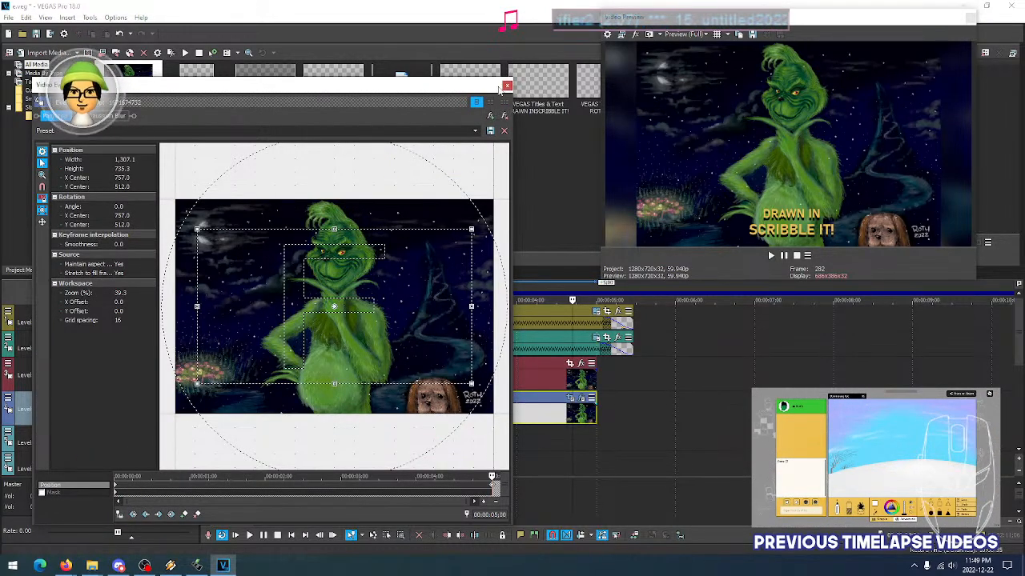
left_click(507, 86)
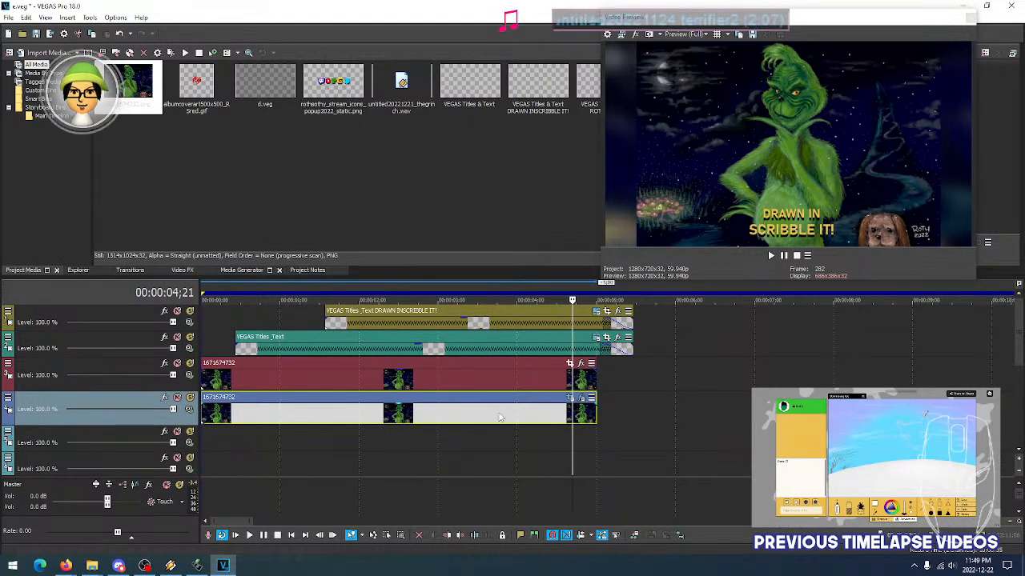
Set the crop frame of the upper, unblurred picture event to a width of 1280 and a height of 720
left_click(477, 387)
left_click(419, 413)
left_click(429, 384)
left_click(435, 411)
left_click(440, 381)
left_click(488, 381)
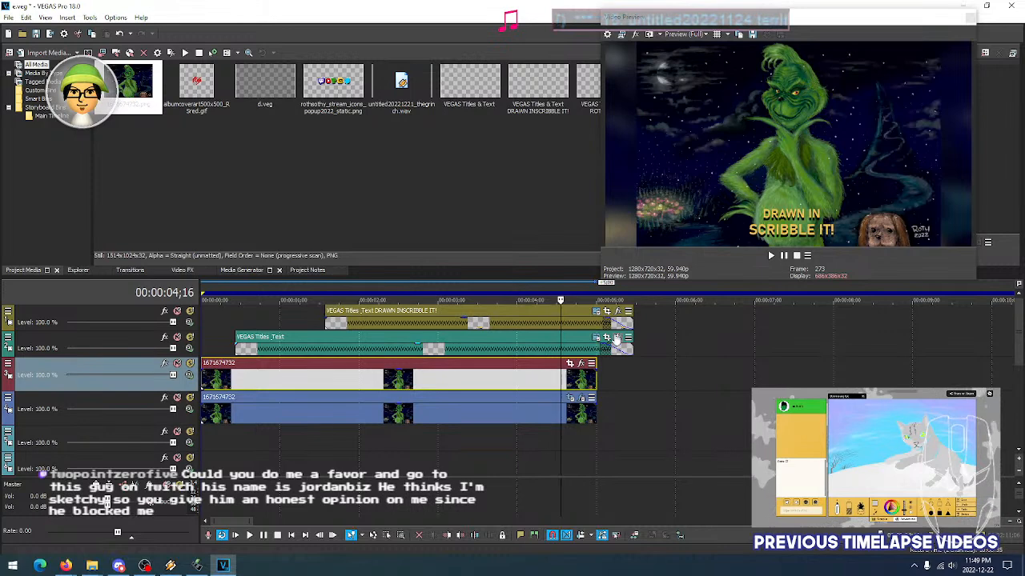
left_click(569, 363)
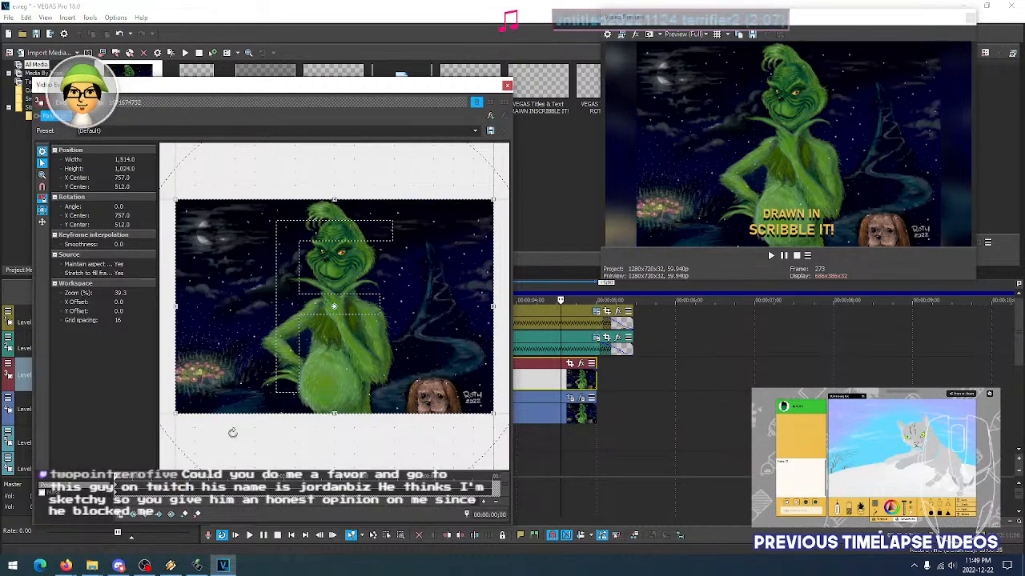
left_click(126, 159)
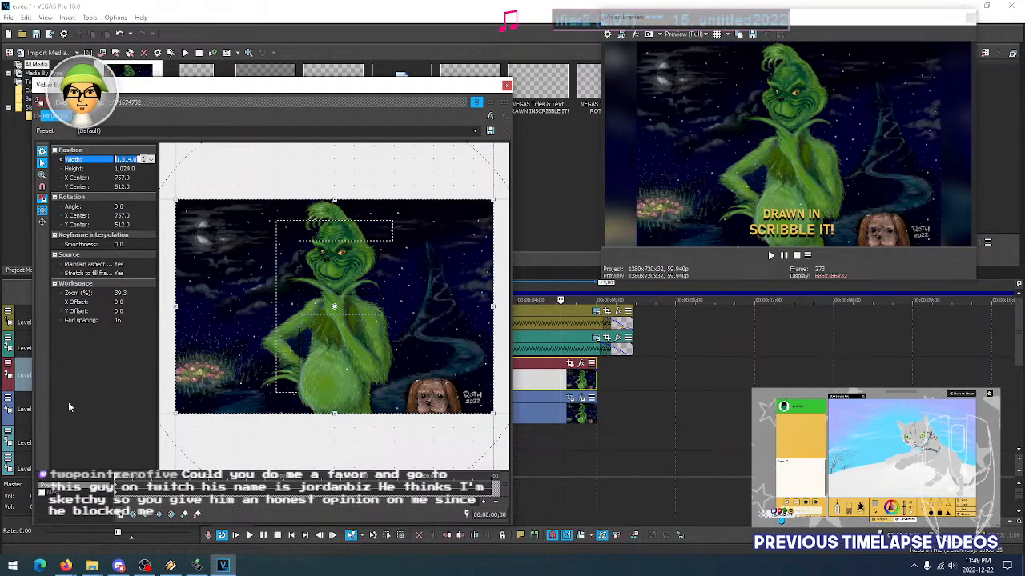
left_click(120, 376)
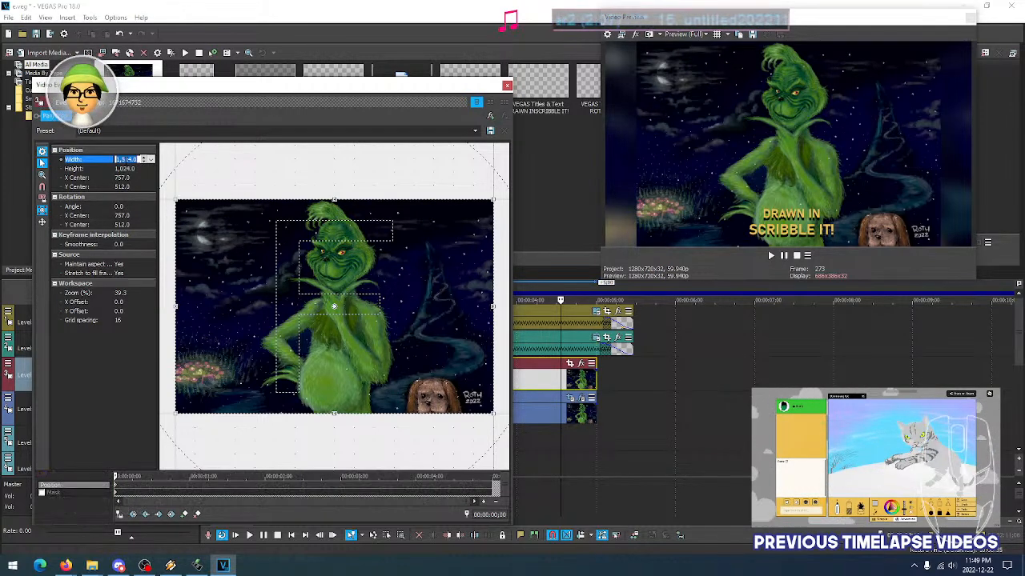
key("Tab")
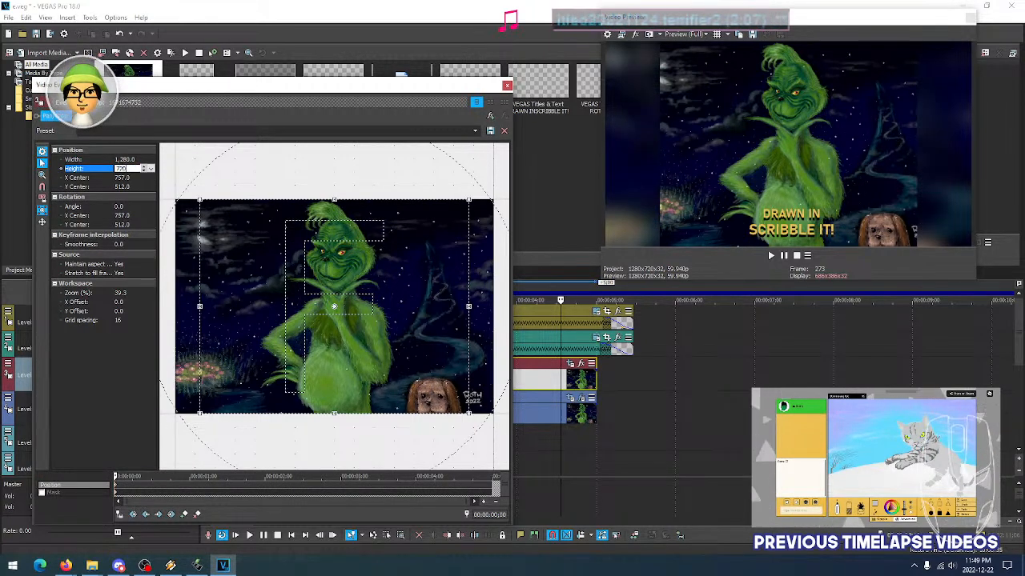
type("720")
key("Return")
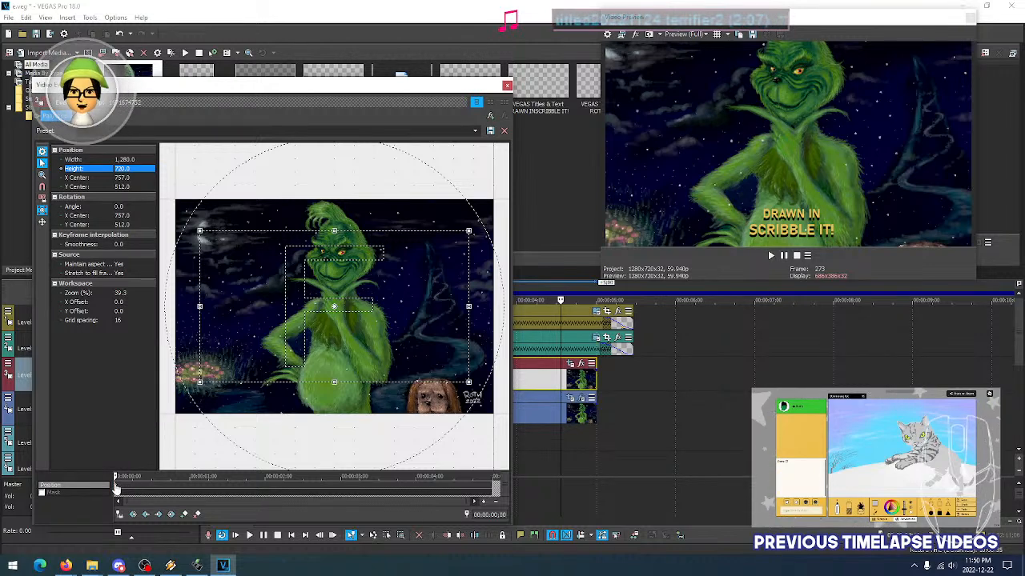
Add a crop keyframe at 1;06, enlarge the frame proportionally to about 1,402 by 788.7, and move the keyframe to about mid-event
left_click(164, 484)
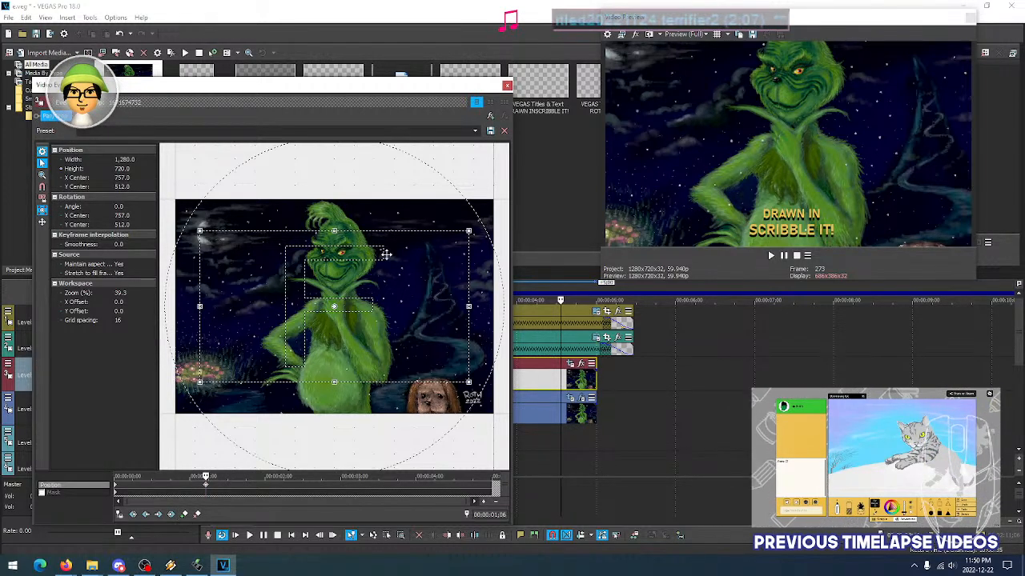
left_click_drag(335, 230, 334, 228)
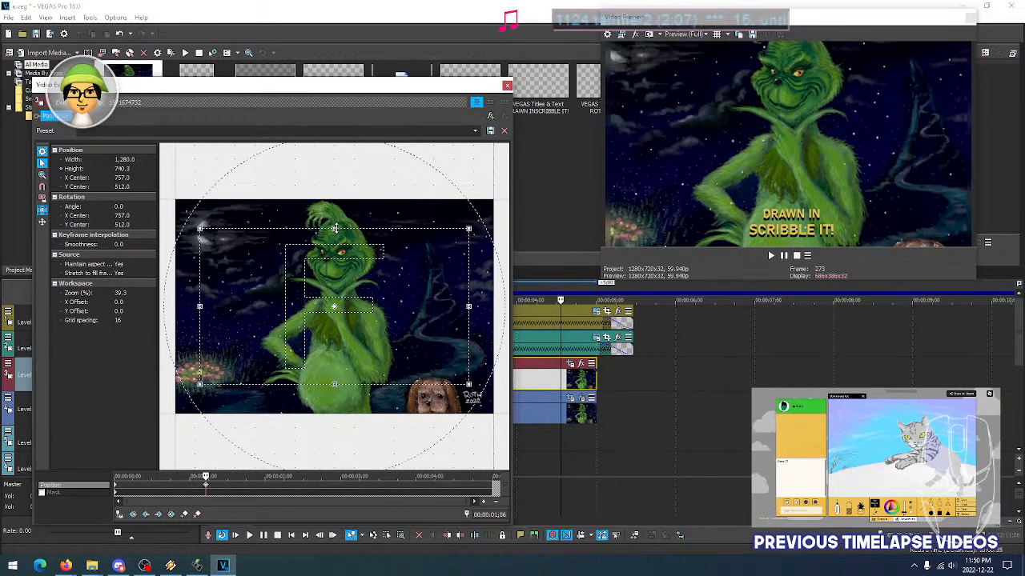
key("ctrl+z")
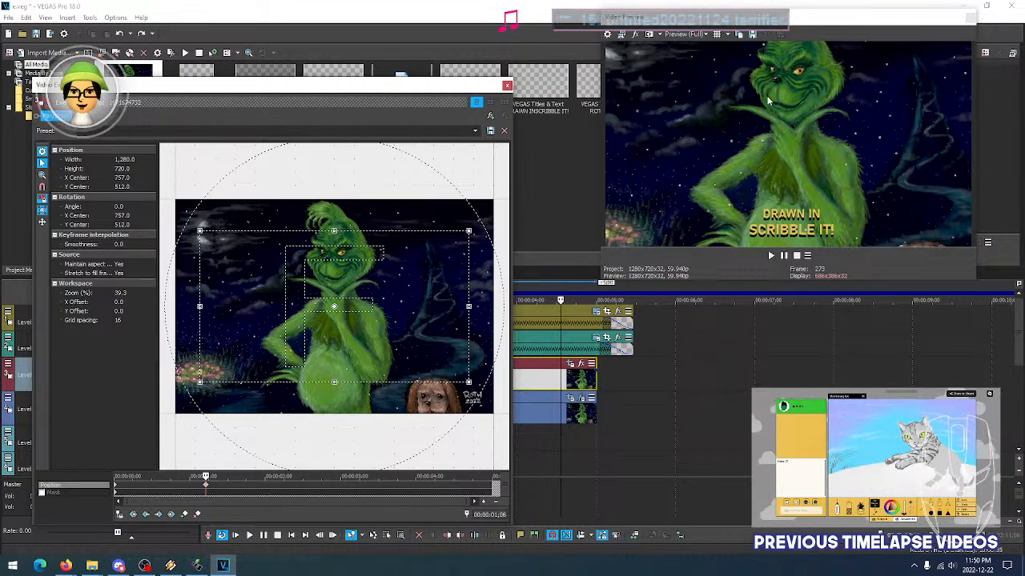
left_click_drag(469, 231, 482, 222)
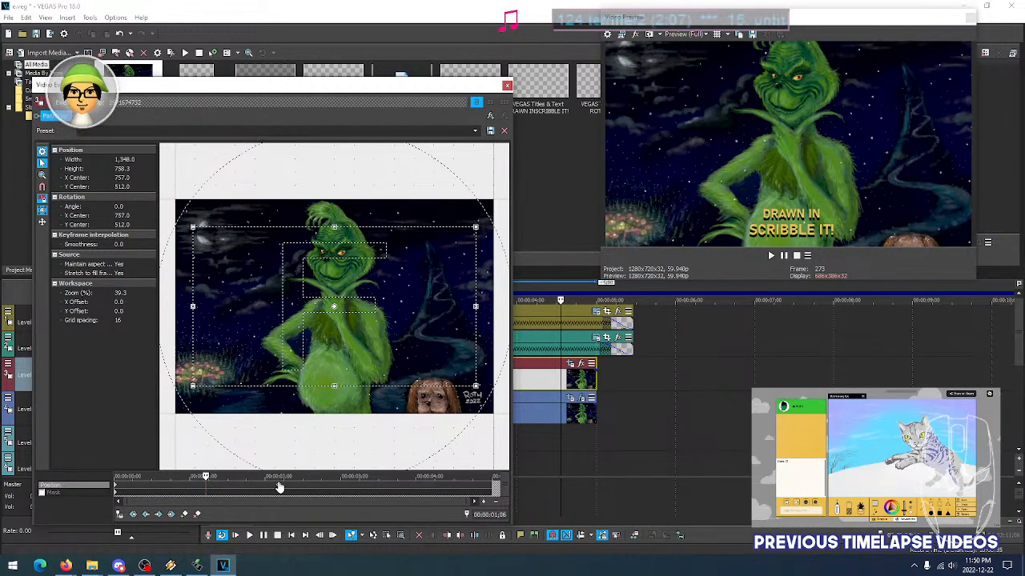
left_click_drag(286, 489, 311, 489)
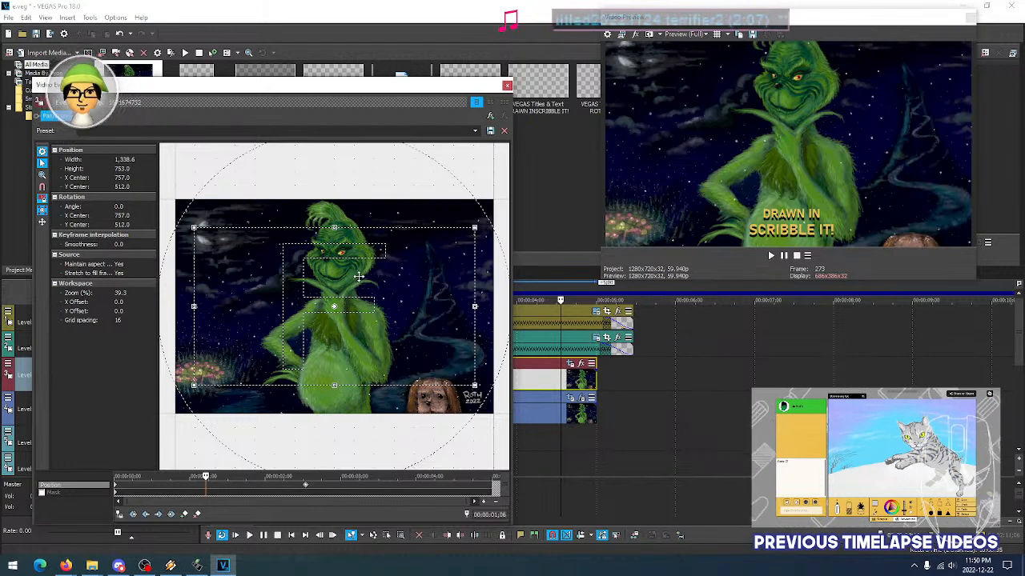
Move and shrink the Pan/Crop window to uncover the timeline, and play the intro from near its start
left_click(116, 488)
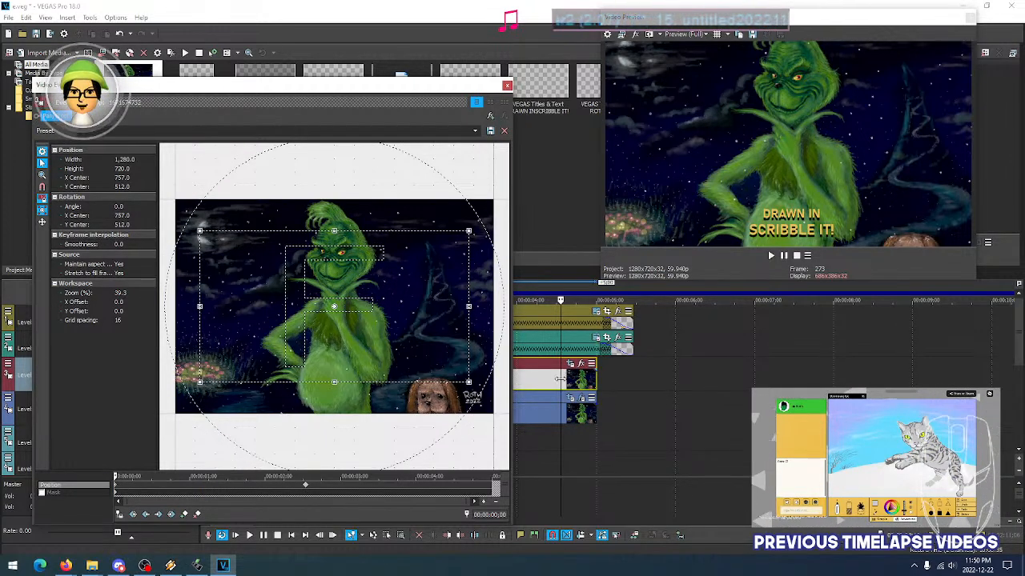
left_click_drag(391, 103, 435, 51)
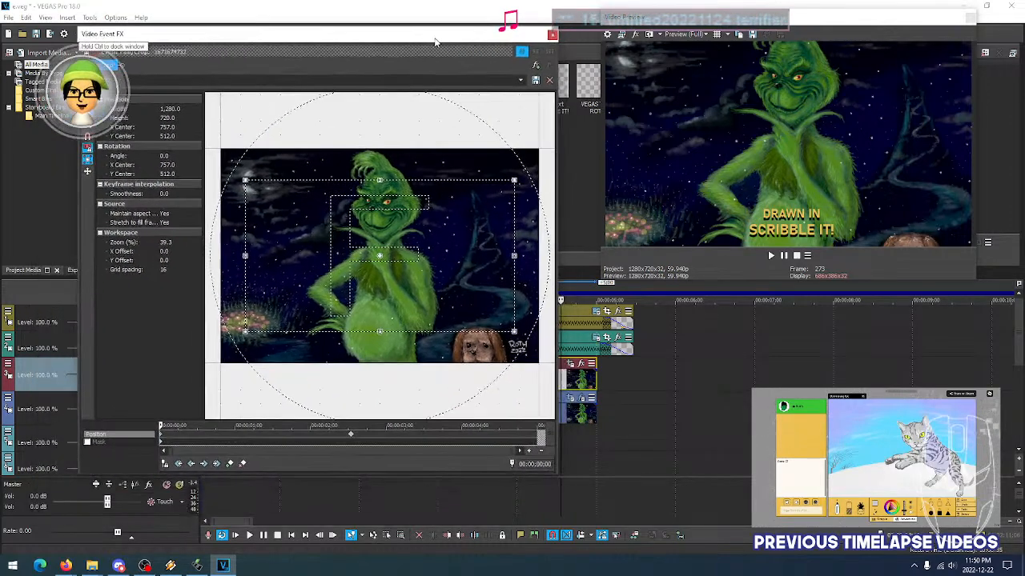
left_click_drag(554, 475, 535, 392)
left_click(207, 444)
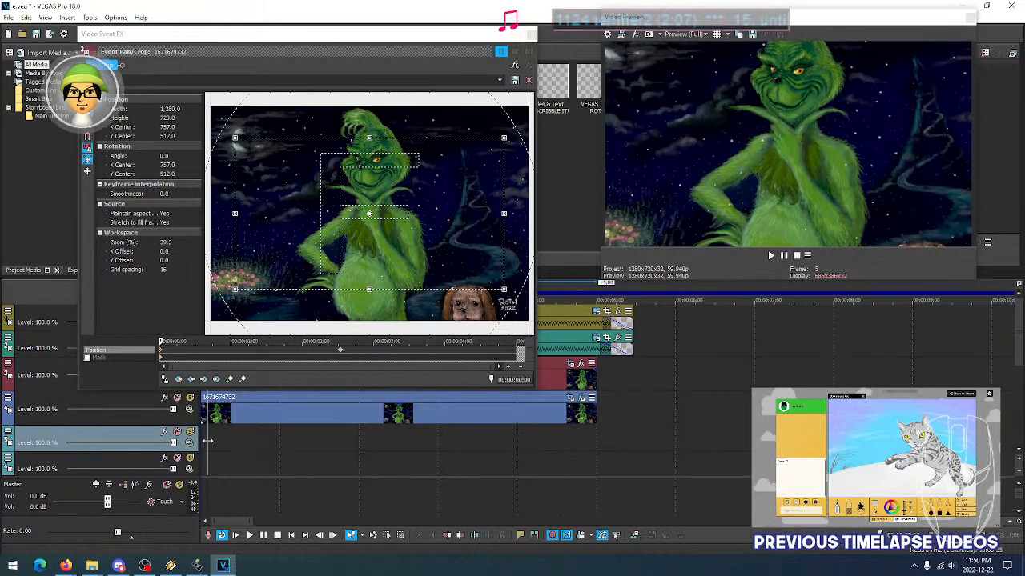
key("space")
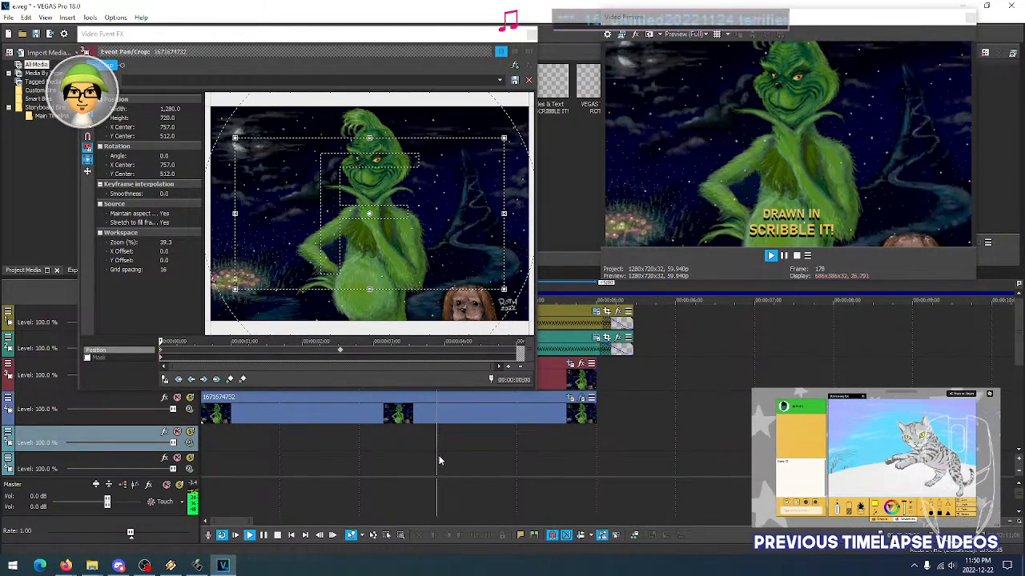
key("space")
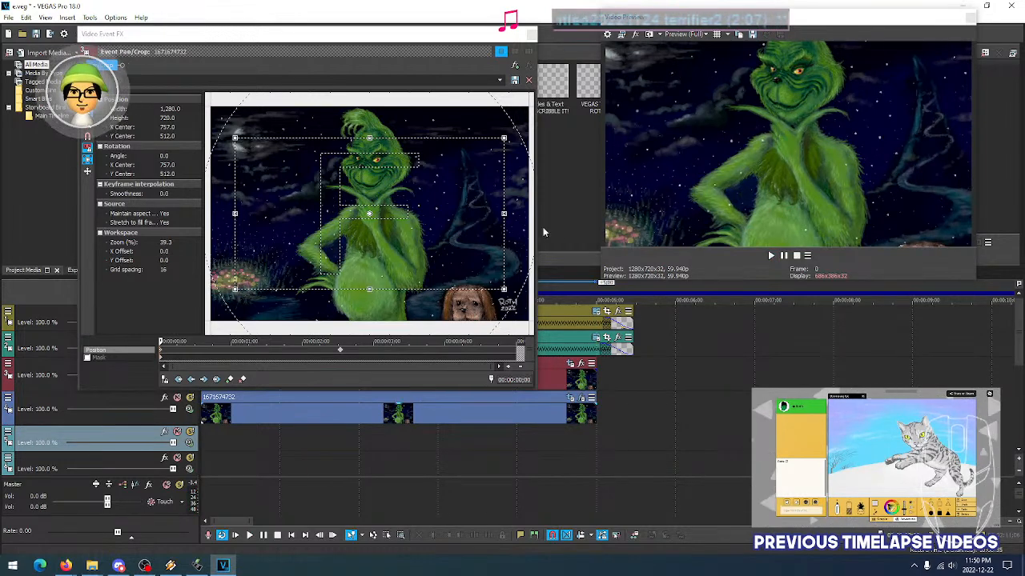
Place the Pan/Crop keyframe cursor at 3;04, past the upper picture's second keyframe
left_click(340, 352)
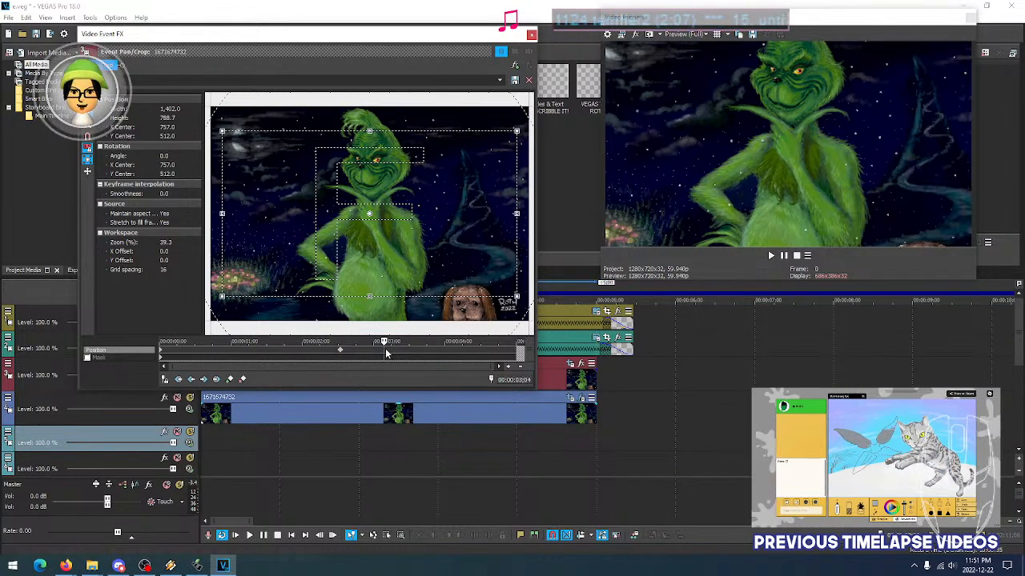
Add a position keyframe at 00:00:03;02 of the Grinch image event and enlarge its crop frame to about 1,766 × 993.4
left_click(385, 349)
left_click(229, 379)
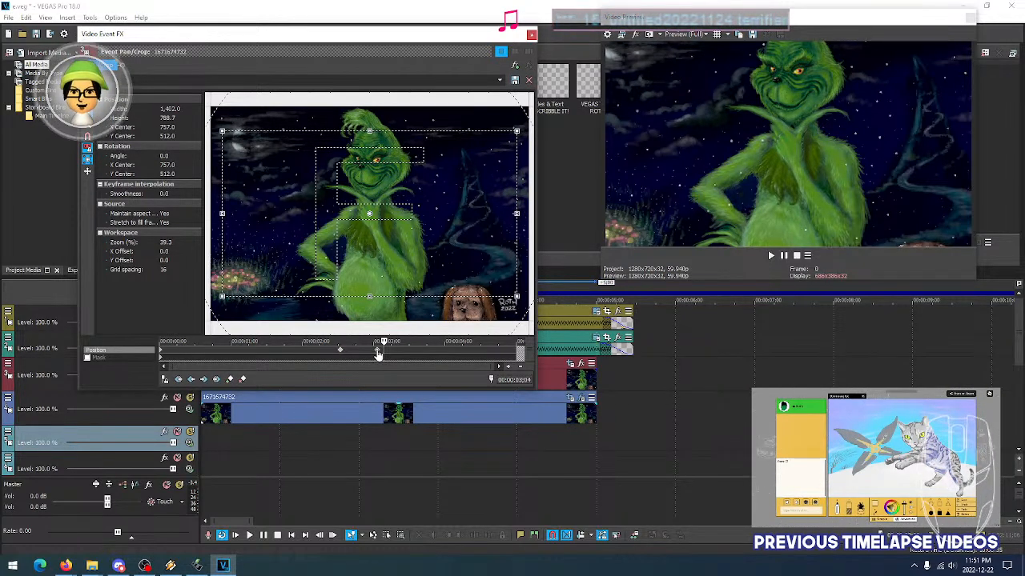
left_click(380, 352)
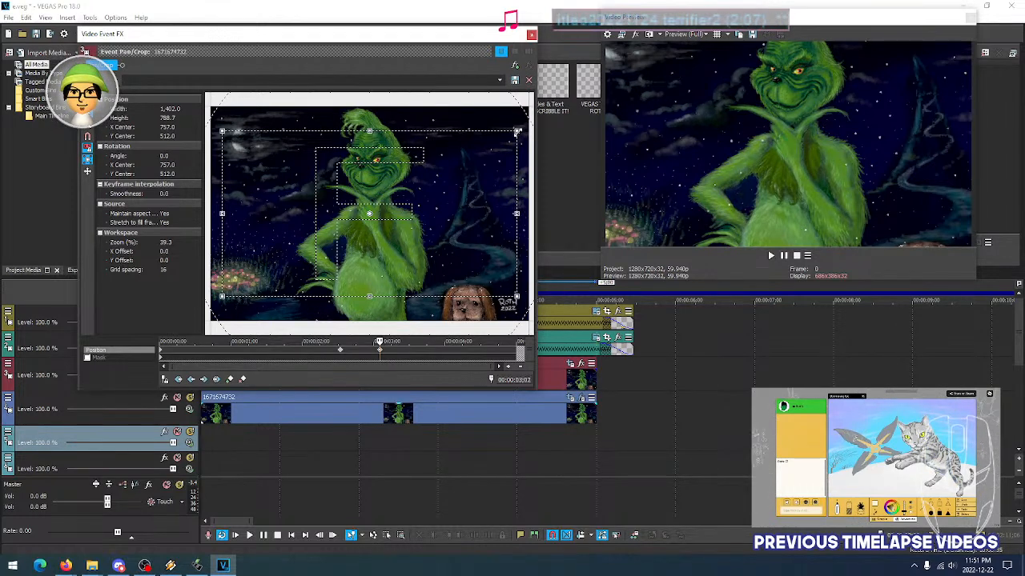
left_click_drag(517, 129, 553, 104)
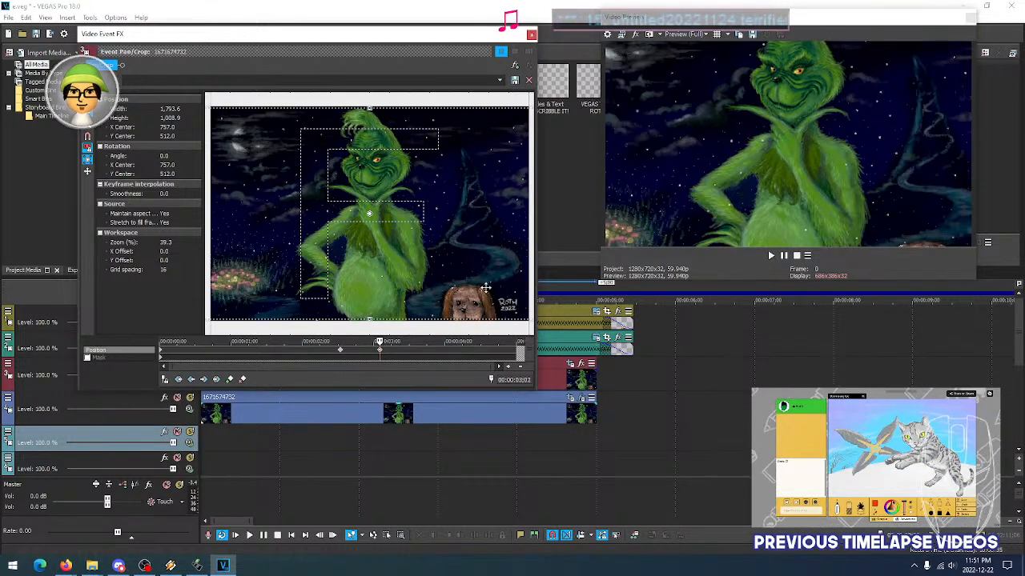
scroll(431, 307, "down", 4)
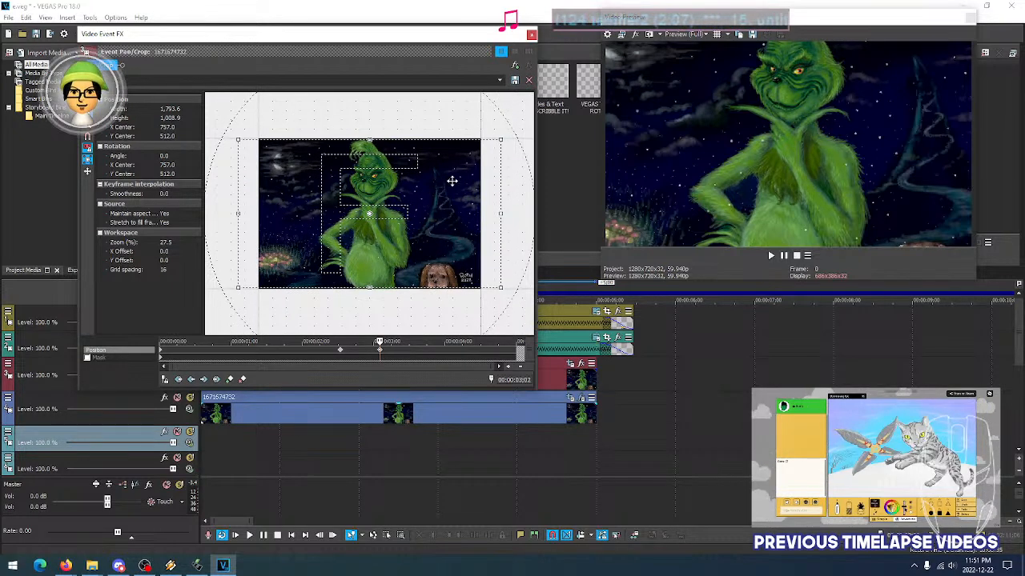
scroll(450, 179, "up", 4)
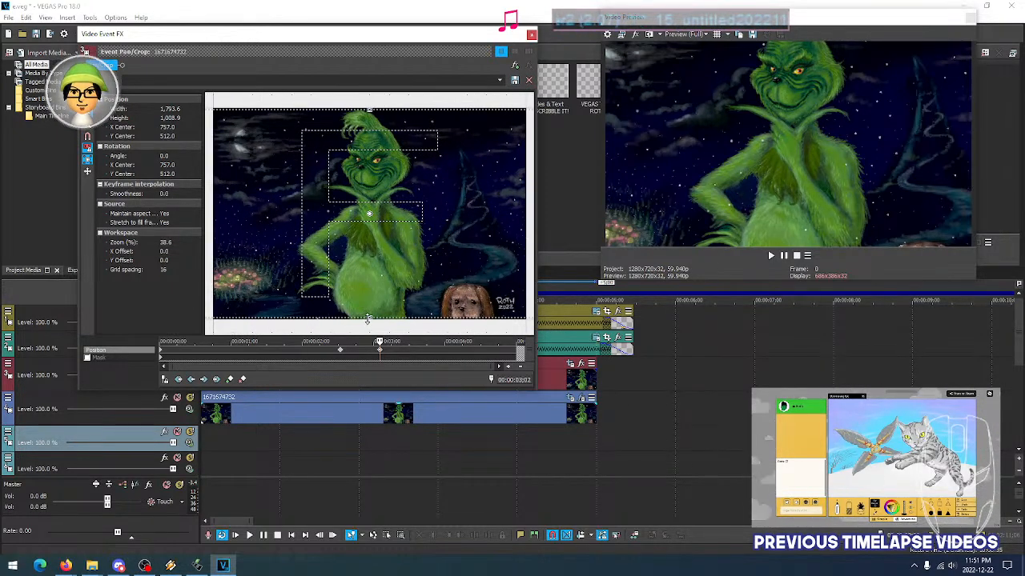
left_click_drag(369, 318, 369, 316)
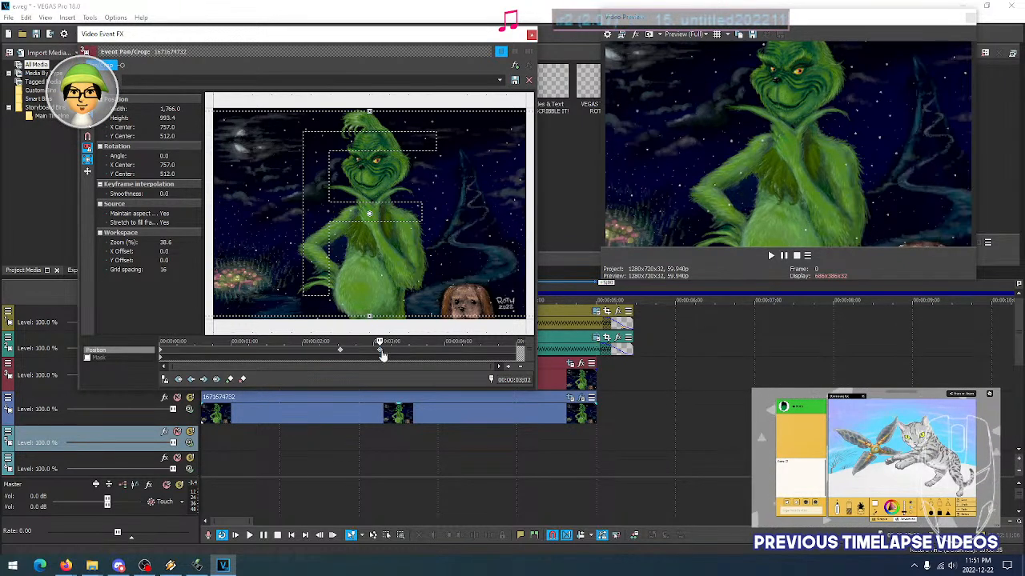
Add a position keyframe at 00:00:04;26 and enlarge its crop frame to about 1,830.4 × 1,029.6
left_click(508, 355)
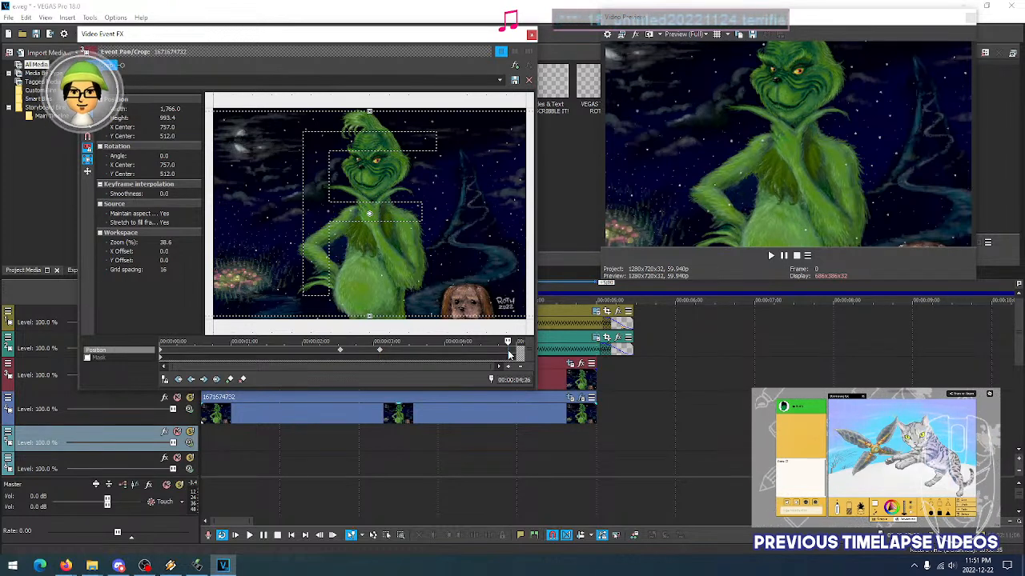
left_click(231, 379)
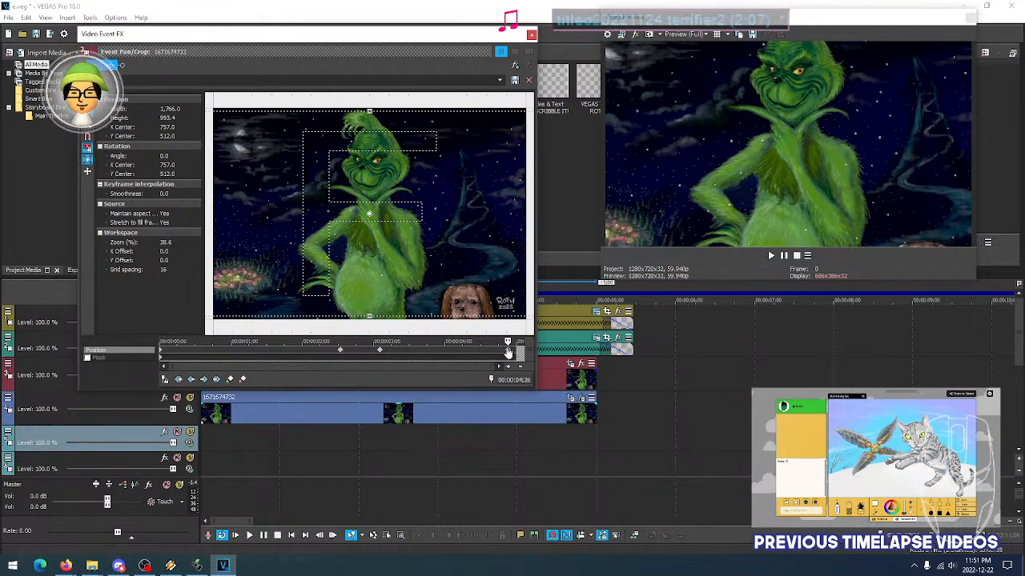
left_click_drag(369, 316, 370, 321)
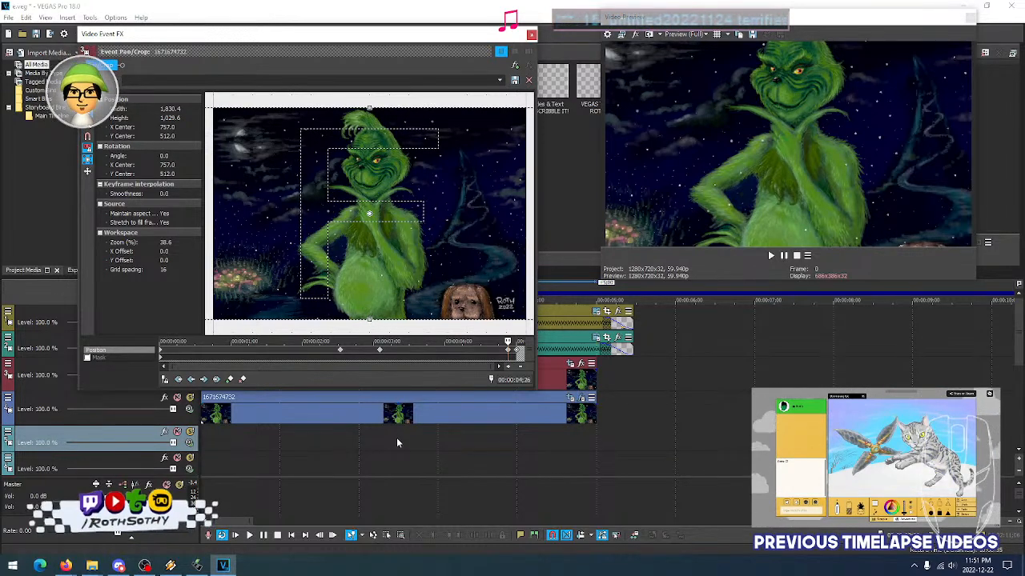
Step through the timeline frame by frame around the end of the image clips to check the cut to the drawing footage
left_click(562, 449)
left_click(542, 441)
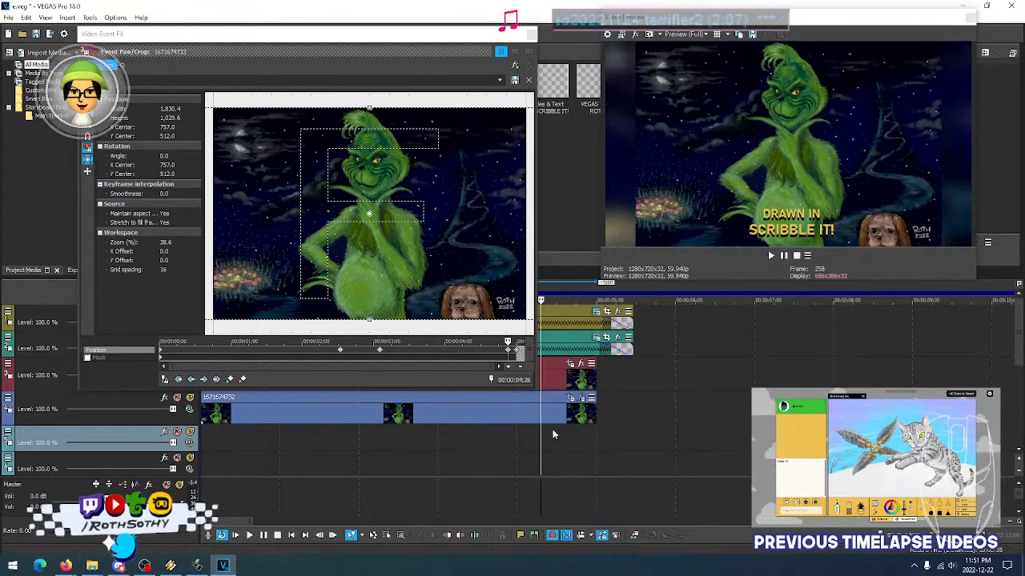
key("Right")
key("Right")
key("Right")
key("Right")
key("Right")
key("Right")
key("Right")
key("Right")
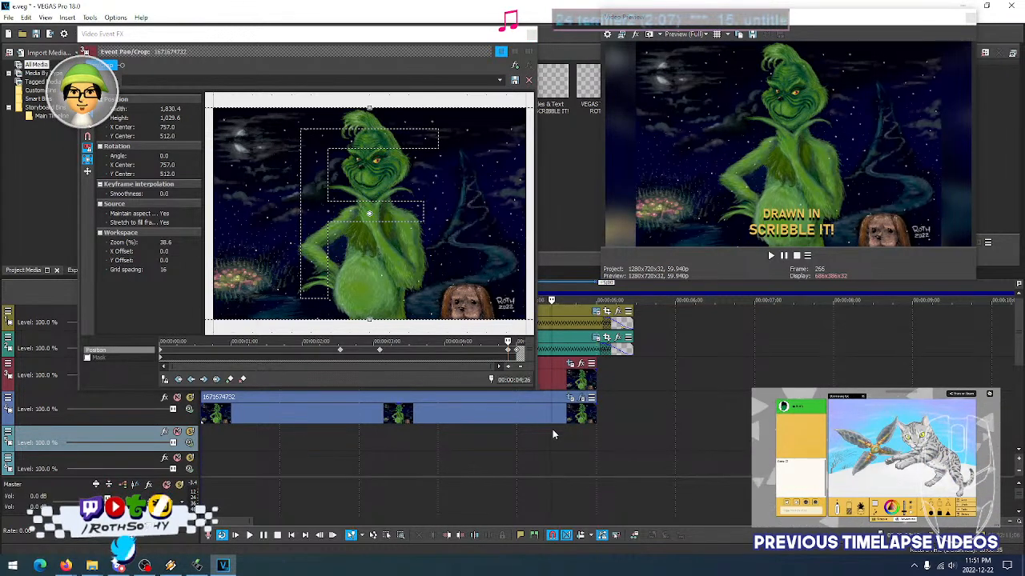
key("Right")
key("Right")
key("Right")
key("Right")
key("Right")
key("Right")
key("Right")
key("Right")
key("Right")
key("Right")
key("Right")
key("Right")
key("Right")
key("Right")
key("Right")
key("Right")
key("Right")
key("Right")
key("Right")
key("Right")
key("Right")
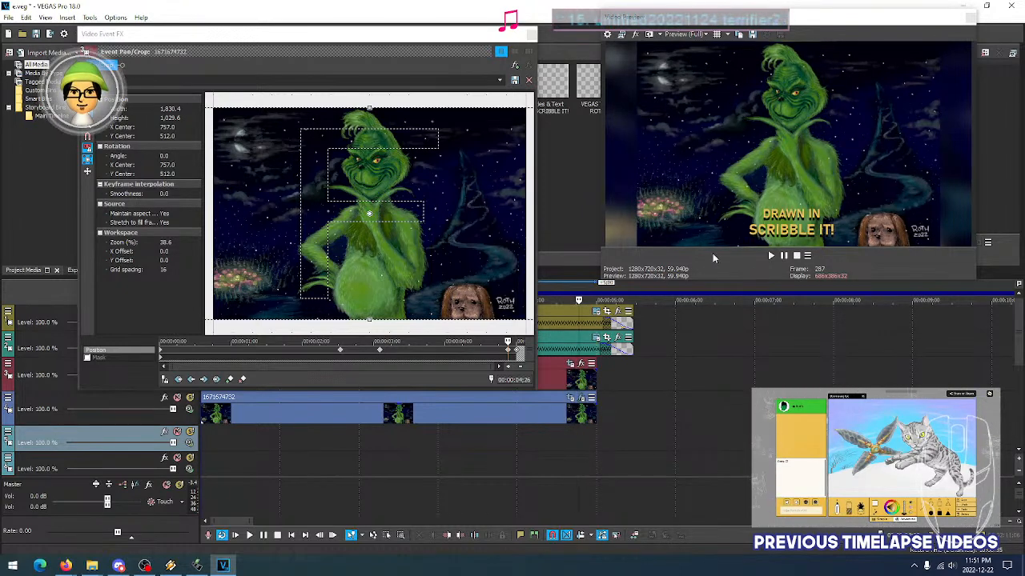
key("Right")
key("Right")
key("Right")
key("Right")
key("Right")
key("Right")
key("Right")
key("Right")
key("Right")
key("Right")
key("Right")
key("Right")
key("Right")
key("Right")
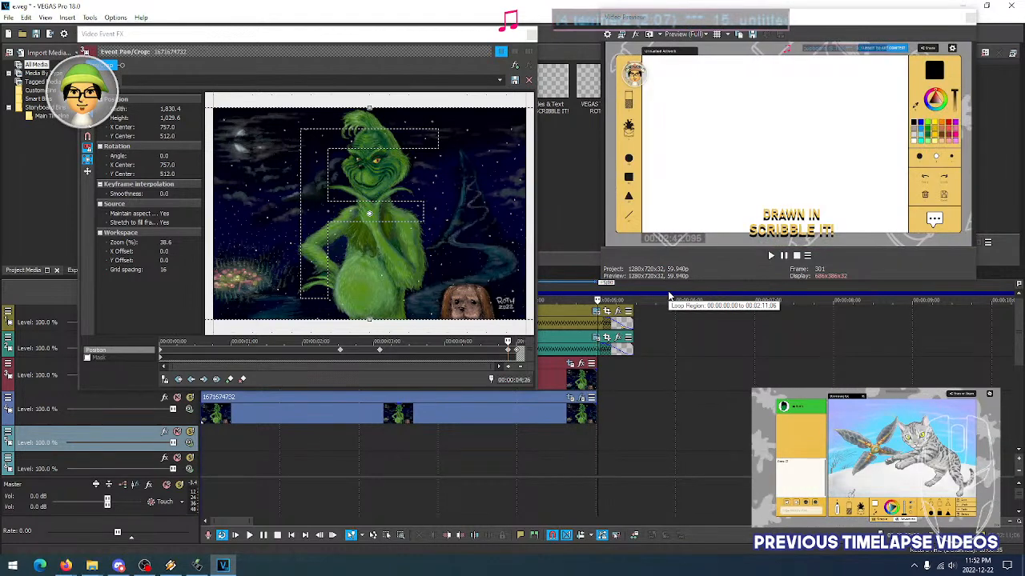
key("Left")
key("Left")
key("Left")
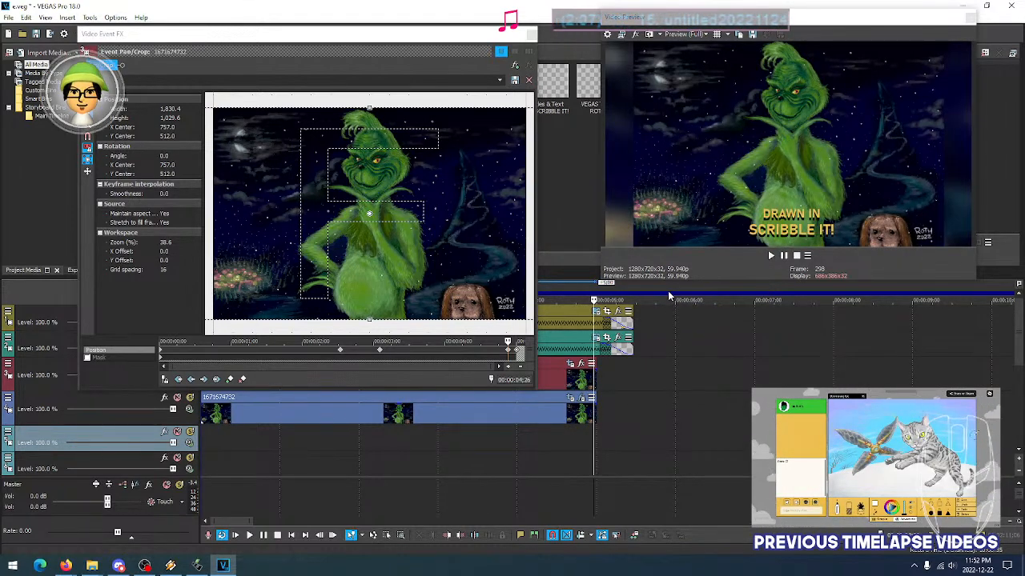
key("Right")
key("Right")
key("Right")
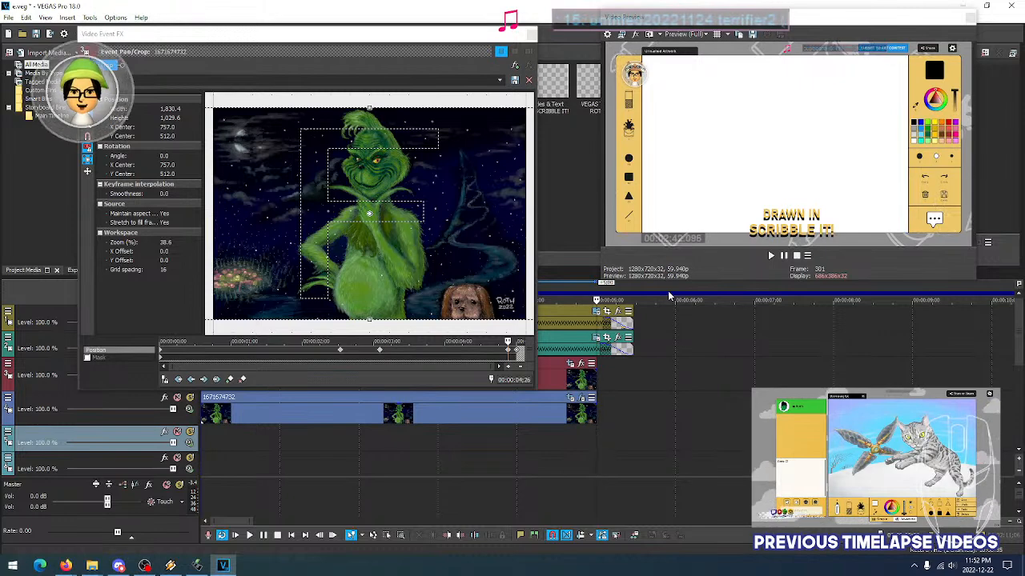
key("Left")
key("Left")
key("Left")
key("Left")
key("Right")
key("Right")
key("Right")
key("Left")
key("Left")
key("Left")
Delete the position keyframe at 00:00:05;00 and move the 00:00:04;26 keyframe to the end of the event
left_click(510, 355)
left_click_drag(510, 356, 518, 353)
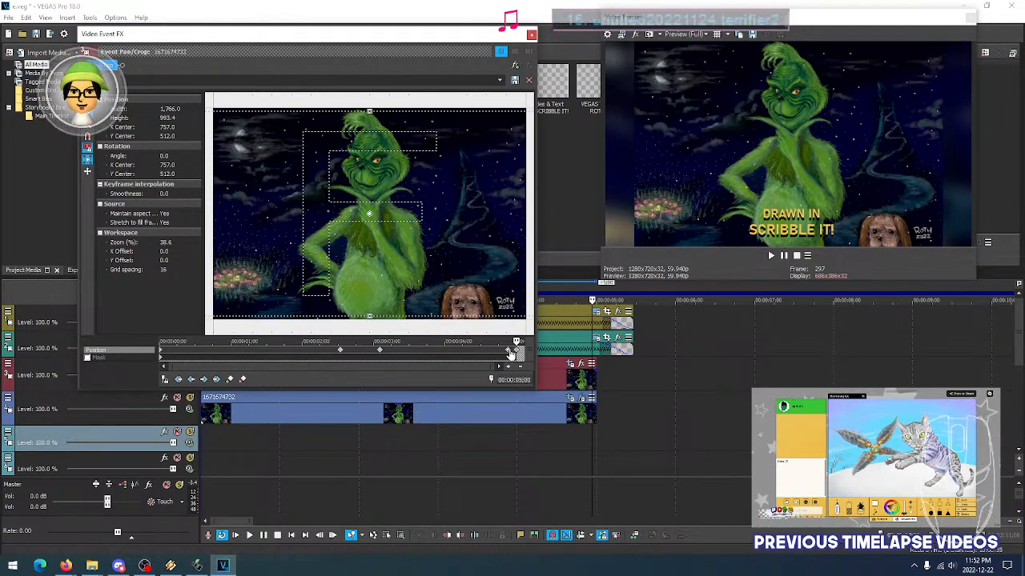
right_click(518, 352)
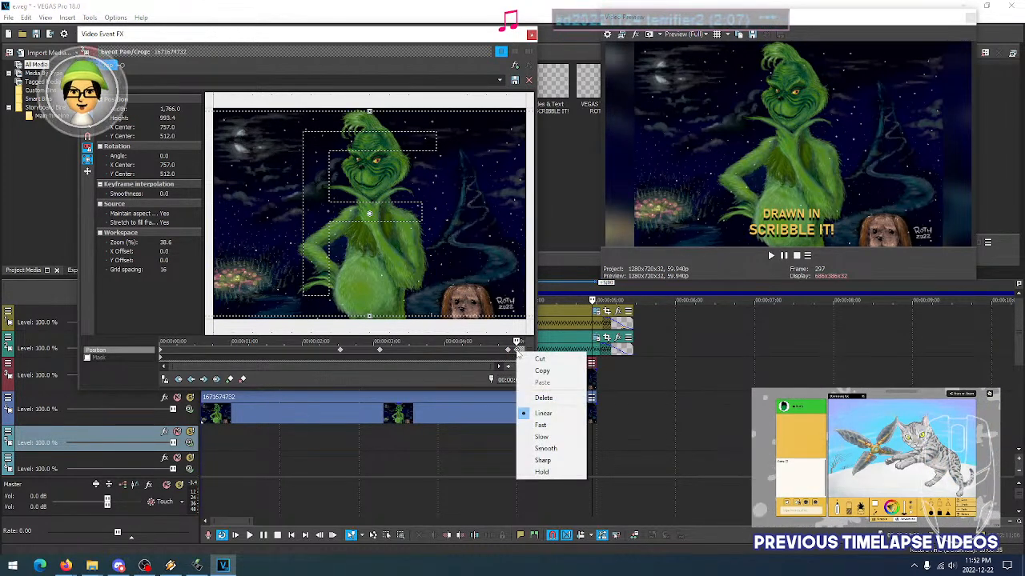
left_click(536, 398)
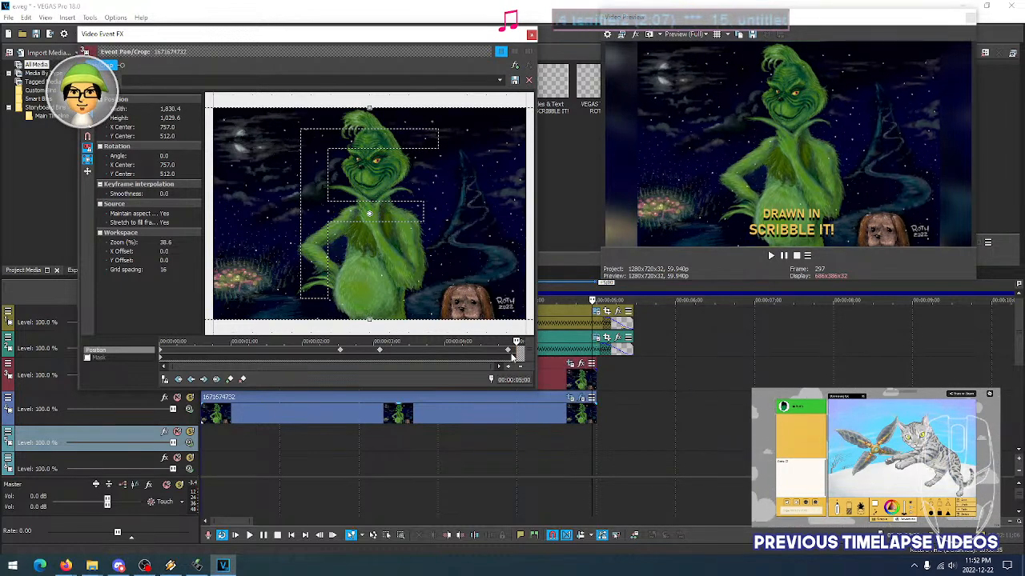
left_click(510, 353)
left_click_drag(510, 353, 516, 354)
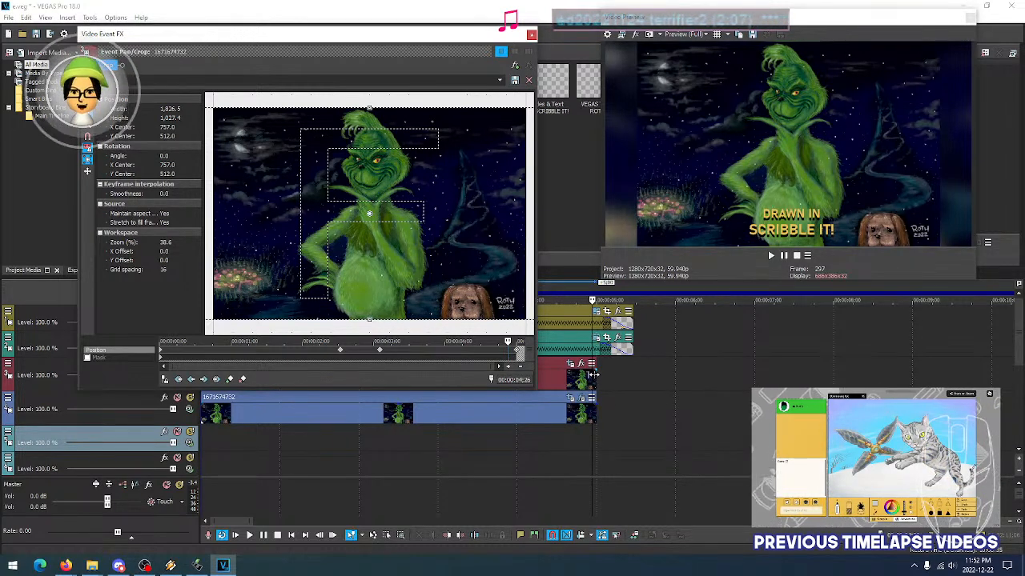
Try extending the upper image clip and trim it back to its original end, keeping the last position keyframe at 00:00:05;00
left_click_drag(595, 379, 653, 379)
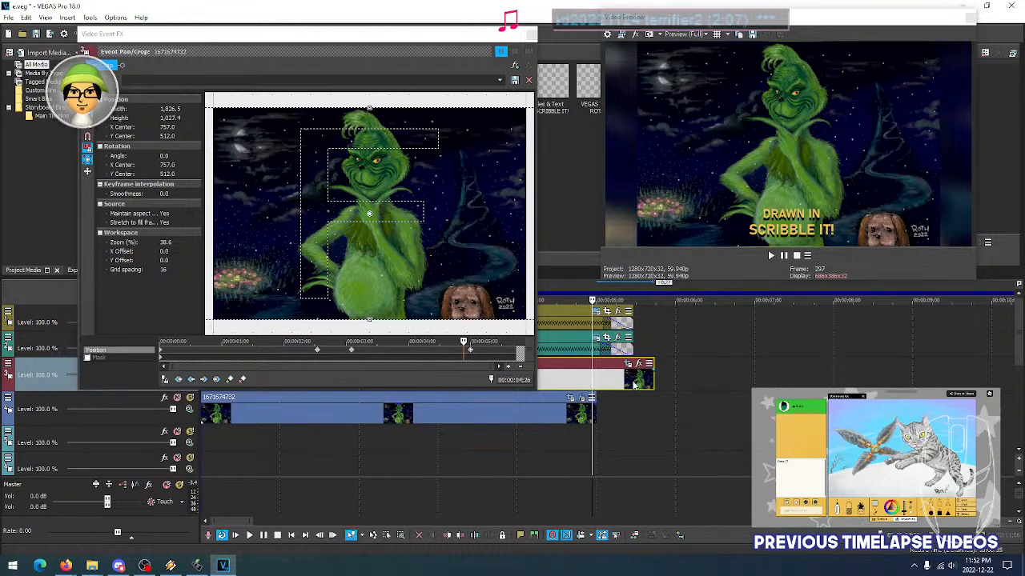
left_click_drag(651, 379, 594, 383)
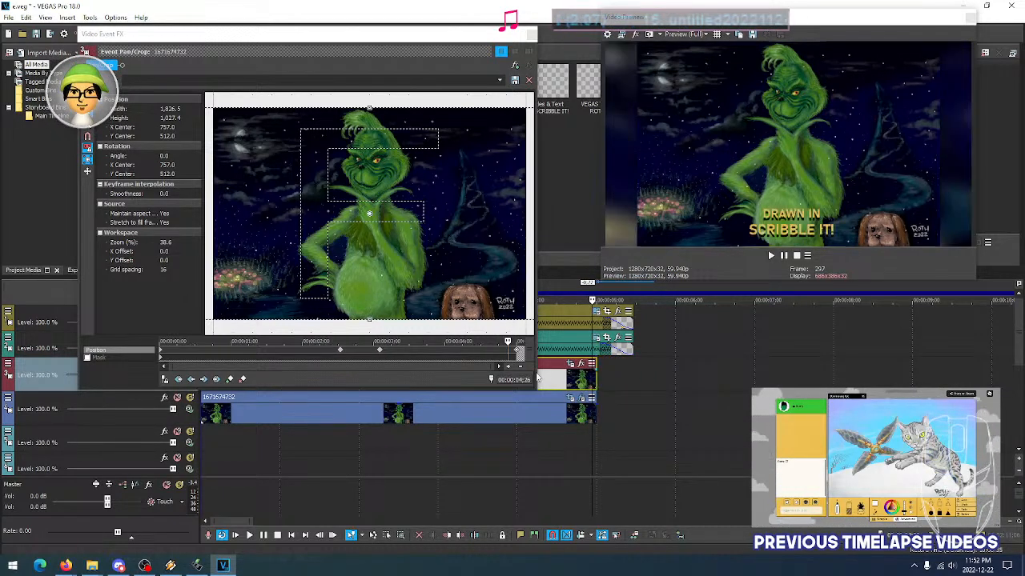
left_click(509, 355)
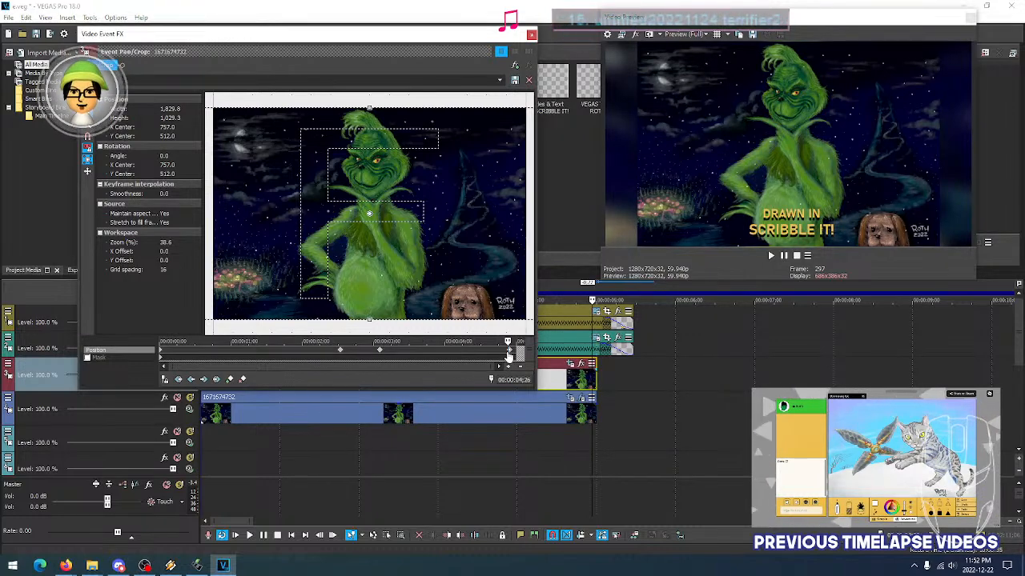
left_click_drag(510, 355, 518, 353)
scroll(414, 325, "down", 3)
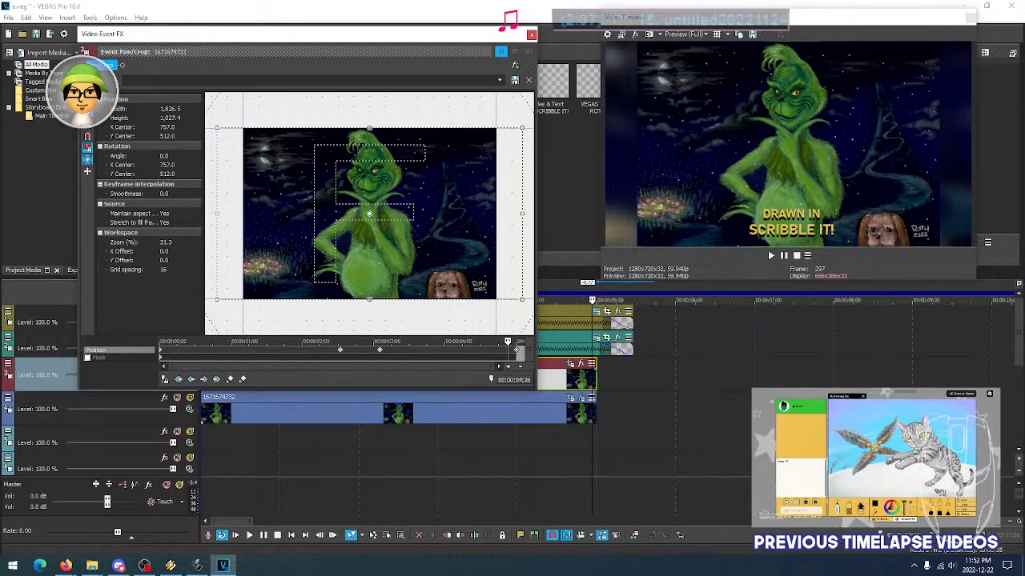
key("alt+Tab")
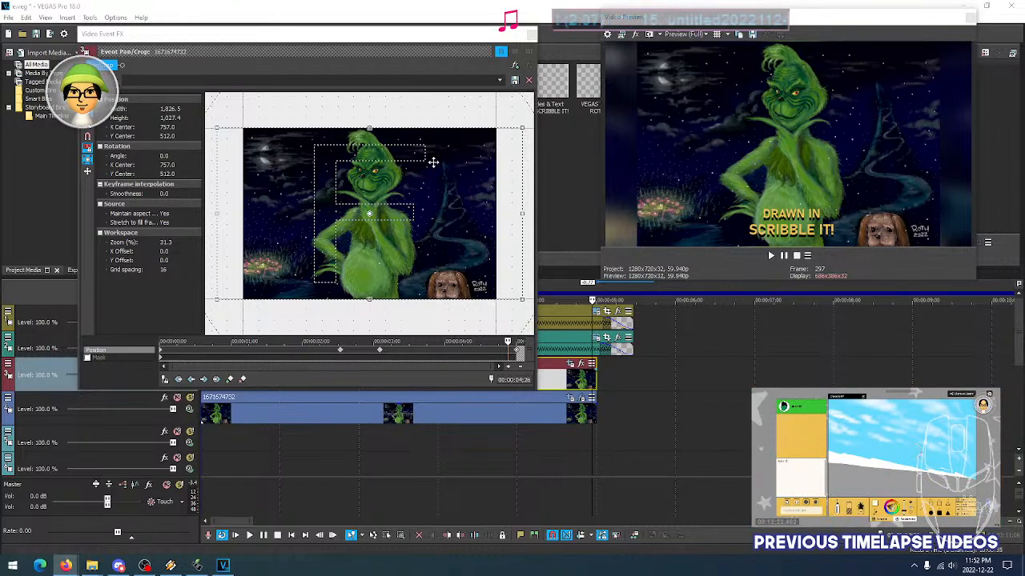
left_click(414, 67)
scroll(407, 234, "down", 4)
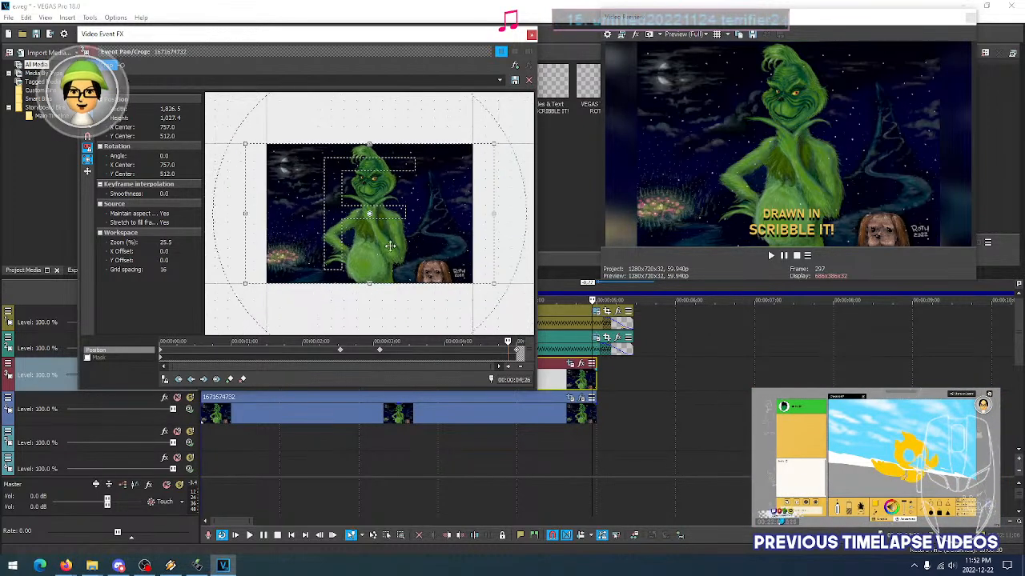
scroll(389, 246, "up", 4)
scroll(387, 247, "up", 3)
scroll(344, 256, "down", 1)
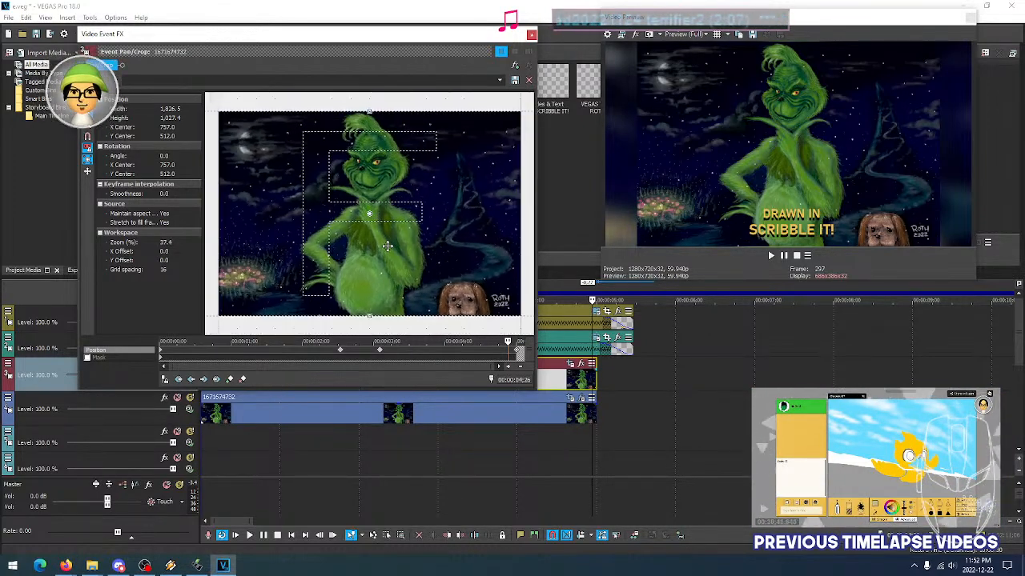
scroll(381, 291, "down", 4)
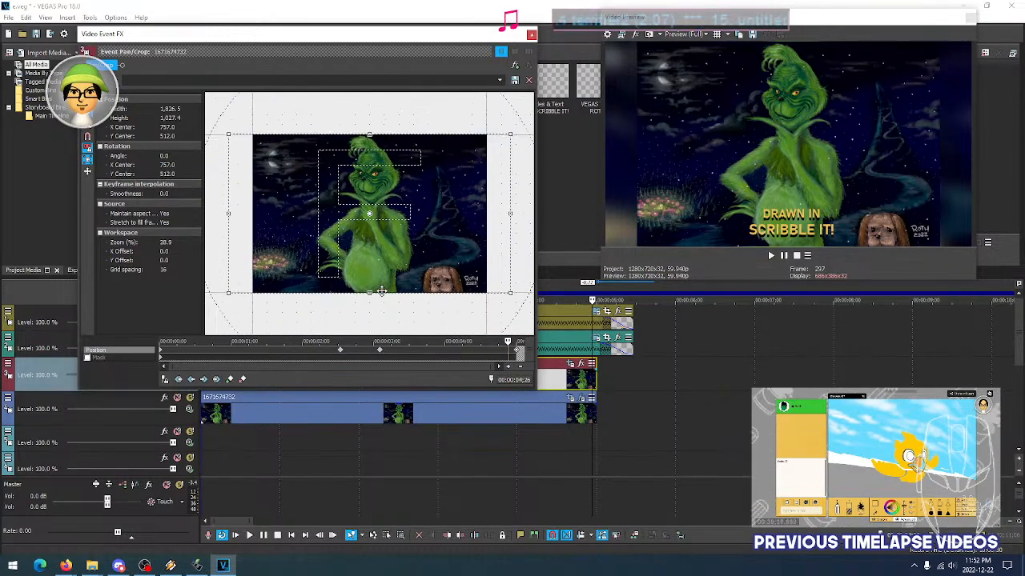
scroll(381, 291, "up", 6)
scroll(382, 293, "down", 3)
Compare the crop framing at each position keyframe, from the end of the image event back to its start
left_click(378, 350)
left_click(340, 352)
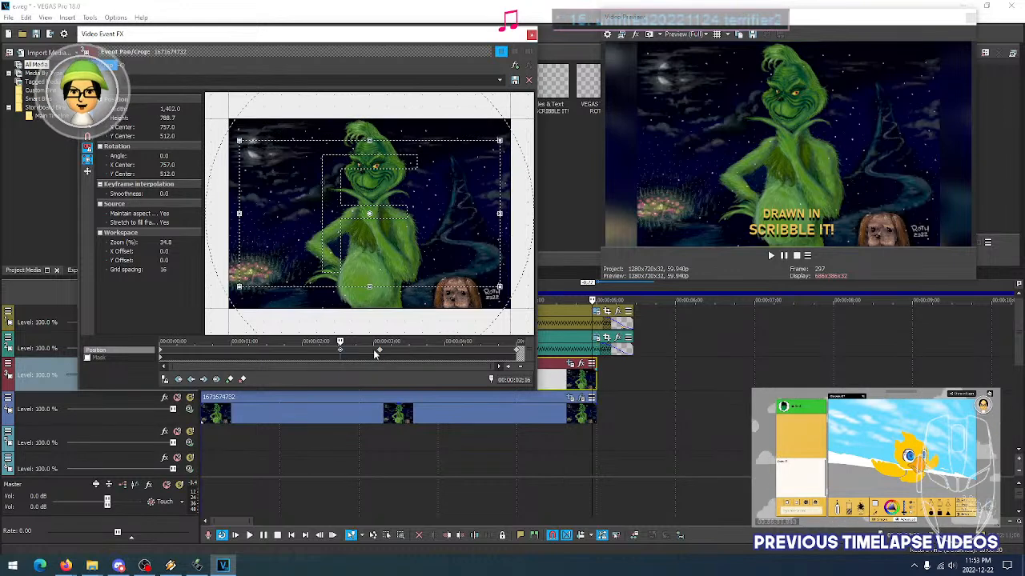
left_click(381, 353)
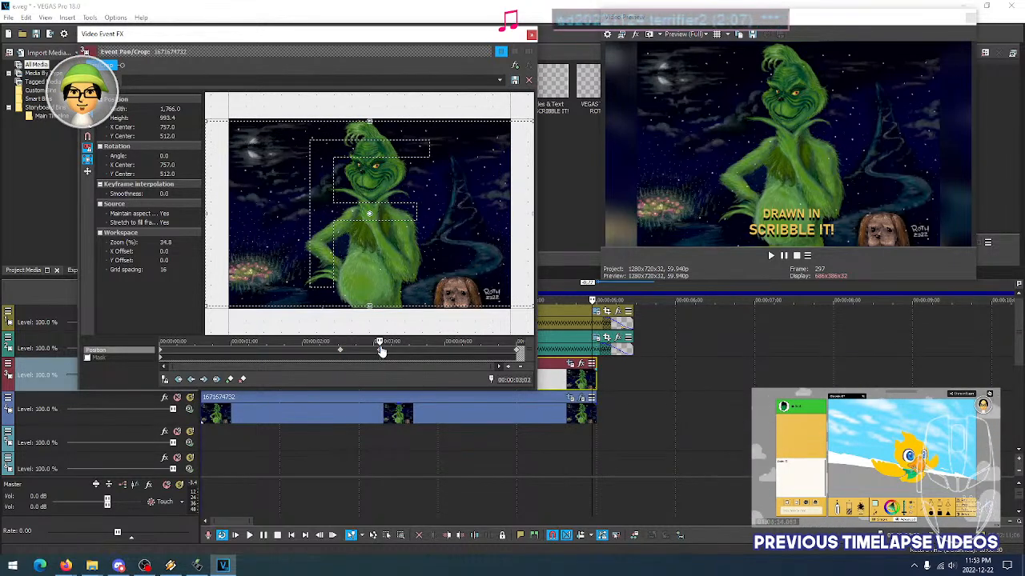
left_click(517, 352)
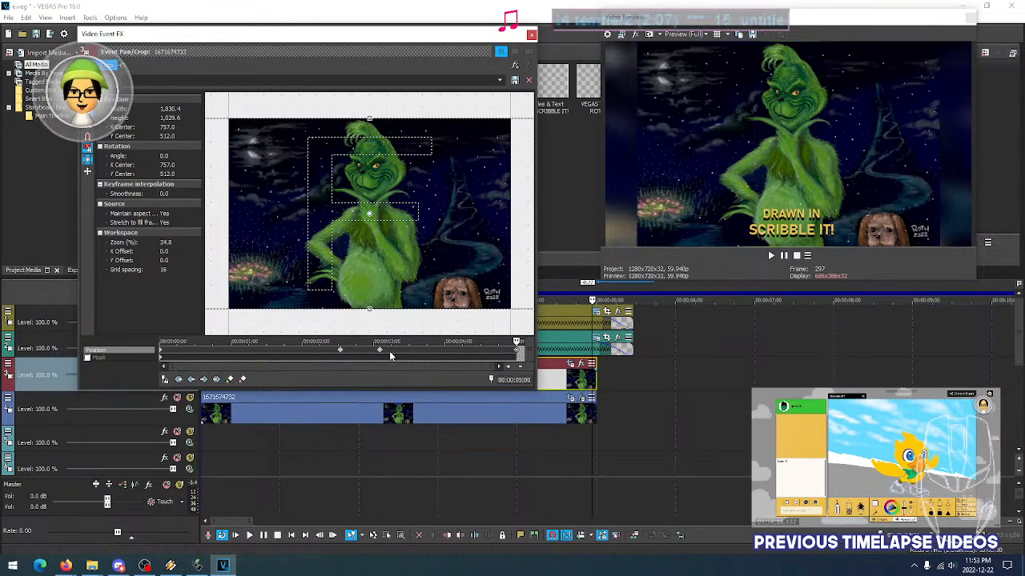
left_click(379, 352)
left_click(340, 353)
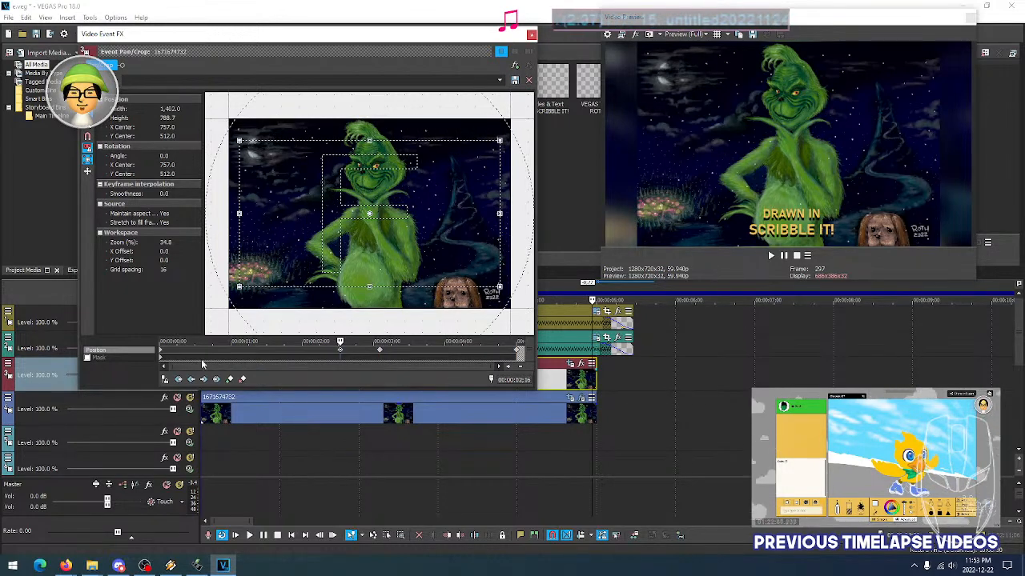
left_click(161, 353)
scroll(337, 322, "up", 3)
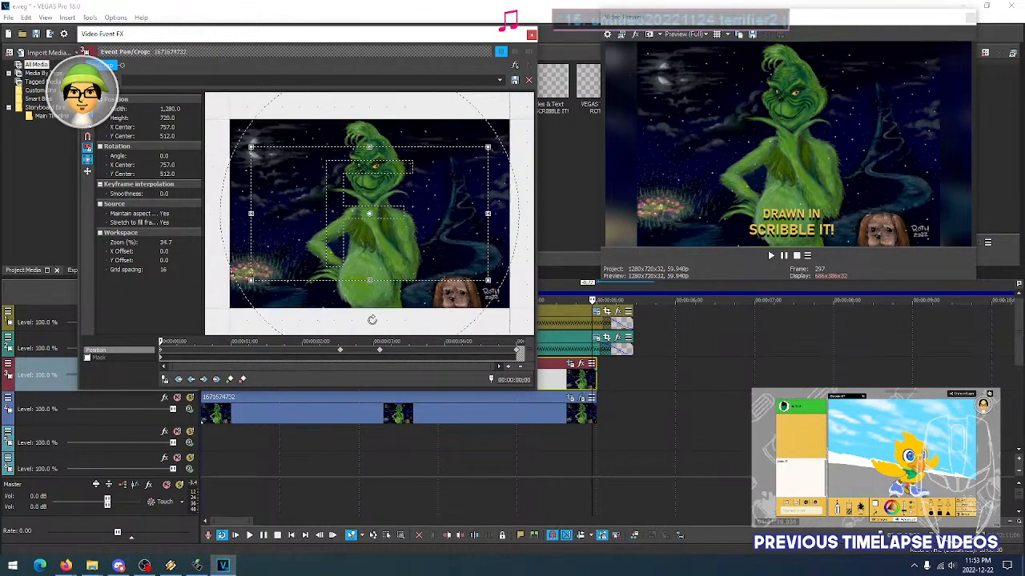
scroll(389, 299, "down", 3)
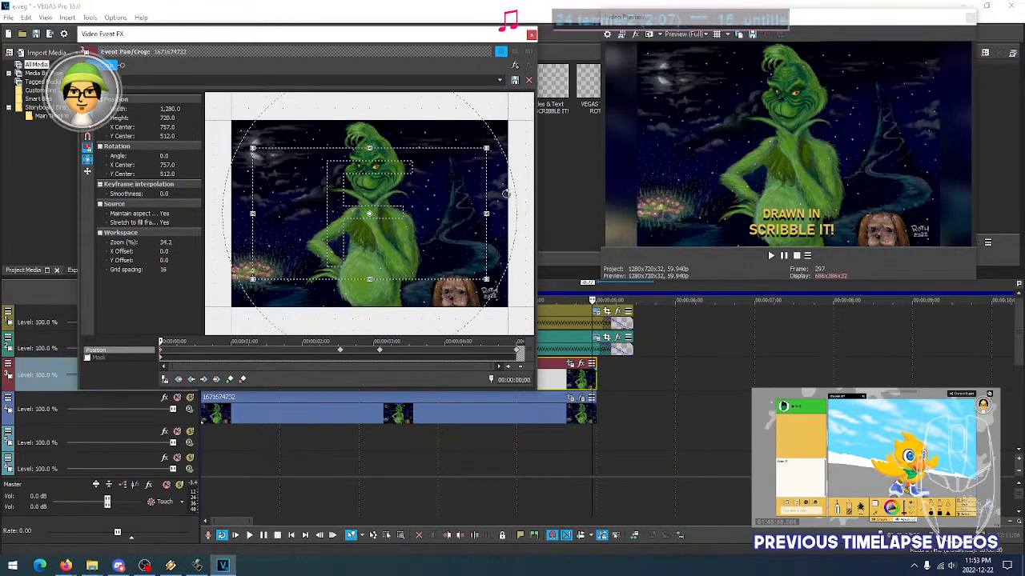
Close the event's pan/crop settings and play the timeline from the start to check the zoom animation
left_click(532, 36)
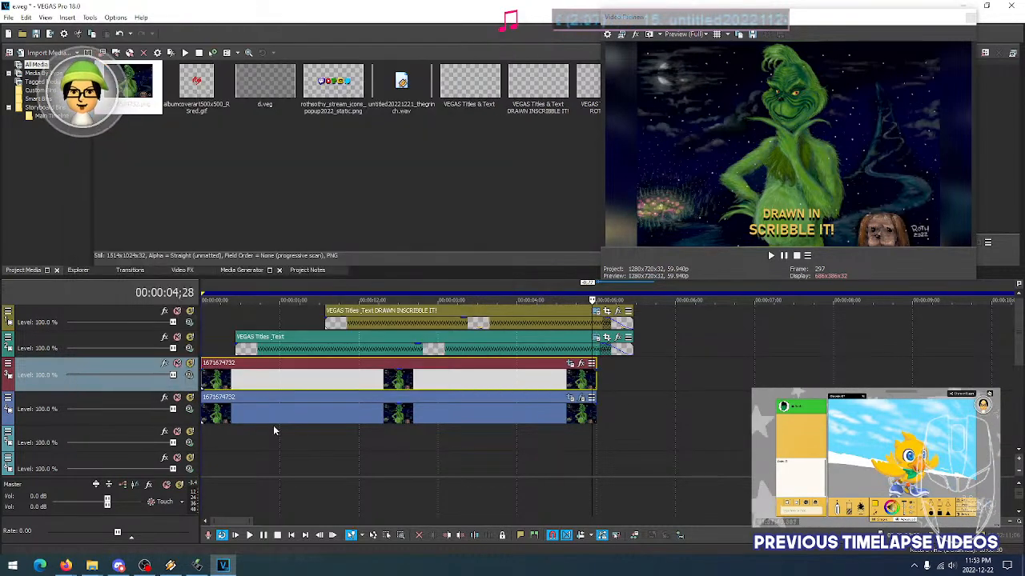
left_click(204, 449)
key("space")
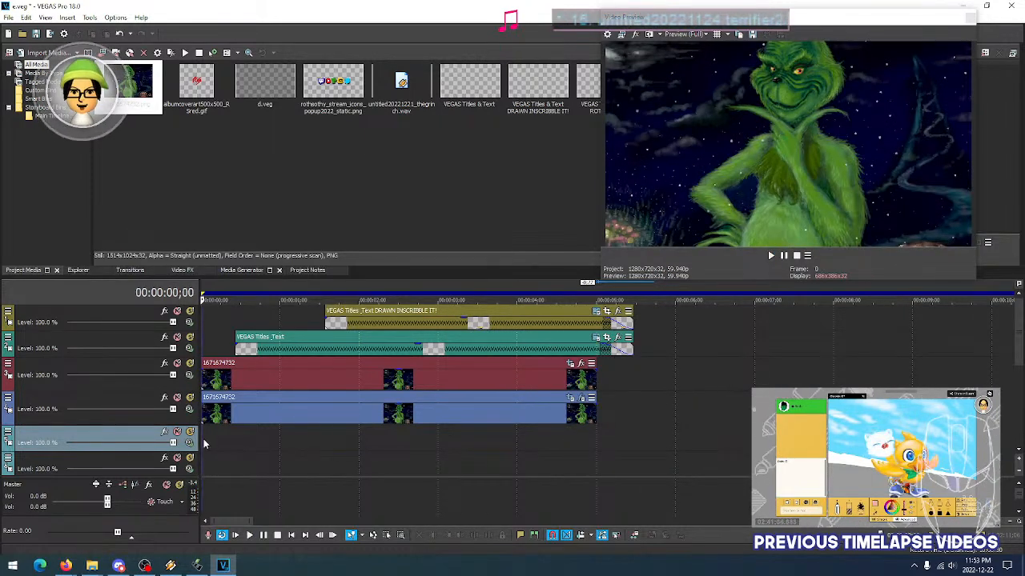
Add a short fade-out to the end of the upper Grinch image event and play across it to check the transition
left_click(578, 415)
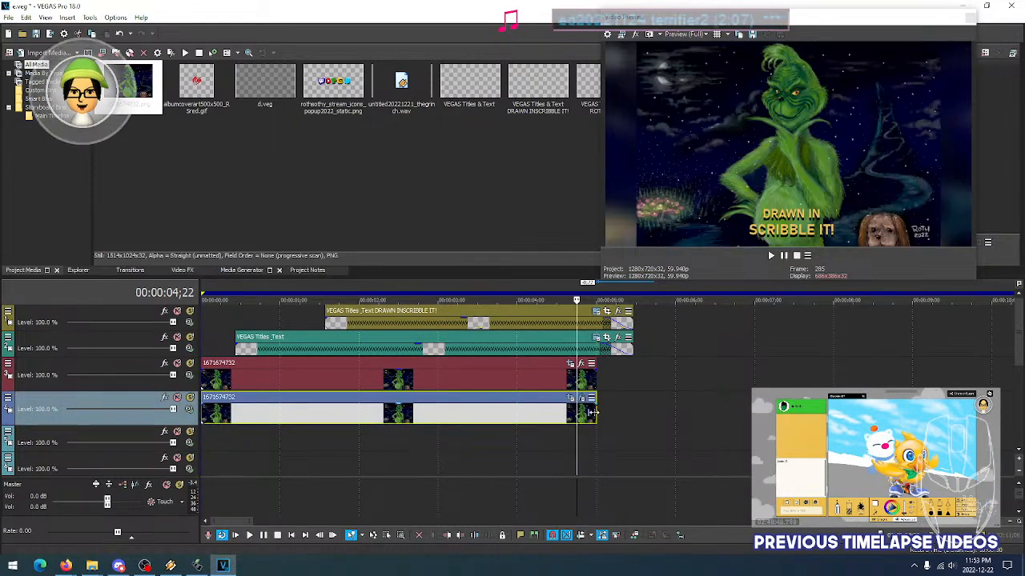
left_click(593, 372)
left_click_drag(586, 374, 584, 375)
key("space")
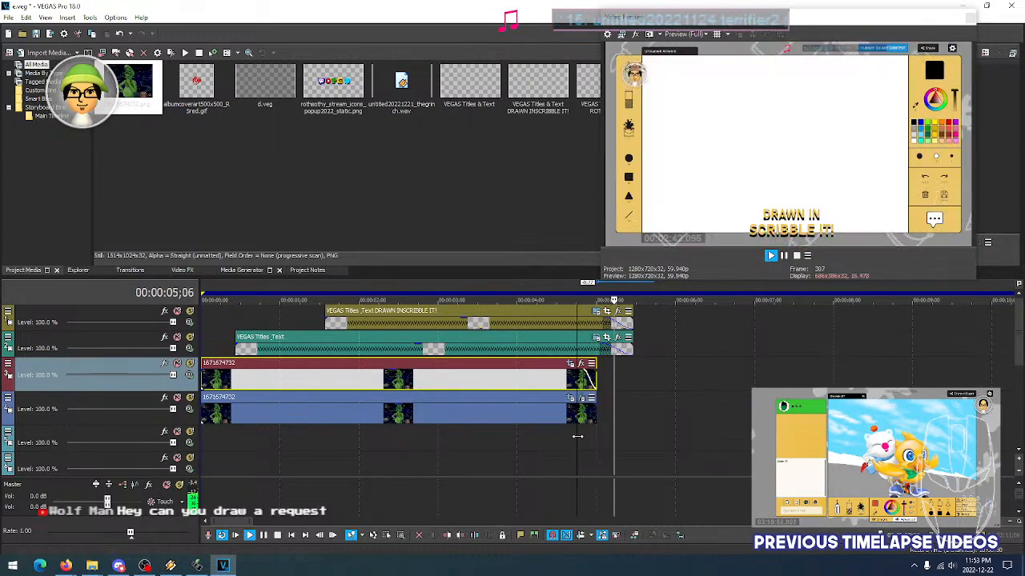
key("space")
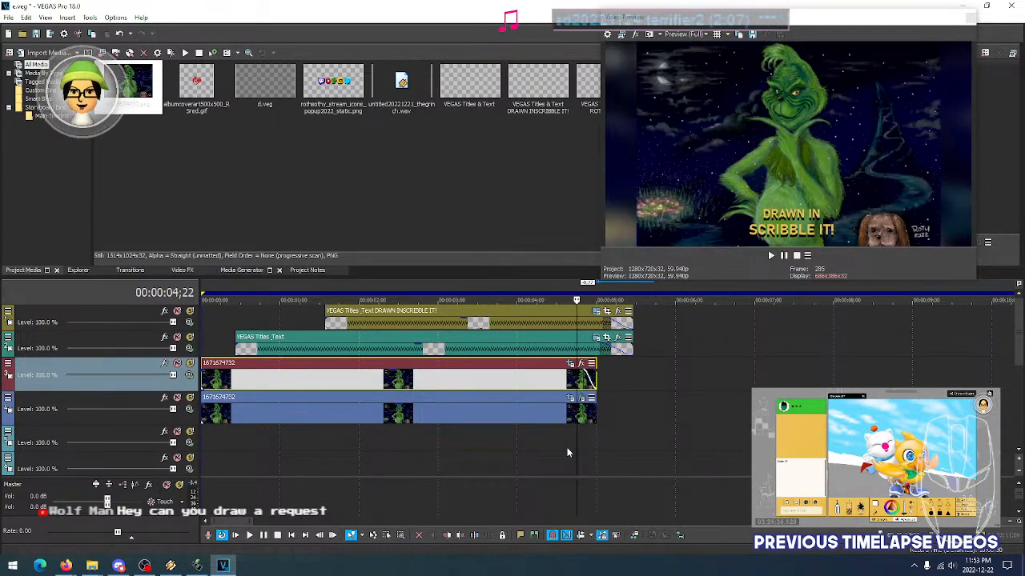
left_click(567, 448)
key("space")
key("space")
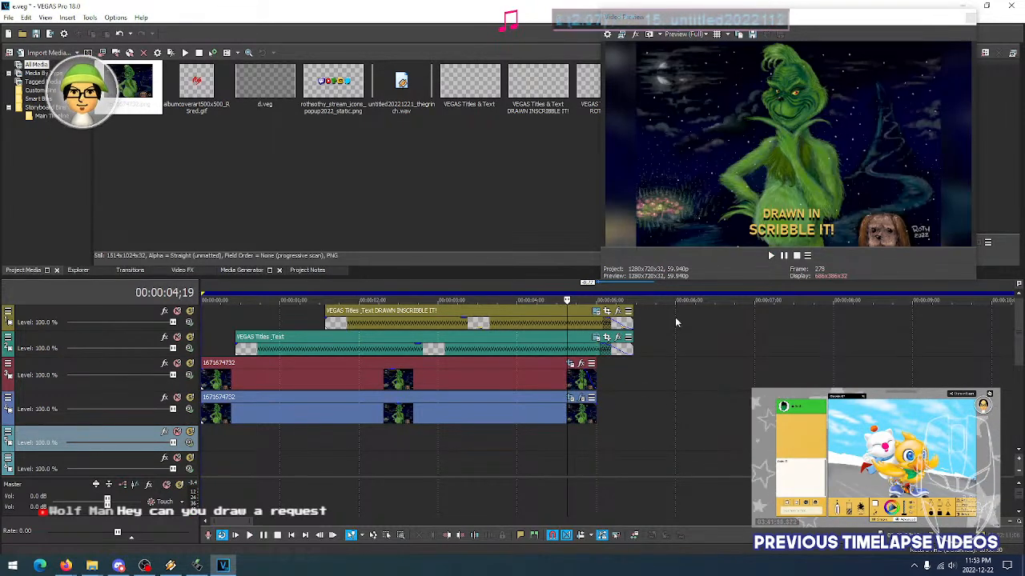
Fade out the lower Grinch image event from 00:00:04;25, aligned with the upper event's fade, and play the transition
left_click(590, 424)
scroll(608, 425, "up", 6)
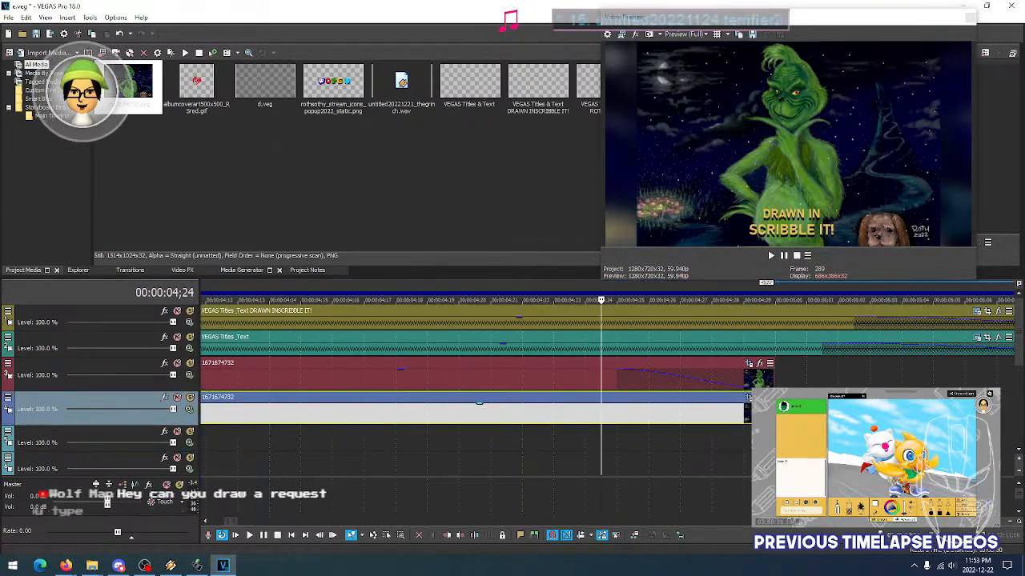
left_click(618, 413)
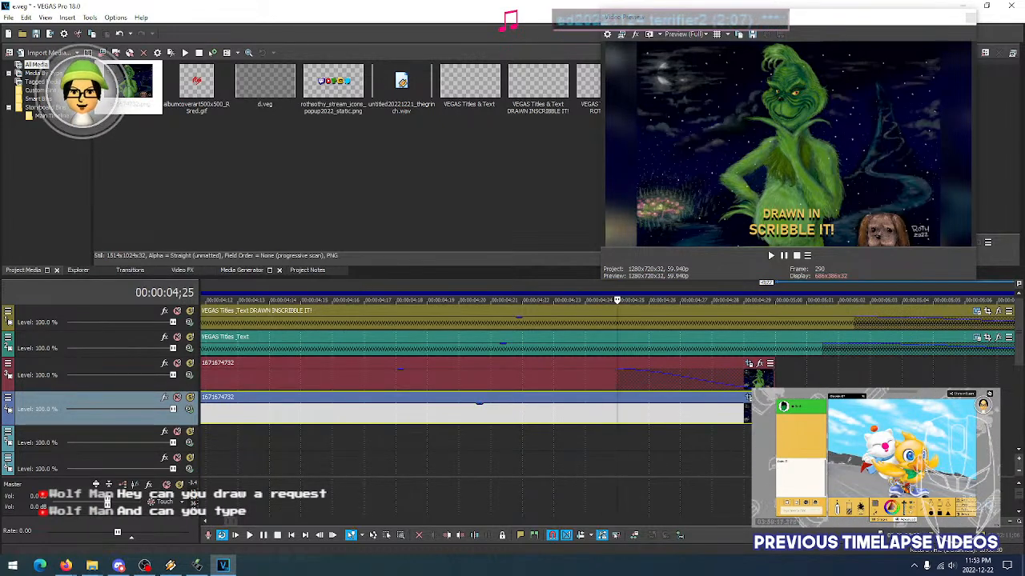
left_click_drag(749, 401, 621, 420)
scroll(609, 439, "down", 4)
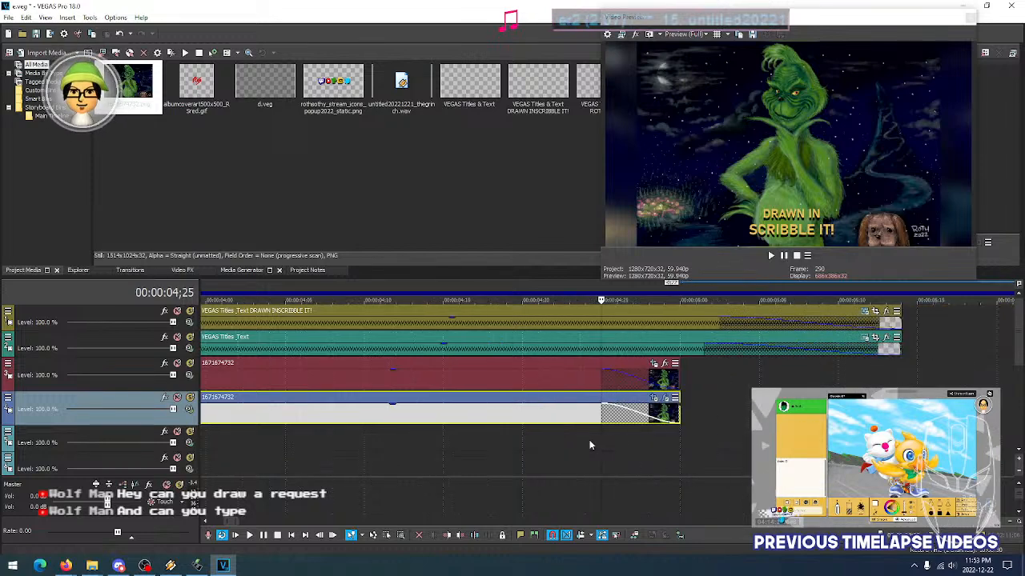
left_click(542, 437)
key("space")
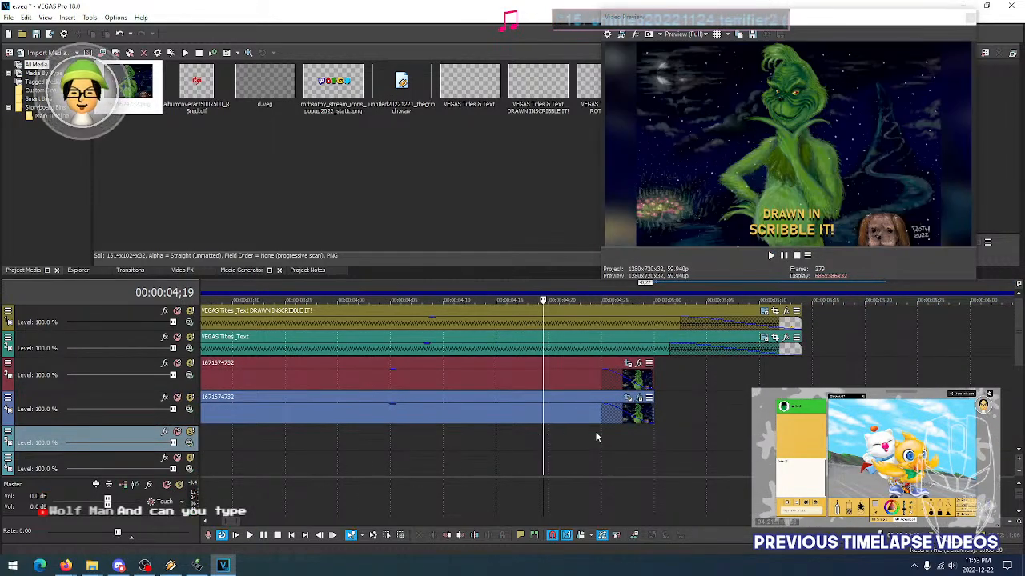
key("space")
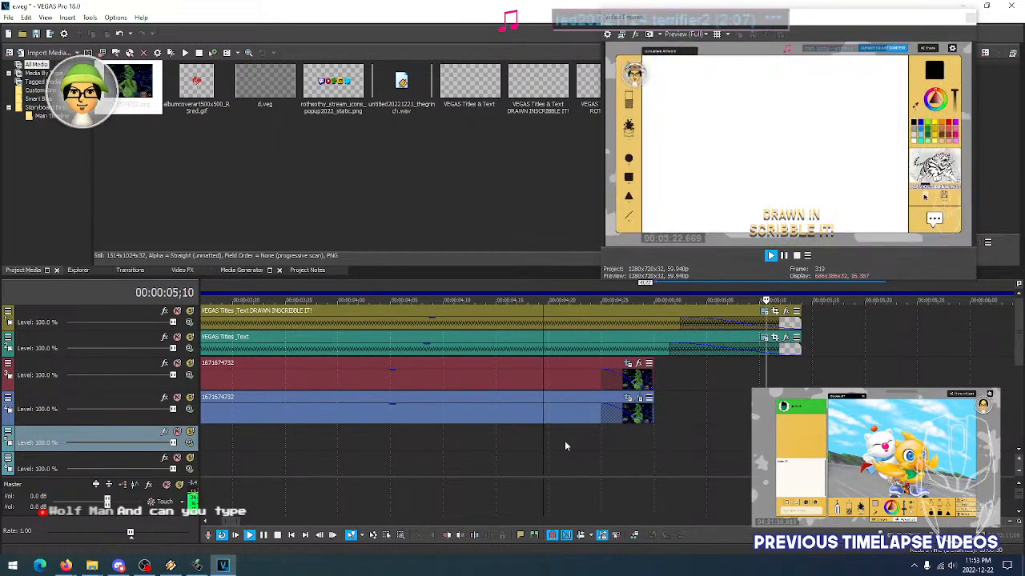
Lengthen the fade-outs of both Grinch image events to start at about 00:00:04;20 and play the result
left_click_drag(606, 408, 560, 415)
left_click_drag(651, 365, 555, 385)
left_click(426, 445)
key("space")
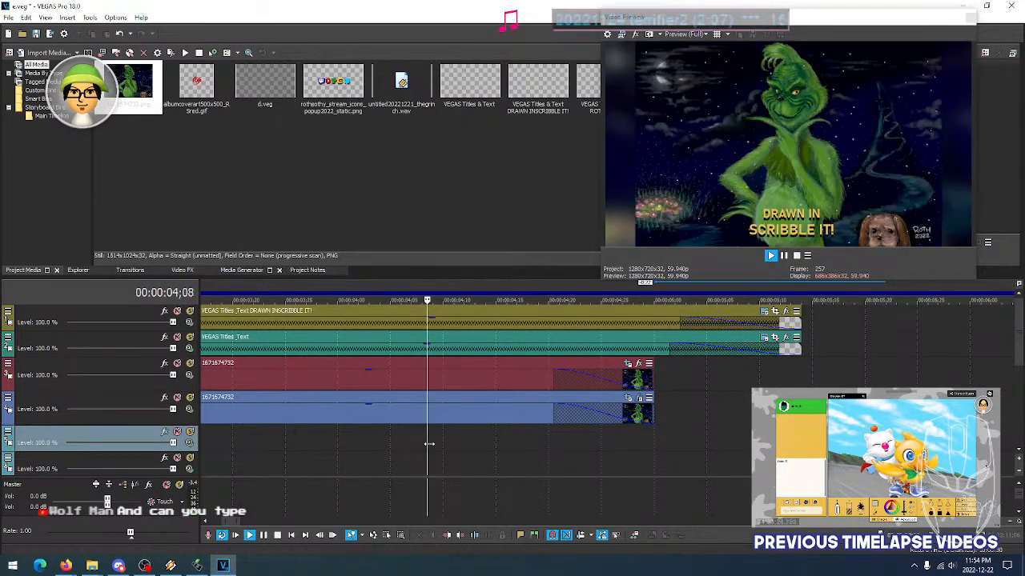
key("space")
Examine the preview at several points just before the fade-outs, between 00:00:04;17 and 00:00:04;20, and play from there
left_click(566, 431)
left_click(538, 438)
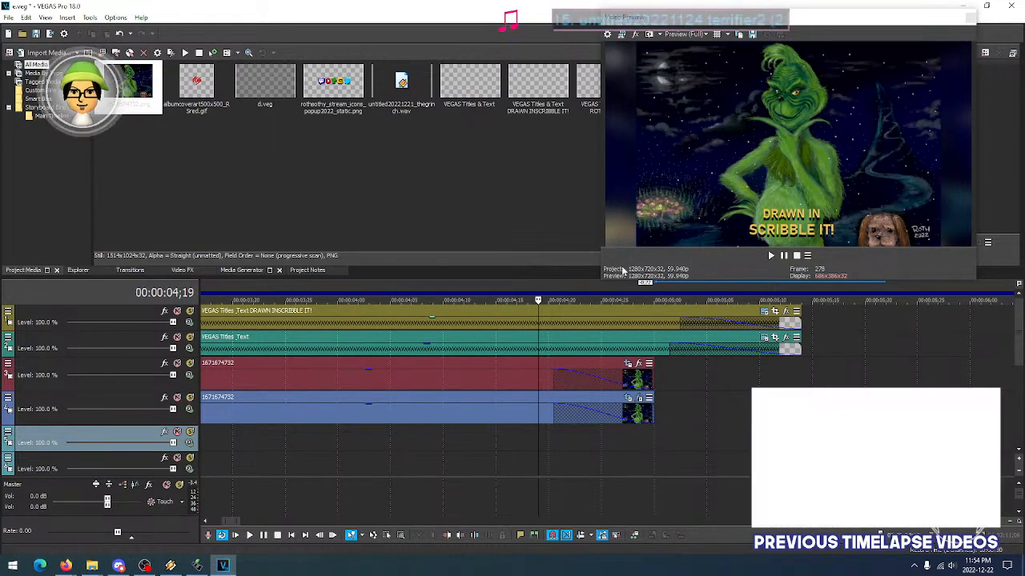
left_click(547, 445)
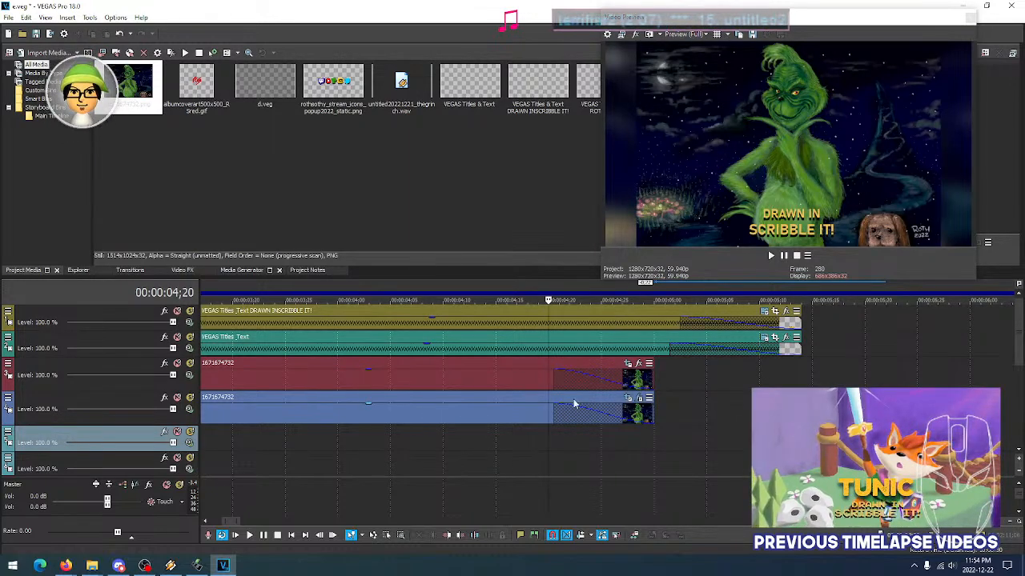
left_click(512, 453)
left_click(535, 448)
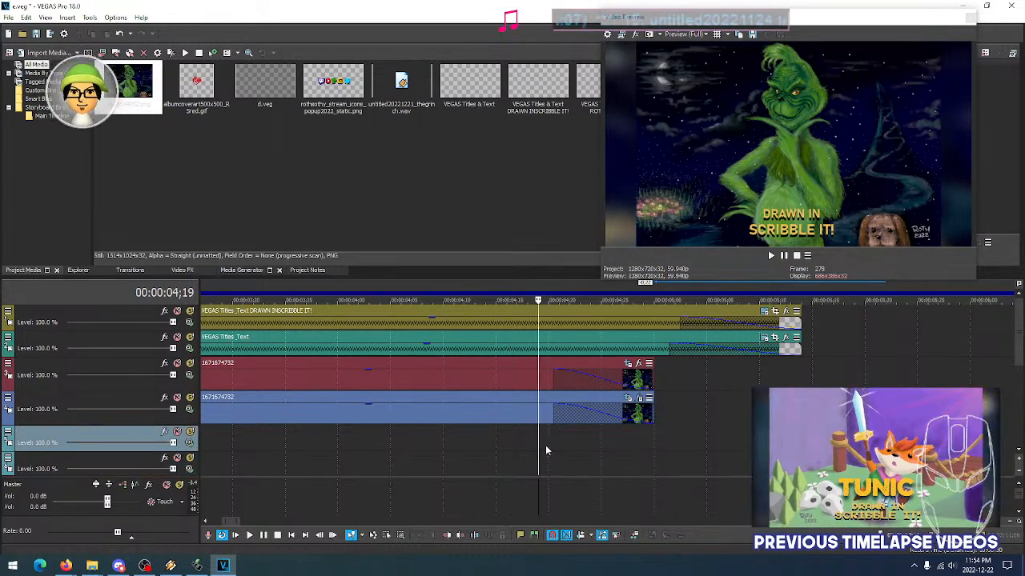
left_click(553, 445)
left_click(518, 447)
left_click(542, 445)
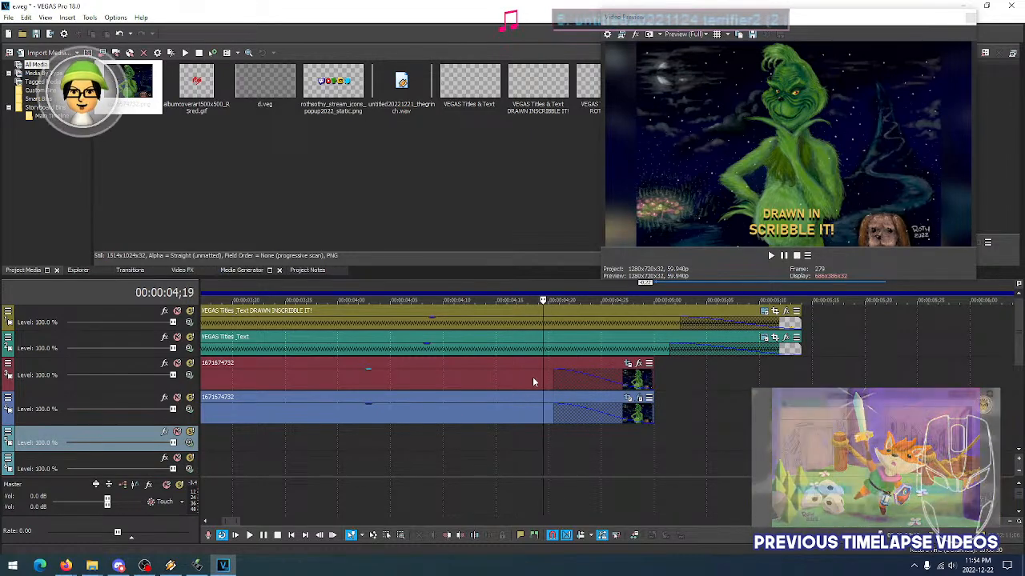
left_click(522, 445)
key("space")
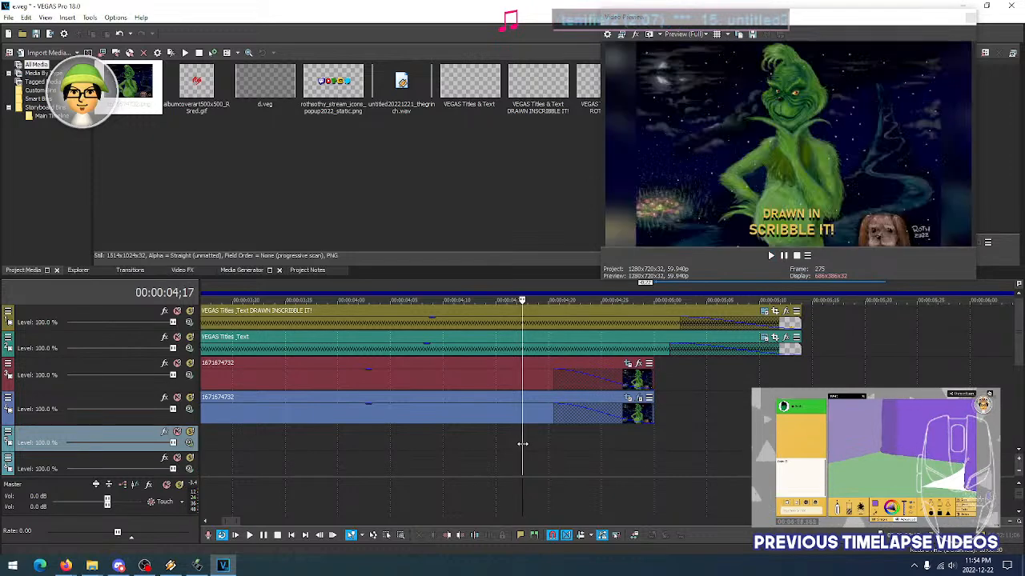
key("space")
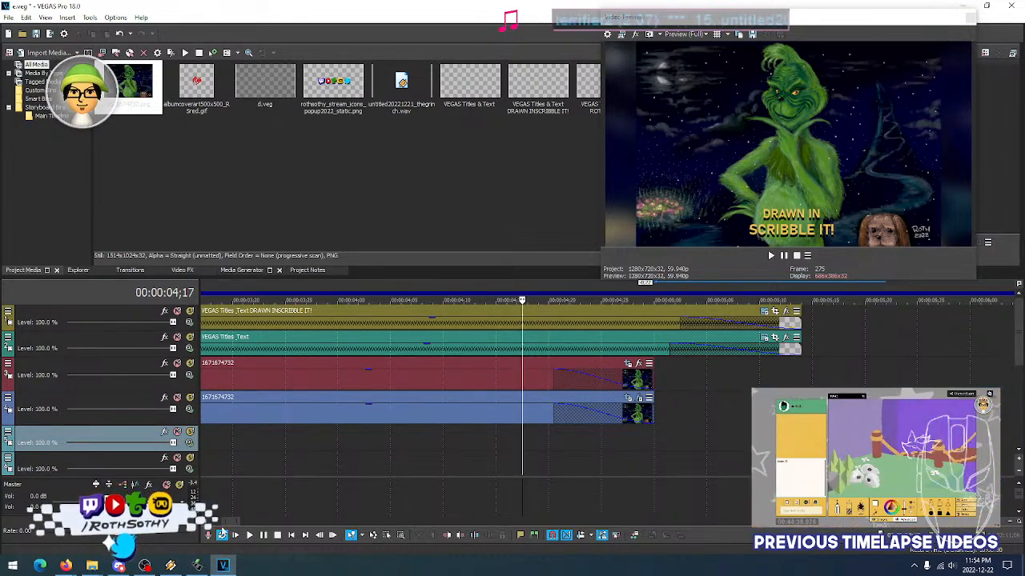
Insert a new video track above the title tracks and place the timeline cursor at 00:00:01;08
scroll(210, 421, "down", 3)
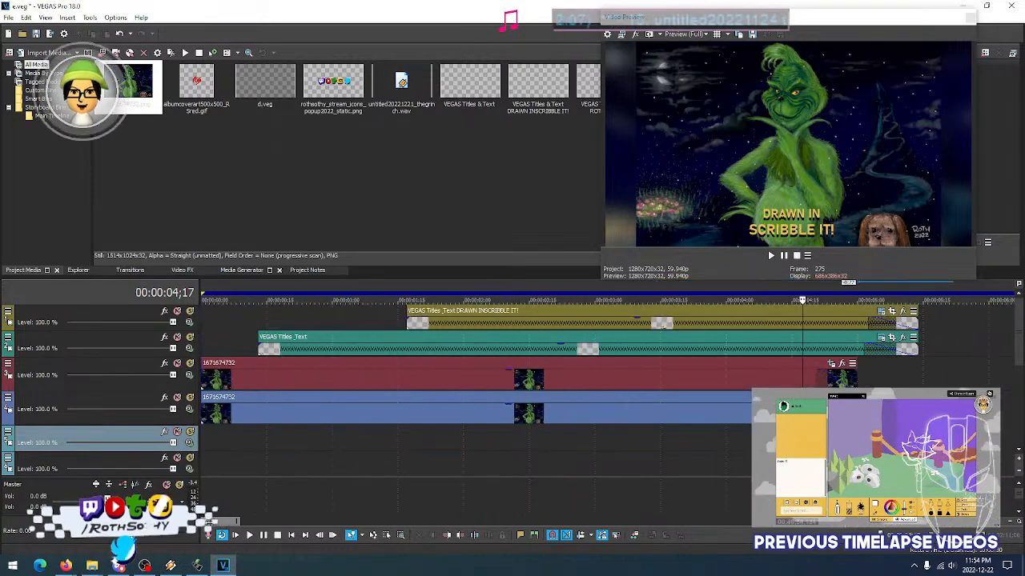
right_click(34, 320)
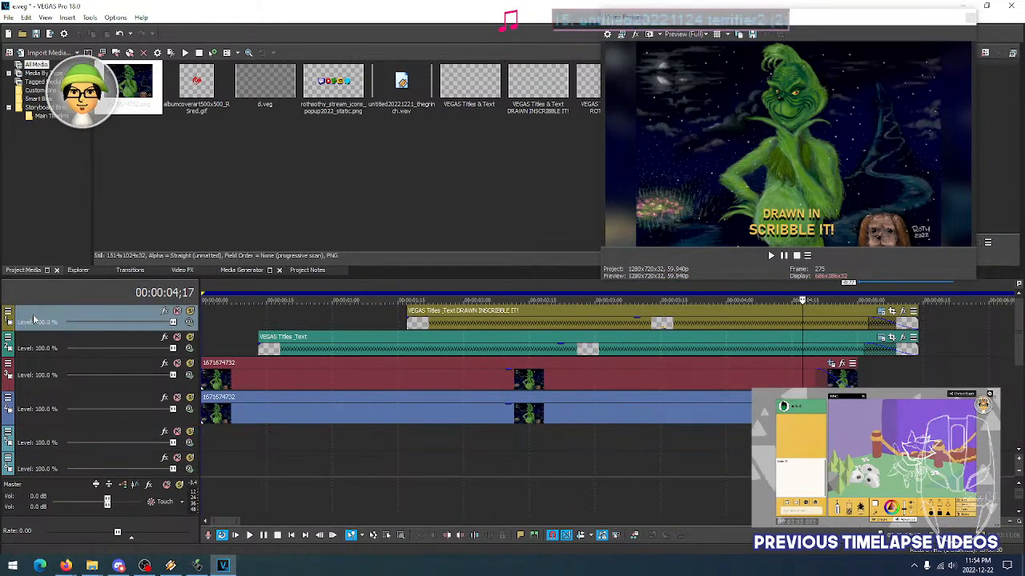
left_click(69, 341)
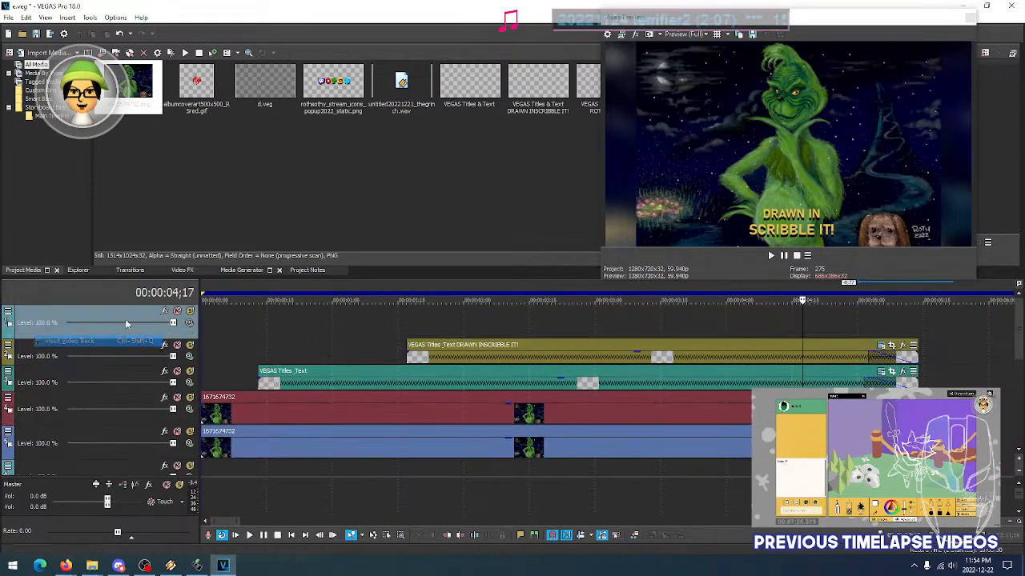
left_click(369, 330)
Add the Title05 preset from the Titles and Text generators to the new top video track
left_click(230, 270)
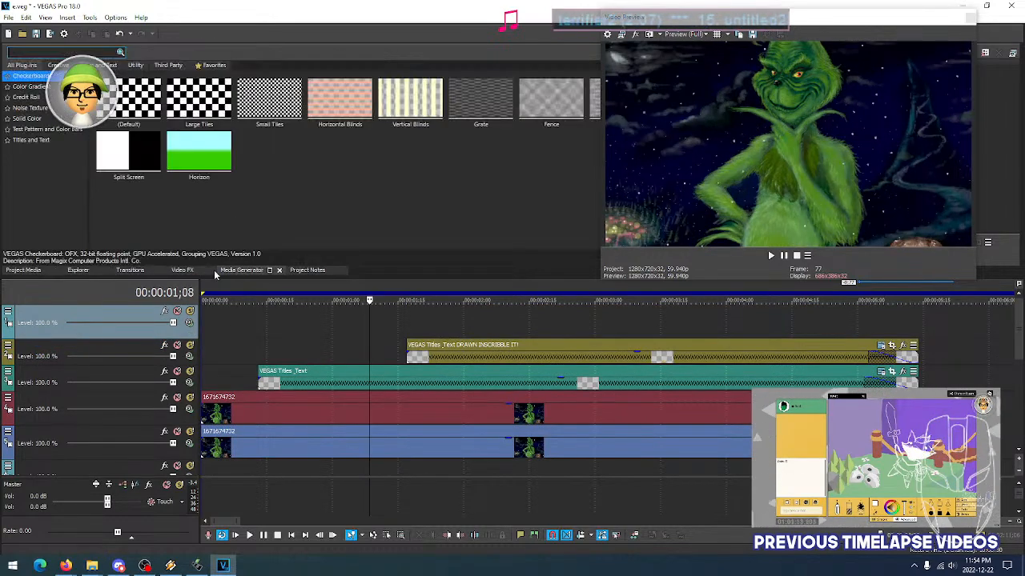
left_click(24, 270)
left_click(242, 270)
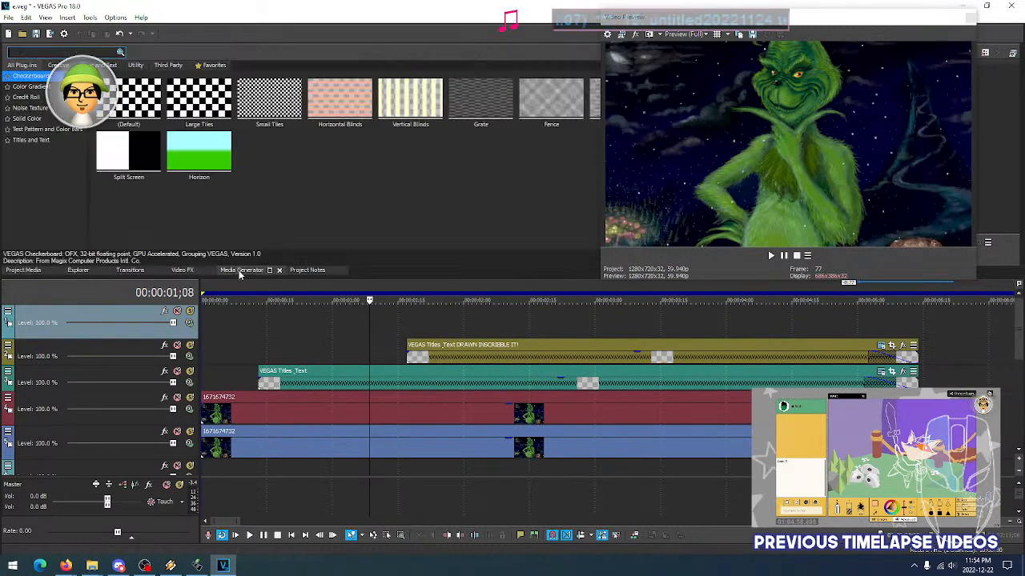
left_click(30, 140)
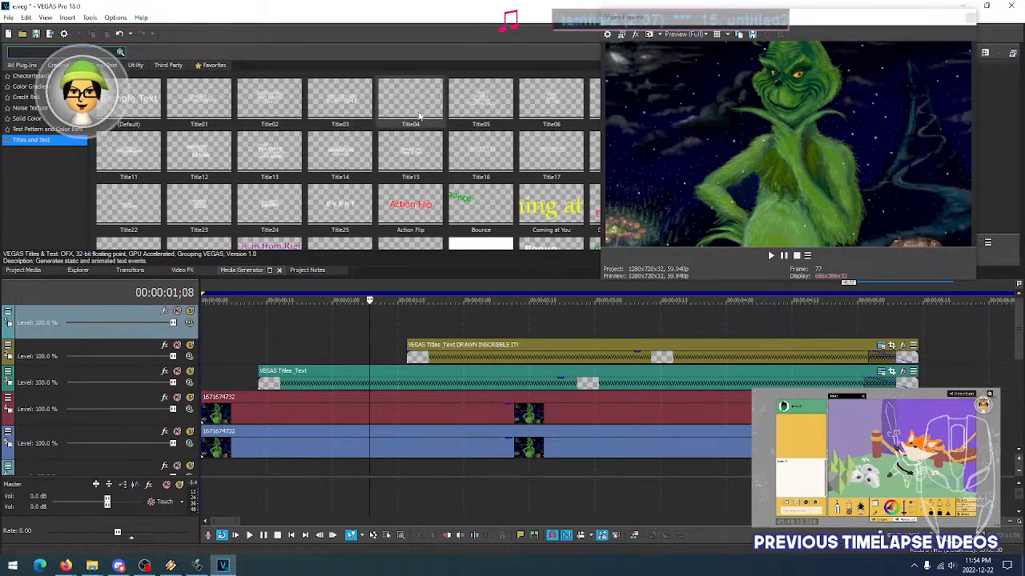
left_click(478, 102)
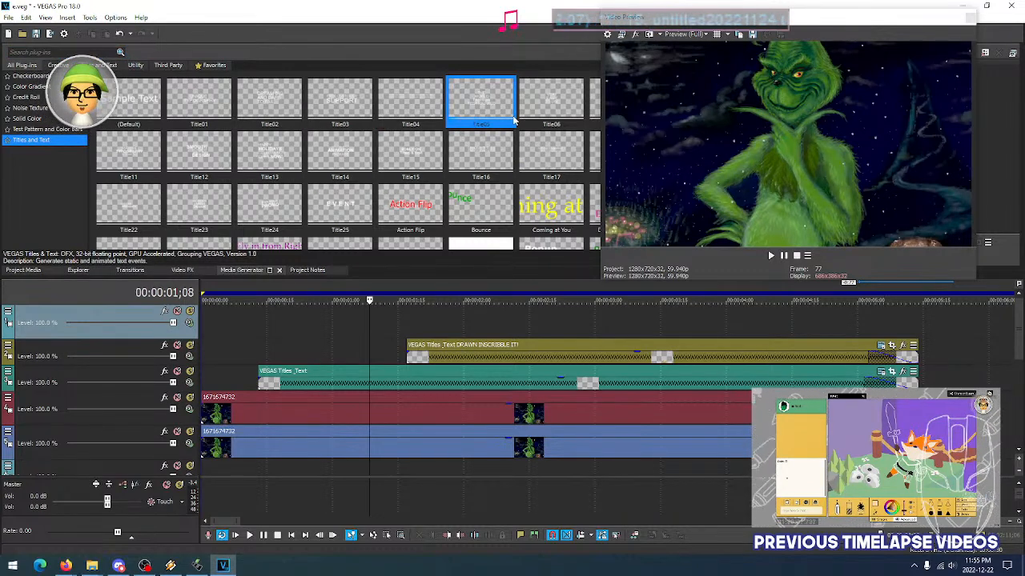
left_click_drag(484, 105, 343, 325)
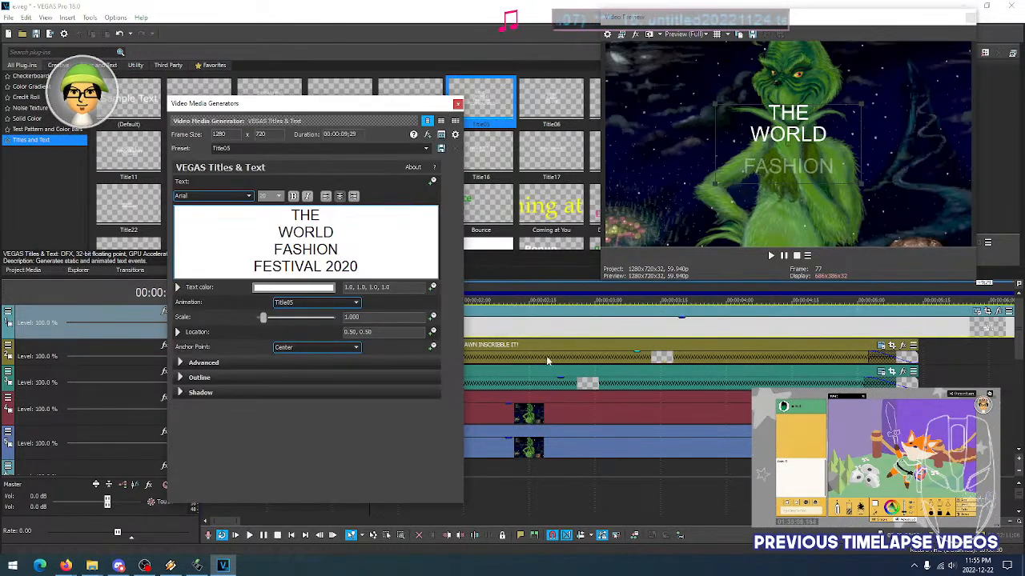
Replace the new title's text with "THE GRINCH", previewing it at a frame showing the "DRAWN IN SCRIBBLE IT!" title
left_click(551, 357)
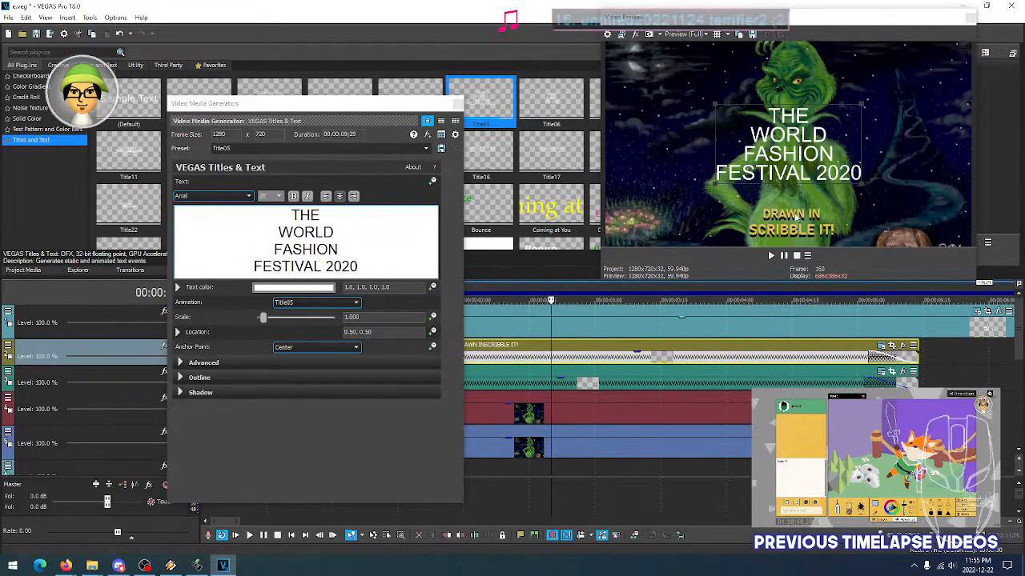
left_click(361, 262)
key("ctrl+a")
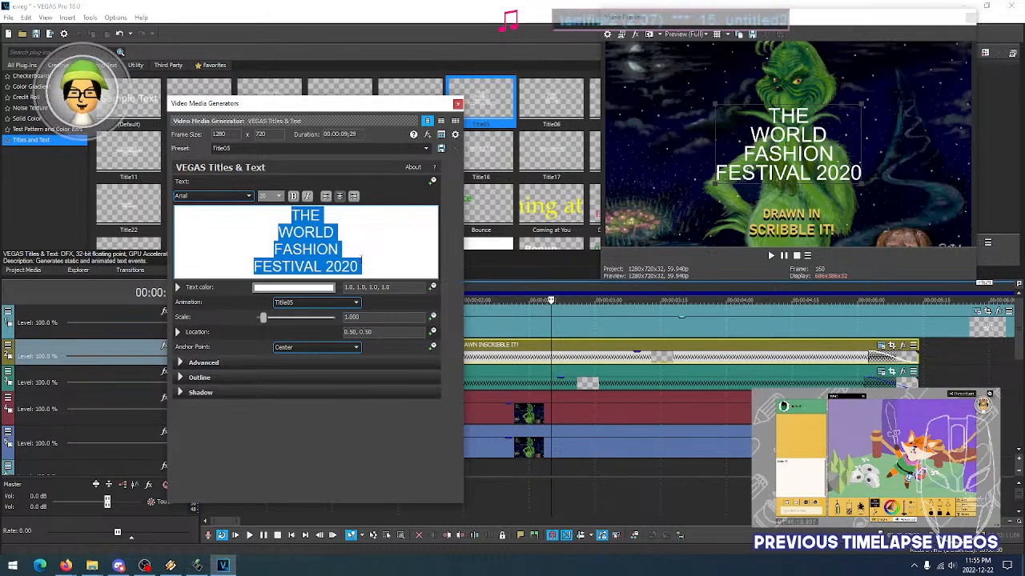
type("THE GRINCH")
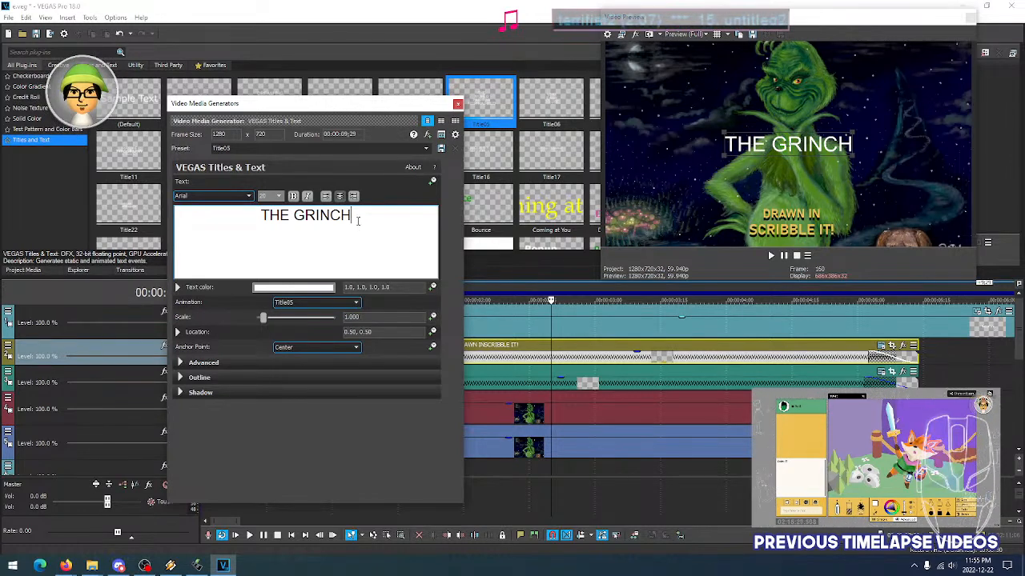
Change the "THE GRINCH" font to Badonk-a-donk and position the title directly above "DRAWN IN SCRIBBLE IT!" in the frame
left_click_drag(357, 220, 268, 229)
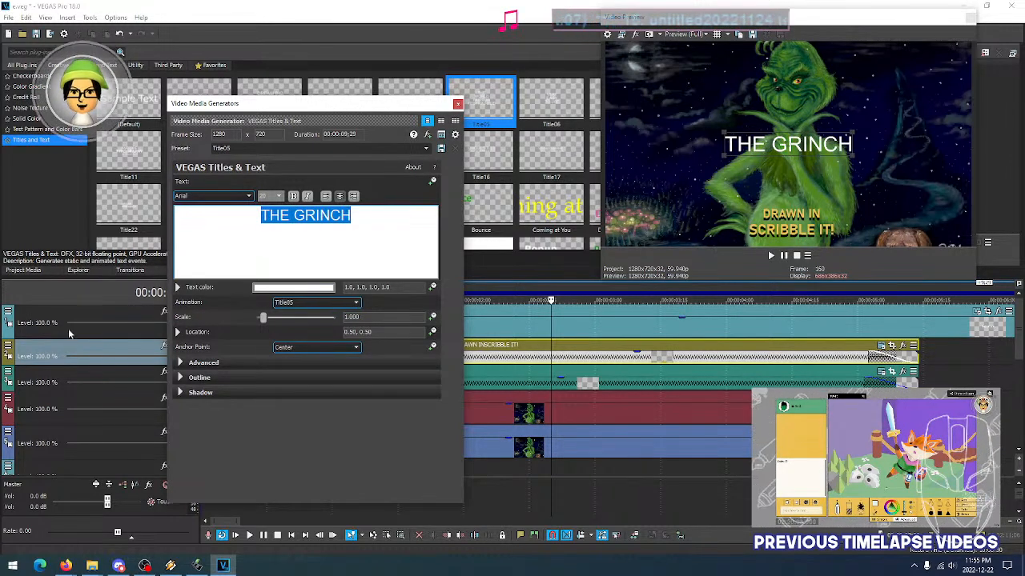
left_click_drag(358, 222, 245, 224)
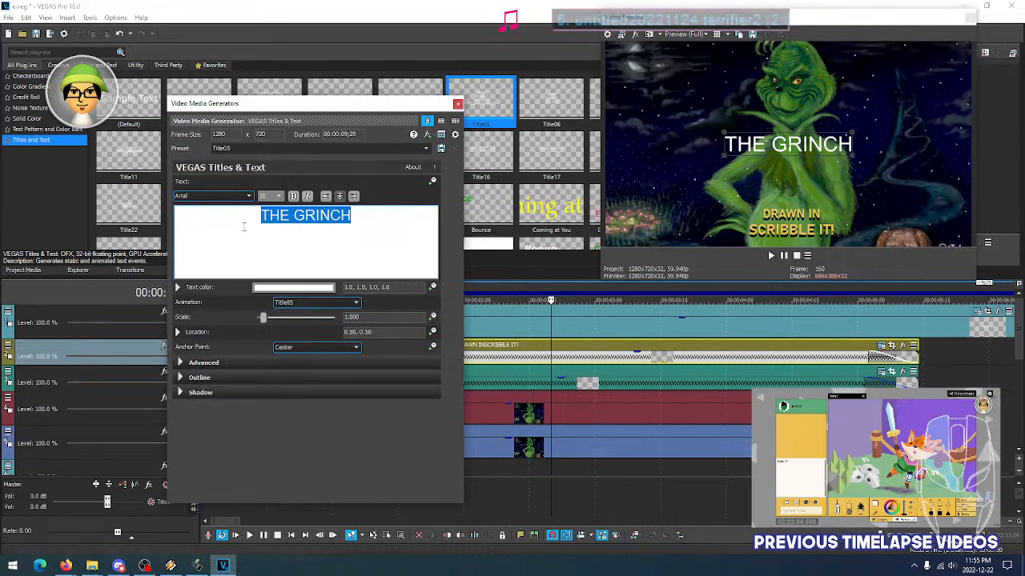
left_click(216, 196)
key("Down")
key("Down")
key("Down")
key("Down")
key("Down")
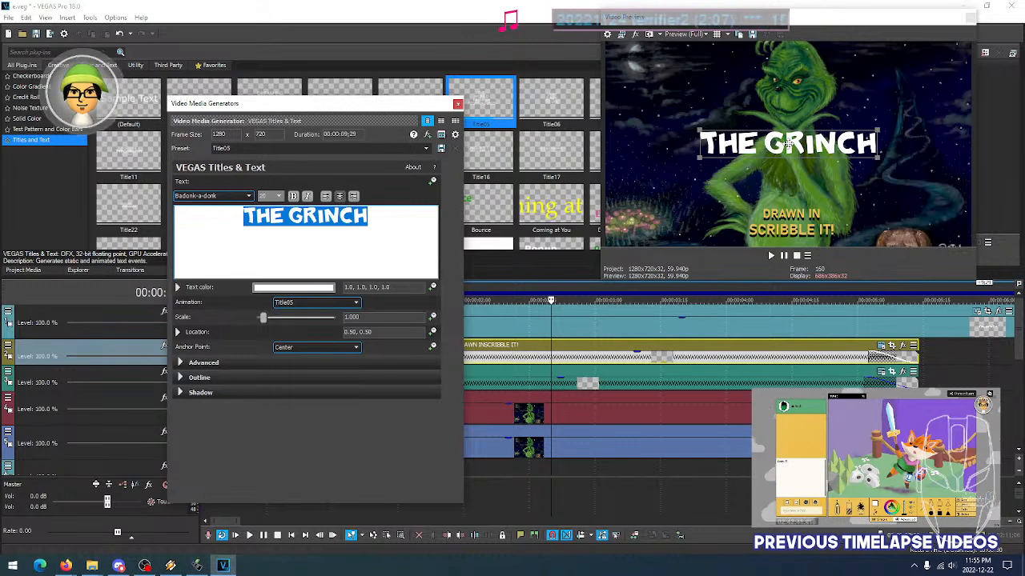
left_click_drag(787, 143, 791, 191)
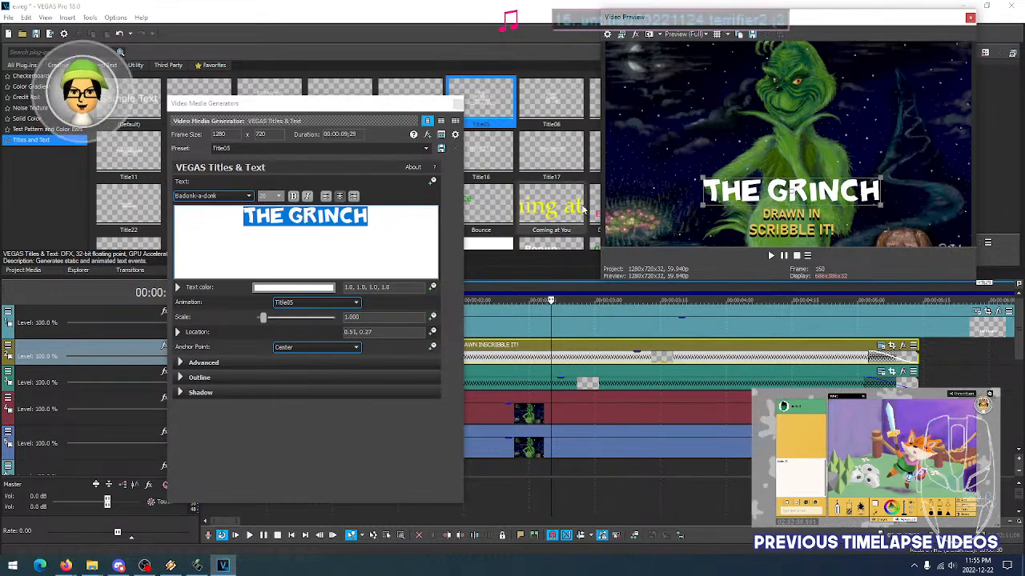
left_click(374, 224)
double_click(374, 225)
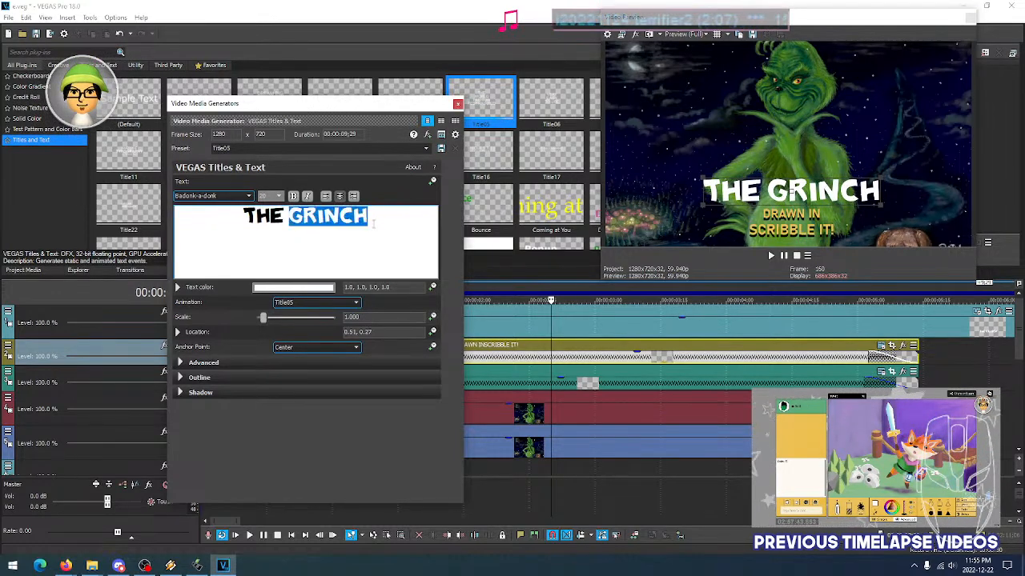
left_click(374, 225)
left_click_drag(374, 226, 244, 225)
left_click(374, 224)
left_click(245, 225)
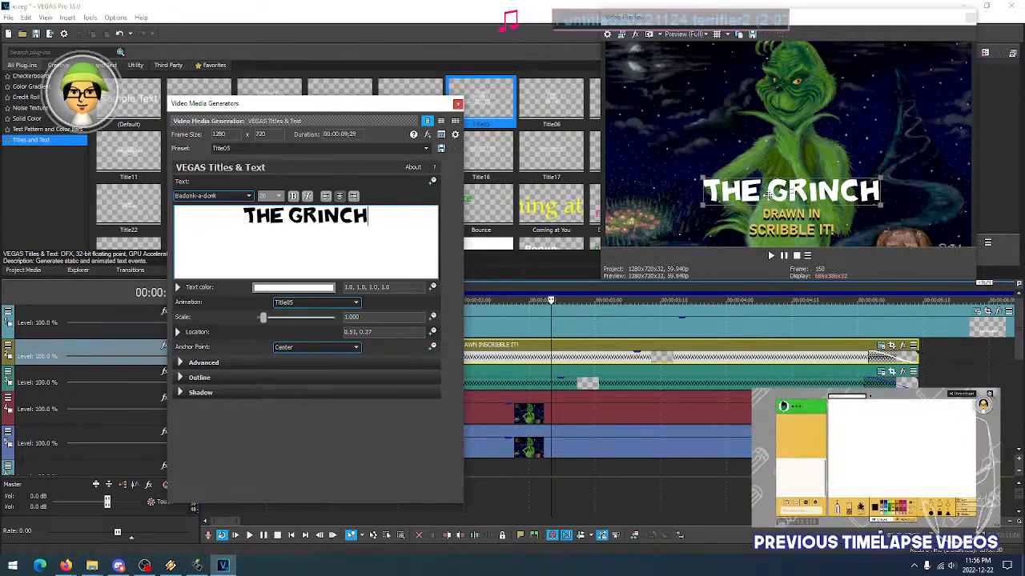
left_click_drag(366, 218, 229, 222)
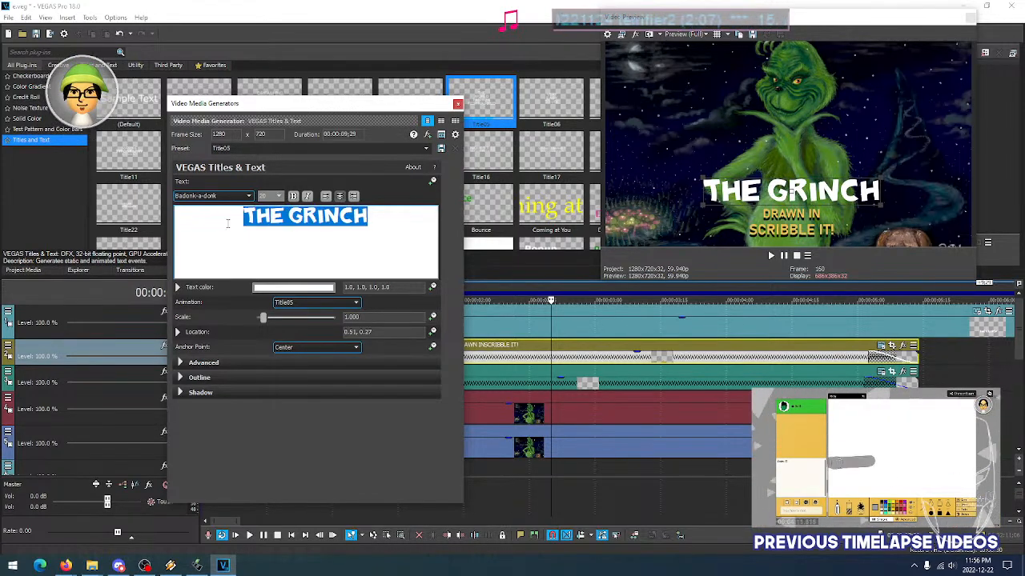
left_click(254, 220)
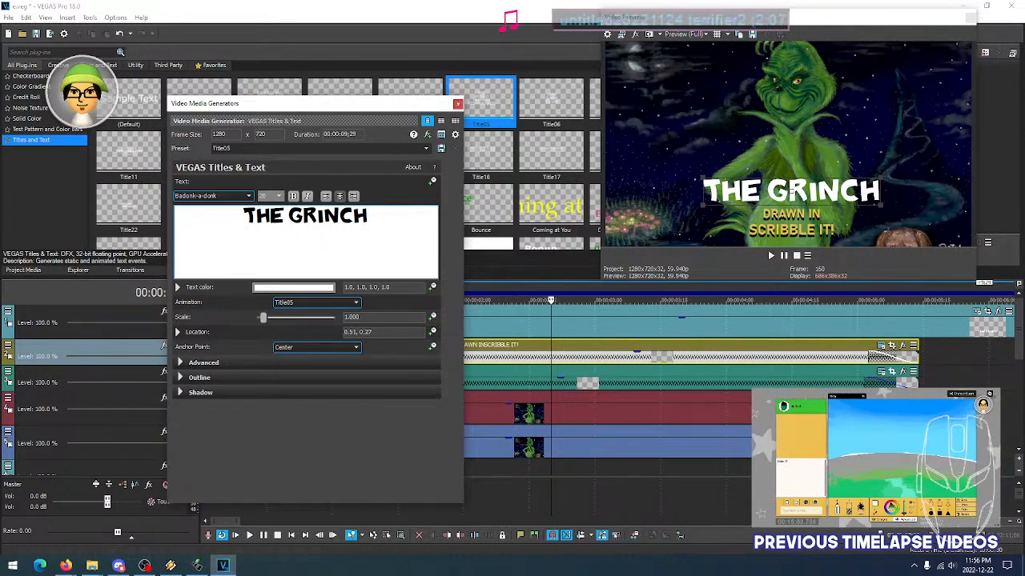
type("THE")
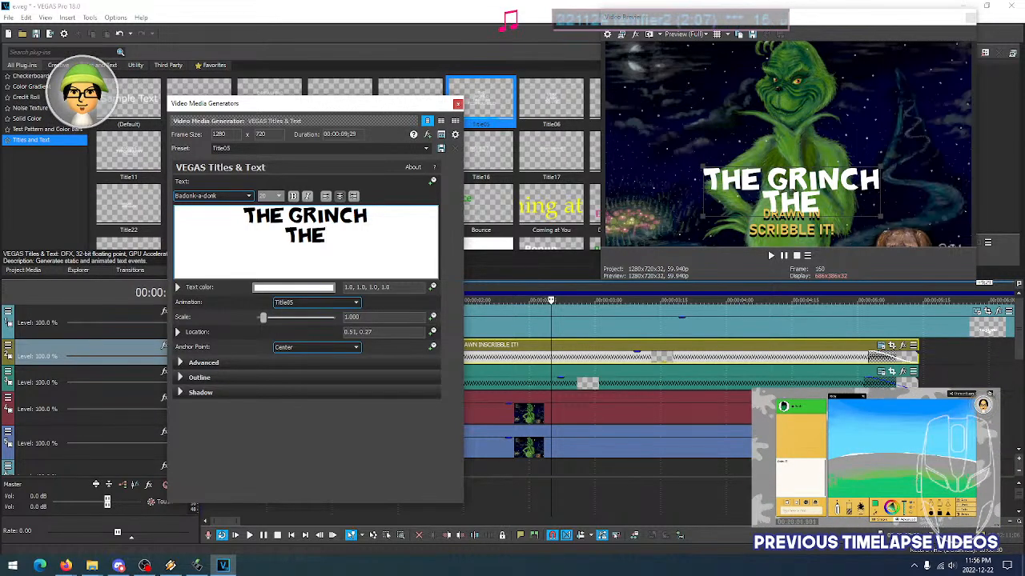
type(" GRINCH")
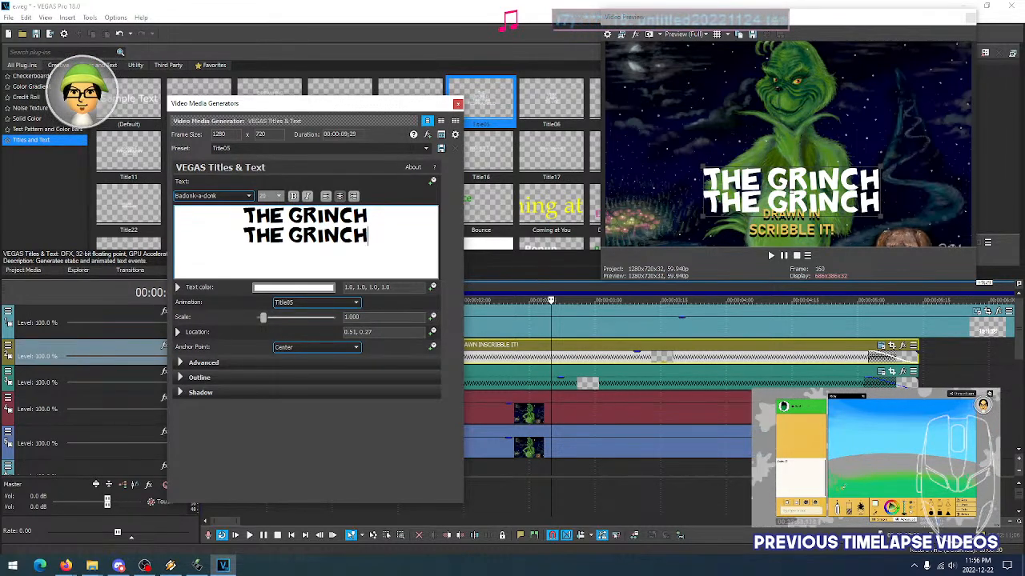
key("BackSpace")
key("BackSpace")
key("BackSpace")
key("BackSpace")
key("BackSpace")
key("BackSpace")
key("BackSpace")
key("BackSpace")
key("BackSpace")
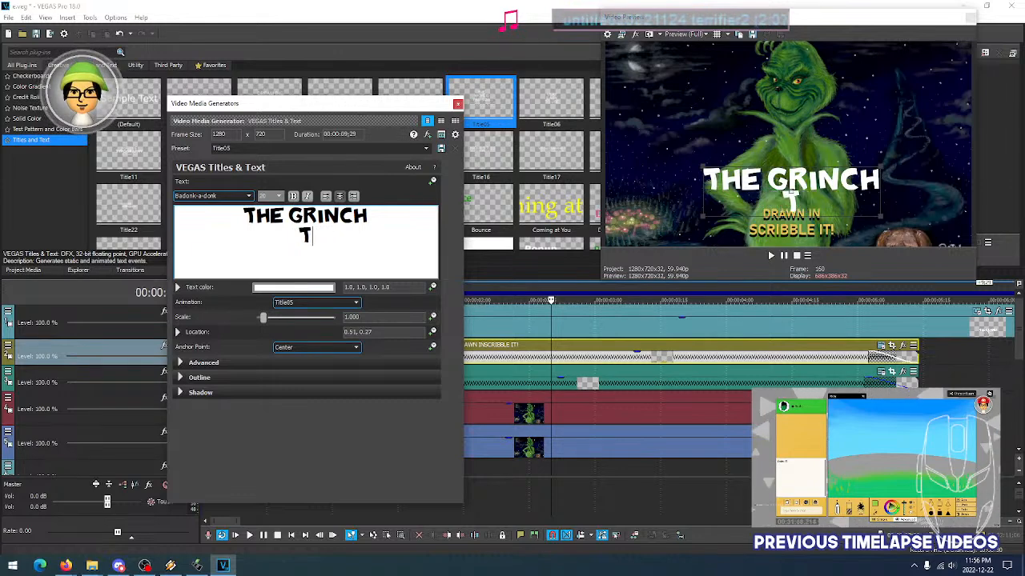
type("HE")
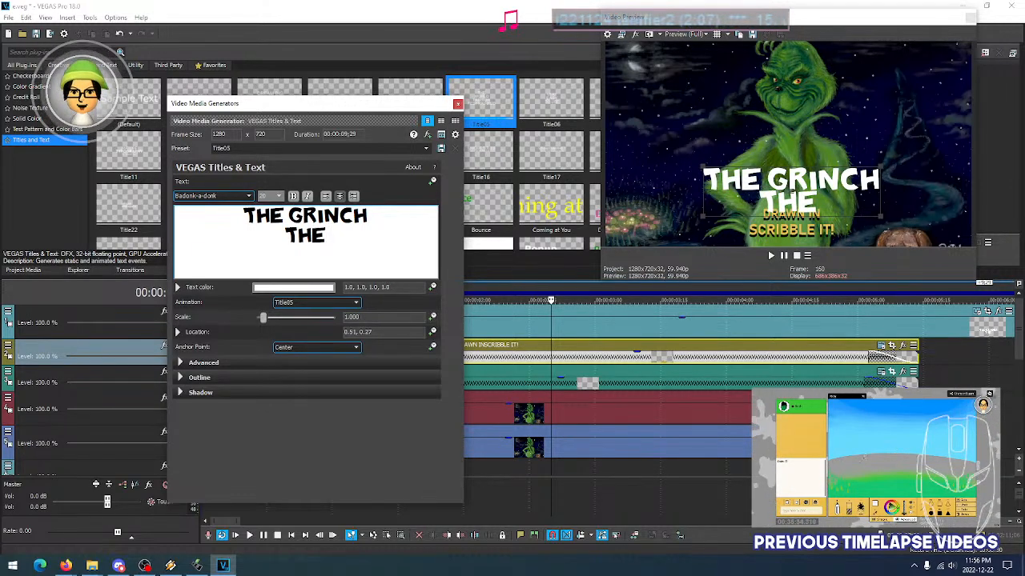
type(" GRINCH")
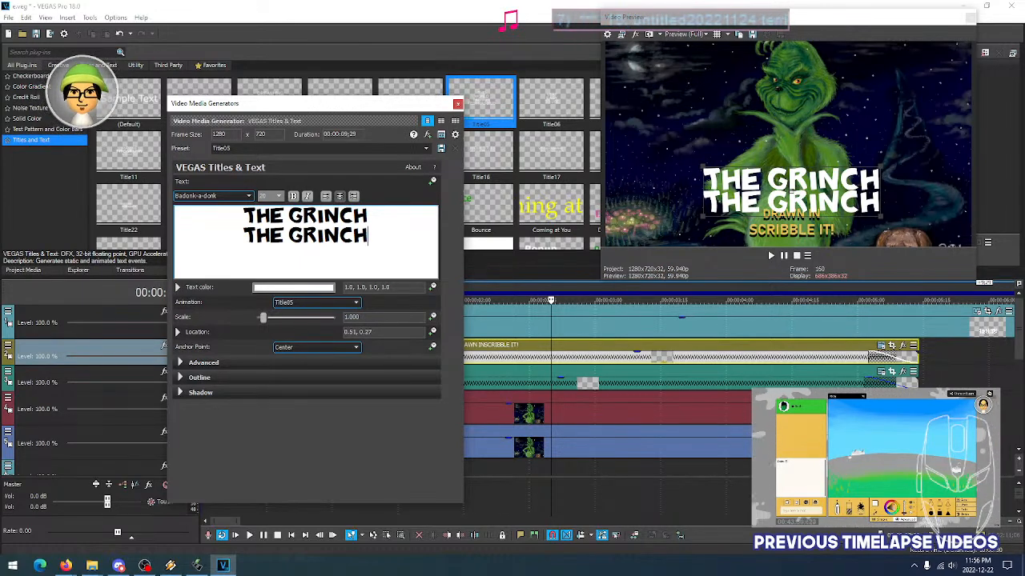
key("BackSpace")
key("BackSpace")
key("BackSpace")
key("BackSpace")
key("BackSpace")
key("BackSpace")
key("BackSpace")
key("BackSpace")
key("BackSpace")
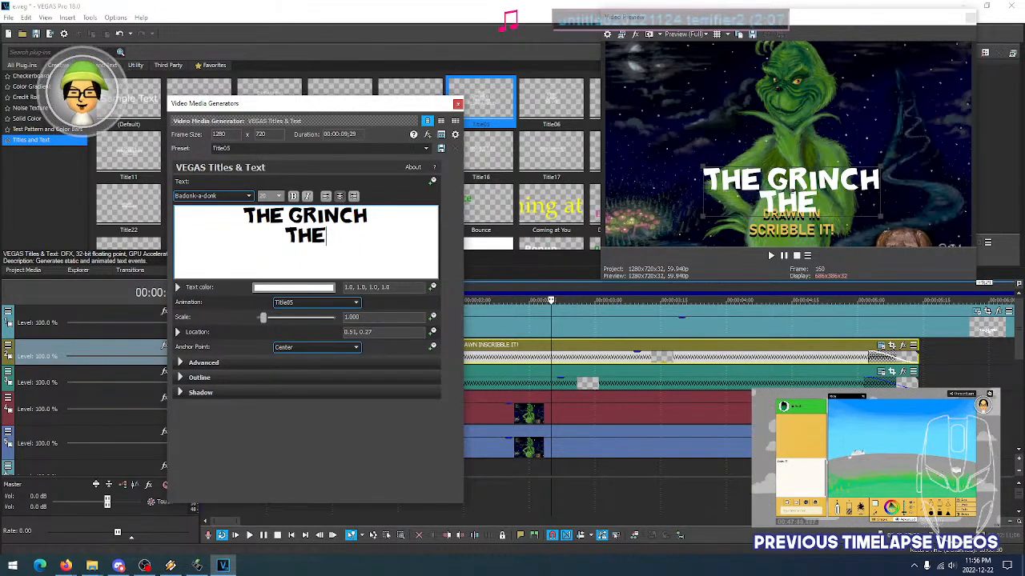
key("BackSpace")
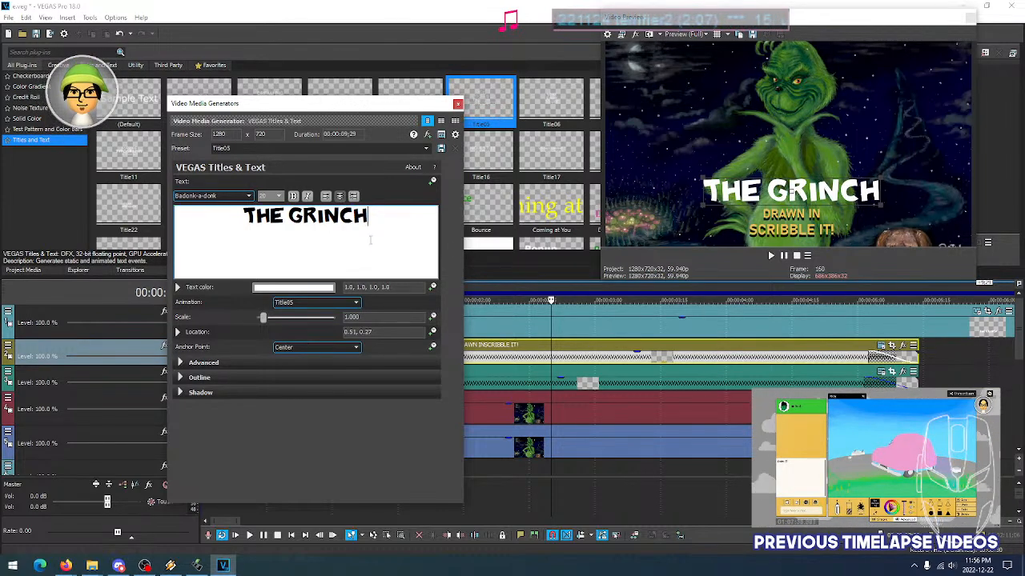
left_click_drag(370, 240, 263, 233)
left_click(247, 231)
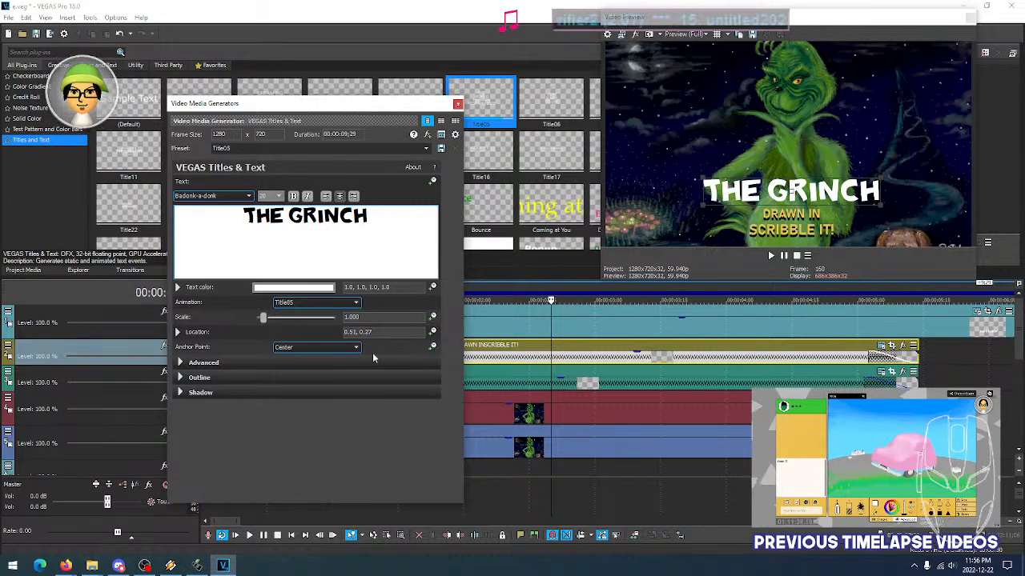
Give the "THE GRINCH" title an outline with width 10.000 and a red color
left_click(181, 379)
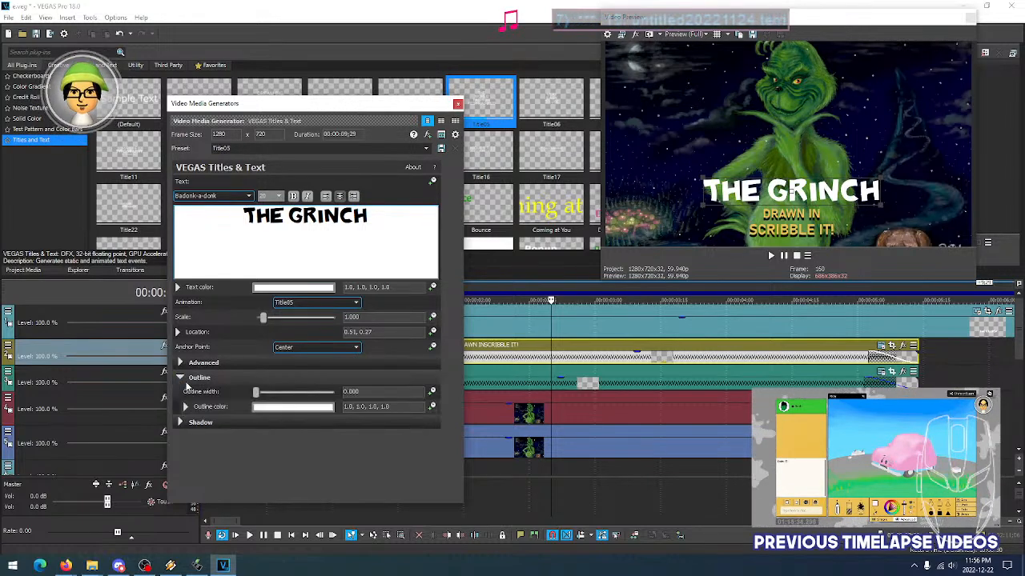
left_click_drag(256, 393, 335, 393)
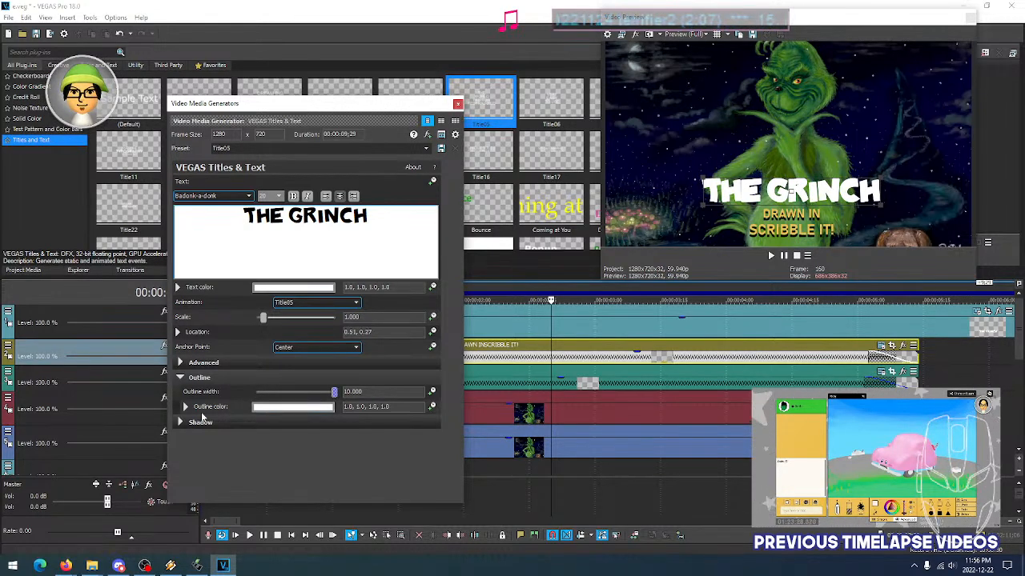
left_click(185, 408)
left_click_drag(350, 458, 311, 478)
scroll(412, 451, "down", 2)
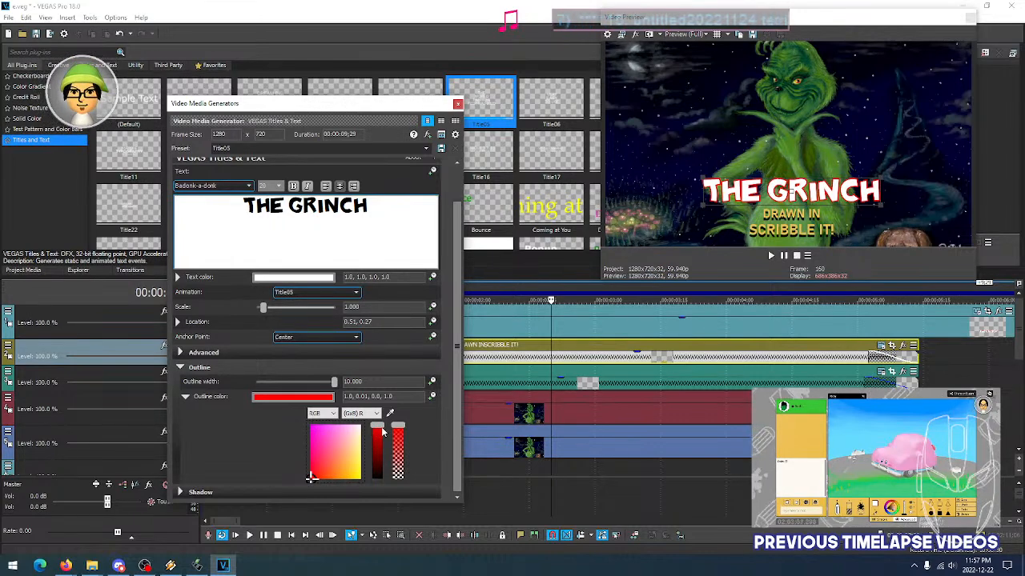
Change the title's outline color to an olive green, 0.44, 0.55, 0.08, 1.0
left_click(312, 399)
left_click(329, 492)
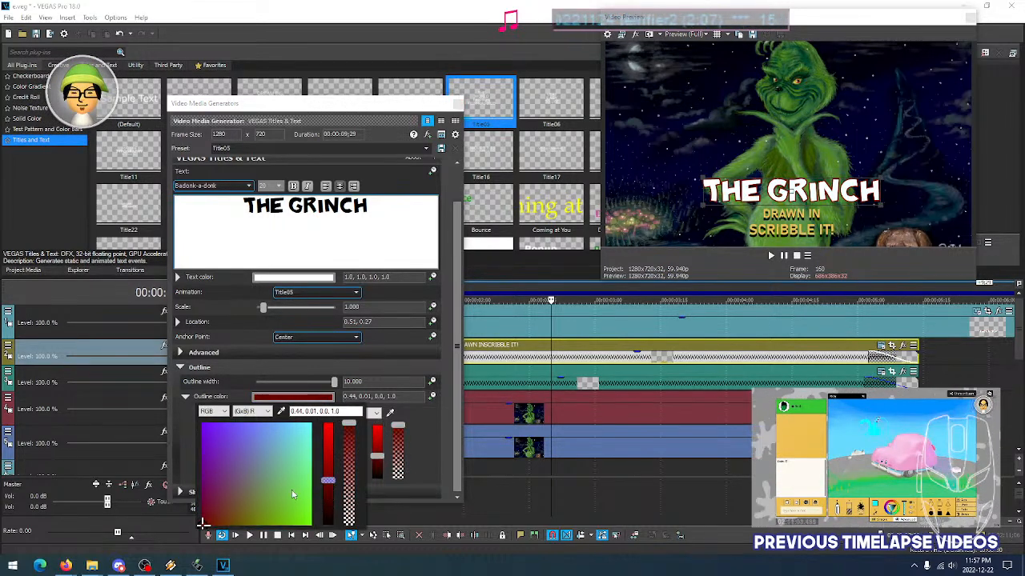
left_click(274, 511)
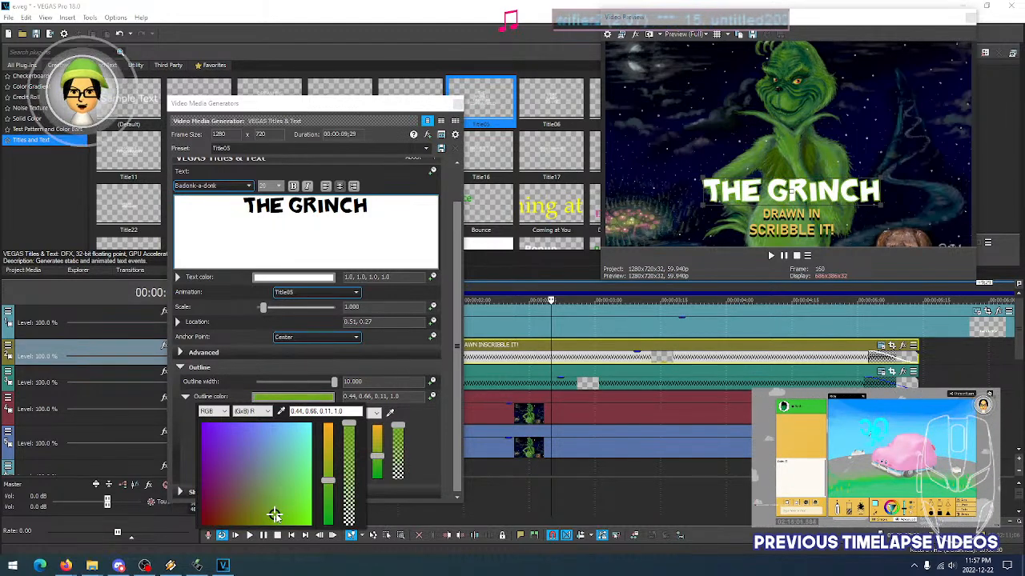
left_click(262, 516)
left_click_drag(268, 515, 261, 517)
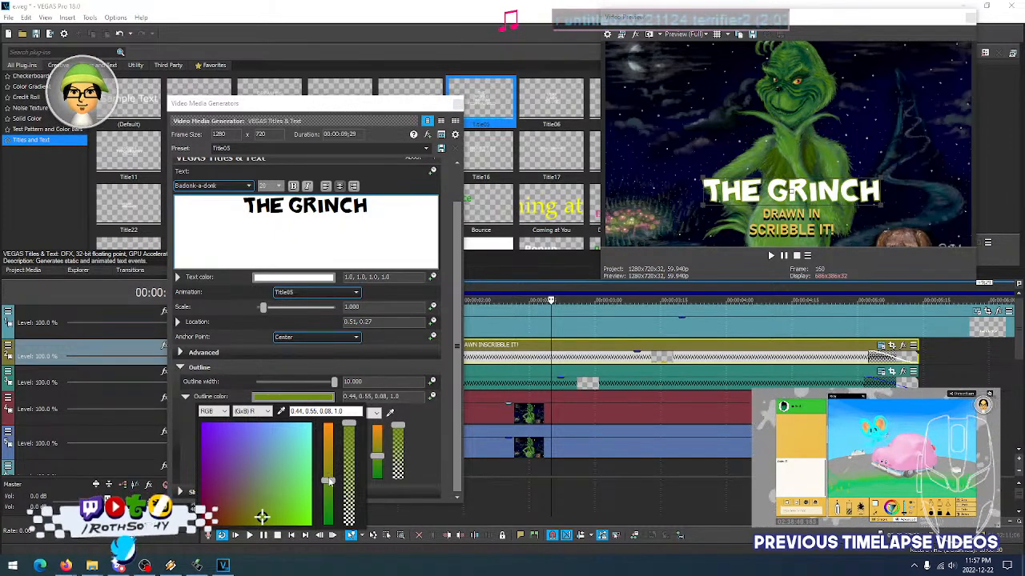
left_click(404, 400)
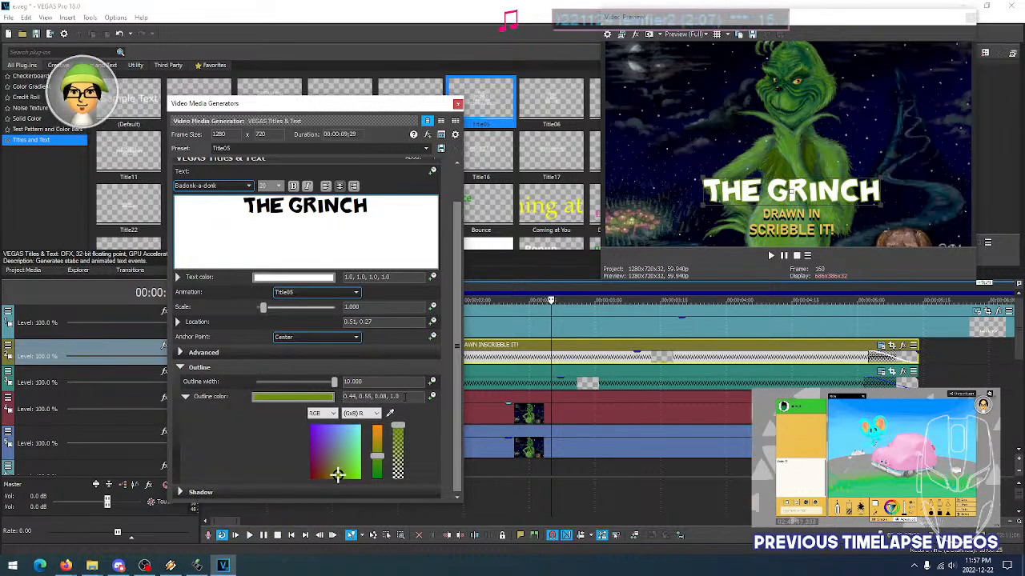
Copy the outline color value 0.44, 0.55, 0.08, 1.0 into the title's text color
left_click_drag(404, 396, 344, 396)
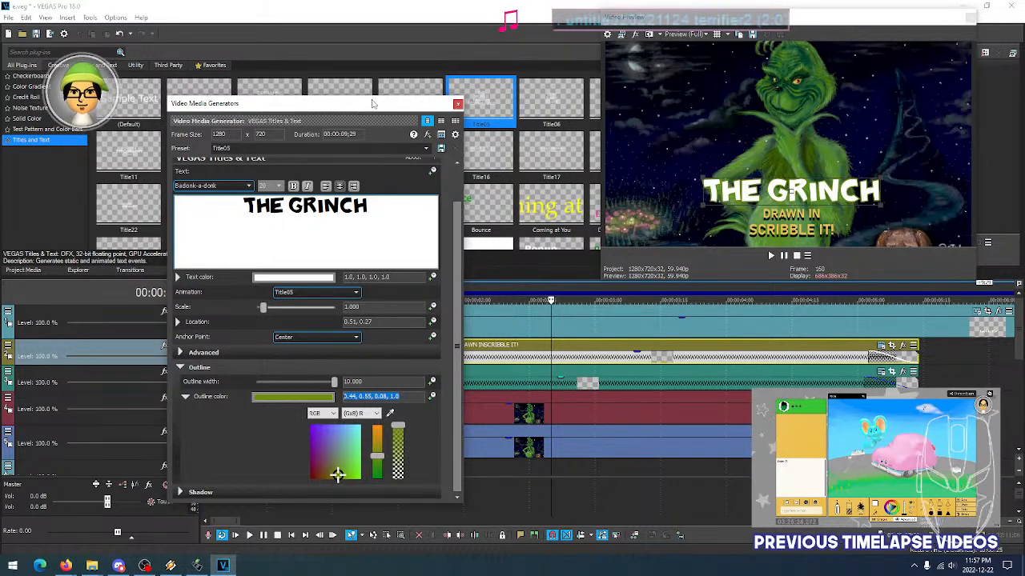
left_click_drag(370, 96, 371, 33)
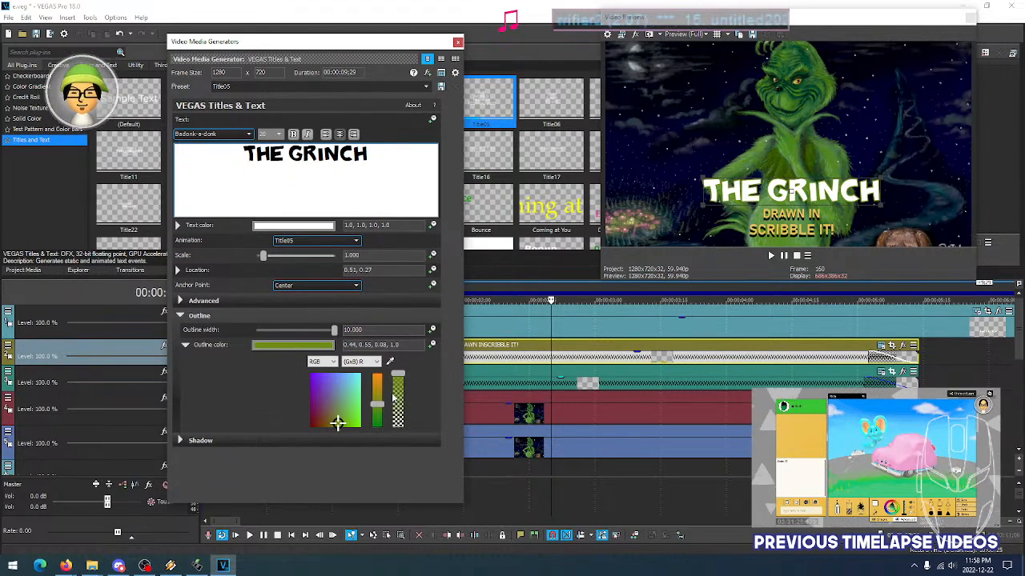
left_click(406, 345)
key("ctrl+c")
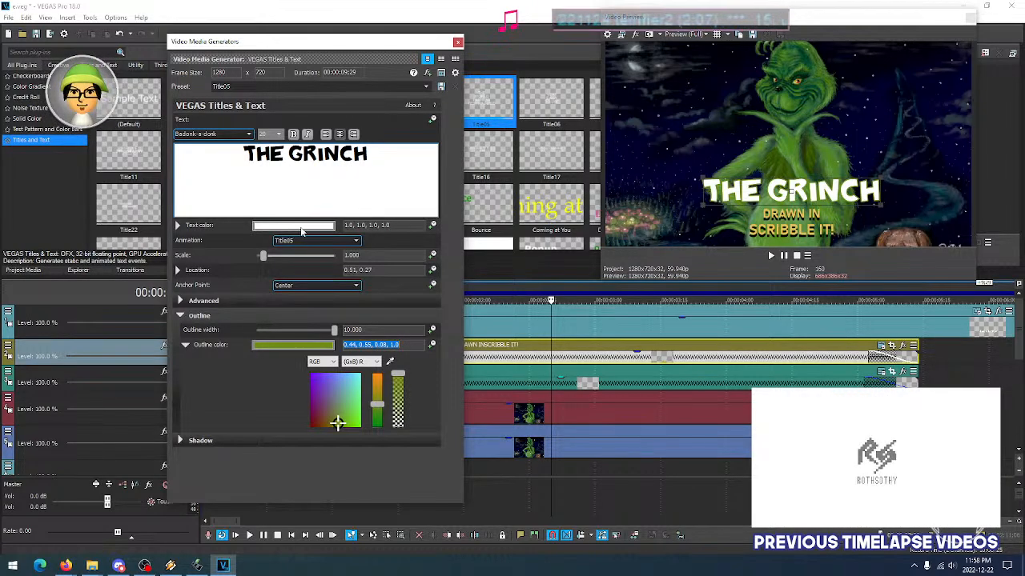
left_click(343, 224)
key("ctrl+v")
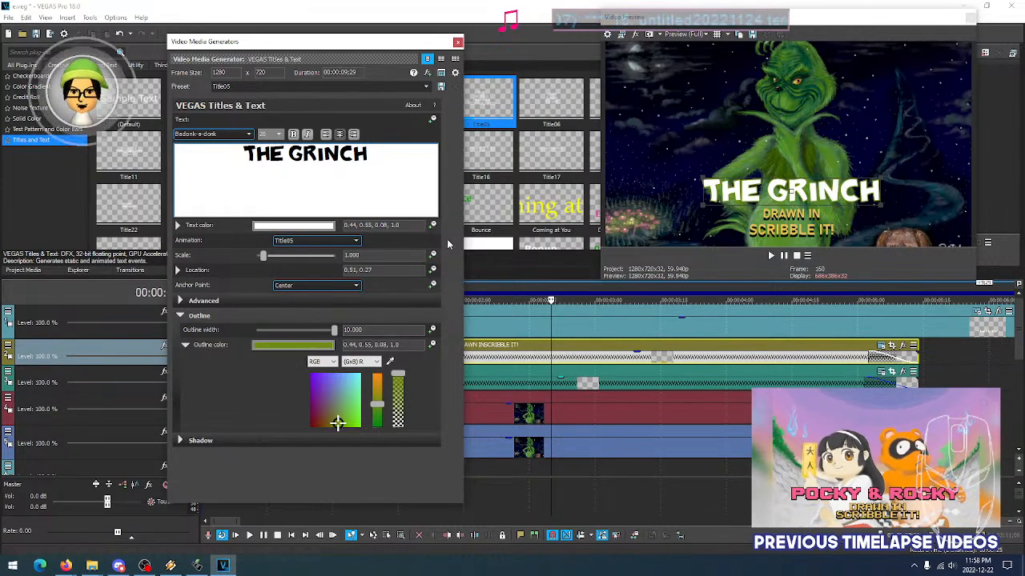
Set the title's outline color to white, 1.0, 1.0, 1.0, 1.0
left_click(375, 347)
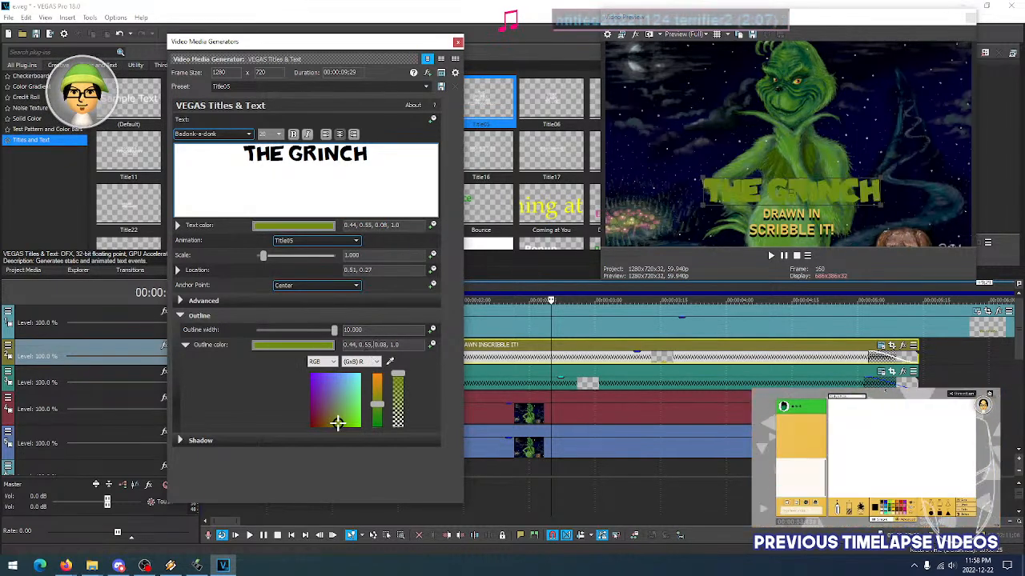
left_click(311, 347)
left_click_drag(305, 380, 313, 370)
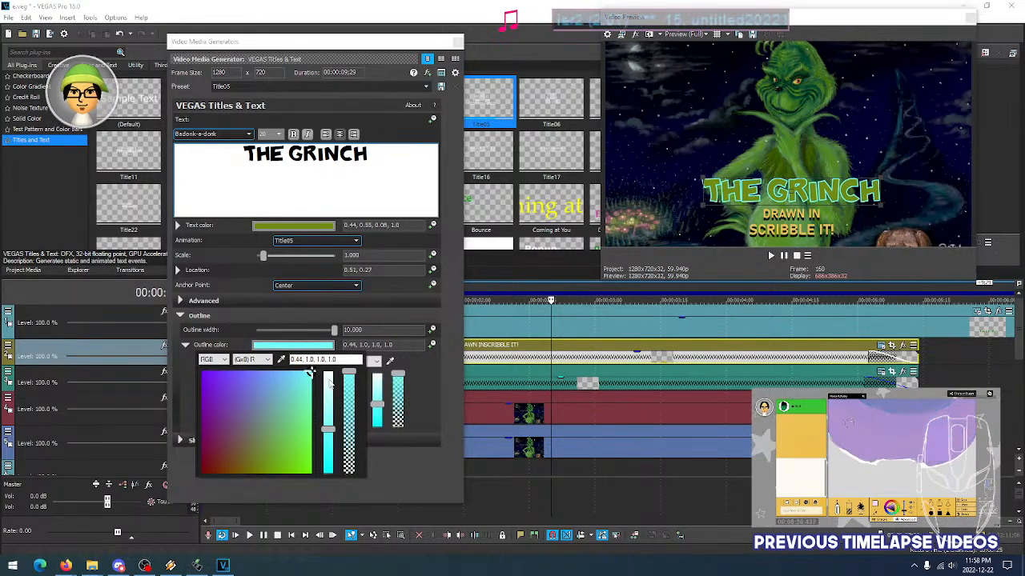
left_click(327, 374)
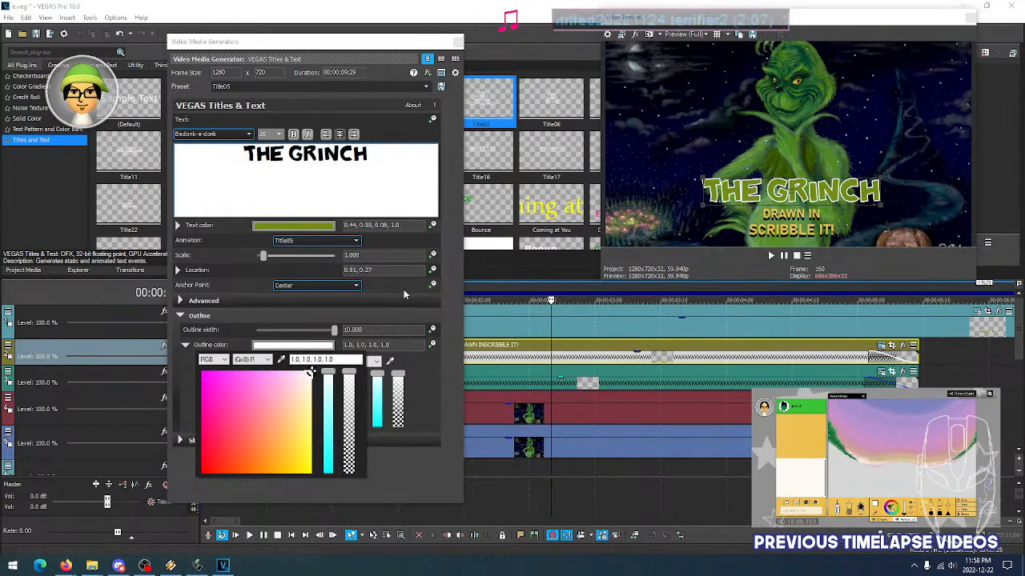
left_click(448, 312)
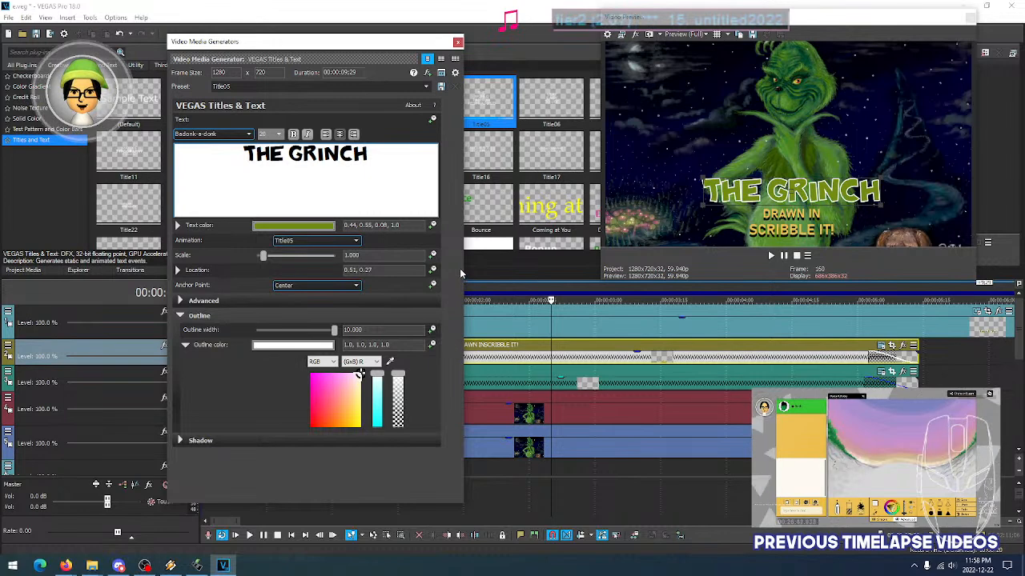
Brighten the title's text color to a vivid green, 0.44, 0.71, 0.01, 1.0
left_click(295, 226)
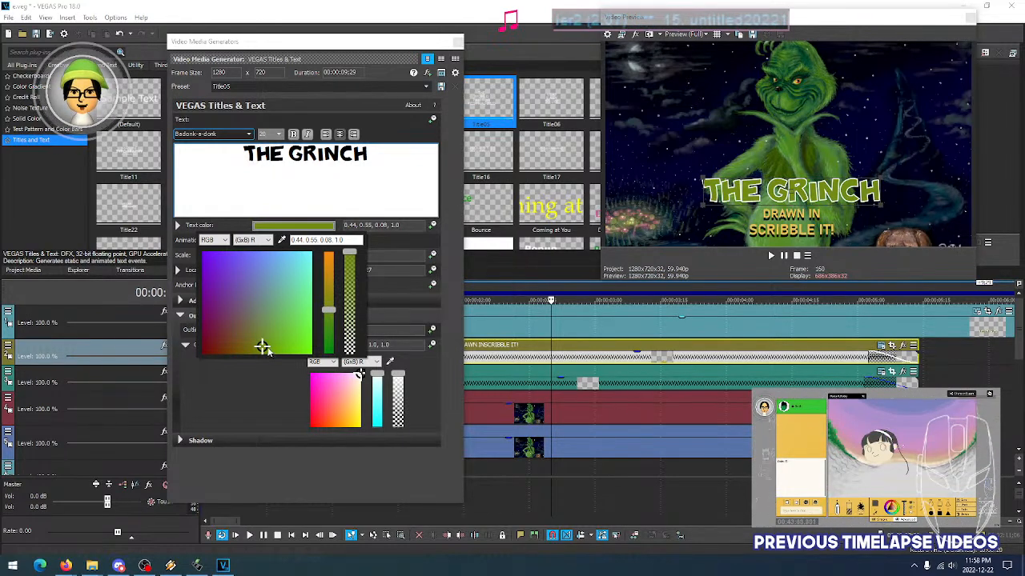
mouse_move(261, 348)
left_mouse_down()
mouse_move(286, 357)
mouse_move(289, 334)
mouse_move(281, 347)
left_mouse_up()
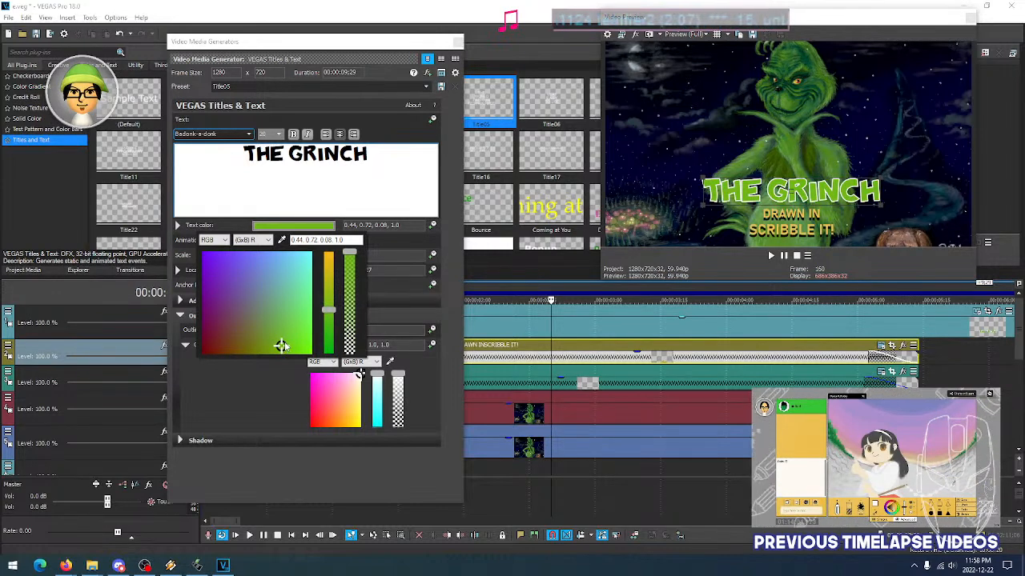
left_click_drag(282, 346, 281, 356)
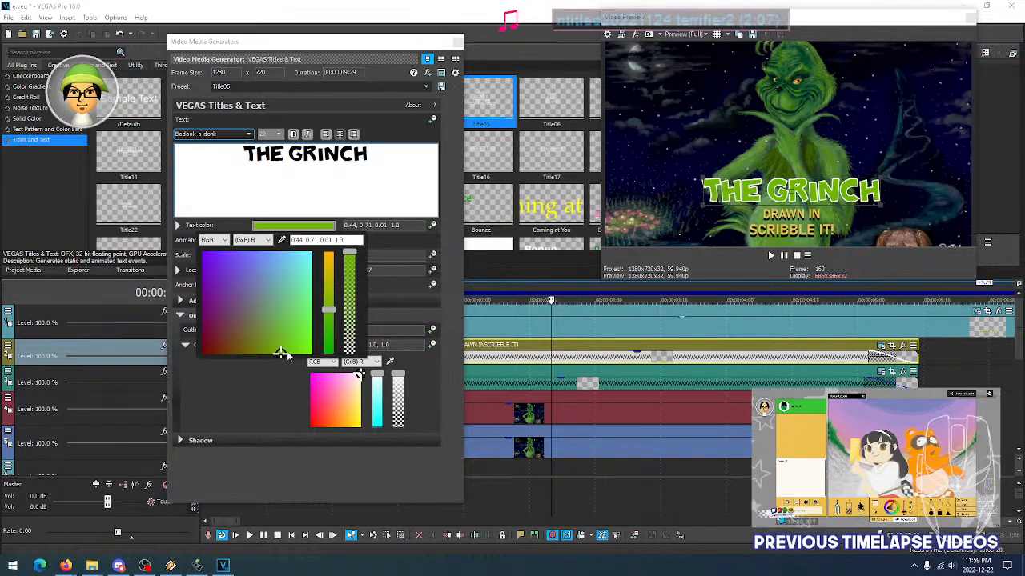
left_click(453, 301)
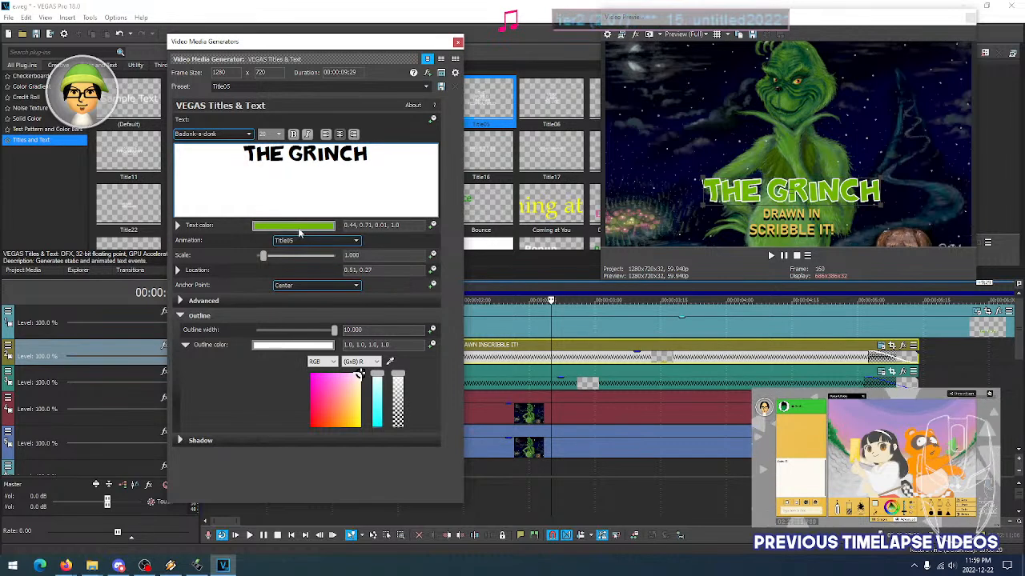
left_click(171, 564)
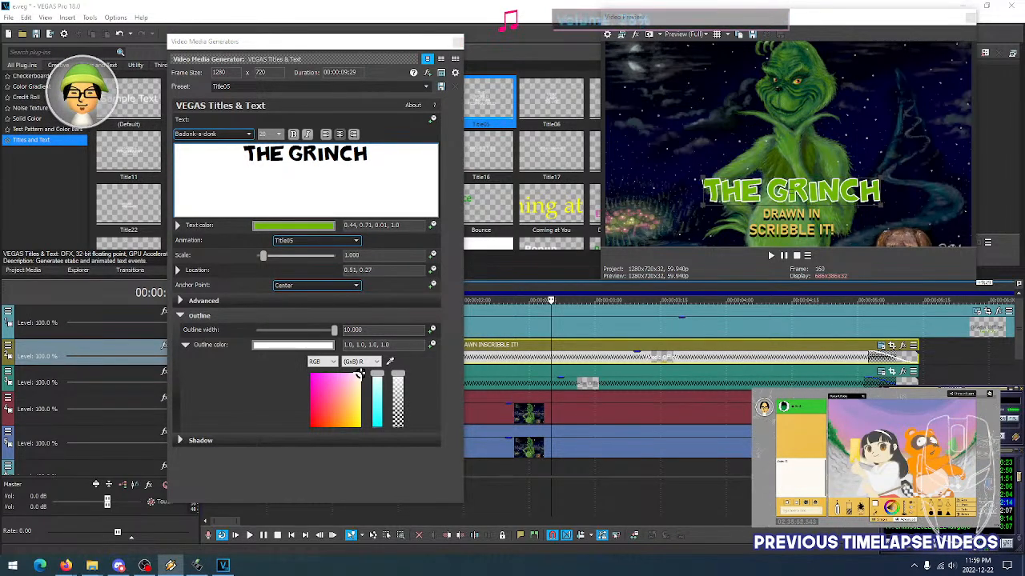
left_click(357, 455)
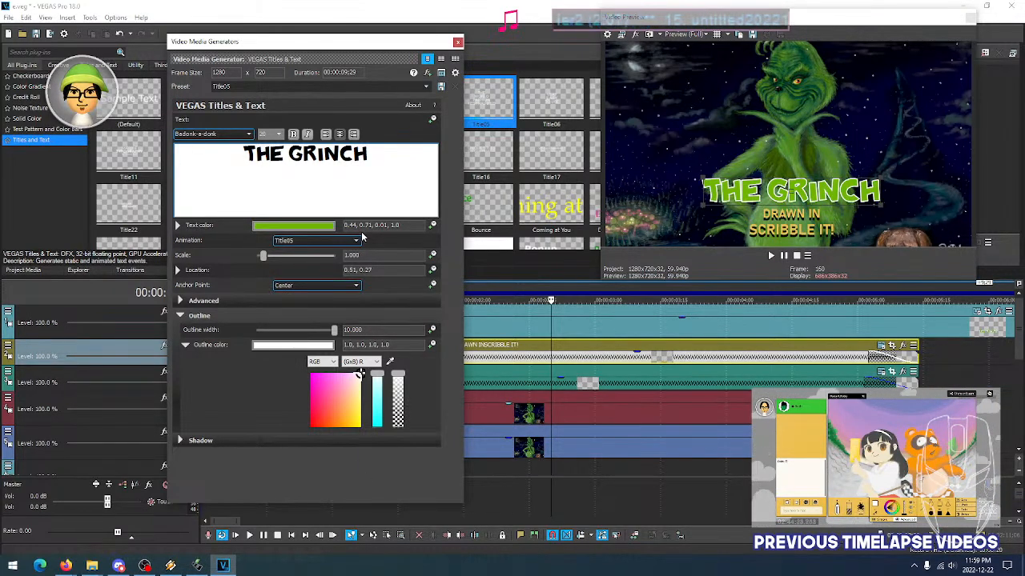
left_click_drag(304, 328, 236, 329)
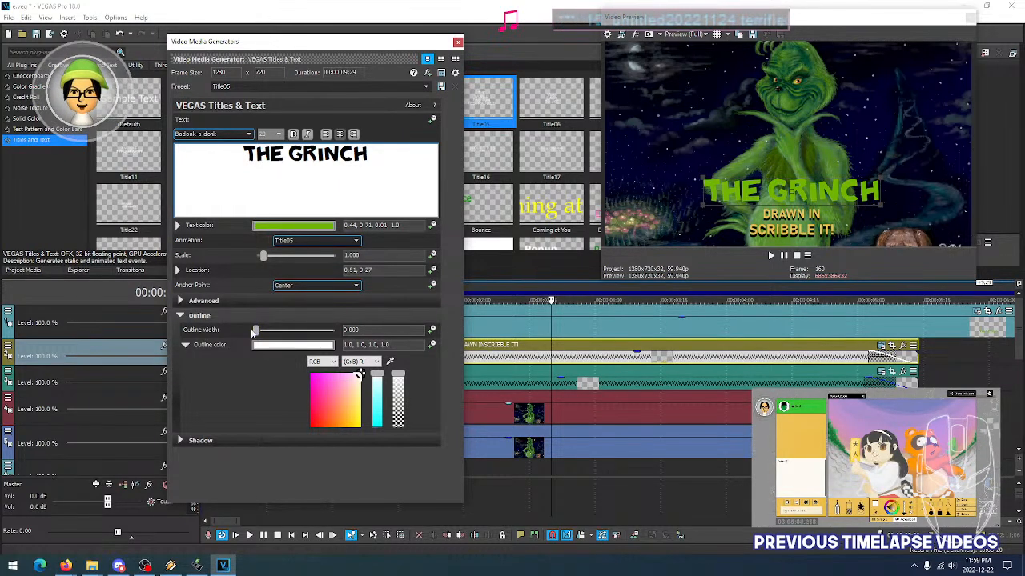
left_click_drag(250, 331, 354, 336)
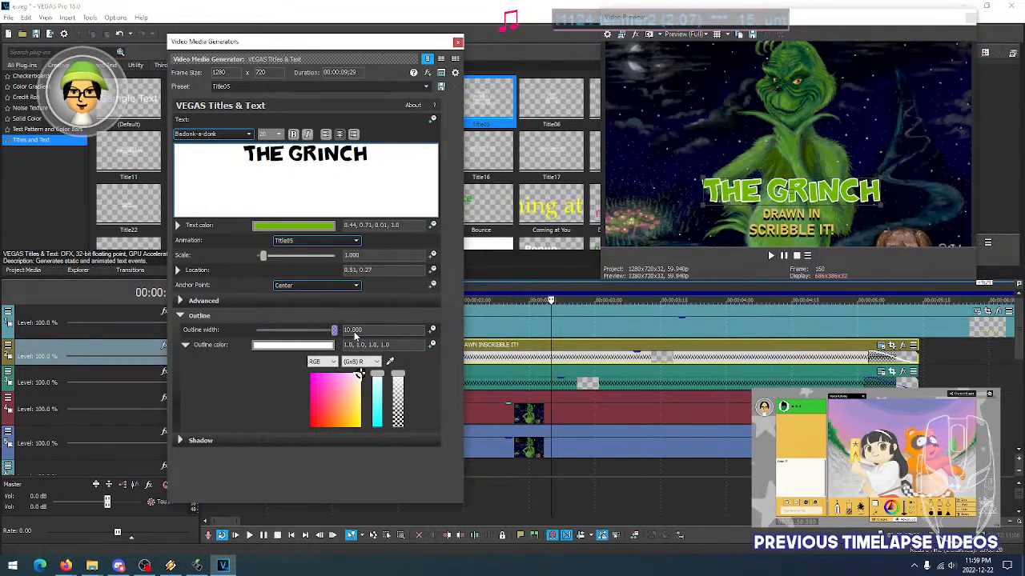
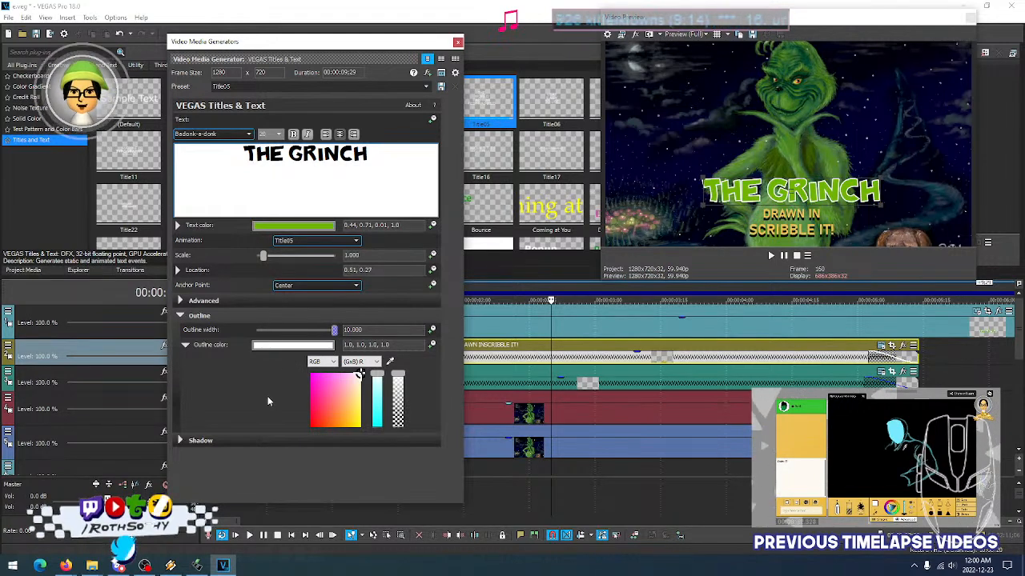
left_click(171, 566)
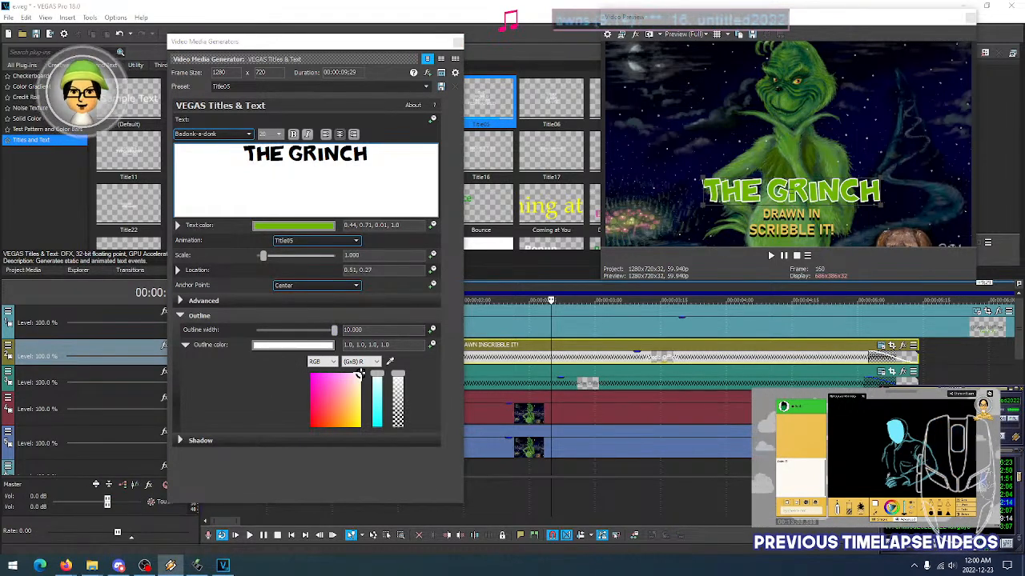
left_click(429, 480)
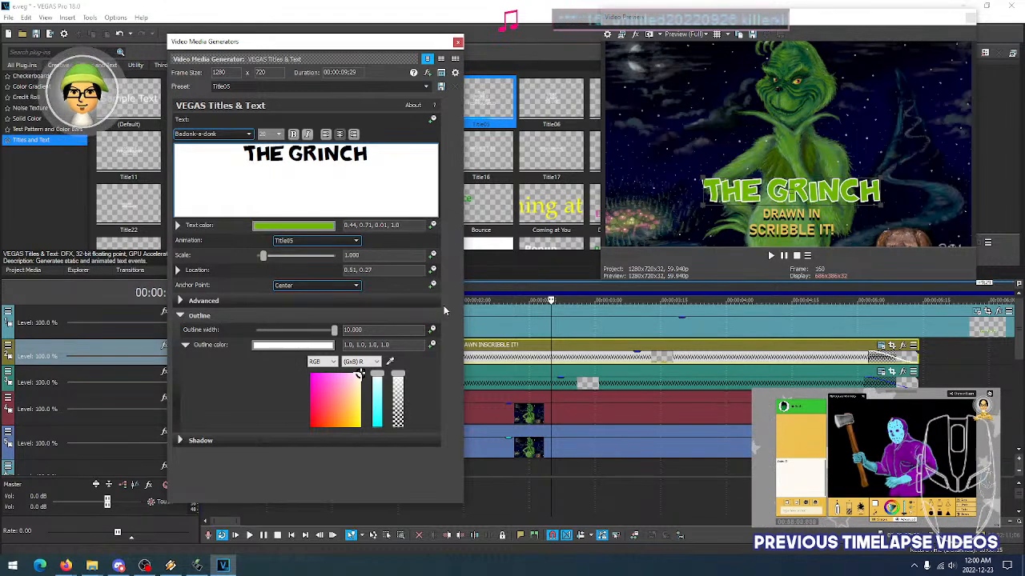
Set the title's text color to white, 1.0, 1.0, 1.0, 1.0
left_click(282, 226)
left_click(310, 260)
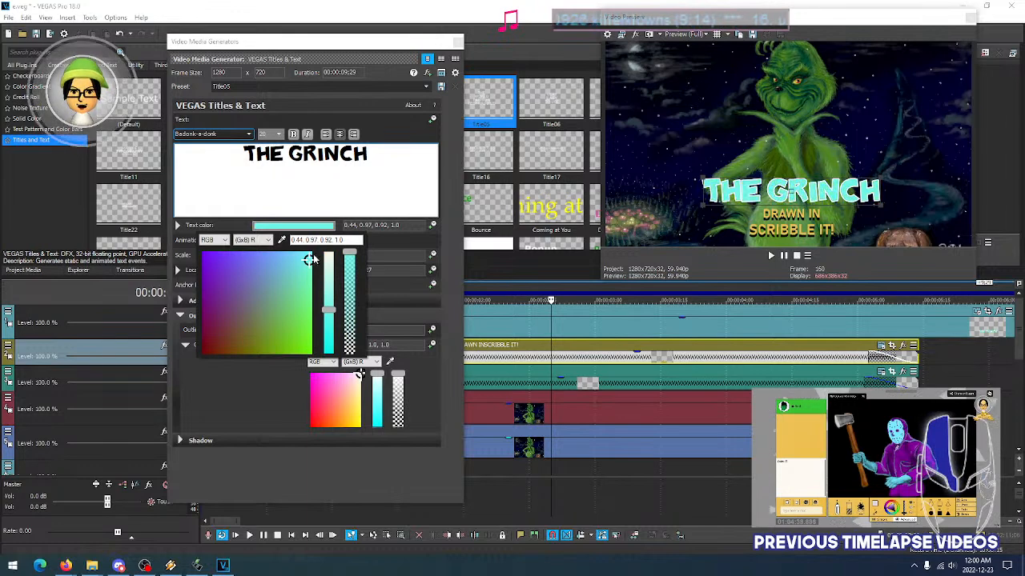
left_click(328, 256)
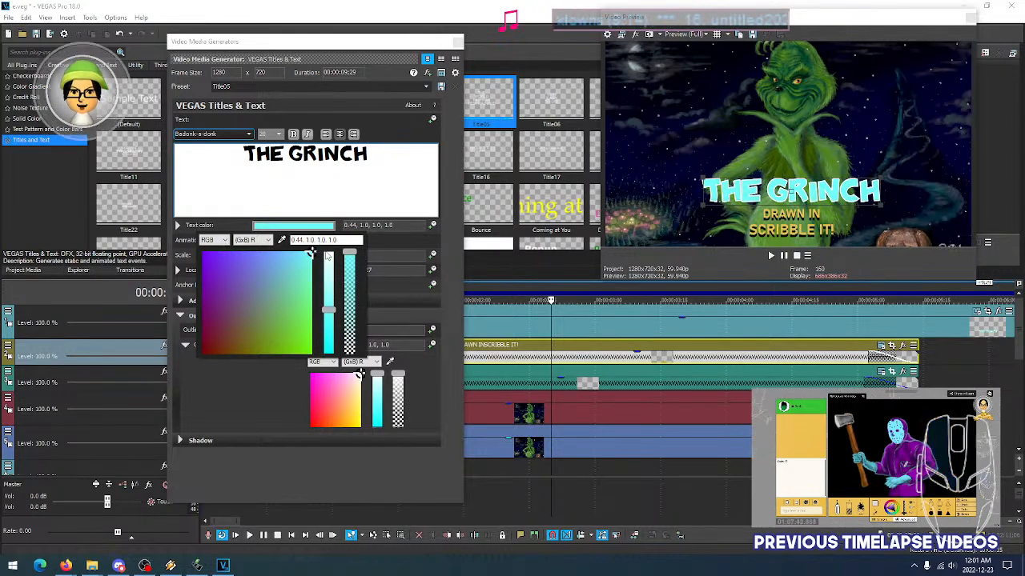
left_click_drag(329, 259, 329, 251)
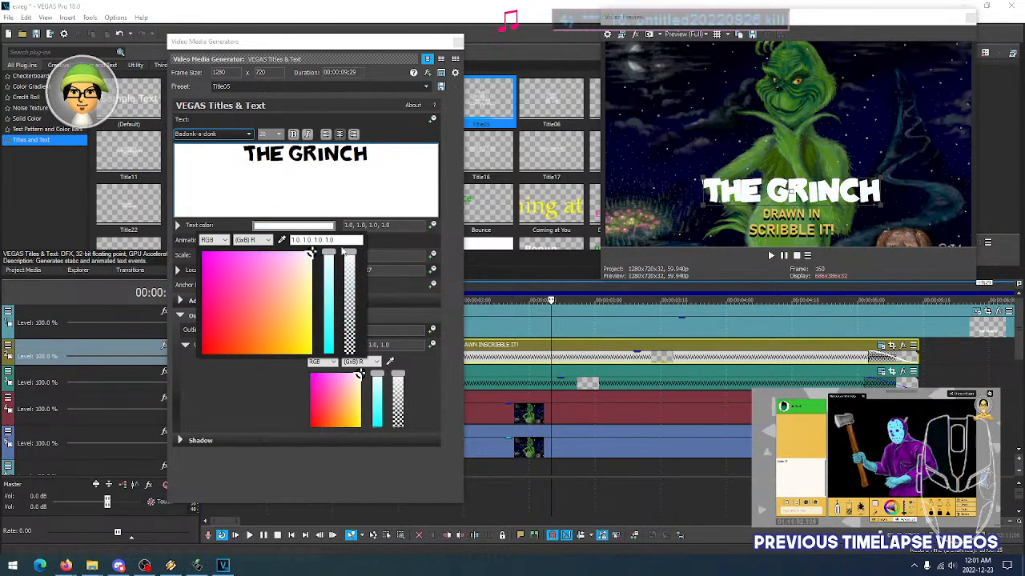
left_click(447, 274)
Set the title's outline color to the olive green 0.44, 0.55, 0.08, 1.0
left_click_drag(392, 345, 329, 344)
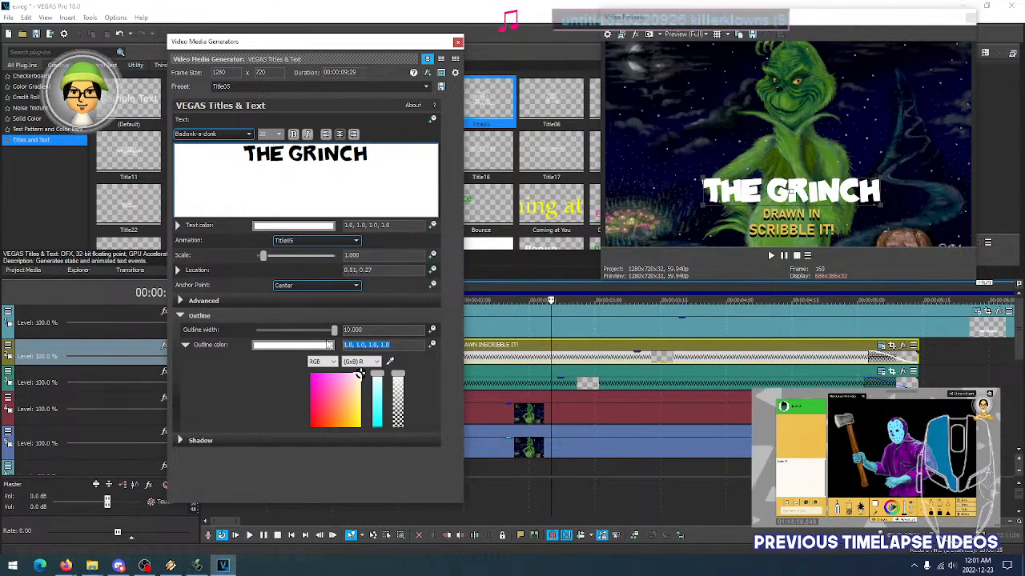
type("0.44, 0.55, 0.08, 1.0")
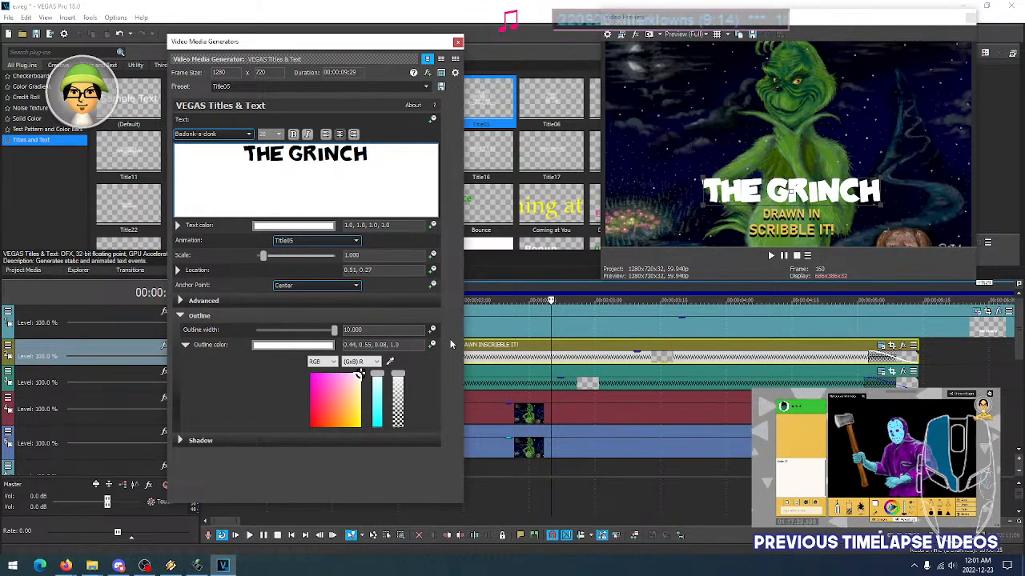
left_click(384, 331)
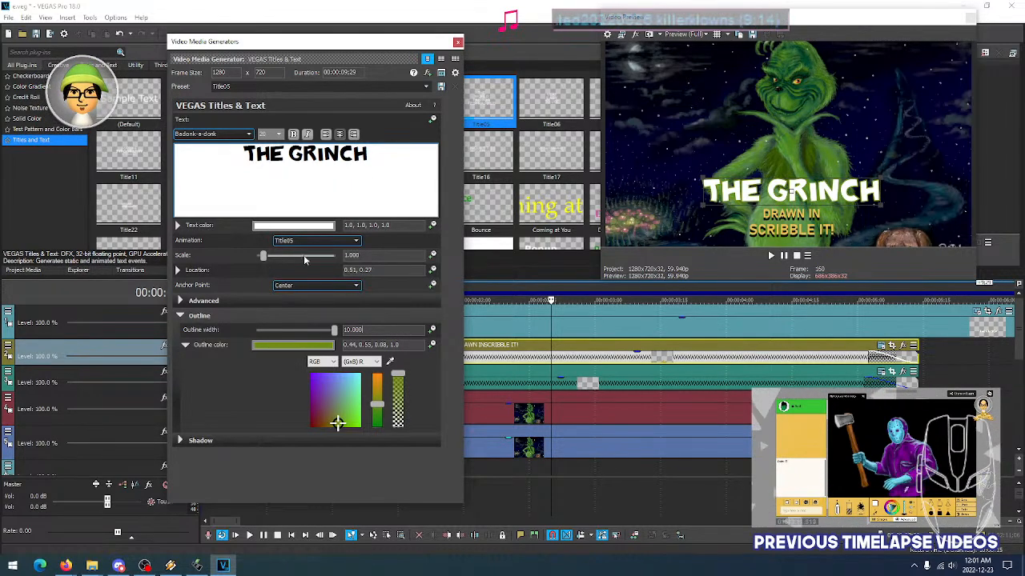
left_click(293, 225)
mouse_move(349, 258)
left_mouse_down()
mouse_move(349, 314)
mouse_move(356, 244)
left_mouse_up()
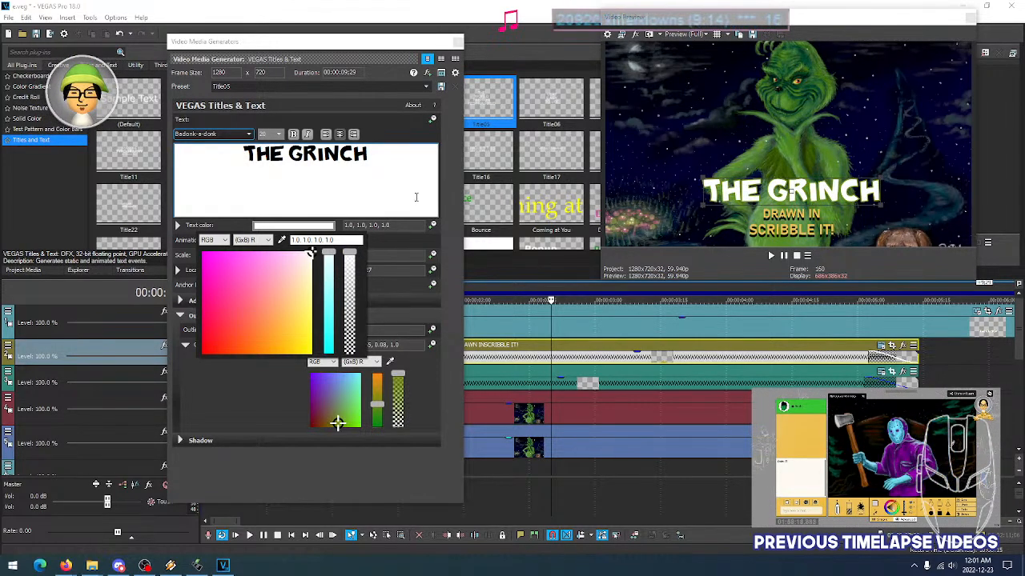
left_click(442, 186)
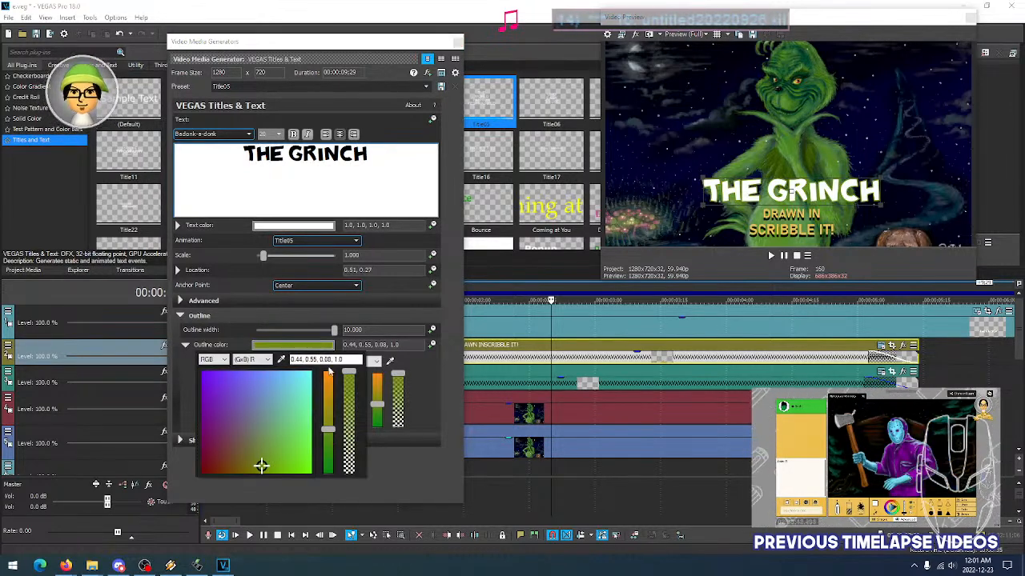
mouse_move(348, 374)
left_mouse_down()
mouse_move(348, 417)
mouse_move(350, 373)
left_mouse_up()
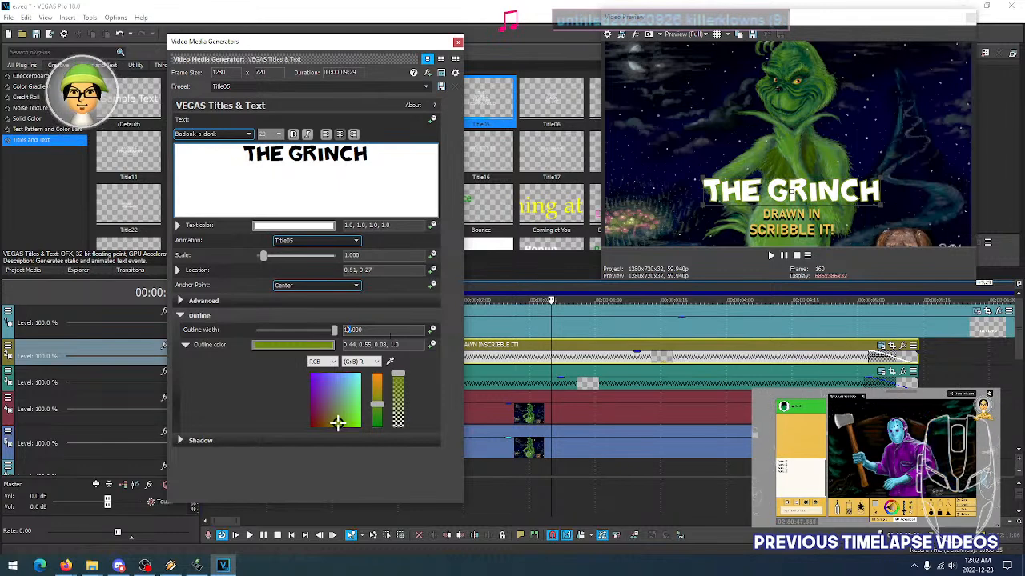
Set the title's outline width to 15
type("5")
left_click(409, 345)
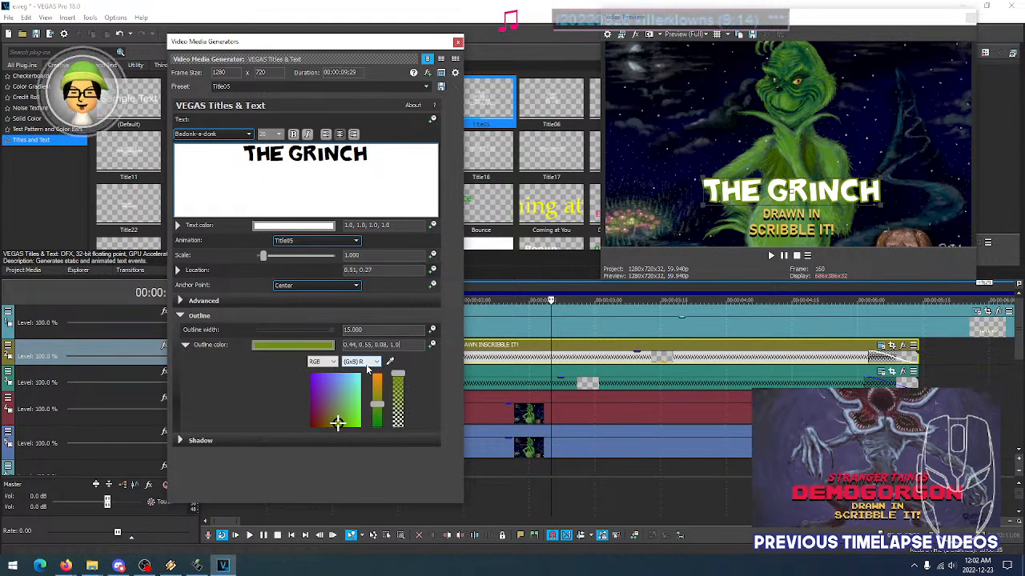
mouse_move(322, 419)
left_mouse_down()
mouse_move(318, 373)
mouse_move(346, 380)
mouse_move(329, 376)
mouse_move(344, 378)
mouse_move(334, 409)
mouse_move(331, 392)
mouse_move(360, 400)
mouse_move(363, 431)
mouse_move(310, 423)
mouse_move(319, 384)
mouse_move(303, 373)
mouse_move(338, 418)
left_mouse_up()
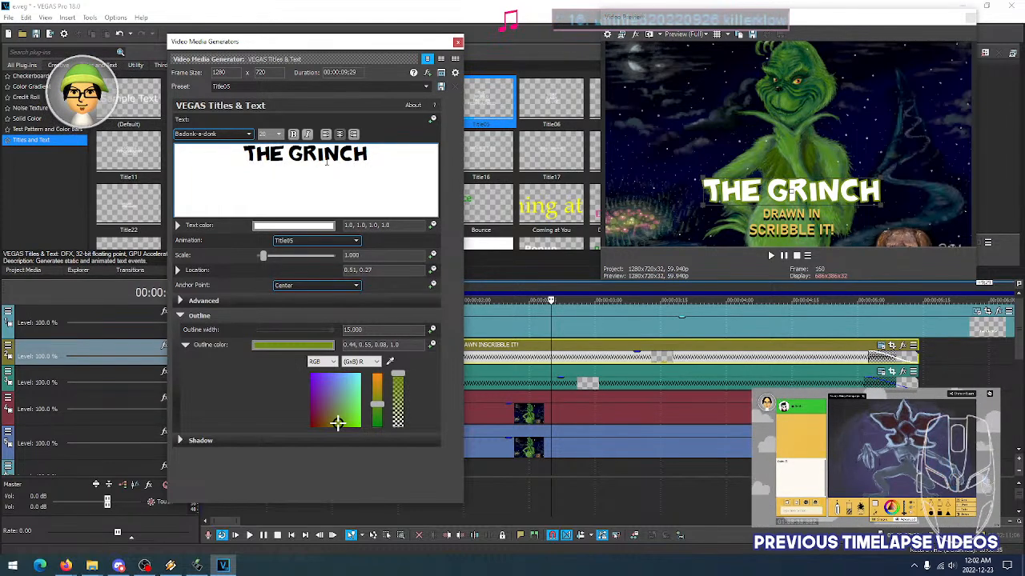
Break the title into two lines after THE and reduce the word THE to font size 9
key("Return")
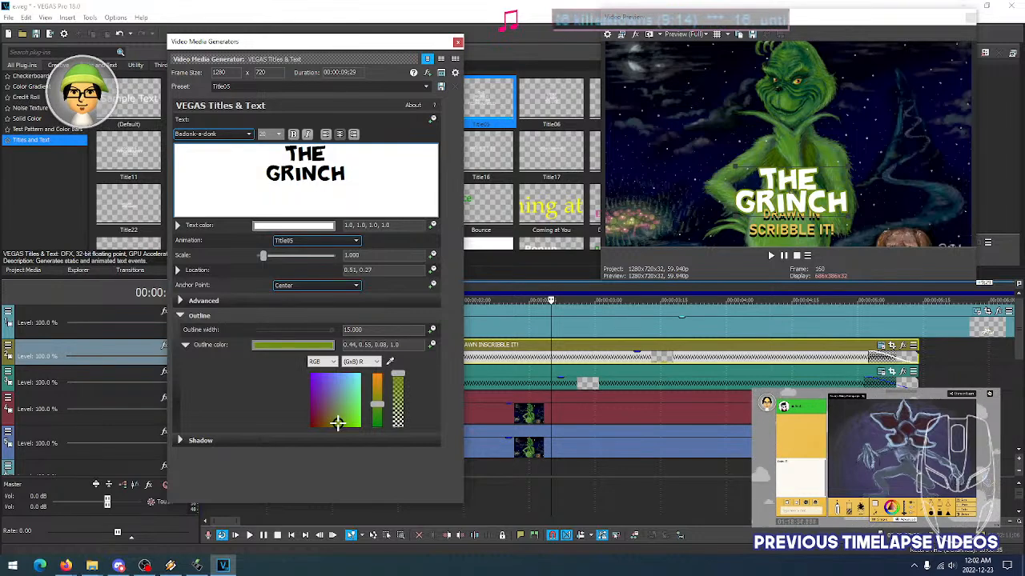
key("Left")
left_click_drag(327, 154, 285, 151)
scroll(274, 134, "up", 1)
scroll(274, 134, "up", 6)
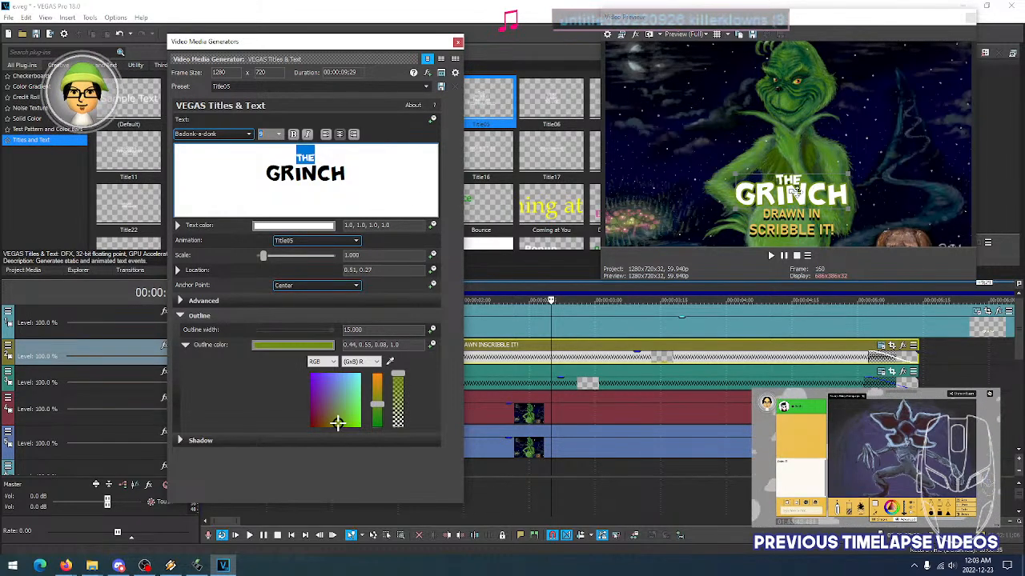
Reduce the title's entire first line, including the space after THE, to font size 9
left_click(332, 159)
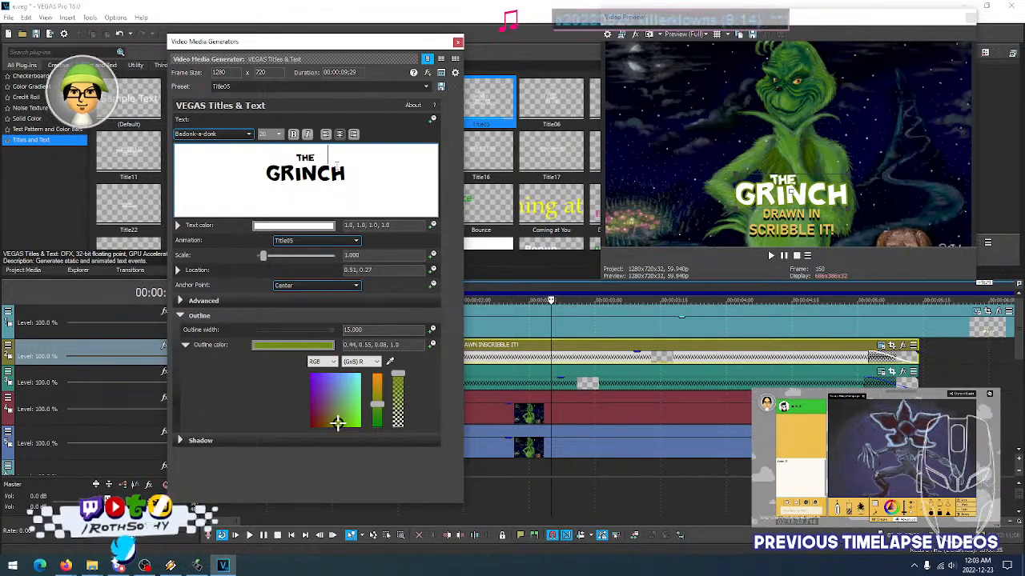
key("shift+Home")
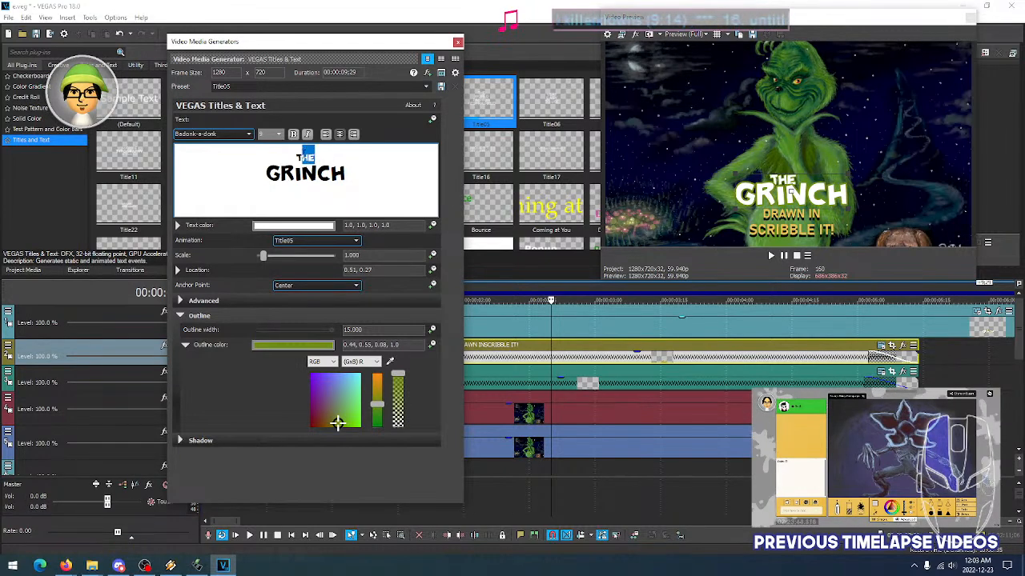
left_click_drag(325, 155, 293, 152)
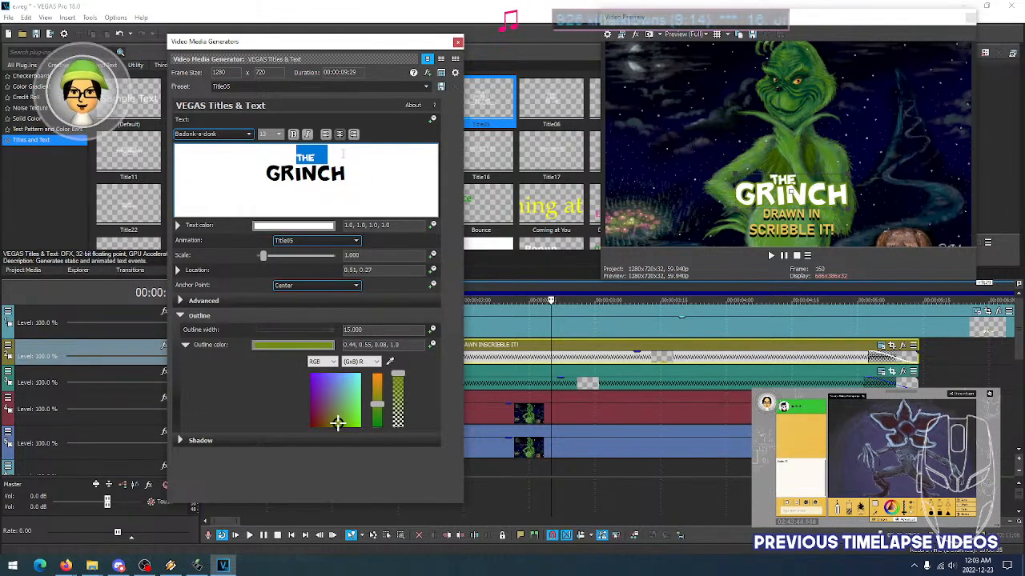
scroll(270, 134, "down", 5)
scroll(270, 135, "up", 6)
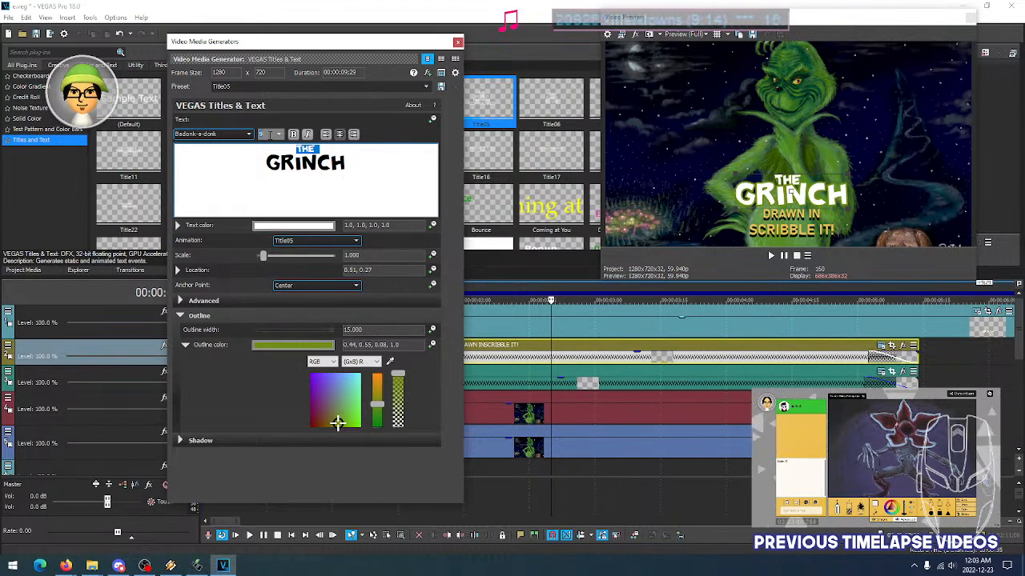
left_click(352, 148)
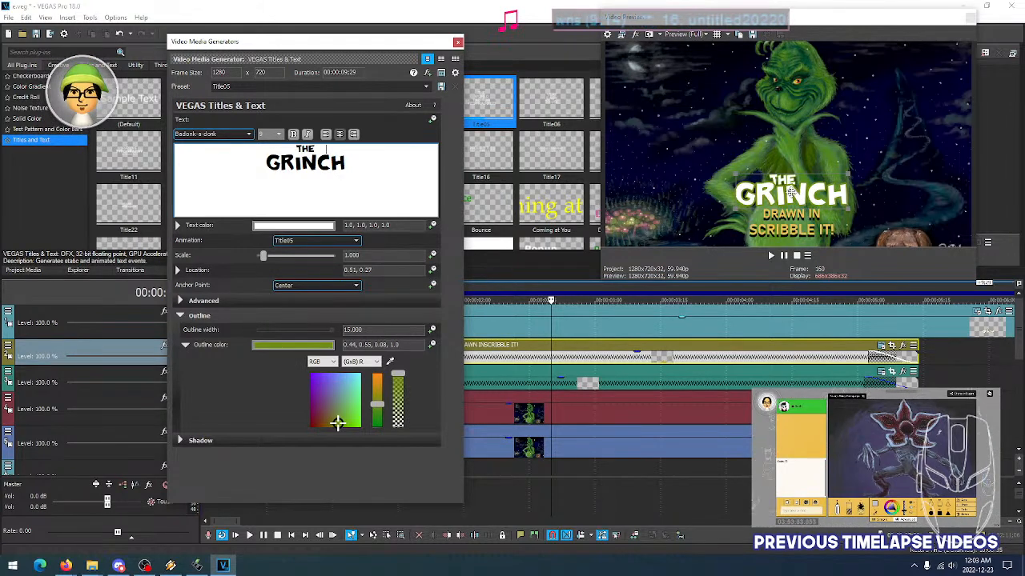
Move the two-line title slightly up in the preview to location 0.51, 0.30 and close its media generator
left_click(790, 191)
left_click_drag(790, 190, 791, 185)
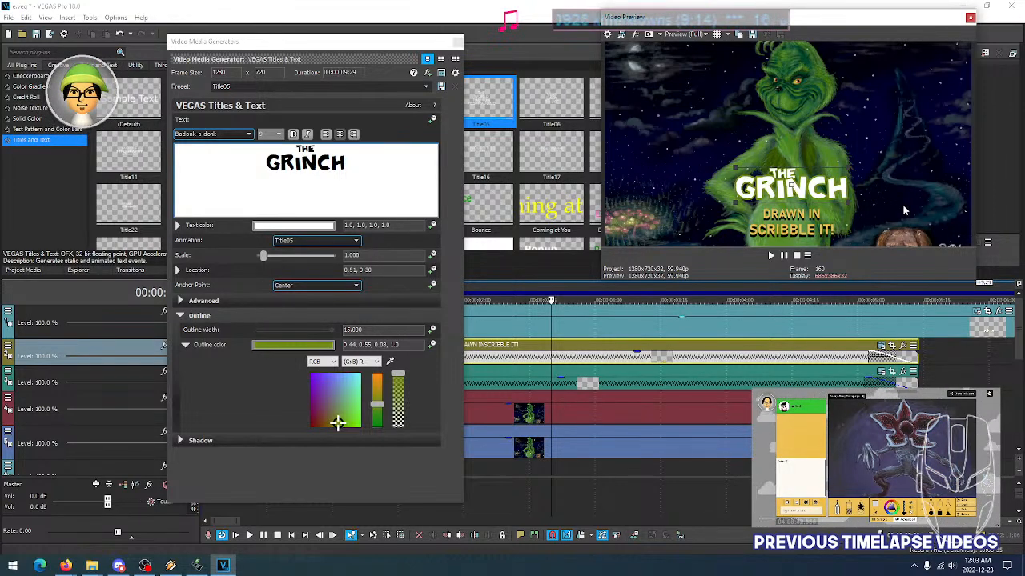
left_click(363, 183)
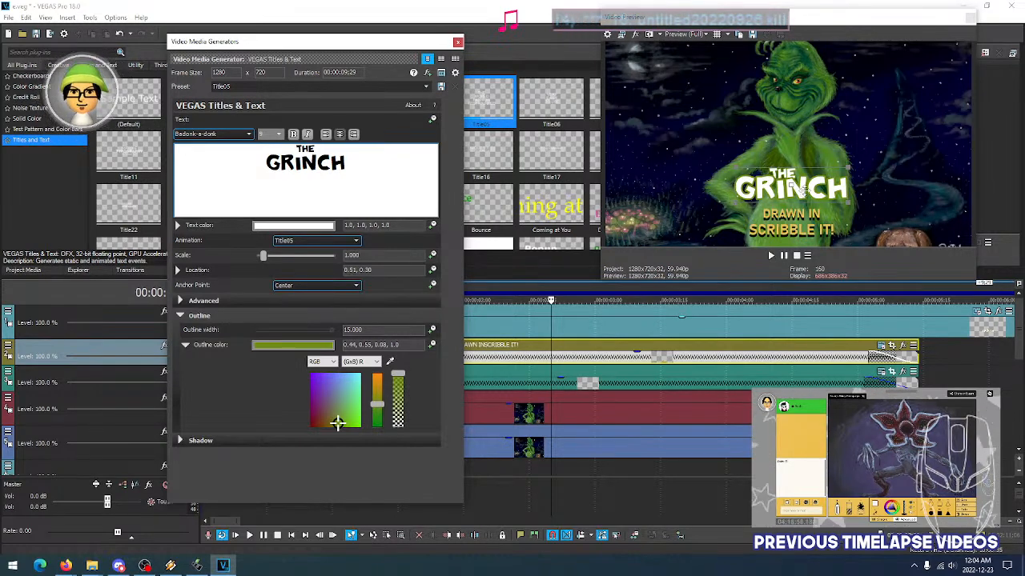
left_click(458, 43)
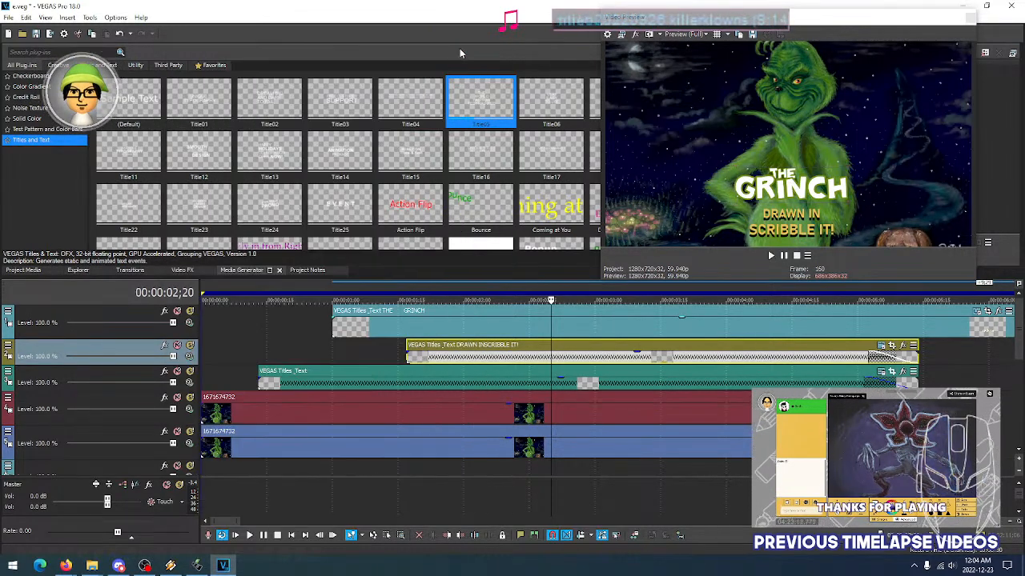
Play the intro from just before the THE GRINCH title appears to check its animation and timing against the other text
left_click(339, 352)
key("space")
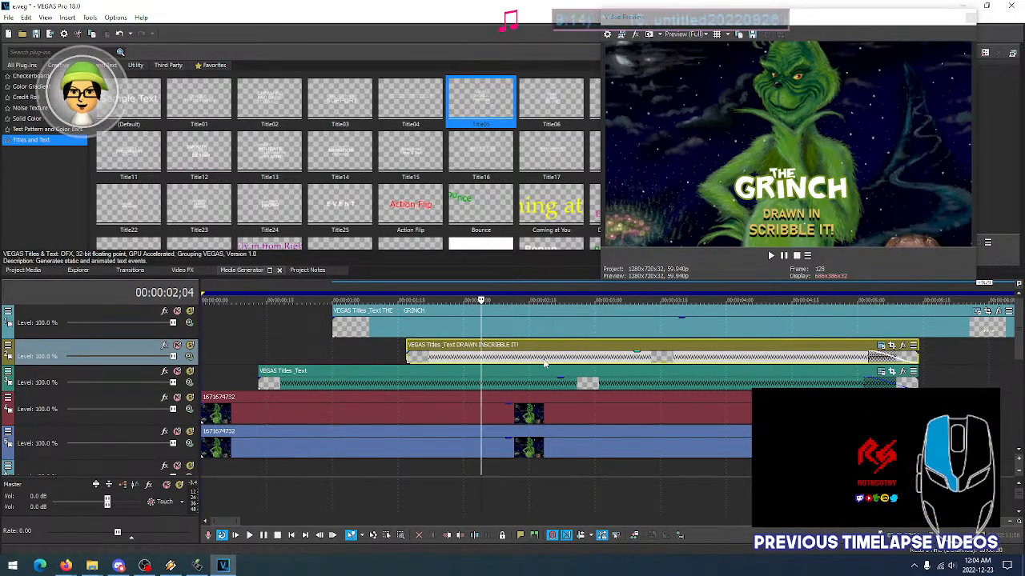
left_click(379, 355)
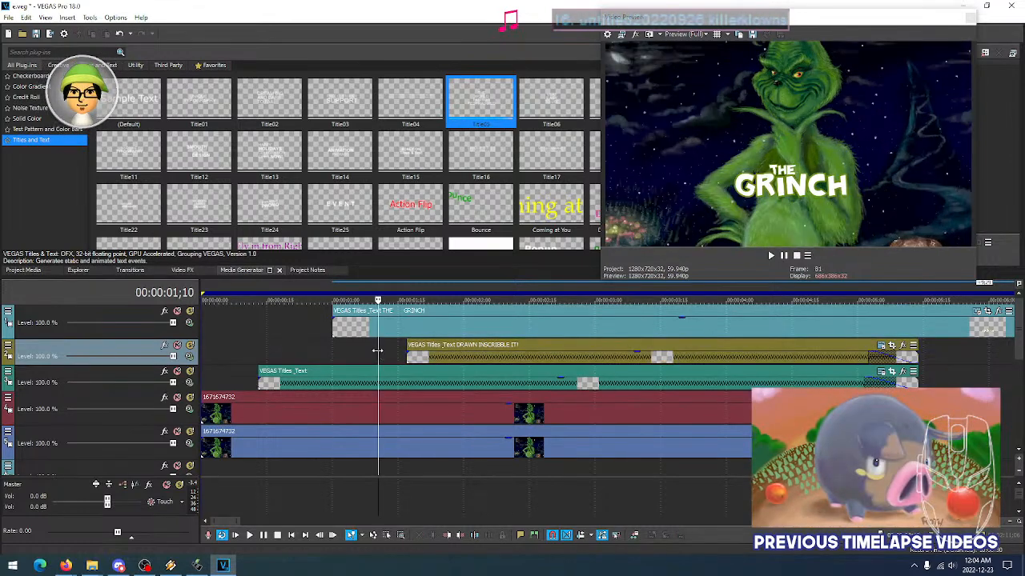
key("space")
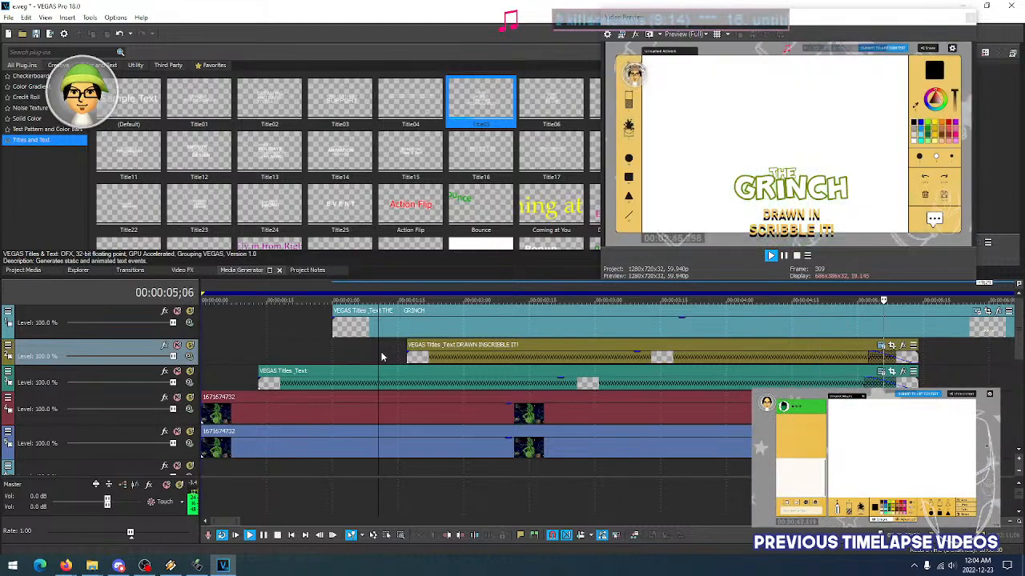
key("space")
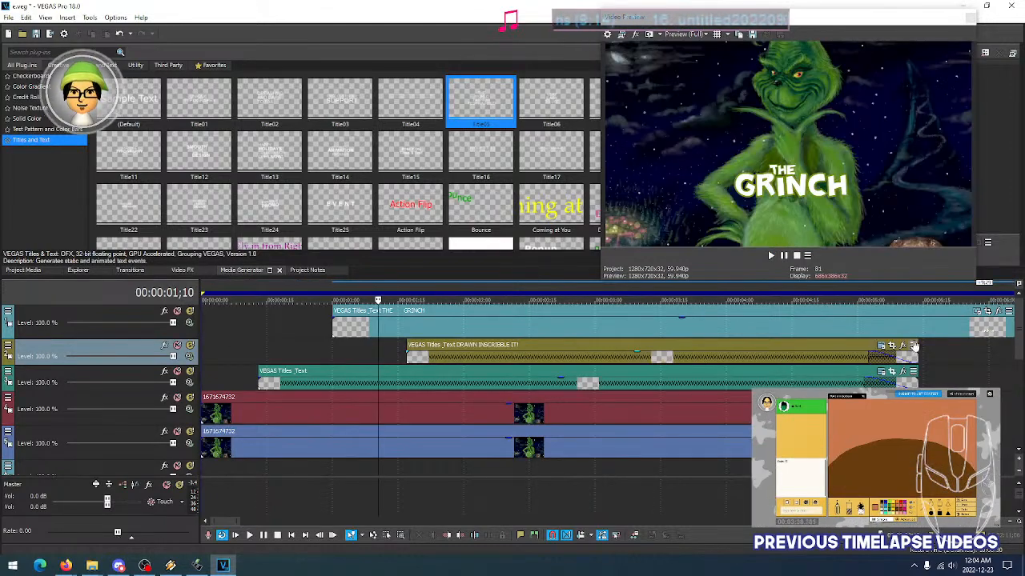
left_click(325, 327)
key("space")
key("space")
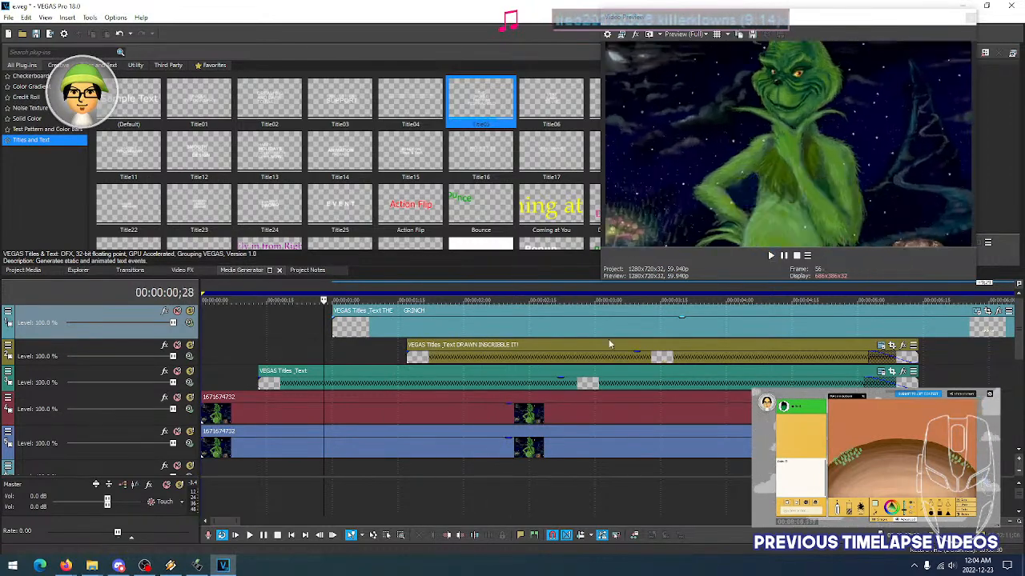
left_click(918, 327)
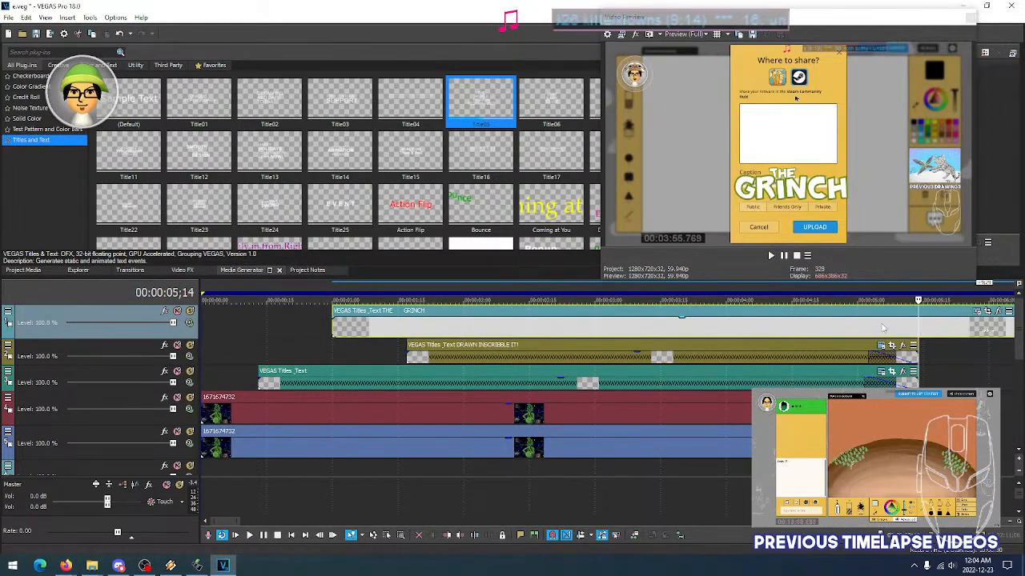
left_click(325, 327)
key("space")
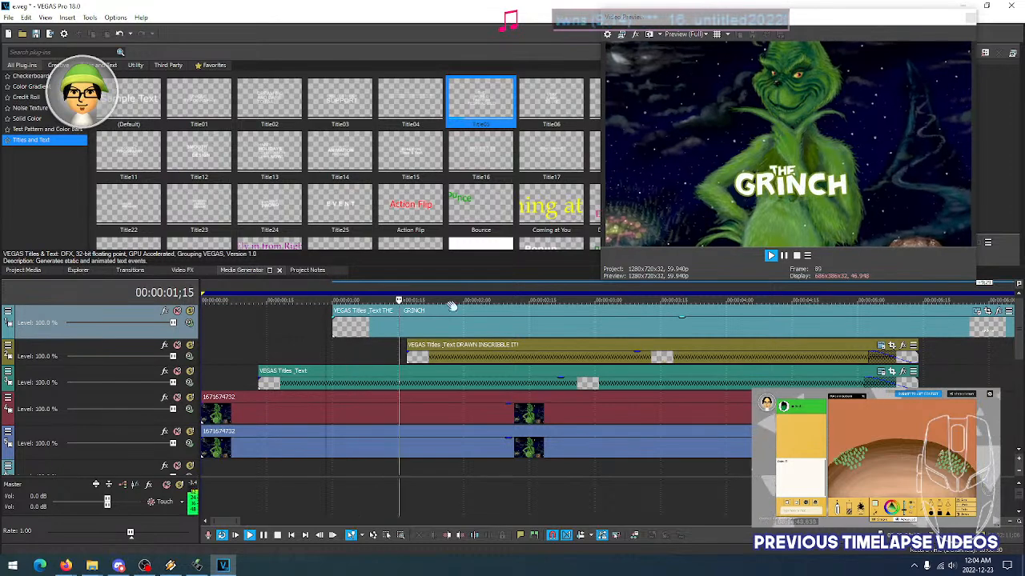
key("space")
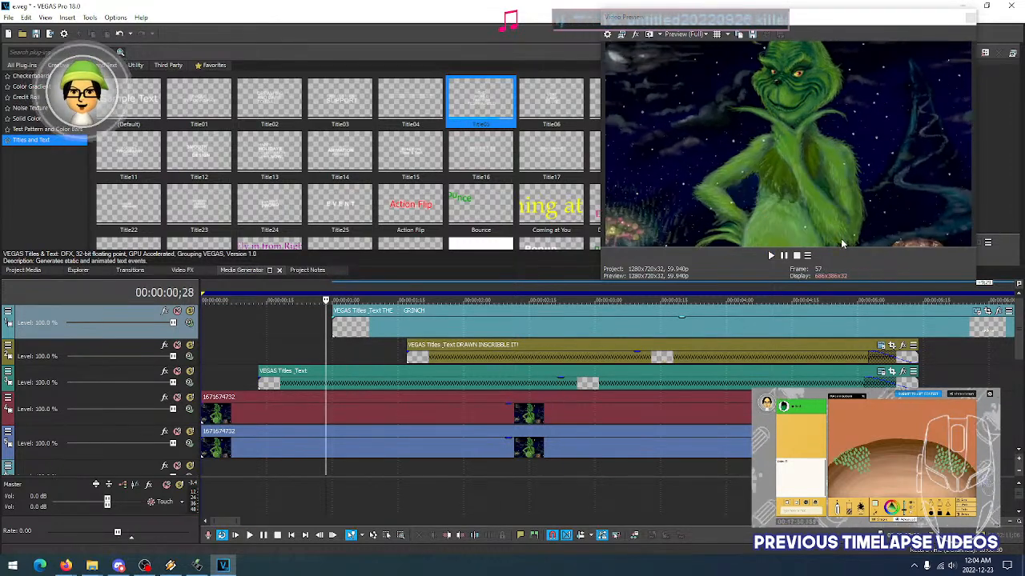
Split the THE GRINCH event at 00:00:05;14, where the other text events end, and delete the part after the cut
left_click(903, 326)
left_click(926, 328)
scroll(788, 331, "down", 2)
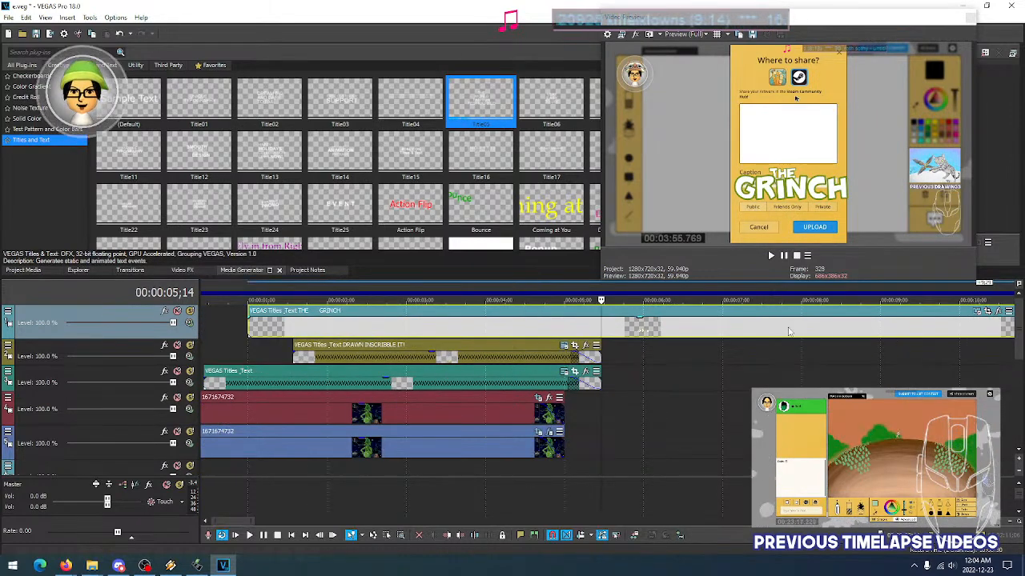
key("s")
left_click(627, 328)
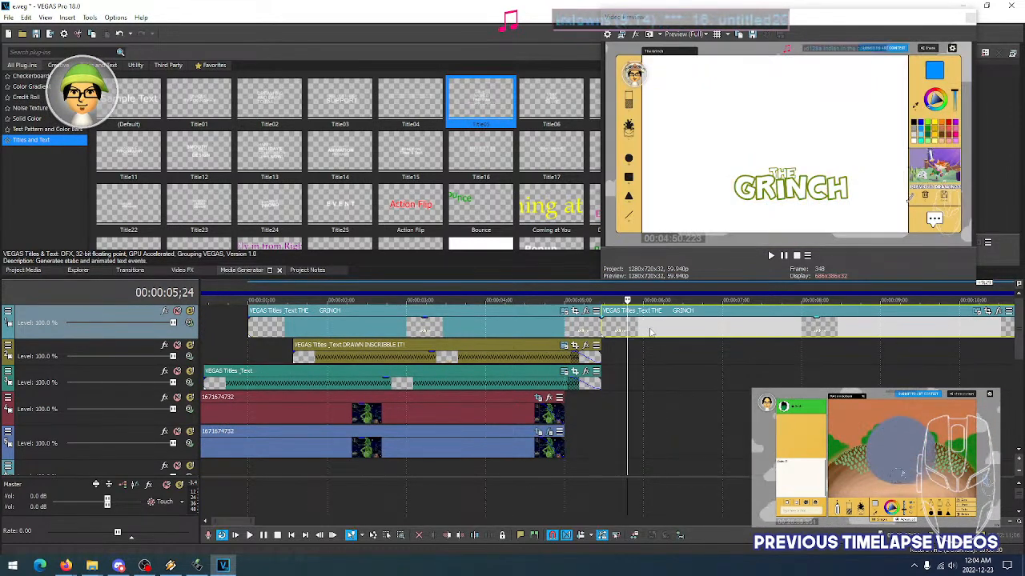
key("Delete")
Add a short fade-out to the end of the THE GRINCH event and play the intro to check it
left_click(589, 324)
left_click_drag(600, 317, 573, 318)
key("space")
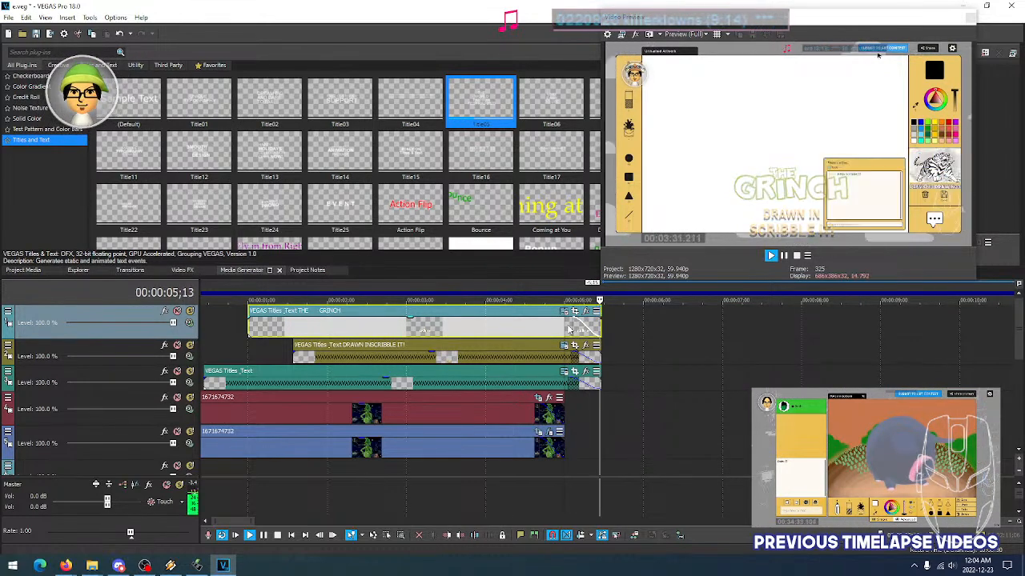
left_click(247, 328)
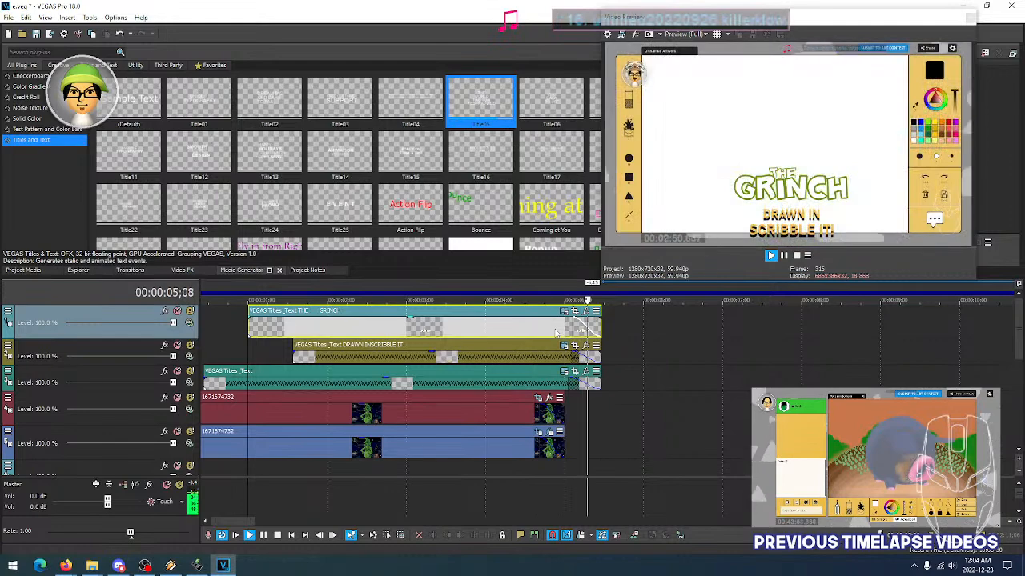
key("space")
Examine the title over the artwork and the footage at several frames between 00:00:04;13 and its fade-out
left_click(569, 327)
left_click(581, 329)
left_click(564, 329)
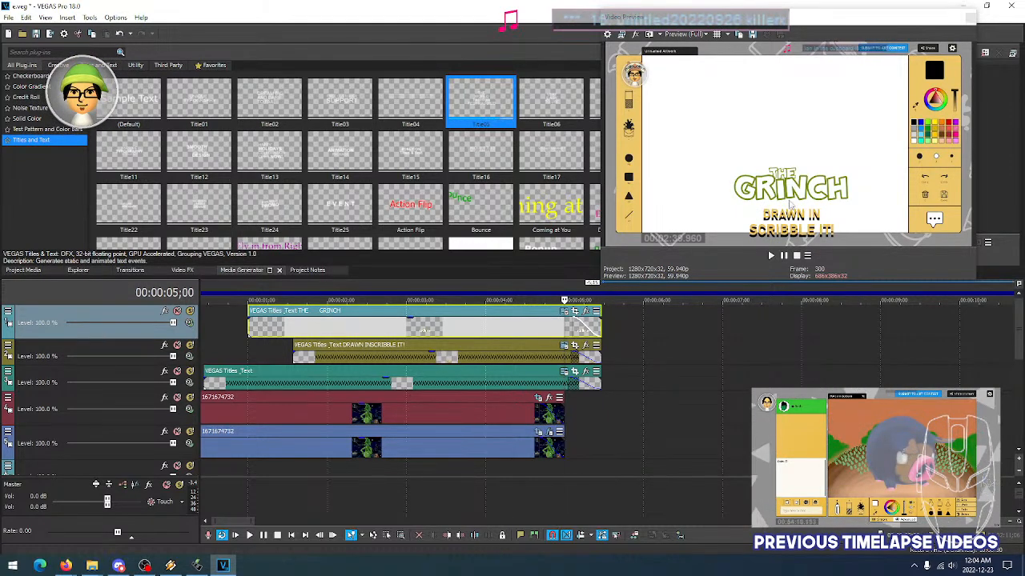
left_click(547, 334)
left_click(564, 330)
left_click(525, 330)
left_click(520, 330)
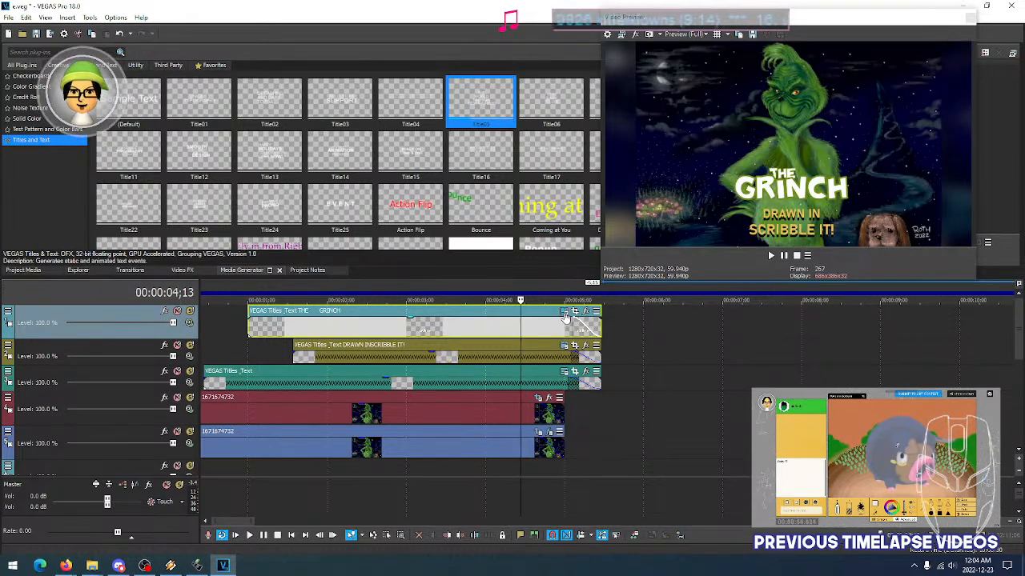
Enable the shadow on the THE GRINCH title and set its horizontal shadow offset to 0
left_click(594, 310)
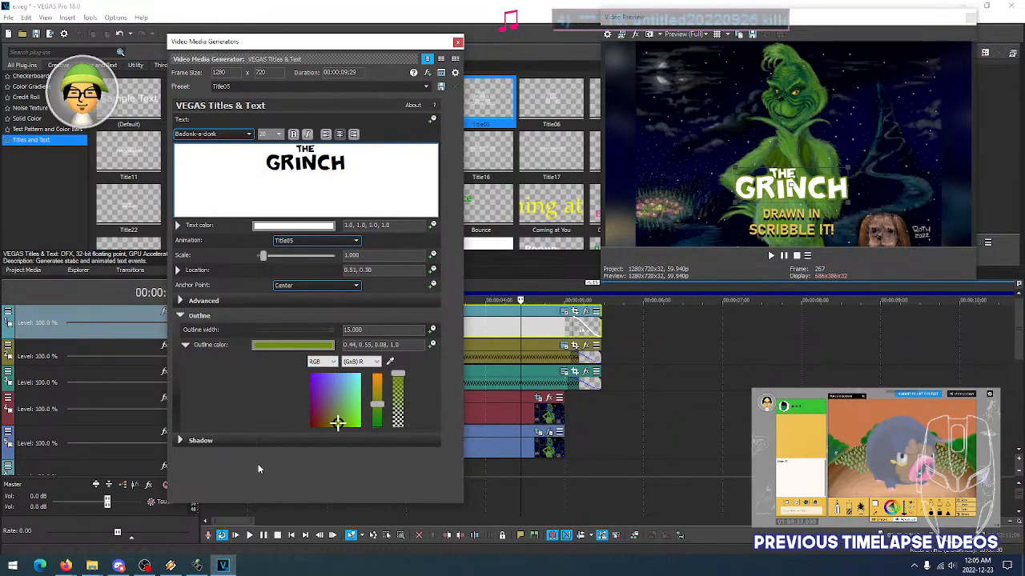
left_click(192, 447)
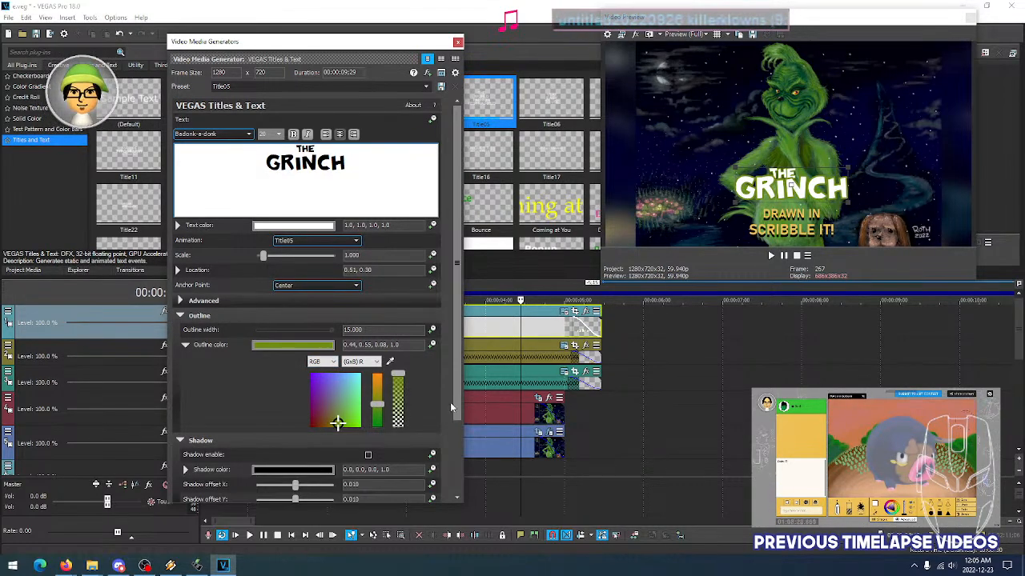
scroll(451, 486, "down", 1)
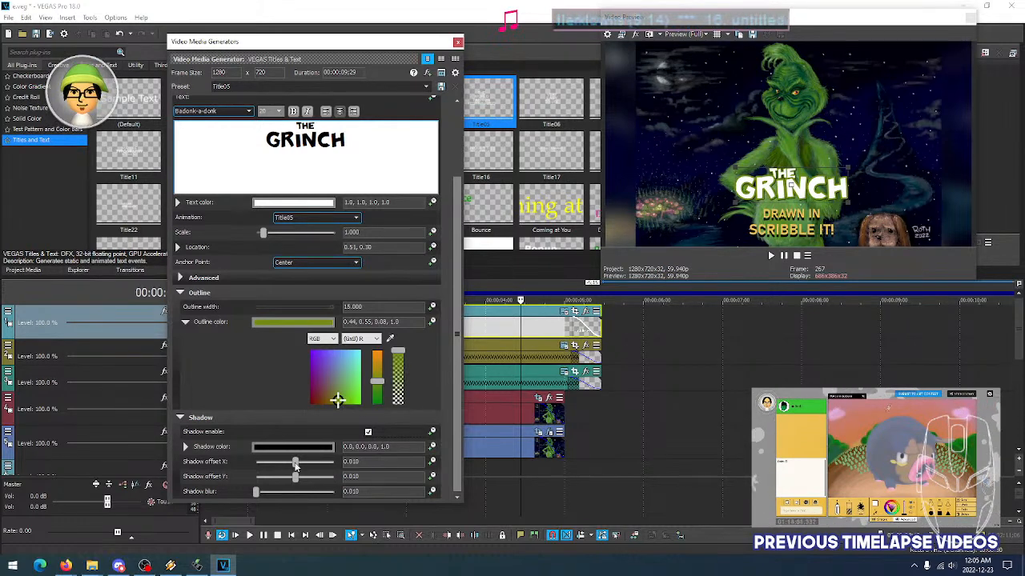
double_click(363, 462)
type("0")
key("Return")
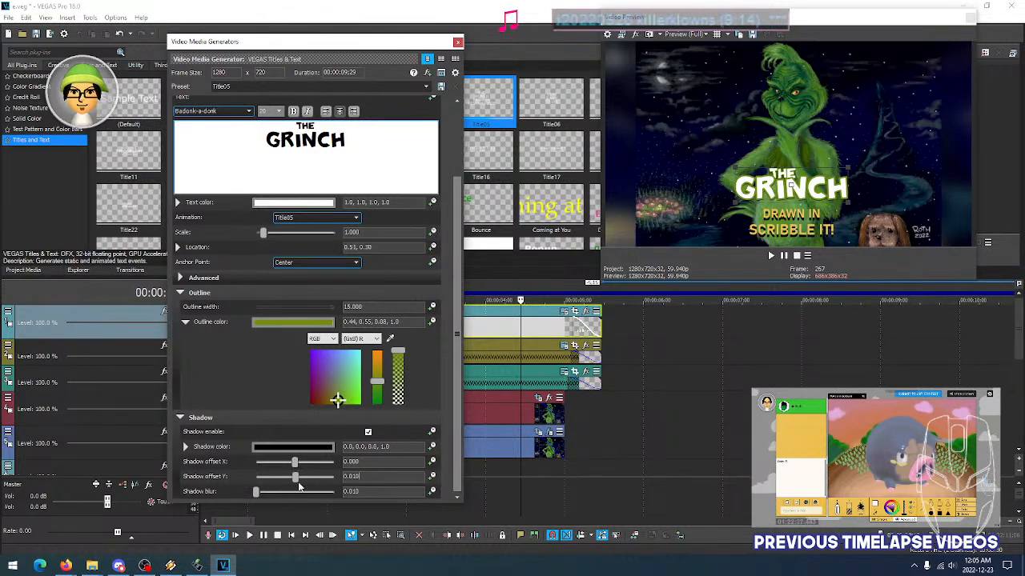
Set the vertical shadow offset of the THE GRINCH title to 0.100
left_click_drag(296, 477, 299, 479)
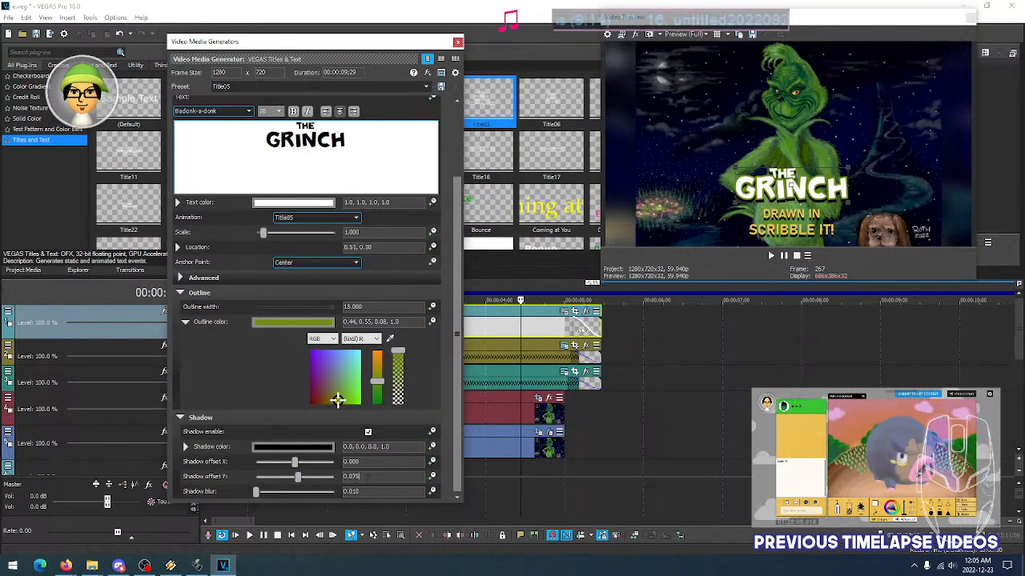
key("BackSpace")
key("BackSpace")
type("85")
scroll(361, 476, "up", 1)
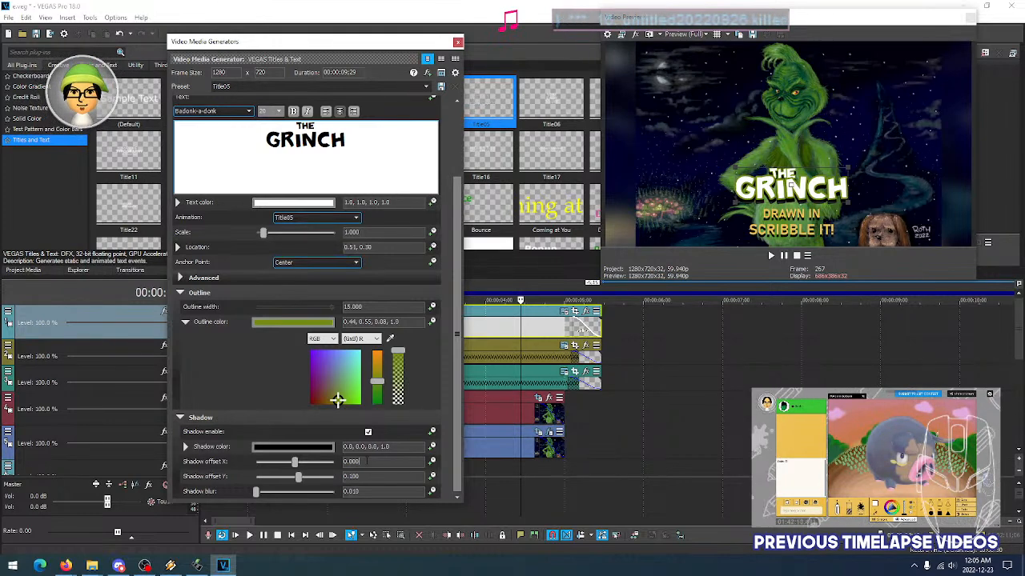
Lower the opacity of the THE GRINCH title's black shadow to 0.88 and close the title settings
left_click(287, 447)
mouse_move(350, 453)
left_mouse_down()
mouse_move(354, 524)
mouse_move(352, 462)
left_mouse_up()
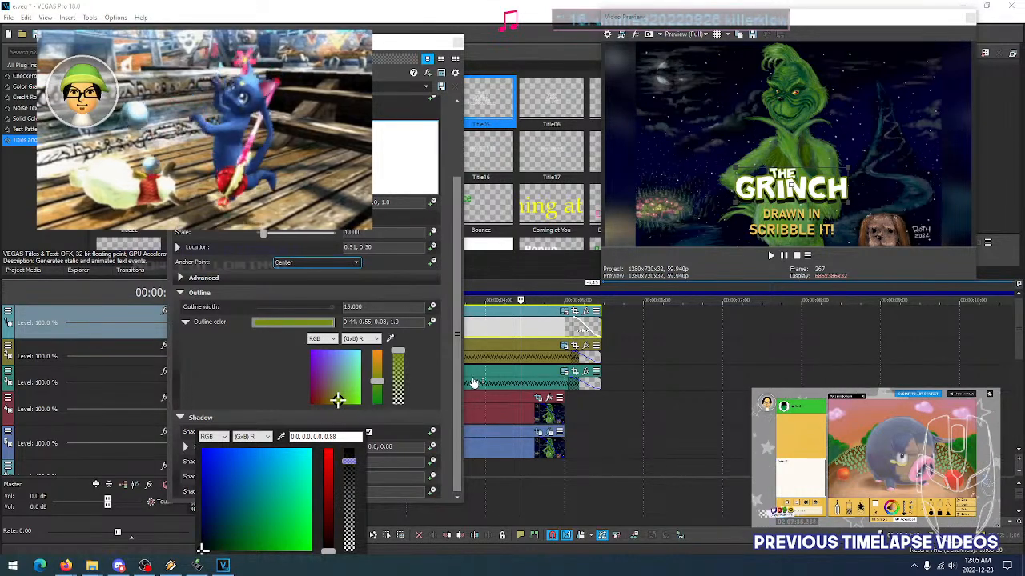
left_click(448, 374)
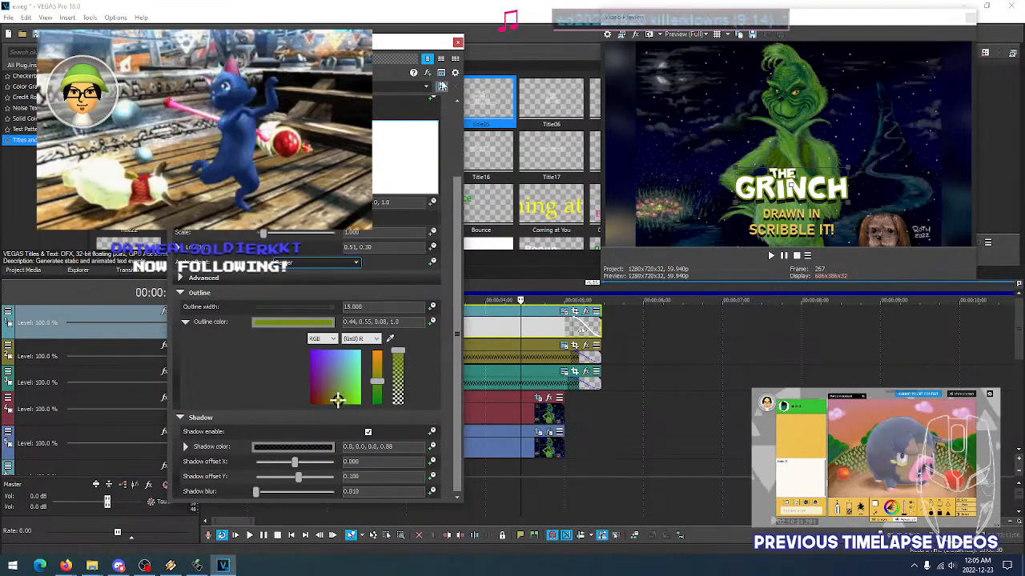
left_click(458, 43)
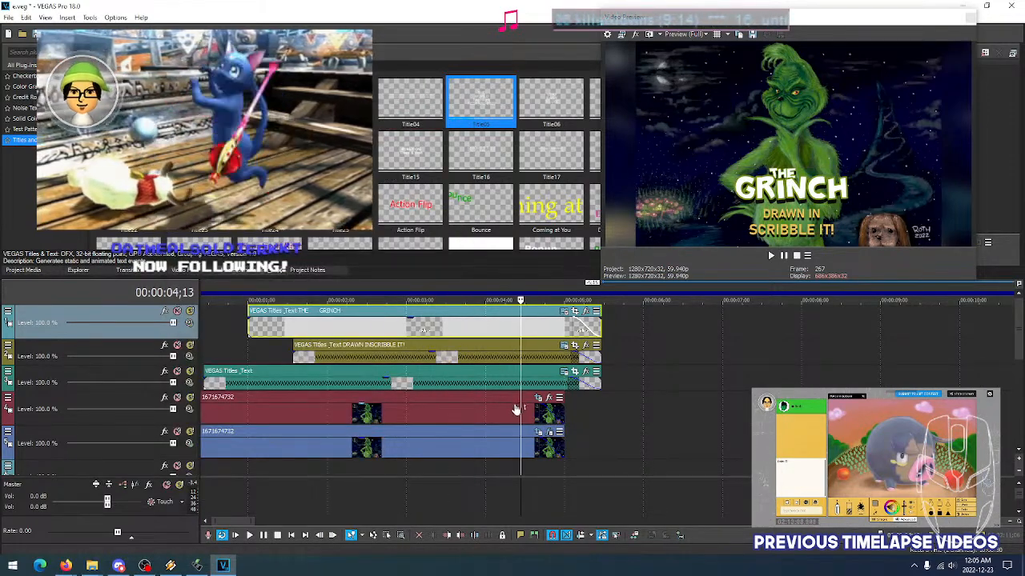
Check the shadow settings of the text event below DRAWN IN SCRIBBLE IT! and close them without changes
left_click(511, 415)
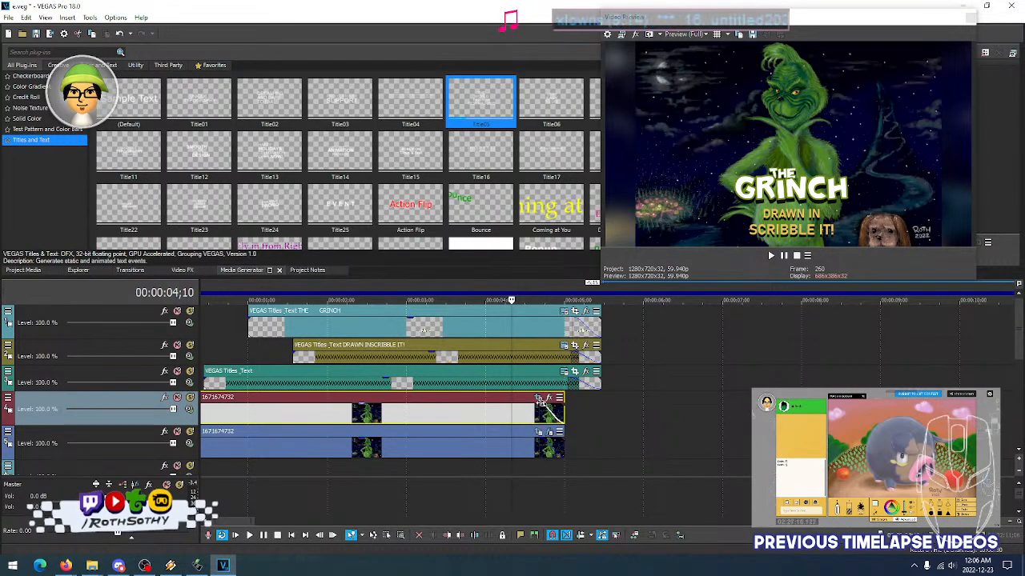
left_click(574, 372)
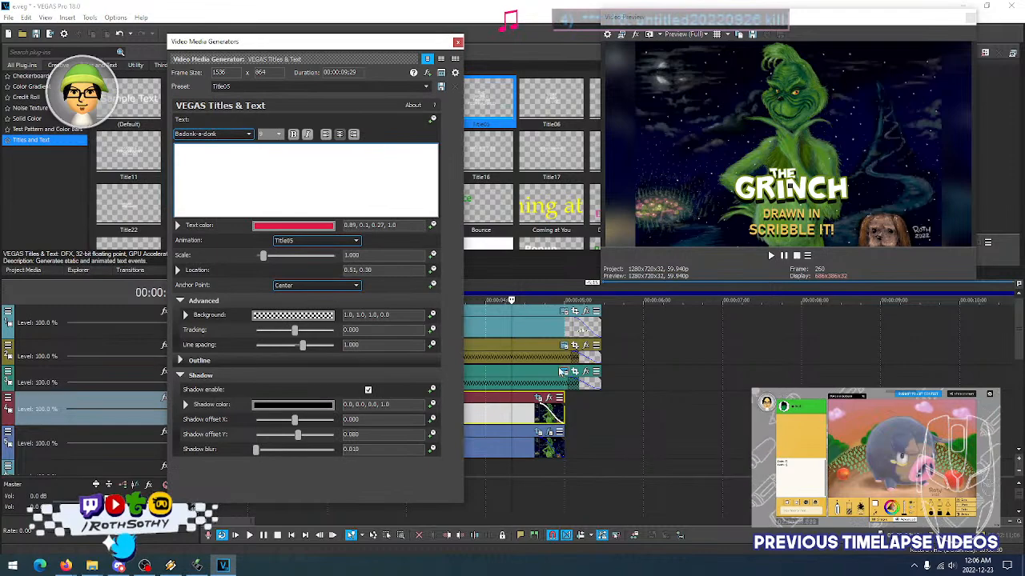
left_click(458, 42)
mouse_move(1019, 345)
left_mouse_down()
mouse_move(1021, 426)
mouse_move(1021, 343)
left_mouse_up()
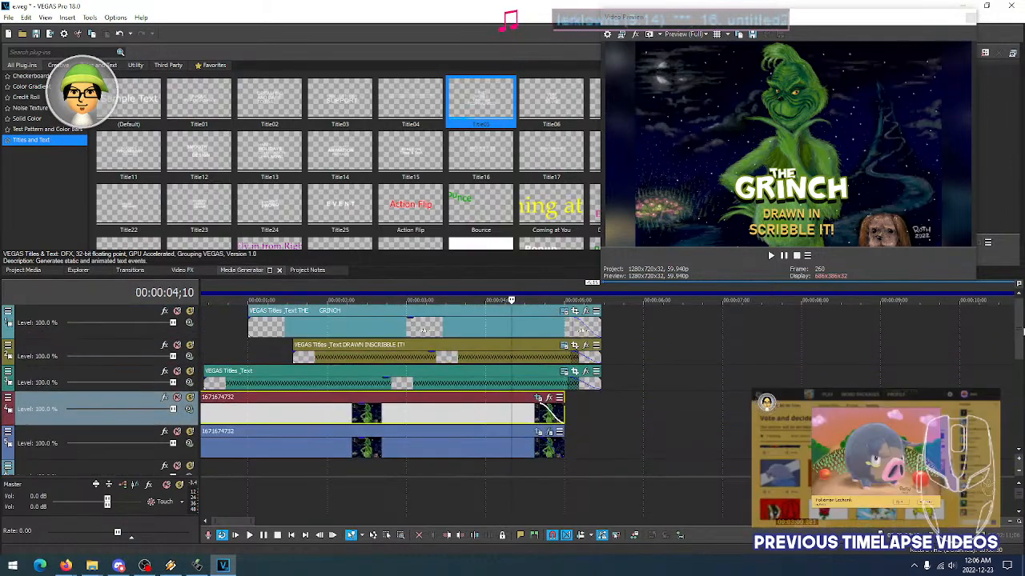
Lower the black shadow's opacity on the DRAWN IN SCRIBBLE IT! text to 0.9 and close its settings
left_click(459, 353)
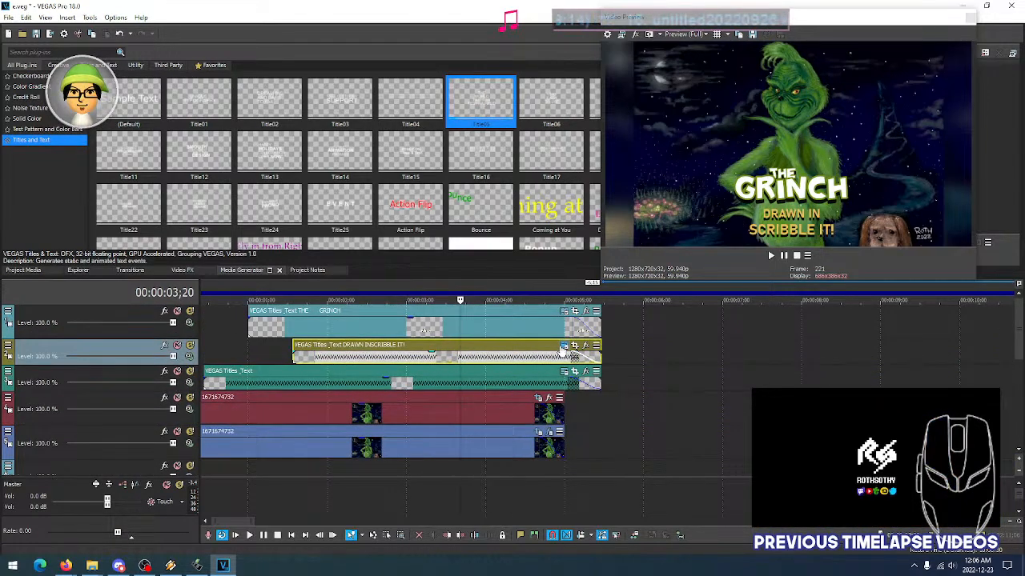
left_click(563, 349)
left_click(300, 163)
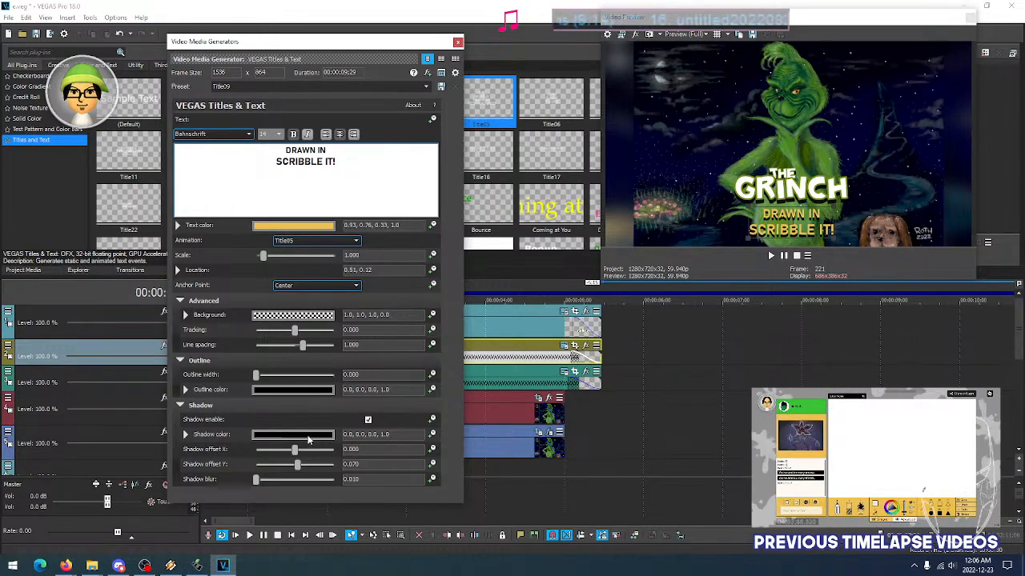
left_click(308, 435)
left_click(352, 455)
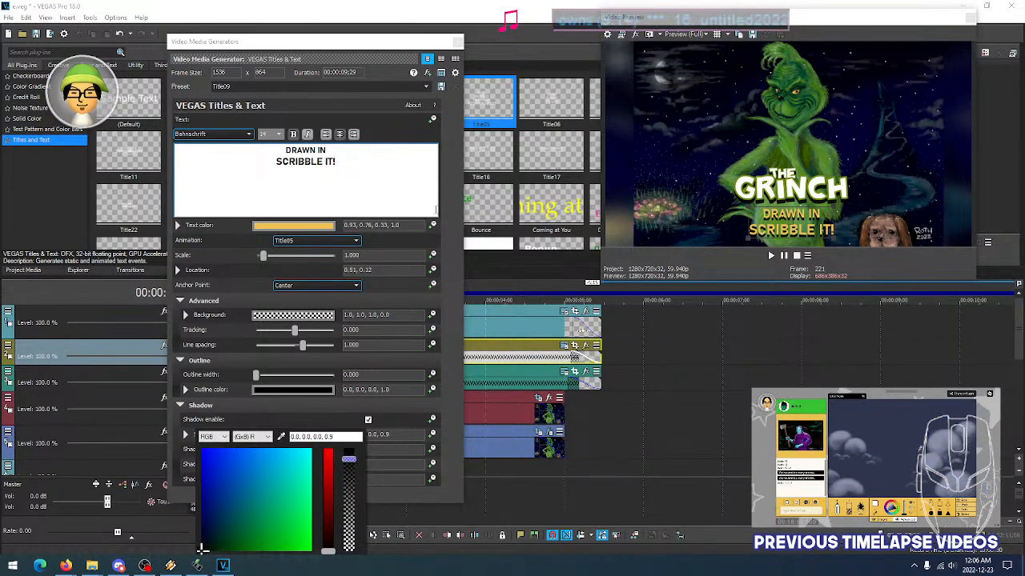
left_click(458, 42)
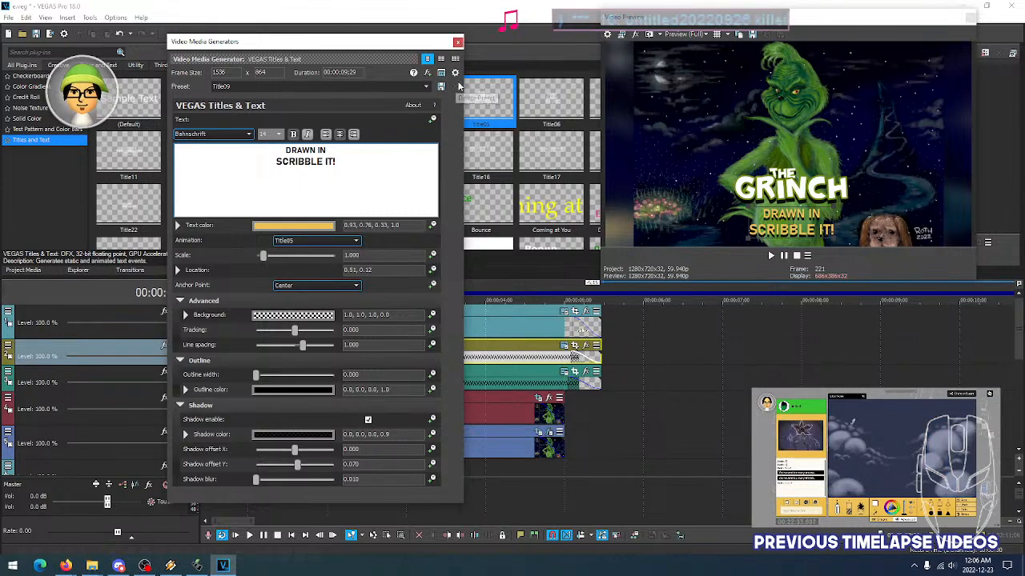
left_click(458, 41)
Play the intro from 00:00:00;28, just before the THE GRINCH title, to check the text with its shadows
left_click(243, 350)
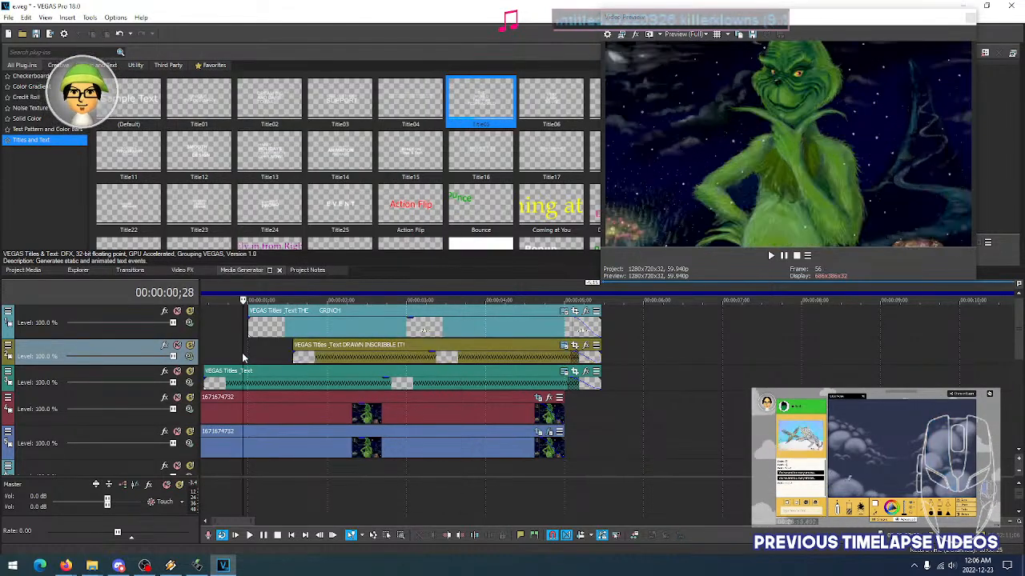
key("space")
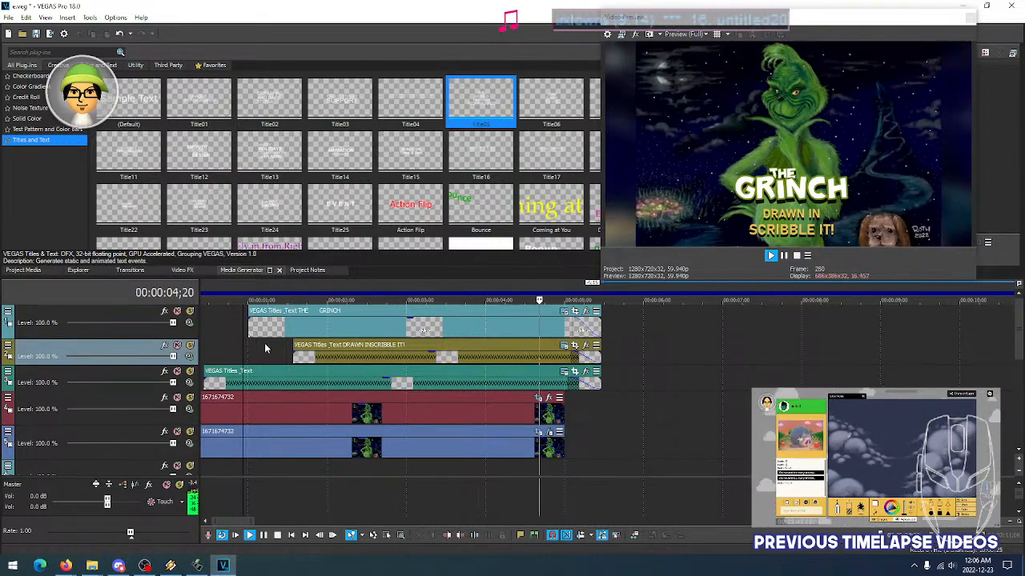
key("space")
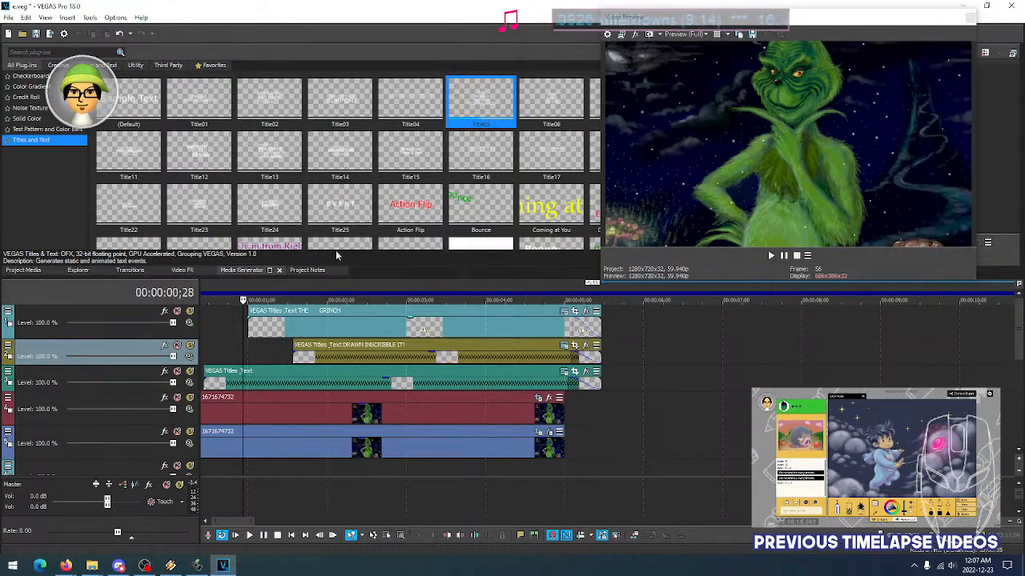
left_click(170, 565)
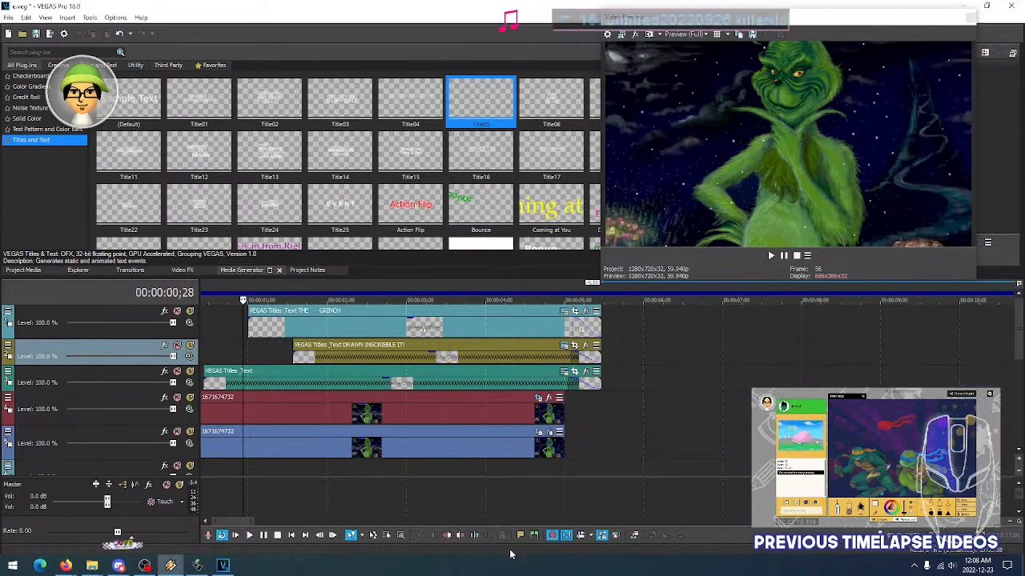
key("space")
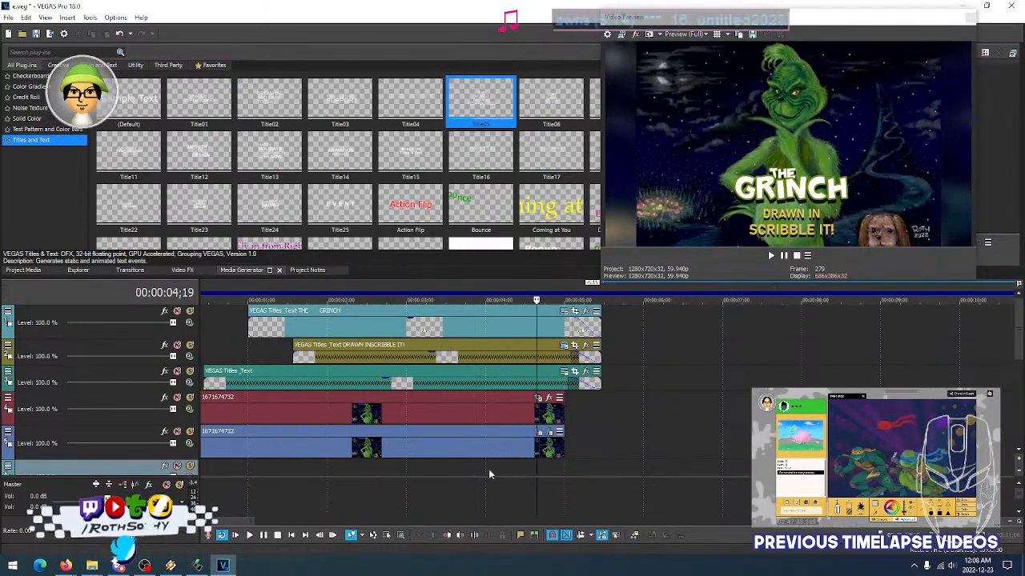
Play the whole intro from near its start until the drawing footage follows the titles
left_click(348, 470)
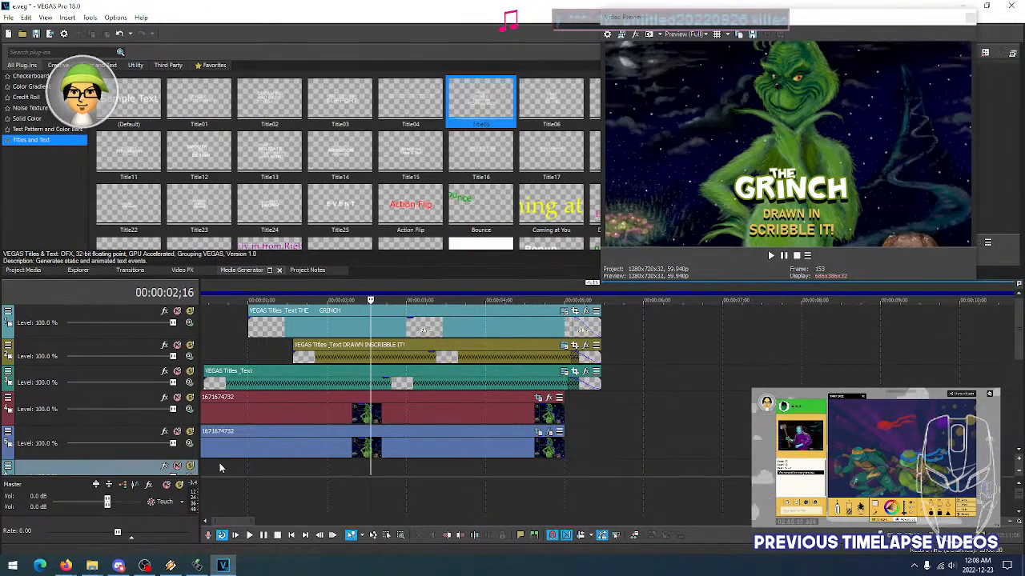
left_click(206, 471)
key("space")
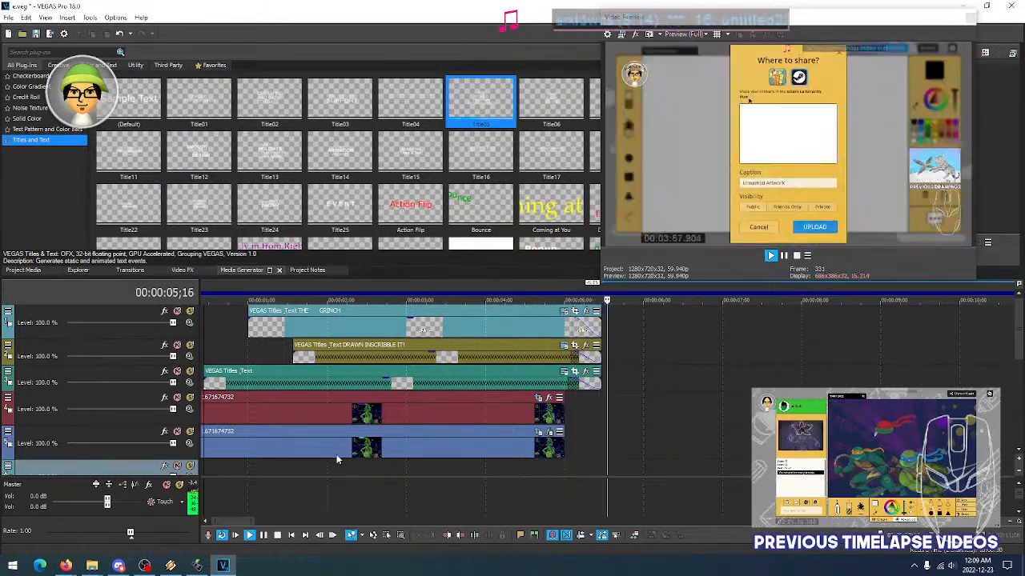
key("space")
Examine both titles and their shadows over the zooming artwork at several frames from the title's entrance to the fade into footage
left_click(552, 468)
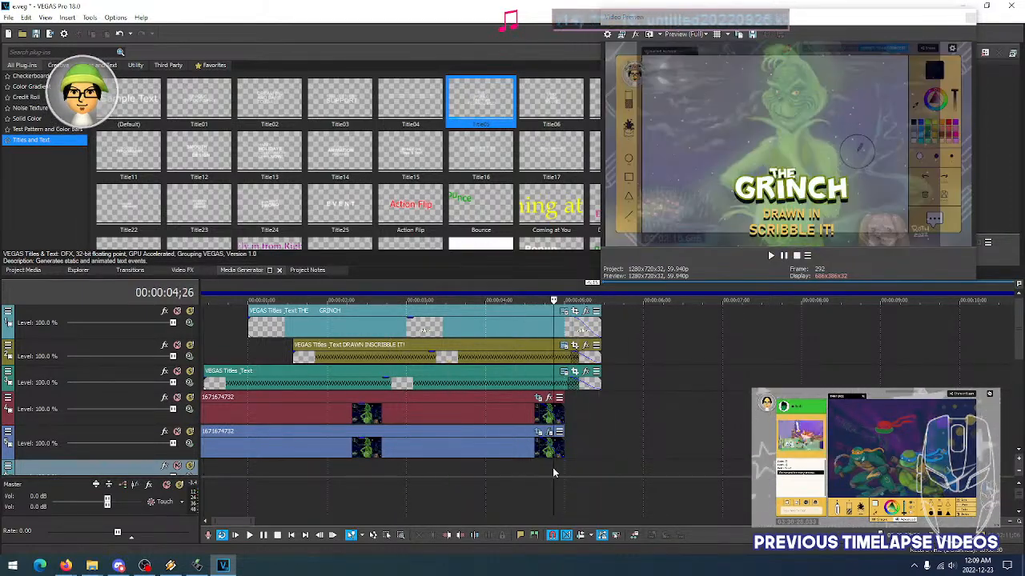
left_click(248, 462)
left_click(284, 466)
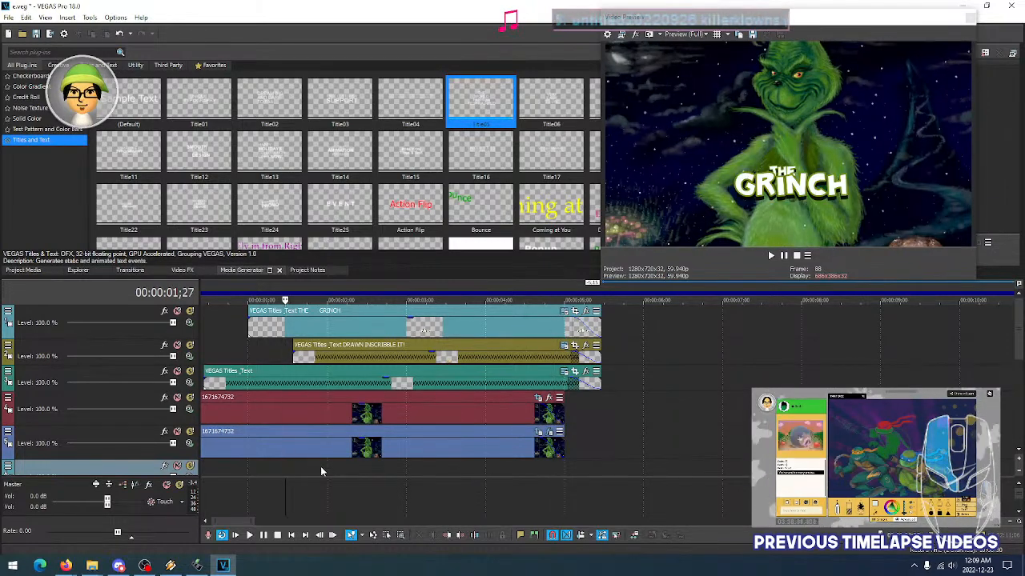
left_click(351, 466)
left_click(367, 465)
left_click(396, 466)
left_click(439, 468)
left_click(454, 472)
left_click(480, 473)
left_click(491, 473)
left_click(528, 470)
left_click(542, 473)
left_click(366, 463)
left_click(336, 464)
left_click(308, 464)
left_click(282, 463)
left_click(351, 467)
left_click(405, 470)
left_click(432, 479)
left_click(344, 474)
left_click(376, 470)
left_click(396, 472)
left_click(412, 476)
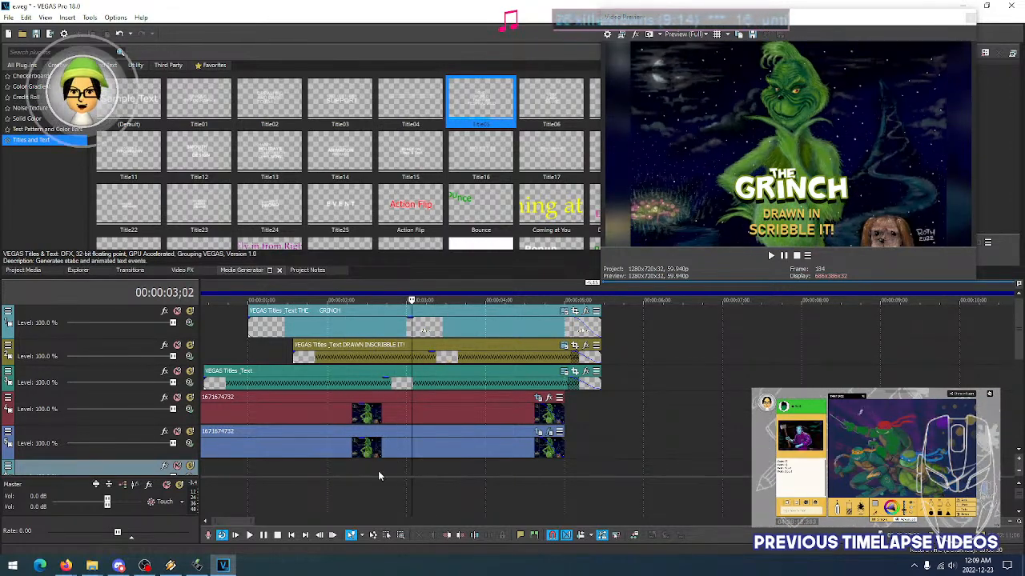
Examine the entrance animations of THE GRINCH and DRAWN IN SCRIBBLE IT! frame by frame around 00:00:01;21
left_click(378, 331)
left_click(402, 331)
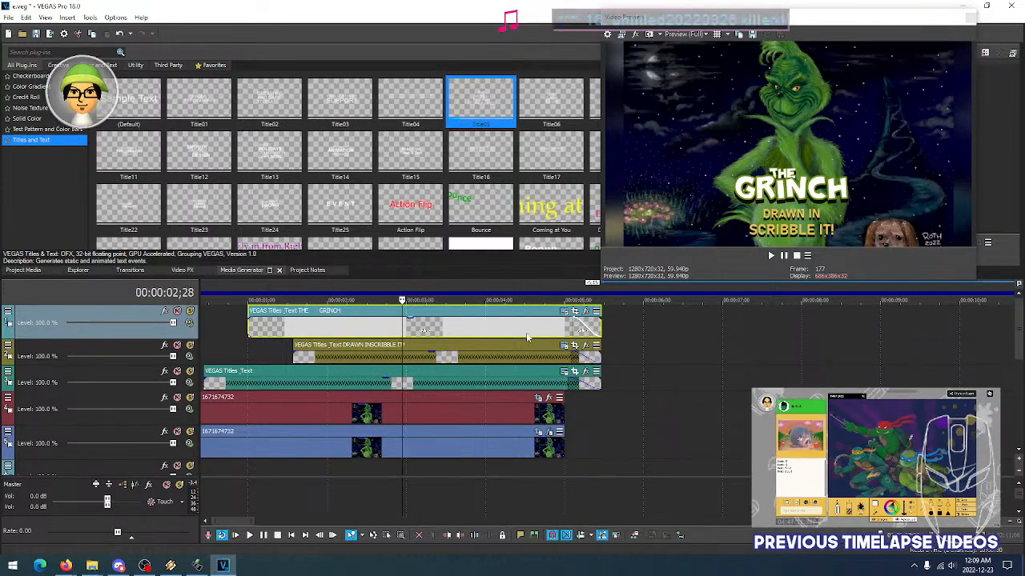
left_click(368, 331)
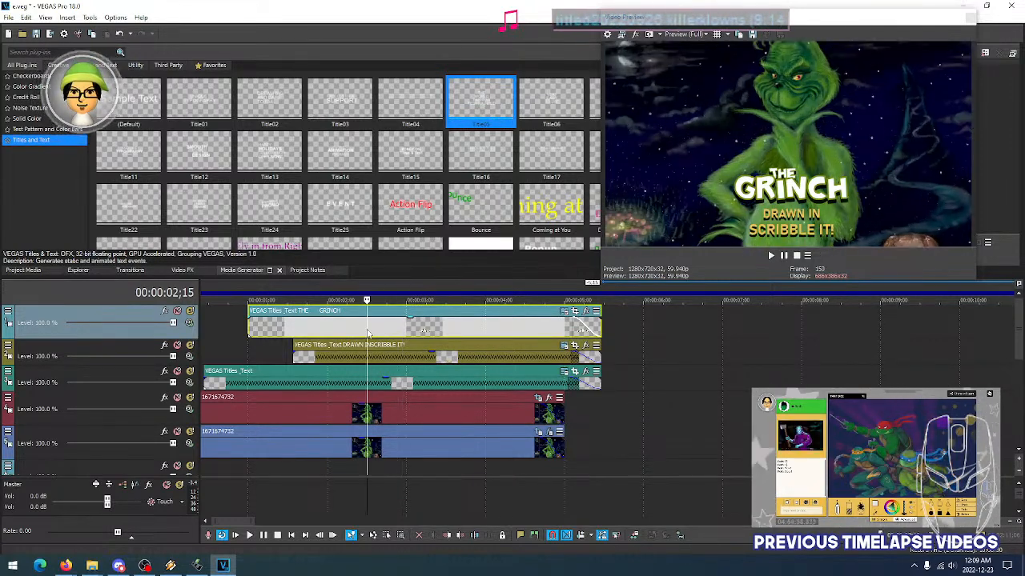
left_click(305, 331)
left_click(284, 330)
left_click(266, 330)
left_click(277, 329)
left_click(284, 329)
left_click(300, 329)
left_click(311, 332)
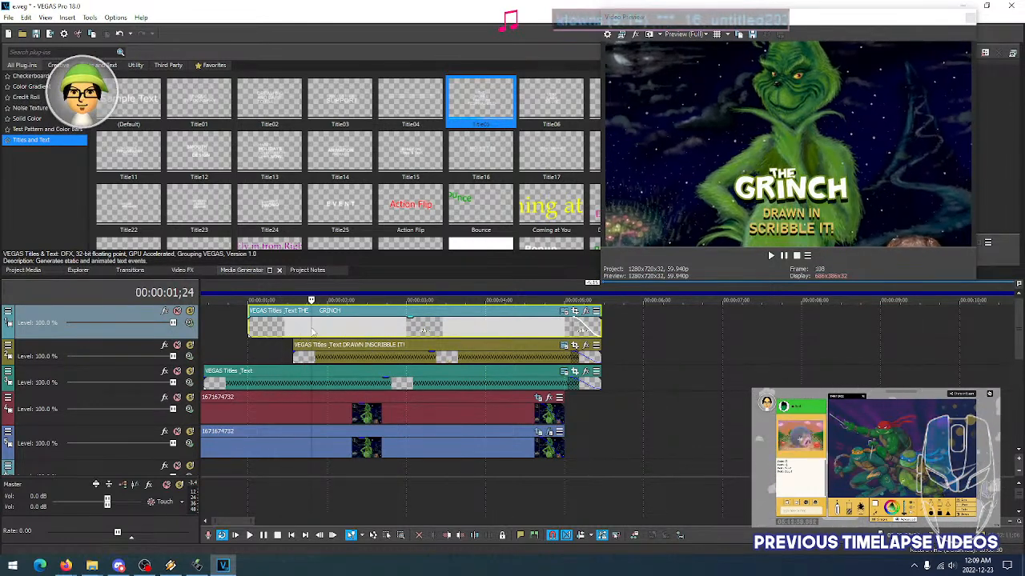
left_click(322, 332)
left_click(304, 331)
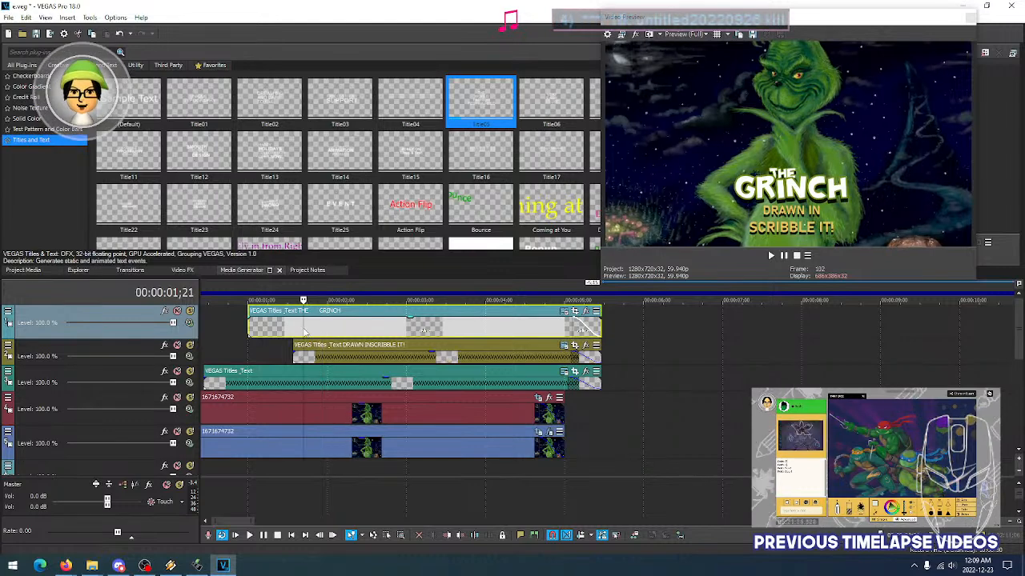
left_click(314, 332)
left_click(297, 332)
left_click(309, 332)
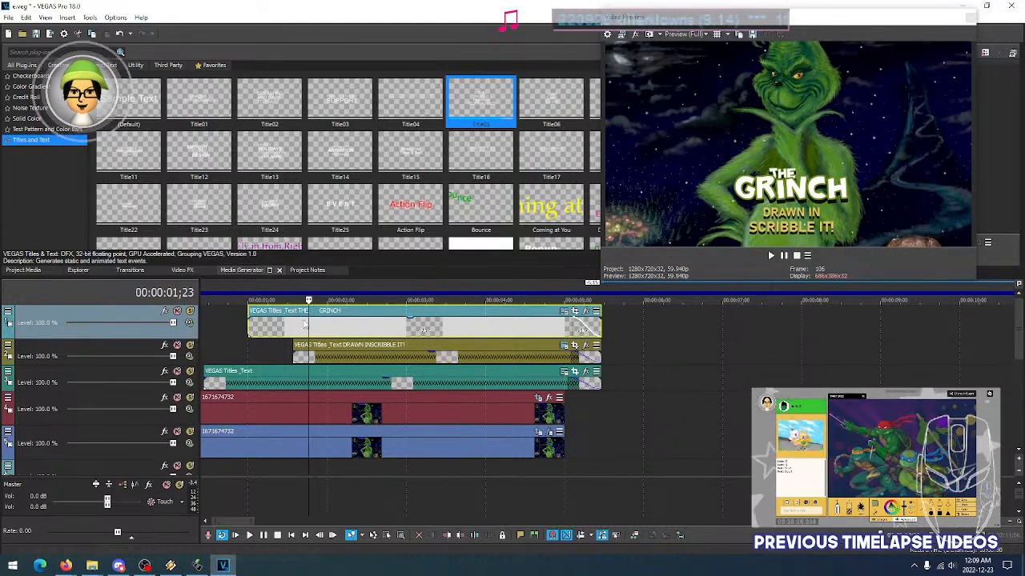
left_click(293, 329)
left_click(305, 332)
left_click(315, 330)
left_click(325, 331)
left_click(298, 330)
left_click(285, 330)
left_click(267, 331)
left_click(288, 331)
left_click(275, 330)
left_click(293, 328)
left_click(300, 325)
left_click(314, 325)
left_click(329, 326)
left_click(294, 327)
left_click(293, 330)
left_click(320, 331)
left_click(330, 330)
left_click(278, 330)
left_click(244, 328)
Play the intro from just before the THE GRINCH title and again from around 00:00:01;21 to check the animation
key("space")
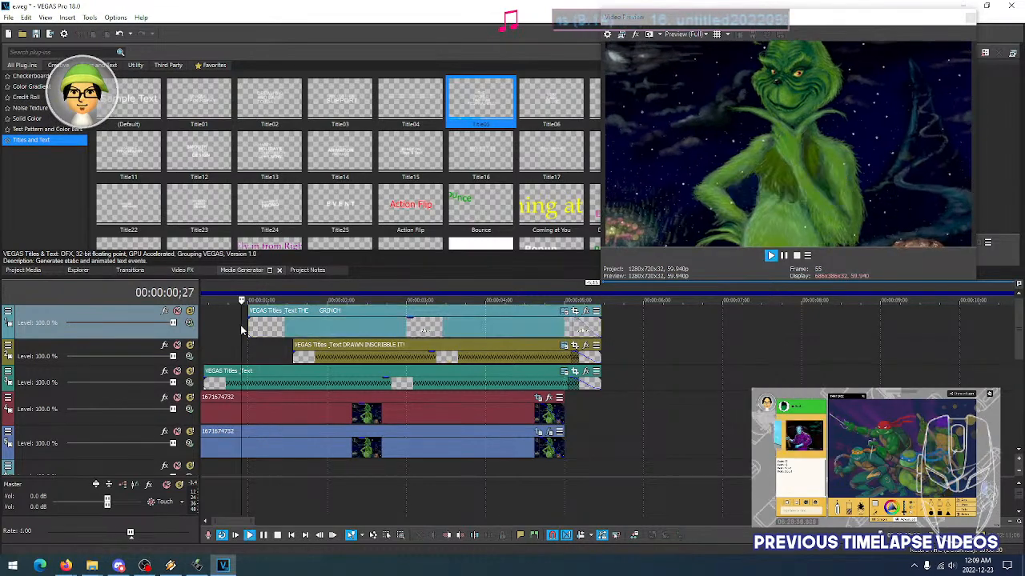
key("space")
left_click(302, 328)
key("space")
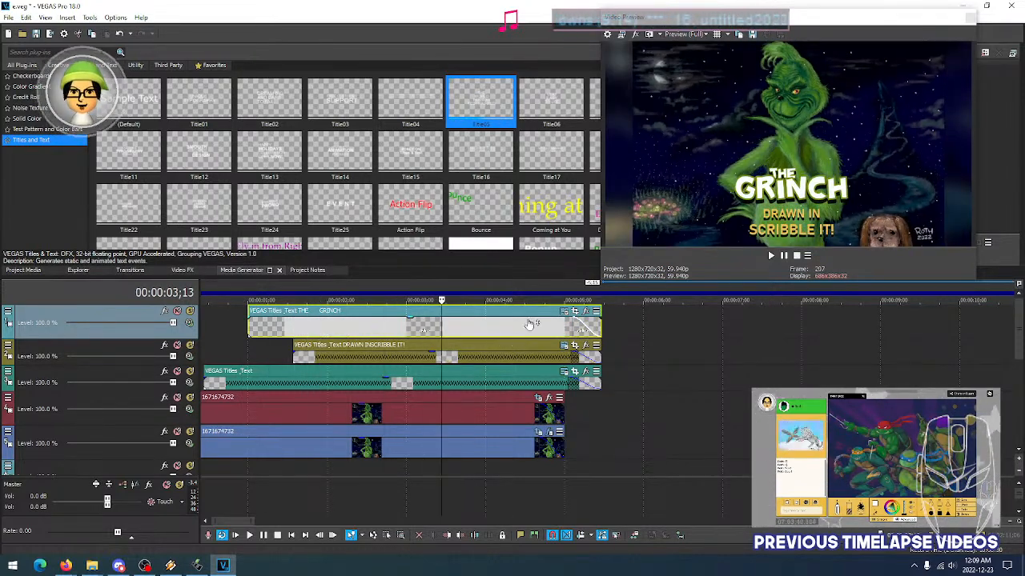
Examine how the THE GRINCH title animates in at several frames between 00:00:01;03 and about 00:00:01;23
left_click(284, 331)
left_click(309, 329)
left_click(256, 329)
left_click(269, 330)
left_click(280, 329)
left_click(264, 330)
left_click(286, 329)
left_click(265, 330)
left_click(289, 329)
left_click(268, 329)
left_click(289, 330)
left_click(283, 328)
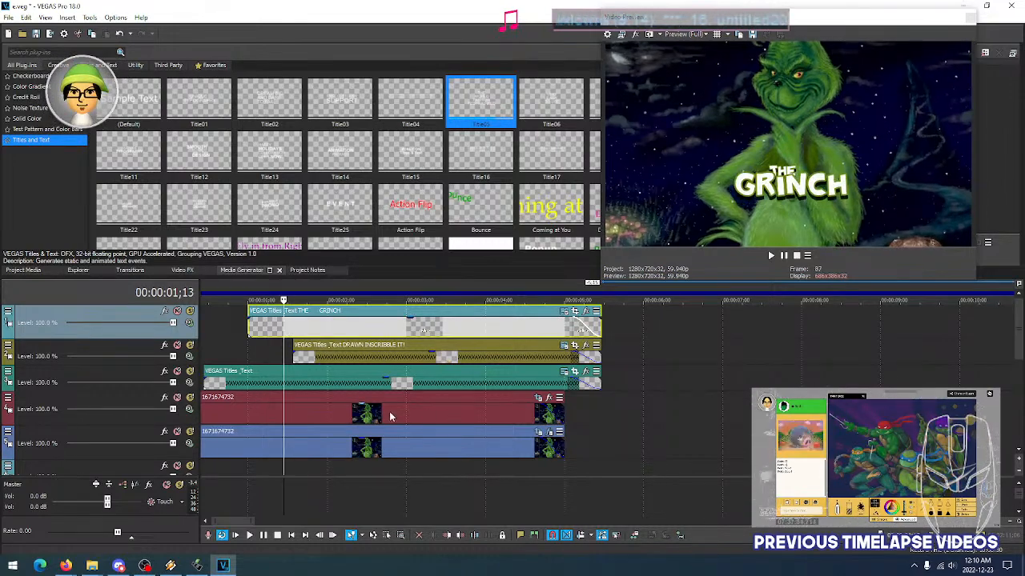
left_click(257, 412)
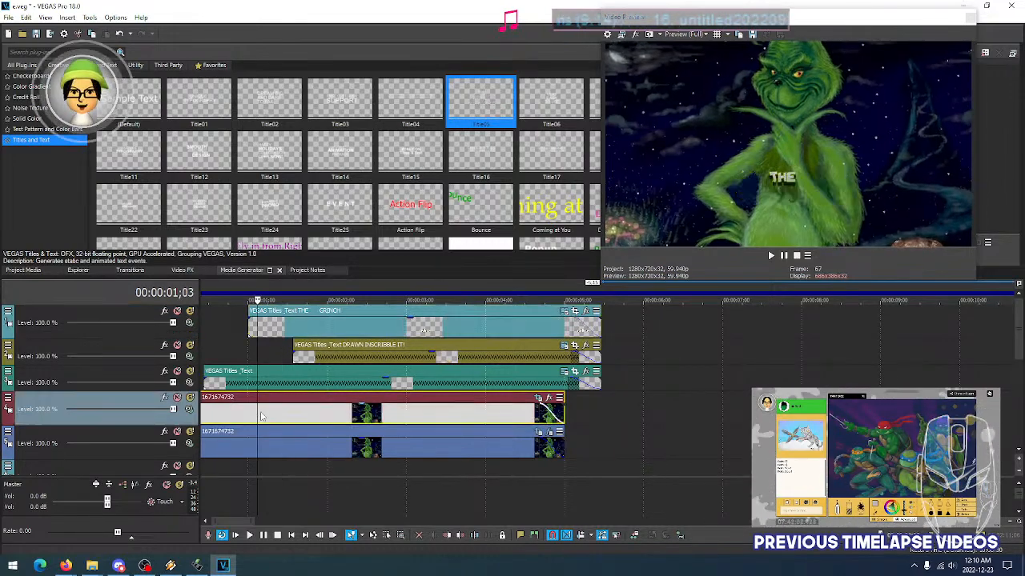
Sync the upper artwork event's Pan/Crop cursor with the timeline and move its two middle position keyframes earlier, to about 00:00:01;01 and 00:00:01;13
left_click(538, 398)
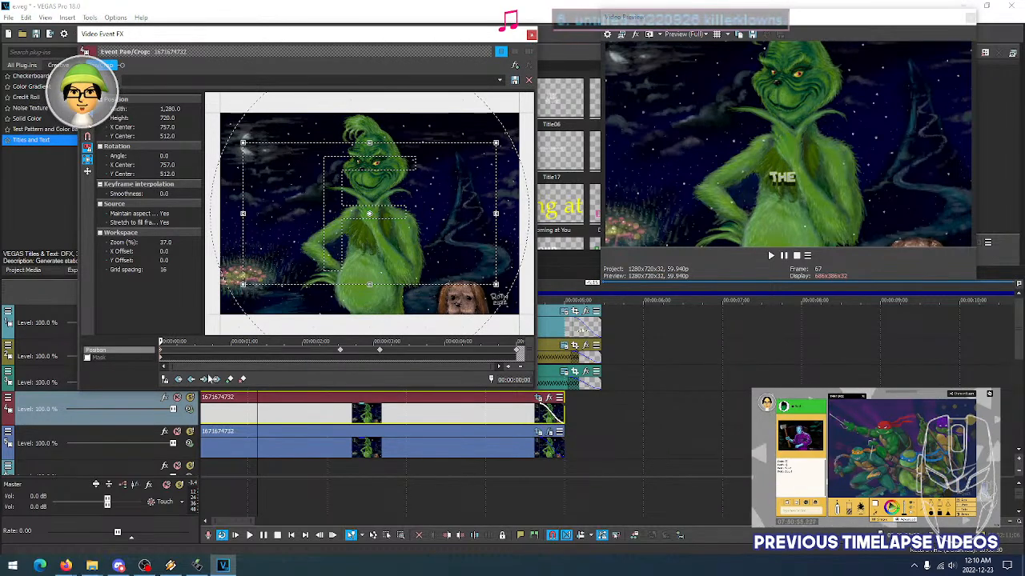
left_click(165, 383)
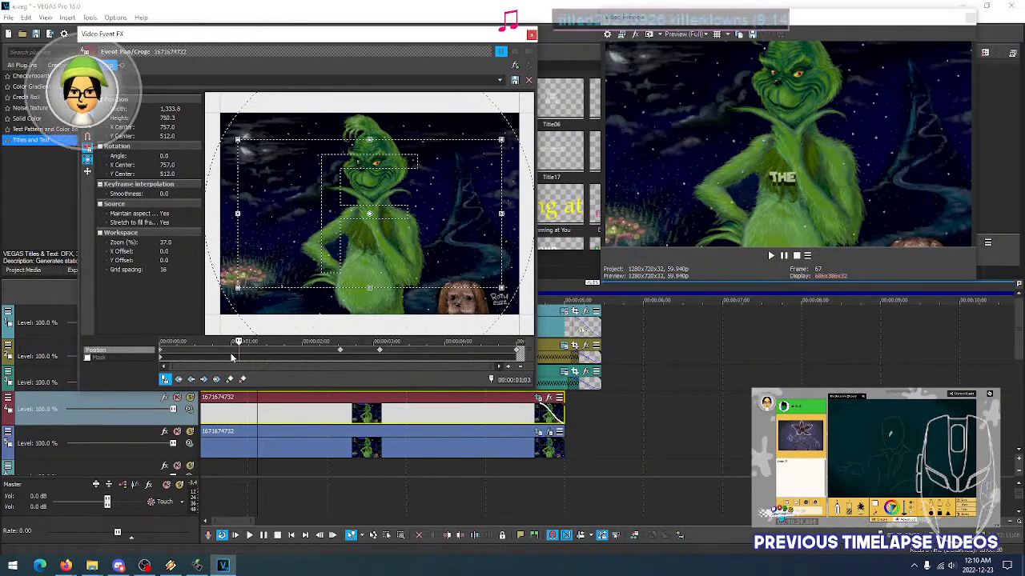
left_click_drag(340, 350, 234, 358)
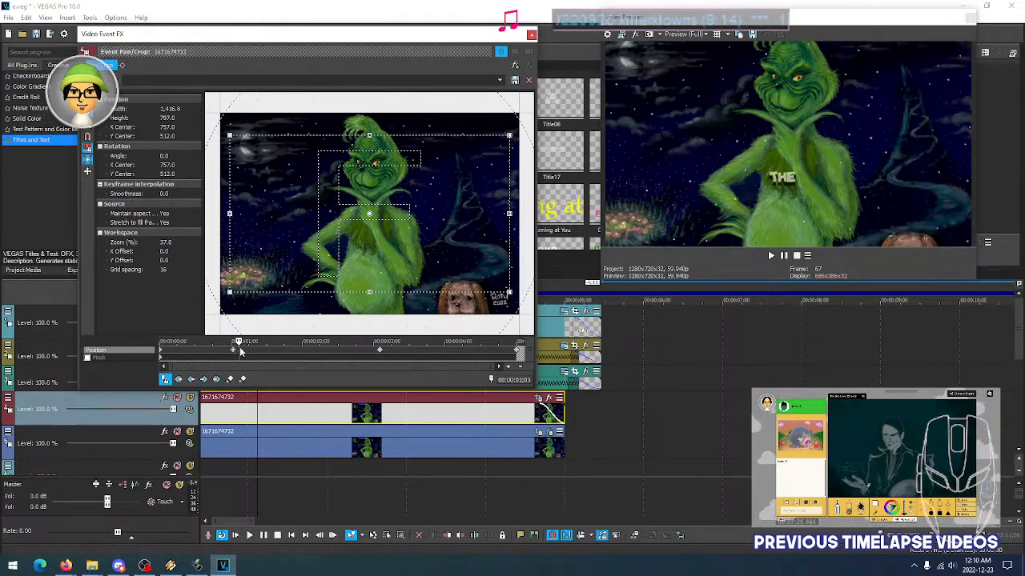
left_click_drag(298, 360, 263, 358)
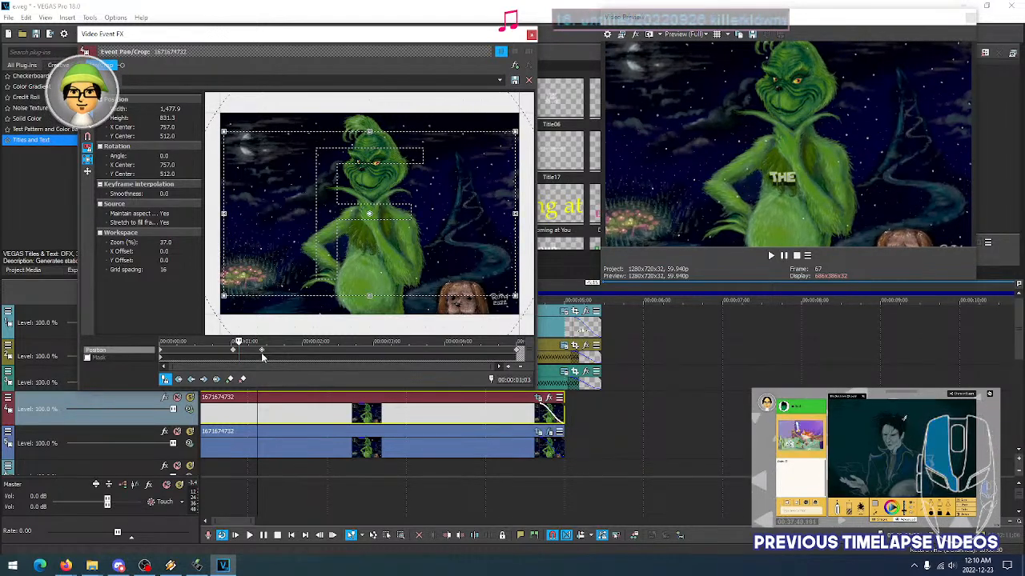
left_click(531, 34)
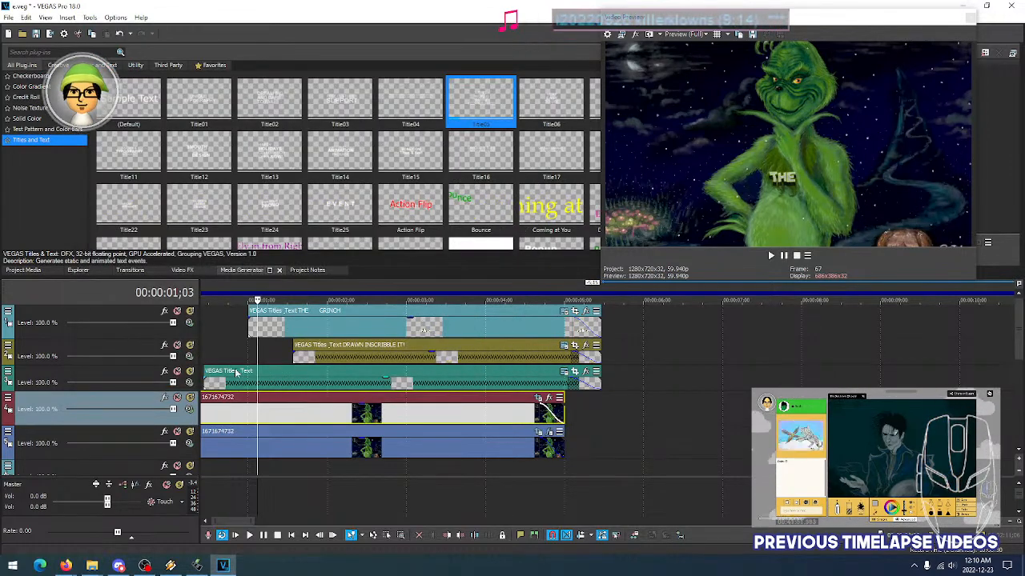
Play the intro and examine the zoom-out against the THE GRINCH title's entrance at several frames around 00:00:01;04
left_click(205, 353)
key("space")
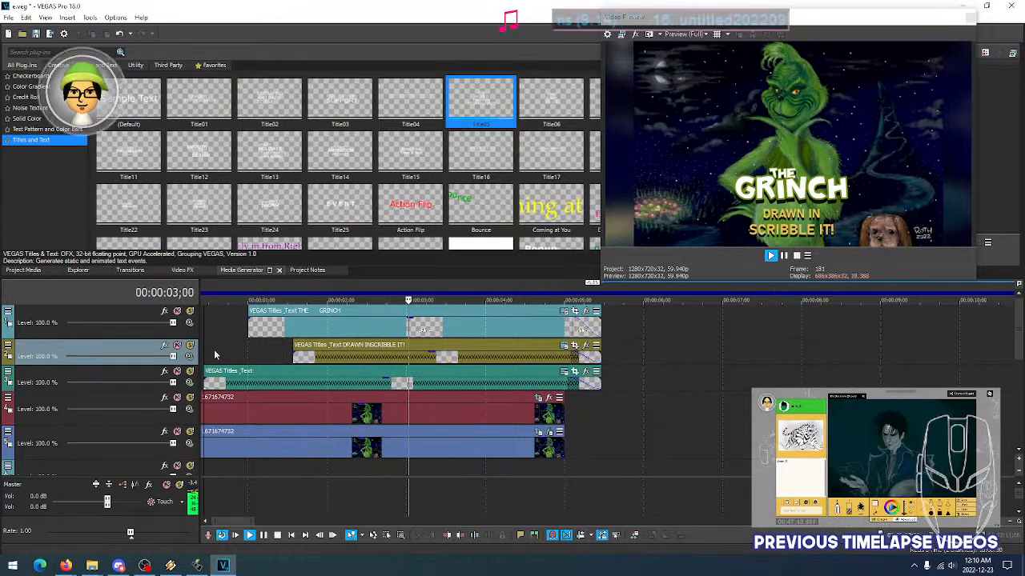
key("space")
left_click_drag(238, 350, 258, 349)
left_click(259, 349)
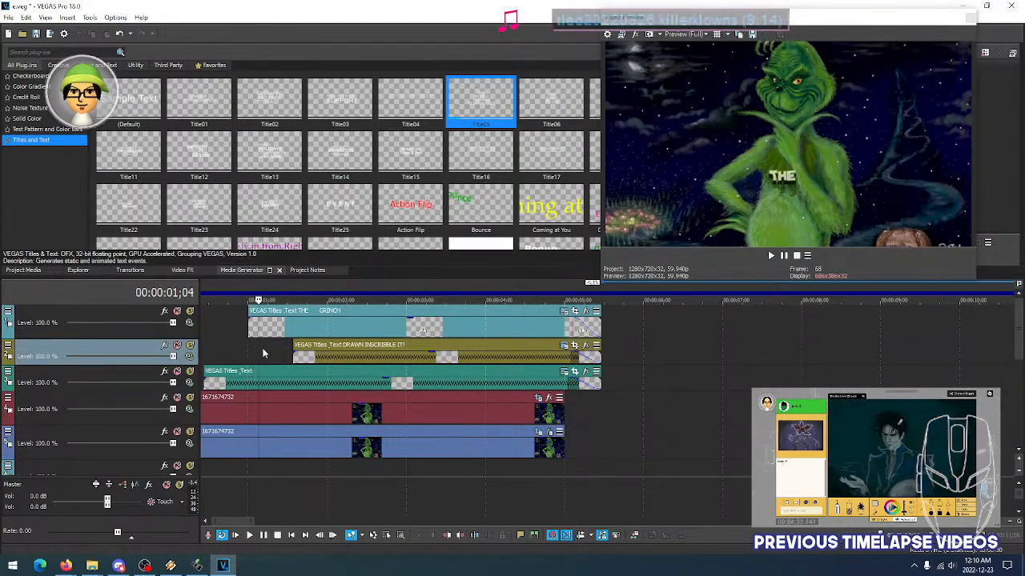
left_click(265, 349)
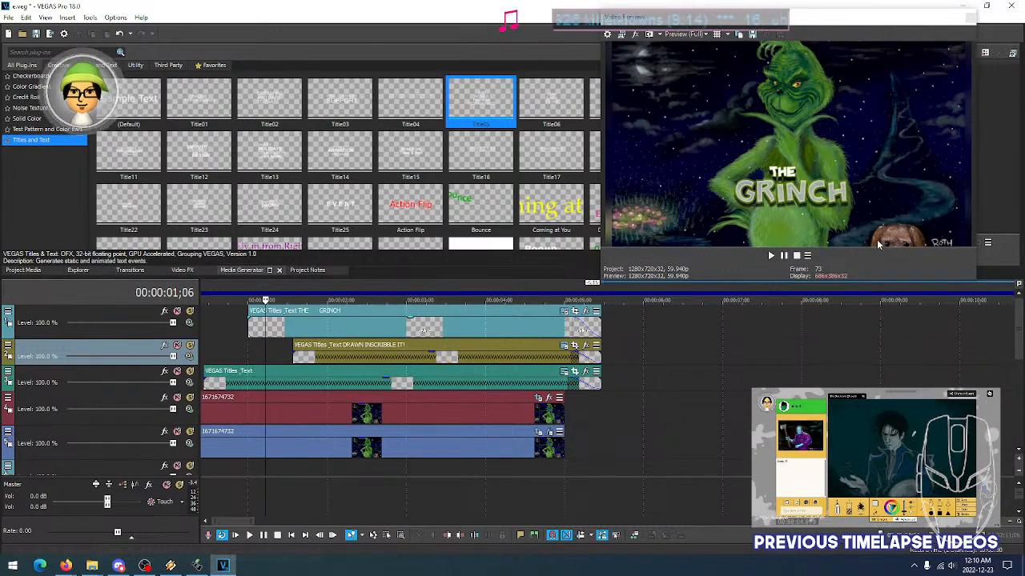
left_click(273, 354)
left_click(280, 353)
left_click(284, 353)
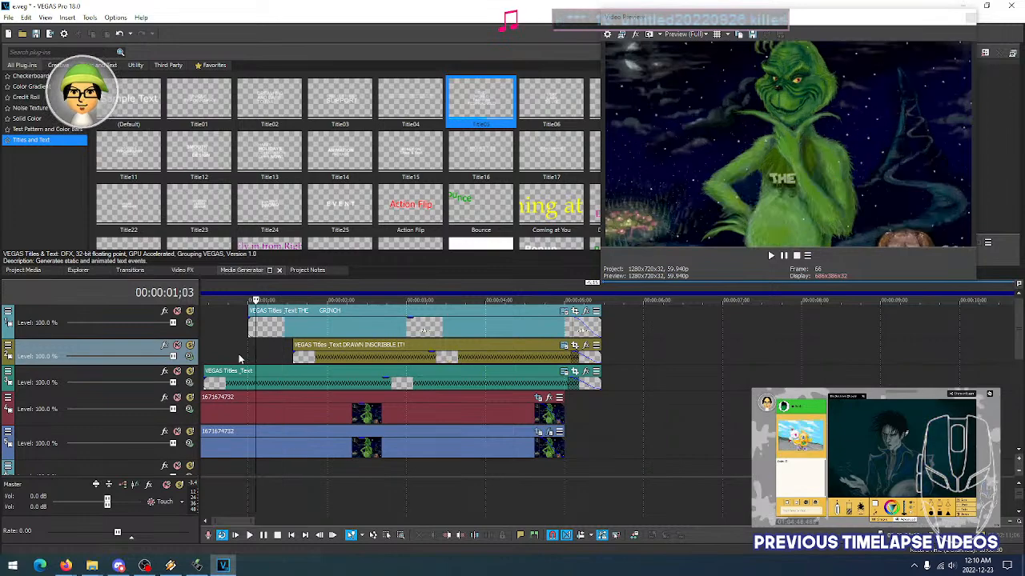
left_click(247, 357)
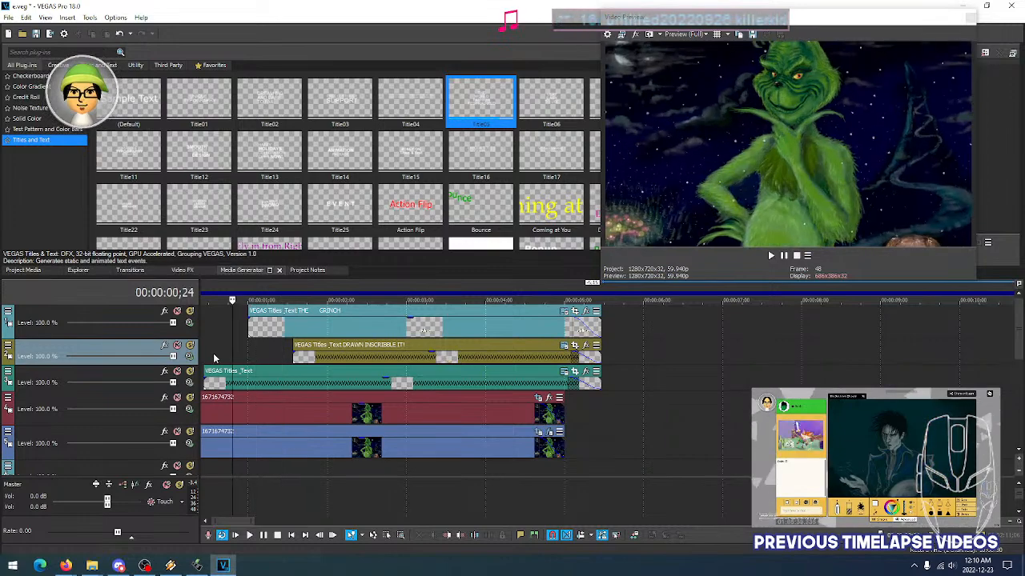
Move the upper artwork's two middle Pan/Crop keyframes slightly earlier, to 00:00:00;26 and about 00:00:01;08
left_click(538, 397)
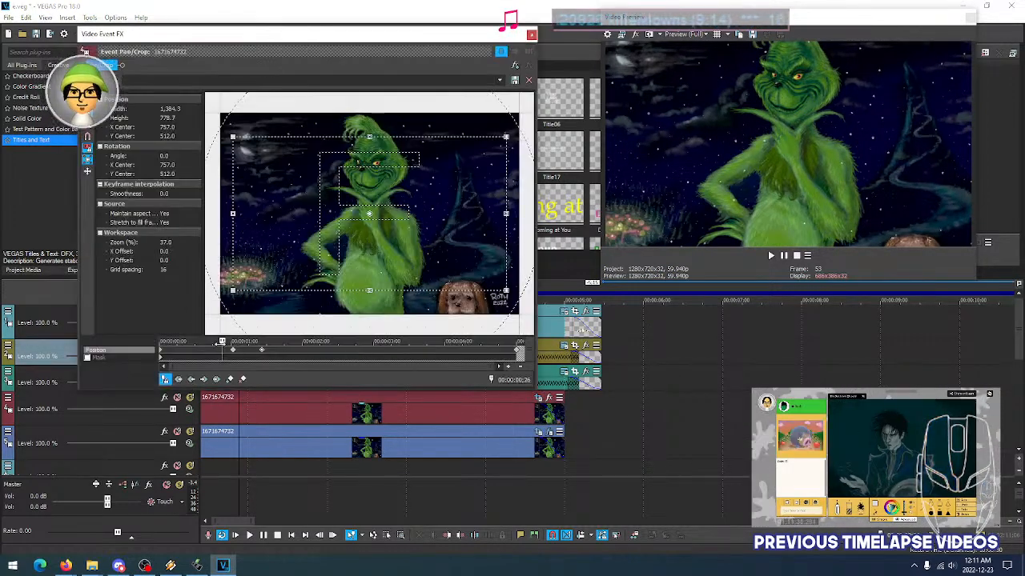
mouse_move(235, 356)
left_mouse_down()
mouse_move(224, 356)
mouse_move(252, 356)
left_mouse_up()
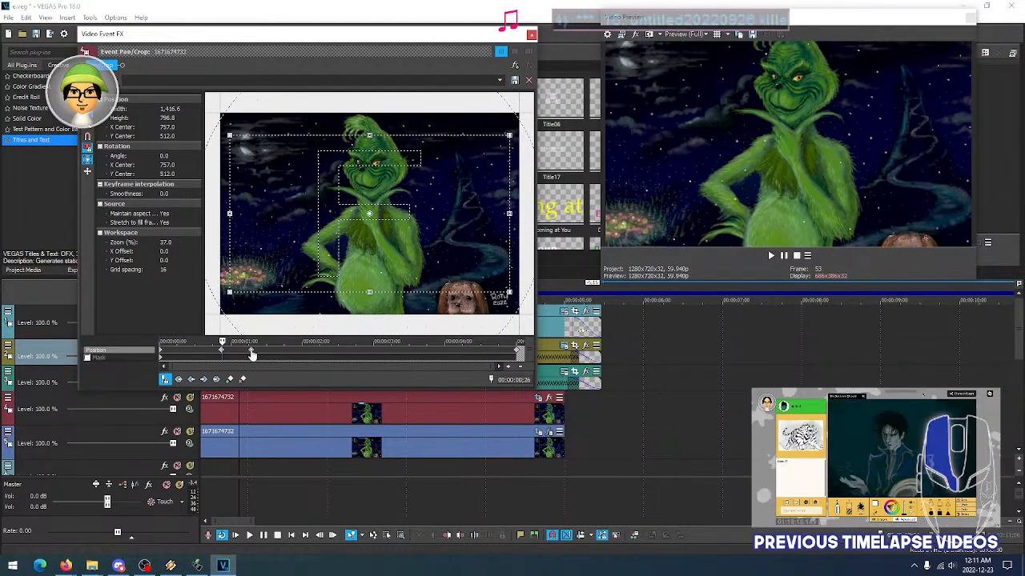
left_click(531, 35)
Play the intro repeatedly from 00:00:00;00 to check the timing of the faster zoom-out against the titles
left_click(201, 327)
key("space")
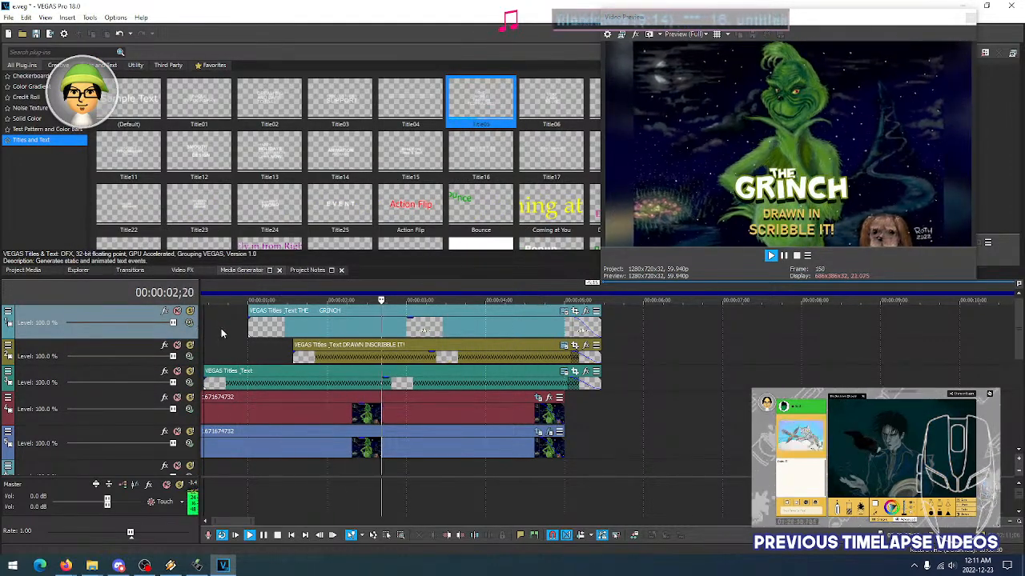
key("space")
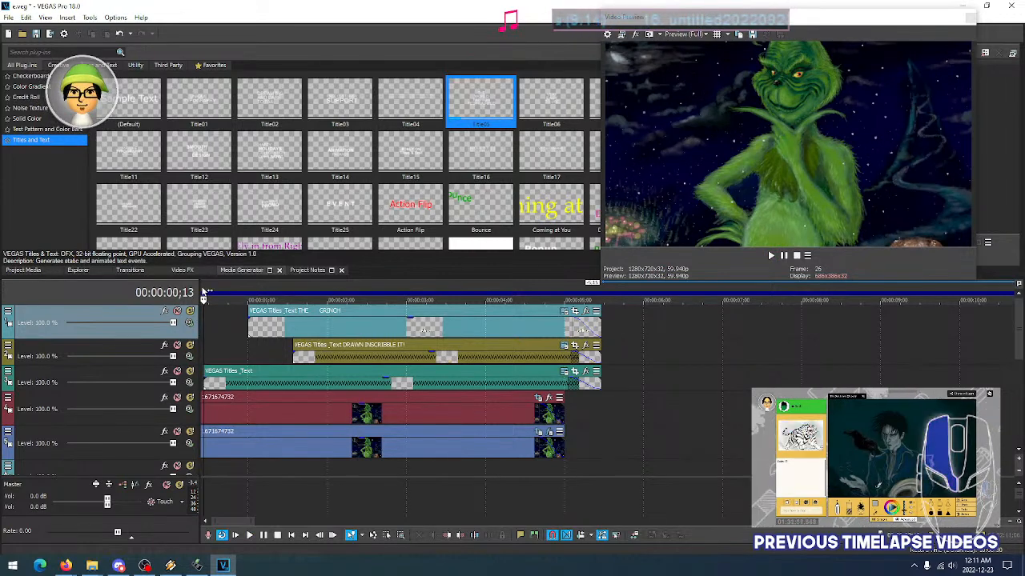
left_click_drag(238, 521, 230, 521)
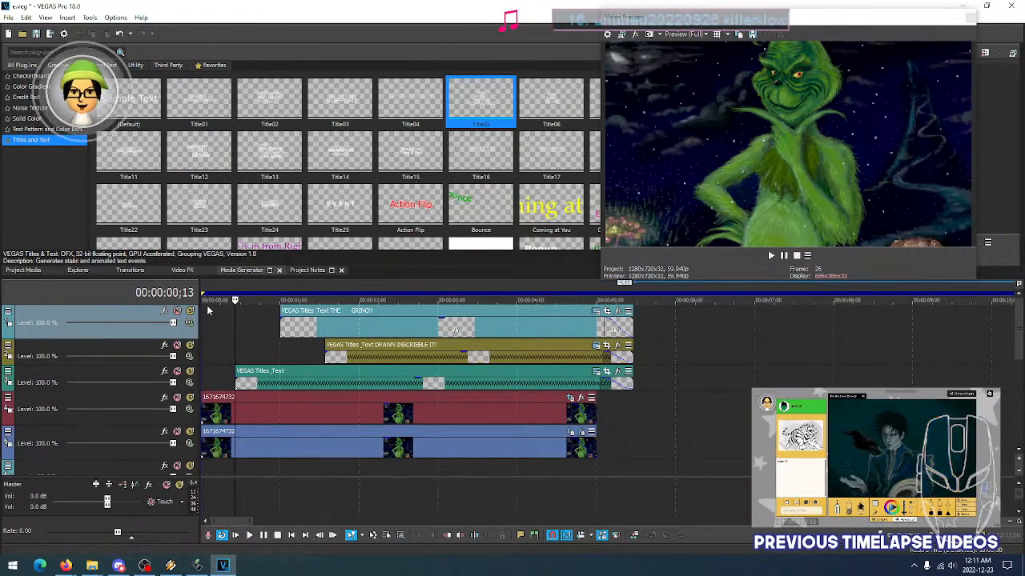
left_click(203, 299)
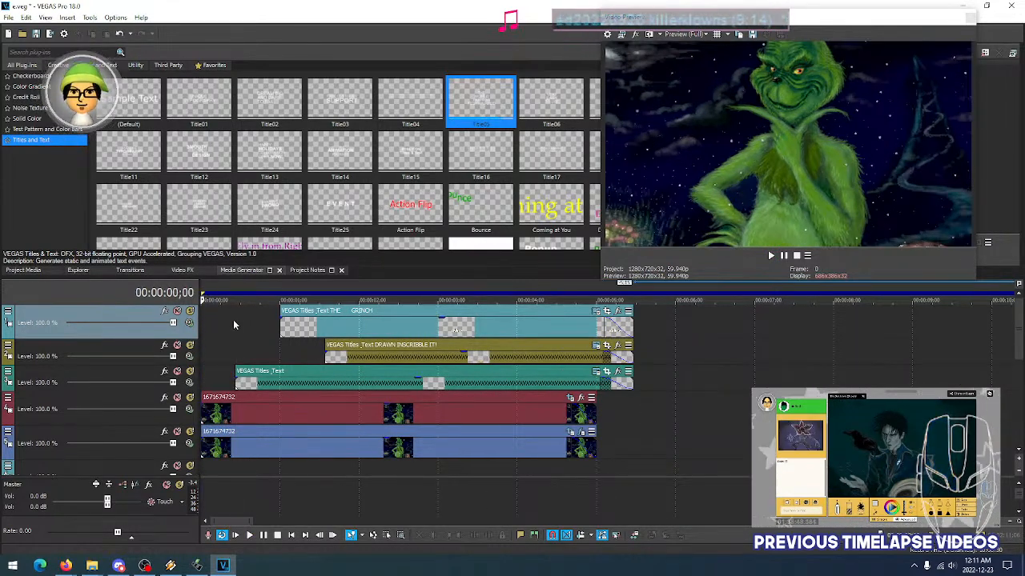
key("space")
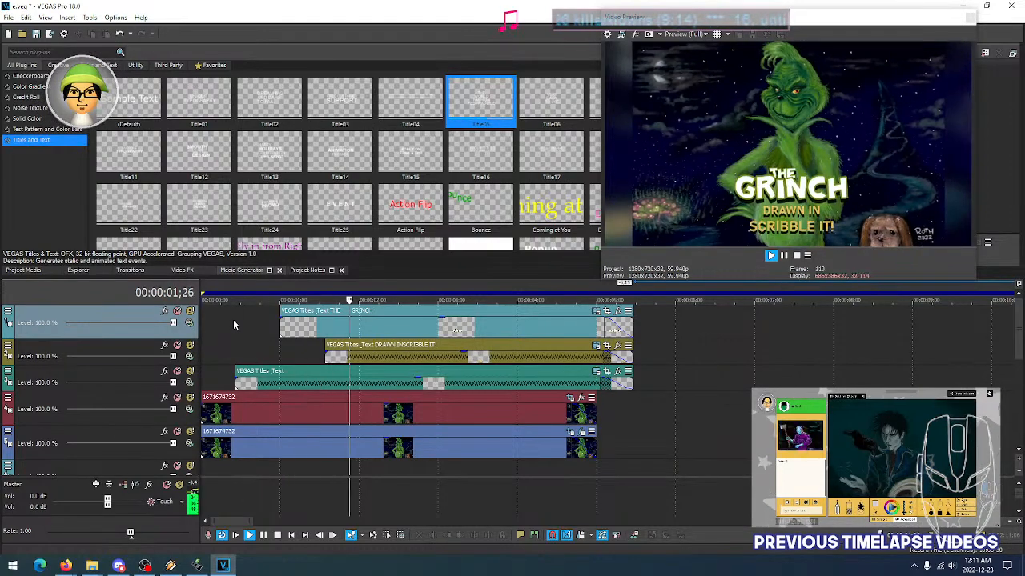
key("space")
key("space")
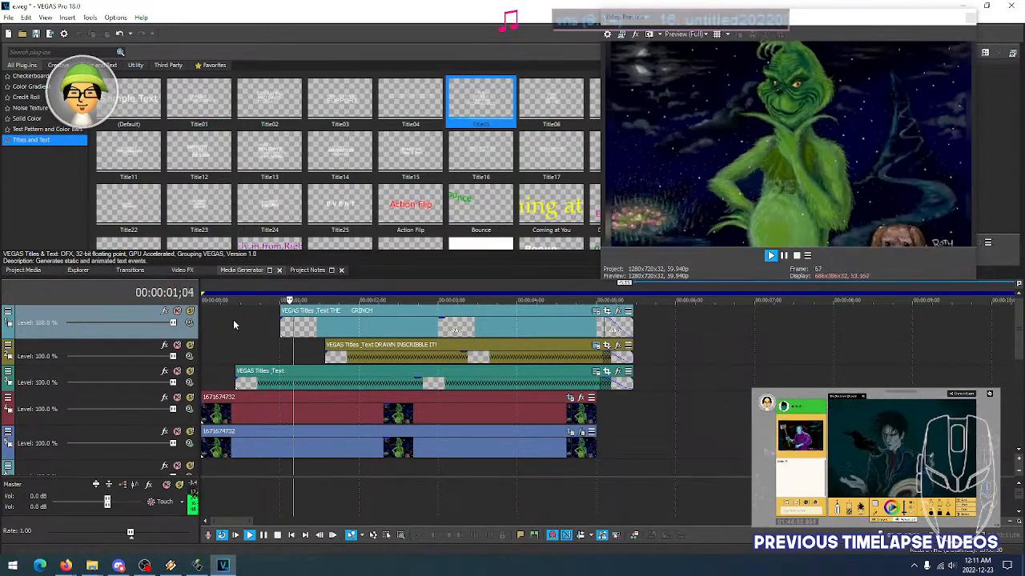
key("space")
key("space")
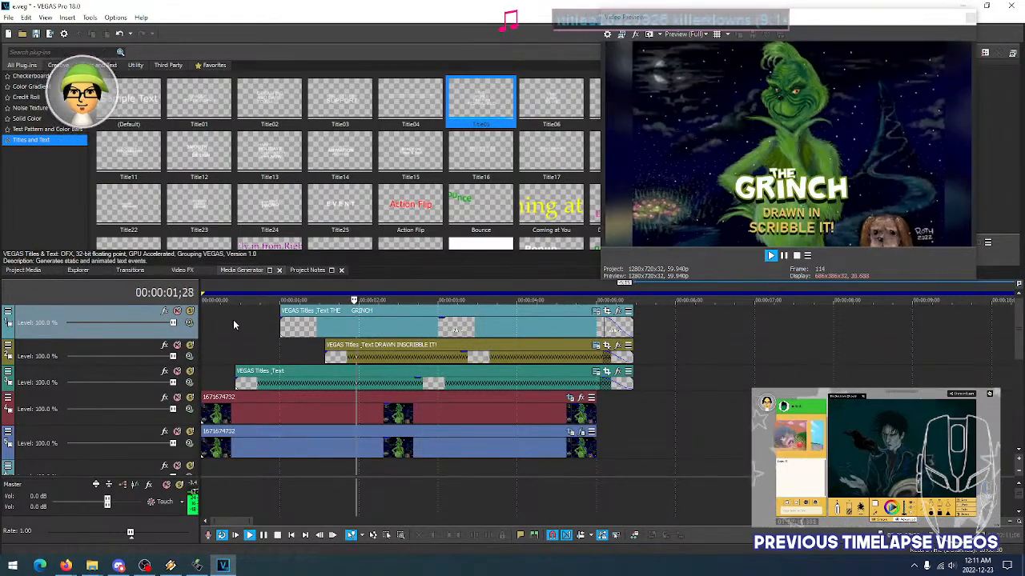
key("space")
Compare the artwork's zoom at several frames around the start of the THE GRINCH title, near 00:00:01;00
left_click(256, 347)
left_click(273, 351)
left_click(284, 353)
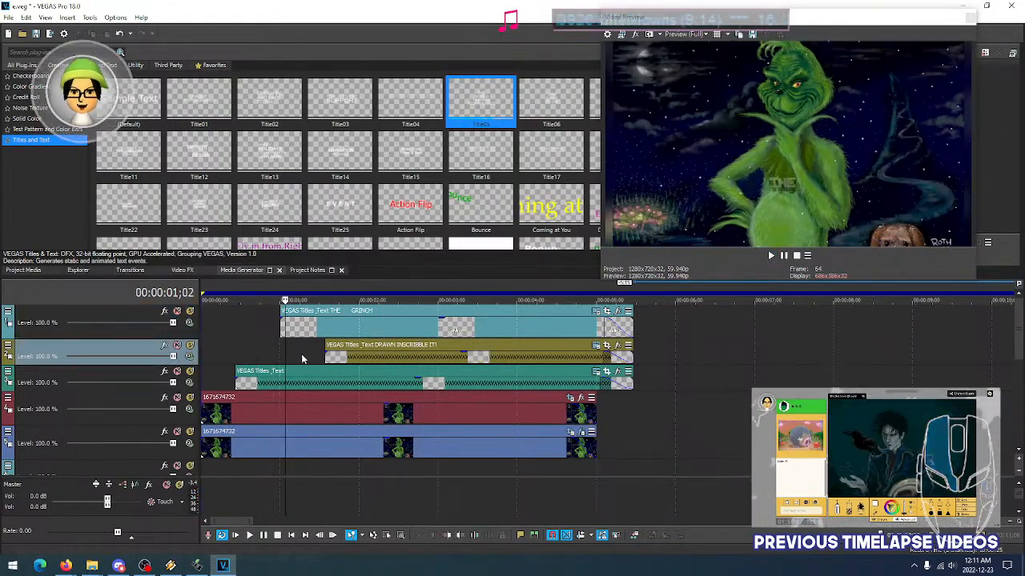
left_click(302, 353)
left_click(286, 356)
left_click(301, 357)
left_click(284, 357)
left_click(300, 357)
left_click(281, 363)
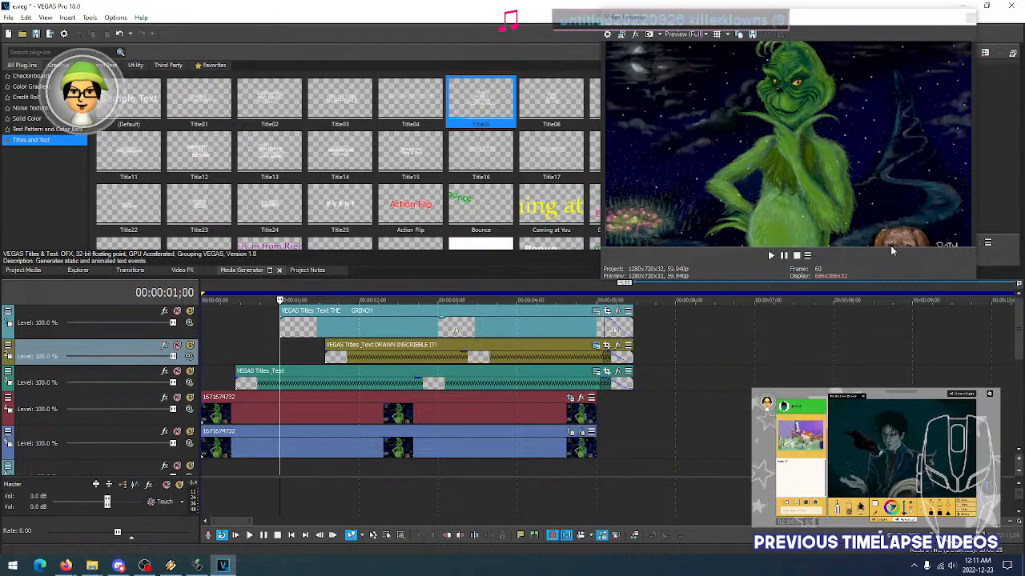
Move the upper artwork's two middle Pan/Crop keyframes to about 00:00:00;22 and just after 00:00:01;00, where the THE GRINCH title starts
left_click(569, 407)
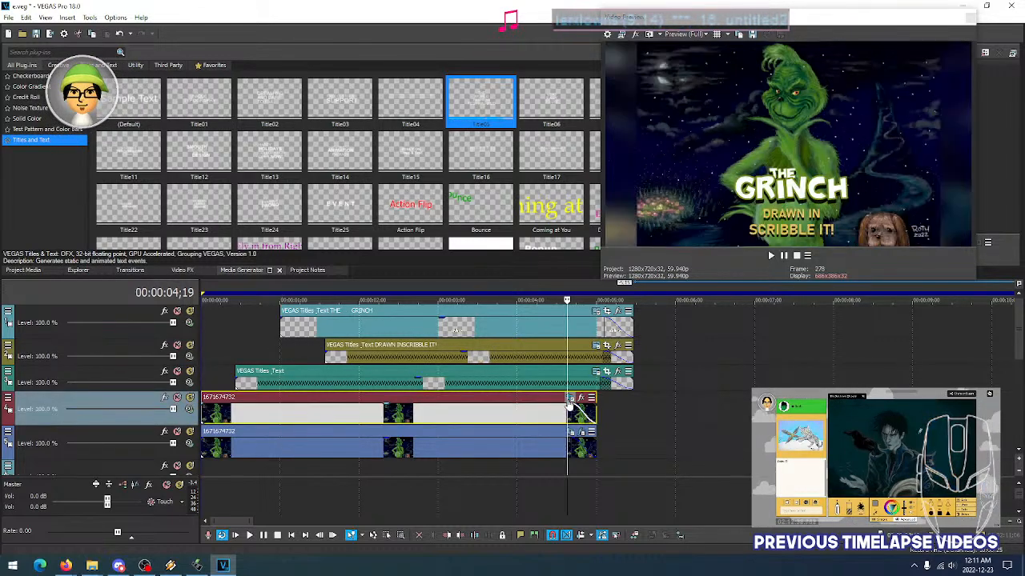
left_click(570, 399)
left_click(280, 410)
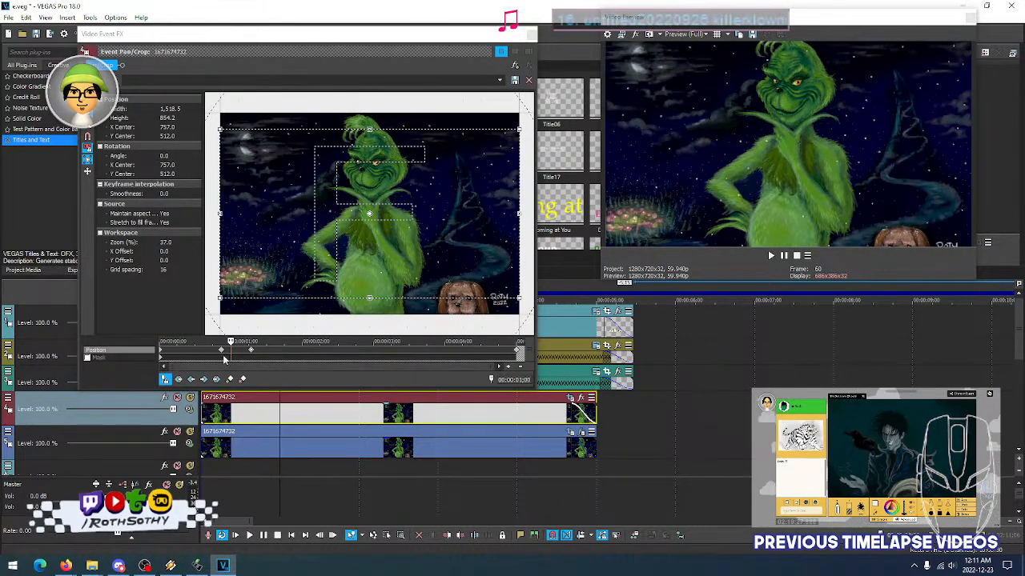
mouse_move(222, 353)
left_mouse_down()
mouse_move(213, 353)
mouse_move(236, 356)
left_mouse_up()
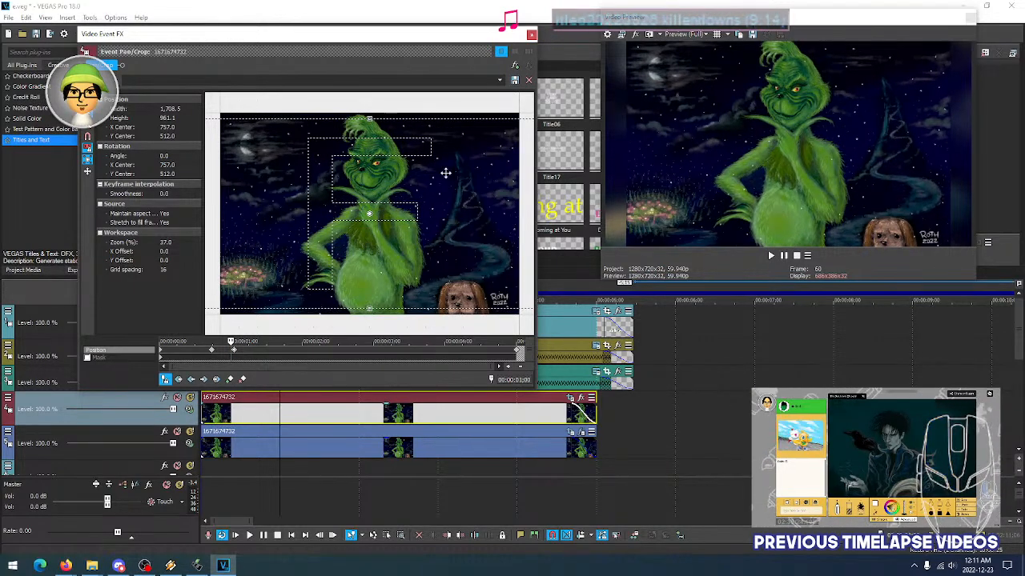
left_click(530, 35)
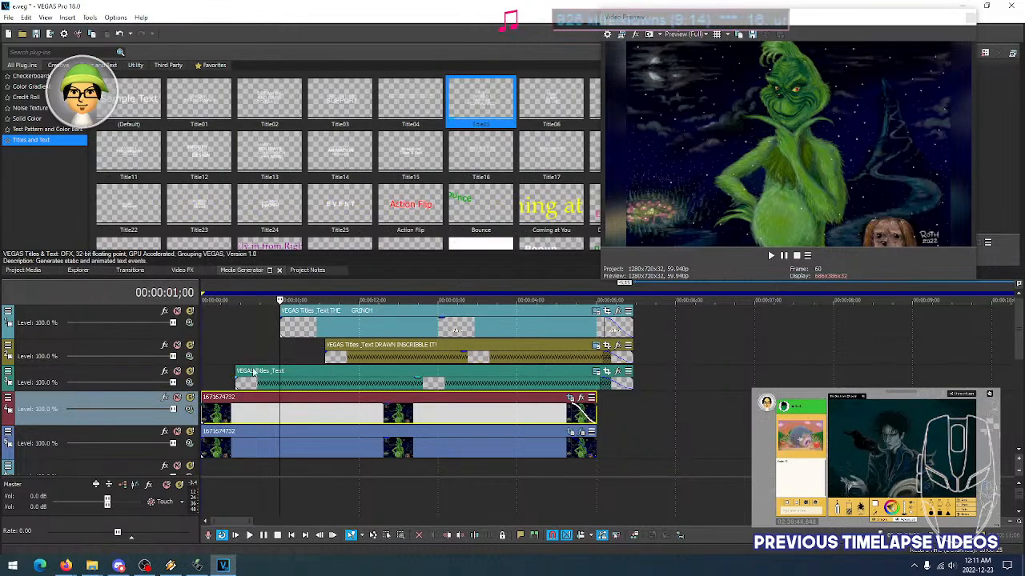
Play the intro from the start and check the artwork's framing at 00:00:01;00
left_click(205, 377)
key("space")
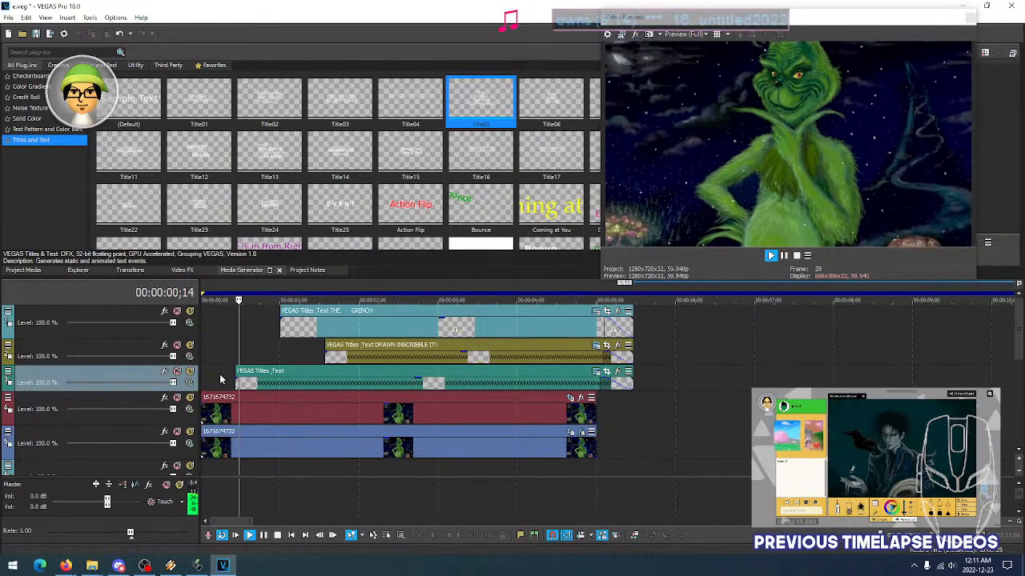
key("space")
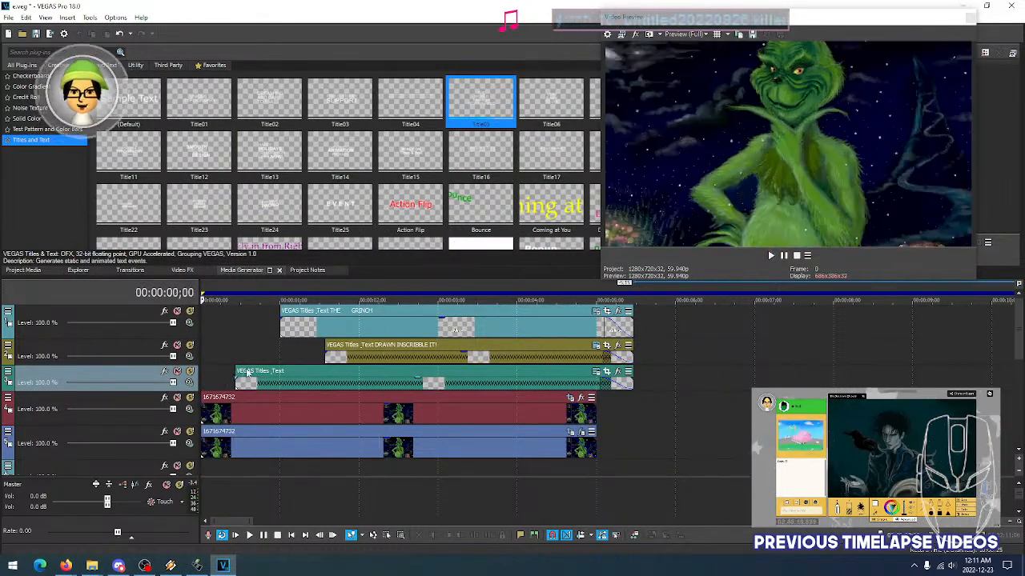
left_click(280, 354)
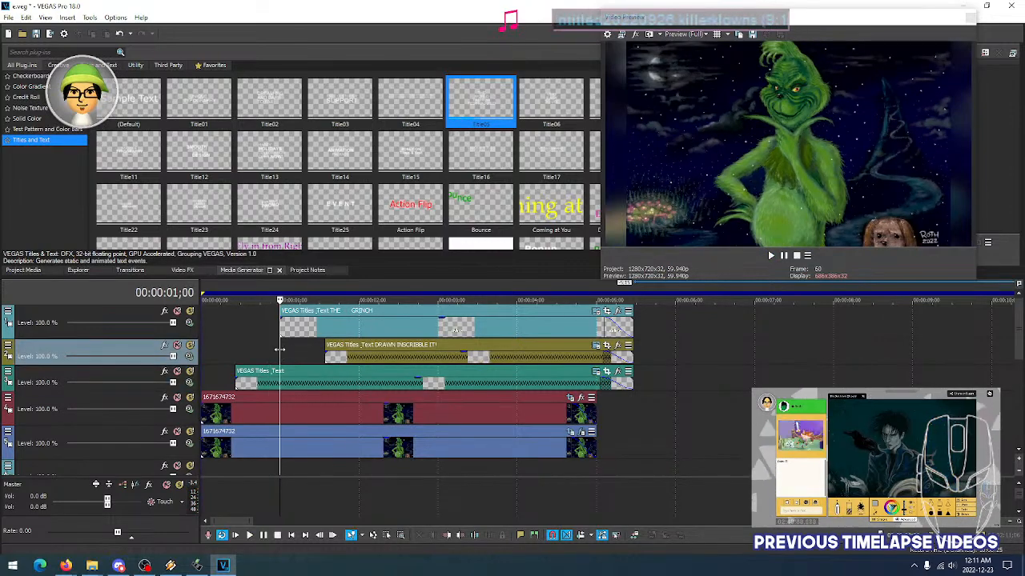
key("space")
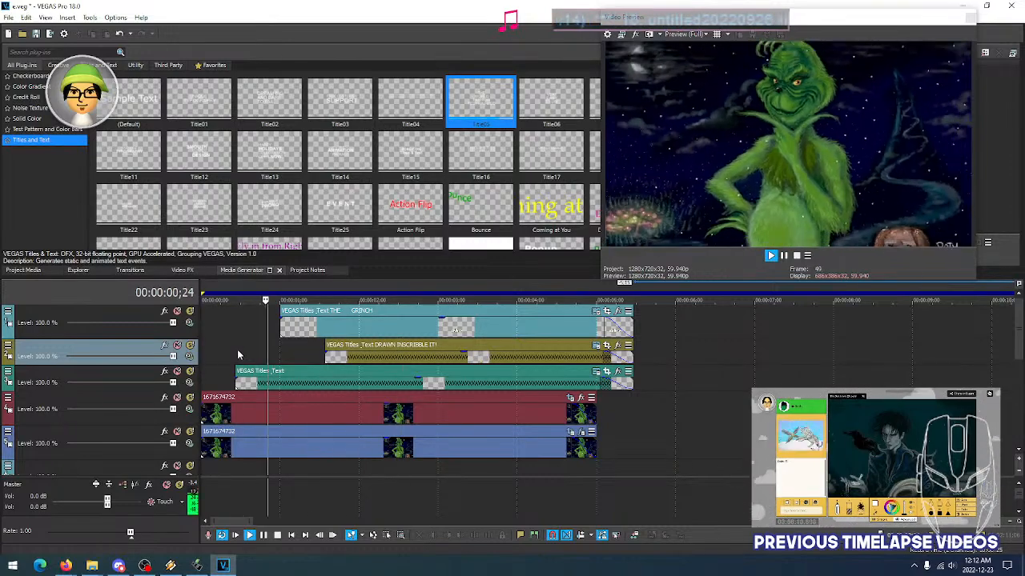
key("space")
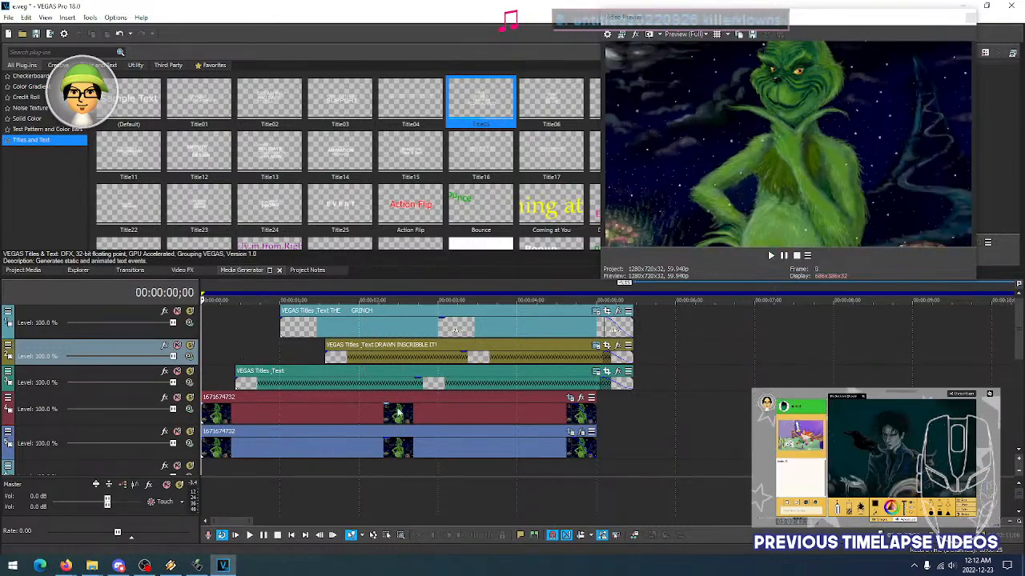
Tighten the upper artwork's Pan/Crop frame at the first keyframe to a width of 1,212.7 and height of 682.2
left_click(570, 399)
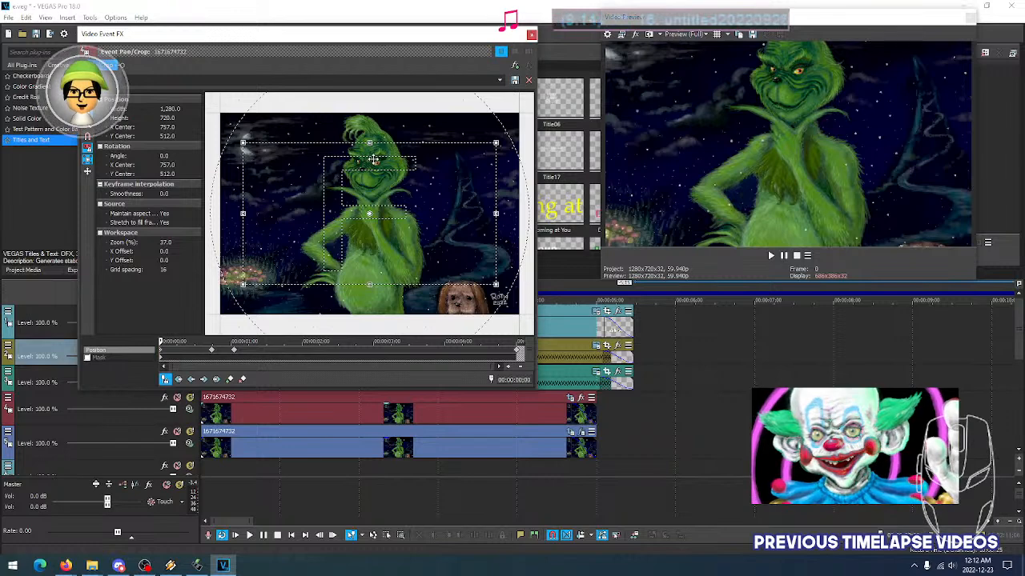
left_click_drag(369, 143, 369, 147)
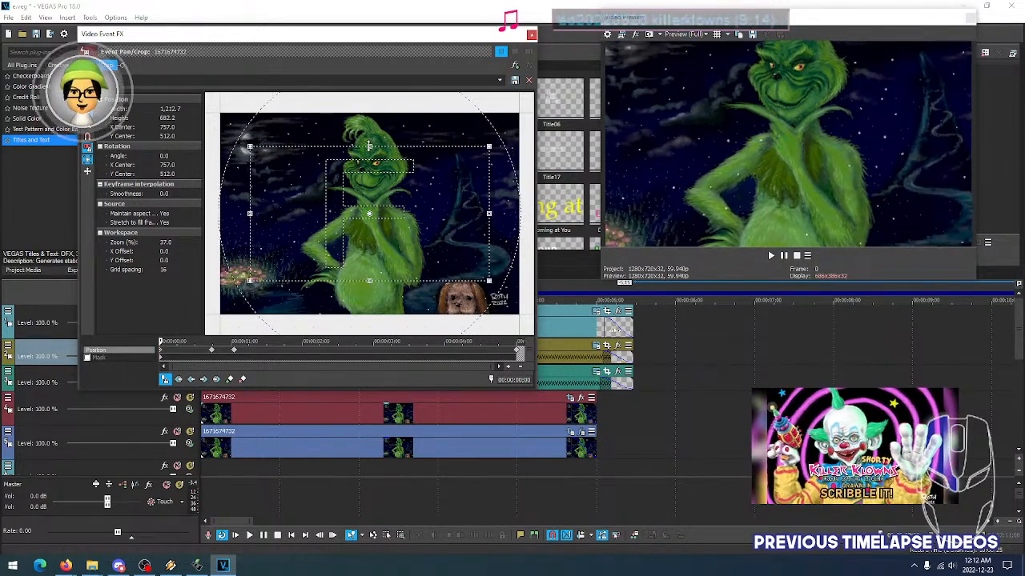
left_click(531, 35)
Play the opening twice from 00:00:00;00 to check the zoom-out from the tighter starting crop
key("space")
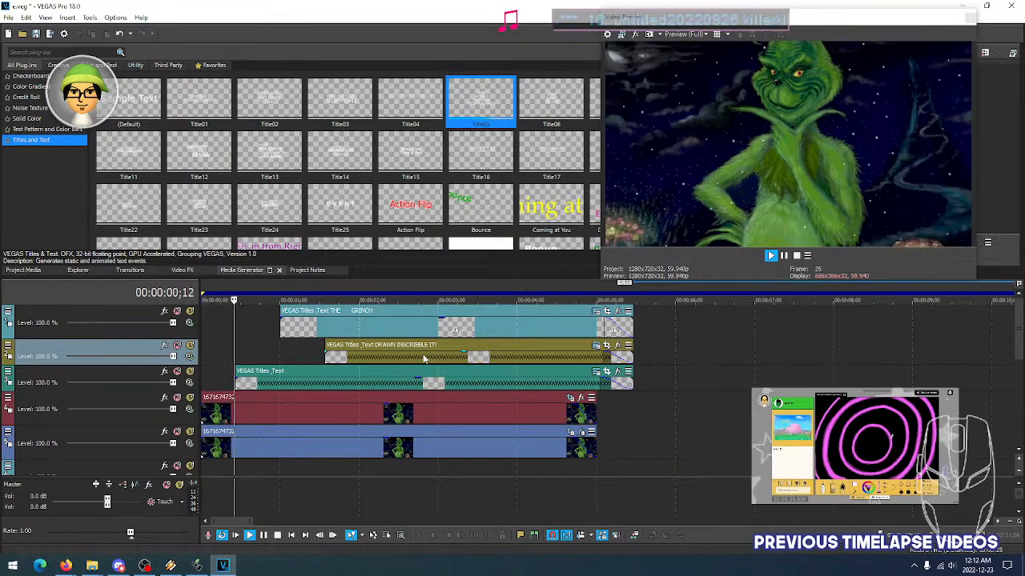
key("space")
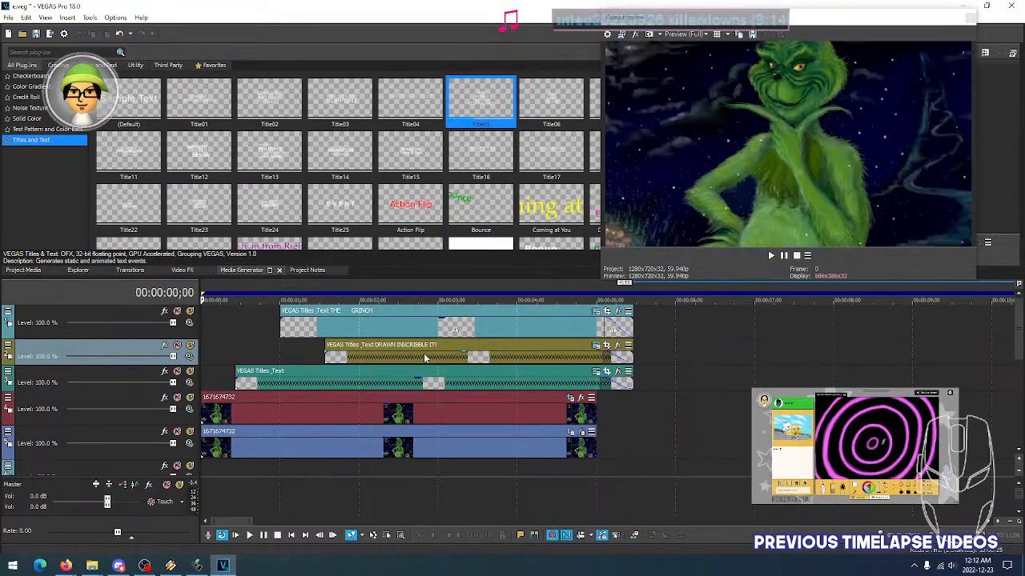
key("space")
key("space")
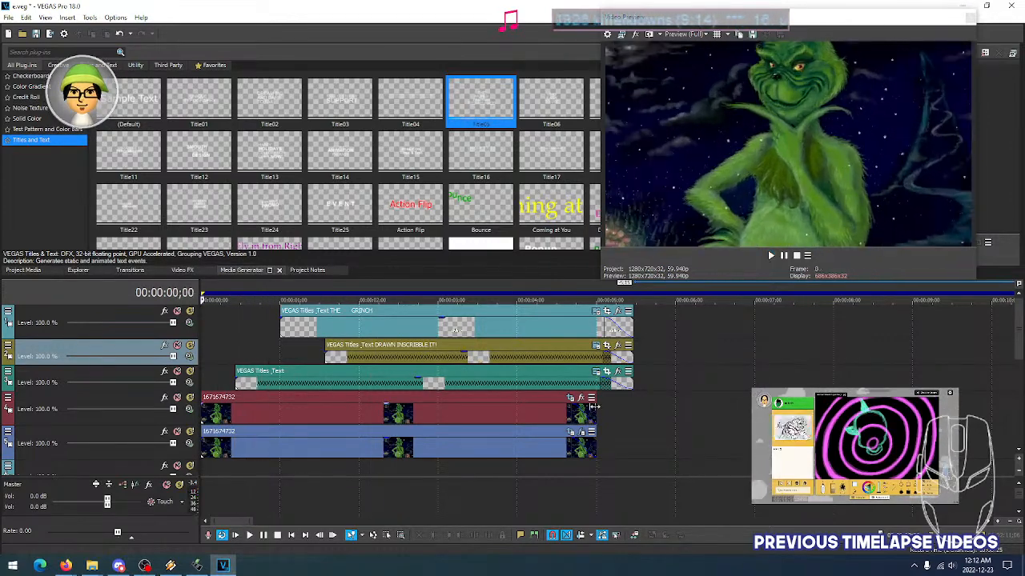
Tighten the upper artwork's Pan/Crop frame at the 00:00:00;22 keyframe to a width of 1,334.8 and height of 750.8
left_click(570, 398)
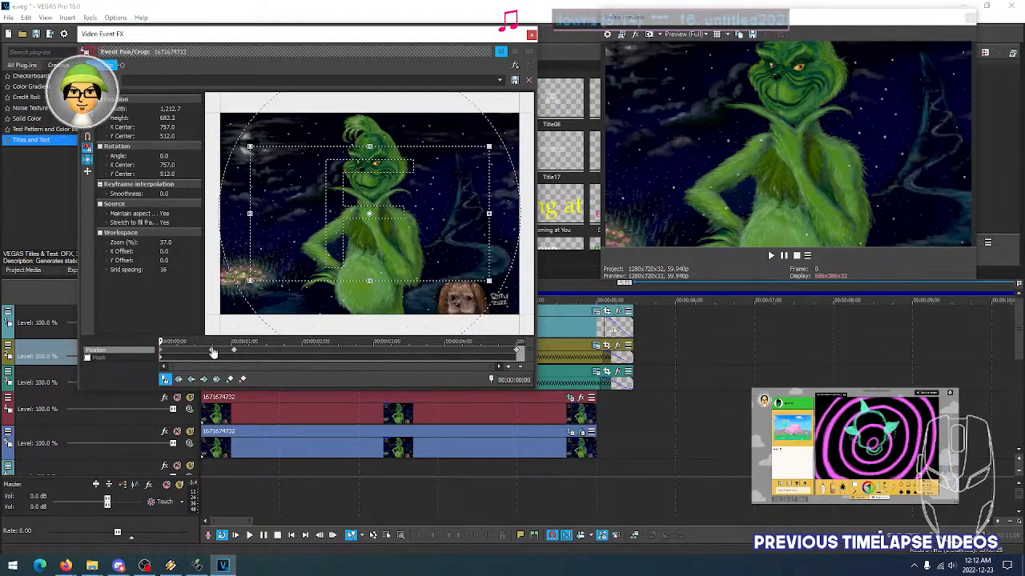
left_click(212, 353)
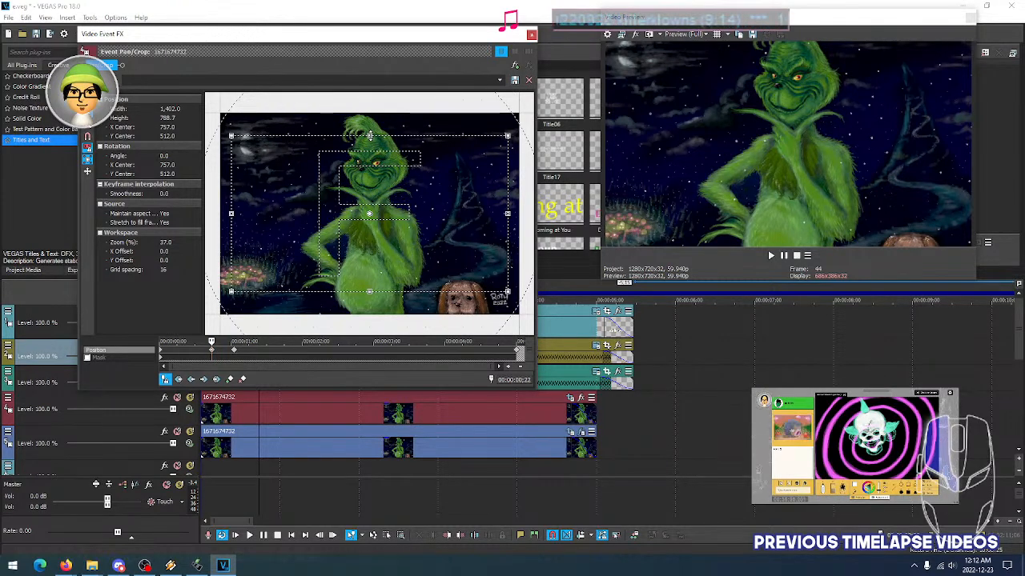
left_click(161, 353)
left_click(211, 351)
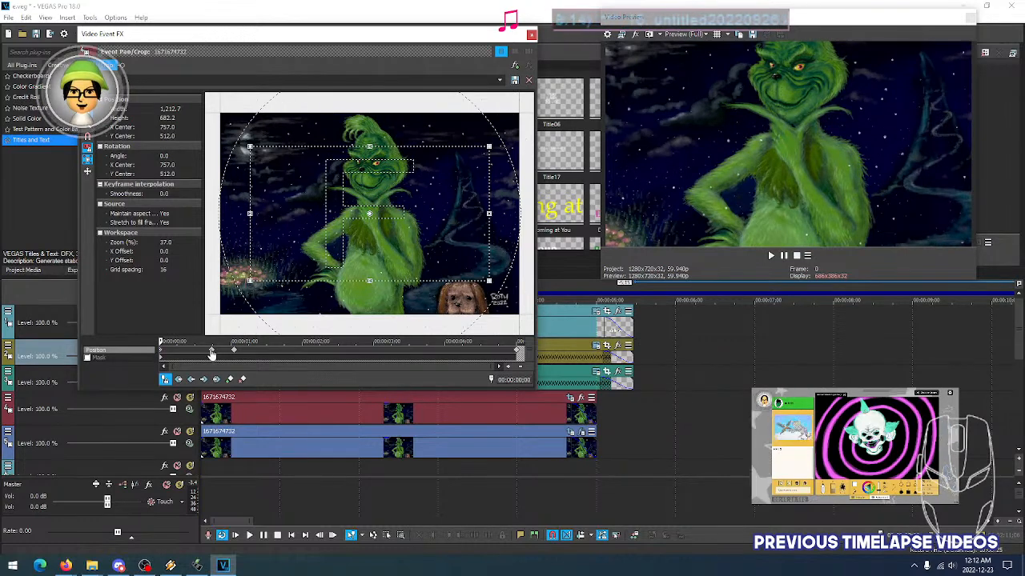
left_click_drag(369, 136, 370, 140)
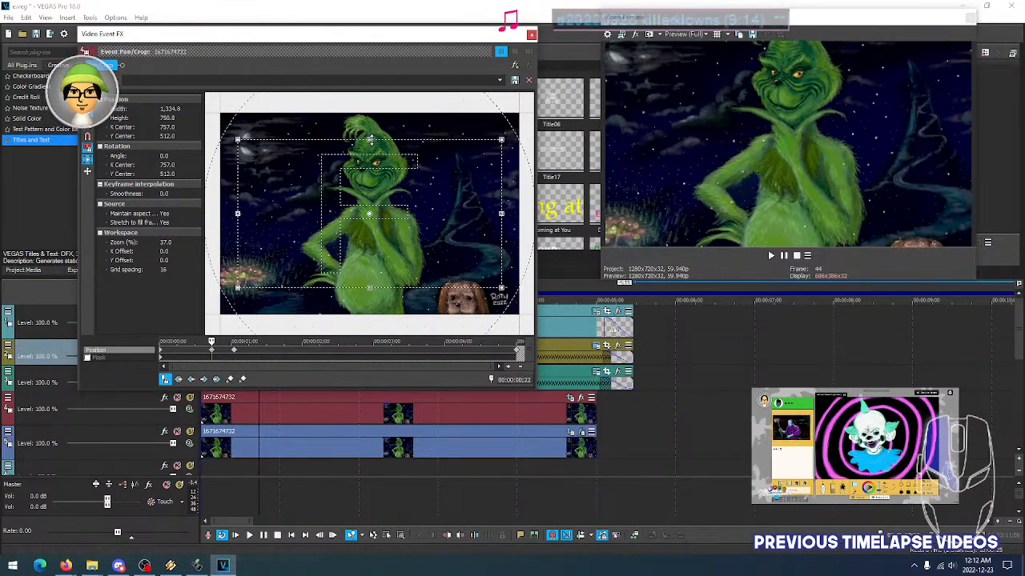
left_click(531, 34)
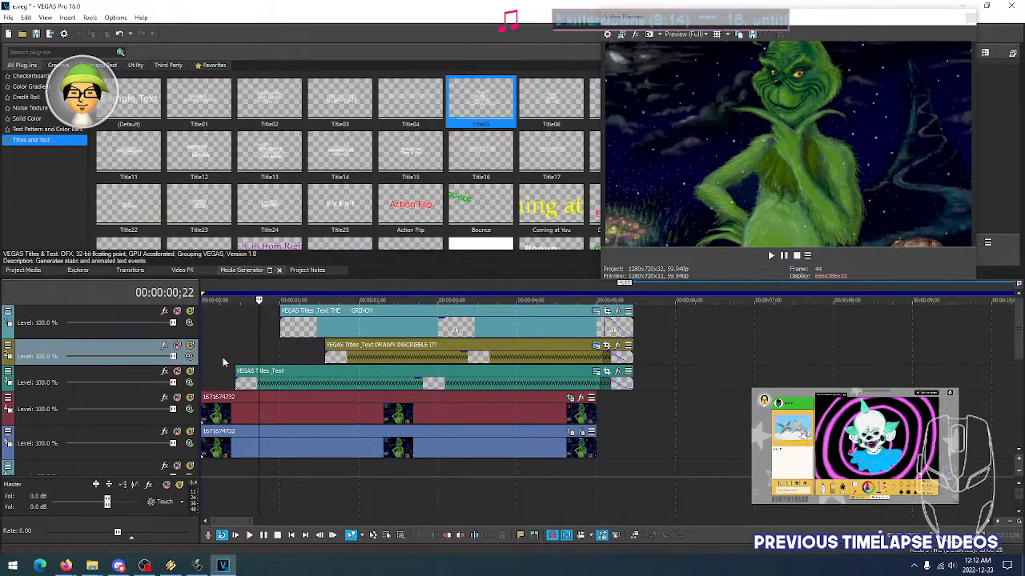
Play the intro repeatedly from 00:00:00;00 to check the artwork's zoom-out, both titles and the fade into the footage
key("space")
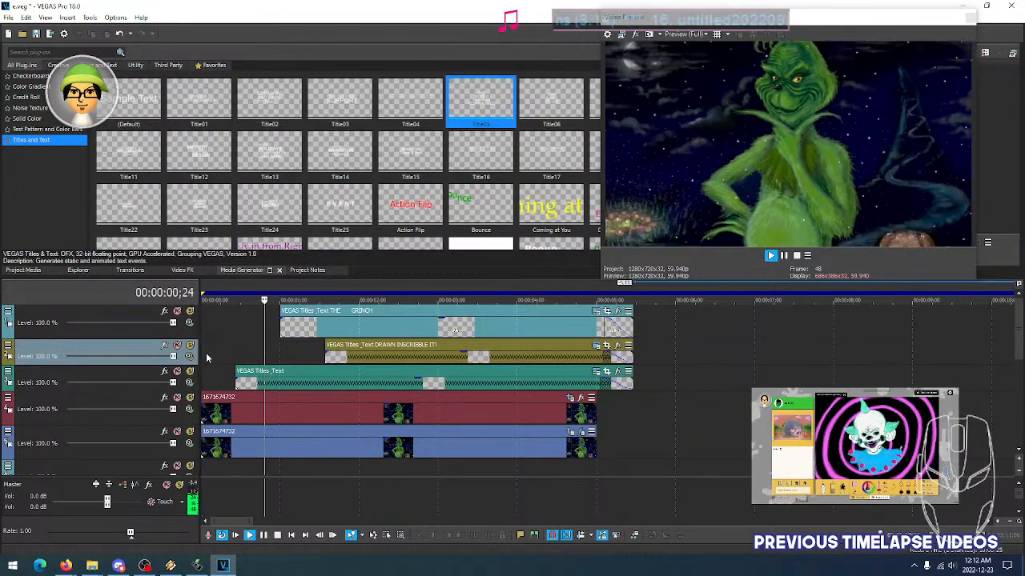
key("space")
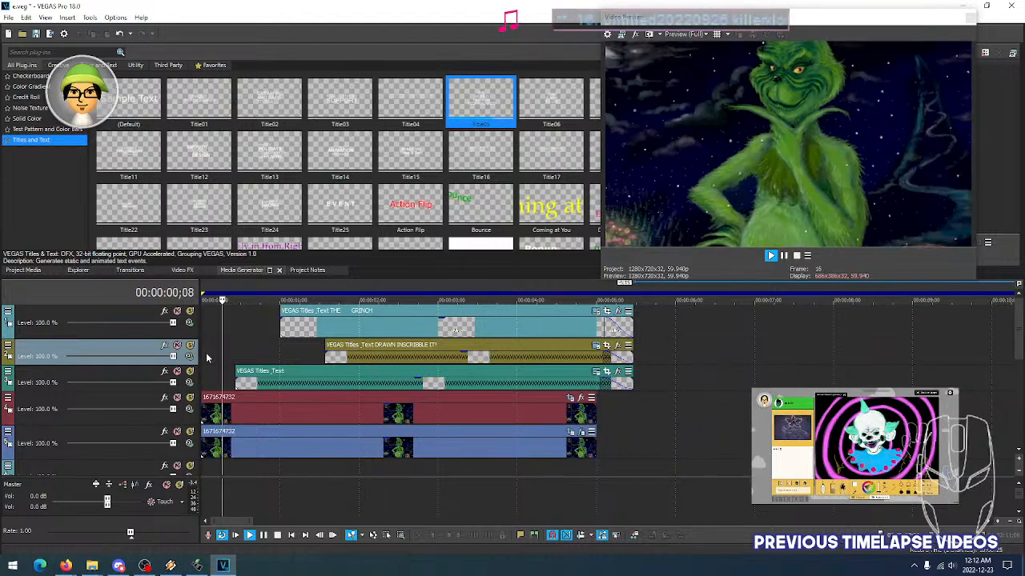
key("space")
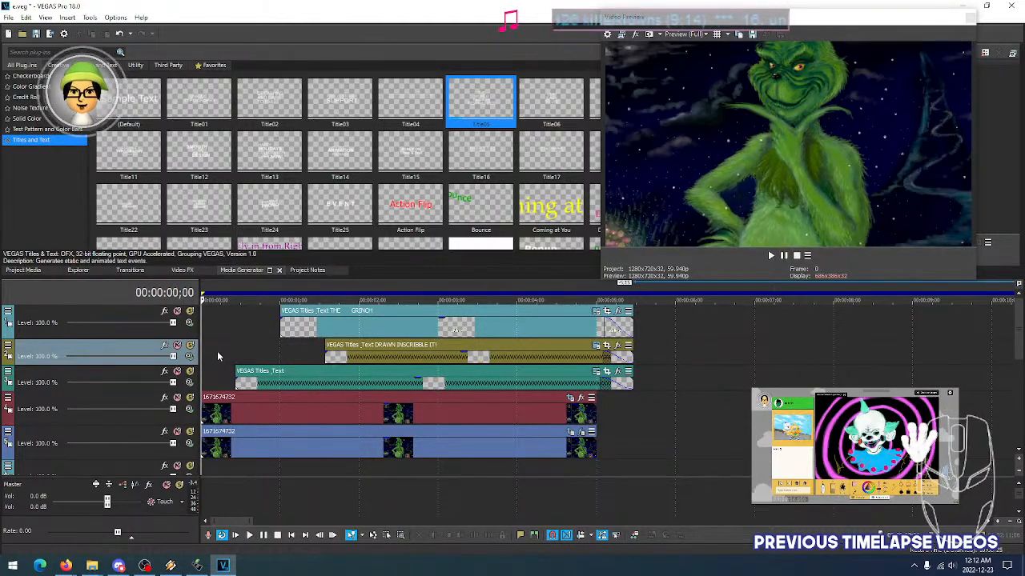
key("space")
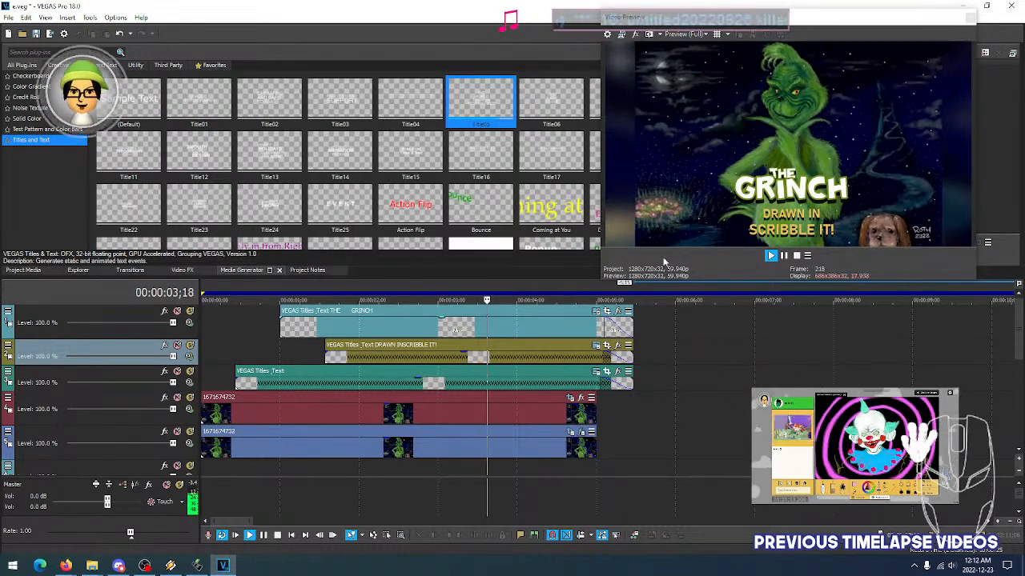
key("space")
key("space")
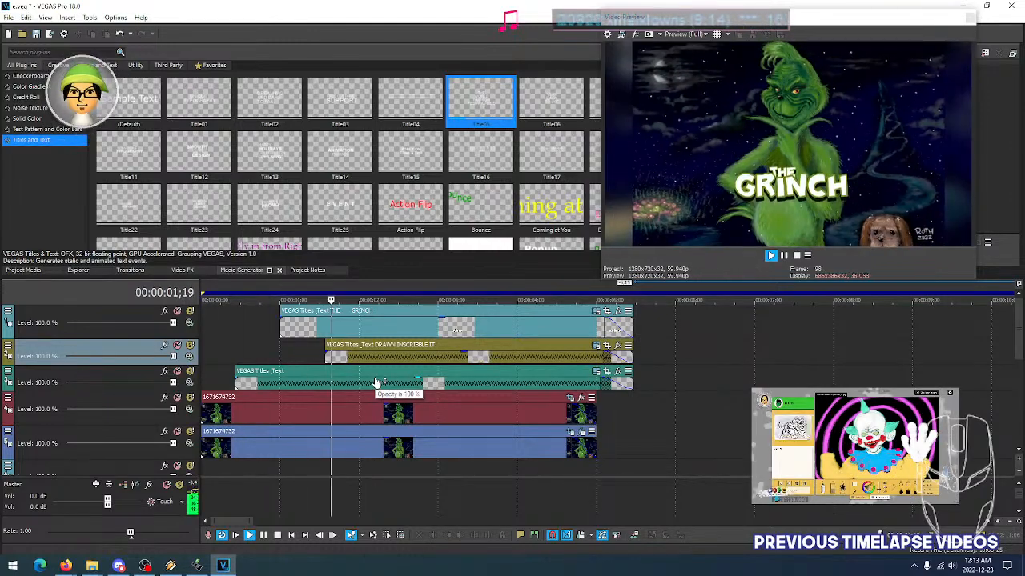
key("space")
key("space")
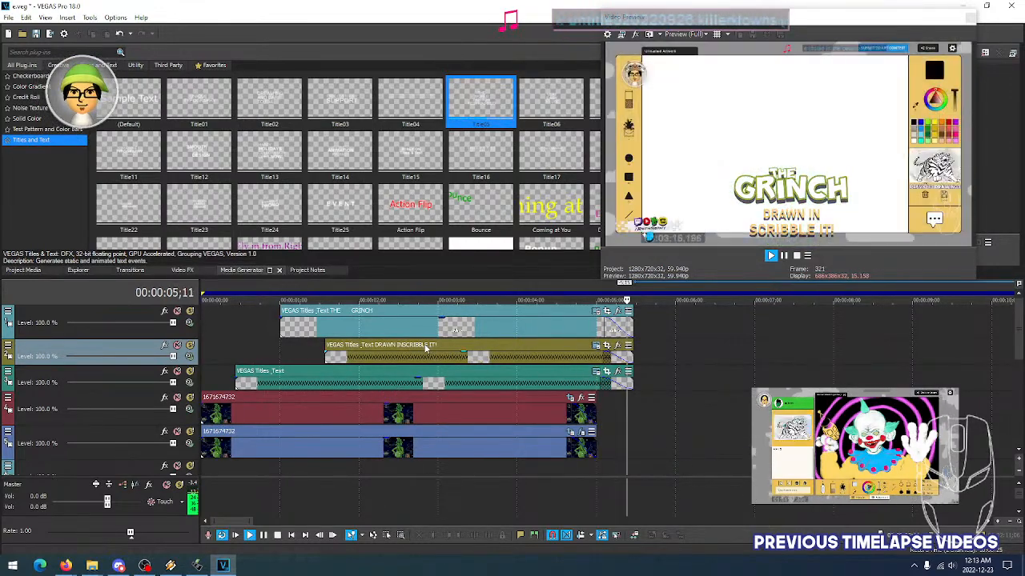
key("space")
Play the project from the start through the timelapse footage and bring the lower video and audio tracks into view
scroll(375, 367, "down", 5)
scroll(378, 368, "up", 3)
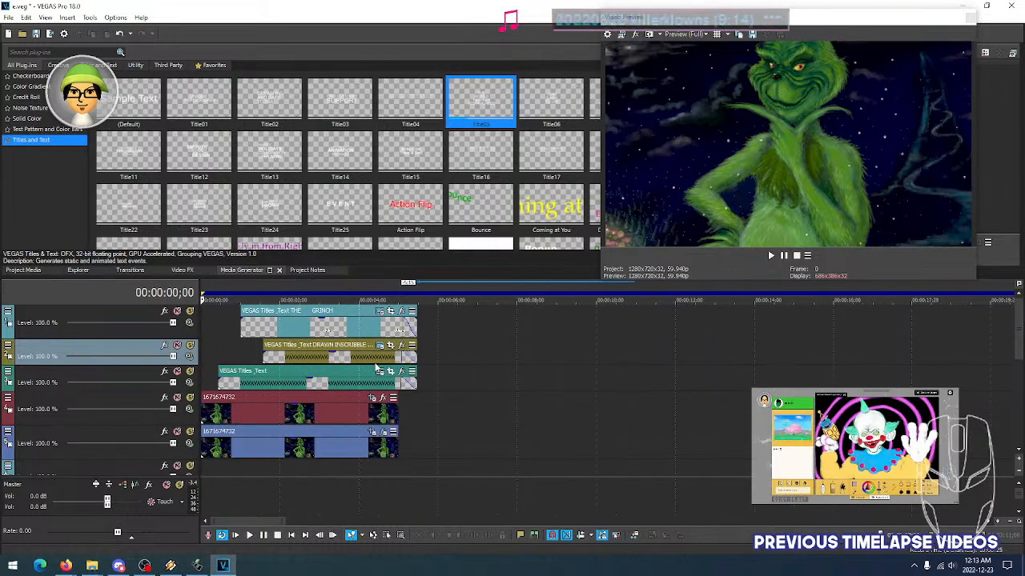
scroll(464, 373, "down", 5)
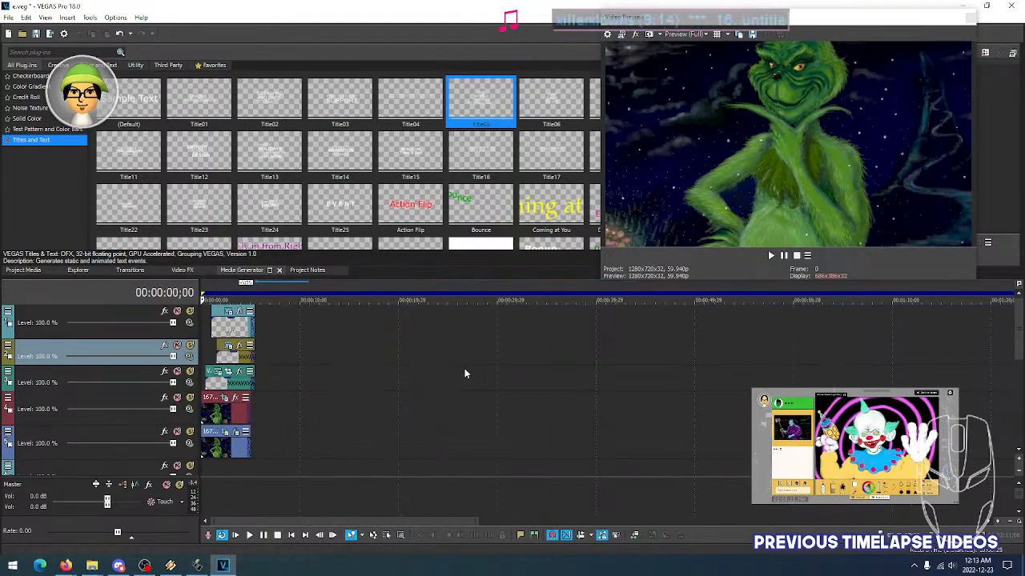
scroll(413, 357, "up", 3)
key("space")
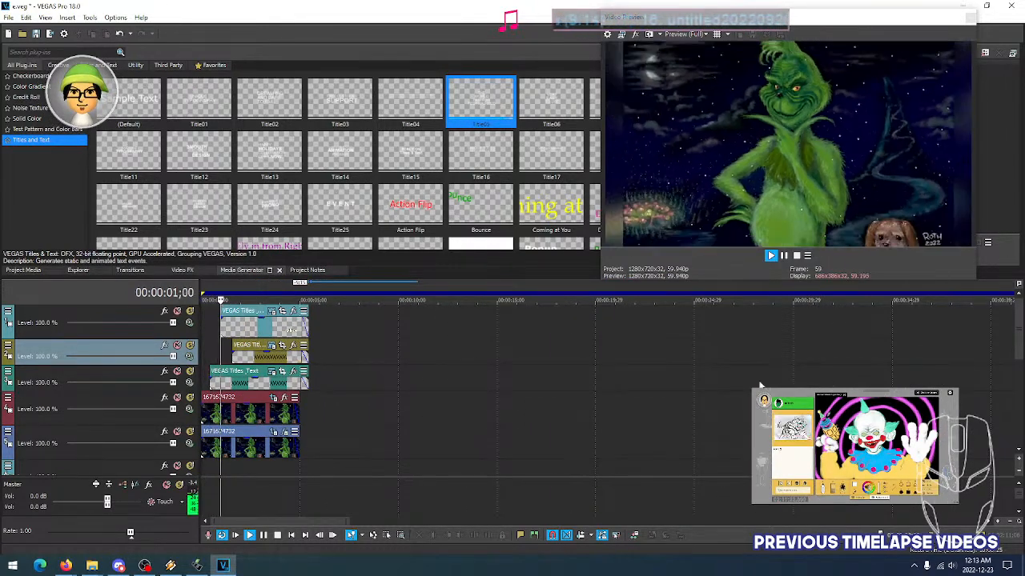
left_click_drag(1018, 347, 1018, 414)
scroll(624, 400, "down", 3)
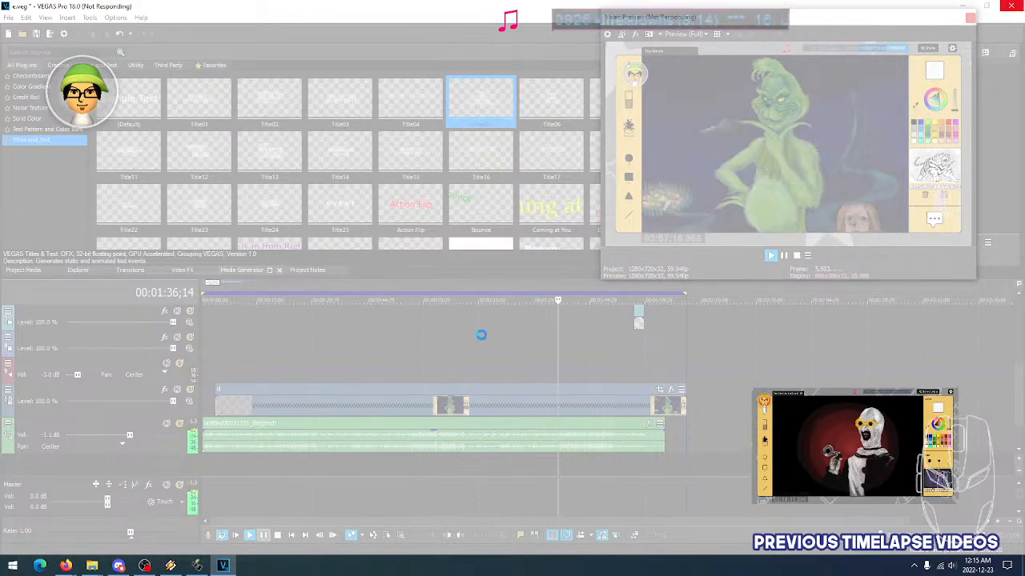
Force-close the unresponsive VEGAS Pro program
left_click(225, 566)
left_click(225, 566)
left_click(227, 567)
left_click(226, 567)
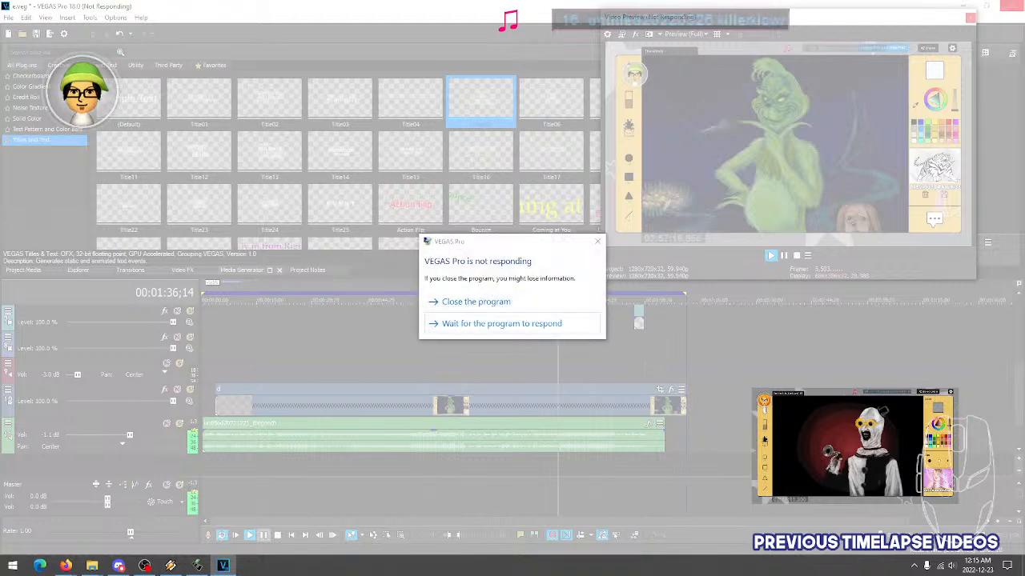
left_click(477, 325)
left_click(286, 518)
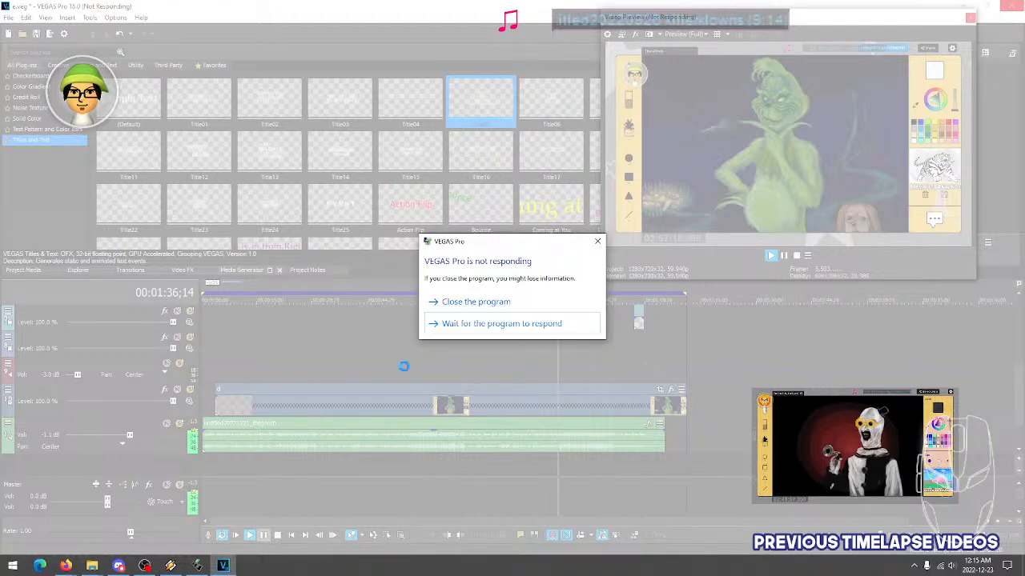
left_click(456, 311)
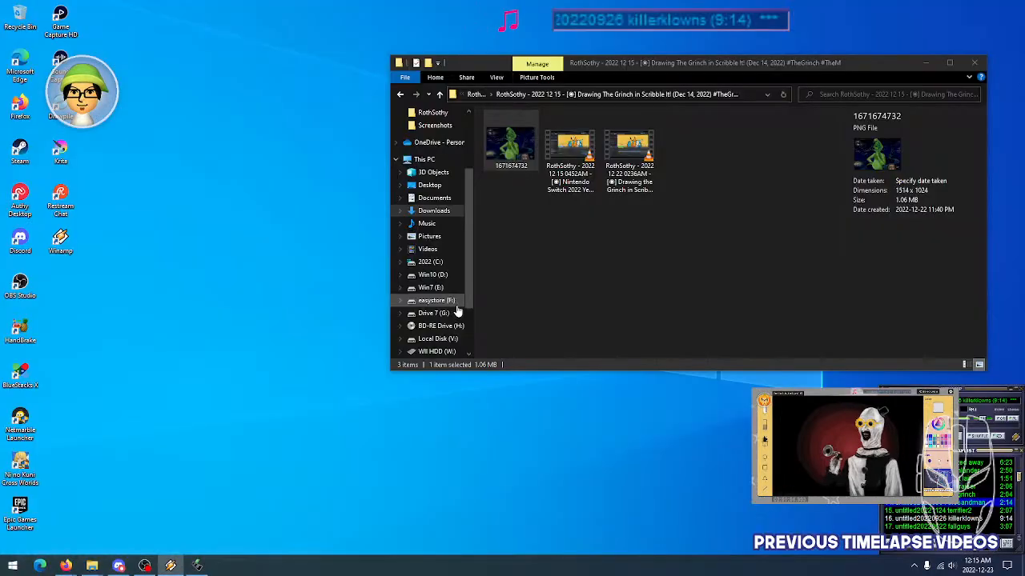
Relaunch VEGAS Pro and restore the autosaved version of the project
left_click(14, 570)
left_click(326, 441)
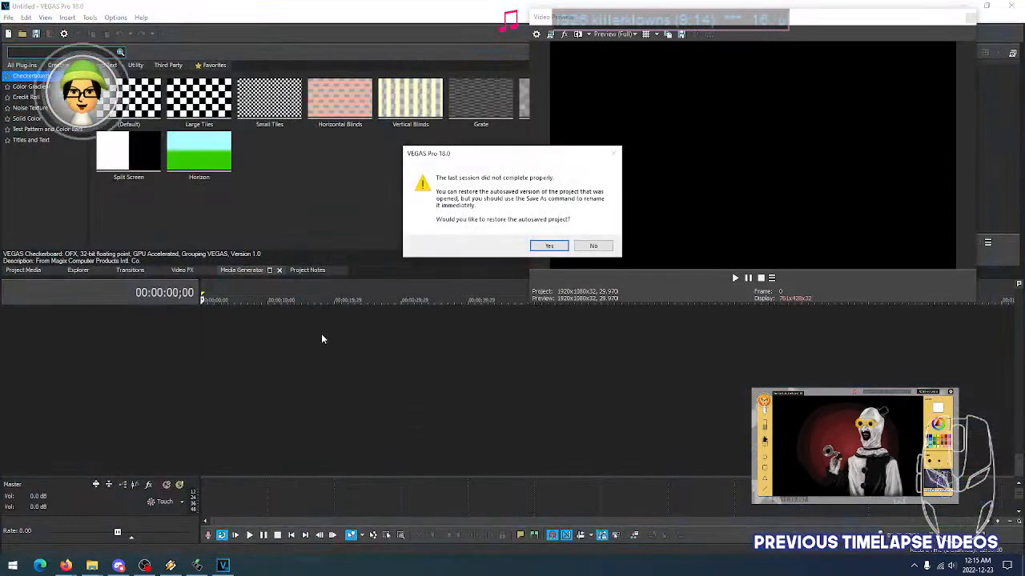
left_click_drag(481, 153, 329, 145)
left_click(399, 239)
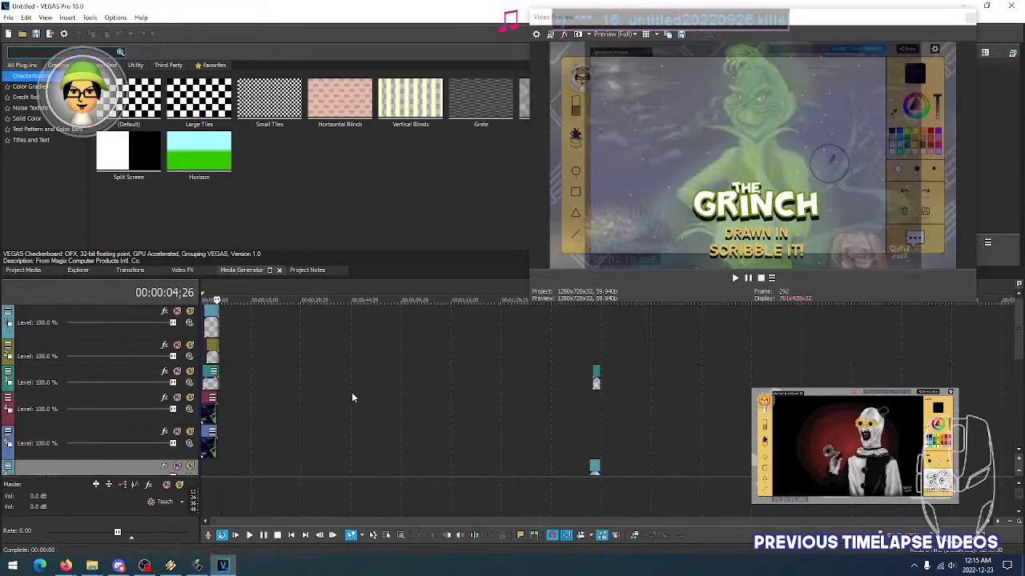
Set the playback loop region to span the project from 00:00:00;00 and play the restored intro
scroll(243, 359, "up", 8)
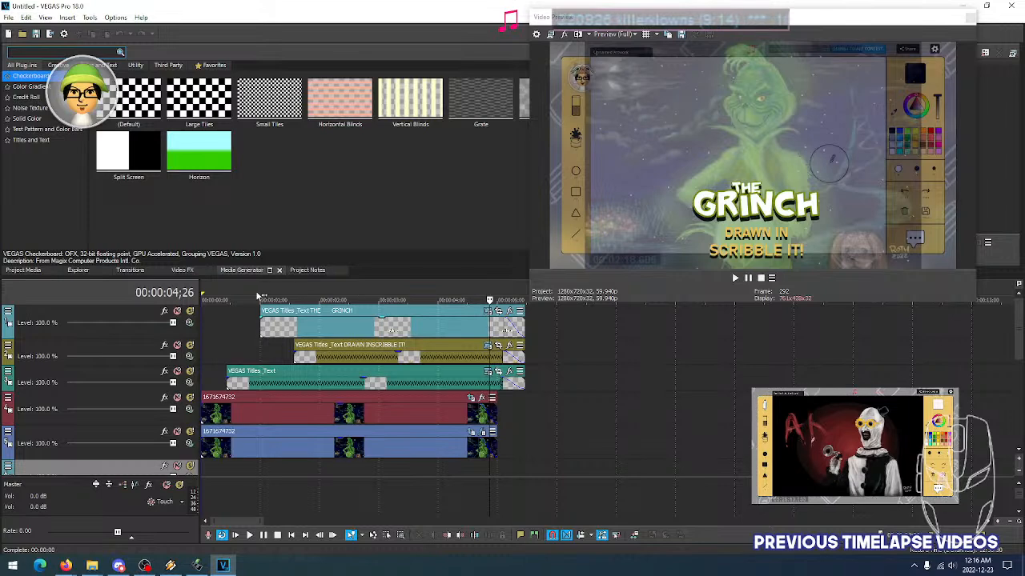
left_click(210, 293)
left_click(222, 291)
left_click(247, 291)
left_click(434, 290)
scroll(481, 357, "down", 5)
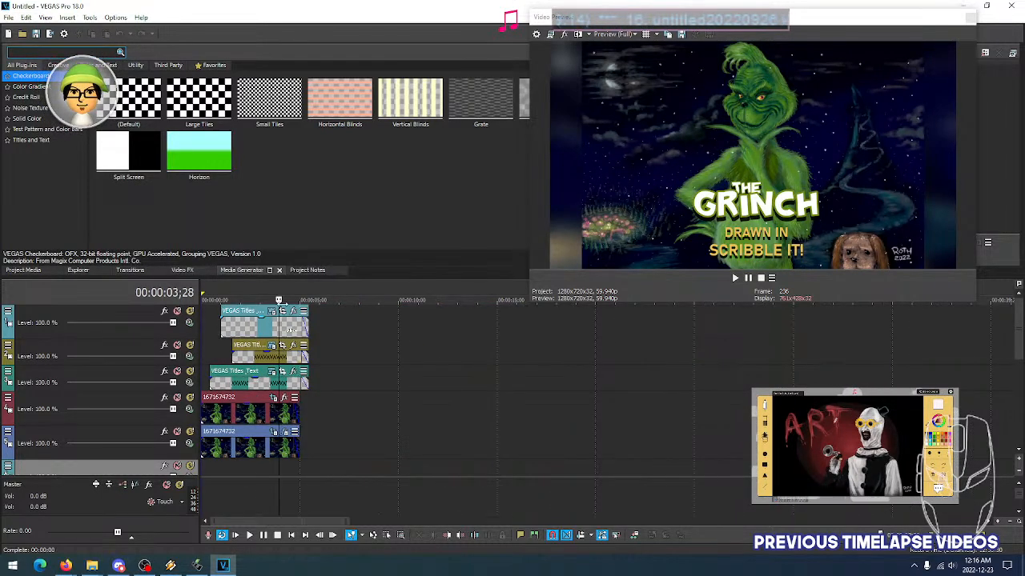
right_click(248, 294)
left_click(288, 325)
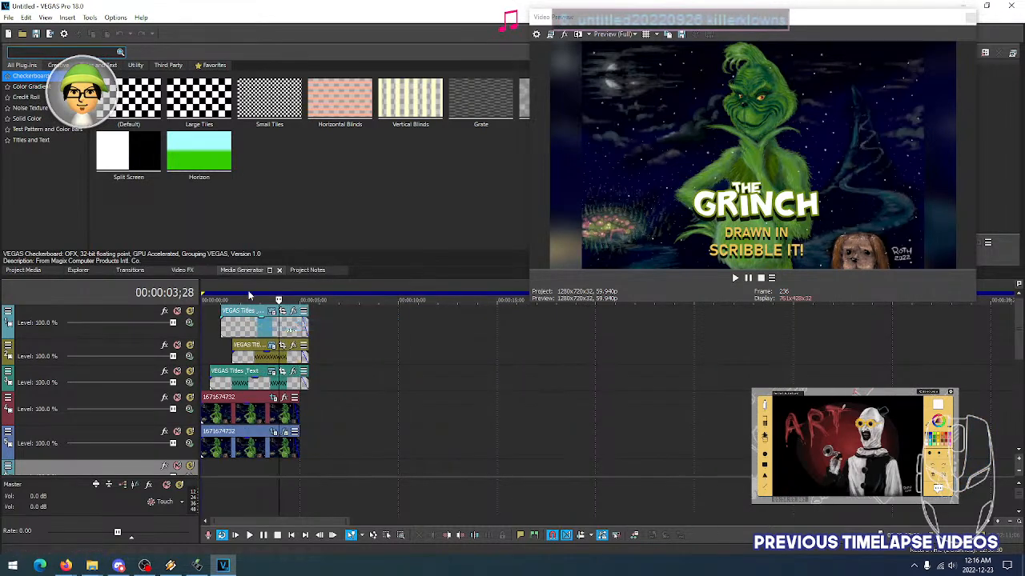
key("space")
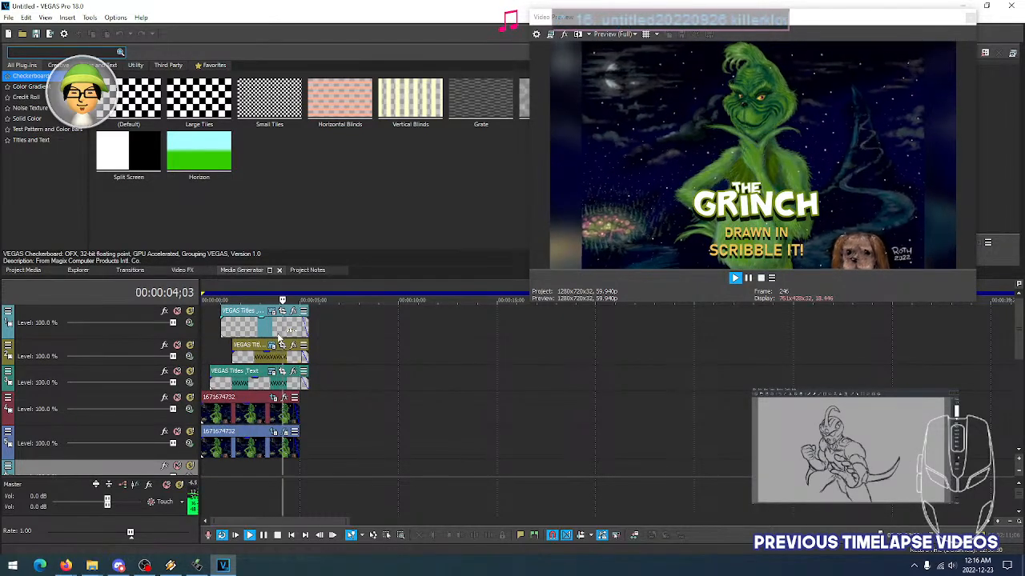
key("space")
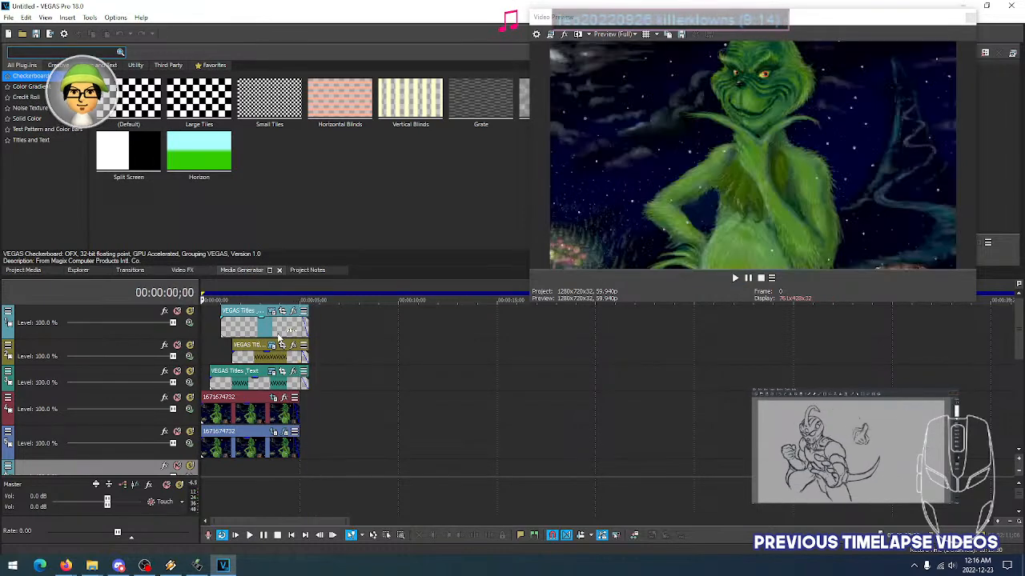
Move the upper artwork's two middle Pan/Crop keyframes to 00:00:00;26 and about a quarter second past 00:00:01;00
scroll(270, 344, "up", 5)
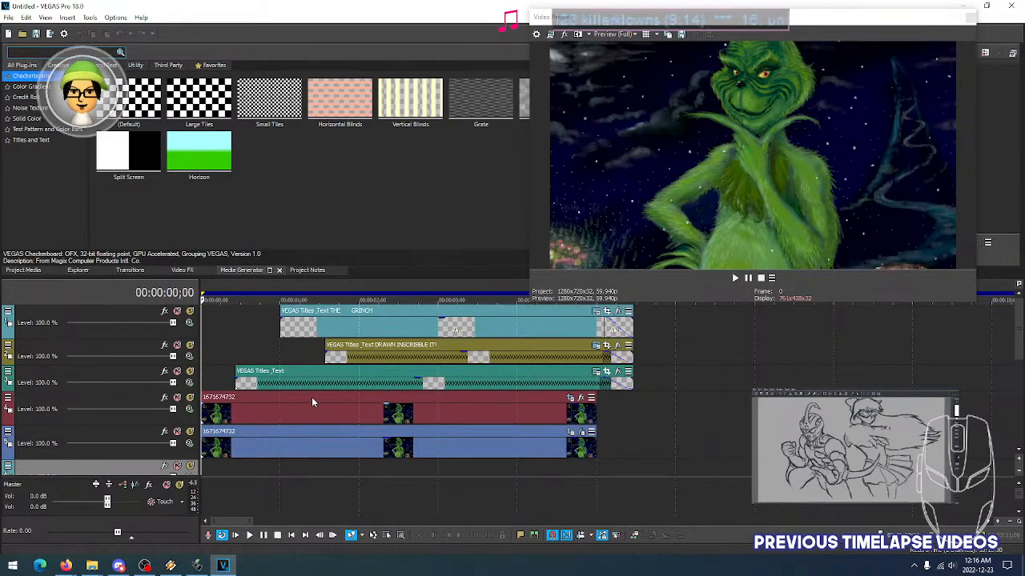
left_click(489, 416)
left_click(570, 398)
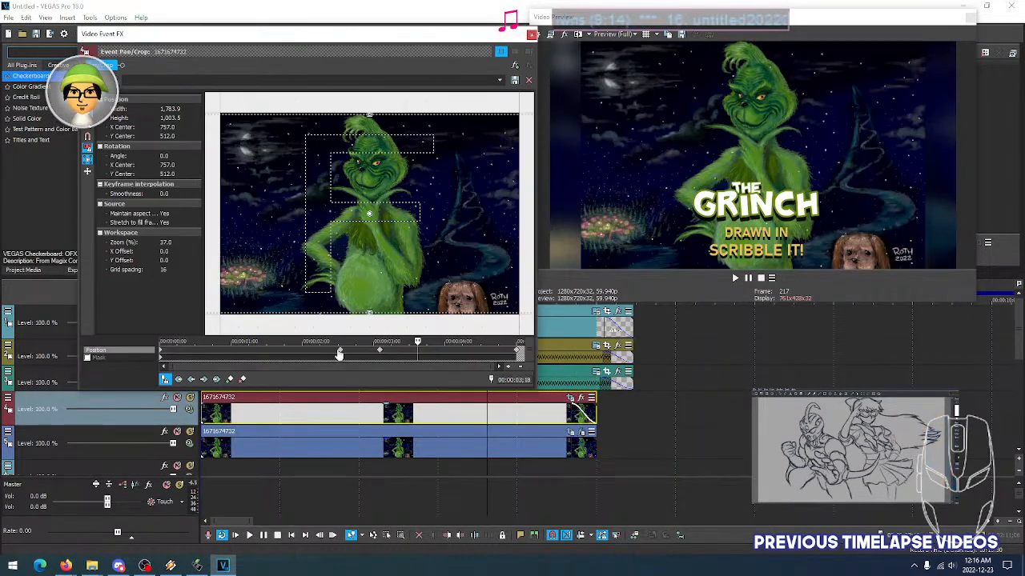
left_click(188, 354)
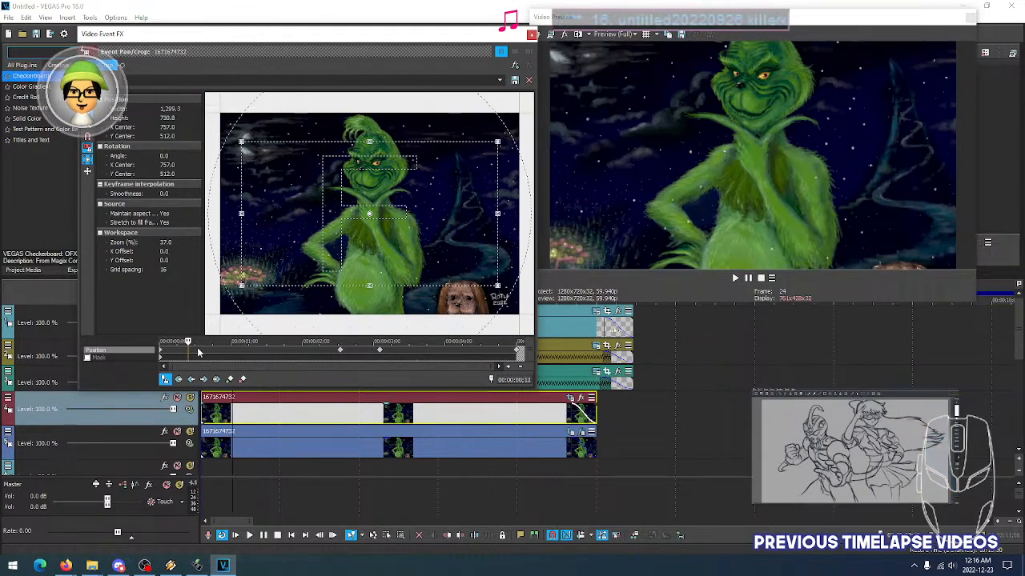
left_click(204, 354)
left_click(190, 347)
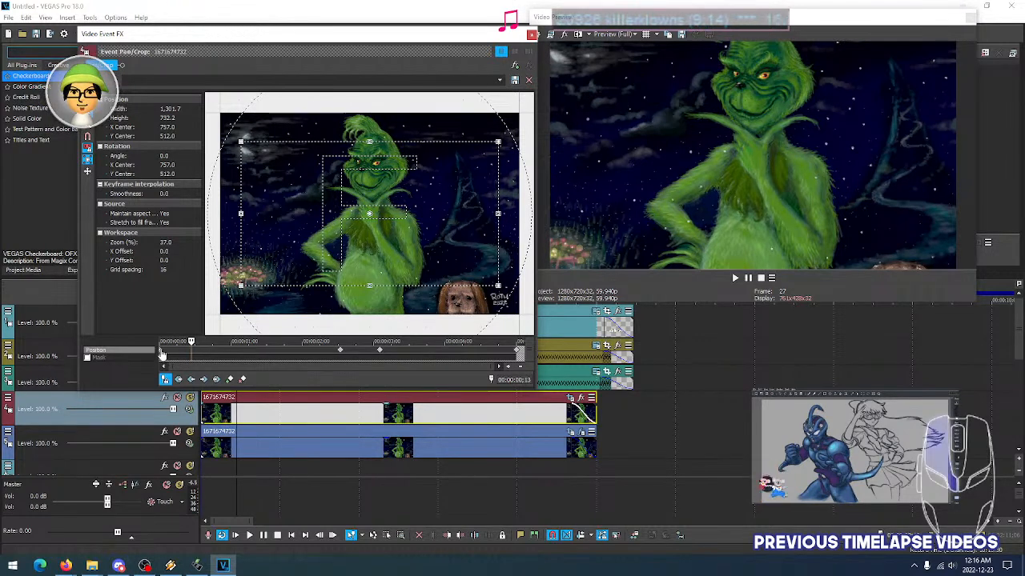
left_click(206, 349)
left_click(221, 349)
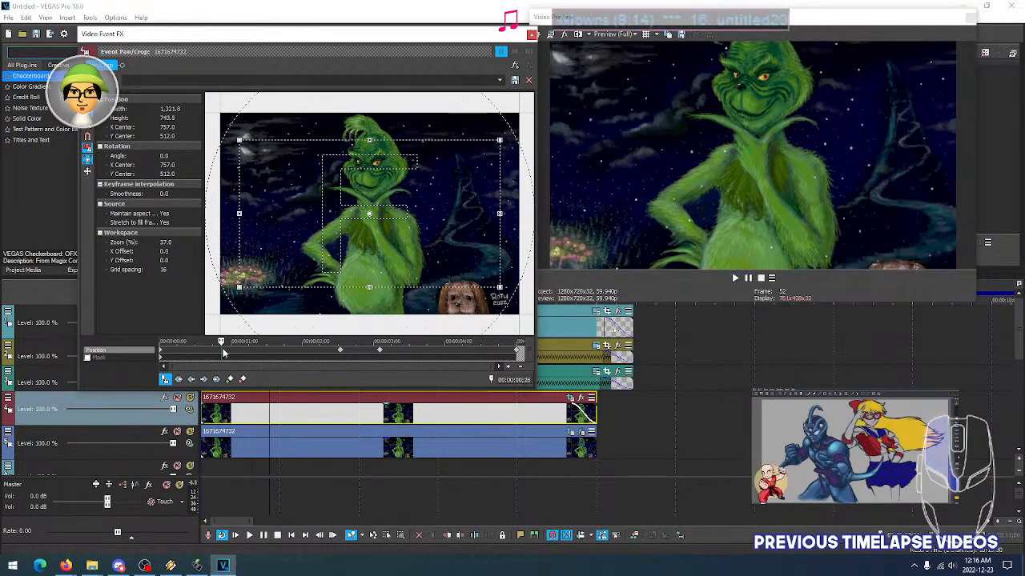
left_click(208, 348)
mouse_move(216, 347)
left_mouse_down()
mouse_move(239, 349)
mouse_move(222, 350)
left_mouse_up()
left_click_drag(340, 351, 226, 352)
left_click_drag(381, 354, 249, 353)
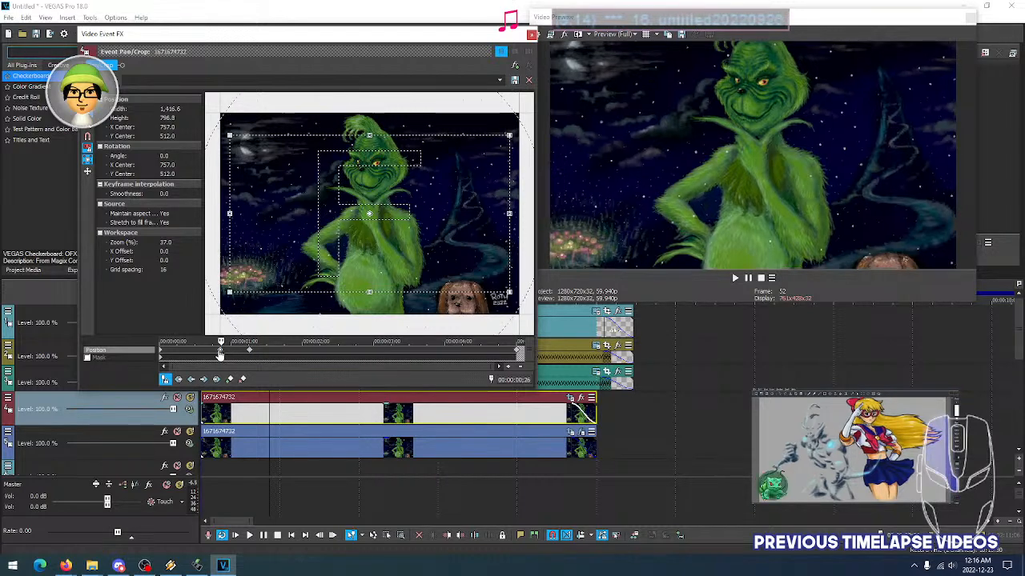
left_click(532, 34)
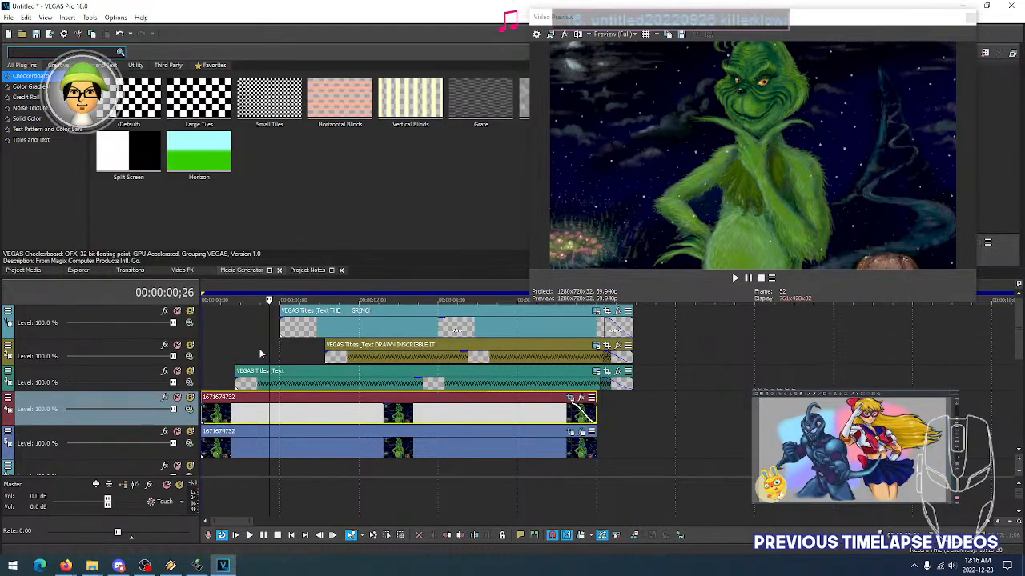
Replay the opening from 00:00:00;00 several times to check the retimed zoom-out against the THE GRINCH title
left_click(200, 363)
key("space")
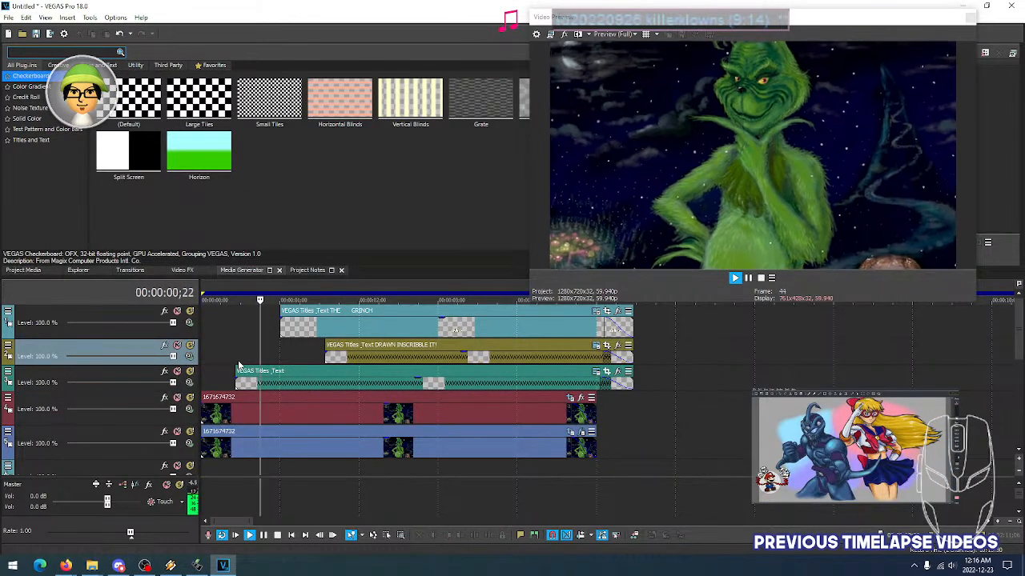
key("space")
key("space")
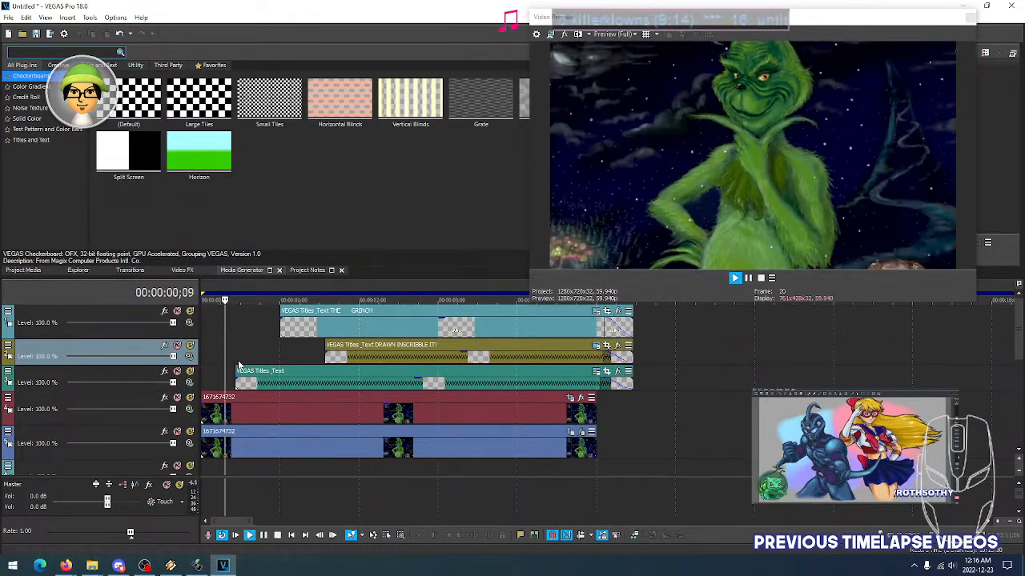
key("space")
key("space")
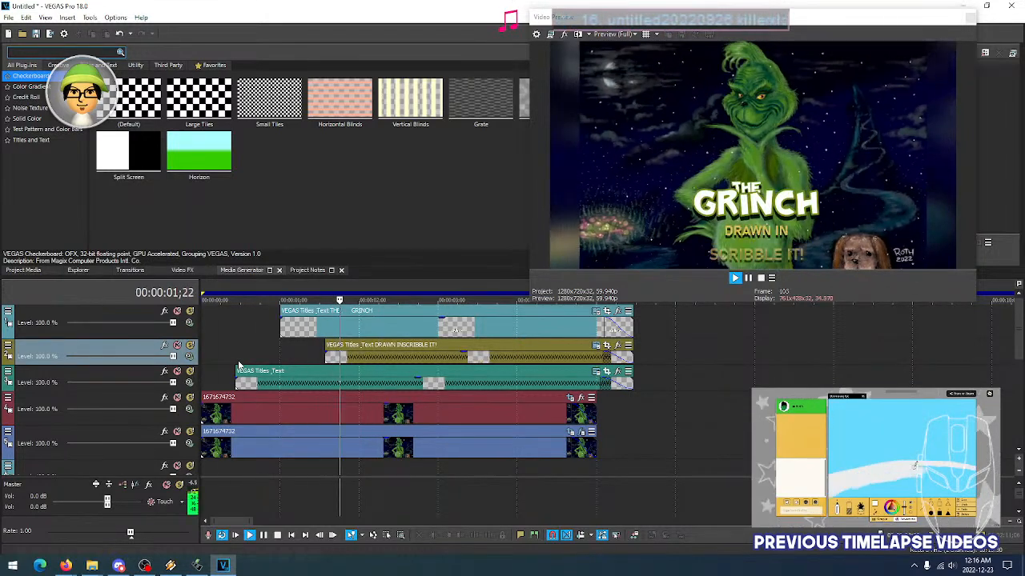
Replay the opening repeatedly through the DRAWN IN SCRIBBLE IT! title to judge the artwork's zoom-out speed
key("space")
key("space")
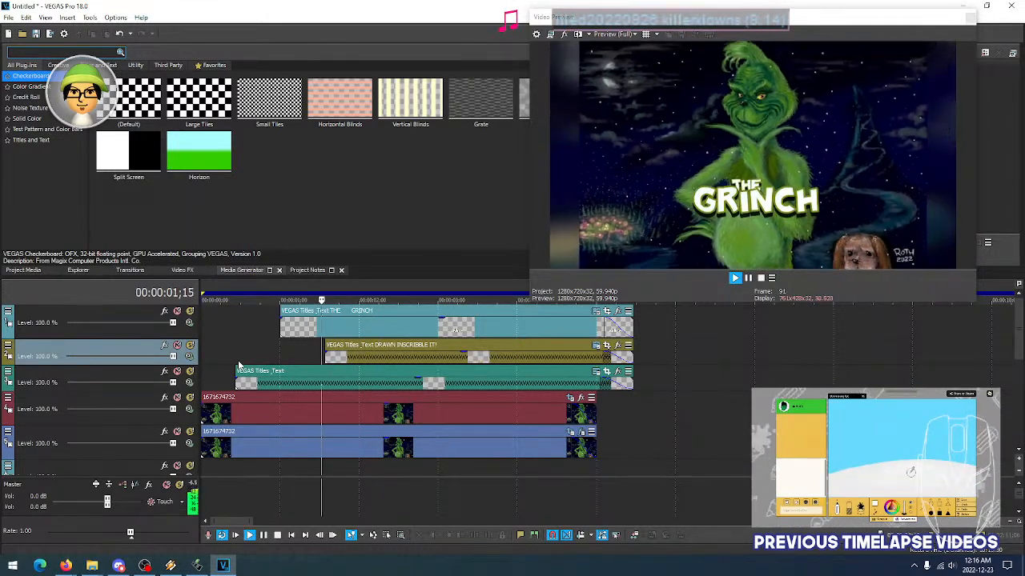
key("space")
key("space")
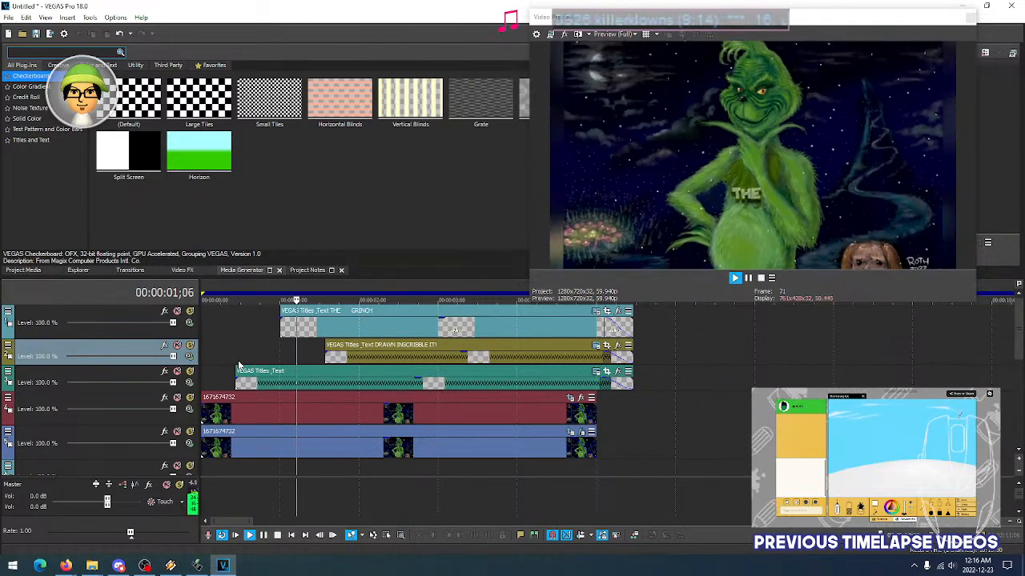
key("space")
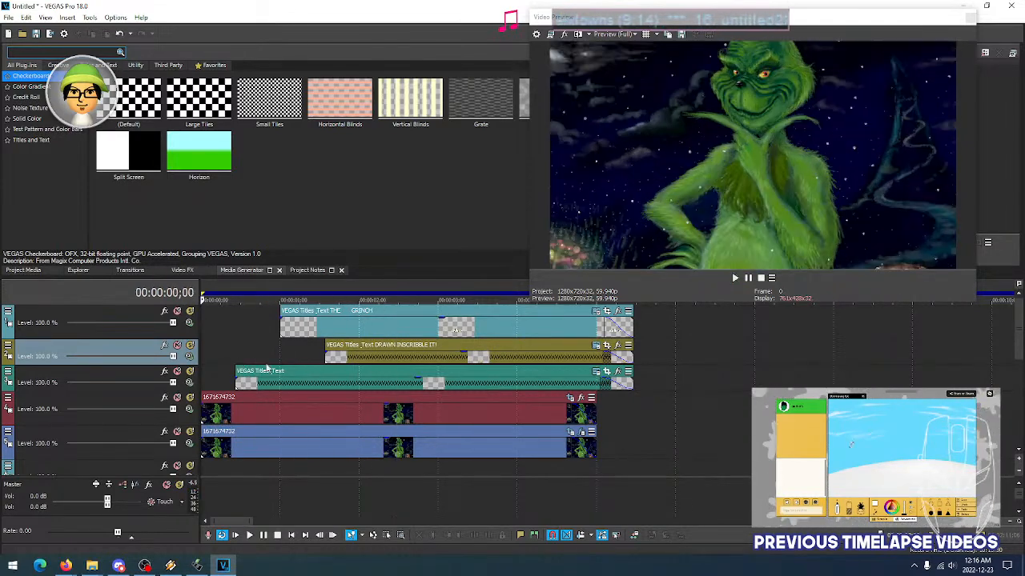
Move the upper artwork's third Pan/Crop keyframe to 00:00:01;01 and play the opening back
left_click(570, 398)
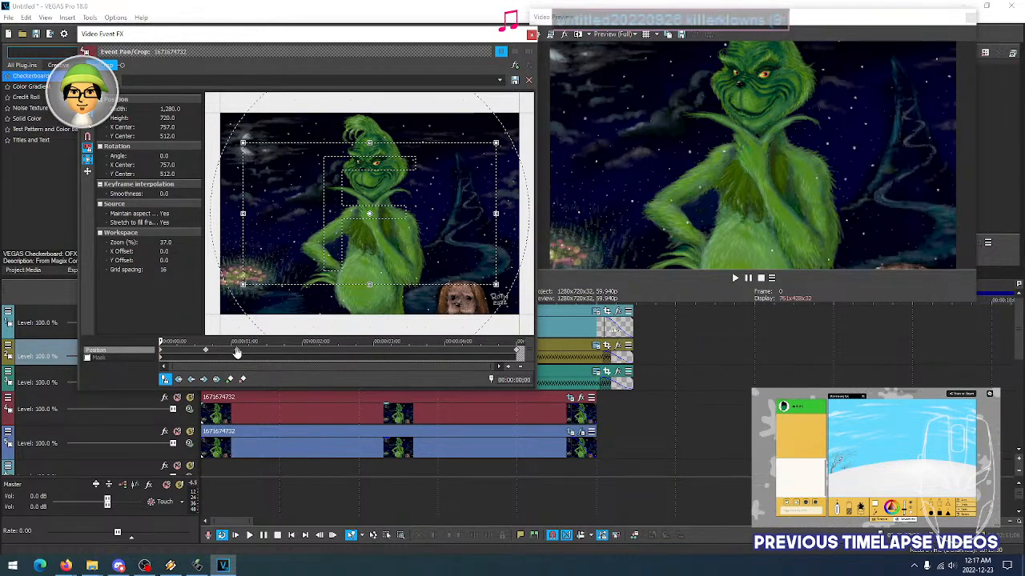
left_click(531, 35)
key("space")
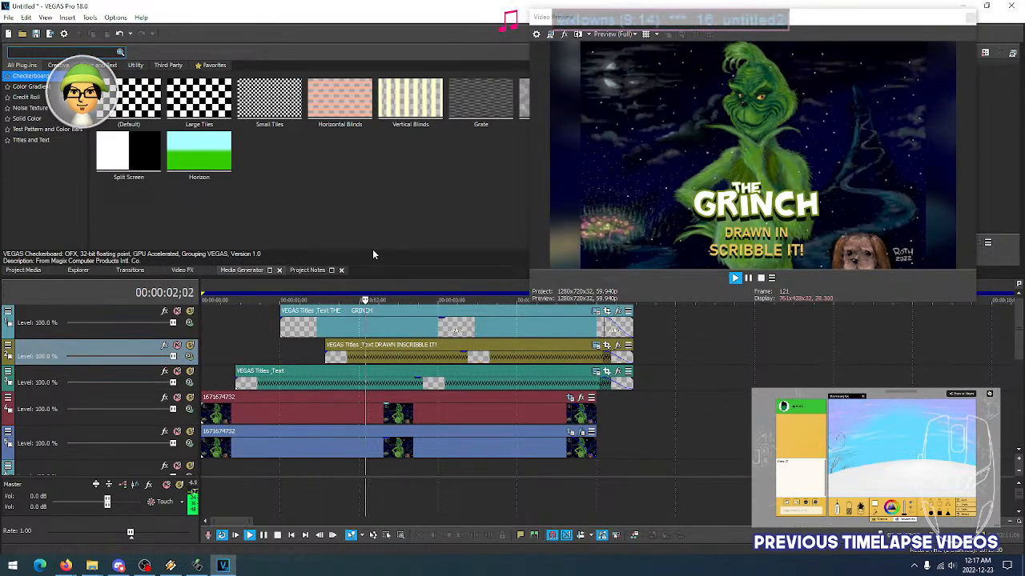
key("space")
Shrink the upper artwork's Pan/Crop frame at the 00:00:00;19 keyframe to about 1,315.5 × 740
left_click(569, 398)
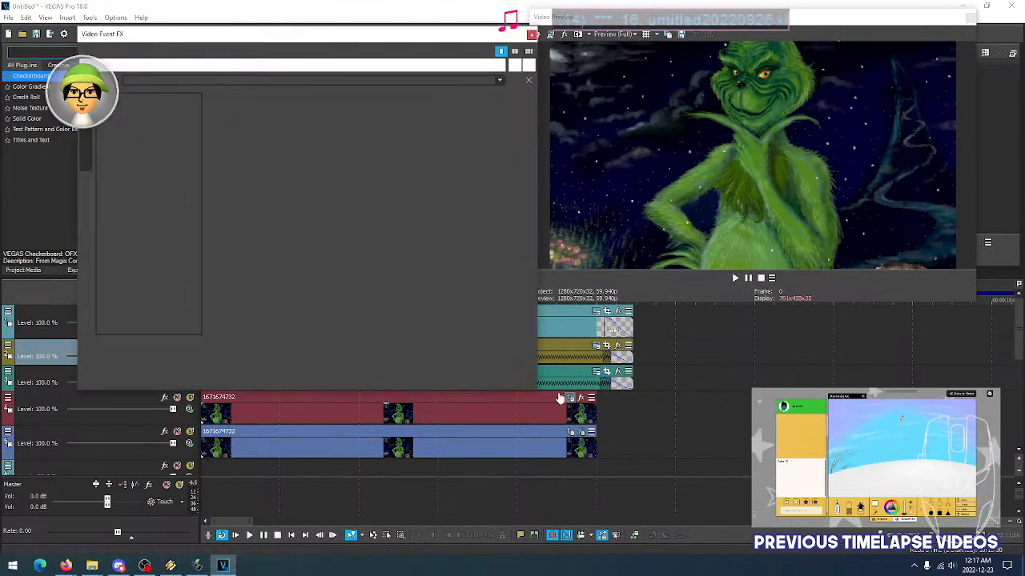
left_click(206, 354)
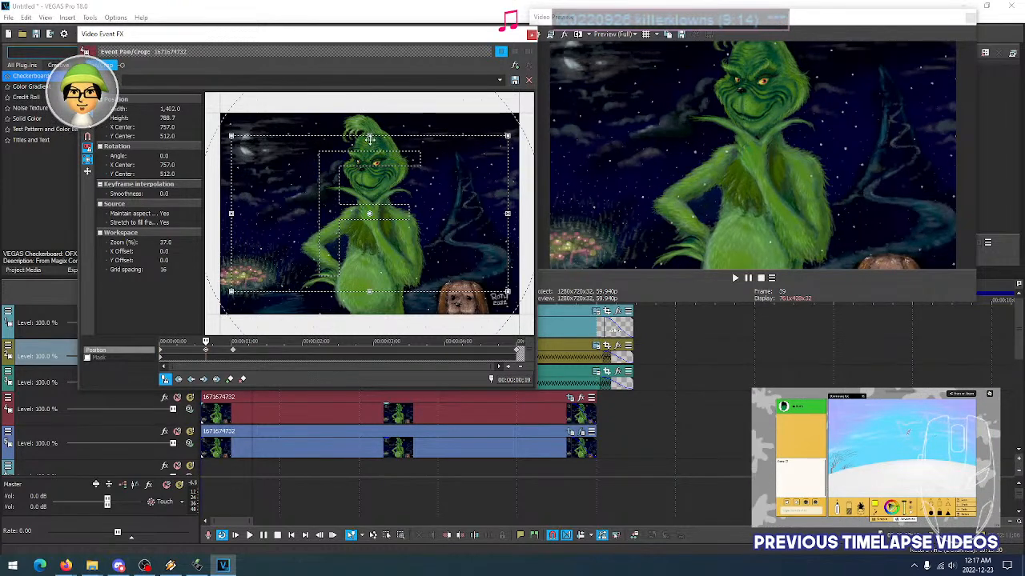
left_click_drag(369, 136, 370, 142)
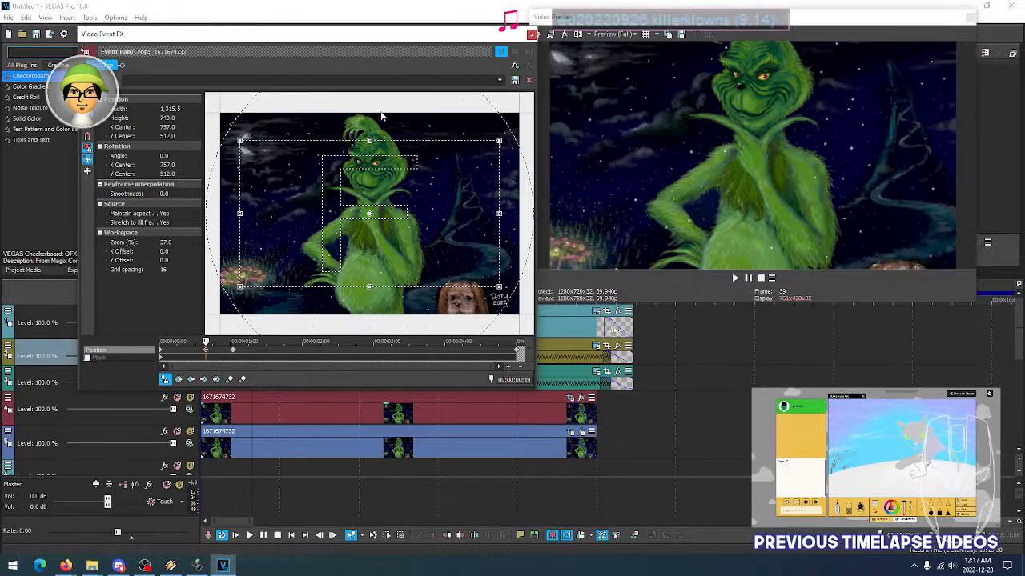
left_click(531, 35)
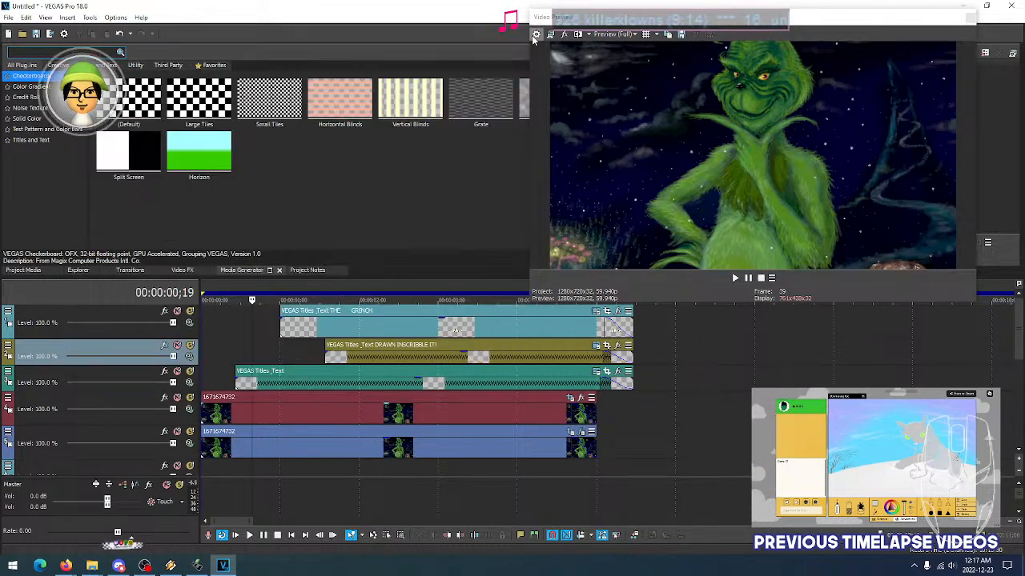
Play the intro from 00:00:00;00 a few times to check the tighter crop against the THE GRINCH title
left_click(206, 384)
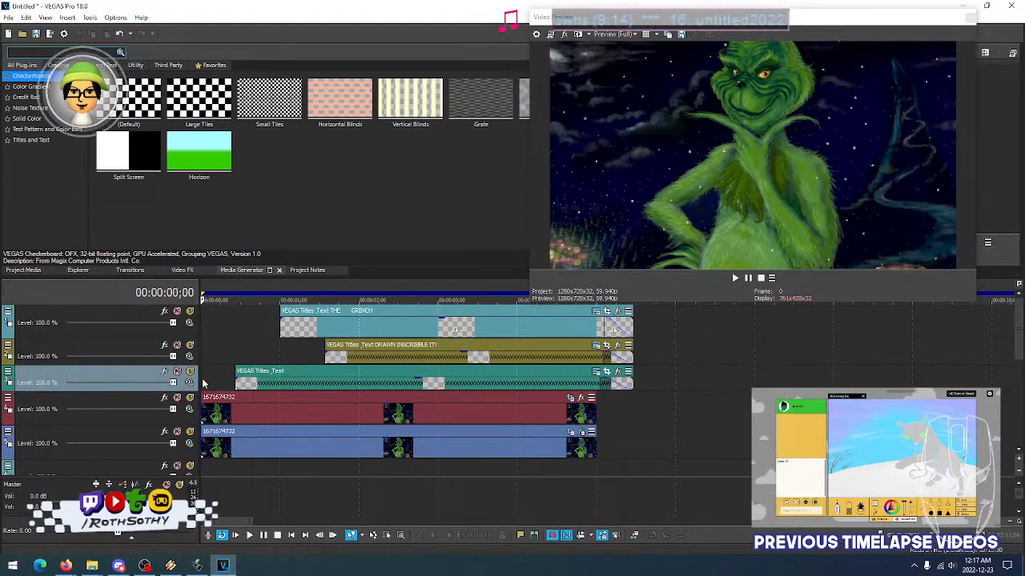
key("space")
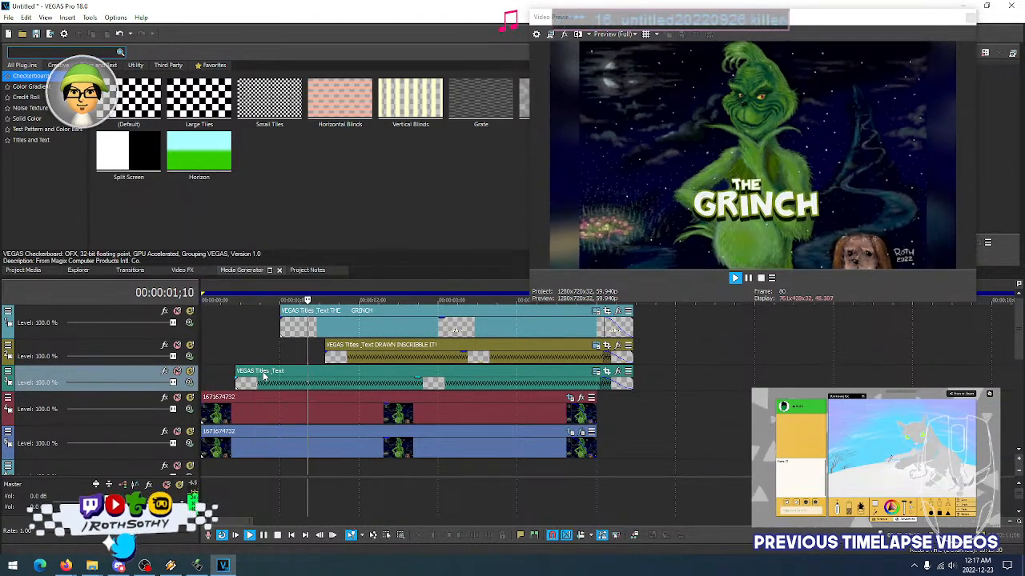
key("space")
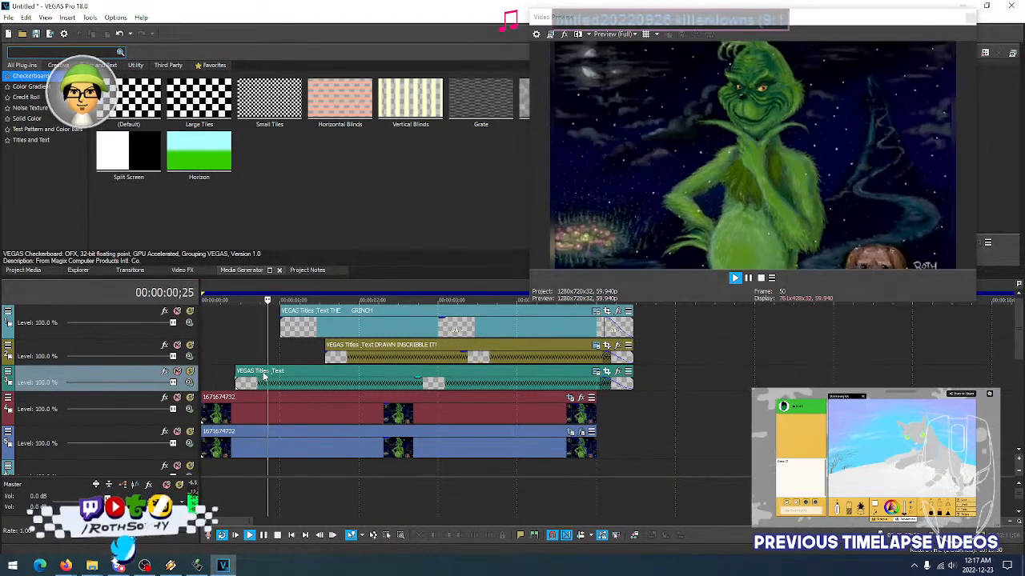
key("space")
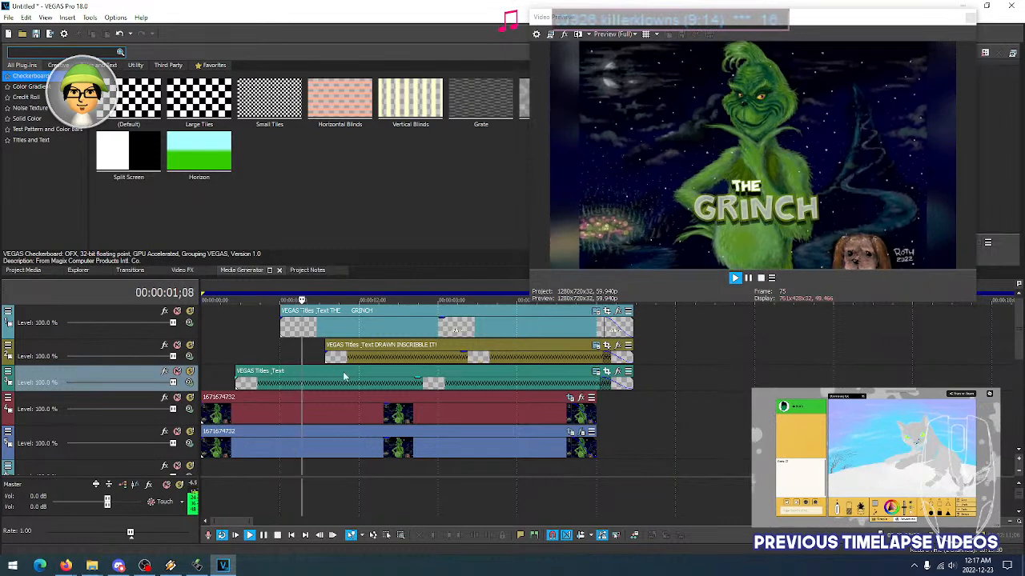
key("space")
Enlarge the upper artwork's Pan/Crop frame at the 00:00:00;19 keyframe to about 1,344.4 × 756.2
left_click(570, 398)
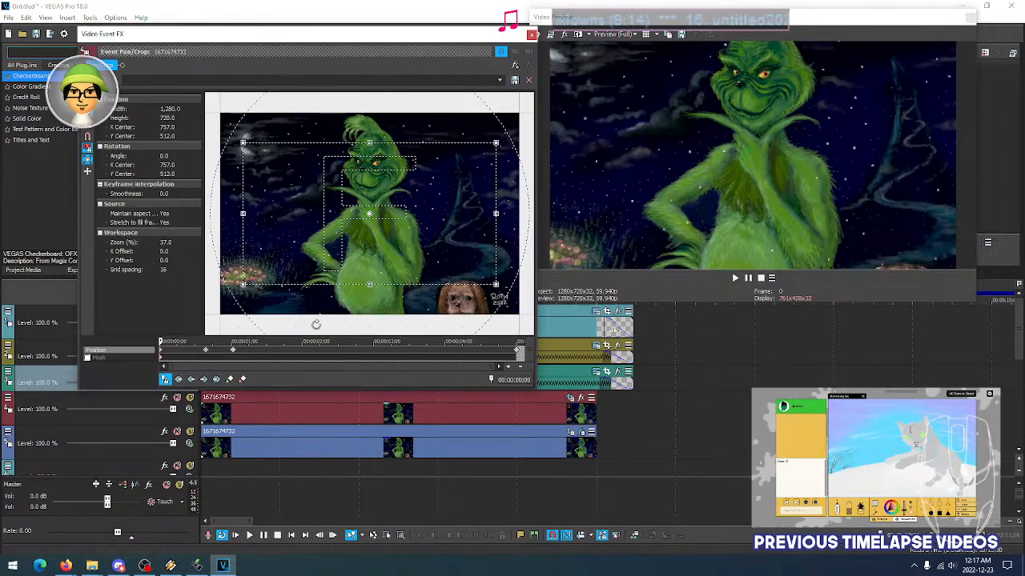
left_click(235, 352)
left_click(235, 352)
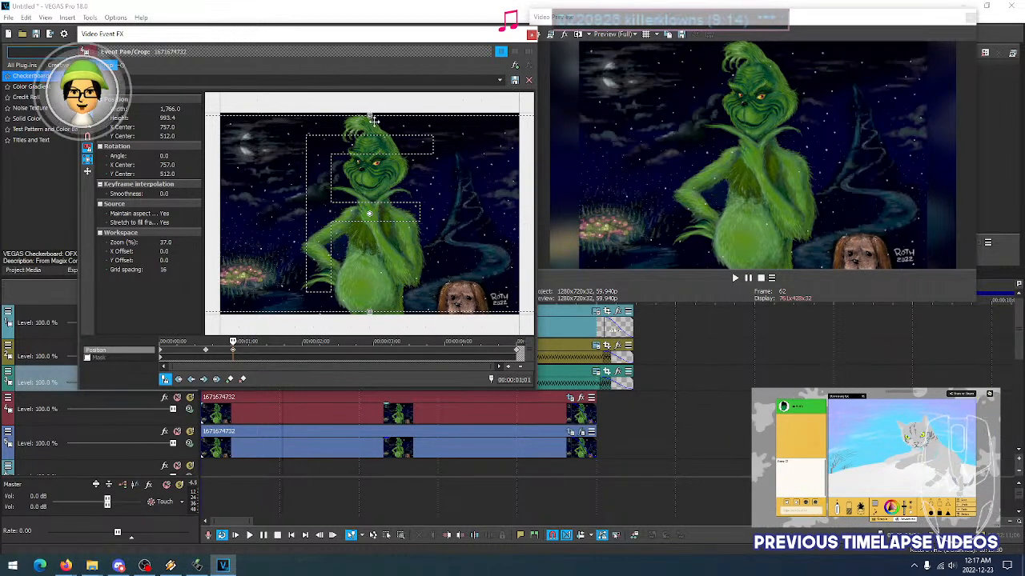
left_click(207, 352)
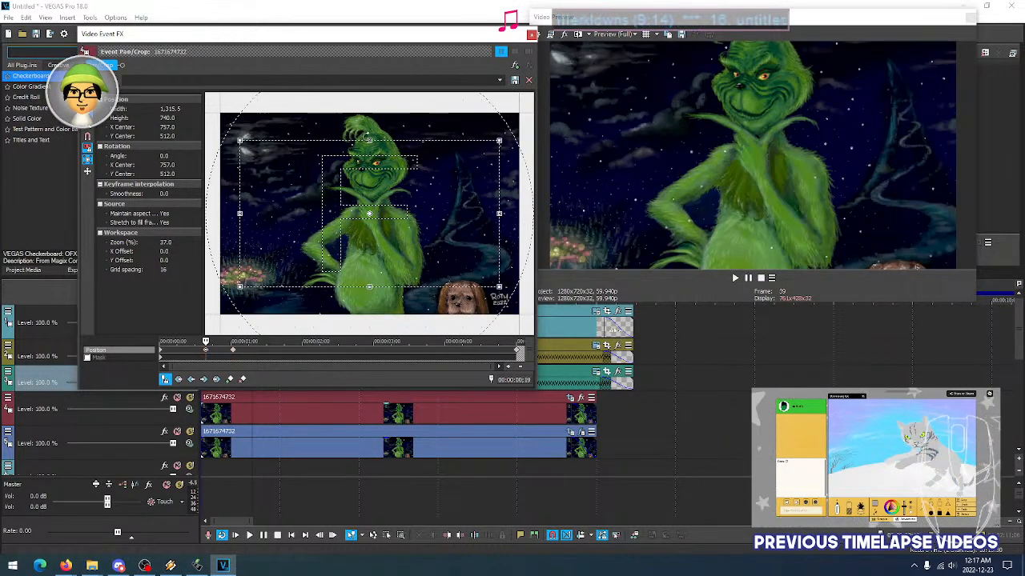
left_click_drag(370, 140, 369, 138)
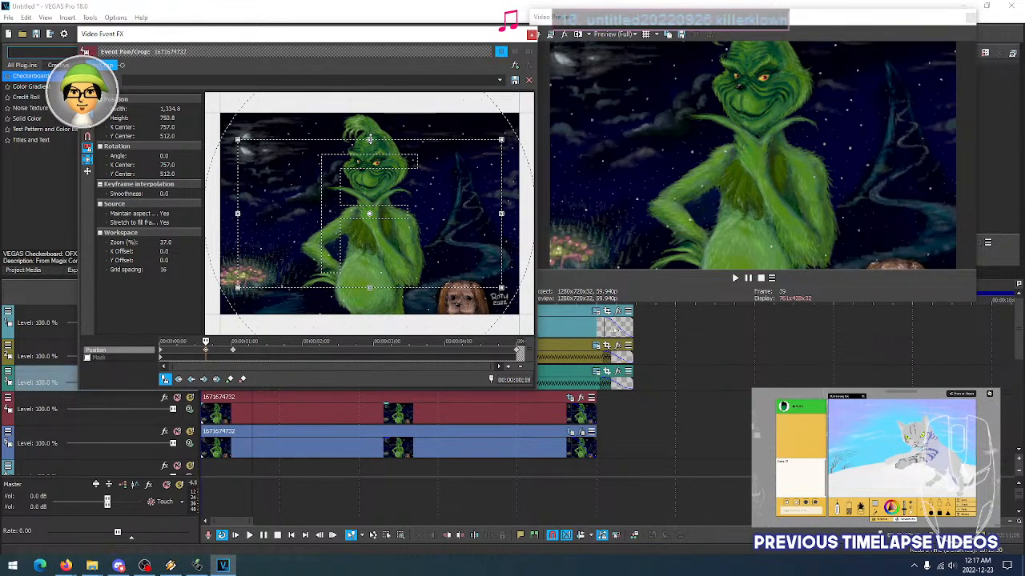
left_click_drag(370, 139, 370, 136)
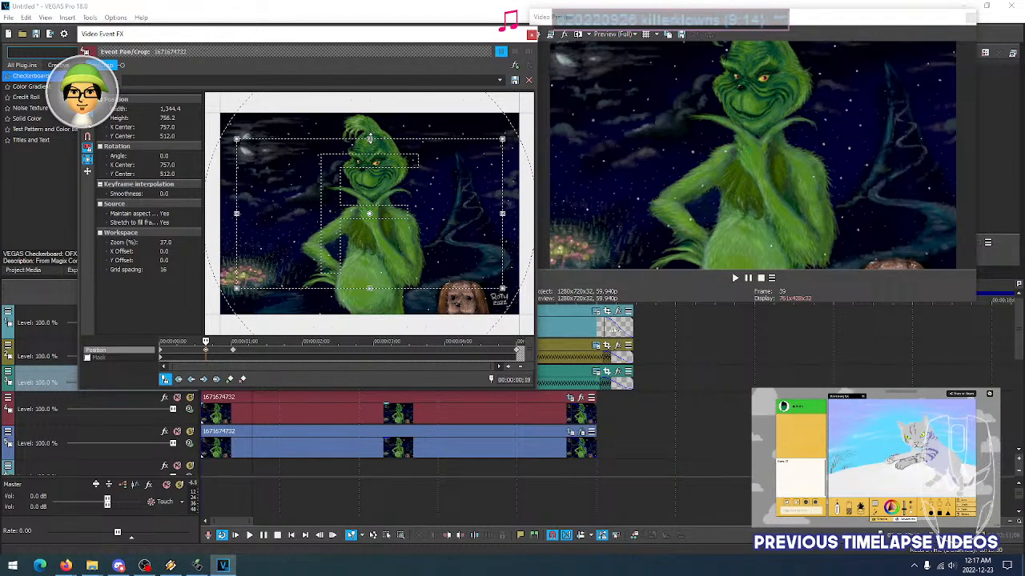
left_click(531, 35)
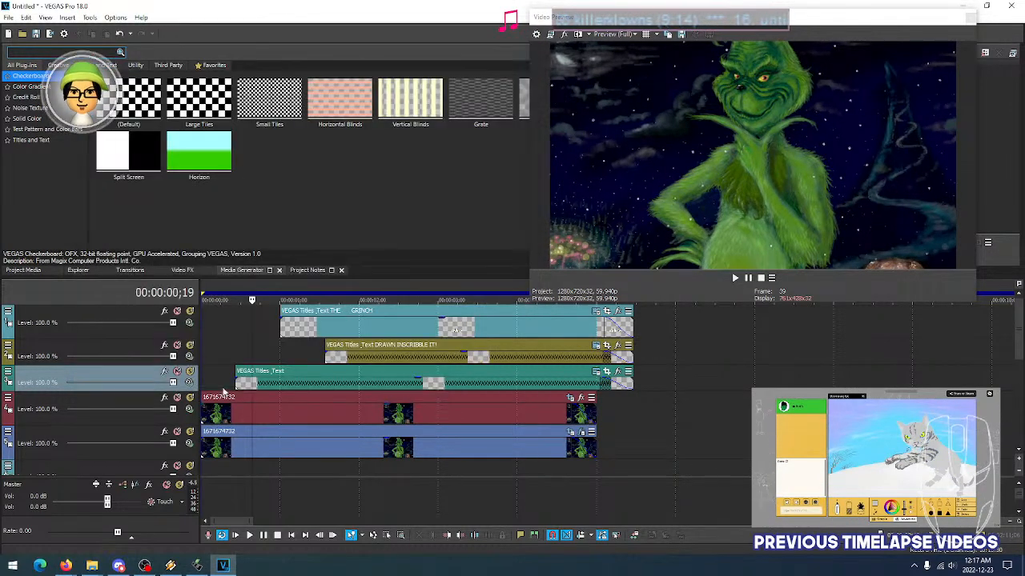
Replay the intro from 00:00:00;00 repeatedly to check the enlarged crop and zoom-out against the animated titles
left_click(205, 353)
key("space")
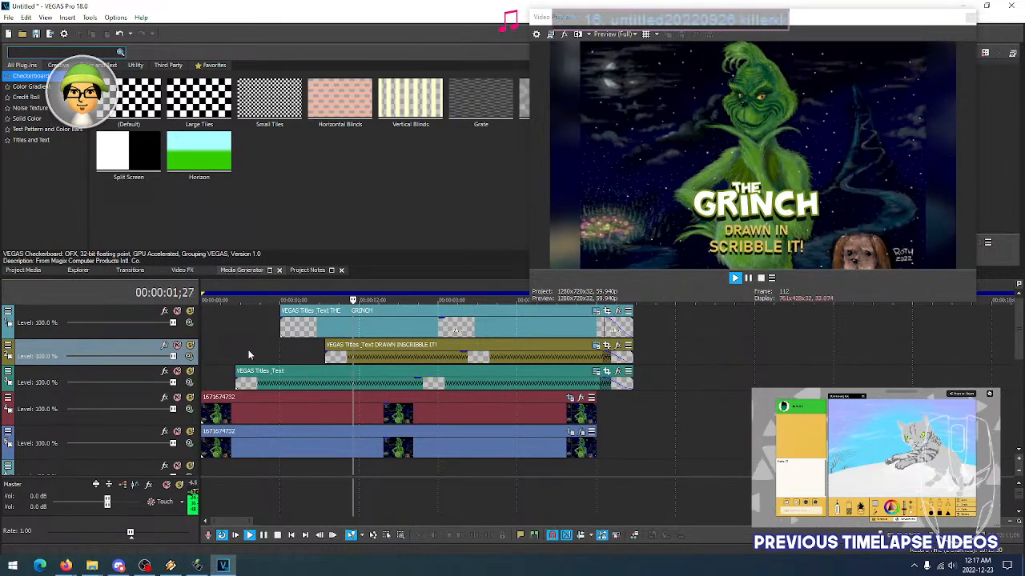
key("space")
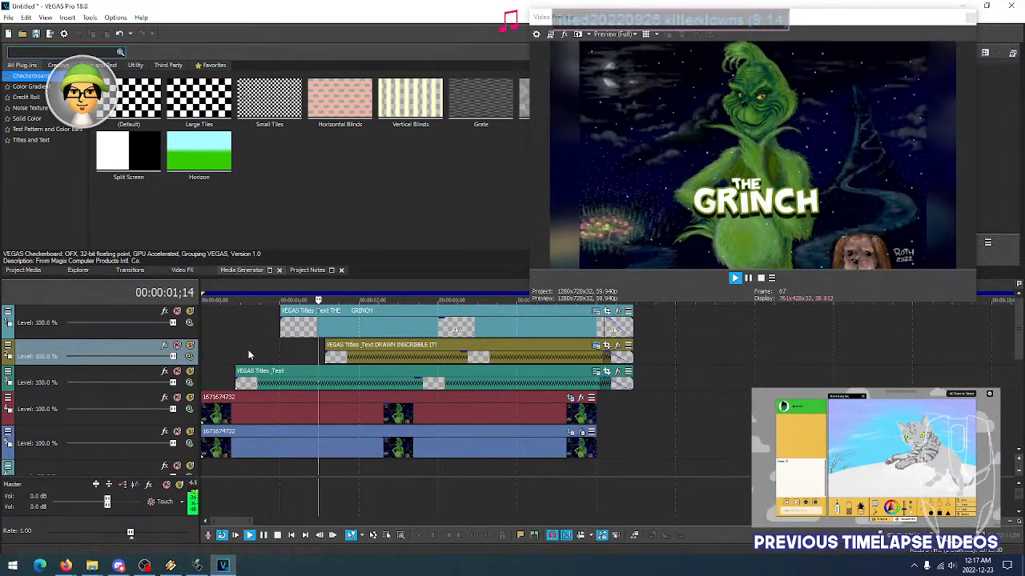
key("space")
key("space")
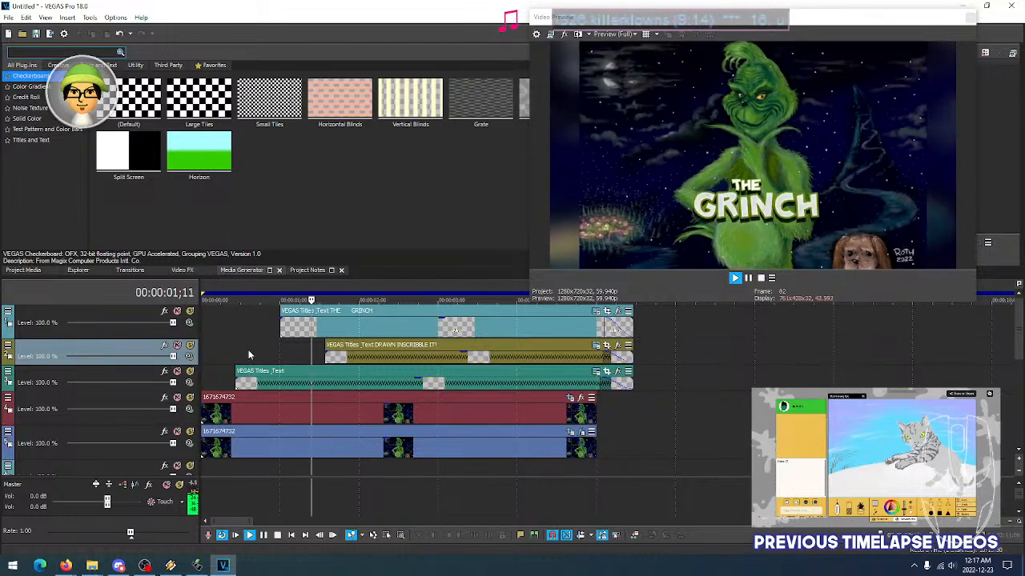
key("space")
key("space")
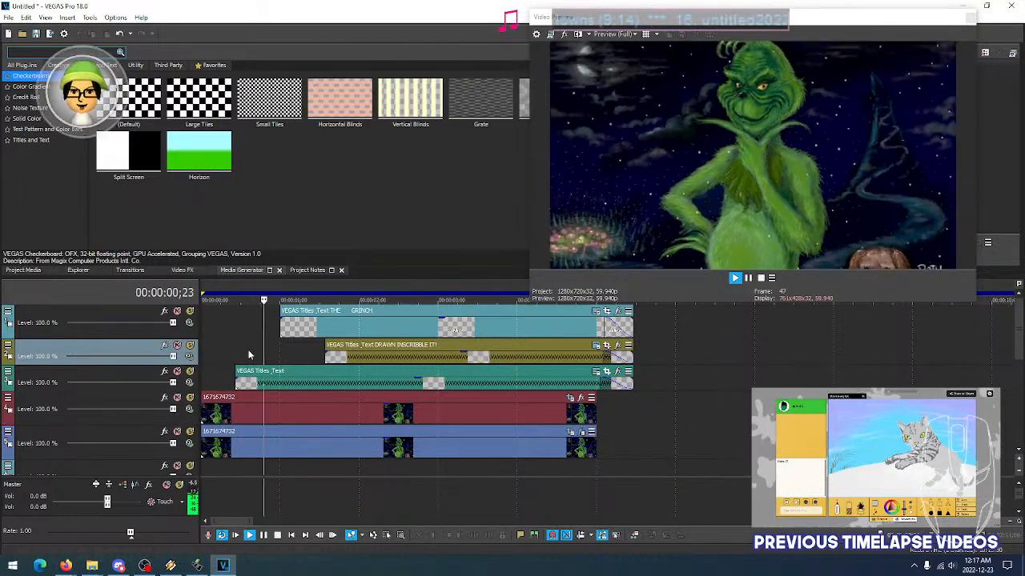
key("space")
key("space")
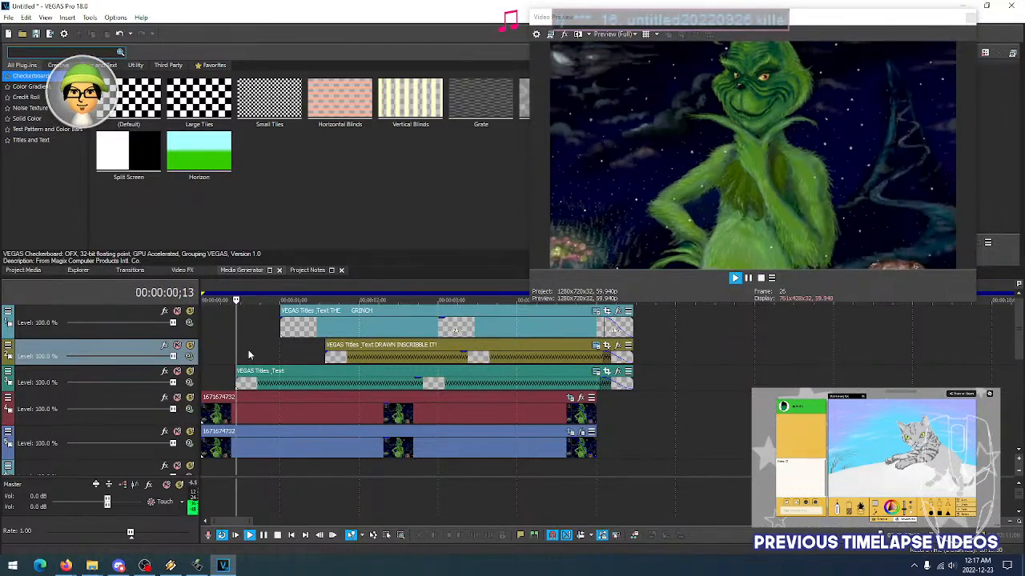
key("space")
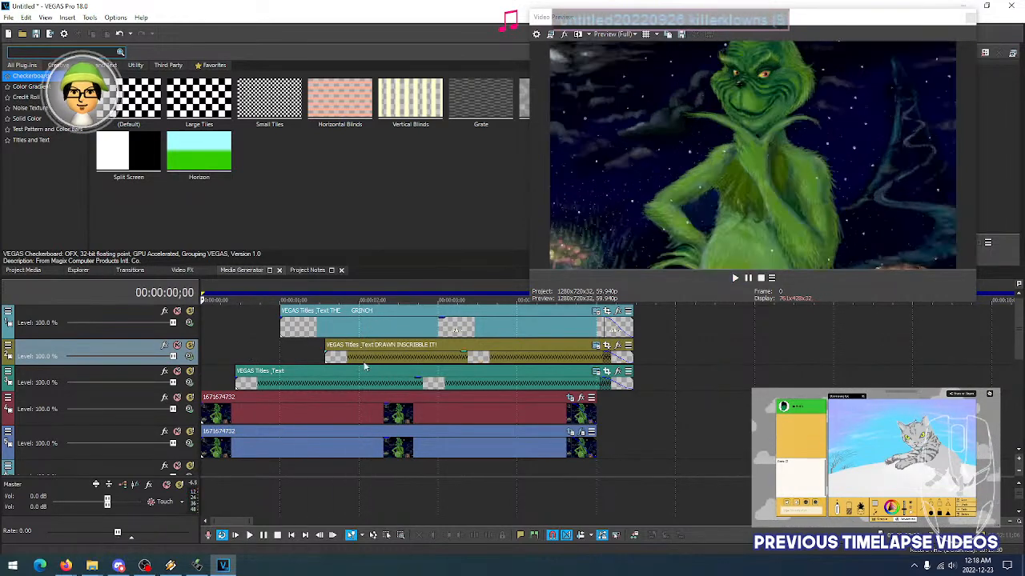
Save the project as e.veg in the The Grinch videos folder, replacing the existing file
scroll(493, 380, "down", 2)
scroll(493, 379, "down", 5)
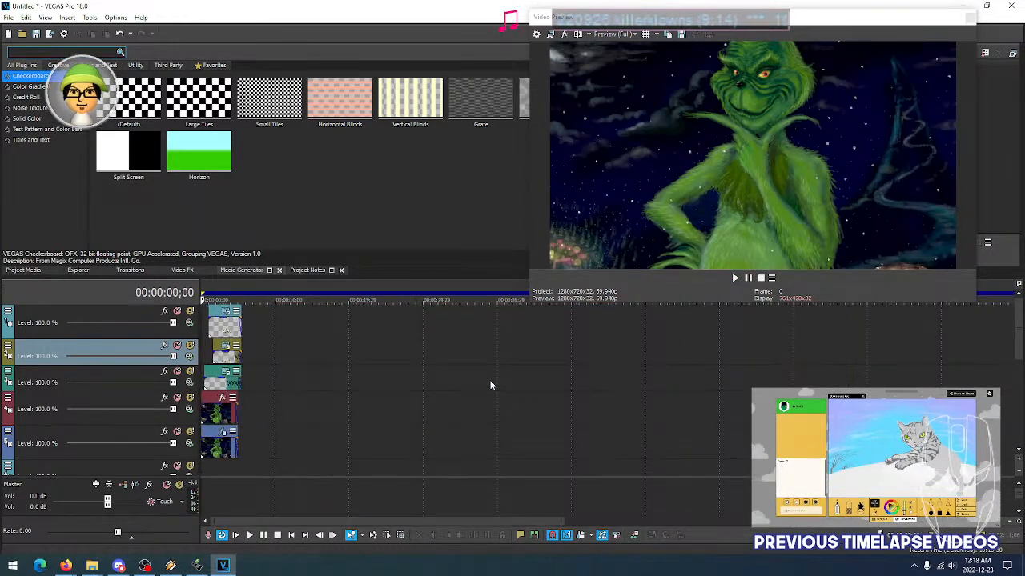
left_click(8, 18)
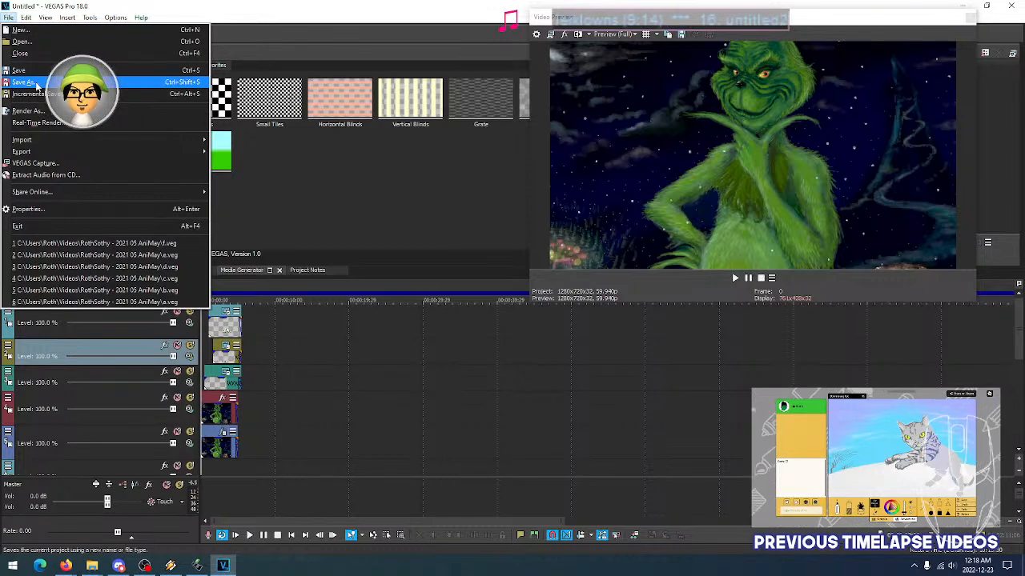
left_click(37, 83)
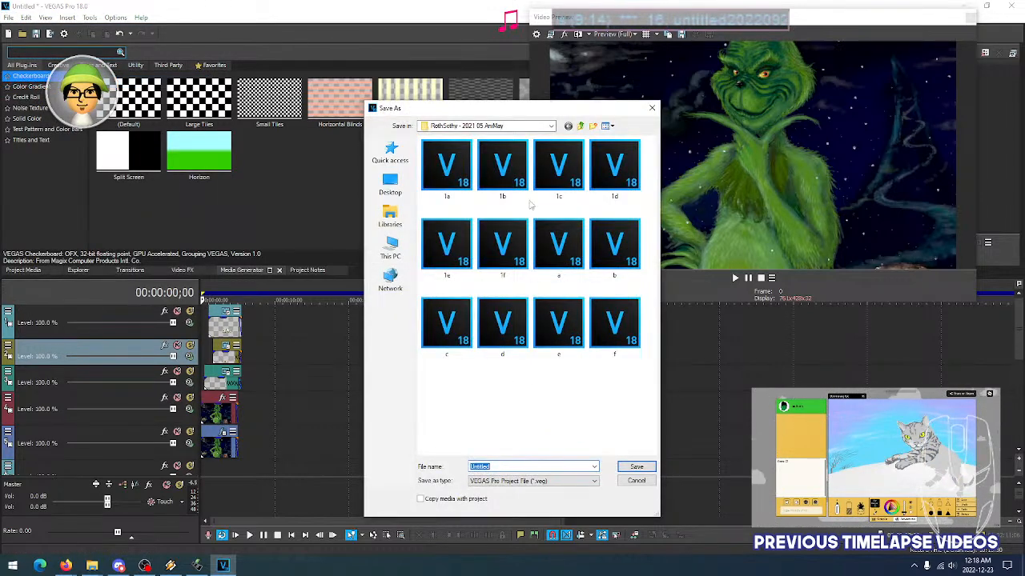
left_click(580, 127)
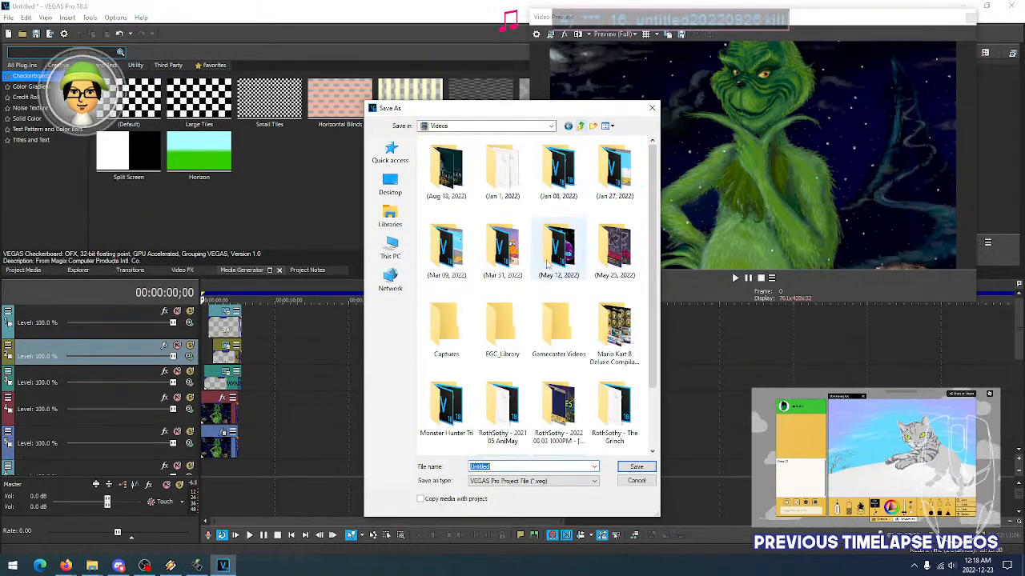
double_click(615, 409)
double_click(468, 263)
left_click(535, 284)
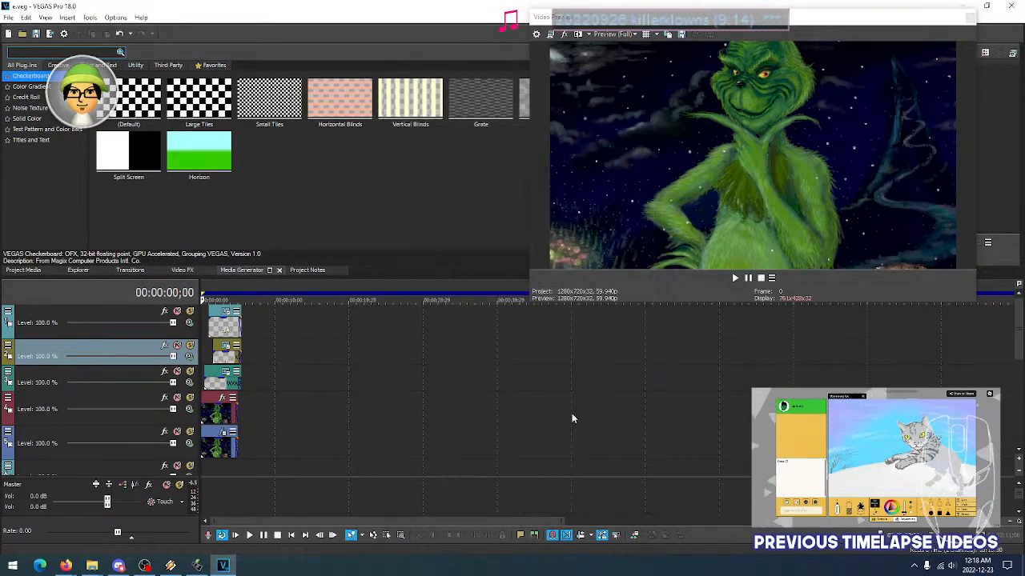
Survey the lower timelapse and audio tracks, previewing frames at 00:00:47;09 and 00:01:07;01
scroll(376, 402, "down", 2)
scroll(353, 399, "up", 4)
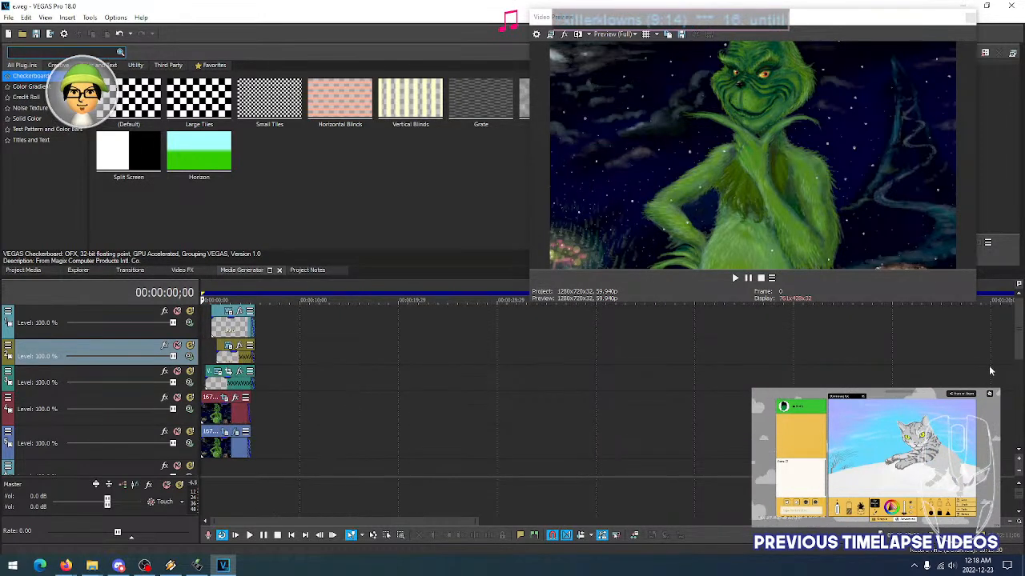
left_click_drag(1019, 336, 1020, 428)
left_click(670, 461)
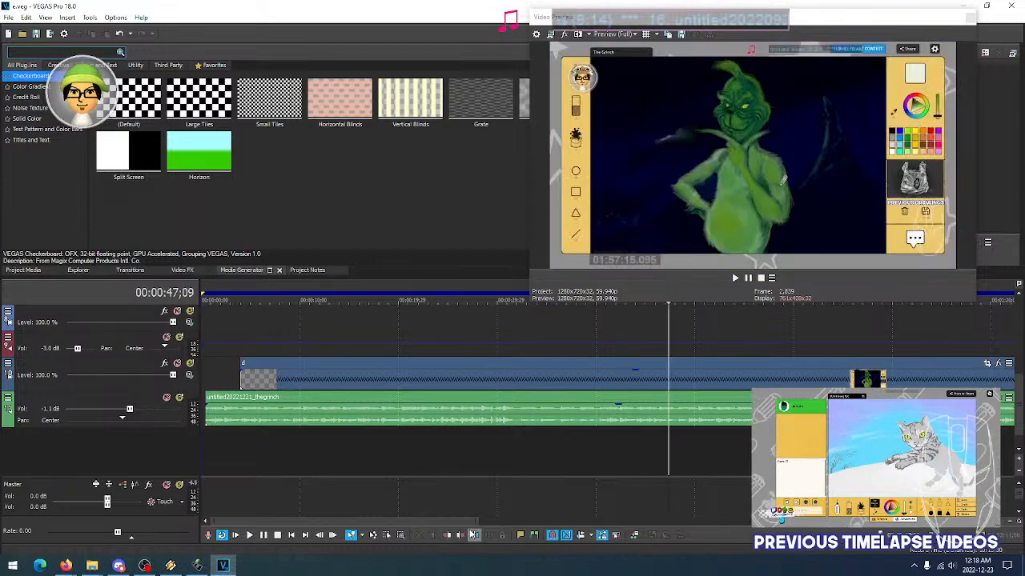
scroll(460, 524, "right", 5)
left_click(442, 455)
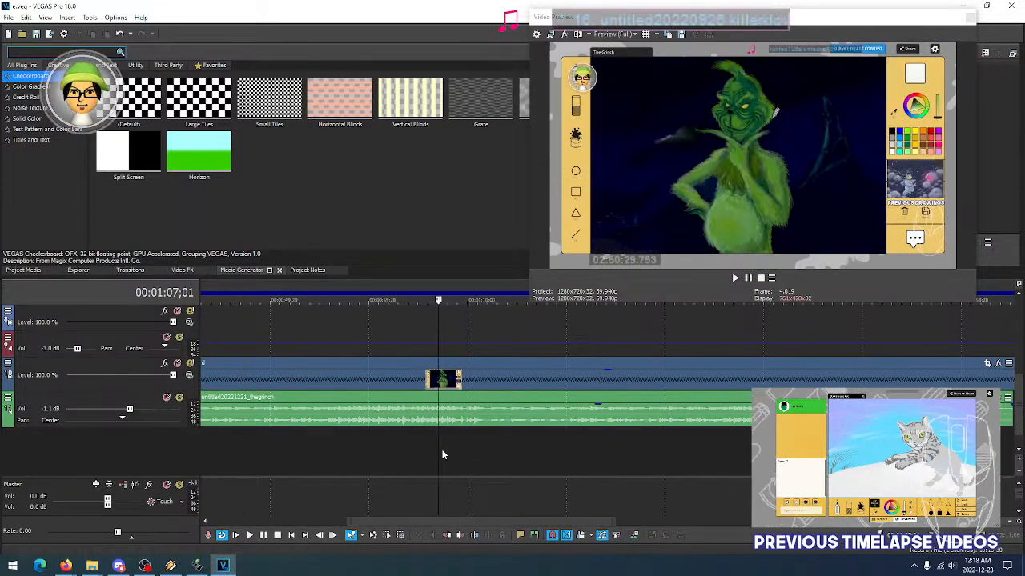
scroll(448, 447, "down", 3)
scroll(480, 440, "up", 5)
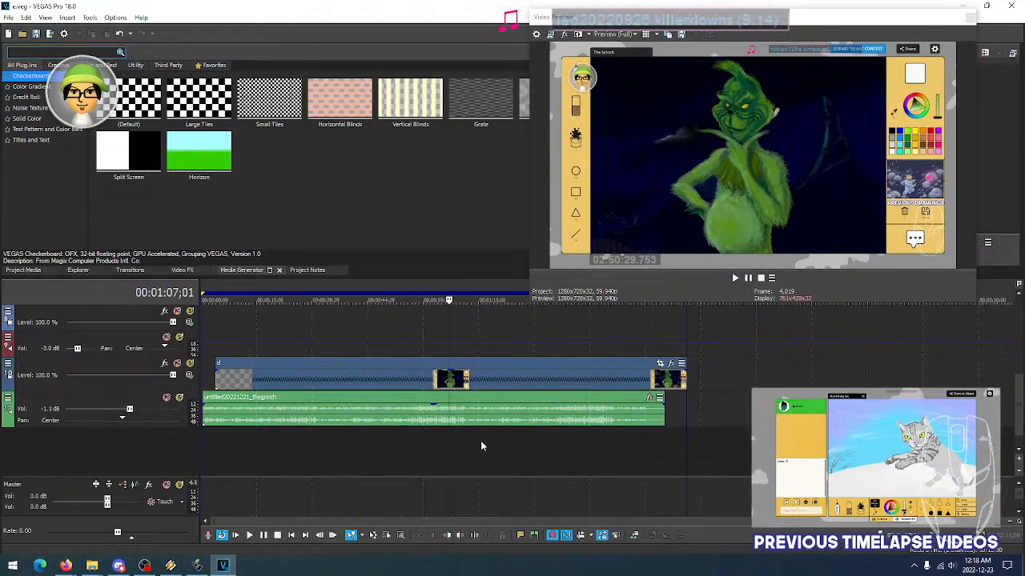
scroll(506, 524, "right", 5)
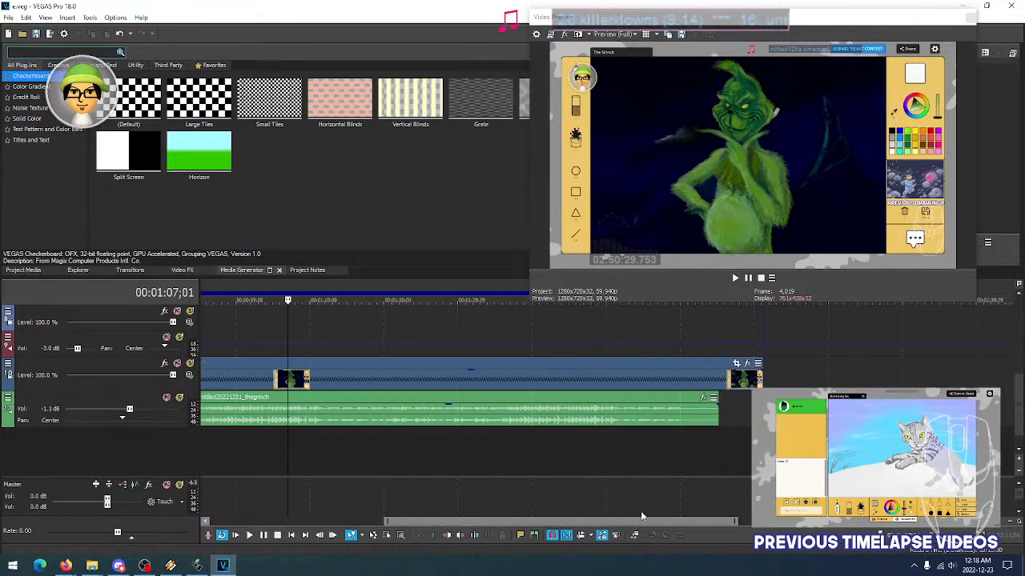
Play the timelapse with its audio from about 00:01:14;25, jump back once during playback, and pause
left_click(338, 438)
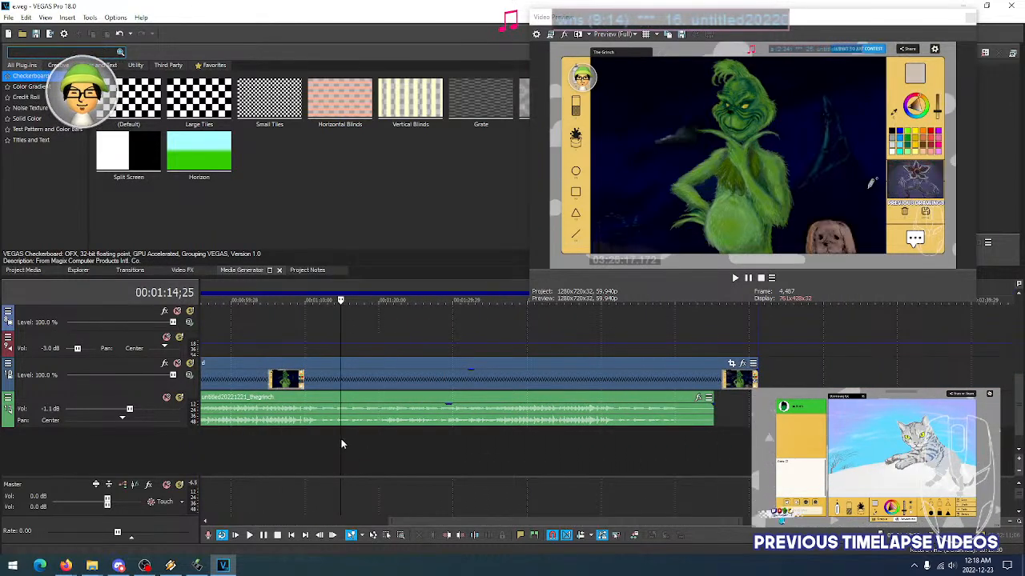
left_click(382, 441)
left_click(350, 441)
left_click(340, 440)
key("space")
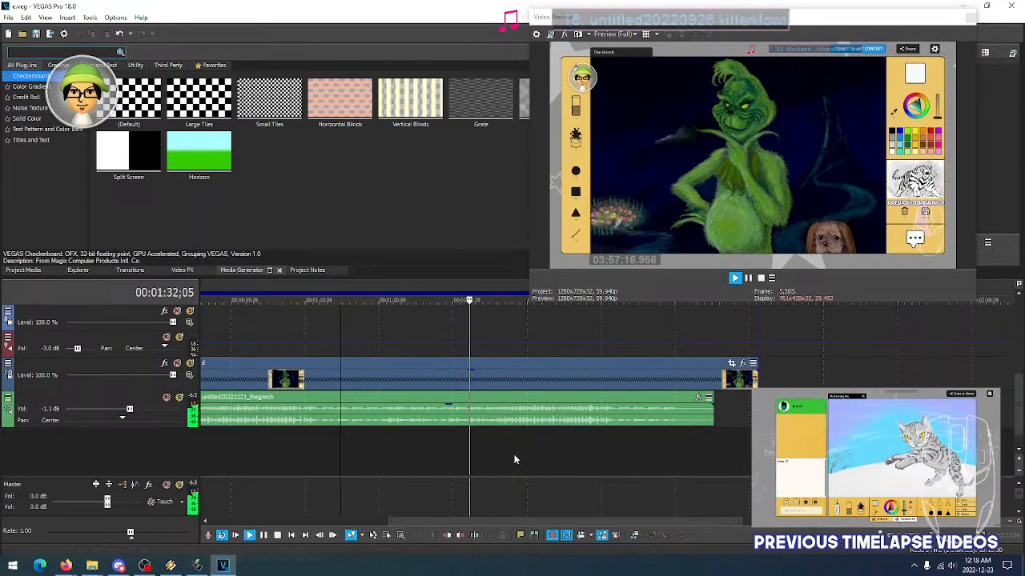
left_click(451, 446)
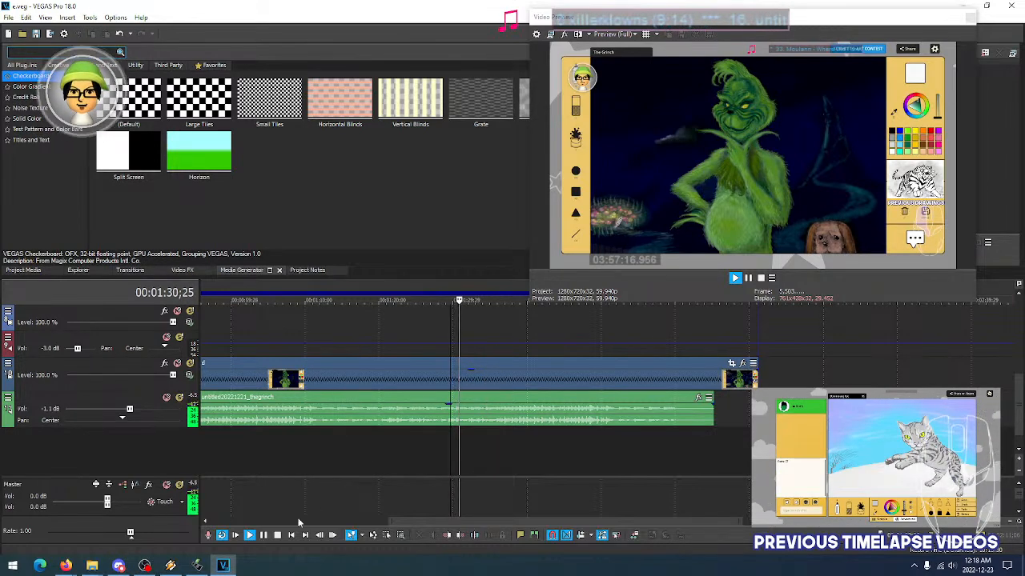
left_click(267, 535)
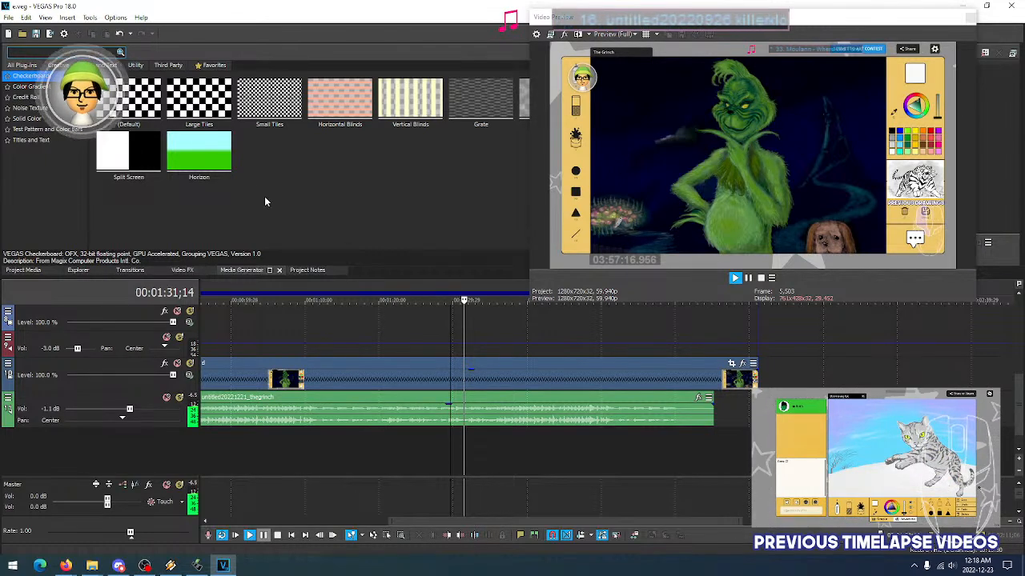
Force the unresponsive VEGAS Pro to close and return to the desktop
left_click(20, 17)
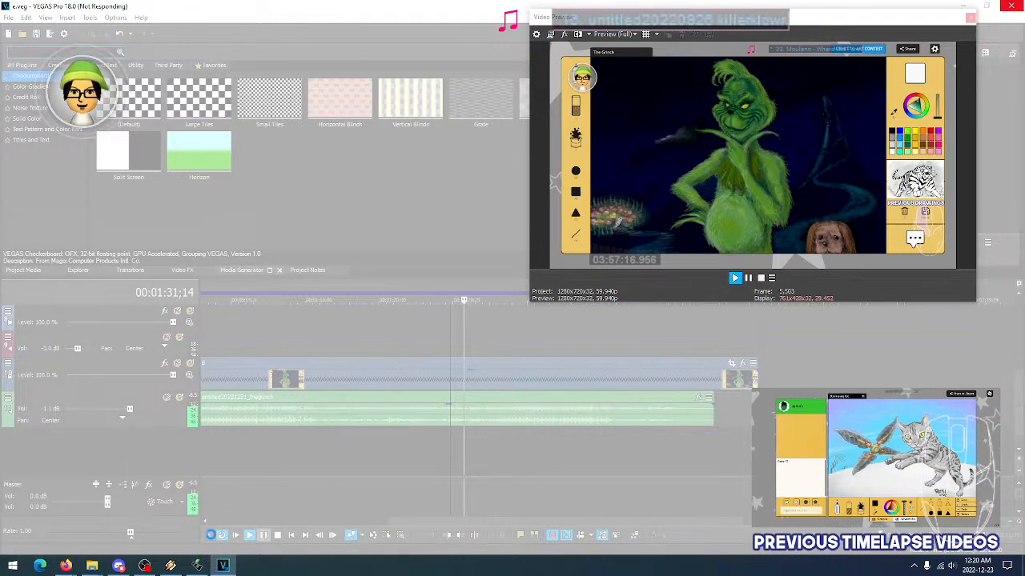
left_click(224, 567)
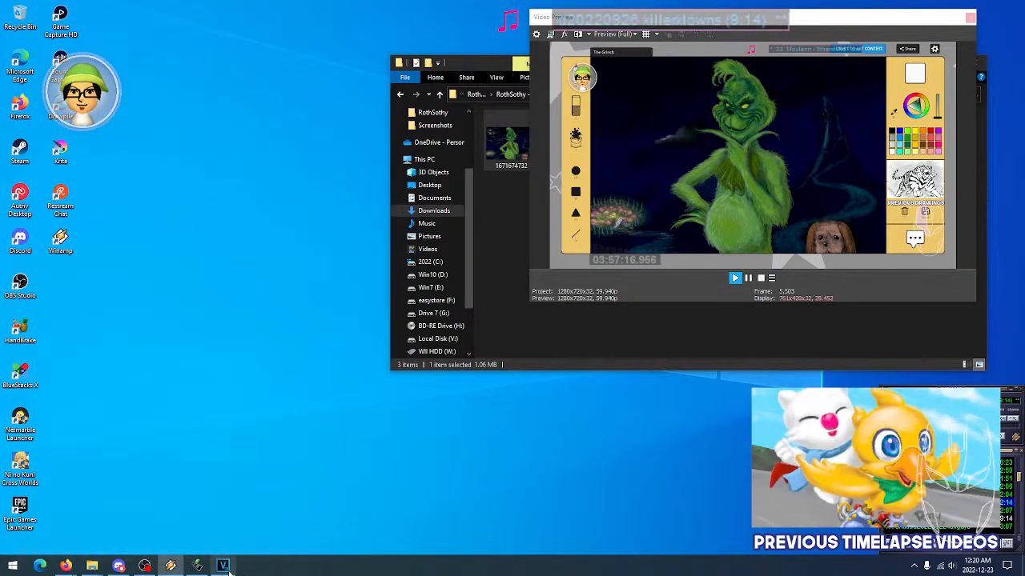
left_click(224, 567)
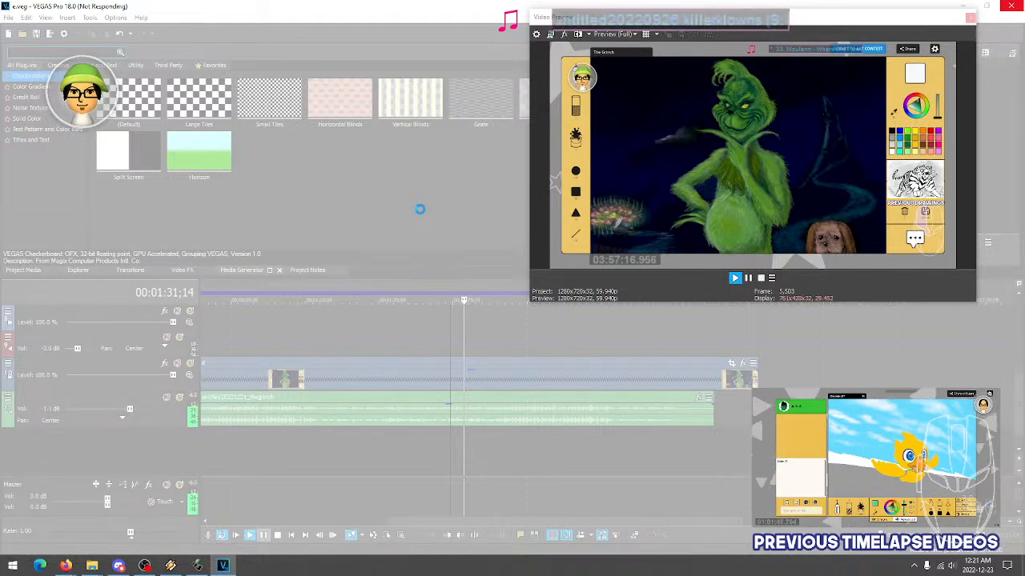
left_click_drag(586, 25, 600, 24)
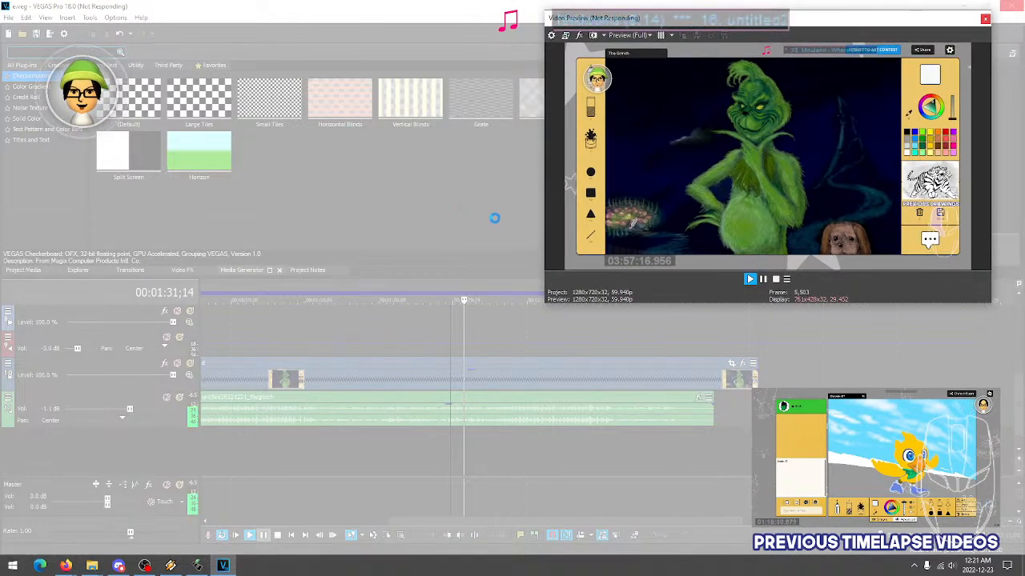
right_click(649, 570)
left_click(688, 510)
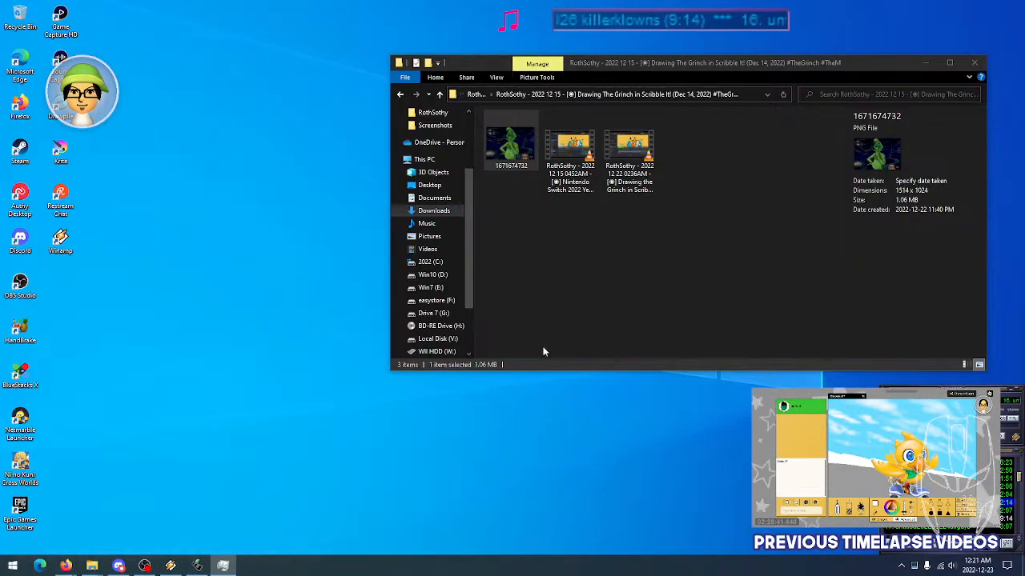
left_click(554, 344)
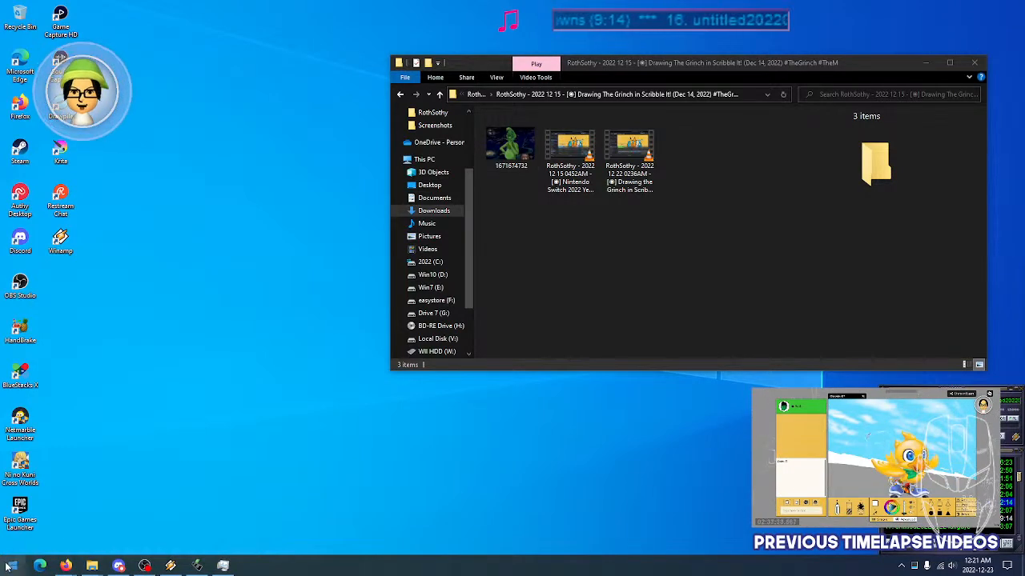
Relaunch VEGAS Pro and open the e.veg project from the The Grinch videos folder
left_click(10, 567)
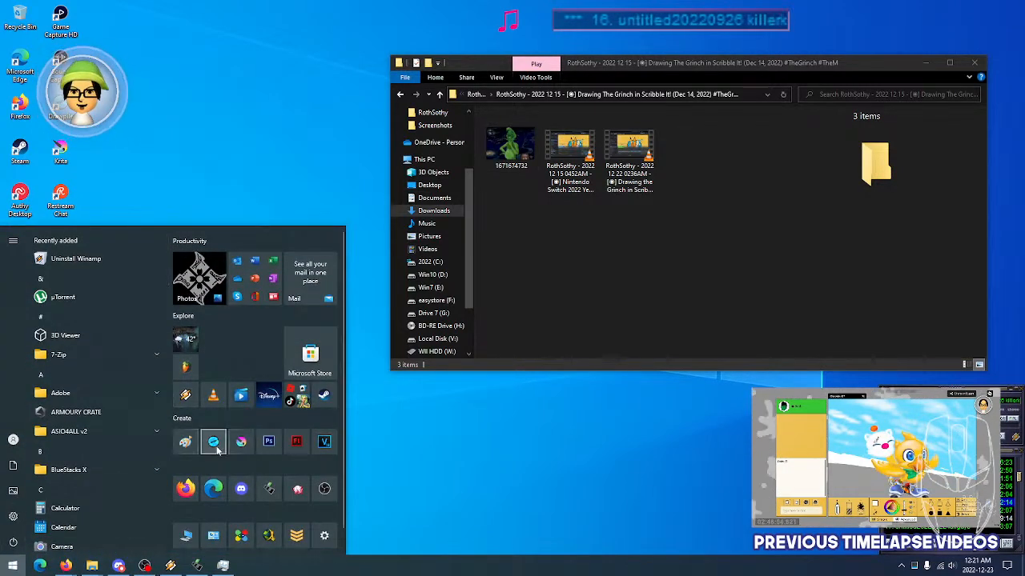
left_click(322, 442)
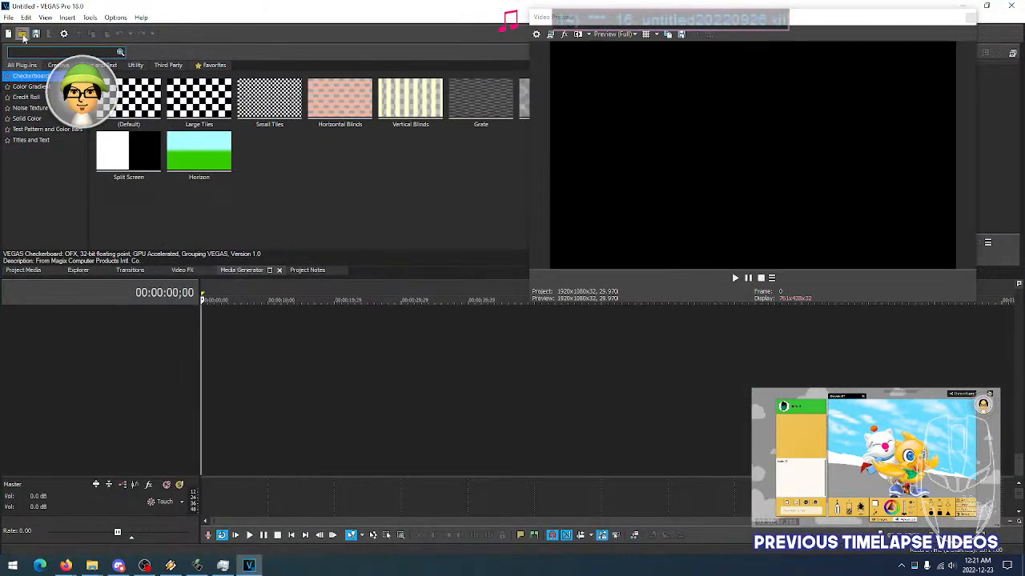
left_click(8, 17)
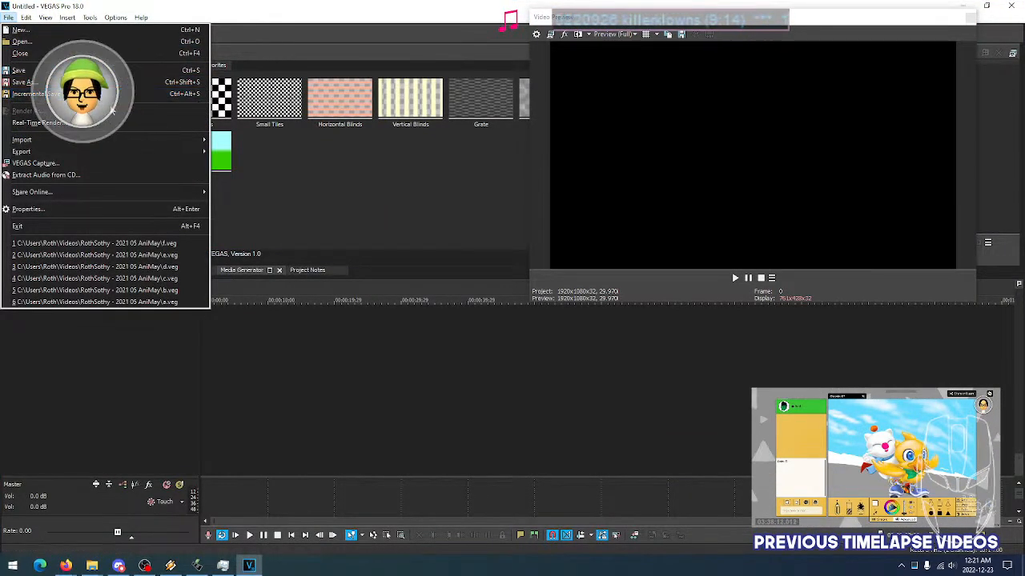
left_click(125, 42)
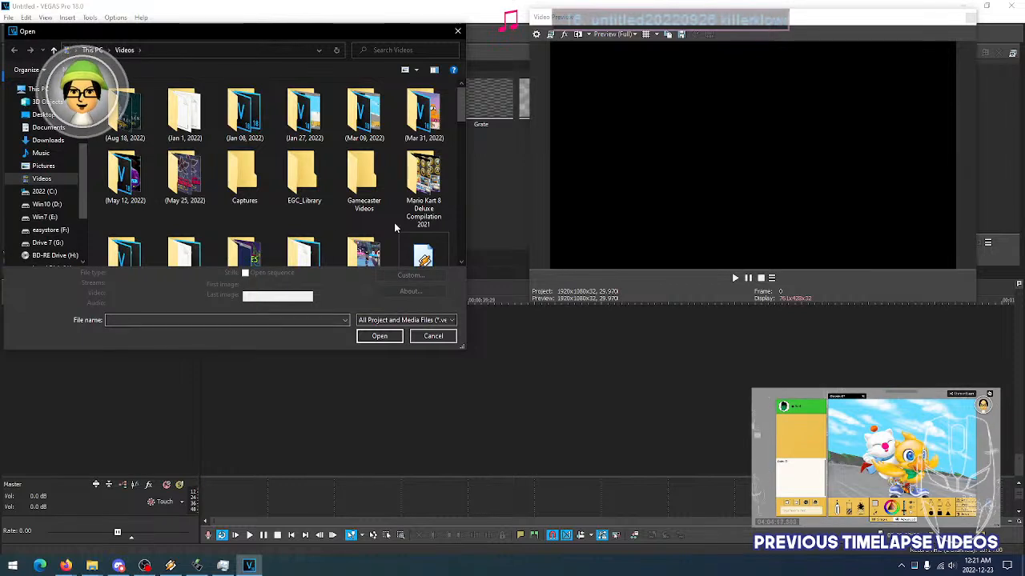
double_click(303, 212)
left_click(370, 110)
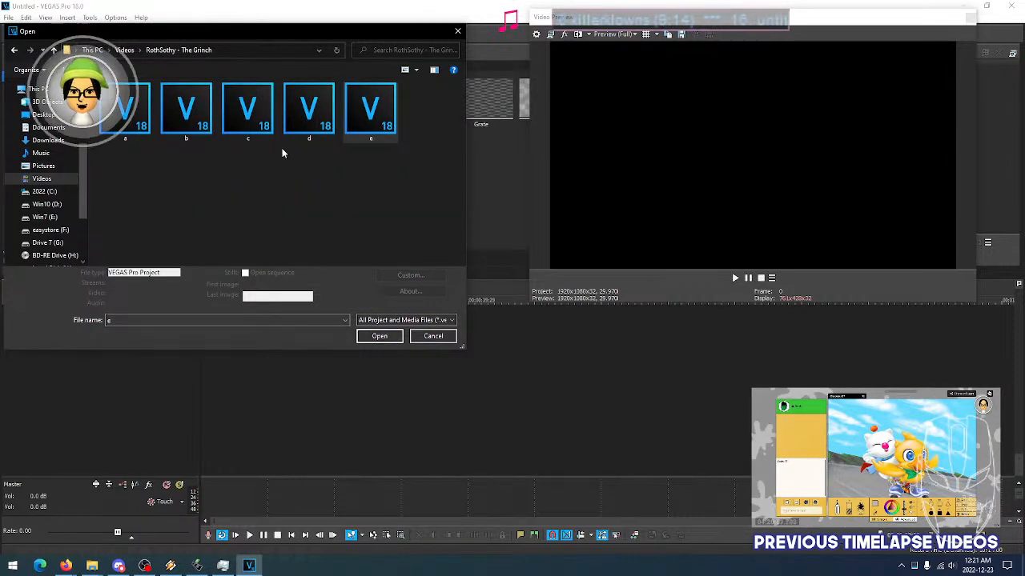
left_click(254, 121)
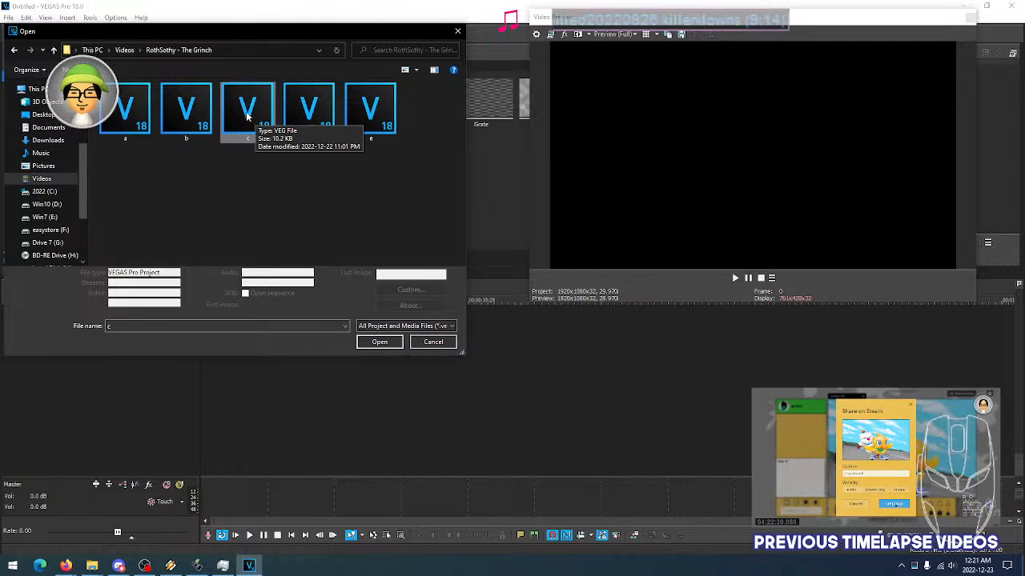
left_click(311, 128)
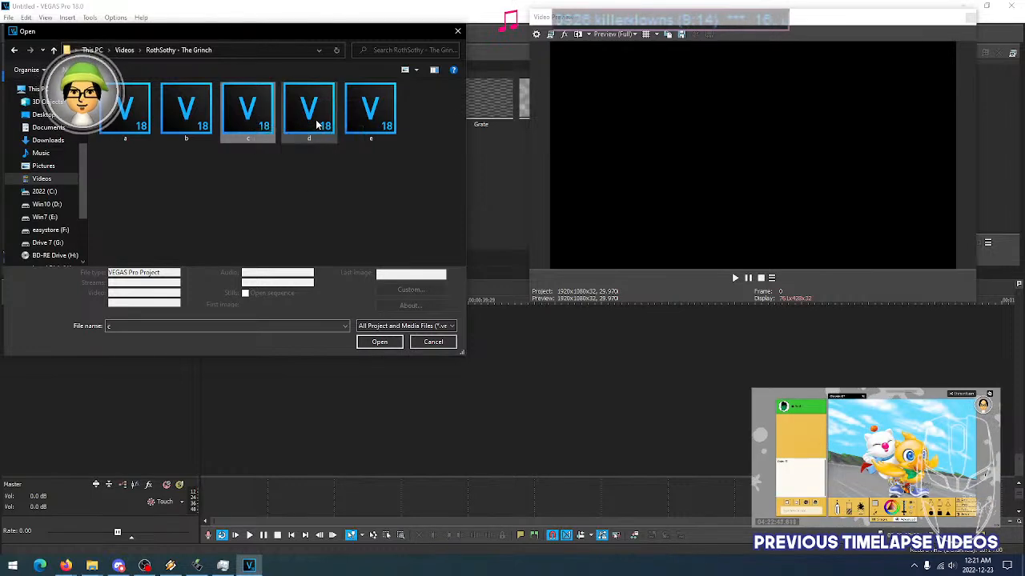
left_click(373, 118)
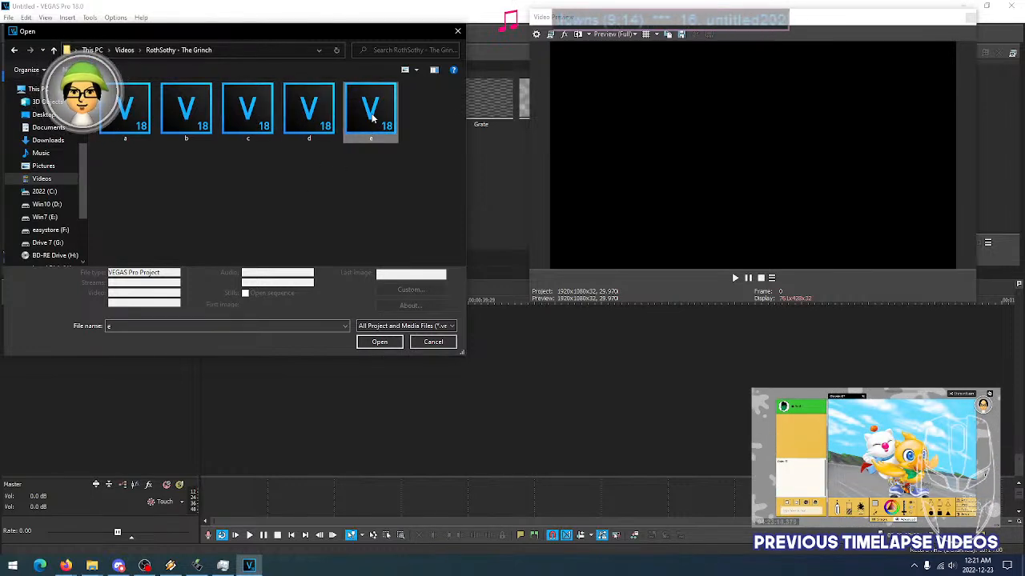
double_click(370, 111)
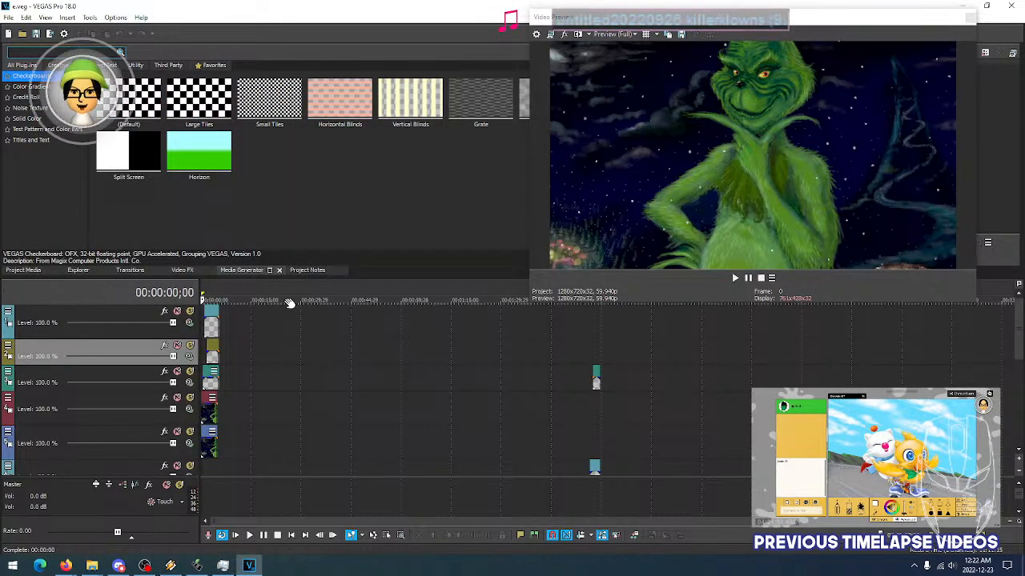
left_click(8, 17)
left_click(8, 19)
left_click(8, 20)
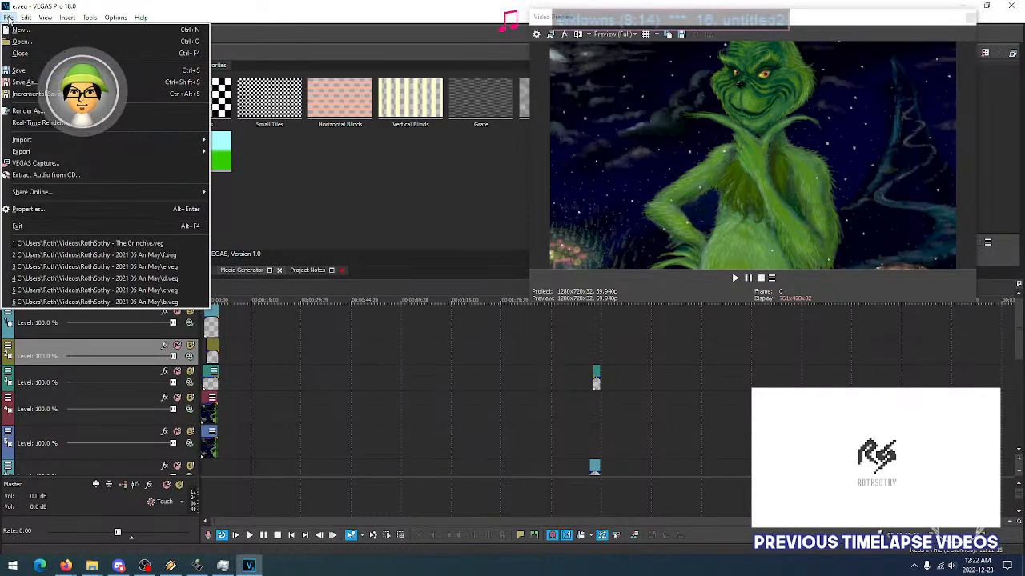
left_click(447, 218)
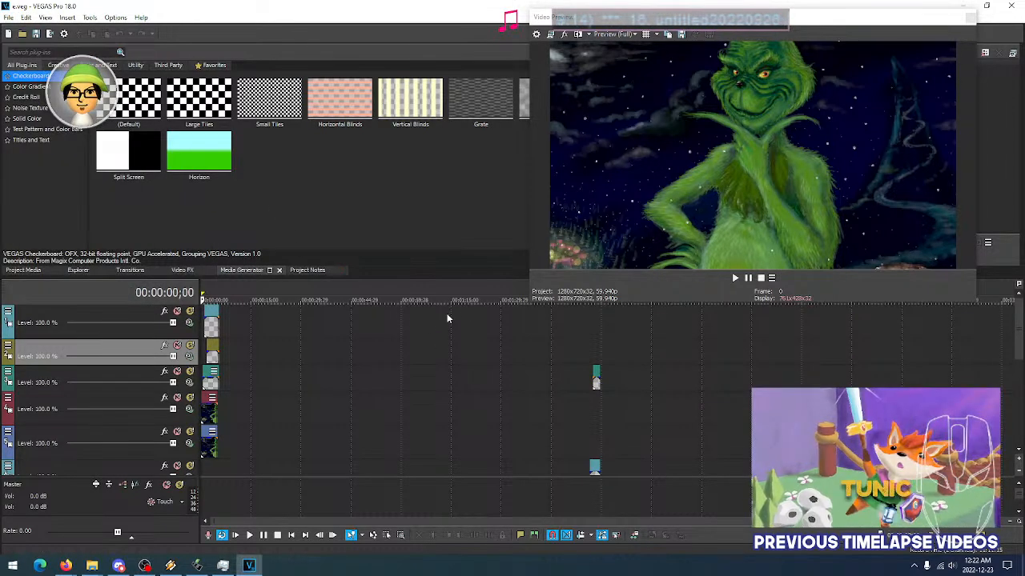
Spot-check the reopened project's timelapse frames at several points between 00:01:27;15 and 00:01:45;21
left_click(493, 304)
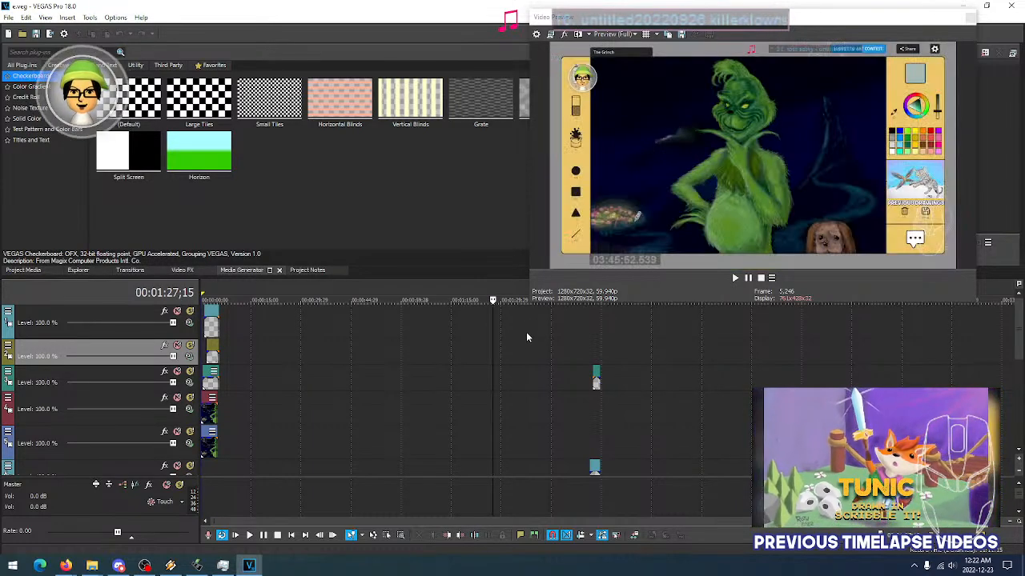
left_click(525, 329)
left_click(507, 340)
left_click(483, 342)
left_click(518, 343)
left_click(545, 344)
left_click(519, 345)
left_click(537, 346)
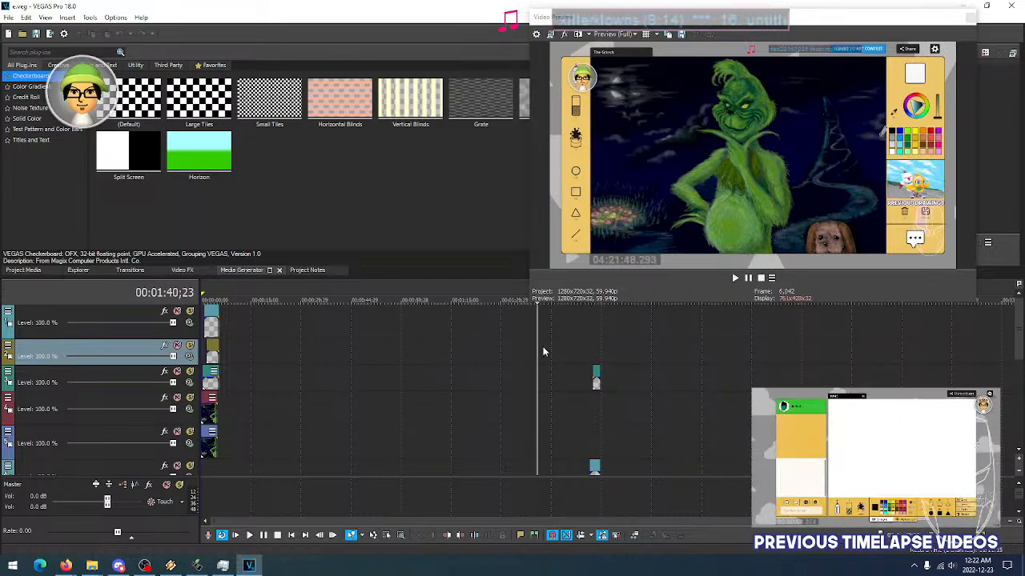
left_click(542, 345)
left_click(520, 343)
left_click(548, 344)
left_click(553, 350)
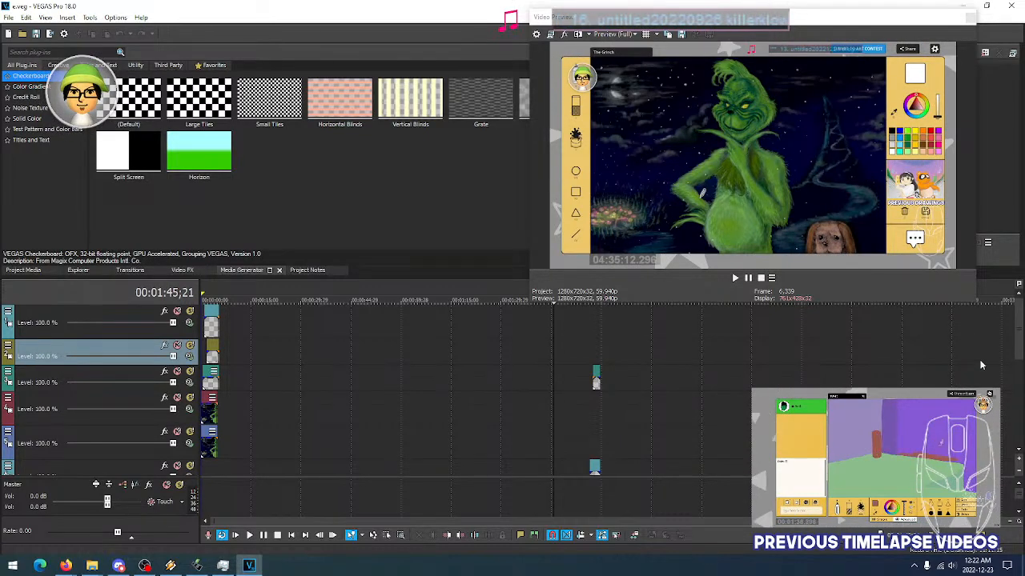
Inspect the timelapse's ending on the lower tracks, checking frames at 00:01:59;18, 00:02:00;24, 00:02:06;17 and the logo overlay at 00:01:57;11
left_click_drag(1017, 348, 1016, 409)
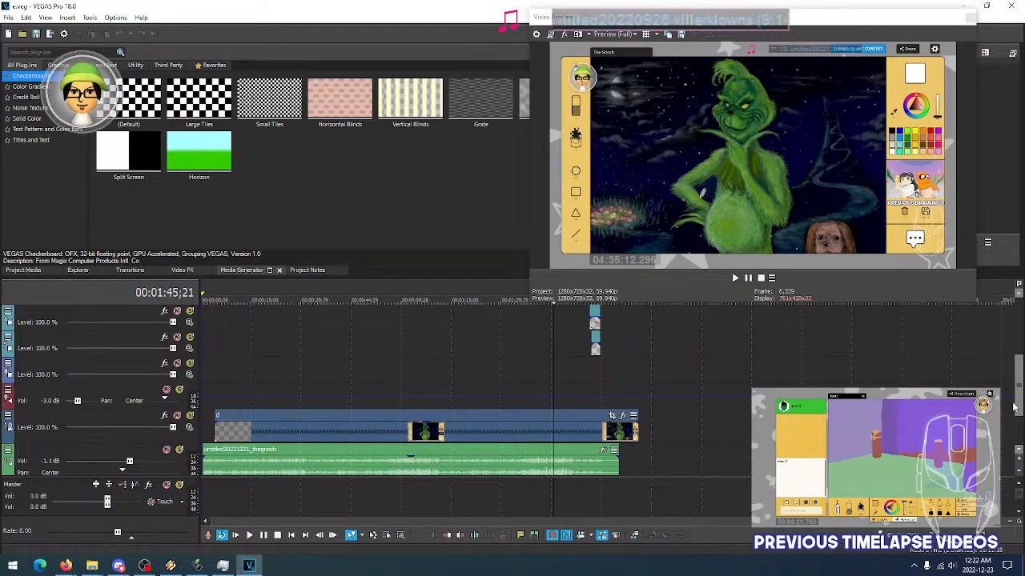
left_click(580, 386)
left_click(593, 382)
left_click(600, 381)
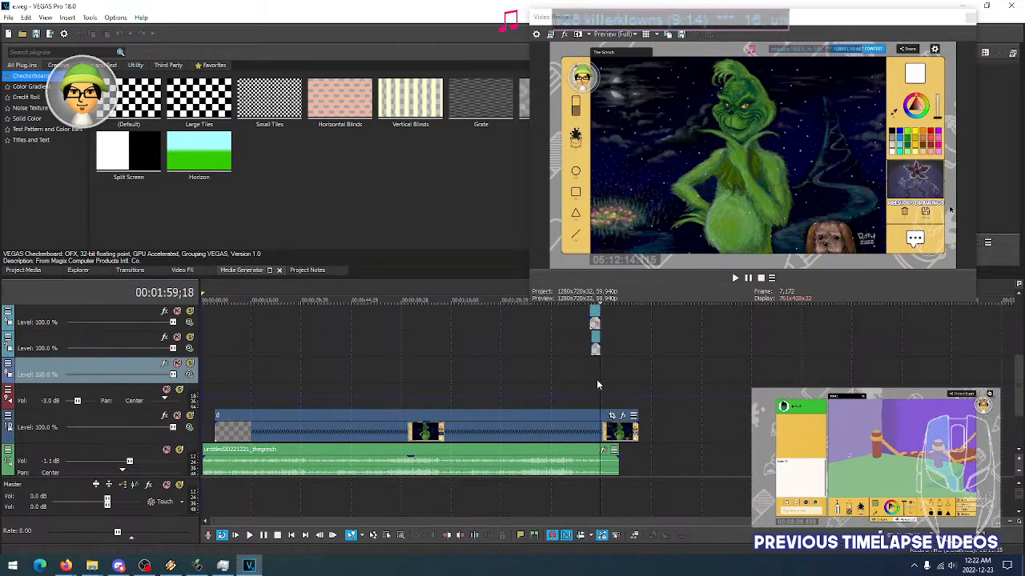
left_click(591, 380)
left_click(589, 435)
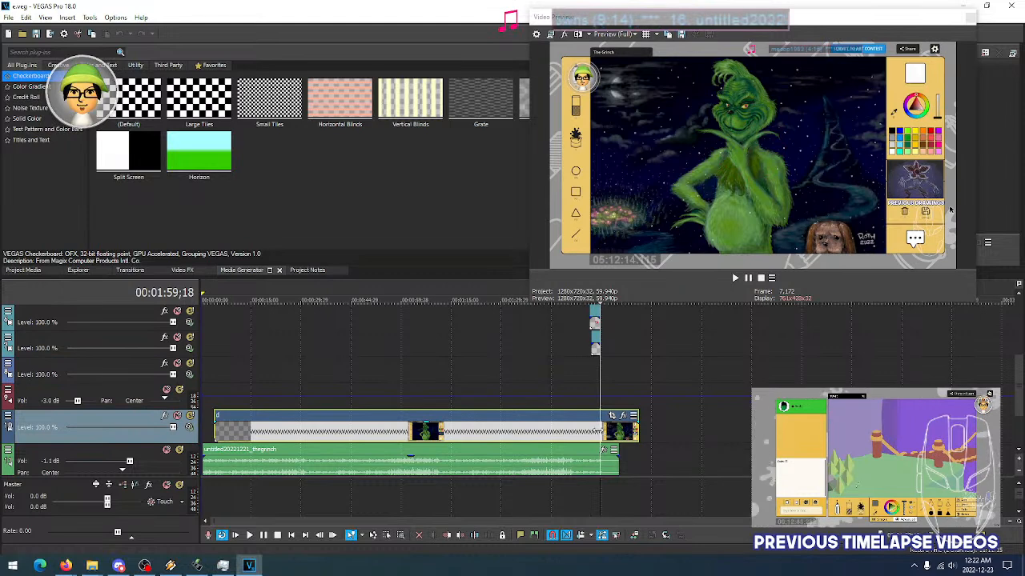
left_click(604, 436)
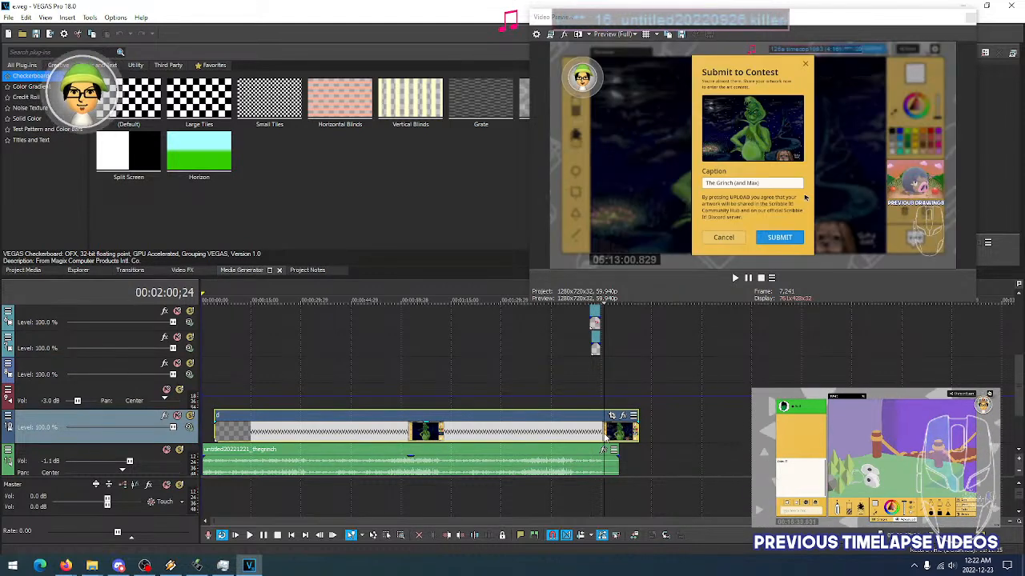
left_click(623, 438)
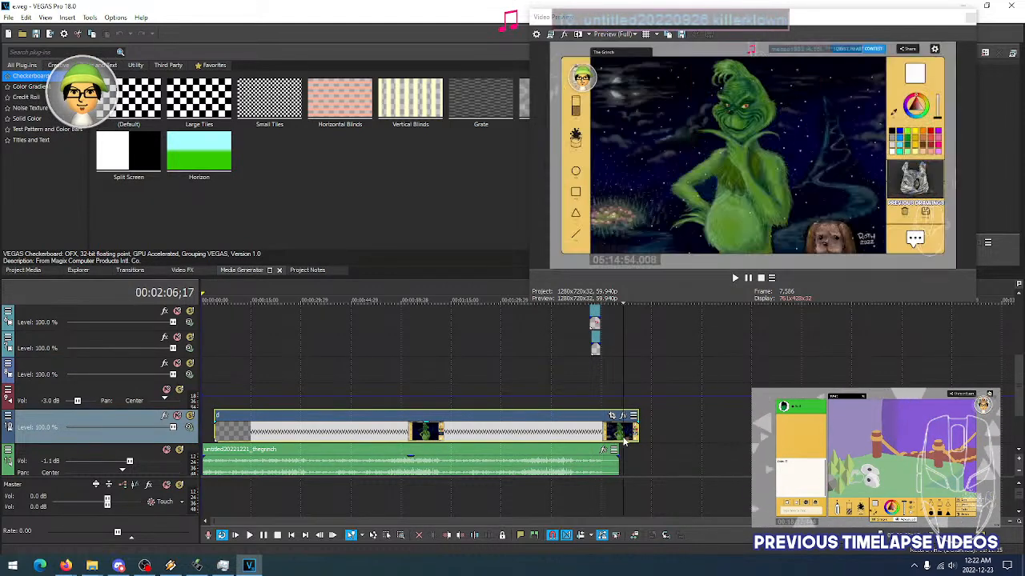
left_click(203, 435)
left_click(572, 436)
left_click(593, 437)
scroll(594, 436, "up", 2)
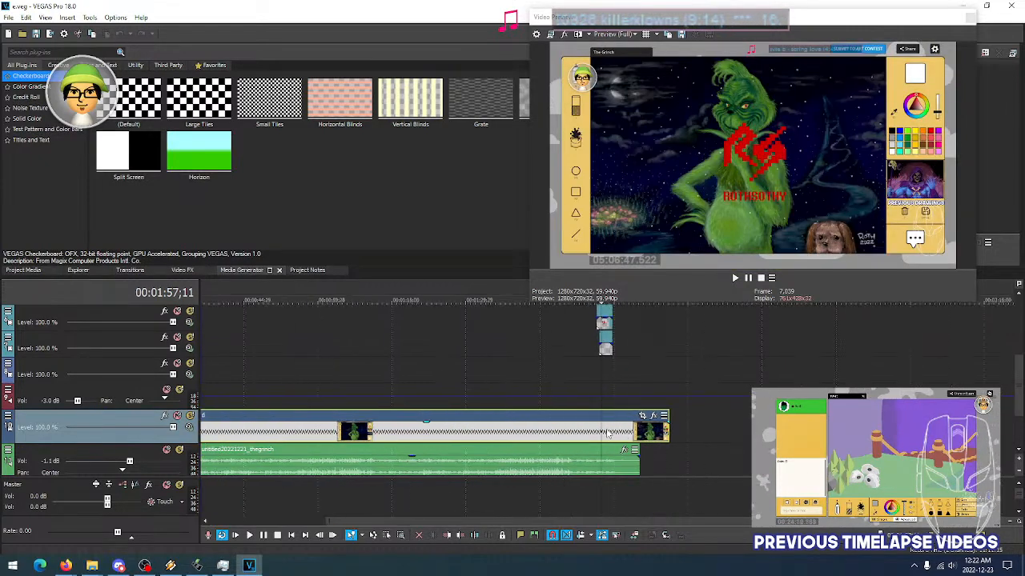
Add a timeline marker at 00:00:03;28, where the timelapse clip begins
scroll(563, 432, "down", 2)
left_click(210, 434)
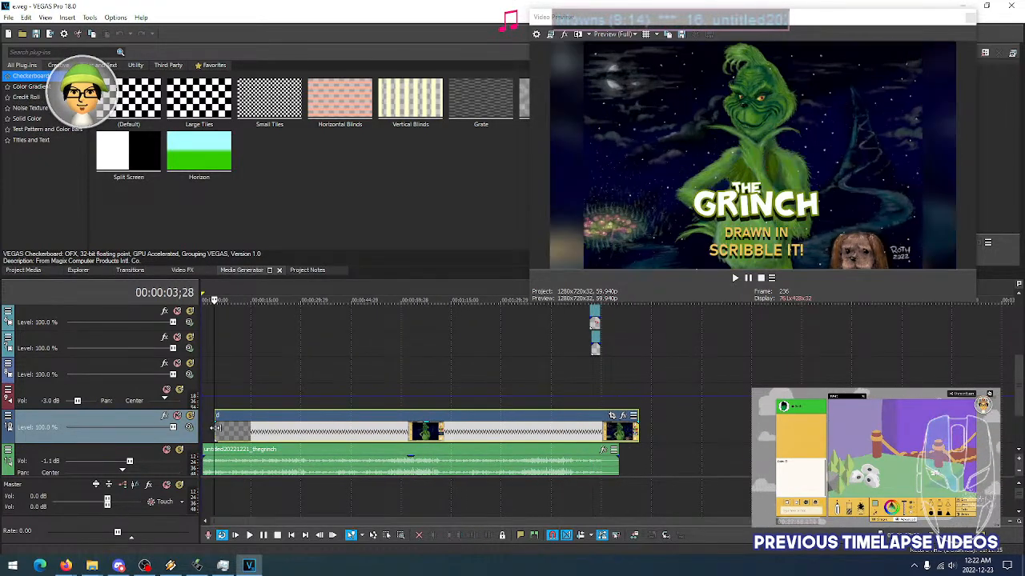
left_click(248, 435)
left_click(216, 433)
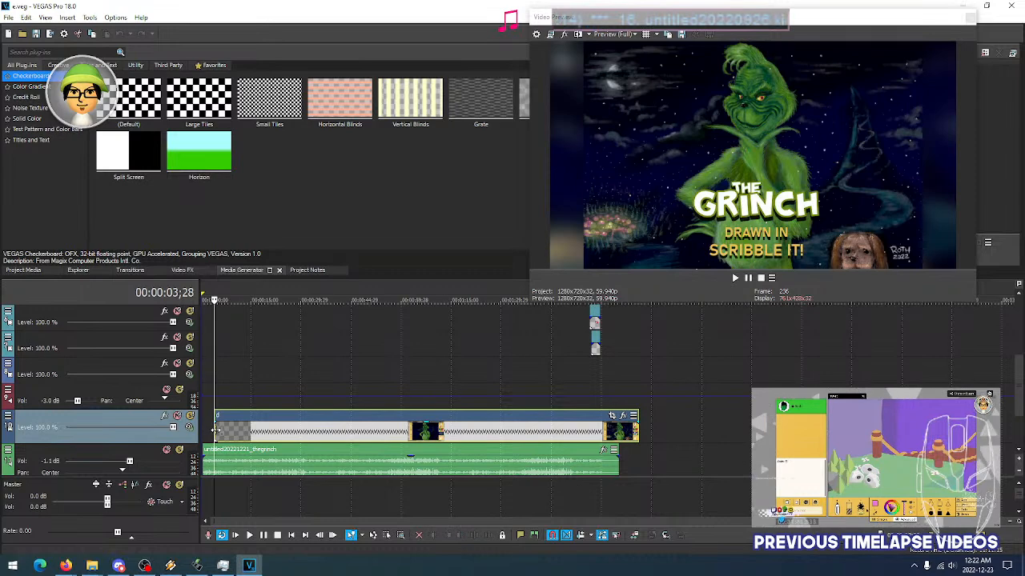
key("m")
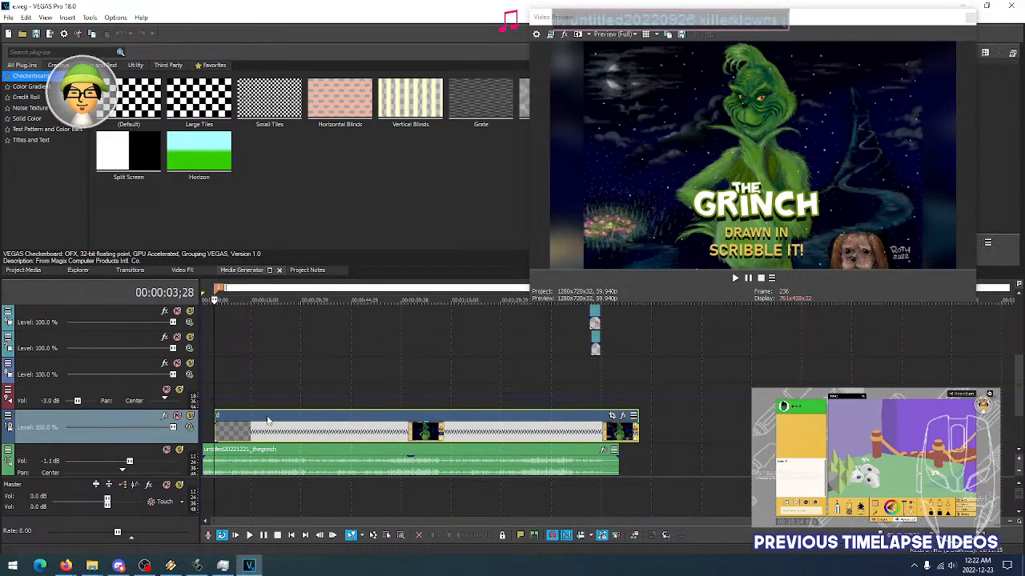
Examine the timelapse frames leading up to the logo overlay, between 00:01:52;21 and 00:01:56;27
left_click(590, 430)
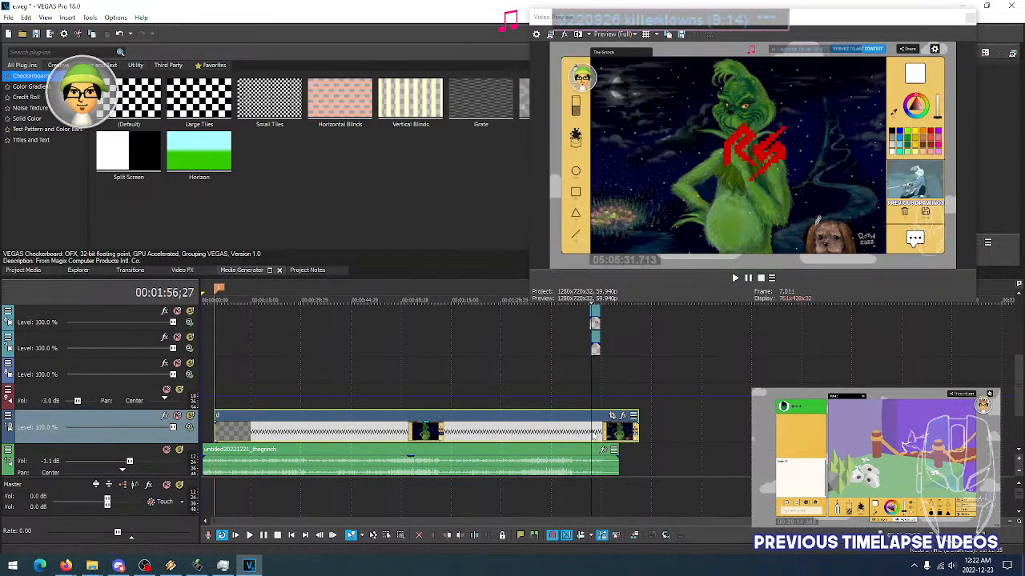
scroll(628, 407, "up", 5)
scroll(596, 387, "up", 2)
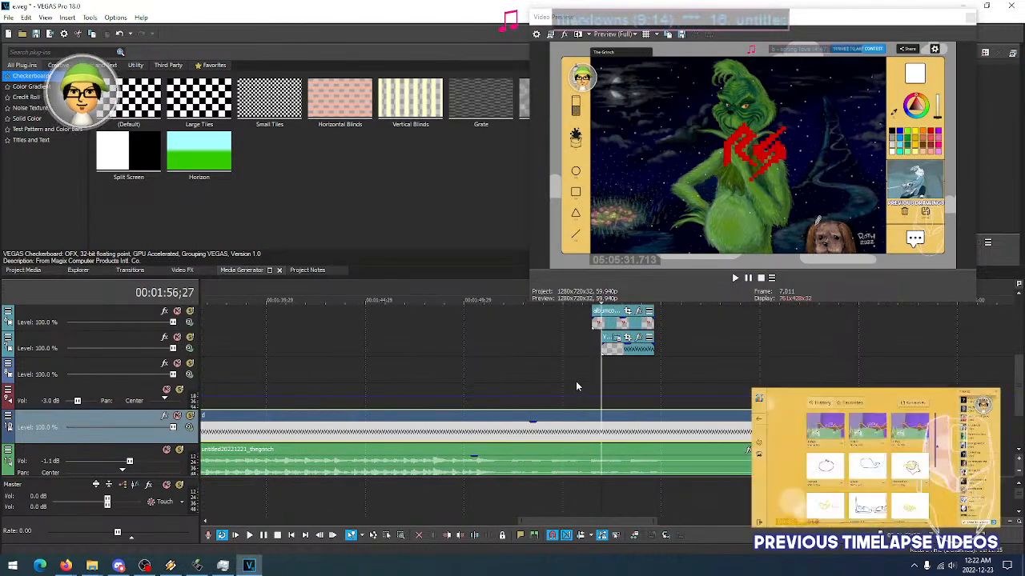
left_click(575, 381)
left_click(552, 386)
left_click(578, 381)
left_click(585, 380)
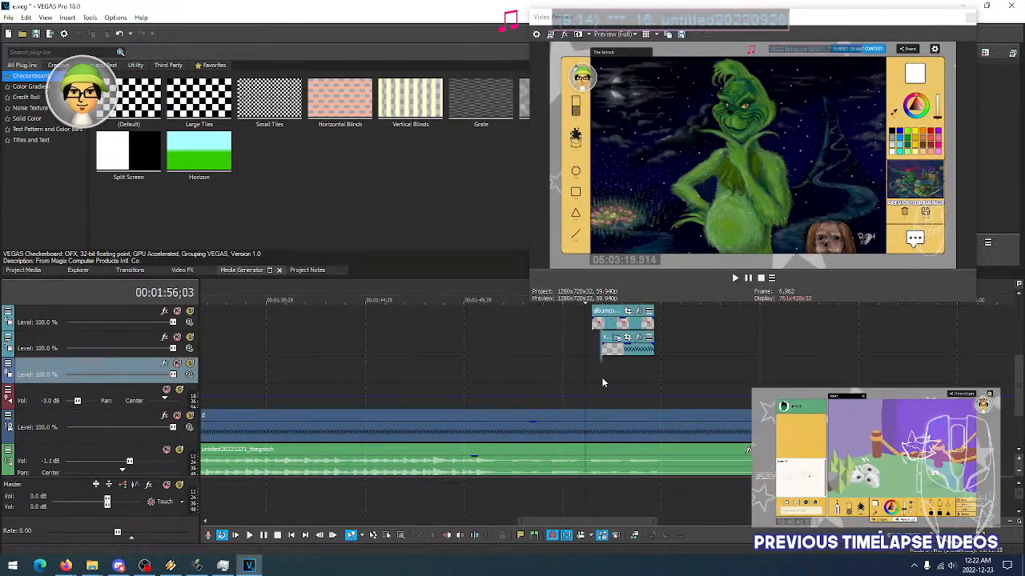
left_click(601, 380)
left_click(563, 379)
left_click(546, 379)
left_click(517, 376)
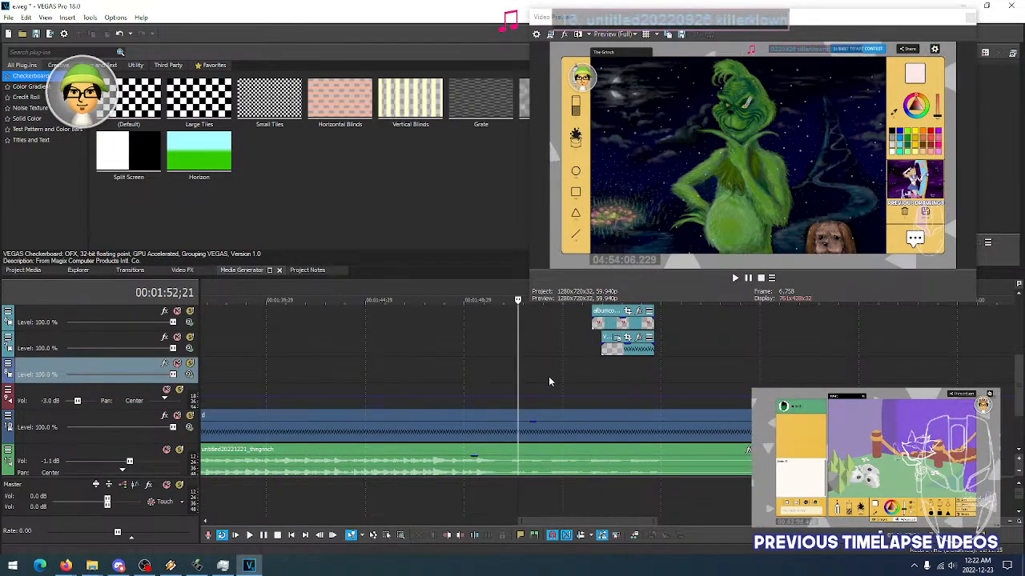
left_click(552, 376)
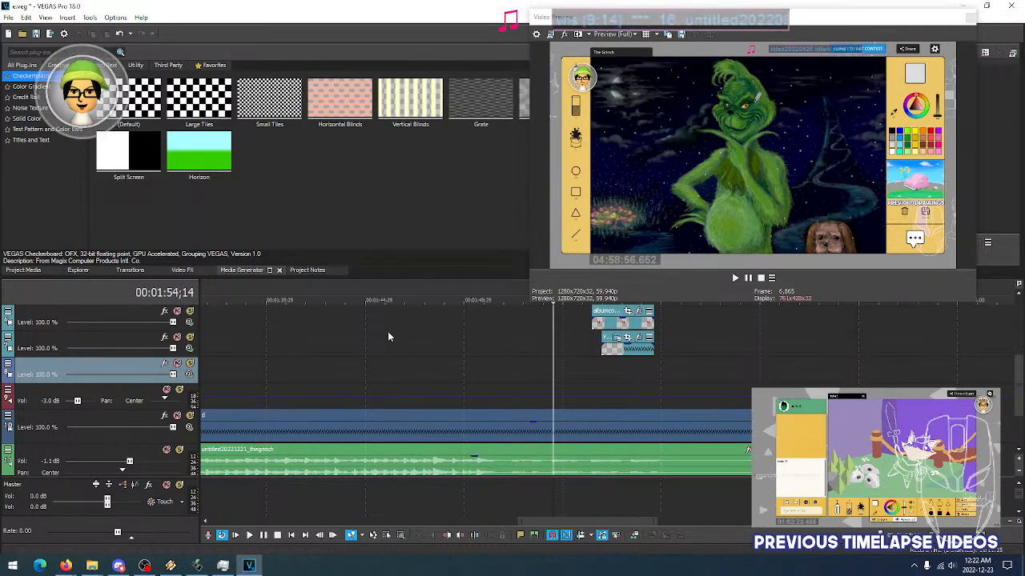
left_click(563, 375)
left_click(555, 374)
left_click(549, 372)
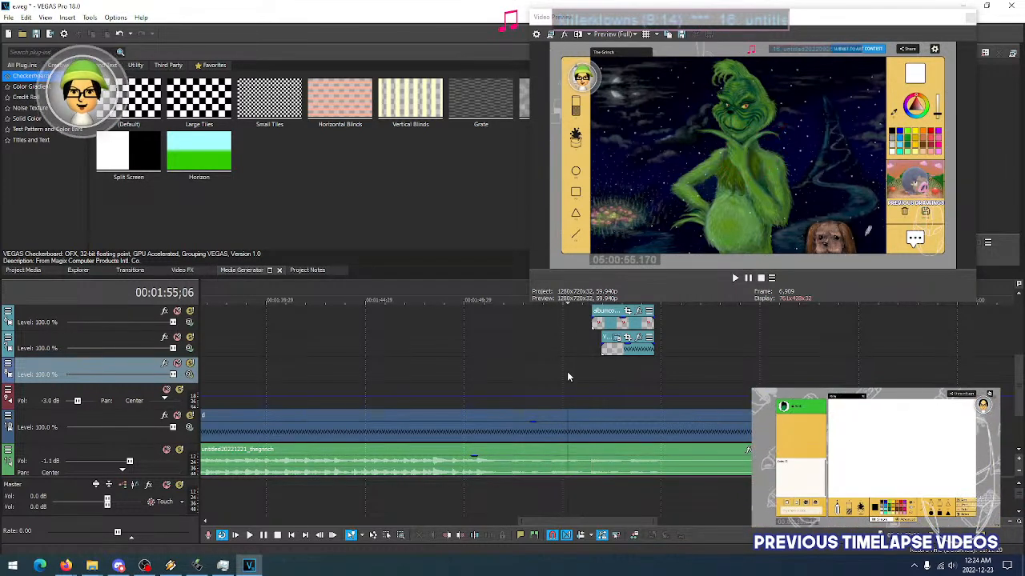
Compare the drawing's signing moments back and forth between 00:01:54;24 and 00:01:56;06
left_click(565, 374)
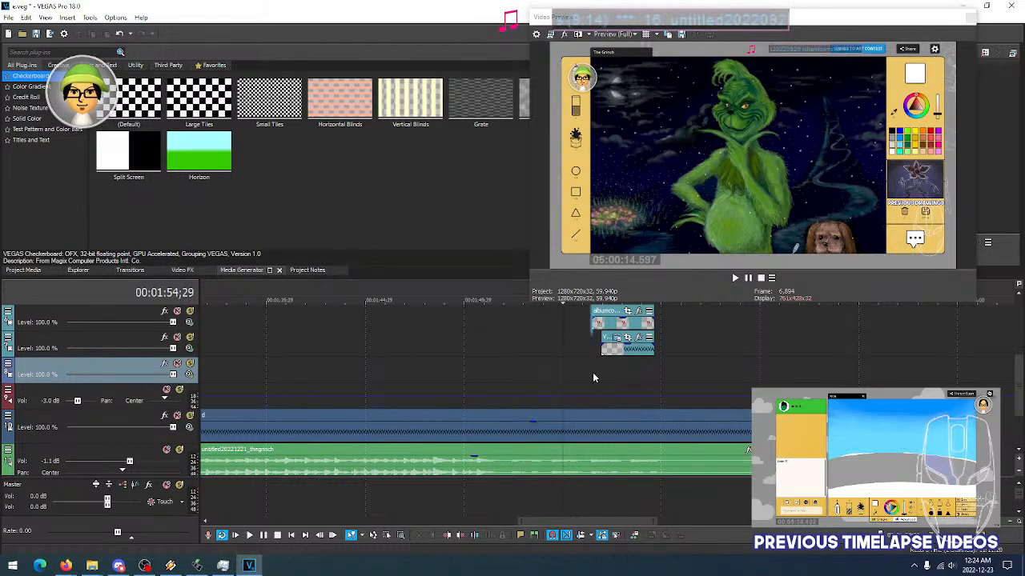
key("space")
key("space")
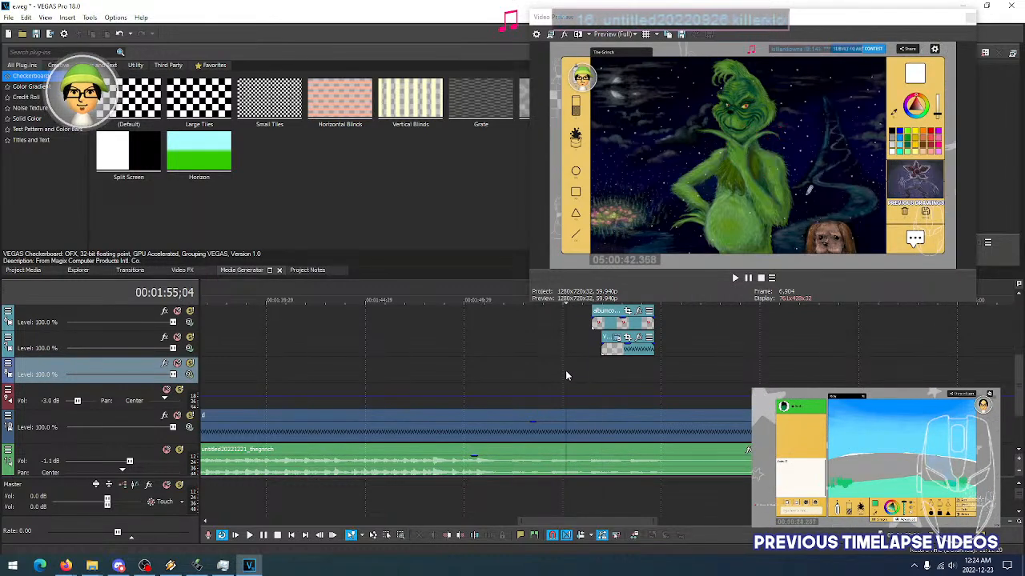
left_click(594, 377)
left_click(568, 375)
left_click(561, 374)
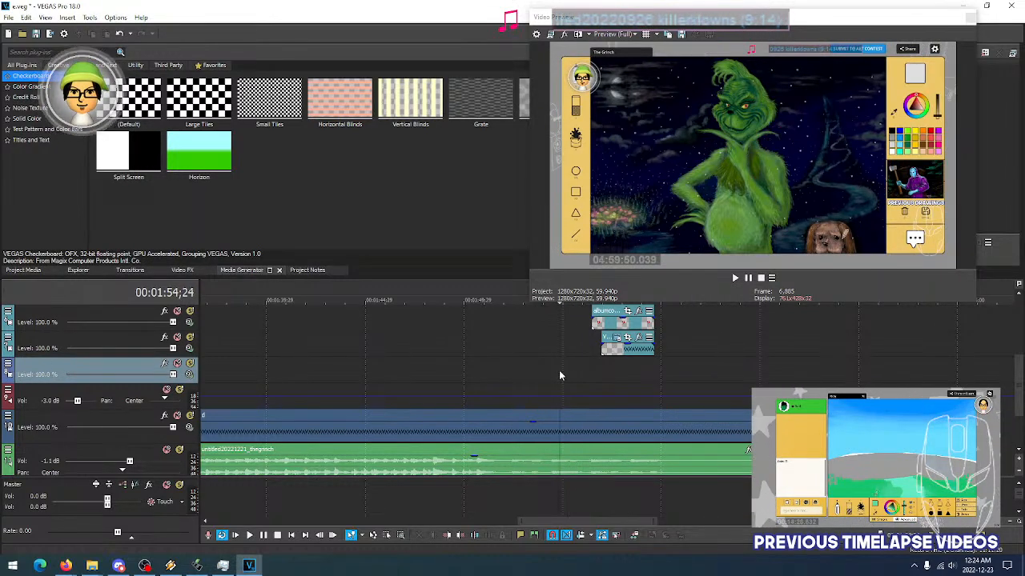
left_click(590, 374)
left_click(561, 374)
left_click(576, 373)
left_click(564, 374)
left_click(579, 374)
left_click(562, 370)
left_click(582, 371)
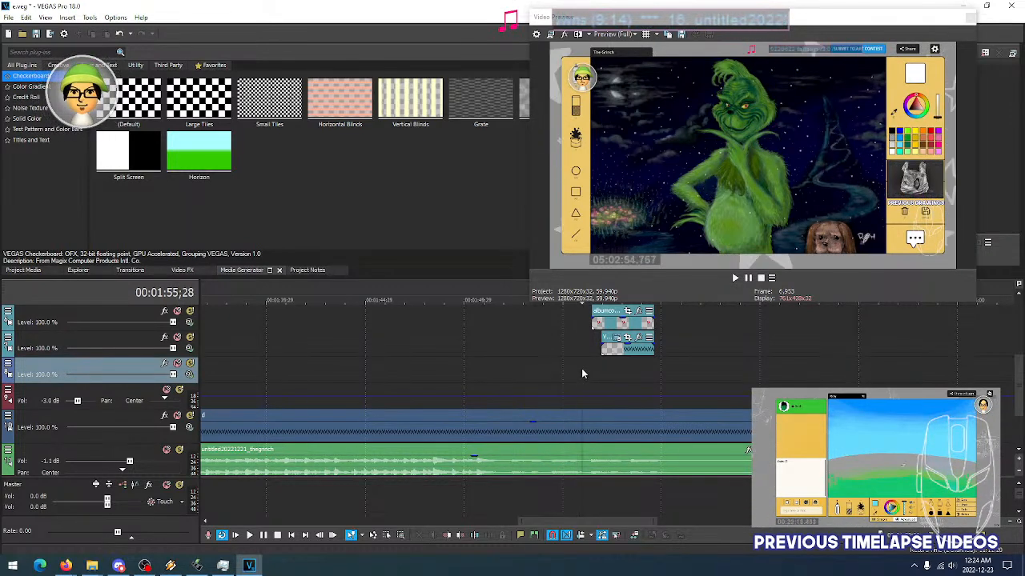
left_click(563, 373)
left_click(586, 370)
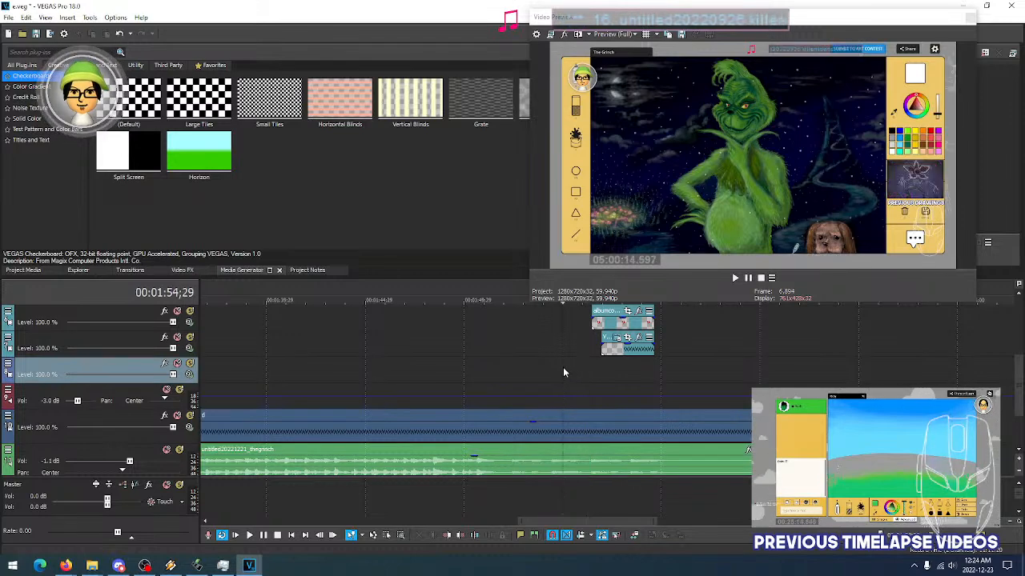
left_click(562, 367)
left_click(587, 373)
left_click(562, 366)
left_click(587, 368)
left_click(562, 368)
left_click(582, 376)
left_click(565, 371)
left_click(581, 370)
left_click(564, 370)
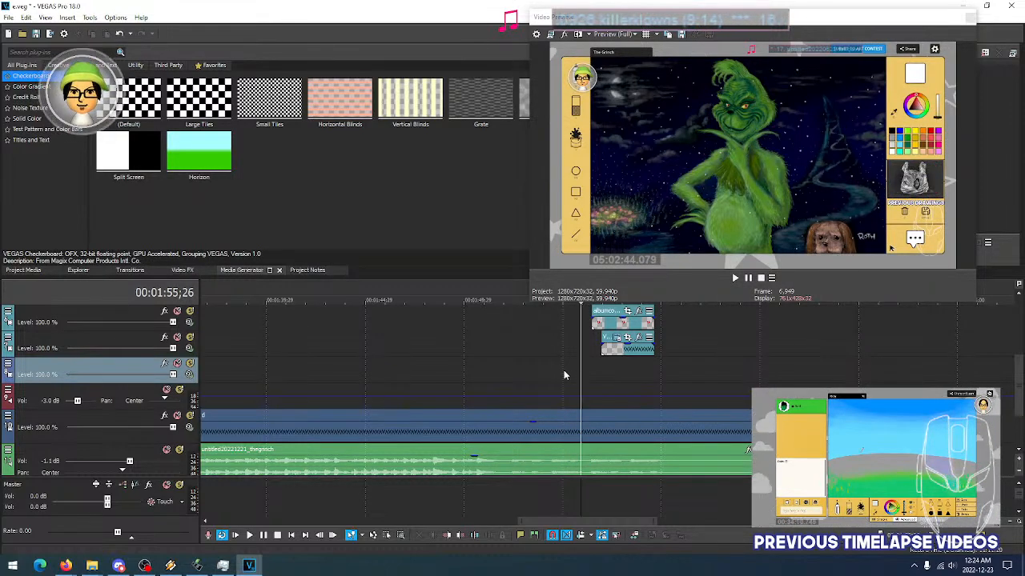
left_click(565, 371)
left_click(569, 375)
left_click(585, 376)
left_click(567, 374)
left_click(584, 375)
left_click(569, 375)
left_click(590, 375)
left_click(570, 375)
left_click(585, 374)
left_click(570, 374)
left_click(586, 371)
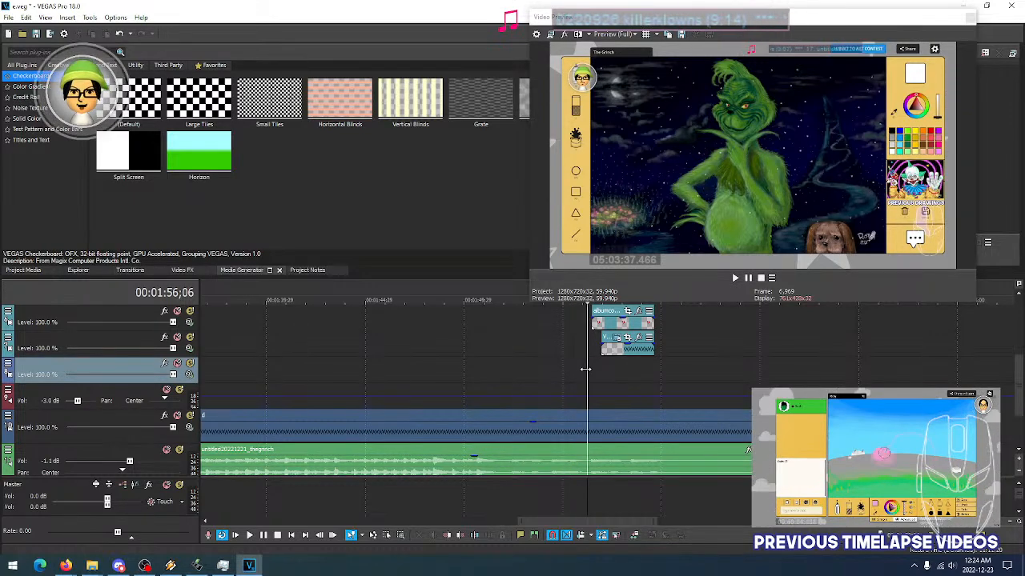
Compare frames before and during the logo overlay, from about 00:01:56;05 to 00:01:58;05, to judge its timing against the finished drawing
left_click(591, 374)
left_click(575, 370)
left_click(595, 370)
left_click(585, 371)
left_click(602, 370)
left_click(616, 372)
left_click(587, 371)
left_click(611, 372)
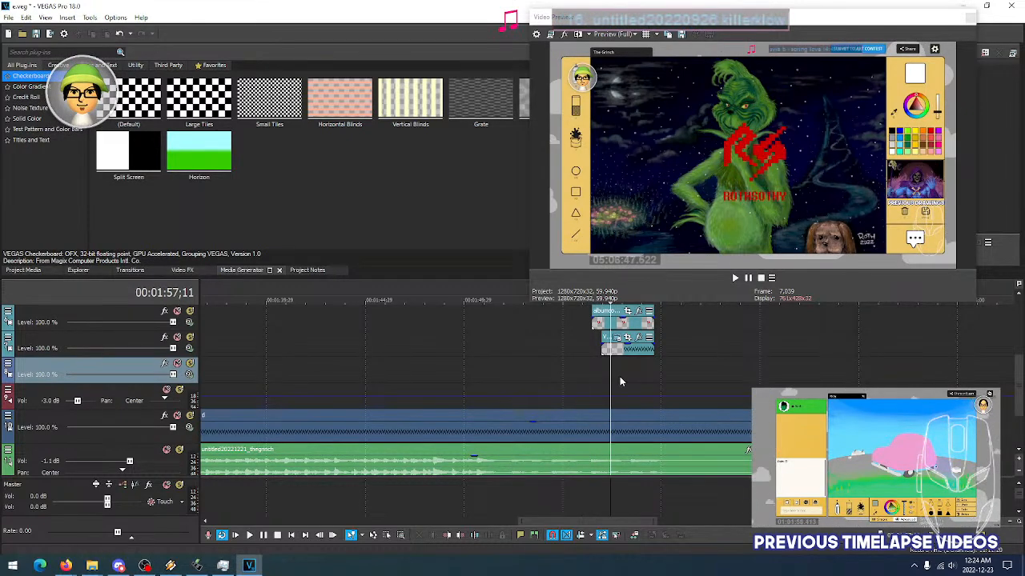
left_click(632, 376)
left_click(600, 372)
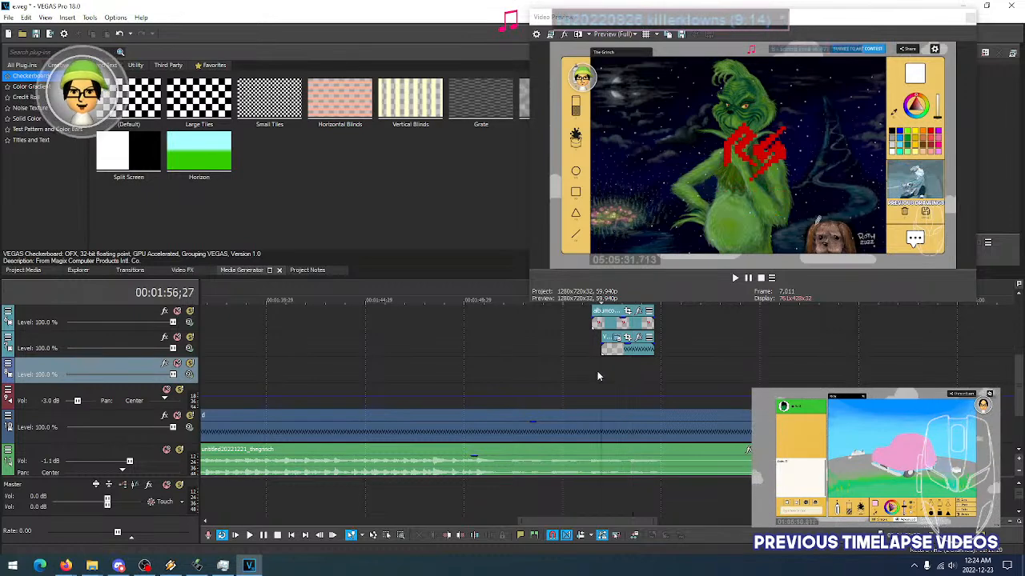
left_click(583, 370)
left_click(610, 372)
left_click(585, 373)
left_click(620, 374)
left_click(582, 373)
left_click(619, 372)
left_click(580, 371)
left_click(618, 372)
left_click(584, 372)
left_click(599, 373)
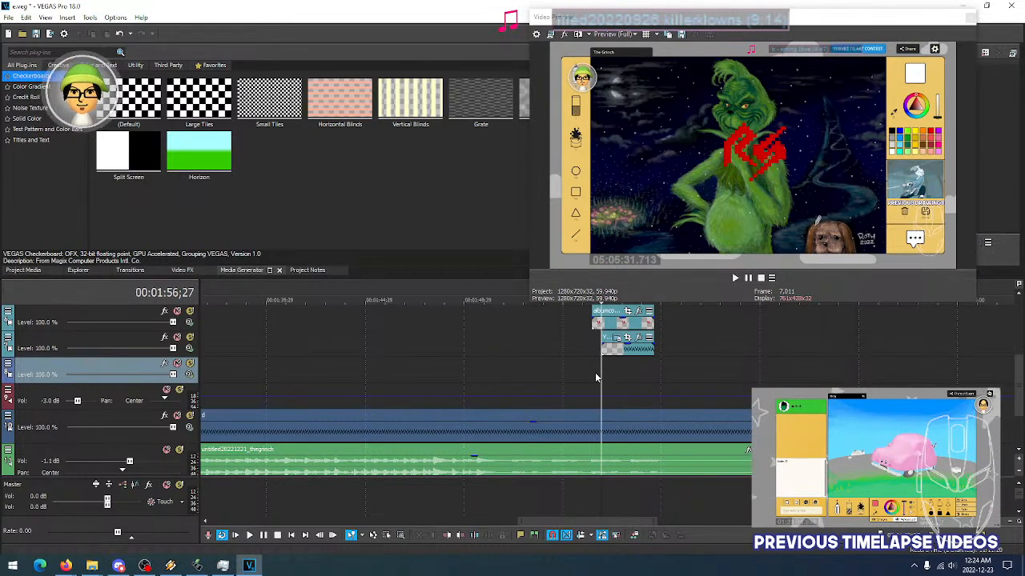
left_click(617, 373)
left_click(591, 373)
left_click(620, 375)
left_click(586, 373)
left_click(610, 374)
left_click(583, 373)
left_click(609, 374)
left_click(581, 374)
left_click(610, 374)
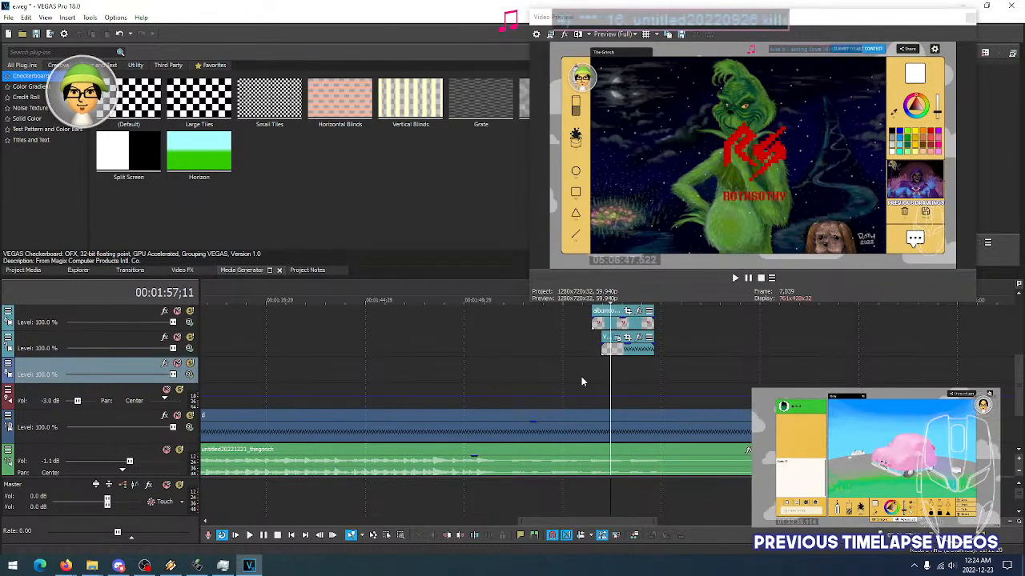
left_click(586, 374)
left_click(613, 374)
left_click(587, 375)
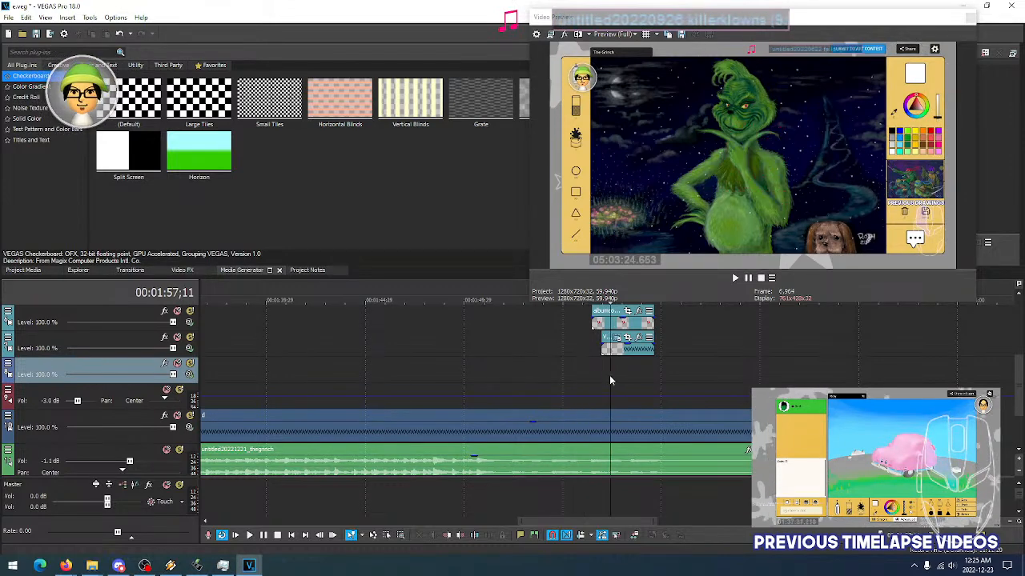
left_click(609, 373)
left_click(583, 374)
left_click(611, 376)
left_click(579, 373)
left_click(610, 374)
left_click(589, 374)
left_click(612, 376)
left_click(581, 374)
left_click(611, 376)
left_click(588, 374)
left_click(615, 376)
left_click(593, 375)
left_click(613, 375)
left_click(579, 373)
left_click(610, 373)
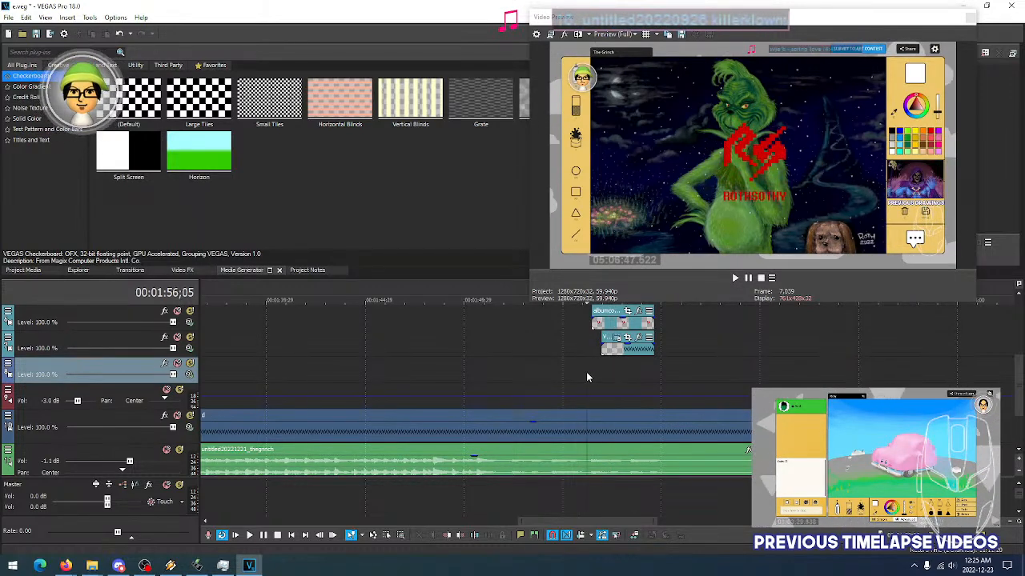
left_click(616, 374)
left_click(584, 371)
left_click(616, 373)
left_click(592, 374)
left_click(629, 374)
left_click(593, 374)
left_click(625, 373)
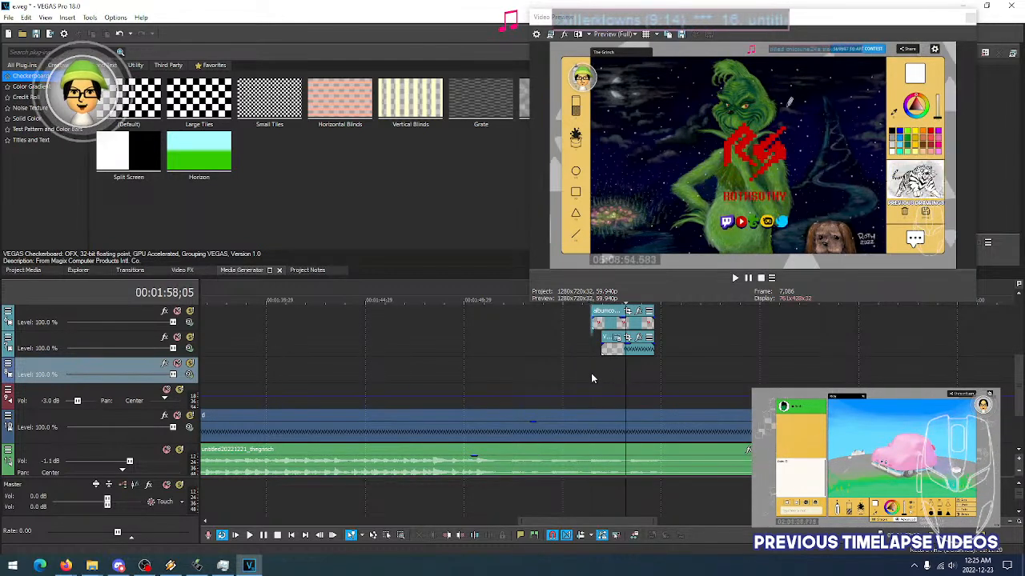
left_click(629, 375)
left_click(602, 373)
left_click(616, 373)
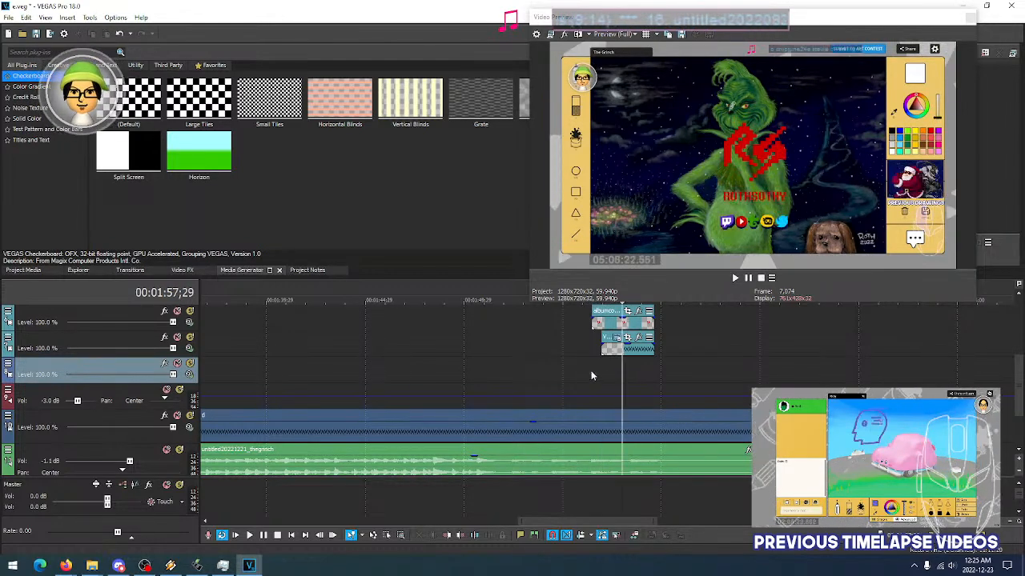
left_click(591, 372)
left_click(573, 376)
left_click(607, 376)
left_click(624, 378)
Check the timelapse after the logo overlay for the contest submission, comparing frames at 00:02:08;08, 00:02:03;15, 00:01:59;18 and 00:02:00;12
left_click(824, 423)
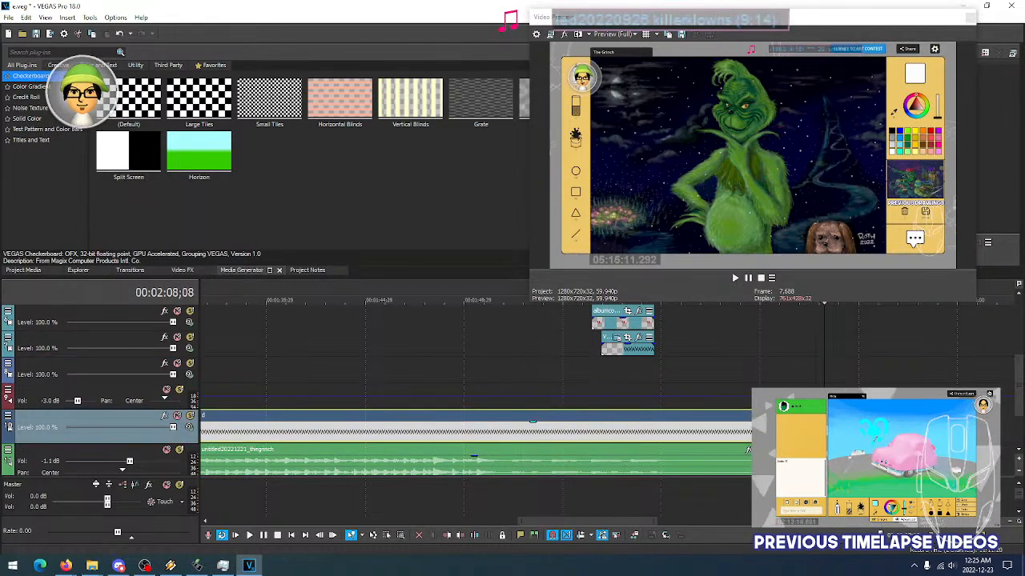
left_click(764, 428)
left_click(729, 428)
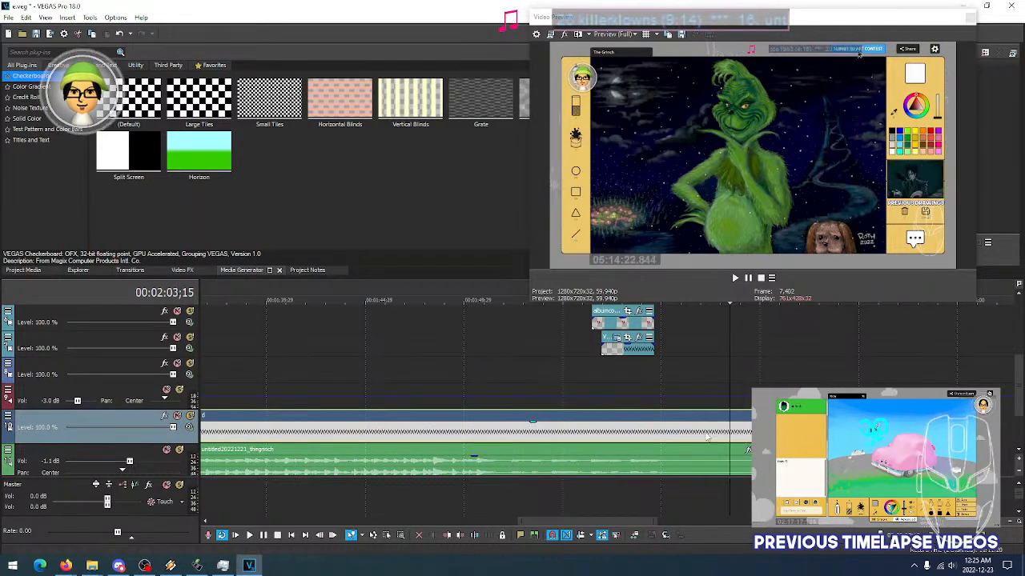
left_click(692, 428)
left_click(680, 428)
left_click(751, 431)
left_click(613, 435)
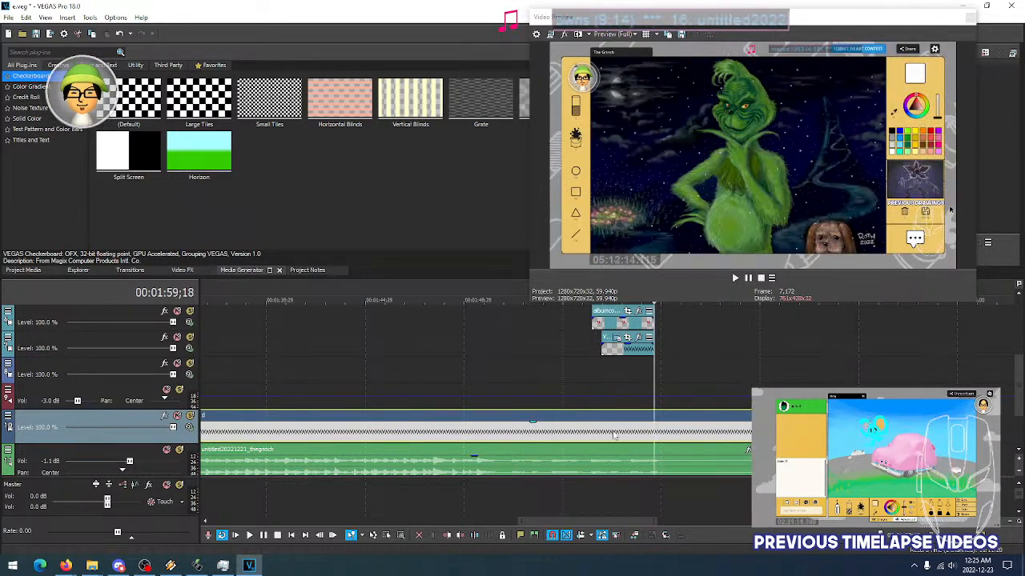
left_click(632, 435)
left_click(646, 436)
left_click(613, 437)
left_click(641, 436)
left_click(581, 436)
left_click(627, 438)
left_click(654, 438)
left_click(626, 439)
left_click(679, 437)
left_click(648, 437)
left_click(669, 437)
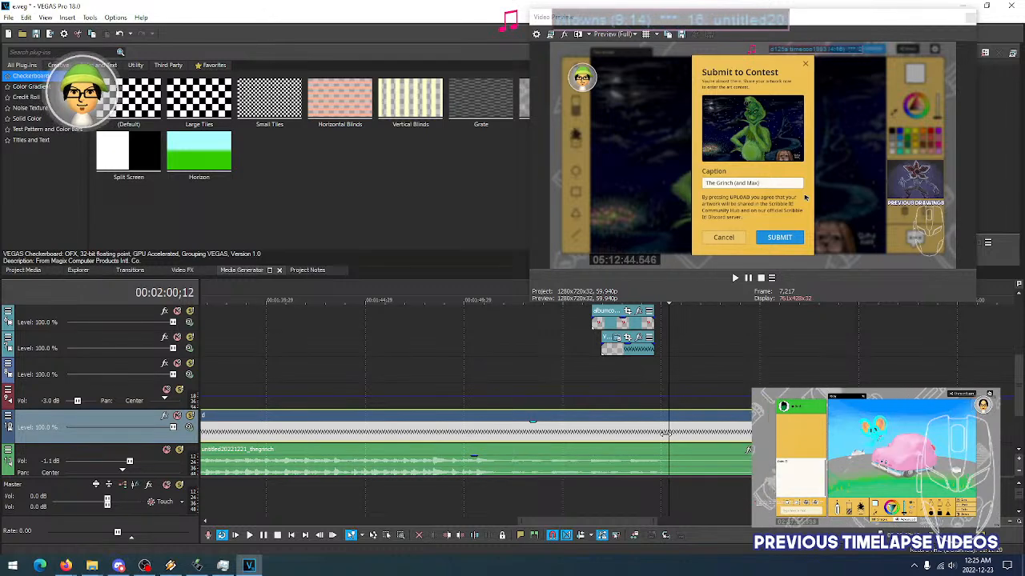
left_click(665, 437)
Split the timelapse clip at 00:01:59;25, just before the contest submission begins
key("Left")
key("Left")
key("Left")
key("Left")
key("Left")
key("Left")
key("Left")
key("Left")
key("Left")
key("Left")
key("Left")
key("Left")
key("Left")
key("Right")
key("Right")
key("Right")
key("Right")
key("Right")
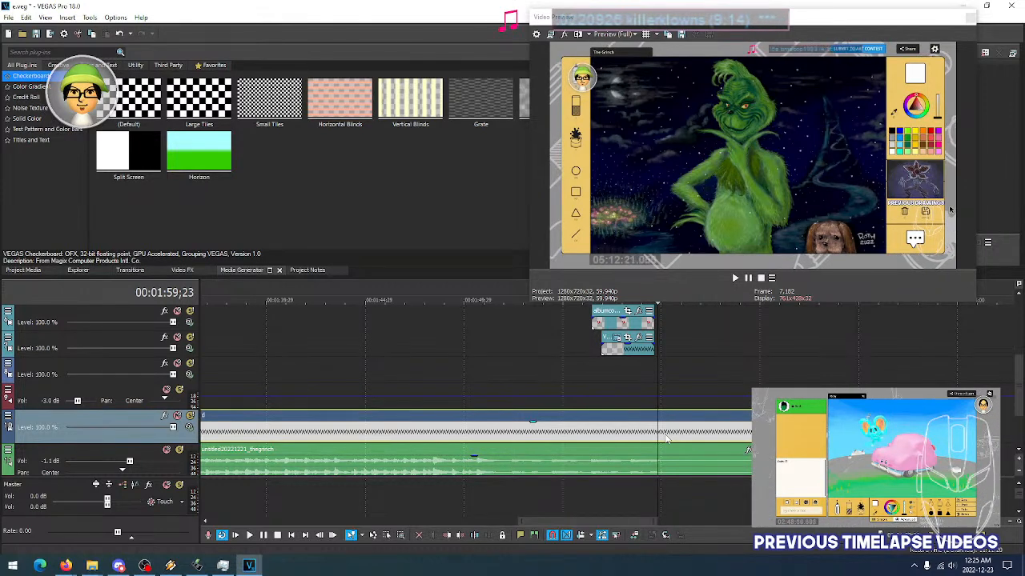
key("Right")
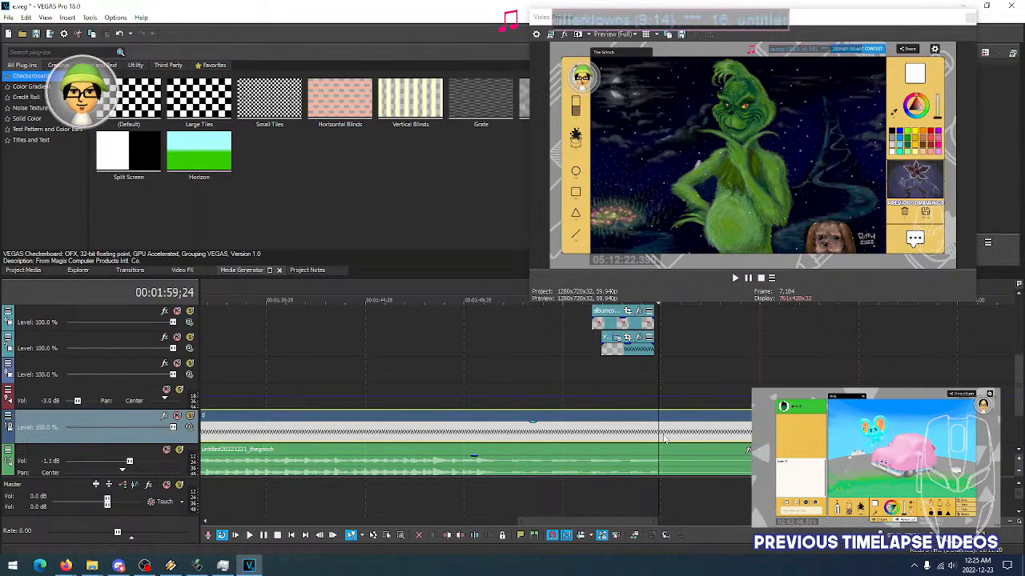
key("Right")
key("s")
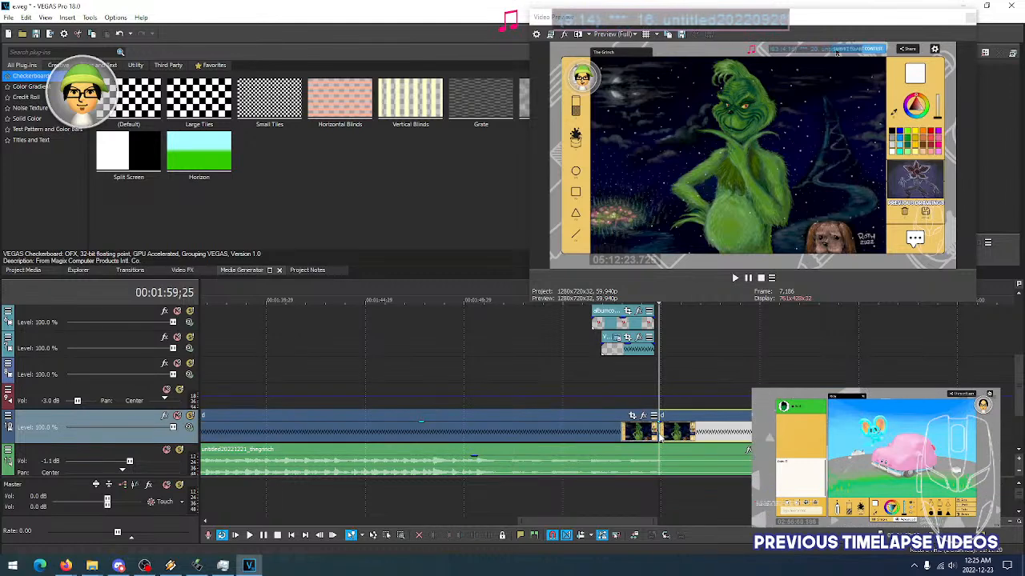
Shorten the first timelapse segment to end at about 00:01:48 and move the second segment directly against it
left_click_drag(658, 433, 428, 437)
left_click_drag(703, 433, 417, 433)
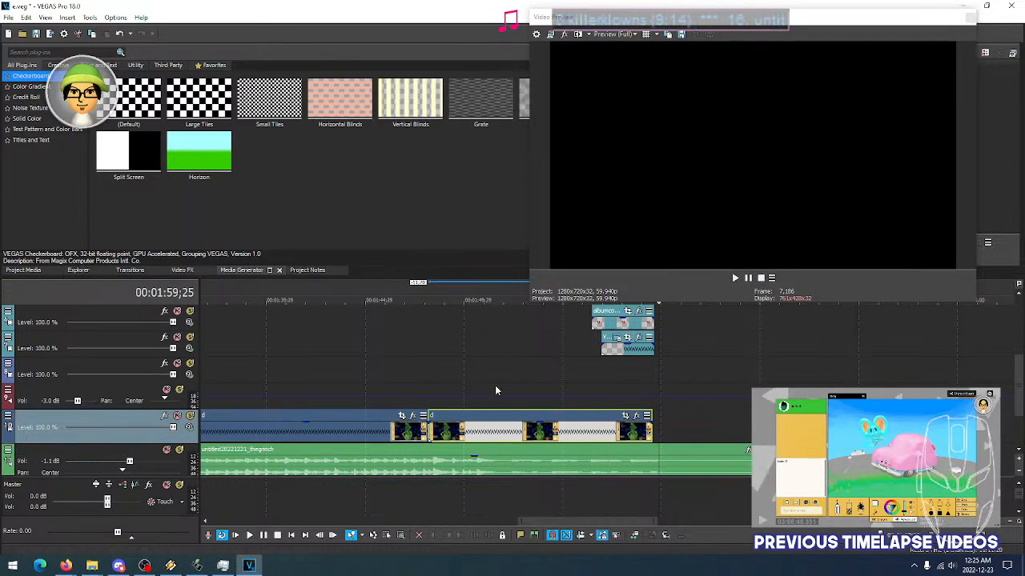
Compare frames around the start of the logo overlay, from 00:01:54;26 to 00:01:57;11, to judge the lead-in to the logo
left_click(627, 433)
key("space")
left_click(588, 381)
left_click(627, 384)
left_click(560, 376)
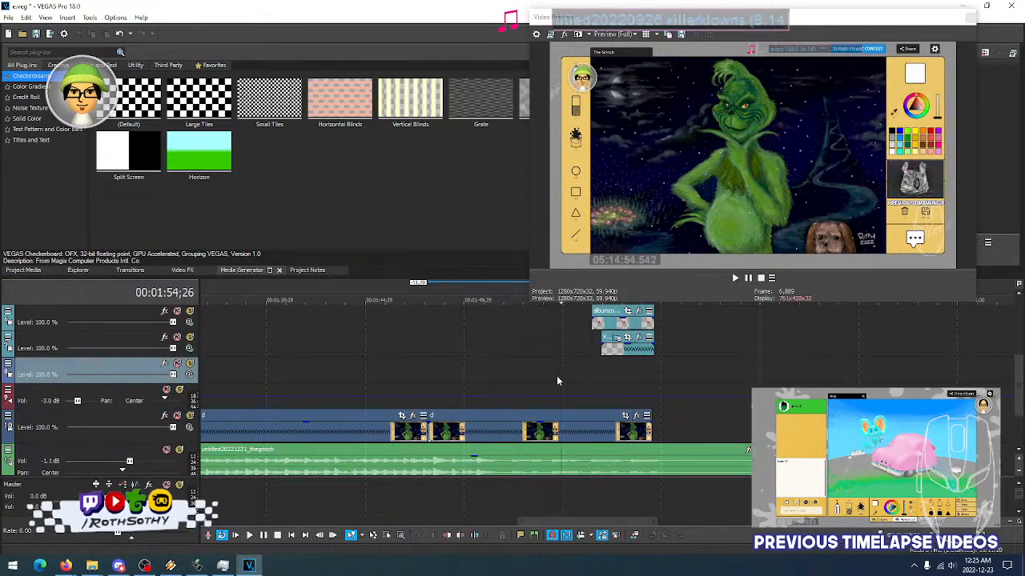
left_click(623, 376)
left_click(563, 381)
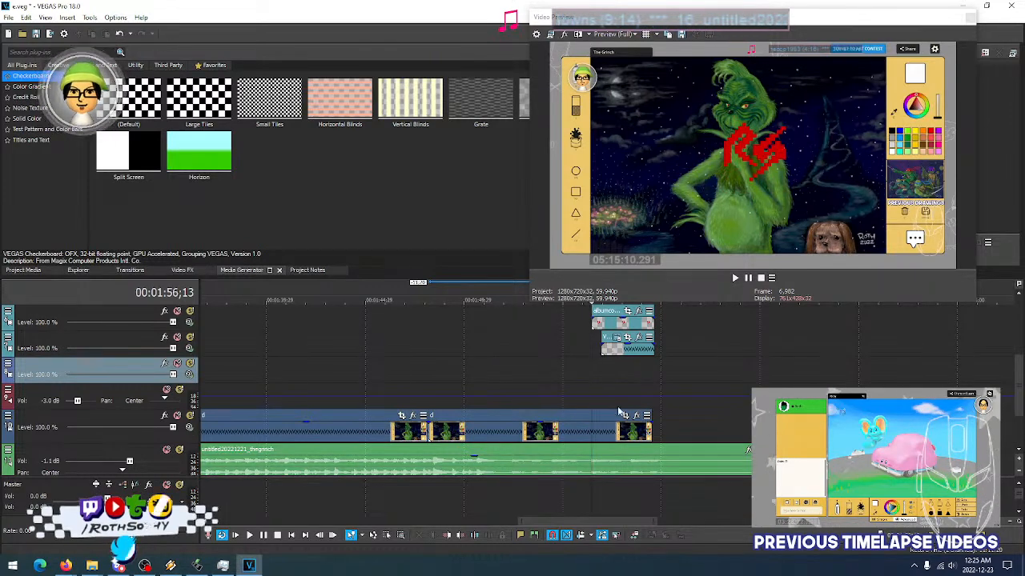
left_click(609, 386)
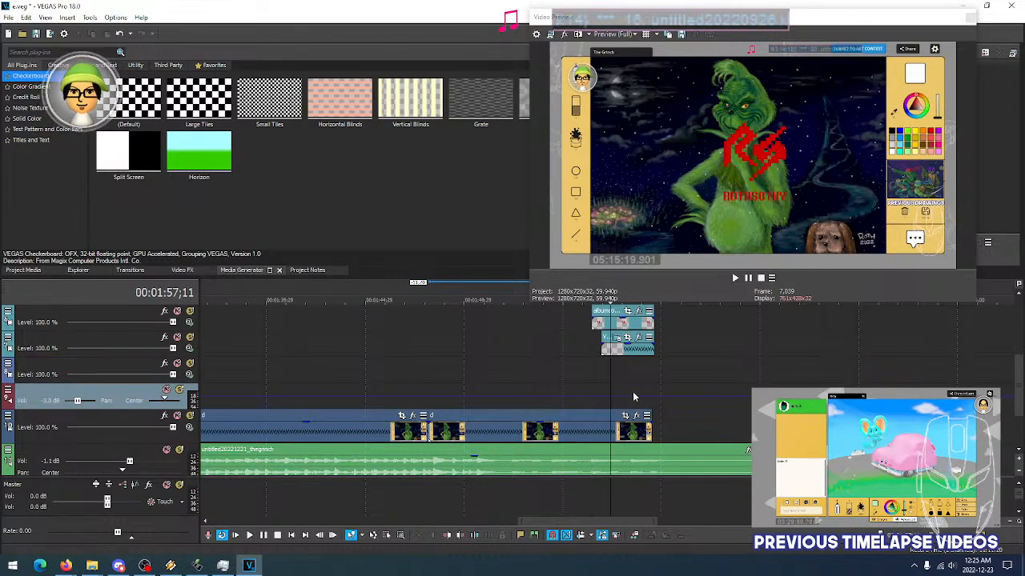
Split the last timelapse segment at 00:01:55;01, shortly before the logo overlay starts
left_click(632, 433)
left_click(597, 433)
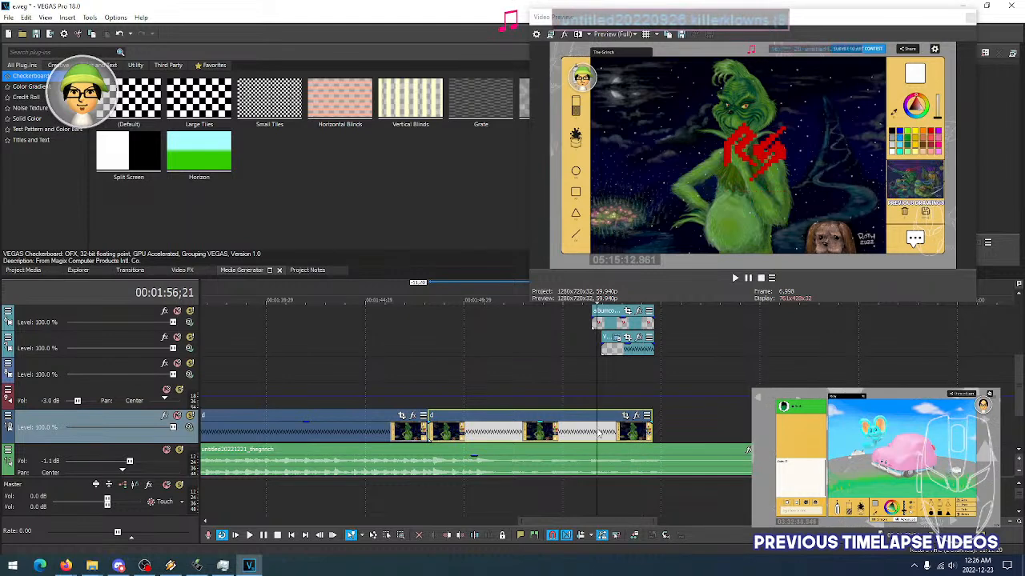
left_click(588, 433)
left_click(577, 431)
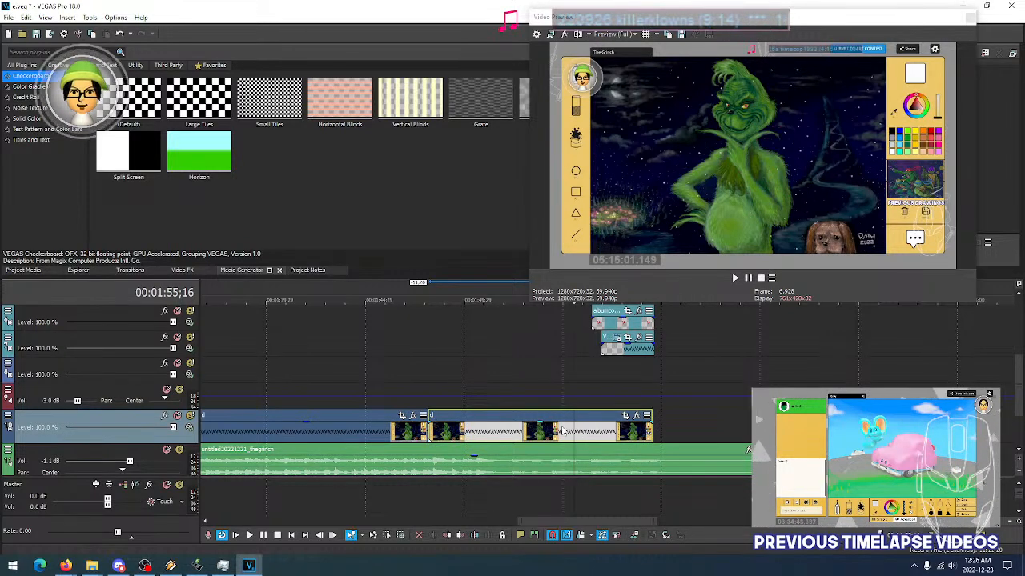
left_click(562, 430)
left_click(552, 432)
left_click(561, 431)
left_click(565, 431)
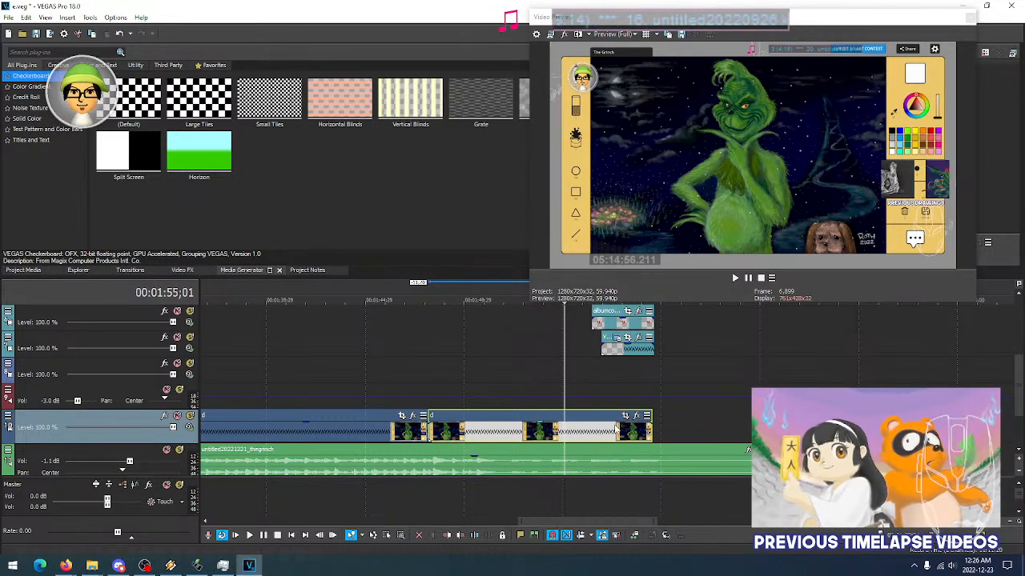
key("s")
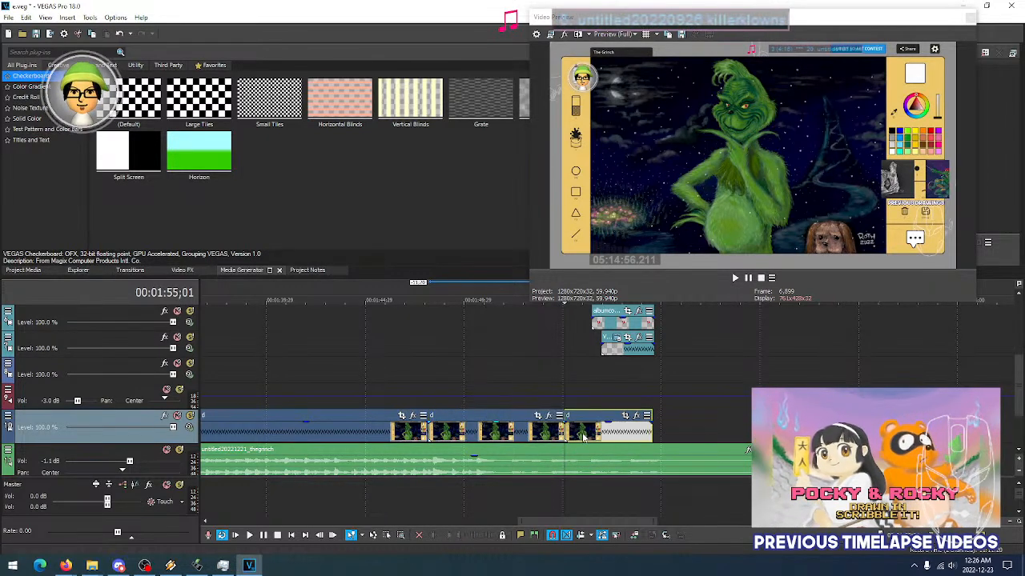
Add the VEGAS Gaussian Blur effect to the final timelapse segment under the logo
left_click(637, 415)
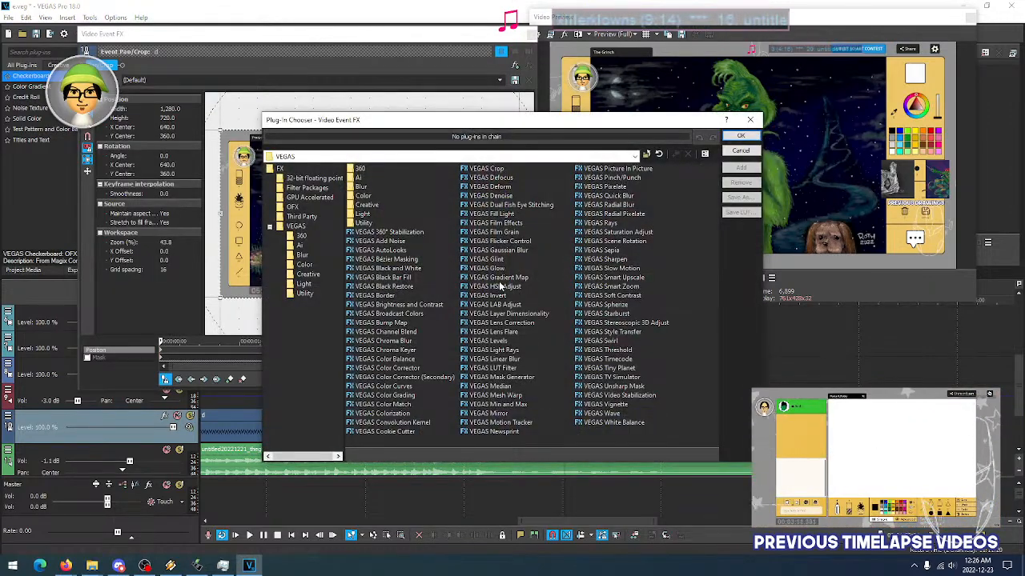
left_click(498, 250)
left_click(741, 168)
left_click(741, 136)
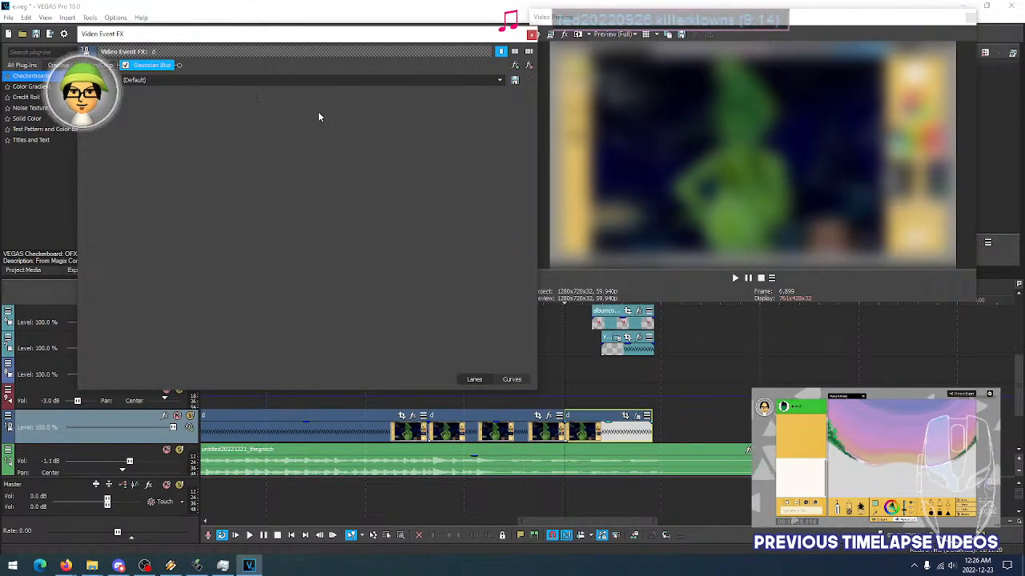
Enable animation for the blur's horizontal and vertical range, and add a second keyframe at 00:00:00;22
left_click(317, 114)
left_click(317, 128)
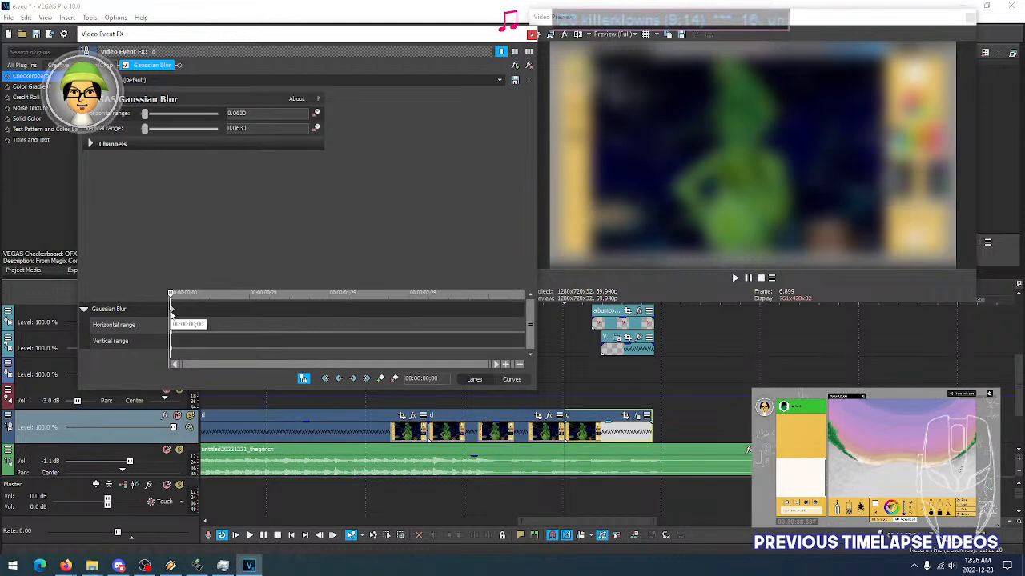
left_click(171, 311)
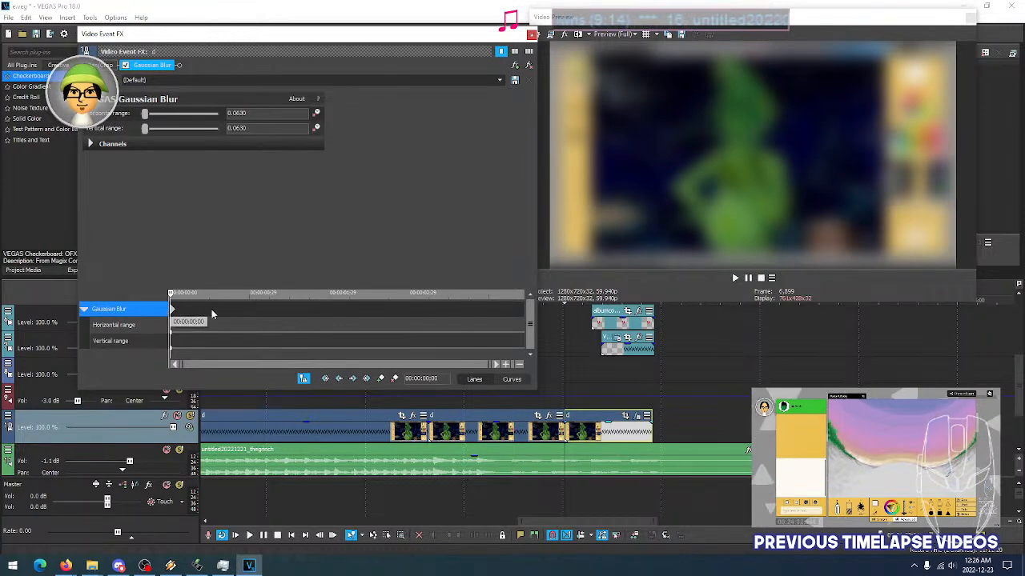
left_click(353, 311)
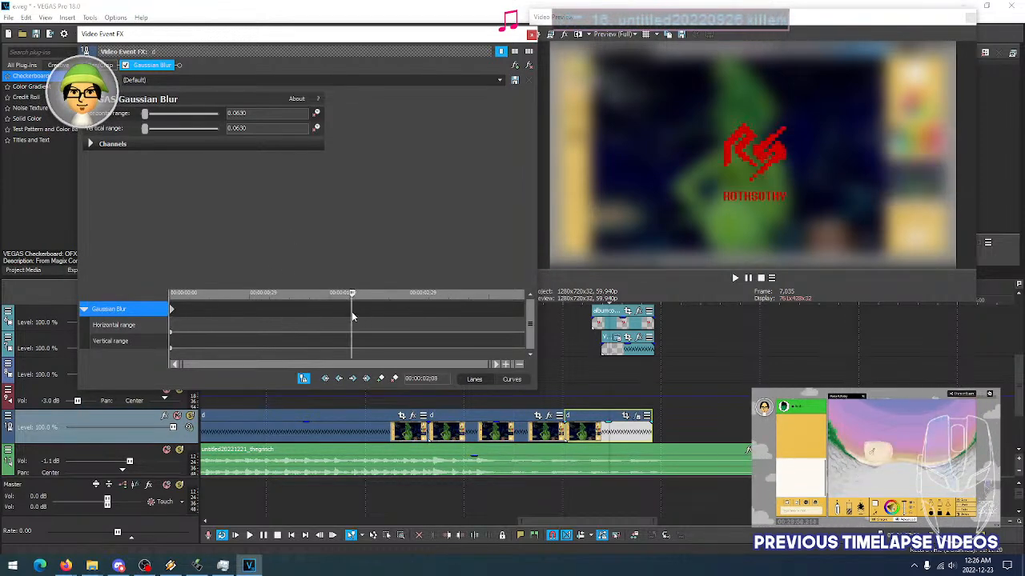
left_click(301, 309)
left_click(271, 308)
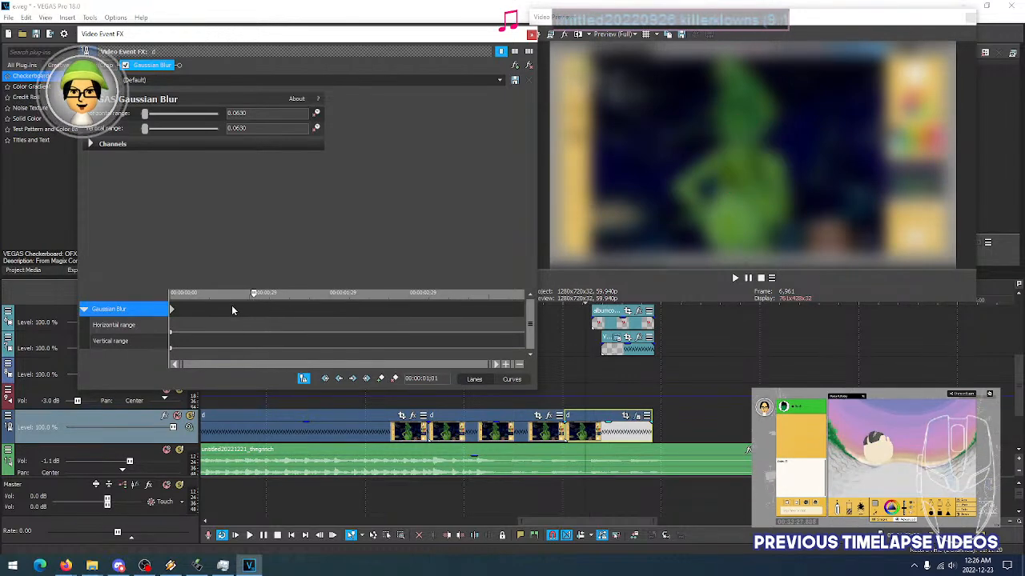
left_click(229, 309)
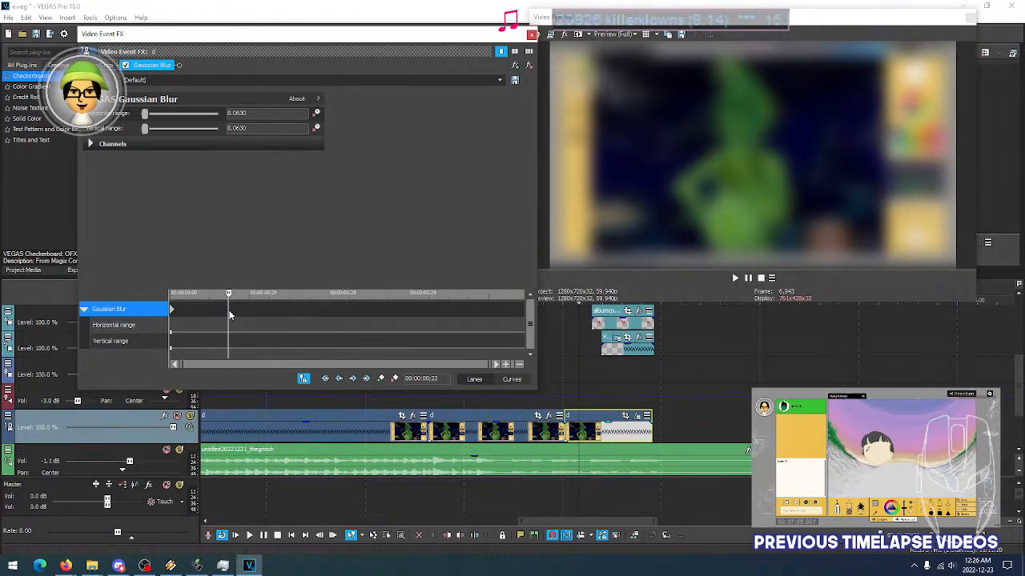
left_click(140, 326)
left_click(131, 341)
left_click(116, 328)
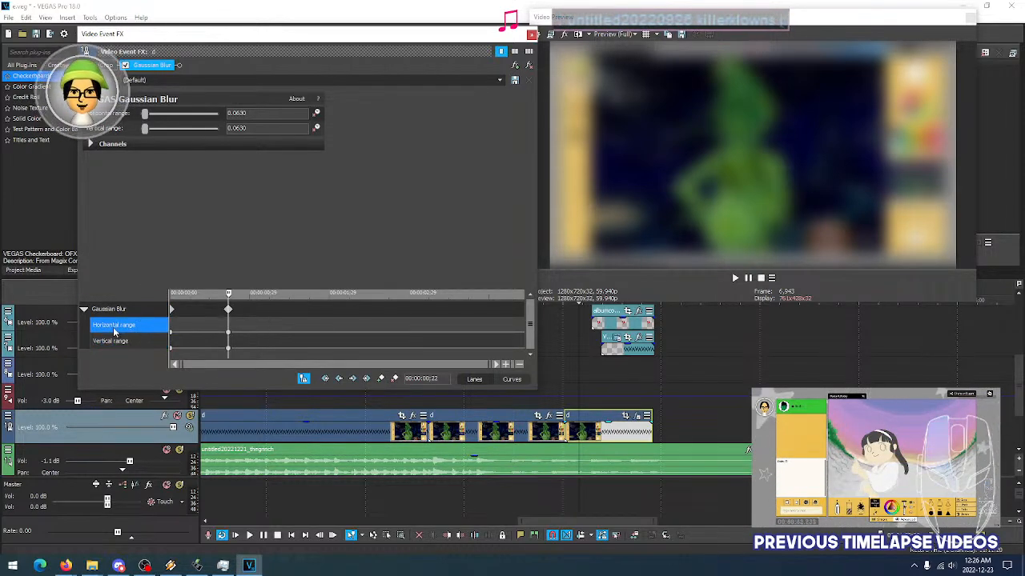
left_click(113, 342)
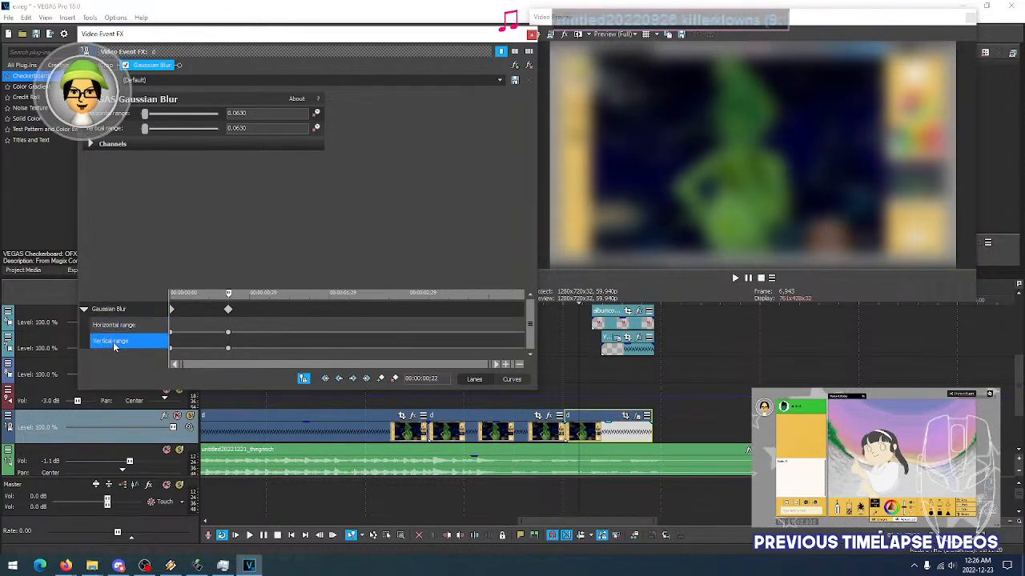
Set the blur's horizontal and vertical range to 0.0000 at the first keyframe, and close the effect settings
left_click(228, 310)
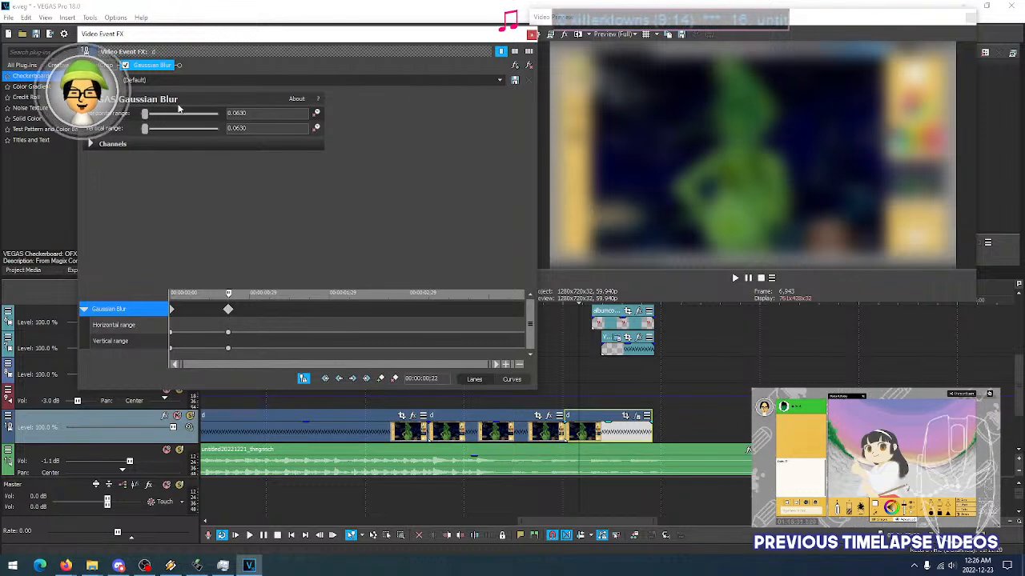
left_click(171, 312)
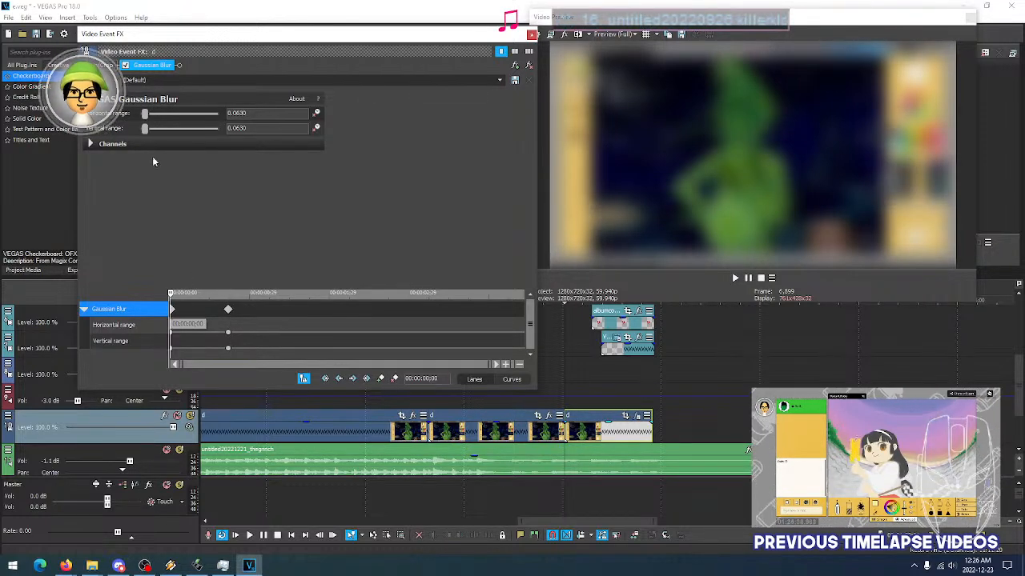
left_click_drag(145, 118, 129, 127)
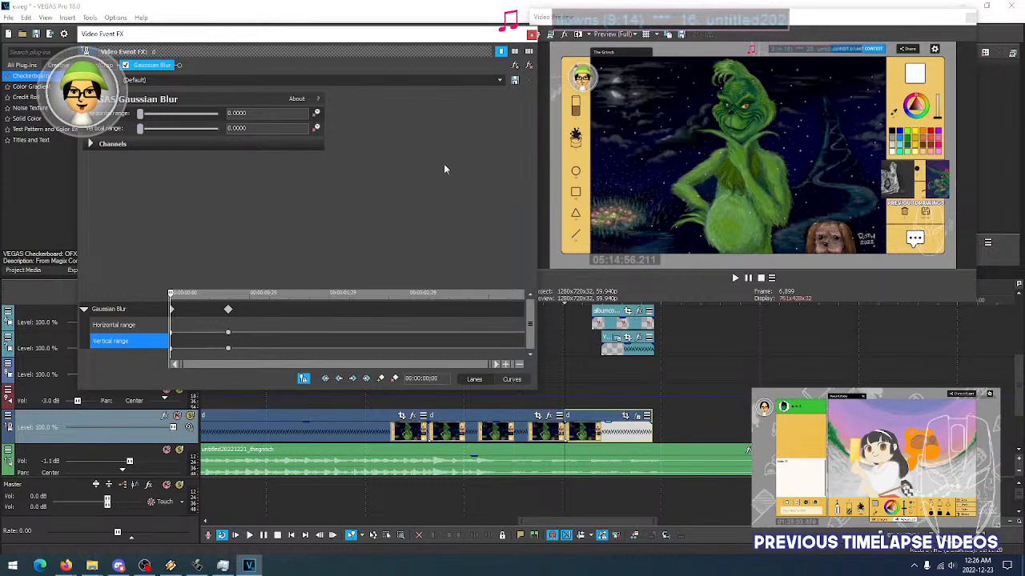
left_click(228, 310)
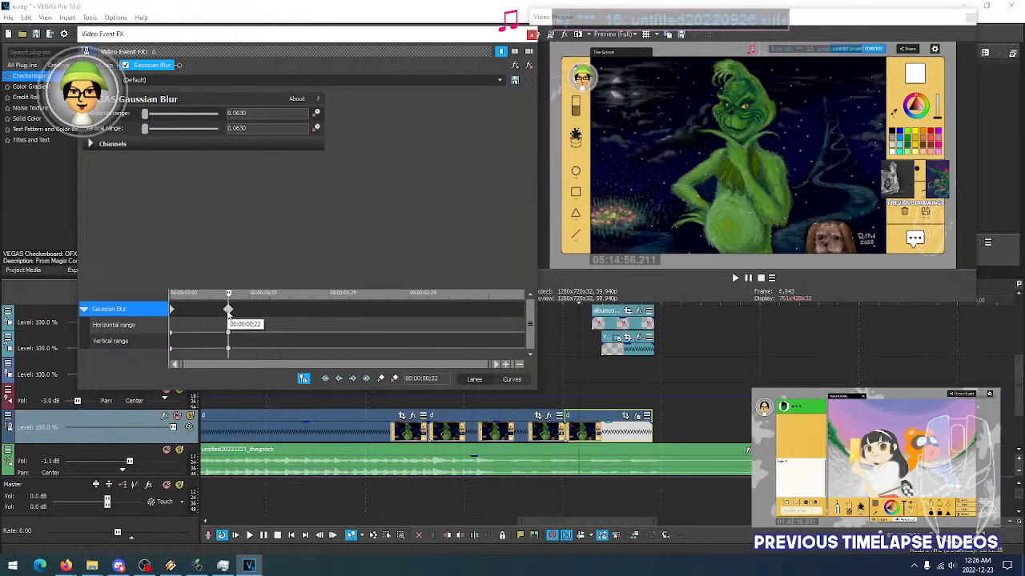
left_click(172, 312)
left_click(228, 310)
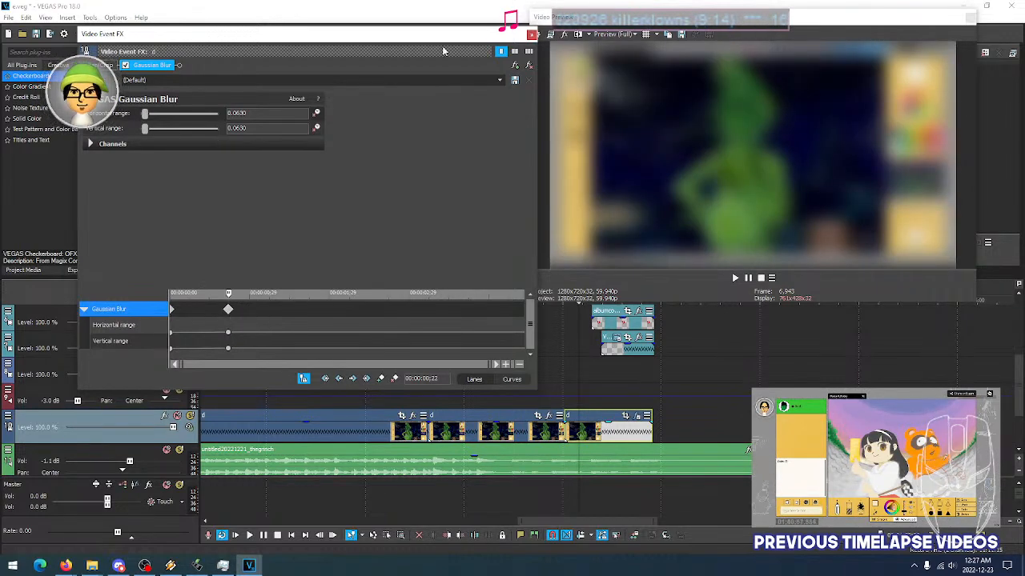
left_click(530, 34)
Play back the blur transition into the logo from 00:01:55;01 and again from 00:01:49;06 to judge its timing
left_click(563, 382)
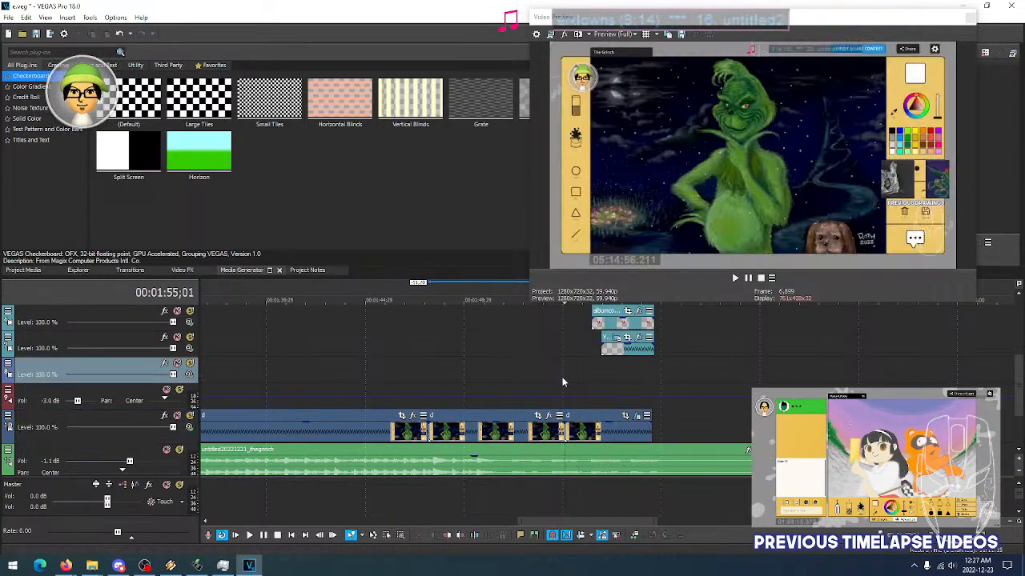
key("space")
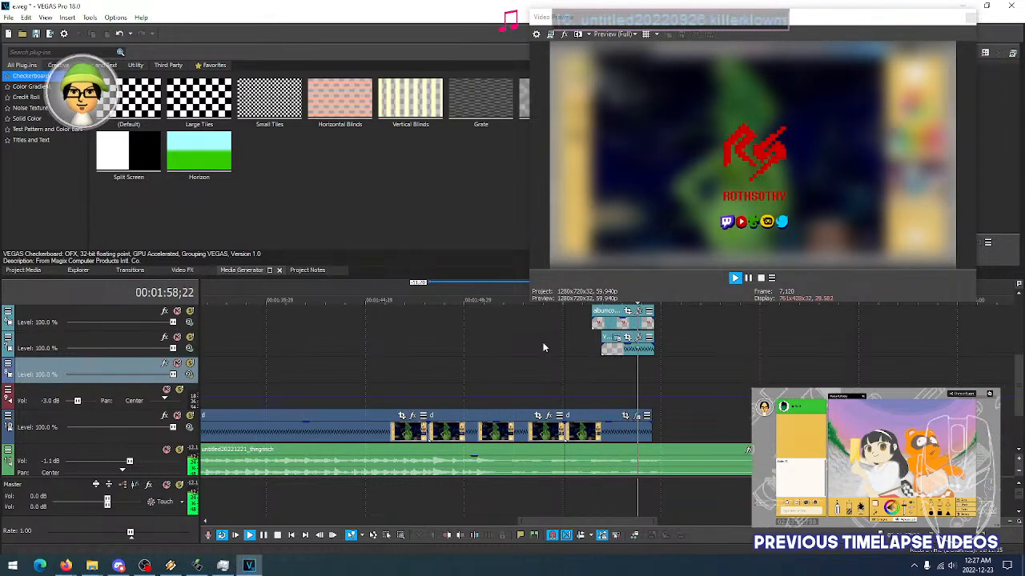
key("space")
left_click(449, 372)
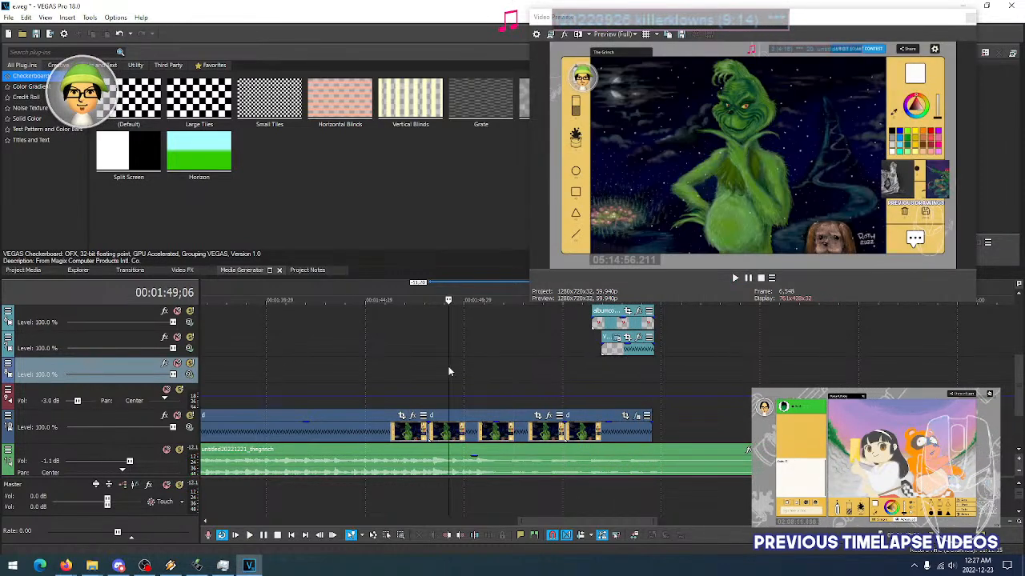
key("space")
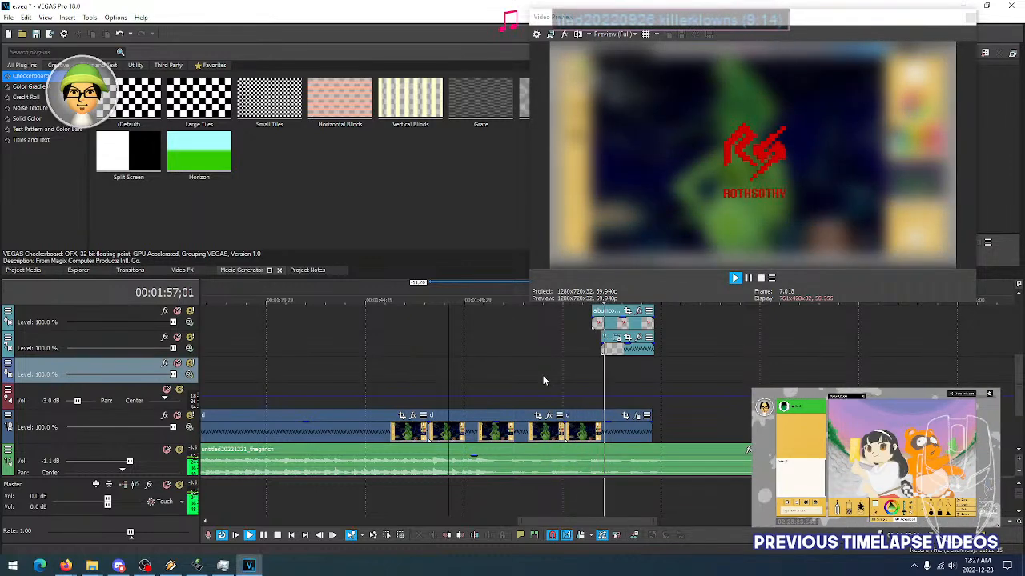
key("space")
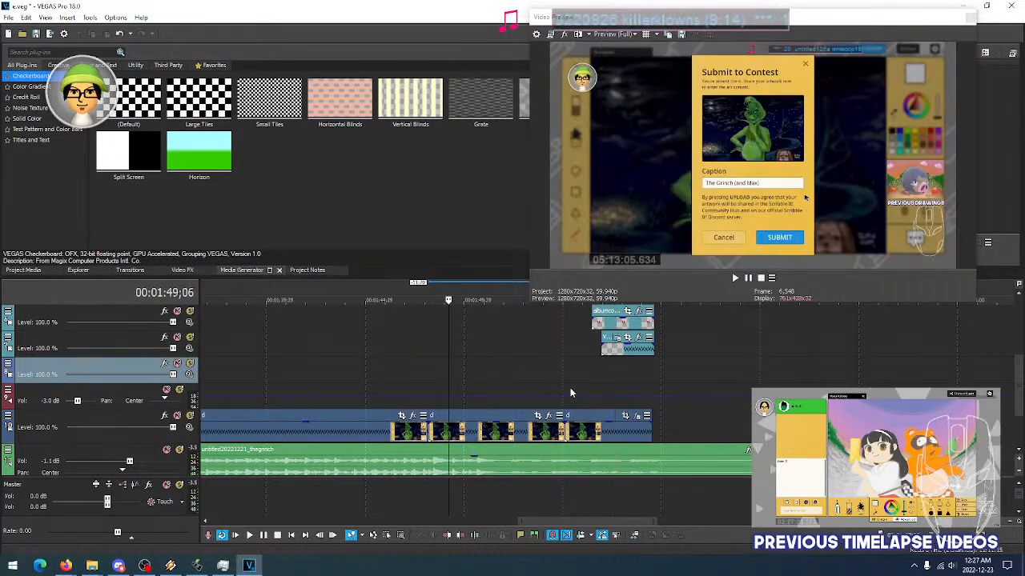
Move the final segment's second Gaussian Blur keyframe to 00:00:01;15 and its first keyframe to about 00:00:00;19
left_click(624, 416)
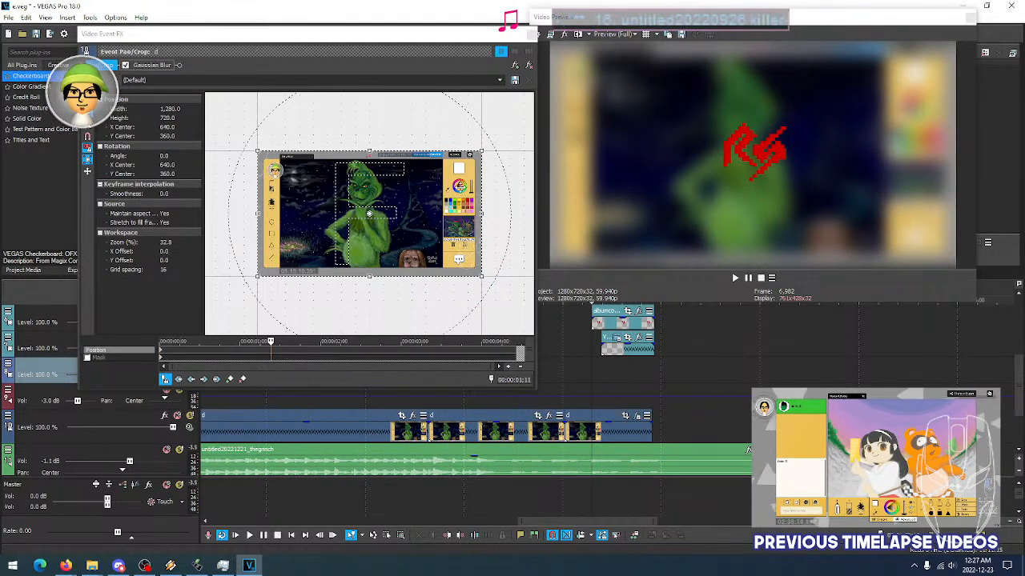
left_click(531, 35)
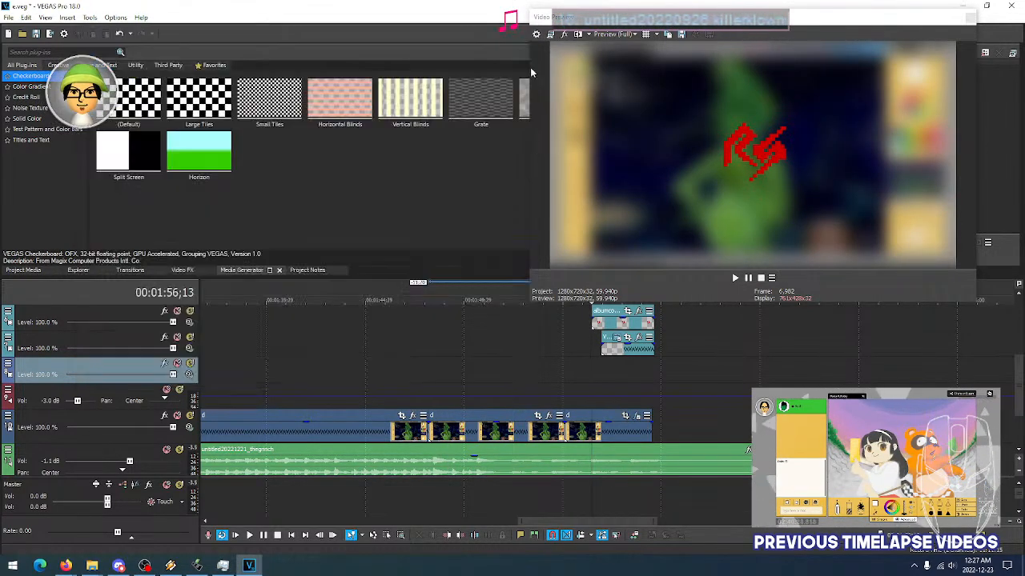
left_click(637, 417)
double_click(233, 309)
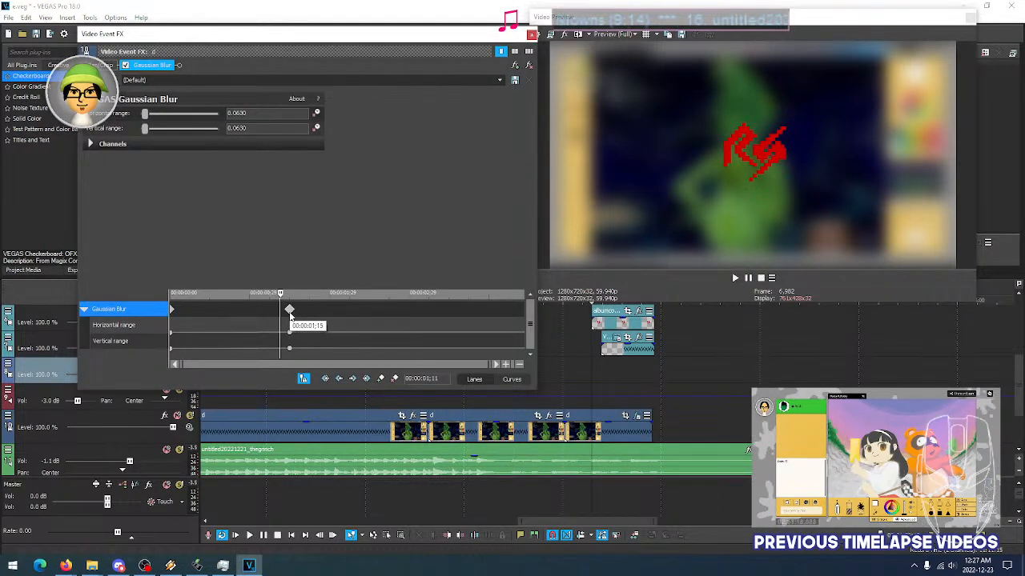
left_click_drag(291, 317, 292, 314)
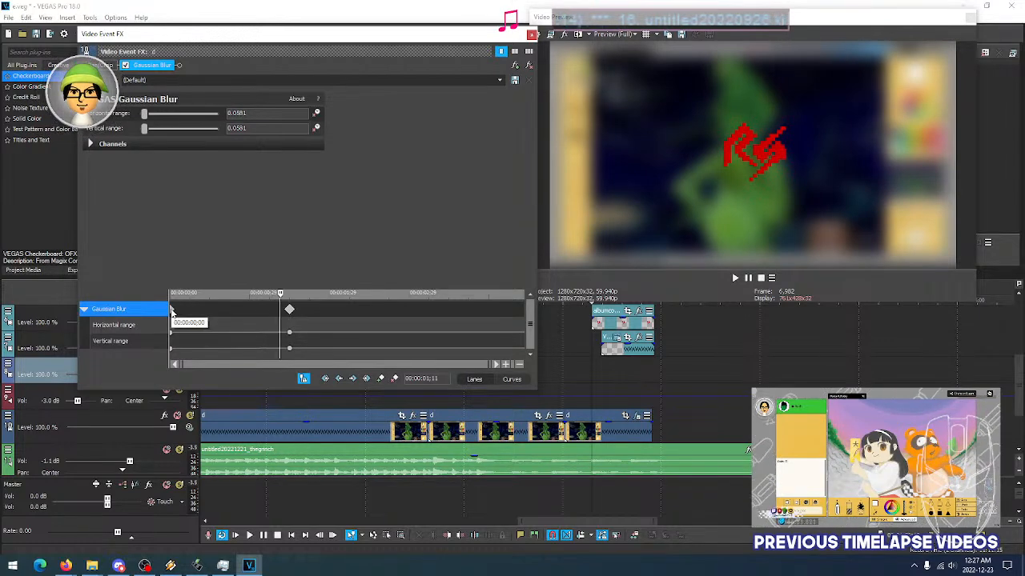
left_click_drag(171, 311, 182, 311)
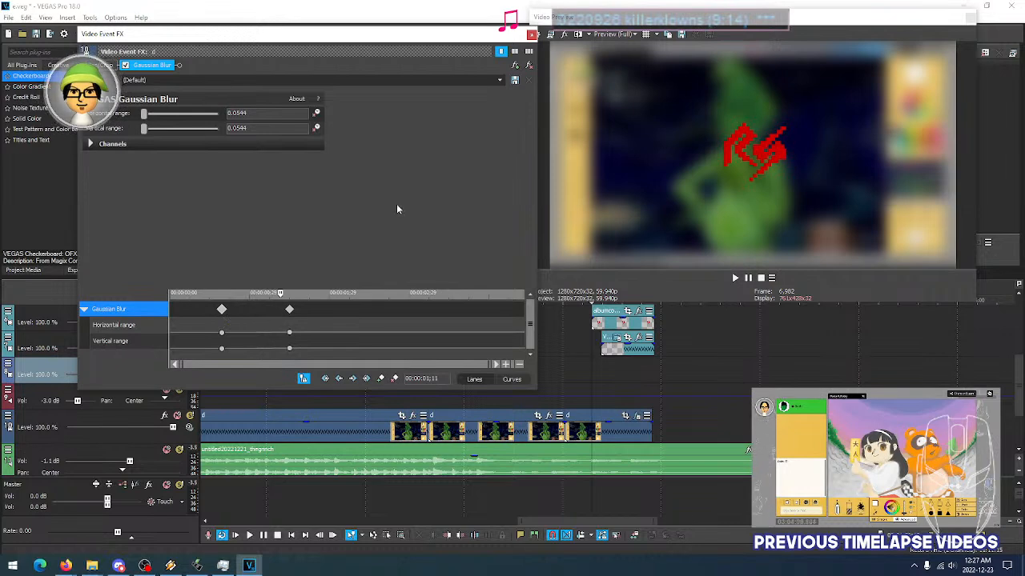
left_click(531, 35)
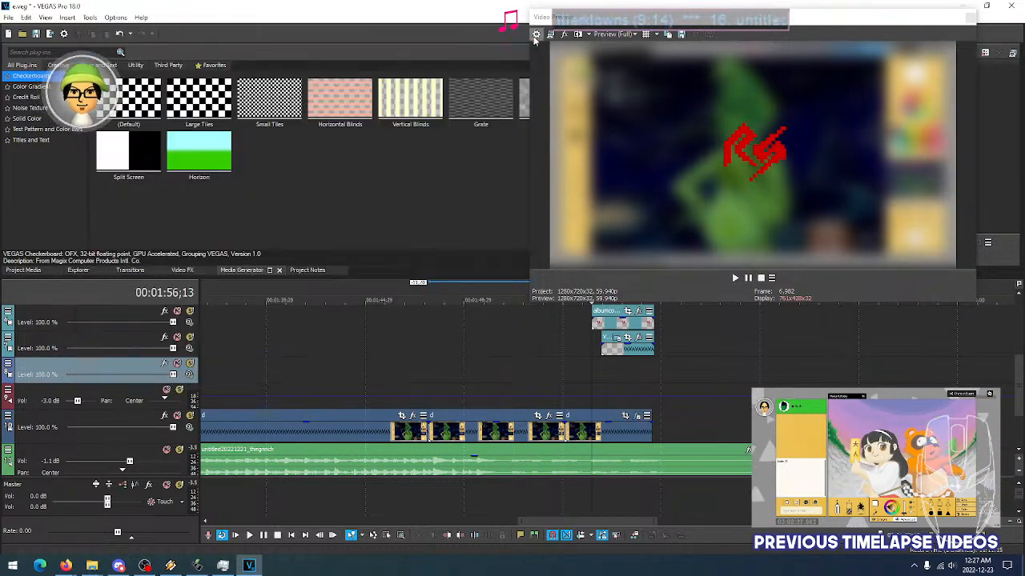
Play back the retimed blur from 00:01:55;01 and check the frame at 00:01:56;13 where the logo appears
left_click(565, 373)
key("space")
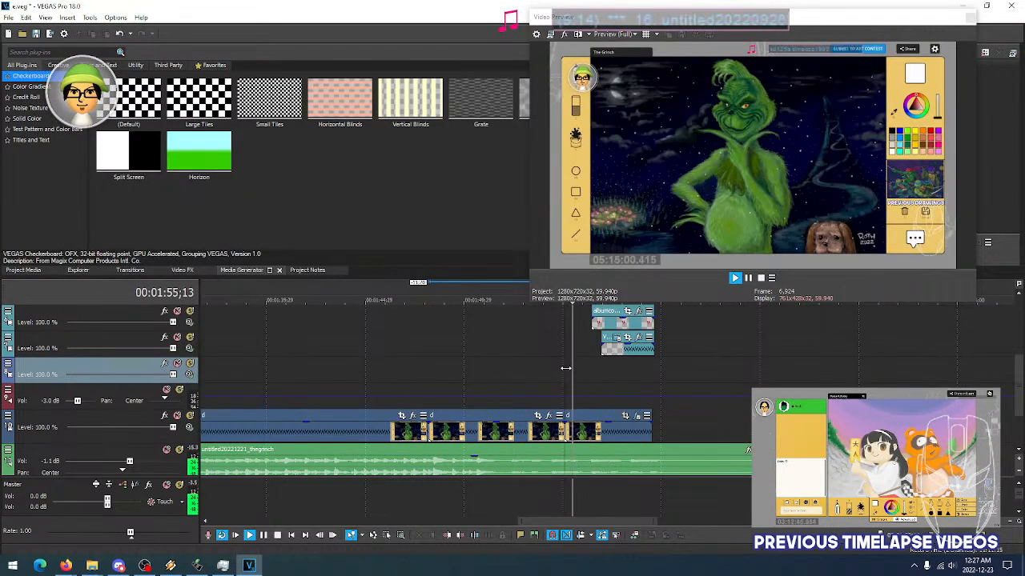
key("space")
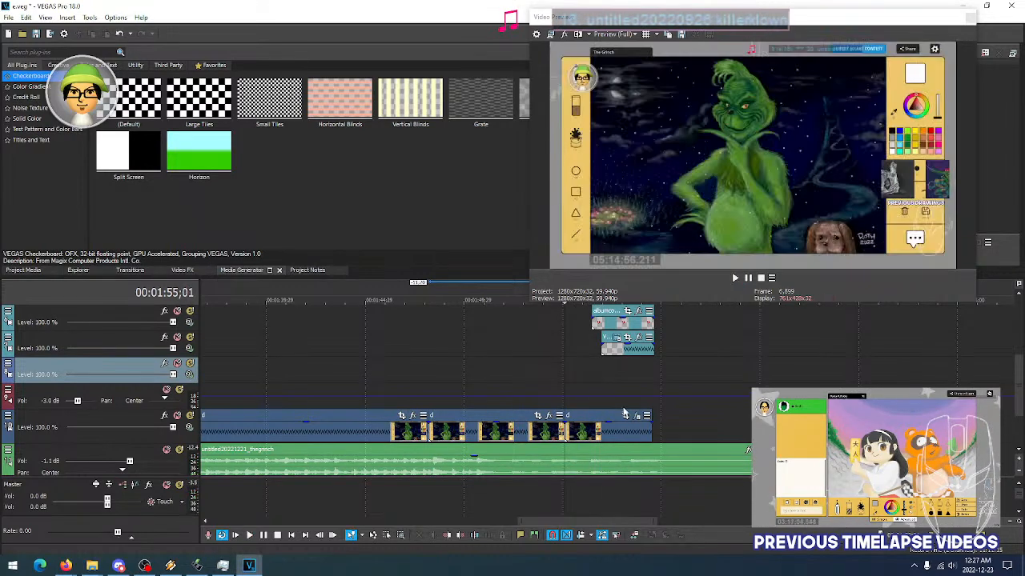
left_click(592, 391)
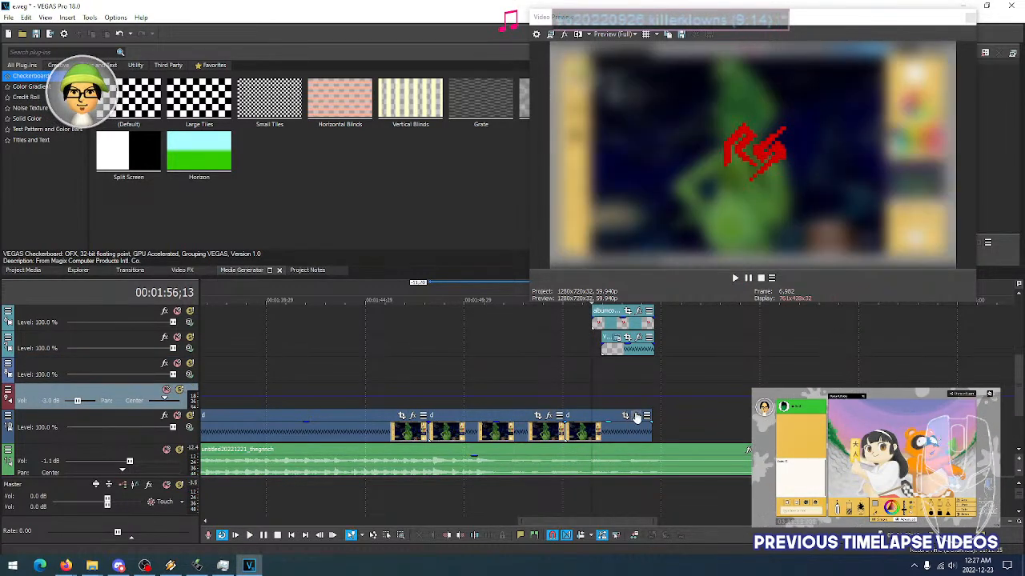
Move the final segment's second Gaussian Blur keyframe to 00:00:01;27 and its first keyframe to 00:00:01;00, and close the effect settings
left_click(637, 416)
left_click_drag(290, 310, 321, 310)
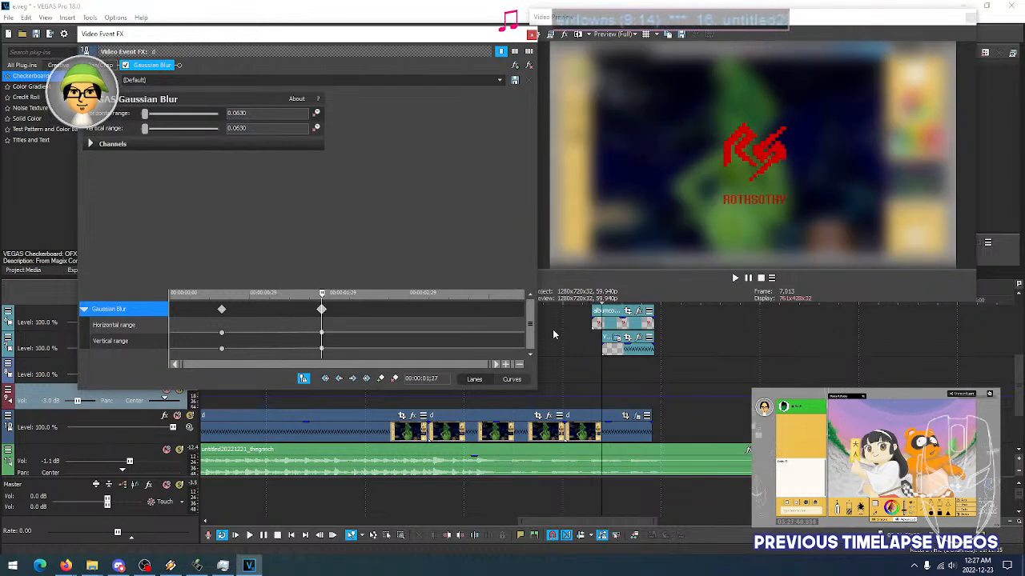
left_click(597, 367)
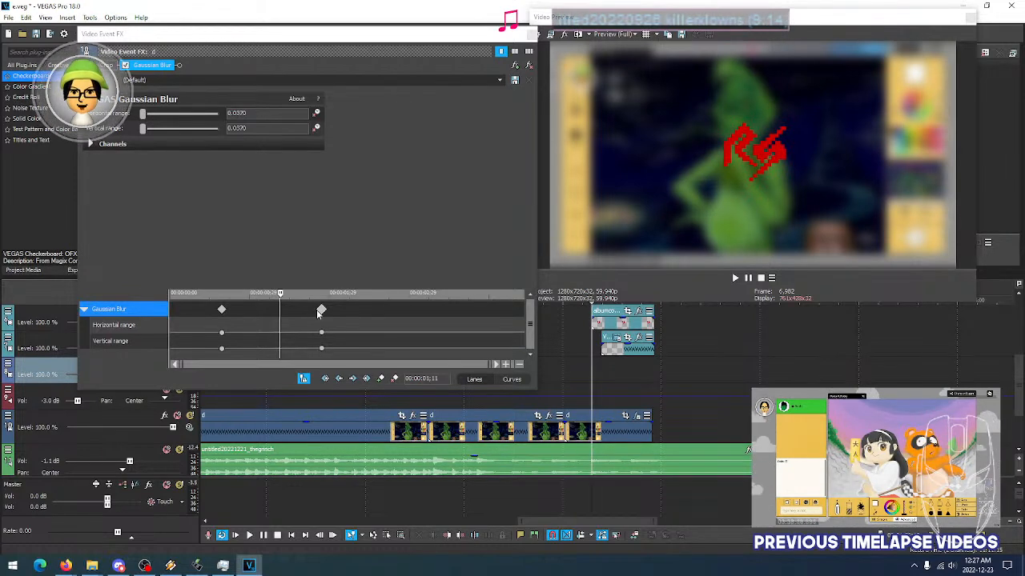
left_click_drag(222, 310, 244, 311)
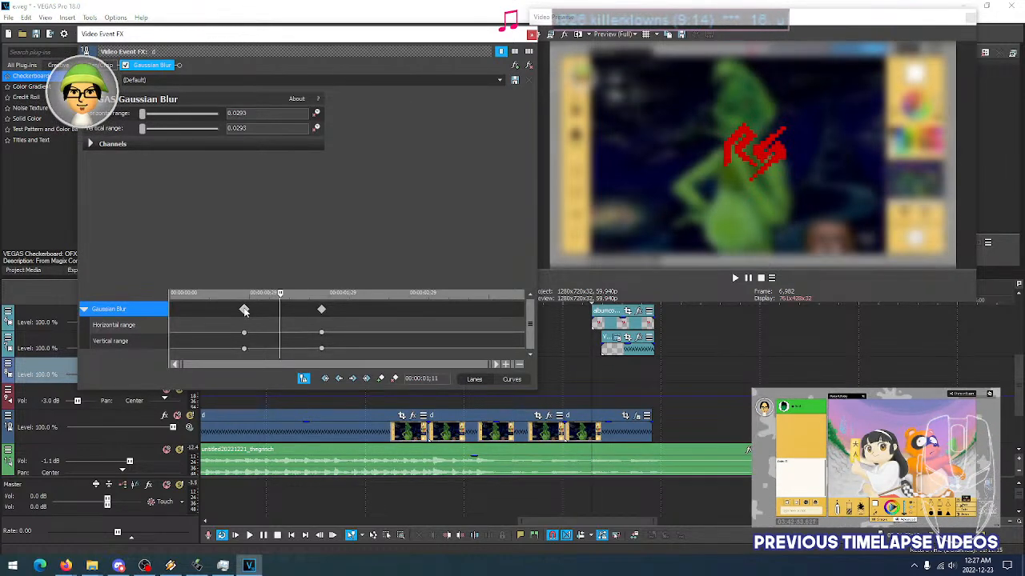
left_click(244, 310)
left_click(262, 310)
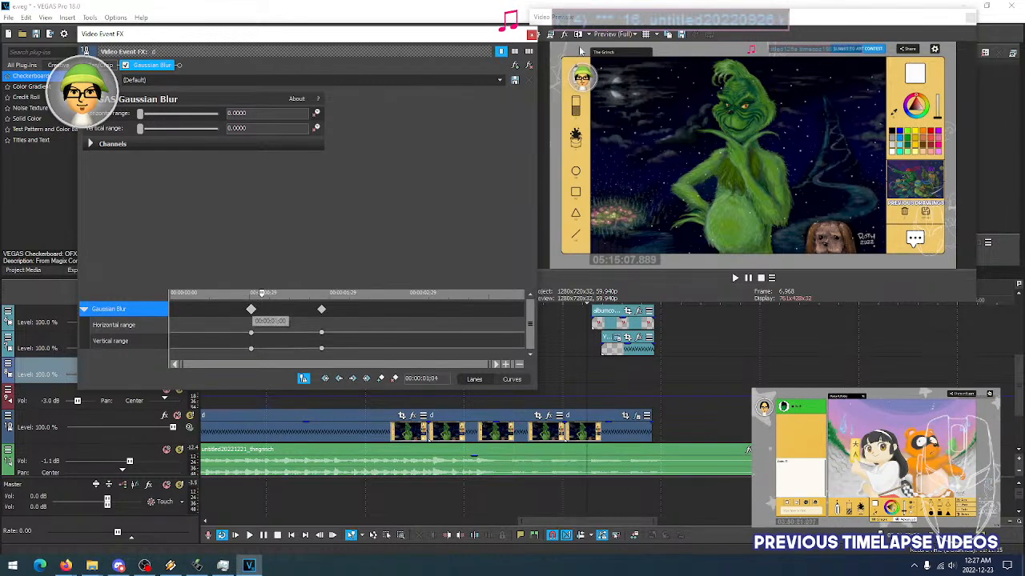
left_click(532, 34)
Play back the blur from 00:01:55;09 and shift both of the final segment's Gaussian Blur keyframes earlier, the second one further than the first
left_click(570, 367)
key("space")
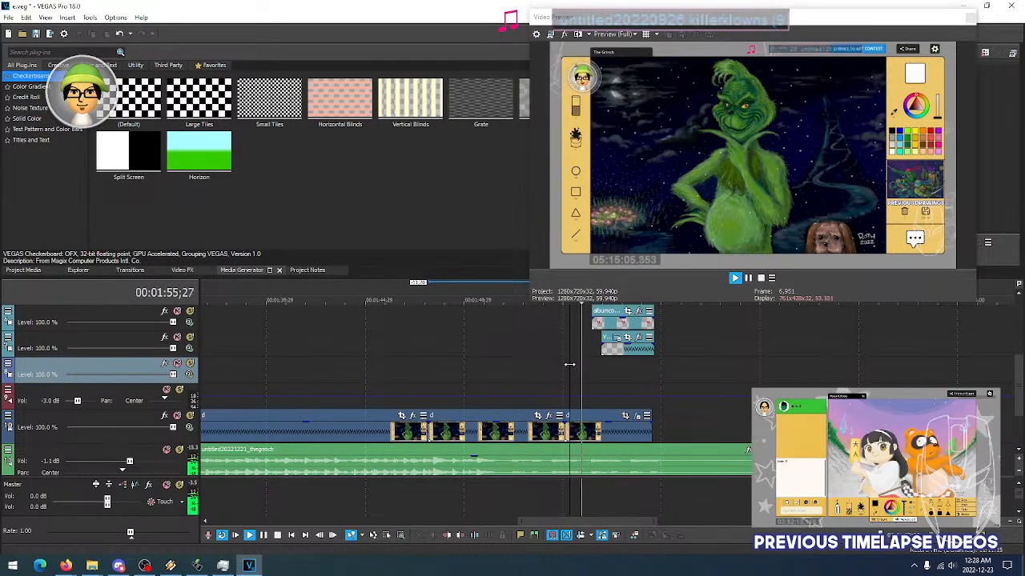
left_click(638, 416)
left_click_drag(262, 313, 246, 313)
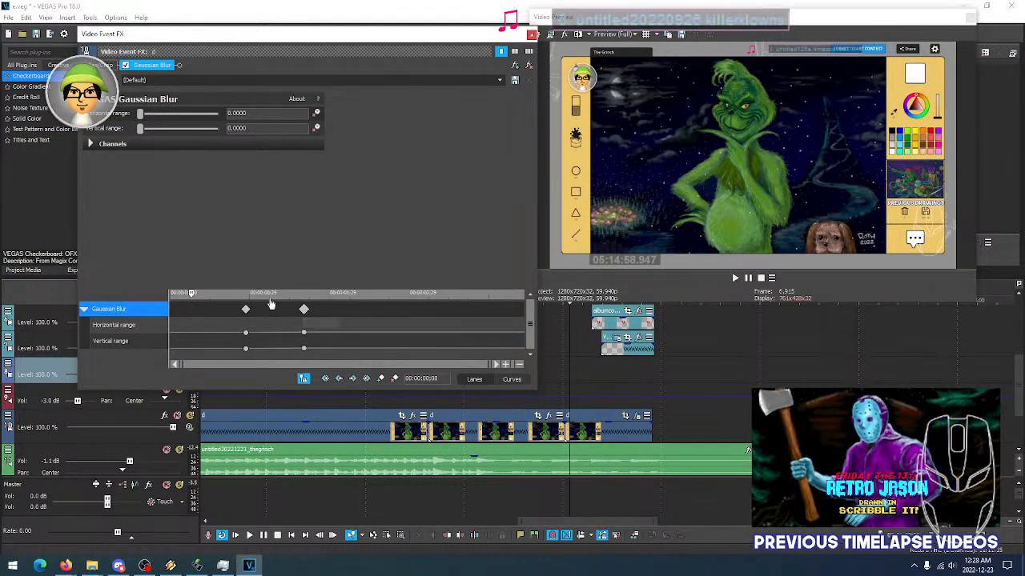
left_click(531, 34)
Play back the retimed blur transition from 00:01:55;09 and check the logo frame at 00:01:57;11
key("space")
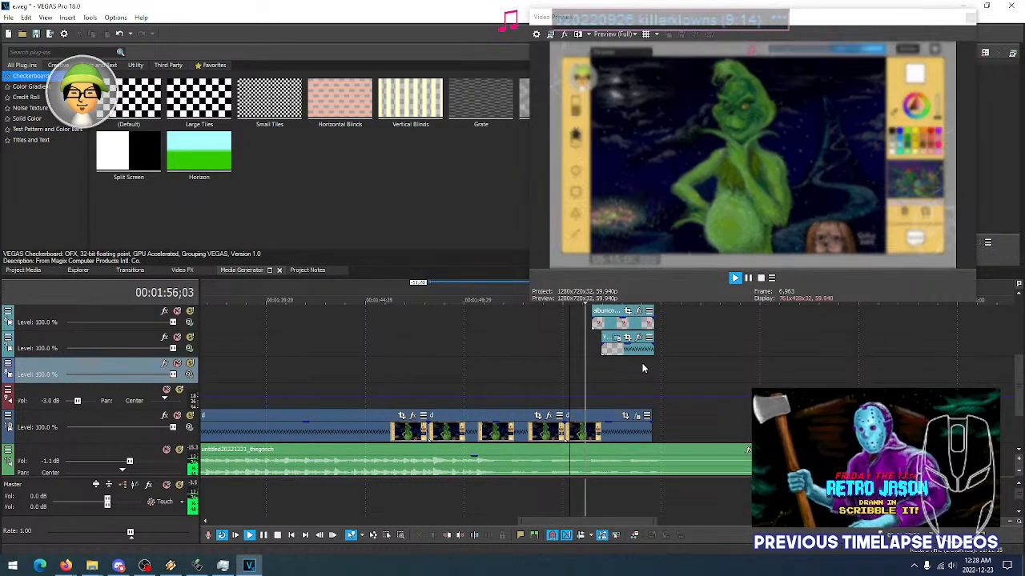
key("space")
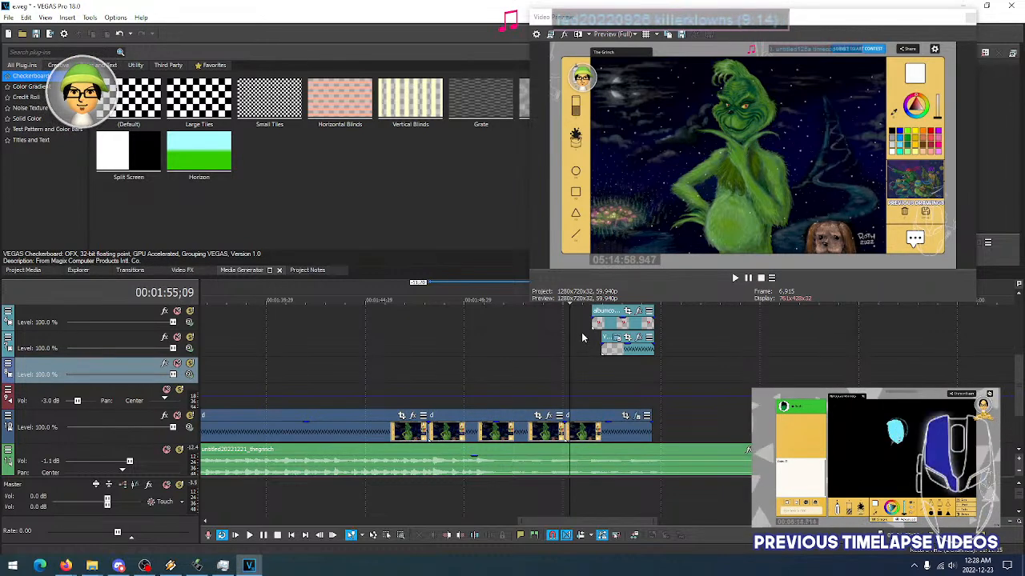
left_click(603, 324)
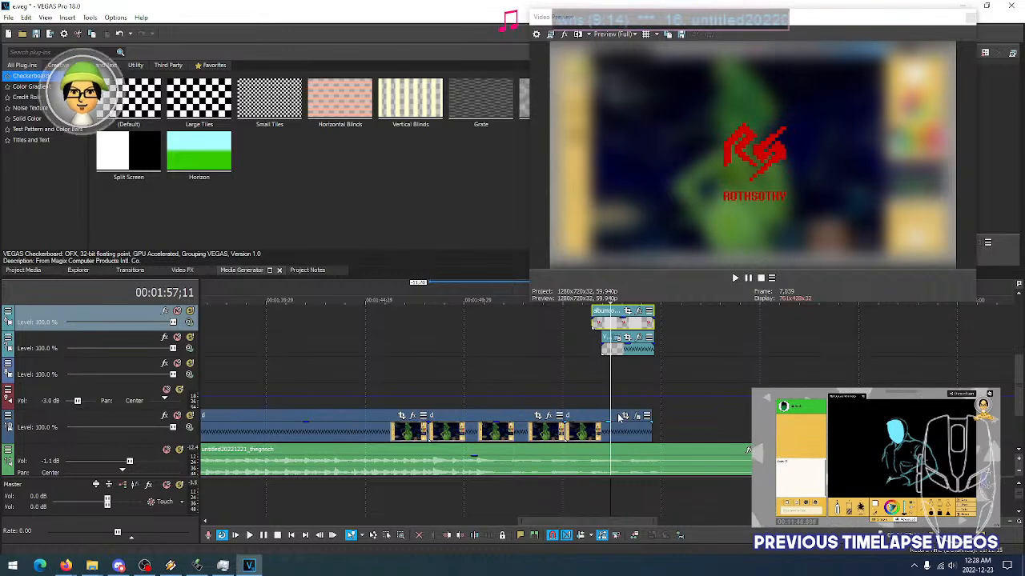
Mute the drawing's video track, examine the logo animation on its own between 00:01:56;07 and 00:01:58;16, and unmute the track
left_click(177, 416)
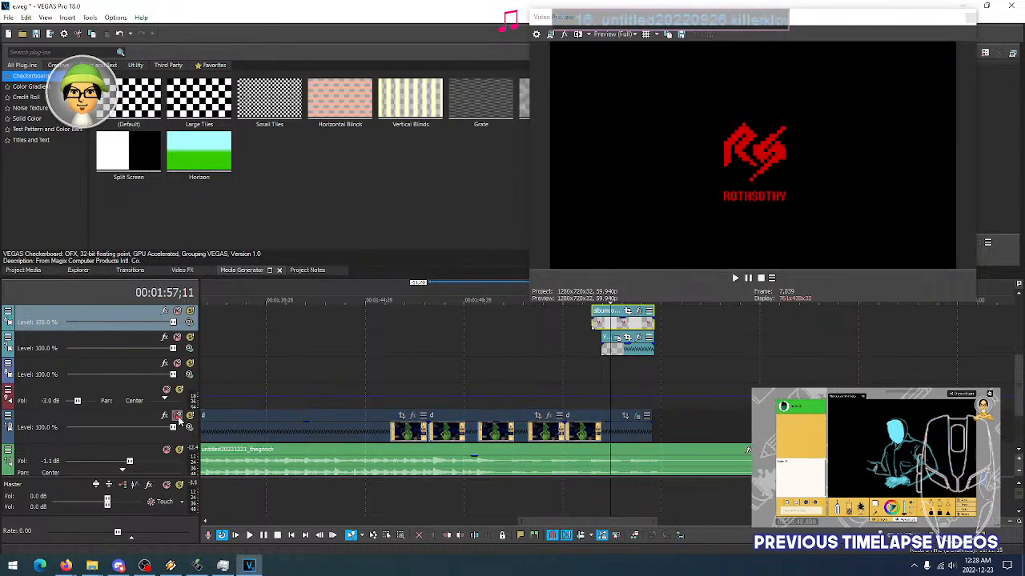
left_click(632, 382)
left_click(579, 370)
left_click(588, 369)
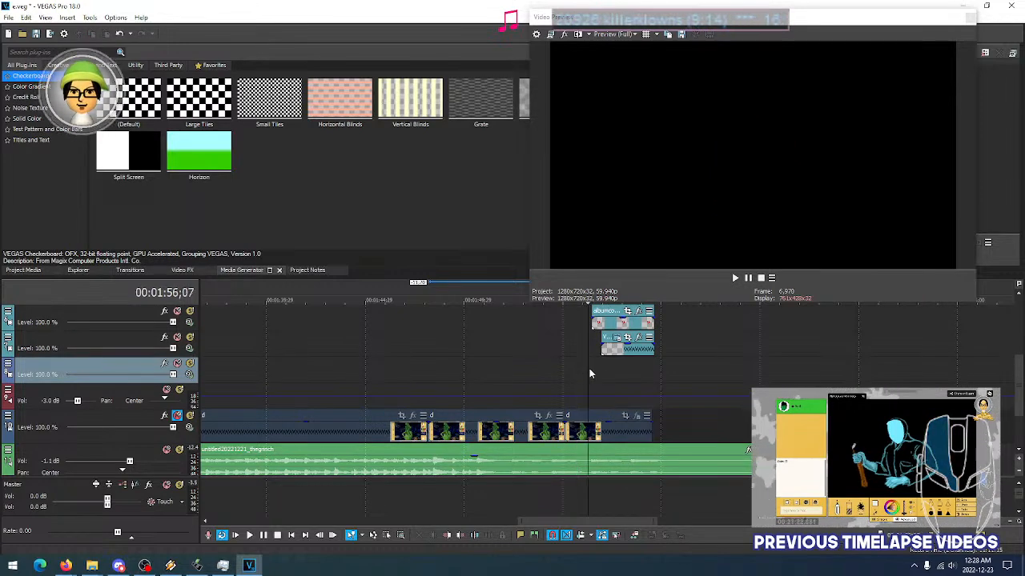
left_click(635, 370)
left_click(586, 373)
left_click(609, 369)
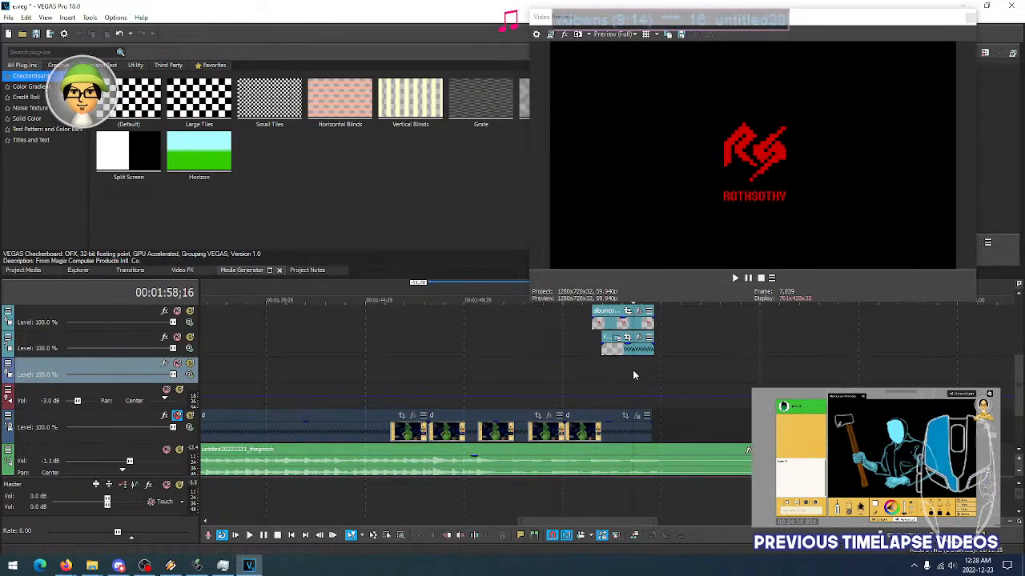
left_click(632, 369)
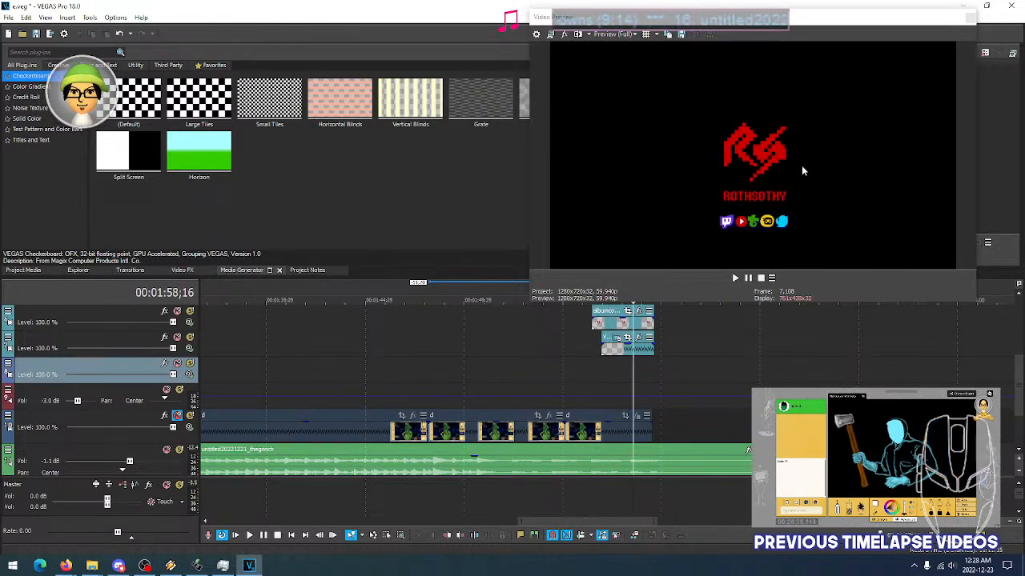
left_click(594, 373)
left_click(582, 370)
left_click(617, 366)
left_click(585, 374)
left_click(622, 392)
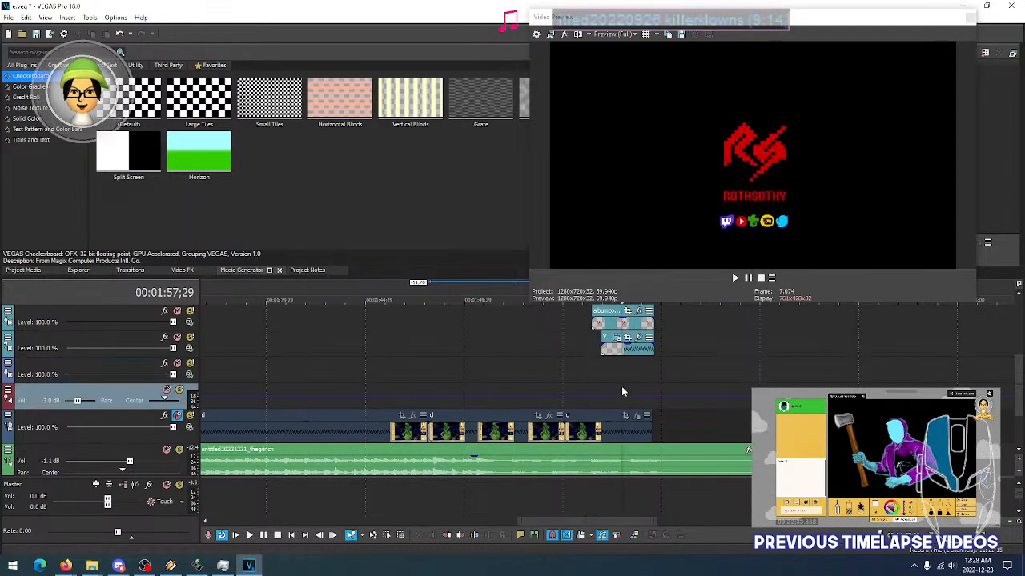
left_click(178, 416)
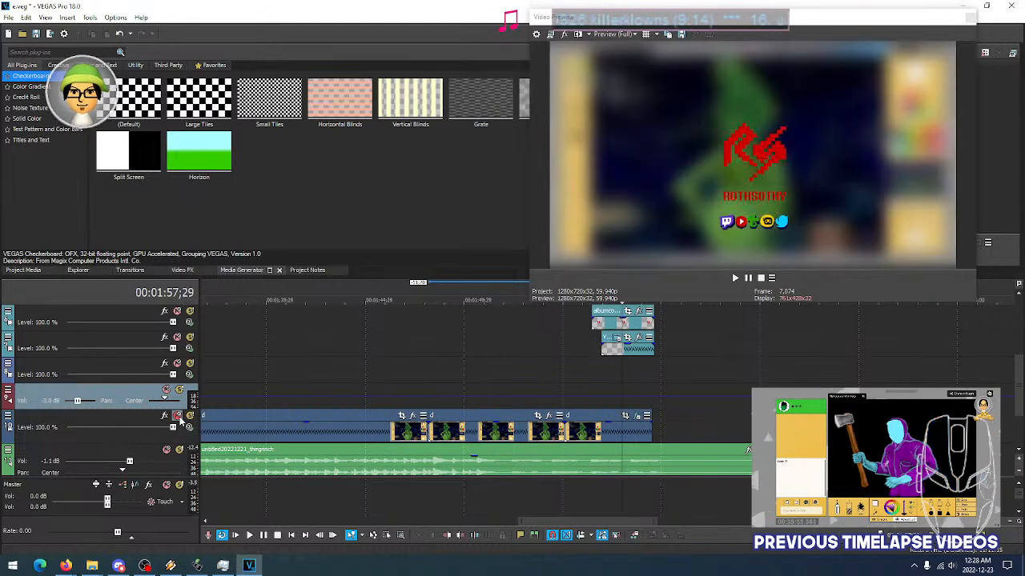
Check the ending's frames with the drawing shown again, from the logo overlay back to the unblurred picture
left_click(639, 378)
left_click(591, 382)
left_click(518, 378)
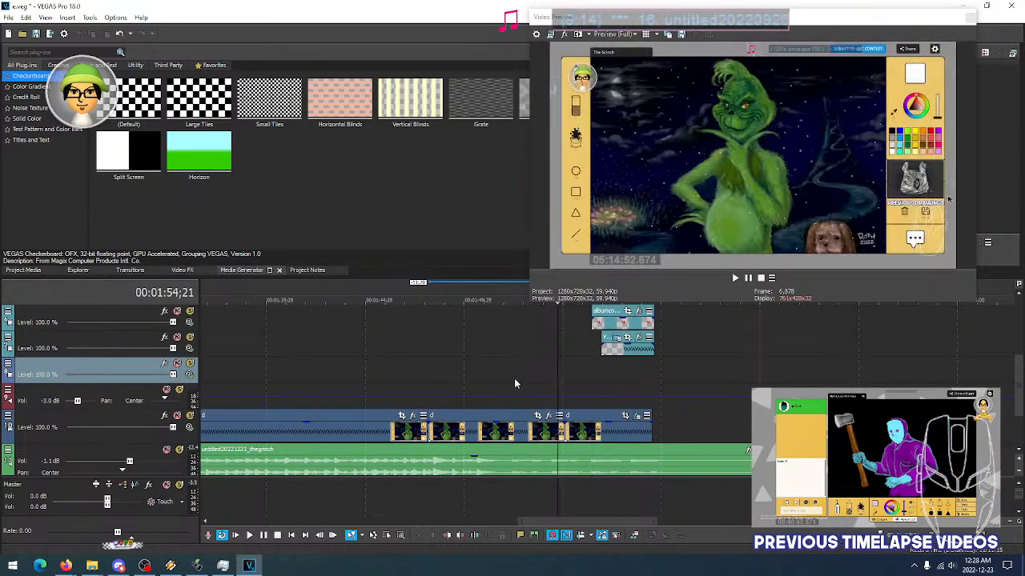
Play back the ending from about 00:01:46 through the transition into the blurred closing logo
left_click(411, 370)
left_click(367, 368)
key("space")
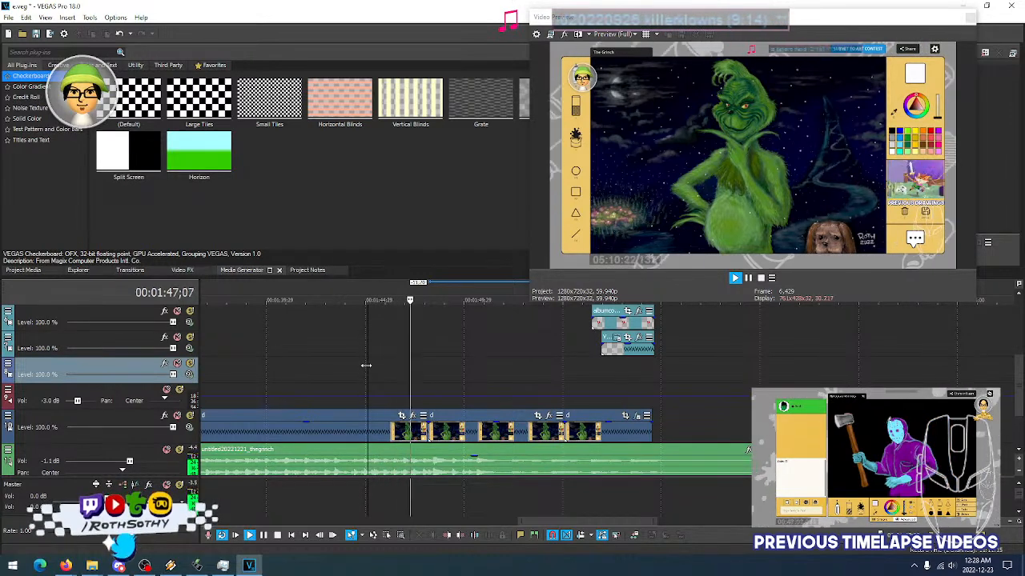
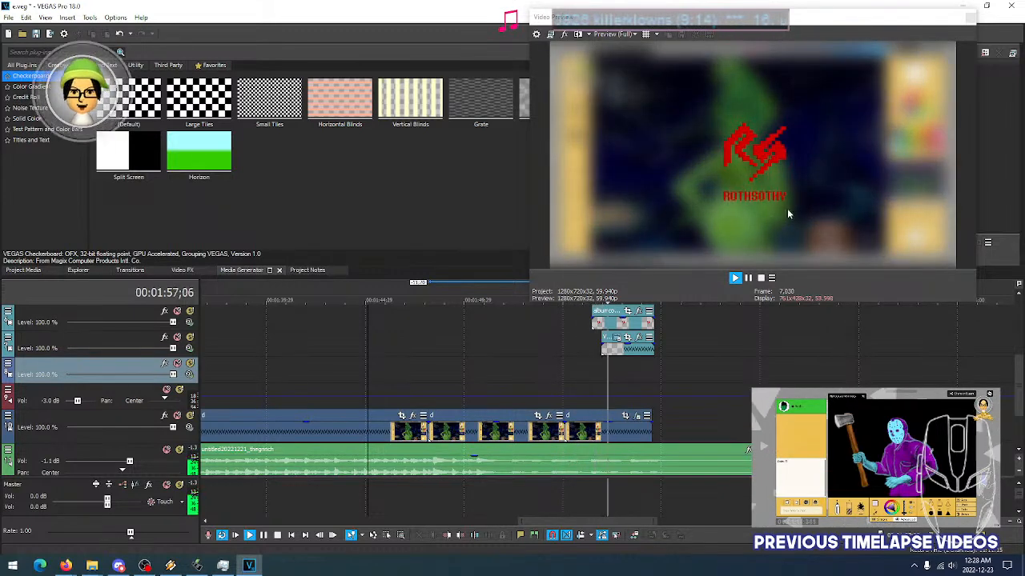
key("space")
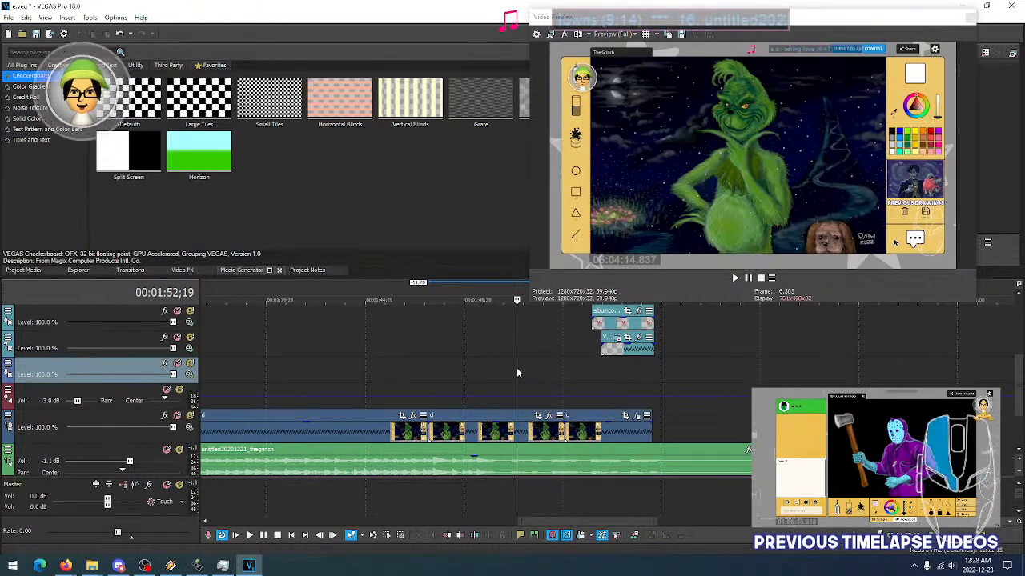
Scrub through the Grinch footage between about 00:01:47 and 00:01:52 to examine the cuts and the contest submission pop-ups
left_click(517, 373)
left_click(457, 366)
left_click(427, 365)
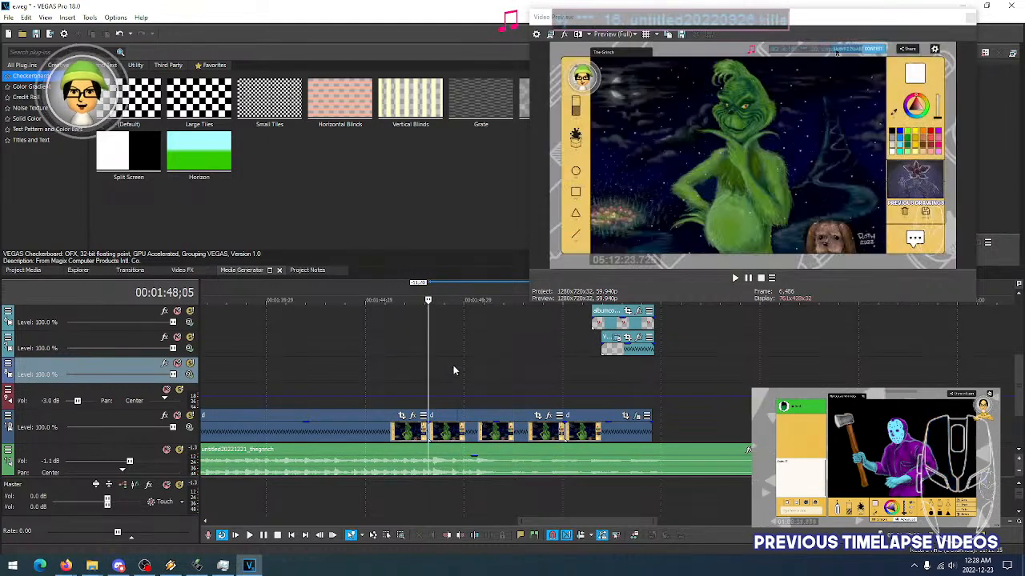
left_click(467, 365)
left_click(429, 365)
left_click(461, 368)
left_click(410, 366)
left_click(446, 370)
left_click(416, 368)
left_click(439, 364)
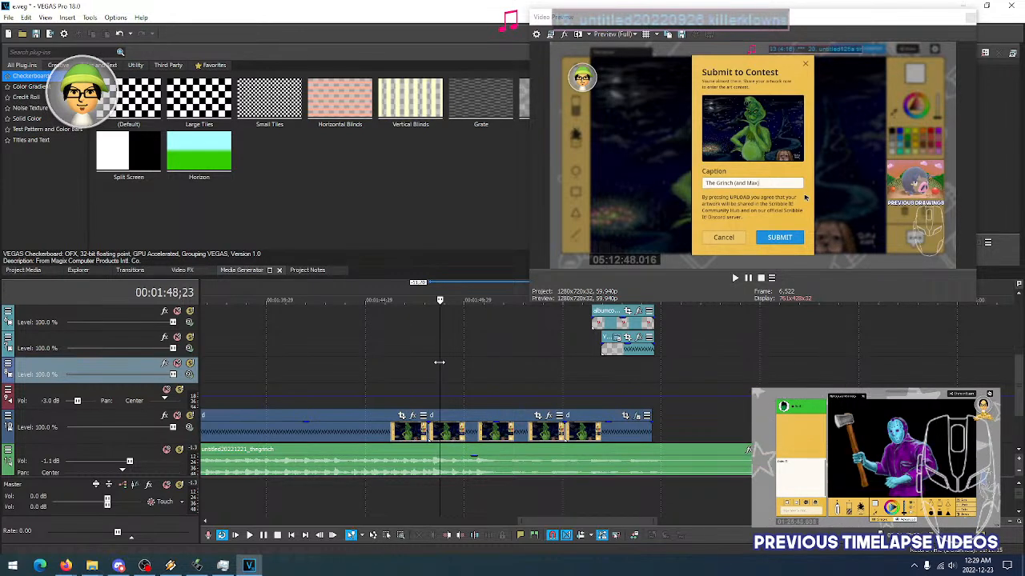
left_click(426, 367)
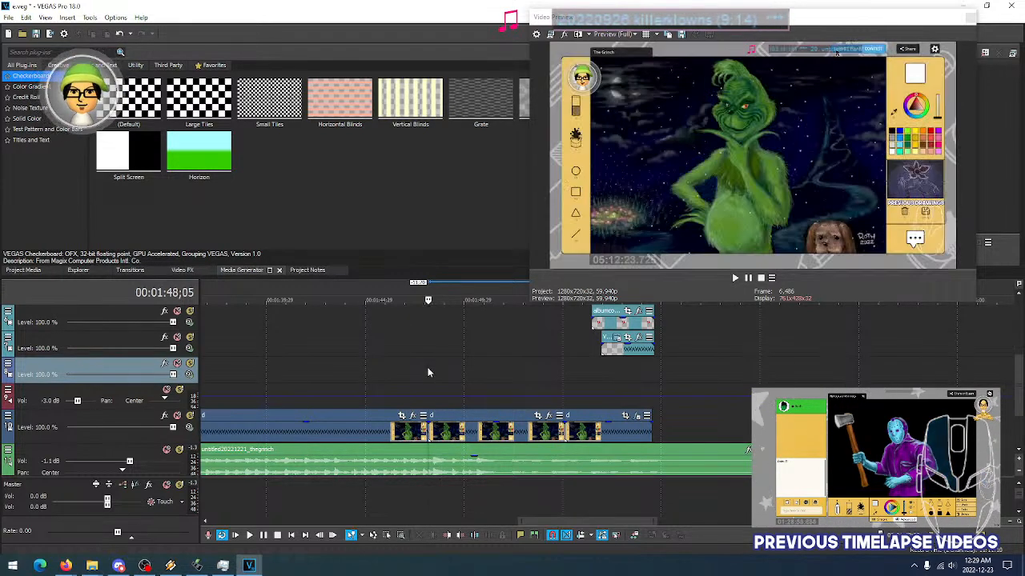
left_click(481, 371)
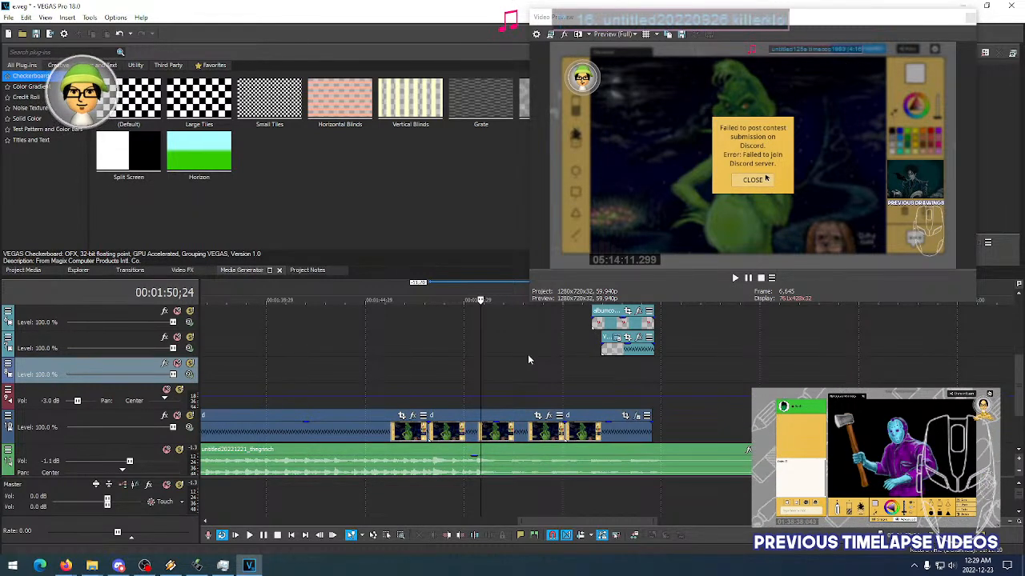
Play the ending again from 00:01:47;23 into the closing logo with the social icons
left_click(419, 366)
key("space")
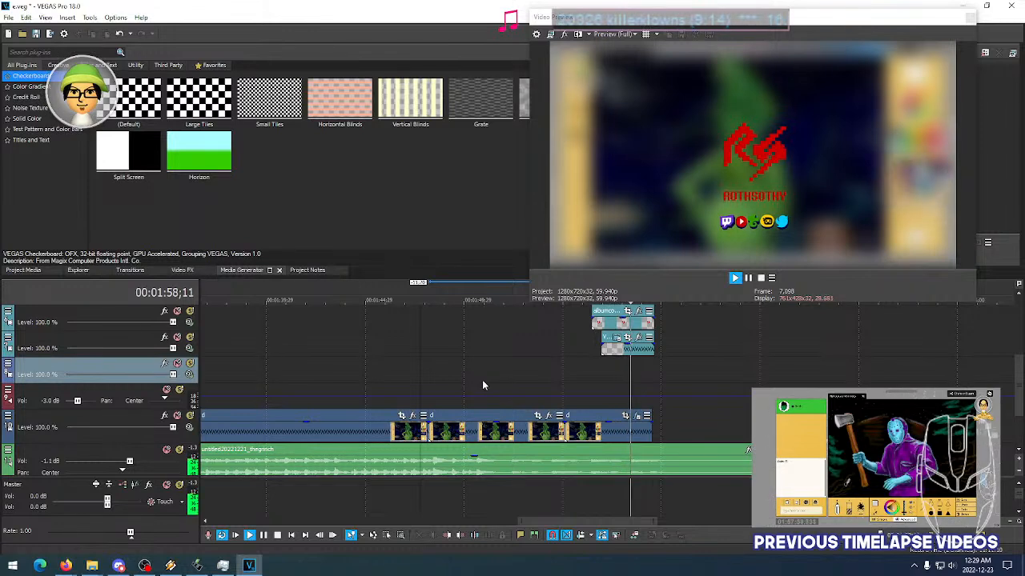
key("space")
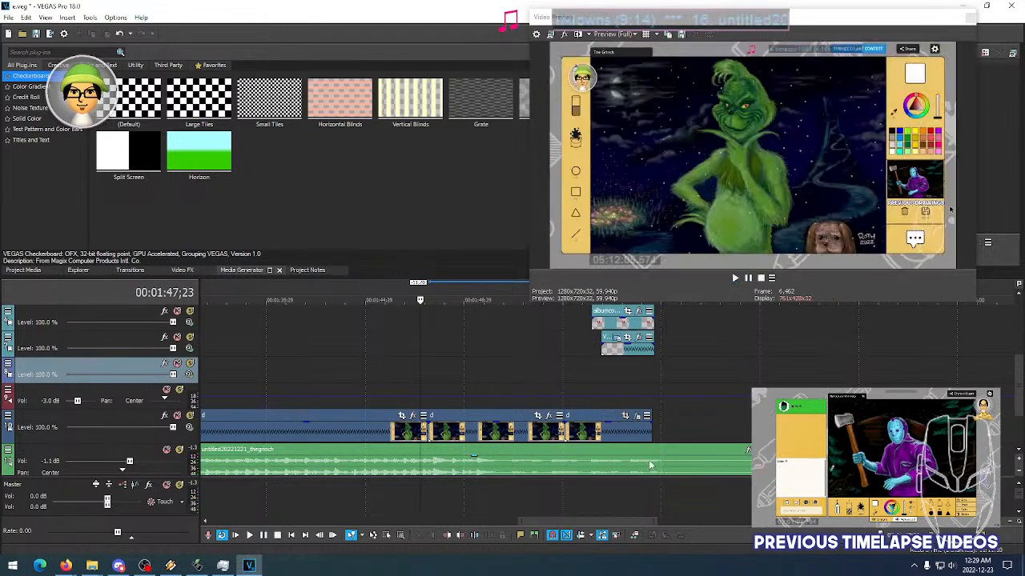
Shrink the video preview to uncover the time ruler and end the loop region at 00:01:59;18, where the closing logo clips finish
left_click(654, 464)
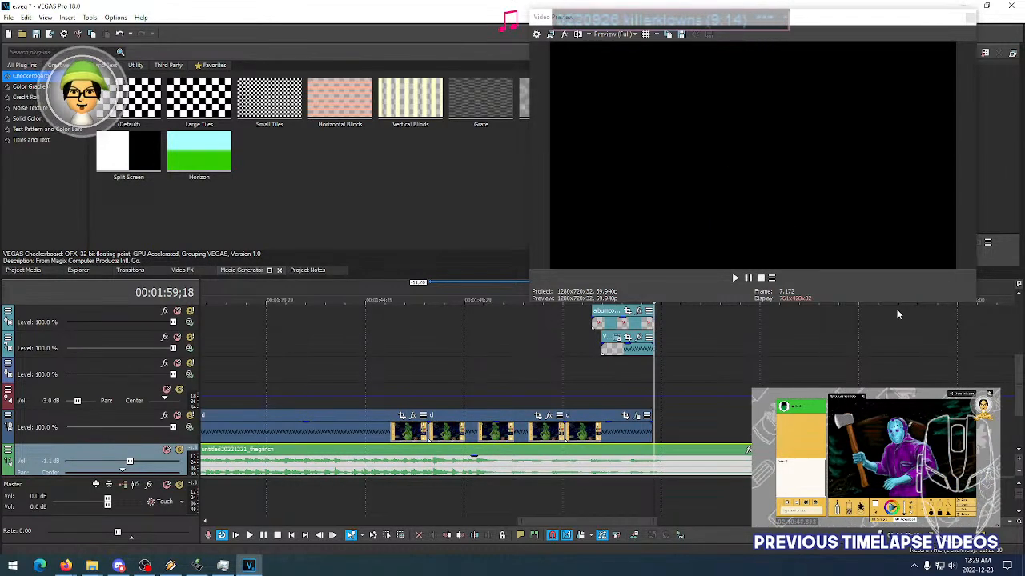
left_click_drag(889, 311, 888, 274)
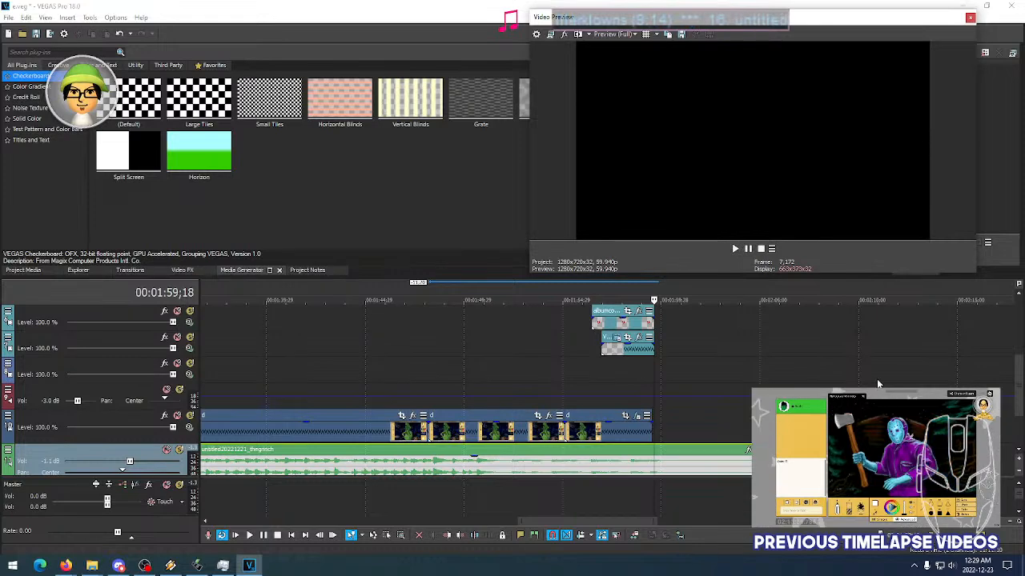
left_click_drag(1016, 384, 1021, 307)
right_click(548, 289)
left_click(628, 324)
left_click_drag(764, 294, 654, 298)
scroll(681, 404, "up", 5)
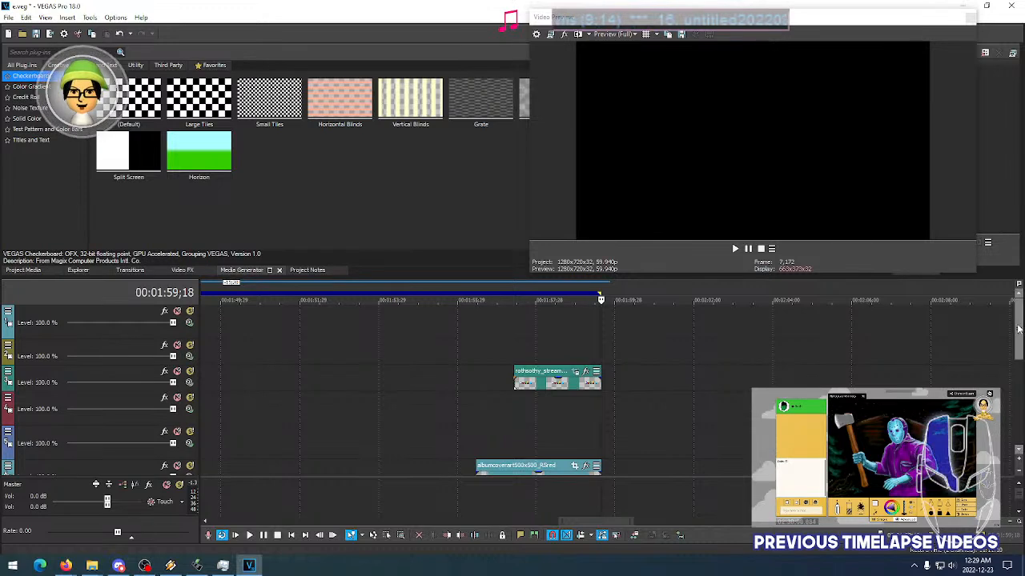
Examine the last frames of the closing logo up to 00:01:59;17, checking the background behind the logo and icons
left_click_drag(1018, 331, 1018, 353)
key("Left")
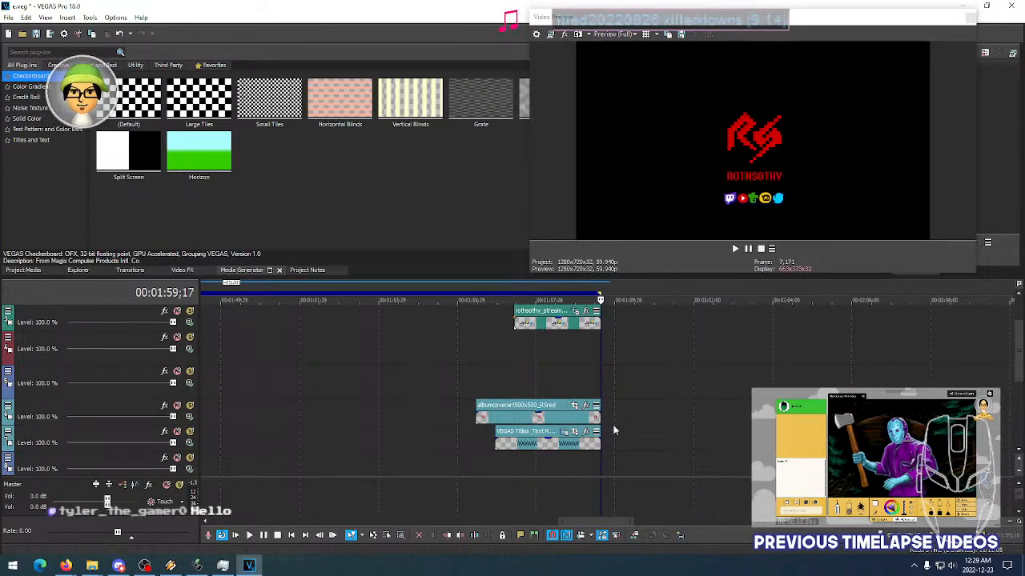
scroll(610, 385, "up", 2)
scroll(608, 381, "up", 4)
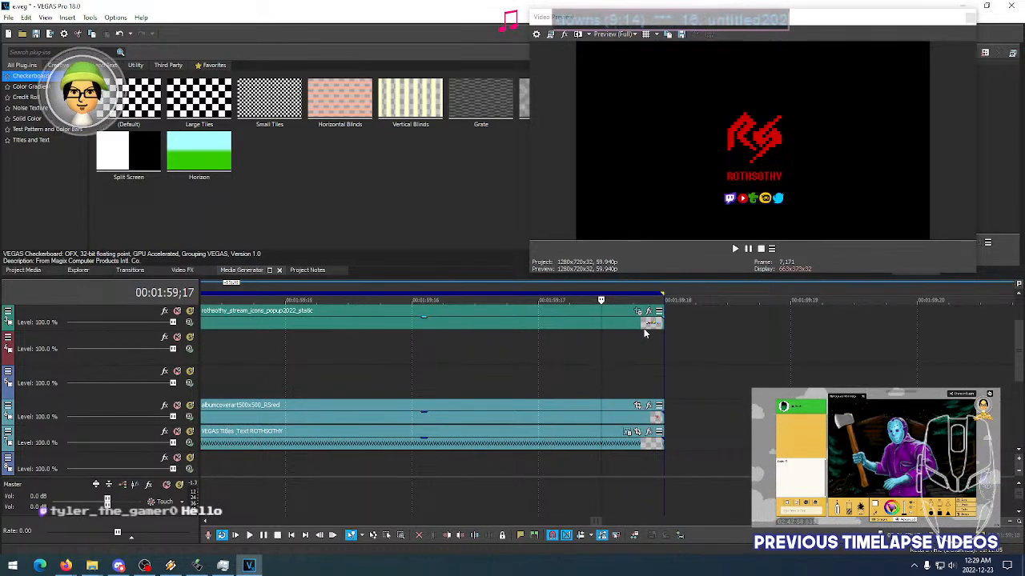
left_click(649, 329)
left_click(612, 329)
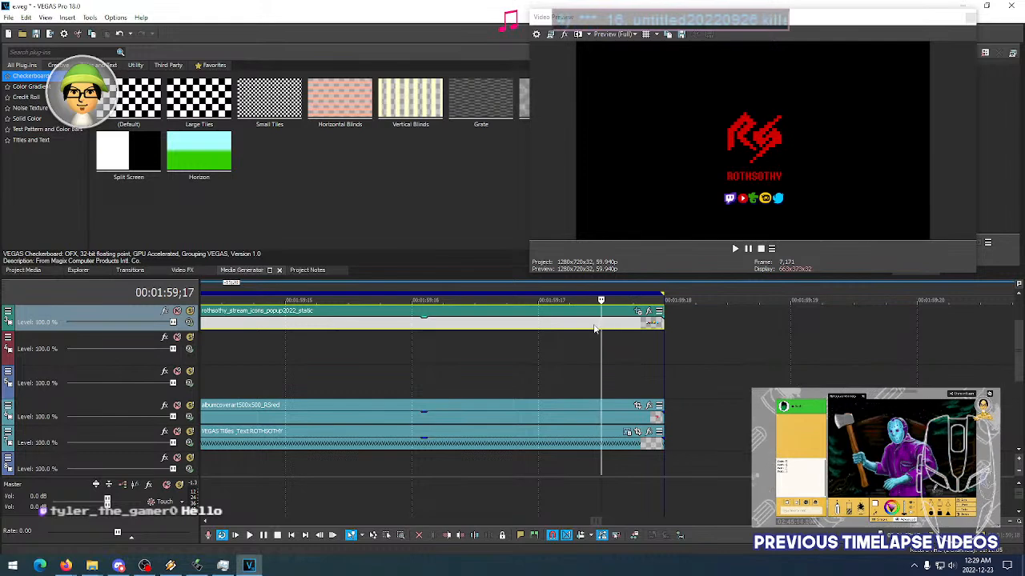
left_click(639, 326)
left_click(614, 329)
left_click(640, 329)
left_click(613, 328)
left_click(635, 328)
mouse_move(1017, 366)
left_mouse_down()
mouse_move(1017, 342)
mouse_move(1018, 368)
left_mouse_up()
left_click(601, 328)
left_click(656, 328)
left_click(538, 324)
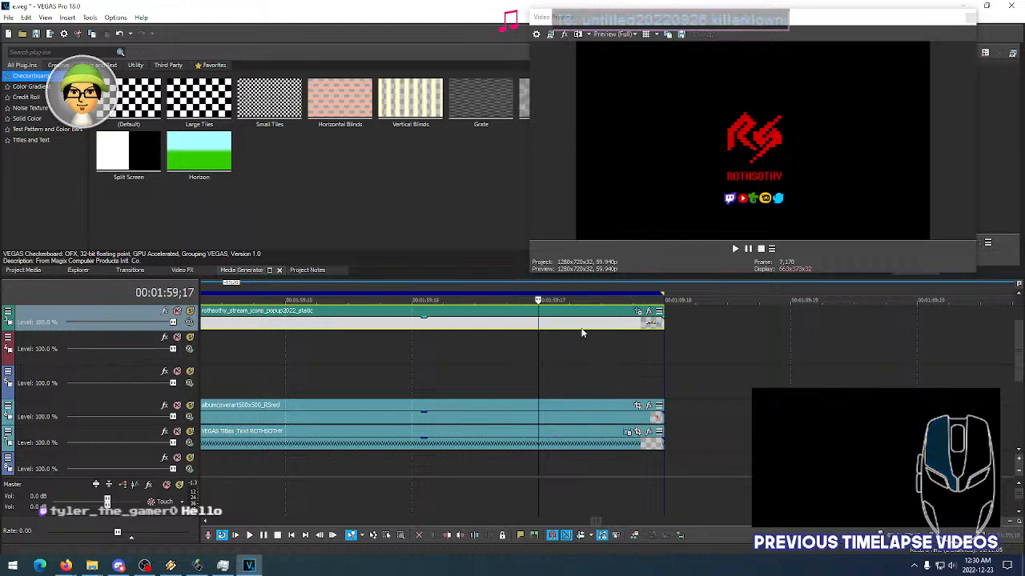
left_click(601, 328)
scroll(410, 335, "down", 2)
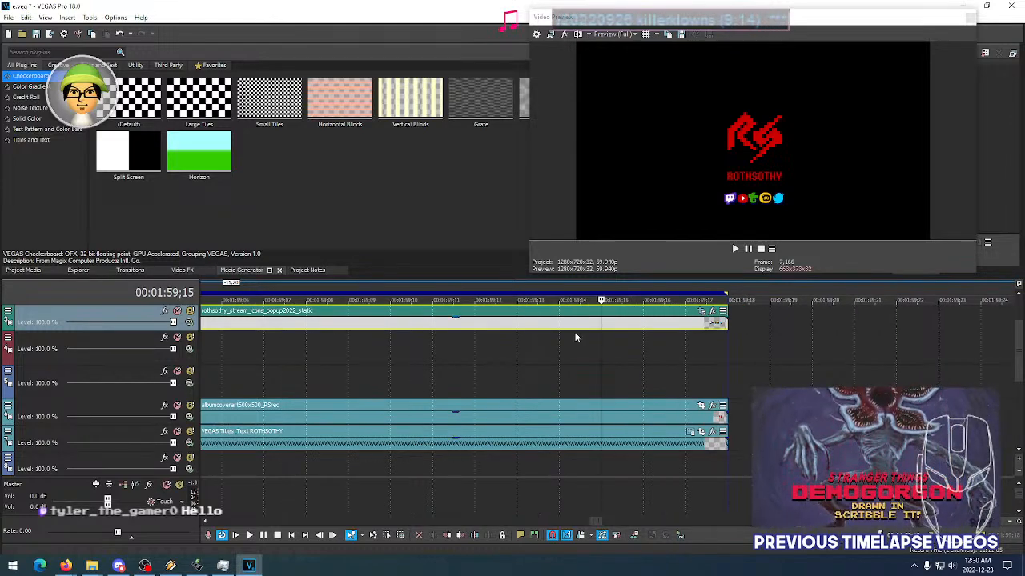
left_click(396, 325)
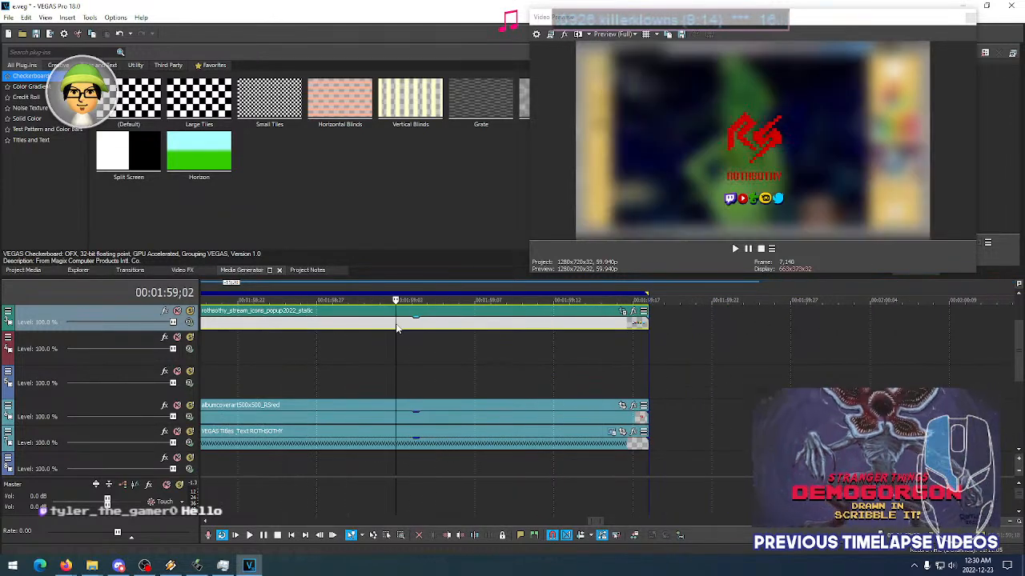
left_click(632, 329)
left_click(609, 329)
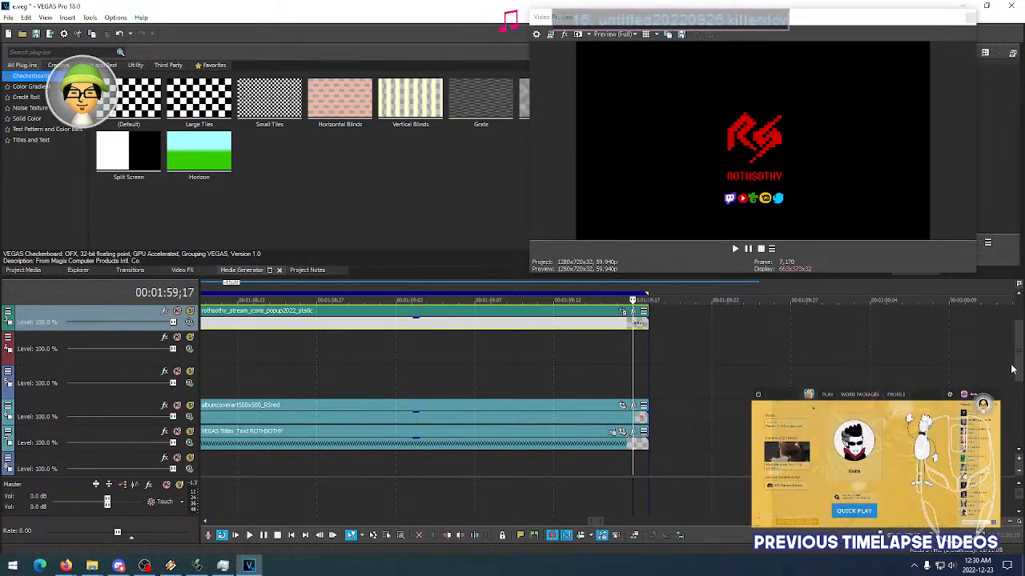
Extend the end of the last Grinch background clip to the loop region's end at 00:01:59;18
left_click_drag(1019, 353, 1020, 427)
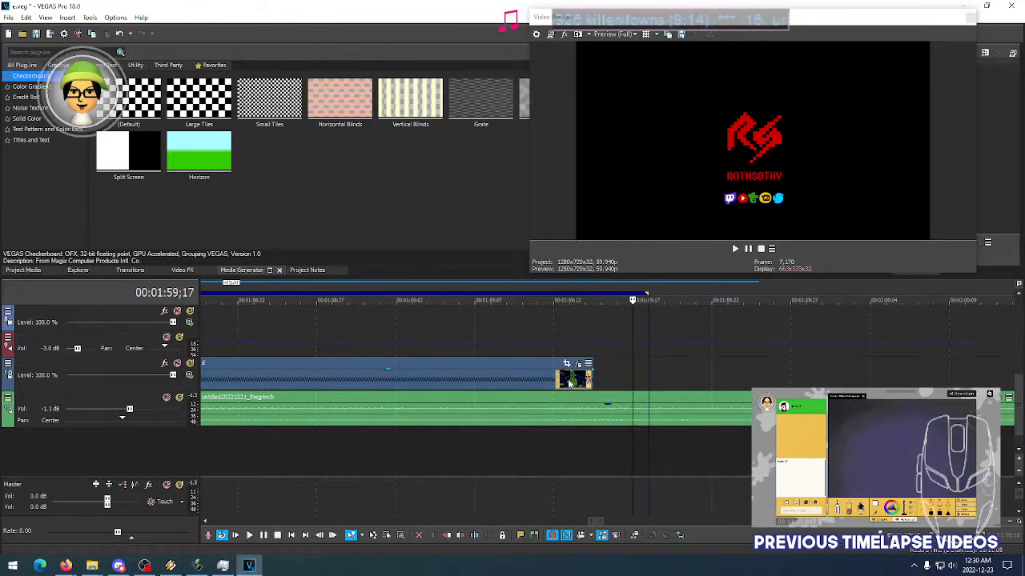
left_click(591, 380)
left_click_drag(591, 379, 647, 383)
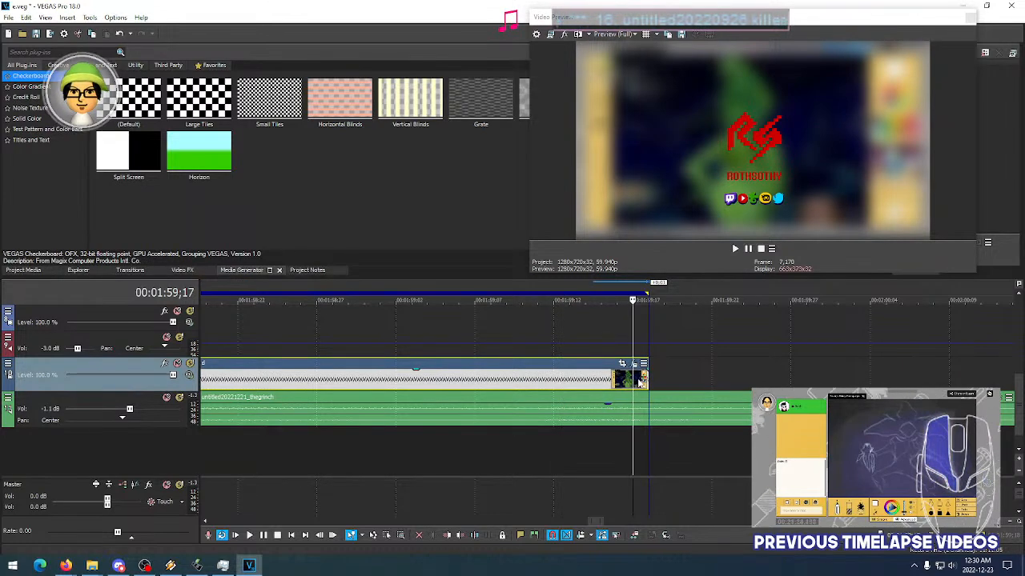
left_click(603, 385)
left_click(618, 386)
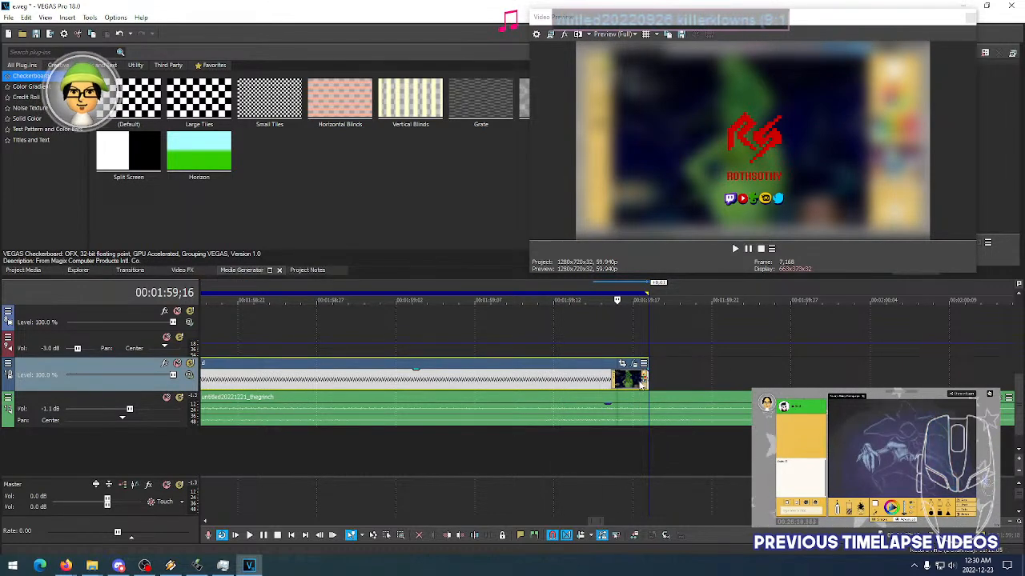
Step through the final frames around 00:01:59;17 to check that the blurred background lasts until the closing logo clips end
scroll(1018, 382, "up", 3)
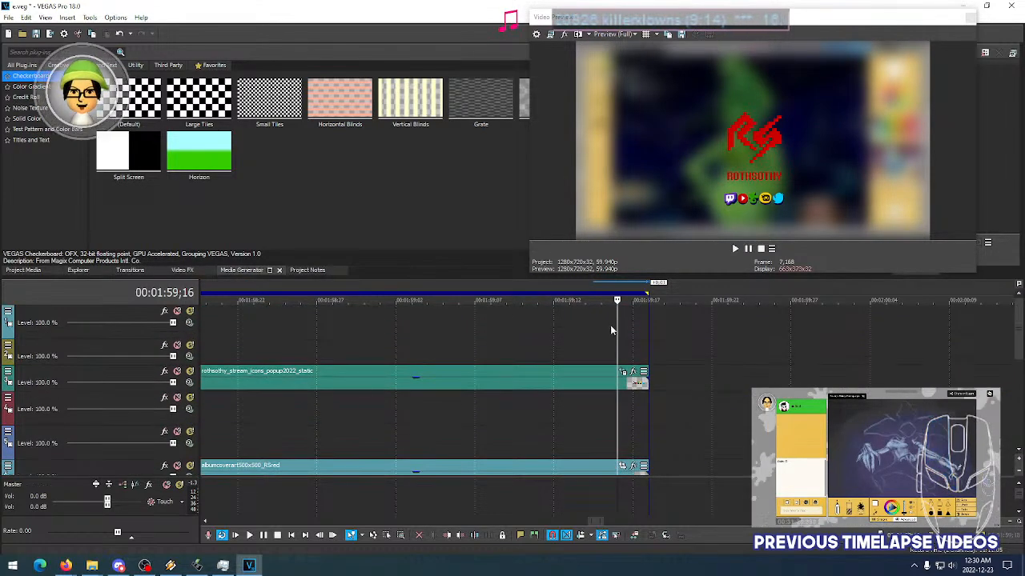
left_click(641, 328)
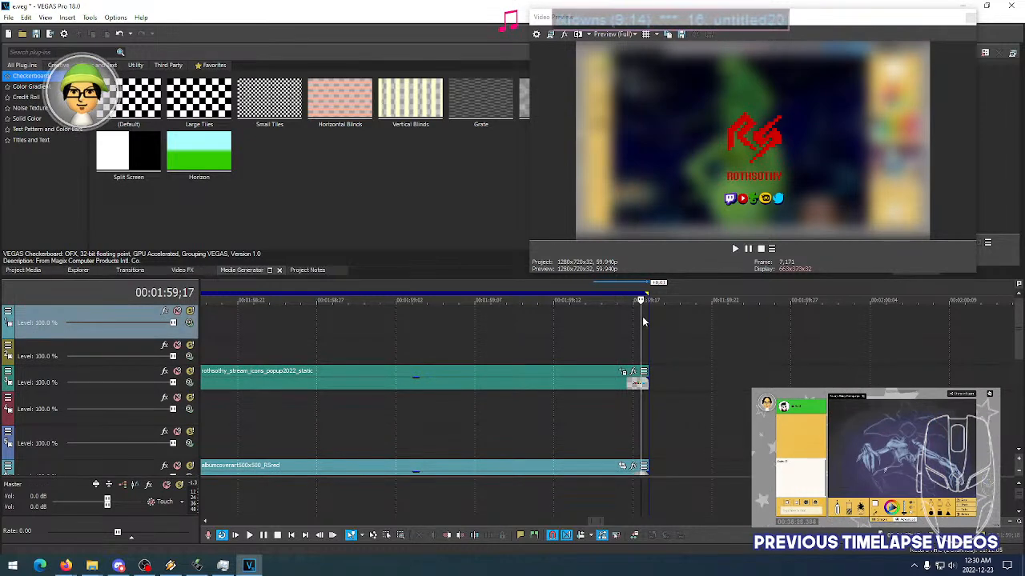
key("Right")
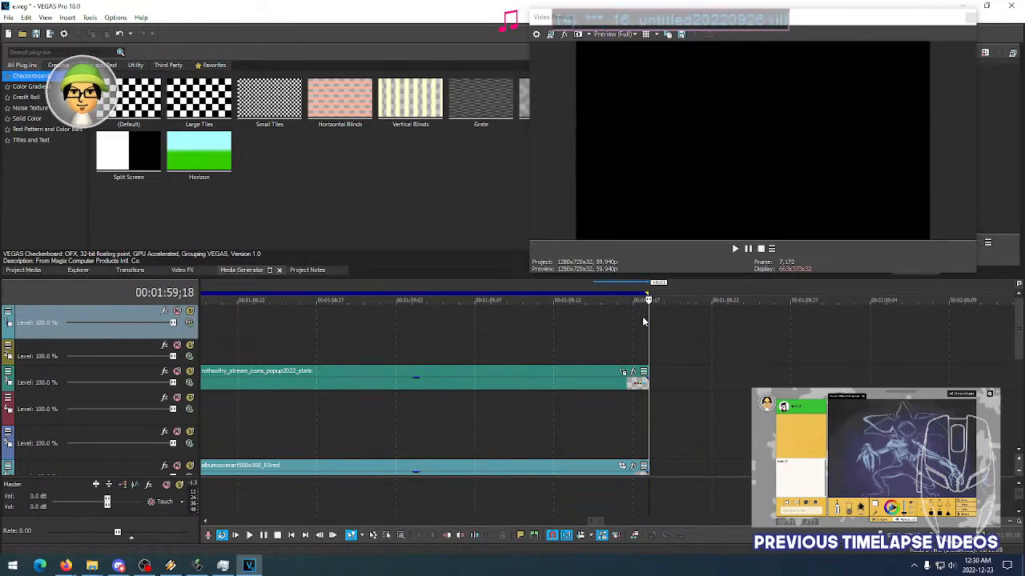
key("Left")
key("Right")
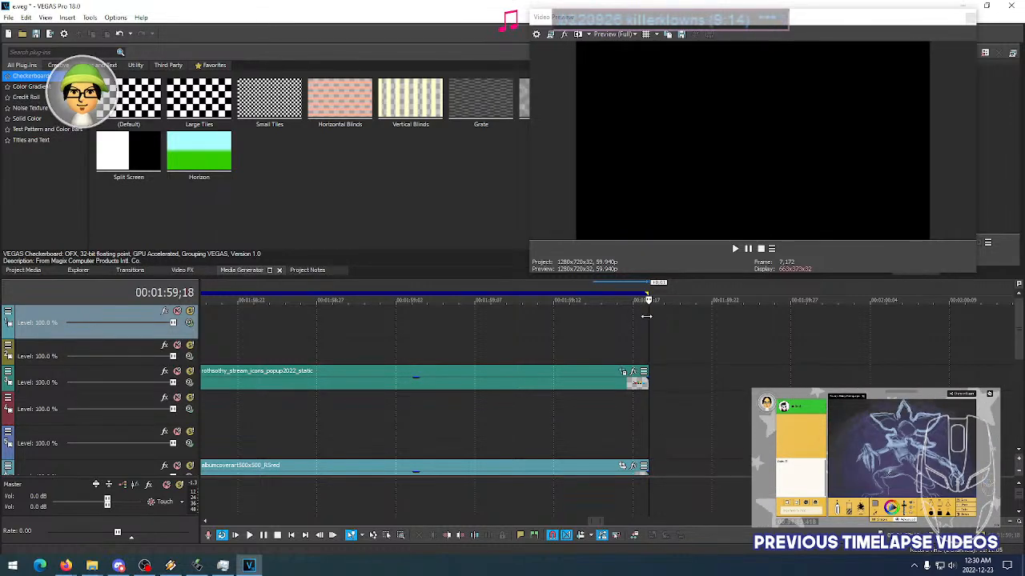
left_click(633, 323)
scroll(725, 337, "down", 7)
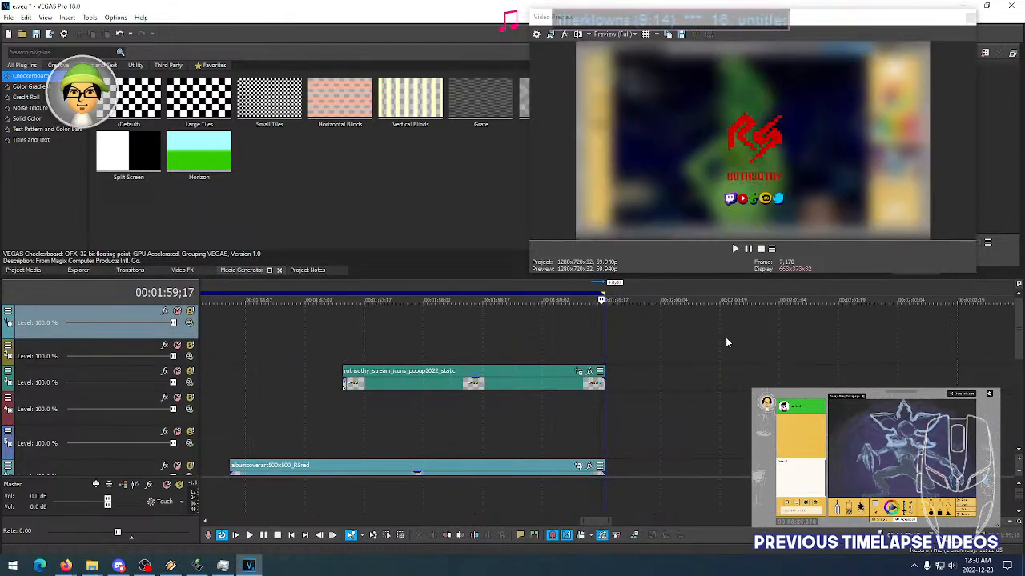
Split the untitled20221221_thegrinch audio clip at 00:01:59;18 and delete the part after the video's end
scroll(716, 357, "up", 5)
left_click_drag(1018, 334, 1018, 407)
left_click(616, 435)
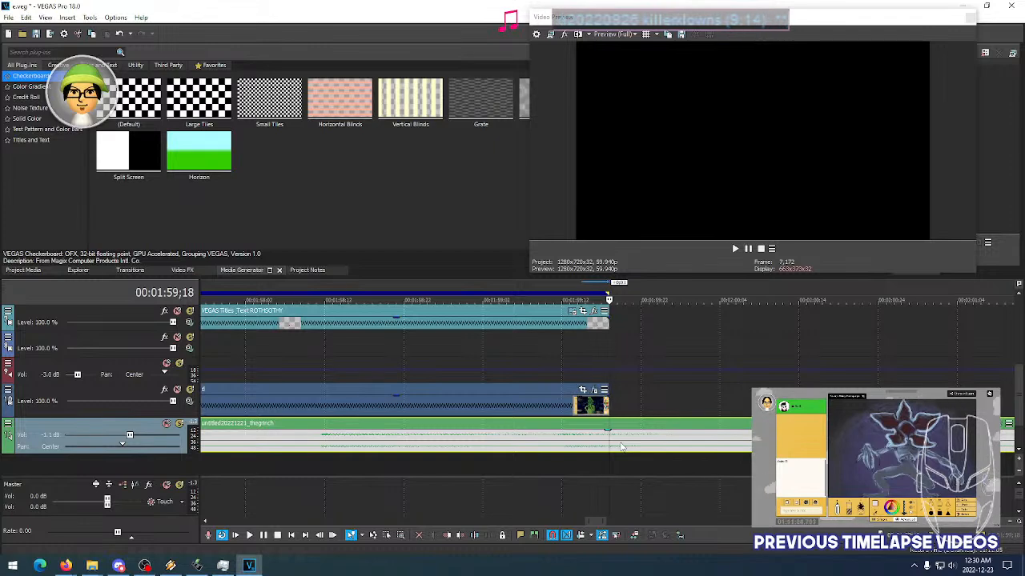
scroll(620, 447, "down", 15)
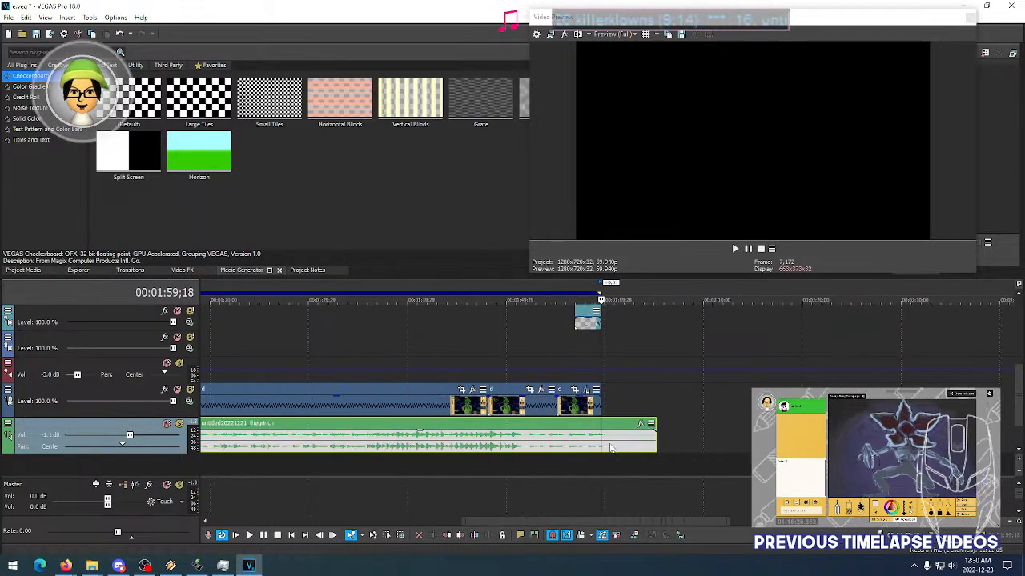
scroll(612, 446, "up", 12)
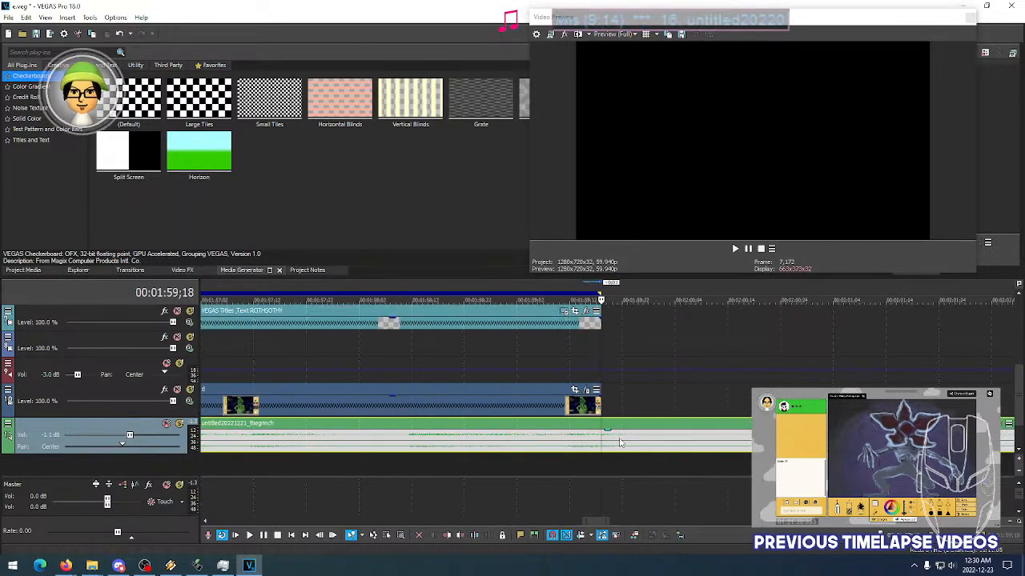
key("s")
left_click(610, 444)
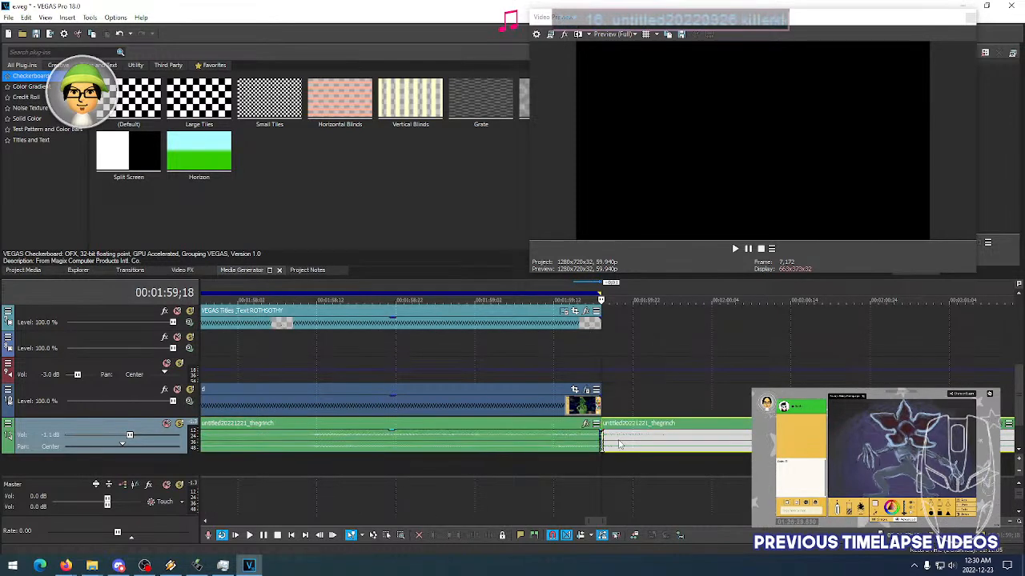
key("Delete")
Add a volume envelope to the audio track holding the untitled20221221_thegrinch clip
mouse_move(598, 425)
left_mouse_down()
mouse_move(362, 431)
mouse_move(597, 439)
left_mouse_up()
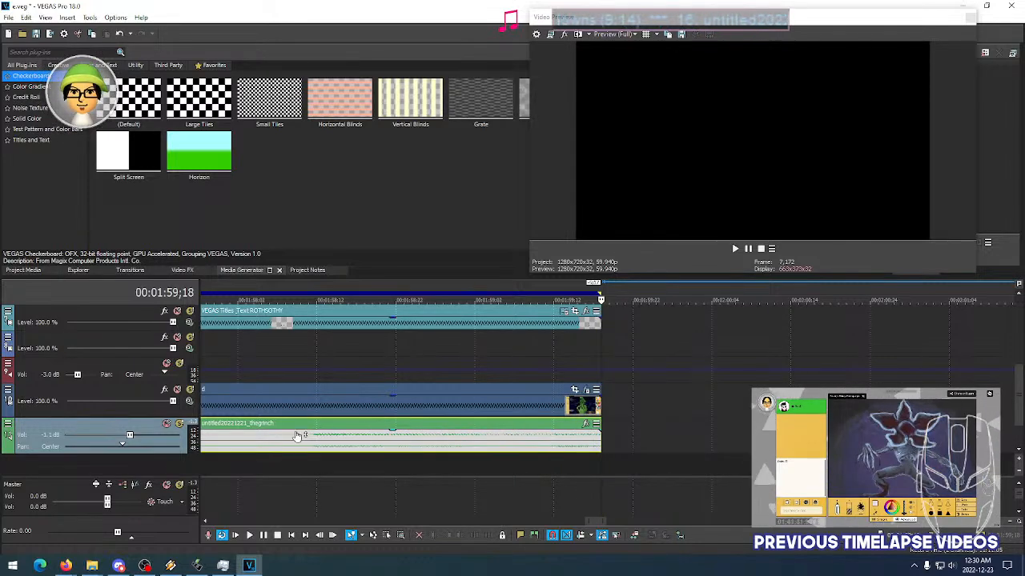
right_click(210, 447)
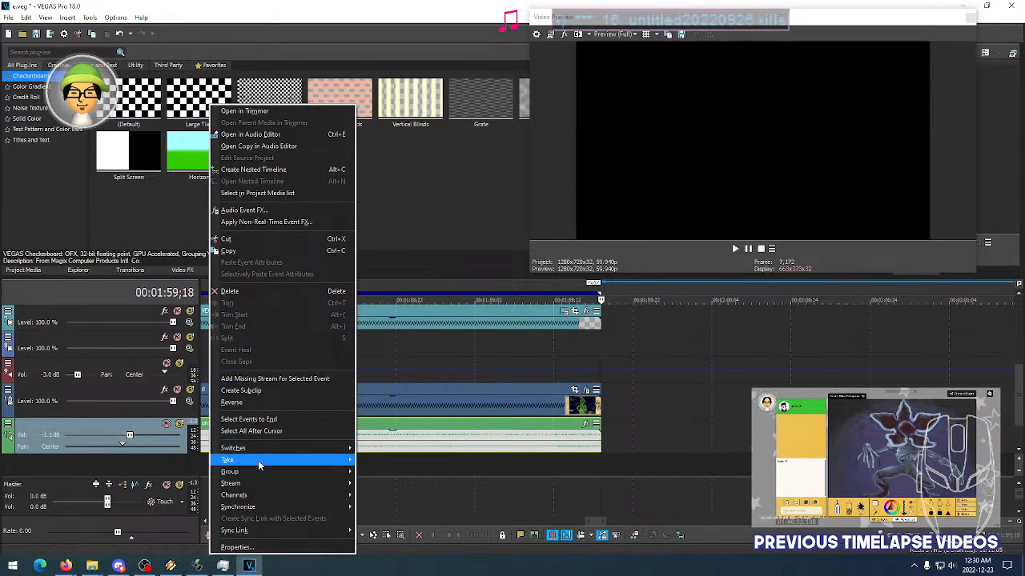
left_click(186, 445)
right_click(186, 445)
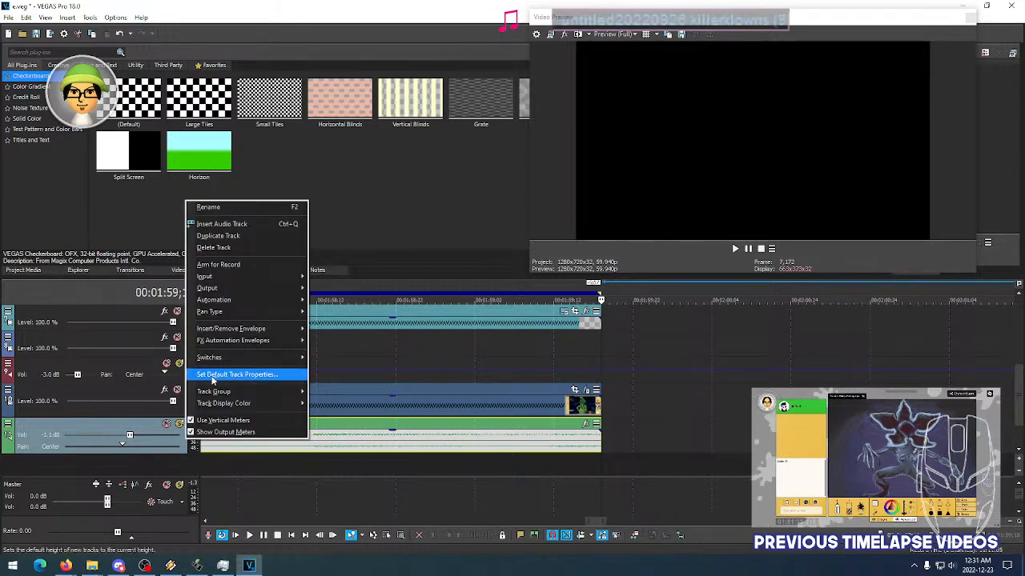
mouse_move(245, 330)
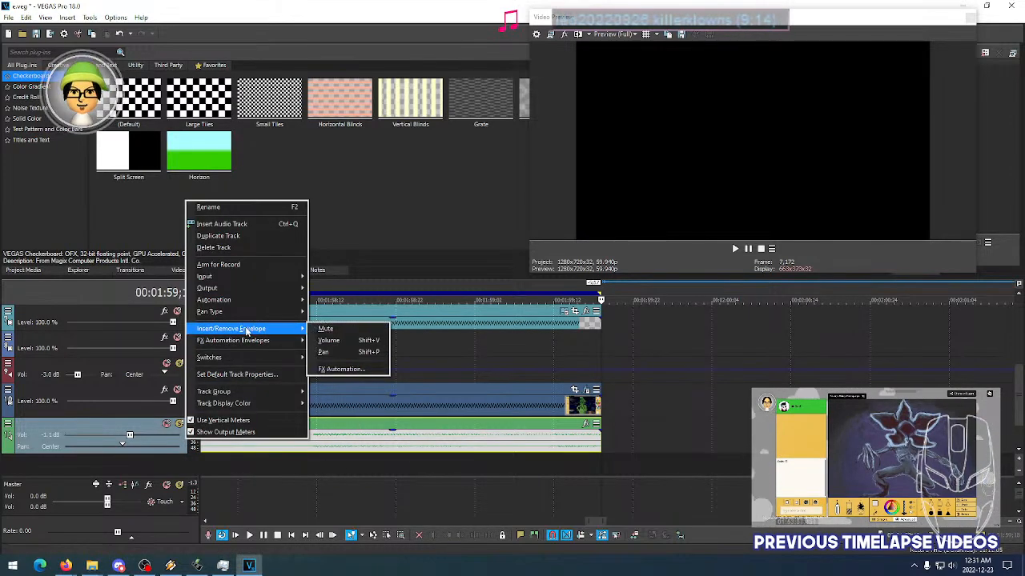
left_click(326, 341)
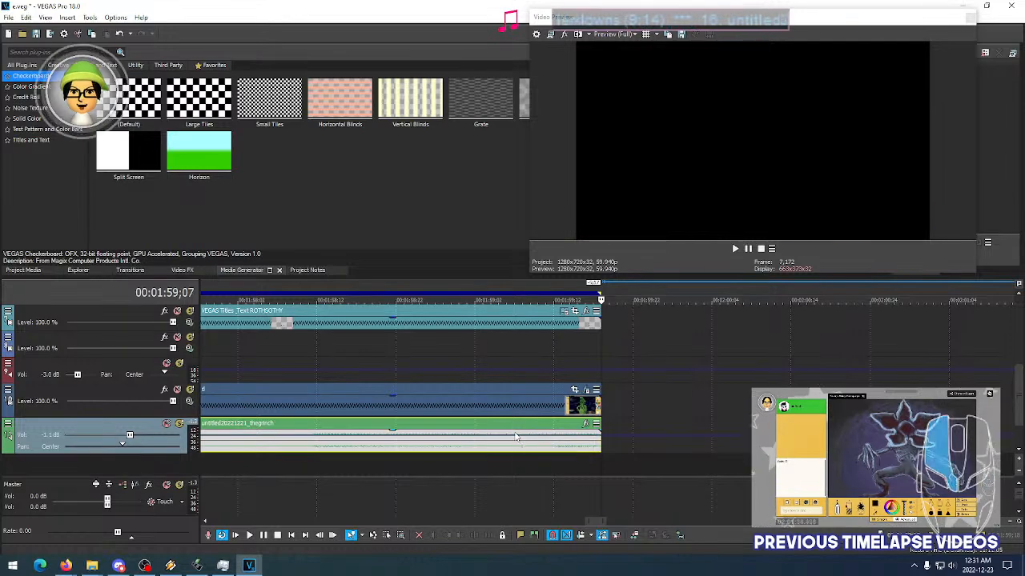
Fade the thegrinch audio with volume envelope points, starting at 00:01:59;07 and lowering the level at the clip's end at 00:01:59;17
left_click(515, 437)
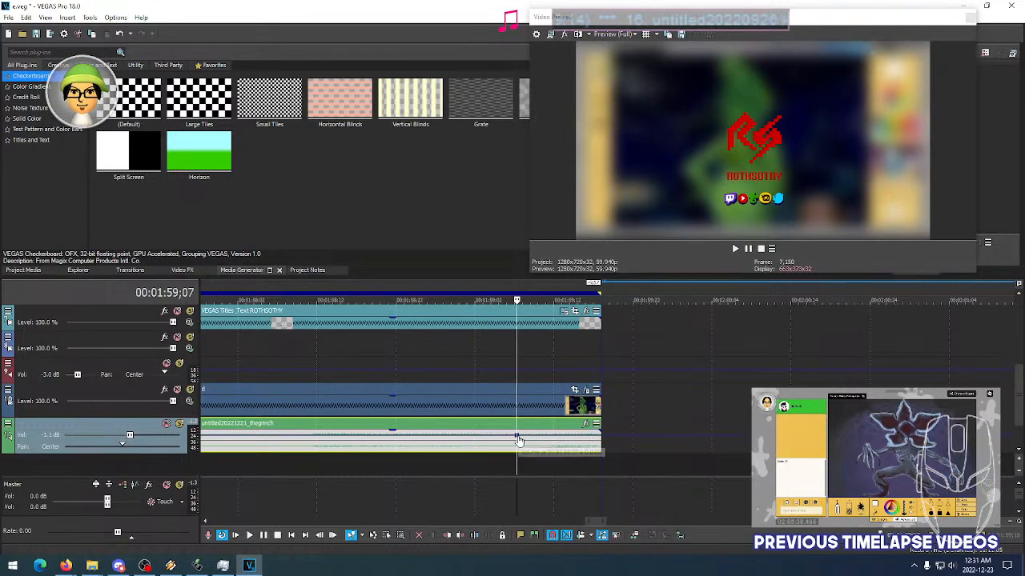
left_click(613, 442)
left_click_drag(602, 441, 604, 454)
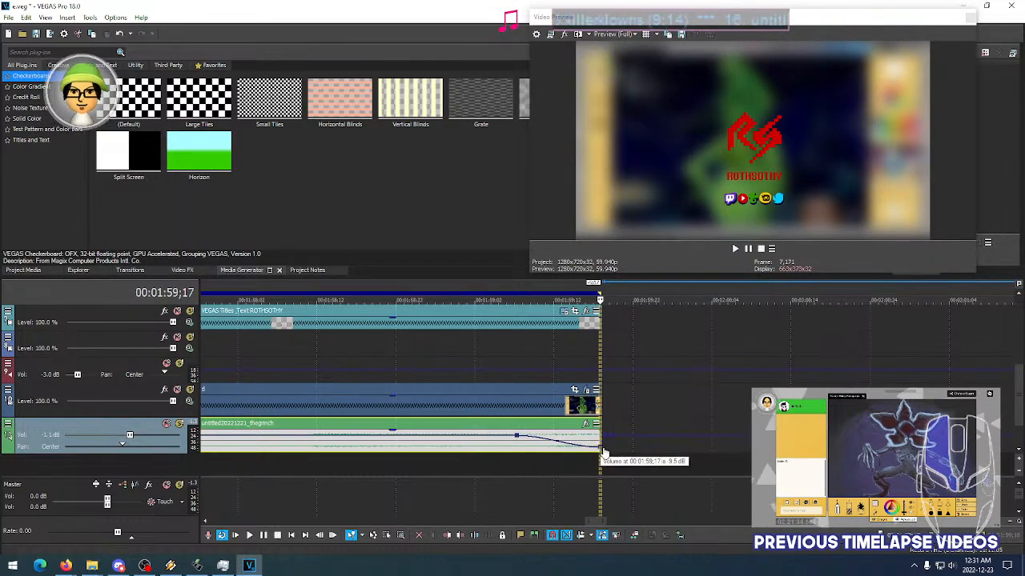
Delete the surplus volume envelope points just past the end of the thegrinch audio clip
right_click(602, 437)
left_click(657, 315)
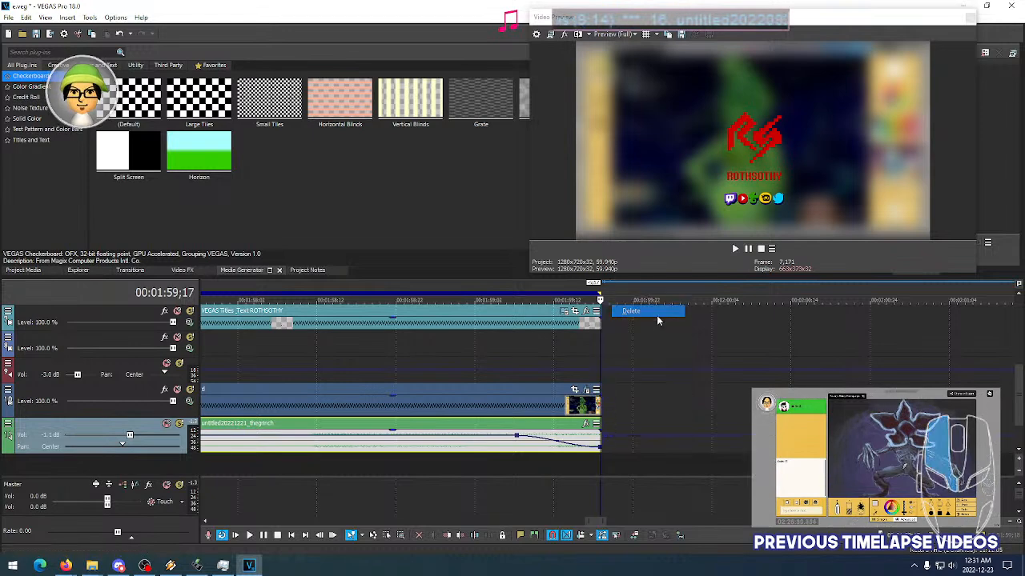
right_click(606, 440)
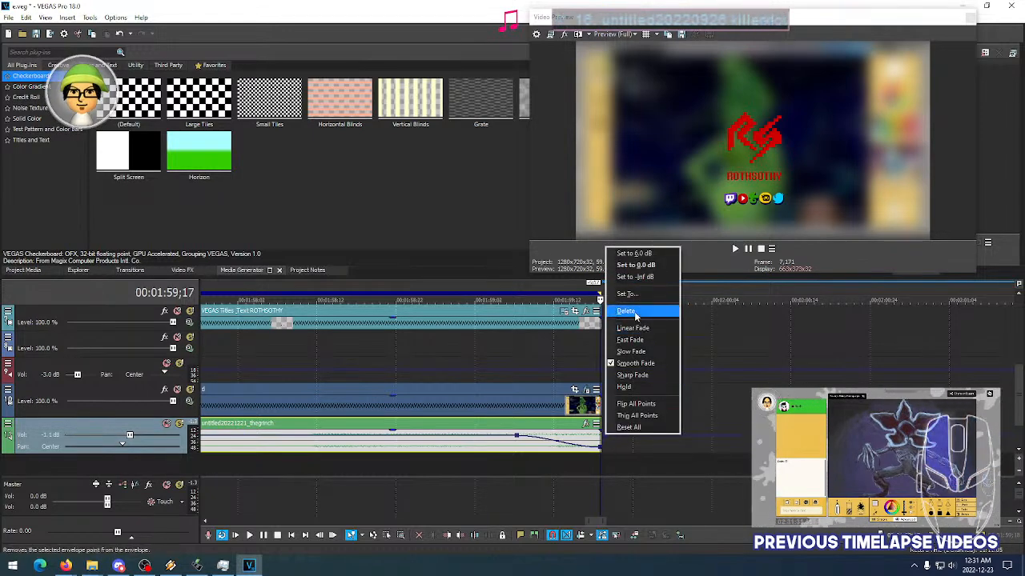
left_click(649, 314)
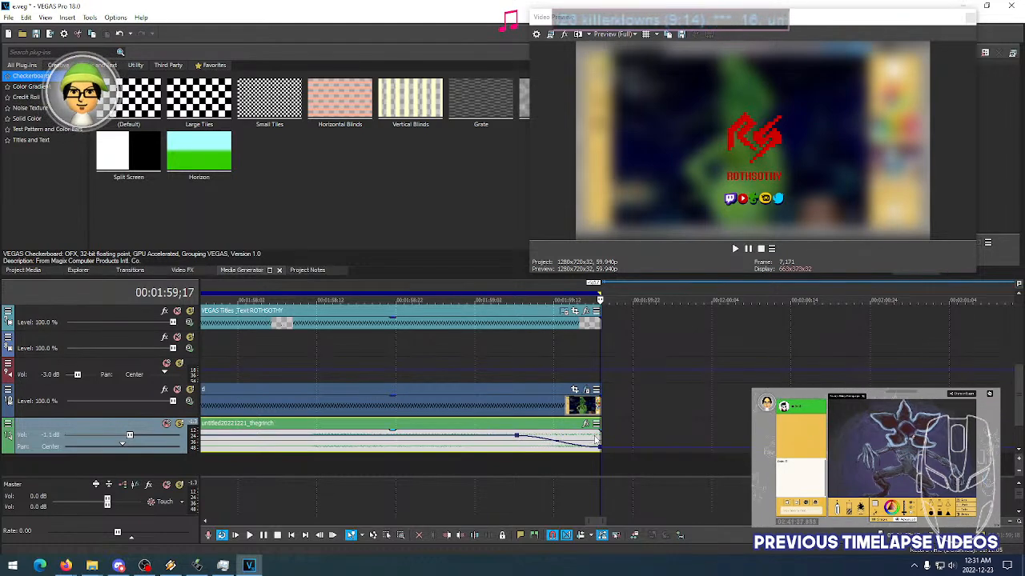
left_click_drag(600, 433, 587, 436)
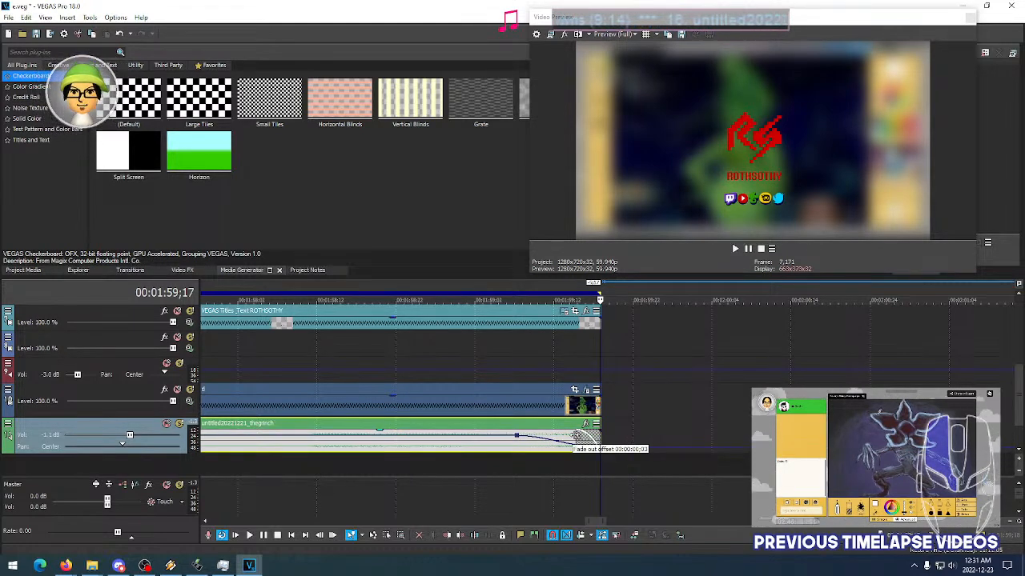
left_click_drag(574, 433, 518, 437)
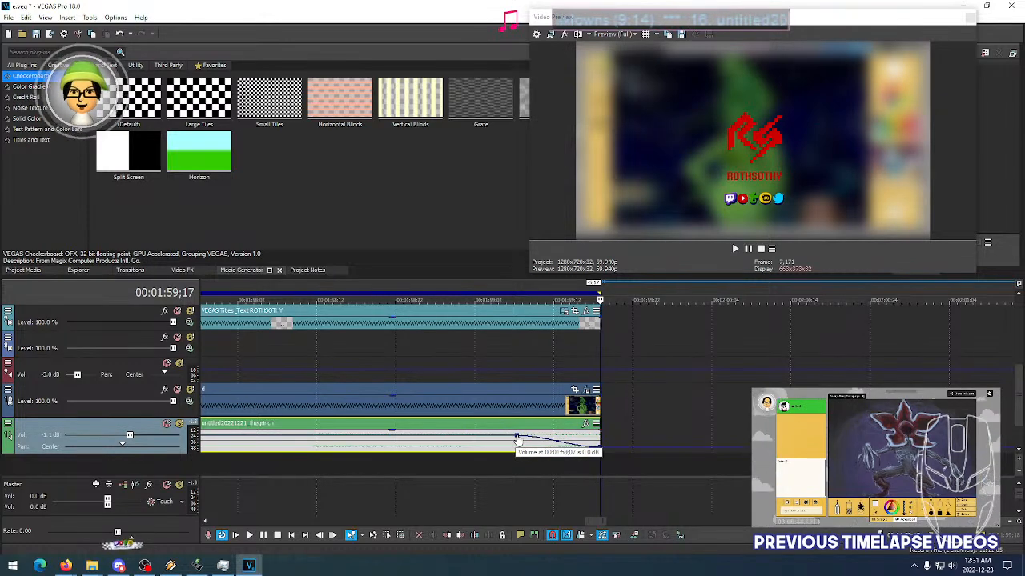
scroll(519, 442, "down", 3)
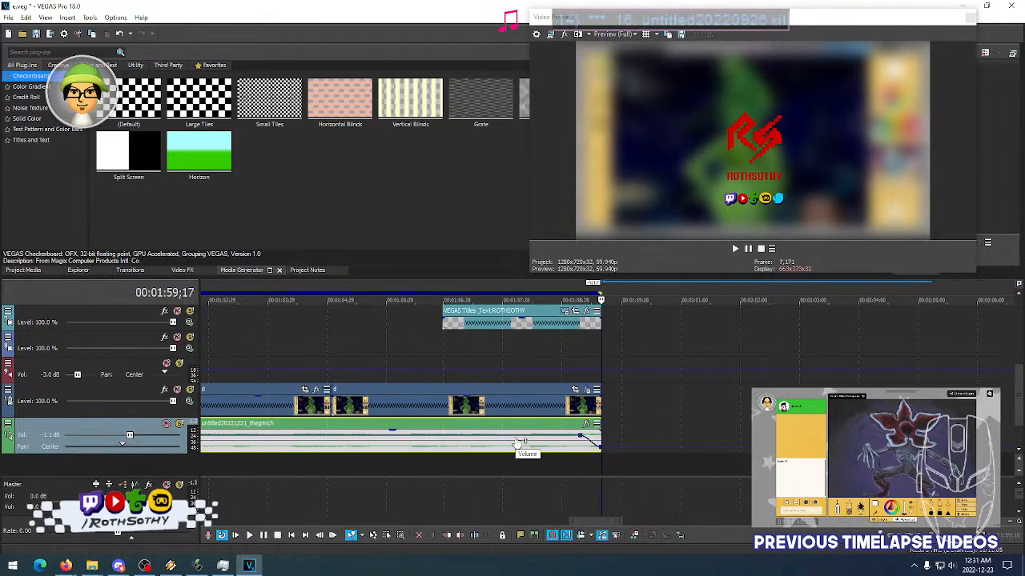
scroll(519, 442, "down", 3)
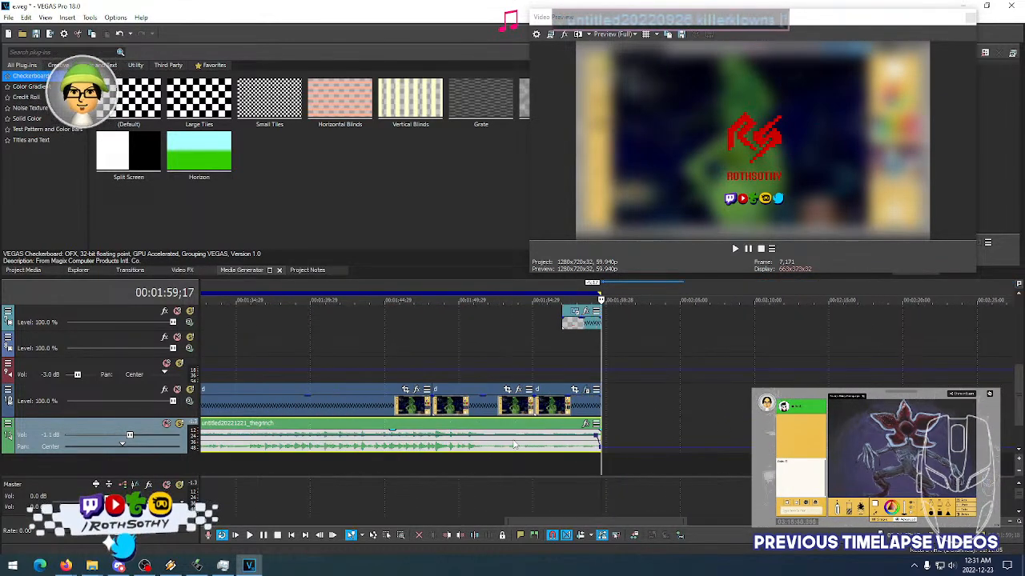
scroll(586, 448, "up", 2)
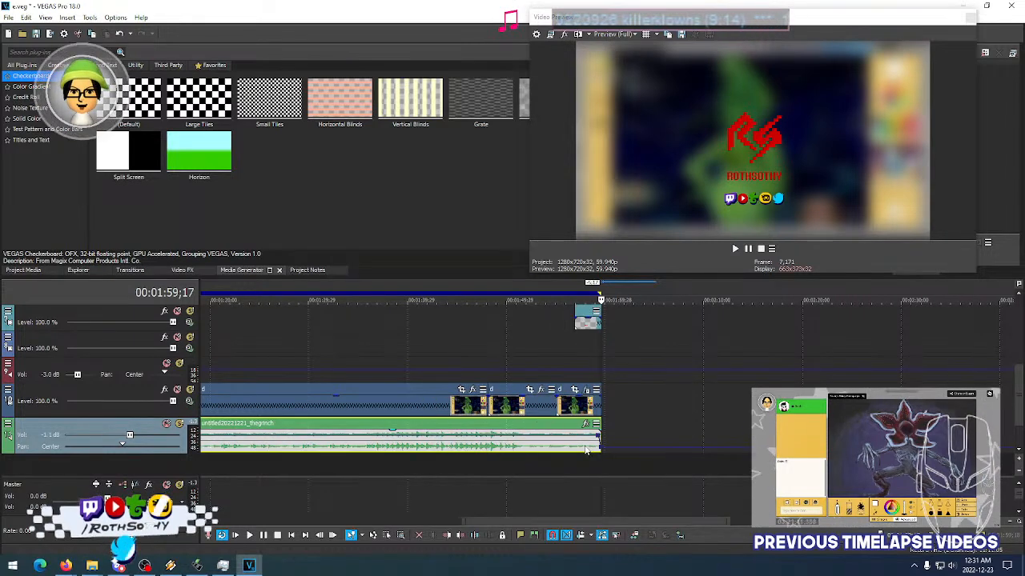
left_click(580, 448)
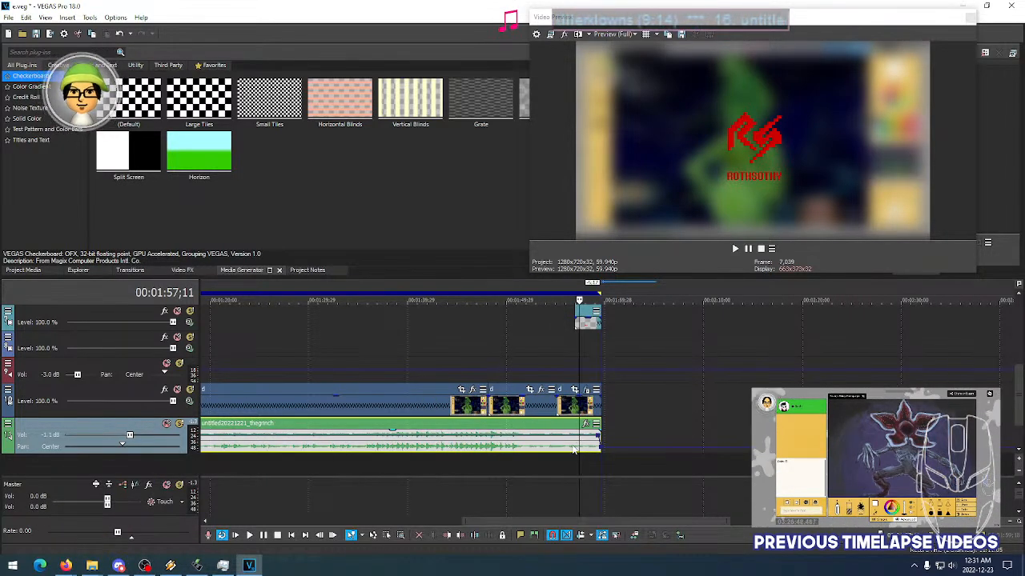
left_click(564, 448)
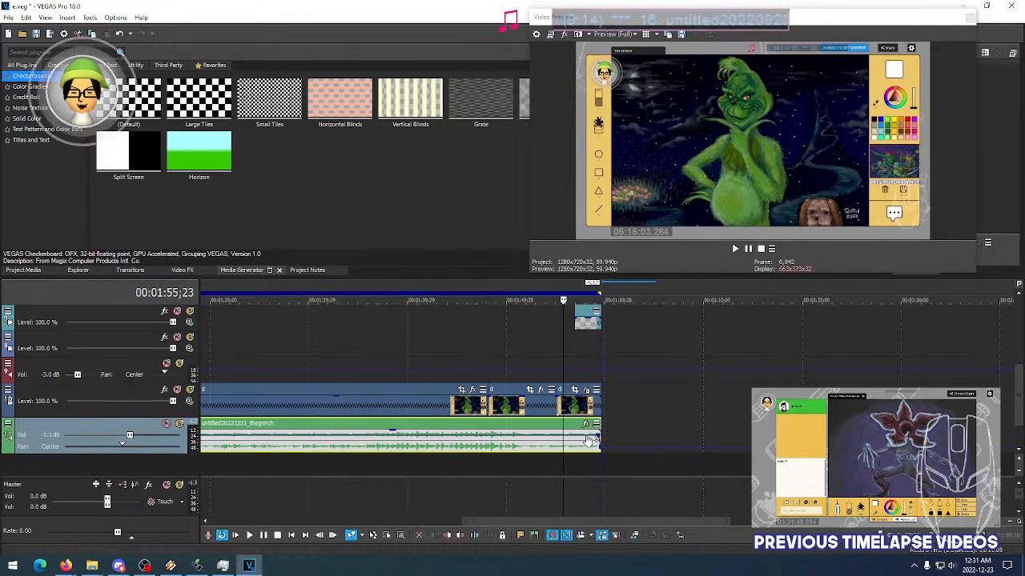
right_click(590, 440)
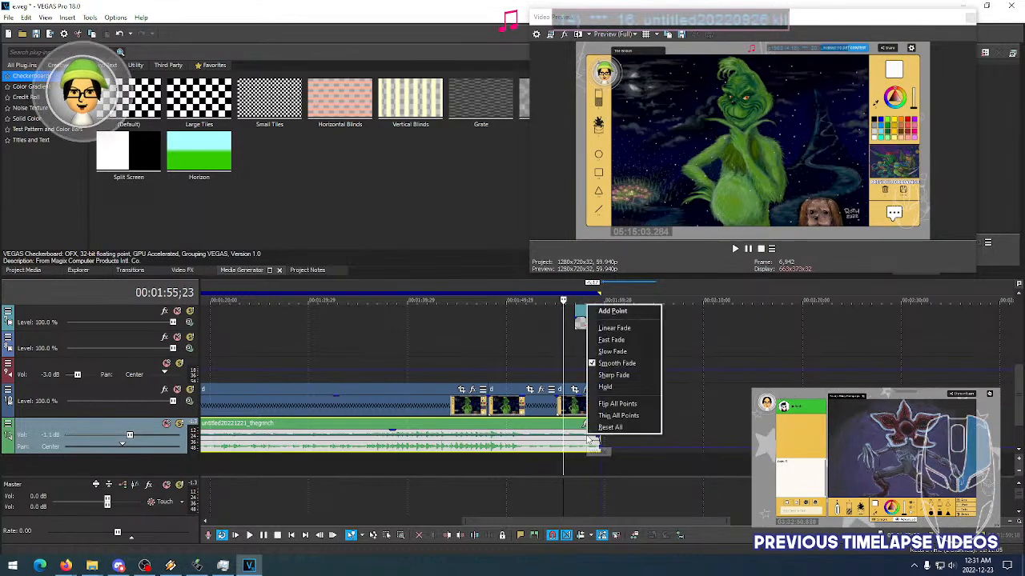
right_click(192, 445)
mouse_move(277, 333)
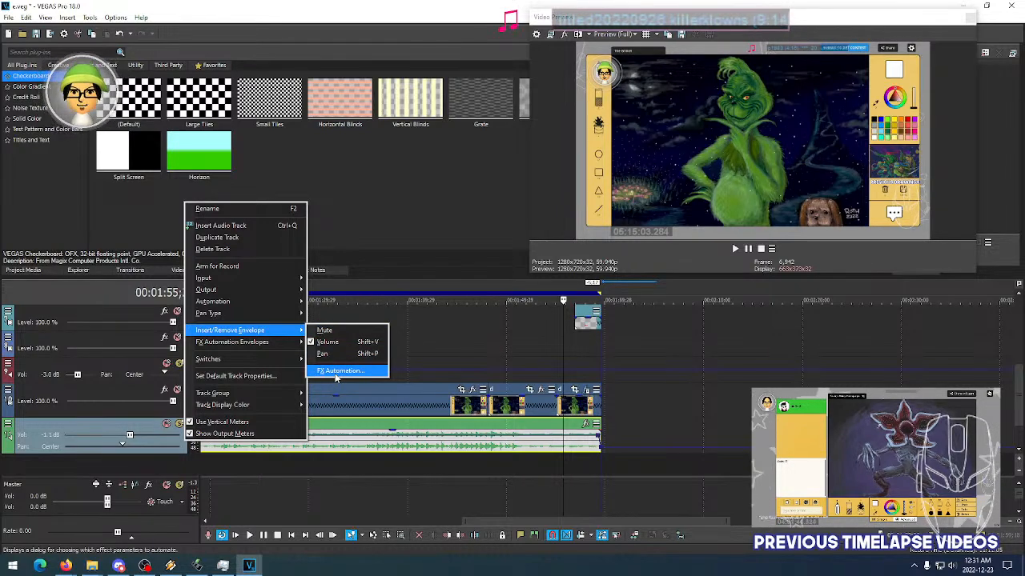
left_click(191, 466)
Play the video's last seconds through the closing logo to check how the audio fades out
scroll(462, 463, "down", 3)
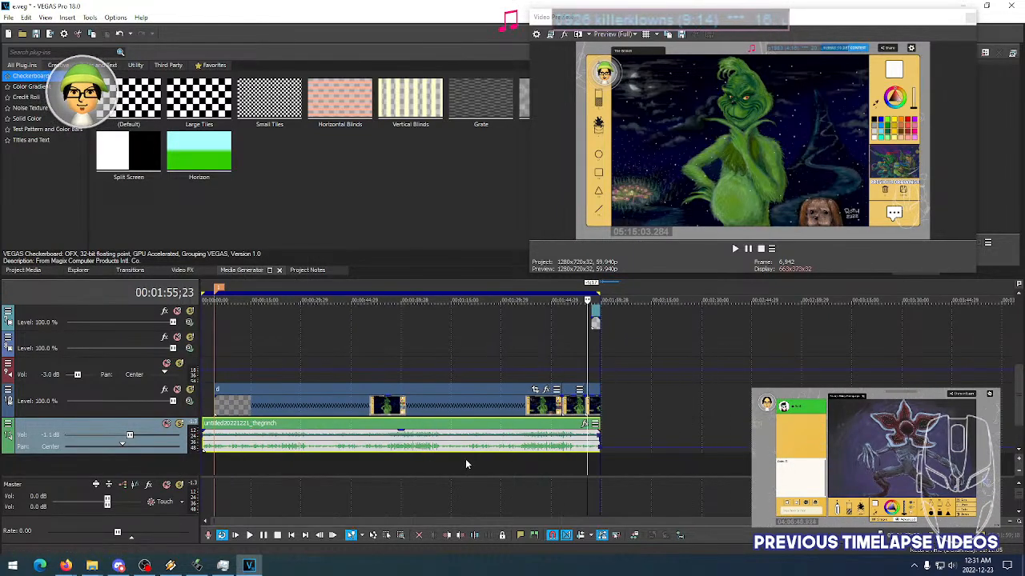
left_click(202, 464)
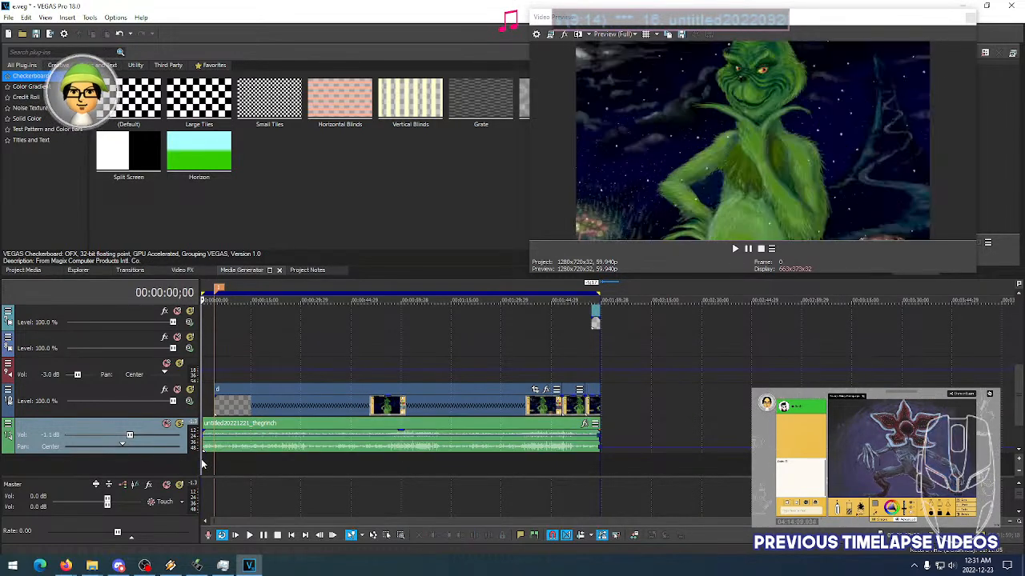
left_click(586, 471)
key("space")
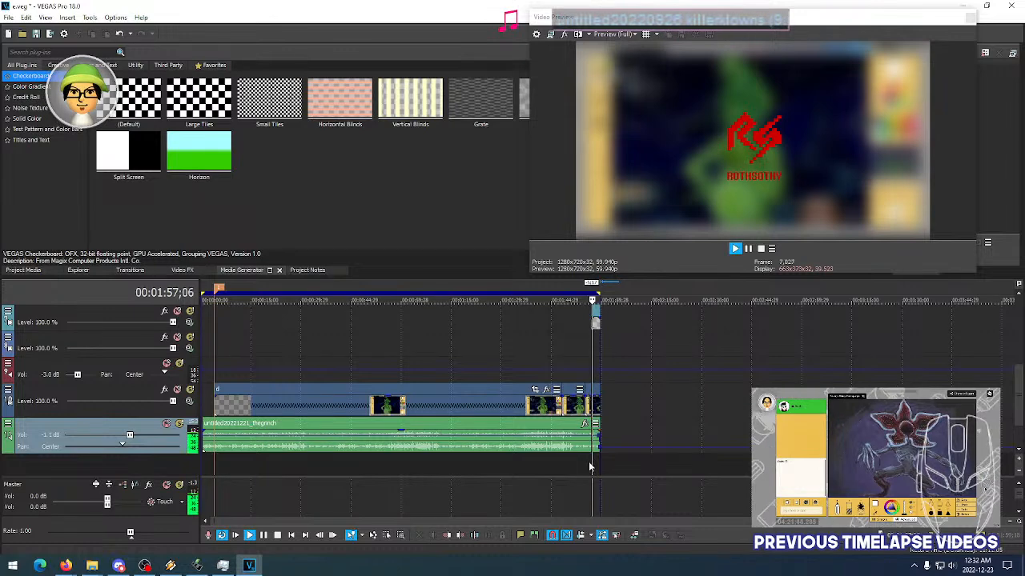
scroll(586, 465, "up", 6)
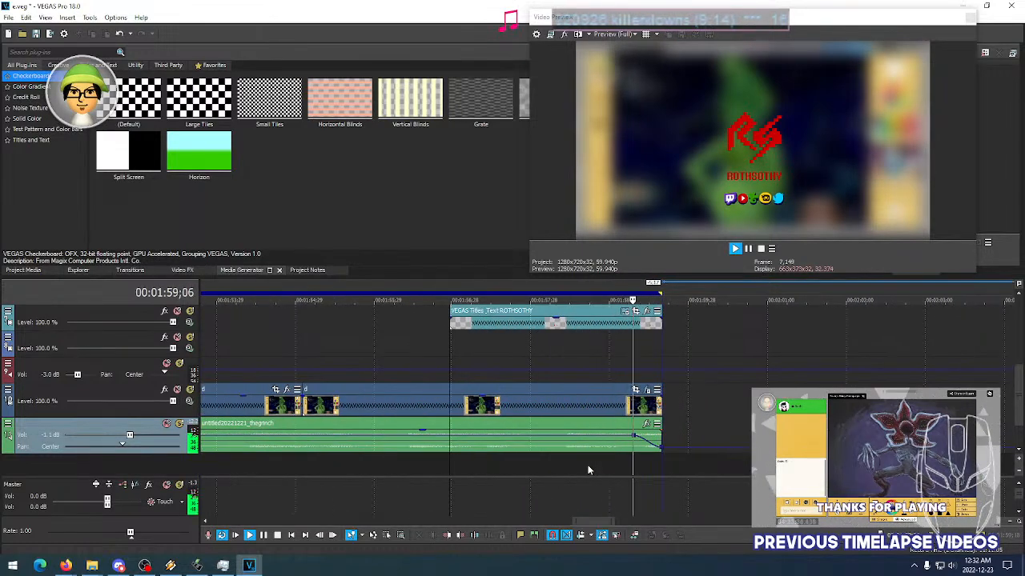
key("space")
scroll(589, 471, "down", 3)
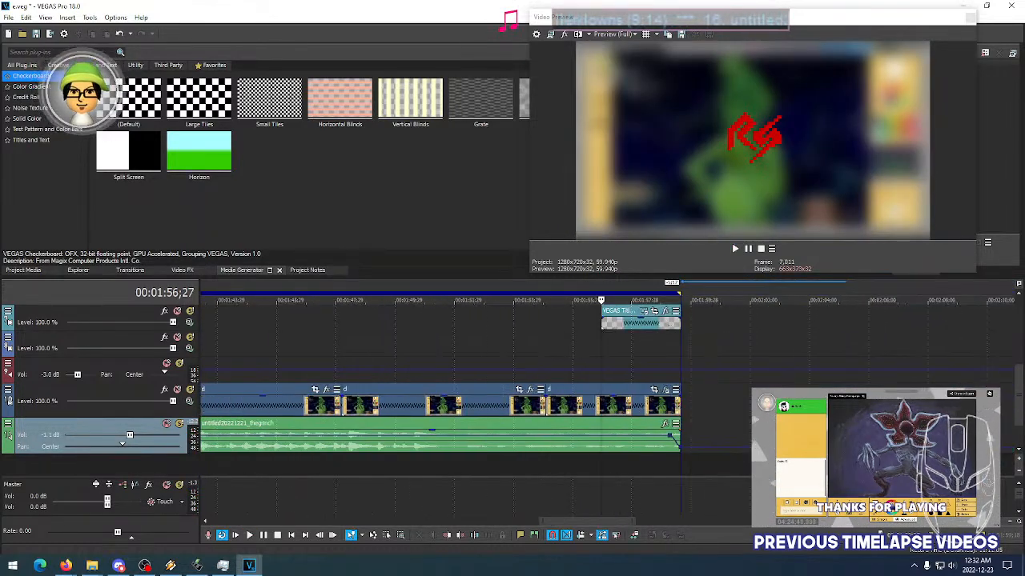
left_click(530, 459)
key("space")
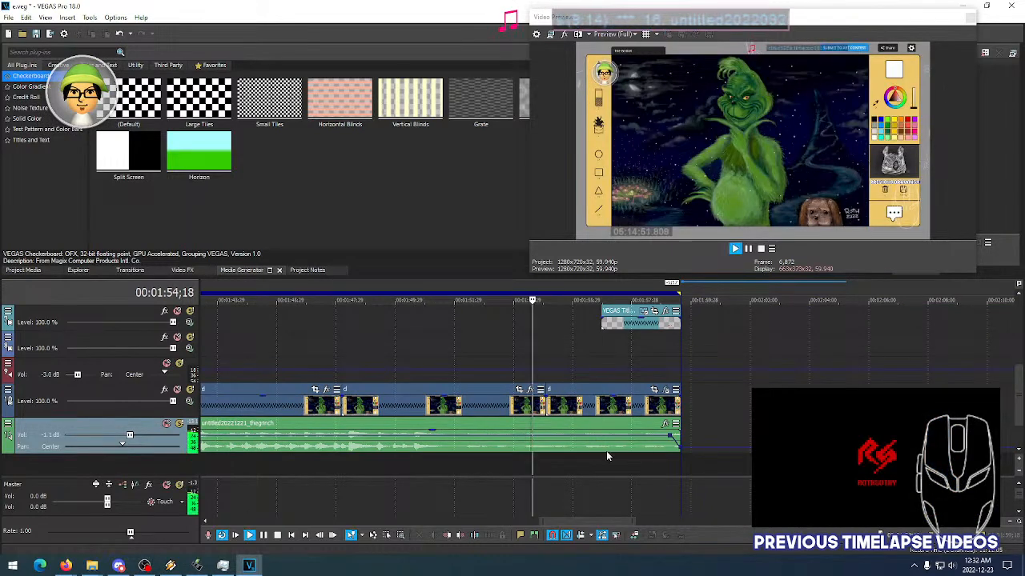
Start the audio fade-out earlier by replacing its first envelope point with one at 00:01:57;20, and save the project
right_click(670, 441)
left_click(700, 314)
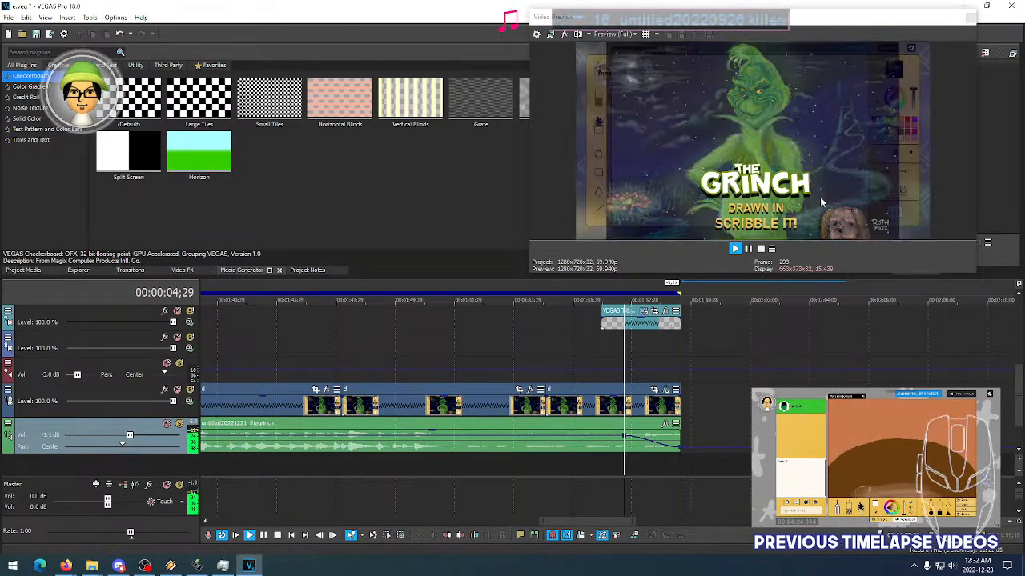
key("space")
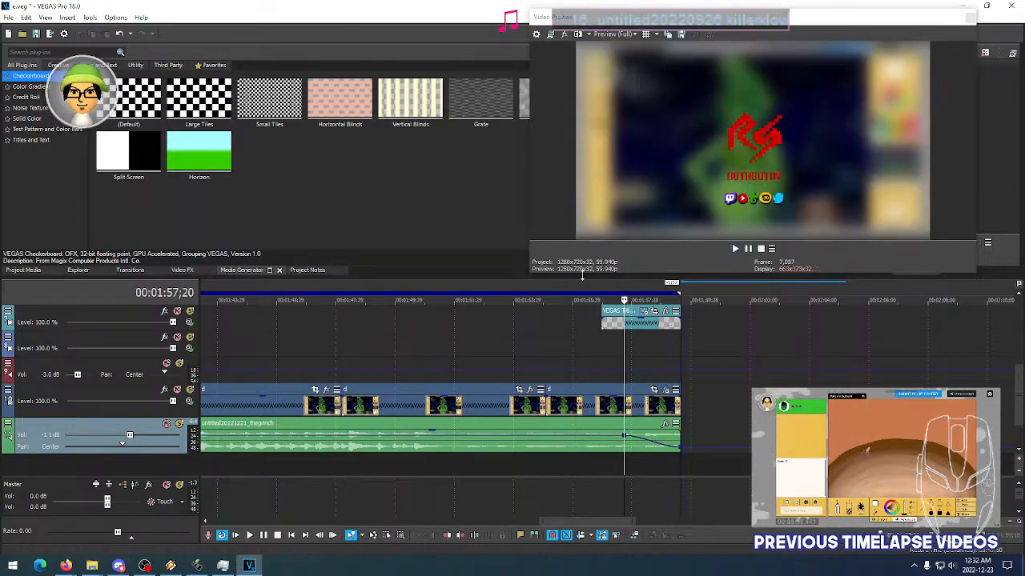
left_click(8, 17)
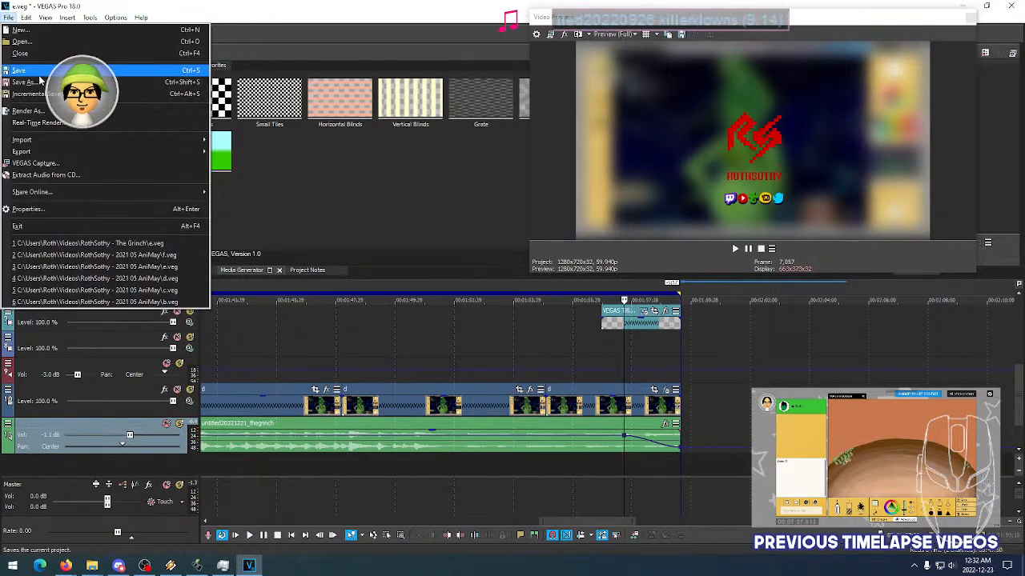
left_click(38, 74)
Play the opening from 00:00:00;00 past the Grinch title into the start of the timelapse to check it
scroll(322, 409, "down", 5)
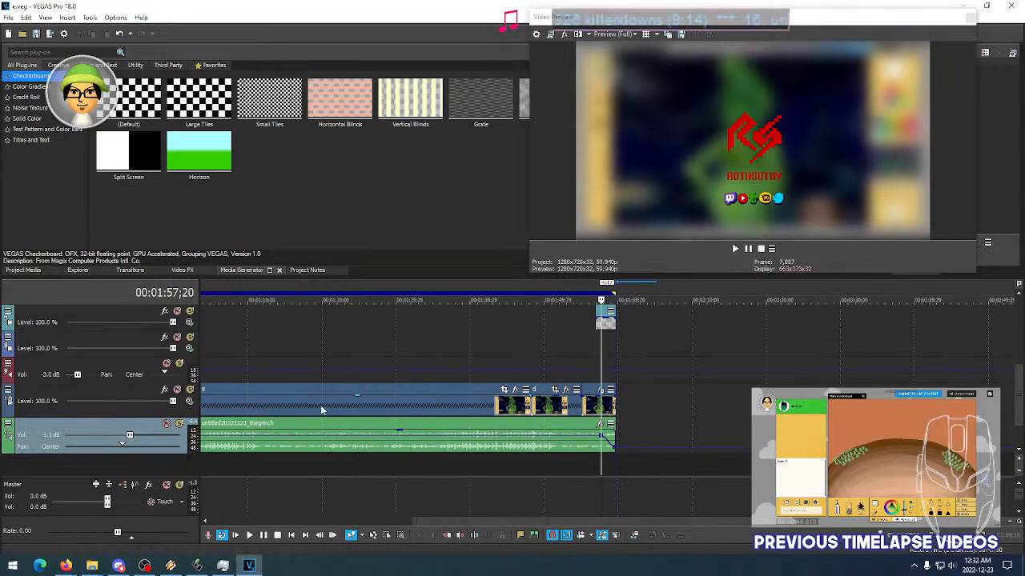
scroll(321, 410, "down", 2)
key("Home")
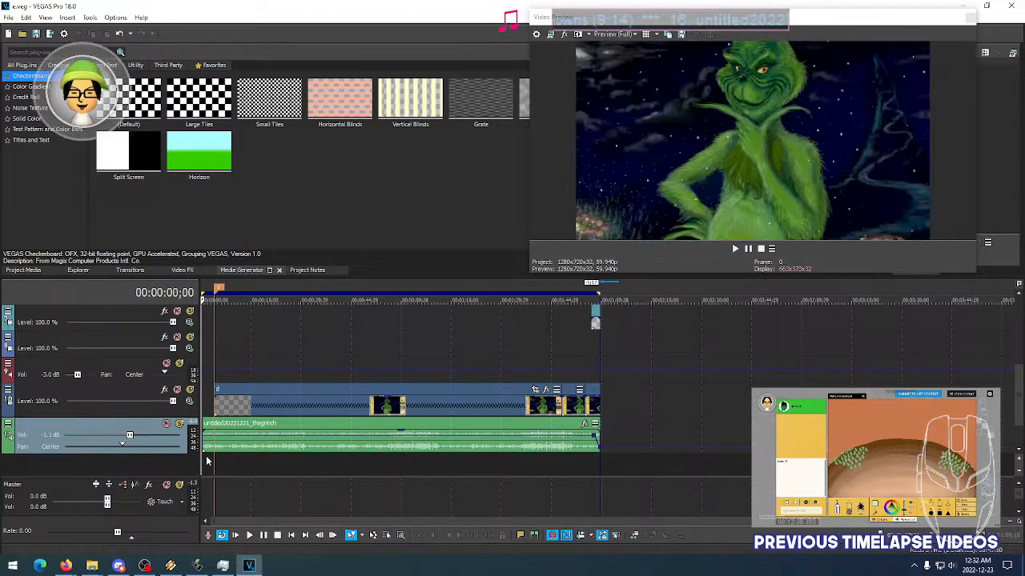
scroll(224, 390, "up", 3)
scroll(232, 390, "up", 3)
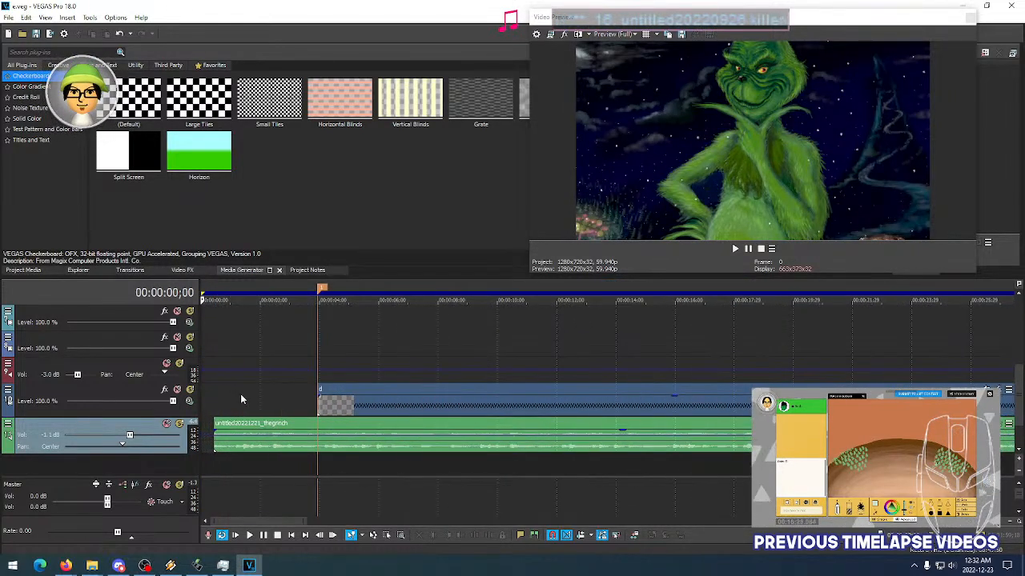
key("space")
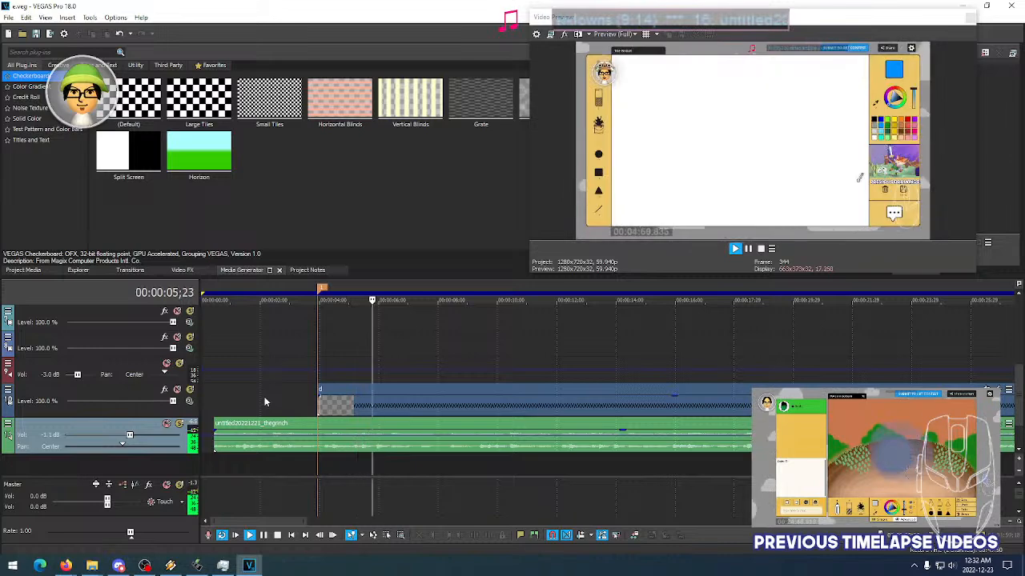
key("space")
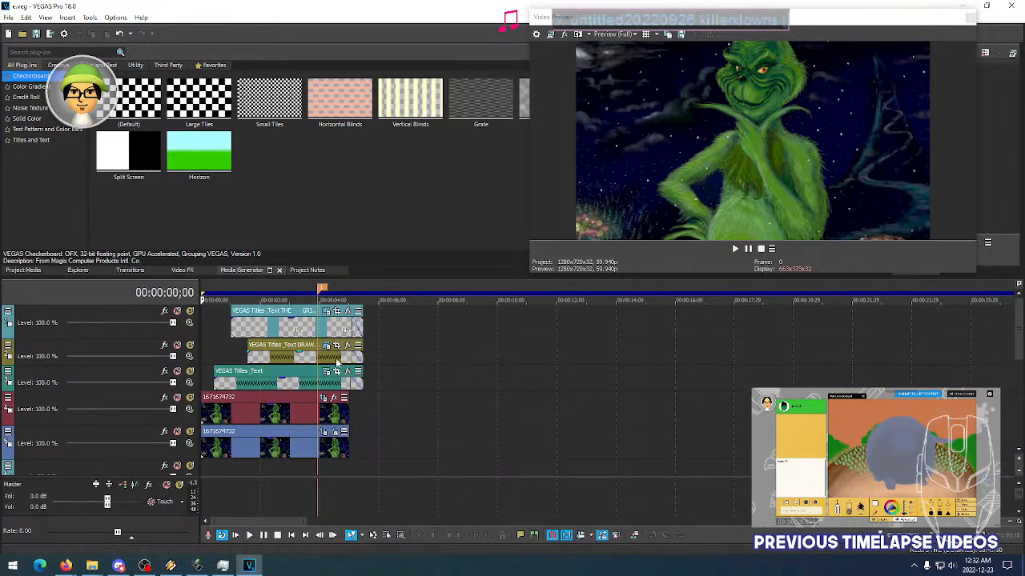
Step frame by frame through the opening around 00:00:02;28 to examine the layout of the Grinch title texts
left_click(222, 330)
left_click(286, 330)
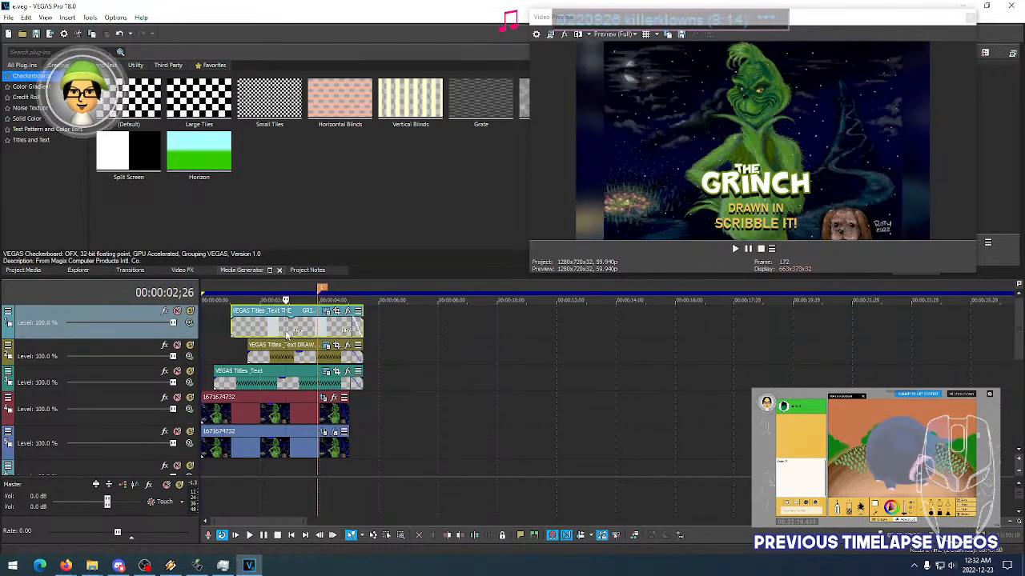
scroll(308, 334, "up", 8)
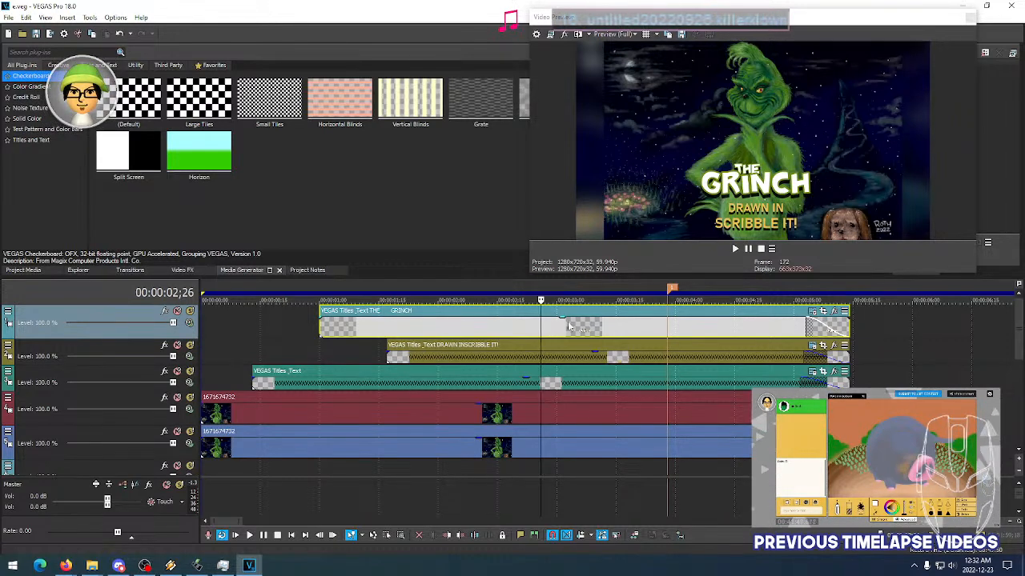
key("Right")
key("Right")
key("Right")
key("Left")
key("Left")
key("Left")
key("Left")
key("Left")
key("Left")
key("Left")
key("Left")
key("Left")
key("Left")
key("Right")
key("Right")
key("Right")
key("Right")
key("Right")
key("Right")
key("Right")
key("Right")
key("Right")
key("Right")
key("Right")
Insert a video track above the THE GRINCH title track and place a Title05 text event on it, starting shortly before the cursor
right_click(61, 323)
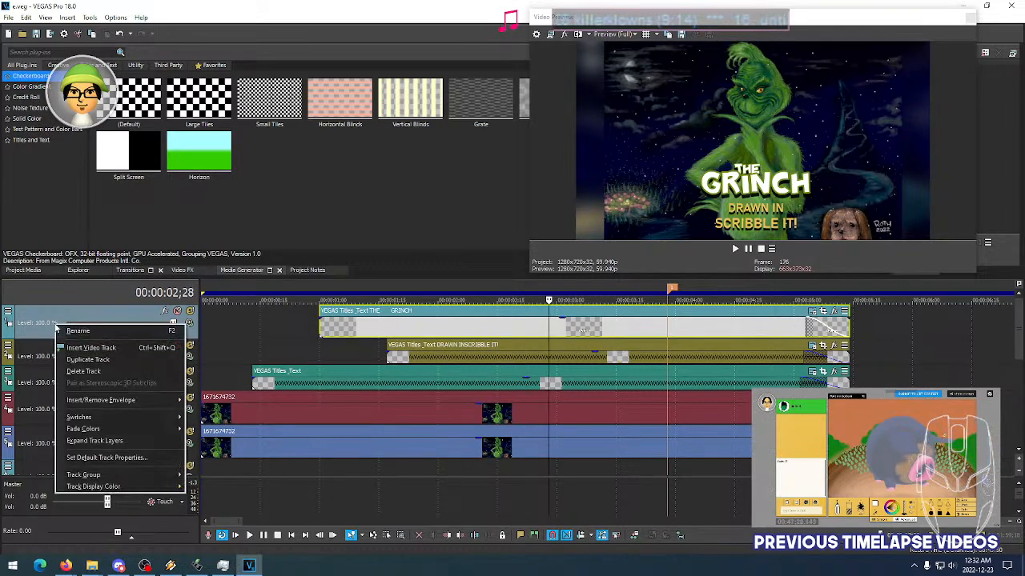
left_click(96, 346)
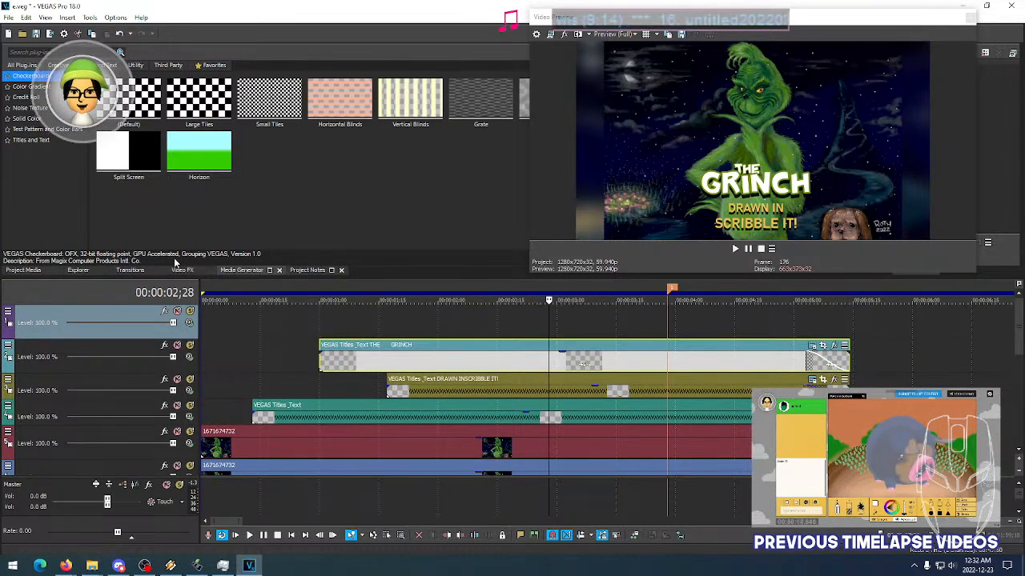
left_click(53, 141)
left_click(487, 104)
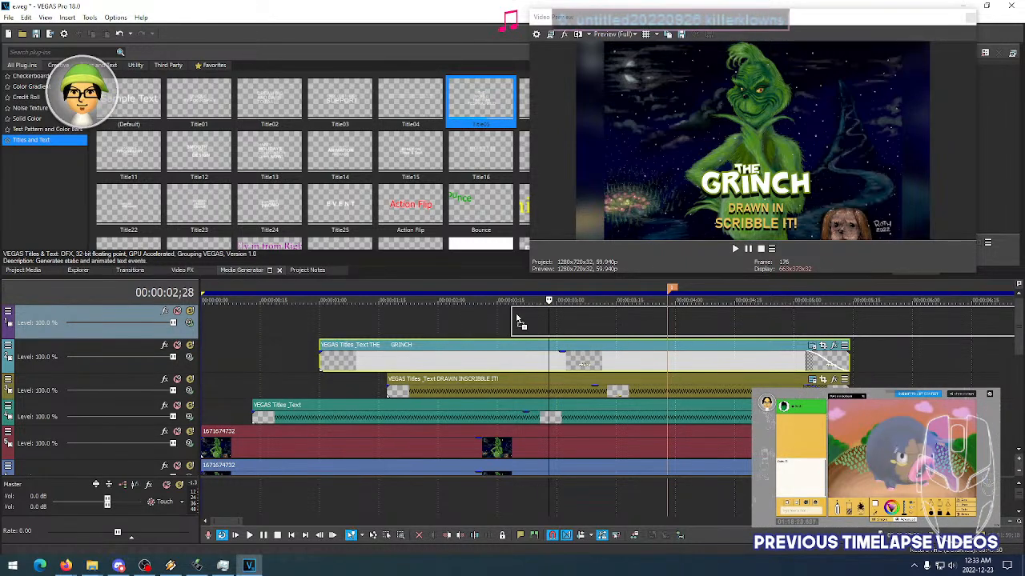
left_click_drag(516, 321, 517, 321)
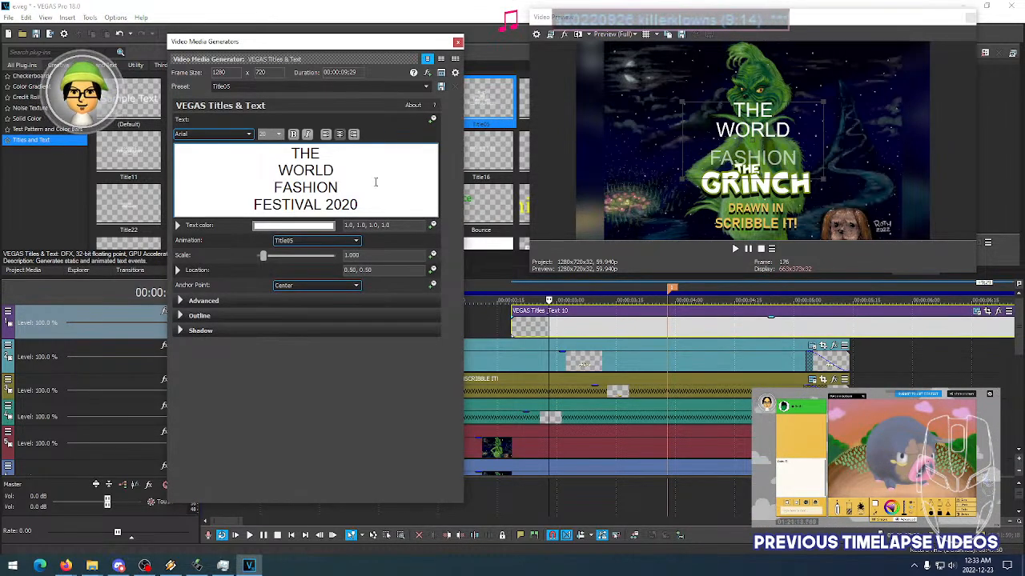
Replace the new title's sample text with "and MAX" and move it above the dog, to about 0.71, 0.17
key("ctrl+a")
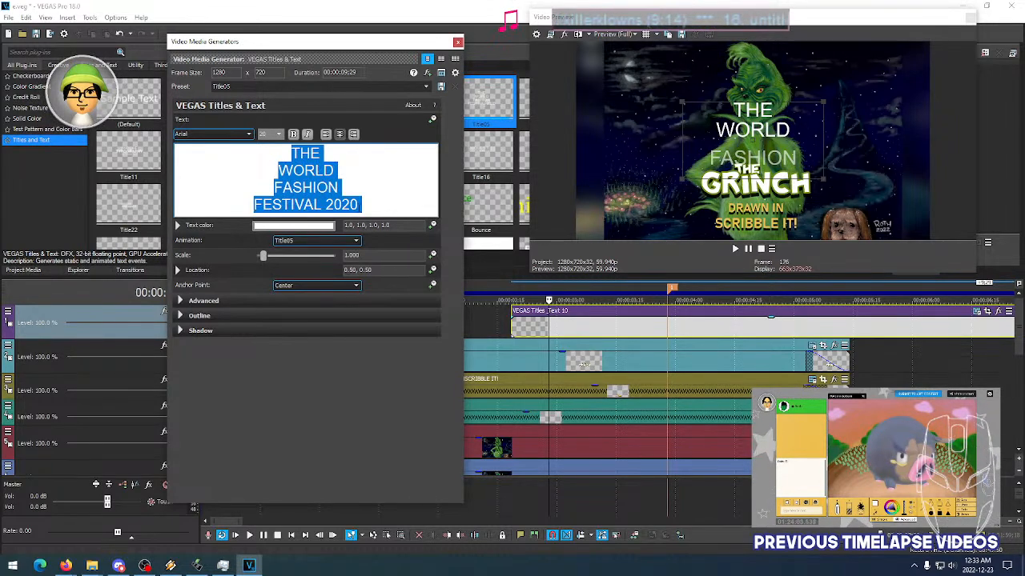
type("and MAX")
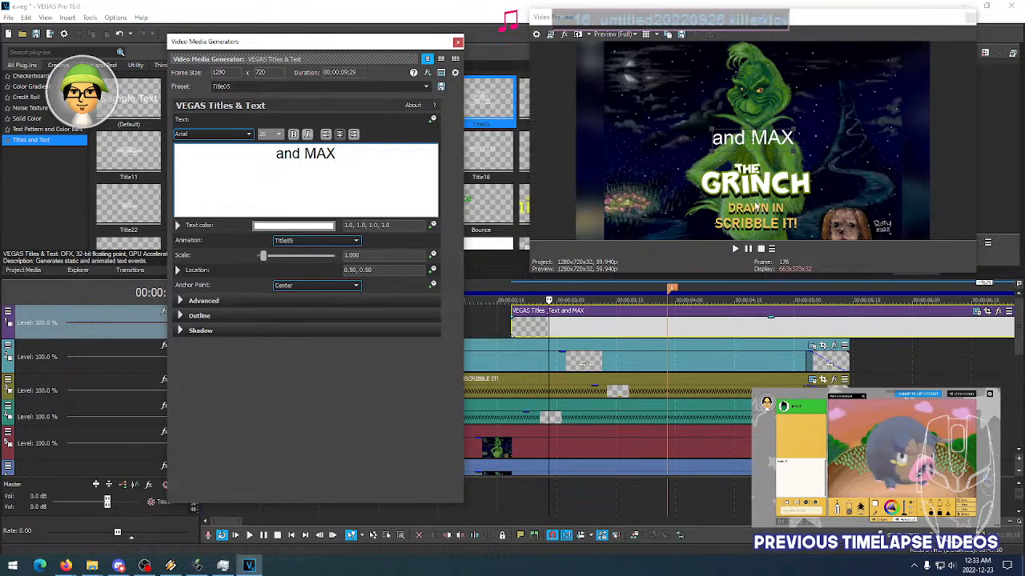
left_click_drag(757, 141, 829, 208)
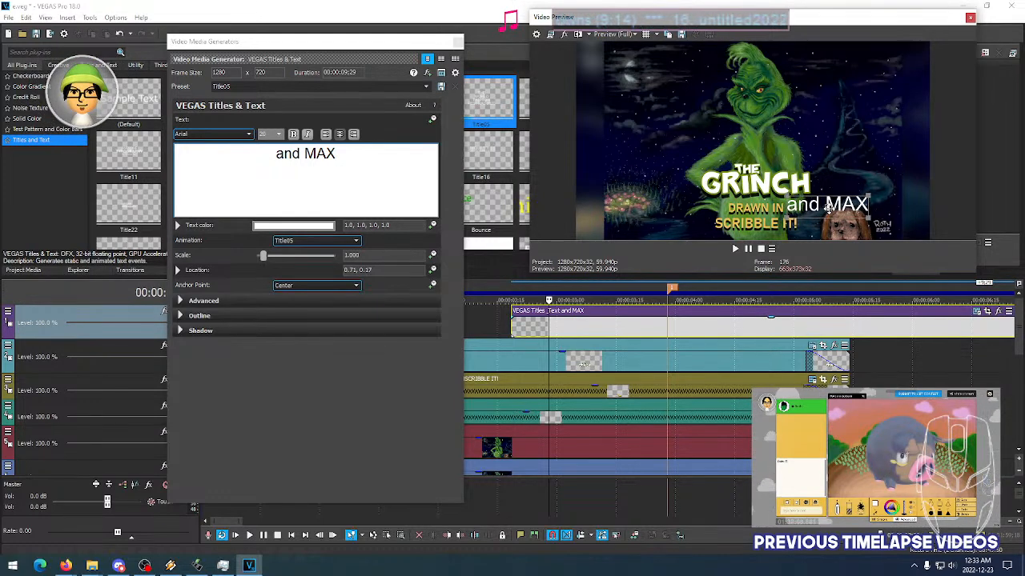
Try fonts on the "and MAX" text, from Arial Baltic through Badonk-a-donk, Bernadette Rough and Blondie to Bouncy Thin
triple_click(315, 154)
left_click(228, 135)
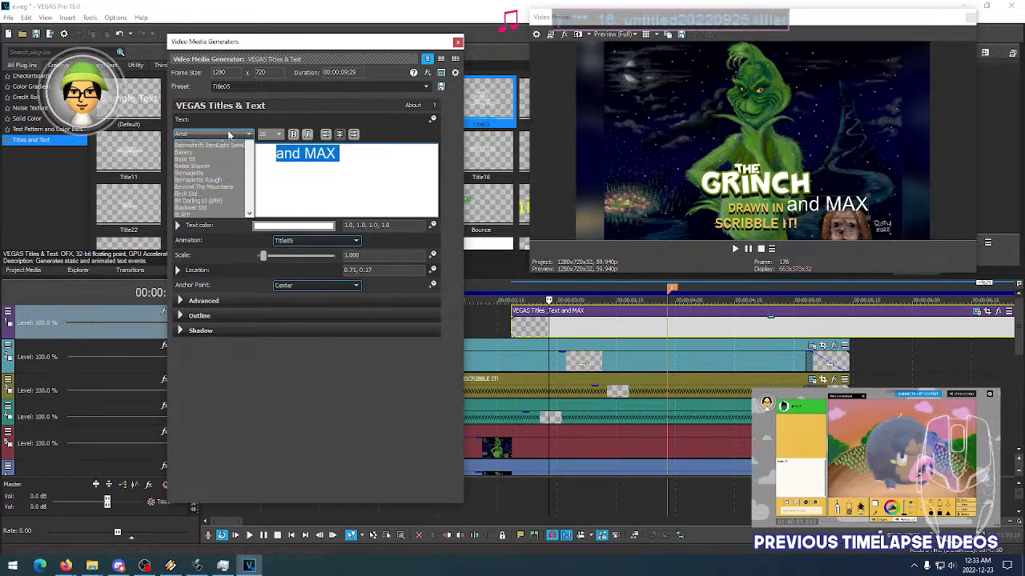
left_click(228, 135)
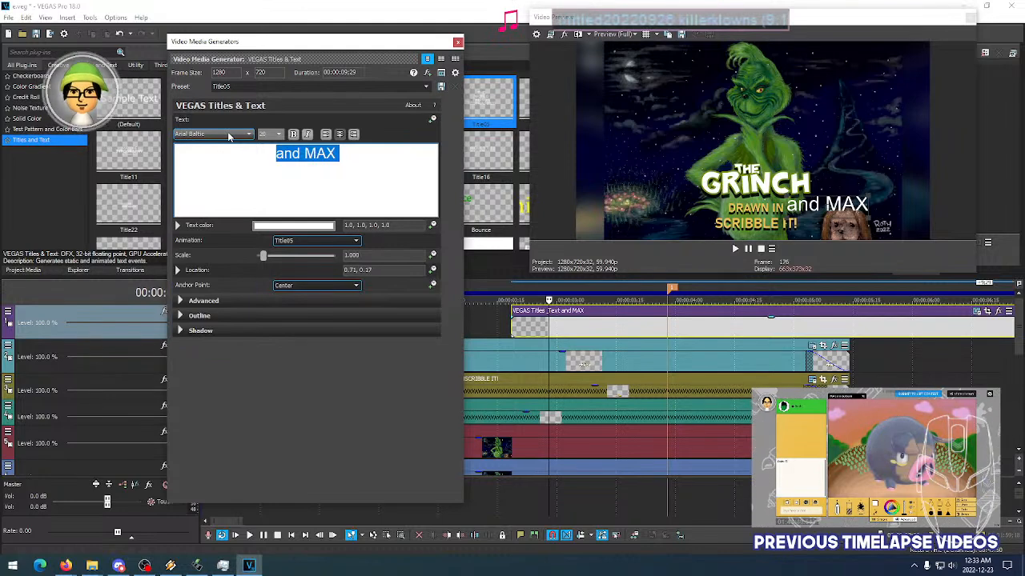
scroll(229, 134, "down", 1)
scroll(228, 135, "down", 1)
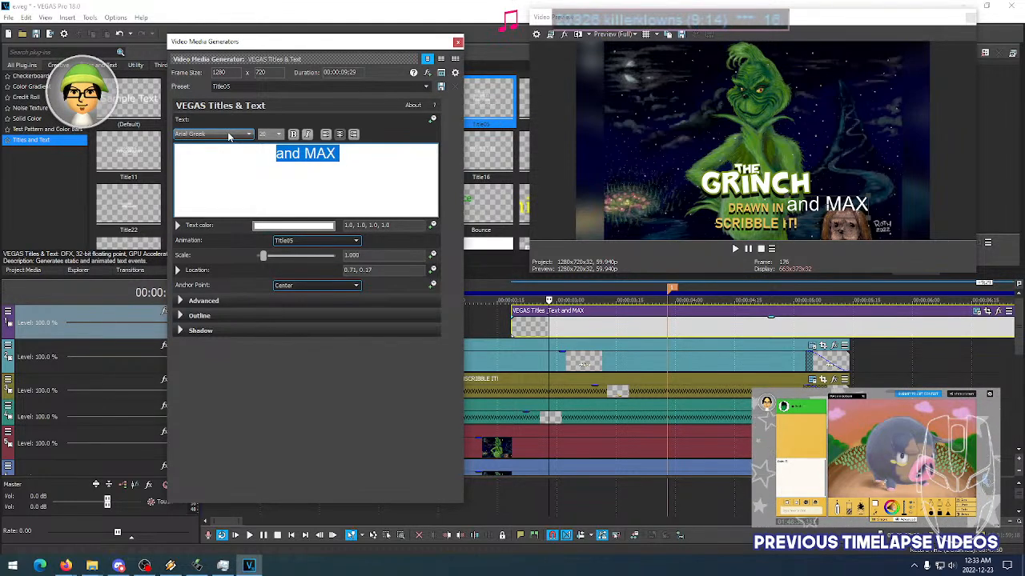
scroll(228, 135, "down", 3)
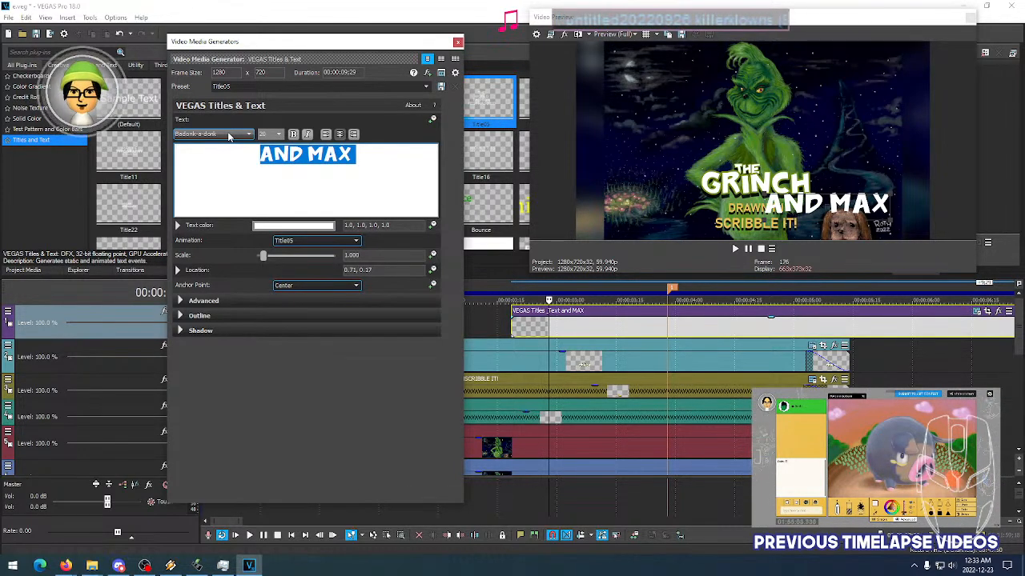
scroll(228, 135, "down", 2)
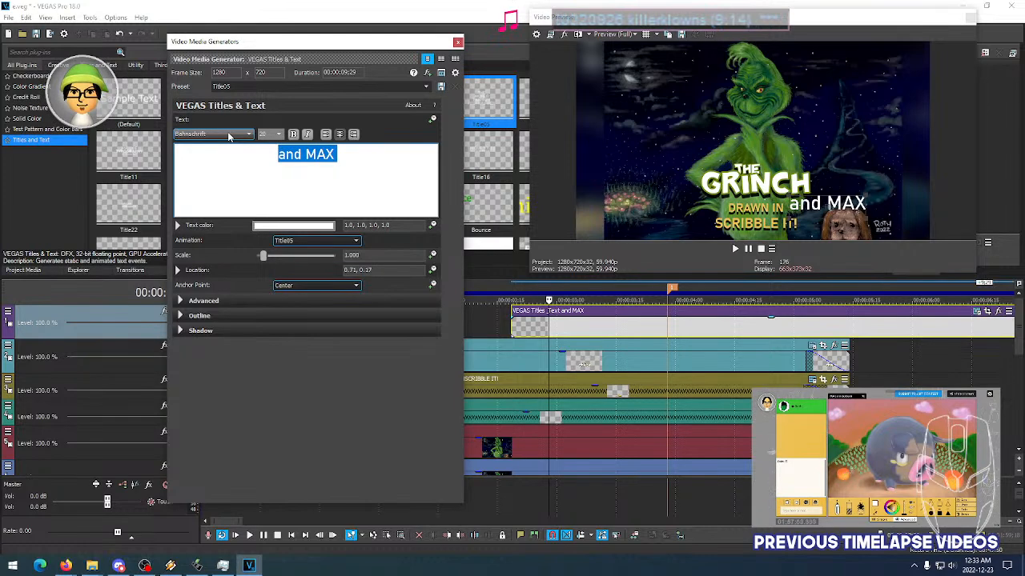
scroll(228, 135, "down", 4)
scroll(228, 135, "down", 5)
scroll(228, 136, "down", 1)
scroll(228, 136, "up", 1)
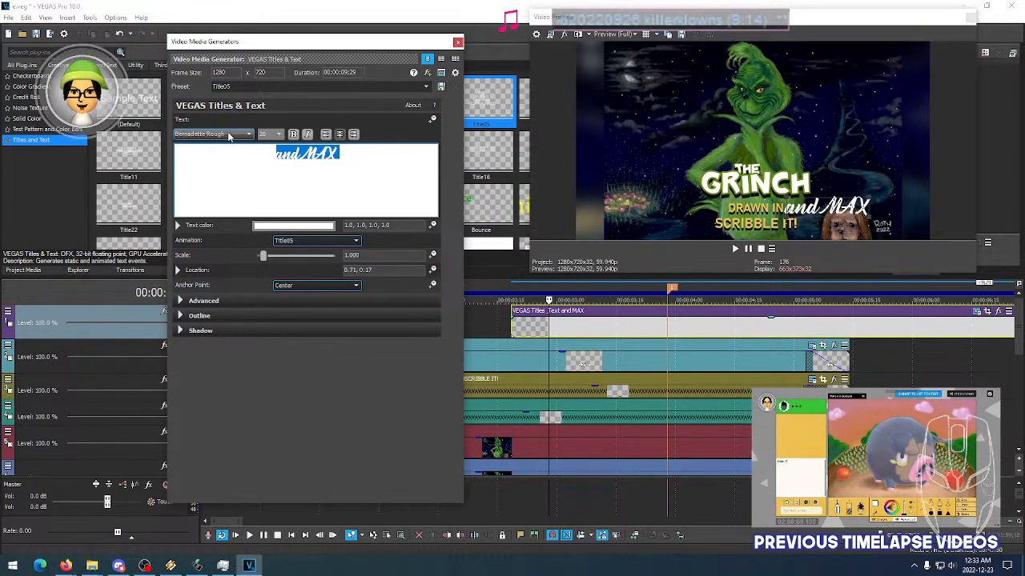
scroll(228, 135, "down", 1)
scroll(229, 136, "down", 1)
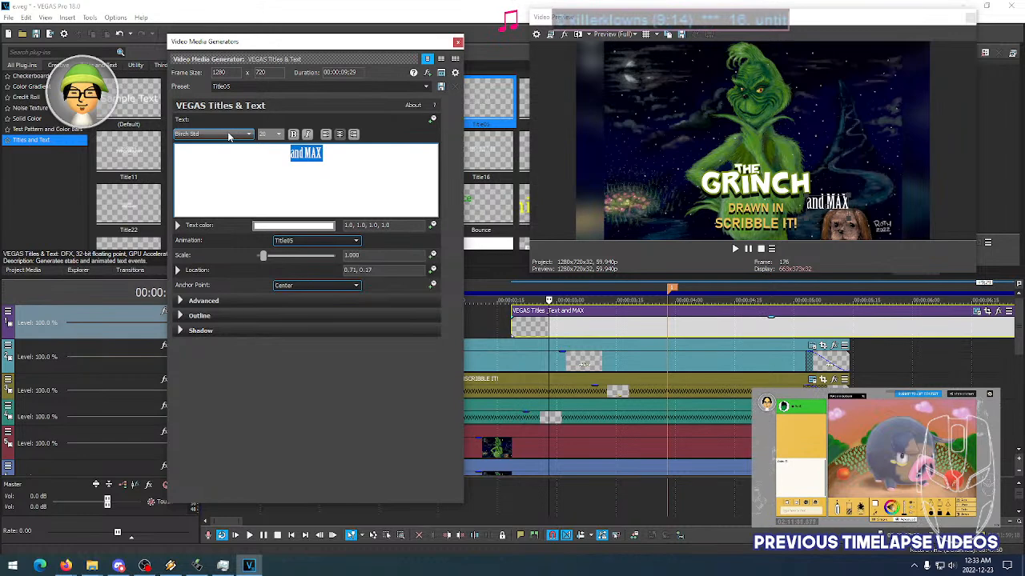
scroll(228, 136, "down", 1)
scroll(229, 137, "down", 2)
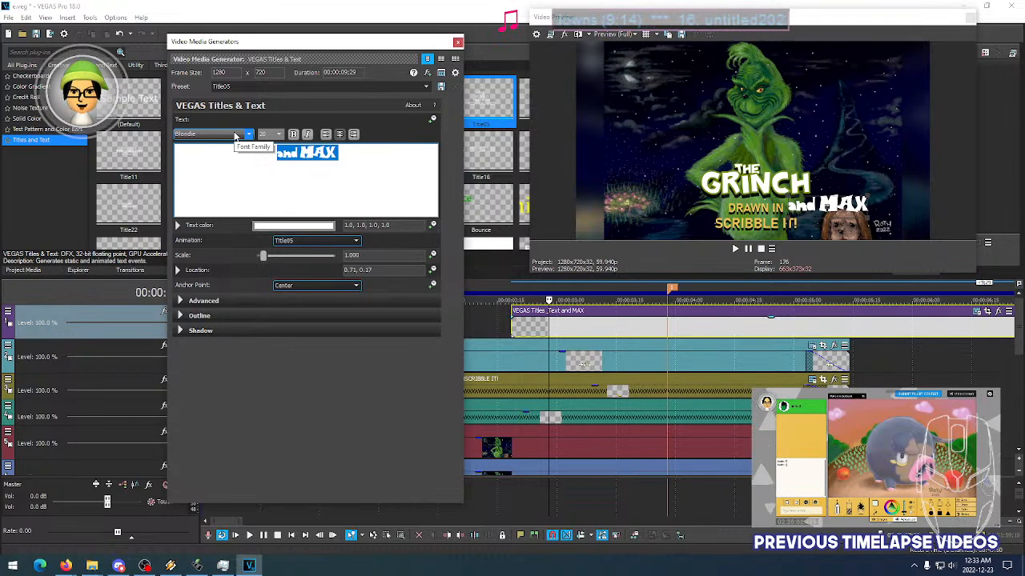
scroll(235, 136, "down", 1)
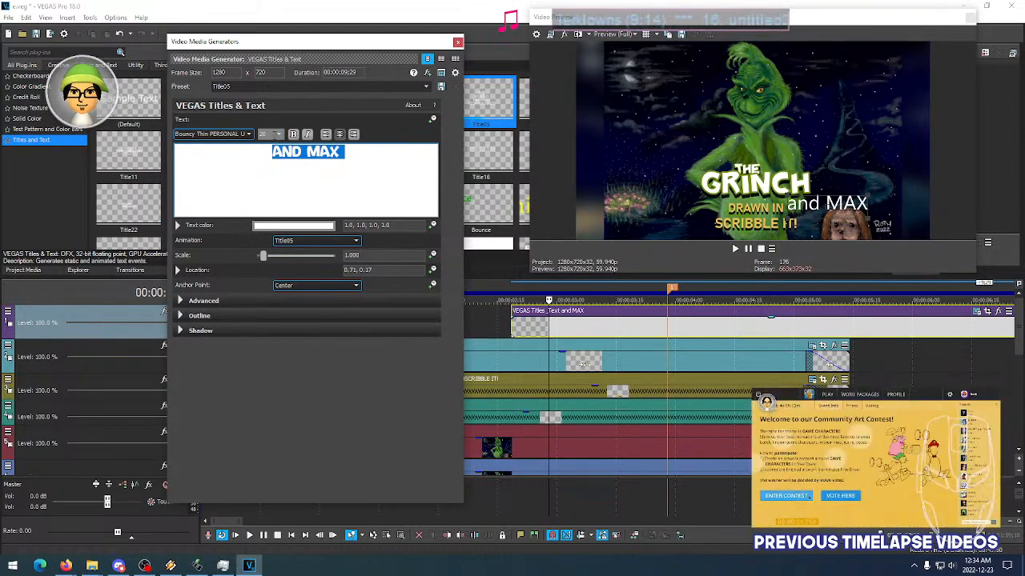
left_click(279, 136)
left_click(279, 135)
scroll(280, 137, "down", 1)
scroll(280, 137, "up", 1)
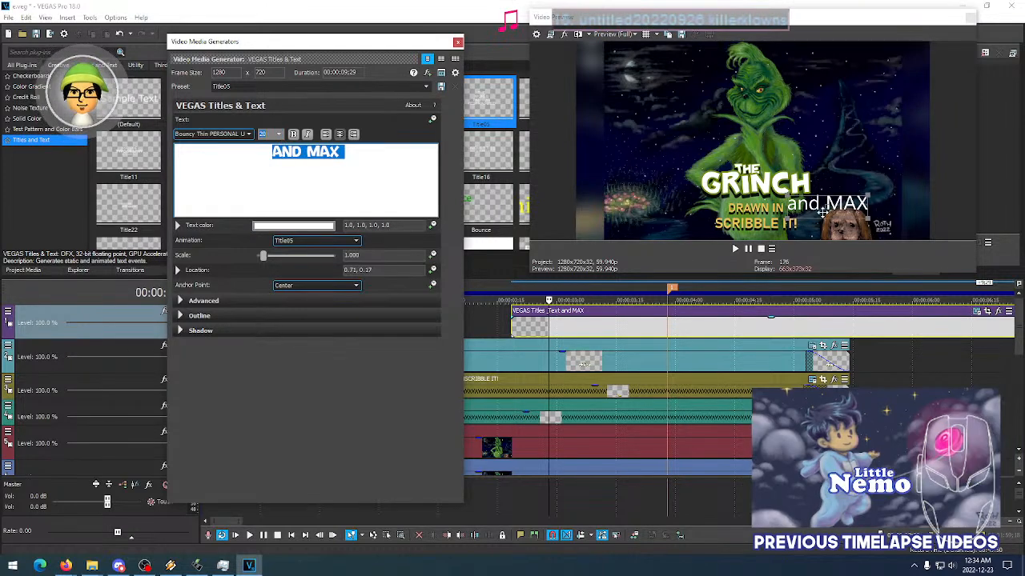
left_click_drag(275, 151, 345, 153)
left_click(346, 154)
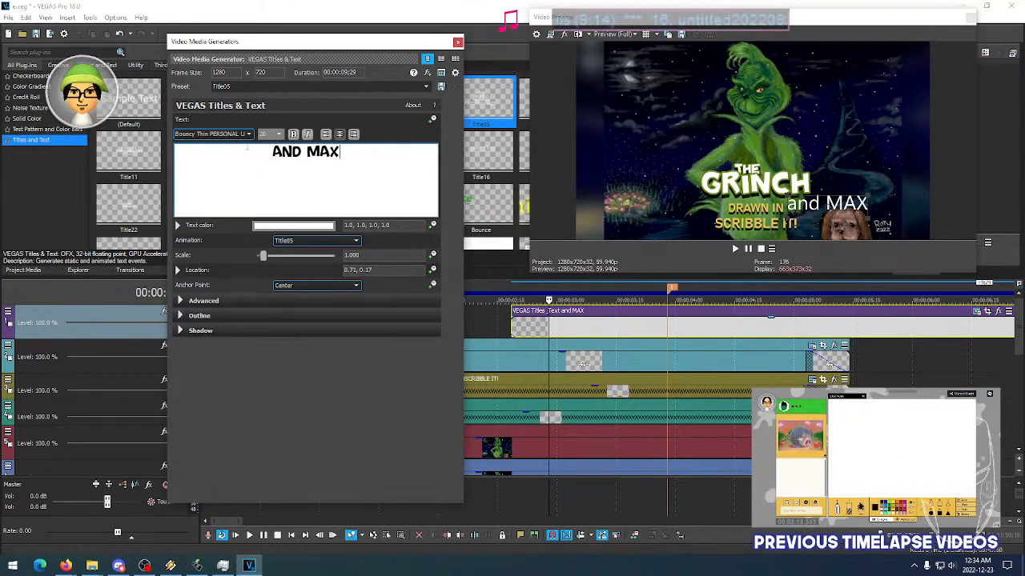
Try more fonts on the whole "and MAX" text, from Broadcast Matter through Brush Script Std and Candara Light to Captain Redemption
key("ctrl+a")
left_click(231, 134)
left_click(228, 140)
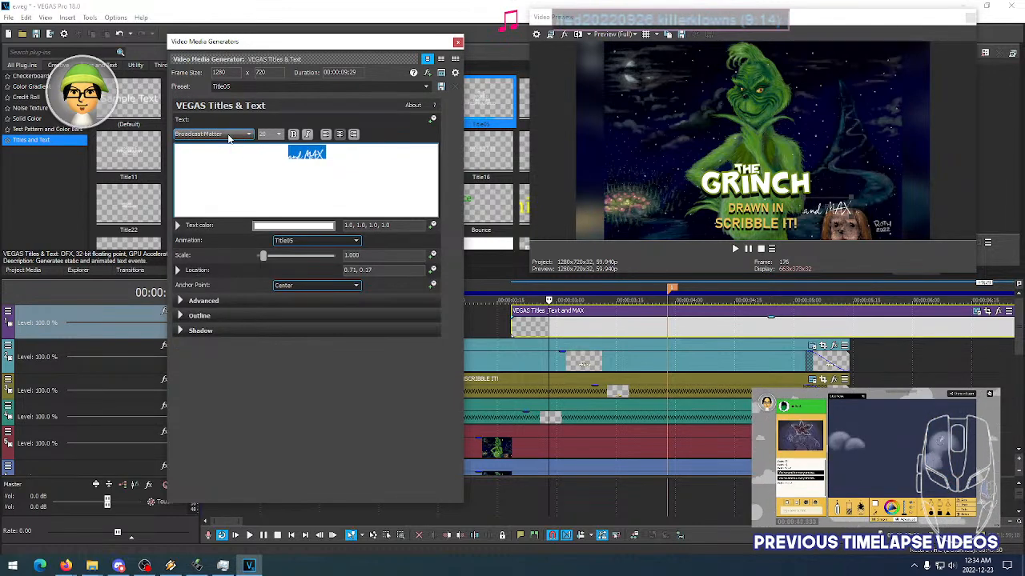
left_click(228, 136)
left_click(228, 136)
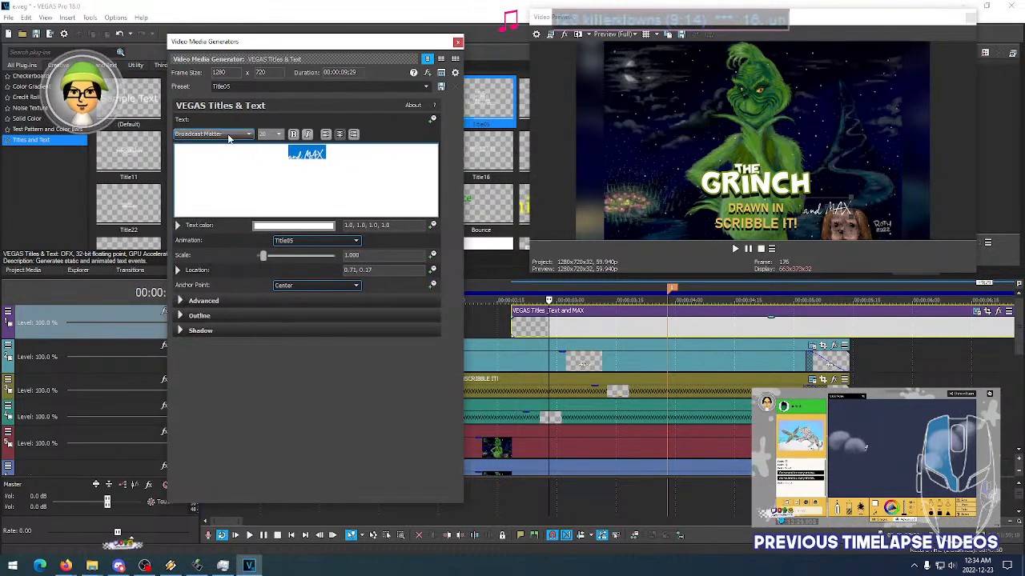
scroll(228, 138, "down", 1)
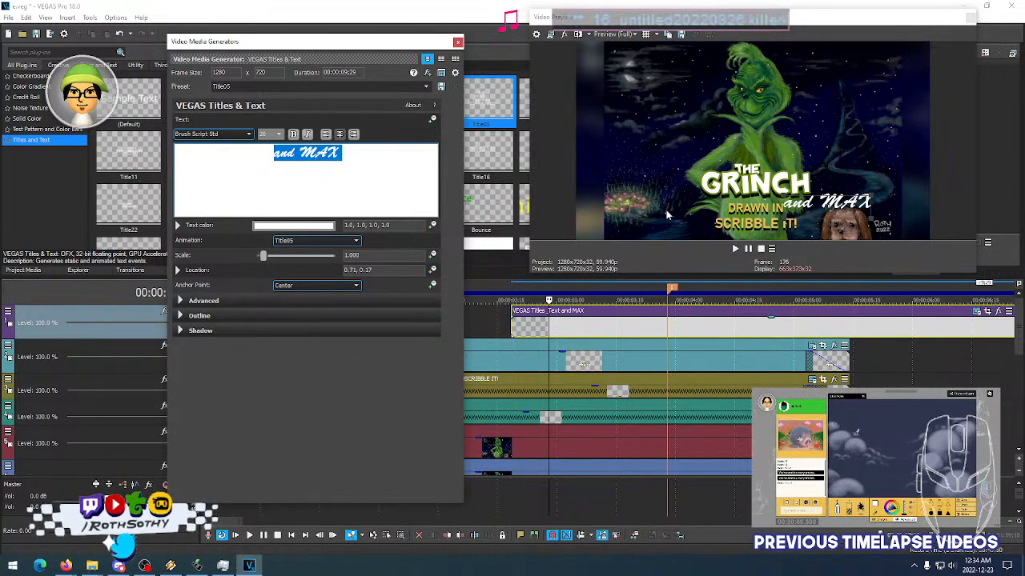
scroll(232, 136, "down", 1)
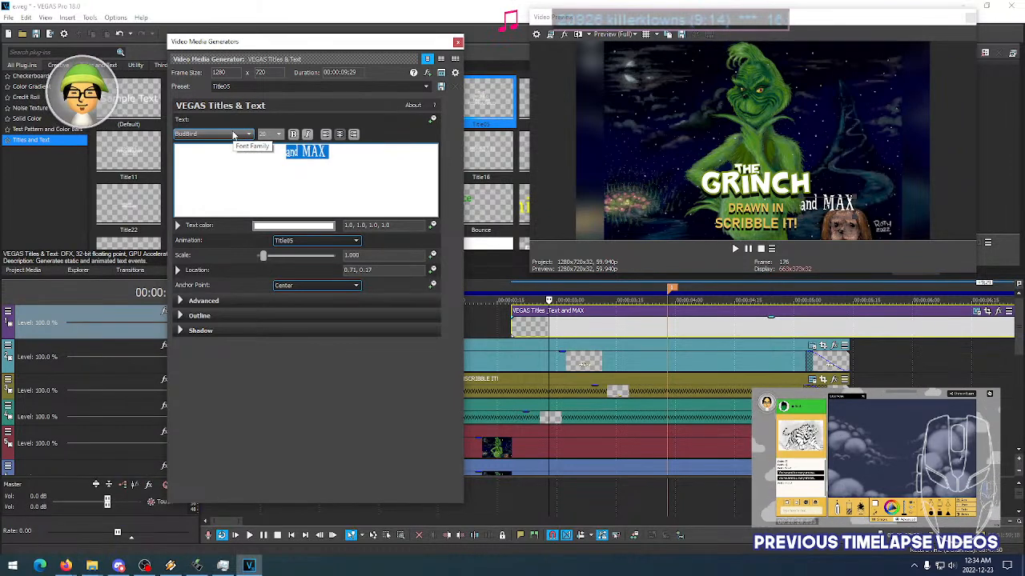
scroll(233, 136, "down", 4)
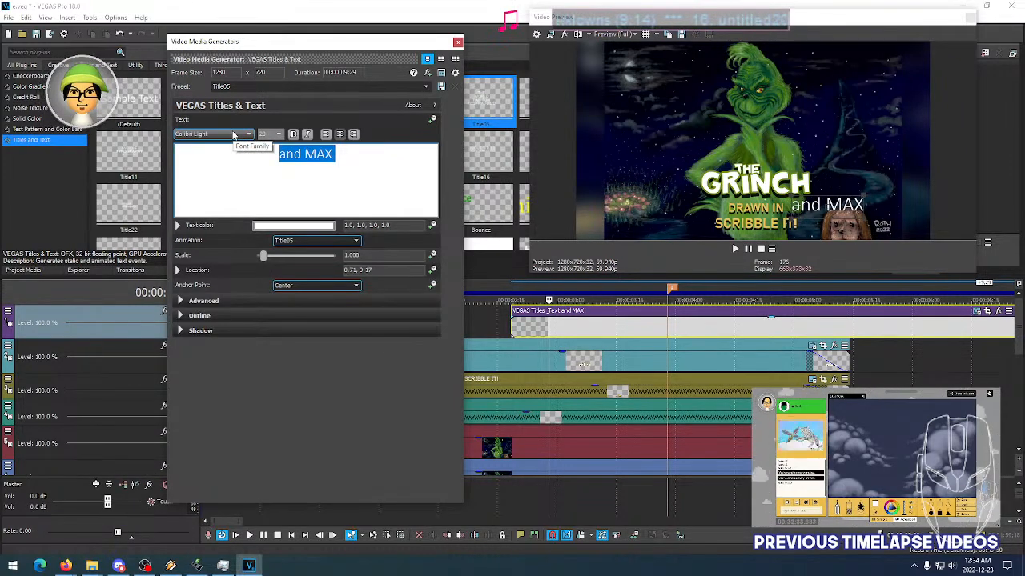
scroll(233, 134, "down", 3)
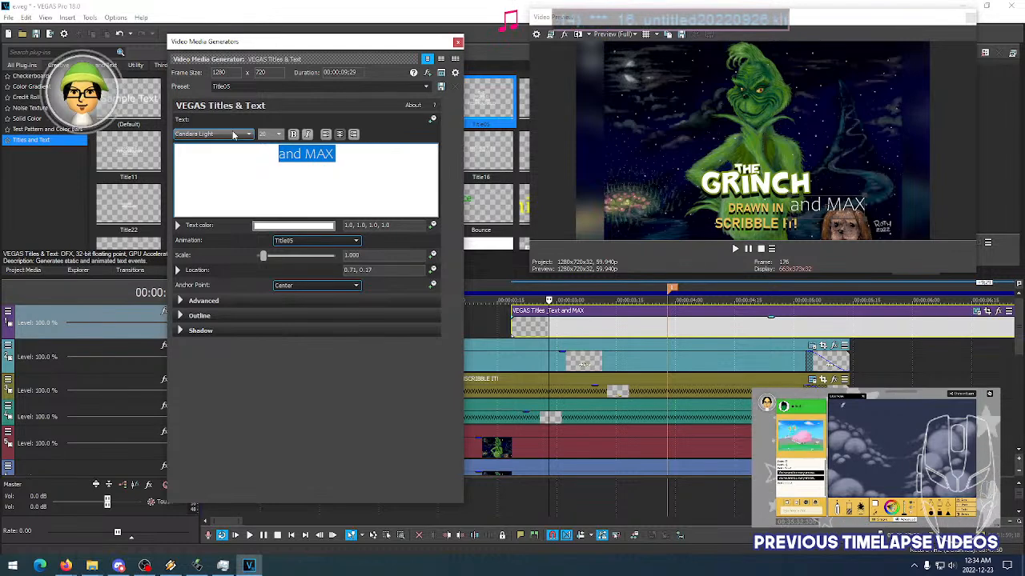
scroll(233, 135, "down", 1)
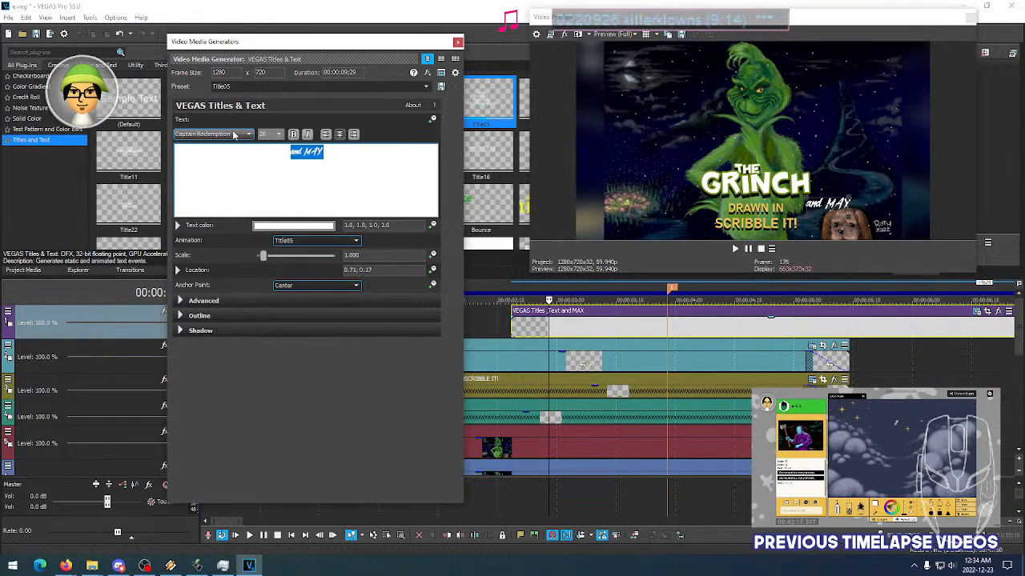
Try fonts on the "and MAX" text from CF Night of Terror PERSONAL through Chaparral Pro, Comic Sans MS and Commercial Script to Constantia
scroll(236, 136, "up", 1)
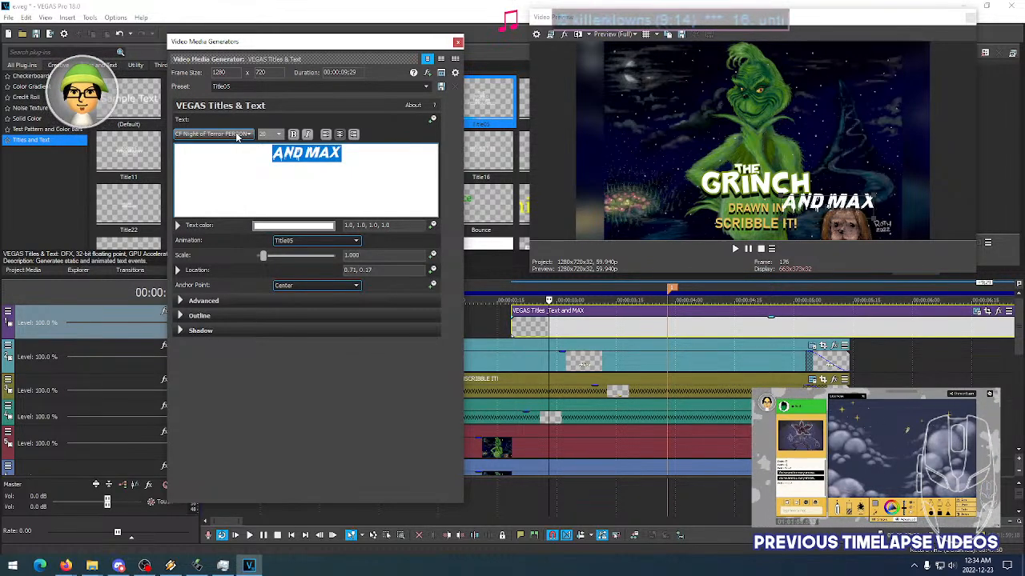
scroll(236, 136, "down", 1)
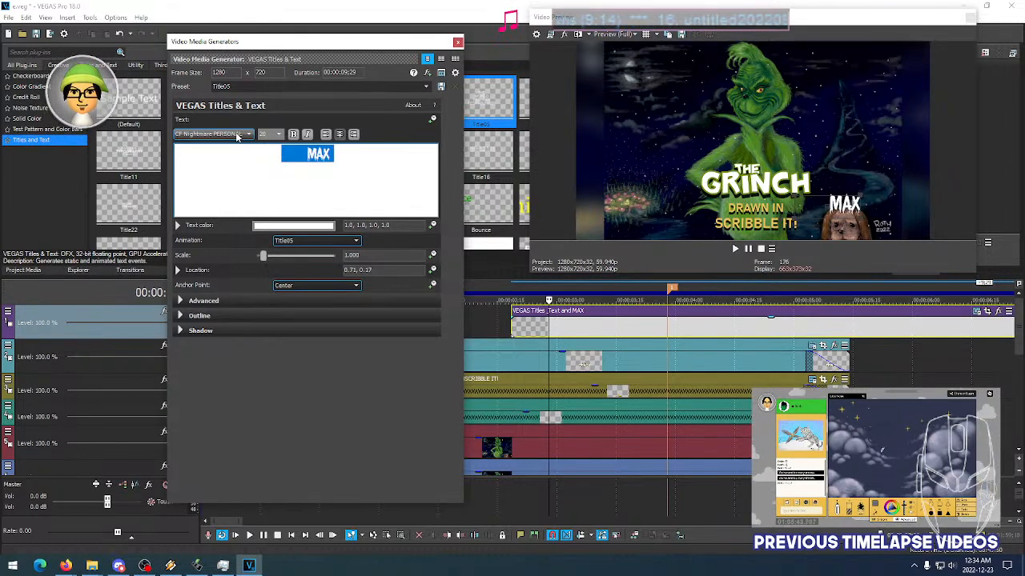
scroll(236, 137, "down", 3)
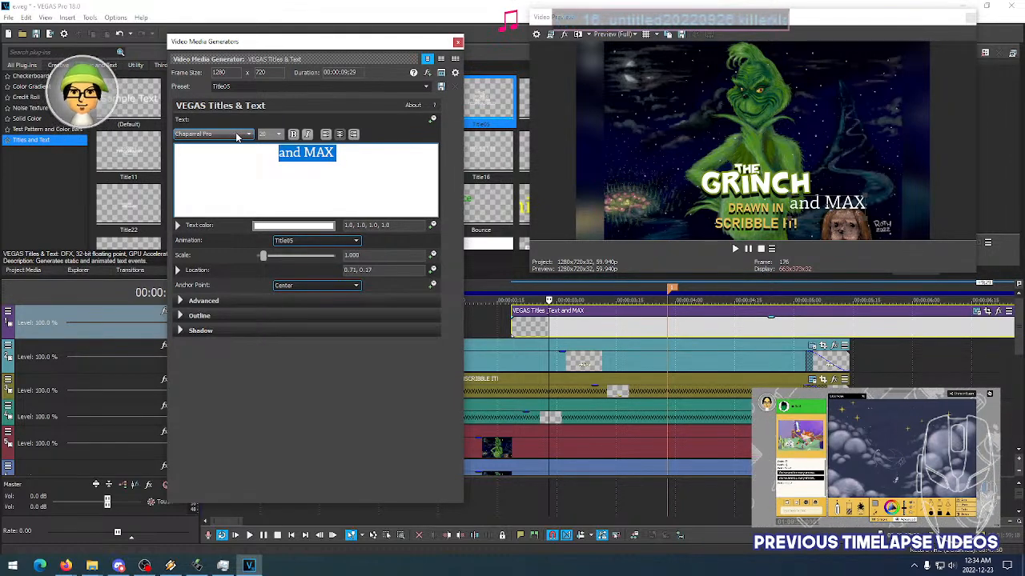
scroll(236, 136, "down", 1)
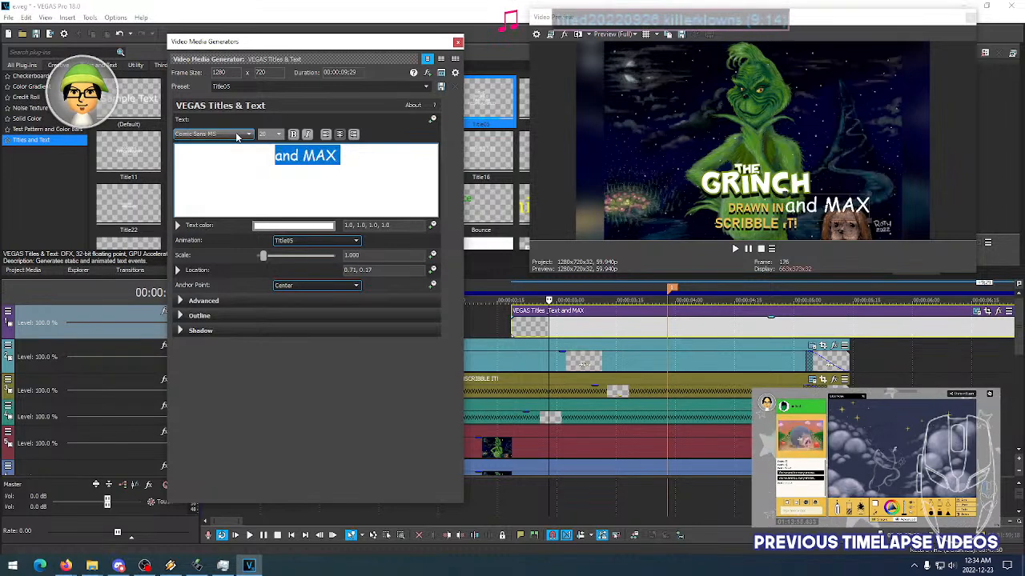
scroll(237, 136, "down", 1)
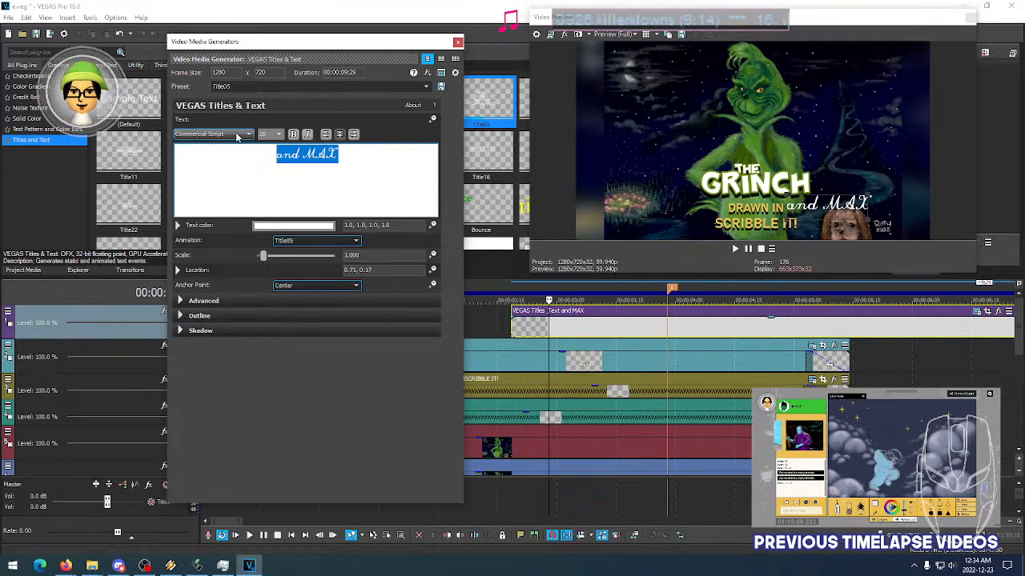
scroll(236, 136, "down", 1)
scroll(237, 136, "up", 1)
scroll(237, 136, "down", 4)
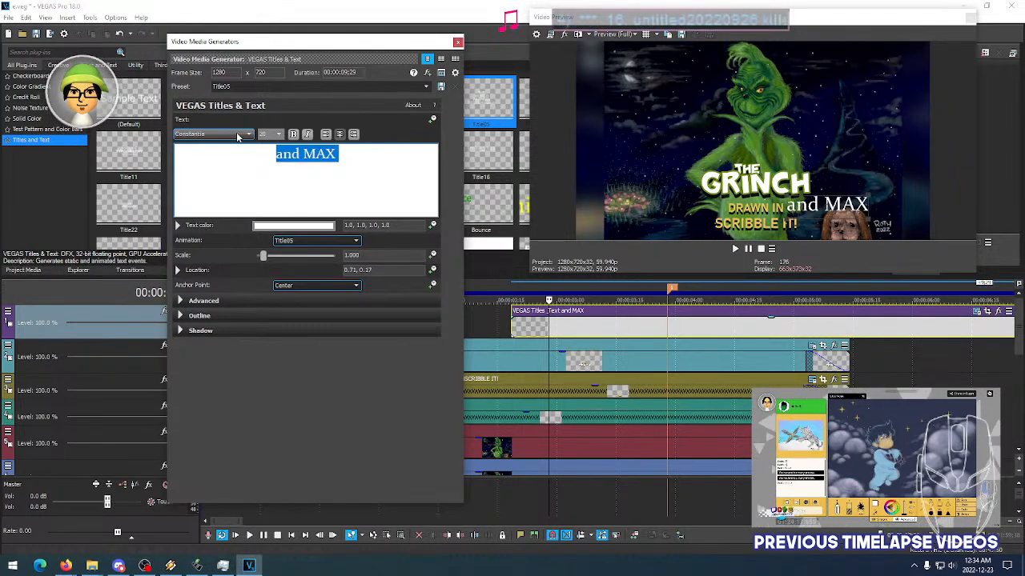
Try more fonts on the "and MAX" text, from Cooper Std Black through Corbel Light, Courier New and Crimes Times Six to DK Sushi Bar
scroll(236, 136, "up", 1)
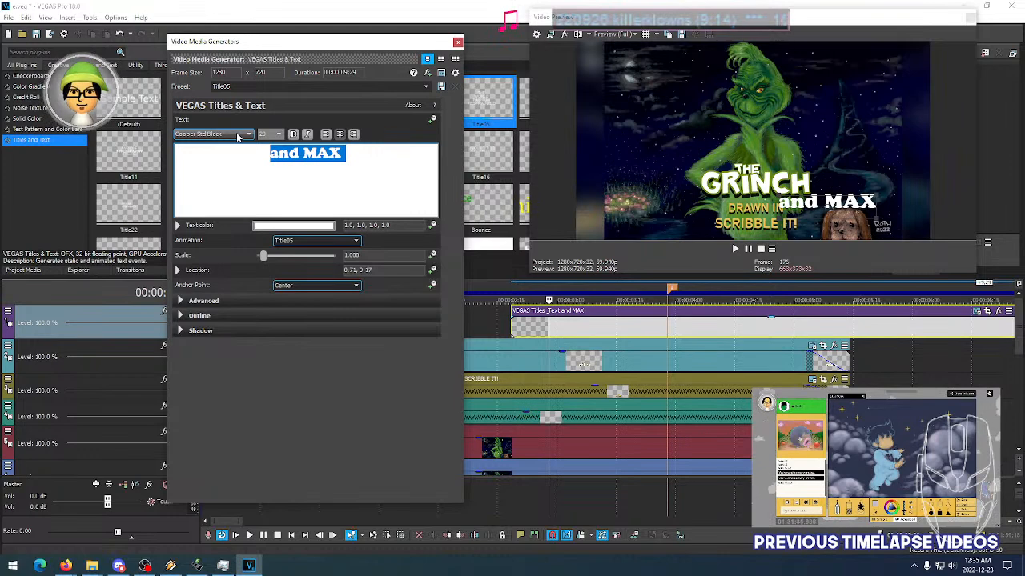
scroll(237, 136, "down", 1)
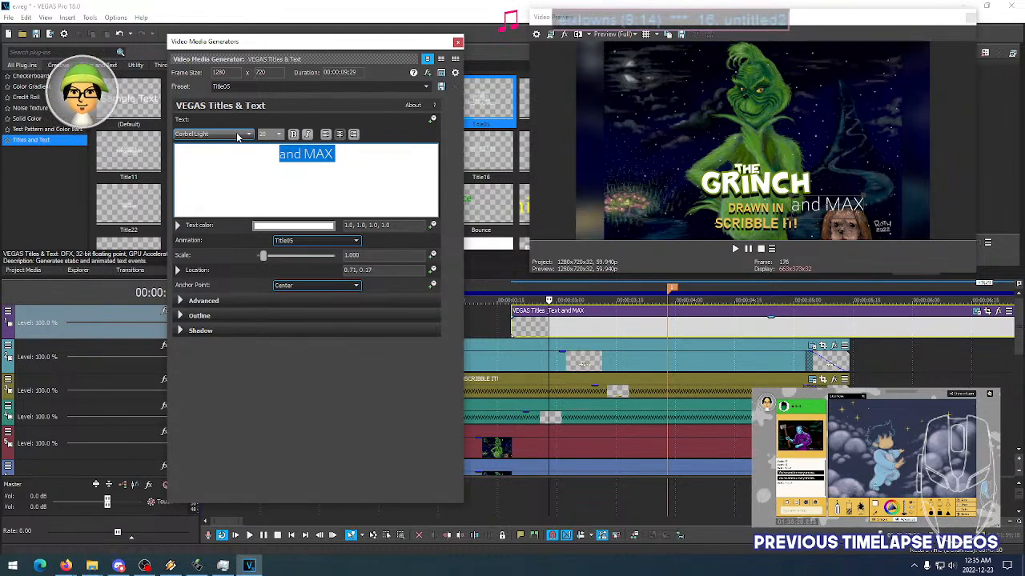
scroll(237, 136, "down", 2)
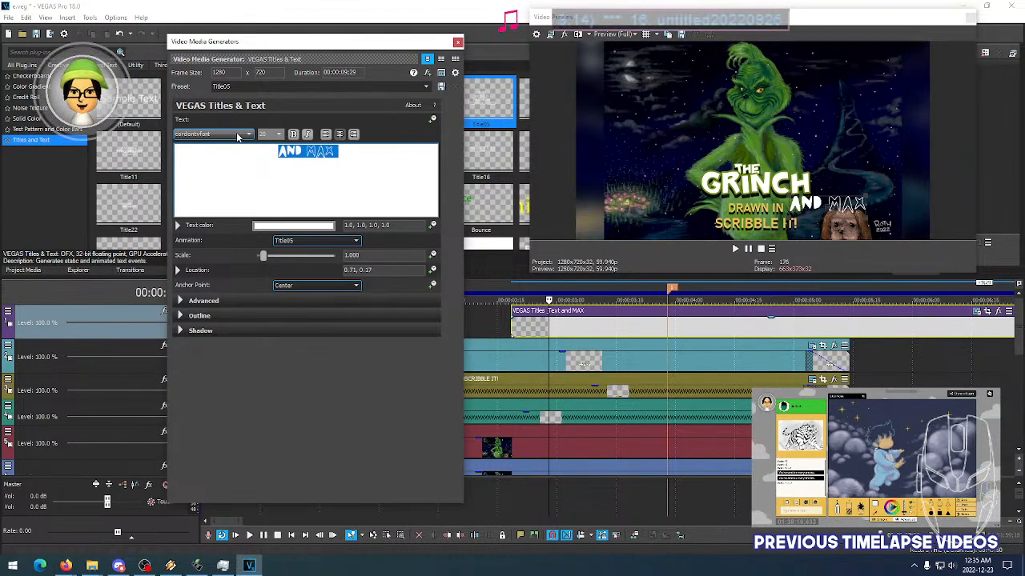
scroll(237, 136, "down", 1)
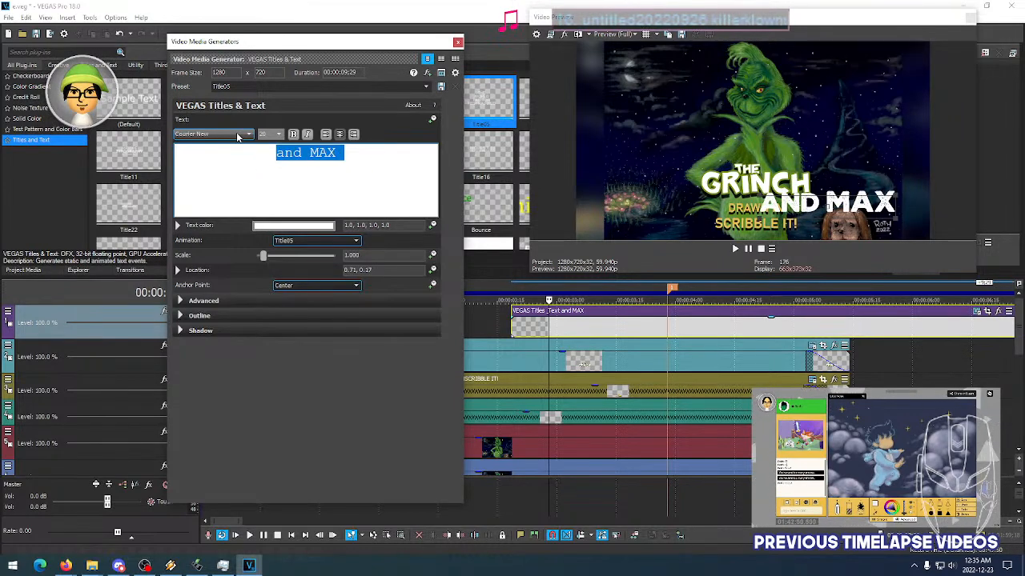
scroll(237, 136, "down", 1)
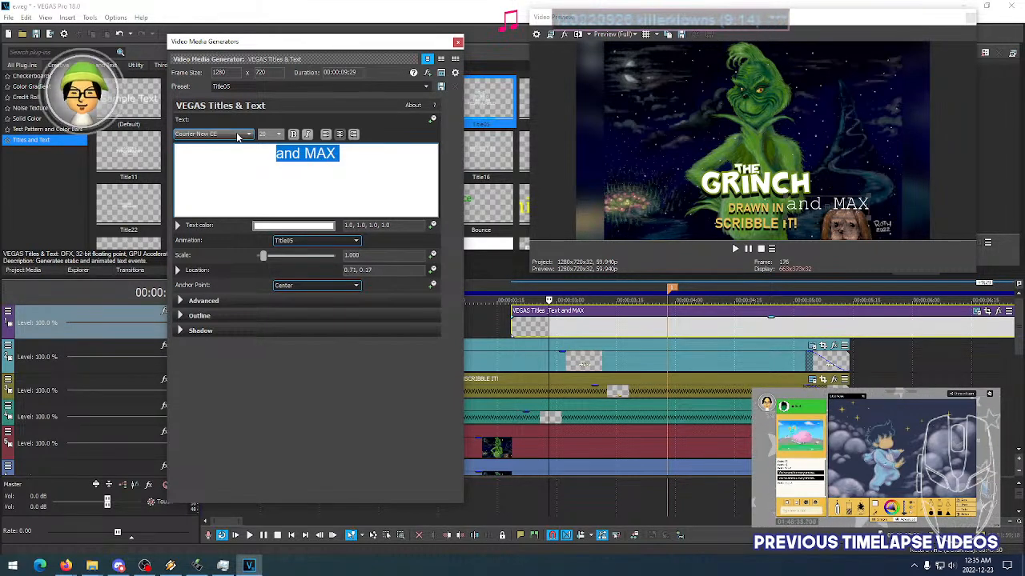
scroll(237, 136, "down", 1)
scroll(237, 136, "down", 3)
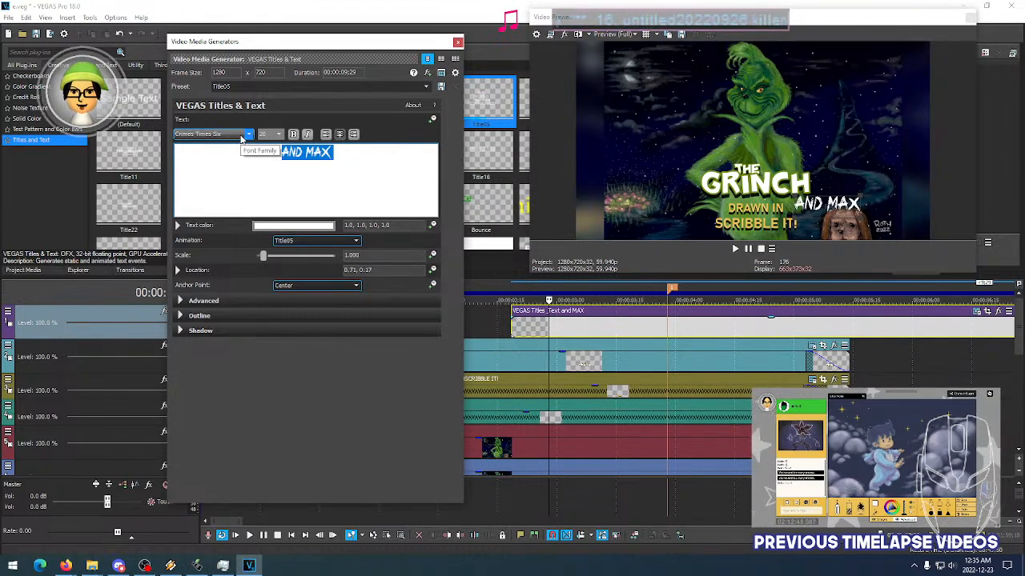
scroll(242, 139, "down", 1)
scroll(243, 140, "down", 1)
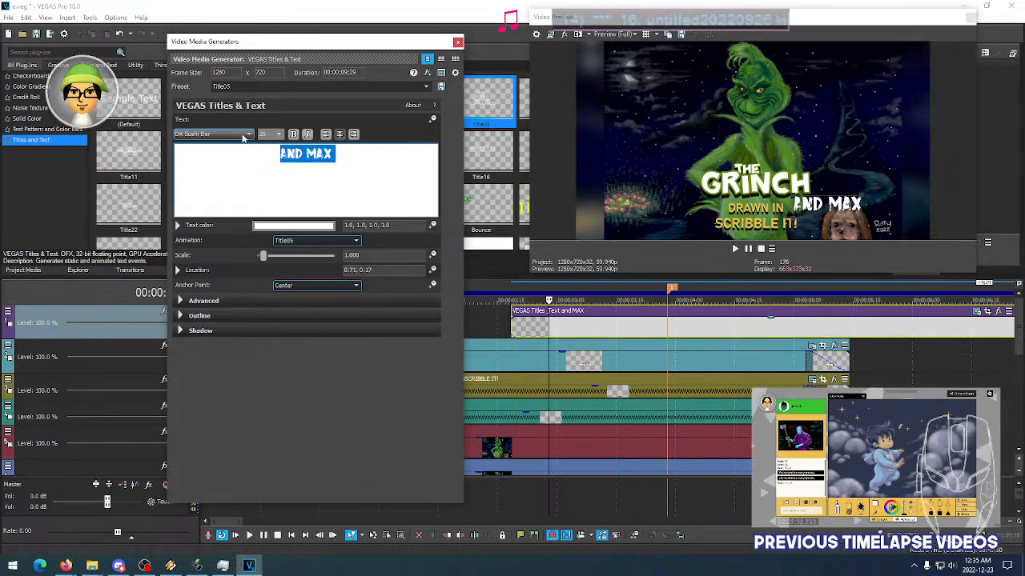
Try the next fonts on the "and MAX" text, including Draw me the Rainbow and Gabriola
scroll(244, 138, "down", 1)
scroll(243, 138, "down", 1)
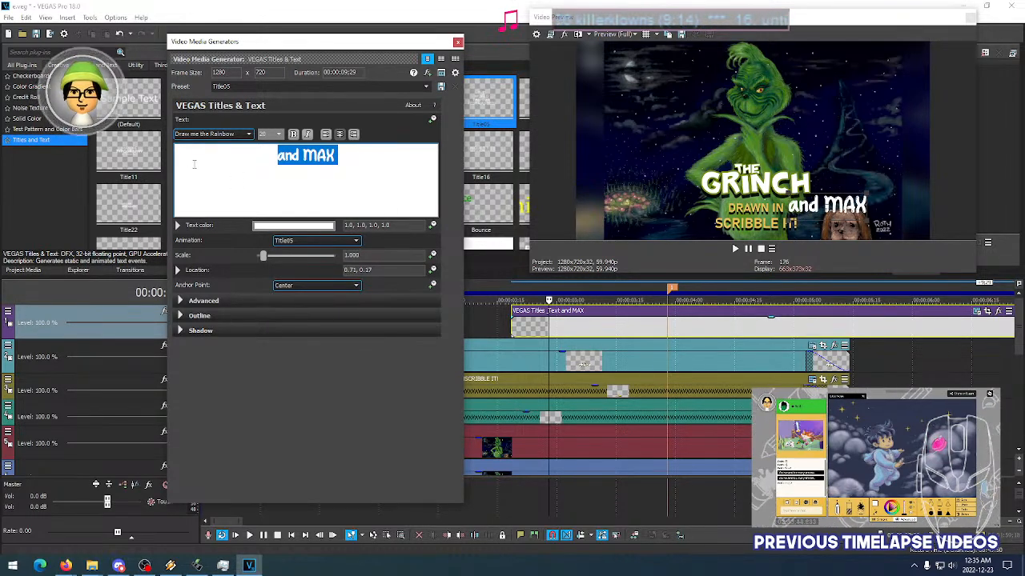
scroll(235, 138, "down", 4)
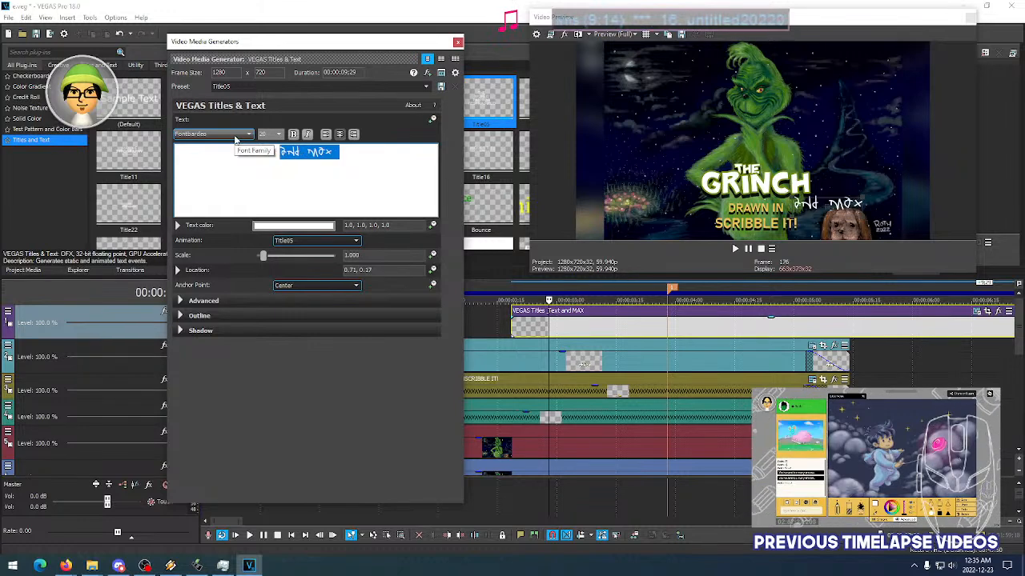
scroll(235, 138, "down", 1)
scroll(234, 138, "down", 1)
scroll(234, 138, "up", 1)
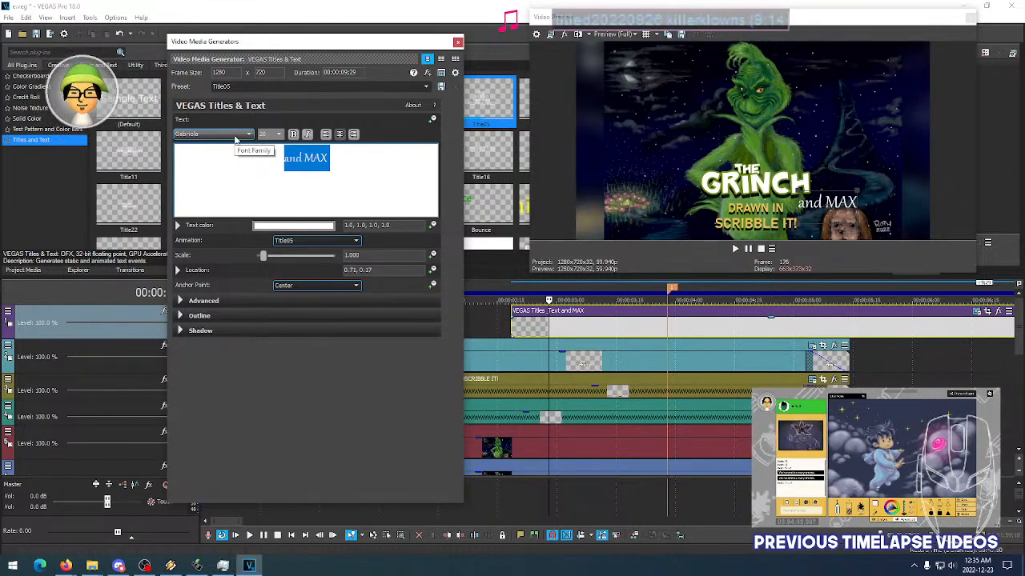
Try the fonts after Gabriola on the "and MAX" text, through Georgia and Ghost Shadow to Ghoulish Fright AOE
scroll(235, 138, "down", 2)
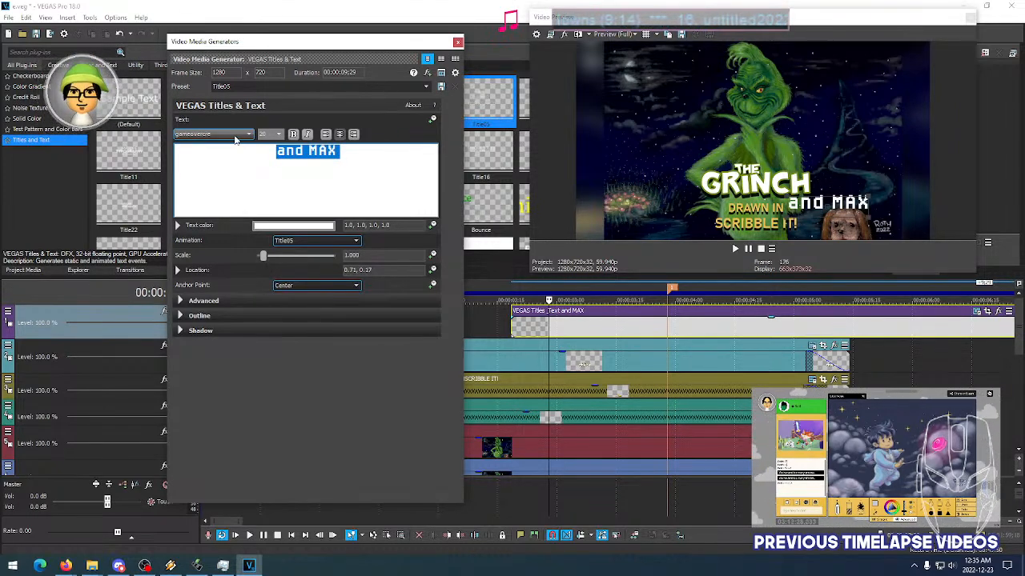
scroll(234, 138, "down", 1)
scroll(234, 138, "up", 1)
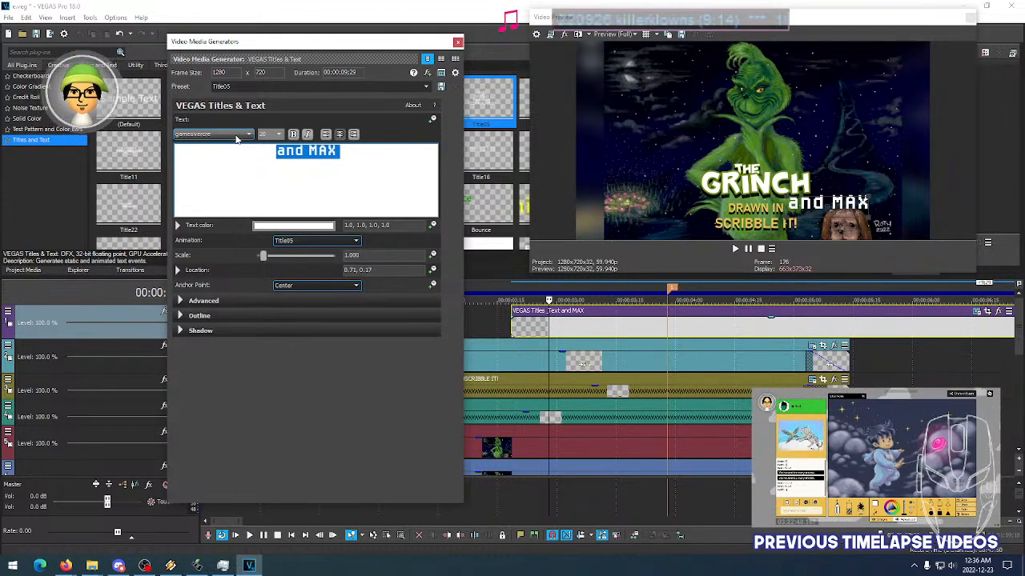
scroll(236, 138, "down", 1)
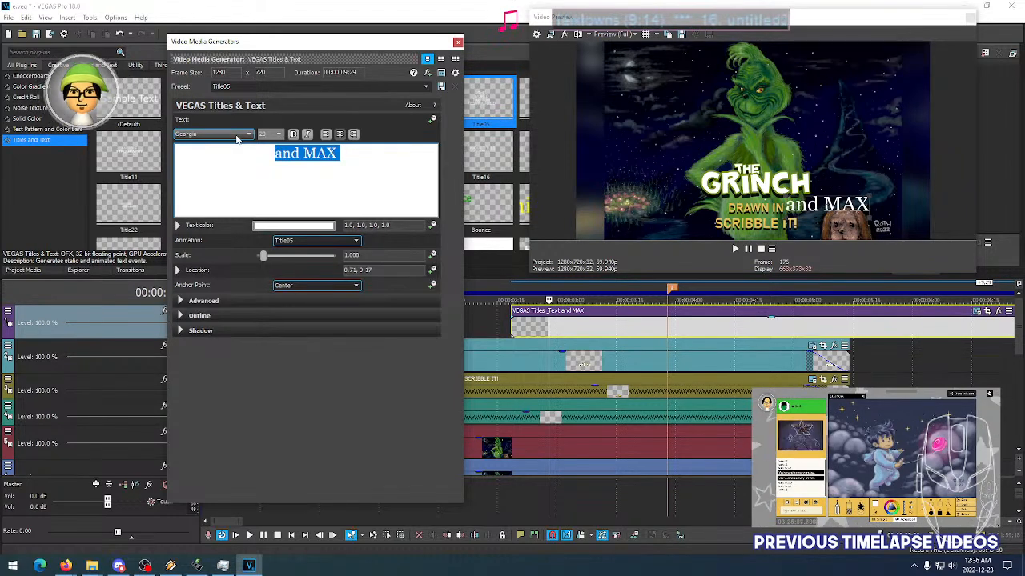
scroll(236, 138, "down", 1)
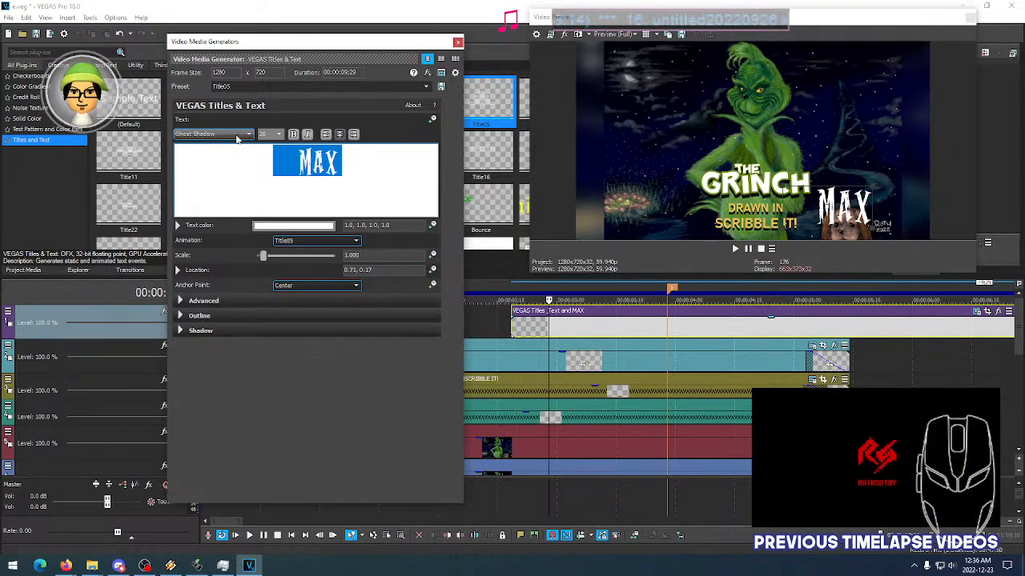
scroll(236, 138, "down", 1)
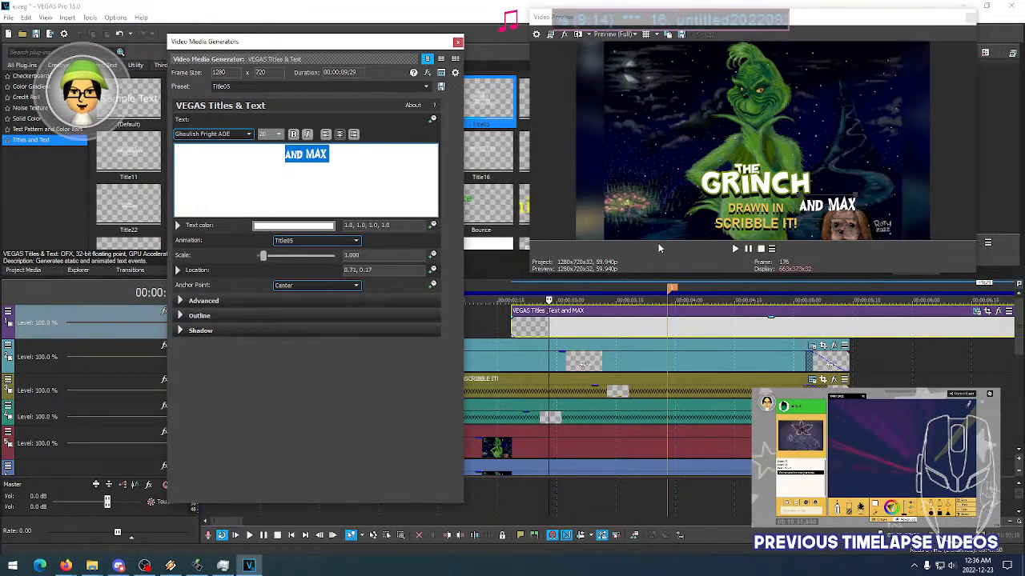
Set the "and MAX" text to the Gloss And Bloom font at size 12
left_click(240, 136)
left_click(241, 136)
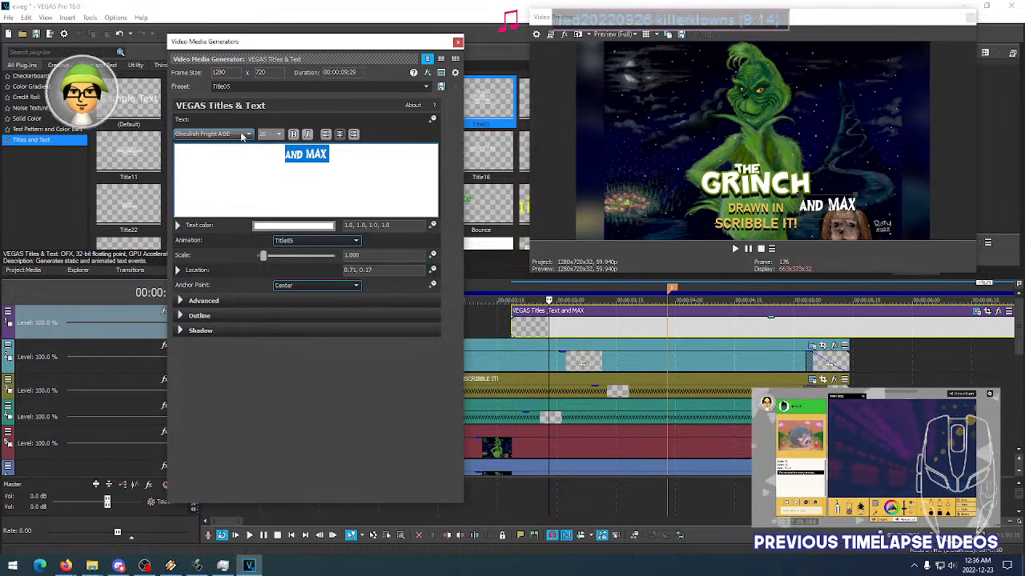
scroll(245, 135, "down", 1)
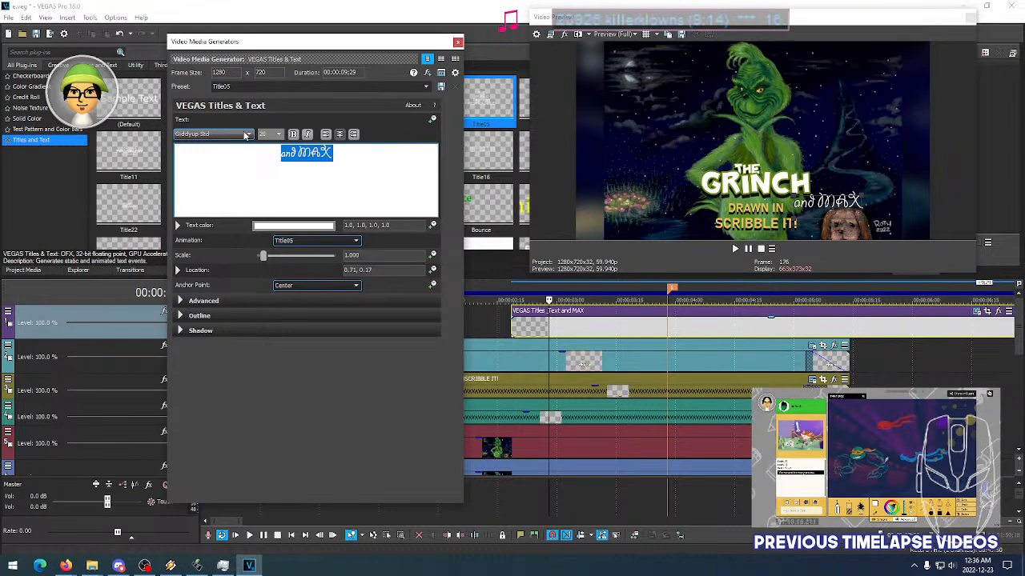
scroll(246, 135, "down", 1)
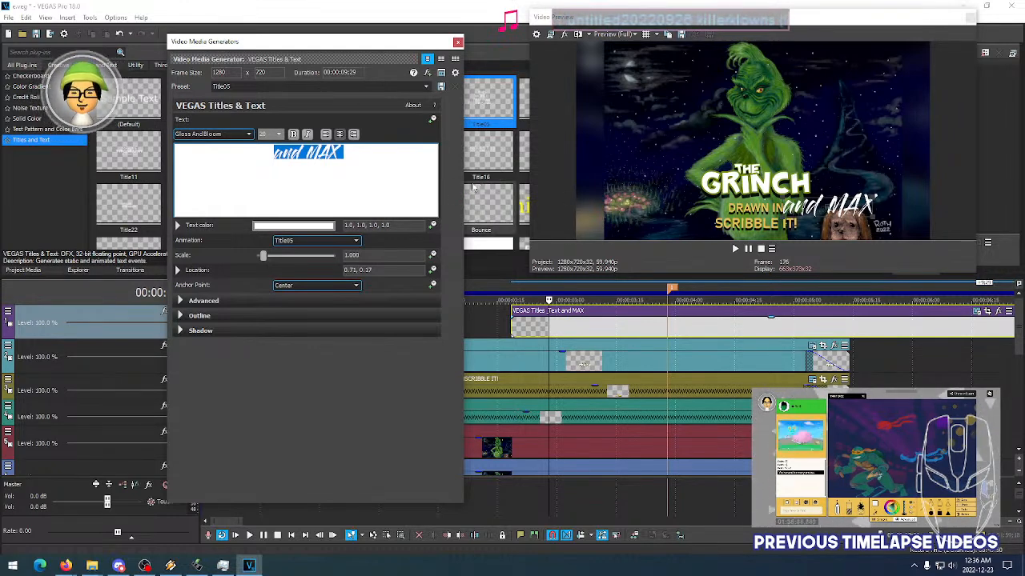
scroll(279, 136, "up", 6)
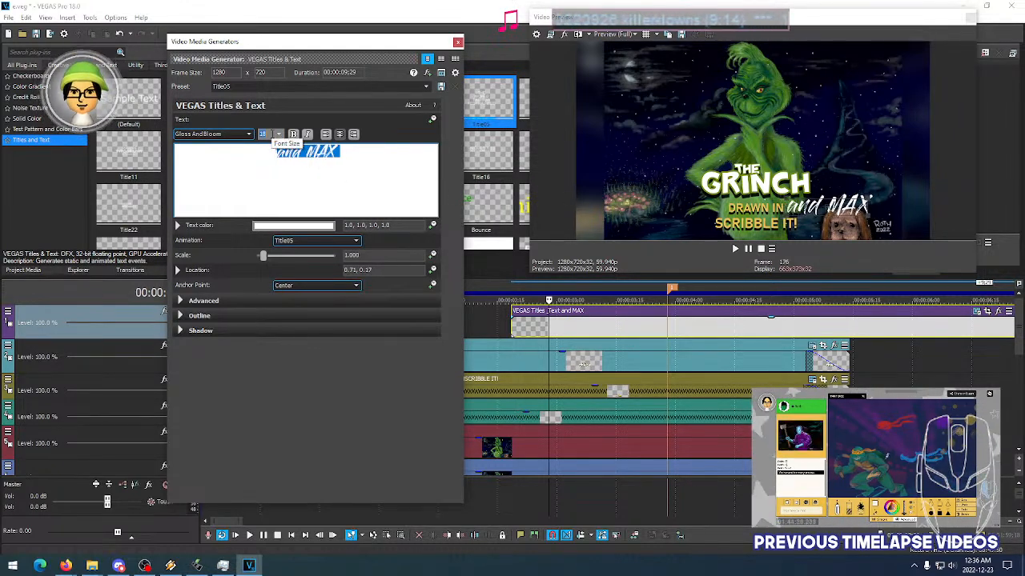
scroll(278, 136, "up", 1)
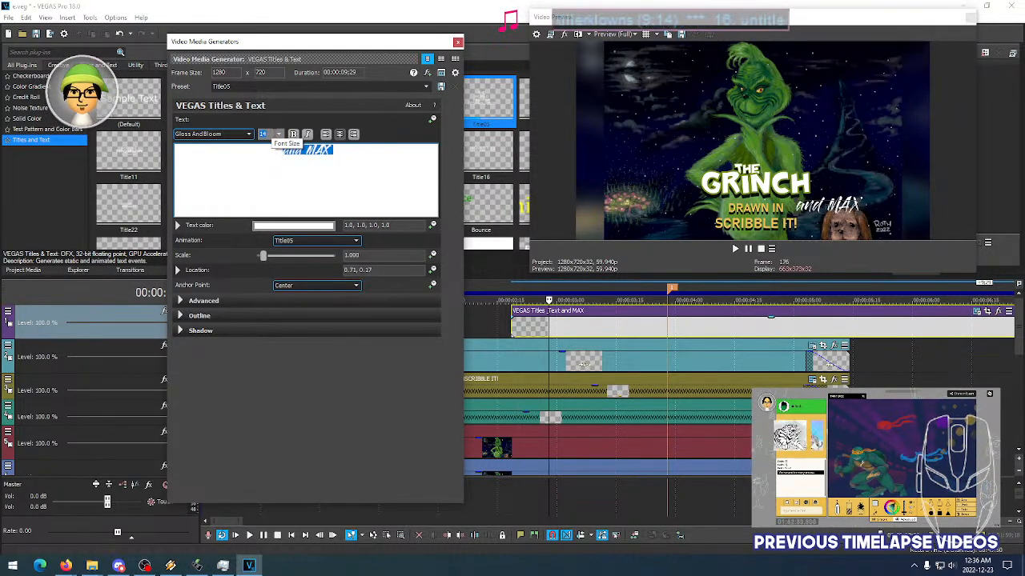
scroll(278, 137, "up", 1)
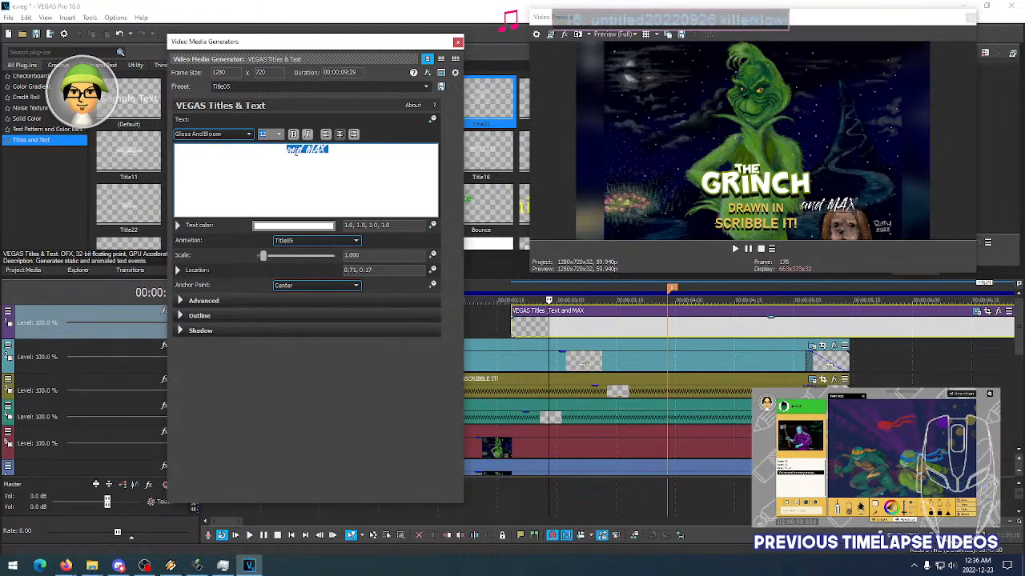
Break the text before "MAX" so it sits on its own line, and reduce the word "and" to font size 9
left_click(393, 167)
key("Left")
key("Left")
key("Left")
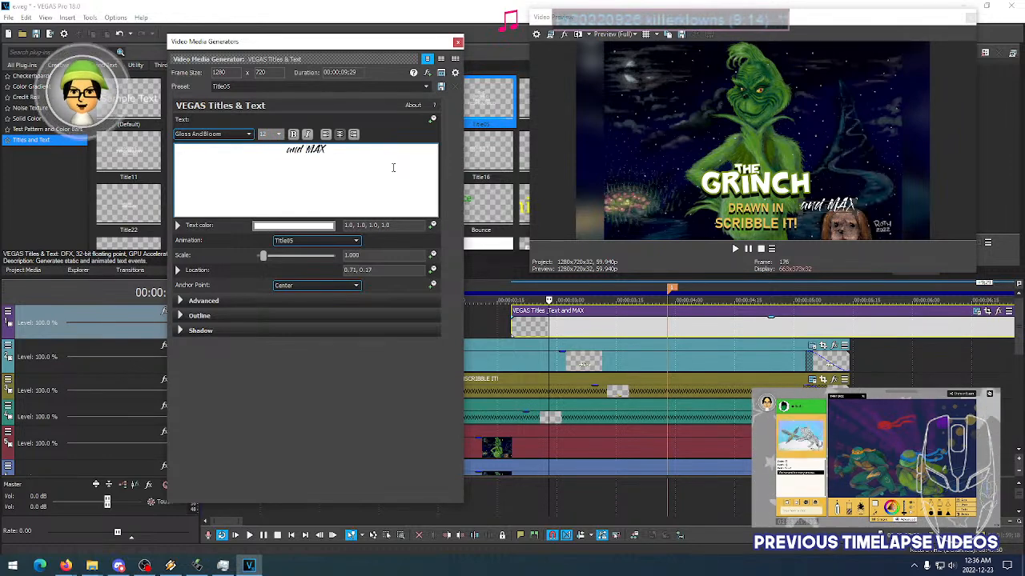
key("Return")
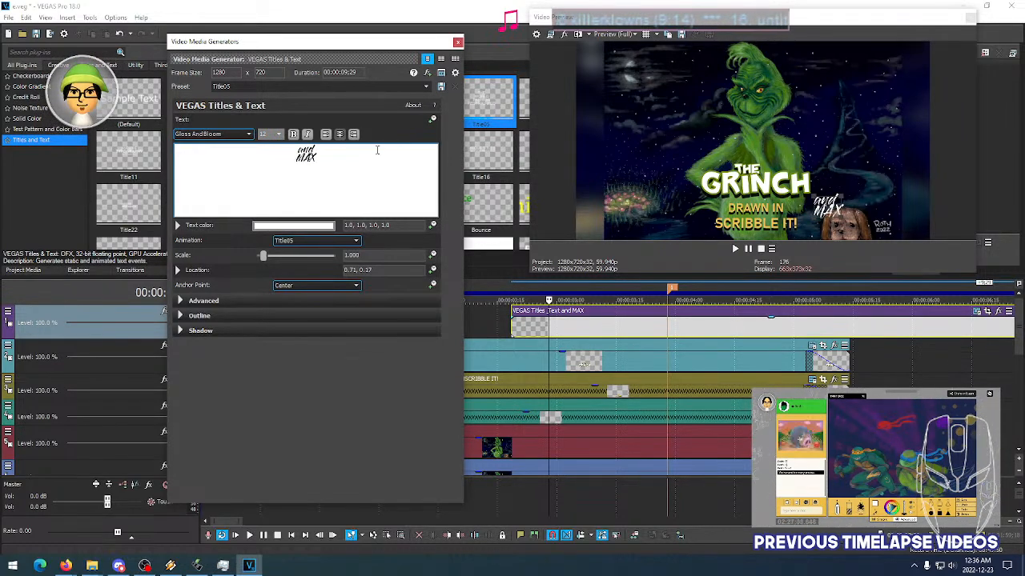
left_click_drag(318, 148, 296, 150)
scroll(278, 134, "up", 2)
scroll(276, 136, "up", 1)
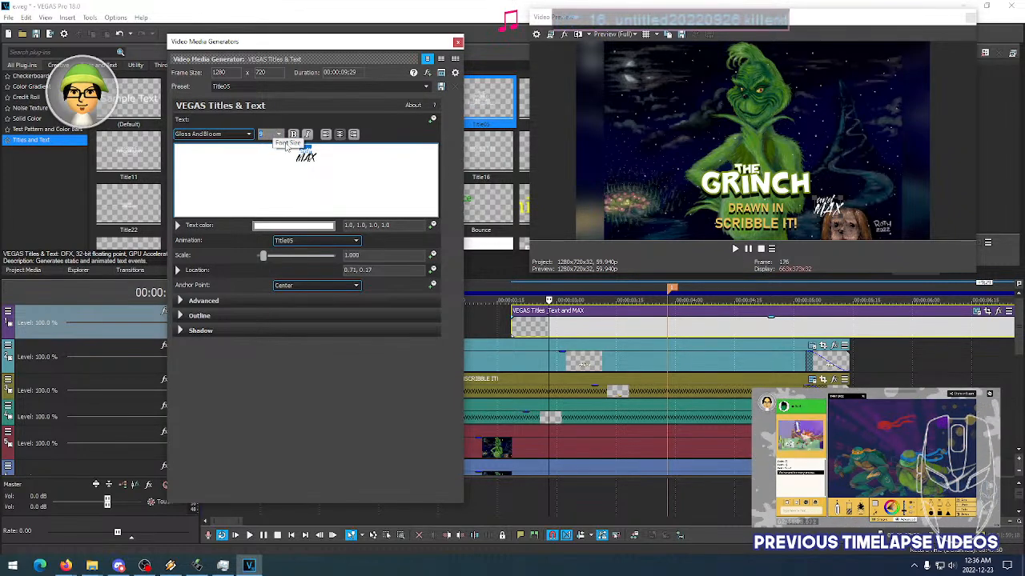
Add trailing spaces after "and" to offset it from "MAX", and move the text to about 0.67, 0.17 in the preview
left_click(319, 148)
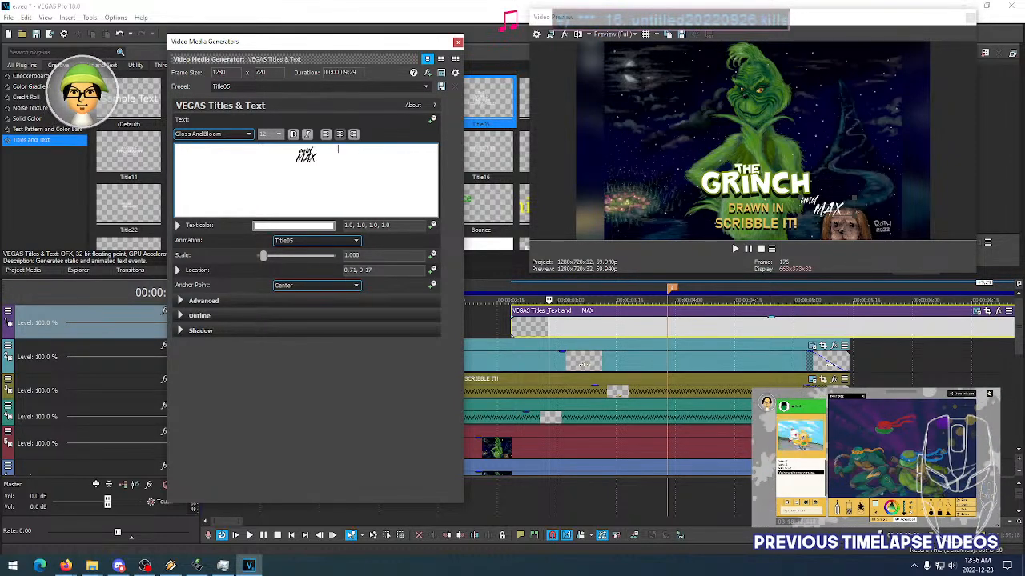
left_click_drag(830, 207, 815, 206)
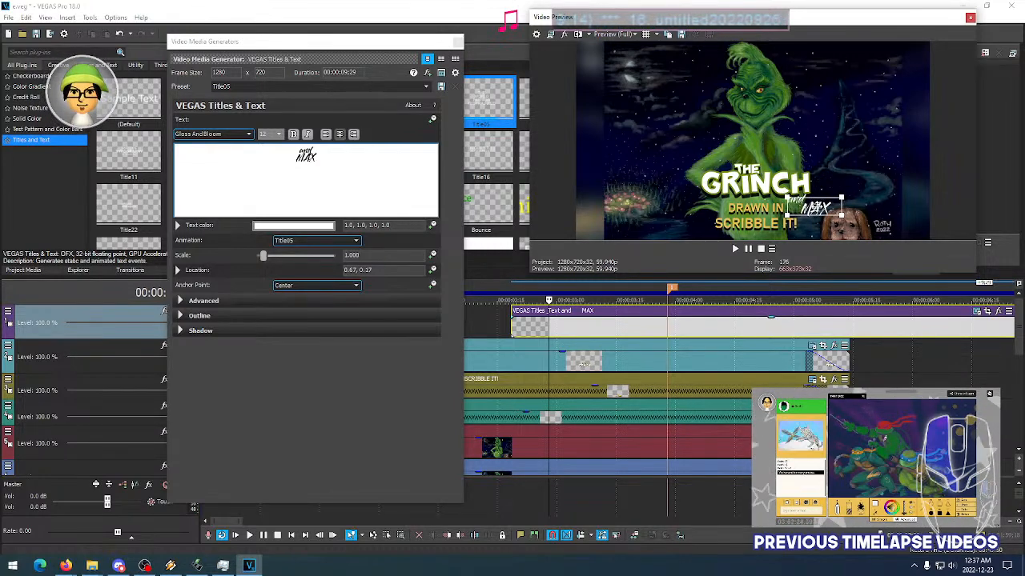
left_click(325, 151)
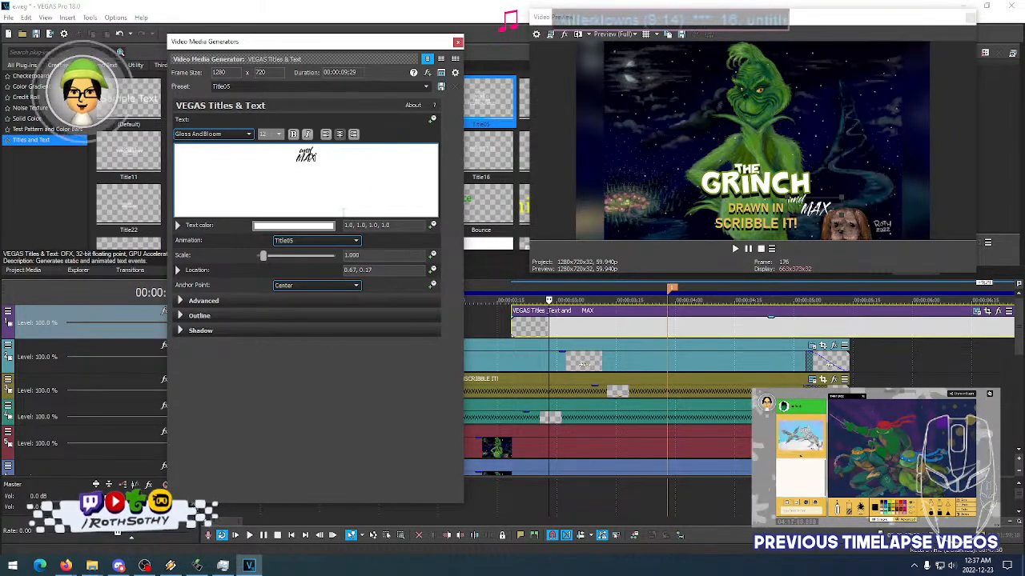
Set the tracking of the whole "and MAX" text to 0.000 and its line spacing to 0.500
key("ctrl+a")
left_click(198, 301)
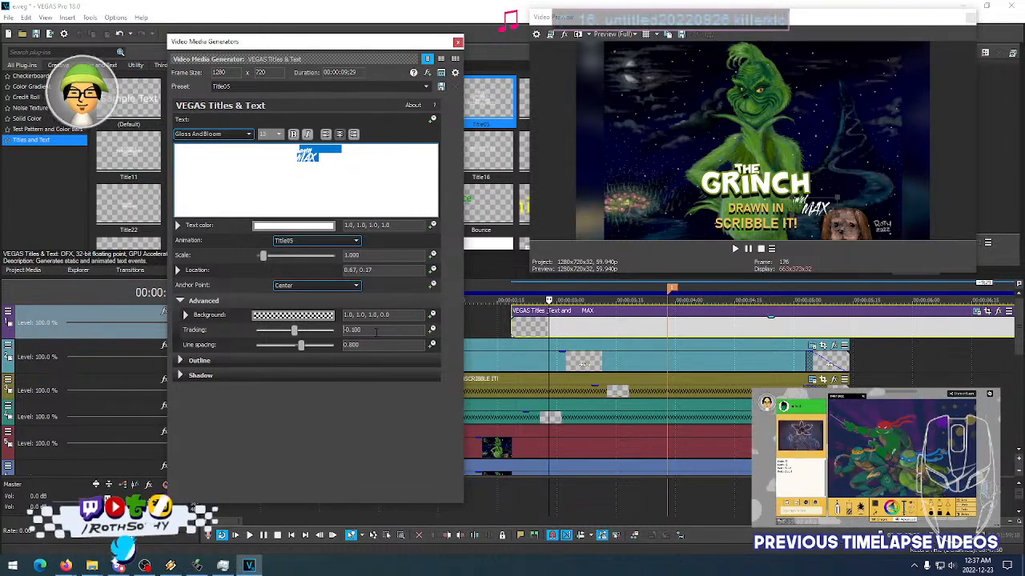
scroll(367, 345, "down", 5)
scroll(367, 345, "up", 1)
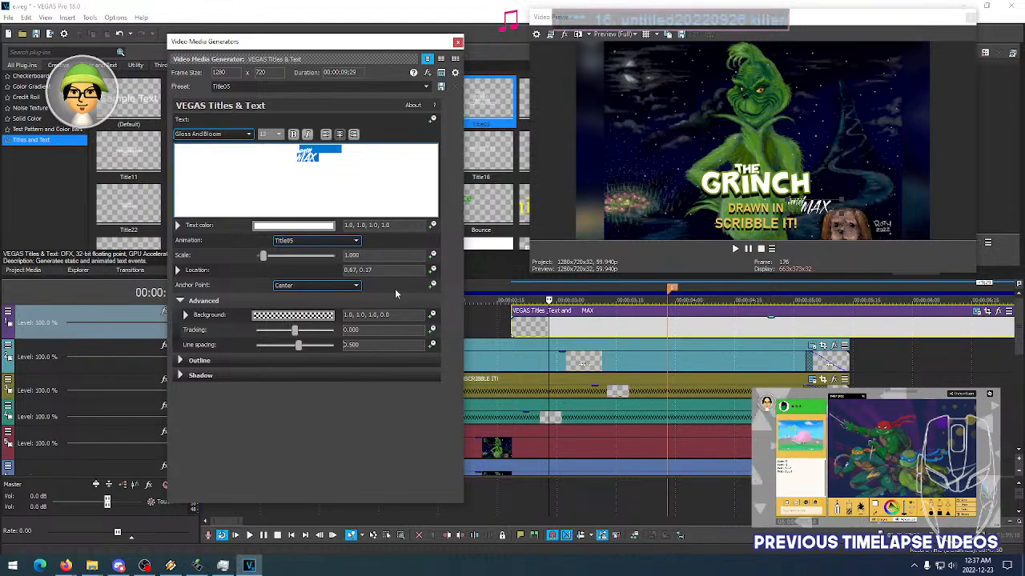
Enlarge the Video Preview window and move the "and MAX" text to about 0.69, 0.16 in the preview
left_click(532, 274)
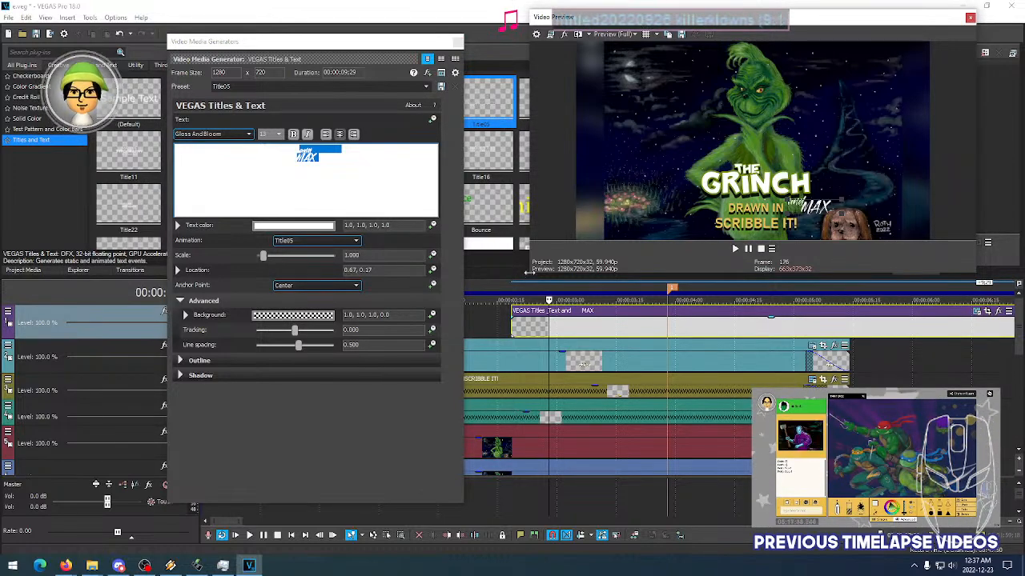
left_click_drag(532, 276, 468, 396)
left_click_drag(753, 26, 788, 32)
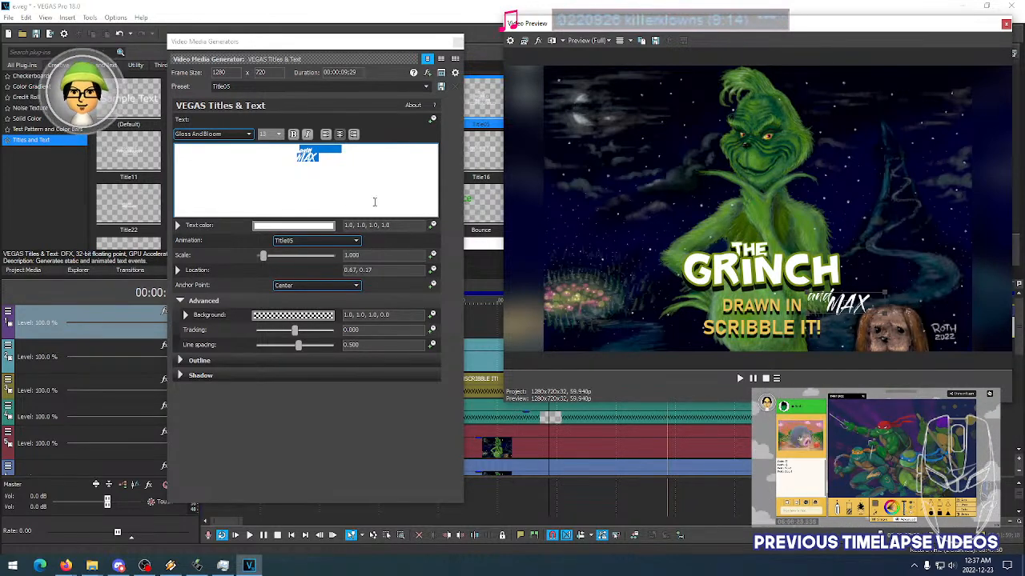
left_click_drag(848, 303, 854, 306)
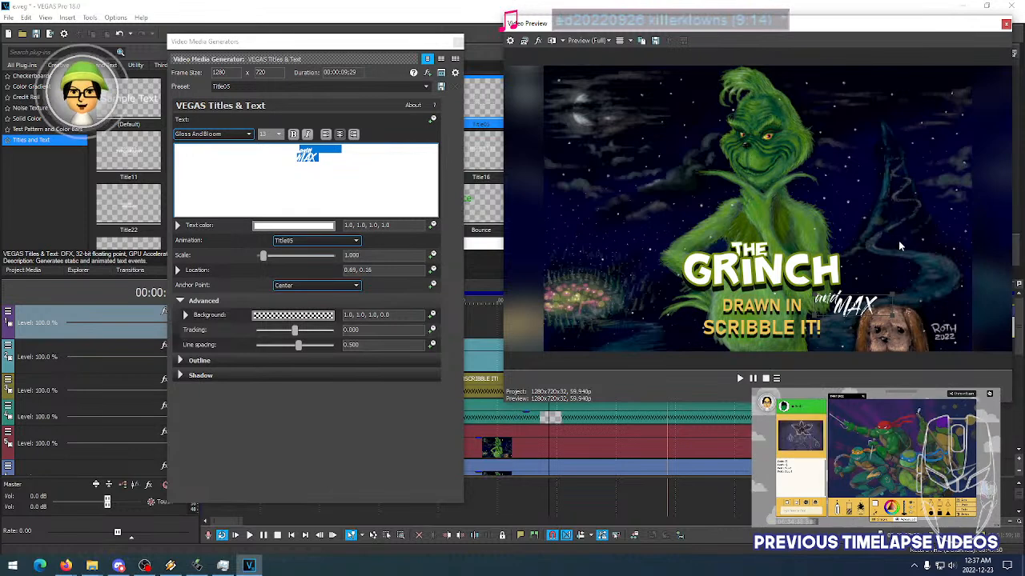
Select the whole "and MAX" text and try the Golden Age, Grand Aventure, Grand Aventure Outline, Grand Aventure Shadow and Guakala fonts on it
left_click(312, 163)
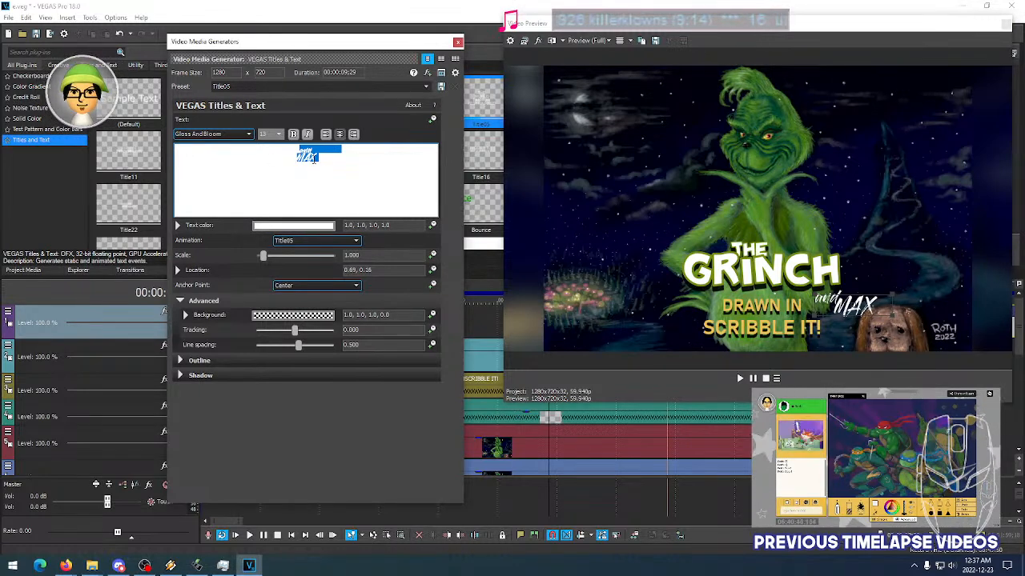
left_click(230, 137)
left_click(229, 136)
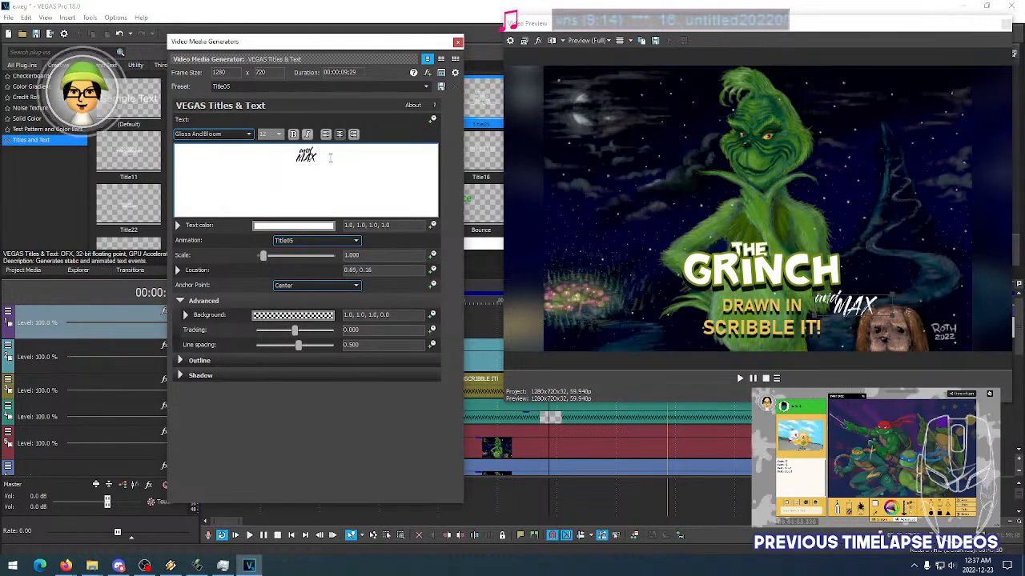
left_click_drag(323, 157, 290, 149)
left_click(214, 139)
left_click(214, 138)
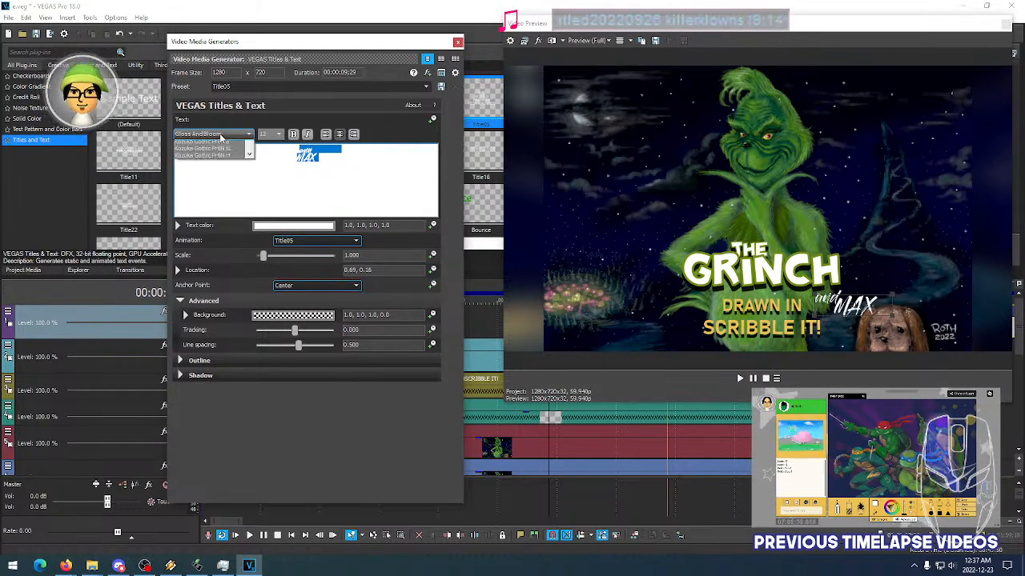
scroll(221, 135, "down", 1)
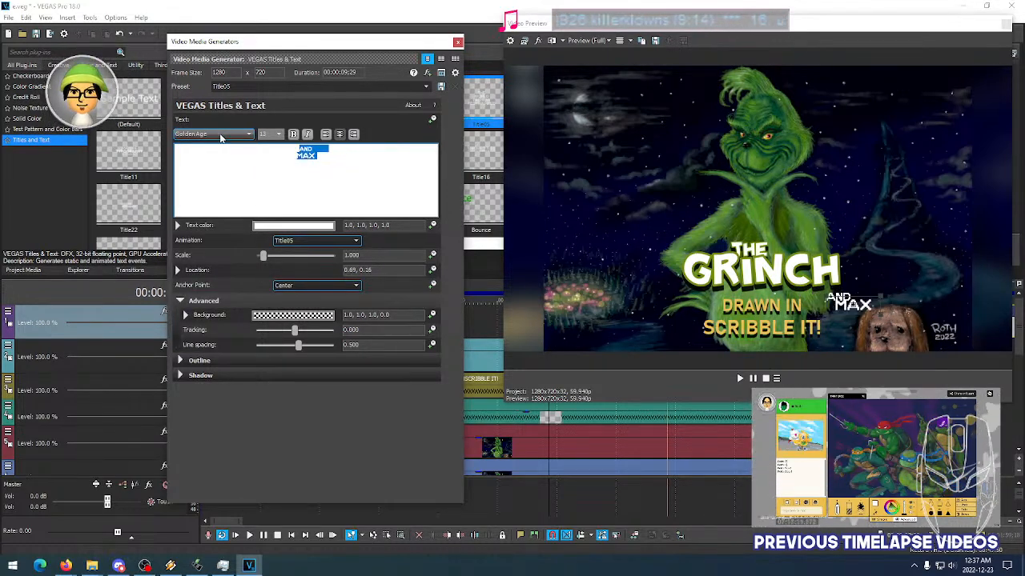
scroll(221, 134, "down", 1)
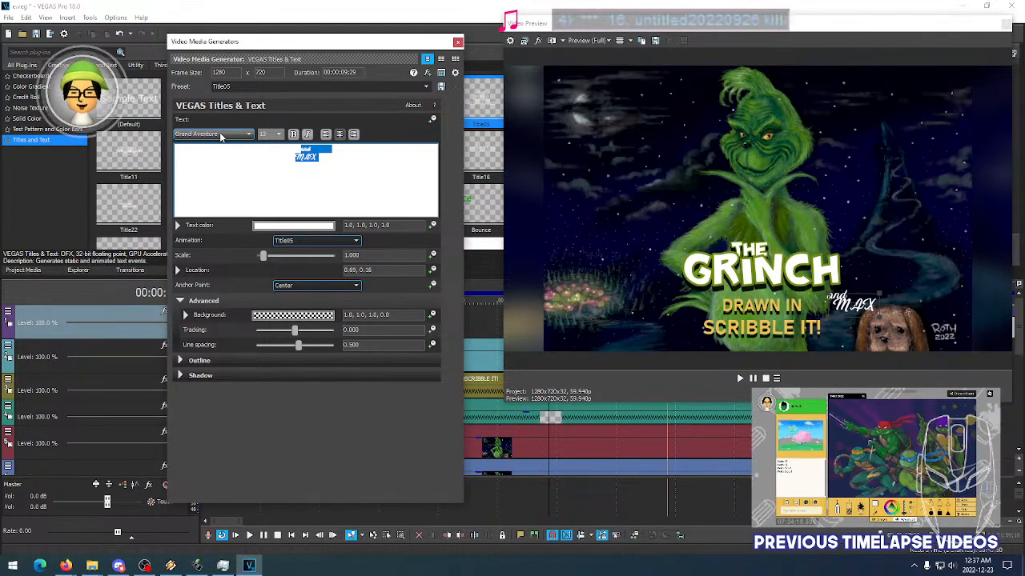
scroll(221, 134, "down", 1)
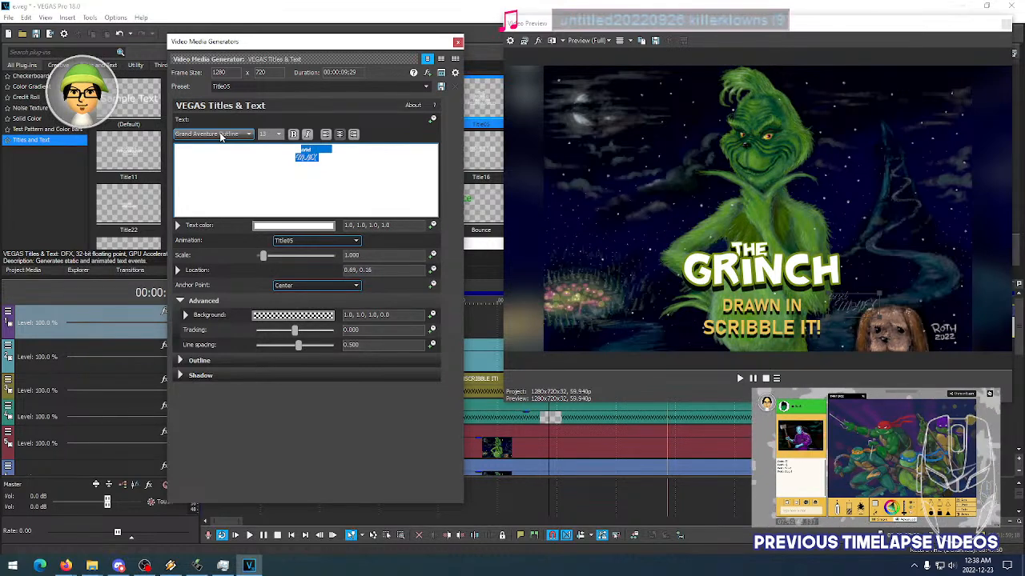
scroll(221, 134, "up", 1)
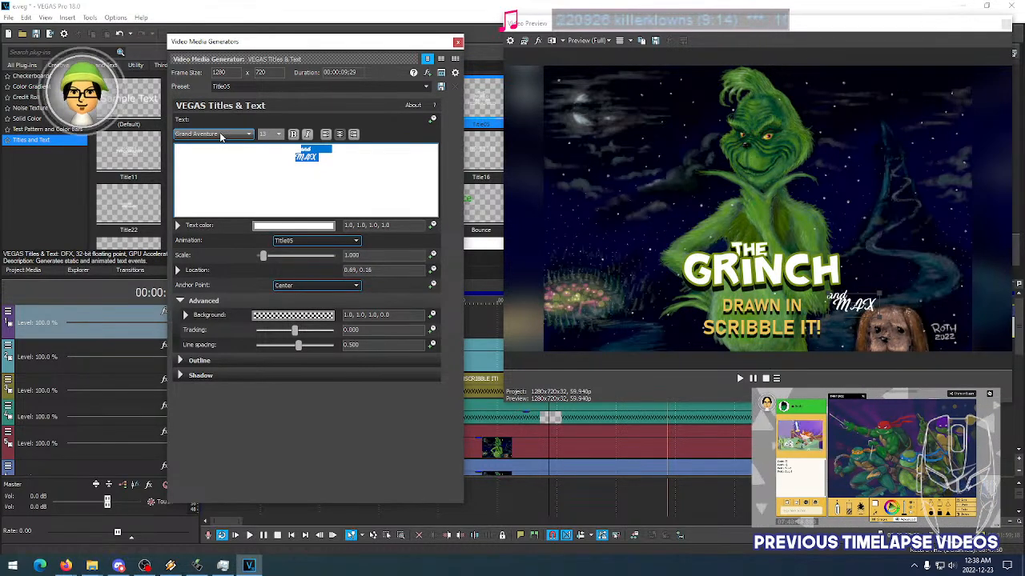
scroll(220, 137, "down", 1)
scroll(220, 137, "up", 1)
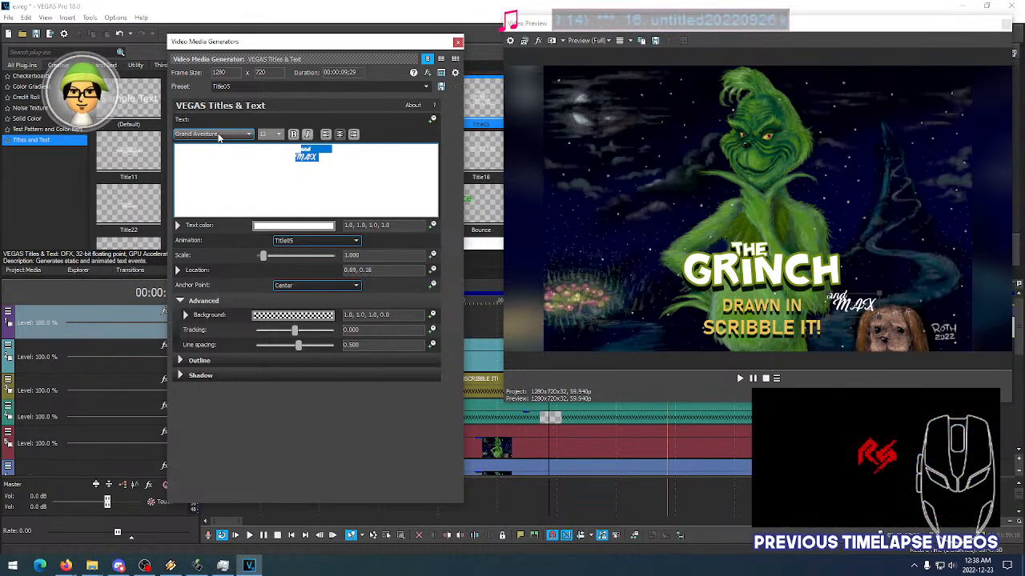
scroll(219, 137, "down", 2)
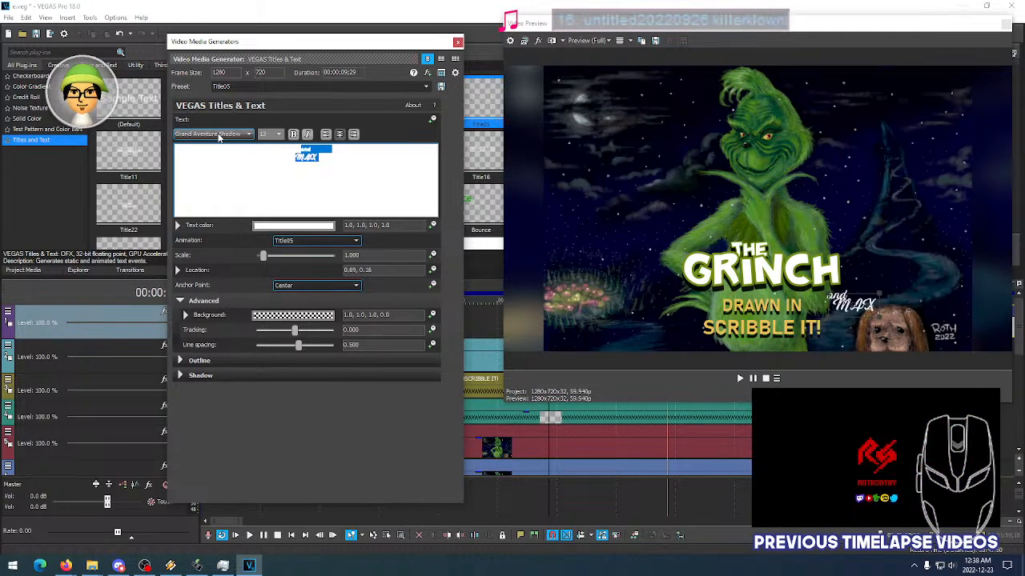
scroll(219, 137, "down", 1)
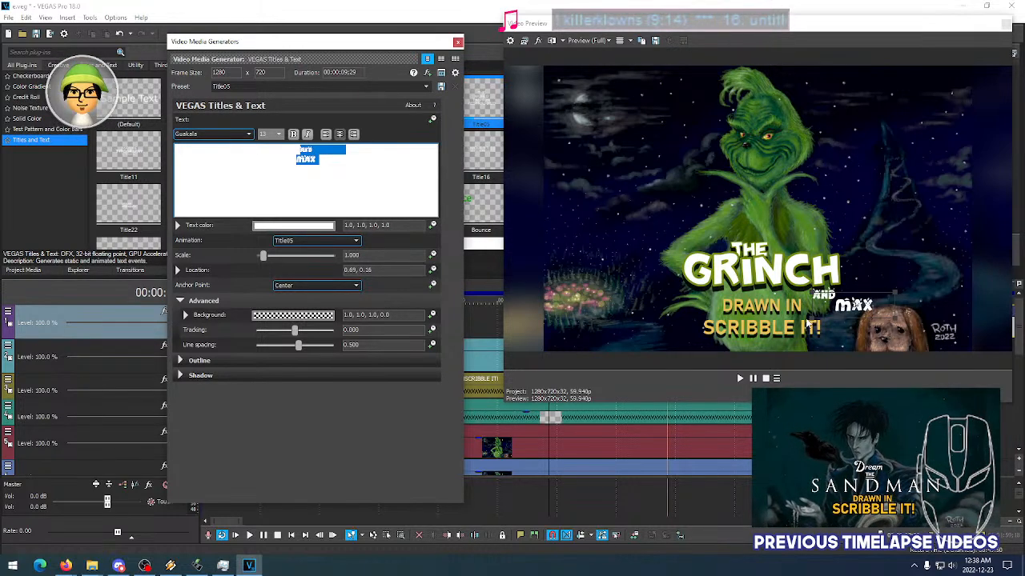
Set the "and MAX" text to the Ink Free font and make it bold
left_click(223, 139)
left_click(224, 139)
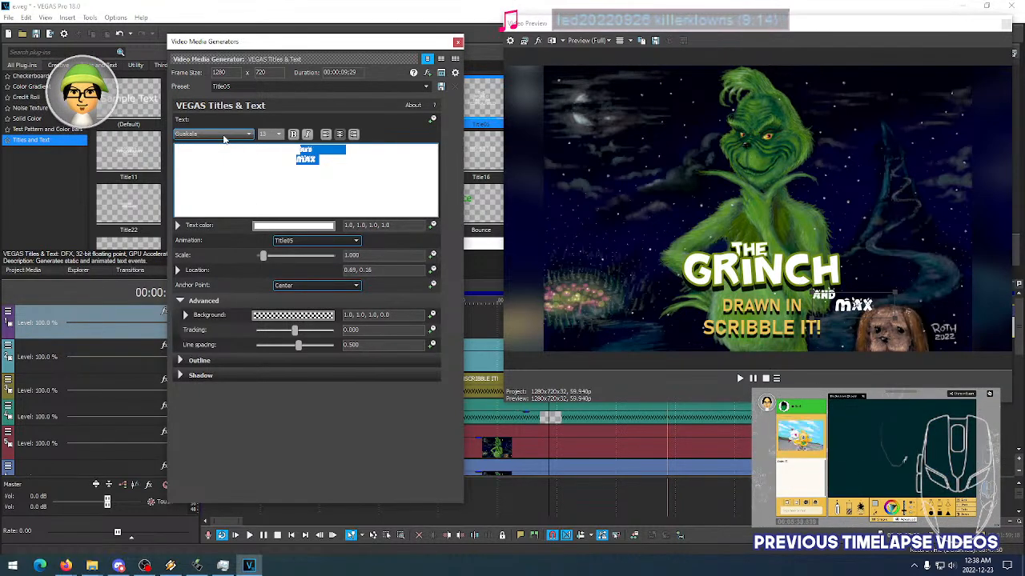
scroll(223, 138, "down", 2)
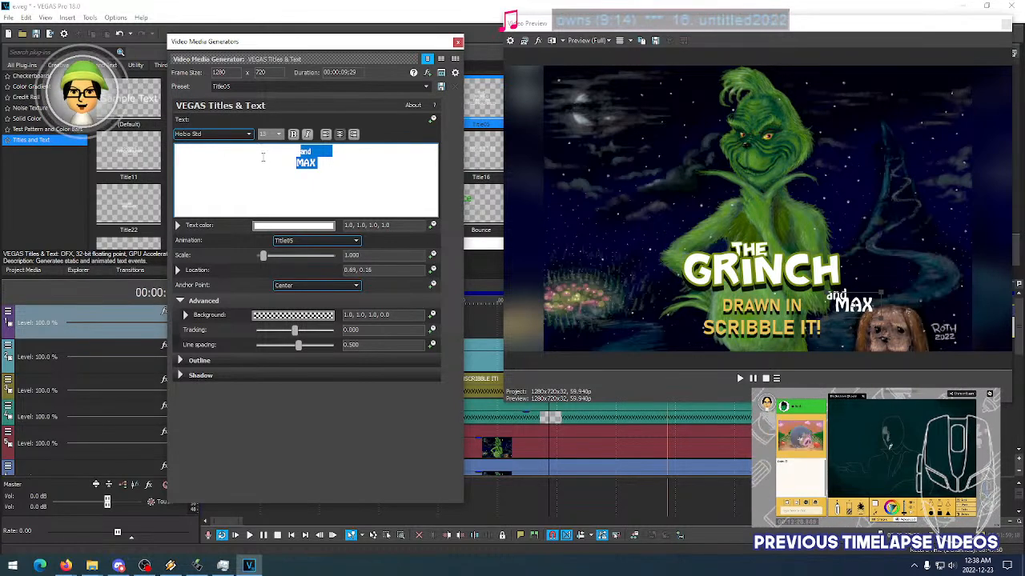
scroll(228, 133, "down", 1)
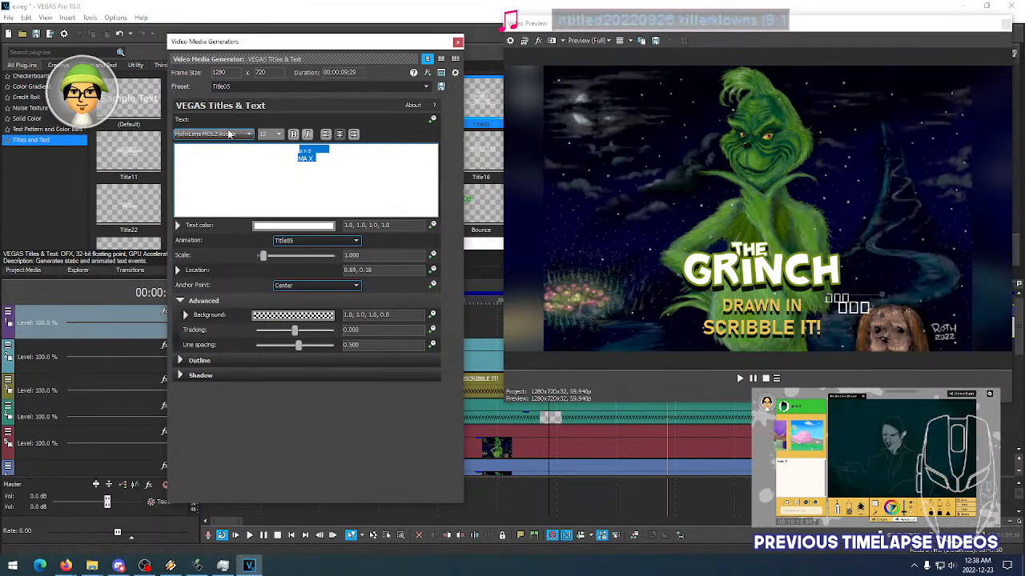
scroll(228, 133, "down", 2)
scroll(228, 134, "down", 1)
scroll(228, 134, "down", 2)
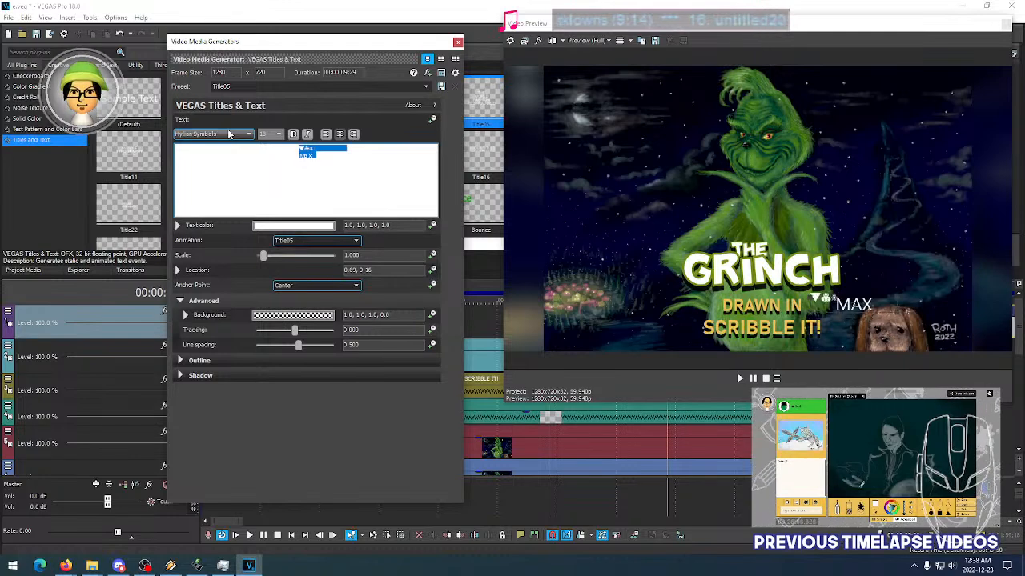
scroll(228, 134, "down", 4)
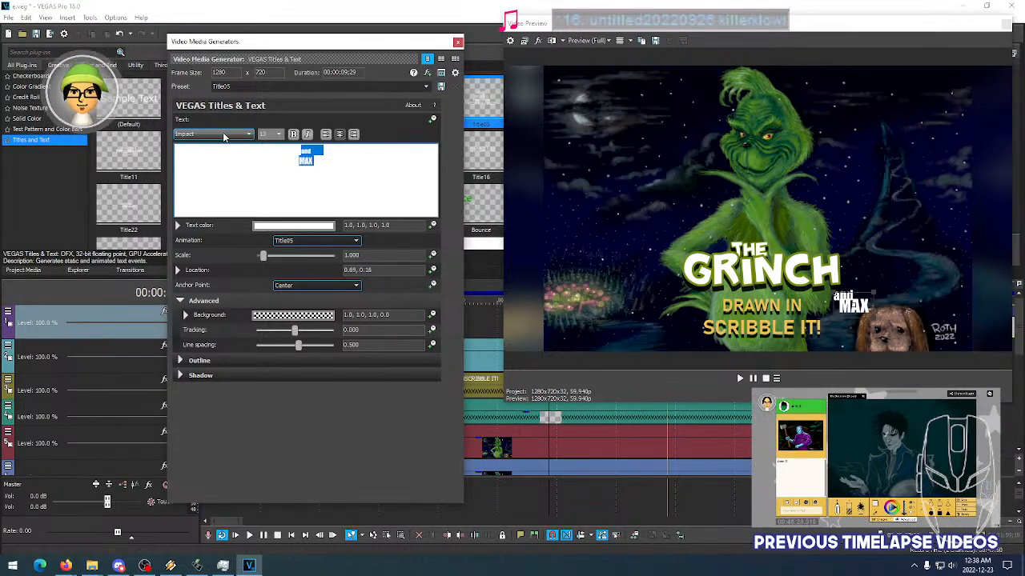
scroll(224, 137, "down", 1)
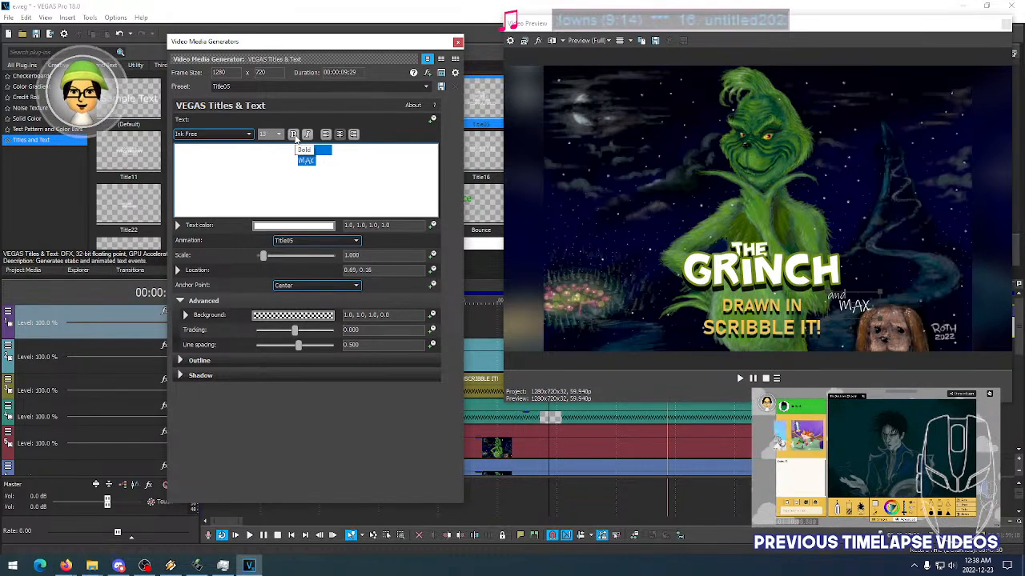
left_click(294, 136)
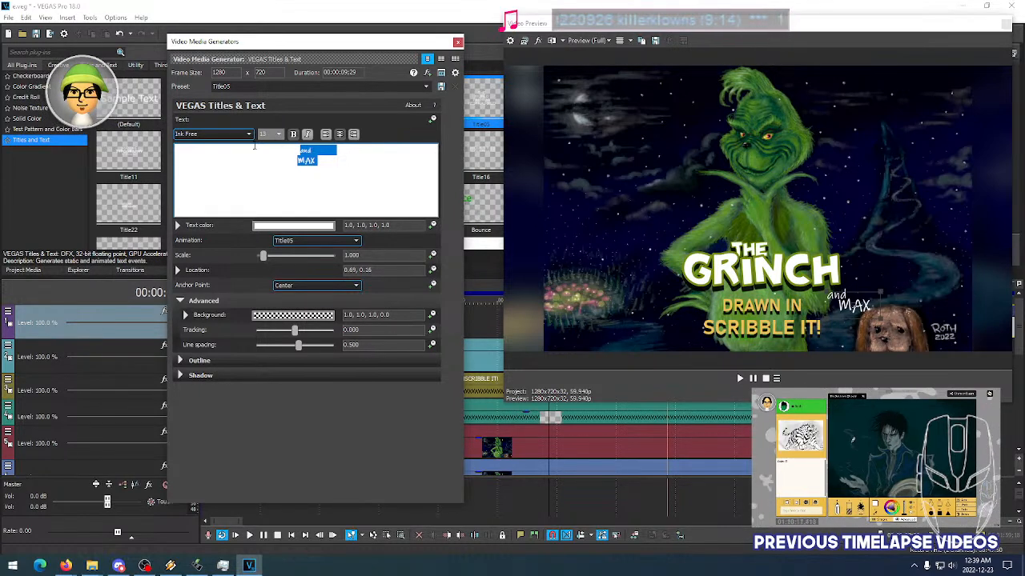
Try further fonts on the "and MAX" text, including Javanese Text, Joystix Monospace, Juliette and Kavaler Kursive
left_click(228, 134)
left_click(228, 137)
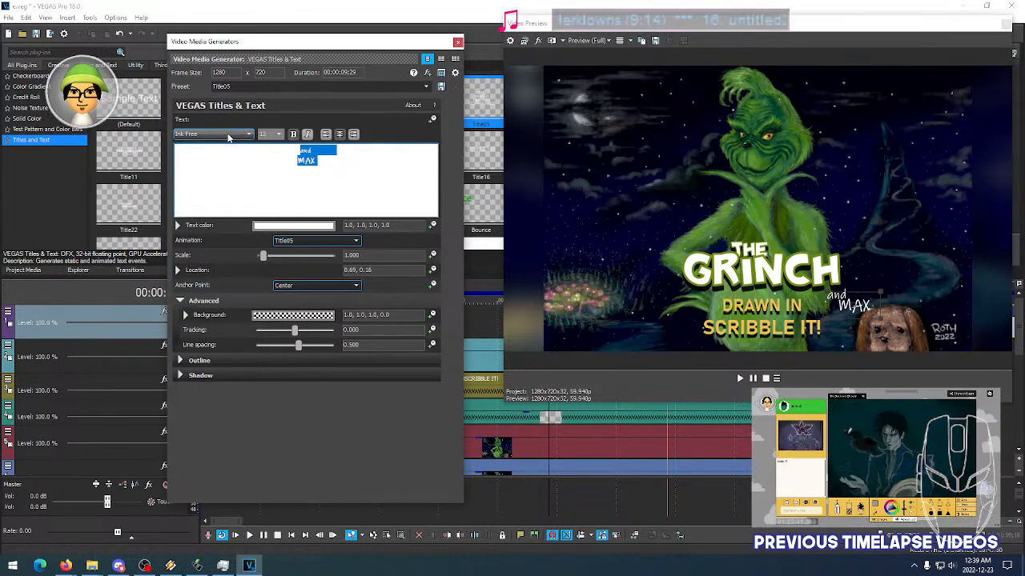
scroll(228, 134, "down", 1)
scroll(228, 137, "down", 1)
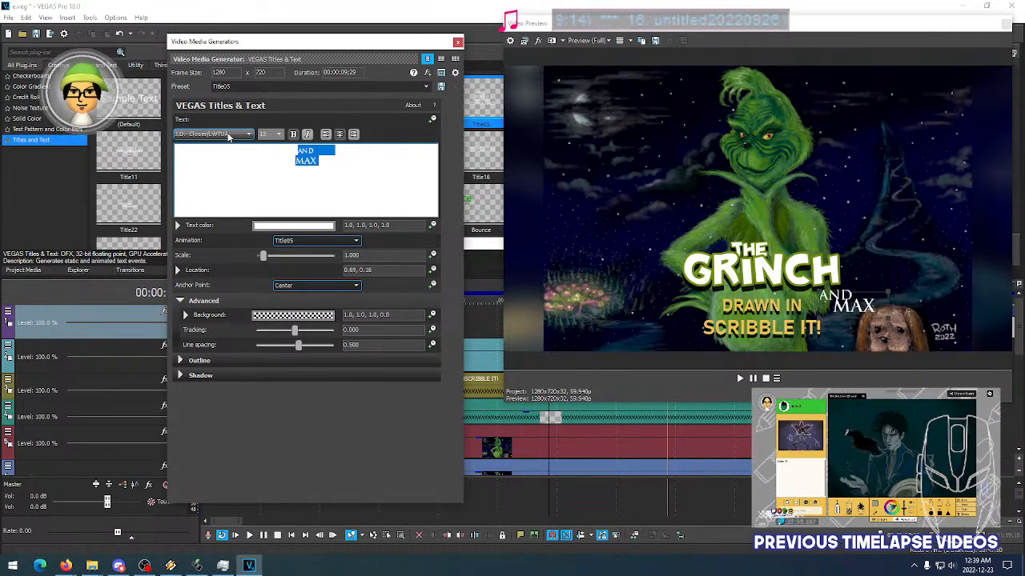
scroll(228, 136, "down", 1)
scroll(228, 137, "down", 1)
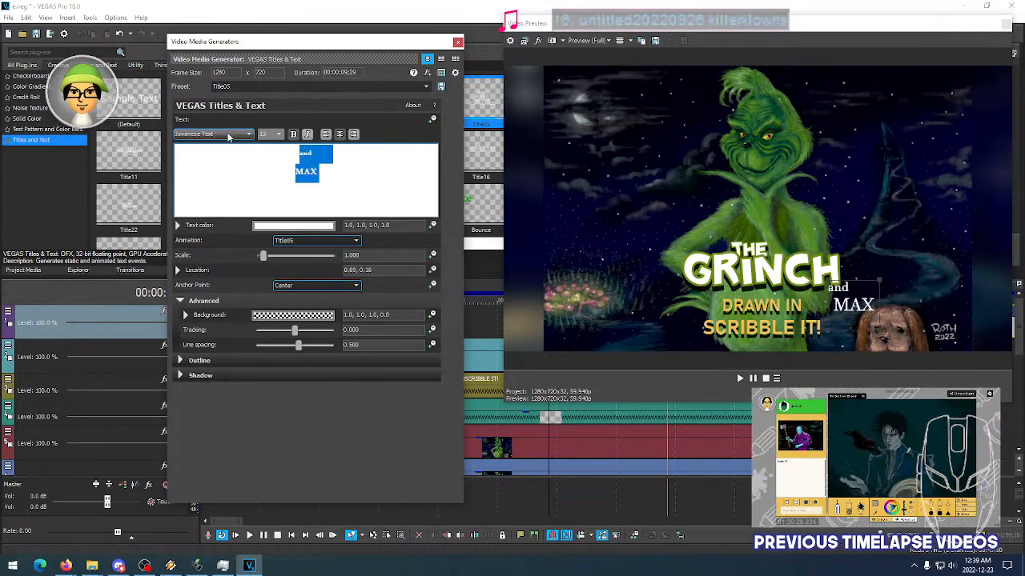
scroll(228, 137, "up", 1)
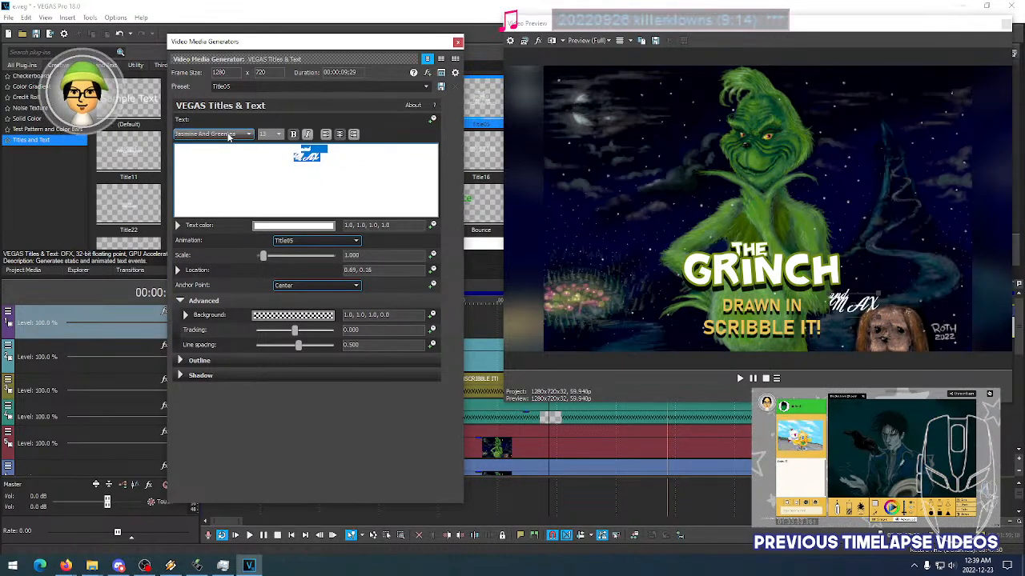
scroll(228, 136, "down", 3)
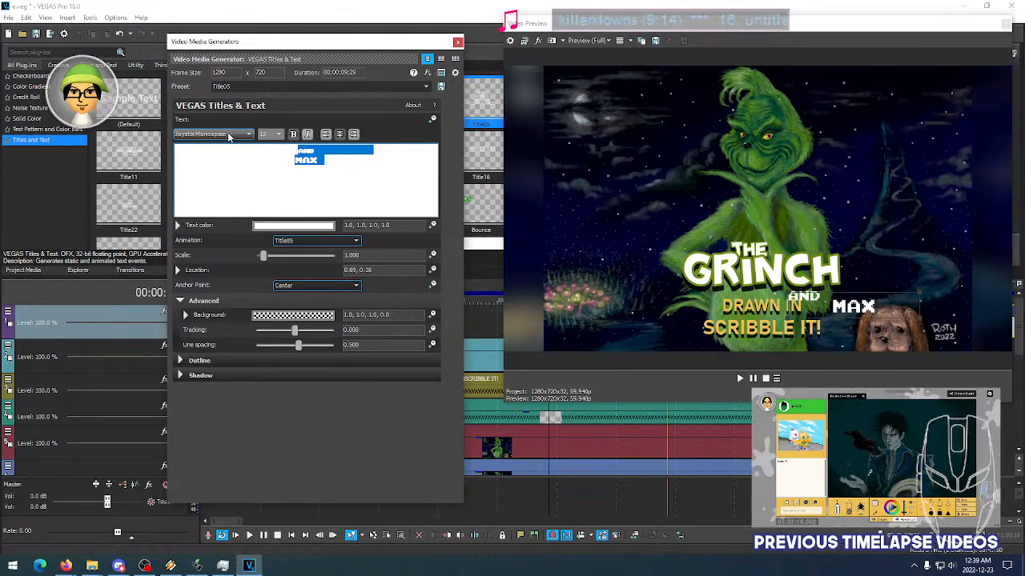
scroll(228, 136, "down", 3)
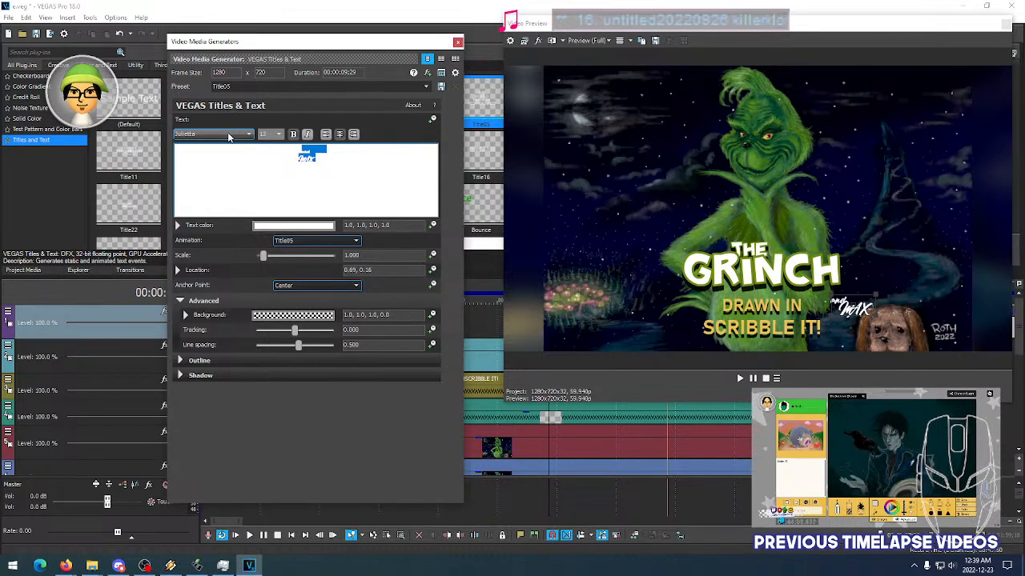
scroll(228, 136, "down", 1)
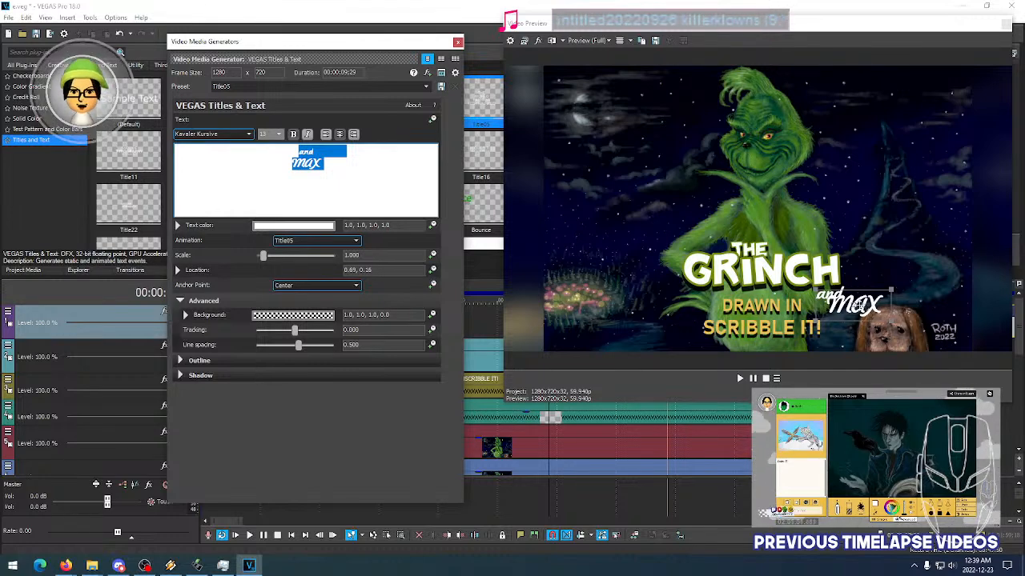
Try the Kid Games font, and set the "and MAX" text to the Kids Magazine font
left_click(216, 134)
left_click(228, 138)
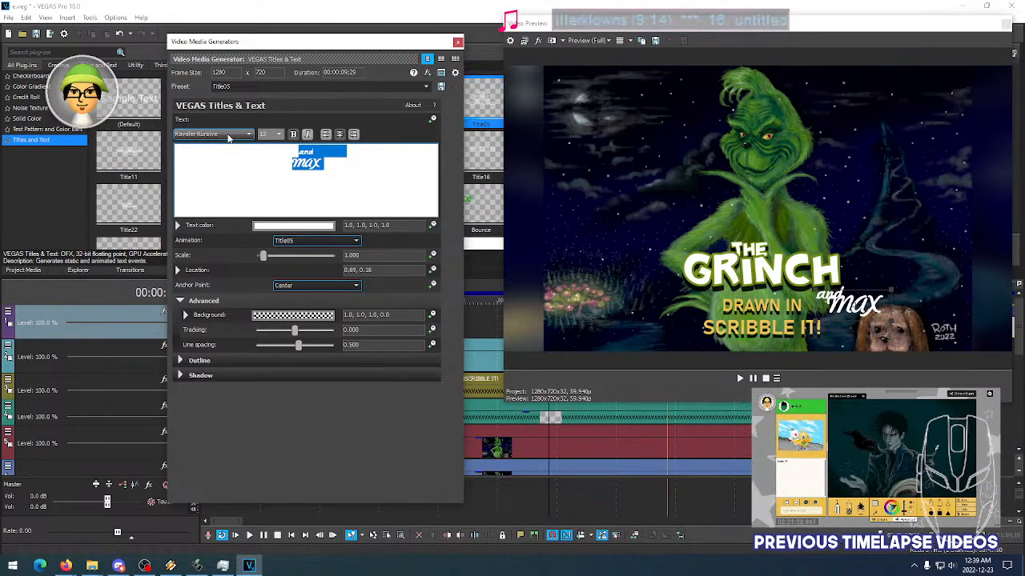
scroll(228, 138, "down", 1)
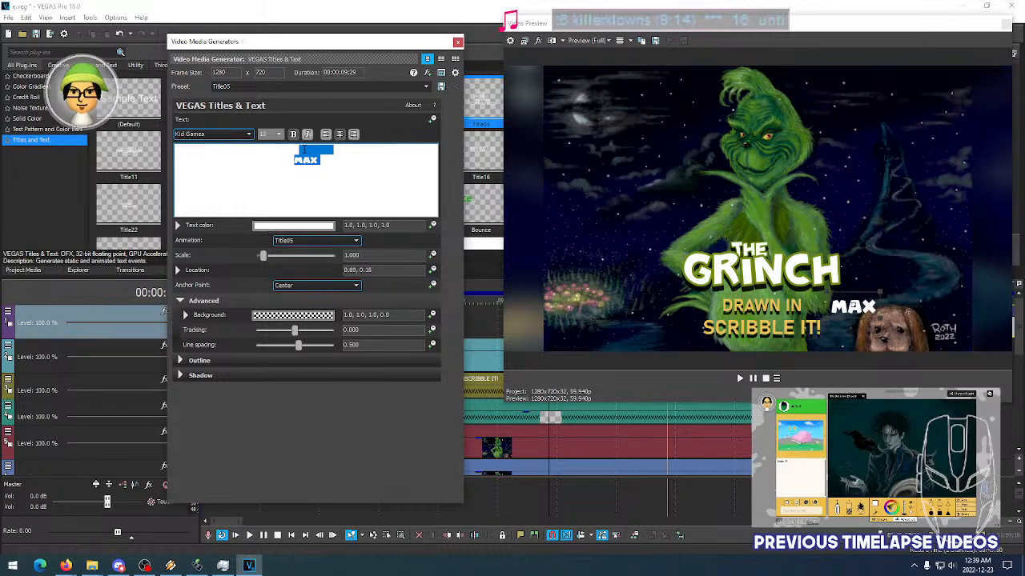
left_click(238, 136)
left_click(239, 138)
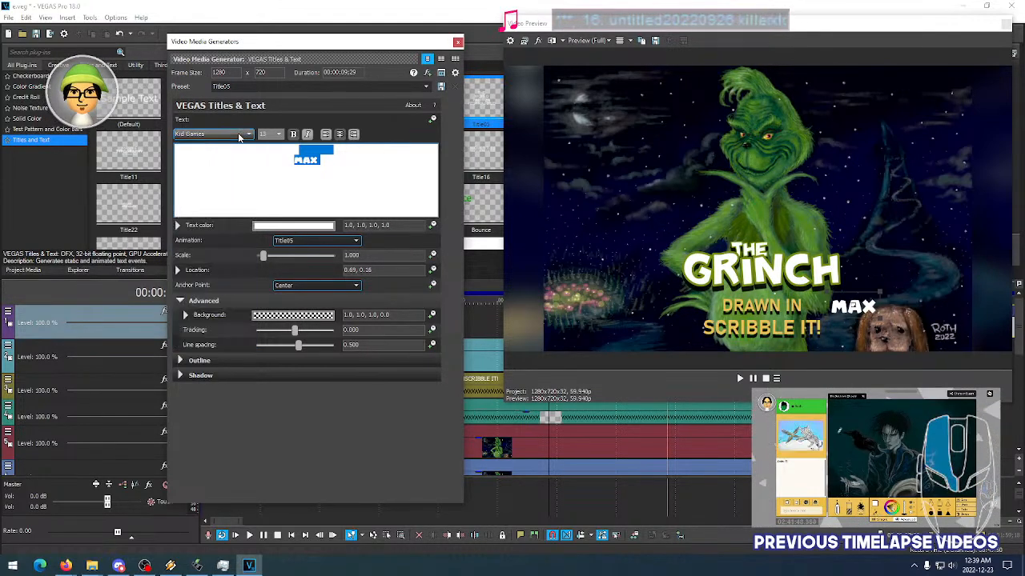
key("Down")
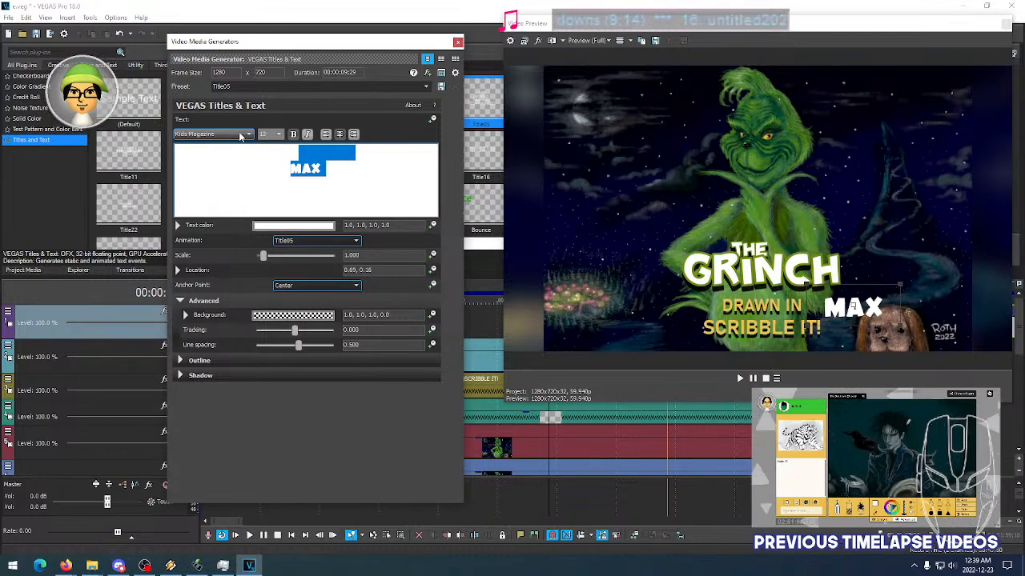
Enter "THE" on the line above "MAX" and set that line's font size to 9
left_click(304, 152)
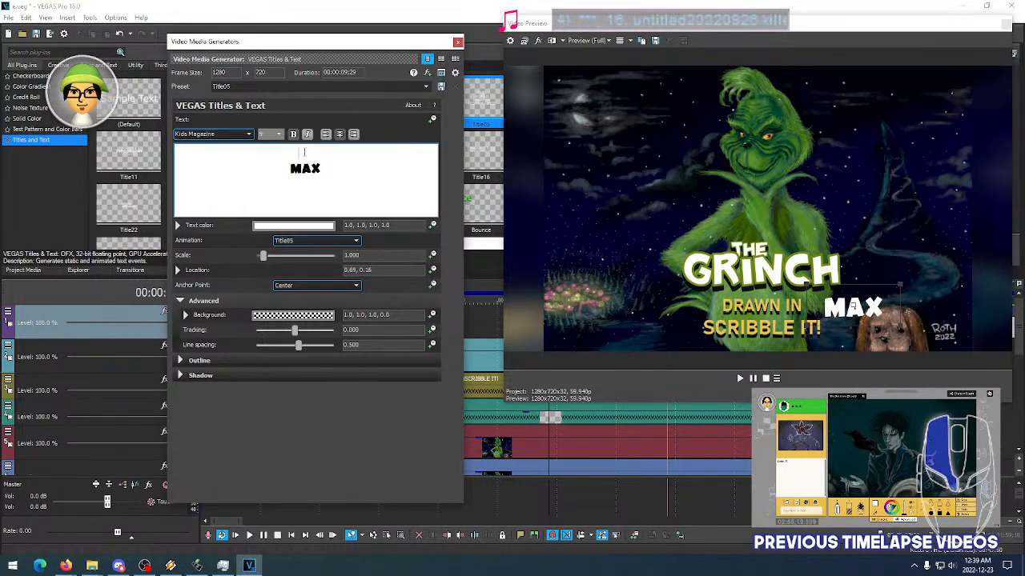
type("THE")
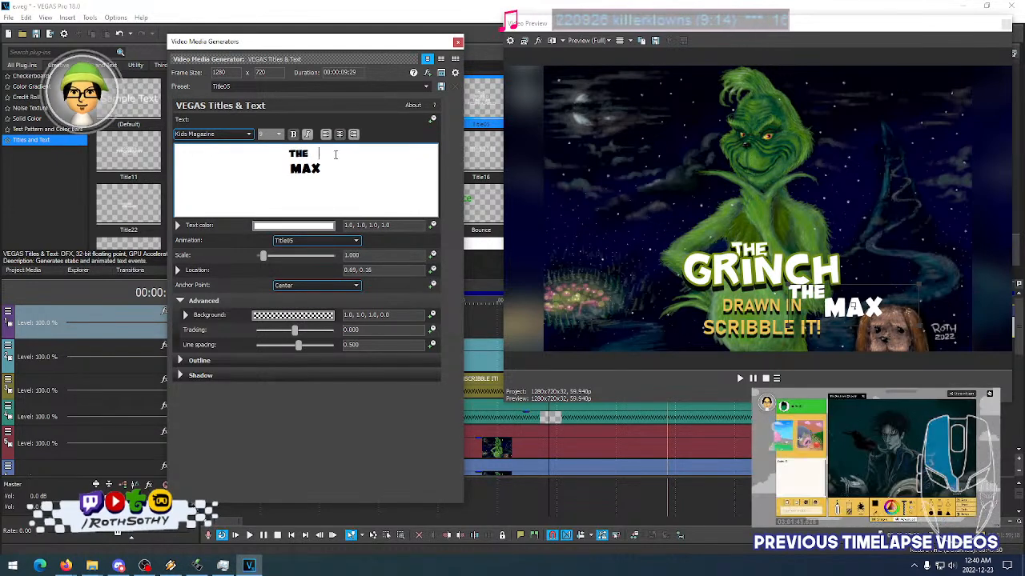
key("End")
key("shift+Home")
left_click(267, 134)
scroll(267, 133, "down", 3)
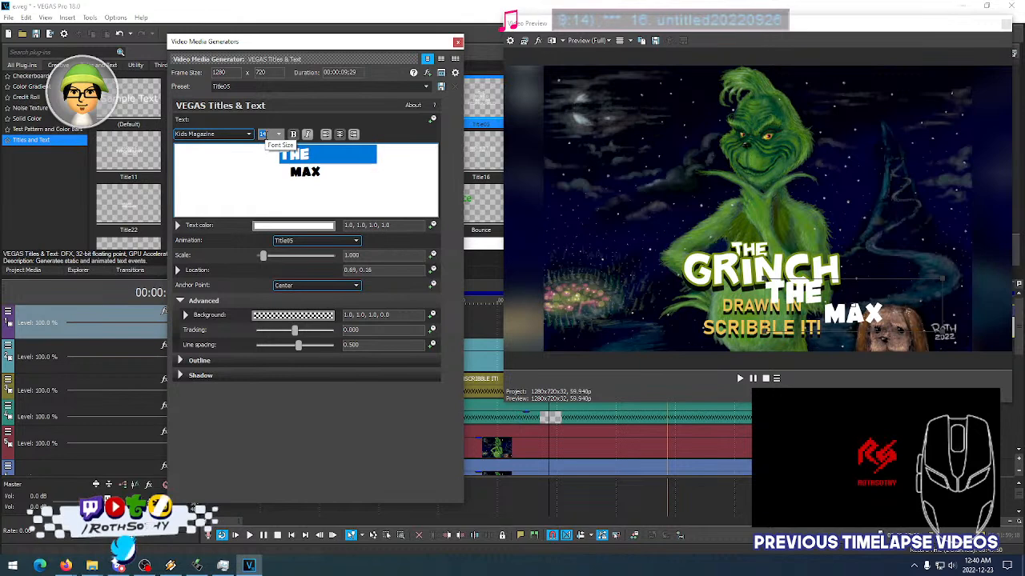
scroll(266, 133, "down", 4)
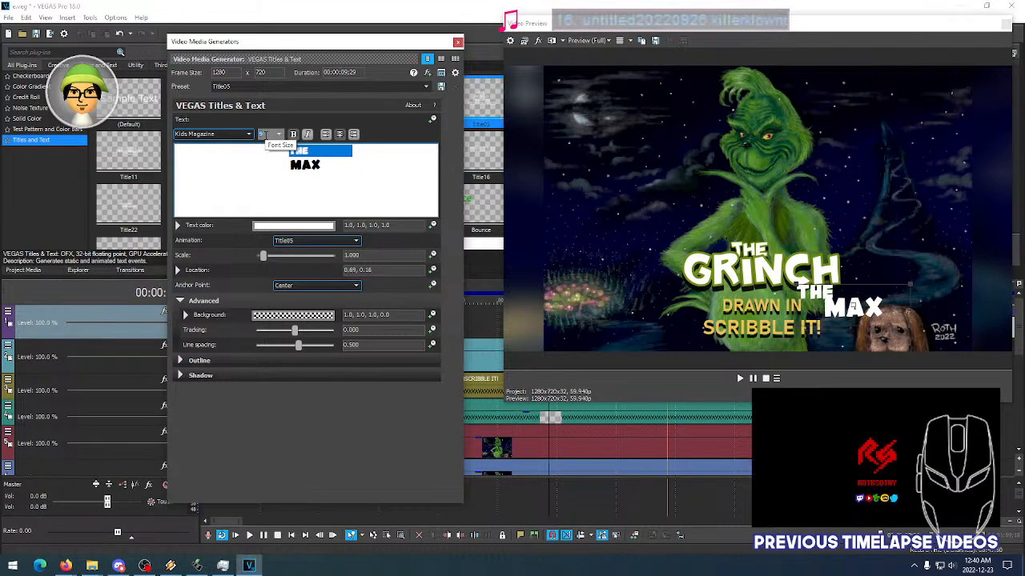
Adjust the spaces around "THE" to shift that word horizontally above "MAX"
left_click(353, 149)
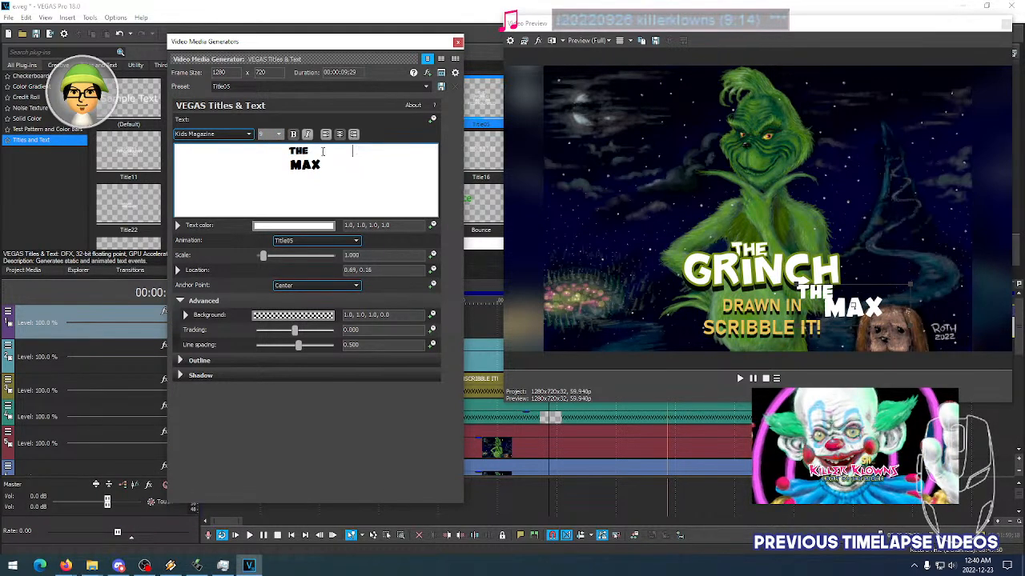
mouse_move(311, 150)
left_mouse_down()
mouse_move(339, 150)
mouse_move(328, 151)
left_mouse_up()
key("BackSpace")
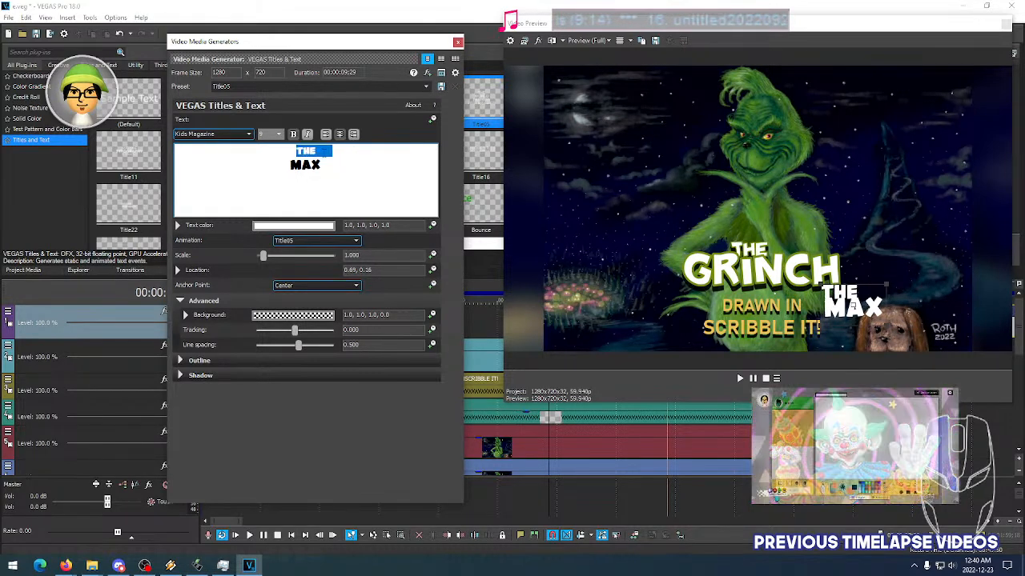
left_click(348, 150)
key("BackSpace")
key("BackSpace")
key("BackSpace")
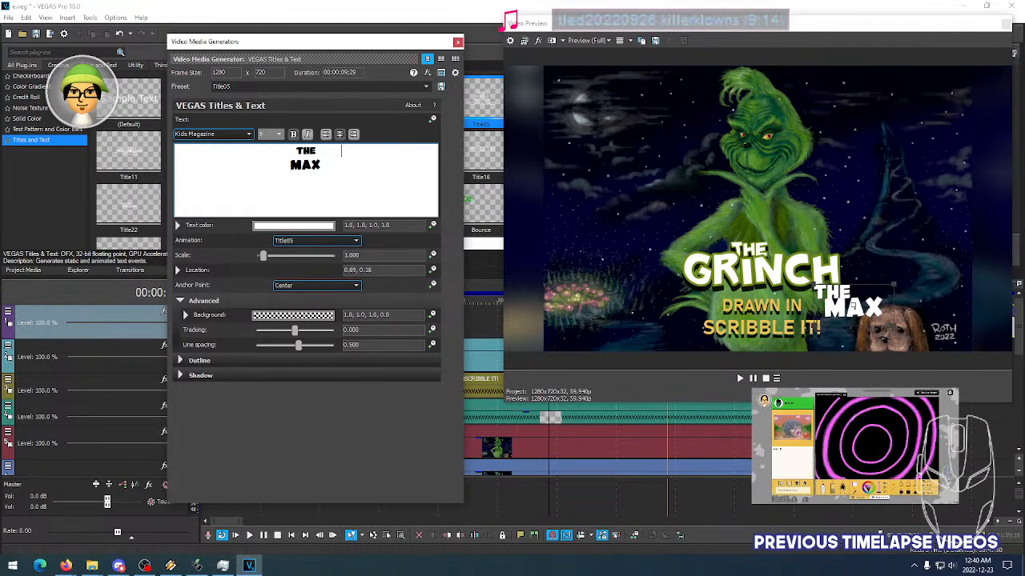
left_click_drag(318, 150, 301, 150)
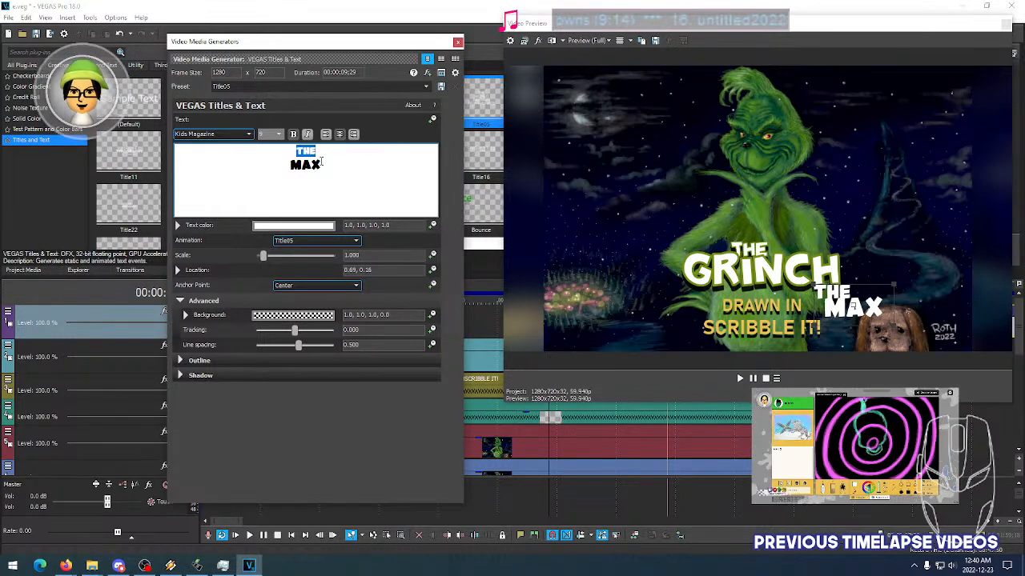
left_click(326, 165)
type("X")
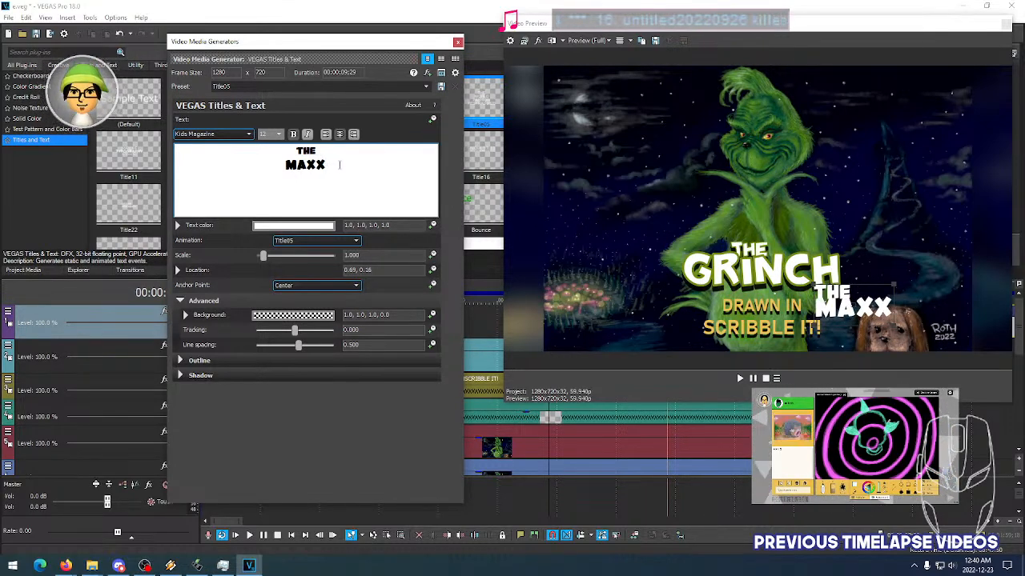
key("BackSpace")
Replace "THE" with "AND" on the line above "MAX"
left_click_drag(317, 152, 302, 151)
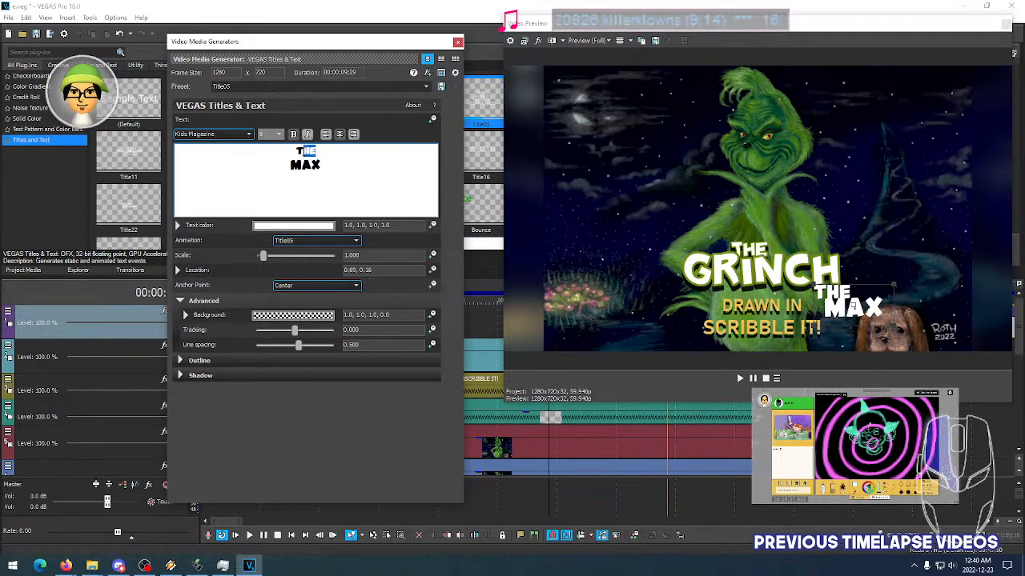
key("BackSpace")
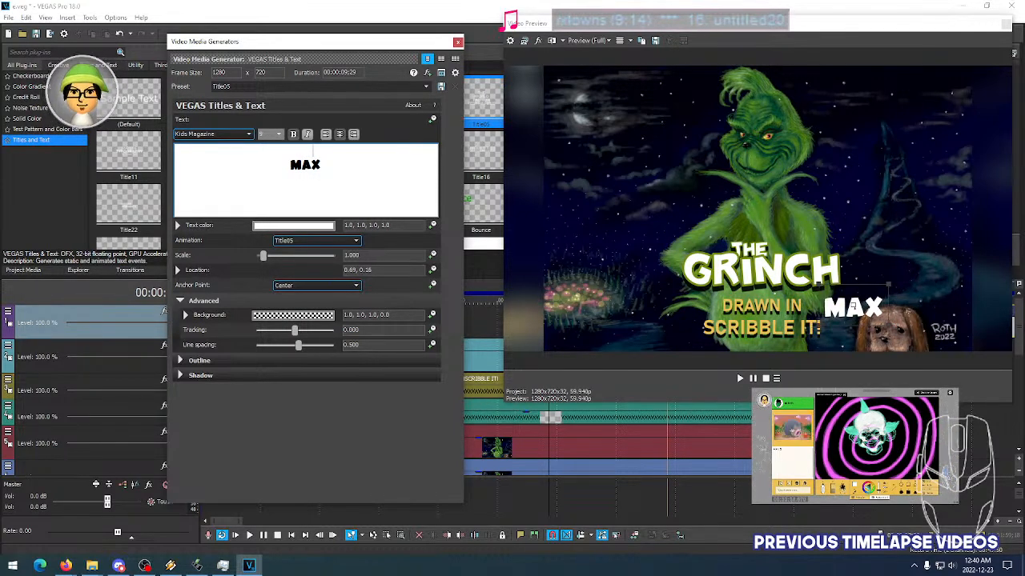
key("BackSpace")
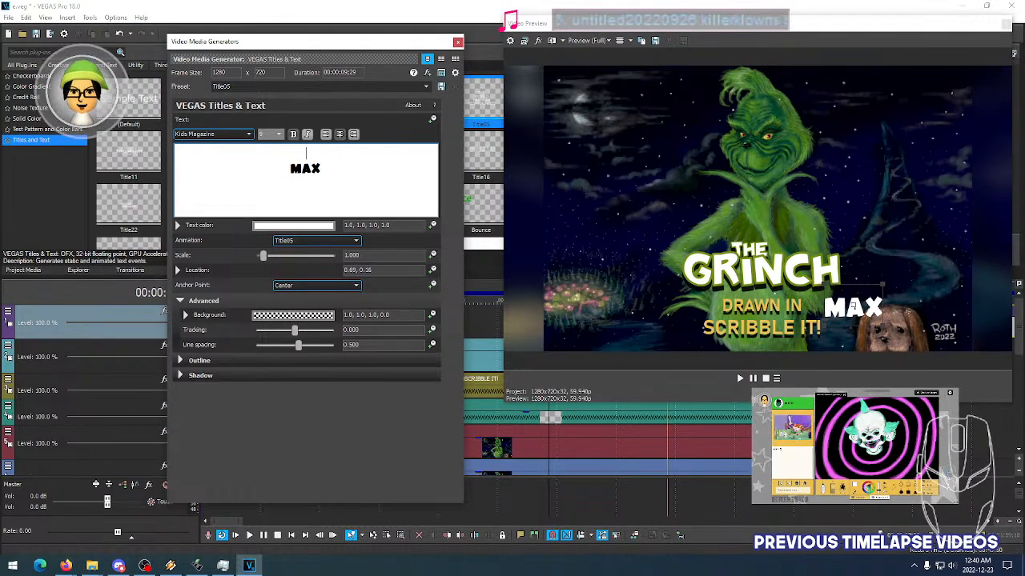
type("AND")
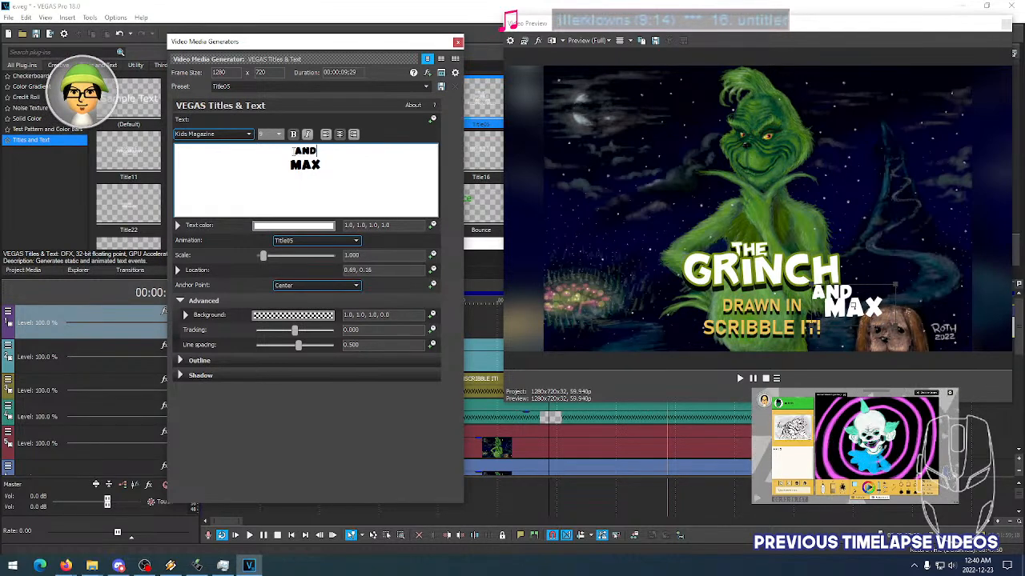
Set the "AND" line's font size to 6 and adjust its trailing spaces to shift the word above "MAX"
left_click(356, 151)
left_click_drag(355, 152, 296, 151)
left_click(344, 151)
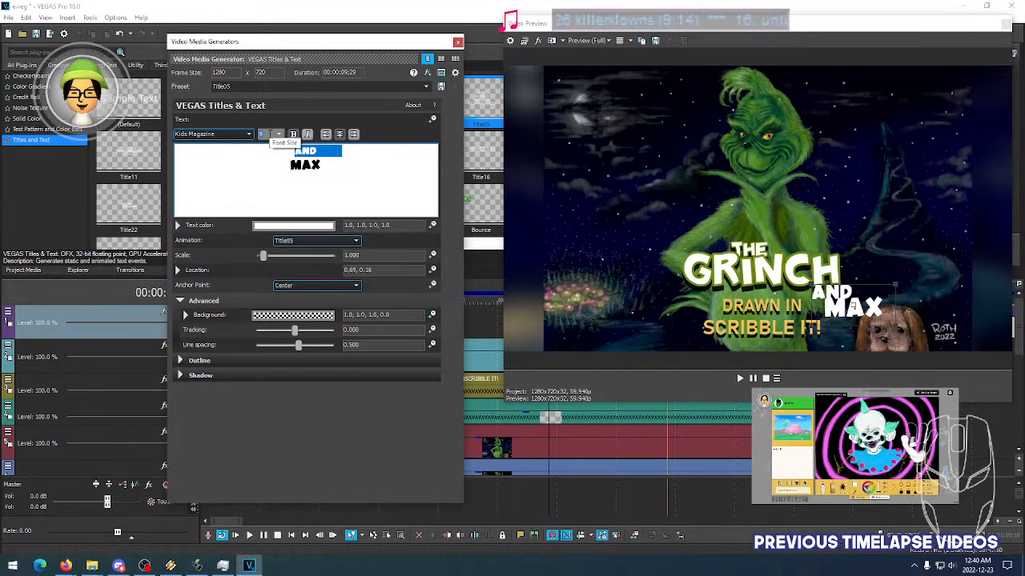
type("8")
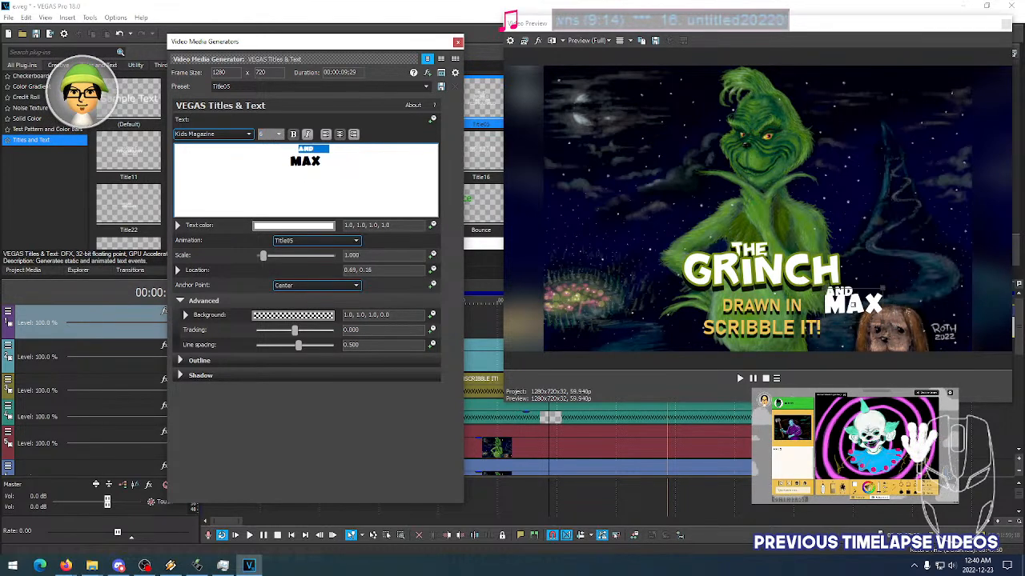
left_click(344, 150)
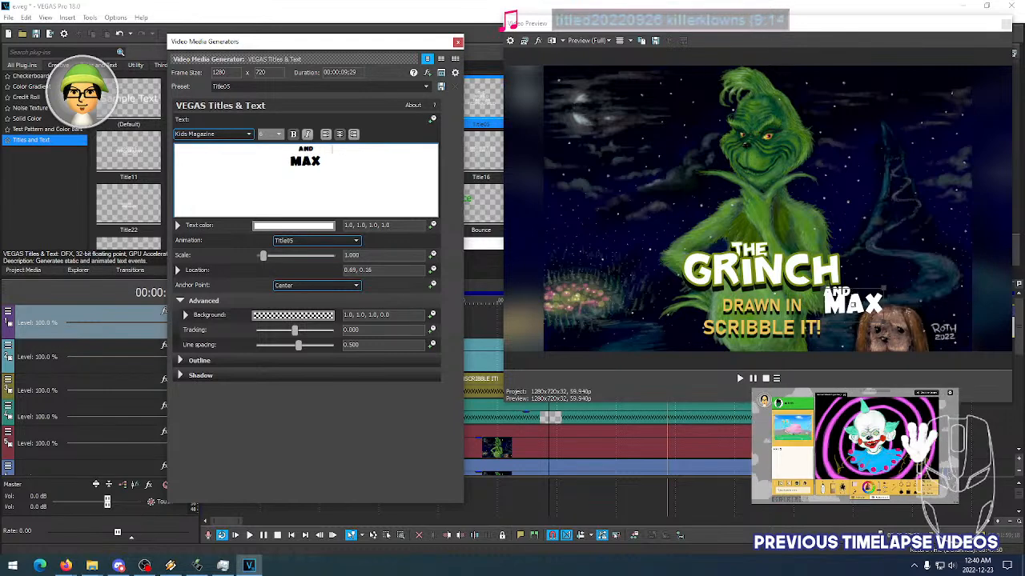
key("BackSpace")
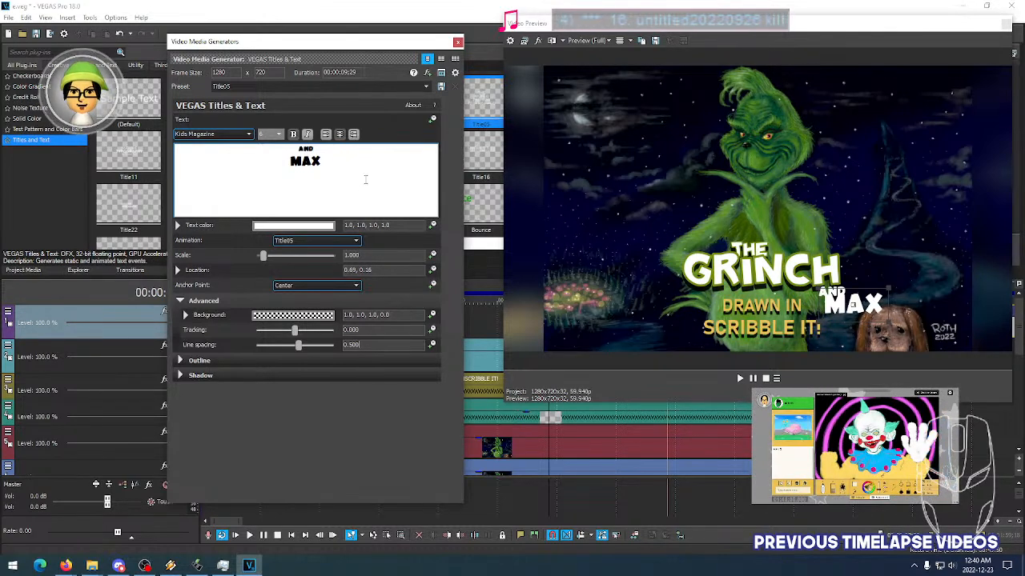
Set the title's line spacing to 0.6 and move the title slightly down to location 0.69, 0.15
key("ctrl+a")
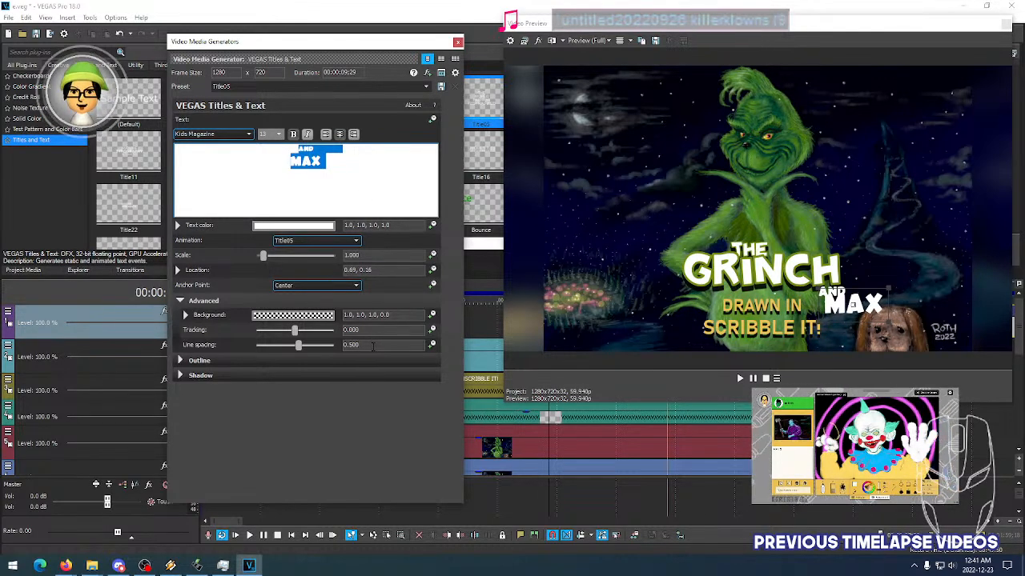
key("BackSpace")
key("BackSpace")
key("BackSpace")
type("6")
key("Return")
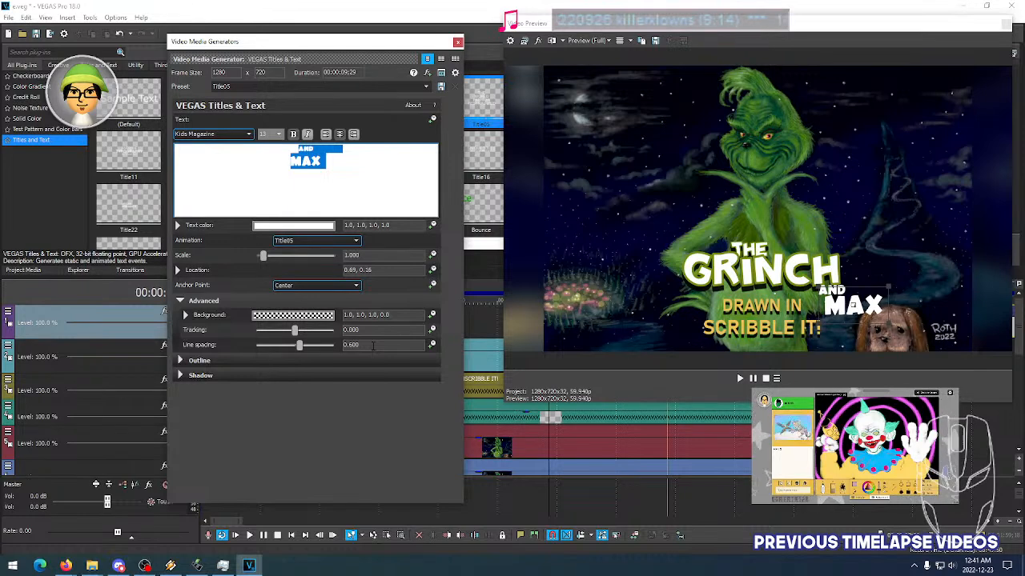
left_click_drag(855, 306, 855, 309)
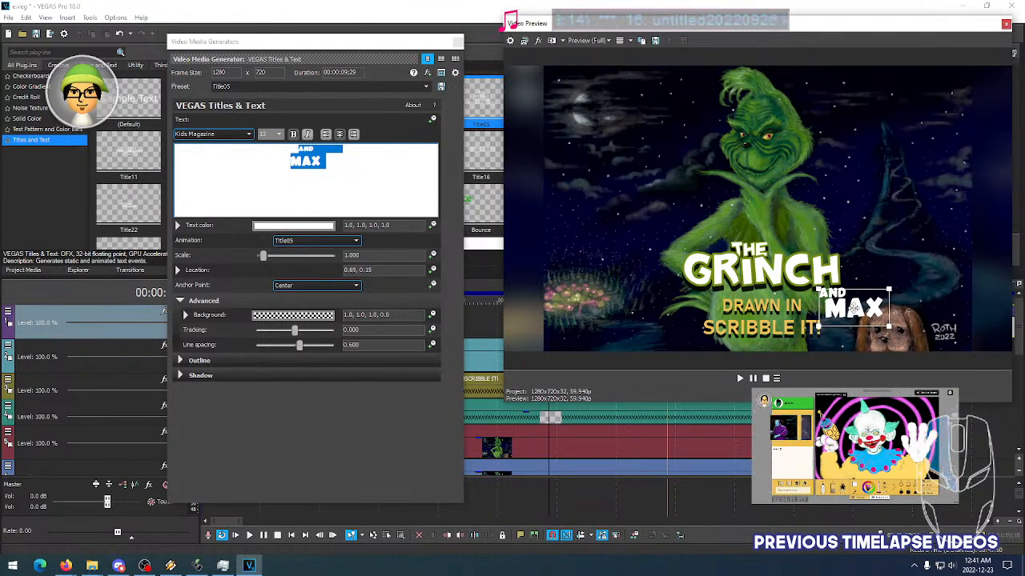
Reduce the font size of the "AND" line to 5
left_click(314, 149)
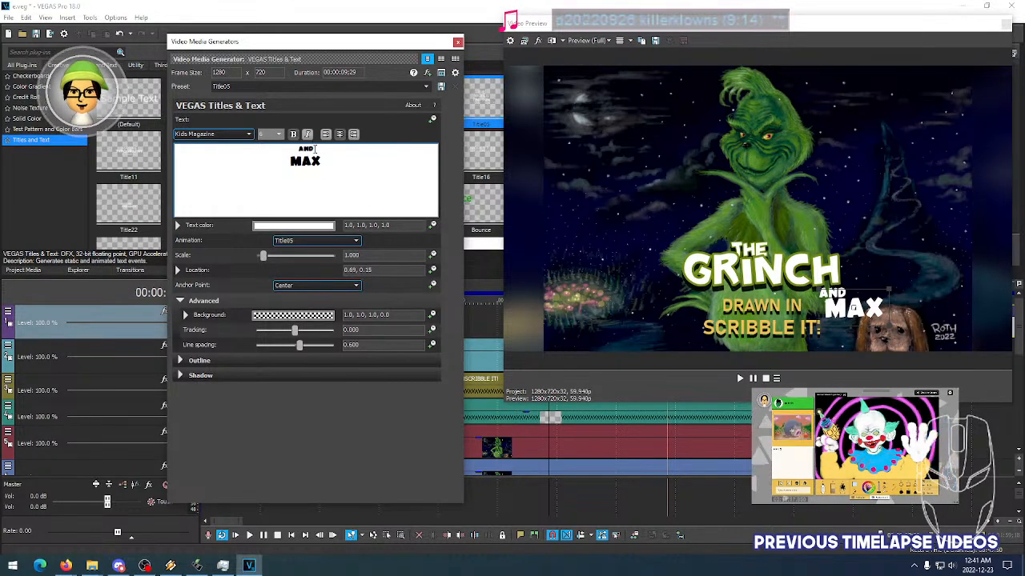
left_click_drag(297, 150, 365, 152)
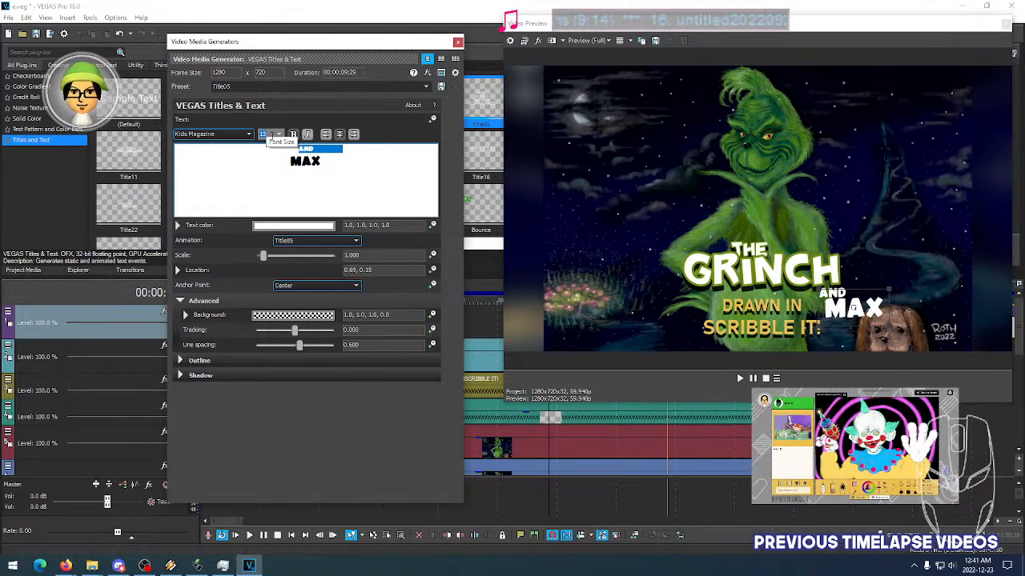
type("10")
left_click(364, 159)
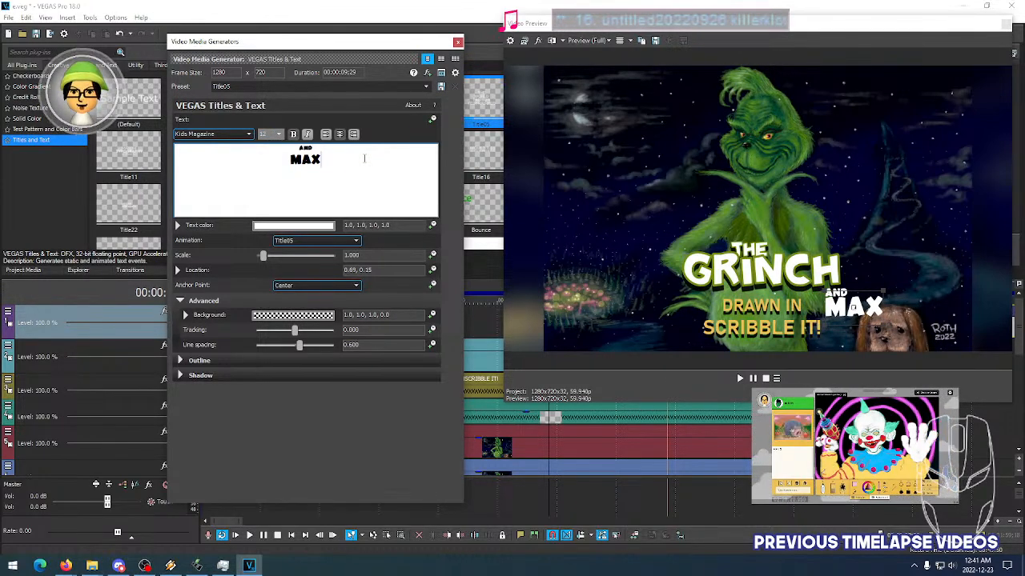
Set the font size of "MAX" to 9, trying 10 first
double_click(339, 161)
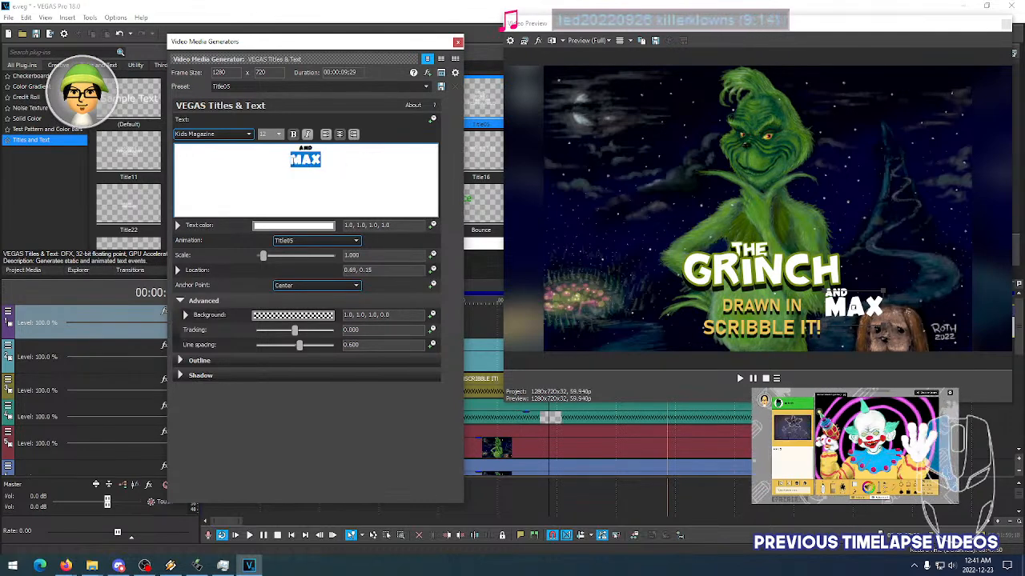
double_click(264, 135)
type("10")
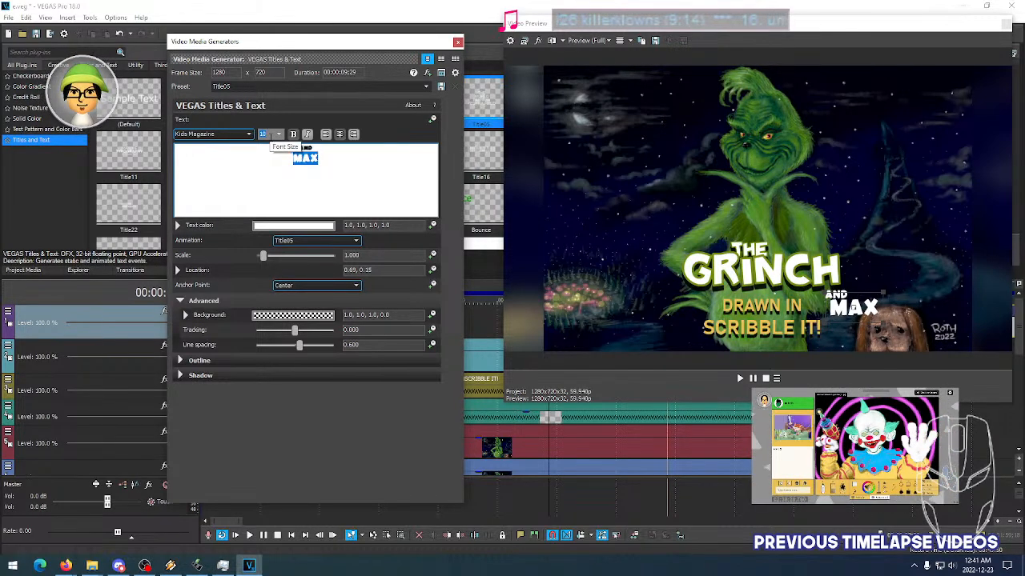
type("9")
Replace "AND" with "&" on the line above "MAX"
left_click(321, 150)
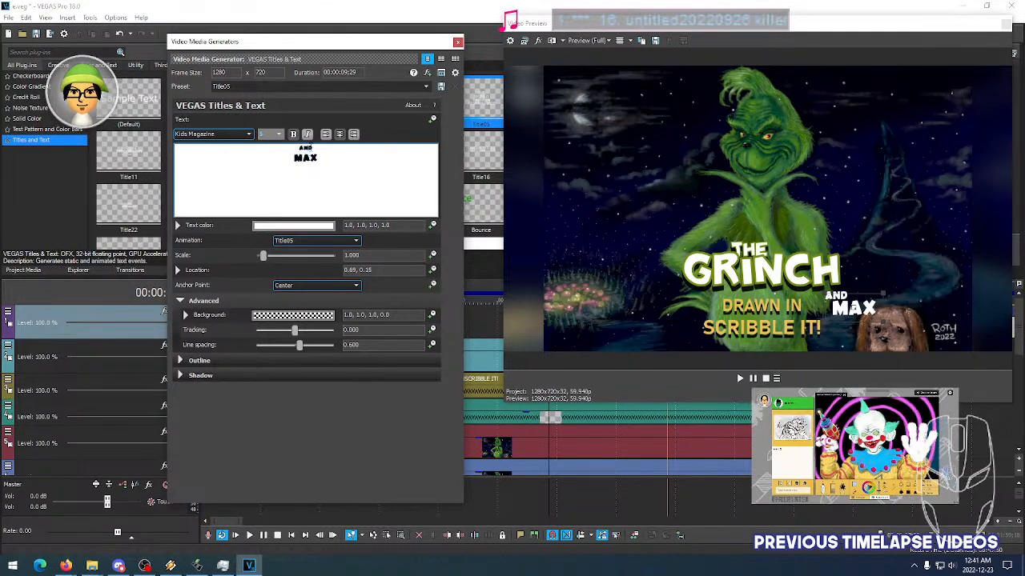
left_click_drag(312, 149, 297, 148)
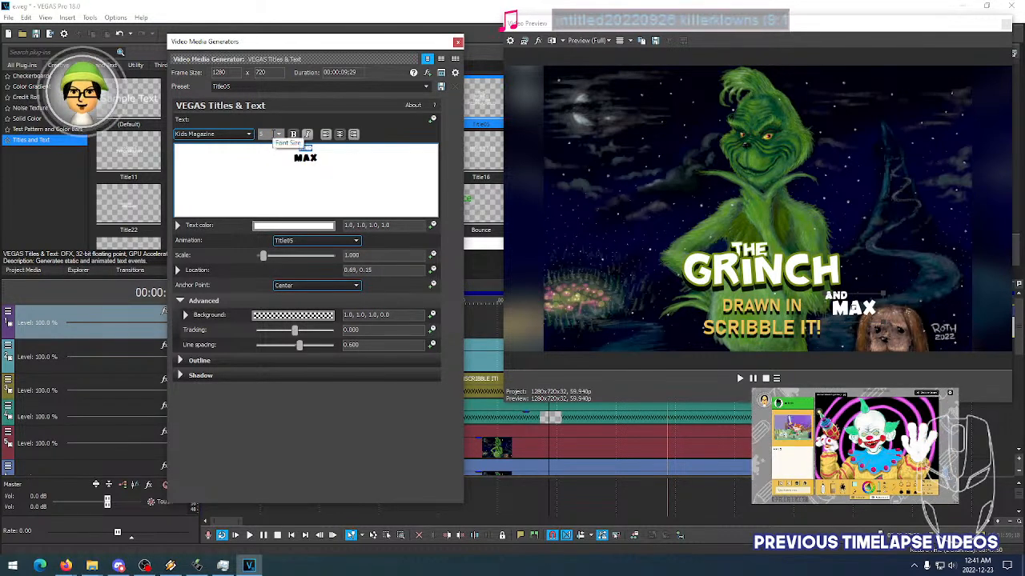
type("&")
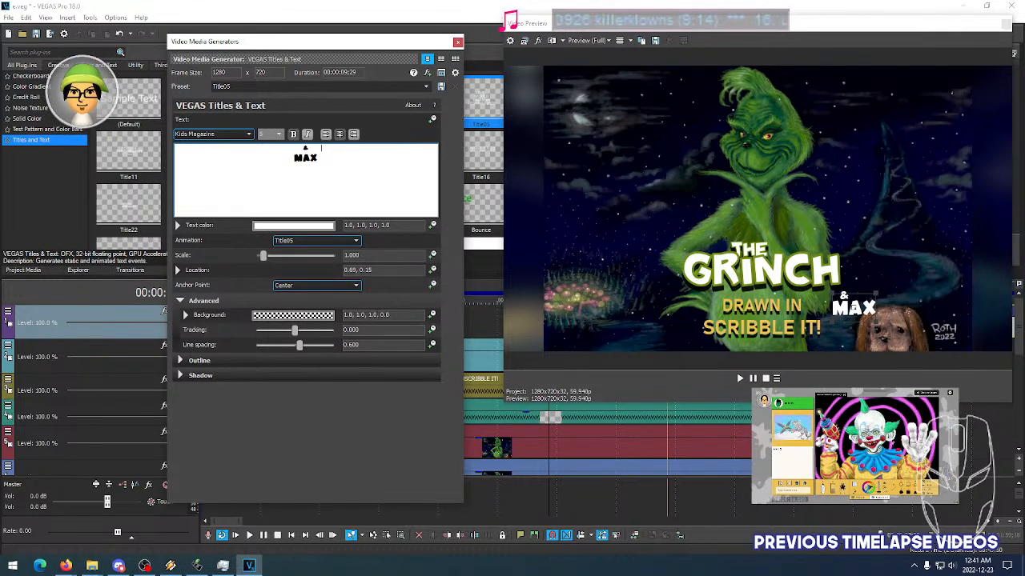
Move the "& MAX" title closer beneath the end of "GRINCH", to location 0.67, 0.17
left_click(850, 302)
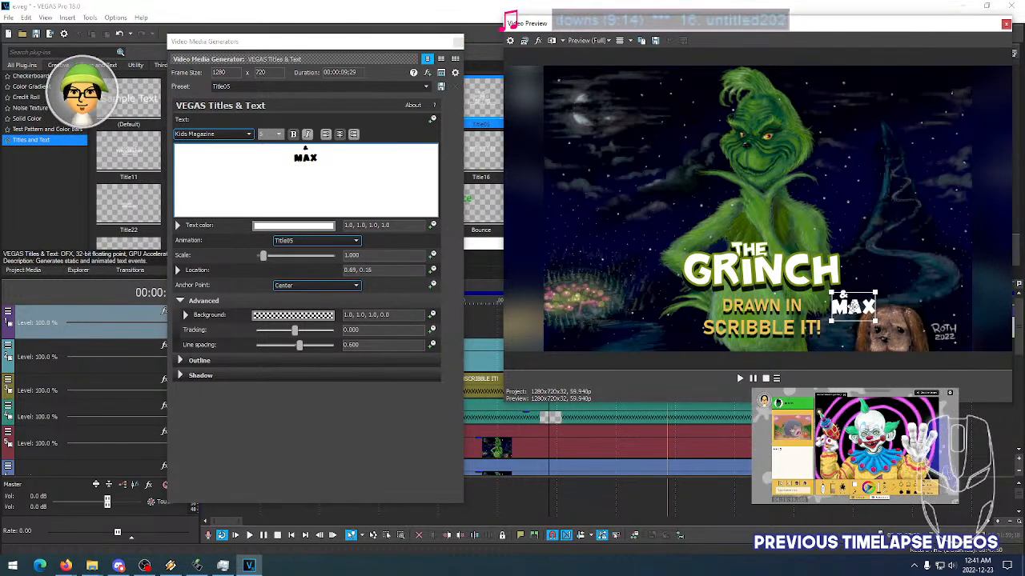
left_click(826, 346)
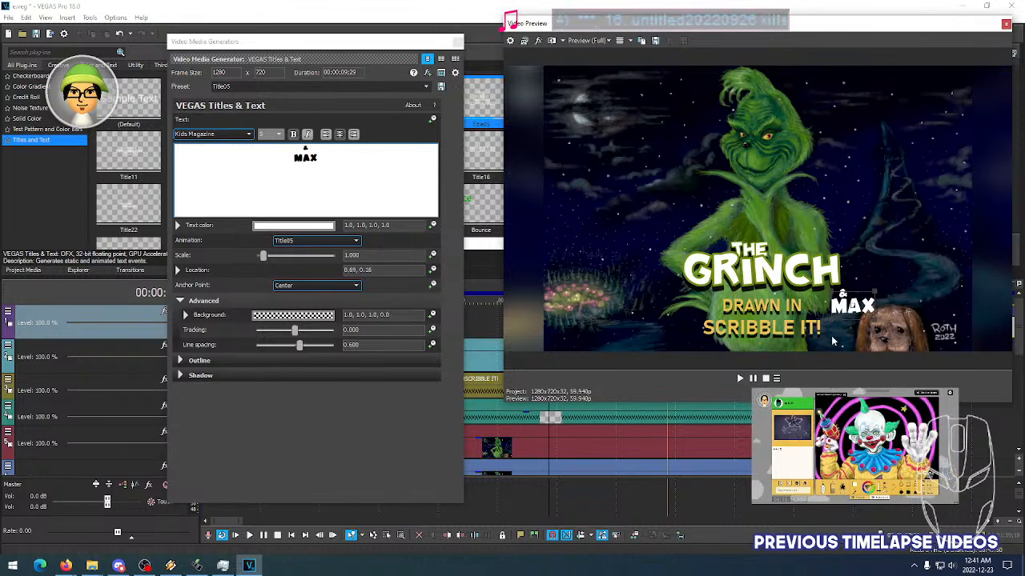
left_click(851, 305)
left_click_drag(851, 305, 841, 304)
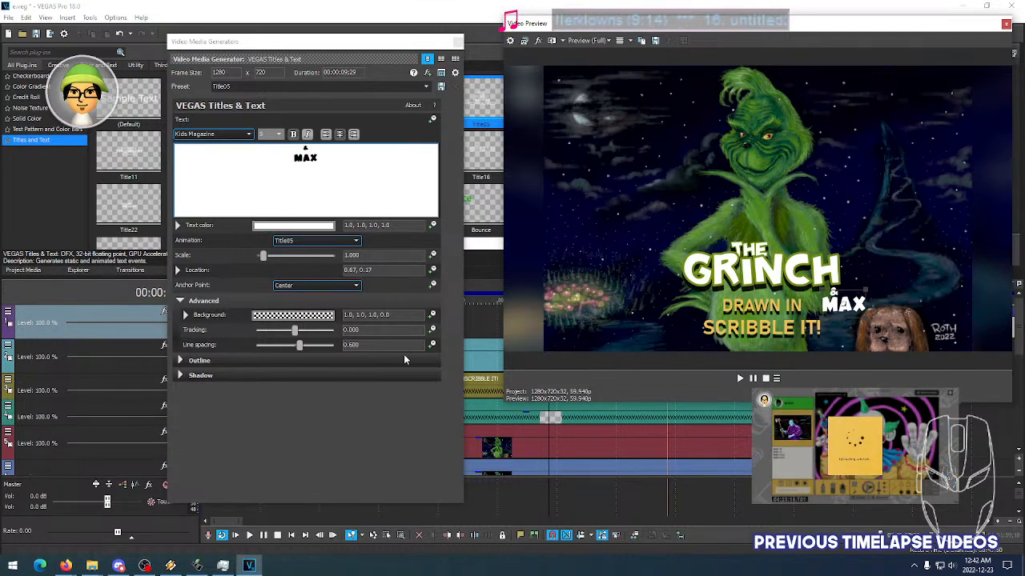
Give the "& MAX" title an orange outline (1.0, 0.58, 0.02, 1.0) with a width of 15
left_click(181, 361)
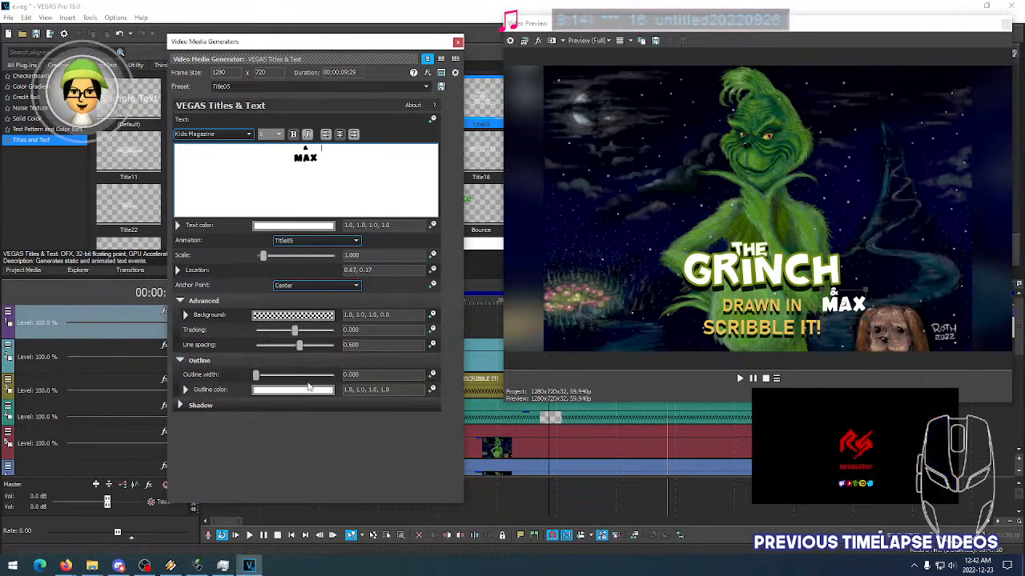
left_click_drag(303, 380, 349, 385)
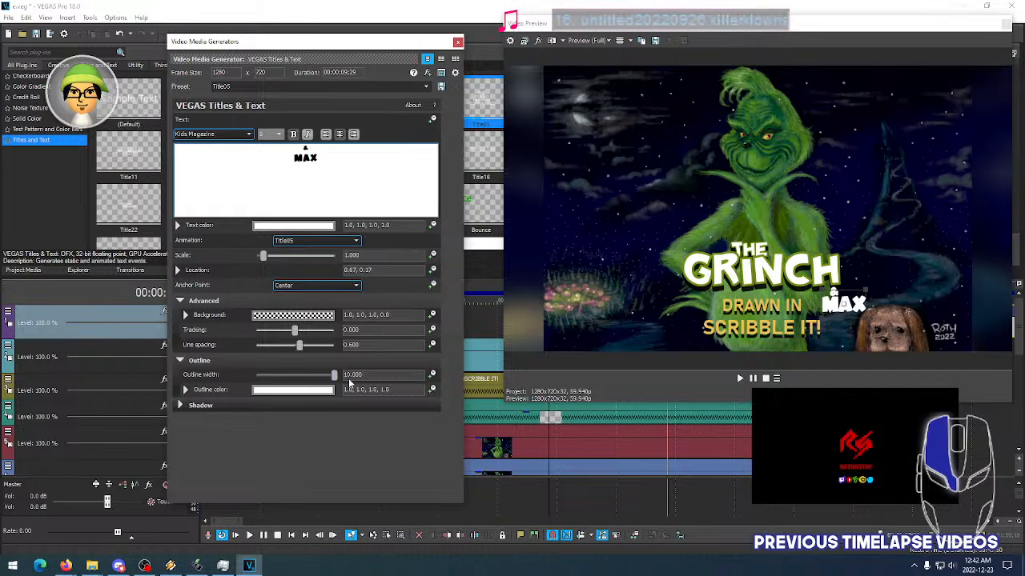
left_click(293, 390)
left_click_drag(305, 440, 259, 513)
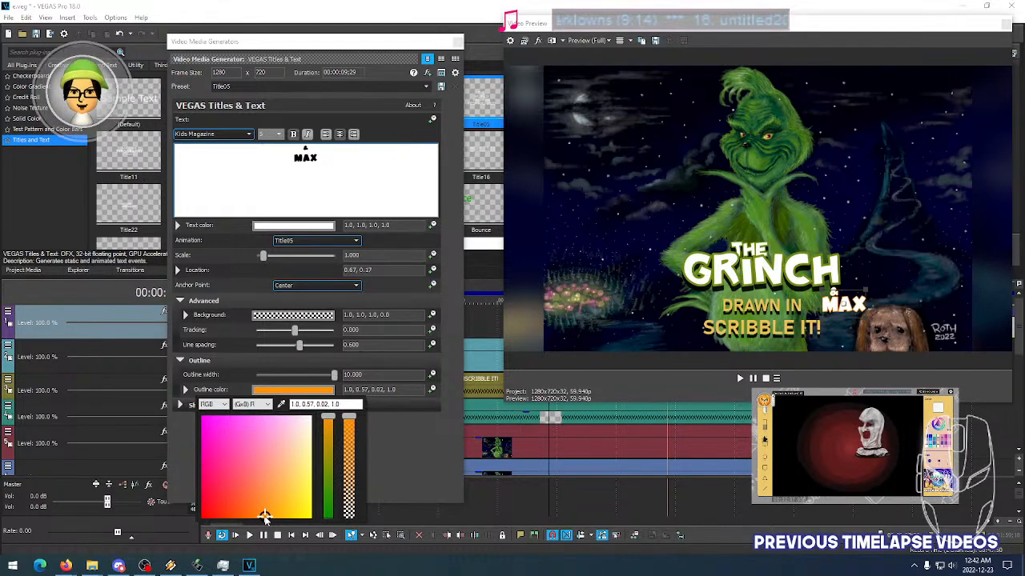
left_click(398, 441)
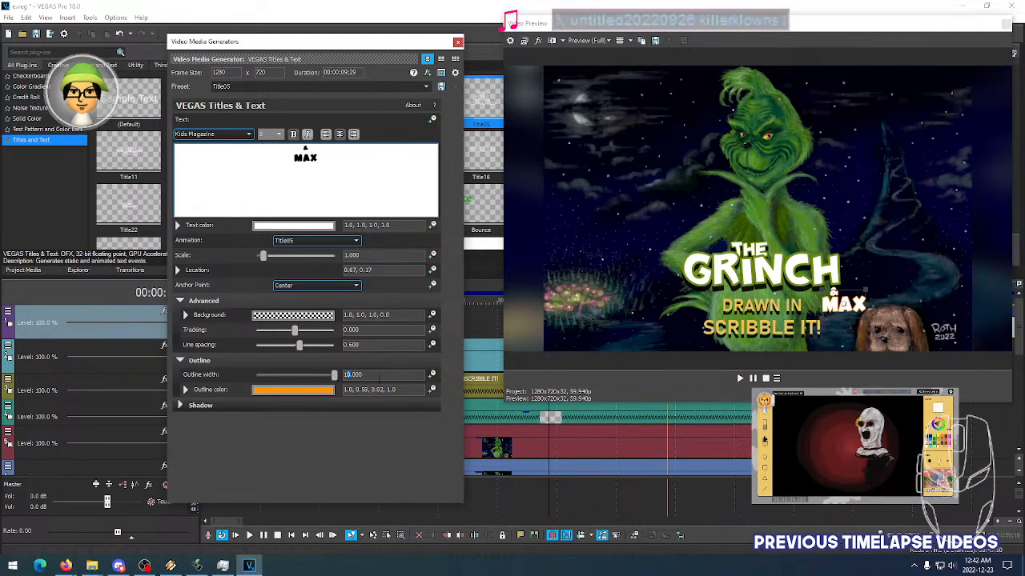
type("5")
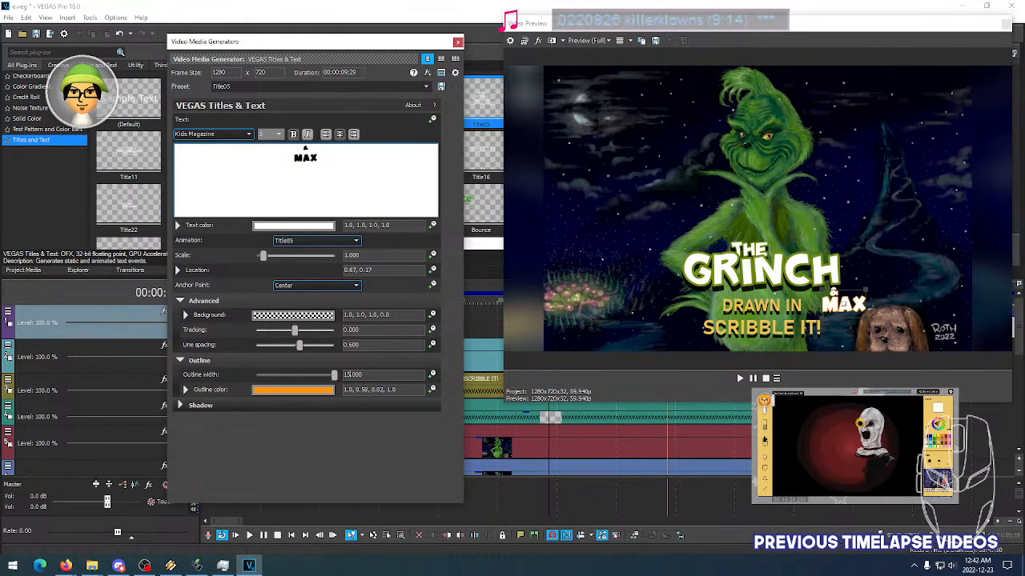
left_click(410, 391)
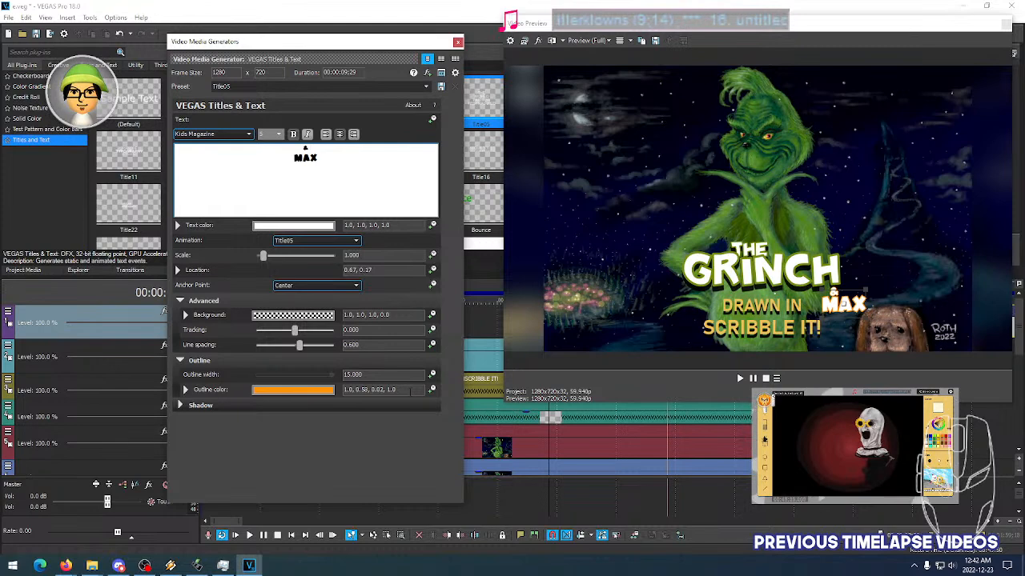
Enable the shadow on the "& MAX" title and set its offsets to X 0.000 and Y 0.060
left_click(180, 406)
left_click(368, 420)
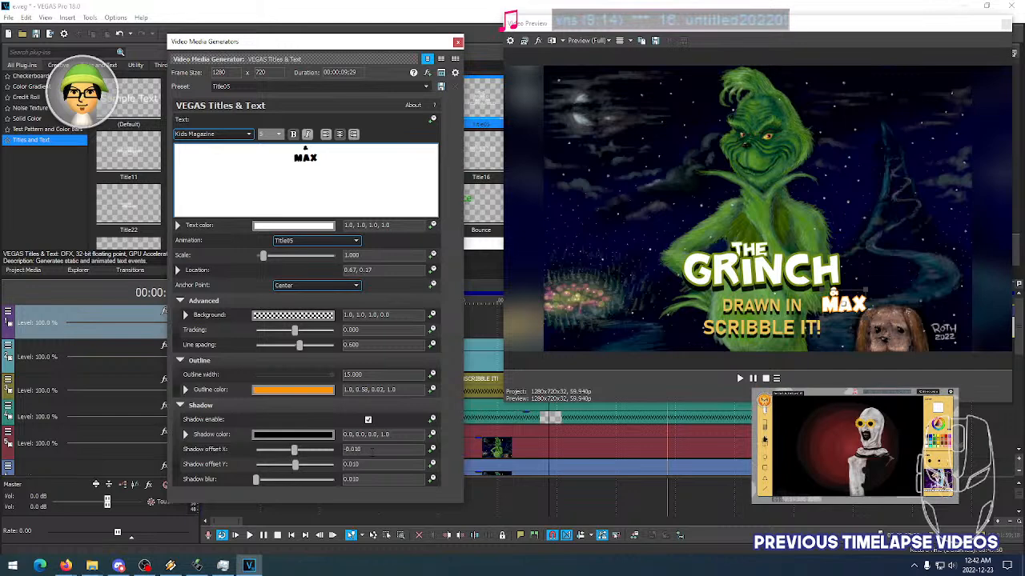
scroll(377, 450, "up", 1)
scroll(373, 464, "up", 7)
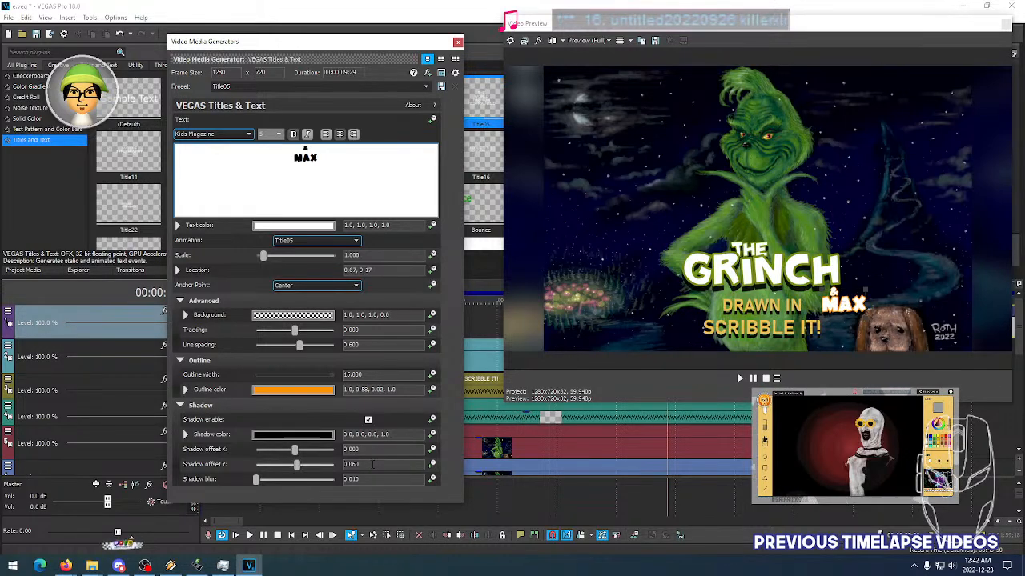
Set the "& MAX" title's shadow offset Y to 0.070 and its black shadow colour's opacity to about 0.9
scroll(372, 465, "up", 2)
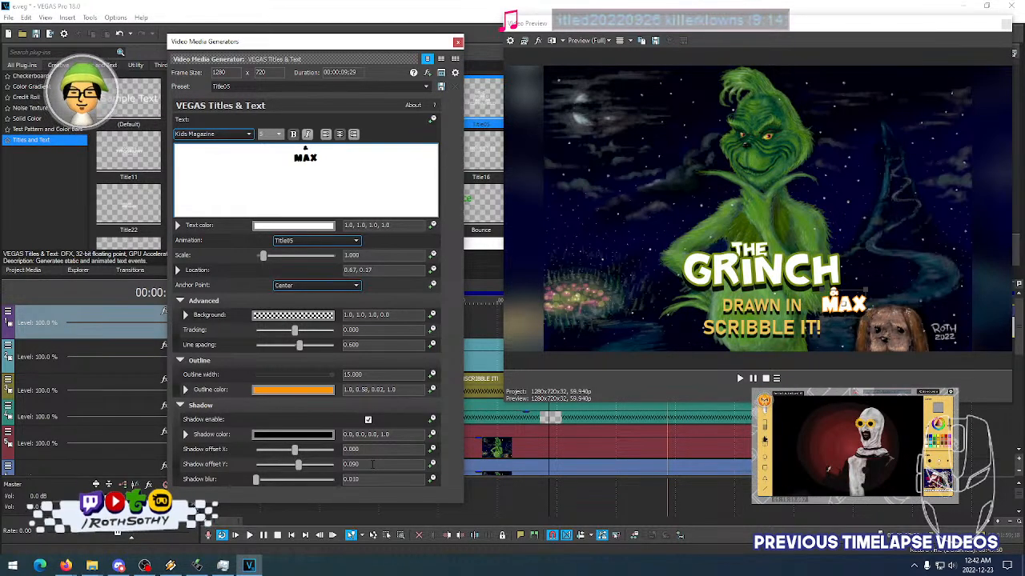
scroll(373, 464, "down", 4)
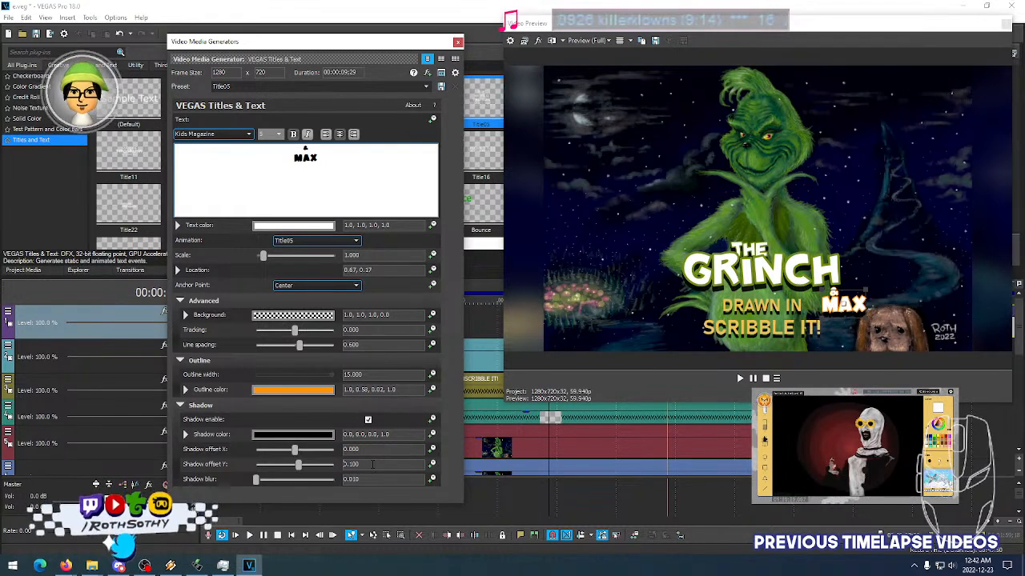
scroll(372, 464, "up", 1)
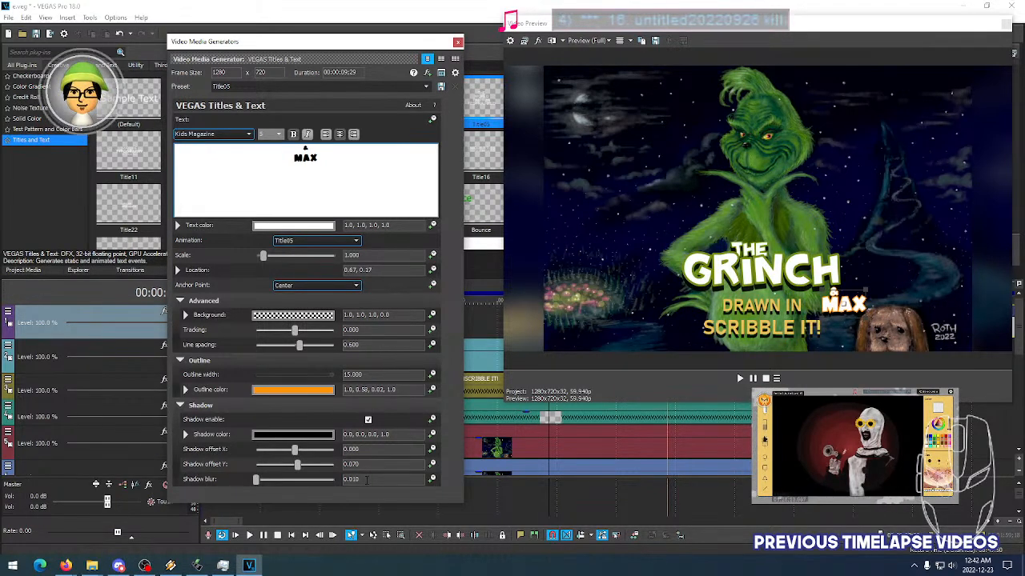
left_click(316, 434)
left_click_drag(350, 455, 350, 465)
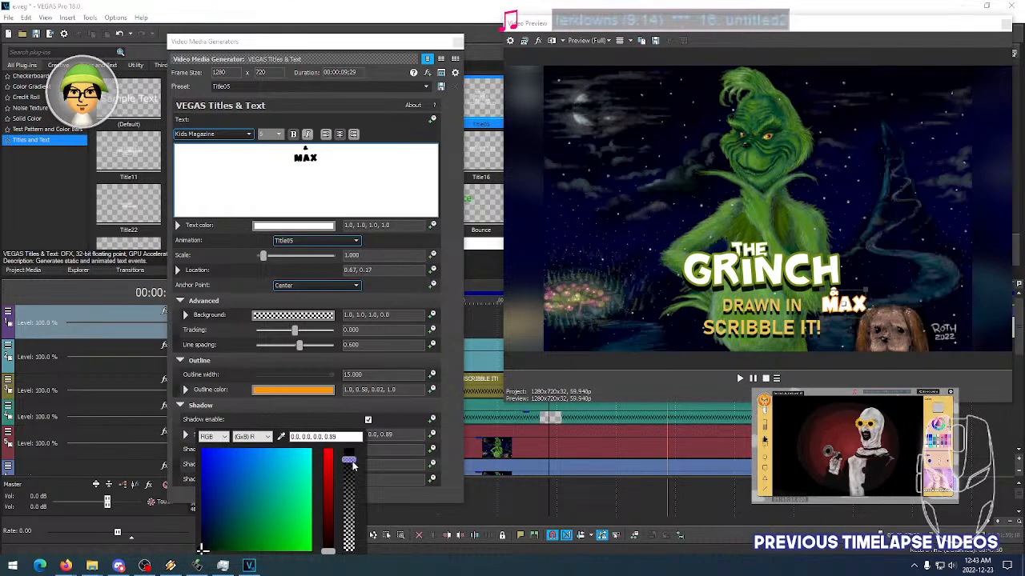
left_click(448, 445)
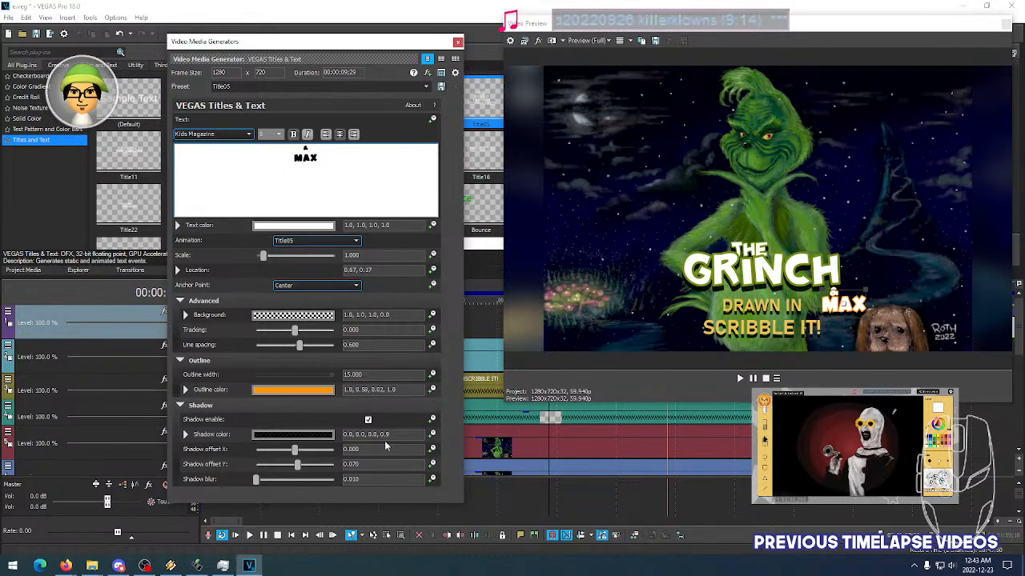
Set the "& MAX" title's outline width to 20 and close the title's settings
double_click(348, 375)
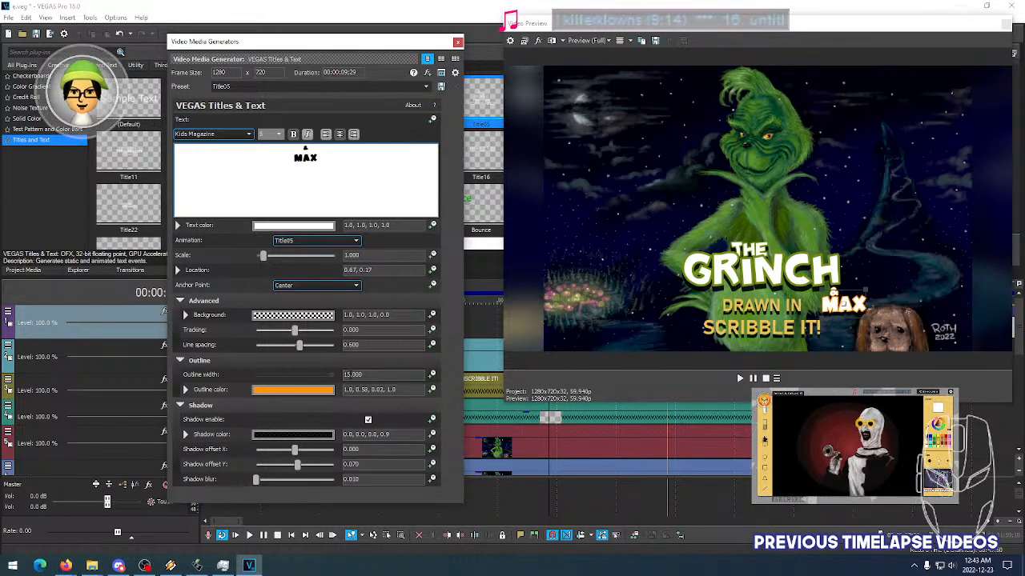
type("20")
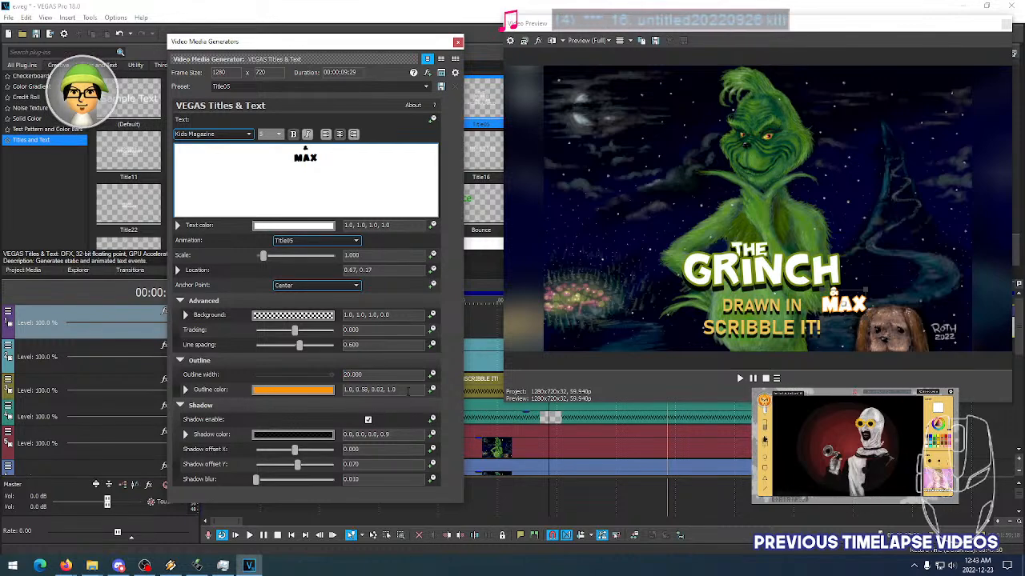
left_click(408, 391)
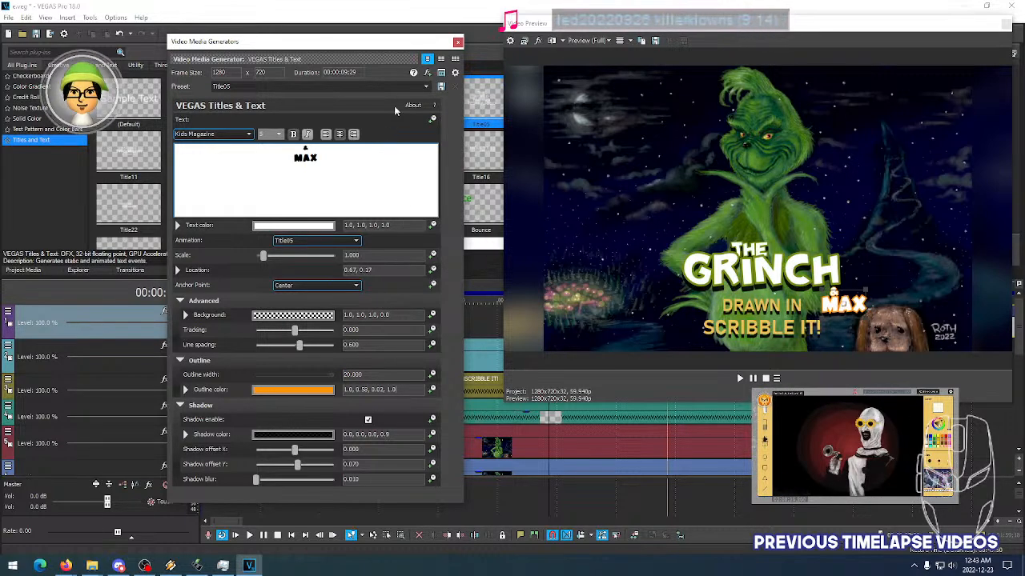
left_click(457, 42)
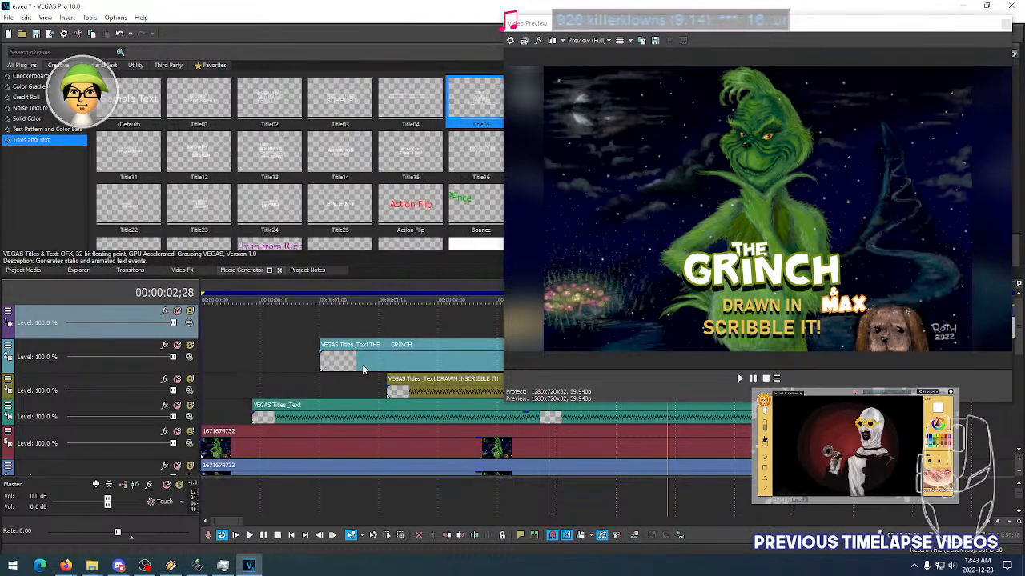
Split the "& MAX" title event at 00:00:05;14, in line with the end of the other titles, and delete the excess part
scroll(409, 371, "down", 3)
scroll(409, 371, "down", 3)
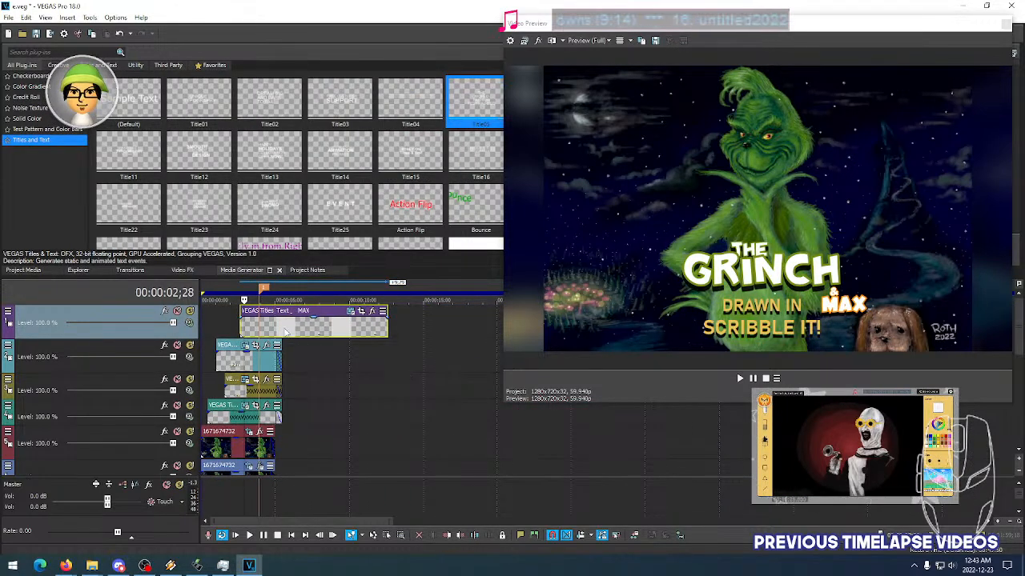
left_click(282, 328)
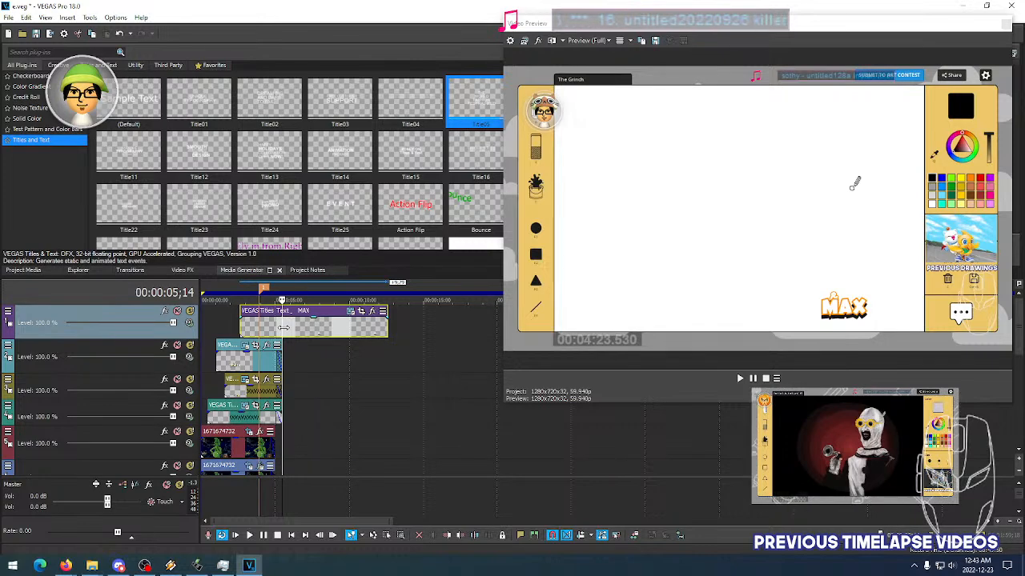
key("s")
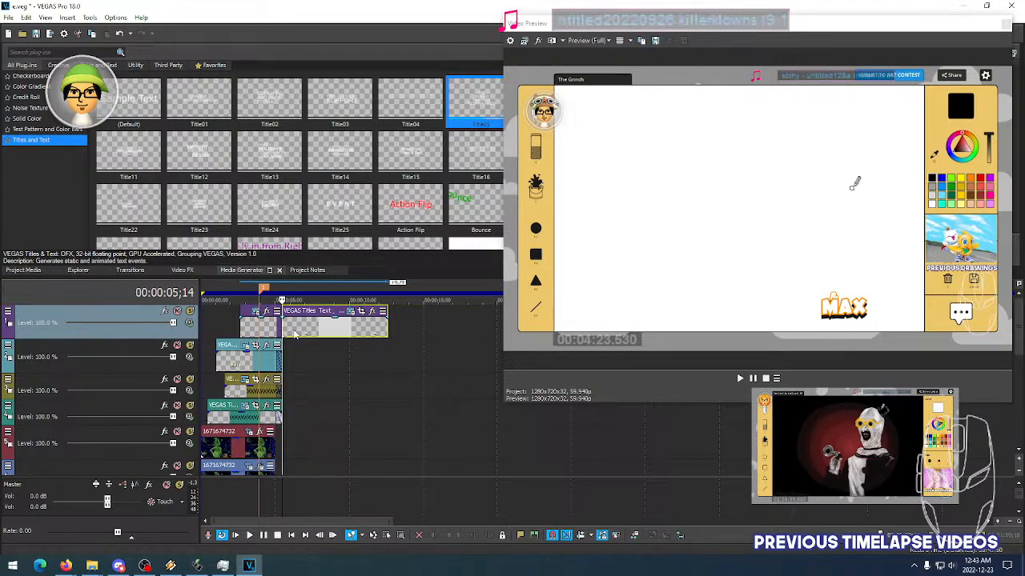
key("Delete")
scroll(275, 331, "up", 3)
scroll(402, 345, "down", 3)
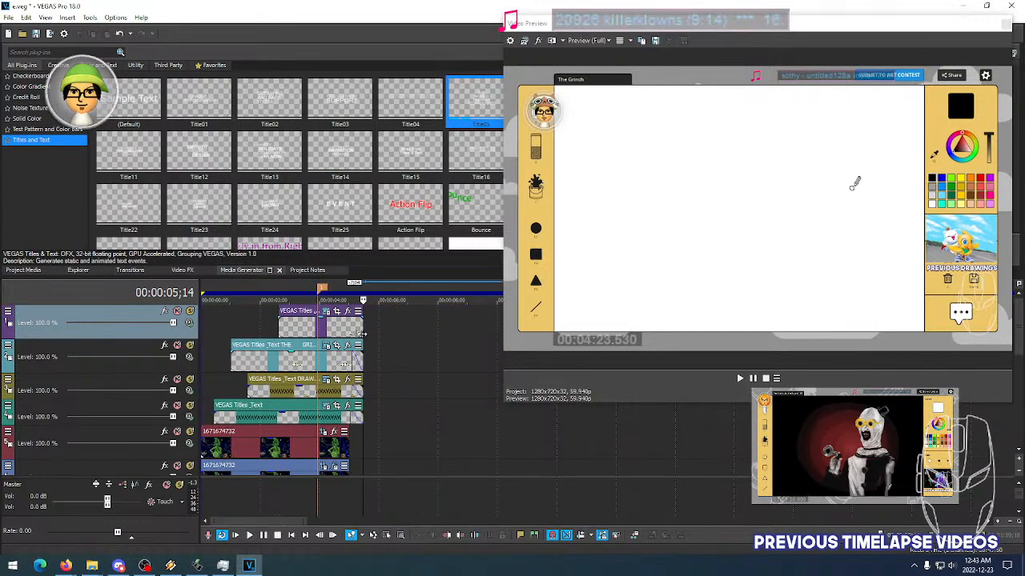
Shrink the video preview and add a fade-out to the end of the "& MAX" event, matching the titles below it
left_click(355, 332)
scroll(357, 334, "up", 3)
scroll(455, 340, "down", 2)
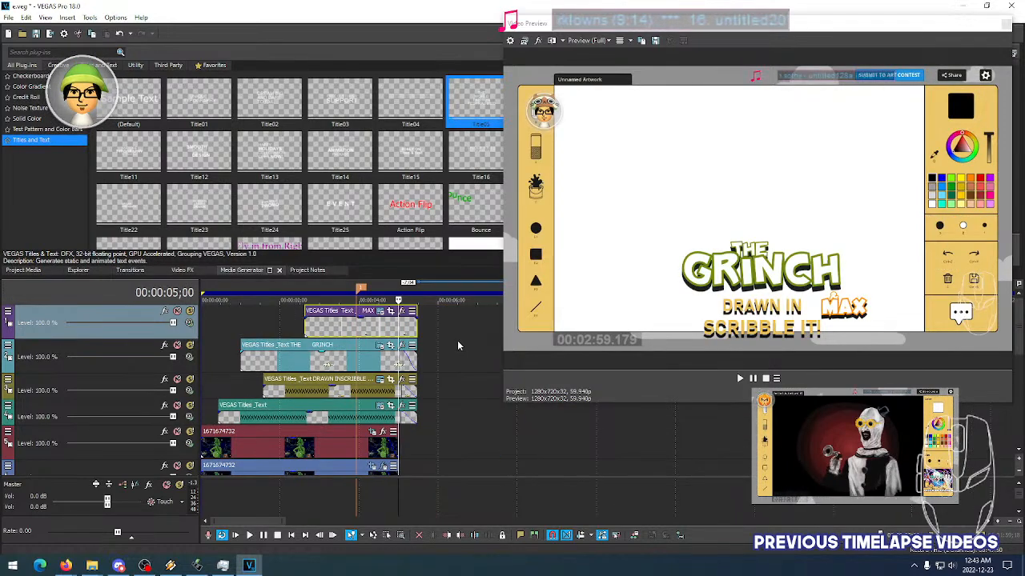
left_click_drag(612, 406, 562, 250)
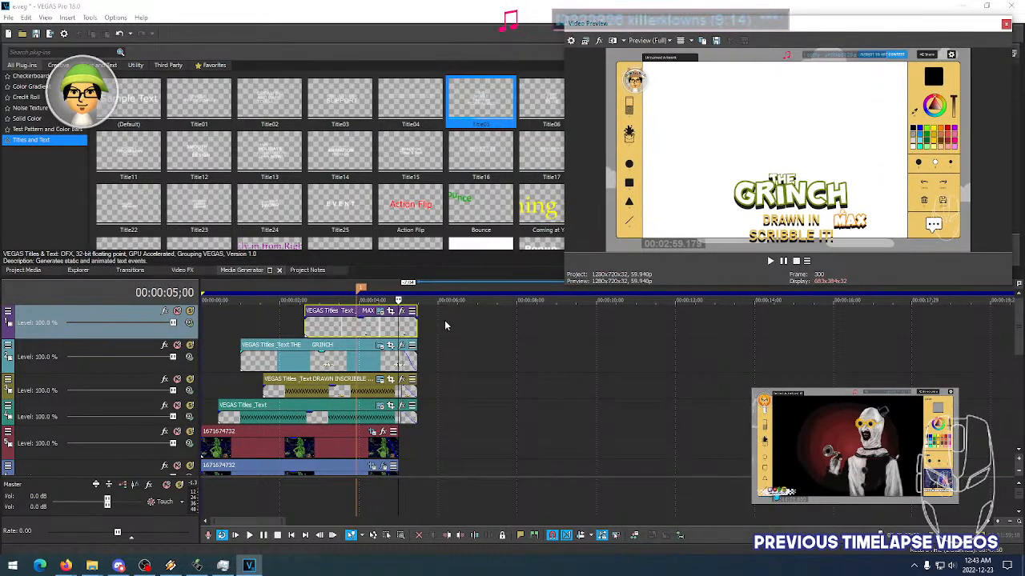
scroll(420, 330, "up", 2)
mouse_move(633, 321)
left_mouse_down()
mouse_move(587, 324)
mouse_move(625, 327)
left_mouse_up()
Play back the titles and speed up the "& MAX" event by extending its end about one second and time-compressing it back to the other titles' end
left_click(281, 334)
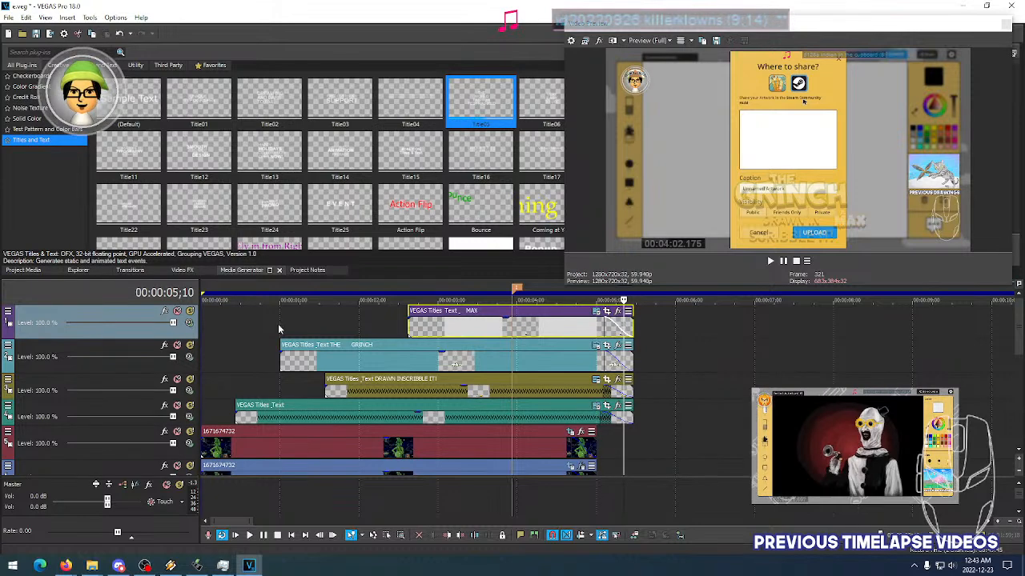
key("space")
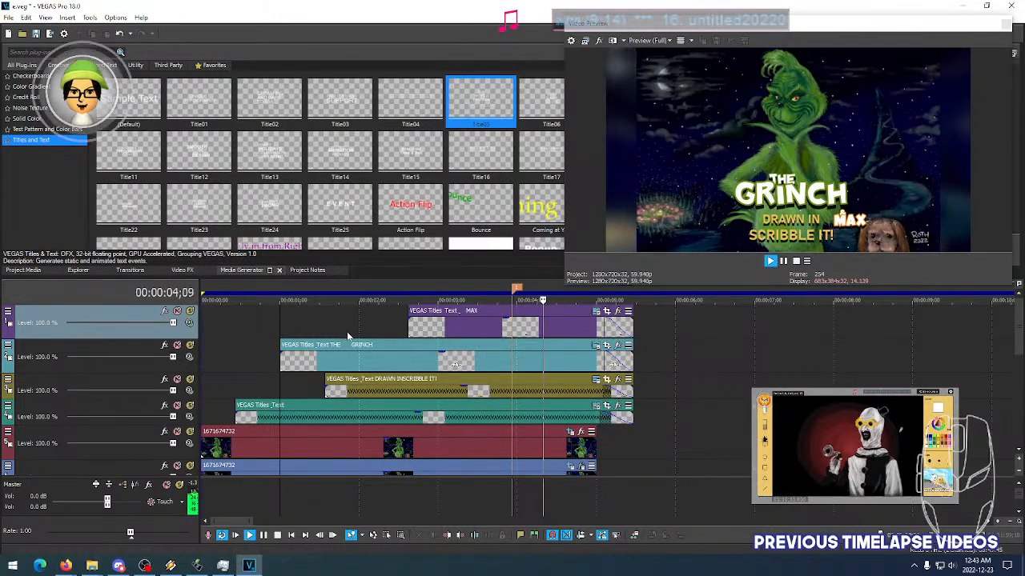
key("space")
left_click(409, 329)
left_click(449, 331)
left_click(440, 330)
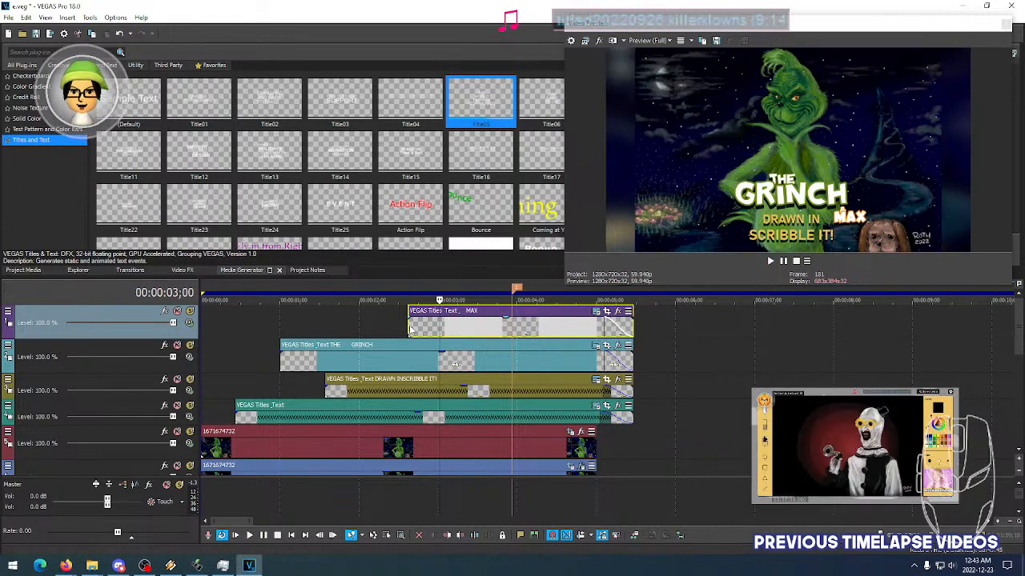
left_click(408, 329)
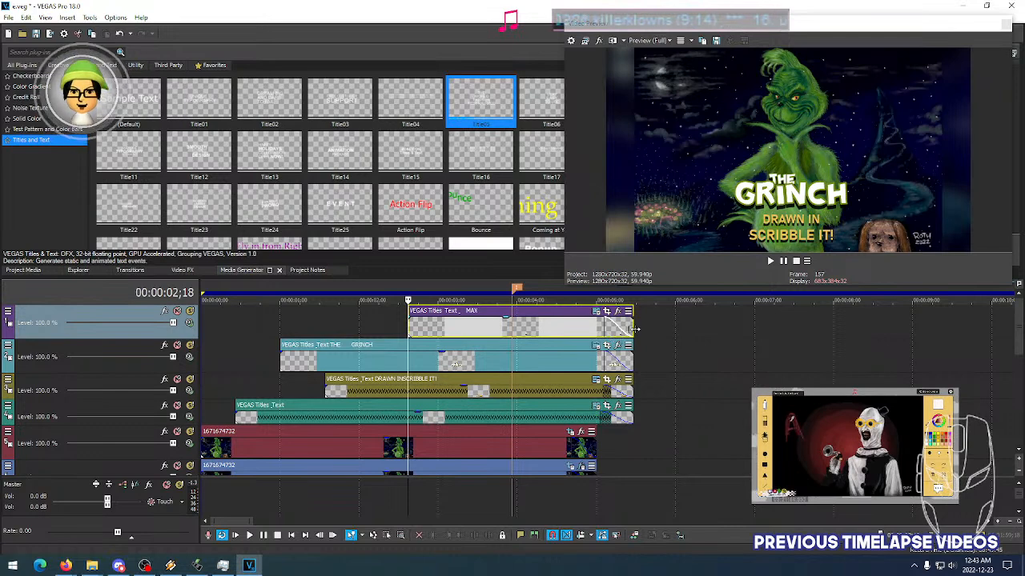
left_click_drag(633, 325, 711, 324)
left_click_drag(711, 325, 632, 325)
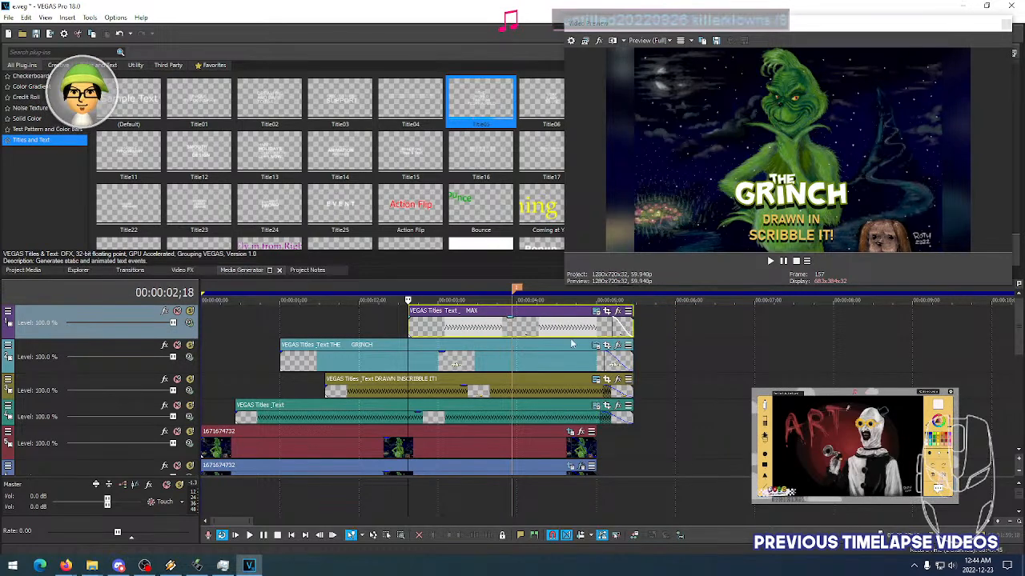
Replay the titles, set the "& MAX" line spacing to 0.800 and move that title to location 0.66, 0.18
left_click(286, 327)
key("space")
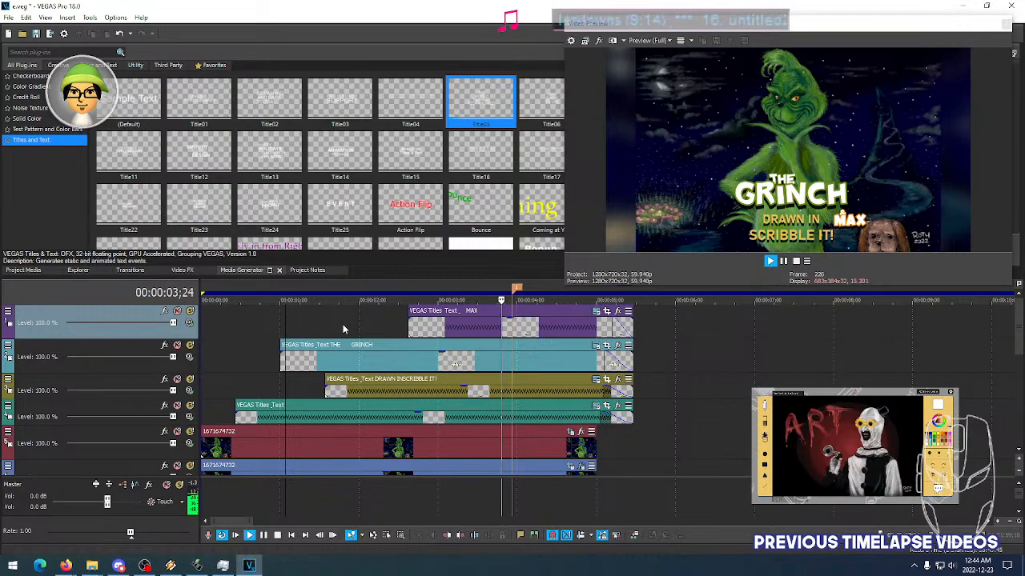
key("space")
left_click(539, 326)
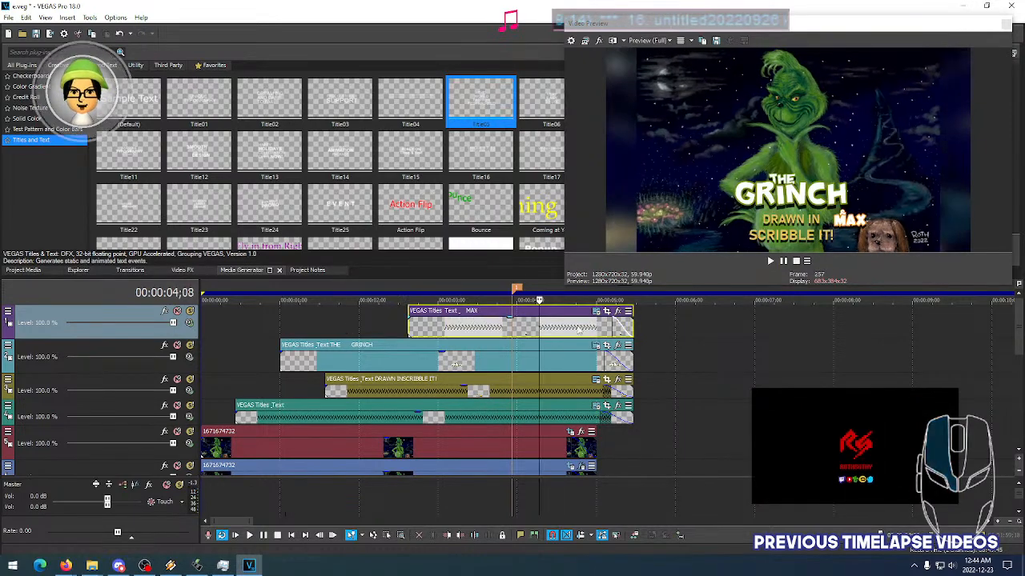
left_click(580, 325)
left_click(606, 312)
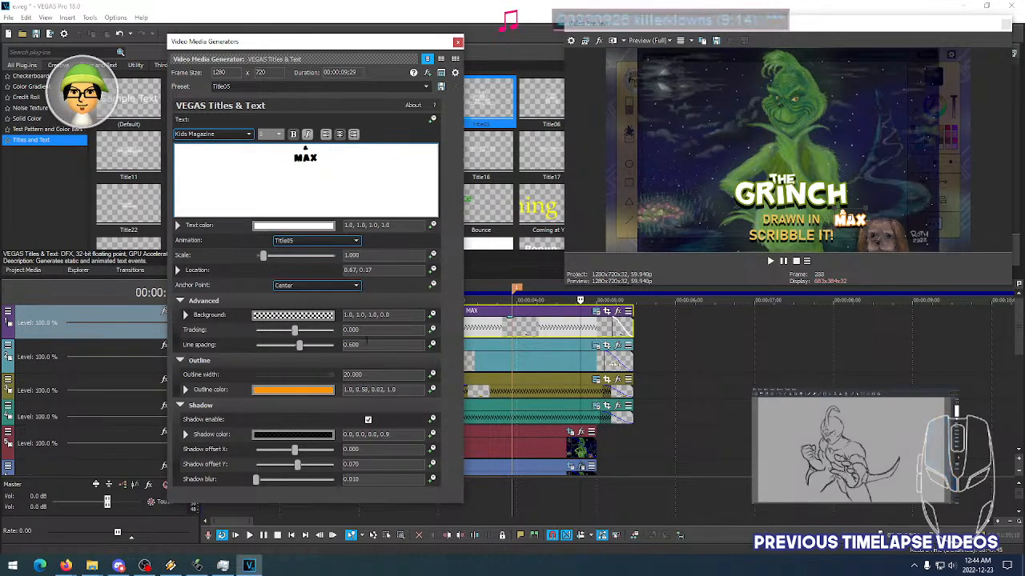
key("ctrl+a")
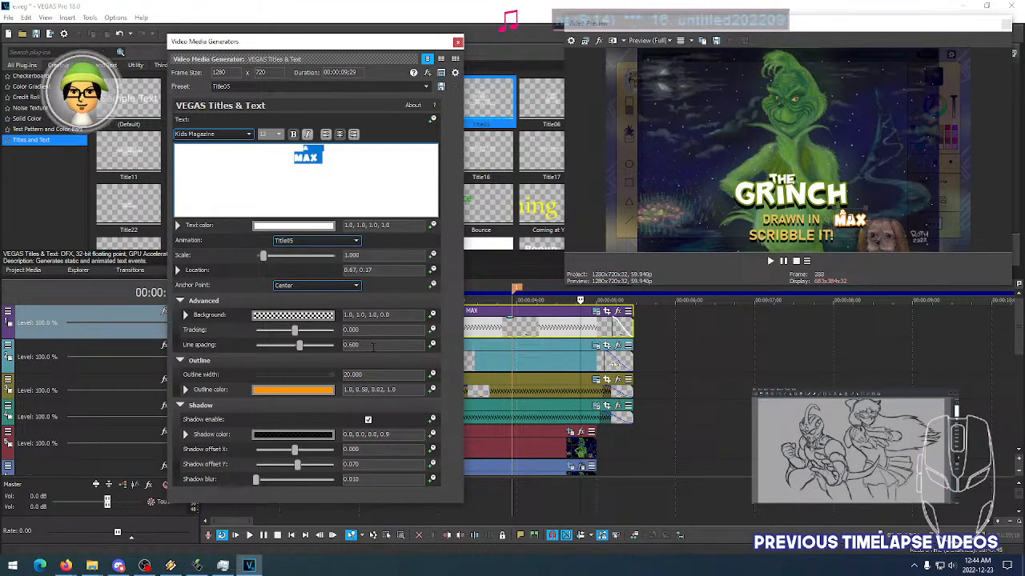
scroll(373, 348, "up", 1)
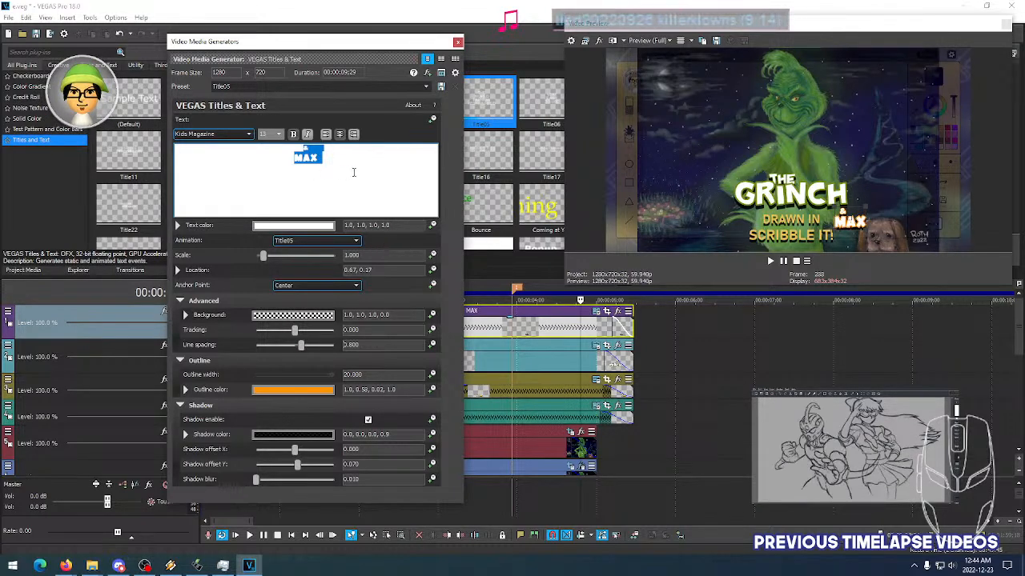
left_click_drag(840, 215, 846, 218)
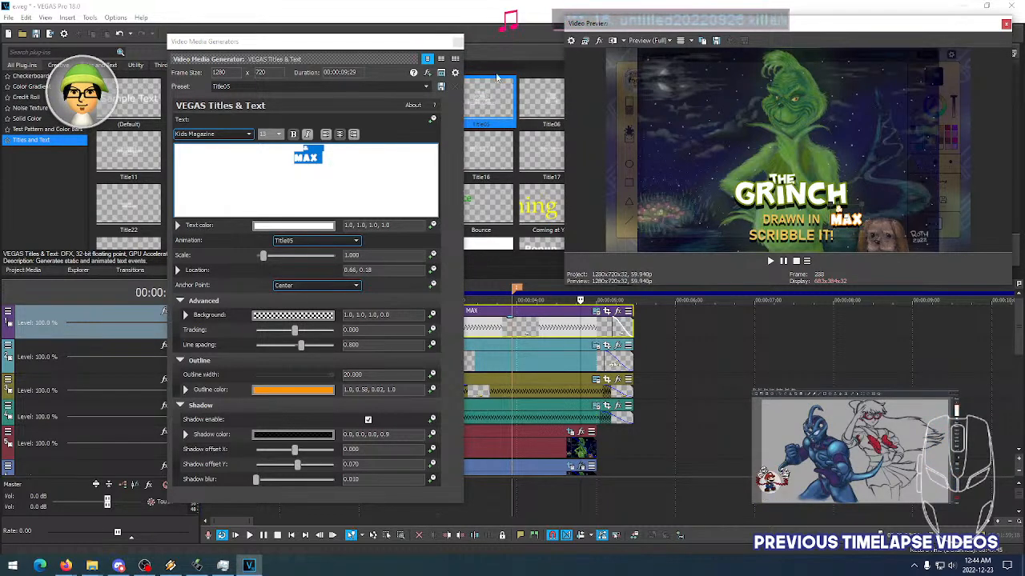
left_click(457, 41)
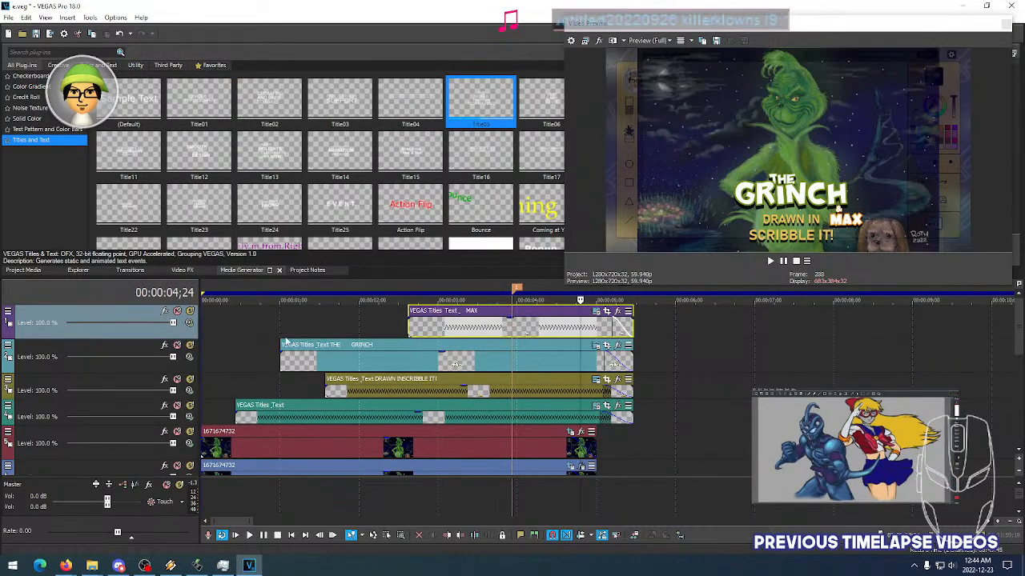
Preview the titles again and rotate the "& MAX" event's Pan/Crop frame to an angle of about 7.2 degrees
left_click(272, 325)
key("space")
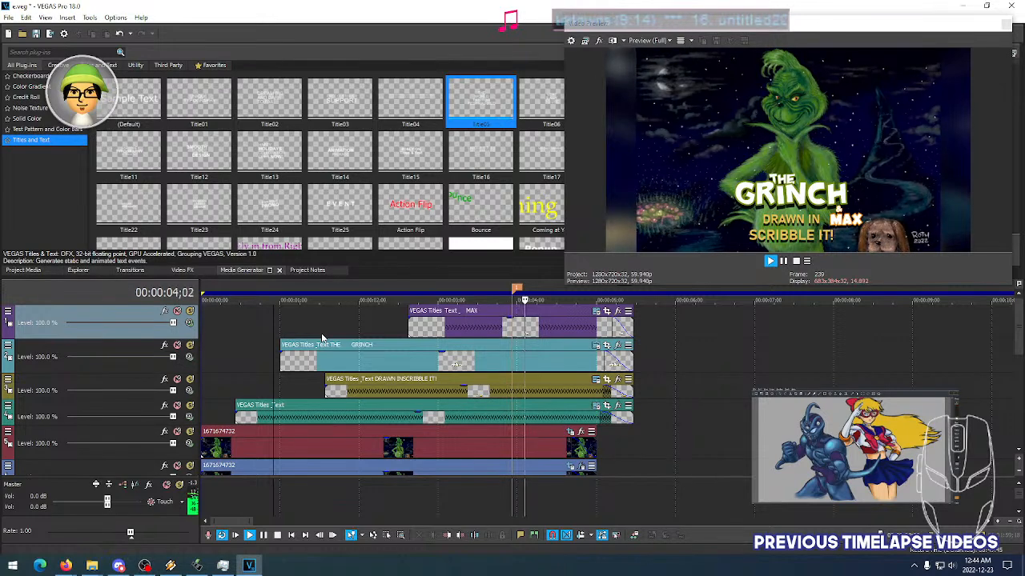
key("space")
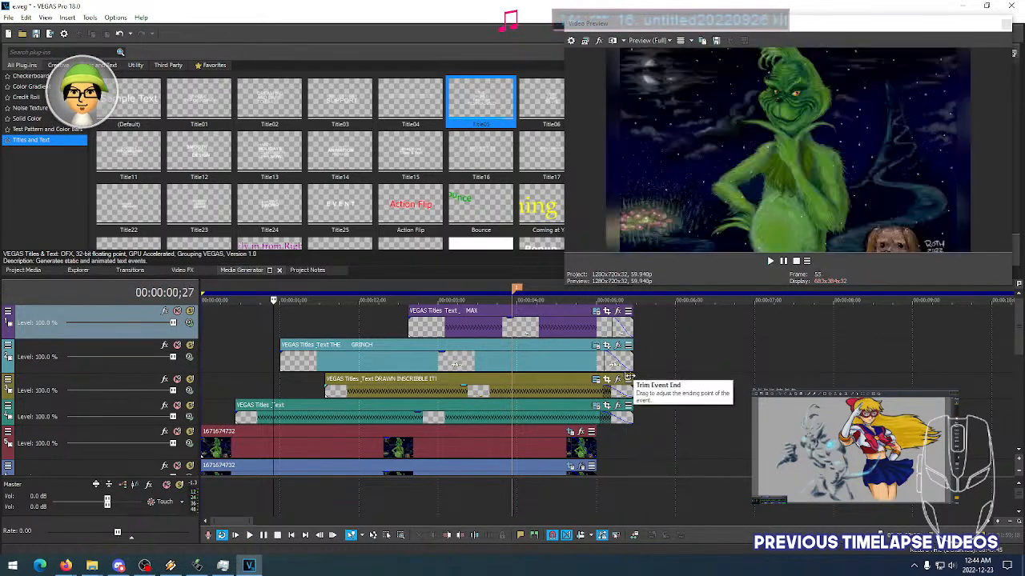
left_click(488, 326)
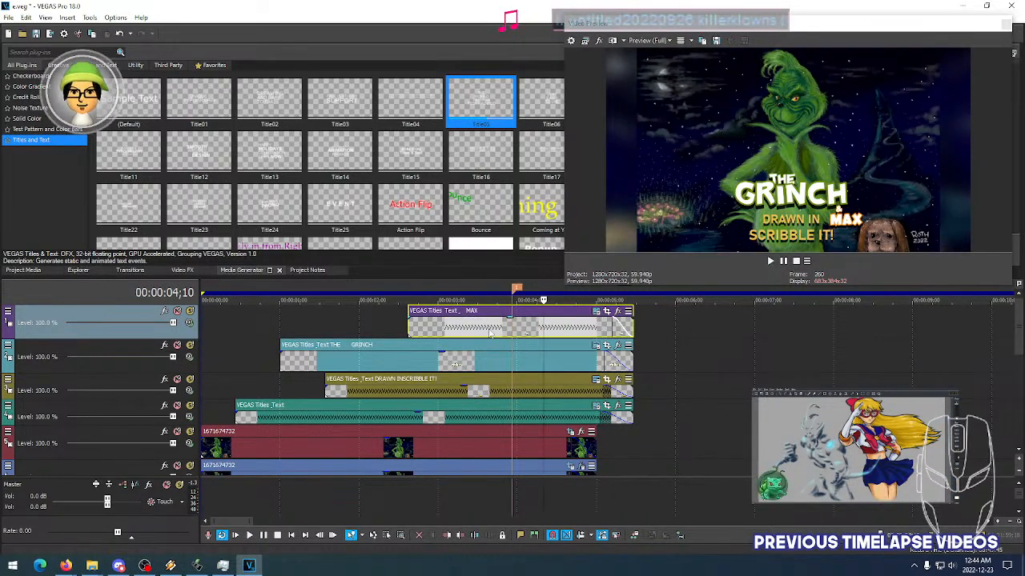
left_click(576, 330)
left_click(595, 311)
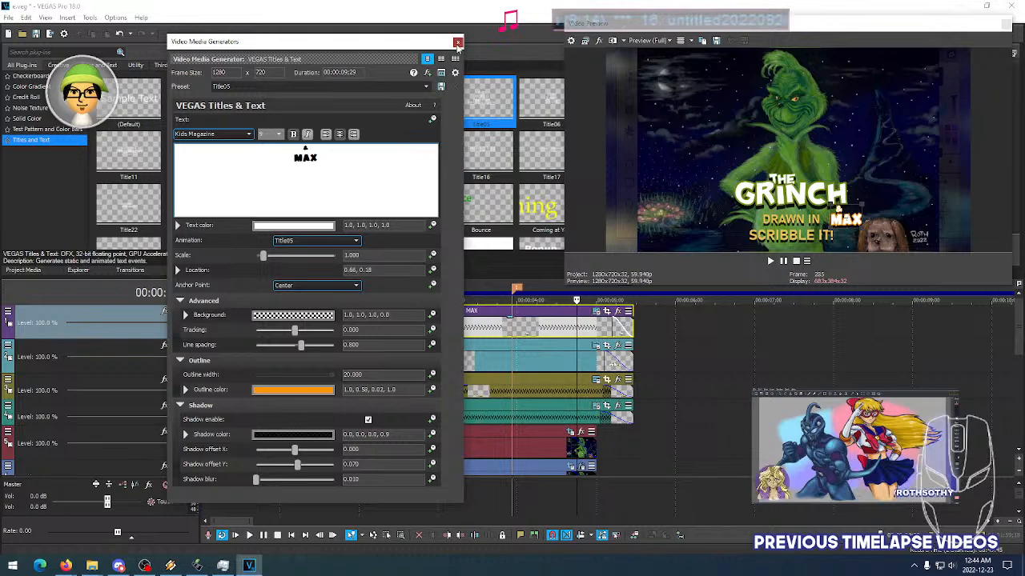
left_click(605, 312)
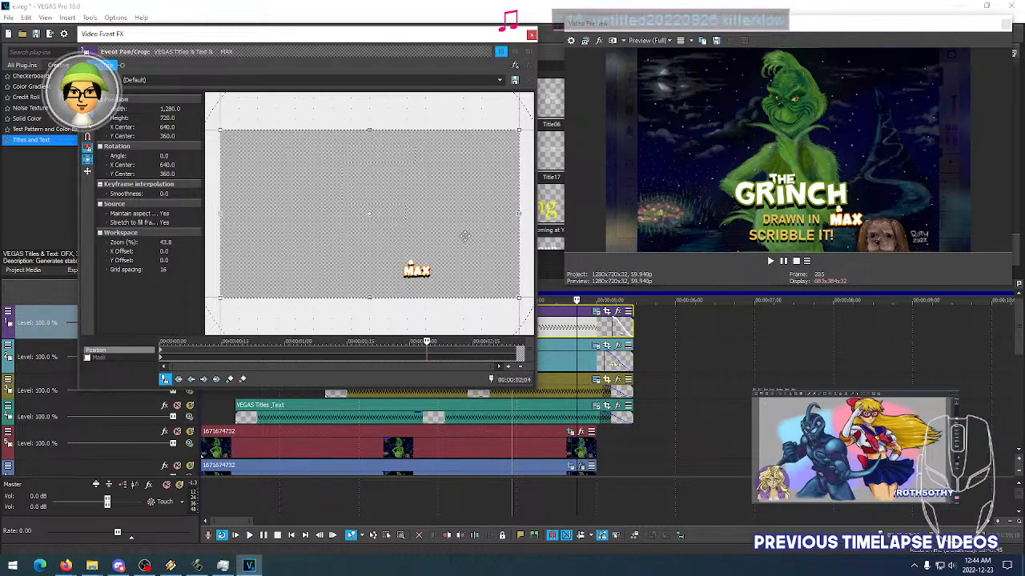
left_click_drag(524, 114, 532, 138)
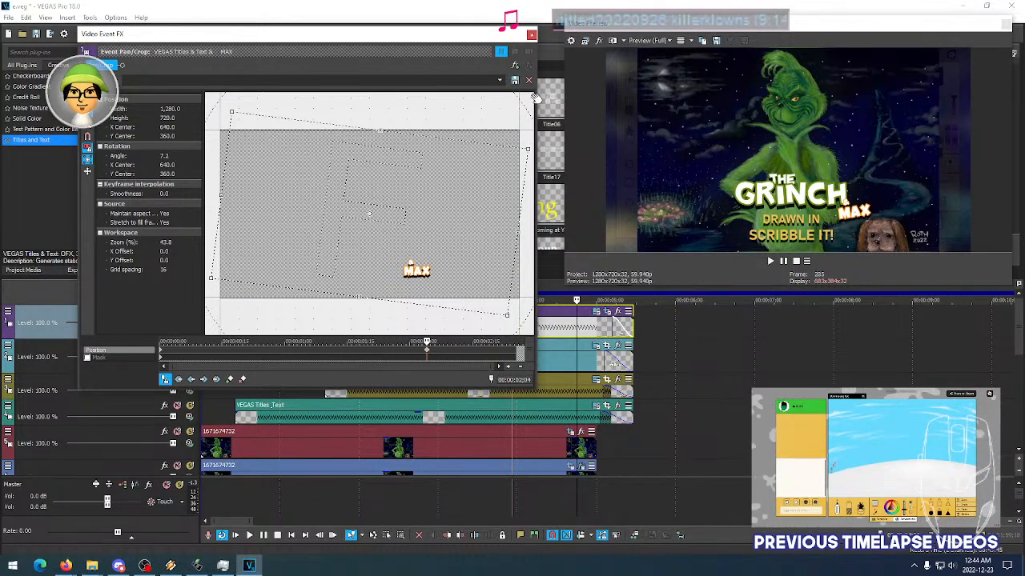
left_click(532, 34)
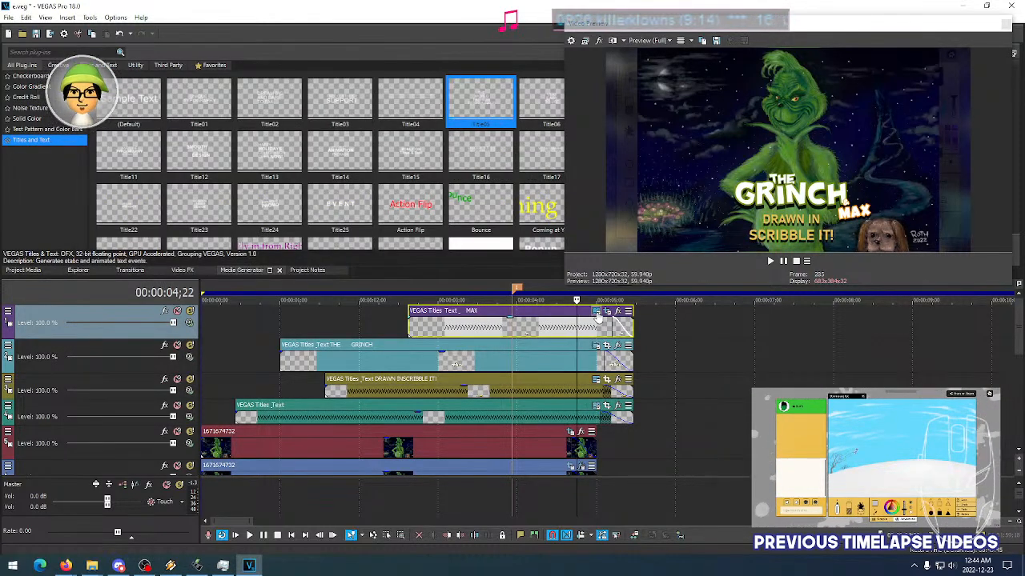
Reposition the tilted "& MAX" title beneath the end of "GRINCH", to location 0.64, 0.15
left_click(597, 312)
left_click_drag(848, 213, 844, 220)
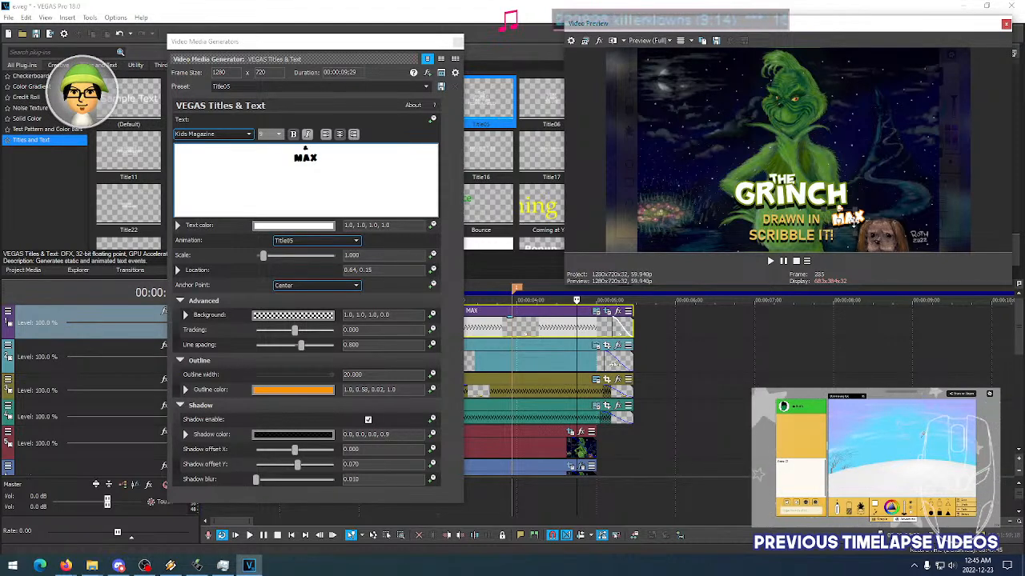
Move the "& MAX" title to location 0.68, 0.18 and play back the opening titles
left_click_drag(839, 210, 853, 216)
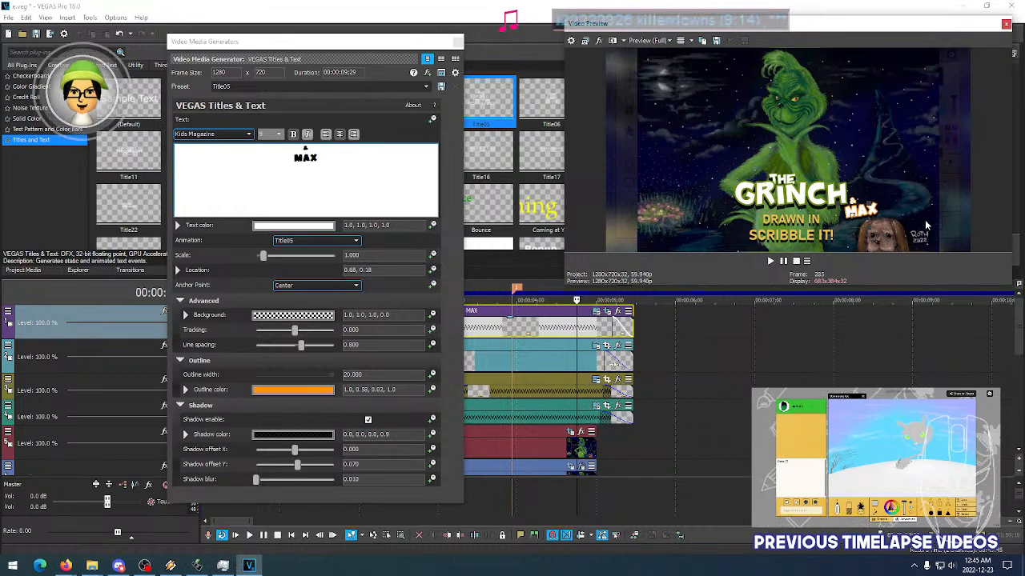
left_click(453, 41)
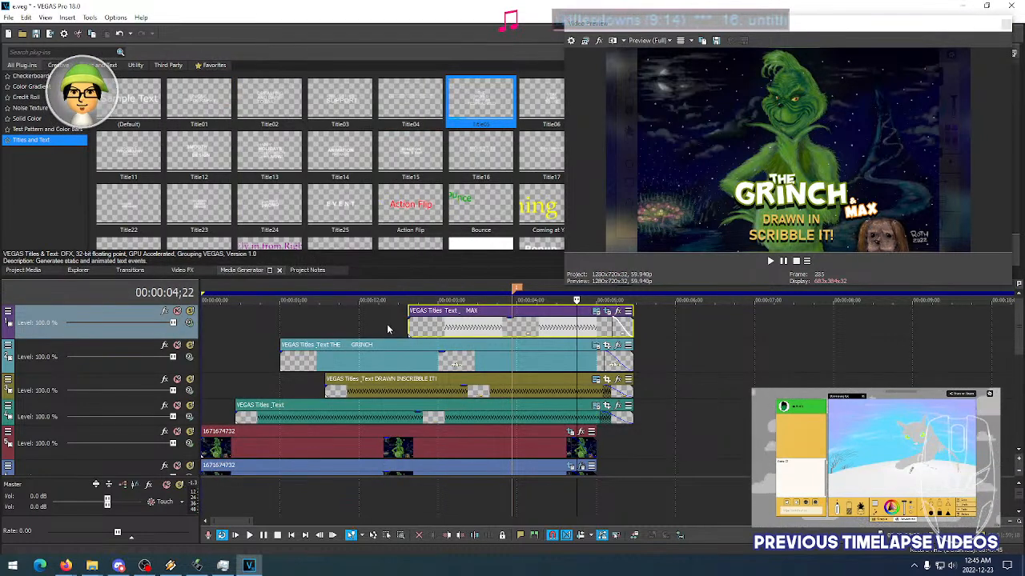
left_click(286, 323)
key("space")
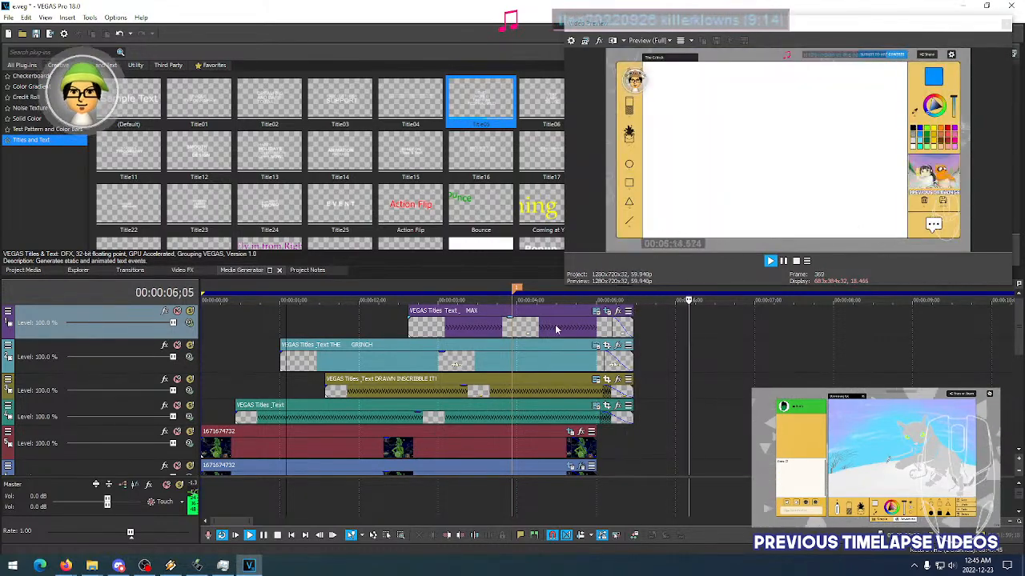
key("space")
Check the "& MAX" event's Pan/Crop keyframes and add a position keyframe at 00:00:01;18 with the 5.4-degree tilt
left_click(502, 333)
left_click(552, 329)
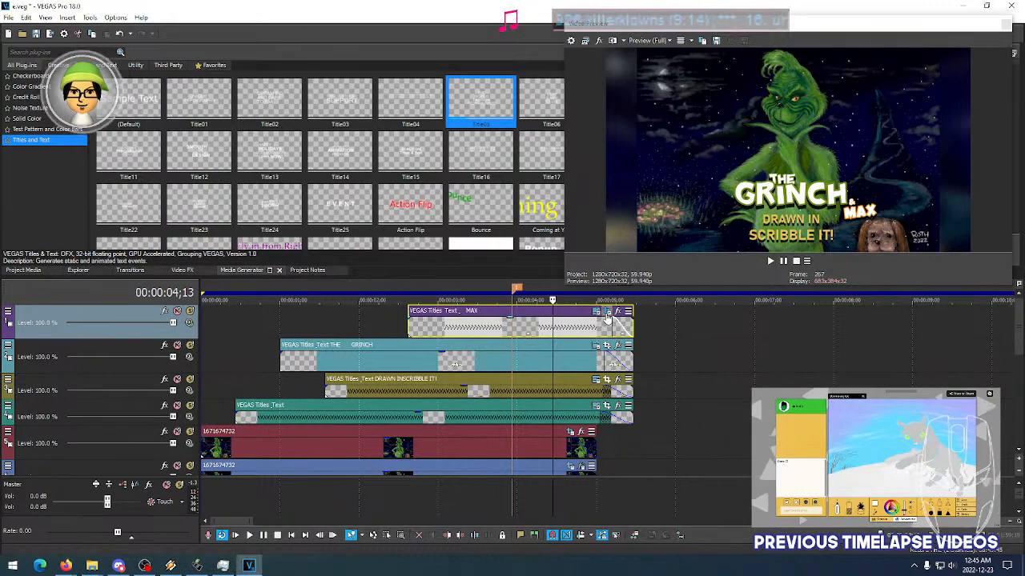
left_click(607, 313)
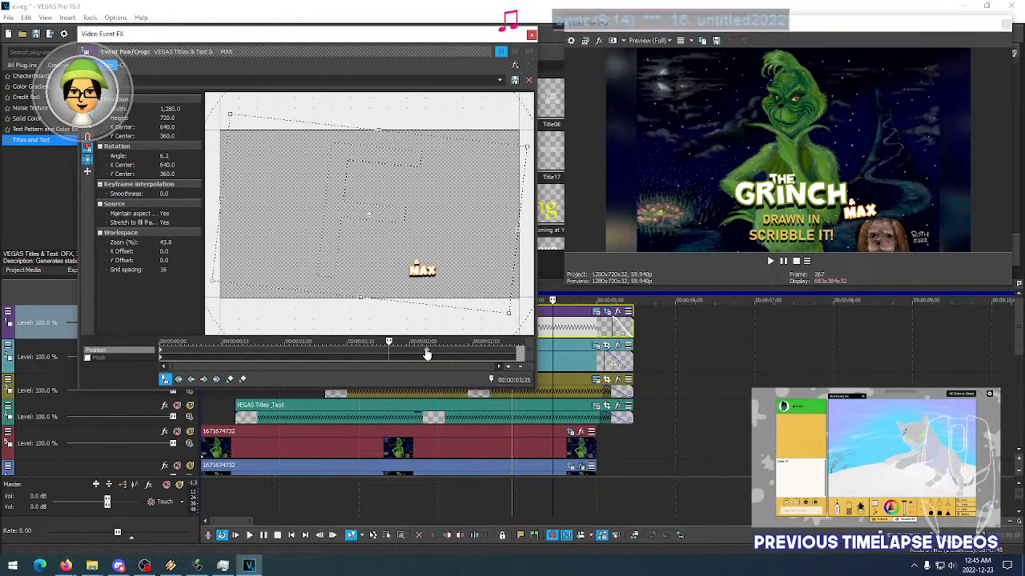
left_click(427, 353)
left_click(162, 353)
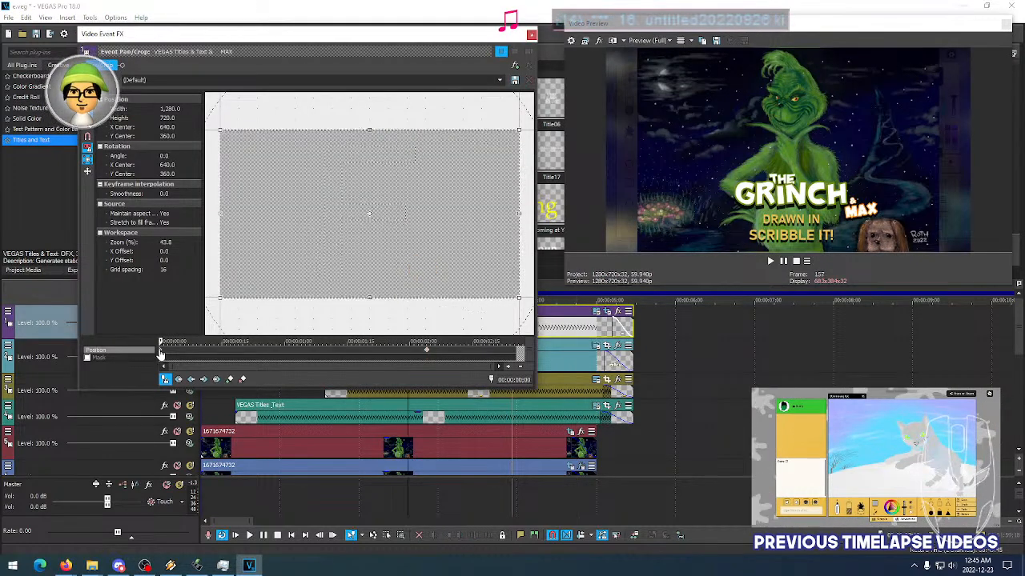
left_click(357, 353)
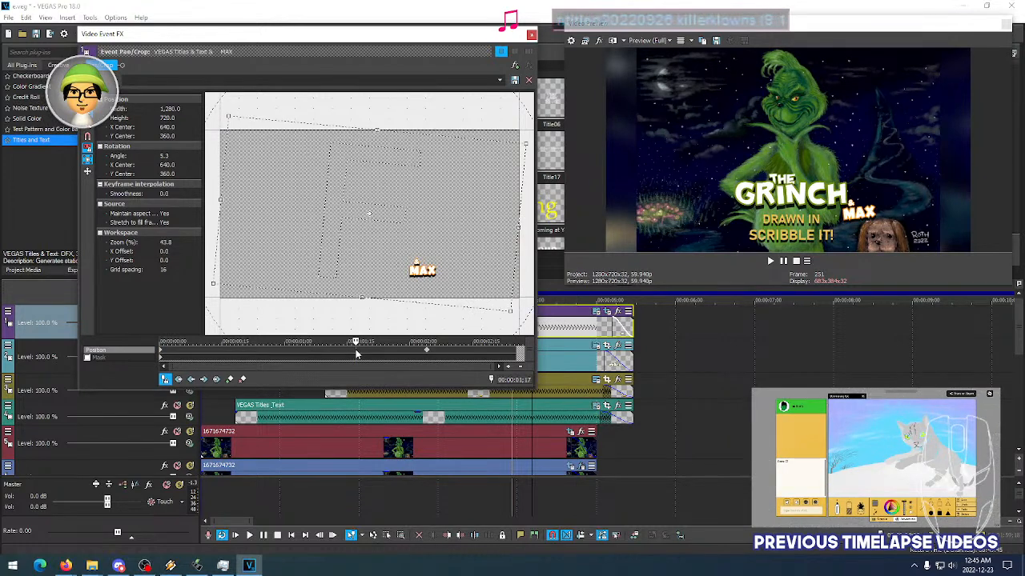
left_click(360, 352)
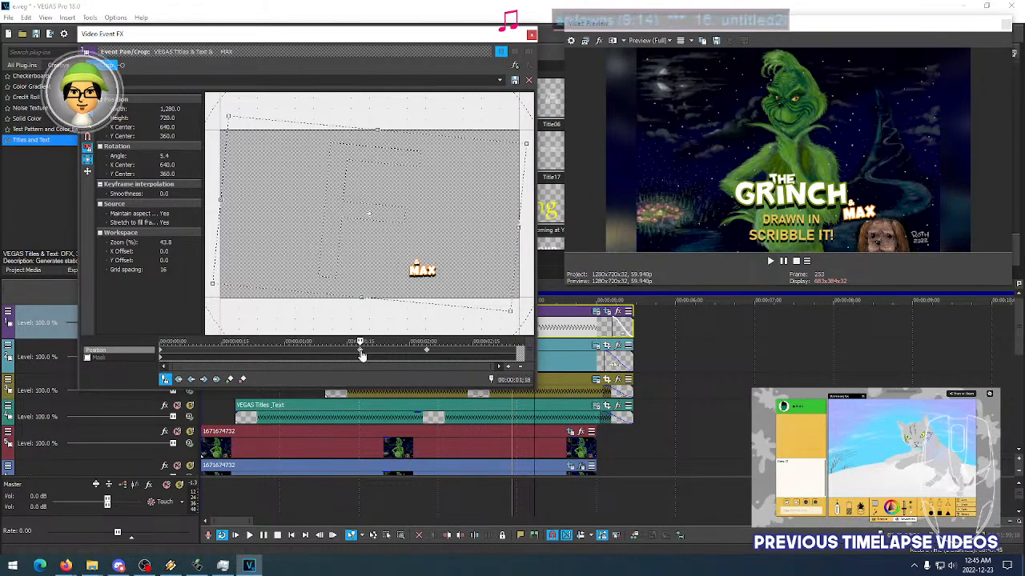
Delete the untilted starting keyframe of the "& MAX" Pan/Crop and move the 5.4-degree keyframe to the event's start
left_click_drag(173, 352, 162, 353)
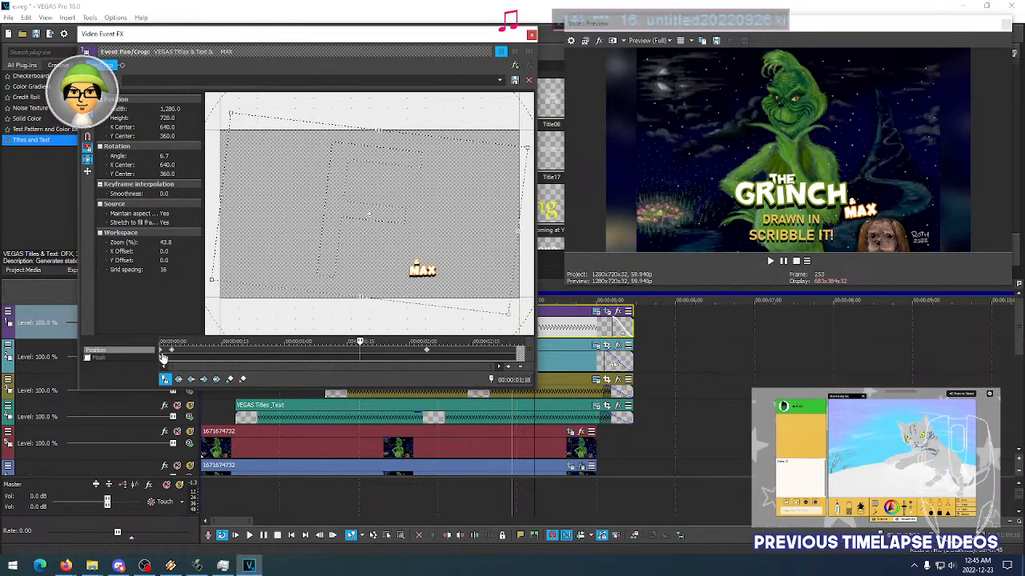
right_click(160, 352)
left_click(184, 400)
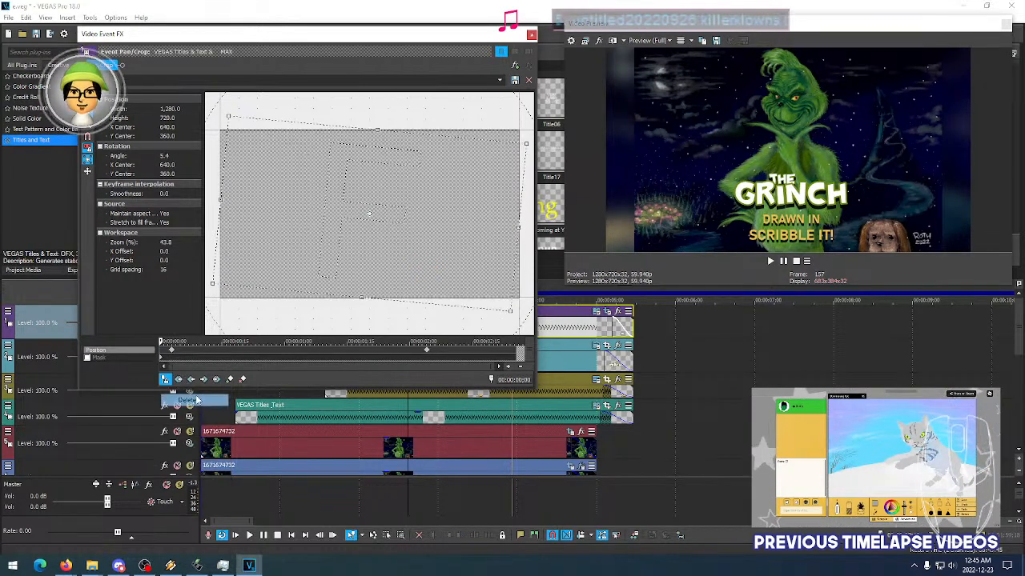
left_click_drag(171, 351, 155, 350)
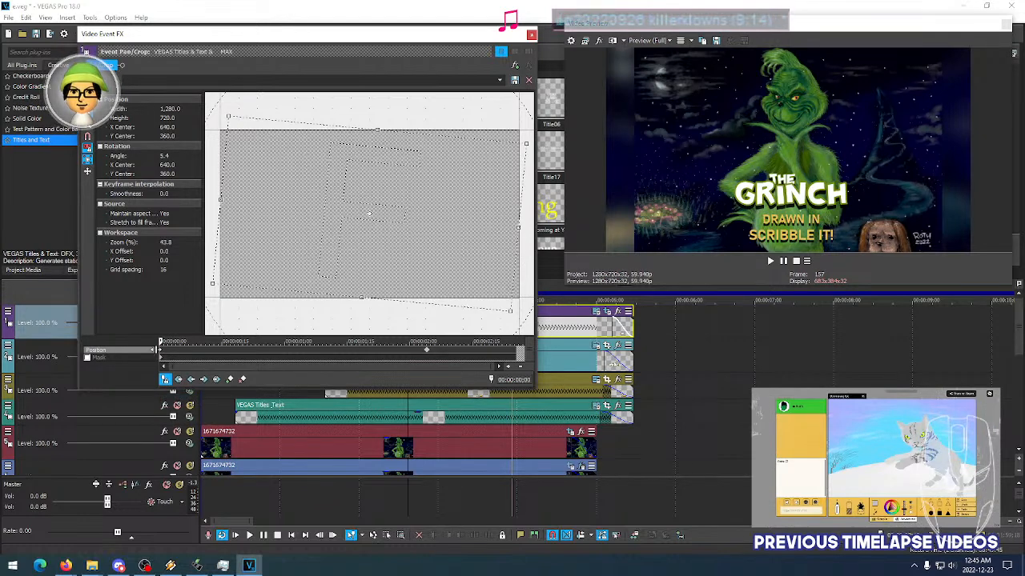
Move the final Pan/Crop keyframe of the "& MAX" event close to the event's end and close the crop window
left_click(428, 353)
mouse_move(434, 355)
left_mouse_down()
mouse_move(461, 355)
mouse_move(429, 355)
left_mouse_up()
mouse_move(512, 353)
left_mouse_down()
mouse_move(353, 363)
mouse_move(507, 365)
left_mouse_up()
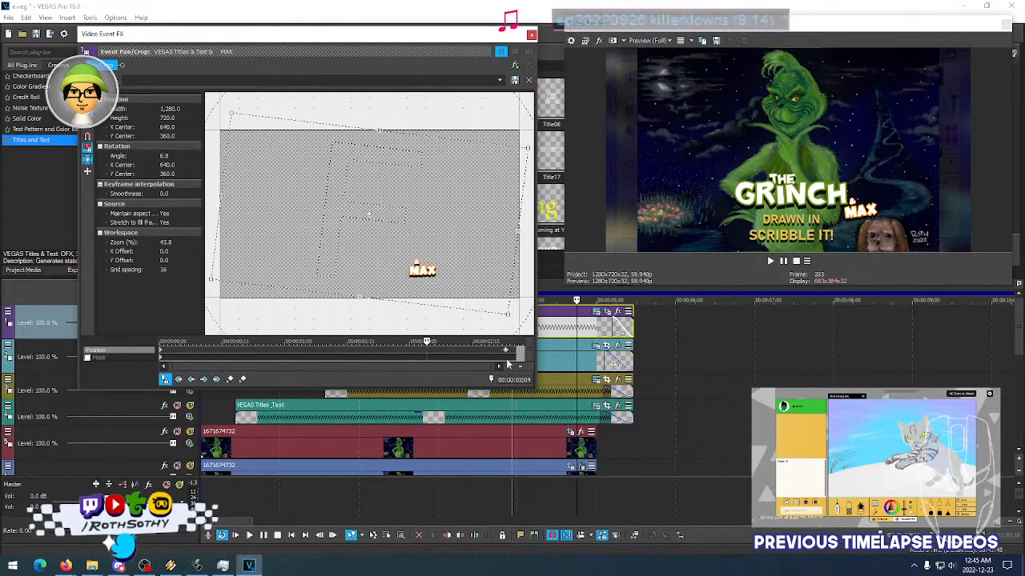
left_click(532, 35)
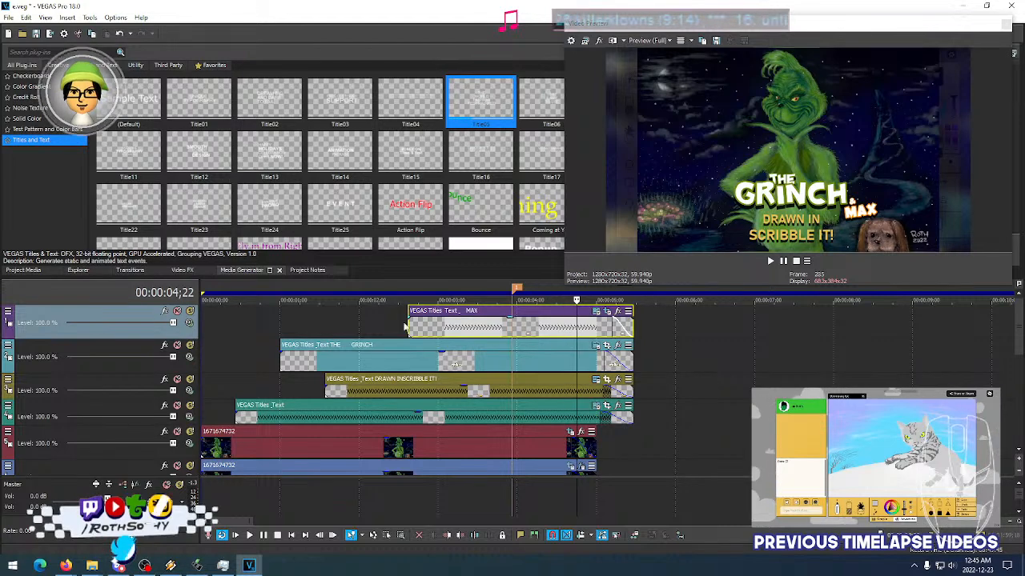
Play back the titles from just before "& MAX" appears and again from about the one-second mark
left_click(386, 322)
key("space")
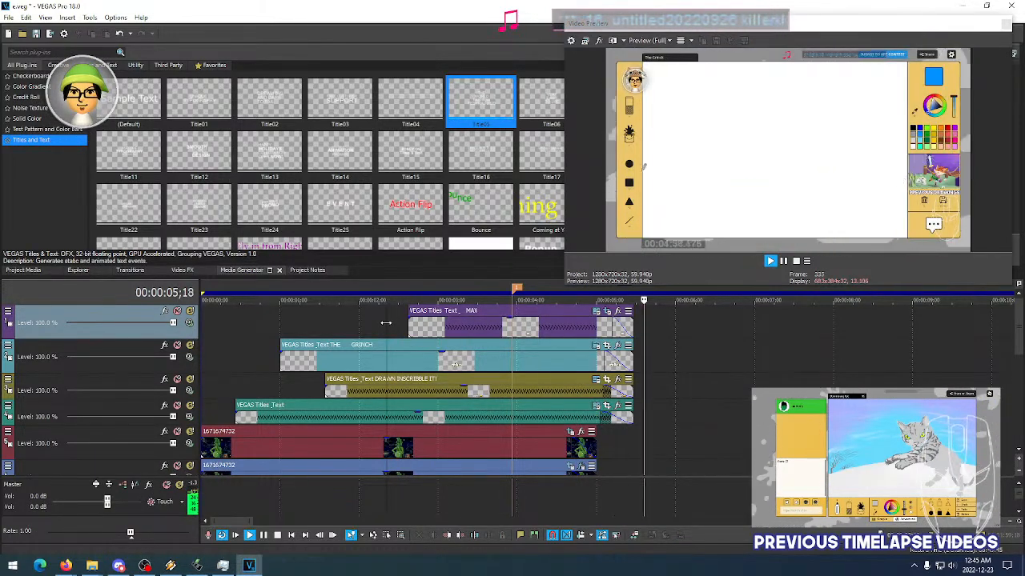
key("space")
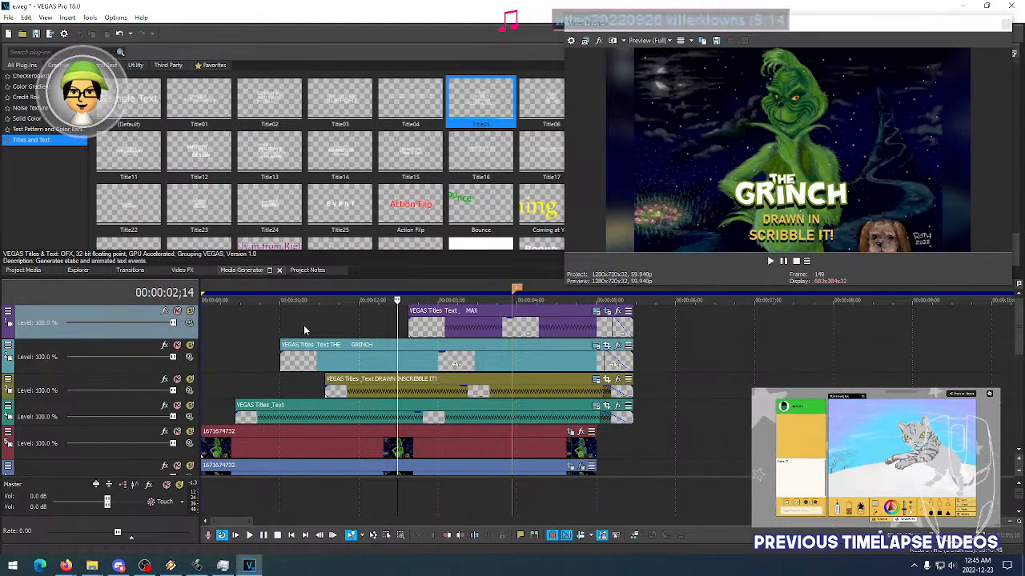
left_click(282, 330)
key("space")
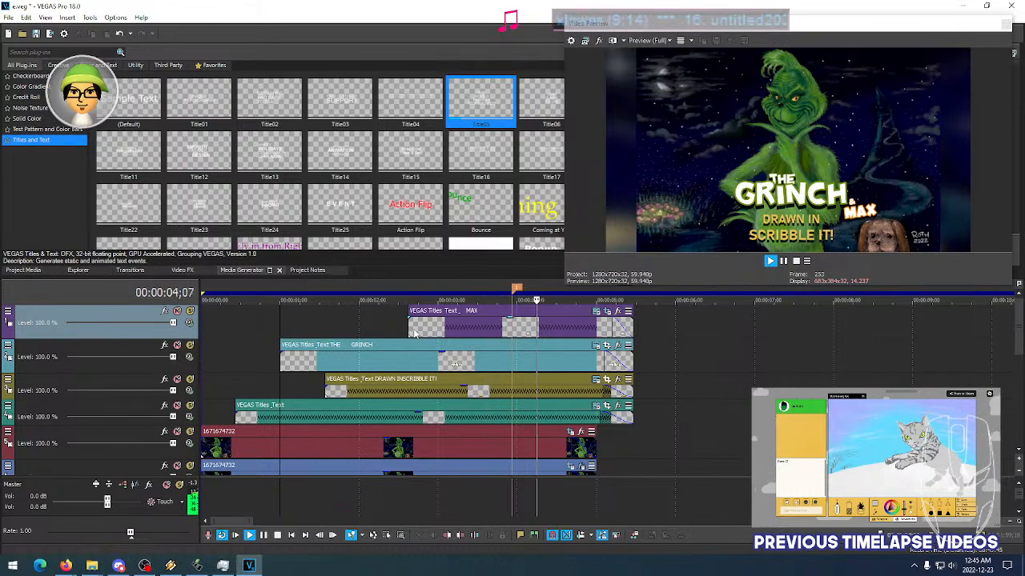
key("space")
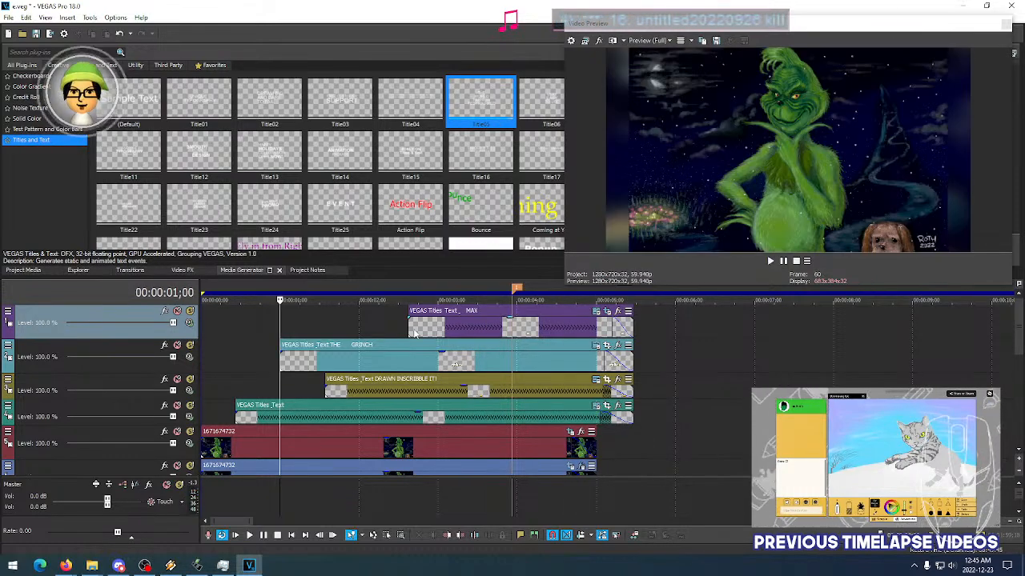
Look over the whole project timeline down to its lowest tracks and save the project
scroll(534, 357, "down", 10)
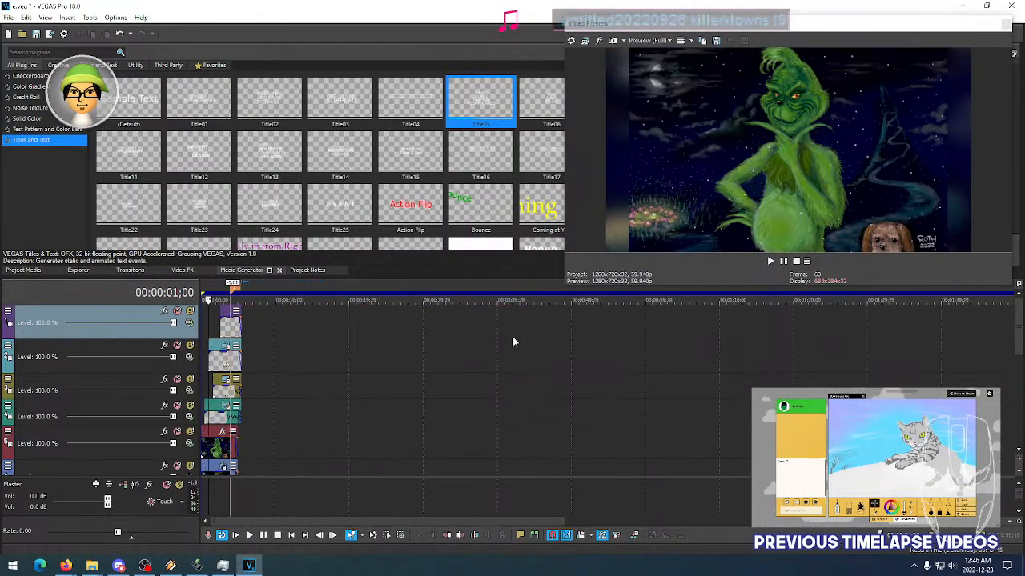
scroll(513, 340, "down", 3)
left_click_drag(1014, 334, 1016, 410)
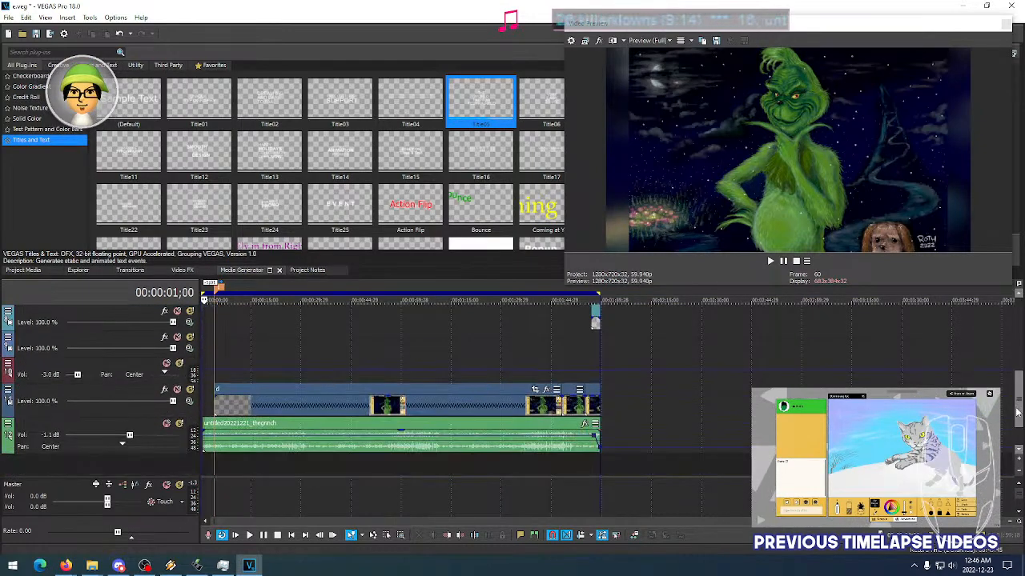
left_click(11, 18)
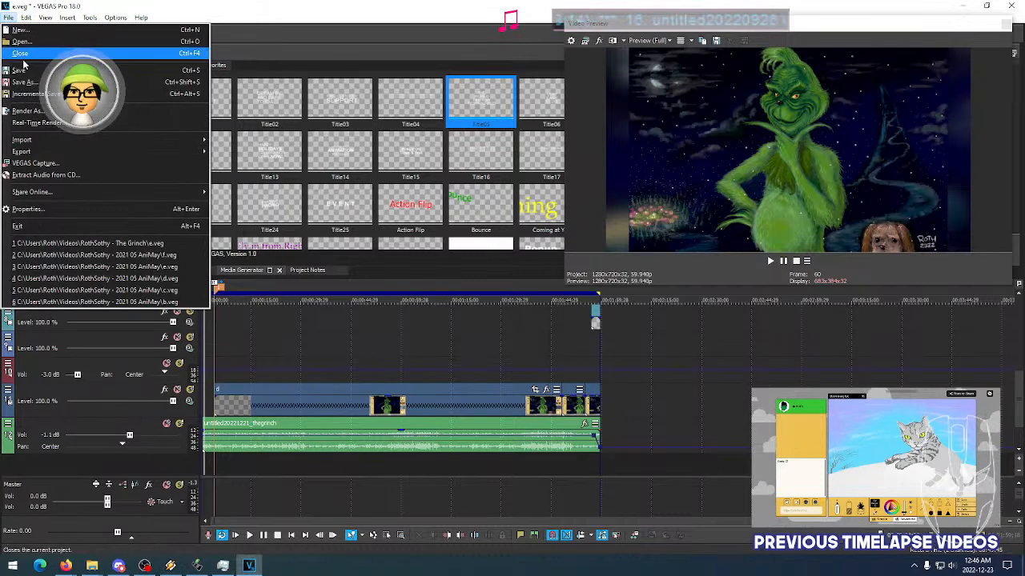
left_click(23, 72)
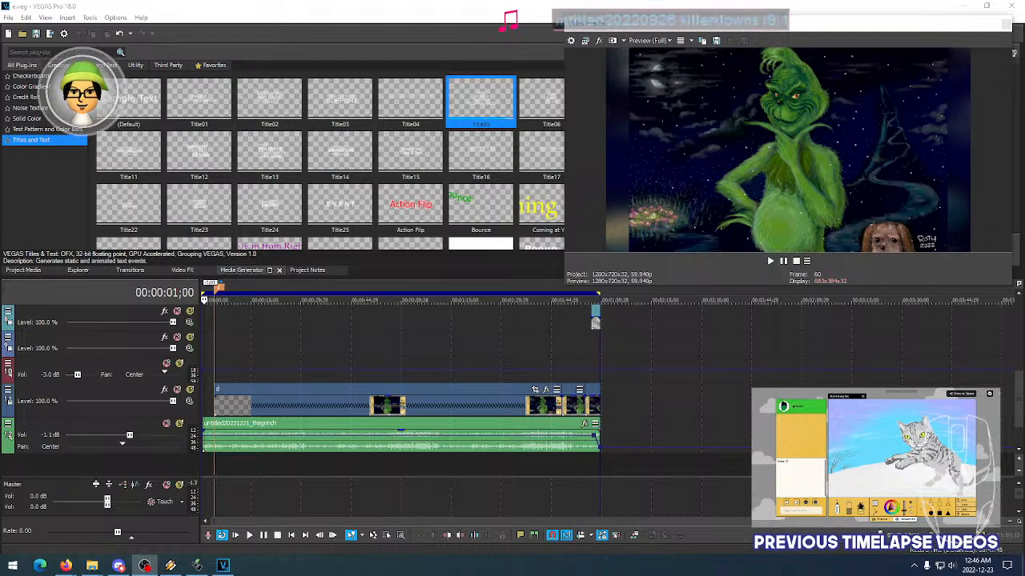
left_click(245, 16)
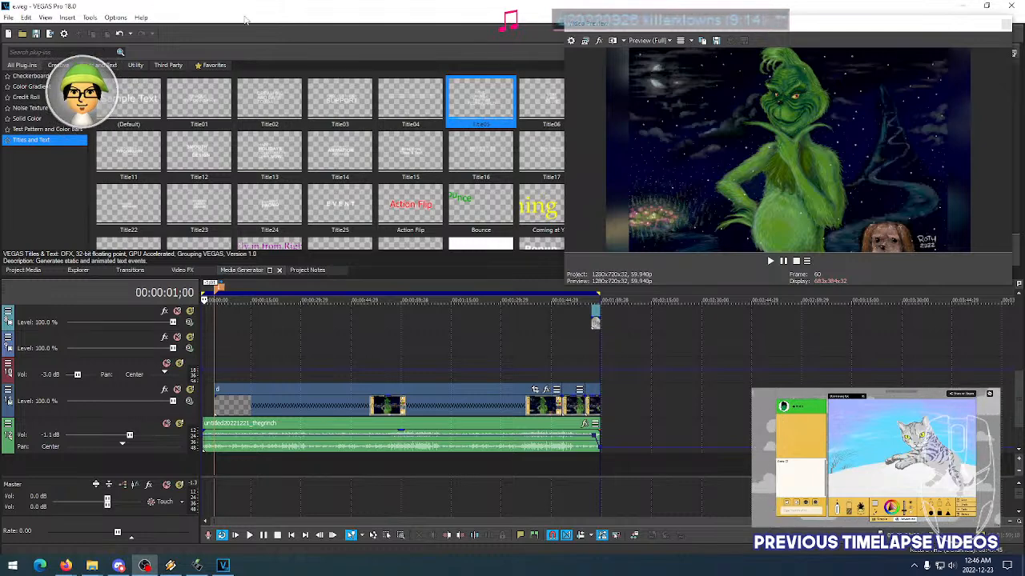
left_click(8, 17)
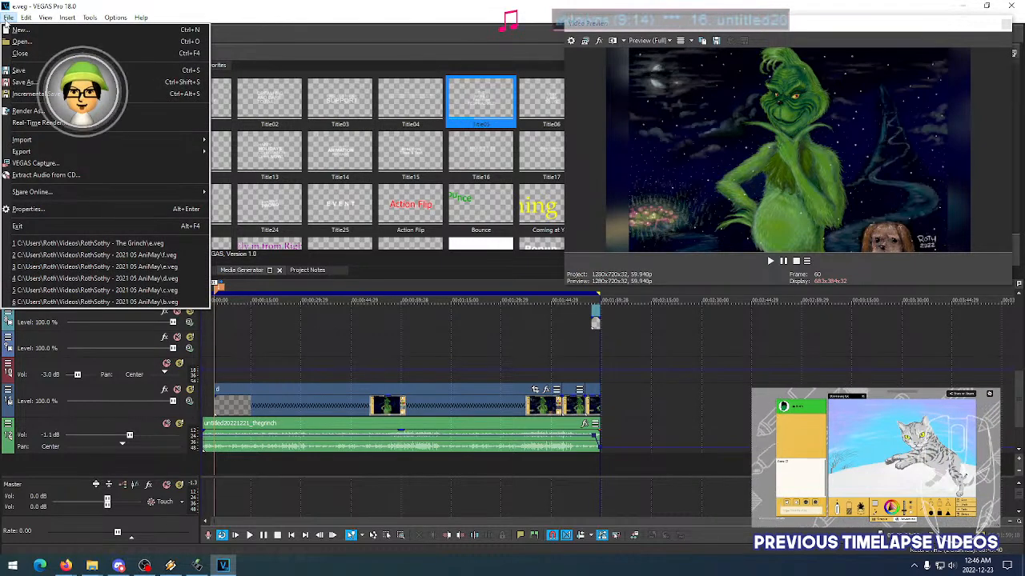
left_click(8, 17)
left_click(8, 18)
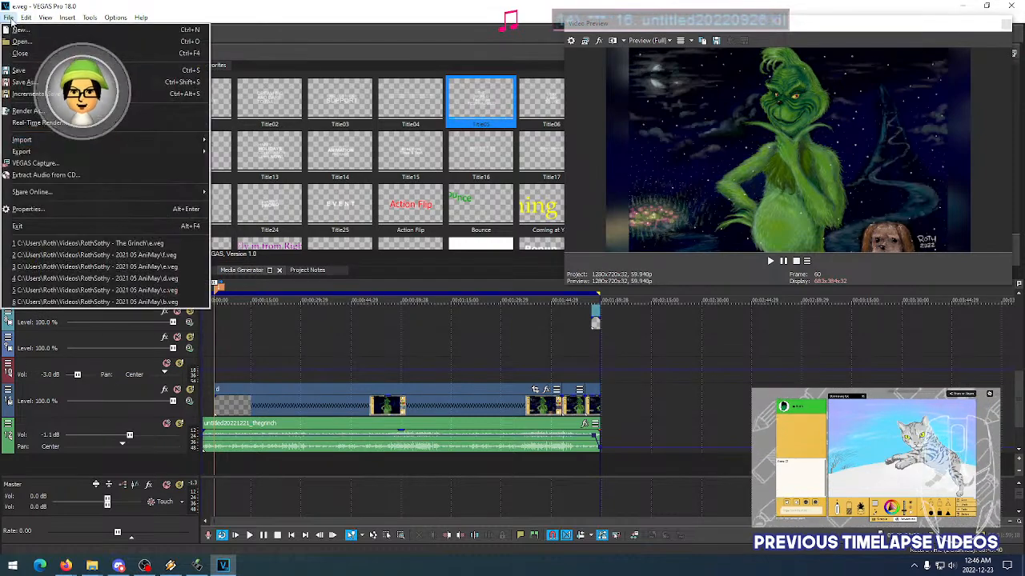
left_click(27, 13)
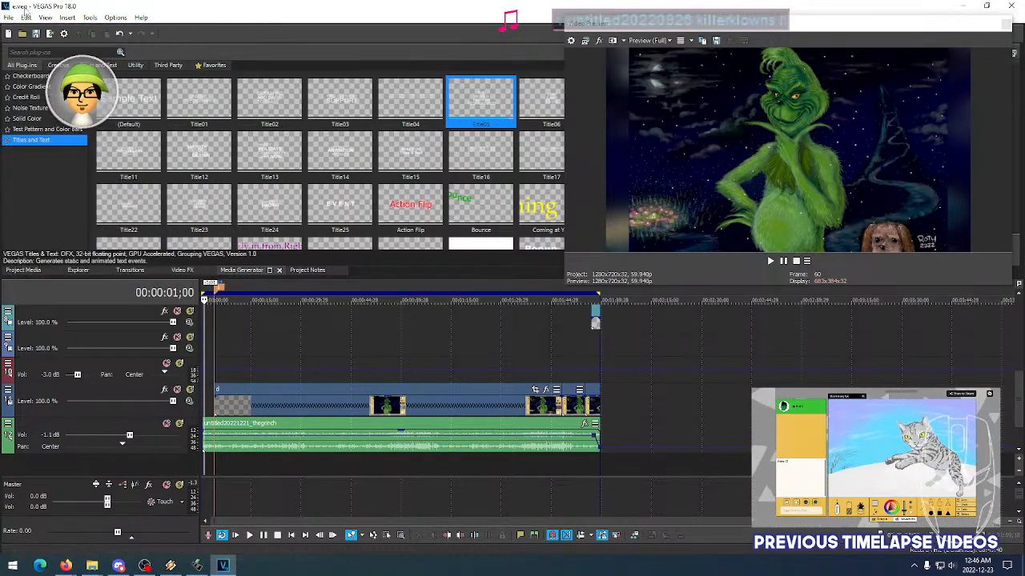
left_click(8, 17)
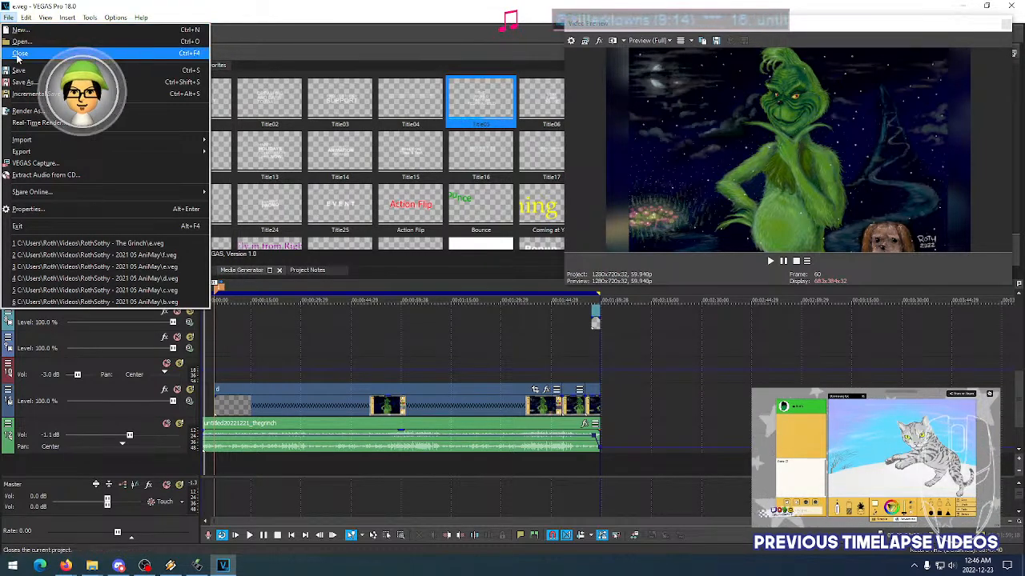
left_click(248, 34)
Open the Render As settings, select the Sony AVC/MVC format and look over the other available formats
left_click(8, 17)
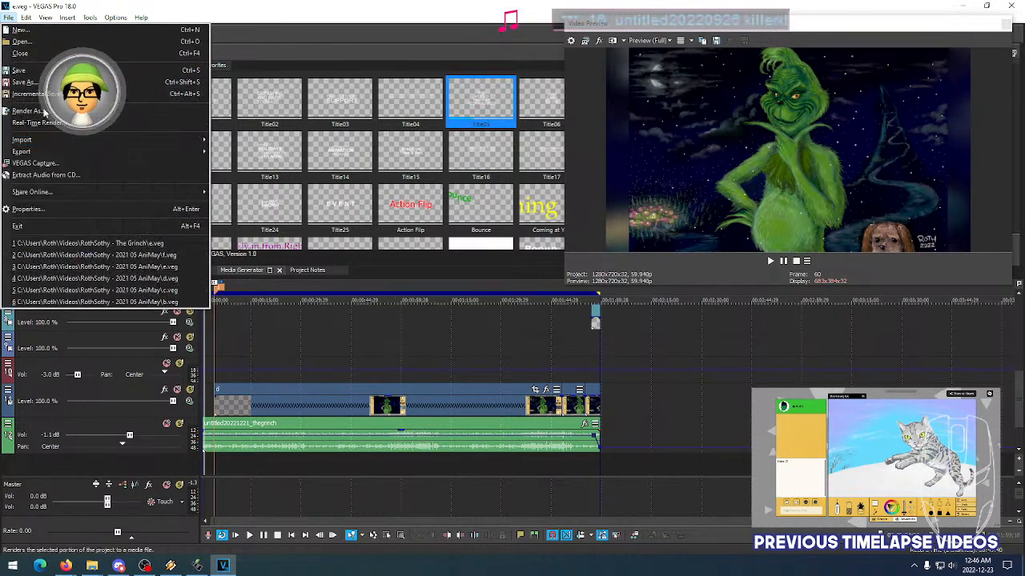
left_click(70, 111)
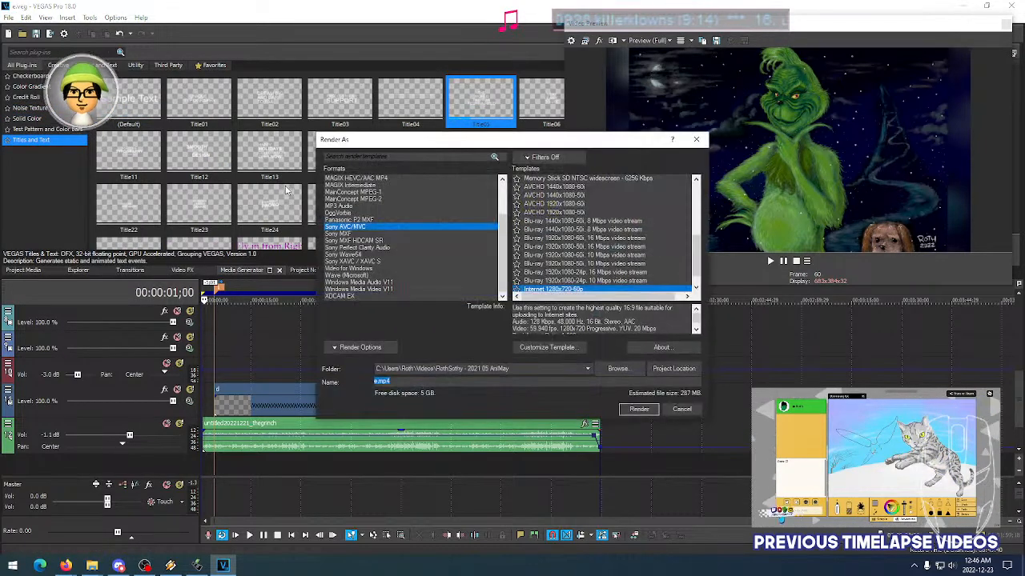
scroll(580, 224, "down", 1)
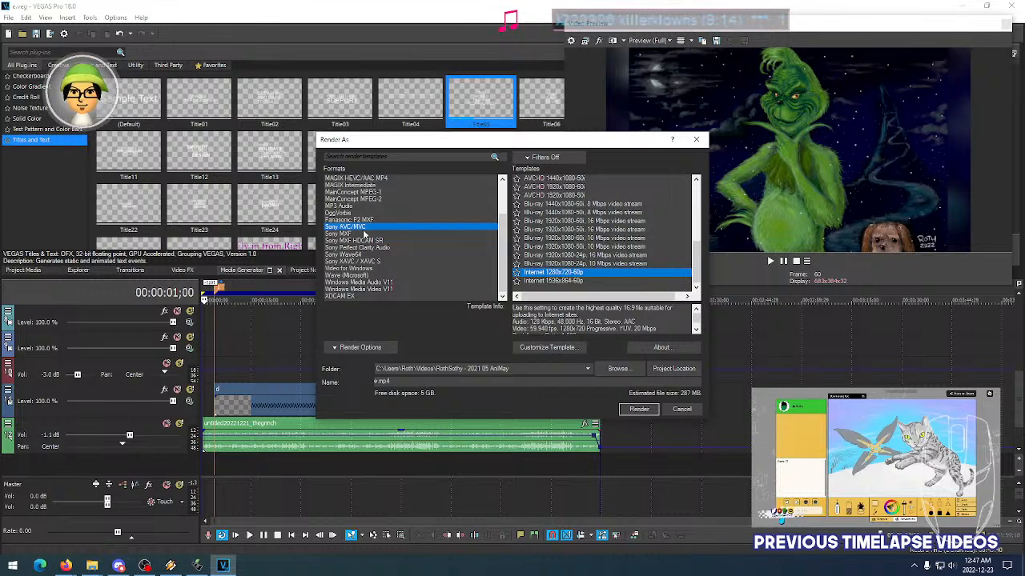
left_click(344, 230)
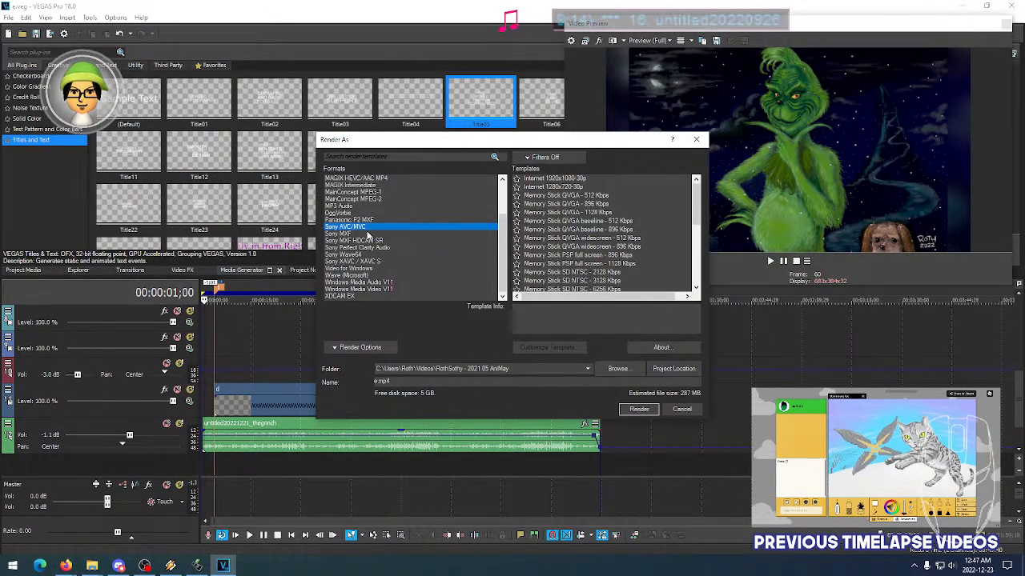
scroll(371, 220, "up", 2)
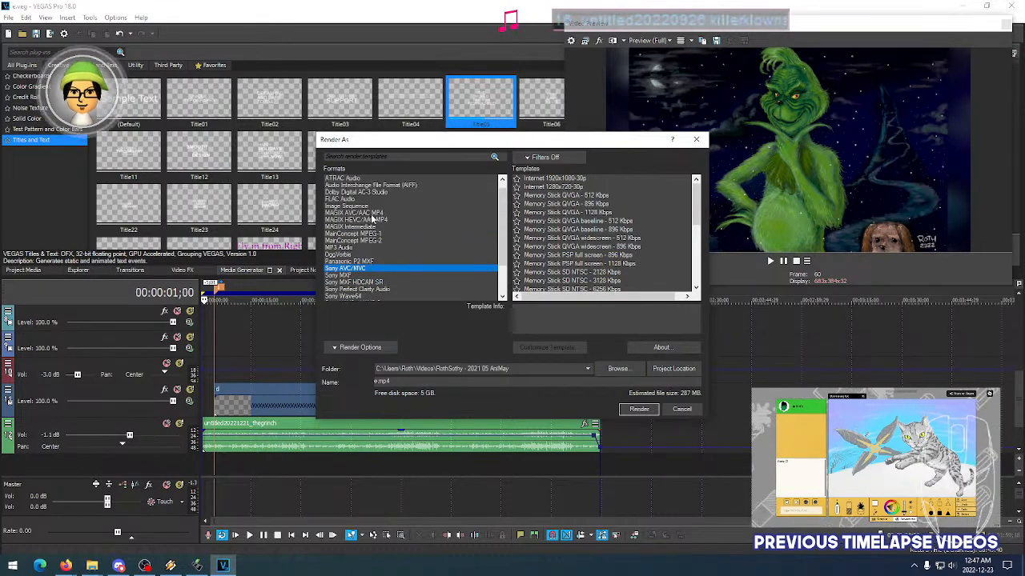
scroll(371, 220, "up", 1)
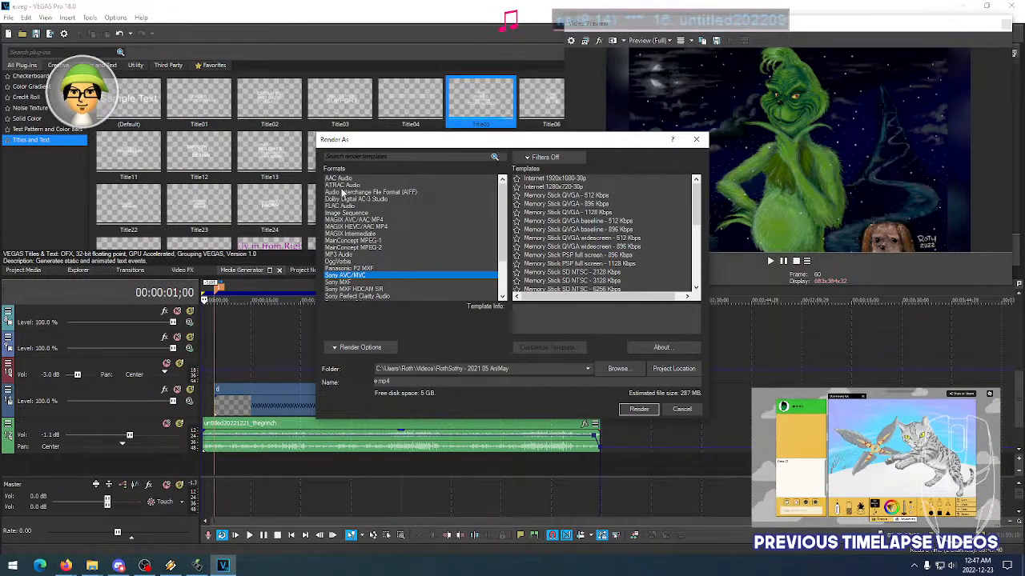
left_click_drag(413, 148, 268, 88)
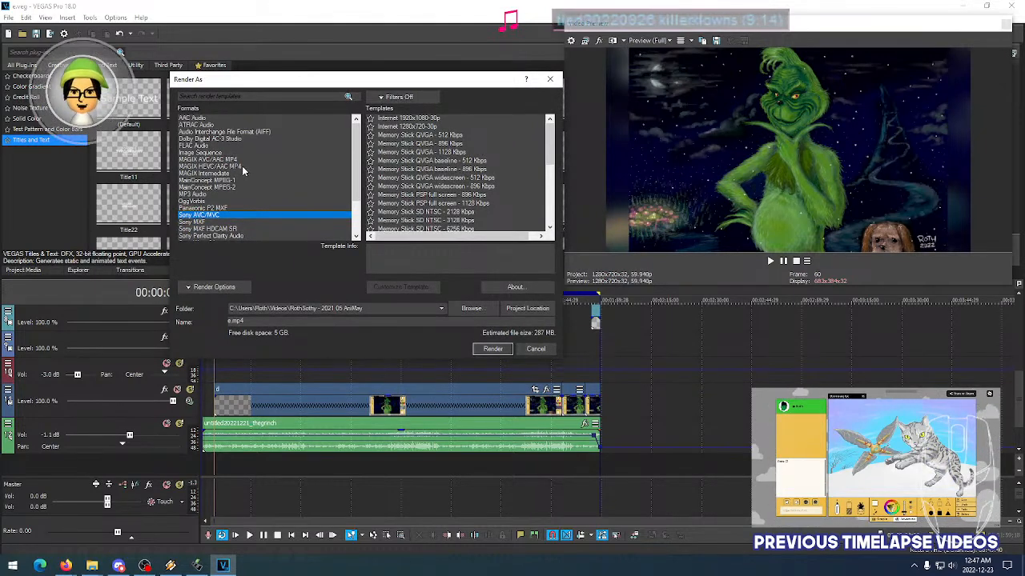
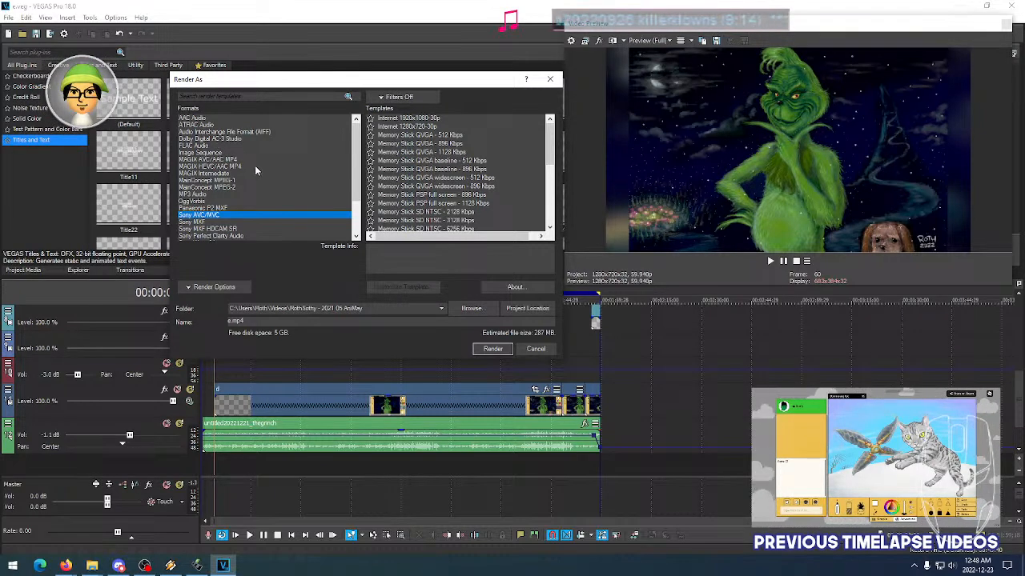
scroll(204, 215, "down", 3)
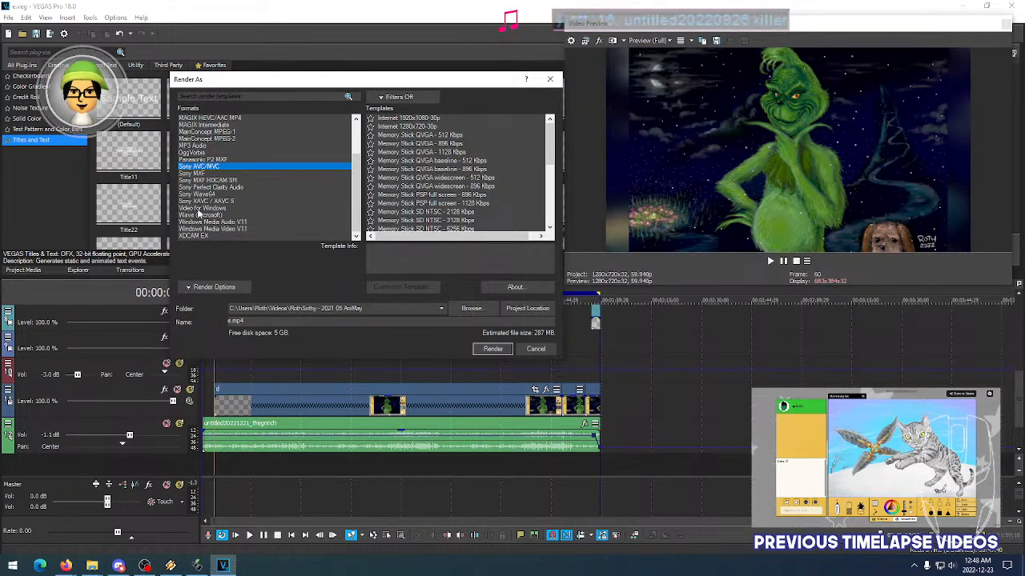
scroll(267, 210, "up", 3)
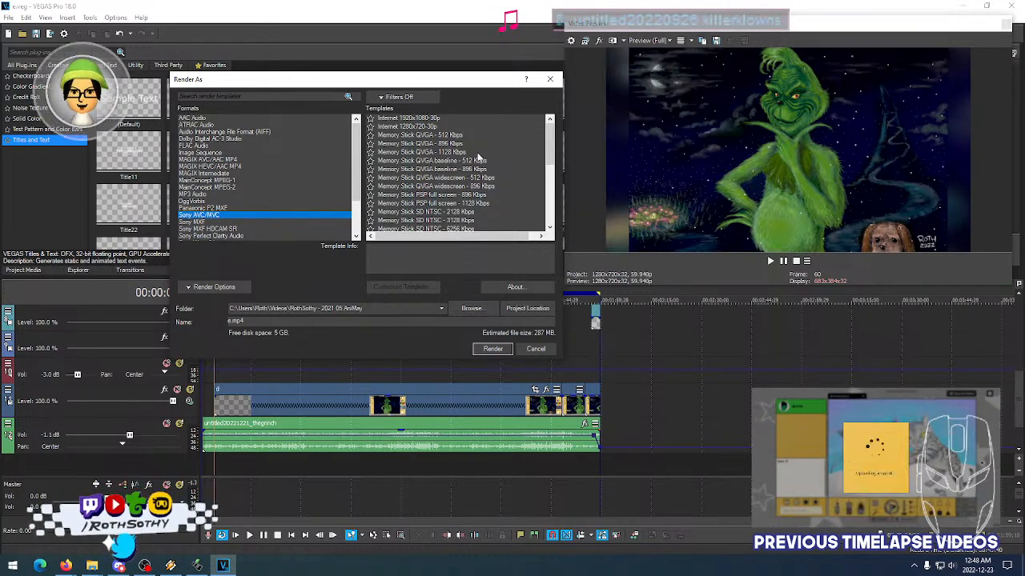
Compare the Internet 1280x720-30p and 1280x720-60p templates, then select Internet 1280x720-30p and read its details
left_click(412, 126)
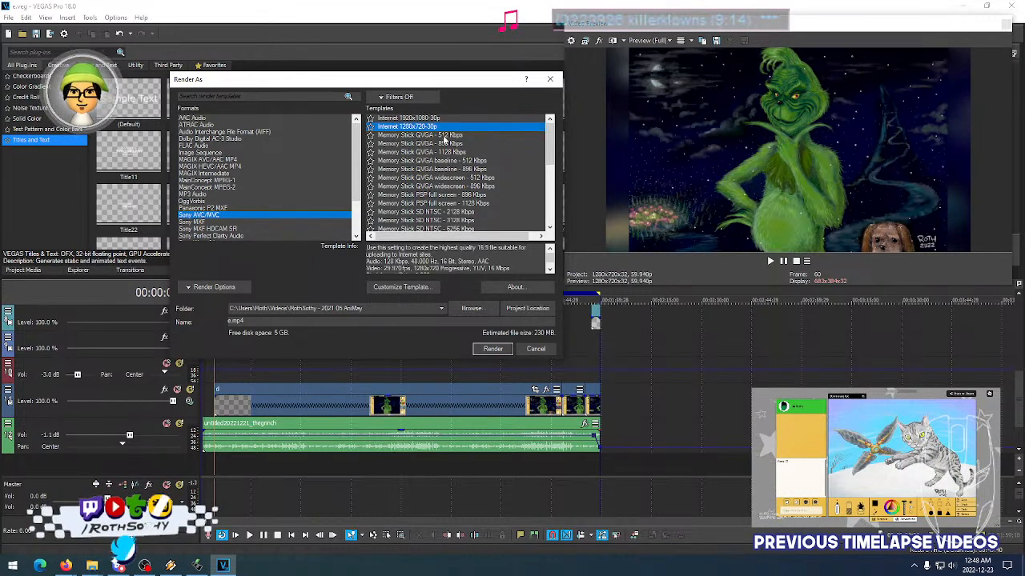
scroll(441, 152, "down", 1)
scroll(441, 152, "up", 5)
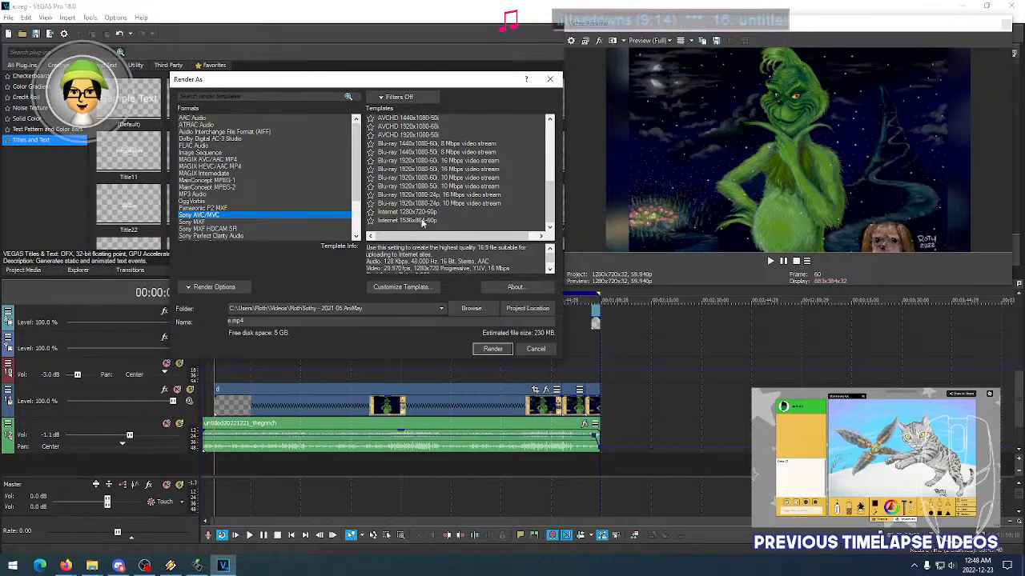
left_click(416, 212)
scroll(416, 208, "down", 3)
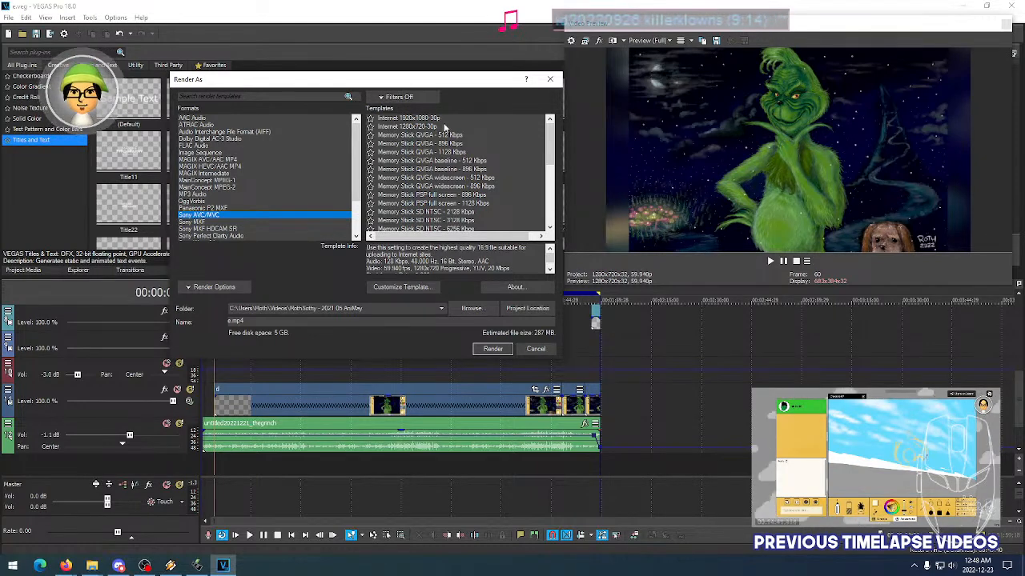
left_click(405, 129)
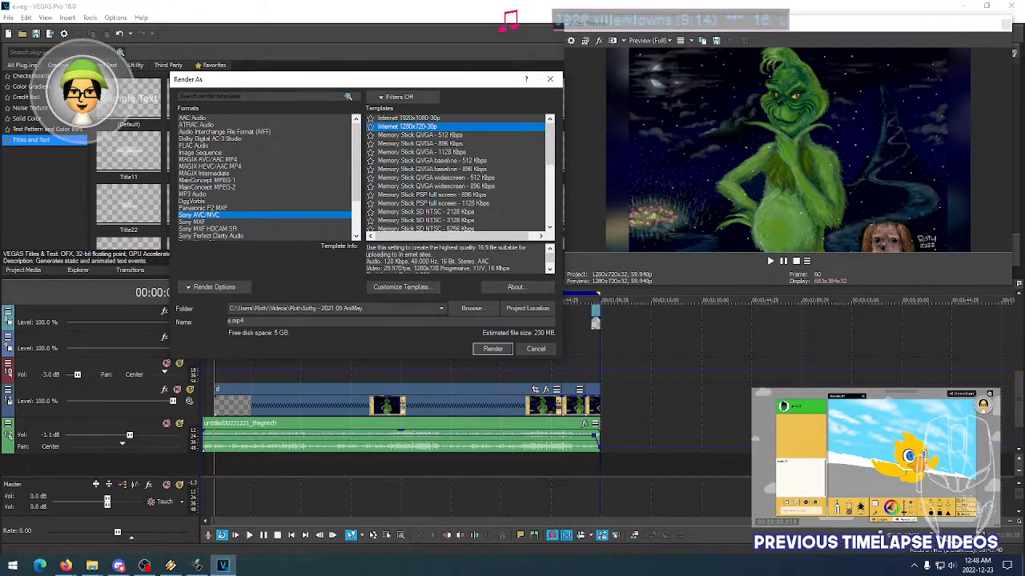
scroll(400, 257, "down", 1)
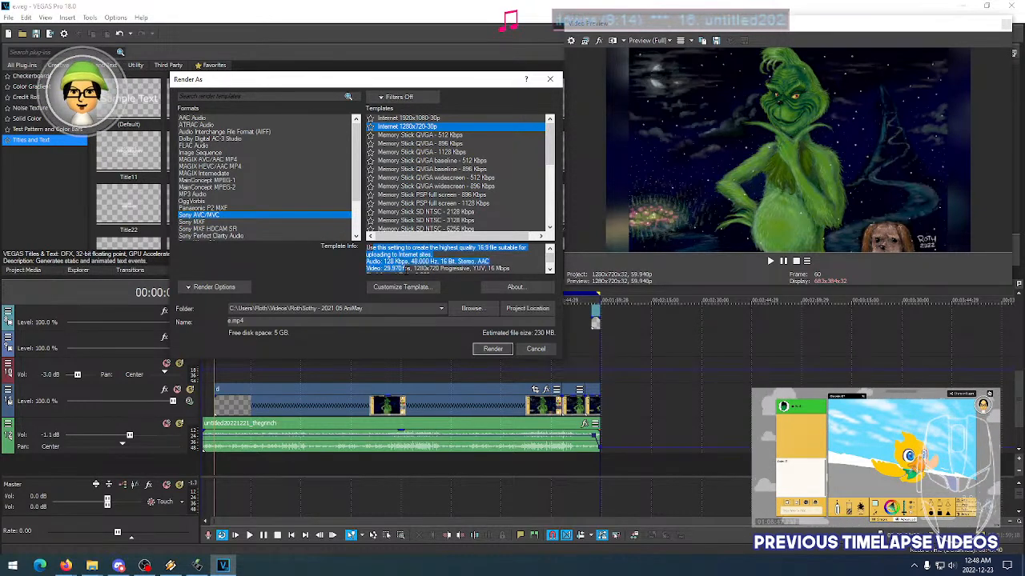
left_click_drag(431, 269, 391, 261)
left_click(390, 261)
scroll(419, 192, "down", 3)
scroll(417, 178, "up", 3)
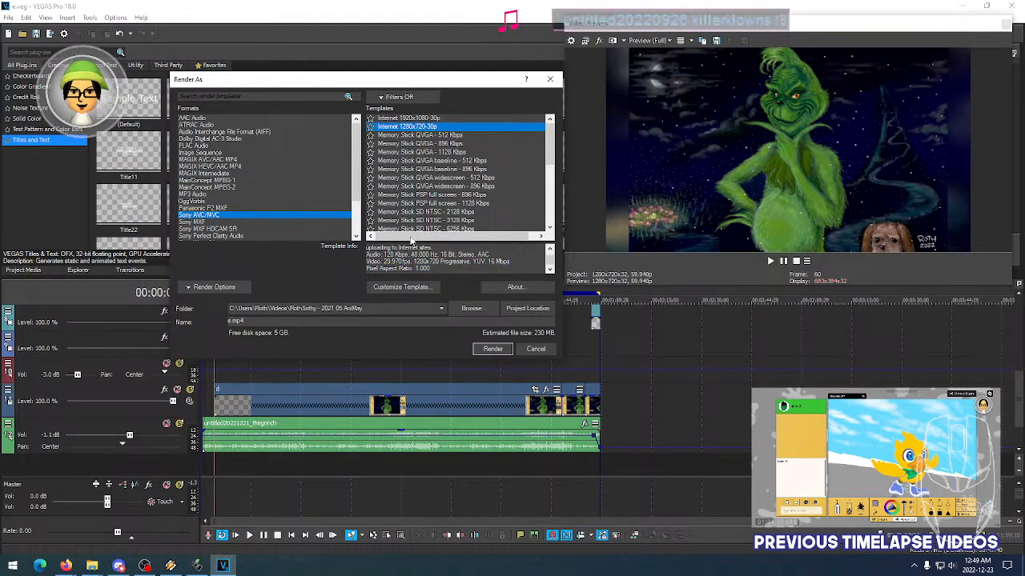
Open the custom settings of the Internet 1280x720-30p template and check its frame size and video format options, keeping AVC
left_click(407, 288)
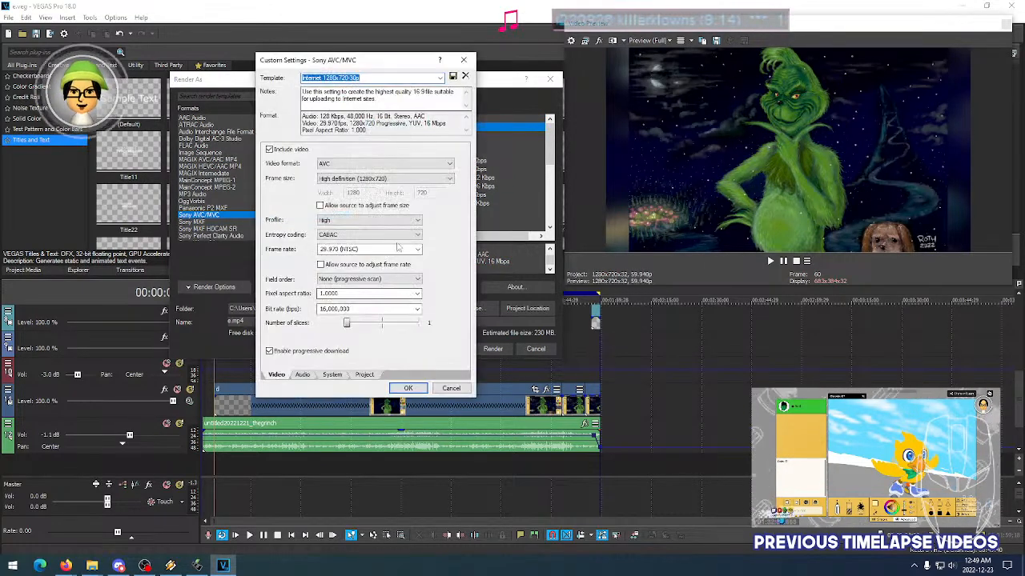
left_click_drag(352, 60, 406, 51)
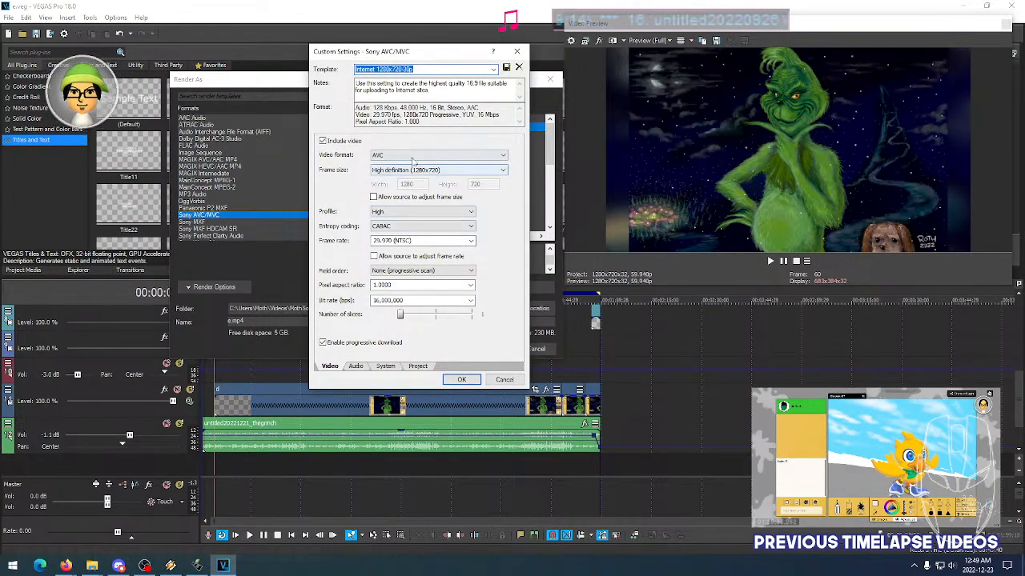
left_click(413, 172)
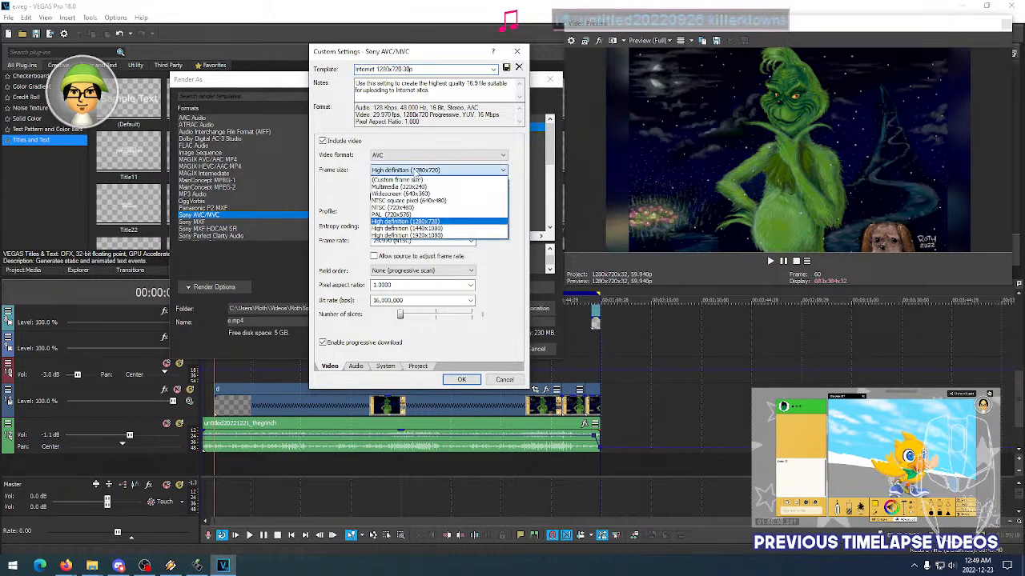
left_click(413, 171)
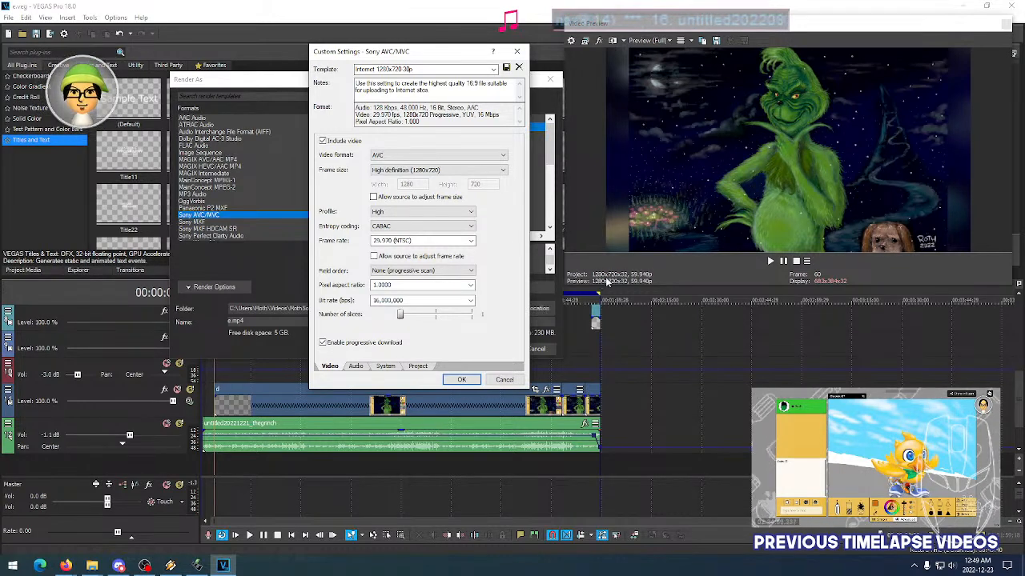
left_click(398, 157)
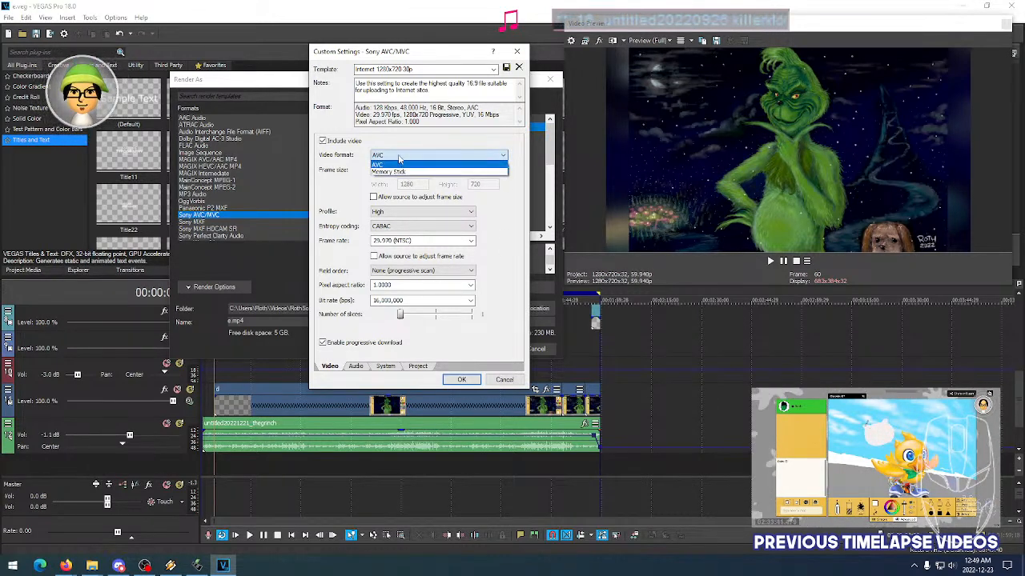
left_click(399, 163)
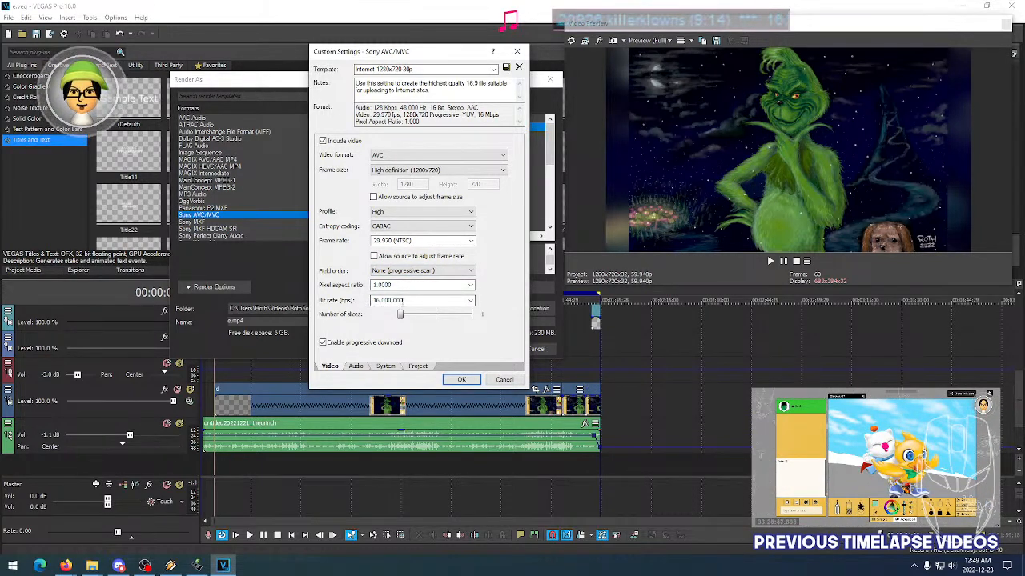
Look through the template's audio, system and project settings and return to the video settings
left_click(357, 368)
left_click(331, 370)
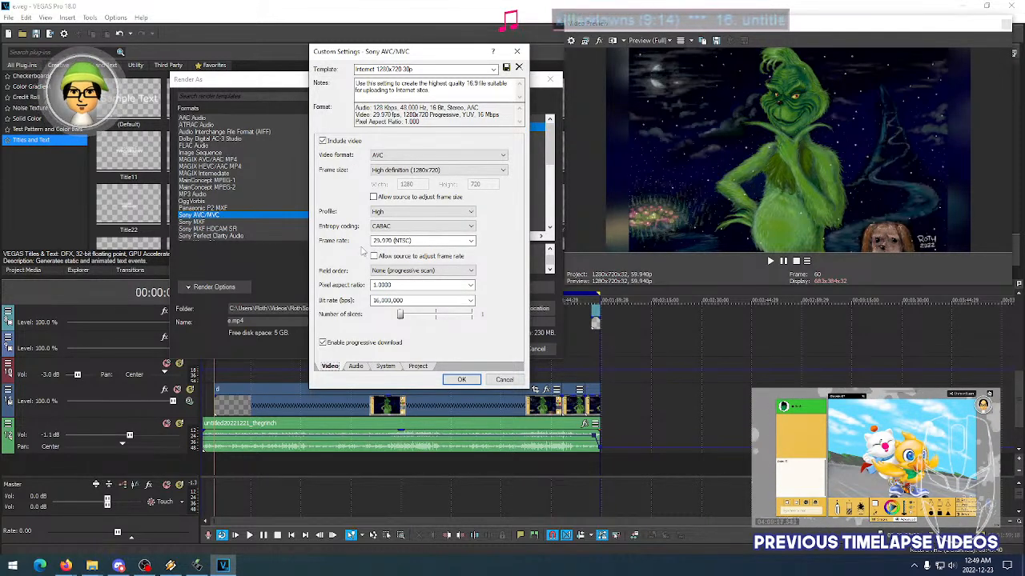
left_click(357, 368)
left_click(335, 368)
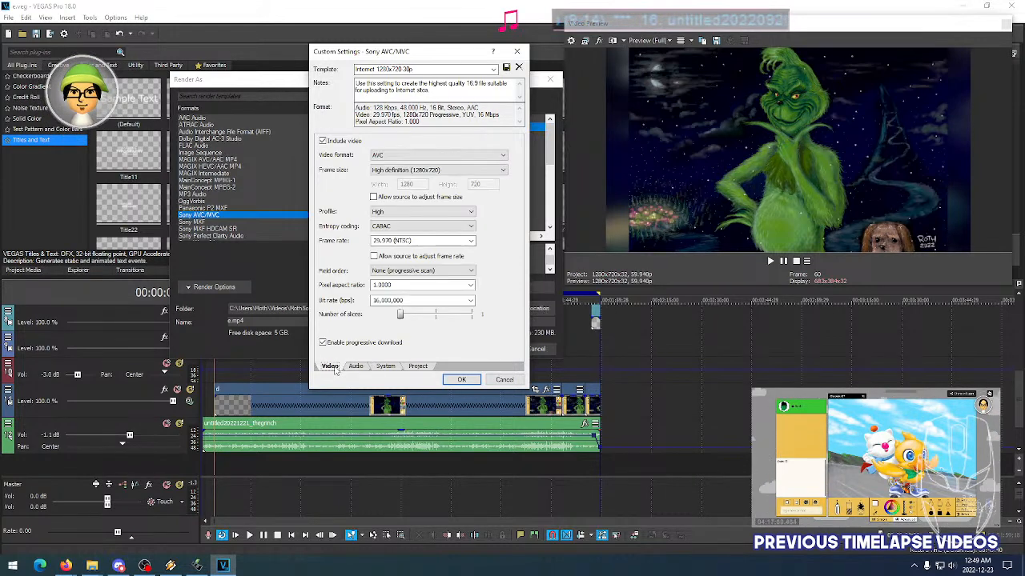
left_click(354, 369)
left_click(389, 368)
left_click(417, 367)
left_click(385, 367)
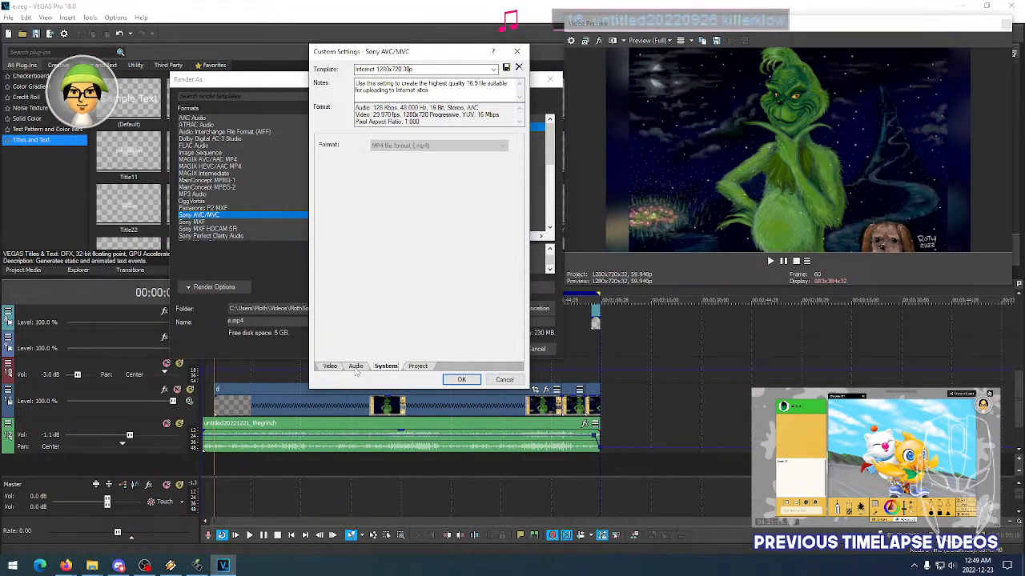
left_click(355, 368)
left_click(332, 367)
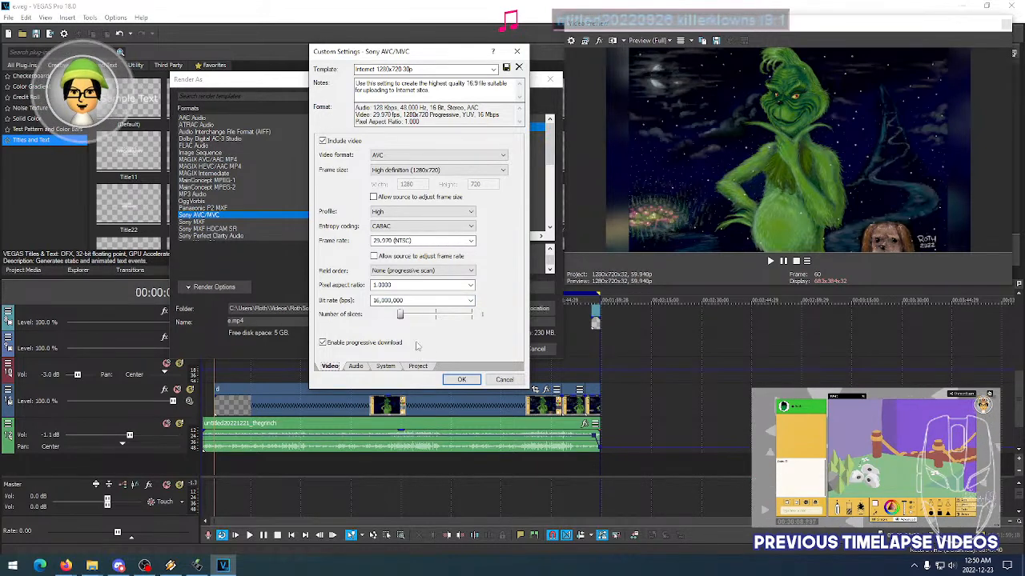
Try video bit rates of 4,000,000, 1,000,000 and 768,000 bps for the render template
left_click(449, 300)
left_click(469, 304)
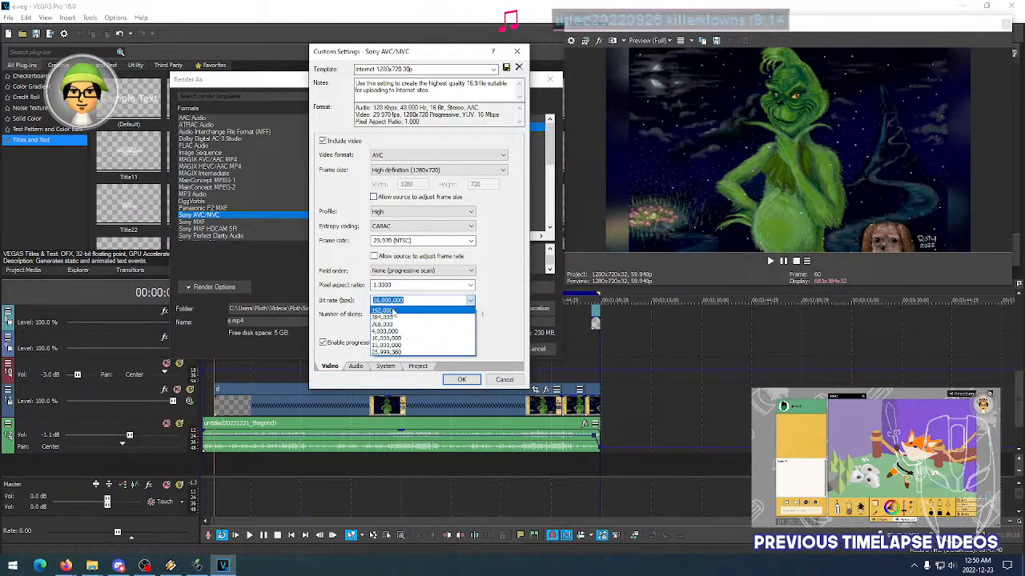
left_click(430, 302)
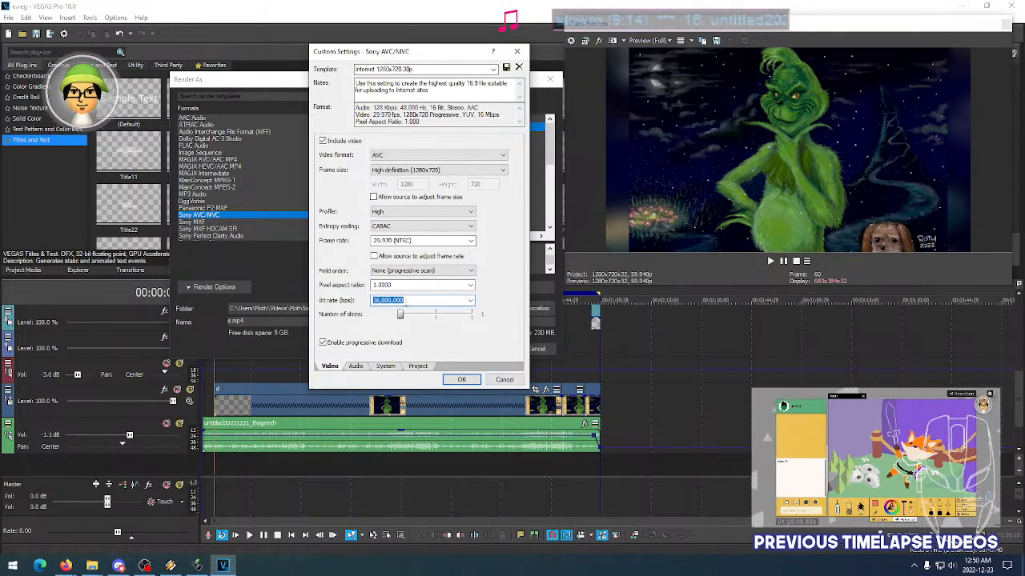
left_click(471, 304)
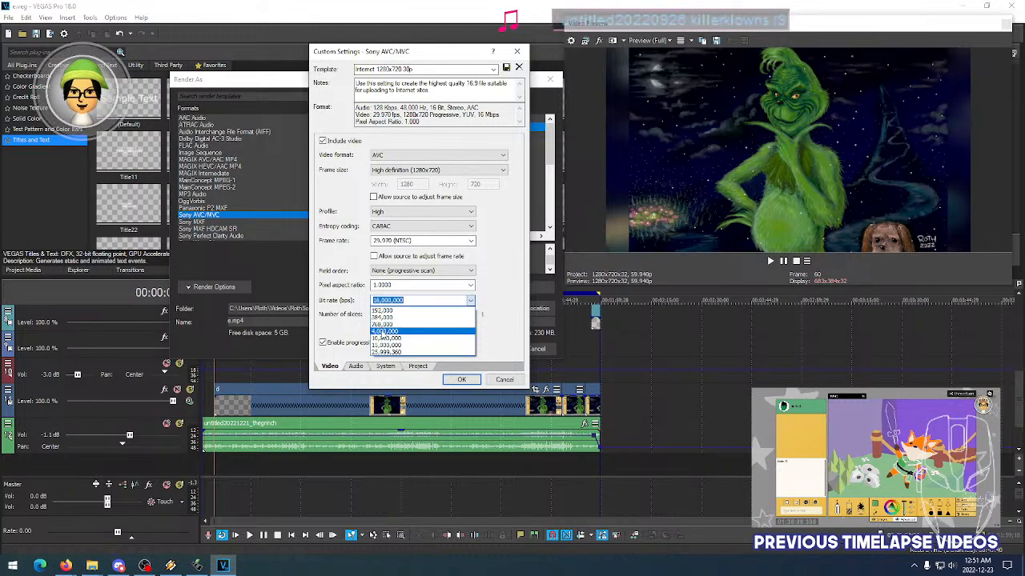
left_click(384, 330)
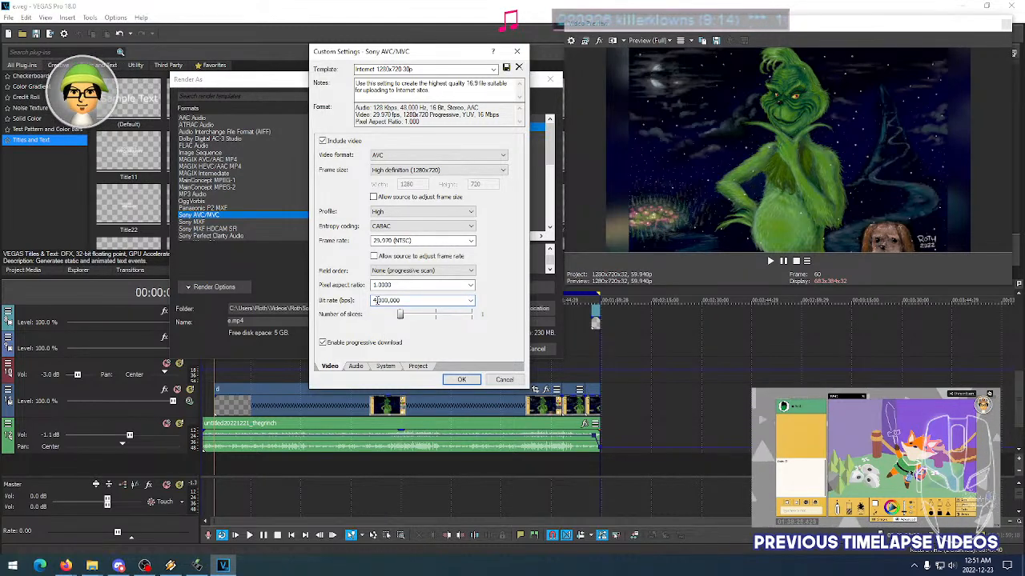
type("1")
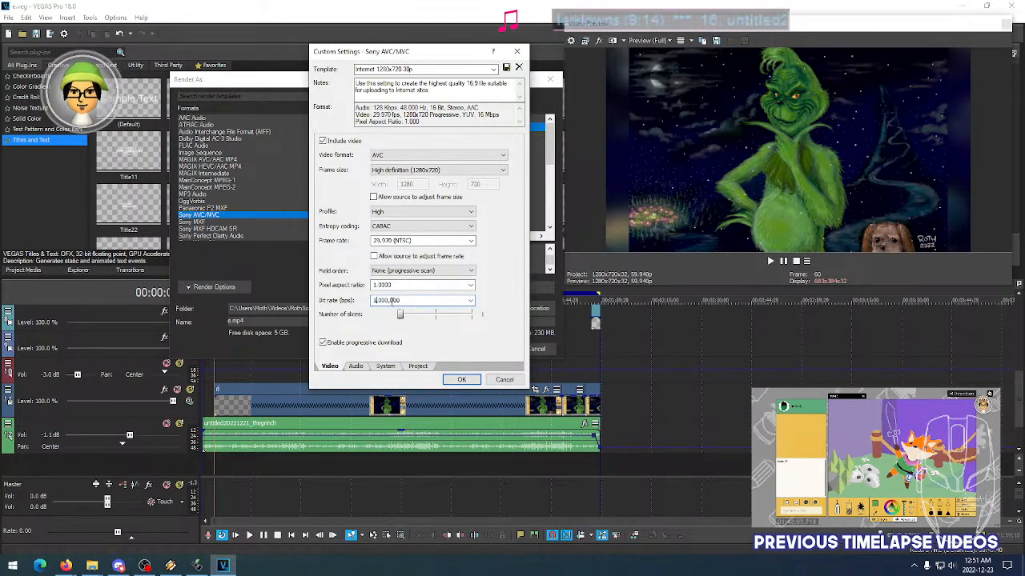
left_click(470, 301)
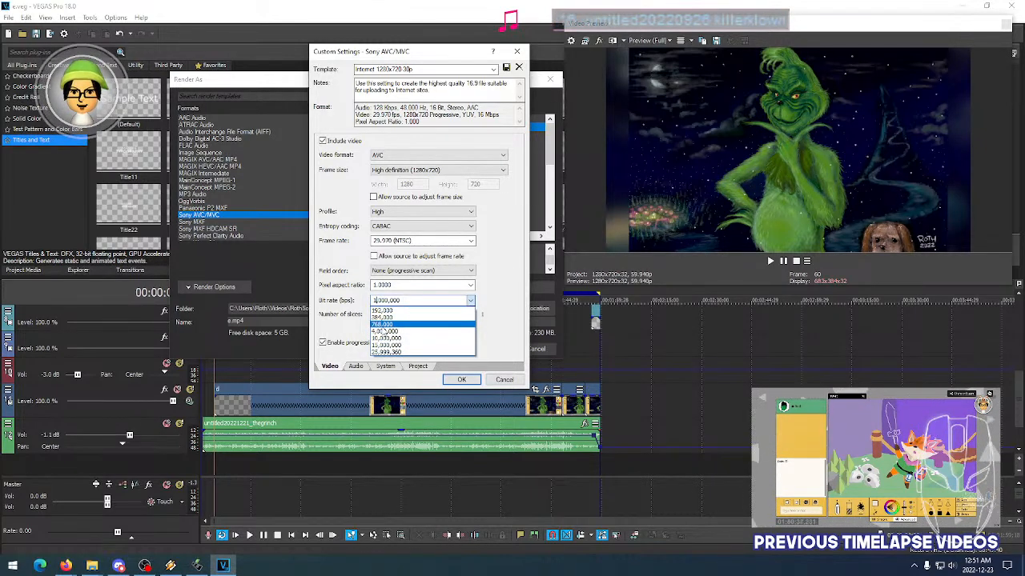
left_click(394, 323)
left_click(386, 301)
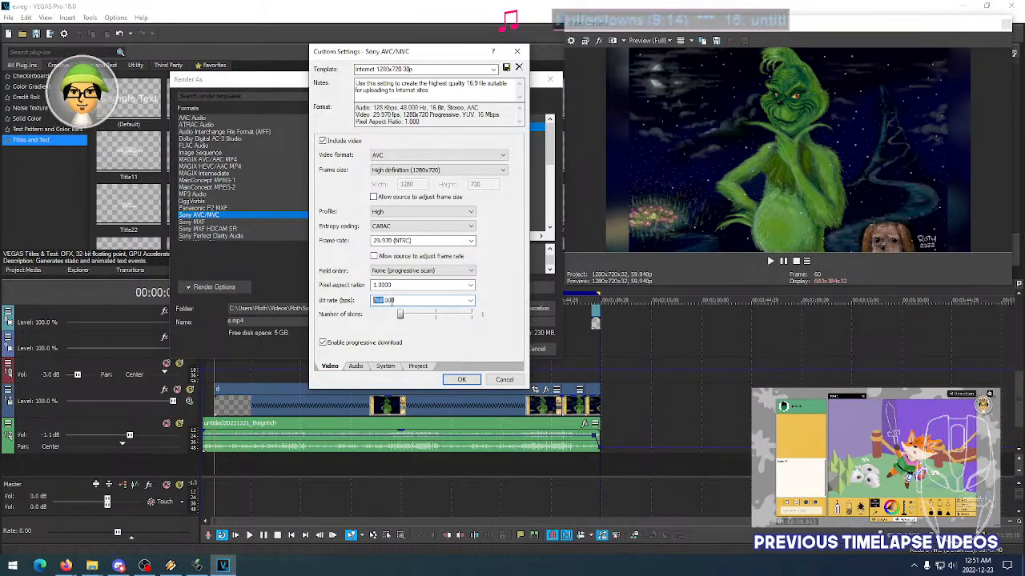
Set the render template's video bit rate to 15,000,000 bps
left_click(471, 301)
left_click(471, 301)
left_click(471, 301)
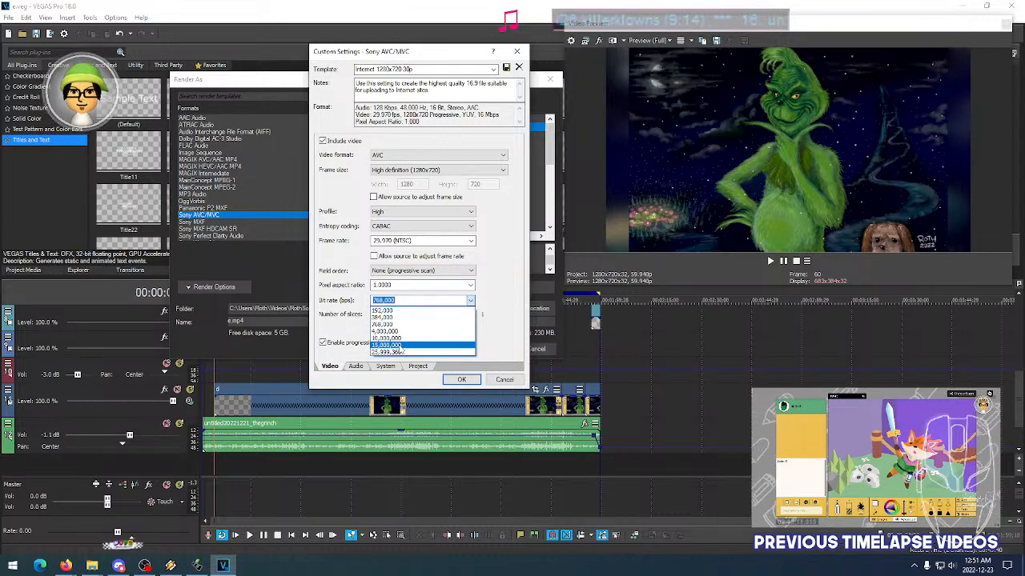
left_click(401, 349)
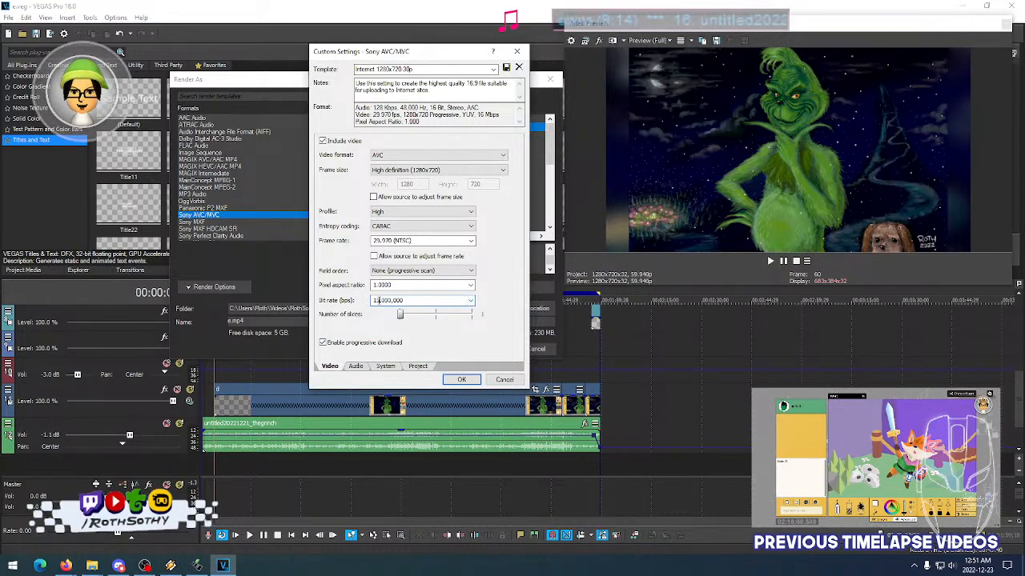
Discard the custom settings of the Internet 1280x720-30p template and check the available render options
left_click_drag(379, 301, 372, 301)
left_click(504, 379)
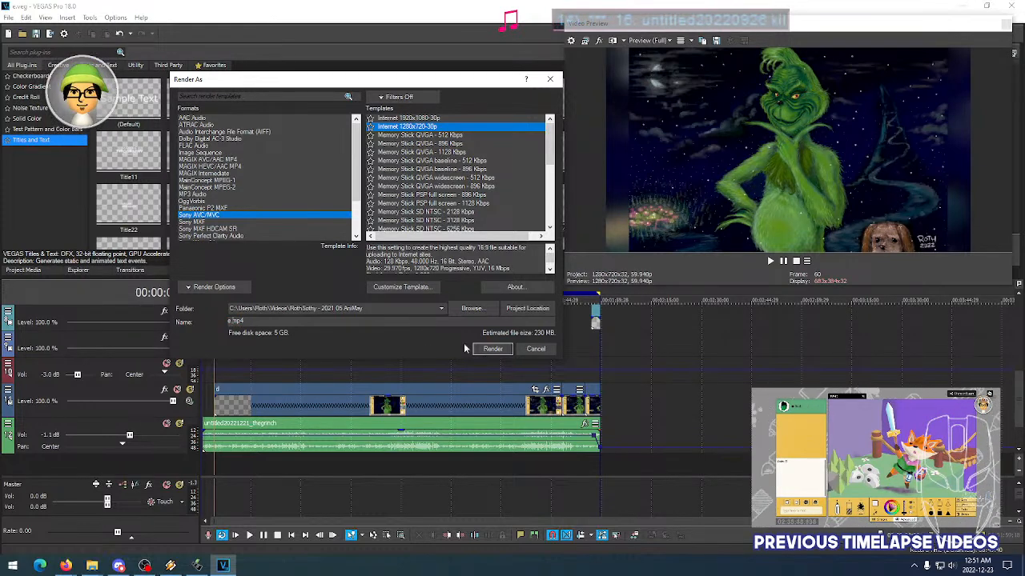
left_click(189, 287)
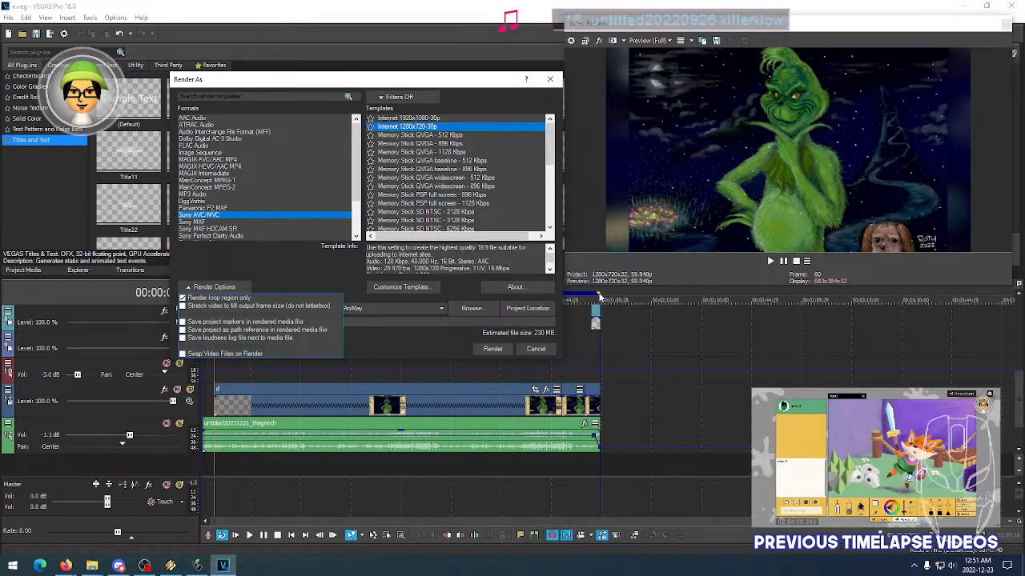
left_click(290, 290)
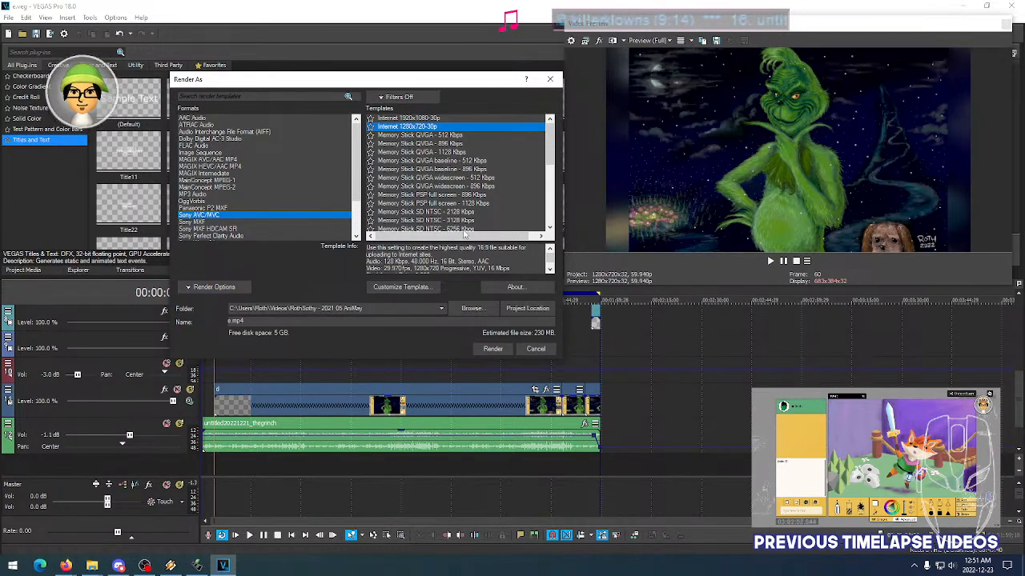
Select the Internet 1280x720-60p template of Sony AVC/MVC and open its custom settings
scroll(472, 216, "down", 5)
left_click(424, 213)
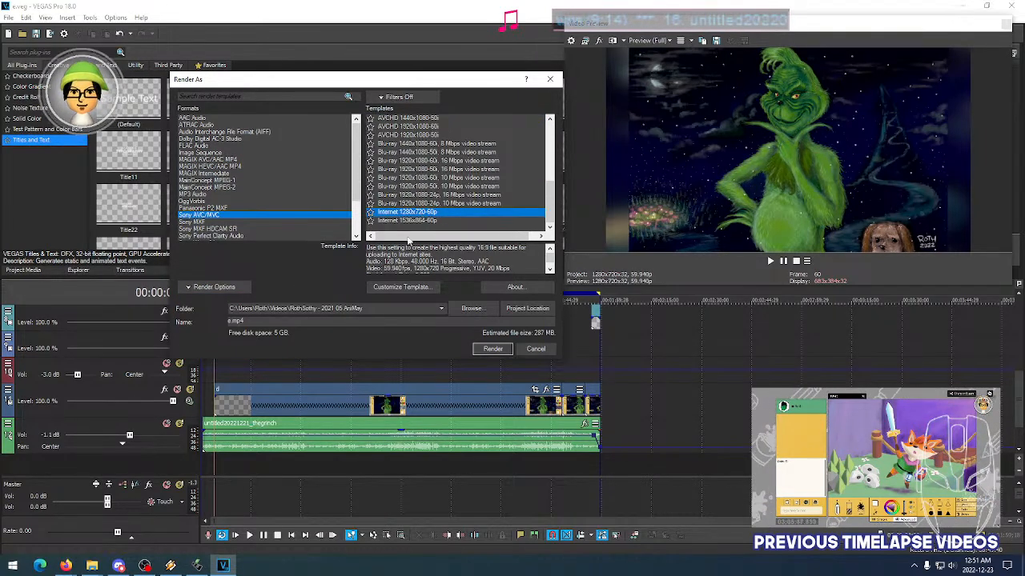
left_click(417, 286)
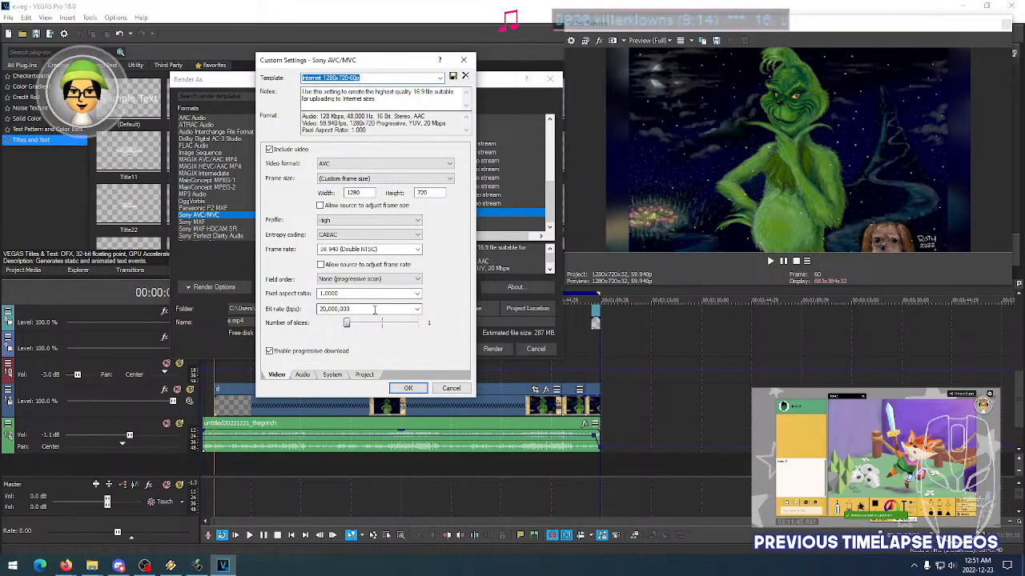
Check the bit rate, frame rate and frame size options of the 60p template without changing them
left_click(417, 309)
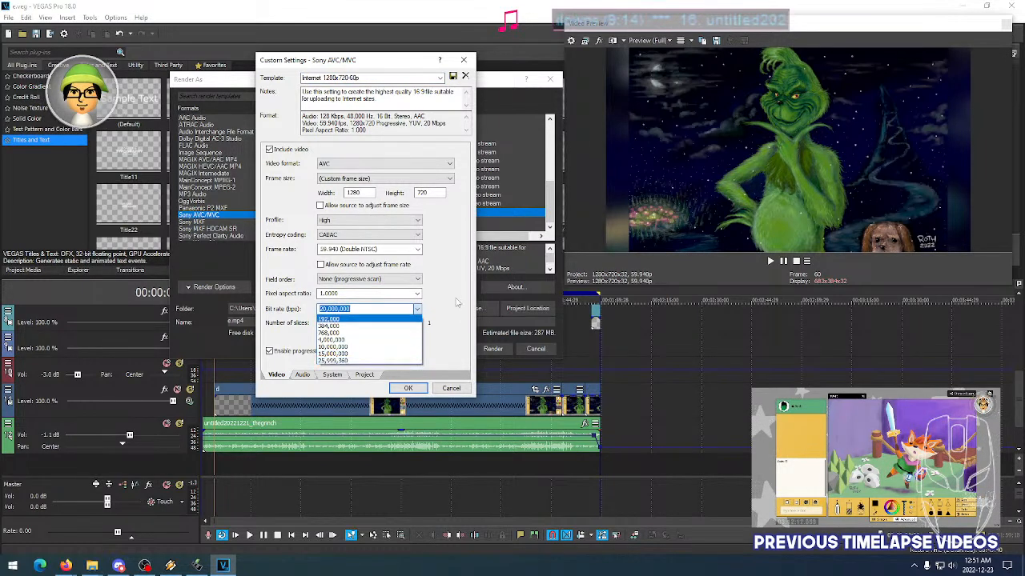
left_click(453, 302)
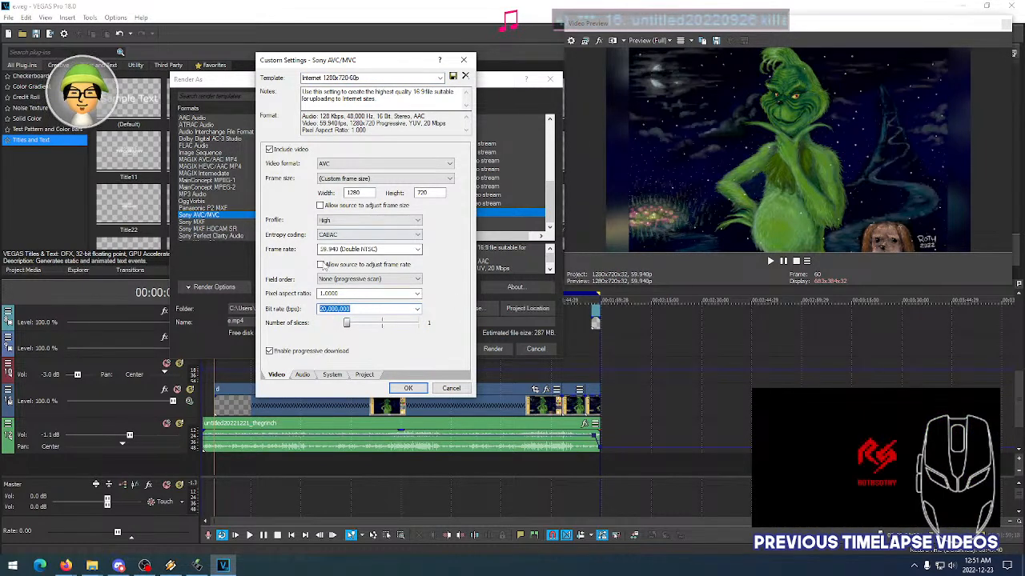
left_click(416, 250)
left_click(368, 320)
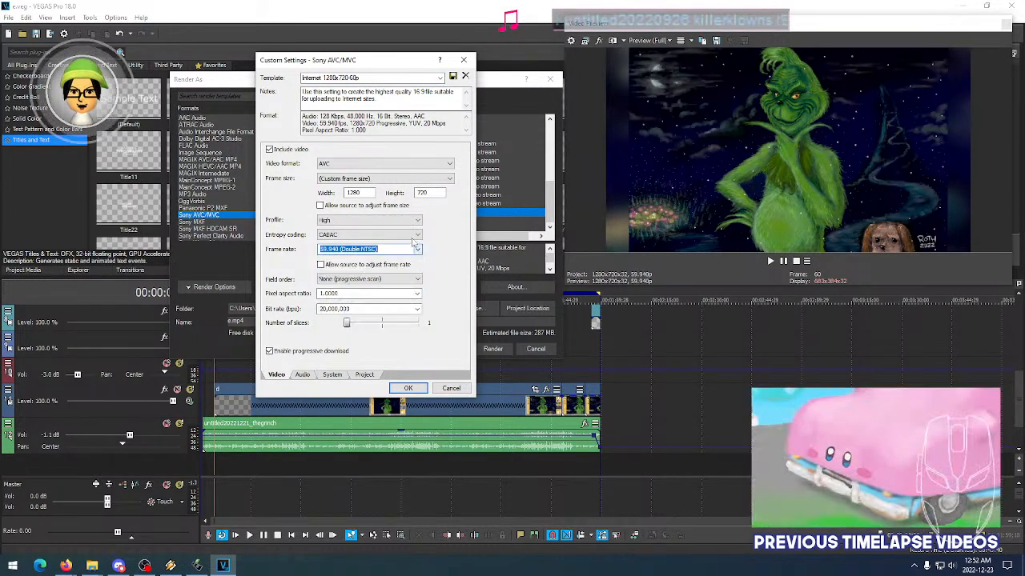
left_click(427, 179)
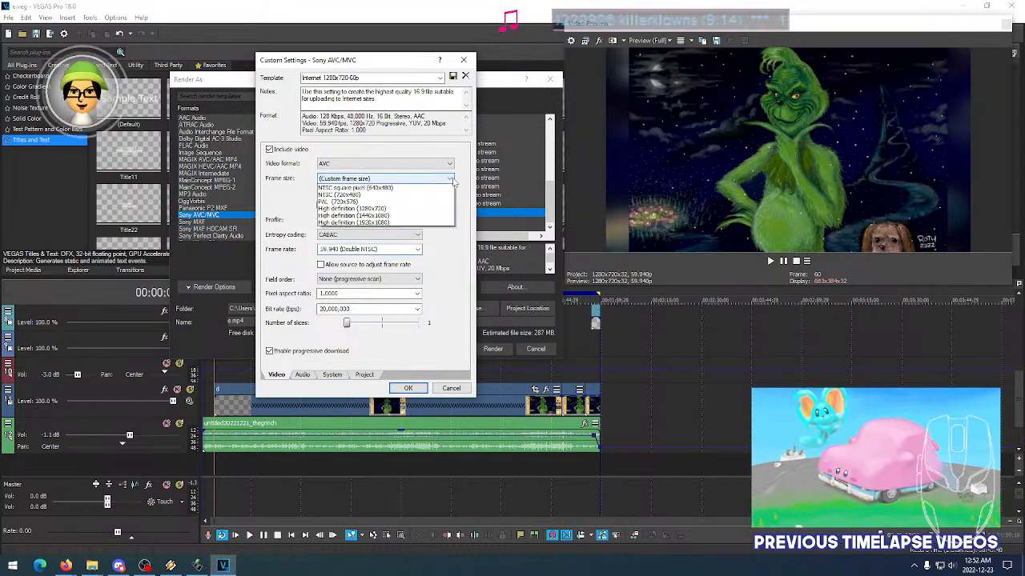
left_click(427, 184)
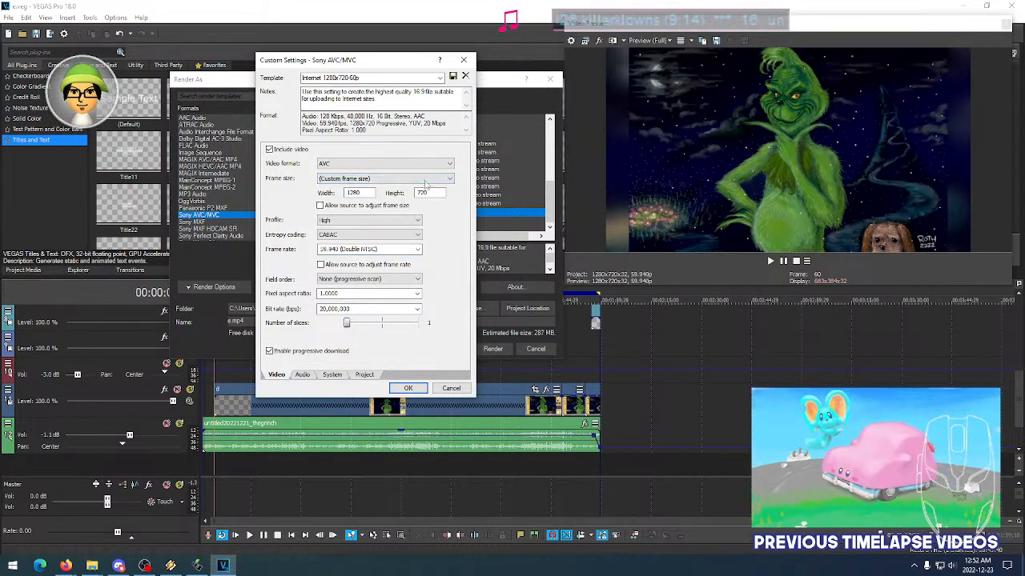
Check the template's audio format and sample rate options, keeping AAC and 48,000 Hz
left_click(303, 375)
left_click(271, 149)
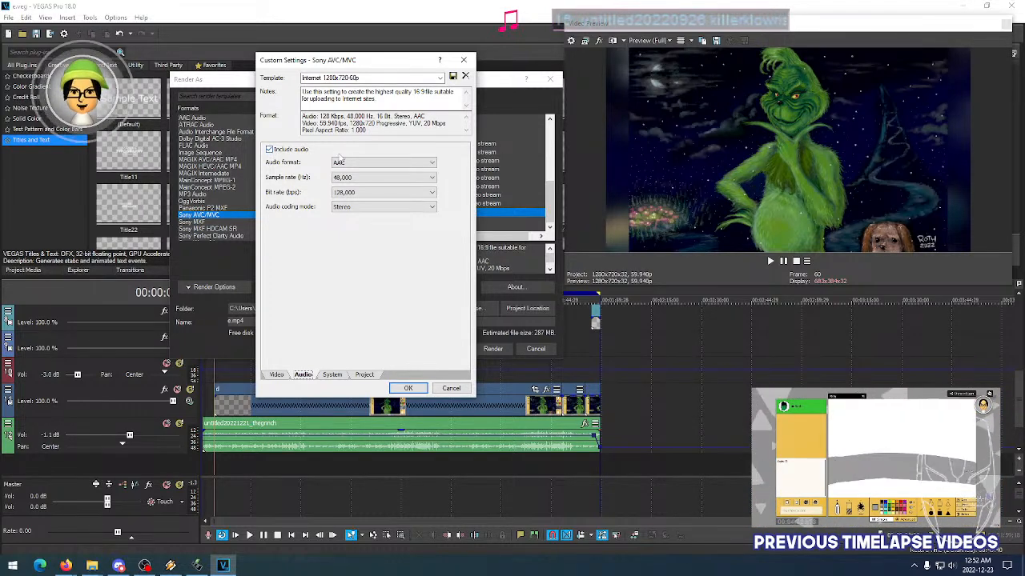
left_click(393, 165)
left_click(393, 169)
left_click(368, 179)
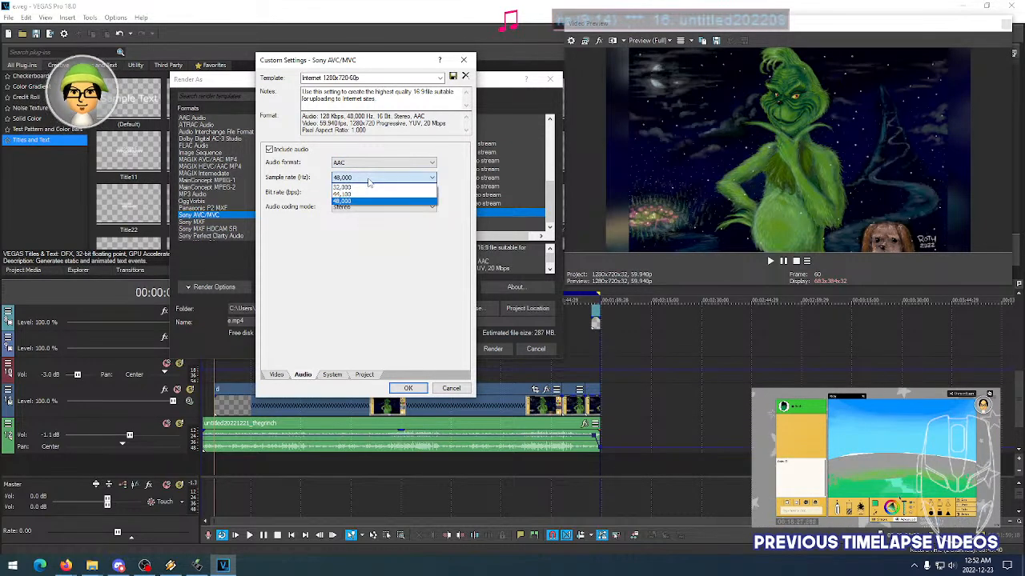
left_click(312, 186)
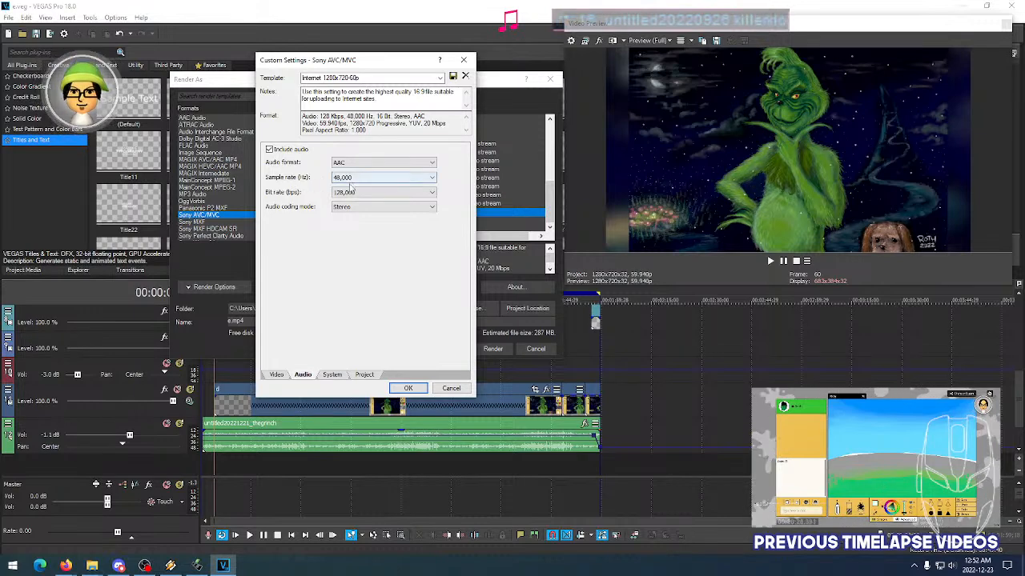
Check the template's audio bit rate and coding mode options, keeping 128,000 bps and Stereo
left_click(352, 193)
left_click(351, 201)
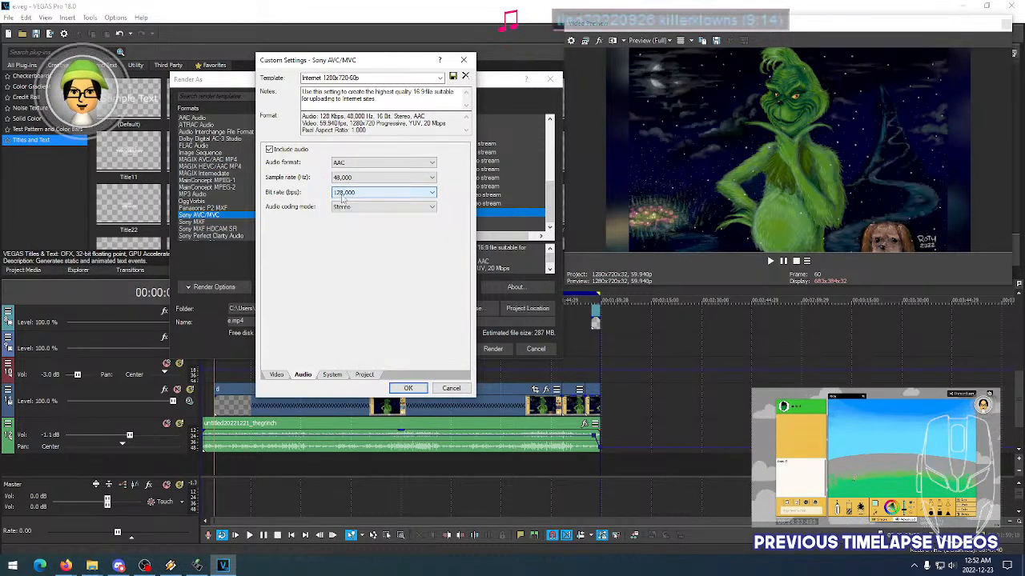
left_click(360, 195)
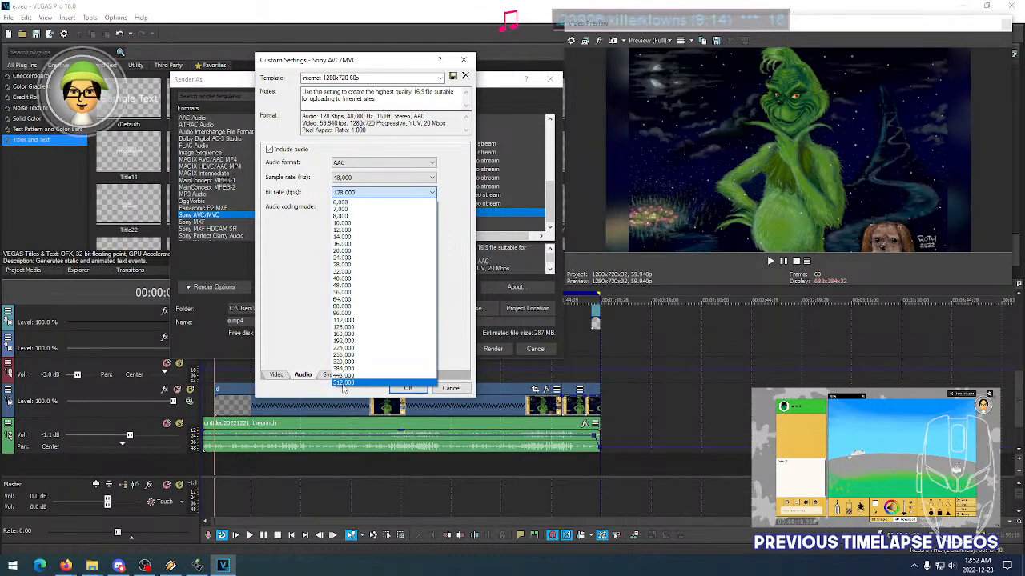
left_click(306, 231)
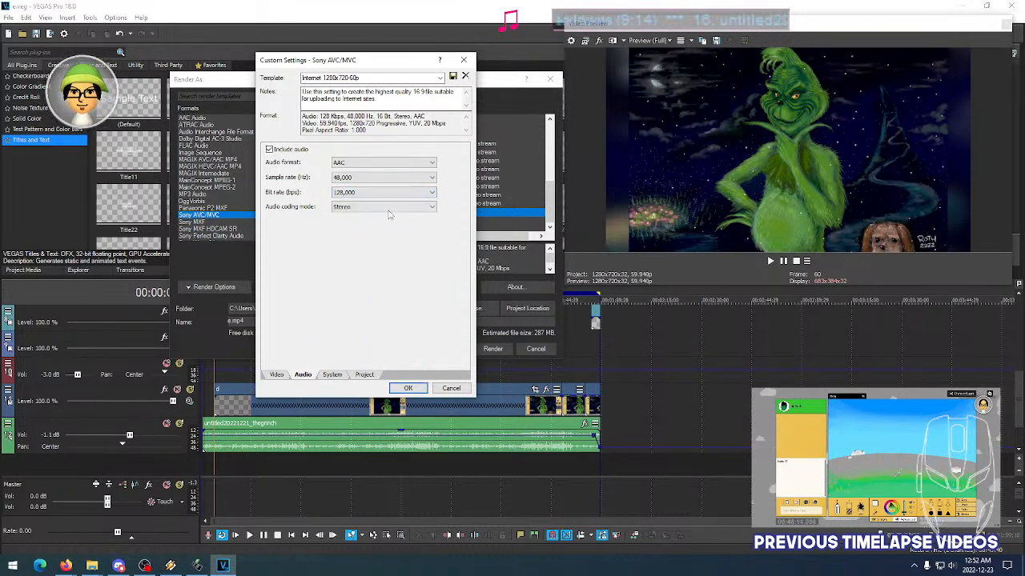
left_click(418, 210)
left_click(417, 209)
left_click(365, 210)
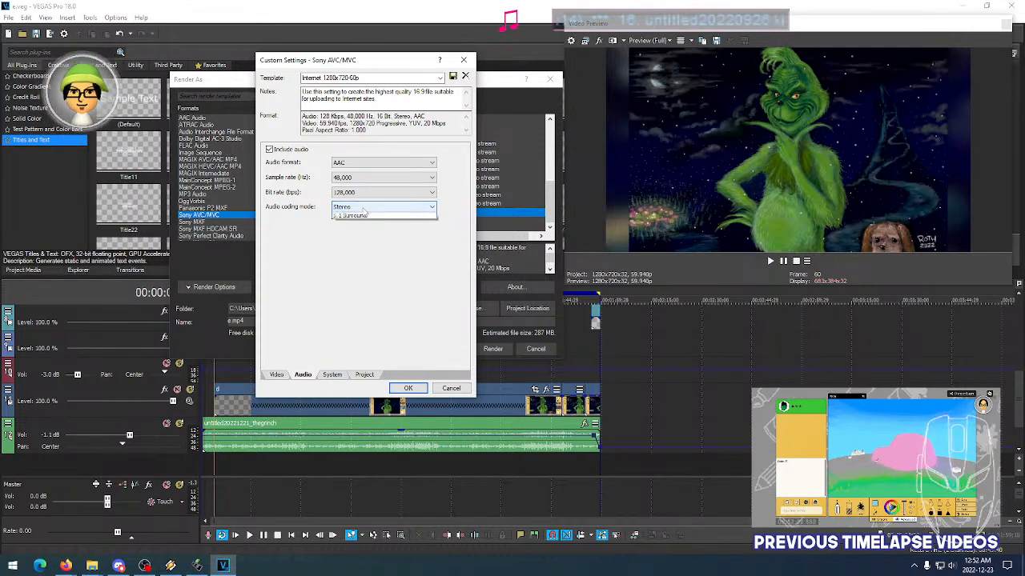
left_click(307, 218)
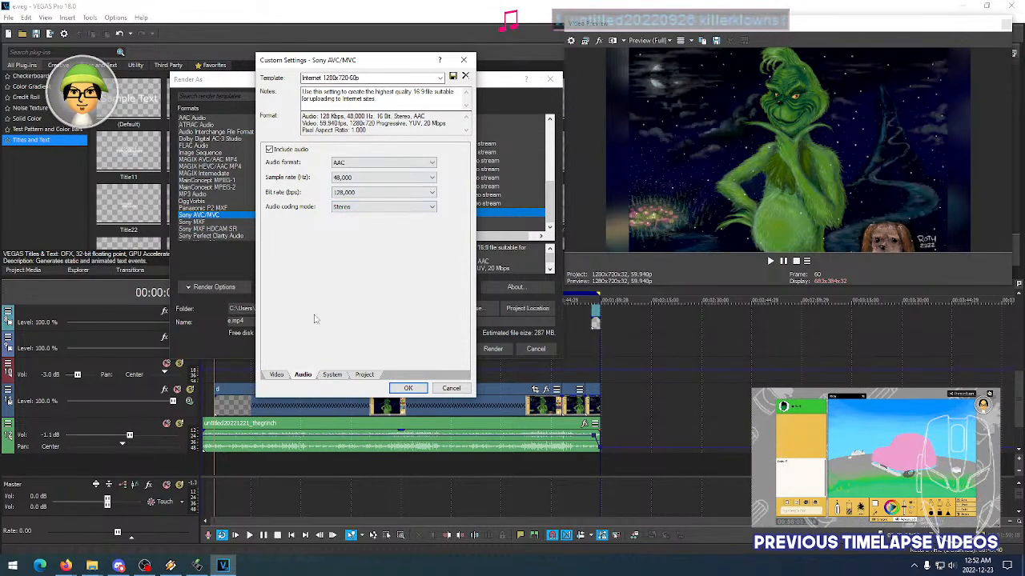
Look through the template's system and project settings, keeping the rendering quality on Use Project Settings, and return to the video settings
left_click(332, 375)
left_click(364, 375)
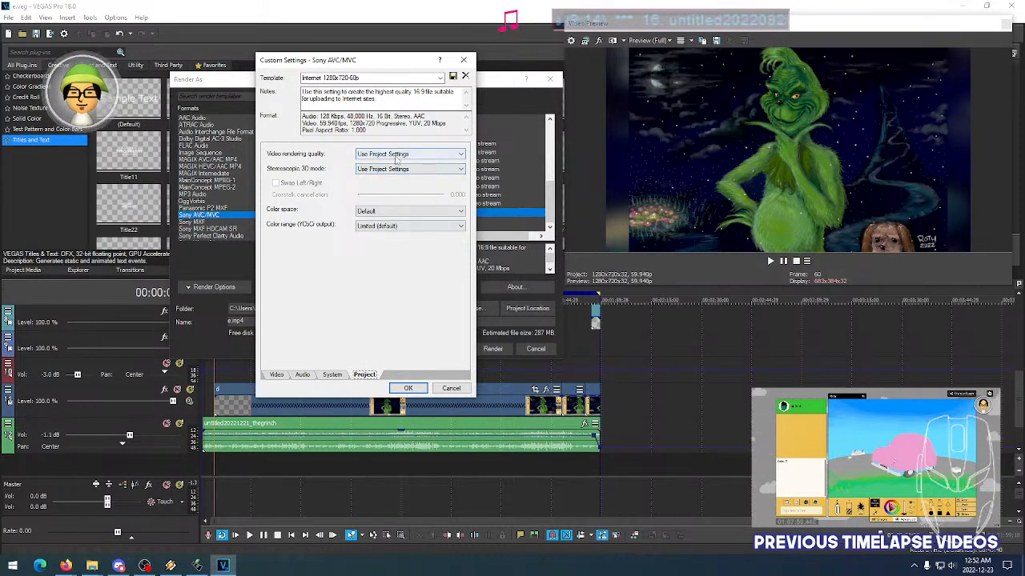
left_click(405, 158)
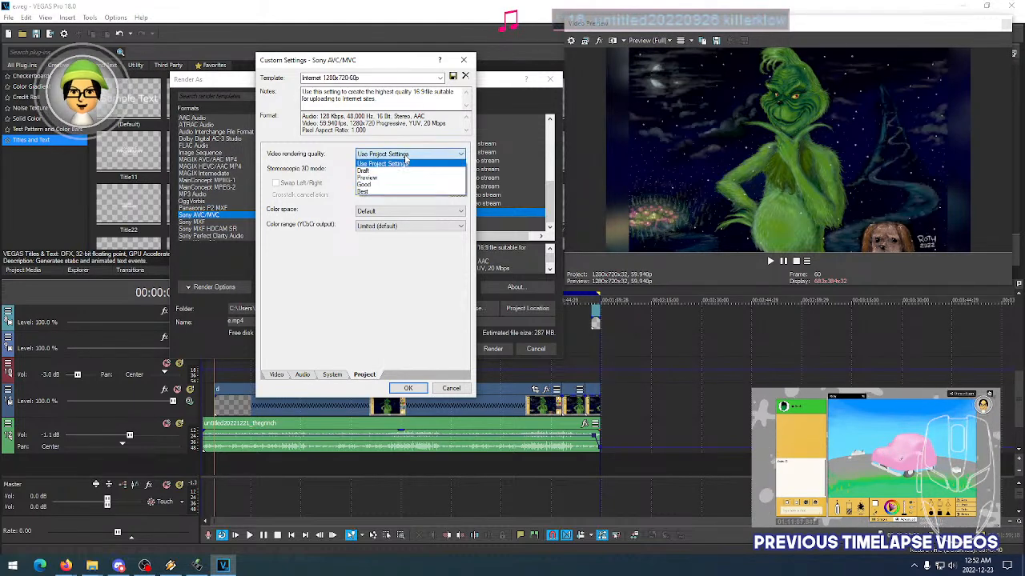
left_click(383, 163)
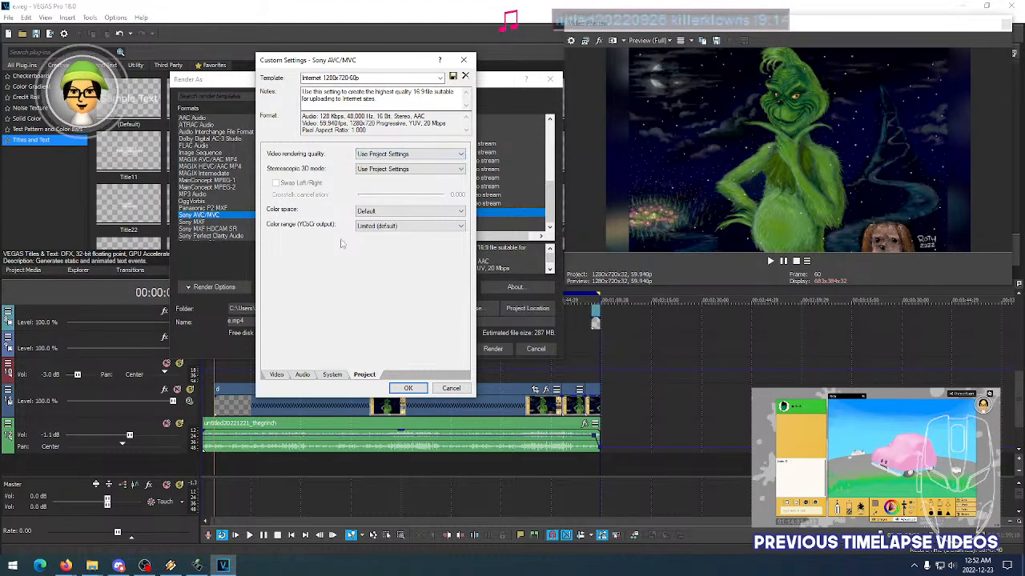
left_click(280, 375)
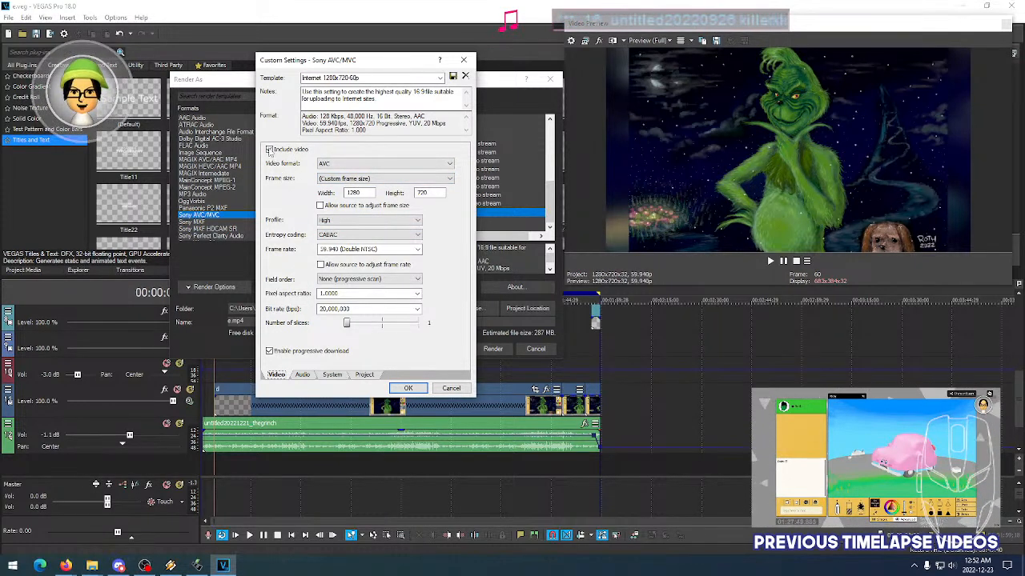
Review the 60p template's audio and video settings once more and cancel the custom settings
left_click(302, 374)
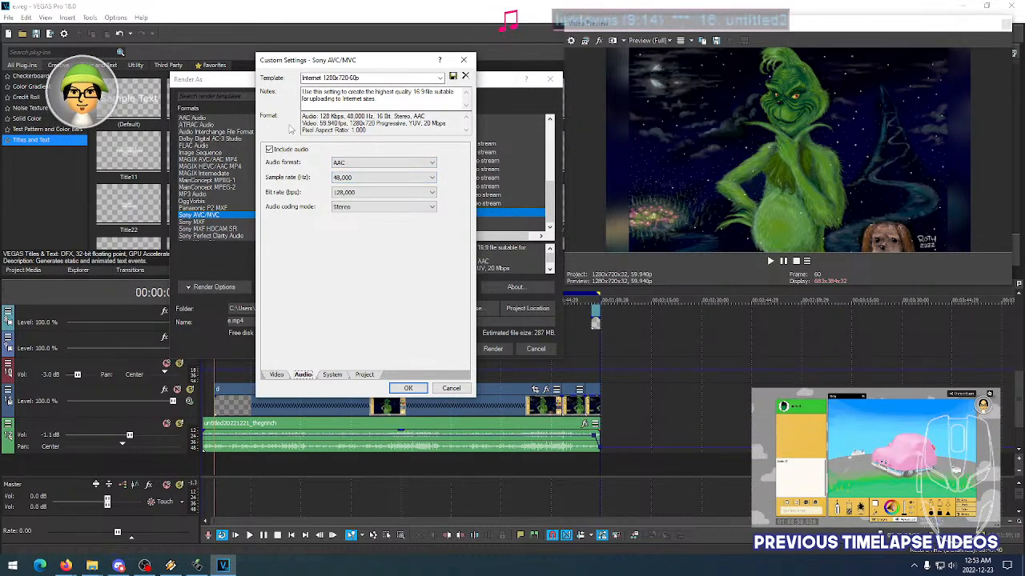
left_click_drag(314, 62, 314, 28)
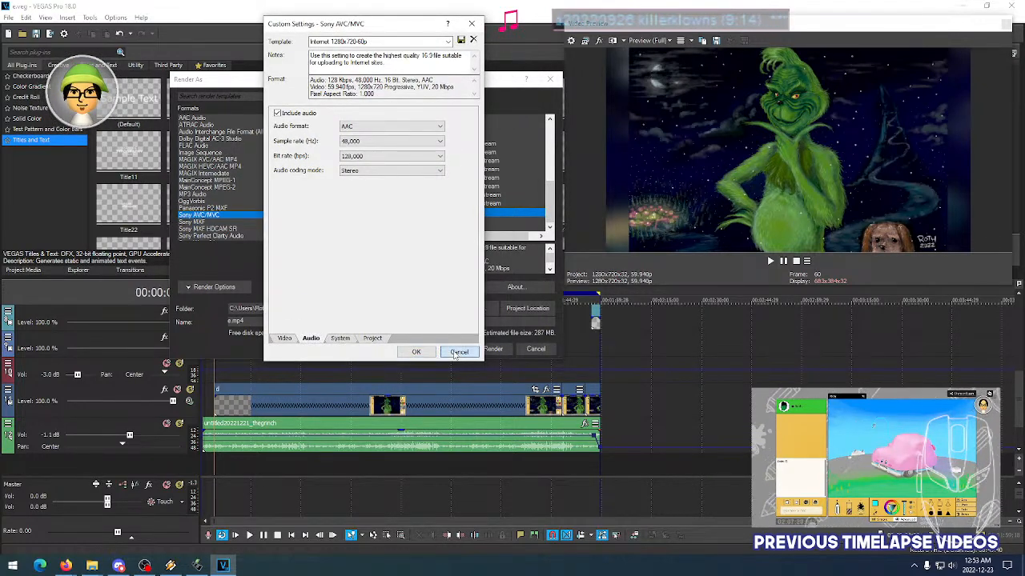
left_click(282, 338)
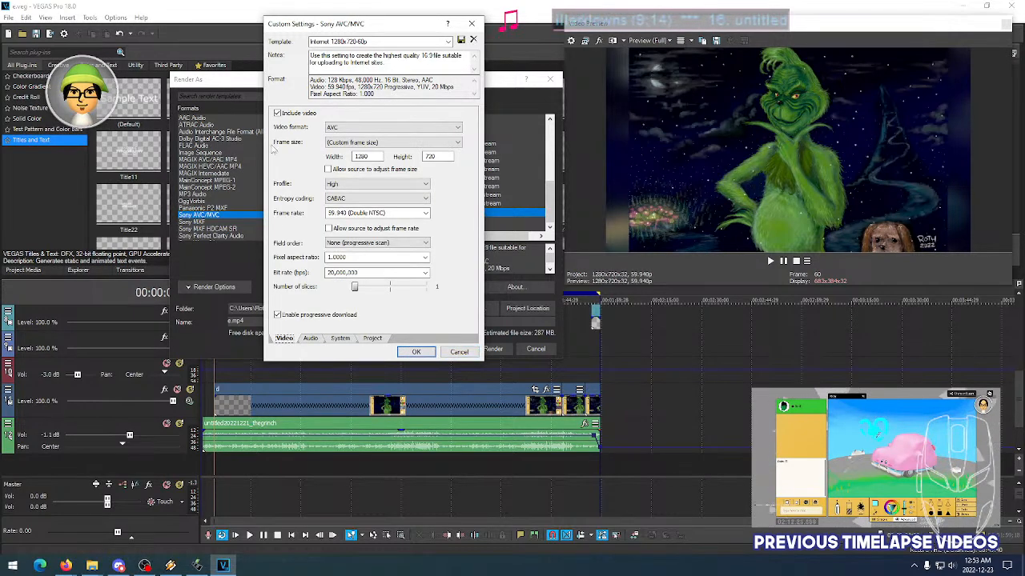
left_click(450, 354)
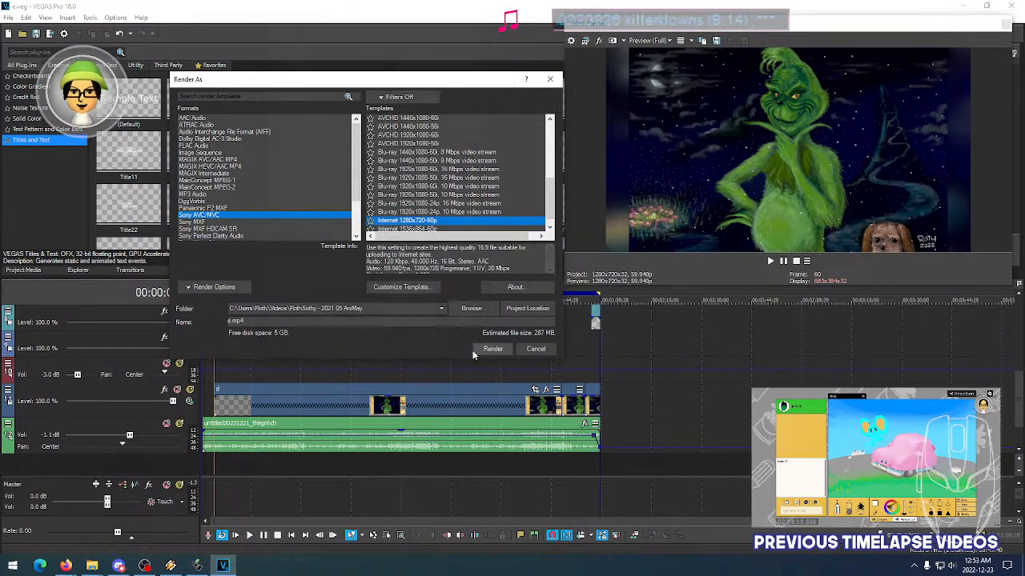
Cancel the Render As dialog and close the current Grinch project
left_click(536, 349)
left_click(8, 17)
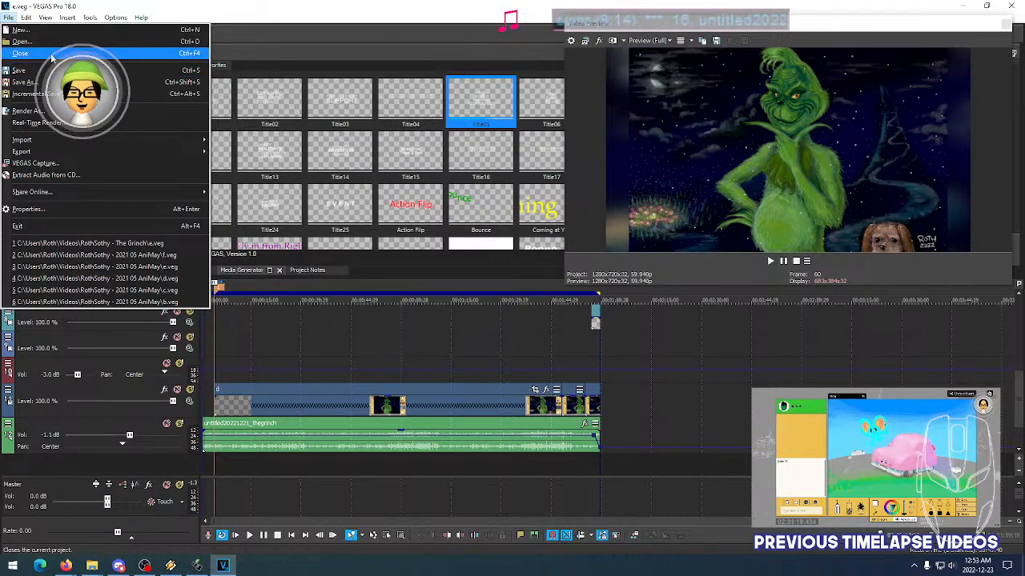
left_click(51, 55)
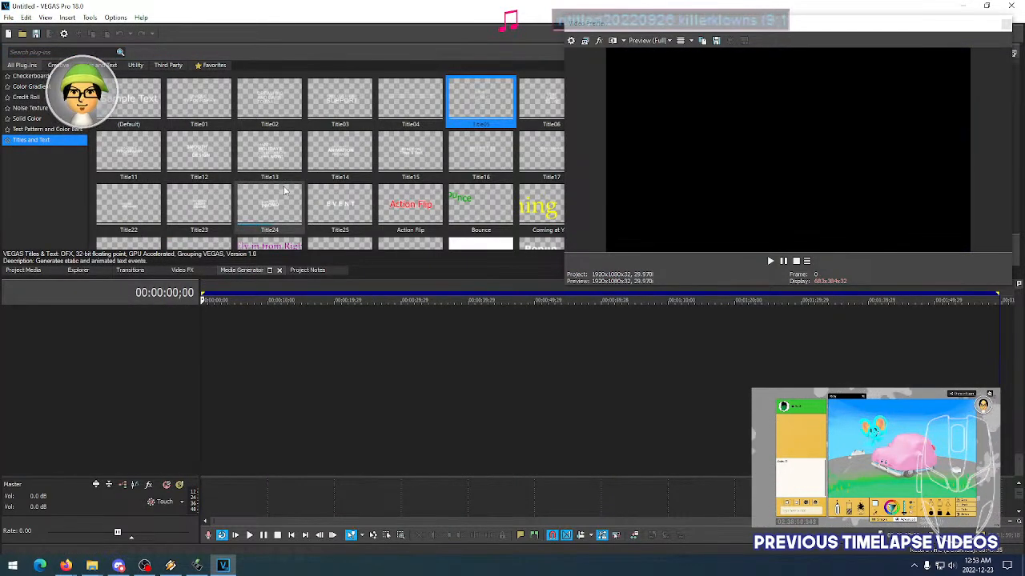
Open the Timelapse Template project from the Videos folder and place the playhead near the start of the timeline
left_click(8, 16)
mouse_move(26, 17)
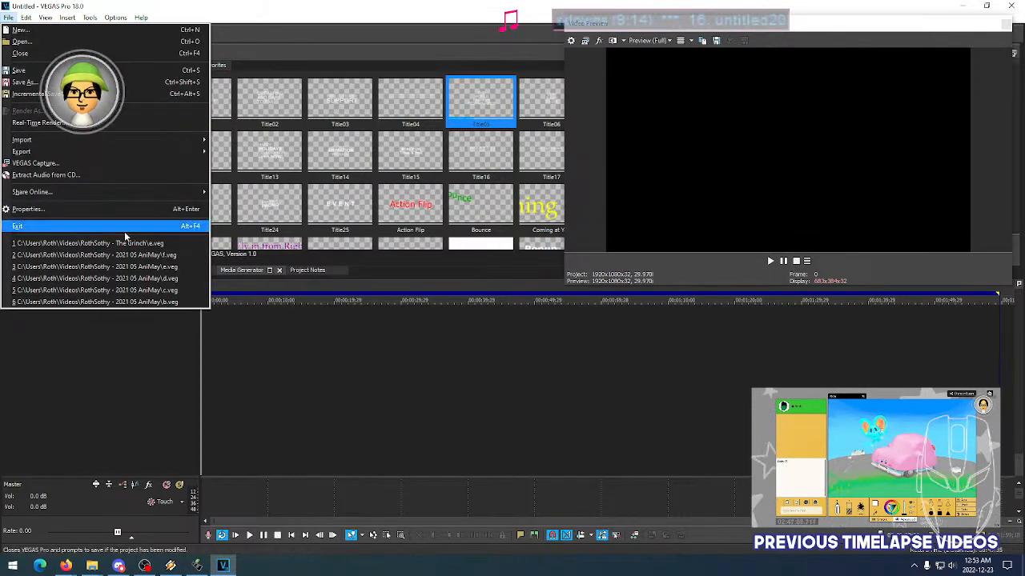
left_click(59, 45)
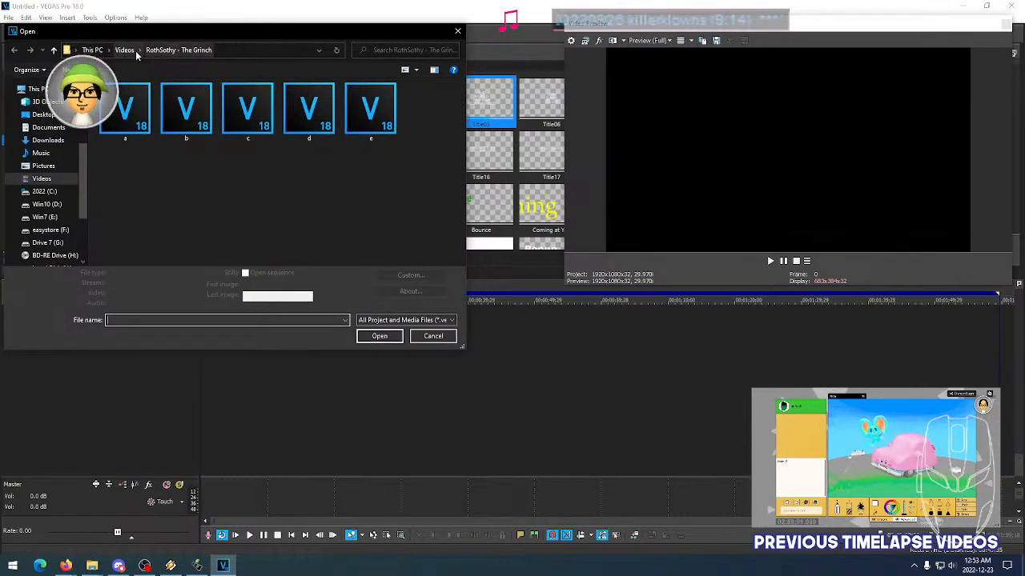
left_click(126, 51)
scroll(308, 210, "down", 1)
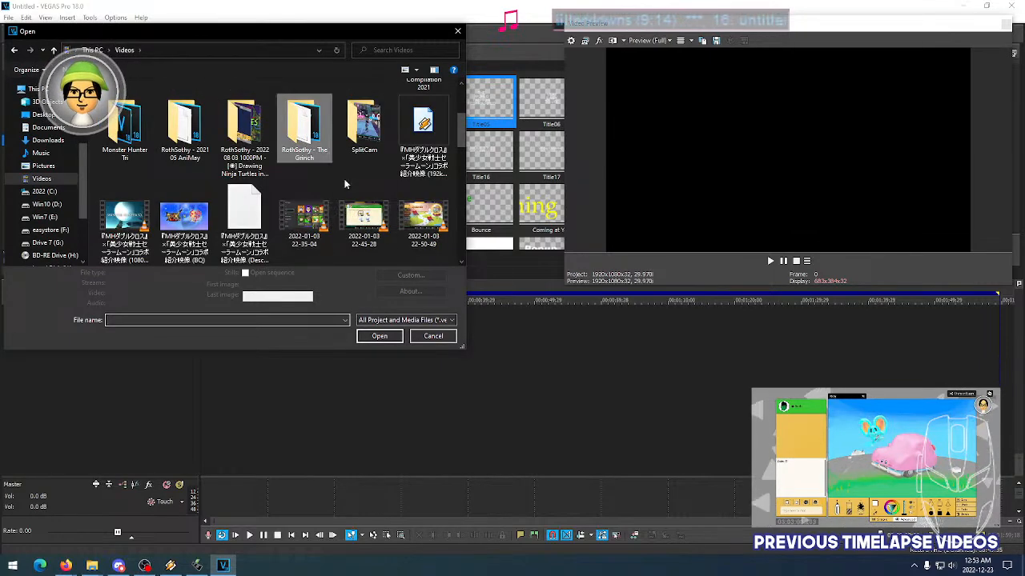
scroll(345, 184, "down", 5)
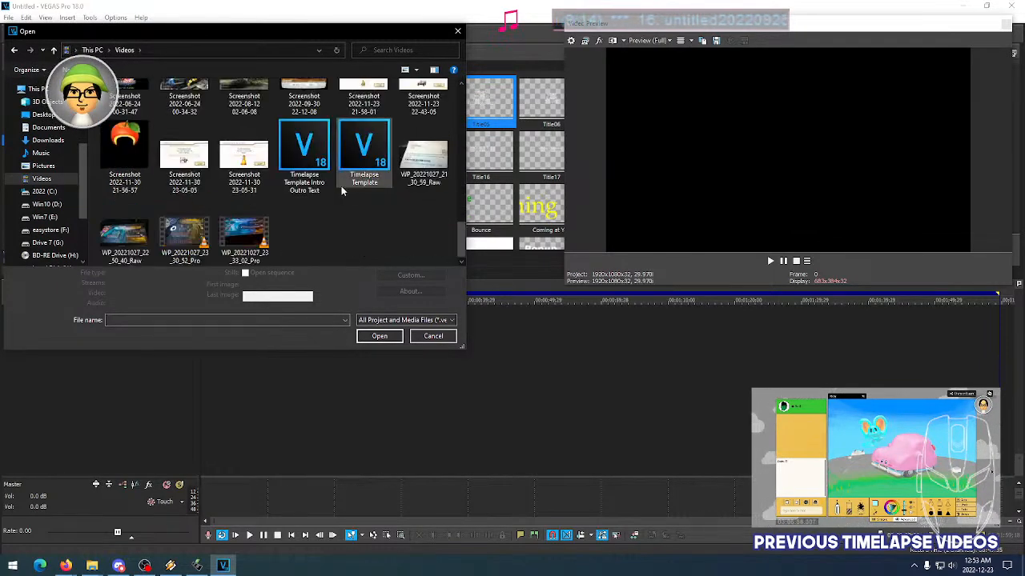
left_click(364, 156)
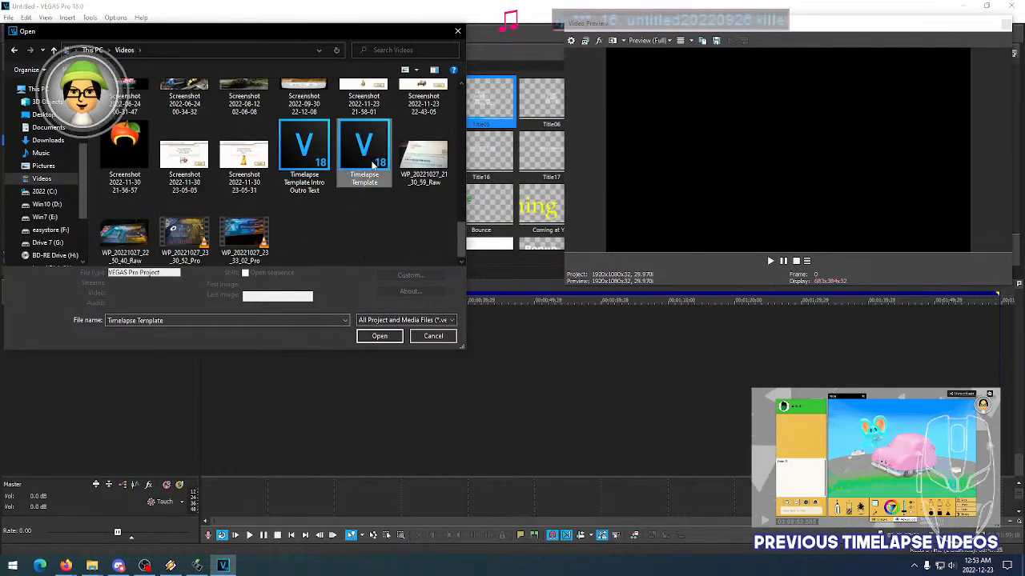
left_click(369, 336)
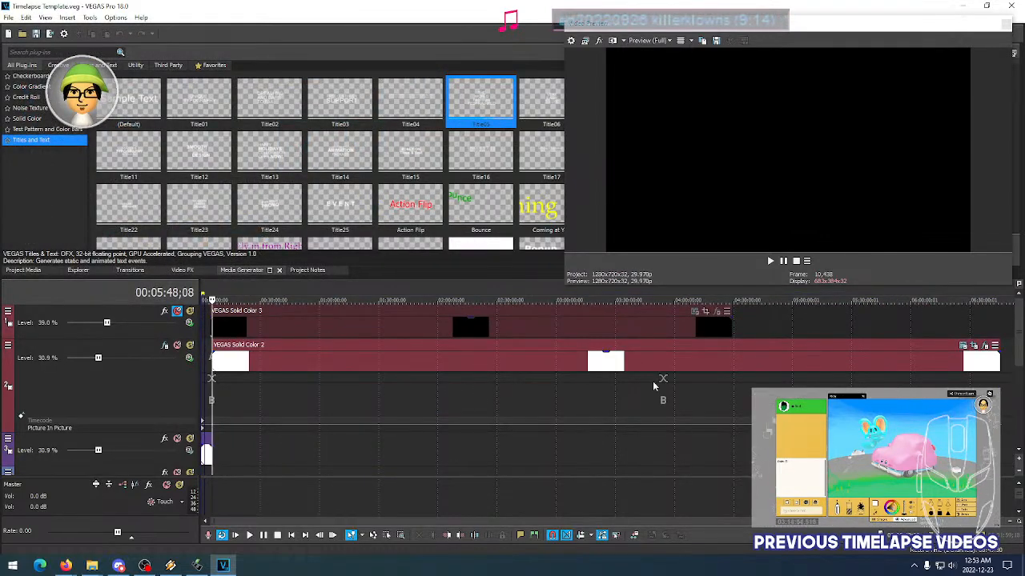
left_click(206, 294)
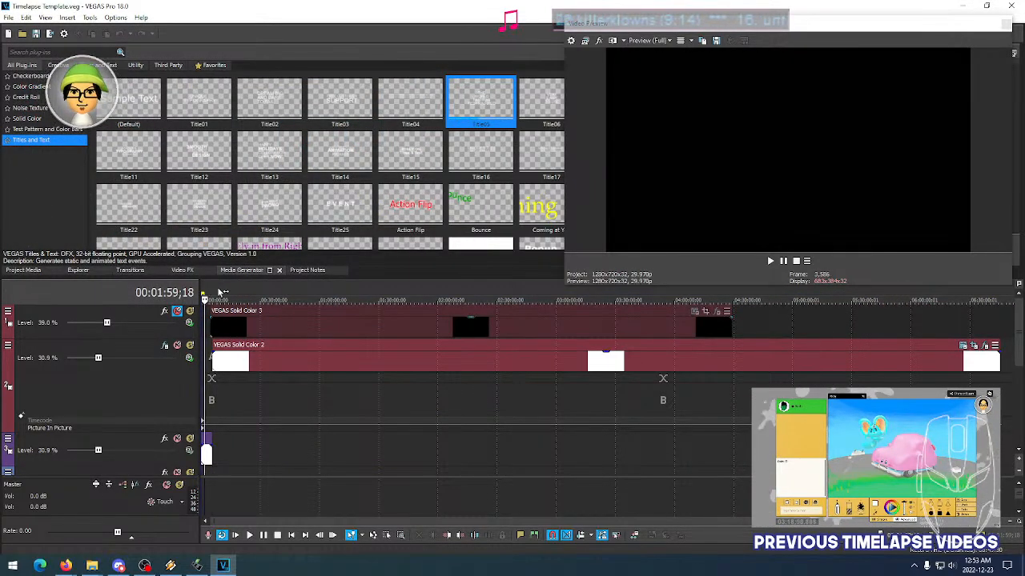
Set the timeline's loop region to span the whole project
scroll(221, 291, "up", 3)
right_click(228, 292)
left_click(304, 325)
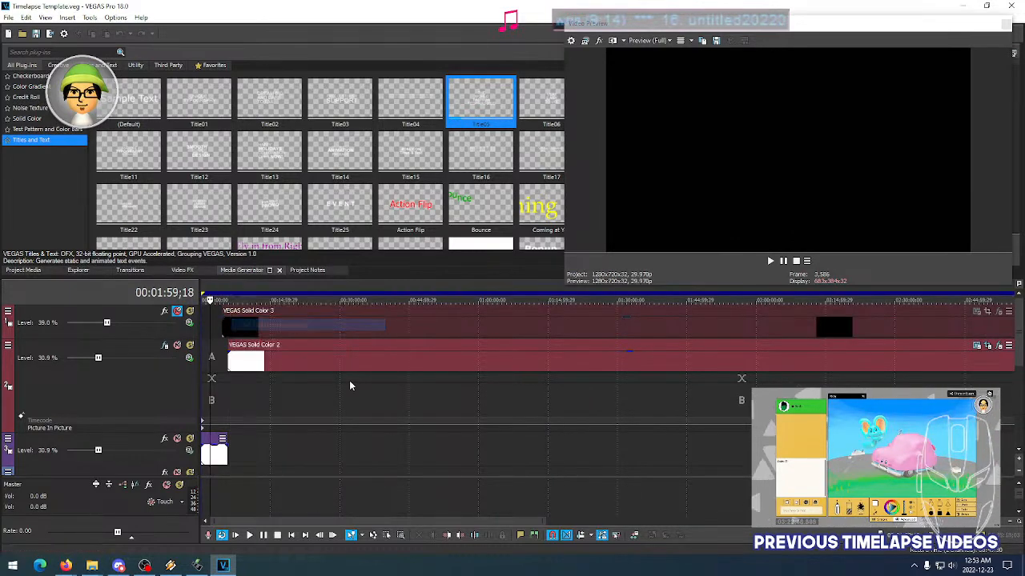
Switch to File Explorer and open the Drawing Hellraiser Pinny (Sep 21, 2022) folder, one level up from the Grinch recordings
scroll(347, 383, "down", 3)
left_click_drag(1018, 357, 1023, 416)
left_click(92, 566)
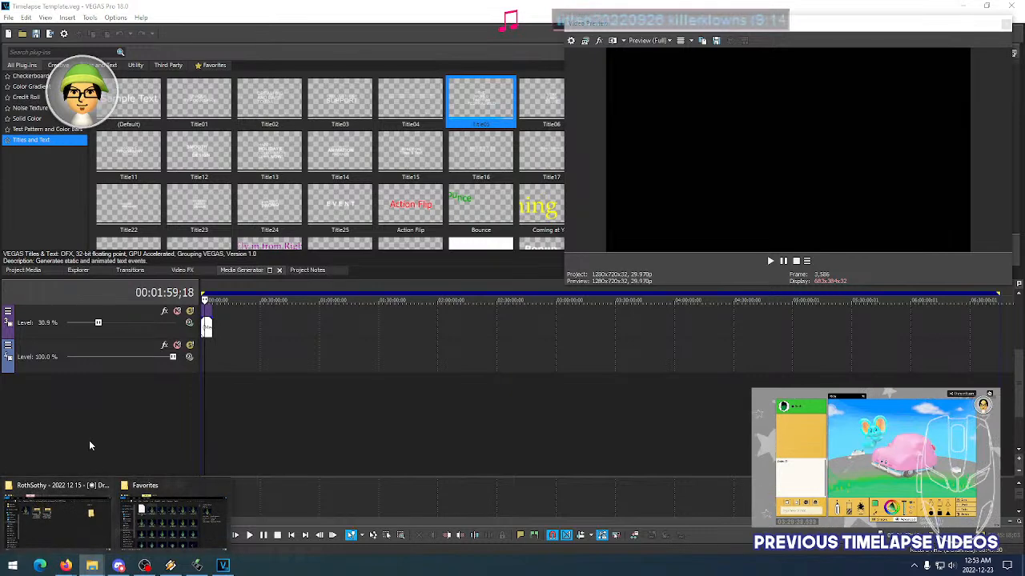
left_click(70, 516)
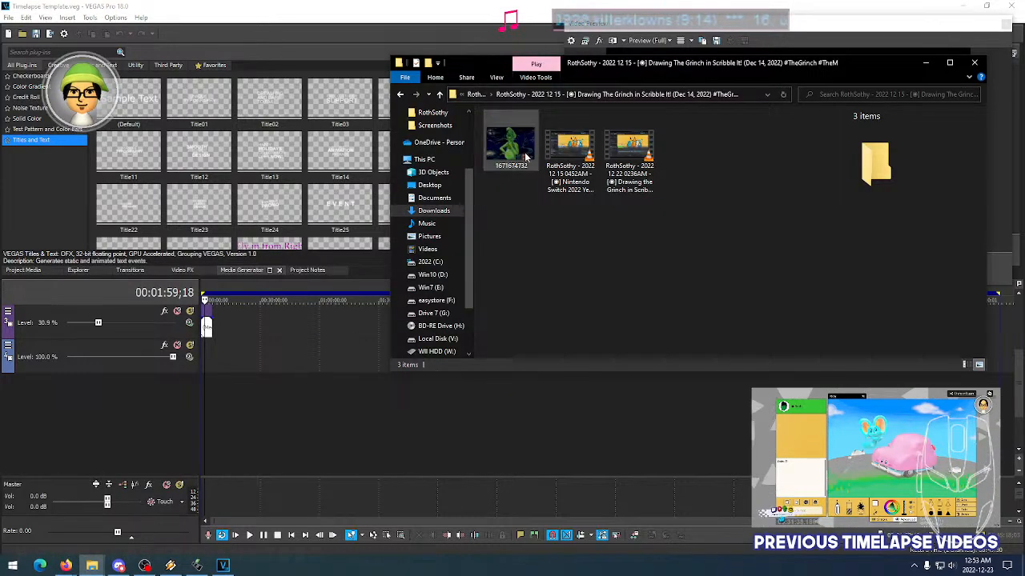
left_click_drag(611, 64, 620, 208)
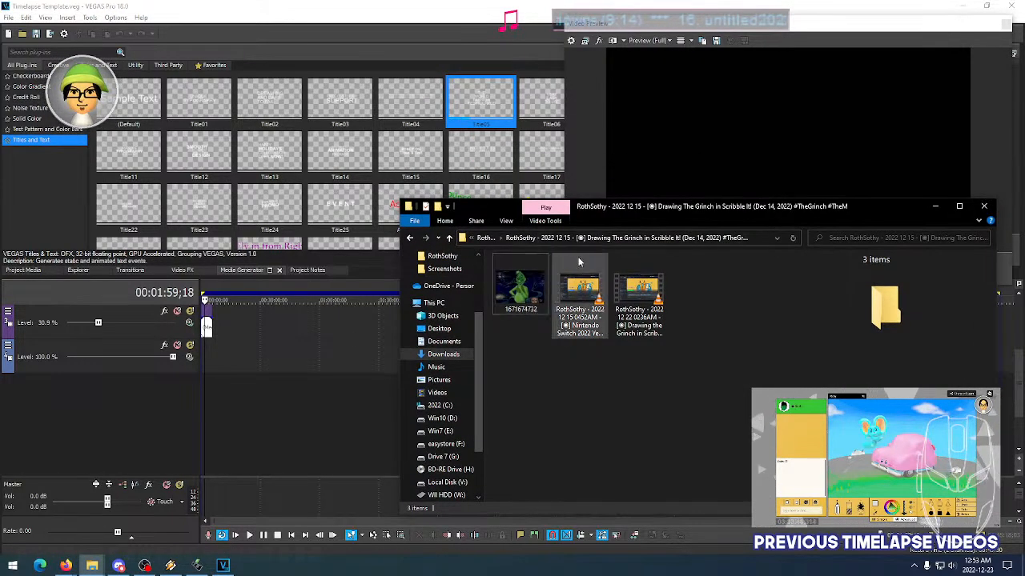
left_click(489, 239)
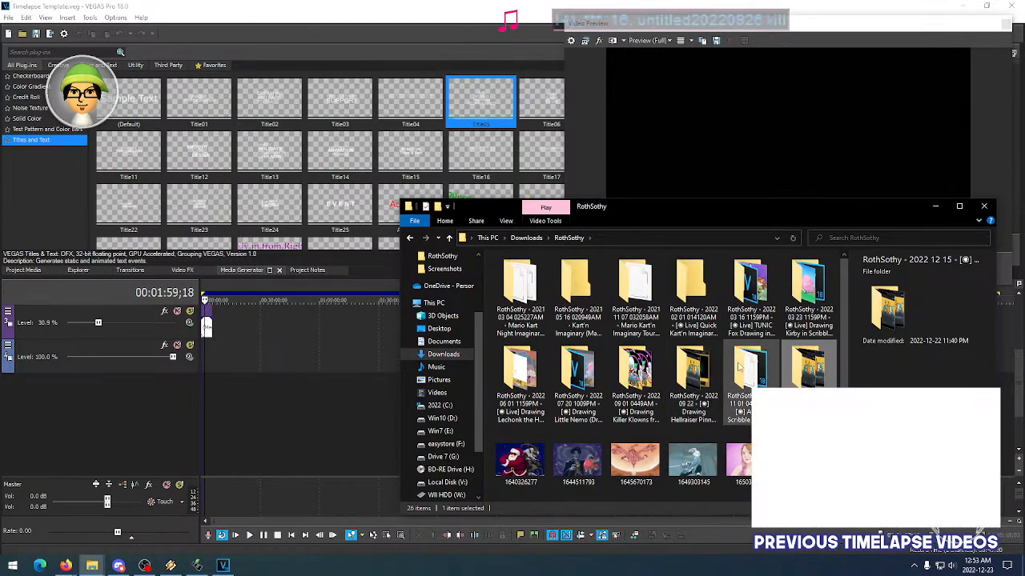
double_click(690, 370)
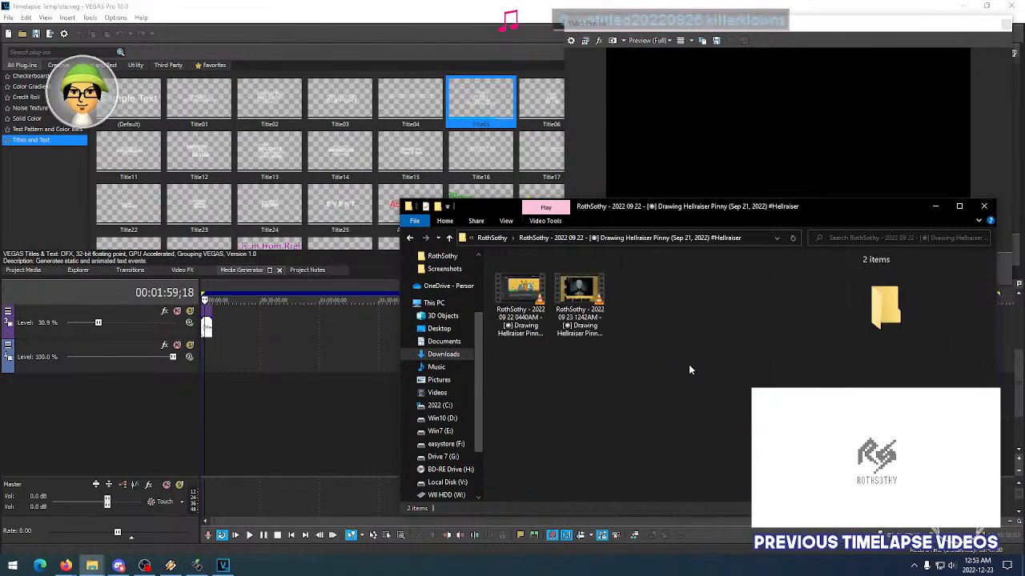
Compare the length, size and other file details of the two Hellraiser recordings
left_click(579, 296)
left_click(521, 297)
left_click(586, 300)
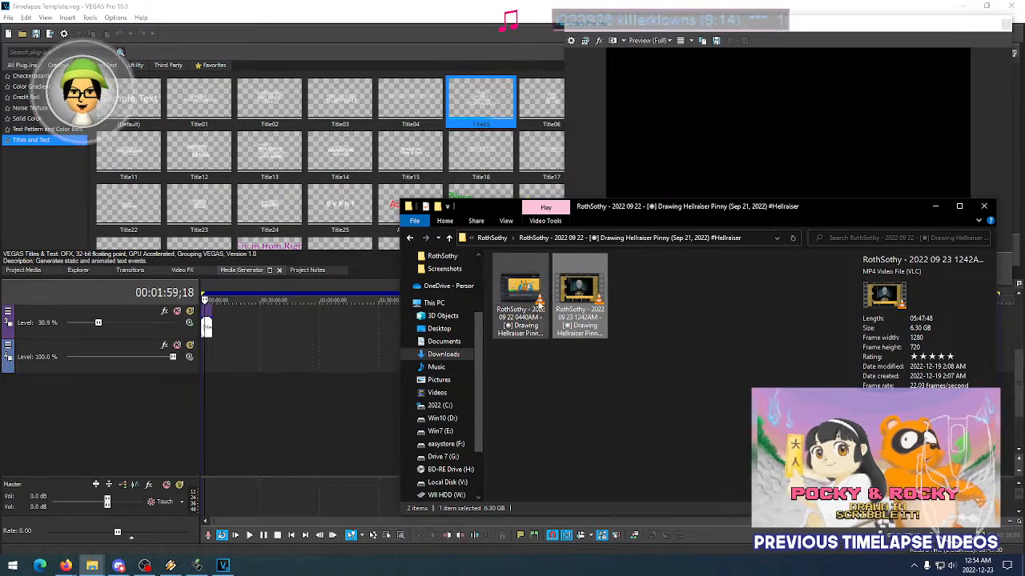
left_click(530, 297)
left_click(571, 296)
left_click(529, 297)
left_click(591, 297)
left_click(534, 297)
left_click(660, 318)
left_click(532, 302)
left_click(580, 303)
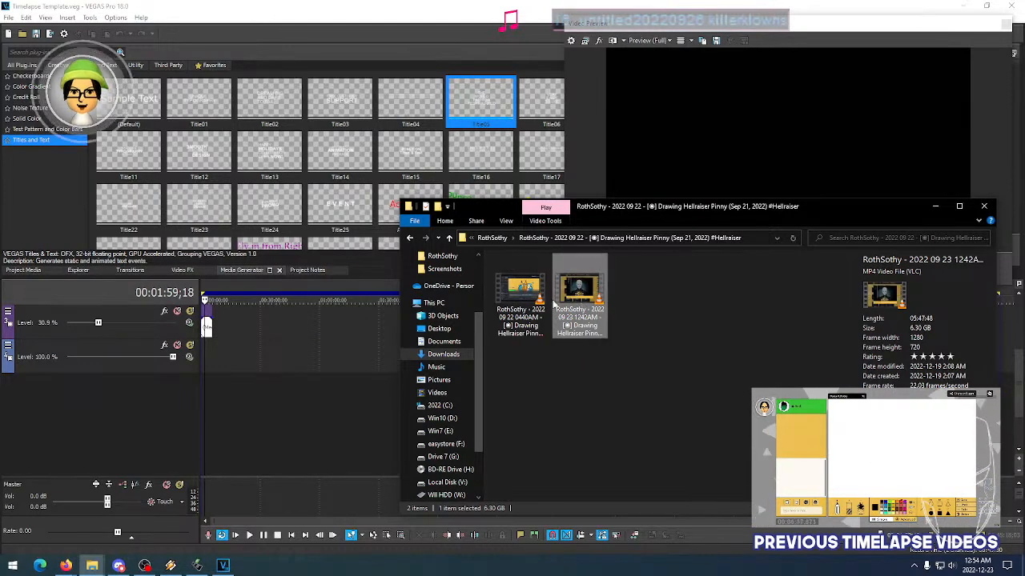
left_click(522, 296)
left_click(578, 297)
left_click(519, 294)
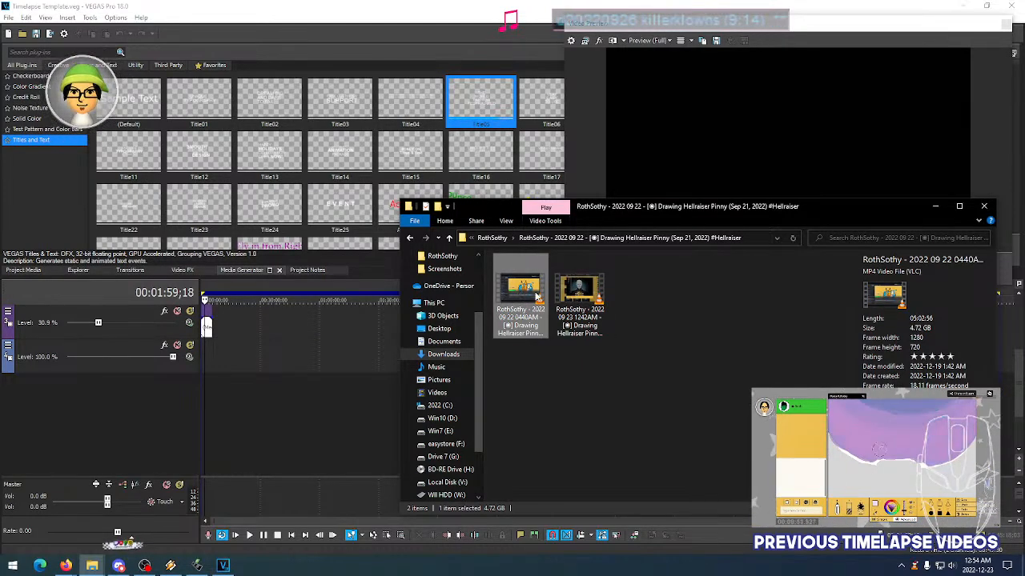
Play the first Hellraiser recording in VLC and skim through the drawing's progress to near its end
double_click(533, 295)
scroll(424, 376, "down", 8)
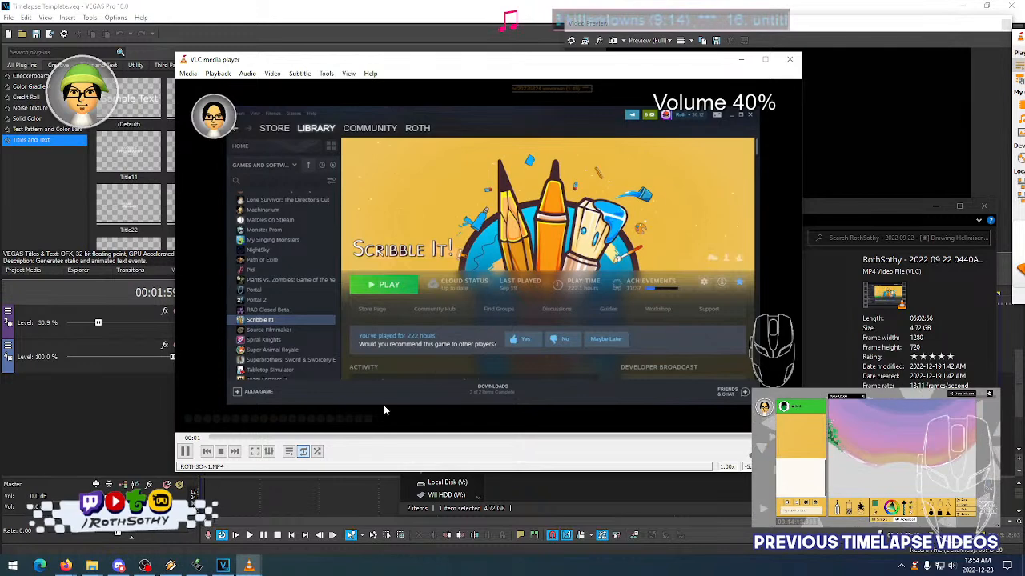
left_click(375, 438)
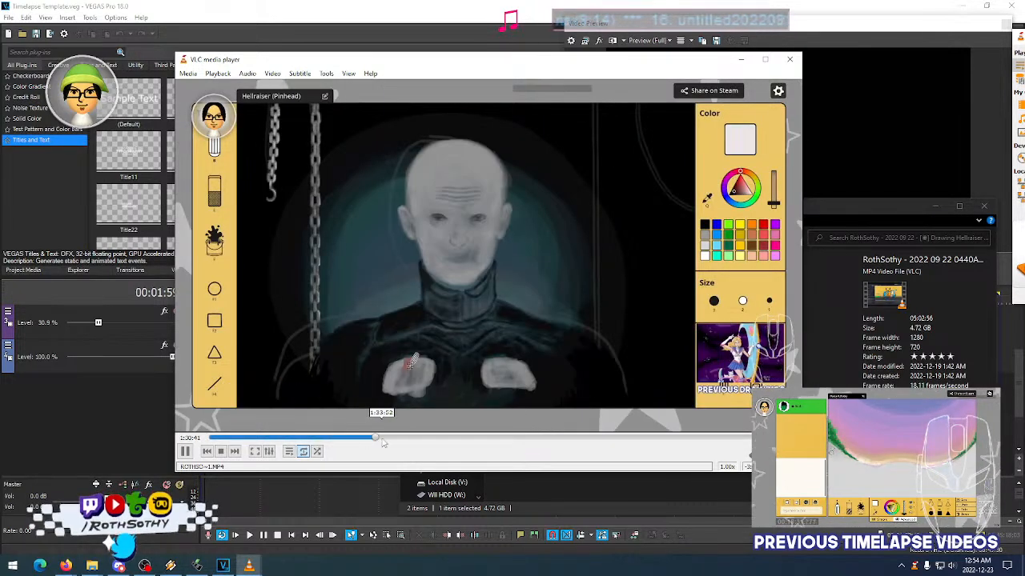
left_click(436, 439)
left_click(481, 439)
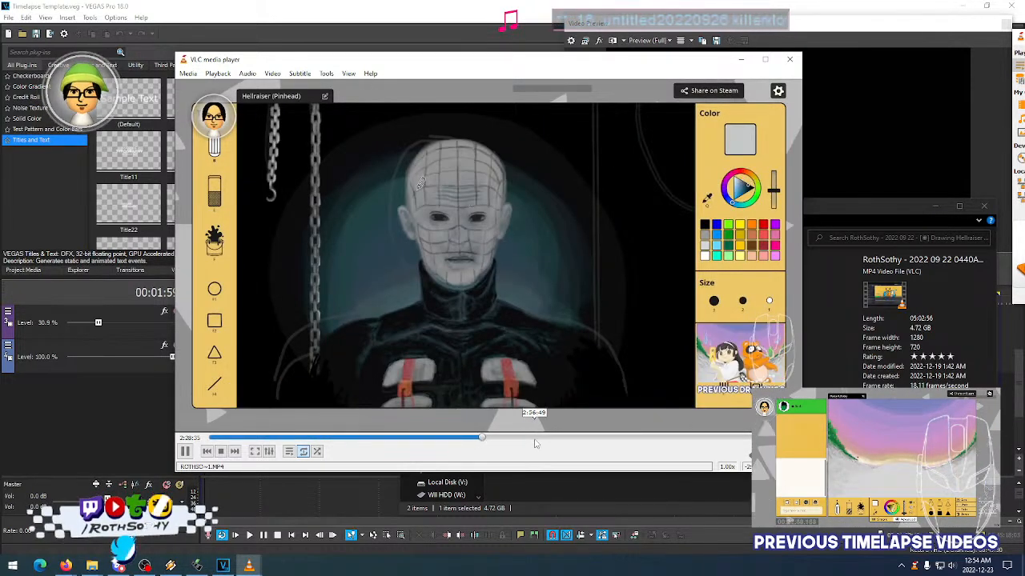
left_click(534, 439)
left_click(675, 438)
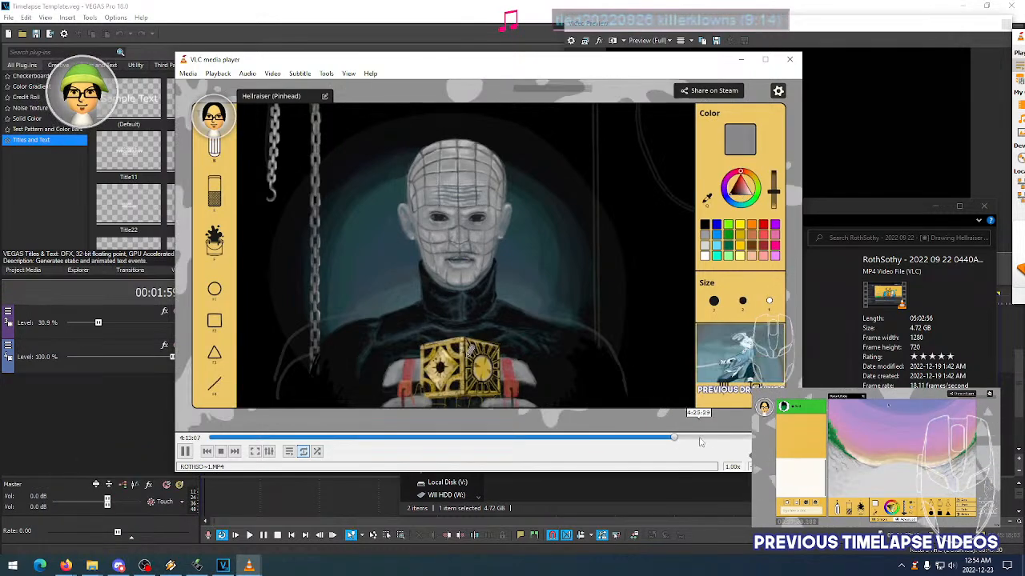
left_click(741, 439)
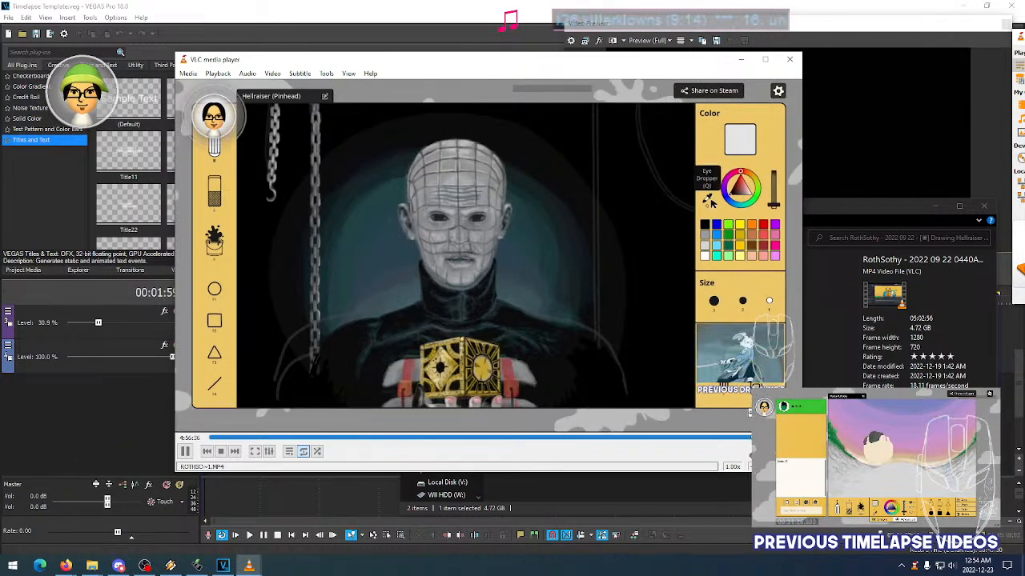
left_click(757, 439)
Play the second Hellraiser recording, skim it from start to near the end, and close the player
left_click_drag(555, 63, 439, 36)
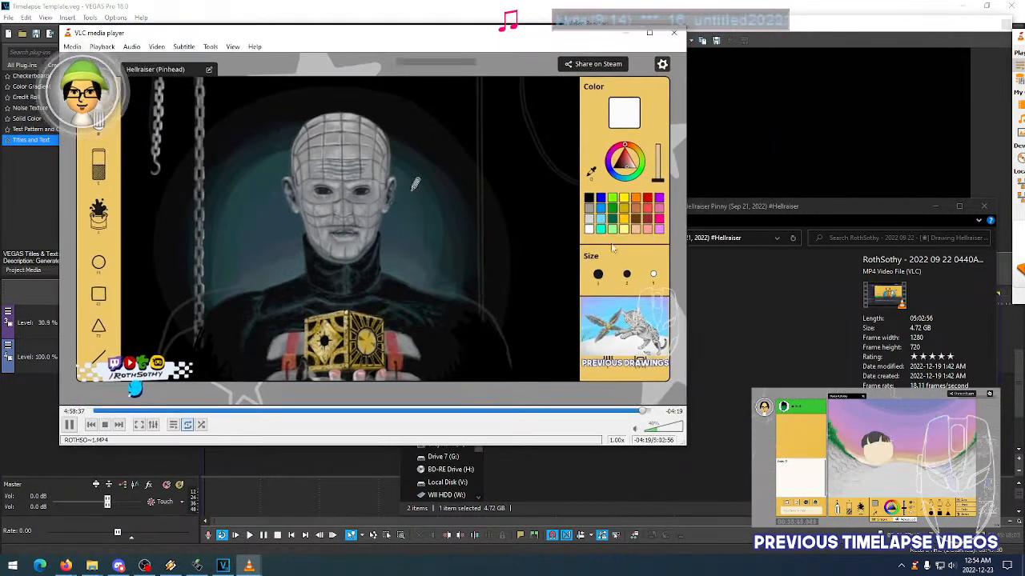
left_click(779, 338)
left_click_drag(580, 296, 460, 136)
scroll(194, 381, "down", 3)
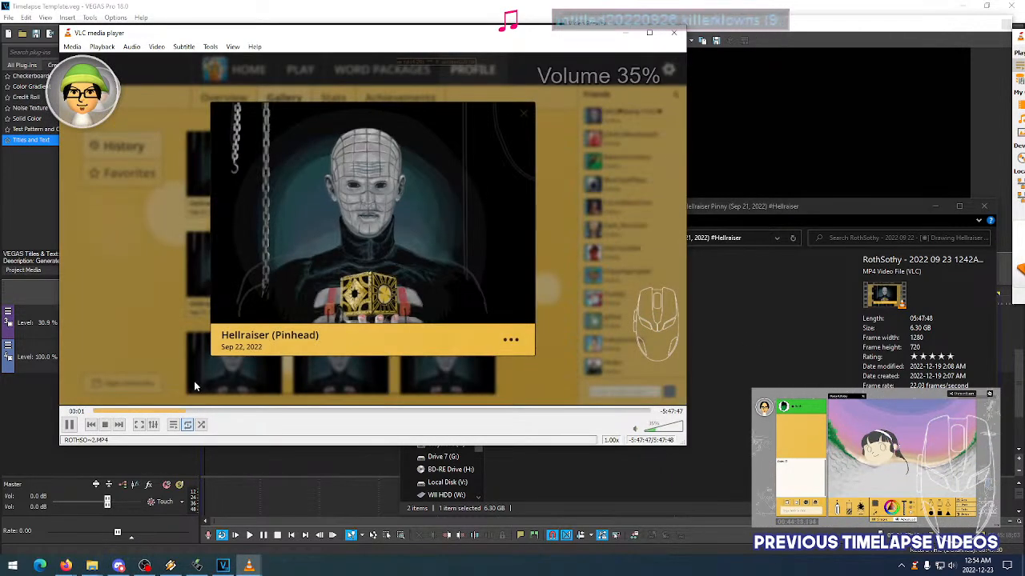
left_click_drag(114, 414, 271, 414)
left_click(506, 418)
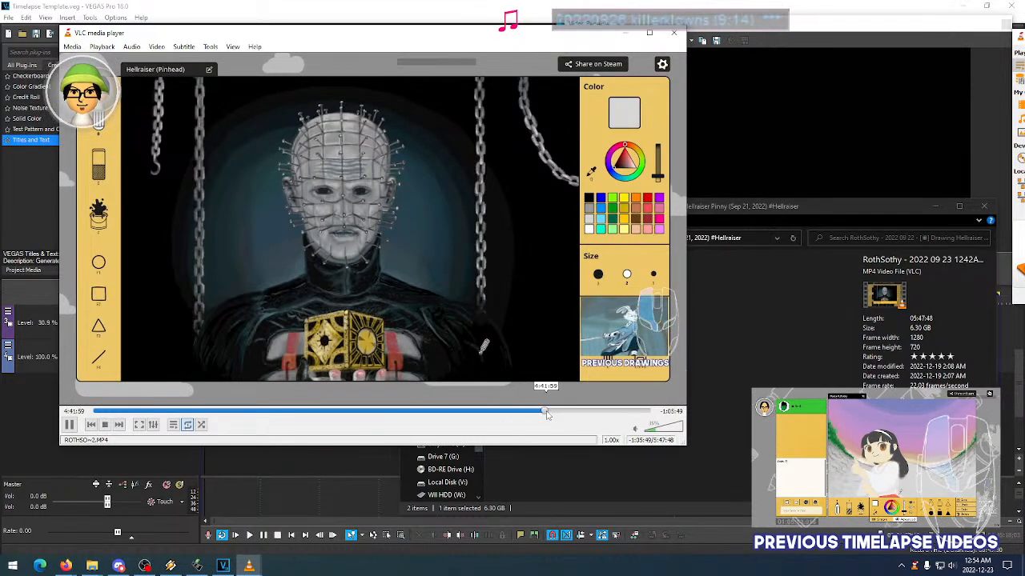
left_click(595, 412)
left_click_drag(606, 418, 636, 411)
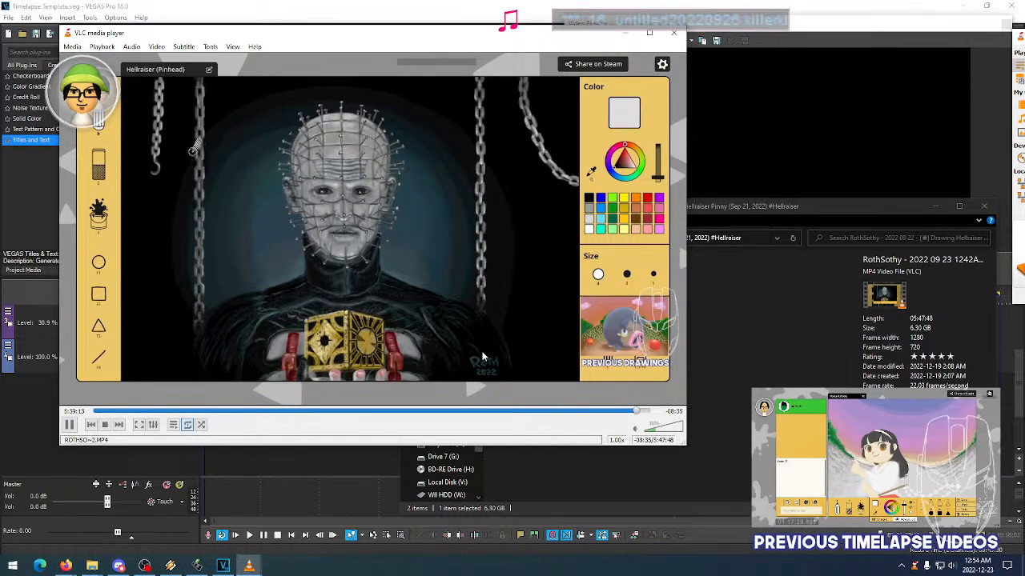
left_click(640, 412)
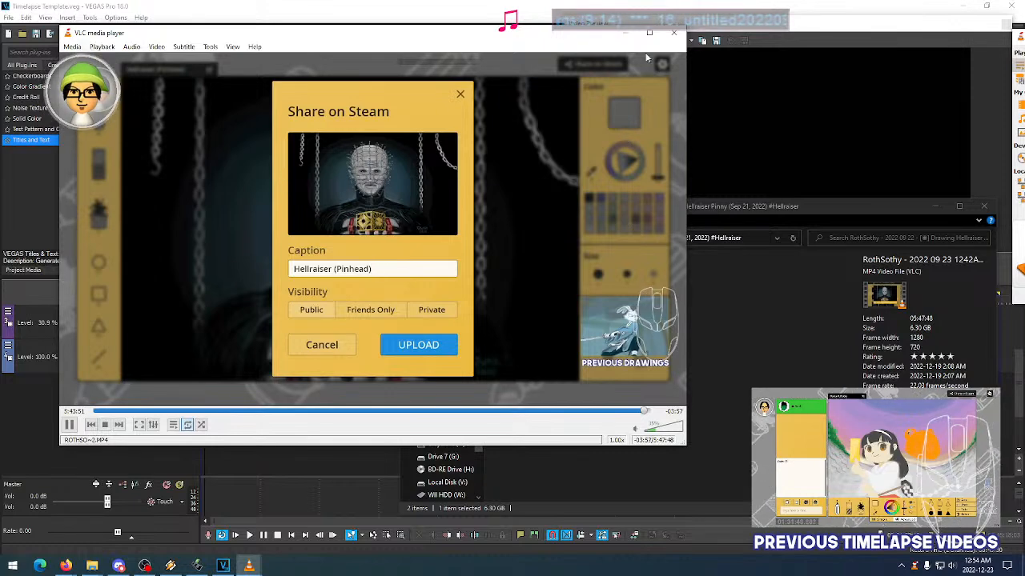
left_click(673, 39)
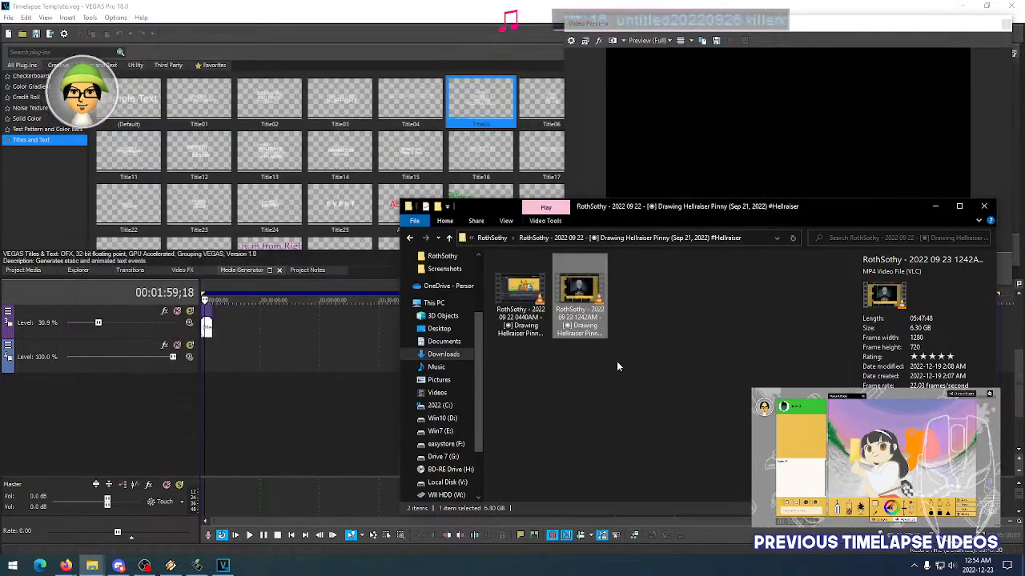
Add the first Hellraiser recording to the bottom video track, directly after the white solid color event, matching the project video settings to it
left_click(593, 357)
left_click(533, 332)
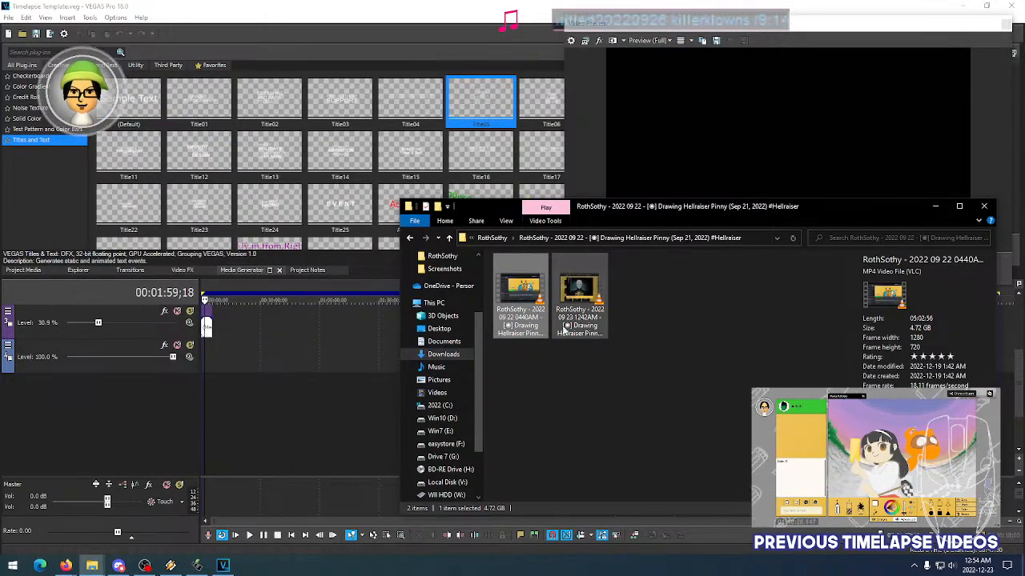
left_click(23, 270)
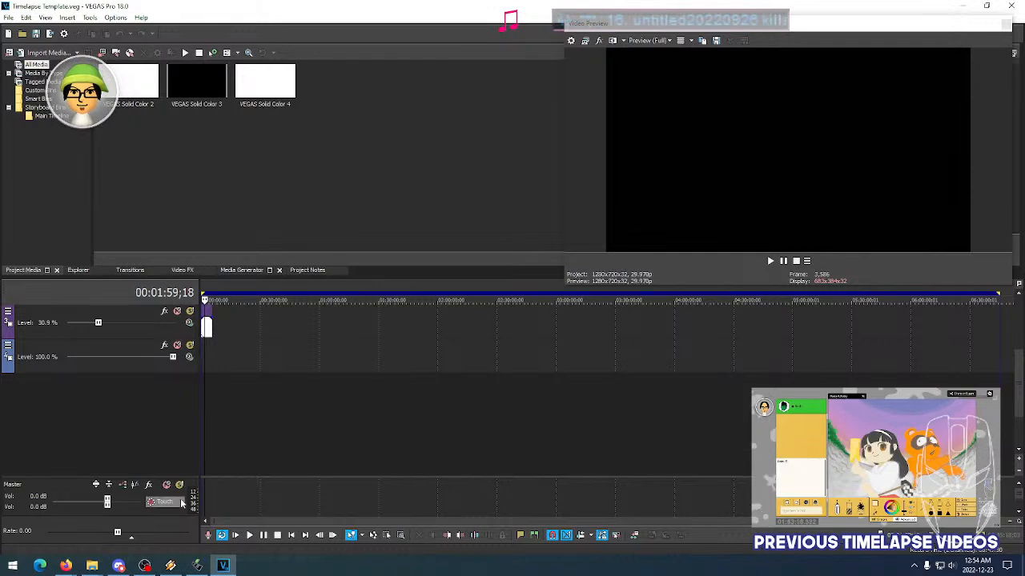
mouse_move(91, 566)
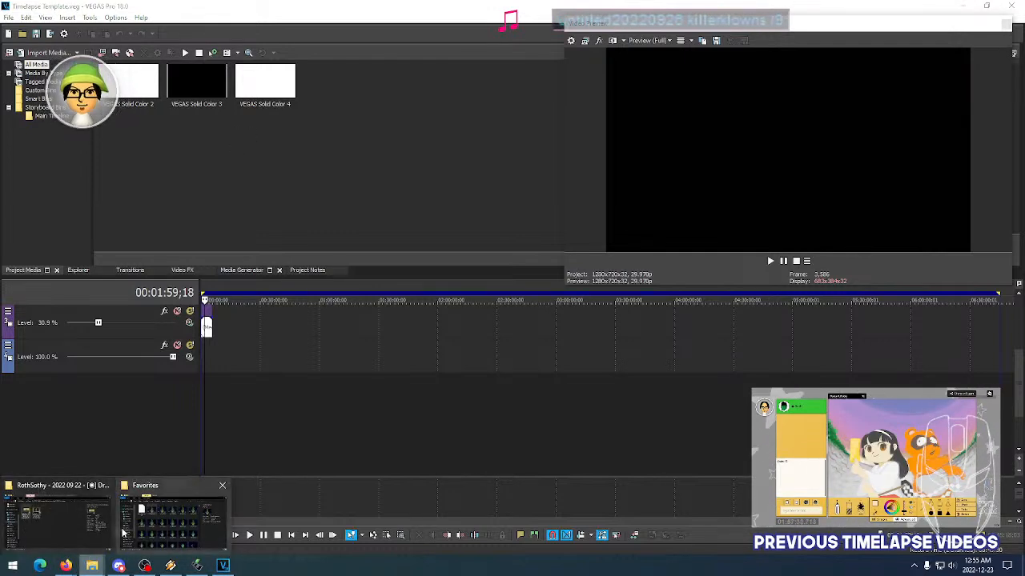
left_click(56, 520)
left_click_drag(250, 293, 216, 368)
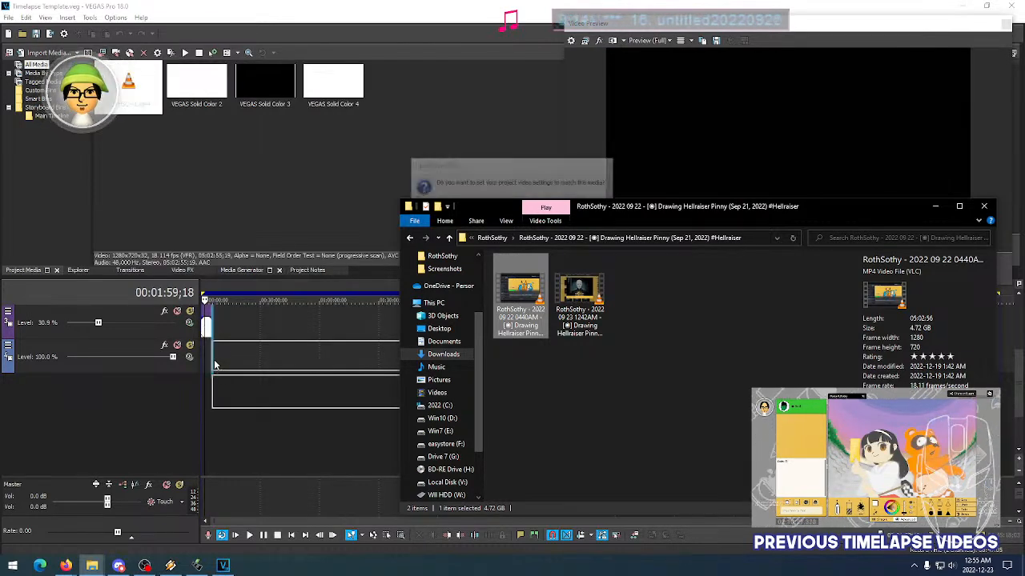
left_click(502, 186)
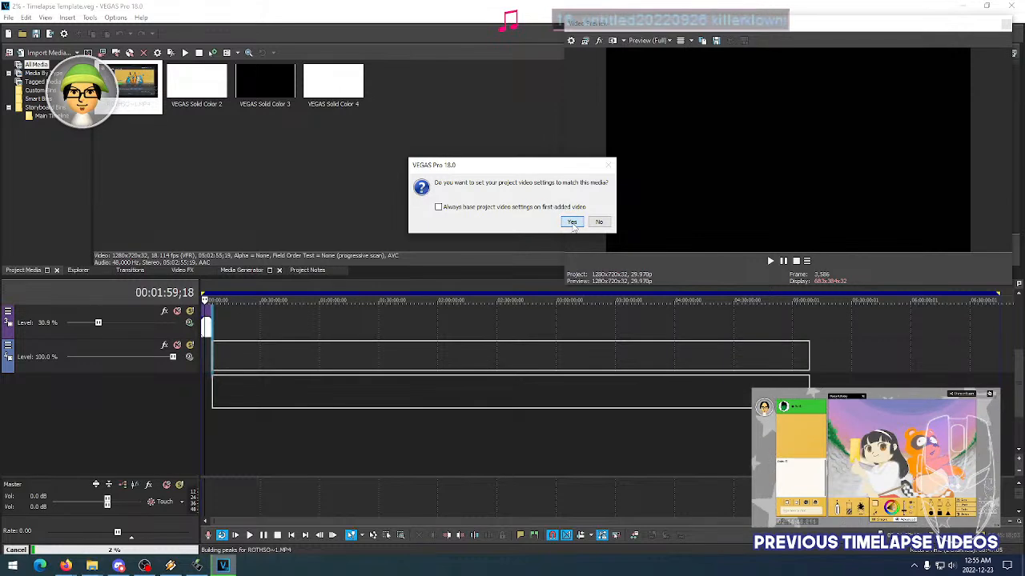
left_click(572, 223)
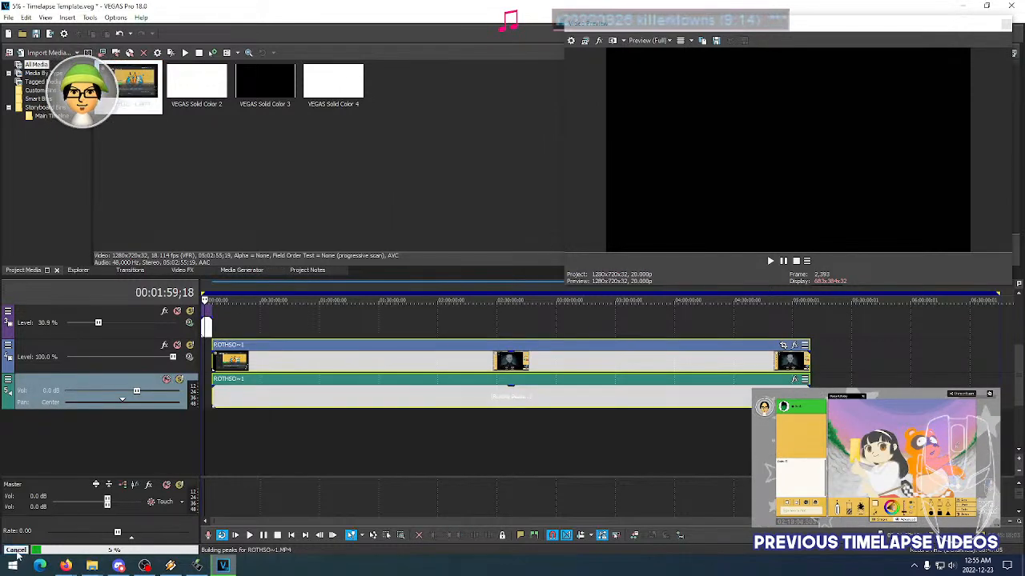
Cancel building the audio peaks and delete the recording's audio track
left_click(16, 550)
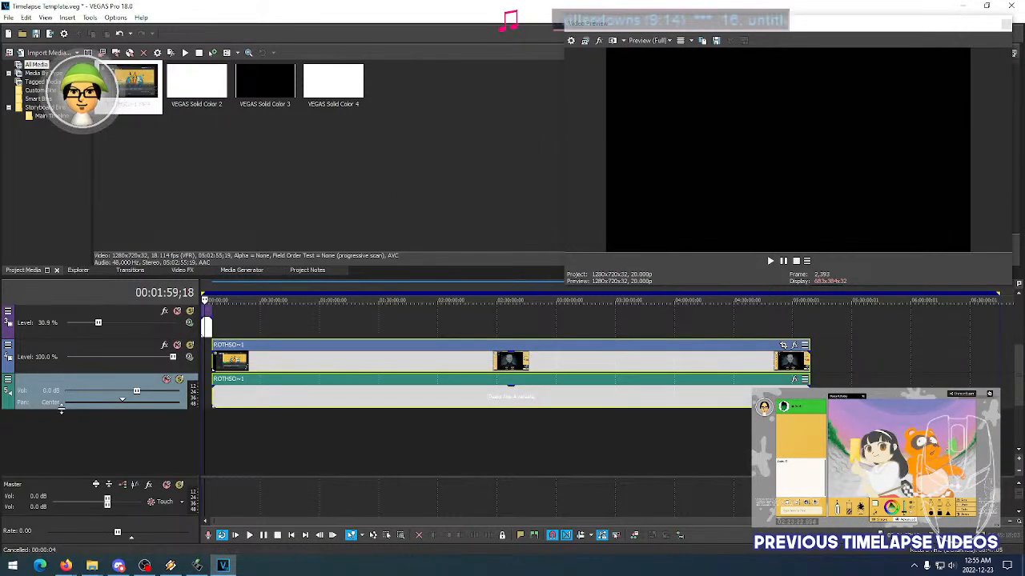
right_click(30, 391)
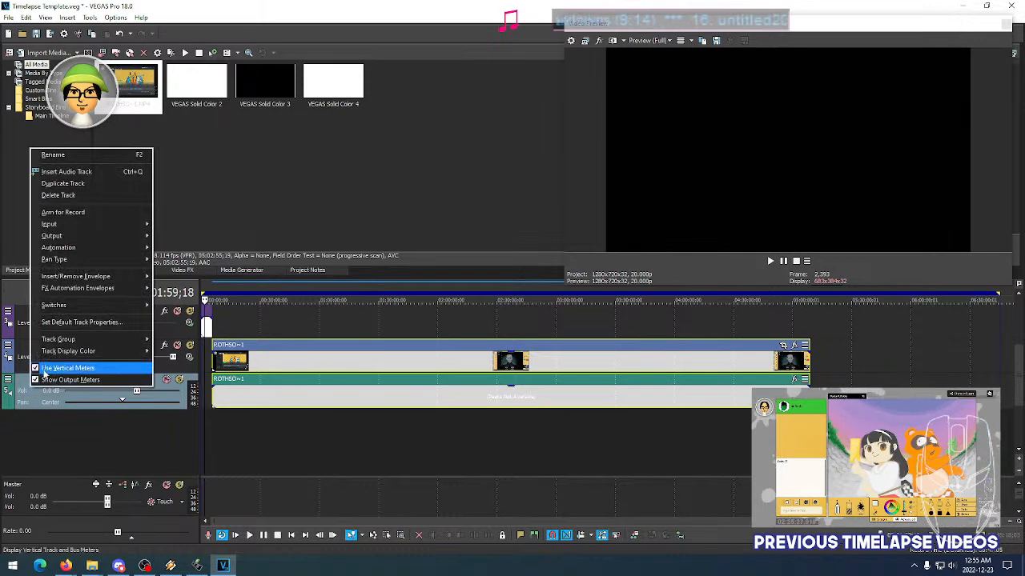
left_click(88, 198)
left_click(522, 306)
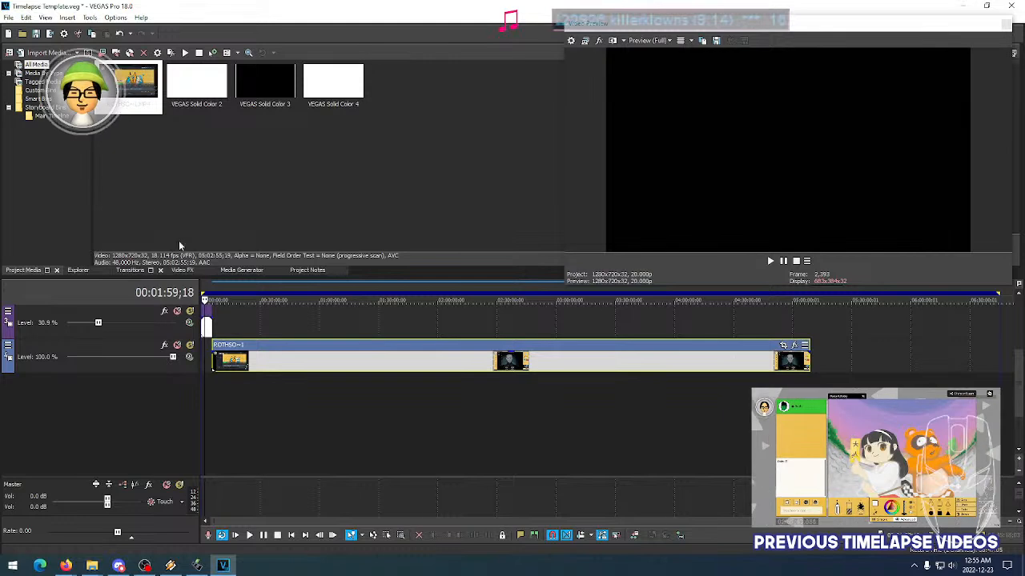
Skim the opening minutes of the first Hellraiser recording to find where the new artwork is created in Scribble It!
left_click(227, 365)
scroll(229, 366, "up", 5)
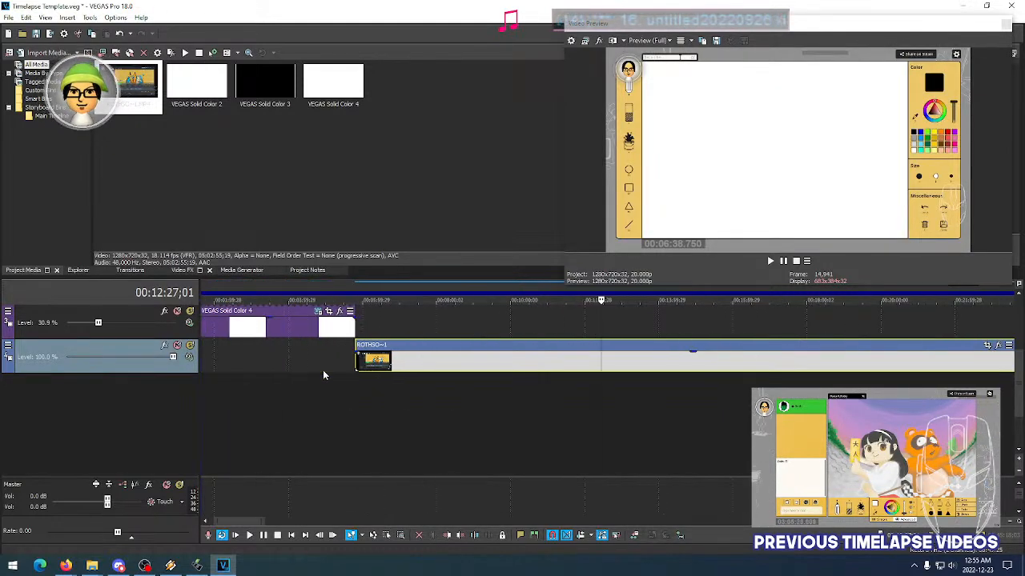
left_click(360, 369)
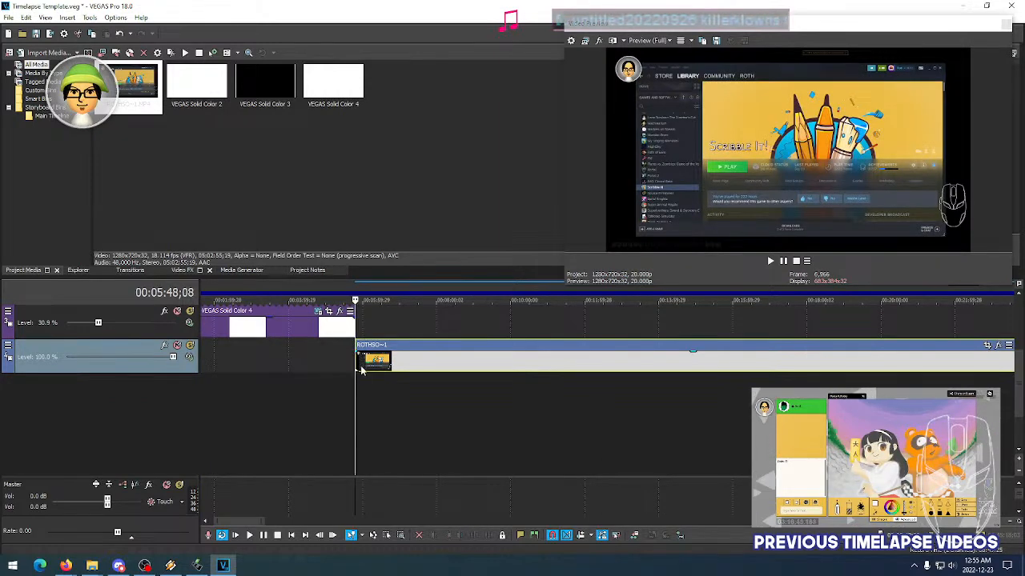
left_click(339, 363)
left_click(348, 365)
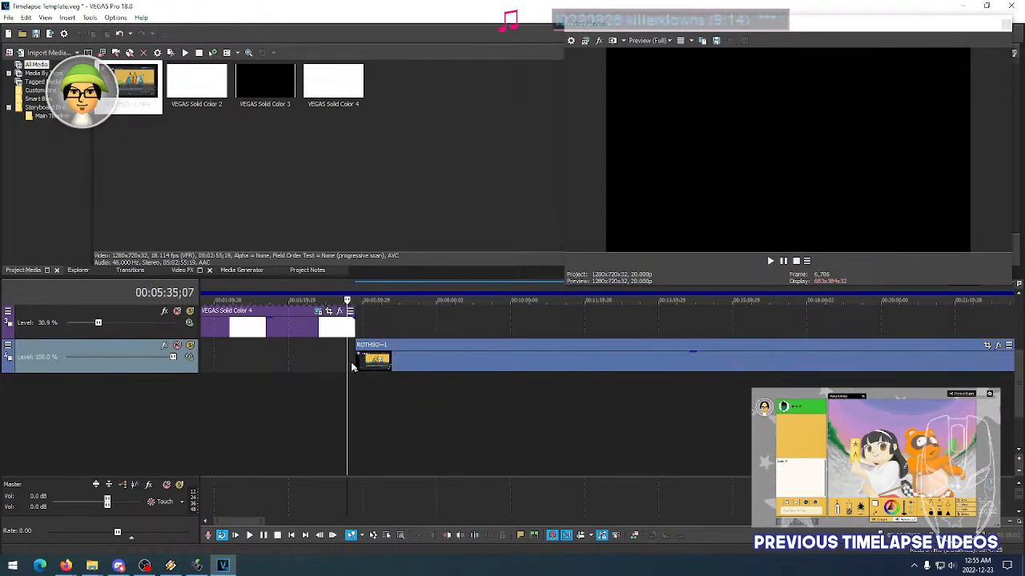
left_click(362, 366)
left_click(380, 365)
left_click(391, 366)
left_click(423, 368)
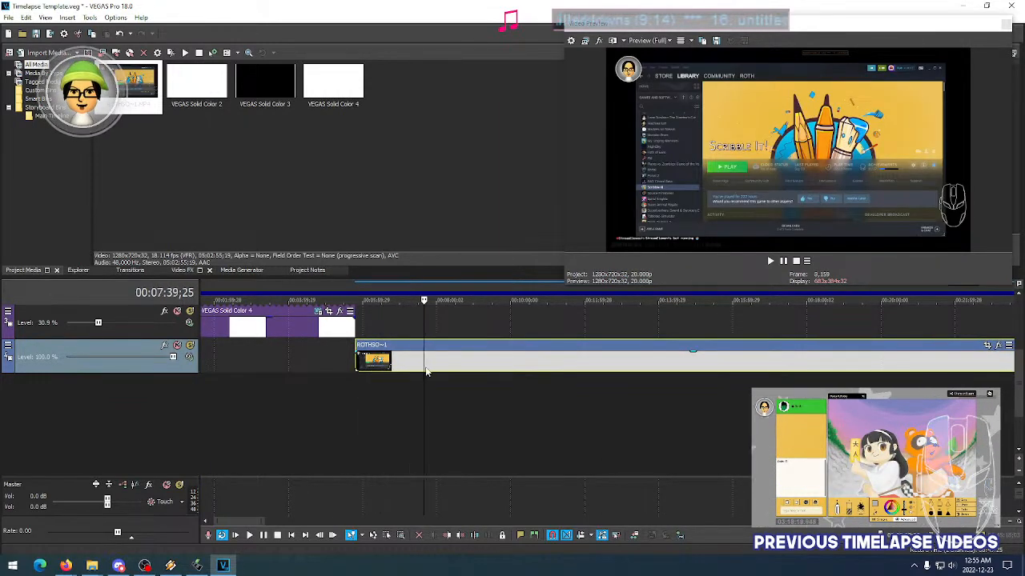
left_click(466, 369)
left_click(506, 370)
left_click(543, 369)
scroll(545, 372, "down", 2)
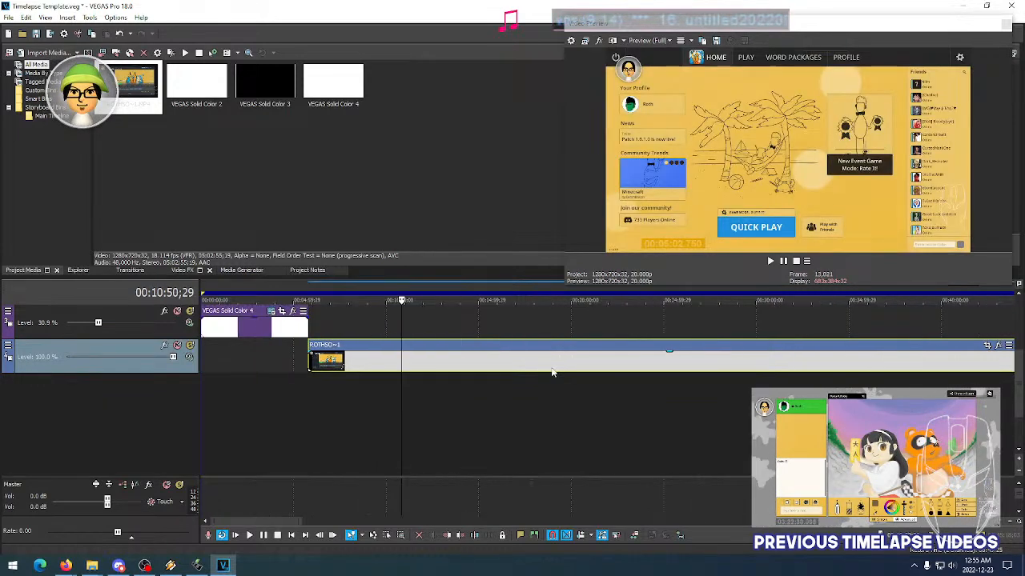
left_click(416, 368)
left_click(470, 366)
left_click(428, 365)
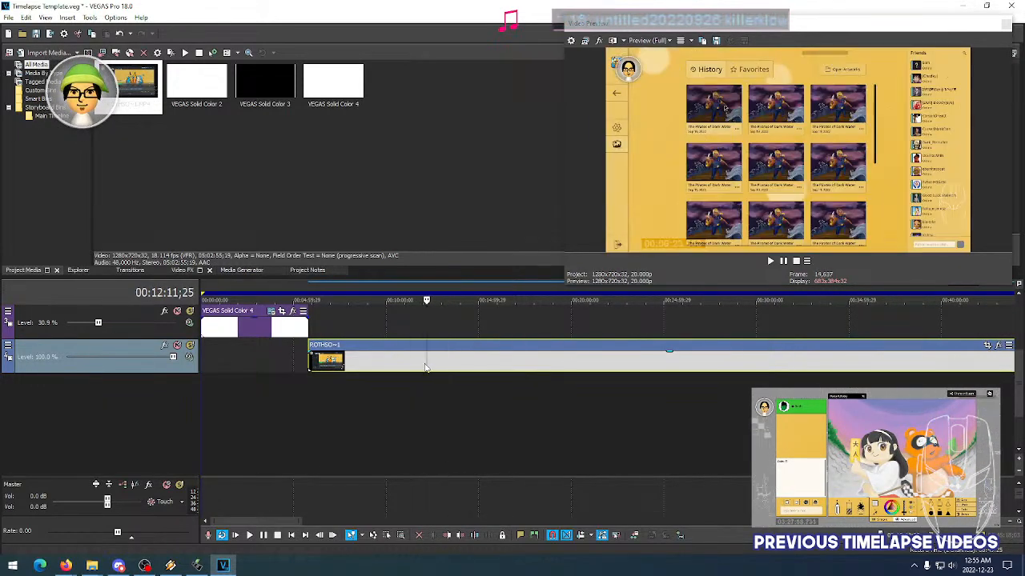
Split the first recording at 00:12:03;00, where the screen for creating new artwork or opening the gallery is shown
left_click(416, 360)
key("Right")
key("Right")
key("Right")
key("Right")
key("Right")
key("Right")
key("Right")
key("Right")
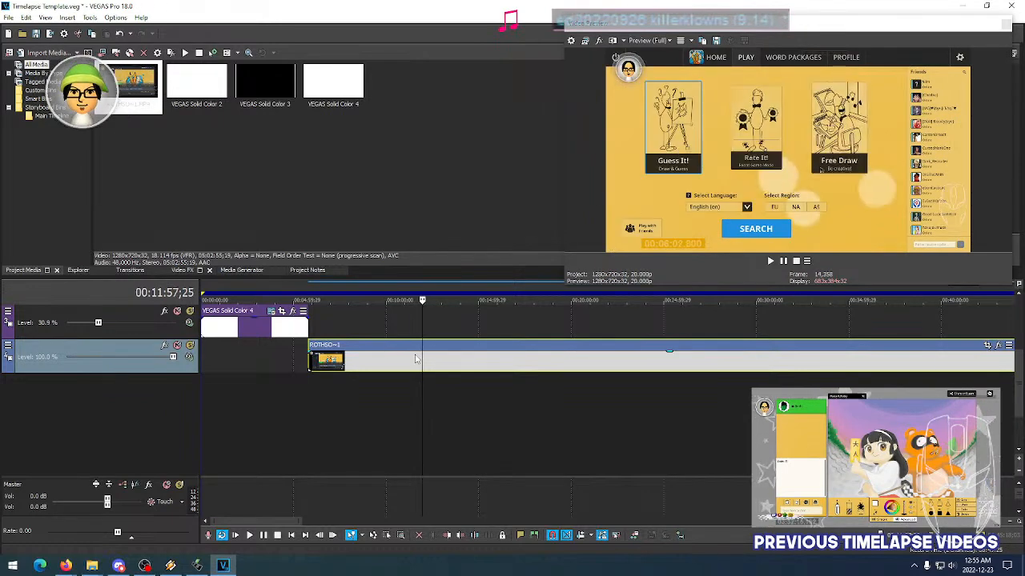
key("Left")
key("Right")
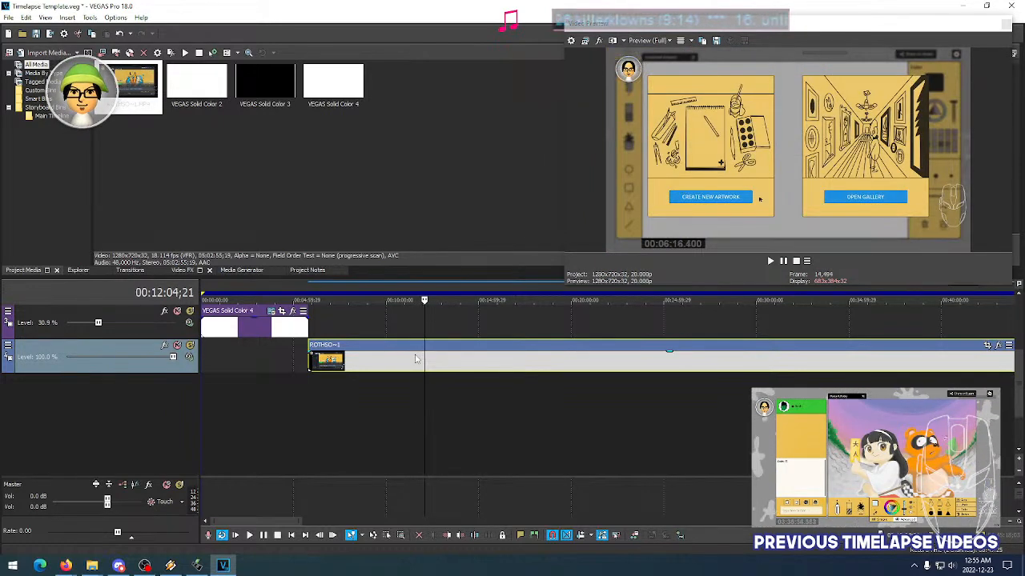
key("Left")
key("Left")
key("Left")
key("Left")
key("Left")
key("Left")
key("Right")
key("Right")
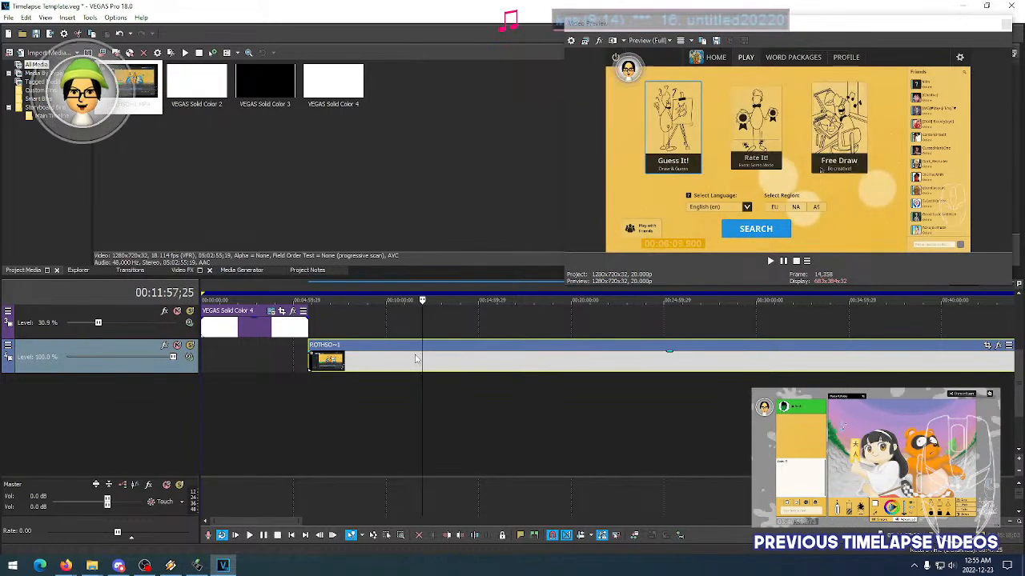
key("Left")
key("Left")
key("Left")
key("Right")
key("Right")
key("Right")
key("Right")
key("Right")
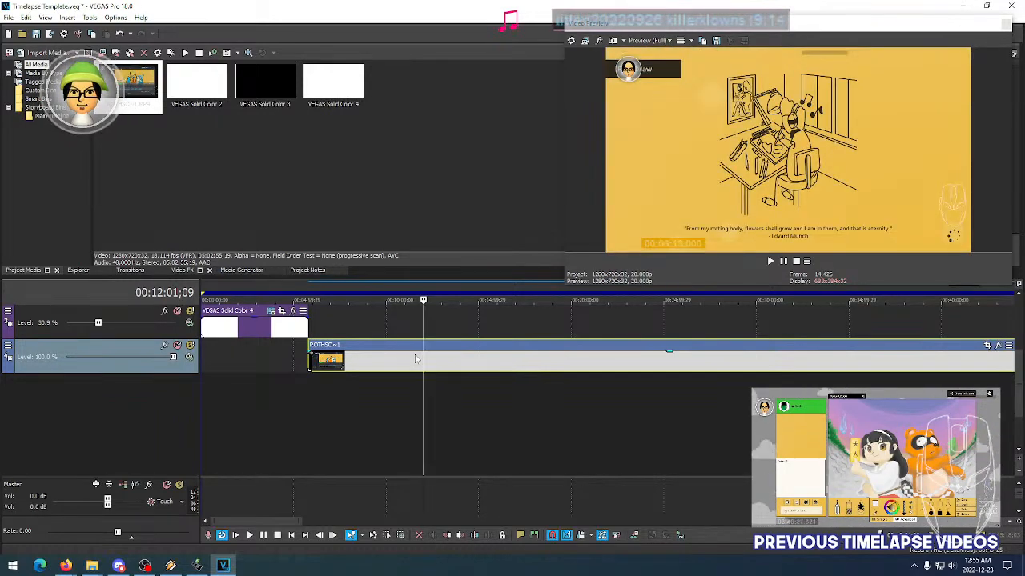
key("Right")
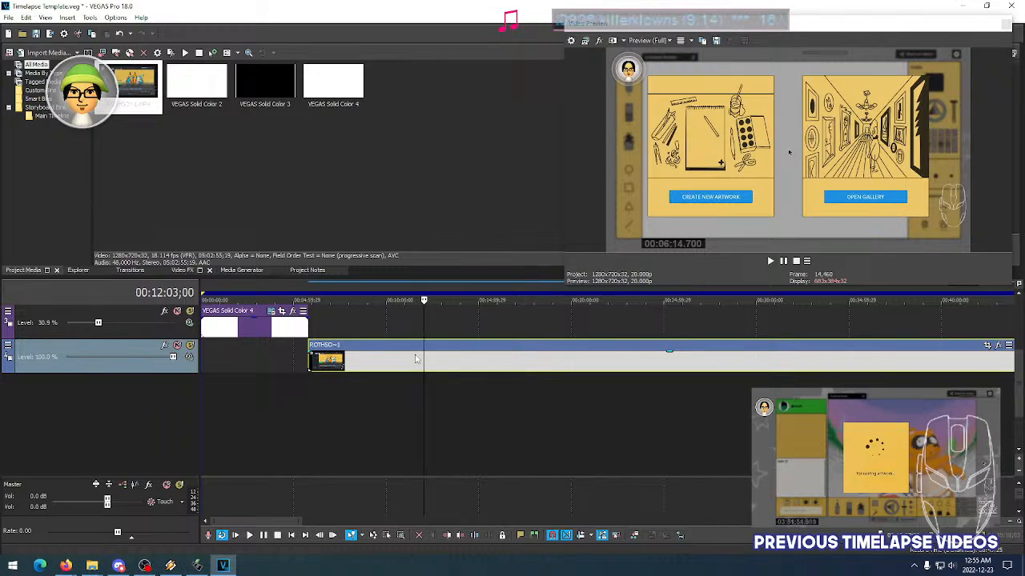
key("s")
Delete the part before the split and move the remaining recording directly after the white solid color event
left_click(403, 361)
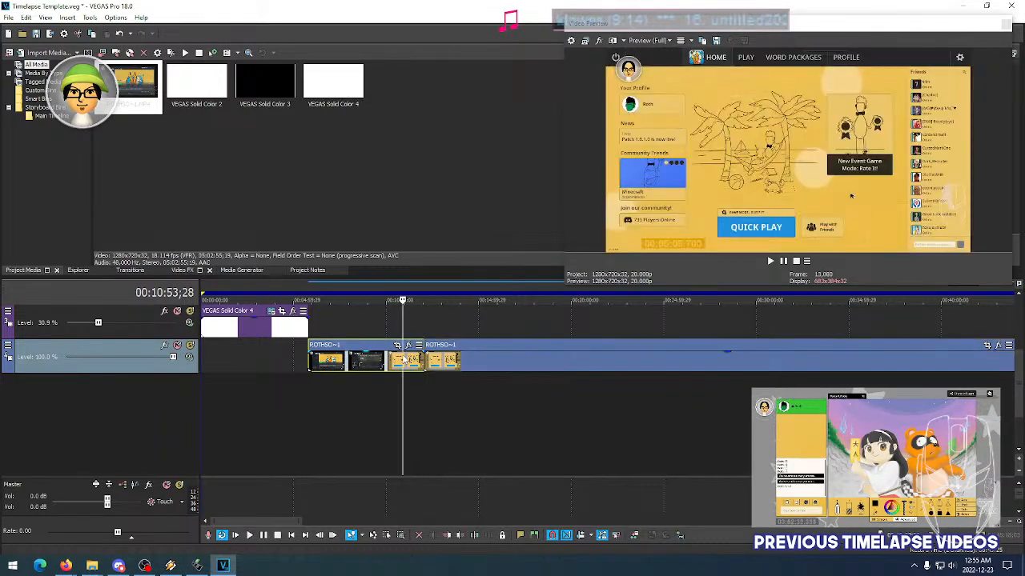
key("Delete")
left_click_drag(447, 365, 316, 376)
left_click(309, 363)
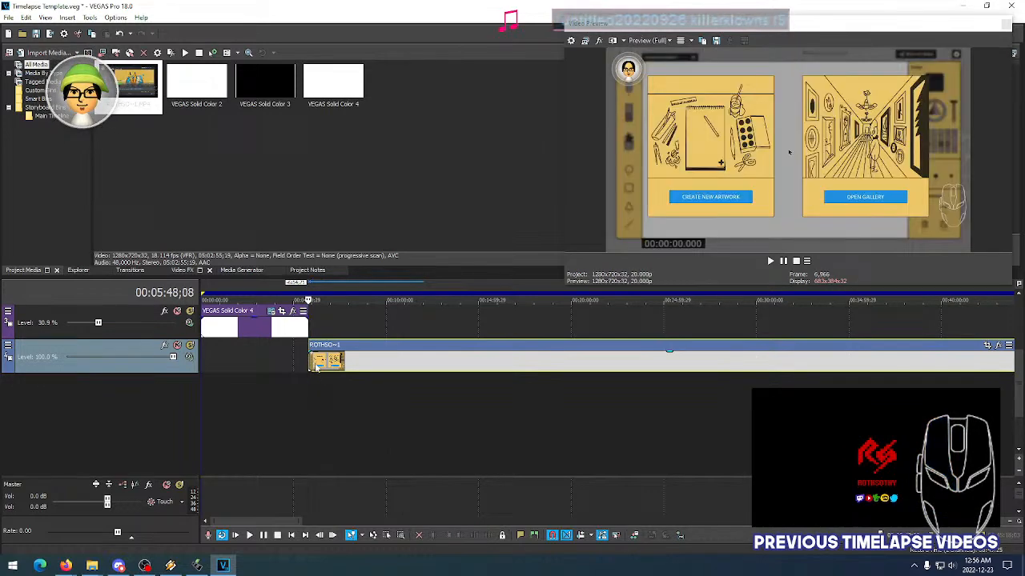
scroll(316, 365, "up", 4)
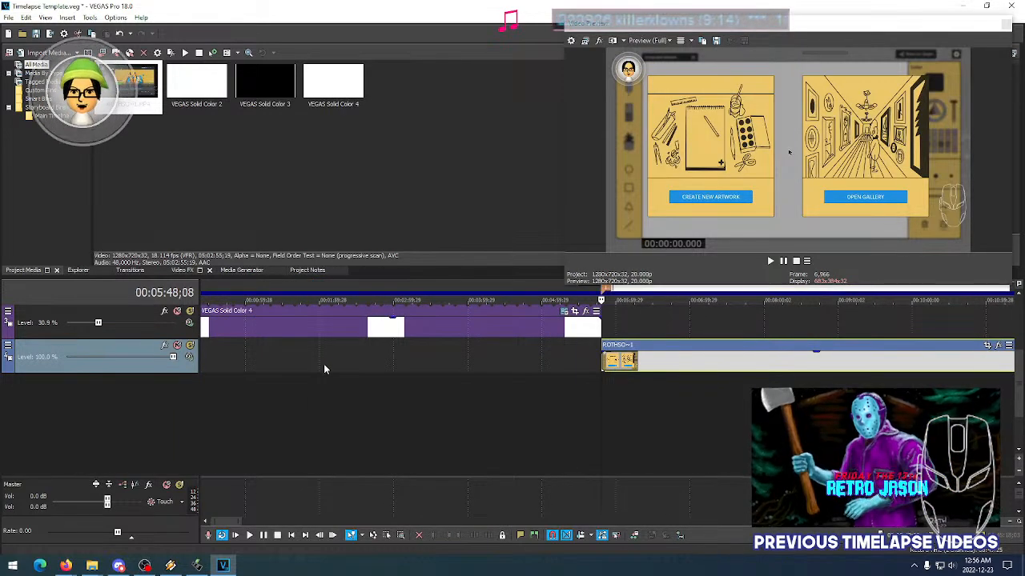
Skim the end of the first recording to find where the "Thanks for playing" caption appears
scroll(656, 416, "down", 5)
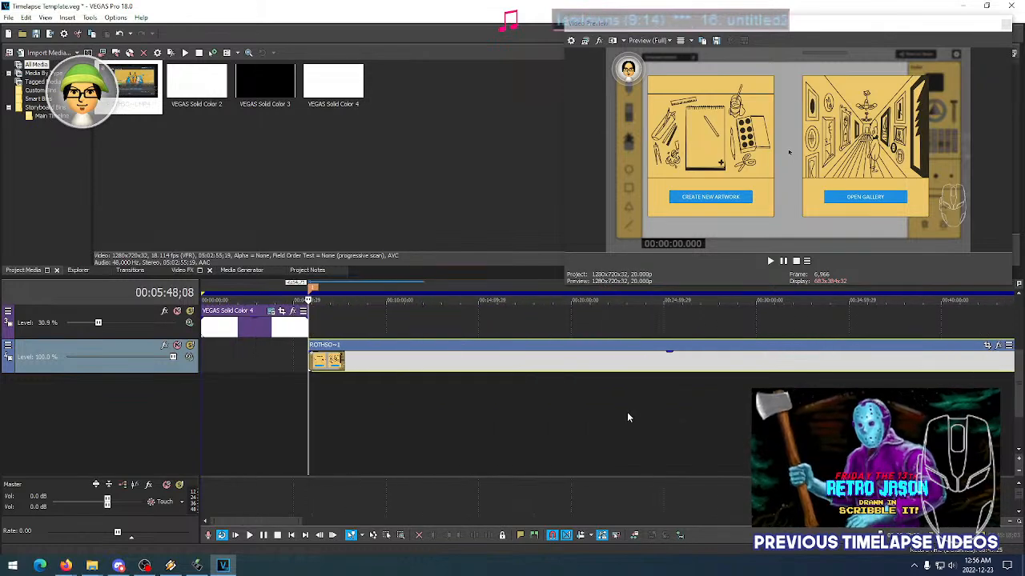
left_click(782, 367)
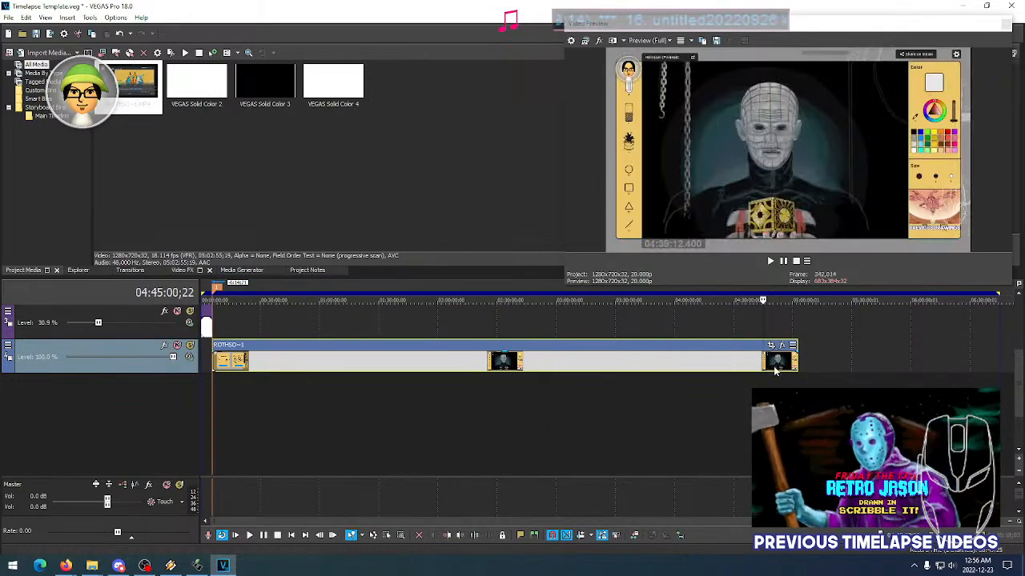
scroll(793, 365, "up", 6)
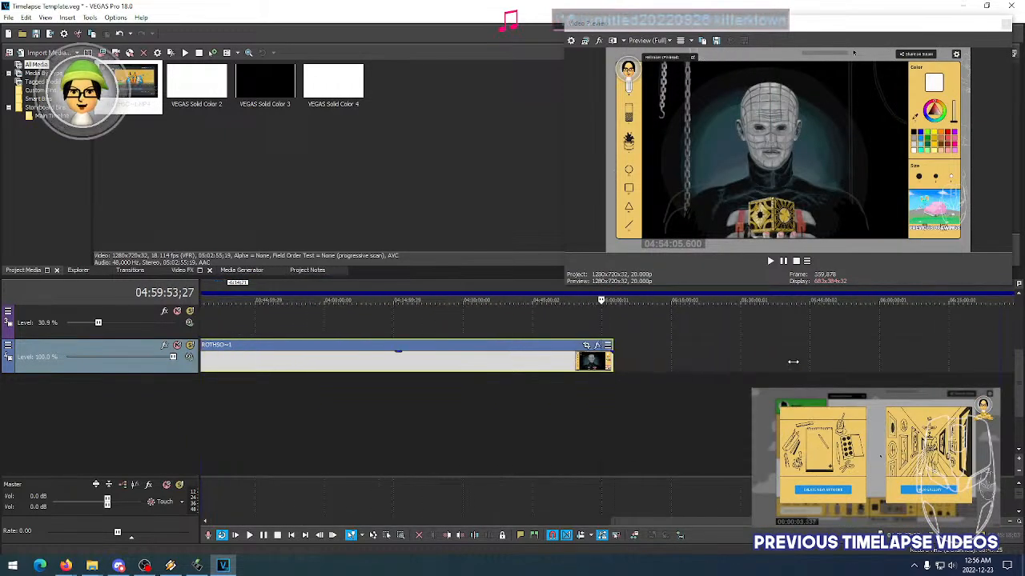
left_click(650, 364)
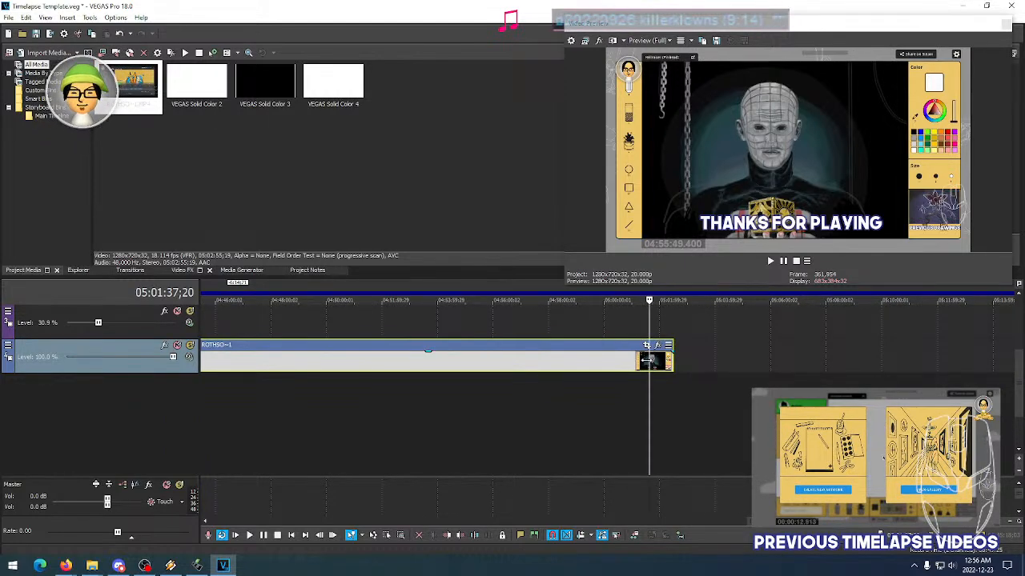
key("Left")
key("Left")
key("Left")
key("Left")
key("Left")
key("Left")
key("Left")
key("Left")
key("Left")
key("Left")
key("Left")
key("Left")
key("Left")
key("Left")
key("Left")
key("Left")
key("Left")
key("Left")
key("Left")
key("Left")
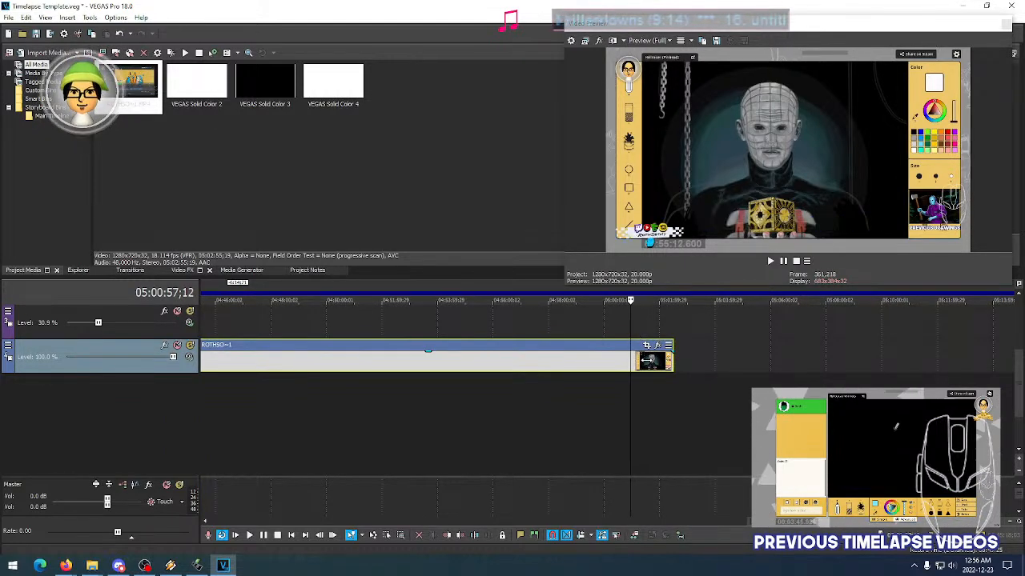
key("Right")
key("Right")
key("Right")
key("Right")
key("Right")
key("Right")
key("Right")
key("Right")
key("Right")
key("Right")
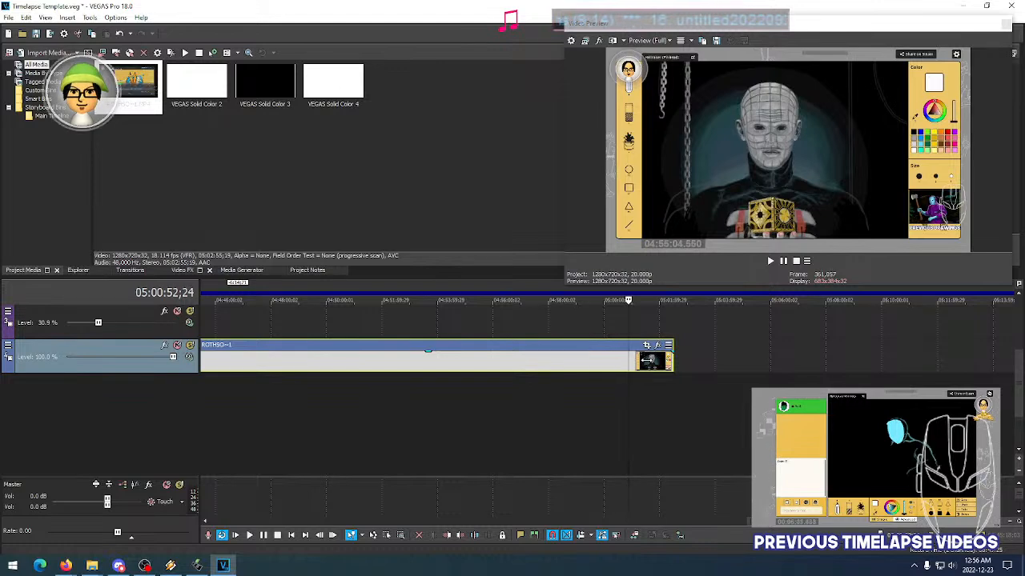
key("Right")
key("Right")
key("Right")
key("Right")
key("Right")
key("Right")
key("Right")
key("Right")
key("Right")
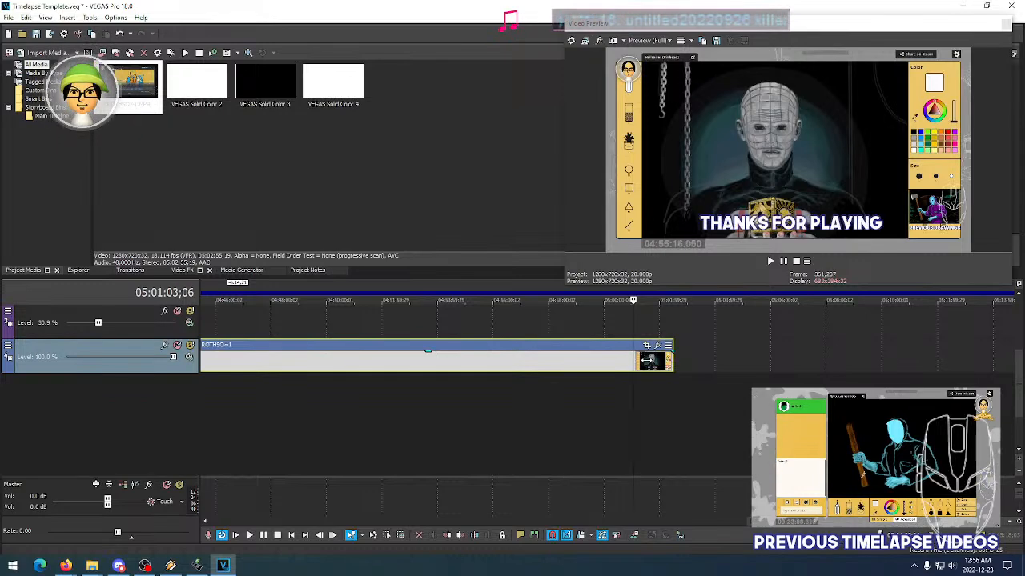
Split the first recording at 05:01:04;02, just before the "Thanks for playing" caption, and delete the part after the split
scroll(647, 363, "up", 5)
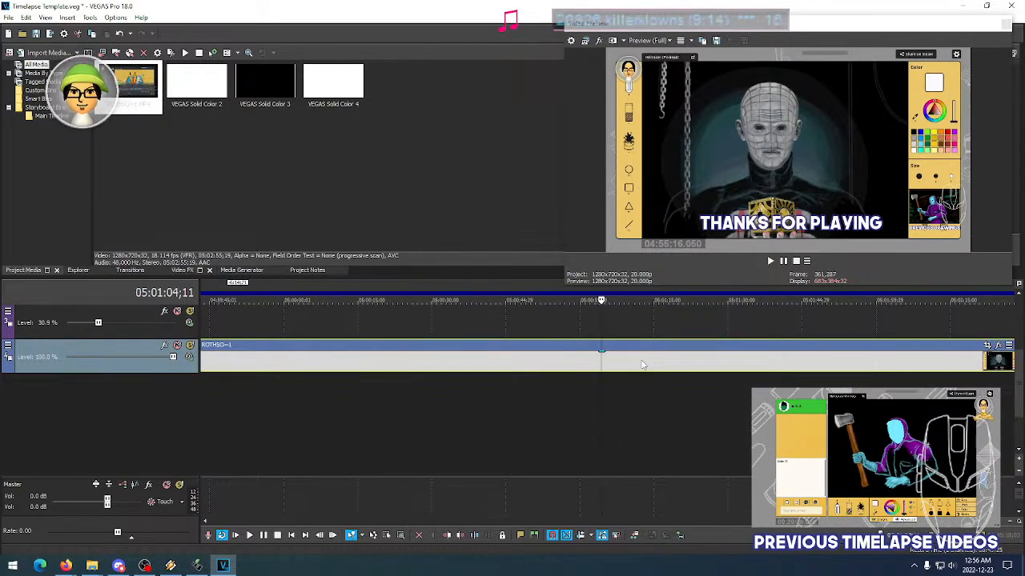
key("alt+Left")
key("alt+Left")
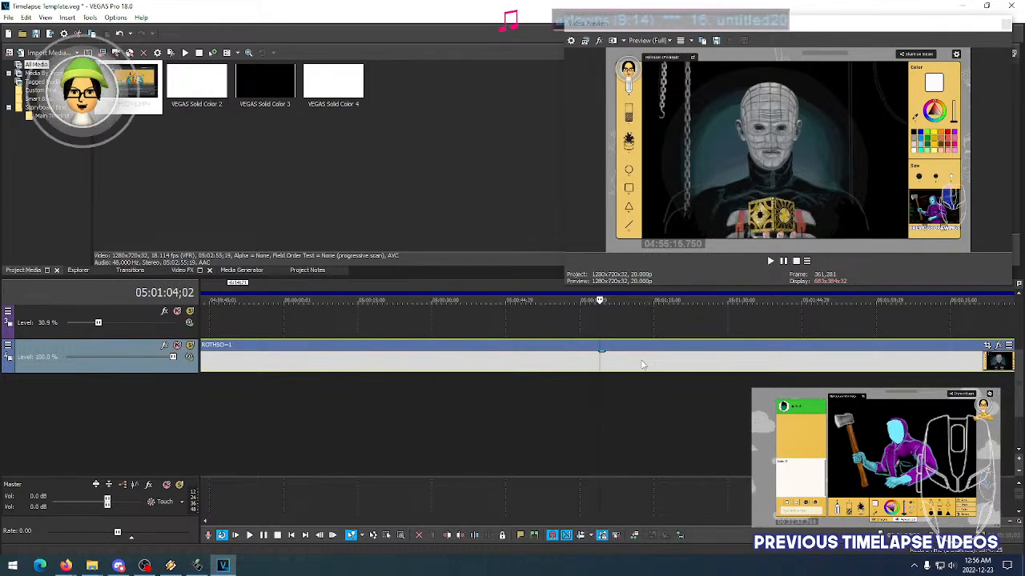
key("s")
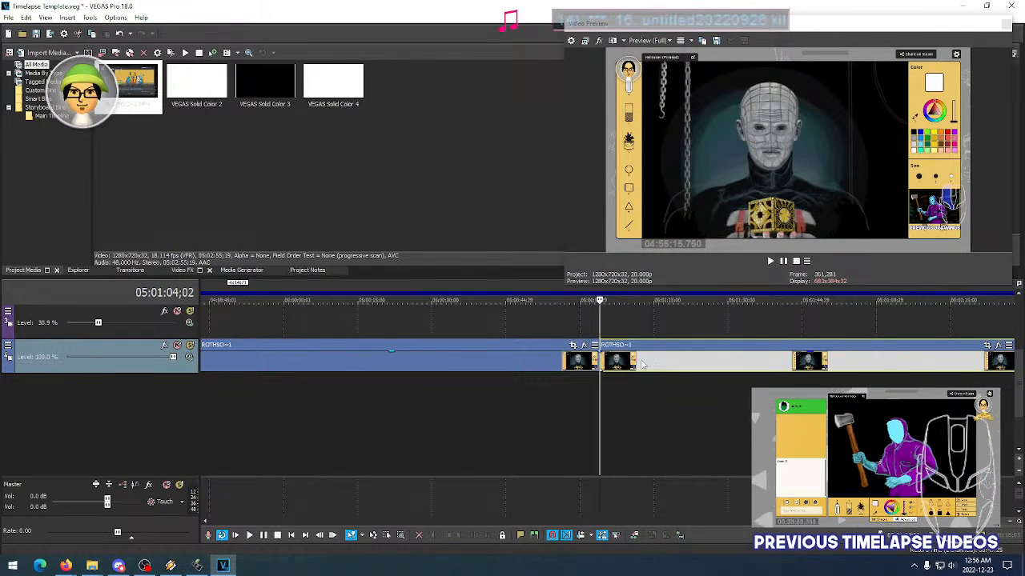
key("Delete")
Examine the last seconds of the trimmed first recording for on-screen overlays
left_click(561, 359)
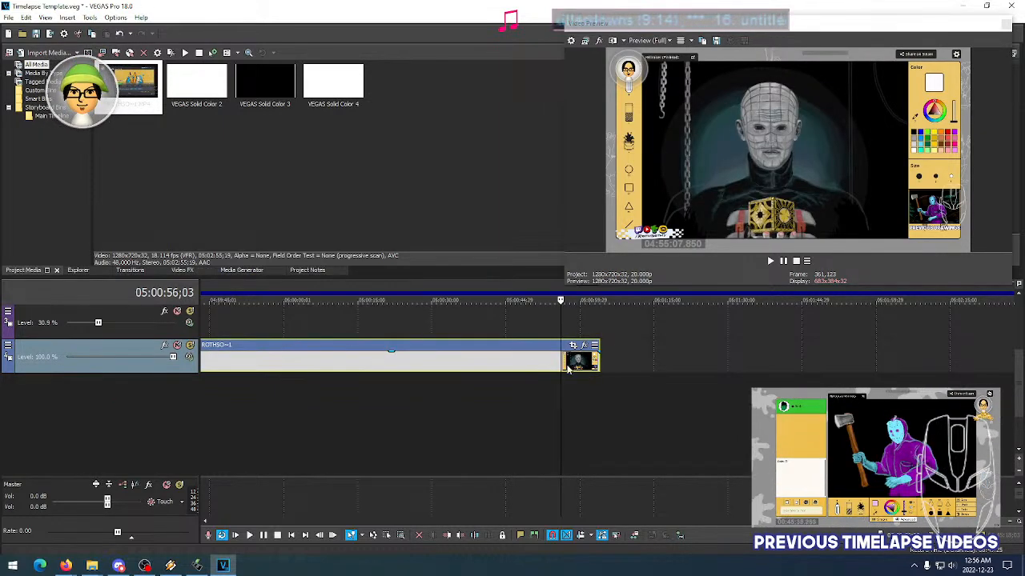
mouse_move(567, 367)
left_mouse_down()
mouse_move(553, 364)
mouse_move(565, 364)
left_mouse_up()
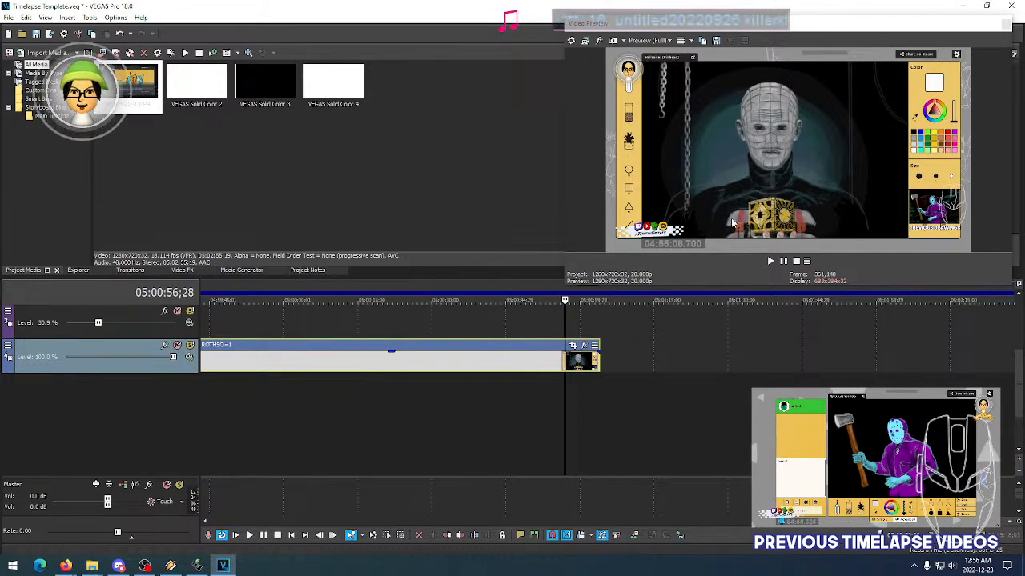
scroll(630, 383, "down", 2)
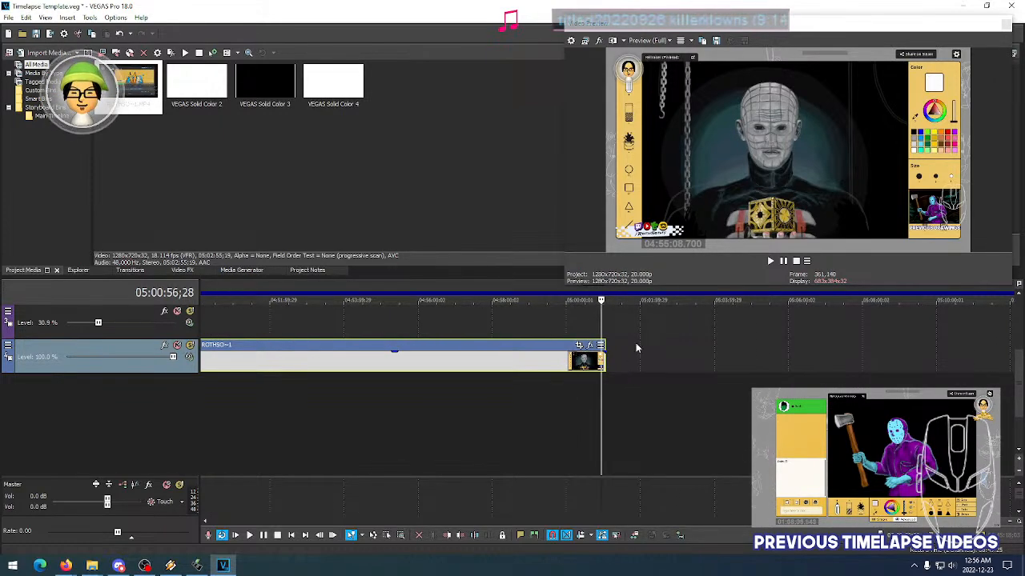
scroll(641, 339, "up", 3)
left_click(582, 369)
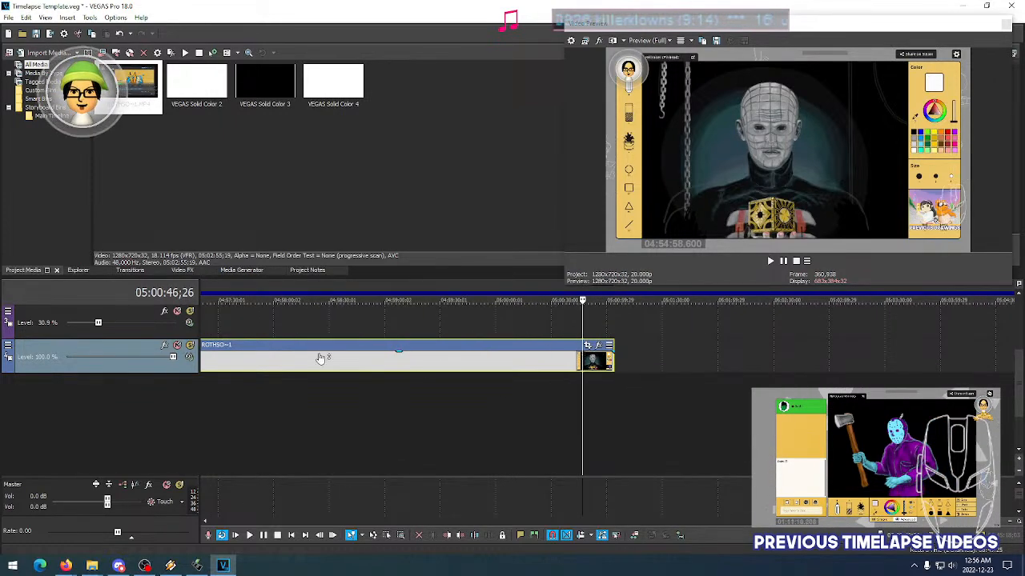
Add the second Hellraiser recording from its File Explorer folder to the bottom video track, near the end of the first recording
mouse_move(92, 565)
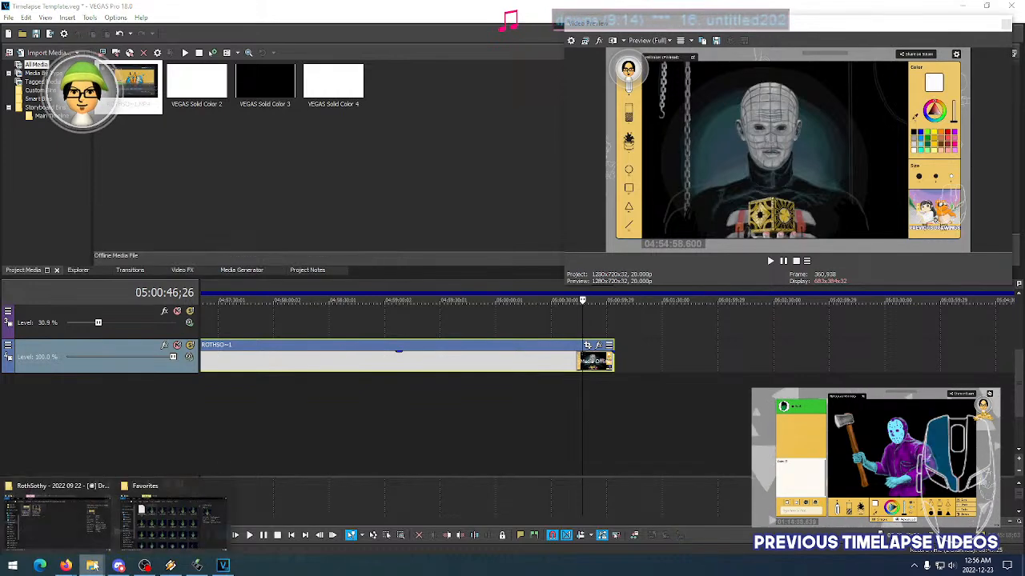
left_click(56, 516)
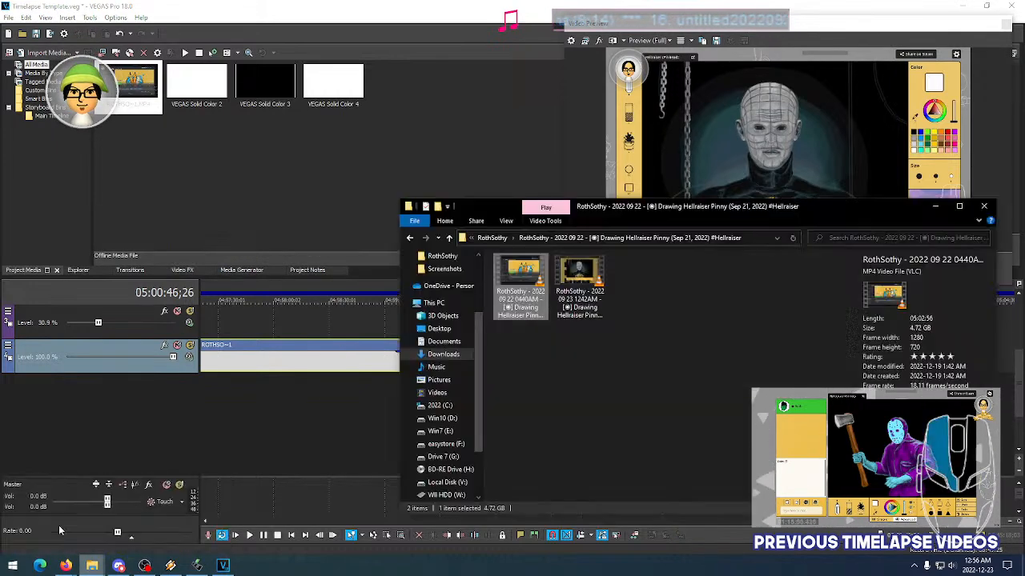
left_click(580, 288)
left_click_drag(367, 421, 379, 375)
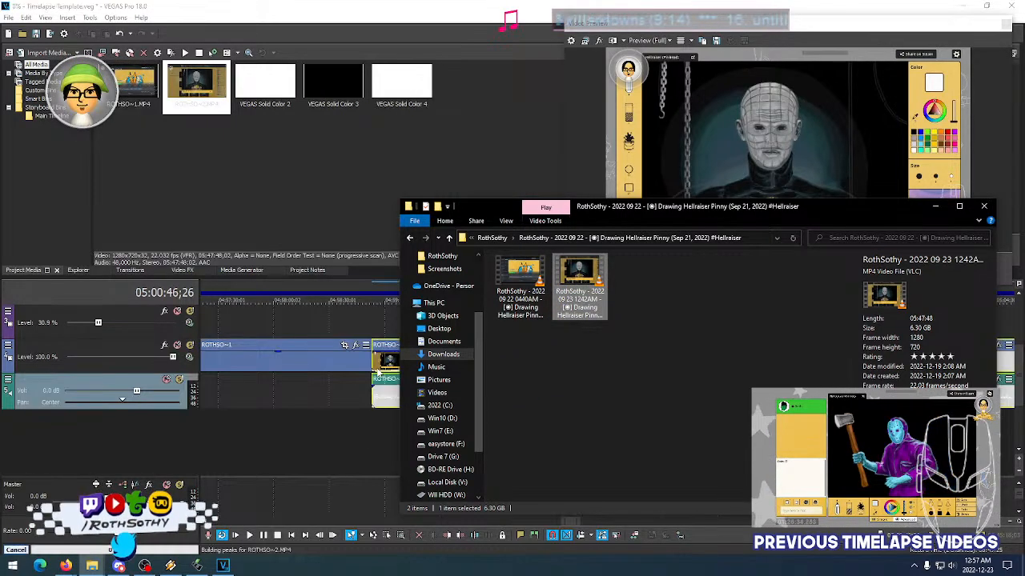
Cancel building the audio peaks and delete the second recording's audio track
left_click(149, 449)
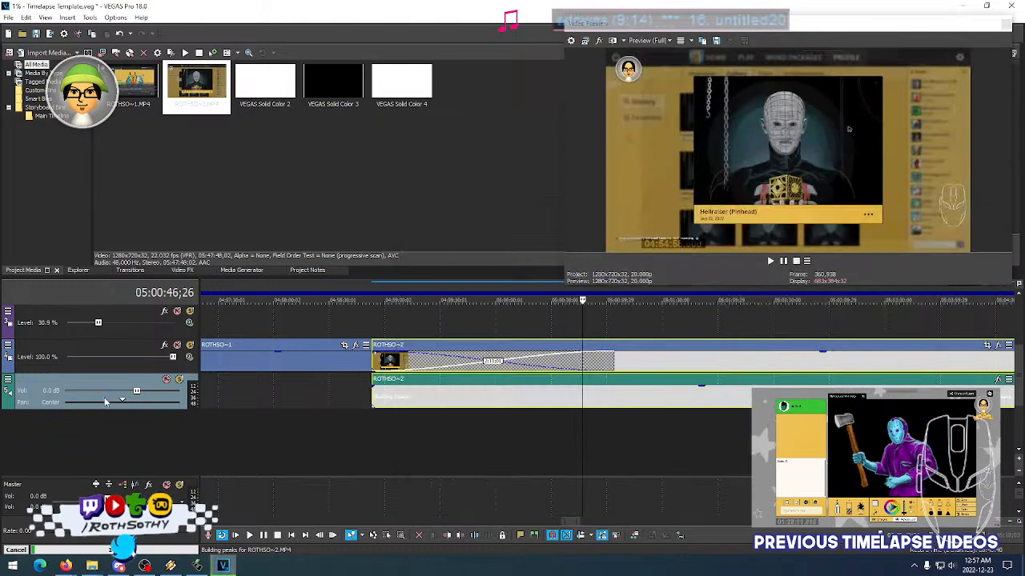
right_click(46, 394)
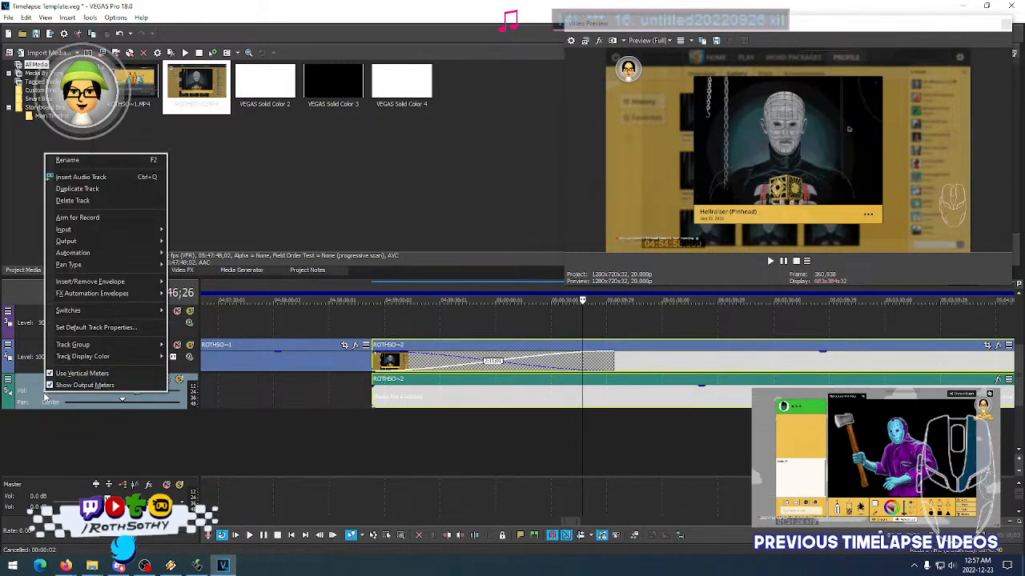
left_click(100, 201)
Move the second recording so it starts directly after the first one ends, without overlap or gap
left_click(524, 305)
left_click_drag(648, 364, 810, 365)
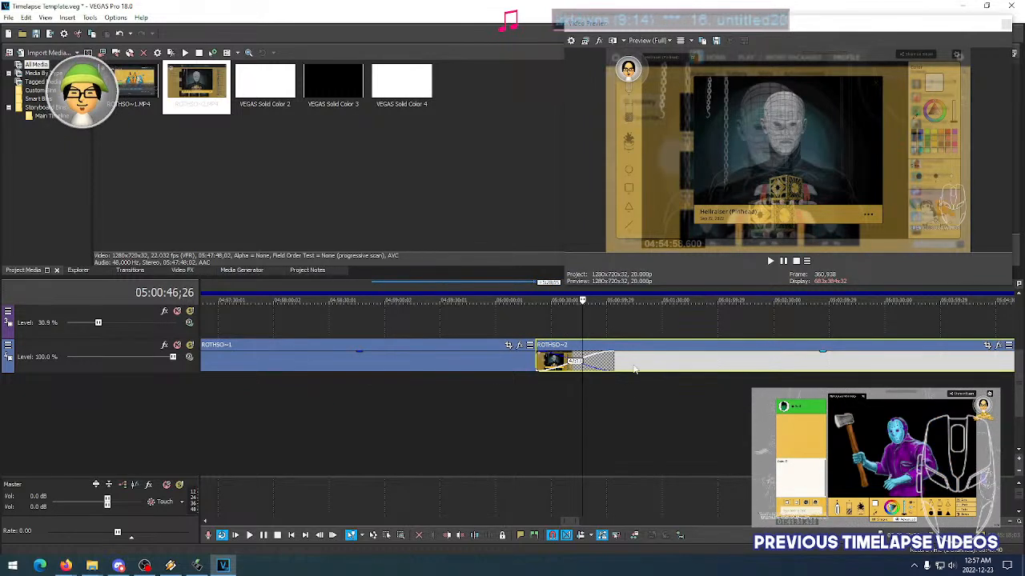
left_click_drag(655, 368, 689, 371)
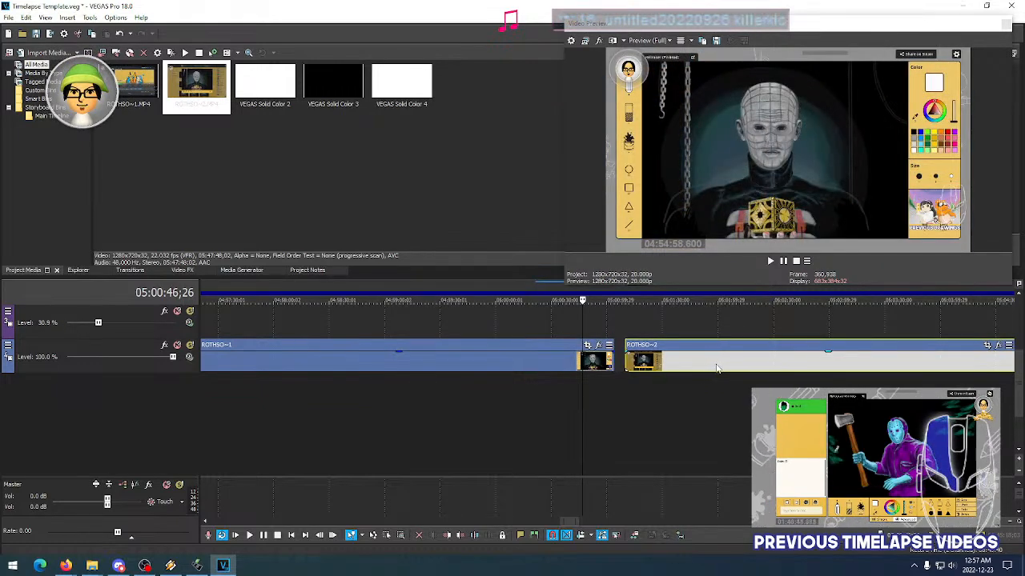
left_click(604, 359)
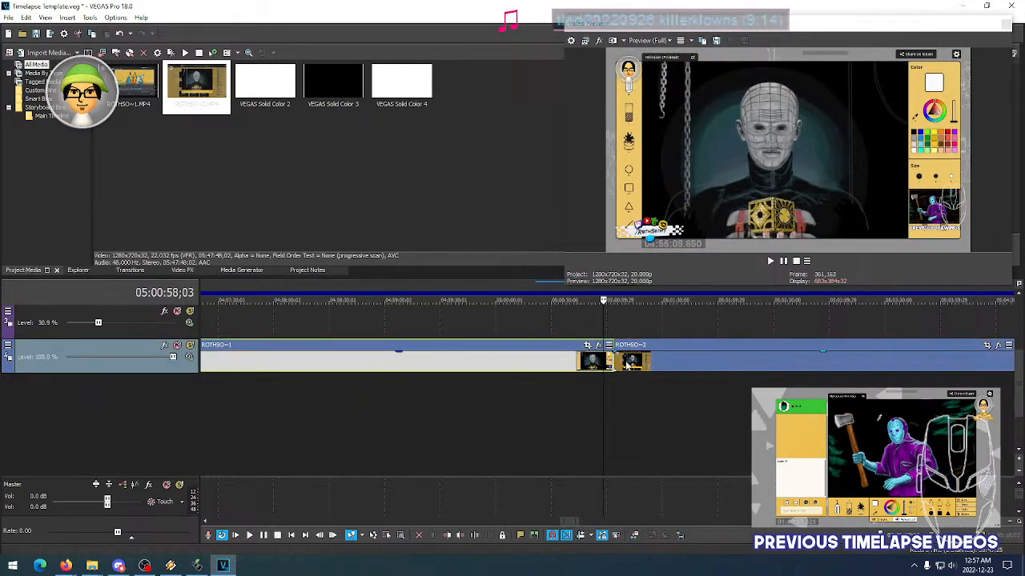
Examine the footage around the join between the ROTHSO~1 and ROTHSO~2 clips
scroll(606, 362, "up", 6)
scroll(640, 364, "down", 2)
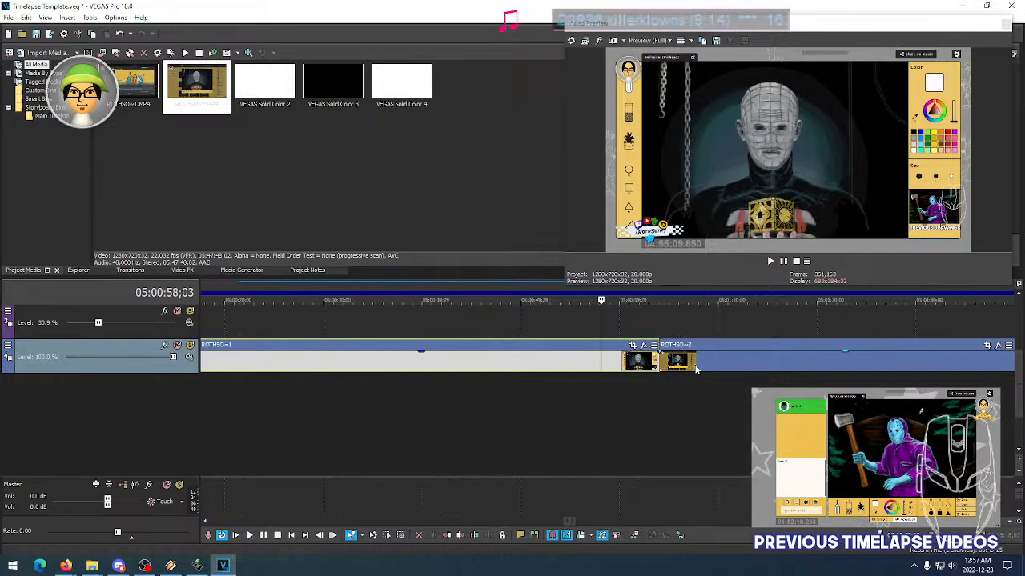
left_click(648, 376)
scroll(607, 415, "down", 1)
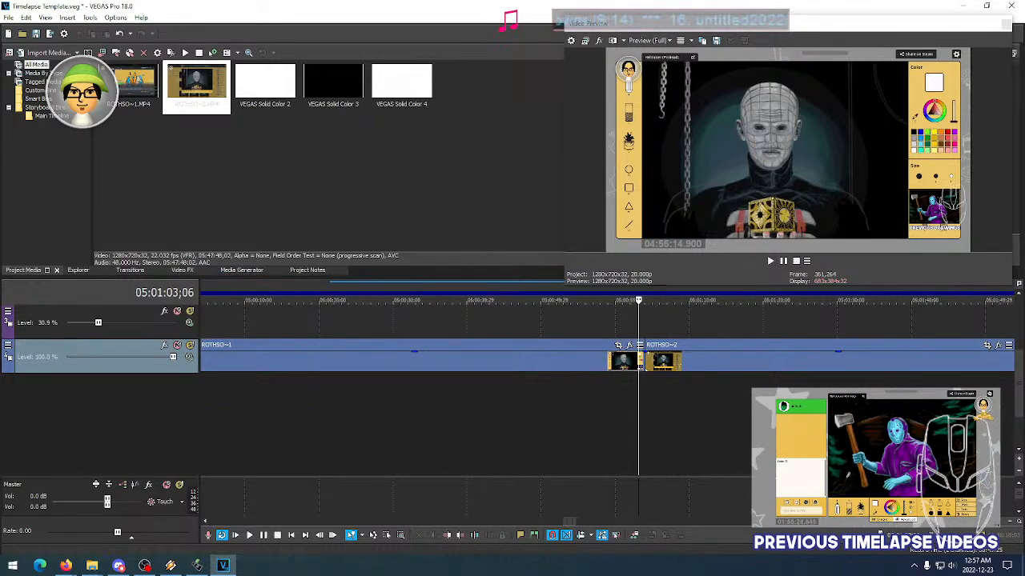
scroll(606, 415, "right", 5)
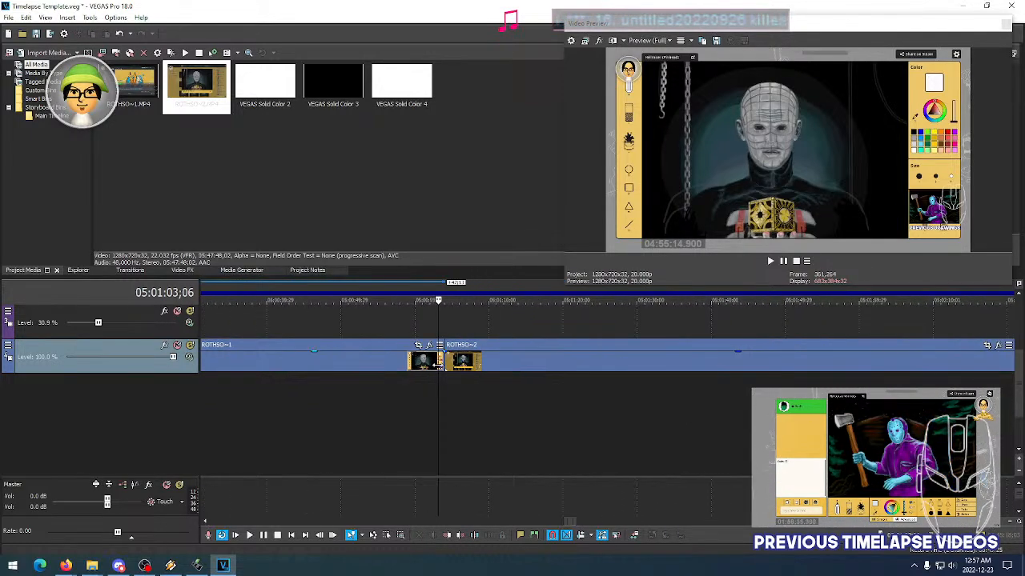
left_click(441, 365)
left_click(447, 365)
left_click(462, 364)
left_click(511, 364)
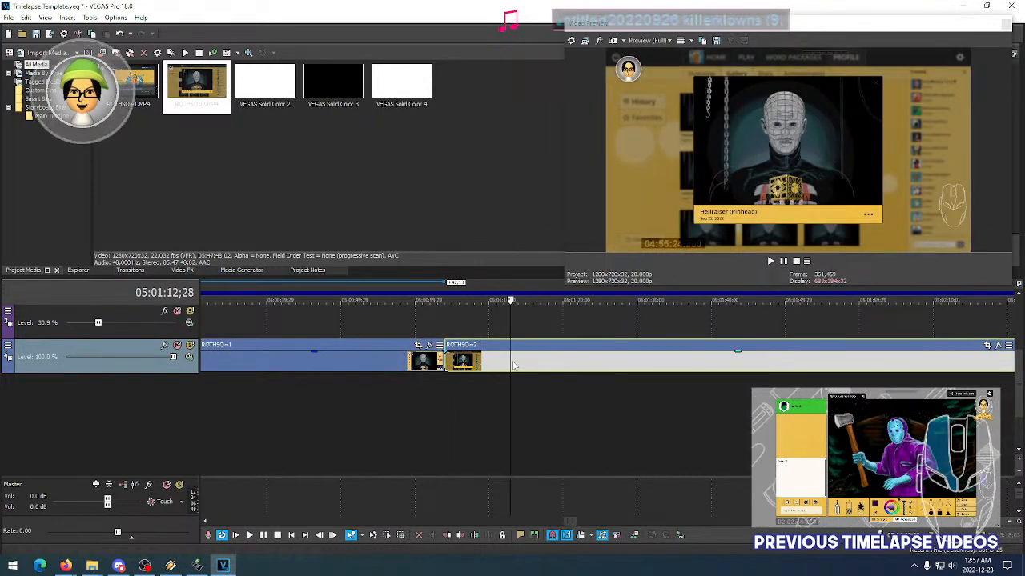
left_click(478, 365)
left_click(529, 364)
left_click(571, 364)
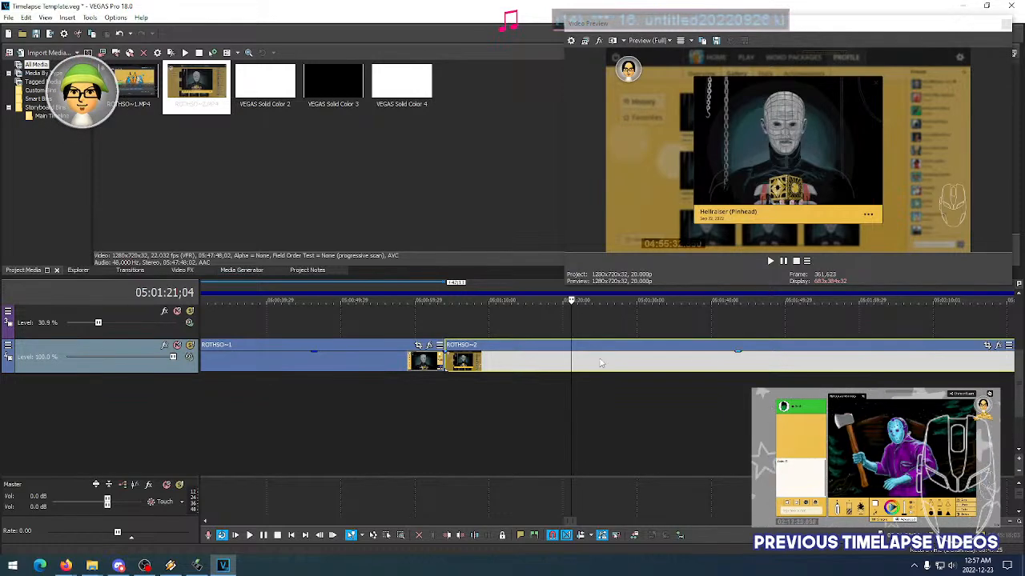
Scrub through the opening minutes of the ROTHSO~2 clip to find where the drawing canvas reappears
scroll(598, 356, "down", 4)
left_click(628, 367)
left_click(663, 365)
left_click(701, 363)
left_click(756, 361)
scroll(773, 364, "down", 4)
left_click(636, 362)
left_click(658, 364)
left_click(684, 364)
left_click(647, 364)
left_click(682, 364)
left_click(709, 367)
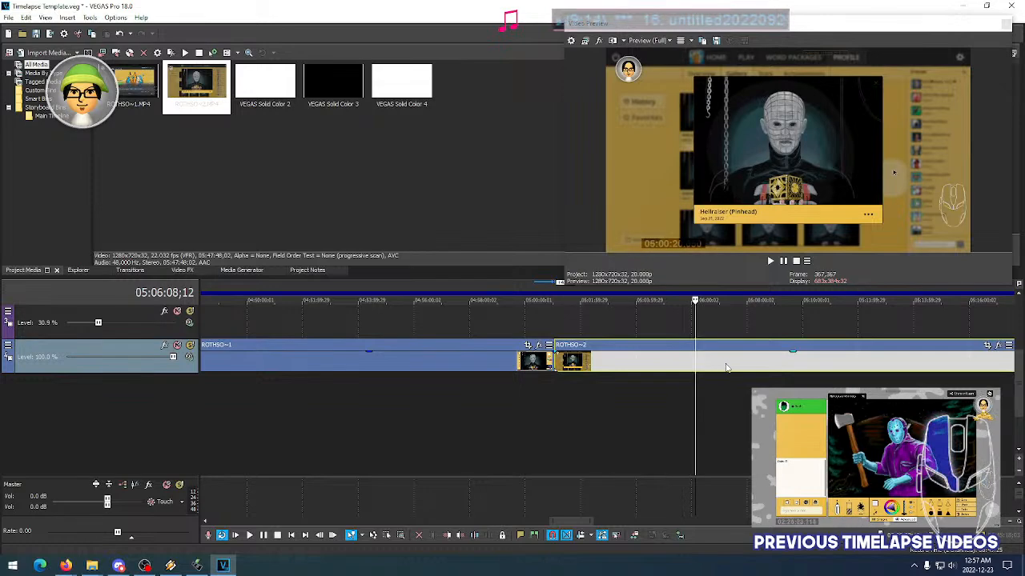
left_click(742, 367)
left_click(765, 367)
left_click(795, 366)
left_click(737, 366)
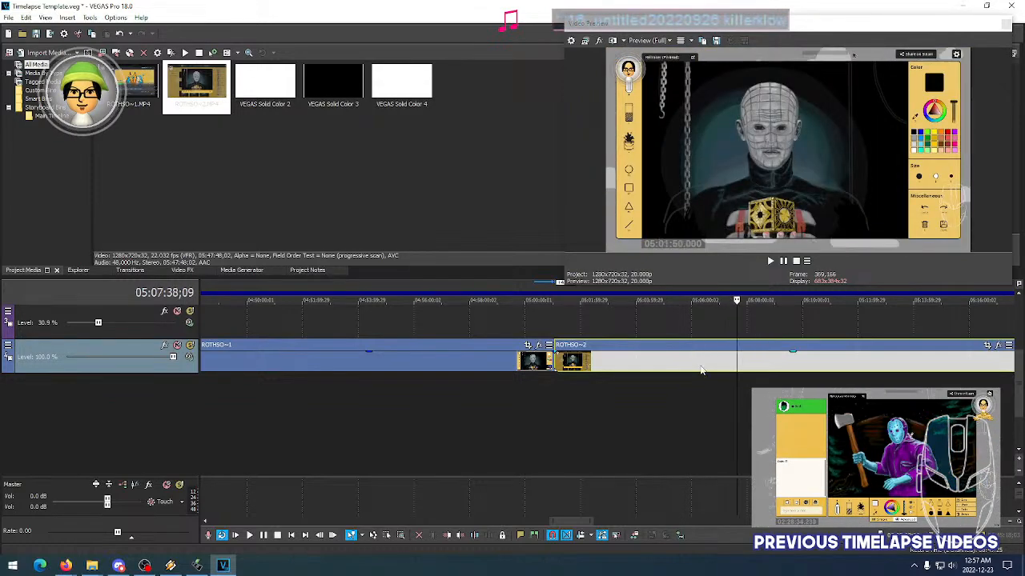
left_click(677, 366)
left_click(715, 367)
left_click(673, 368)
left_click(723, 365)
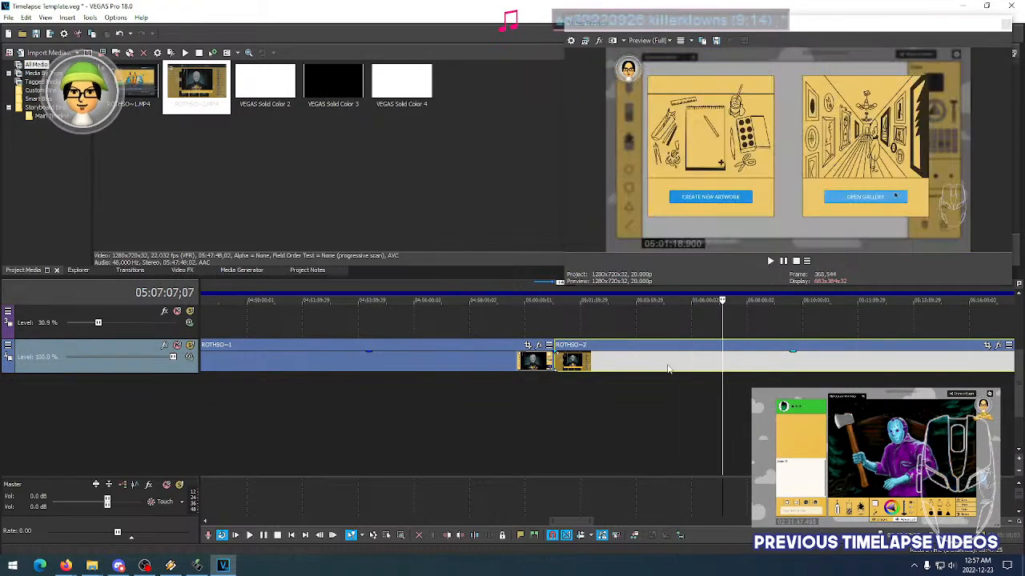
Compare the preview frames on both sides of the join between the two clips
left_click(665, 365)
left_click(524, 364)
left_click(538, 364)
left_click(550, 365)
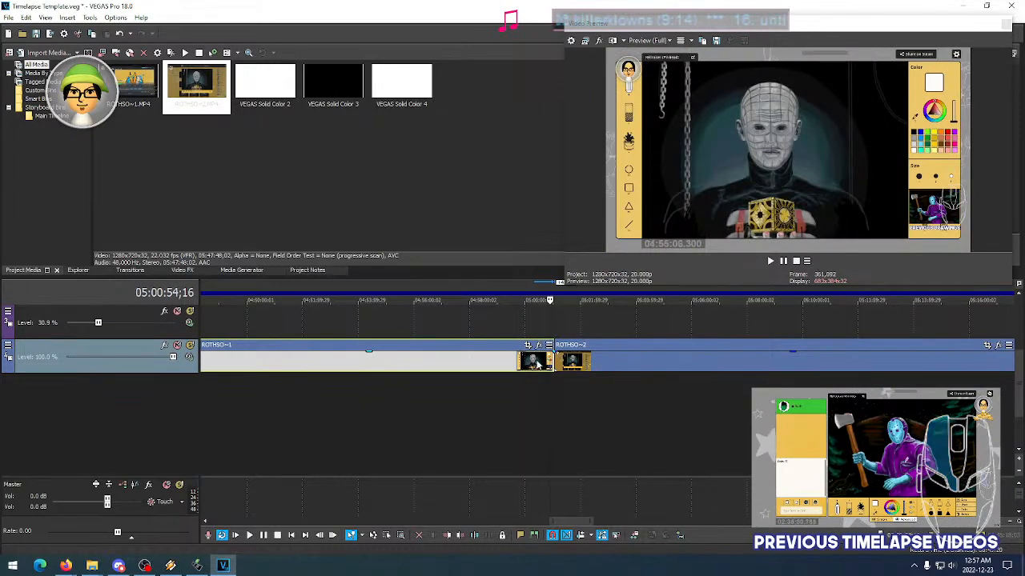
left_click(517, 365)
scroll(535, 364, "down", 6)
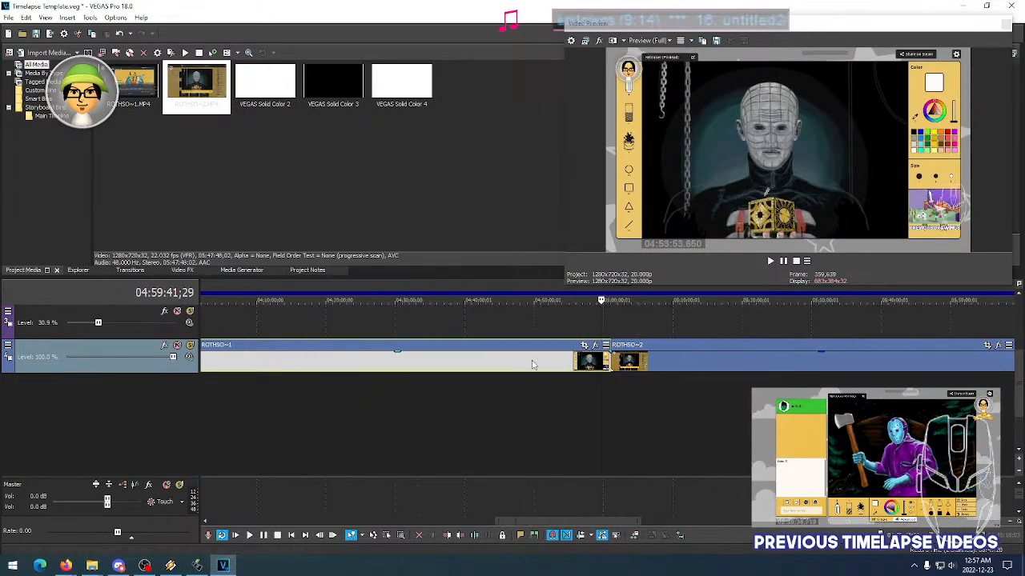
left_click(593, 365)
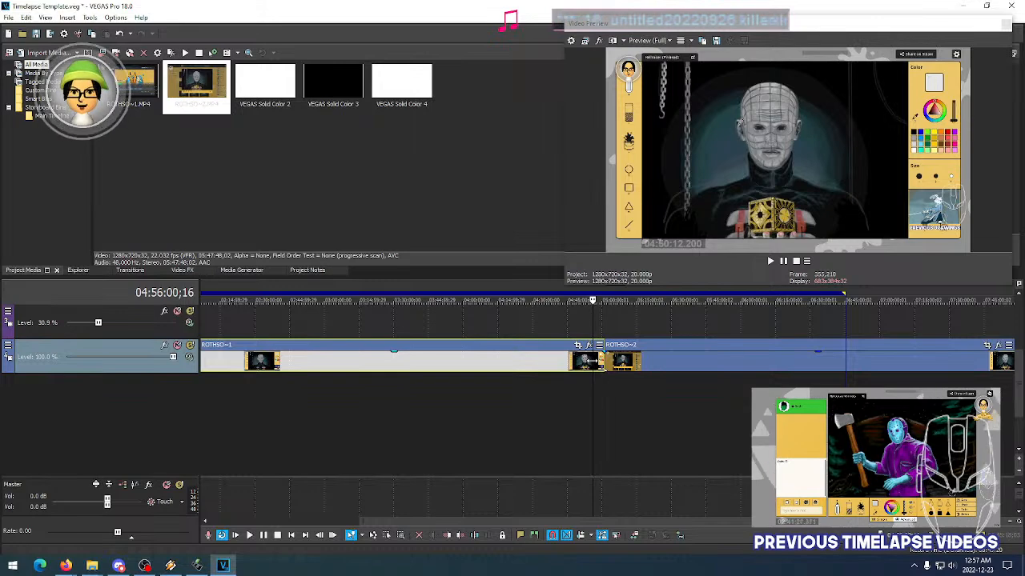
left_click(600, 365)
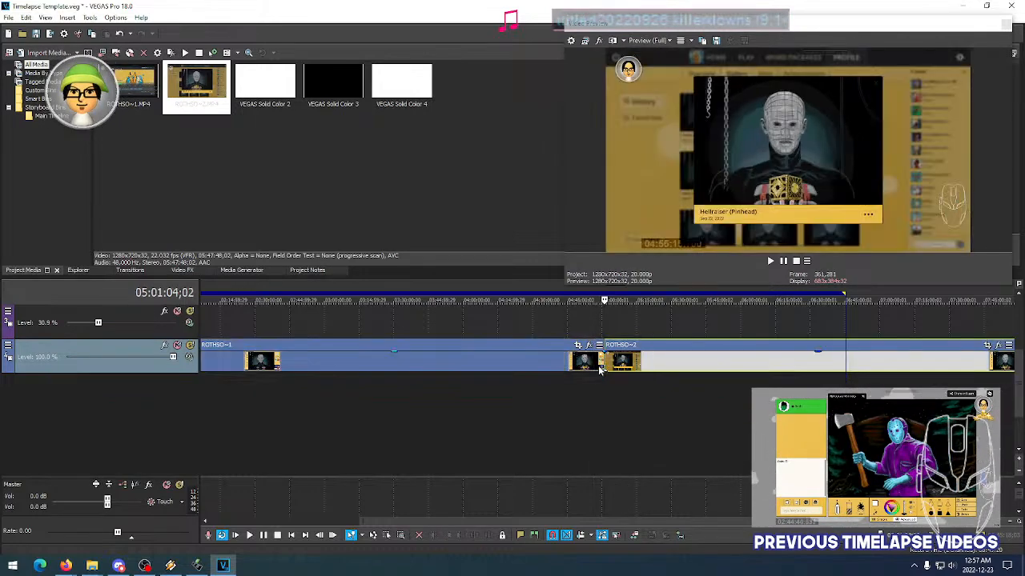
left_click(598, 369)
left_click(608, 364)
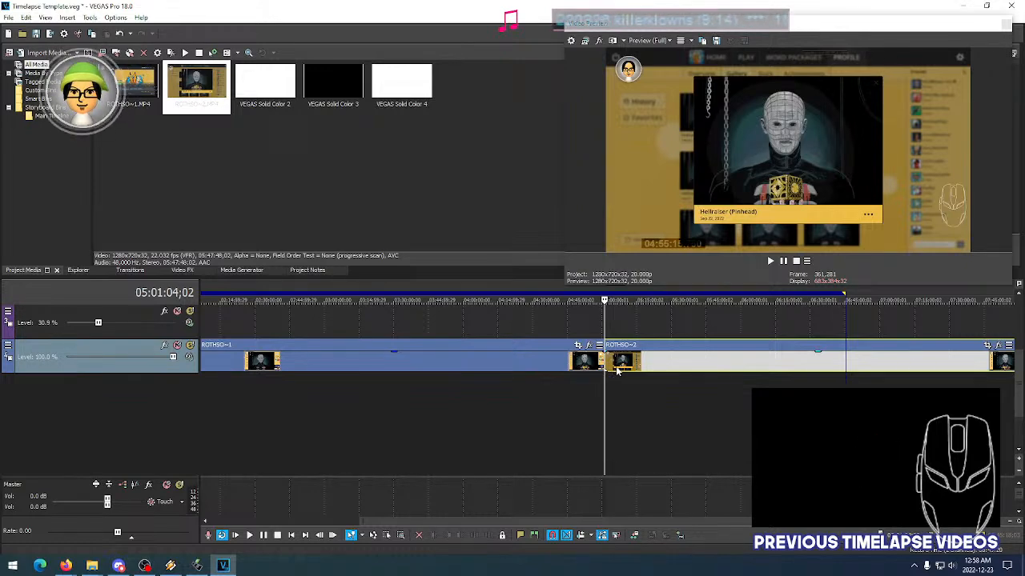
Review the gallery footage at the start of the ROTHSO~2 clip just after the join
scroll(623, 365, "up", 3)
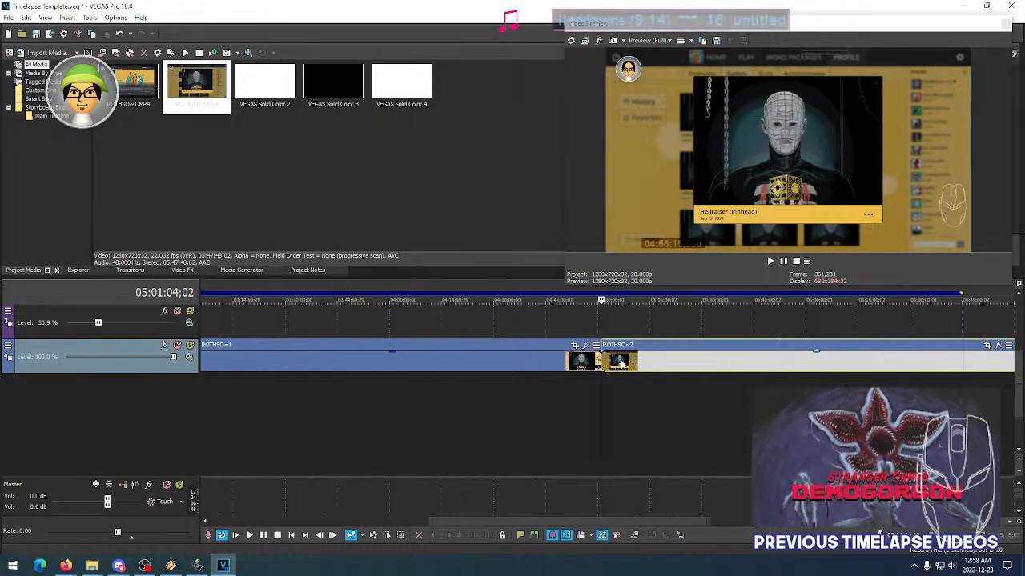
scroll(623, 364, "up", 2)
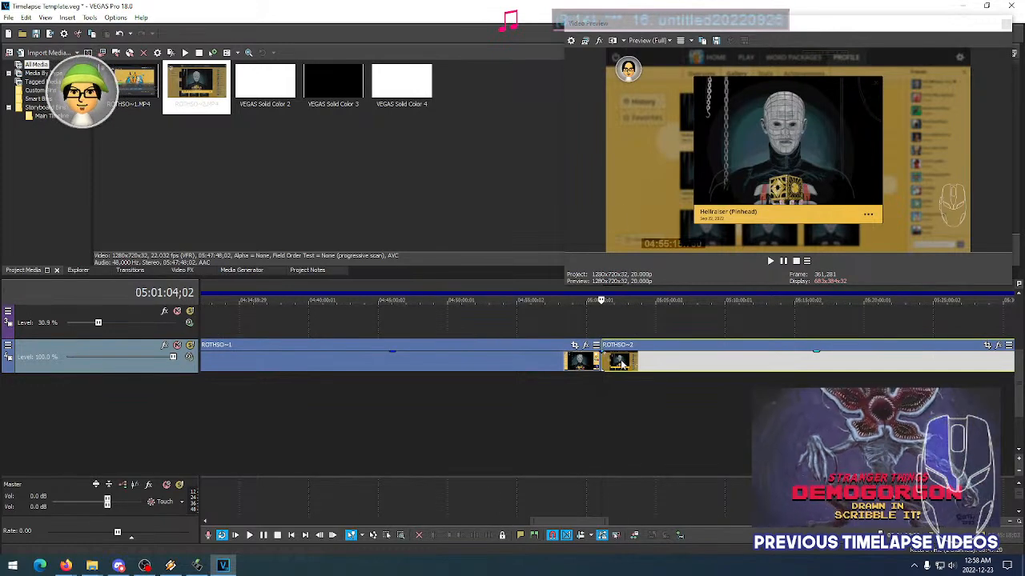
left_click(621, 363)
left_click(649, 365)
left_click(659, 366)
left_click(642, 366)
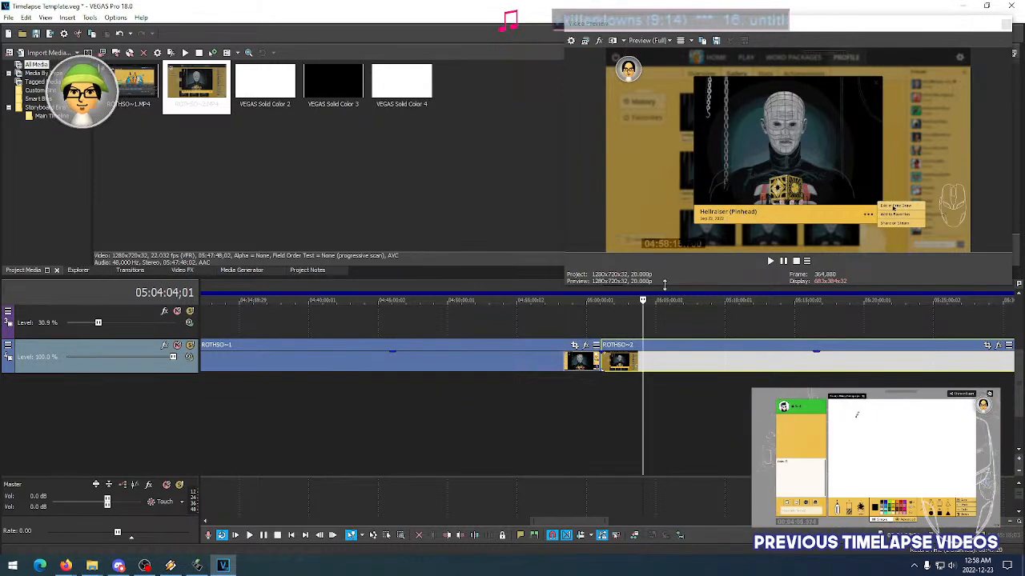
left_click(625, 365)
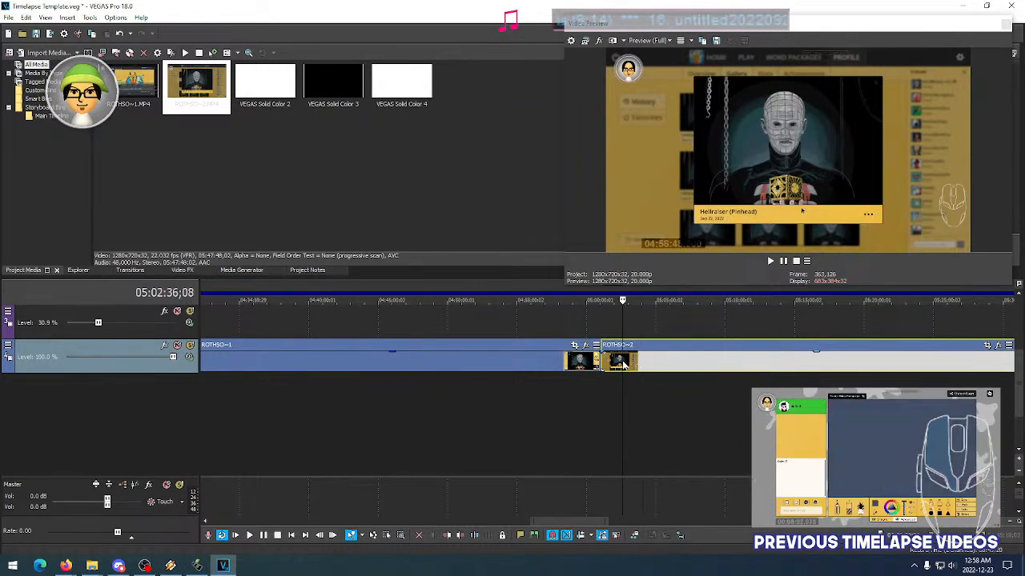
left_click(605, 366)
left_click(623, 362)
Review the last minutes of the ROTHSO~1 clip up to its end
left_click(566, 362)
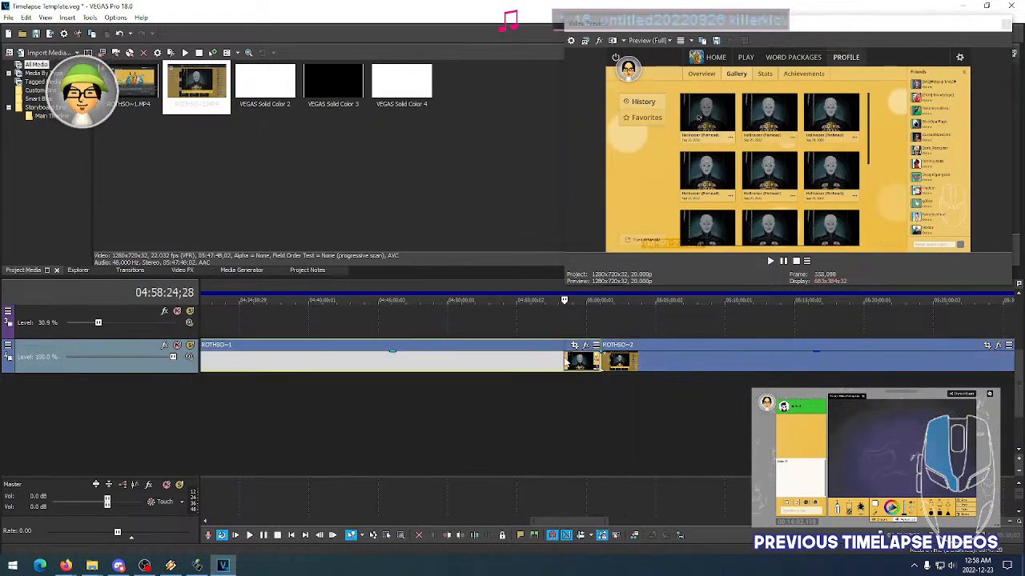
left_click(525, 362)
left_click(498, 362)
left_click(530, 363)
left_click(566, 363)
left_click(579, 363)
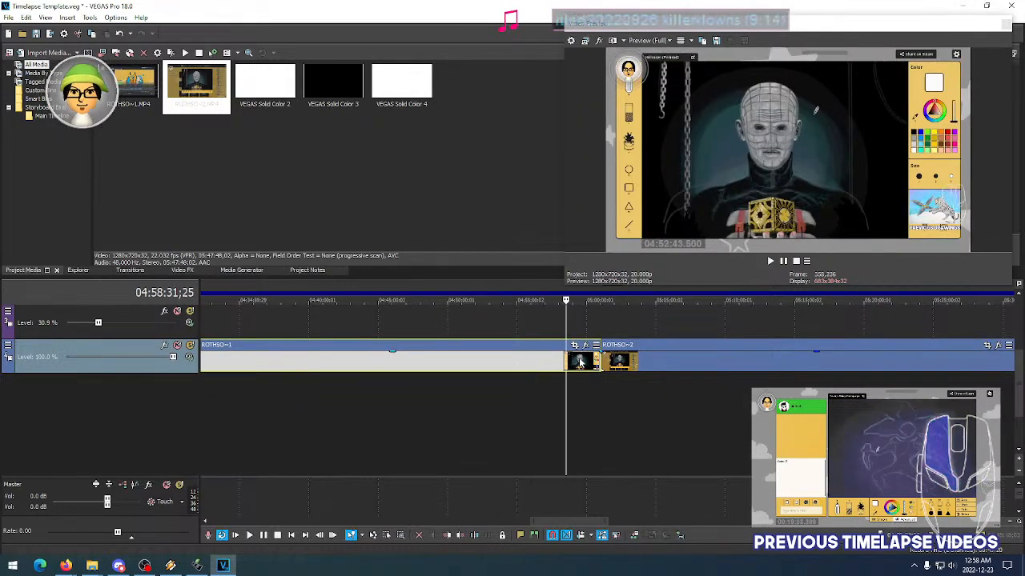
left_click(586, 363)
left_click(592, 365)
left_click(601, 364)
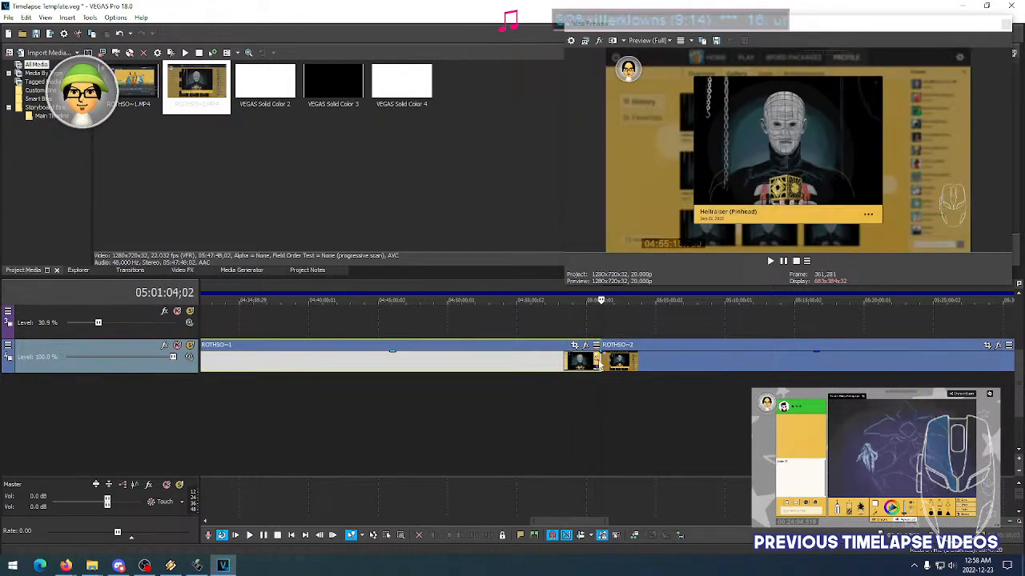
Split the ROTHSO~2 clip at 05:07:30;11, where the drawing canvas is back, and delete the part before the split
left_click(619, 365)
left_click(648, 365)
left_click(686, 365)
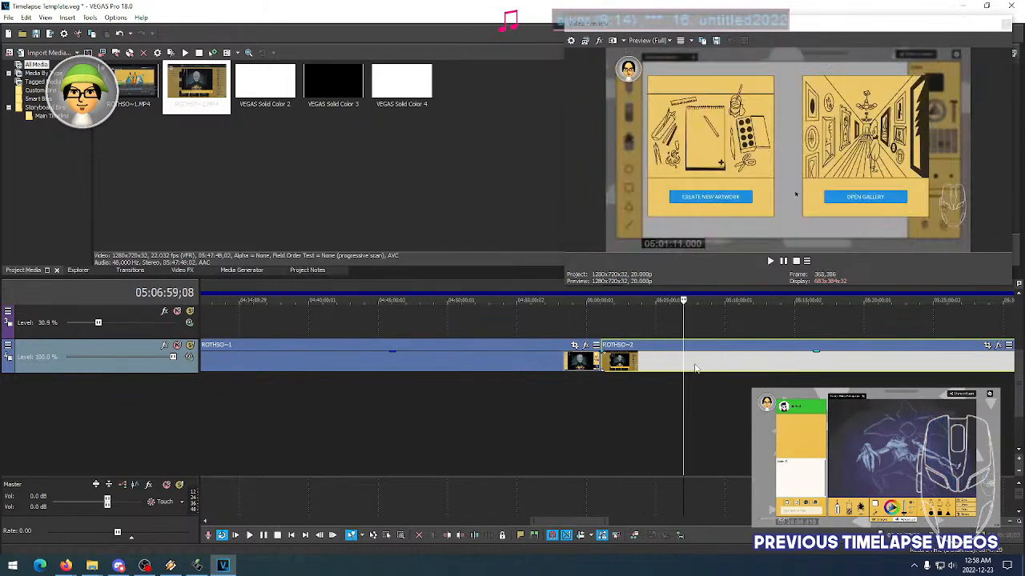
scroll(695, 369, "up", 2)
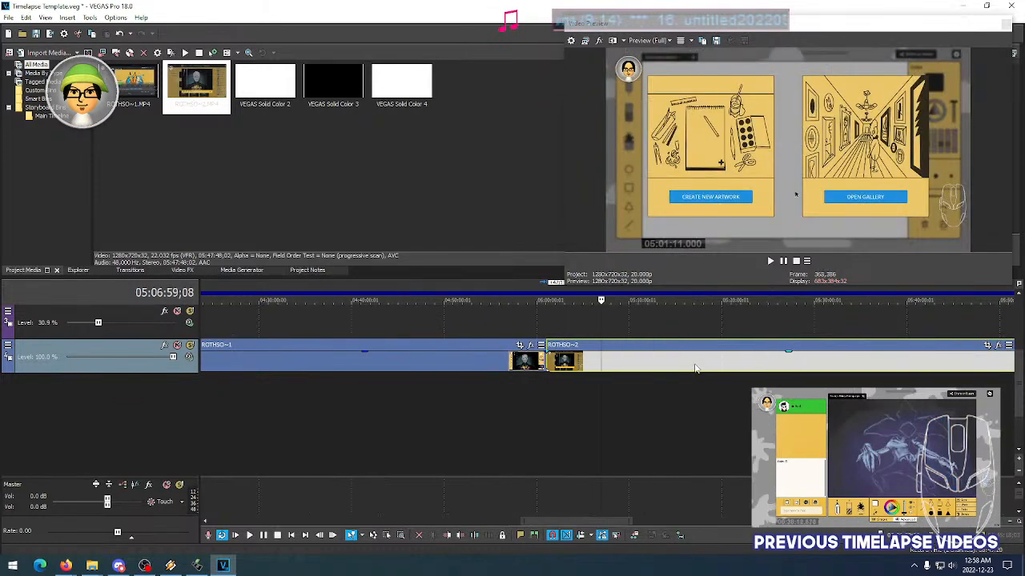
left_click(603, 362)
left_click(606, 362)
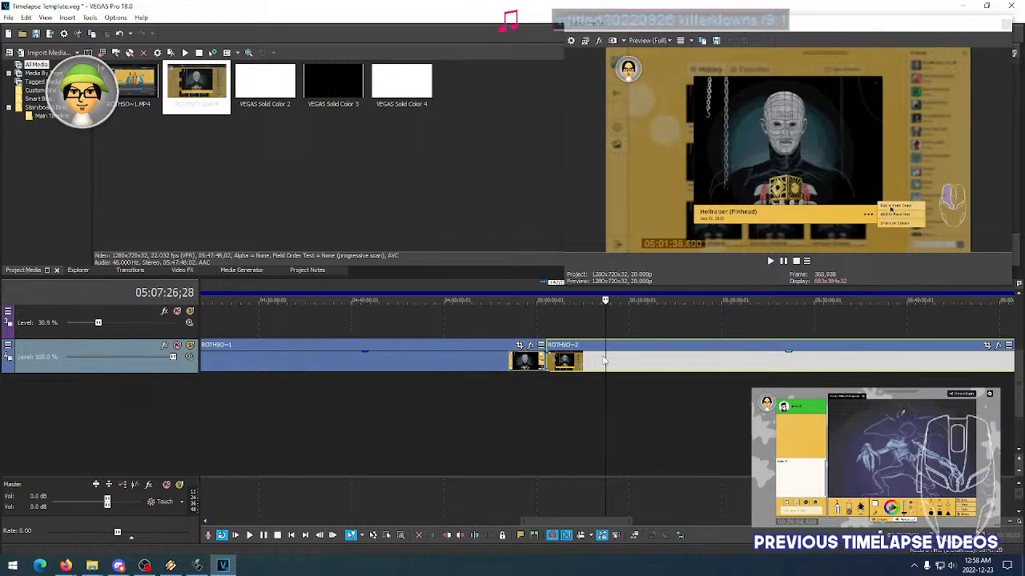
left_click(603, 362)
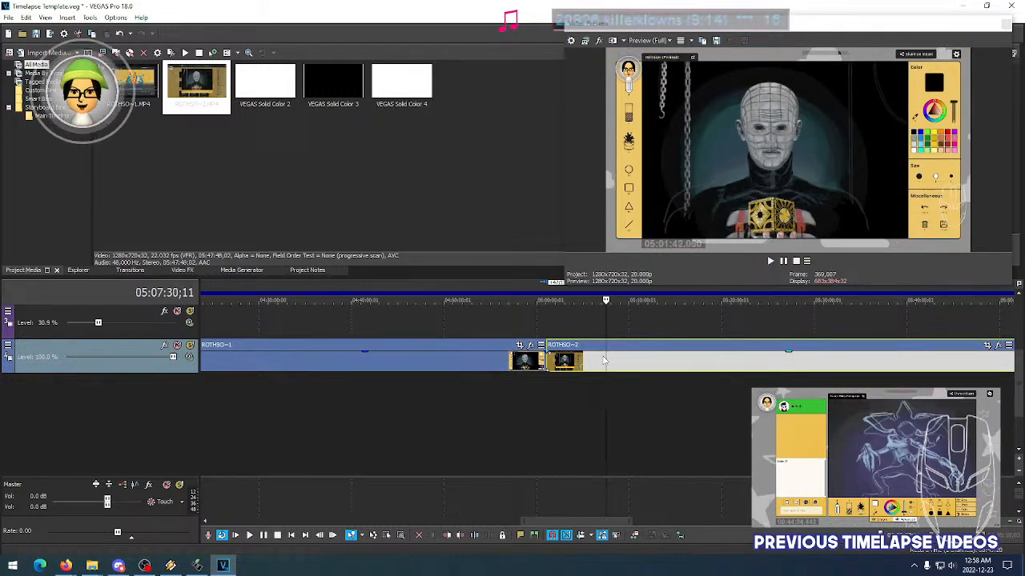
left_click(603, 362)
left_click(604, 362)
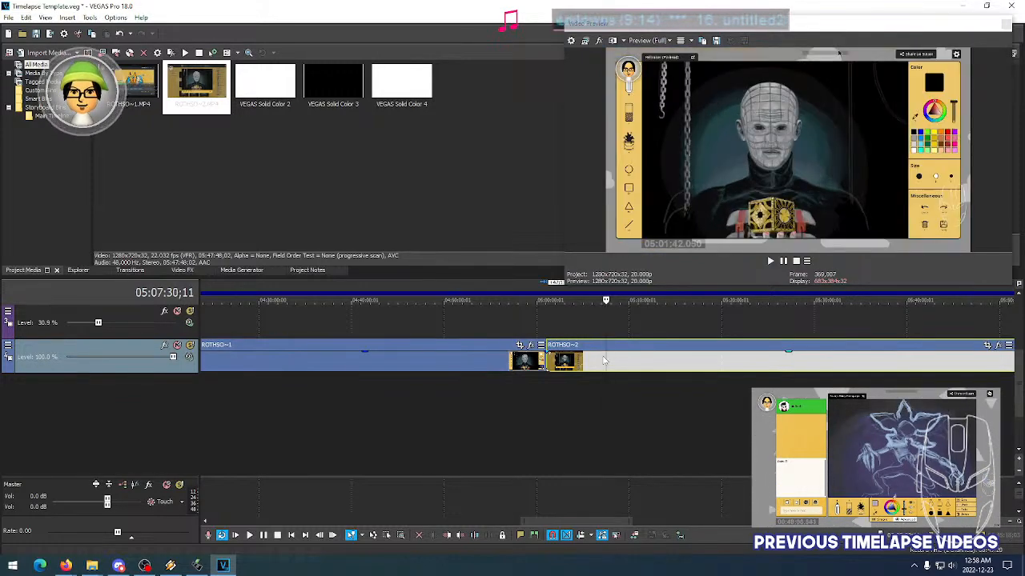
scroll(603, 362, "up", 6)
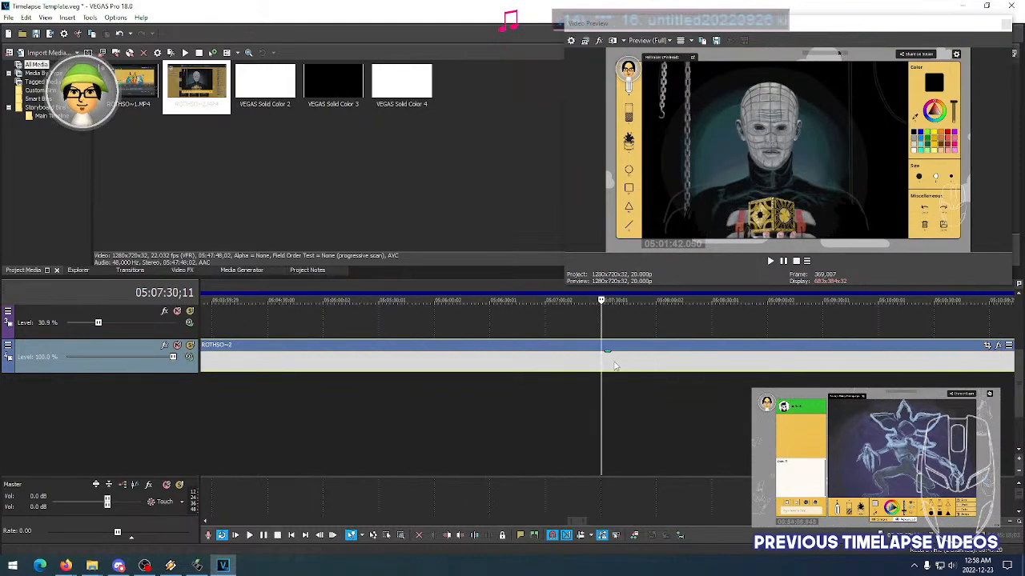
key("s")
left_click(581, 365)
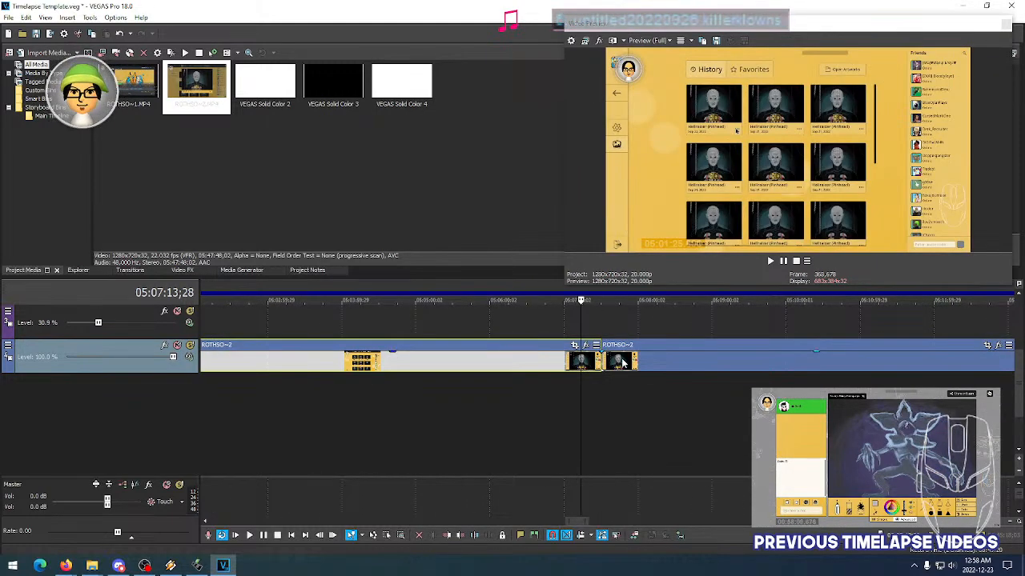
key("Delete")
Move the remaining ROTHSO~2 clip back against the end of ROTHSO~1 and inspect the join
scroll(623, 363, "down", 6)
left_click_drag(623, 363, 563, 360)
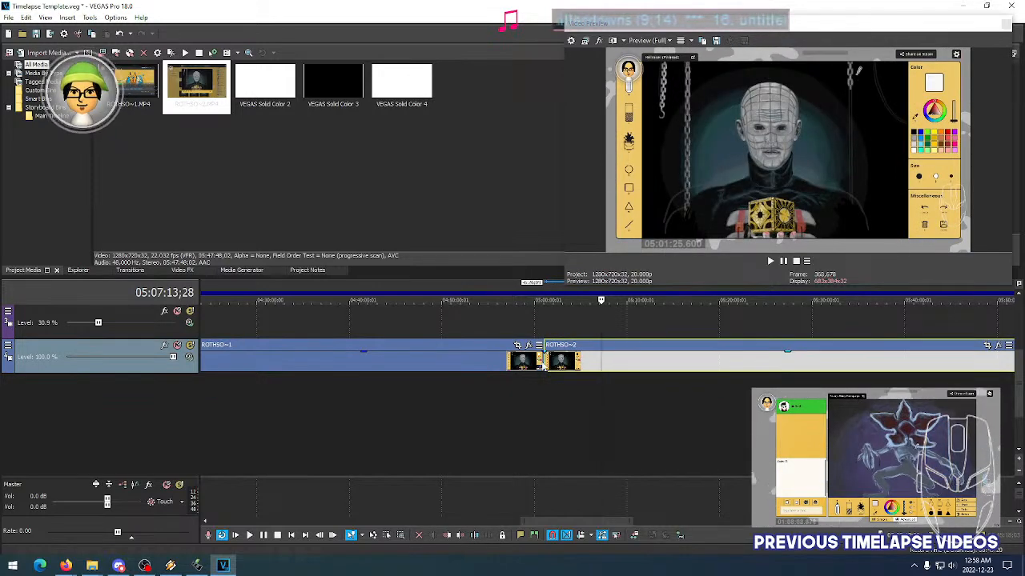
left_click(538, 360)
scroll(541, 359, "up", 10)
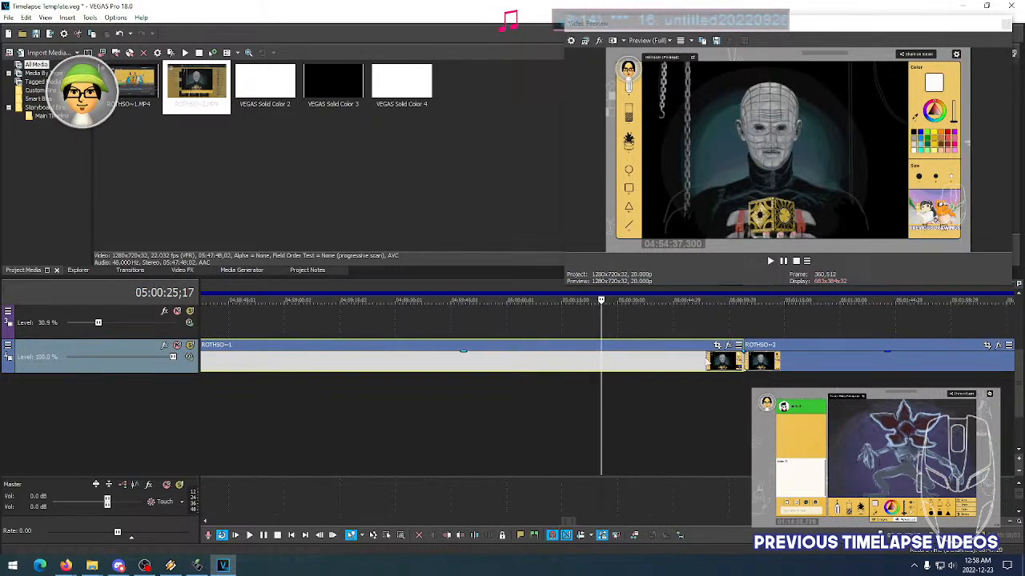
scroll(705, 373, "down", 6)
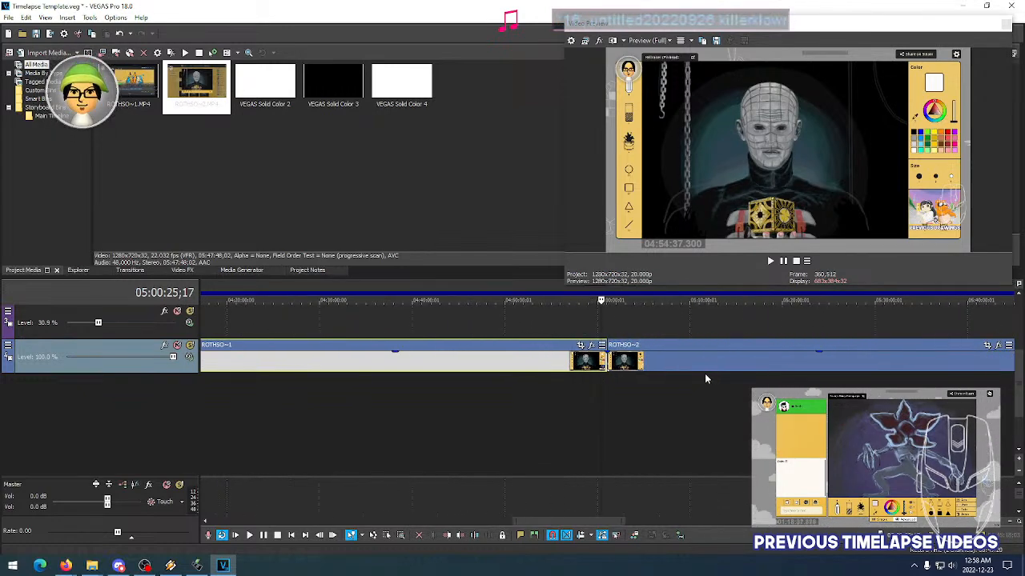
Extend the VEGAS Solid Color 2 event to the end of the ROTHSO~2 clip and check the preview near its former end
scroll(704, 377, "down", 2)
left_click(702, 367)
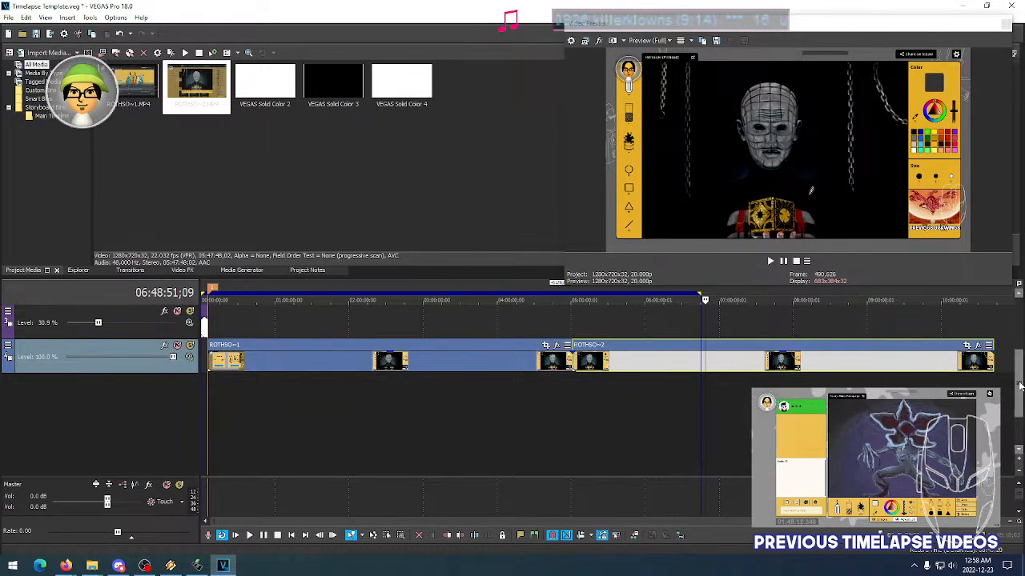
scroll(1019, 386, "up", 4)
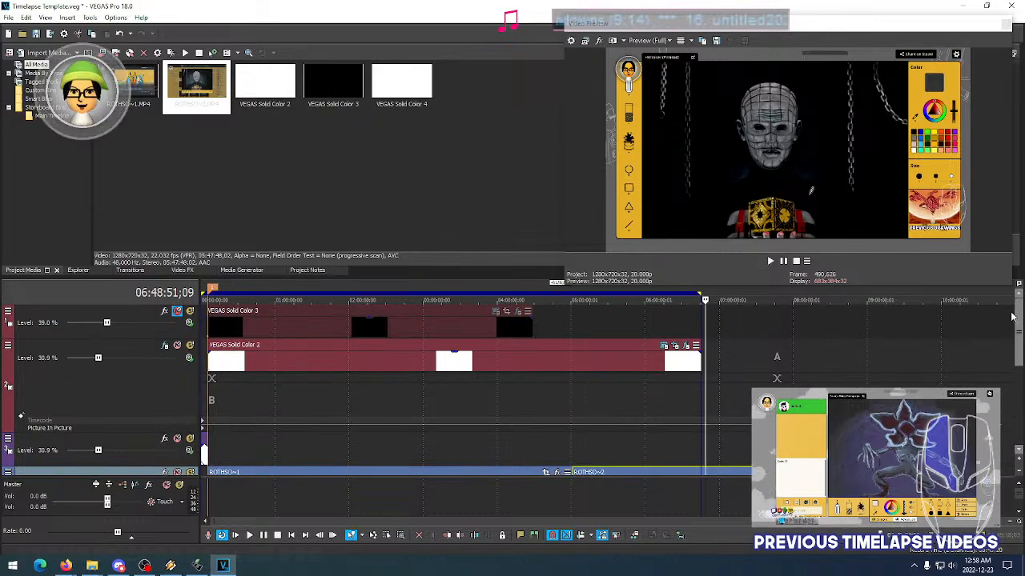
left_click(686, 362)
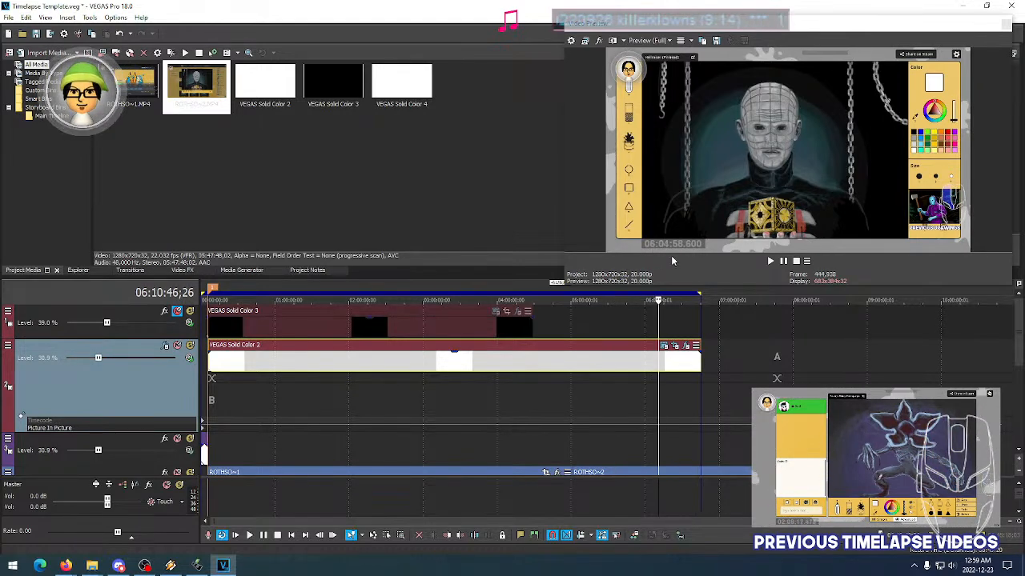
left_click_drag(698, 365, 991, 369)
left_click(704, 368)
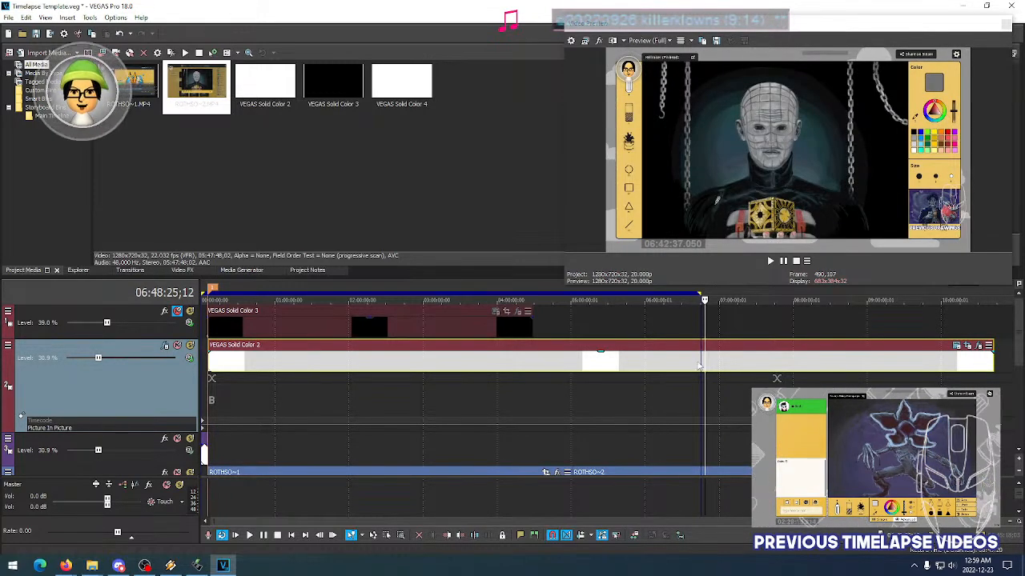
left_click(701, 365)
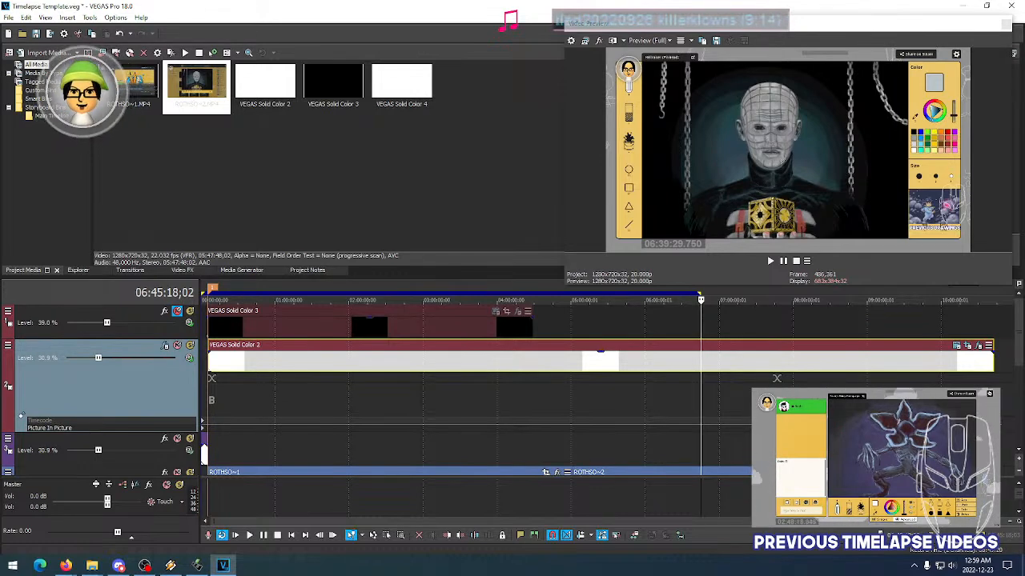
Preview the closing minutes of the footage and extend the loop region to about 10:10 on the timeline
left_click(979, 451)
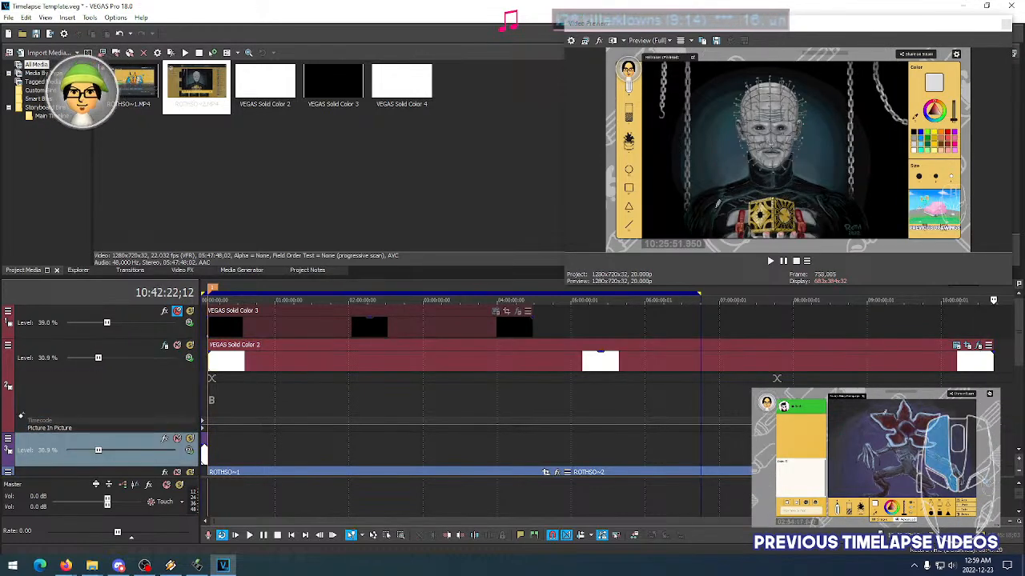
left_click(994, 450)
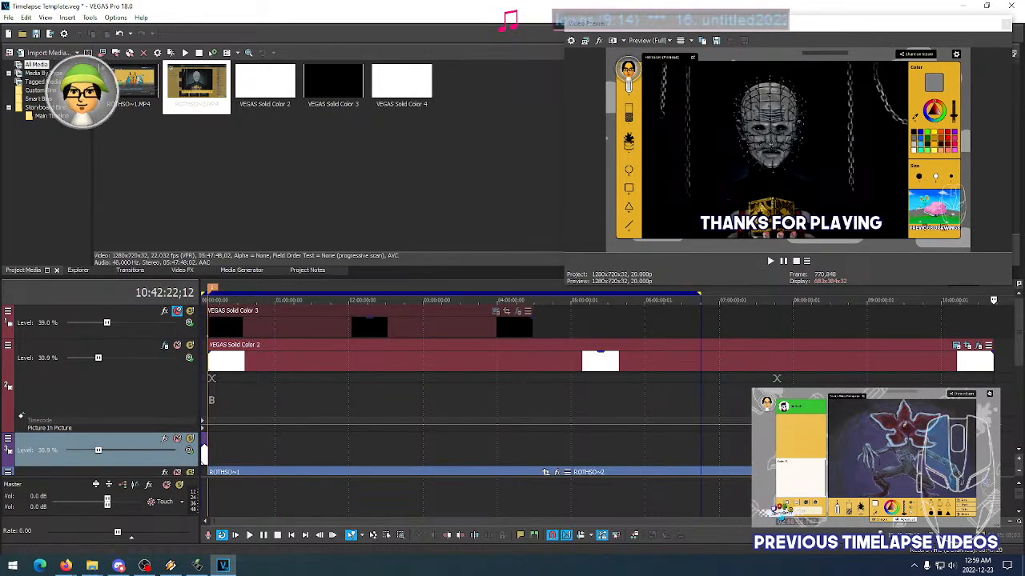
left_click(985, 450)
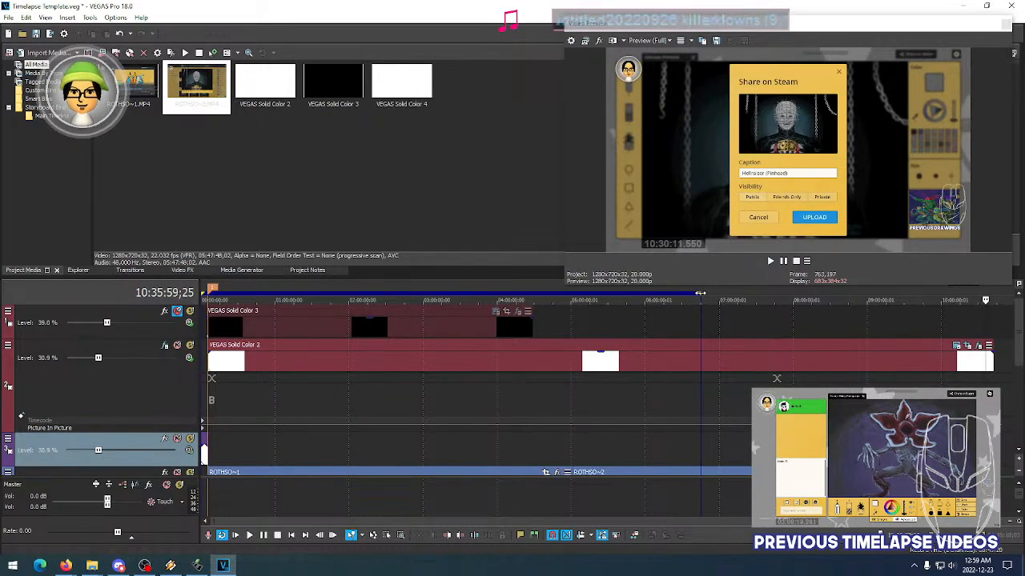
left_click_drag(701, 295, 711, 295)
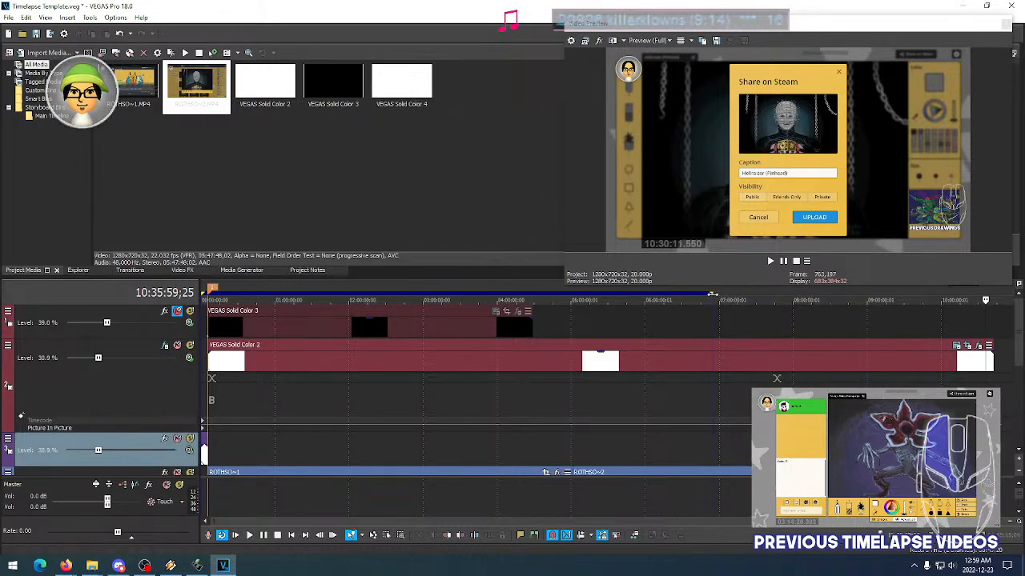
left_click(934, 364)
left_click(951, 365)
left_click(976, 366)
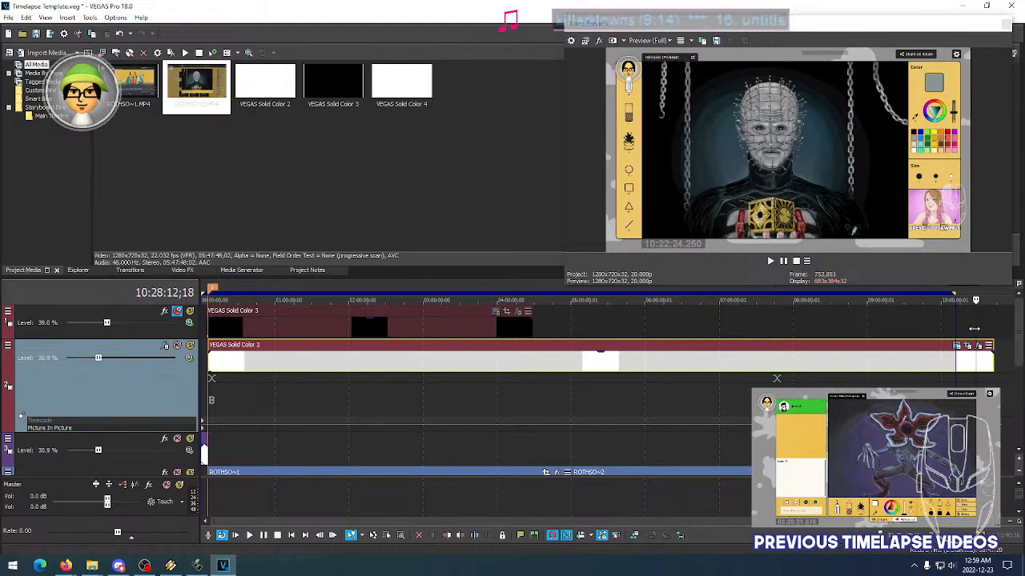
Fine-tune the end of the VEGAS Solid Color 2 event near the end of the ROTHSO~2 clip
left_click_drag(991, 360, 968, 361)
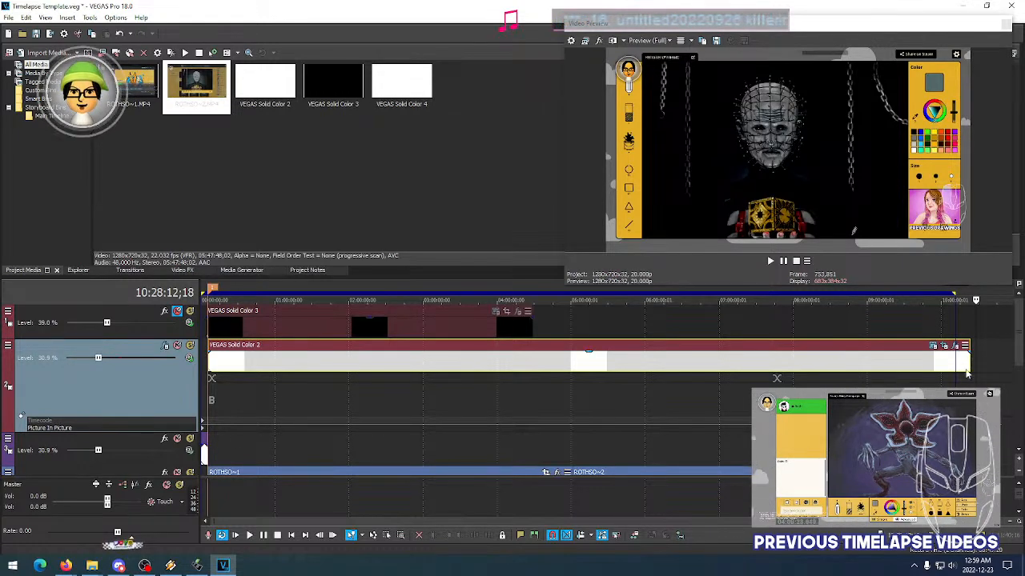
left_click_drag(968, 361, 989, 361)
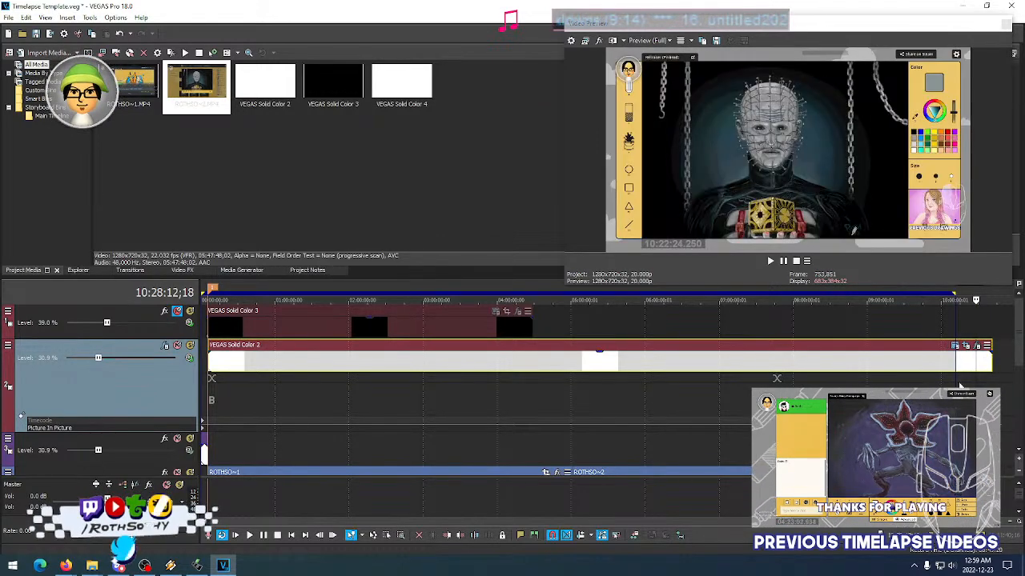
scroll(991, 363, "up", 3)
scroll(986, 362, "up", 4)
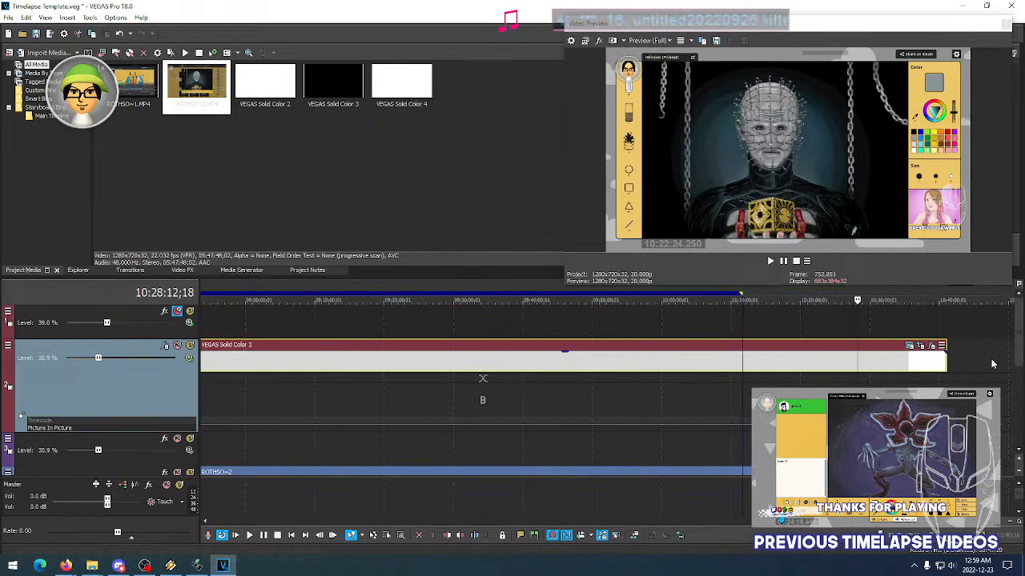
left_click_drag(890, 362, 903, 362)
Extend the loop region to the end of the project and preview the frame at 10:41:51;25
right_click(725, 294)
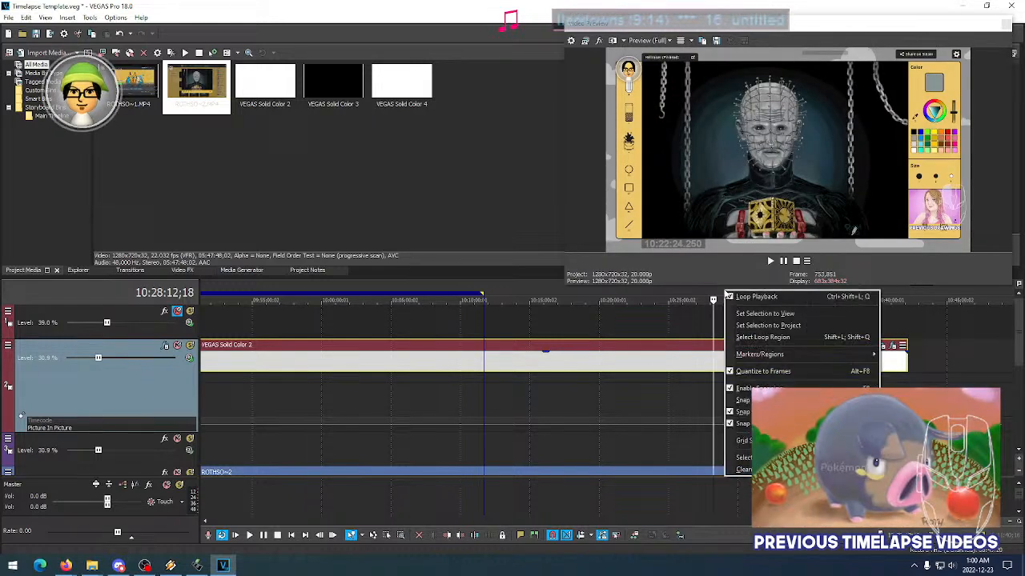
left_click(765, 313)
left_click(903, 363)
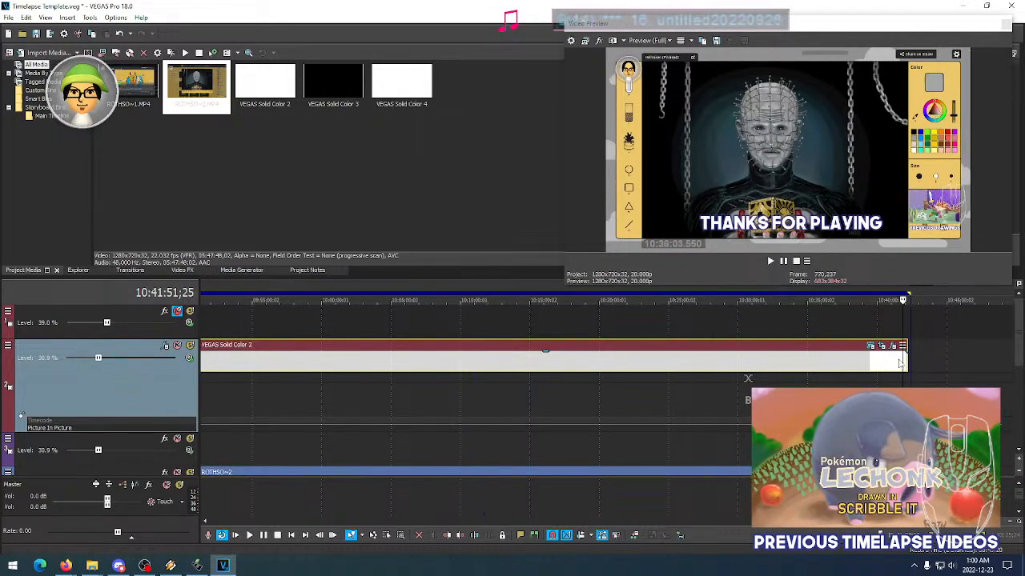
scroll(915, 370, "up", 3)
scroll(838, 389, "down", 2)
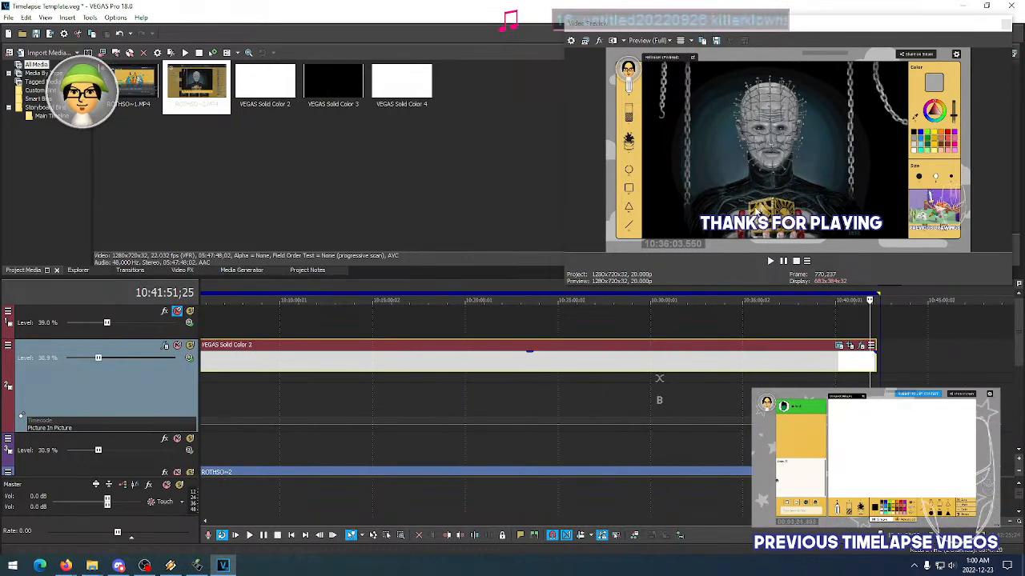
scroll(852, 291, "down", 2)
scroll(956, 361, "down", 3)
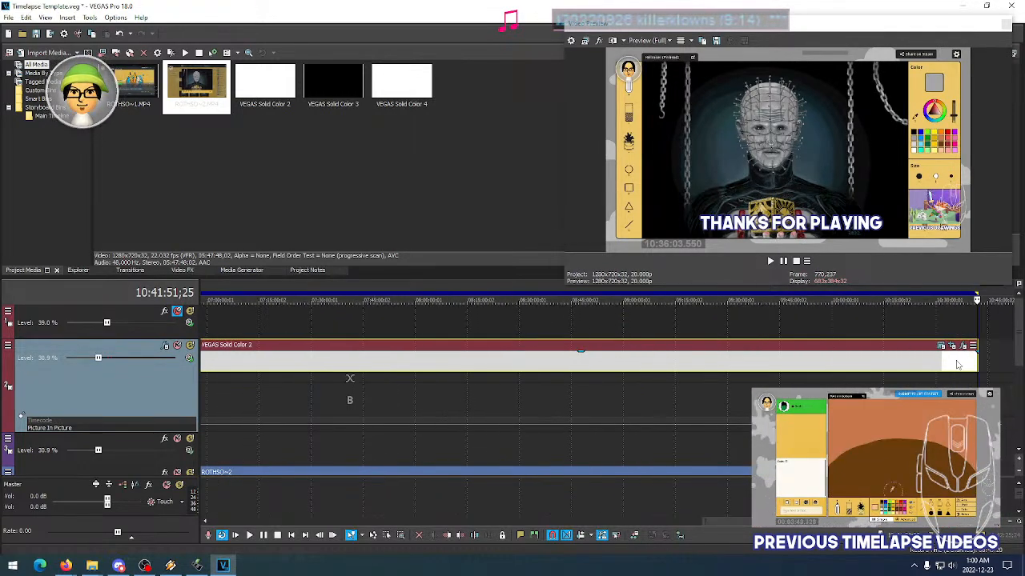
Review the ROTHSO~2 clip from about 10:26 to 10:36 for the point where the drawing is completed
left_click_drag(1019, 346, 1020, 437)
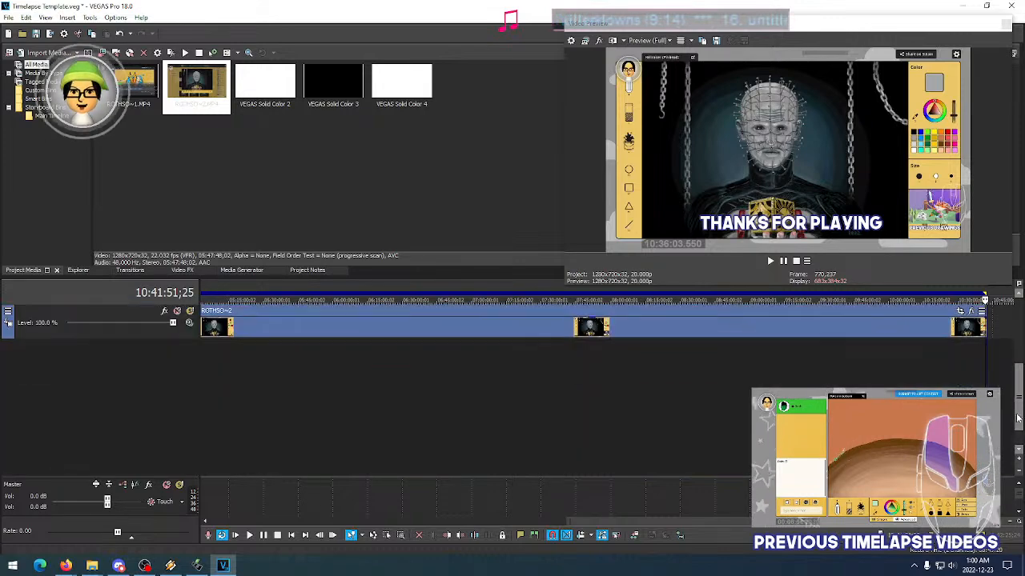
left_click(926, 336)
left_click(870, 334)
left_click(949, 335)
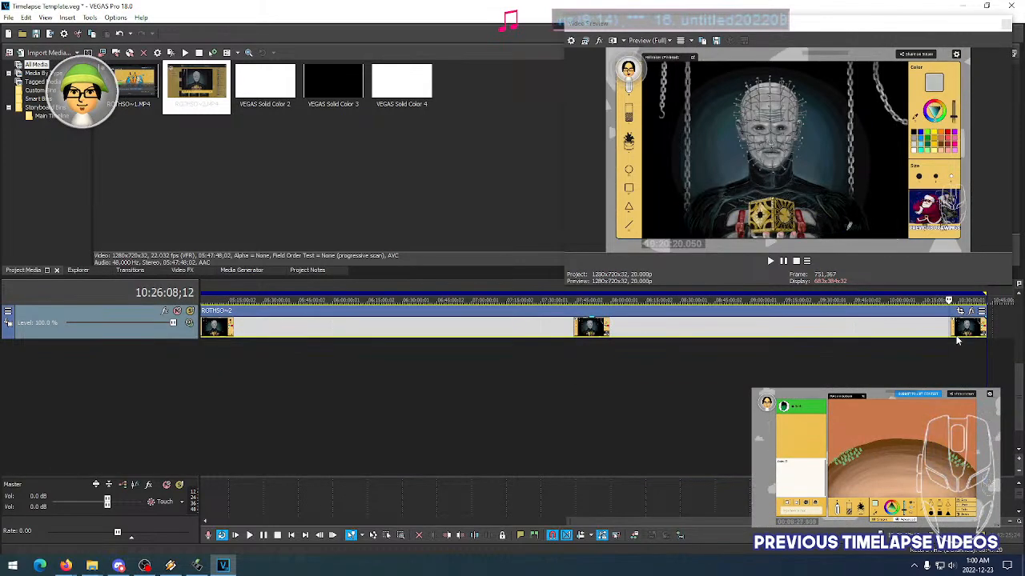
left_click(956, 336)
left_click(957, 335)
key("Right")
key("Right")
key("Right")
key("Right")
key("Right")
key("Right")
key("Right")
key("Right")
key("Right")
key("Right")
key("Right")
key("Right")
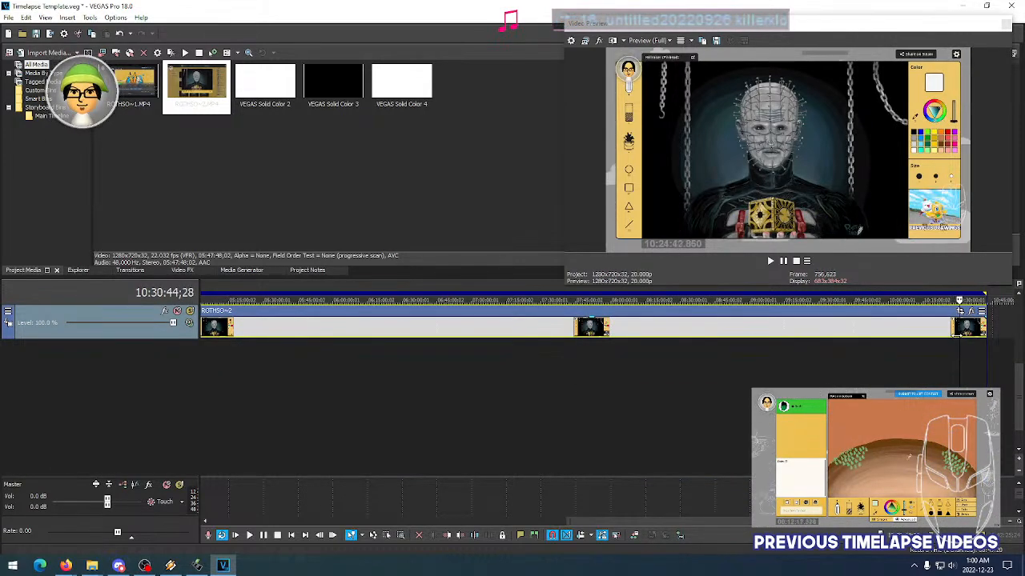
key("Right")
key("Right")
key("Right")
key("Right")
key("Right")
key("Right")
key("Right")
key("Right")
key("Right")
key("Right")
key("Right")
key("Right")
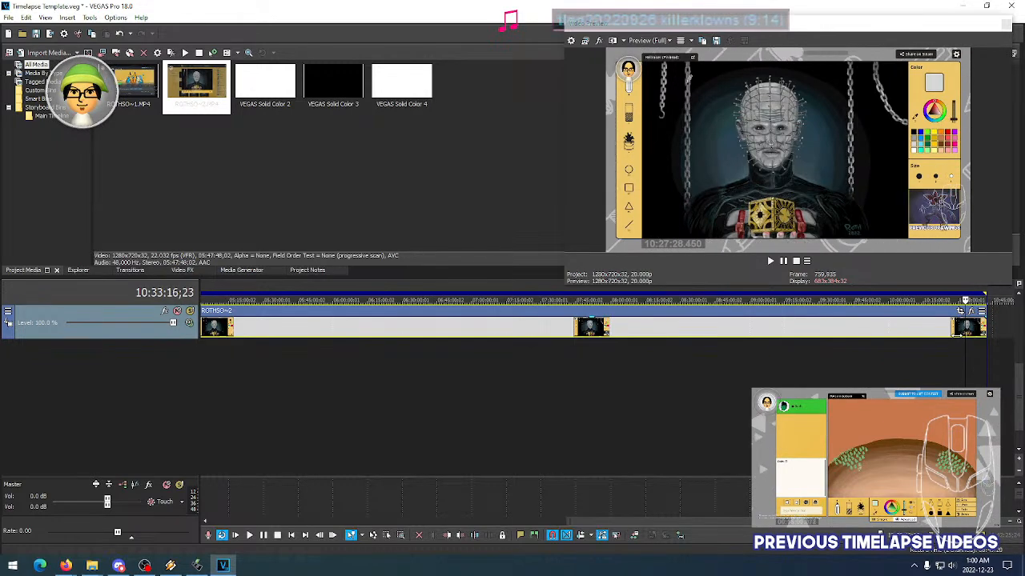
key("Right")
key("Right")
key("Right")
key("Right")
key("Right")
key("Right")
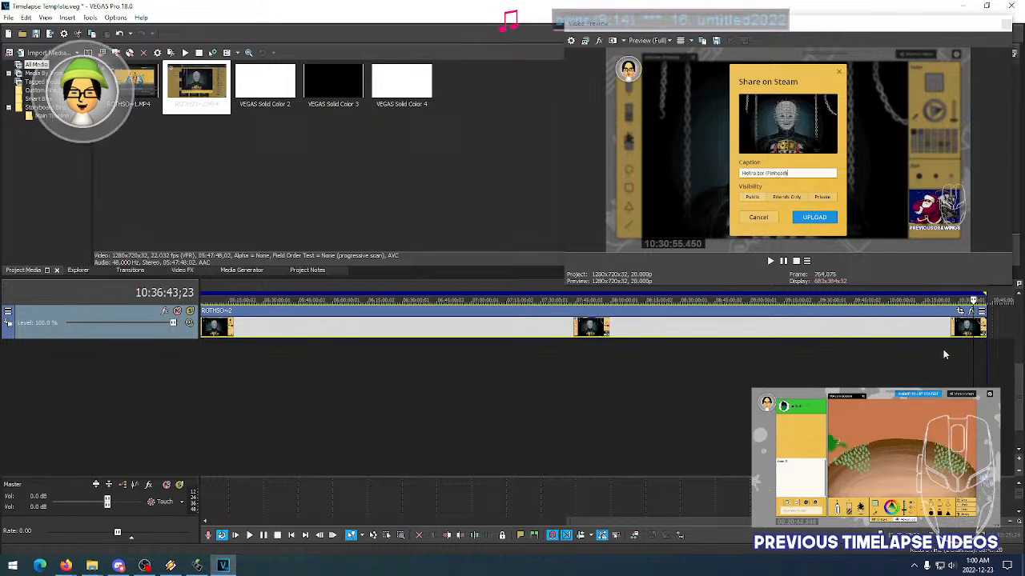
Examine the ROTHSO~2 clip between about 10:34 and its end, around the Share on Steam dialog
left_click(966, 328)
scroll(967, 356, "up", 5)
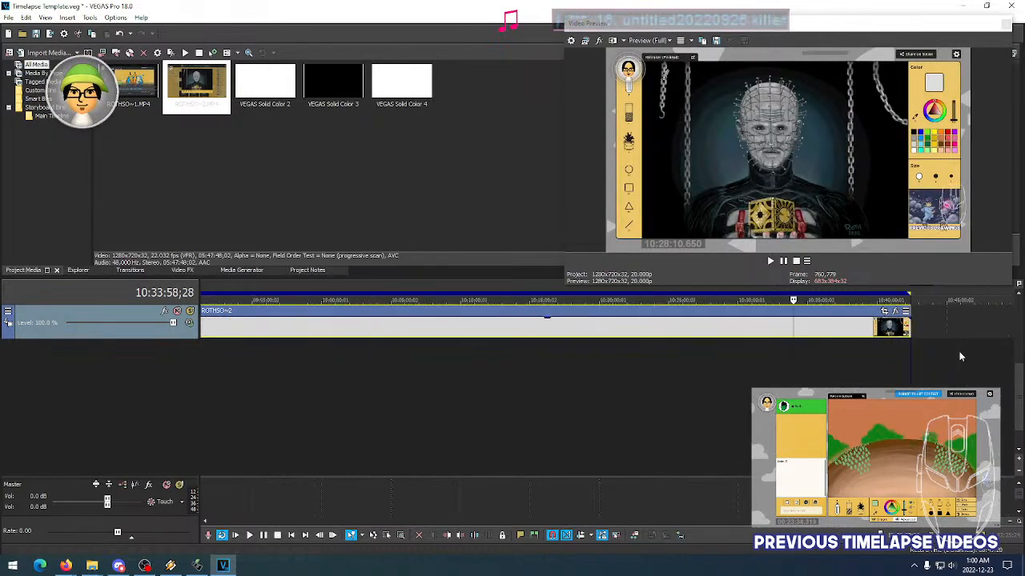
left_click(770, 337)
left_click(745, 336)
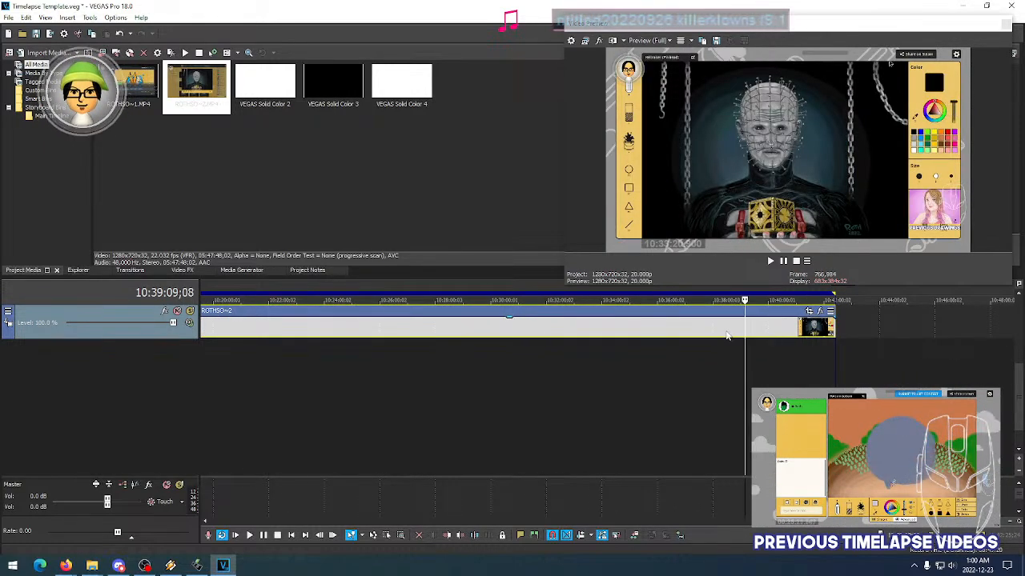
left_click(726, 338)
left_click(684, 332)
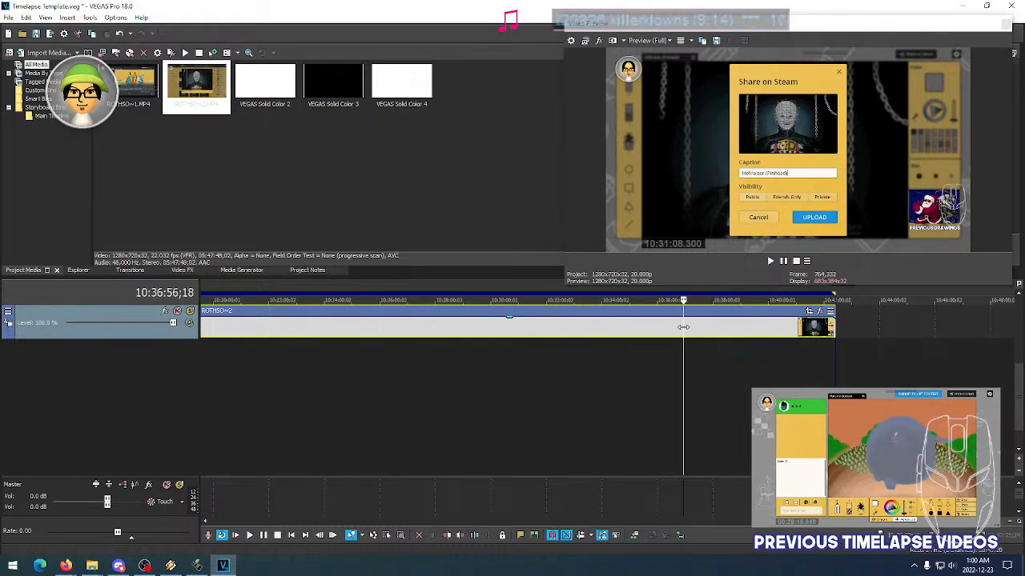
left_click(662, 330)
left_click(639, 329)
left_click(618, 329)
left_click(782, 329)
left_click(805, 329)
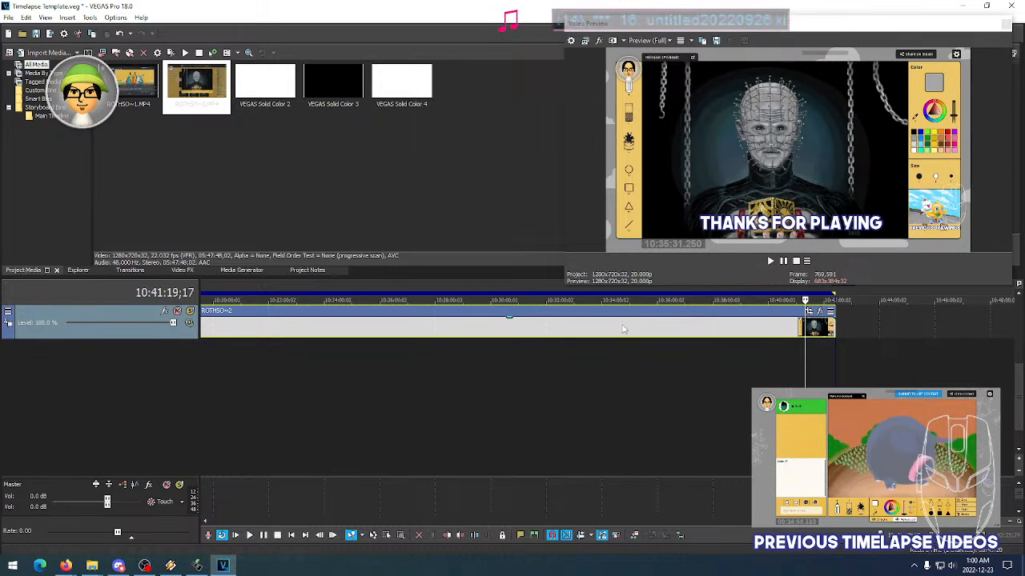
left_click(622, 329)
left_click(640, 329)
left_click(652, 329)
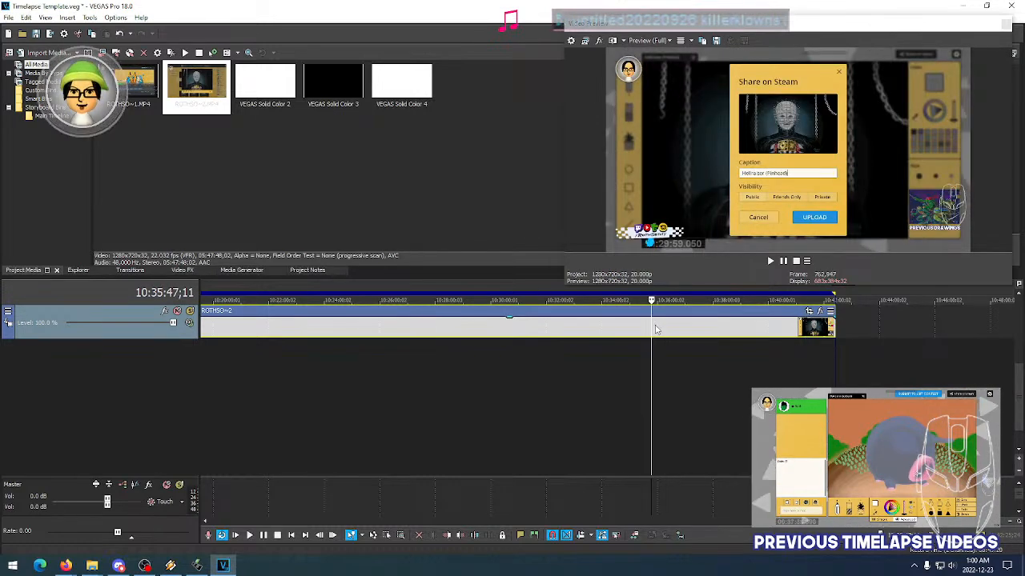
left_click(639, 329)
left_click(626, 329)
left_click(635, 325)
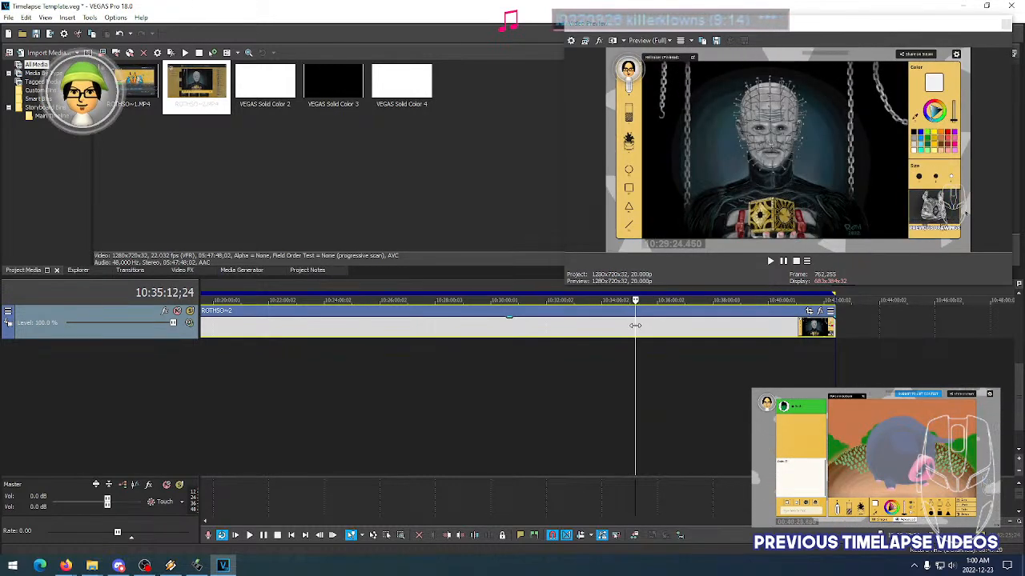
left_click(597, 326)
left_click(567, 326)
left_click(508, 327)
Find the drawing moment near 10:24 in the ROTHSO~2 clip and place a marker at 10:24:24;16
scroll(563, 331, "down", 1)
left_click(714, 336)
left_click(679, 331)
left_click(647, 328)
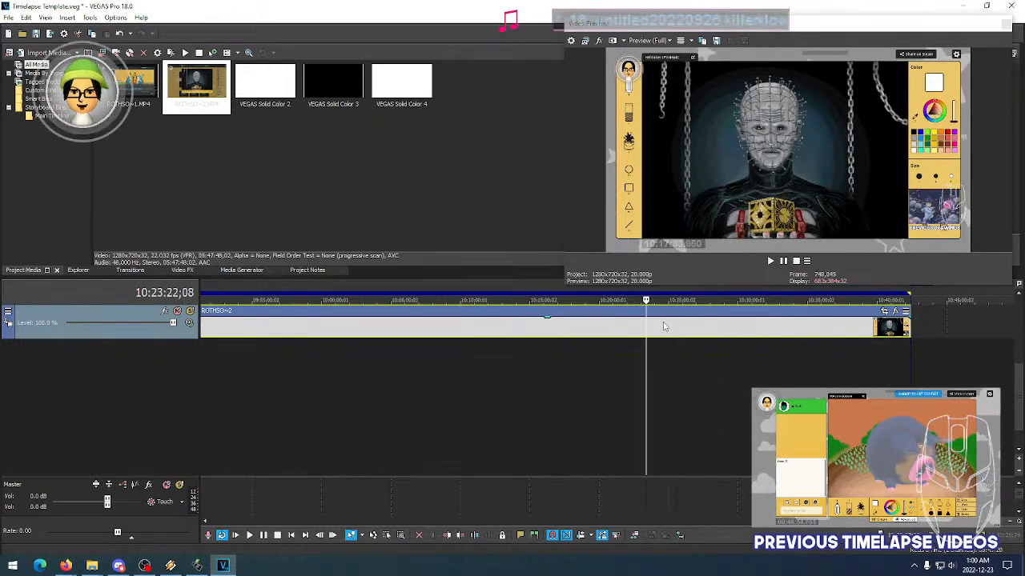
left_click(657, 326)
left_click(659, 327)
left_click(650, 327)
left_click(658, 328)
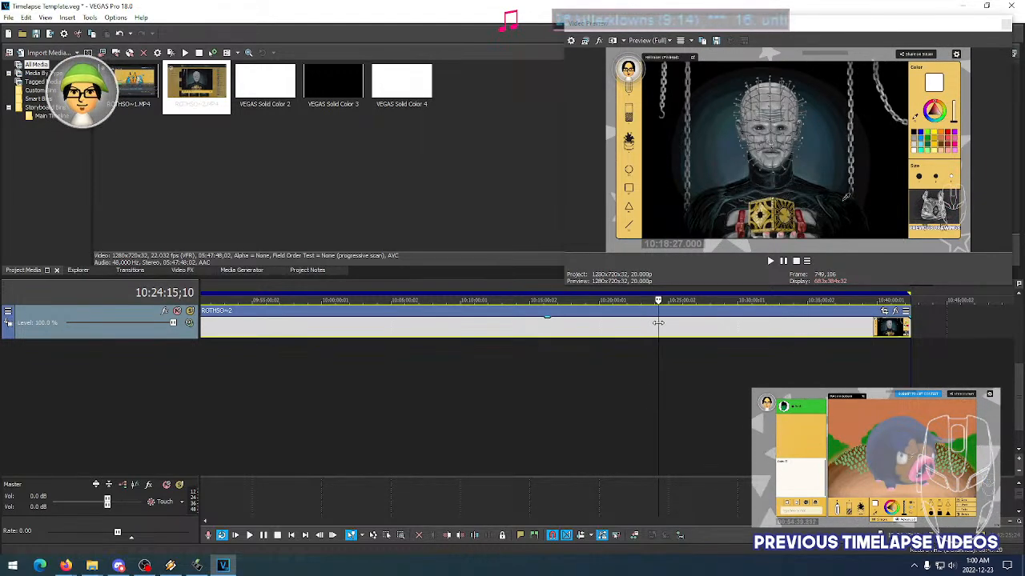
key("space")
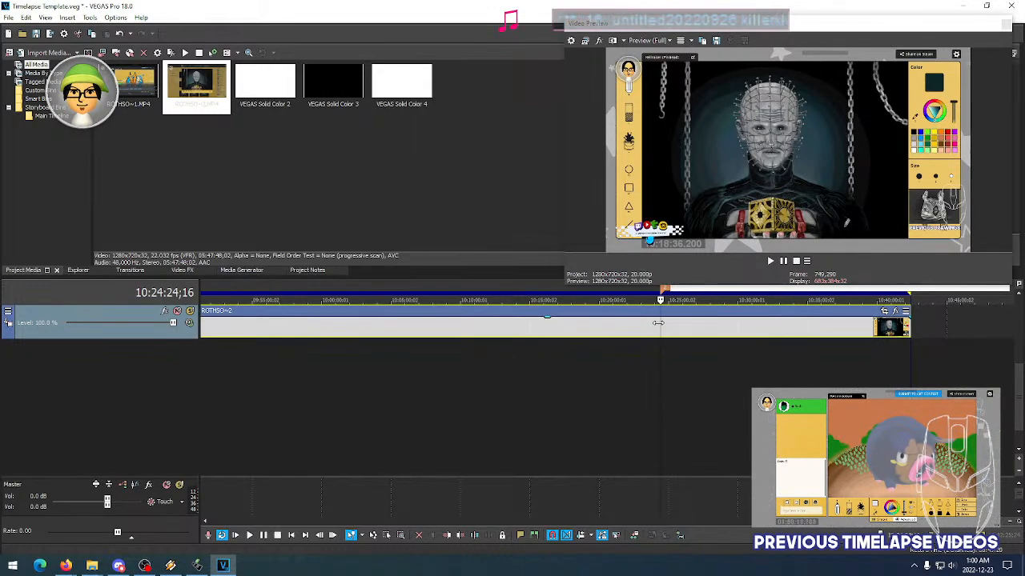
Examine the last minutes of the ROTHSO~2 clip after the Share on Steam dialog for a suitable cut point
scroll(843, 348, "down", 5)
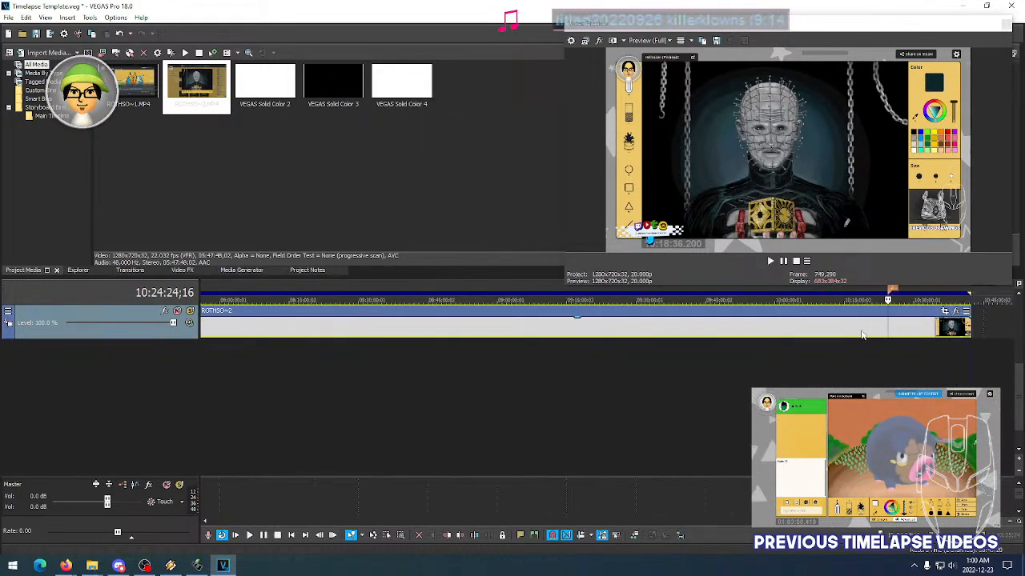
left_click(953, 328)
left_click(965, 329)
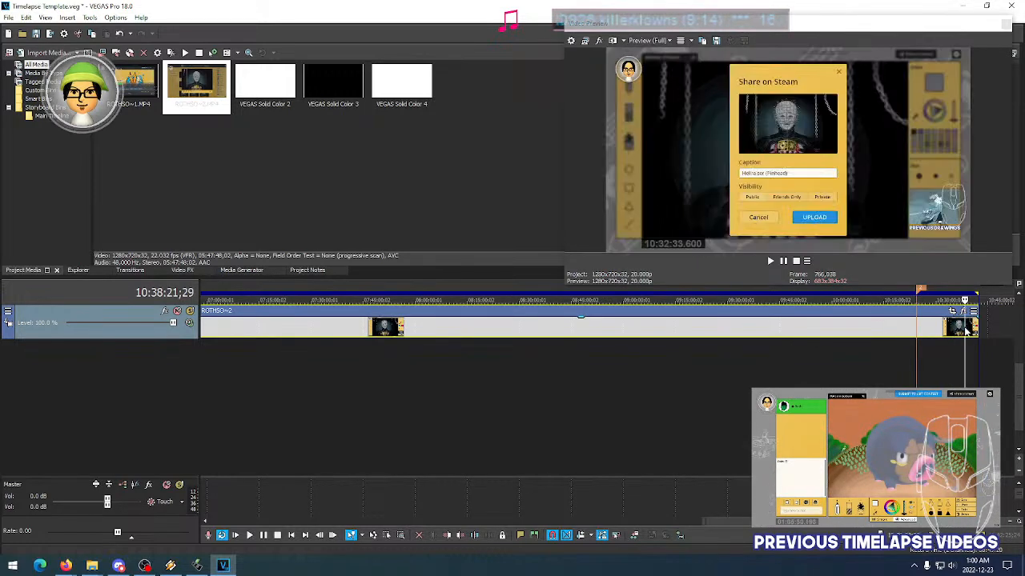
scroll(962, 329, "up", 5)
left_click(737, 333)
left_click(769, 333)
left_click(780, 332)
left_click(773, 334)
left_click(770, 335)
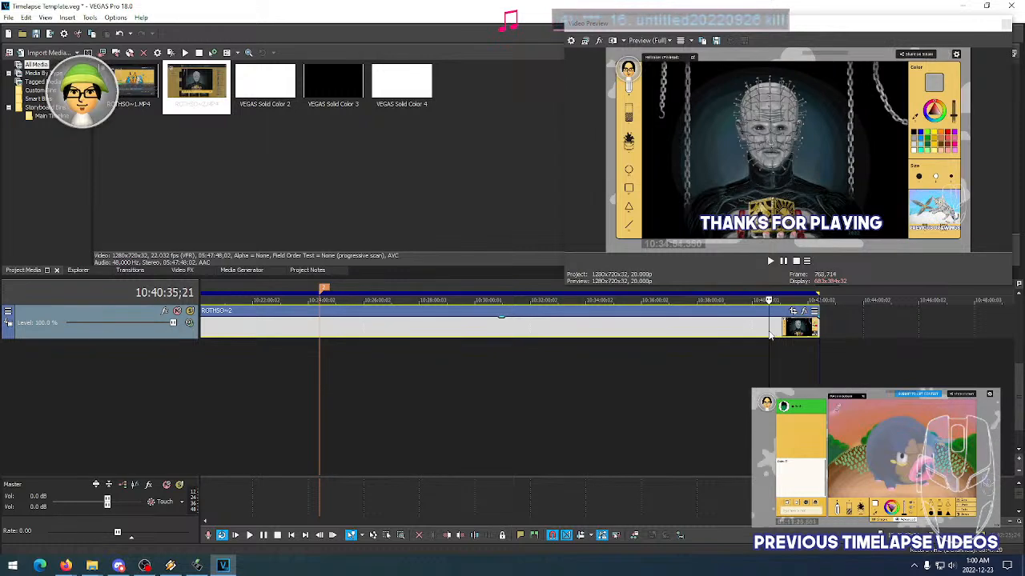
left_click(766, 336)
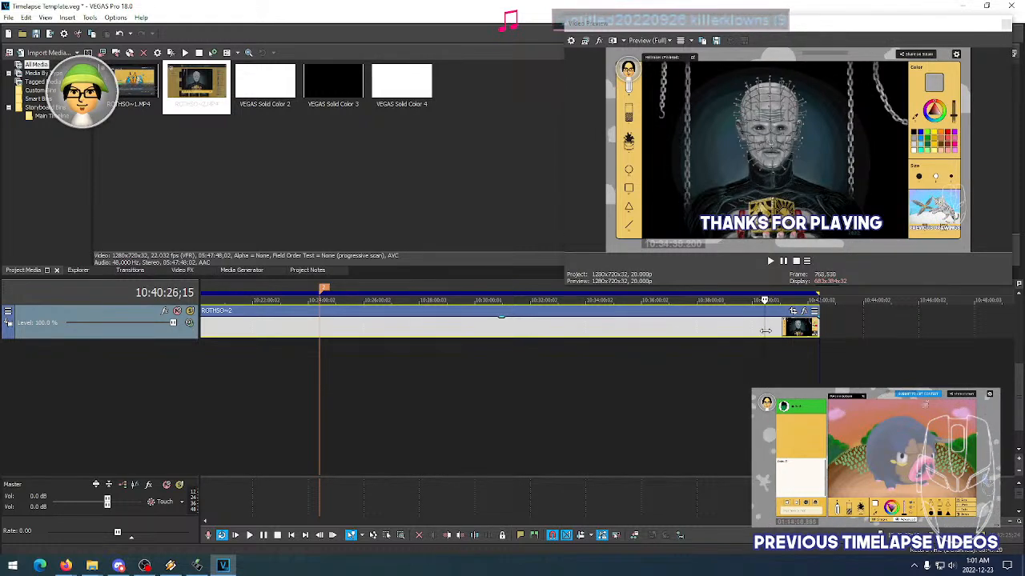
Split the ROTHSO~2 clip at 10:40:25;10 and delete the part after the split
left_click(765, 331)
left_click(766, 331)
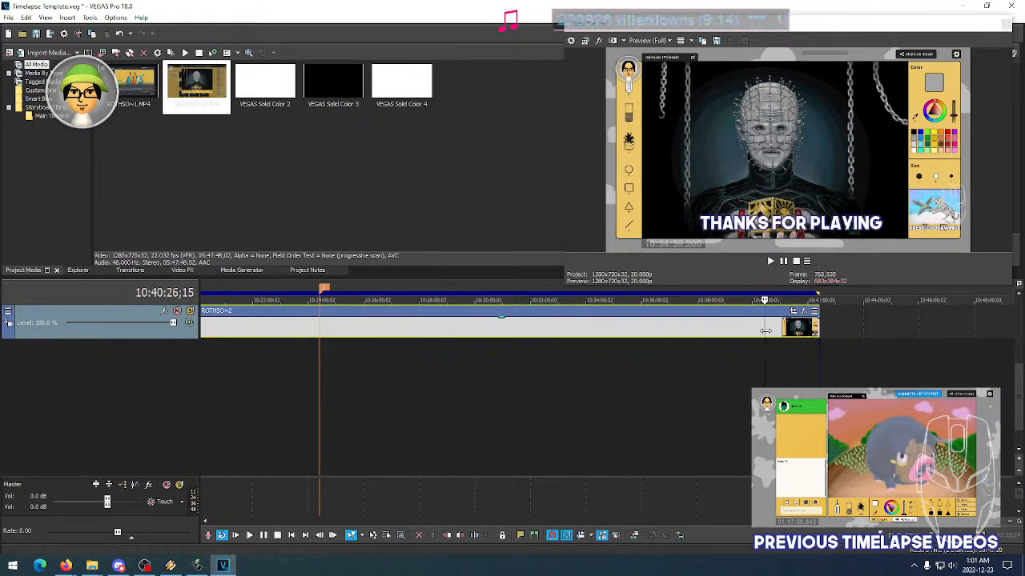
key("Left")
key("Right")
key("Left")
key("Left")
key("Right")
key("Left")
key("Right")
key("Left")
key("Right")
key("Right")
key("Left")
key("Right")
key("Left")
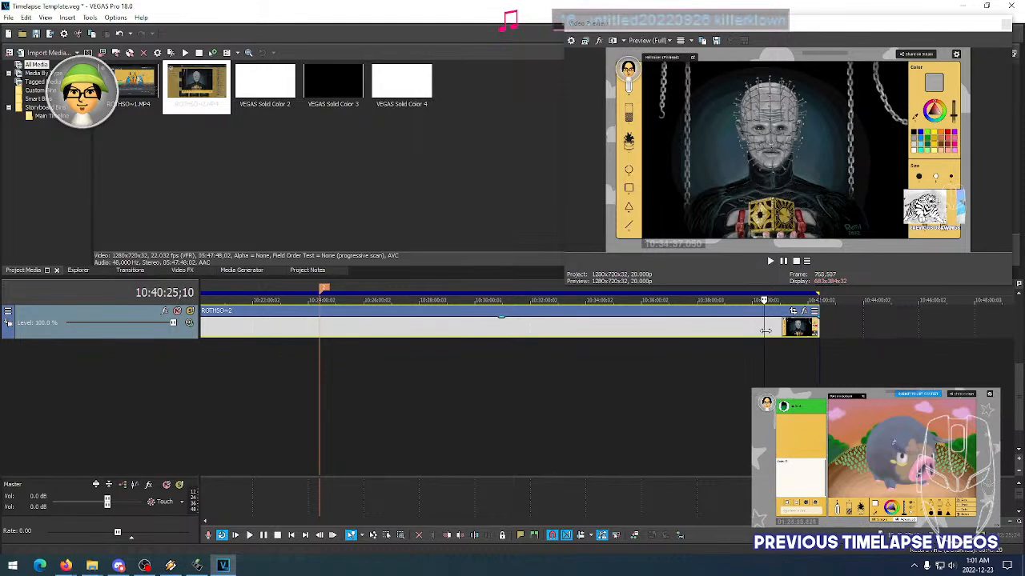
key("s")
key("Delete")
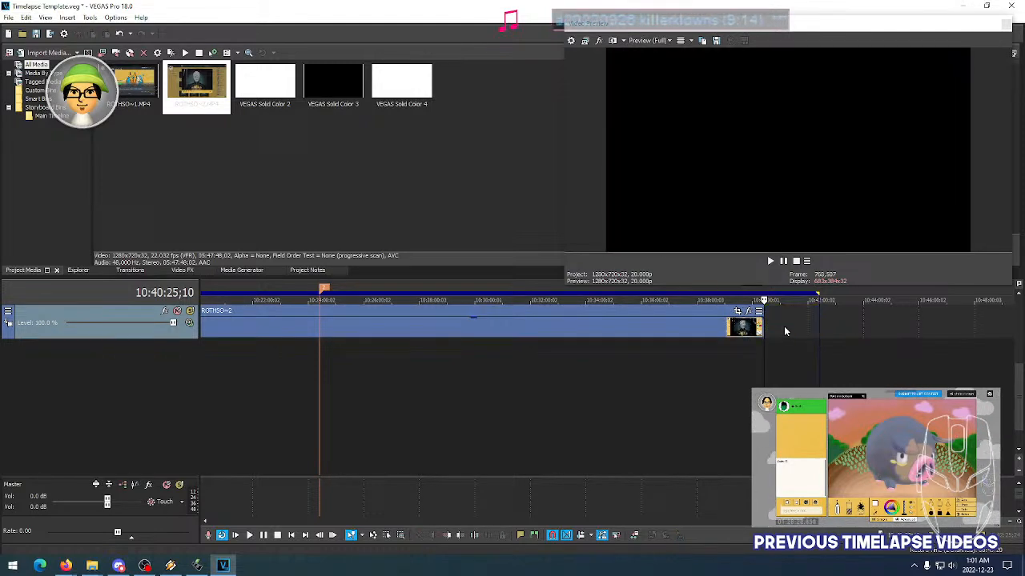
Trim the end of the VEGAS Solid Color 2 event to the end of the ROTHSO~2 clip at 10:40:25;10
left_click(741, 328)
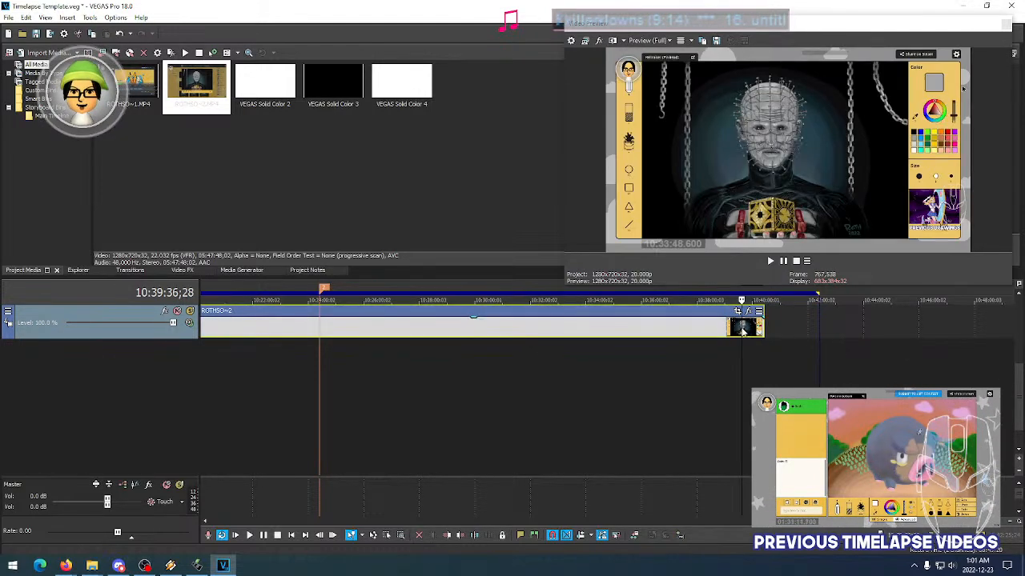
left_click_drag(1019, 393, 1015, 358)
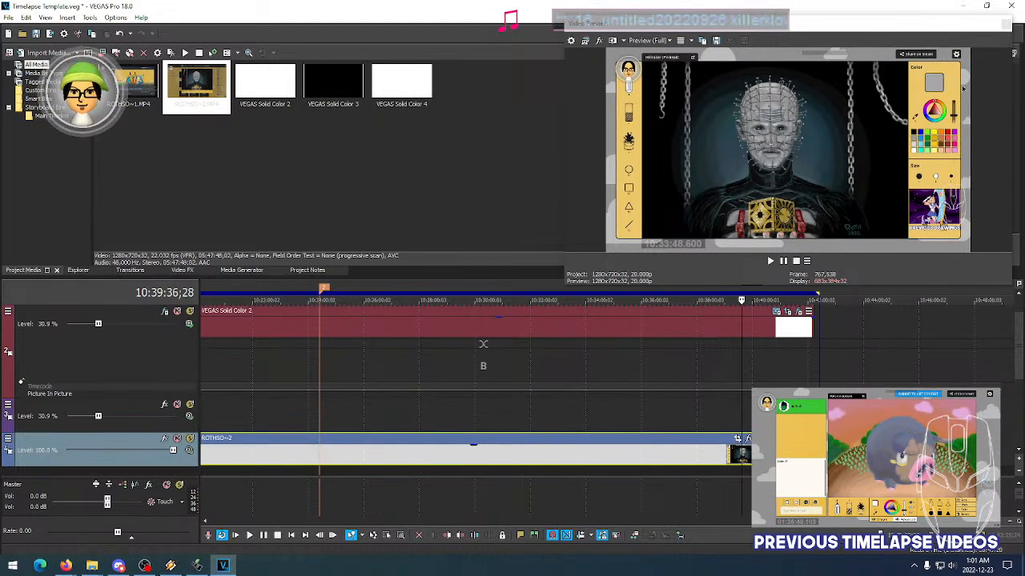
left_click(763, 359)
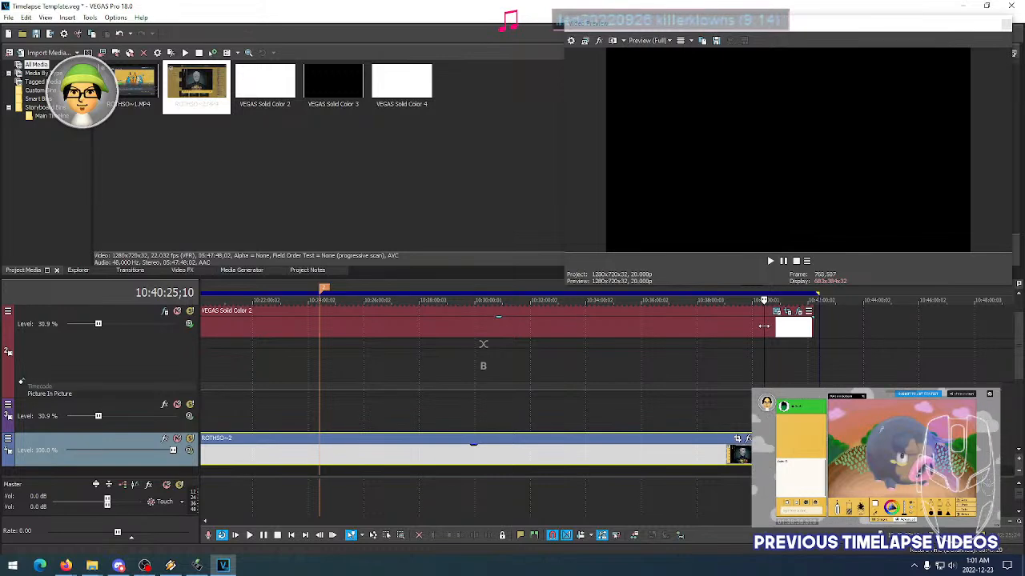
left_click(763, 326)
left_click_drag(810, 327, 764, 330)
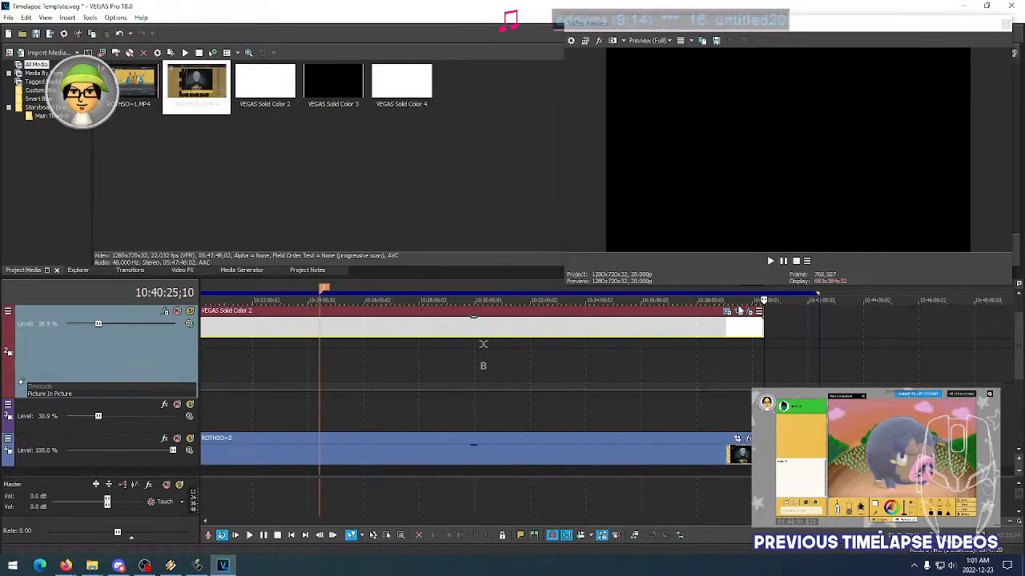
Fit the loop region to the whole project and check the footage around 04:18 and 08:41
right_click(549, 294)
left_click(673, 355)
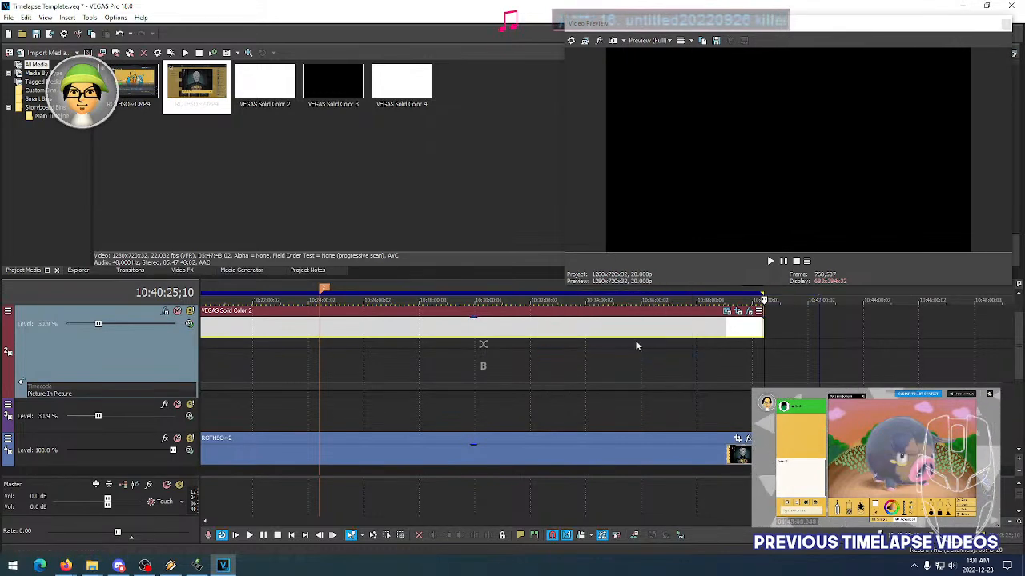
right_click(510, 286)
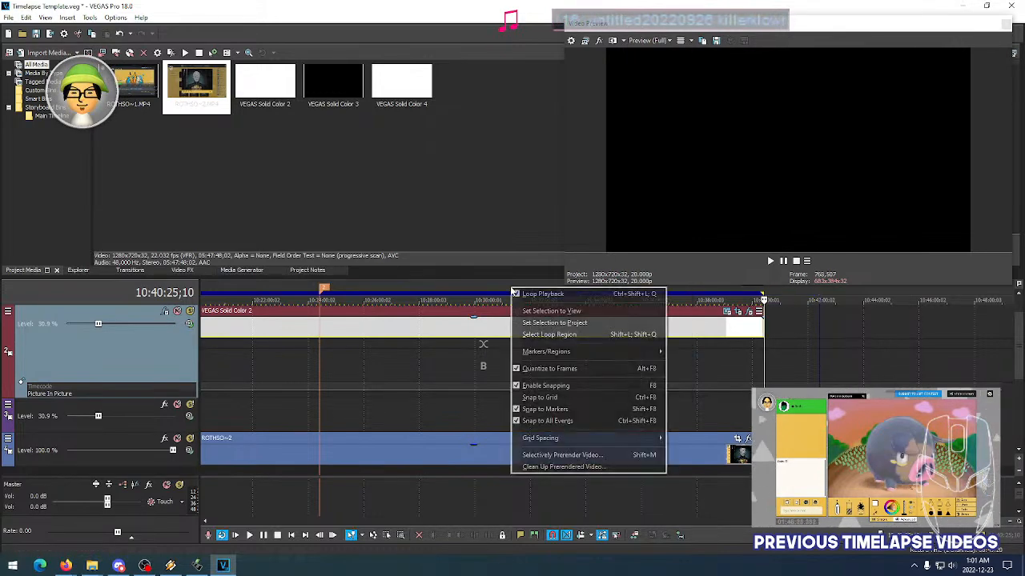
left_click(545, 324)
scroll(641, 361, "down", 8)
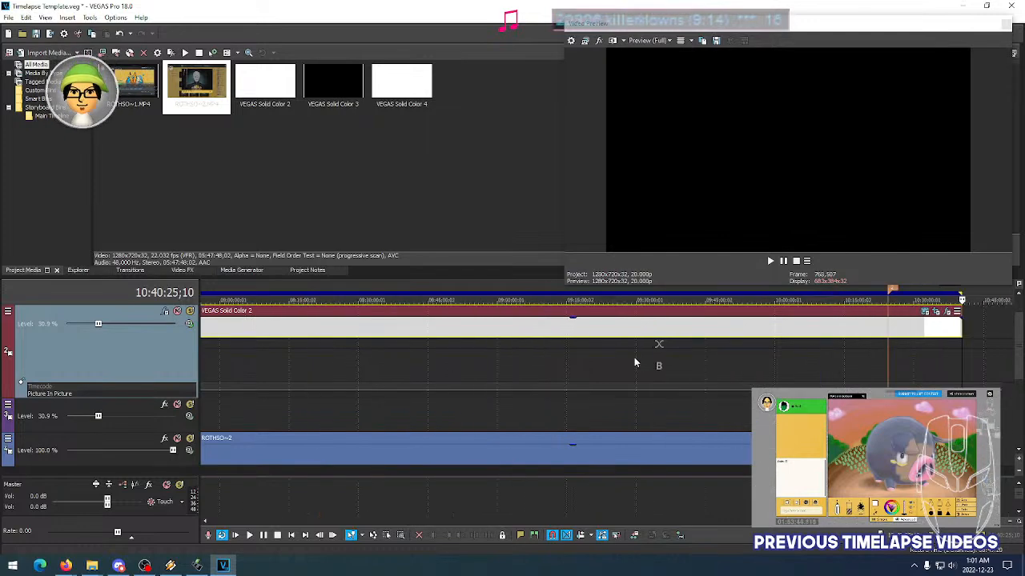
left_click(519, 363)
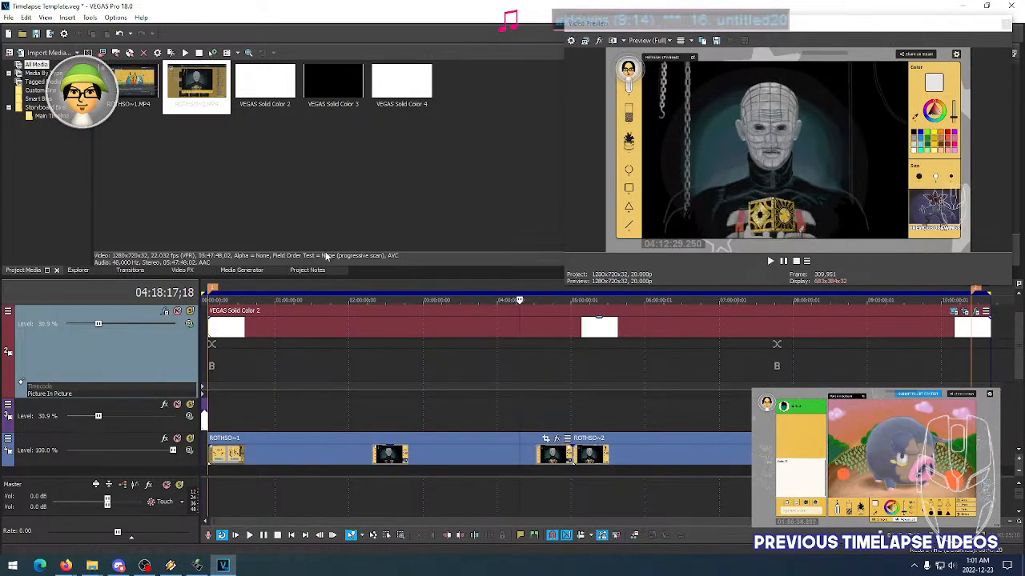
left_click(844, 375)
Start saving the project under a new name and create and open the folder "RothSothy - Hellraiser (Pinhead the Hell Priest)" in Videos
left_click(8, 16)
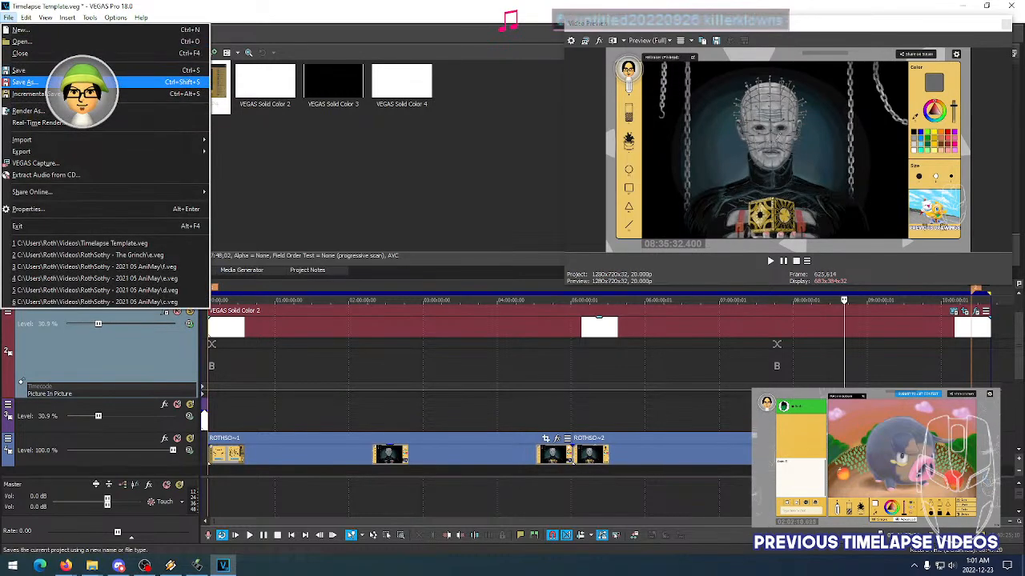
left_click(28, 82)
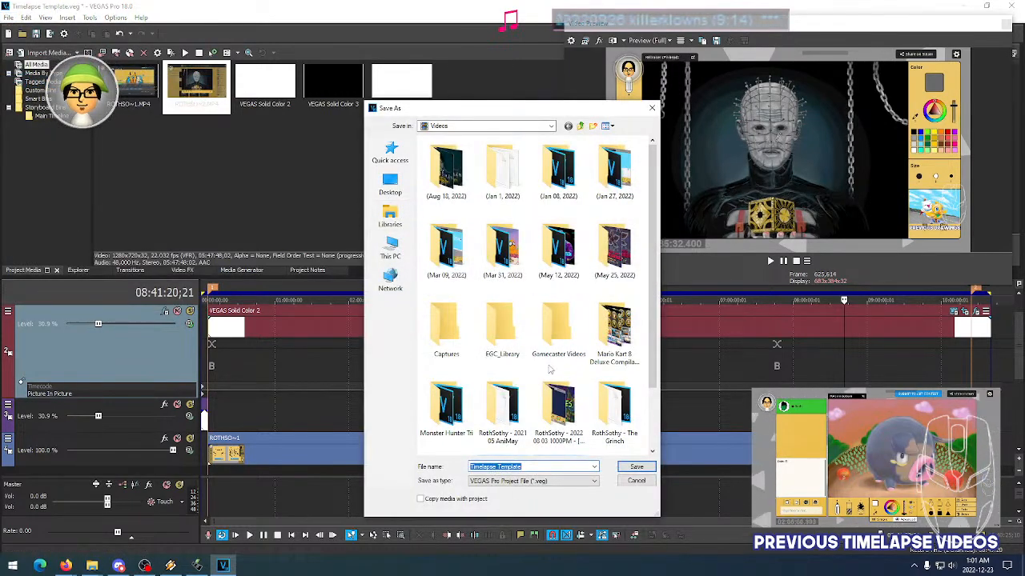
scroll(632, 382, "down", 1)
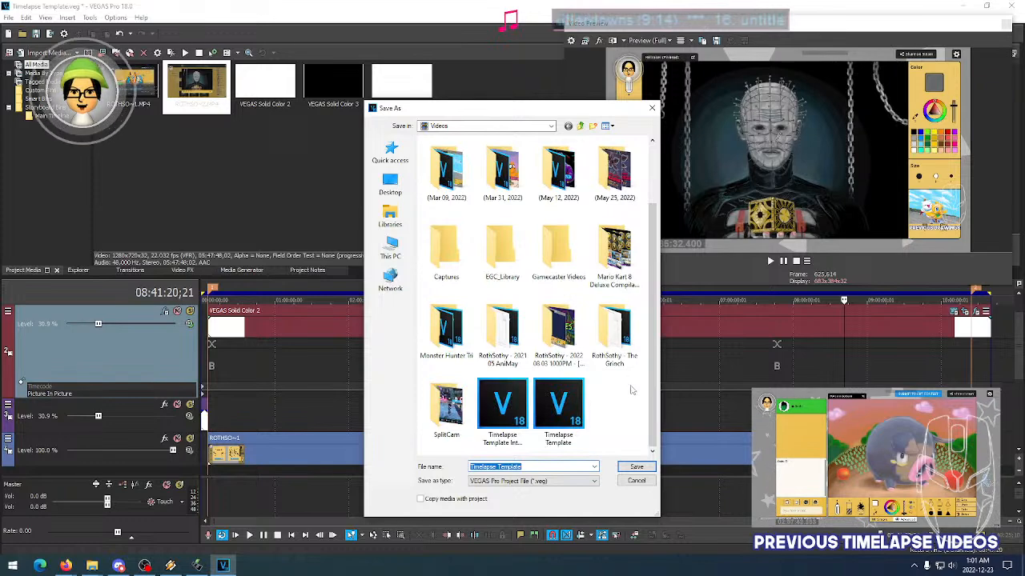
right_click(613, 402)
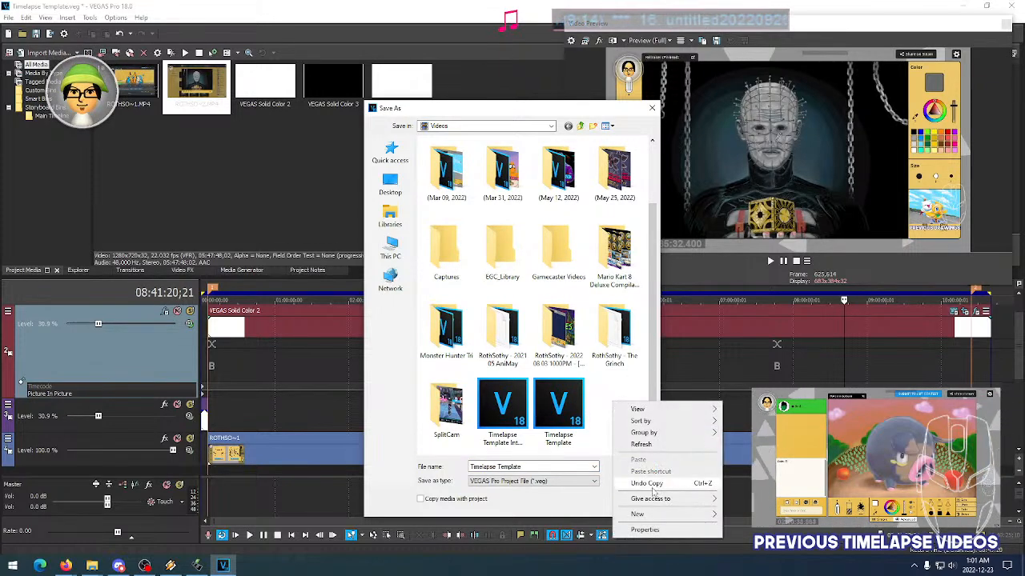
mouse_move(668, 519)
left_click(729, 516)
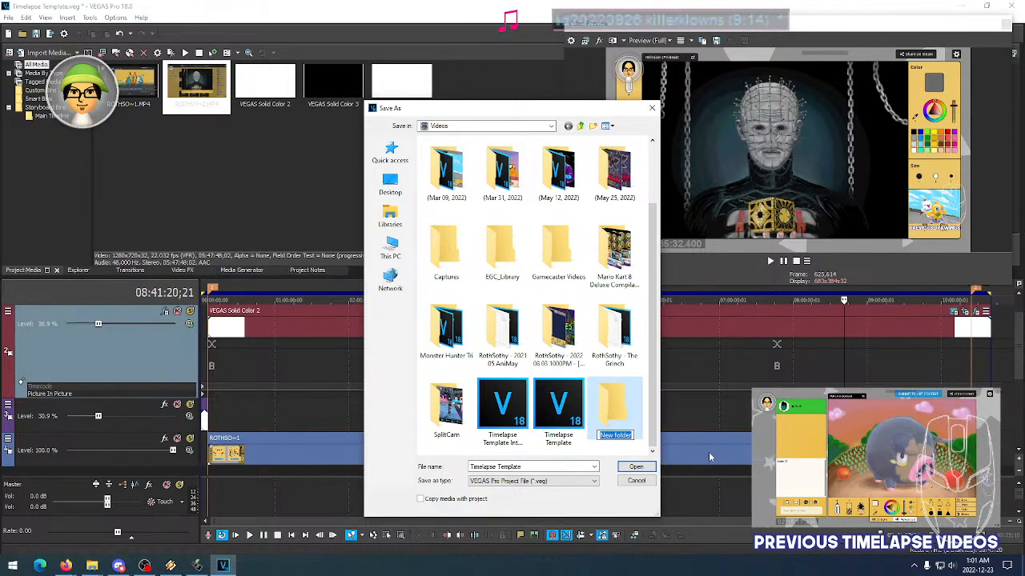
type("RothSothy - Hellr")
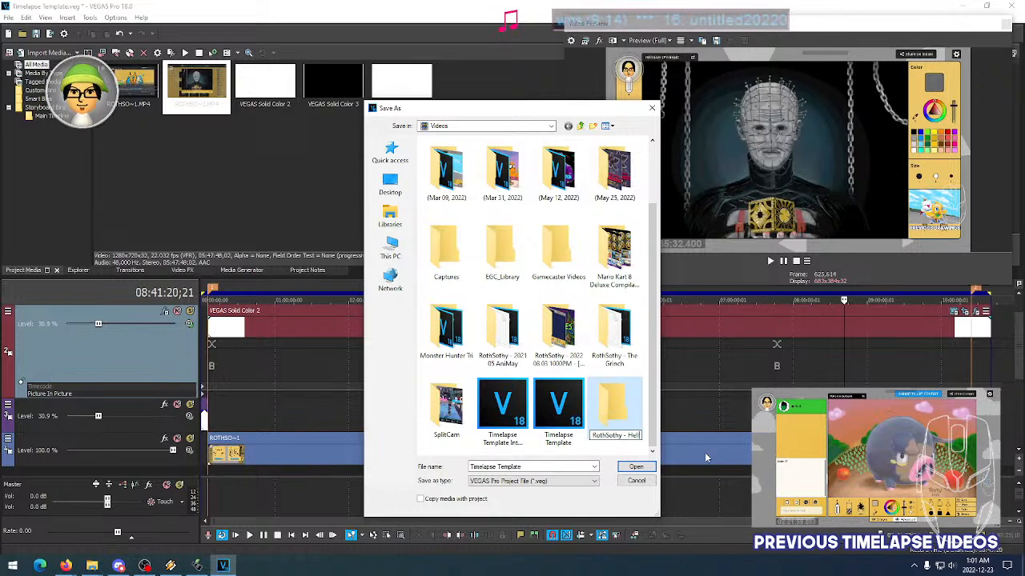
type("a")
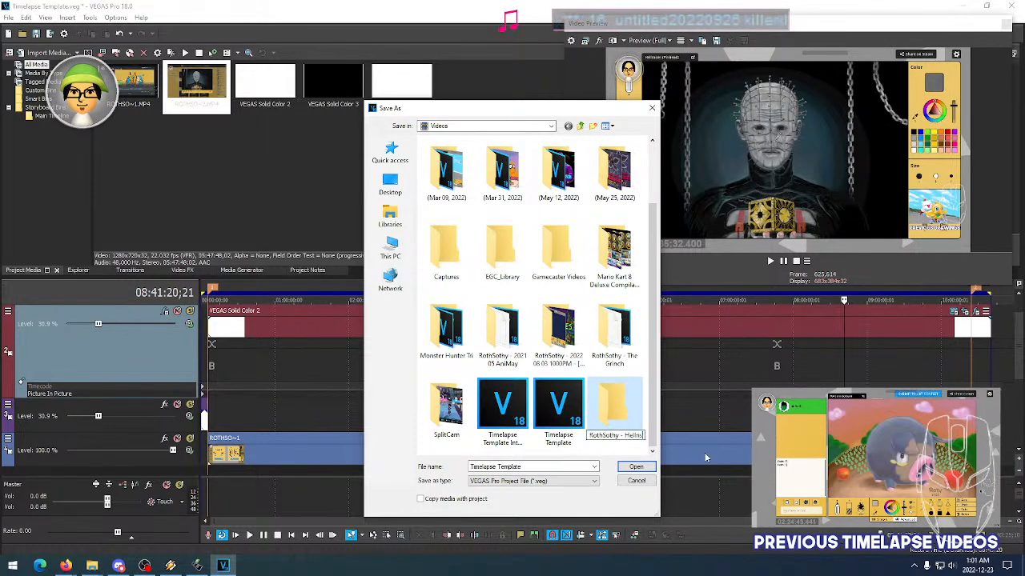
type("iser")
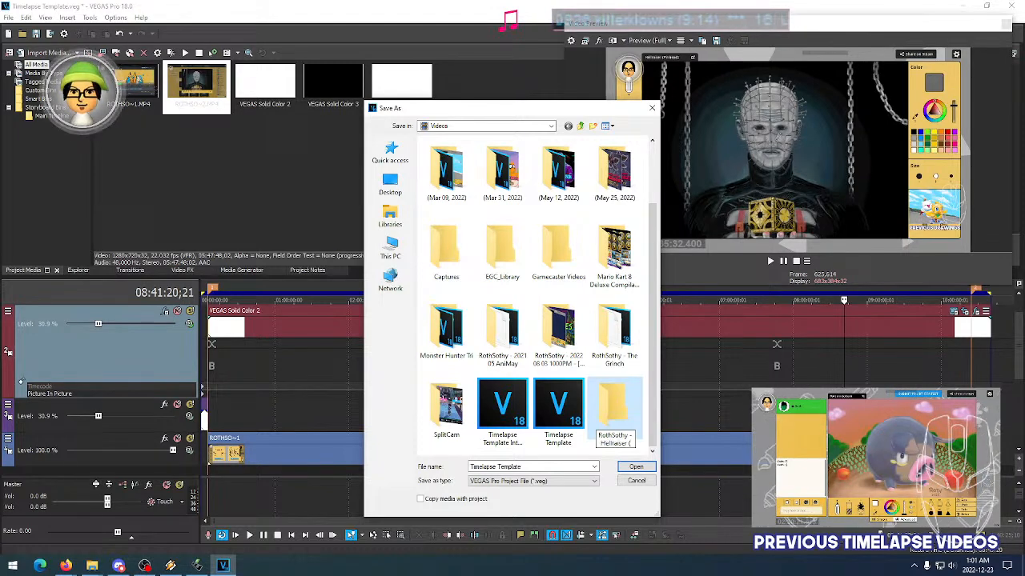
type(" (Pin")
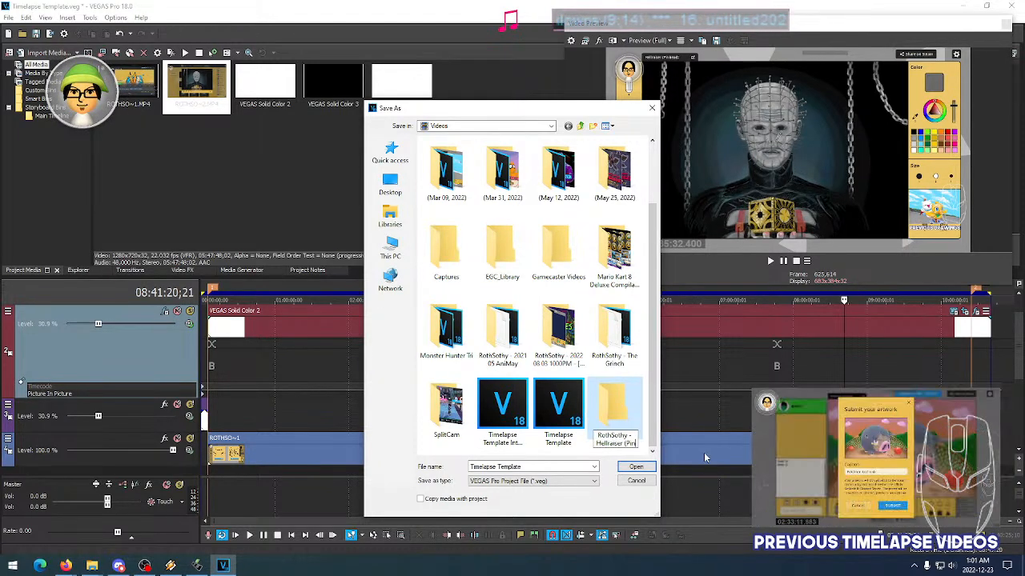
type("head the Hell Priest")
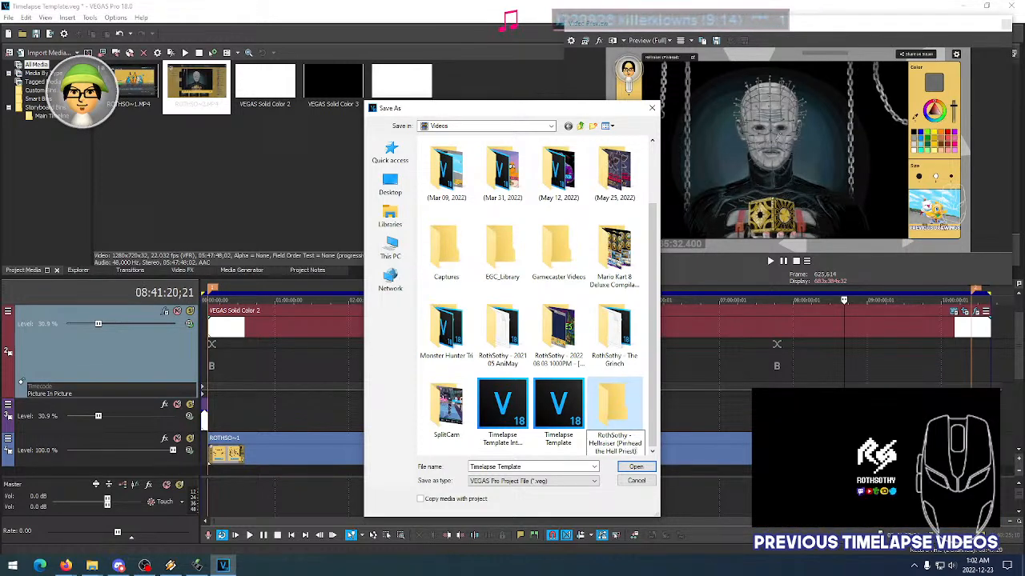
key("Return")
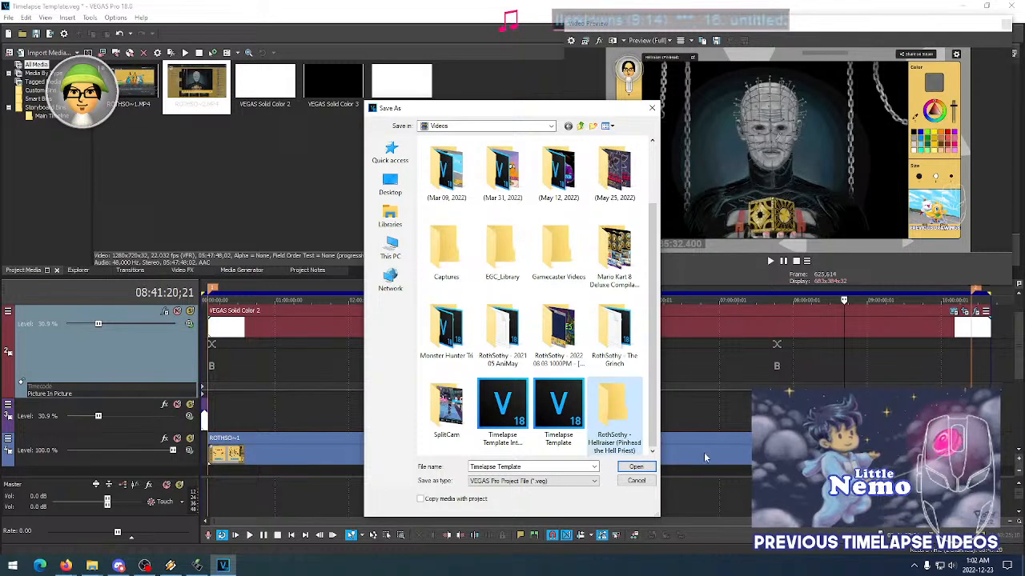
key("Return")
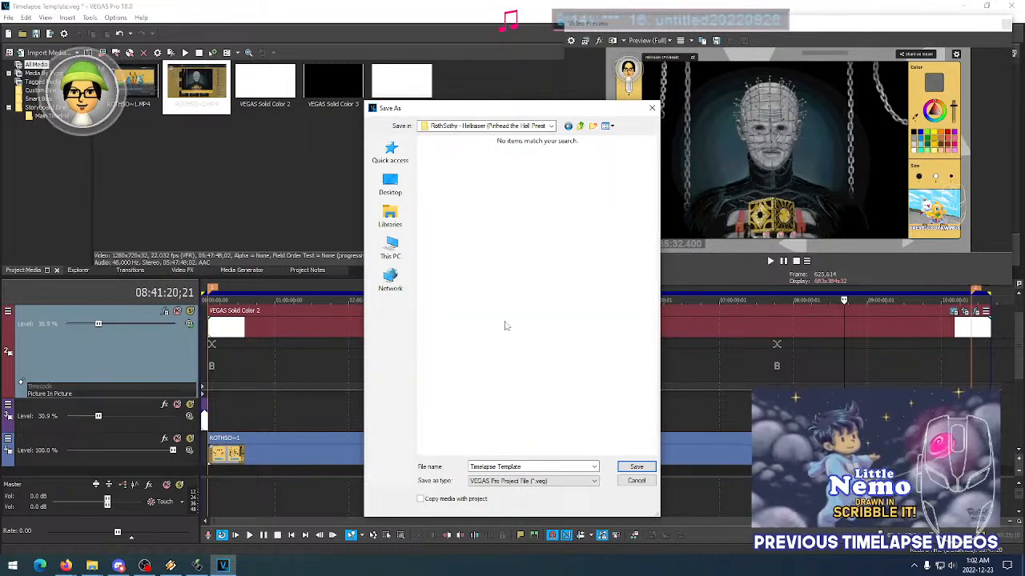
Save the project as "a" in the new Hellraiser folder
left_click(537, 467)
type("a")
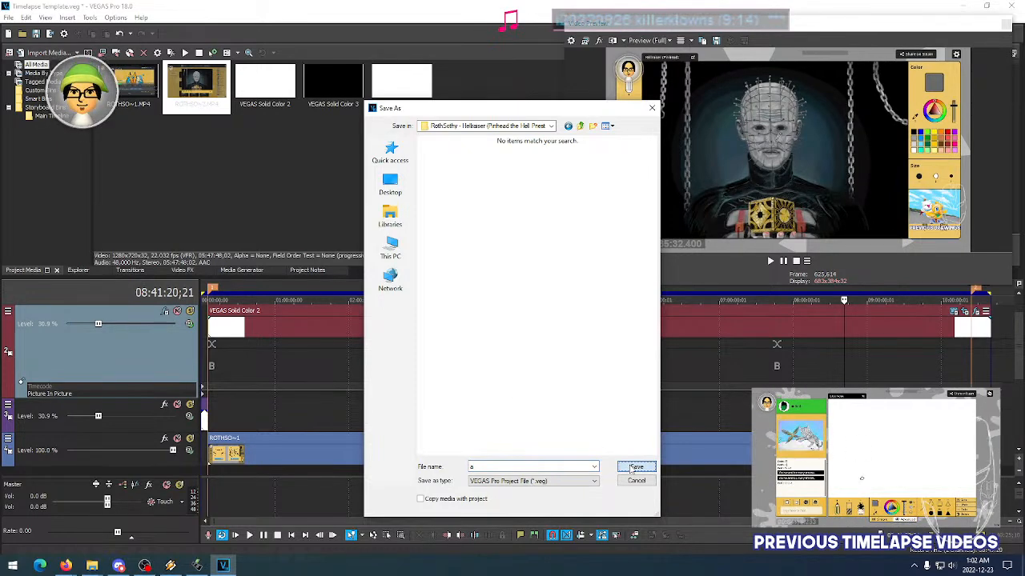
left_click(634, 468)
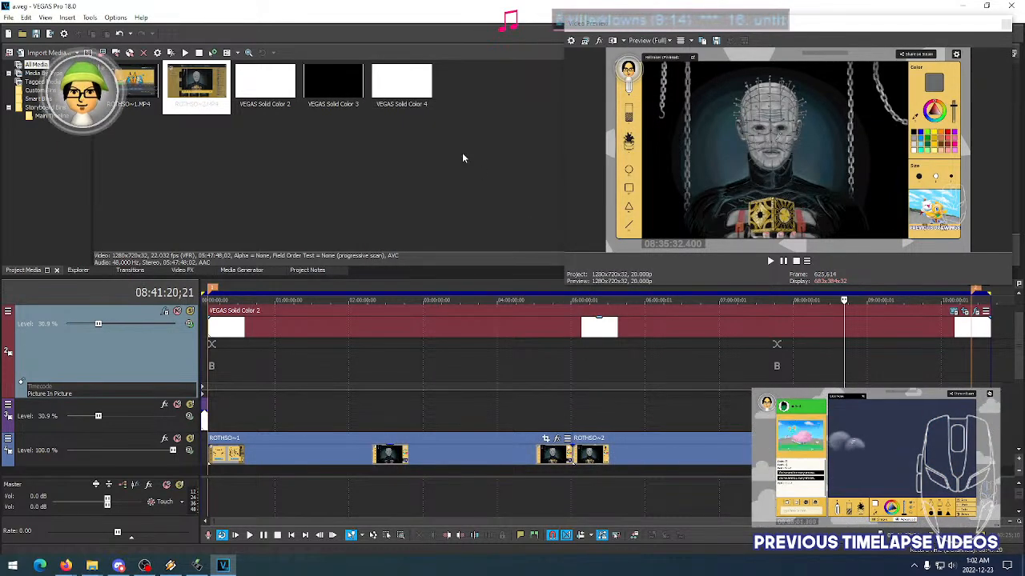
Start a new project and import the saved project "a" from the Hellraiser folder as media
left_click(8, 17)
left_click(16, 30)
left_click(8, 17)
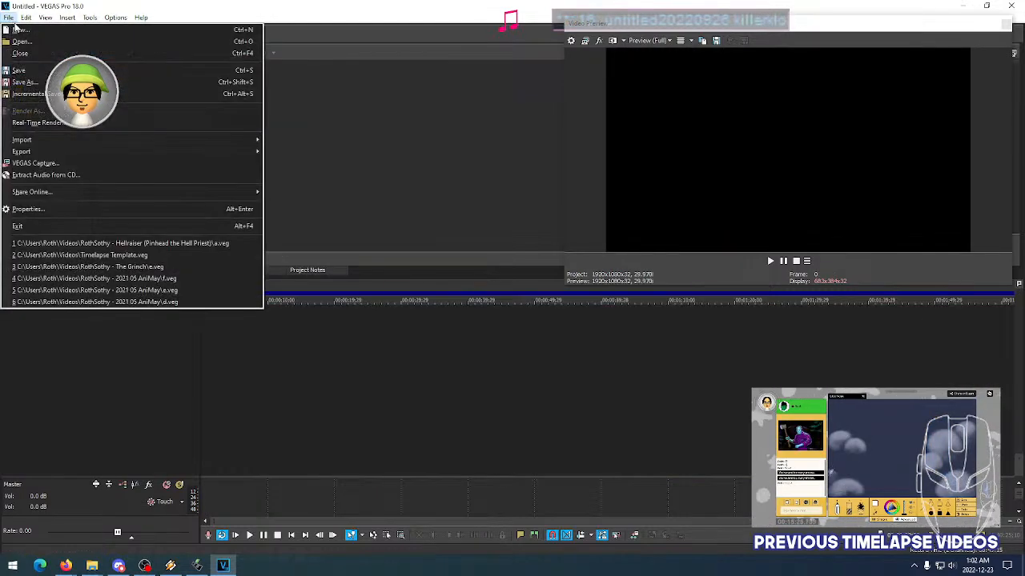
mouse_move(169, 141)
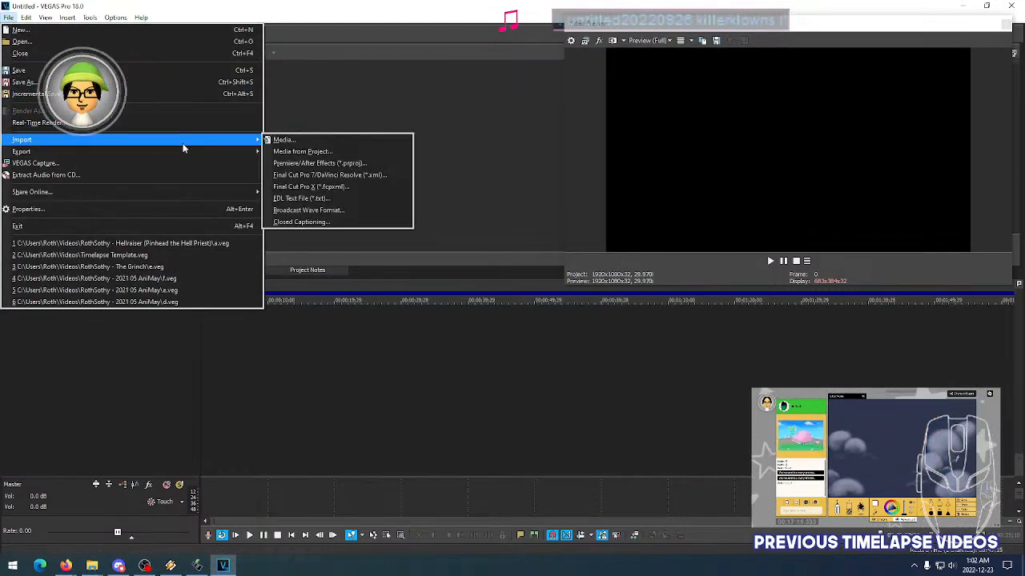
left_click(273, 140)
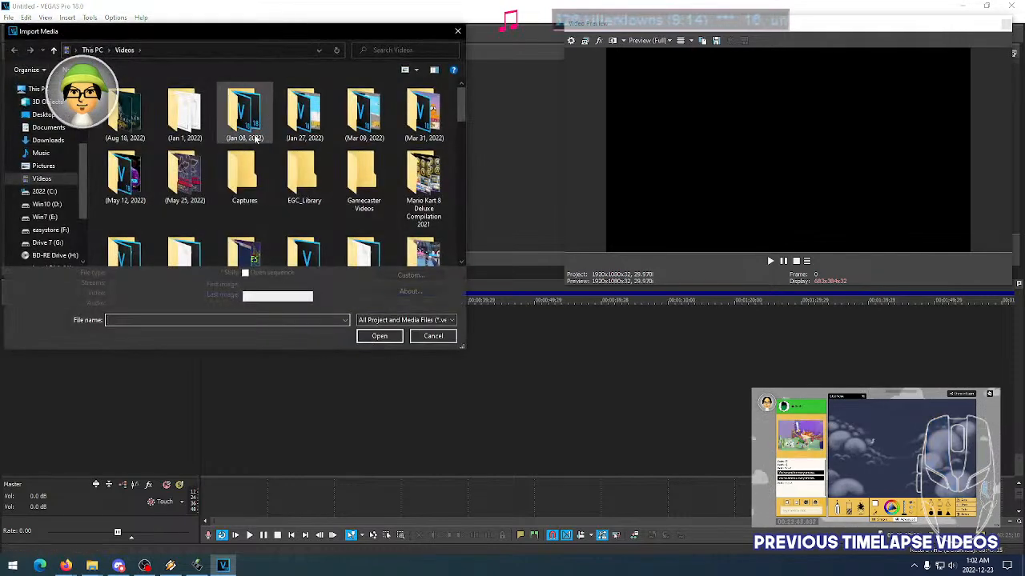
scroll(303, 216, "down", 2)
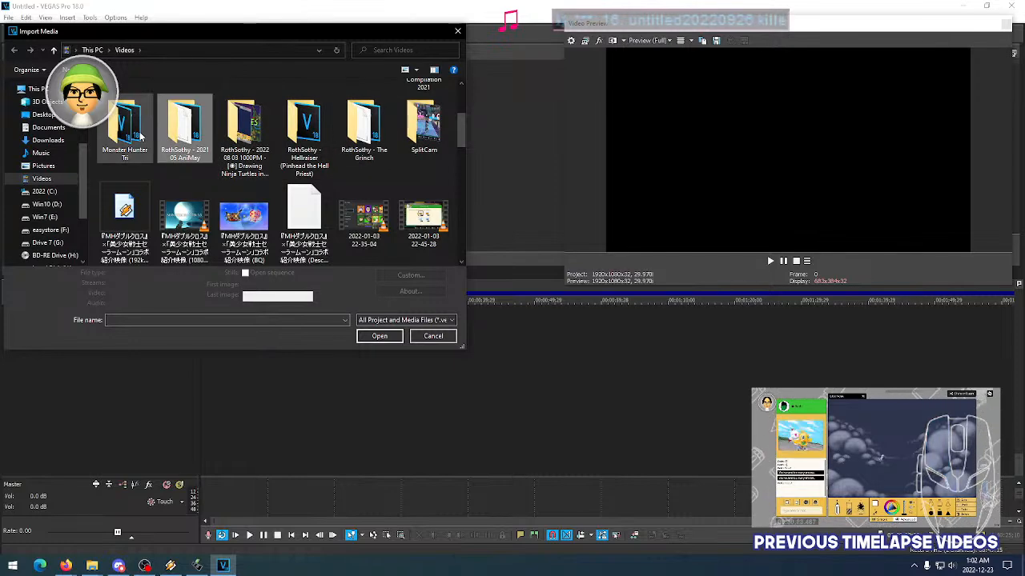
double_click(314, 141)
double_click(132, 106)
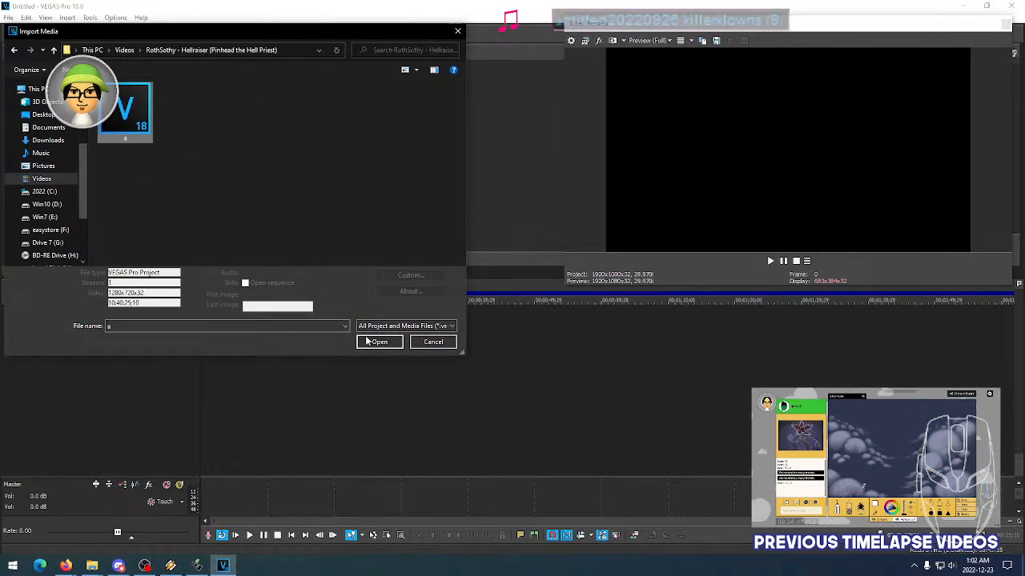
Place the imported project "a" at the start of the timeline and match the project video settings to it
left_click_drag(148, 100, 249, 339)
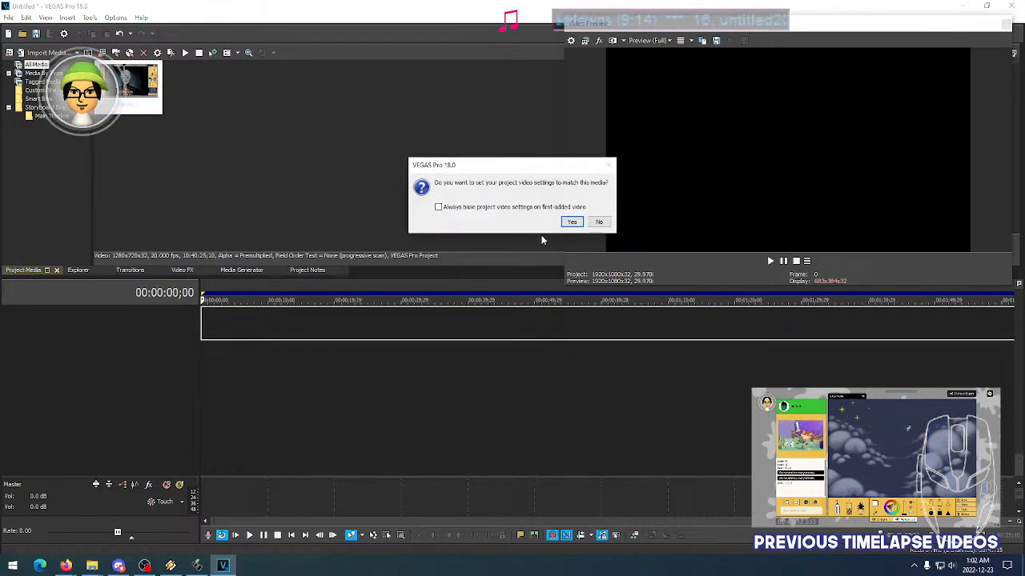
left_click(571, 220)
scroll(360, 357, "down", 2)
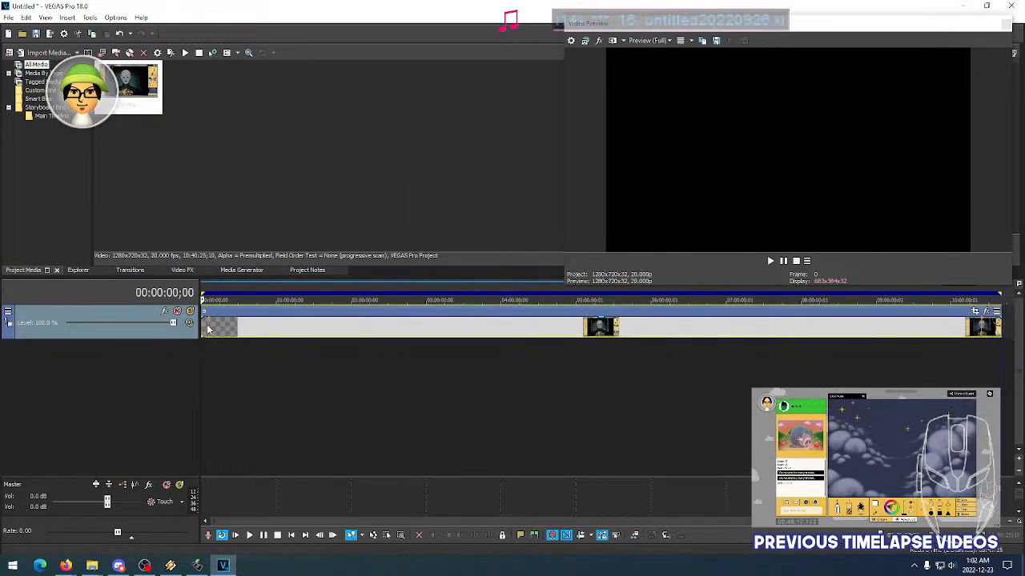
Open the event properties of the nested project clip and accept them
left_click(209, 328)
right_click(257, 335)
left_click(339, 531)
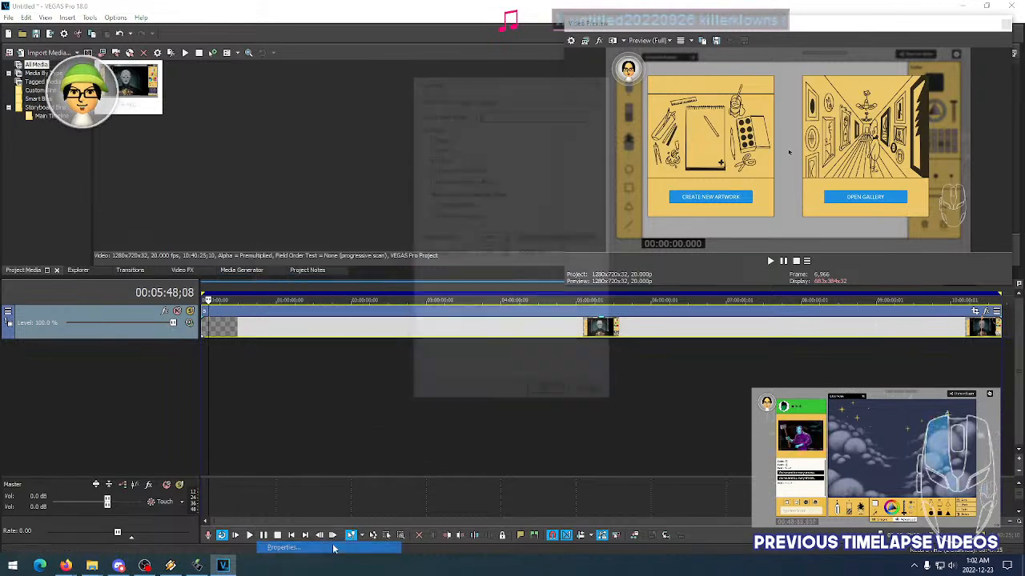
left_click(547, 397)
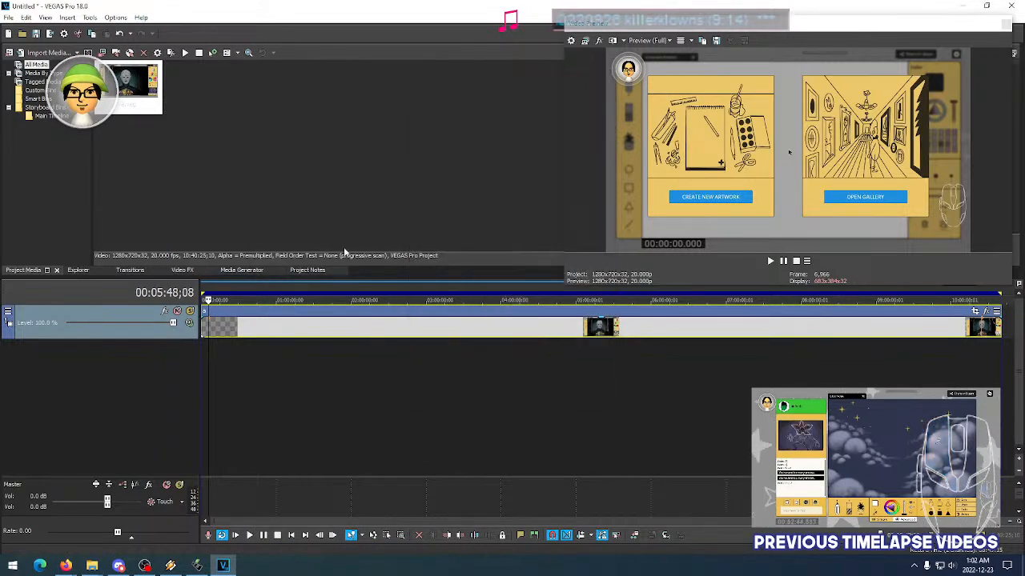
Set the project frame rate to 59.940 (Double NTSC) in the project properties and apply it
left_click(8, 17)
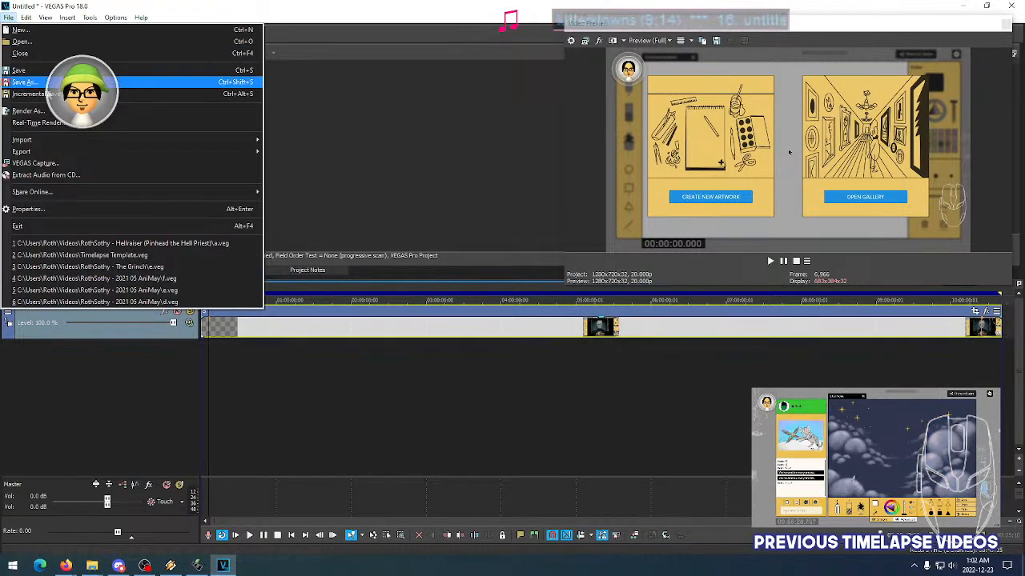
left_click(90, 208)
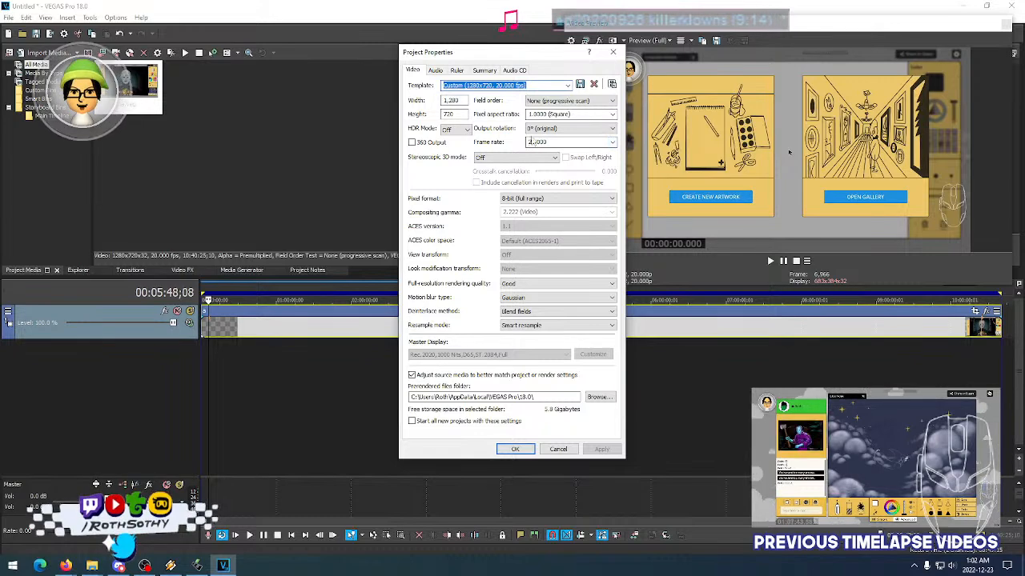
left_click_drag(519, 57, 426, 53)
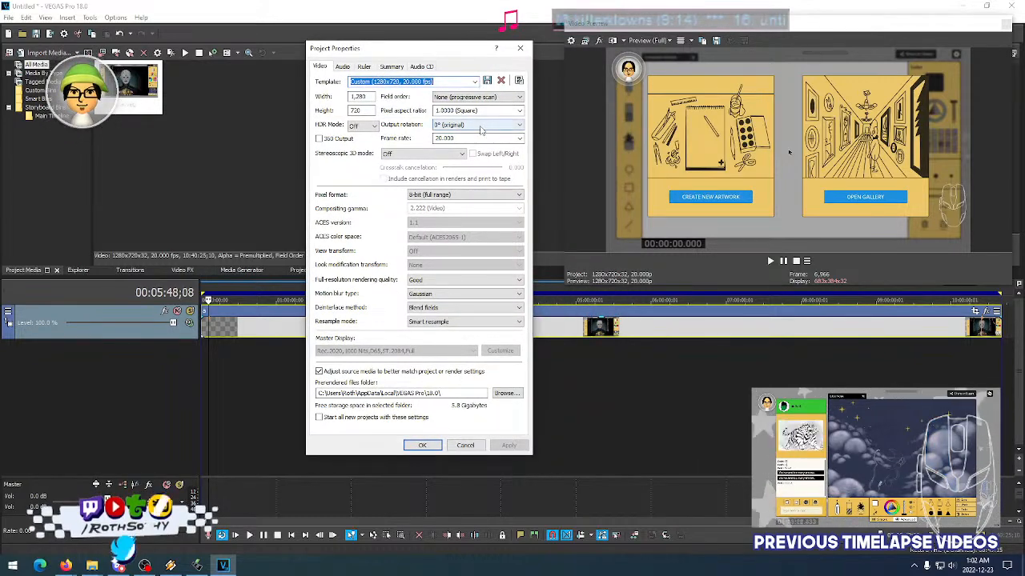
left_click(518, 139)
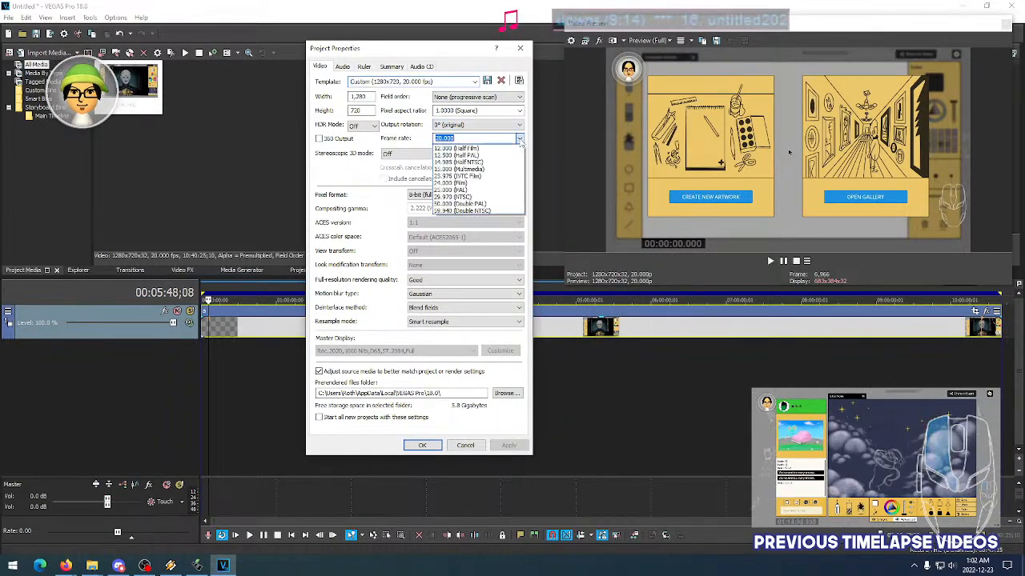
left_click(508, 211)
left_click(509, 445)
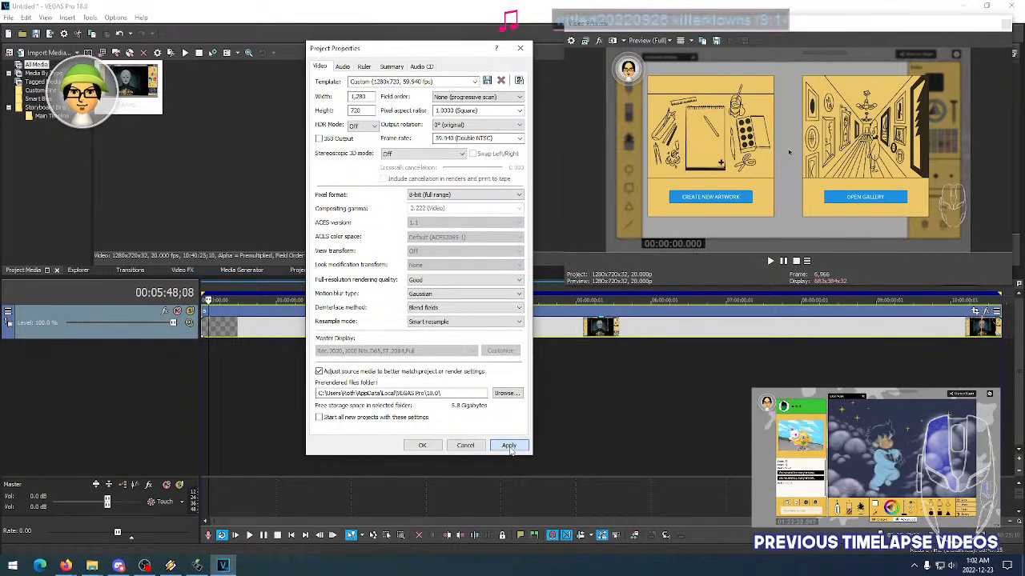
left_click(424, 446)
Time-compress the nested clip to the maximum 4x playback rate, about 02:40:06 long, and fit the loop region to the project
left_click(407, 364)
left_click(612, 346)
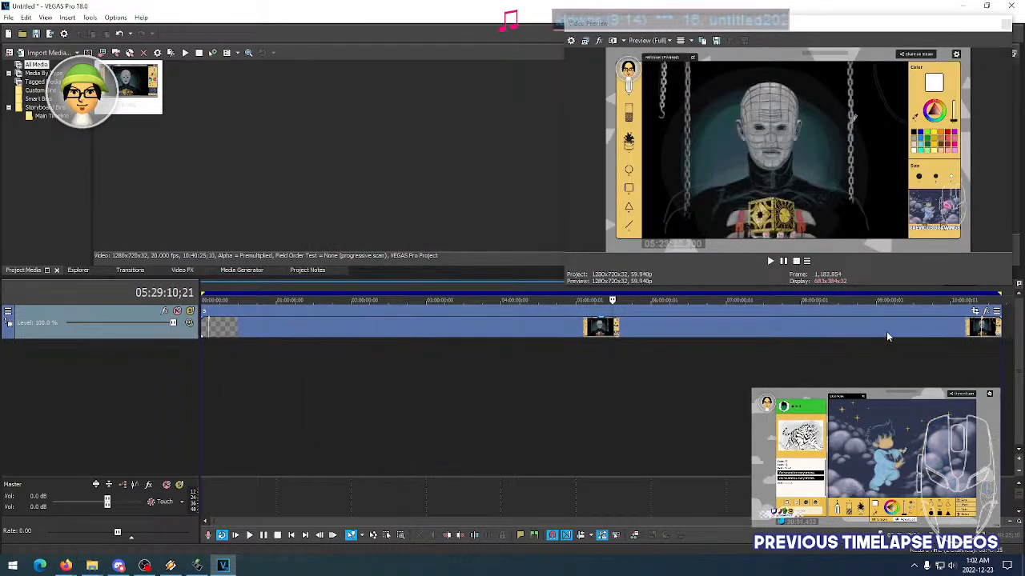
left_click(384, 330)
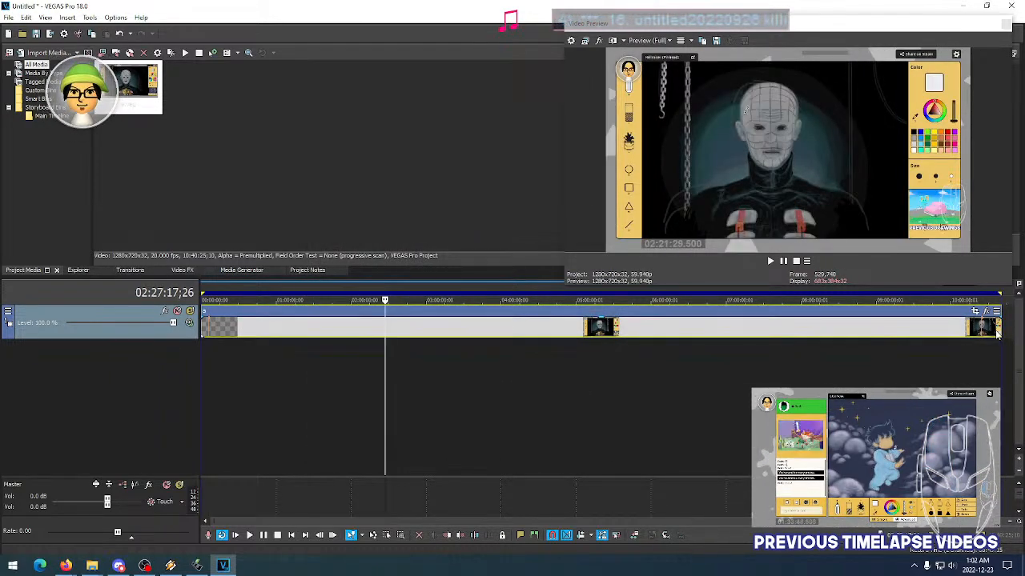
left_click_drag(999, 329, 376, 331)
right_click(328, 287)
left_click(354, 322)
Add a marker near the beginning of the sped-up clip at 00:01:27;01
left_click(205, 330)
scroll(205, 330, "up", 7)
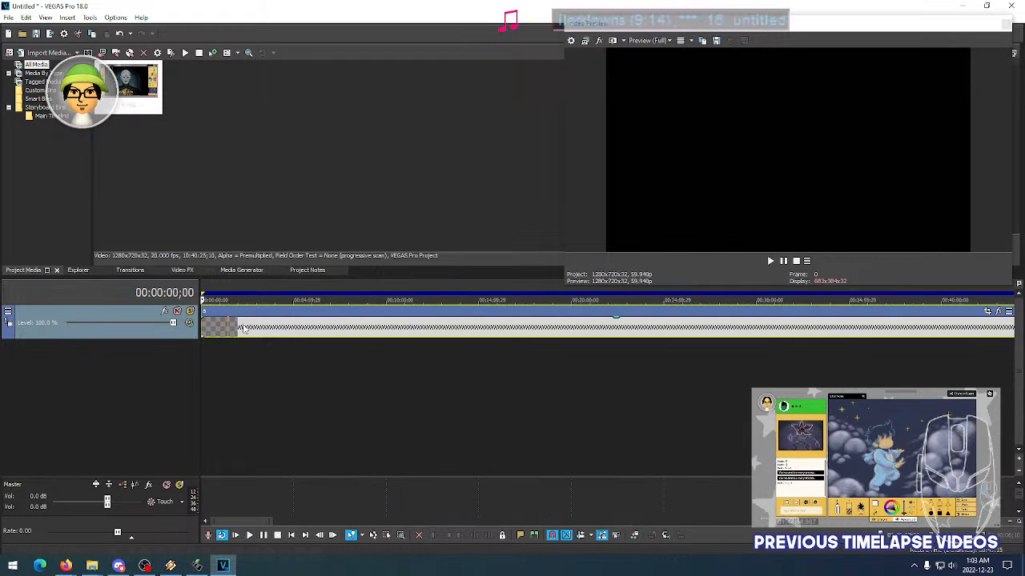
left_click(228, 324)
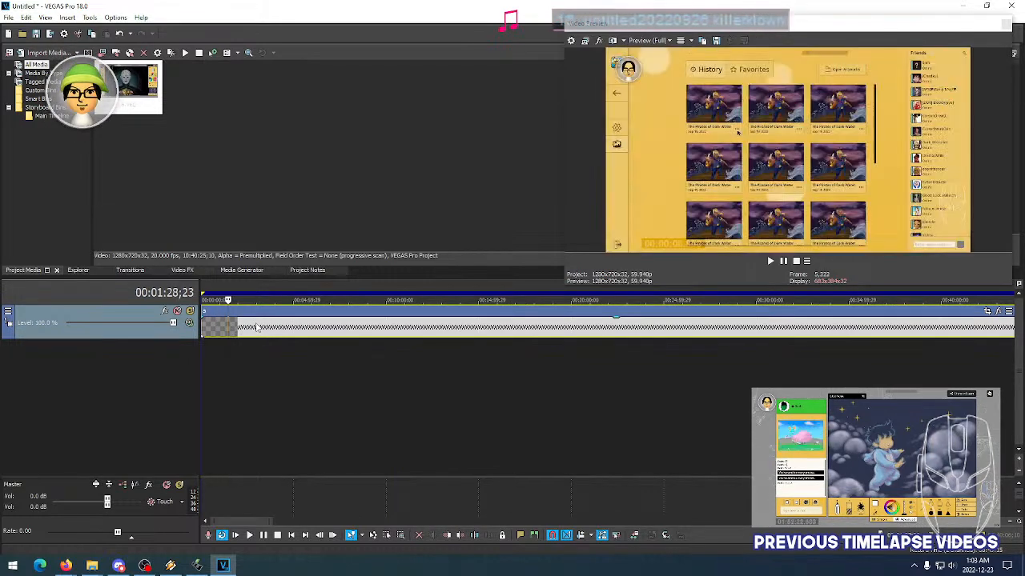
key("m")
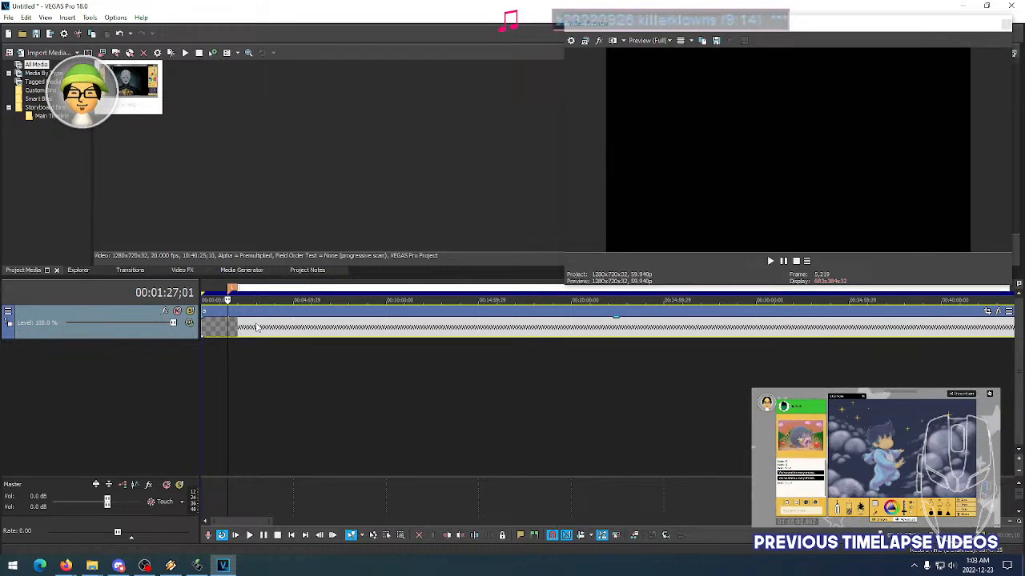
Add a second marker near the end of the clip at 02:36:06;05
scroll(380, 335, "down", 5)
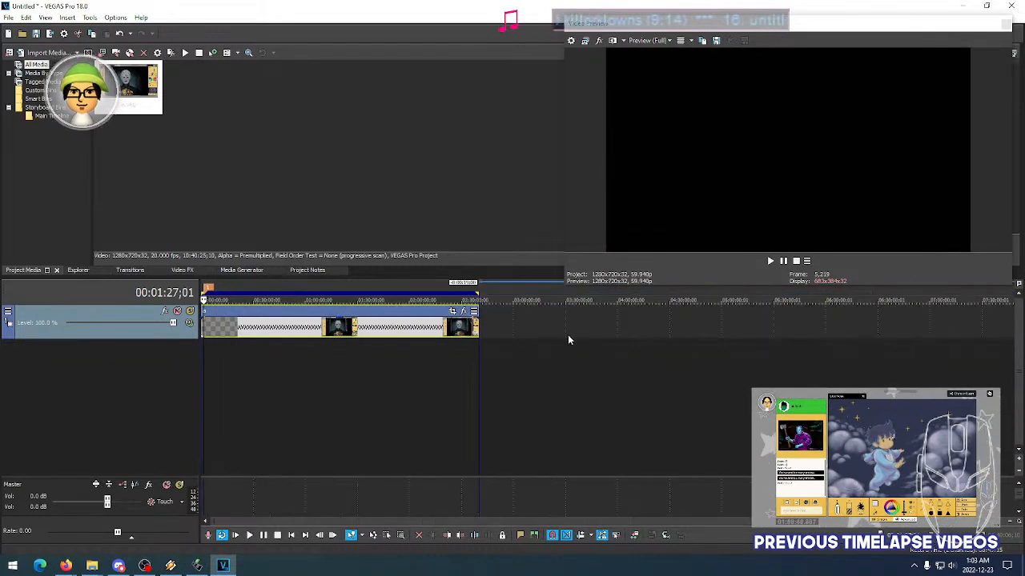
left_click(477, 328)
scroll(531, 340, "up", 6)
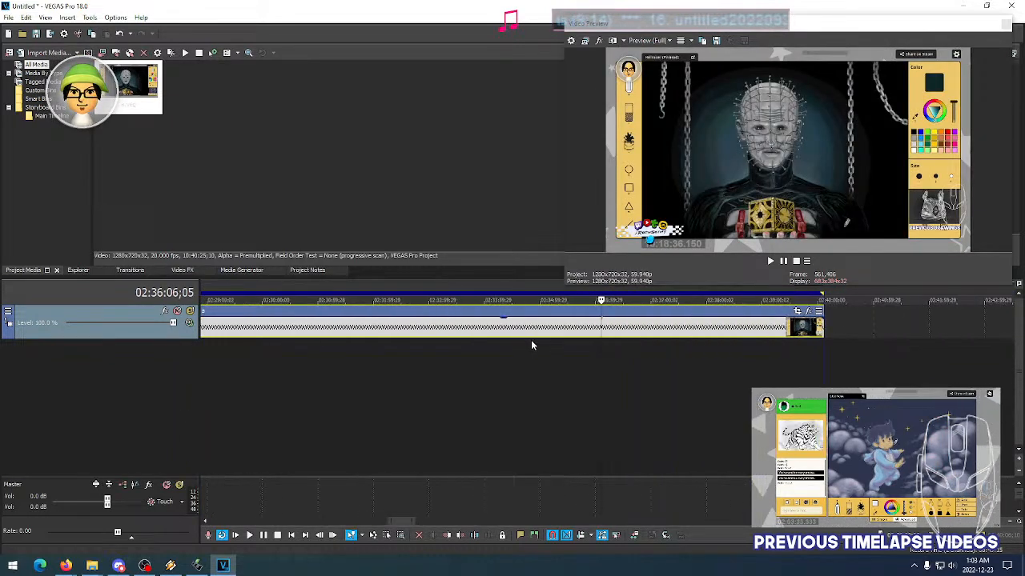
scroll(531, 342, "up", 2)
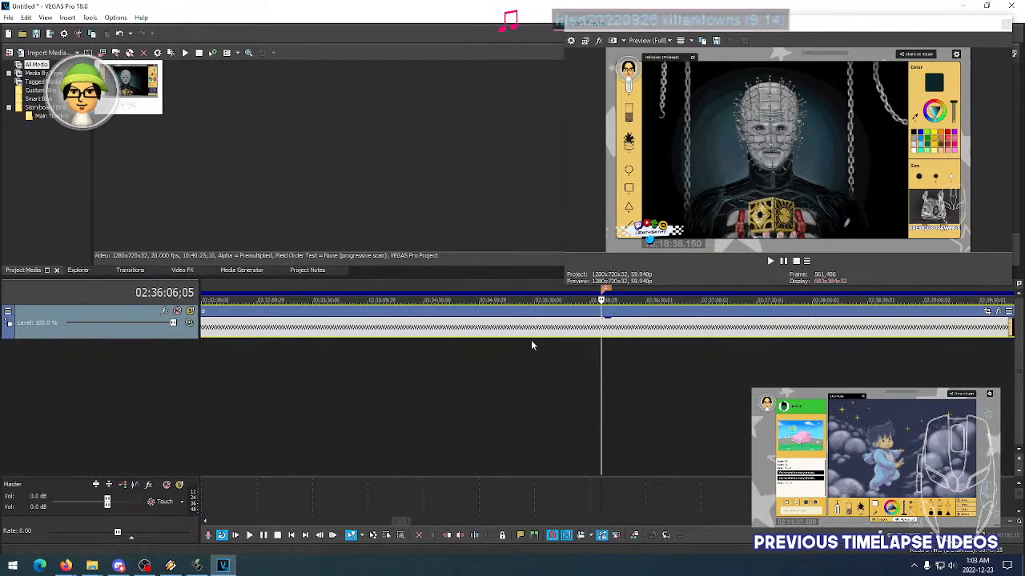
scroll(526, 346, "down", 1)
scroll(526, 351, "down", 2)
scroll(526, 351, "down", 1)
scroll(526, 351, "down", 2)
scroll(506, 346, "up", 2)
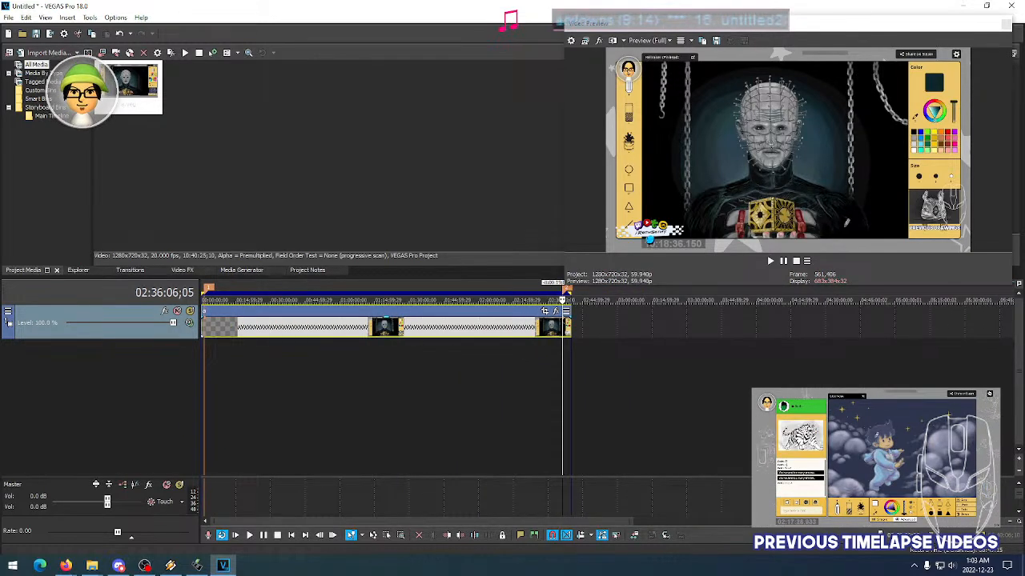
Save the project as "b" in the Hellraiser folder
left_click(8, 17)
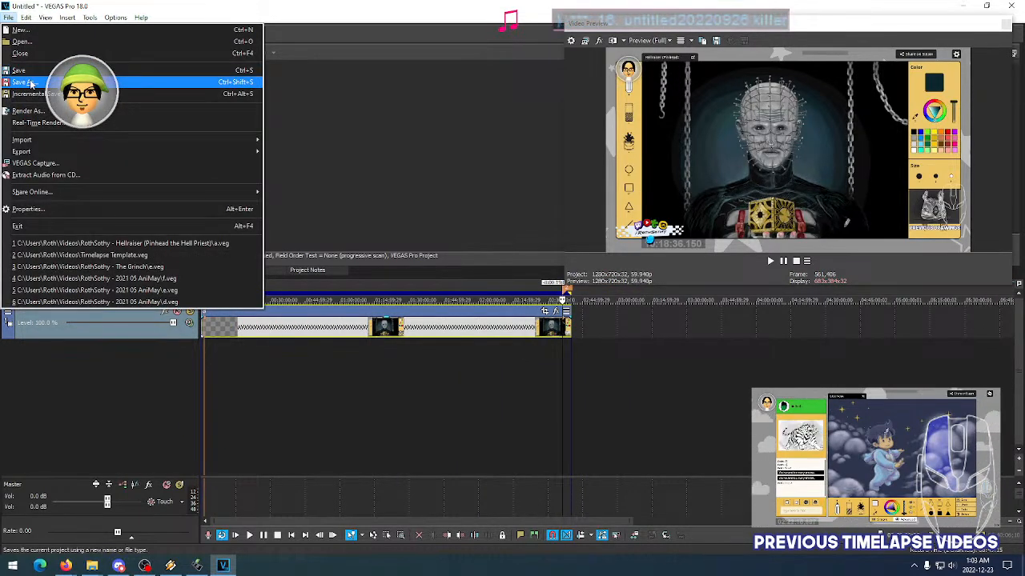
left_click(24, 82)
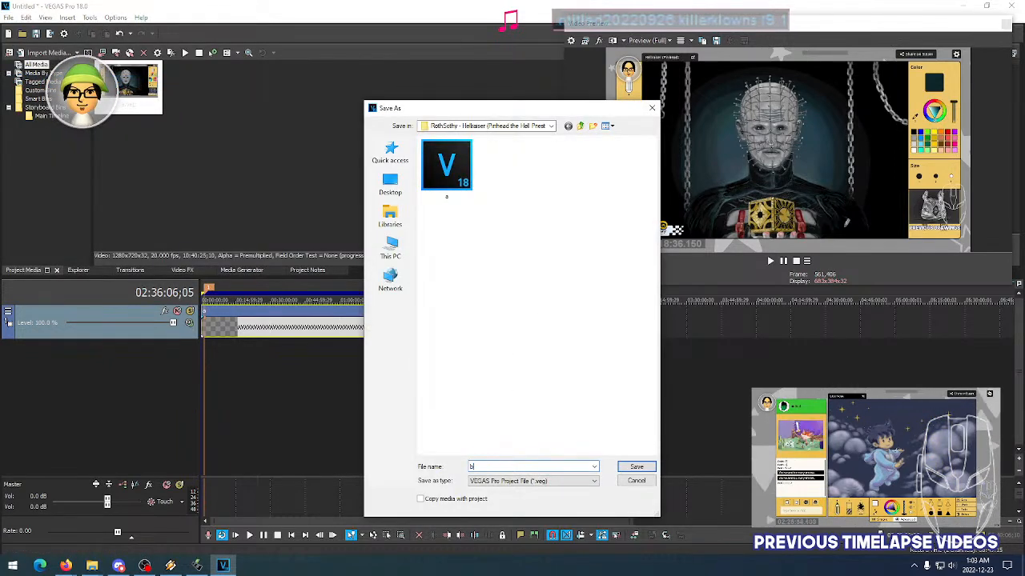
left_click(637, 467)
Check the resample and playback rate settings in the nested clip's event properties without changing them
right_click(453, 331)
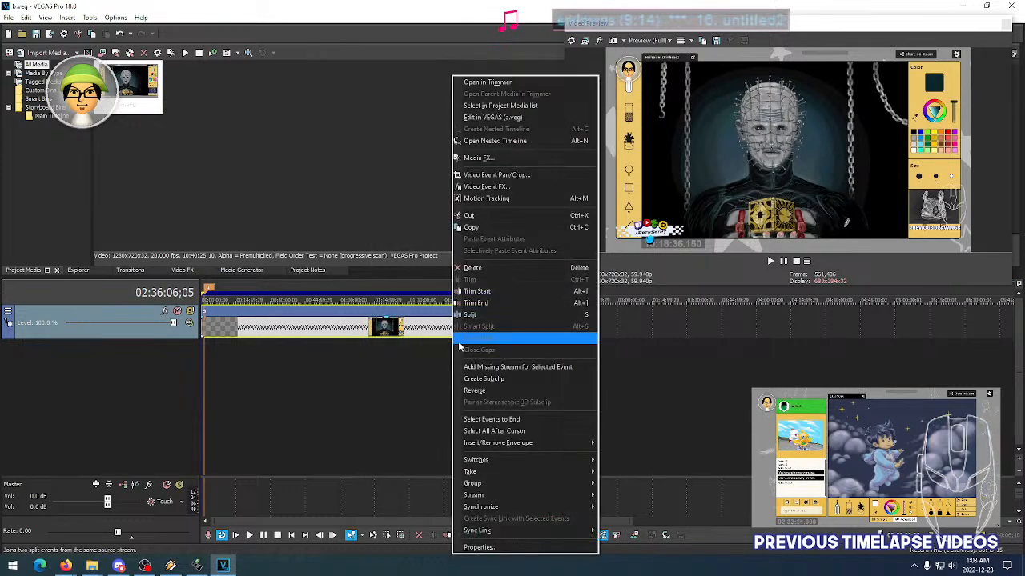
left_click(528, 546)
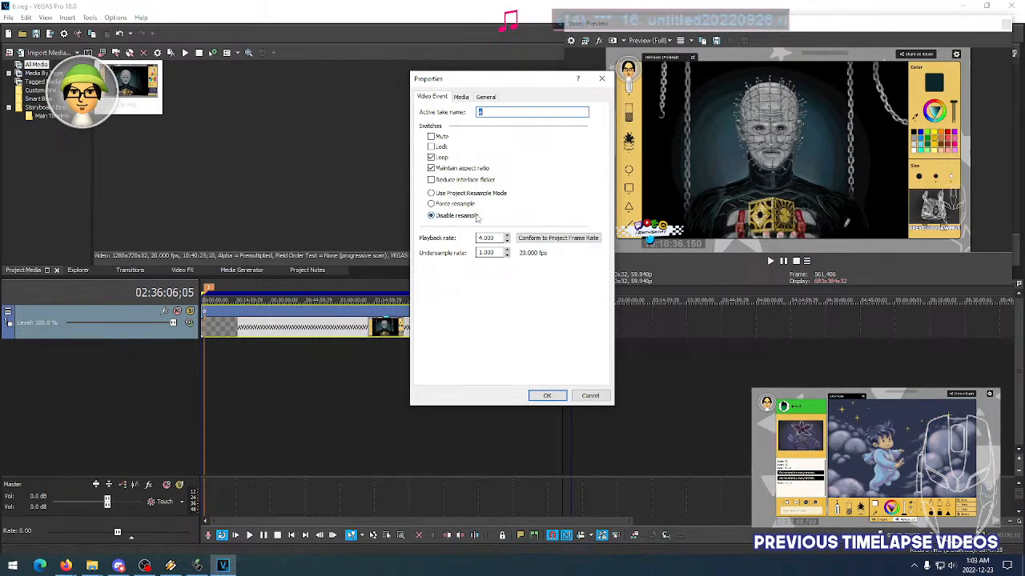
left_click(590, 396)
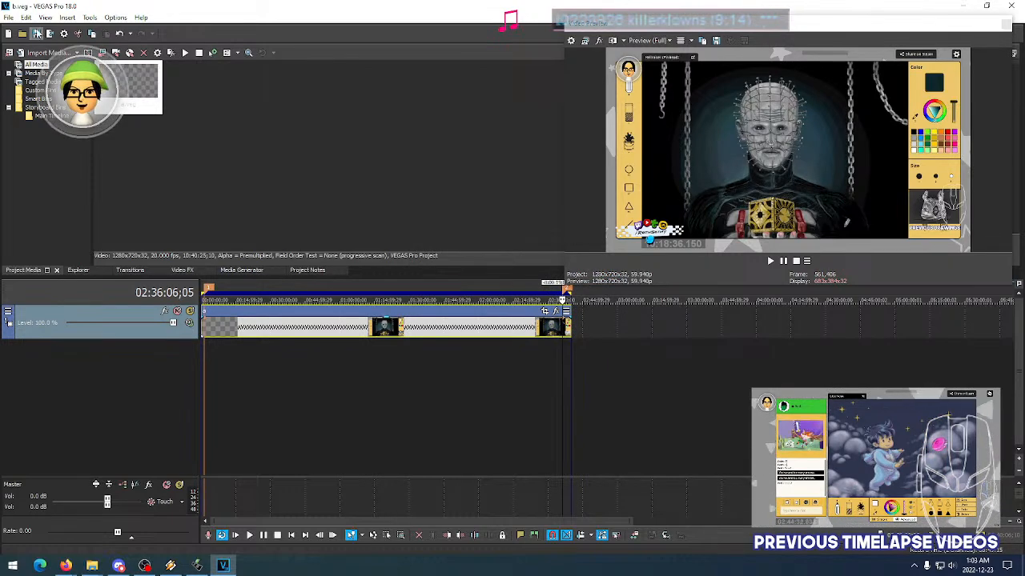
Close the current project and import the saved project "b" from the Hellraiser folder as media into an untitled project
left_click(9, 19)
left_click(20, 54)
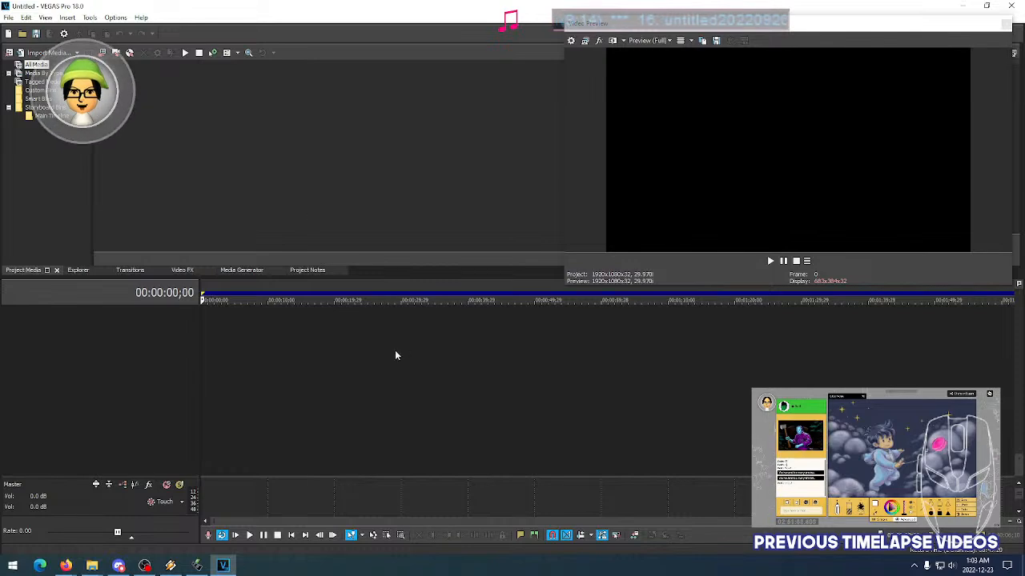
mouse_move(92, 567)
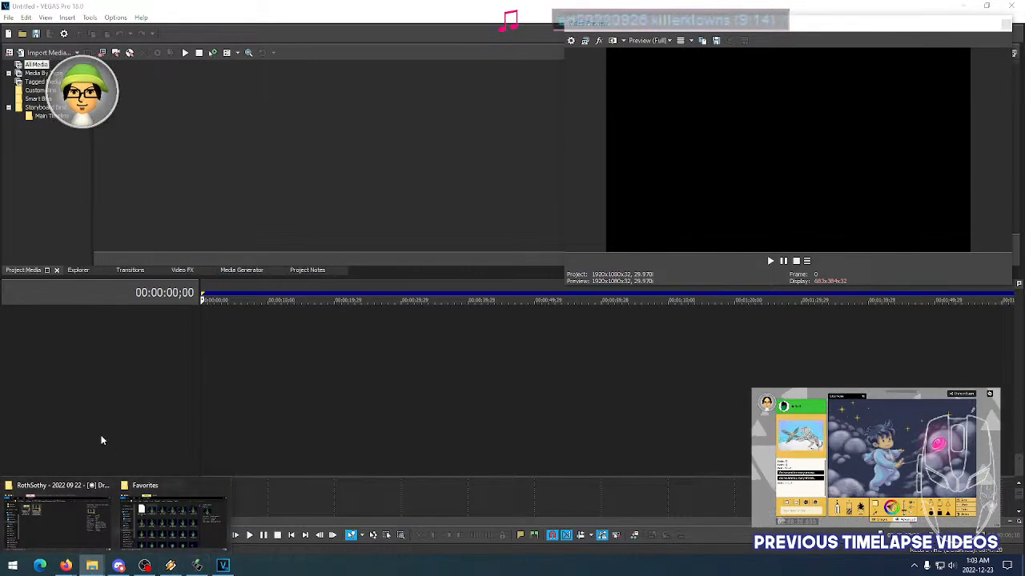
left_click(8, 17)
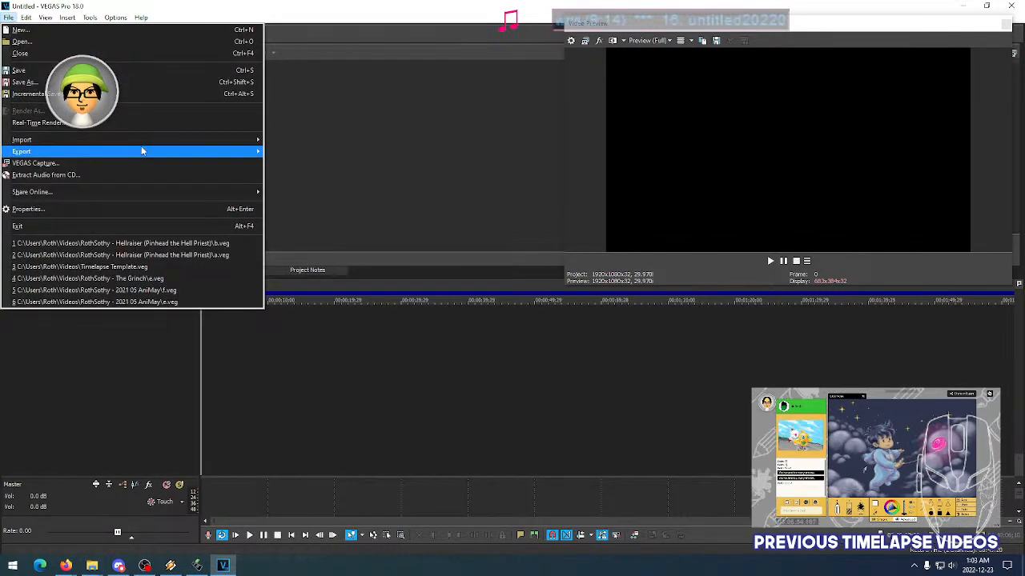
mouse_move(144, 142)
left_click(311, 142)
left_click(187, 108)
left_click(378, 334)
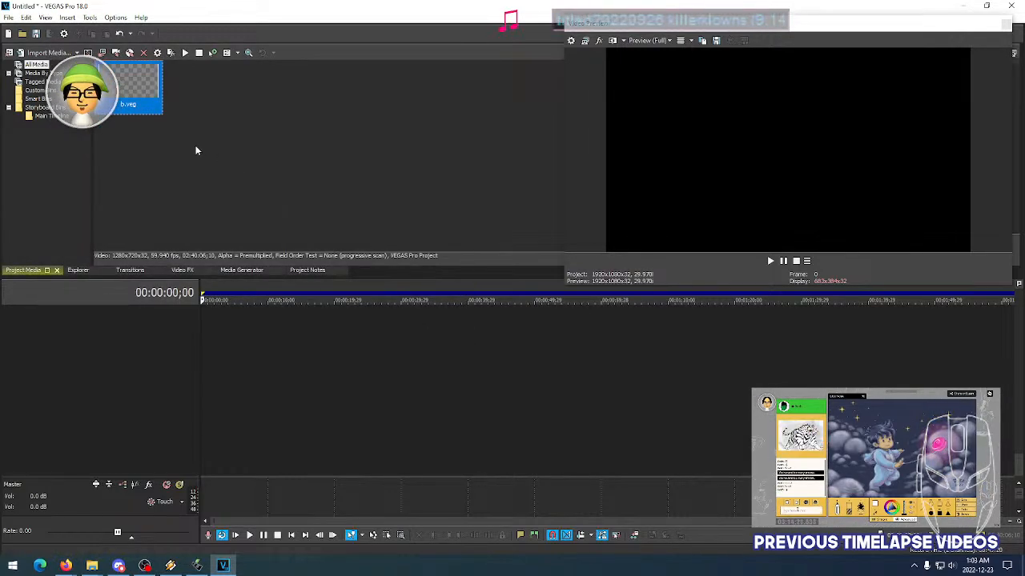
Place project "b" at the timeline start with the project video settings matched to it, and accept the clip's event properties
left_click_drag(138, 99, 205, 324)
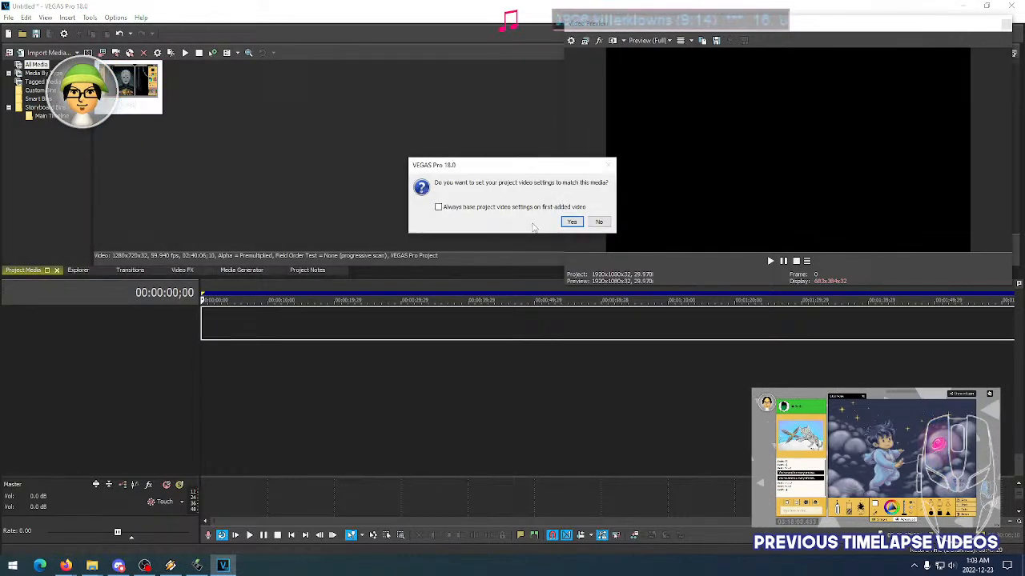
left_click(570, 222)
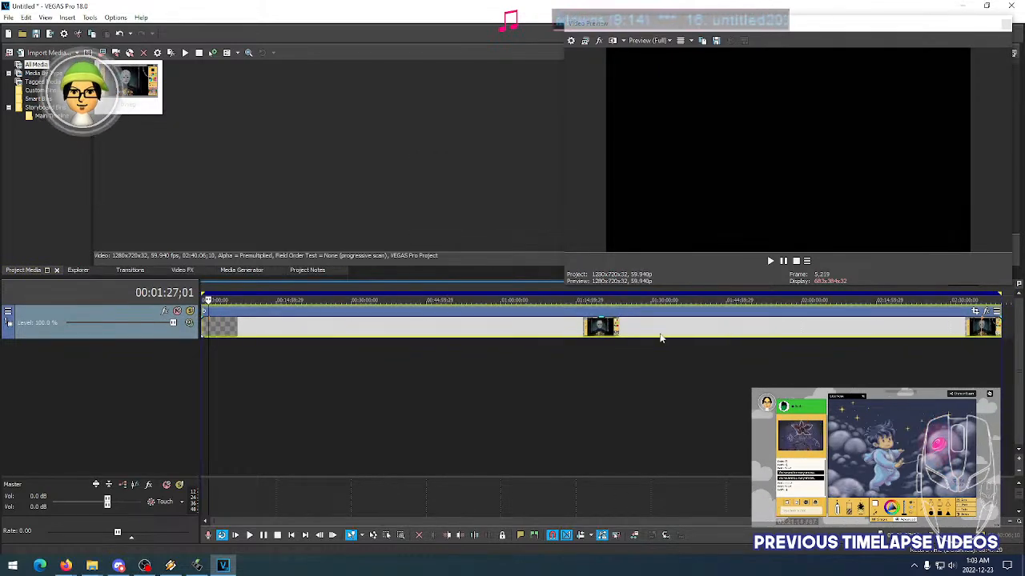
right_click(870, 332)
left_click(881, 546)
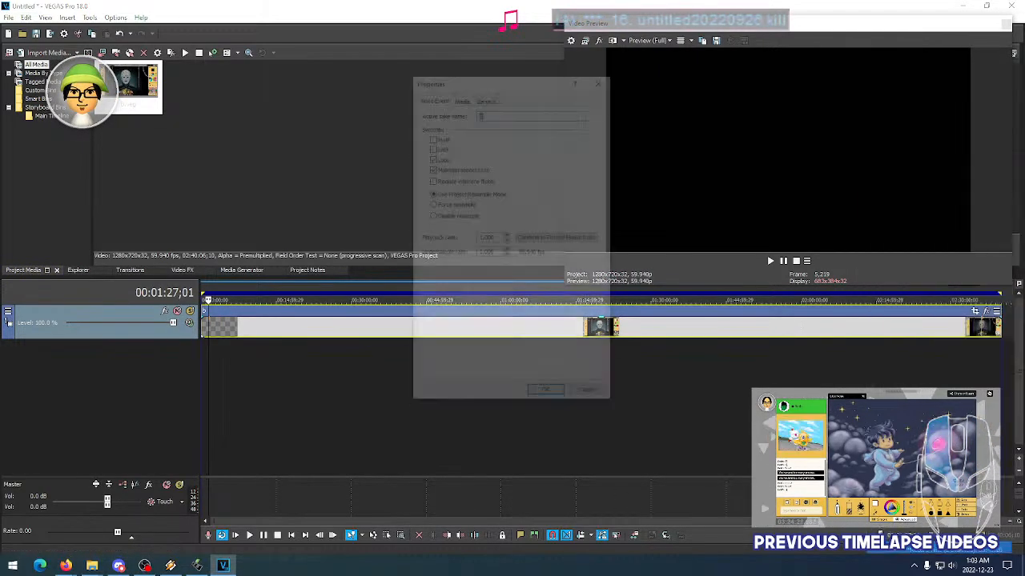
left_click(547, 395)
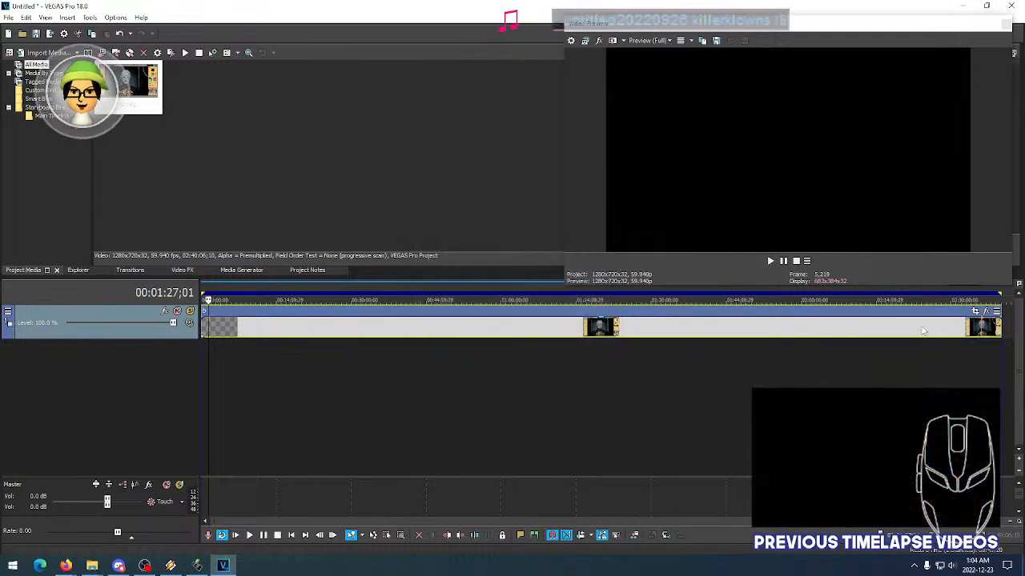
left_click_drag(1003, 330, 317, 312)
right_click(296, 290)
left_click(320, 306)
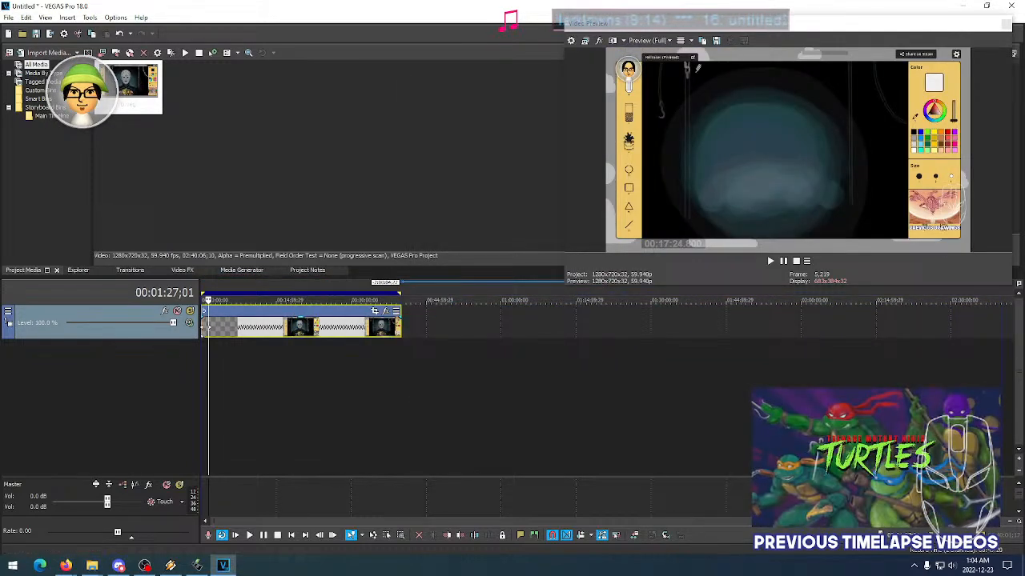
key("ctrl+z")
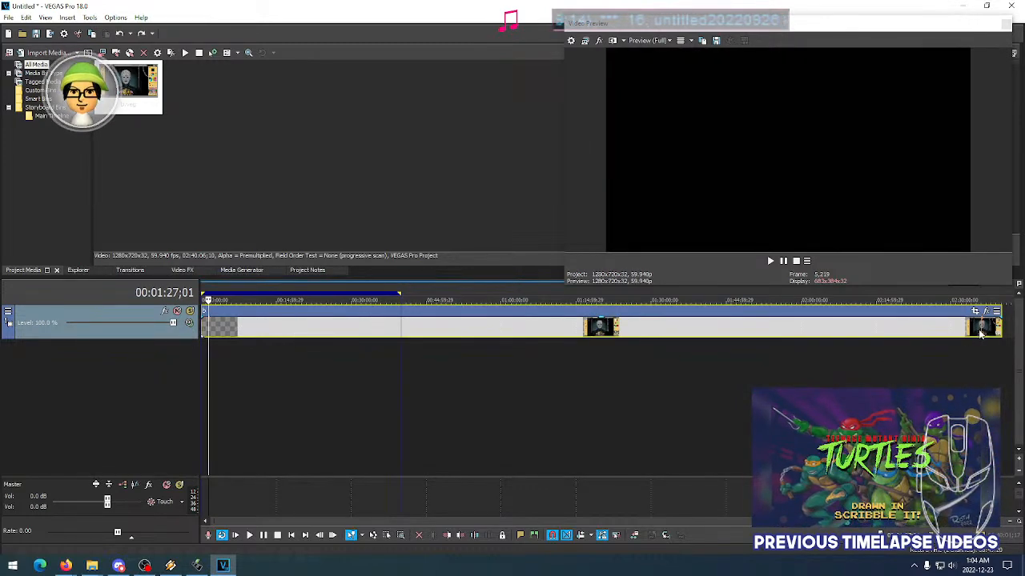
Split the nested clip at 02:36:06;05 and time-compress the part before the split to about 39 minutes
scroll(952, 336, "up", 10)
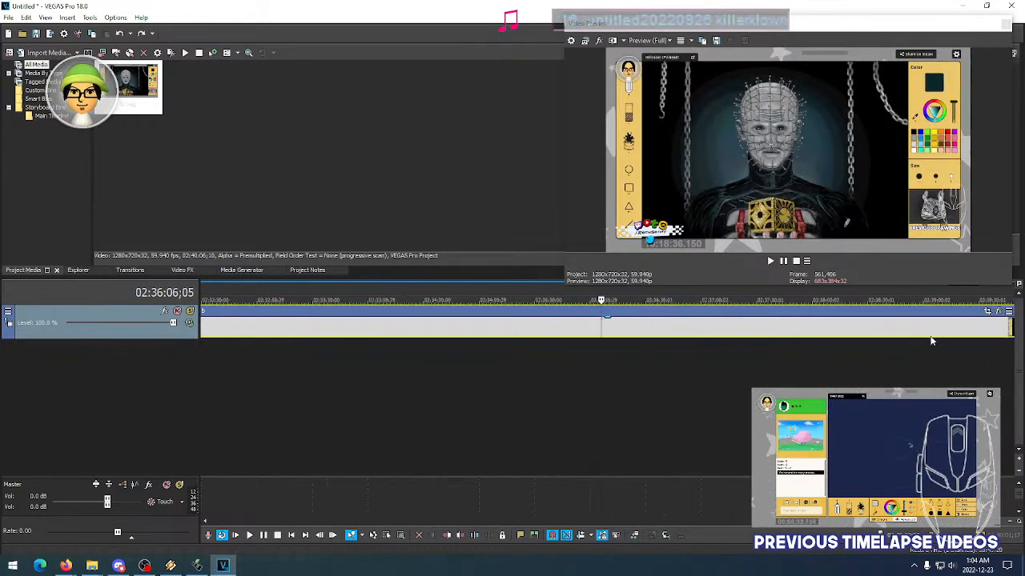
key("s")
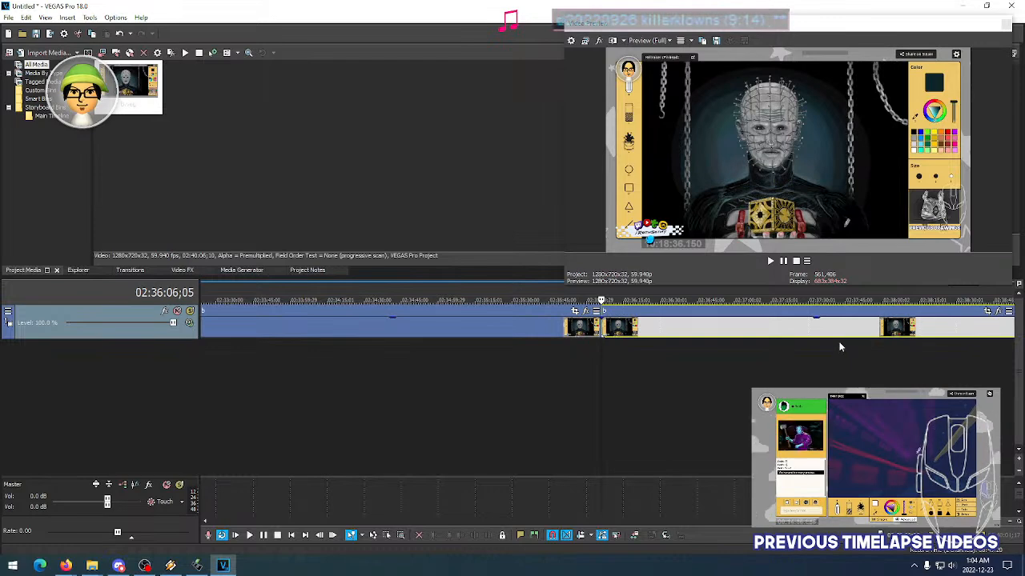
scroll(541, 325, "down", 10)
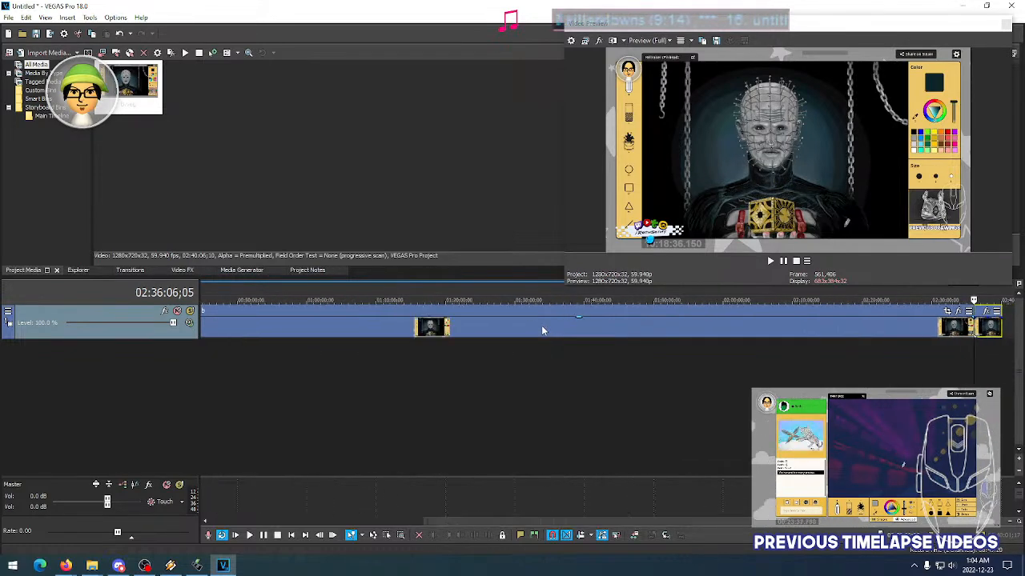
left_click(541, 325)
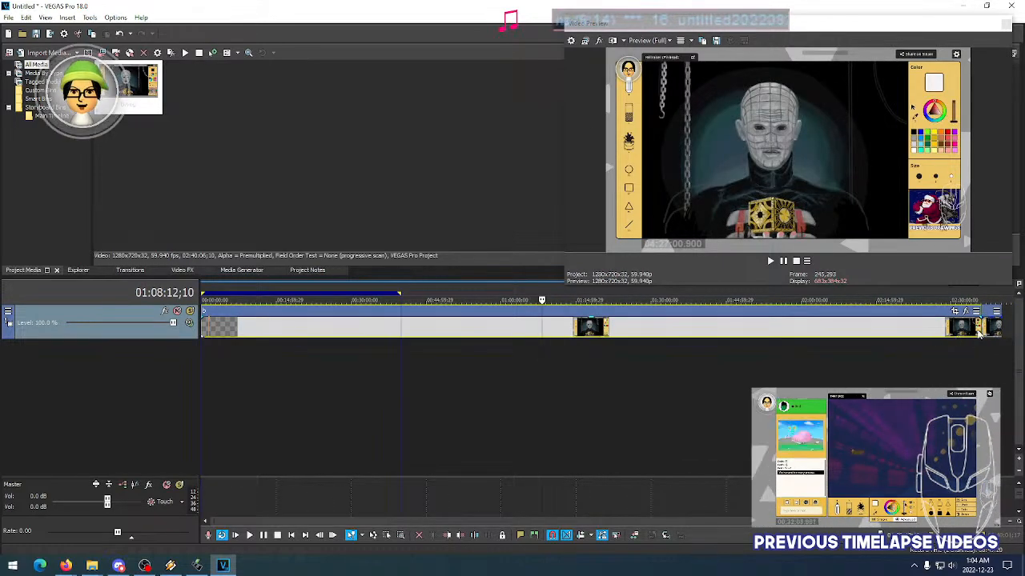
left_click_drag(978, 327, 376, 337)
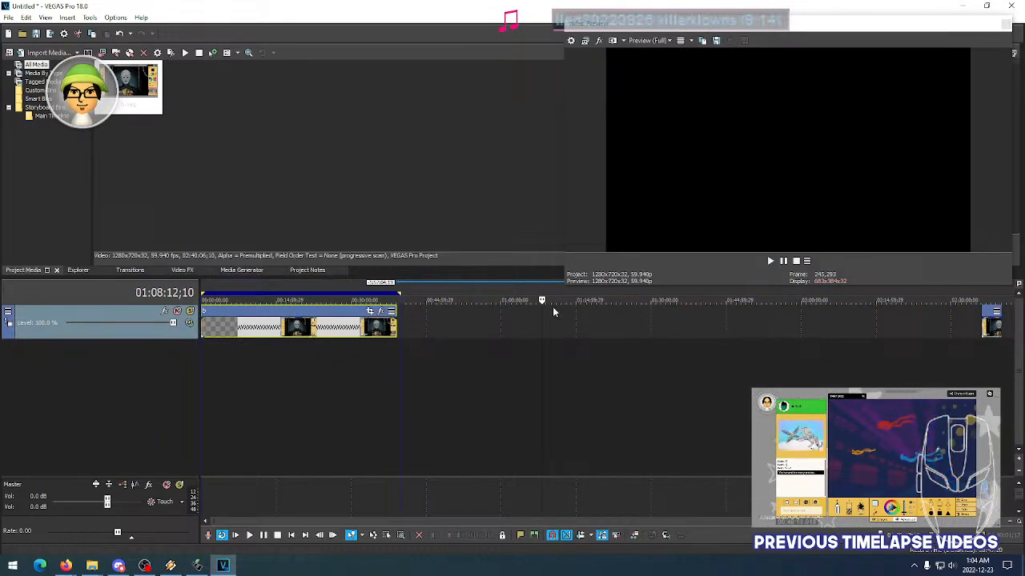
Move the uncompressed end segment up against the sped-up clip and fit the loop region to the project
left_click_drag(991, 331, 405, 333)
scroll(411, 329, "up", 4)
scroll(414, 327, "down", 3)
right_click(361, 293)
left_click(405, 354)
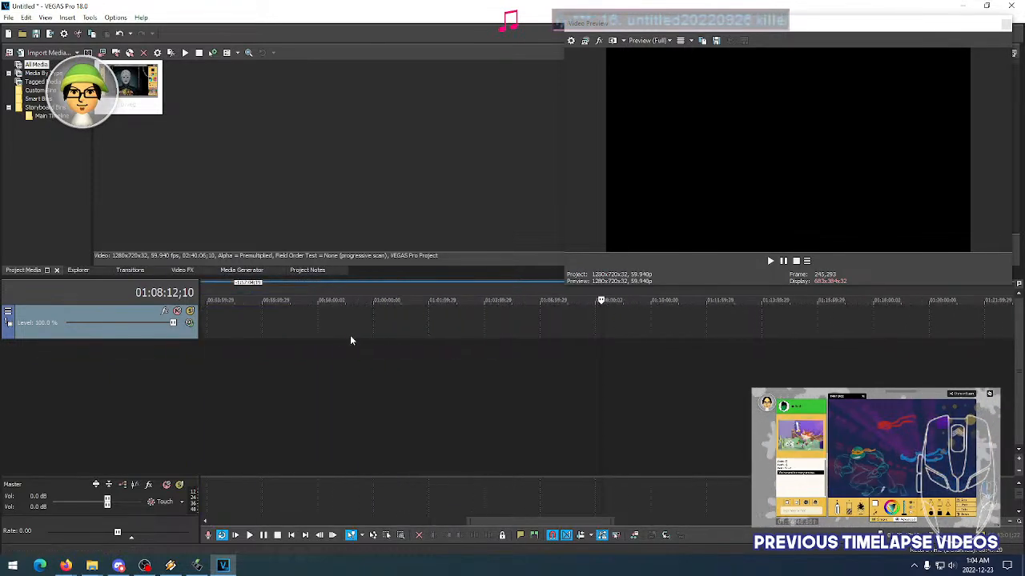
Import the audio file untitled20221005_hellraiser from the Music folder and place it at the timeline start on its own audio track
left_click(282, 350)
left_click(8, 17)
mouse_move(257, 142)
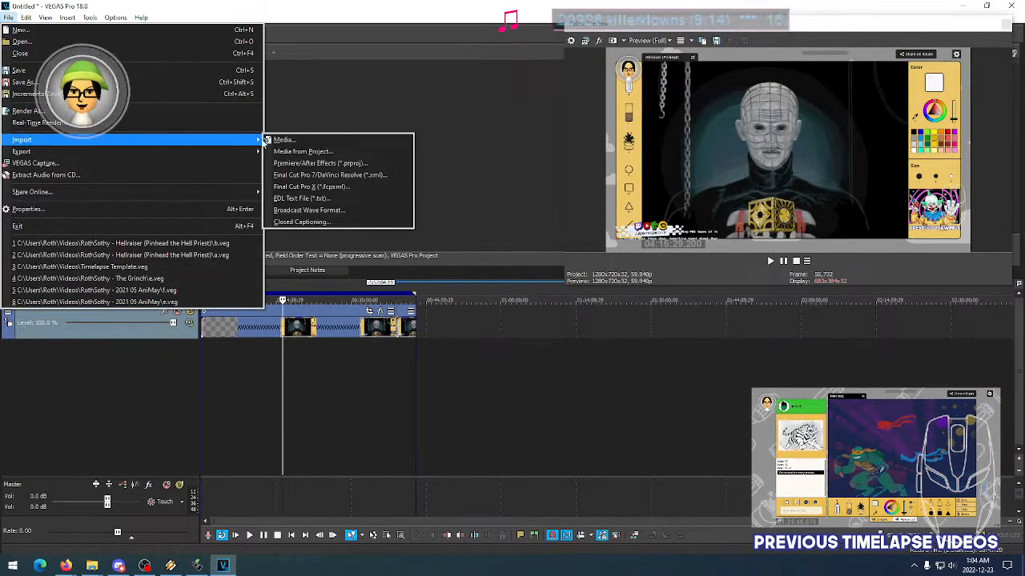
left_click(282, 140)
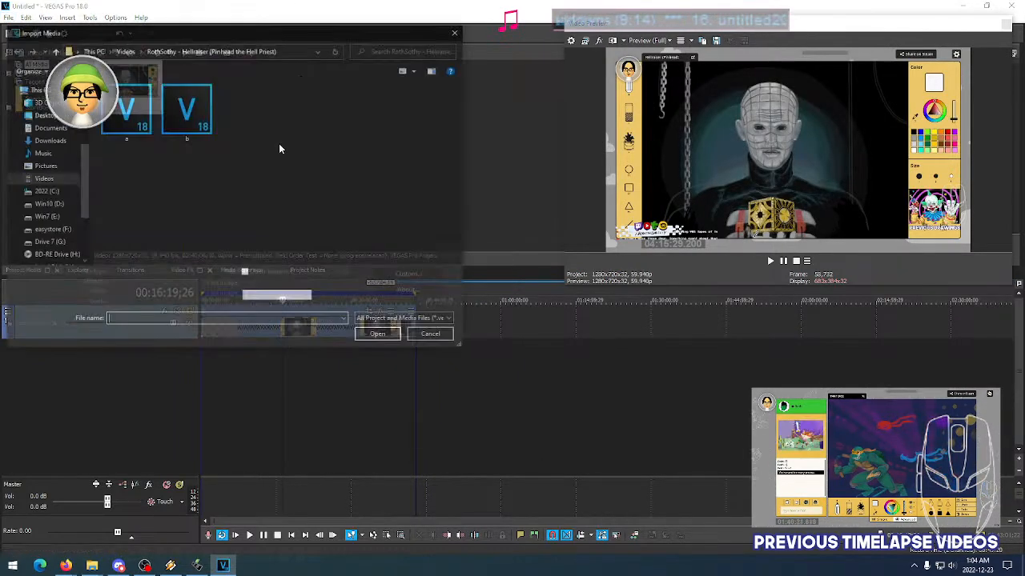
left_click(42, 153)
scroll(383, 176, "down", 15)
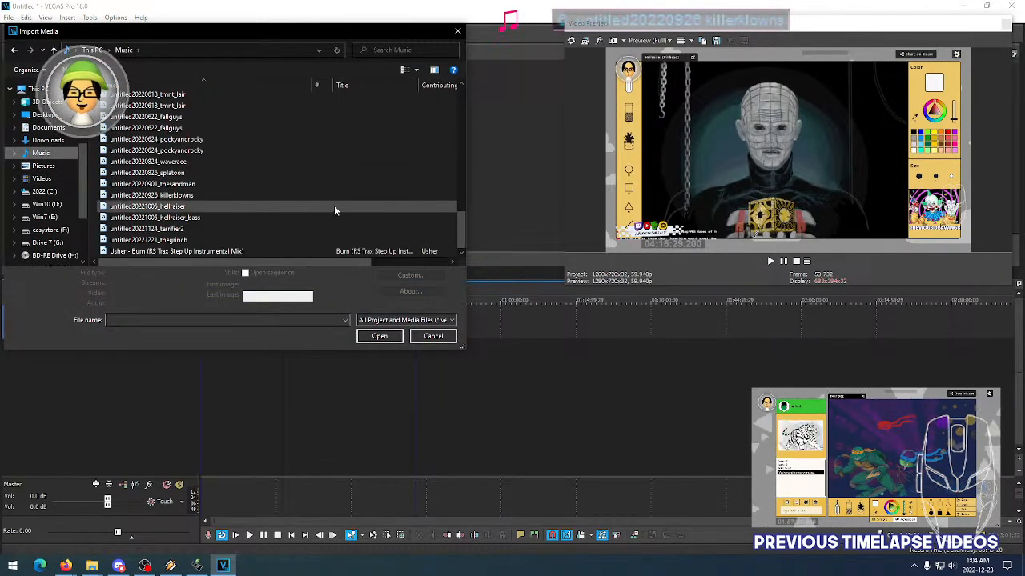
left_click(177, 206)
left_click(379, 342)
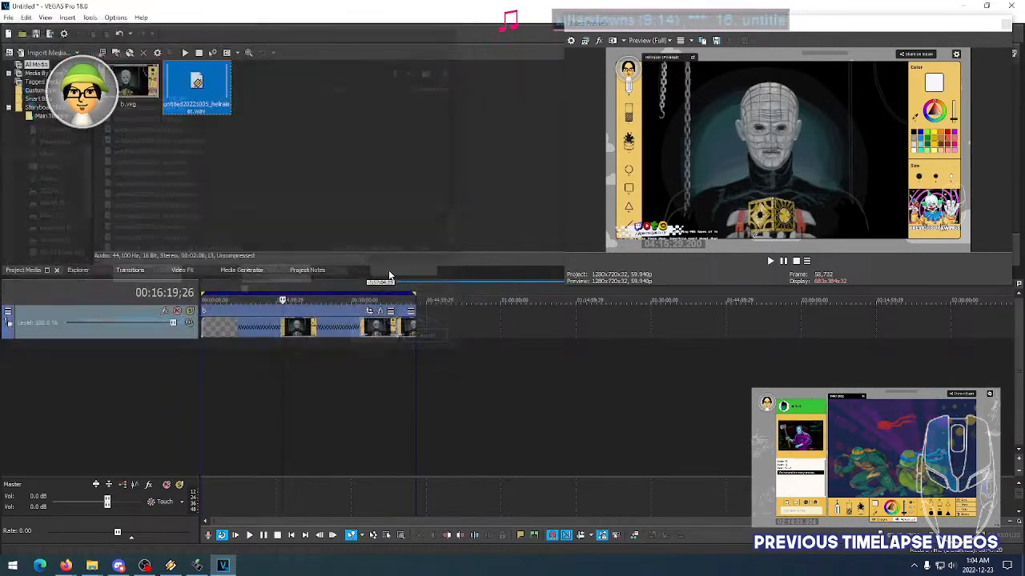
left_click_drag(206, 371, 206, 371)
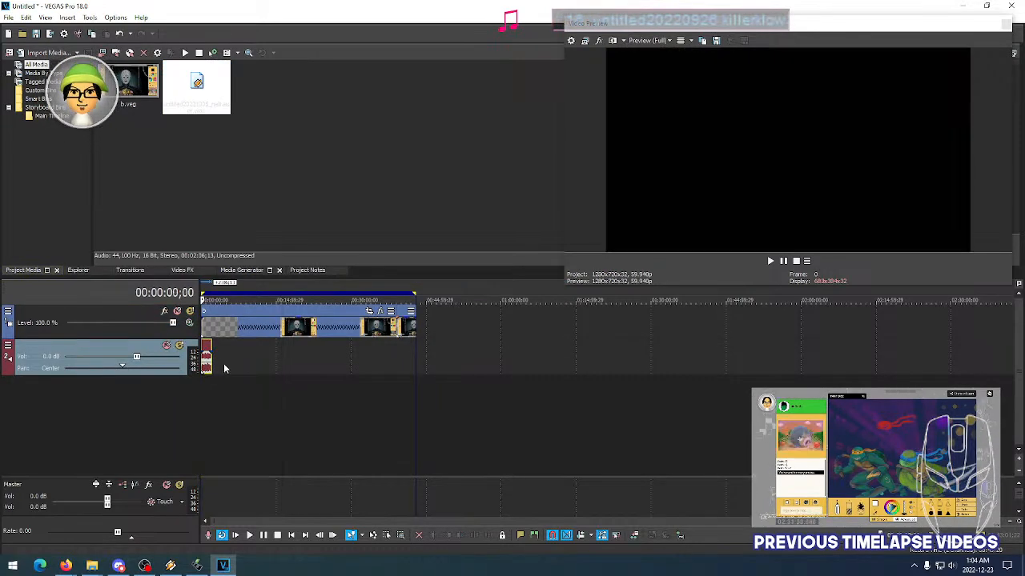
Examine the sped-up clip and the uncompressed end segment on the video track at several points
left_click(409, 324)
scroll(425, 328, "up", 5)
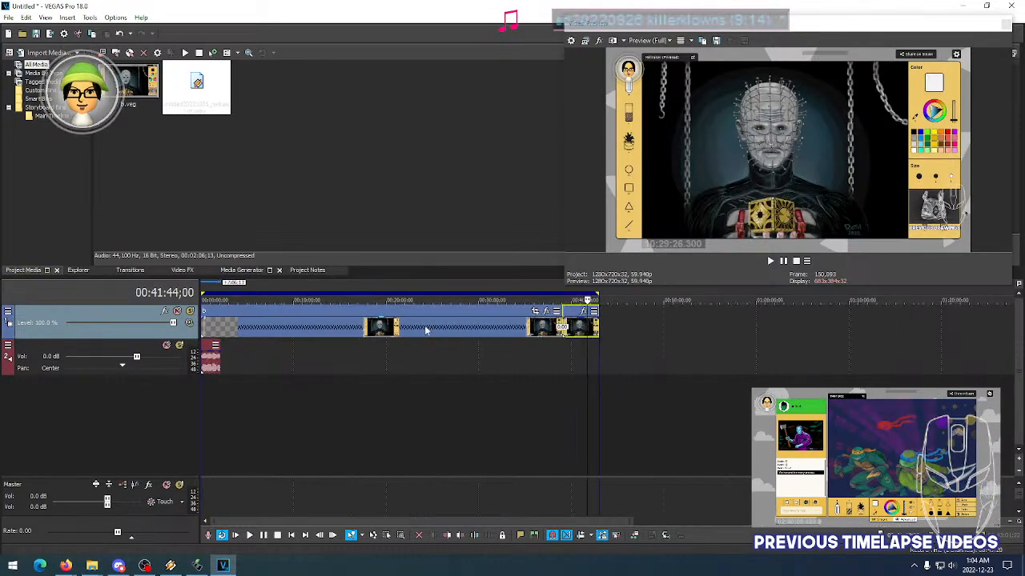
left_click(618, 332)
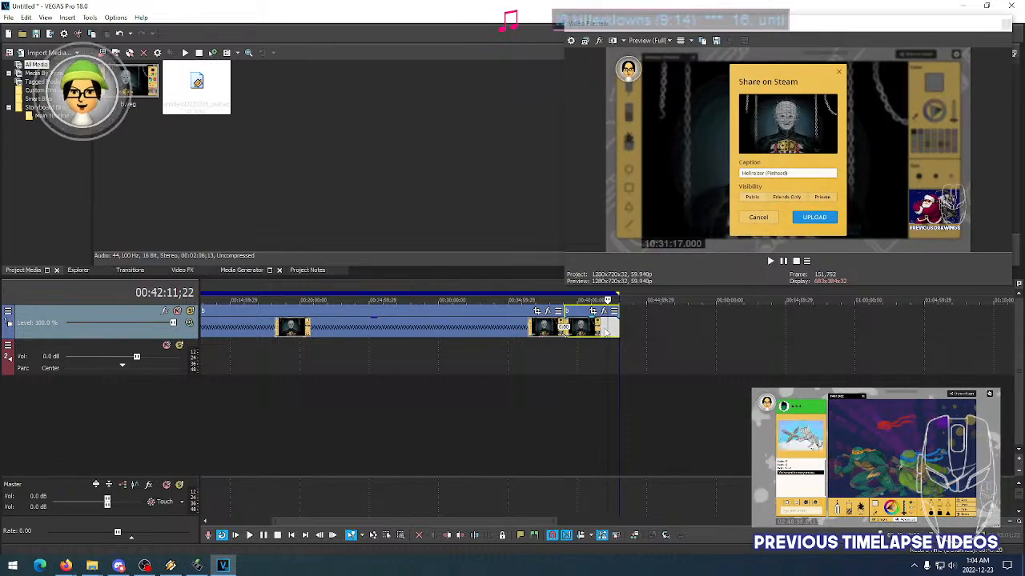
left_click(595, 309)
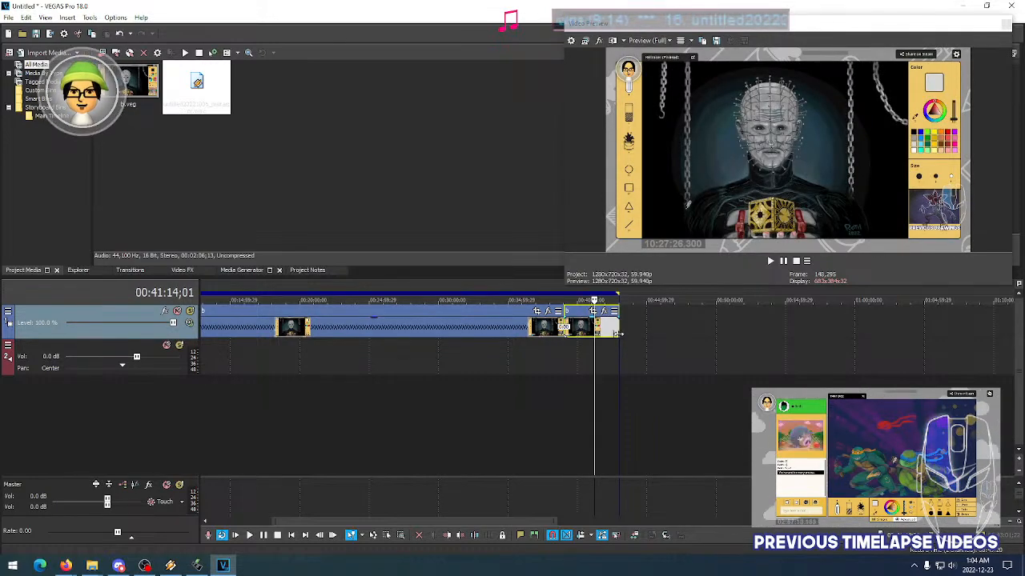
left_click(618, 333)
left_click(400, 332)
left_click(452, 332)
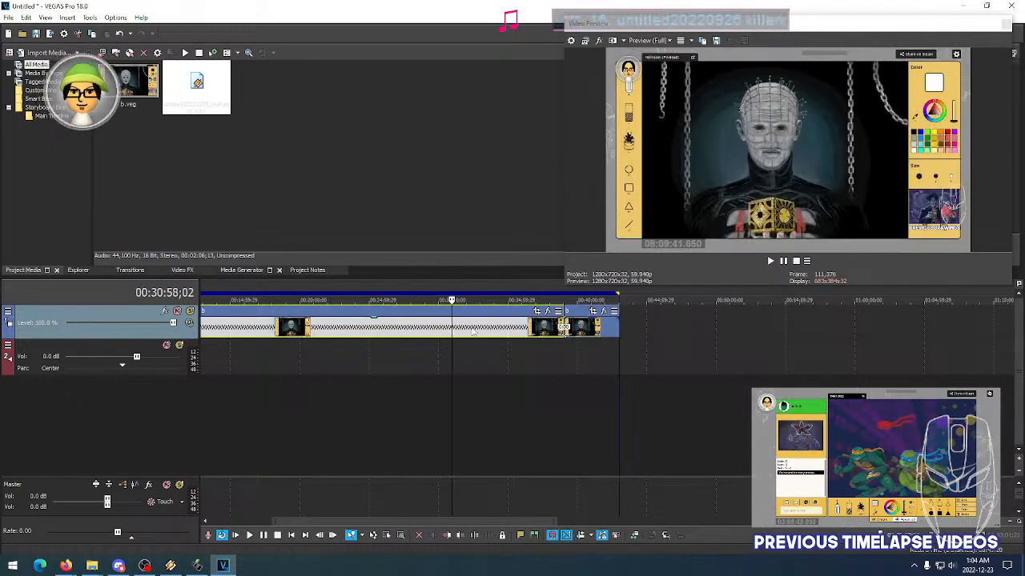
left_click(589, 330)
left_click(507, 337)
left_click(590, 334)
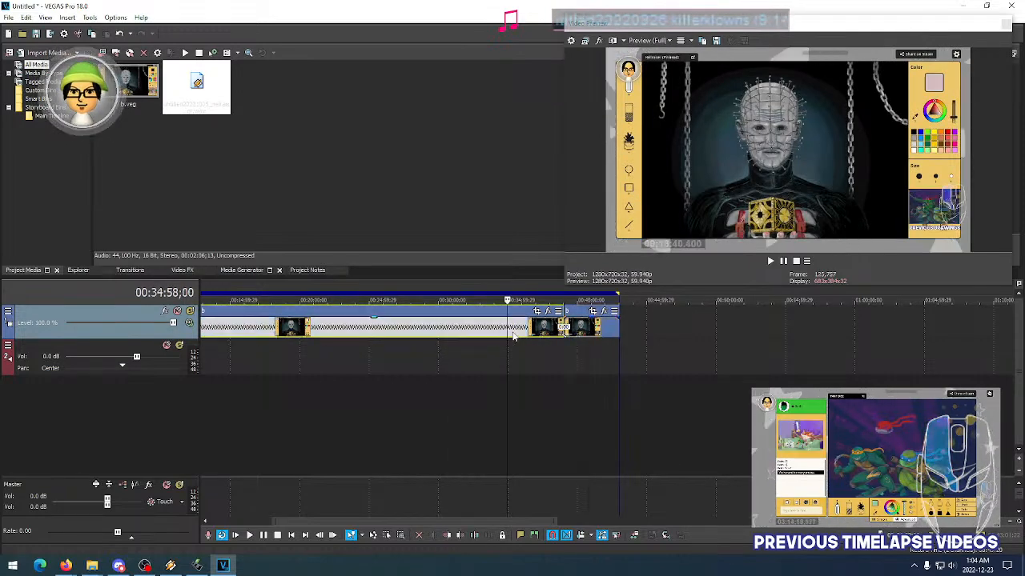
left_click(603, 333)
scroll(258, 346, "down", 4)
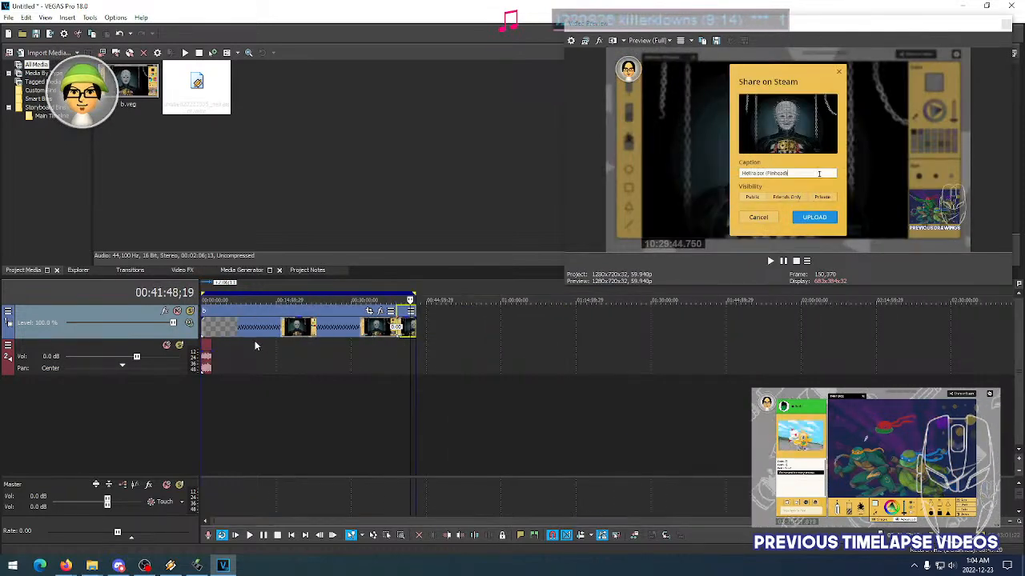
Inspect the hellraiser music clip from its start to its end against the video track
left_click(206, 364)
scroll(217, 365, "up", 6)
scroll(225, 366, "up", 1)
left_click(309, 368)
left_click(339, 369)
left_click(353, 370)
left_click(357, 367)
left_click(350, 369)
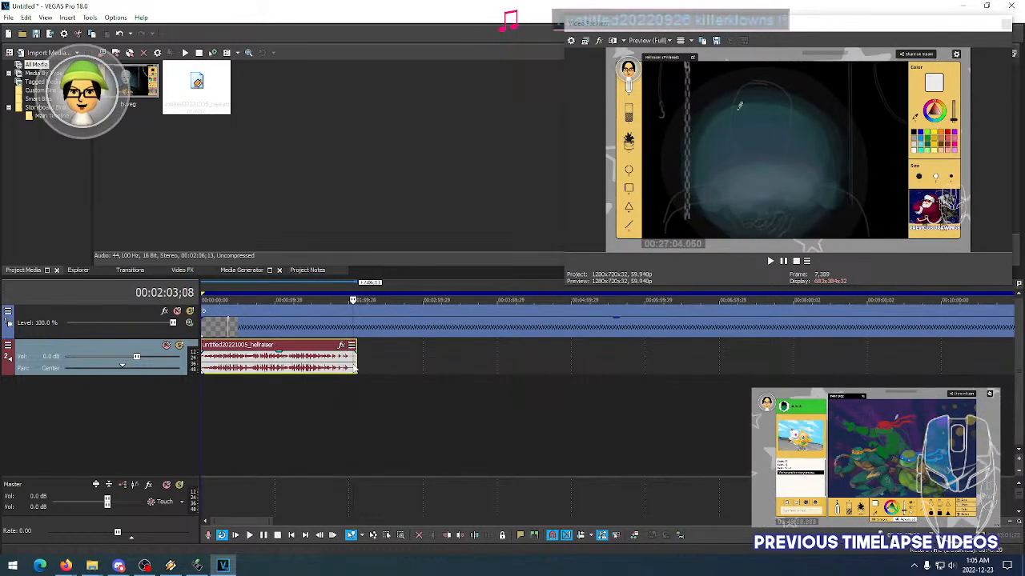
left_click(355, 369)
left_click(314, 368)
left_click(216, 379)
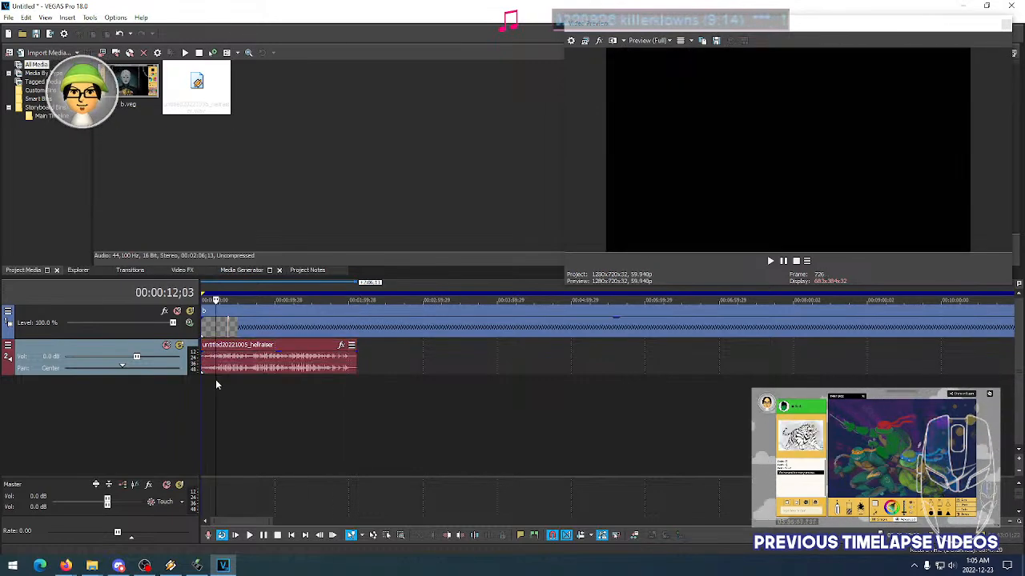
Compare the drawing's progress in the preview at various points along the music clip's span
key("space")
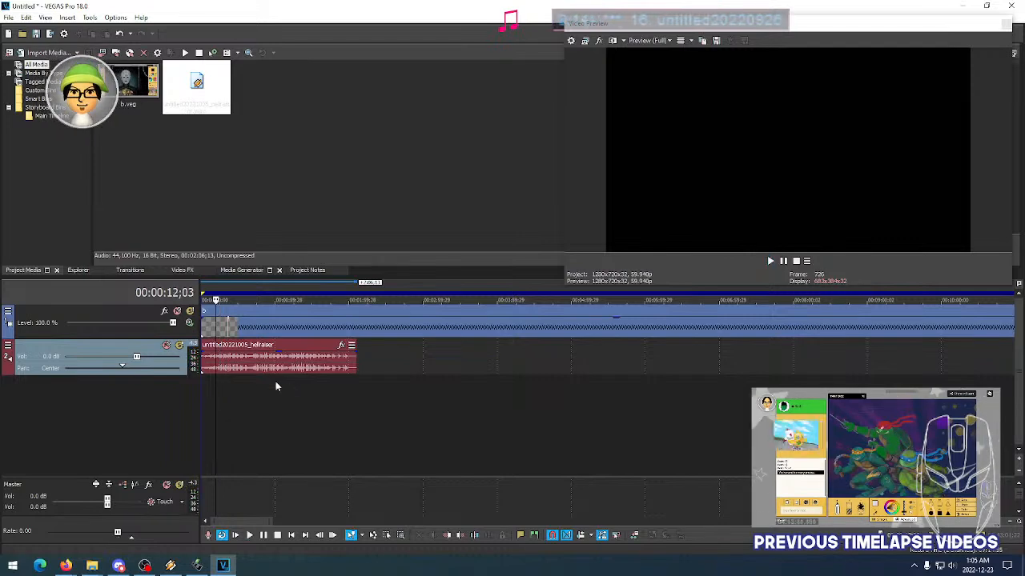
left_click(288, 389)
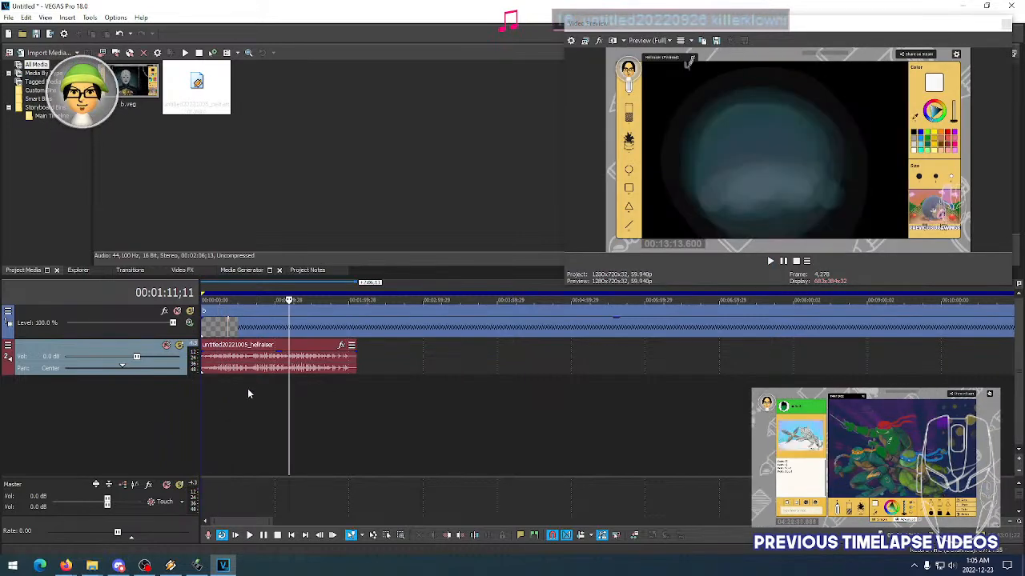
left_click(249, 389)
left_click(331, 389)
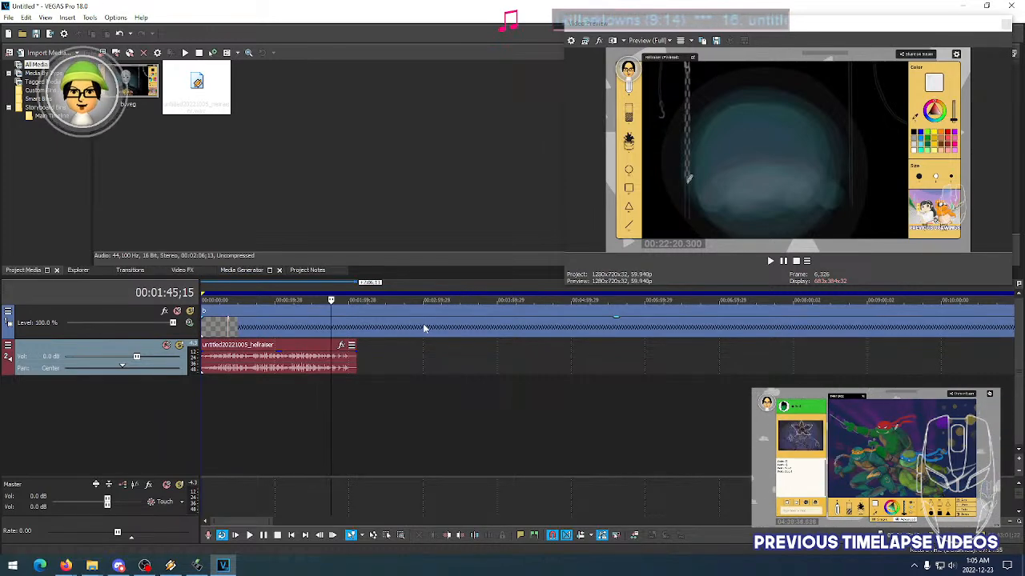
left_click(322, 391)
left_click(341, 390)
left_click(350, 390)
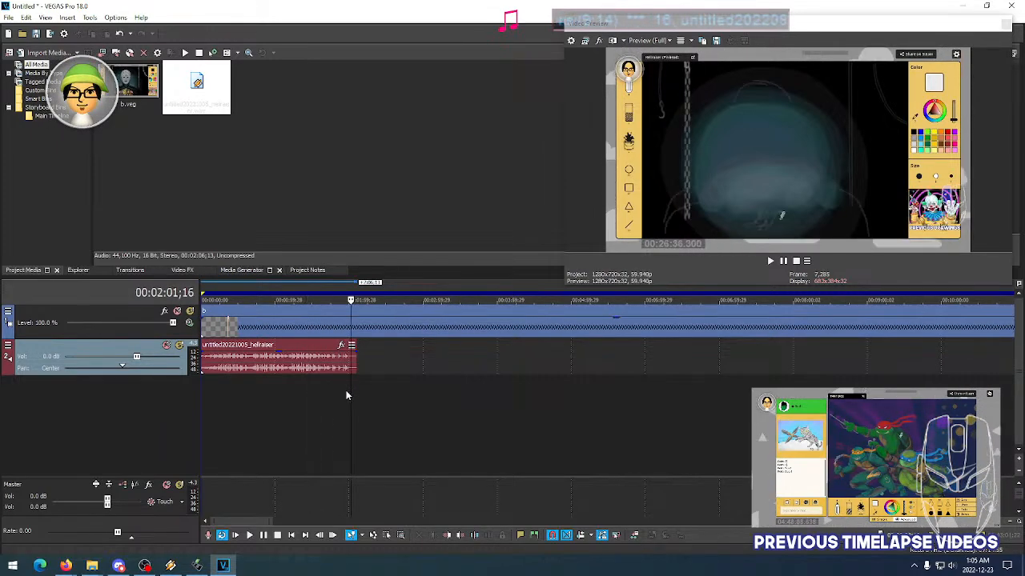
left_click(320, 391)
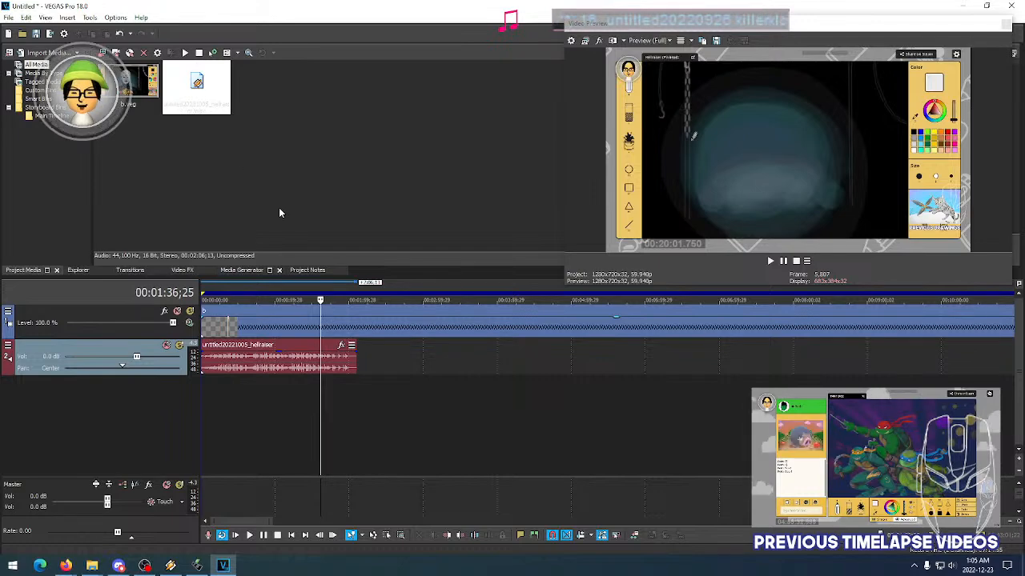
left_click(302, 395)
left_click(254, 395)
left_click(314, 395)
left_click(278, 395)
left_click(320, 395)
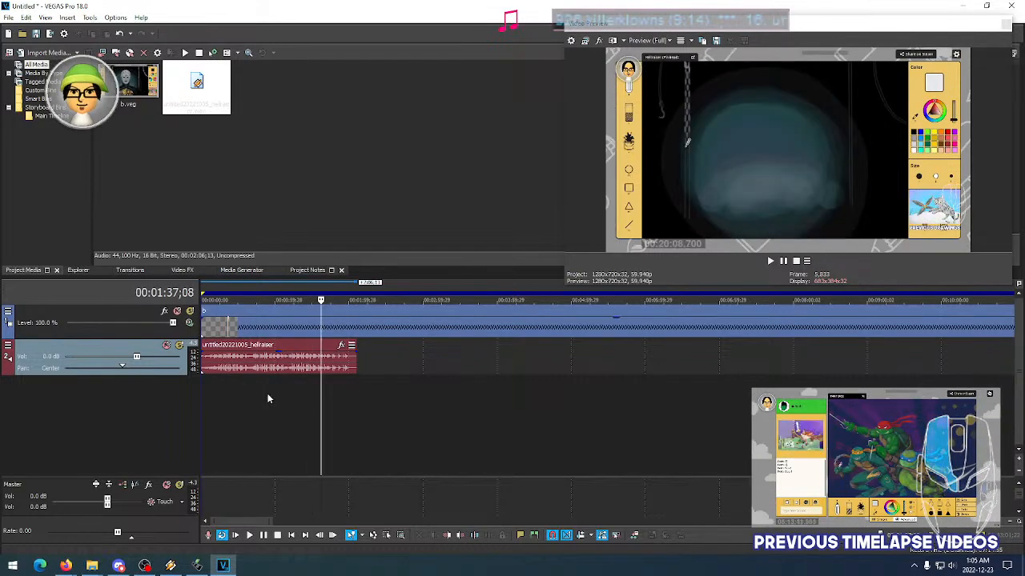
left_click(315, 397)
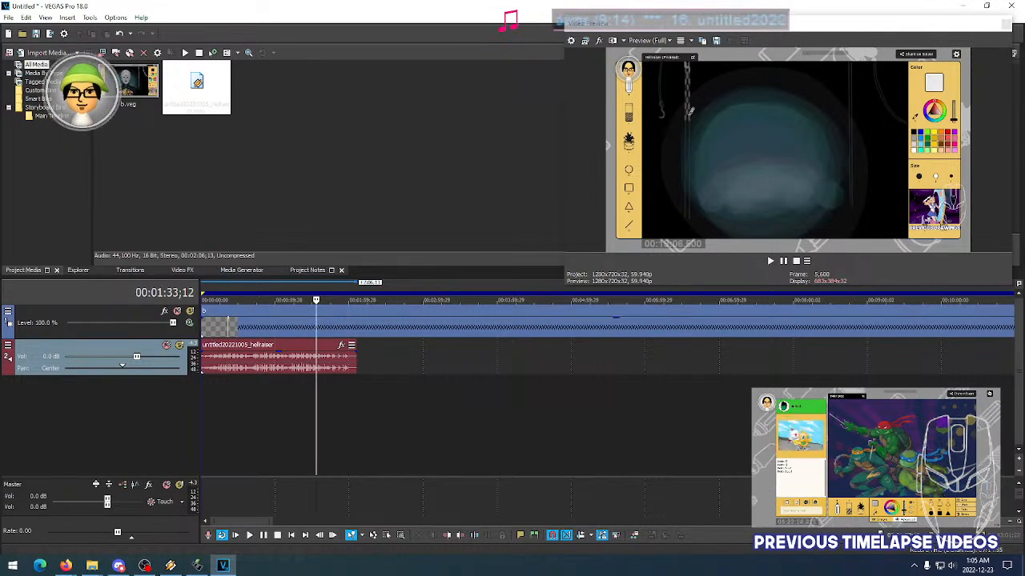
Play the hellraiser music from the timeline start and stop the playback
left_click(145, 566)
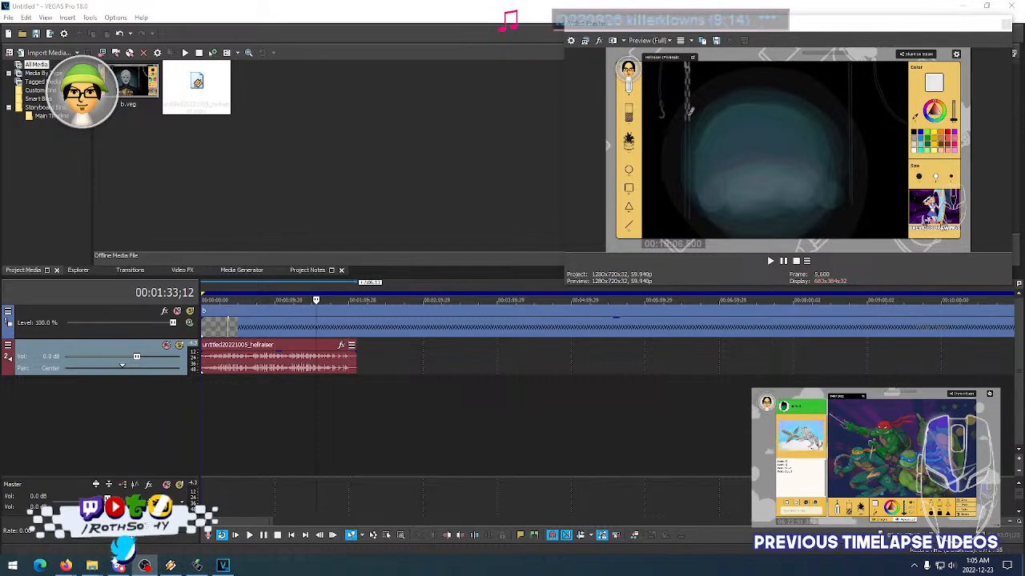
left_click(218, 394)
left_click(204, 393)
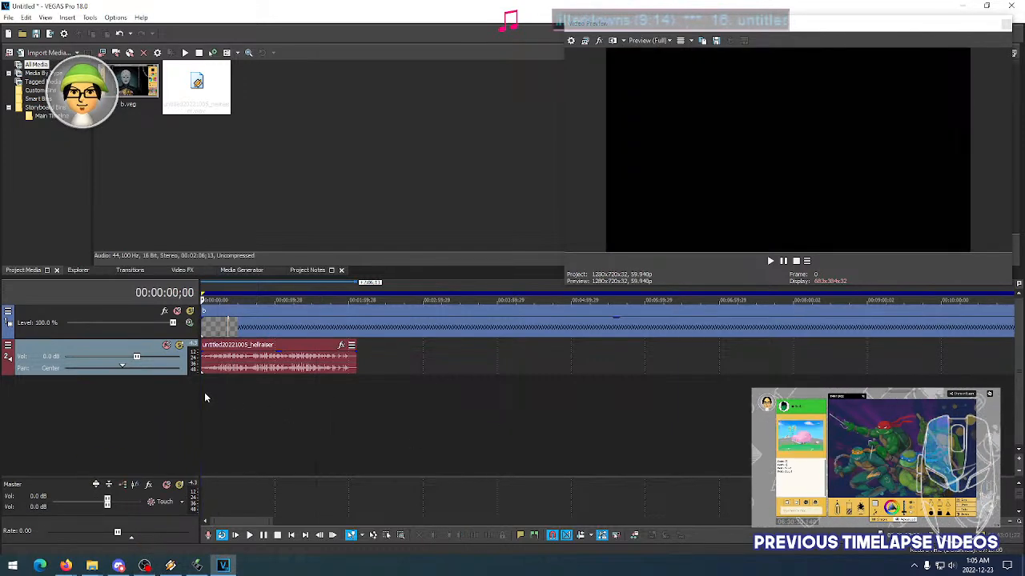
key("space")
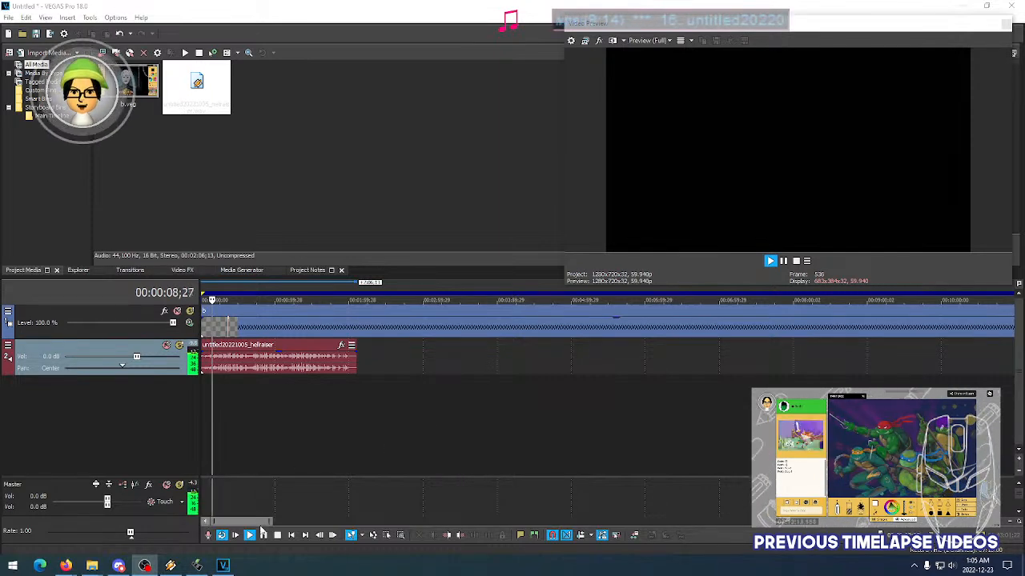
key("space")
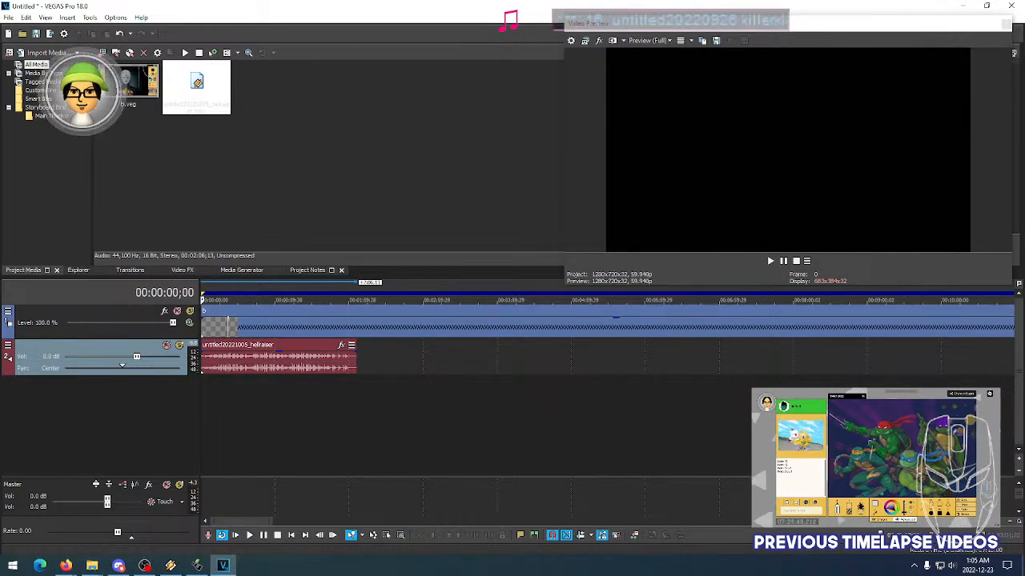
key("alt+Tab")
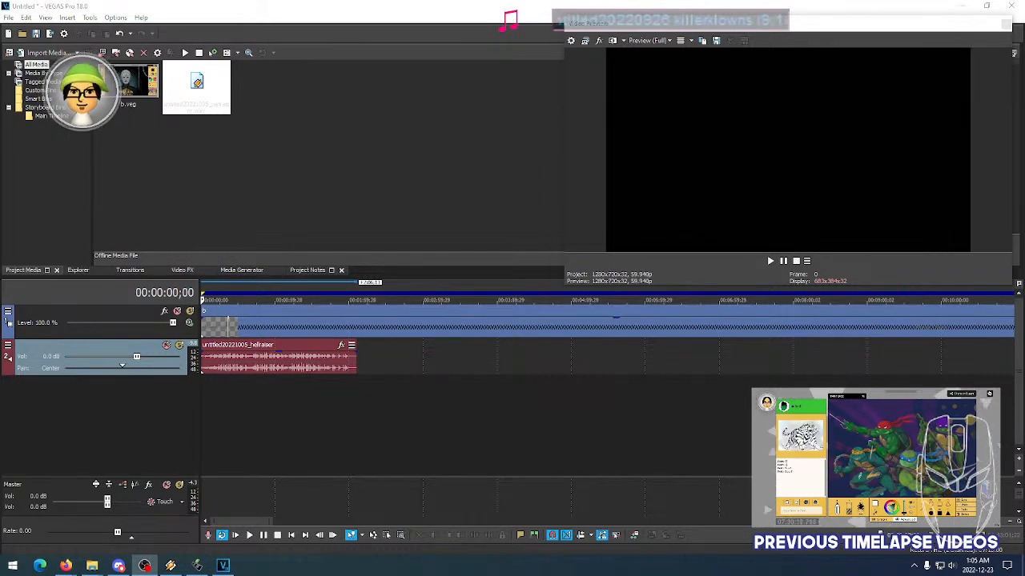
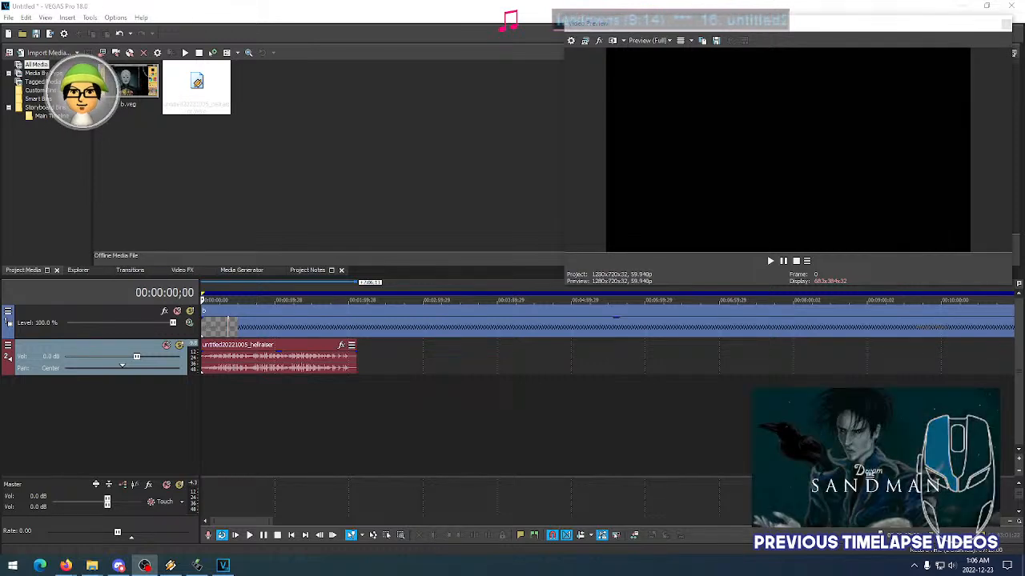
Review the footage again across the length of the music, up to shortly before the audio ends
left_click(226, 408)
left_click(228, 405)
left_click(275, 406)
left_click(245, 410)
left_click(282, 409)
left_click(256, 407)
left_click(285, 406)
left_click(317, 406)
left_click(340, 407)
left_click(329, 409)
left_click(342, 408)
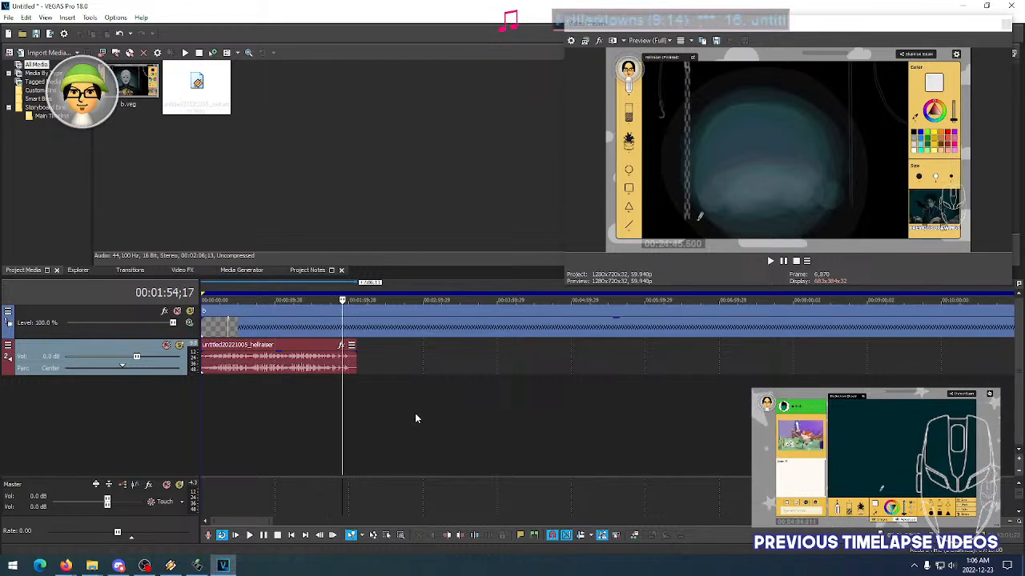
Delete the audio track holding the hellraiser music together with its event
scroll(413, 412, "down", 6)
scroll(298, 404, "up", 6)
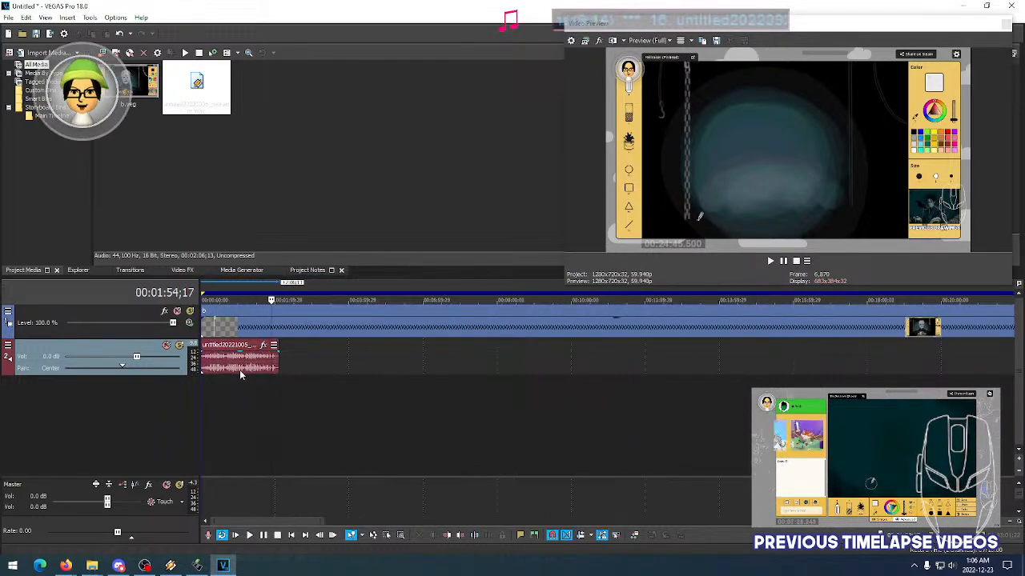
left_click(240, 371)
left_click(234, 372)
left_click(260, 371)
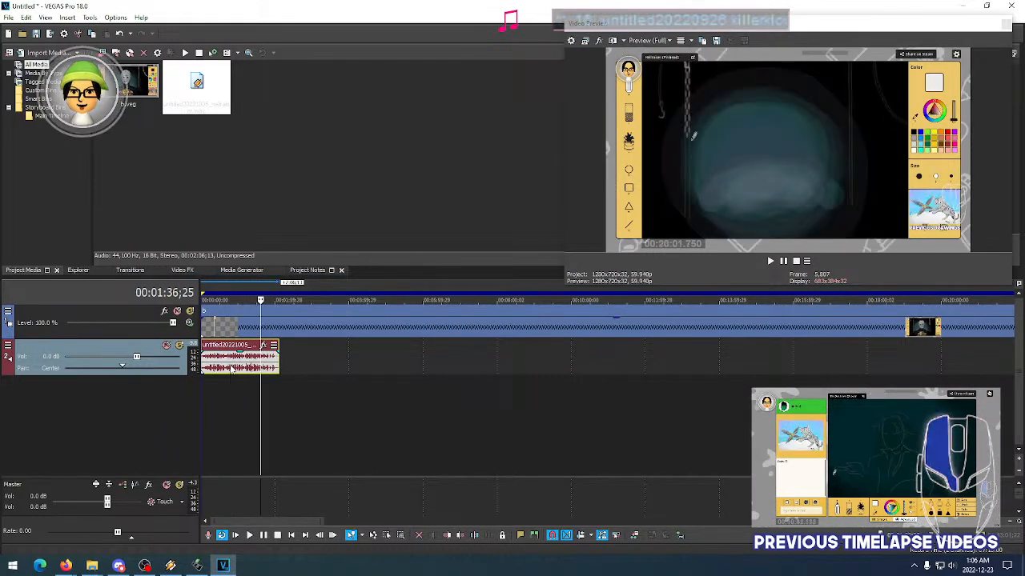
left_click(231, 369)
right_click(36, 356)
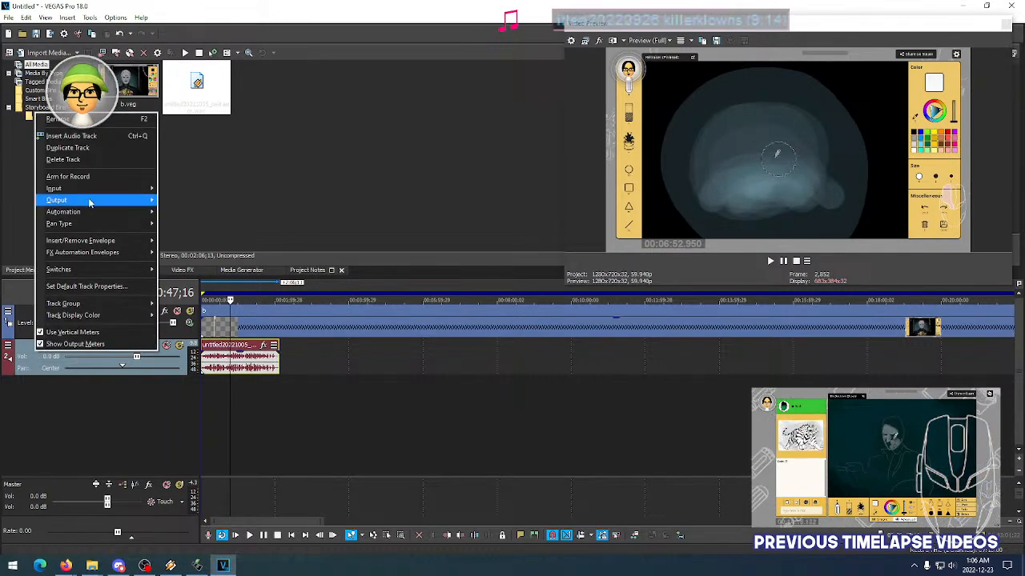
left_click(117, 160)
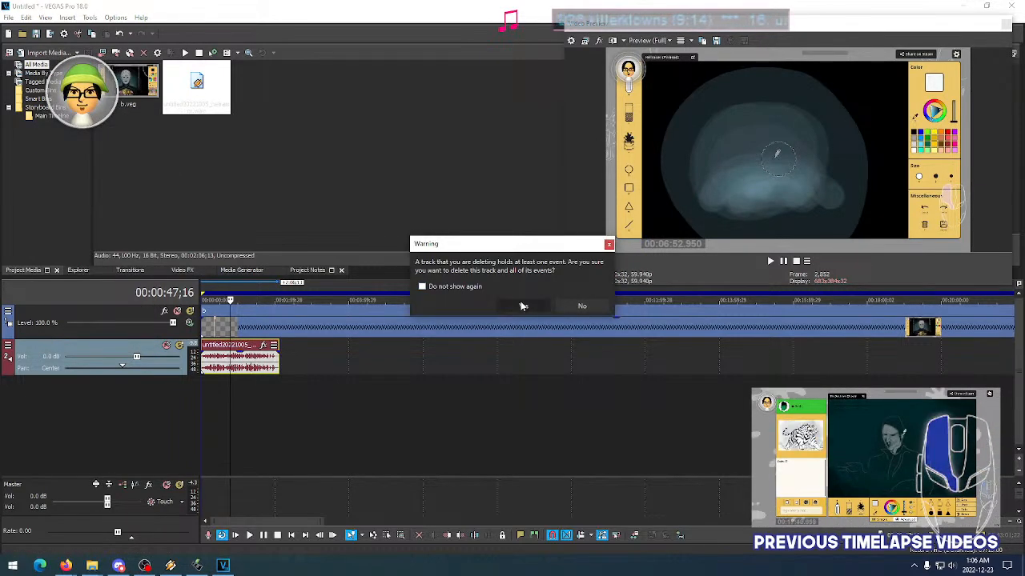
left_click(523, 307)
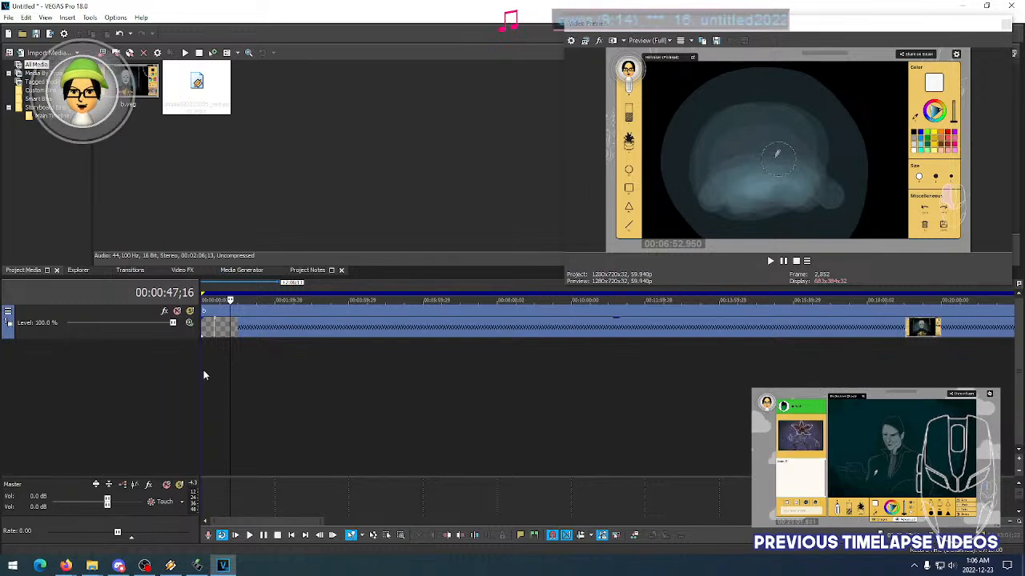
Review the last minutes of the sped-up clip before the uncompressed end segment
scroll(648, 341, "down", 4)
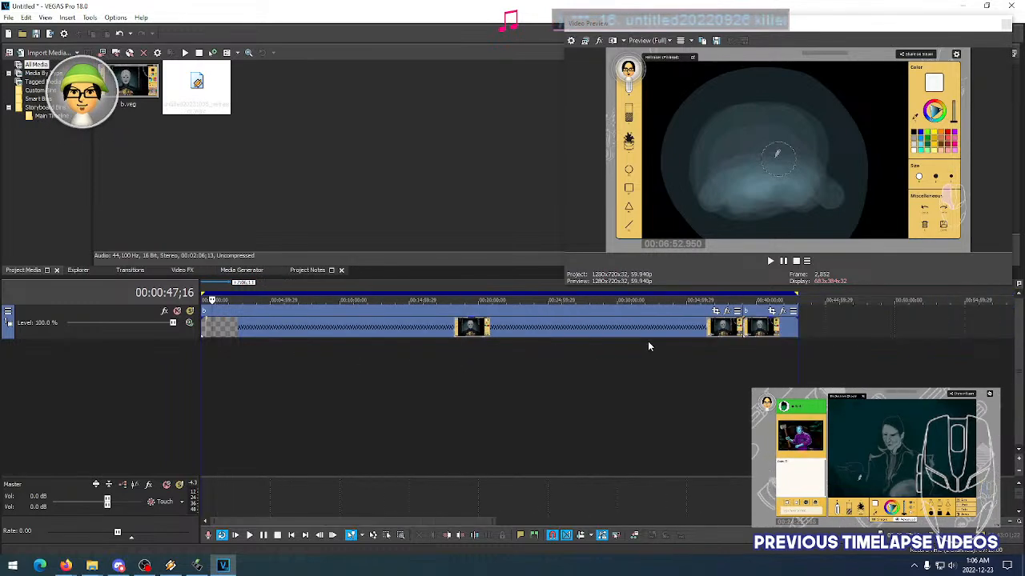
left_click(709, 329)
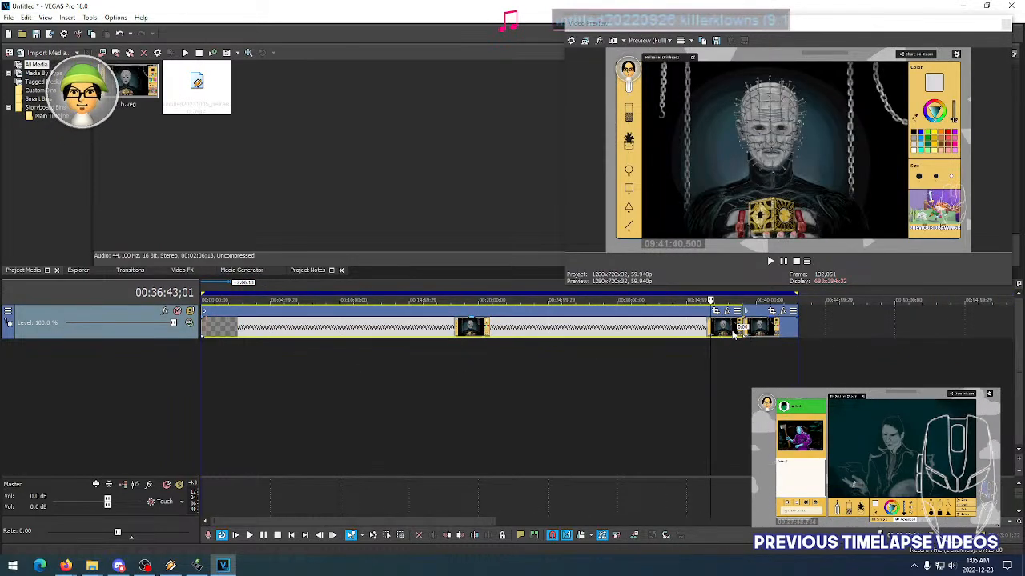
left_click(731, 329)
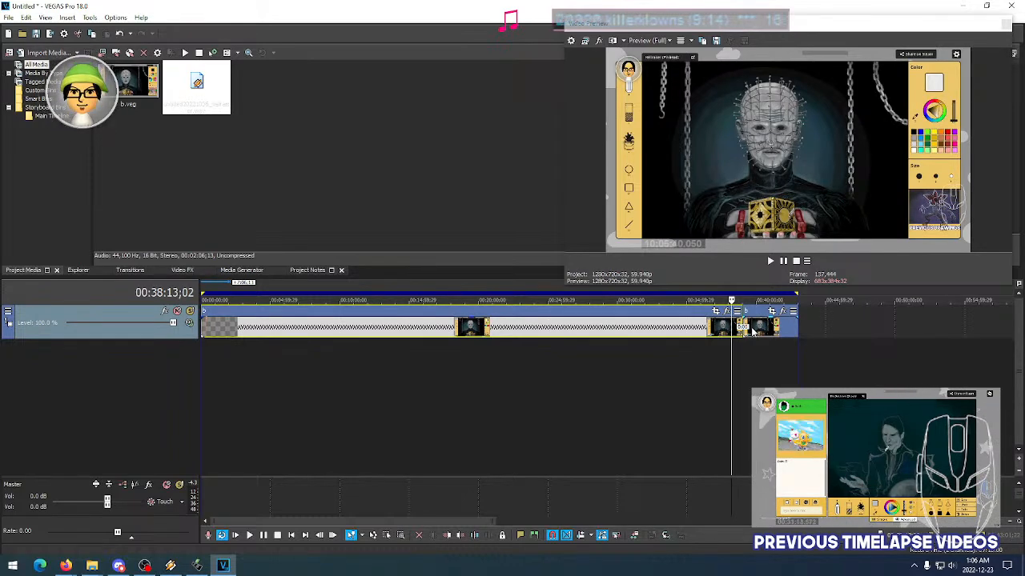
Compare the footage at the end of the sped-up clip with the uncompressed end segment following it
scroll(749, 333, "down", 3)
scroll(677, 336, "up", 3)
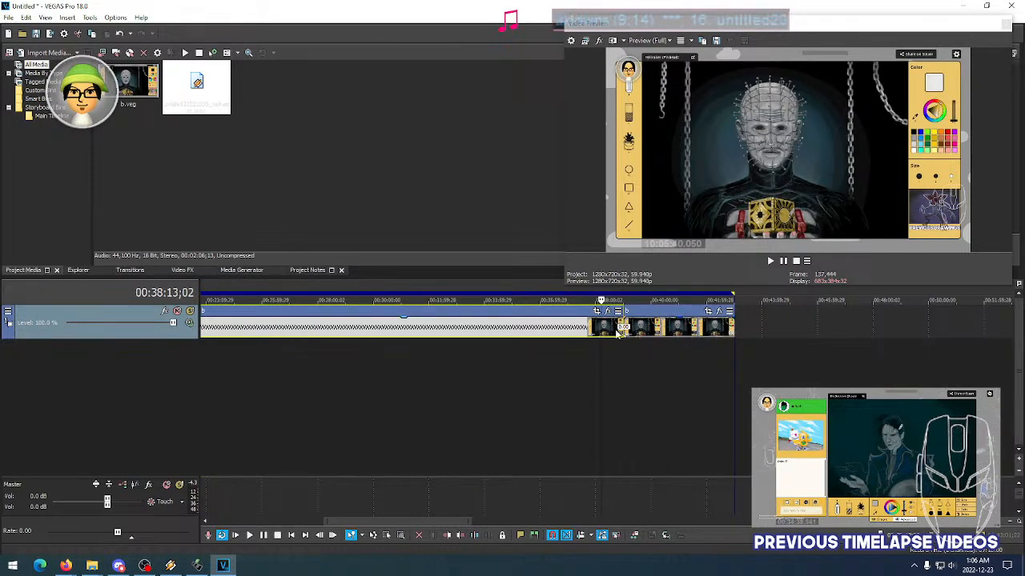
left_click(609, 335)
left_click(637, 335)
left_click(688, 335)
left_click(699, 335)
left_click(716, 335)
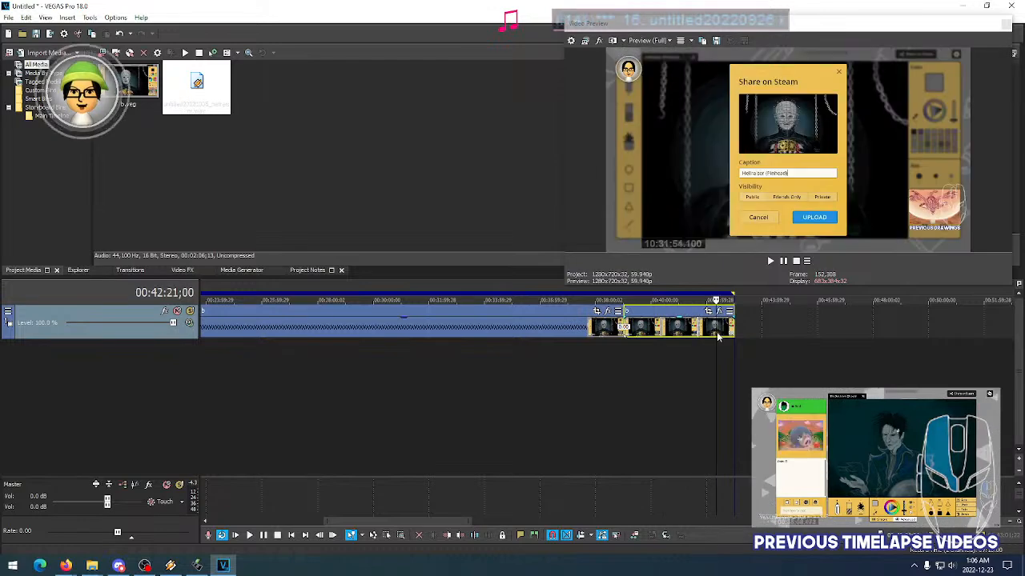
left_click(676, 334)
left_click(606, 328)
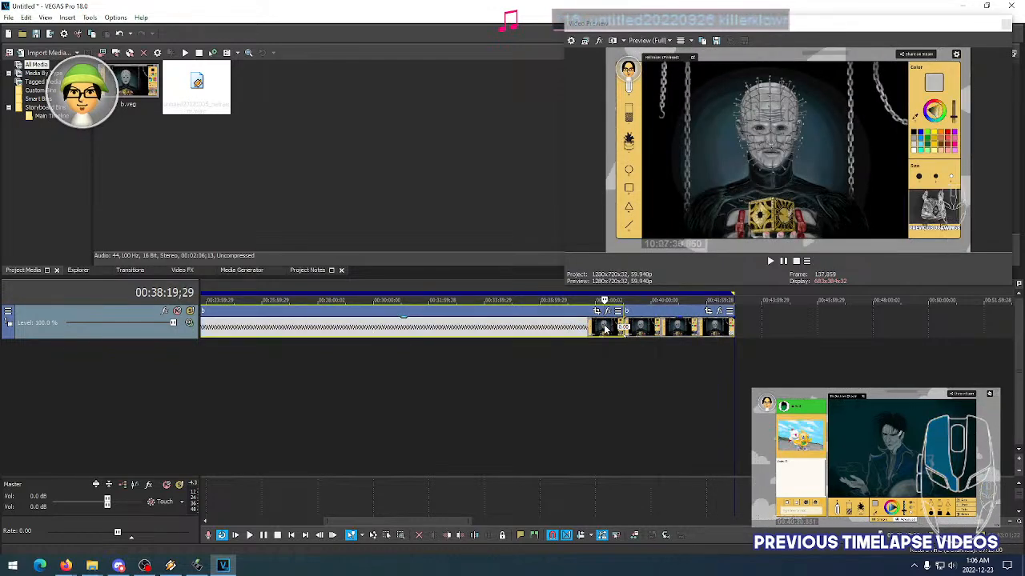
Check the playback rate in the event properties of the sped-up clip and of the end segment
right_click(546, 329)
left_click(587, 547)
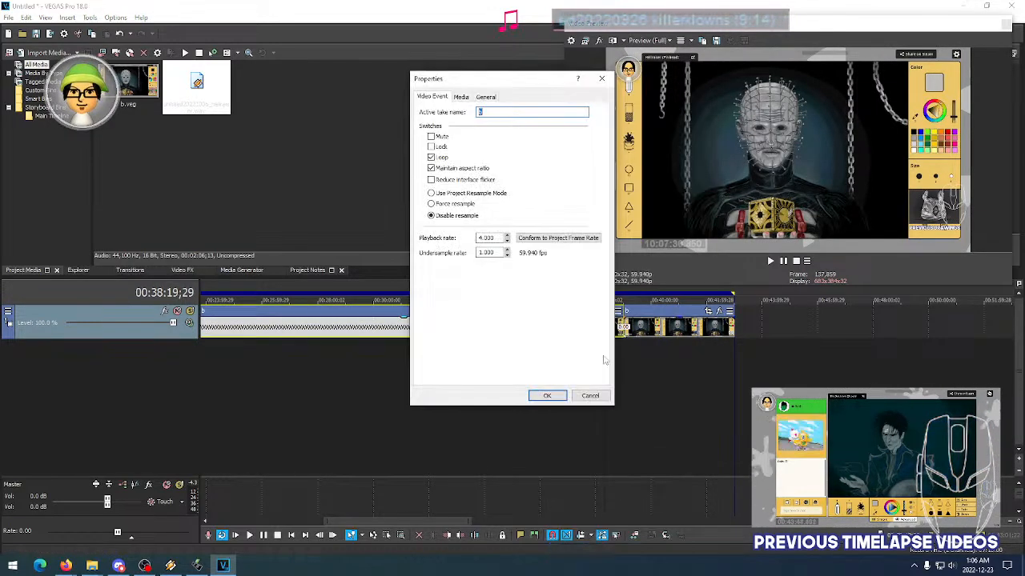
left_click(589, 395)
right_click(664, 335)
left_click(694, 547)
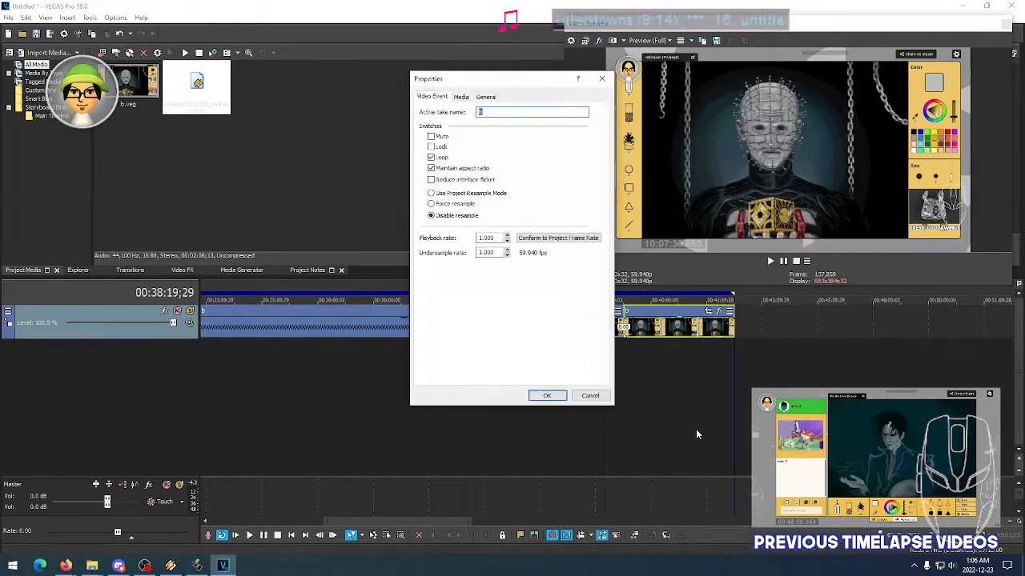
left_click(590, 396)
Save the project as c in the Hellraiser folder and close it
left_click(8, 17)
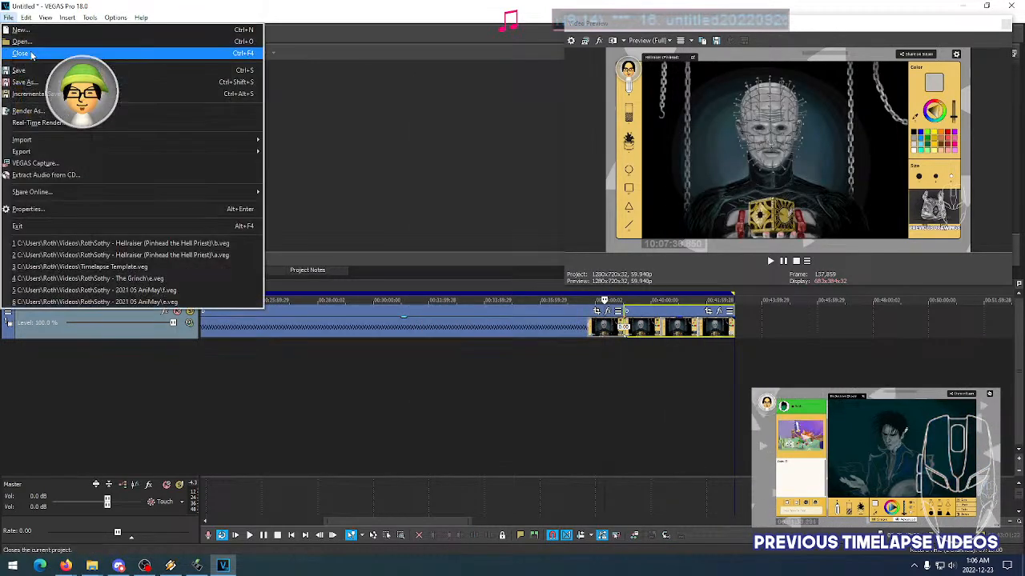
left_click(32, 75)
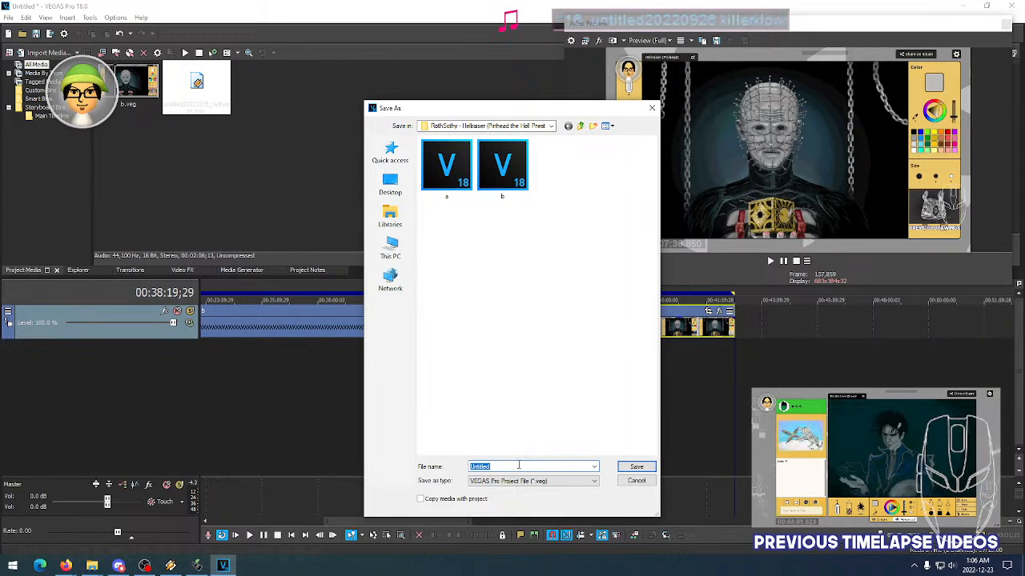
left_click(625, 466)
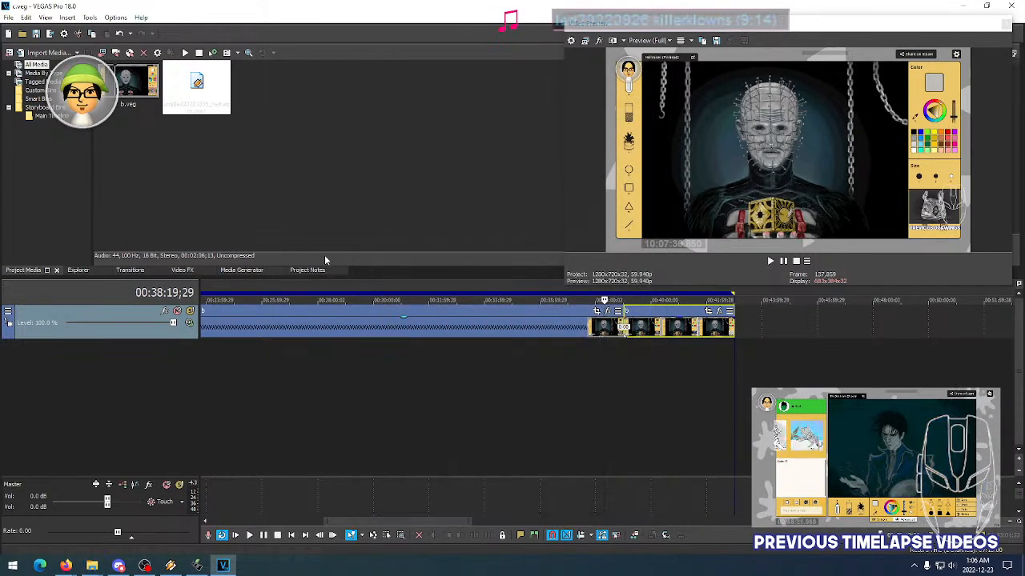
left_click(8, 17)
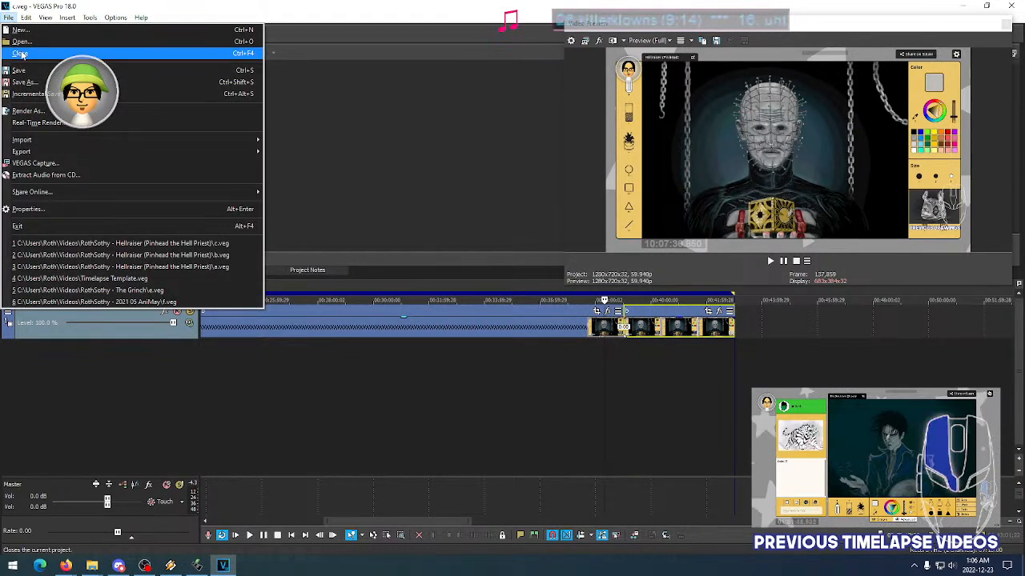
left_click(22, 54)
left_click(8, 17)
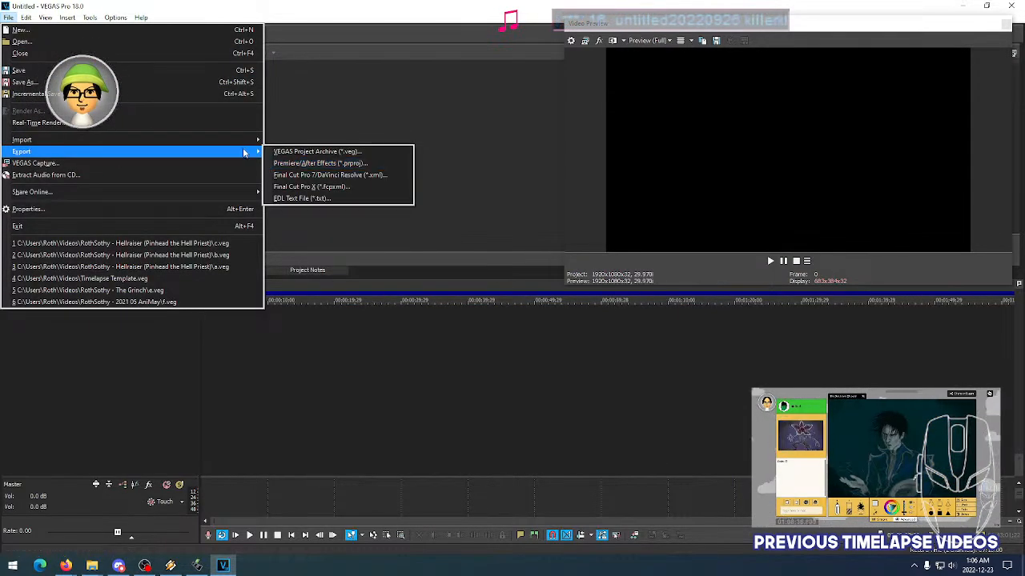
mouse_move(237, 144)
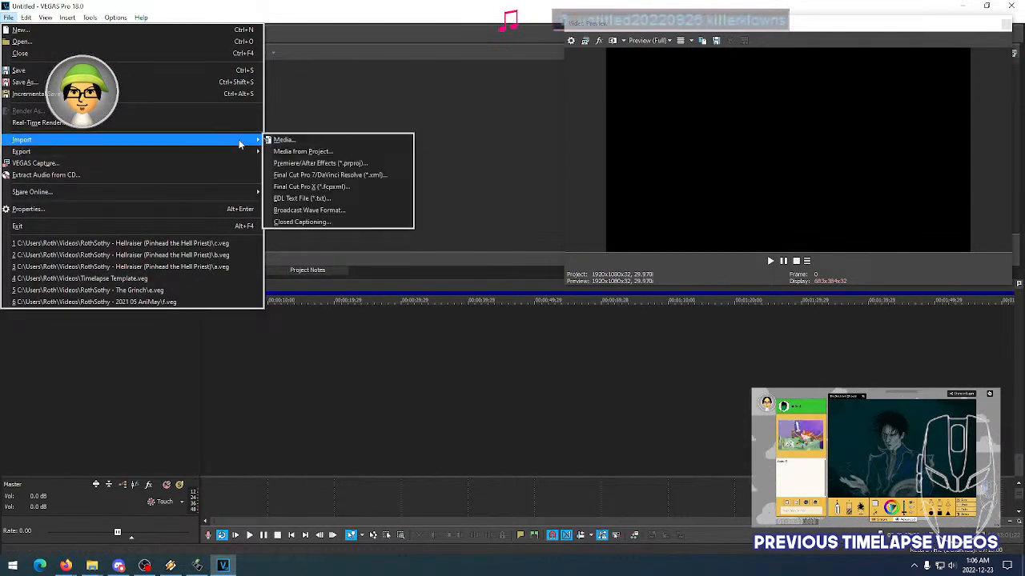
left_click(280, 141)
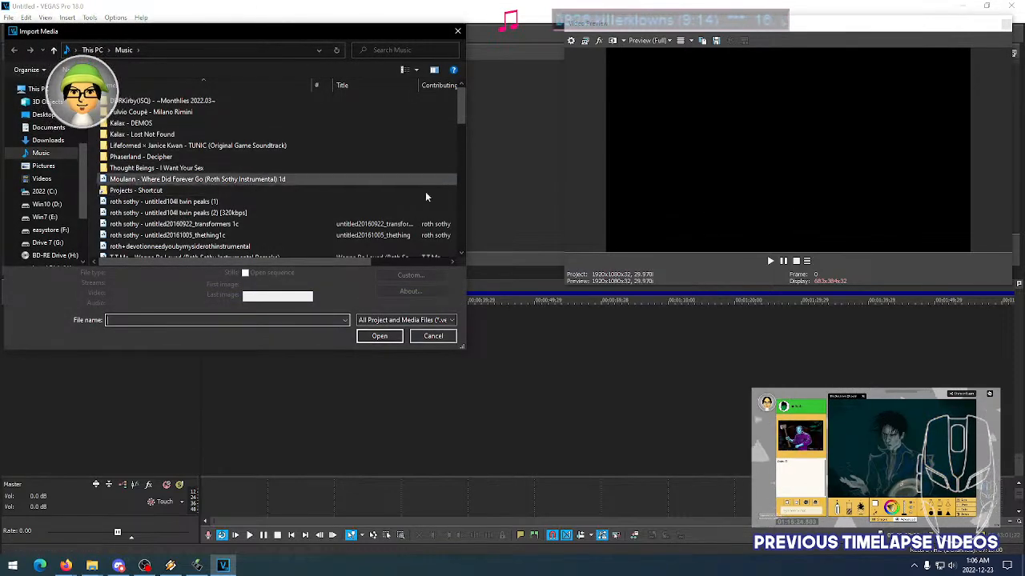
left_click(432, 336)
Import c.veg from the Hellraiser folder and place it at the timeline start, matching the project video settings to it
left_click(16, 20)
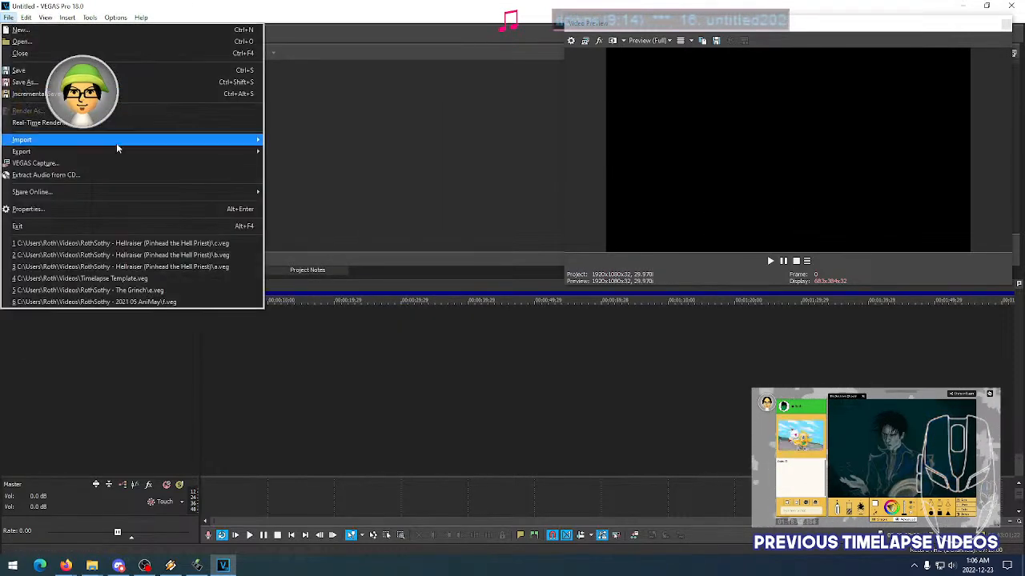
mouse_move(199, 144)
left_click(276, 144)
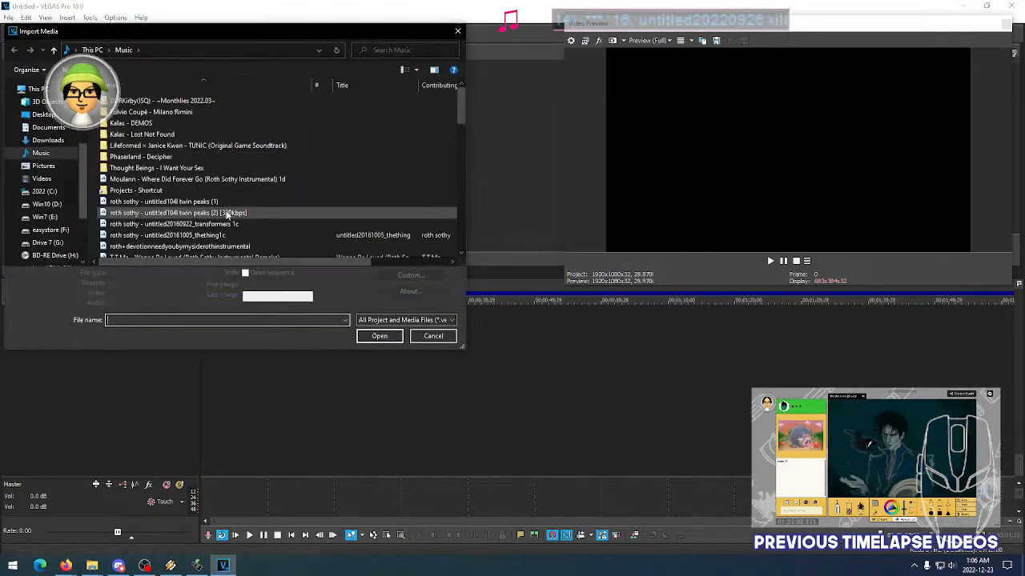
left_click(43, 179)
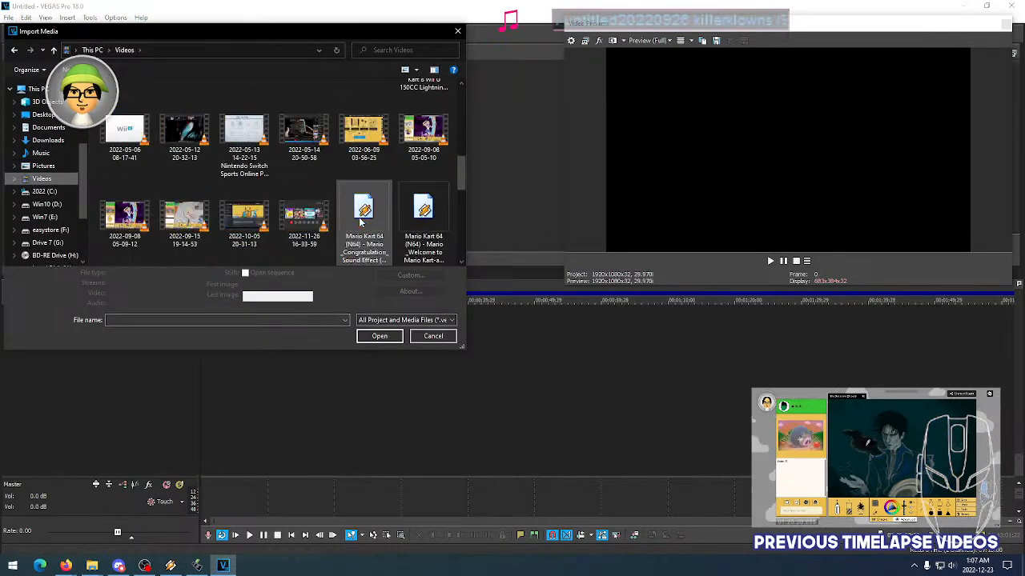
double_click(305, 199)
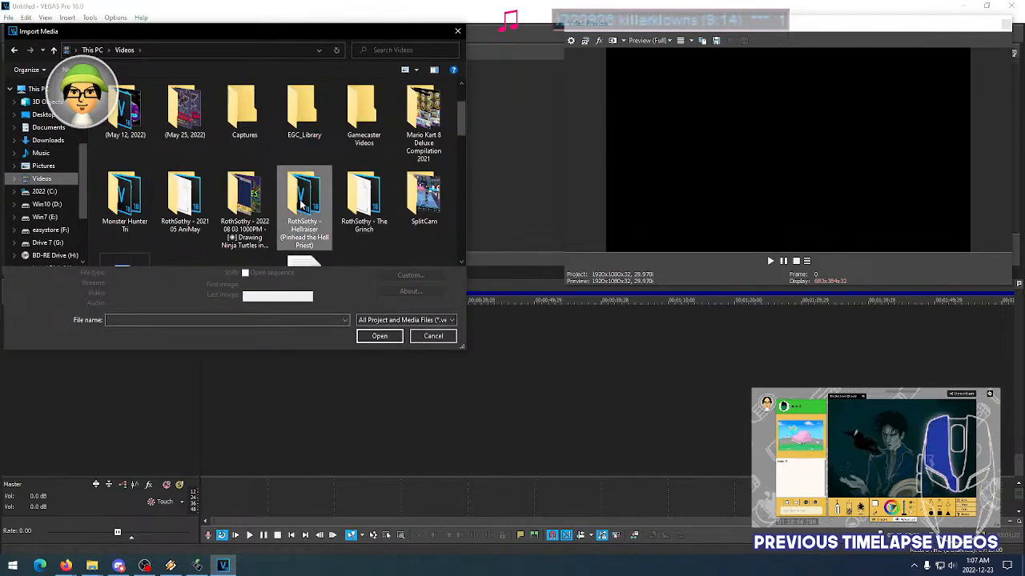
left_click(249, 110)
left_click(379, 342)
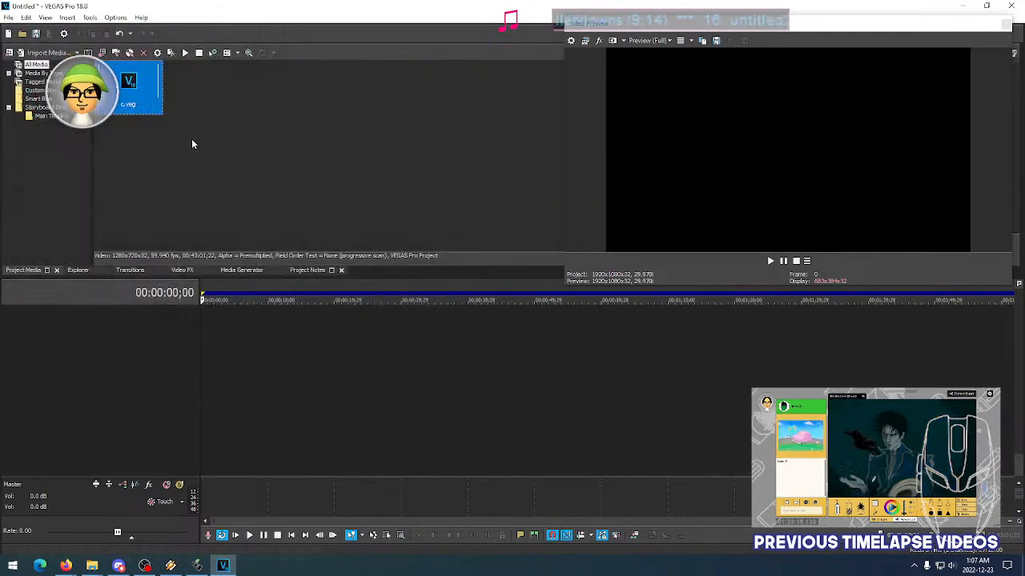
left_click_drag(143, 102, 209, 341)
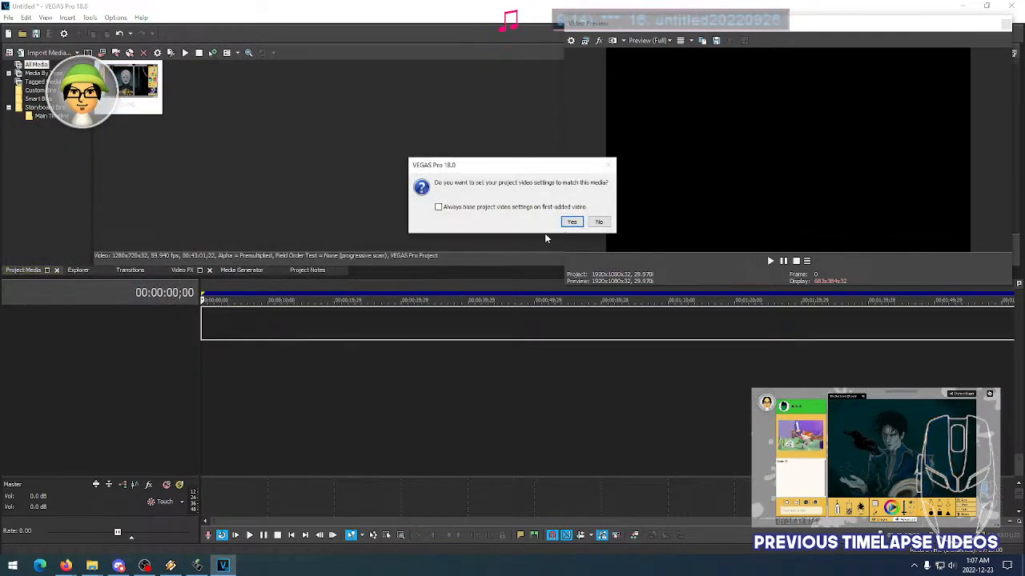
left_click(570, 221)
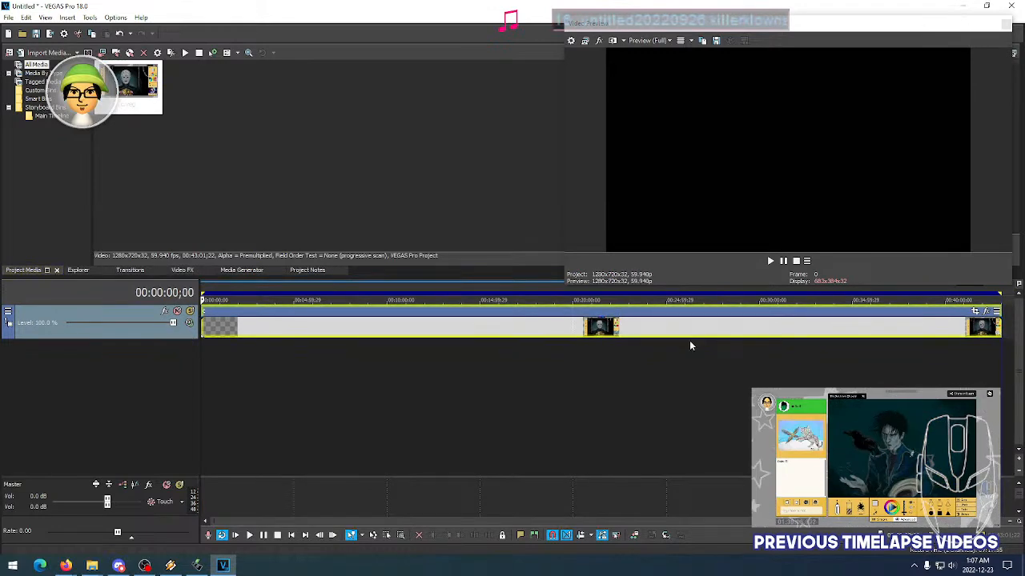
Scan the opening of the nested c.veg clip, from its start to just before the two-minute mark
left_click(233, 329)
key("space")
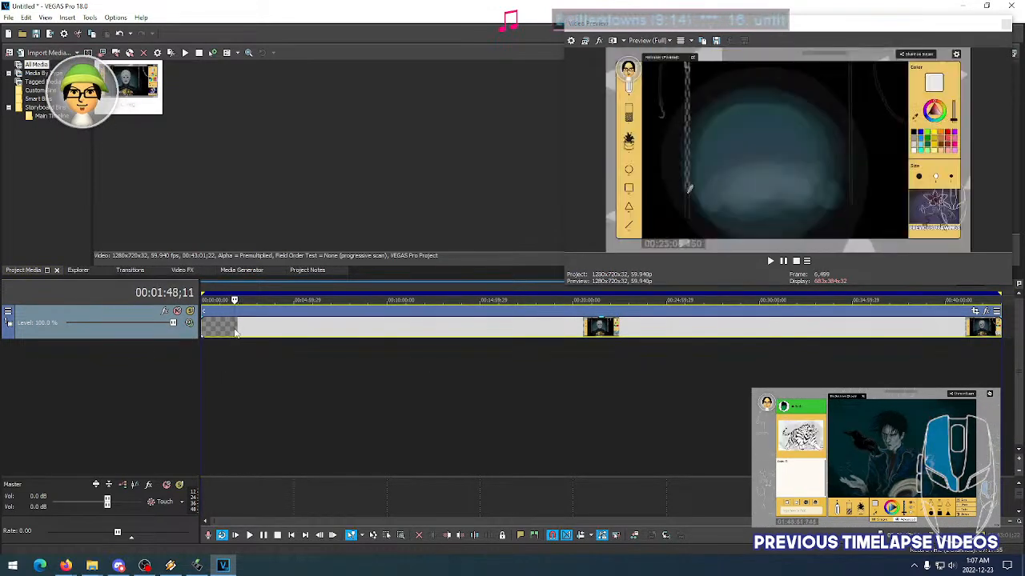
left_click(209, 332)
left_click(204, 327)
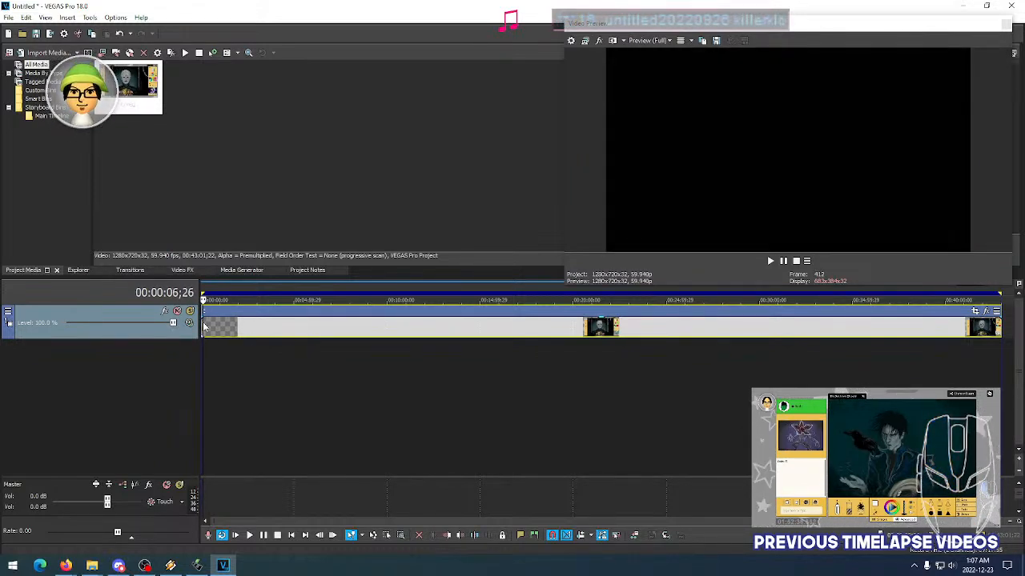
left_click(211, 327)
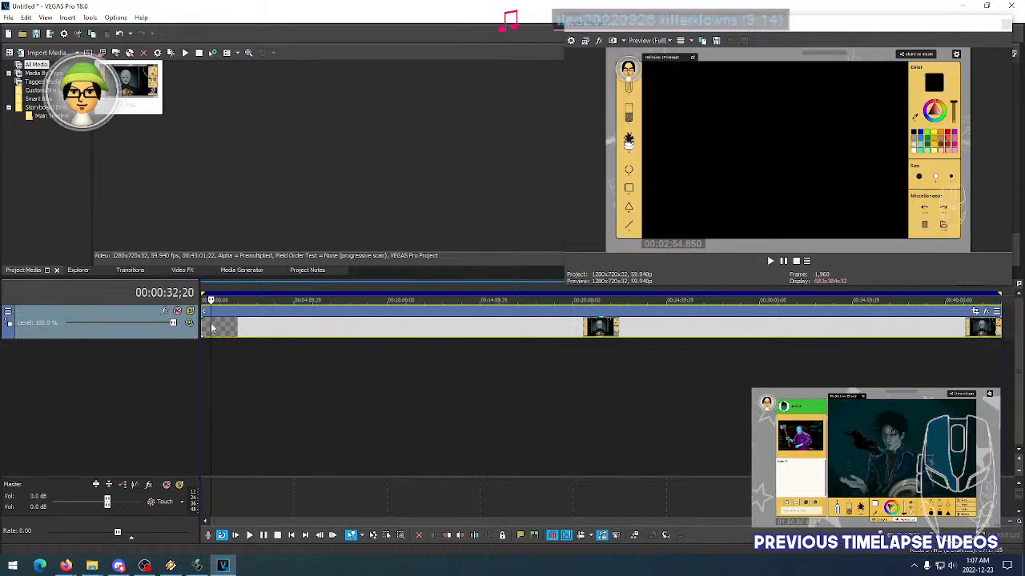
left_click(213, 328)
left_click(209, 328)
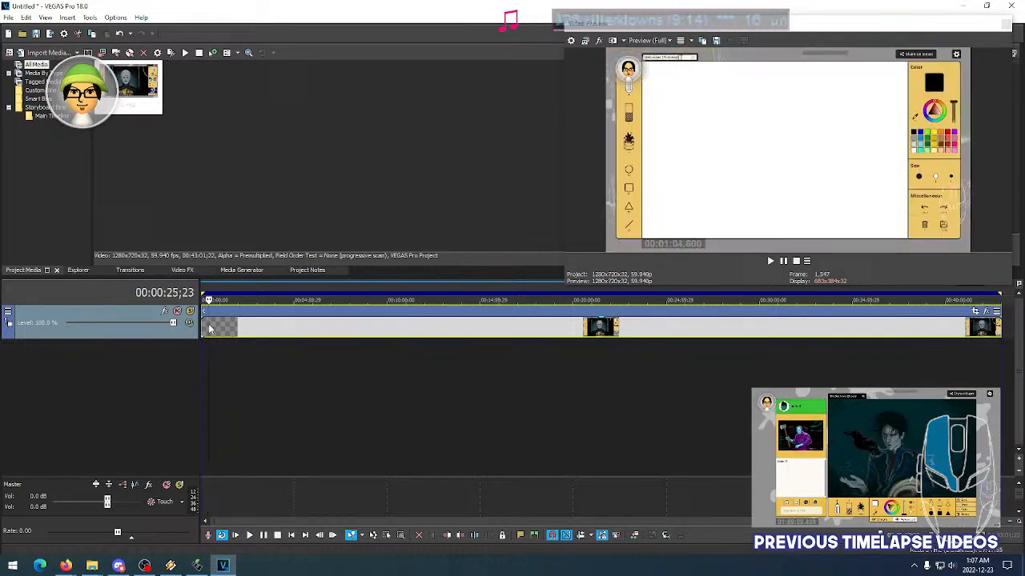
left_click(207, 325)
left_click(208, 325)
left_click(209, 325)
Step back and forth through the clip's first half minute to locate where the black opening gives way to the drawing footage
key("Right")
key("Right")
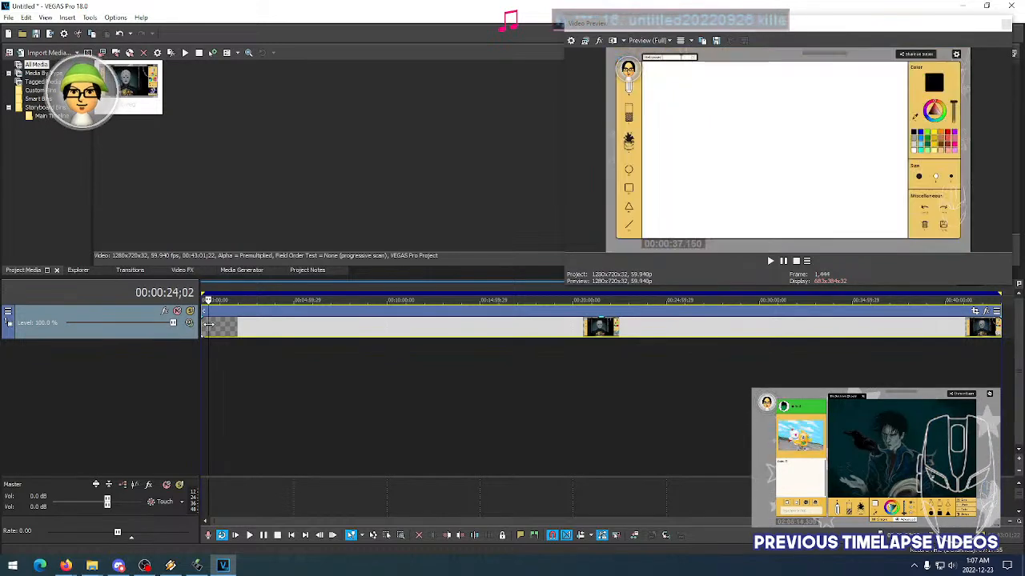
key("Left")
key("Left")
key("Left")
key("Left")
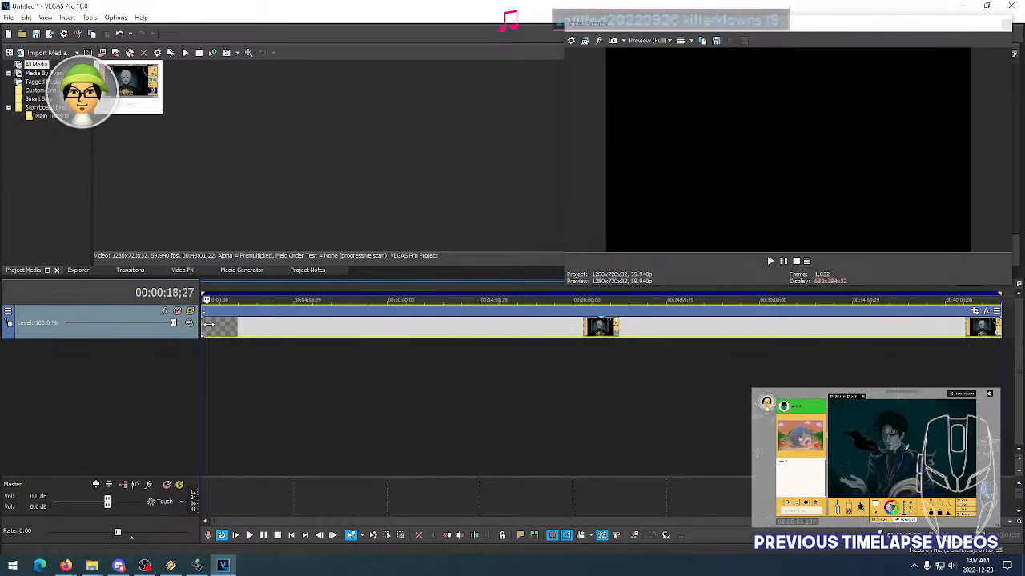
key("Right")
key("Right")
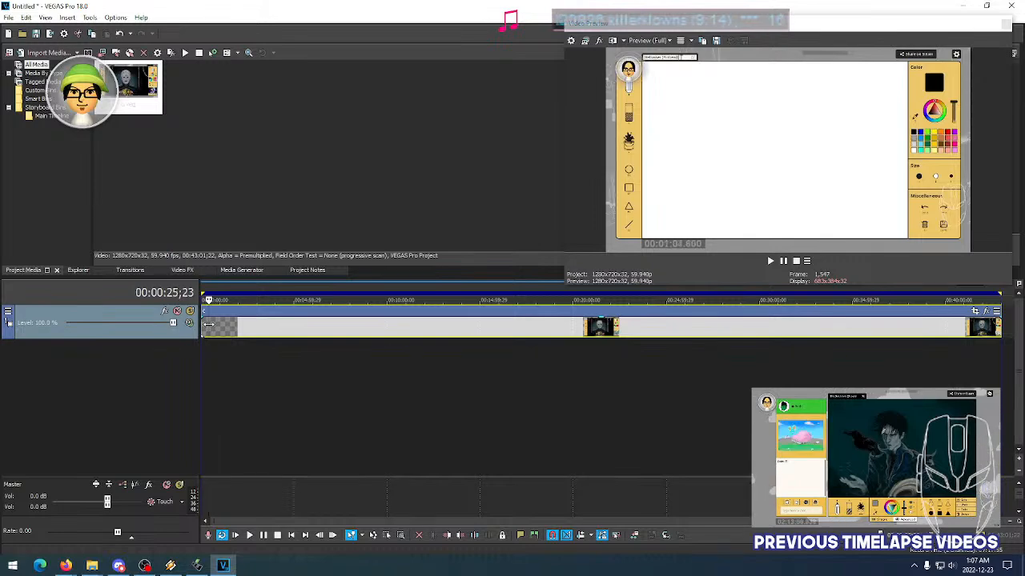
key("Left")
key("Right")
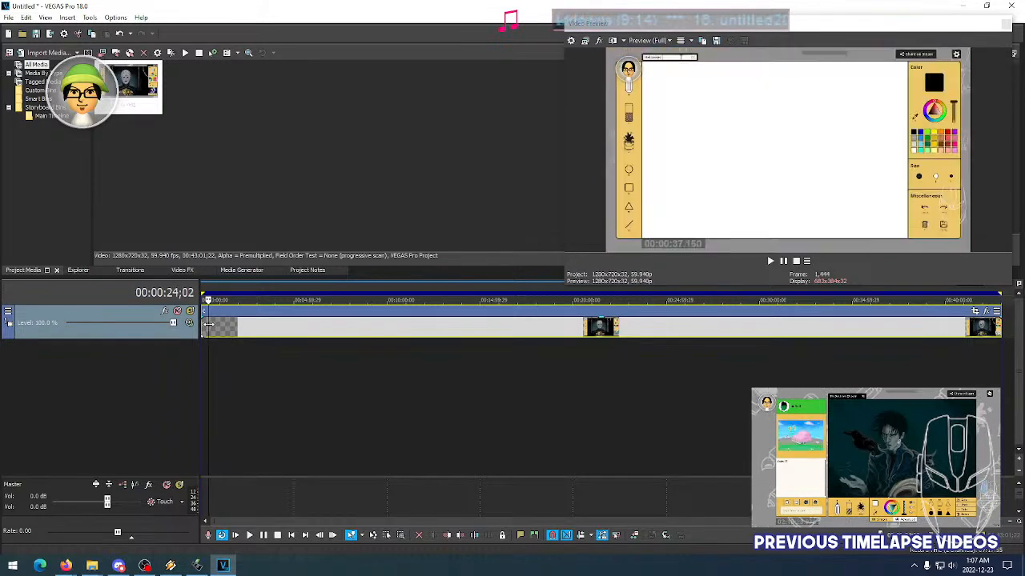
scroll(216, 328, "up", 6)
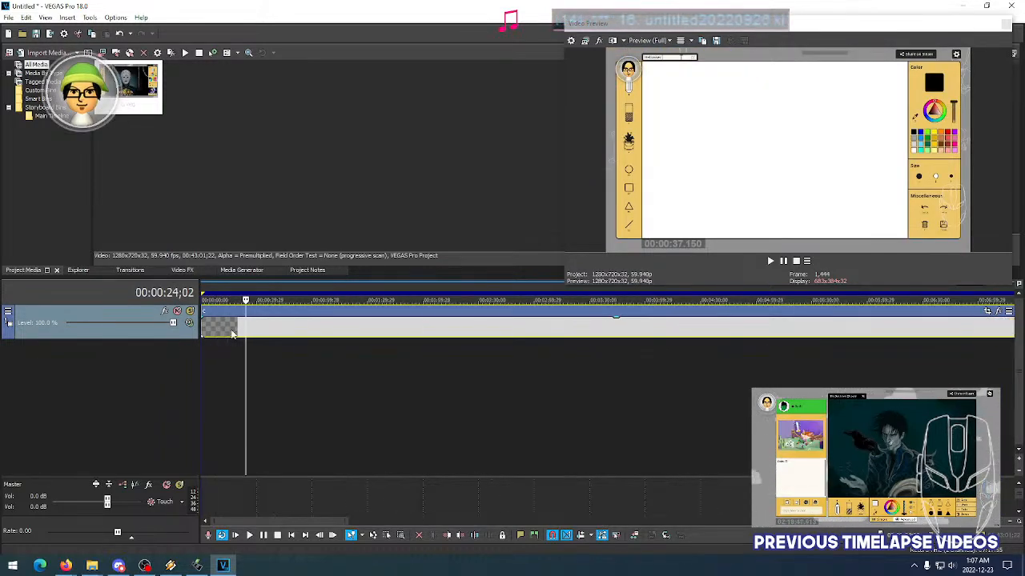
key("Left")
key("Left")
key("Left")
key("Right")
key("Left")
key("Right")
key("Left")
key("Left")
key("Left")
key("Left")
key("Left")
key("Right")
key("Left")
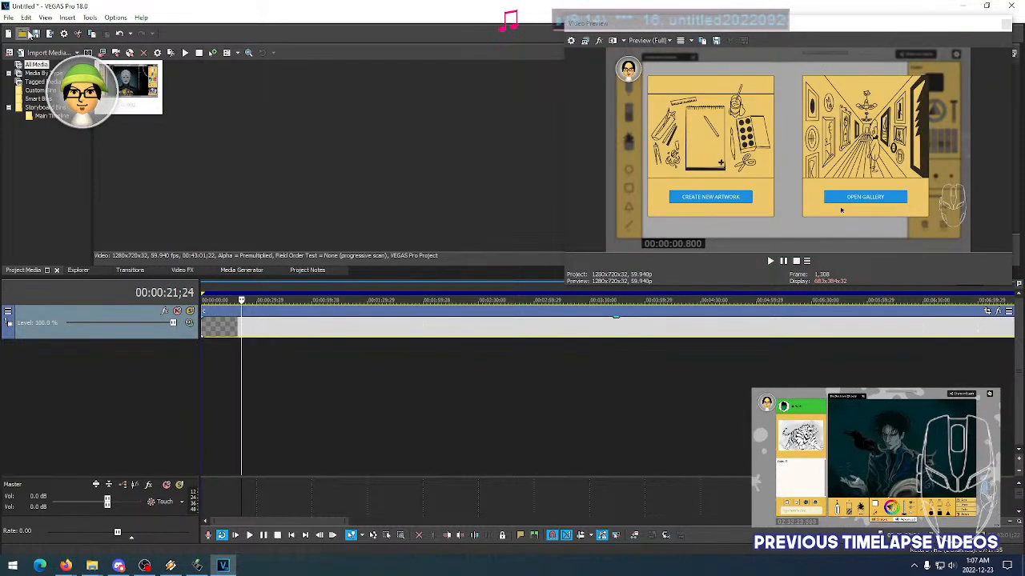
Close the untitled project without saving it and reopen c.veg from the recent projects
left_click(8, 17)
left_click(40, 62)
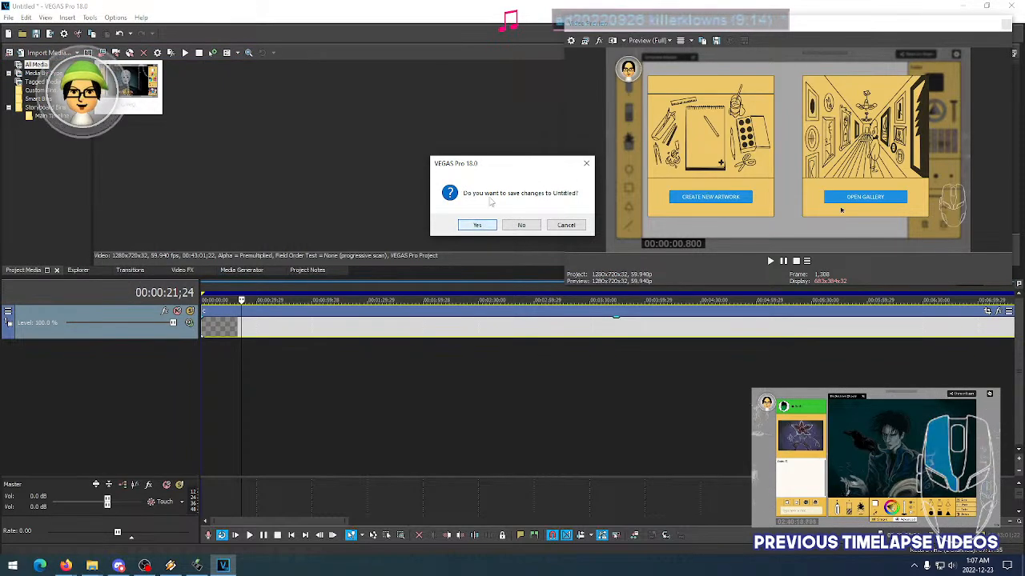
left_click(521, 225)
left_click(8, 17)
left_click(206, 243)
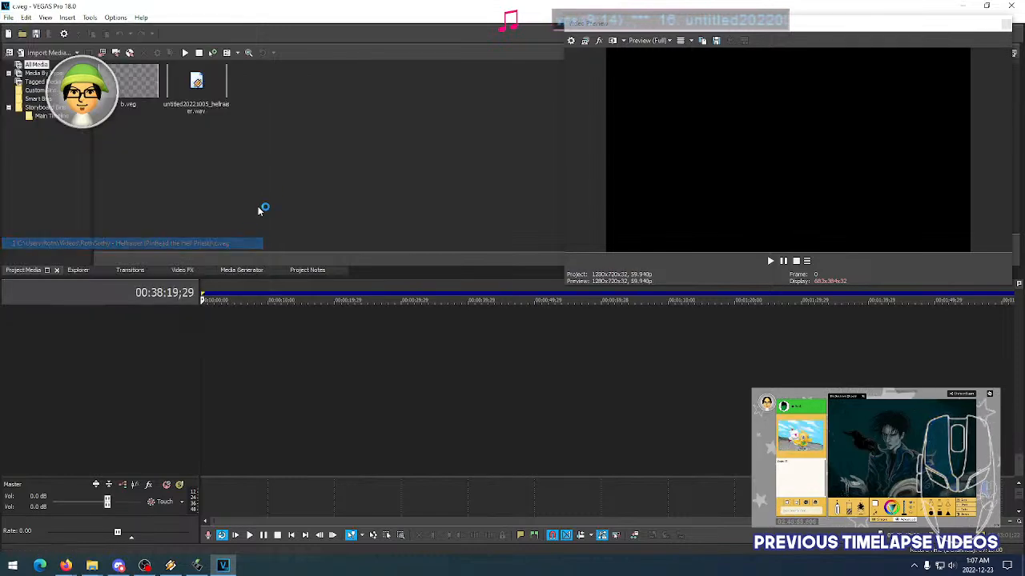
Place a marker at 00:00:21;22, on the first frame of the drawing footage, and compare it with the preceding frame
left_click(209, 329)
scroll(238, 338, "up", 10)
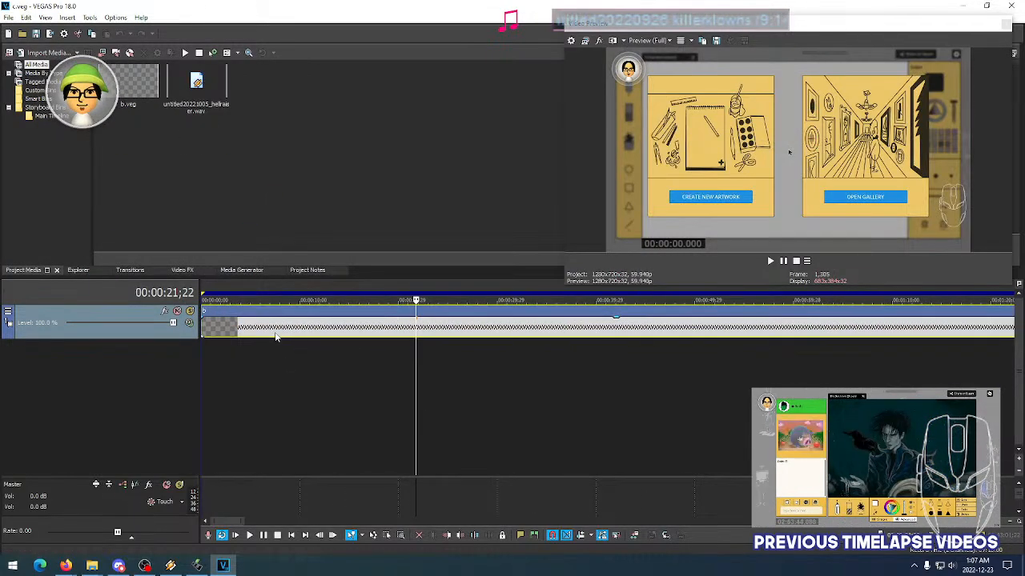
key("m")
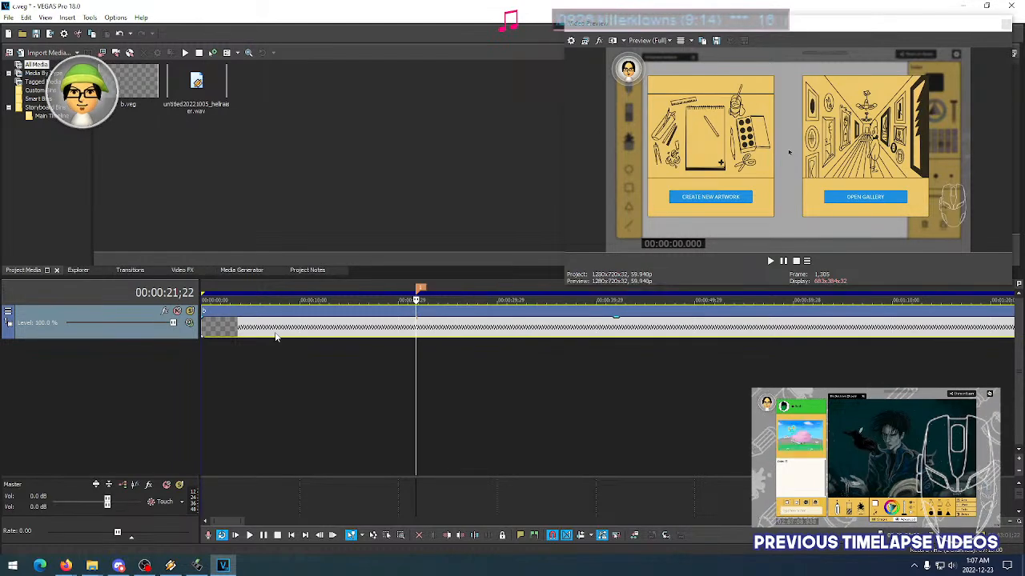
key("Left")
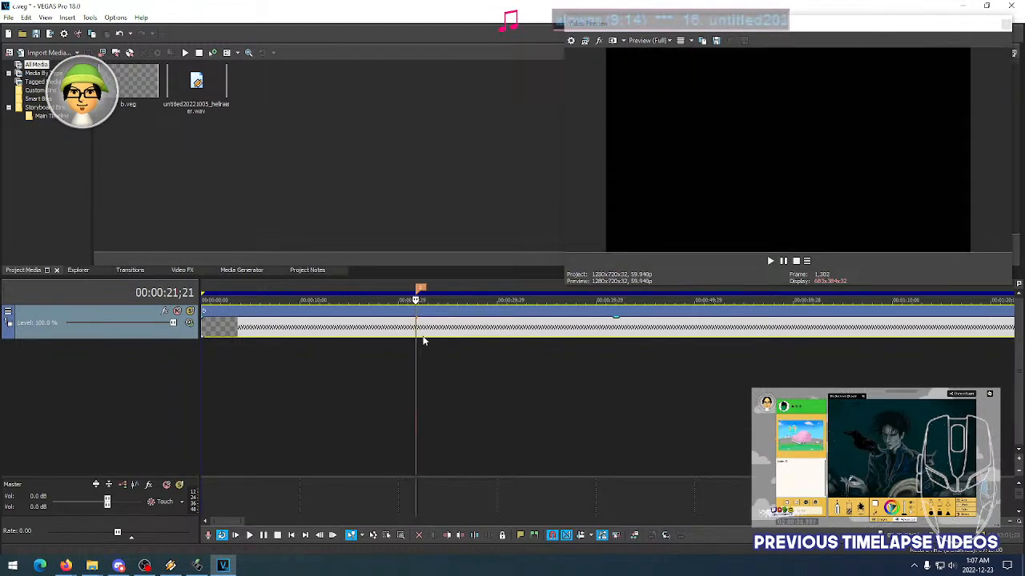
key("Right")
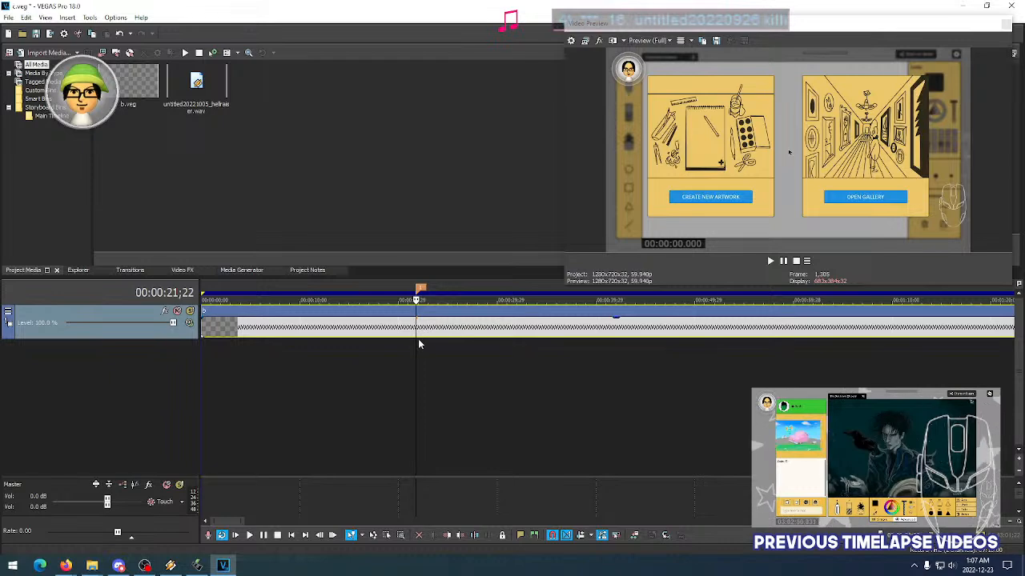
Examine the frames from the marker up to 00:00:24;00 to find where the gallery browsing ends and the blank canvas begins
key("Right")
key("Right")
key("Right")
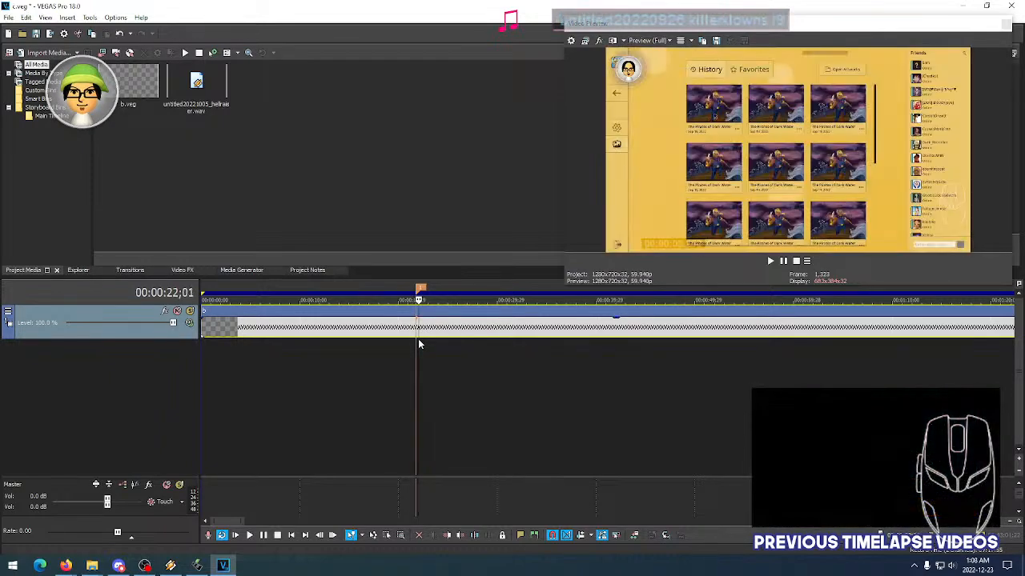
key("Right")
key("Right")
key("Right")
key("Right")
key("Right")
key("Right")
key("Right")
key("Right")
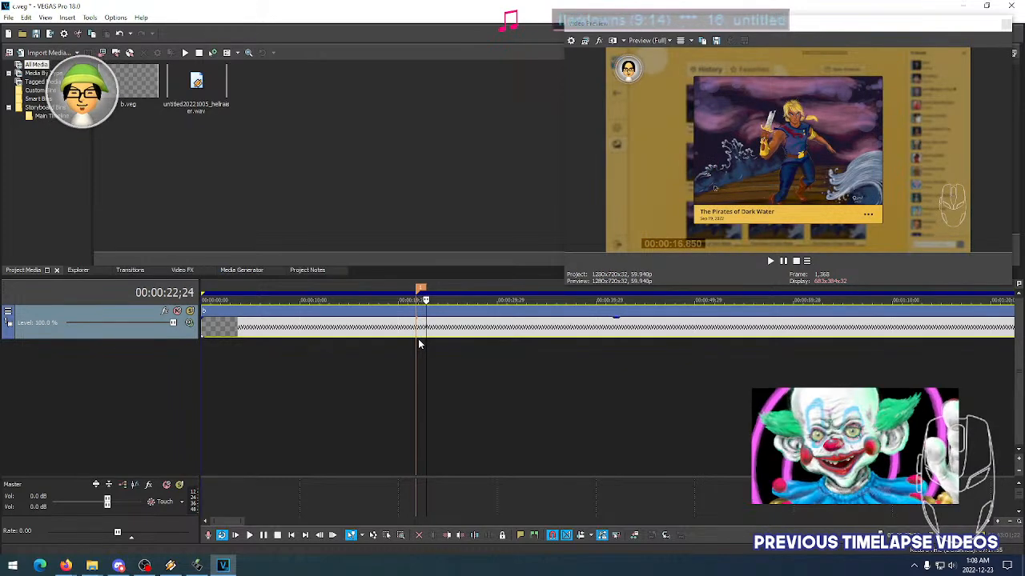
key("Right")
key("Right")
key("Right")
key("Right")
key("Right")
scroll(419, 344, "up", 3)
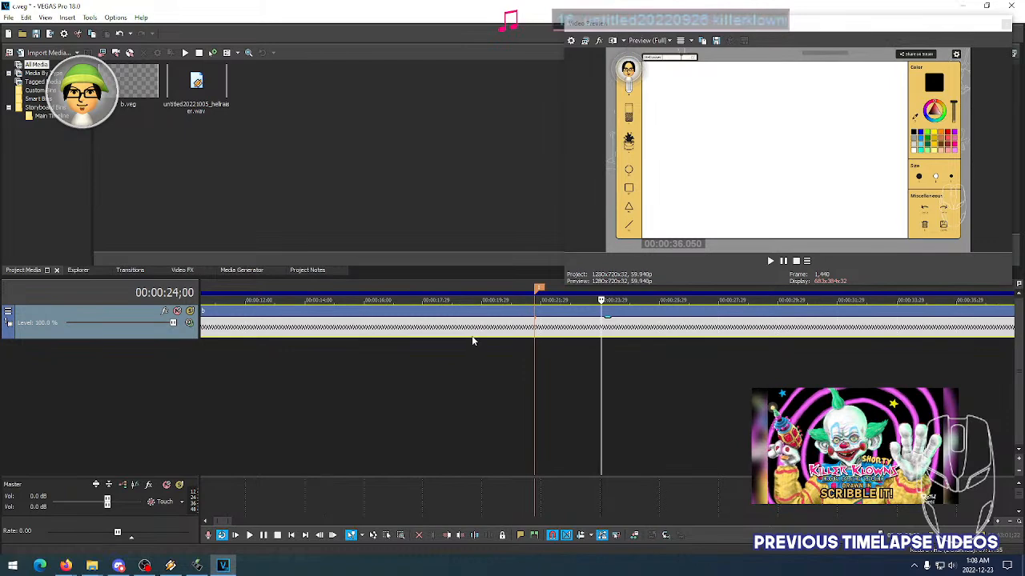
scroll(507, 336, "up", 3)
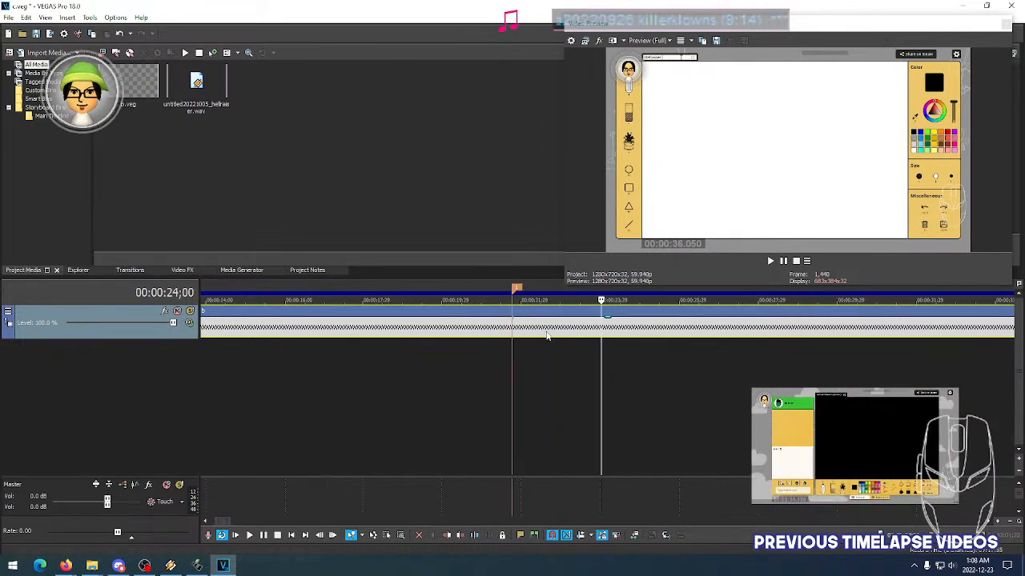
left_click(533, 332)
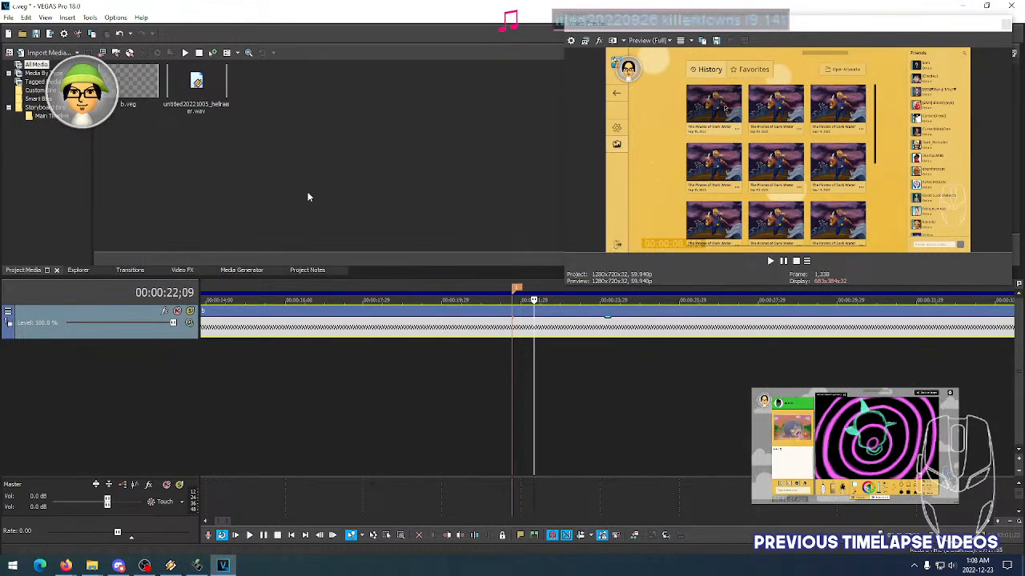
left_click(527, 335)
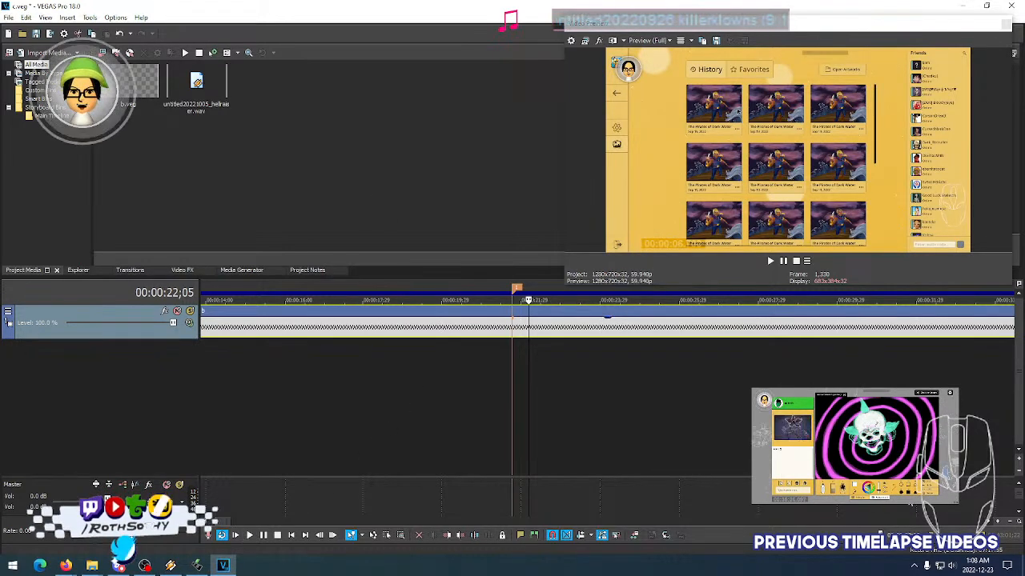
scroll(780, 424, "right", 5)
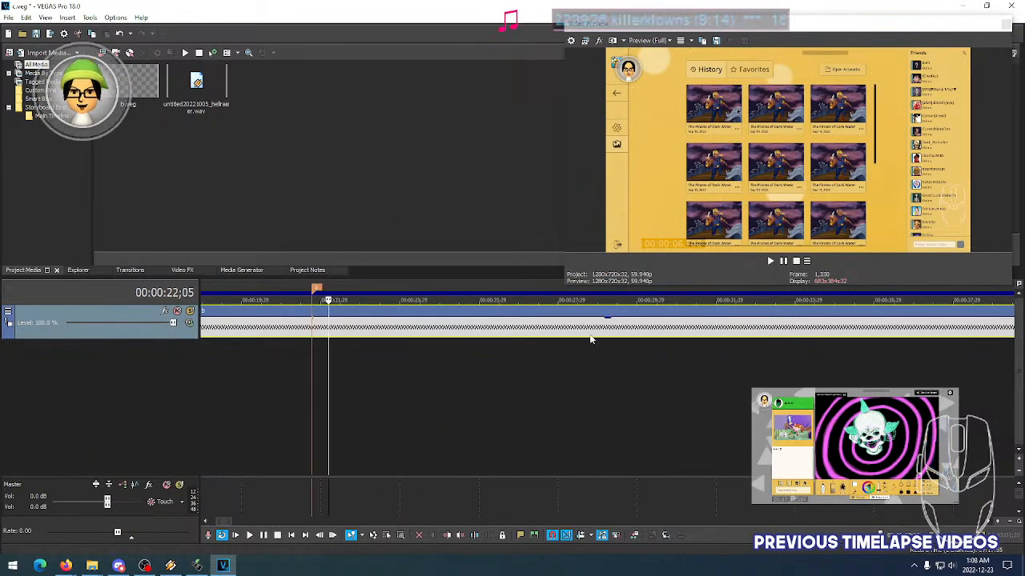
Split the clip at 00:00:21;26, where the footage reaches the gallery option
key("Right")
key("Right")
key("Left")
key("Left")
key("Left")
key("Left")
key("Left")
key("Left")
key("Right")
key("Left")
key("Right")
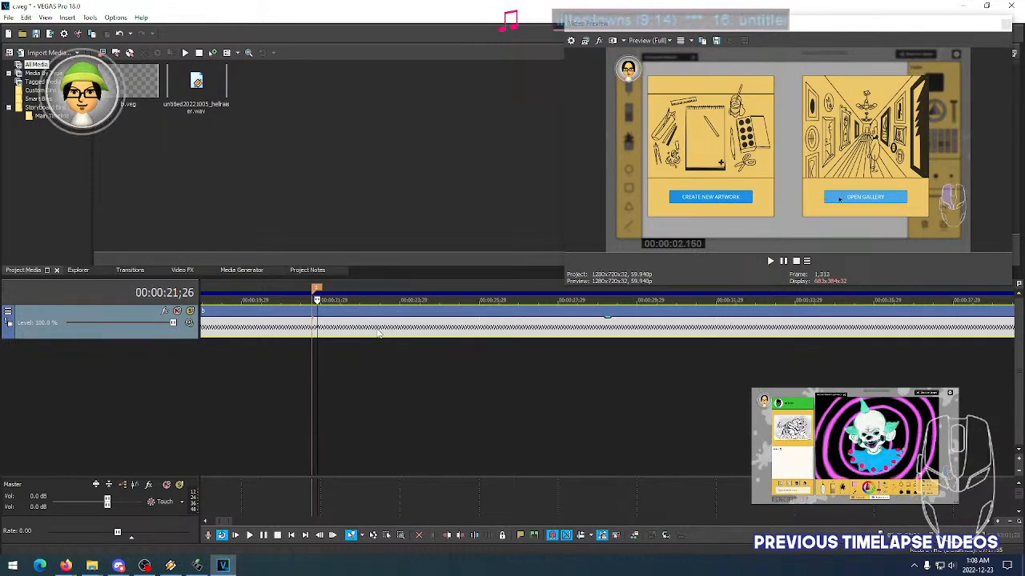
key("s")
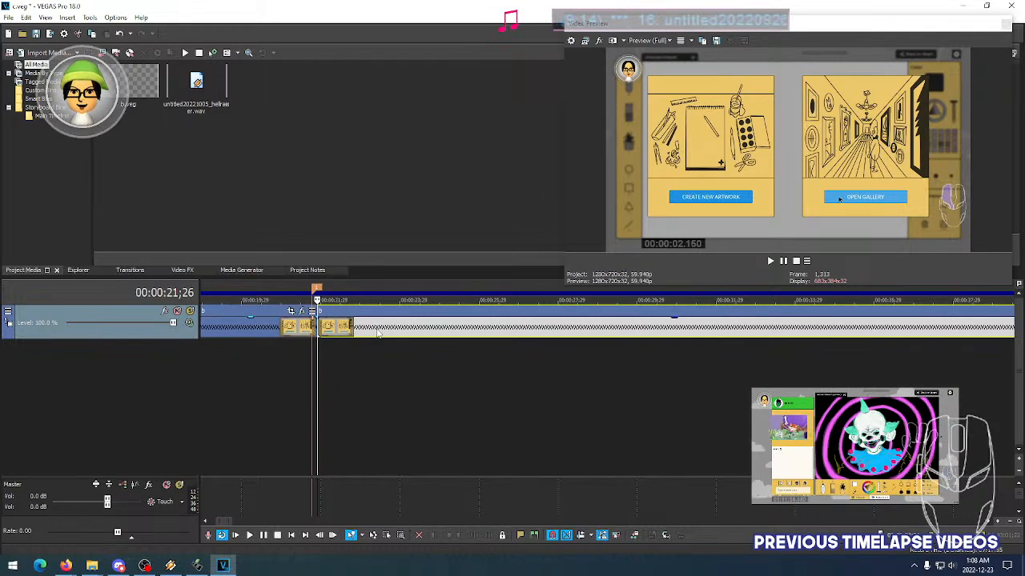
Cut out the gallery-browsing section from 00:00:21;26 to 00:00:22;29 and move the remaining footage back to close the gap
left_click(349, 330)
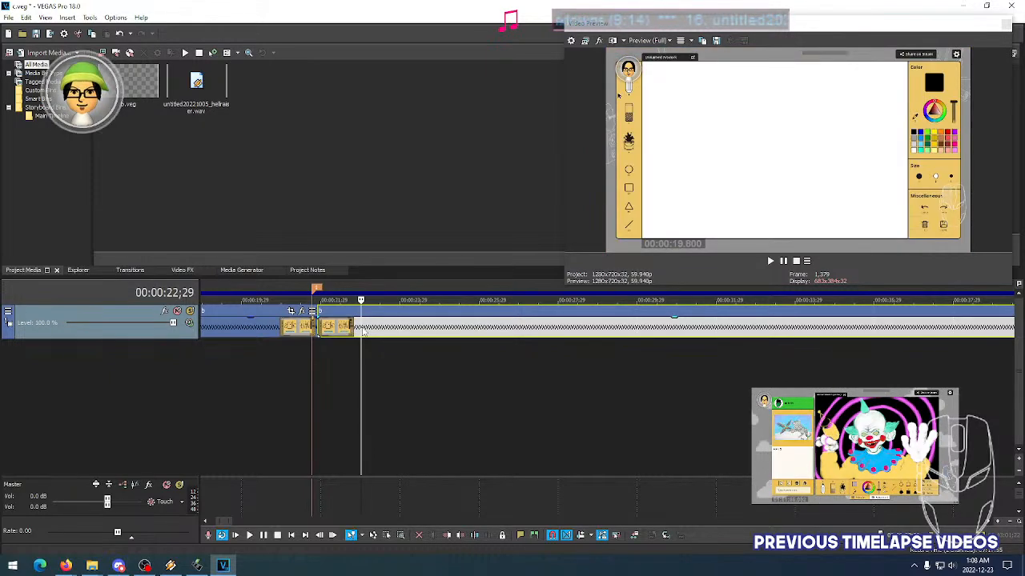
key("s")
left_click(348, 330)
key("Delete")
left_click_drag(384, 332, 341, 332)
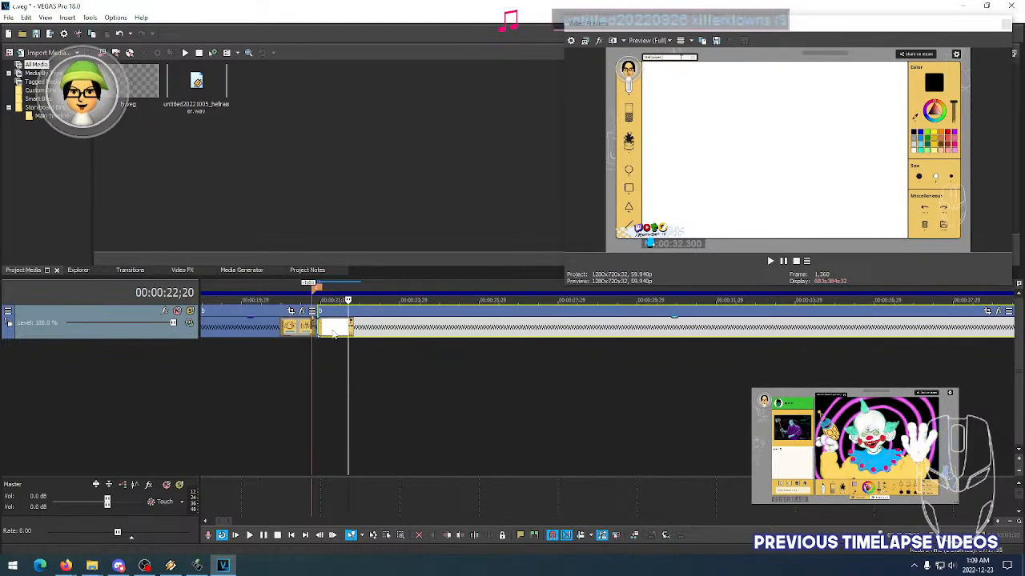
left_click(317, 328)
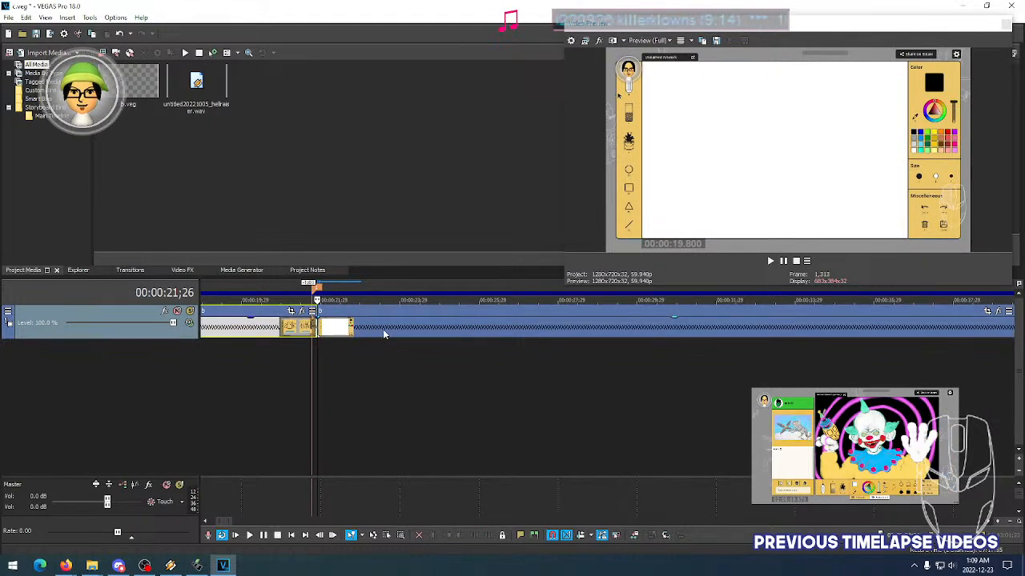
Join the final section to the end of the main footage and place a marker at the join, 00:39:00;14
scroll(416, 331, "down", 2)
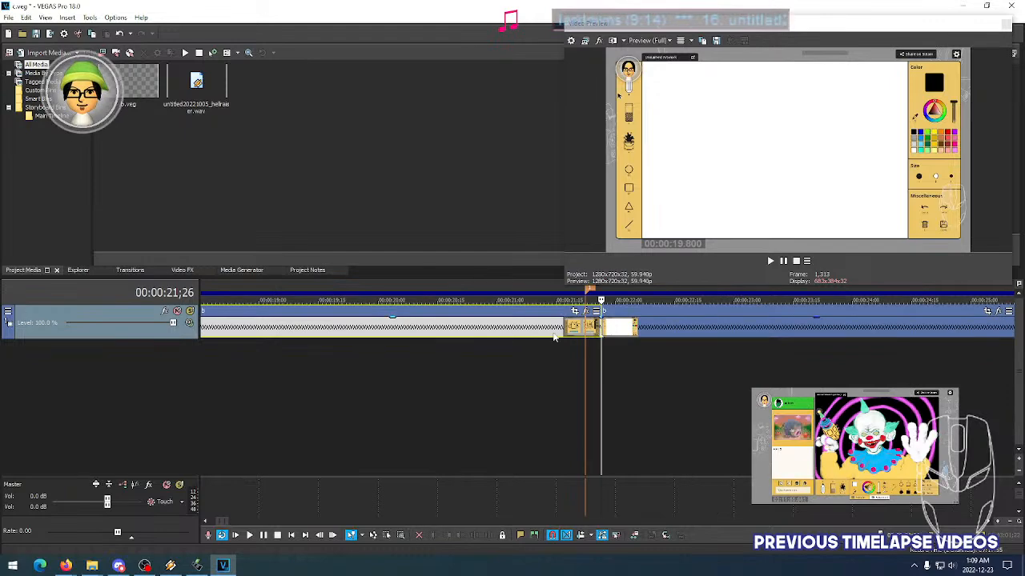
scroll(752, 335, "down", 10)
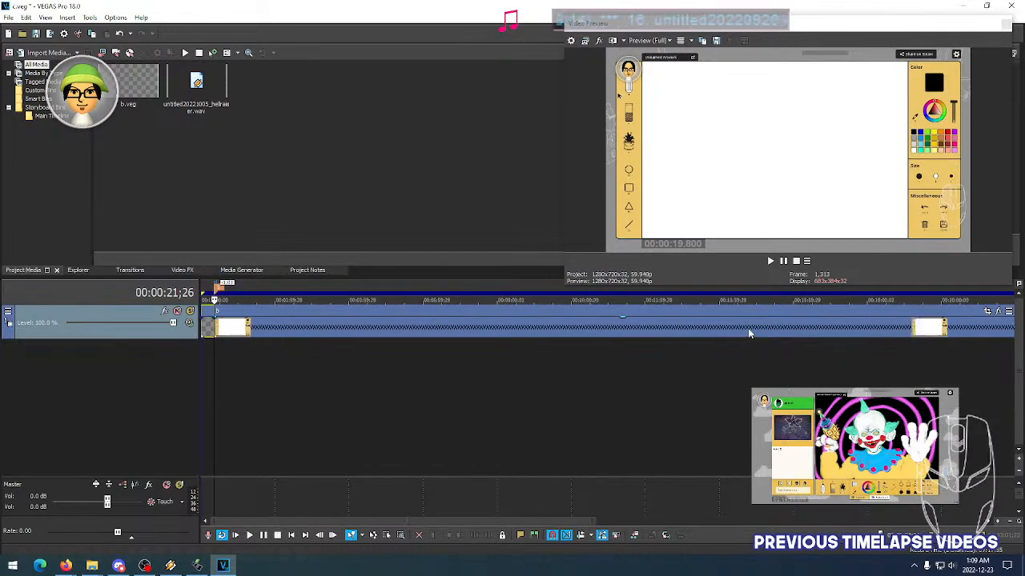
left_click(868, 329)
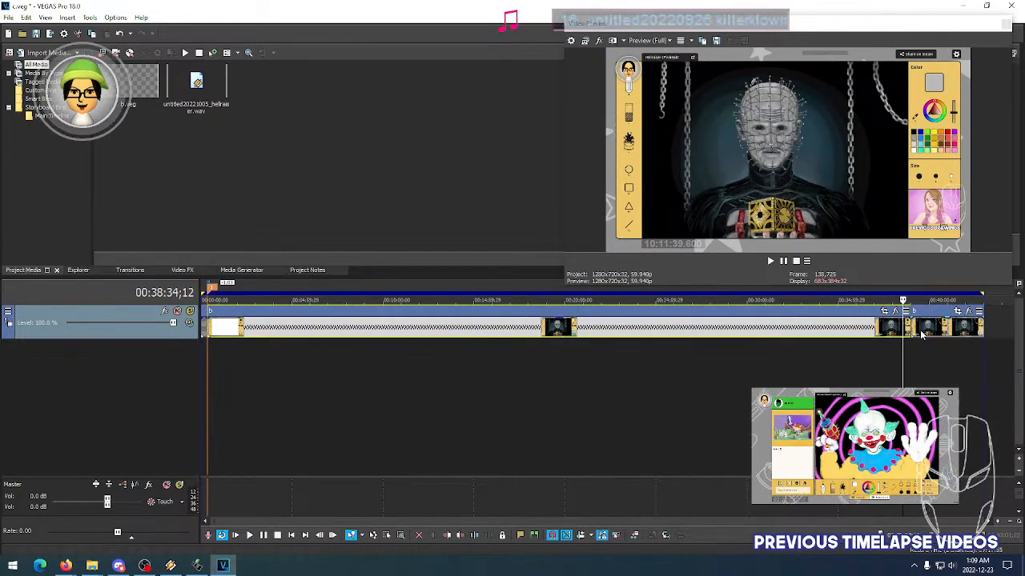
scroll(715, 328, "up", 4)
scroll(638, 334, "up", 1)
left_click(637, 334)
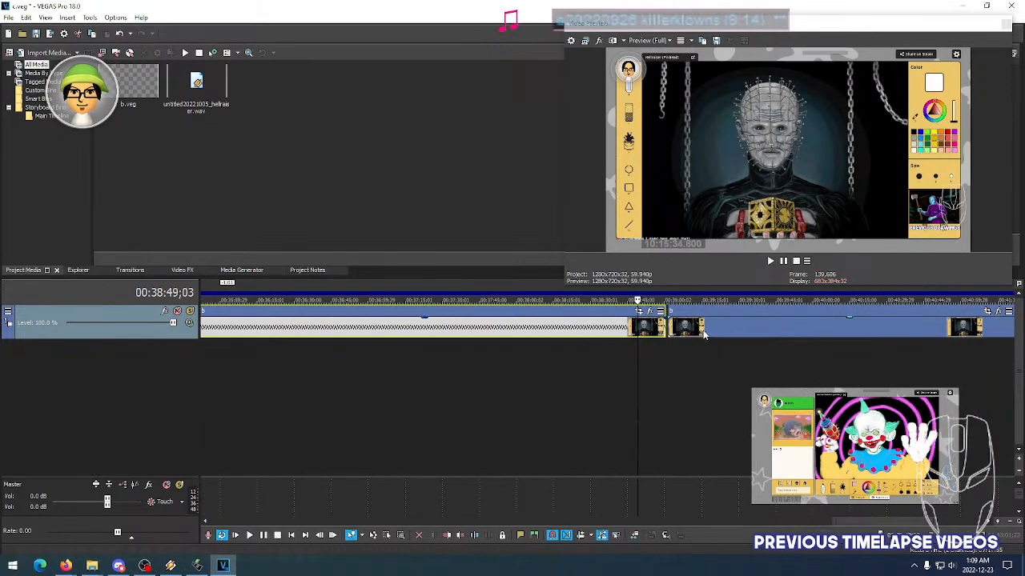
scroll(704, 332, "up", 3)
left_click(704, 332)
left_click(749, 333)
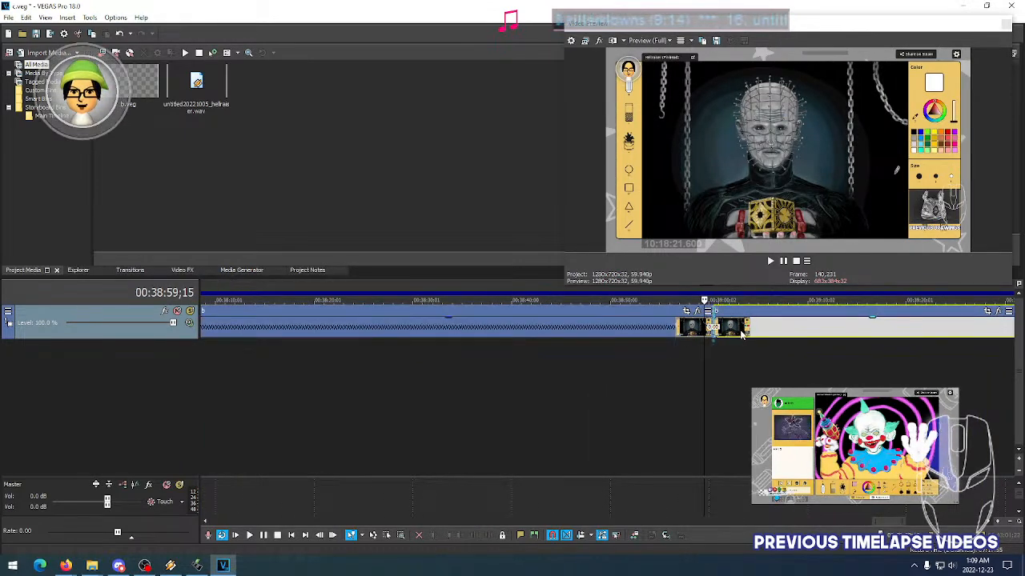
left_click(712, 326)
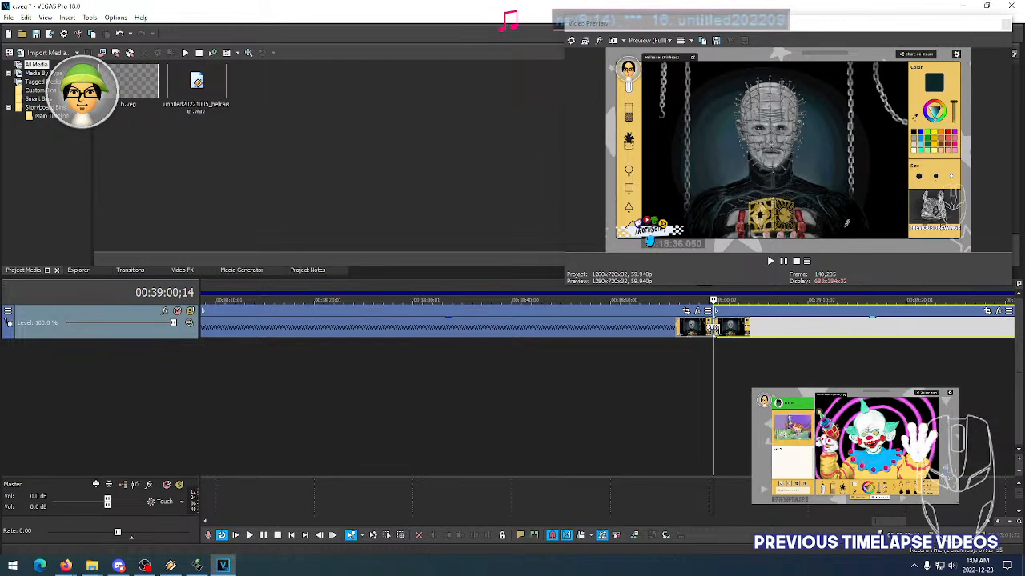
left_click_drag(715, 328, 714, 328)
scroll(721, 332, "down", 1)
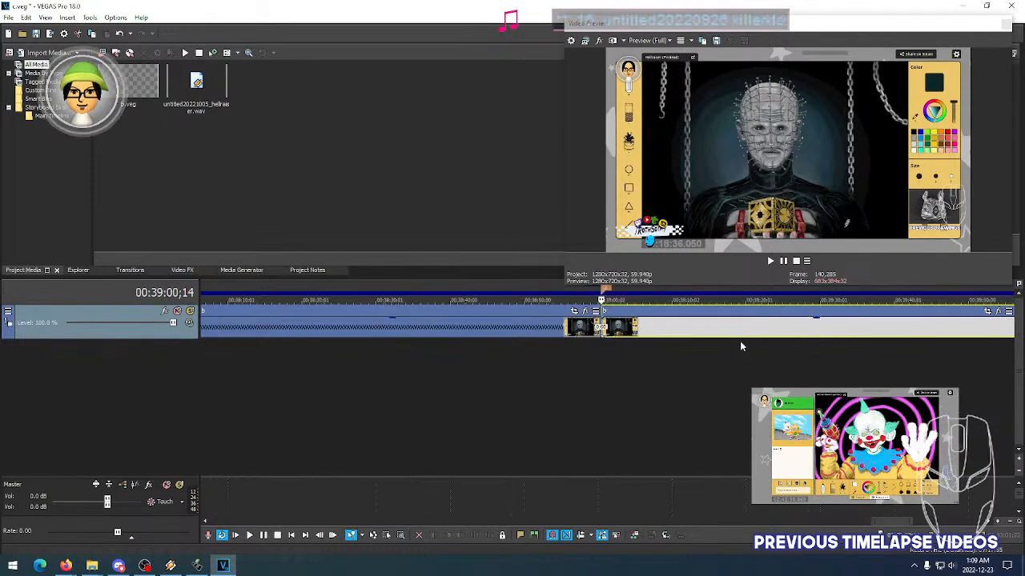
scroll(740, 346, "down", 2)
Set the time selection to the whole project and save c.veg
right_click(501, 290)
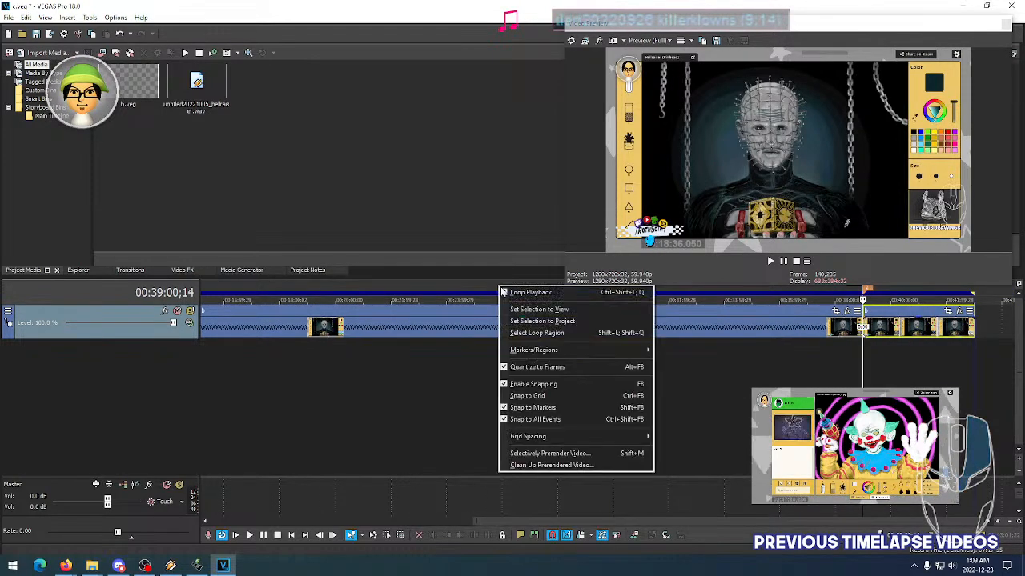
left_click(523, 321)
left_click(7, 17)
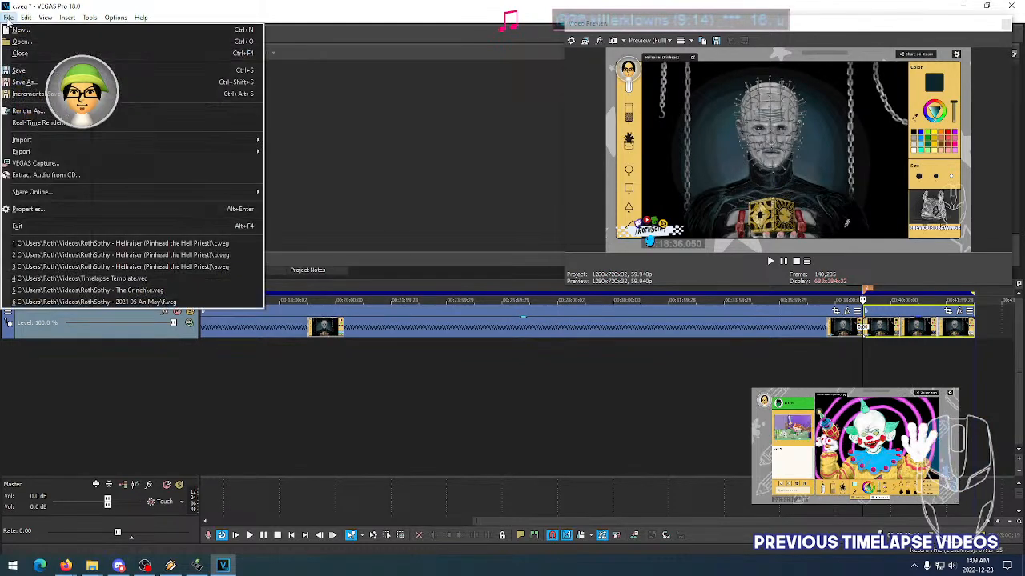
left_click(8, 17)
Import c.veg into a new project and place it at the timeline start, matching the project video settings to it
left_click(7, 17)
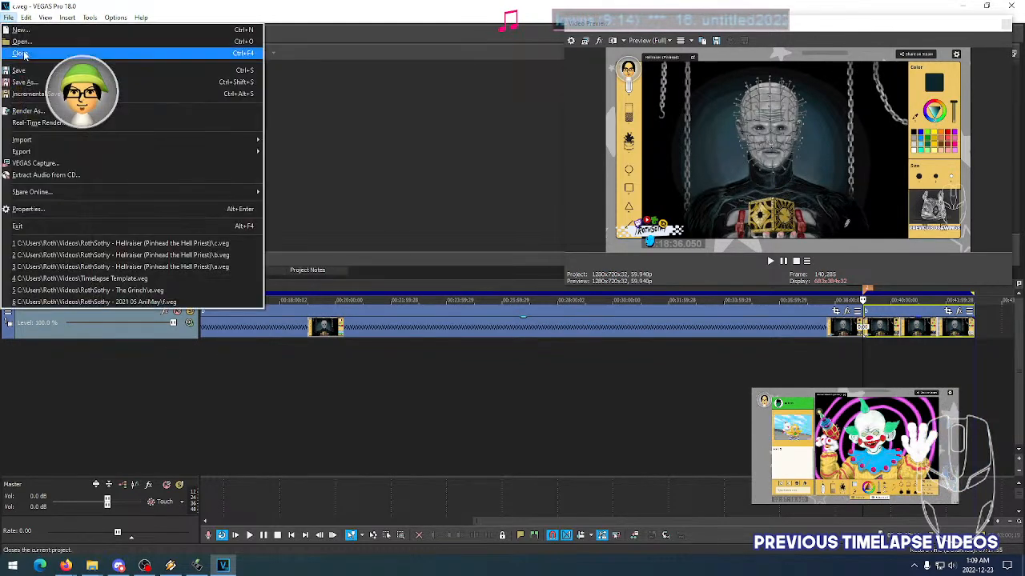
left_click(20, 29)
left_click(7, 16)
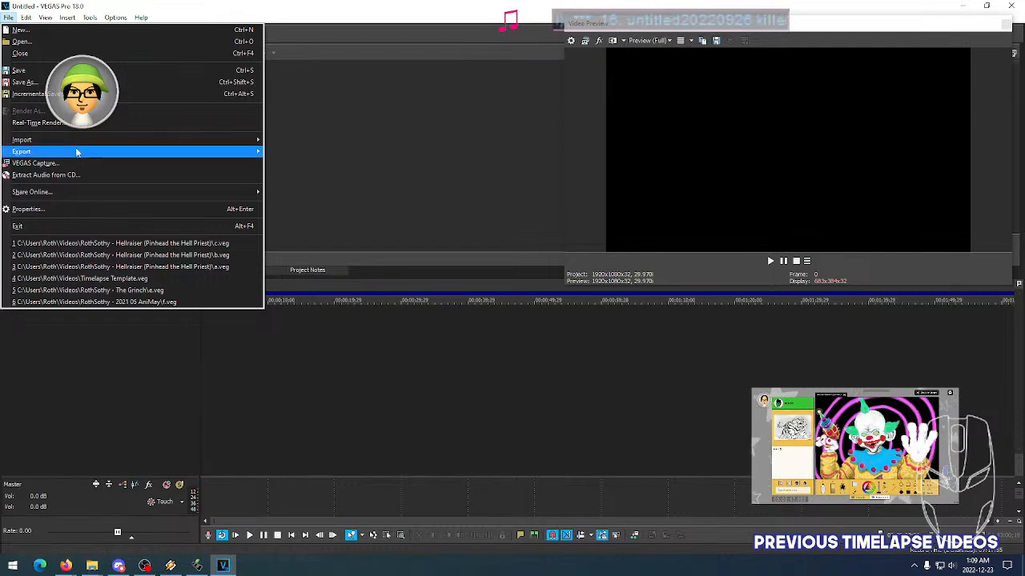
left_click(282, 140)
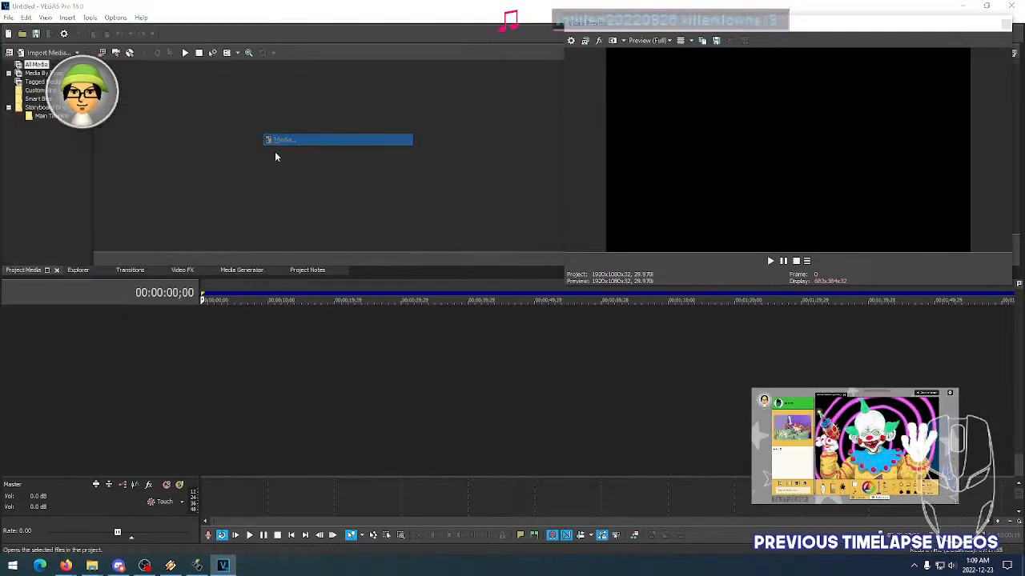
left_click(247, 110)
left_click(388, 344)
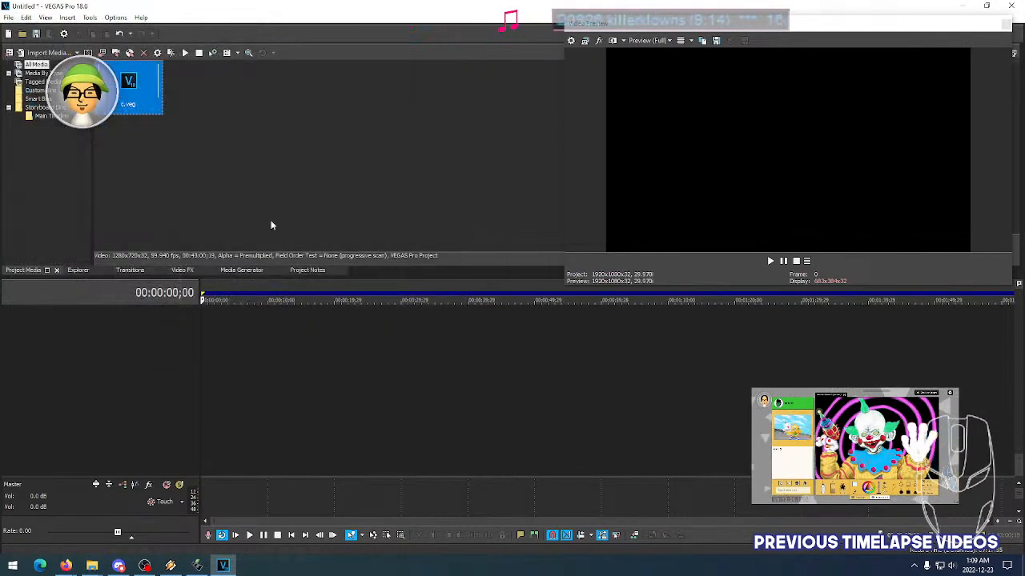
left_click_drag(137, 95, 219, 336)
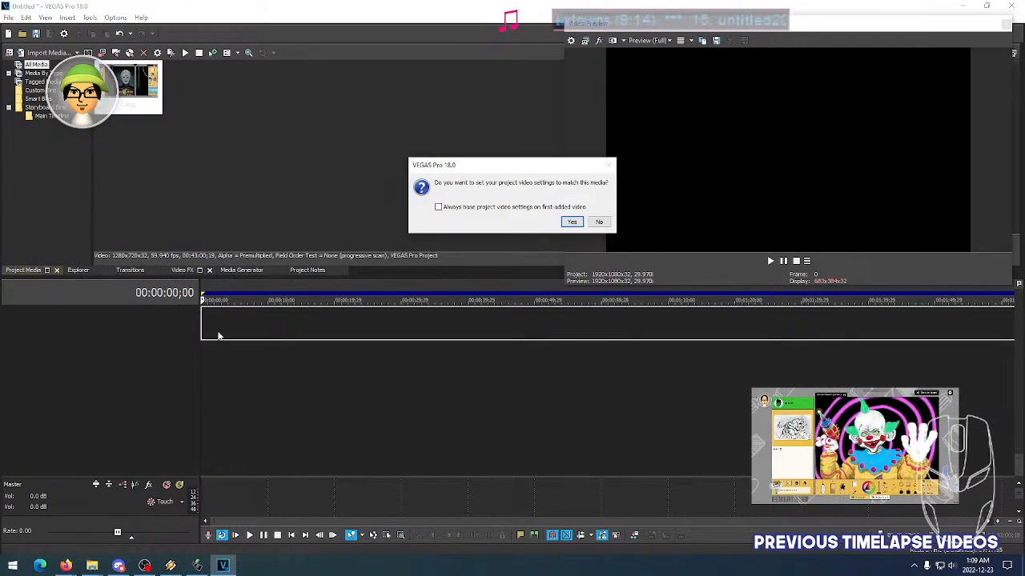
left_click(571, 222)
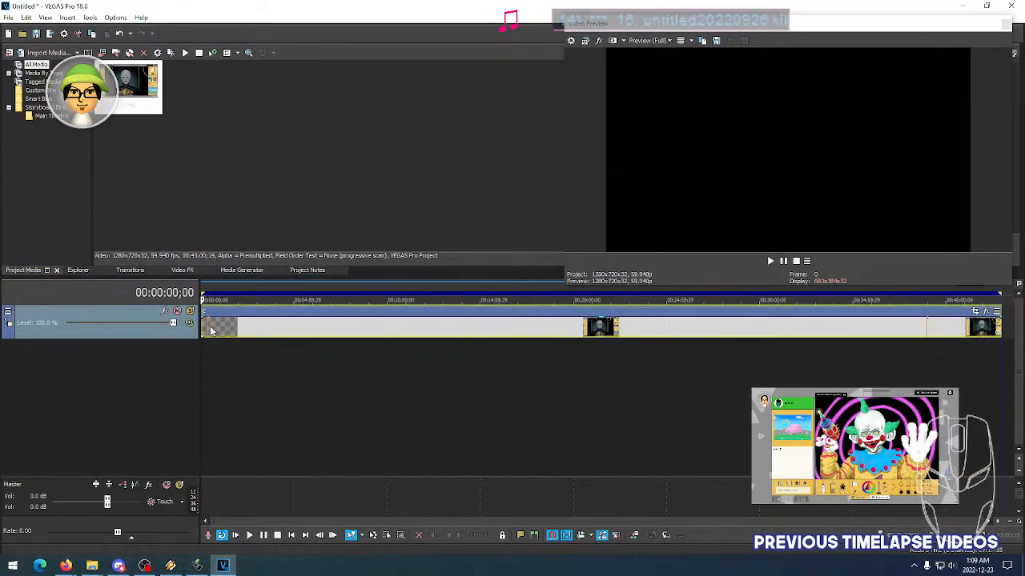
Speed up the nested c.veg clip by compressing it to a quarter of its length, and fit the time selection to the project
left_click_drag(1002, 327, 350, 309)
right_click(342, 300)
left_click(387, 316)
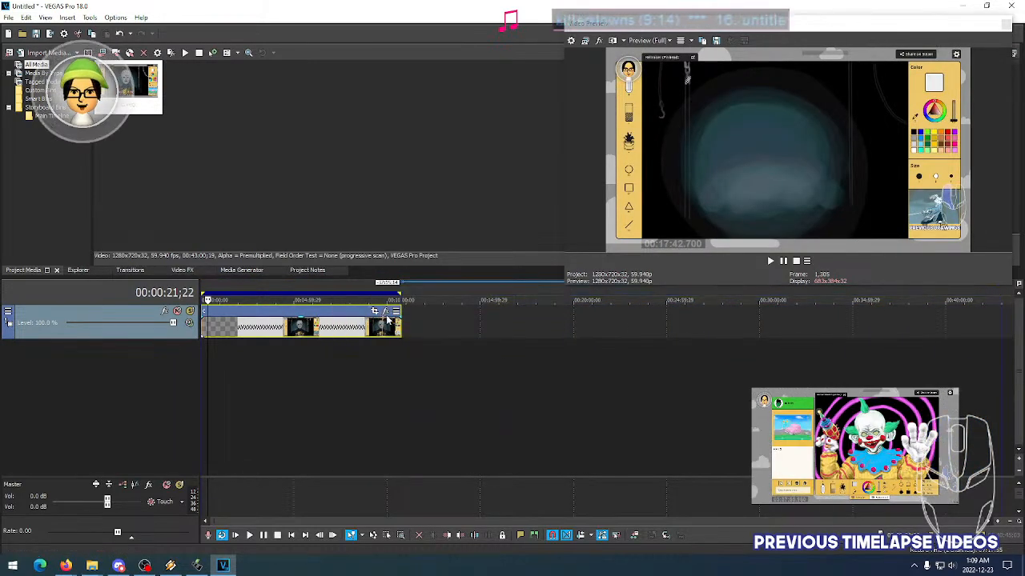
Examine the last minute of the sped-up clip, from 00:09:45;03 through the artwork upload screens near its end
left_click(402, 327)
left_click(396, 328)
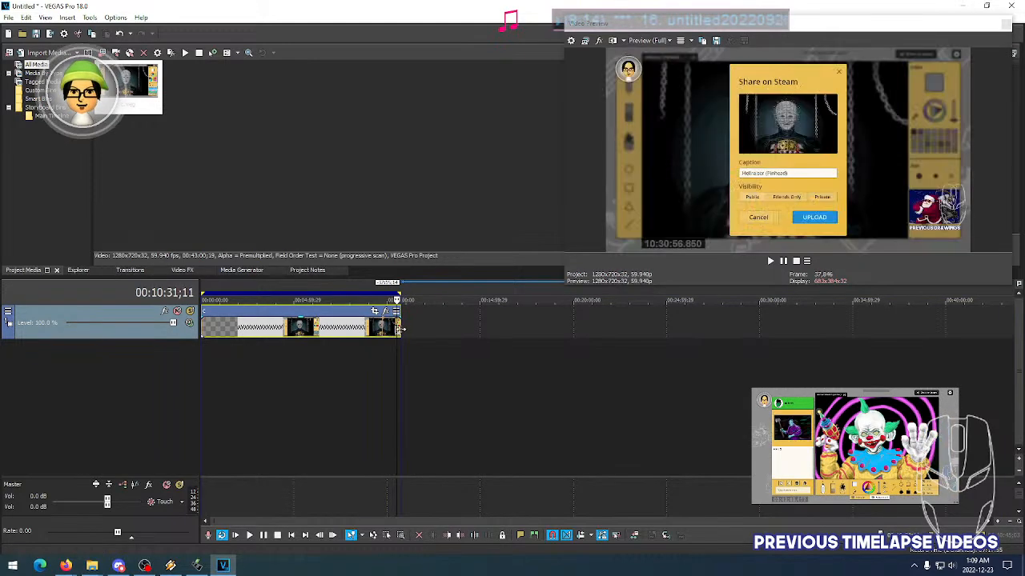
scroll(396, 331, "up", 5)
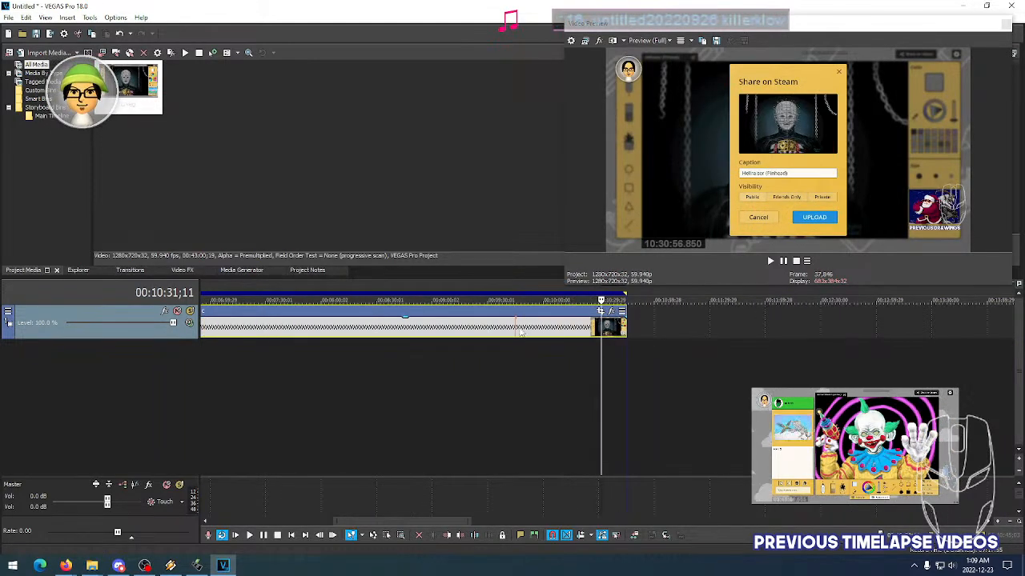
left_click(516, 330)
scroll(430, 328, "down", 4)
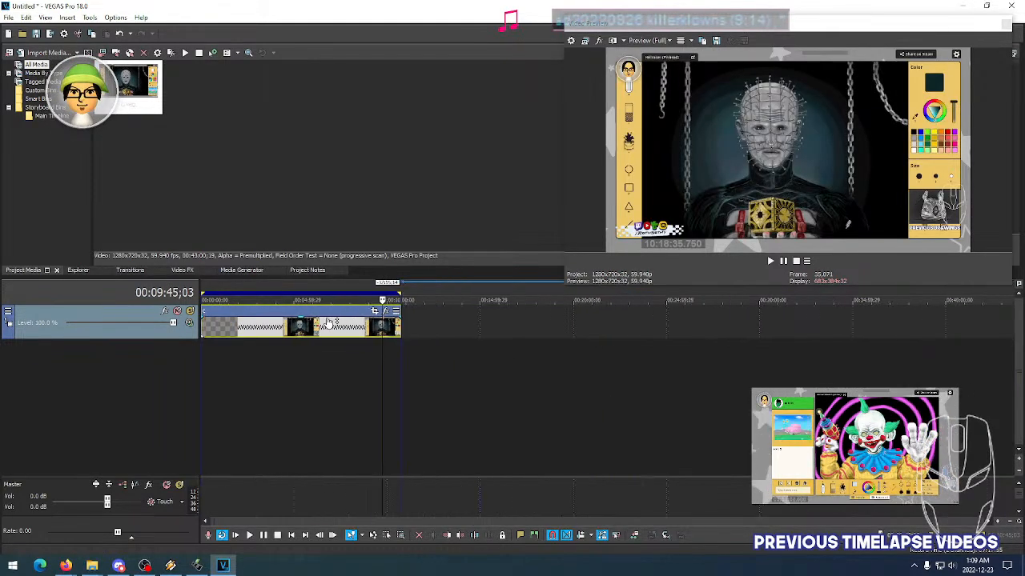
left_click(630, 329)
left_click(655, 330)
left_click(644, 330)
left_click(638, 328)
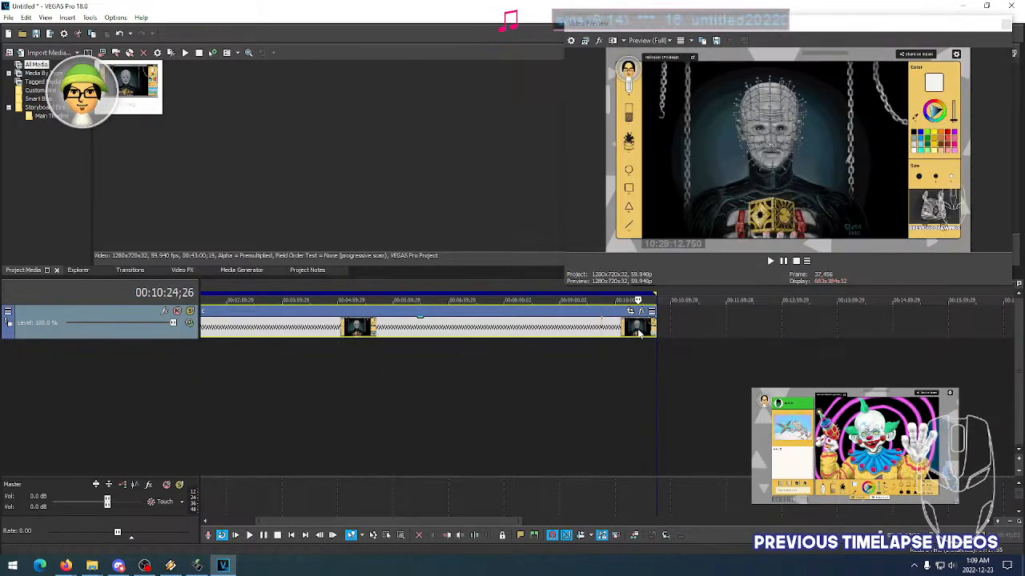
left_click(645, 329)
left_click(647, 333)
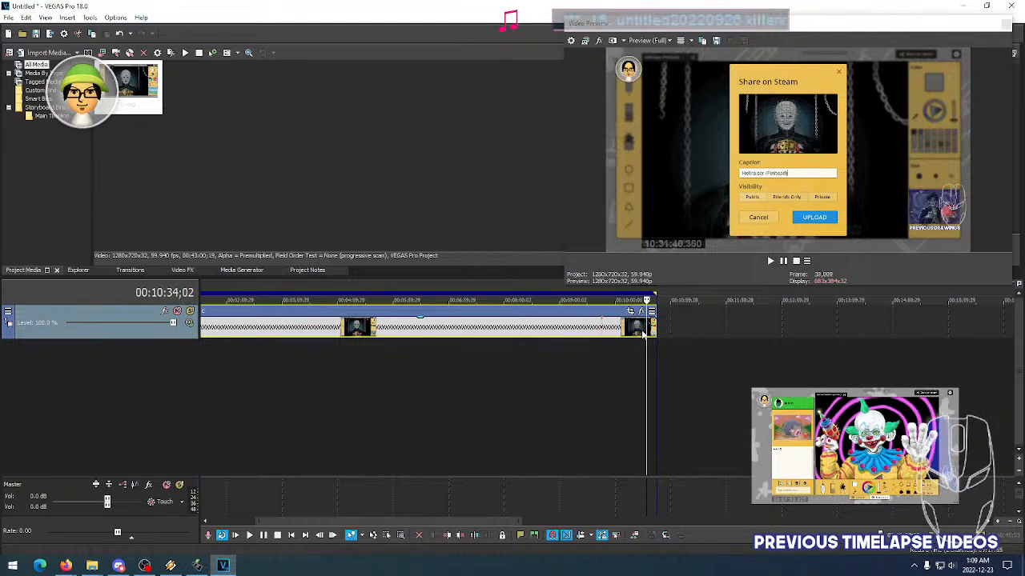
left_click(643, 333)
left_click(647, 333)
left_click(652, 333)
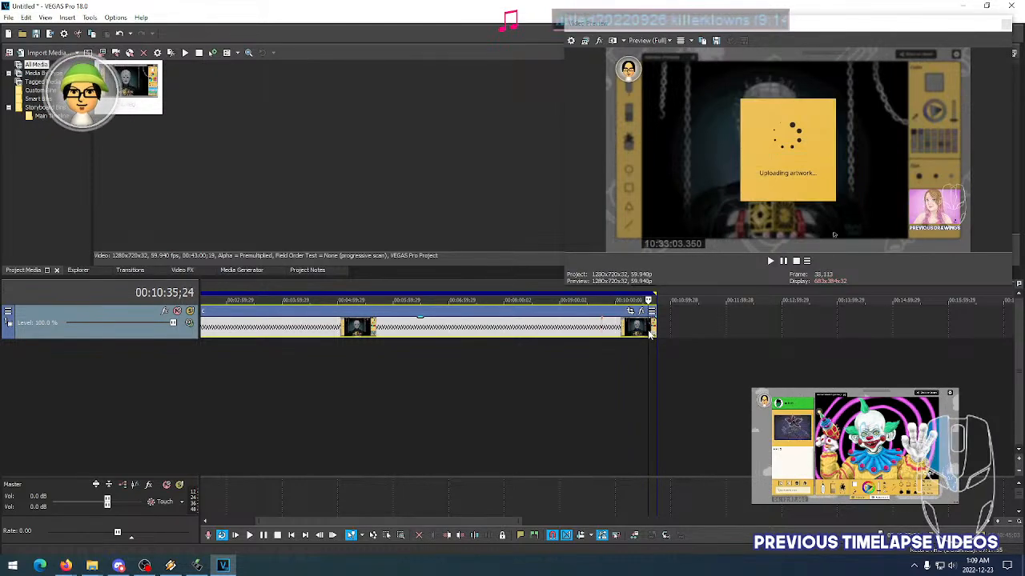
left_click(638, 335)
left_click(603, 335)
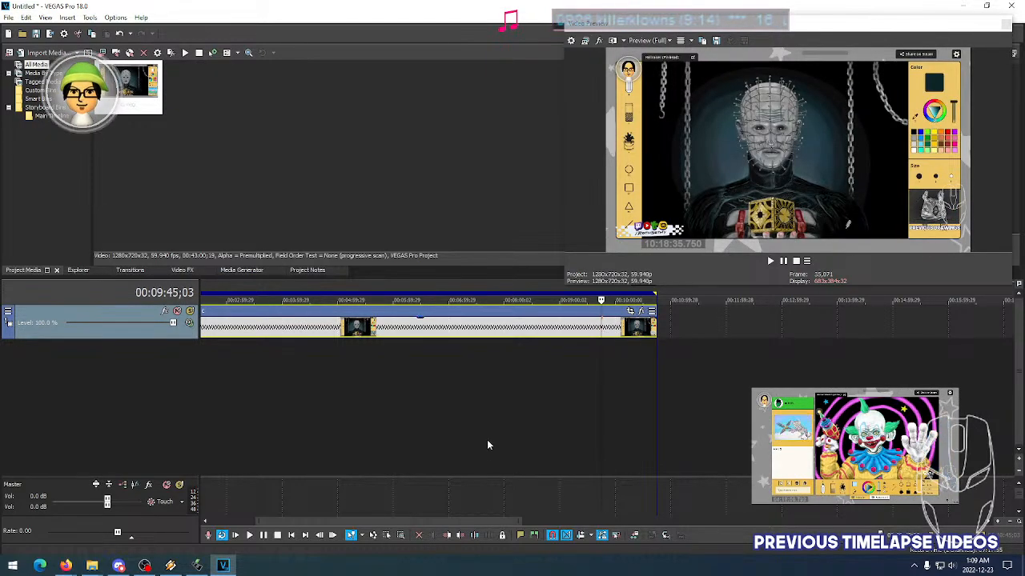
Add a marker near the start of the sped-up c.veg clip, at 00:00:05;13
left_click_drag(469, 516, 359, 435)
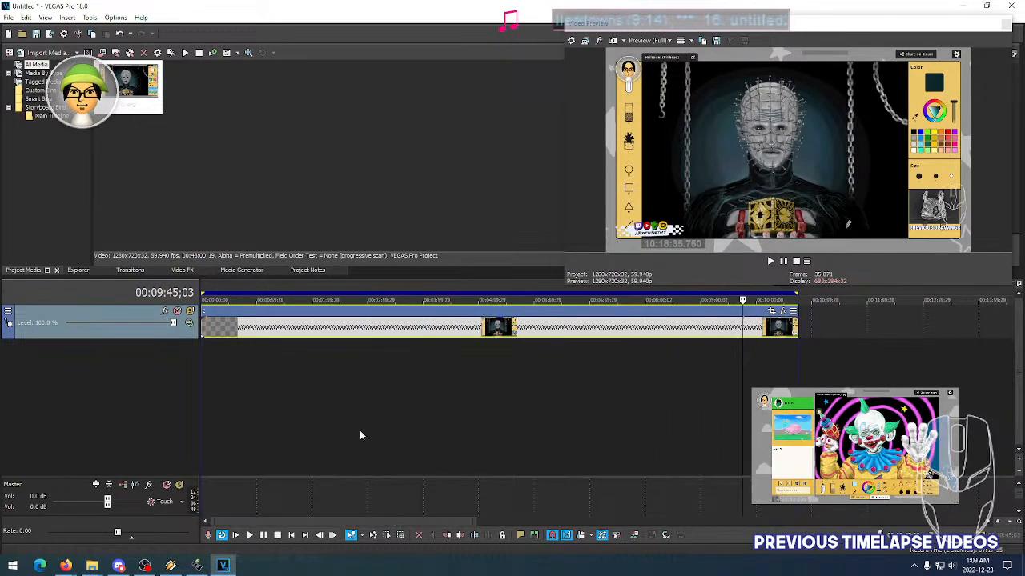
left_click(206, 333)
scroll(208, 333, "up", 5)
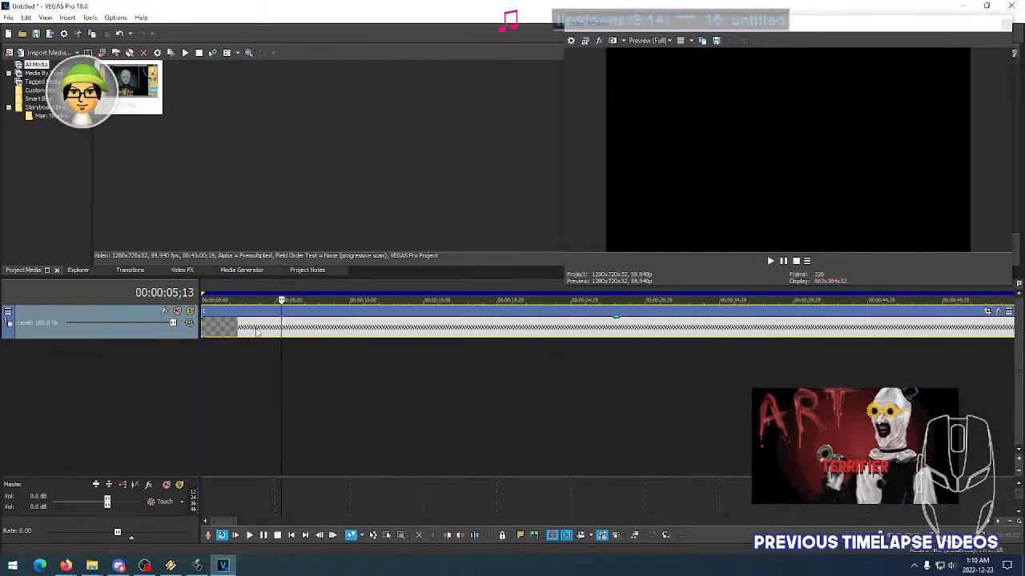
key("m")
key("Return")
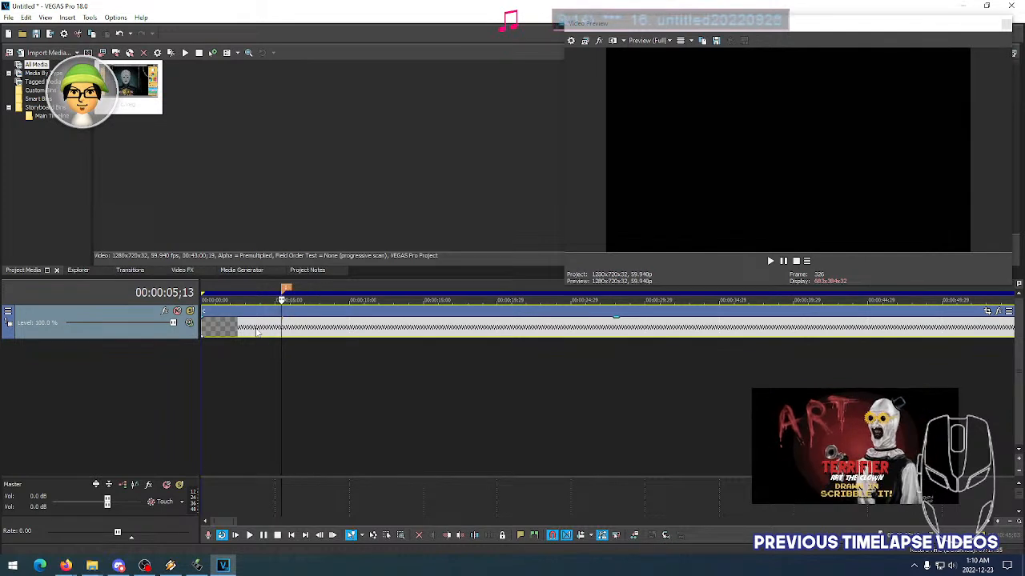
scroll(404, 341, "down", 6)
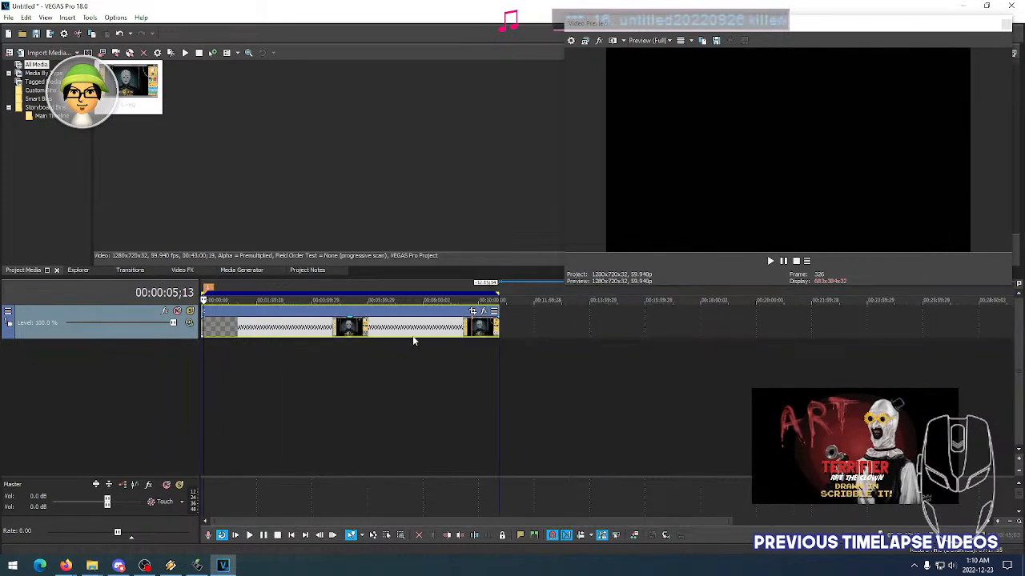
Add a second marker near the end of the c.veg clip, at 00:09:45;03
left_click(473, 329)
scroll(507, 339, "up", 6)
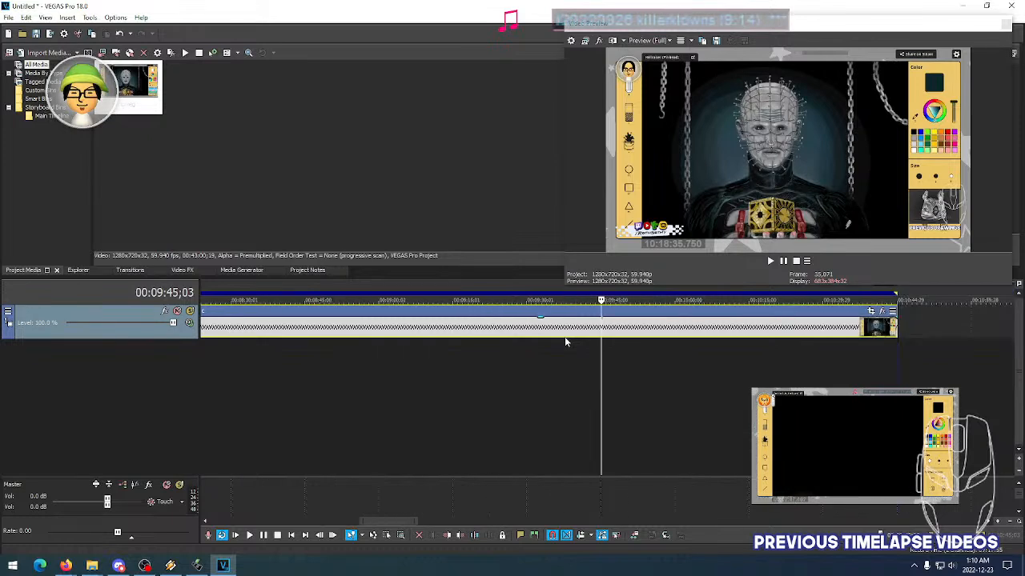
key("m")
key("Return")
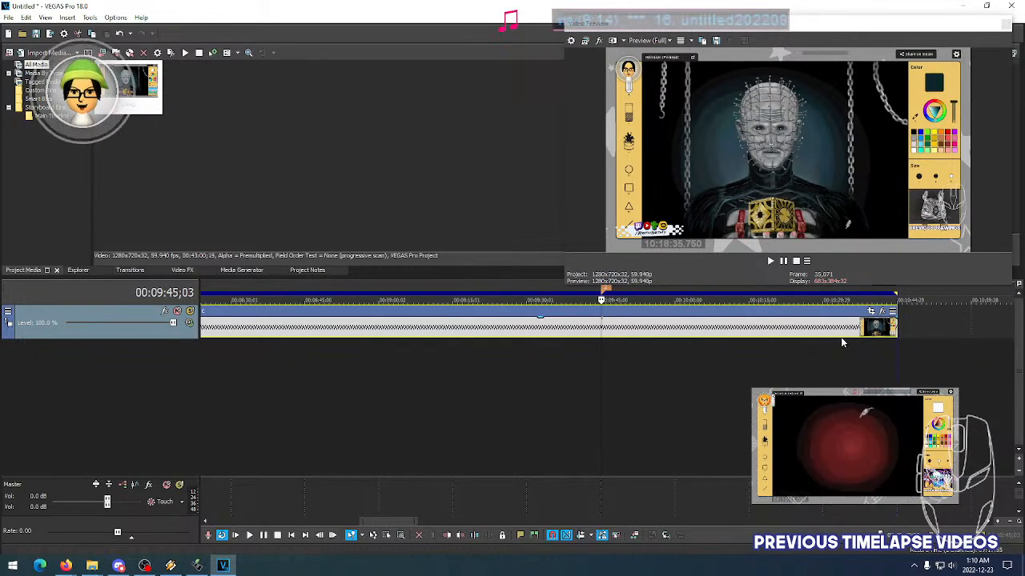
Play the footage just after and just before the second marker to check where the finished drawing sits
left_click_drag(769, 335, 839, 334)
left_click(615, 330)
key("space")
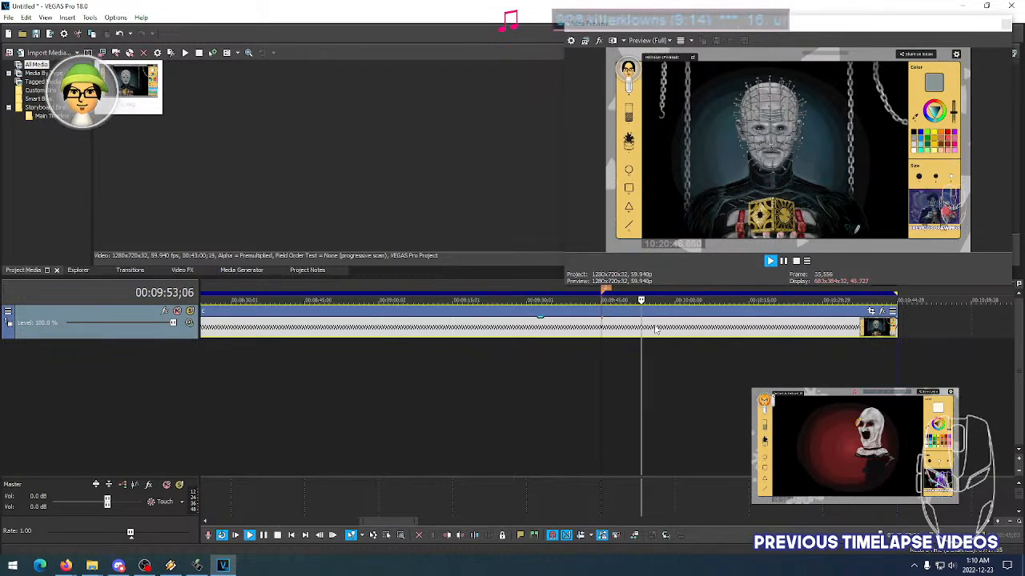
key("space")
left_click(544, 352)
key("space")
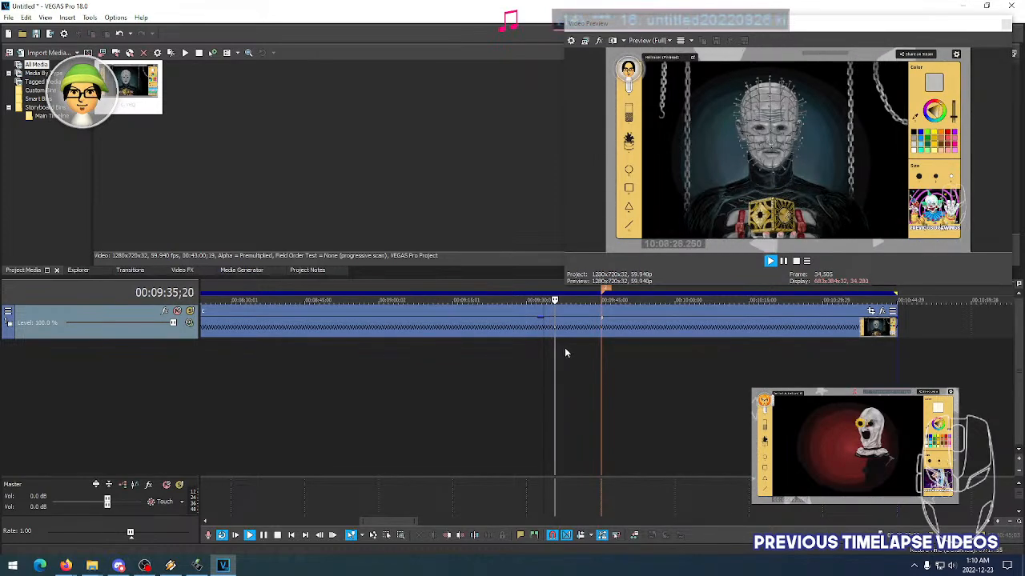
key("space")
scroll(648, 336, "down", 5)
scroll(630, 352, "down", 2)
scroll(544, 340, "up", 5)
scroll(521, 340, "down", 6)
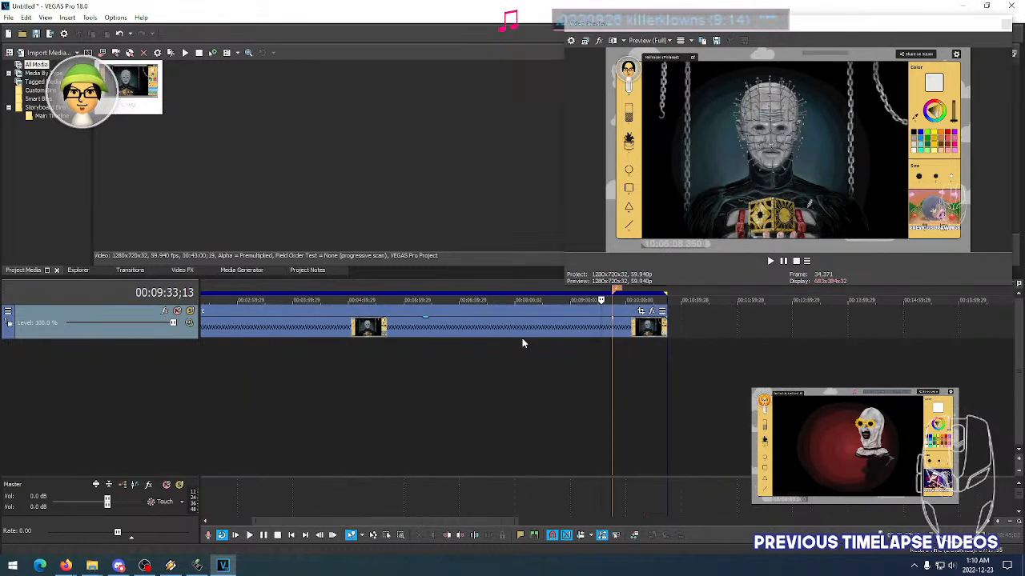
Disable resampling for the sped-up c.veg clip
left_click(404, 546)
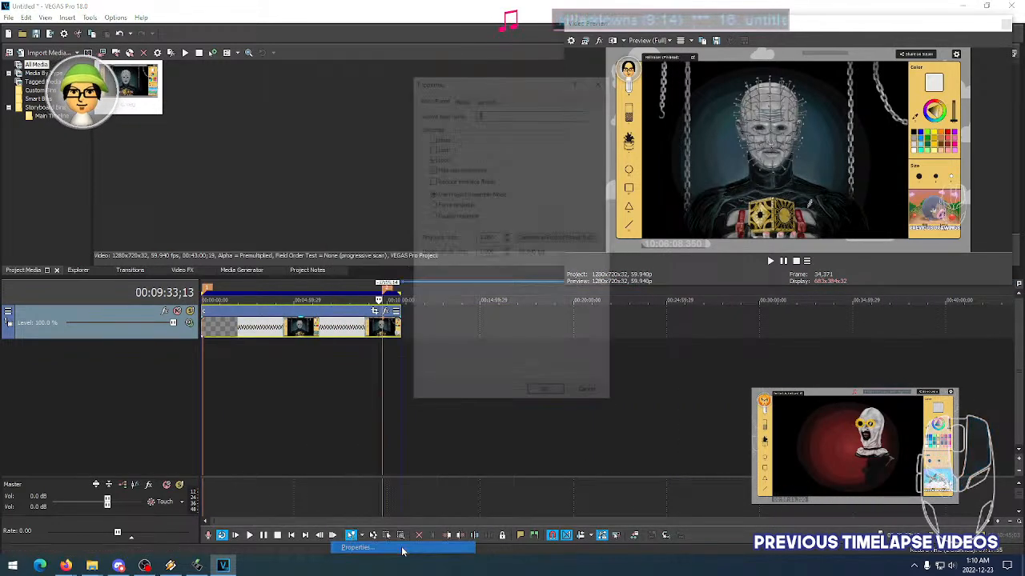
left_click(545, 396)
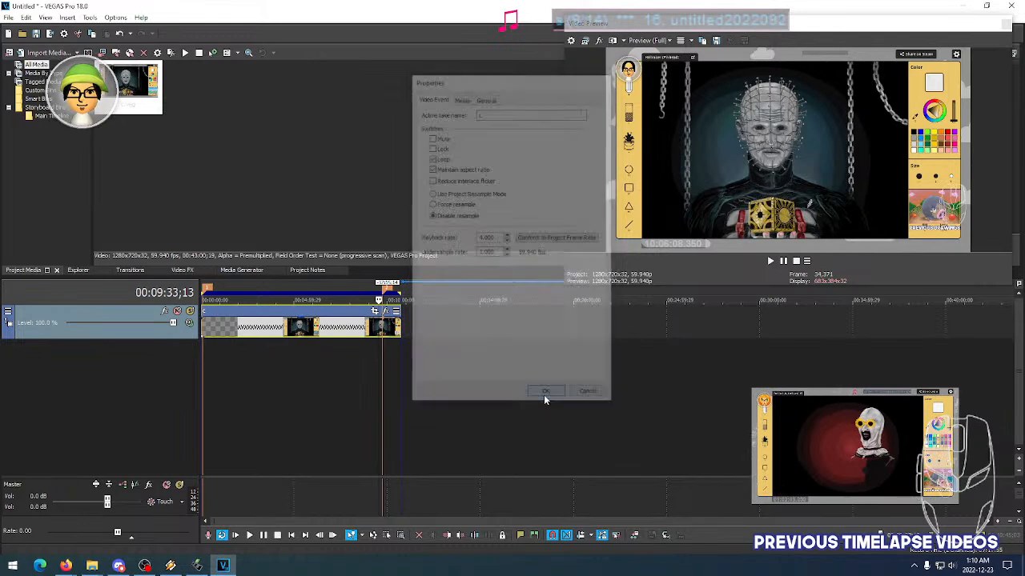
scroll(452, 347, "up", 3)
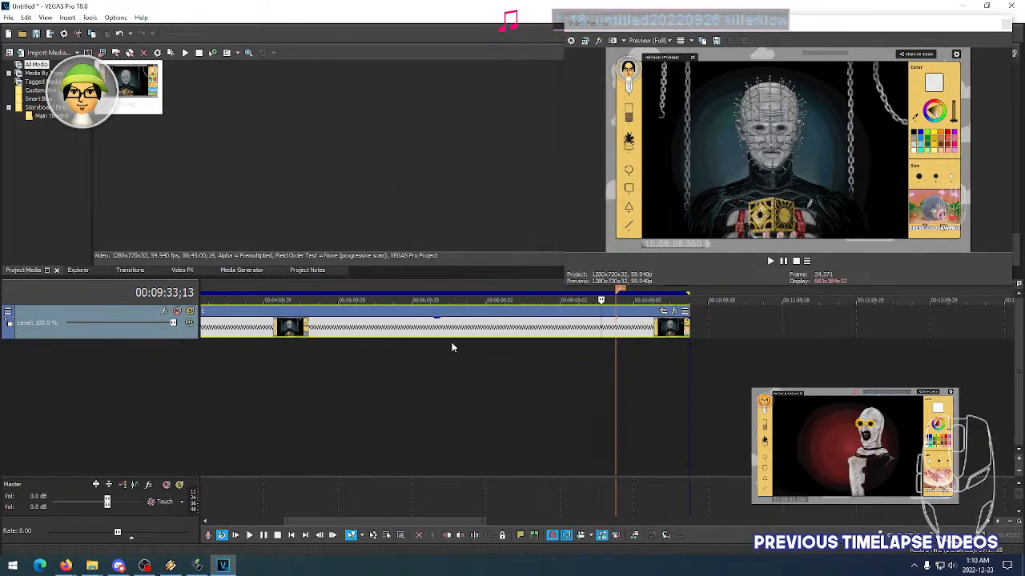
Save the project as d.veg in the Hellraiser project folder beside a, b and c
scroll(387, 328, "down", 5)
left_click(10, 18)
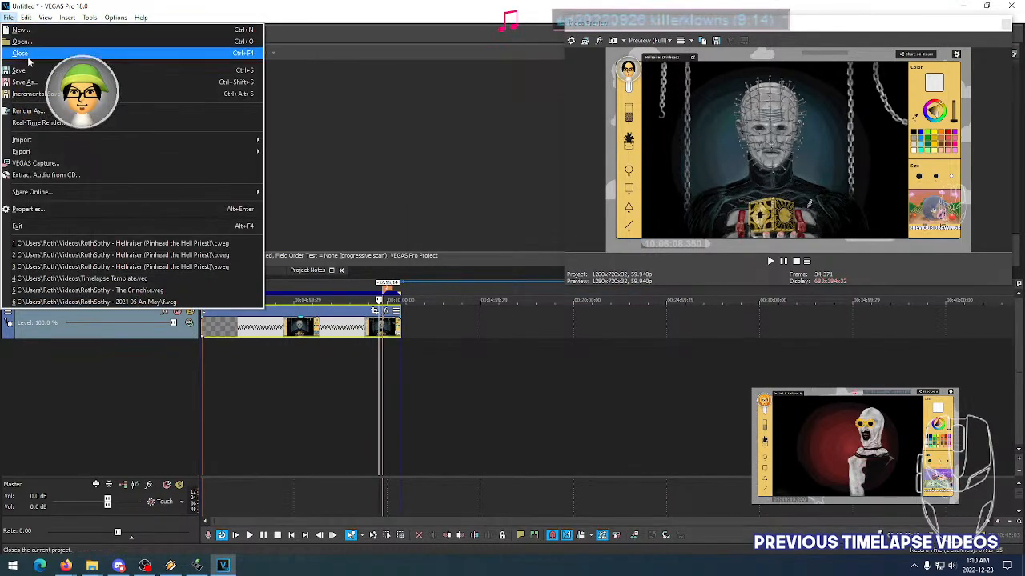
left_click(48, 80)
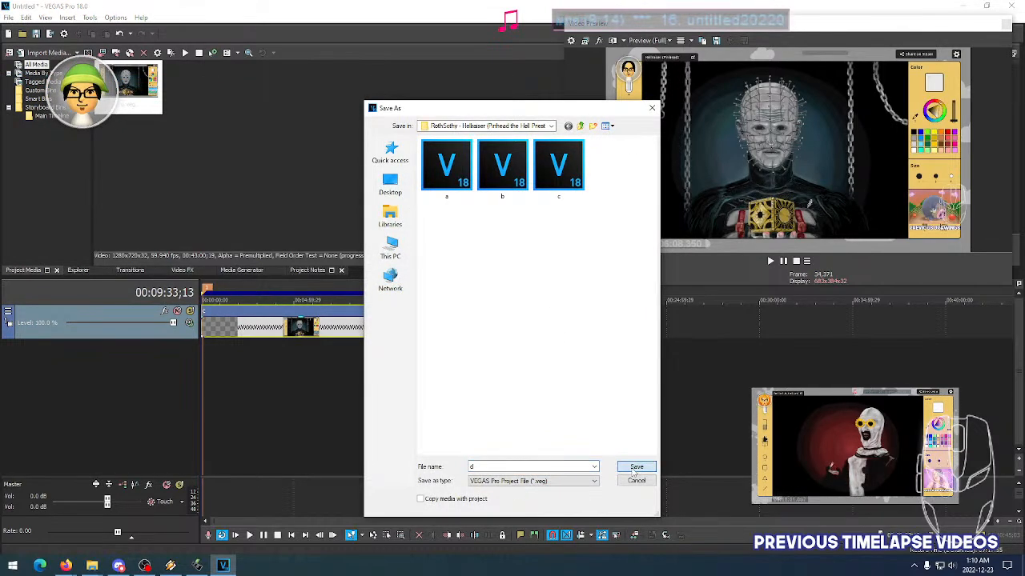
left_click(636, 467)
Examine how the drawing progresses at several points along the clip between the two markers
left_click(352, 327)
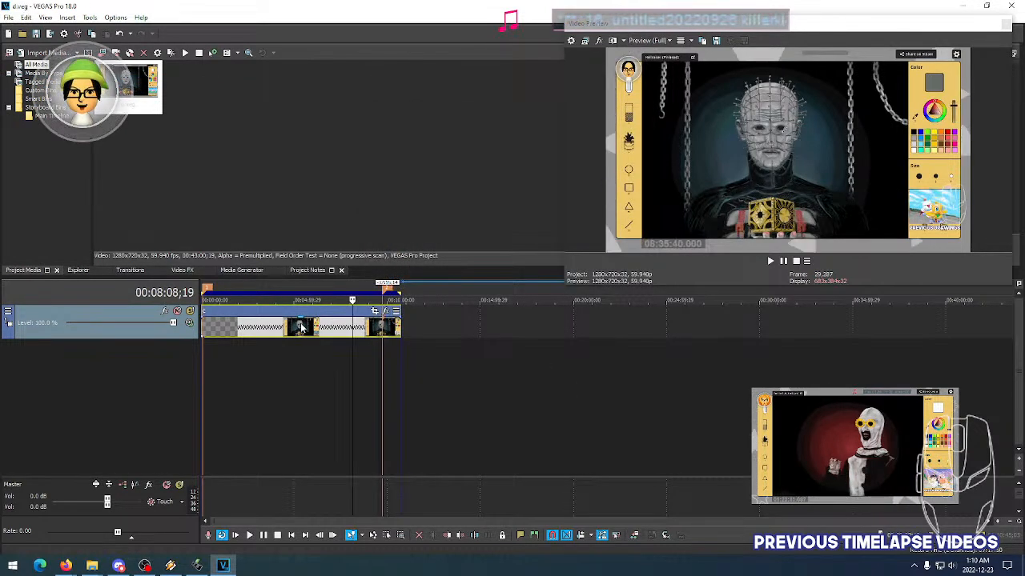
left_click(302, 327)
left_click(276, 327)
scroll(278, 327, "up", 6)
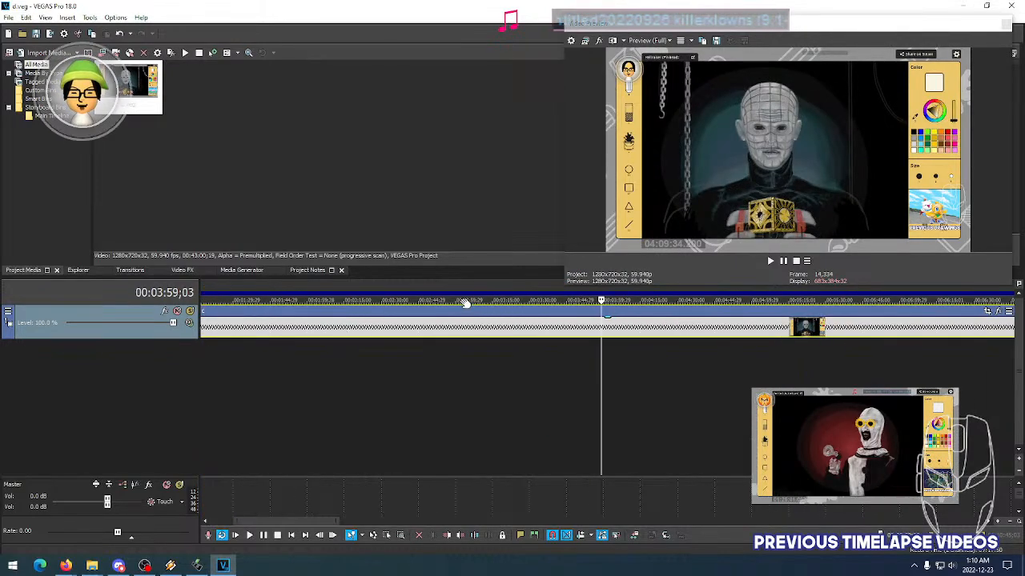
scroll(302, 314, "down", 8)
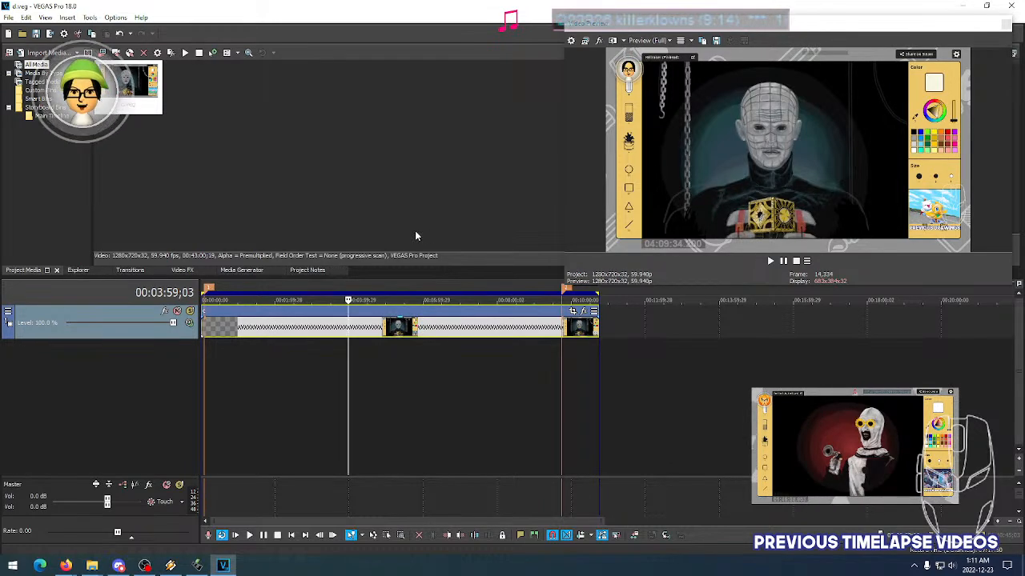
left_click(289, 336)
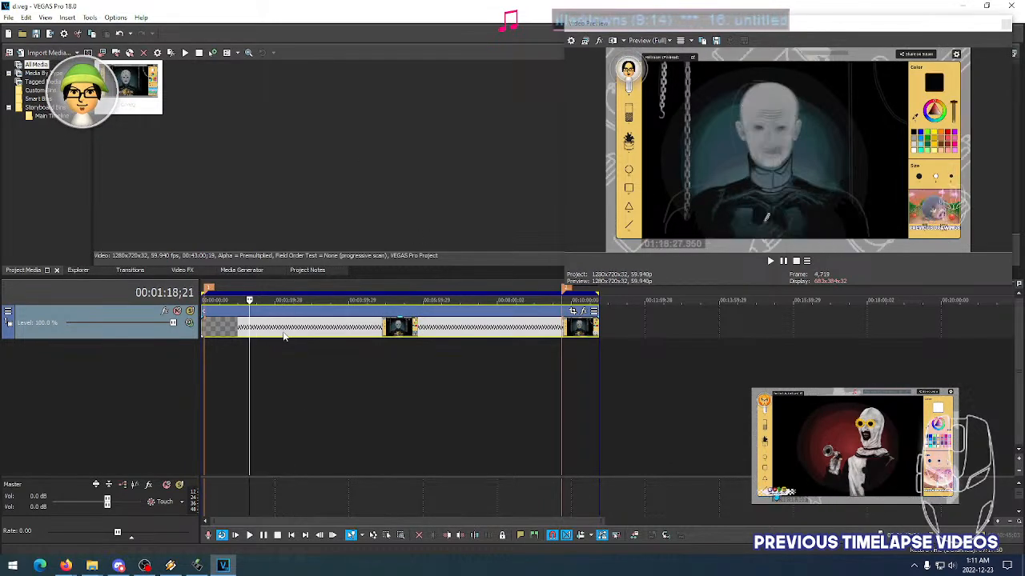
left_click(315, 337)
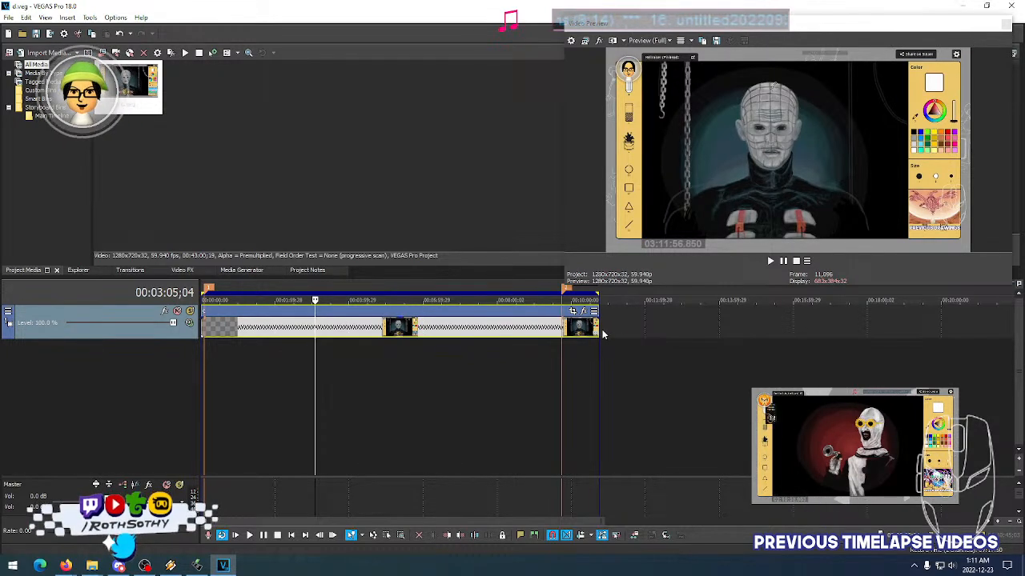
left_click(388, 334)
left_click(372, 333)
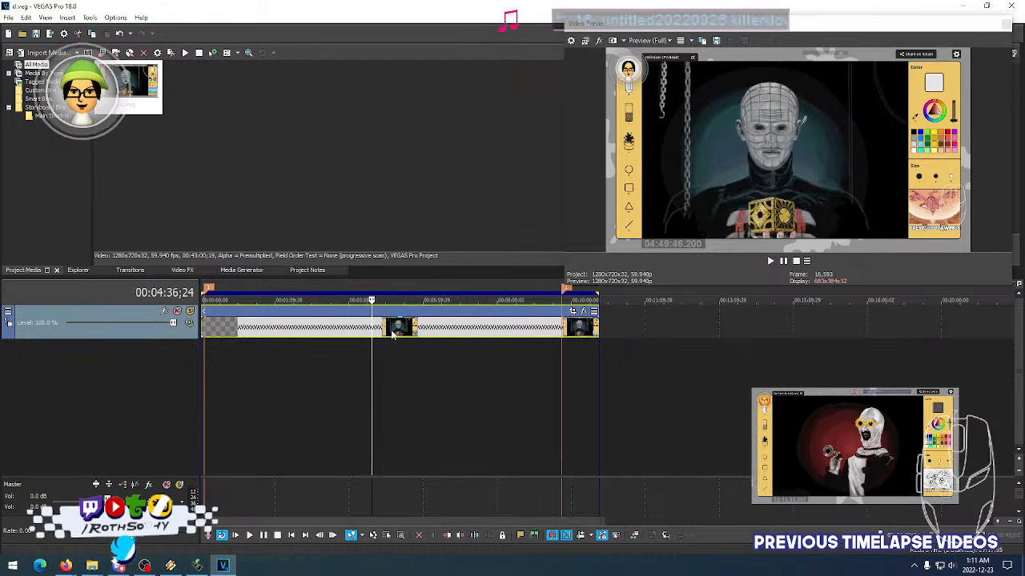
Close the d.veg project and import Timelapse Template Intro Outro Text.veg from the Videos folder into the empty project
left_click(8, 17)
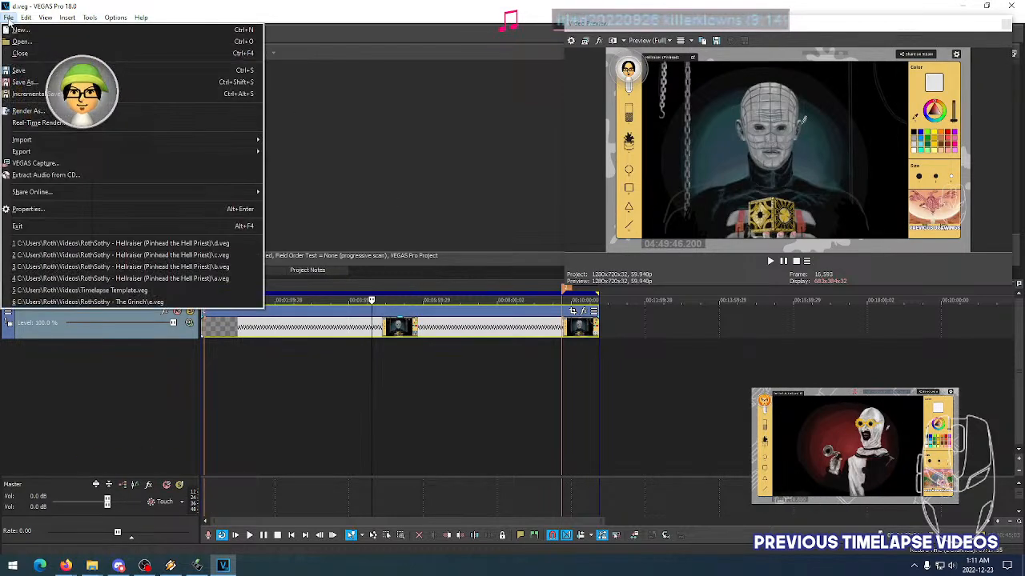
left_click(100, 55)
left_click(8, 16)
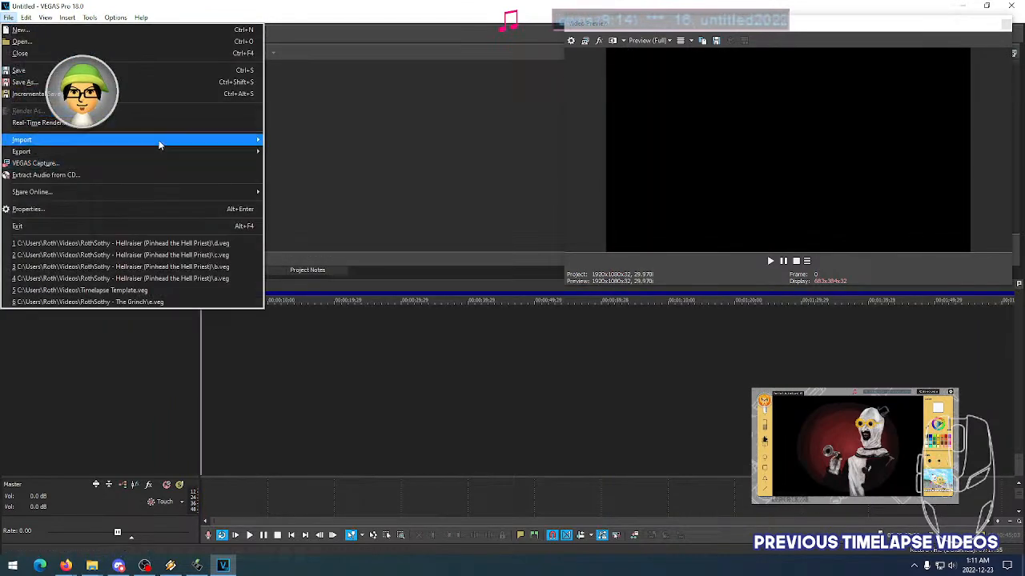
mouse_move(183, 139)
left_click(277, 140)
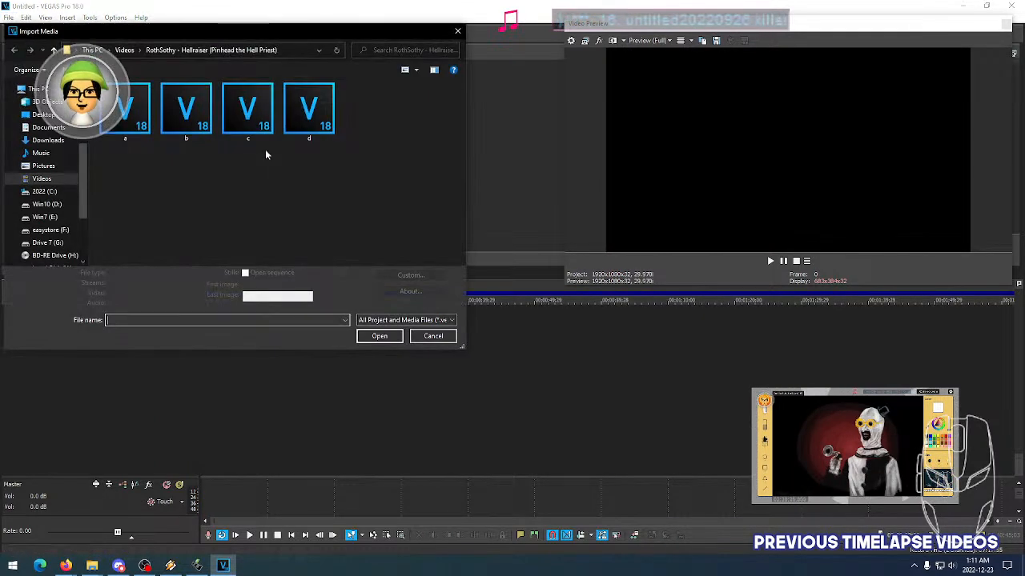
left_click(49, 180)
scroll(272, 237, "down", 10)
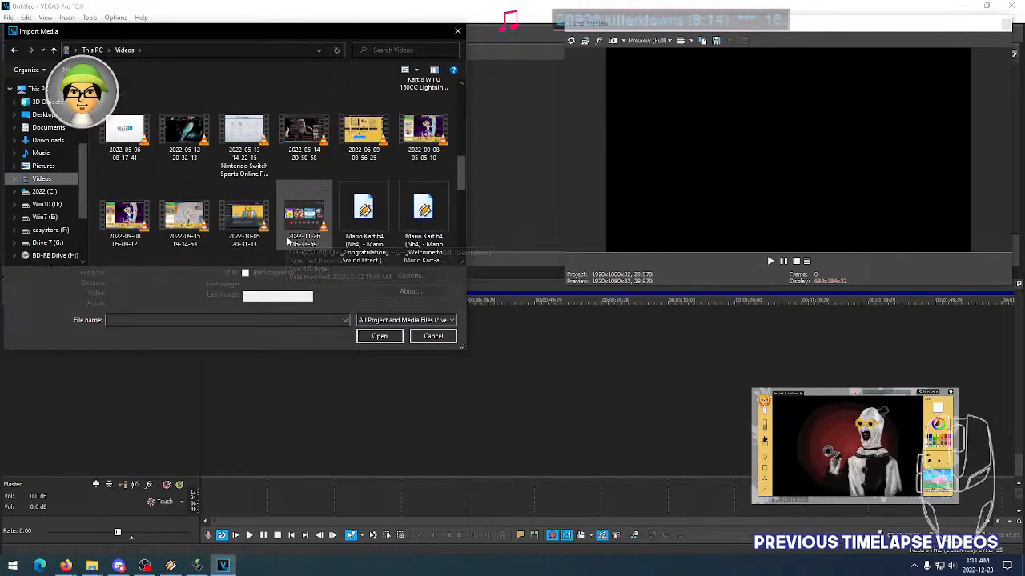
scroll(287, 240, "down", 5)
left_click(363, 152)
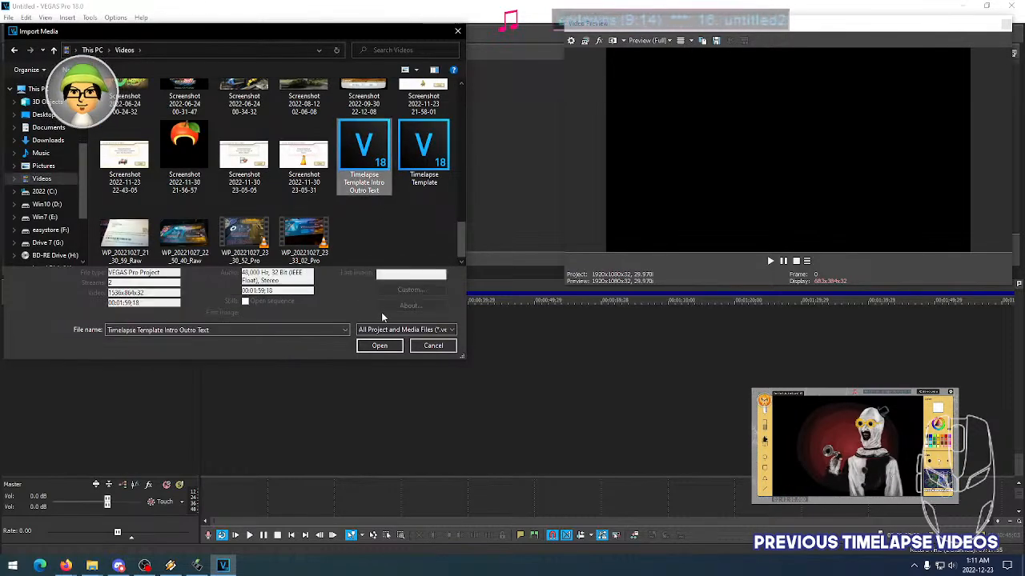
left_click(379, 346)
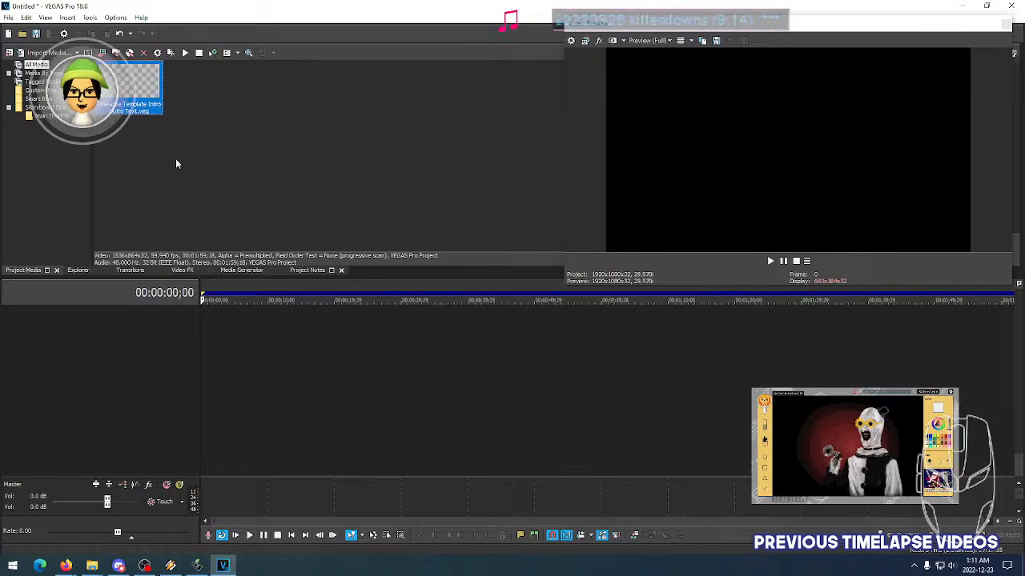
Import d.veg from the Hellraiser folder and place it at the timeline start, matching the project video settings to it
left_click(8, 17)
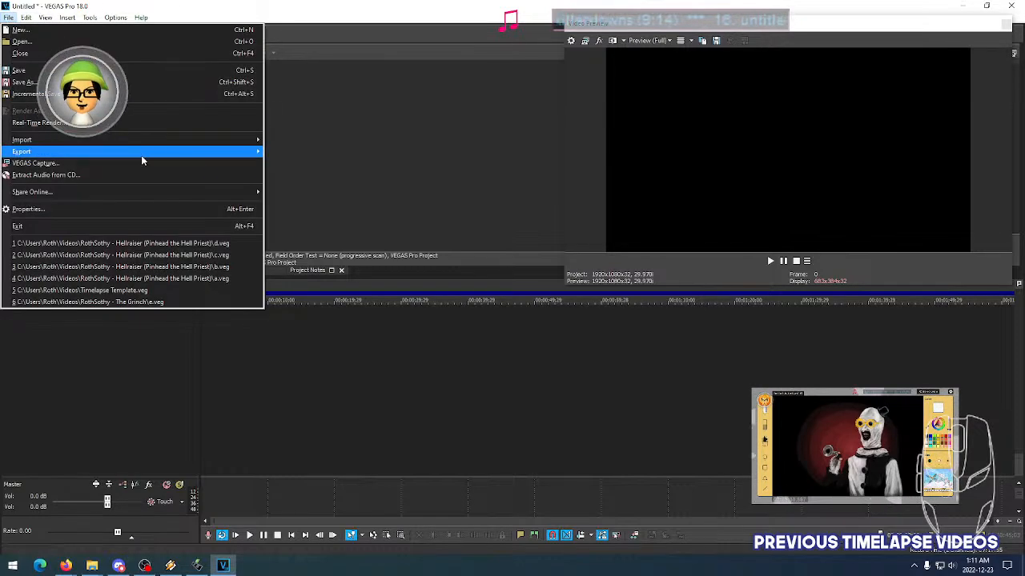
mouse_move(165, 142)
left_click(293, 140)
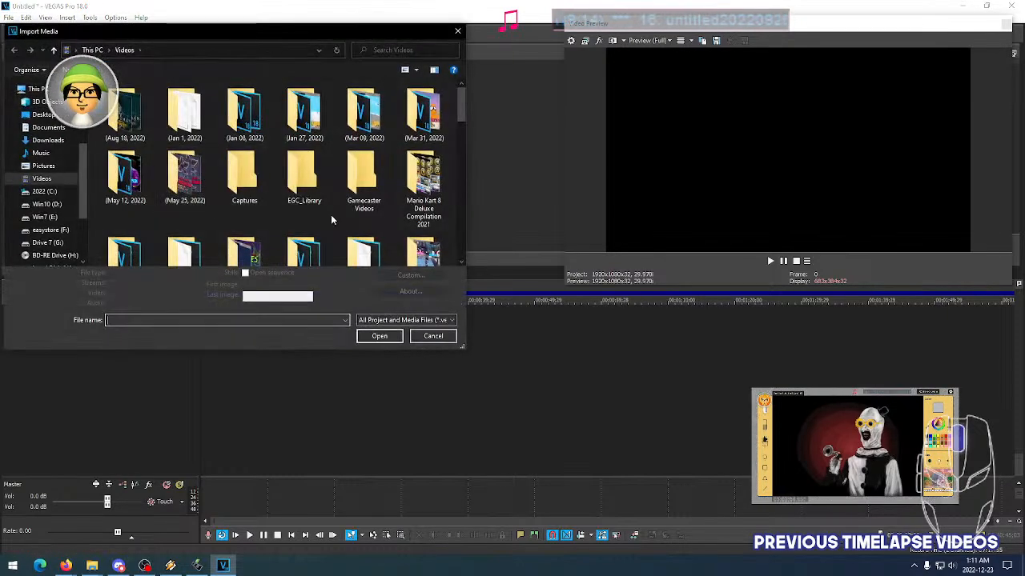
scroll(381, 231, "down", 3)
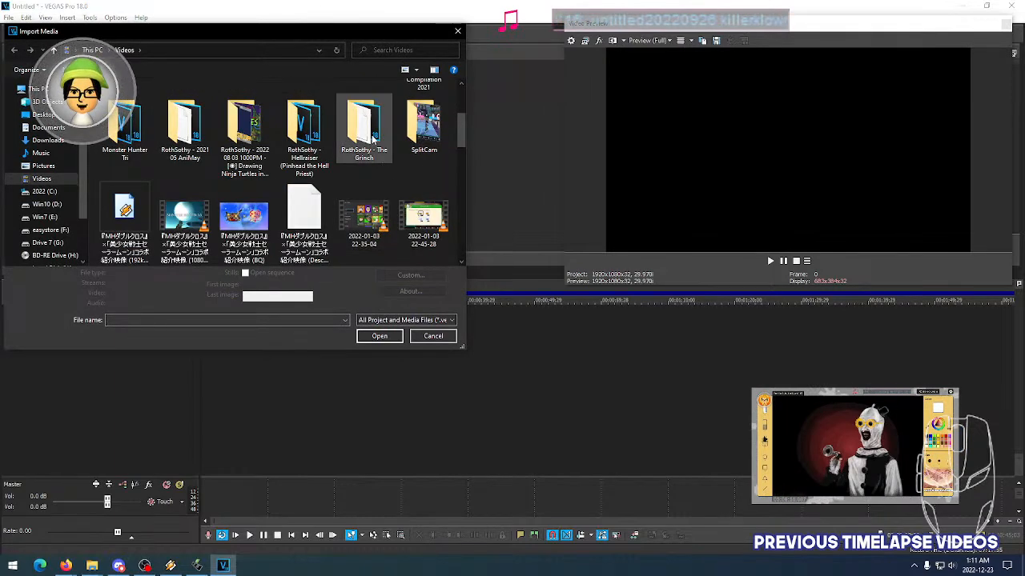
double_click(304, 128)
left_click(301, 141)
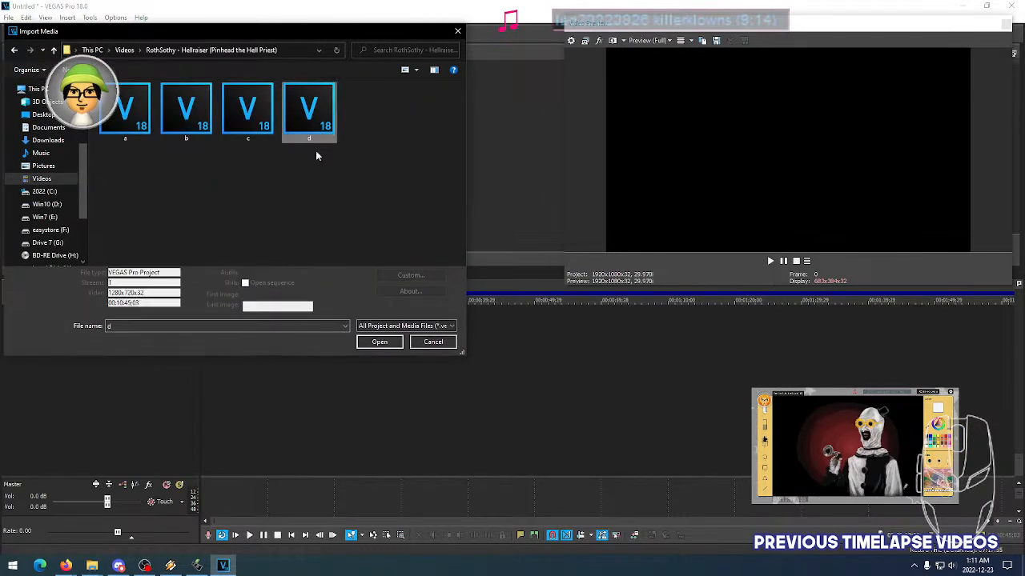
left_click(375, 343)
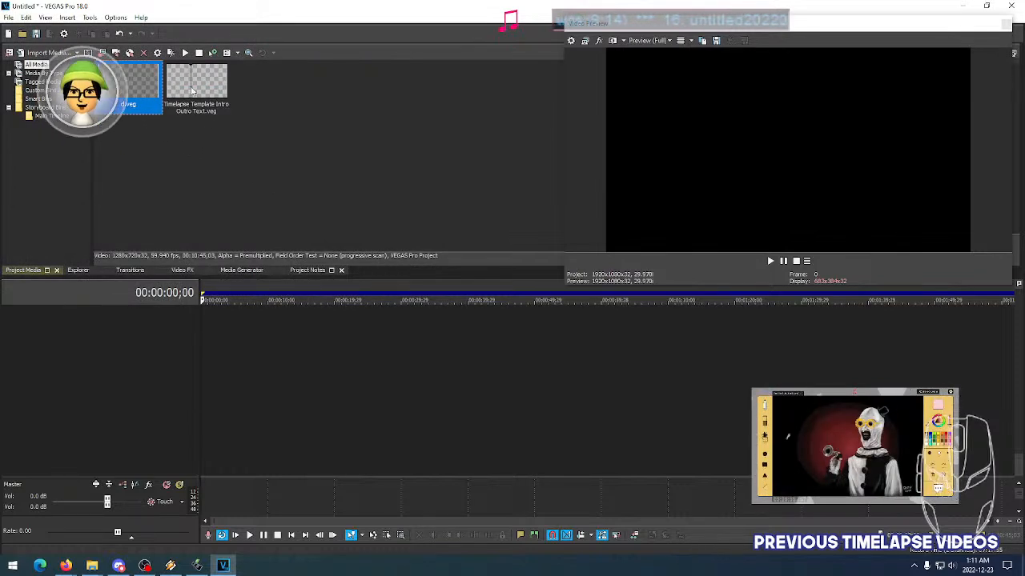
left_click_drag(170, 247, 205, 357)
left_click(568, 225)
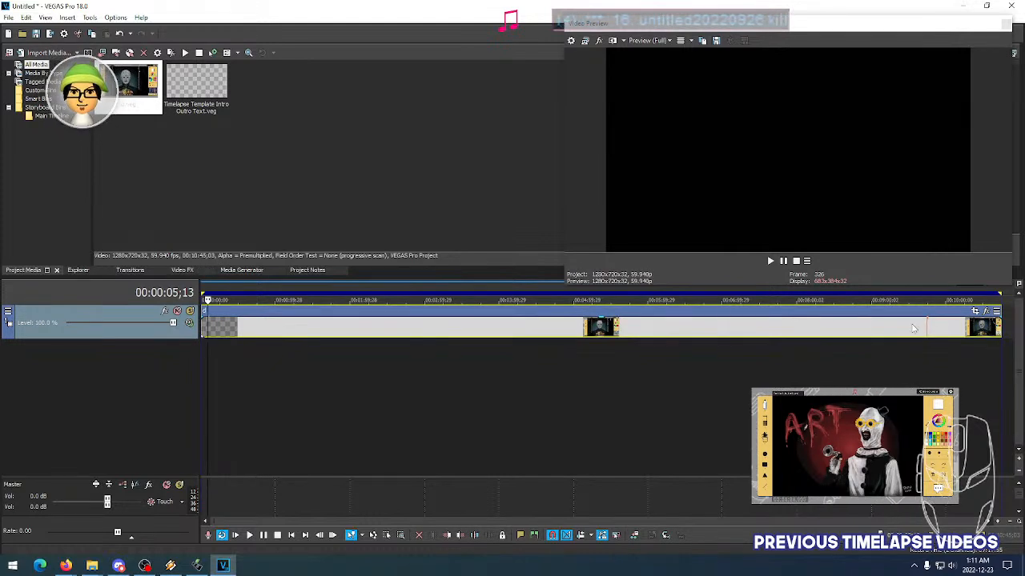
Speed up the nested d.veg clip by compressing it to a quarter of its length, and check the drawing in its second half
left_click_drag(1000, 330, 400, 309)
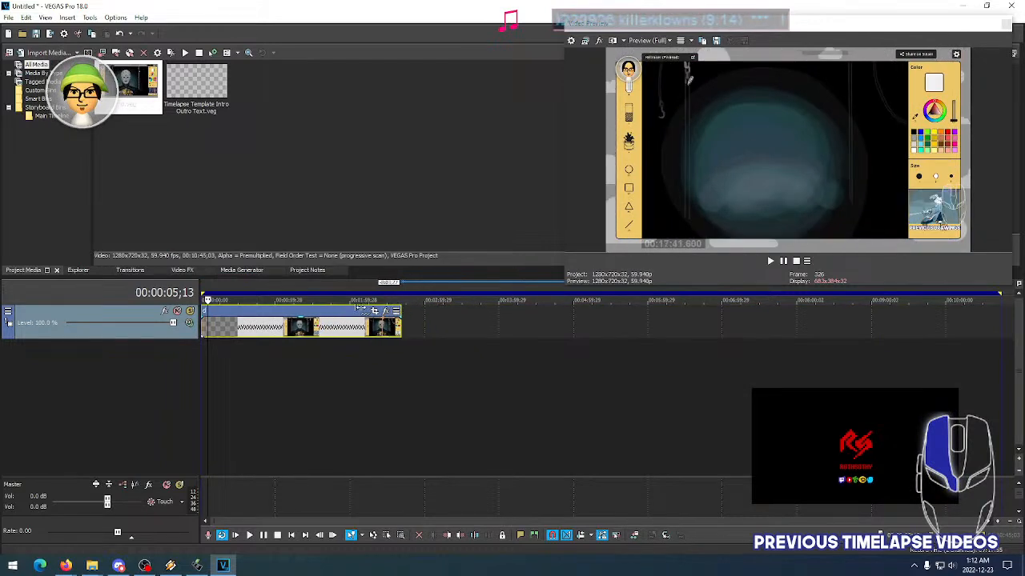
left_click(376, 331)
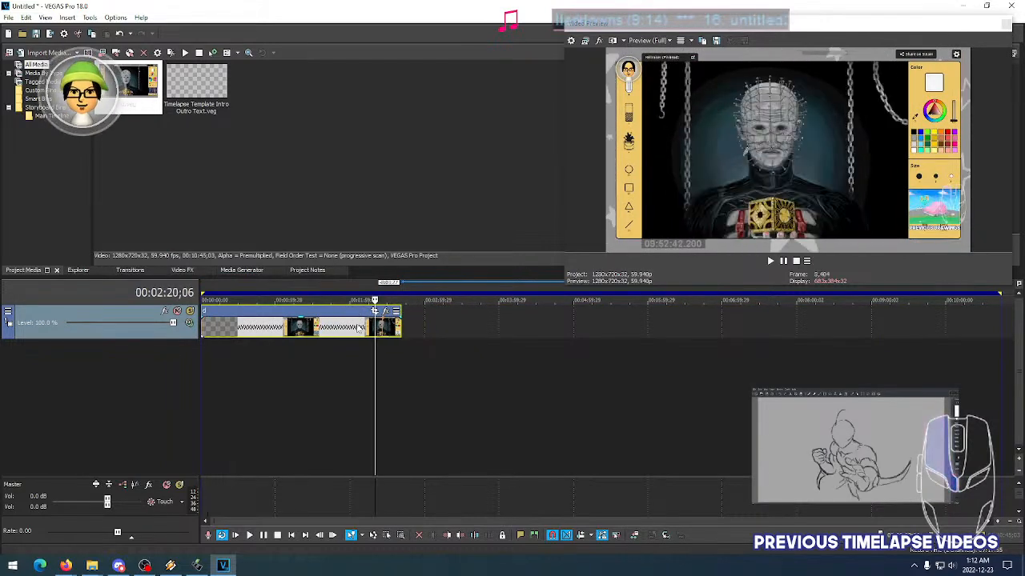
scroll(376, 330, "up", 5)
left_click(727, 337)
left_click(741, 337)
left_click(631, 337)
left_click(563, 337)
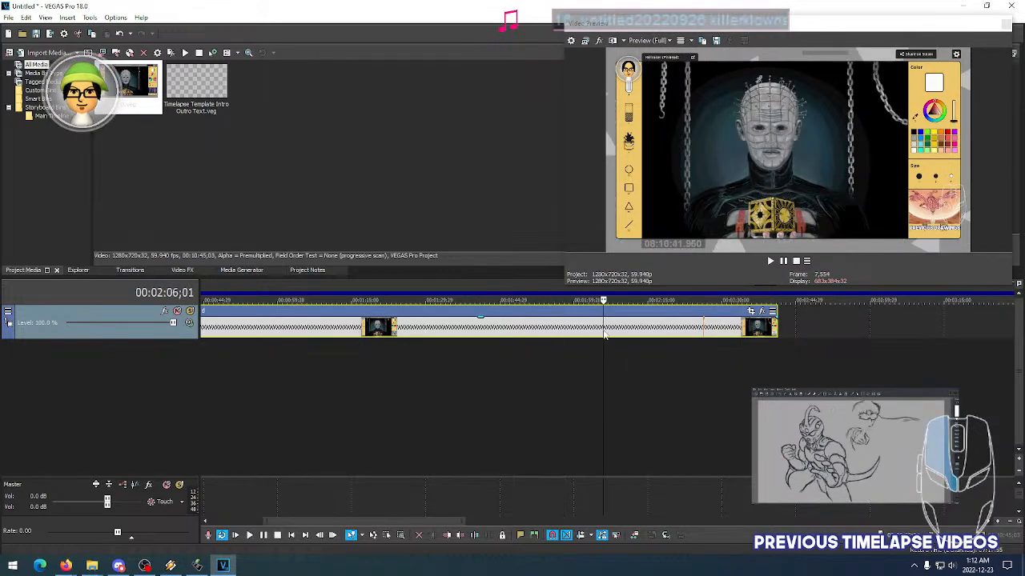
Examine the drawing's progress at several points through the second half and near the end of the d clip
double_click(604, 334)
left_click(571, 336)
left_click(606, 335)
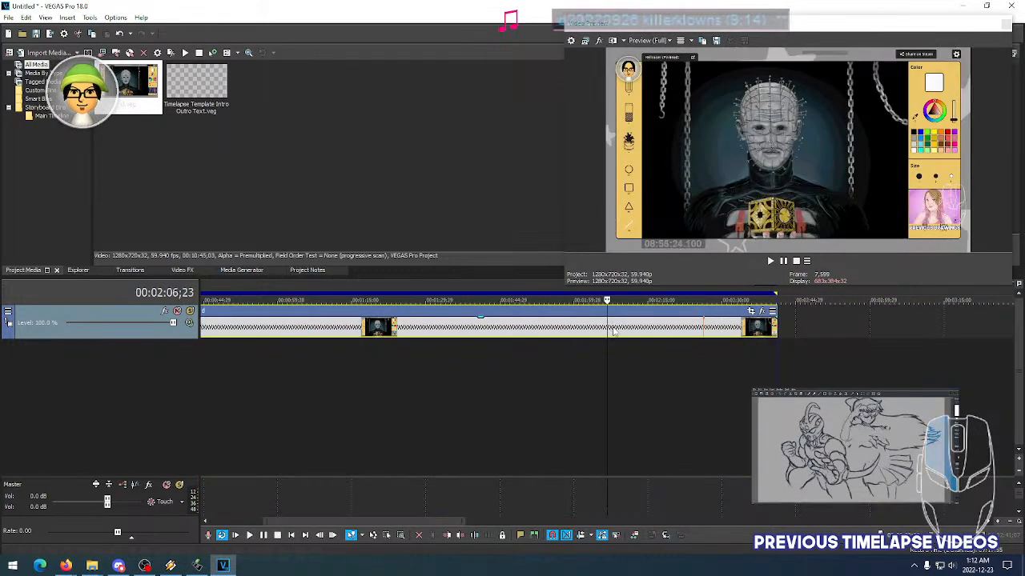
left_click(576, 335)
left_click(551, 335)
left_click(591, 335)
left_click(592, 335)
left_click(737, 332)
left_click(770, 333)
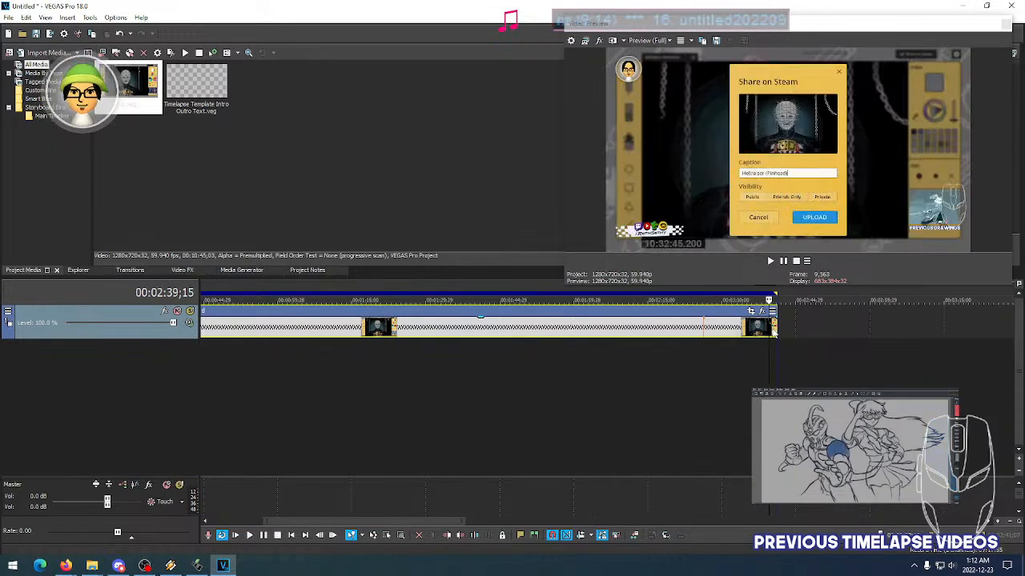
Try compressing the d clip further to end at about 00:01:42, and undo the change
left_click_drag(775, 330, 478, 345)
left_click(478, 345)
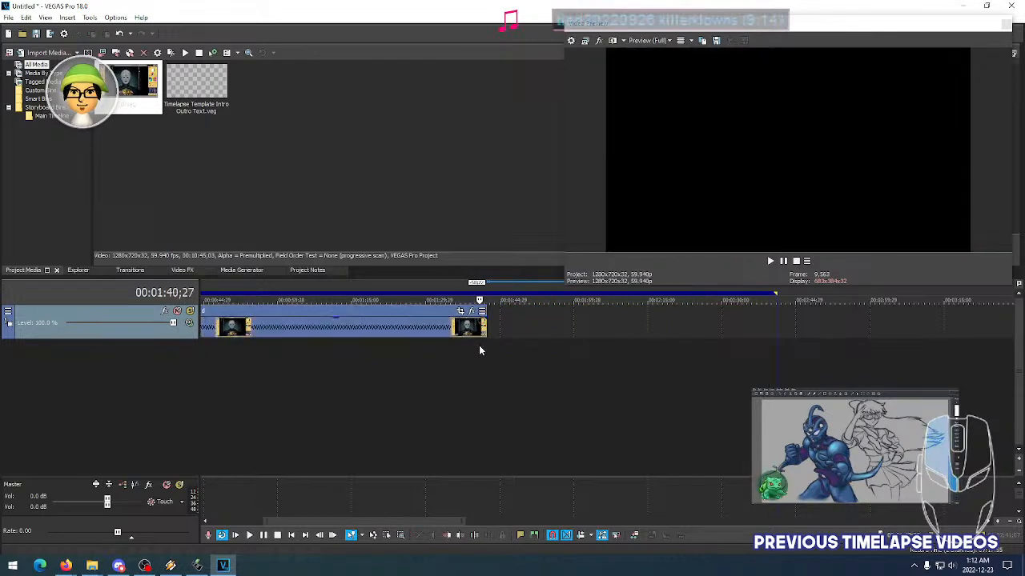
left_click(484, 346)
key("ctrl+z")
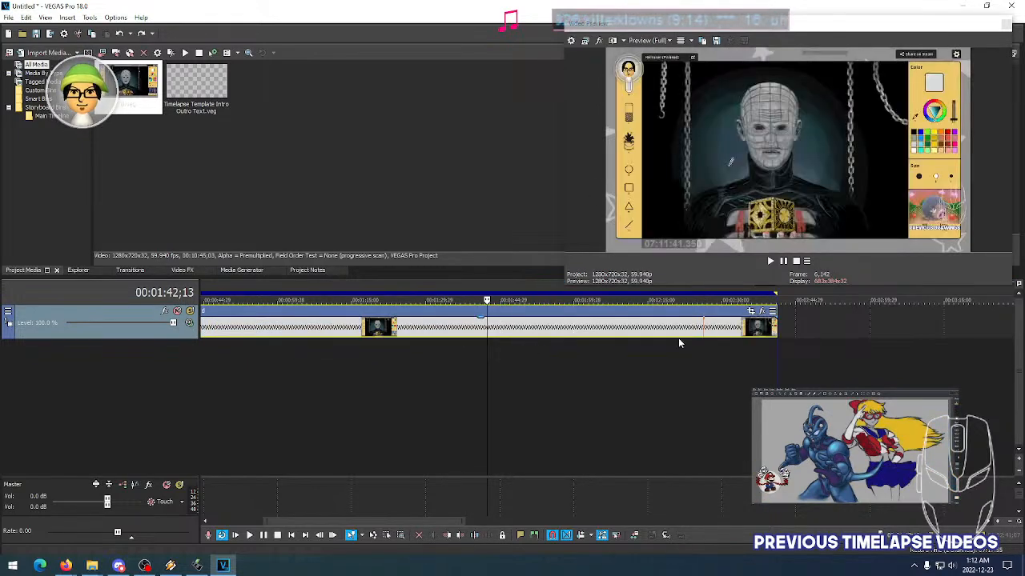
Examine the last seconds of the d clip around the finished drawing and the artwork upload
left_click(720, 331)
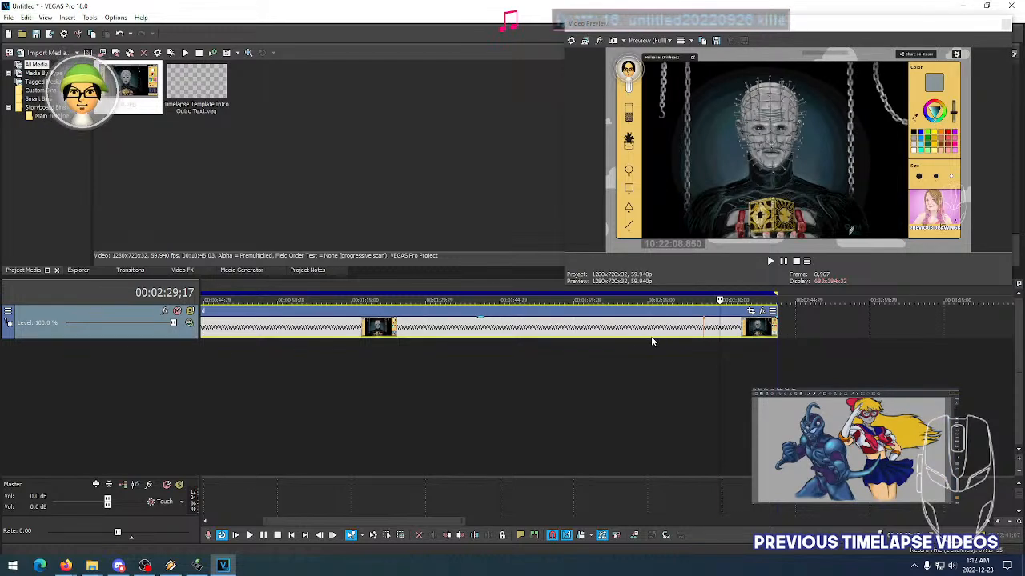
left_click(760, 336)
left_click(765, 334)
left_click(769, 334)
left_click(774, 334)
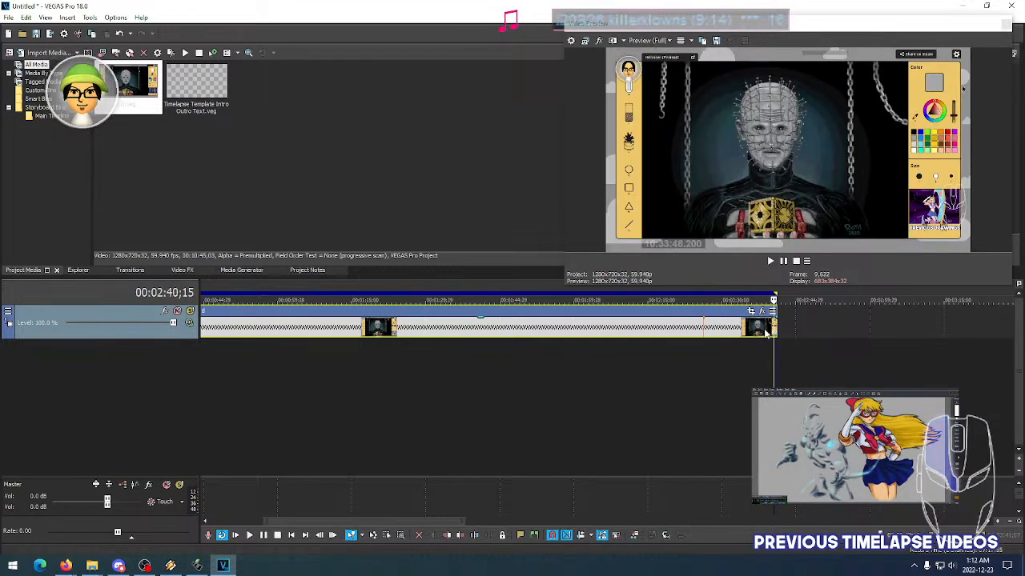
left_click(765, 332)
left_click(771, 332)
left_click(765, 332)
left_click(772, 332)
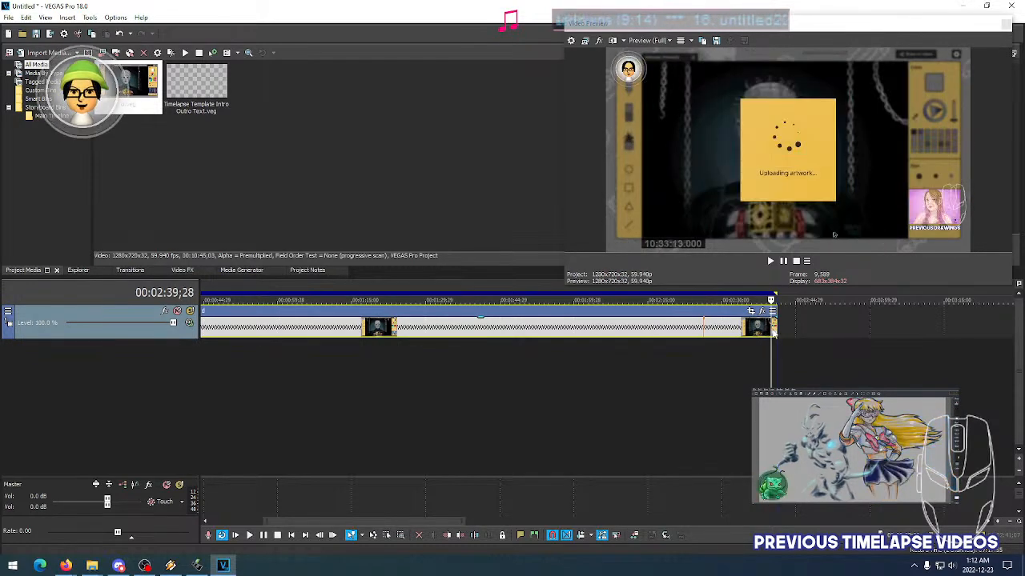
left_click(774, 335)
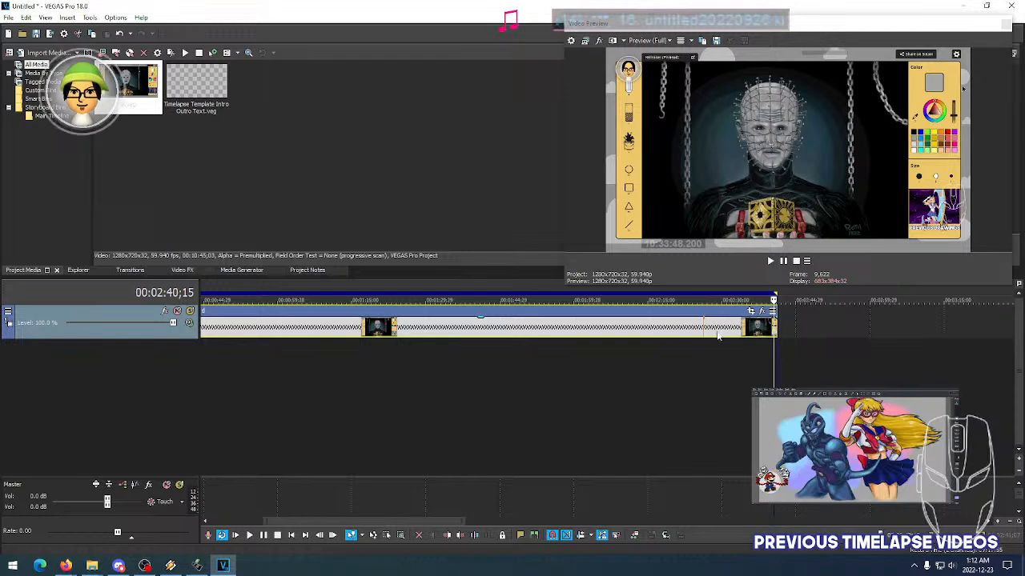
Remove Timelapse Template Intro Outro Text.veg from the project media
left_click(187, 89)
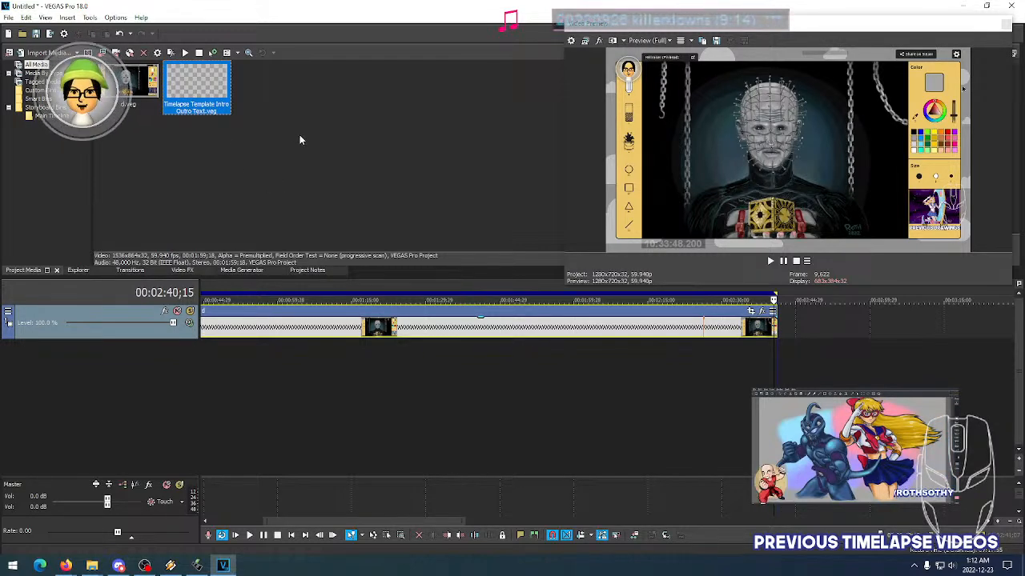
key("Delete")
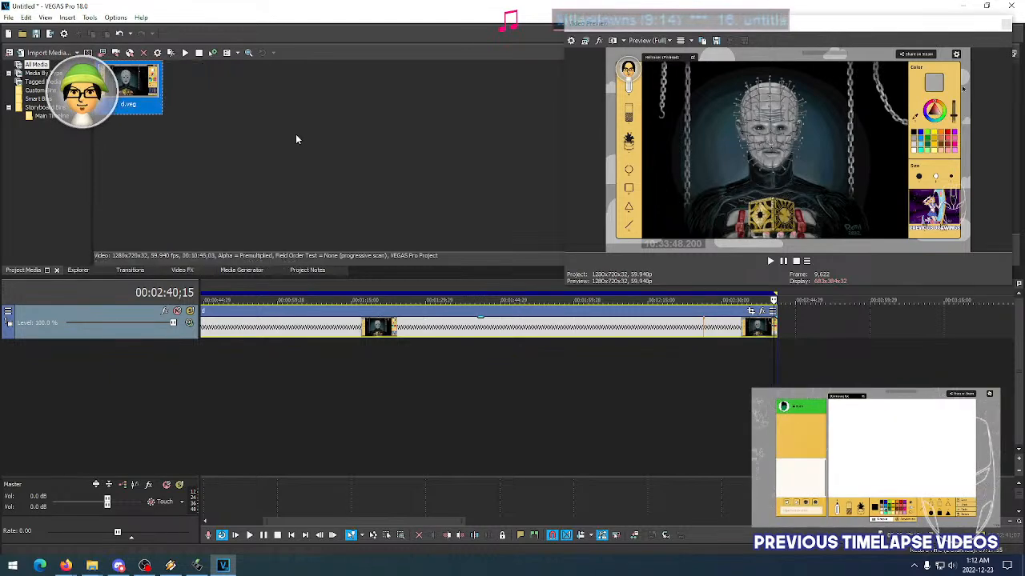
left_click(8, 16)
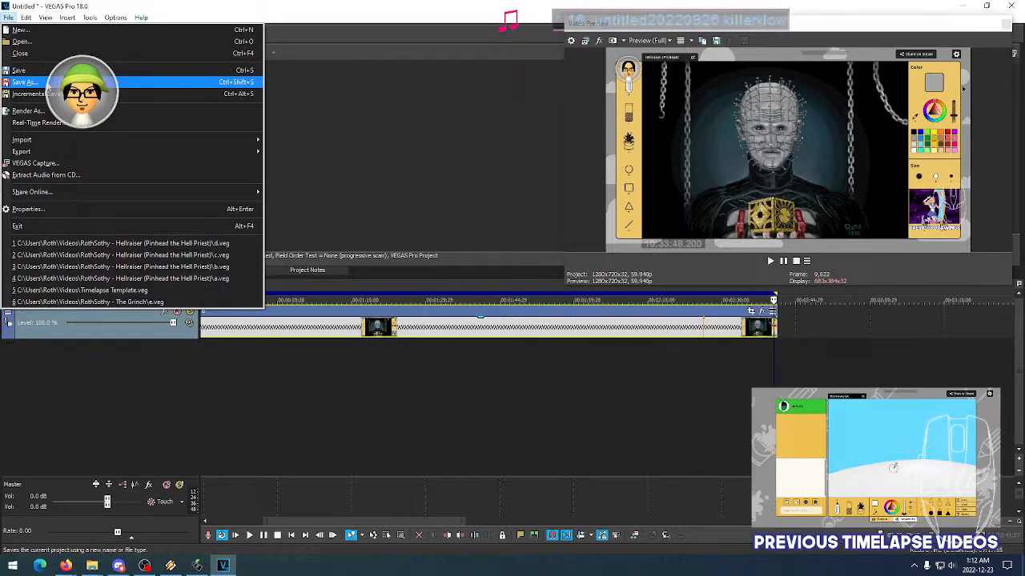
left_click(449, 90)
Disable resampling for the d clip on the timeline
right_click(384, 321)
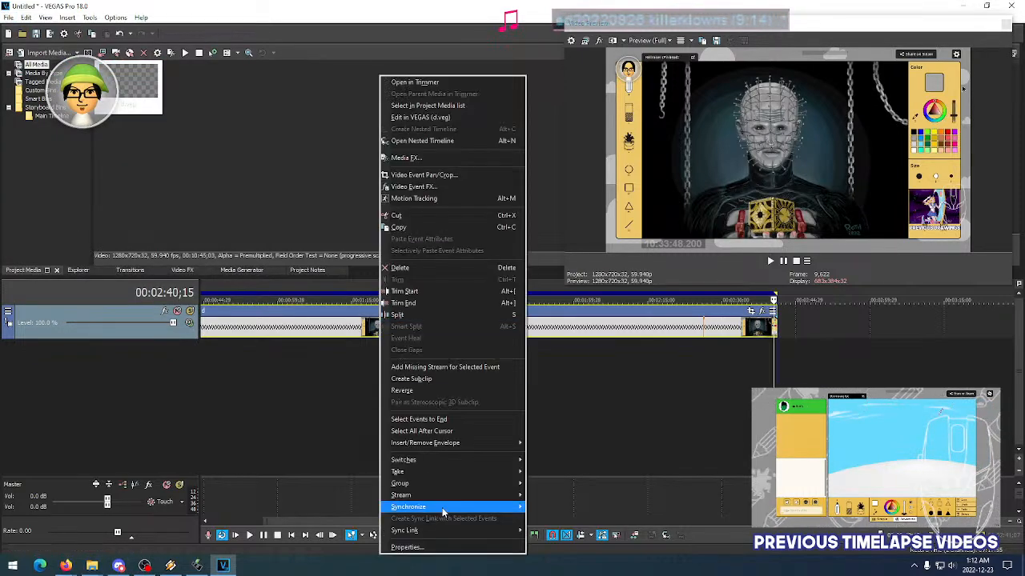
left_click(435, 545)
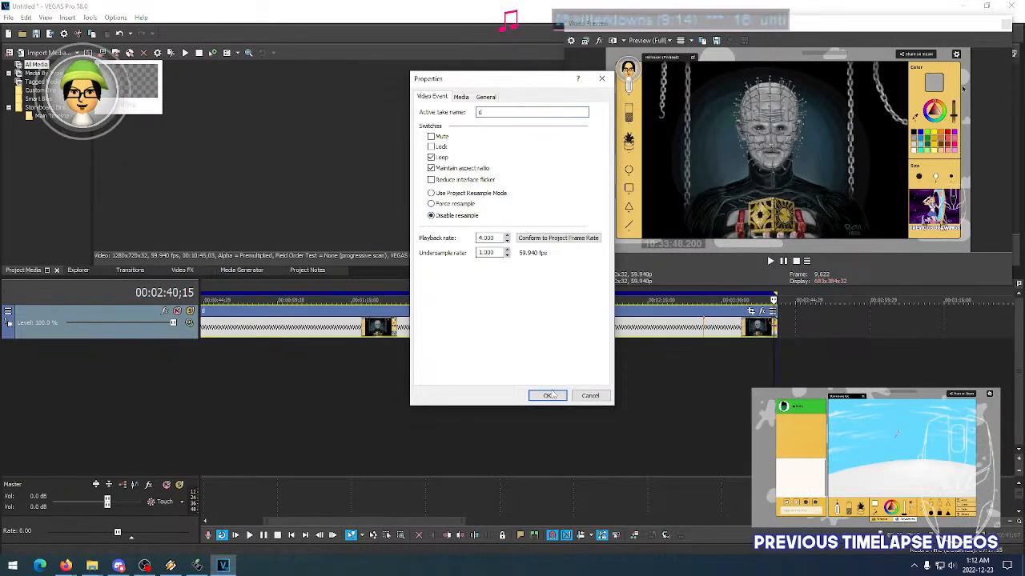
left_click(547, 395)
Add timeline markers at 00:00:01;10 and 00:02:26;08 over the nested d clip
key("space")
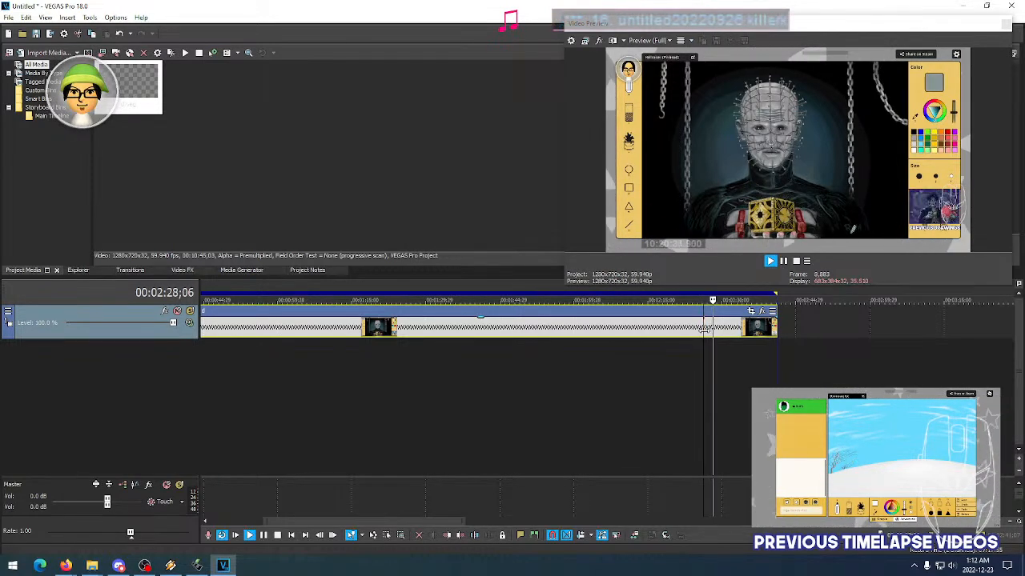
key("space")
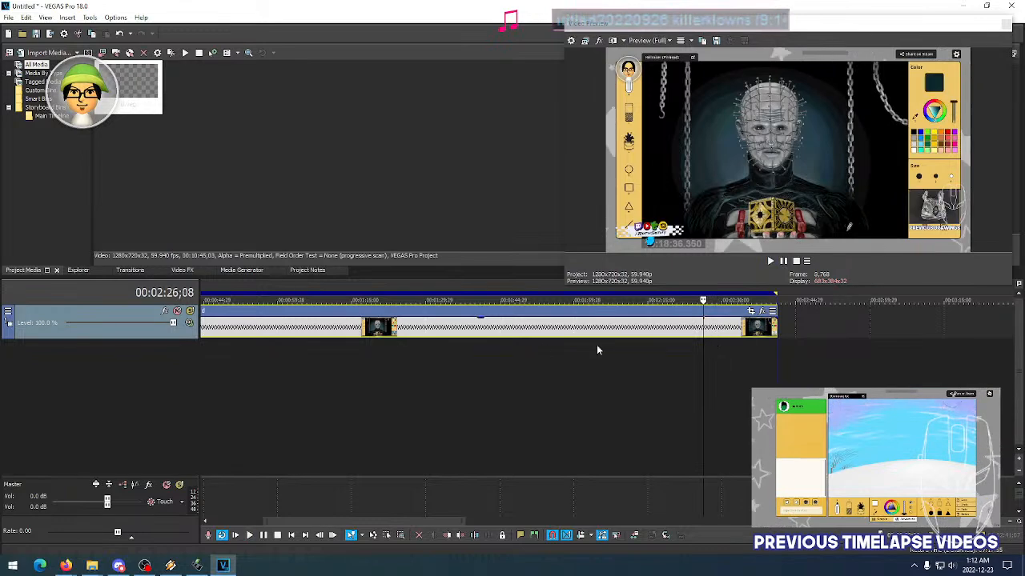
scroll(323, 388, "down", 3)
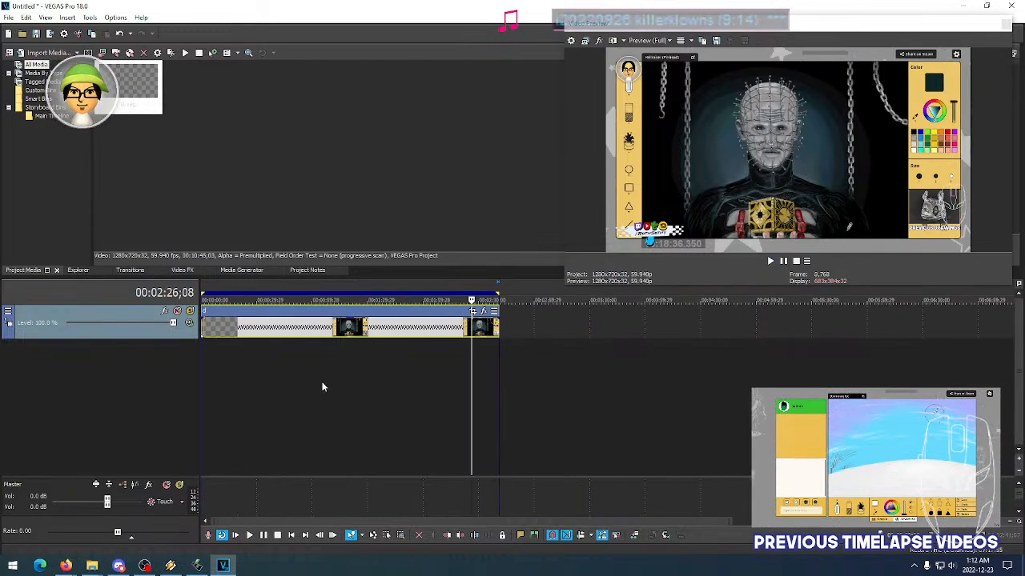
left_click(206, 329)
scroll(206, 329, "up", 10)
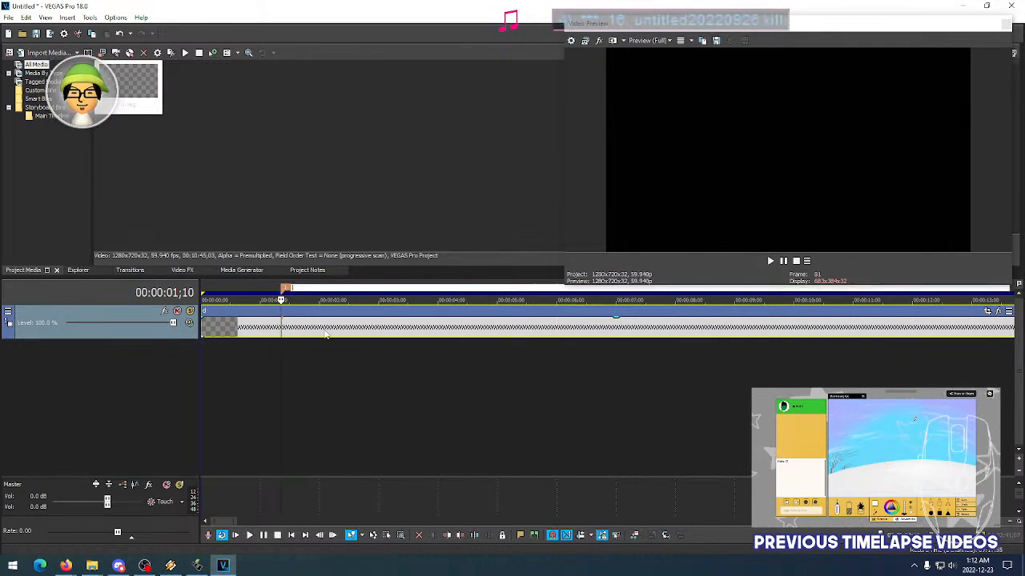
scroll(372, 335, "down", 10)
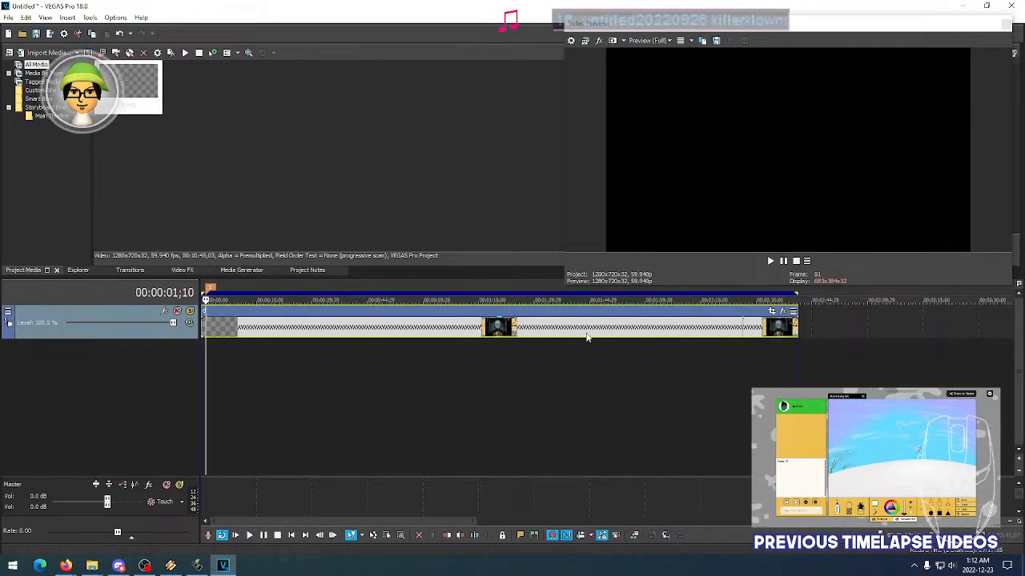
left_click(743, 330)
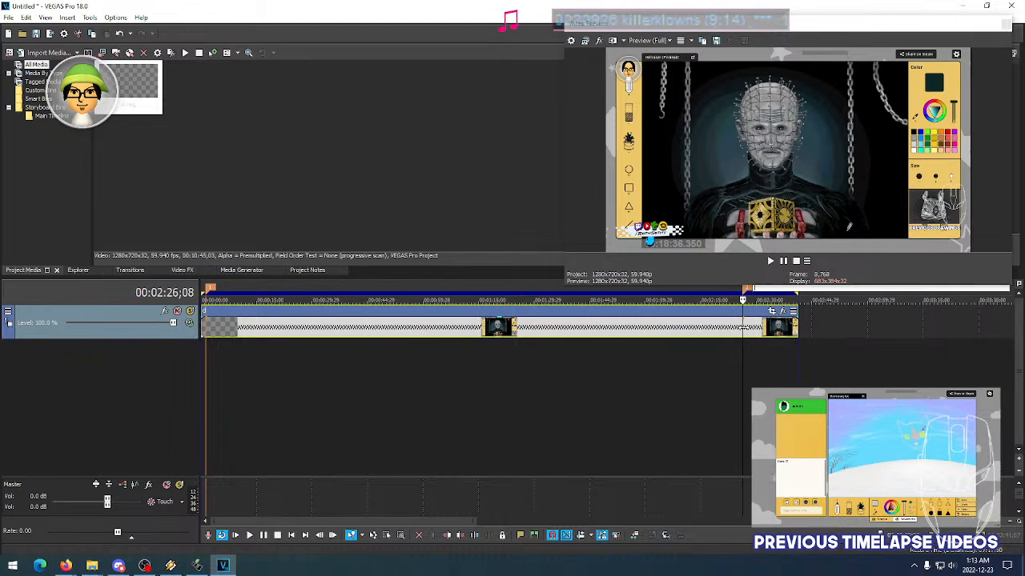
Check the d clip's resample and playback rate settings
right_click(703, 329)
left_click(713, 549)
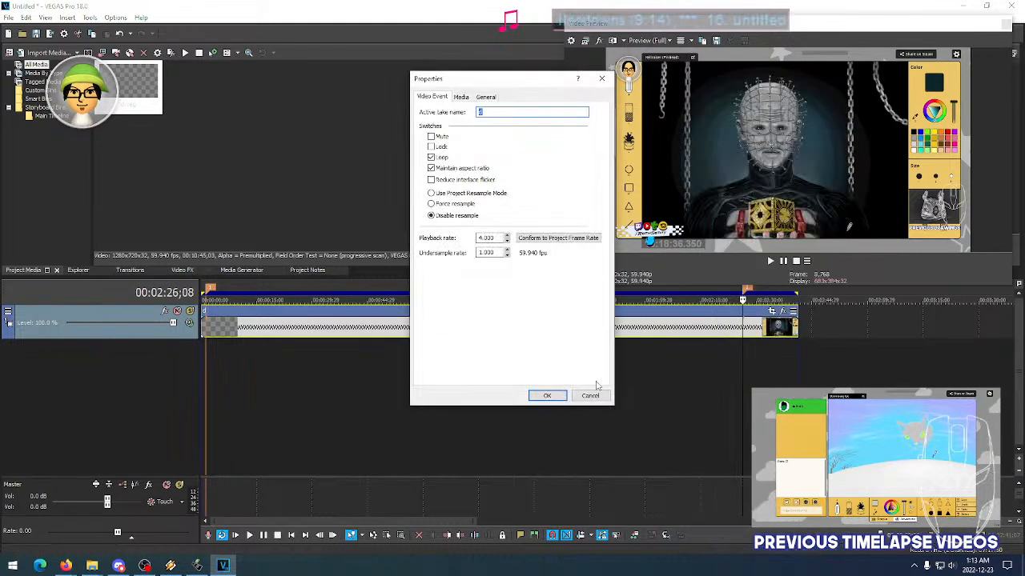
left_click(591, 395)
Save the project as e in the Hellraiser folder and start a new empty project
left_click(8, 16)
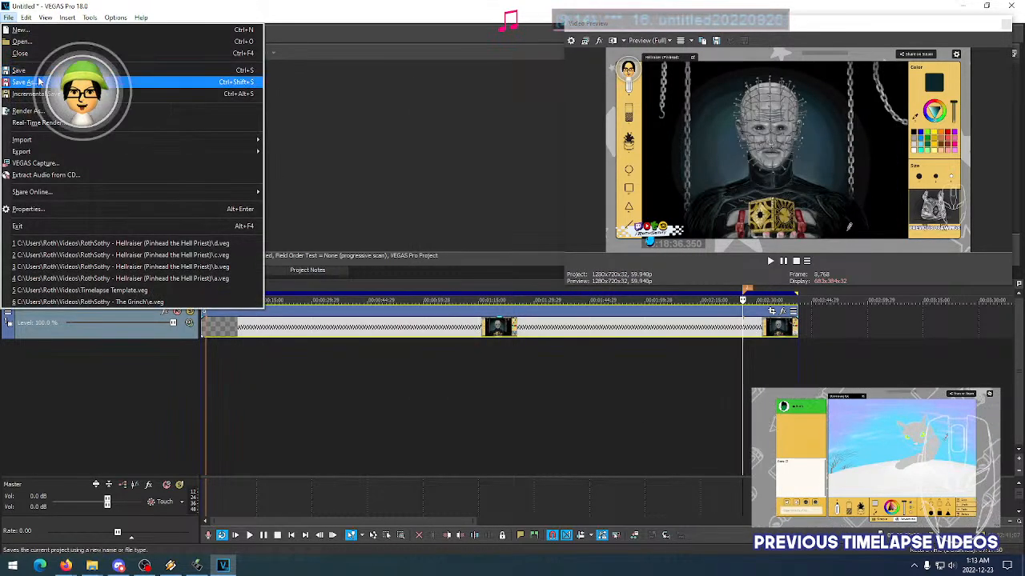
left_click(38, 81)
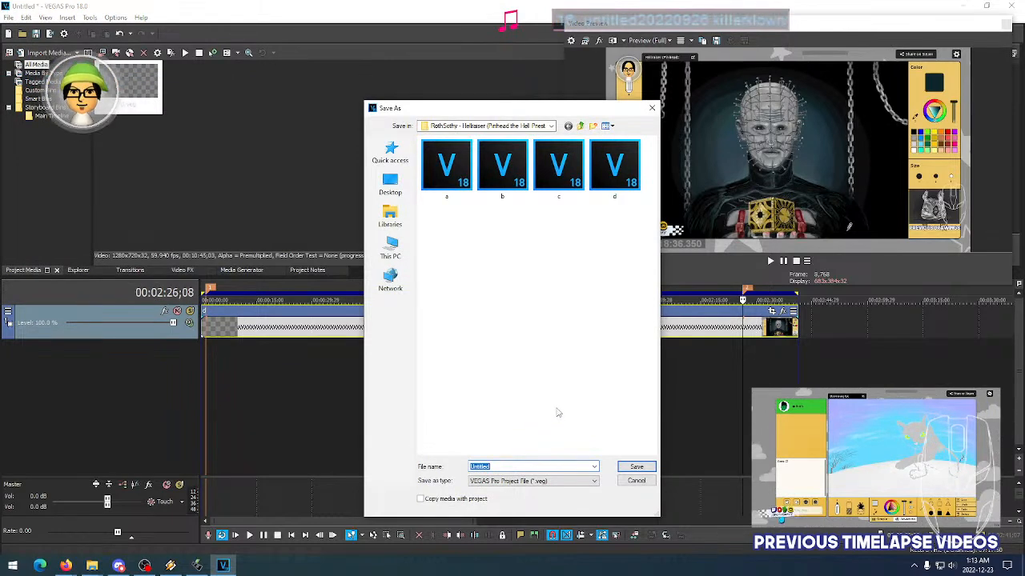
type("e")
key("Return")
left_click(8, 17)
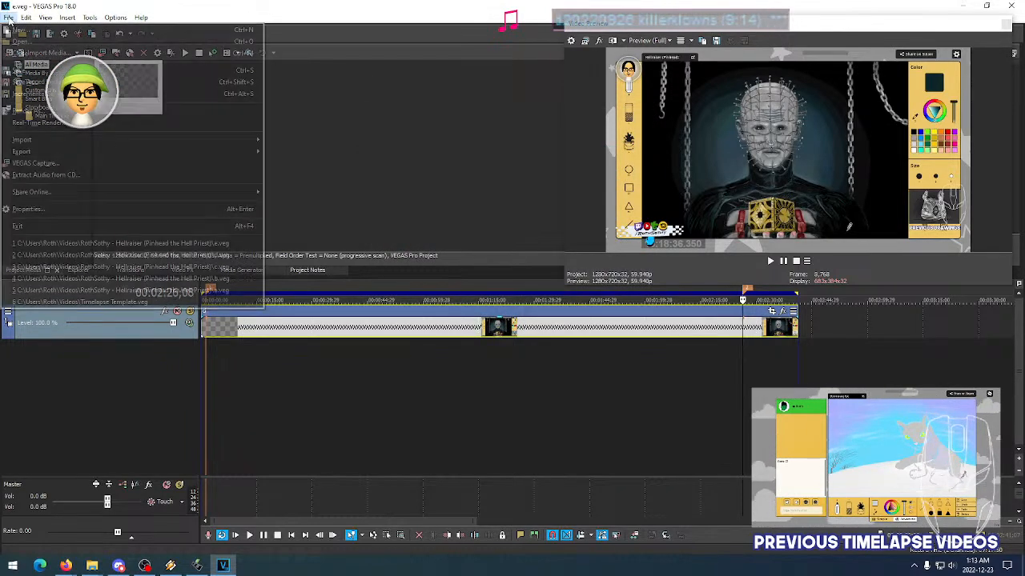
left_click(19, 29)
Import e.veg from the Hellraiser folder and place it at the timeline start, matching the project video settings to it
left_click(8, 17)
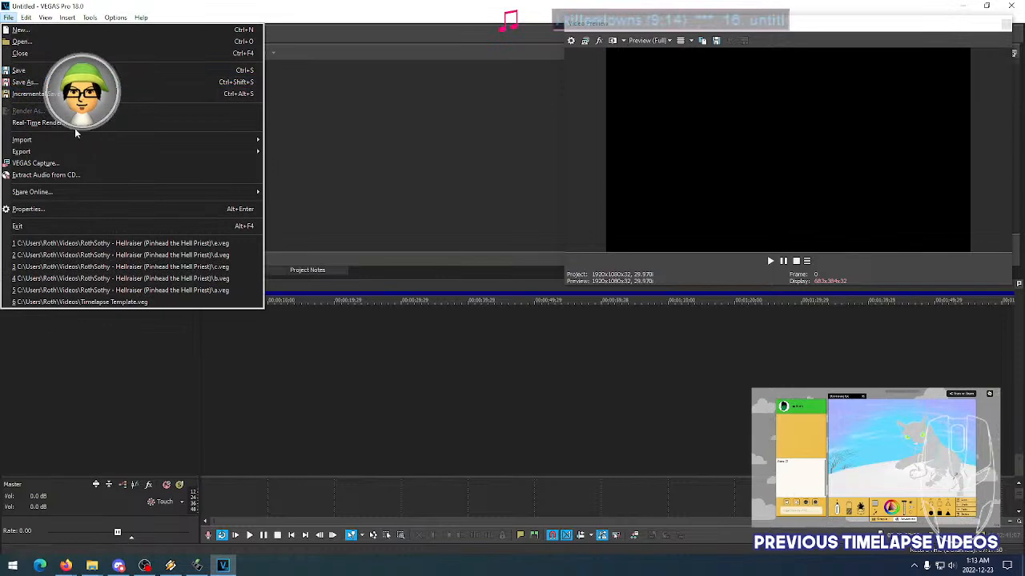
mouse_move(160, 140)
left_click(273, 141)
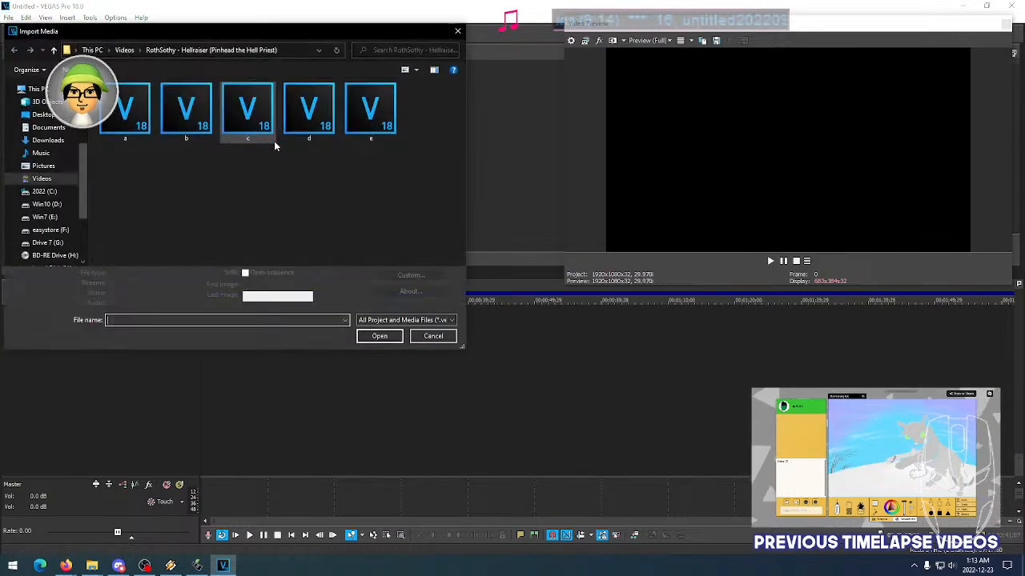
left_click(364, 119)
left_click(390, 344)
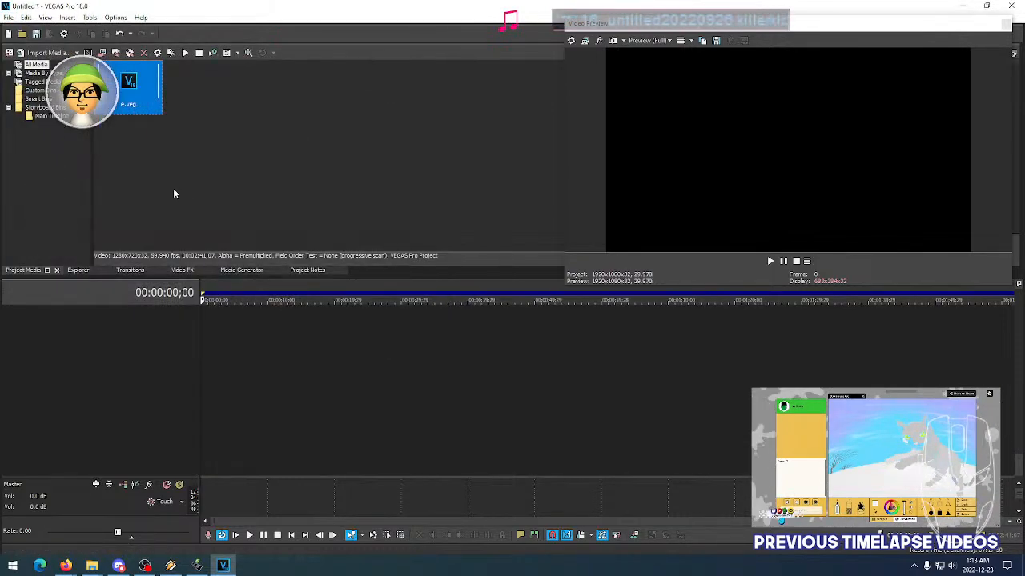
left_click_drag(132, 88, 190, 353)
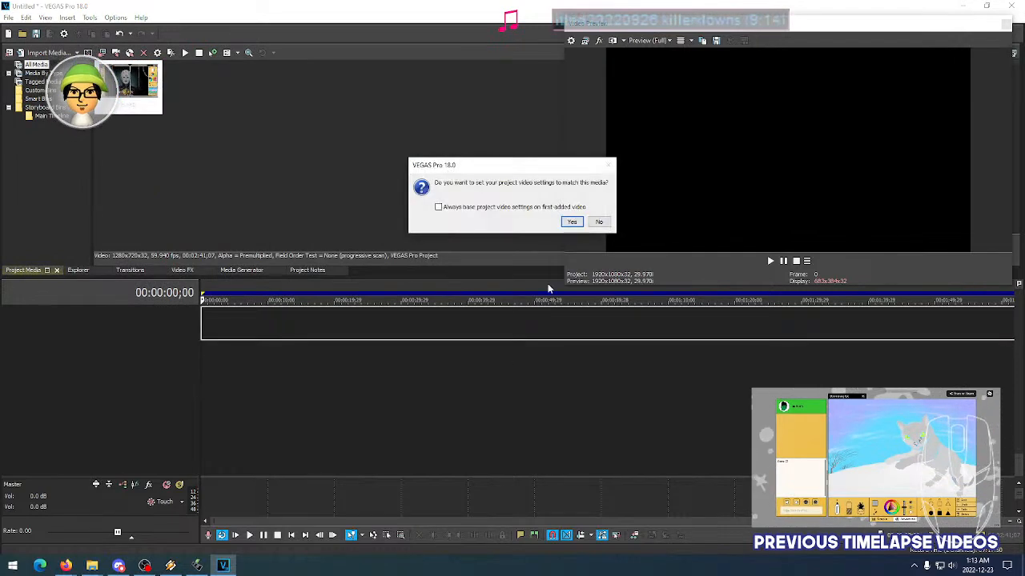
left_click(571, 222)
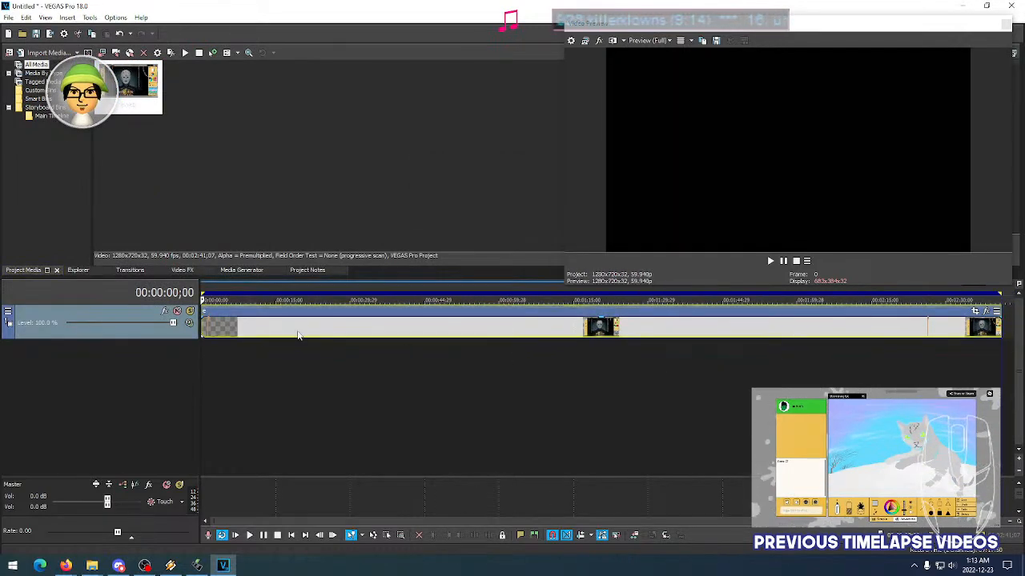
Disable resampling for the e clip and split it at the second marker, 00:02:26;08
left_click(929, 329)
key("s")
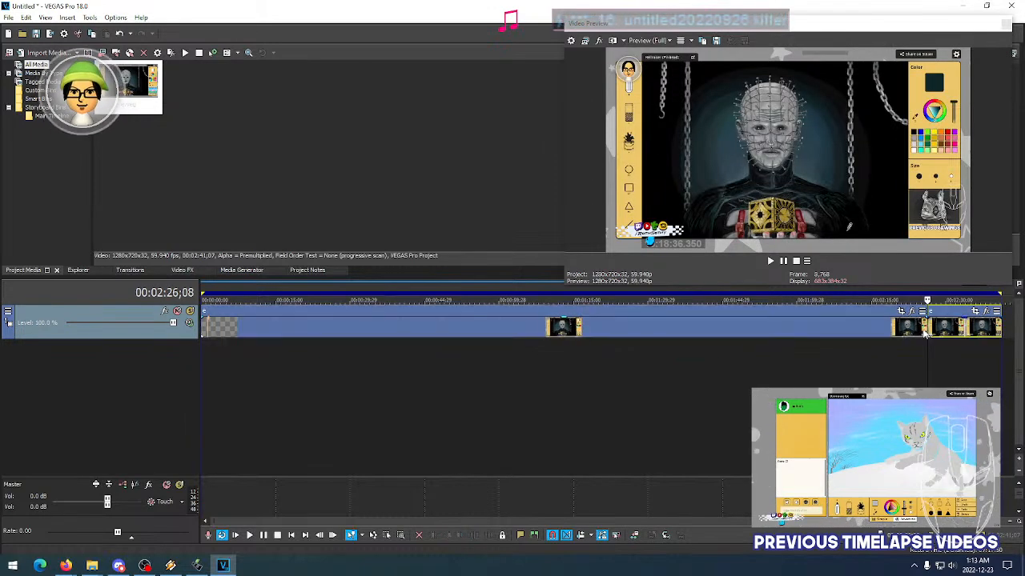
left_click(920, 330)
right_click(921, 330)
left_click(912, 386)
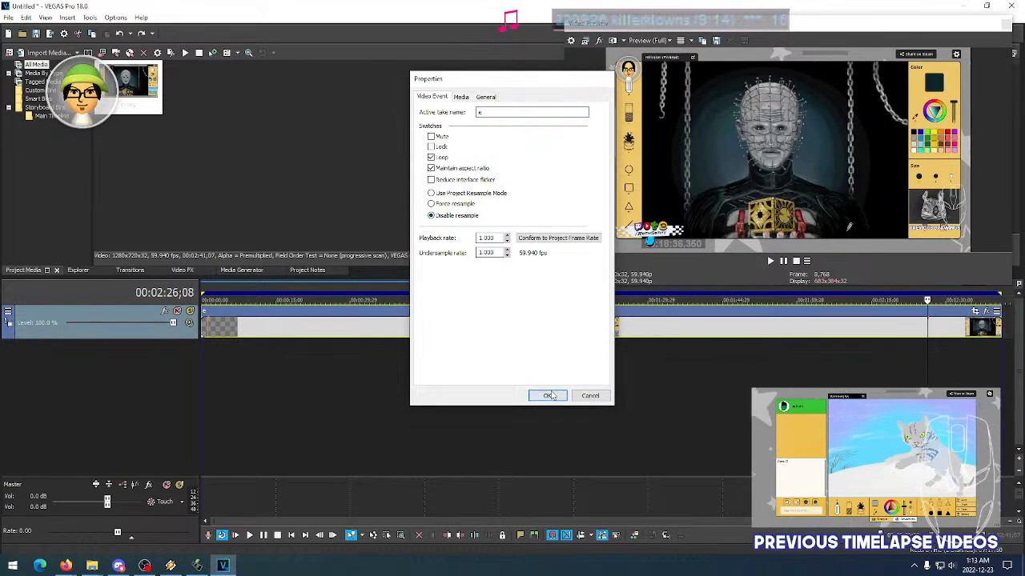
type("e")
left_click(547, 396)
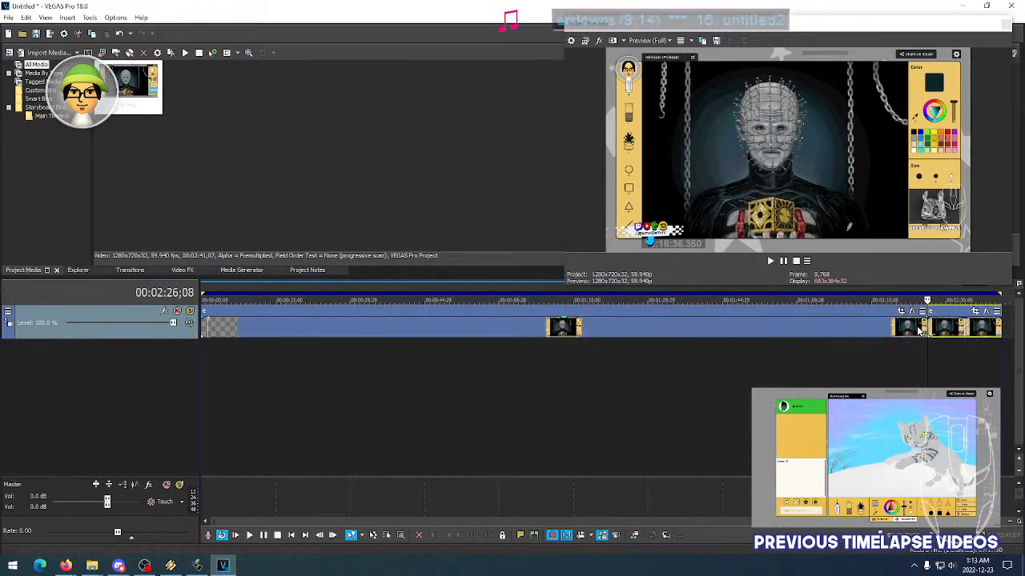
Try compressing the section before the split to less than half its length and moving the end section earlier, and undo both
left_click_drag(927, 329, 539, 329)
left_click_drag(936, 324, 805, 336)
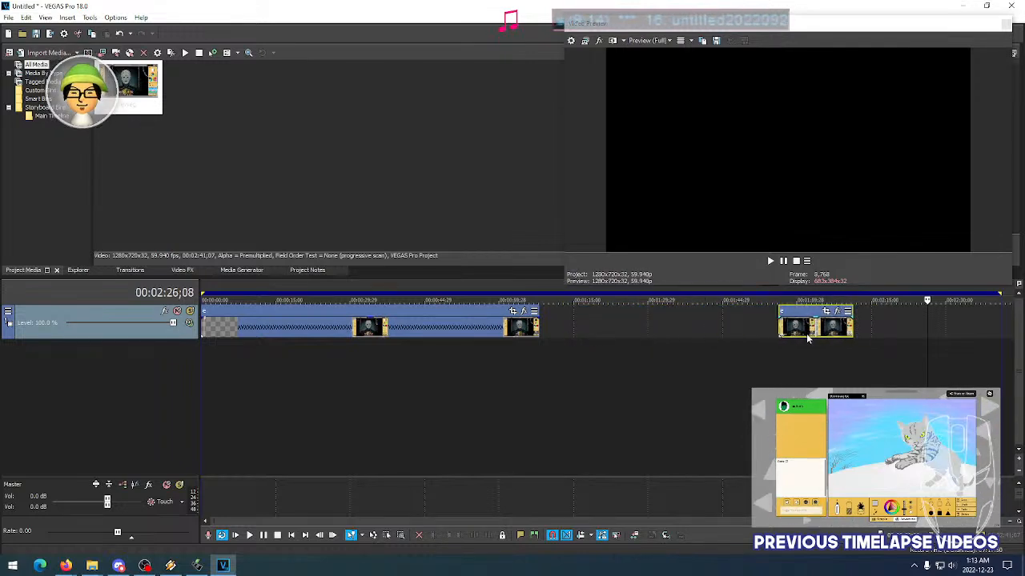
key("ctrl+z")
key("ctrl+z")
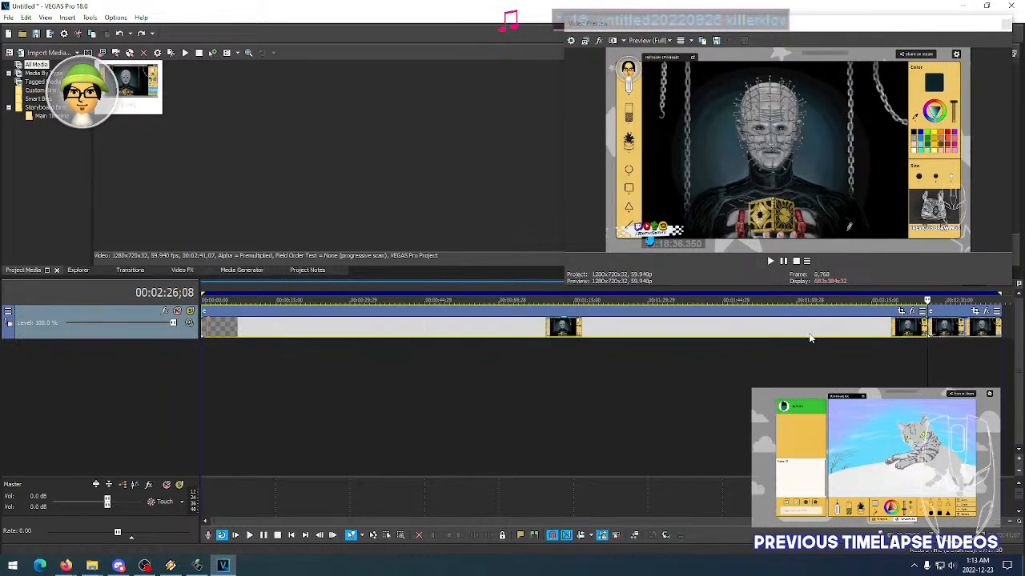
Import the Timelapse Template Intro Outro Text project from the Videos folder into the project media
left_click(8, 17)
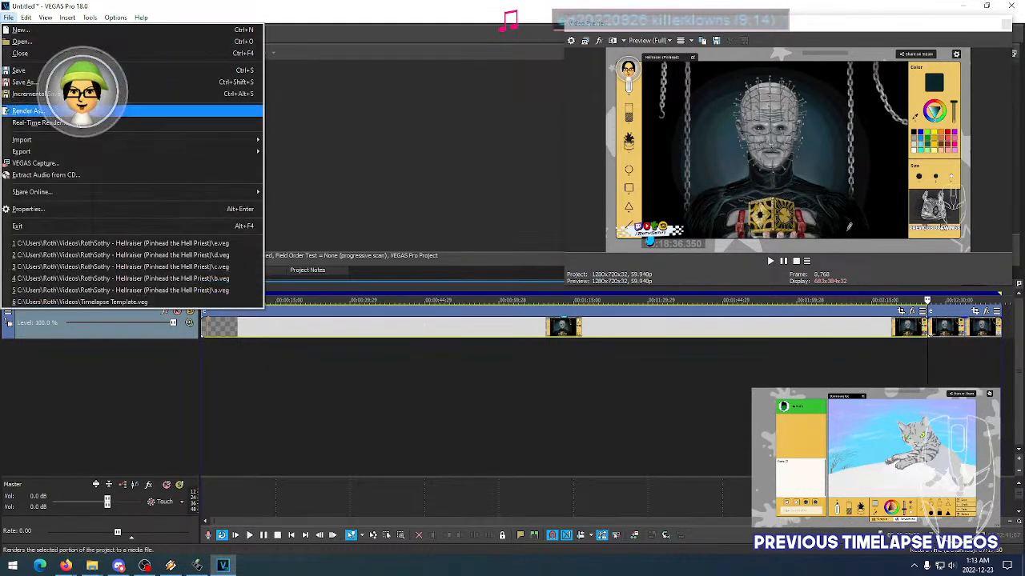
mouse_move(107, 139)
left_click(267, 140)
left_click(8, 17)
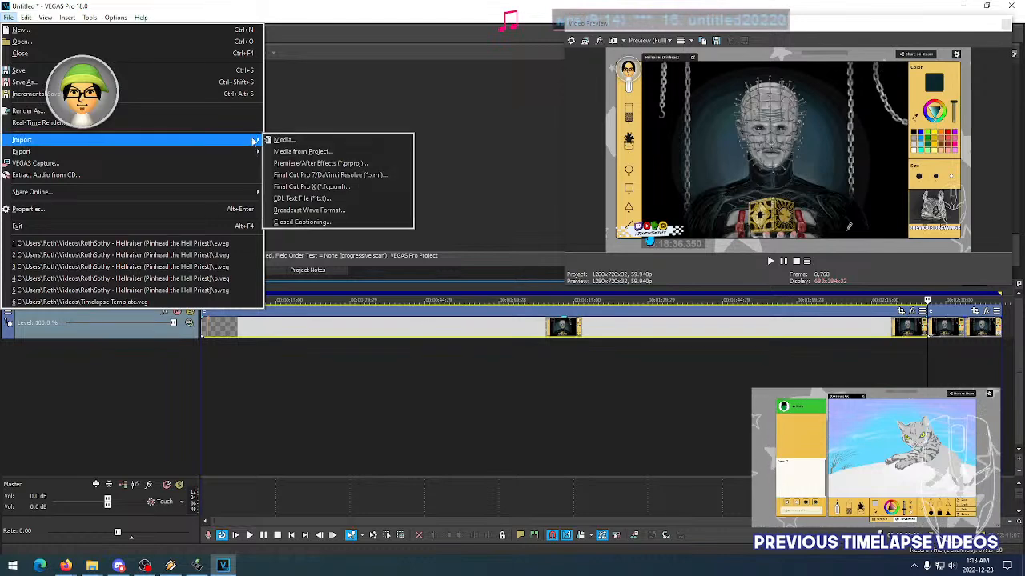
left_click(280, 140)
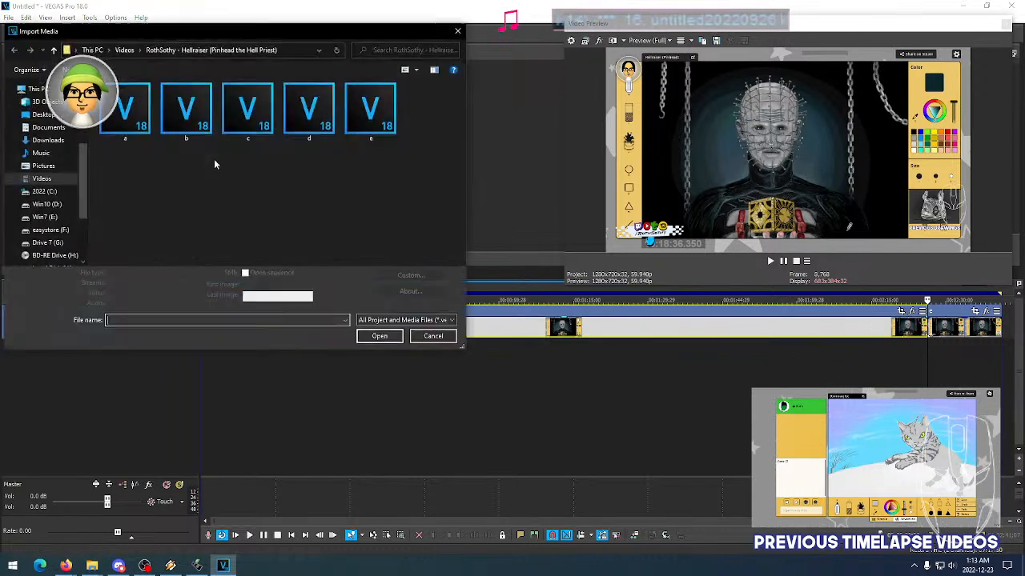
left_click(129, 53)
scroll(355, 210, "down", 4)
scroll(355, 211, "up", 3)
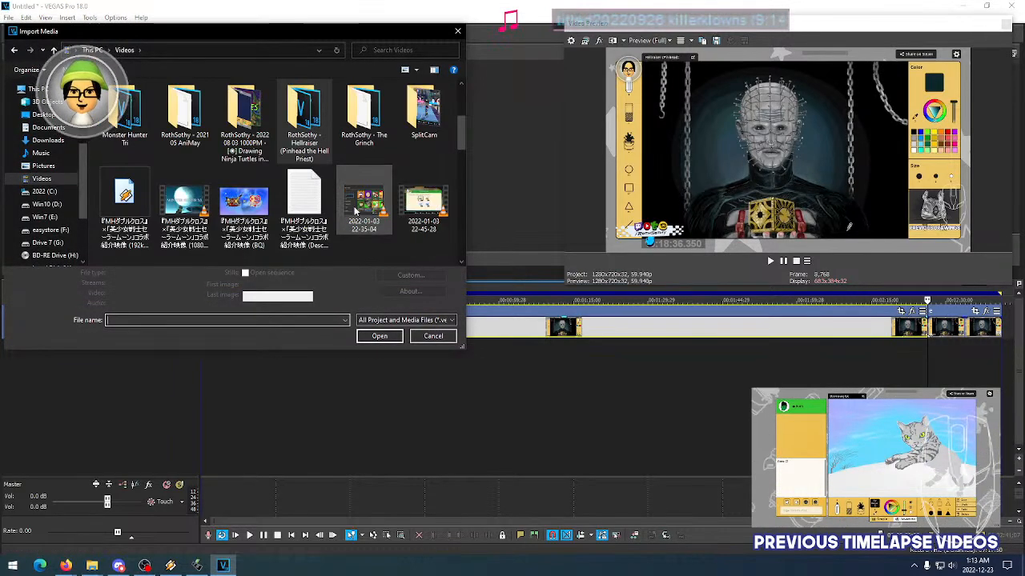
scroll(323, 165, "down", 5)
left_click(369, 160)
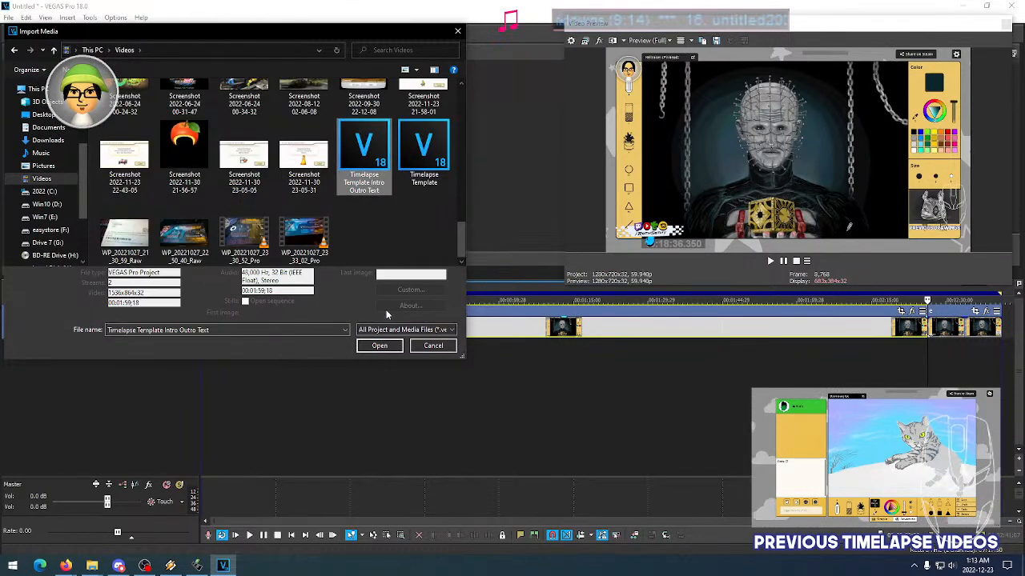
left_click(383, 345)
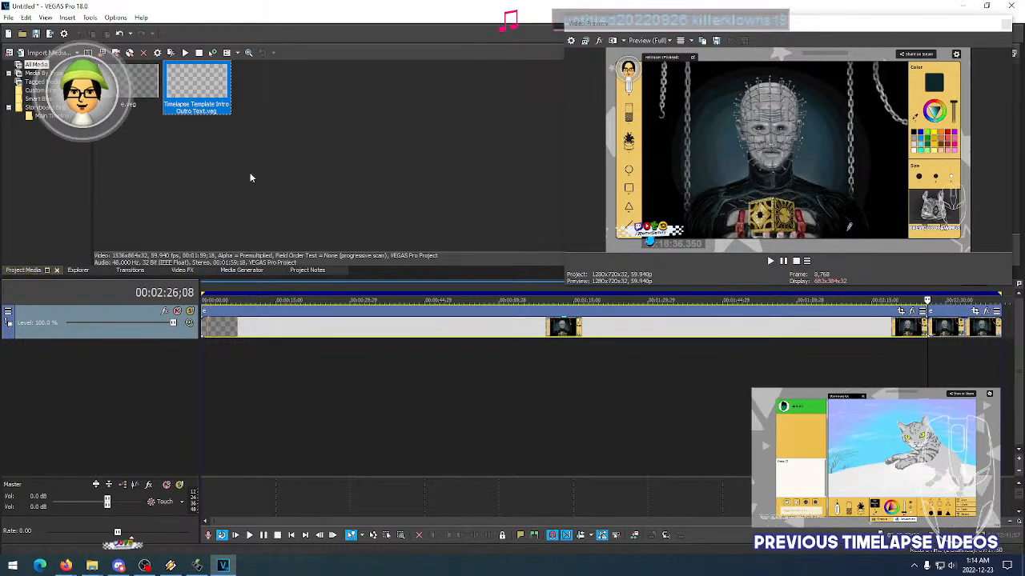
Place the intro/outro text template at the timeline start on a track above the e footage, deleting its audio track
left_click_drag(200, 88, 213, 362)
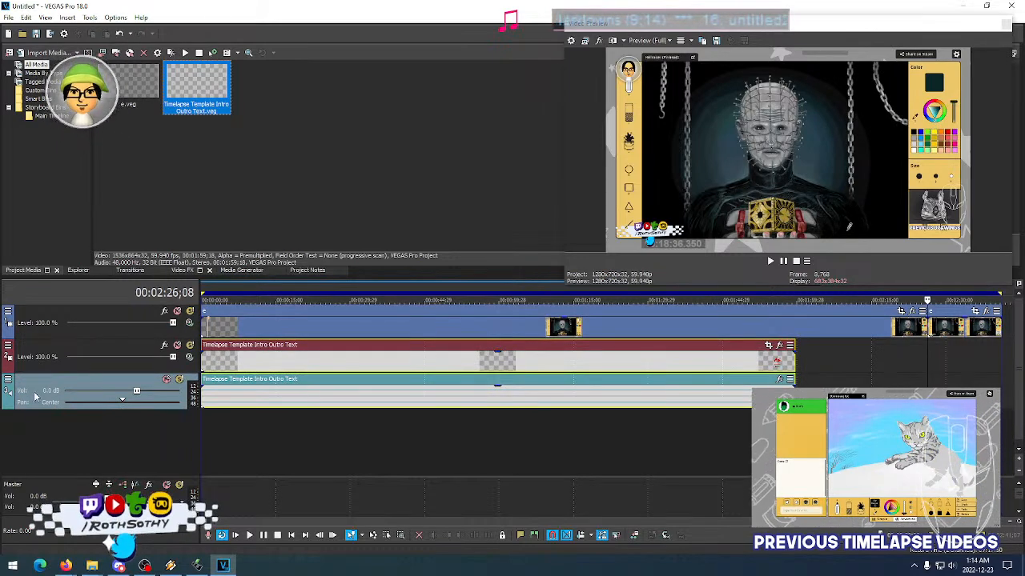
left_click(226, 363)
right_click(42, 391)
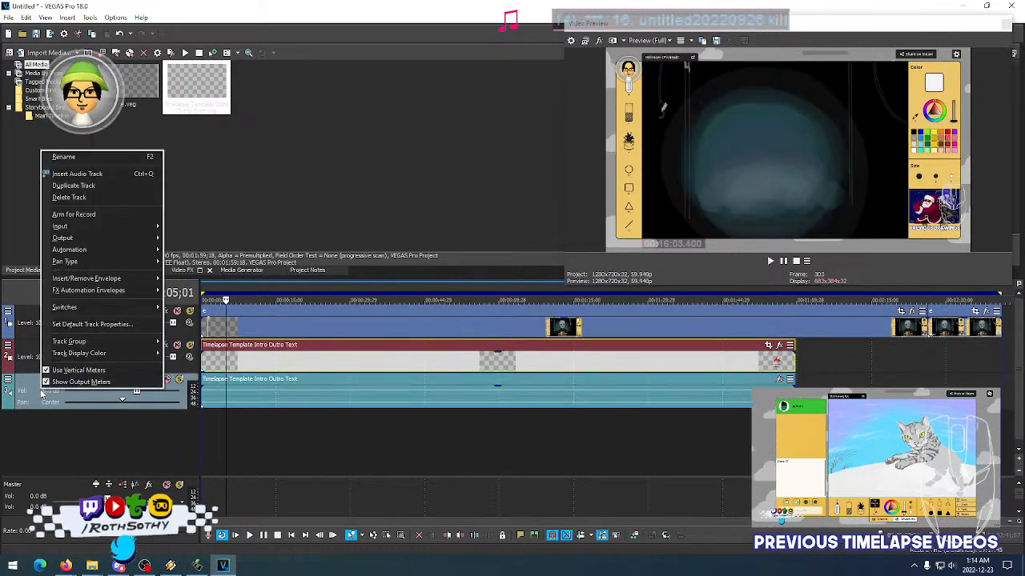
left_click(104, 196)
left_click(522, 306)
left_click_drag(35, 359, 72, 304)
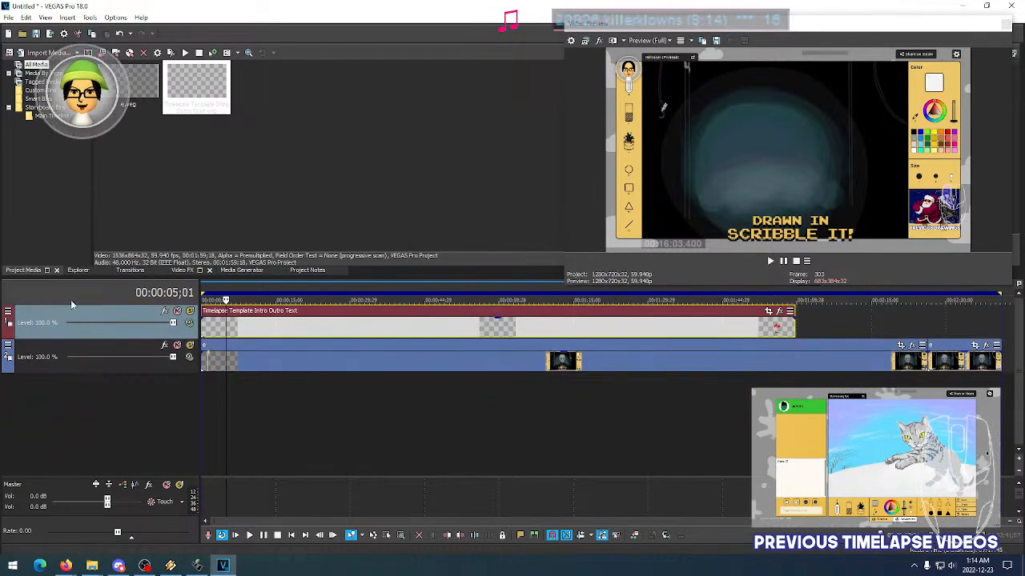
Check when the "Drawn in Scribble It!" intro text shows over the opening seconds of the footage
left_click(210, 329)
left_click(220, 327)
left_click(232, 327)
left_click(241, 327)
left_click(234, 327)
left_click(227, 326)
left_click(225, 327)
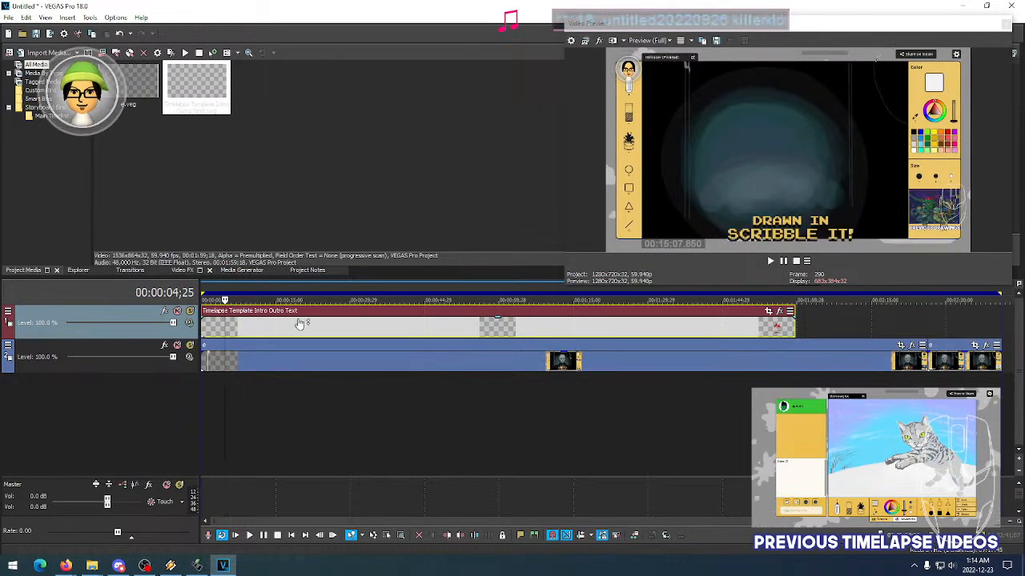
left_click(241, 327)
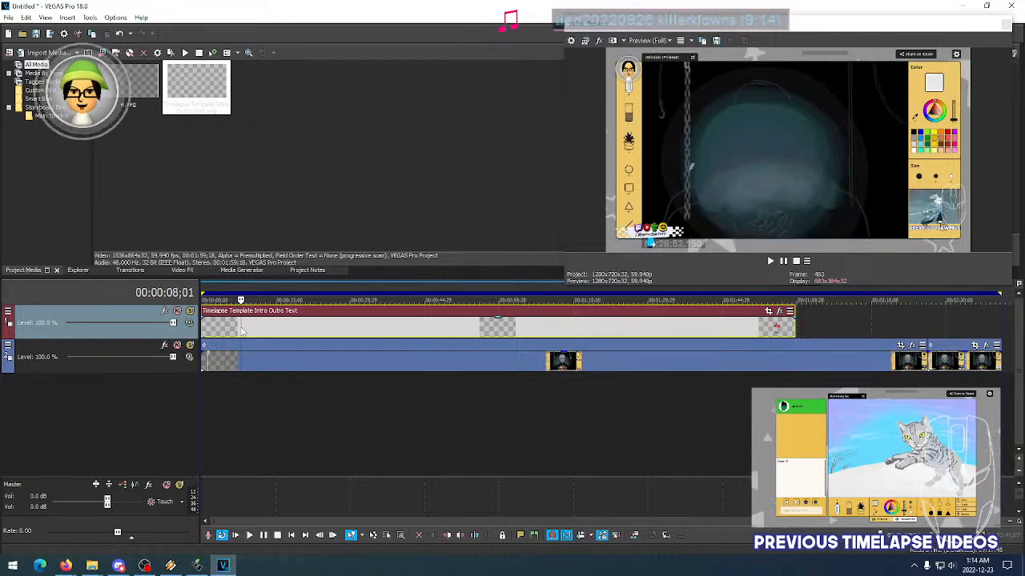
left_click(226, 329)
left_click(220, 329)
left_click(226, 329)
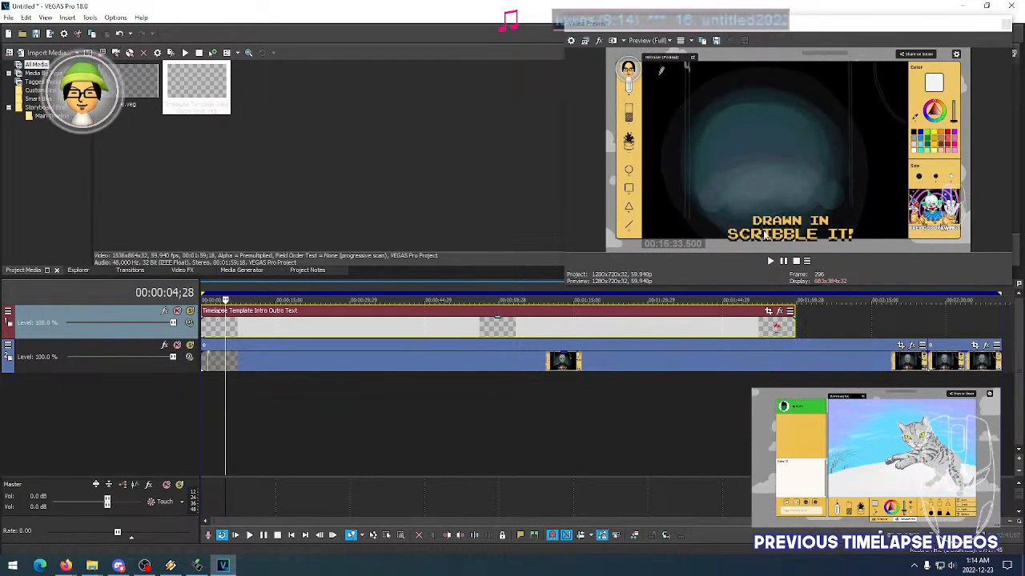
Find where the outro begins near the end of the template clip and split the clip at 00:01:55;22
scroll(230, 327, "up", 5)
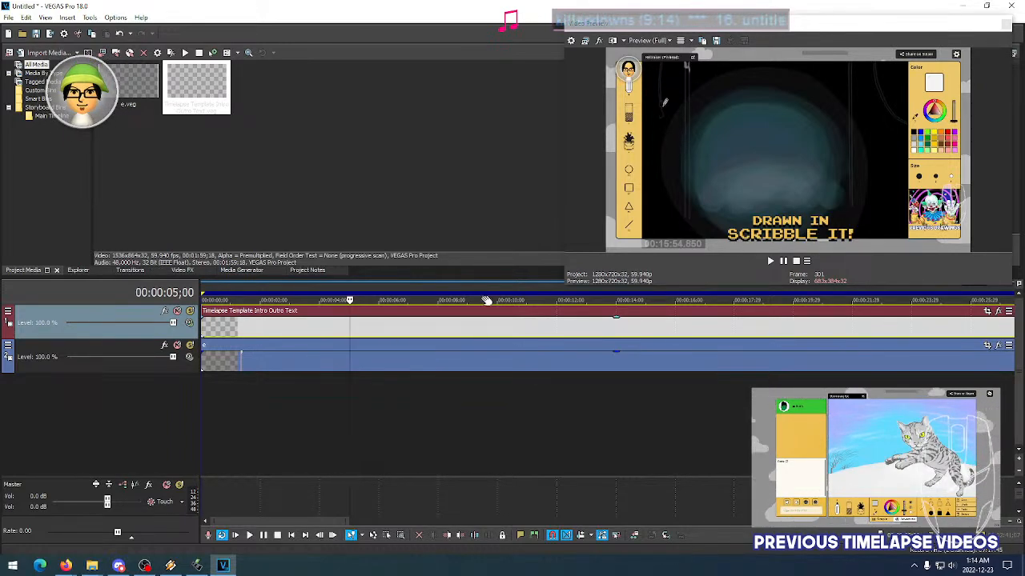
left_click_drag(326, 521, 552, 522)
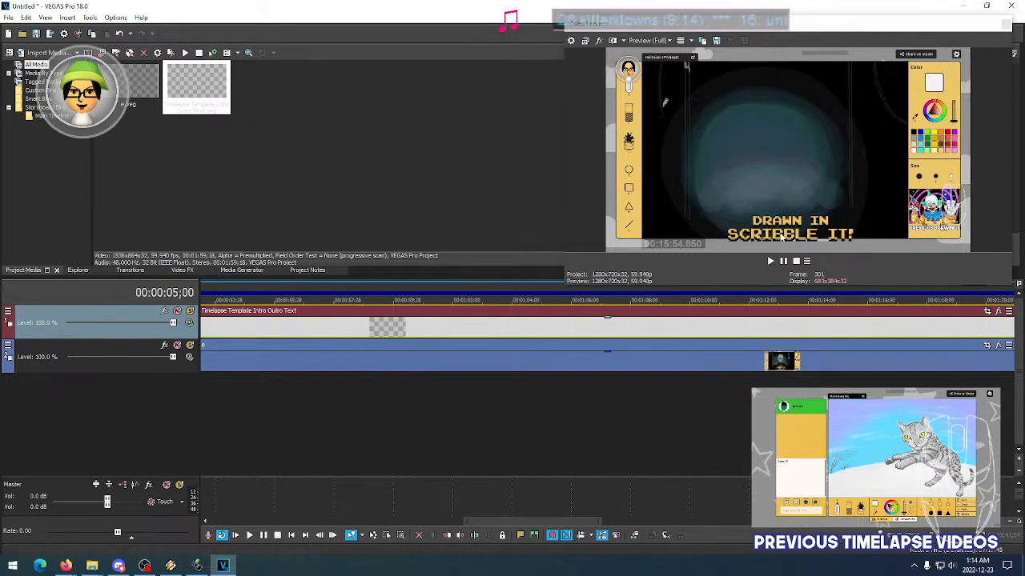
left_click_drag(487, 520, 744, 524)
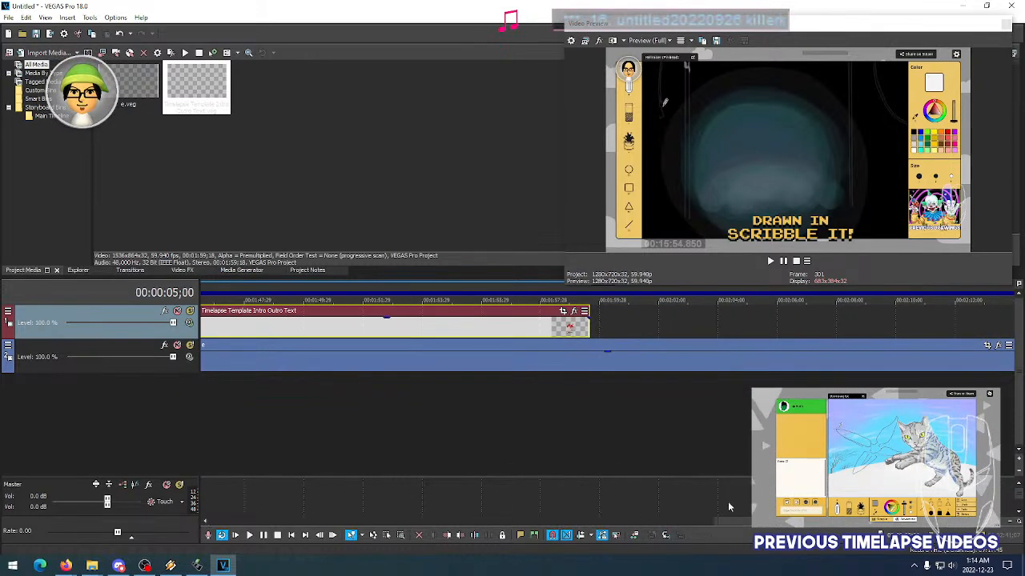
left_click(541, 331)
left_click(565, 329)
left_click(549, 329)
left_click(530, 330)
left_click(512, 329)
left_click(494, 328)
left_click(526, 327)
left_click(547, 327)
left_click(563, 328)
left_click(481, 329)
left_click(462, 330)
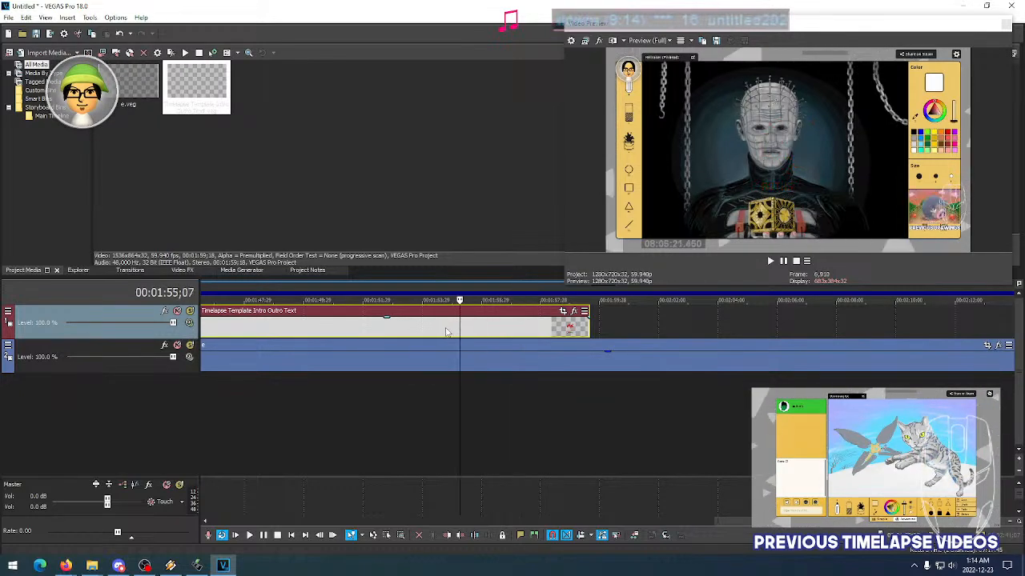
left_click(476, 329)
key("s")
Move the split-off outro piece so that it ends together with the e footage
left_click_drag(501, 330, 752, 331)
scroll(753, 331, "down", 4)
scroll(784, 335, "down", 2)
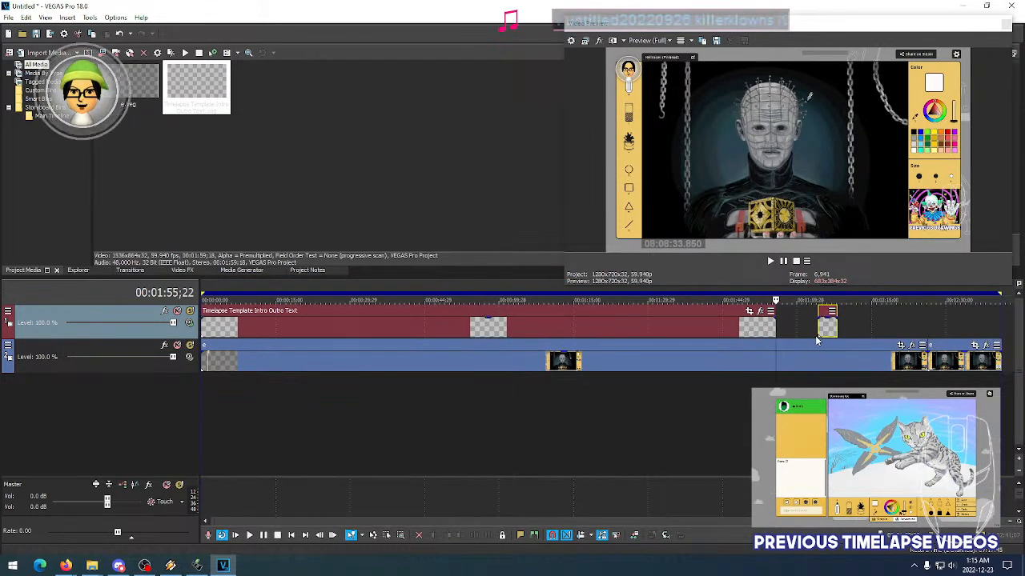
left_click_drag(826, 335, 990, 339)
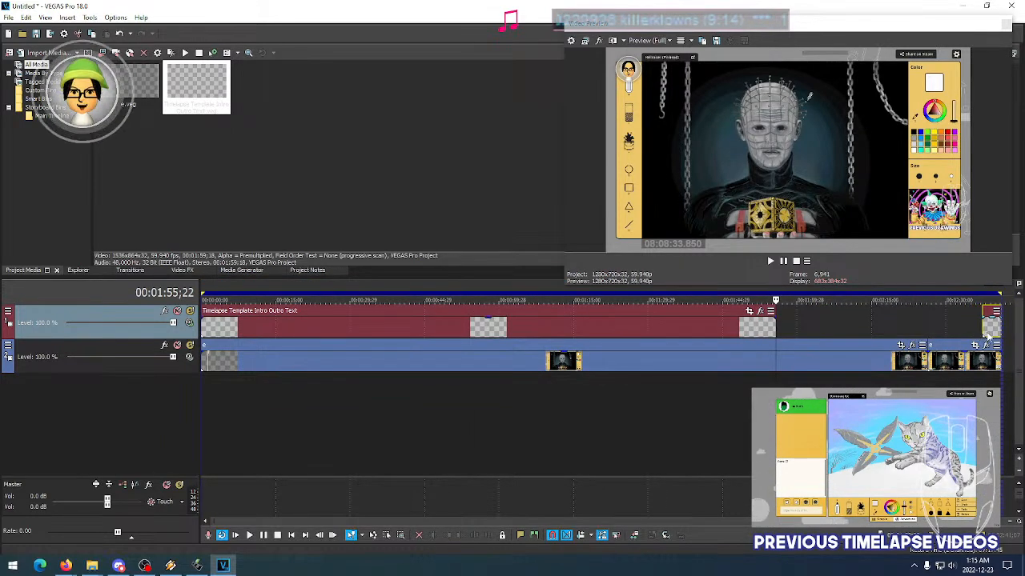
Split the intro text clip at 00:00:05;14, just after the text disappears, and delete the long remainder after it
left_click(234, 334)
left_click(237, 334)
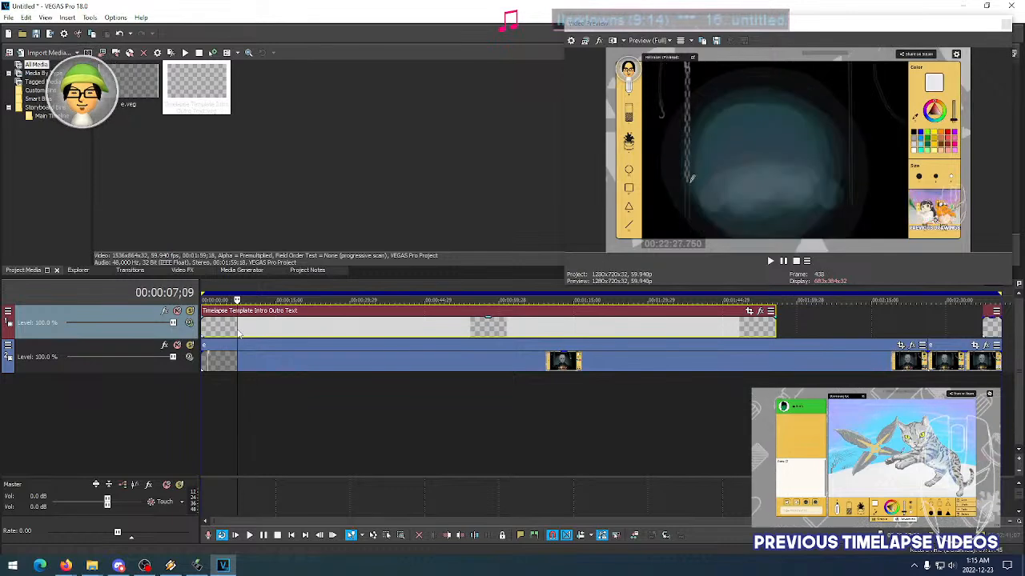
left_click(222, 333)
left_click(224, 333)
left_click(228, 333)
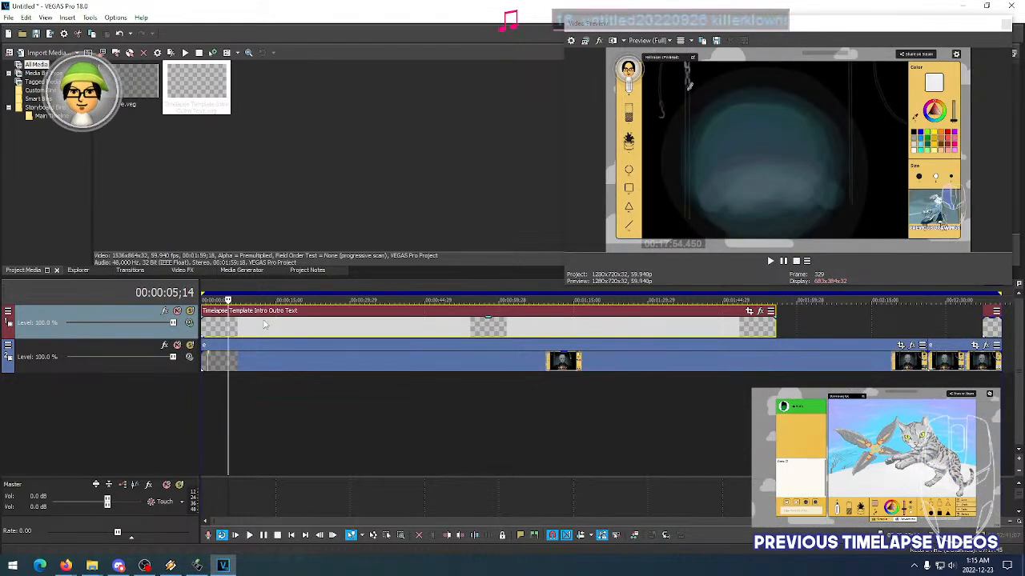
key("s")
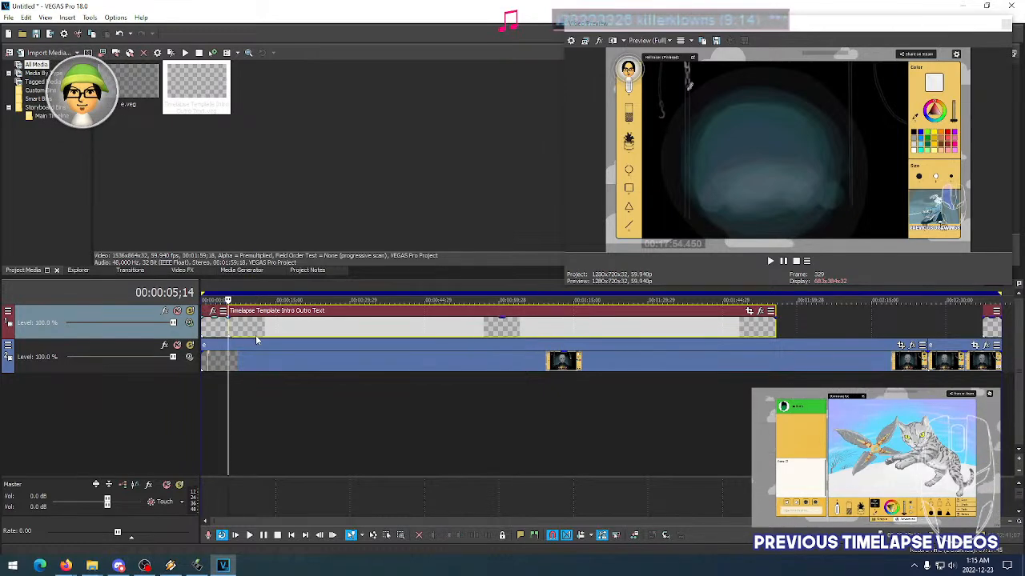
key("Delete")
Review the trimmed intro text clip at several points over the start of the footage
left_click(215, 332)
left_click(207, 331)
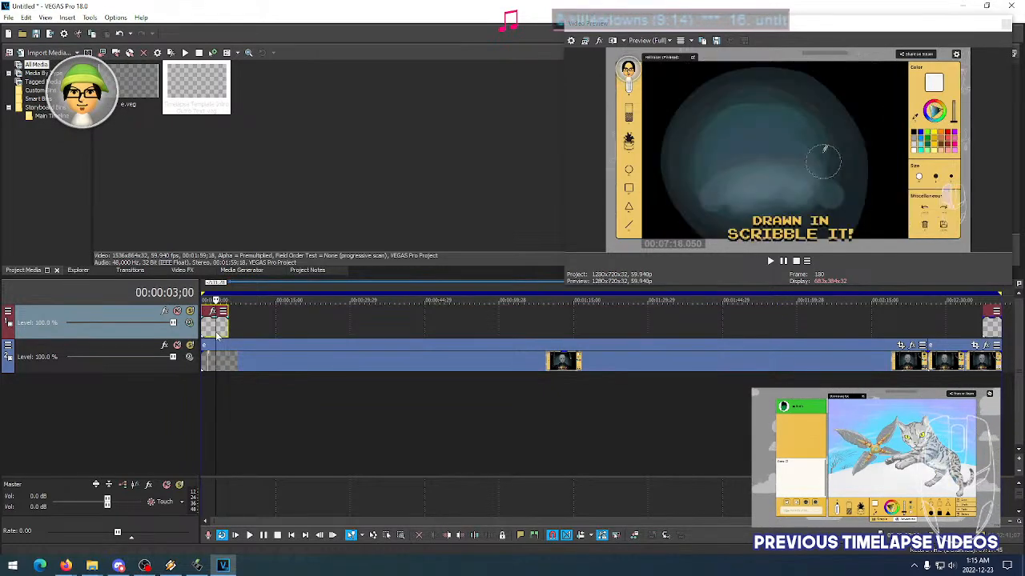
left_click(220, 329)
scroll(219, 329, "up", 3)
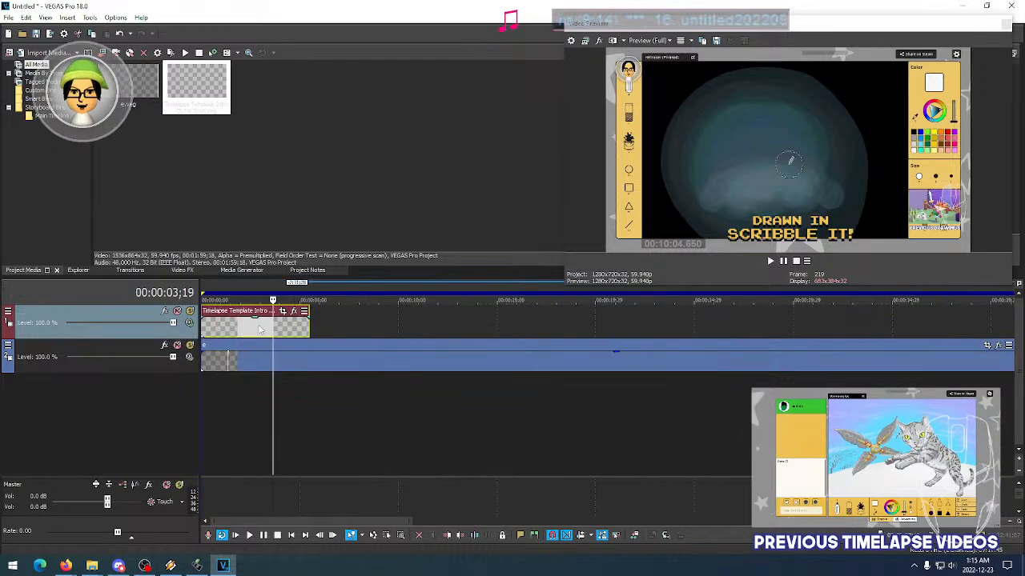
left_click(258, 329)
left_click(232, 331)
left_click(246, 332)
left_click(293, 332)
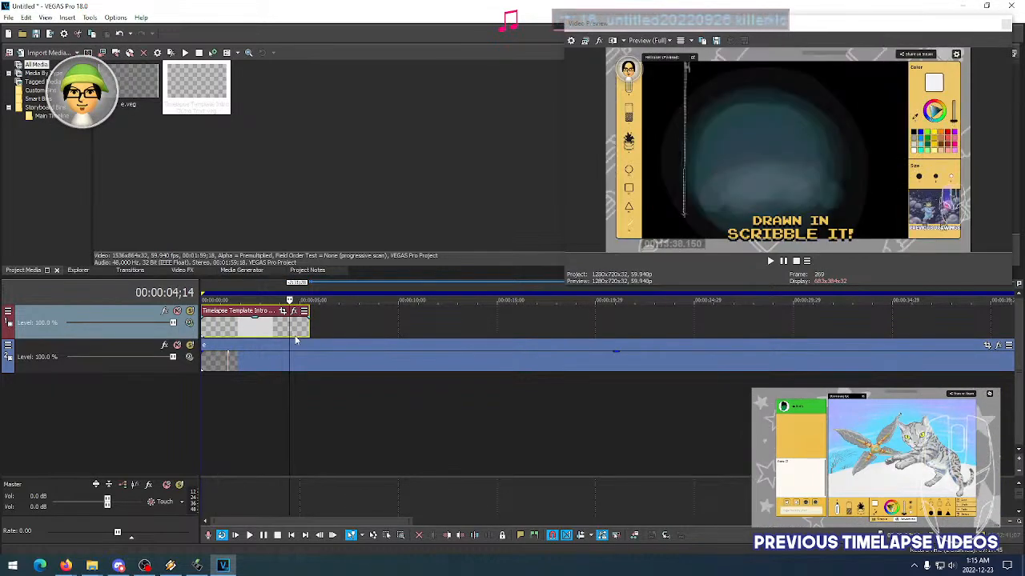
scroll(542, 357, "down", 5)
left_click(219, 385)
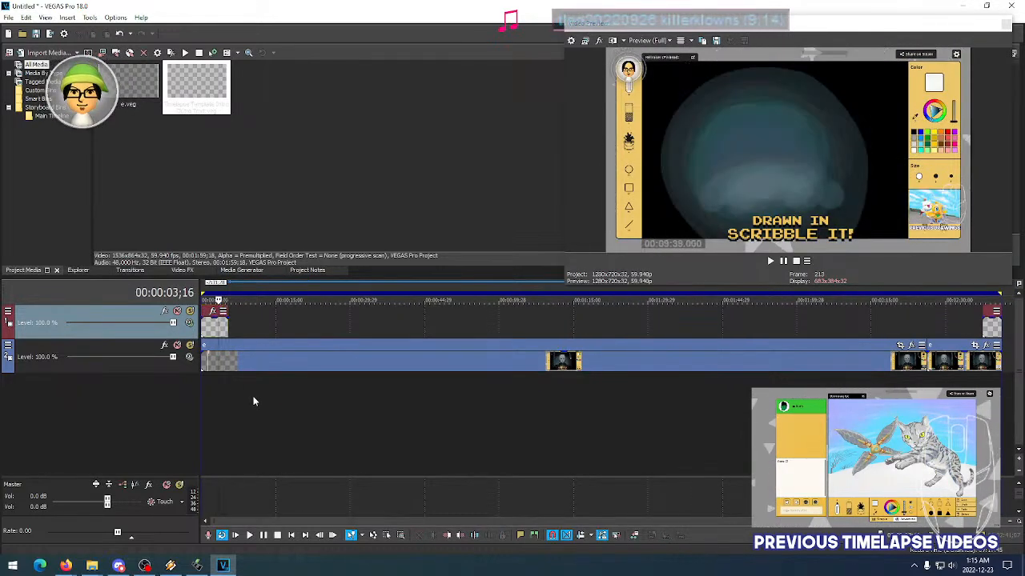
Browse the Music folder for media to import and select untitled20221005_hellraiser_bass
left_click(8, 17)
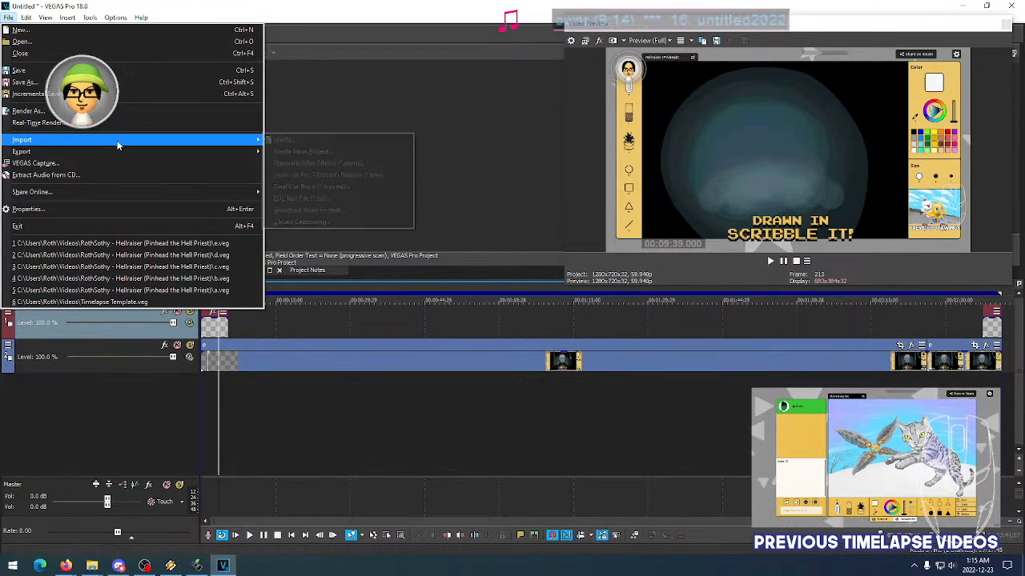
mouse_move(241, 139)
left_click(276, 139)
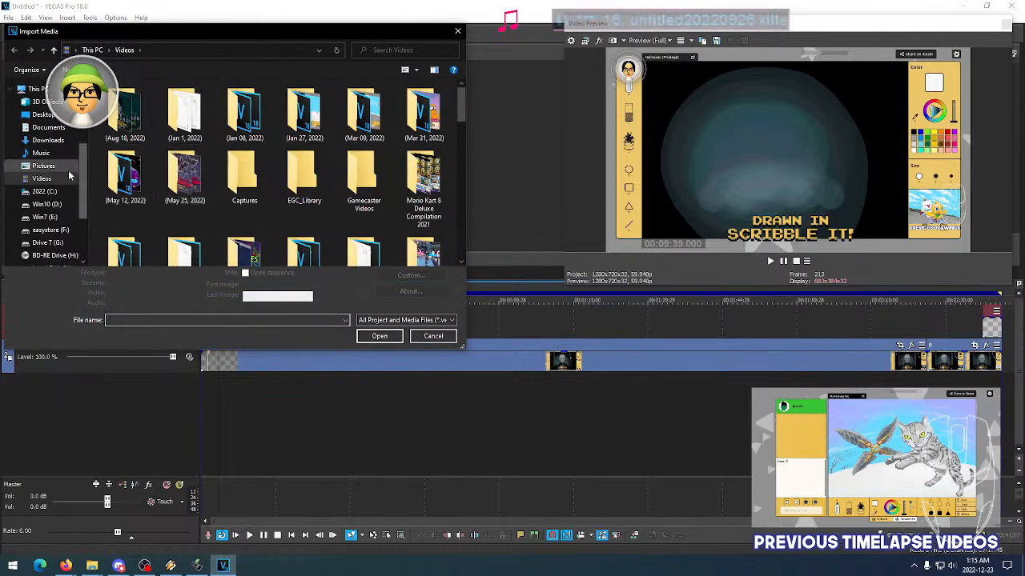
left_click(40, 153)
scroll(320, 224, "down", 10)
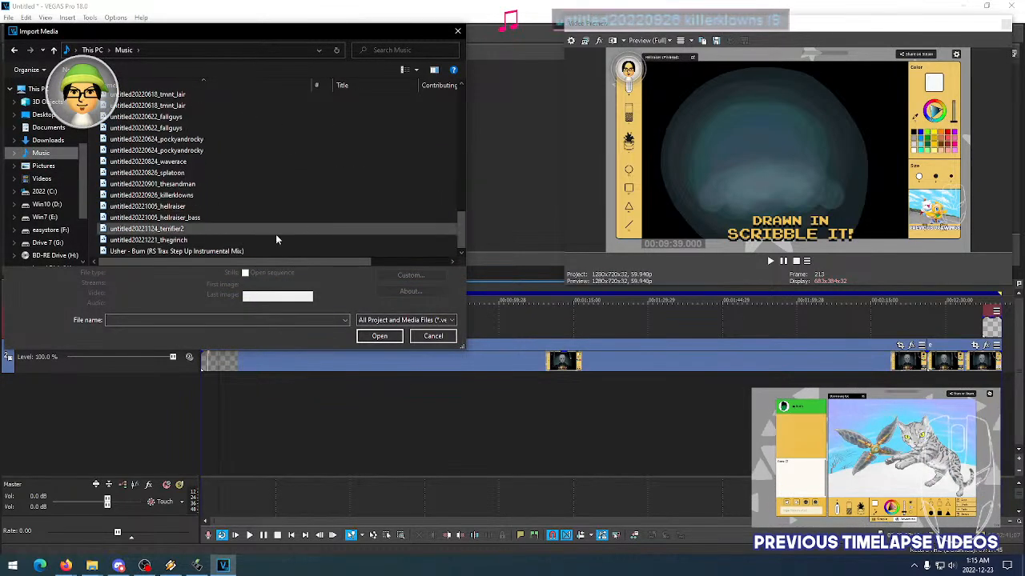
left_click(183, 212)
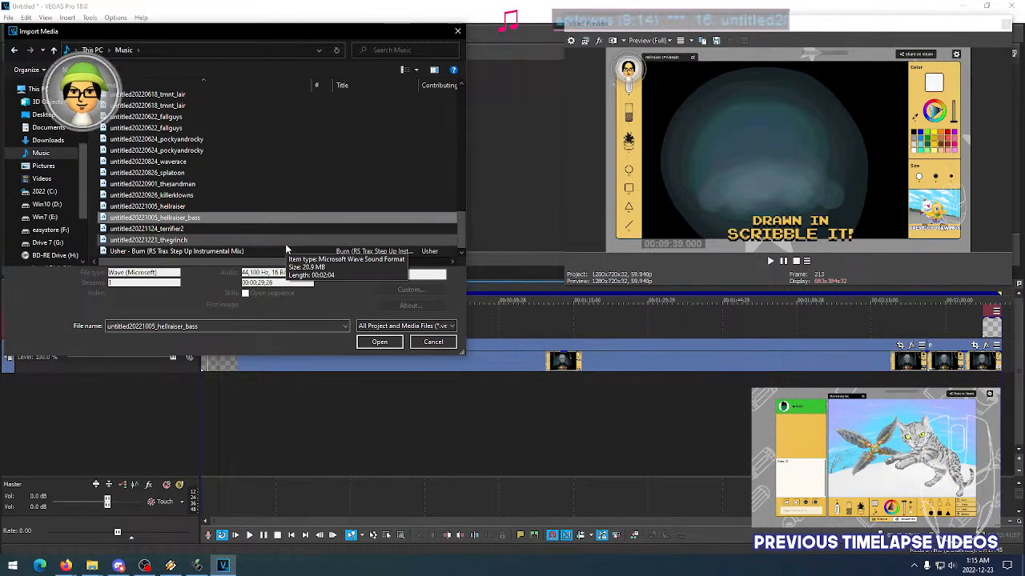
Switch to VLC media player and play untitled20221005_hellraiser_bass from the Music folder to hear it
key("super")
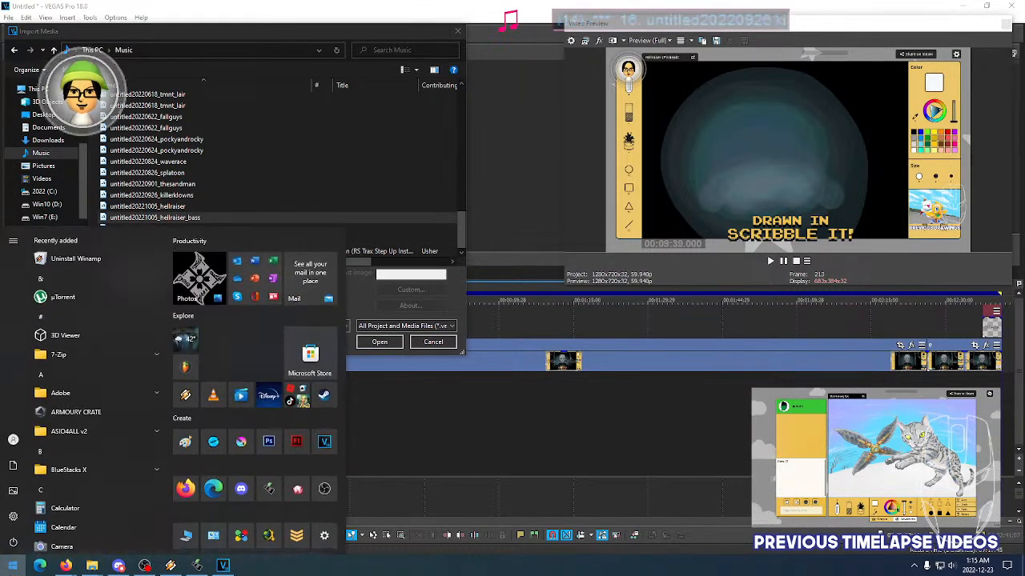
left_click(214, 395)
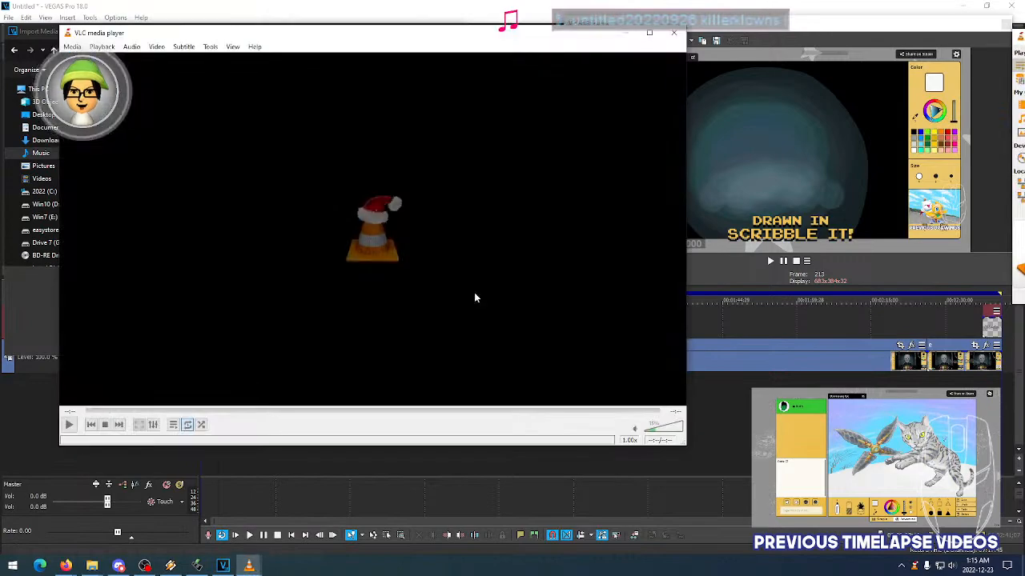
left_click(675, 32)
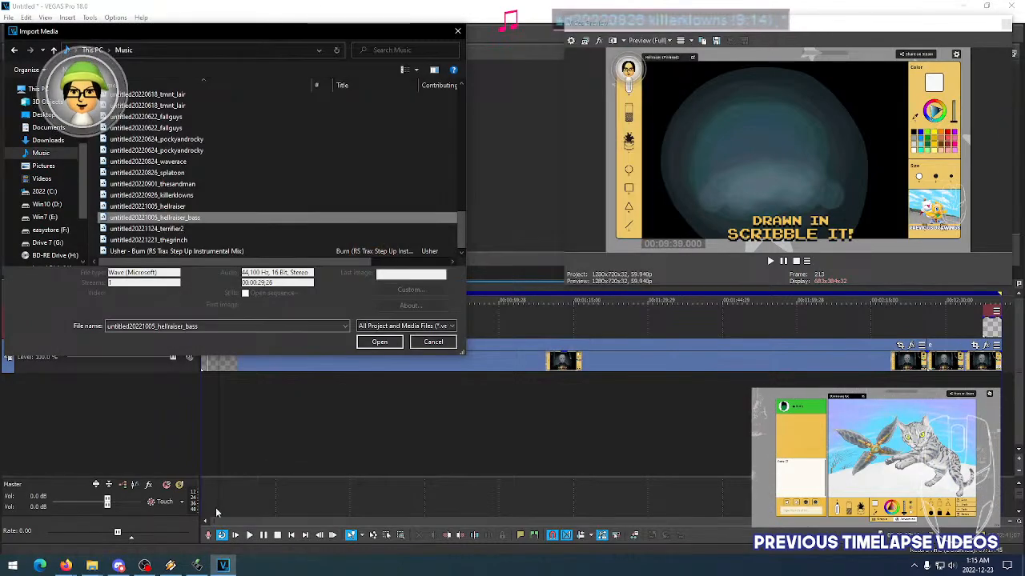
left_click(13, 565)
left_click(215, 396)
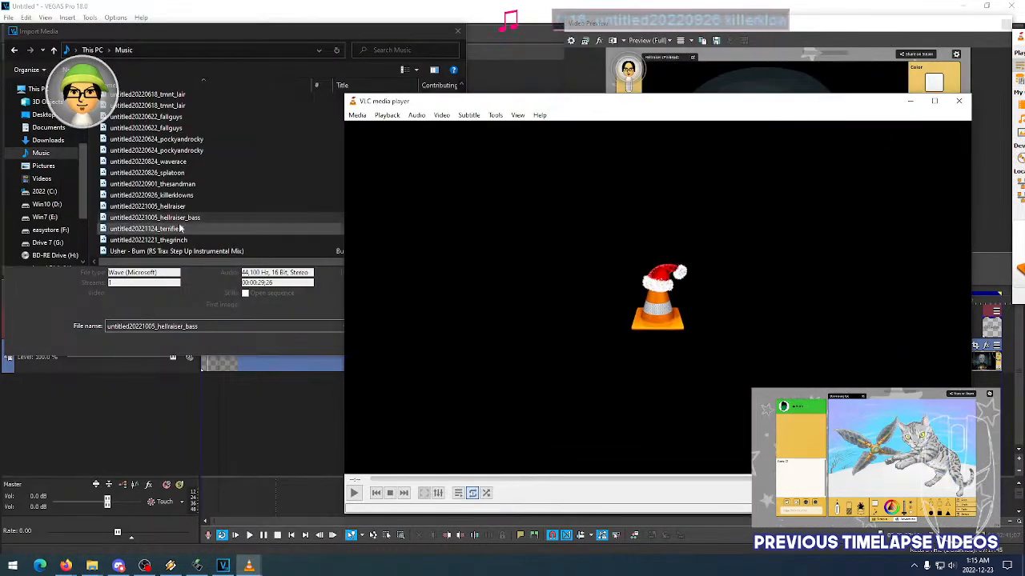
left_click_drag(154, 217, 593, 374)
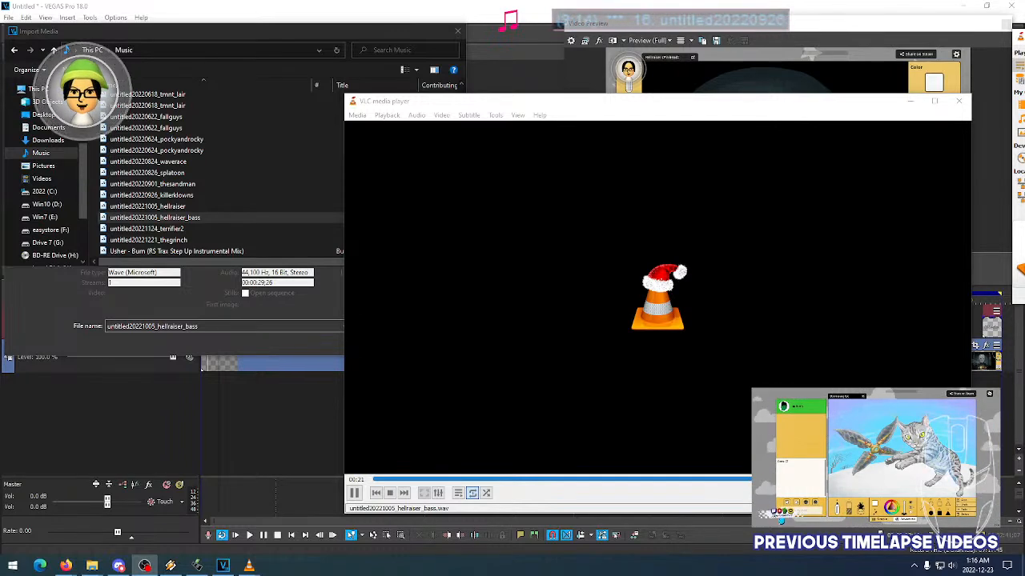
left_click(865, 339)
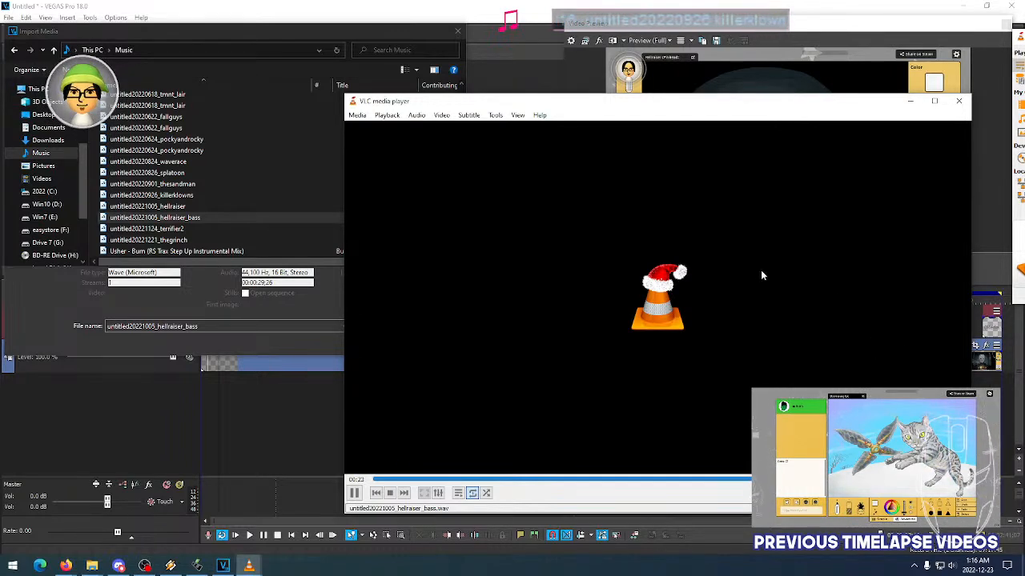
Close VLC media player, import untitled20221005_hellraiser, and place it on a new audio track at the timeline's start
left_click_drag(345, 94, 601, 301)
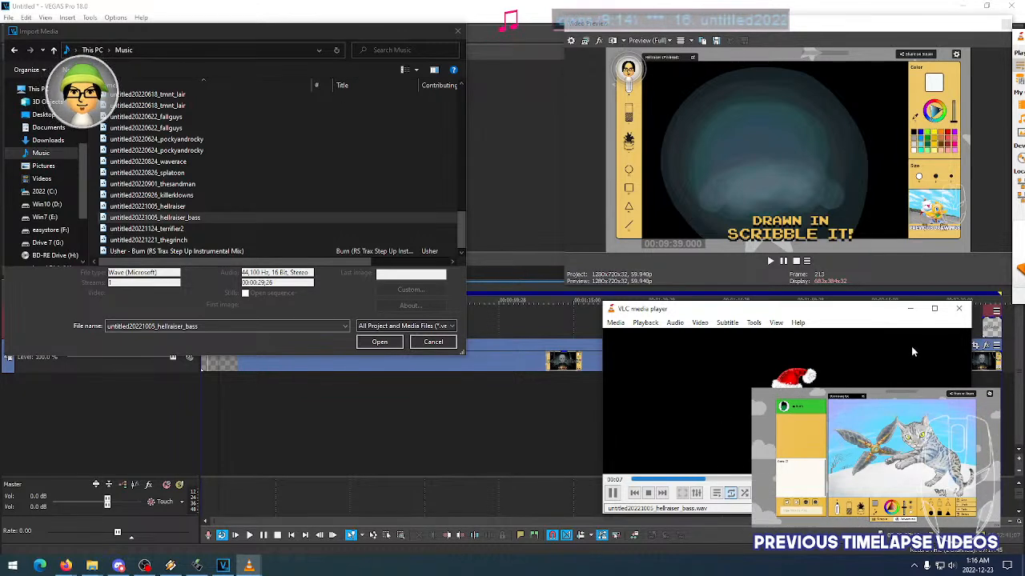
left_click(959, 310)
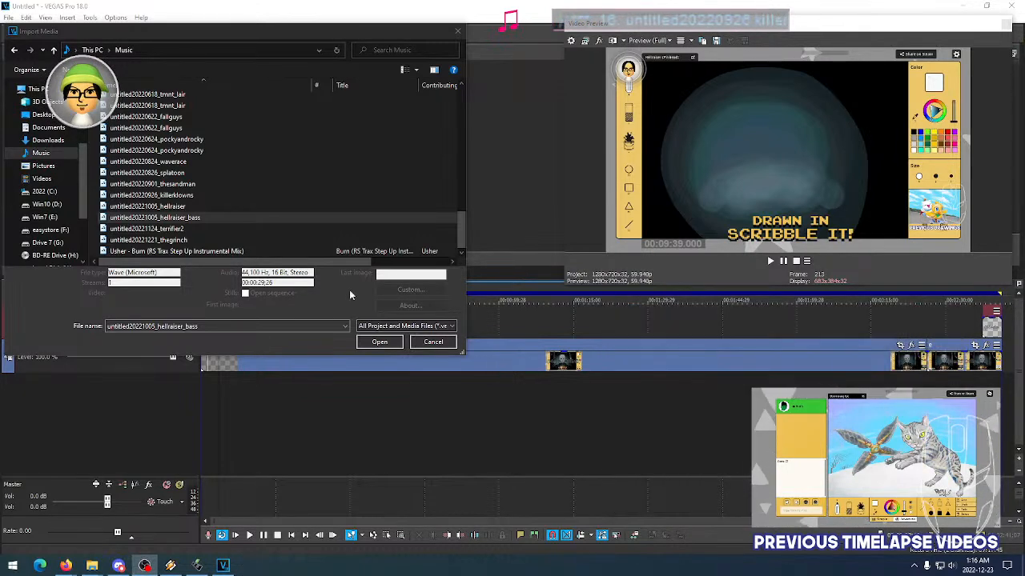
left_click(166, 218)
left_click(179, 207)
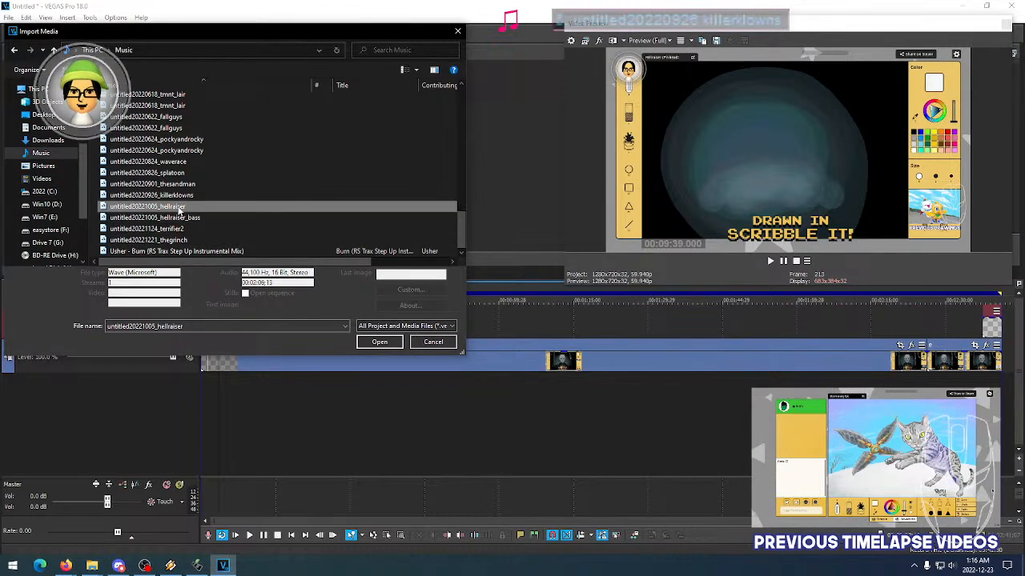
left_click(380, 342)
left_click_drag(267, 95, 205, 405)
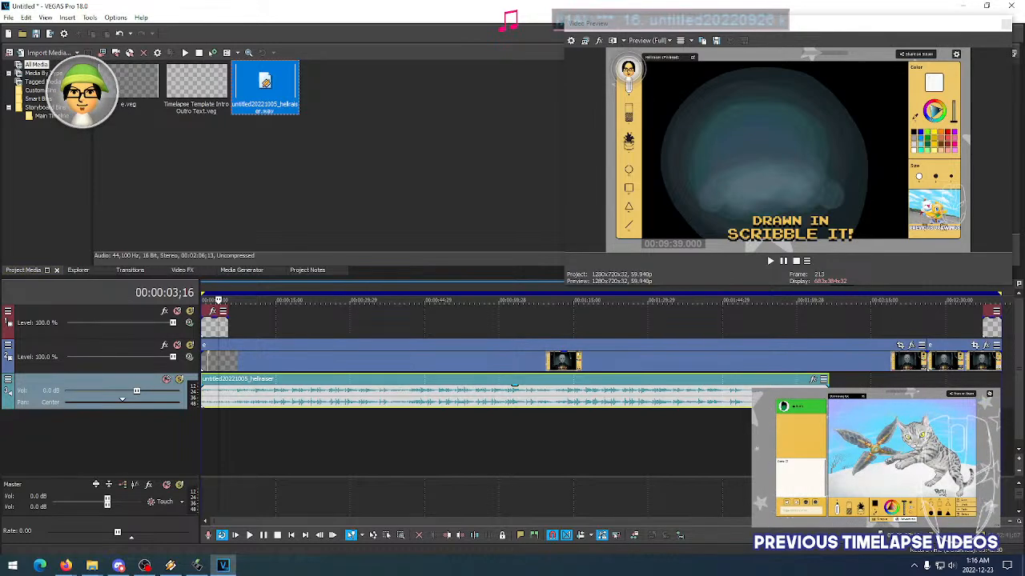
Move the outro text clip from the end of the footage to near the music's end, finishing at 00:02:02;18
left_click(786, 399)
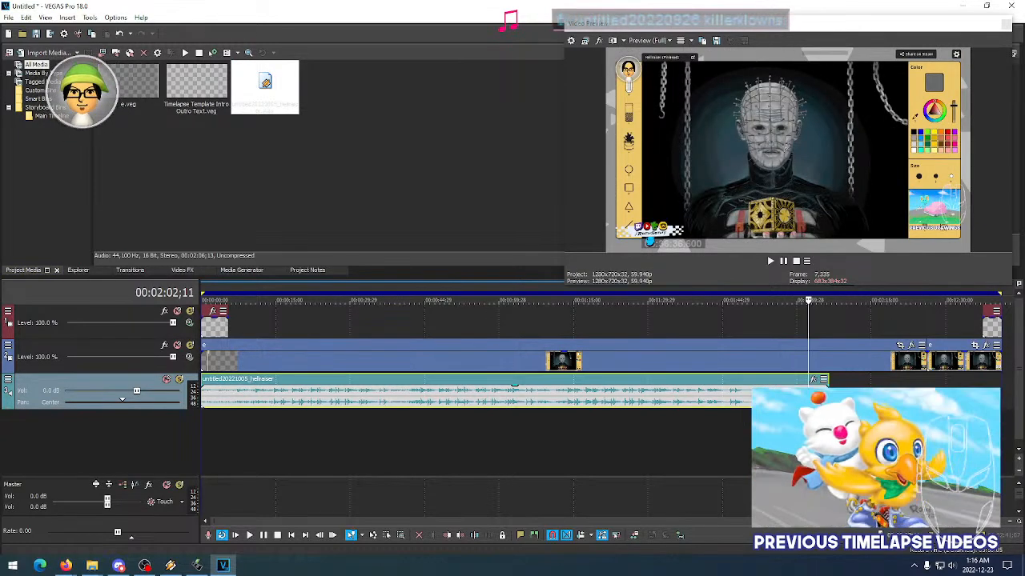
left_click(803, 398)
left_click(814, 399)
left_click(806, 399)
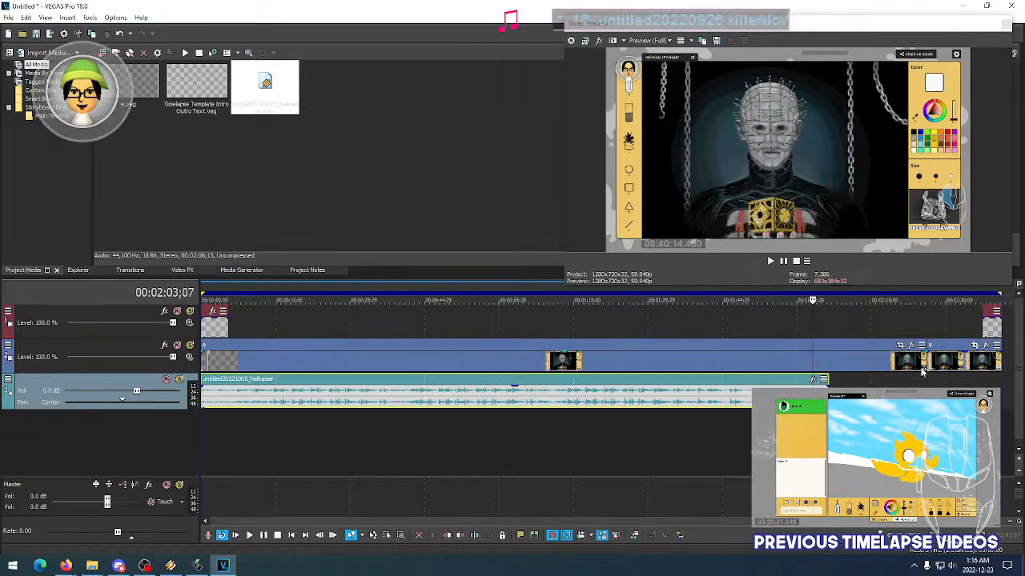
left_click_drag(992, 324, 819, 334)
left_click(813, 333)
left_click(819, 333)
left_click(817, 333)
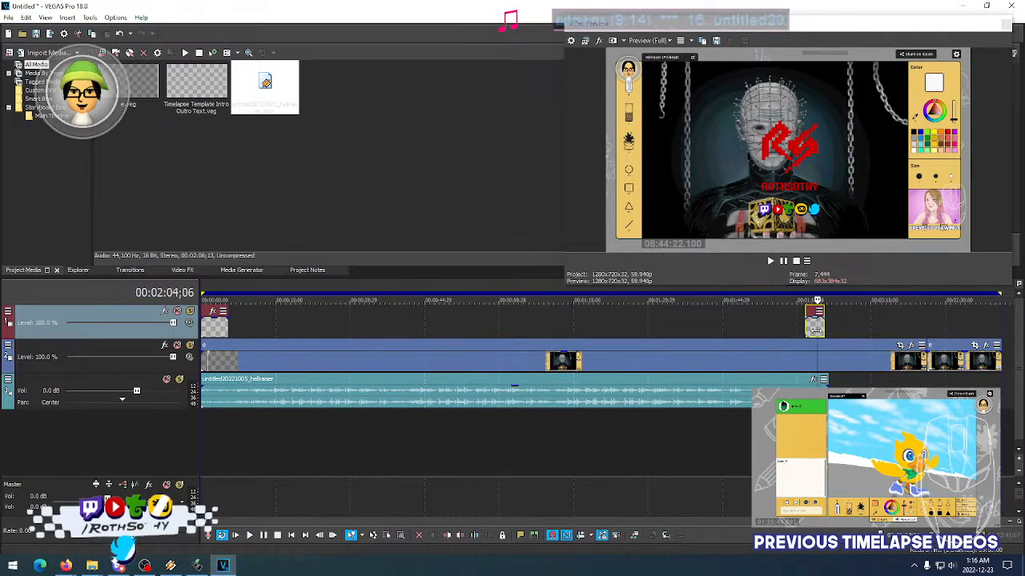
left_click(809, 333)
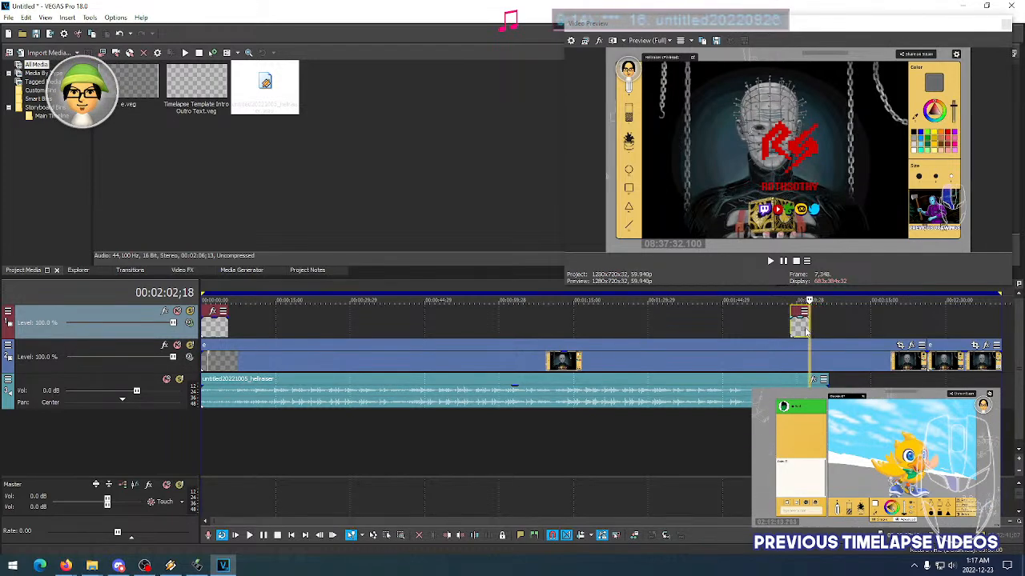
Step through the outro text around the two-minute mark and move its clip earlier so it ends at 00:01:59;29
left_click(805, 330)
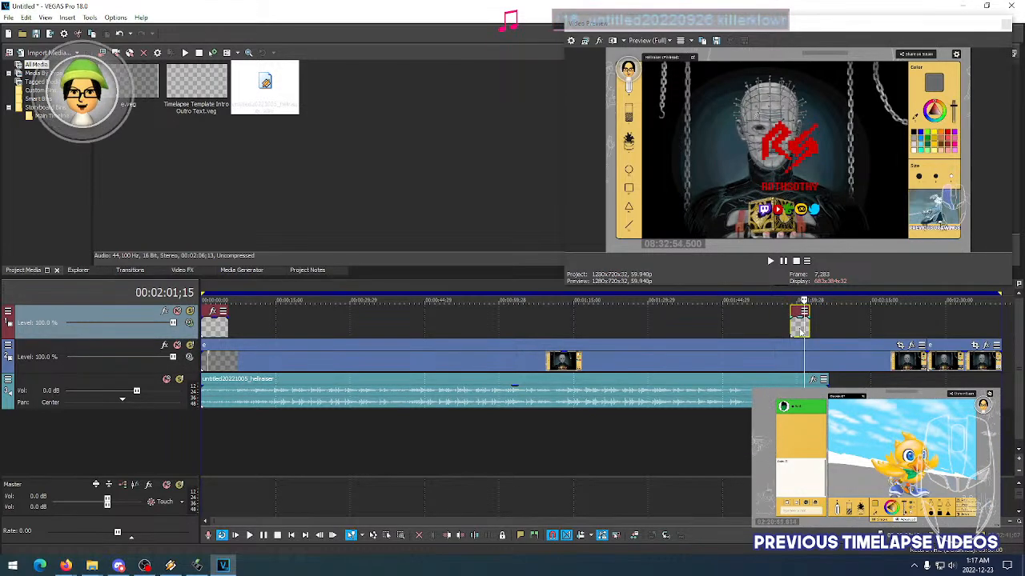
left_click(799, 330)
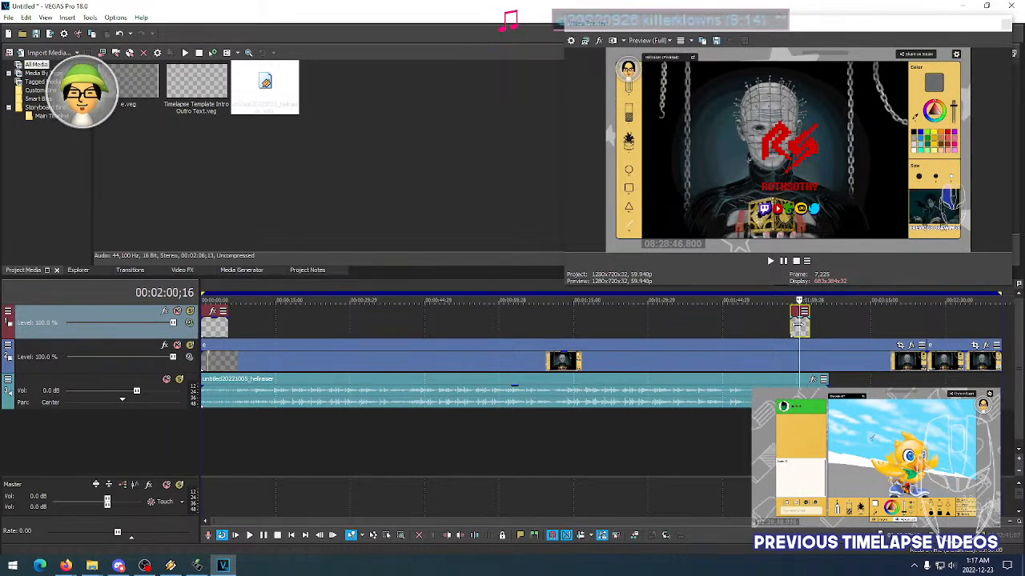
key("Left")
key("Left")
key("Left")
key("Left")
key("Left")
key("Left")
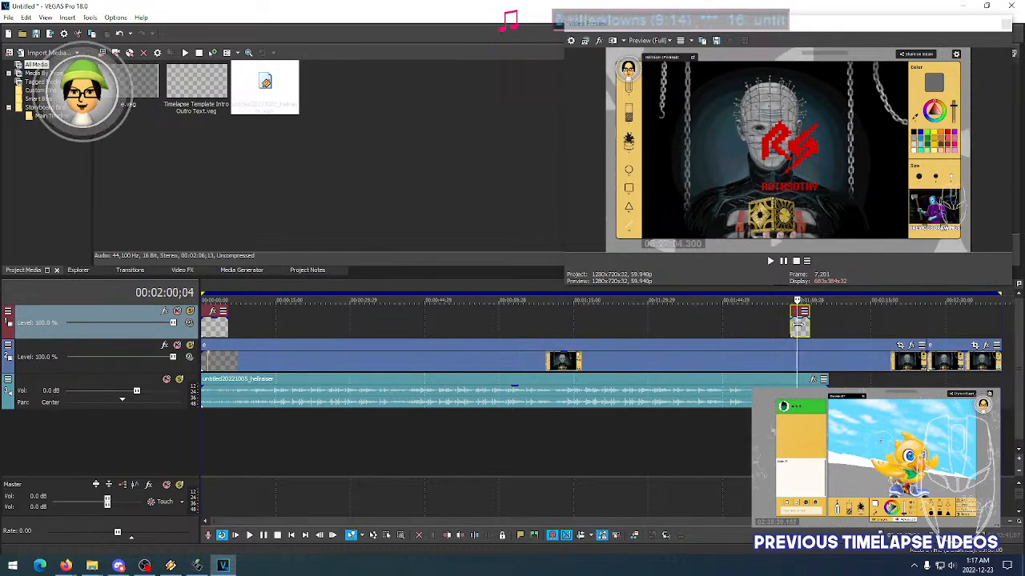
key("Right")
key("Right")
key("Right")
key("Right")
key("Right")
key("Right")
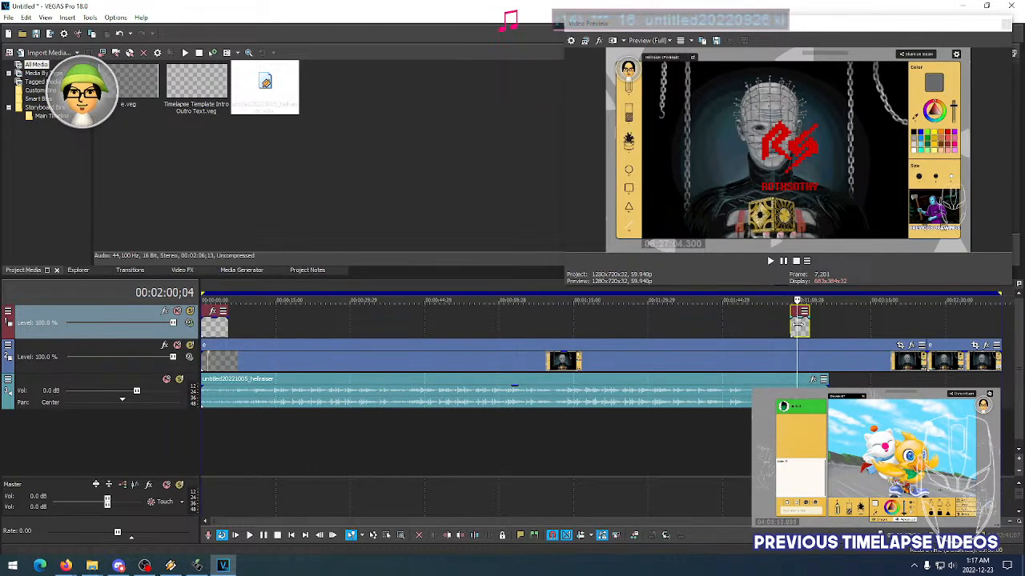
key("Left")
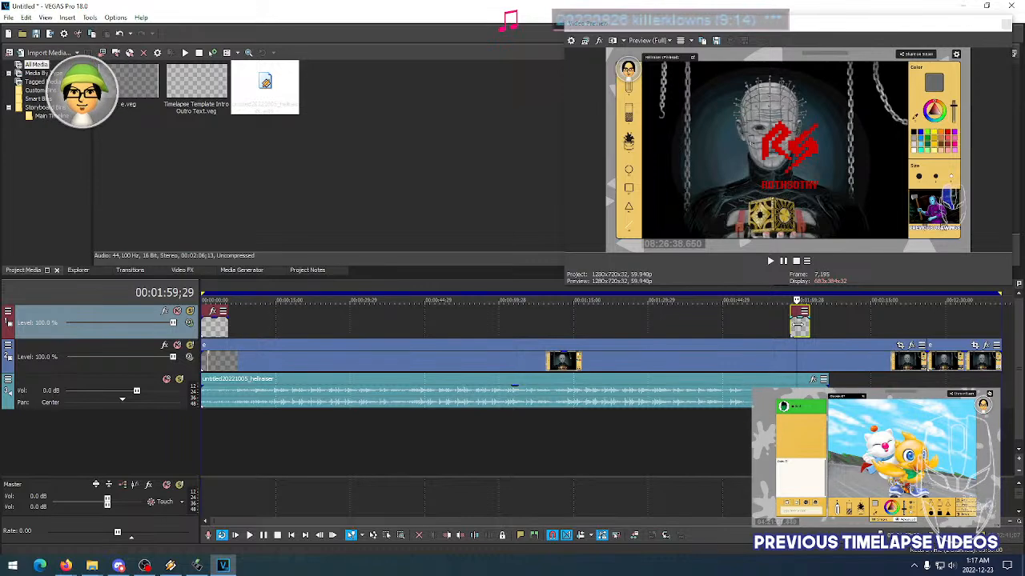
scroll(807, 325, "up", 4)
scroll(807, 325, "up", 4)
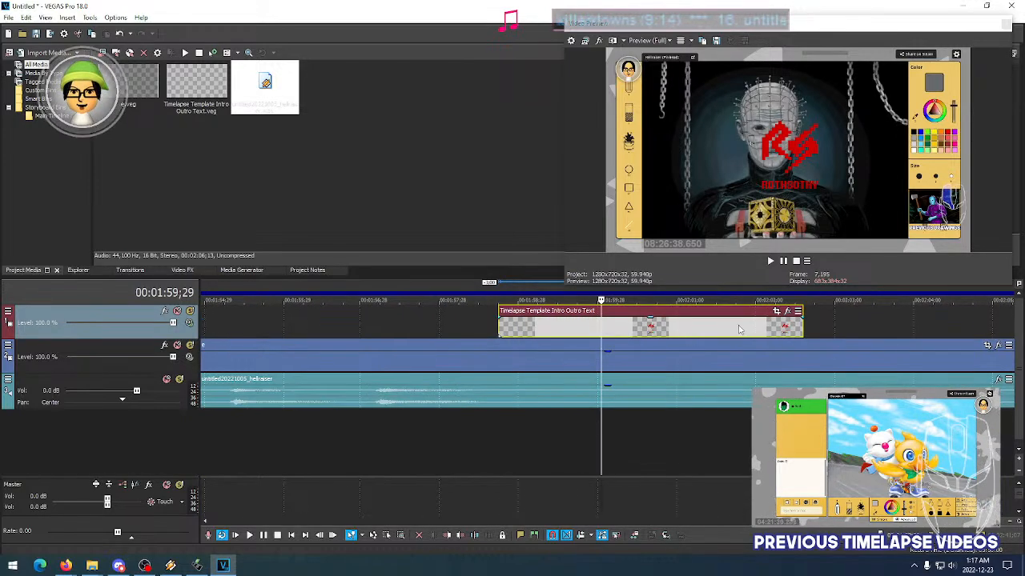
scroll(605, 325, "up", 2)
left_click_drag(606, 326, 562, 327)
scroll(612, 345, "down", 8)
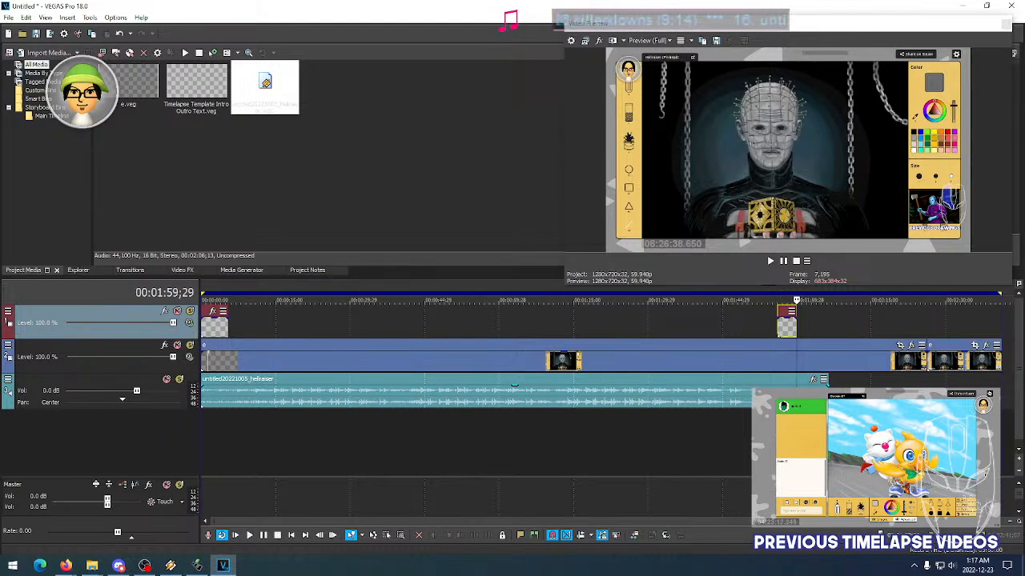
Play the opening of the hellraiser music clip and inspect its start and its section around the outro text
left_click(407, 393)
scroll(760, 393, "up", 8)
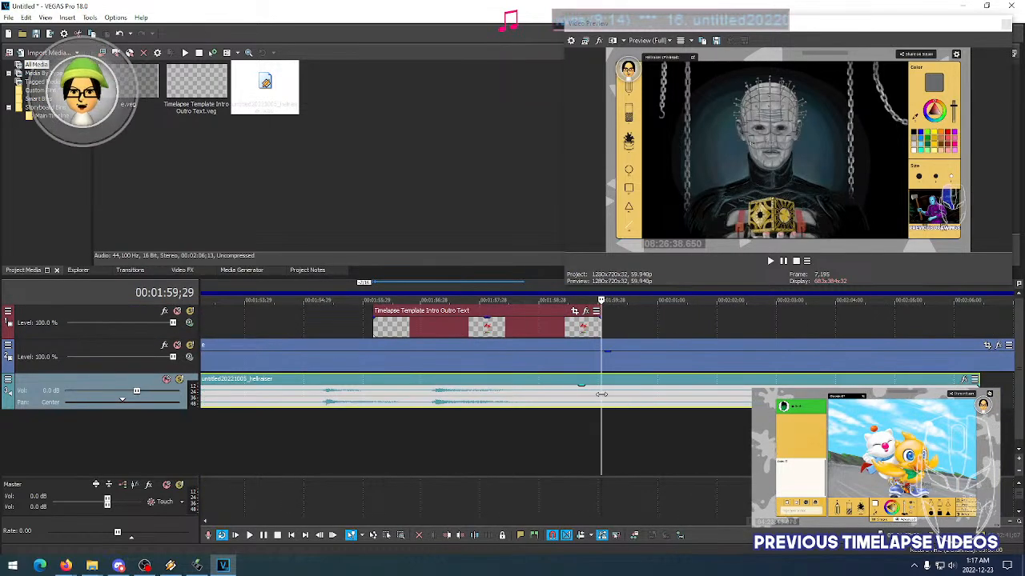
scroll(601, 394, "down", 10)
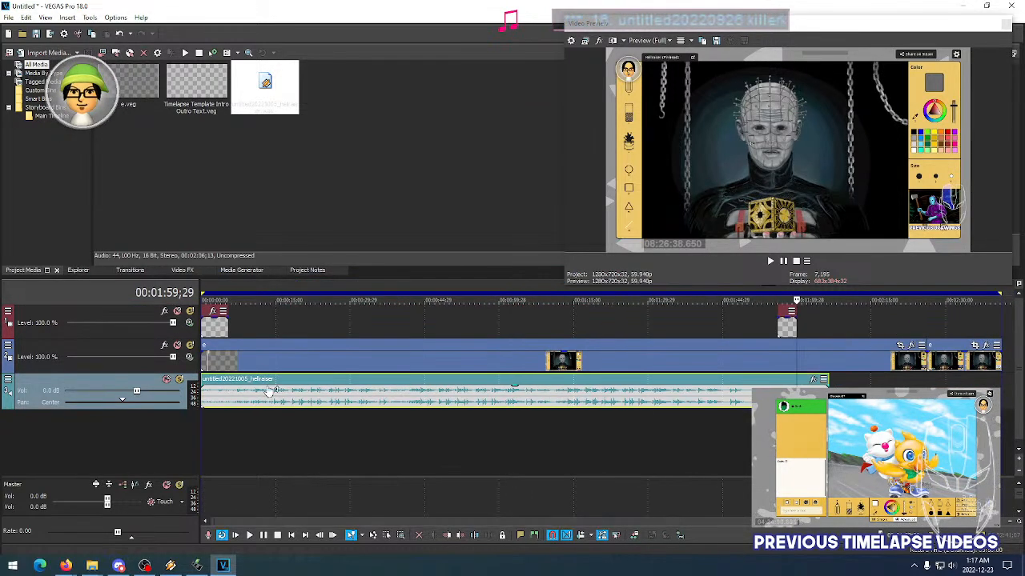
key("Home")
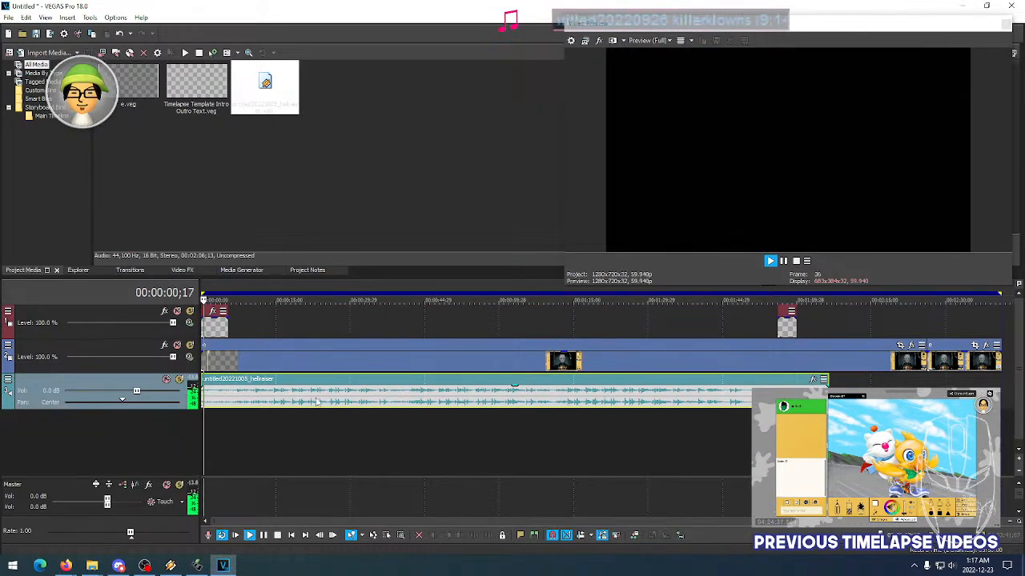
left_click(796, 301)
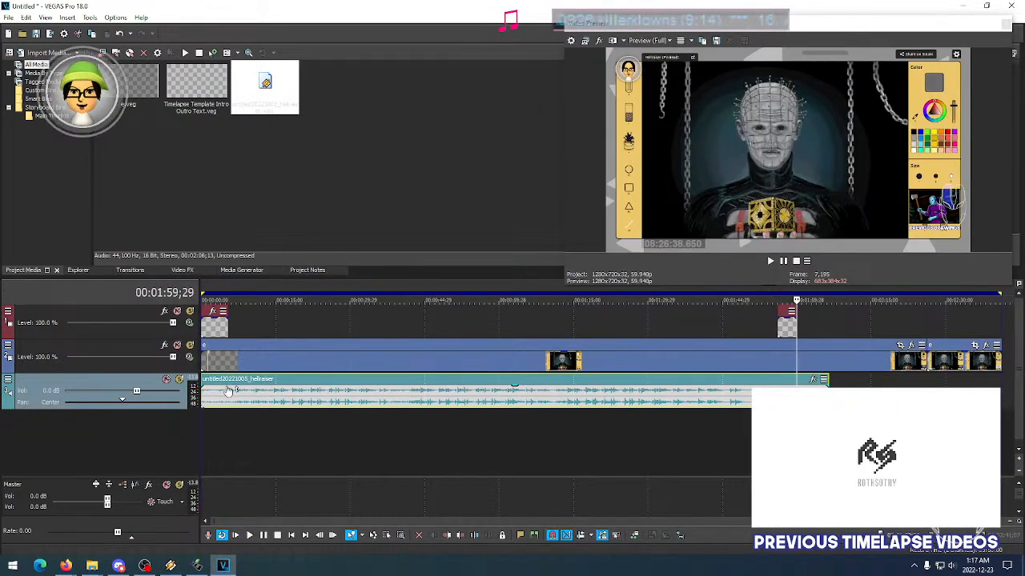
key("Home")
scroll(238, 392, "up", 3)
scroll(607, 352, "up", 2)
scroll(606, 352, "down", 4)
Split the music clip at 00:01:59;29, where the outro text ends, and delete the remainder after it
left_click(786, 301)
scroll(786, 352, "up", 5)
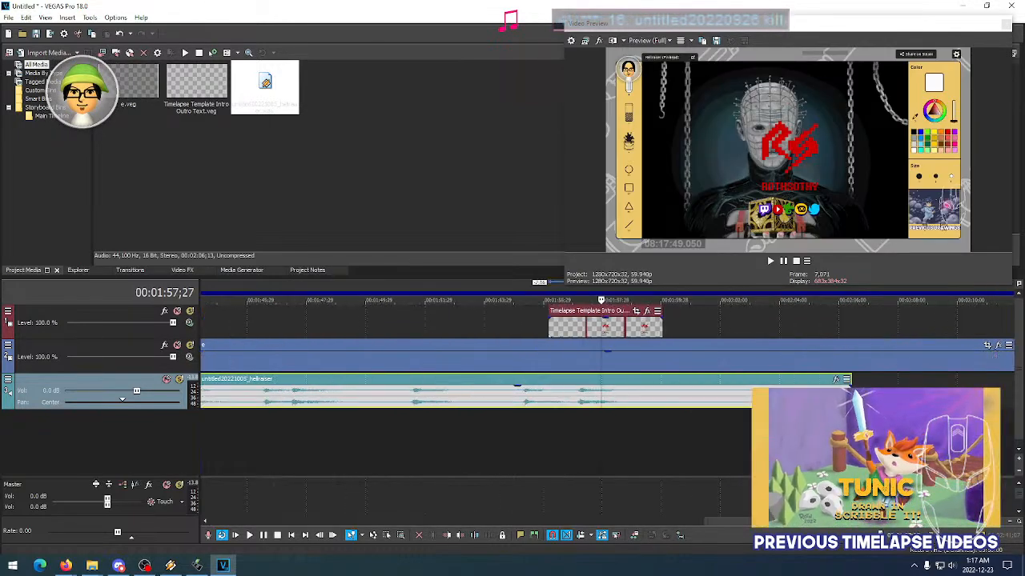
scroll(607, 352, "up", 3)
left_click(764, 301)
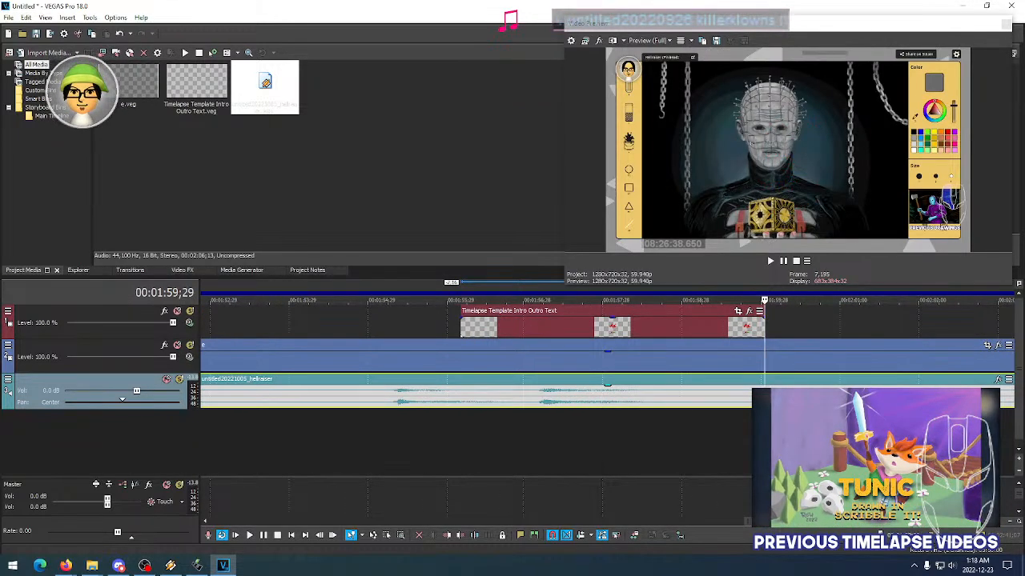
key("s")
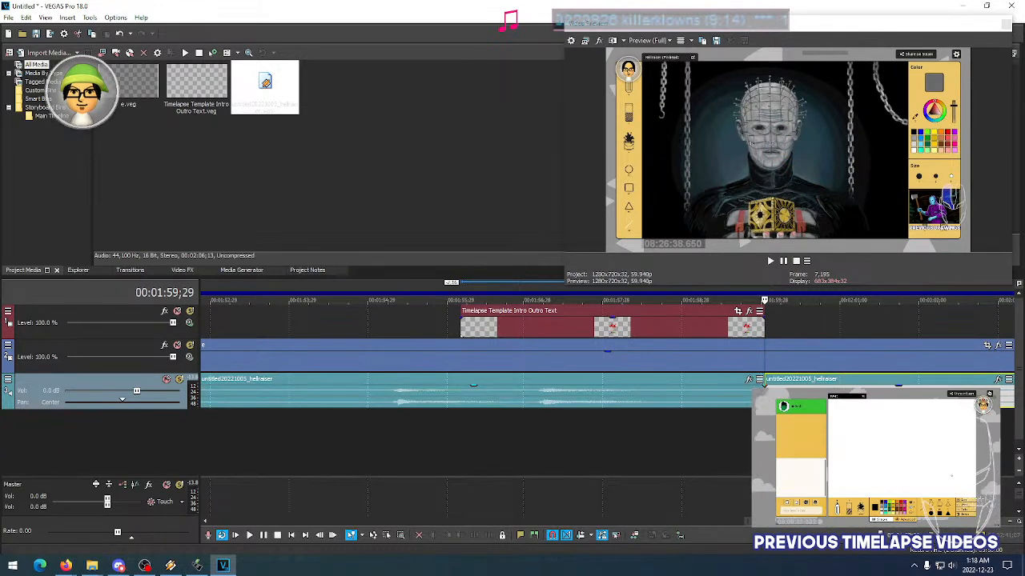
key("Delete")
Add a volume envelope to the music's audio track
scroll(674, 396, "down", 2)
left_click(560, 402)
right_click(560, 402)
right_click(182, 400)
right_click(192, 392)
right_click(114, 386)
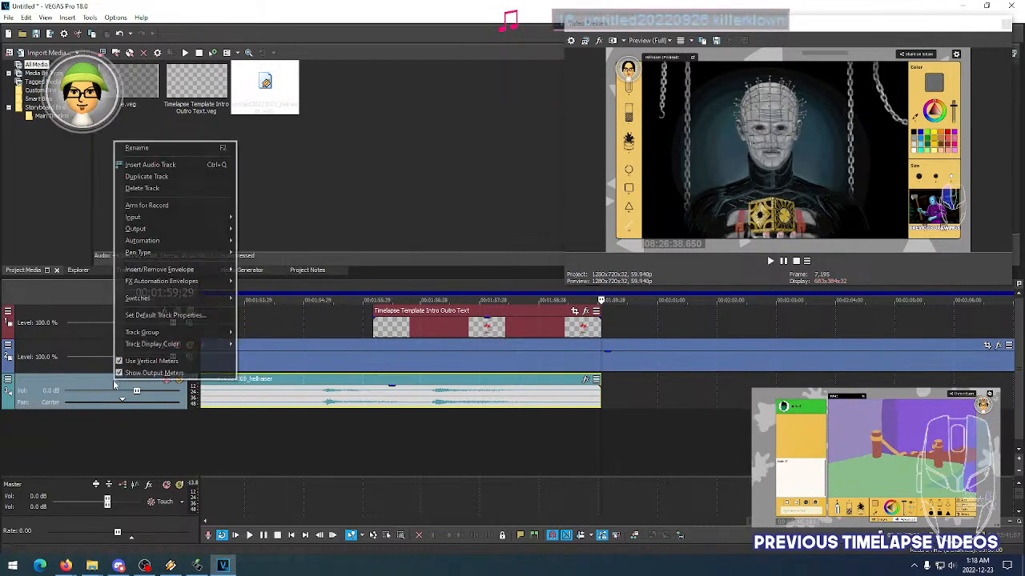
mouse_move(200, 270)
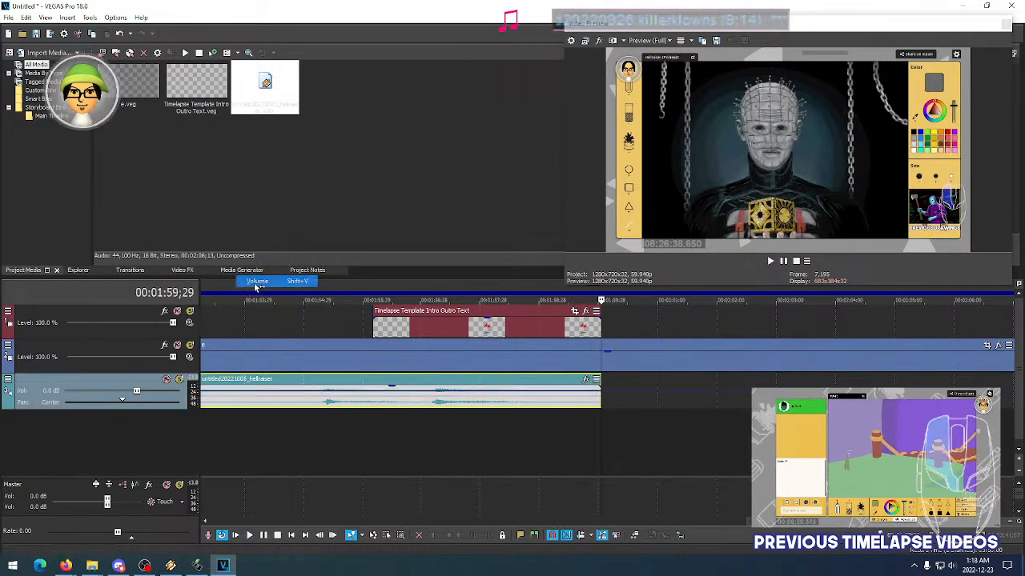
left_click(256, 282)
Shape a volume fade-out on the music from 00:01:56;00 to 00:01:59;29, deleting the extra envelope point at 00:01:59;00
left_click(522, 401)
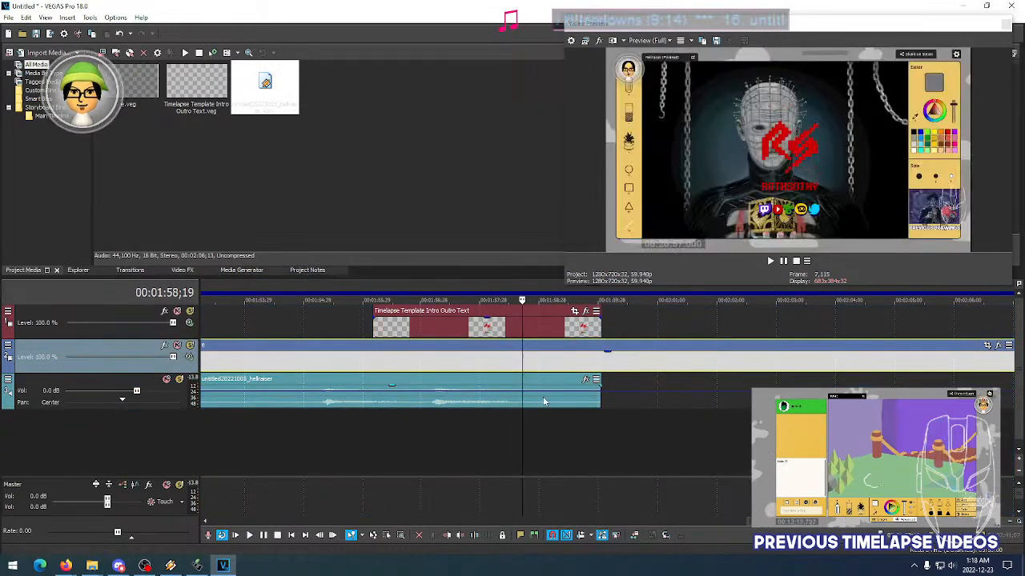
left_click(543, 392)
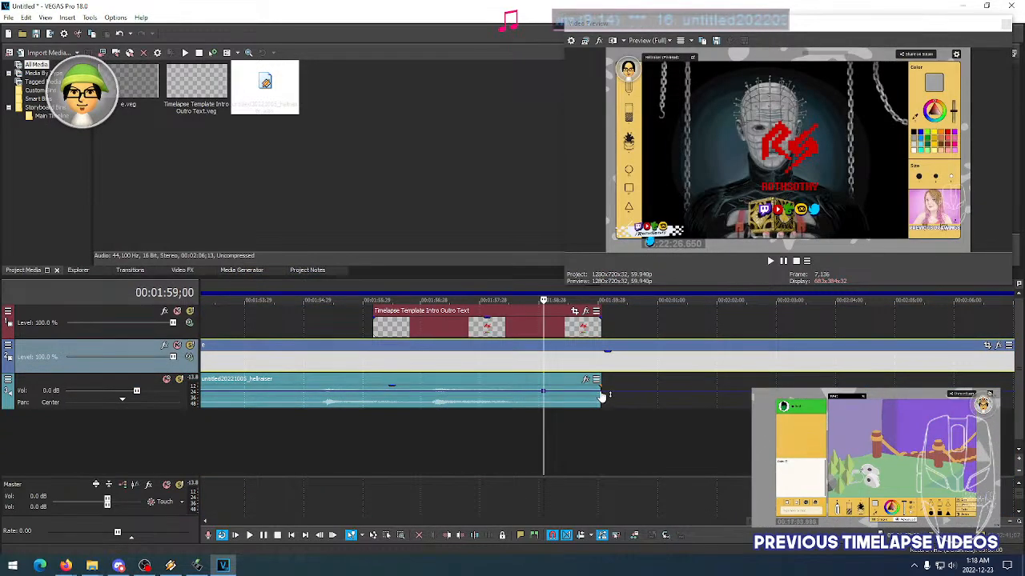
double_click(602, 393)
left_click_drag(602, 393, 602, 407)
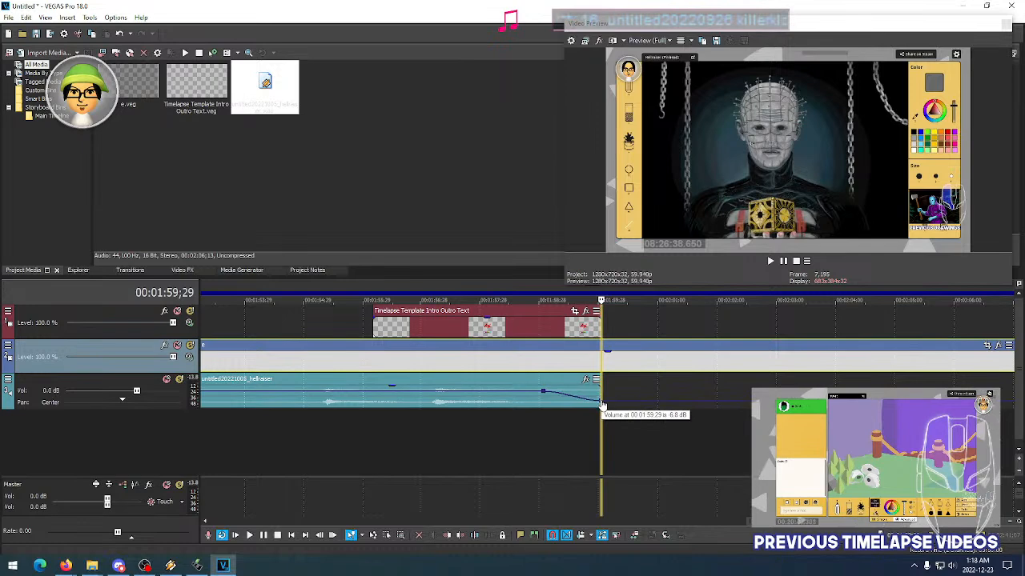
left_click(369, 394)
right_click(544, 391)
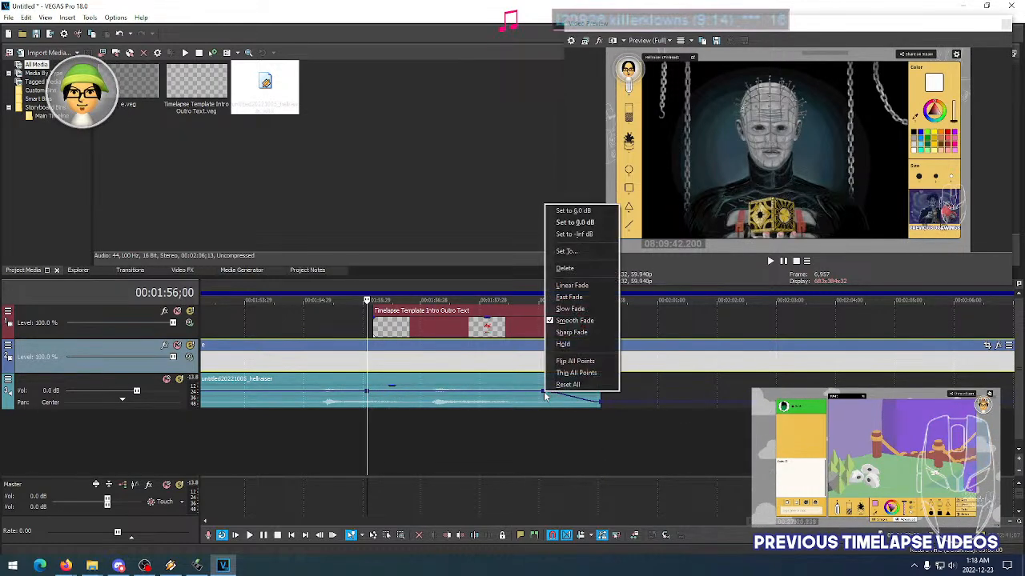
left_click(572, 269)
Shift the music clip slightly later and trim its end back to the end of the outro text
scroll(579, 398, "up", 1)
scroll(579, 402, "down", 2)
left_click(664, 391)
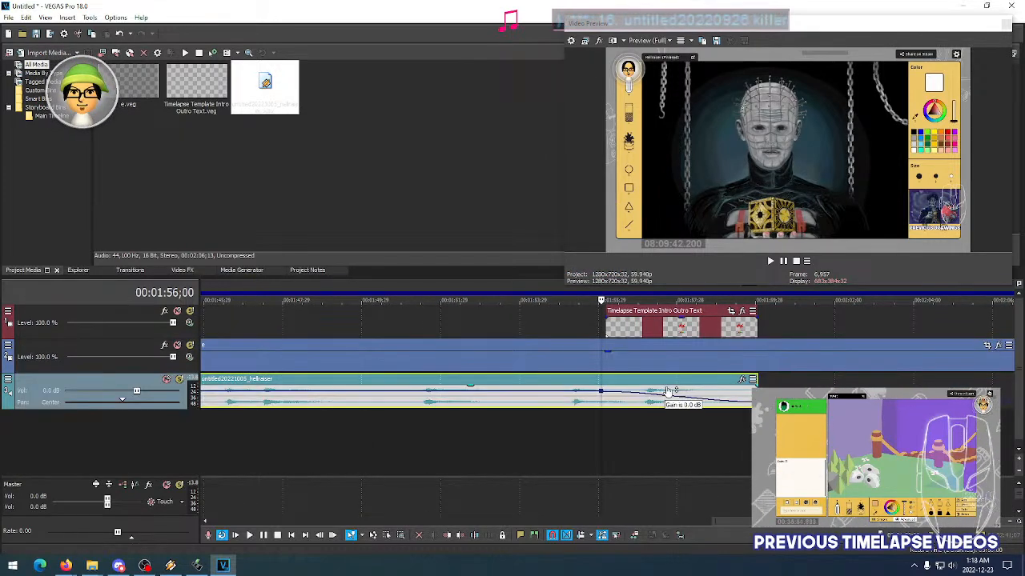
left_click_drag(690, 395, 707, 395)
left_click_drag(773, 394, 753, 397)
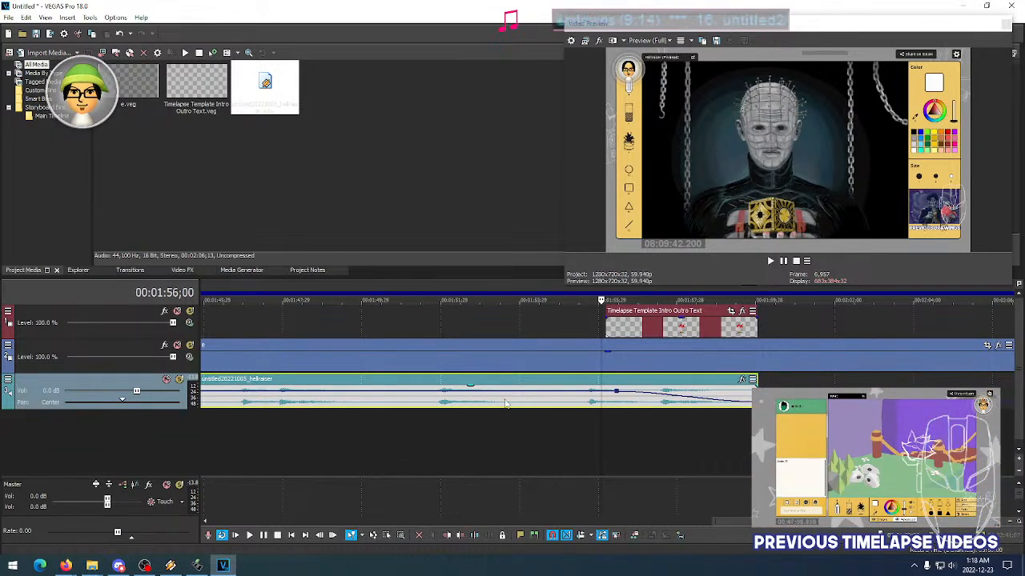
Play the start of the timeline and check the small gap before the music begins
scroll(512, 405, "down", 5)
left_click(201, 419)
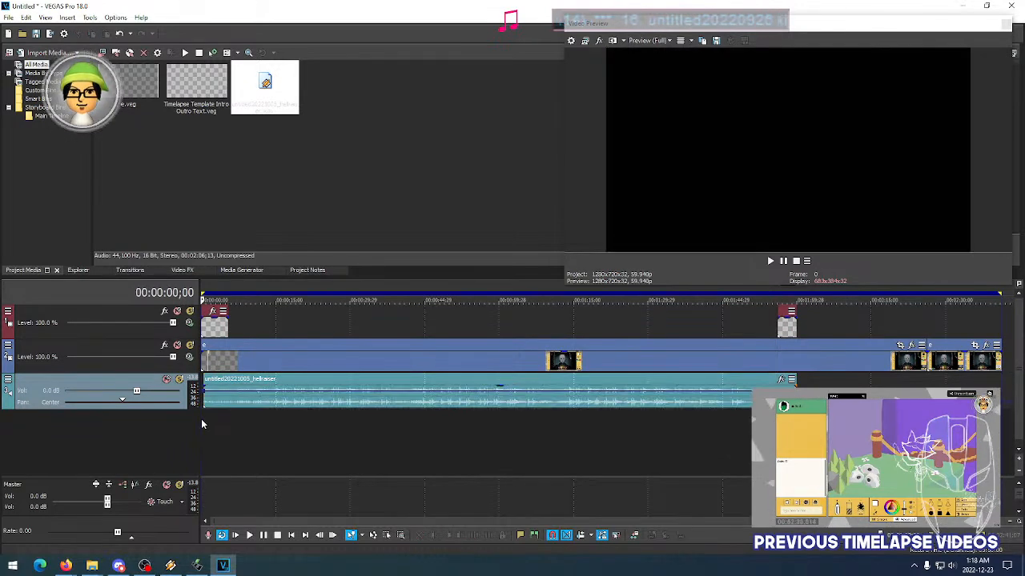
scroll(202, 419, "up", 8)
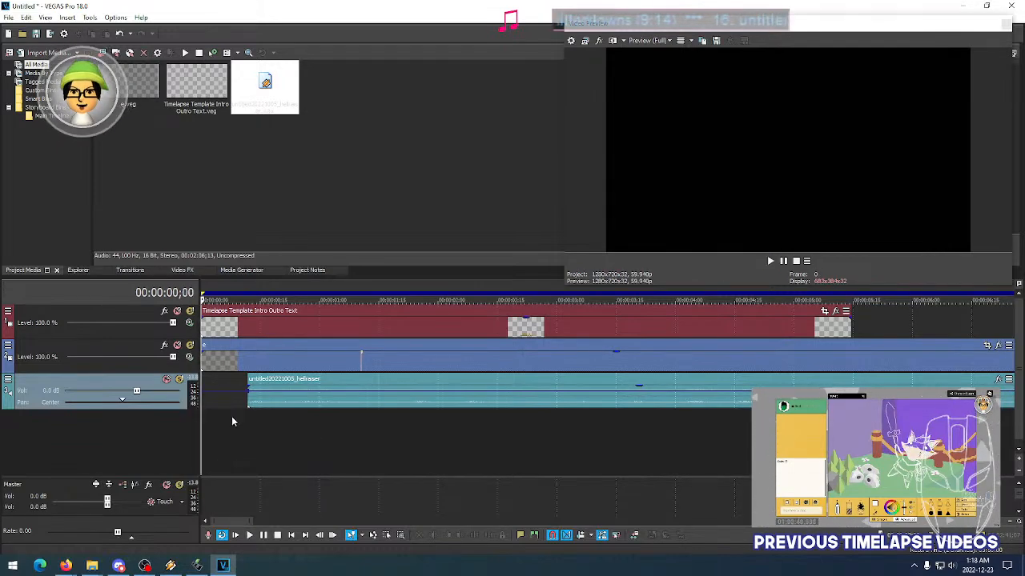
key("space")
key("space")
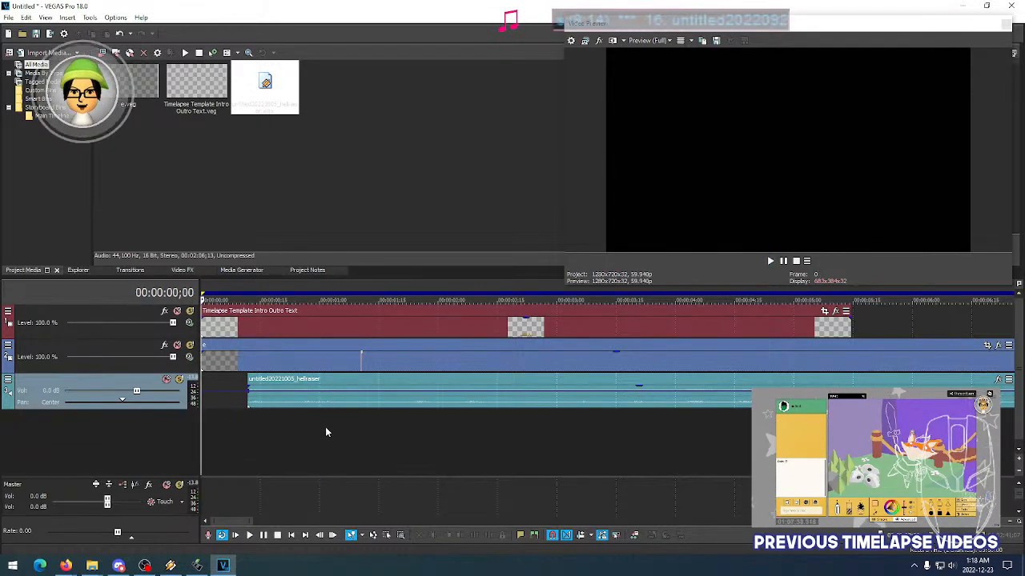
scroll(325, 427, "down", 10)
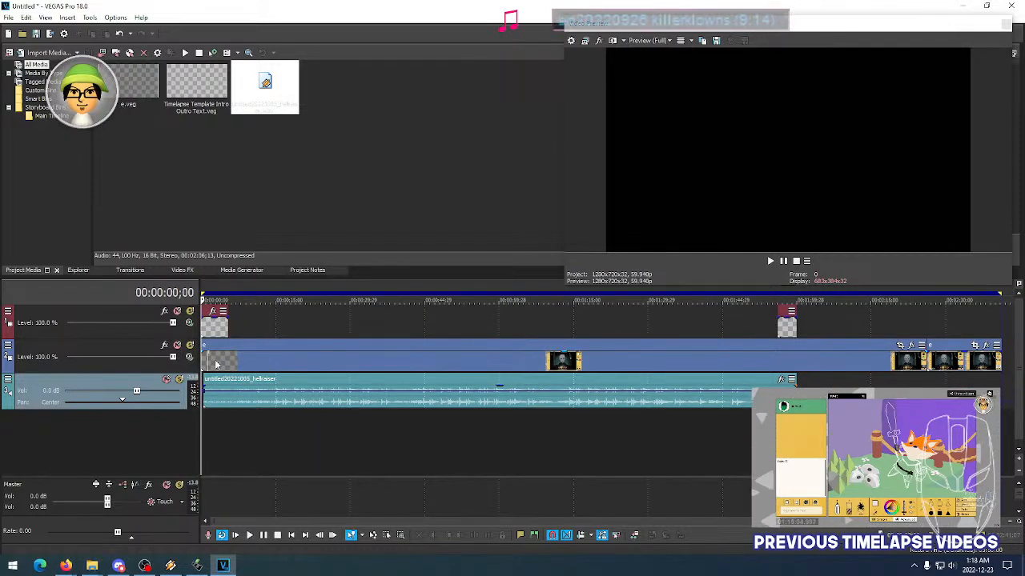
Examine the nested drawing footage at several points along the timeline, comparing frames before and after the cut near the end
left_click(634, 365)
left_click(803, 365)
left_click(895, 364)
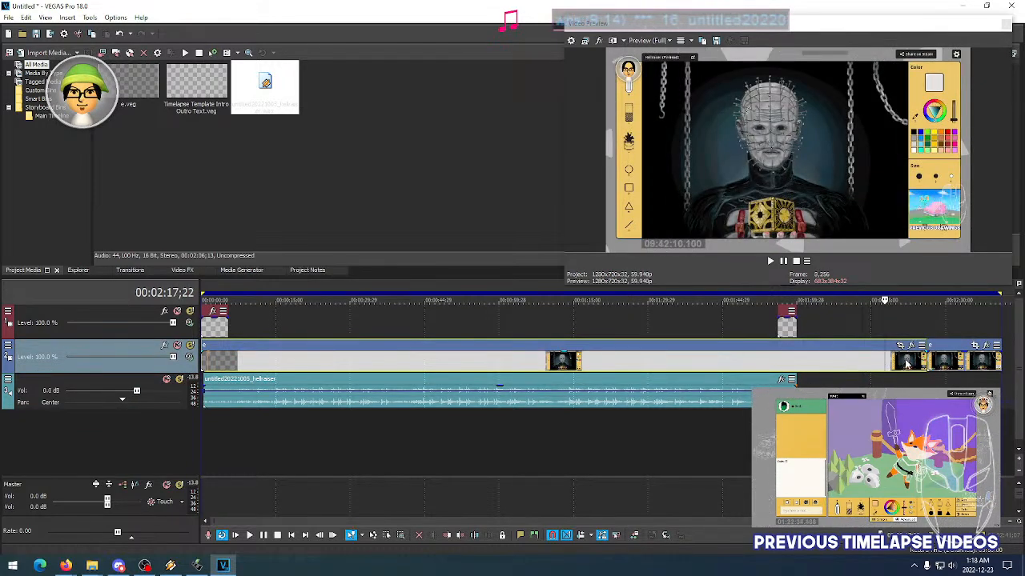
left_click(906, 364)
left_click(950, 367)
left_click(911, 365)
left_click(939, 366)
left_click(906, 365)
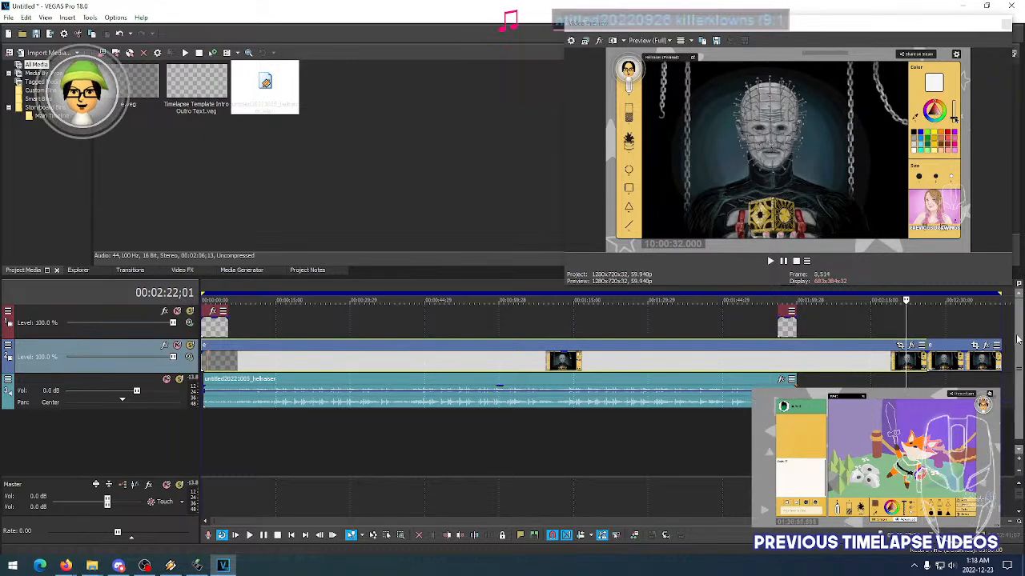
left_click(945, 365)
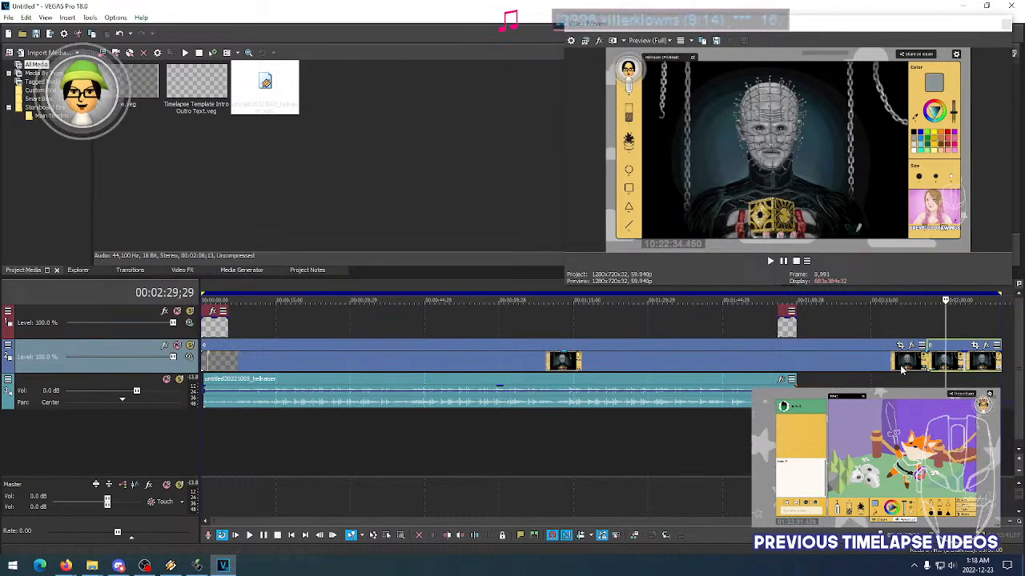
left_click(856, 366)
left_click(879, 364)
left_click(854, 366)
left_click(880, 365)
left_click(880, 366)
left_click(888, 367)
left_click(897, 368)
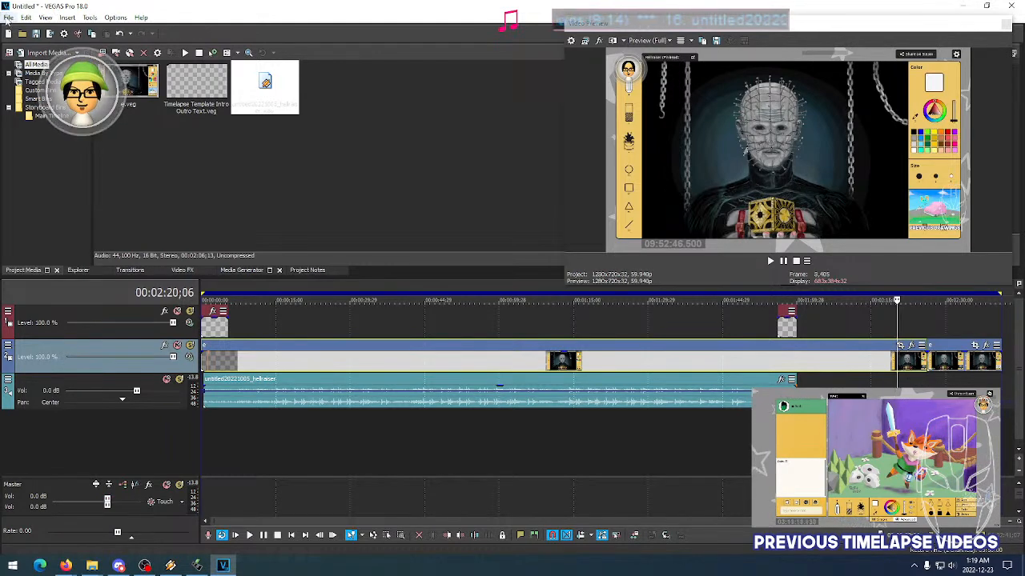
Save the project as f in the Hellraiser folder and enlarge the video preview window
left_click(8, 17)
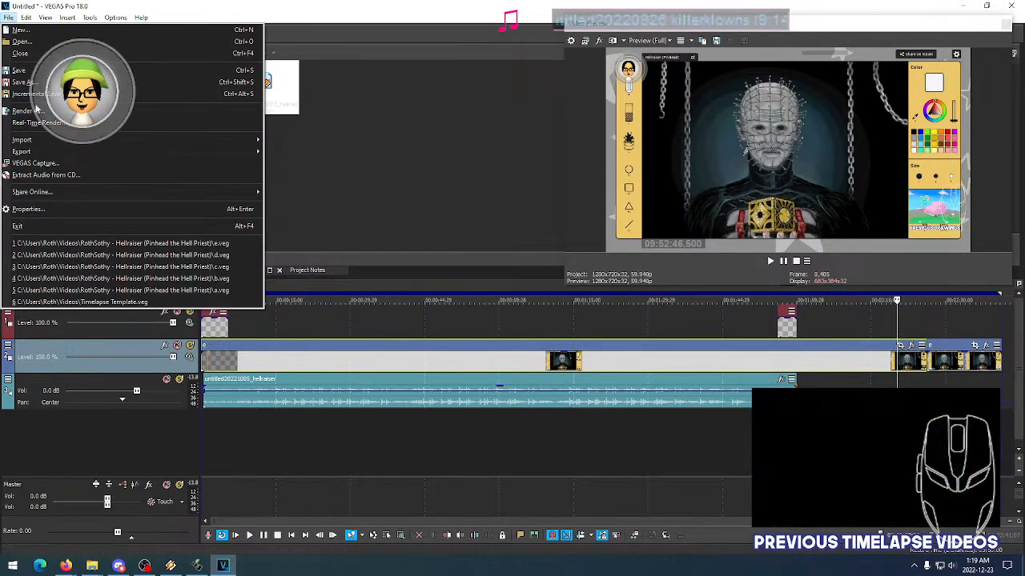
left_click(32, 82)
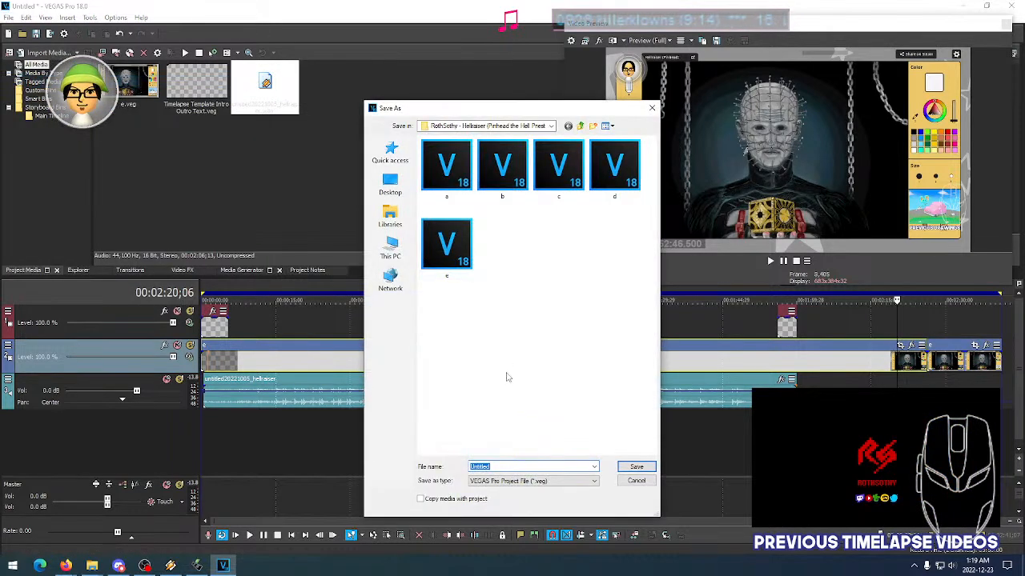
type("r")
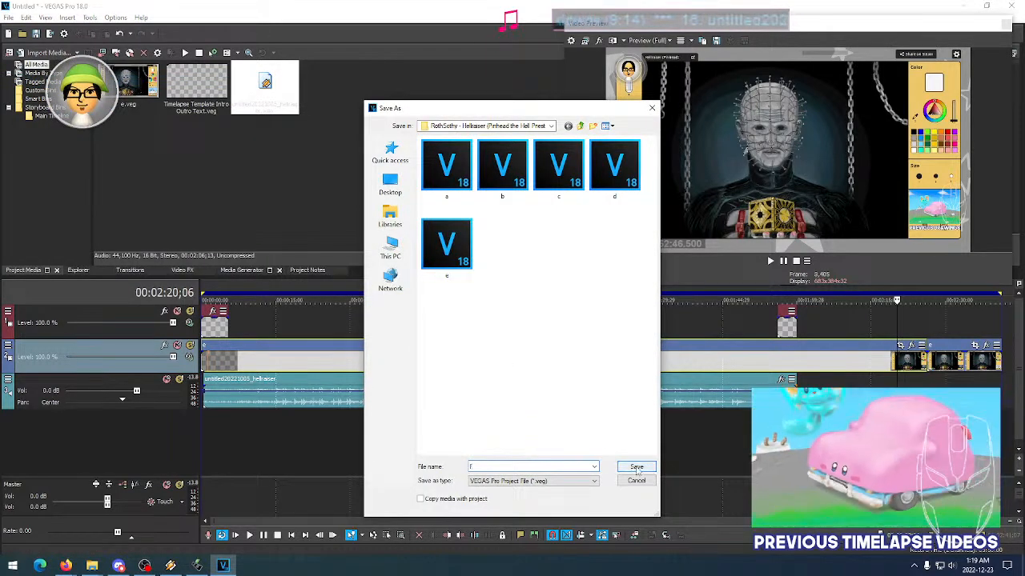
left_click(636, 469)
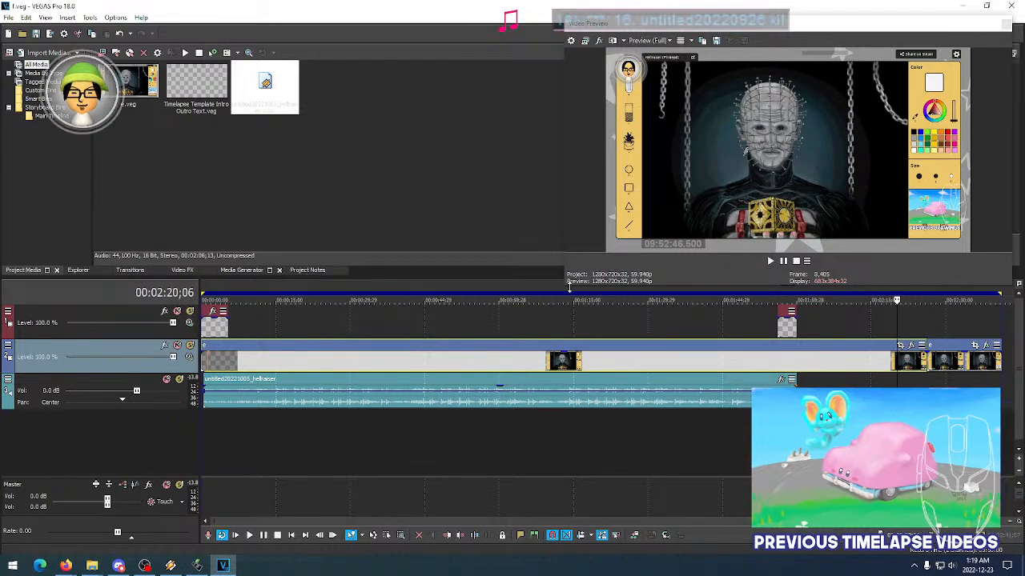
left_click_drag(565, 285, 530, 353)
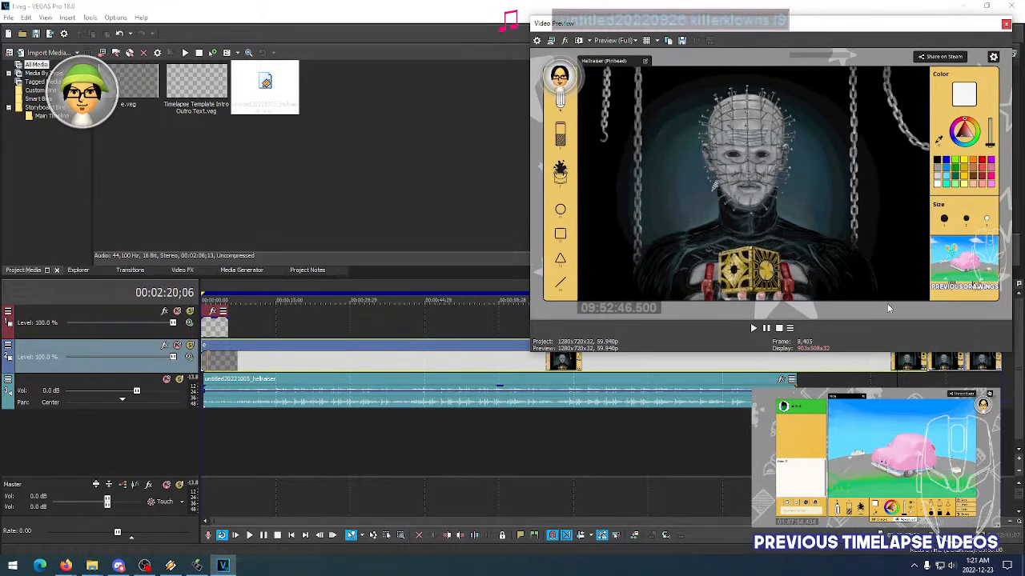
key("alt+Tab")
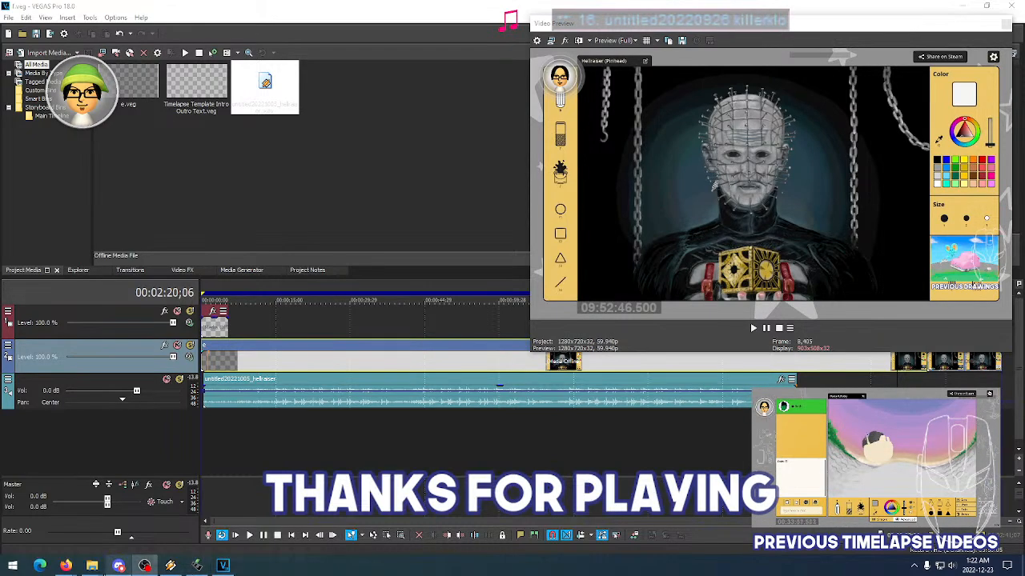
mouse_move(91, 569)
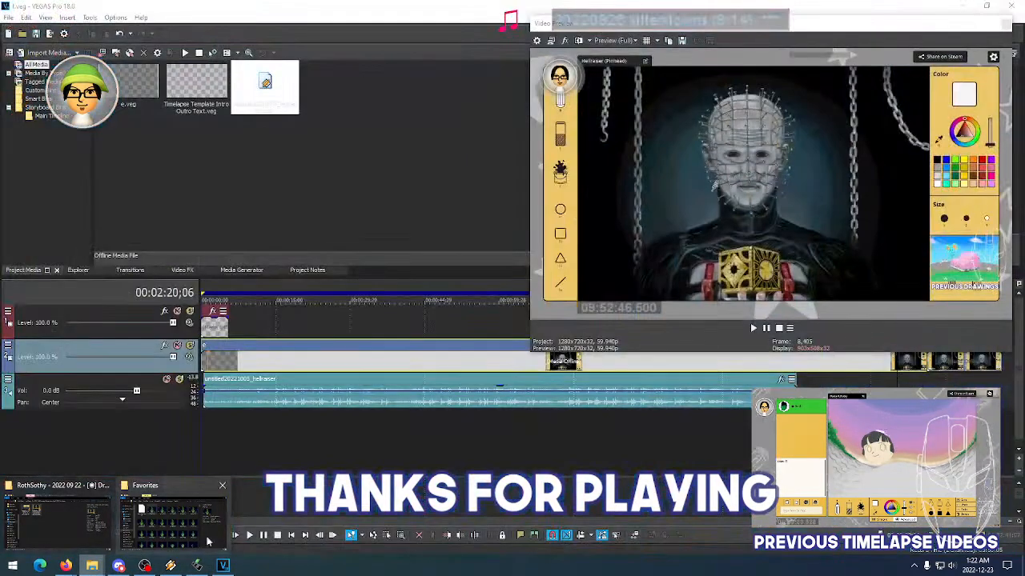
left_click(186, 541)
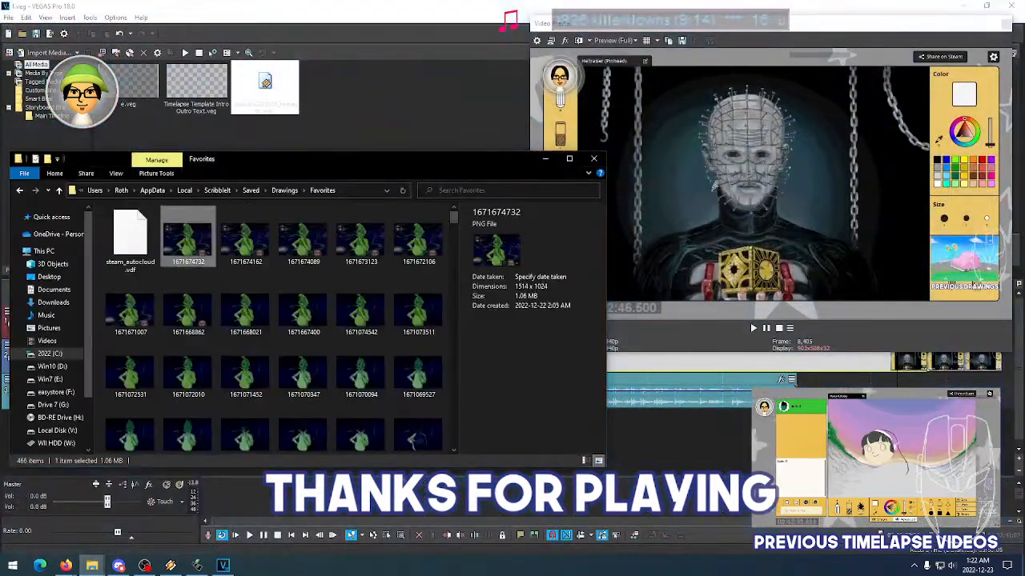
double_click(193, 242)
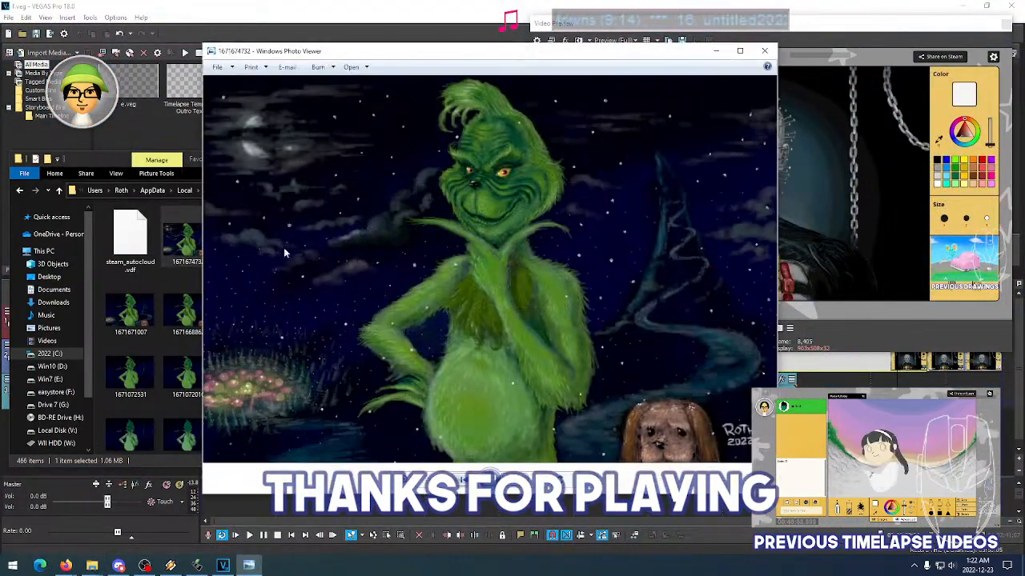
left_click(192, 172)
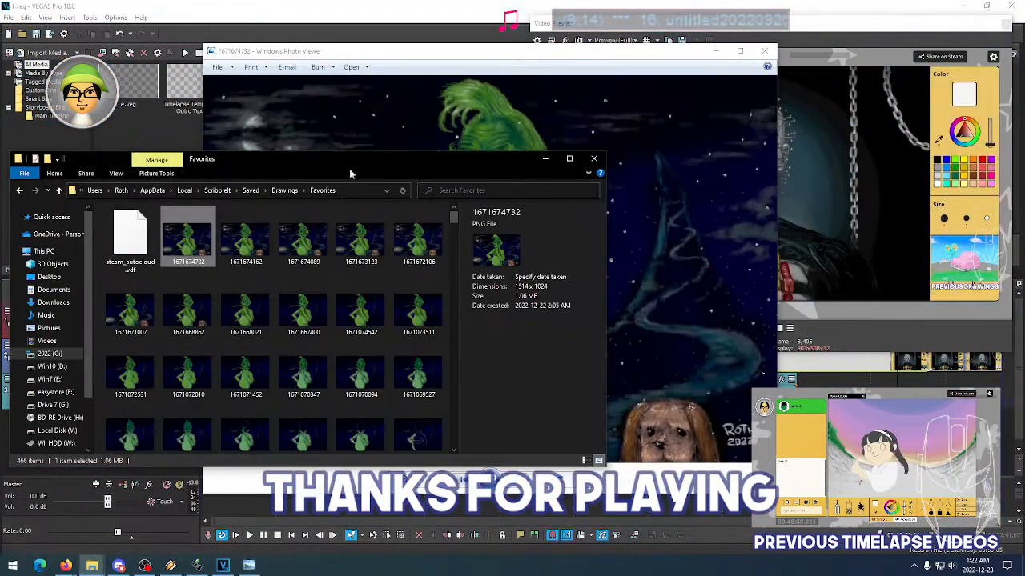
left_click(545, 159)
left_click_drag(596, 56, 424, 77)
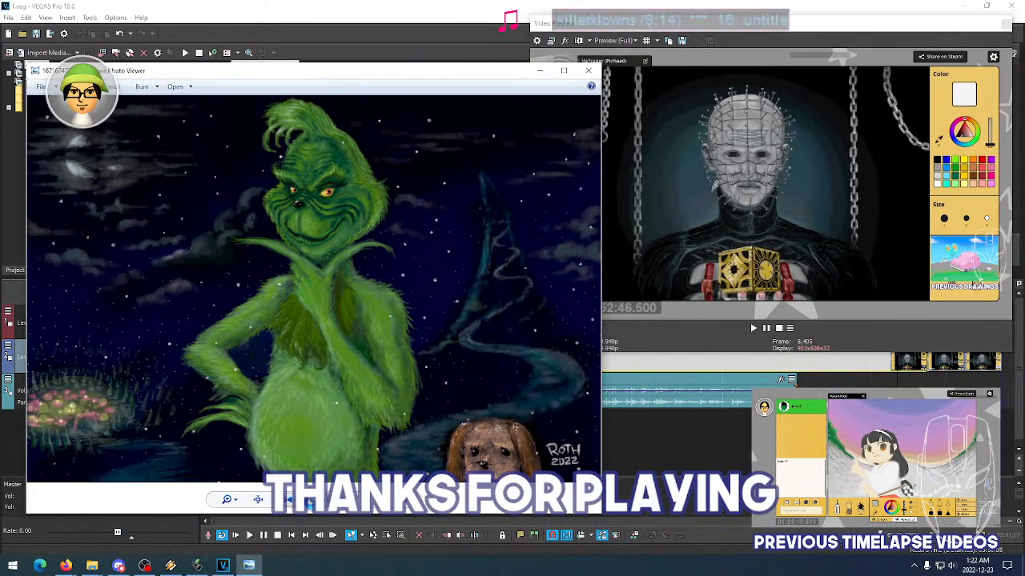
key("alt+Tab")
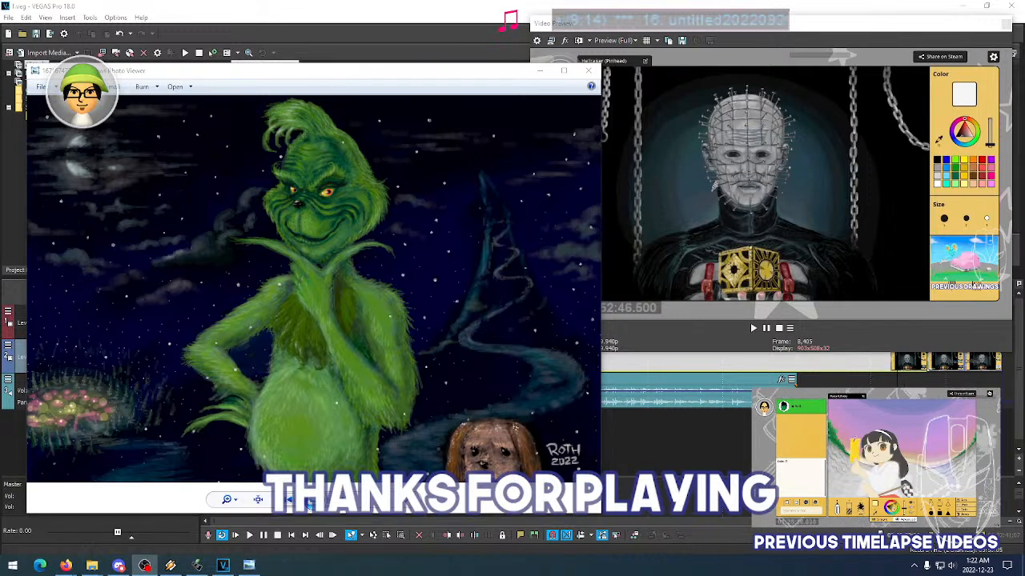